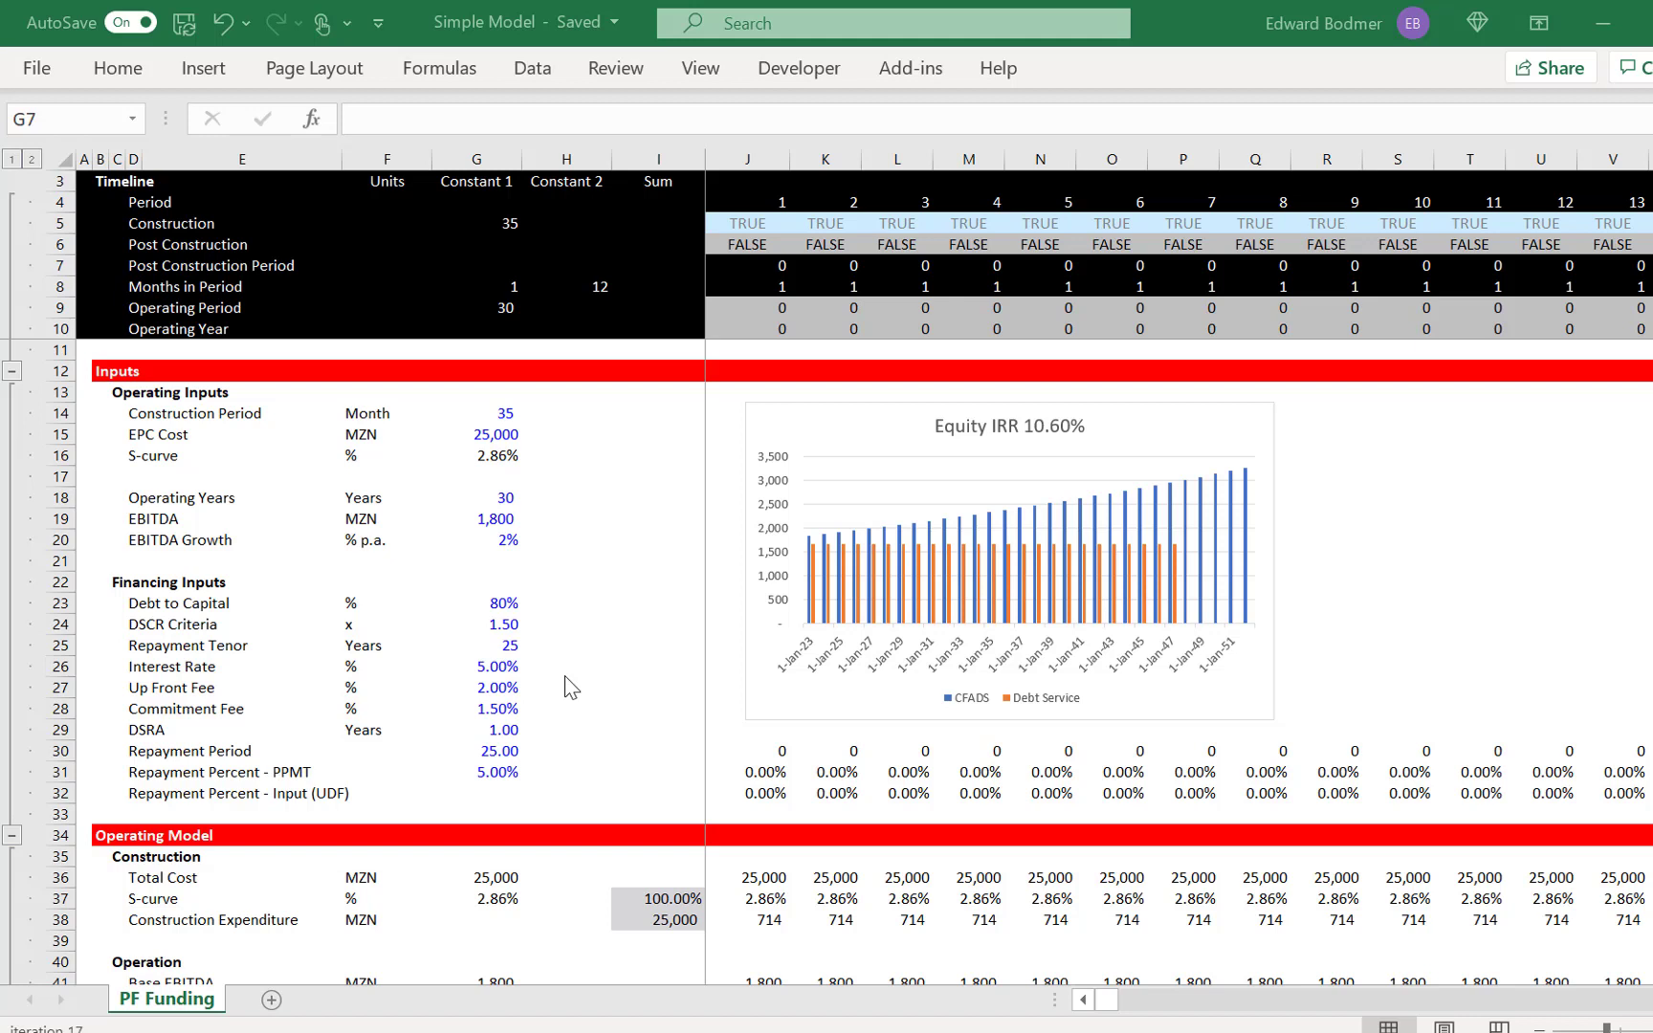
# Examine the construction period, EPC cost and S-curve entries in the Operating Inputs
pyautogui.click(556, 580)
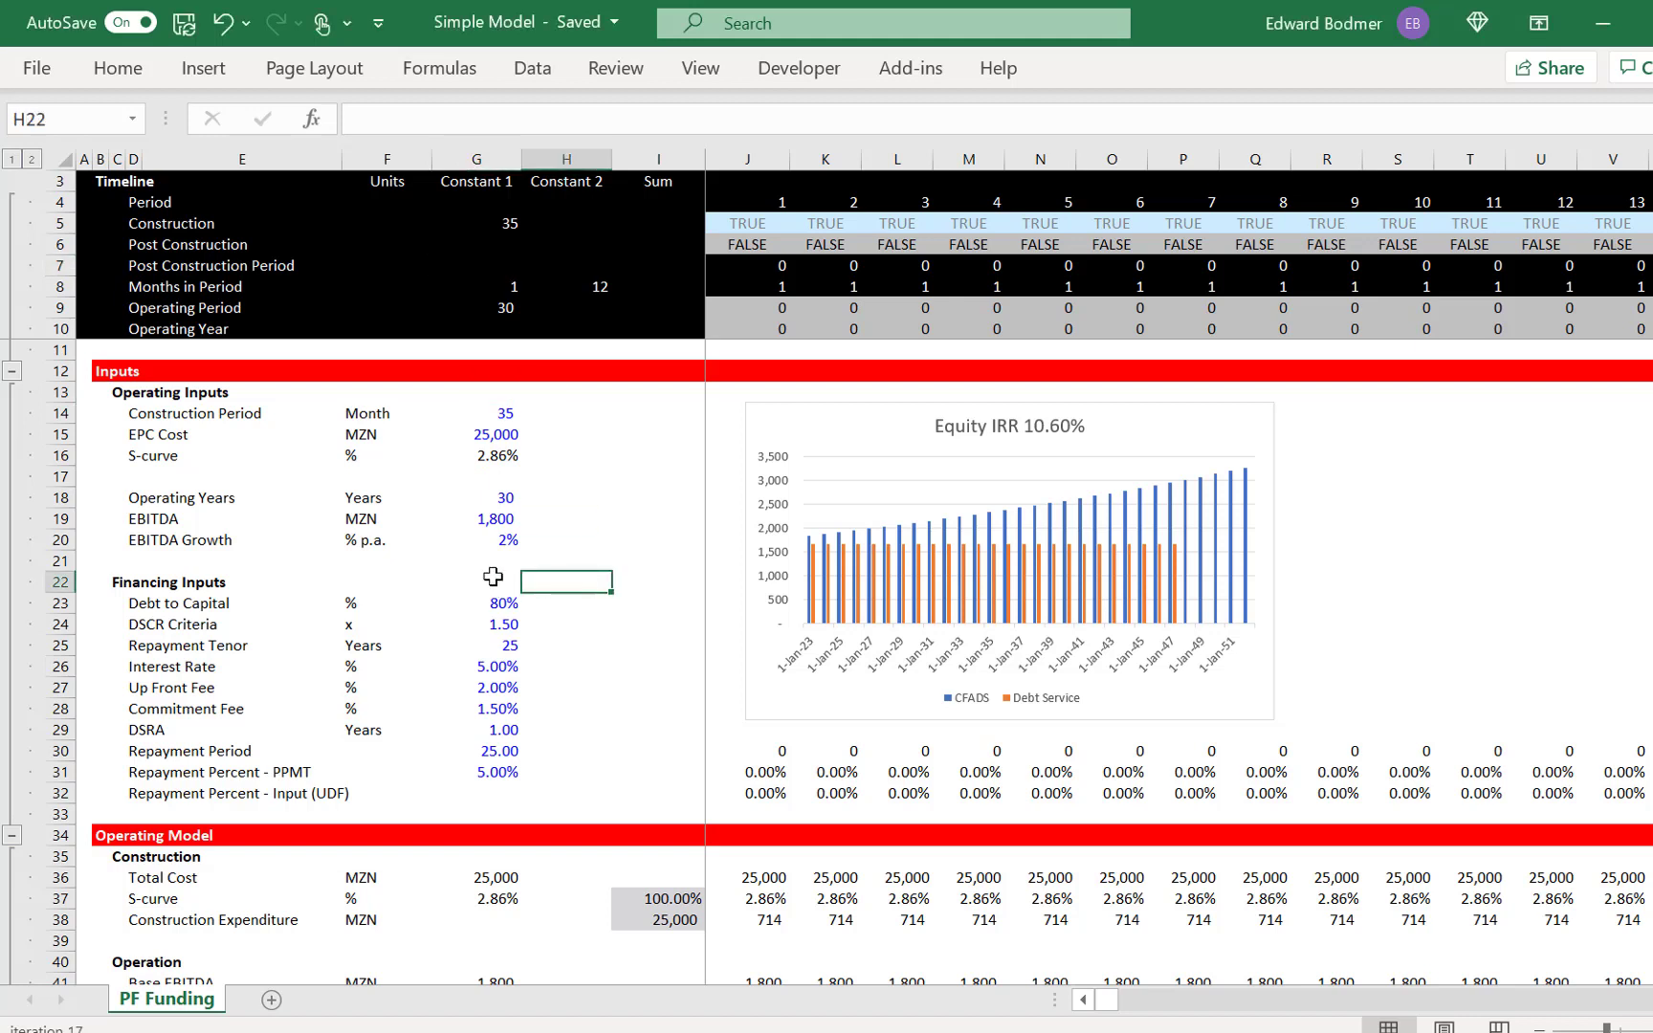
pyautogui.click(772, 200)
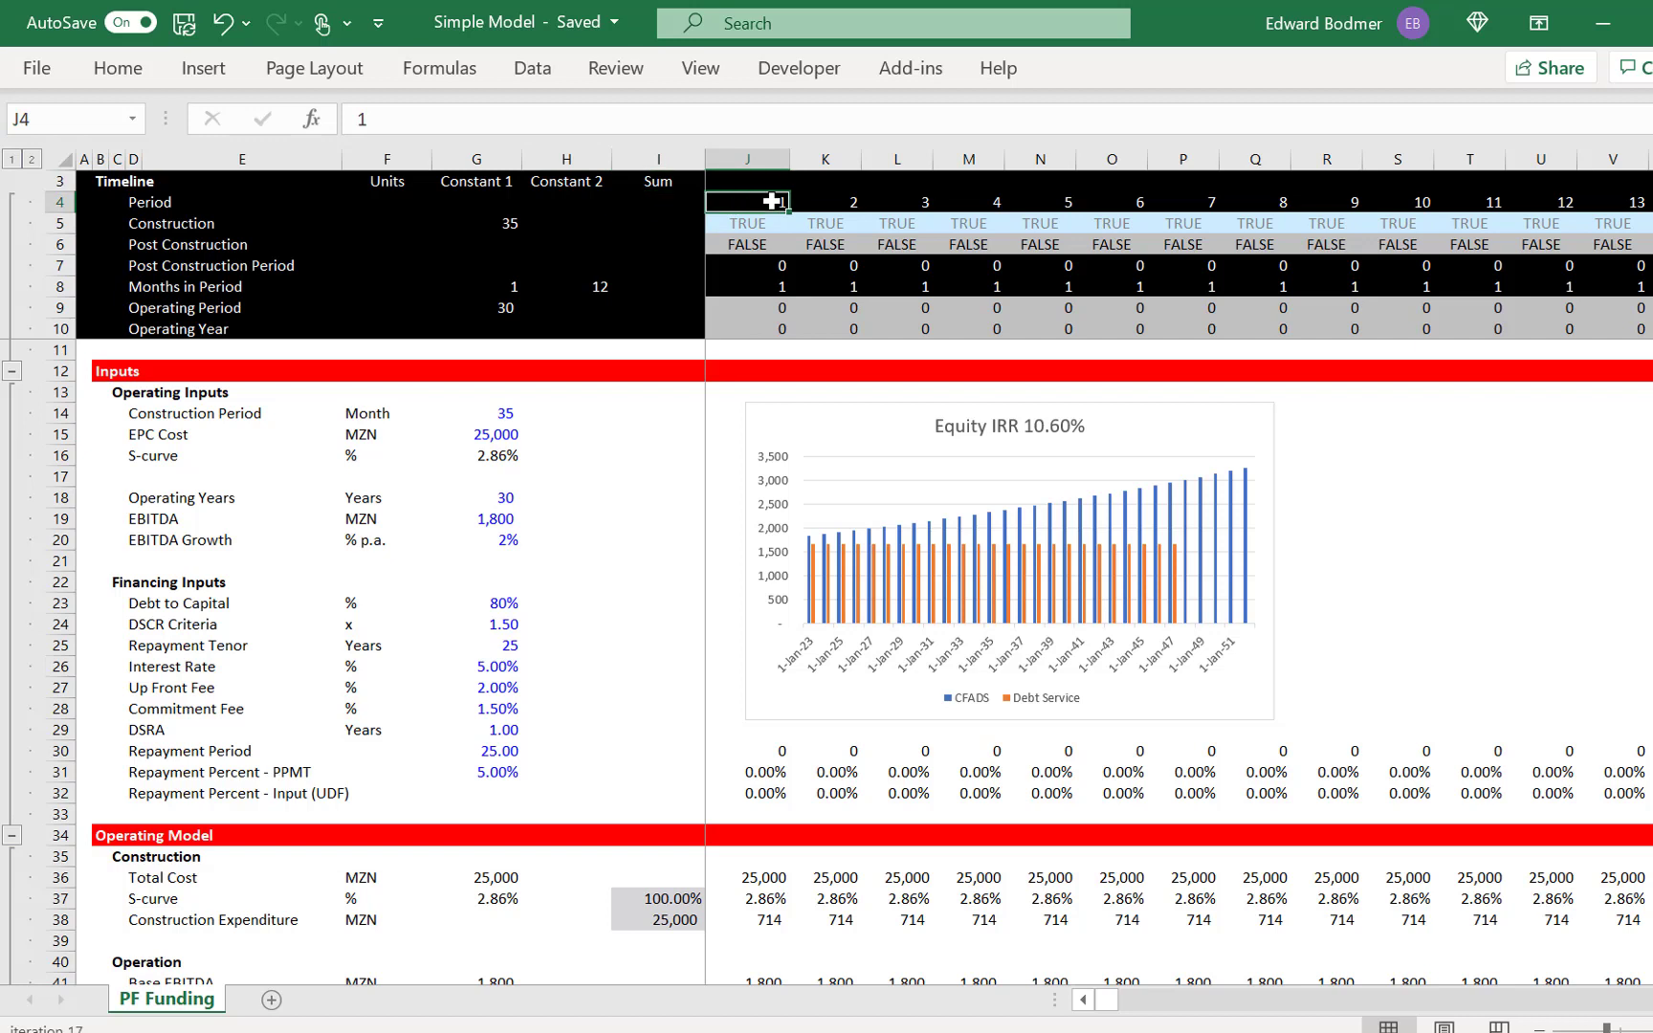
pyautogui.press('Down')
pyautogui.press('Down')
pyautogui.press('Down')
pyautogui.press('Down')
pyautogui.press('Down')
pyautogui.press('Down')
pyautogui.press('Down')
pyautogui.press('Down')
pyautogui.press('Down')
pyautogui.press('Down')
pyautogui.press('Down')
pyautogui.press('Down')
pyautogui.press('Down')
pyautogui.press('Left')
pyautogui.press('Left')
pyautogui.press('Left')
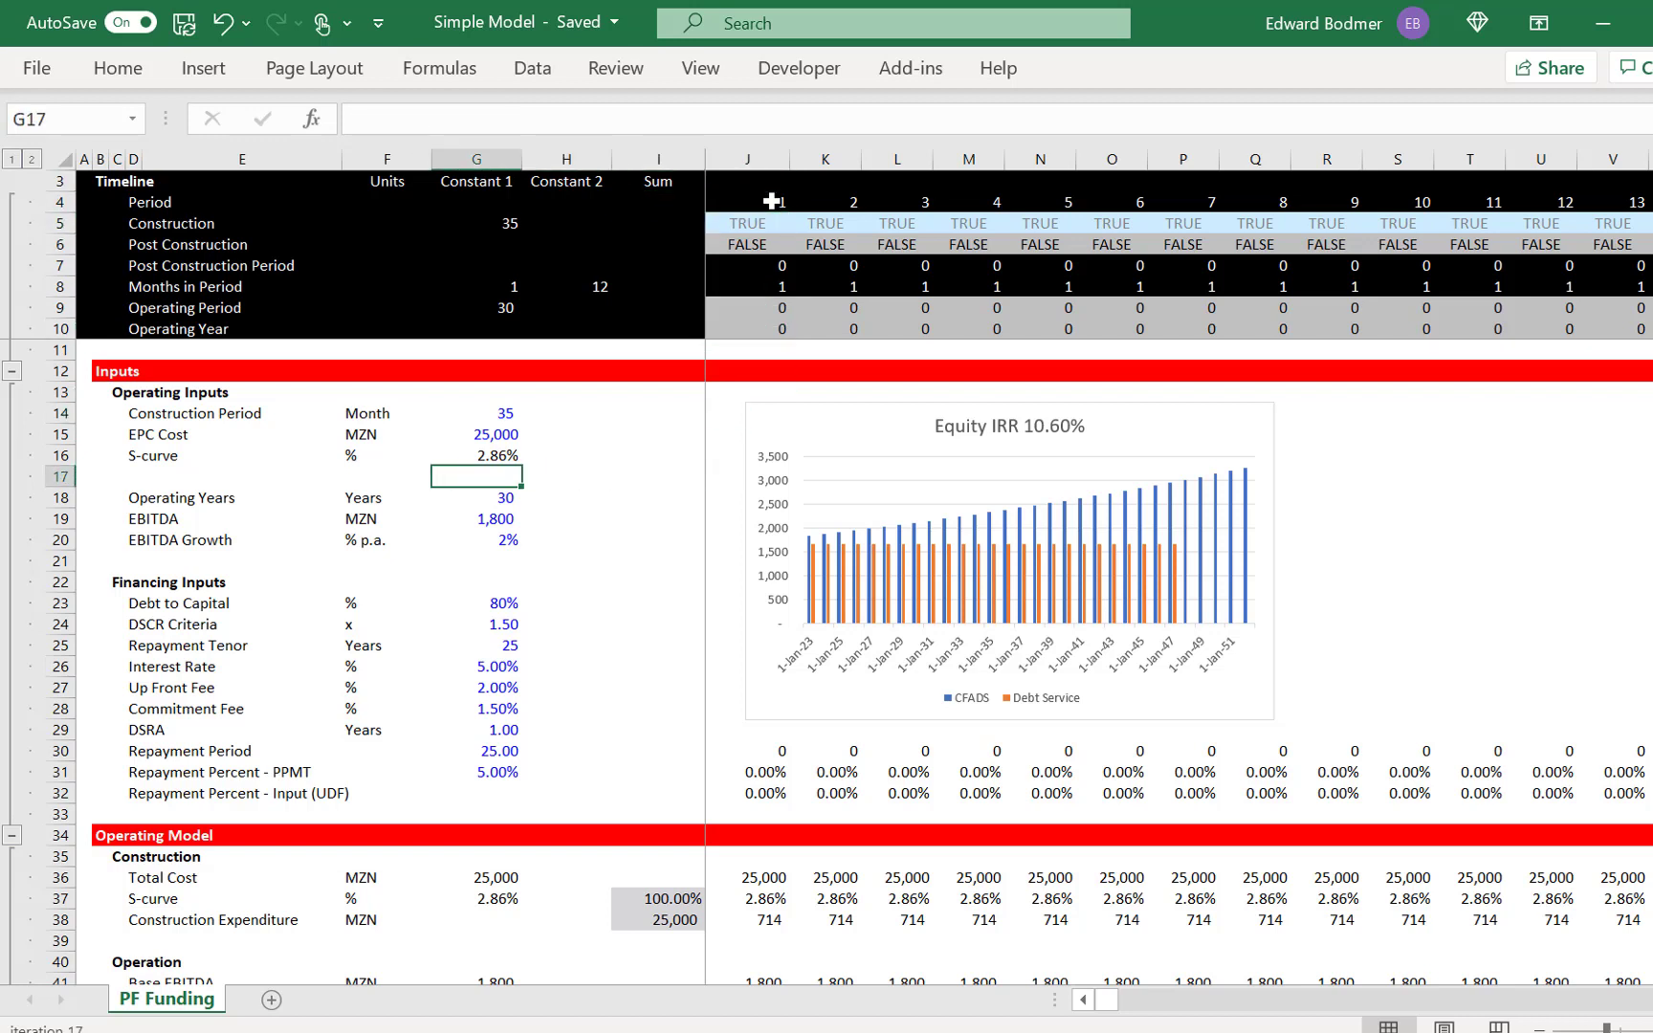
pyautogui.press('Up')
pyautogui.press('Up')
pyautogui.press('Up')
pyautogui.press('Down')
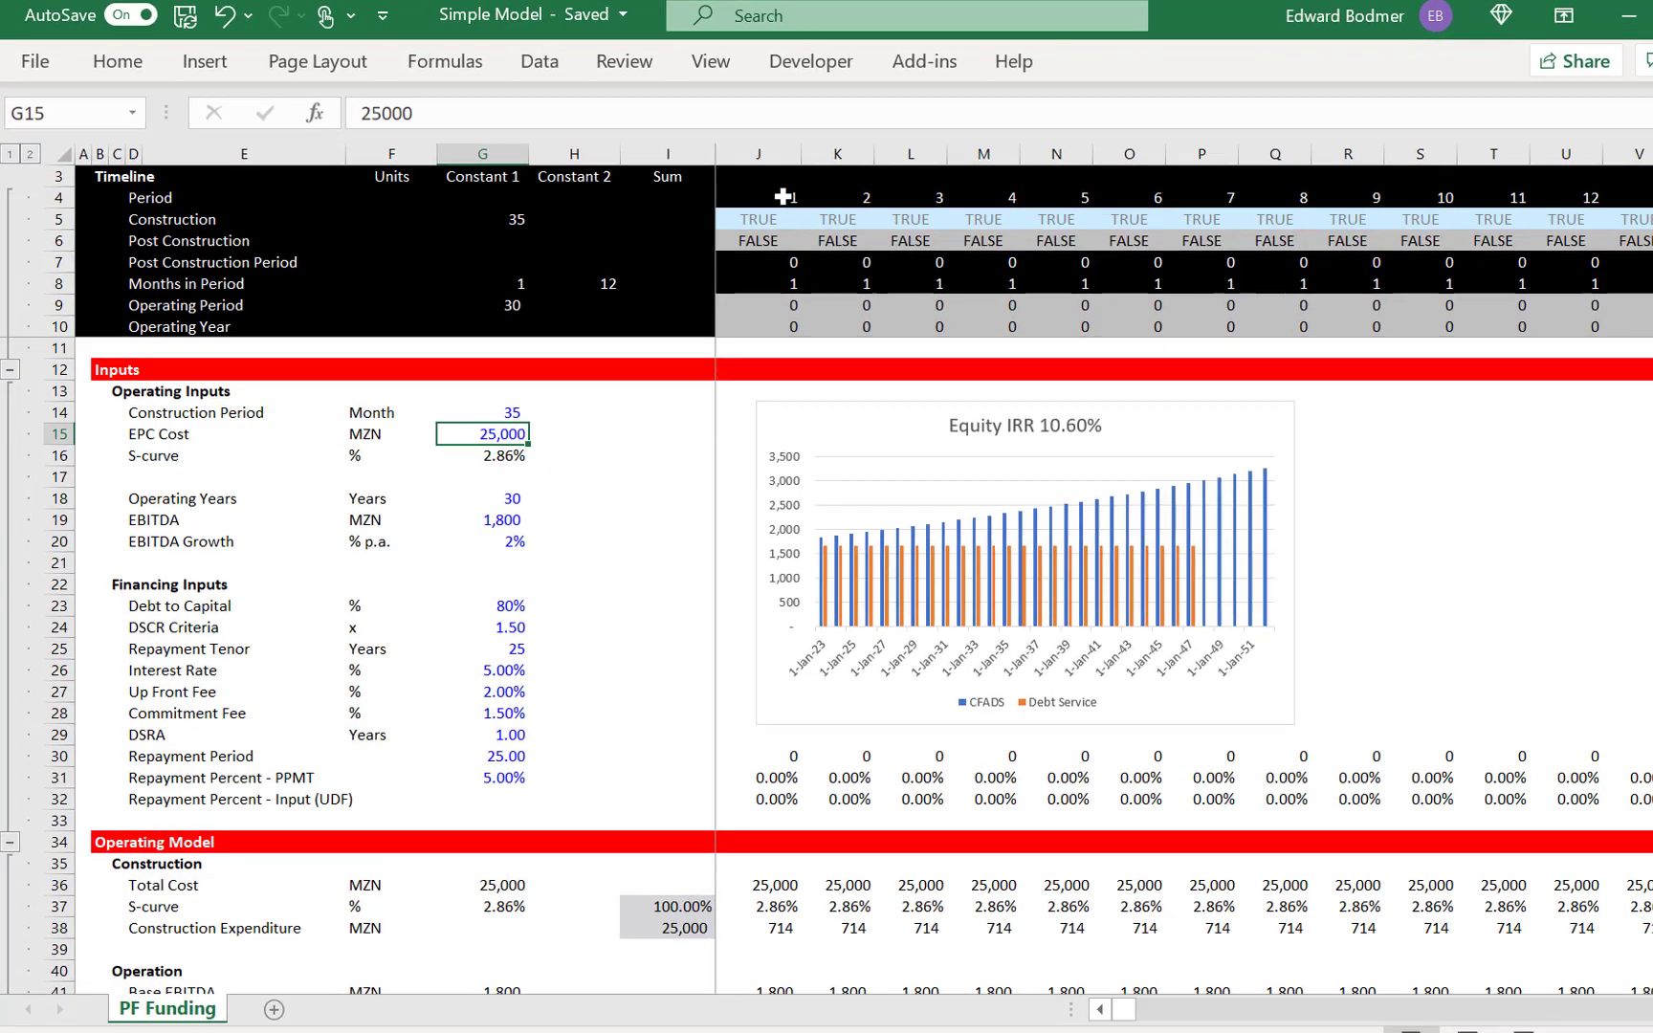
# Review the operating years and EBITDA inputs alongside the construction period, including the EBITDA currency unit
pyautogui.press('Down')
pyautogui.press('Down')
pyautogui.press('Down')
pyautogui.press('Down')
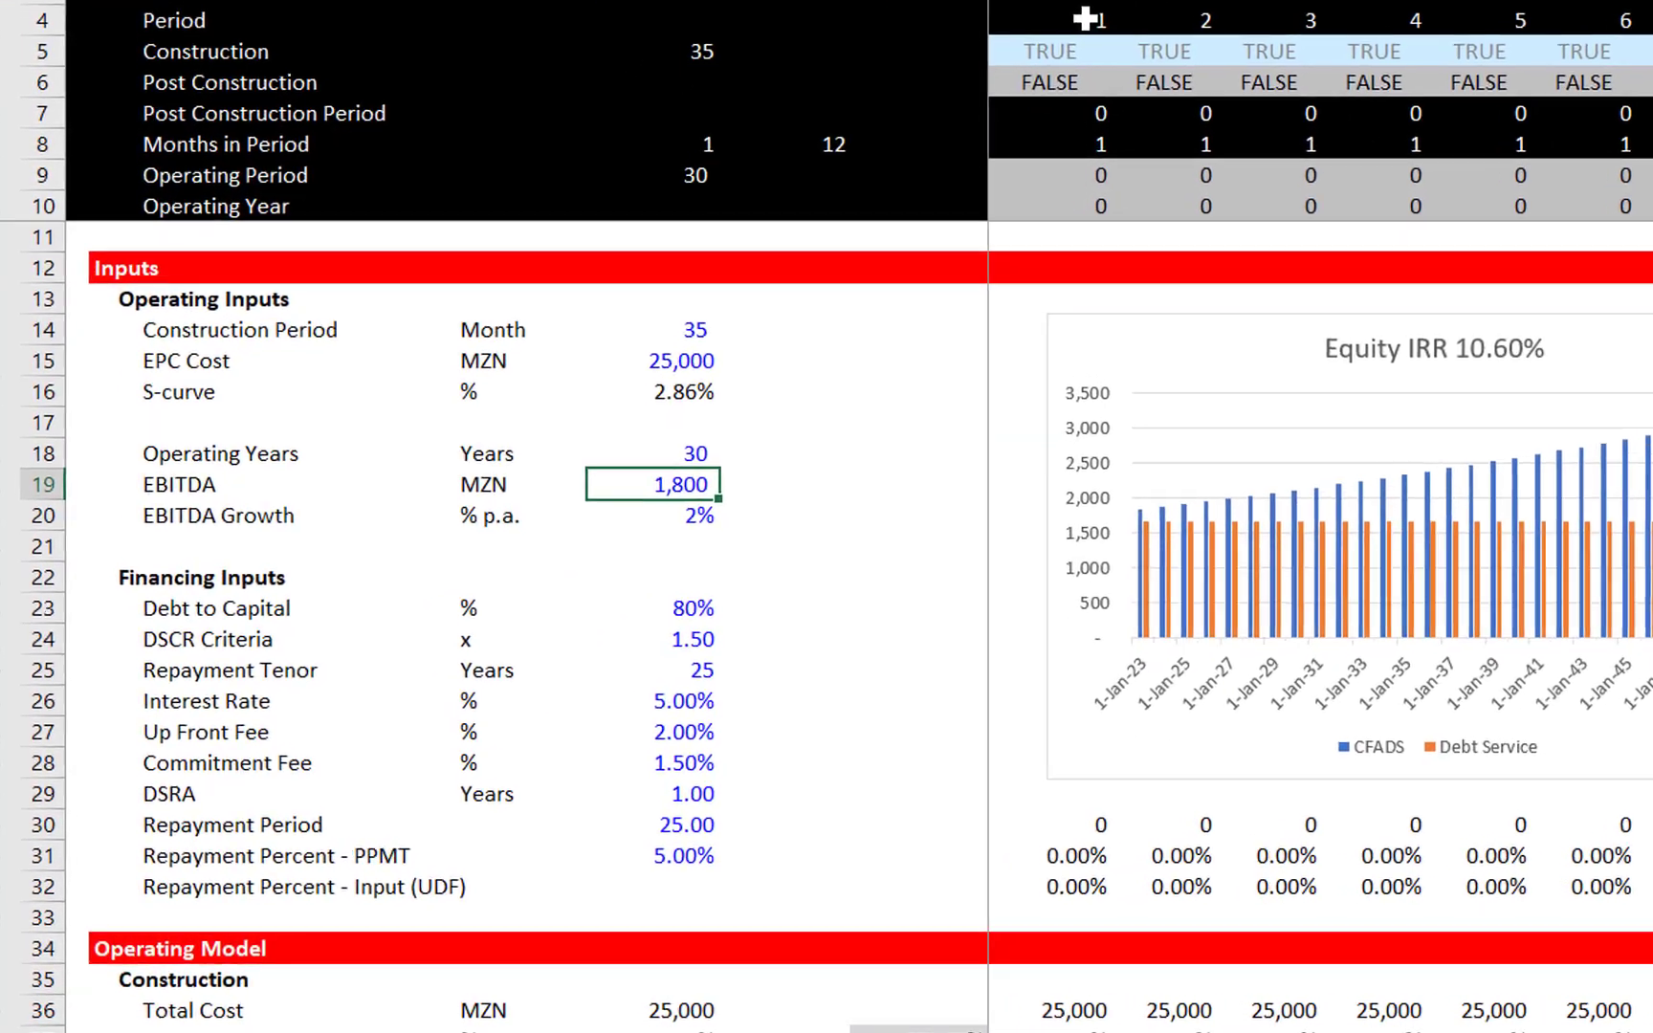
pyautogui.press('Up')
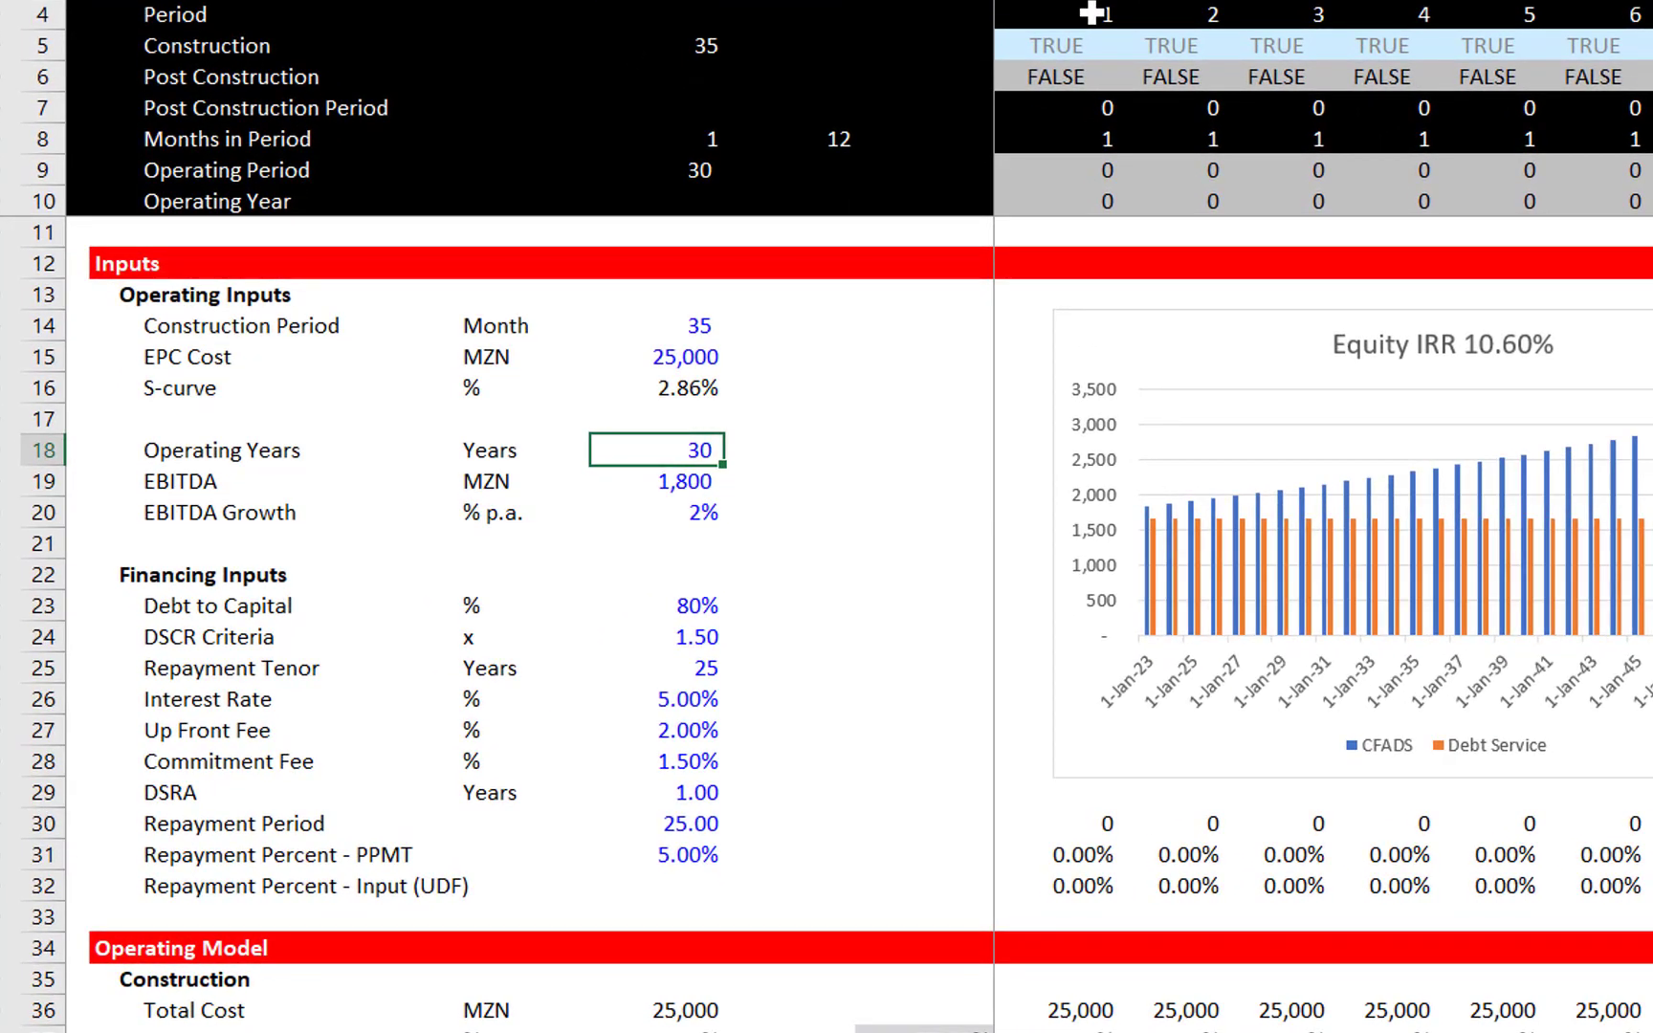
pyautogui.press('Up')
pyautogui.press('Up')
pyautogui.press('Up')
pyautogui.press('Up')
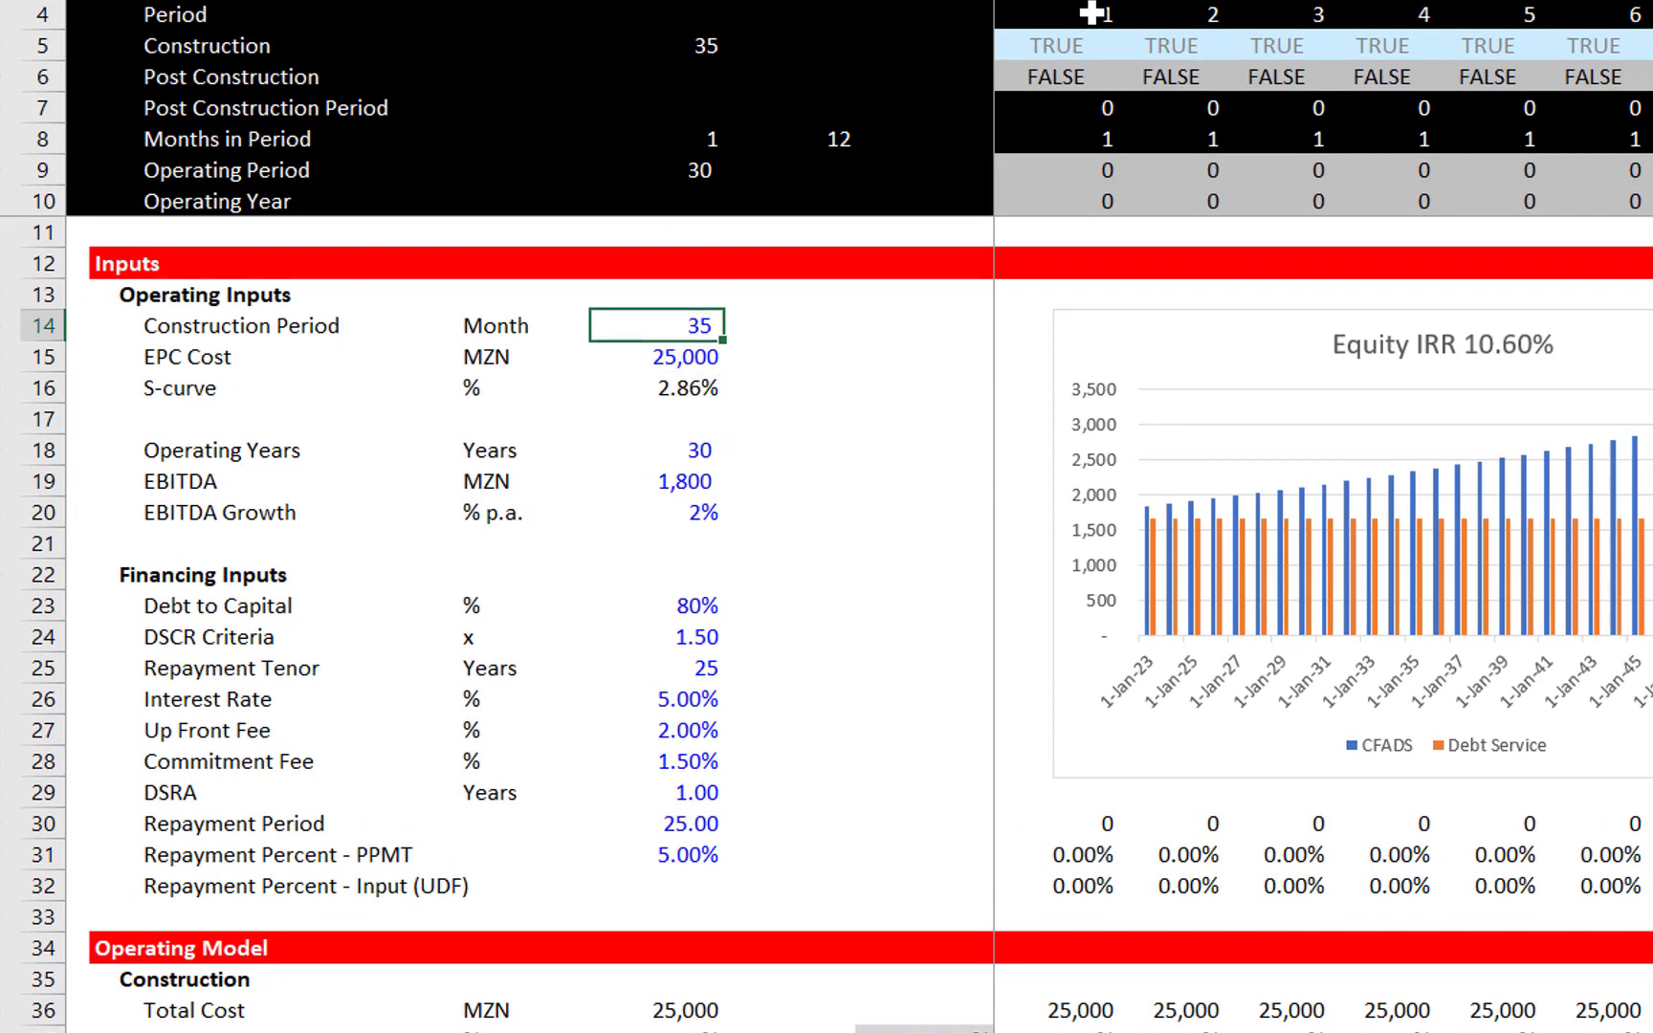
pyautogui.press('Down')
pyautogui.press('Down')
pyautogui.press('Down')
pyautogui.press('Down')
pyautogui.press('Down')
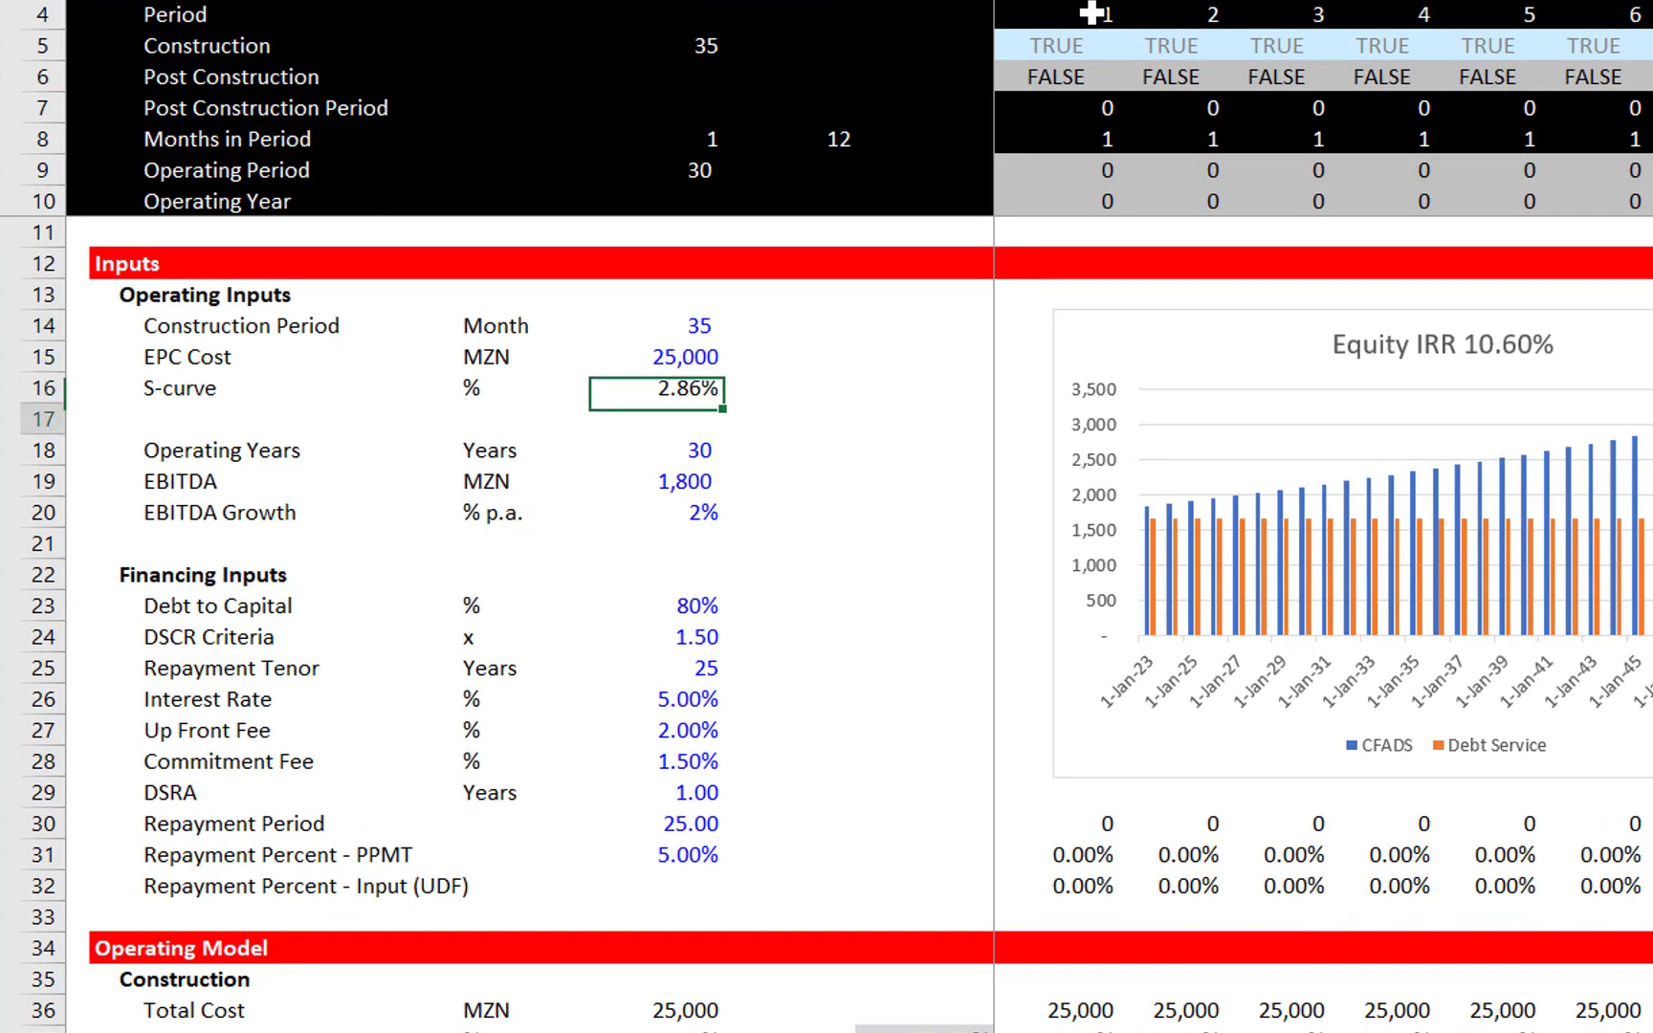
pyautogui.press('Left')
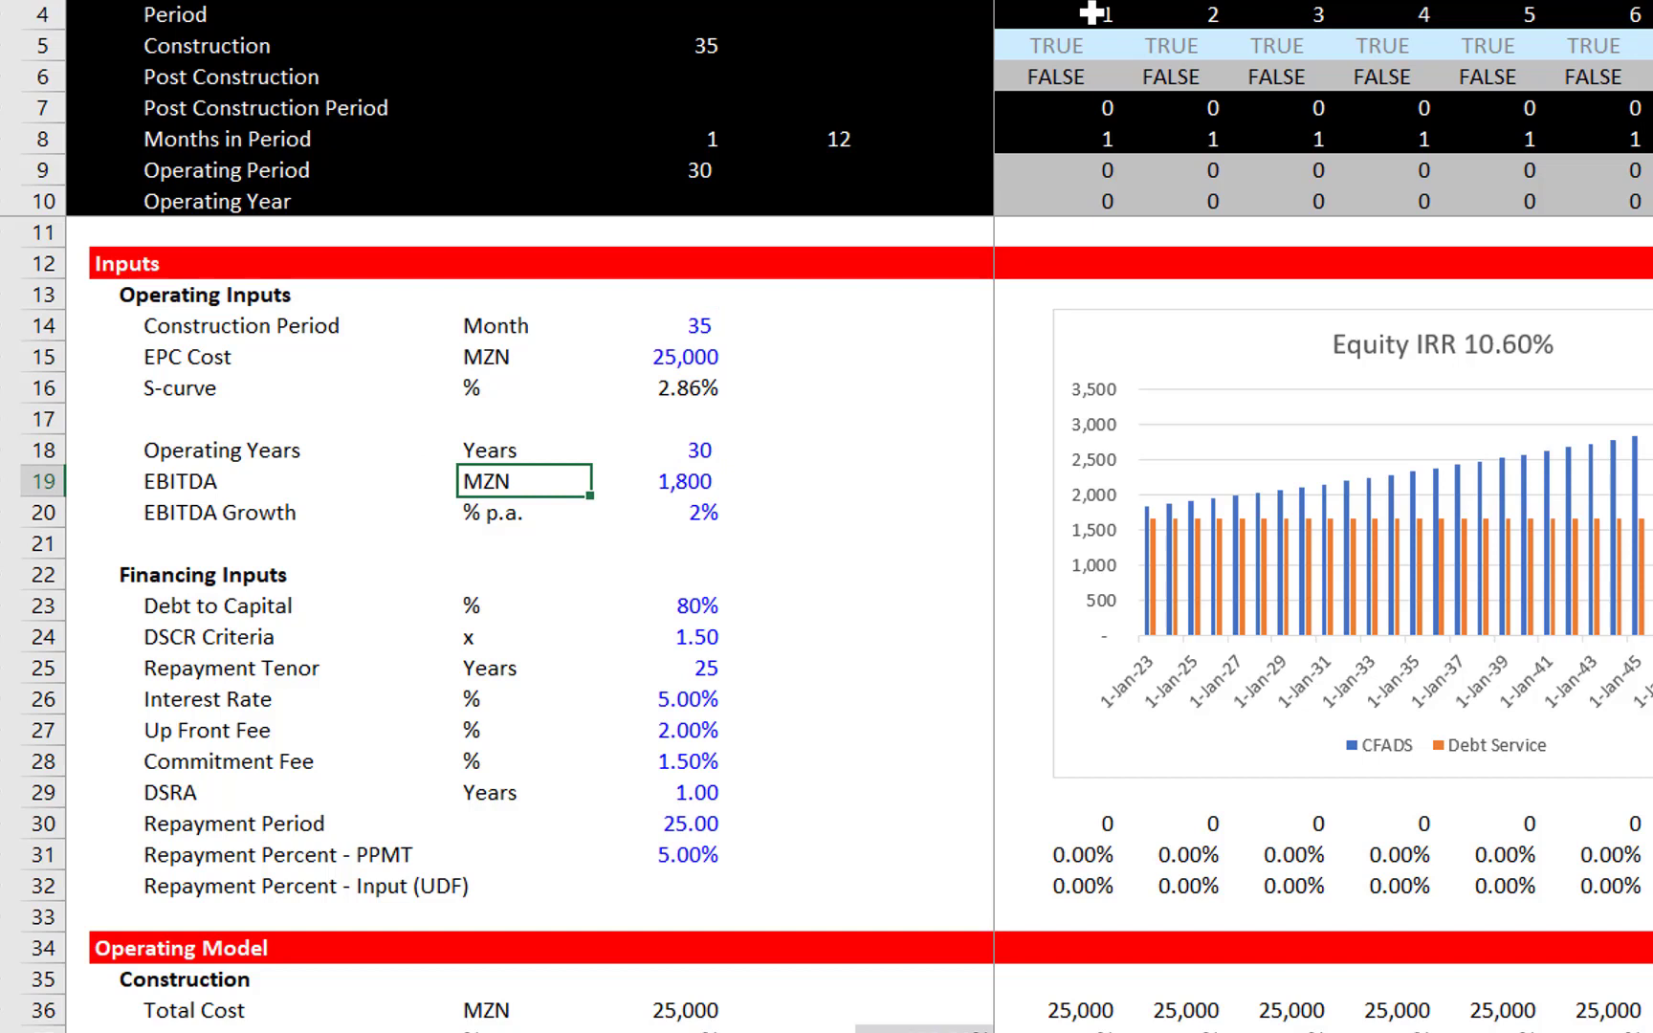
pyautogui.press('Right')
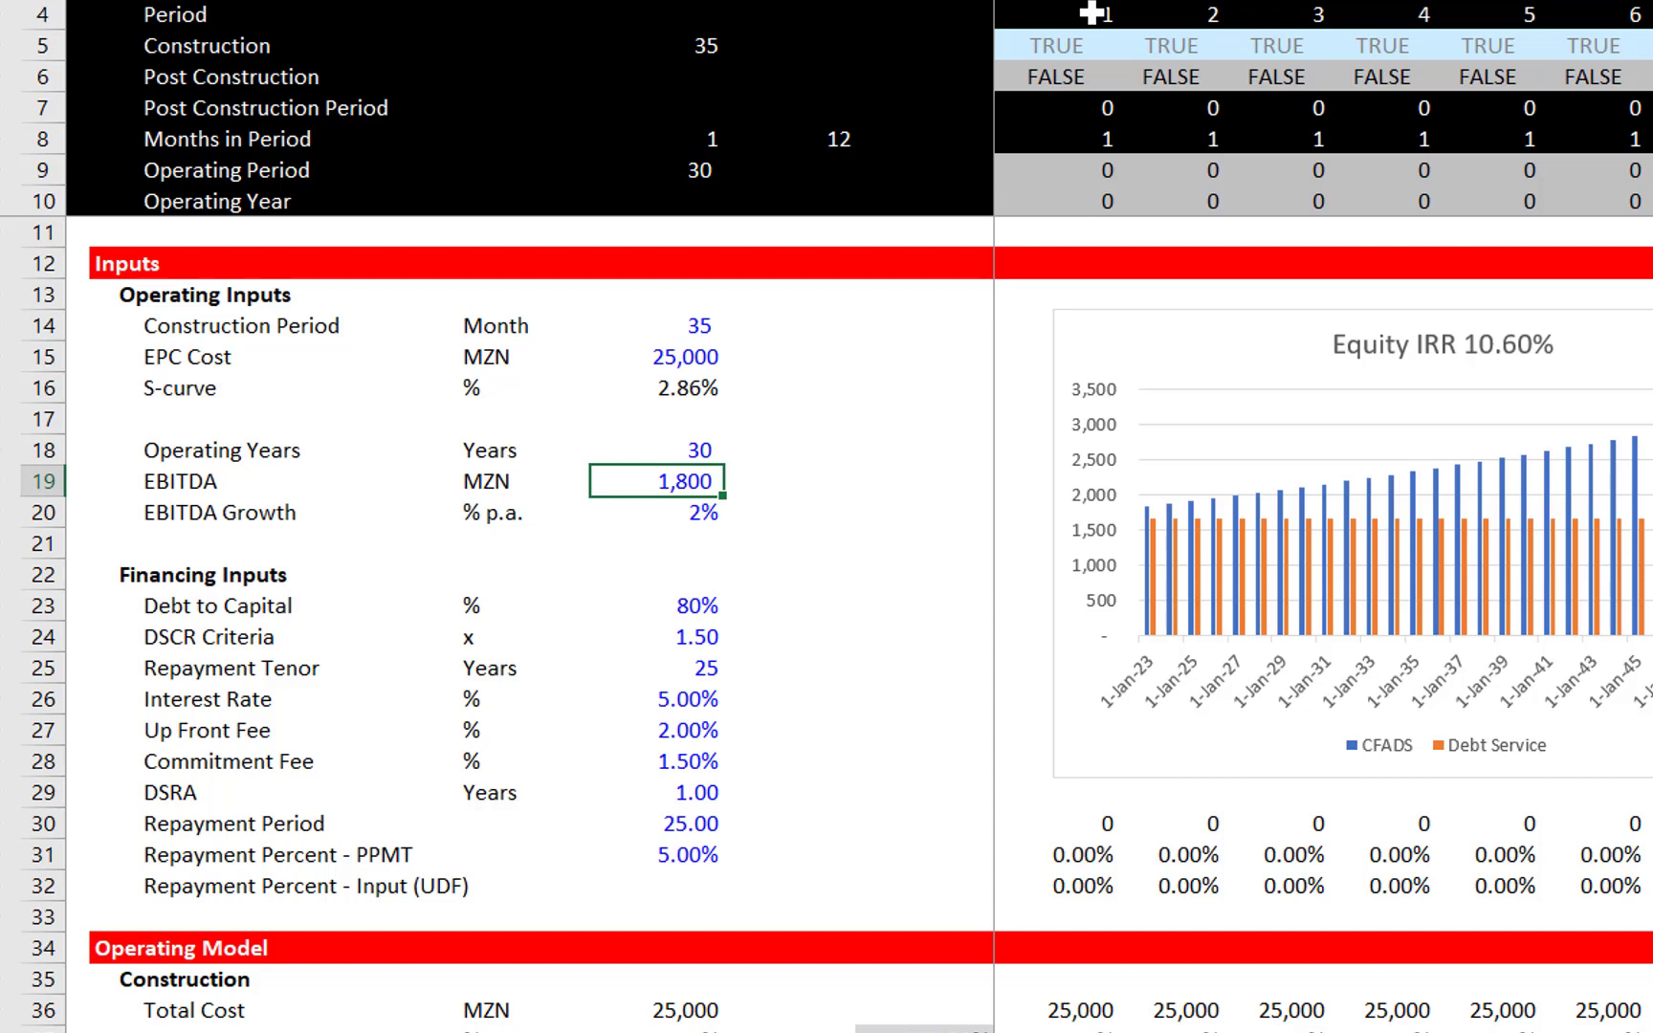
# Examine the Debt to Capital and DSCR Criteria entries in the Financing Inputs
pyautogui.press('Down')
pyautogui.press('Down')
pyautogui.press('Down')
pyautogui.press('Down')
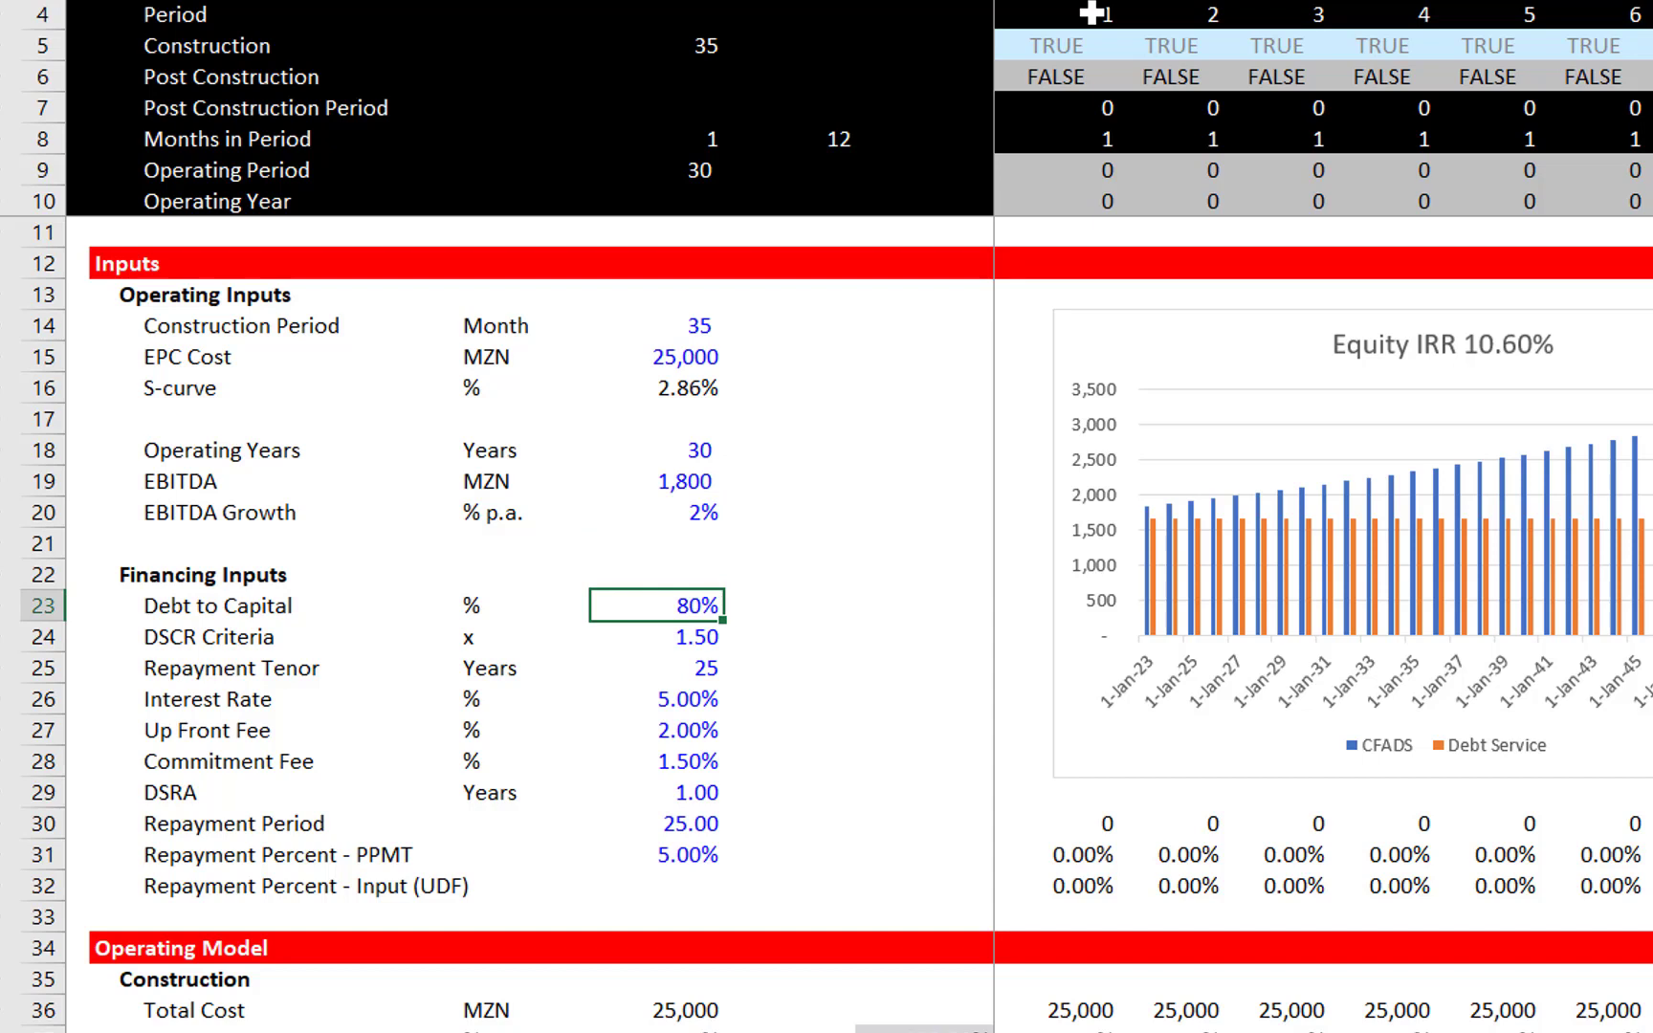
pyautogui.press('Left')
pyautogui.press('Right')
pyautogui.press('Down')
pyautogui.press('Up')
pyautogui.press('Down')
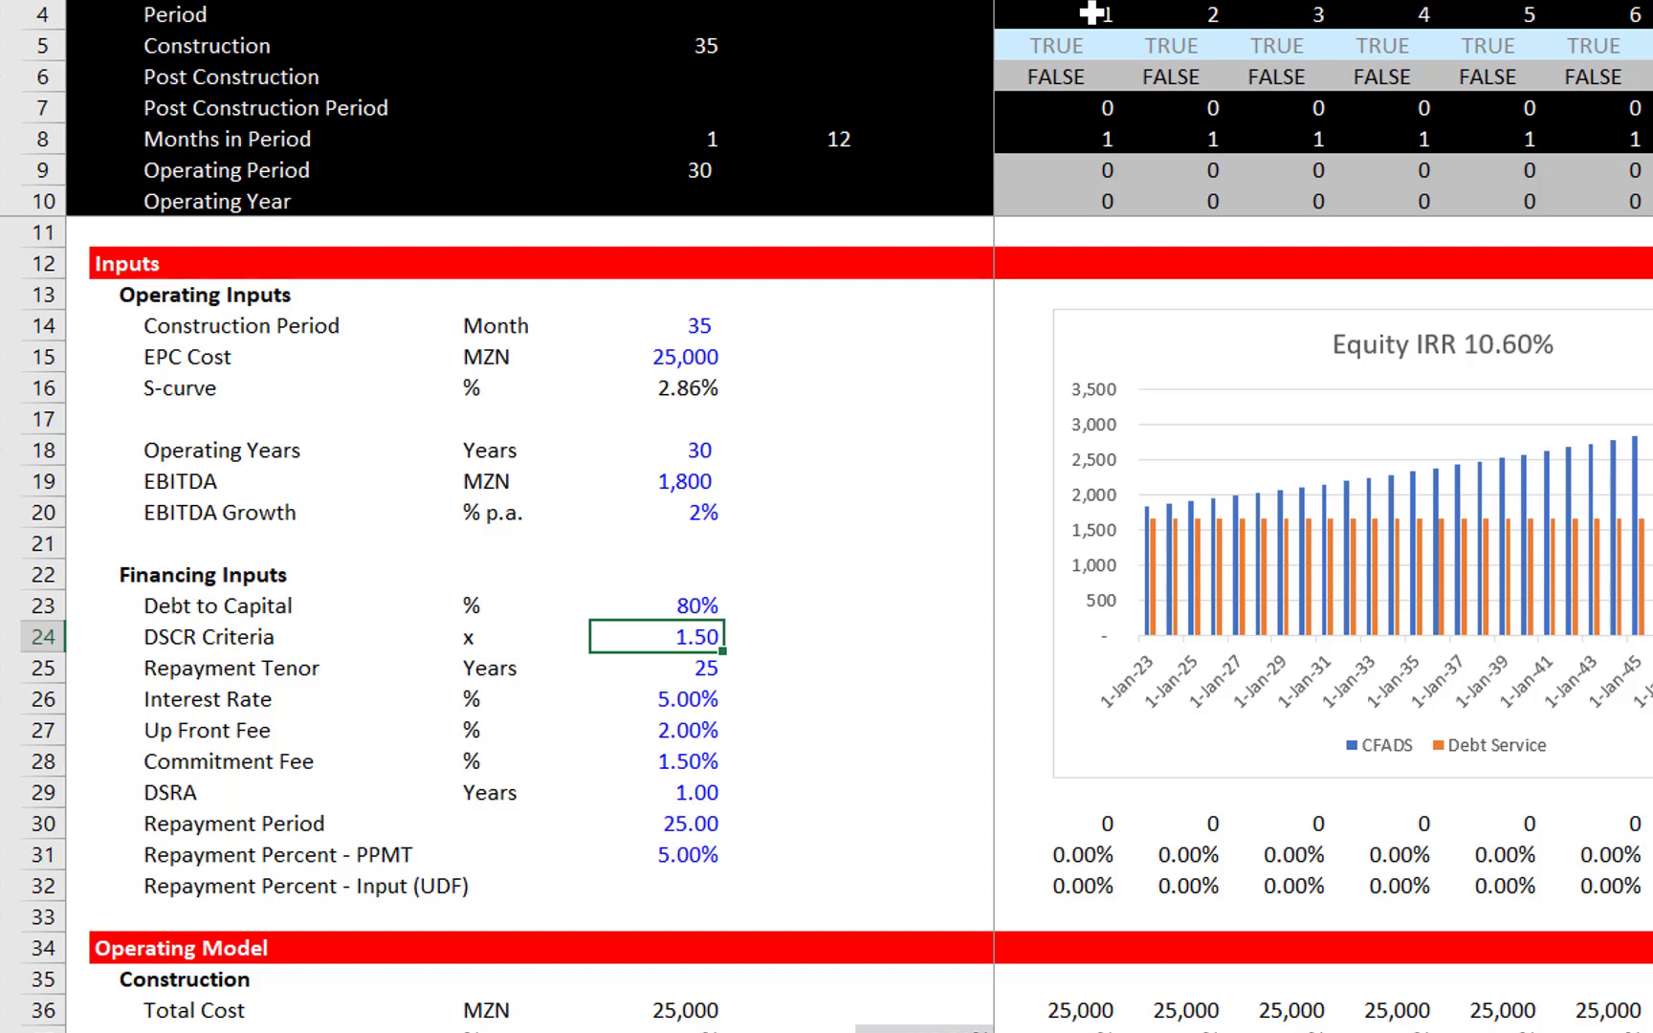
# Revisit the EBITDA and EPC Cost entries in the Operating Inputs
pyautogui.press('Up')
pyautogui.press('Up')
pyautogui.press('Up')
pyautogui.press('Up')
pyautogui.press('Up')
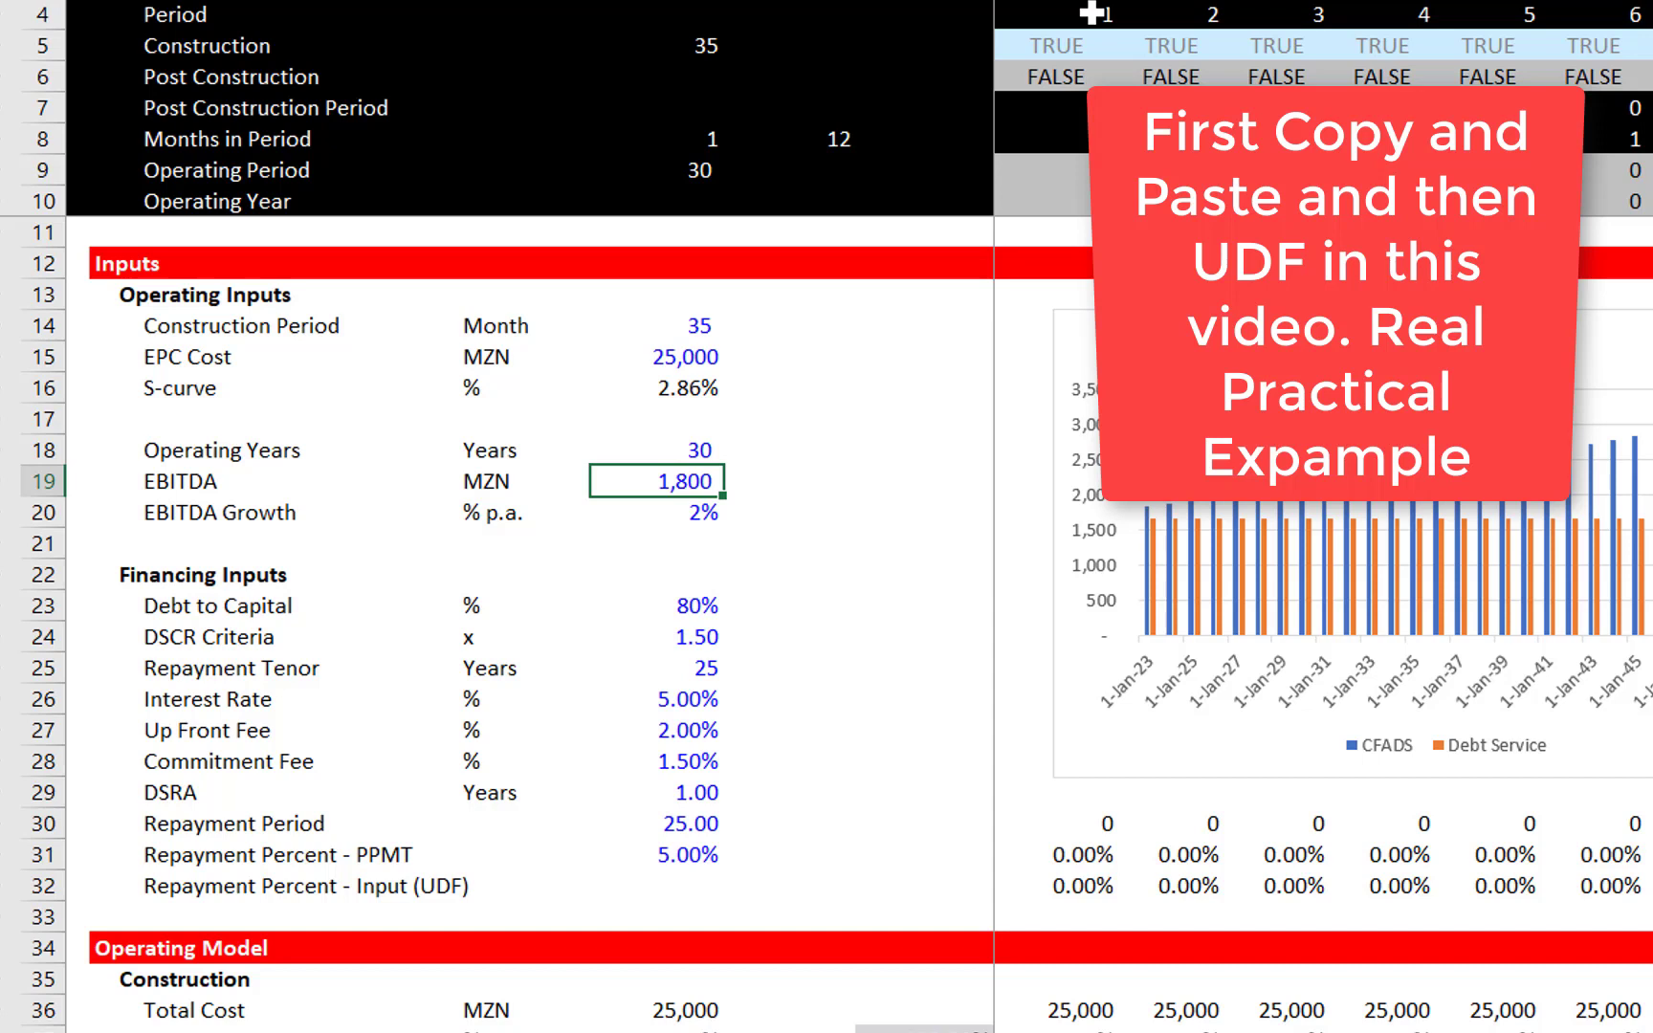
pyautogui.press('Up')
pyautogui.press('Up')
pyautogui.press('Up')
pyautogui.press('Up')
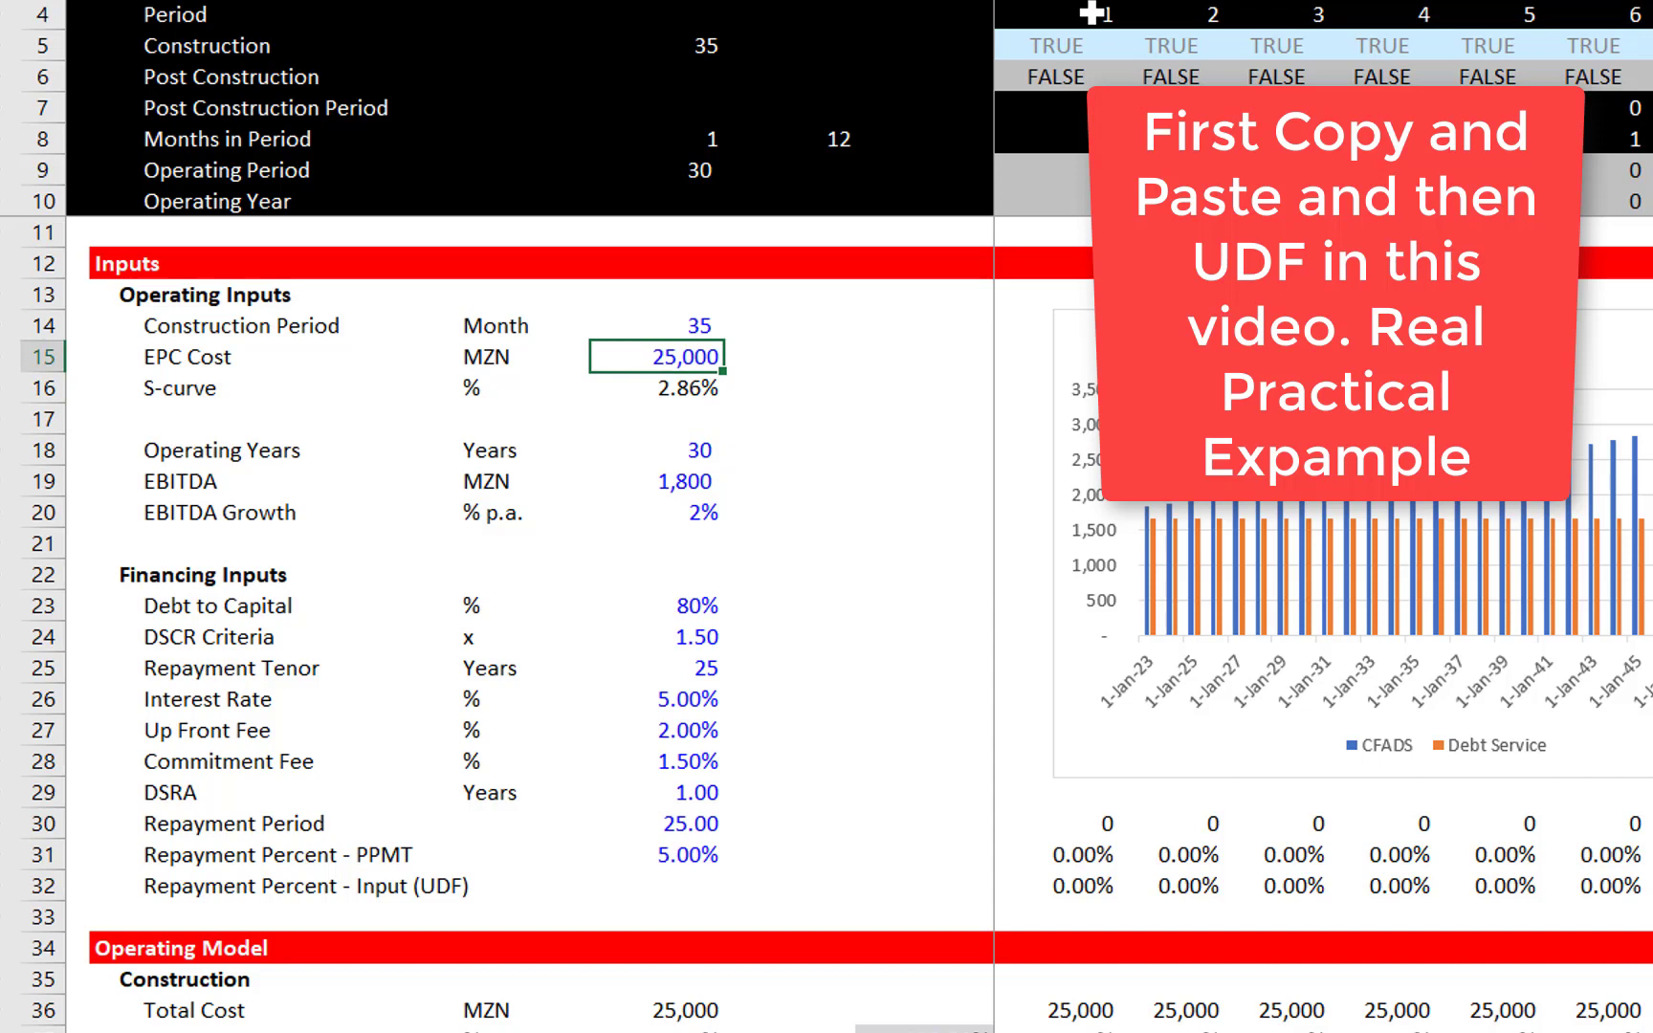
# Compare the Debt to Capital input with the DSCR Criteria as the two debt sizing constraints
pyautogui.press('Down')
pyautogui.press('Down')
pyautogui.press('Down')
pyautogui.press('Down')
pyautogui.press('Down')
pyautogui.press('Down')
pyautogui.press('Down')
pyautogui.press('Down')
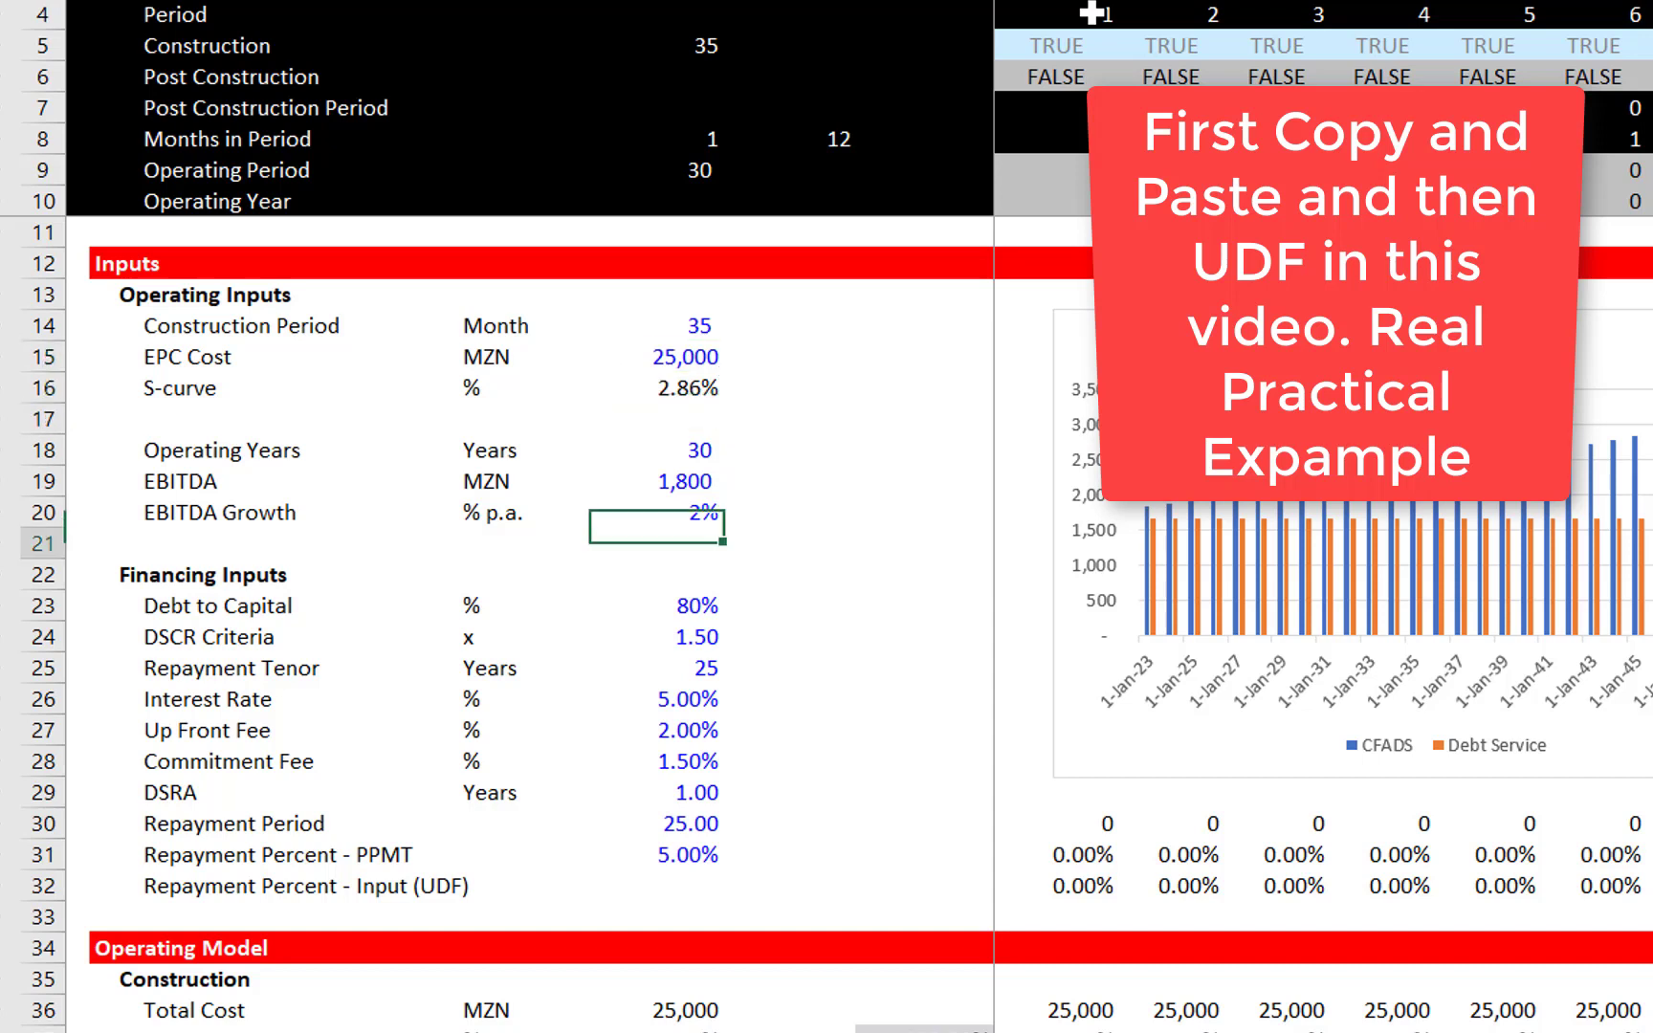
pyautogui.press('Down')
pyautogui.press('Up')
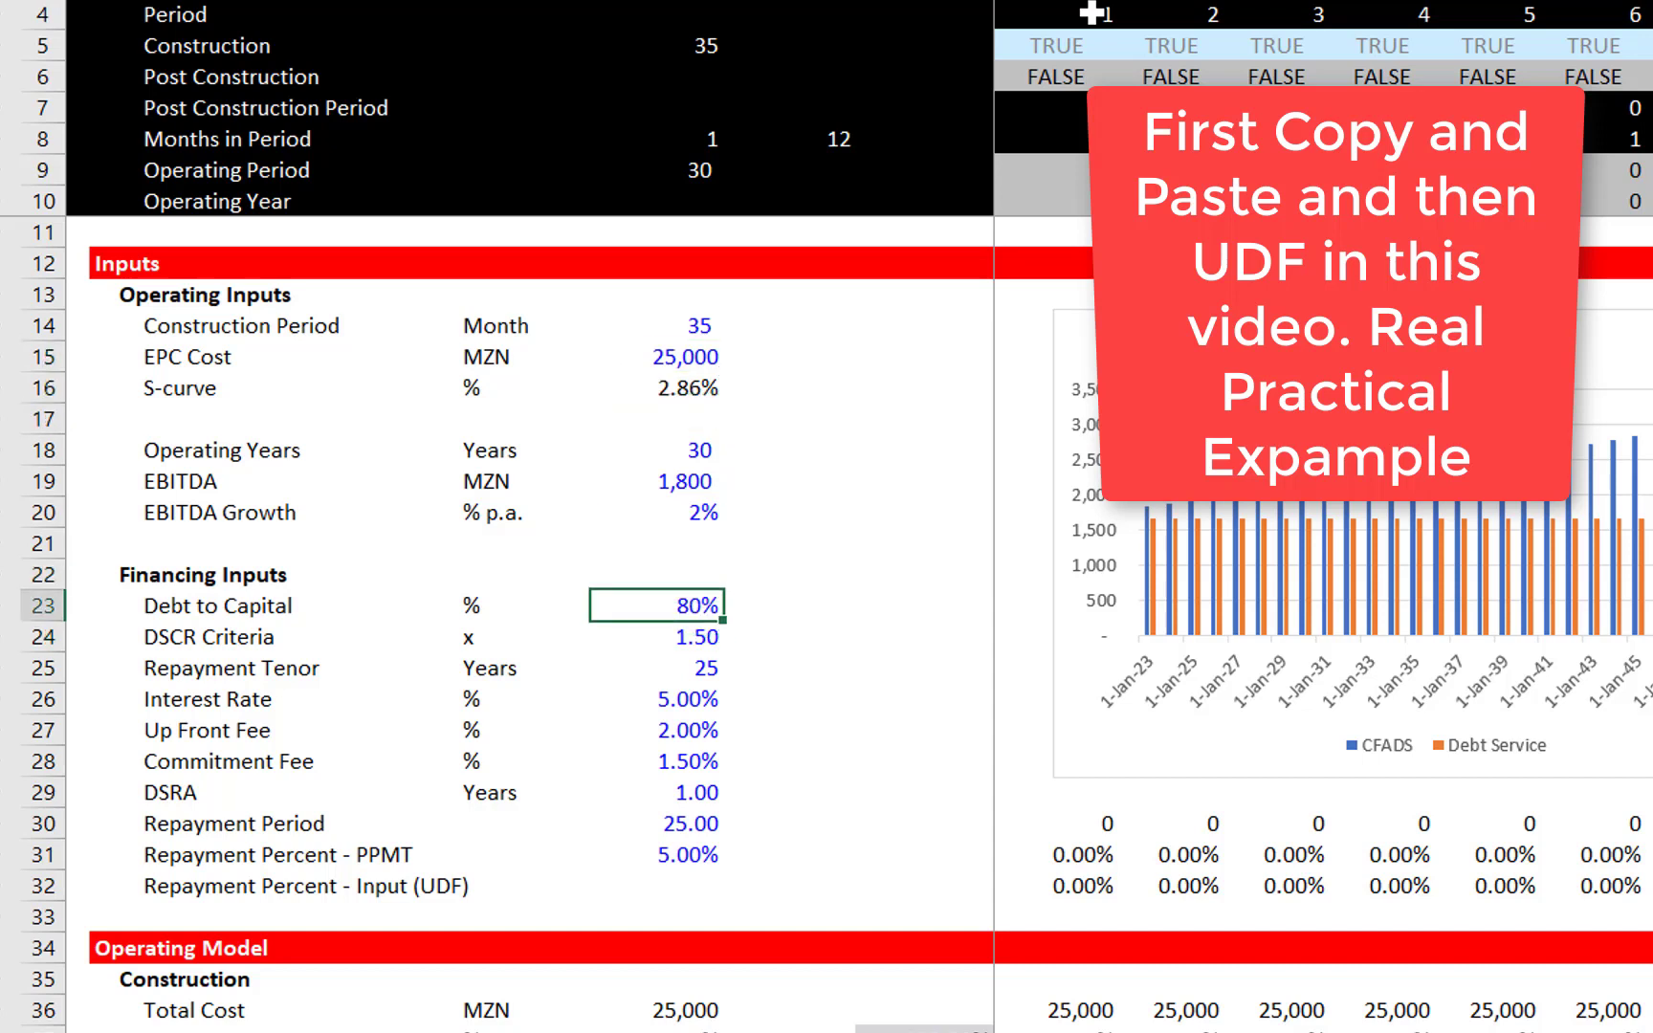
pyautogui.press('Down')
pyautogui.press('Up')
pyautogui.press('Down')
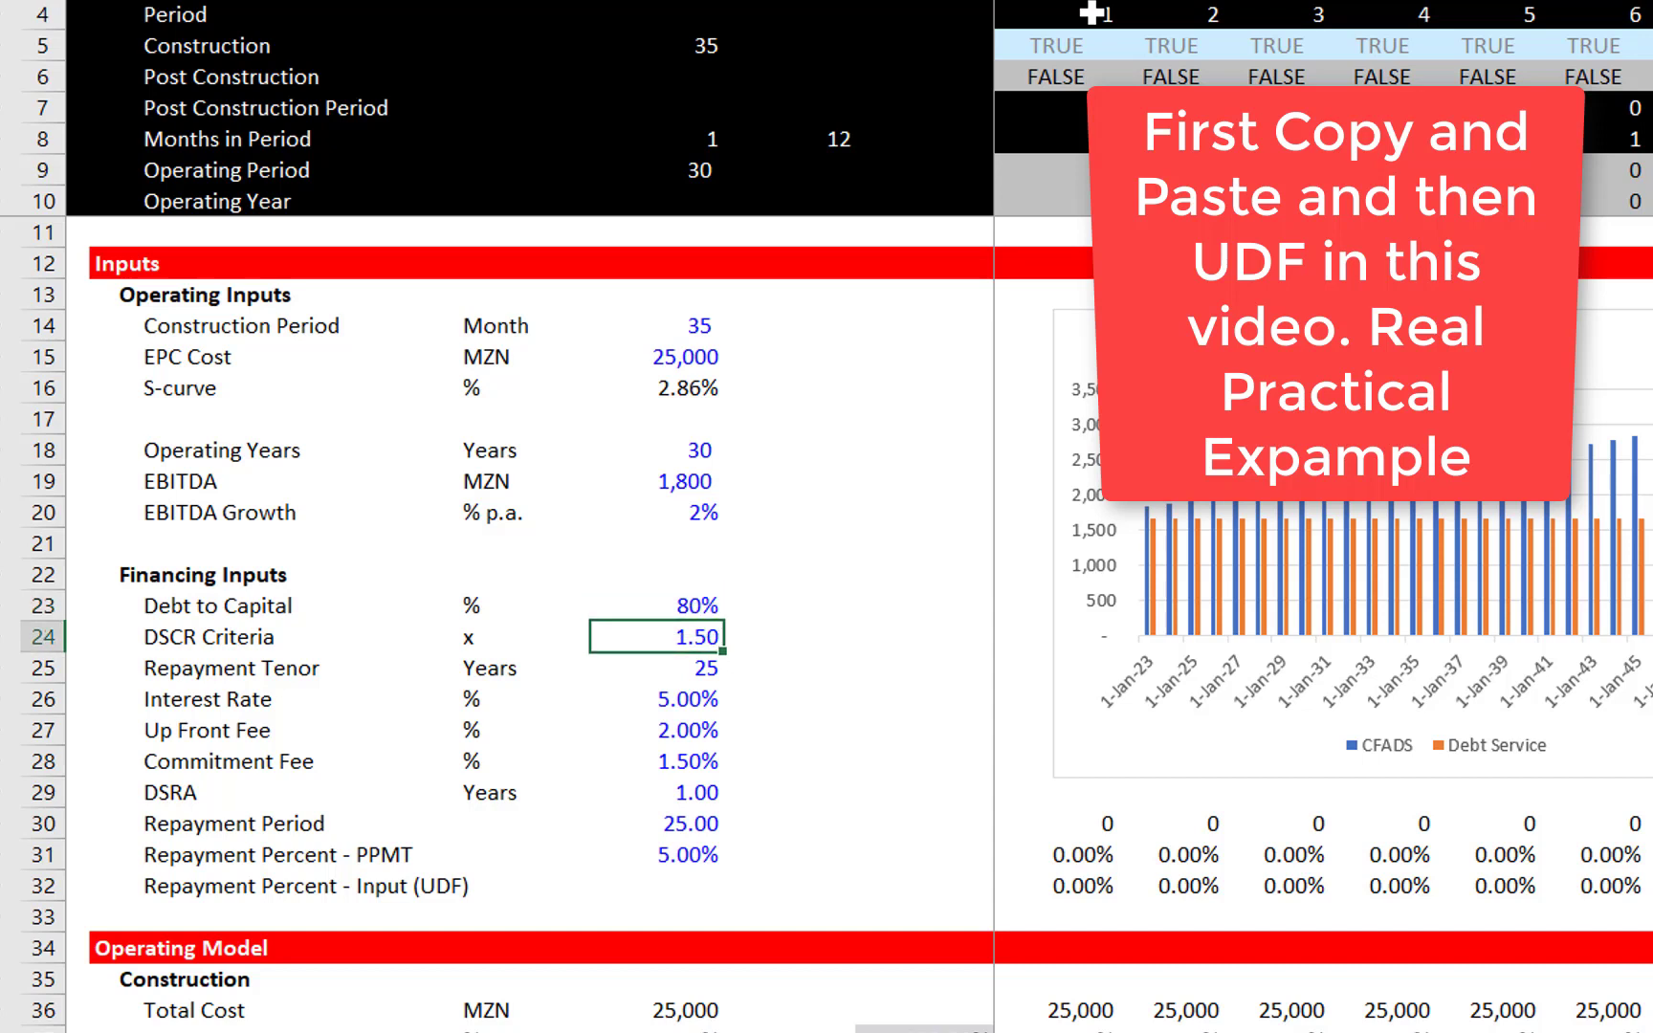
# Review the remaining financing inputs from Repayment Tenor through interest rate, fees and DSRA to Repayment Period
pyautogui.press('Down')
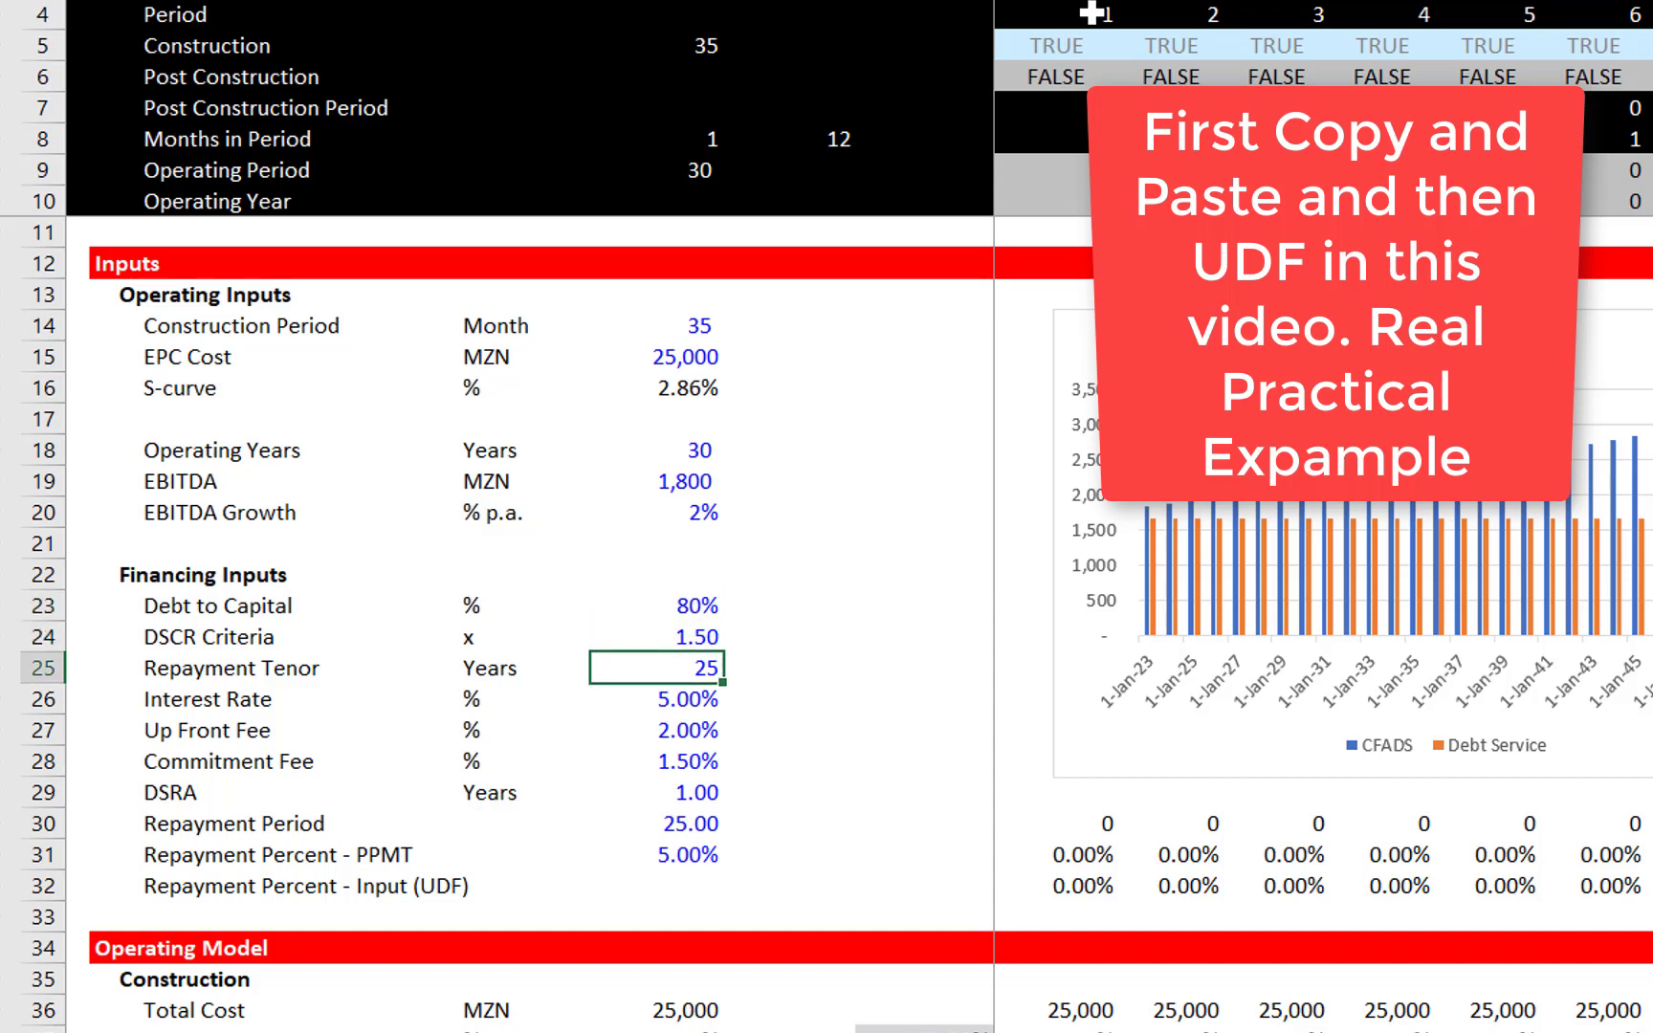
pyautogui.press('Down')
pyautogui.press('Up')
pyautogui.press('Down')
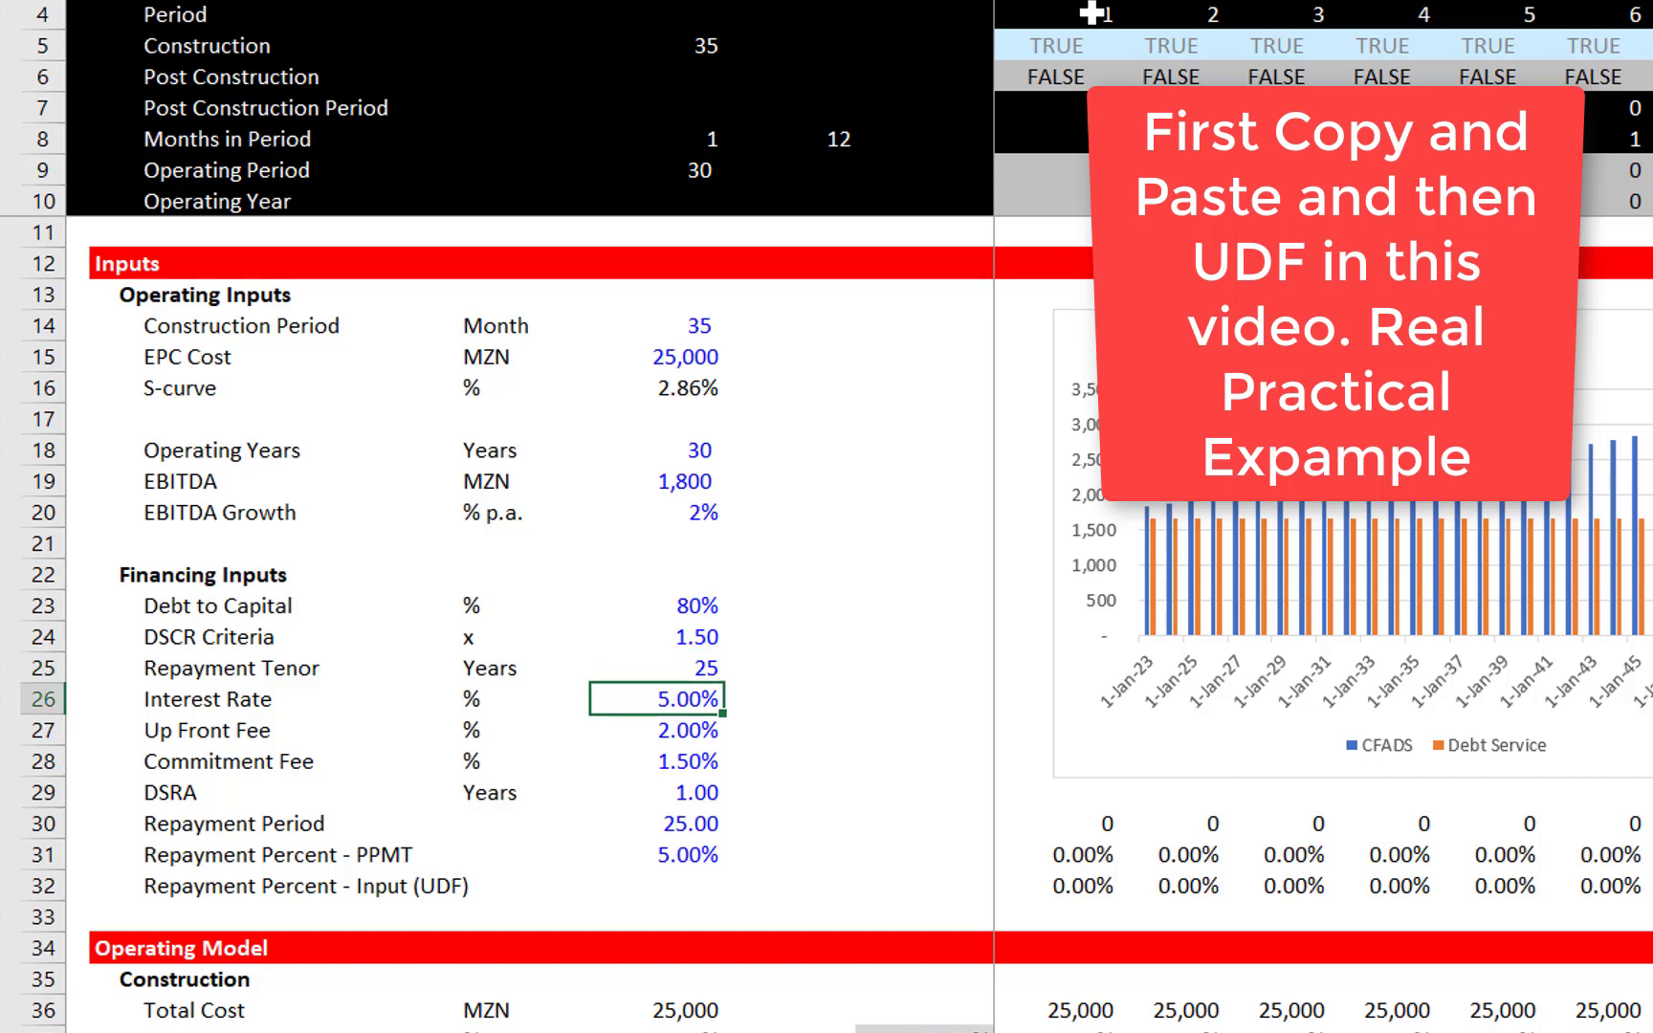
pyautogui.press('Down')
pyautogui.press('Down')
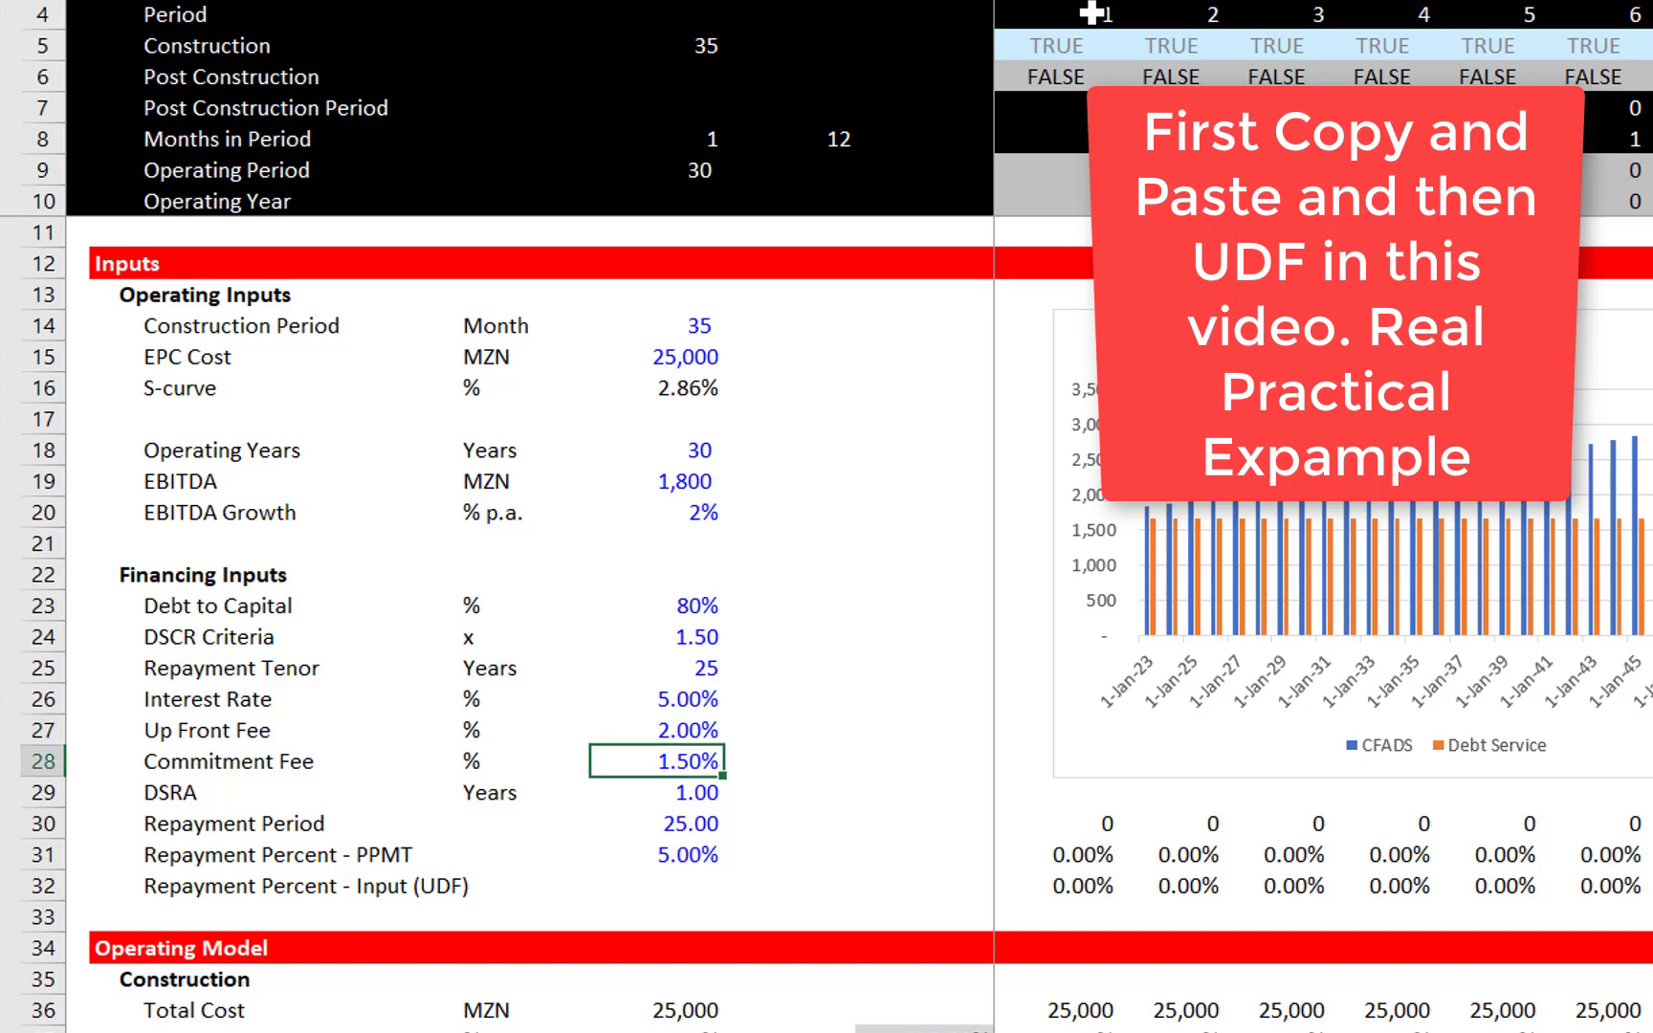
pyautogui.press('Up')
pyautogui.press('Down')
pyautogui.press('Down')
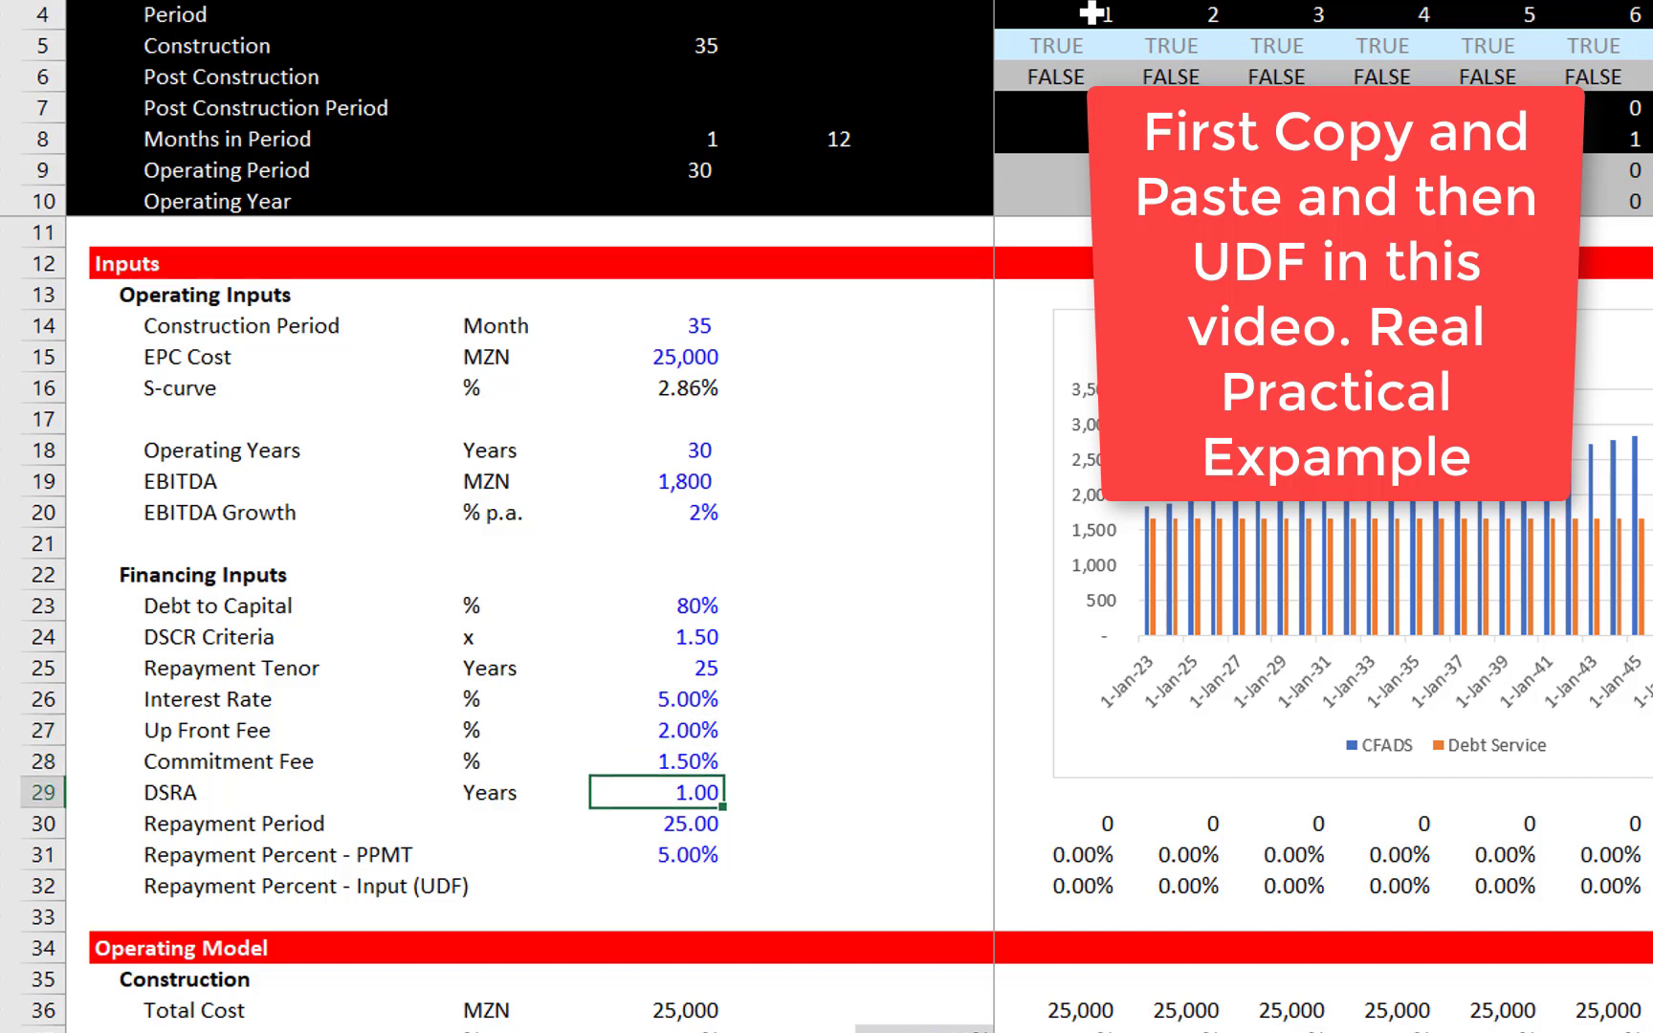
pyautogui.press('Down')
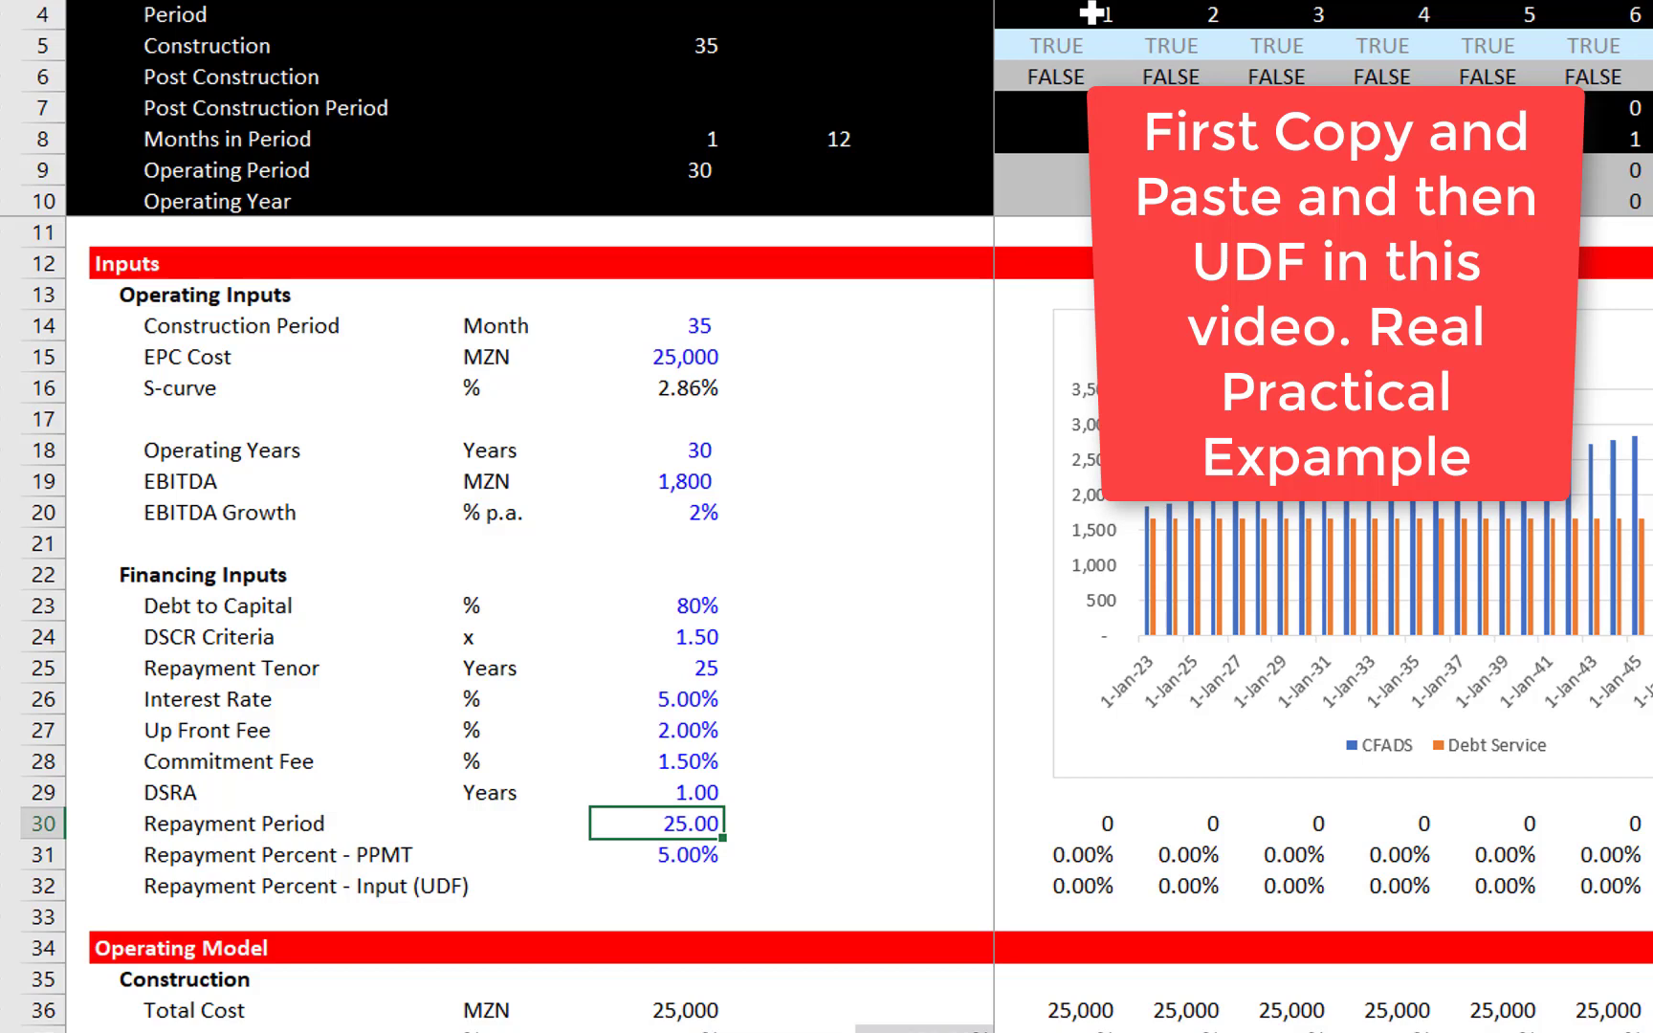
# Look over the rows below Repayment Period, and return to the Construction row's constant in the Timeline
pyautogui.press('Down')
pyautogui.press('Down')
pyautogui.press('Down')
pyautogui.press('Down')
pyautogui.press('Down')
pyautogui.press('Down')
pyautogui.press('Down')
pyautogui.press('Down')
pyautogui.press('Down')
pyautogui.press('Down')
pyautogui.press('Down')
pyautogui.press('Down')
pyautogui.press('Down')
pyautogui.press('Down')
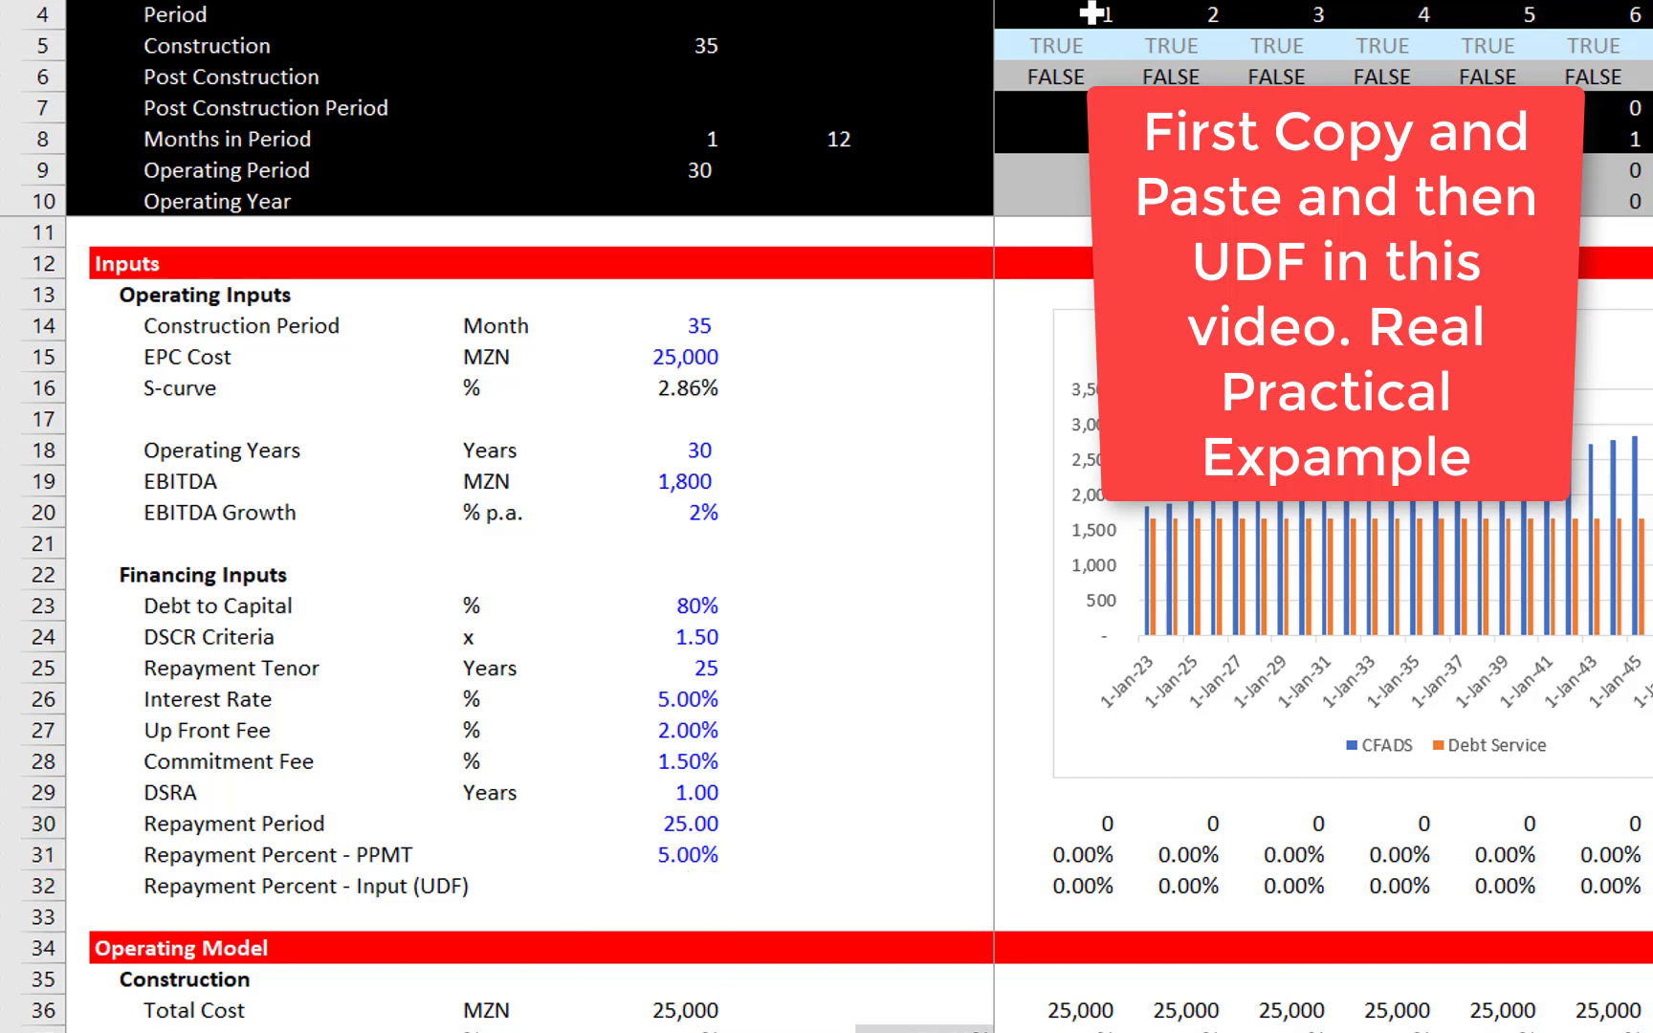
pyautogui.press('Up')
pyautogui.press('Up')
pyautogui.press('Up')
pyautogui.press('Up')
pyautogui.press('Up')
pyautogui.press('Up')
pyautogui.press('Up')
pyautogui.press('Up')
pyautogui.press('Up')
pyautogui.press('Up')
pyautogui.press('Up')
pyautogui.press('Up')
pyautogui.press('Up')
pyautogui.press('Up')
pyautogui.press('Up')
pyautogui.press('Up')
pyautogui.press('Up')
pyautogui.press('Up')
pyautogui.press('Up')
pyautogui.press('Up')
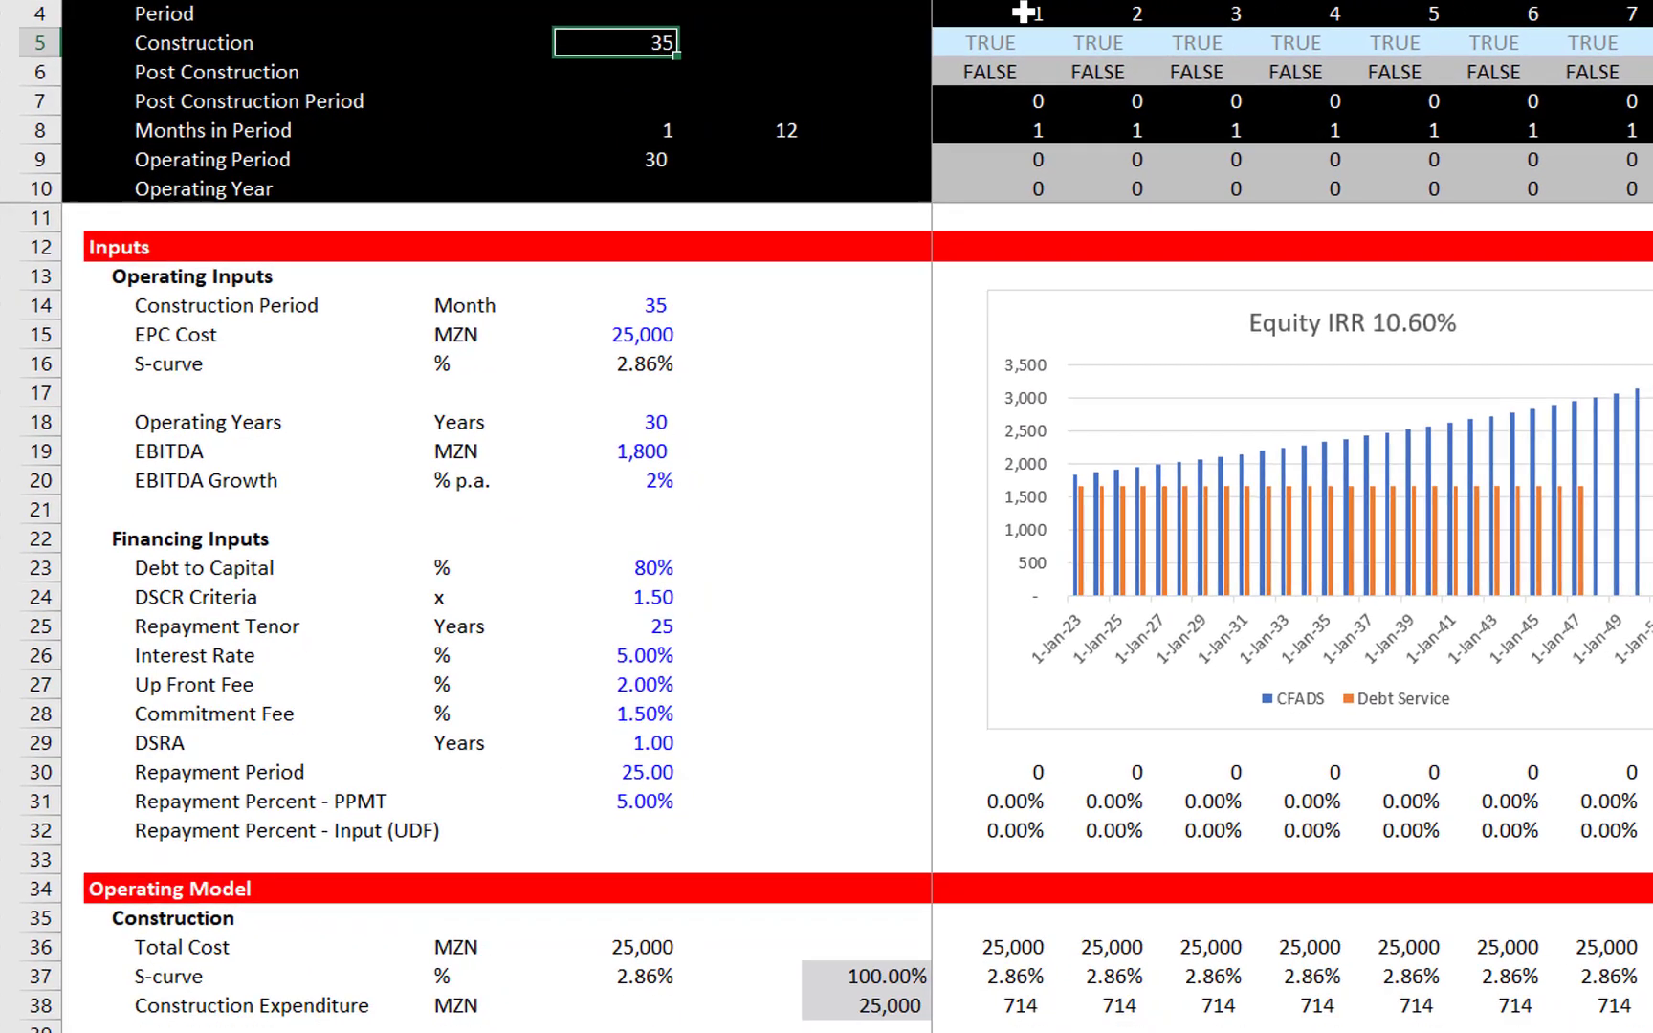
# Examine the construction flags and period numbers across the monthly Timeline columns, and return to the first period
pyautogui.press('Right')
pyautogui.press('Right')
pyautogui.press('Right')
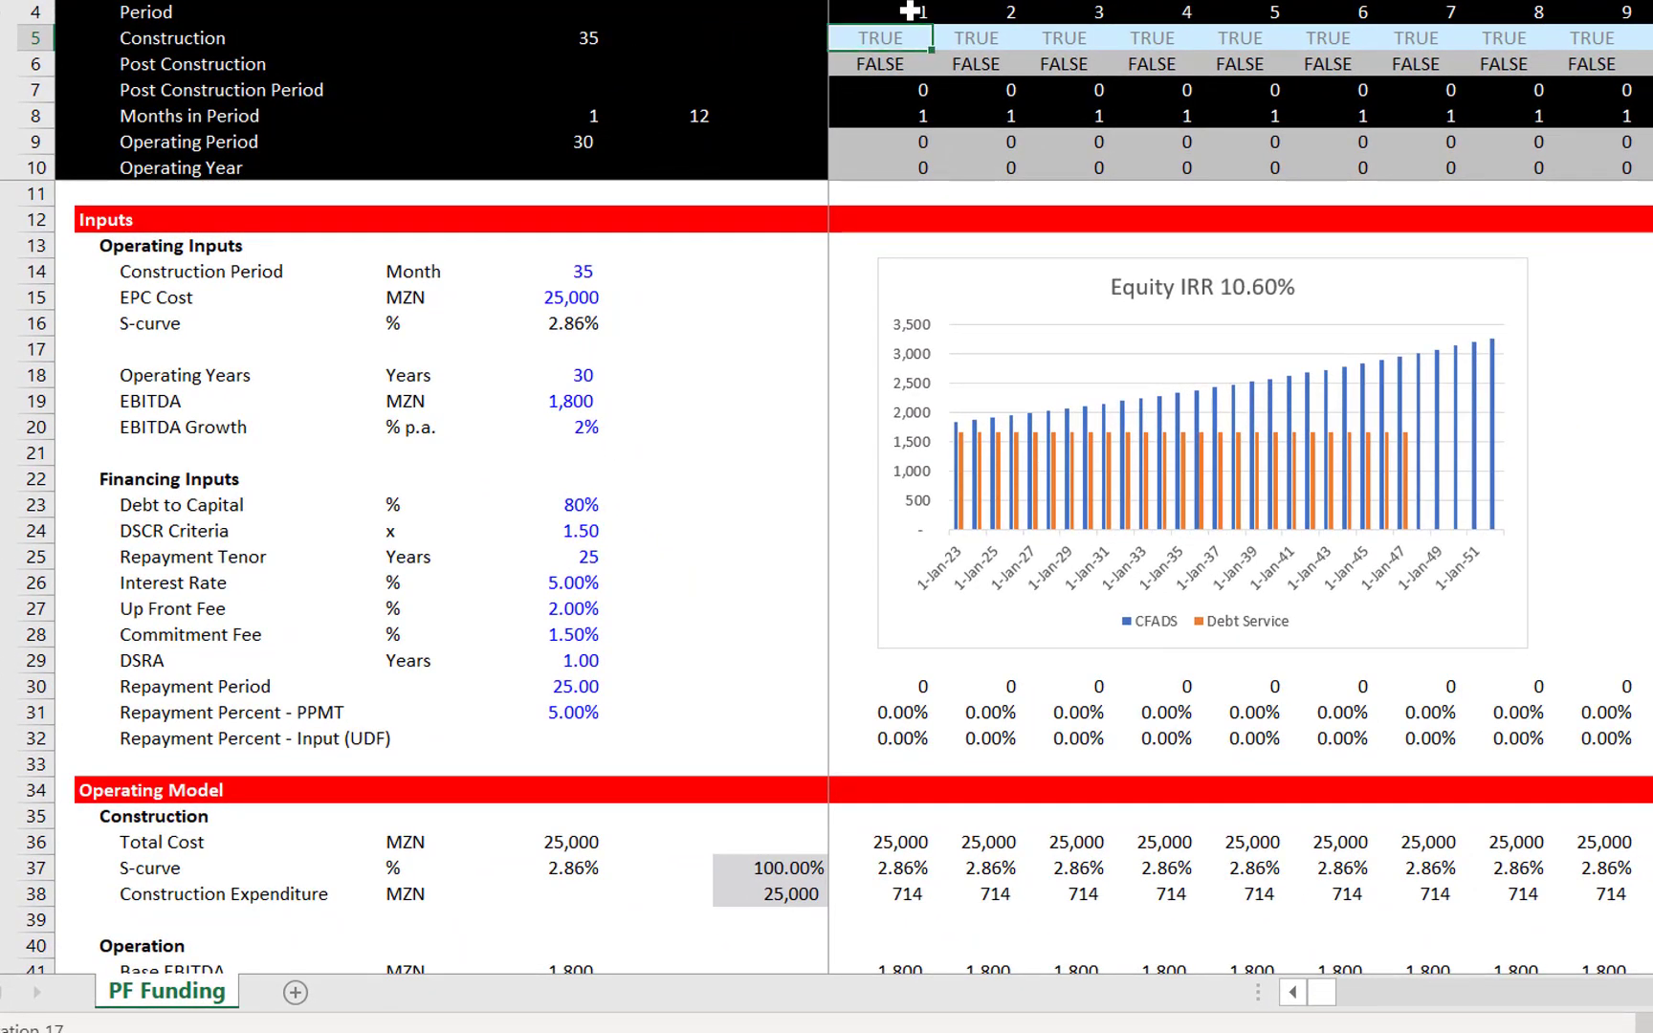
pyautogui.press('Left')
pyautogui.press('Right')
pyautogui.press('Right')
pyautogui.press('Right')
pyautogui.press('Right')
pyautogui.press('Right')
pyautogui.press('Right')
pyautogui.press('Right')
pyautogui.press('Right')
pyautogui.press('Right')
pyautogui.press('Right')
pyautogui.press('Right')
pyautogui.press('Right')
pyautogui.press('Right')
pyautogui.press('Right')
pyautogui.press('Right')
pyautogui.press('Right')
pyautogui.press('Right')
pyautogui.press('Right')
pyautogui.press('Right')
pyautogui.press('Right')
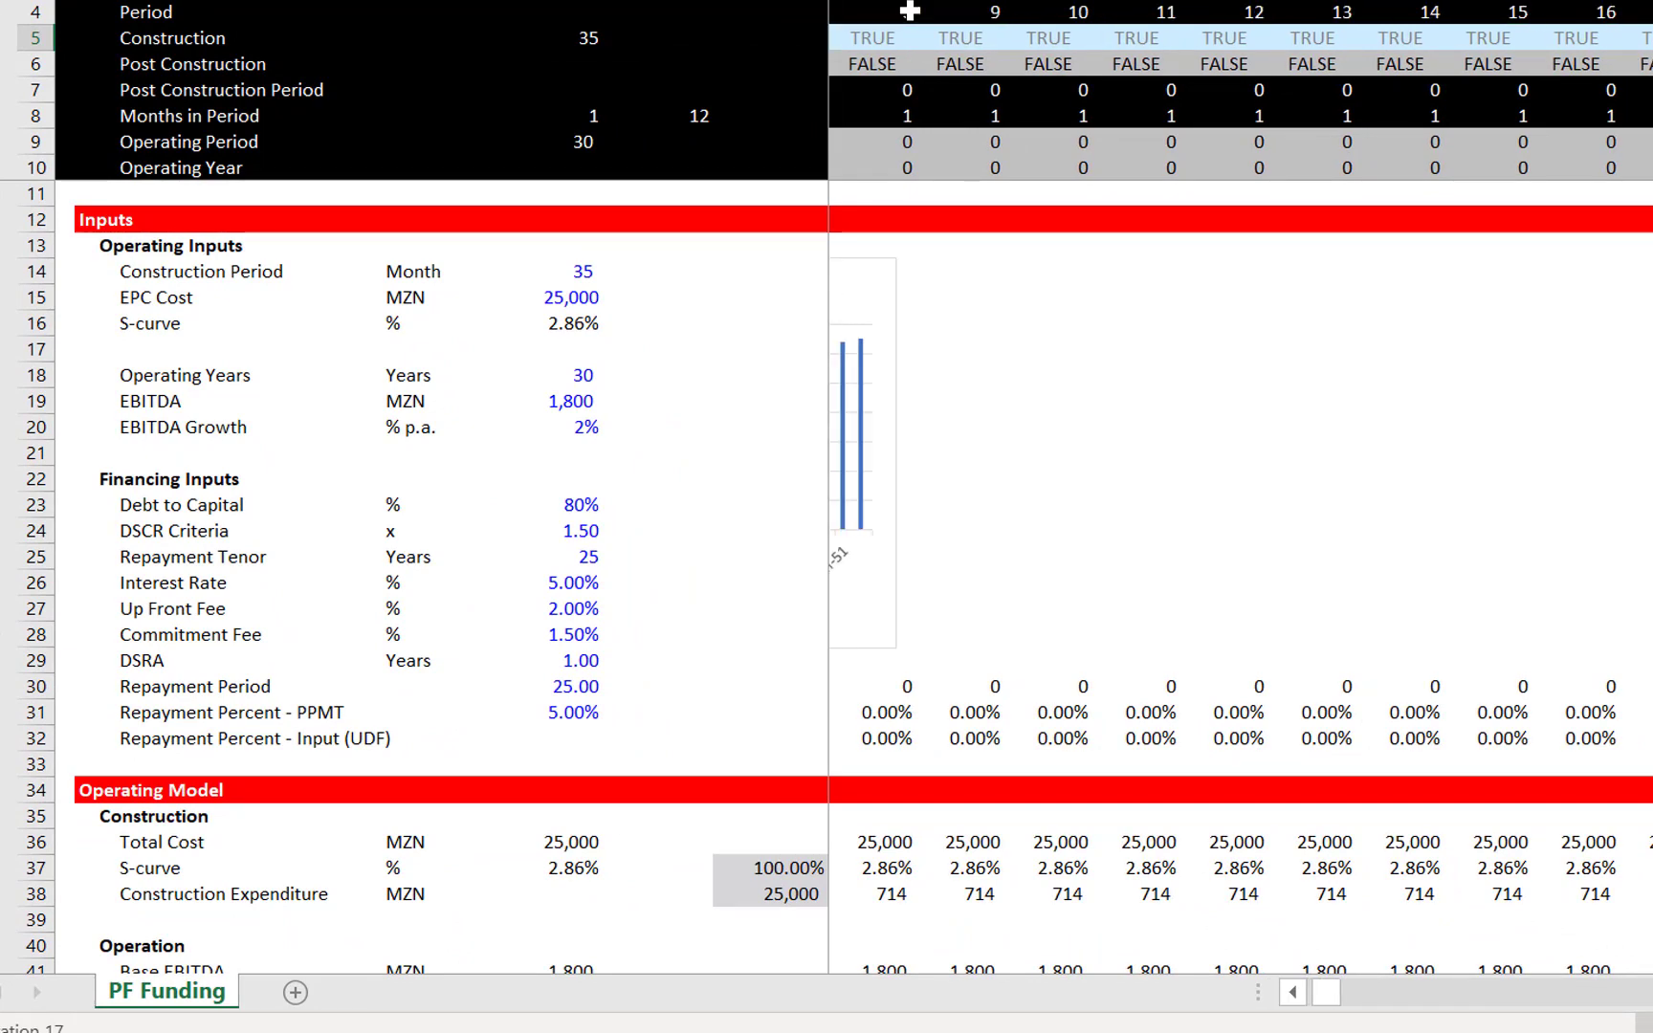
pyautogui.press('Right')
pyautogui.press('Right')
pyautogui.press('Right')
pyautogui.press('Right')
pyautogui.press('Right')
pyautogui.press('Right')
pyautogui.press('Right')
pyautogui.press('Right')
pyautogui.press('Right')
pyautogui.press('Right')
pyautogui.press('Right')
pyautogui.press('Right')
pyautogui.press('Right')
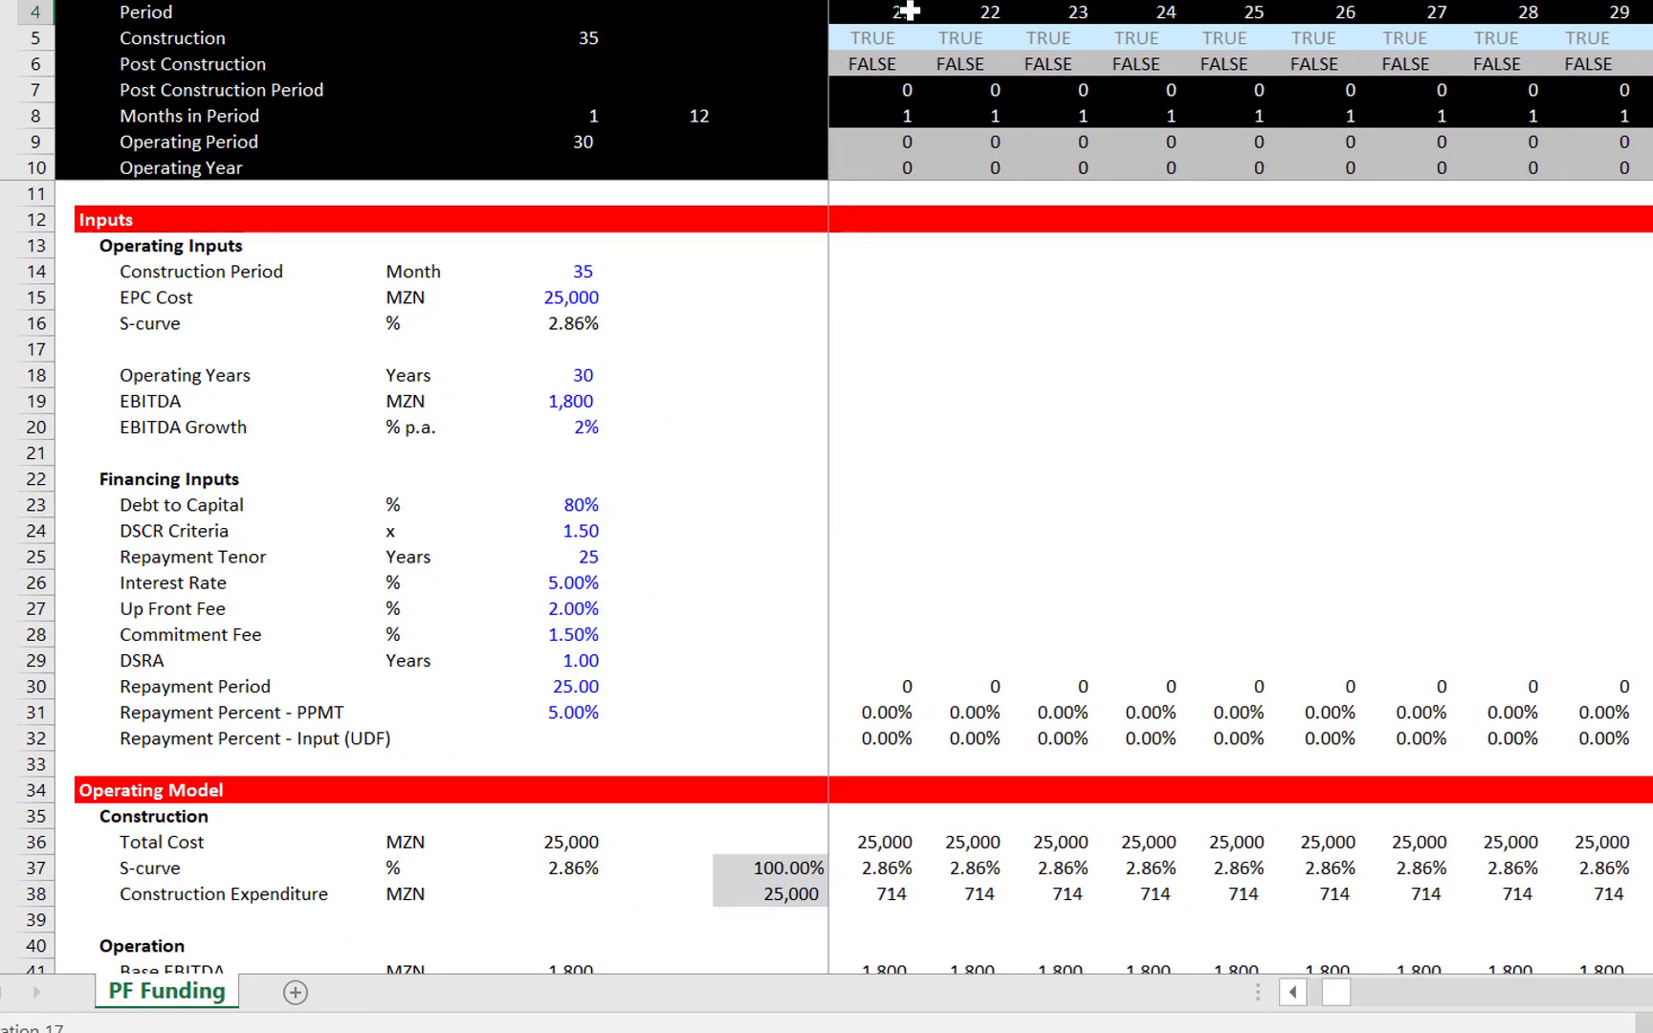
pyautogui.press('Right')
pyautogui.press('Right')
pyautogui.press('Left')
pyautogui.press('Left')
pyautogui.press('Left')
pyautogui.press('Left')
pyautogui.press('Left')
pyautogui.press('Left')
pyautogui.press('Left')
pyautogui.hotkey('ctrl', 'Left')
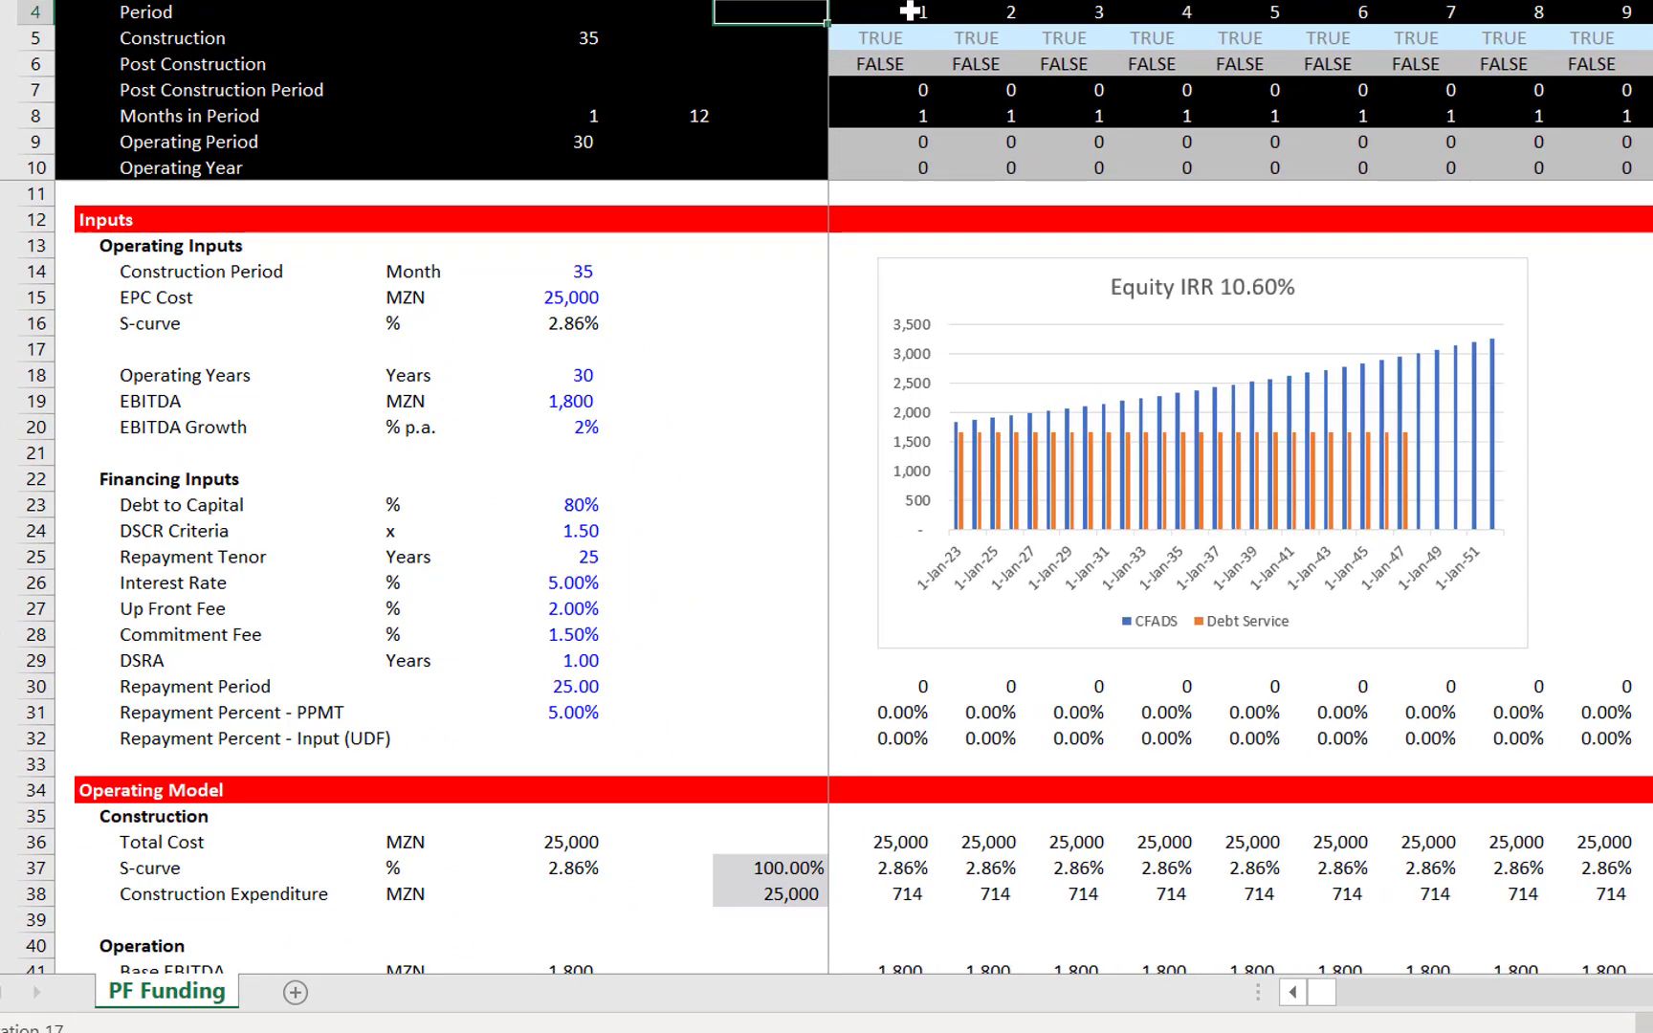
# Fill the Timeline's Period row with a linear series stepping by 1 up to 200, and check where it ends
pyautogui.hotkey('alt', 'h')
pyautogui.press('f')
pyautogui.press('i')
pyautogui.press('s')
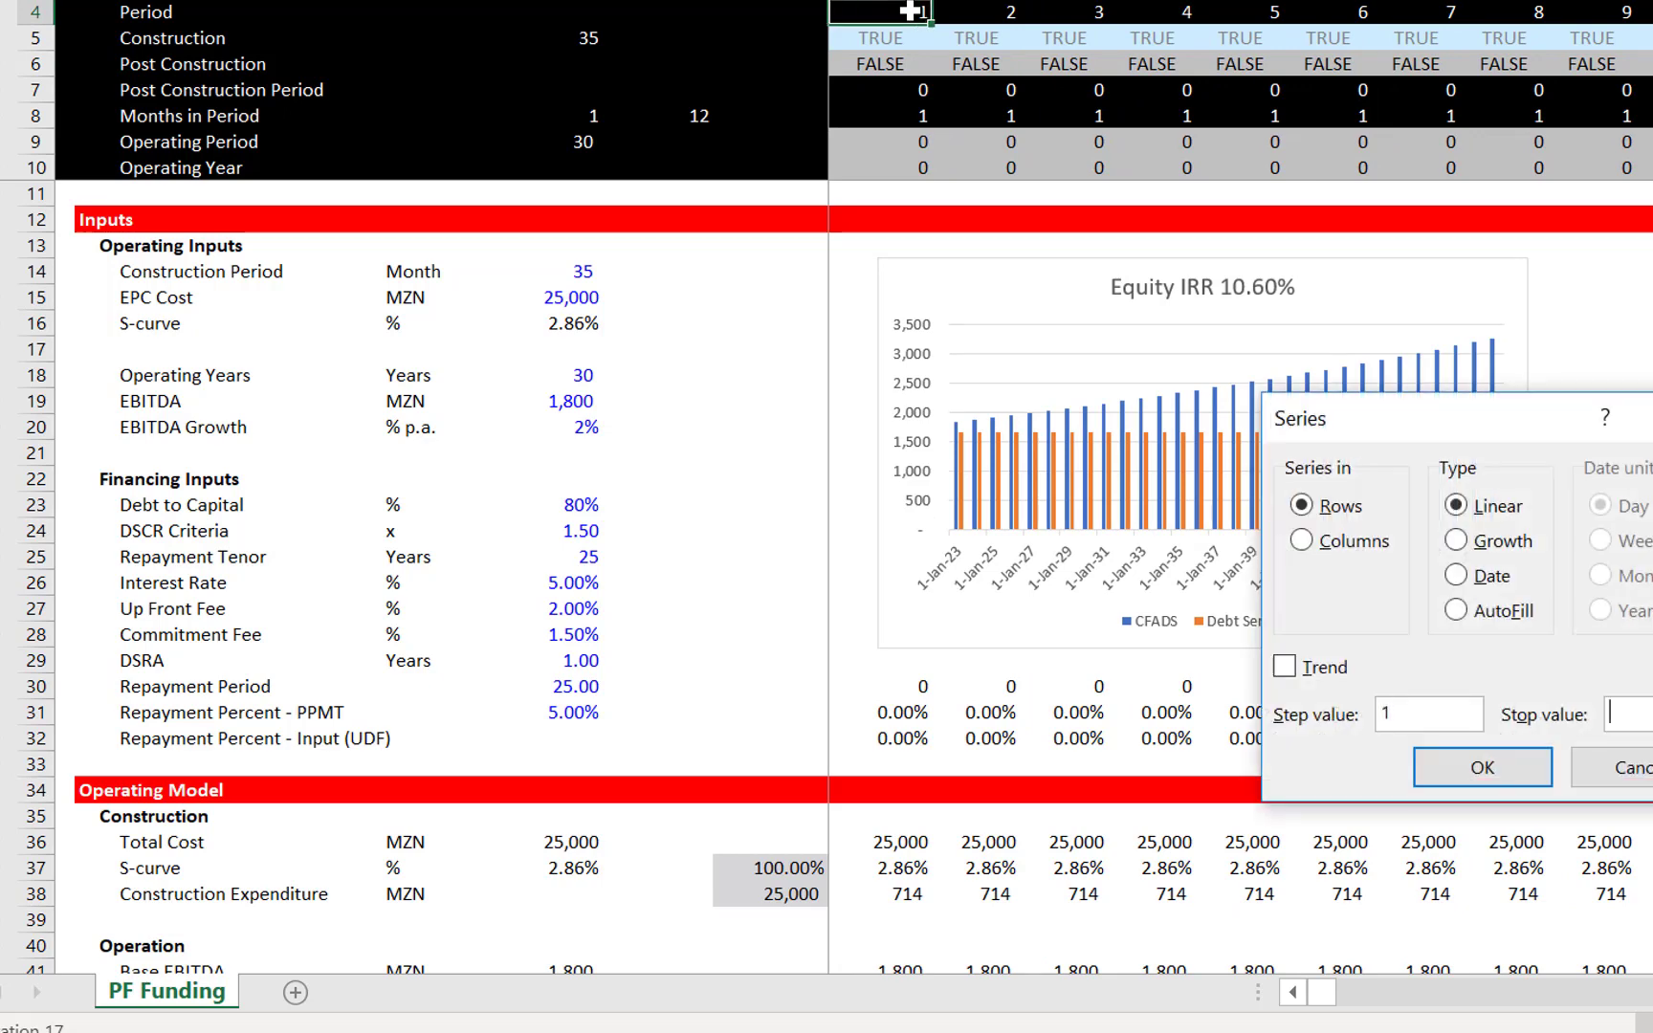
pyautogui.write('200')
pyautogui.press('Return')
pyautogui.hotkey('ctrl', 'Right')
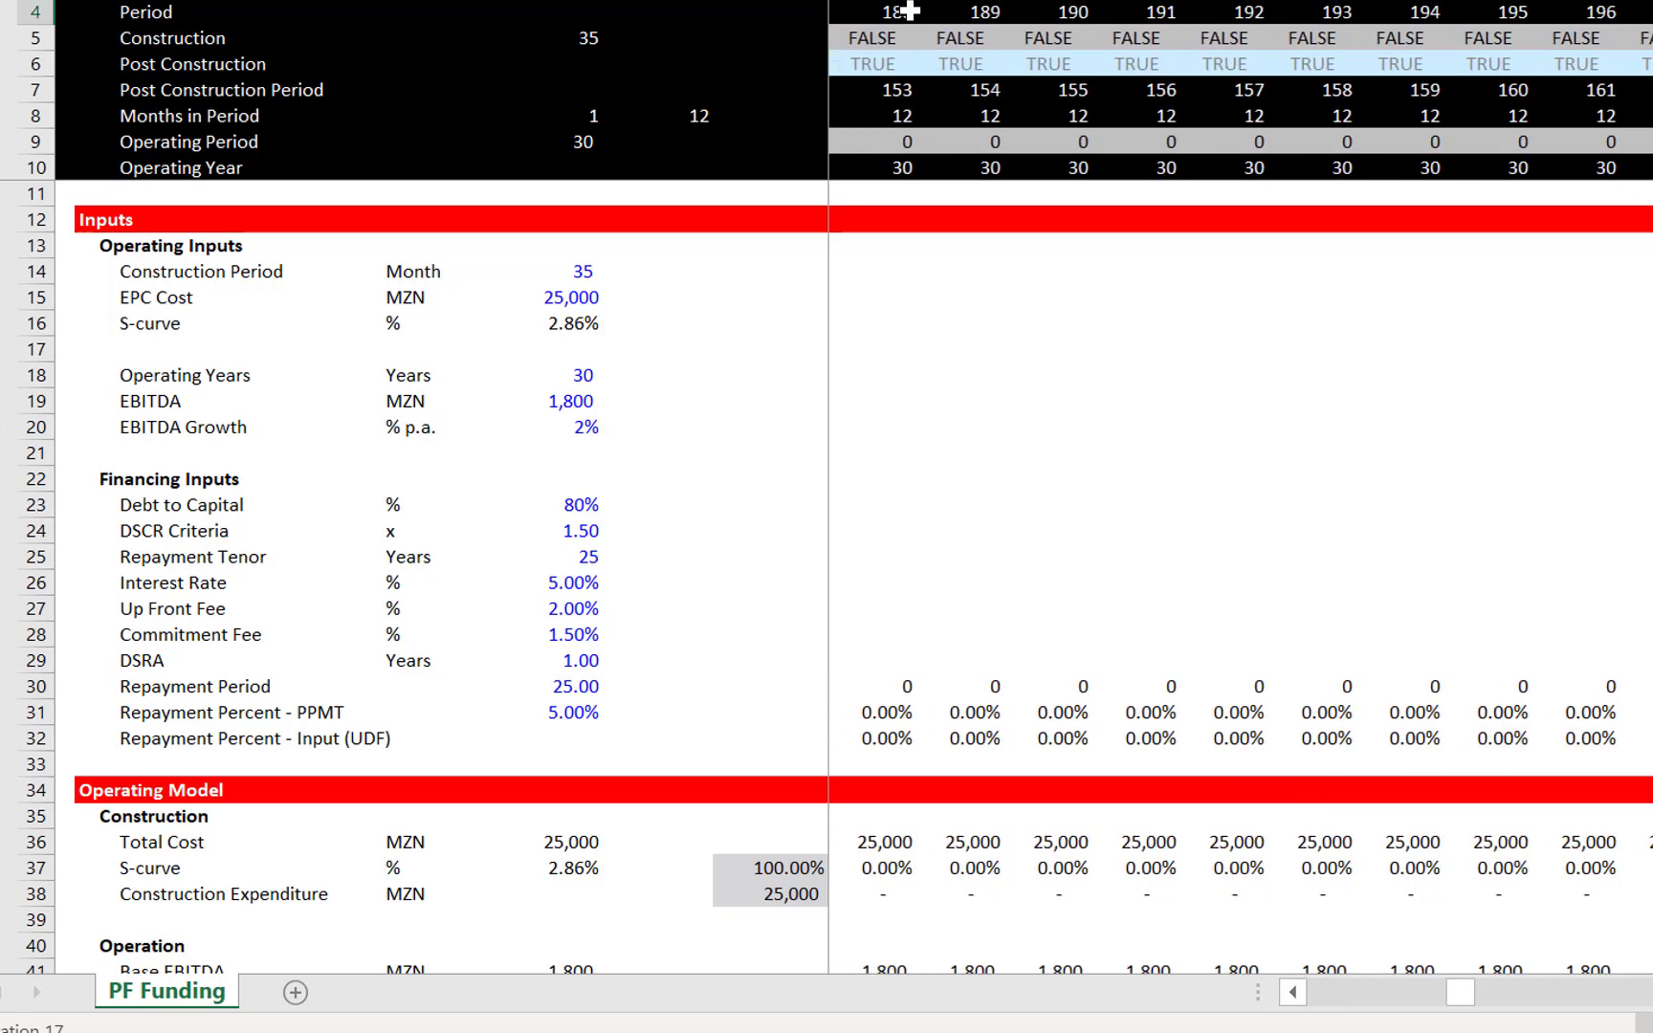
pyautogui.hotkey('ctrl', 'Left')
# Inspect the first-period formulas of the Construction, Post Construction and Post Construction Period rows
pyautogui.press('Left')
pyautogui.press('Left')
pyautogui.press('Down')
pyautogui.press('Right')
pyautogui.press('Right')
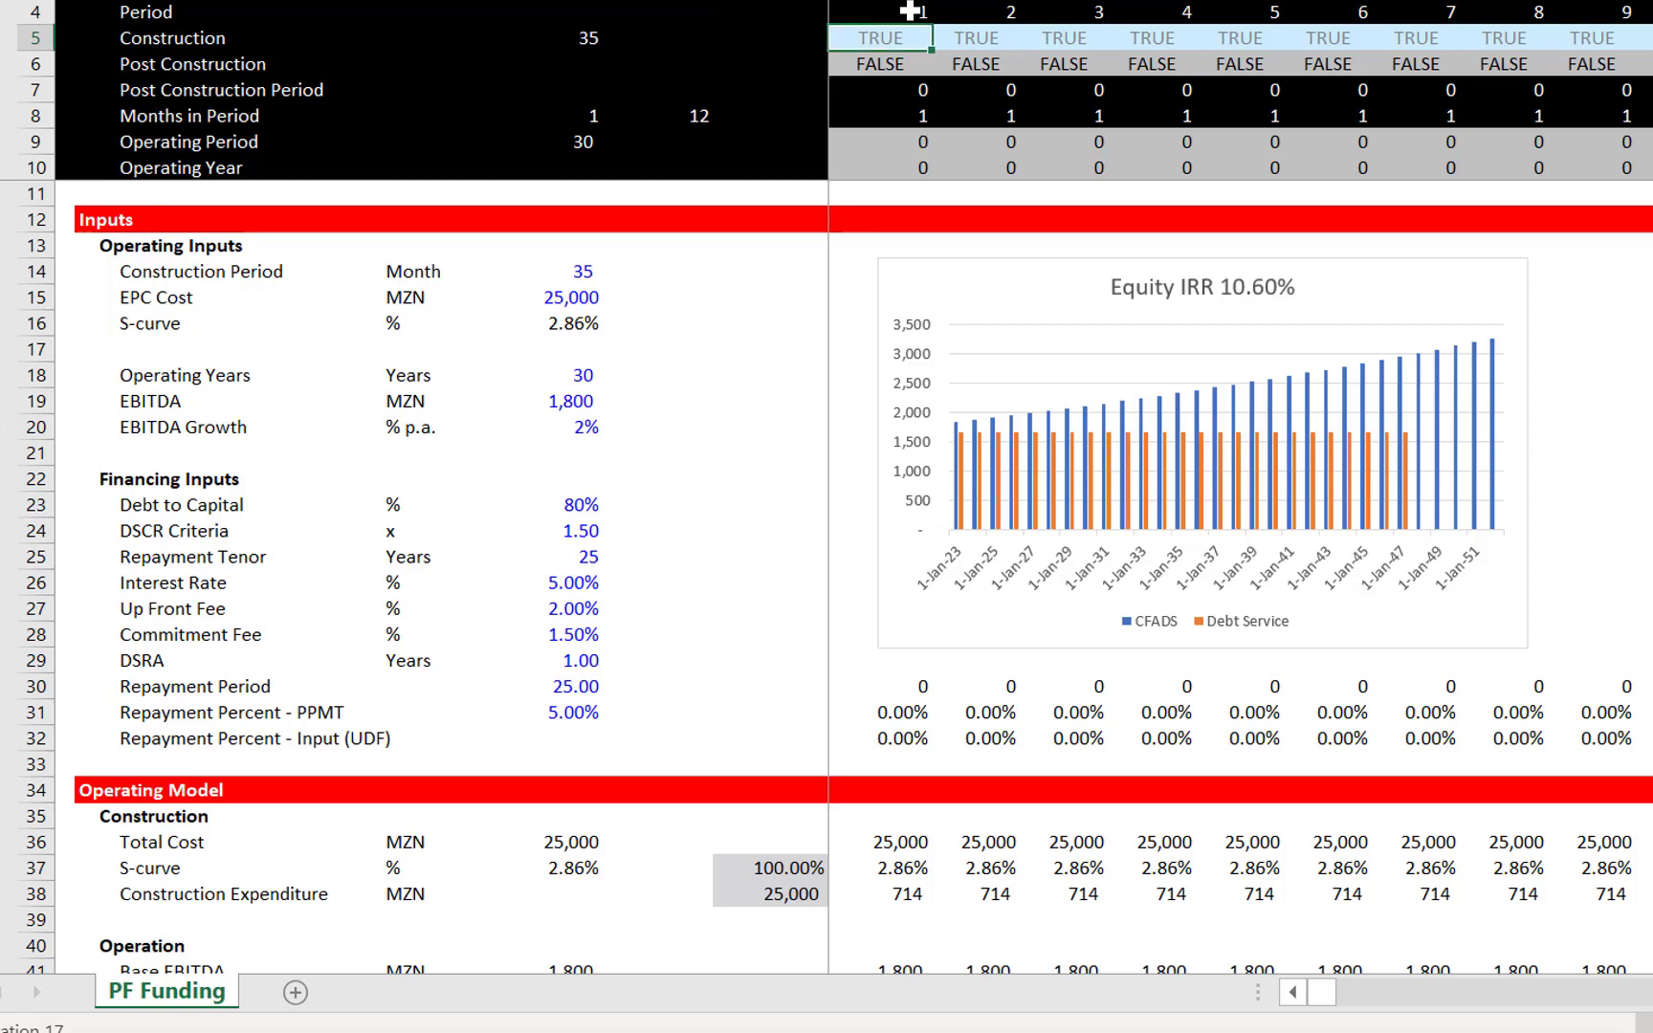
pyautogui.press('F2')
pyautogui.press('Return')
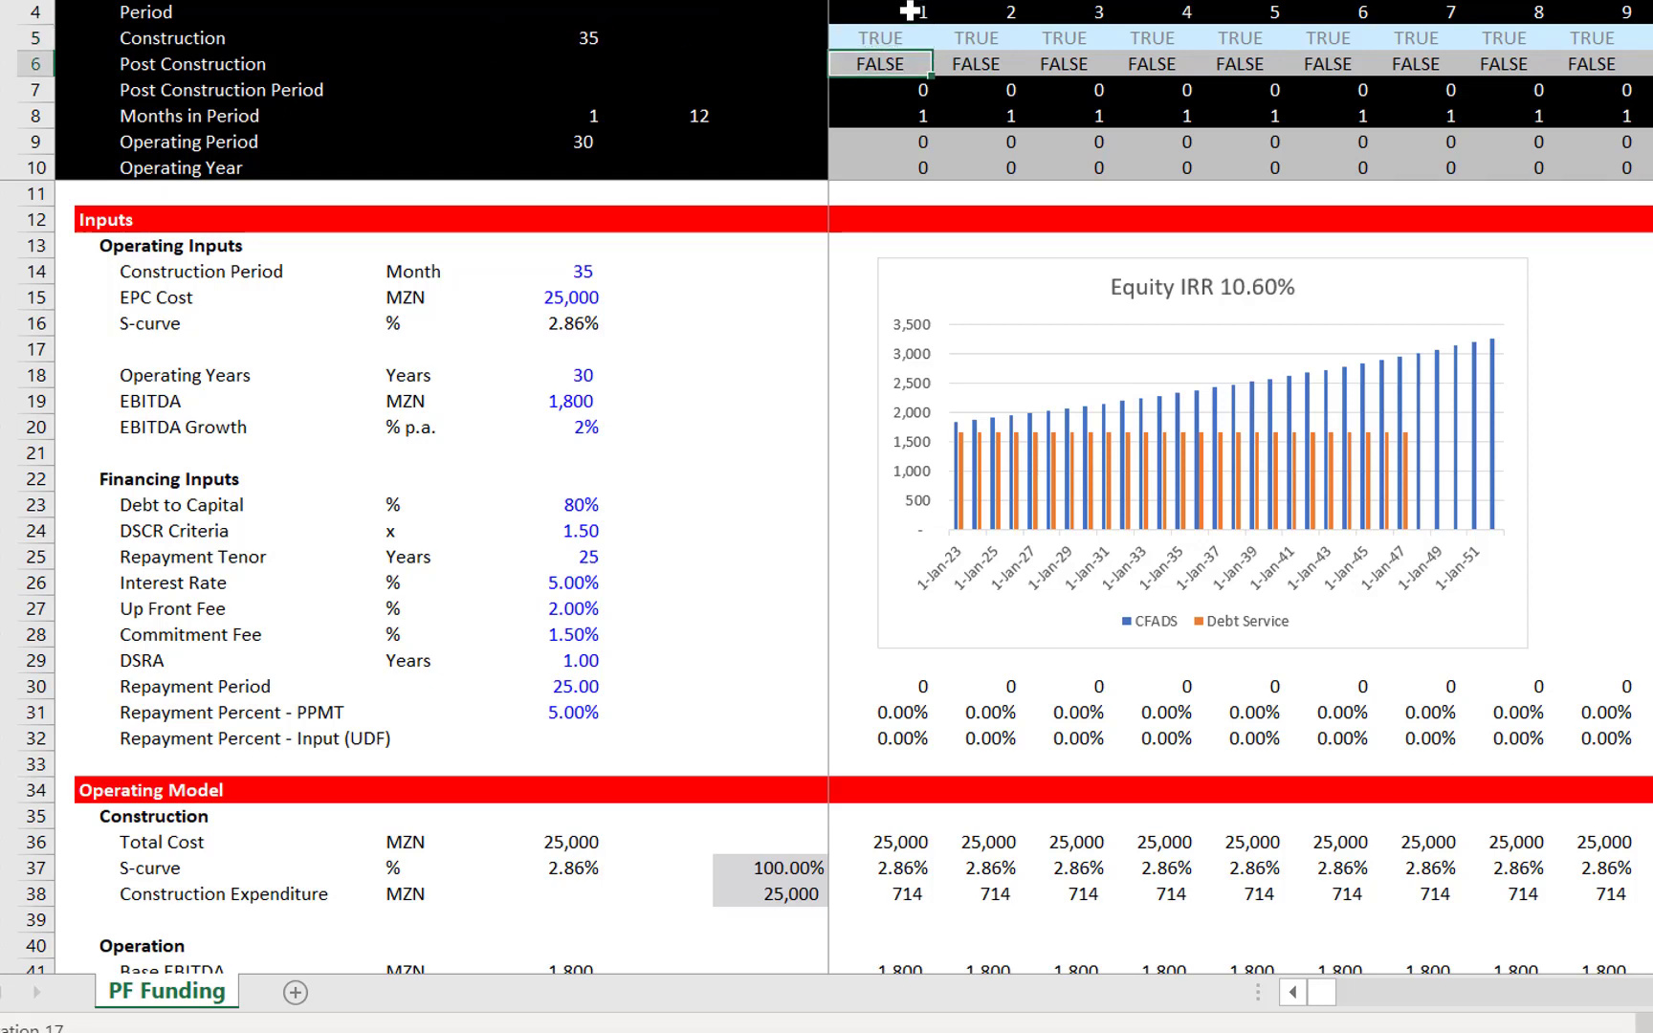
pyautogui.press('F2')
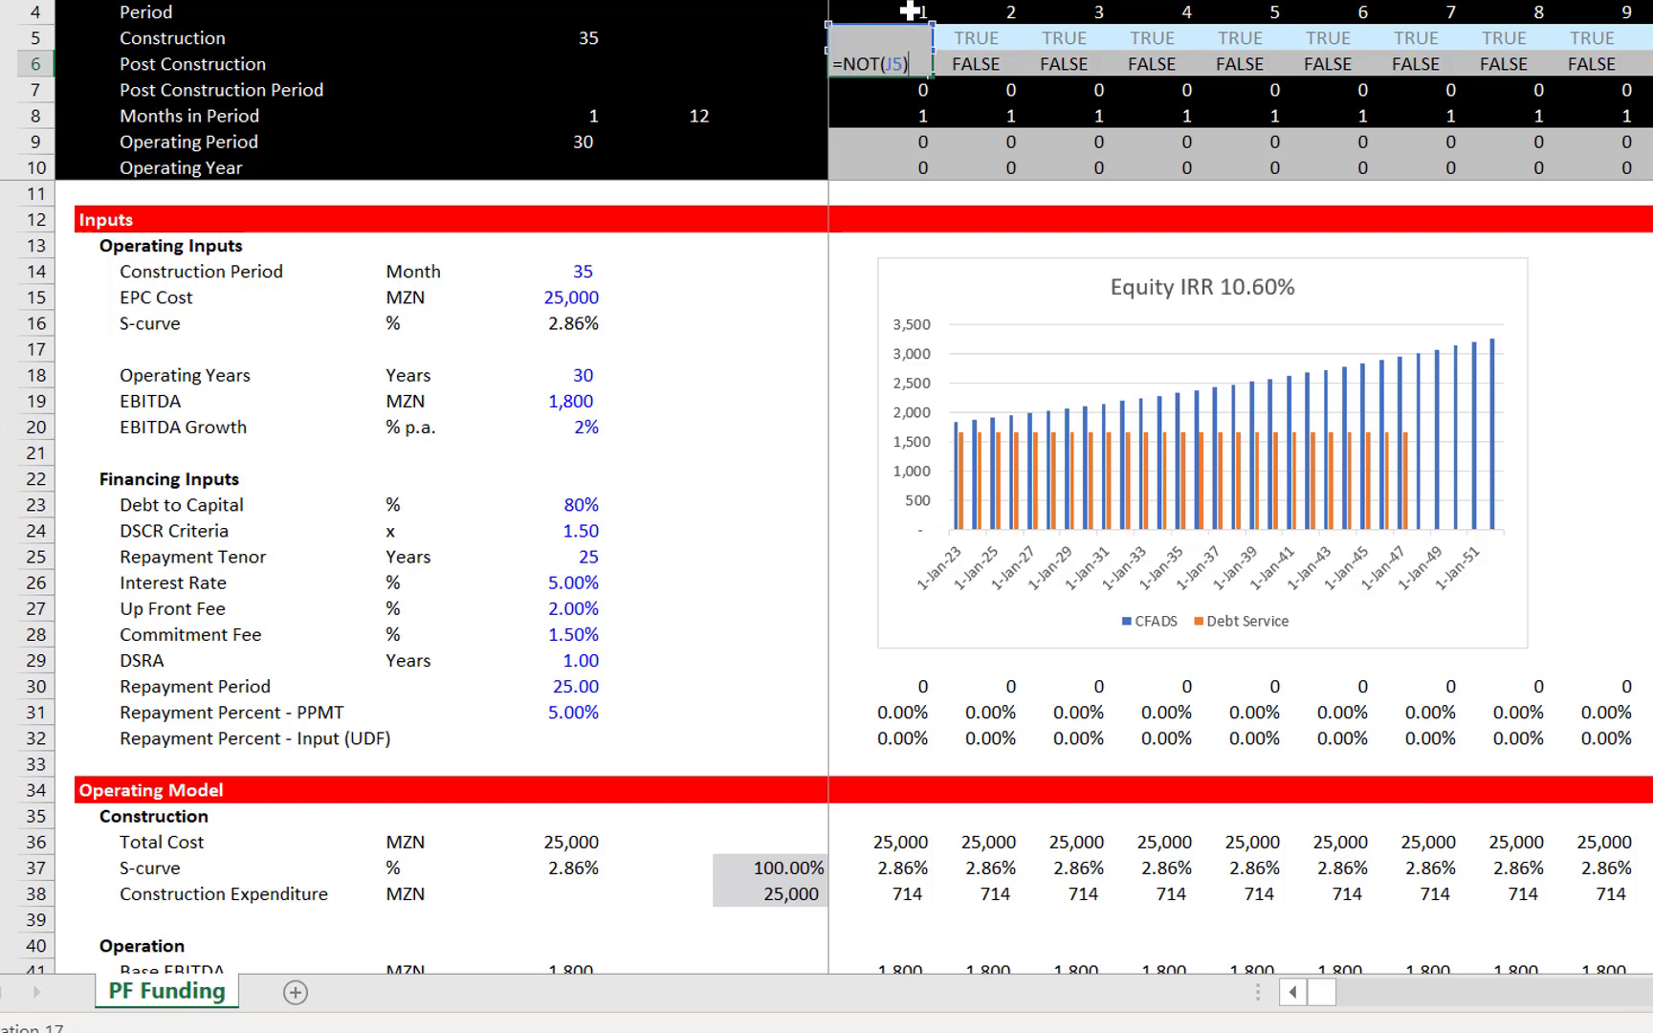
pyautogui.press('Escape')
pyautogui.press('Down')
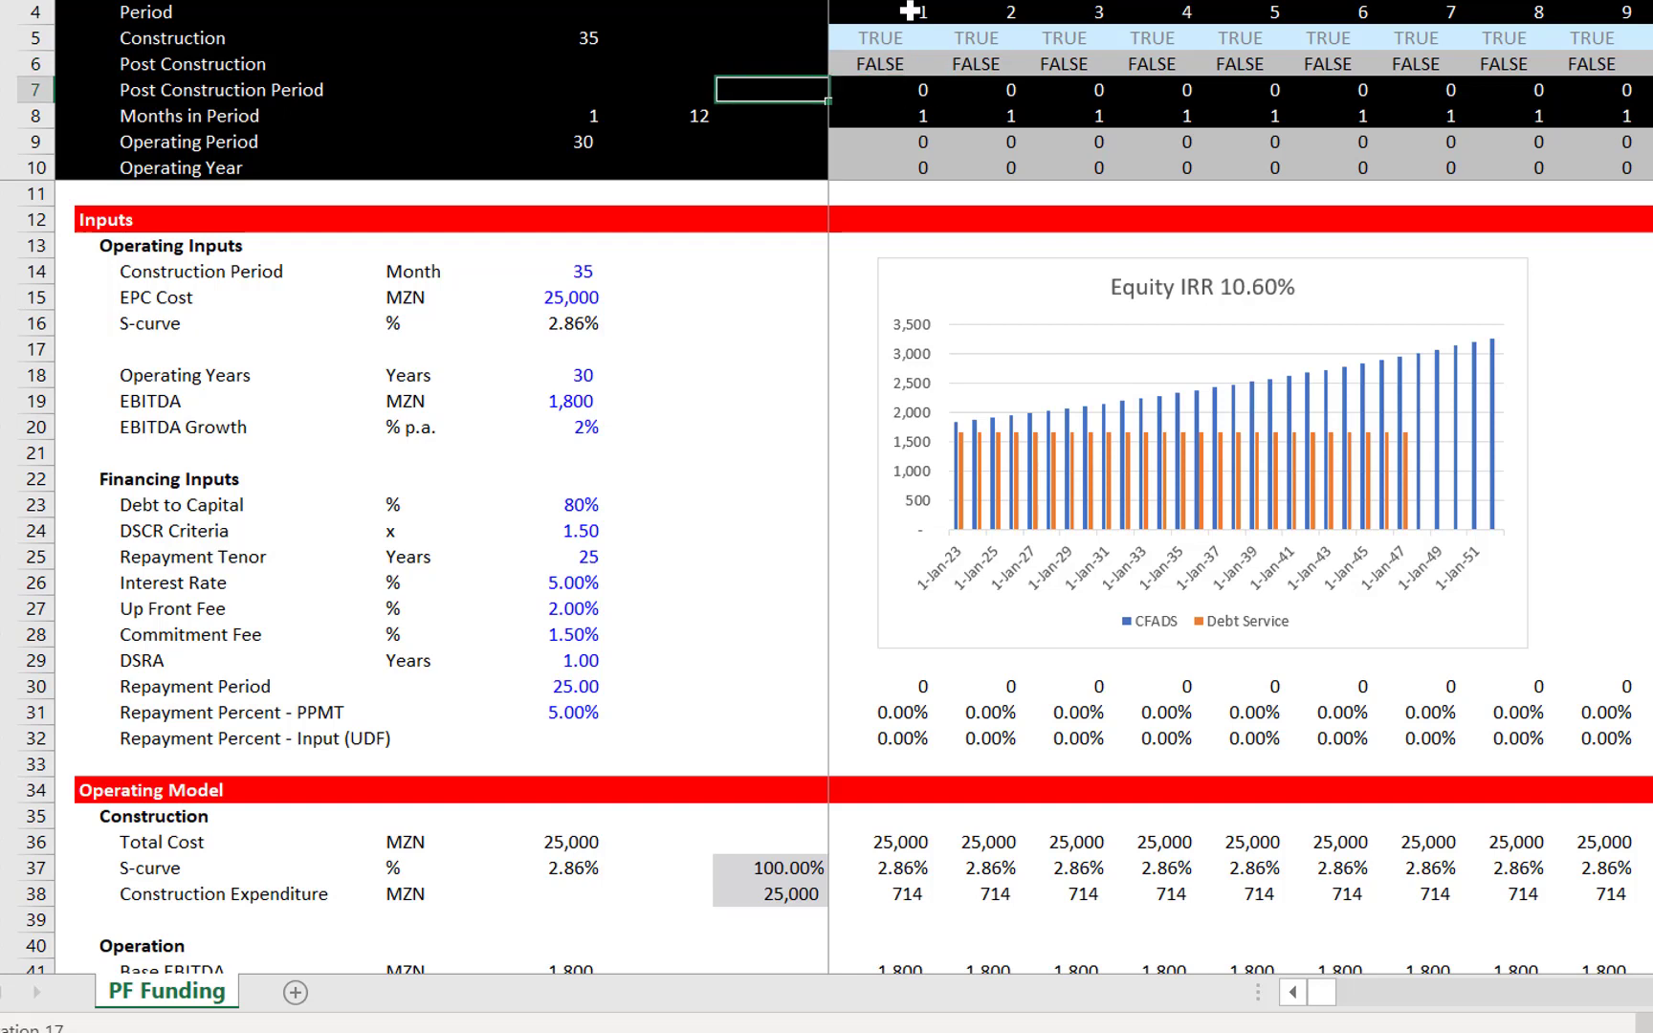
pyautogui.press('F2')
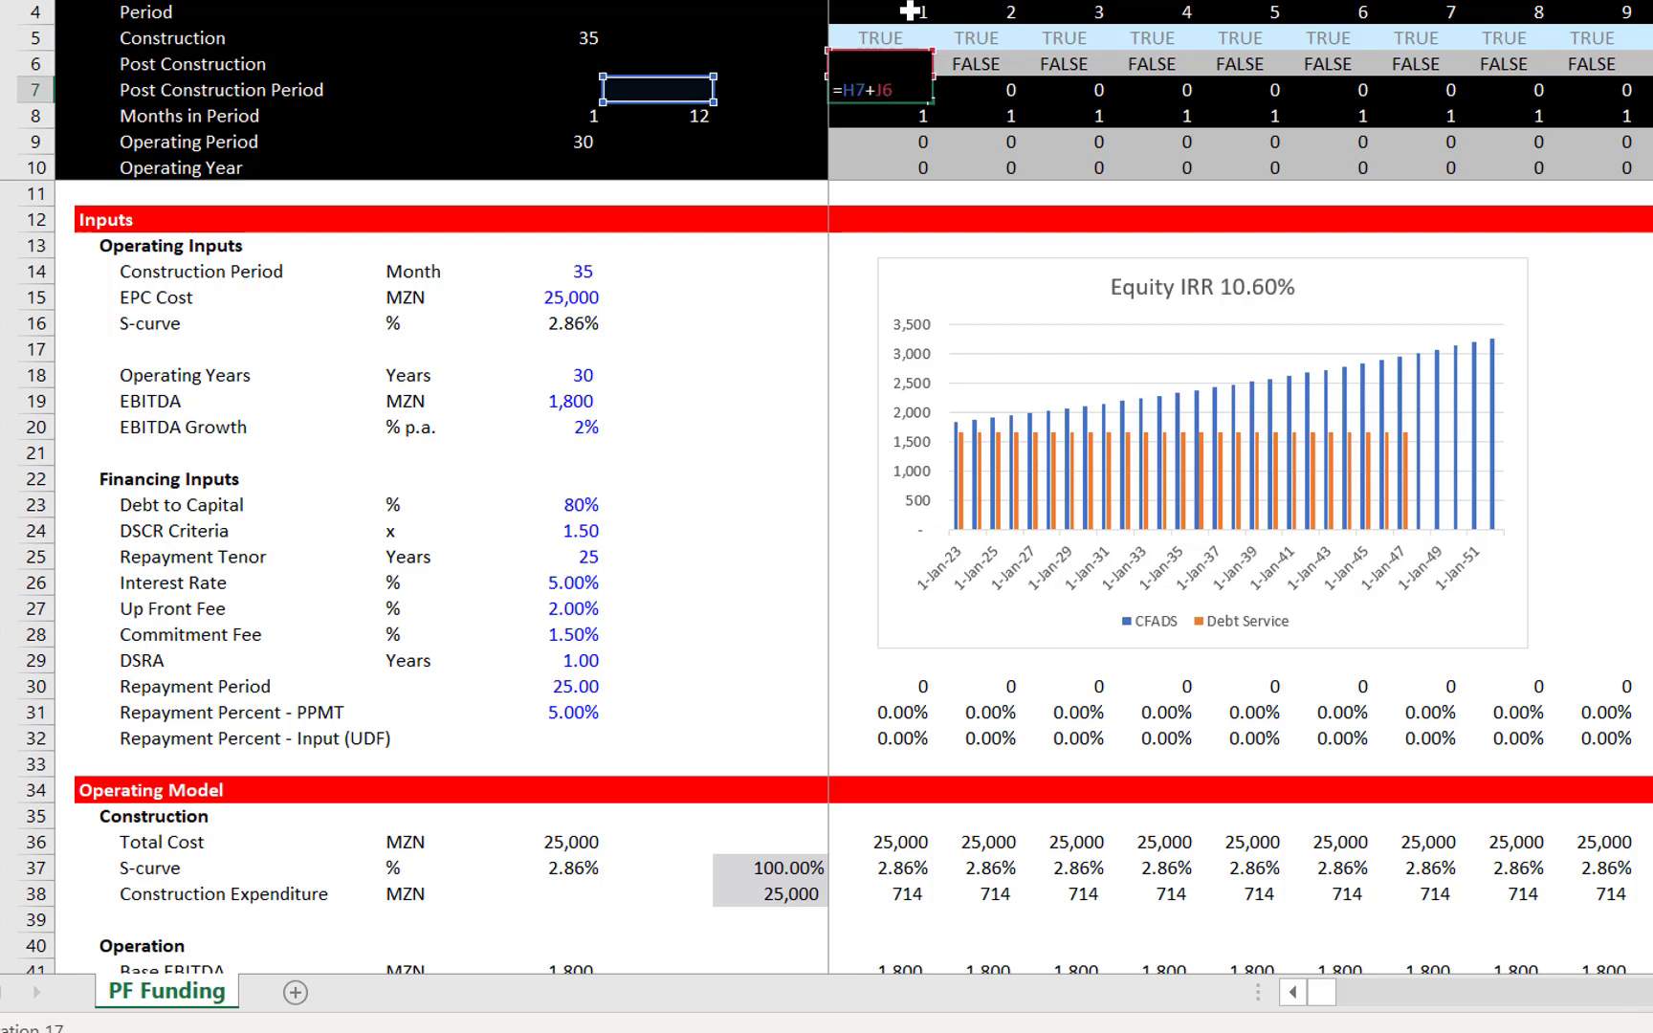
pyautogui.press('Escape')
# Rename the Post Construction Period row label as Post Construction Period Counter
pyautogui.press('Left')
pyautogui.press('Left')
pyautogui.press('Left')
pyautogui.press('Left')
pyautogui.press('Left')
pyautogui.press('Left')
pyautogui.press('Left')
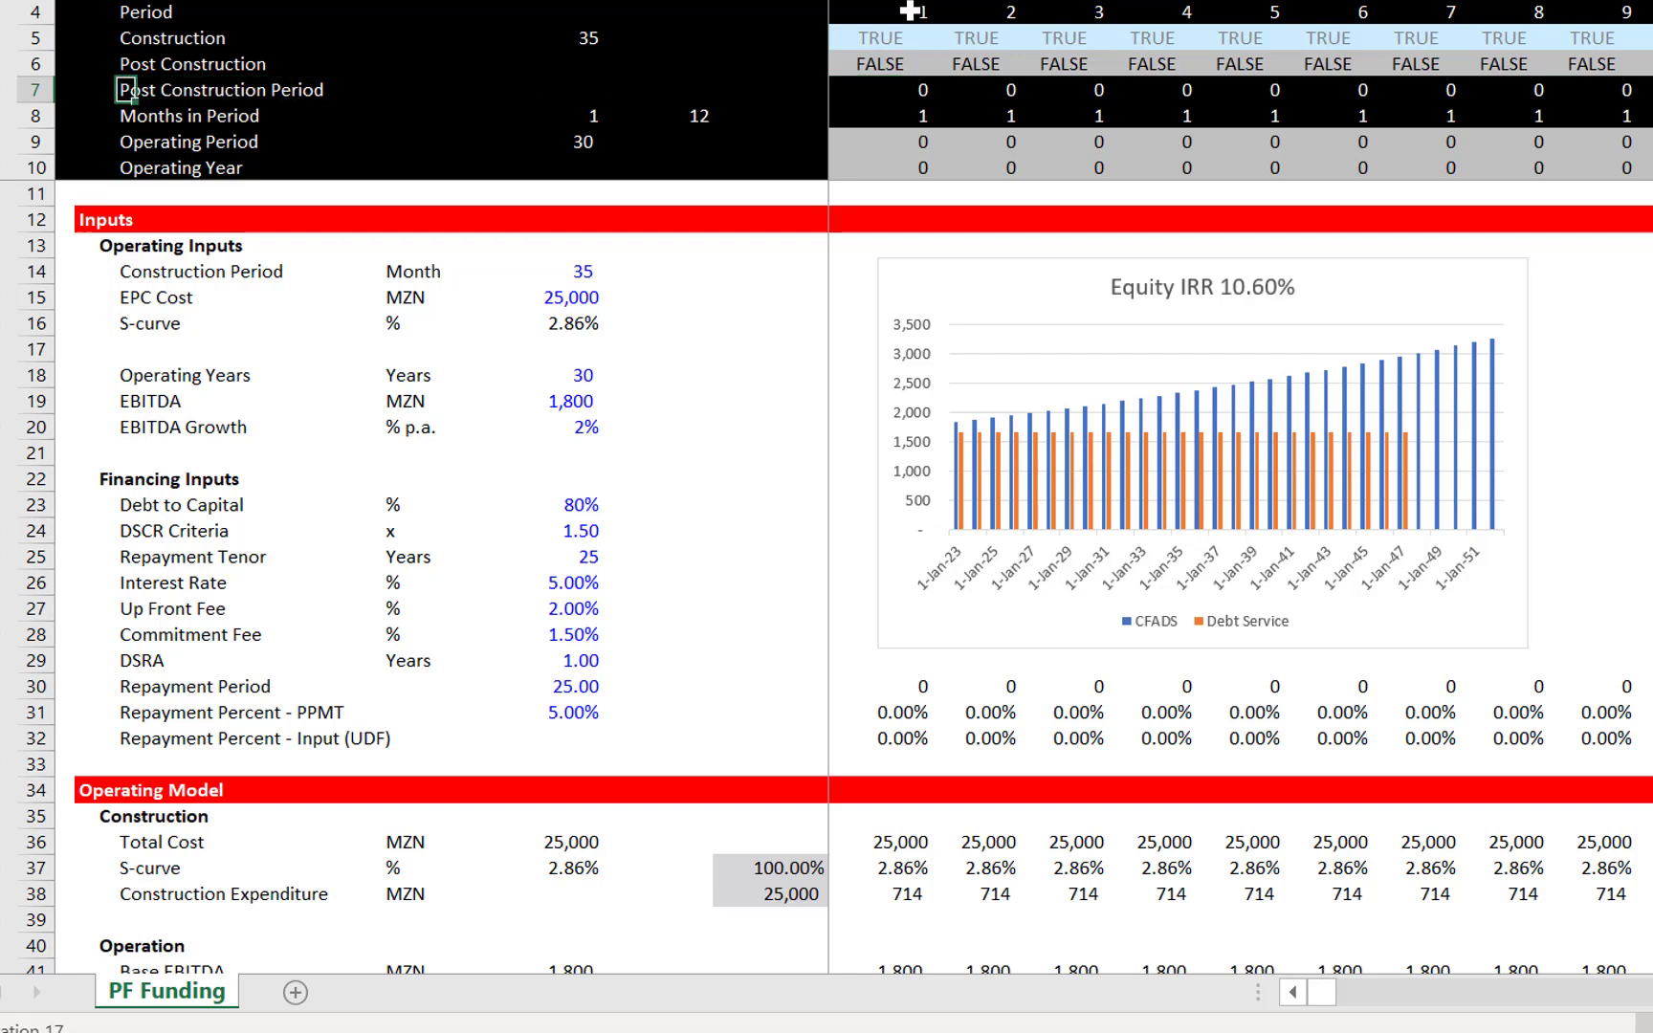
pyautogui.press('F2')
pyautogui.write('Counter')
pyautogui.press('Return')
pyautogui.press('Up')
# Follow the Post Construction Period Counter across the Timeline to the end of construction, and return to its label
pyautogui.hotkey('ctrl', 'Right')
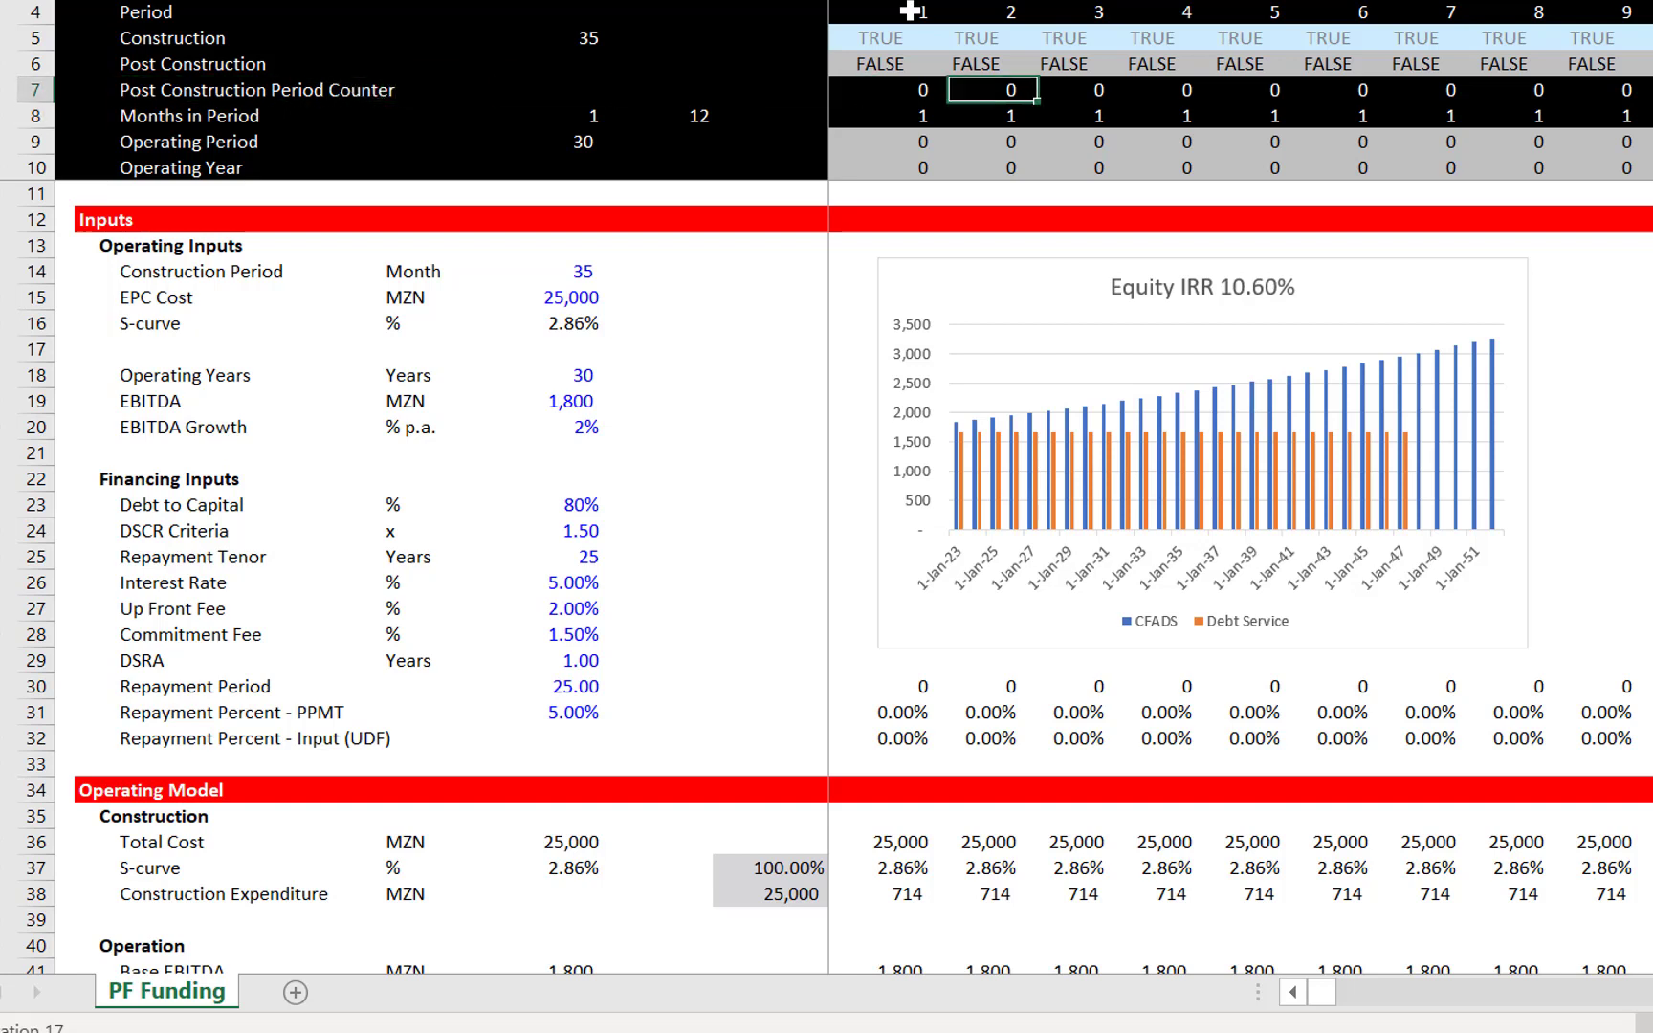
pyautogui.press('Right')
pyautogui.press('Right')
pyautogui.press('Right')
pyautogui.press('Right')
pyautogui.press('Right')
pyautogui.press('Right')
pyautogui.press('Right')
pyautogui.press('Right')
pyautogui.press('Right')
pyautogui.press('Right')
pyautogui.press('Right')
pyautogui.press('Right')
pyautogui.press('Right')
pyautogui.press('Right')
pyautogui.press('Right')
pyautogui.press('Right')
pyautogui.press('Right')
pyautogui.press('Right')
pyautogui.press('Right')
pyautogui.press('Right')
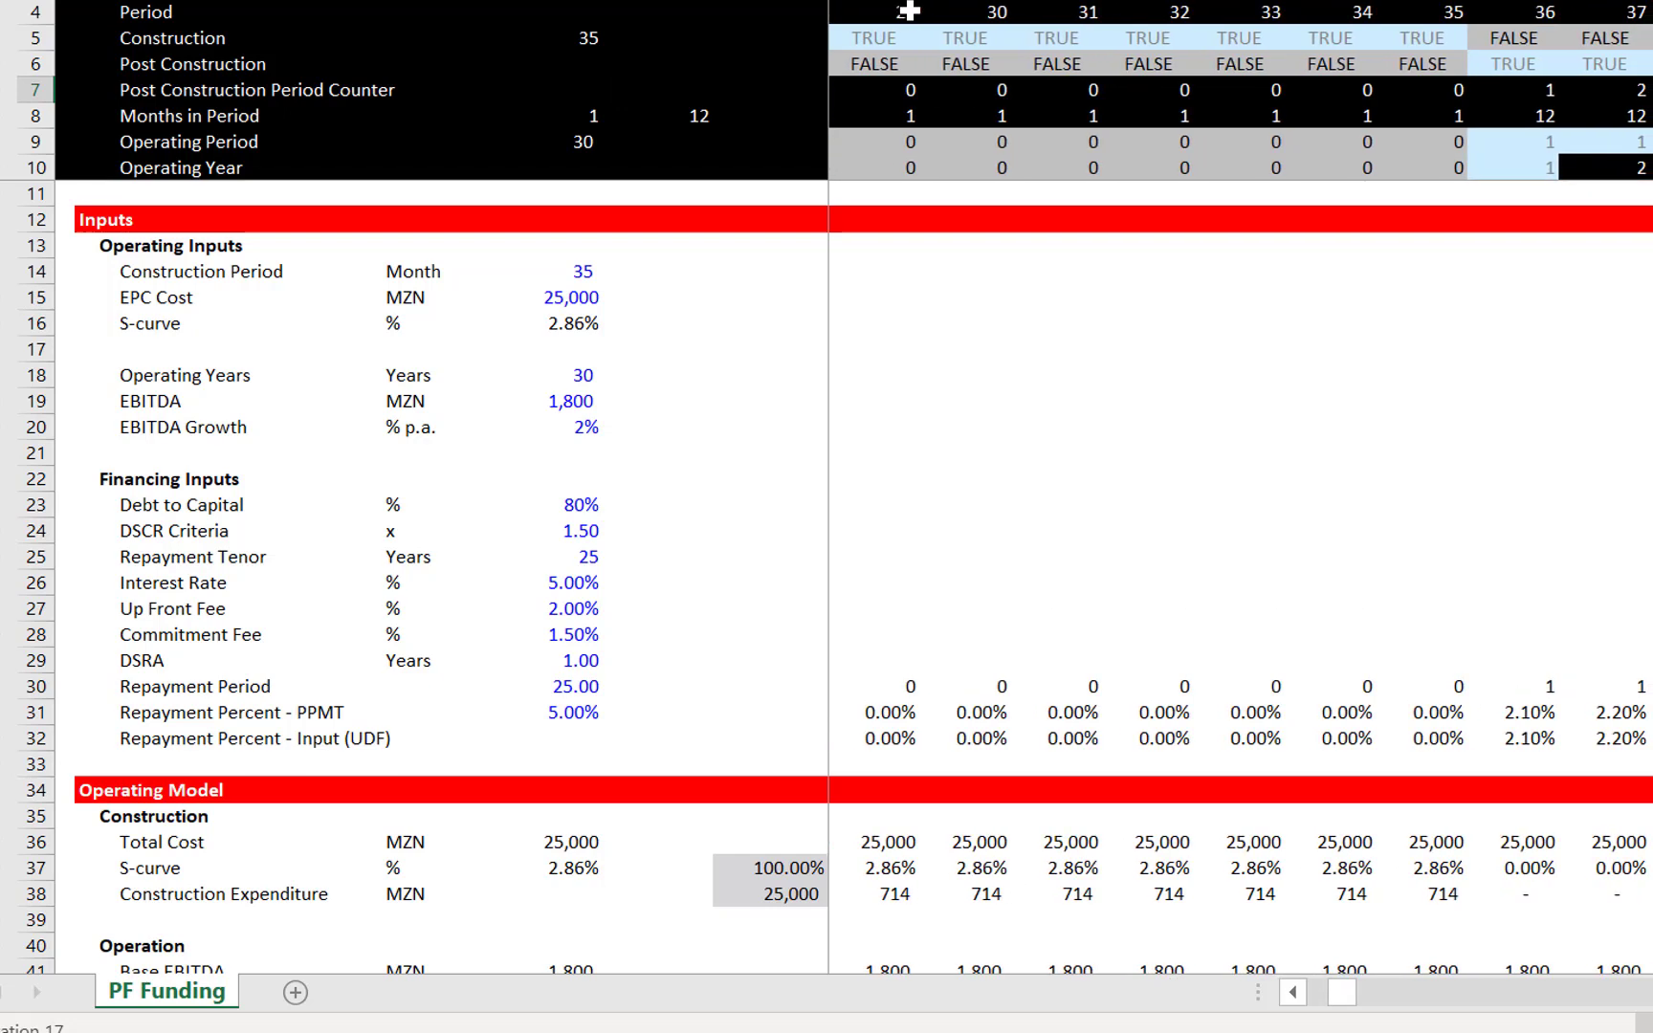
pyautogui.press('Left')
pyautogui.press('Left')
pyautogui.press('Left')
pyautogui.press('Left')
pyautogui.press('Left')
pyautogui.press('Left')
pyautogui.press('Left')
pyautogui.press('Left')
pyautogui.press('Left')
pyautogui.press('Left')
pyautogui.press('Left')
pyautogui.press('Left')
pyautogui.press('Left')
pyautogui.press('Left')
pyautogui.press('Left')
pyautogui.press('Left')
pyautogui.press('Left')
pyautogui.press('Left')
pyautogui.press('Left')
pyautogui.press('Left')
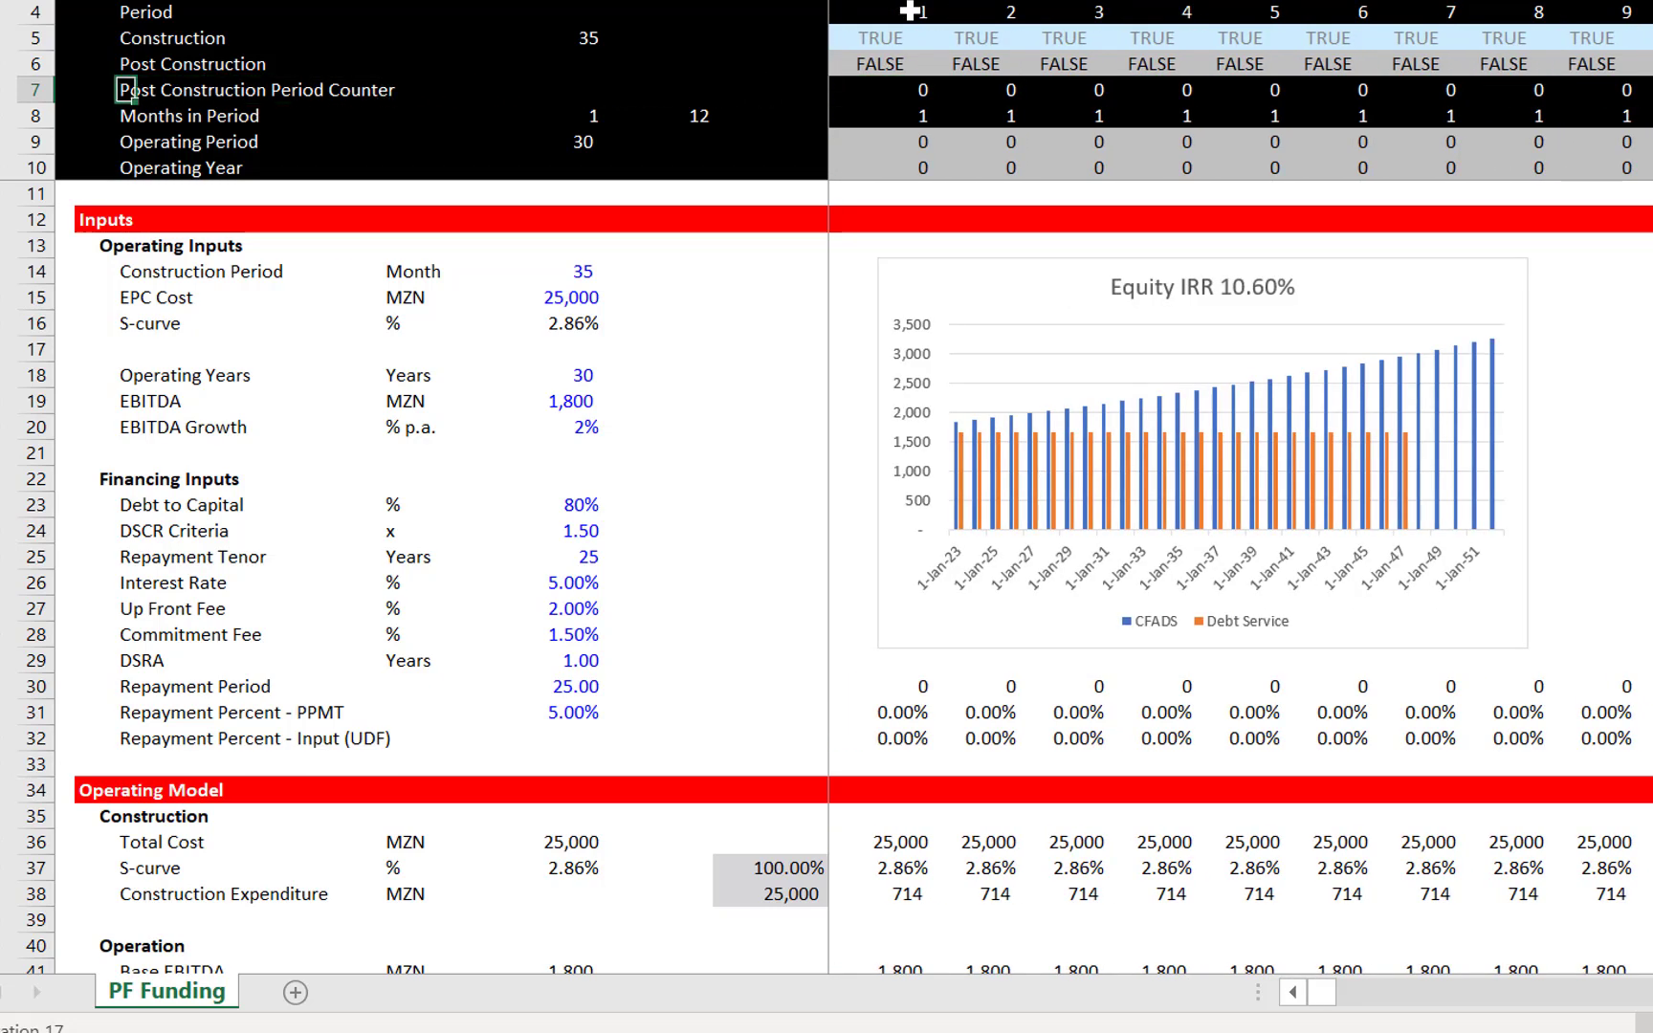
# Examine the two Months in Period constants and the Operating Period constant in the Timeline
pyautogui.press('Down')
pyautogui.press('Down')
pyautogui.press('Down')
pyautogui.press('Up')
pyautogui.press('Up')
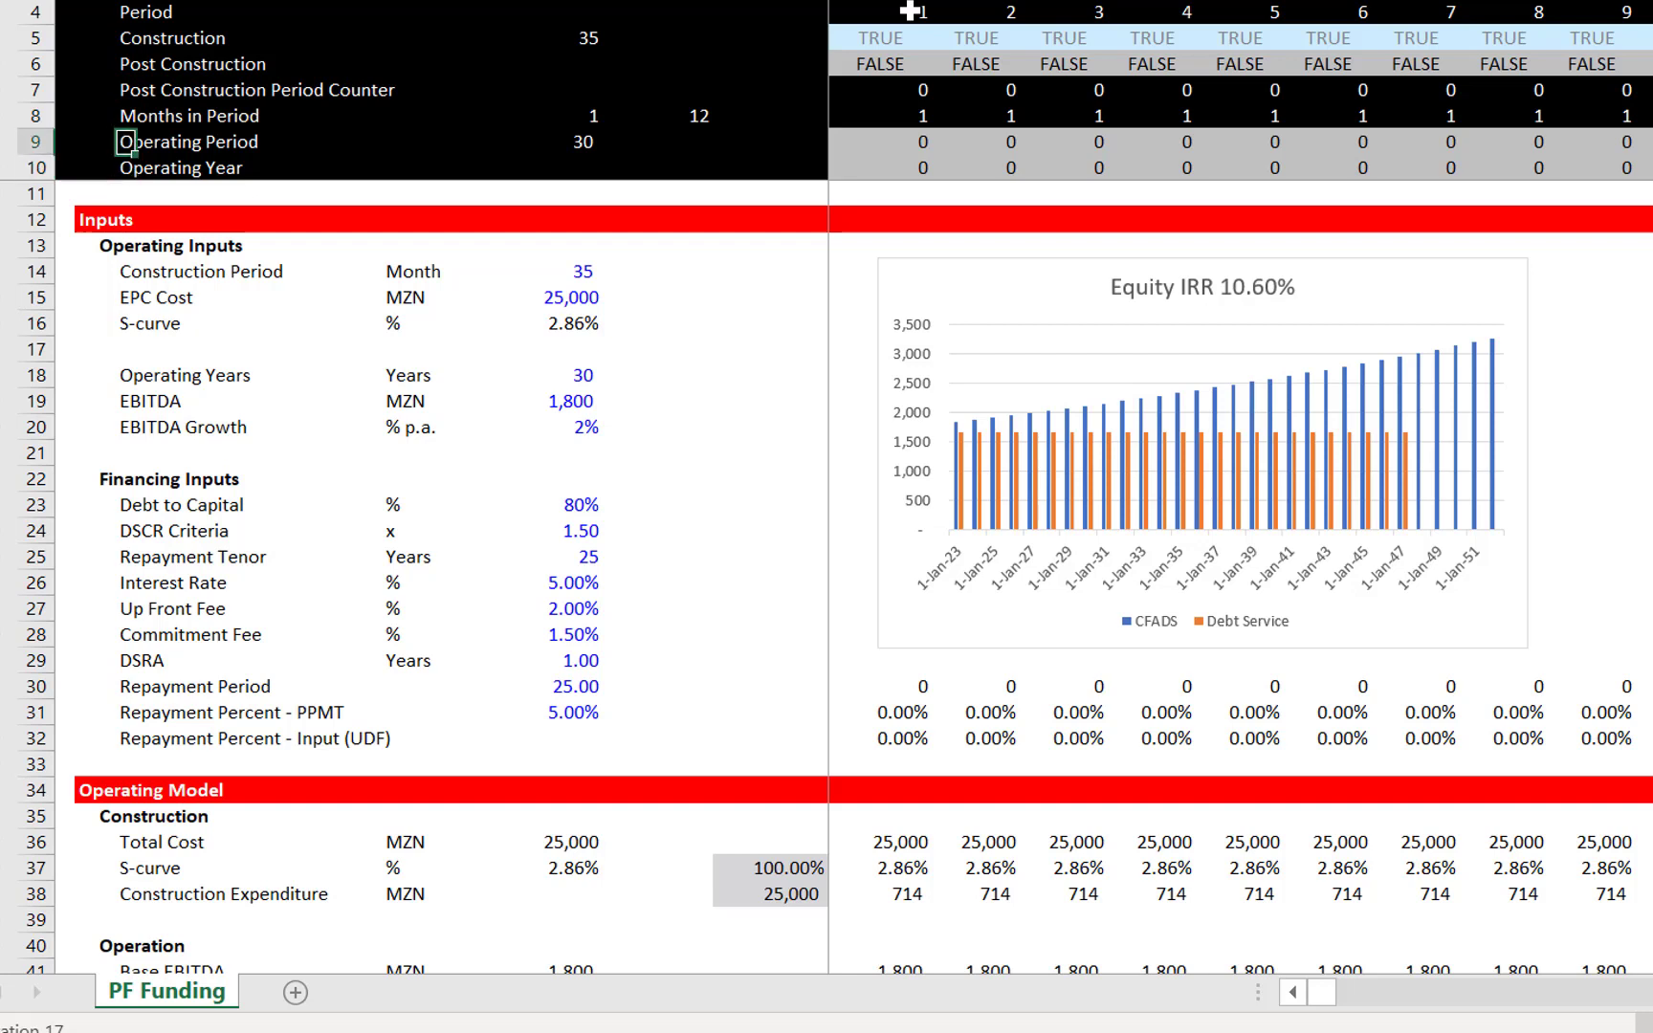
pyautogui.press('Right')
pyautogui.press('Right')
pyautogui.press('Right')
pyautogui.press('Right')
pyautogui.press('Right')
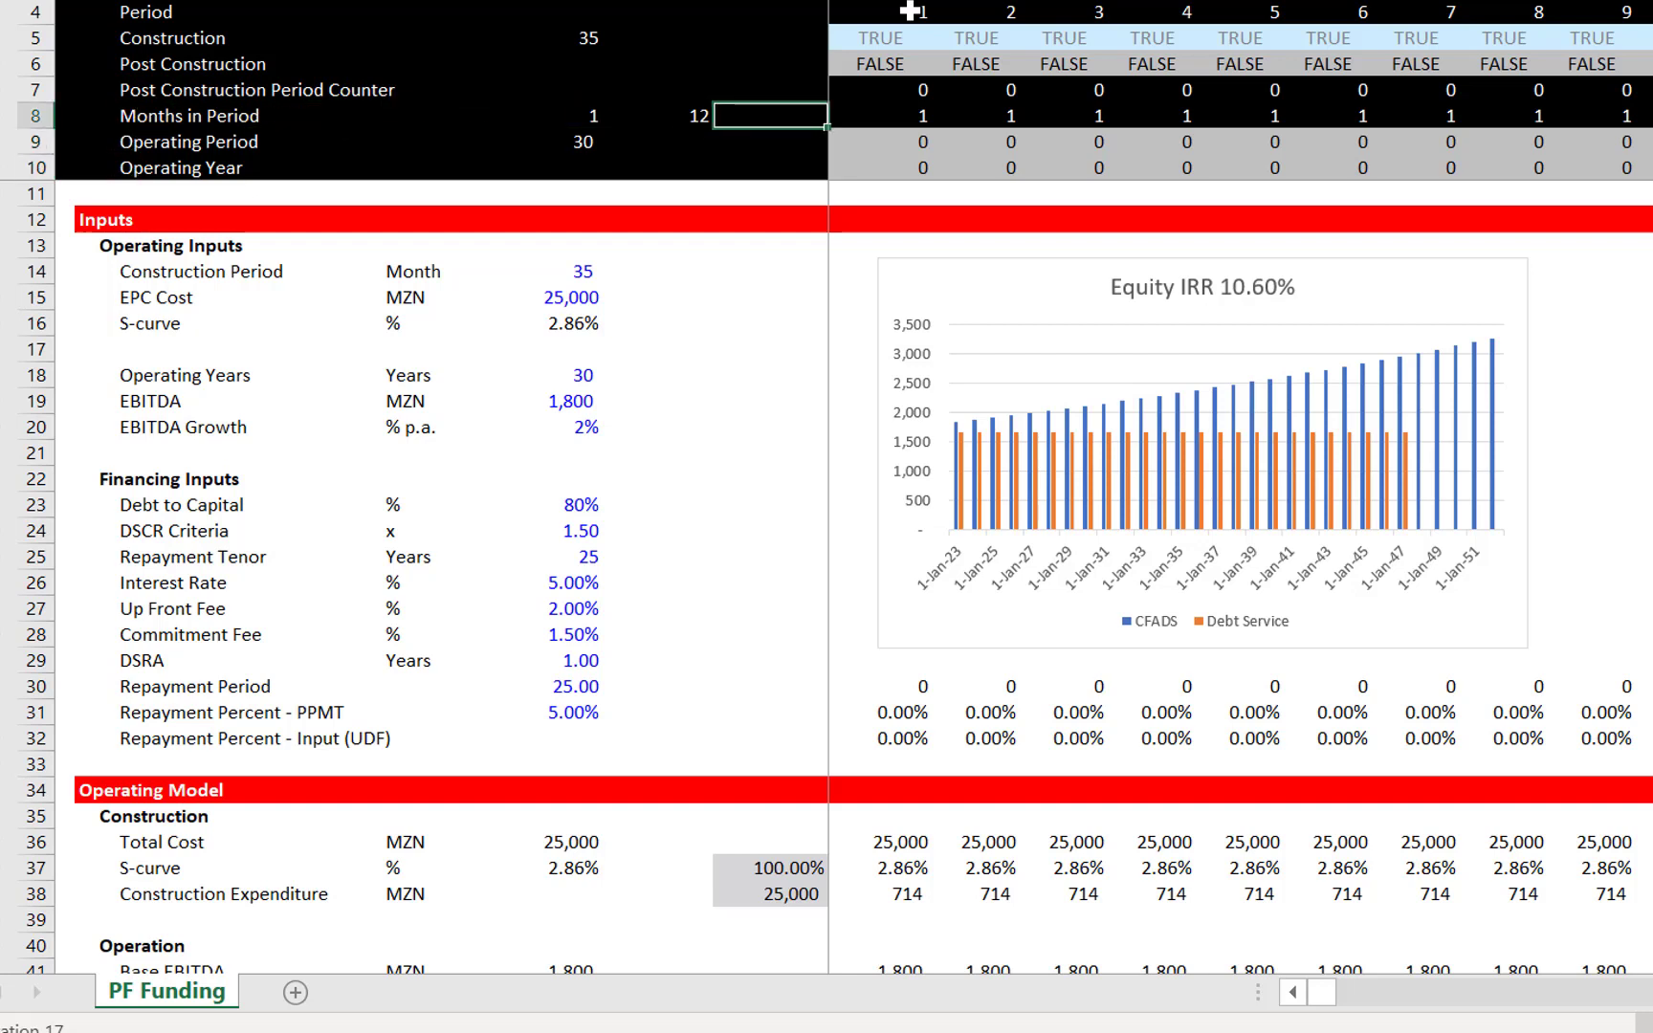
pyautogui.press('Left')
pyautogui.press('Left')
pyautogui.press('Left')
pyautogui.press('Right')
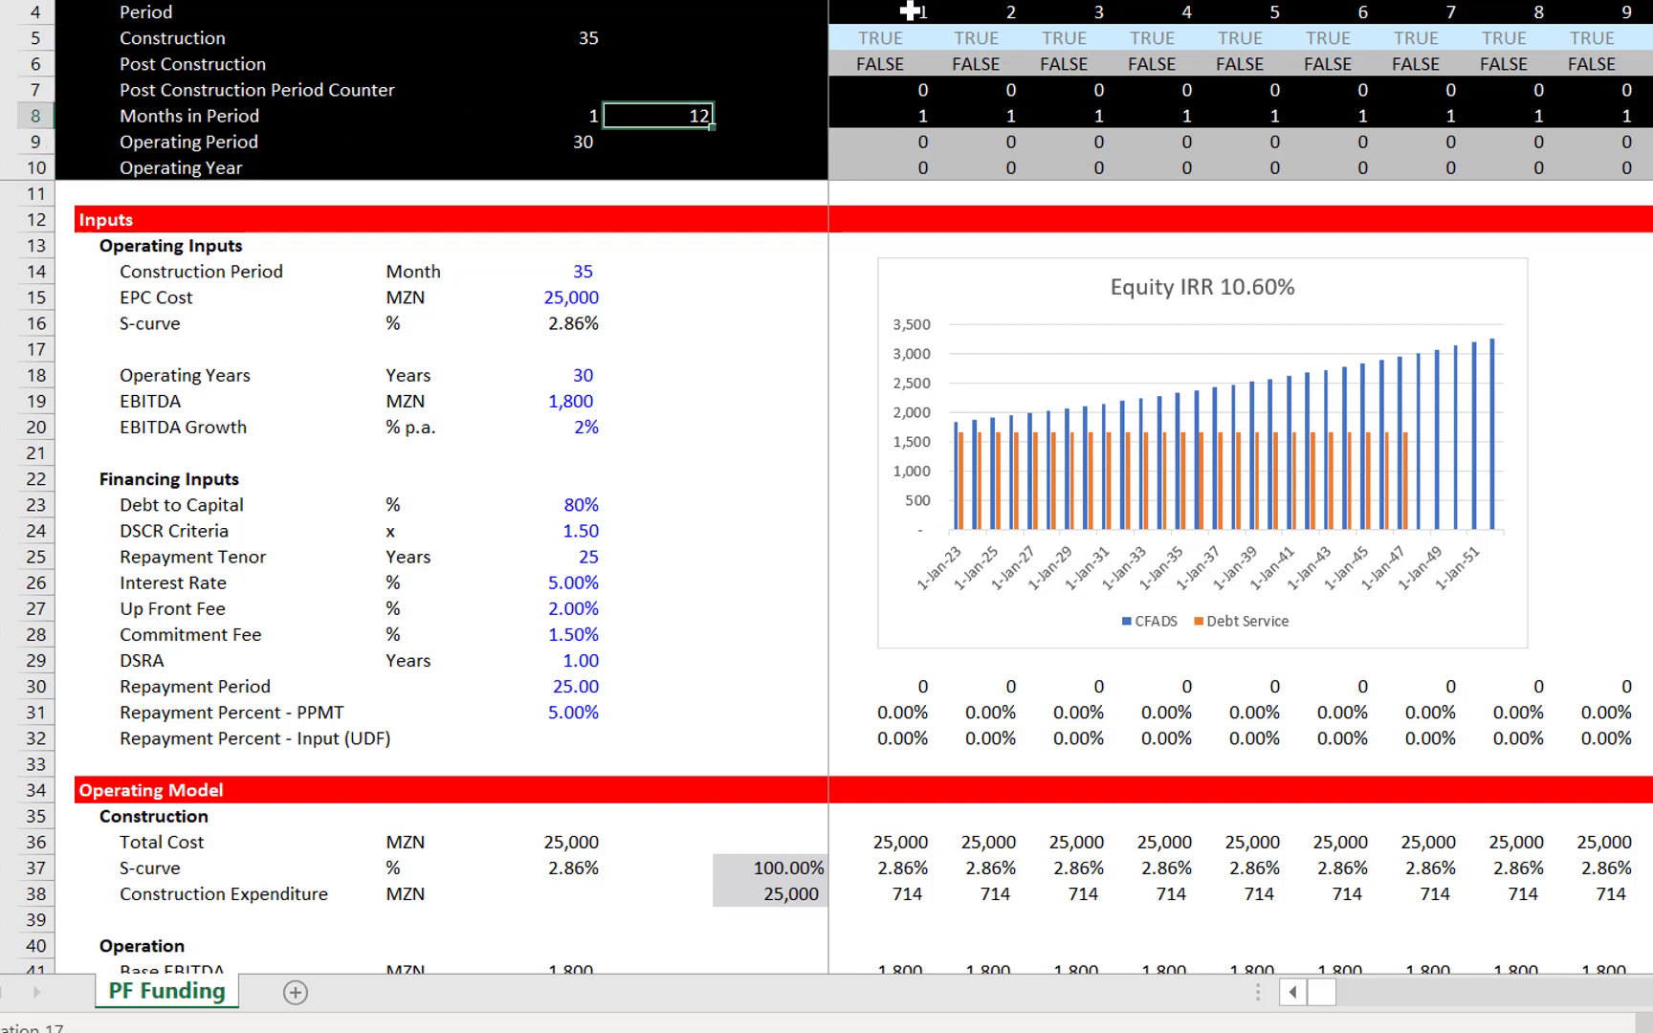
pyautogui.press('Down')
pyautogui.press('Left')
pyautogui.press('Right')
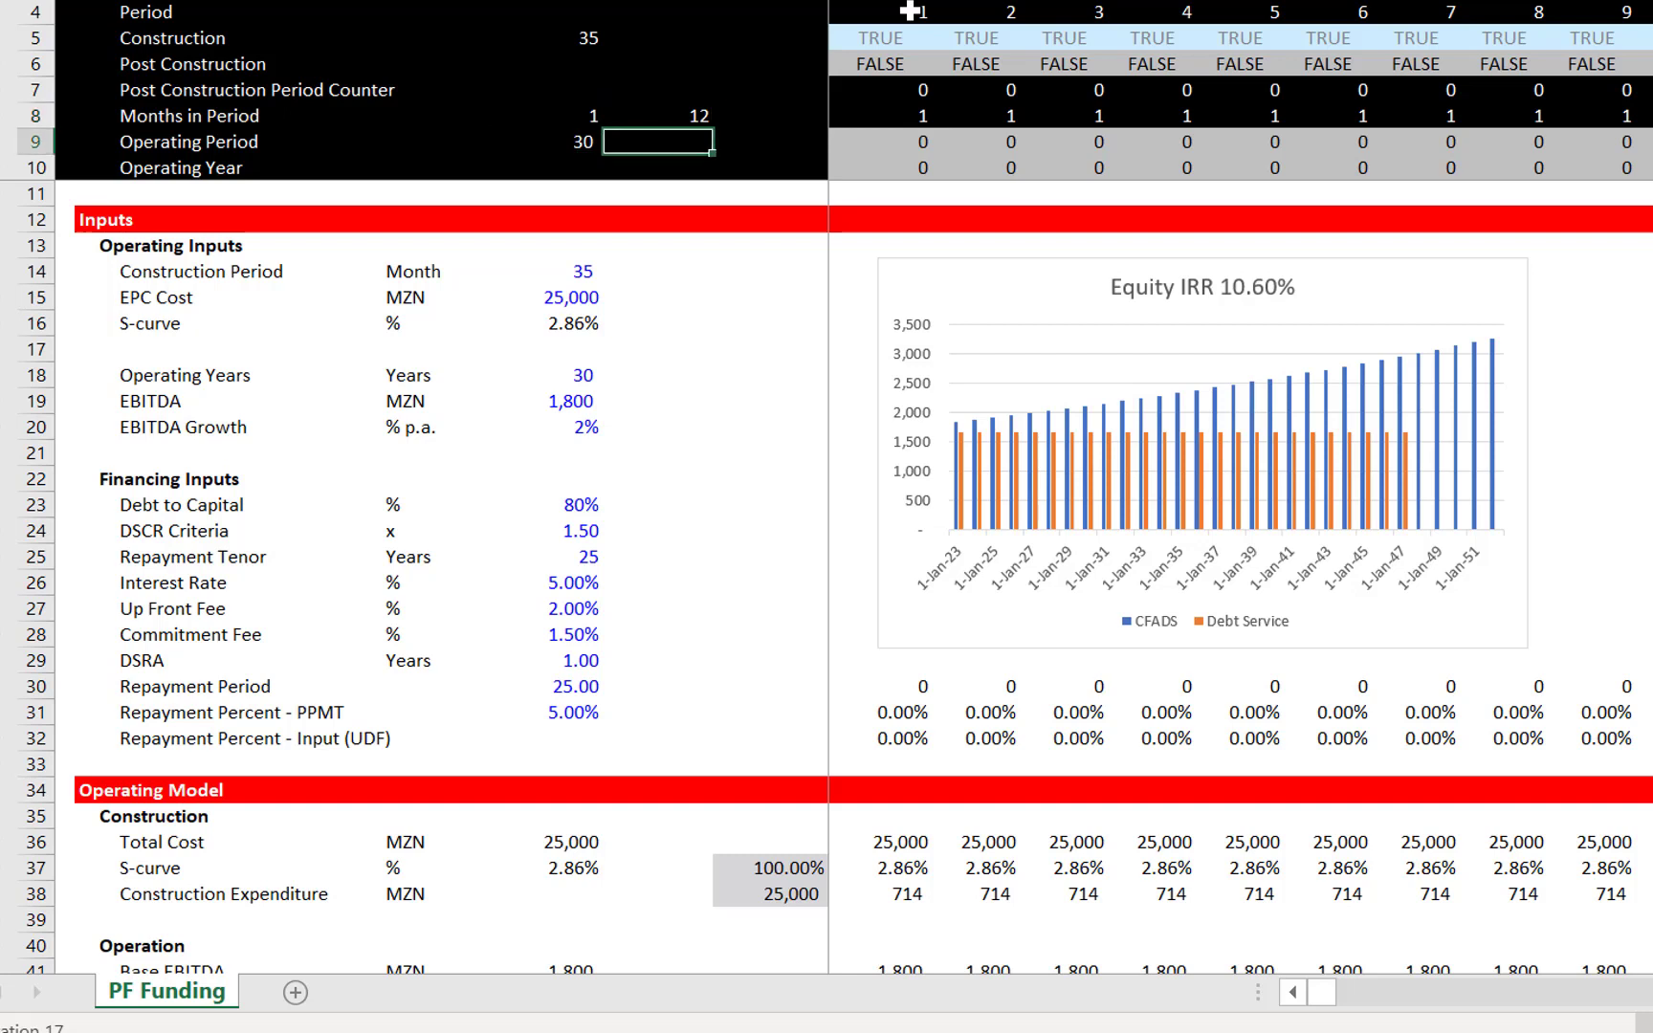
# Look down the Inputs section and the Operating Model rows as far as Project IRR
pyautogui.press('Left')
pyautogui.press('Down')
pyautogui.press('Down')
pyautogui.press('Down')
pyautogui.press('Down')
pyautogui.press('Down')
pyautogui.press('Down')
pyautogui.press('Down')
pyautogui.press('Down')
pyautogui.press('Down')
pyautogui.press('Down')
pyautogui.press('Down')
pyautogui.press('Down')
pyautogui.press('Down')
pyautogui.press('Down')
pyautogui.press('Down')
pyautogui.press('Down')
pyautogui.press('Down')
pyautogui.press('Down')
pyautogui.press('Down')
pyautogui.press('Down')
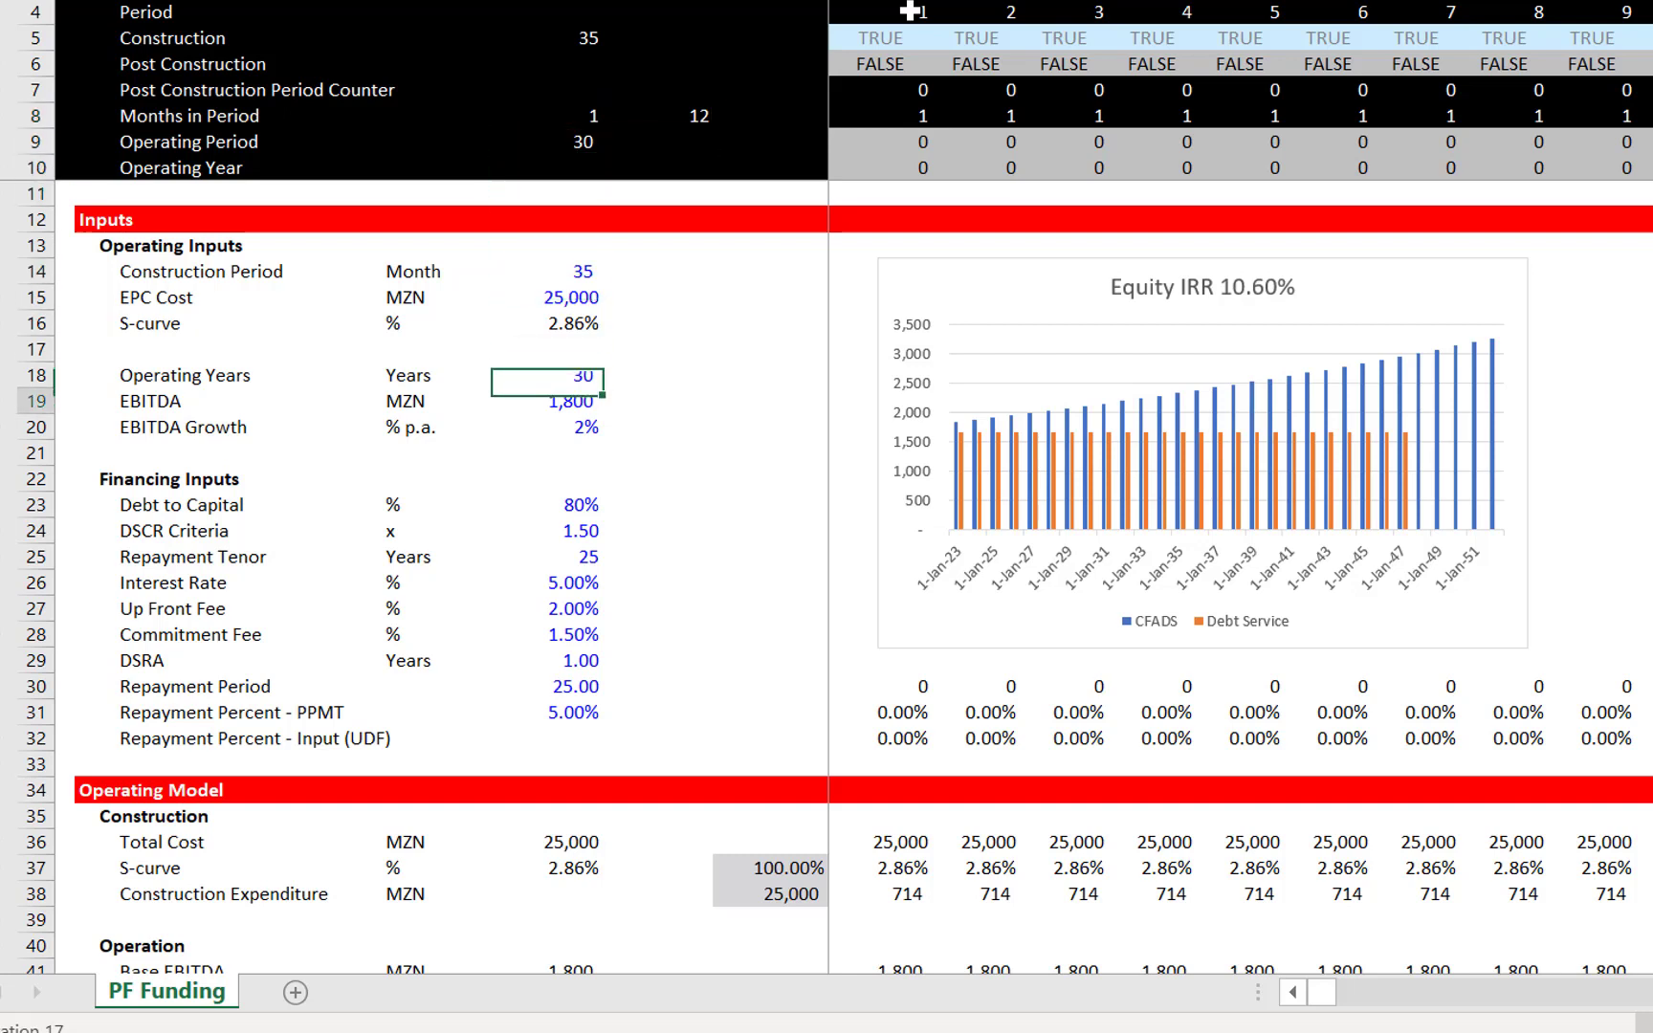
pyautogui.press('Down')
pyautogui.press('Down')
pyautogui.press('Down')
pyautogui.press('Down')
pyautogui.press('Down')
pyautogui.press('Down')
pyautogui.press('Down')
pyautogui.press('Down')
pyautogui.press('Down')
pyautogui.press('Down')
pyautogui.press('Down')
pyautogui.press('Down')
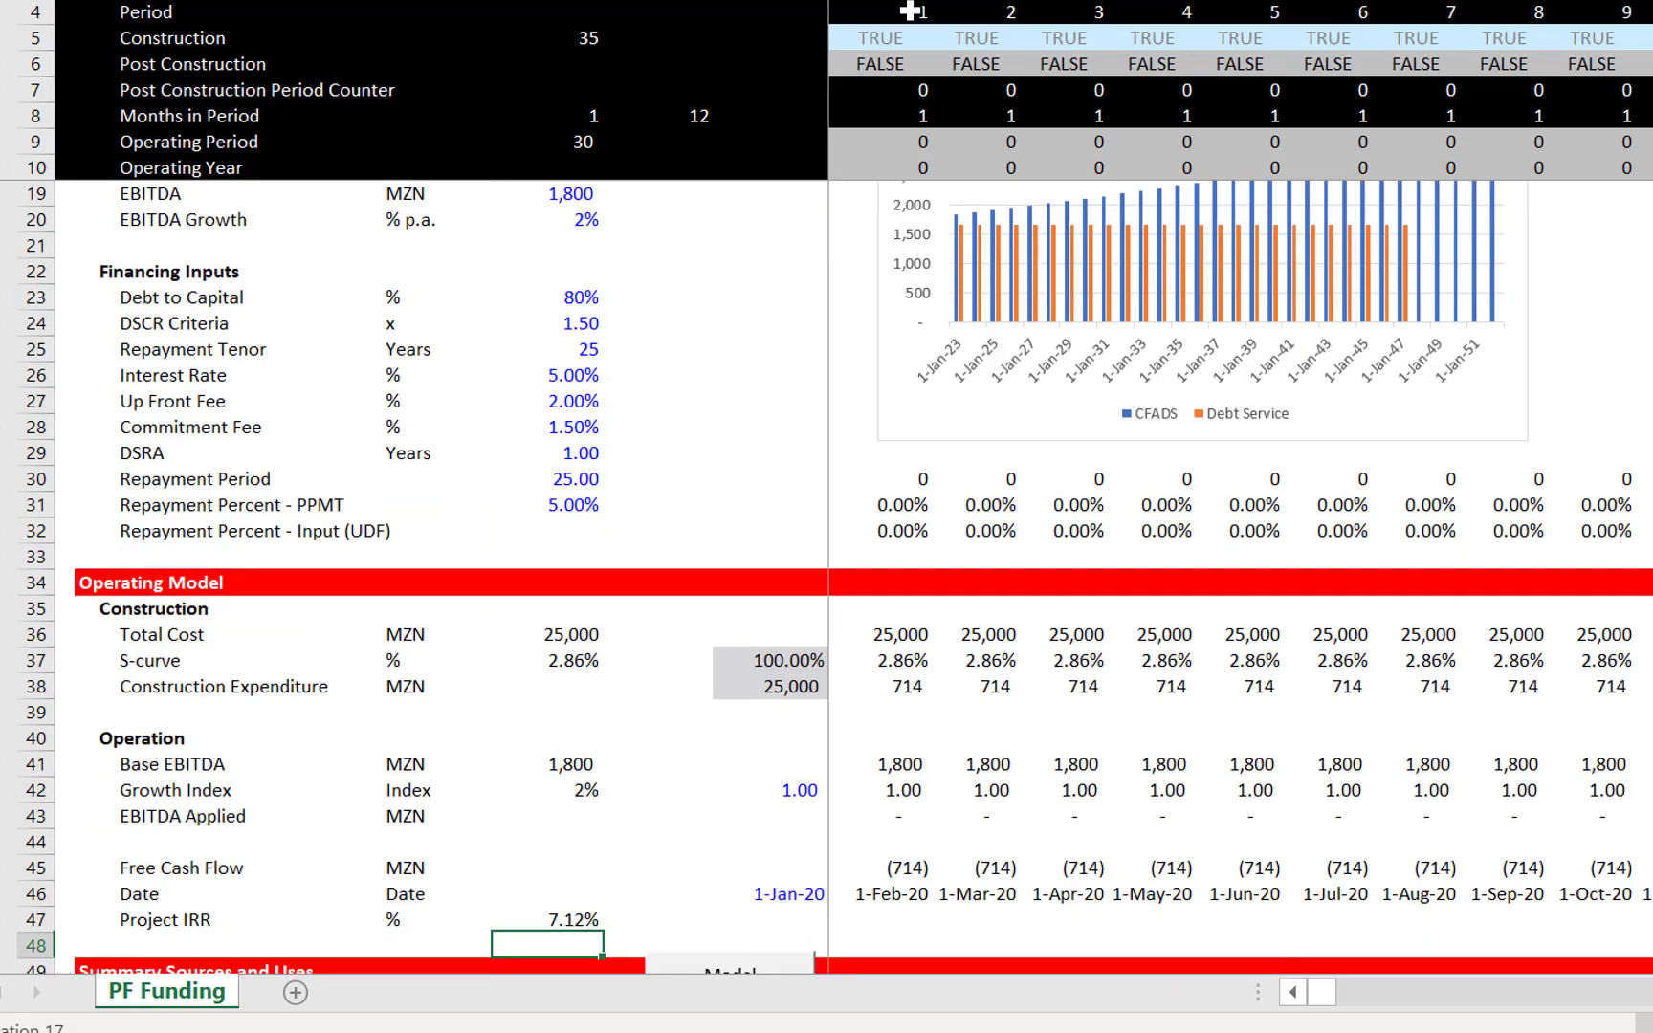
# Follow the Total Cost row of the Operating Model across the monthly construction periods
pyautogui.press('Up')
pyautogui.press('Up')
pyautogui.press('Up')
pyautogui.press('Up')
pyautogui.press('Up')
pyautogui.press('Up')
pyautogui.press('Up')
pyautogui.press('Up')
pyautogui.press('Up')
pyautogui.press('Up')
pyautogui.press('Up')
pyautogui.press('Up')
pyautogui.press('Up')
pyautogui.press('Up')
pyautogui.press('Up')
pyautogui.press('Right')
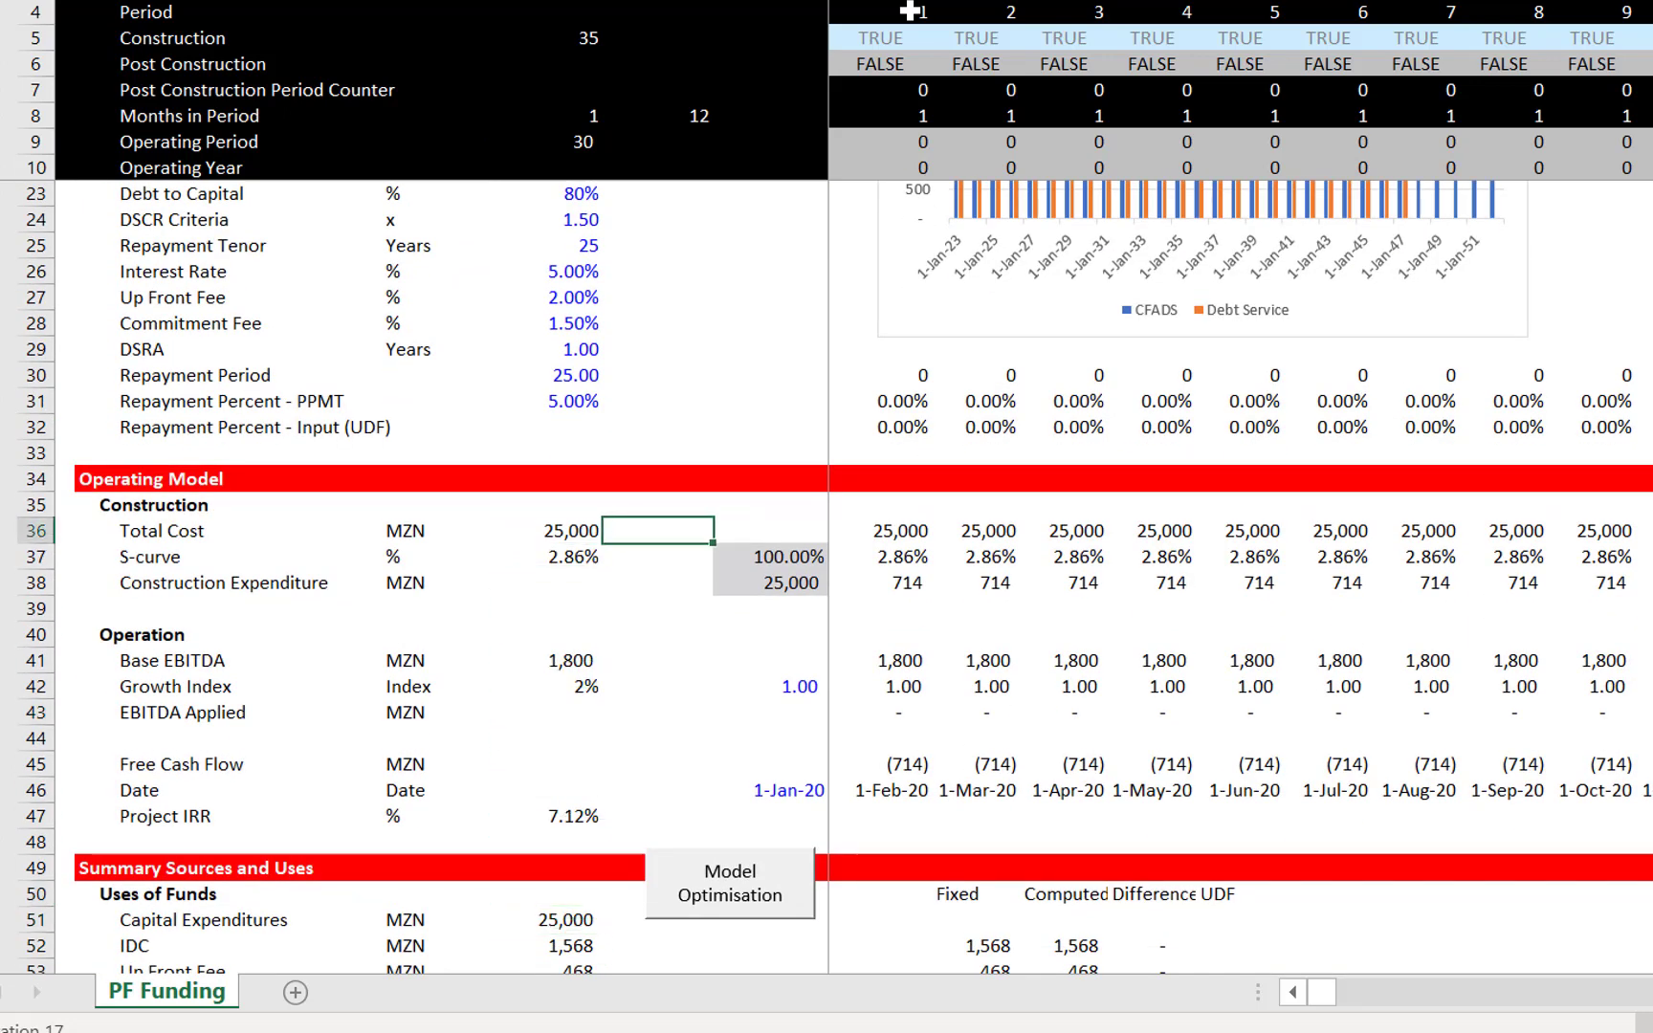
pyautogui.press('Right')
pyautogui.press('Right')
pyautogui.press('Right')
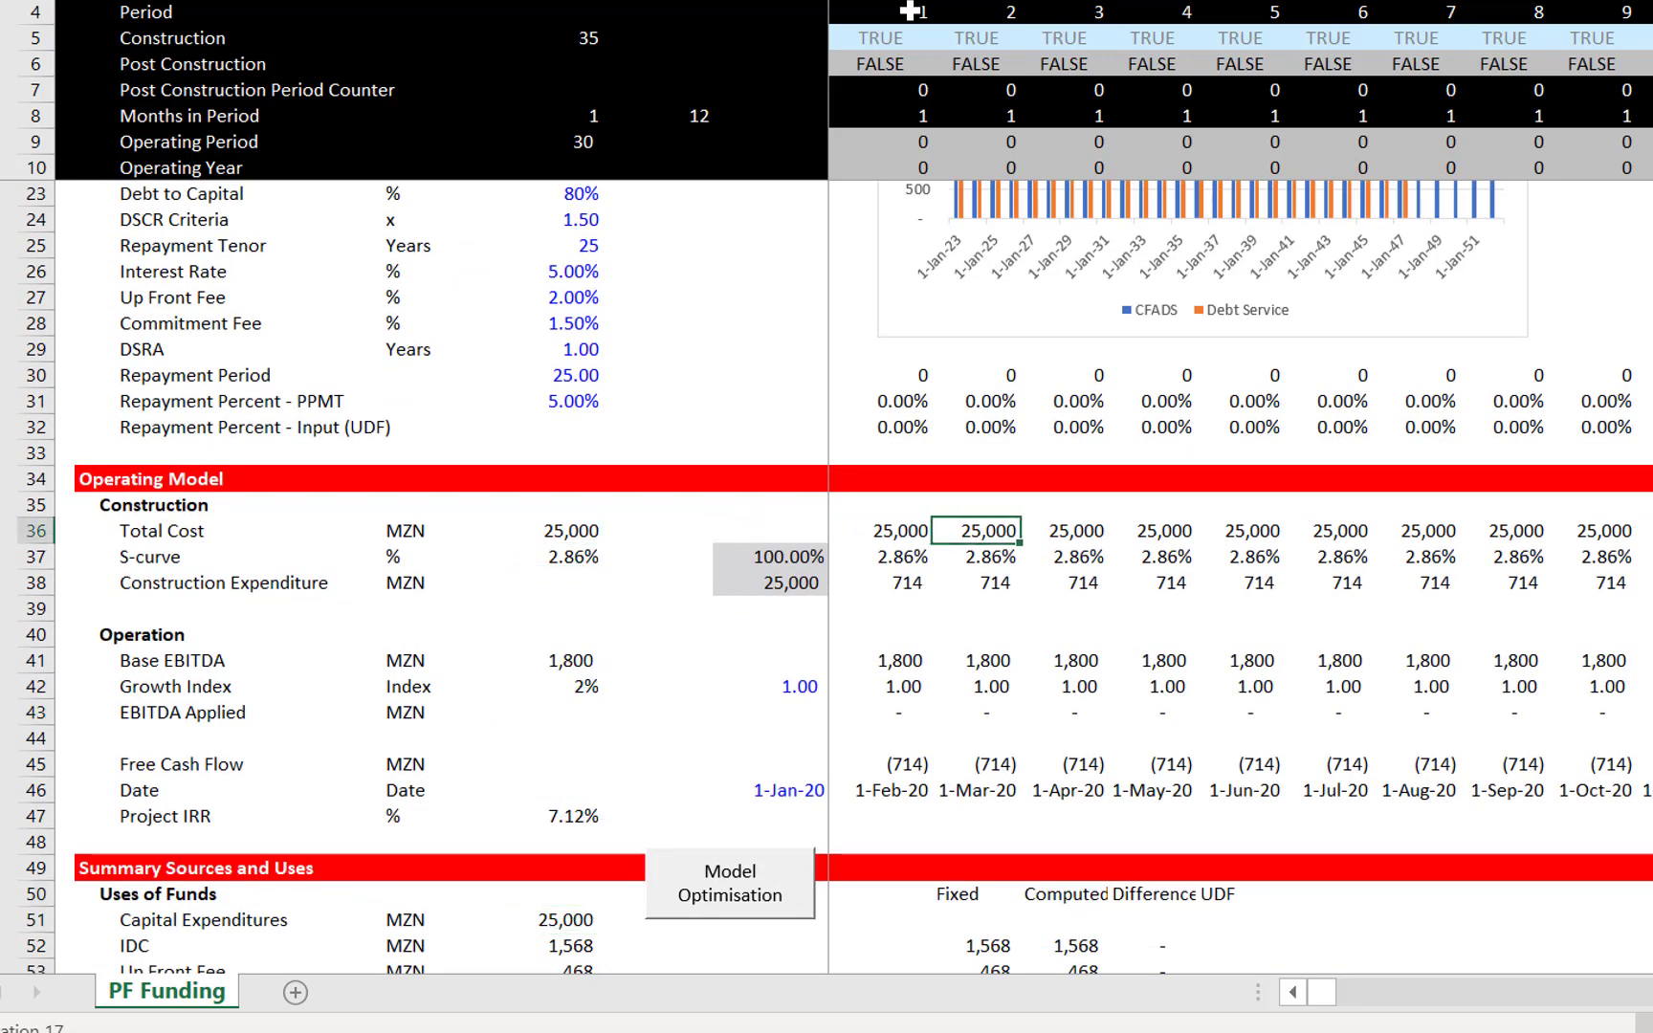
pyautogui.press('Right')
pyautogui.press('Right')
pyautogui.press('Right')
pyautogui.press('Right')
pyautogui.press('Right')
pyautogui.press('Right')
pyautogui.press('Right')
pyautogui.press('Right')
pyautogui.press('Right')
pyautogui.press('Right')
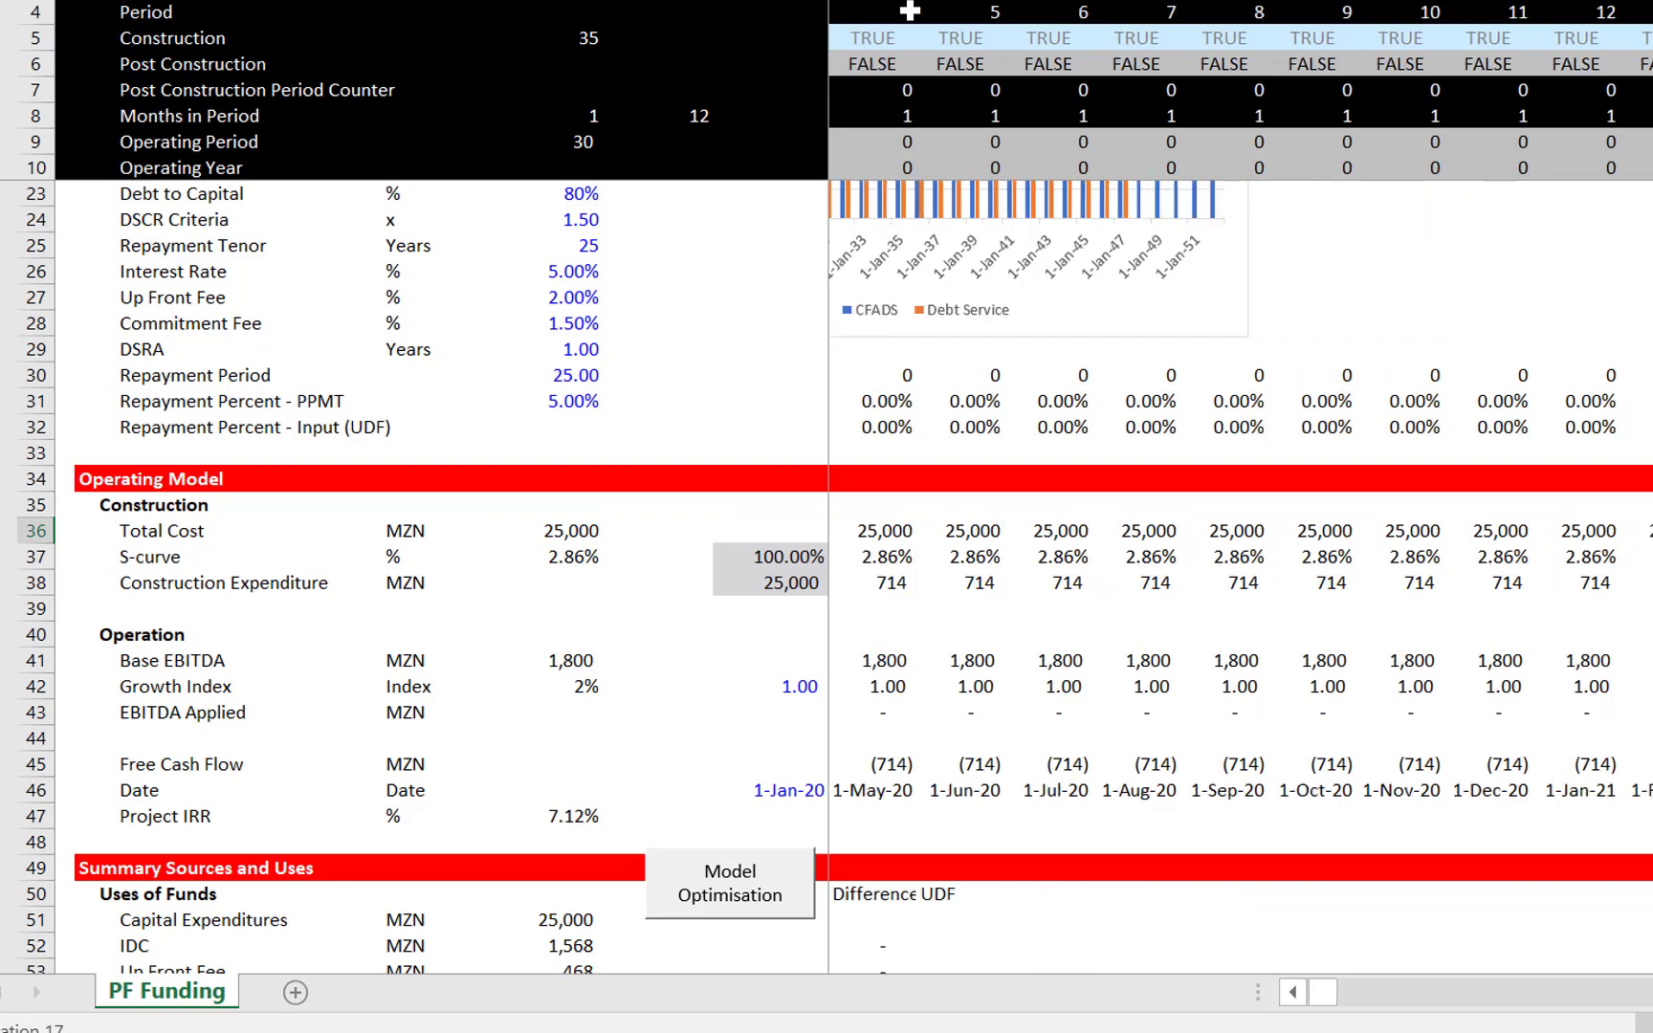
pyautogui.press('Right')
pyautogui.press('Right')
pyautogui.press('Right')
# Look down the Operating Model rows from S-curve within a construction month and return to the top of the Construction block
pyautogui.press('Left')
pyautogui.press('Left')
pyautogui.press('Left')
pyautogui.press('Left')
pyautogui.press('Left')
pyautogui.press('Left')
pyautogui.press('Down')
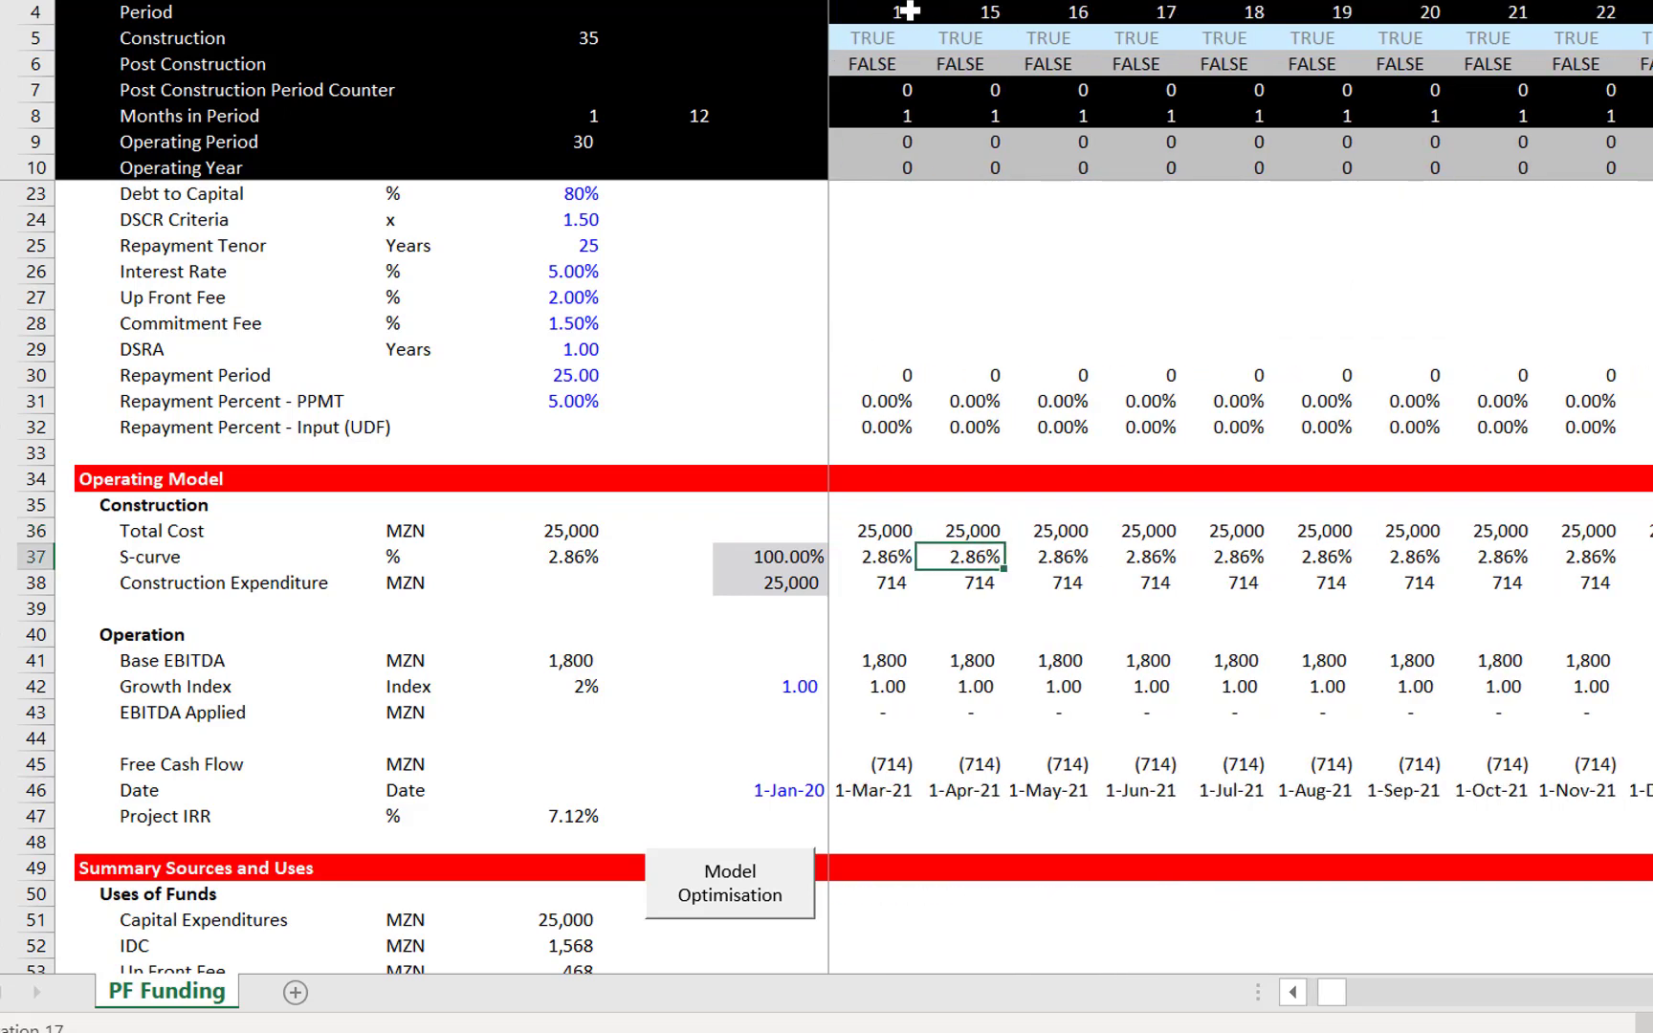
pyautogui.press('Down')
pyautogui.press('Down')
pyautogui.press('Down')
pyautogui.press('Down')
pyautogui.press('Down')
pyautogui.press('Down')
pyautogui.press('Down')
pyautogui.press('Down')
pyautogui.press('Up')
pyautogui.press('Up')
pyautogui.press('Up')
pyautogui.press('Up')
pyautogui.press('Up')
pyautogui.press('Up')
pyautogui.press('Up')
pyautogui.press('Up')
pyautogui.press('Up')
pyautogui.press('Up')
pyautogui.press('Left')
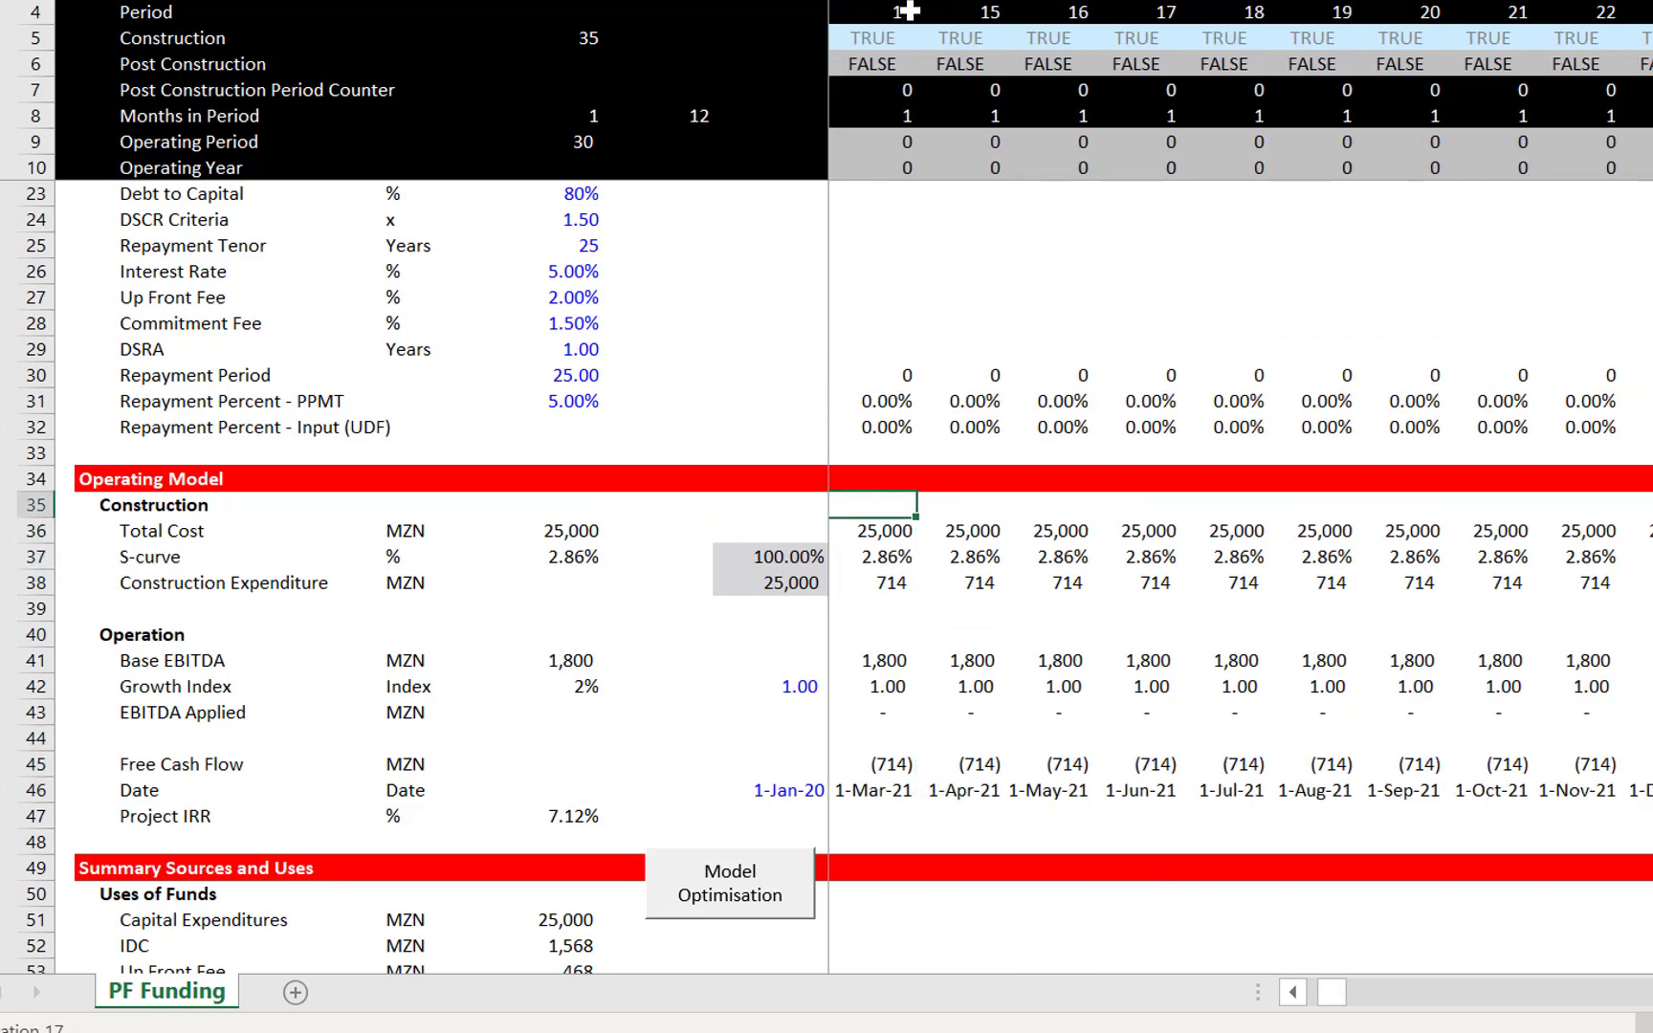
# Examine the Construction Expenditure total and its first monthly amounts, and return to the Construction row labels
pyautogui.press('Down')
pyautogui.press('Down')
pyautogui.press('Down')
pyautogui.press('Down')
pyautogui.press('Up')
pyautogui.hotkey('ctrl', 'Left')
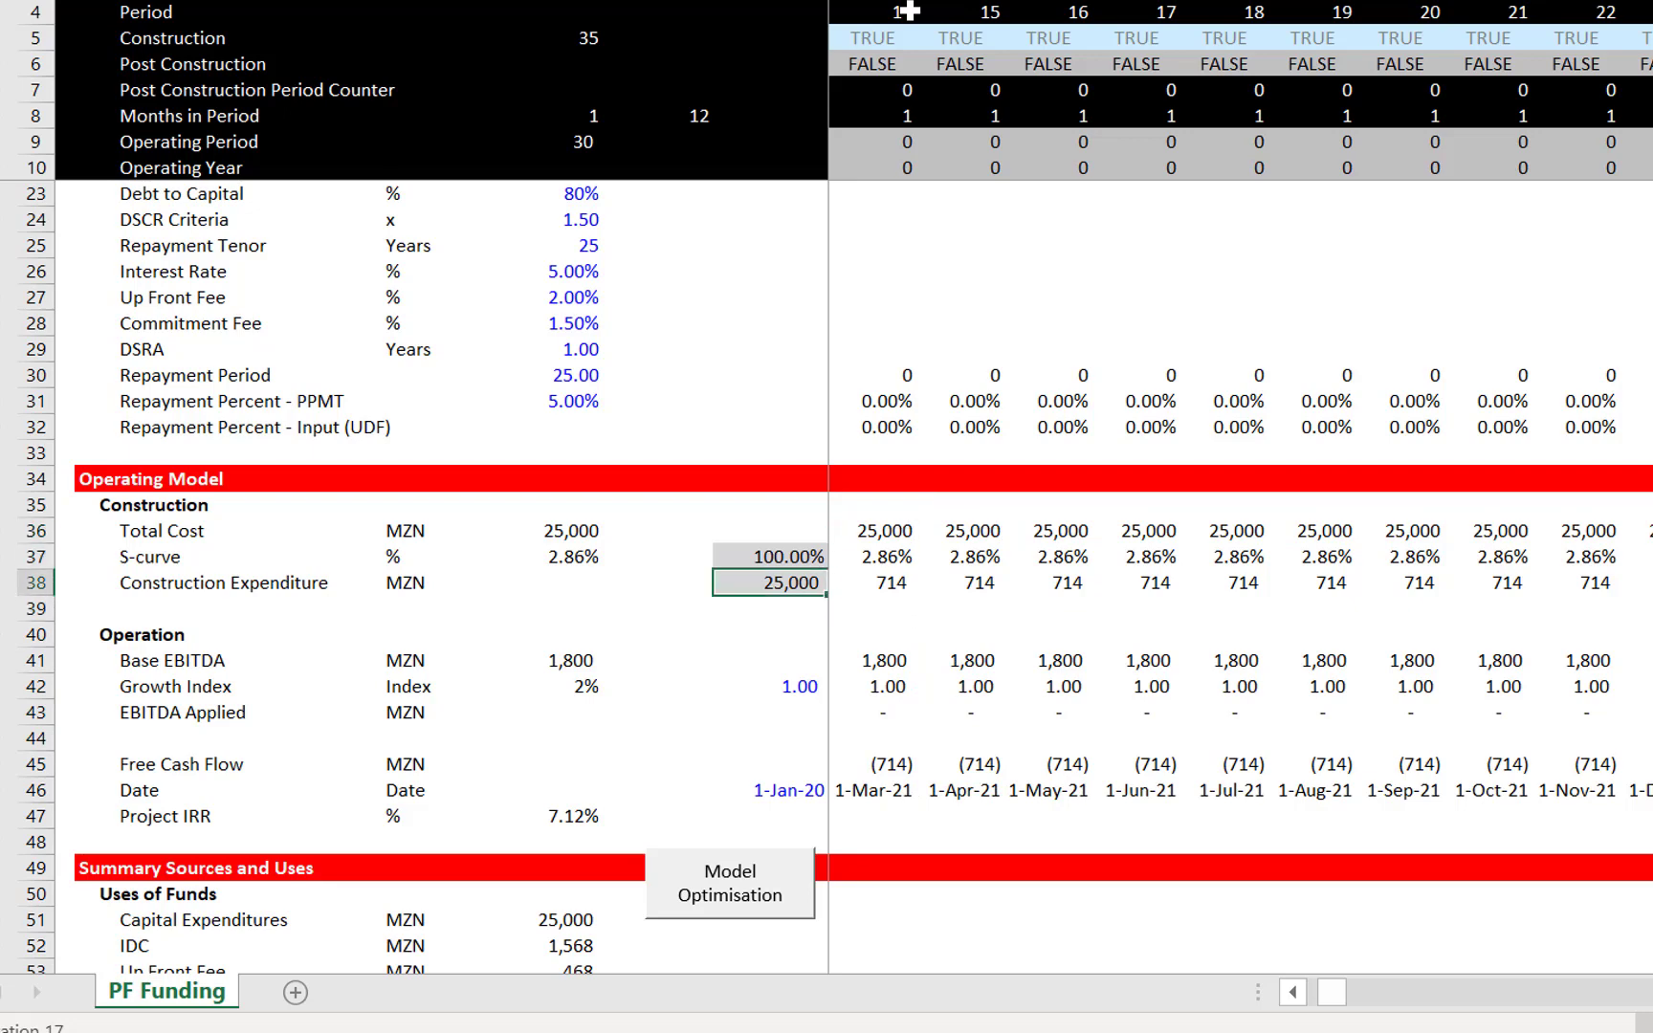
pyautogui.press('Right')
pyautogui.press('Right')
pyautogui.press('Right')
pyautogui.press('Right')
pyautogui.press('Right')
pyautogui.press('Right')
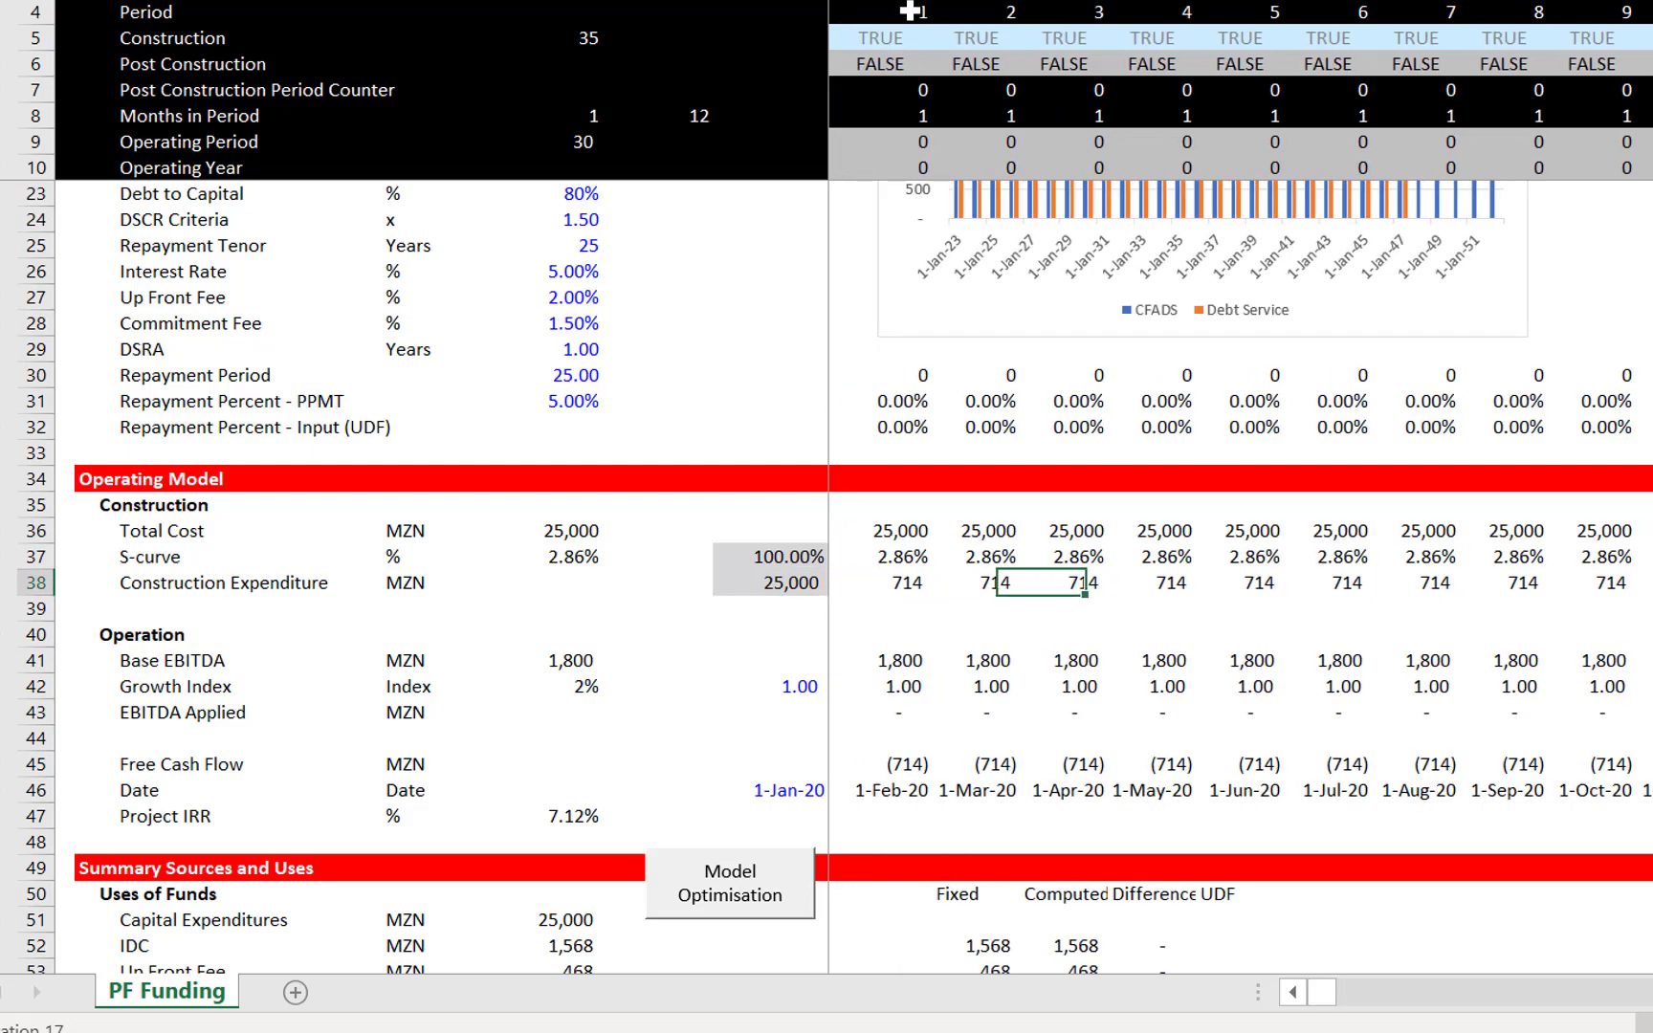
pyautogui.press('Left')
pyautogui.hotkey('ctrl', 'Left')
pyautogui.hotkey('ctrl', 'Left')
pyautogui.hotkey('ctrl', 'Left')
pyautogui.press('Left')
pyautogui.press('Left')
pyautogui.press('Up')
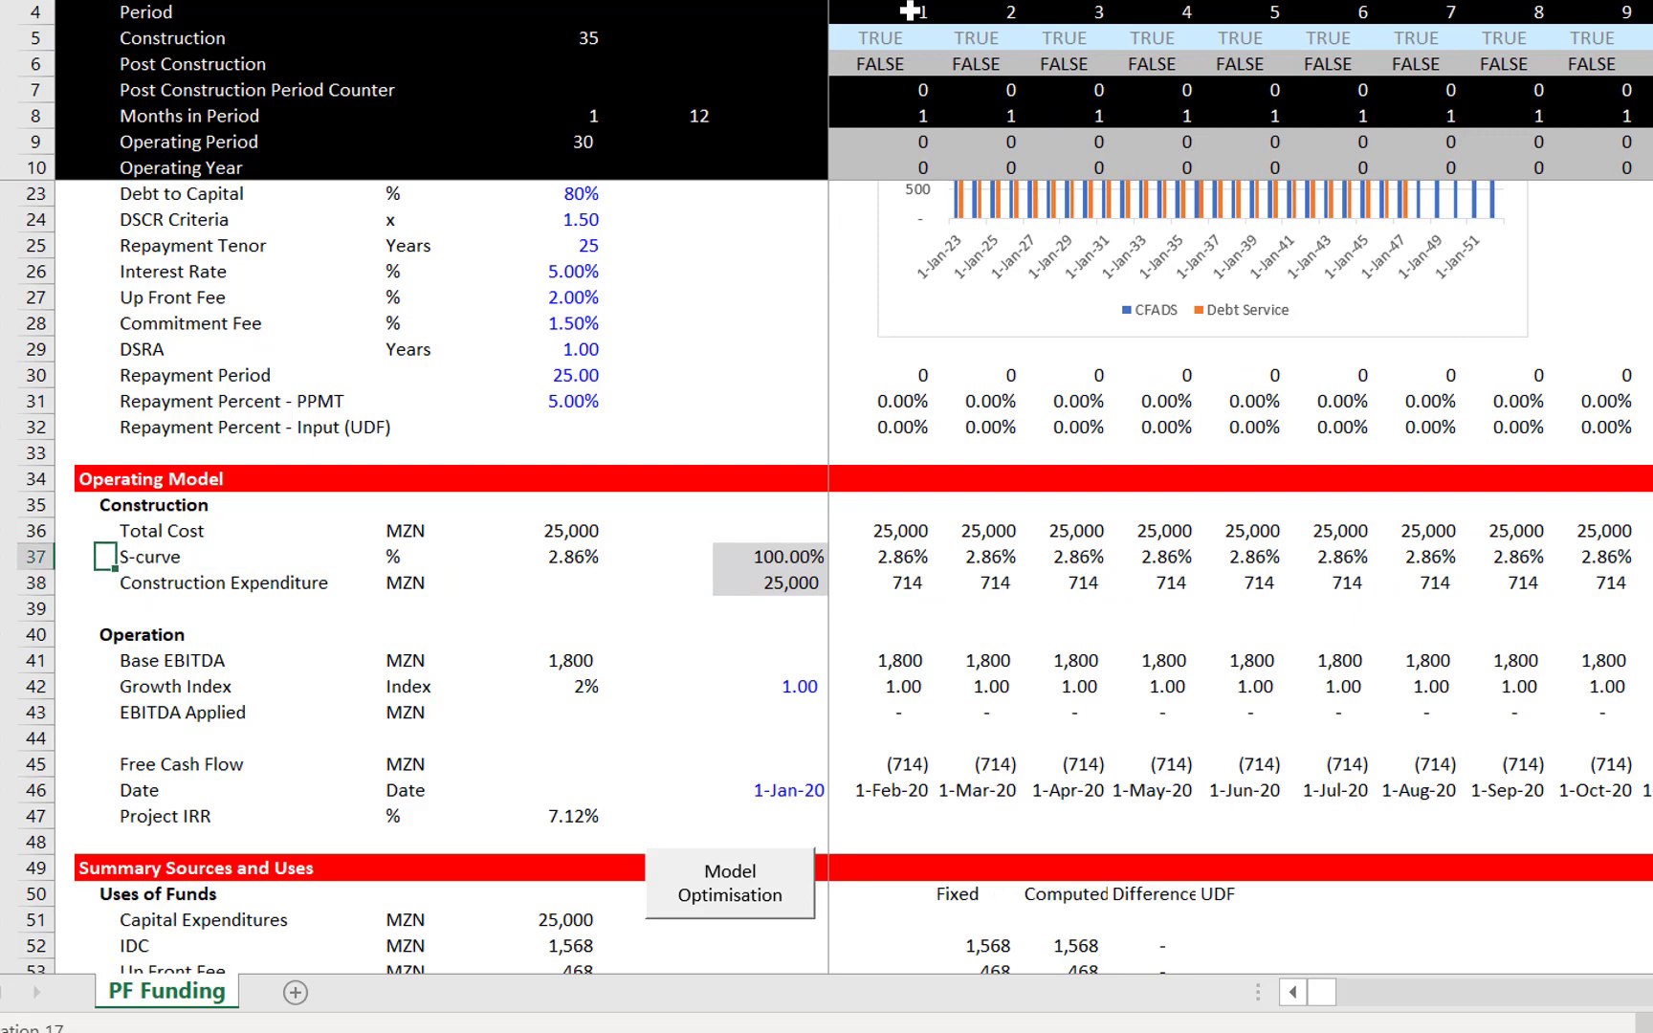
# Follow the Base EBITDA row from its label across the monthly construction periods
pyautogui.press('Right')
pyautogui.press('Down')
pyautogui.press('Down')
pyautogui.press('Down')
pyautogui.press('Down')
pyautogui.press('Right')
pyautogui.press('Right')
pyautogui.press('Right')
pyautogui.press('Right')
pyautogui.press('Right')
pyautogui.press('Right')
pyautogui.press('Right')
pyautogui.press('Right')
pyautogui.press('Right')
pyautogui.press('Right')
pyautogui.press('Right')
pyautogui.press('Right')
pyautogui.press('Right')
pyautogui.press('Right')
pyautogui.press('Right')
pyautogui.press('Right')
pyautogui.press('Right')
pyautogui.press('Right')
pyautogui.press('Right')
pyautogui.press('Right')
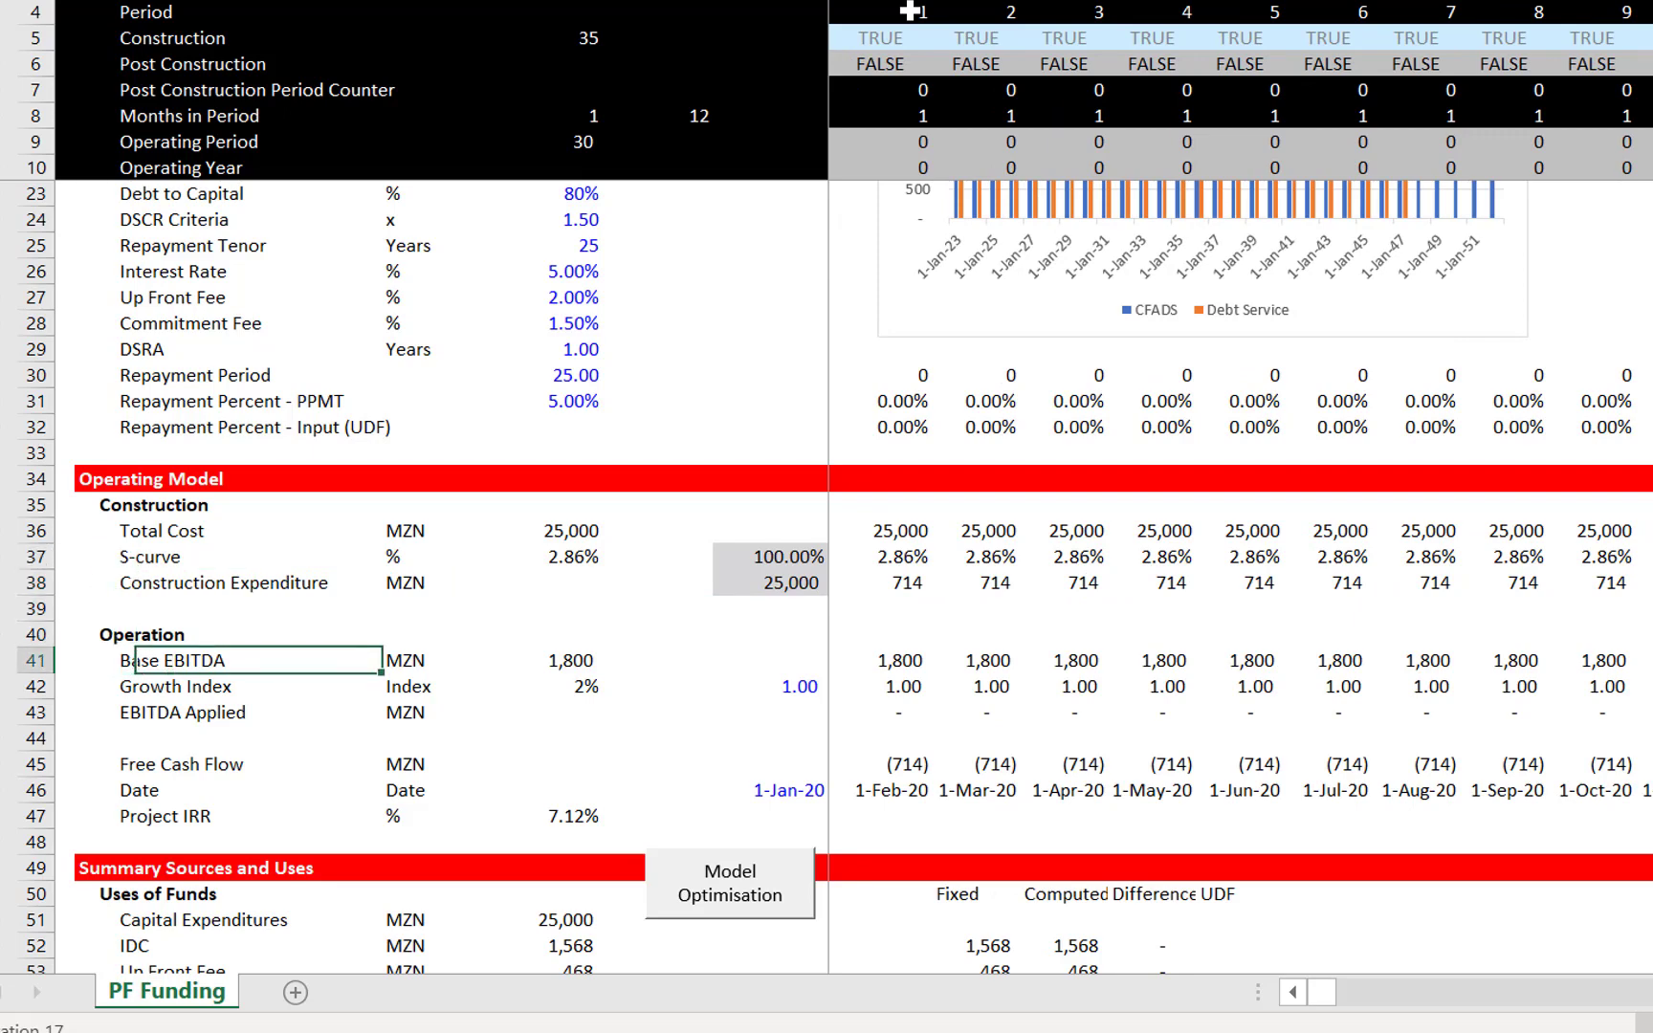
pyautogui.press('Right')
pyautogui.press('Right')
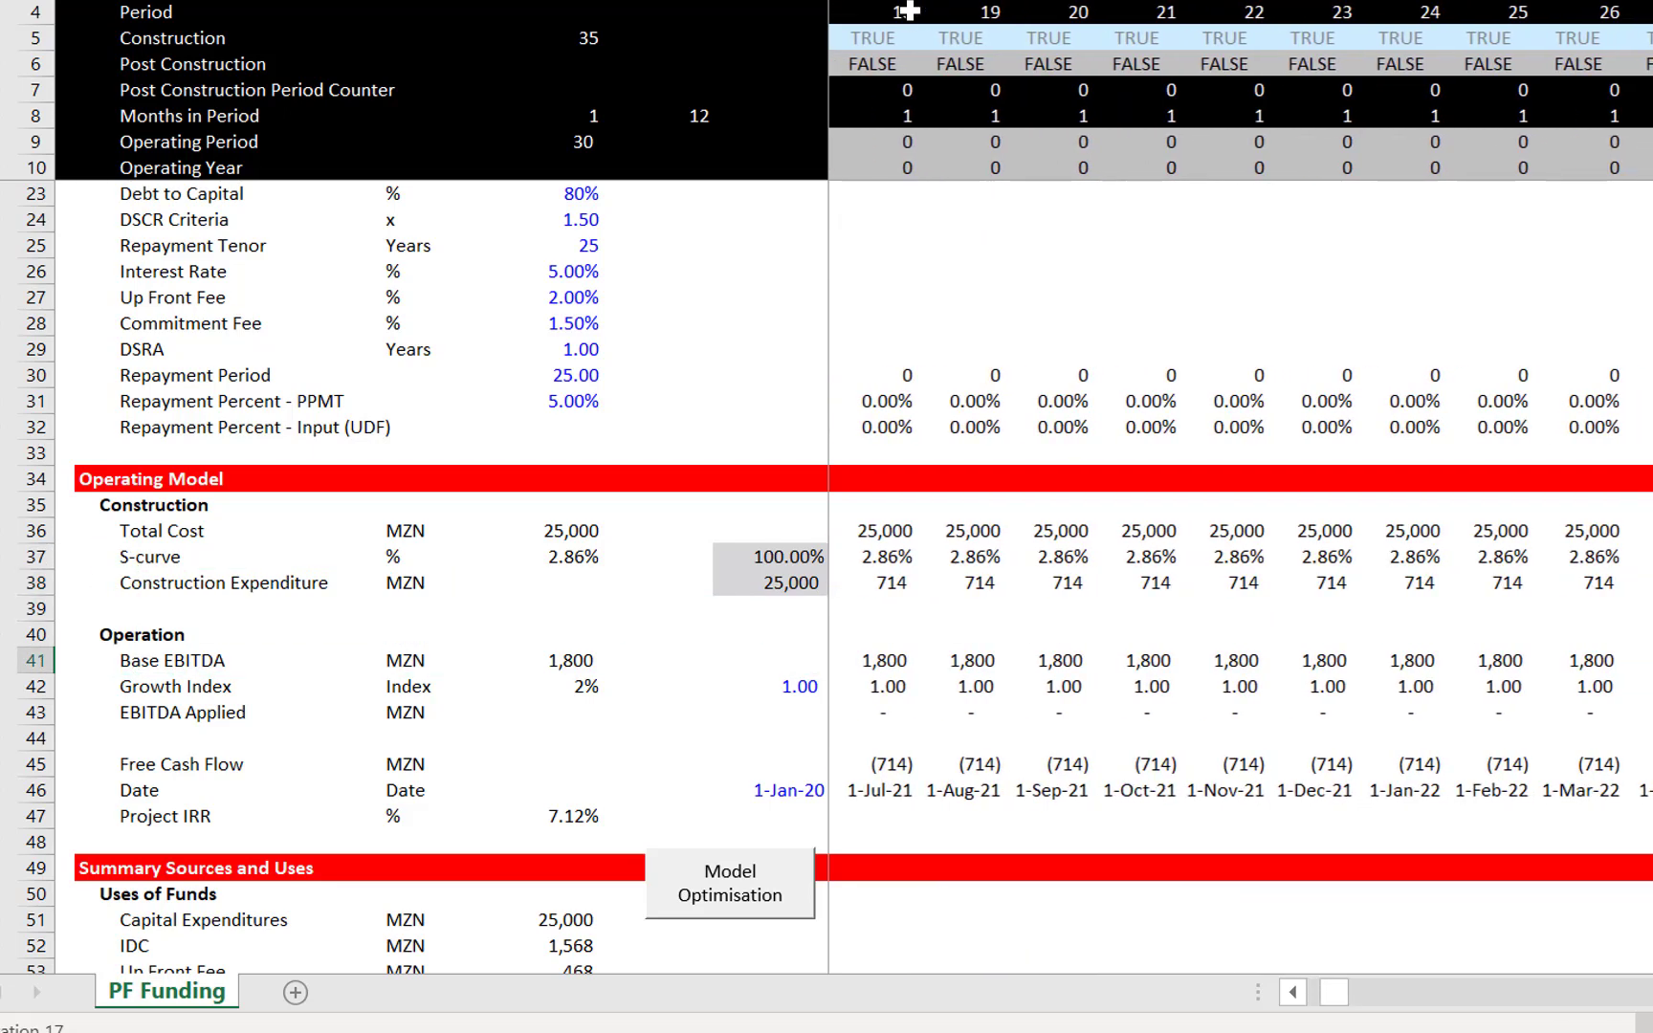
# Follow the Growth Index row across the timeline to where construction ends and operation begins
pyautogui.press('Down')
pyautogui.press('Right')
pyautogui.press('Right')
pyautogui.press('Right')
pyautogui.press('Right')
pyautogui.press('Right')
pyautogui.press('Right')
pyautogui.press('Right')
pyautogui.press('Right')
pyautogui.press('Right')
pyautogui.press('Right')
pyautogui.press('Right')
pyautogui.press('Right')
pyautogui.press('Right')
pyautogui.press('Right')
pyautogui.press('Right')
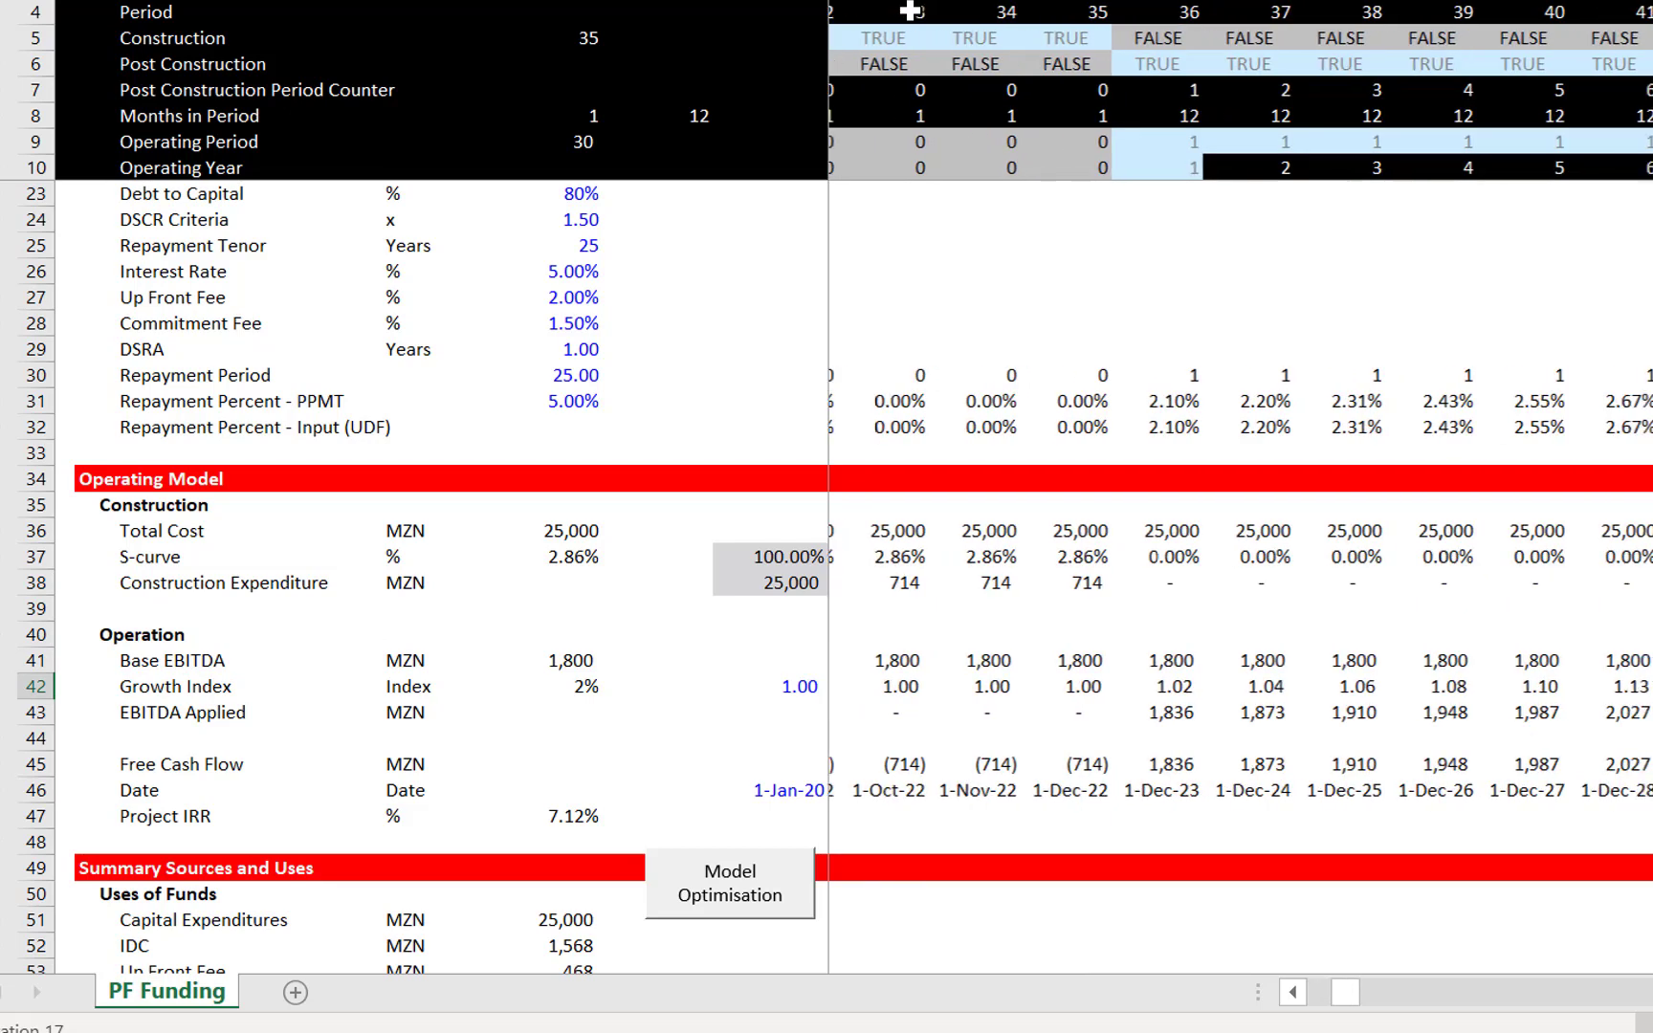
# Examine EBITDA Applied and Free Cash Flow around the start of operation, and return to the start of the Free Cash Flow row
pyautogui.press('Down')
pyautogui.press('Down')
pyautogui.press('Down')
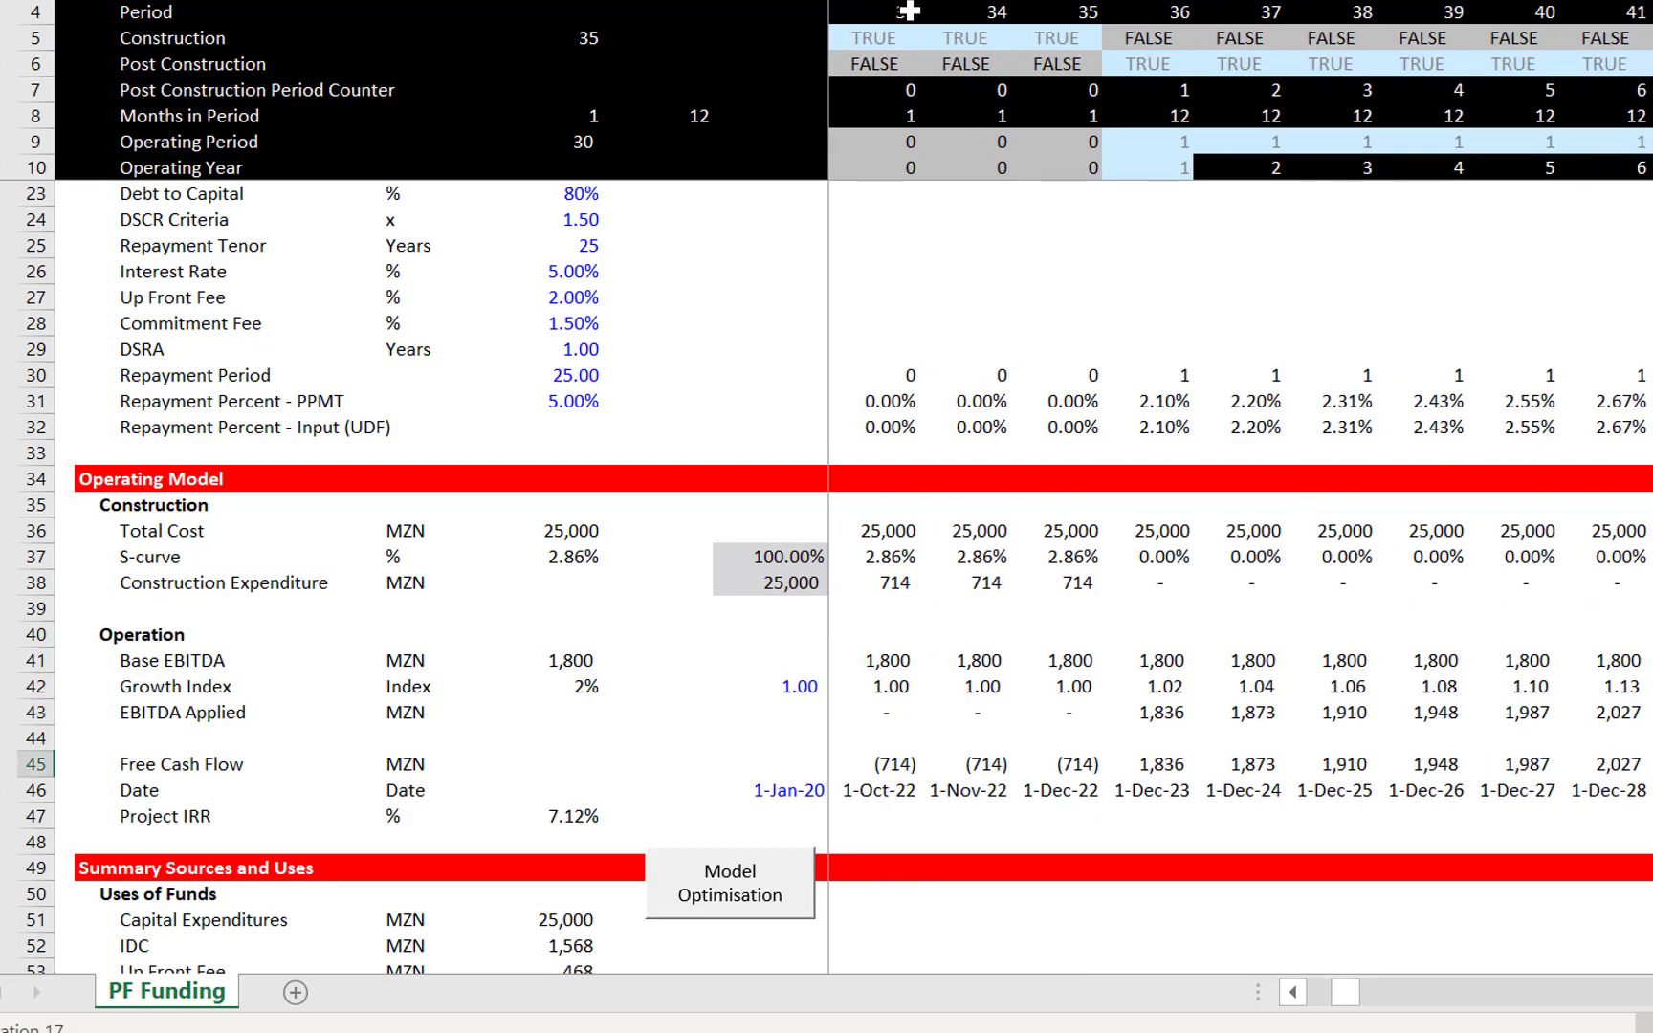
pyautogui.press('Left')
pyautogui.press('Left')
pyautogui.press('Left')
pyautogui.hotkey('ctrl', 'Left')
pyautogui.press('Left')
pyautogui.press('Left')
pyautogui.press('Left')
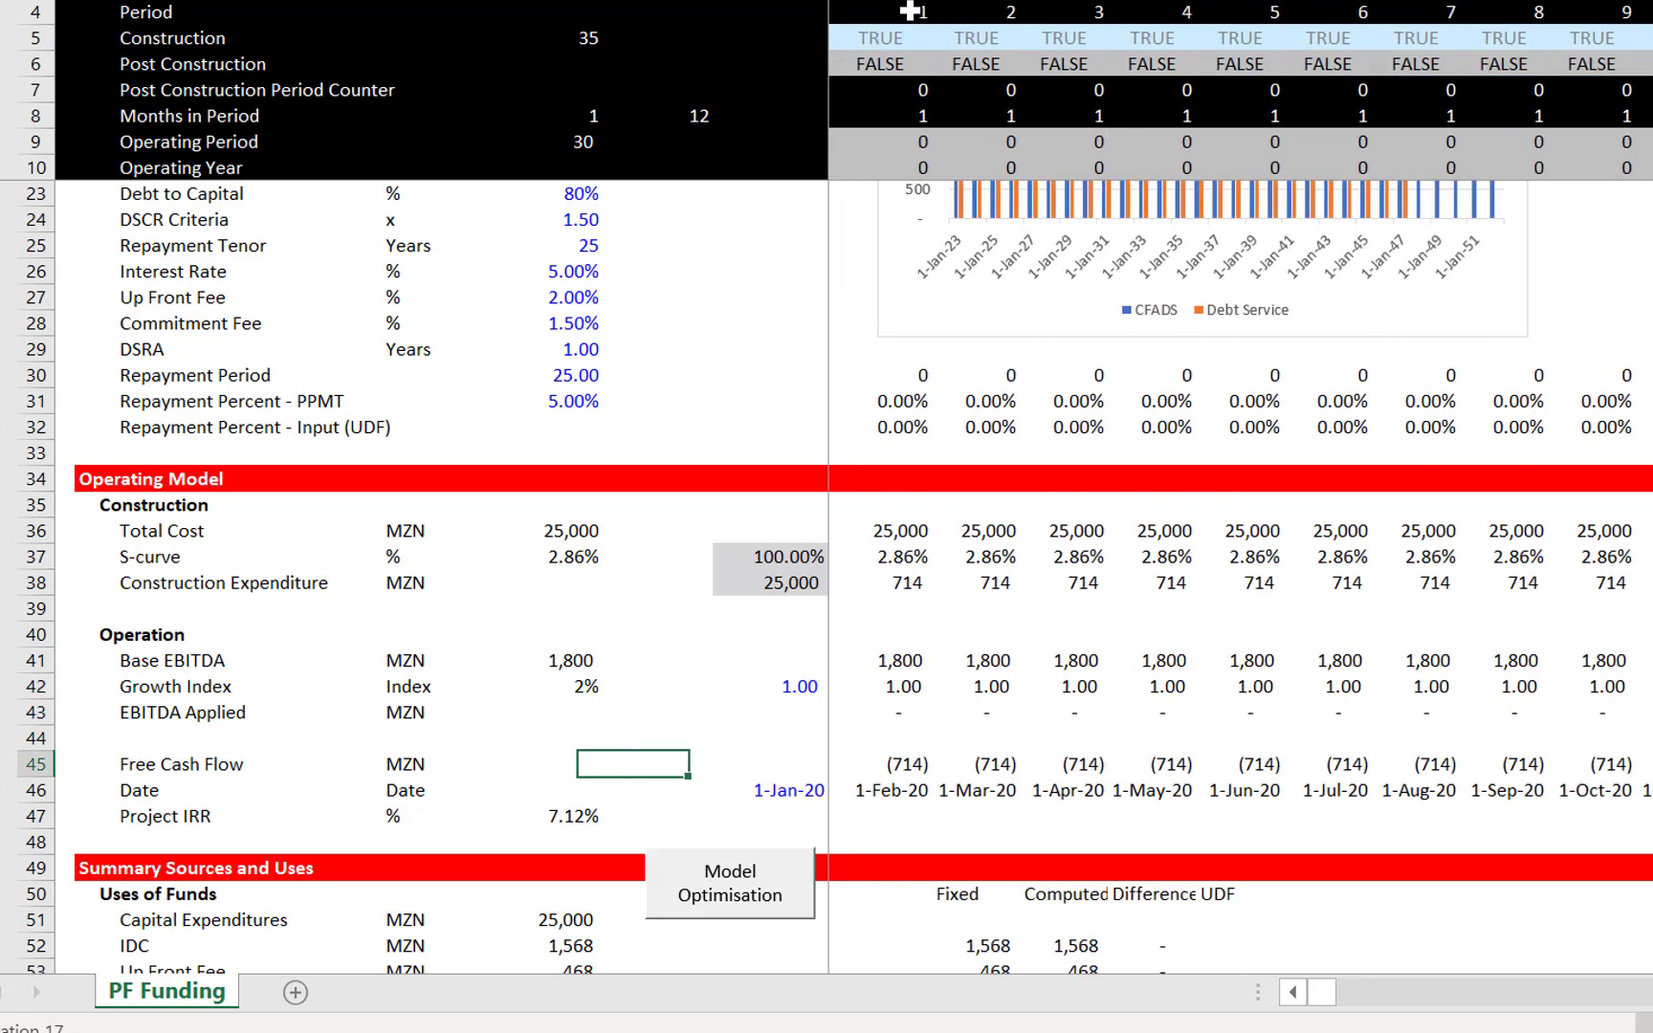
# Look down from the Date and Project IRR rows into the Uses of Funds in Summary Sources and Uses
pyautogui.press('Down')
pyautogui.press('Down')
pyautogui.press('Left')
pyautogui.press('Down')
pyautogui.press('Down')
pyautogui.press('Down')
pyautogui.press('Down')
pyautogui.press('Down')
pyautogui.press('Down')
pyautogui.press('Down')
pyautogui.press('Down')
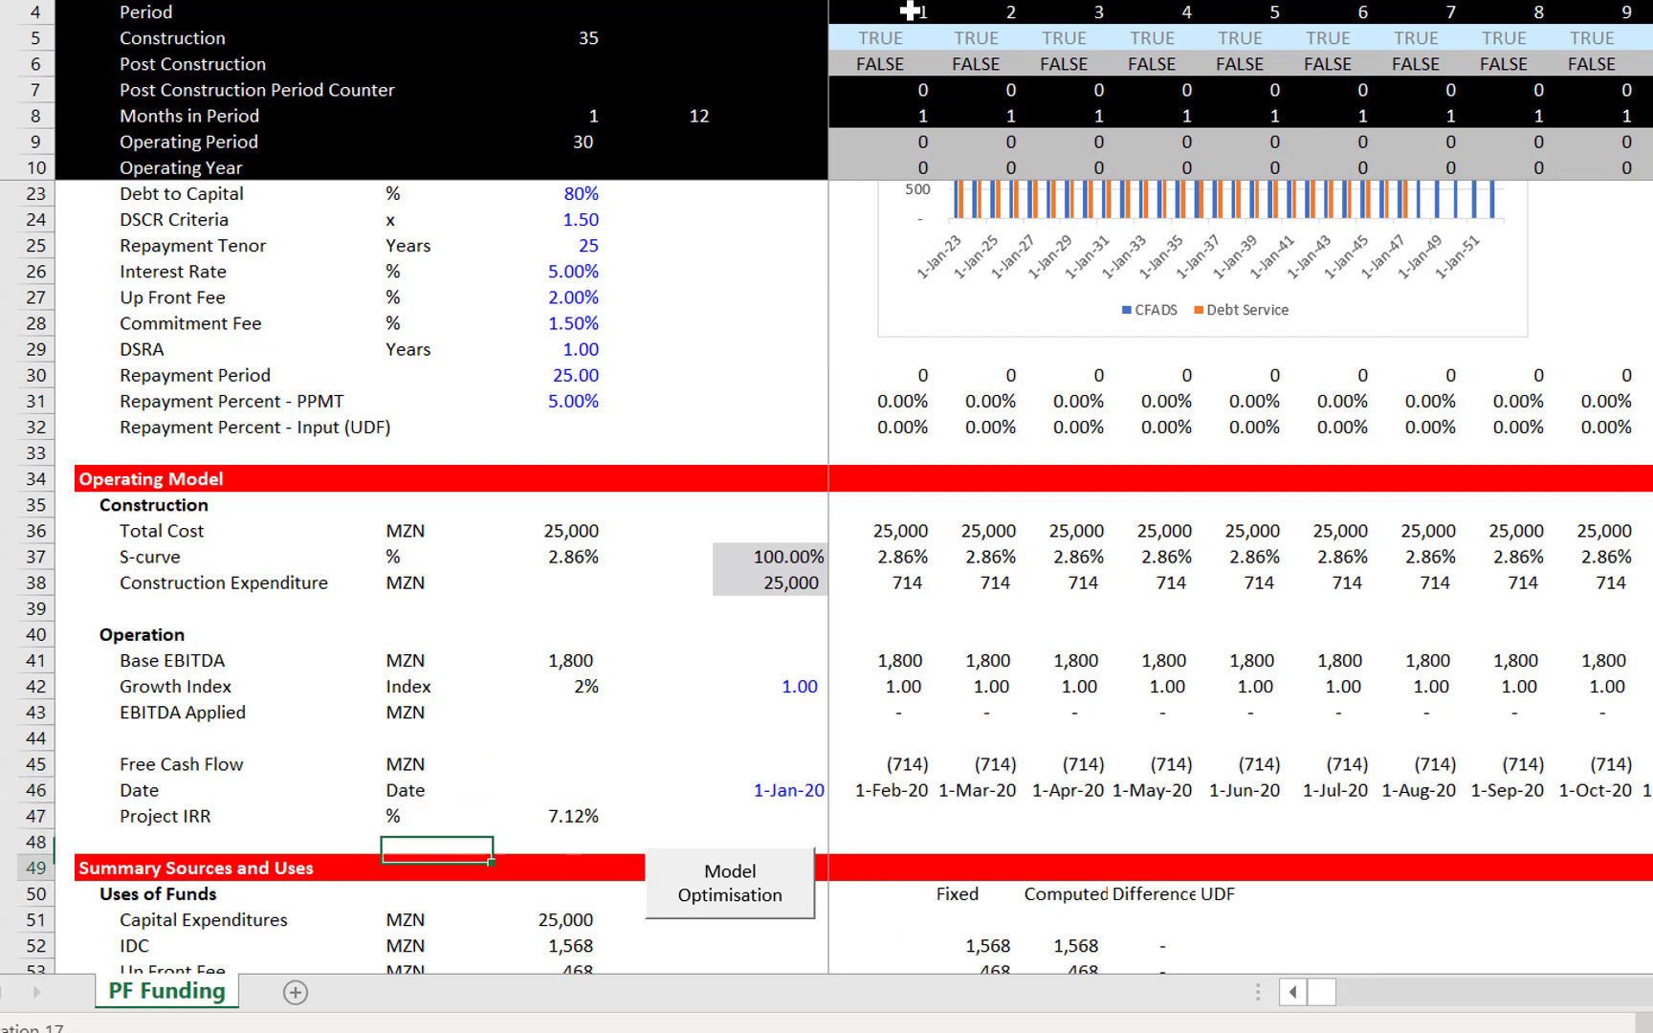
# Extend the Project IRR label in the Operating Model so it reads "Project IRR - Pre-tax"
pyautogui.press('Up')
pyautogui.press('Up')
pyautogui.press('Up')
pyautogui.press('Up')
pyautogui.press('Up')
pyautogui.press('Up')
pyautogui.press('Up')
pyautogui.press('Up')
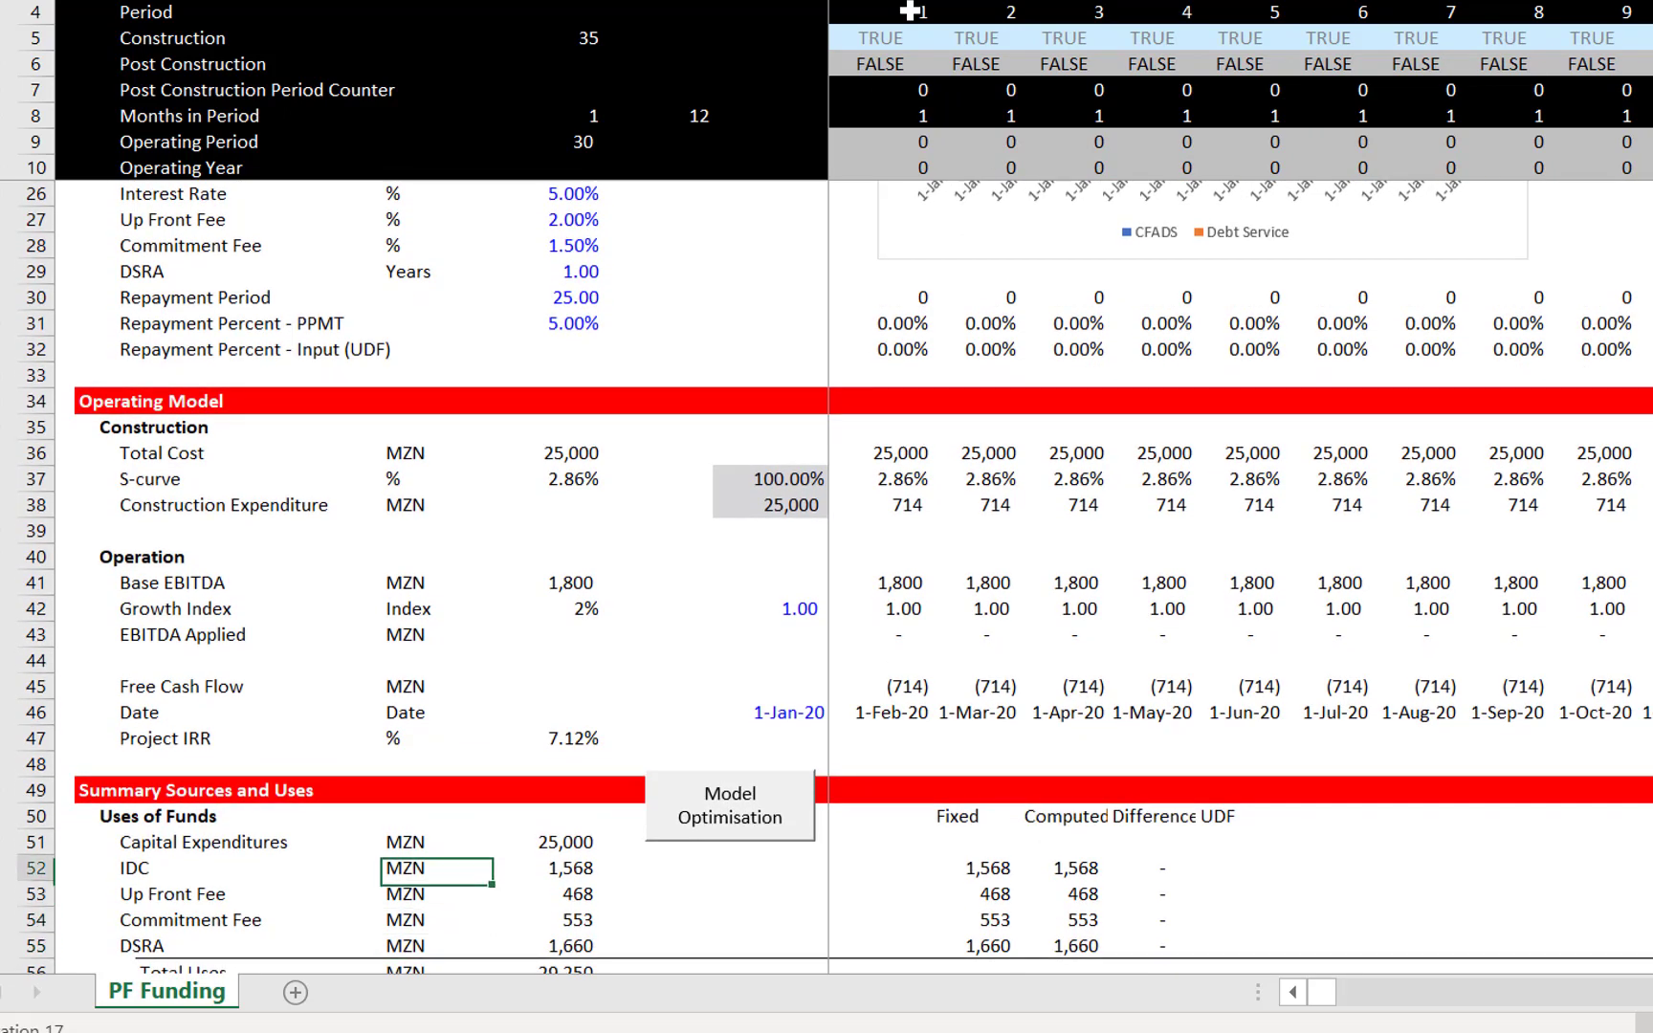
pyautogui.press('Left')
pyautogui.press('F2')
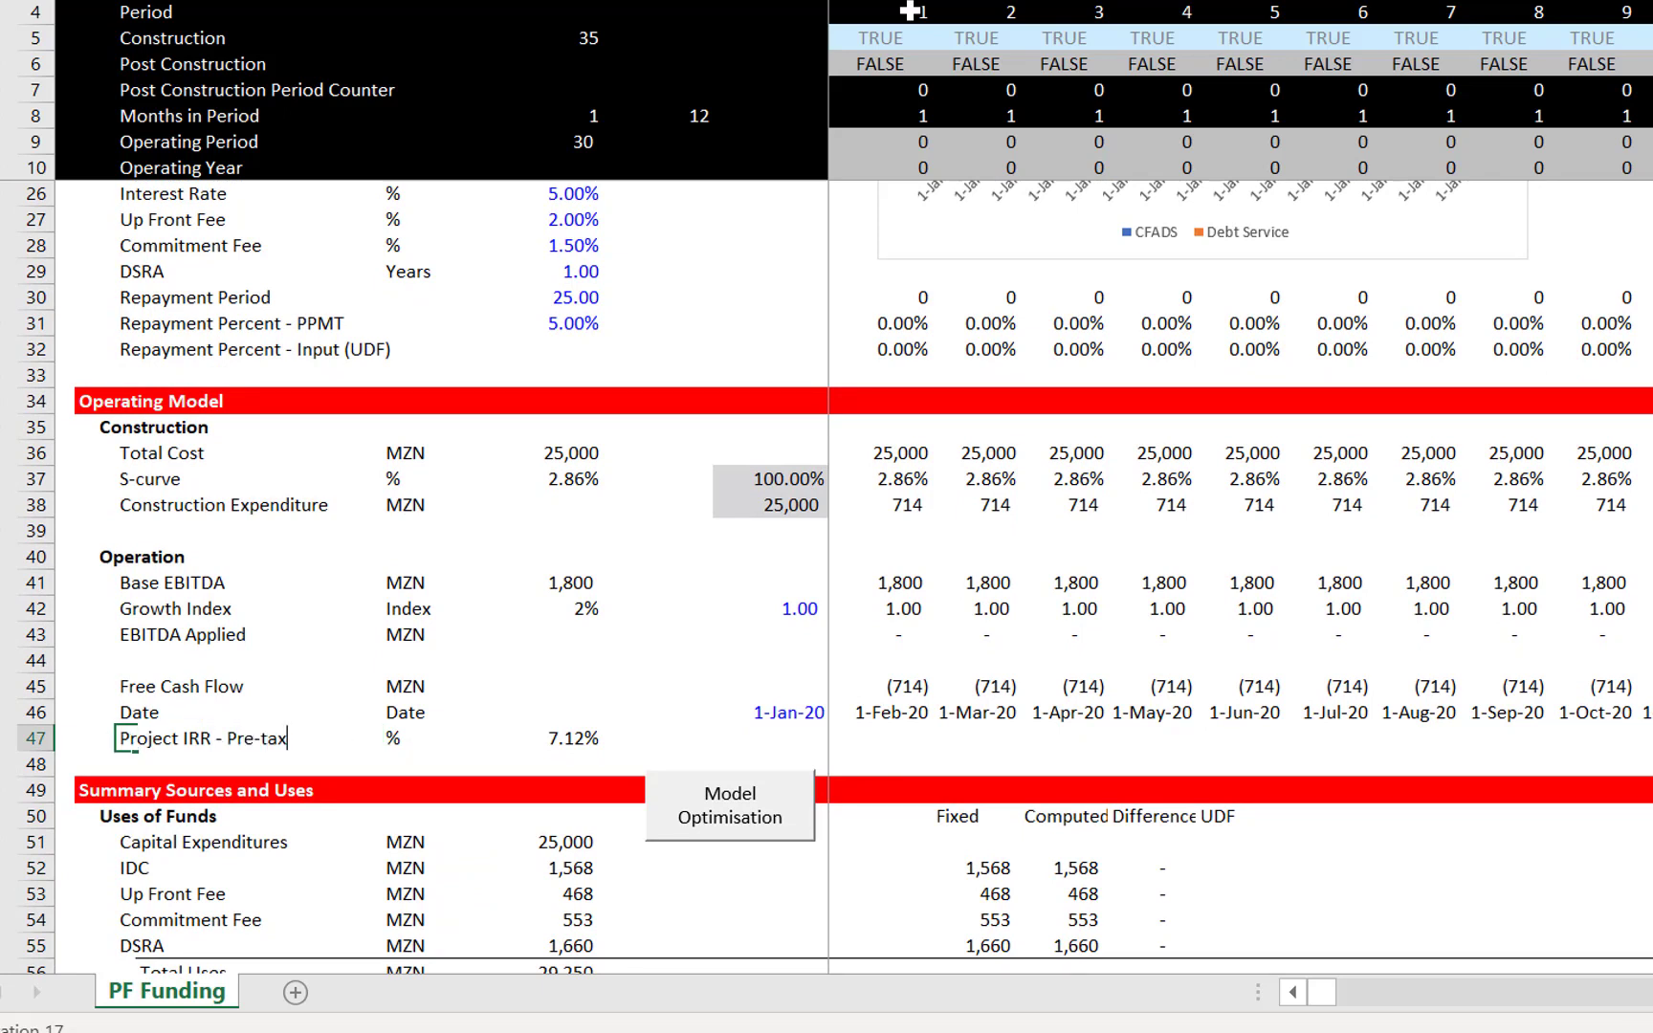
pyautogui.write('- Pre-tax')
pyautogui.press('Return')
# Look down Summary Sources and Uses as far as the Capital Expenditures row in Construction Funding
pyautogui.press('Down')
pyautogui.press('Down')
pyautogui.press('Down')
pyautogui.press('Down')
pyautogui.press('Down')
pyautogui.press('Down')
pyautogui.press('Down')
pyautogui.press('Down')
pyautogui.press('Down')
pyautogui.press('Down')
pyautogui.press('Down')
pyautogui.press('Down')
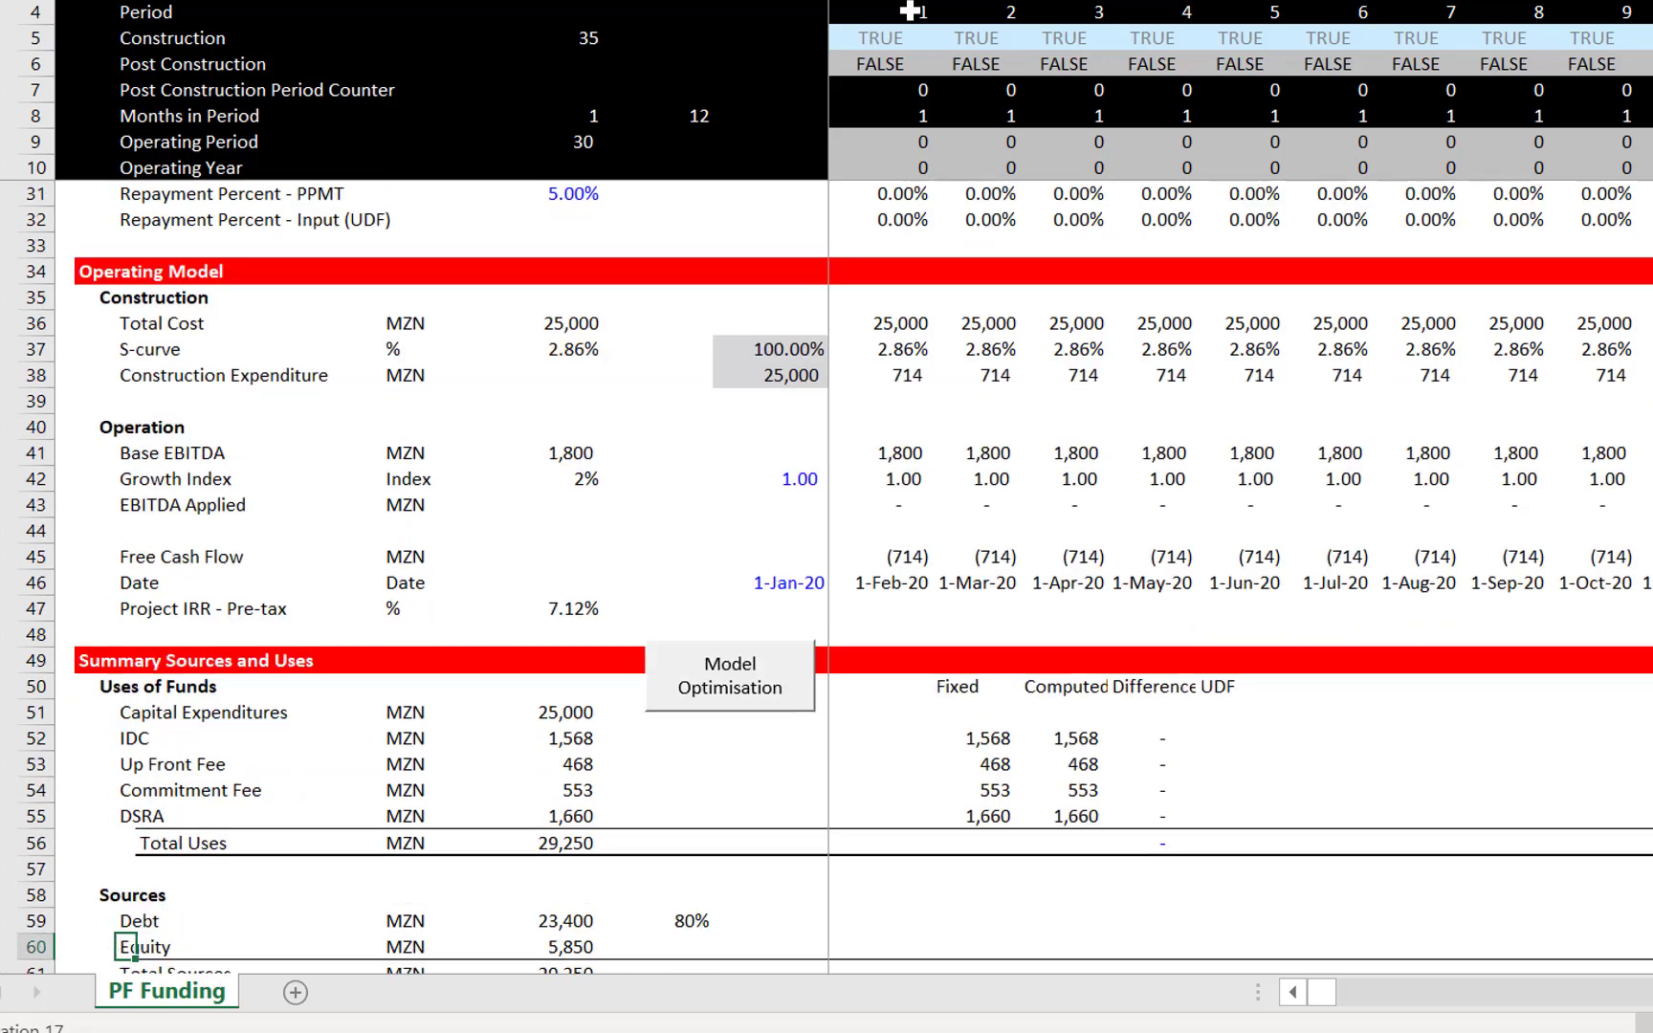
pyautogui.press('Down')
pyautogui.press('Down')
pyautogui.press('Down')
pyautogui.press('Down')
pyautogui.press('Down')
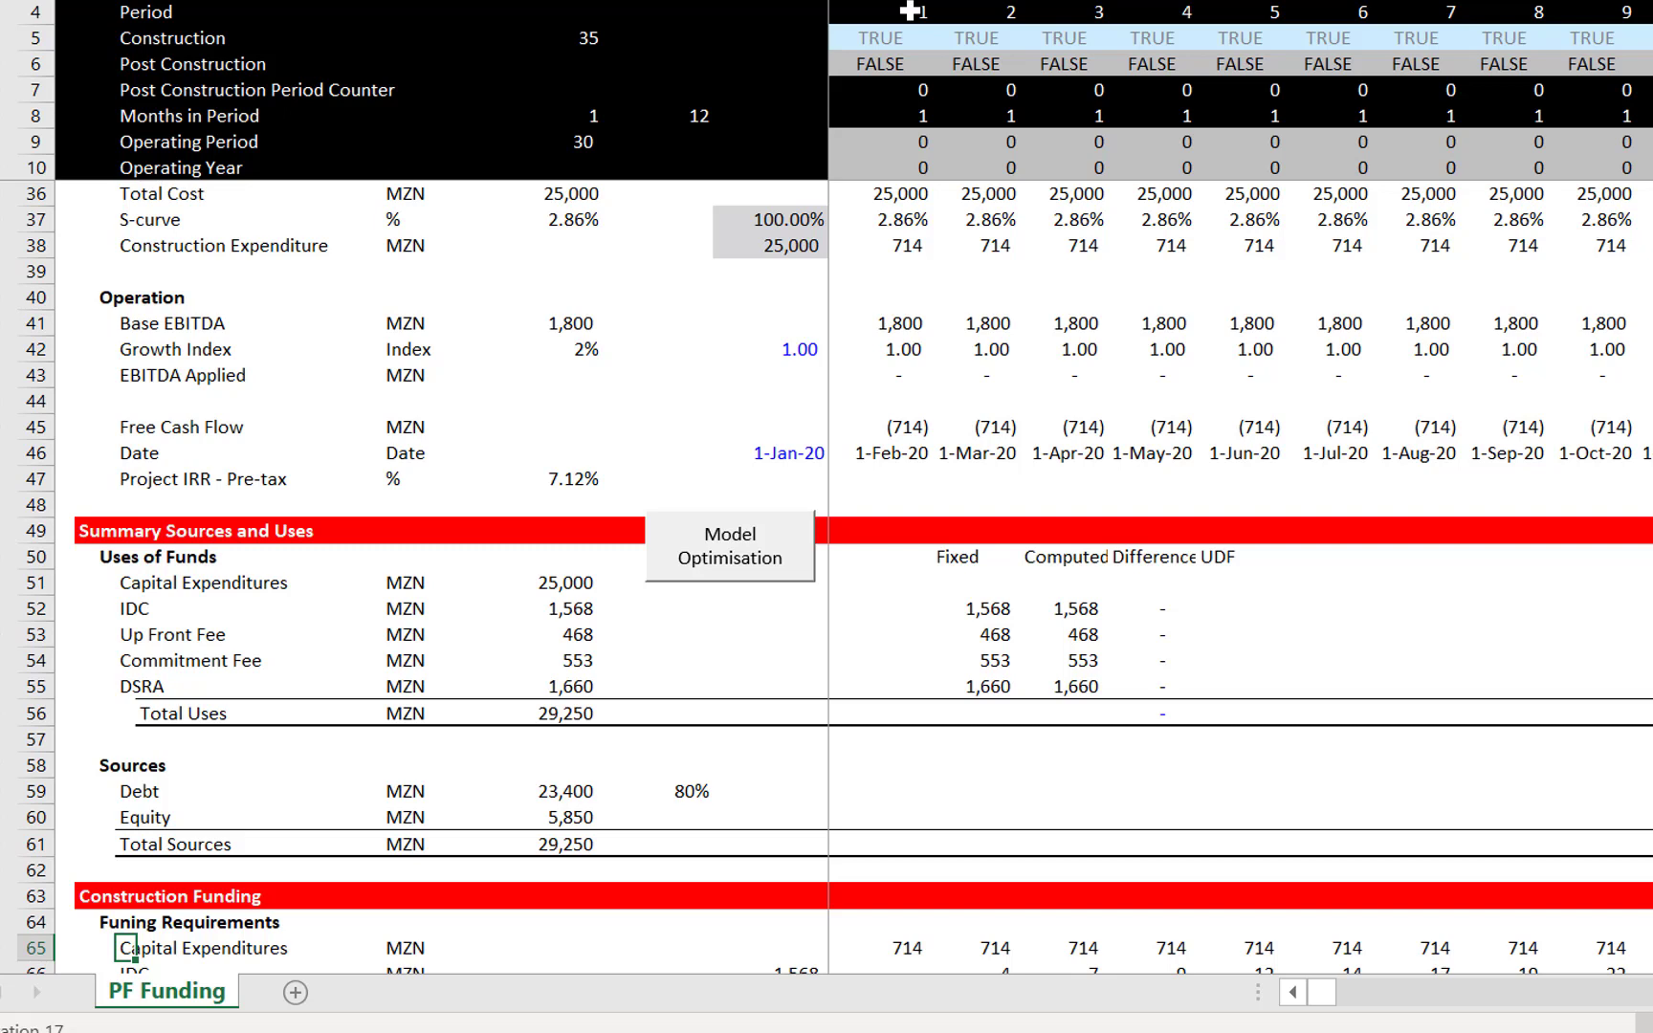
# Go back up to the Capital Expenditures row in Uses of Funds and examine it across to the first period
pyautogui.press('Up')
pyautogui.press('Up')
pyautogui.press('Up')
pyautogui.press('Up')
pyautogui.press('Up')
pyautogui.press('Up')
pyautogui.press('Up')
pyautogui.press('Up')
pyautogui.press('Up')
pyautogui.press('Up')
pyautogui.press('Up')
pyautogui.press('Up')
pyautogui.press('Up')
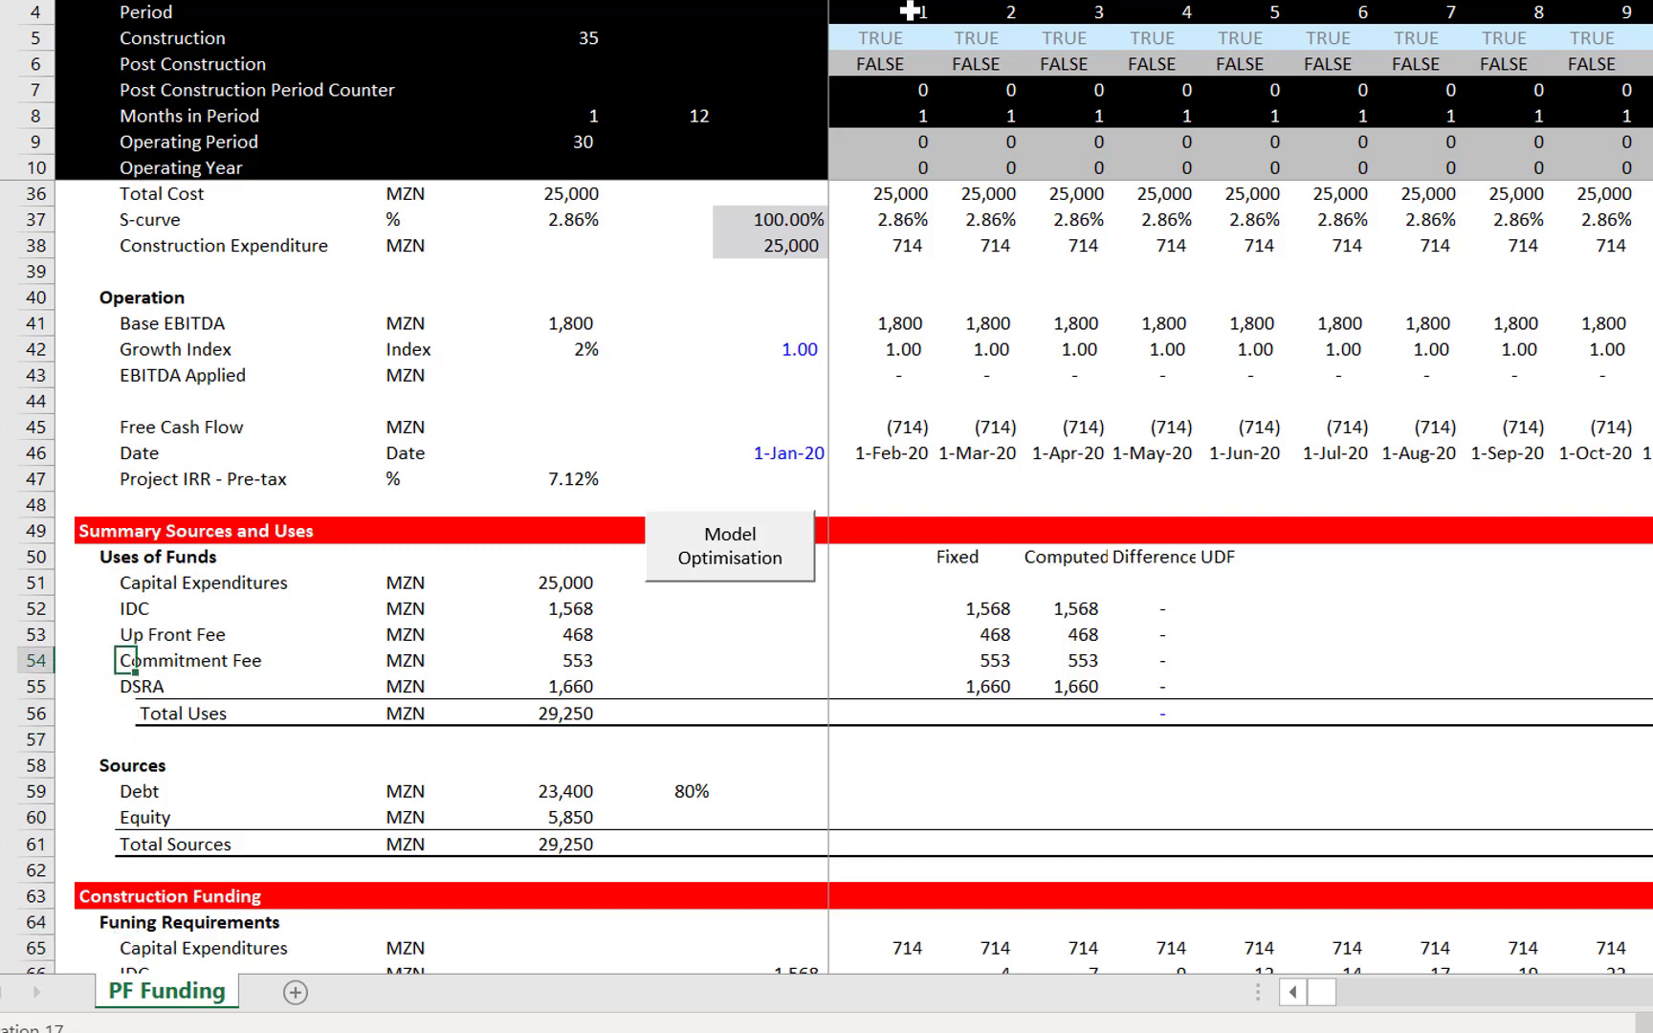
pyautogui.press('Up')
pyautogui.press('Right')
pyautogui.press('Right')
pyautogui.press('Right')
pyautogui.press('Right')
pyautogui.press('Right')
pyautogui.press('Right')
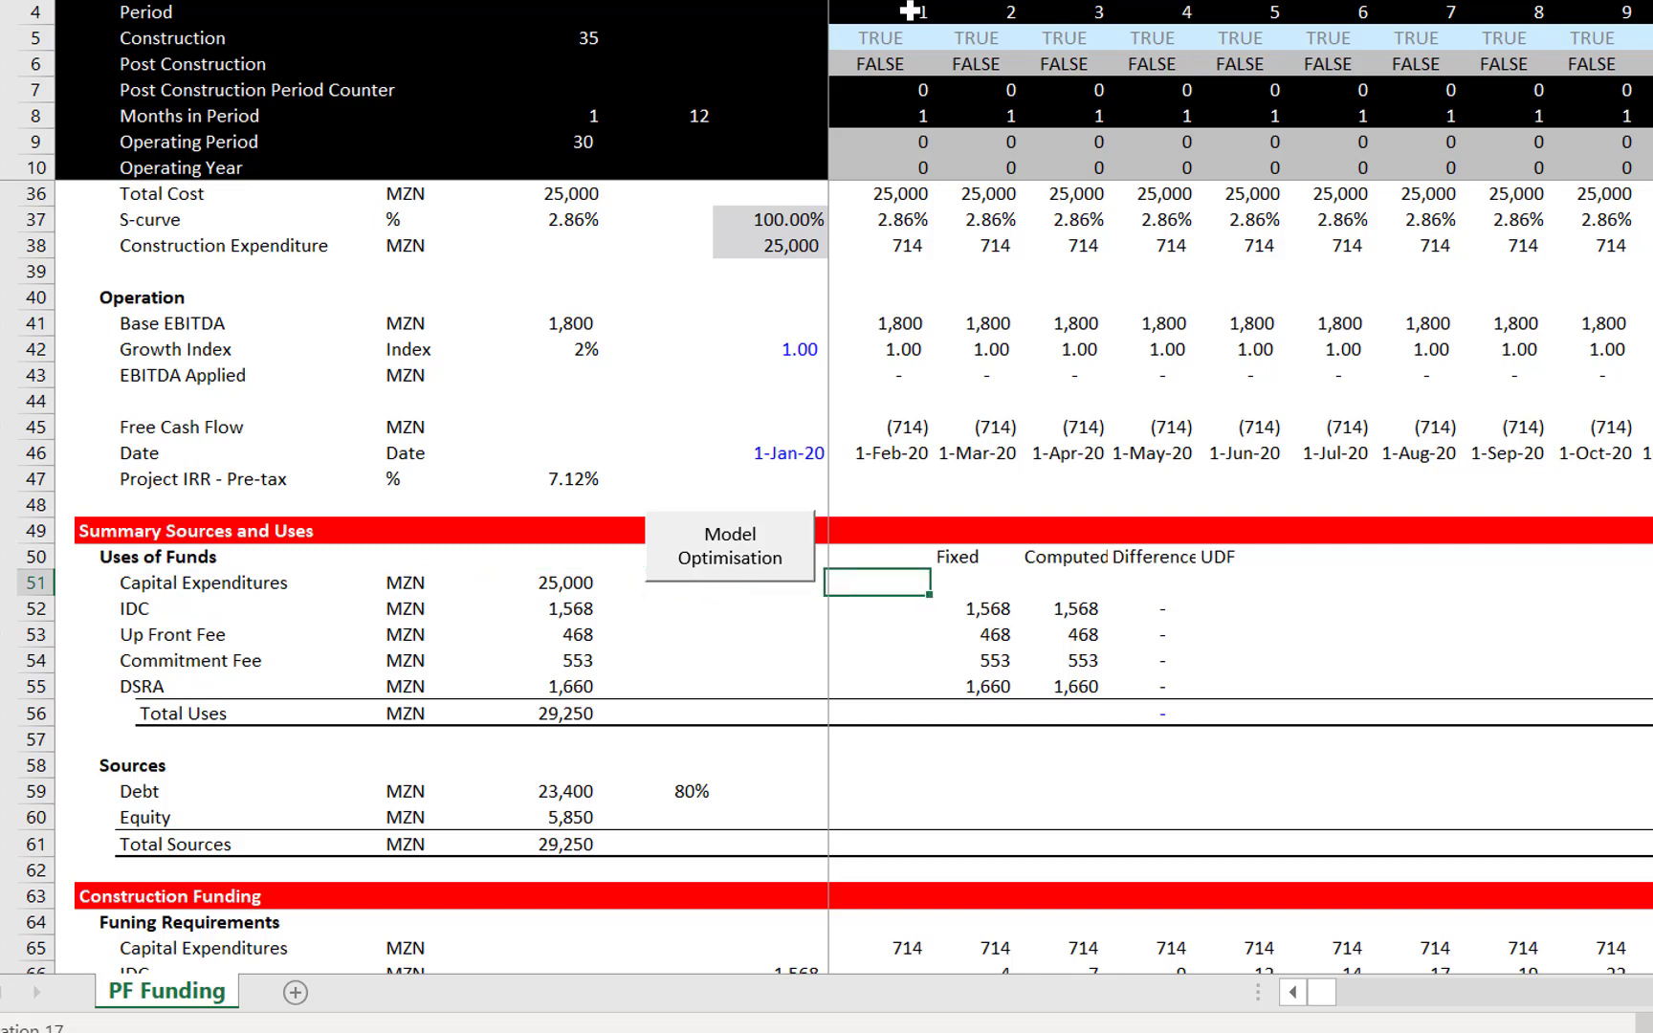
pyautogui.press('Left')
pyautogui.press('Left')
pyautogui.press('Left')
pyautogui.press('Left')
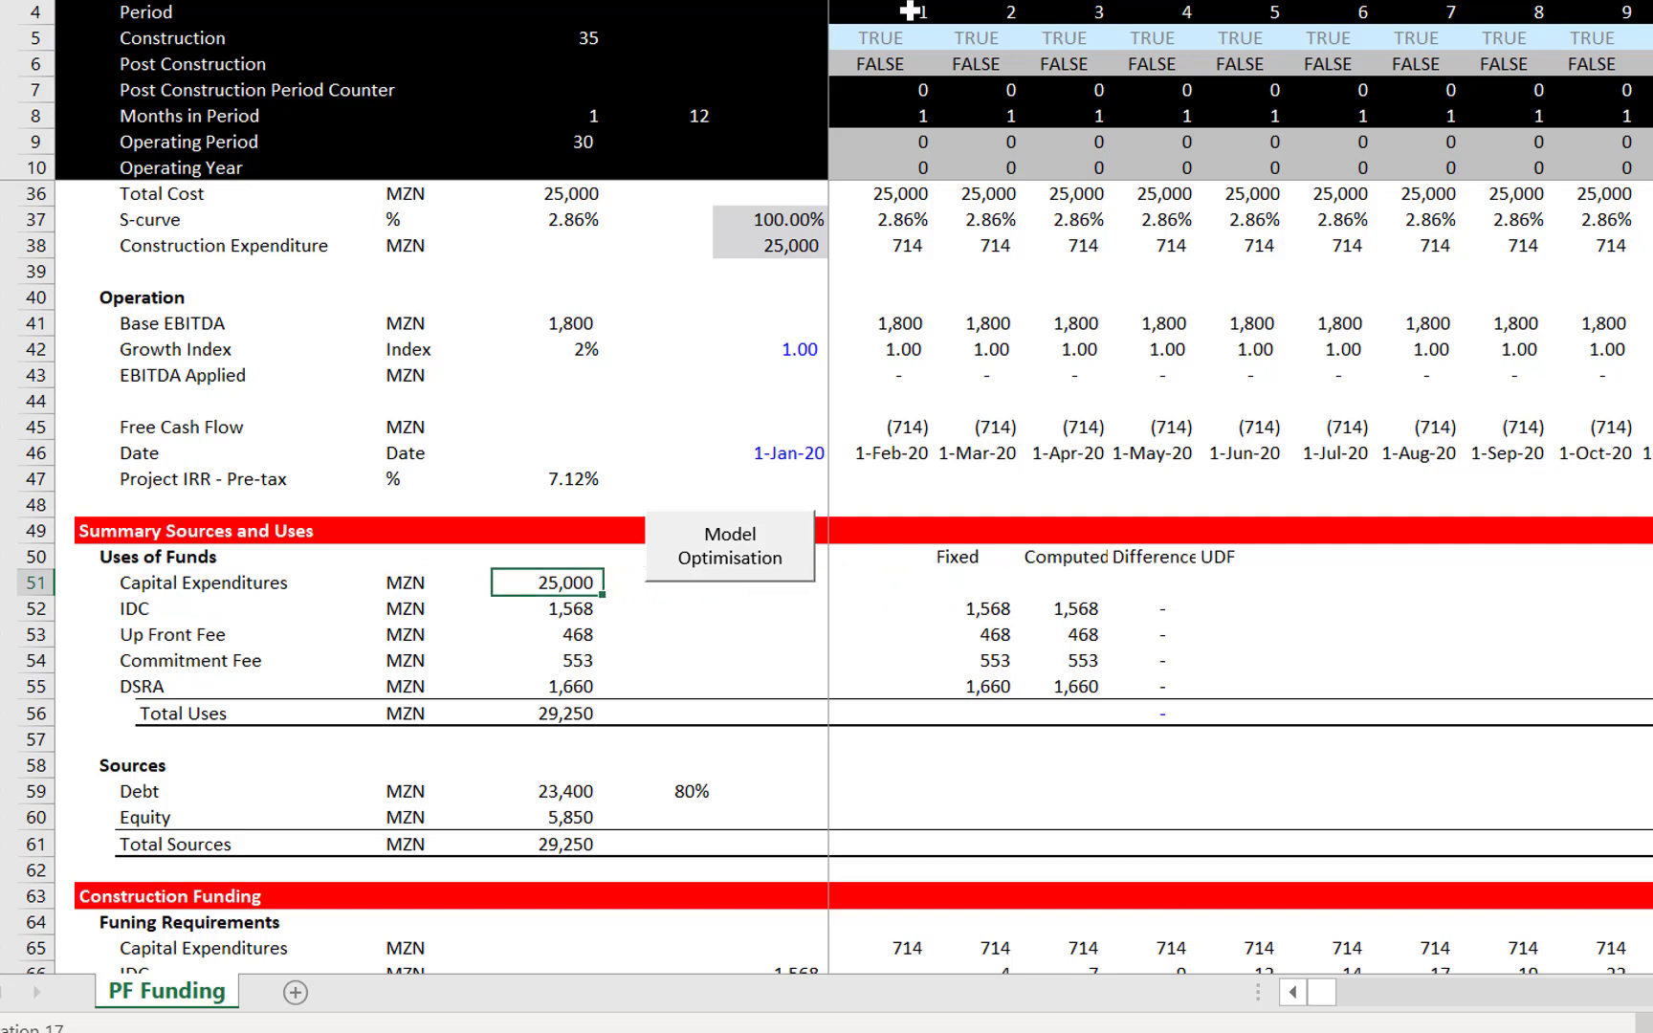
# Look down the amounts from Capital Expenditures through Total Uses to Debt and Equity
pyautogui.press('Down')
pyautogui.press('Down')
pyautogui.press('Down')
pyautogui.press('Down')
pyautogui.press('Down')
pyautogui.press('Down')
pyautogui.press('Down')
pyautogui.press('Down')
pyautogui.press('Down')
pyautogui.press('Down')
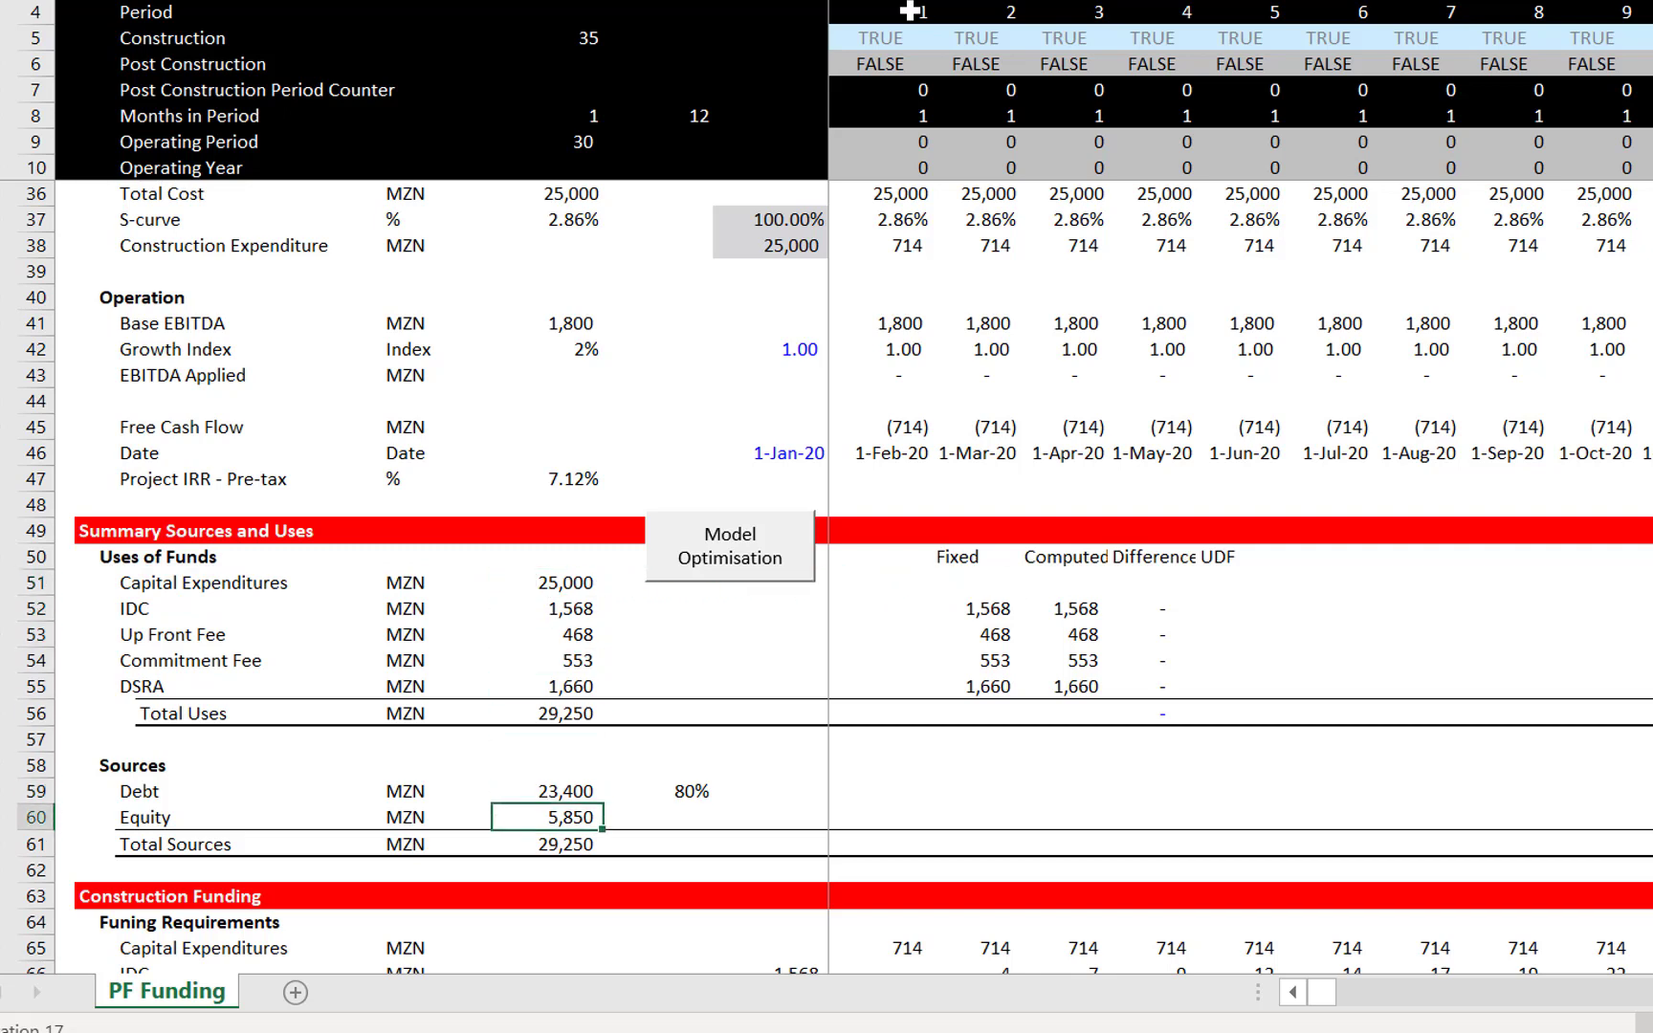
# Examine the individual IDC, Up Front Fee, Commitment Fee and DSRA amounts in Uses of Funds
pyautogui.press('Up')
pyautogui.press('Up')
pyautogui.press('Up')
pyautogui.press('Up')
pyautogui.press('Up')
pyautogui.press('Up')
pyautogui.press('Up')
pyautogui.press('Up')
pyautogui.press('Up')
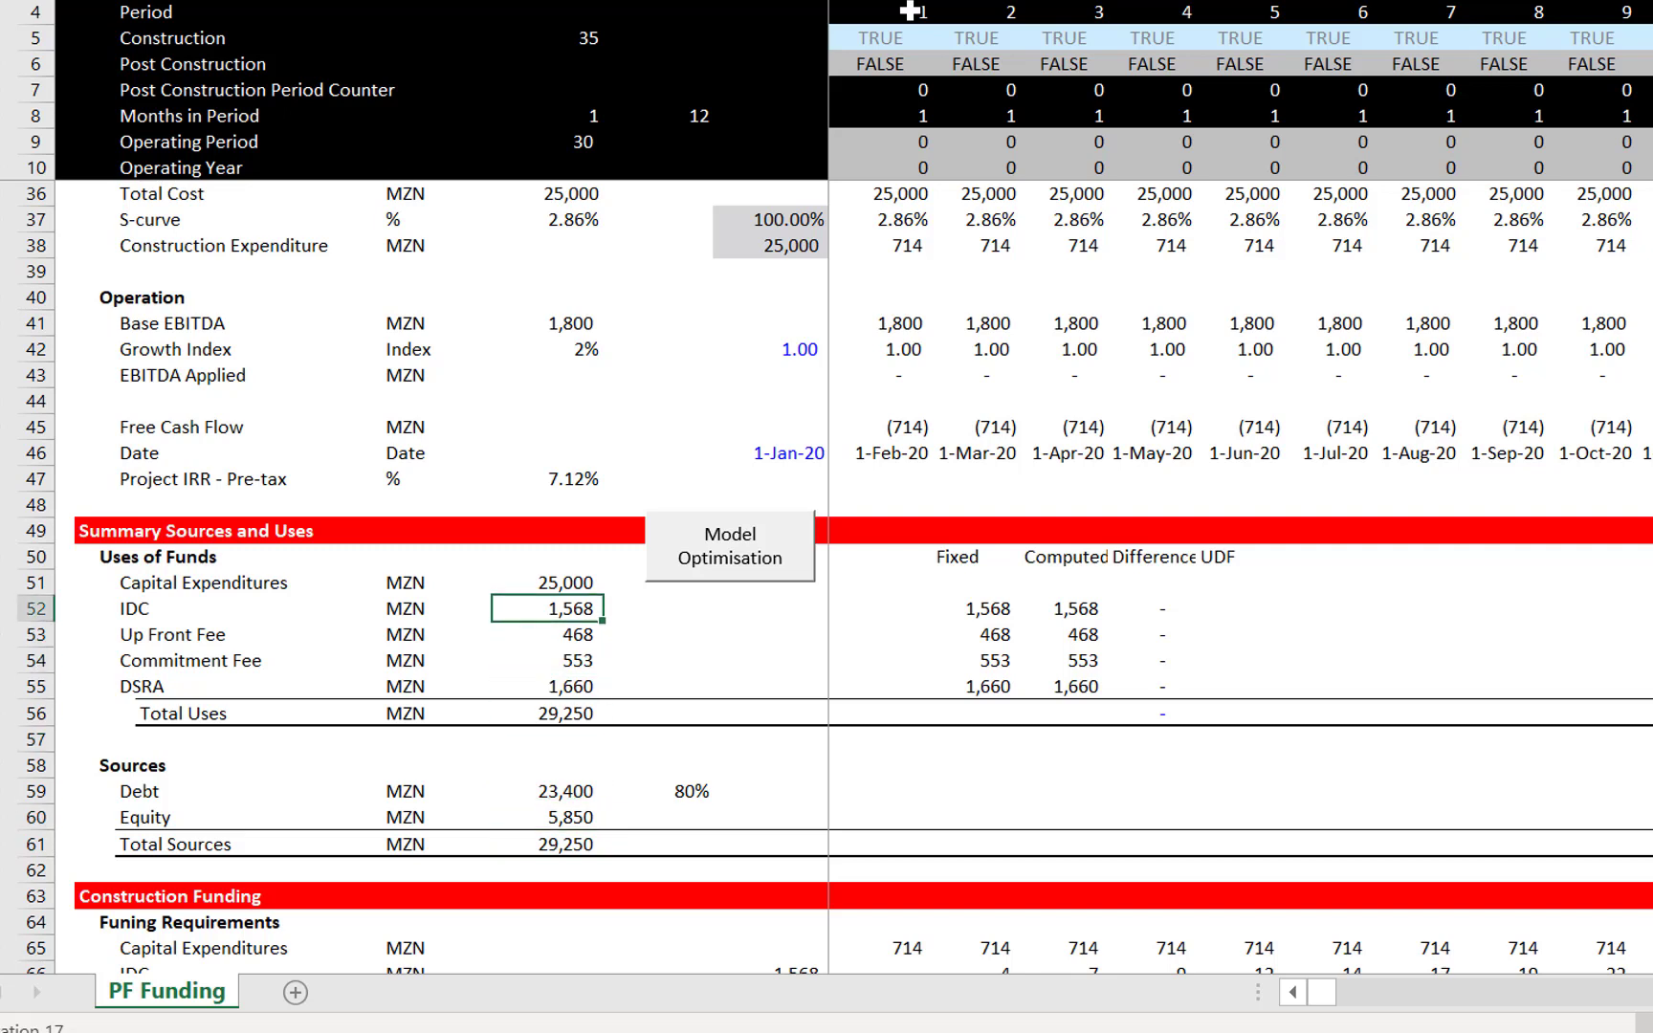
pyautogui.press('Down')
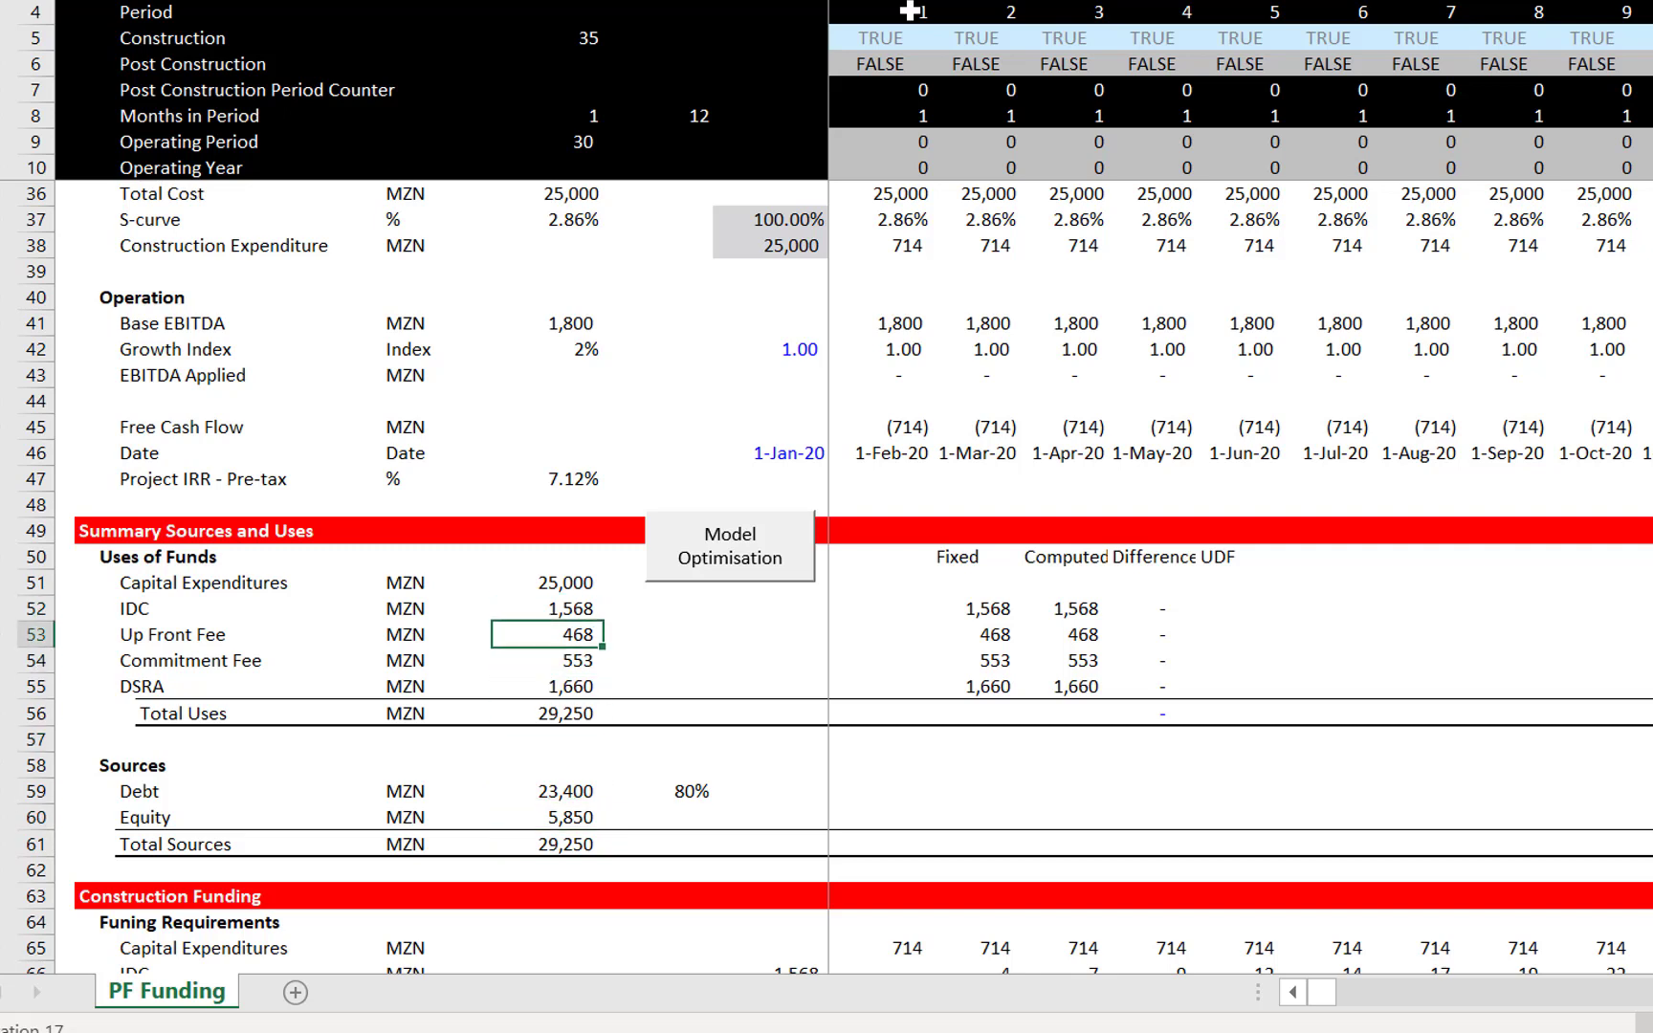
pyautogui.press('Down')
pyautogui.press('Down')
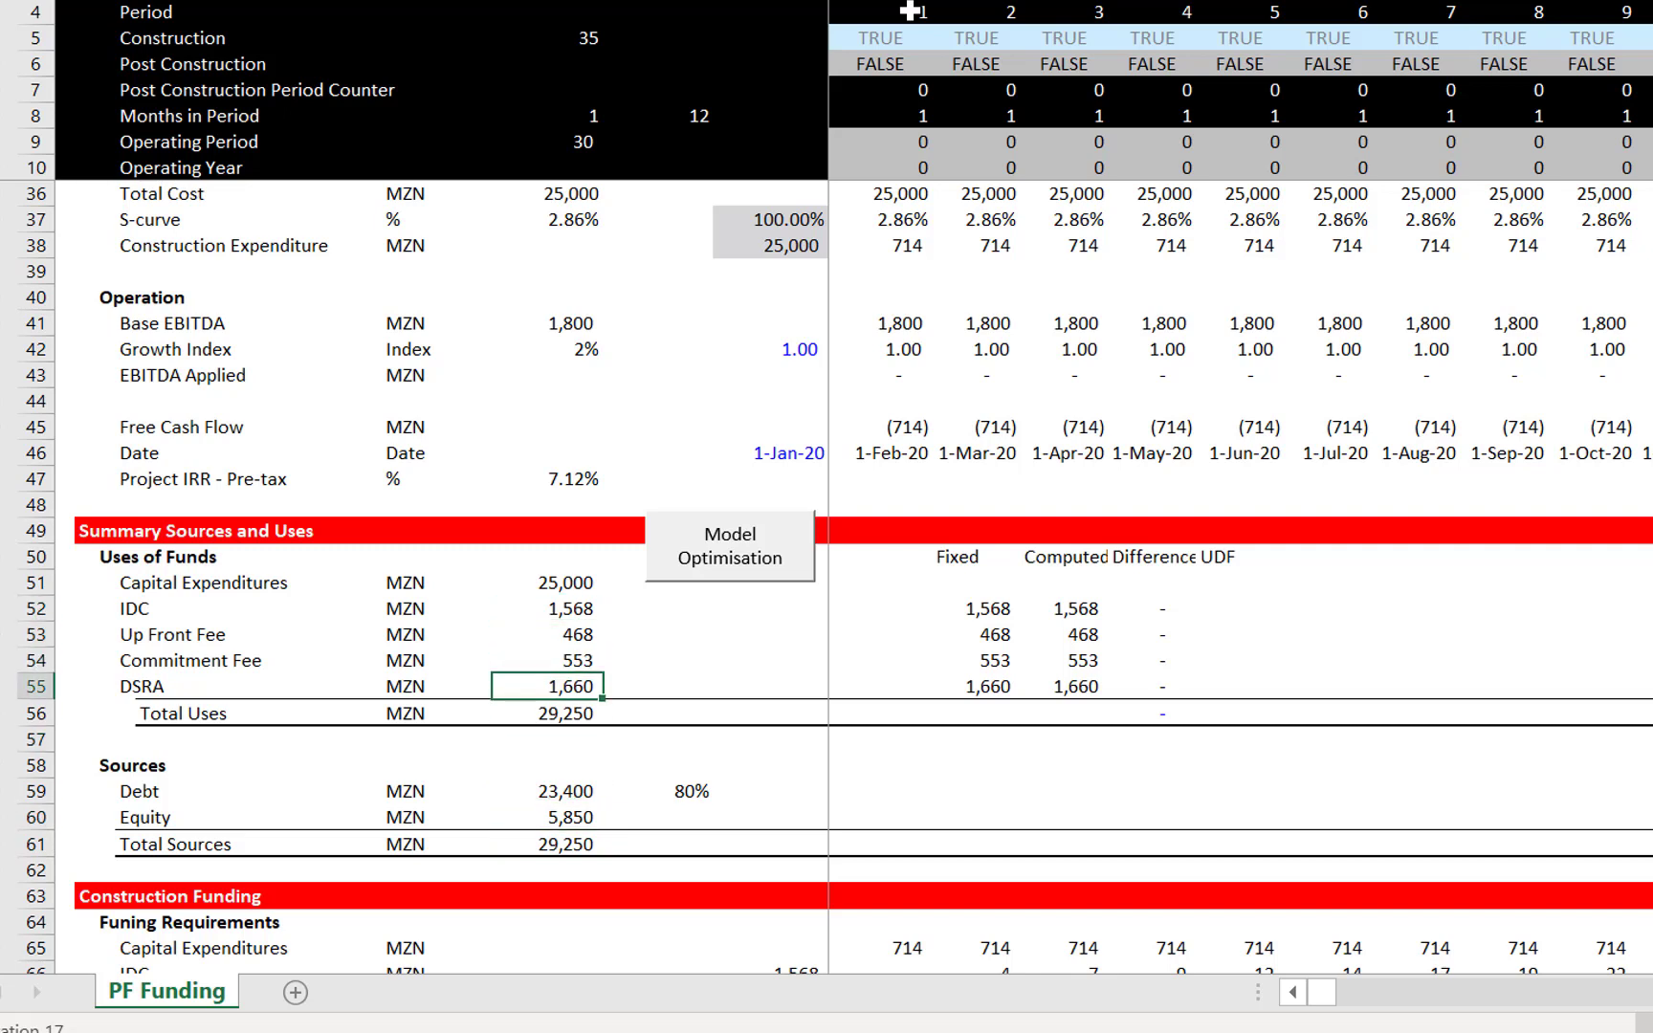
# Select the four financing cost amounts from IDC to DSRA in Uses of Funds
pyautogui.press('Up')
pyautogui.press('Up')
pyautogui.press('Up')
pyautogui.hotkey('shift', 'Down')
pyautogui.hotkey('shift', 'Down')
pyautogui.hotkey('shift', 'Down')
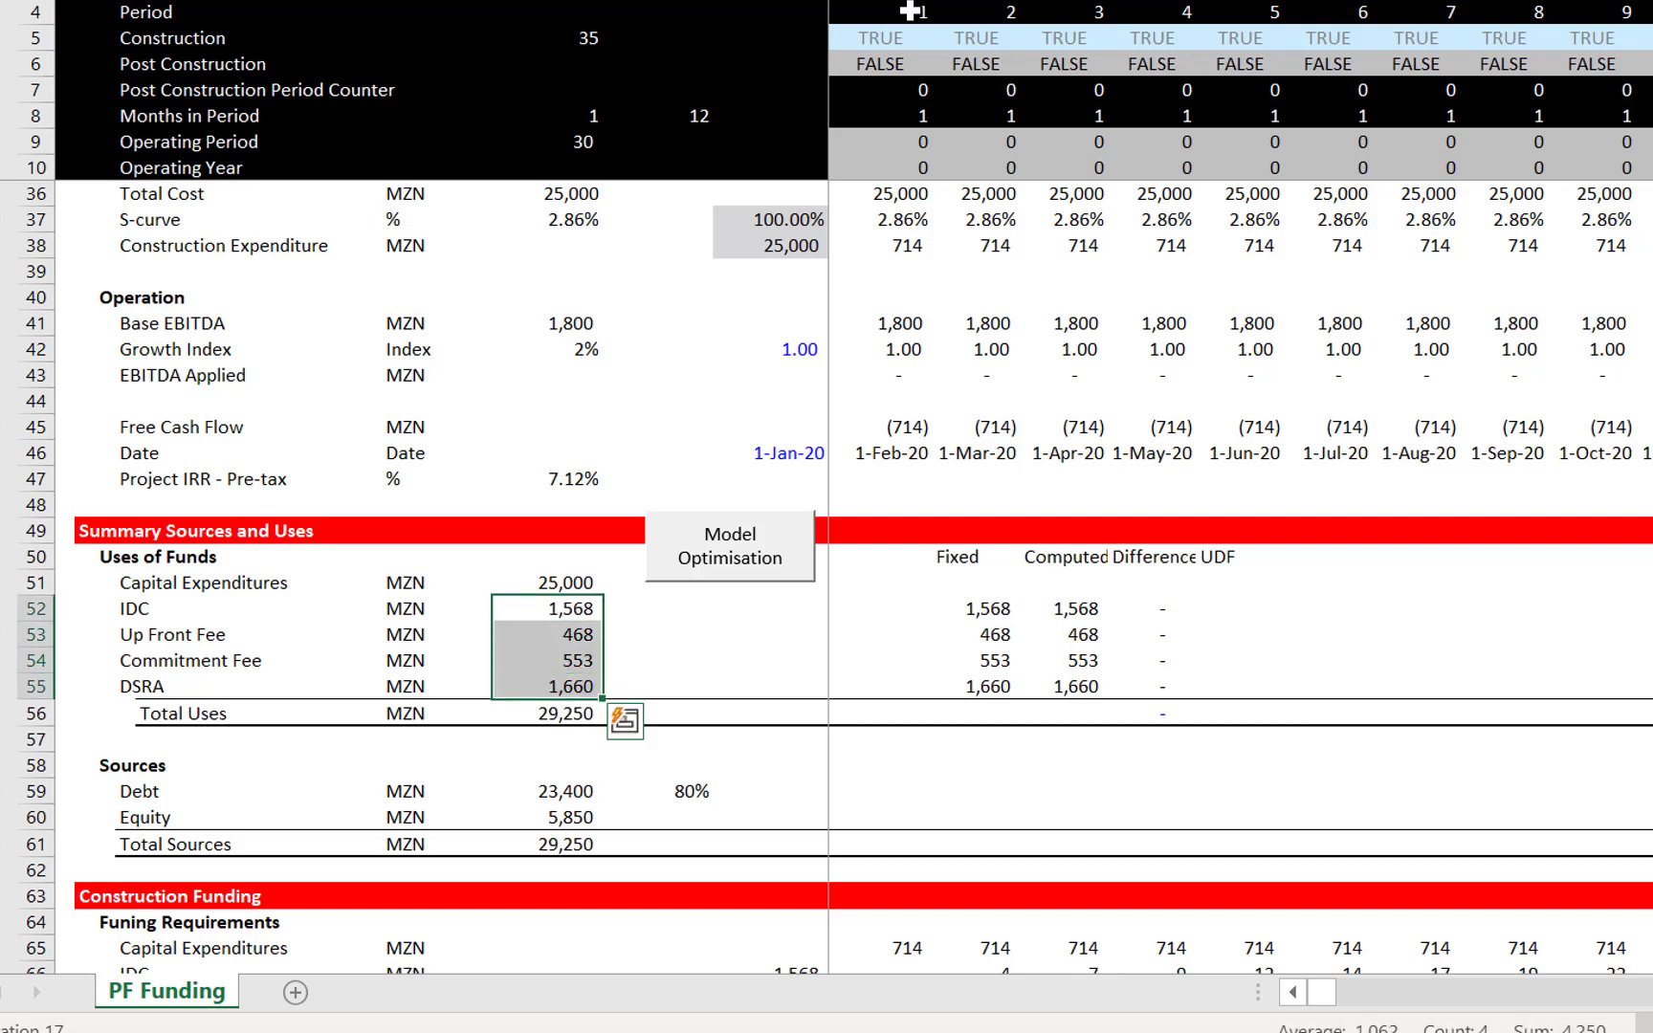
# Examine the Fixed, Computed and Difference columns beside the Uses of Funds rows
pyautogui.press('Right')
pyautogui.press('Right')
pyautogui.press('Right')
pyautogui.press('Right')
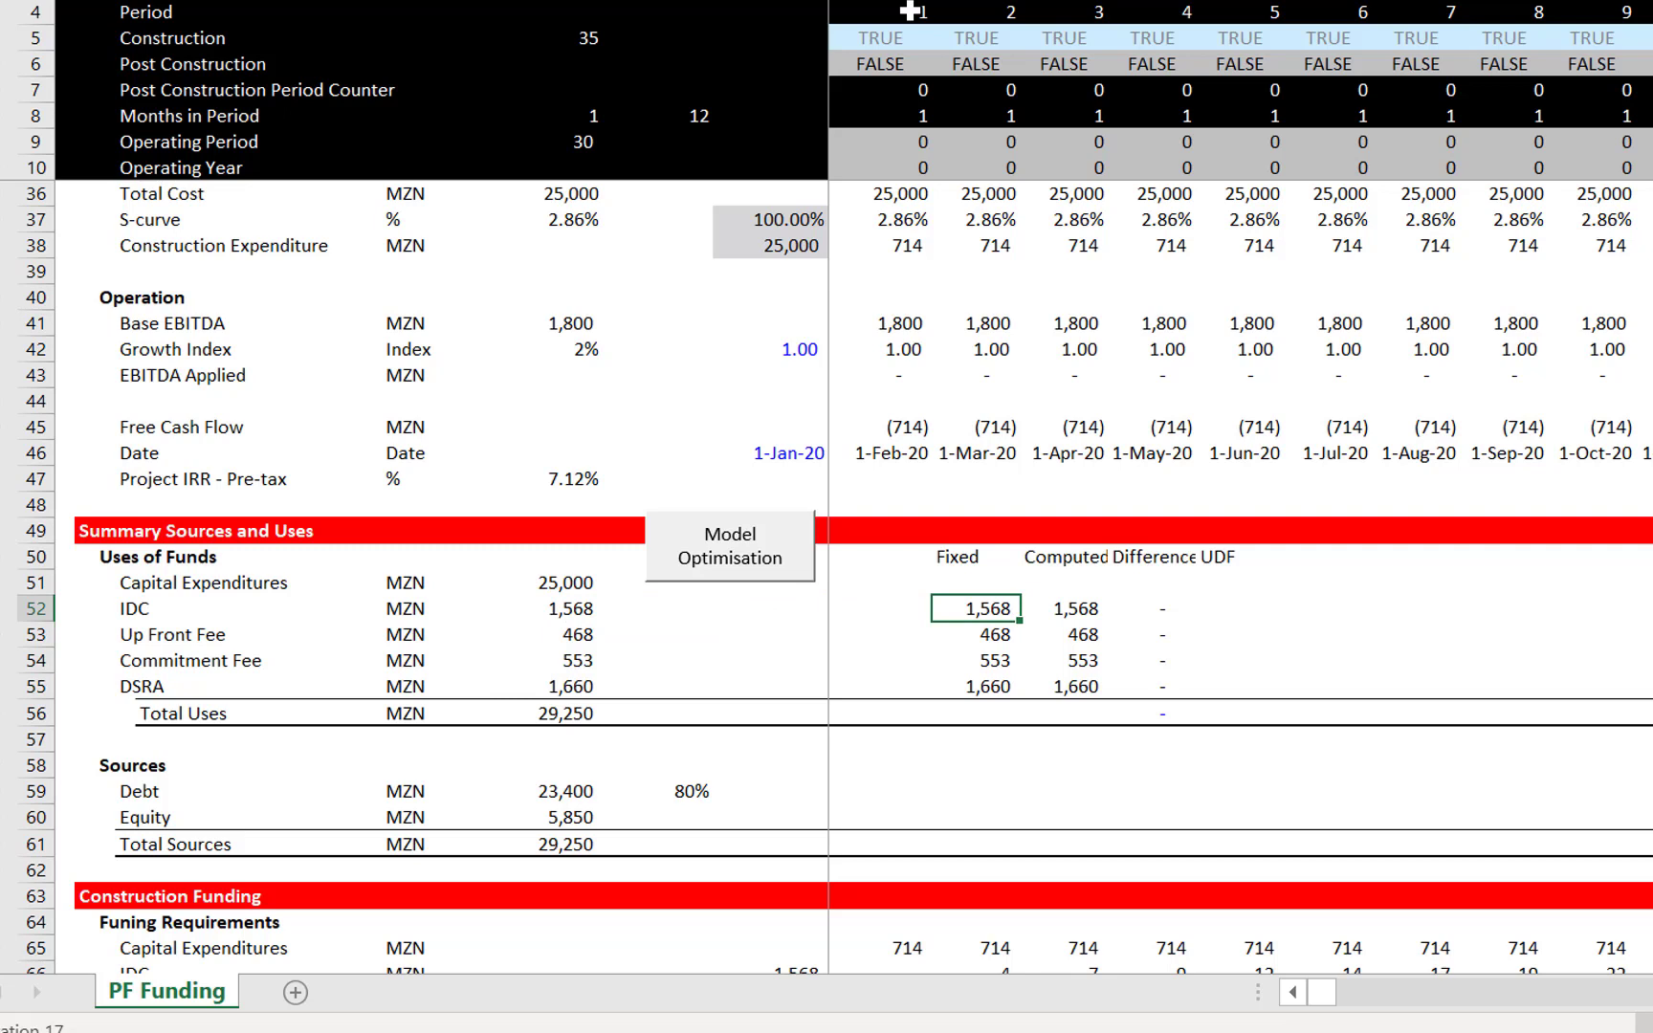
pyautogui.press('Up')
pyautogui.press('Up')
pyautogui.press('Right')
pyautogui.press('Right')
pyautogui.press('Down')
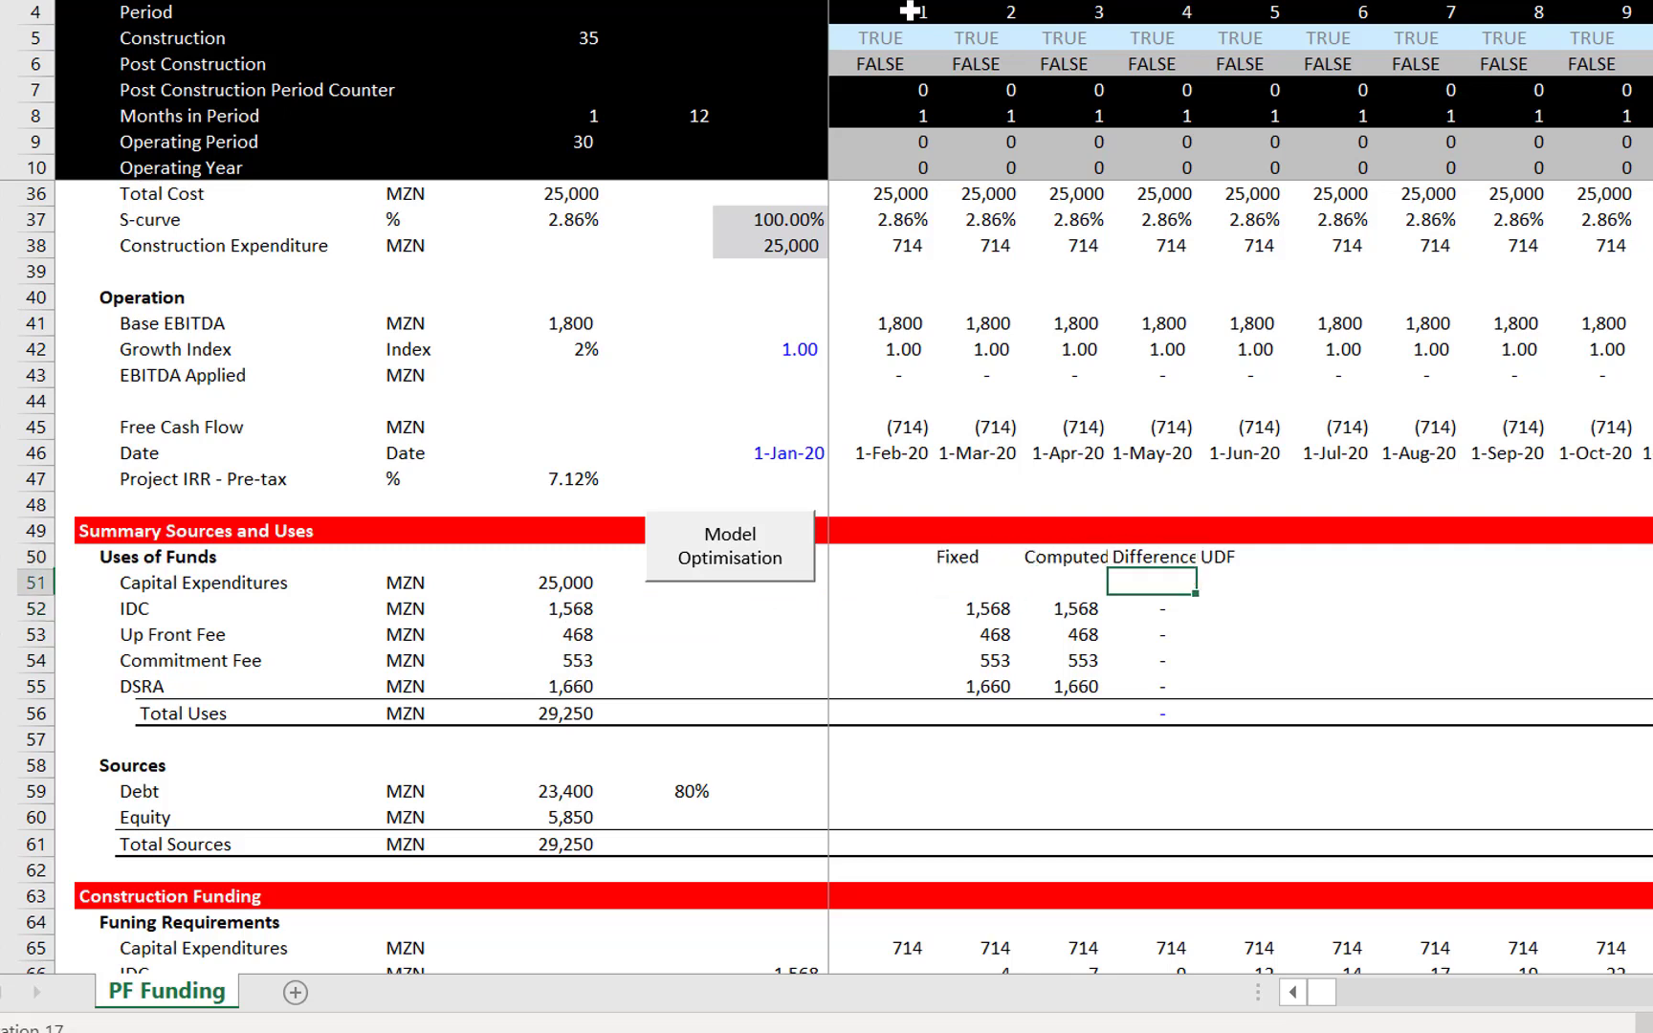
pyautogui.press('Down')
pyautogui.press('Down')
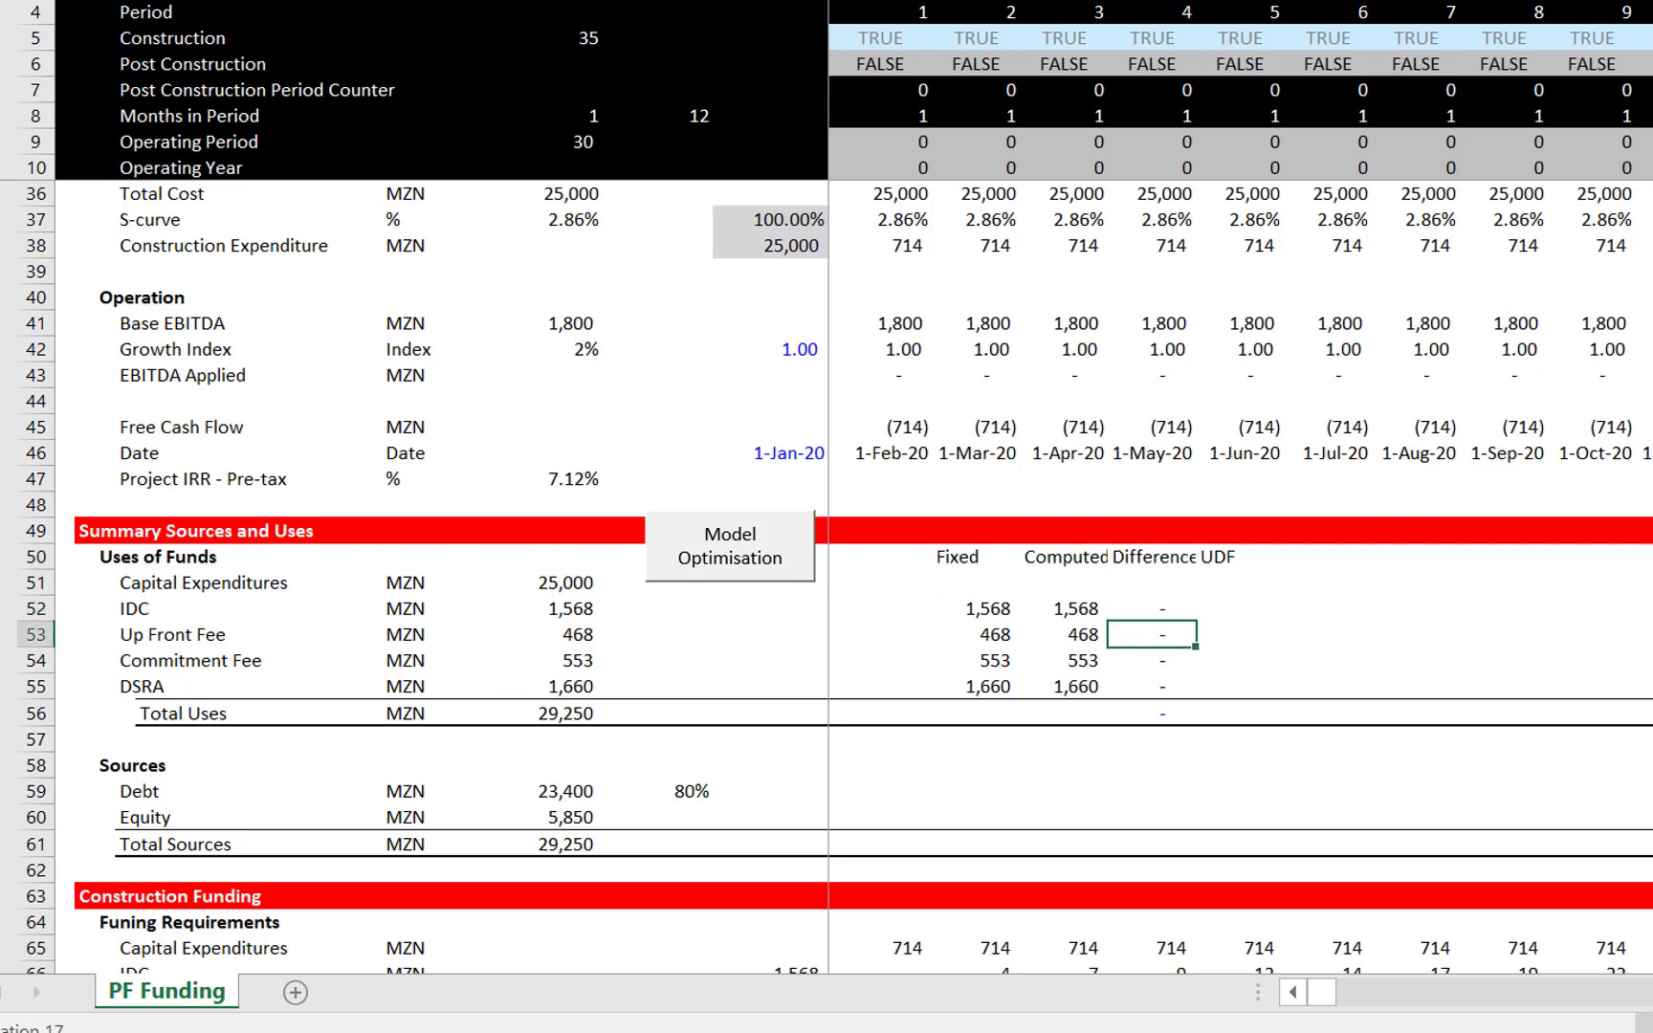
# Open the code of the copy_paste macro assigned to the Model Optimisation button
pyautogui.rightClick(696, 556)
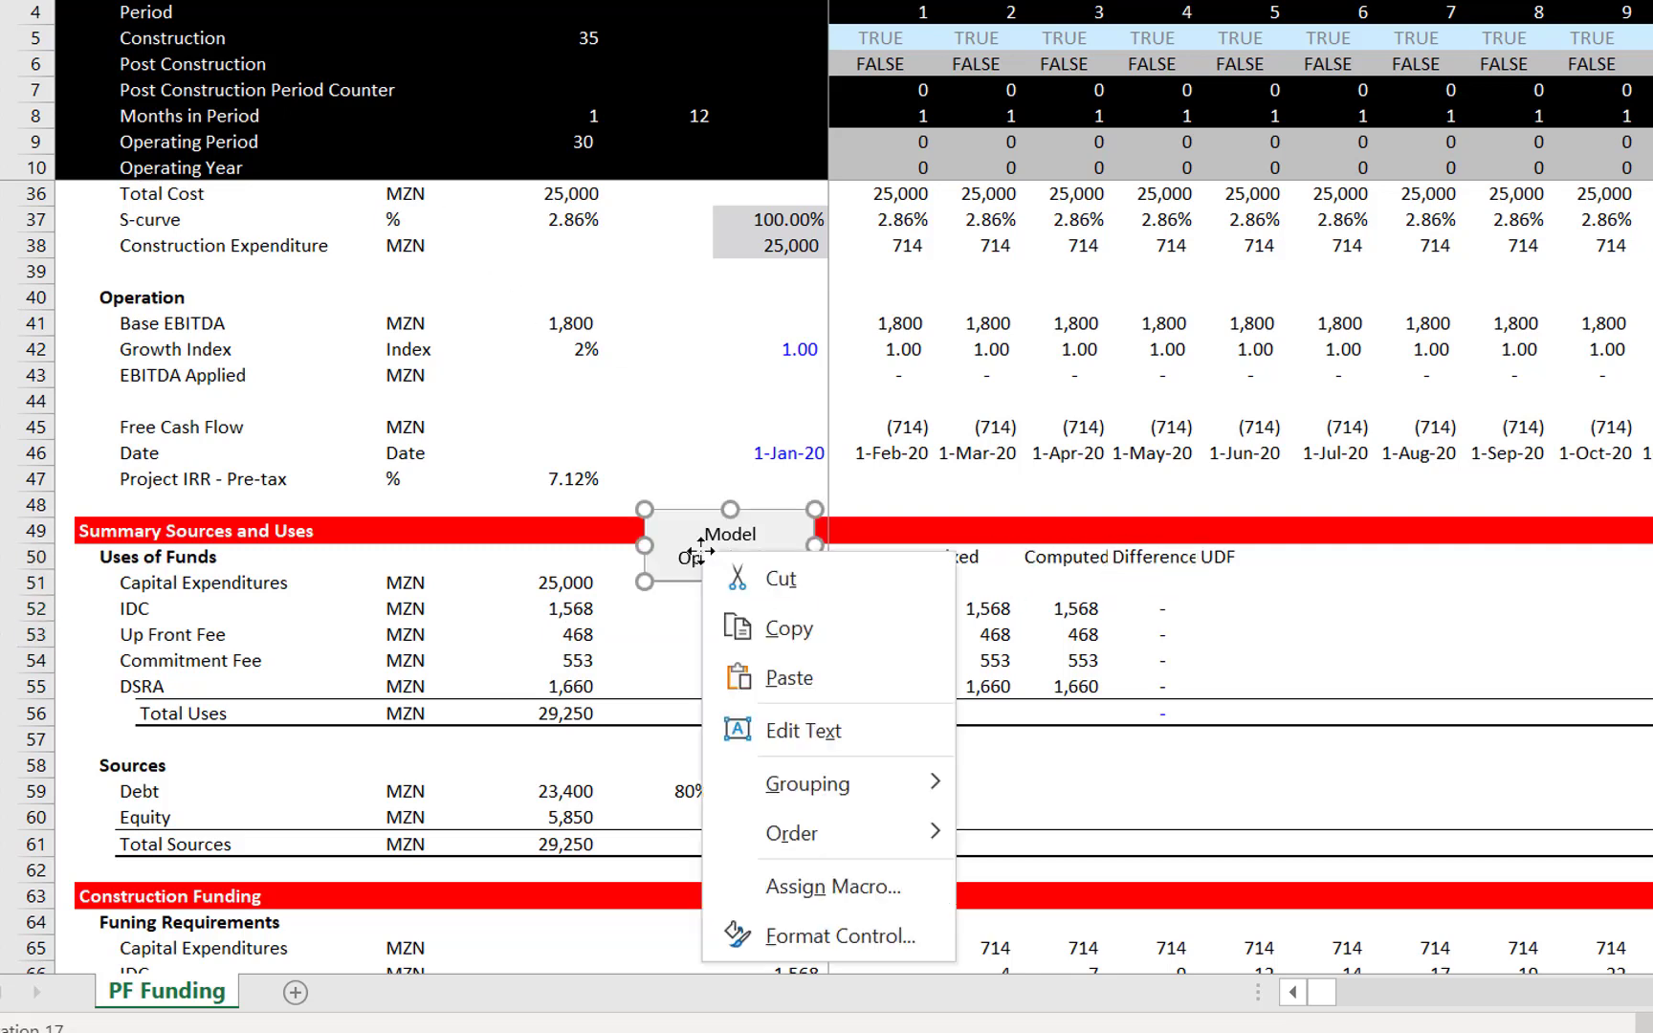
pyautogui.click(811, 886)
pyautogui.click(1121, 505)
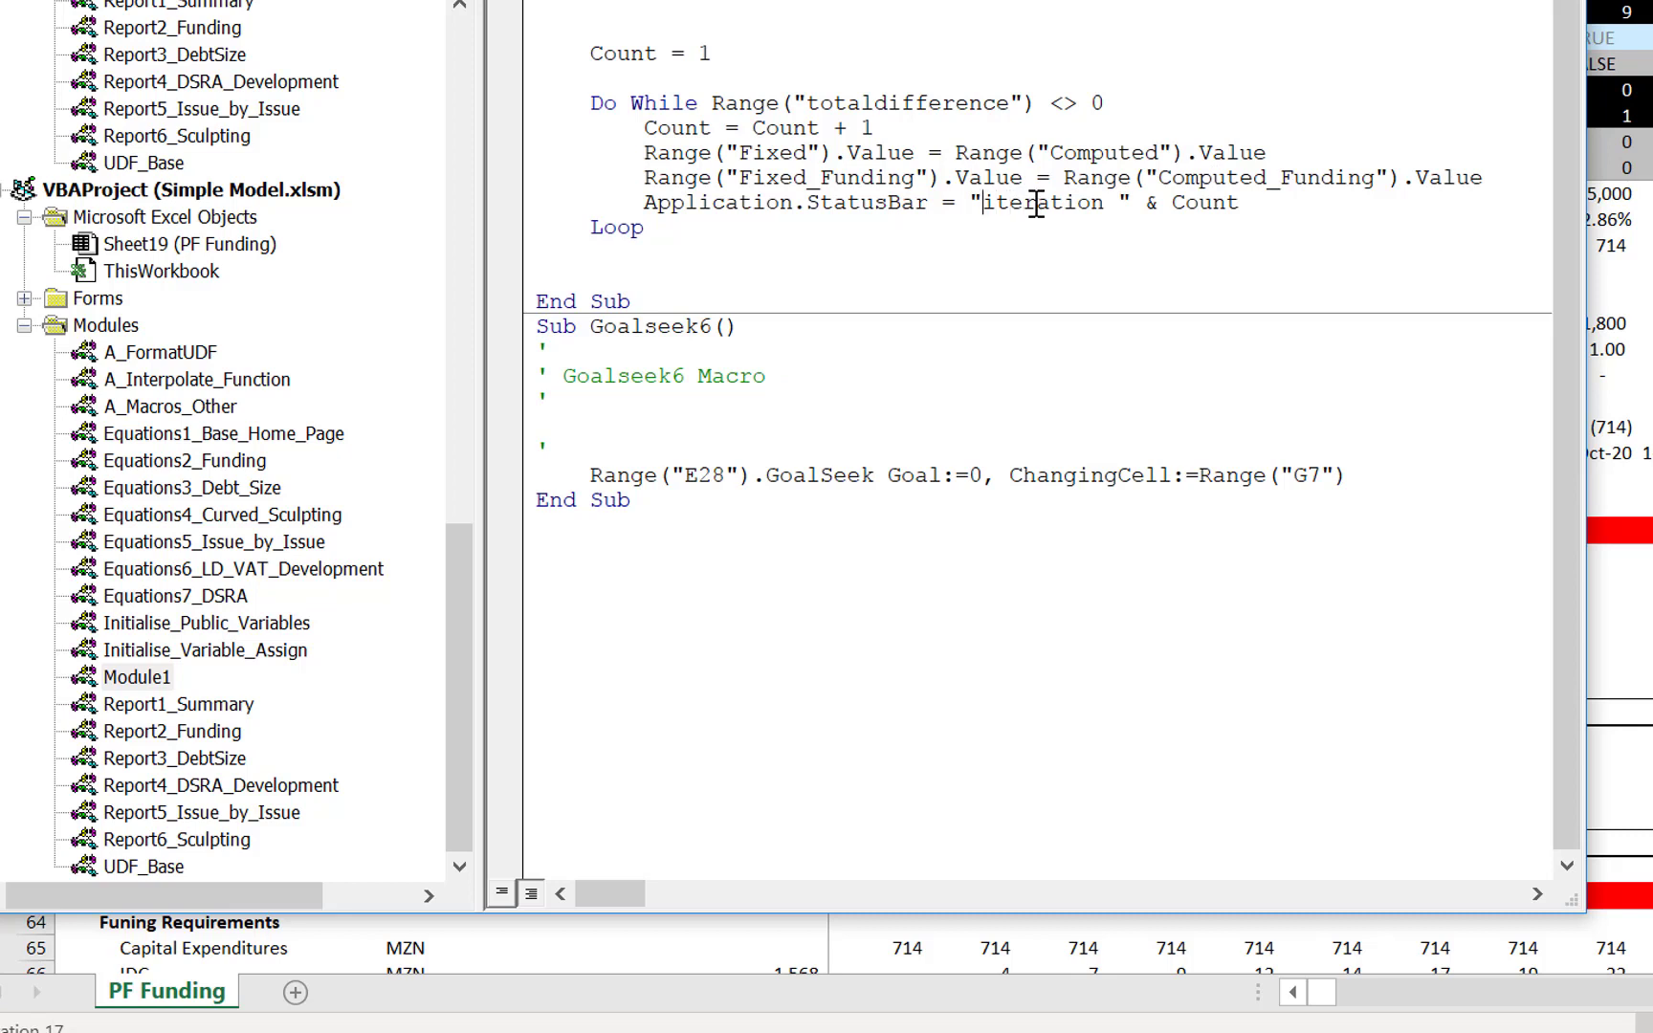
# Capitalise "Iteration" in the macro's status bar text, return to the worksheet and deselect the Model Optimisation button
pyautogui.write('I')
pyautogui.press('Delete')
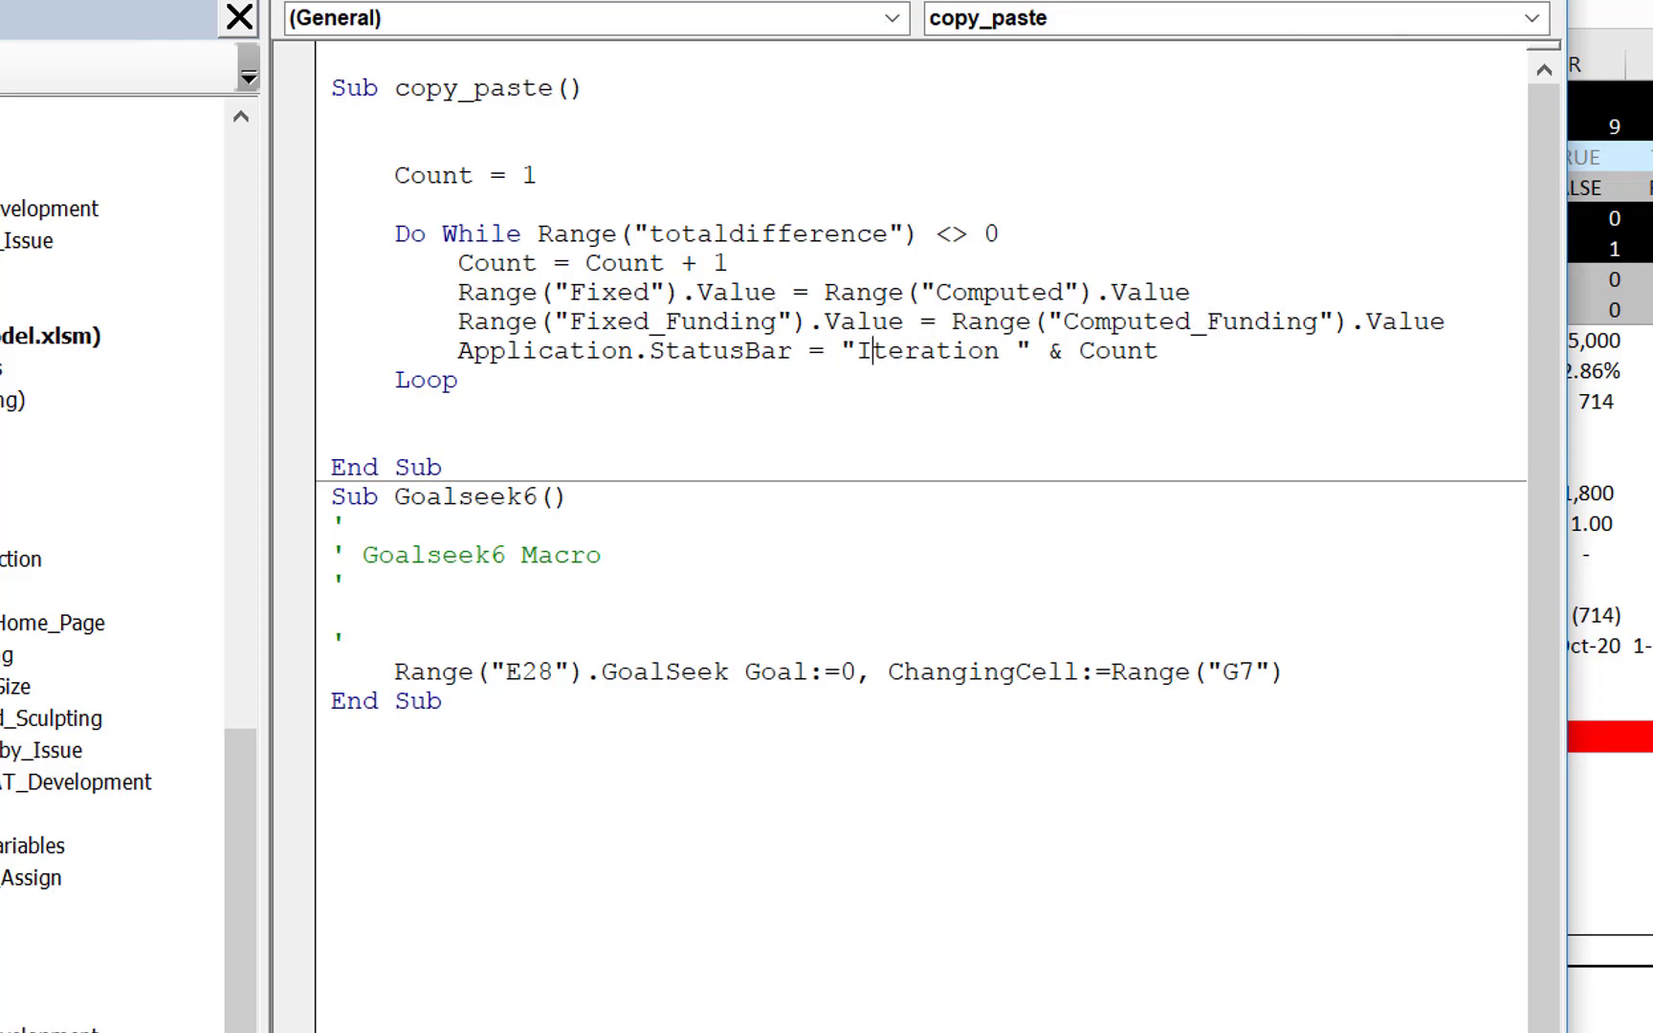
pyautogui.hotkey('alt', 'F11')
pyautogui.click(547, 646)
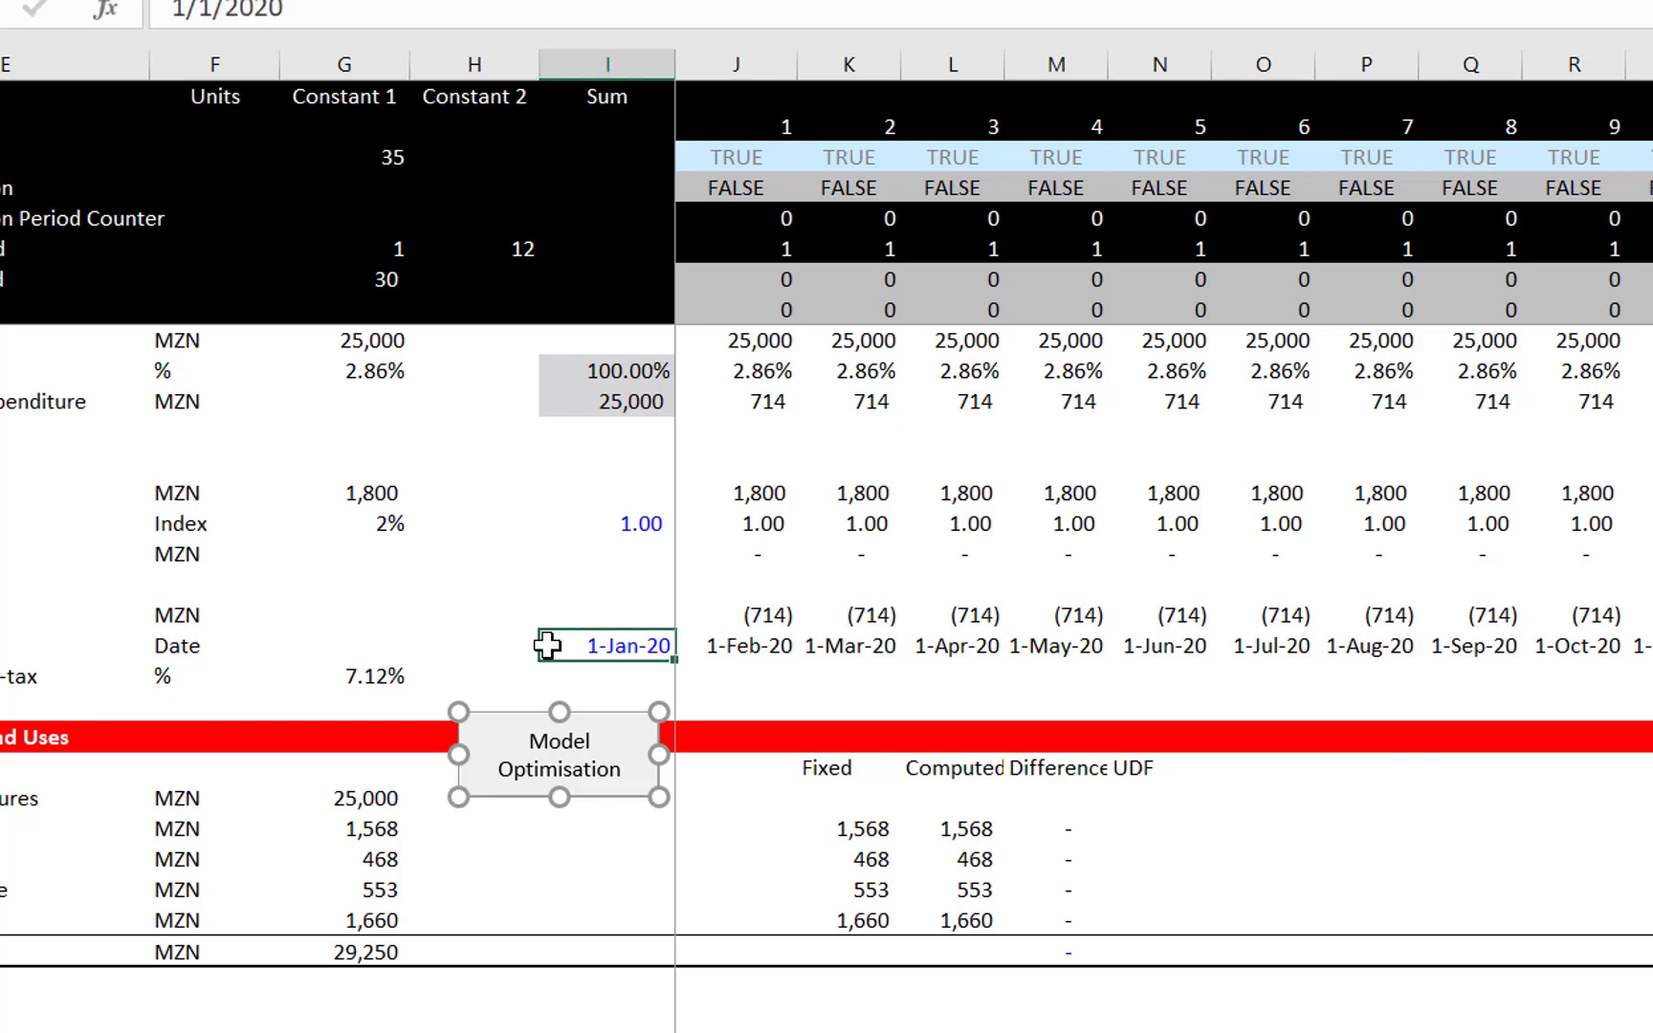
# Look down through the Uses of Funds and Sources sections and back up to the financing cost rows
pyautogui.press('Down')
pyautogui.press('Down')
pyautogui.press('Down')
pyautogui.press('Down')
pyautogui.press('Down')
pyautogui.press('Down')
pyautogui.press('Down')
pyautogui.press('Down')
pyautogui.press('Down')
pyautogui.press('Down')
pyautogui.press('Down')
pyautogui.press('Down')
pyautogui.press('Down')
pyautogui.press('Down')
pyautogui.press('Down')
pyautogui.press('Down')
pyautogui.press('Down')
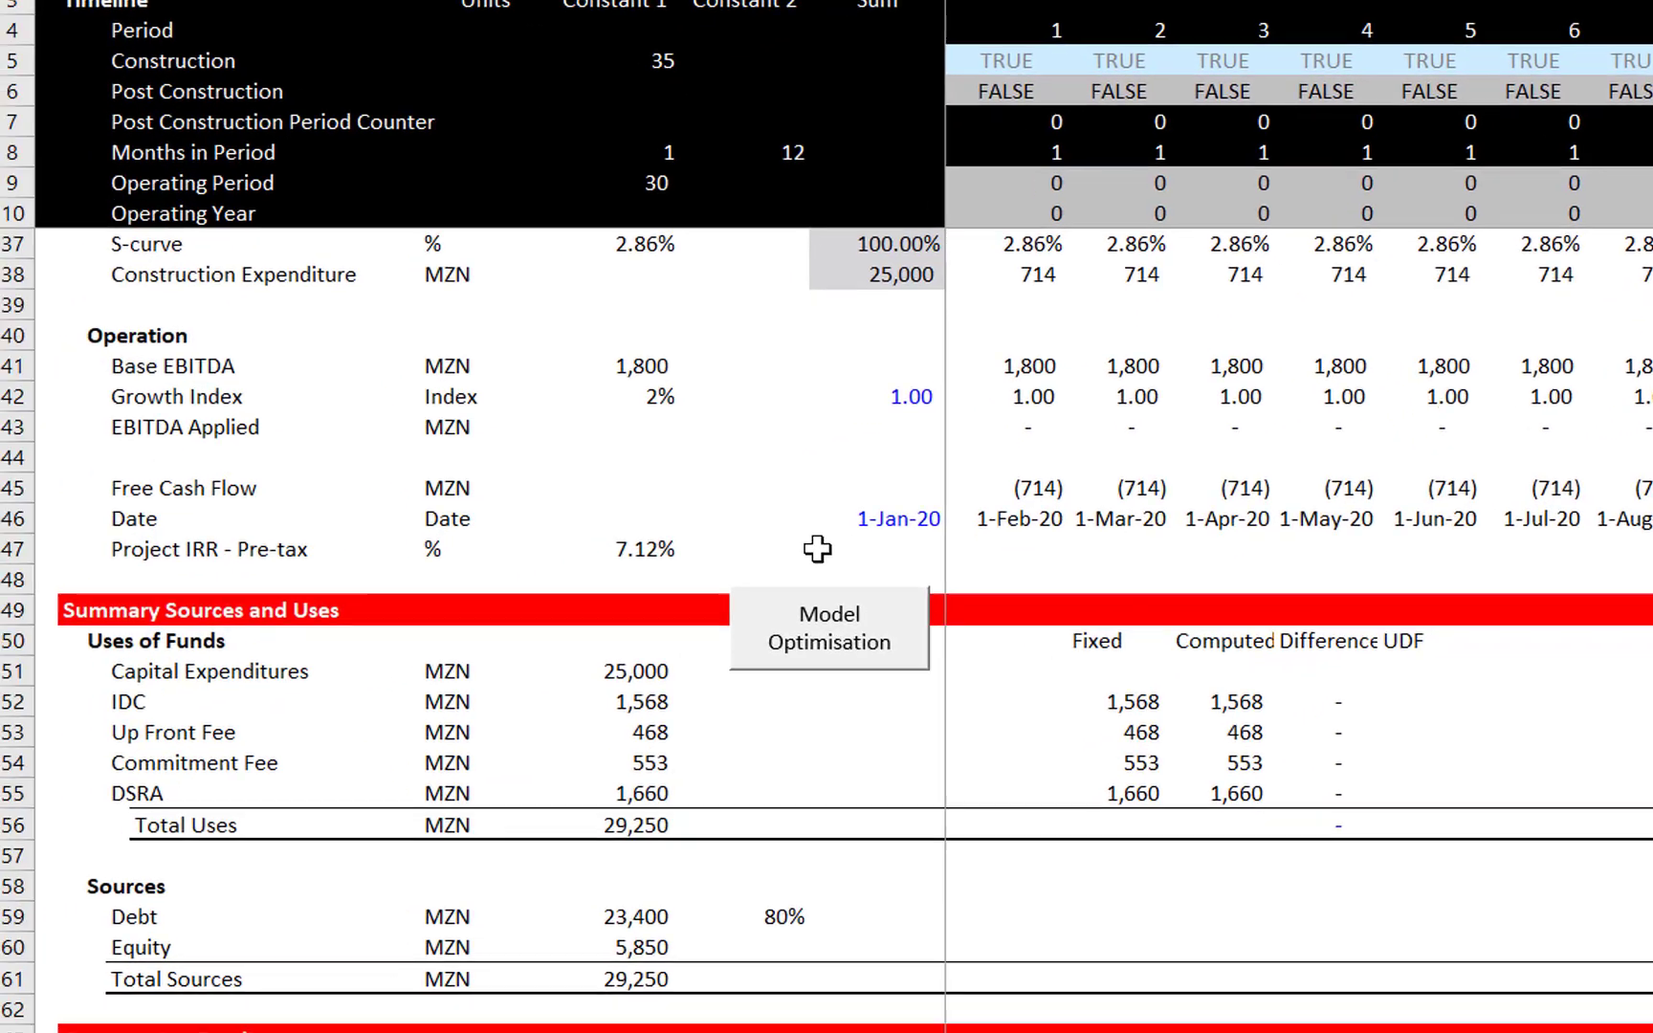
pyautogui.press('Up')
pyautogui.press('Up')
pyautogui.press('Up')
pyautogui.press('Up')
pyautogui.press('Up')
pyautogui.press('Up')
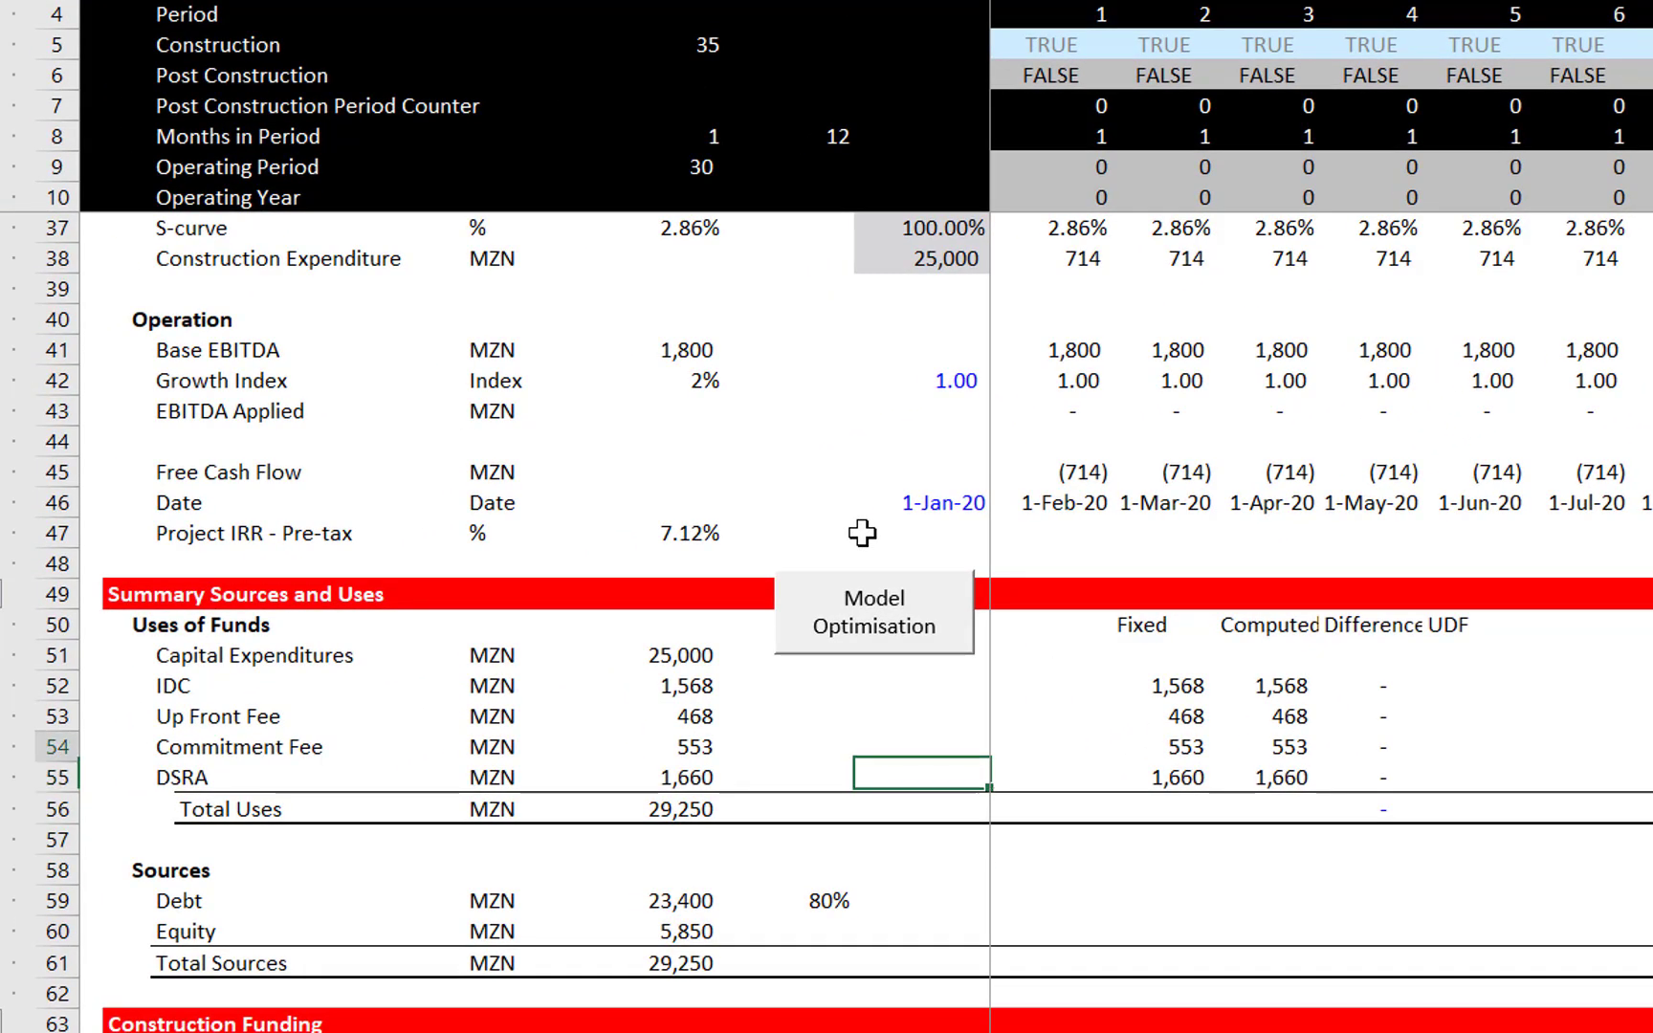
# Clear the IDC, Up Front Fee, Commitment Fee and DSRA amounts in Uses of Funds
pyautogui.press('Up')
pyautogui.press('Up')
pyautogui.press('Up')
pyautogui.press('Left')
pyautogui.press('Up')
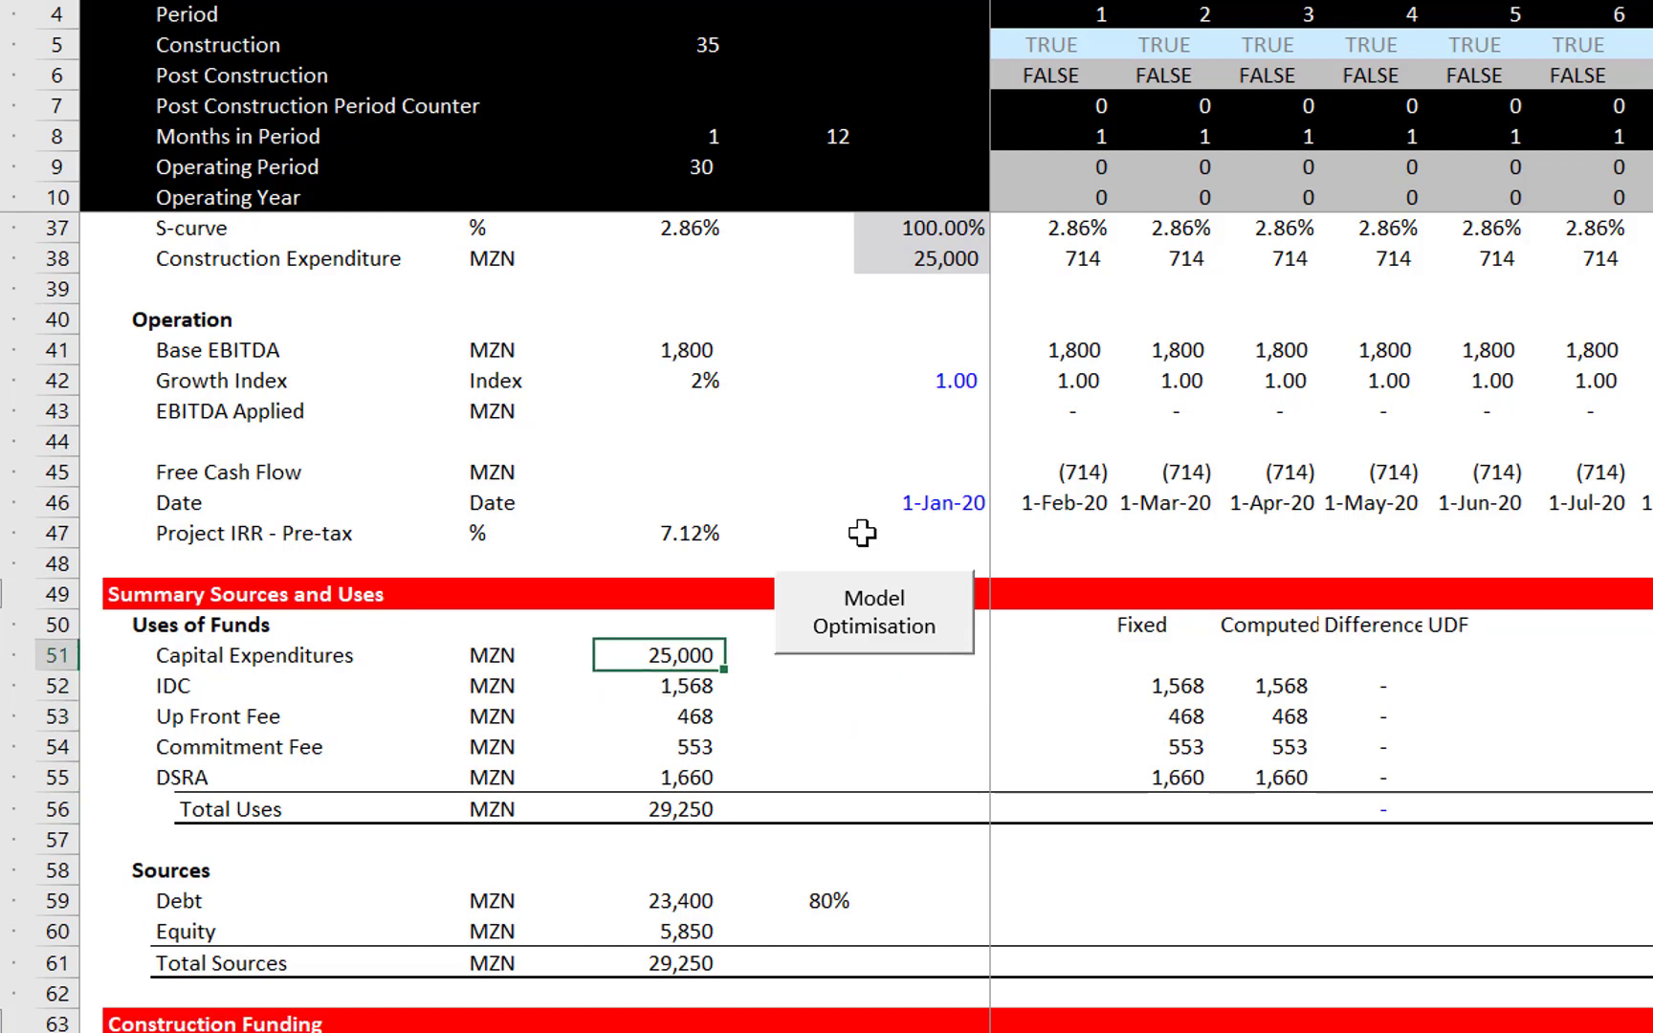
pyautogui.press('Down')
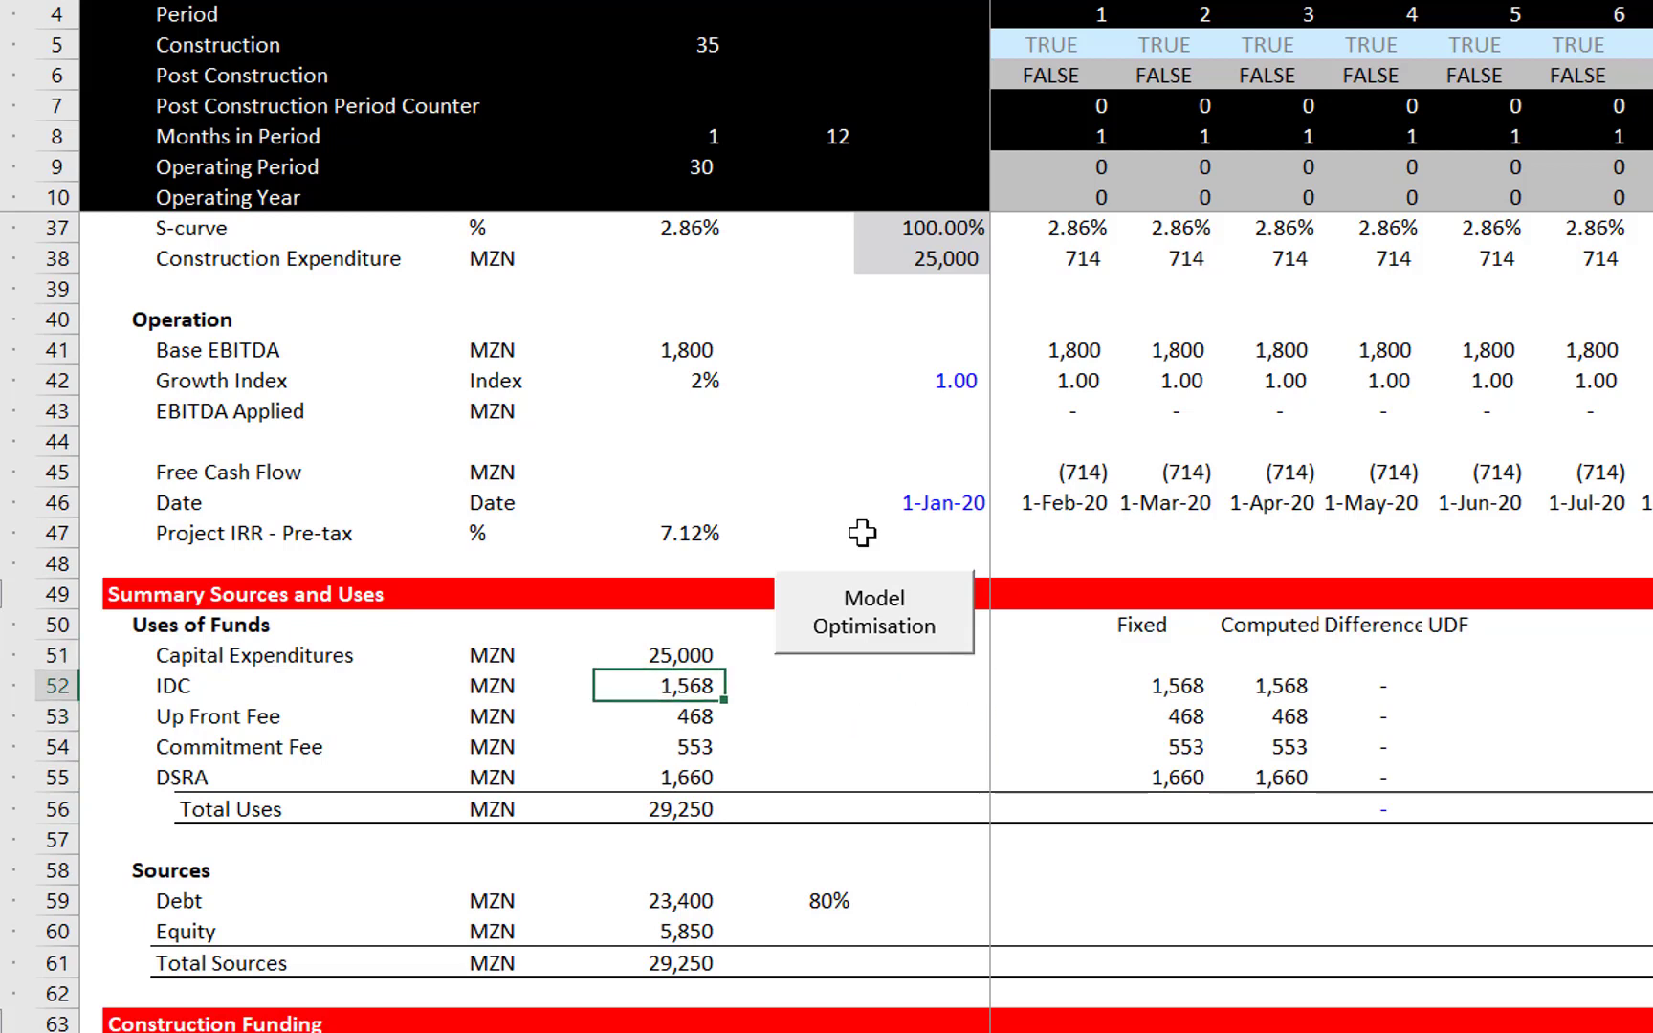
pyautogui.press('Left')
pyautogui.press('Right')
pyautogui.hotkey('shift', 'Down')
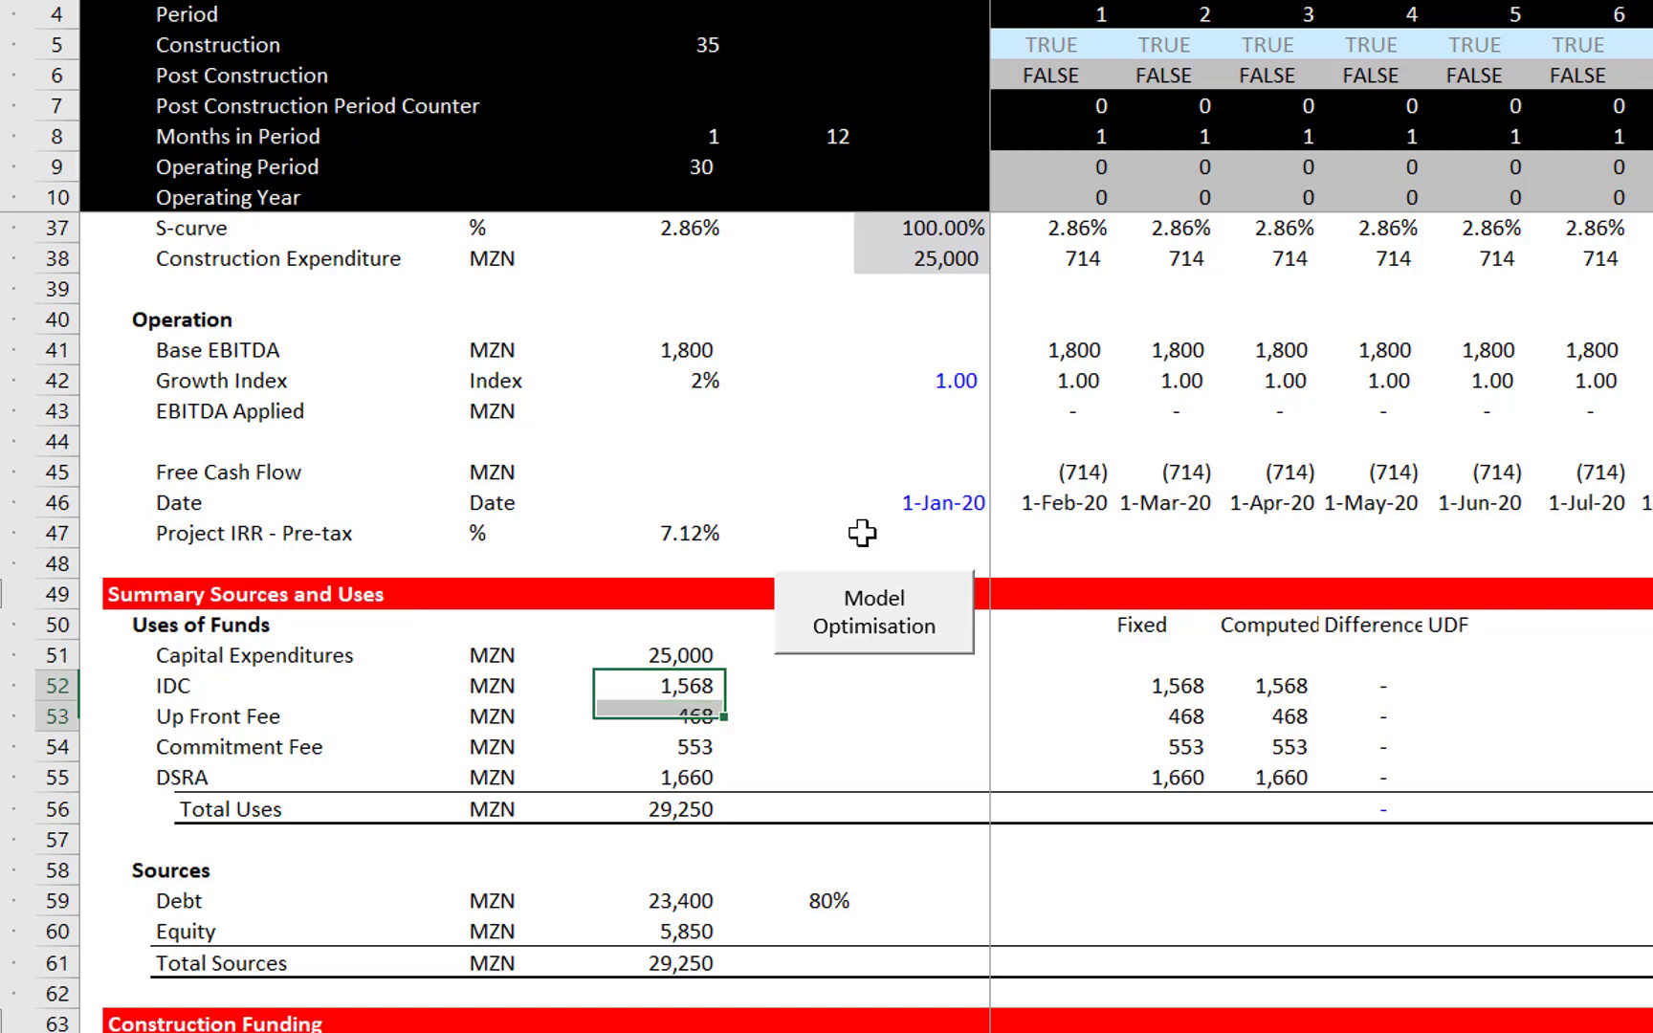
pyautogui.hotkey('shift', 'Down')
pyautogui.hotkey('shift', 'Down')
pyautogui.press('Delete')
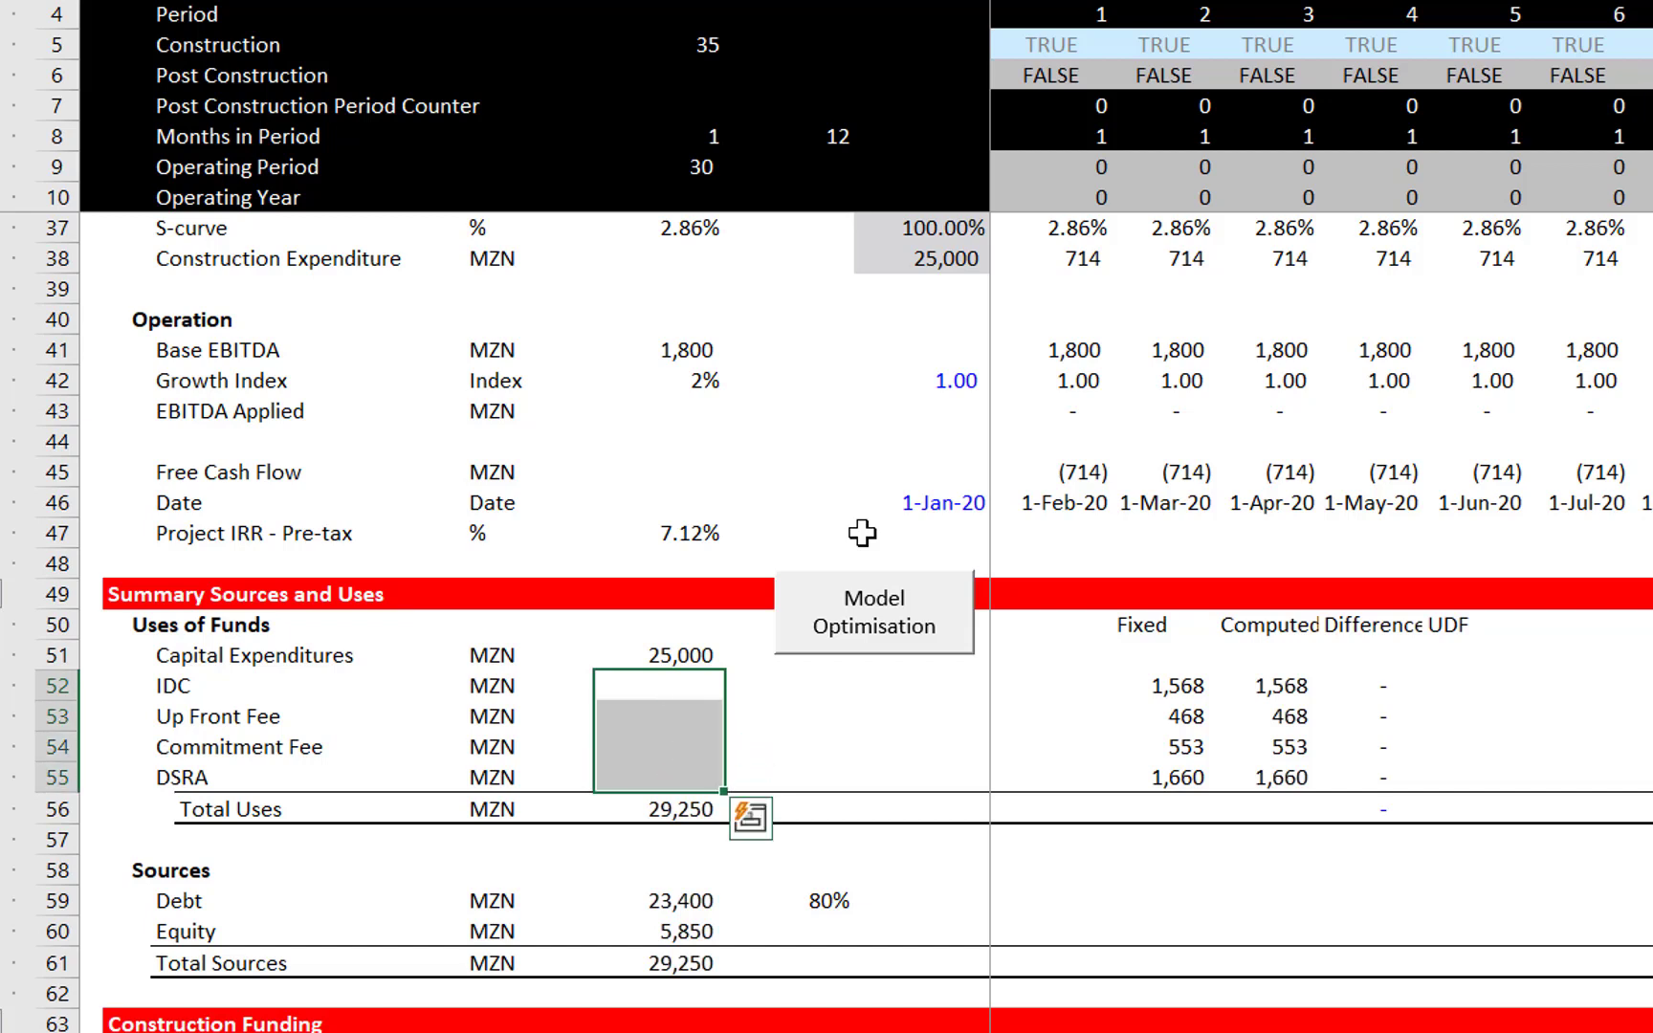
# Look through the emptied IDC to DSRA rows and the totals below them
pyautogui.press('Down')
pyautogui.press('Down')
pyautogui.press('Down')
pyautogui.press('Up')
pyautogui.press('Up')
pyautogui.press('Up')
pyautogui.press('Up')
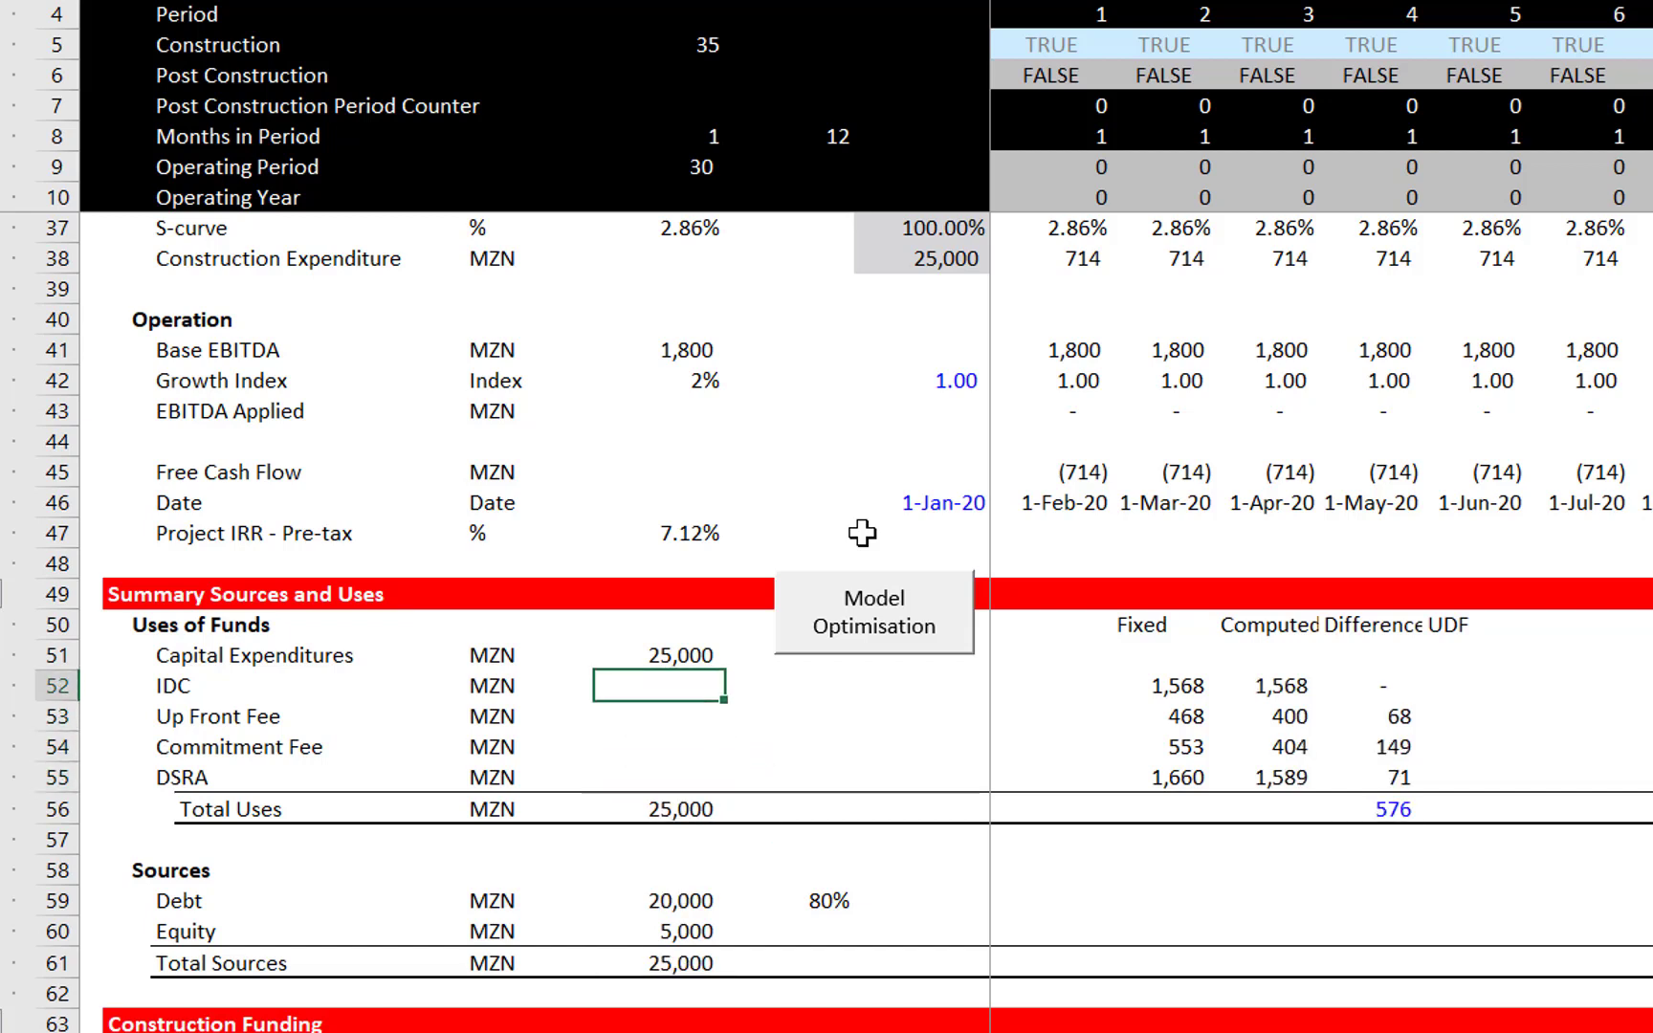
# Clear the Fixed, Computed and Difference cells for the IDC, Up Front Fee, Commitment Fee and DSRA rows
pyautogui.press('Down')
pyautogui.press('Right')
pyautogui.press('Right')
pyautogui.press('Right')
pyautogui.press('Right')
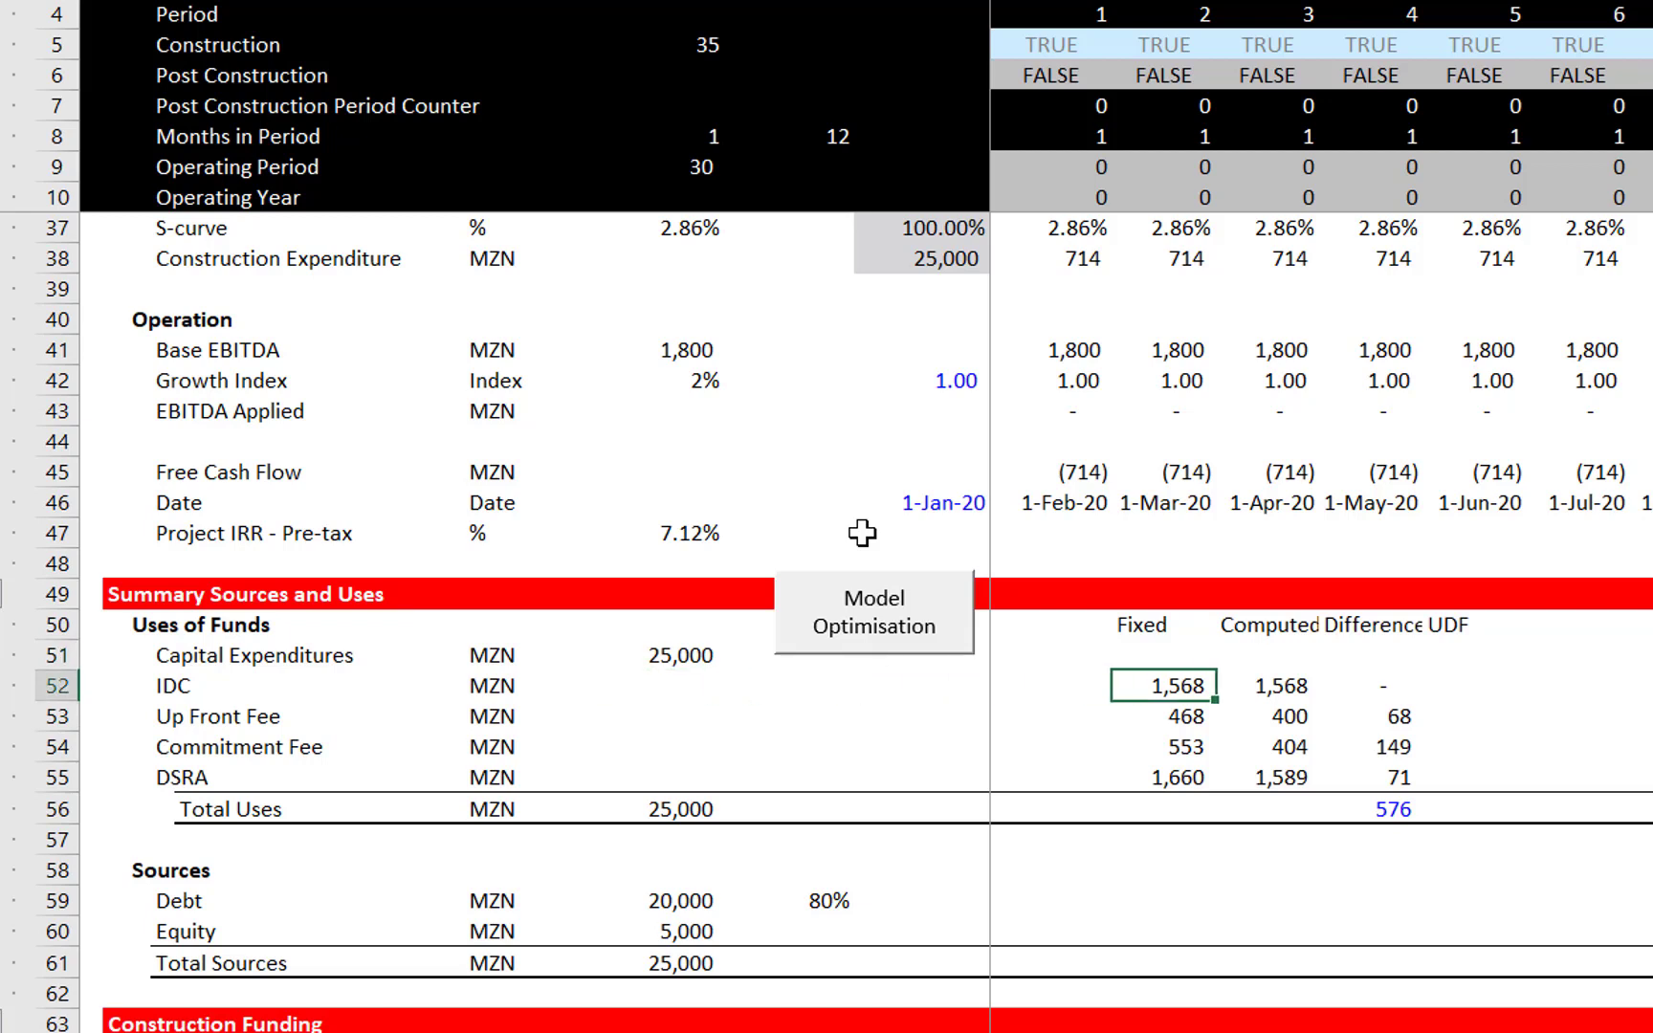
pyautogui.hotkey('shift', 'Right')
pyautogui.hotkey('shift', 'Right')
pyautogui.hotkey('shift', 'Down')
pyautogui.hotkey('shift', 'Down')
pyautogui.hotkey('shift', 'Down')
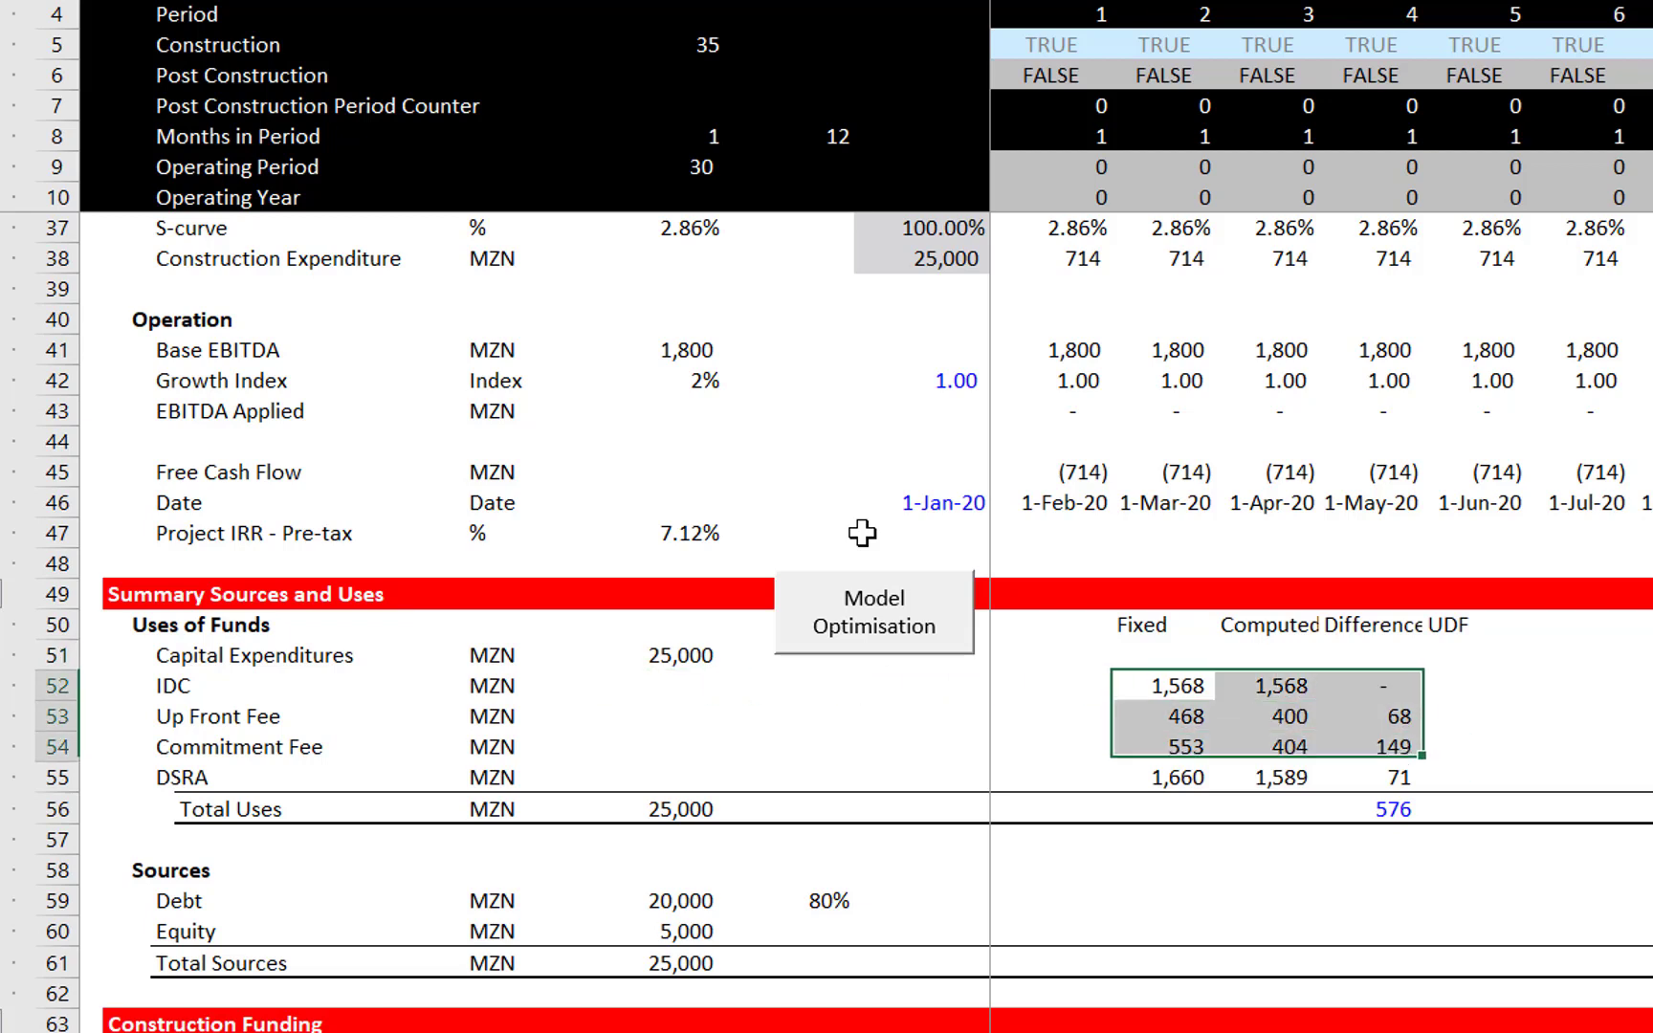
pyautogui.press('Delete')
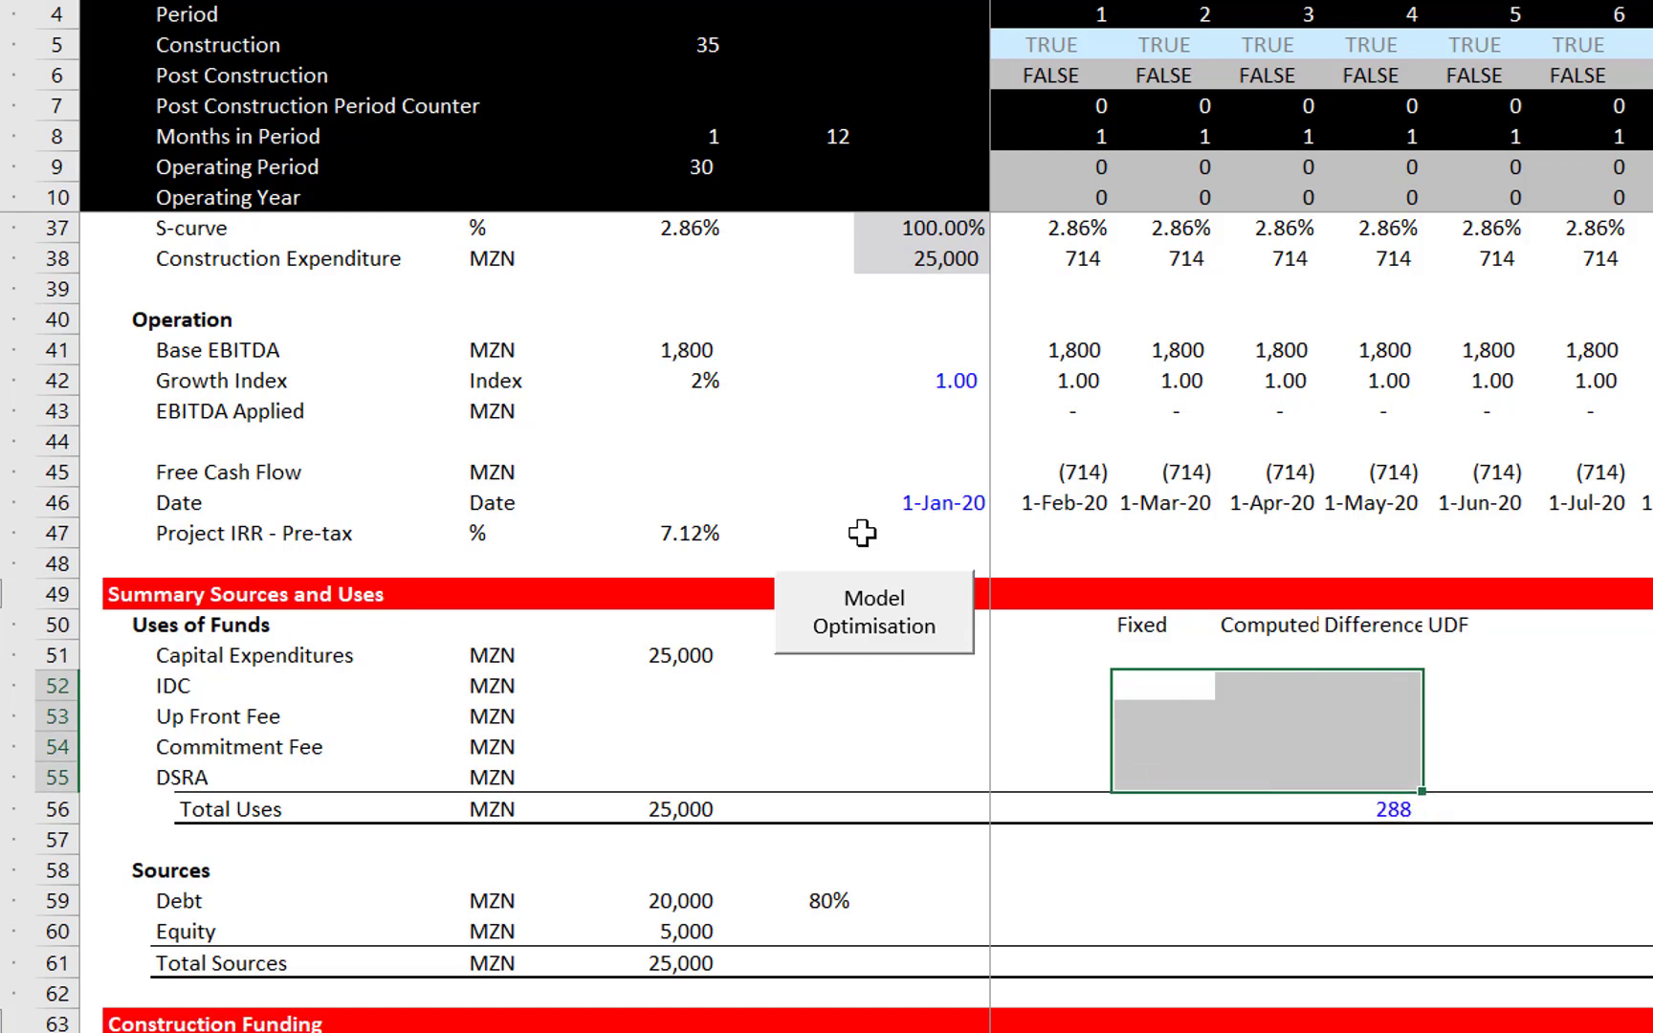
# Look down from the emptied Uses of Funds rows through Sources into the Construction Funding section
pyautogui.press('Left')
pyautogui.press('Left')
pyautogui.press('Left')
pyautogui.press('Left')
pyautogui.press('Left')
pyautogui.press('Right')
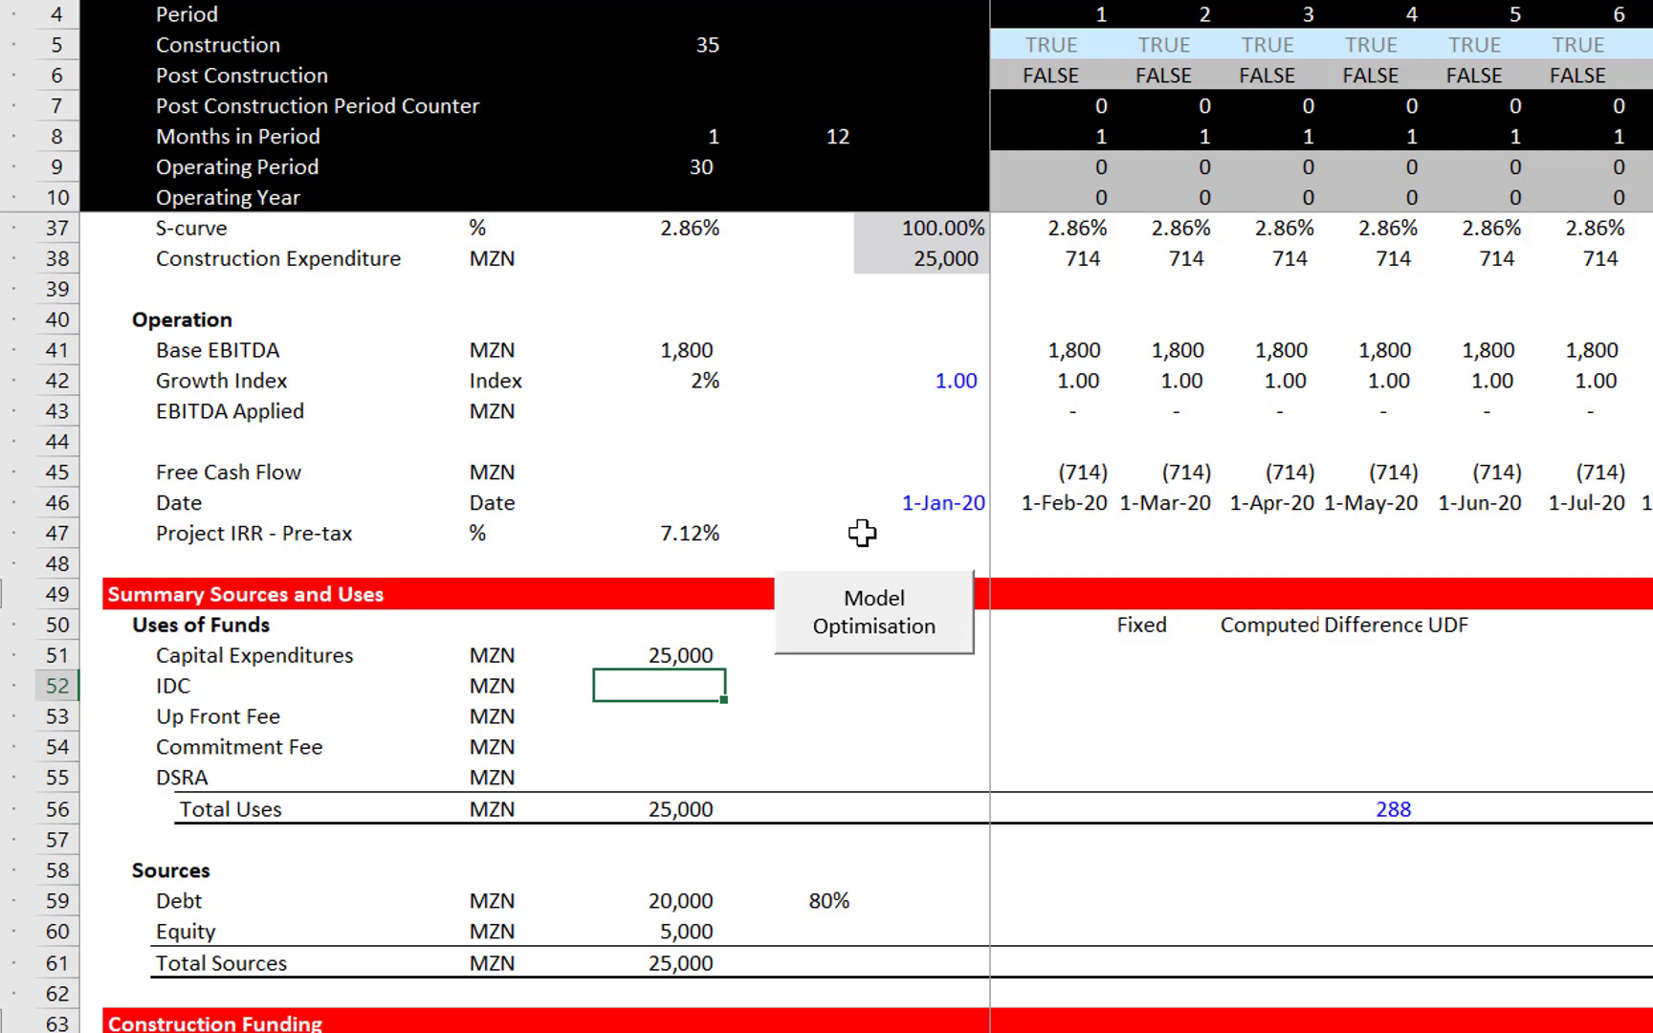
pyautogui.press('Down')
pyautogui.press('Down')
pyautogui.press('Down')
pyautogui.press('Down')
pyautogui.press('Down')
pyautogui.press('Down')
pyautogui.press('Down')
pyautogui.press('Down')
pyautogui.press('Down')
pyautogui.press('Down')
pyautogui.press('Down')
pyautogui.press('Down')
pyautogui.press('Down')
pyautogui.press('Down')
pyautogui.press('Down')
pyautogui.press('Down')
pyautogui.press('Down')
pyautogui.press('Down')
pyautogui.press('Down')
pyautogui.press('Down')
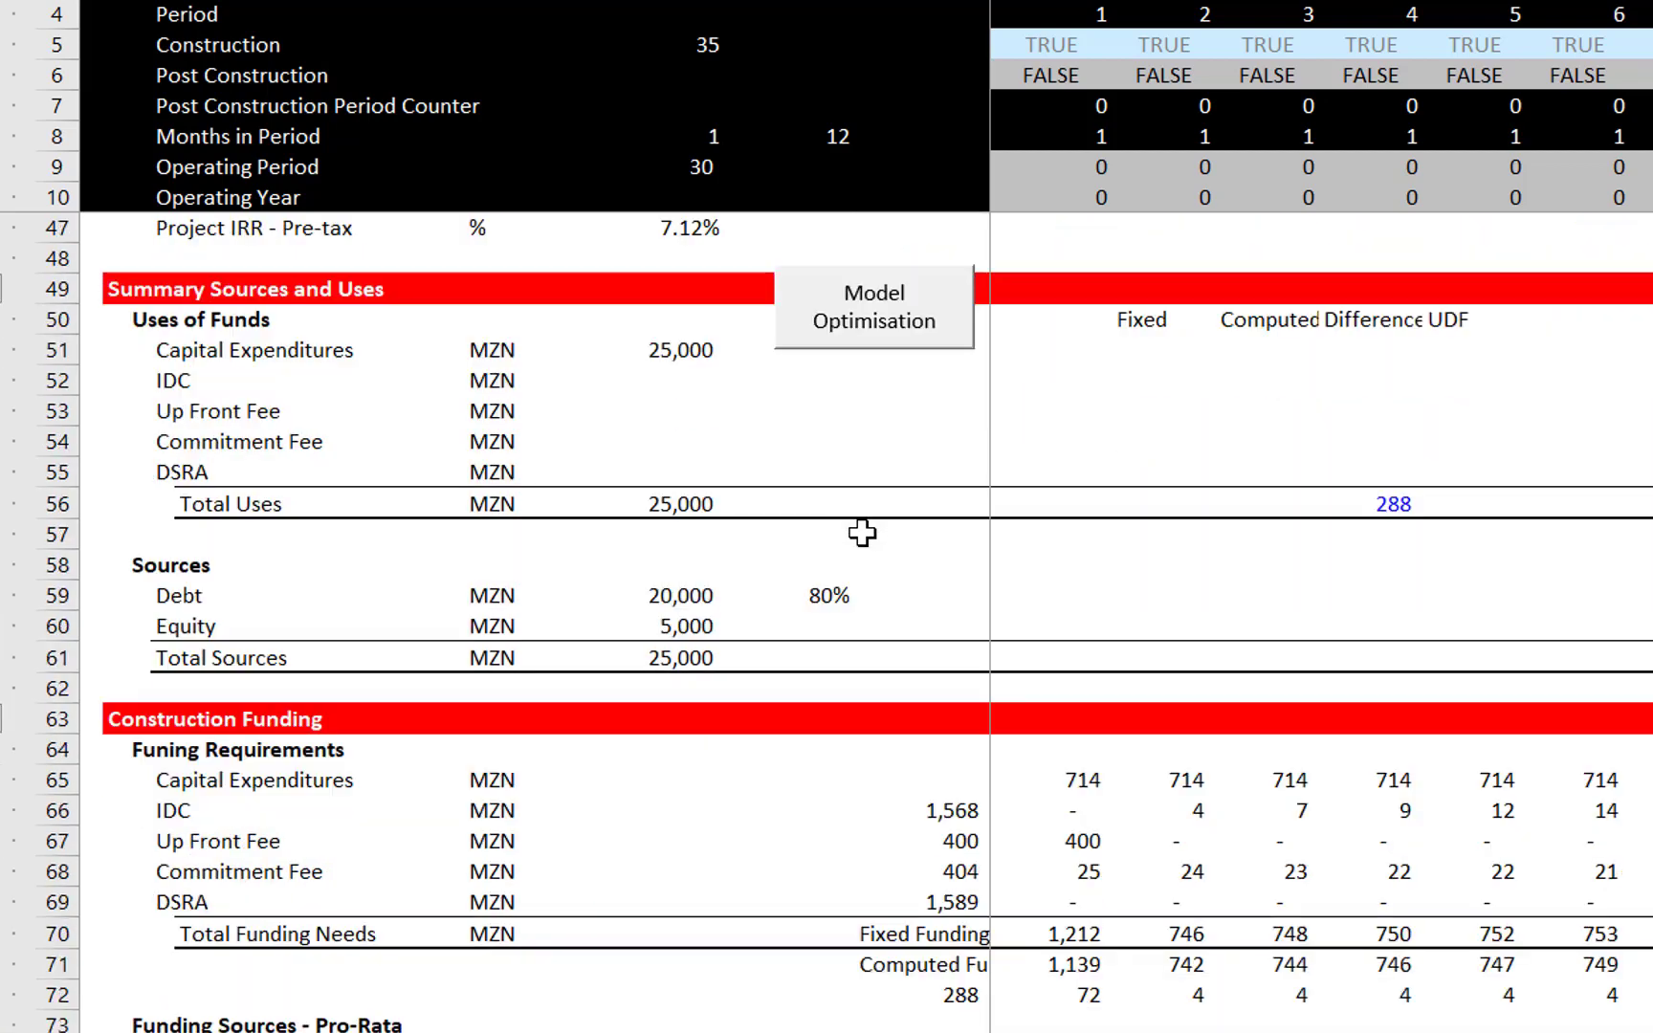
# Clear the IDC, Up Front Fee, Commitment Fee and DSRA rows under the Construction Funding requirements, including their totals and all periods
pyautogui.press('Up')
pyautogui.press('Up')
pyautogui.press('Up')
pyautogui.press('Up')
pyautogui.press('Up')
pyautogui.press('Up')
pyautogui.press('Up')
pyautogui.press('Up')
pyautogui.press('Up')
pyautogui.press('Up')
pyautogui.press('Up')
pyautogui.press('Up')
pyautogui.press('Down')
pyautogui.press('Right')
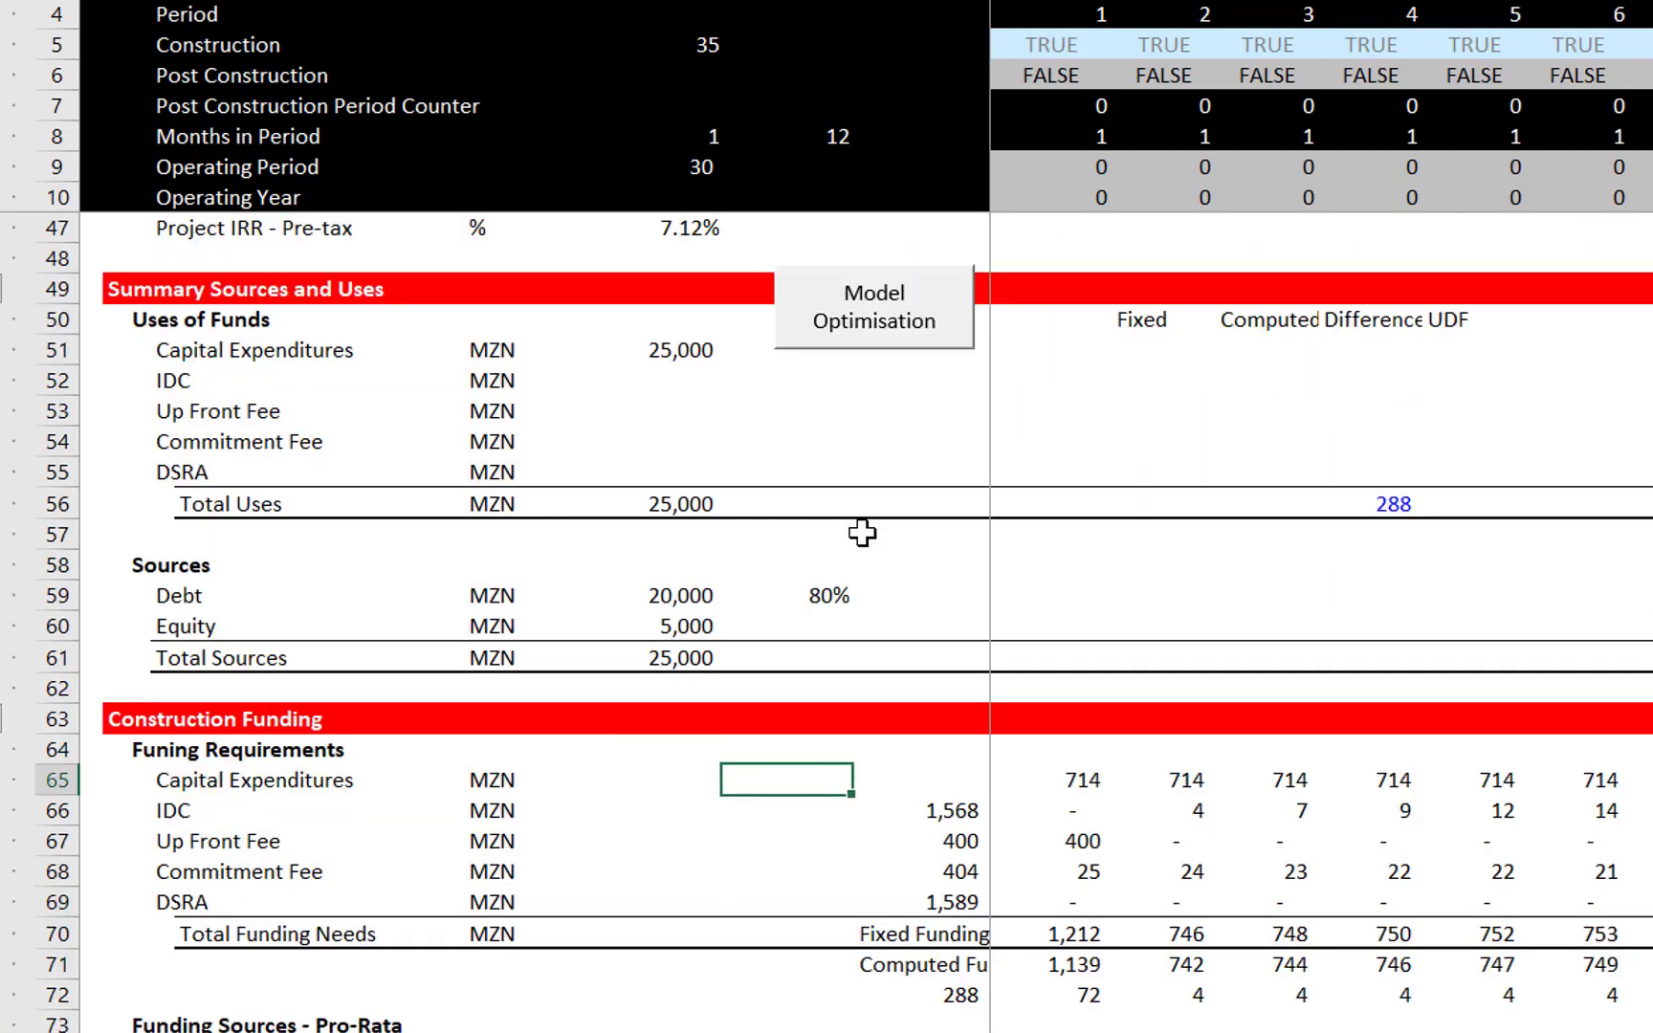
pyautogui.press('Right')
pyautogui.press('Right')
pyautogui.press('Down')
pyautogui.press('Left')
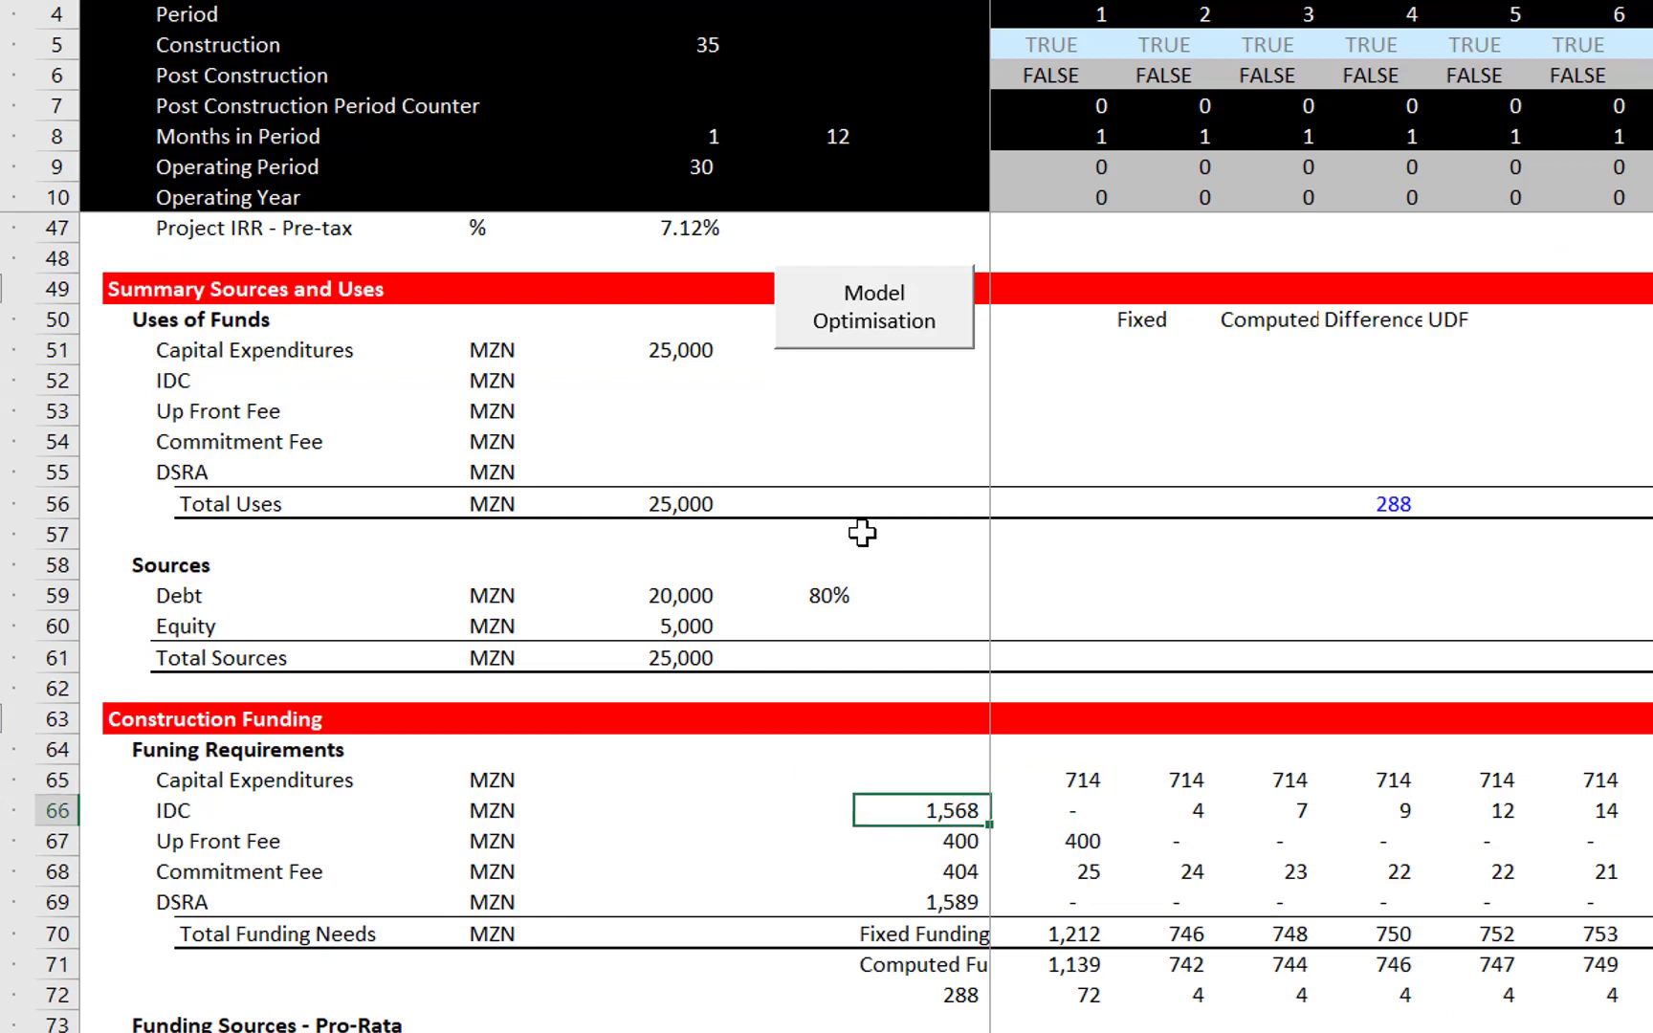
pyautogui.hotkey('shift', 'Down')
pyautogui.hotkey('shift', 'Down')
pyautogui.hotkey('shift', 'Down')
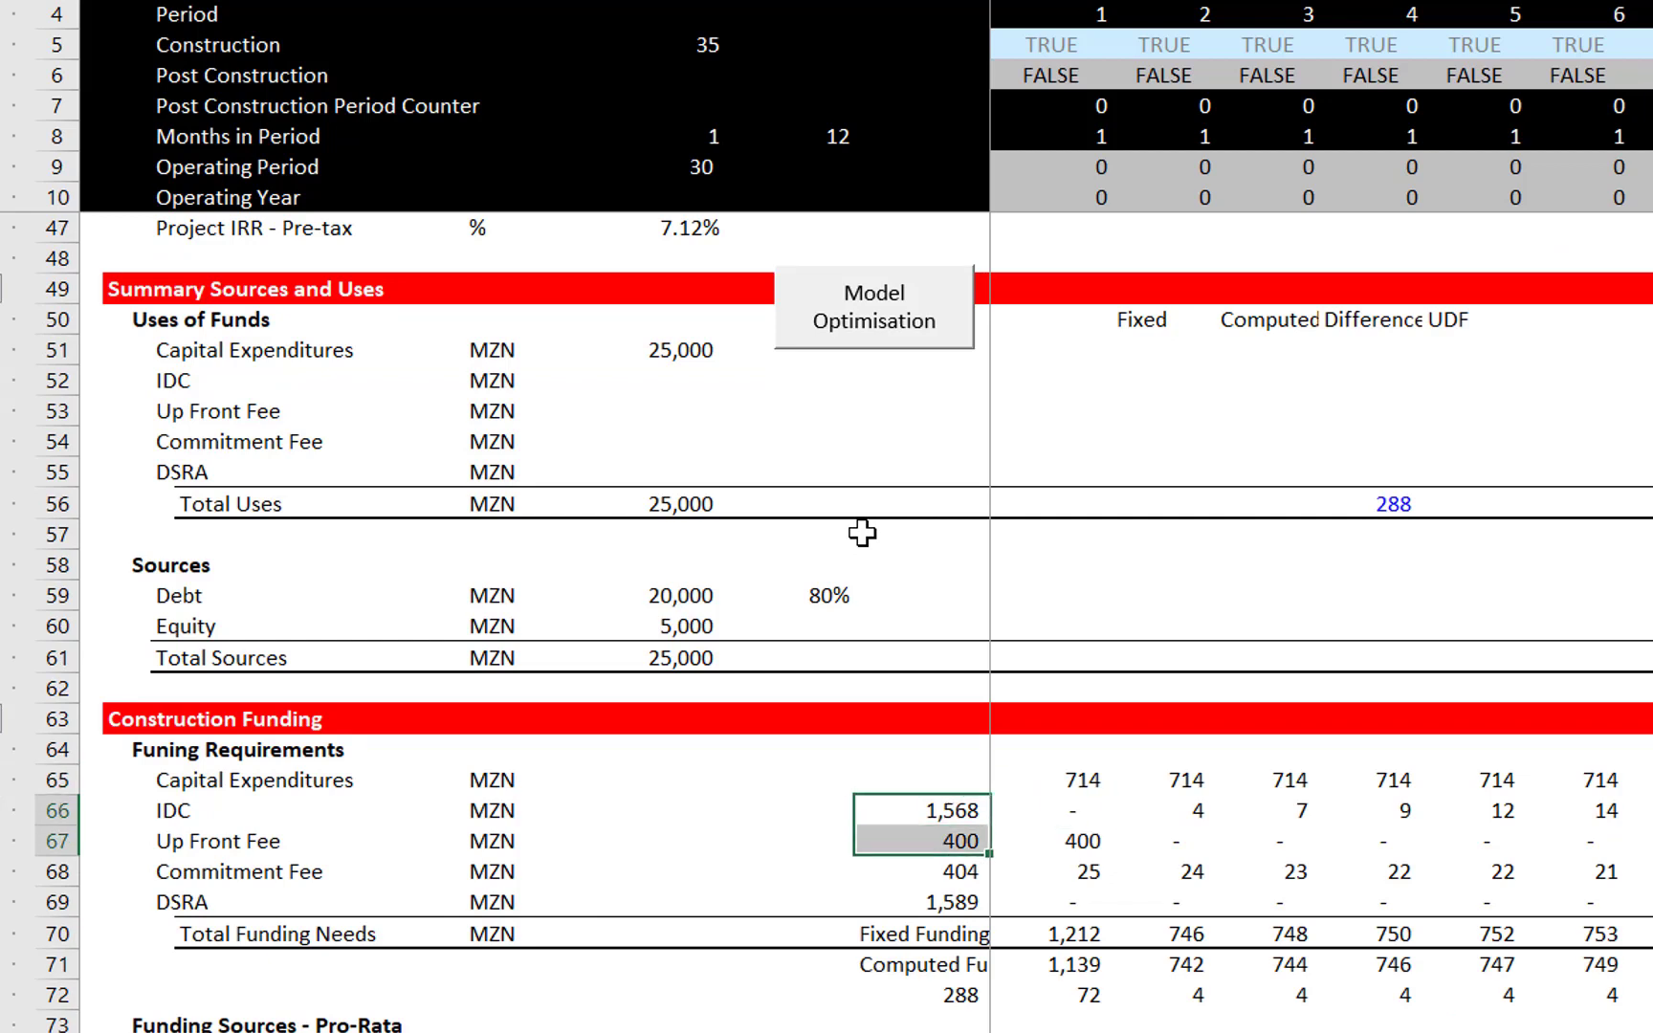
pyautogui.hotkey('ctrl', 'shift', 'Right')
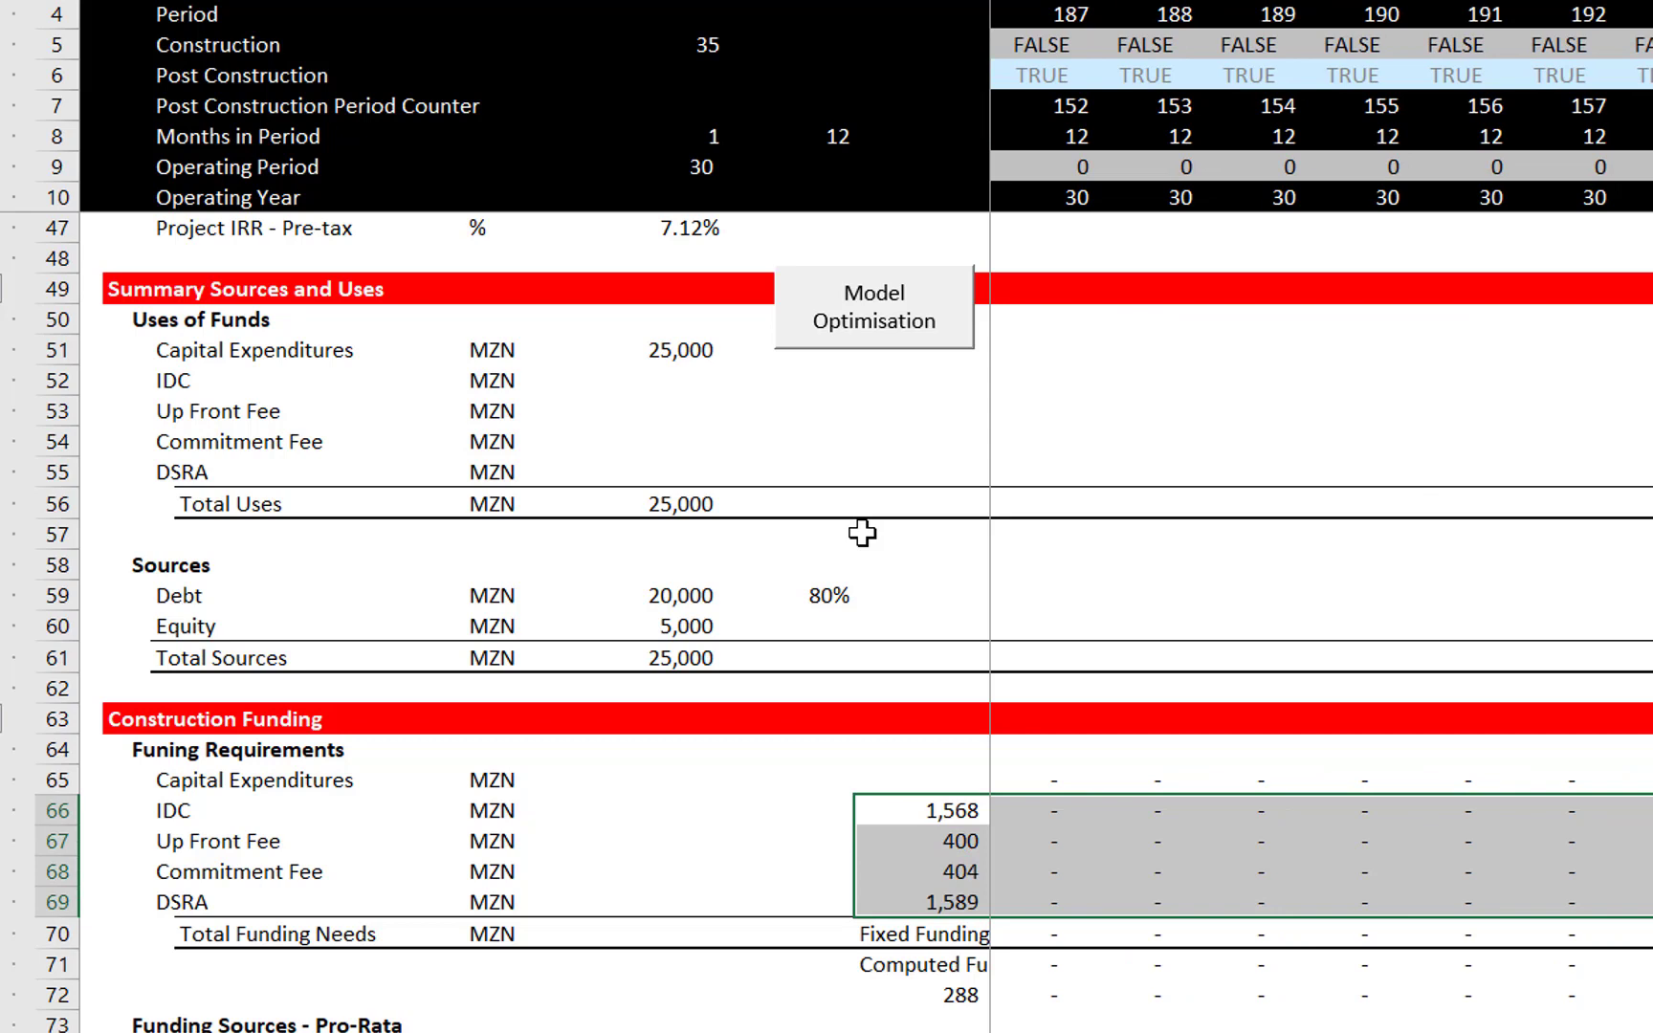
pyautogui.press('Delete')
pyautogui.press('Left')
pyautogui.press('Right')
pyautogui.press('Right')
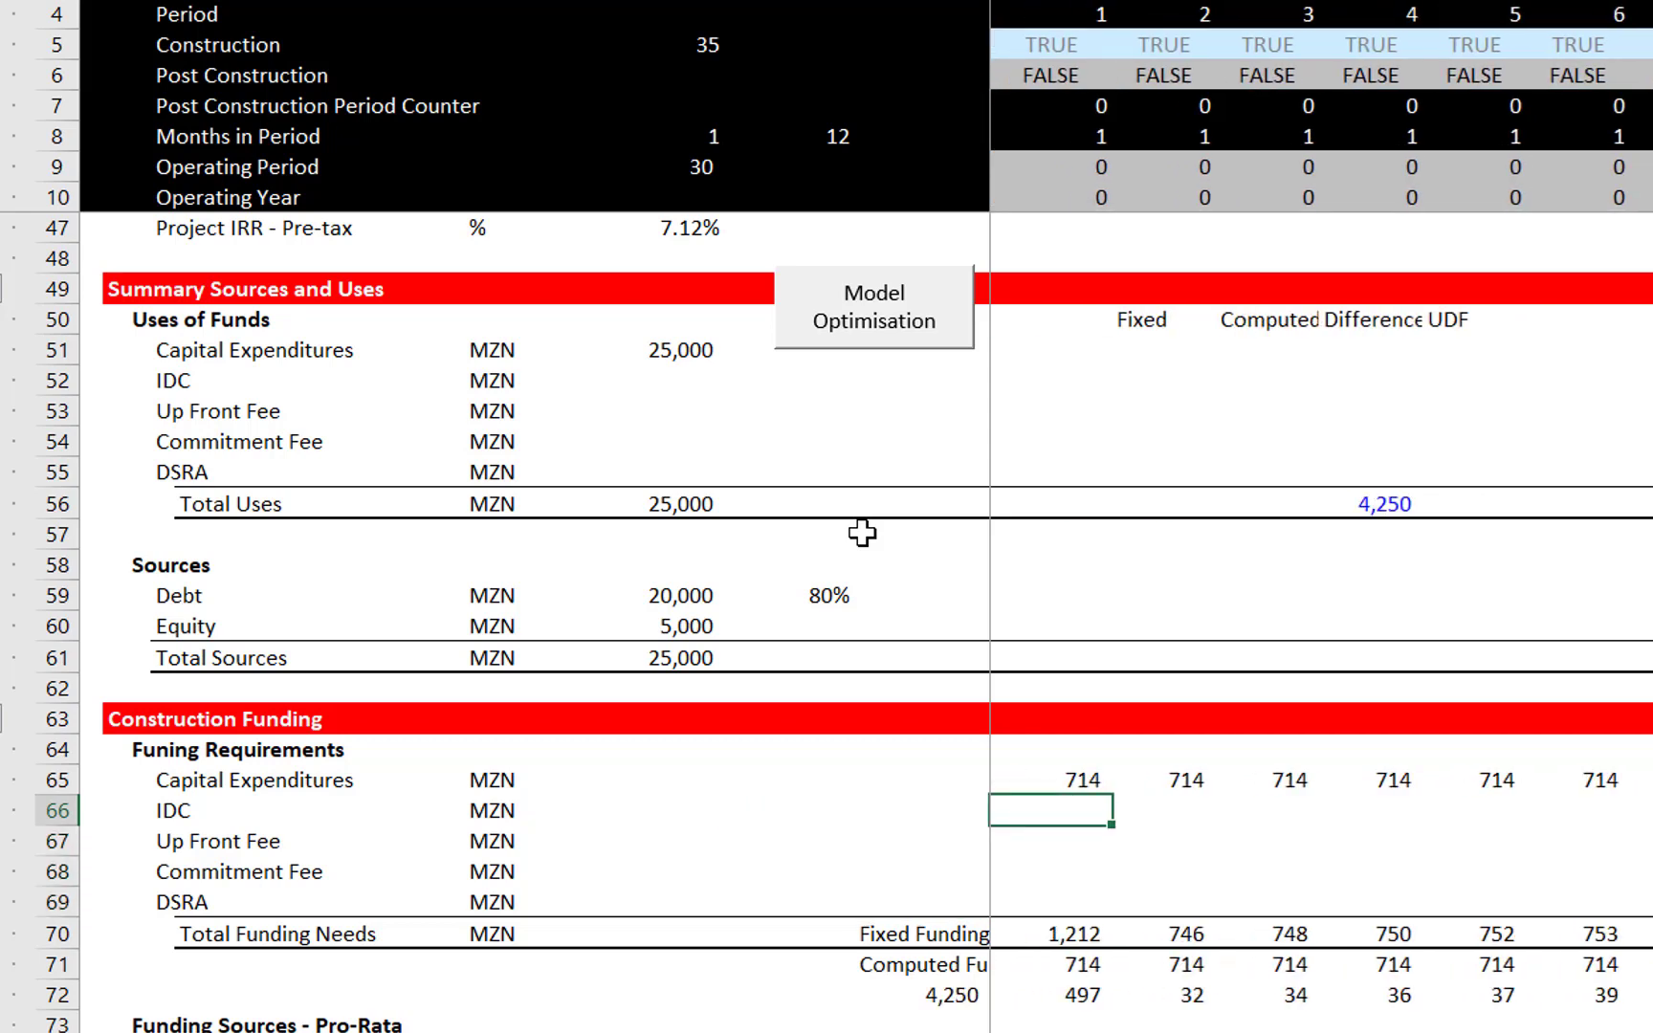
# Look up from the Construction Funding requirements to the Operating Model's construction costs and back down to Uses of Funds
pyautogui.press('Up')
pyautogui.press('Up')
pyautogui.press('Up')
pyautogui.press('Up')
pyautogui.press('Up')
pyautogui.press('Up')
pyautogui.press('Up')
pyautogui.press('Up')
pyautogui.press('Up')
pyautogui.press('Up')
pyautogui.press('Up')
pyautogui.press('Up')
pyautogui.press('Up')
pyautogui.press('Up')
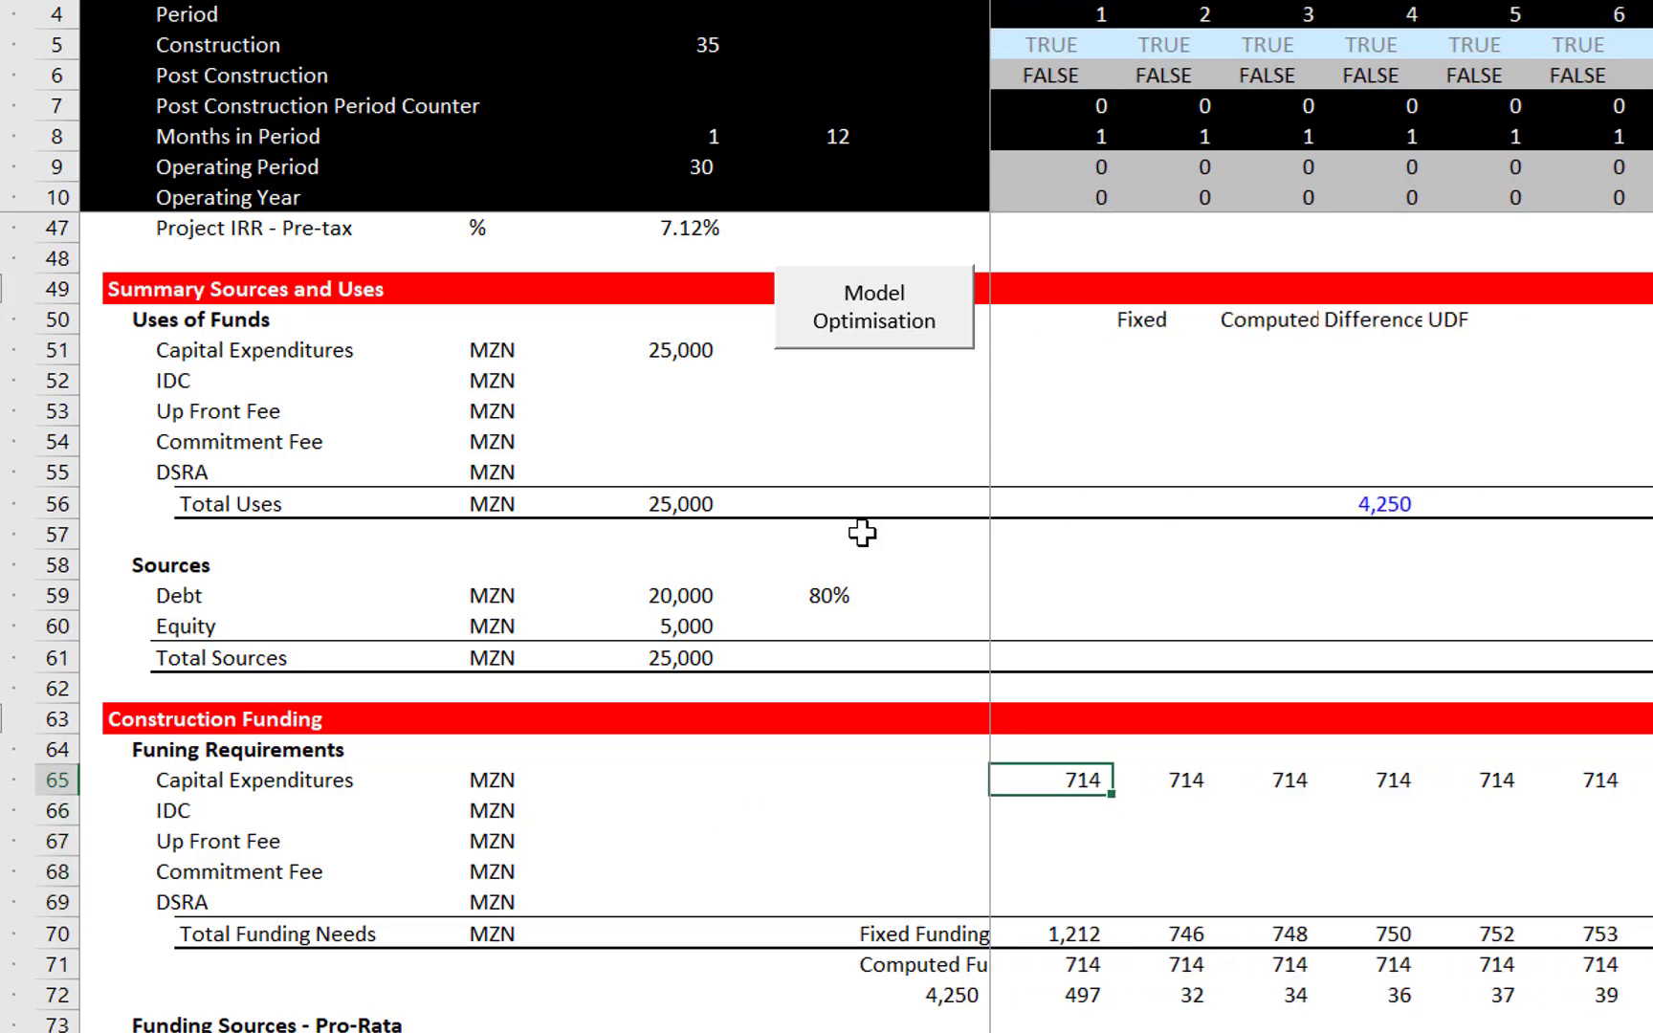
pyautogui.press('Left')
pyautogui.press('Left')
pyautogui.press('Left')
pyautogui.press('Up')
pyautogui.press('Up')
pyautogui.press('Up')
pyautogui.press('Up')
pyautogui.press('Up')
pyautogui.press('Up')
pyautogui.press('Up')
pyautogui.press('Up')
pyautogui.press('Up')
pyautogui.press('Up')
pyautogui.press('Up')
pyautogui.press('Up')
pyautogui.press('Up')
pyautogui.press('Up')
pyautogui.press('Up')
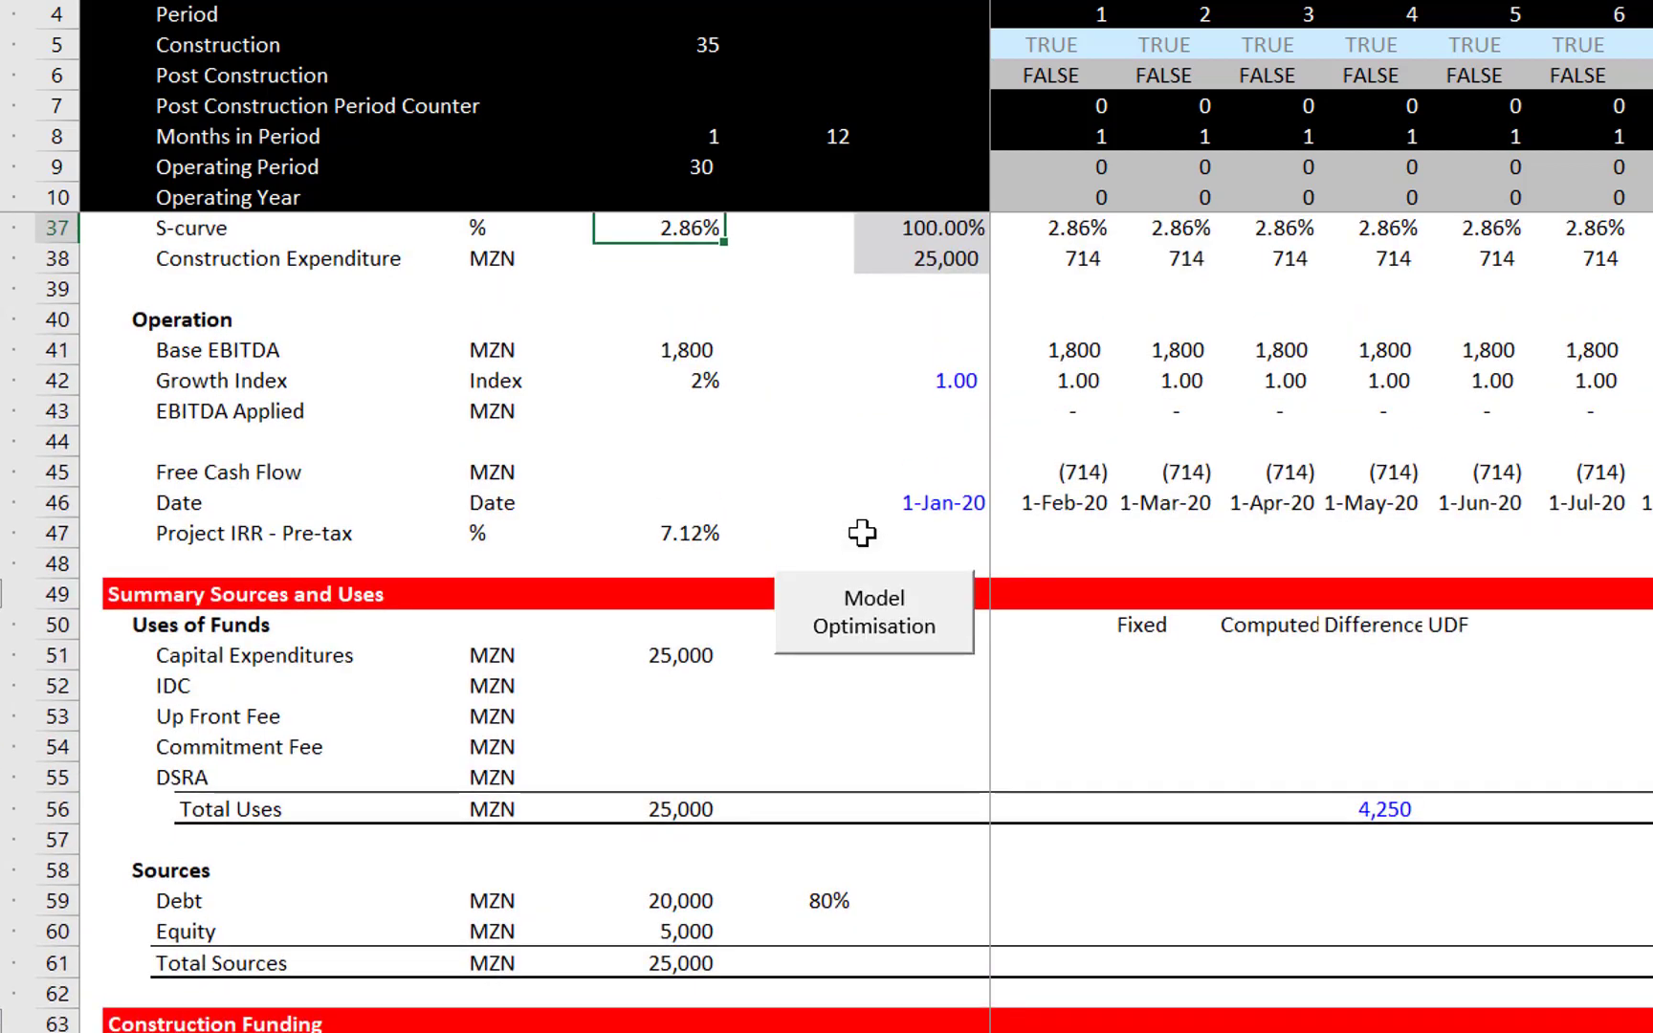
pyautogui.press('Up')
pyautogui.press('Up')
pyautogui.press('Up')
pyautogui.press('Down')
pyautogui.press('Down')
pyautogui.press('Down')
pyautogui.press('Down')
pyautogui.press('Down')
pyautogui.press('Down')
pyautogui.press('Down')
pyautogui.press('Down')
pyautogui.press('Down')
pyautogui.press('Down')
pyautogui.press('Down')
pyautogui.press('Down')
pyautogui.press('Down')
pyautogui.press('Down')
pyautogui.press('Down')
pyautogui.press('Down')
pyautogui.press('Down')
pyautogui.press('Down')
pyautogui.press('Down')
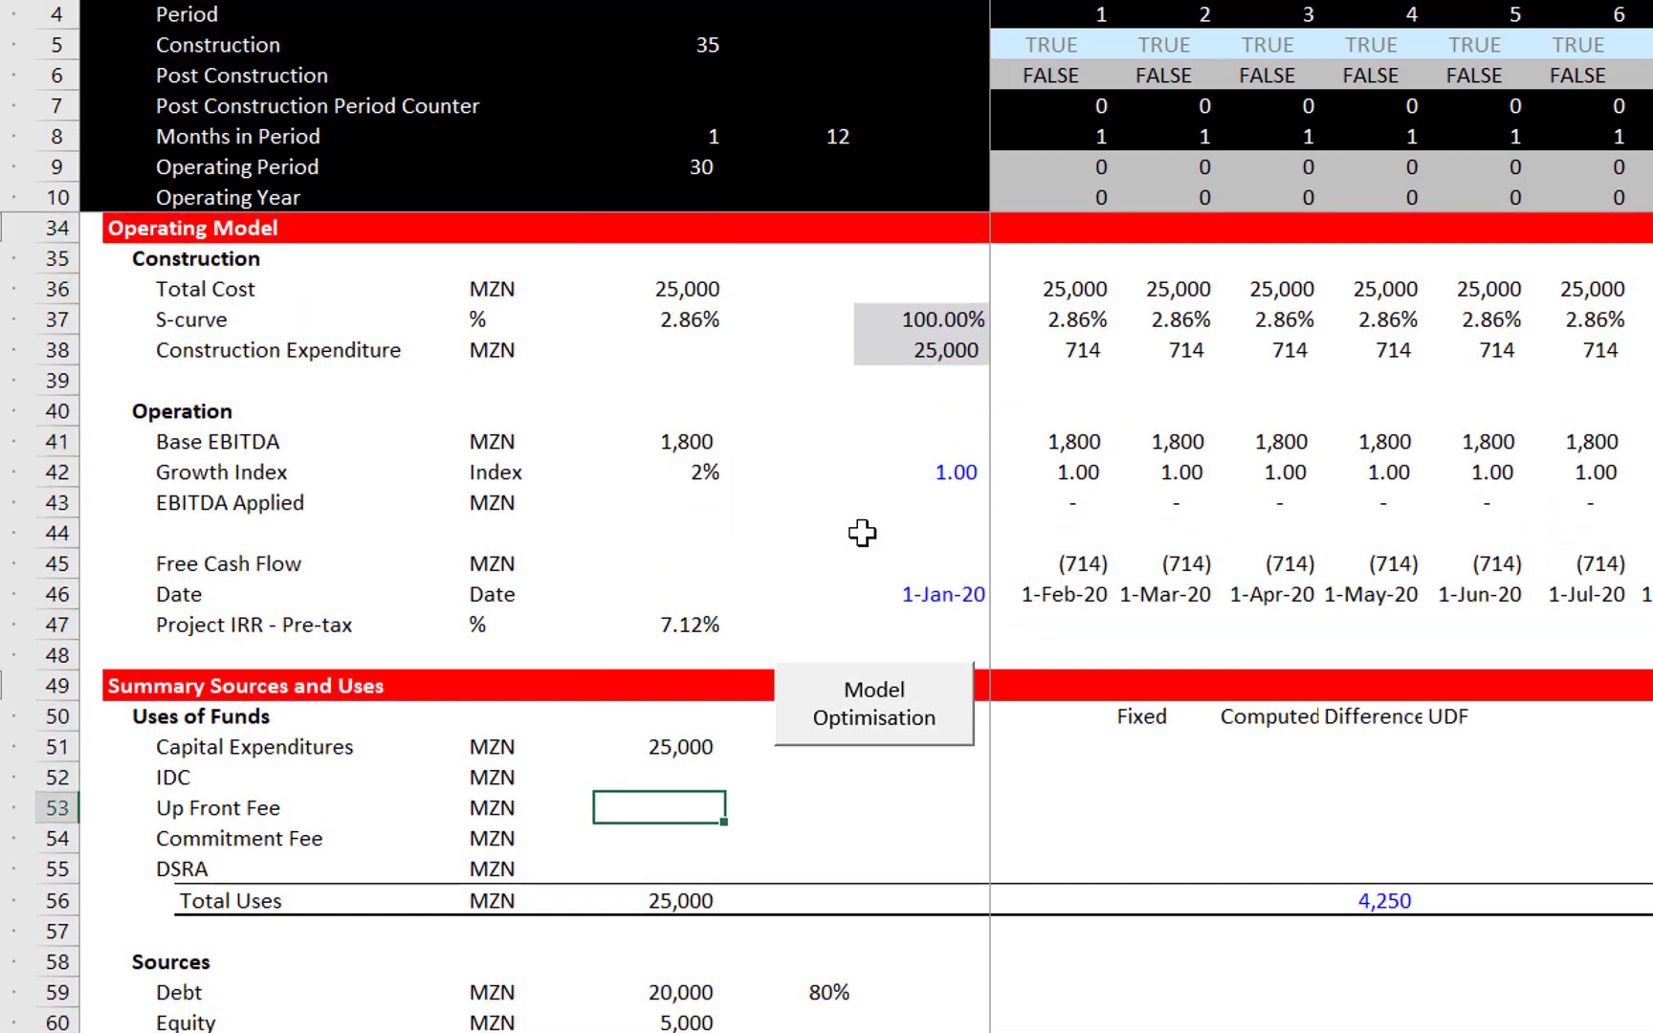
# Link the Capital Expenditures amount in Uses of Funds to the total of the Construction Expenditure row
pyautogui.press('Up')
pyautogui.press('Up')
pyautogui.write('=')
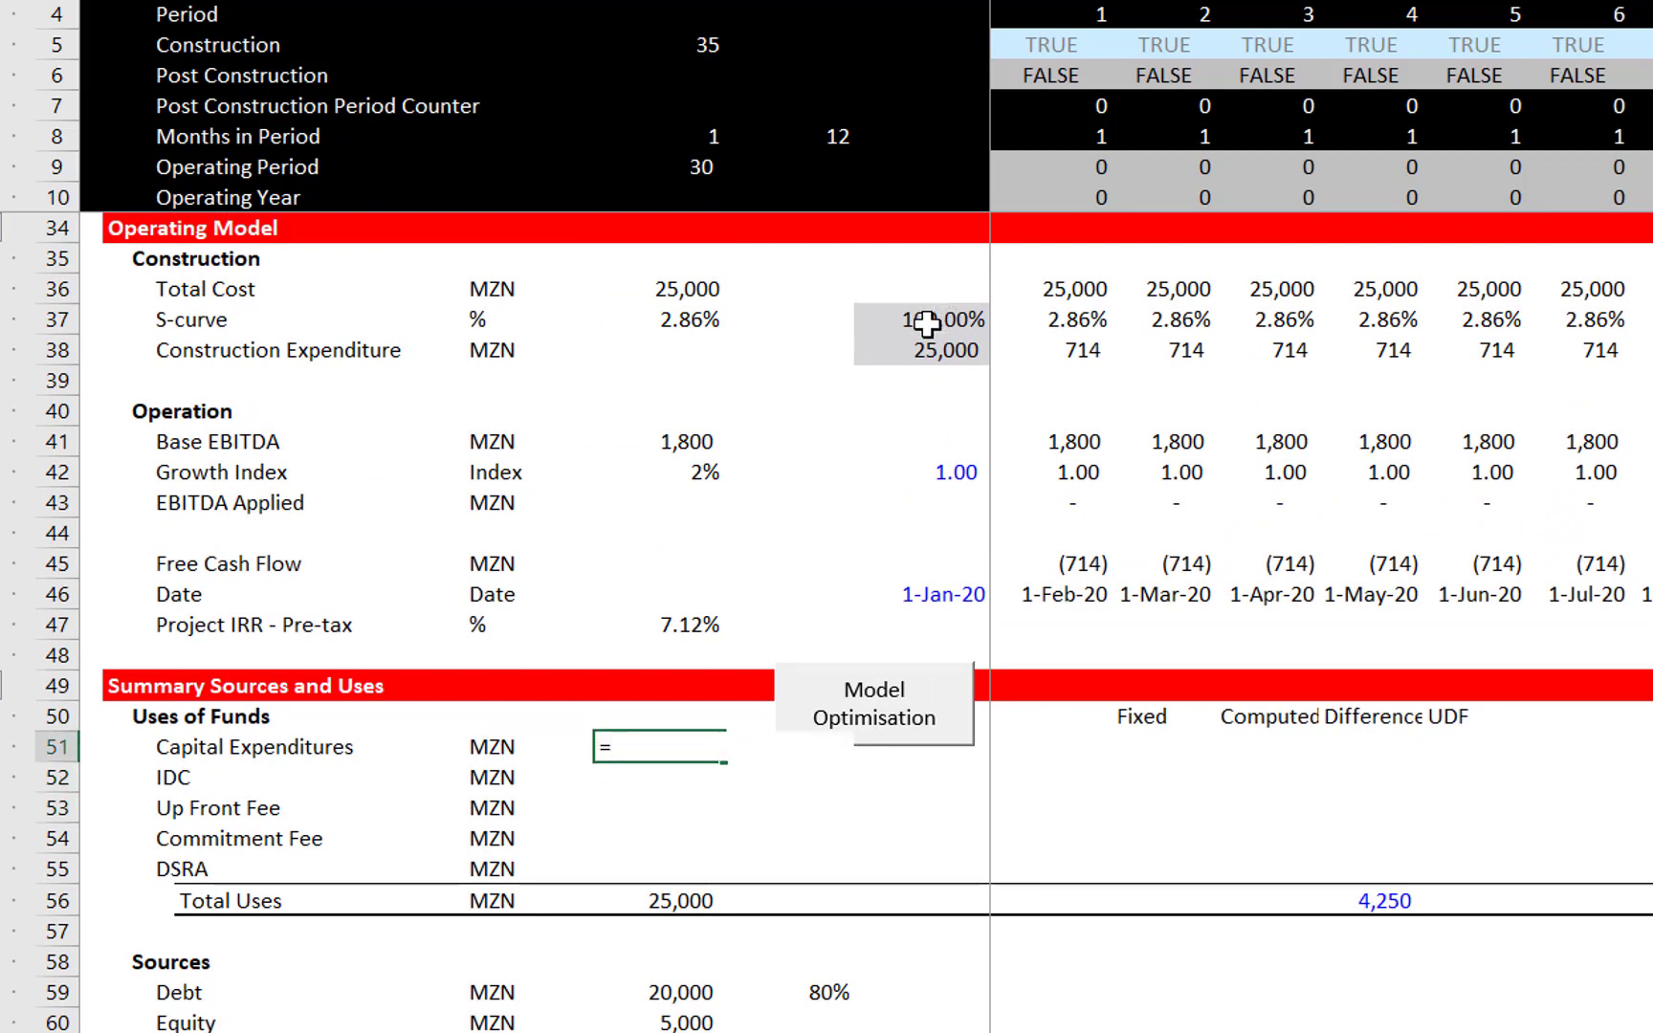
pyautogui.click(921, 354)
pyautogui.press('Return')
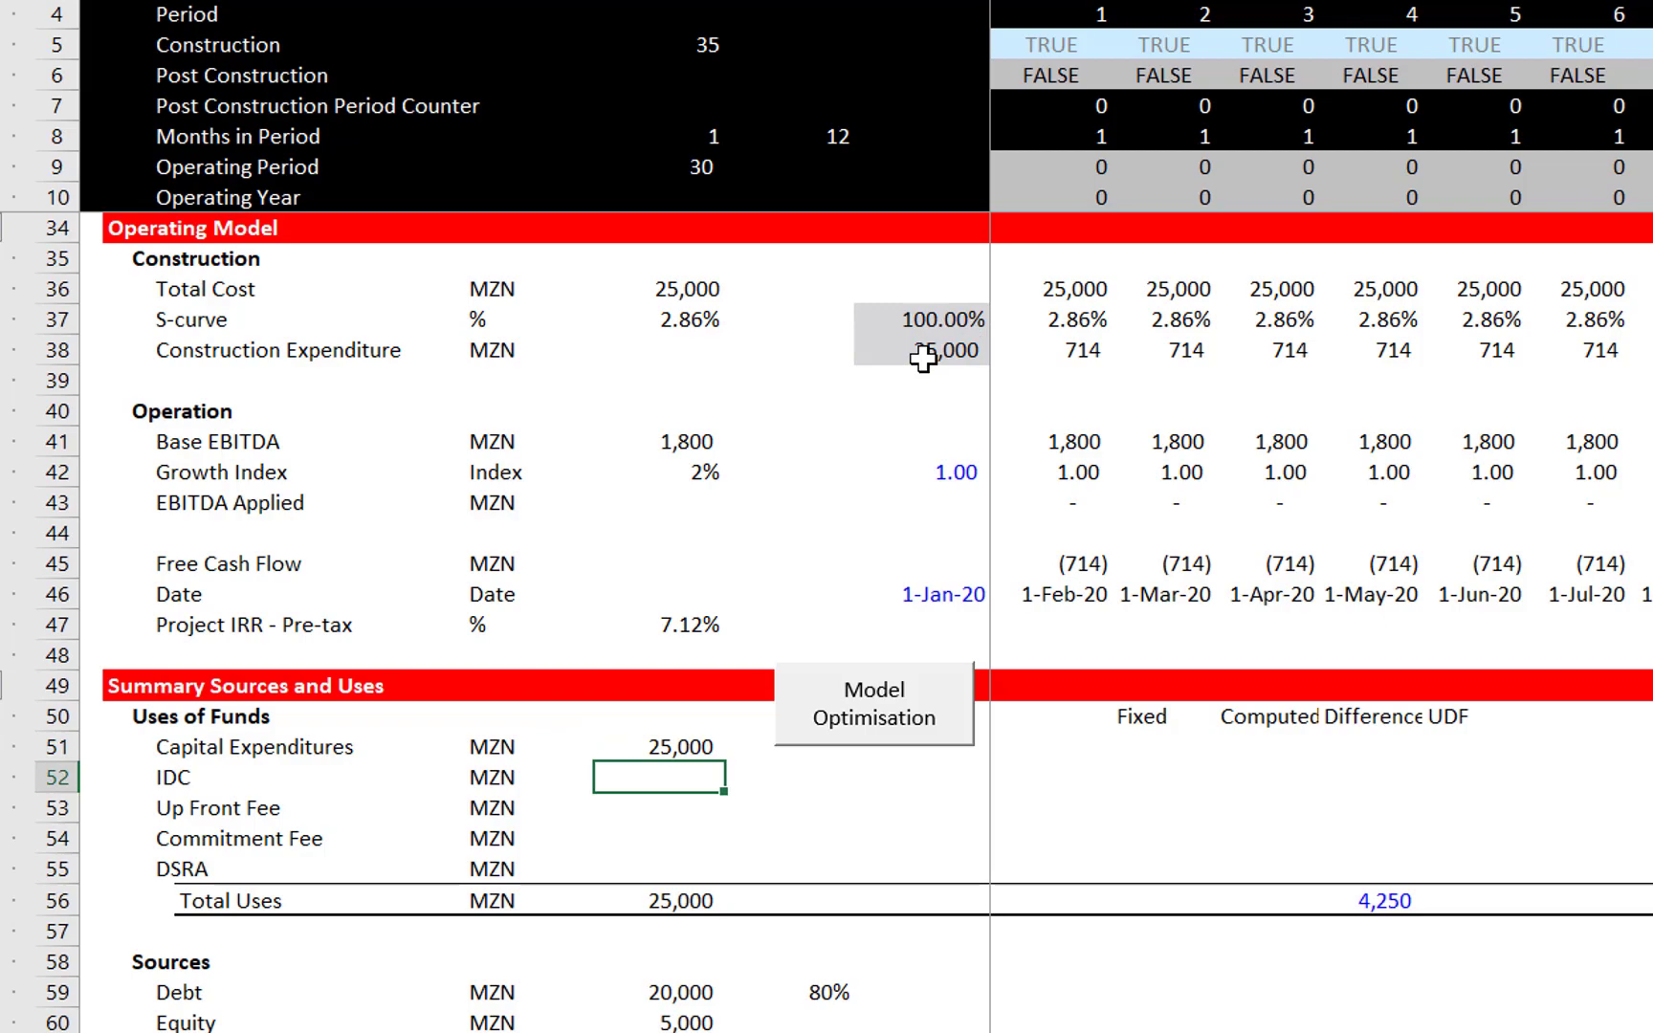
# Calculate Debt in Sources as Total Uses times the 80% debt share with the formula =G56*H59
pyautogui.press('Down')
pyautogui.press('Down')
pyautogui.press('Down')
pyautogui.press('Down')
pyautogui.press('Down')
pyautogui.press('Down')
pyautogui.press('Down')
pyautogui.press('Down')
pyautogui.press('Down')
pyautogui.press('Down')
pyautogui.press('Down')
pyautogui.press('Down')
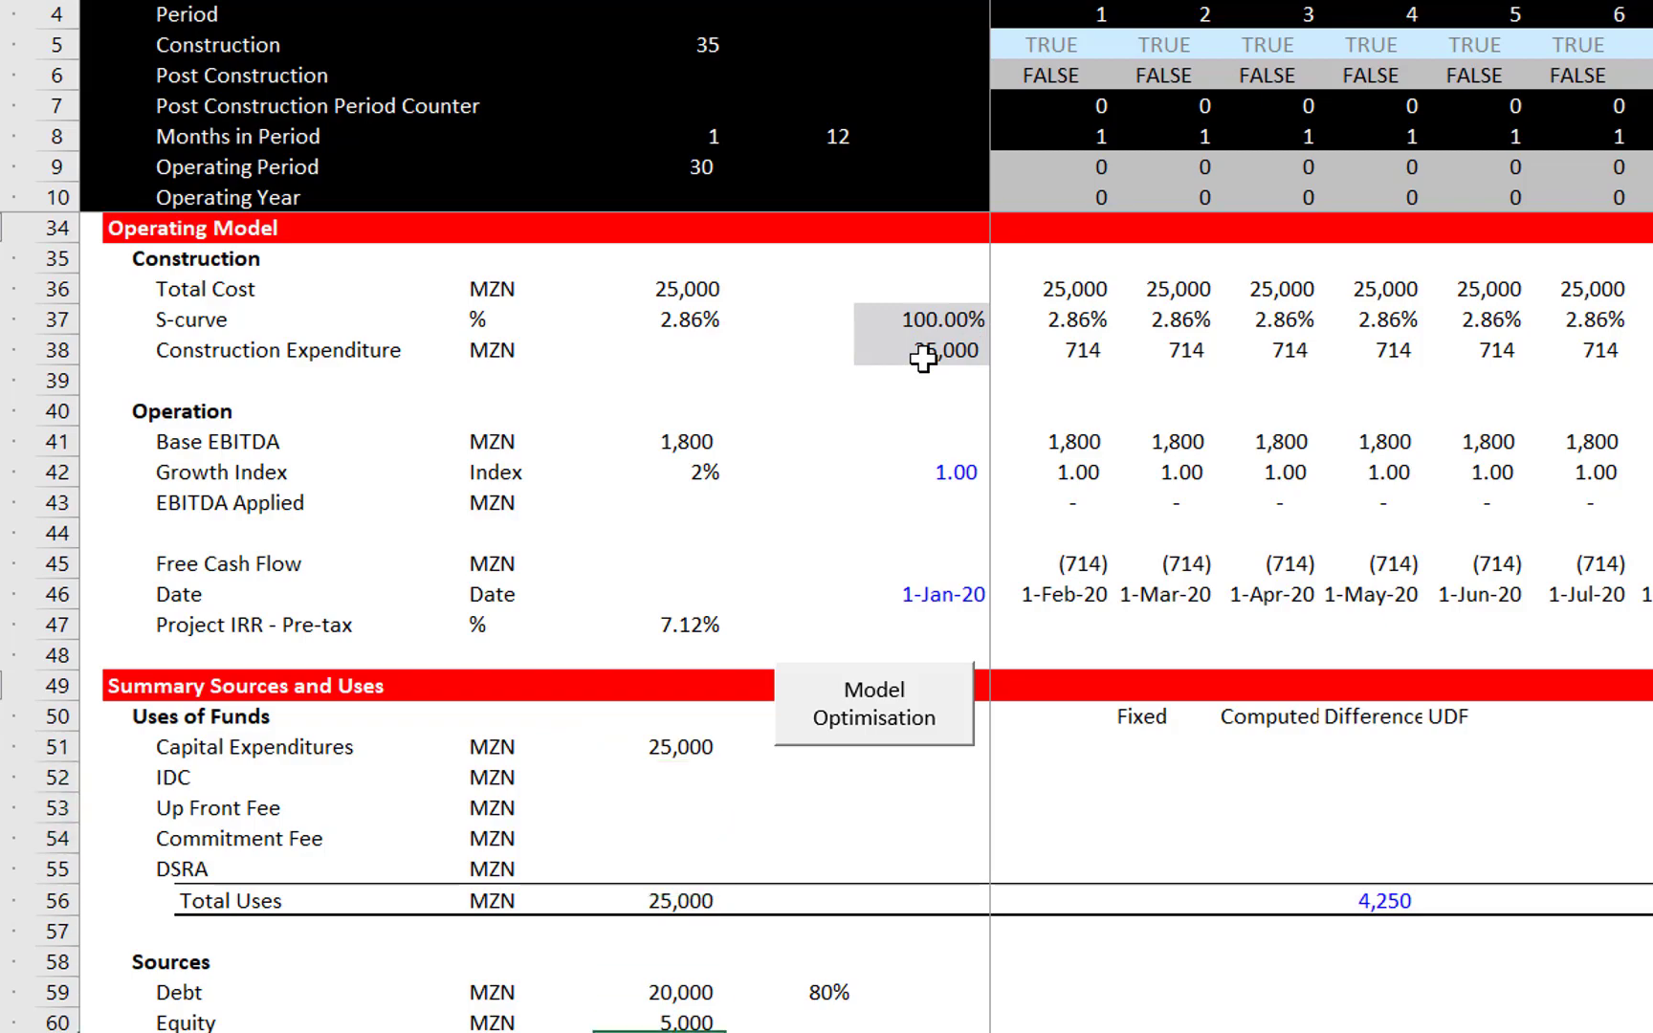
pyautogui.press('Up')
pyautogui.press('Up')
pyautogui.press('Up')
pyautogui.press('Up')
pyautogui.press('Up')
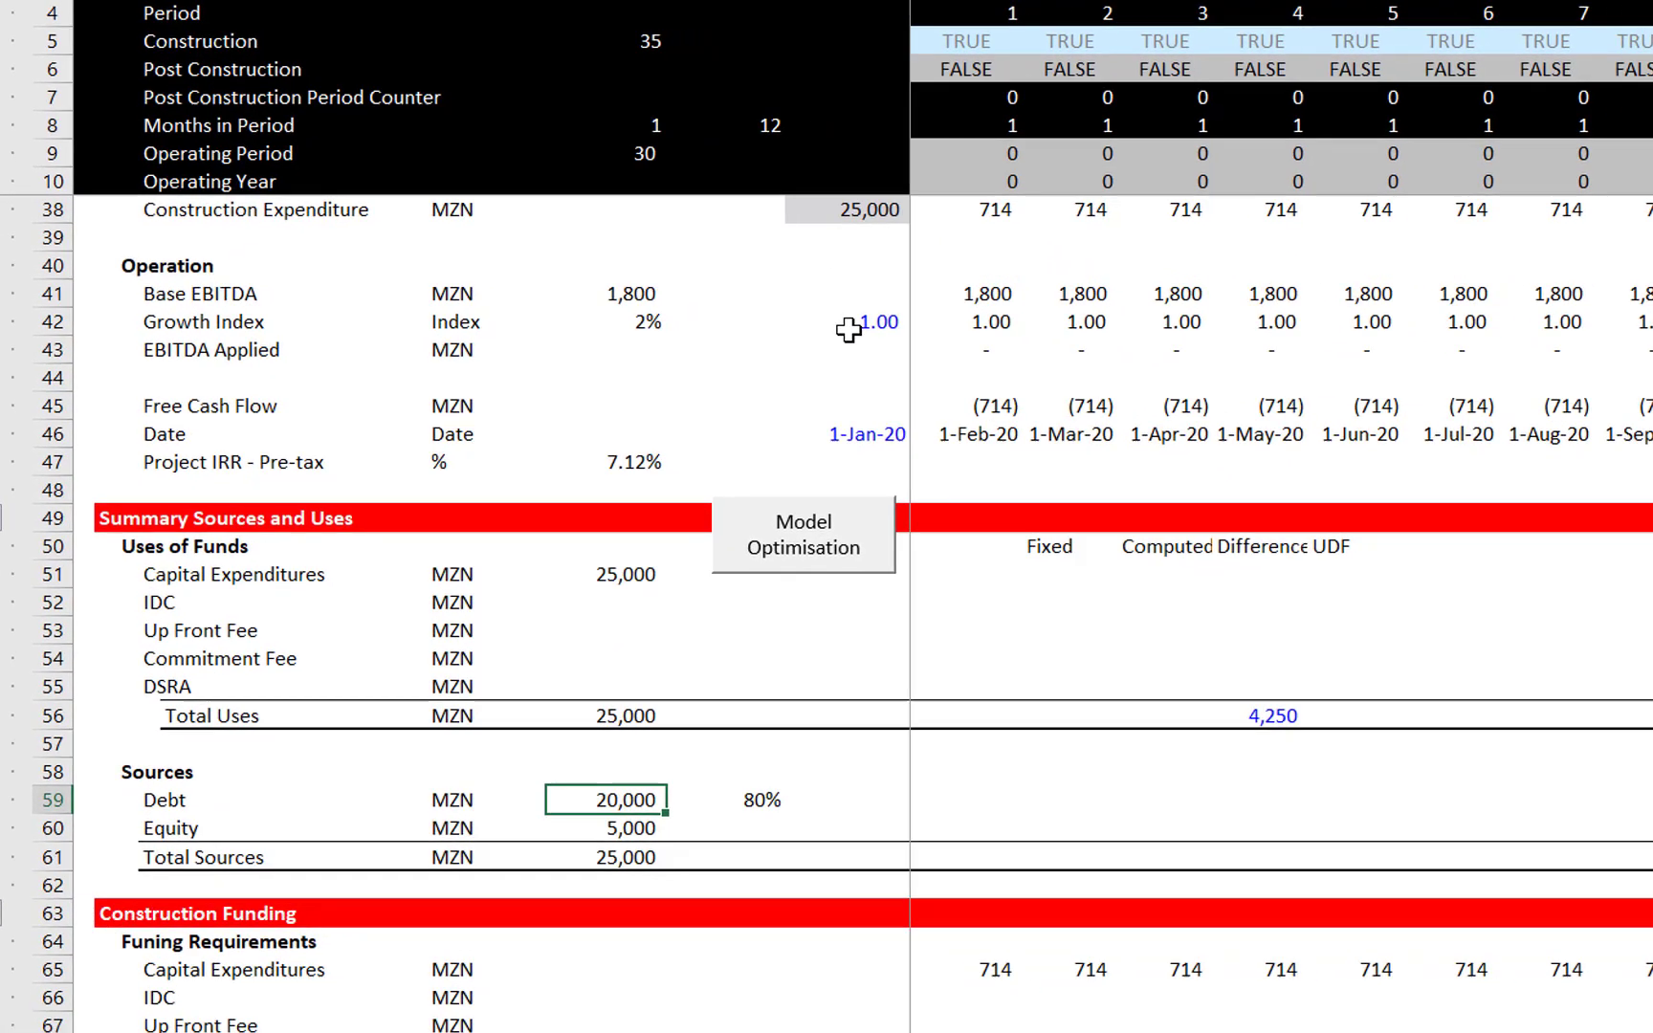
pyautogui.write('=')
pyautogui.press('Up')
pyautogui.press('Up')
pyautogui.press('Up')
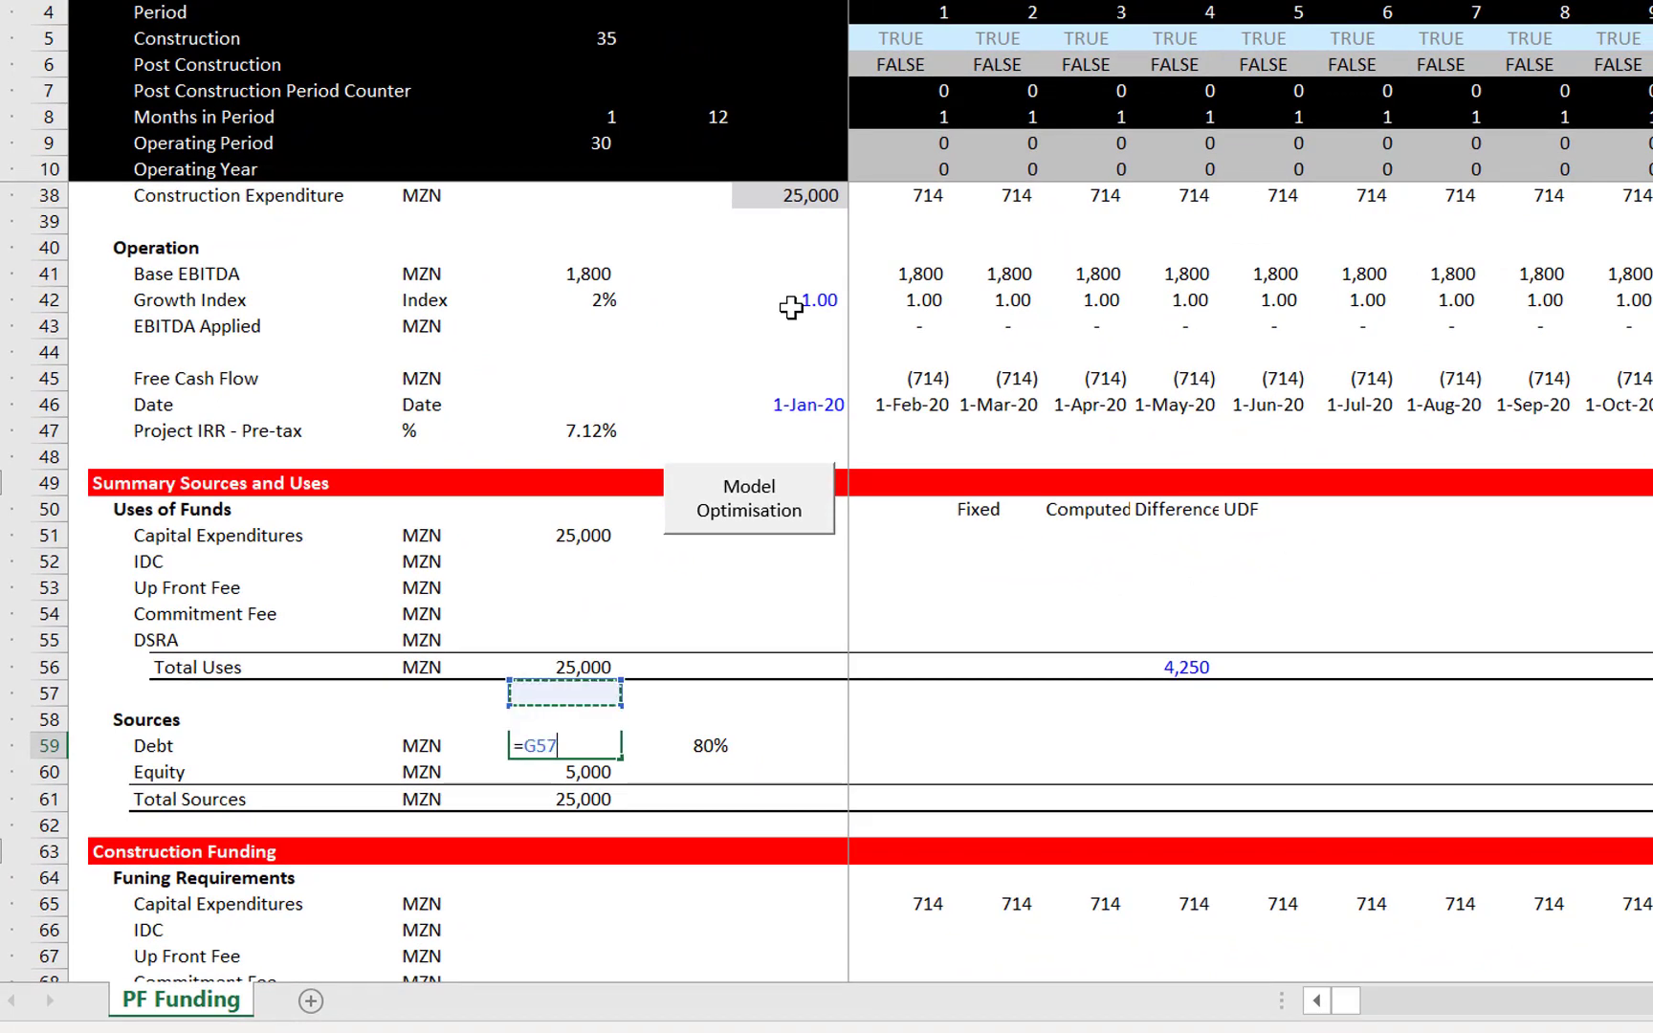
pyautogui.write('*')
pyautogui.press('Right')
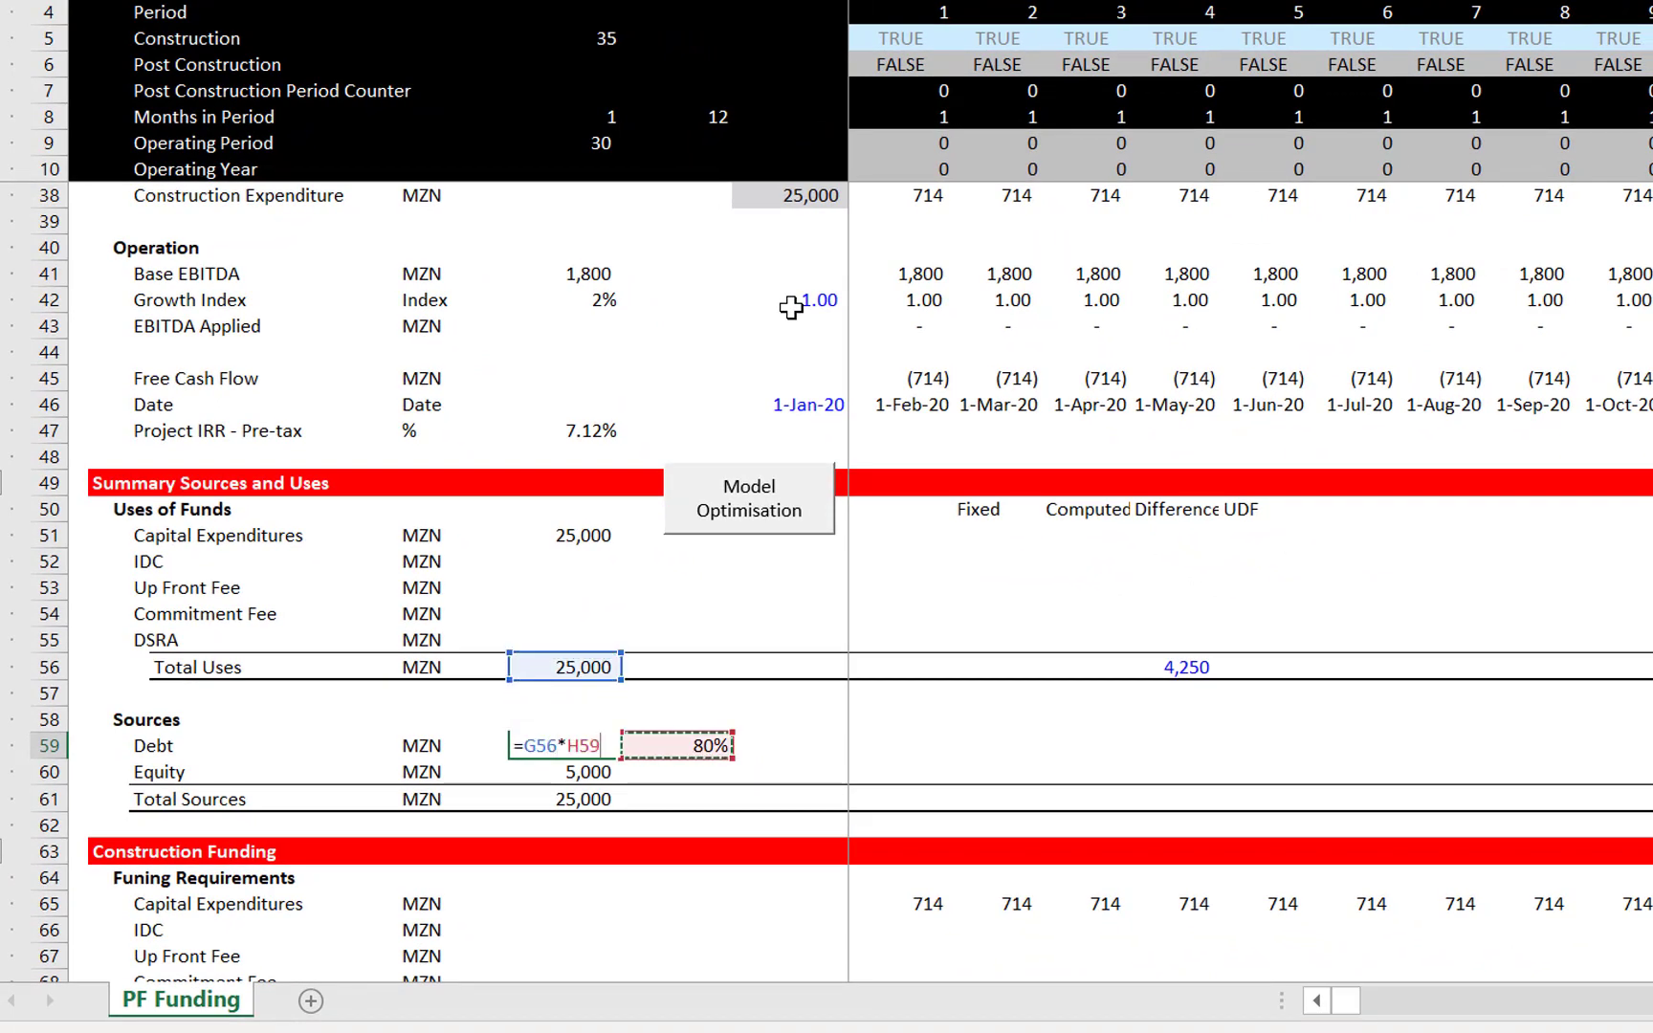
pyautogui.press('Return')
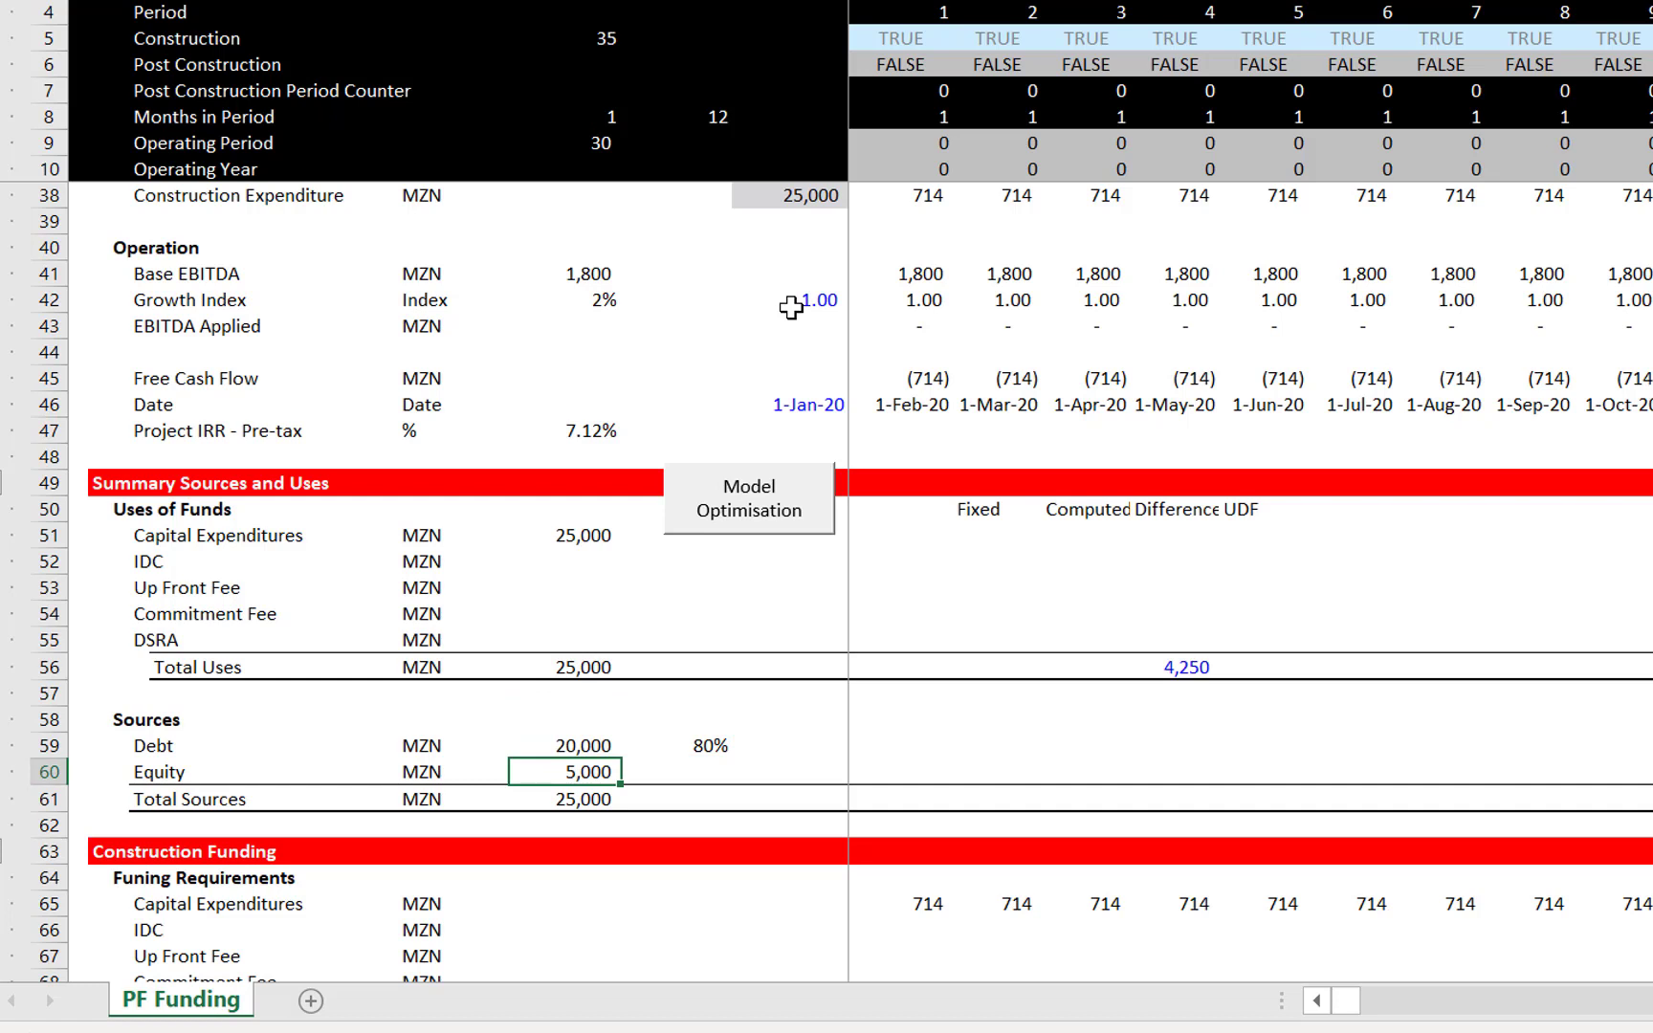
# Look down from the Sources amounts through the Construction Funding requirements to the pro-rata Funding Sources
pyautogui.press('Up')
pyautogui.press('Down')
pyautogui.press('Down')
pyautogui.press('Down')
pyautogui.press('Down')
pyautogui.press('Down')
pyautogui.press('Down')
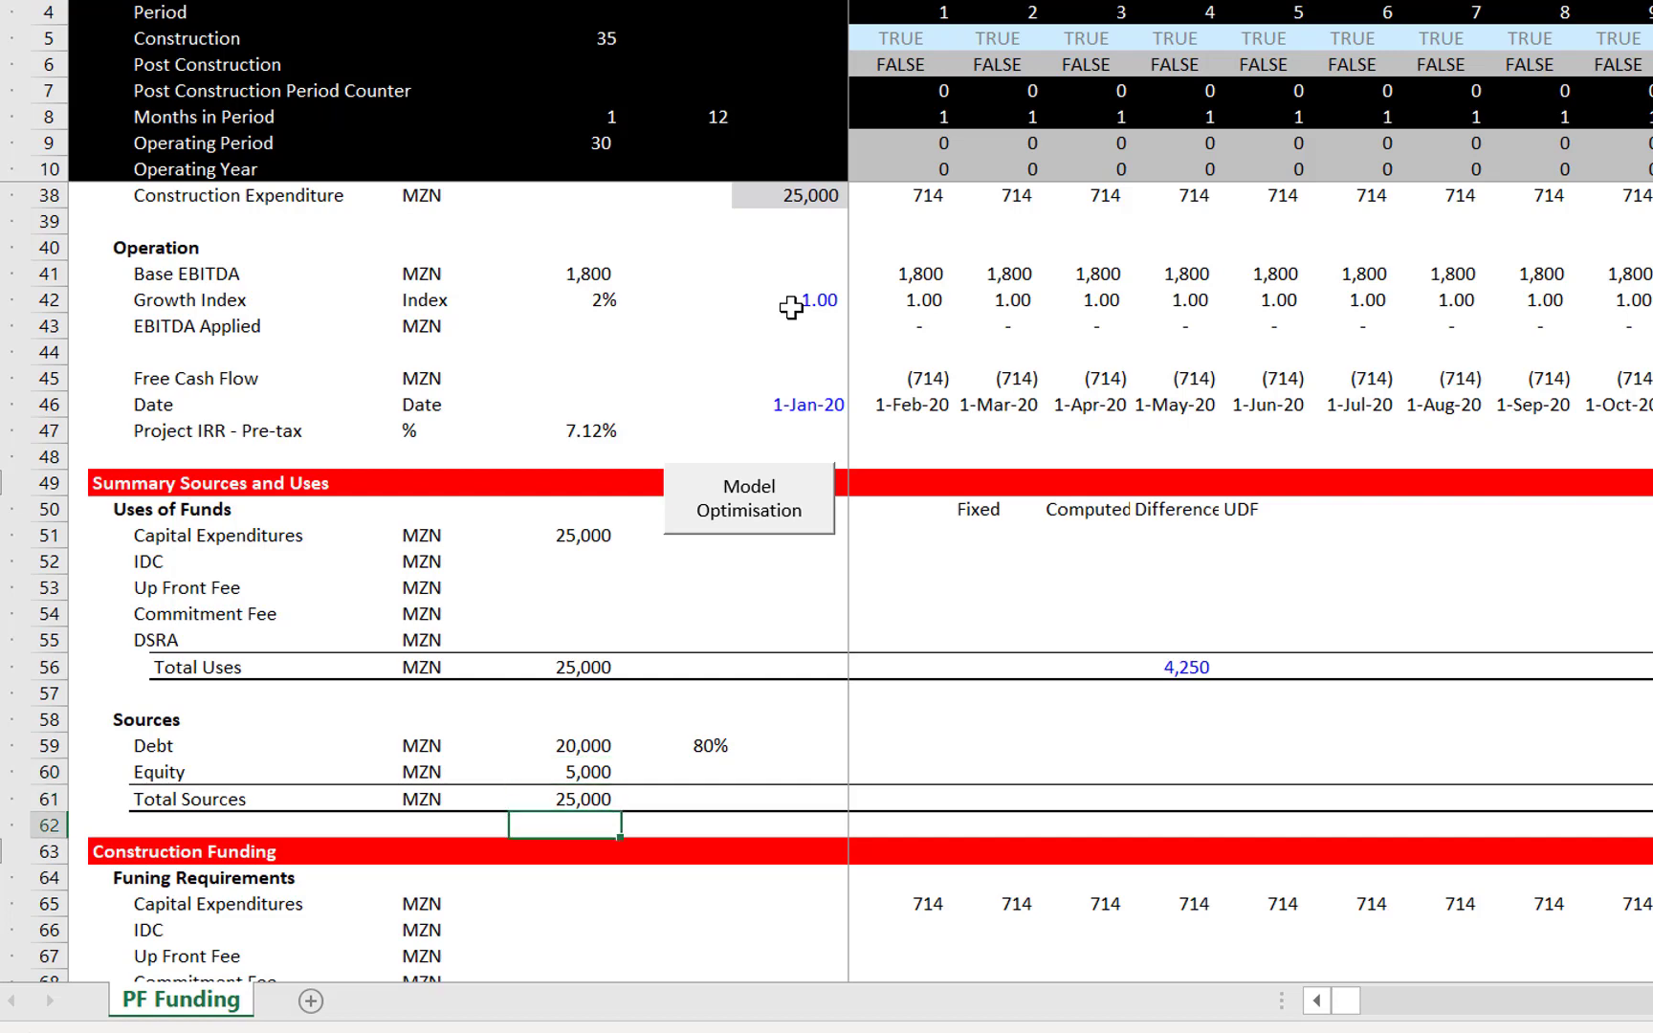
pyautogui.press('Down')
pyautogui.press('Down')
pyautogui.press('Down')
pyautogui.press('Down')
pyautogui.press('Down')
pyautogui.press('Down')
pyautogui.press('Down')
pyautogui.press('Down')
pyautogui.press('Down')
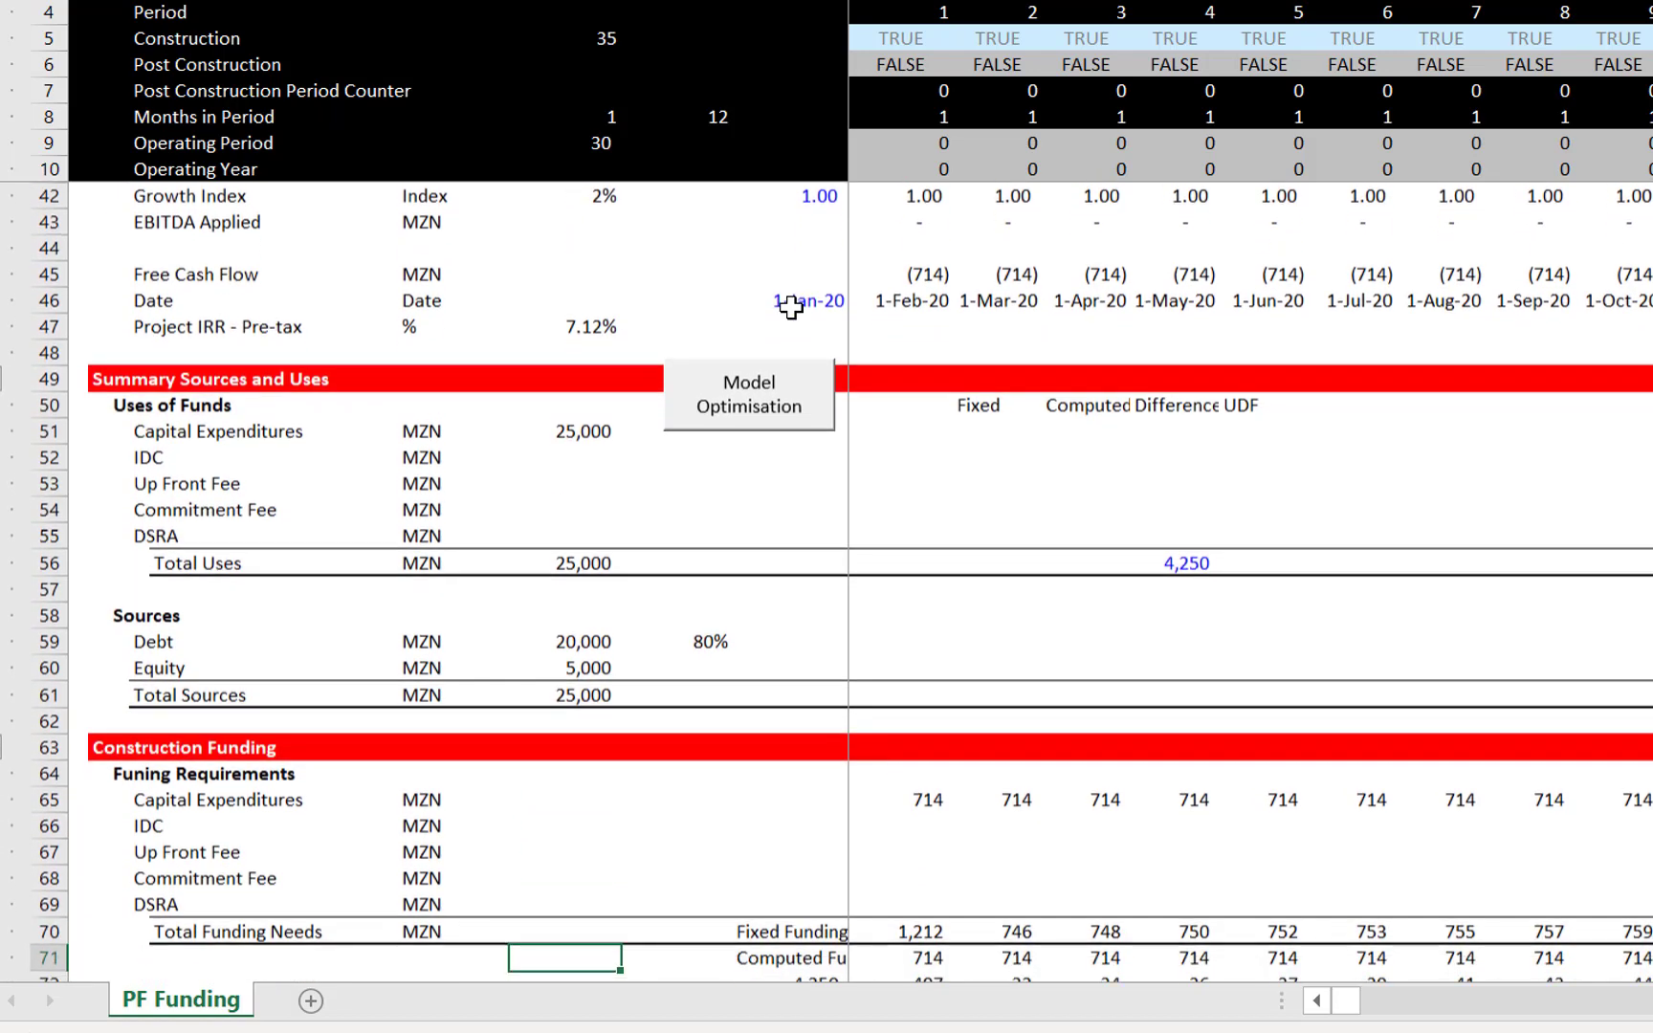
pyautogui.press('Down')
pyautogui.press('Down')
pyautogui.press('Down')
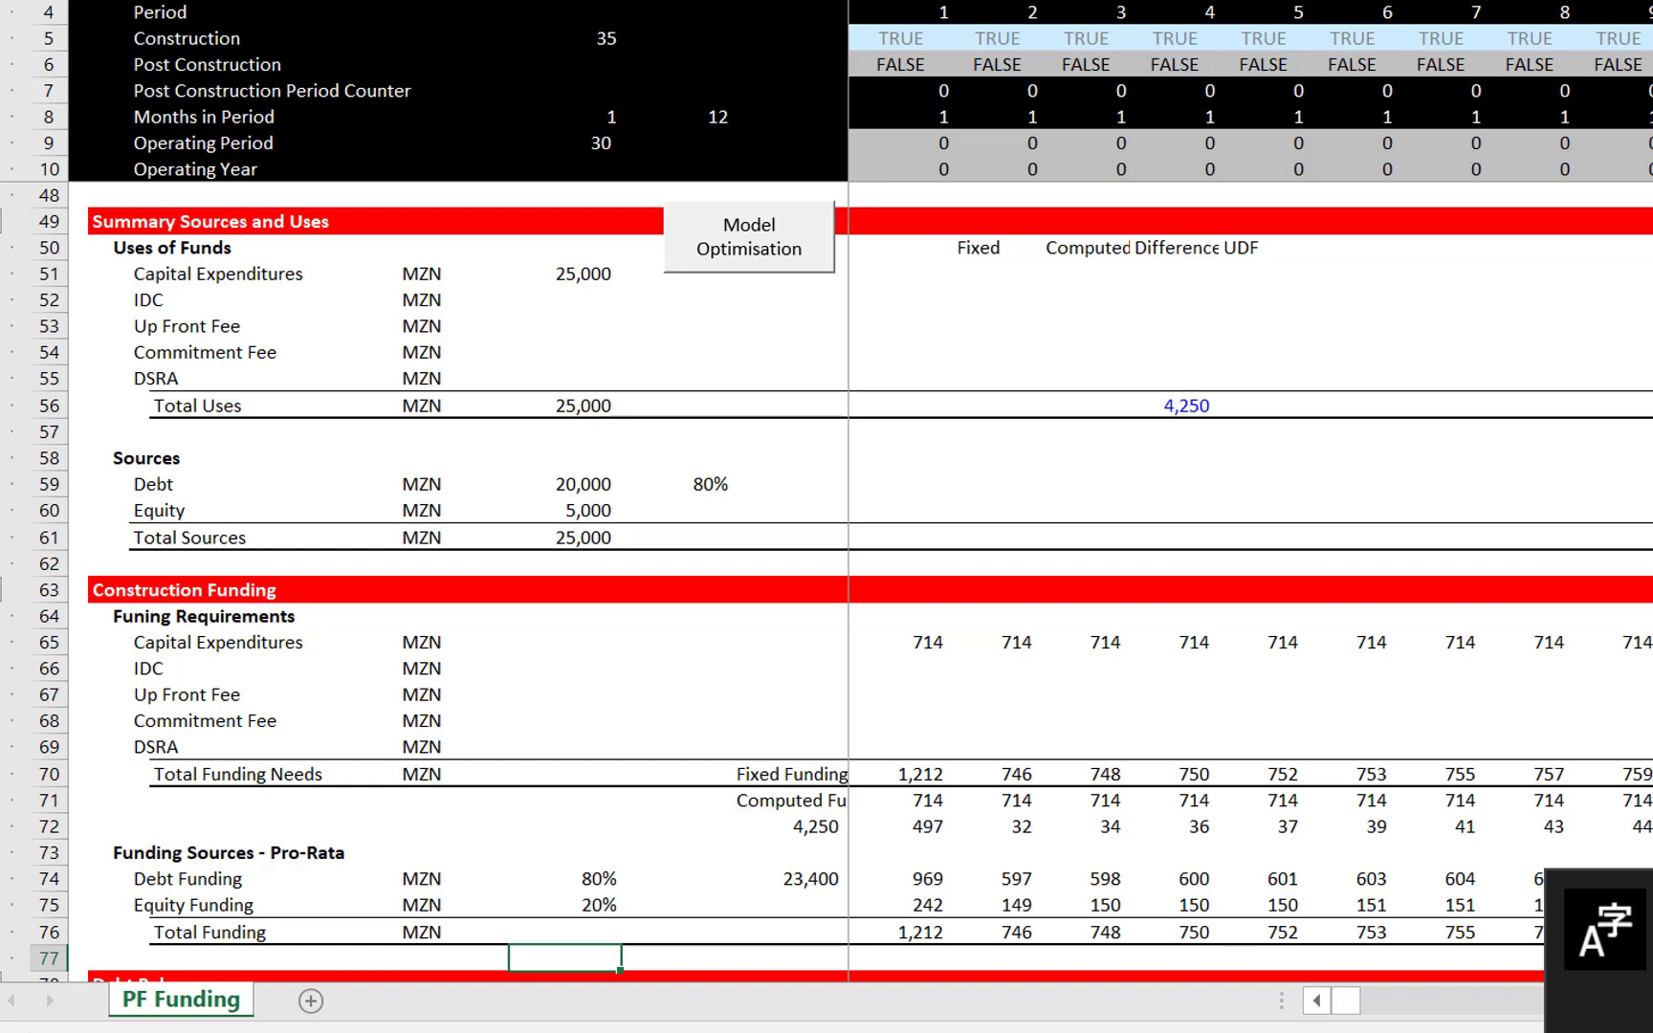
# Examine the total funding difference and the first period's Computed and Fixed Funding amounts under Total Funding Needs
pyautogui.click(900, 841)
pyautogui.press('Left')
pyautogui.press('Up')
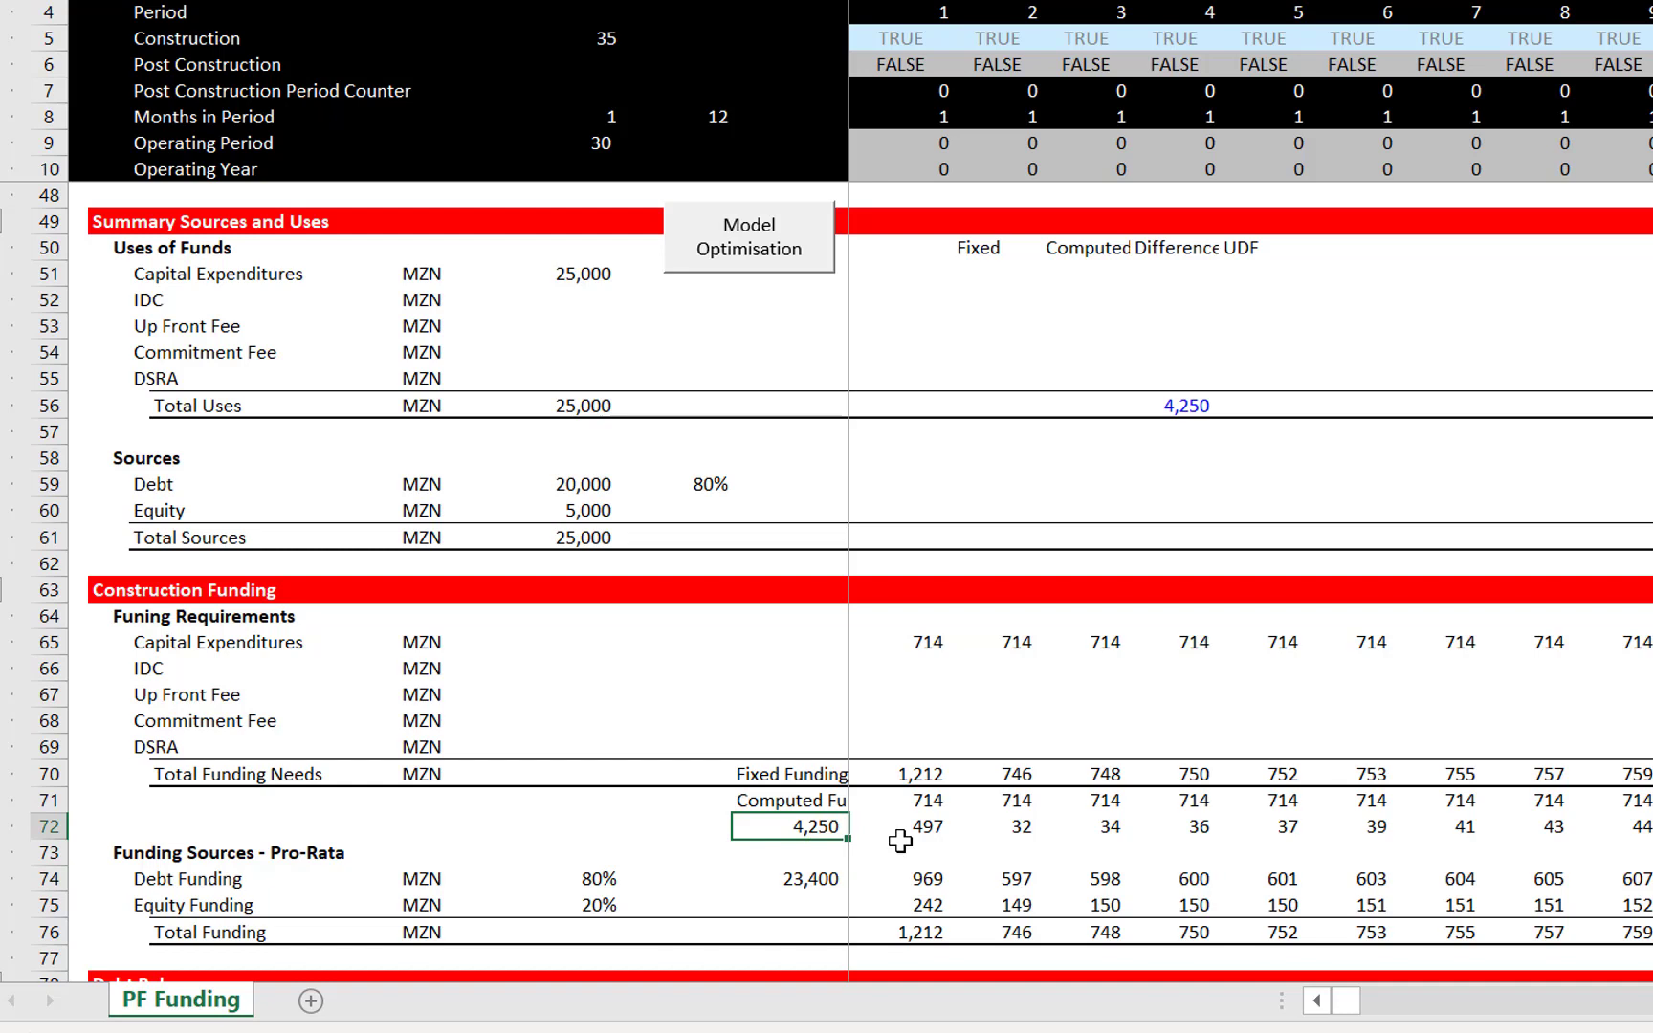
pyautogui.press('Up')
pyautogui.press('Right')
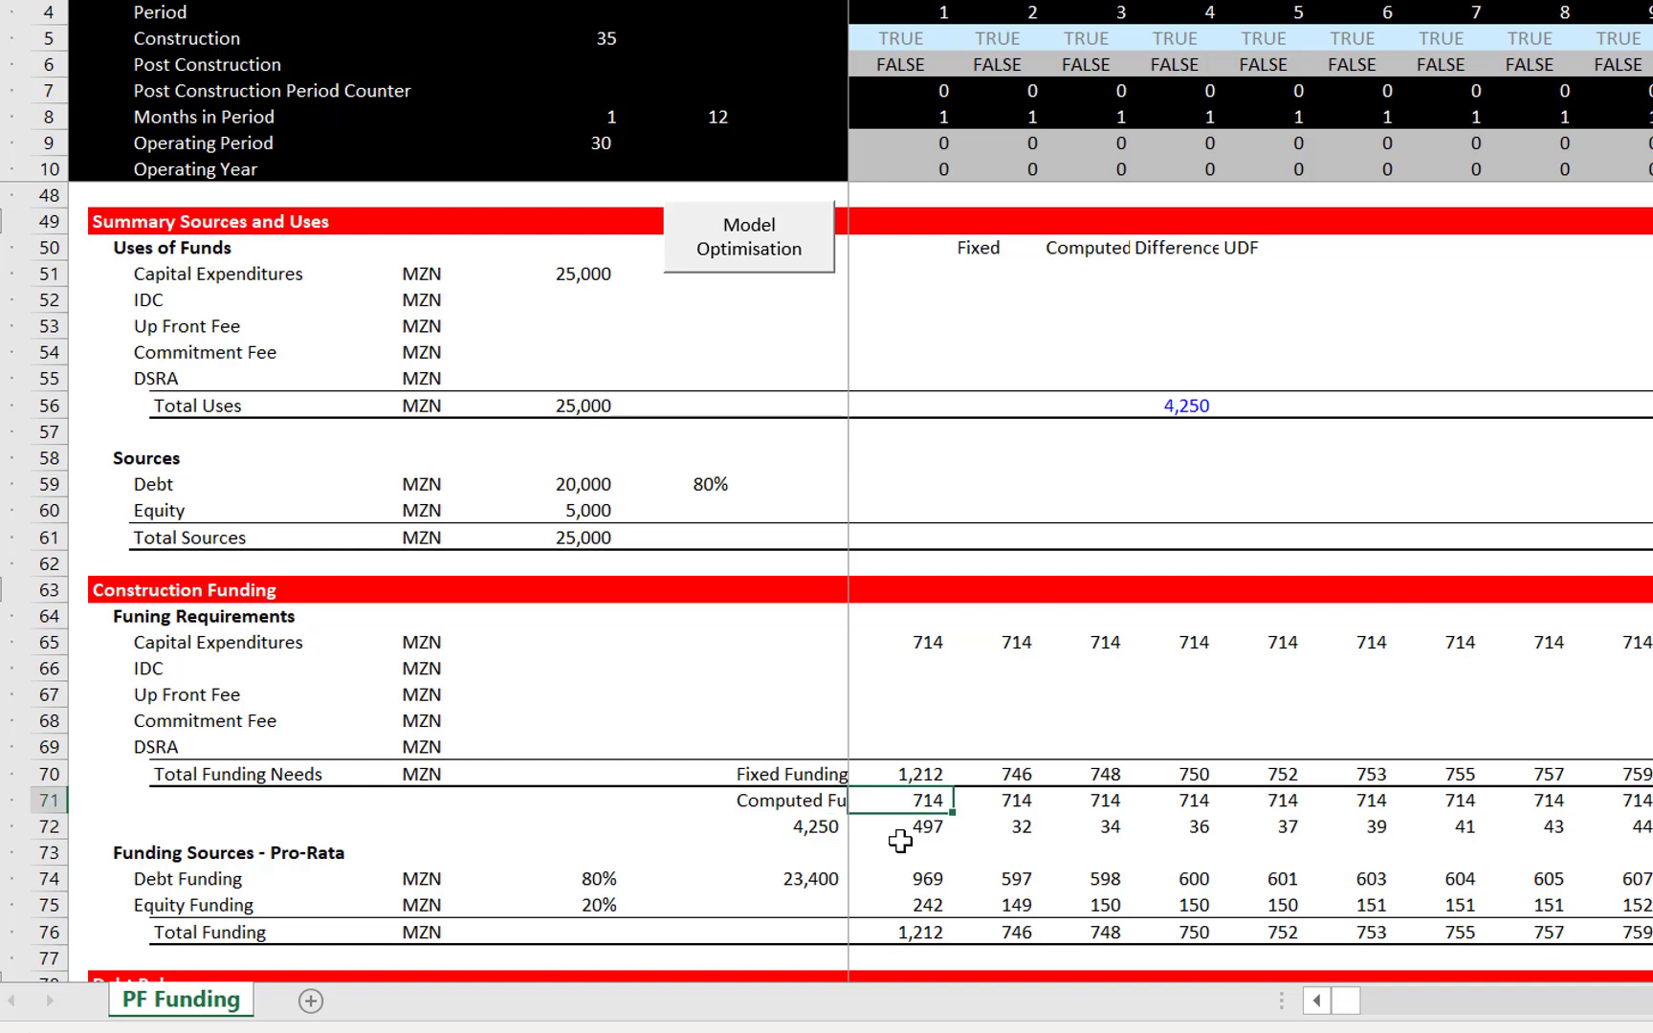
pyautogui.press('Up')
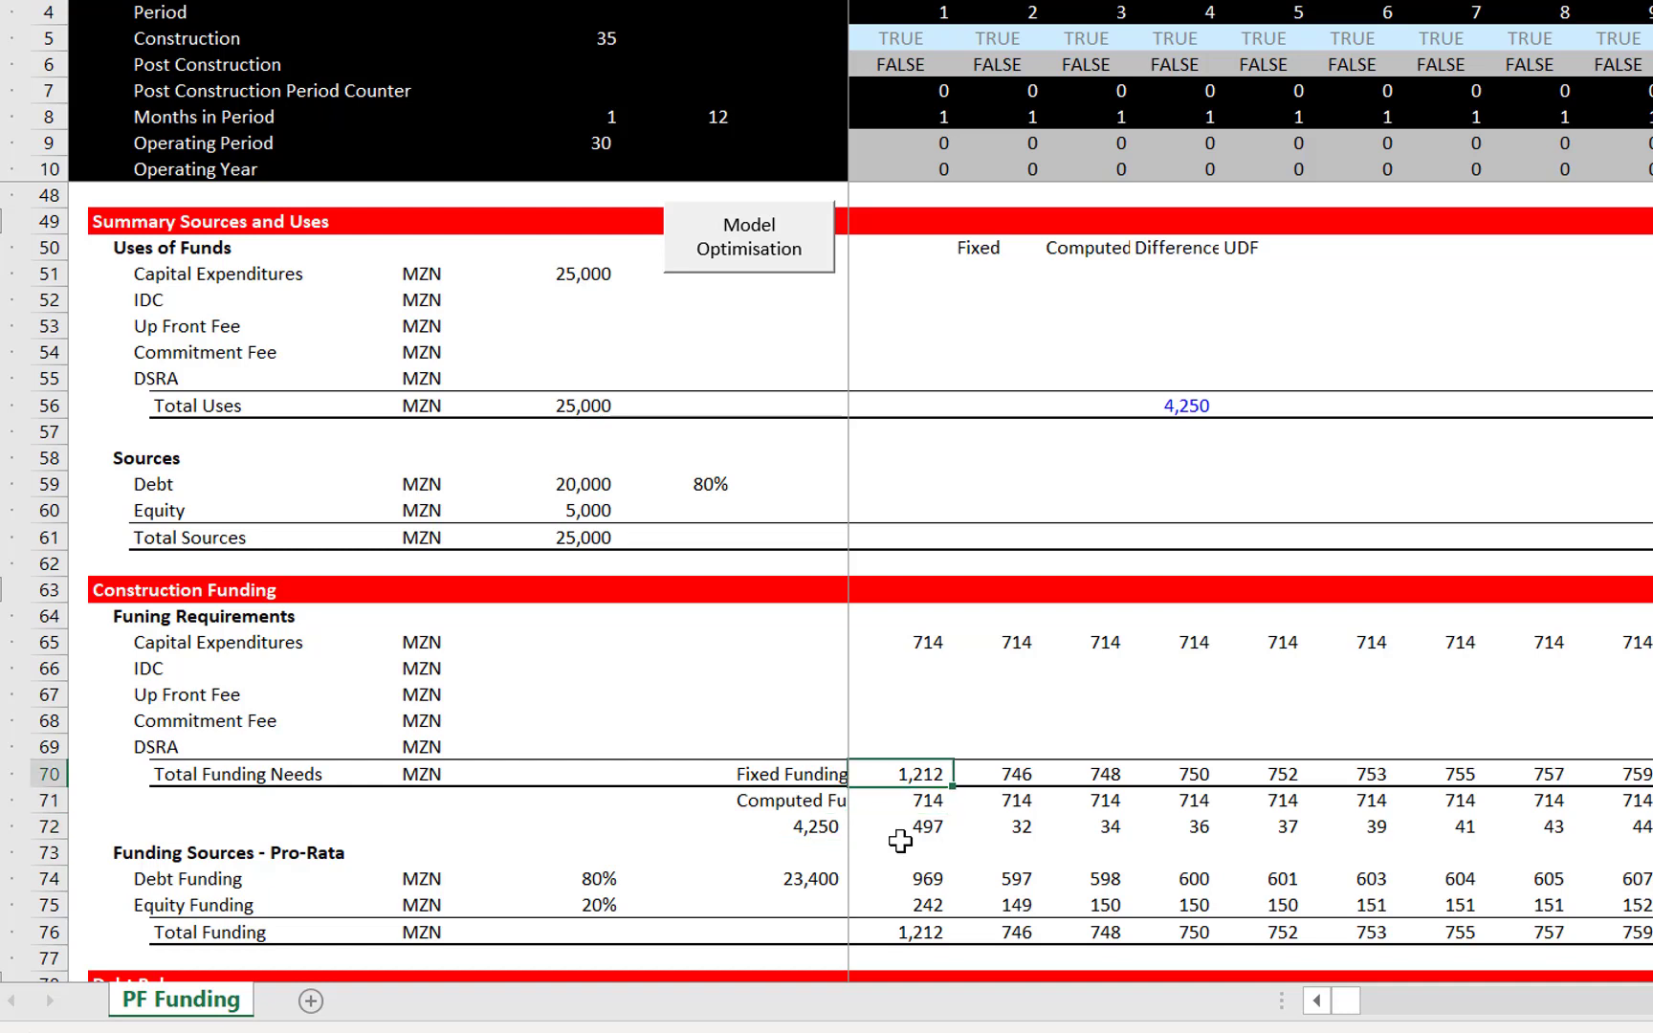
# Clear the Fixed Funding values across all periods of the Total Funding Needs row
pyautogui.hotkey('ctrl', 'shift', 'Right')
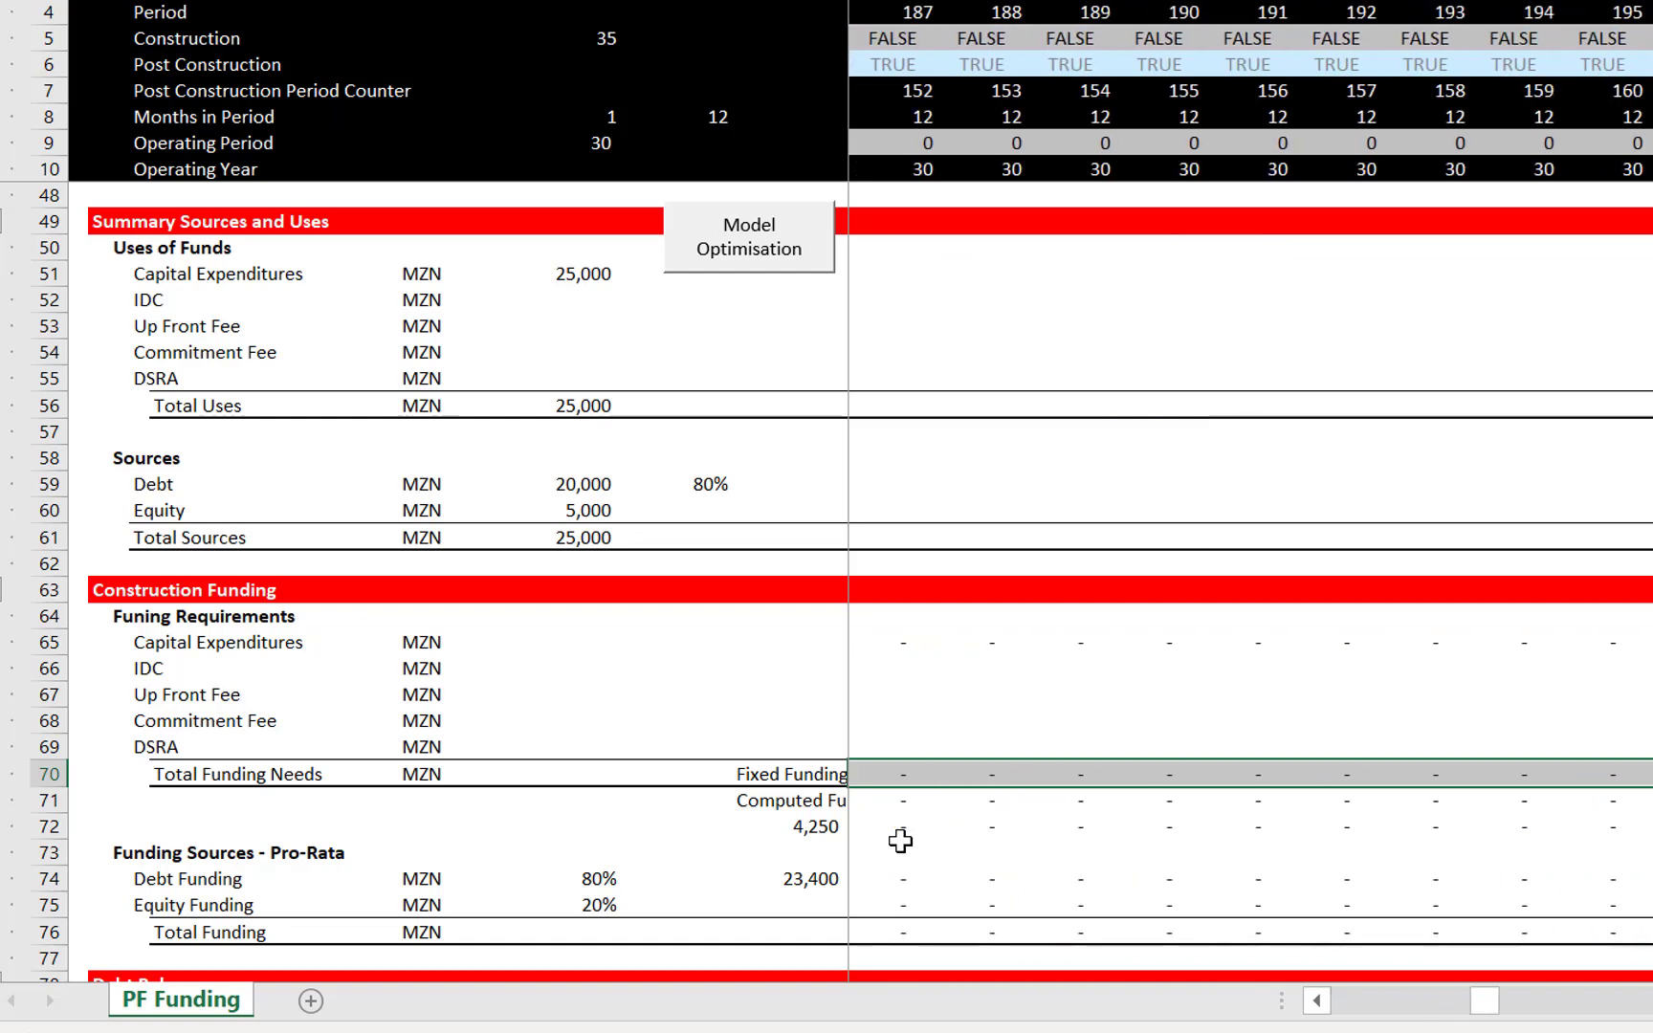
pyautogui.press('Delete')
pyautogui.press('Left')
pyautogui.press('Right')
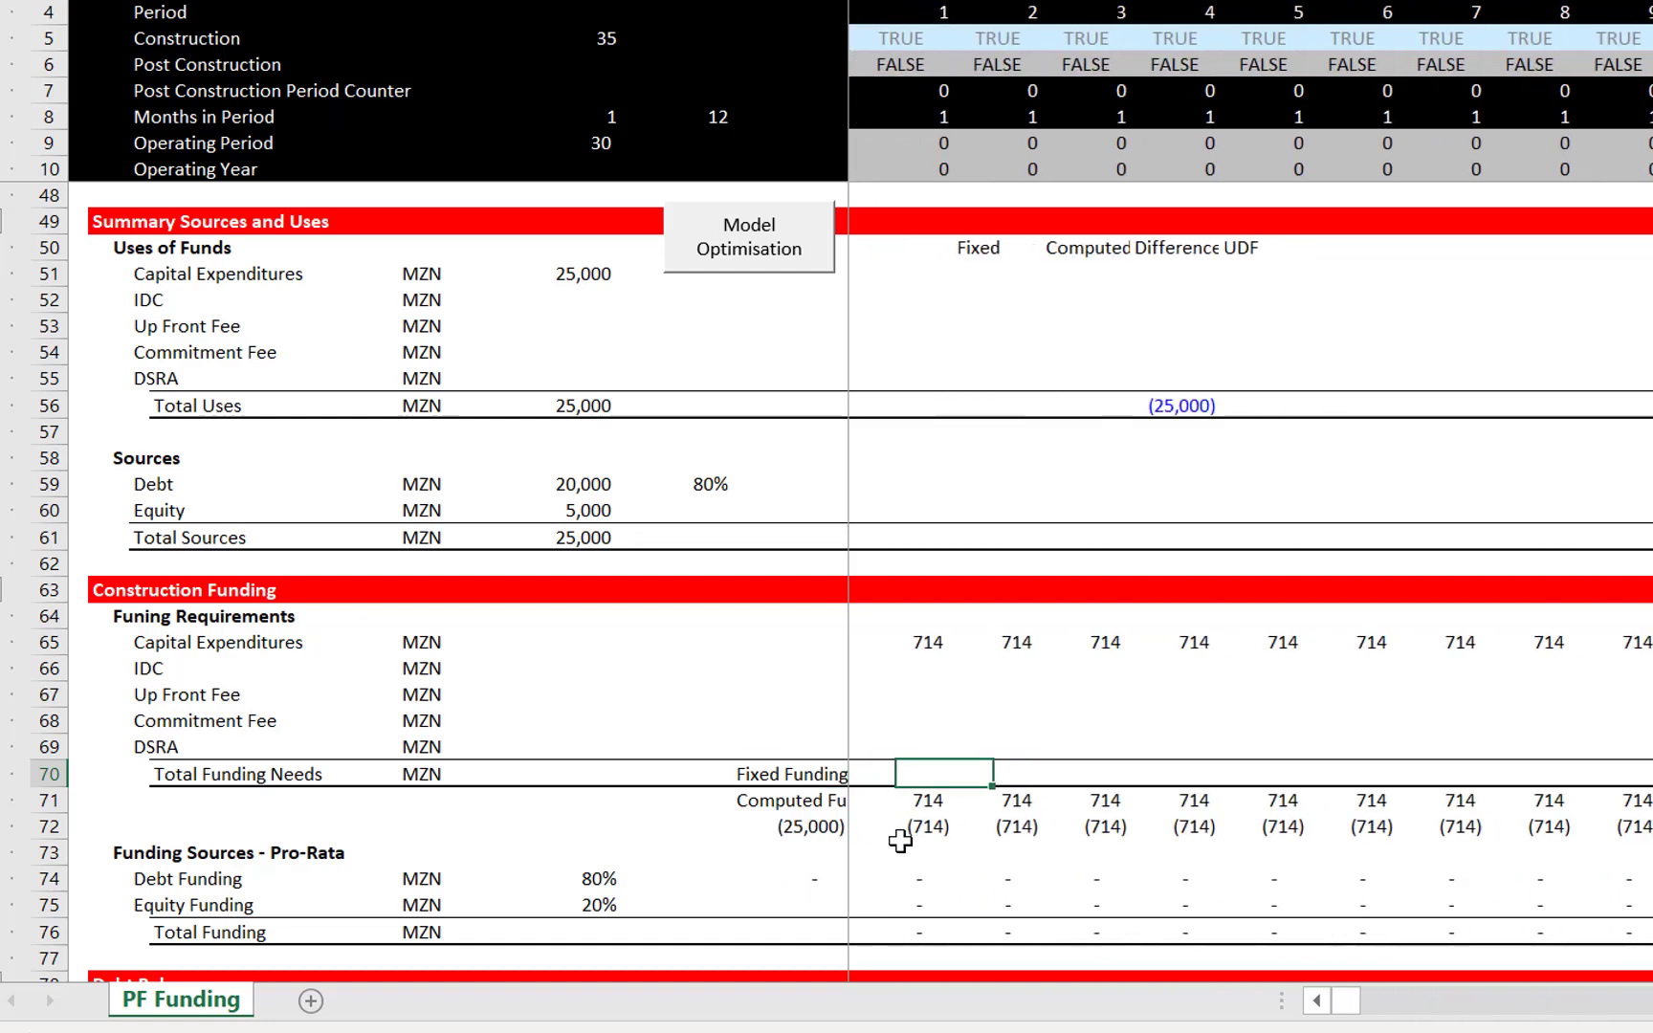
# Calculate the first period's Fixed Funding as the sum of the funding requirements with the formula =SUM(J65:J69)
pyautogui.write('=sum(')
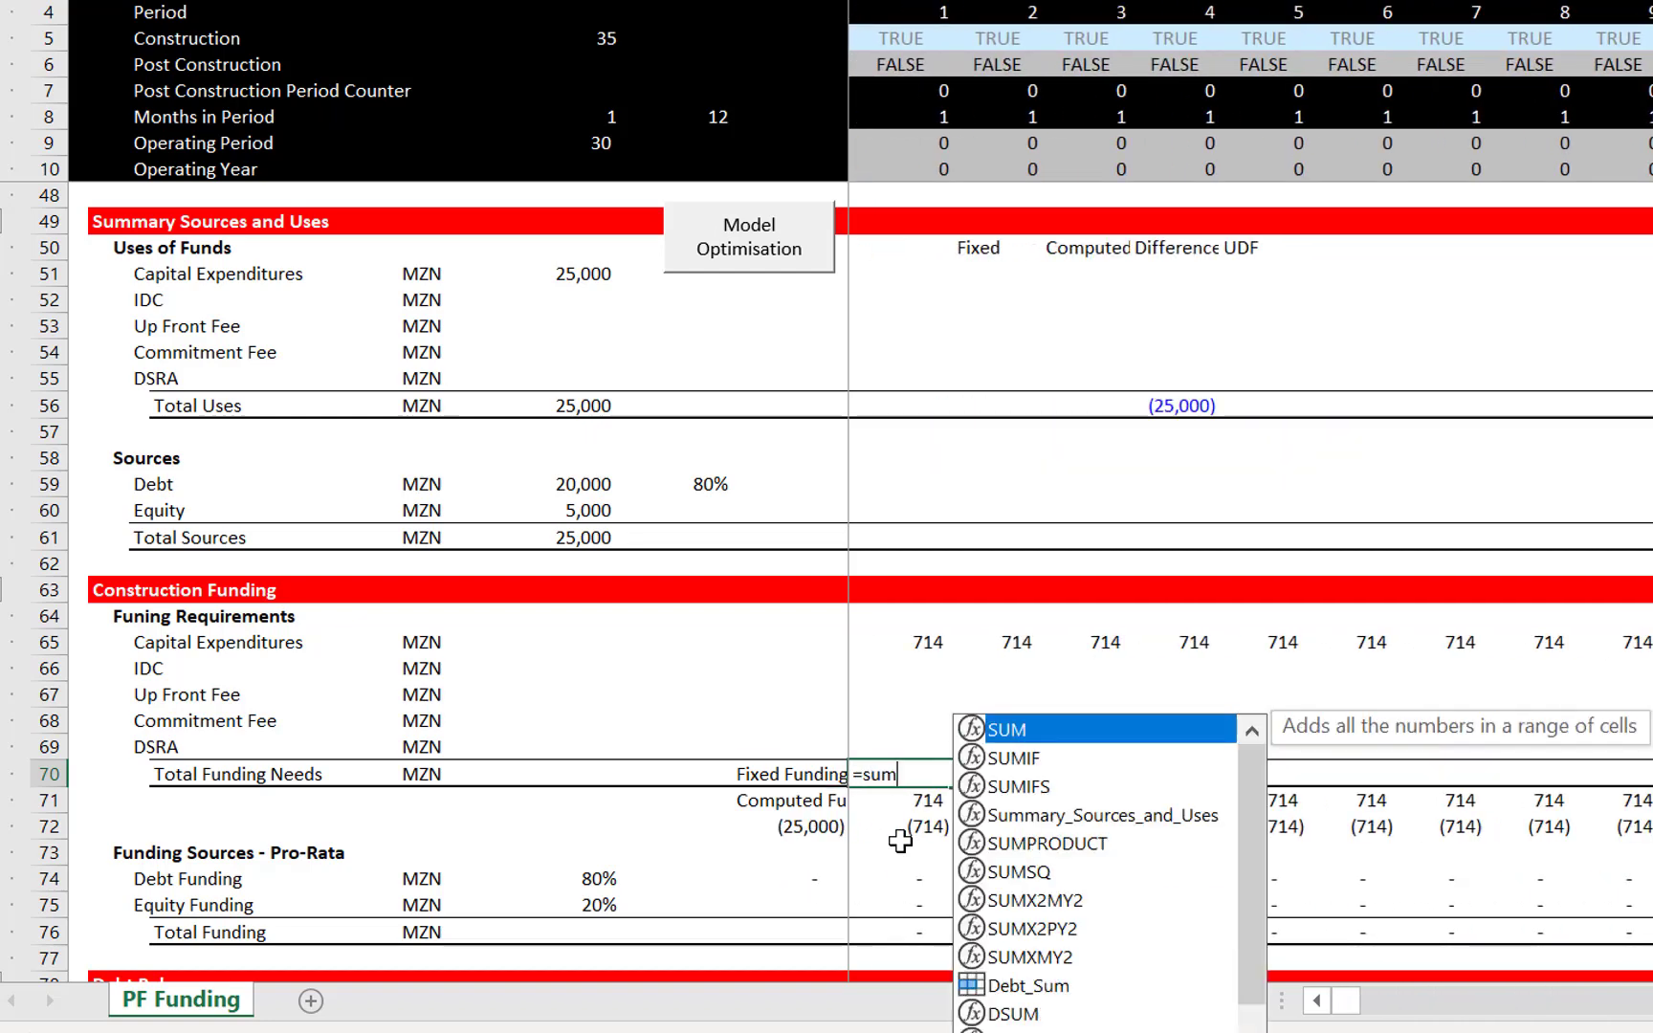
pyautogui.press('Up')
pyautogui.hotkey('shift', 'Up')
pyautogui.hotkey('shift', 'Up')
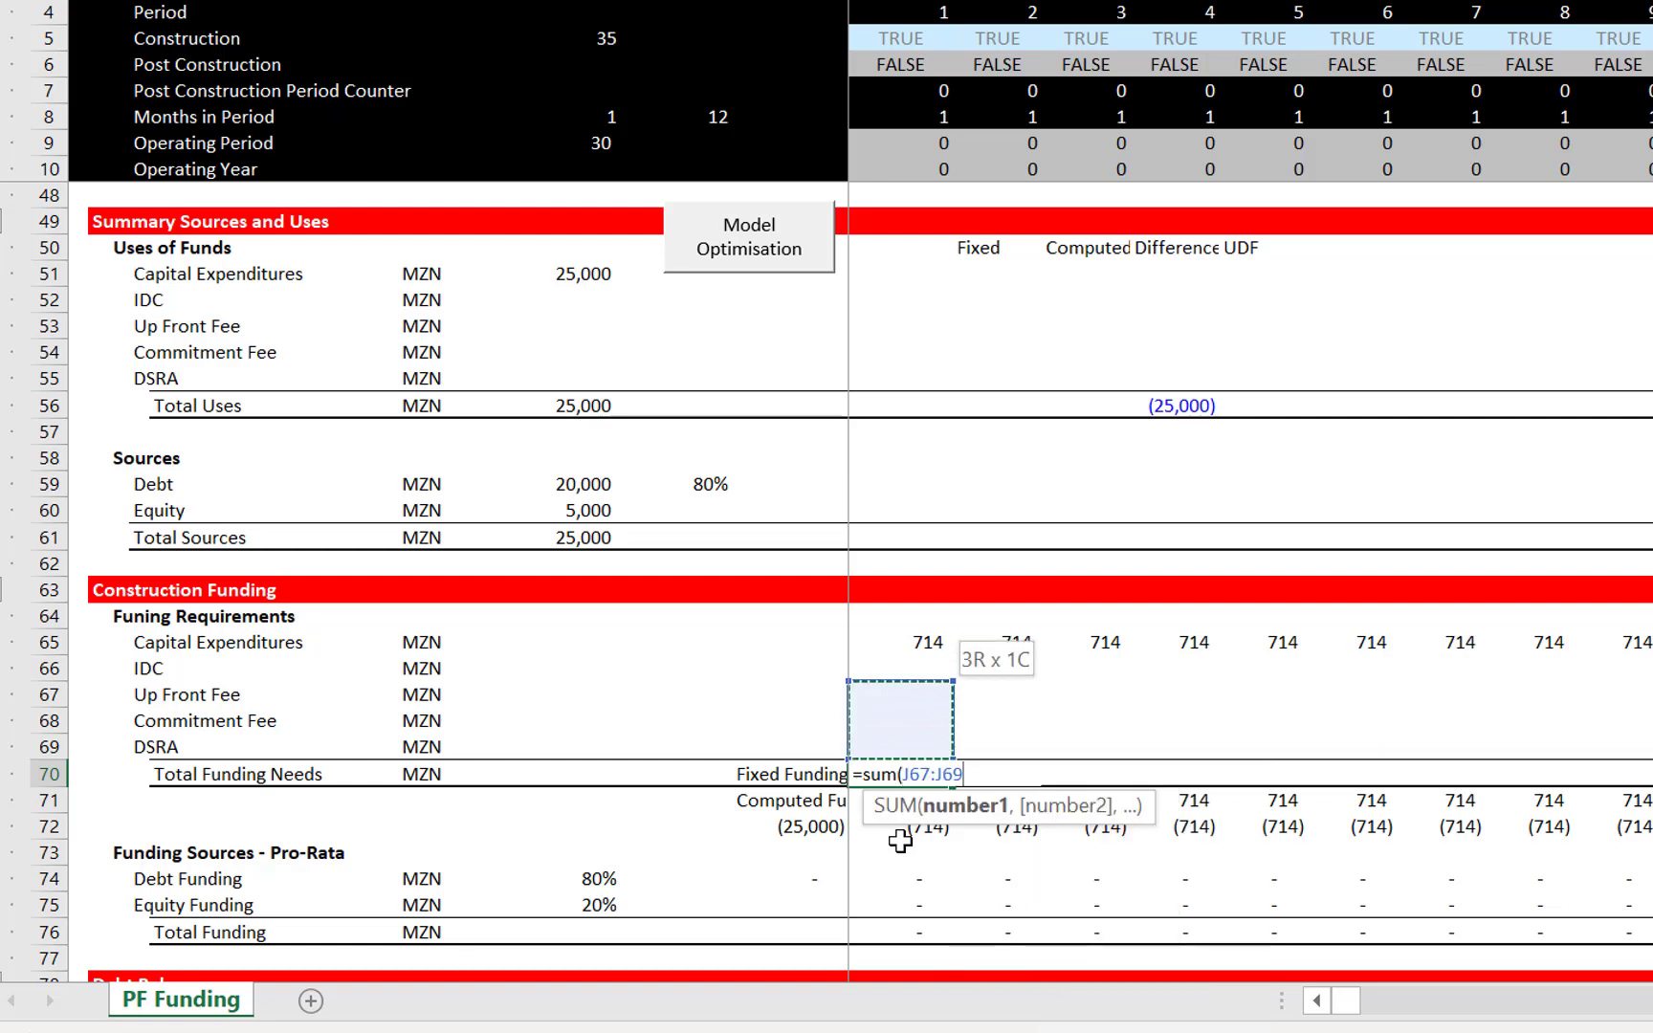
pyautogui.hotkey('shift', 'Up')
pyautogui.hotkey('shift', 'Up')
pyautogui.hotkey('ctrl', 'Return')
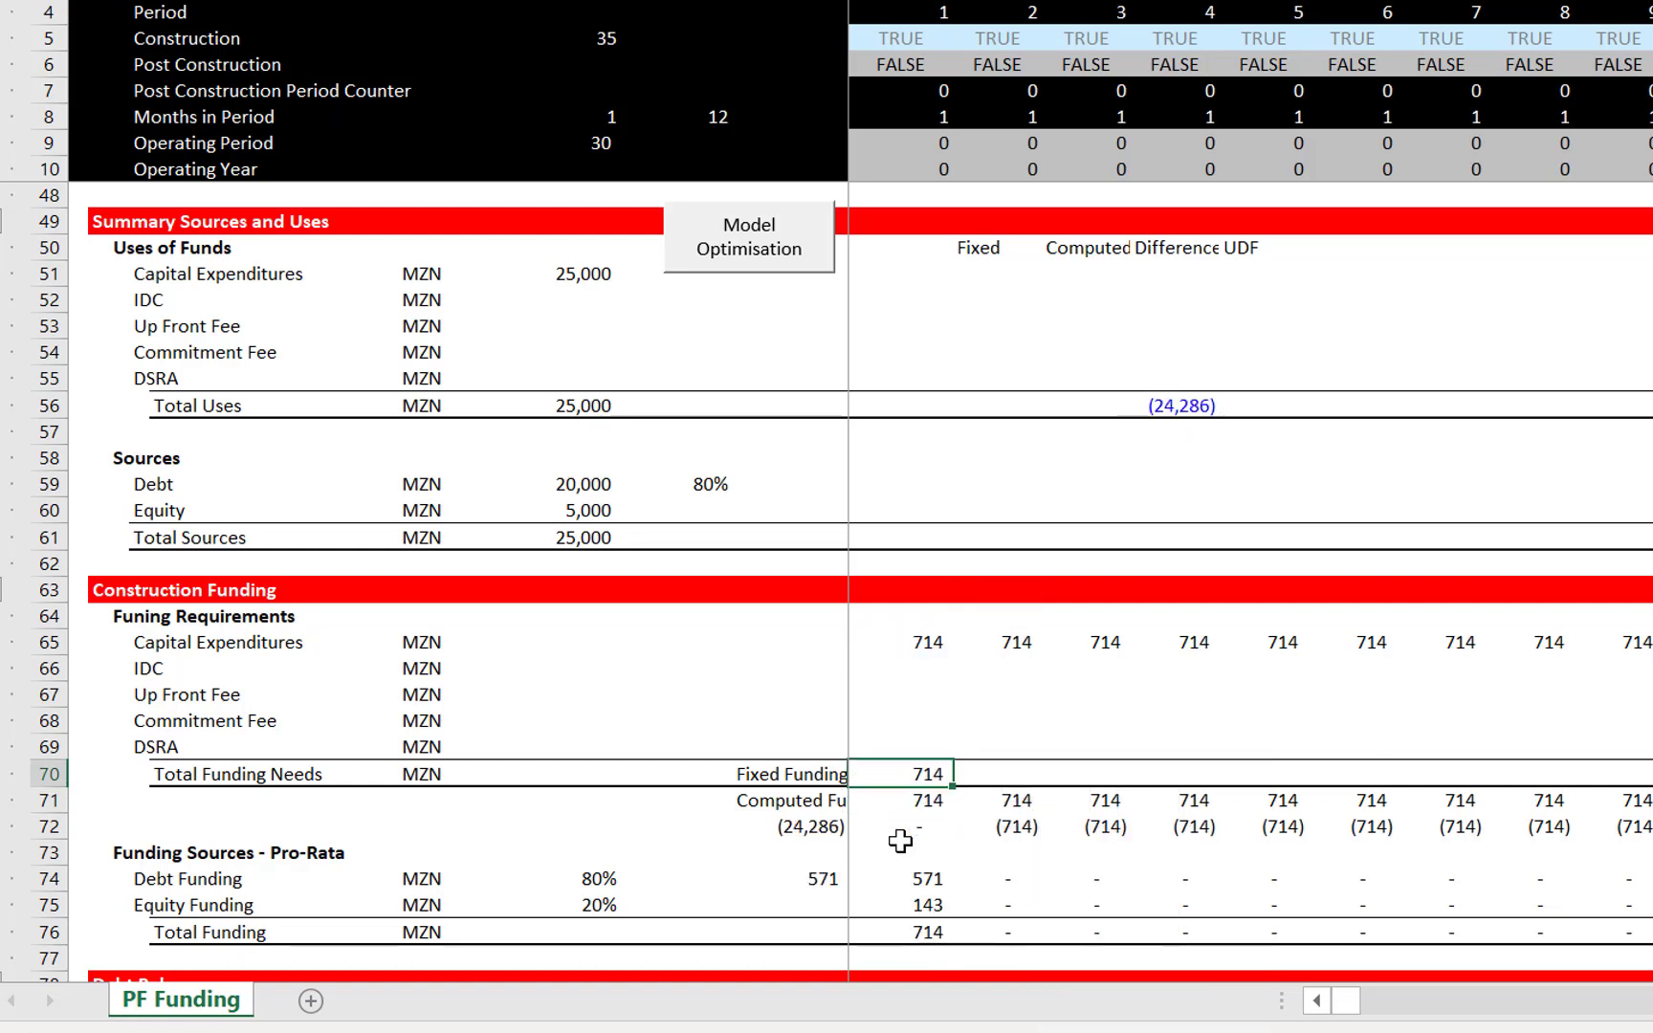
# Fill the first period's Fixed Funding sum formula across all remaining periods of the Total Funding Needs row
pyautogui.hotkey('ctrl', 'shift', 'Right')
pyautogui.hotkey('ctrl', 'r')
pyautogui.press('Down')
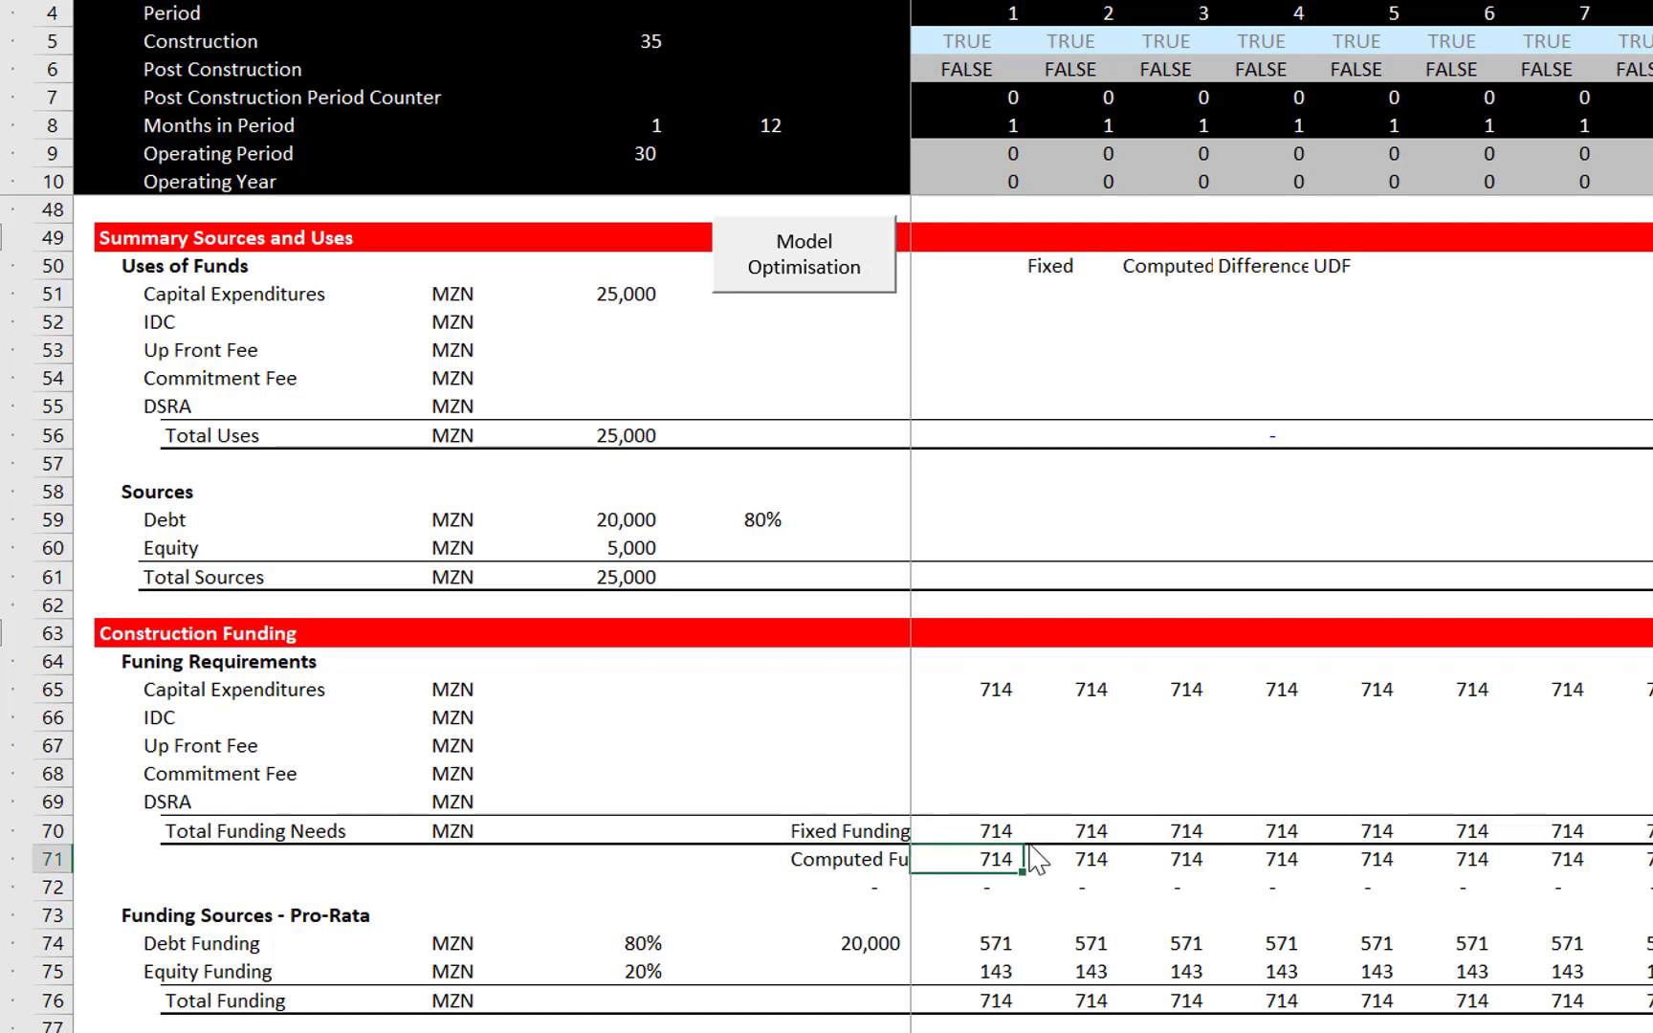
# Check the first period's funding difference, the Debt Funding share and total, and the Fixed Funding formula
pyautogui.press('Down')
pyautogui.press('Down')
pyautogui.press('Up')
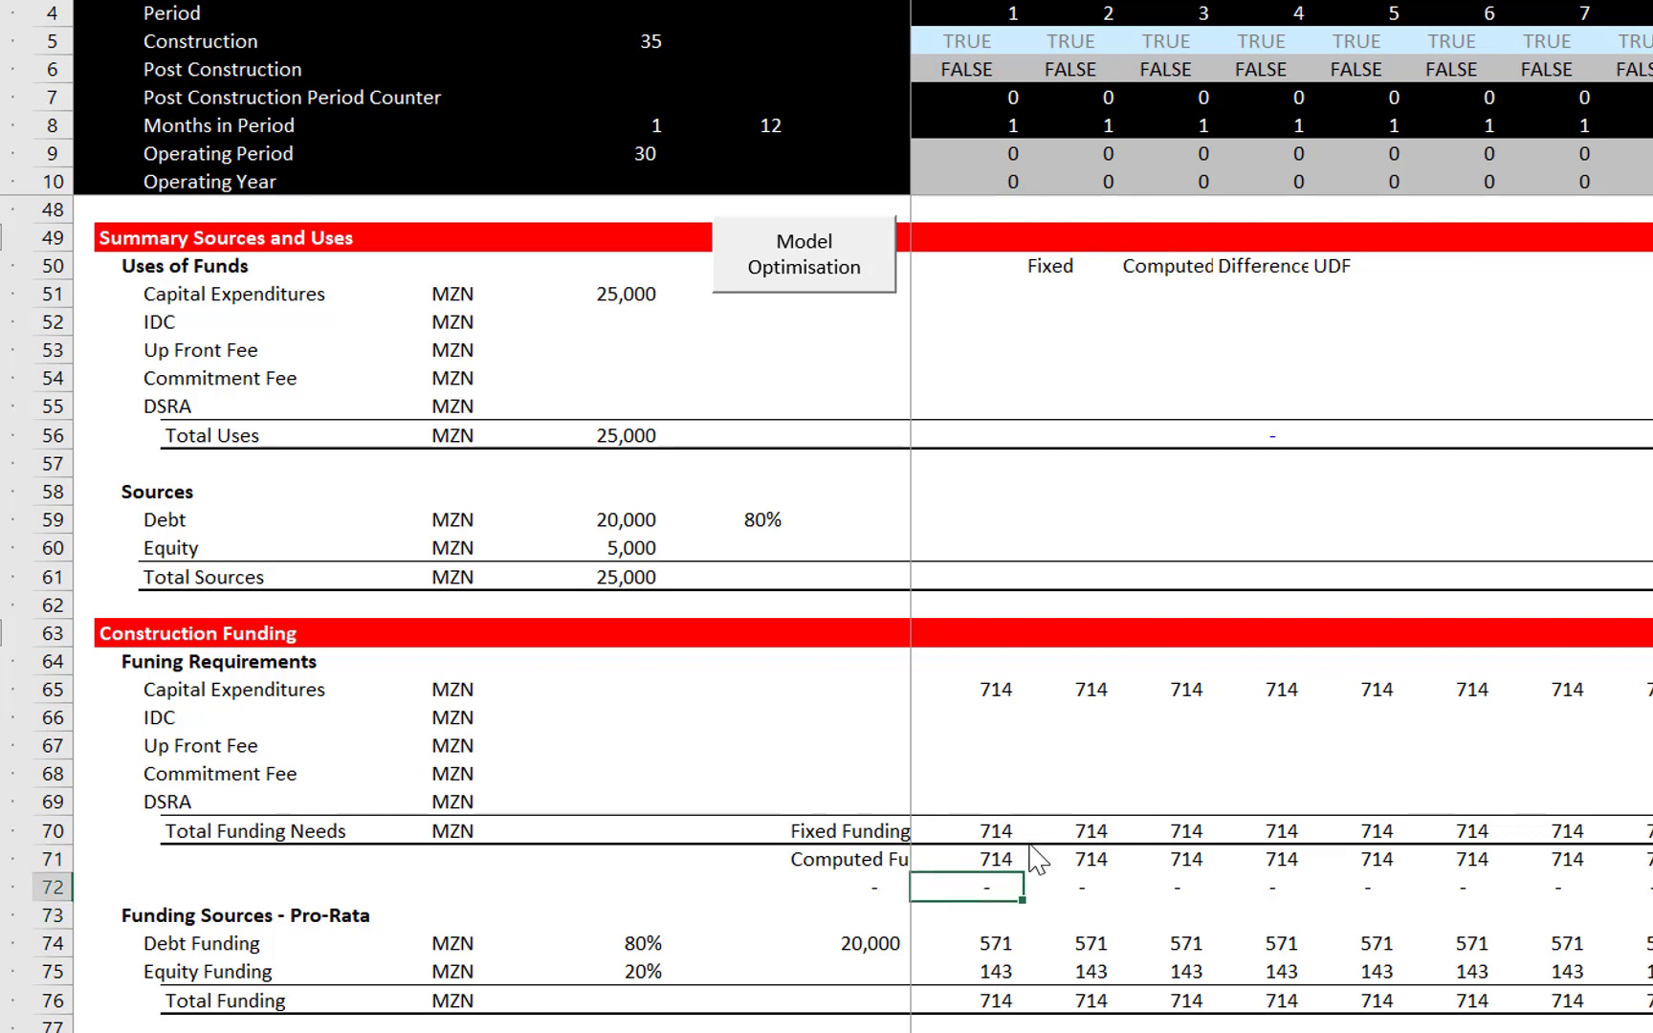
pyautogui.press('Down')
pyautogui.press('Down')
pyautogui.press('Left')
pyautogui.press('Left')
pyautogui.press('Left')
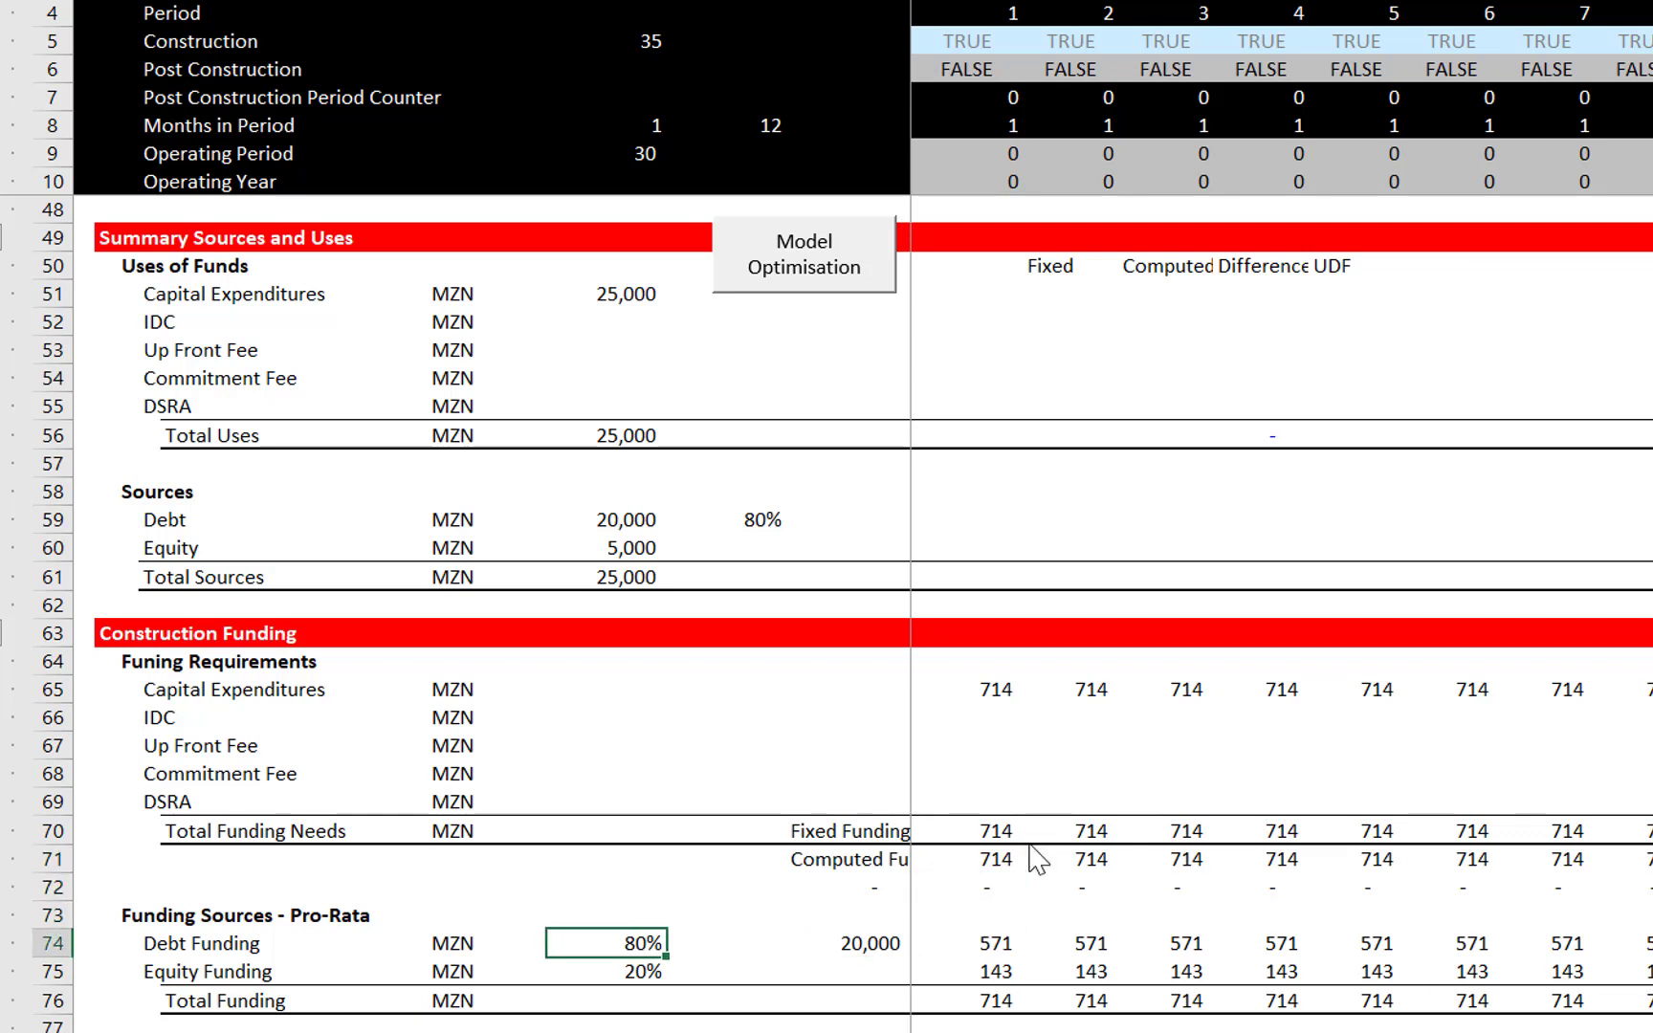
pyautogui.press('Right')
pyautogui.press('Right')
pyautogui.press('Right')
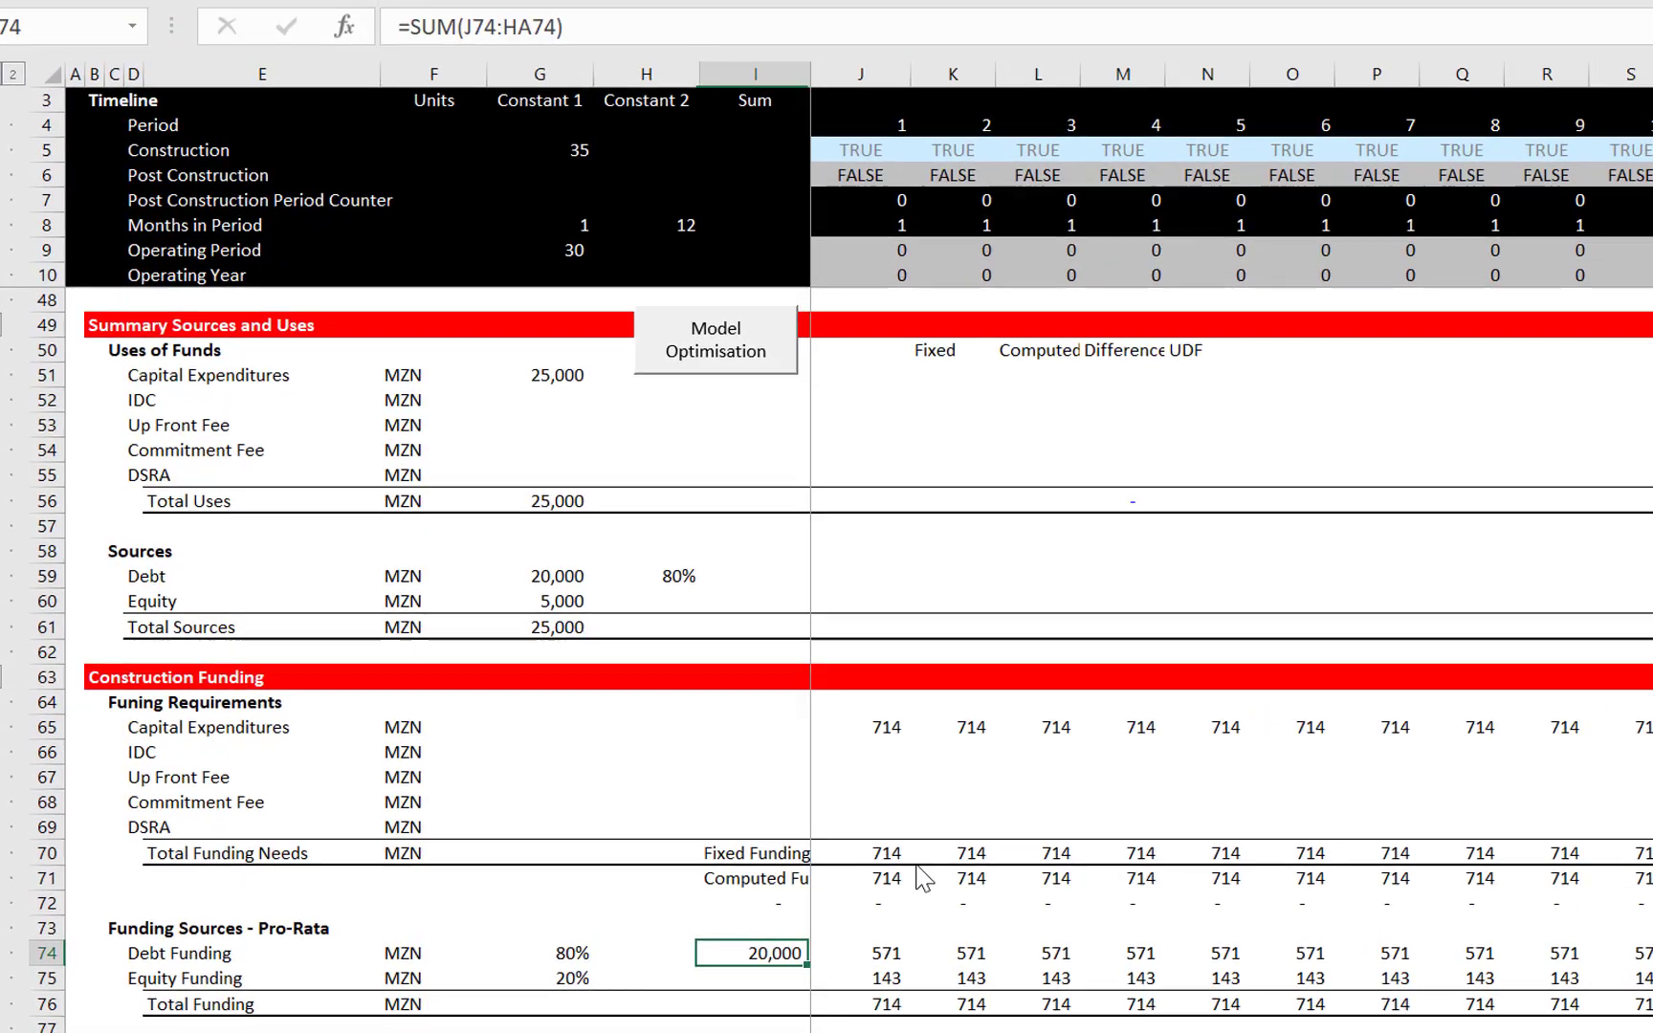
pyautogui.press('Up')
pyautogui.press('Up')
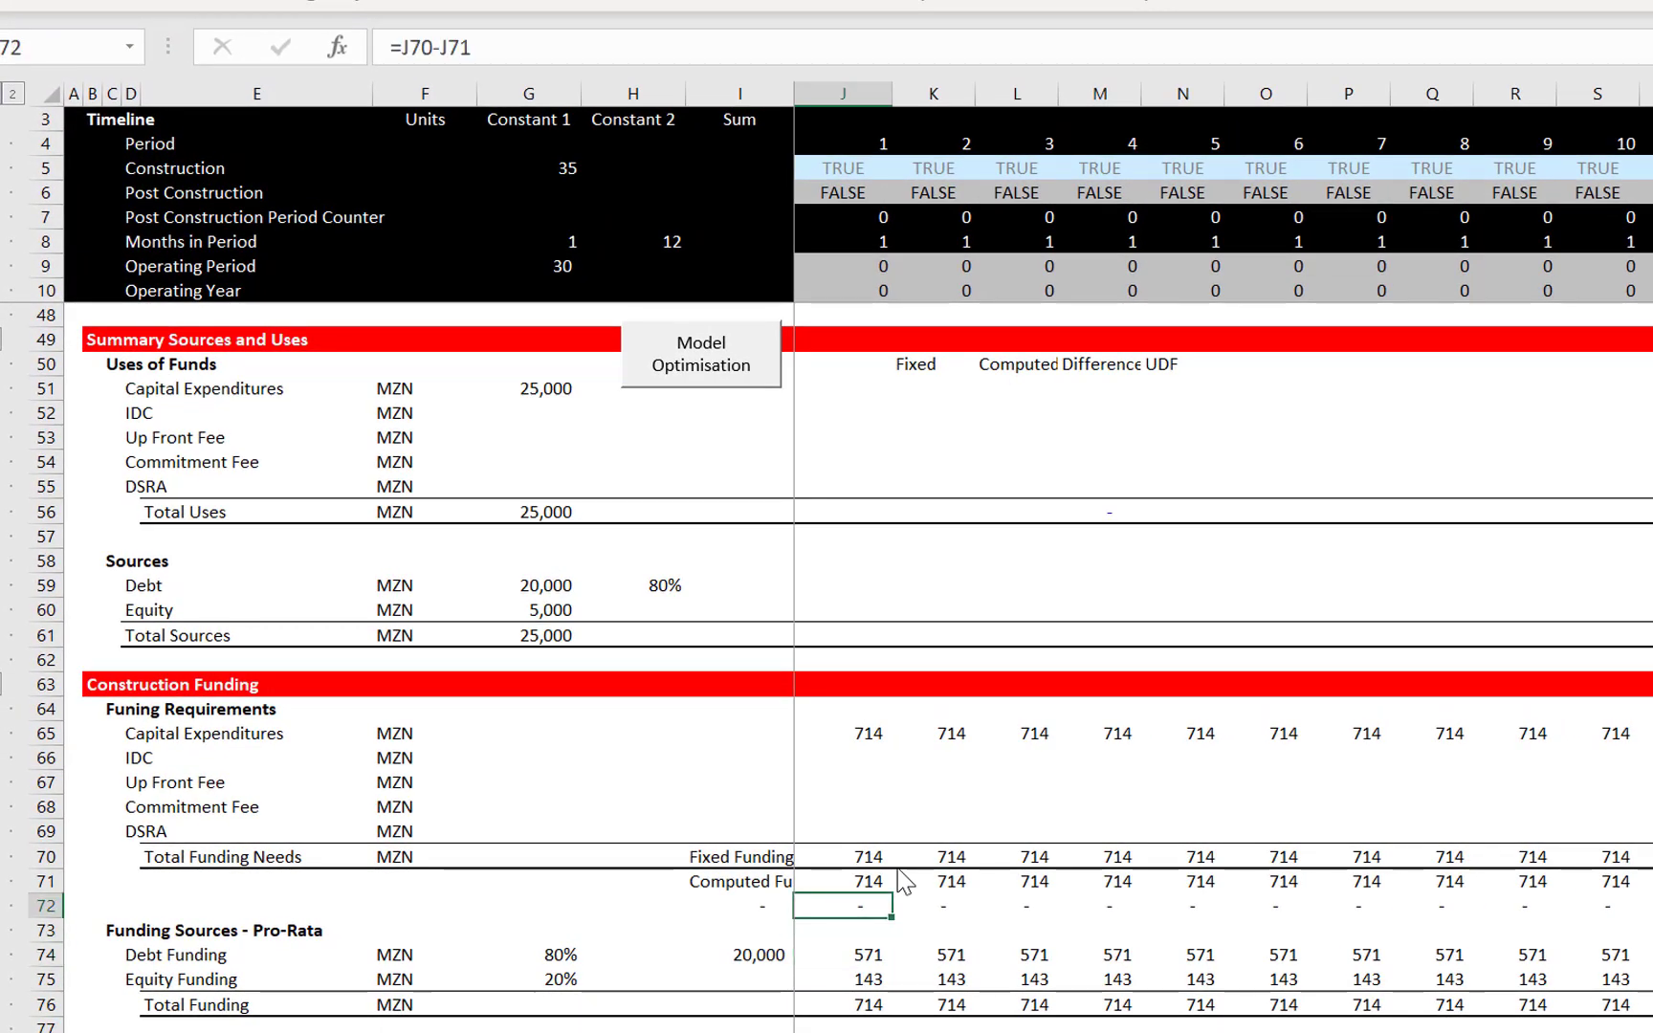
pyautogui.press('Up')
pyautogui.press('Up')
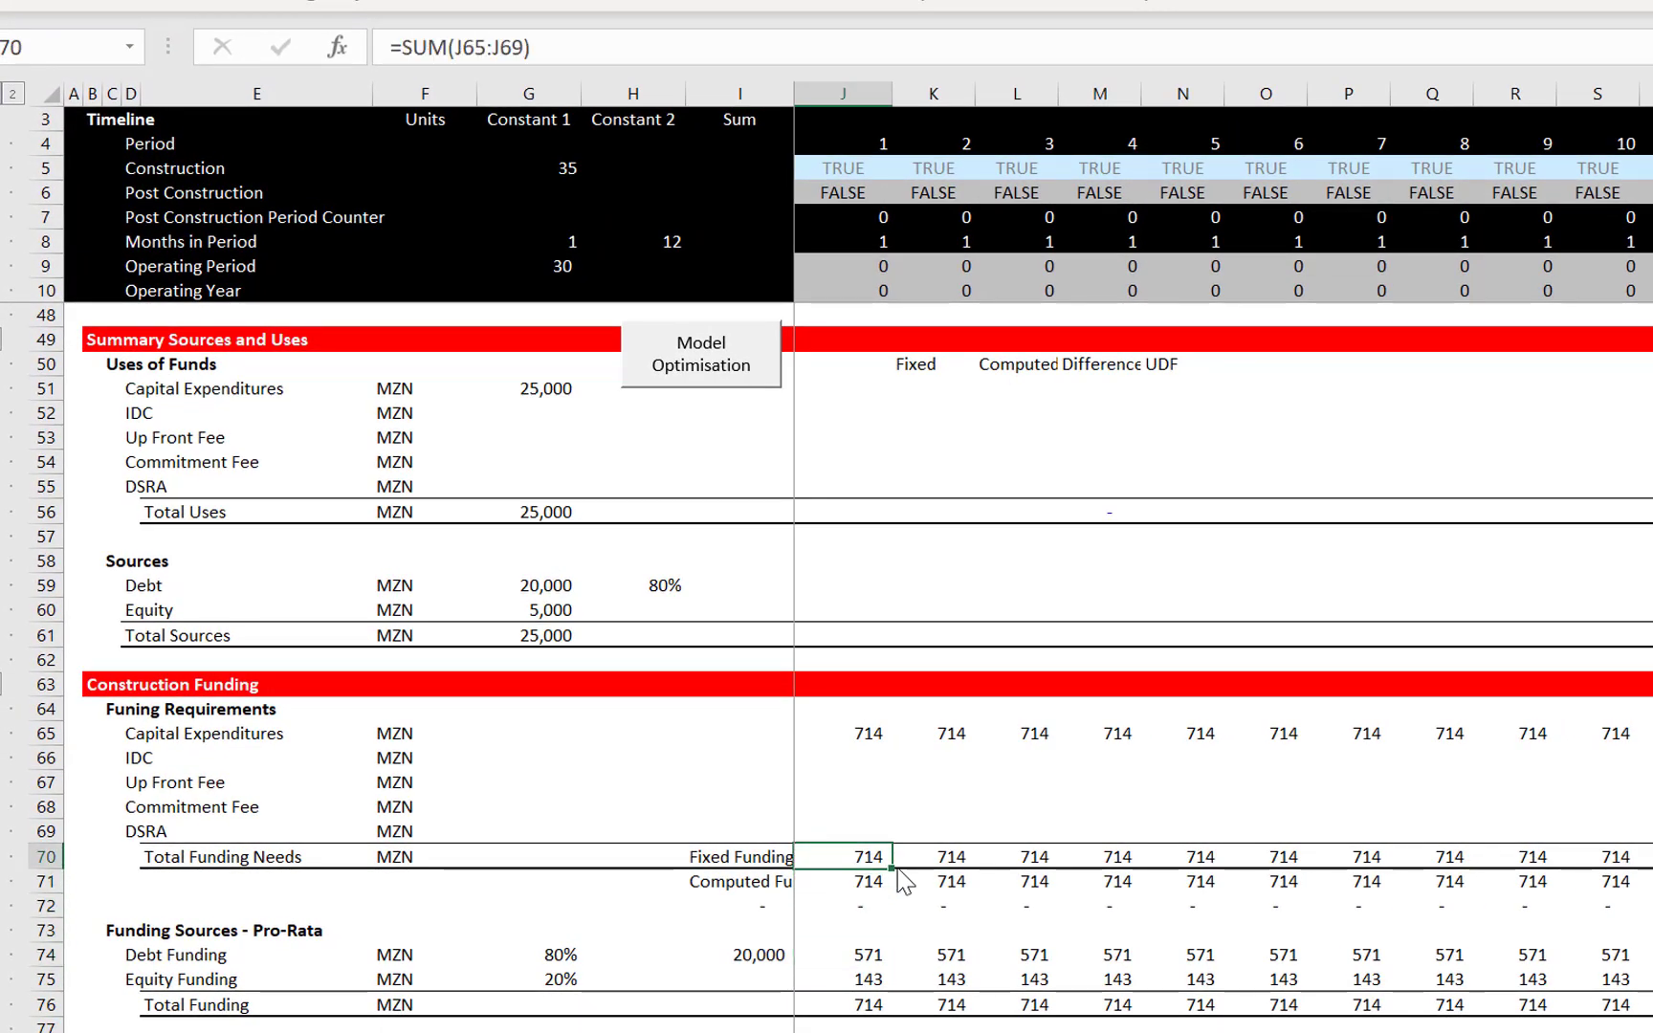
# Look up from Total Funding Needs through the funding requirements to the Sources block of the summary
pyautogui.press('Left')
pyautogui.press('Up')
pyautogui.press('Up')
pyautogui.press('Up')
pyautogui.press('Up')
pyautogui.press('Up')
pyautogui.press('Up')
pyautogui.press('Up')
pyautogui.press('Up')
pyautogui.press('Up')
pyautogui.press('Up')
pyautogui.press('Up')
pyautogui.press('Up')
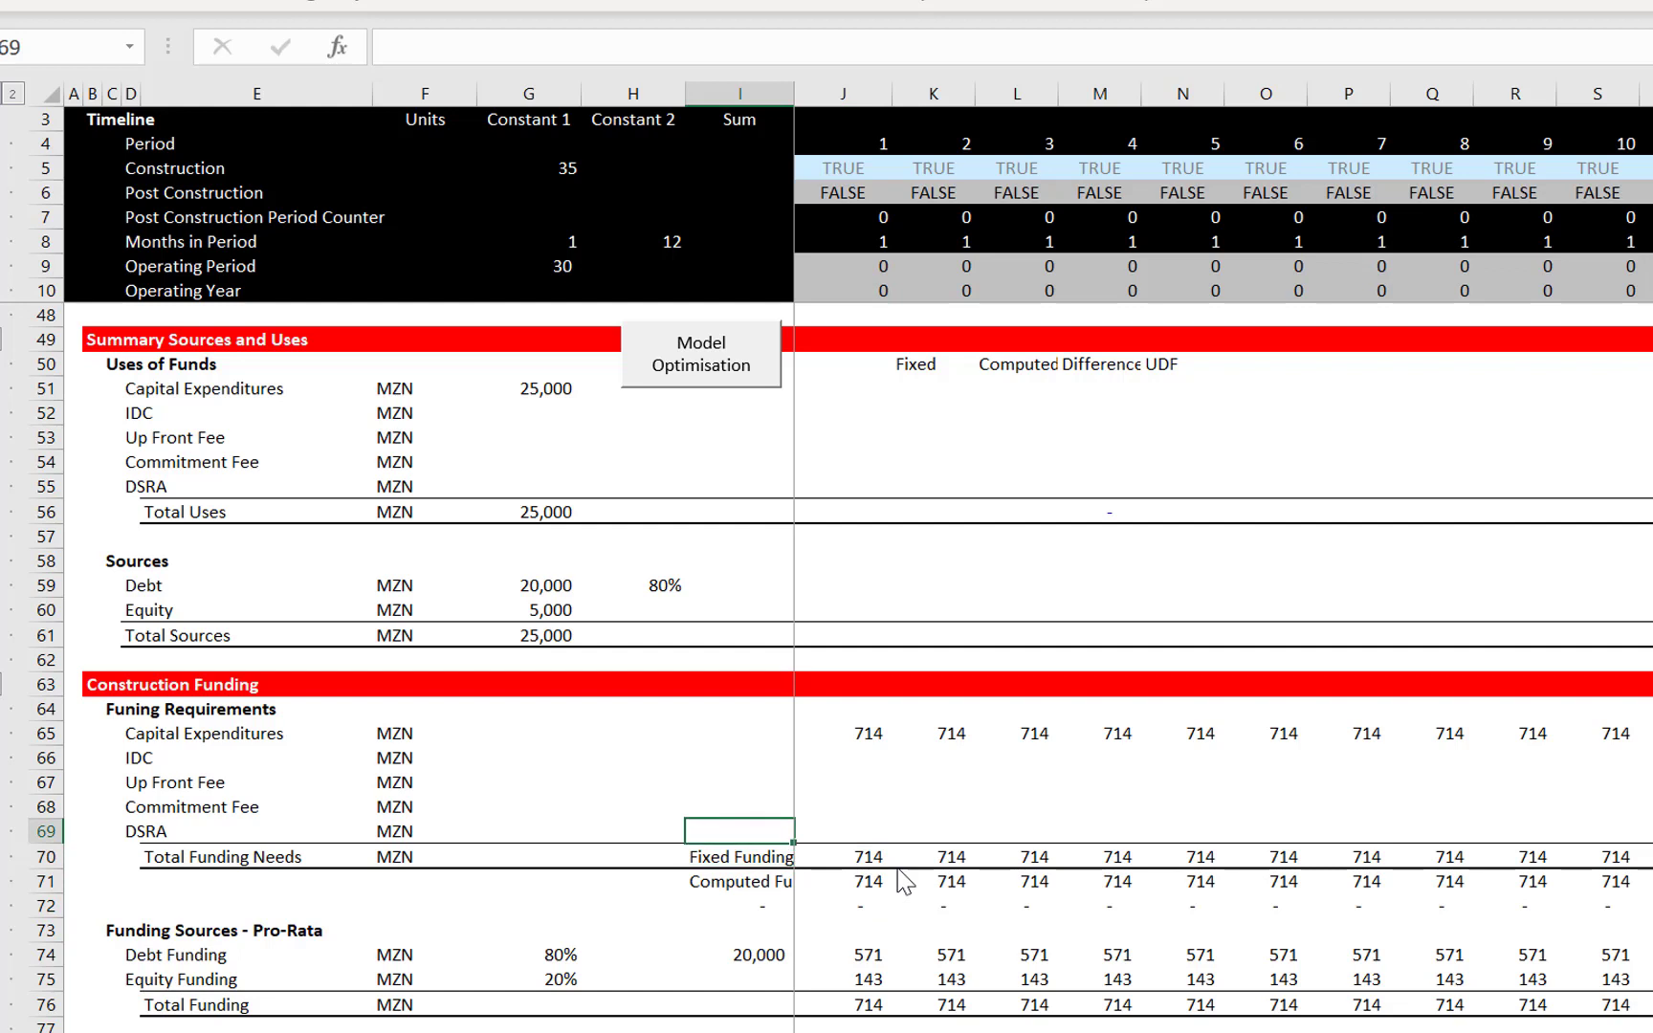
pyautogui.press('Left')
pyautogui.press('Left')
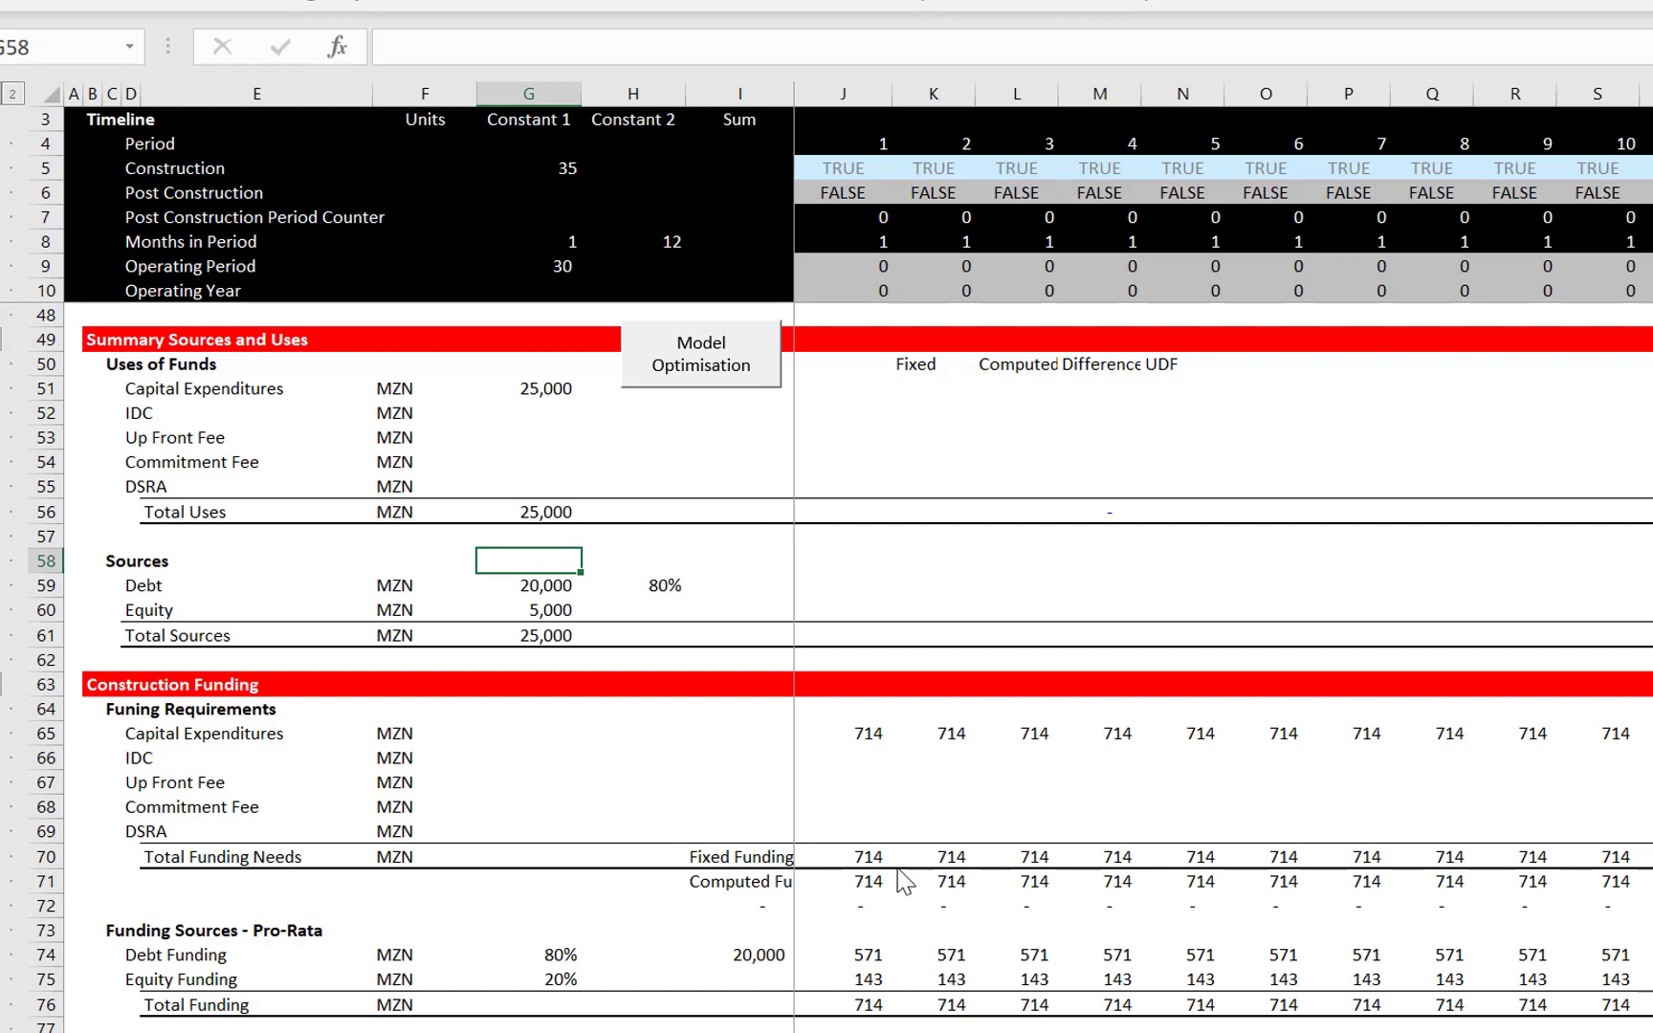
# Trace from the summary Sources down to the first period's Fixed Funding formula in Total Funding Needs
pyautogui.press('Down')
pyautogui.press('Down')
pyautogui.press('Down')
pyautogui.press('Down')
pyautogui.press('Down')
pyautogui.press('Down')
pyautogui.press('Down')
pyautogui.press('Down')
pyautogui.press('Down')
pyautogui.press('Down')
pyautogui.press('Down')
pyautogui.press('Down')
pyautogui.press('Down')
pyautogui.press('Down')
pyautogui.press('Down')
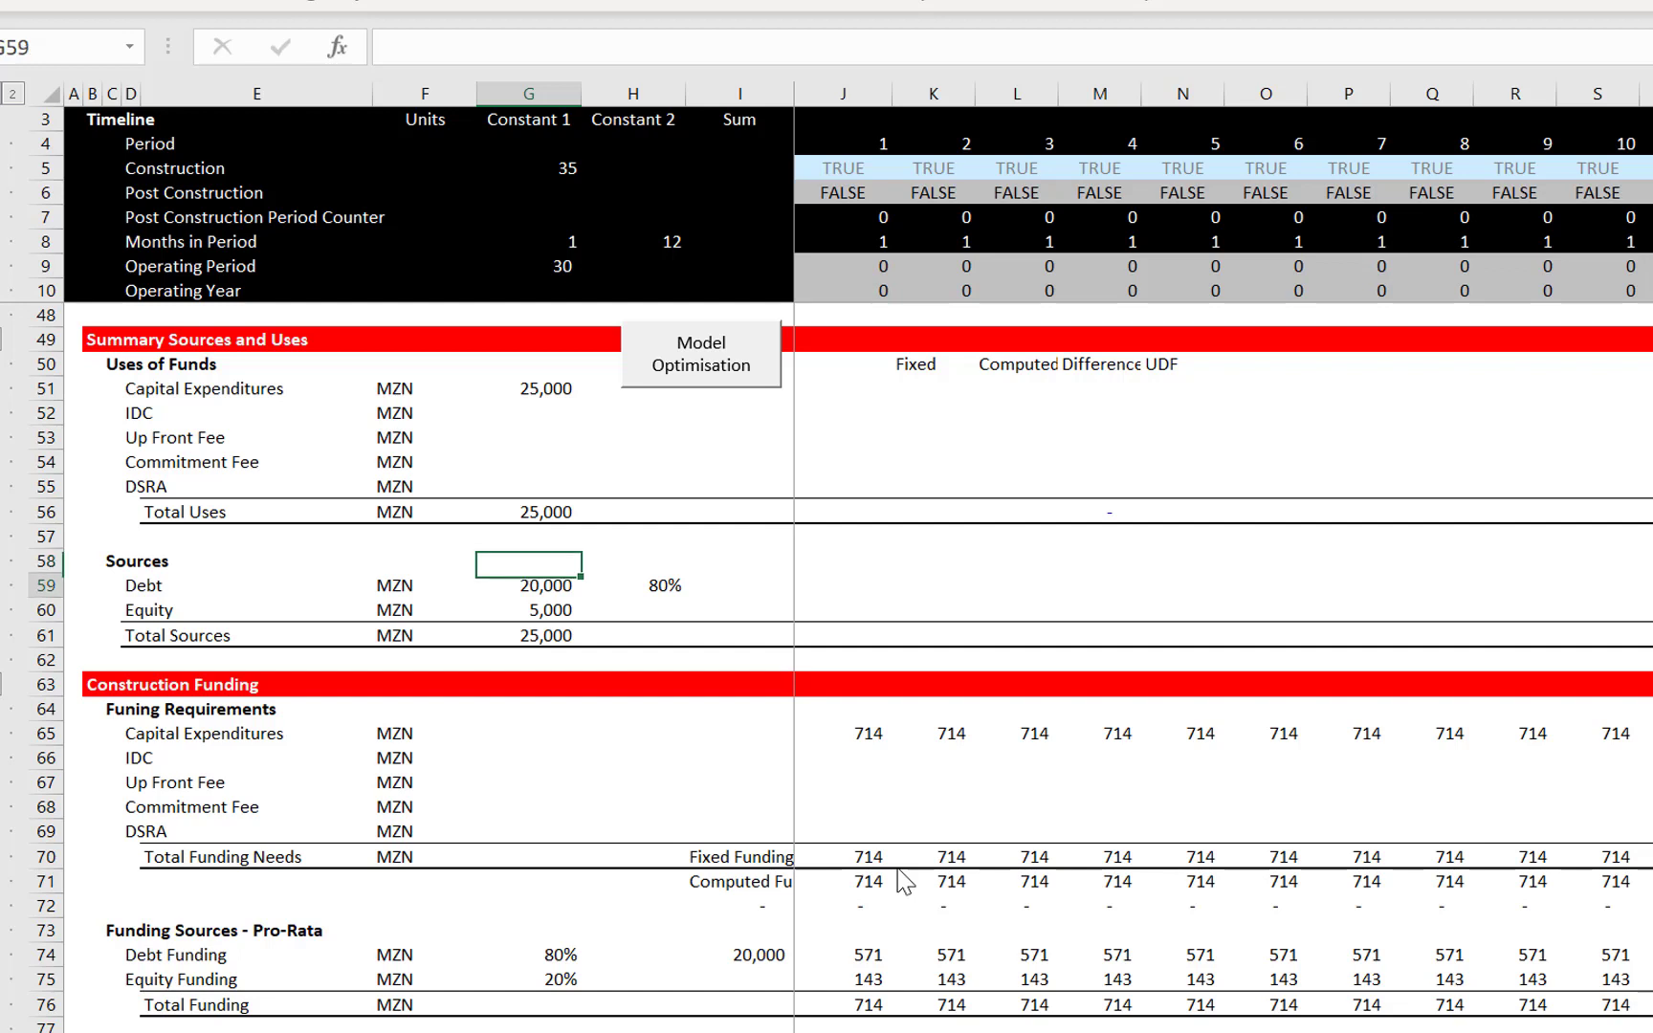
pyautogui.press('Up')
pyautogui.press('Up')
pyautogui.press('Up')
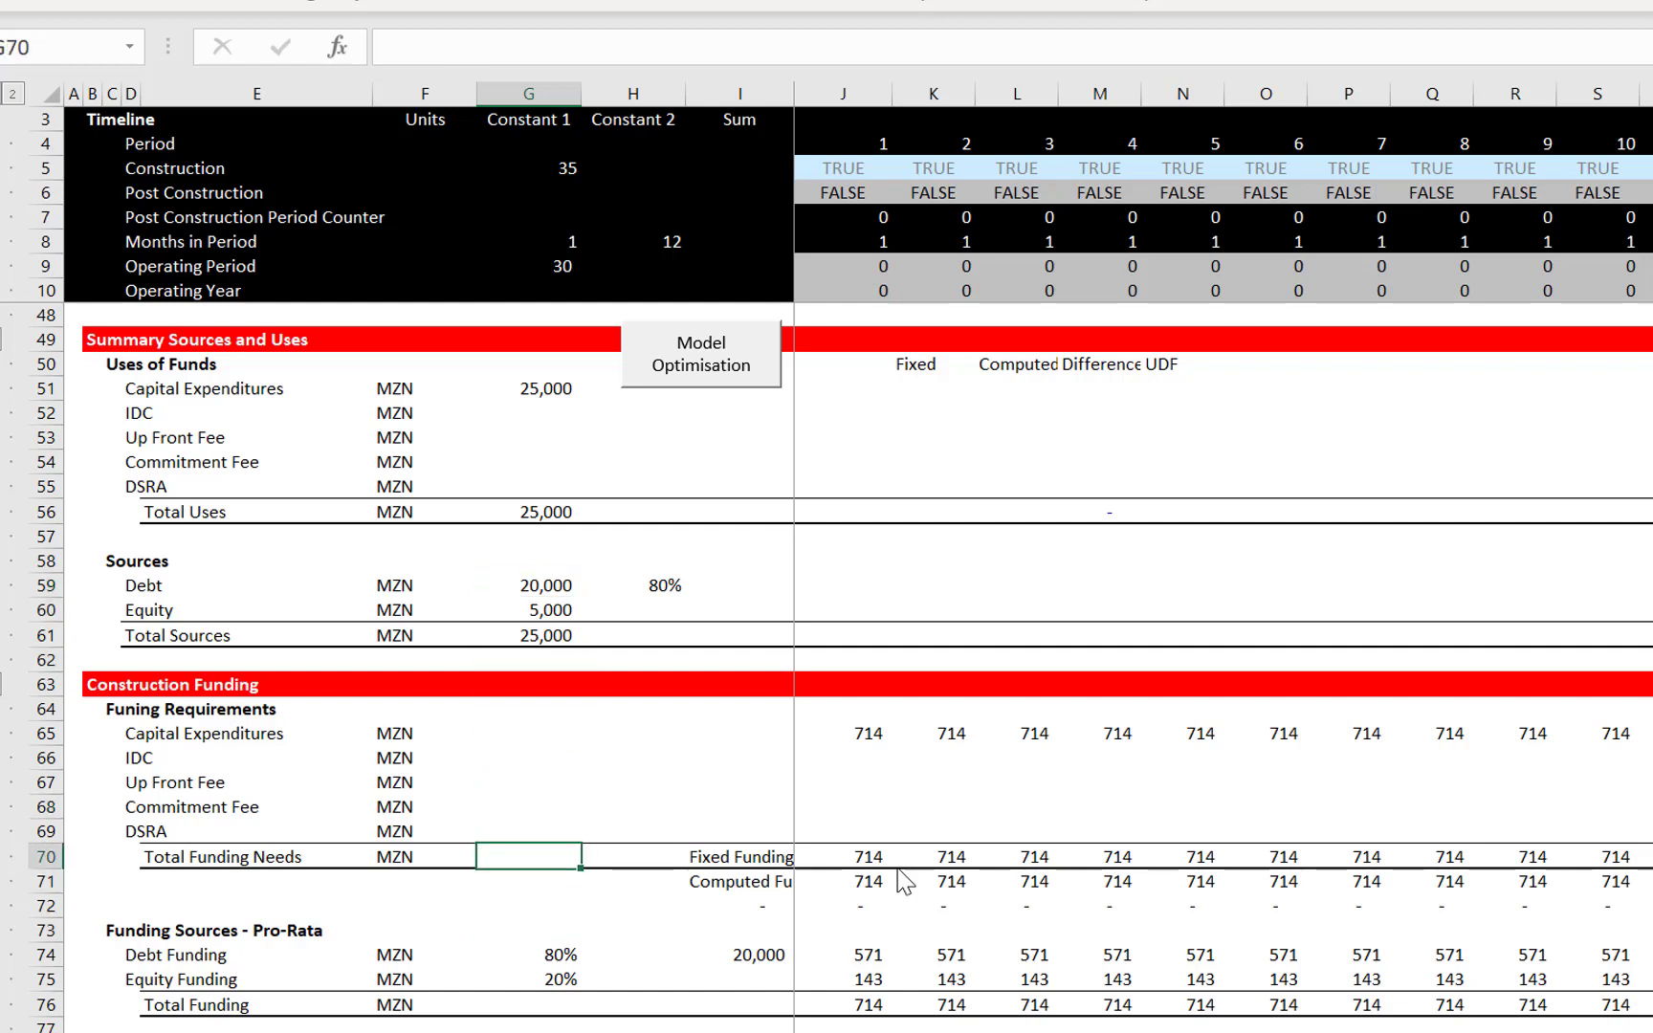
pyautogui.press('Right')
pyautogui.press('Right')
pyautogui.press('Right')
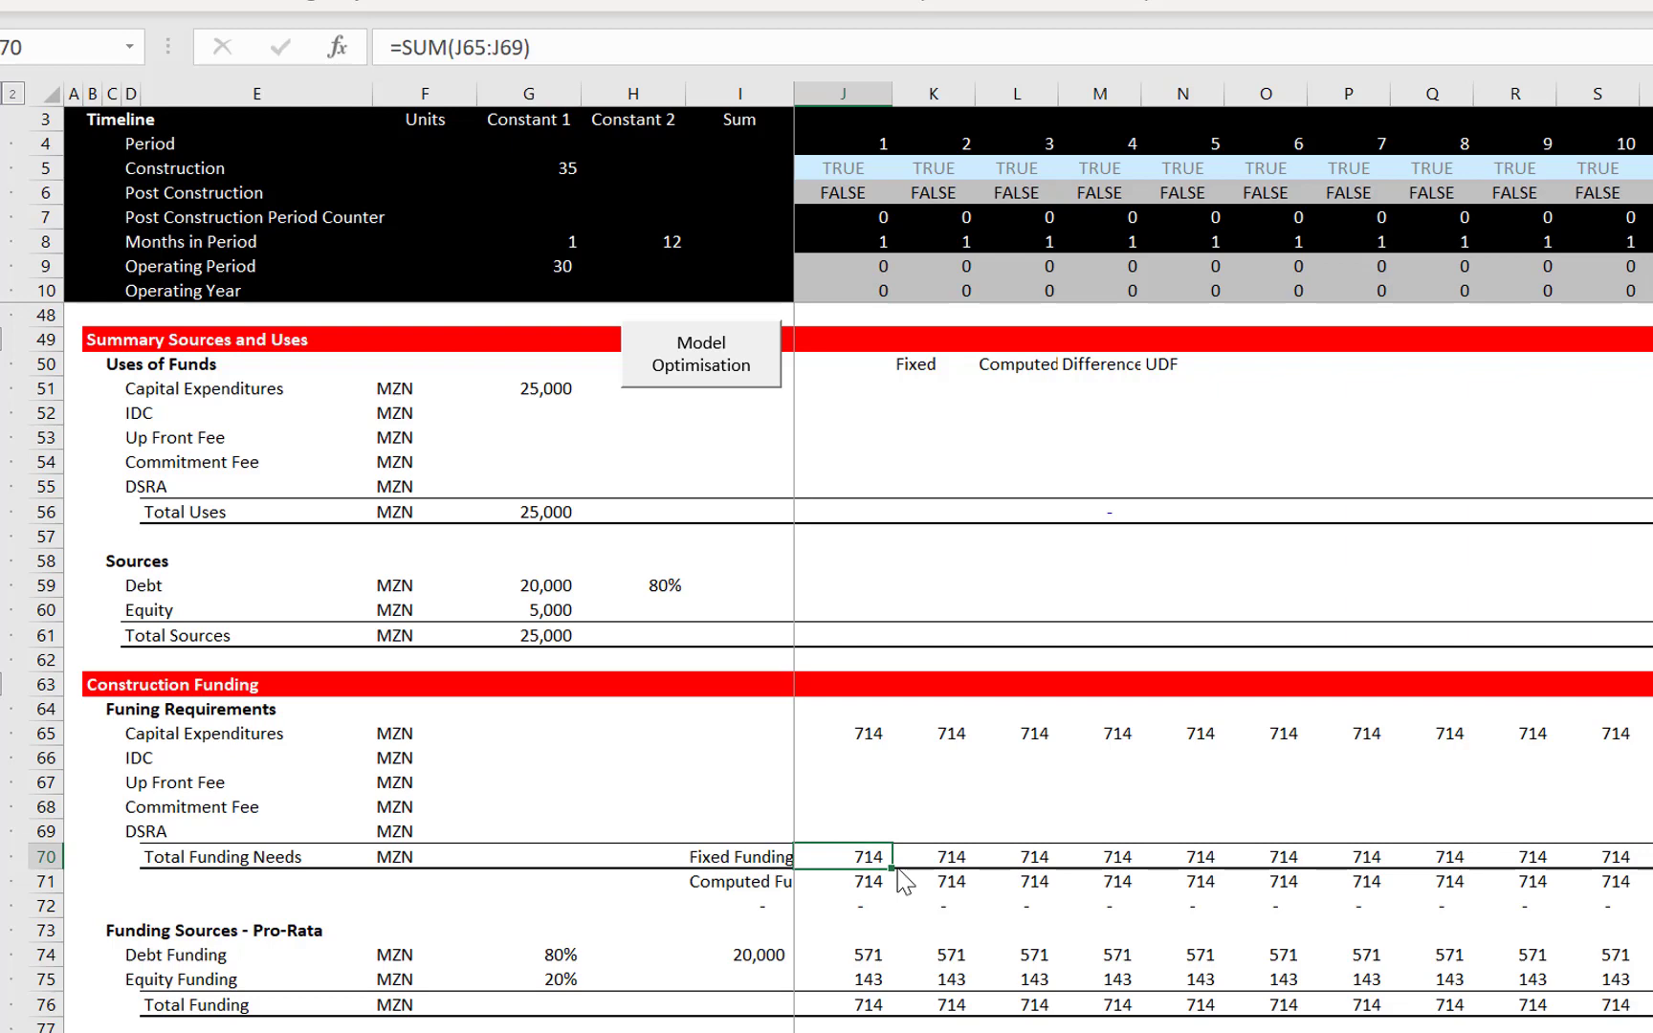
# Look down the first period from Total Funding Needs through the Funding Sources to Total Debt Service Post COD
pyautogui.press('Down')
pyautogui.press('Down')
pyautogui.press('Down')
pyautogui.press('Down')
pyautogui.press('Down')
pyautogui.press('Down')
pyautogui.press('Down')
pyautogui.press('Down')
pyautogui.press('Down')
pyautogui.press('Down')
pyautogui.press('Down')
pyautogui.press('Down')
pyautogui.press('Down')
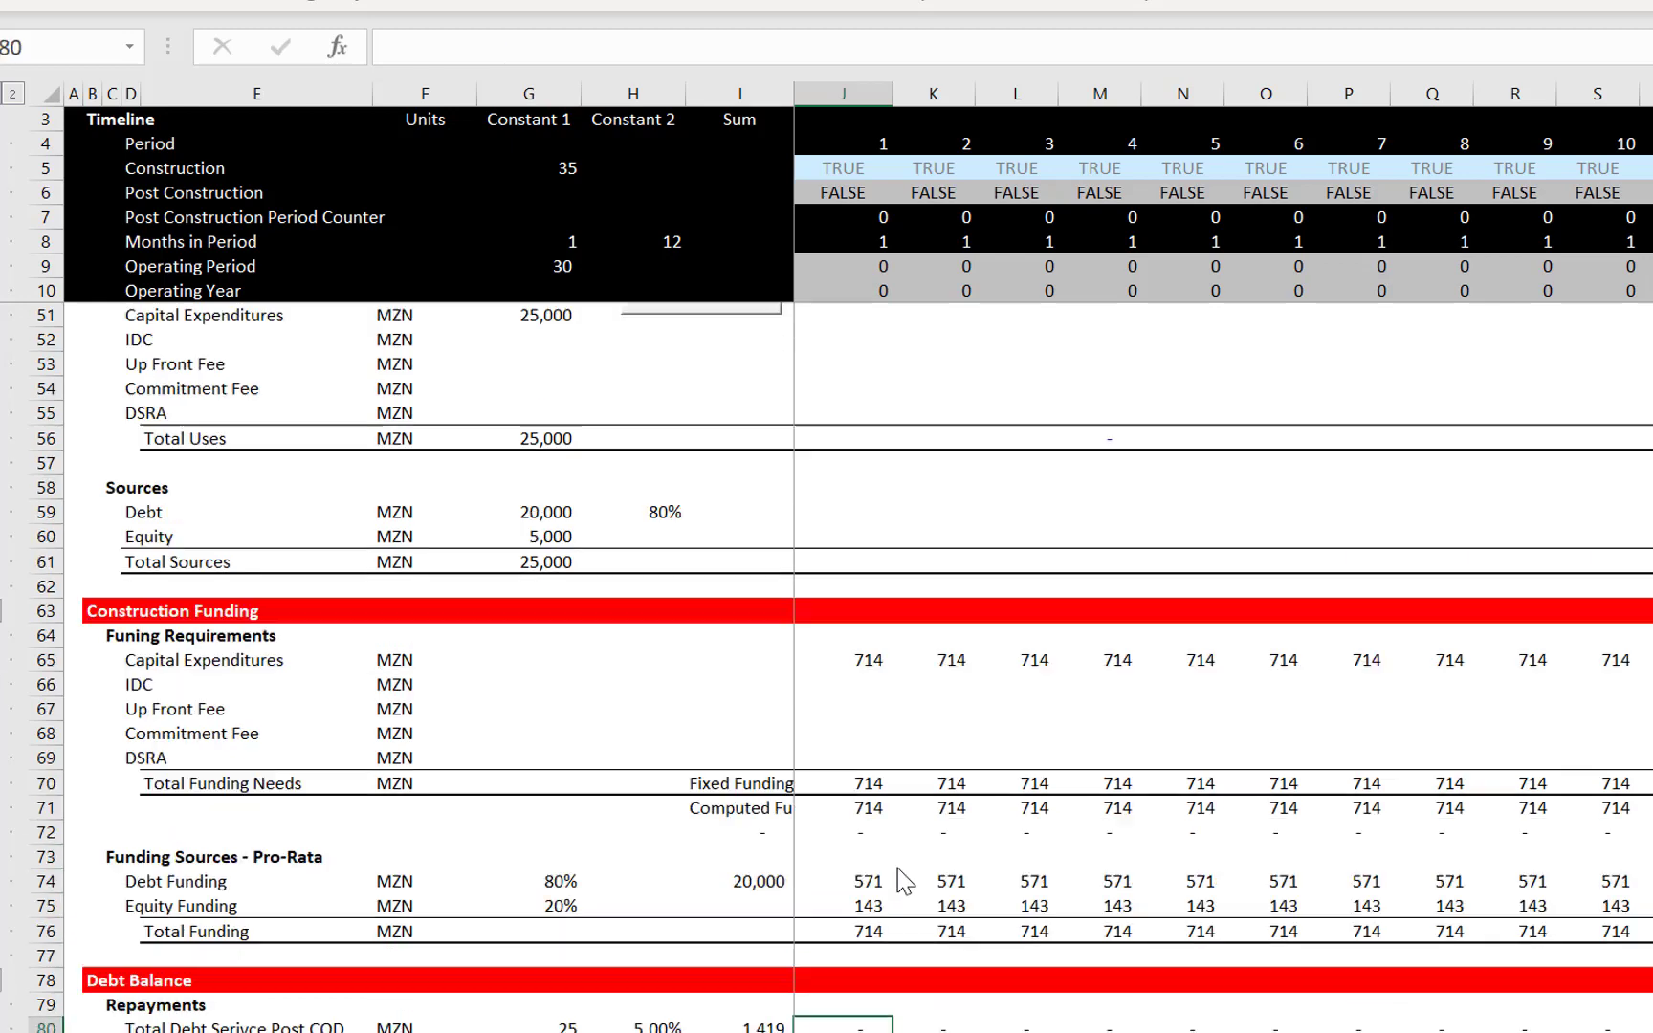
# Go back to the pro-rata Funding Sources and check the formula behind the Debt Funding percentage
pyautogui.press('Up')
pyautogui.press('Up')
pyautogui.press('Up')
pyautogui.press('Up')
pyautogui.press('Up')
pyautogui.press('Up')
pyautogui.press('Up')
pyautogui.press('Up')
pyautogui.press('Up')
pyautogui.press('Up')
pyautogui.press('Up')
pyautogui.press('Up')
pyautogui.press('Left')
pyautogui.press('Left')
pyautogui.press('Left')
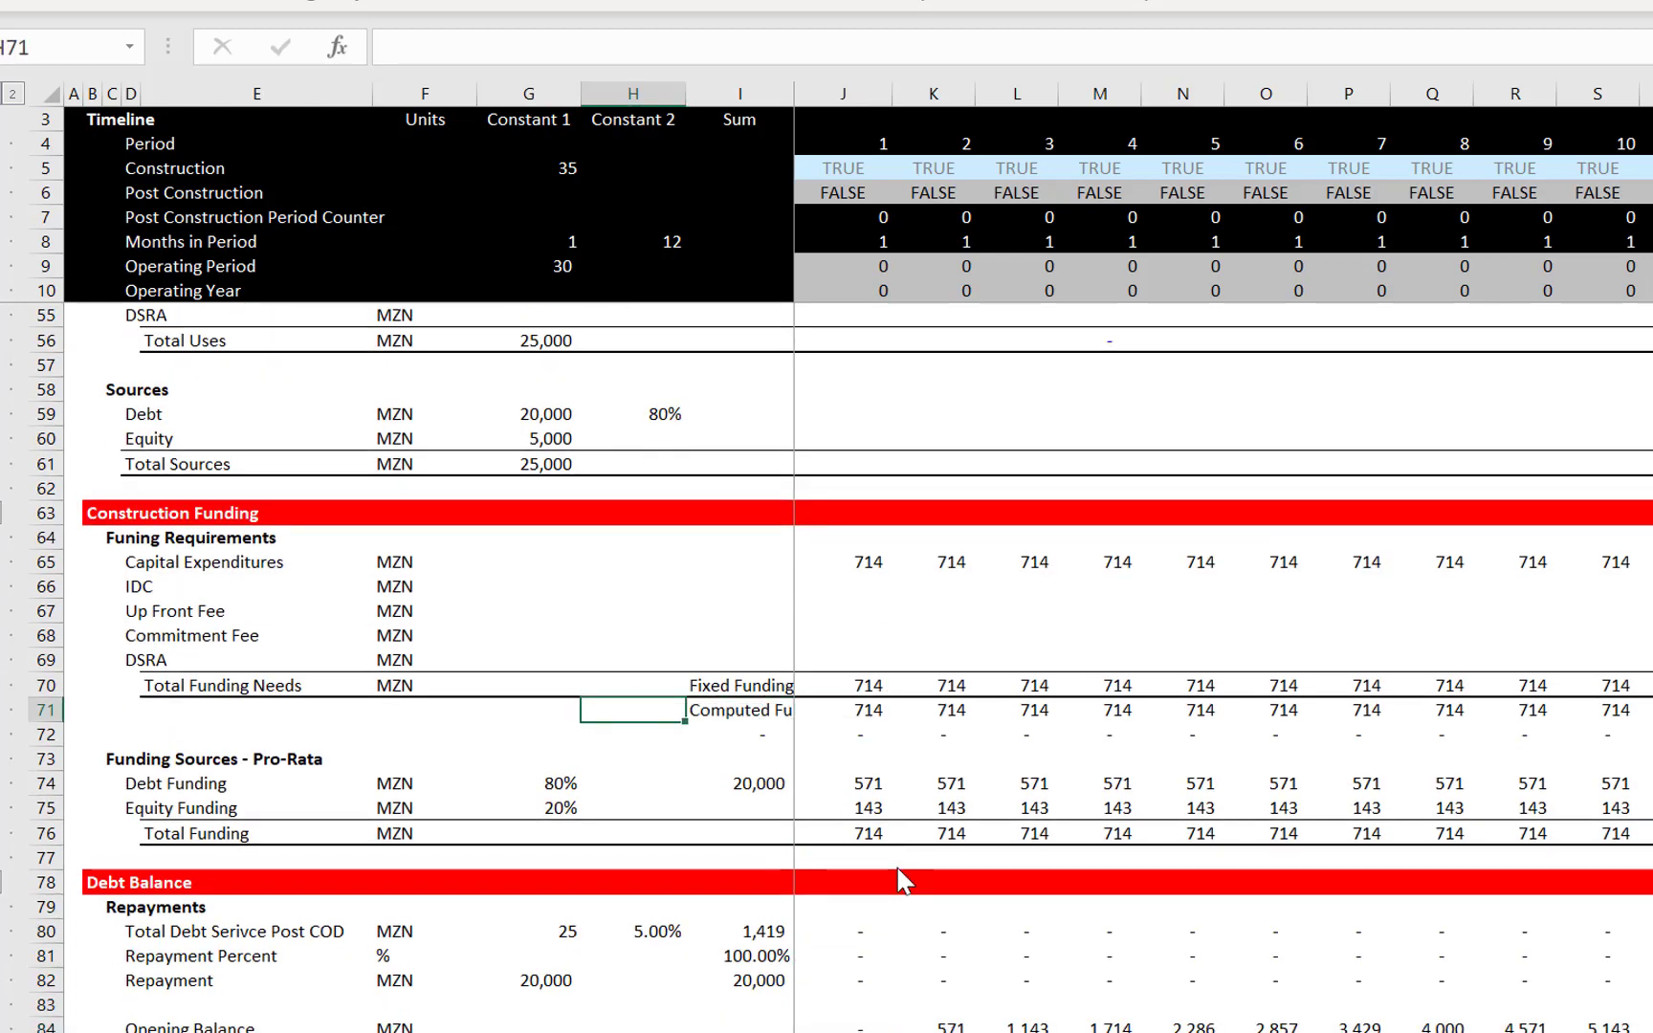
pyautogui.press('Down')
pyautogui.press('Down')
pyautogui.press('Down')
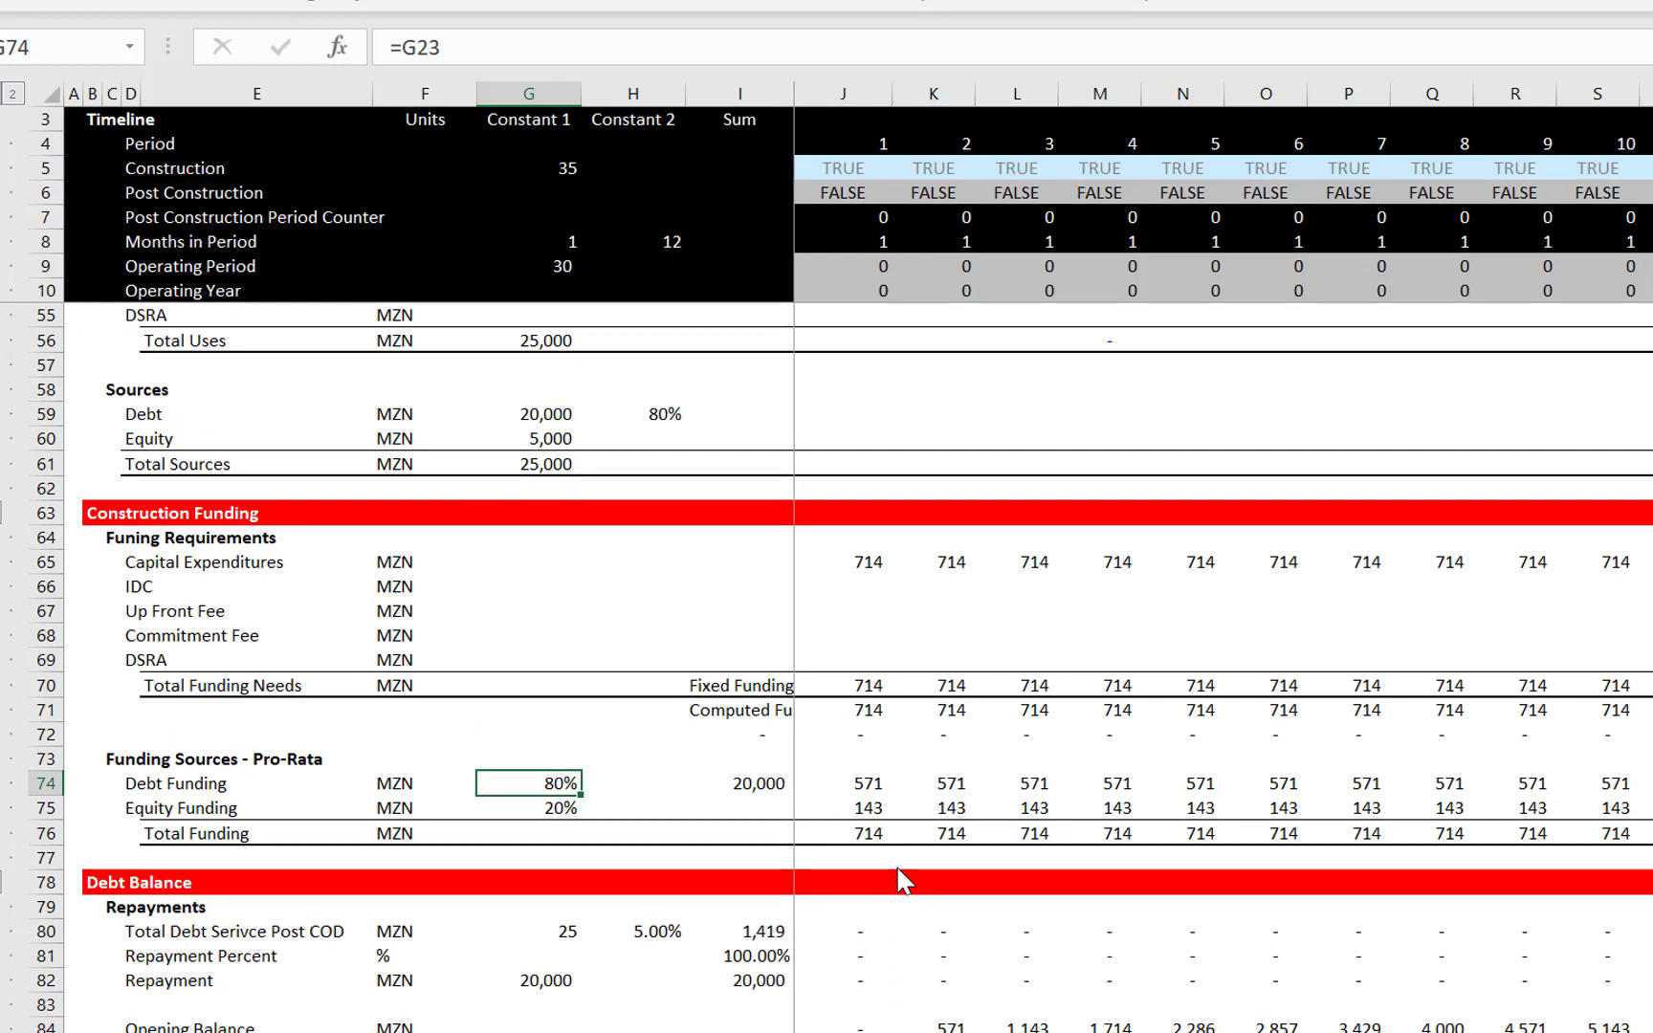
# Examine the Equity Funding percentage and the Debt Balance rows, including the first period's Total Debt Service Post COD formula
pyautogui.press('Down')
pyautogui.press('Down')
pyautogui.press('Down')
pyautogui.press('Down')
pyautogui.press('Down')
pyautogui.press('Down')
pyautogui.press('Down')
pyautogui.press('Down')
pyautogui.press('Down')
pyautogui.press('Down')
pyautogui.press('Down')
pyautogui.press('Down')
pyautogui.press('Down')
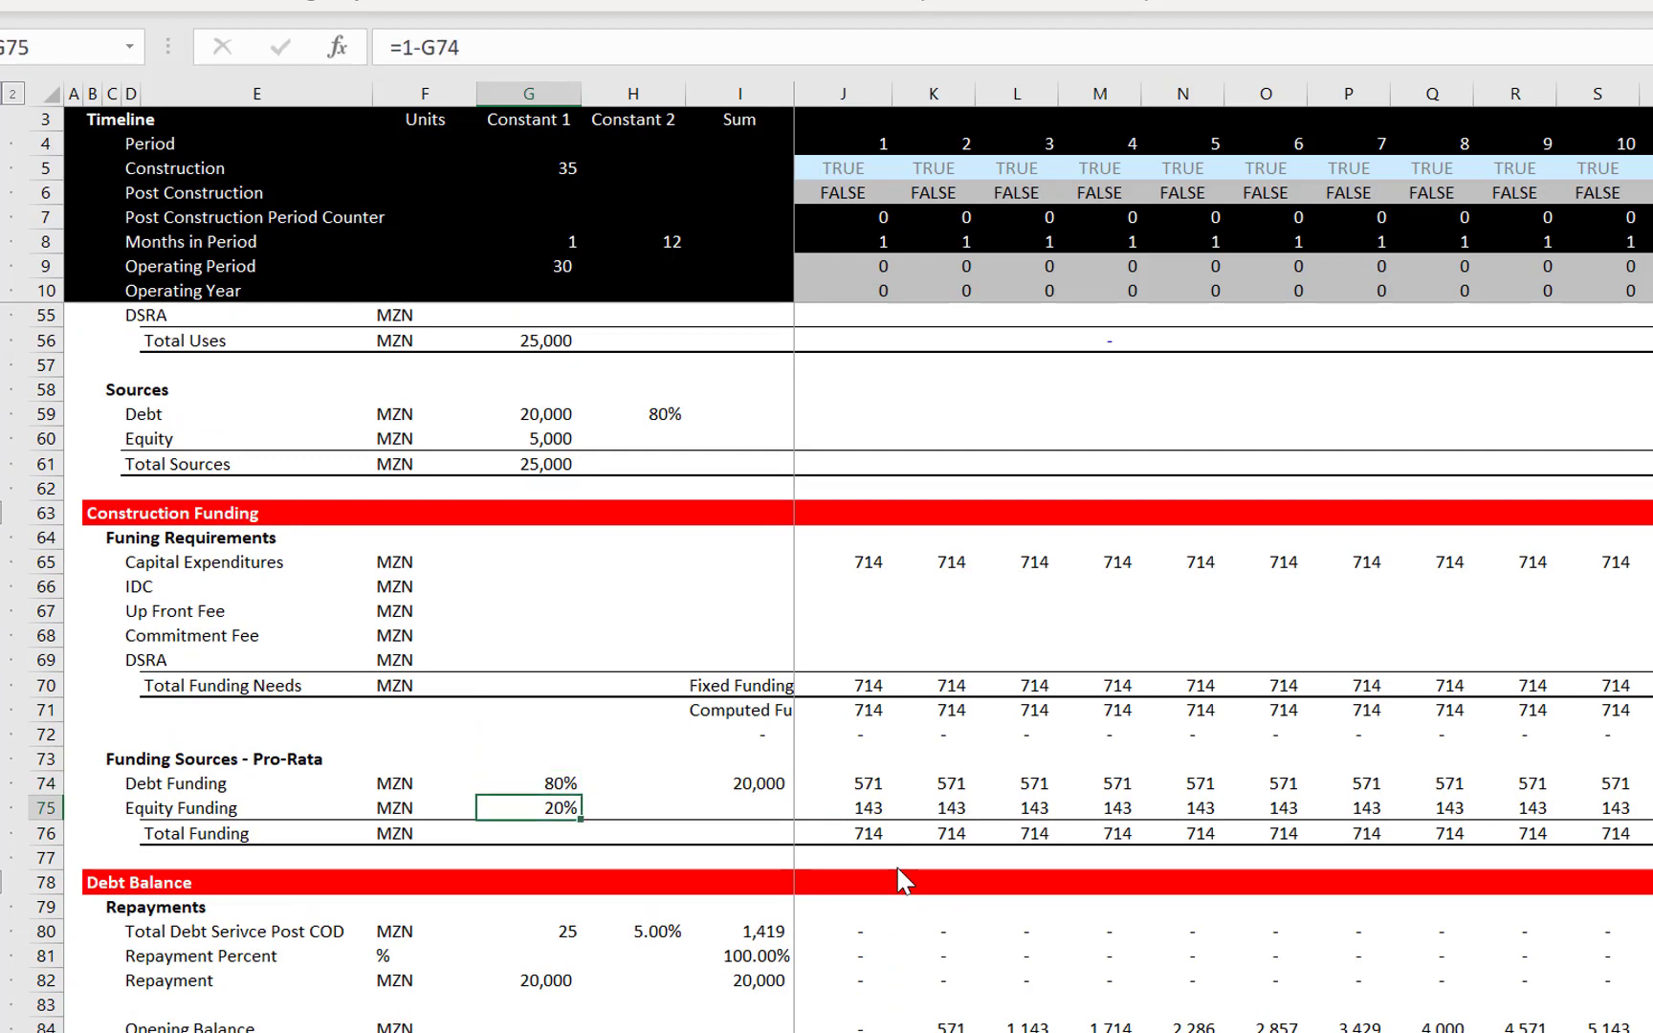
pyautogui.press('Up')
pyautogui.press('Up')
pyautogui.press('Up')
pyautogui.press('Up')
pyautogui.press('Up')
pyautogui.press('Up')
pyautogui.press('Up')
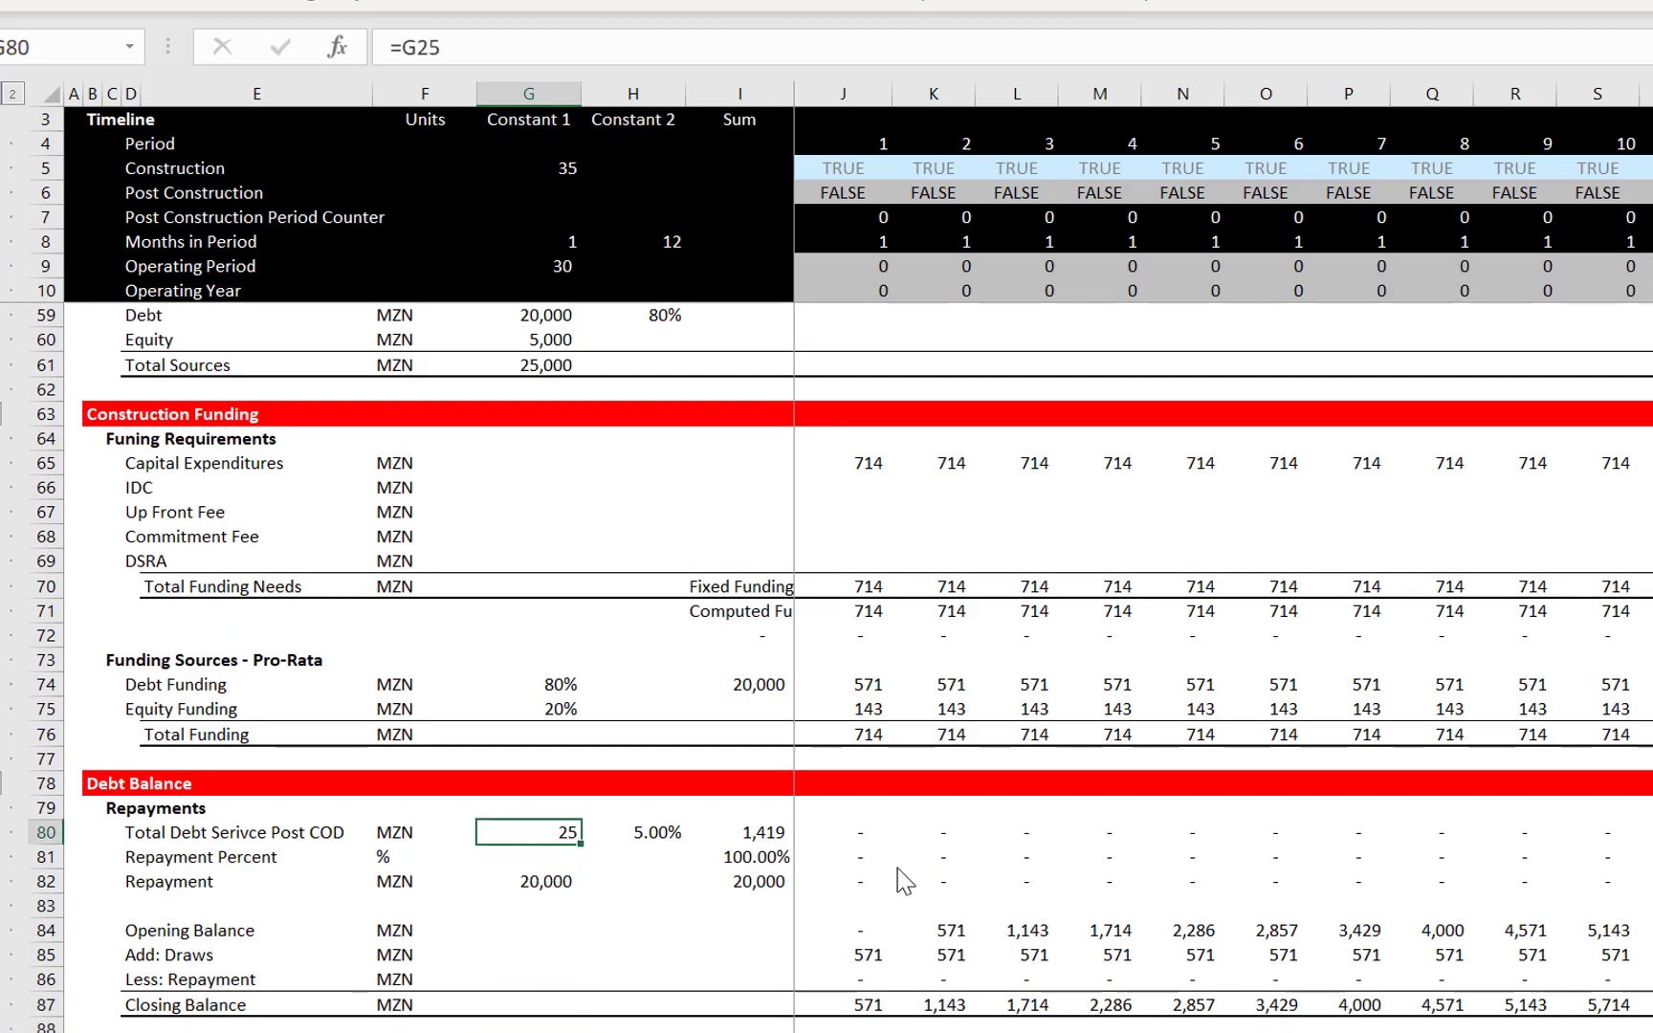
pyautogui.press('Right')
pyautogui.press('Right')
pyautogui.press('Right')
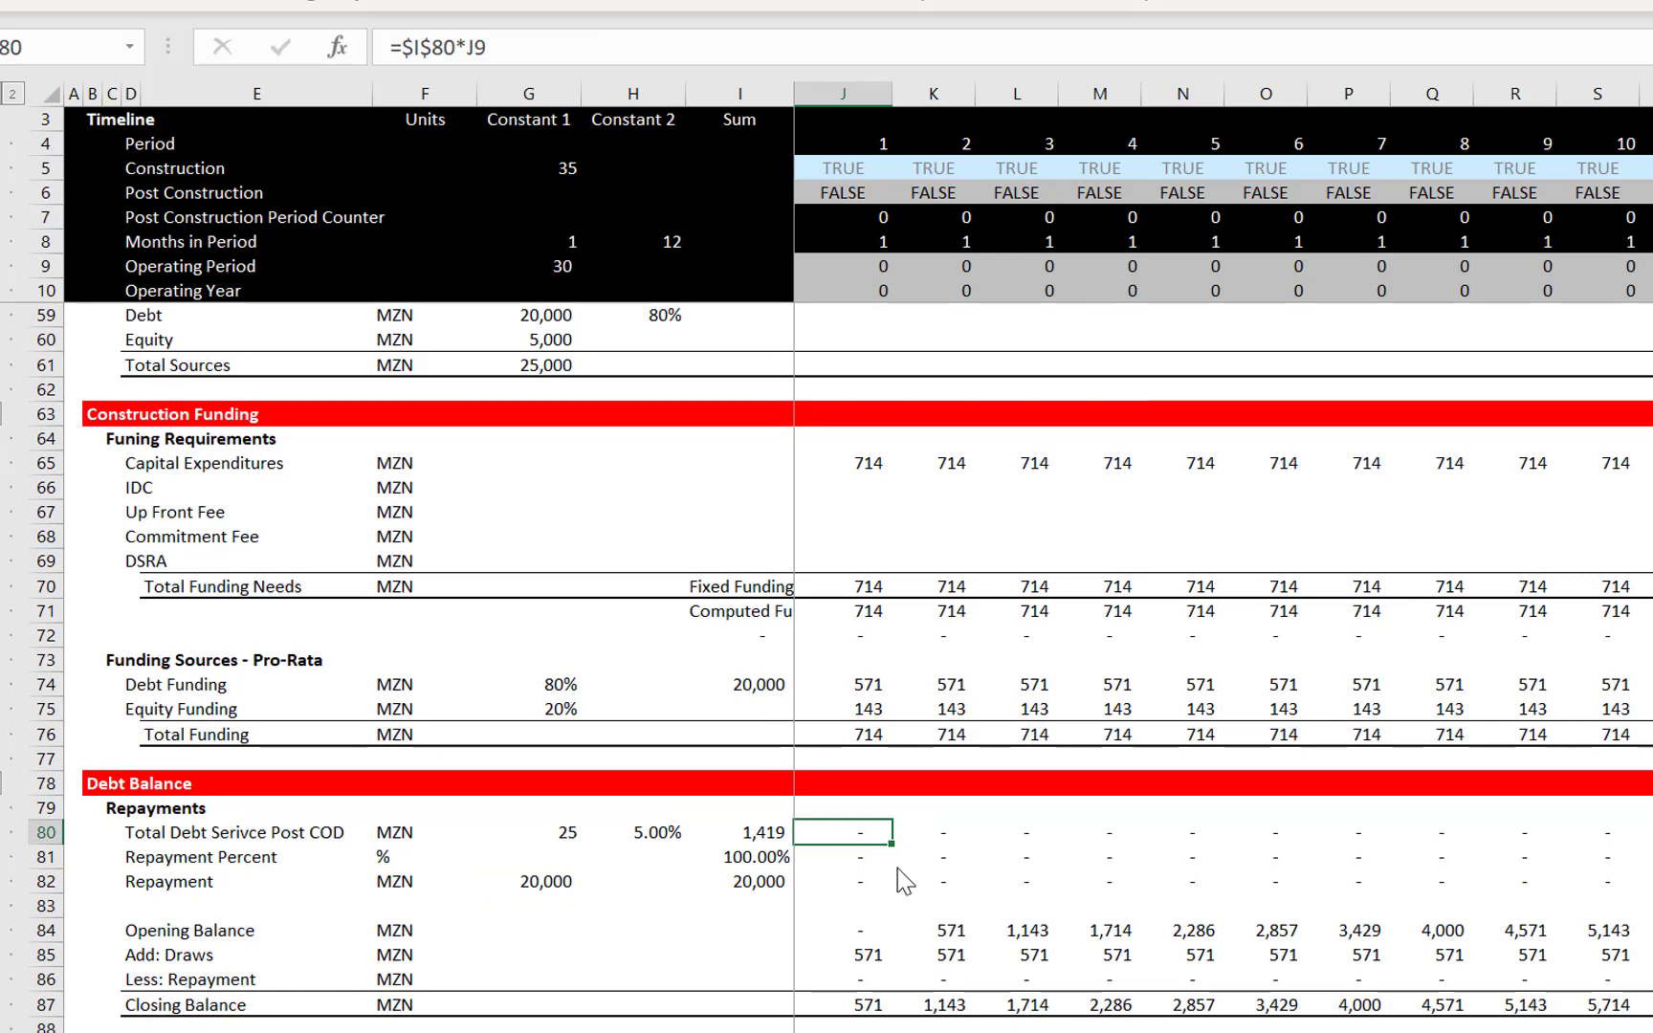
# Look along the Total Funding row from the first period past the end of construction
pyautogui.press('Up')
pyautogui.press('Up')
pyautogui.press('Up')
pyautogui.press('Up')
pyautogui.press('Right')
pyautogui.press('Right')
pyautogui.press('Right')
pyautogui.press('Right')
pyautogui.press('Right')
pyautogui.press('Right')
pyautogui.press('Right')
pyautogui.press('Right')
pyautogui.press('Right')
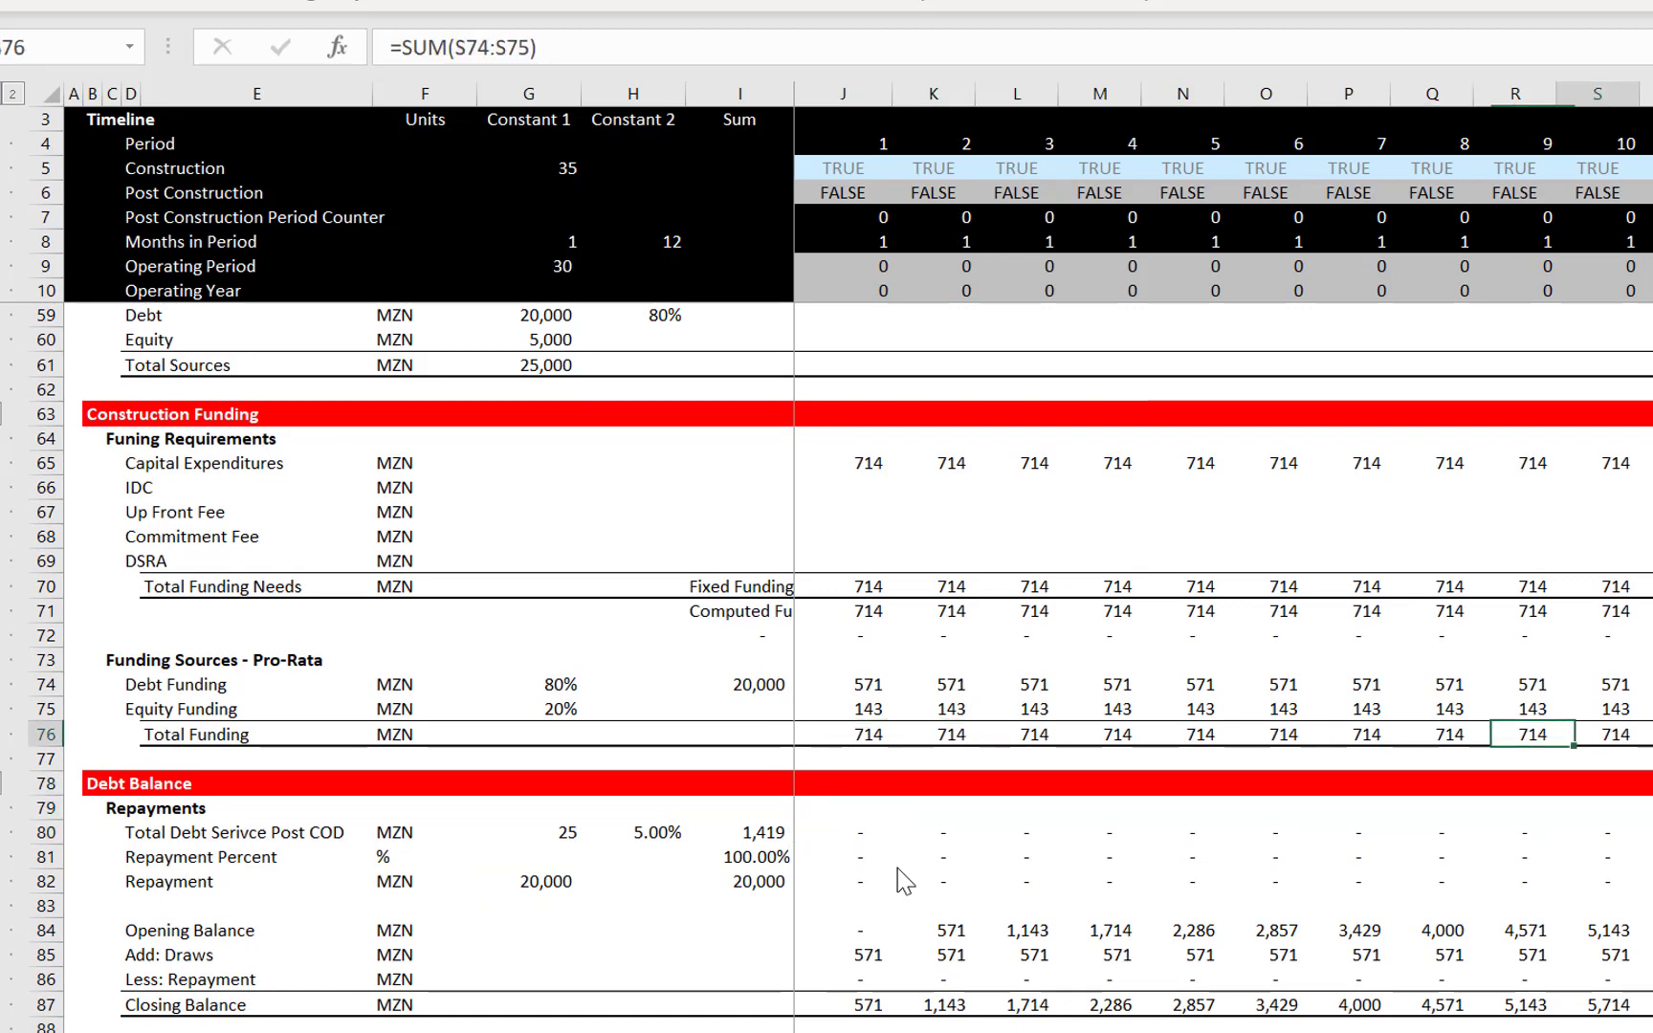
pyautogui.press('Right')
pyautogui.press('Right')
pyautogui.press('Right')
pyautogui.press('Right')
pyautogui.press('Right')
pyautogui.press('Right')
pyautogui.press('Right')
pyautogui.press('Right')
pyautogui.press('Right')
pyautogui.press('Right')
pyautogui.press('Right')
pyautogui.press('Right')
pyautogui.press('Right')
pyautogui.press('Right')
pyautogui.press('Right')
pyautogui.press('Right')
pyautogui.press('Right')
pyautogui.press('Right')
pyautogui.press('Right')
pyautogui.press('Right')
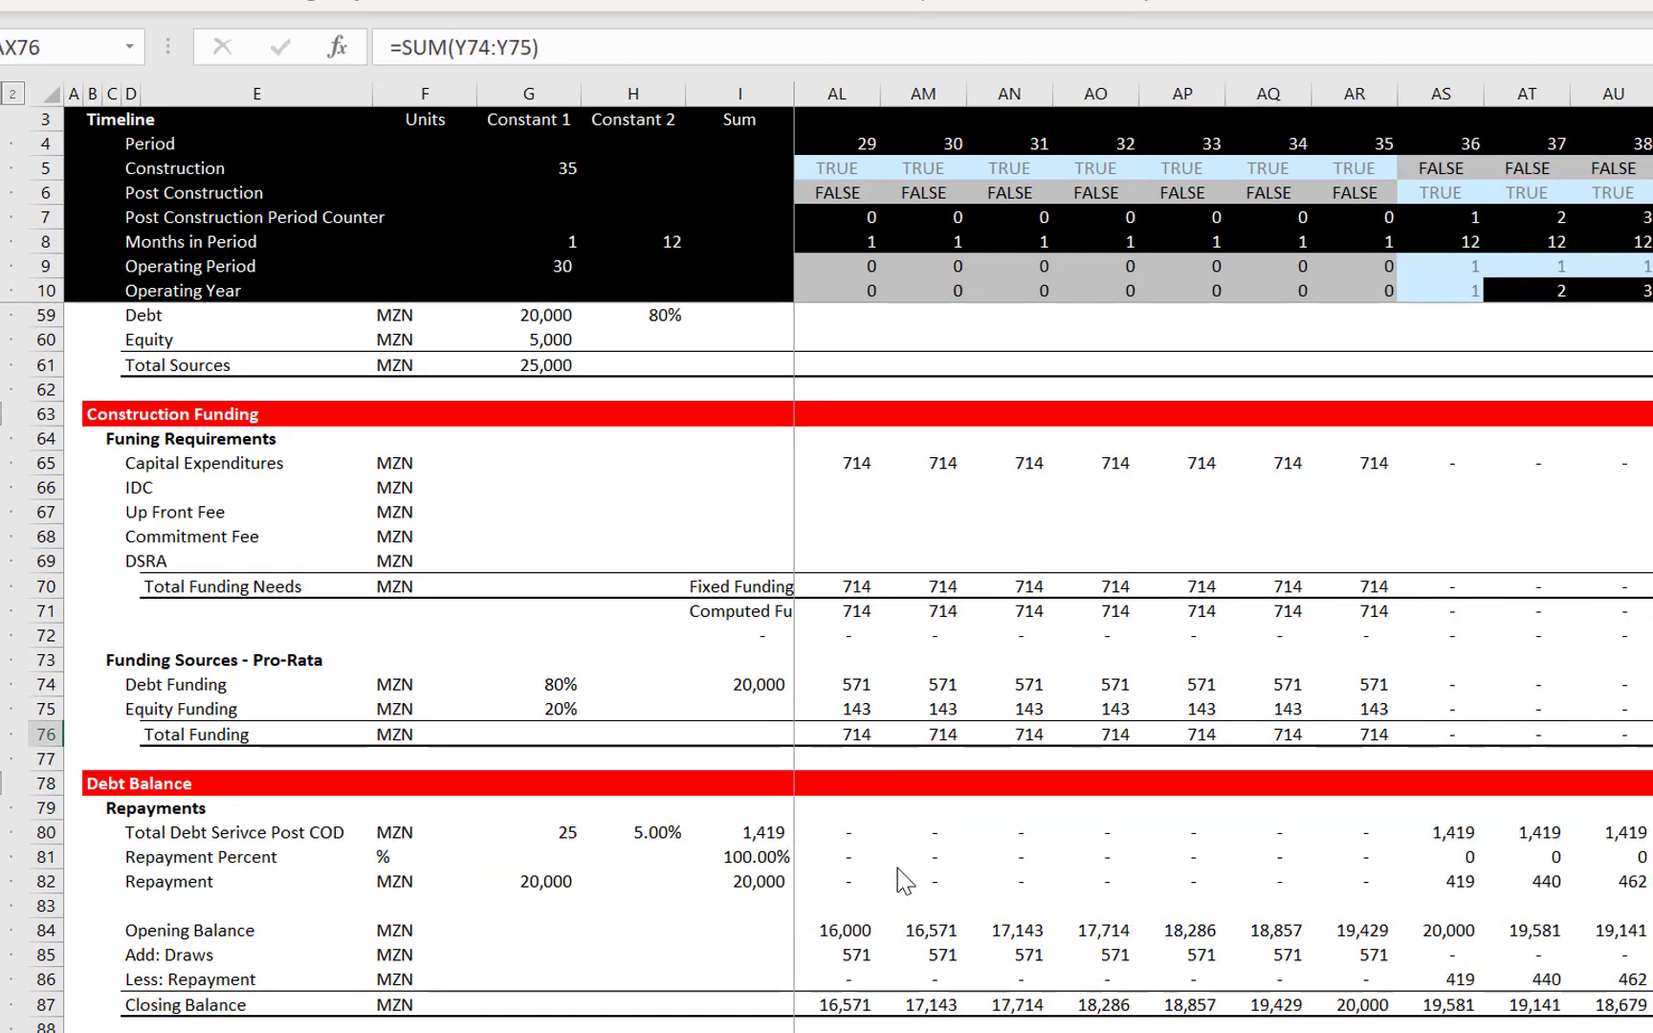
# Check the Total Debt Service Post COD formula in the last construction period
pyautogui.press('Left')
pyautogui.press('Left')
pyautogui.press('Left')
pyautogui.press('Left')
pyautogui.press('Left')
pyautogui.press('Left')
pyautogui.press('Down')
pyautogui.press('Down')
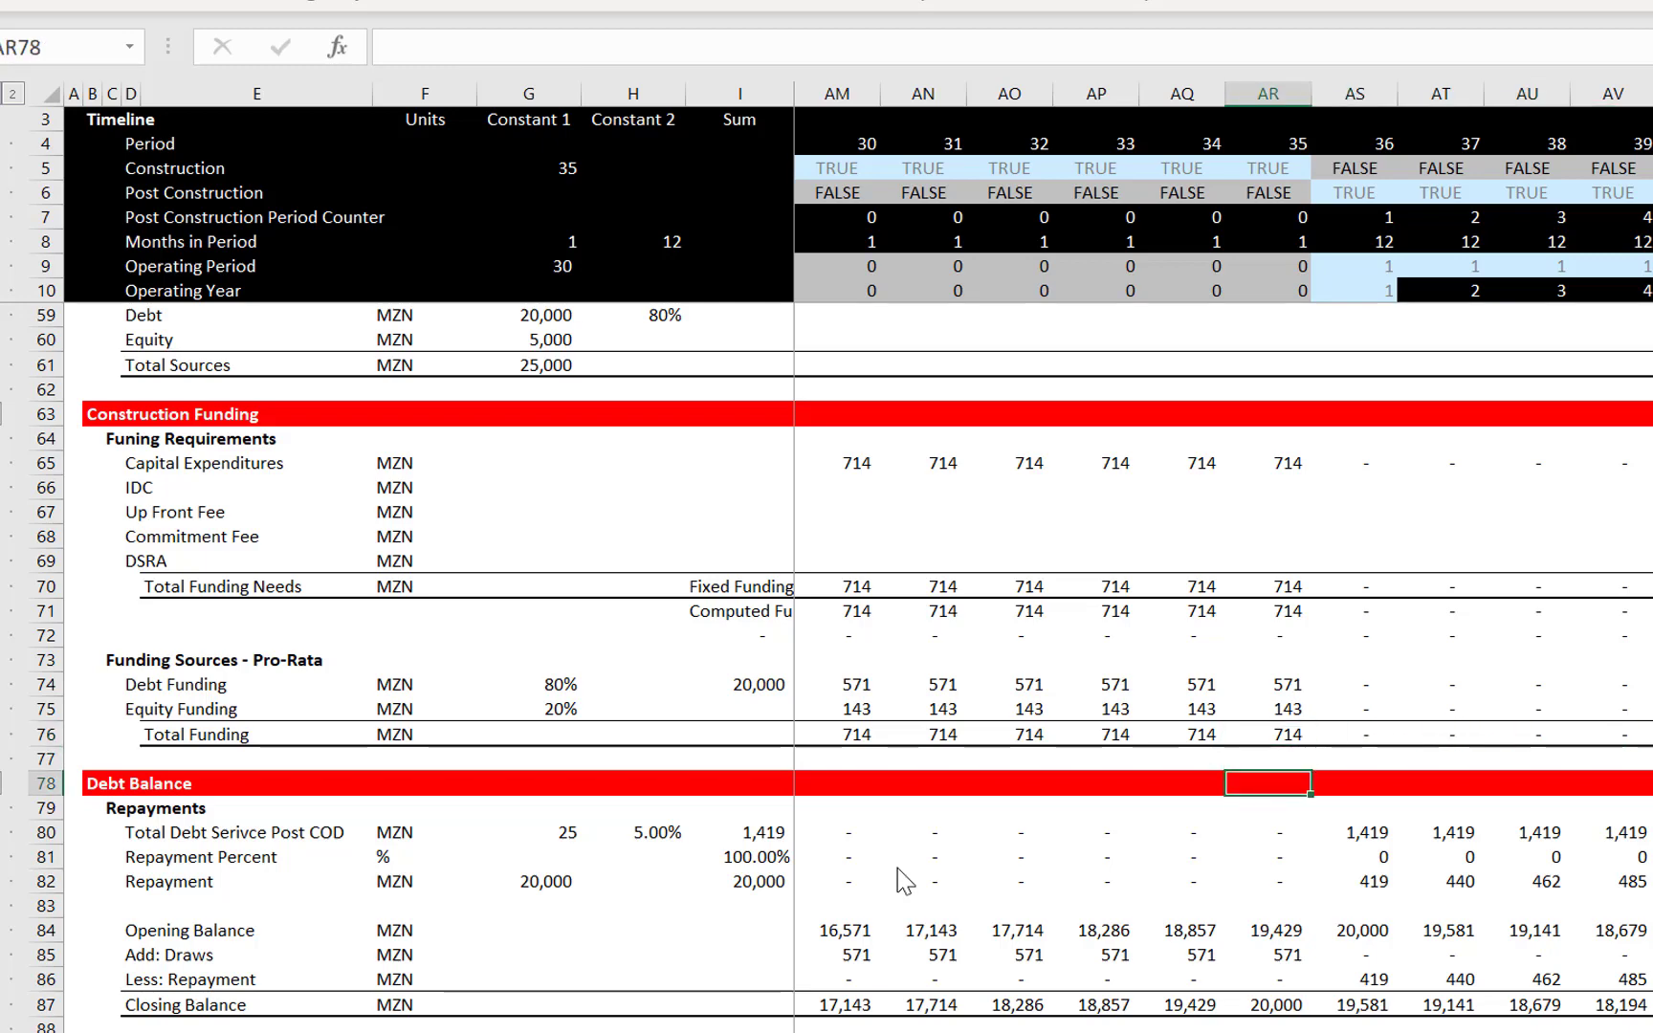
pyautogui.press('Down')
pyautogui.press('Down')
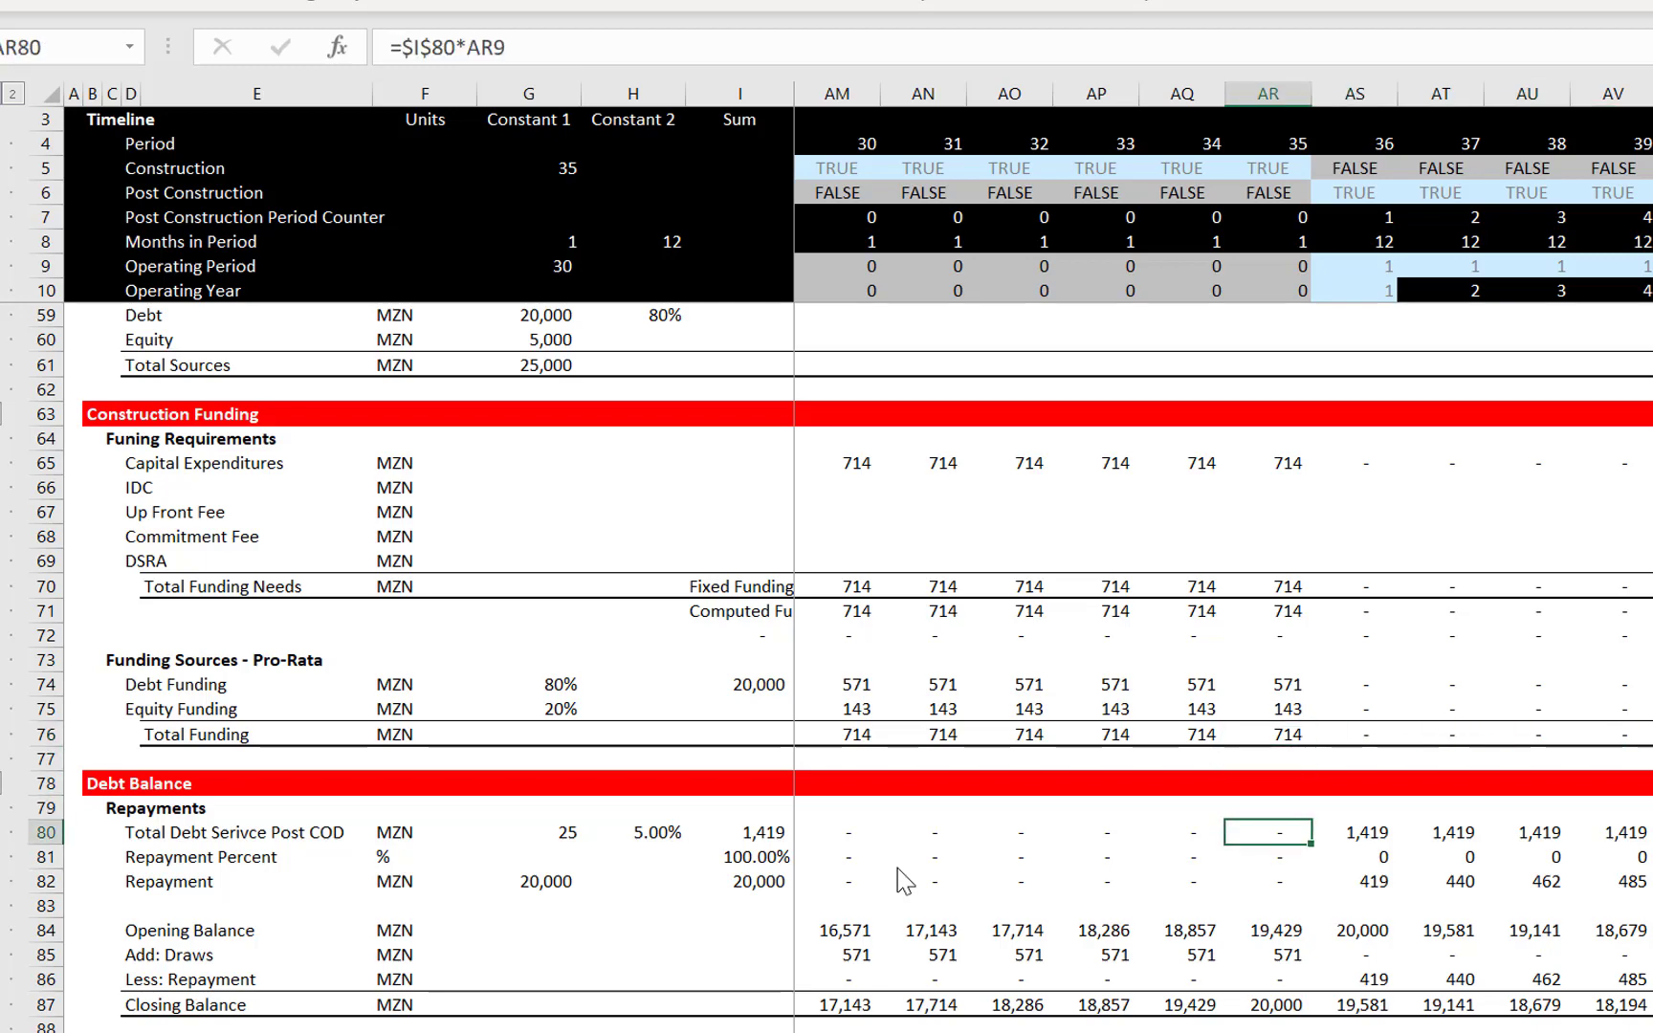
# Look back along the Total Debt Service Post COD row through the construction periods
pyautogui.press('Left')
pyautogui.press('Left')
pyautogui.press('Left')
pyautogui.press('Left')
pyautogui.press('Left')
pyautogui.press('Left')
pyautogui.press('Left')
pyautogui.press('Left')
pyautogui.press('Left')
pyautogui.press('Left')
pyautogui.press('Left')
pyautogui.press('Left')
pyautogui.press('Left')
pyautogui.press('Left')
pyautogui.press('Left')
pyautogui.press('Left')
pyautogui.press('Left')
pyautogui.press('Left')
pyautogui.press('Left')
pyautogui.press('Left')
pyautogui.press('Left')
pyautogui.press('Left')
pyautogui.press('Left')
pyautogui.press('Left')
pyautogui.press('Left')
pyautogui.press('Left')
pyautogui.press('Left')
pyautogui.press('Left')
pyautogui.press('Left')
pyautogui.press('Left')
pyautogui.press('Left')
pyautogui.press('Left')
pyautogui.press('Left')
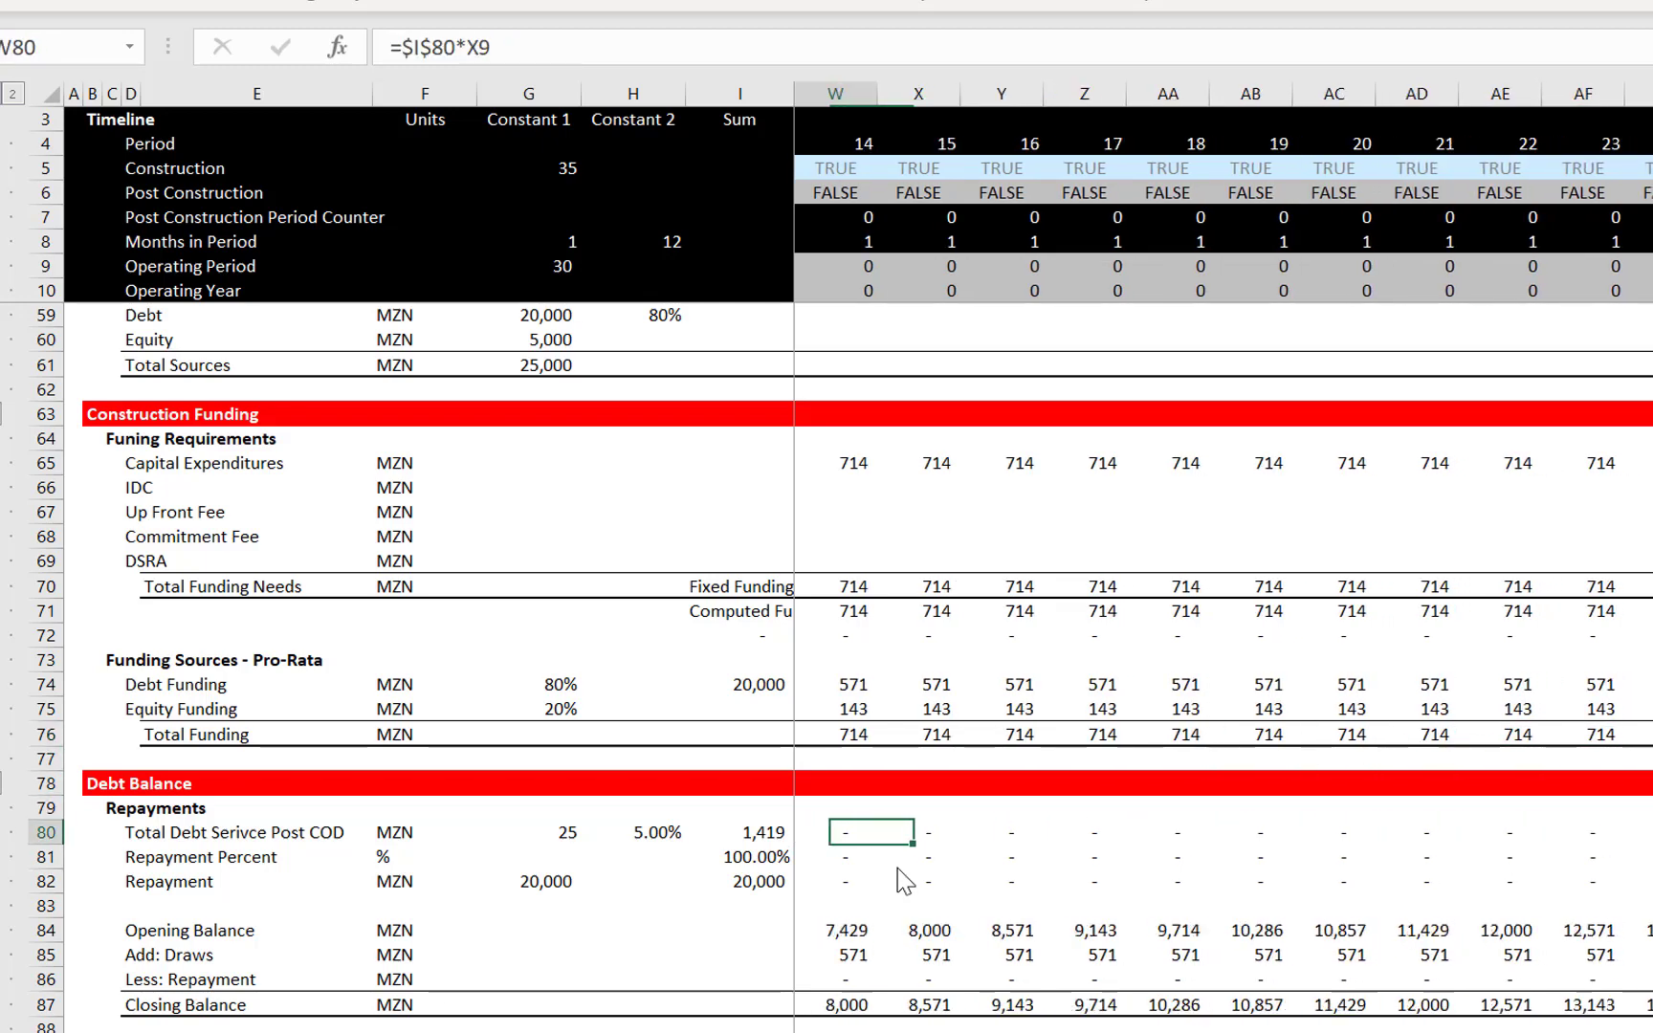
# Look over the Debt Balance rows and interest lines, and return to the Construction Funding heading
pyautogui.press('Down')
pyautogui.press('Down')
pyautogui.press('Down')
pyautogui.press('Down')
pyautogui.press('Down')
pyautogui.press('Down')
pyautogui.press('Down')
pyautogui.press('Down')
pyautogui.press('Down')
pyautogui.press('Down')
pyautogui.press('Down')
pyautogui.press('Down')
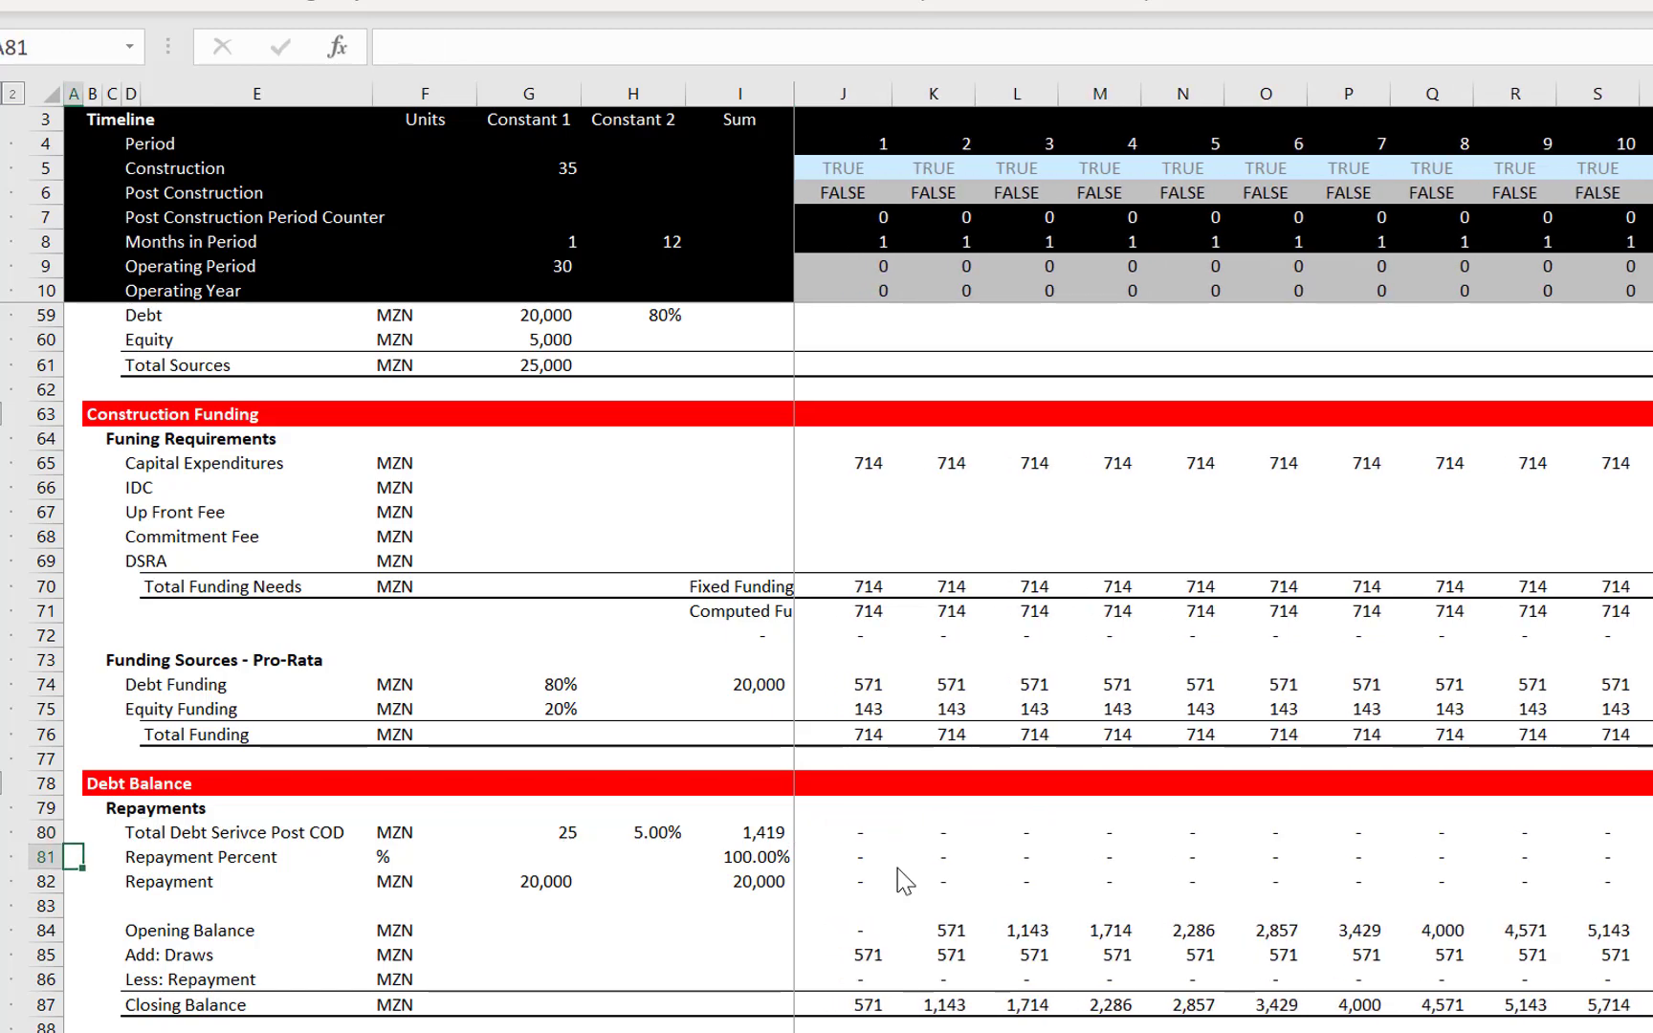
pyautogui.press('Up')
pyautogui.press('Up')
pyautogui.press('Up')
pyautogui.press('Up')
pyautogui.press('Up')
pyautogui.press('Up')
pyautogui.press('Up')
pyautogui.press('Up')
pyautogui.press('Up')
pyautogui.press('Up')
pyautogui.press('Up')
pyautogui.press('Up')
pyautogui.press('Up')
pyautogui.press('Up')
pyautogui.press('Up')
pyautogui.press('Up')
pyautogui.press('Up')
pyautogui.press('Up')
pyautogui.press('Up')
pyautogui.press('Up')
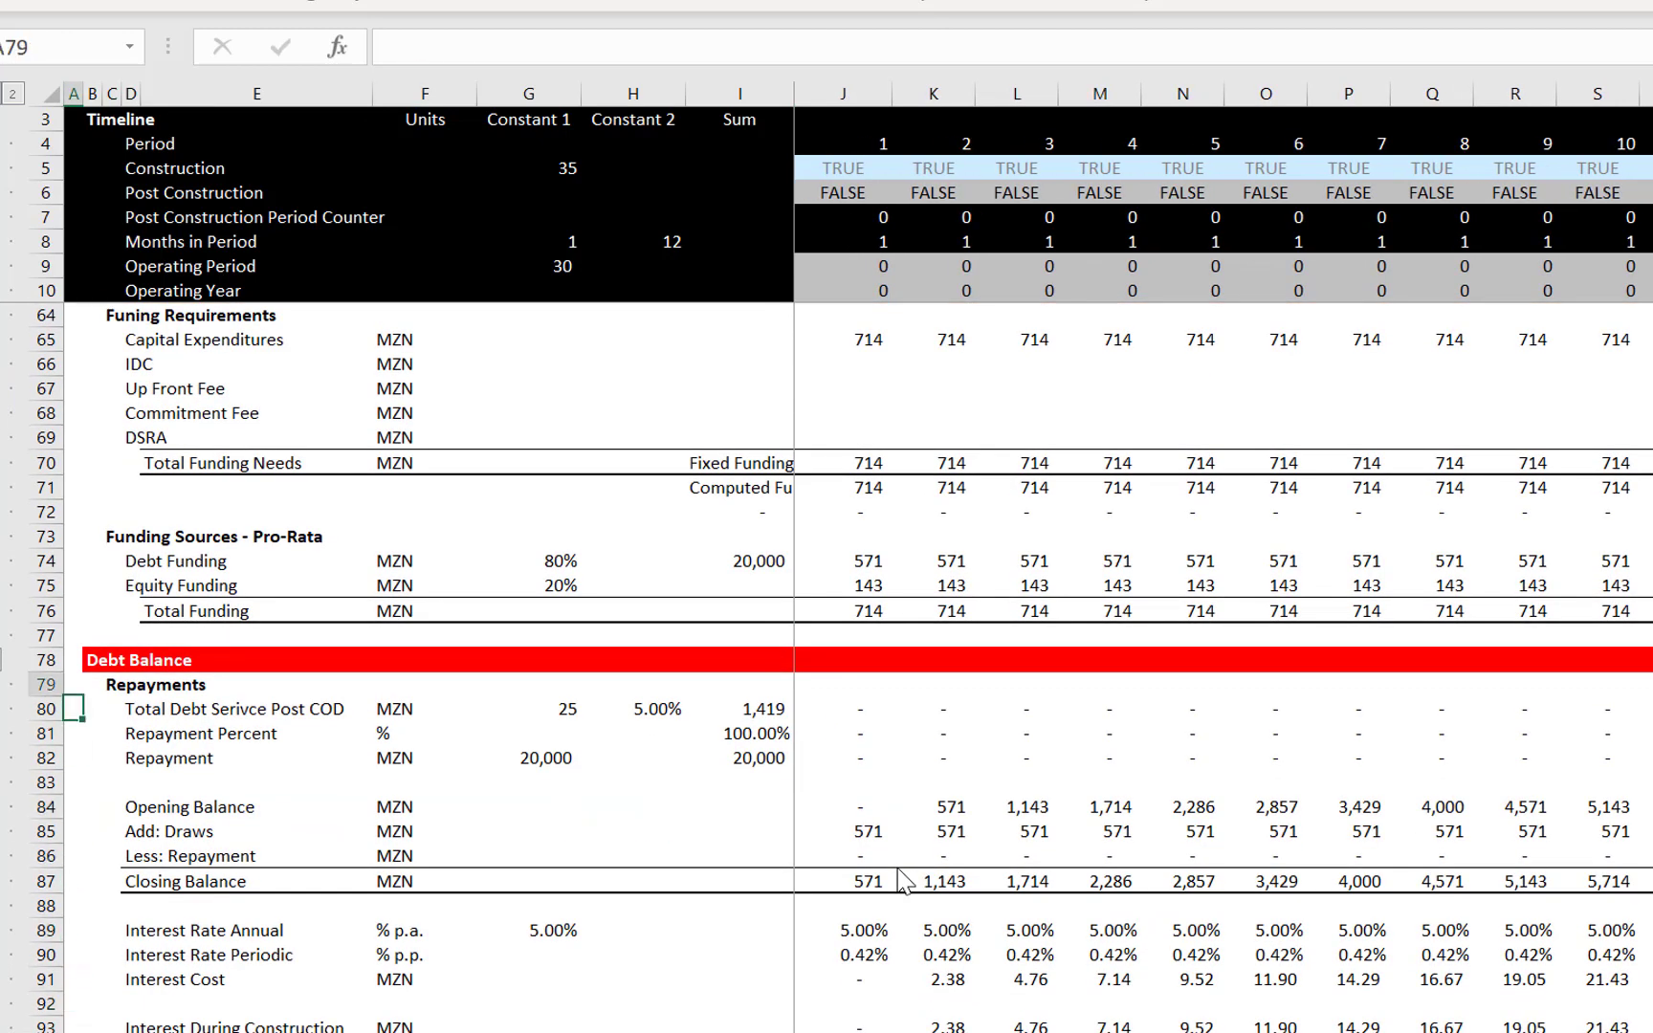
pyautogui.press('Down')
pyautogui.press('Down')
pyautogui.press('Right')
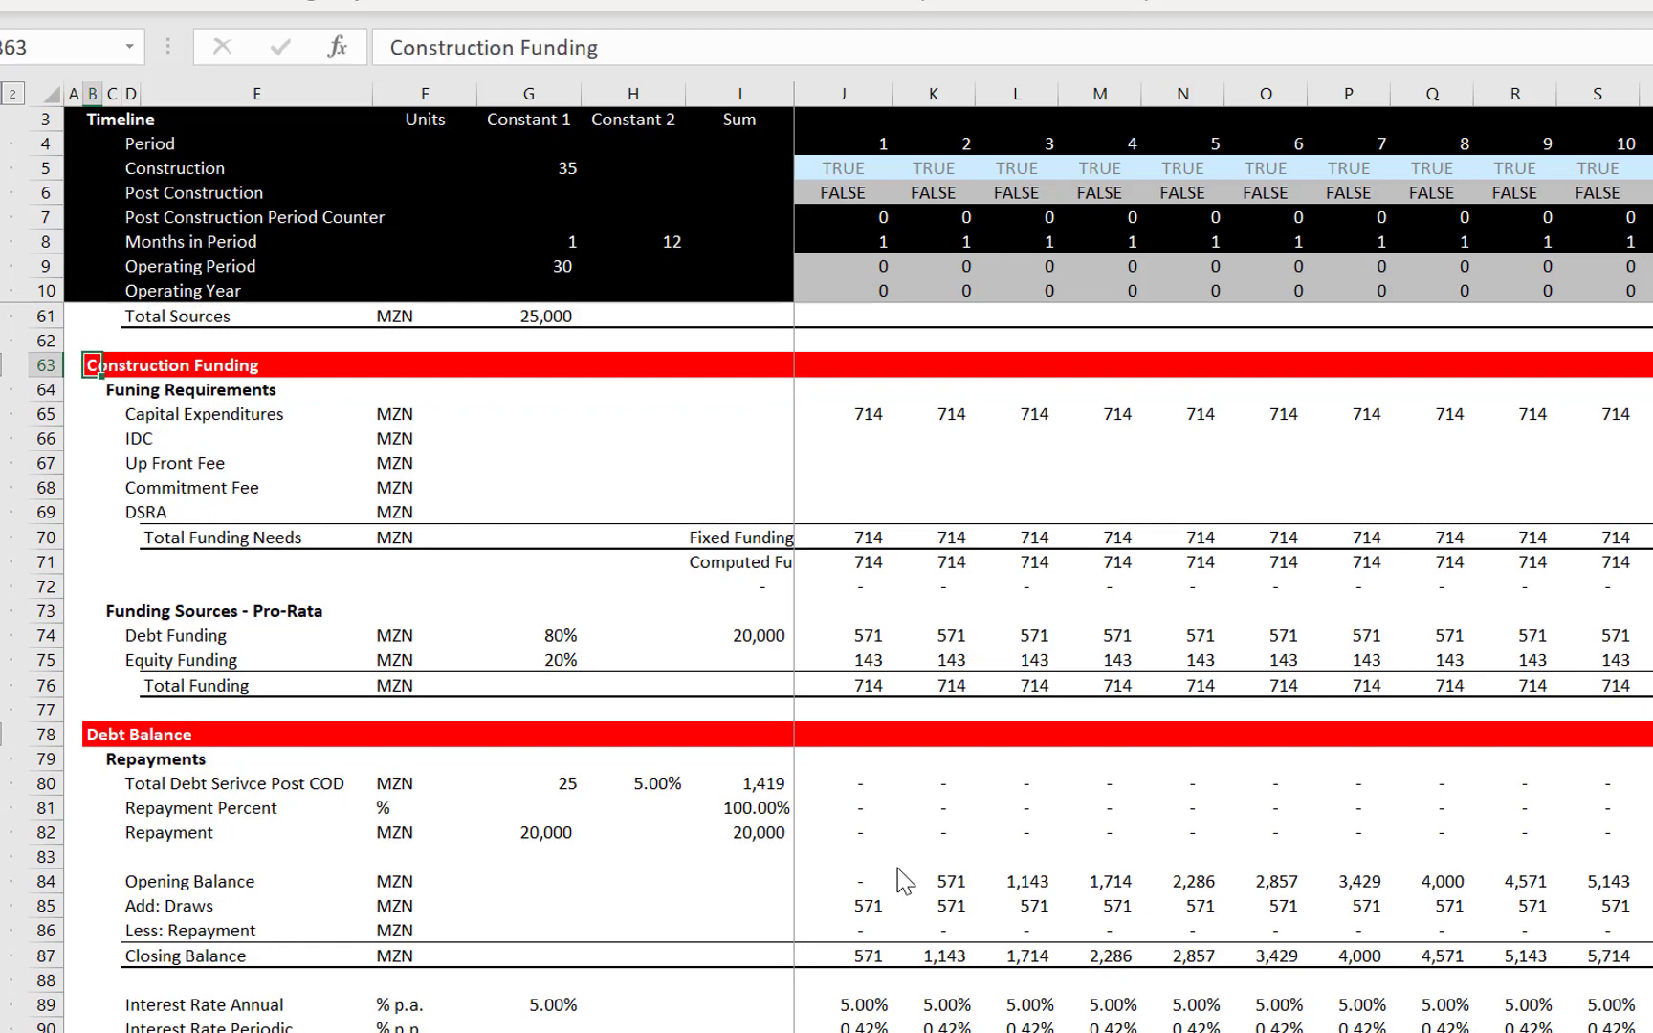
# Scan from Construction Funding down to the Financial Close row and back up to Repayments
pyautogui.press('Down')
pyautogui.press('Down')
pyautogui.press('Down')
pyautogui.press('Down')
pyautogui.press('Down')
pyautogui.press('Down')
pyautogui.press('Down')
pyautogui.press('Down')
pyautogui.press('Down')
pyautogui.press('Down')
pyautogui.press('Down')
pyautogui.press('Down')
pyautogui.press('Down')
pyautogui.press('Down')
pyautogui.press('Down')
pyautogui.press('Down')
pyautogui.press('Down')
pyautogui.press('Down')
pyautogui.press('Down')
pyautogui.press('Down')
pyautogui.press('Down')
pyautogui.press('Down')
pyautogui.press('Down')
pyautogui.press('Down')
pyautogui.press('Down')
pyautogui.press('Down')
pyautogui.press('Down')
pyautogui.press('Down')
pyautogui.press('Down')
pyautogui.press('Down')
pyautogui.press('Down')
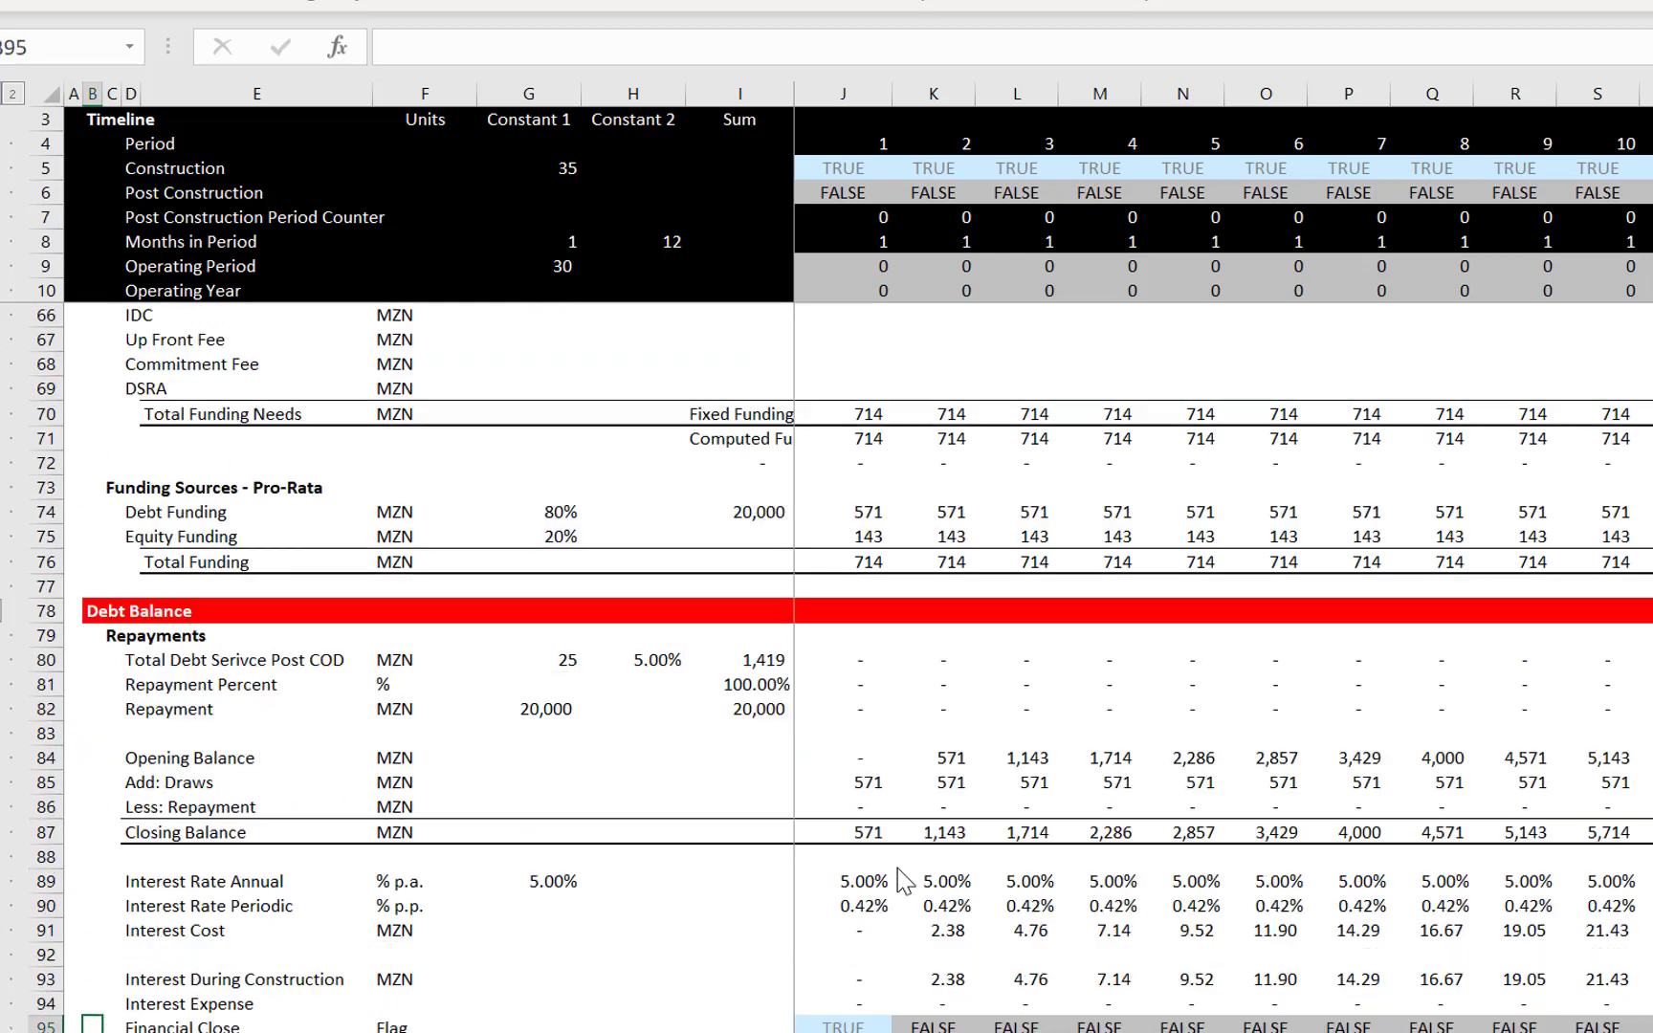
pyautogui.press('Up')
pyautogui.press('Up')
pyautogui.press('Up')
pyautogui.press('Up')
pyautogui.press('Up')
pyautogui.press('Up')
pyautogui.press('Up')
pyautogui.press('Up')
pyautogui.press('Up')
pyautogui.press('Up')
pyautogui.press('Up')
pyautogui.press('Up')
pyautogui.press('Up')
pyautogui.press('Up')
pyautogui.press('Up')
pyautogui.press('Up')
pyautogui.press('Up')
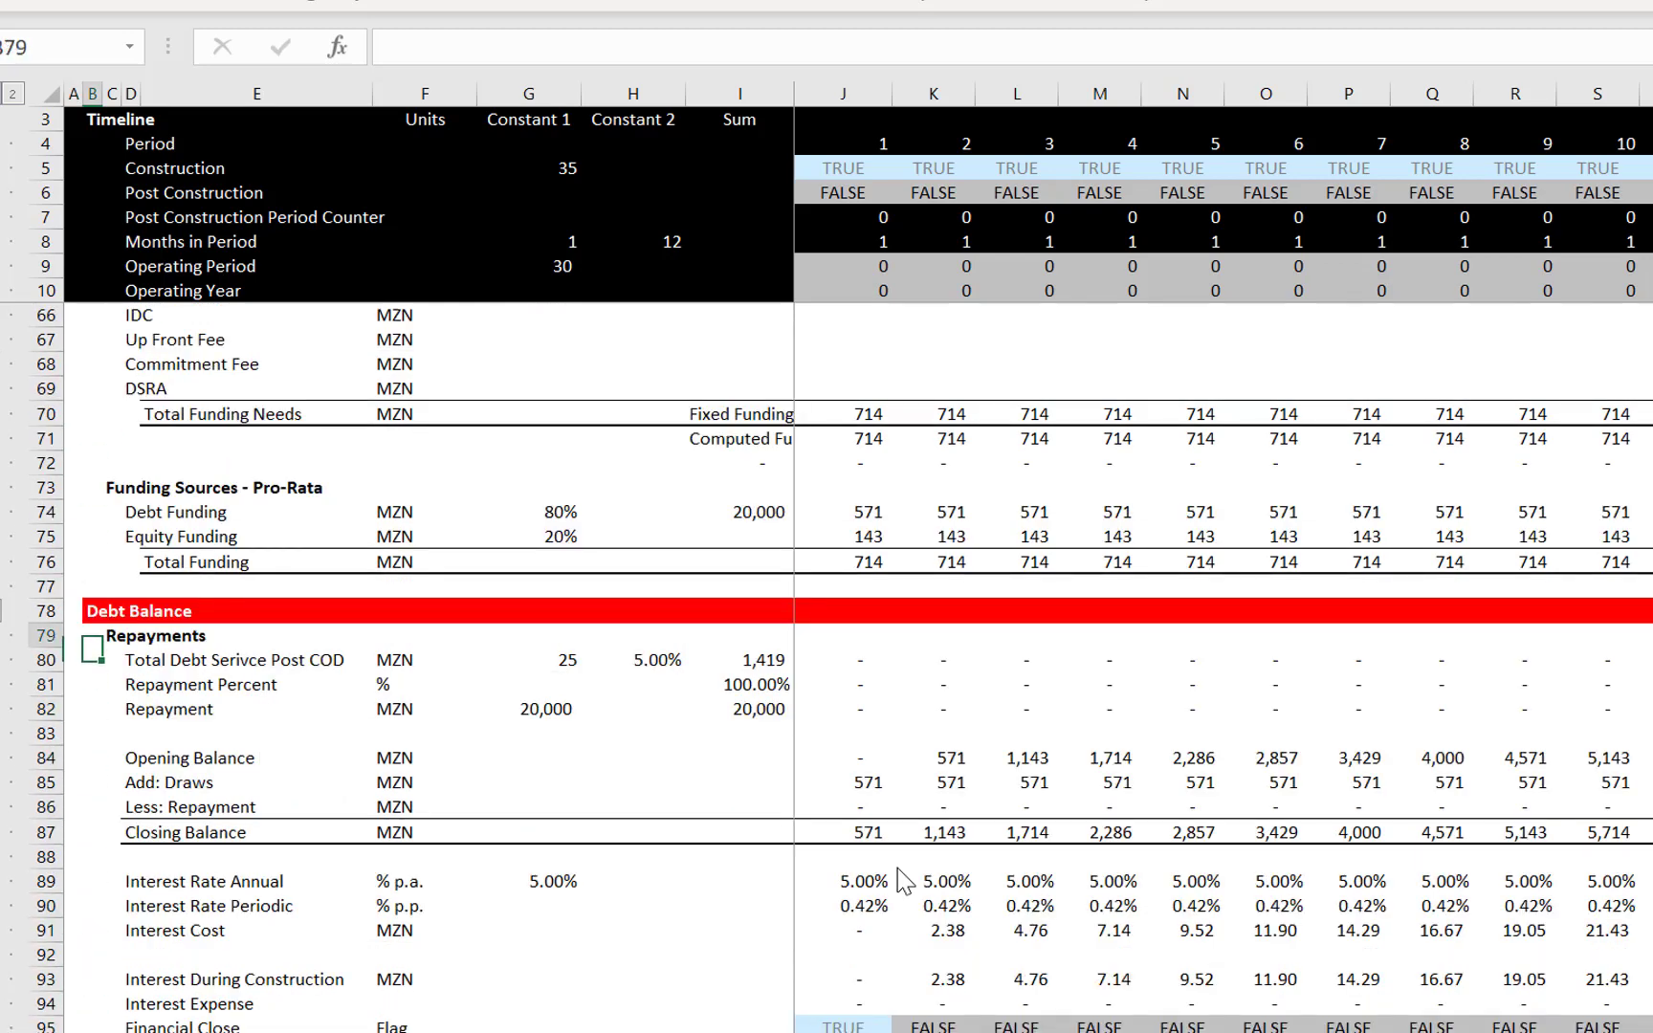
# Look across the Total Debt Service Post COD row's constants to the first period's formula
pyautogui.press('Down')
pyautogui.press('Down')
pyautogui.press('Right')
pyautogui.press('Right')
pyautogui.press('Right')
pyautogui.press('Right')
pyautogui.press('Right')
pyautogui.press('Right')
pyautogui.press('Right')
pyautogui.press('Right')
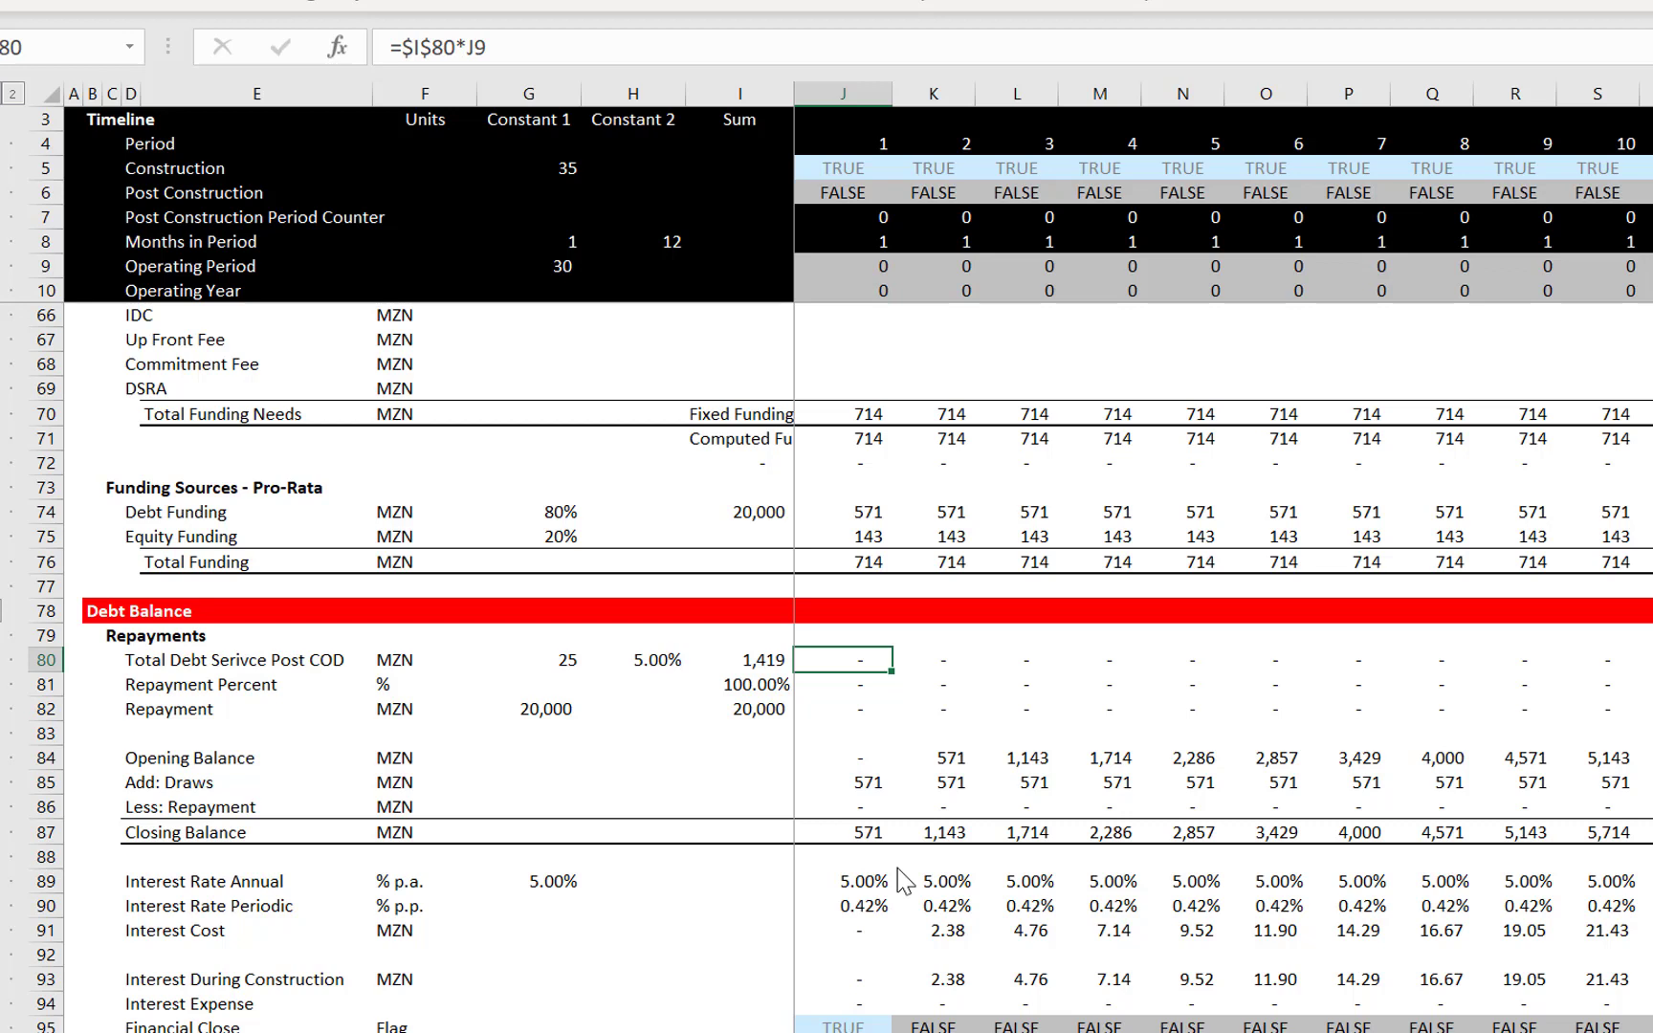
# Examine the Total Debt Service Post COD row again from its label, including the PMT formula and the second period's cell
pyautogui.press('Left')
pyautogui.press('Home')
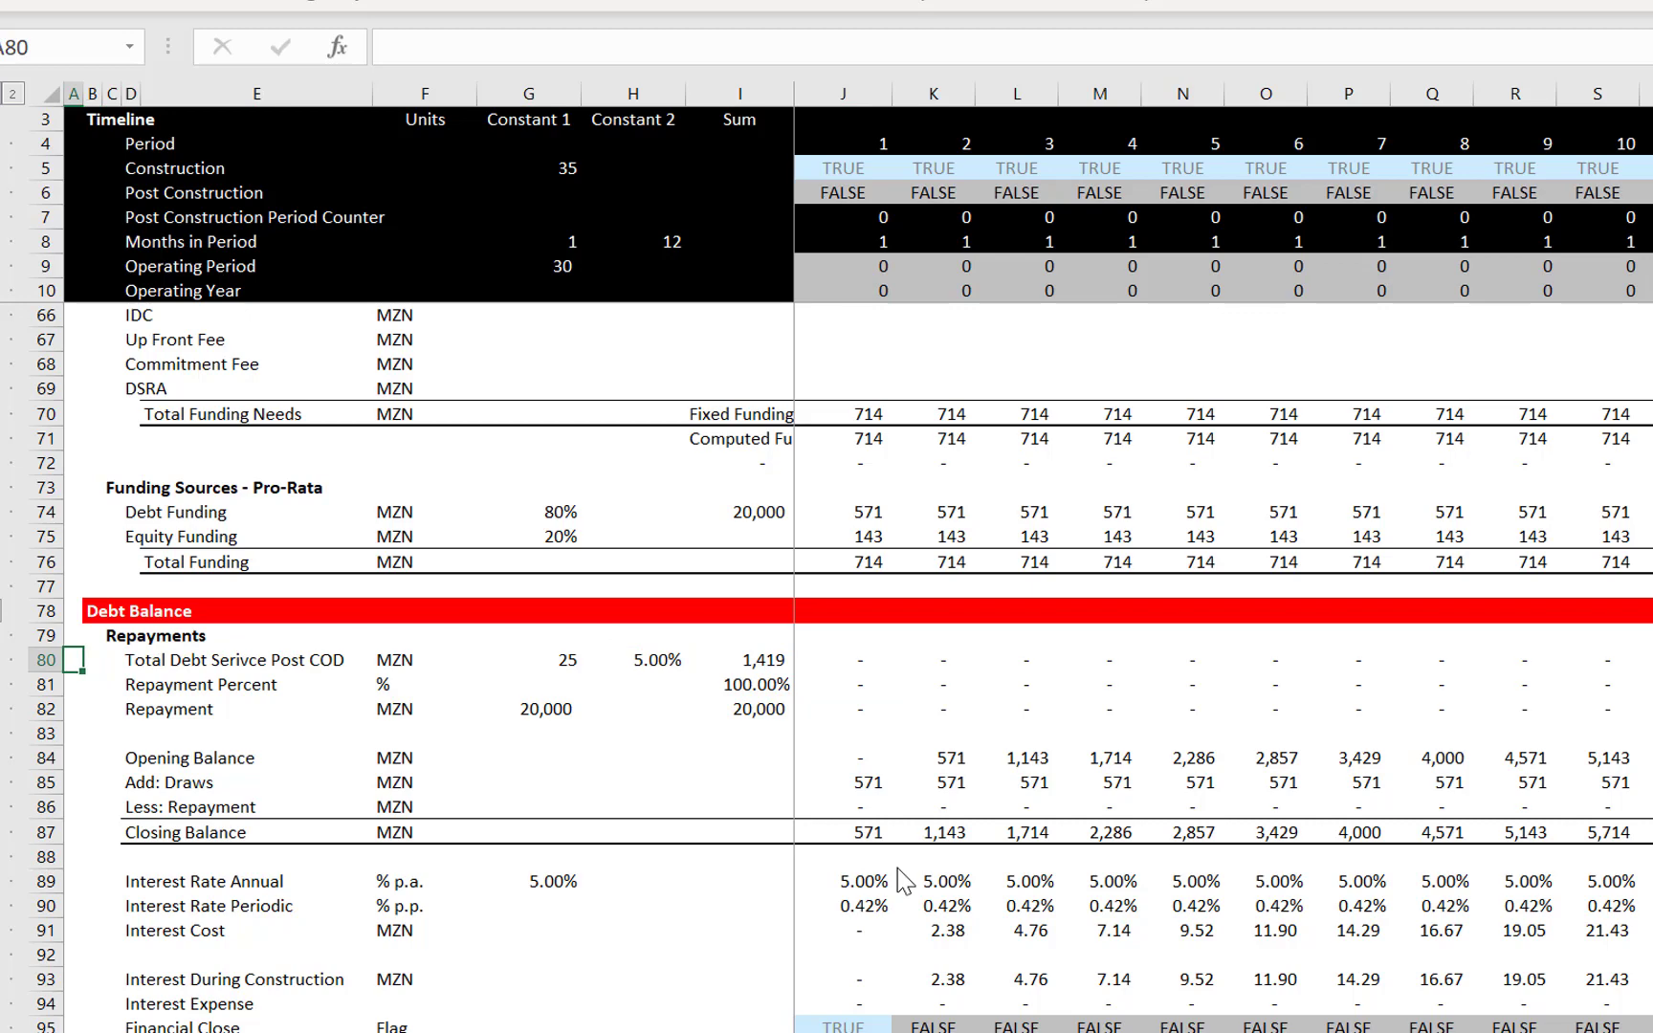
pyautogui.press('Right')
pyautogui.press('Right')
pyautogui.press('Right')
pyautogui.press('Right')
pyautogui.press('Right')
pyautogui.press('Right')
pyautogui.press('Right')
pyautogui.press('Right')
pyautogui.press('Right')
pyautogui.press('Right')
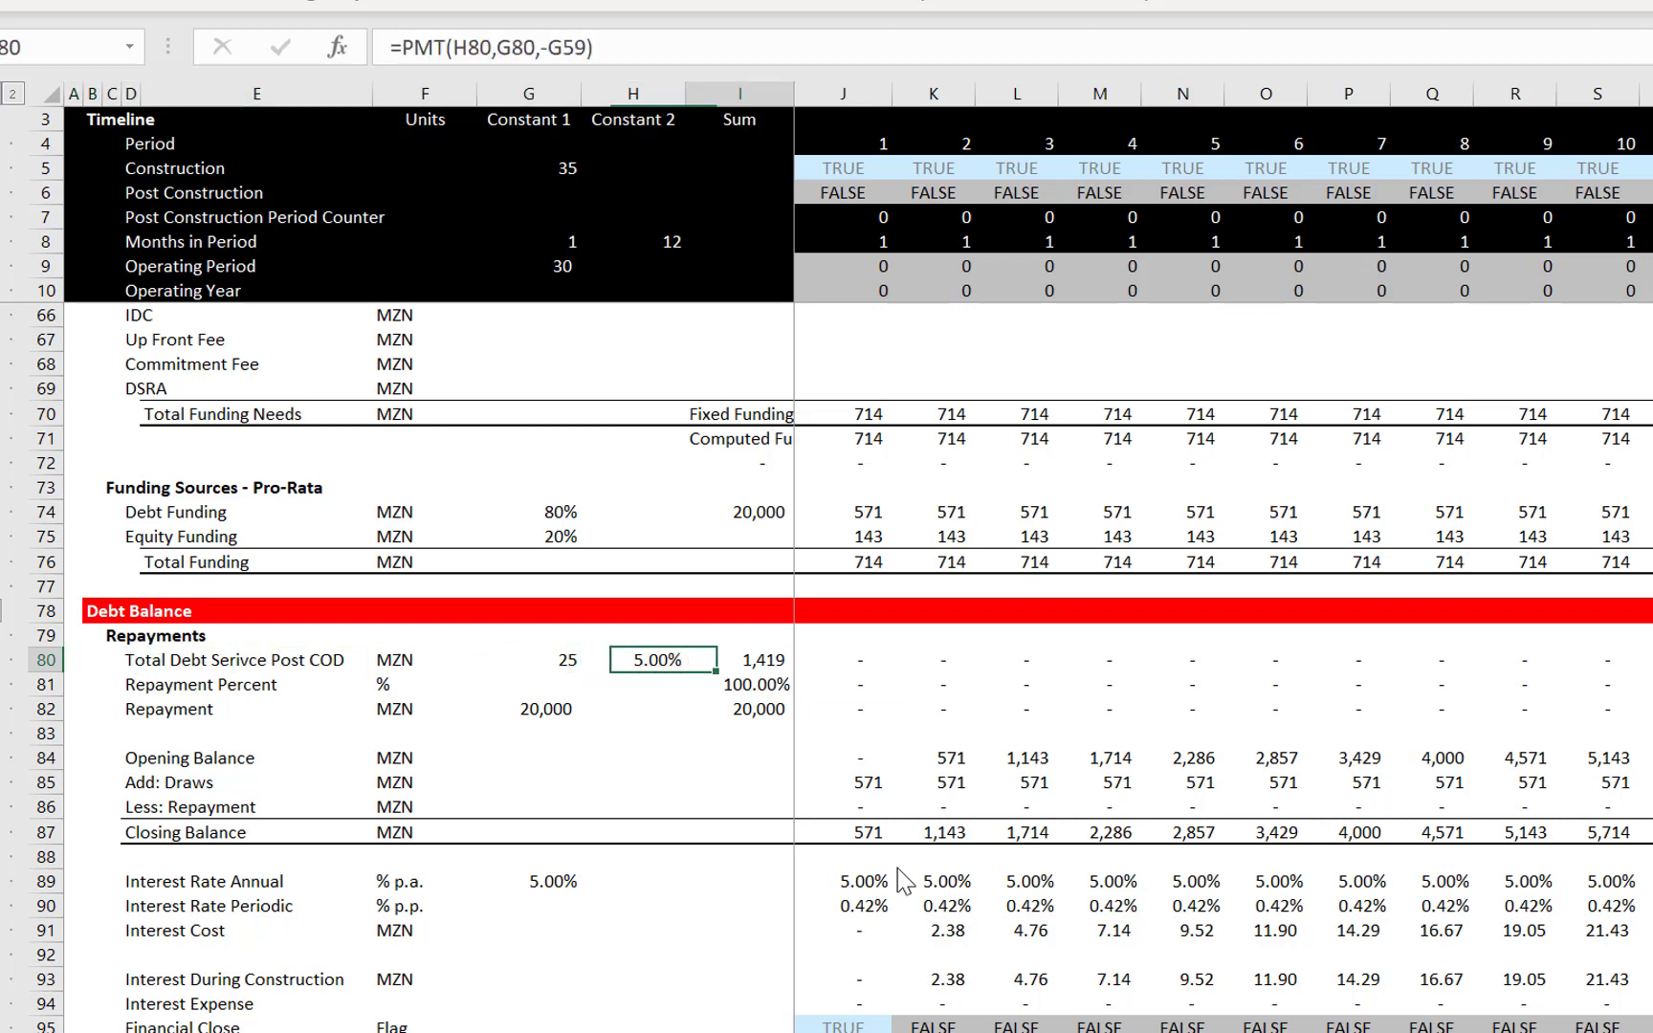
# Trace the dependents of the second period's Total Debt Service Post COD cell
pyautogui.hotkey('alt', 'm')
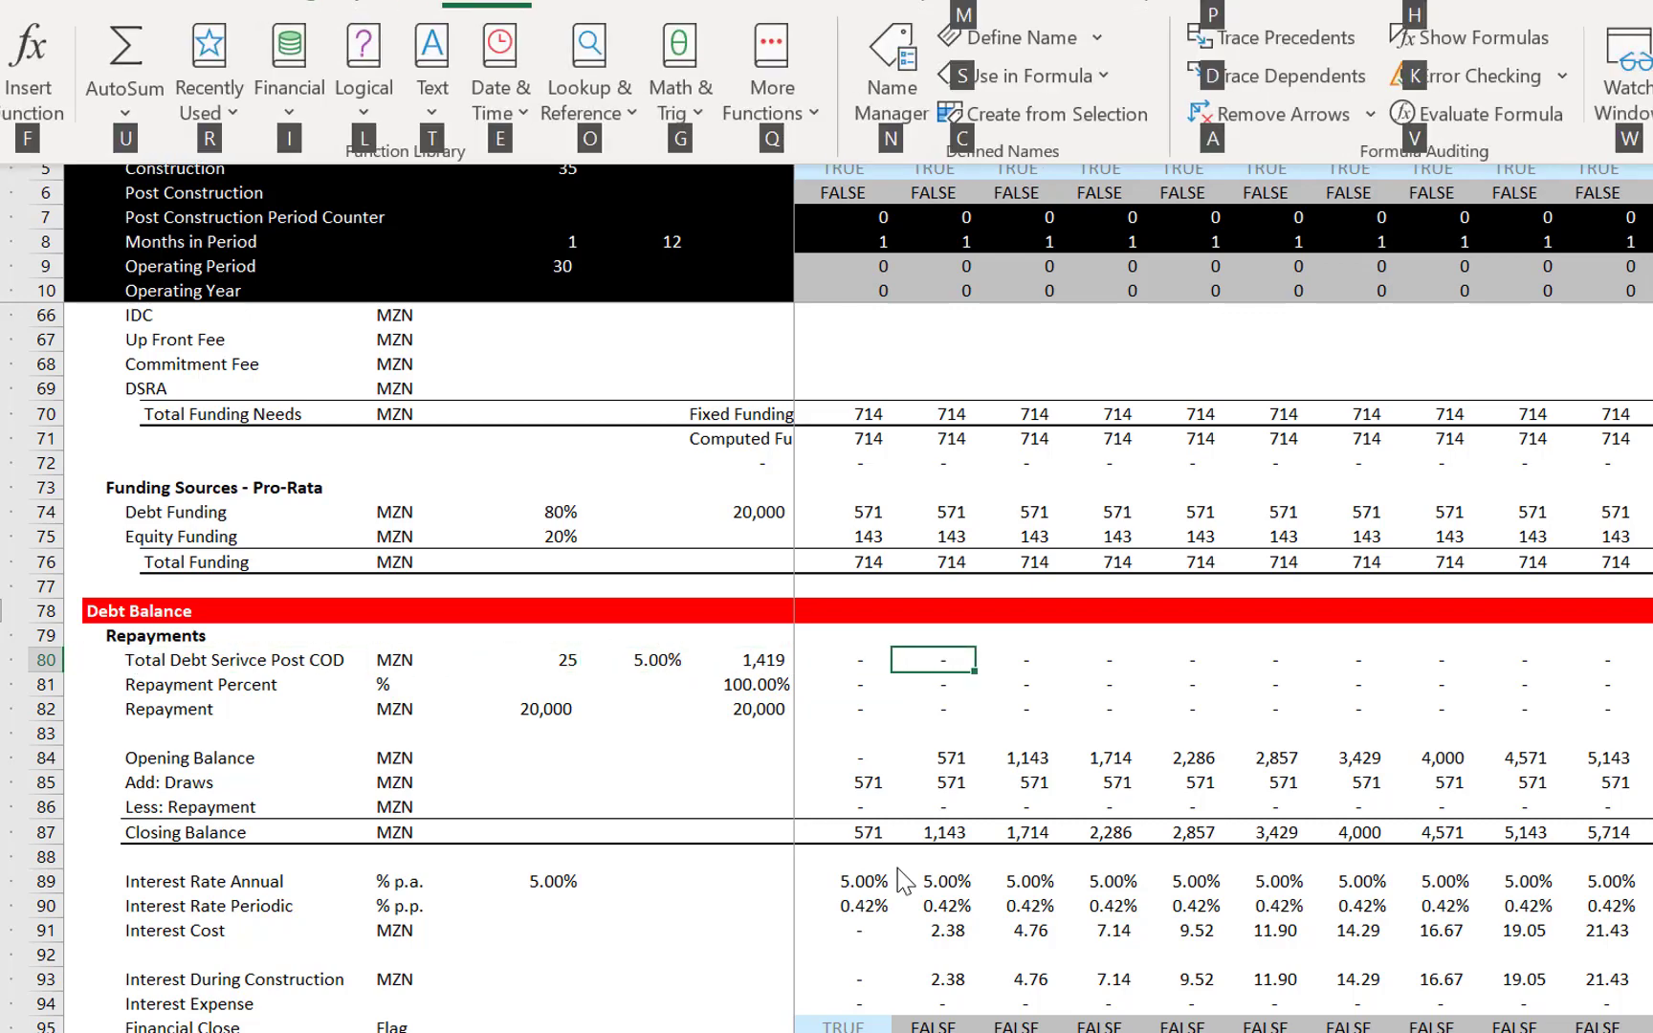
pyautogui.press('d')
pyautogui.press('Return')
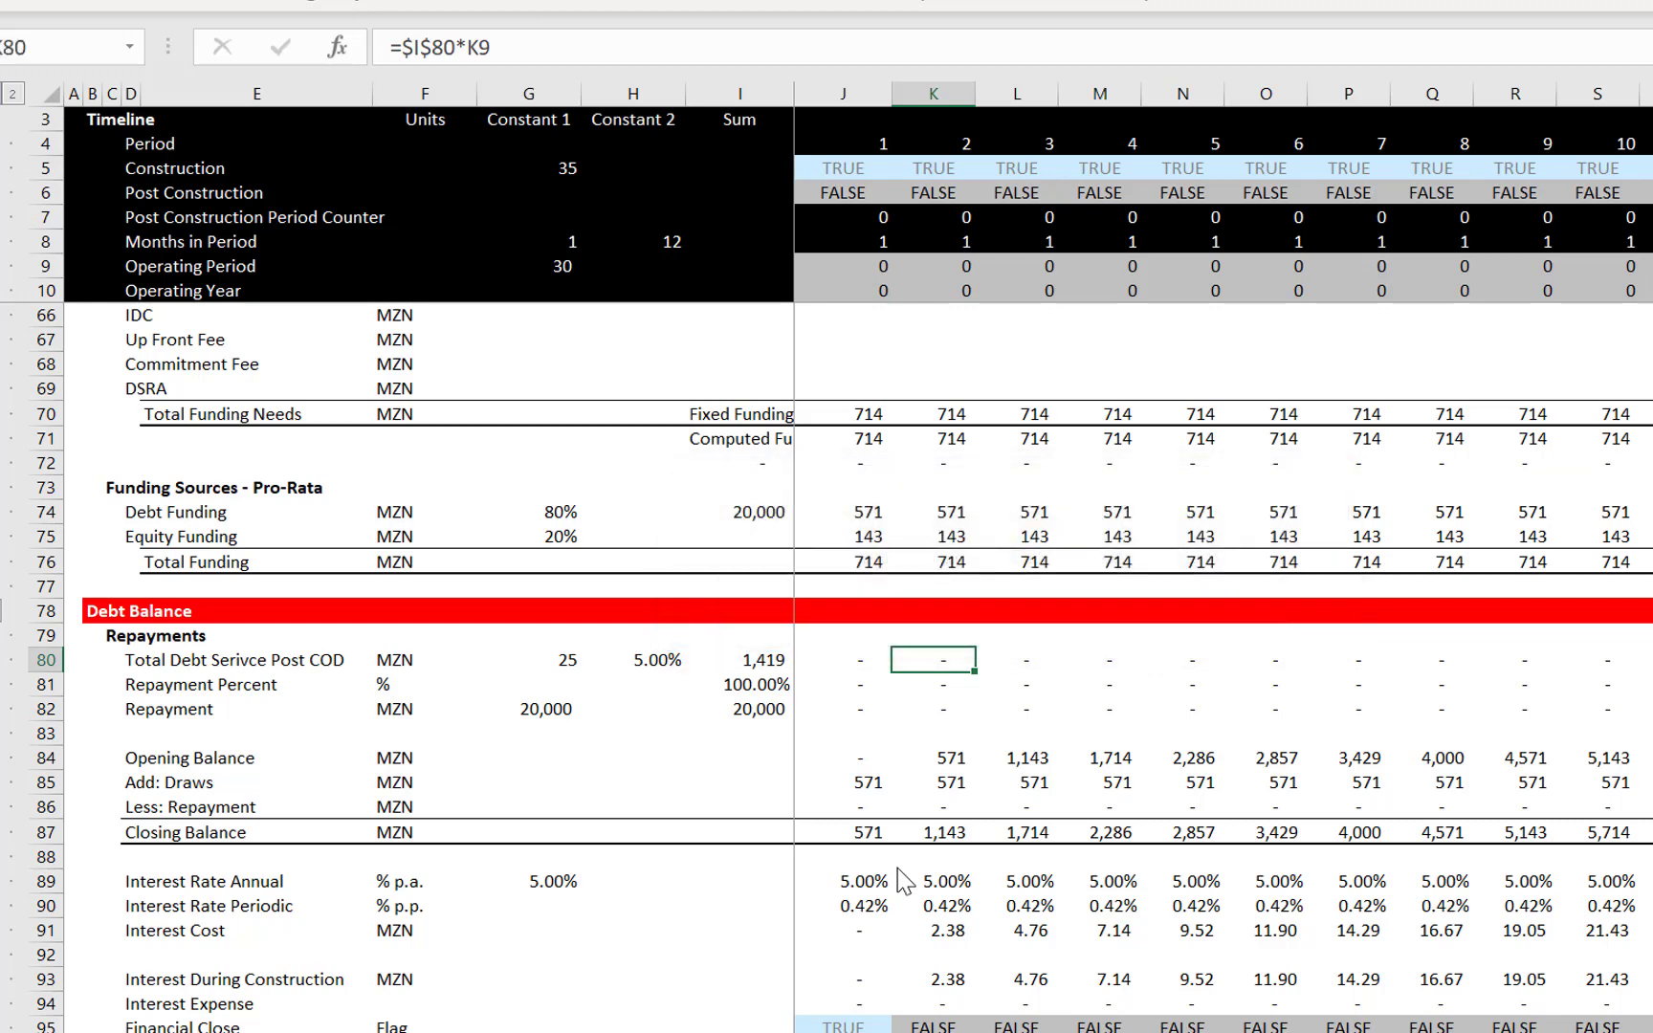
# Delete the entire Total Debt Service Post COD row from the Repayments block
pyautogui.press('Left')
pyautogui.hotkey('shift', 'space')
pyautogui.hotkey('ctrl', '-')
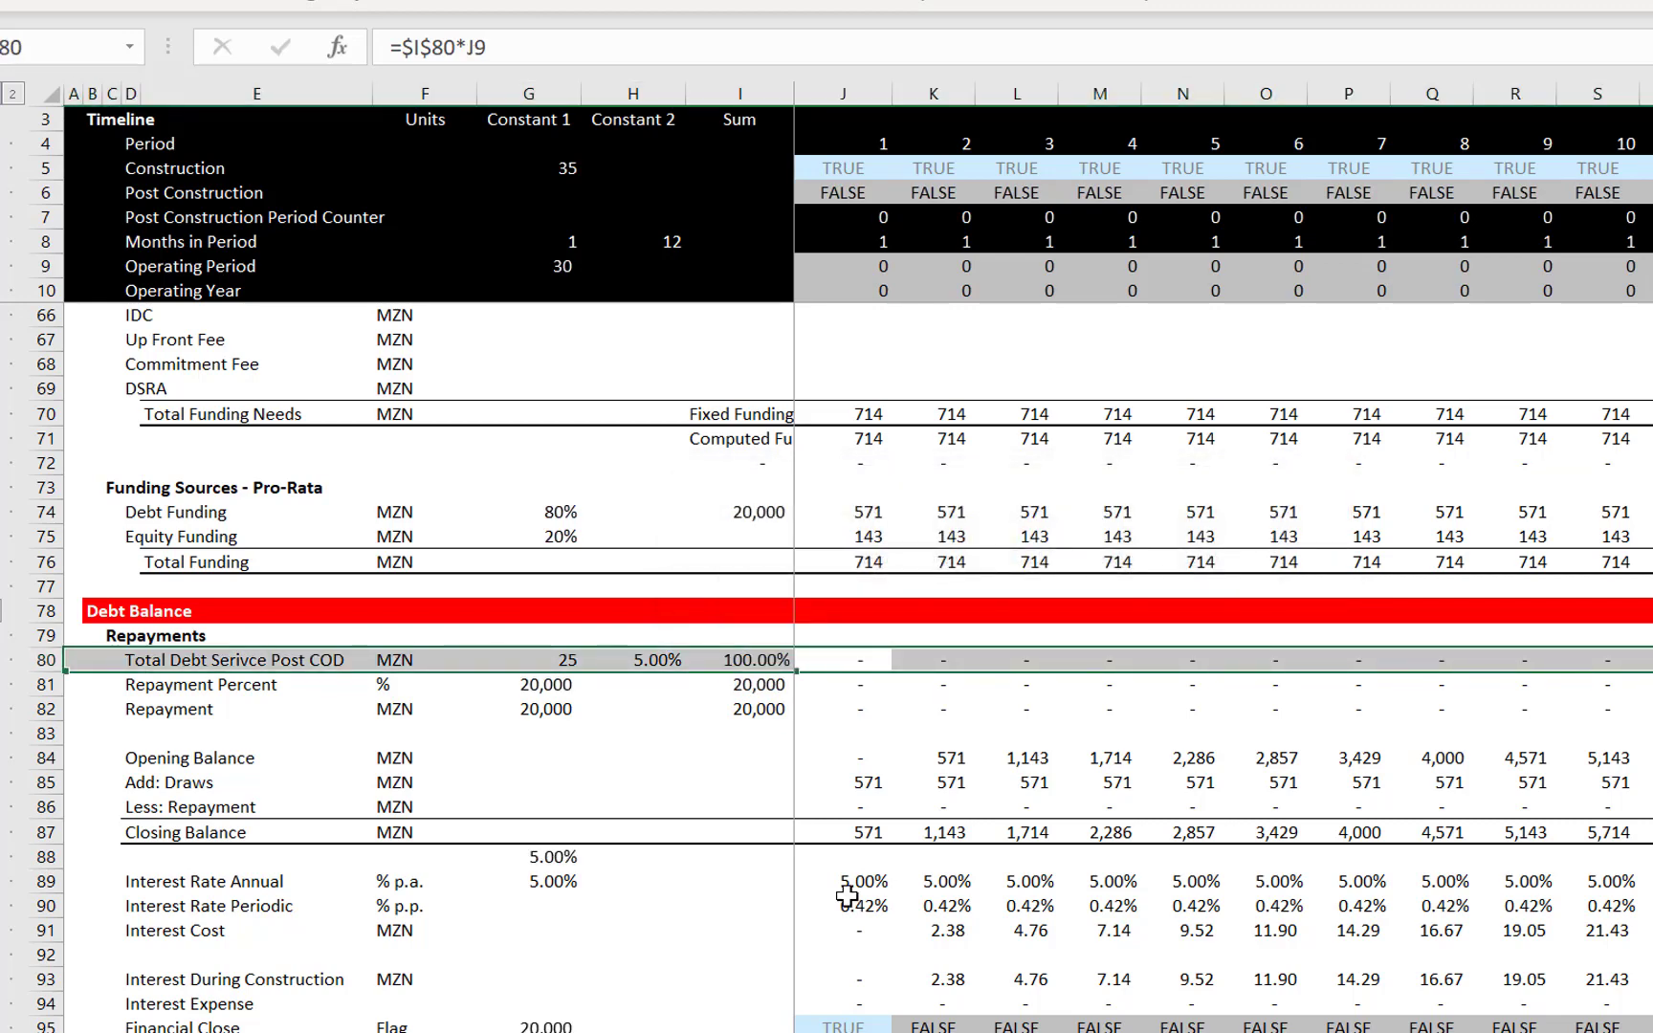
# Check the Repayment Percent formulas in the first two periods
pyautogui.press('Right')
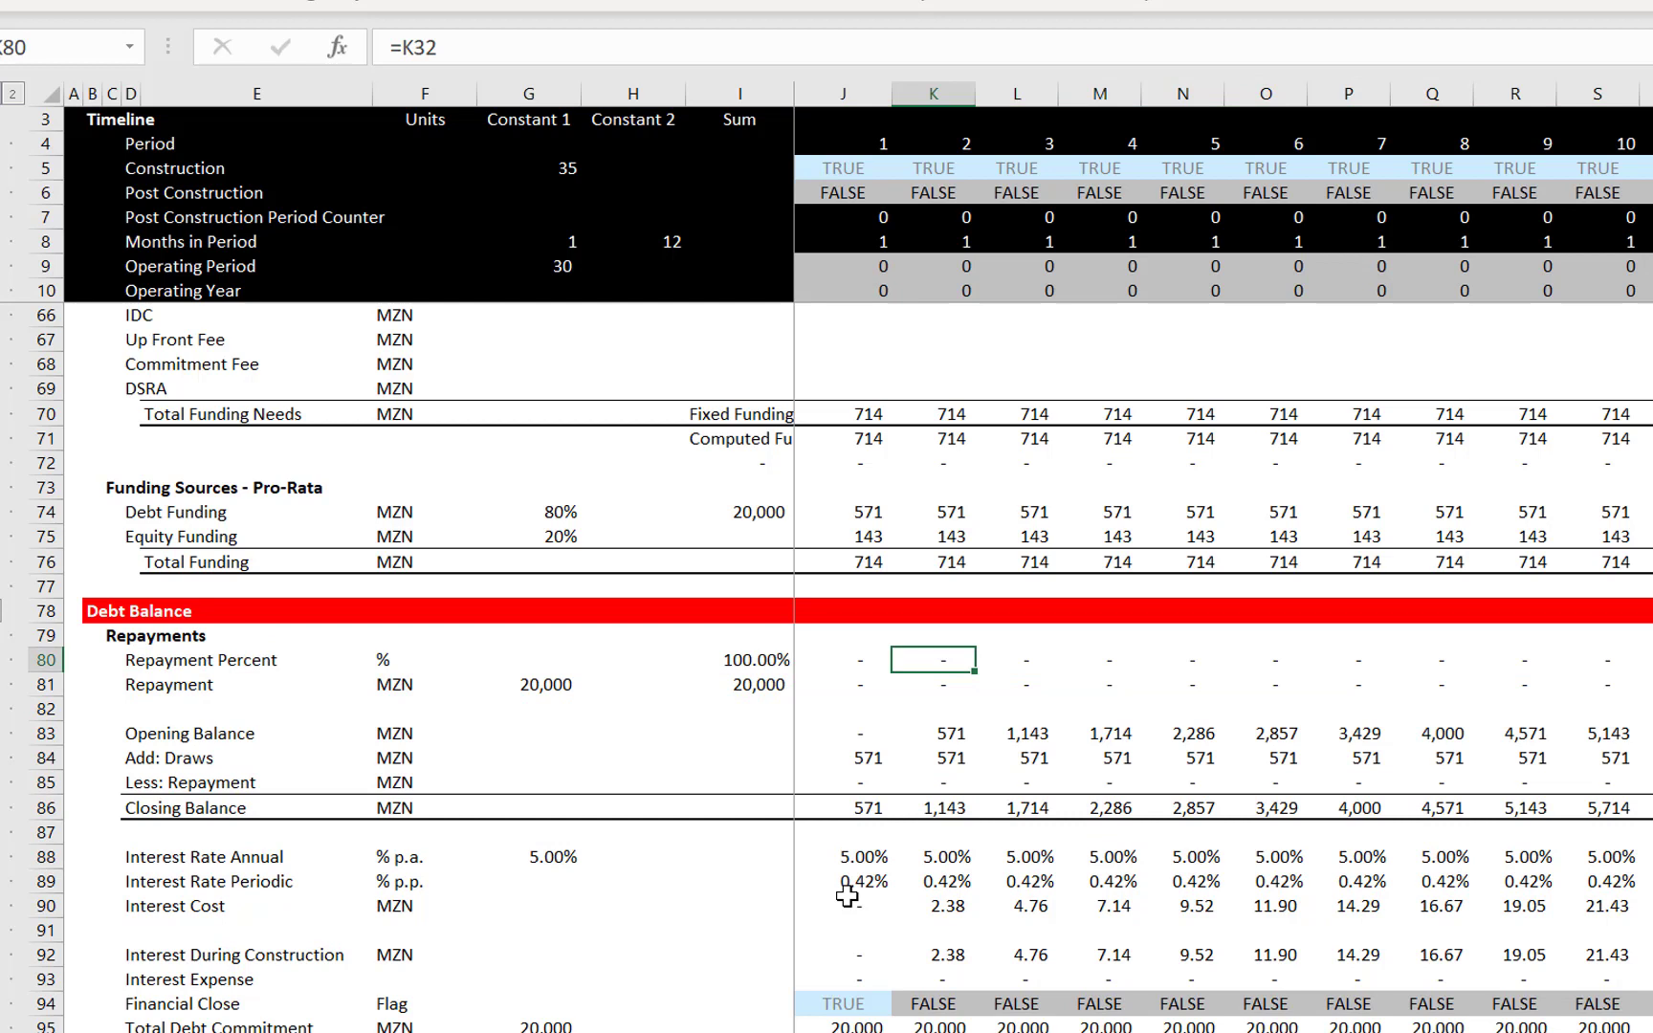
pyautogui.press('Left')
pyautogui.press('Left')
pyautogui.press('Right')
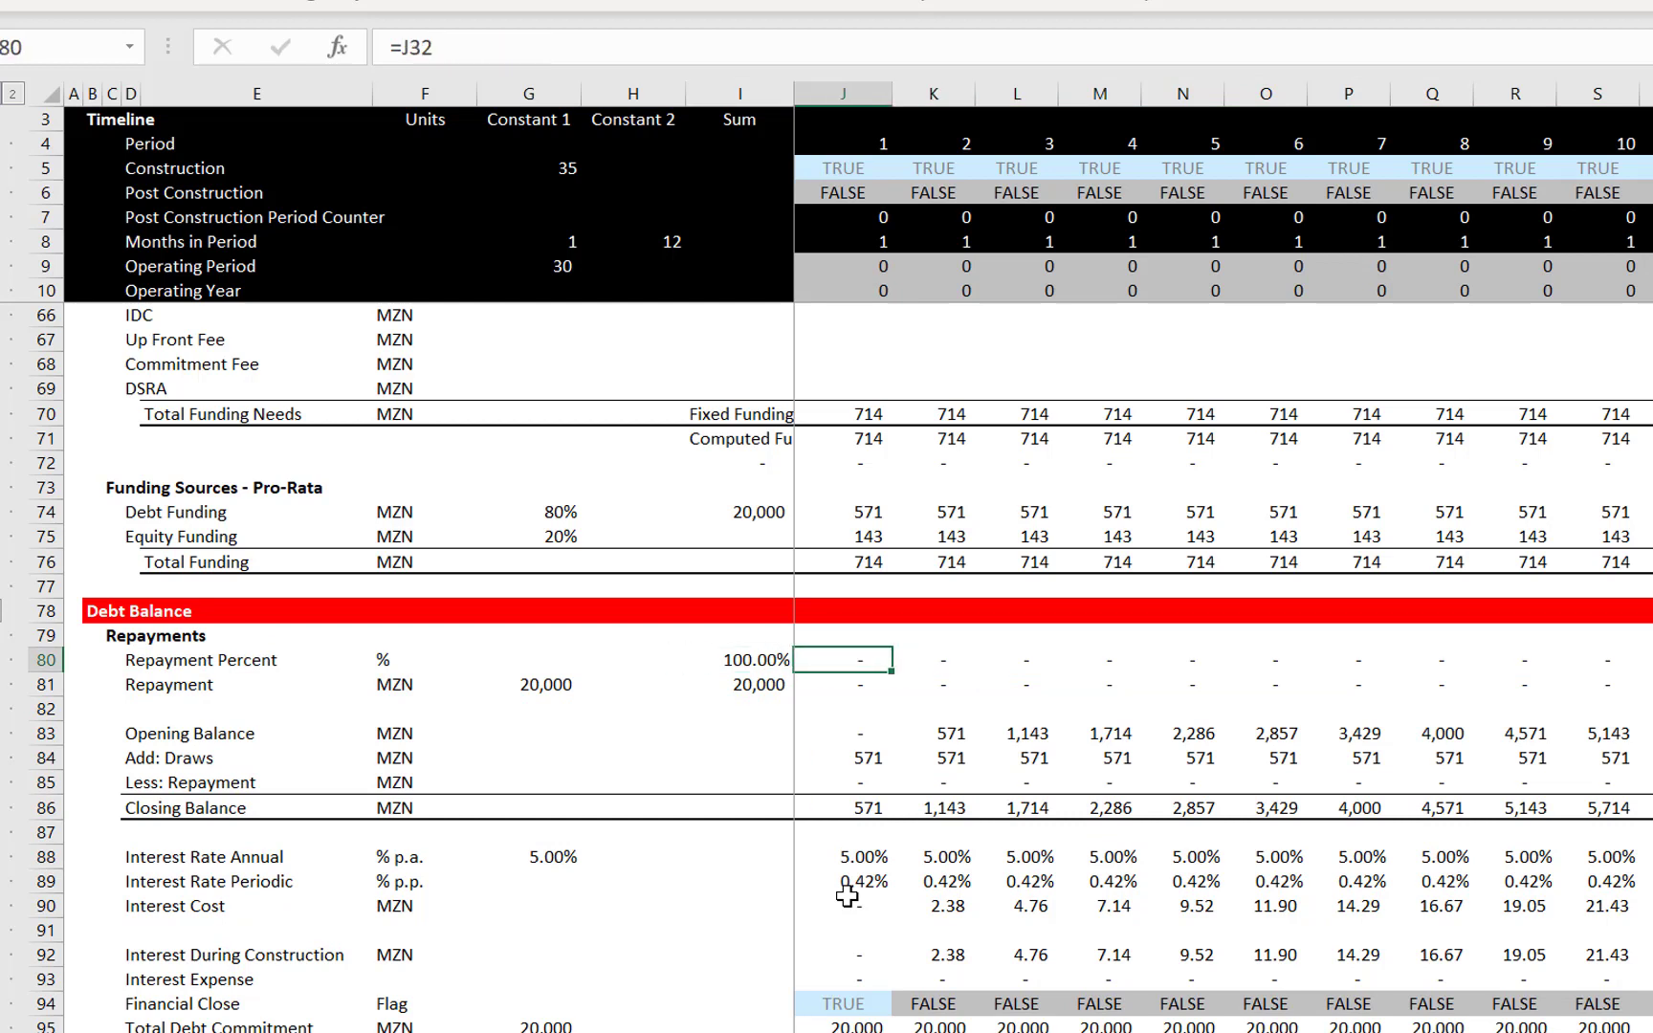
# Examine the first period's Repayment Percent - PPMT formula in the Financing Inputs block, including the cells it references
pyautogui.press('Up')
pyautogui.press('Up')
pyautogui.press('Up')
pyautogui.press('Up')
pyautogui.press('Up')
pyautogui.press('Up')
pyautogui.press('Up')
pyautogui.press('Up')
pyautogui.press('Up')
pyautogui.press('Up')
pyautogui.press('Up')
pyautogui.press('Up')
pyautogui.press('Up')
pyautogui.press('Up')
pyautogui.press('Up')
pyautogui.press('Up')
pyautogui.press('Up')
pyautogui.press('Up')
pyautogui.press('Up')
pyautogui.press('Up')
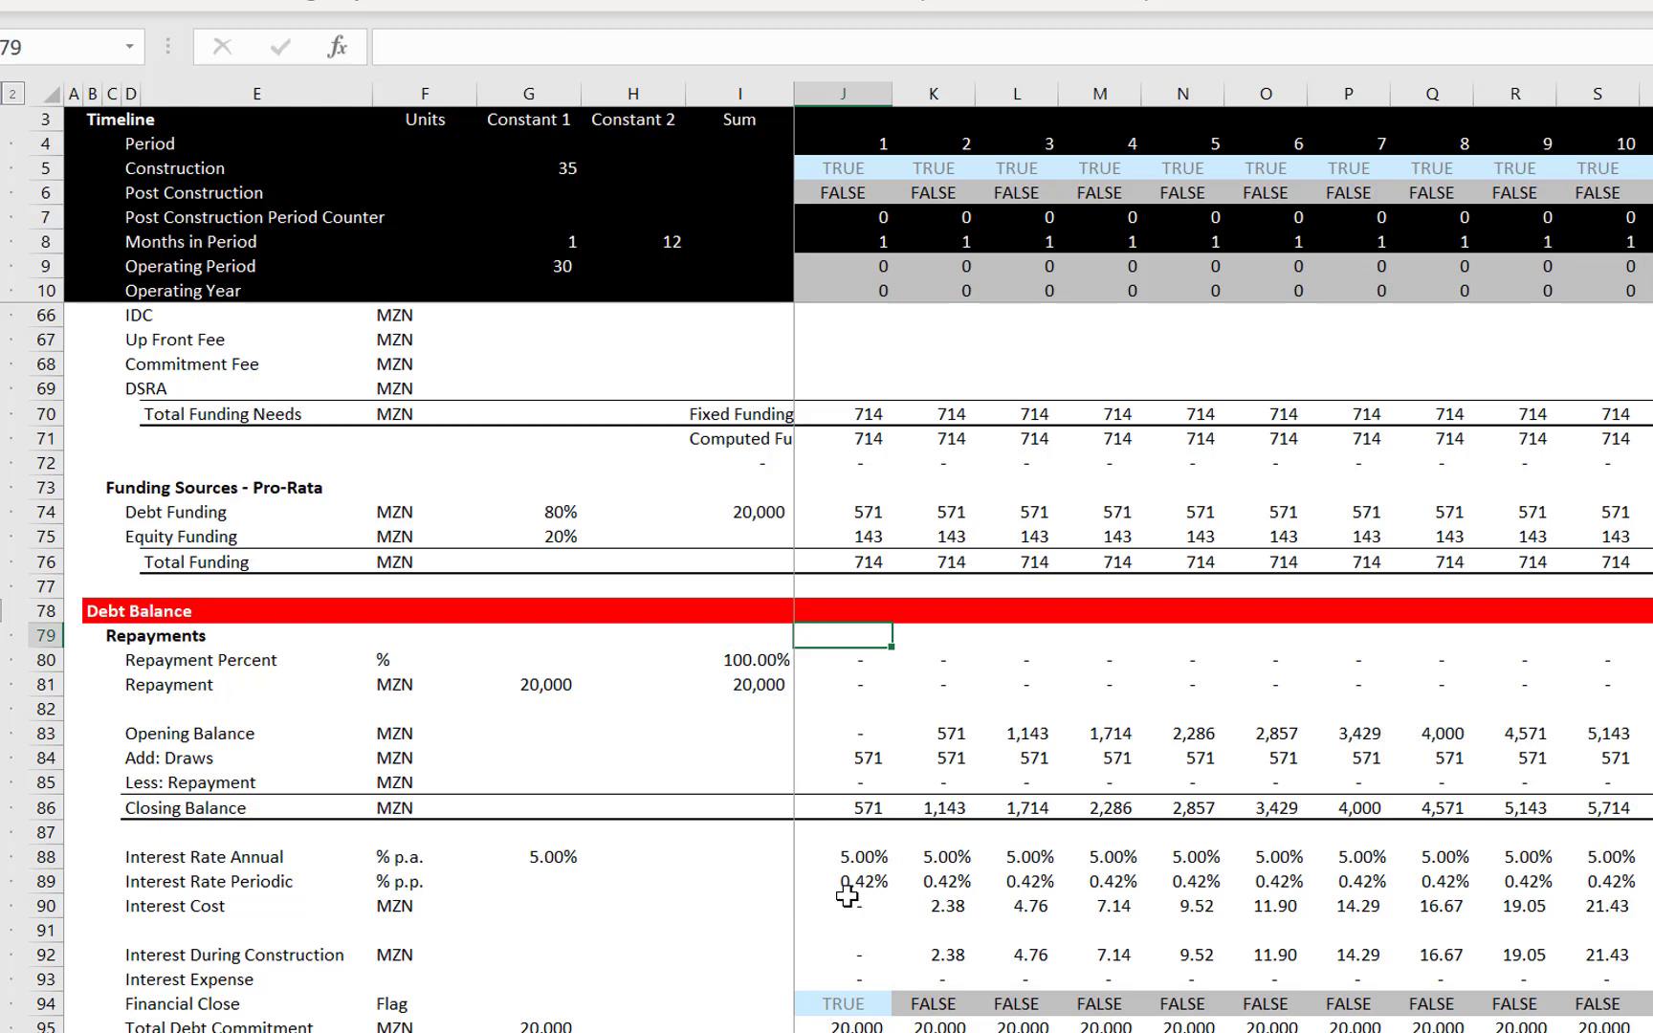
pyautogui.press('Up')
pyautogui.press('Up')
pyautogui.press('Up')
pyautogui.press('Up')
pyautogui.press('Up')
pyautogui.press('Up')
pyautogui.press('Up')
pyautogui.press('Up')
pyautogui.press('Up')
pyautogui.press('Up')
pyautogui.press('Up')
pyautogui.press('Up')
pyautogui.press('Up')
pyautogui.press('Up')
pyautogui.press('Up')
pyautogui.press('Up')
pyautogui.press('Up')
pyautogui.press('Up')
pyautogui.press('Up')
pyautogui.press('Up')
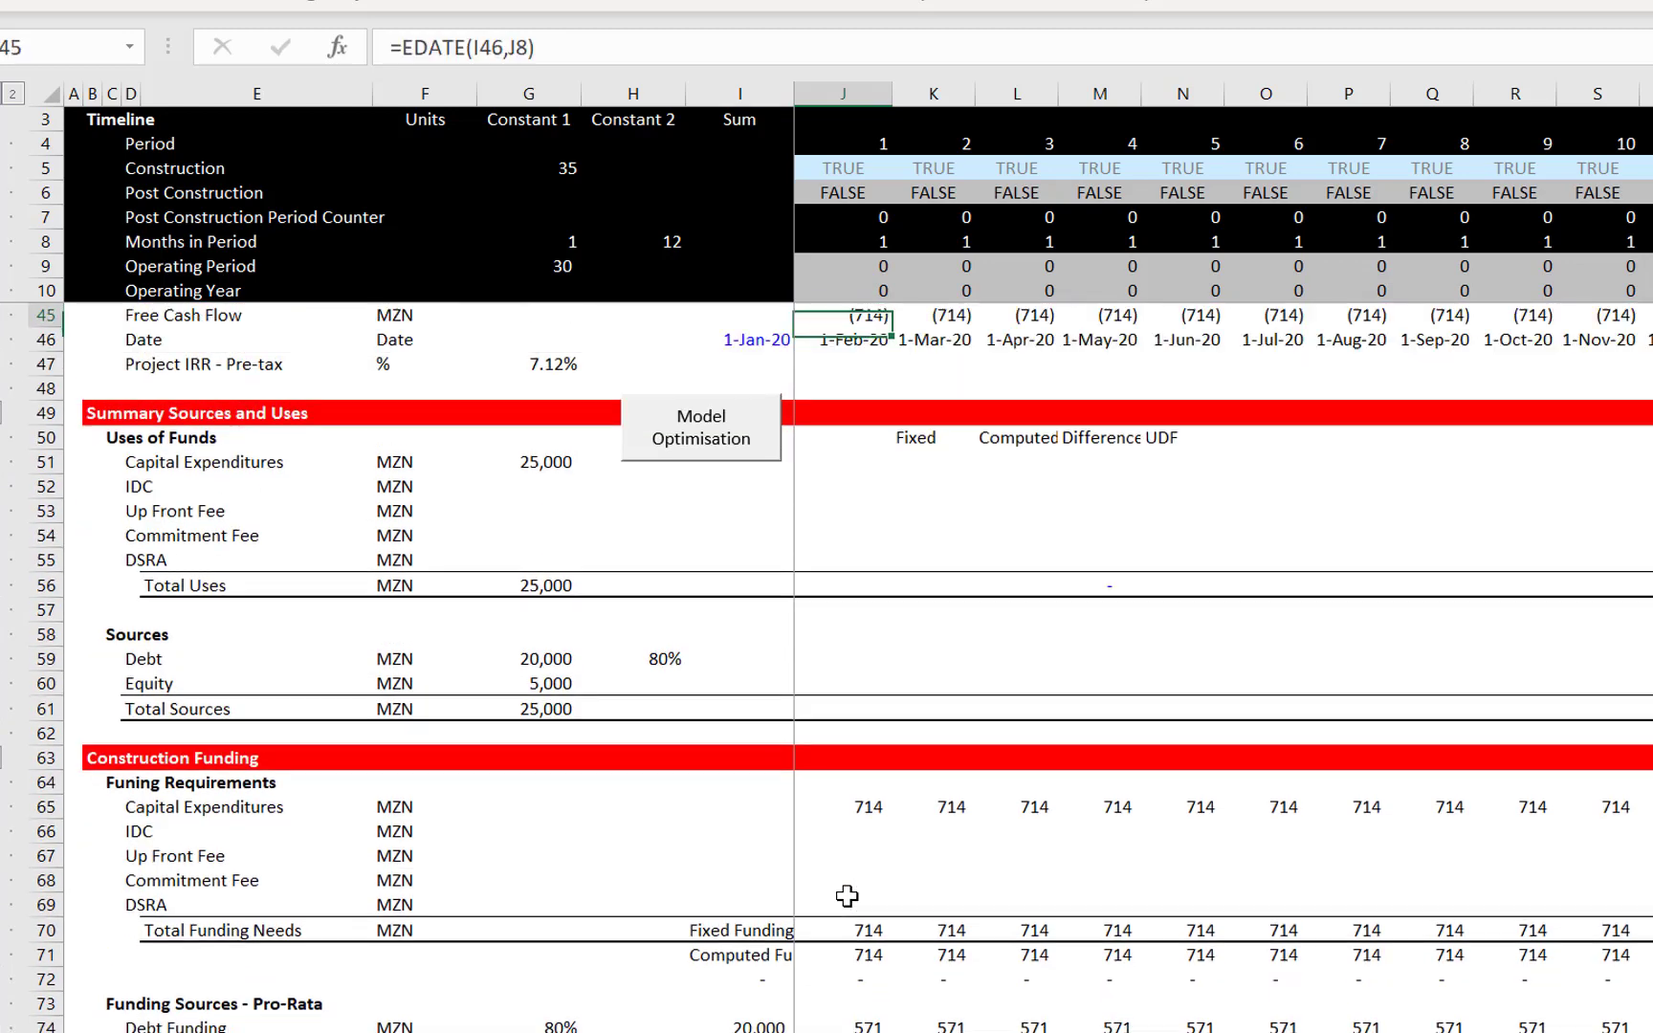
pyautogui.press('Up')
pyautogui.press('Up')
pyautogui.press('Up')
pyautogui.press('Up')
pyautogui.press('Up')
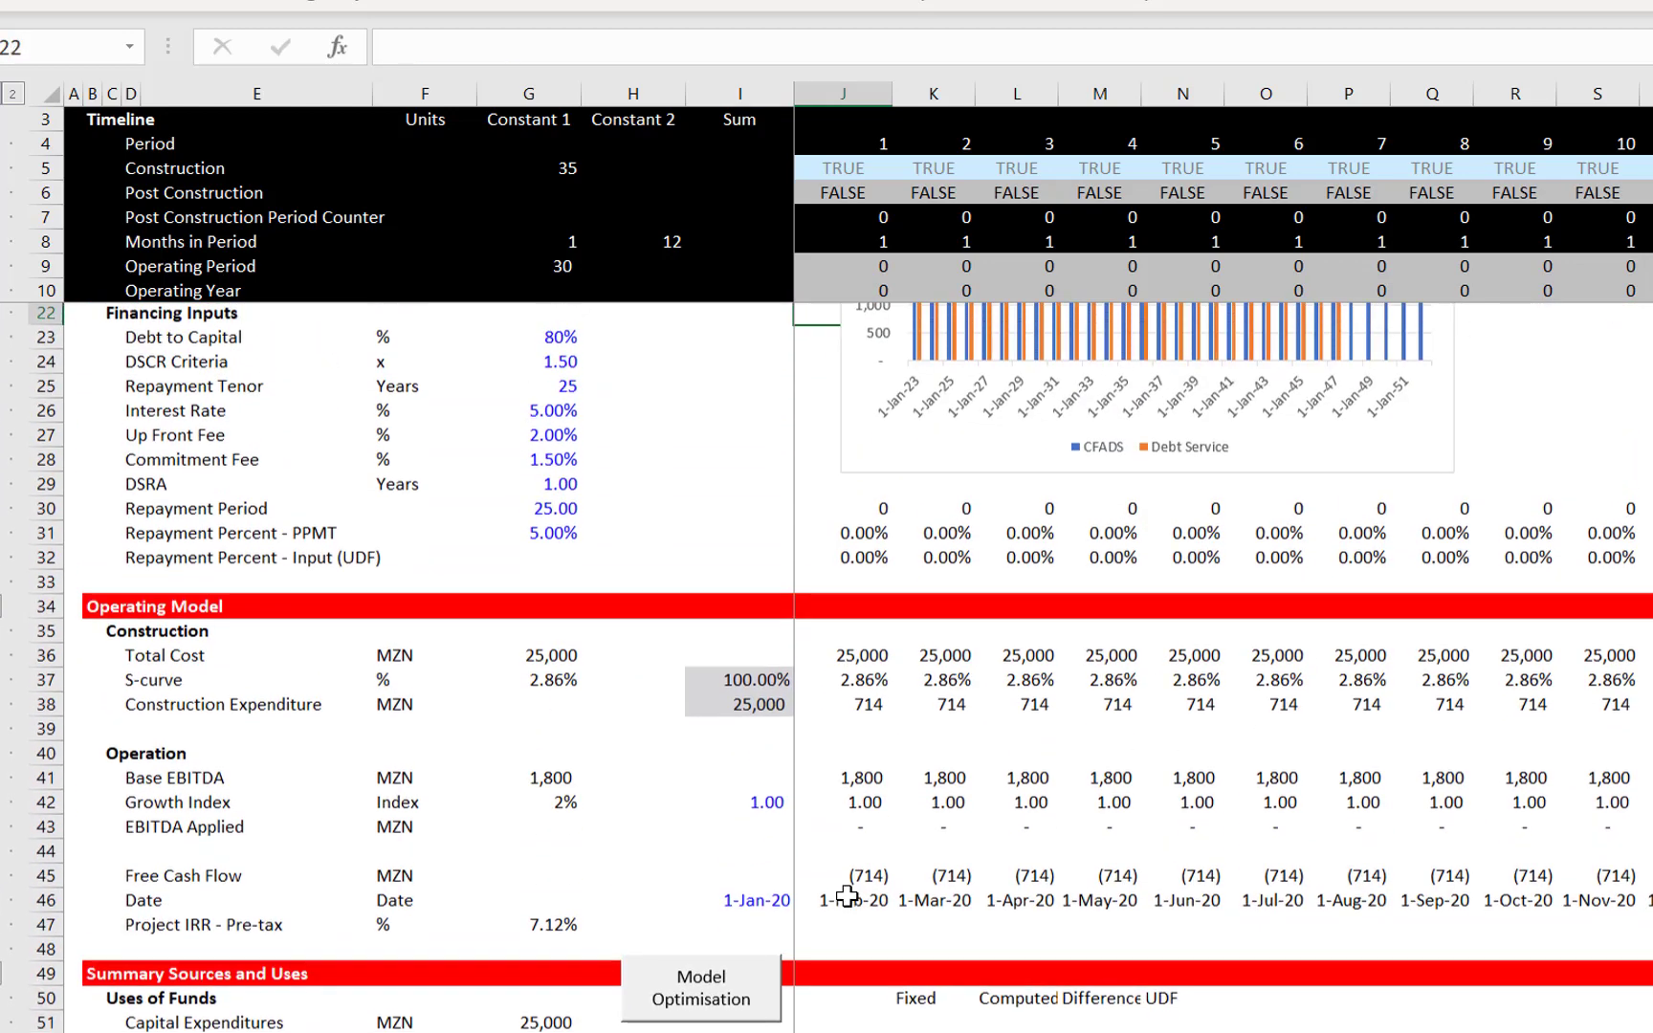
pyautogui.press('Down')
pyautogui.press('Down')
pyautogui.press('Down')
pyautogui.press('Down')
pyautogui.press('Down')
pyautogui.press('Down')
pyautogui.press('Down')
pyautogui.press('Down')
pyautogui.press('Down')
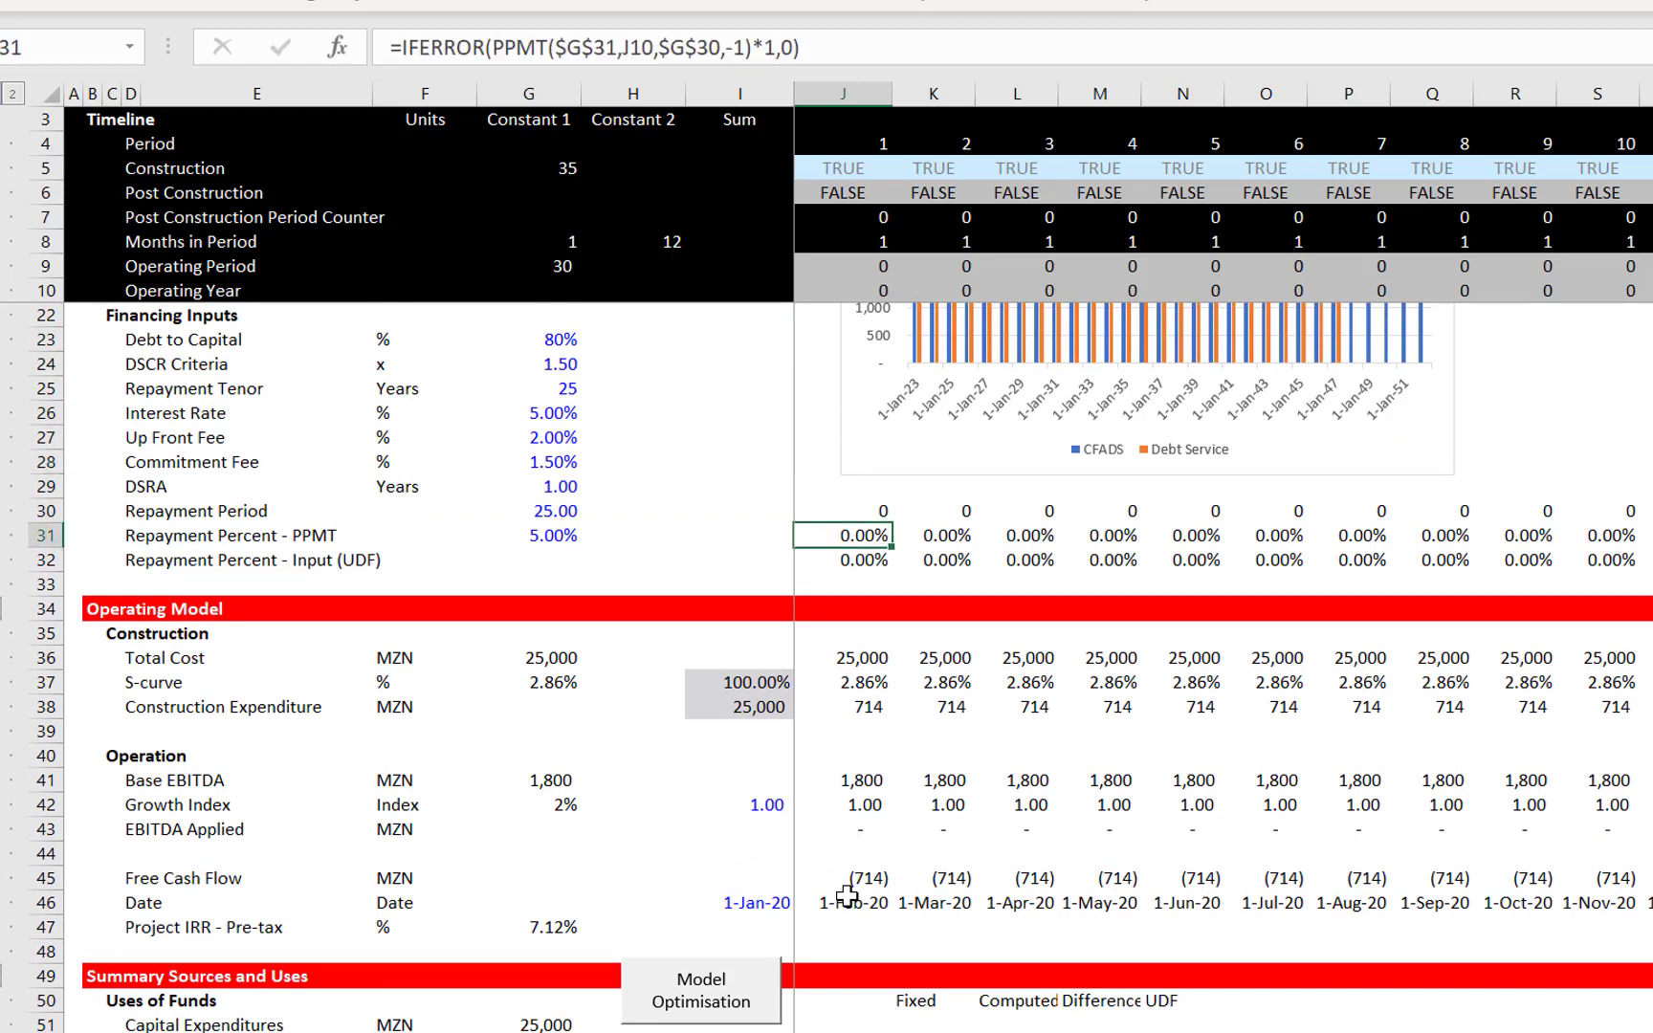
pyautogui.press('F2')
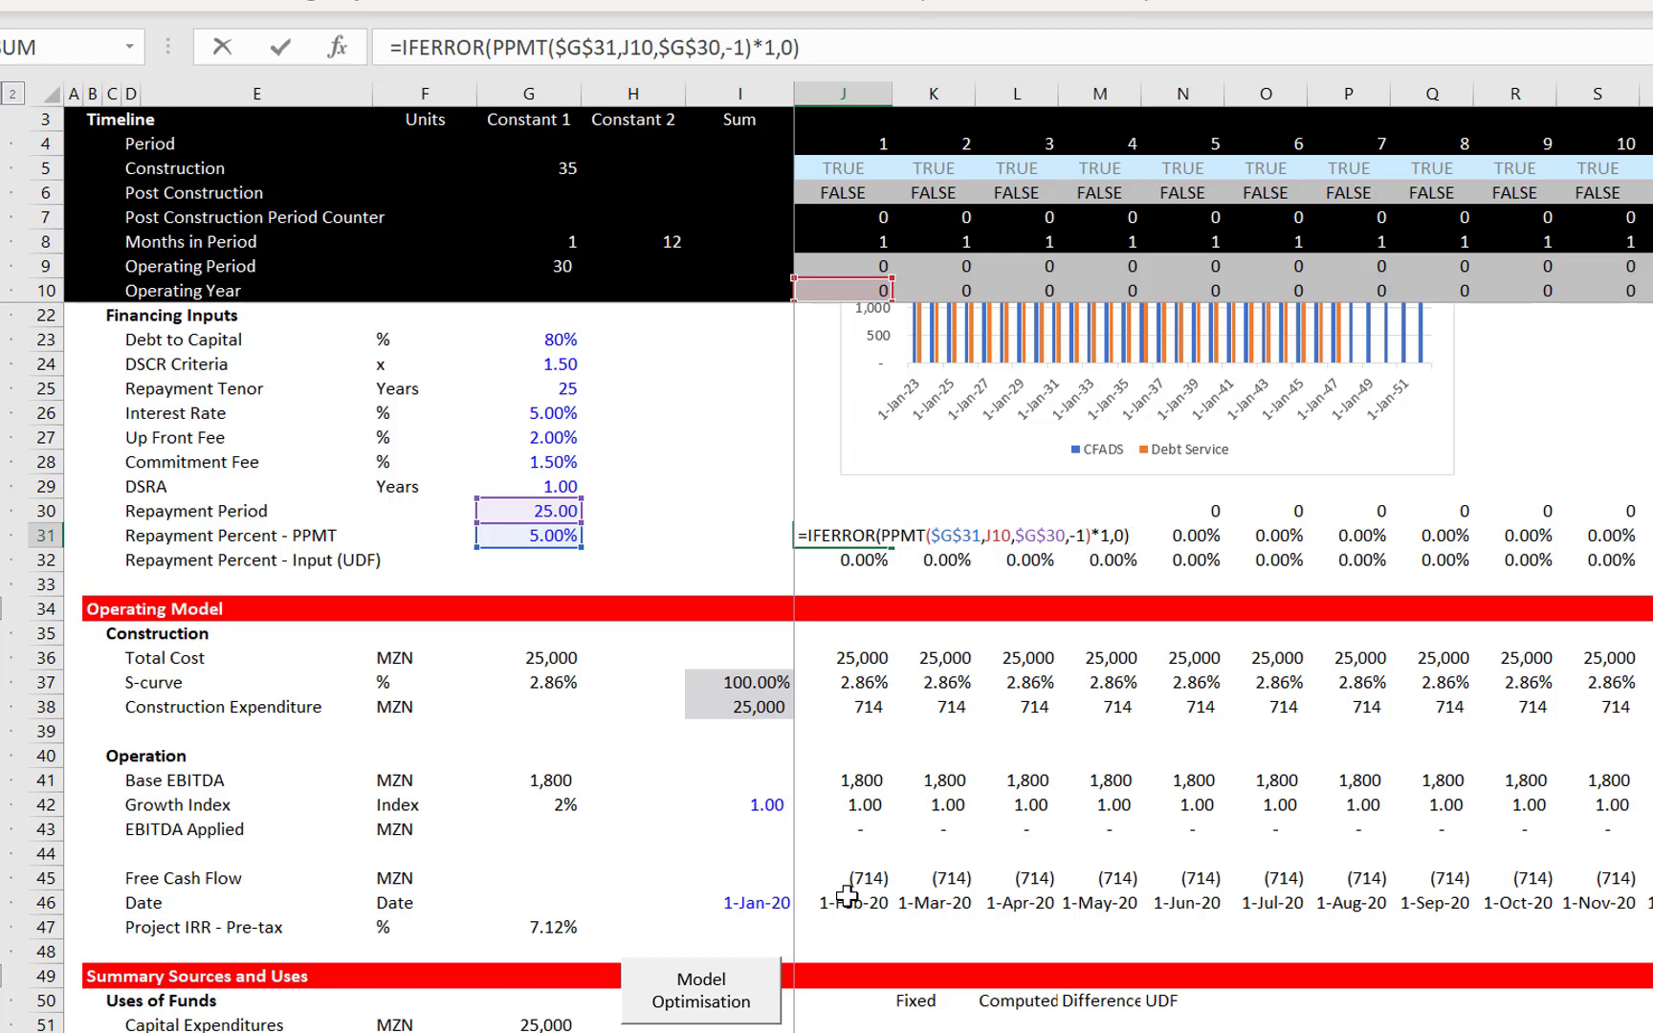
pyautogui.press('Escape')
# Review the first-period column from the Operating Model through Construction Funding down to the debt's Closing Balance
pyautogui.press('Down')
pyautogui.press('Down')
pyautogui.press('Down')
pyautogui.press('Down')
pyautogui.press('Down')
pyautogui.press('Down')
pyautogui.press('Down')
pyautogui.press('Down')
pyautogui.press('Down')
pyautogui.press('Down')
pyautogui.press('Down')
pyautogui.press('Down')
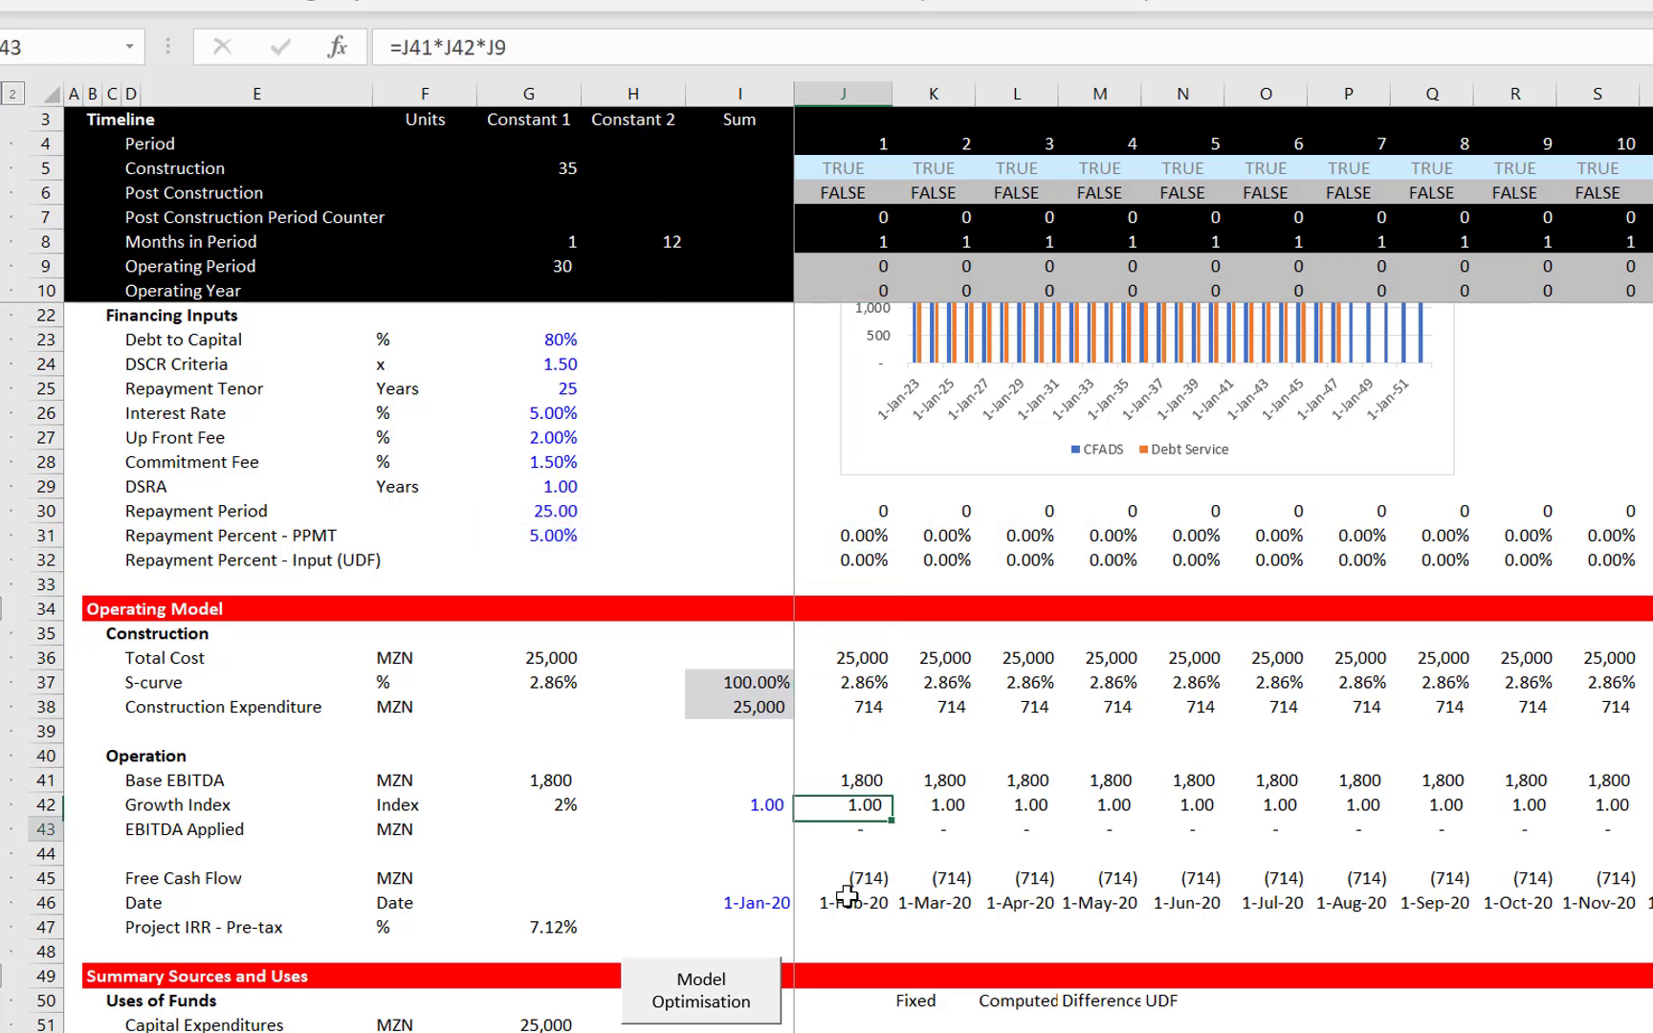
pyautogui.press('Down')
pyautogui.press('Down')
pyautogui.press('Down')
pyautogui.press('Down')
pyautogui.press('Down')
pyautogui.press('Down')
pyautogui.press('Down')
pyautogui.press('Down')
pyautogui.press('Down')
pyautogui.press('Down')
pyautogui.press('Down')
pyautogui.press('Down')
pyautogui.press('Down')
pyautogui.press('Down')
pyautogui.press('Down')
pyautogui.press('Down')
pyautogui.press('Down')
pyautogui.press('Down')
pyautogui.press('Down')
pyautogui.press('Down')
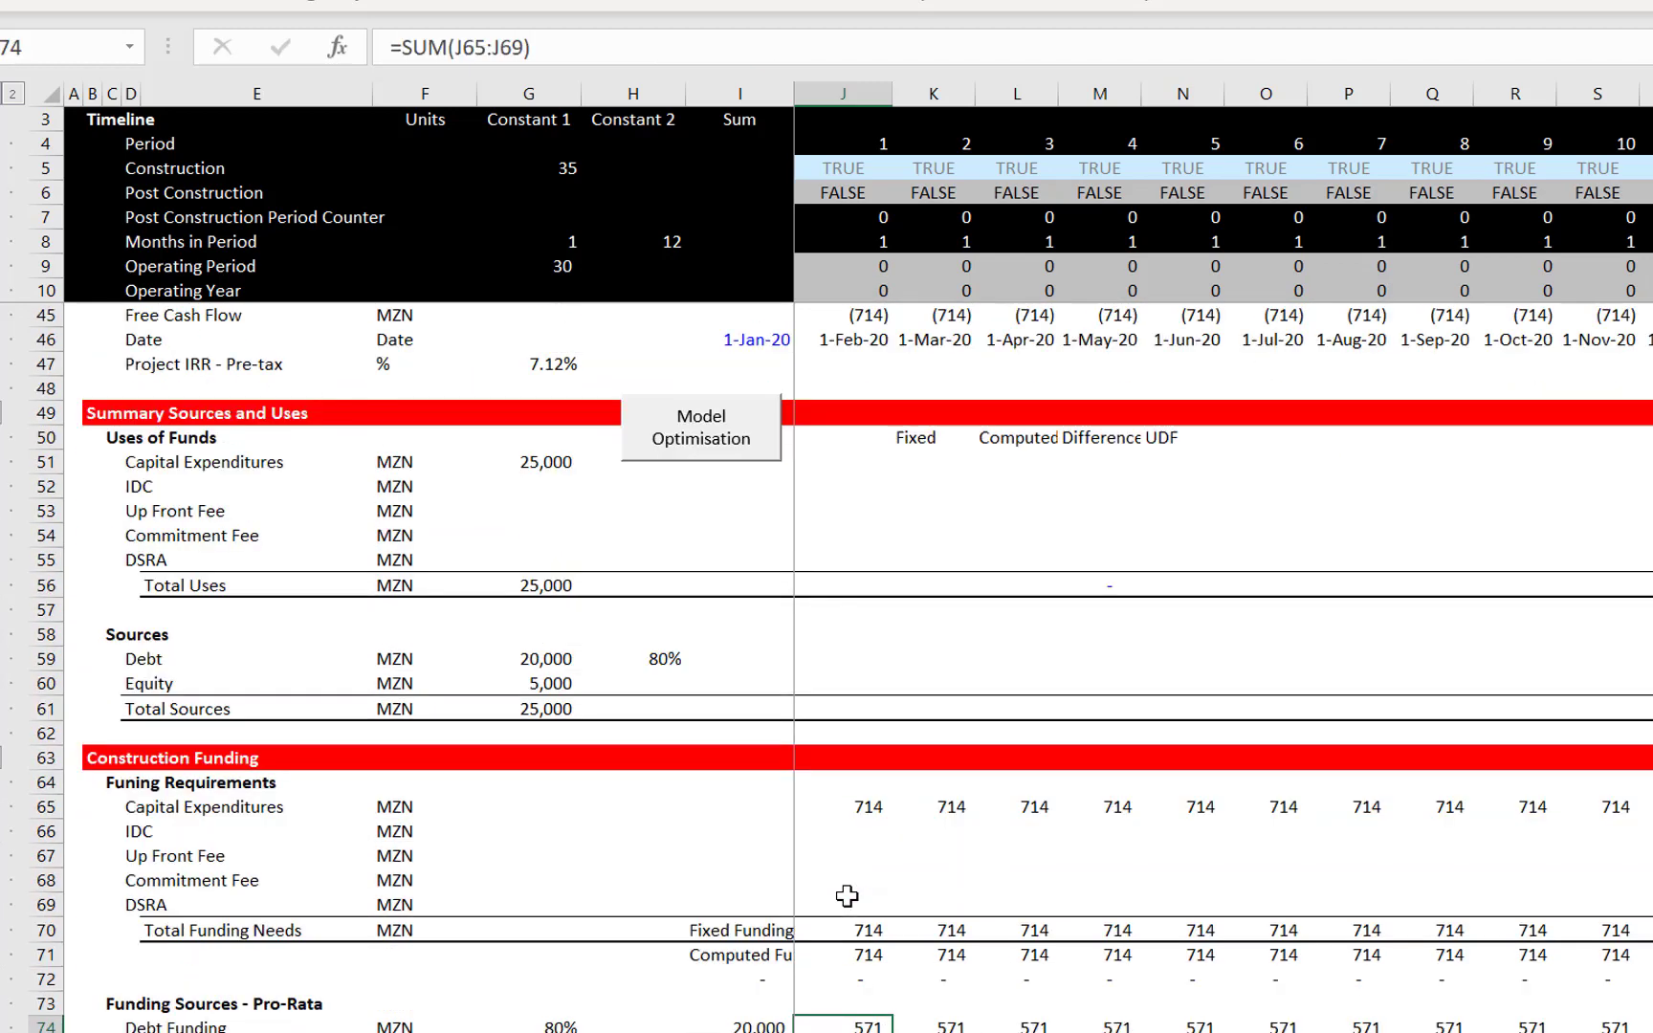
pyautogui.press('Down')
pyautogui.press('Down')
pyautogui.press('Down')
pyautogui.press('Up')
pyautogui.press('Up')
pyautogui.press('Up')
pyautogui.press('Up')
pyautogui.press('Up')
pyautogui.press('Up')
pyautogui.press('Up')
pyautogui.press('Up')
pyautogui.press('Up')
pyautogui.press('Up')
pyautogui.press('Up')
pyautogui.press('Up')
pyautogui.press('Up')
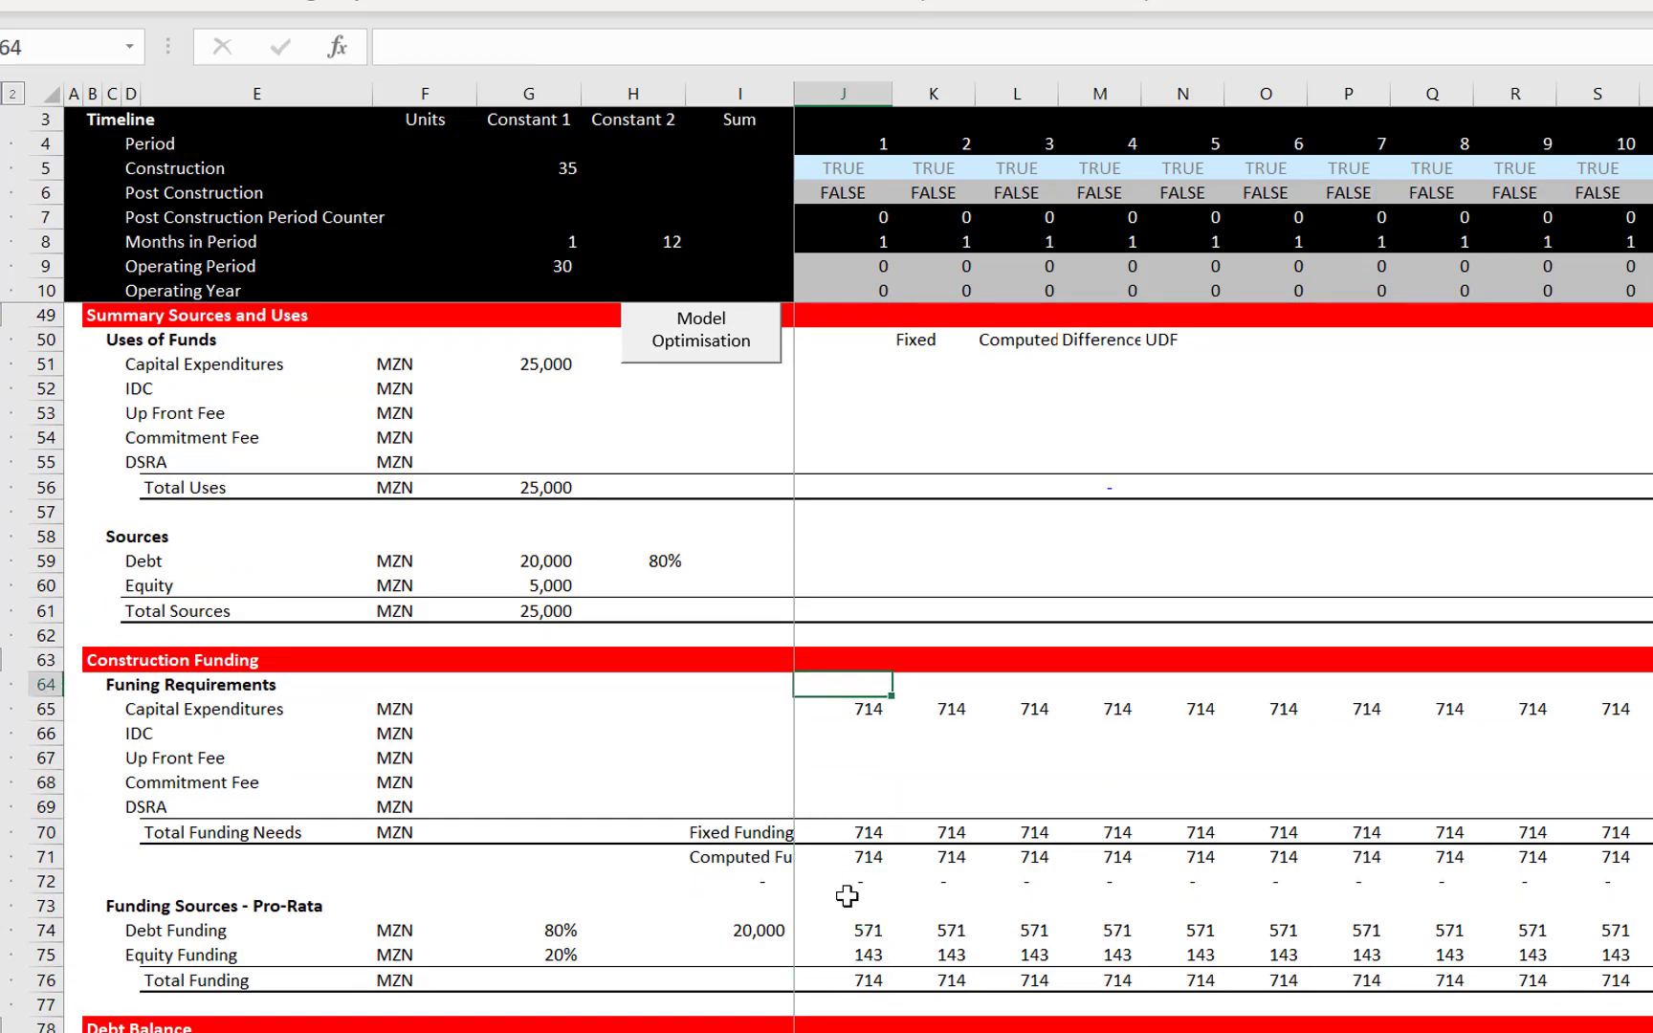
pyautogui.press('Down')
pyautogui.press('Down')
pyautogui.press('Down')
pyautogui.press('Down')
pyautogui.press('Down')
pyautogui.press('Down')
pyautogui.press('Down')
pyautogui.press('Down')
pyautogui.press('Down')
pyautogui.press('Down')
pyautogui.press('Down')
pyautogui.press('Down')
pyautogui.press('Down')
pyautogui.press('Down')
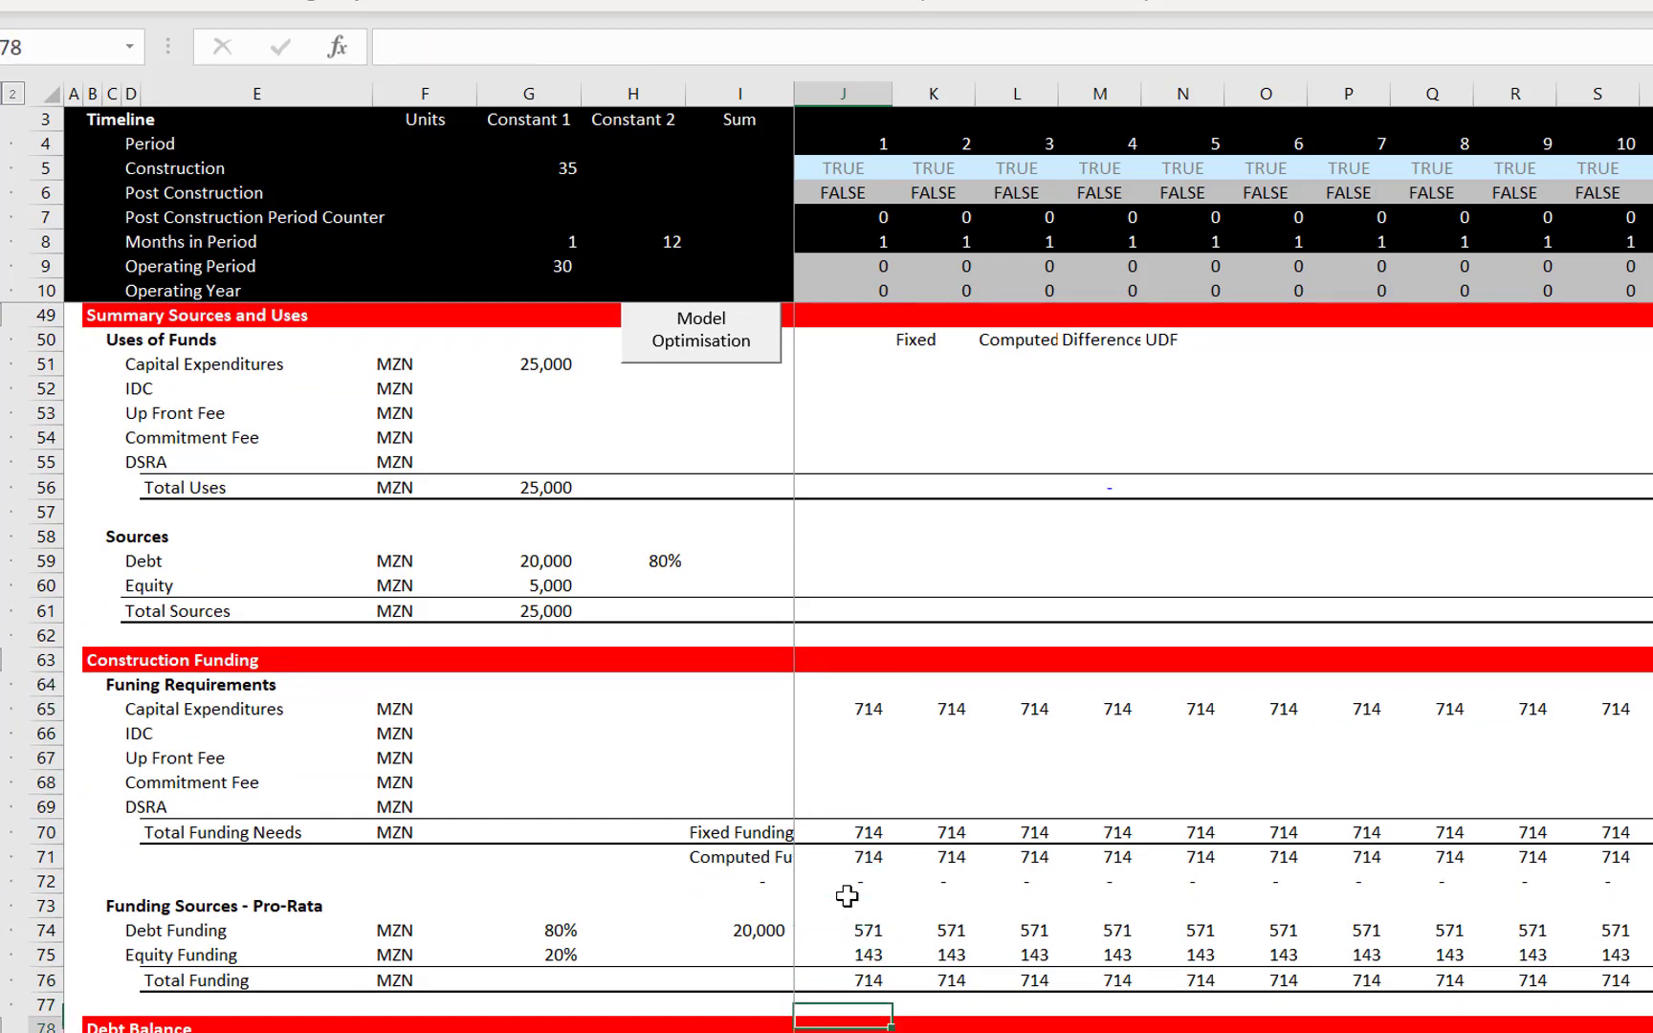
pyautogui.press('Down')
pyautogui.press('Down')
pyautogui.press('Down')
pyautogui.press('Down')
pyautogui.press('Down')
pyautogui.press('Down')
pyautogui.press('Down')
pyautogui.press('Down')
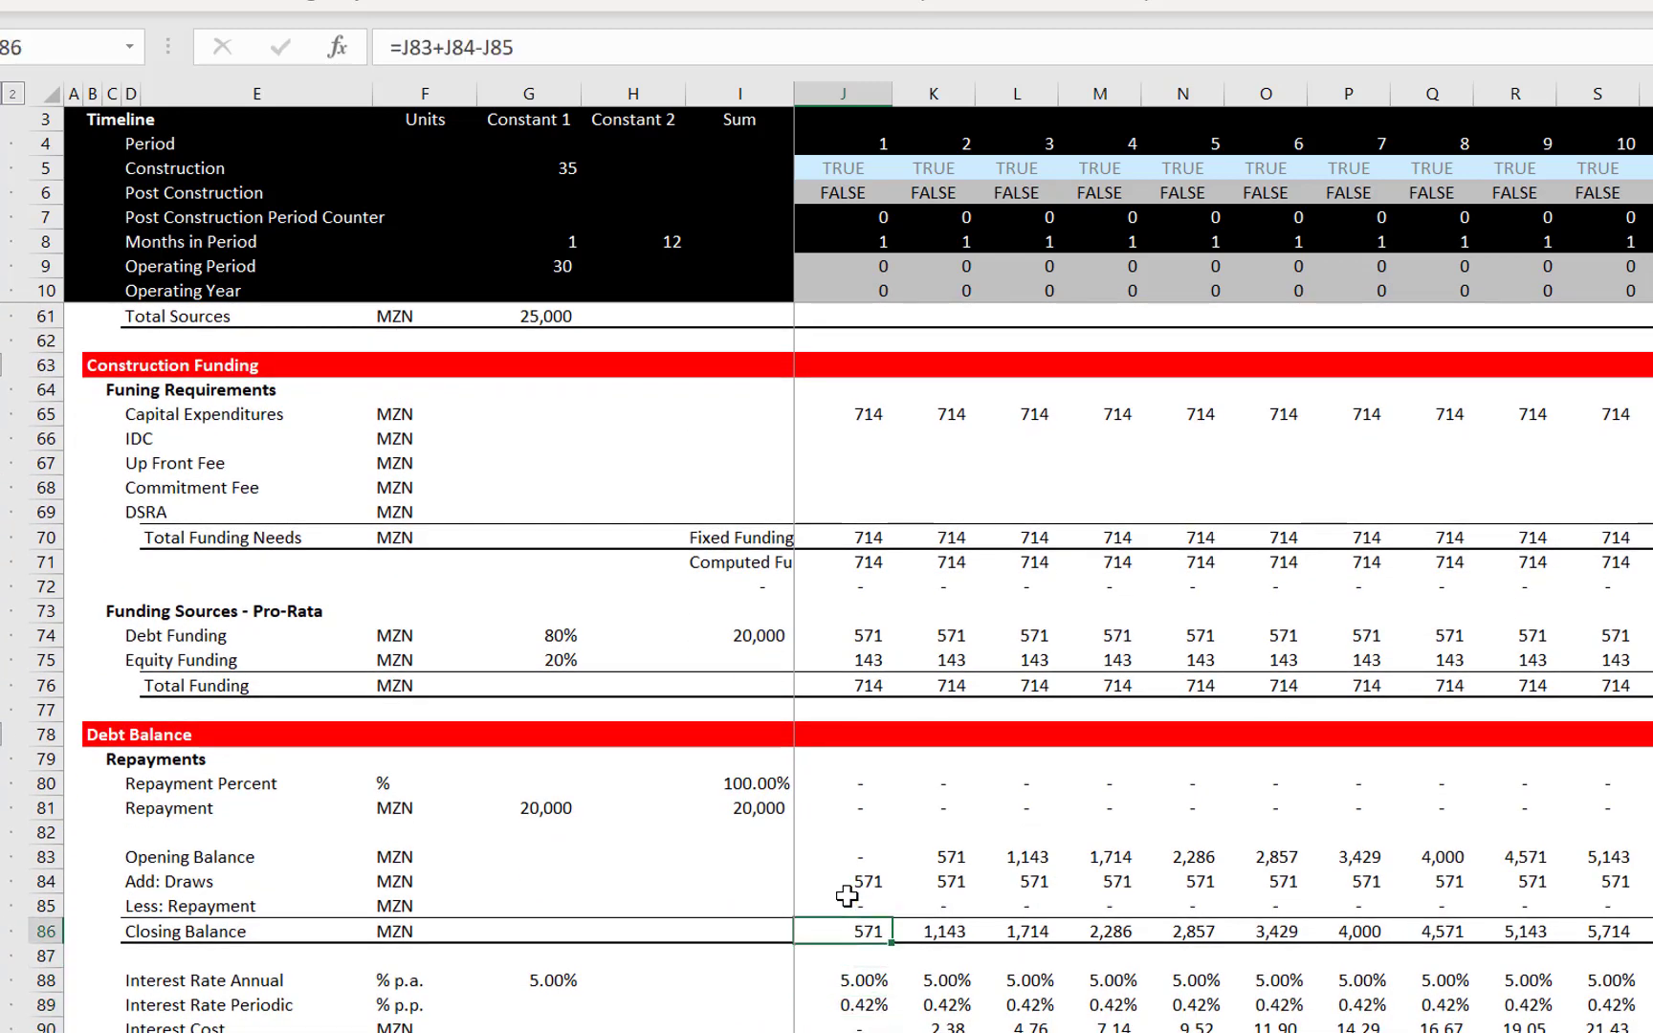
# Check the Repayment Percent row, the Repayment row's debt constant and its first-period formula in the Repayments block
pyautogui.press('Up')
pyautogui.press('Up')
pyautogui.press('Up')
pyautogui.press('Up')
pyautogui.press('Up')
pyautogui.press('Up')
pyautogui.press('Left')
pyautogui.press('Left')
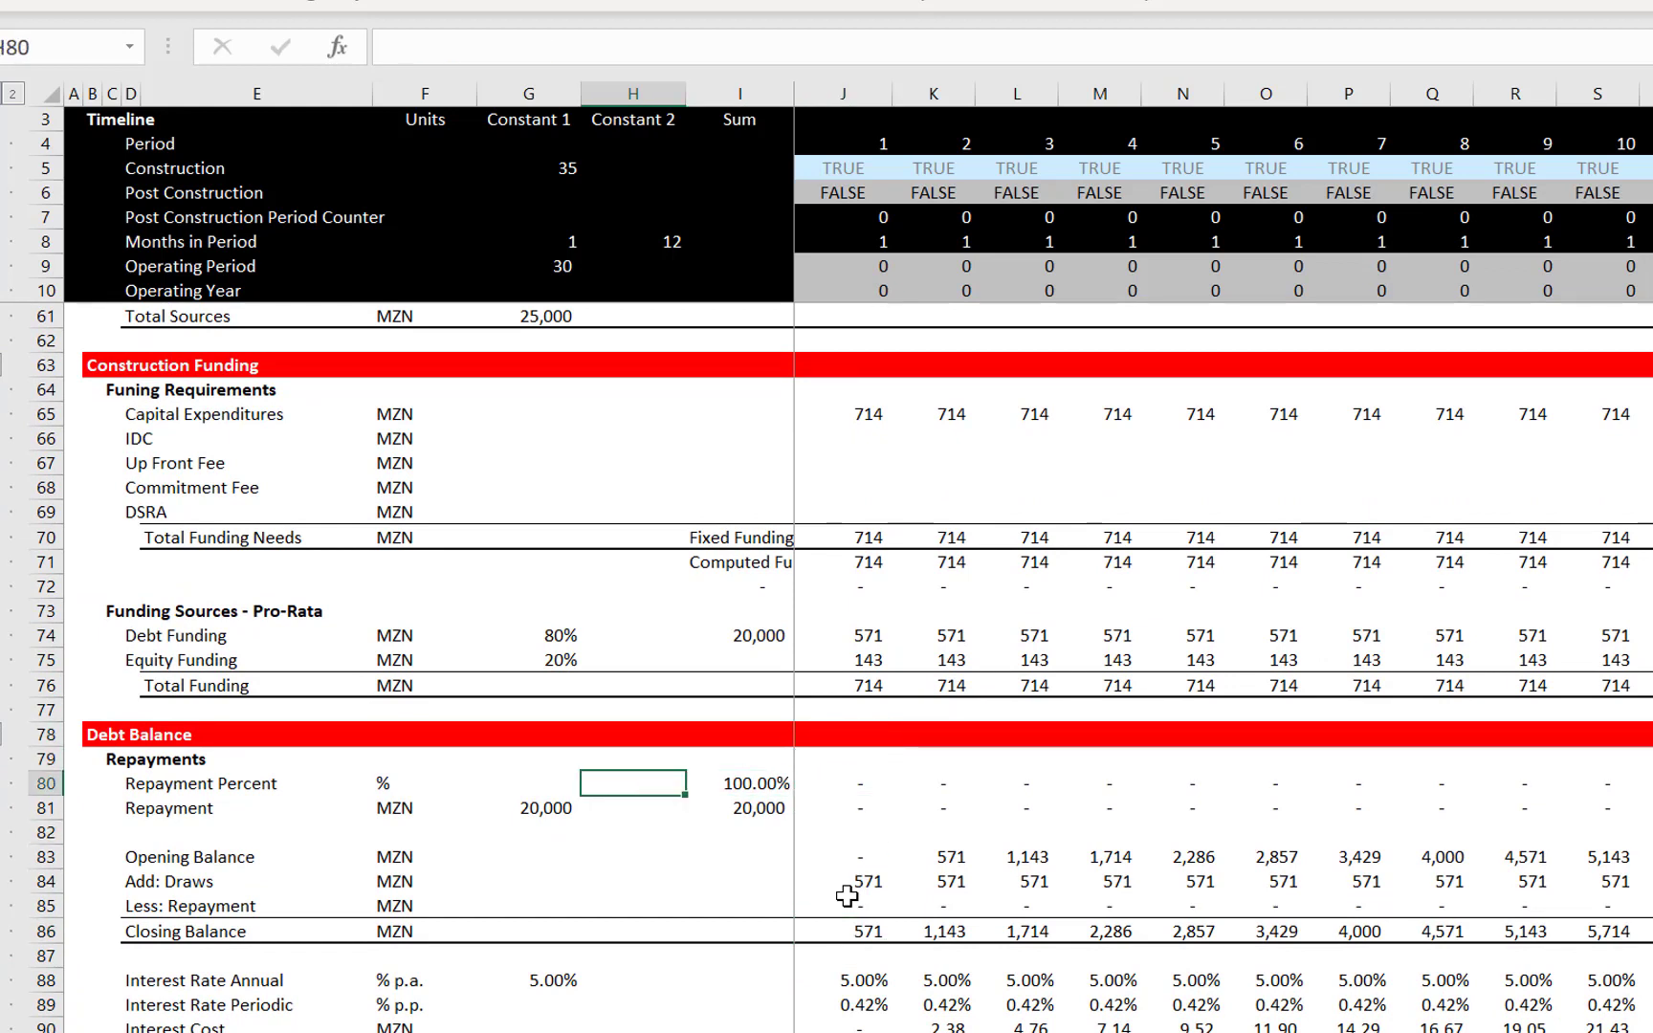
pyautogui.press('Left')
pyautogui.press('Down')
pyautogui.press('Right')
pyautogui.press('Right')
pyautogui.press('Right')
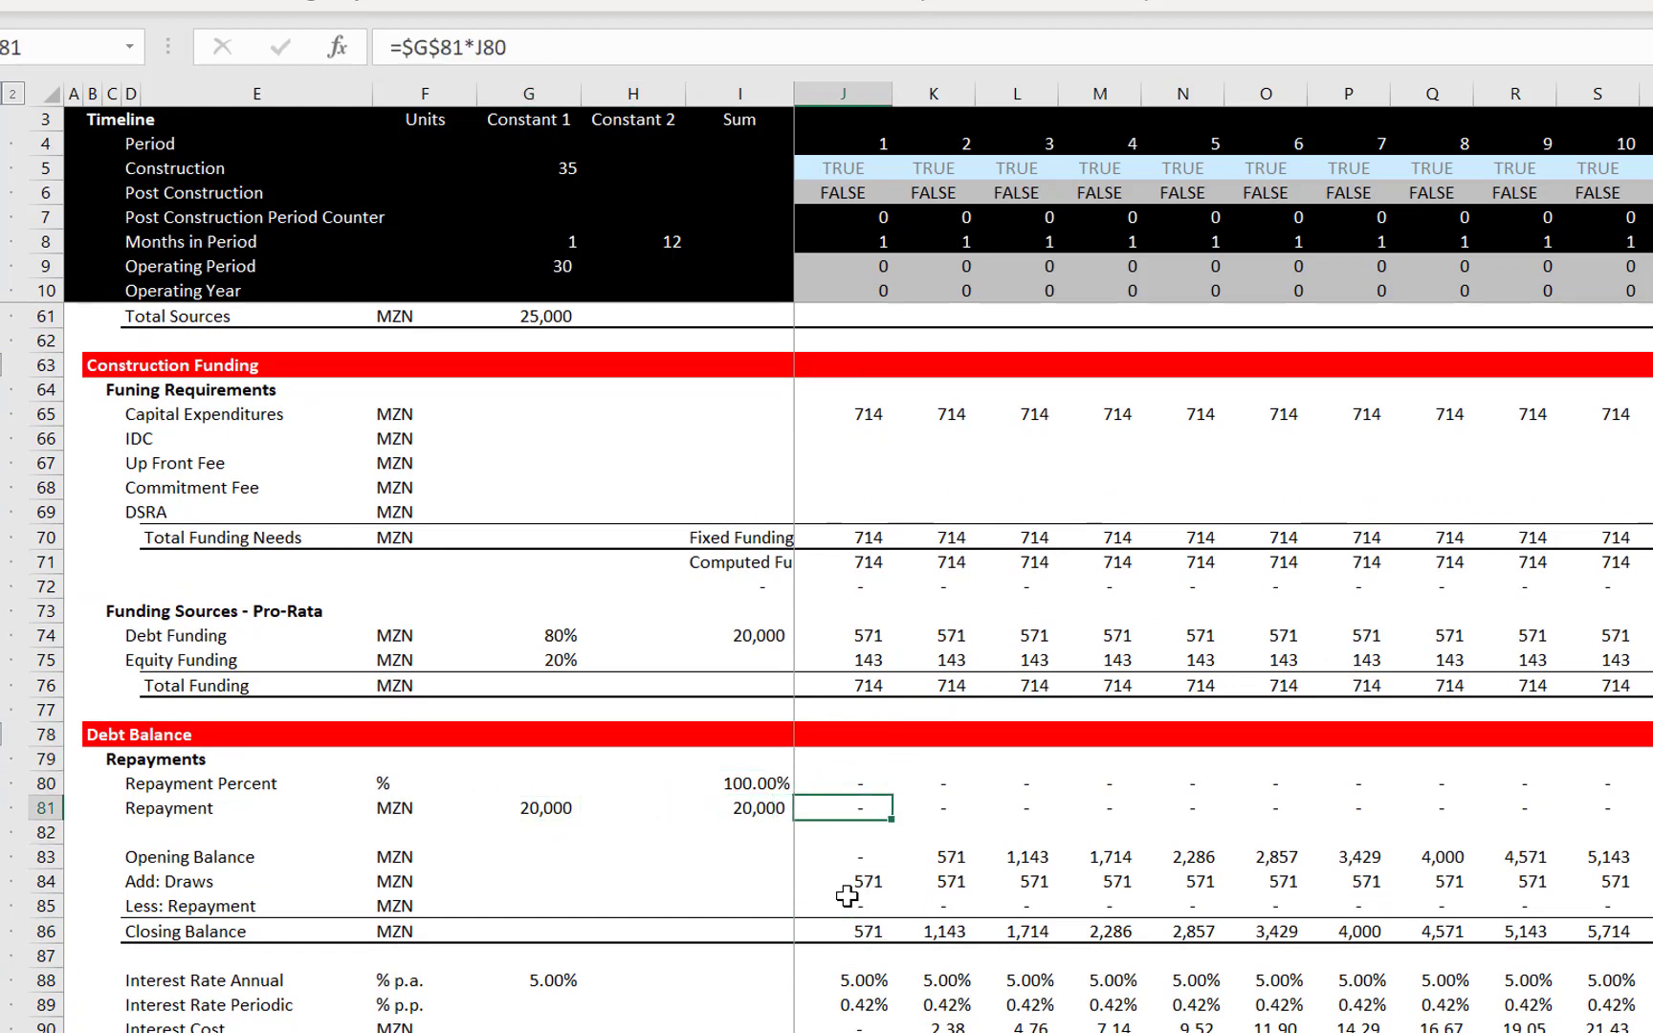
# Check the first period's Opening Balance and Add: Draws cells in the Debt Balance section
pyautogui.press('Down')
pyautogui.press('Down')
pyautogui.press('Down')
pyautogui.press('Up')
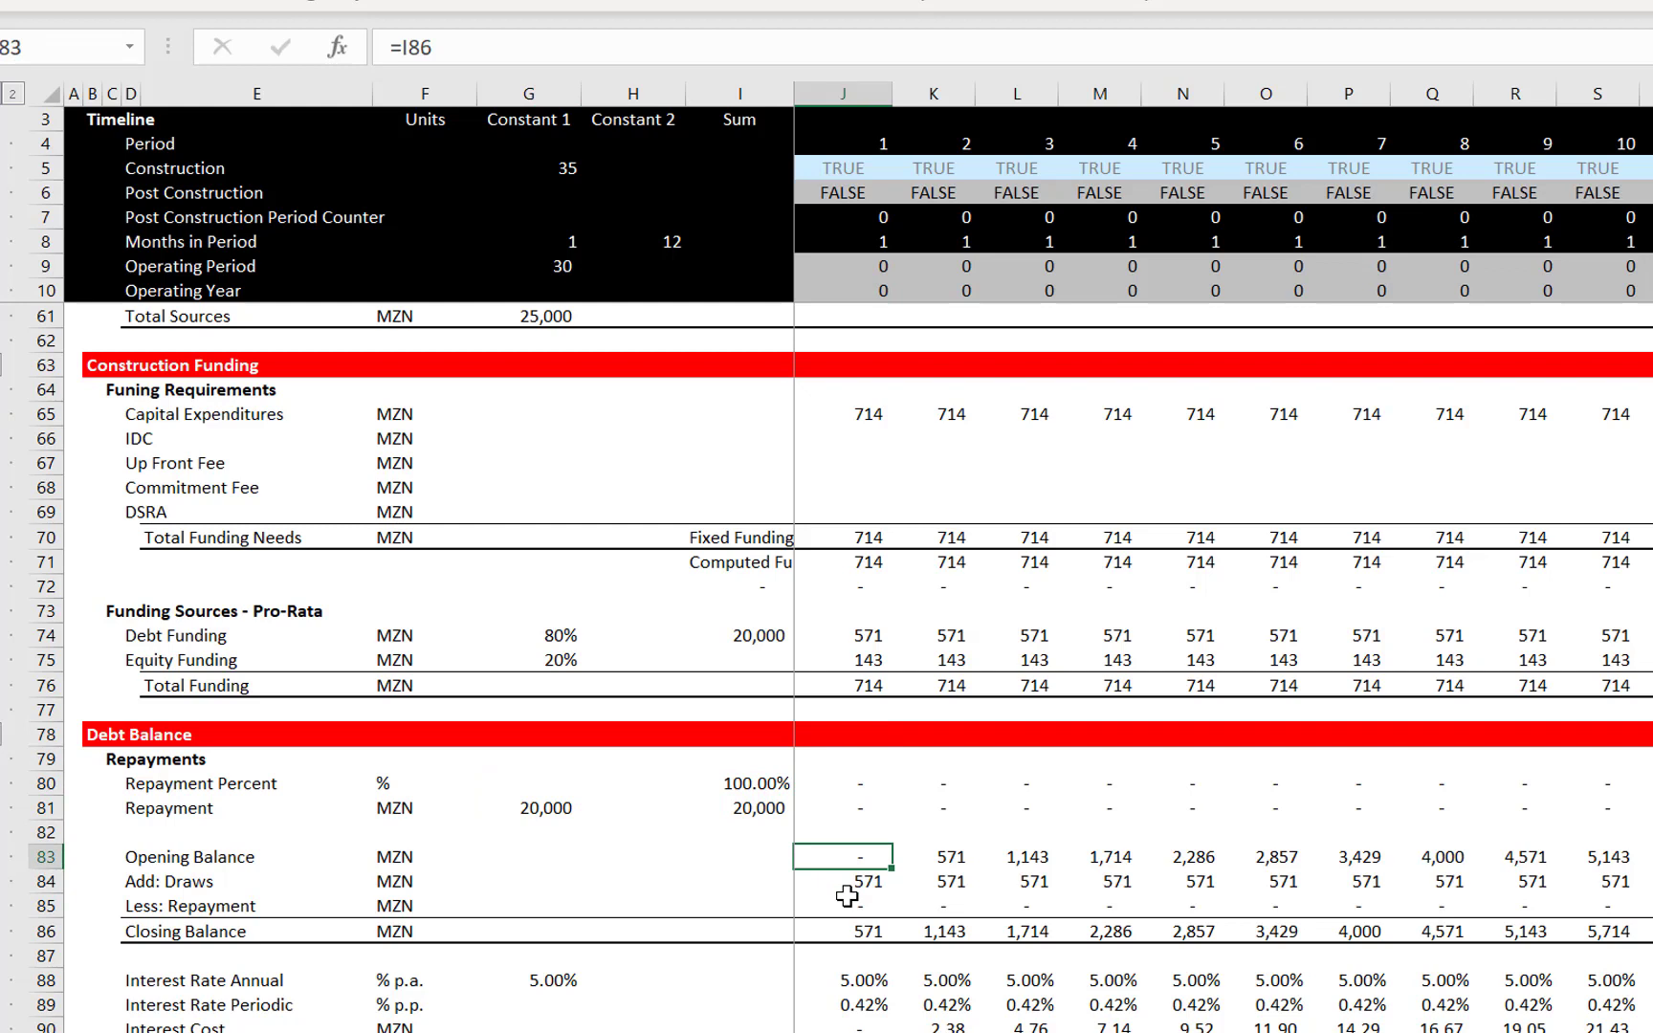
# Inspect the cell reference in the first period's Opening Balance formula in the Debt Balance section
pyautogui.press('Up')
pyautogui.press('Down')
pyautogui.press('Down')
pyautogui.press('Up')
pyautogui.press('F2')
pyautogui.press('Escape')
# Link the first period's Add: Draws cell to the first period's Debt Funding with the formula =J74
pyautogui.press('Down')
pyautogui.write('=')
pyautogui.press('Up')
pyautogui.press('Up')
pyautogui.press('Up')
pyautogui.press('Up')
pyautogui.press('Up')
pyautogui.press('Up')
pyautogui.press('Up')
pyautogui.press('Up')
pyautogui.press('Up')
pyautogui.press('Up')
pyautogui.press('Up')
pyautogui.press('Up')
pyautogui.press('Up')
pyautogui.press('Up')
pyautogui.press('Up')
pyautogui.press('Up')
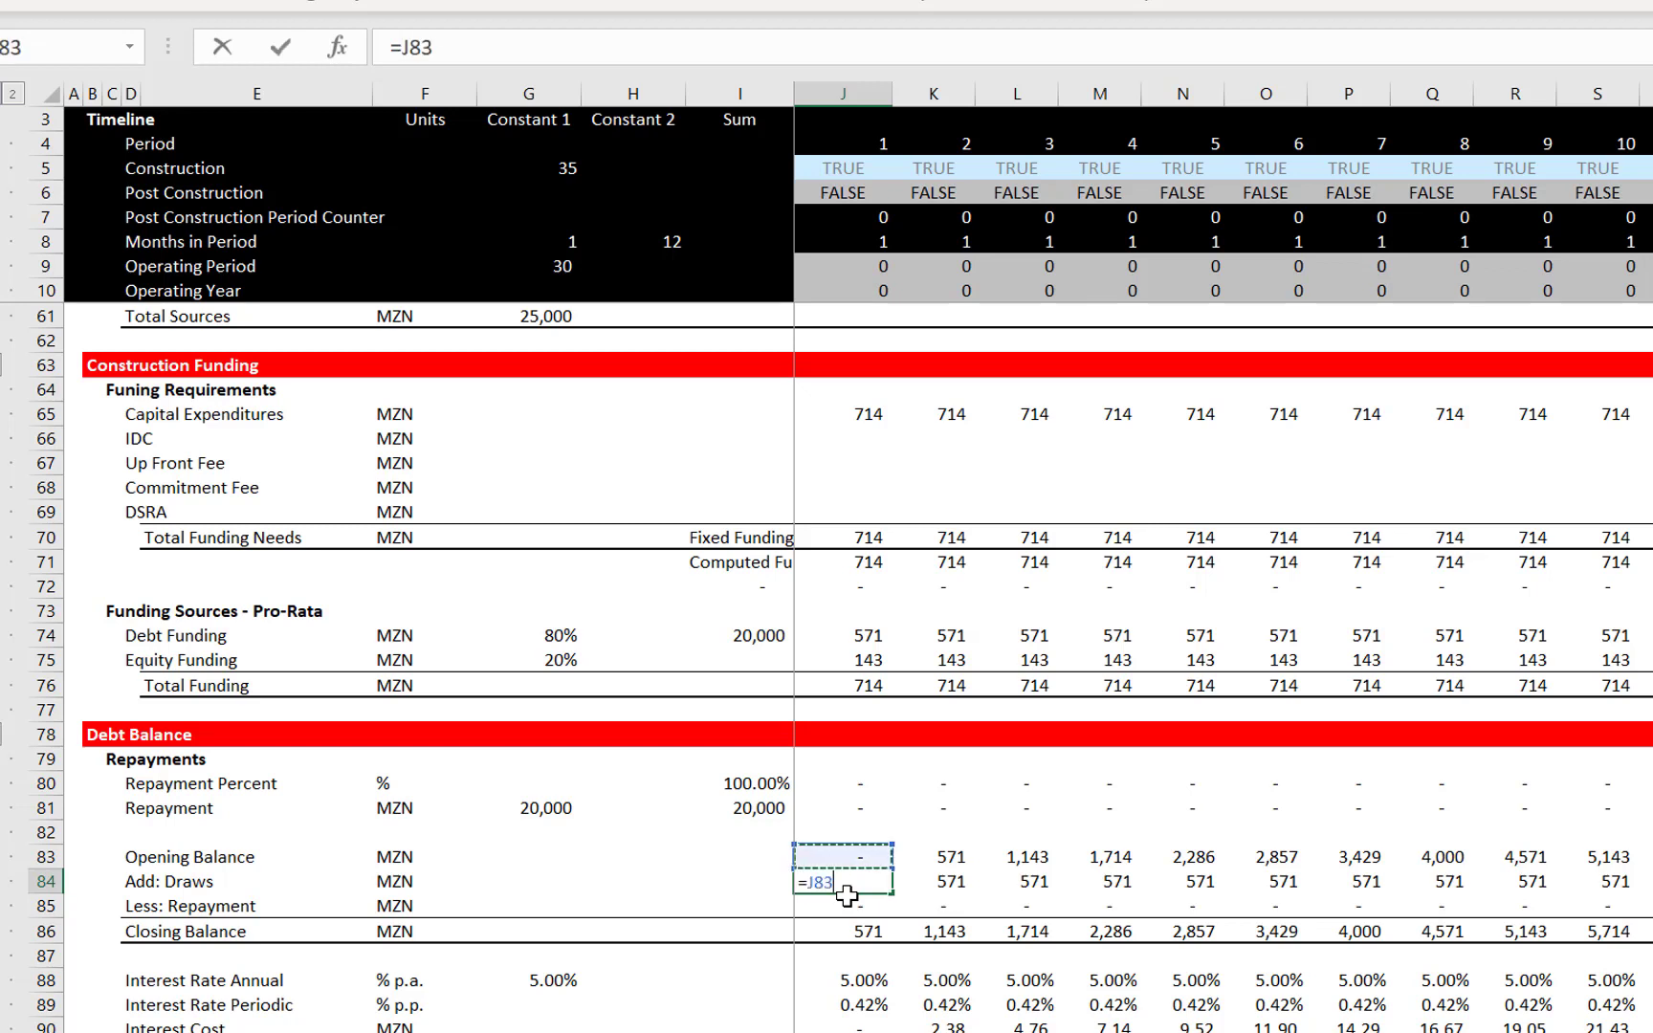
pyautogui.press('Down')
pyautogui.press('Down')
pyautogui.press('Down')
pyautogui.press('Down')
pyautogui.press('Down')
pyautogui.press('Down')
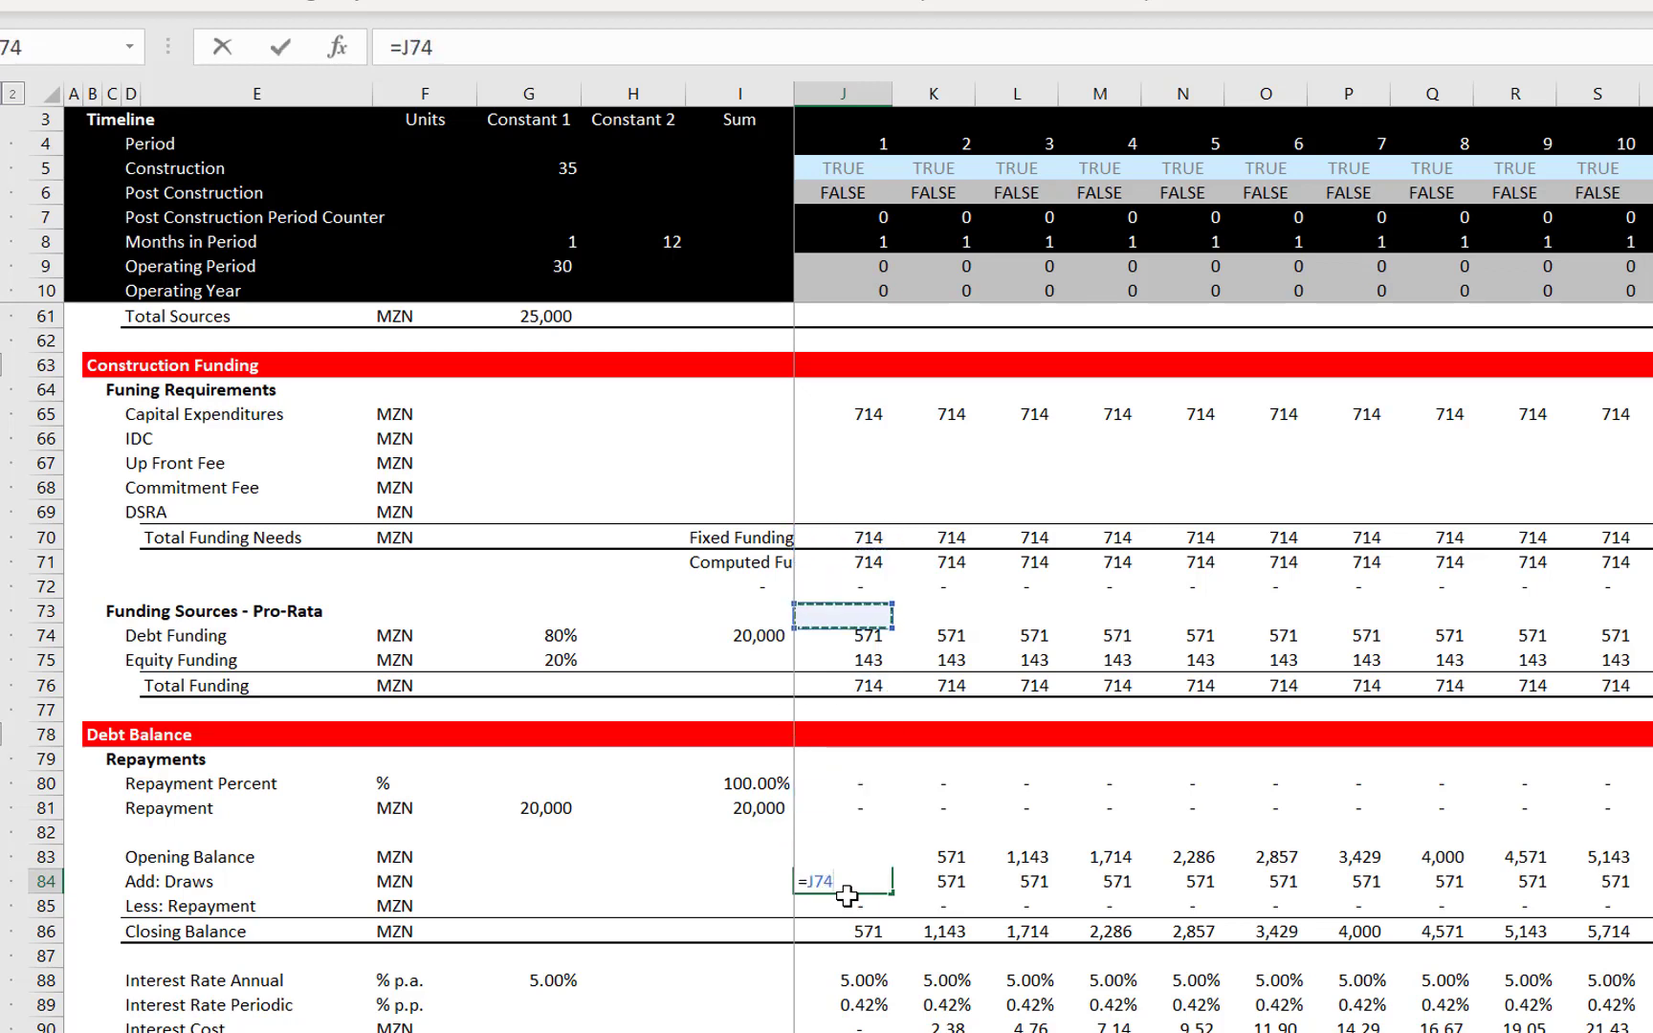
pyautogui.hotkey('ctrl', 'Return')
pyautogui.press('Down')
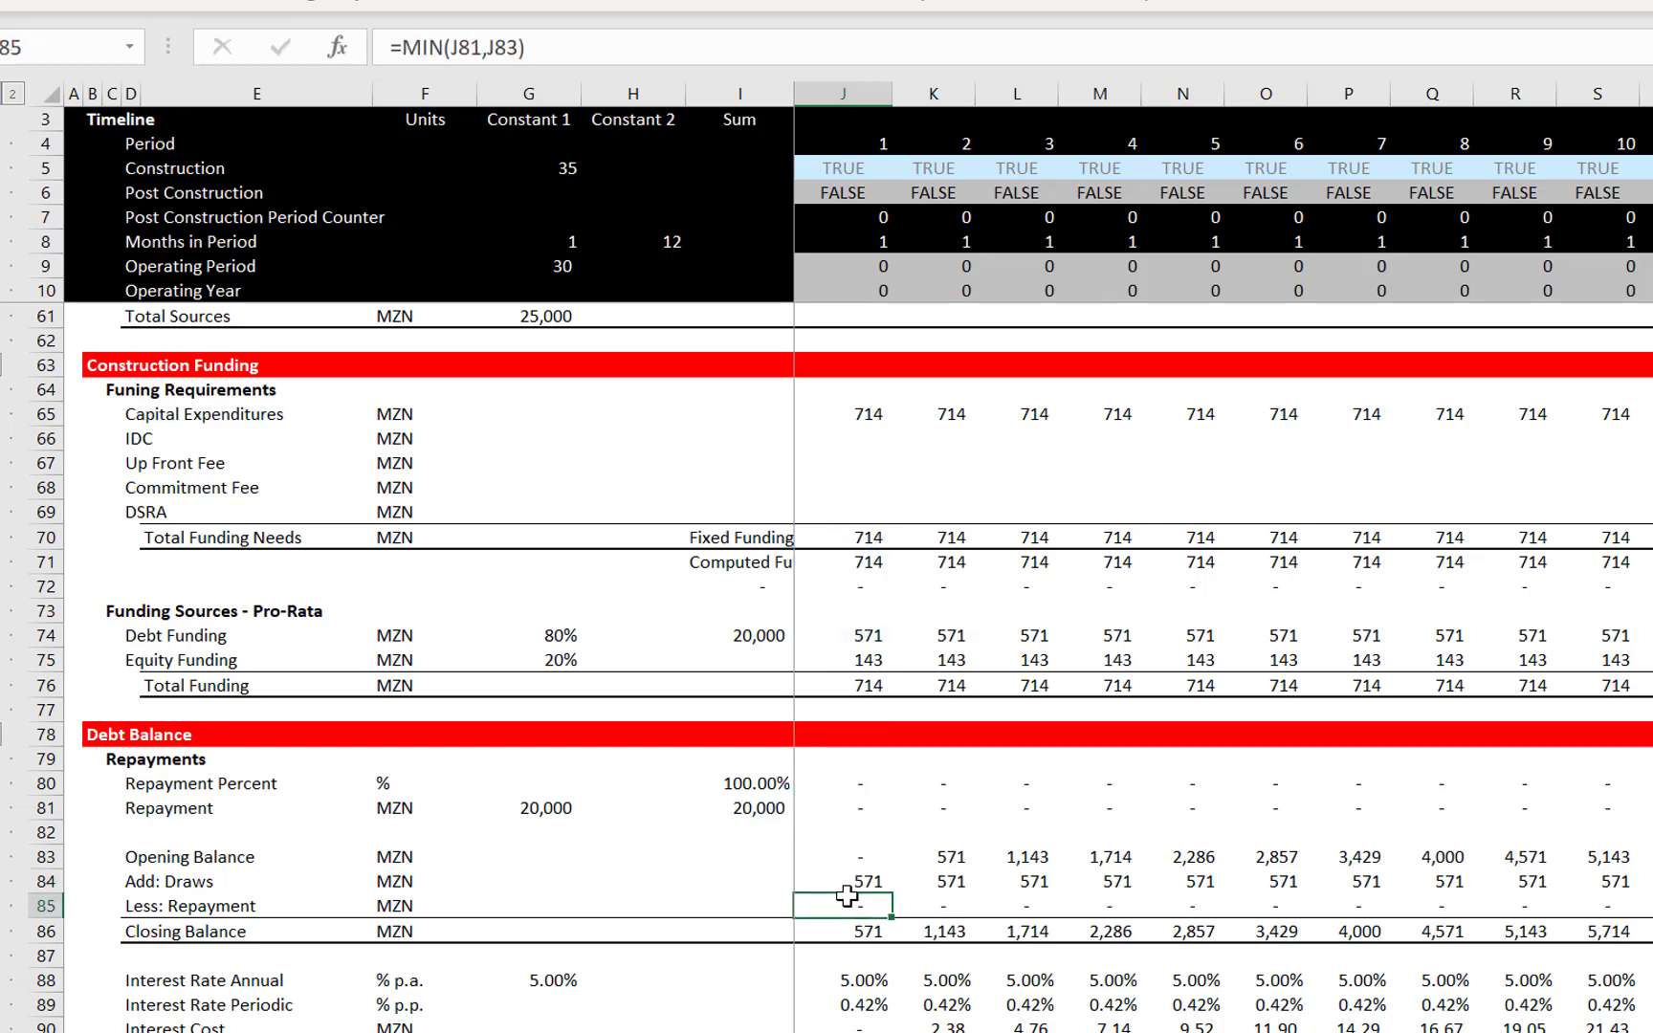
pyautogui.write('=')
pyautogui.press('Up')
pyautogui.press('Up')
pyautogui.press('Up')
pyautogui.press('Up')
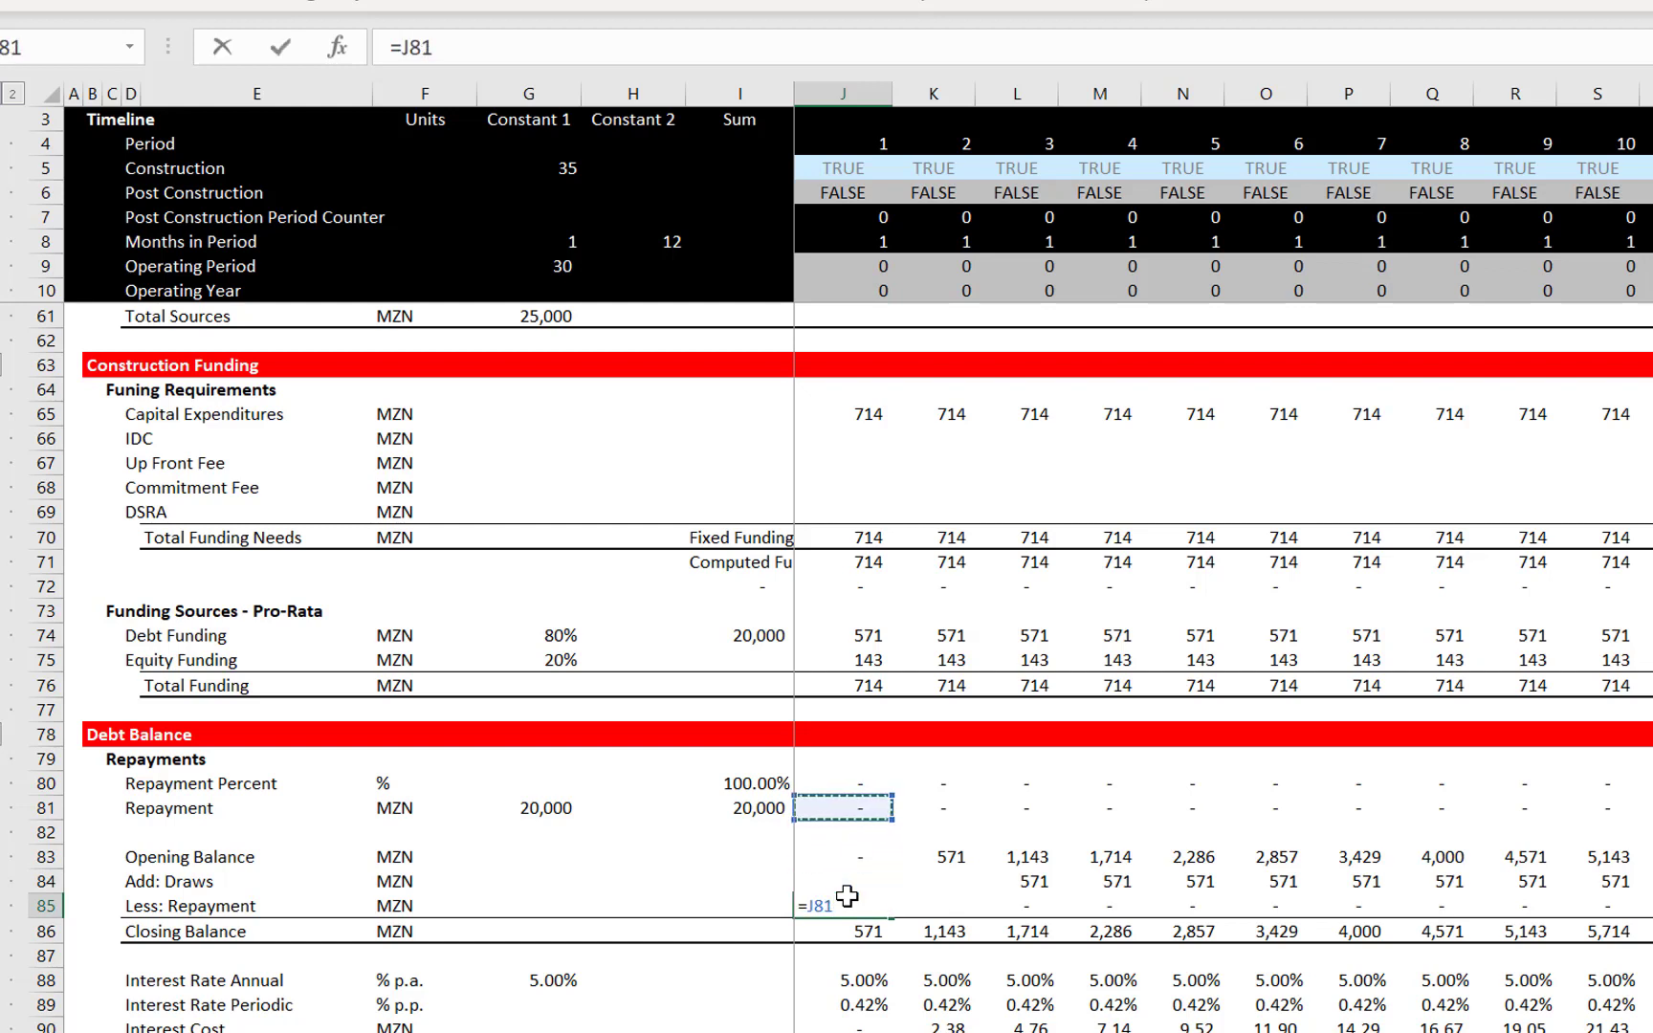
pyautogui.press('Escape')
# Trace the Repayment row's debt constant back to its source in the Debt line of the Sources block
pyautogui.press('Up')
pyautogui.press('Up')
pyautogui.press('Up')
pyautogui.press('Up')
pyautogui.press('Left')
pyautogui.press('Left')
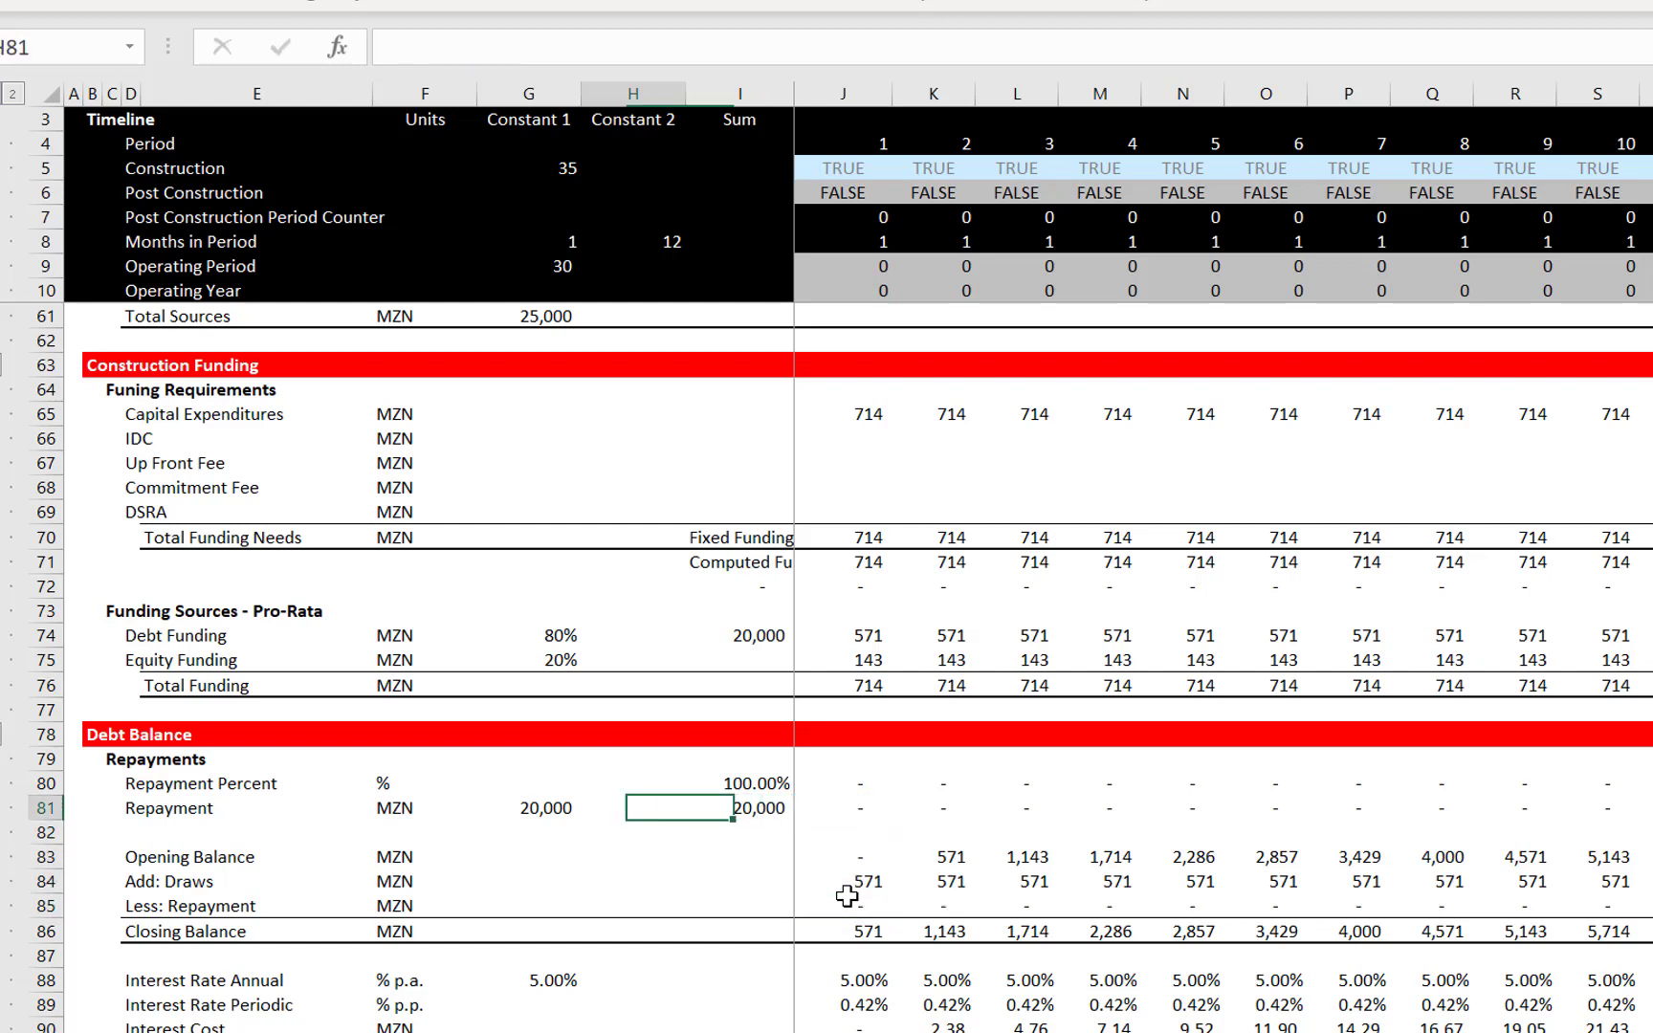
pyautogui.press('Left')
pyautogui.hotkey('ctrl', '[')
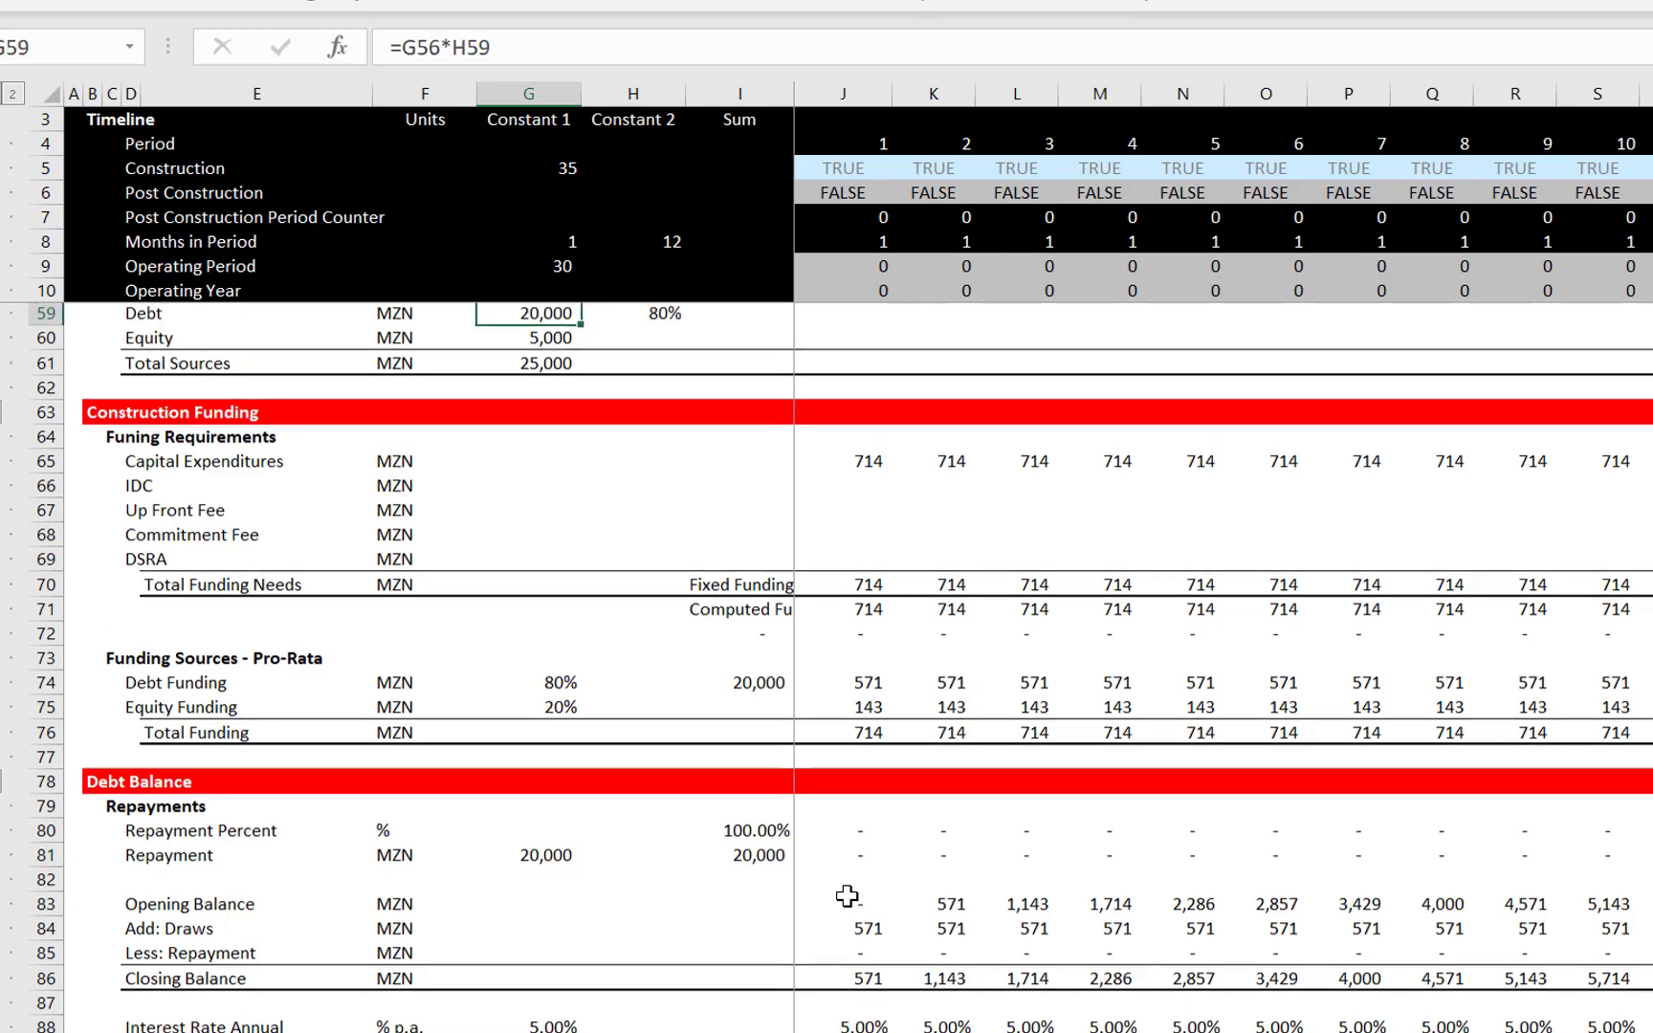
pyautogui.press('Up')
pyautogui.press('Down')
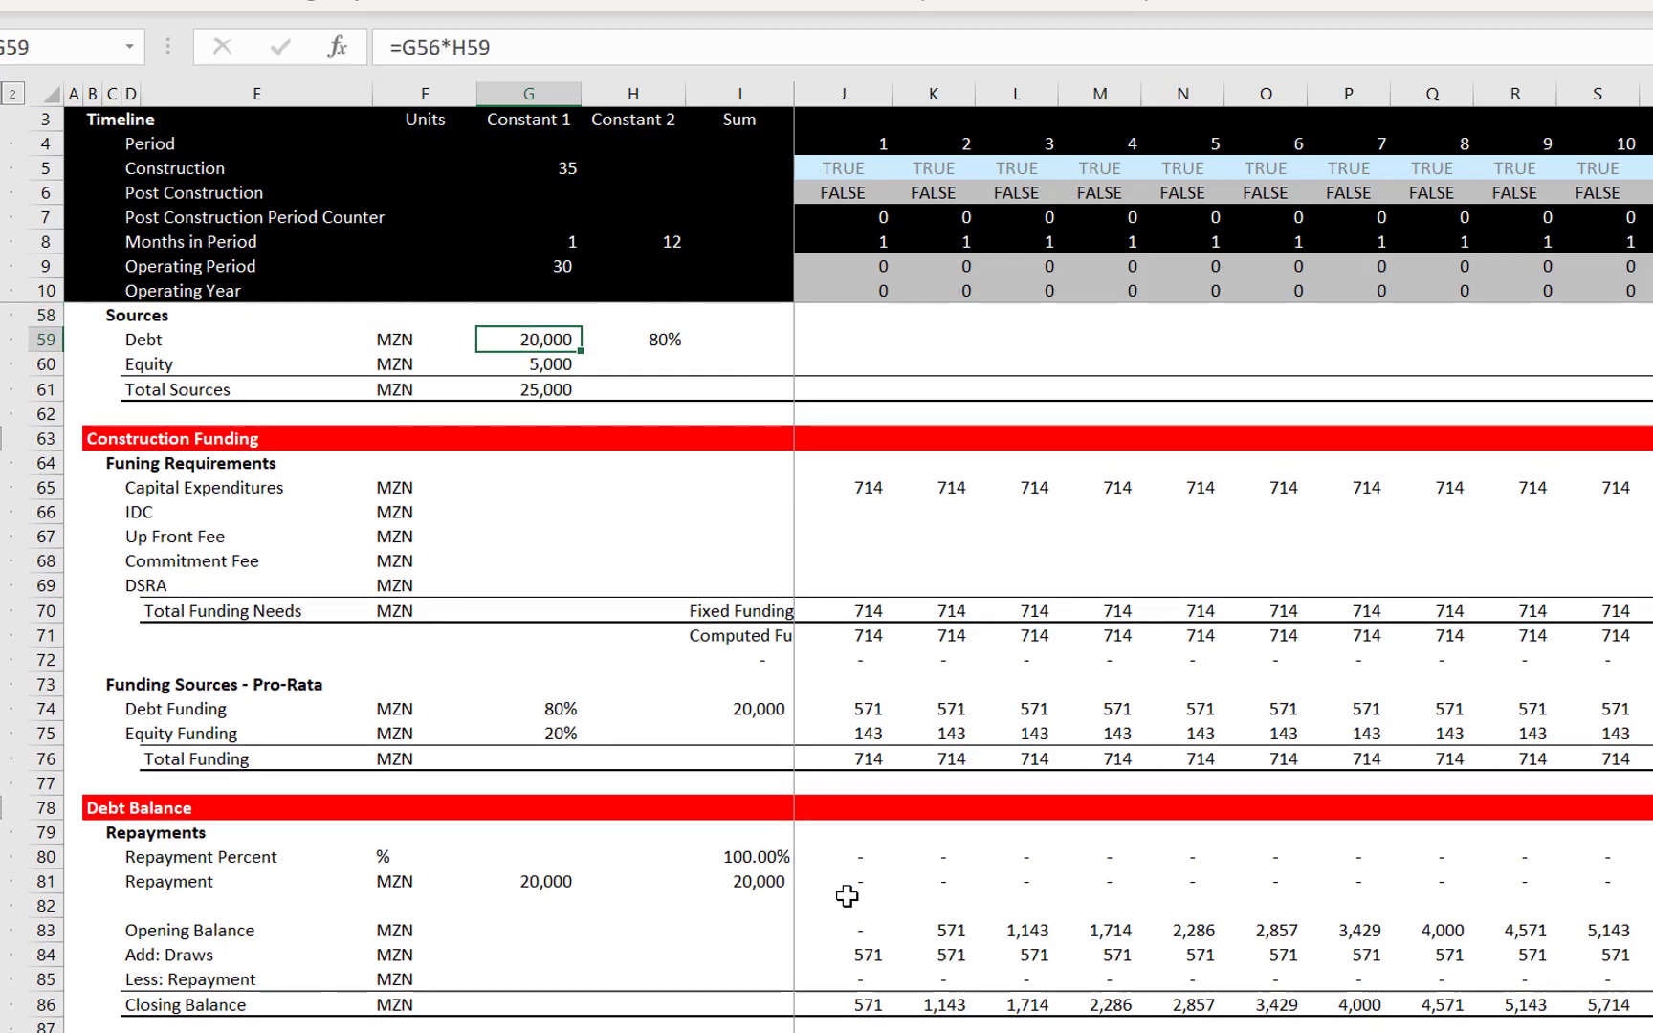
# Return to the Repayments block and inspect the cells referenced by the first period's Repayment formula
pyautogui.press('Down')
pyautogui.press('Down')
pyautogui.press('Down')
pyautogui.press('Down')
pyautogui.press('Down')
pyautogui.press('Down')
pyautogui.press('Down')
pyautogui.press('Down')
pyautogui.press('Down')
pyautogui.press('Down')
pyautogui.press('Down')
pyautogui.press('Down')
pyautogui.press('Down')
pyautogui.press('Down')
pyautogui.press('Down')
pyautogui.press('Down')
pyautogui.press('Down')
pyautogui.press('Down')
pyautogui.press('Down')
pyautogui.press('Down')
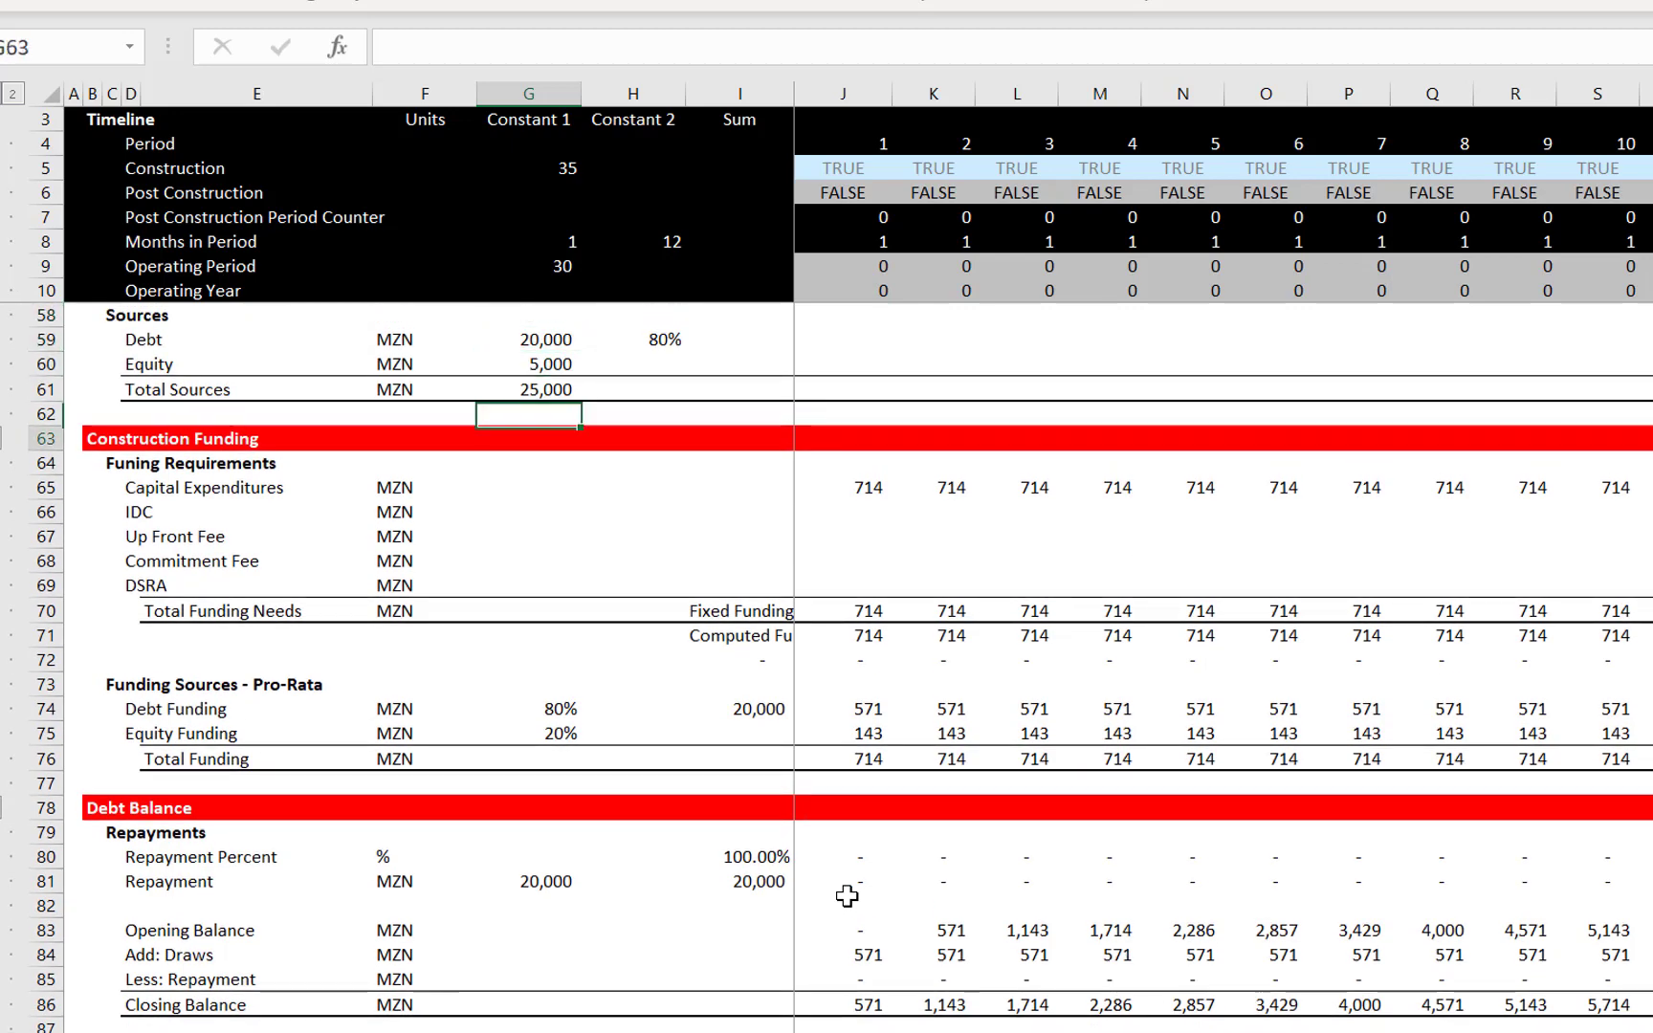
pyautogui.press('Right')
pyautogui.press('Right')
pyautogui.press('Right')
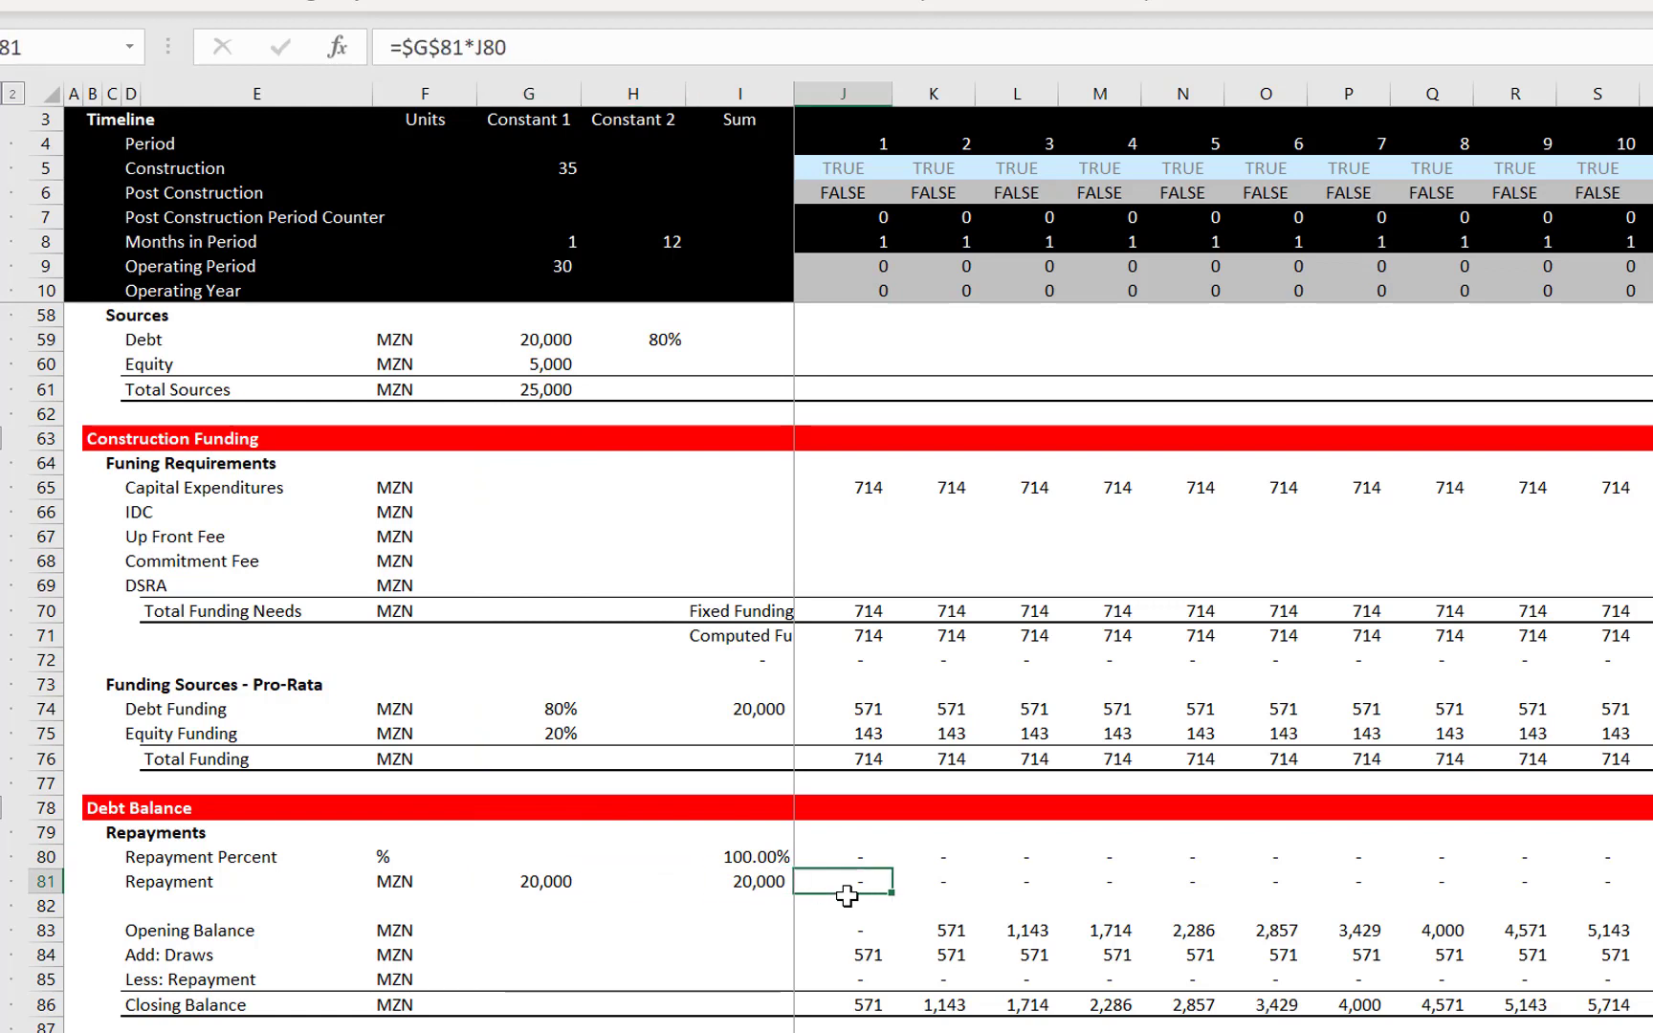
pyautogui.press('F2')
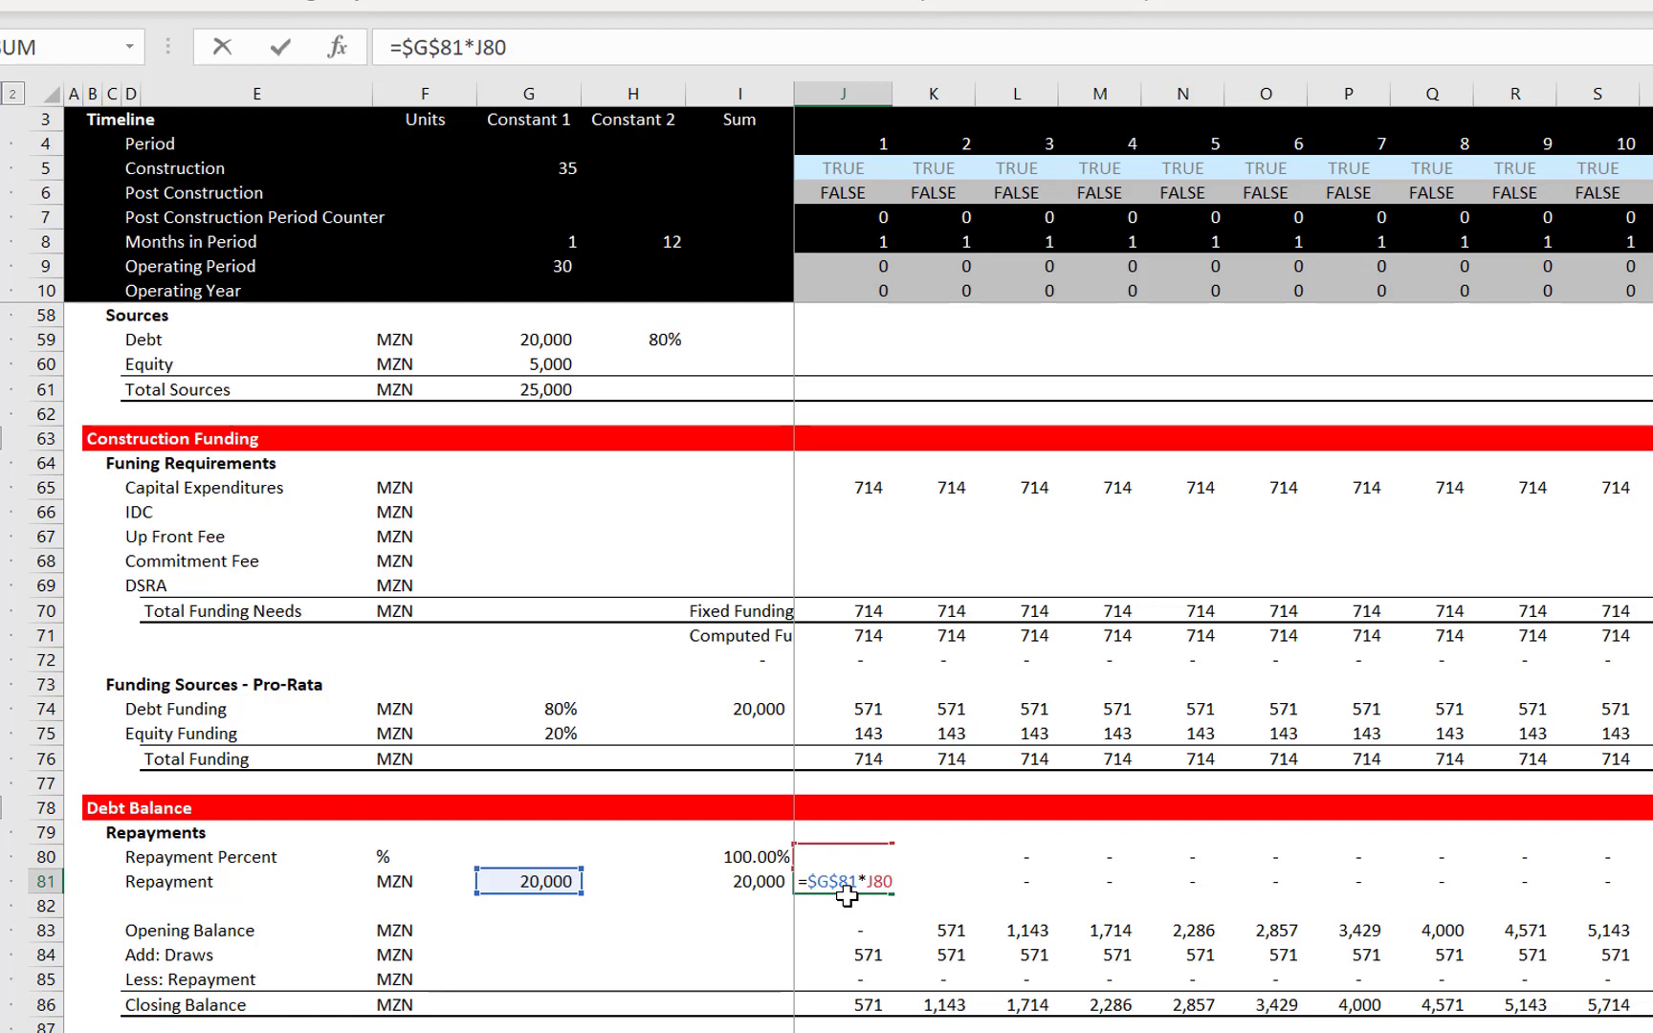
pyautogui.press('Escape')
# Analyse the first period's Less: Repayment formula with the formula-tracing tool, digging into Repayment and going to its G81 precedent
pyautogui.press('Down')
pyautogui.press('Down')
pyautogui.press('Down')
pyautogui.press('Down')
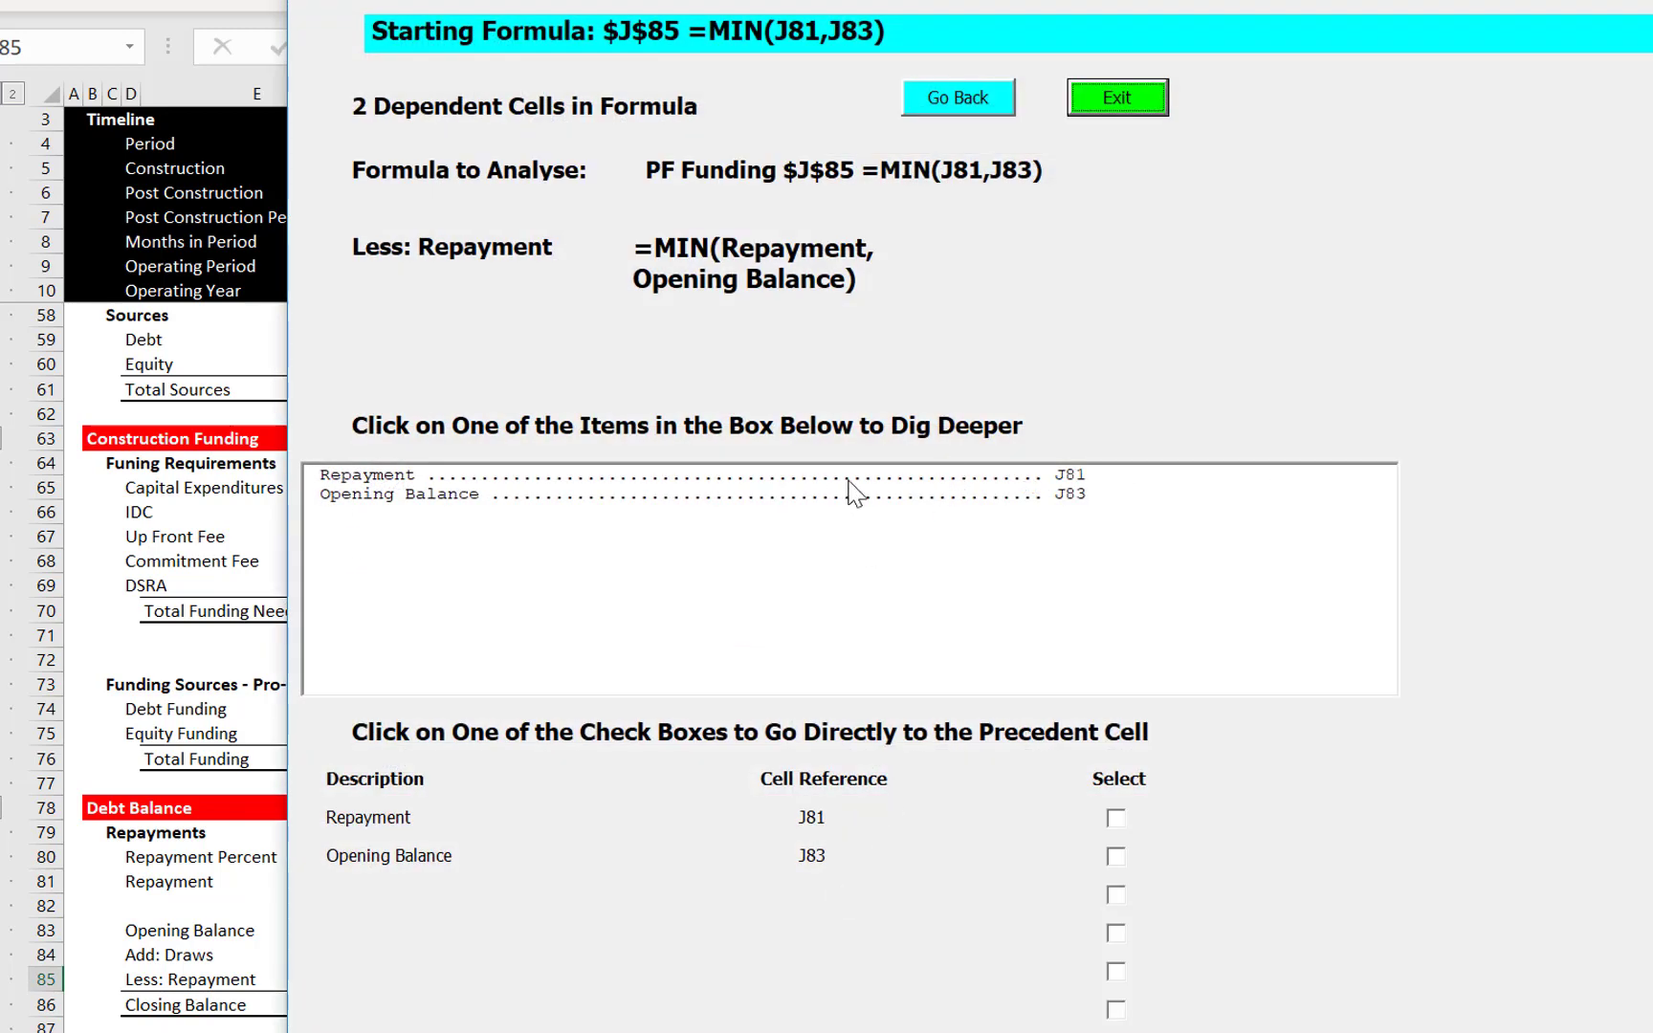
pyautogui.click(910, 476)
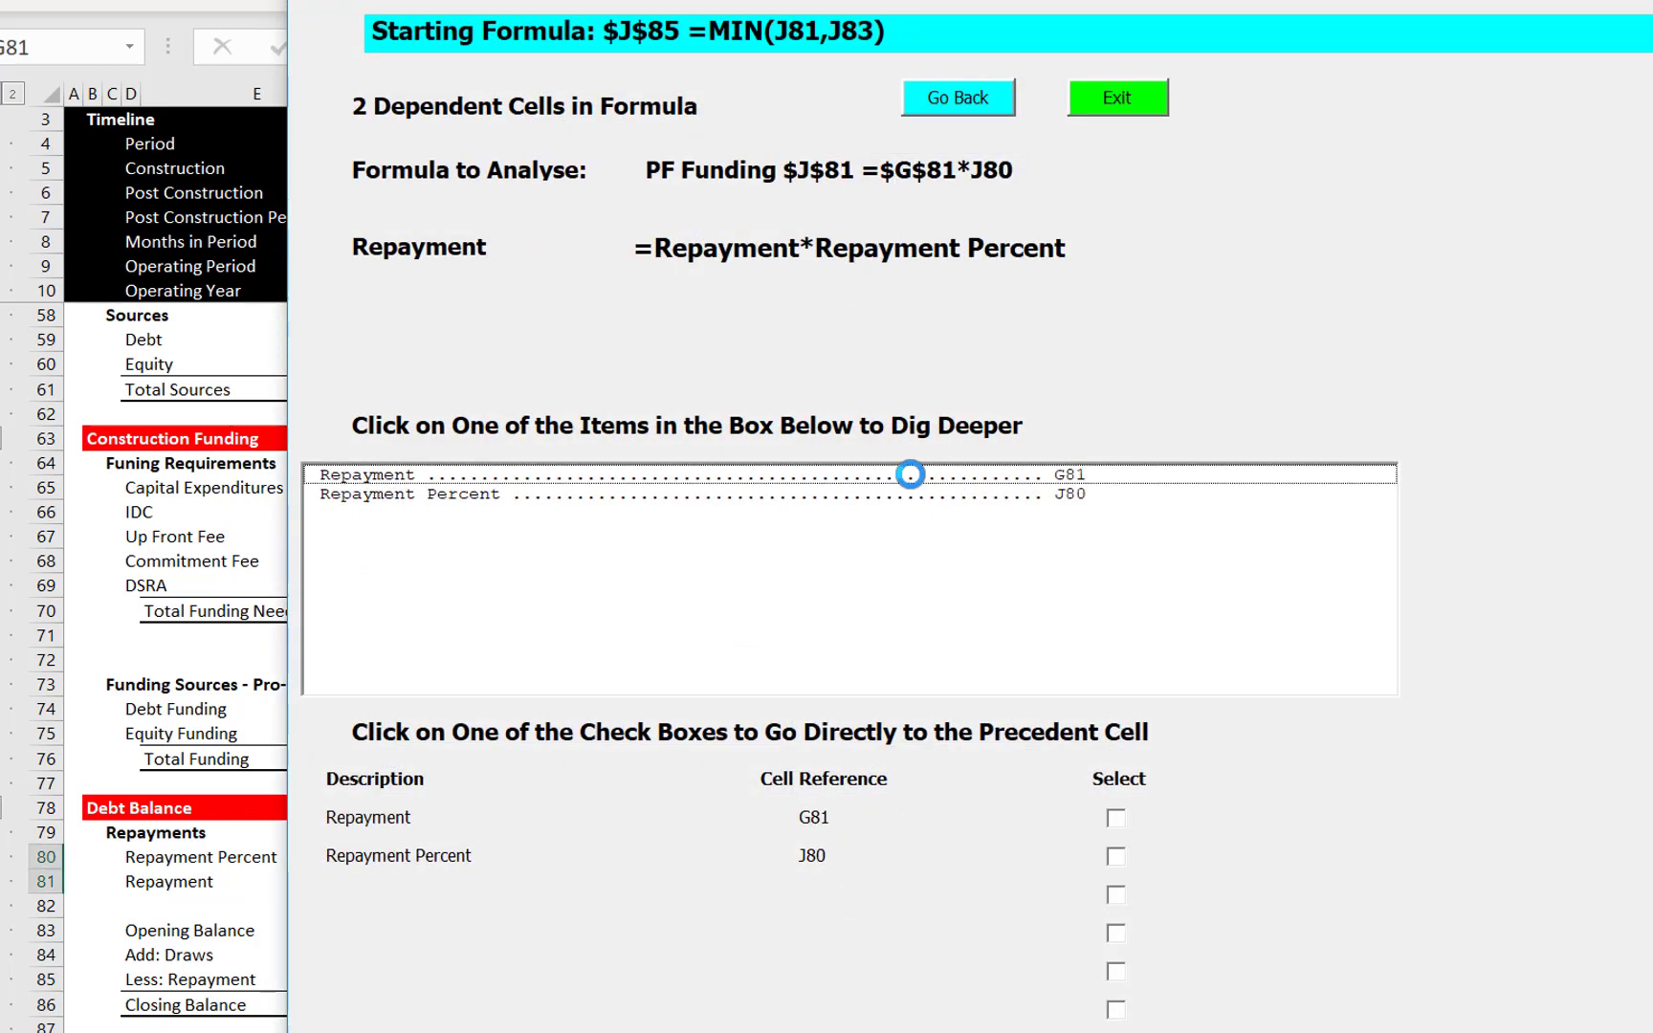
pyautogui.click(1116, 818)
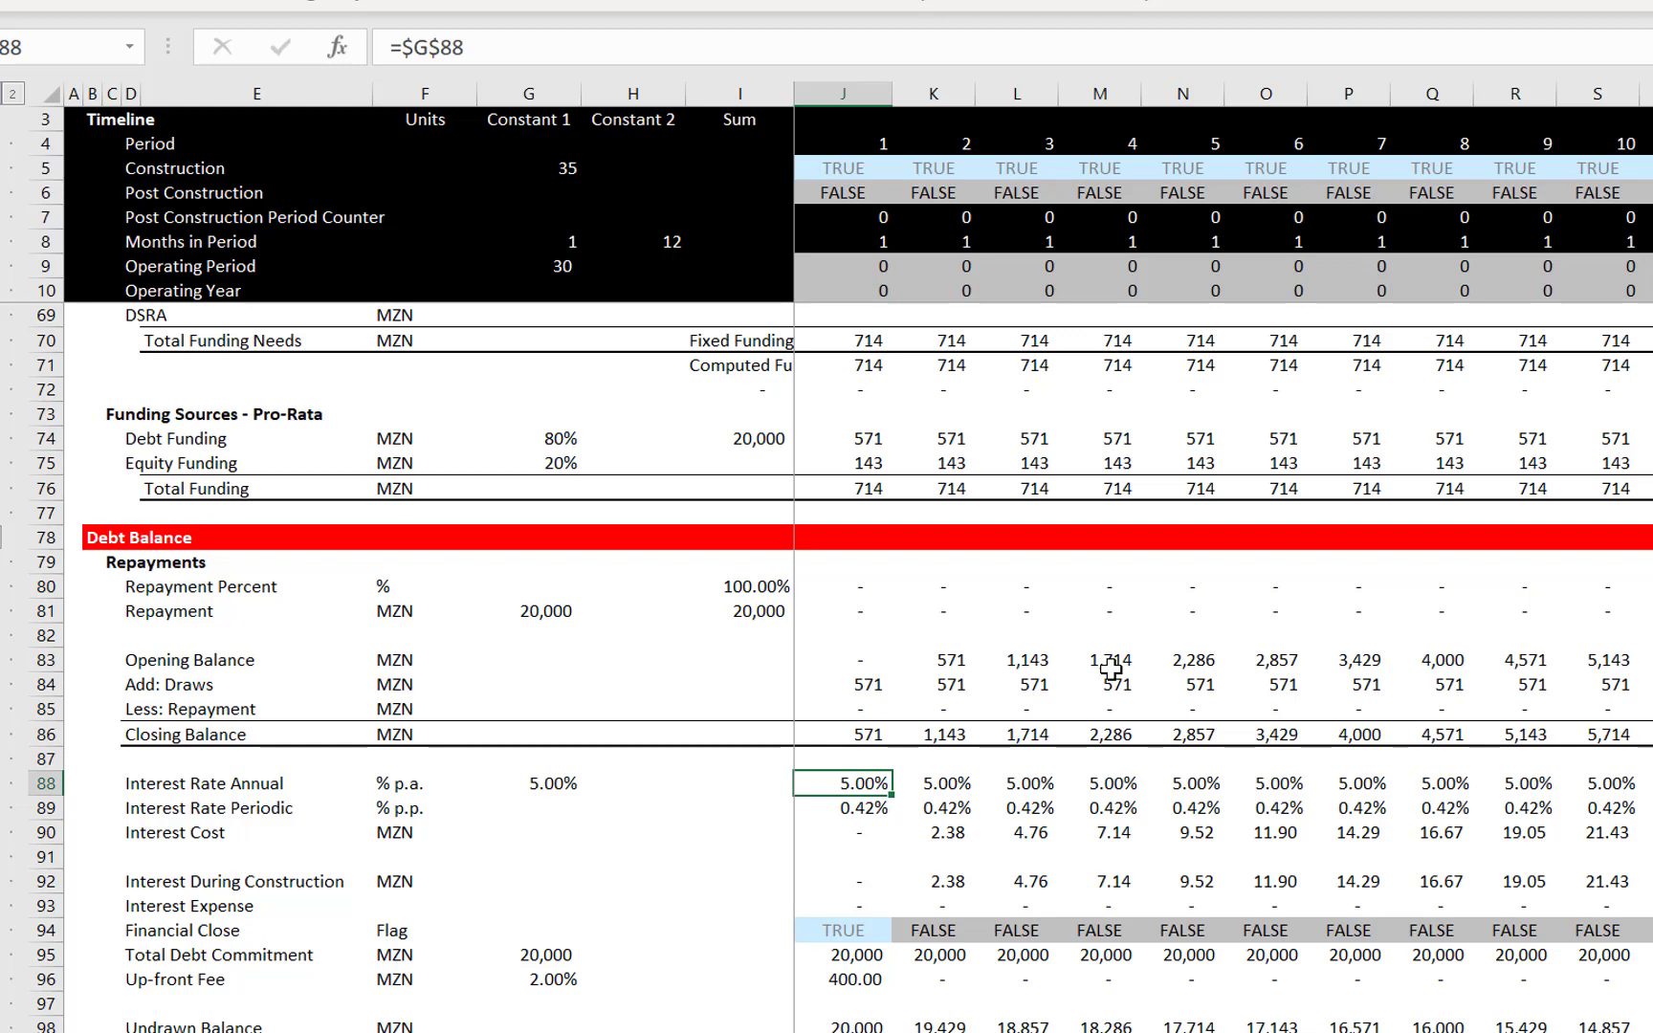
# Inspect the first period's Interest Rate Periodic formula and the annual rate and Months in Period cells it uses
pyautogui.press('Down')
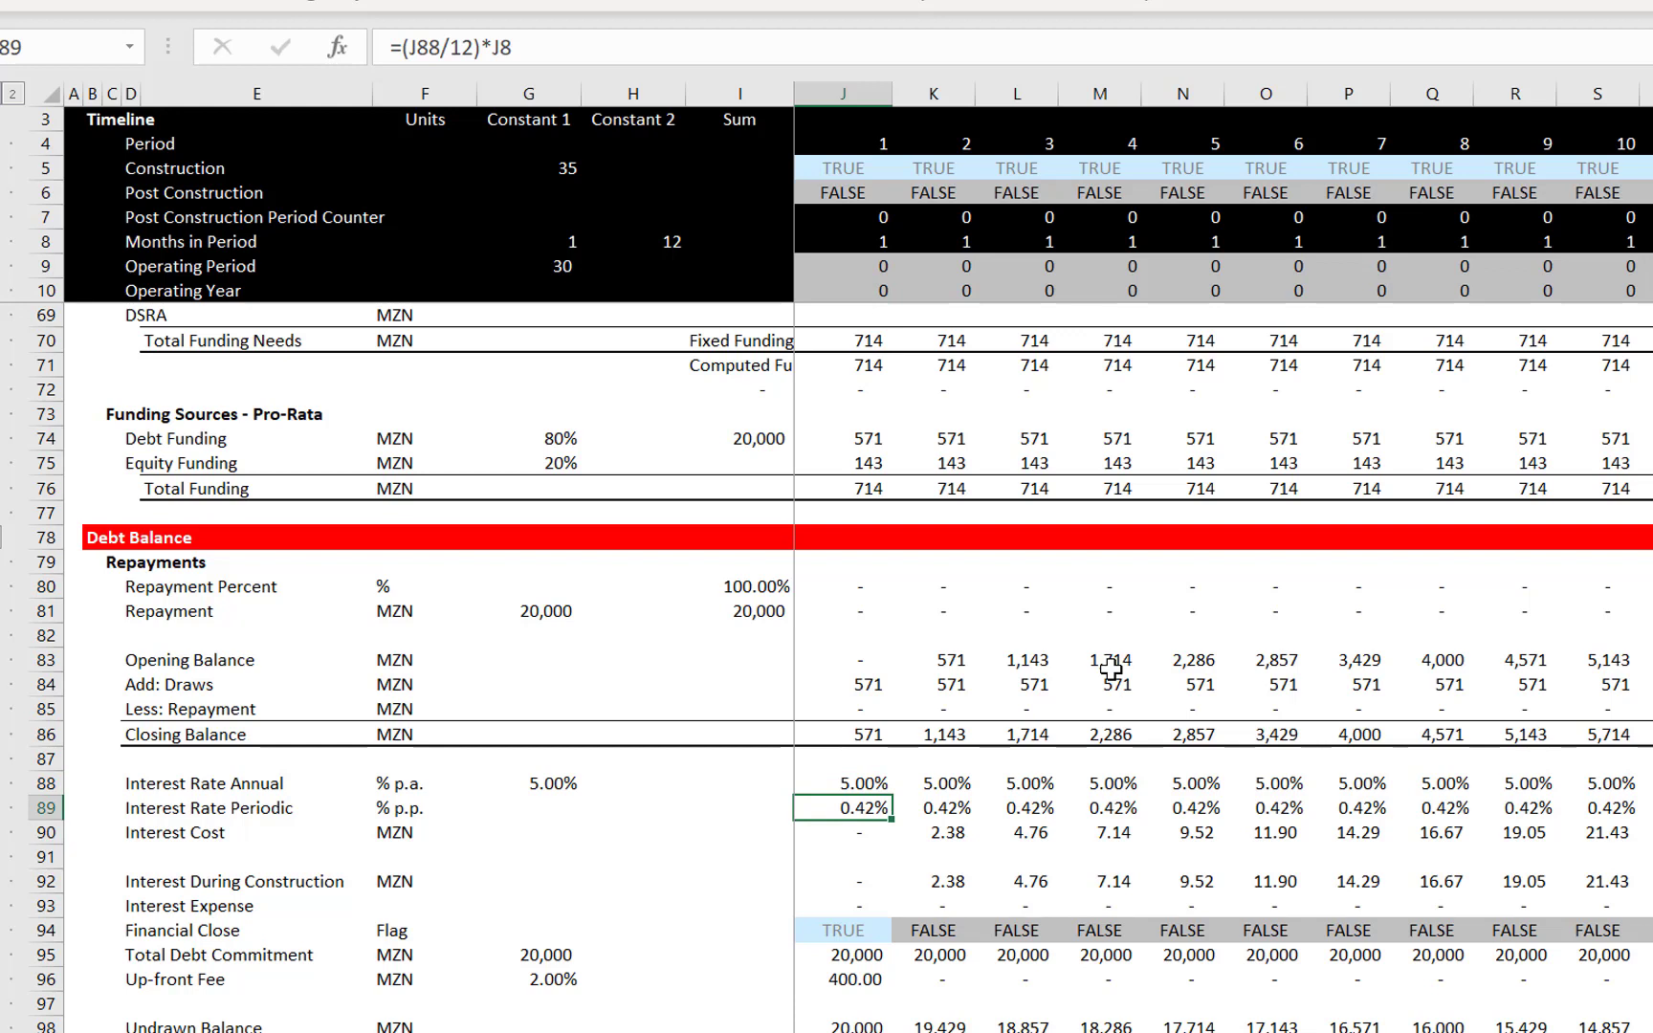
pyautogui.press('Left')
pyautogui.press('Right')
pyautogui.press('F2')
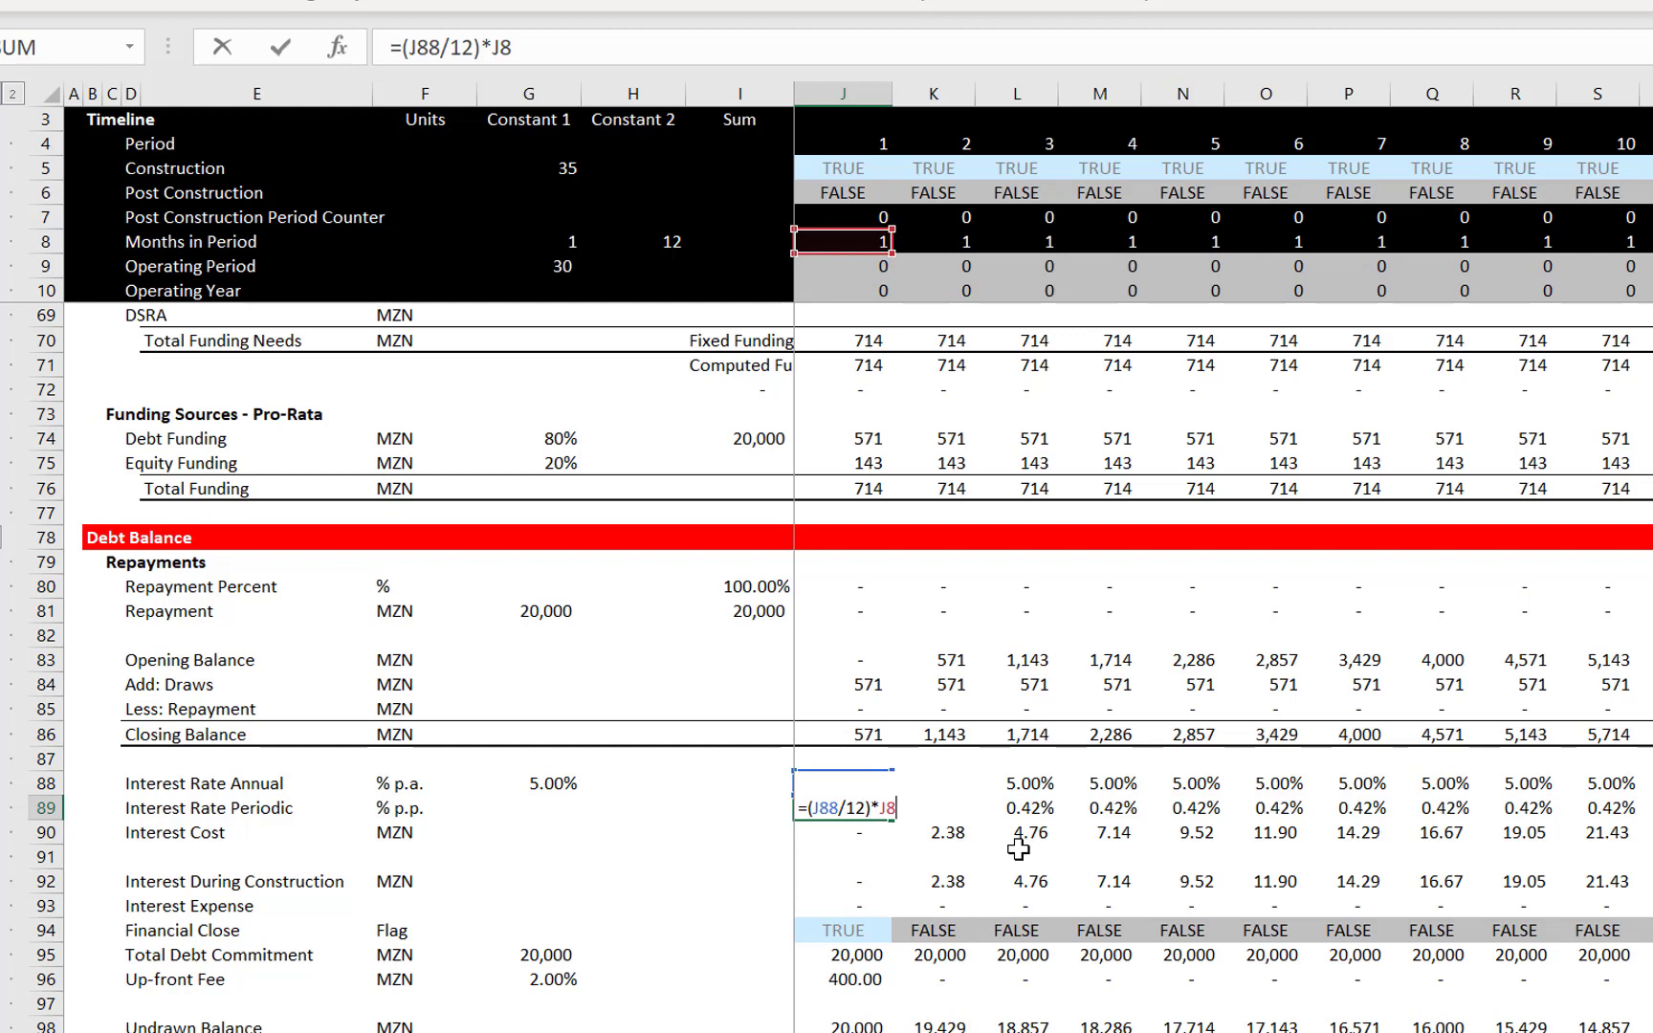
pyautogui.hotkey('ctrl', 'Return')
# Review the Interest Rate Periodic row from the construction periods into the operating periods, and return to its first columns
pyautogui.press('Right')
pyautogui.press('Right')
pyautogui.press('Right')
pyautogui.press('Right')
pyautogui.press('Right')
pyautogui.press('Right')
pyautogui.press('Right')
pyautogui.press('Right')
pyautogui.press('Right')
pyautogui.press('Right')
pyautogui.press('Right')
pyautogui.press('Right')
pyautogui.press('Right')
pyautogui.press('Right')
pyautogui.press('Right')
pyautogui.press('Right')
pyautogui.press('Right')
pyautogui.press('Right')
pyautogui.press('Right')
pyautogui.press('Right')
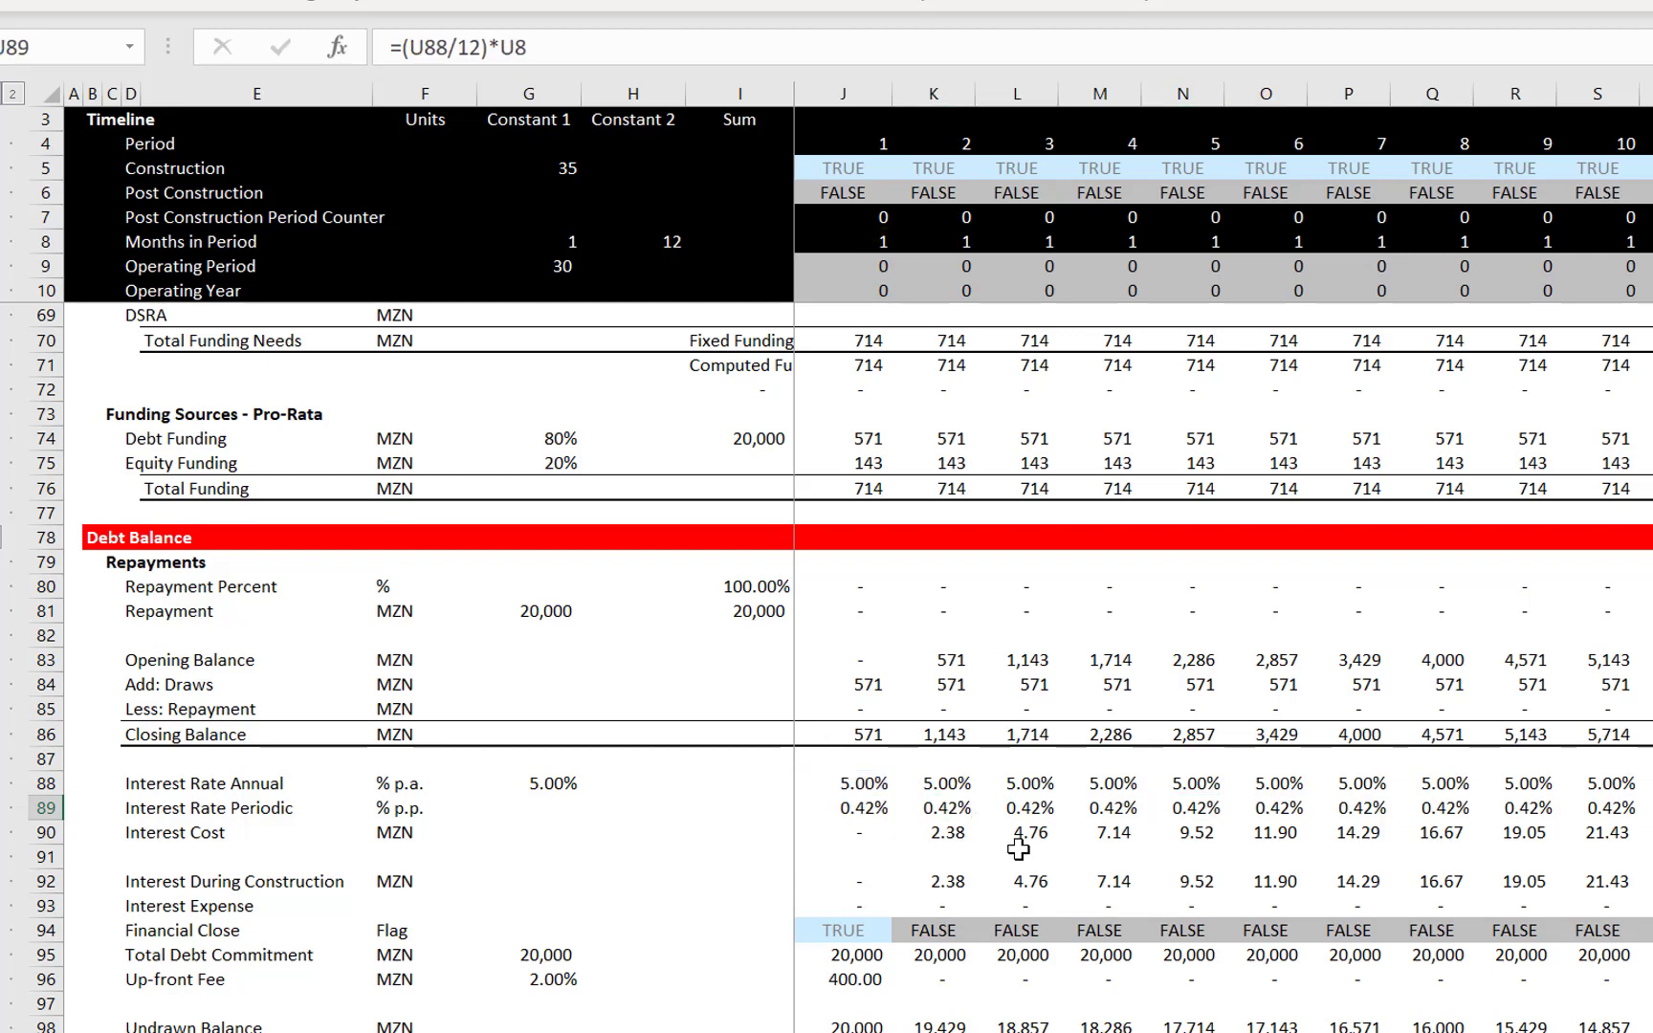
pyautogui.press('Right')
pyautogui.press('Right')
pyautogui.press('Right')
pyautogui.press('Right')
pyautogui.press('Right')
pyautogui.press('Right')
pyautogui.press('Right')
pyautogui.press('Right')
pyautogui.press('Right')
pyautogui.press('Right')
pyautogui.press('Right')
pyautogui.press('Right')
pyautogui.press('Right')
pyautogui.press('Right')
pyautogui.press('Right')
pyautogui.press('Right')
pyautogui.press('Right')
pyautogui.press('Right')
pyautogui.press('Right')
pyautogui.press('Right')
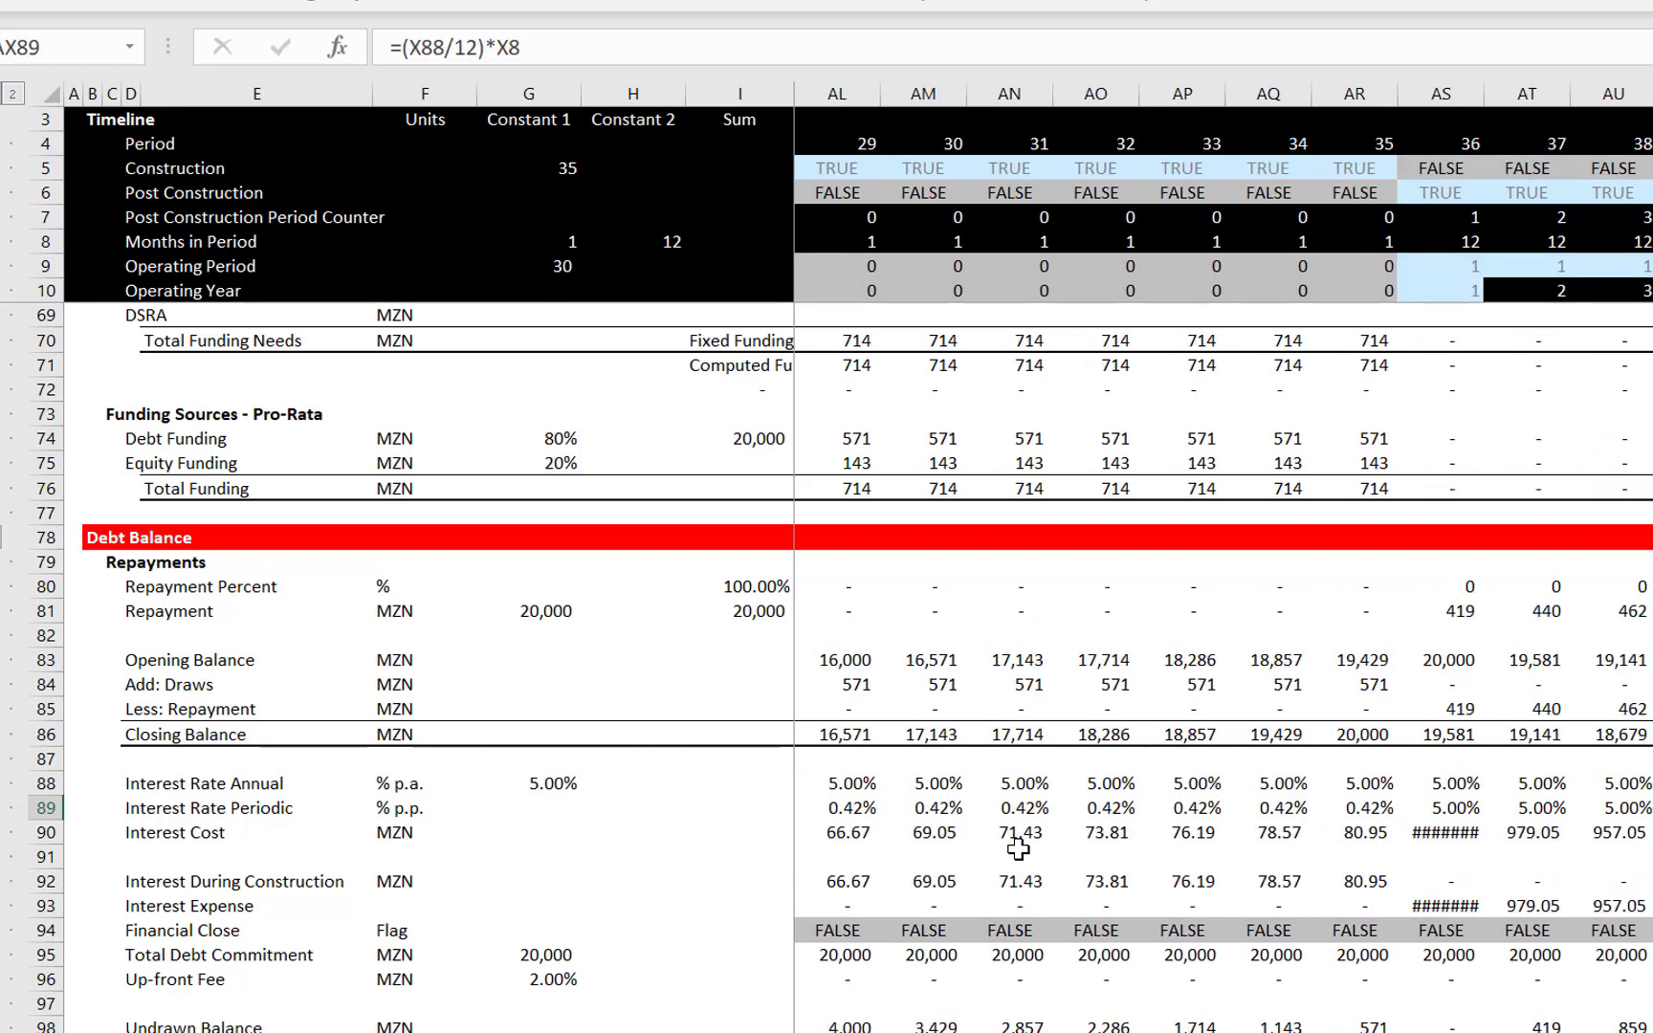
pyautogui.hotkey('ctrl', 'Left')
pyautogui.press('Left')
pyautogui.hotkey('ctrl', 'Left')
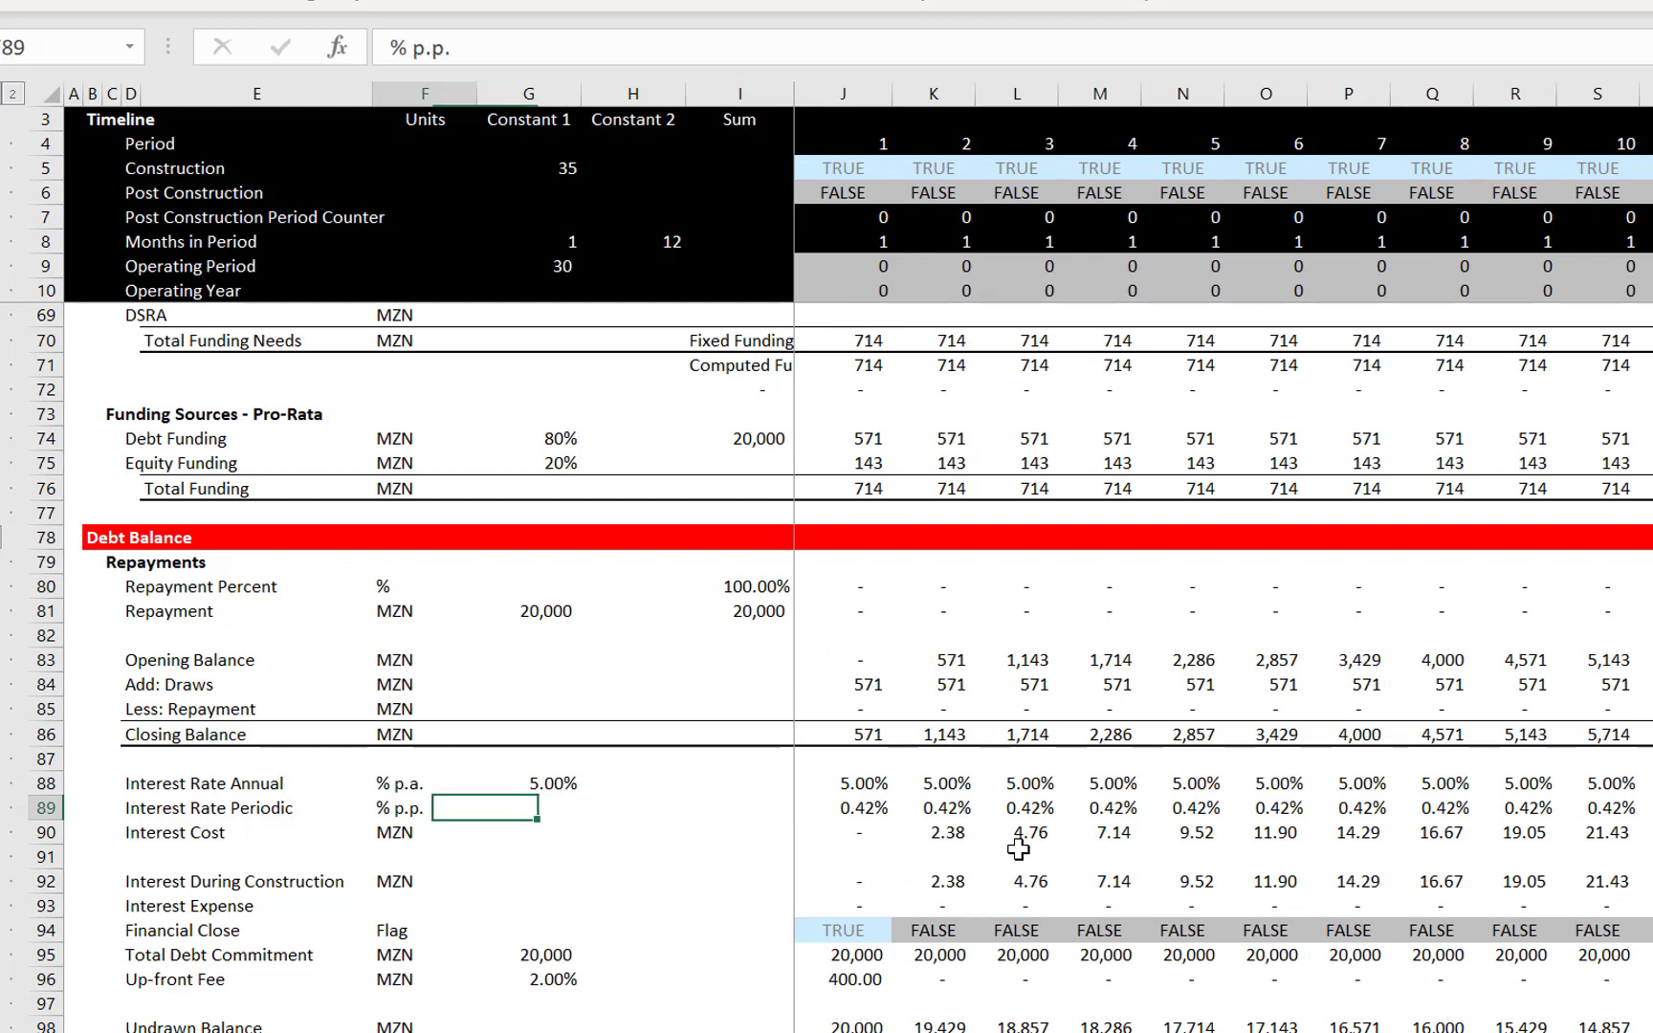
# Check the first period's Interest Cost formula below the Interest Rate Periodic row
pyautogui.press('Down')
pyautogui.press('Left')
pyautogui.press('Right')
pyautogui.press('Right')
pyautogui.press('Right')
pyautogui.press('Right')
pyautogui.press('Right')
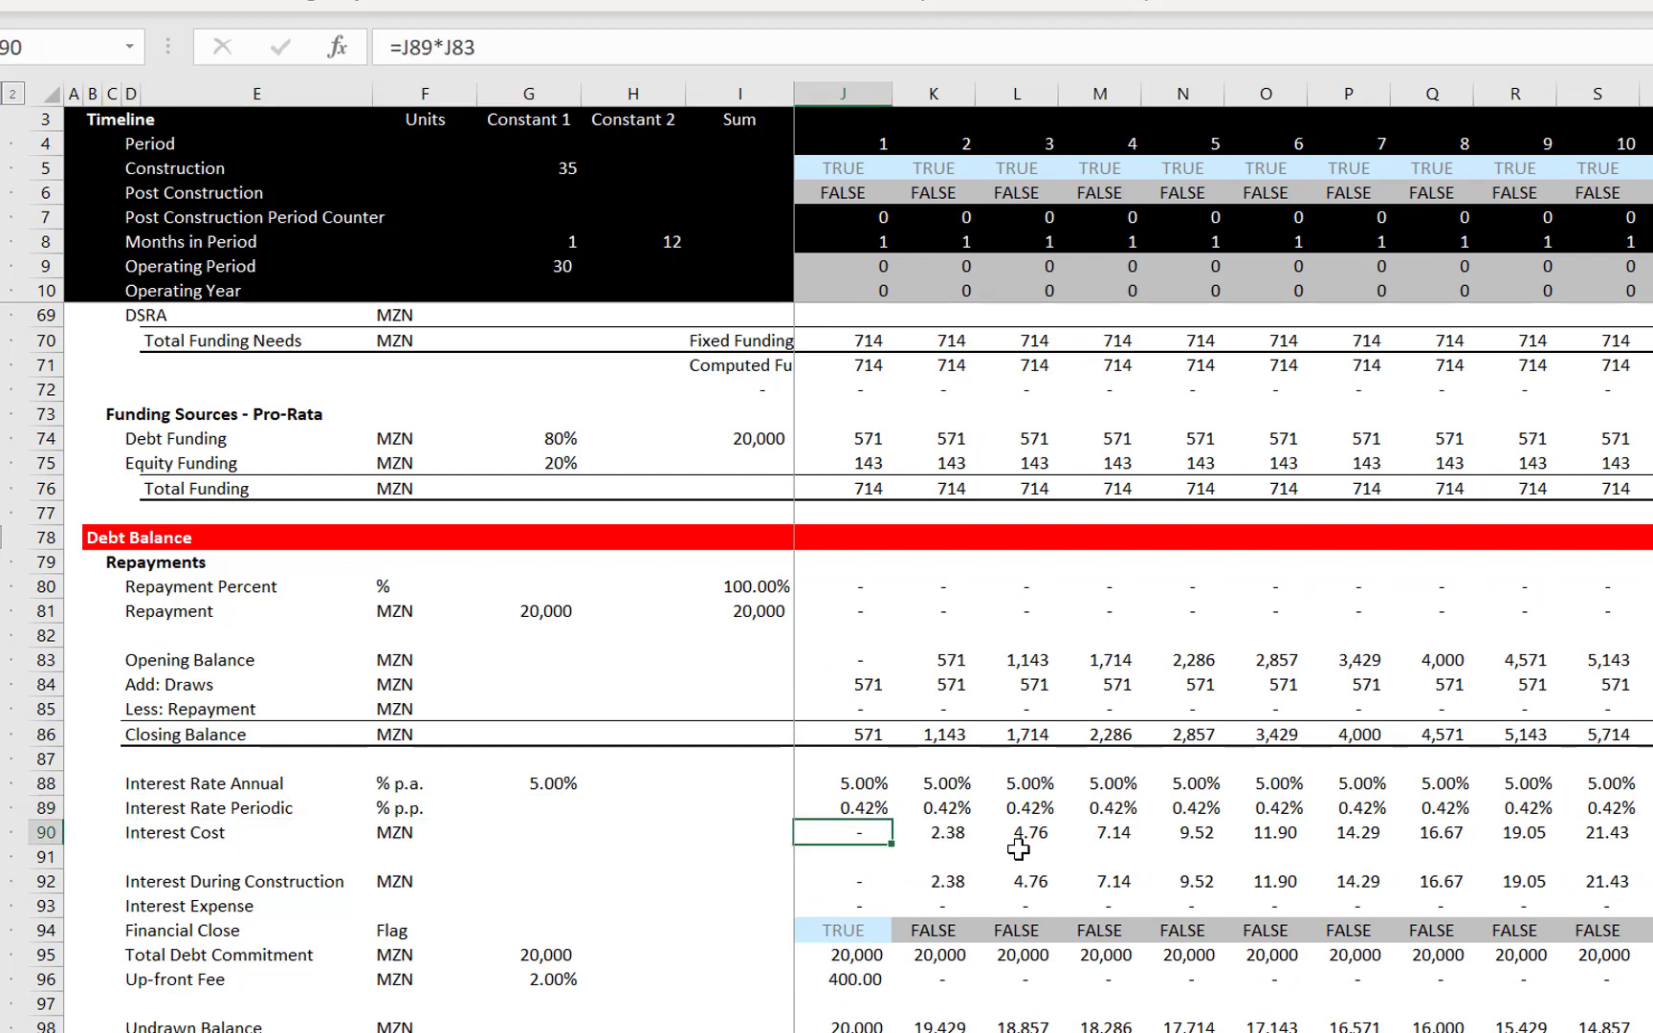
# Review the Interest During Construction row from the first period to the end of the construction periods, checking its link to the construction flag
pyautogui.press('Down')
pyautogui.press('Down')
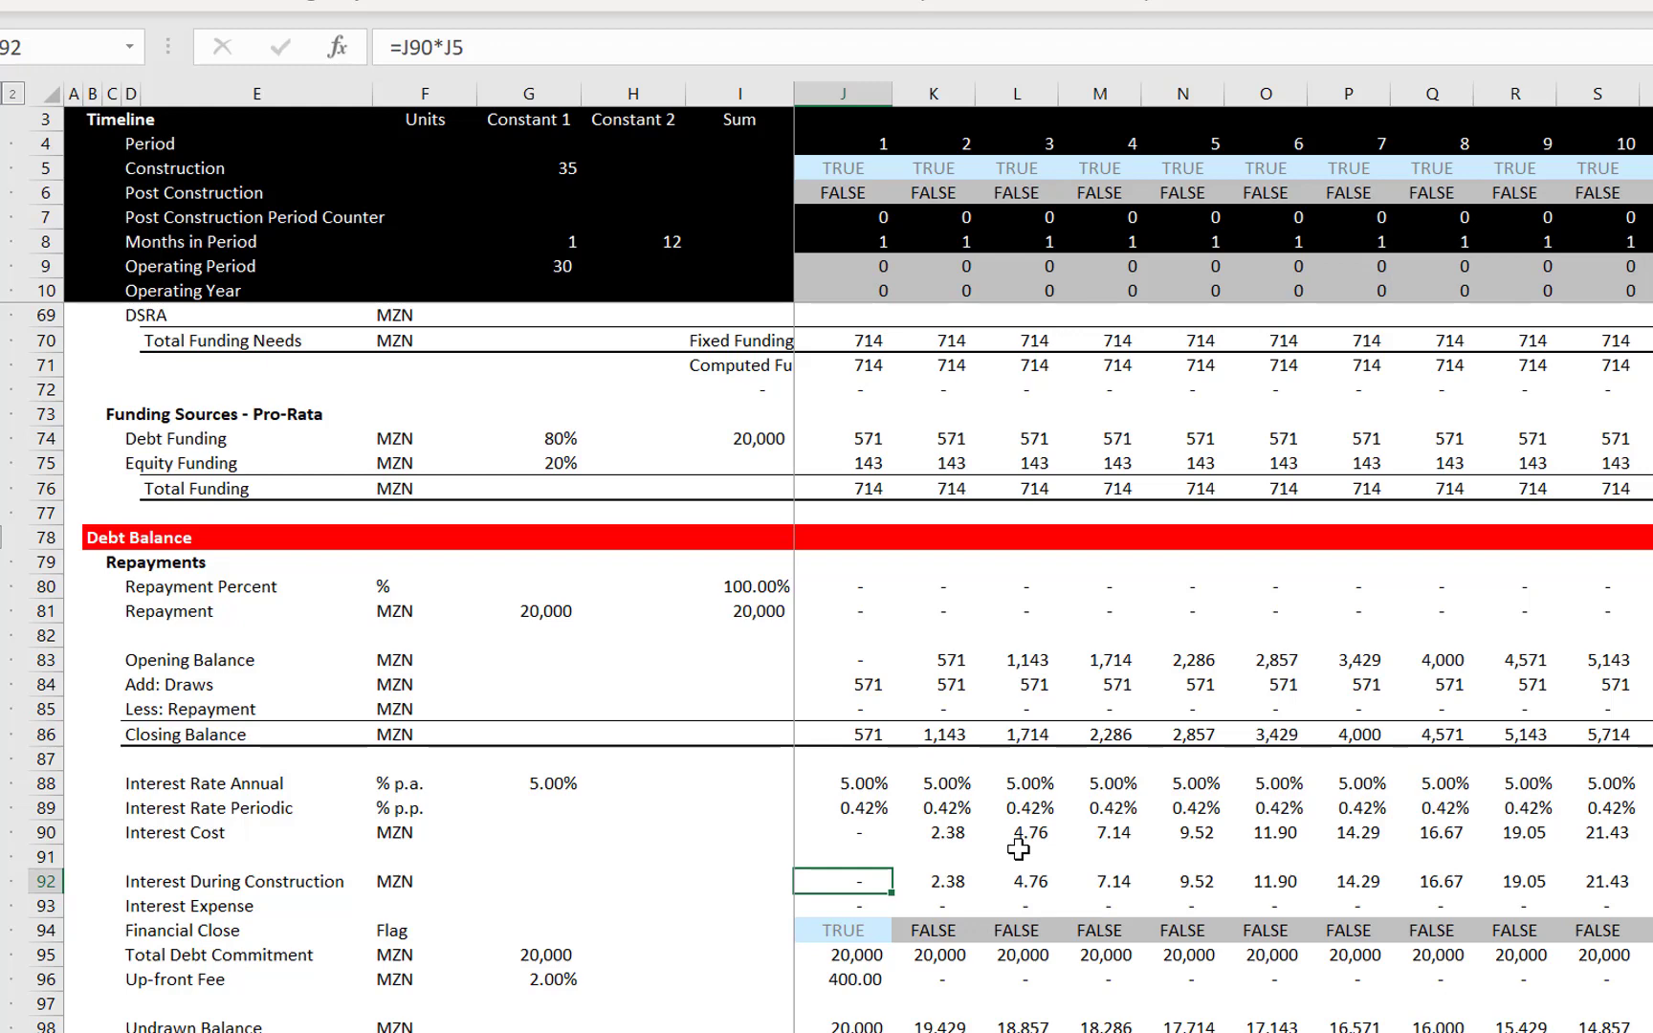
pyautogui.press('Right')
pyautogui.press('Right')
pyautogui.press('Right')
pyautogui.press('Right')
pyautogui.press('Right')
pyautogui.press('Right')
pyautogui.press('Right')
pyautogui.press('Right')
pyautogui.press('Right')
pyautogui.press('Right')
pyautogui.press('Right')
pyautogui.press('Right')
pyautogui.press('Right')
pyautogui.press('Right')
pyautogui.press('Right')
pyautogui.press('Right')
pyautogui.press('Right')
pyautogui.press('Right')
pyautogui.press('Right')
pyautogui.press('Right')
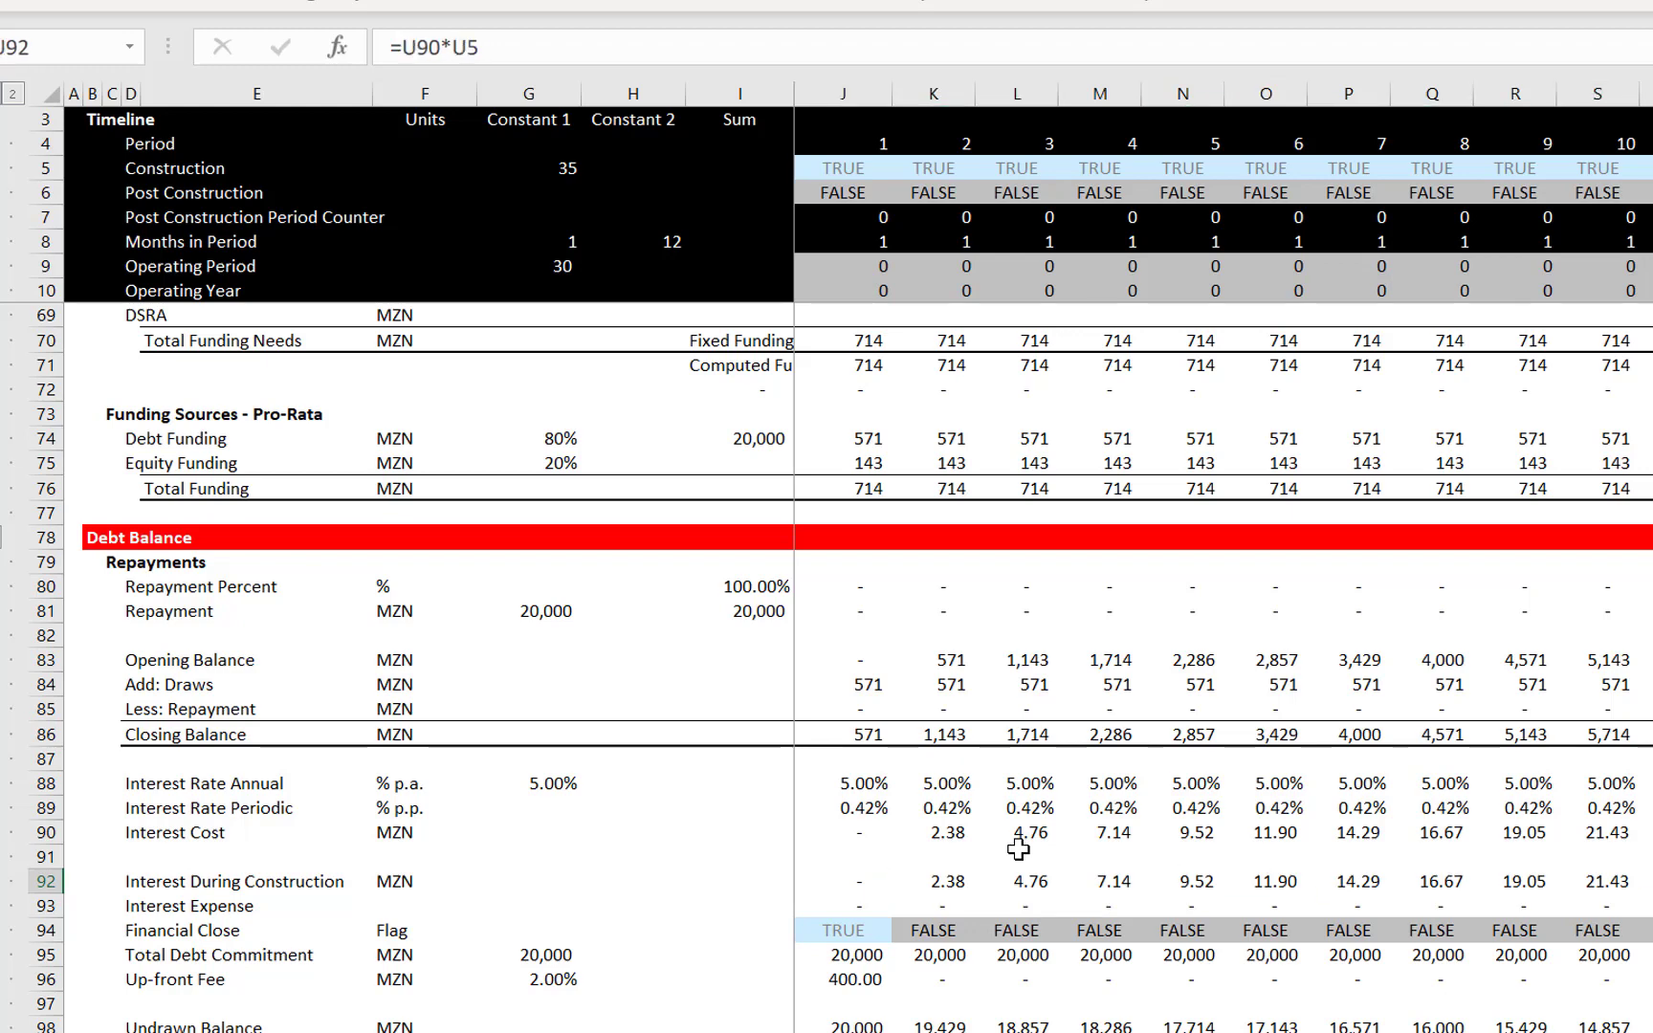
pyautogui.press('Right')
pyautogui.press('Right')
pyautogui.press('Right')
pyautogui.press('Right')
pyautogui.press('Right')
pyautogui.press('Right')
pyautogui.press('Right')
pyautogui.press('Right')
pyautogui.press('Right')
pyautogui.press('Right')
# Check the Interest Cost formulas around the end of construction and return to the first period
pyautogui.press('Up')
pyautogui.press('Up')
pyautogui.press('Up')
pyautogui.press('Up')
pyautogui.press('Up')
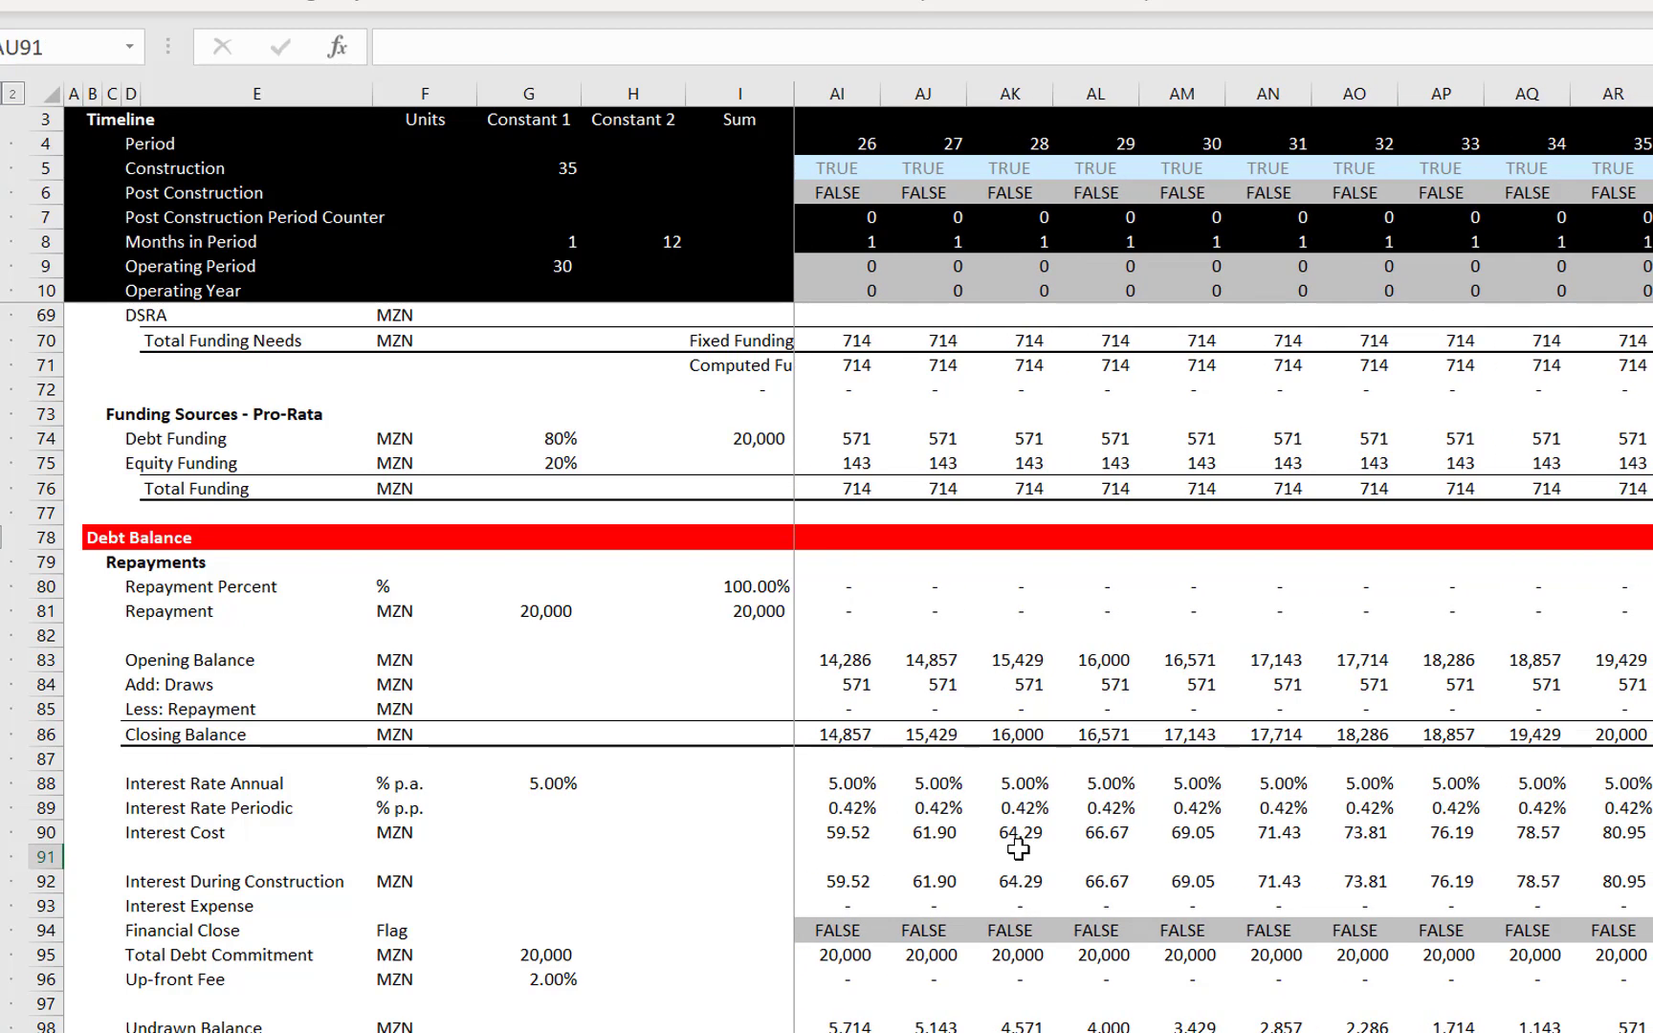
pyautogui.press('Down')
pyautogui.press('Down')
pyautogui.press('Down')
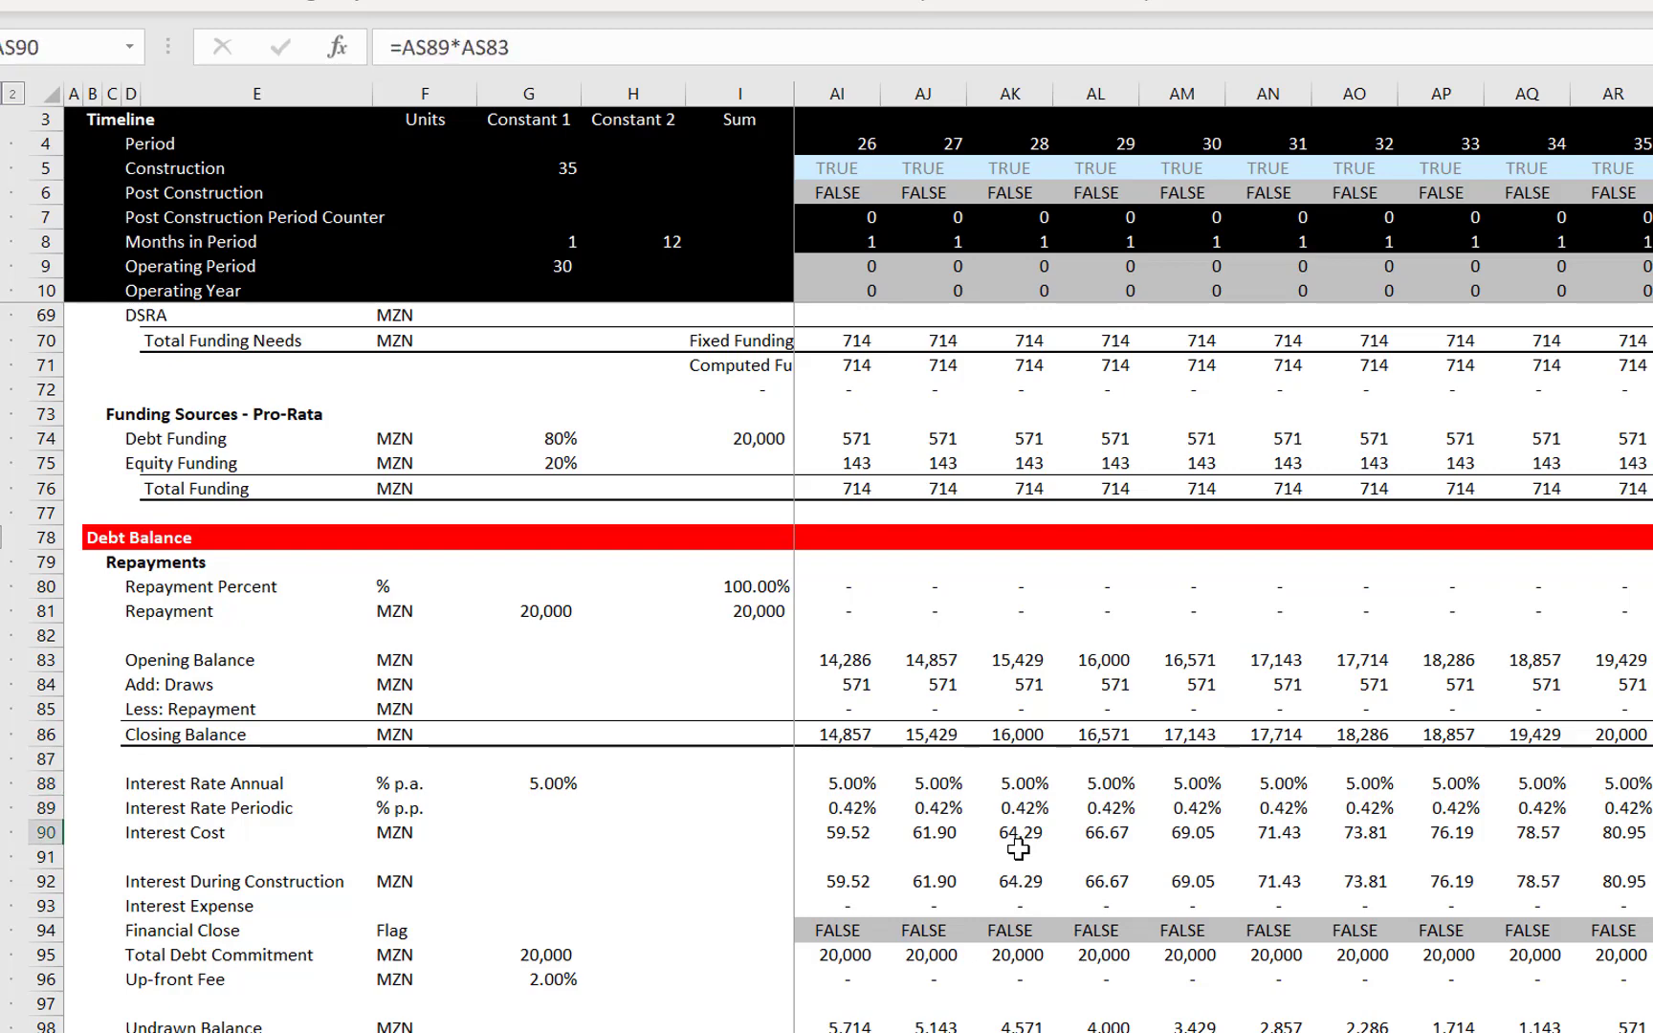
pyautogui.press('Left')
pyautogui.hotkey('shift', 'Left')
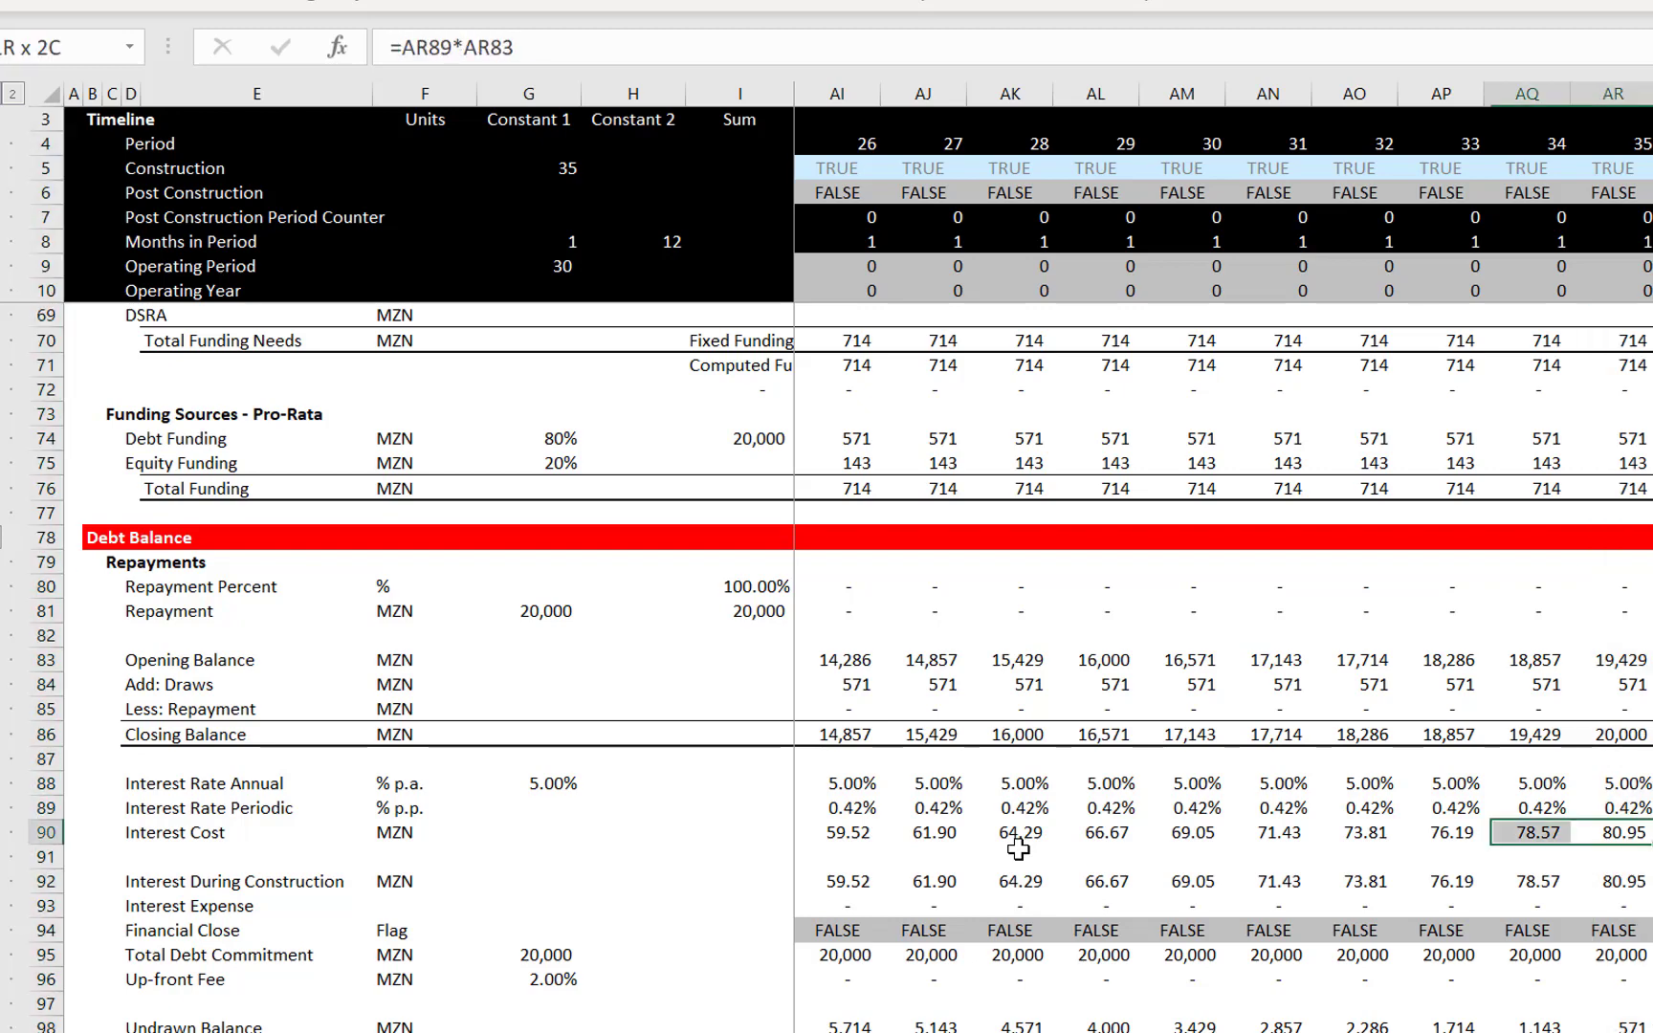
pyautogui.press('Left')
pyautogui.press('Left')
pyautogui.hotkey('ctrl', 'Left')
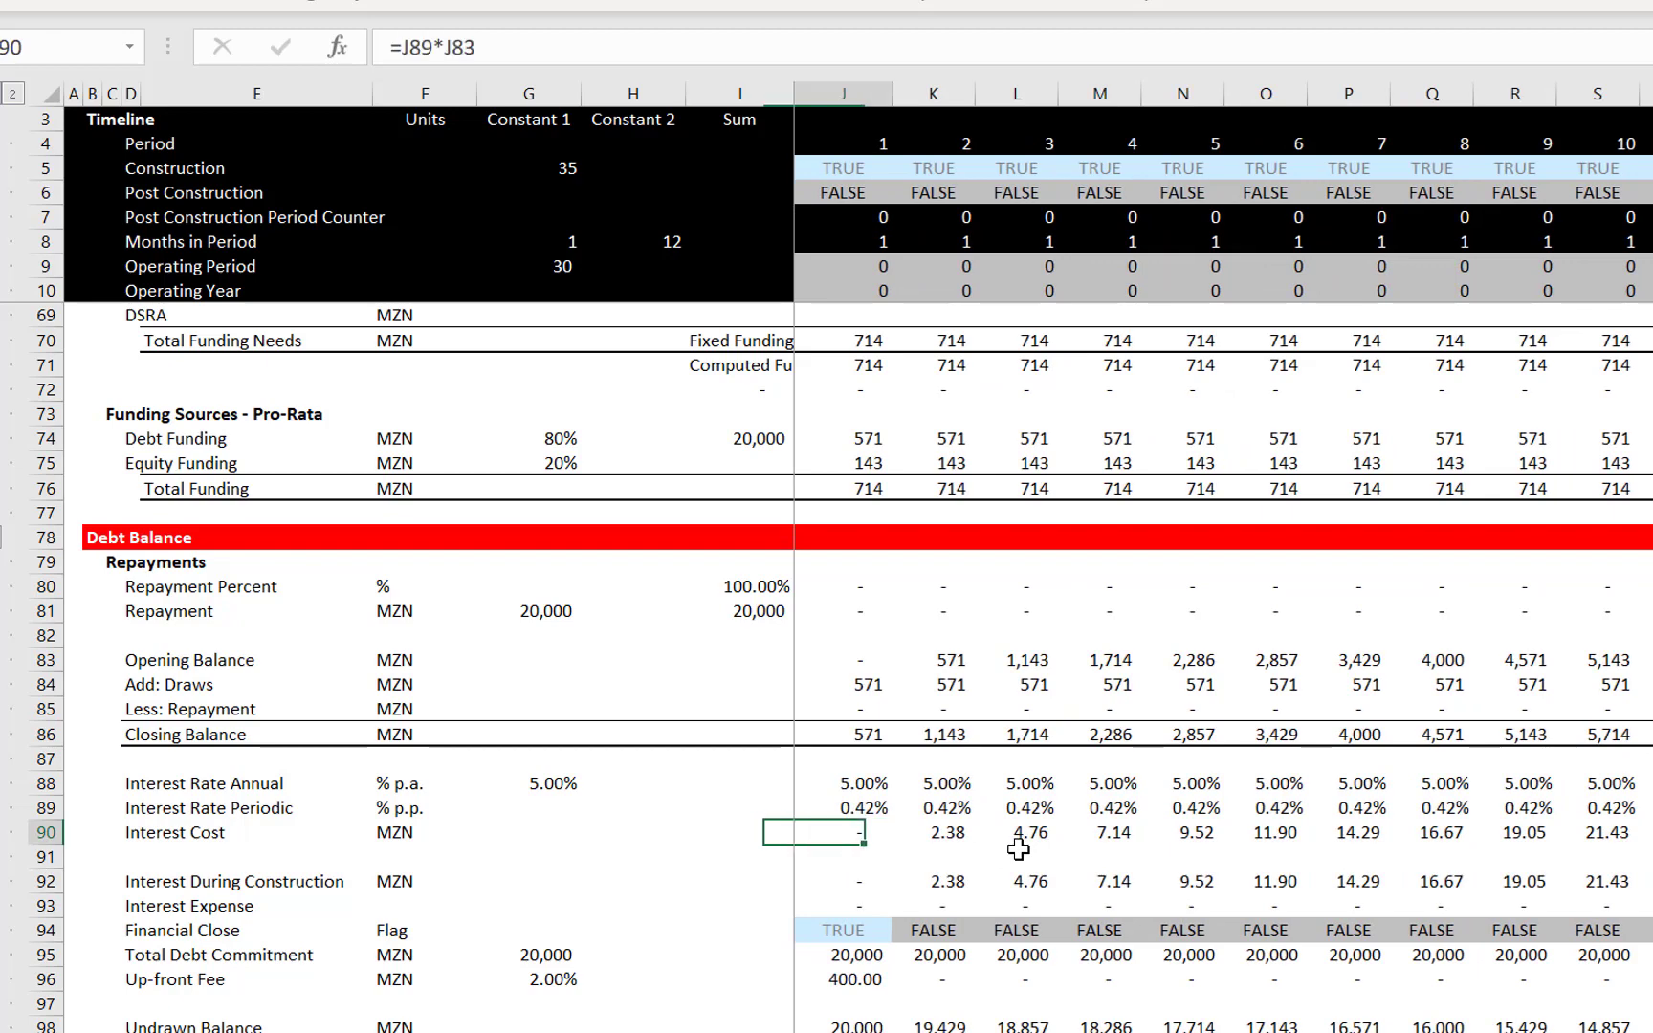
# Widen all the timeline columns from J onwards slightly and return to the first period's Interest Cost
pyautogui.hotkey('ctrl', 'shift', 'Right')
pyautogui.hotkey('ctrl', 'space')
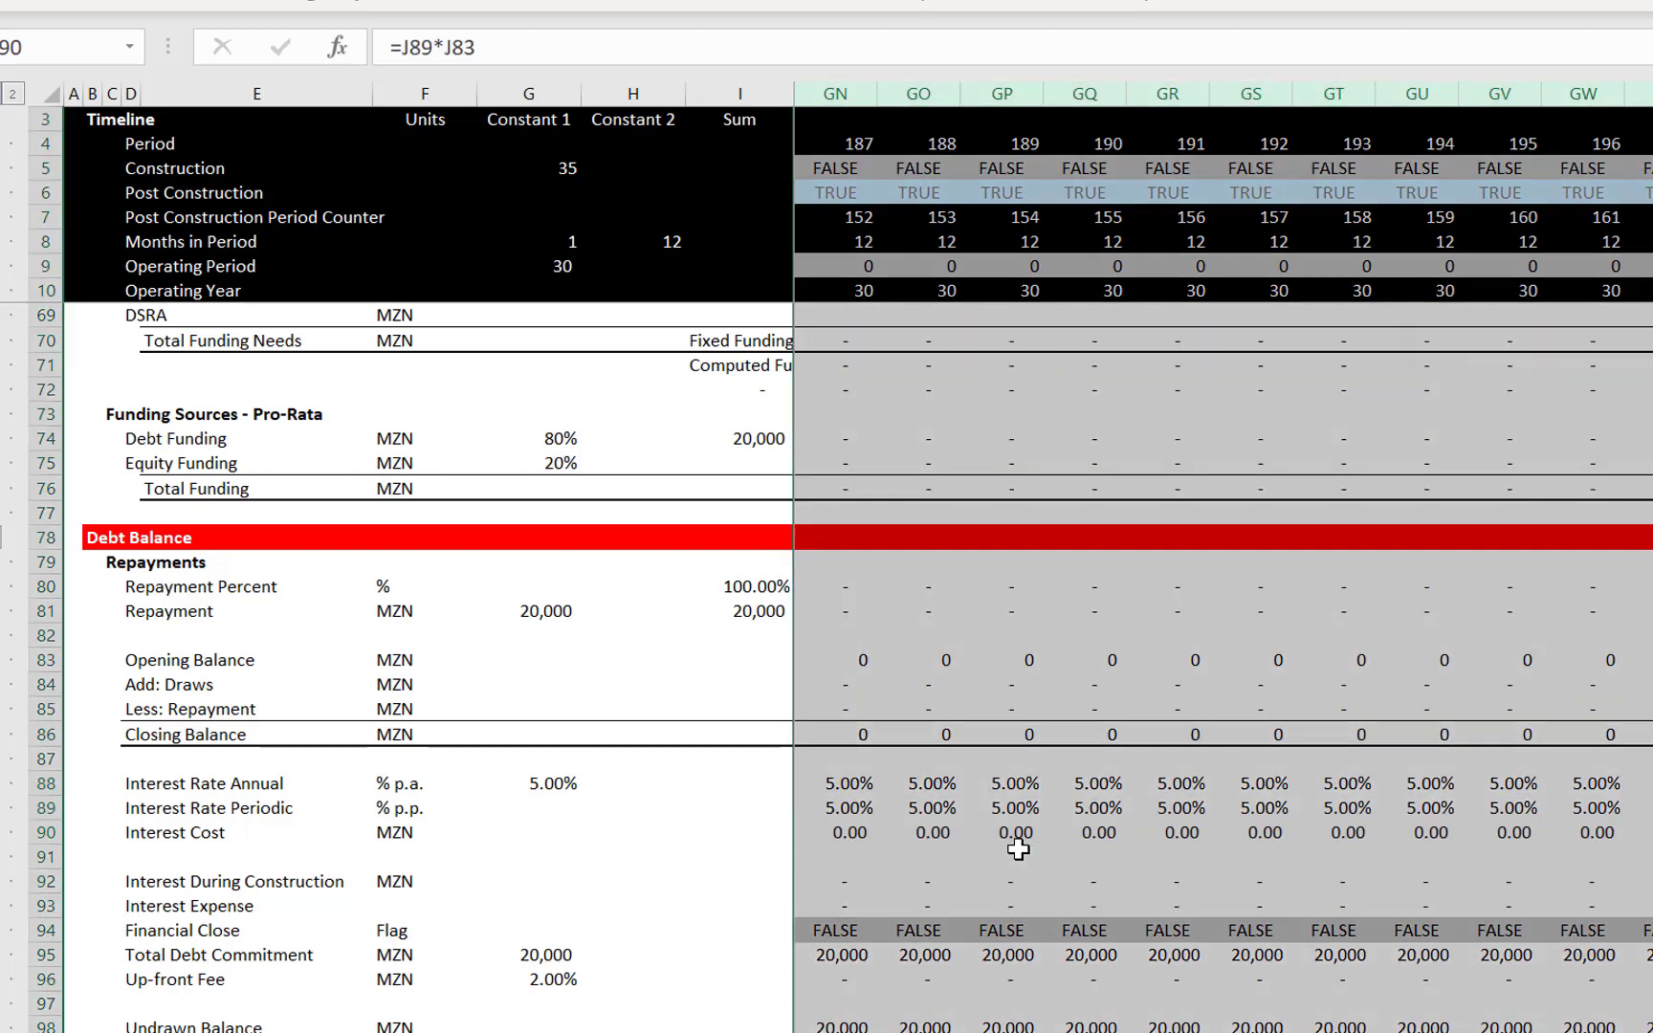
pyautogui.moveTo(1209, 93); pyautogui.dragTo(1225, 97)
pyautogui.press('Left')
pyautogui.press('Left')
pyautogui.press('Left')
pyautogui.press('Right')
pyautogui.press('Right')
pyautogui.press('Right')
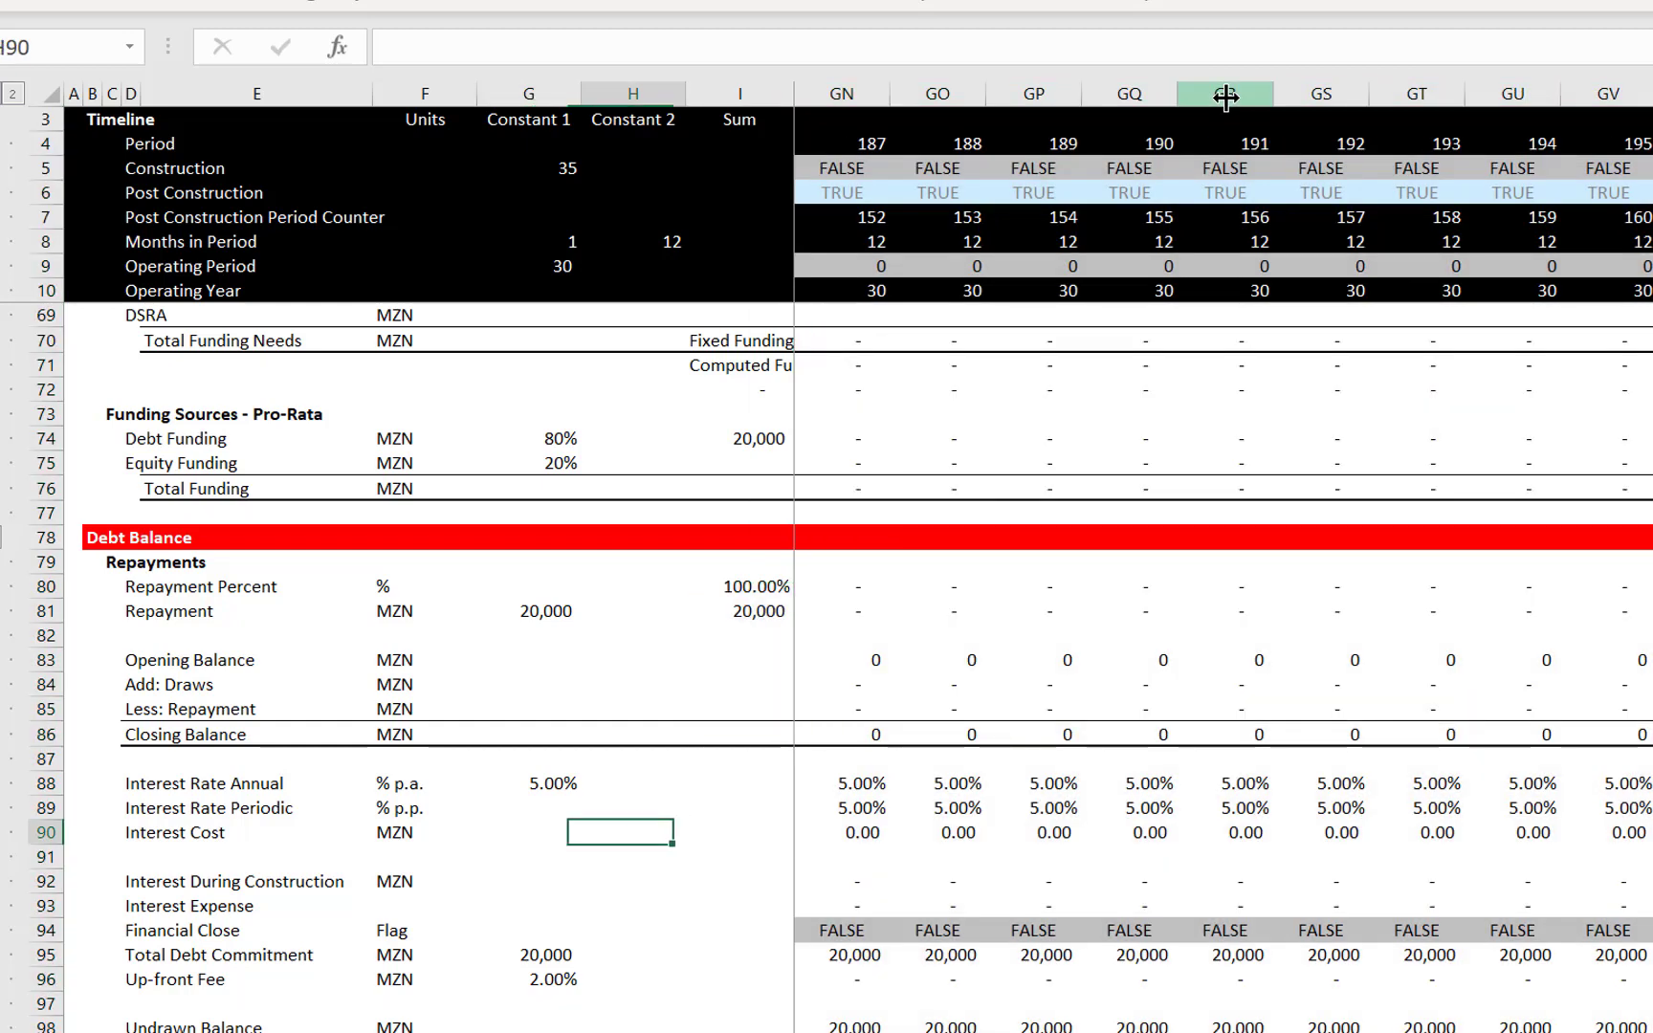
pyautogui.press('Right')
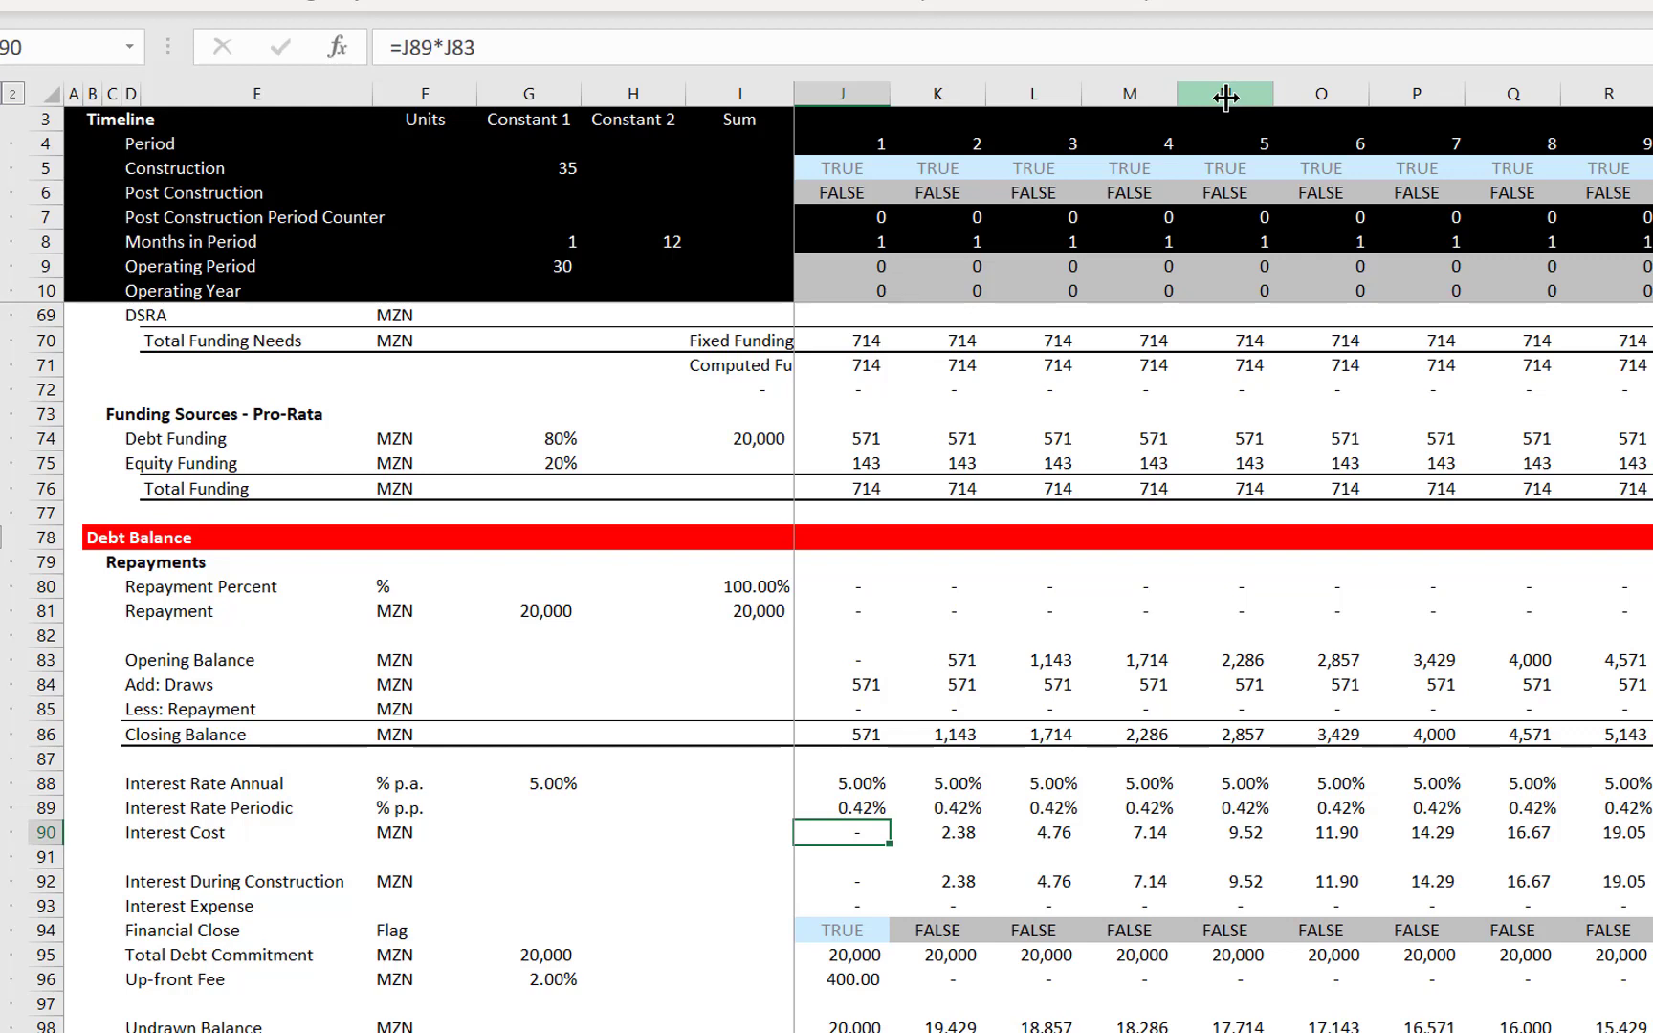
# Check the first period's formulas below Interest Cost, down to the Up-front Fee
pyautogui.press('Down')
pyautogui.press('Down')
pyautogui.press('Down')
pyautogui.press('Down')
pyautogui.press('Down')
pyautogui.press('Down')
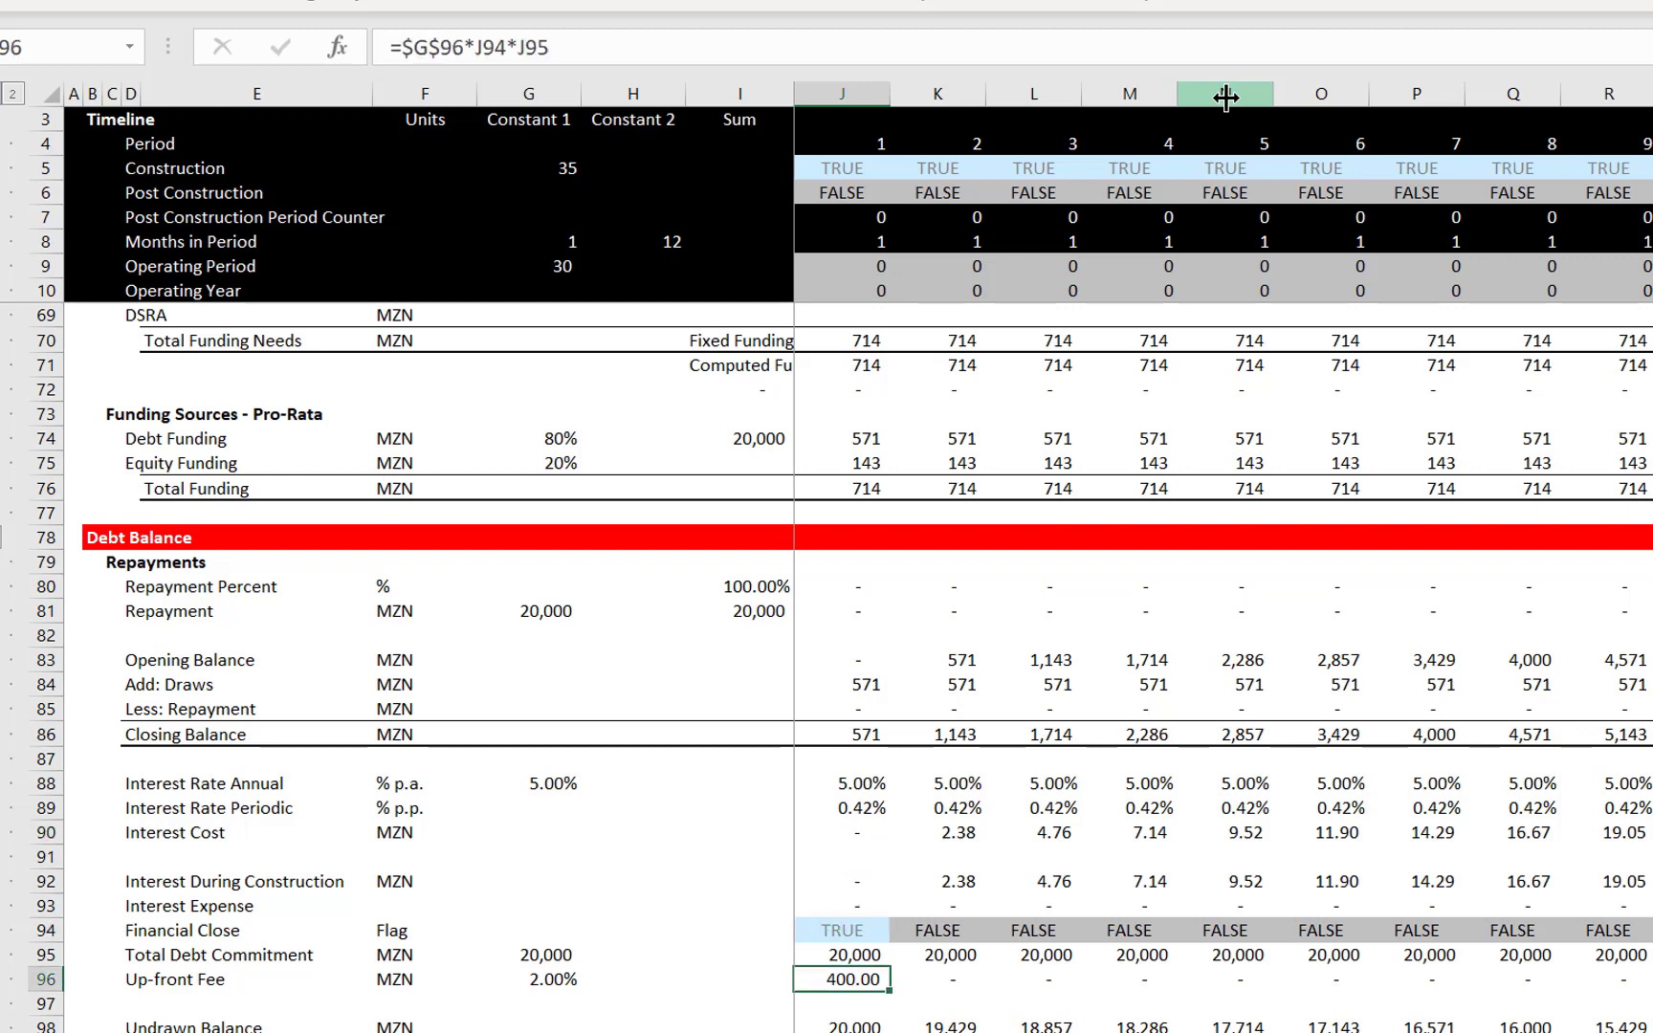
# Link the first period's IDC funding requirement in J66 to Interest During Construction with the formula =J92
pyautogui.press('Up')
pyautogui.press('Up')
pyautogui.press('Up')
pyautogui.press('Up')
pyautogui.press('Up')
pyautogui.press('Up')
pyautogui.press('Up')
pyautogui.press('Up')
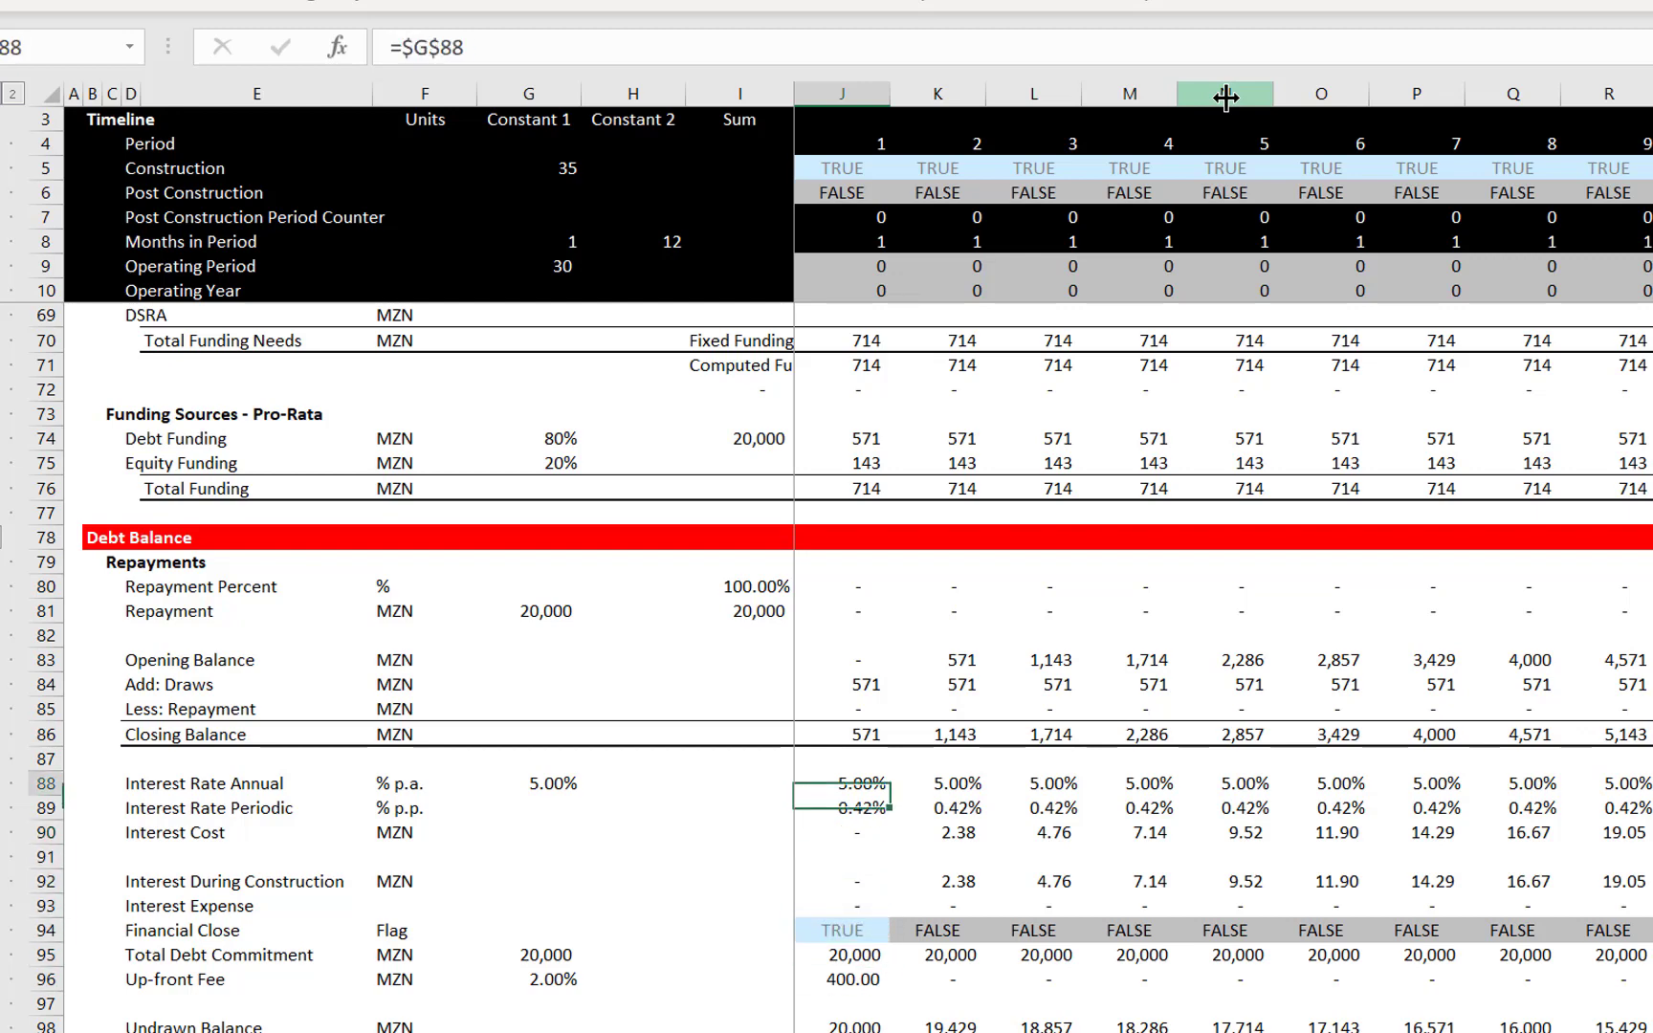
pyautogui.press('Up')
pyautogui.press('Up')
pyautogui.press('Up')
pyautogui.press('Up')
pyautogui.press('Up')
pyautogui.press('Up')
pyautogui.press('Up')
pyautogui.press('Up')
pyautogui.press('Up')
pyautogui.press('Up')
pyautogui.press('Up')
pyautogui.press('Up')
pyautogui.press('Up')
pyautogui.press('Up')
pyautogui.press('Up')
pyautogui.press('Up')
pyautogui.press('Up')
pyautogui.press('Up')
pyautogui.press('Up')
pyautogui.press('Up')
pyautogui.press('Down')
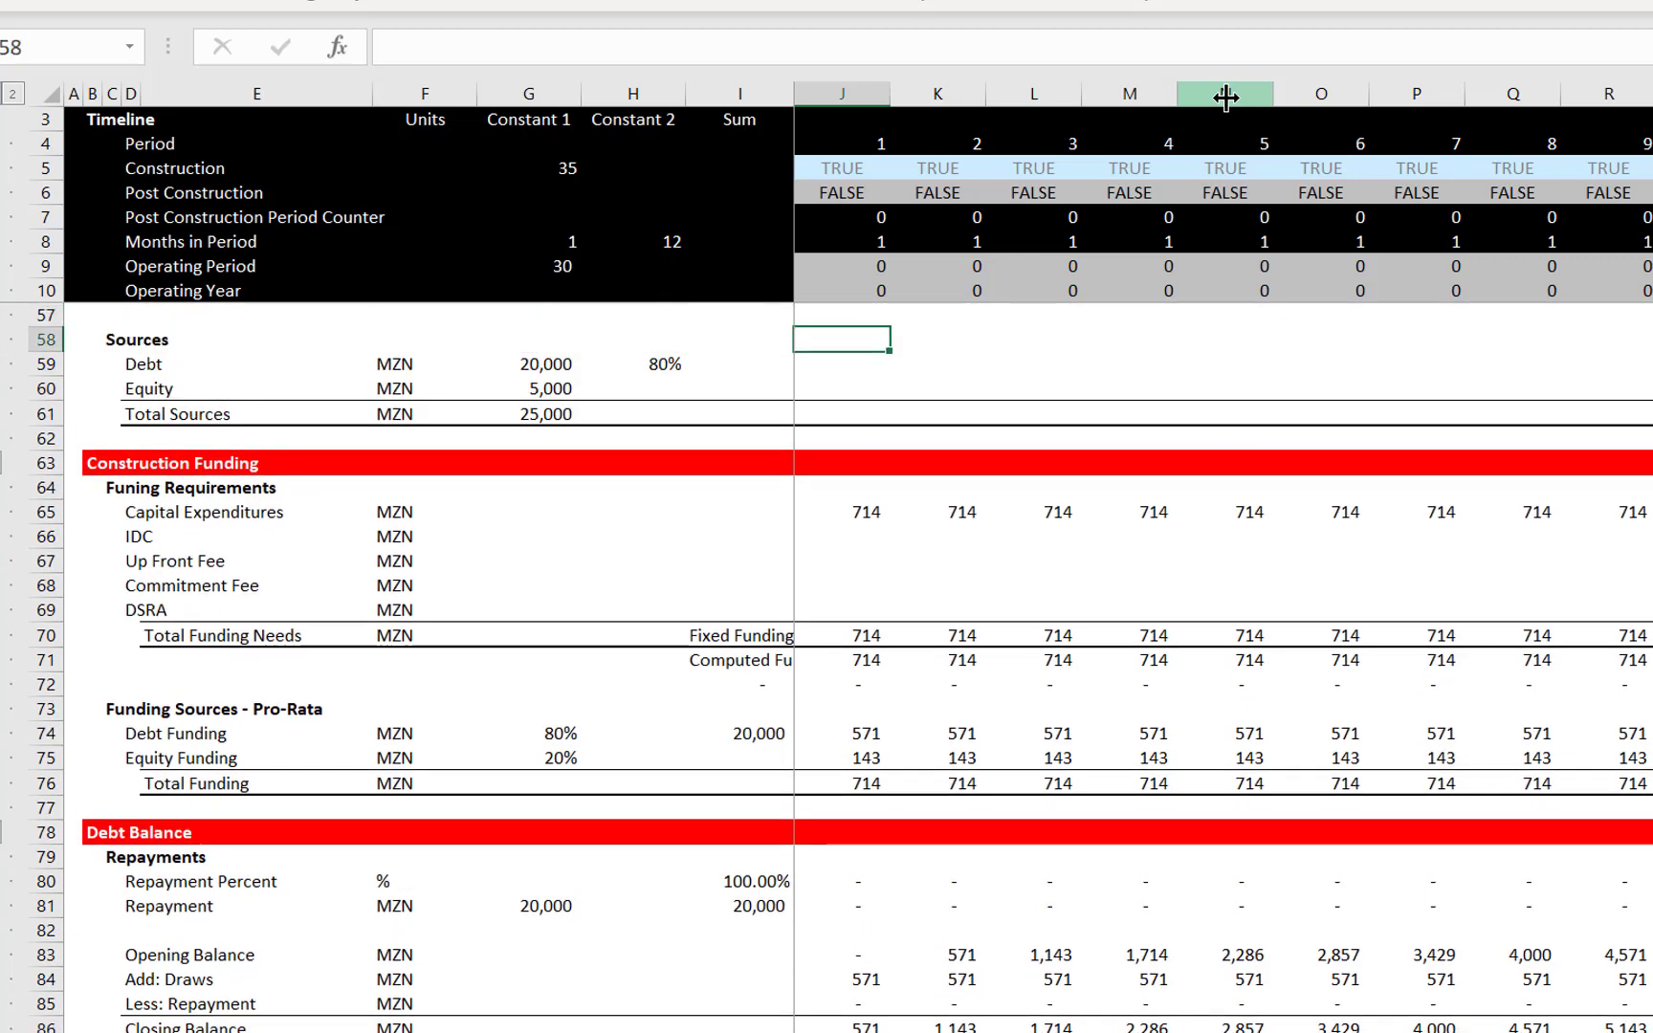
pyautogui.press('Down')
pyautogui.press('Down')
pyautogui.press('Down')
pyautogui.press('Down')
pyautogui.press('Down')
pyautogui.press('Down')
pyautogui.press('Down')
pyautogui.press('Down')
pyautogui.write('=')
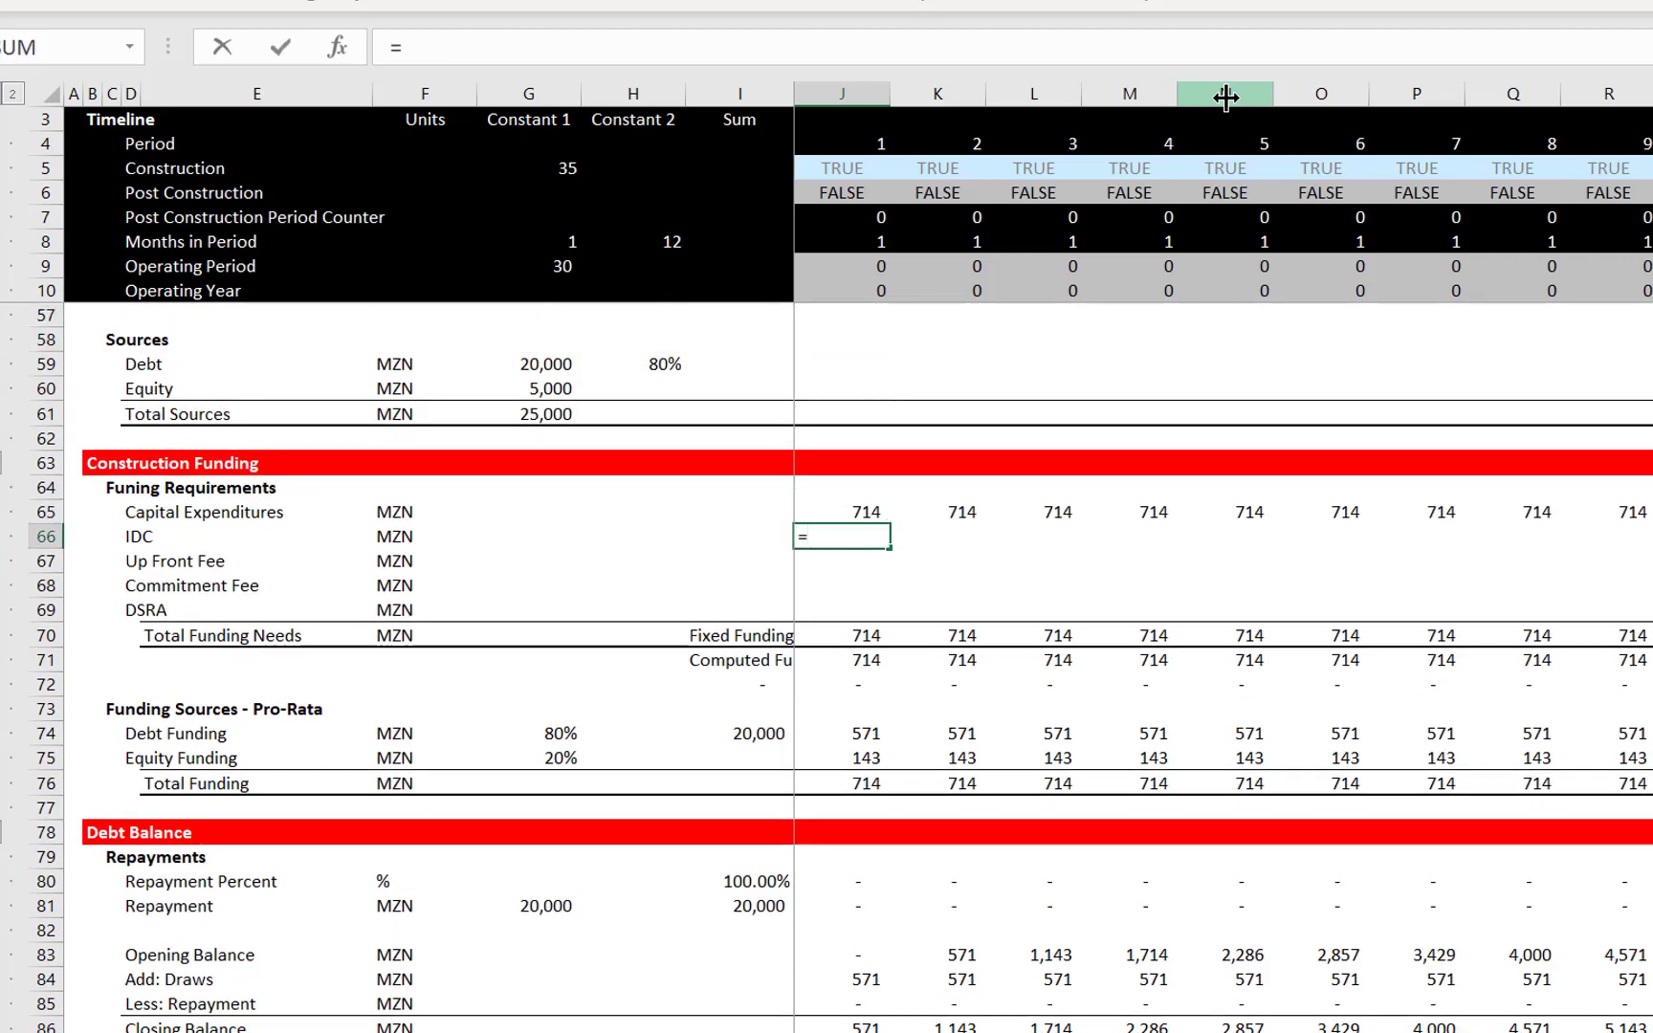
pyautogui.press('Down')
pyautogui.press('Down')
pyautogui.press('Down')
pyautogui.press('Down')
pyautogui.press('Down')
pyautogui.press('Down')
pyautogui.press('Down')
pyautogui.press('Down')
pyautogui.press('Down')
pyautogui.press('Down')
pyautogui.press('Down')
pyautogui.press('Down')
pyautogui.press('Down')
pyautogui.press('Down')
pyautogui.press('Down')
pyautogui.press('Down')
pyautogui.press('Down')
pyautogui.press('Down')
pyautogui.press('Down')
pyautogui.press('Down')
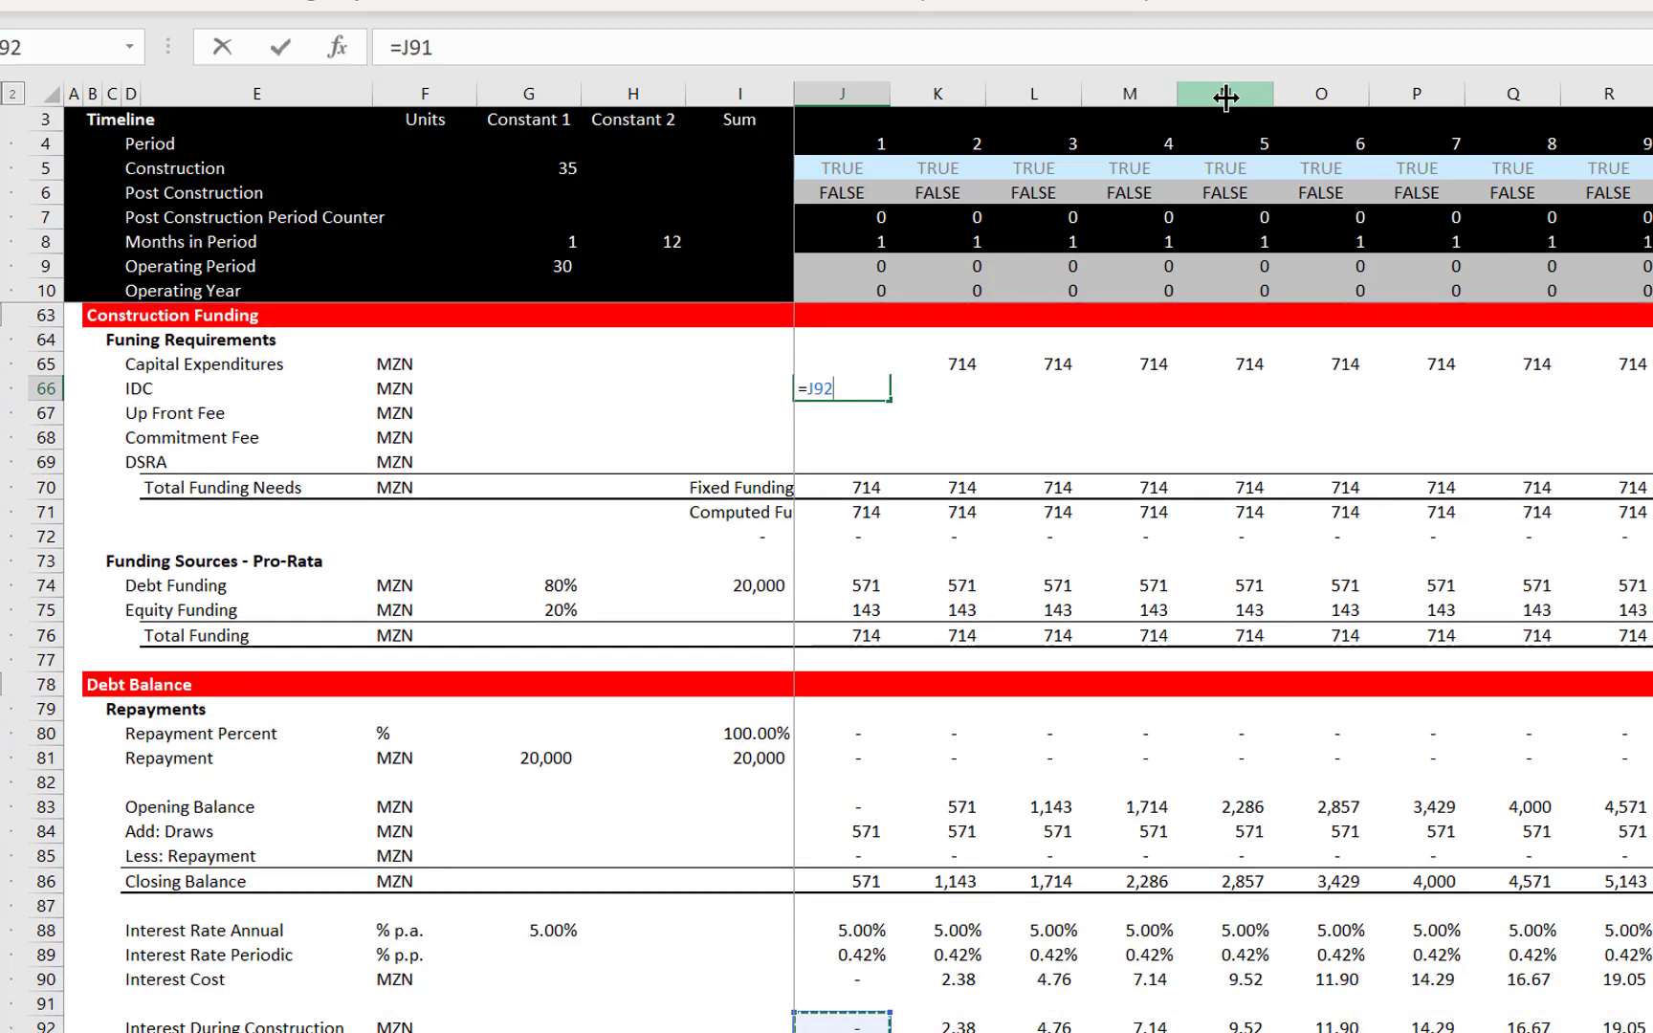
pyautogui.press('Down')
pyautogui.press('Down')
pyautogui.press('Down')
pyautogui.press('Up')
pyautogui.press('Up')
pyautogui.press('Up')
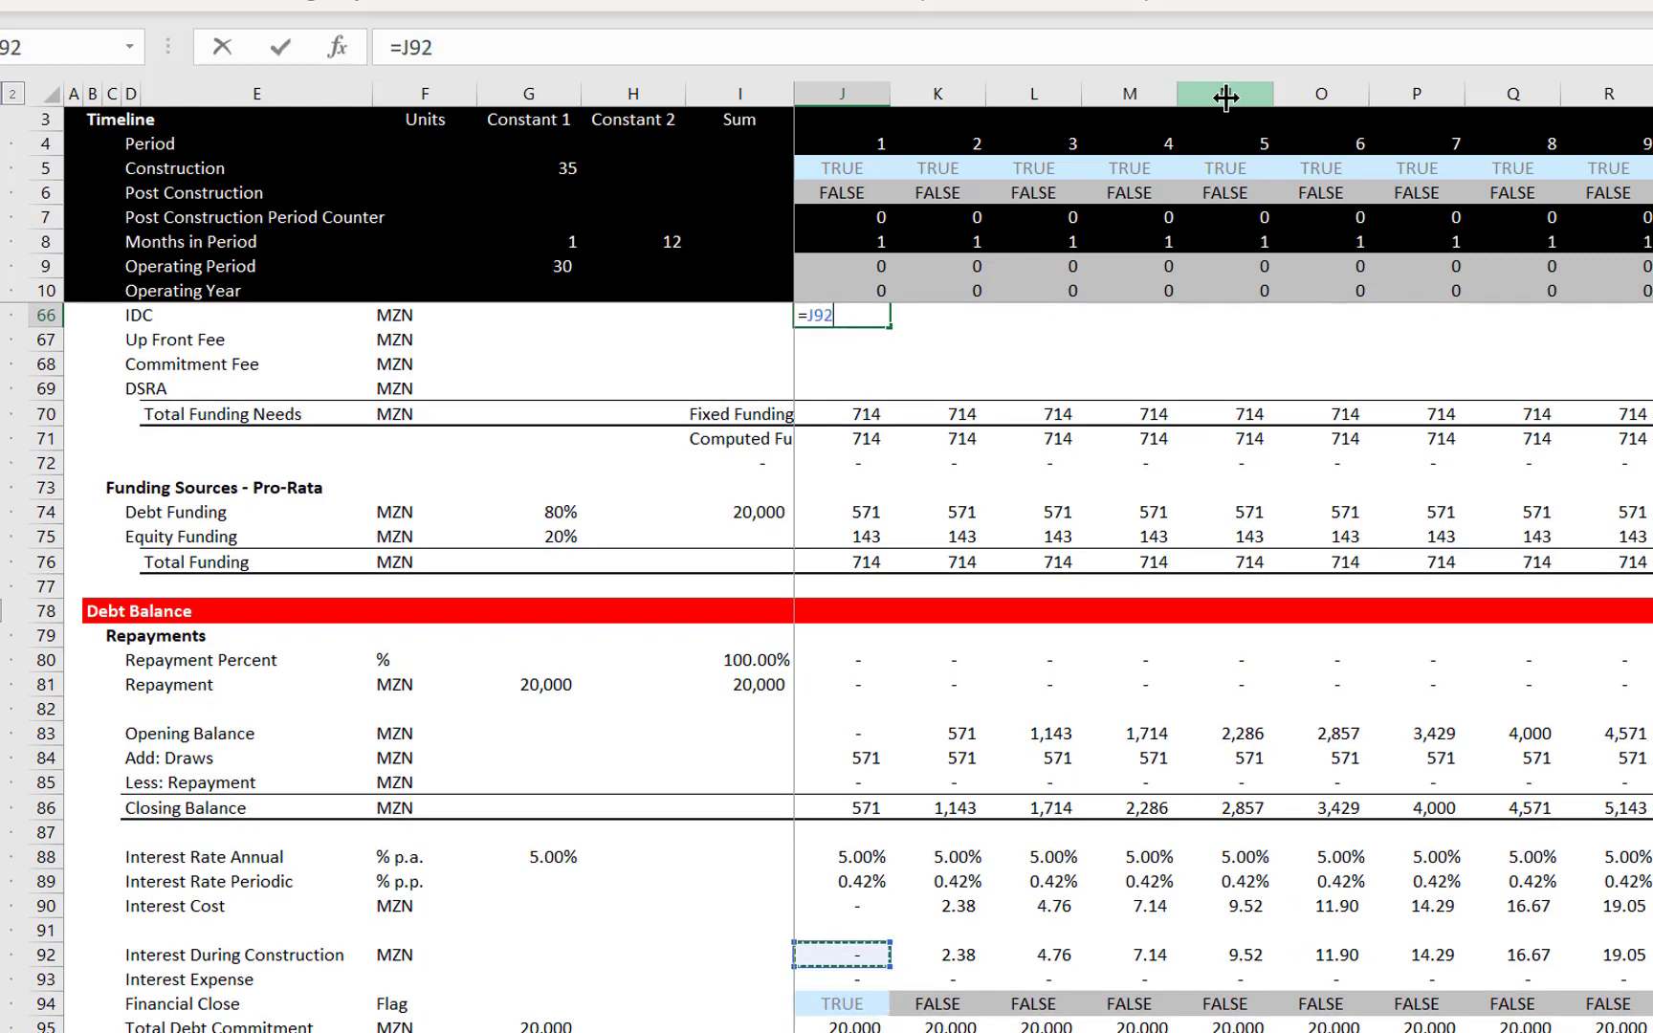
pyautogui.press('Return')
# Fill the first period's IDC formula across all the remaining timeline periods in row 66
pyautogui.press('Up')
pyautogui.press('Up')
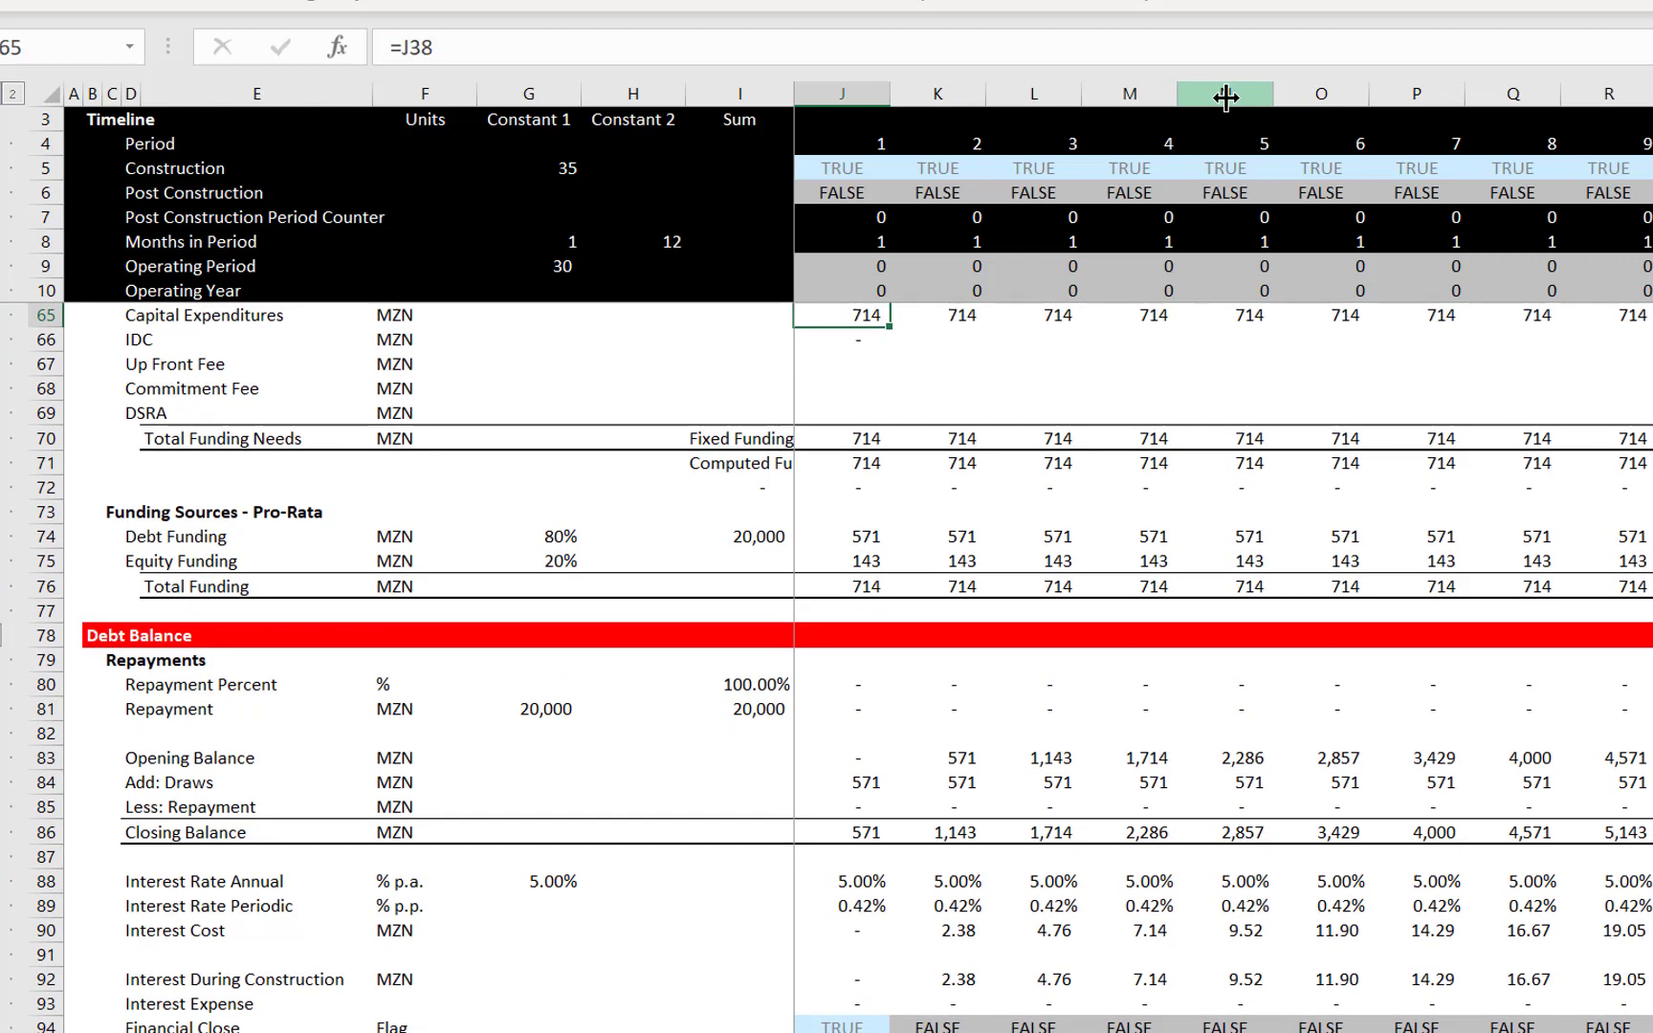
pyautogui.press('Down')
pyautogui.hotkey('ctrl', 'shift', 'Right')
pyautogui.hotkey('ctrl', 'r')
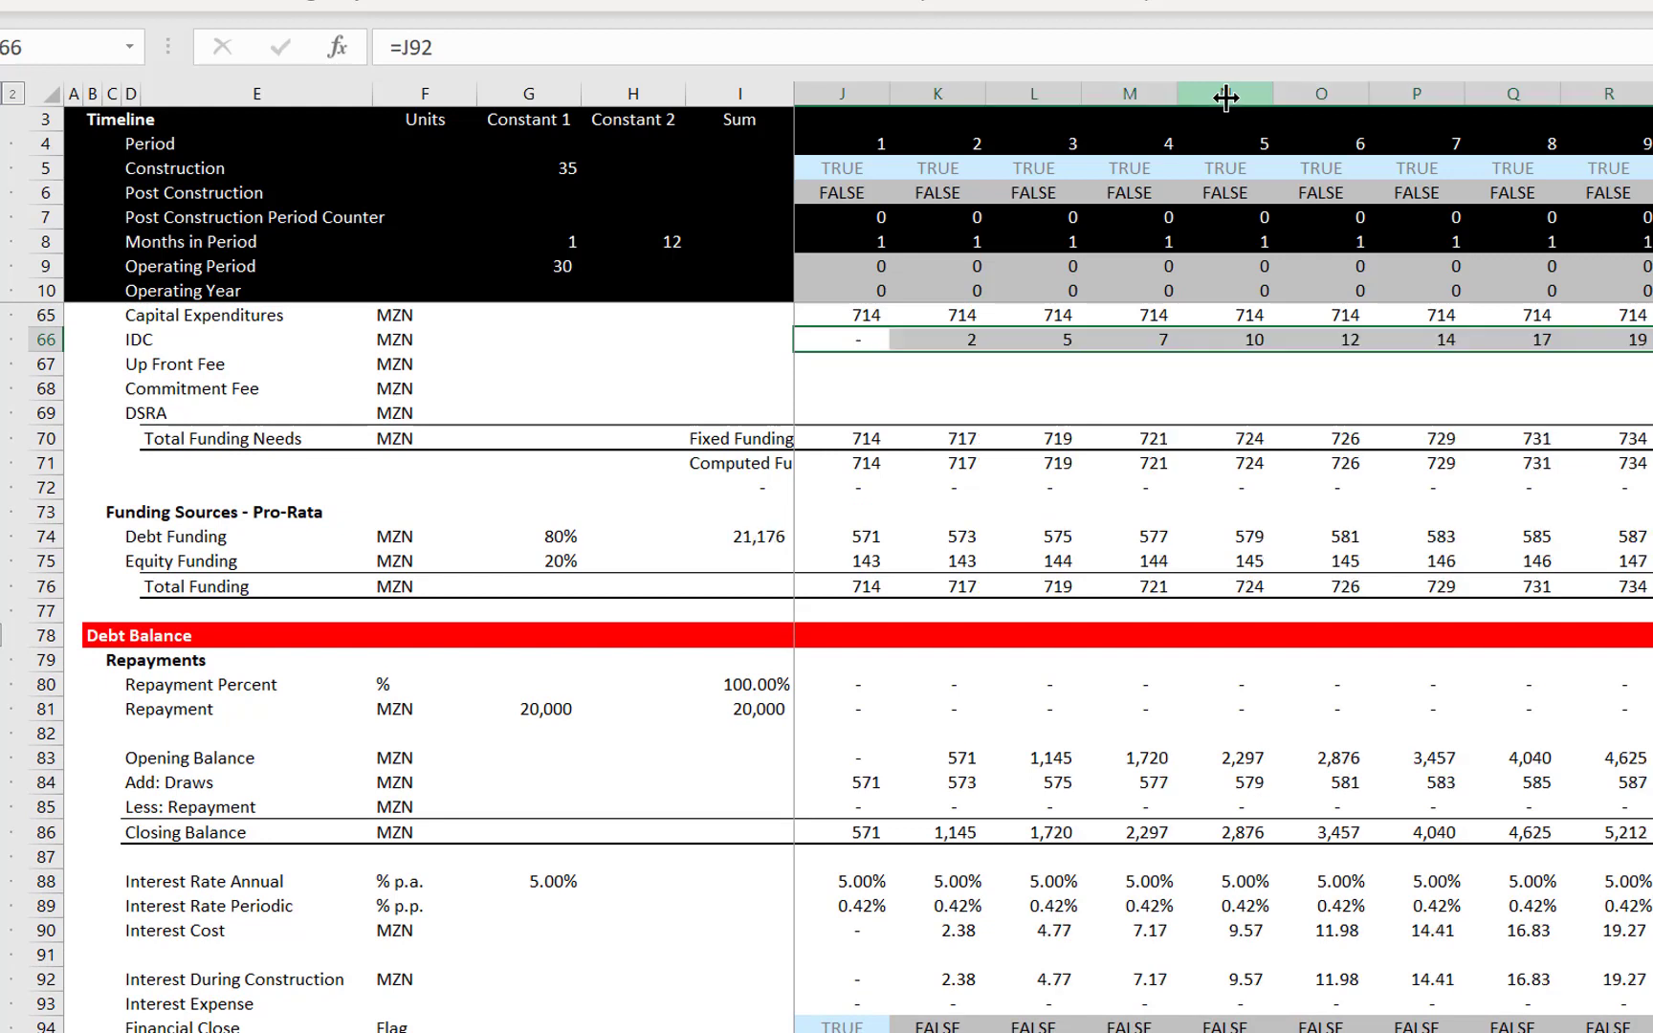
# Look over the fee and DSRA rows below IDC and go back up to the Uses of Funds section
pyautogui.press('Left')
pyautogui.press('Right')
pyautogui.press('Down')
pyautogui.press('Down')
pyautogui.press('Down')
pyautogui.press('Down')
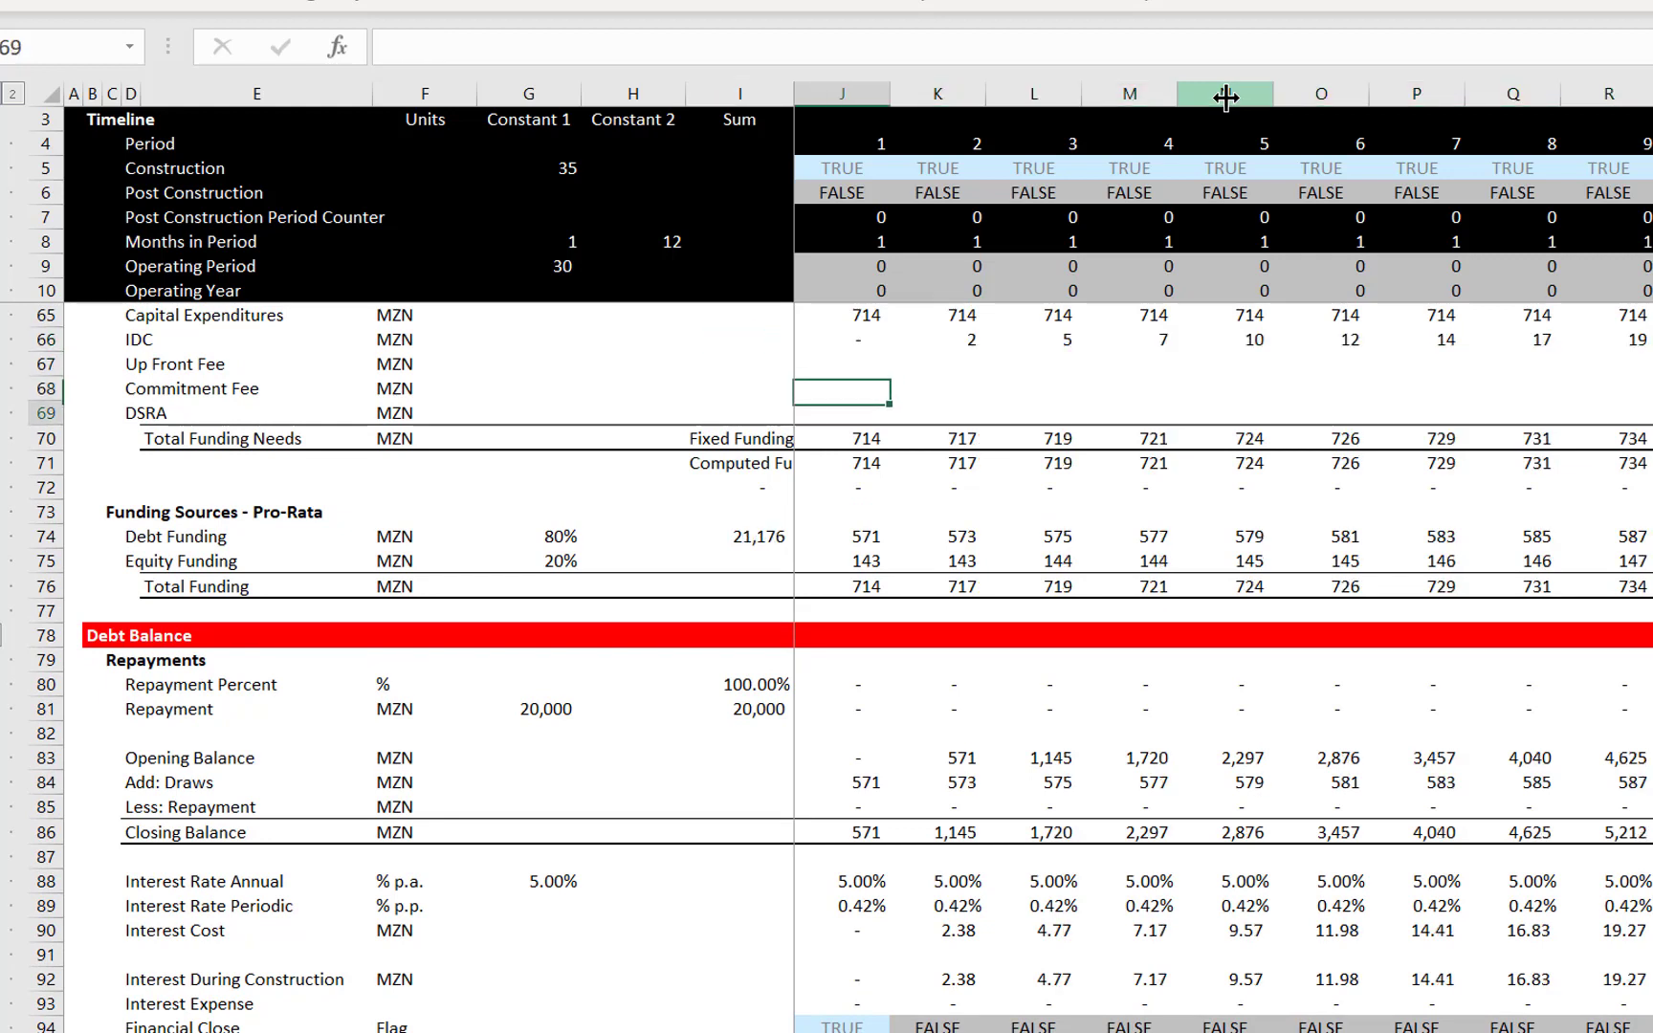
pyautogui.press('F2')
pyautogui.press('Escape')
pyautogui.press('Up')
pyautogui.press('Up')
pyautogui.press('Up')
pyautogui.press('Up')
pyautogui.press('Up')
pyautogui.press('Up')
pyautogui.press('Up')
pyautogui.press('Up')
pyautogui.press('Up')
pyautogui.press('Up')
pyautogui.press('Up')
pyautogui.press('Up')
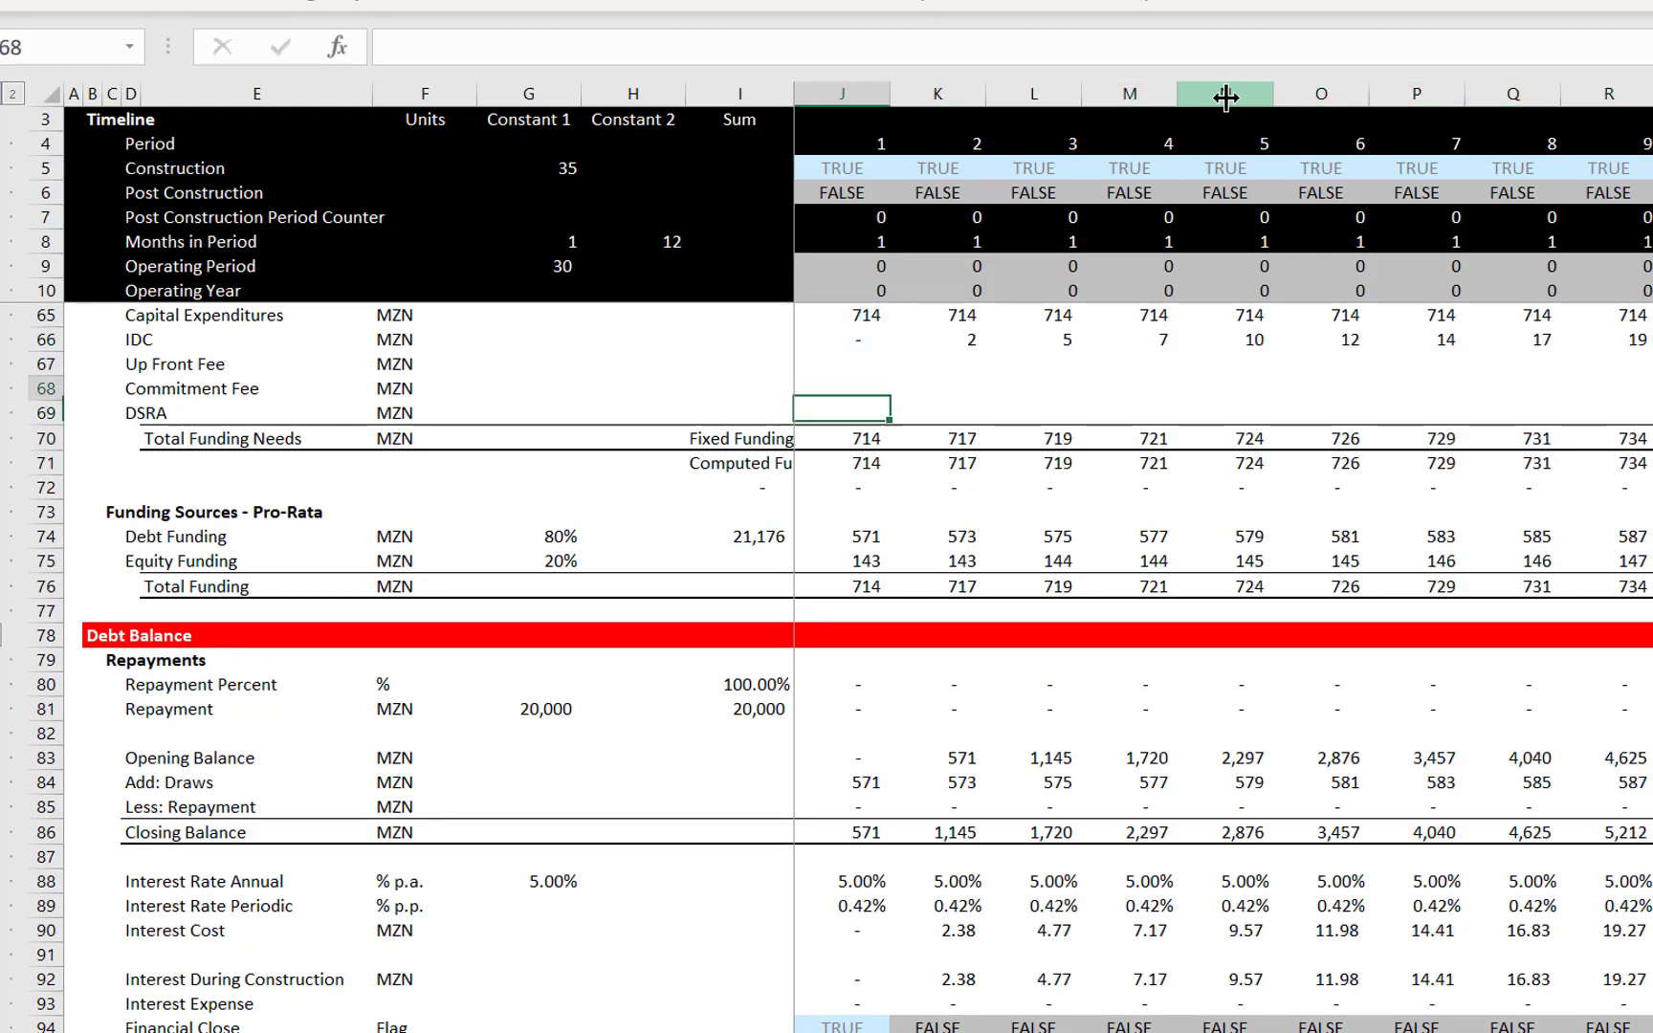
pyautogui.press('Up')
pyautogui.press('Up')
pyautogui.press('Up')
pyautogui.press('Up')
pyautogui.press('Up')
pyautogui.press('Up')
pyautogui.press('Up')
pyautogui.press('Up')
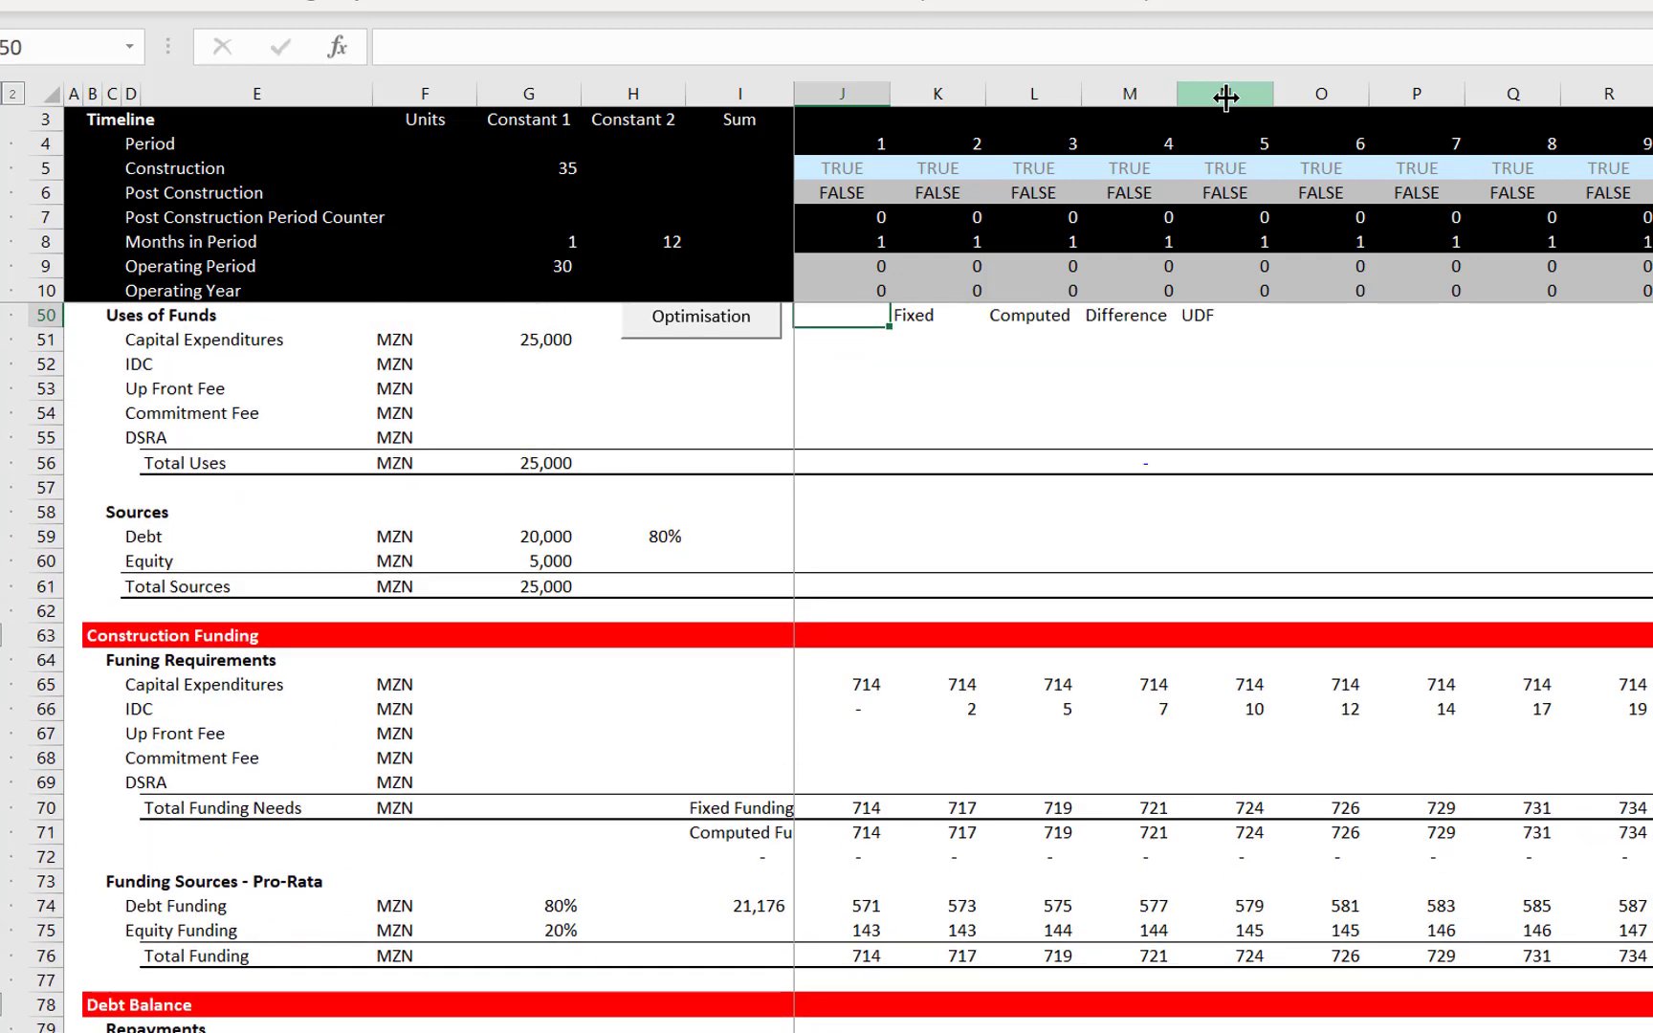
# Sum the IDC funding requirement across the timeline in I66 with the formula =SUM(J66:HA66)
pyautogui.press('Down')
pyautogui.press('Down')
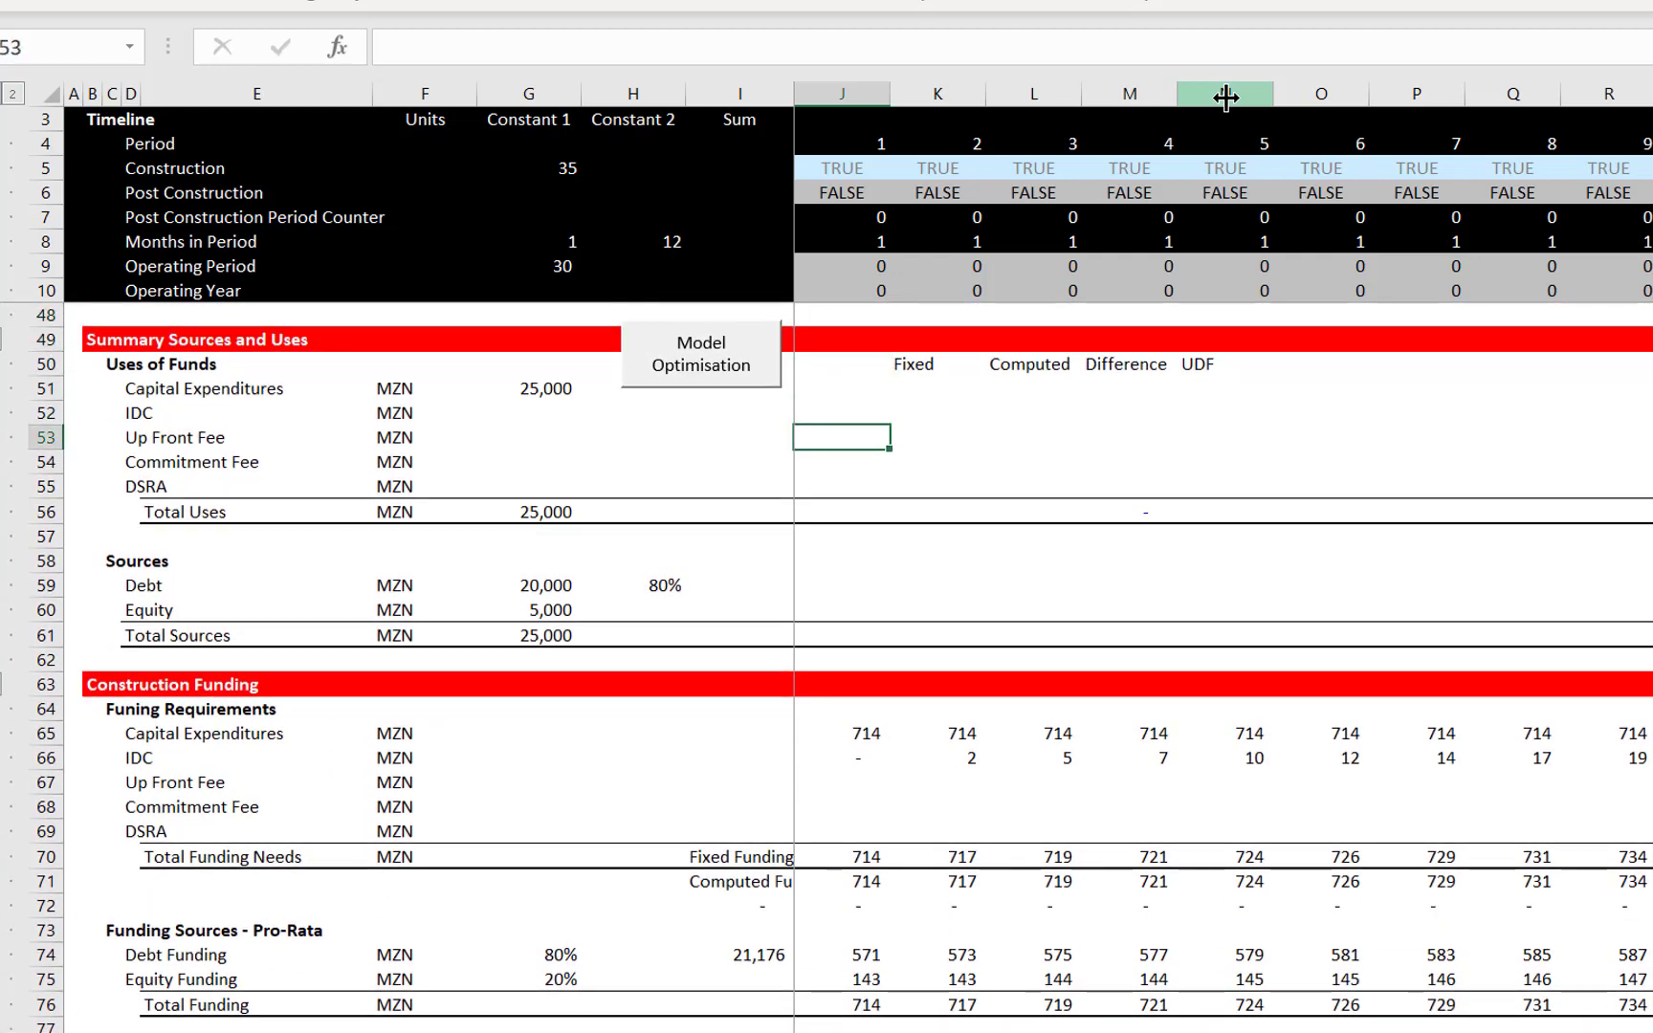
pyautogui.press('Down')
pyautogui.press('Down')
pyautogui.press('Down')
pyautogui.press('Down')
pyautogui.press('Down')
pyautogui.press('Down')
pyautogui.press('Down')
pyautogui.press('Down')
pyautogui.press('Down')
pyautogui.press('Down')
pyautogui.press('Left')
pyautogui.press('Left')
pyautogui.press('Down')
pyautogui.press('Down')
pyautogui.press('Down')
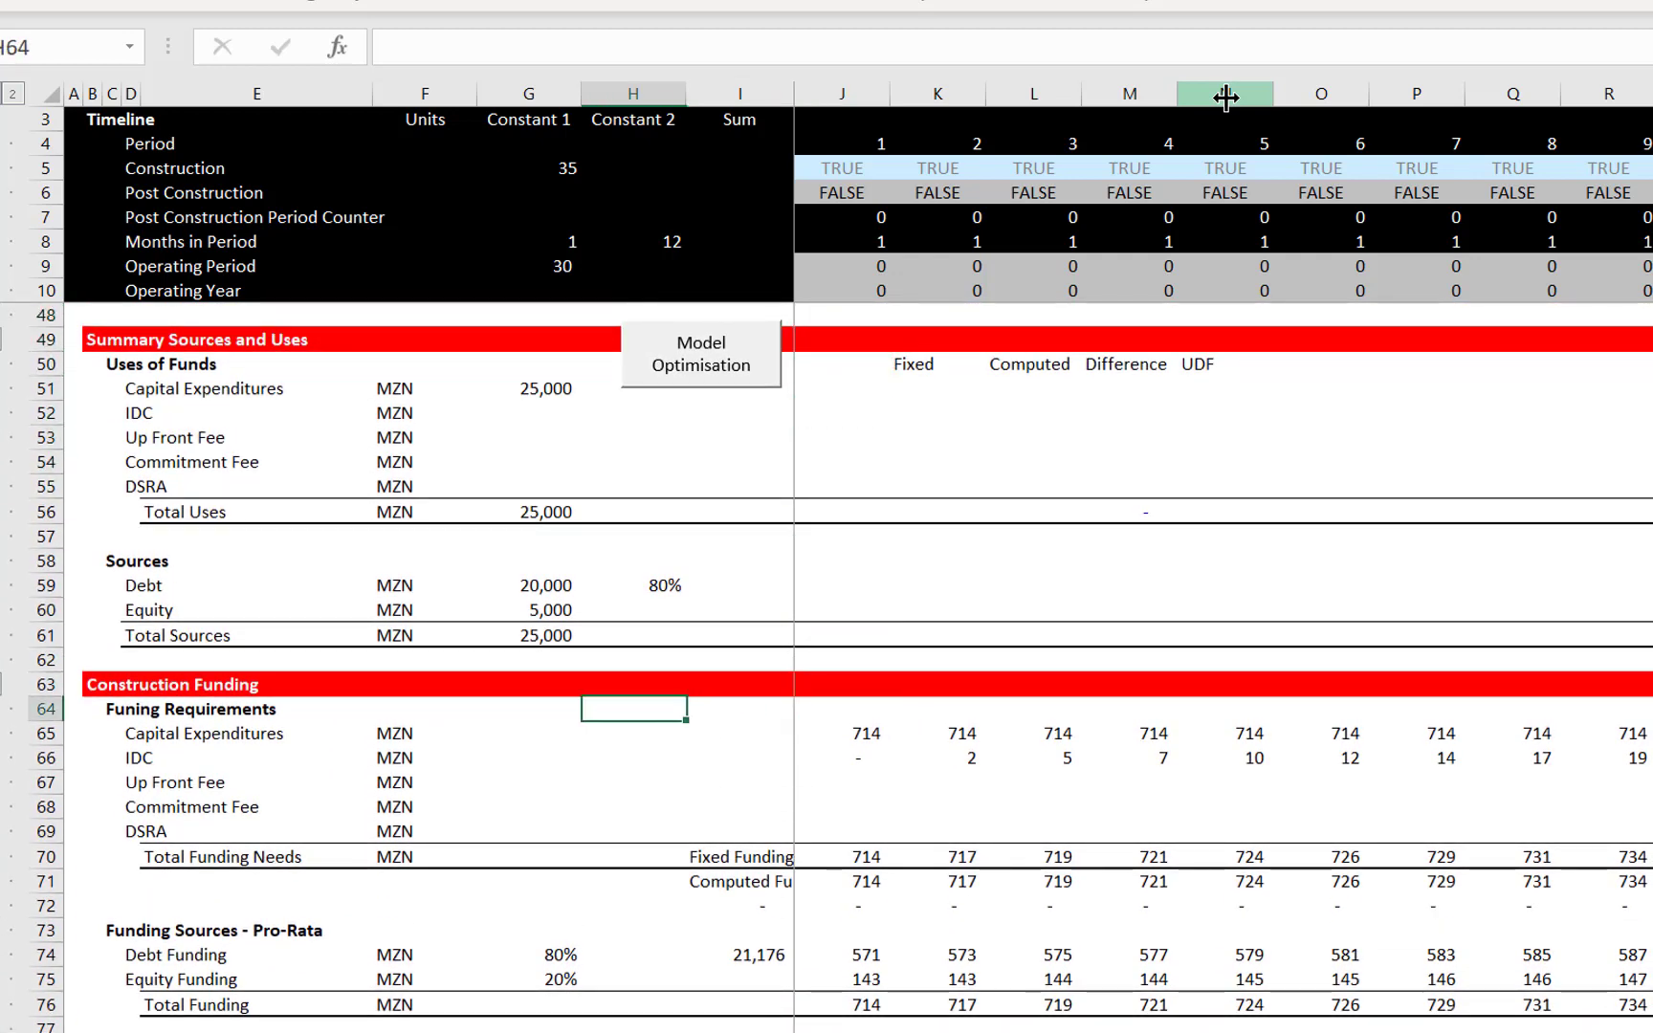
pyautogui.press('Right')
pyautogui.write('=s')
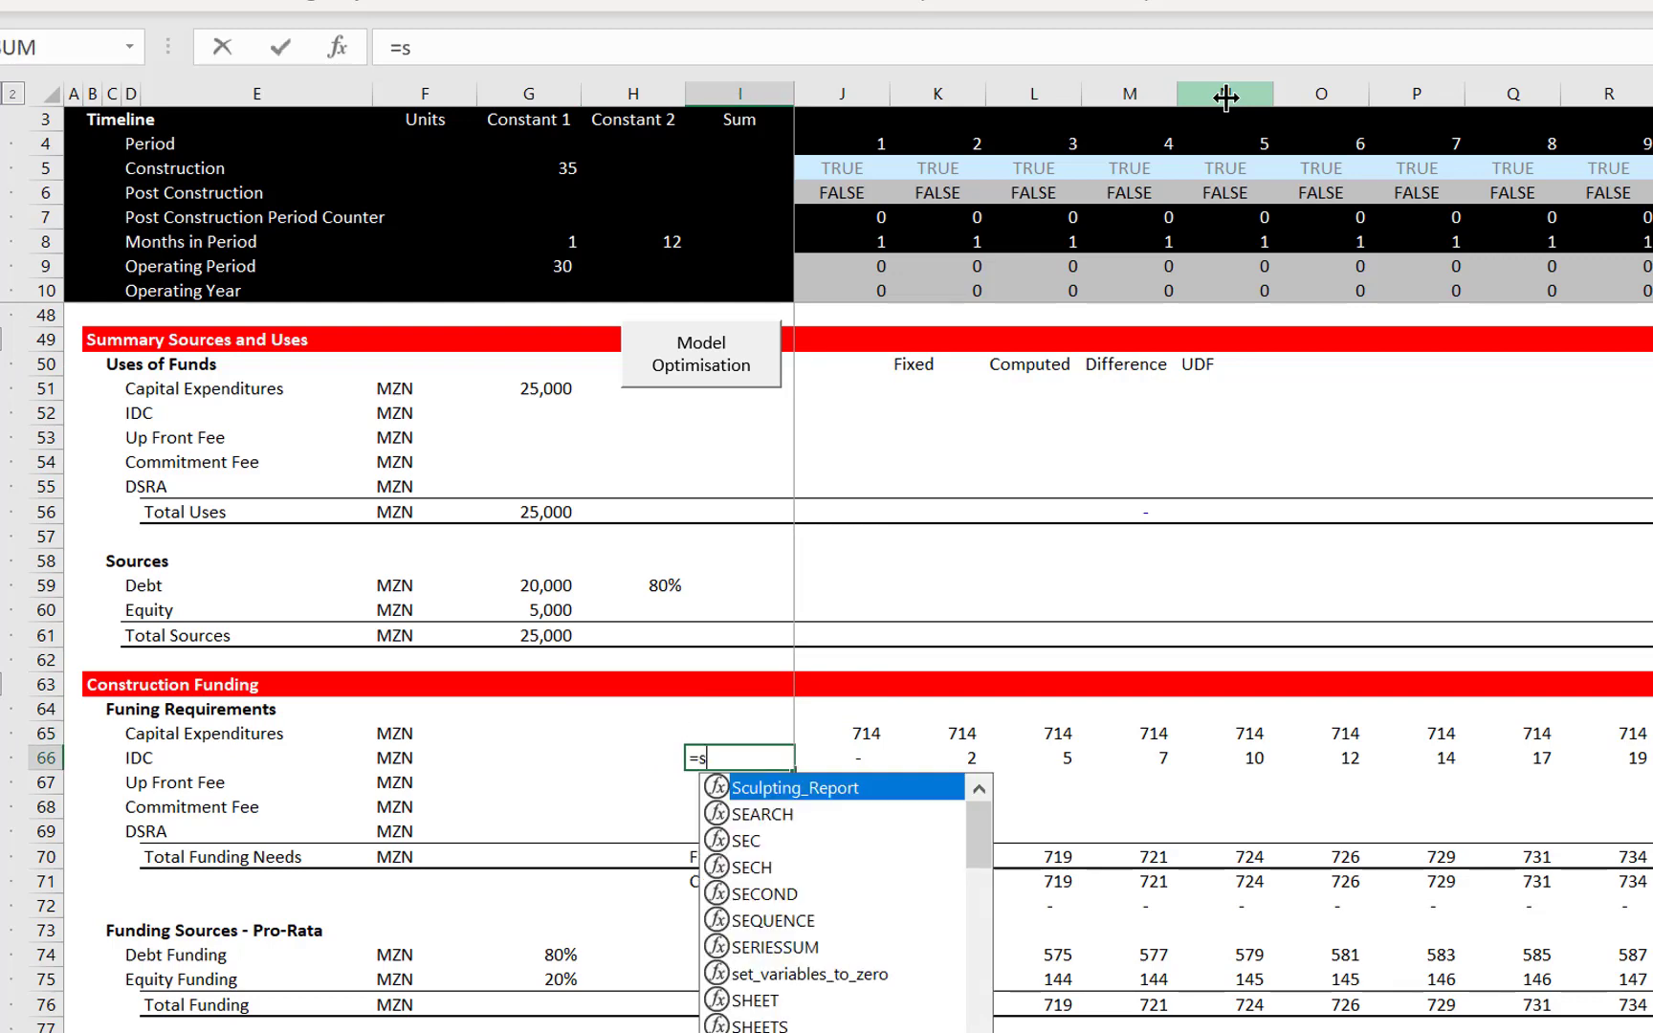
pyautogui.write('um(')
pyautogui.press('Right')
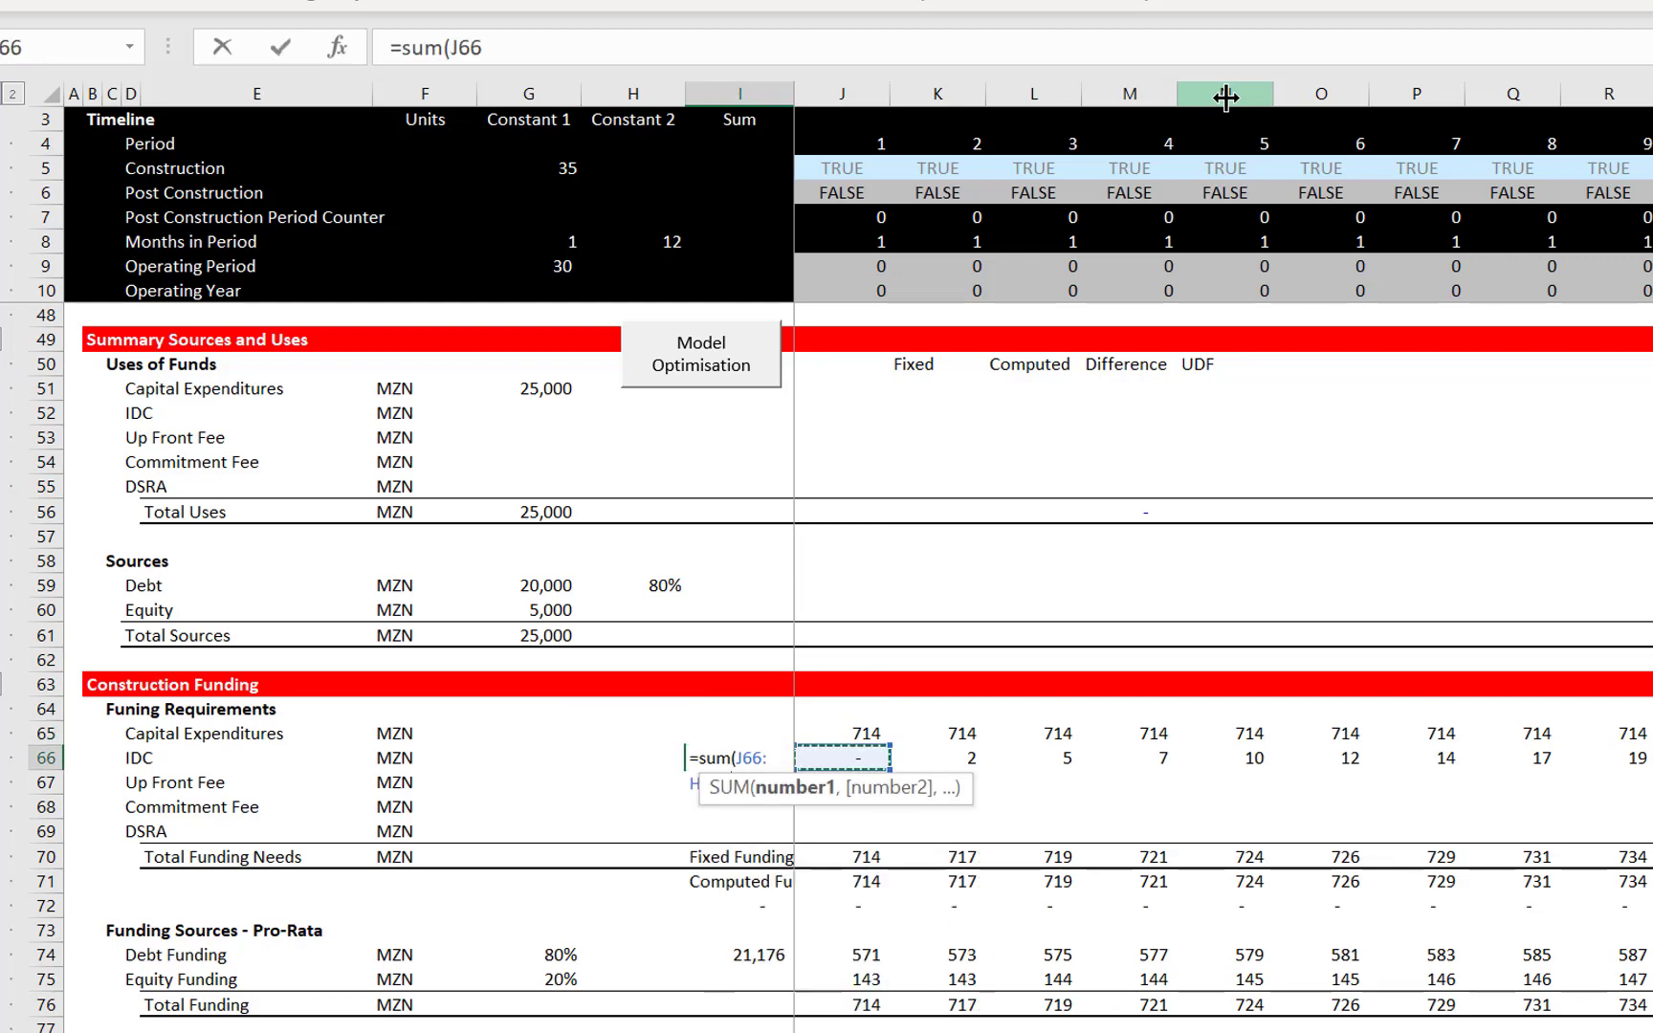
pyautogui.hotkey('ctrl', 'shift', 'Right')
pyautogui.press('Return')
# Copy the IDC sum formula to Capital Expenditures in I65 and to the fee and DSRA rows in I67:I69
pyautogui.press('Up')
pyautogui.hotkey('ctrl', 'c')
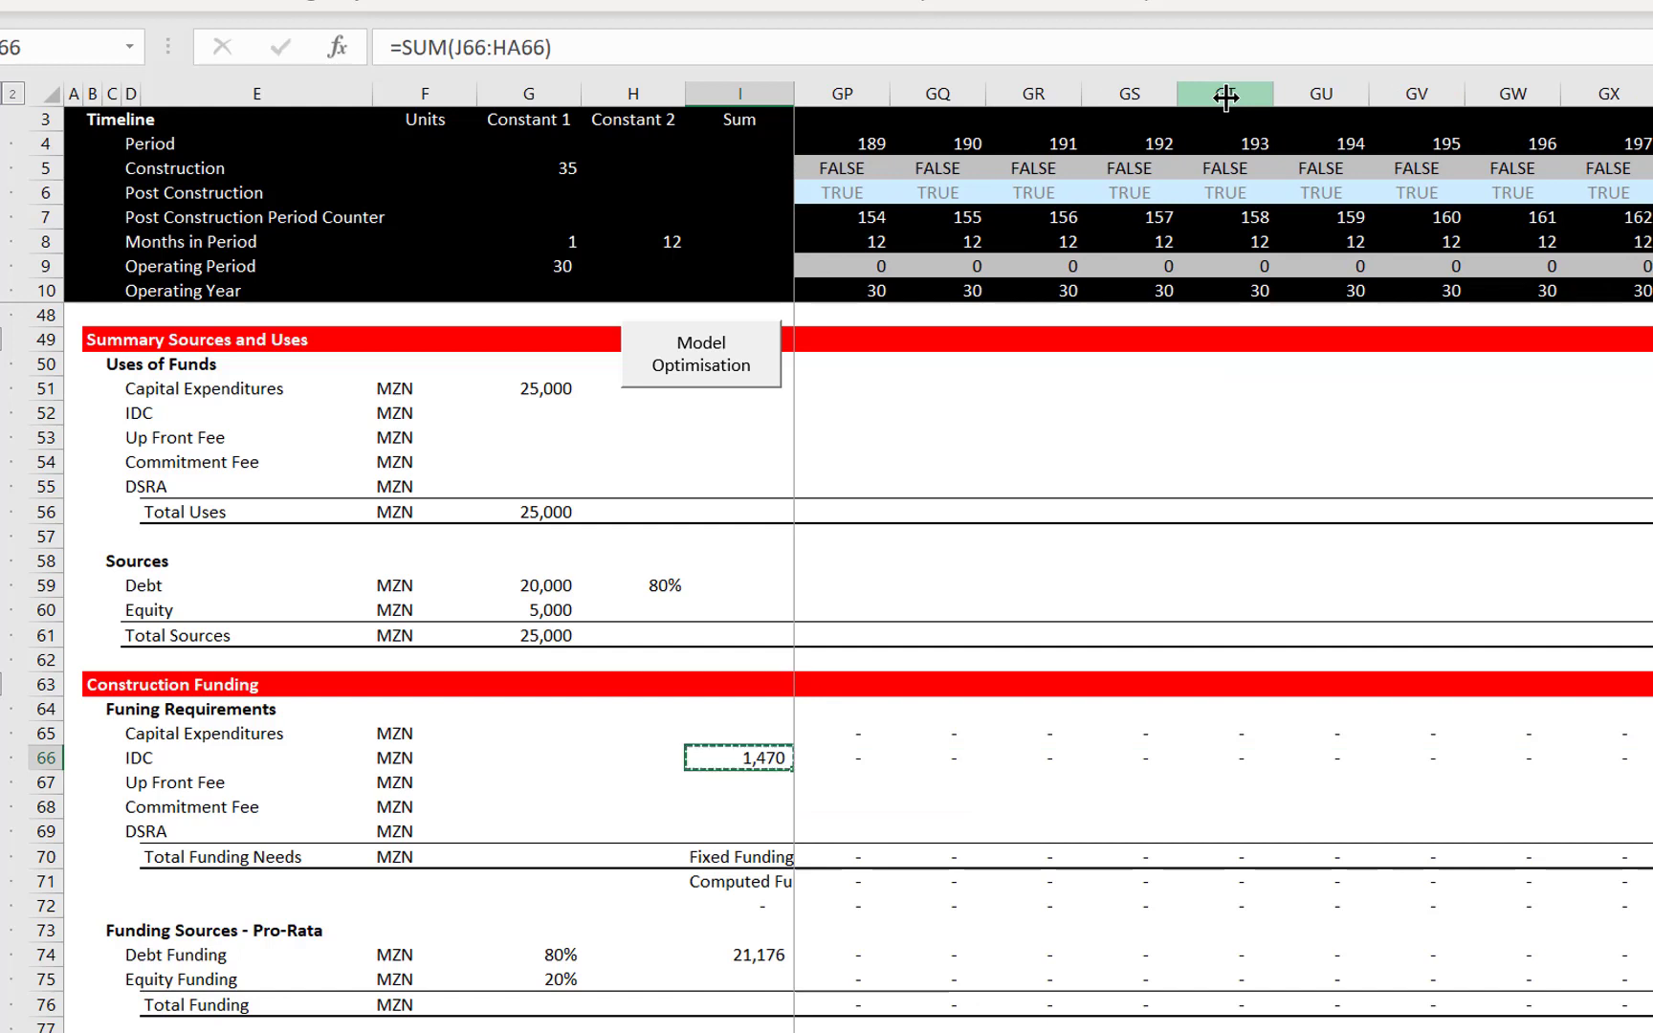
pyautogui.press('Up')
pyautogui.hotkey('ctrl', 'v')
pyautogui.press('Down')
pyautogui.hotkey('shift', 'Down')
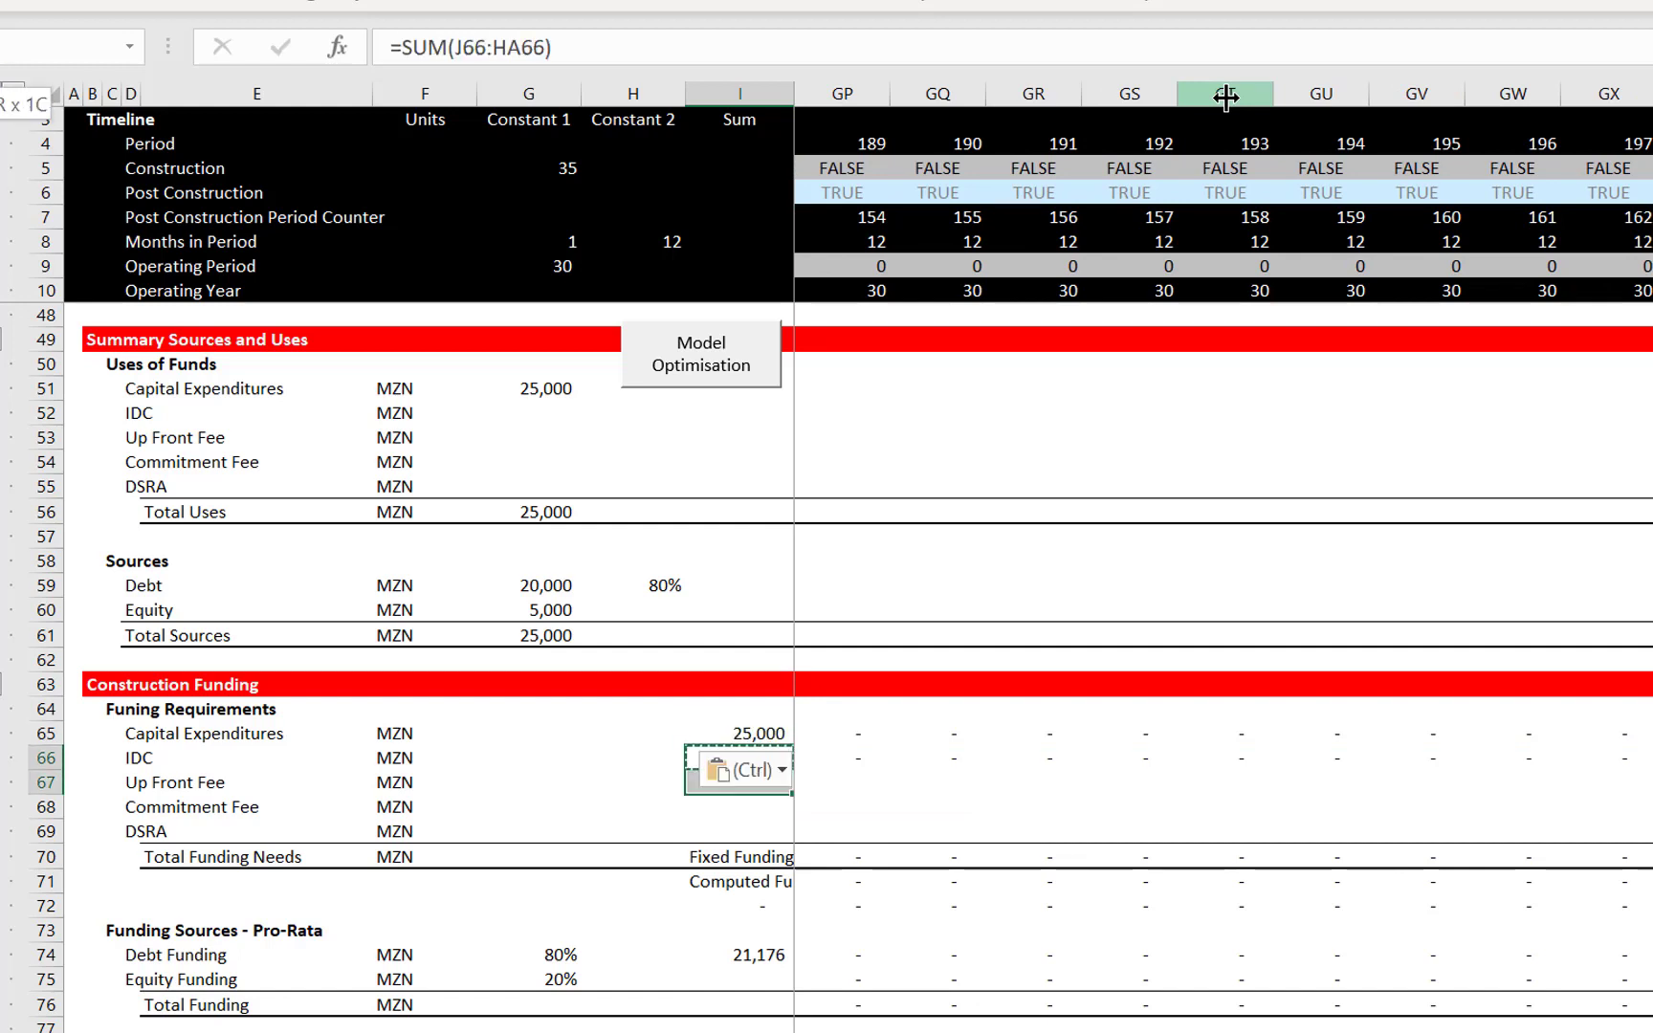
pyautogui.hotkey('shift', 'Down')
pyautogui.hotkey('shift', 'Down')
pyautogui.hotkey('ctrl', 'v')
# Link IDC under Uses of Funds in G52 to the summed IDC requirement with the formula =I66
pyautogui.press('Up')
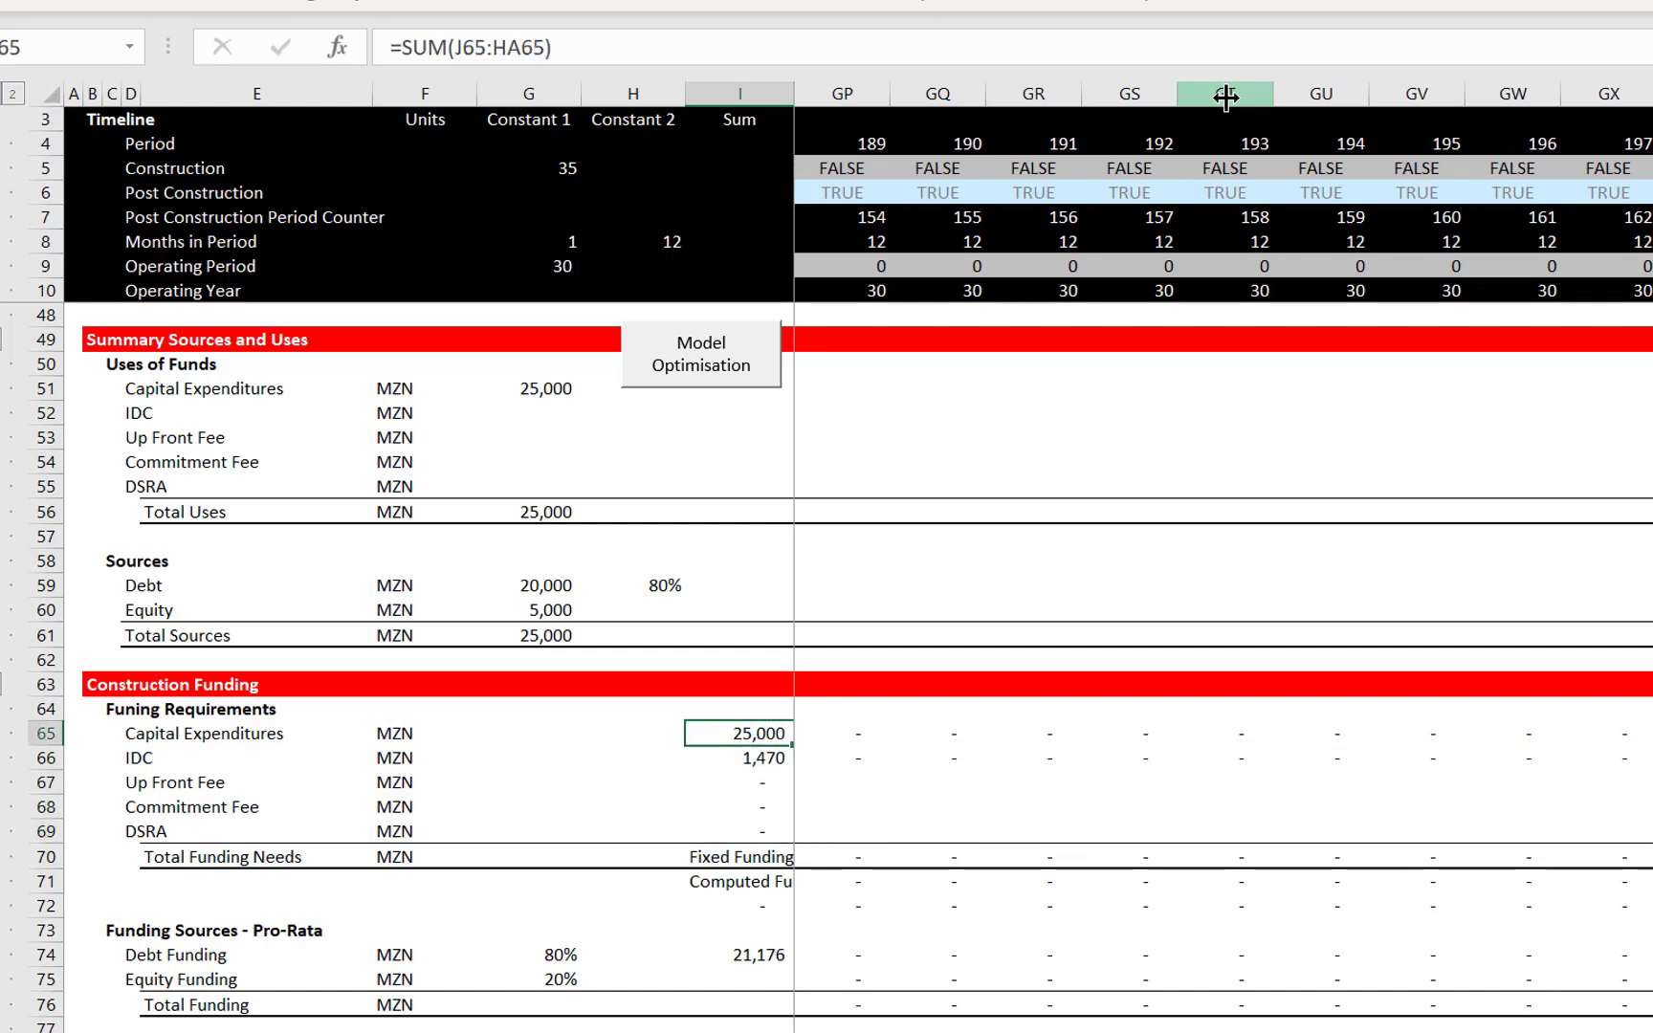
pyautogui.press('Up')
pyautogui.press('Up')
pyautogui.press('Up')
pyautogui.press('Up')
pyautogui.press('Up')
pyautogui.press('Up')
pyautogui.press('Up')
pyautogui.press('Up')
pyautogui.press('Up')
pyautogui.press('Up')
pyautogui.press('Up')
pyautogui.press('Up')
pyautogui.press('Up')
pyautogui.press('Left')
pyautogui.press('Left')
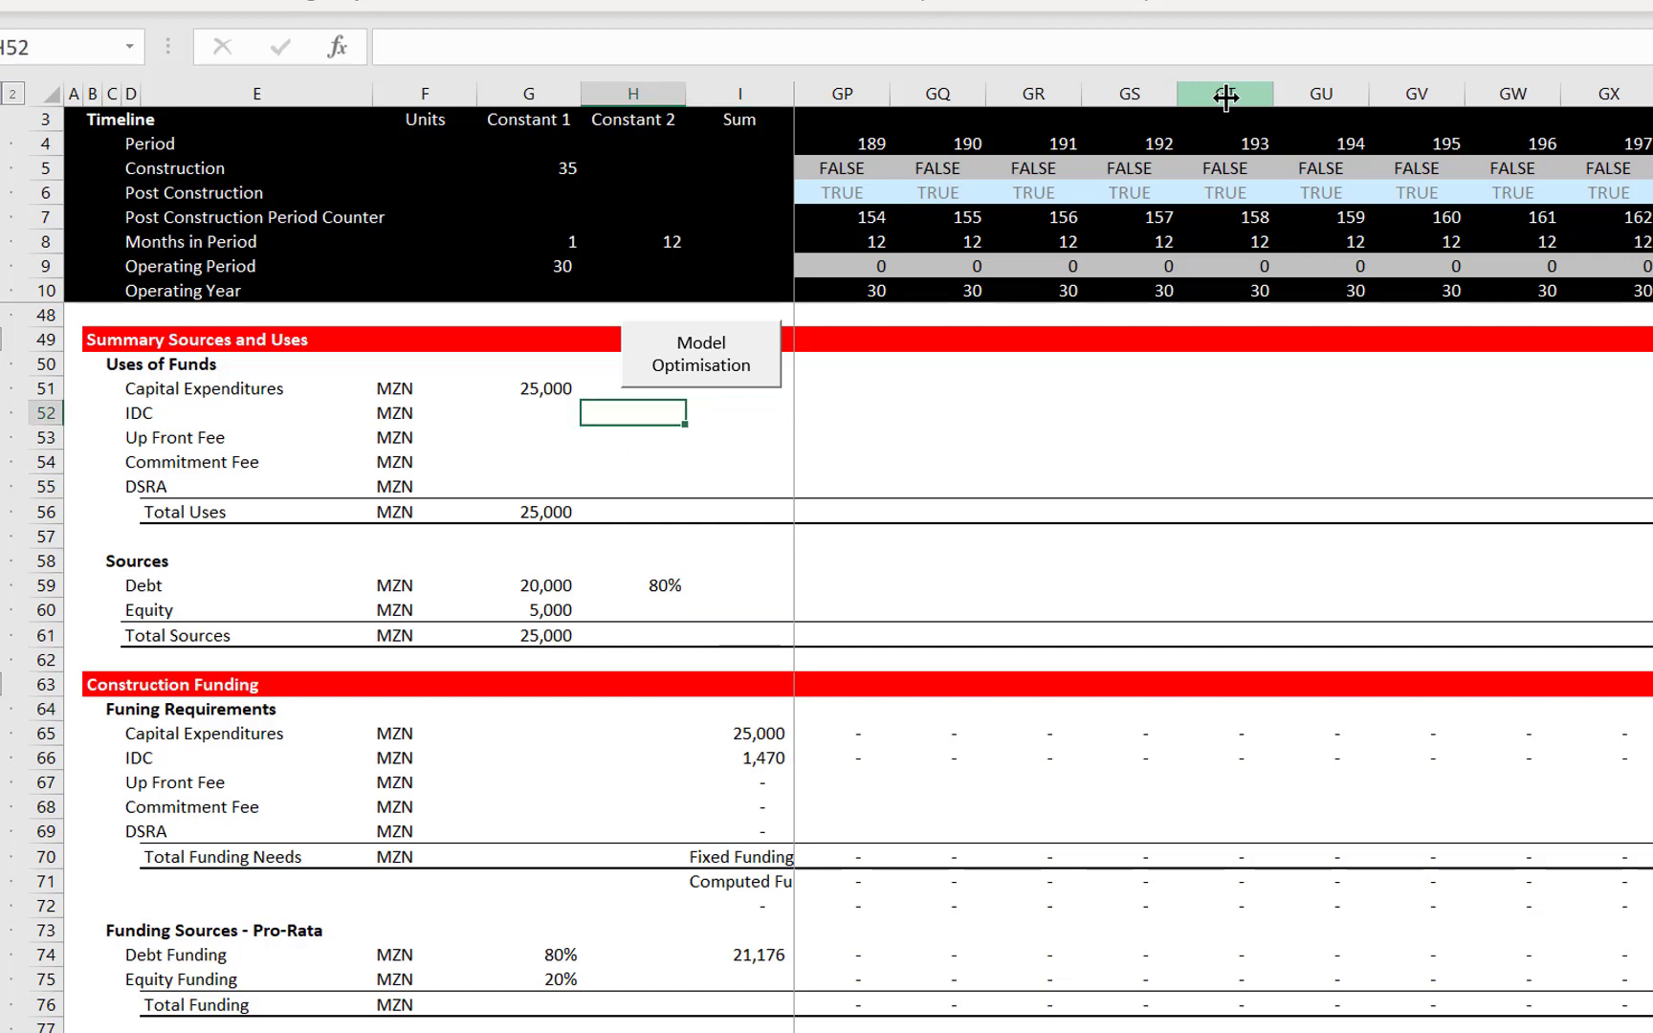
pyautogui.write('==')
pyautogui.press('BackSpace')
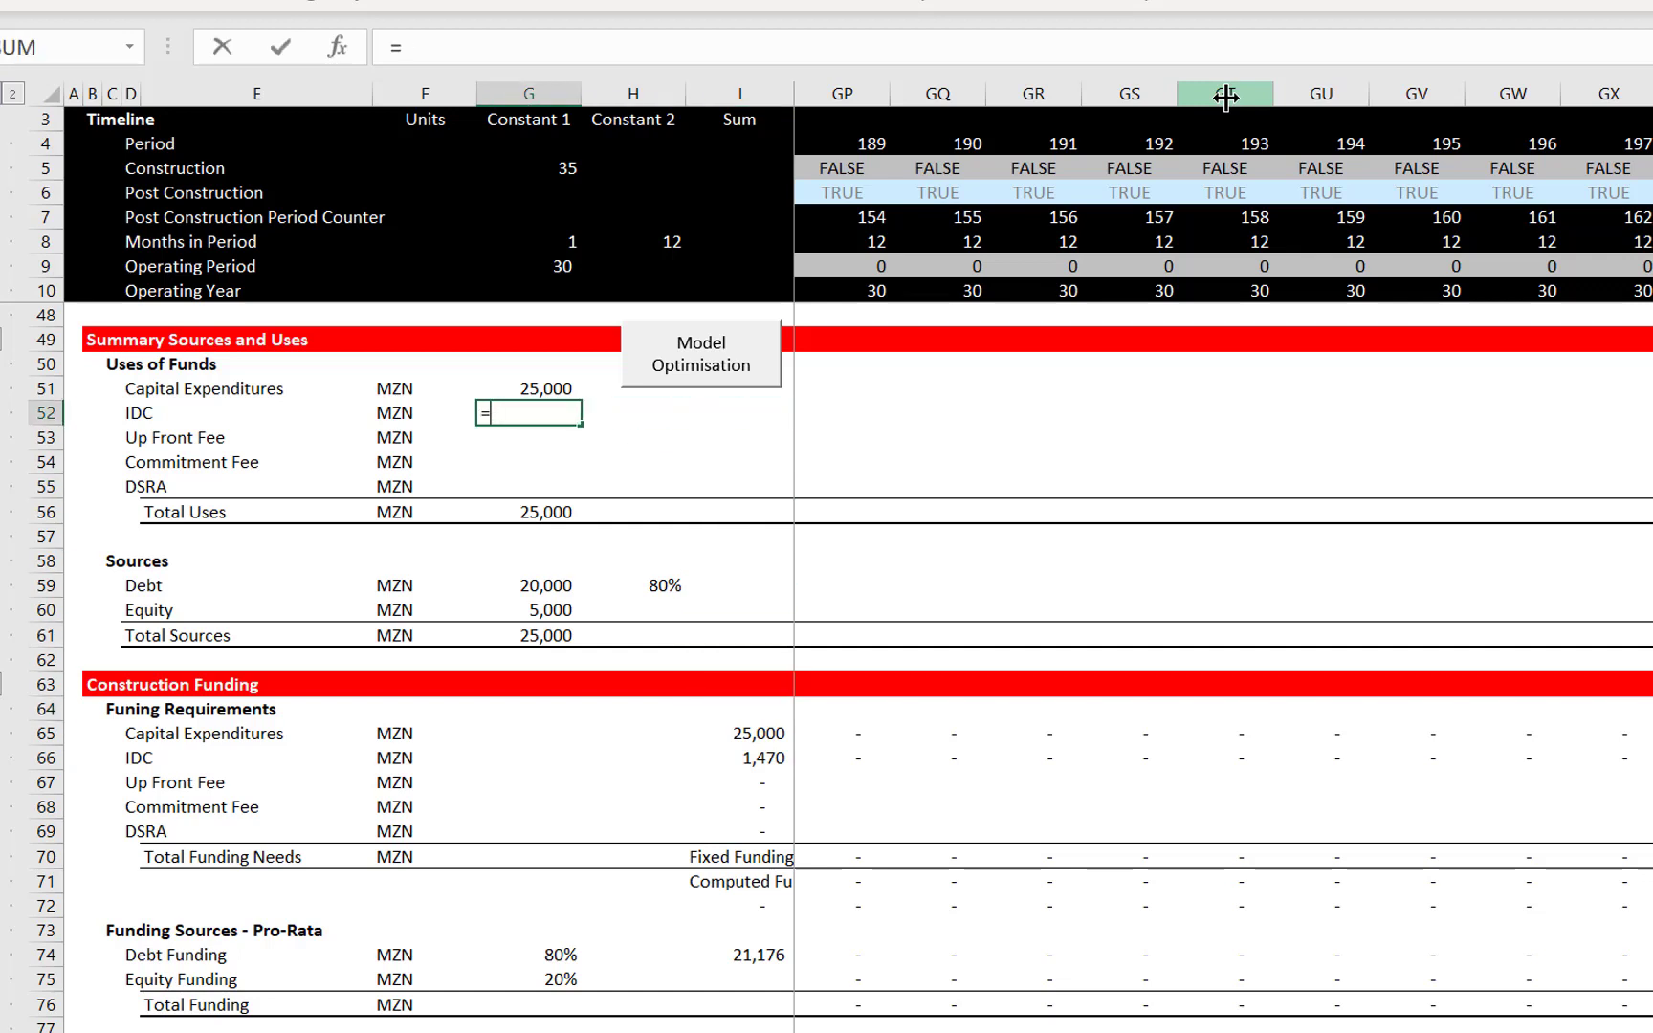
pyautogui.click(740, 753)
pyautogui.press('Return')
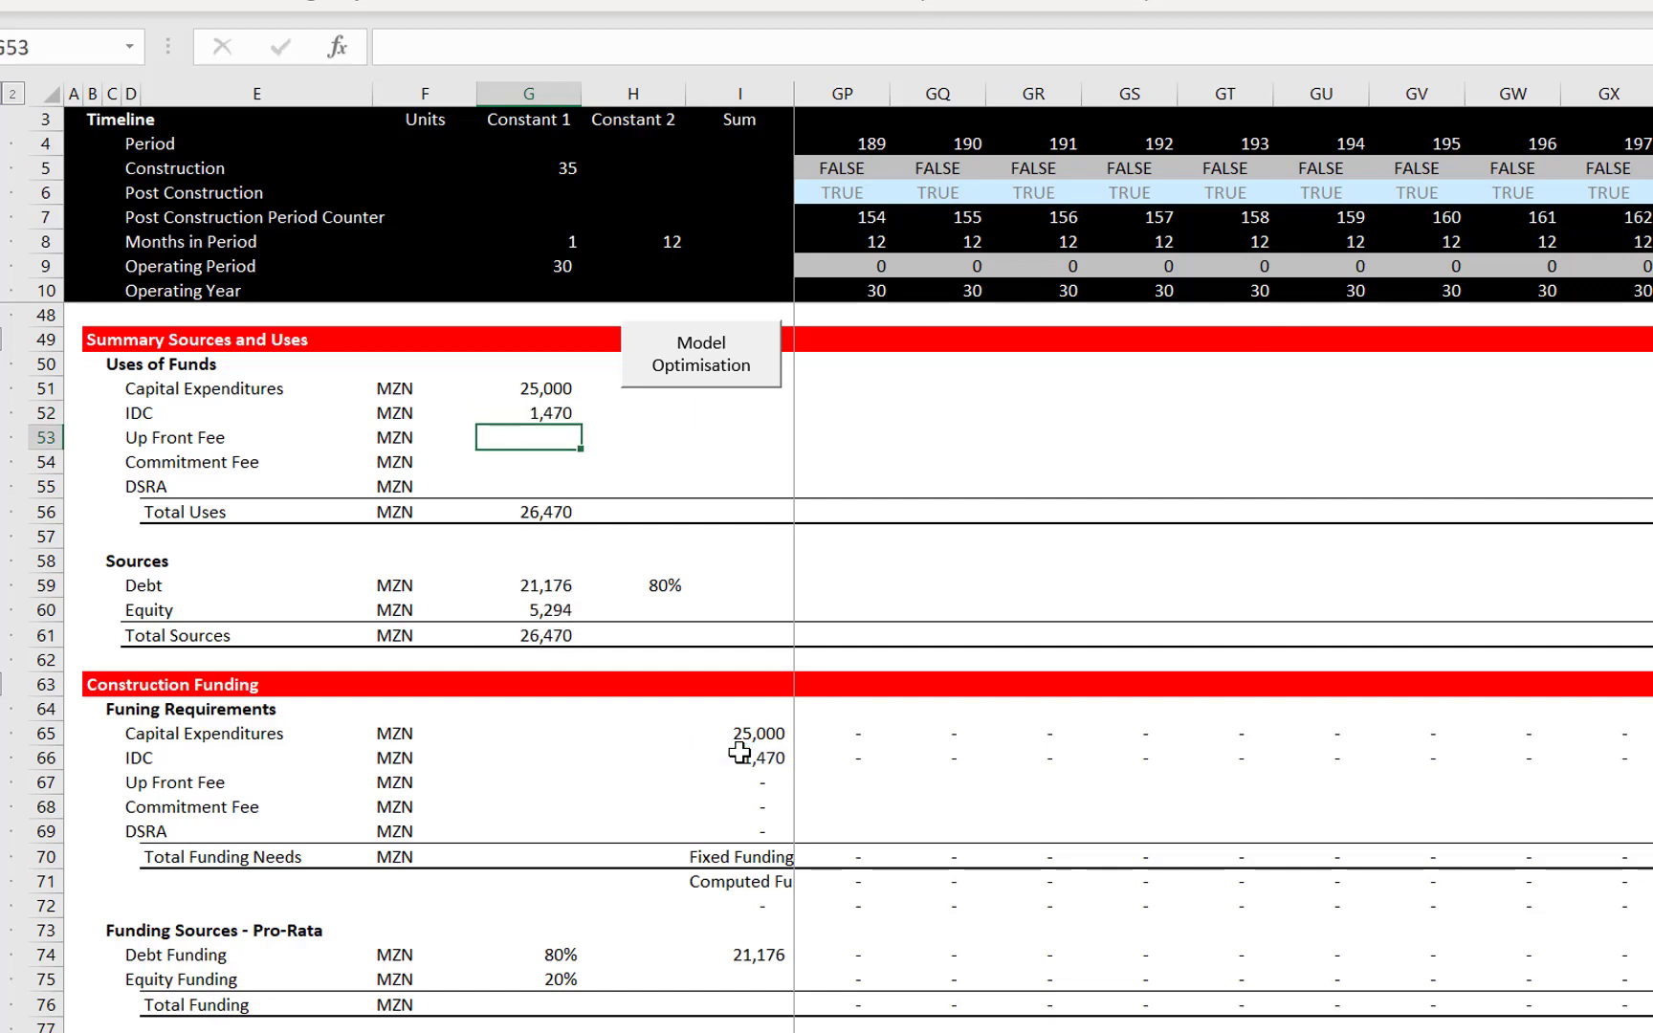
# Review the IDC link in G52 and the Total Uses formula in G56, and dismiss the circular reference warning
pyautogui.press('Up')
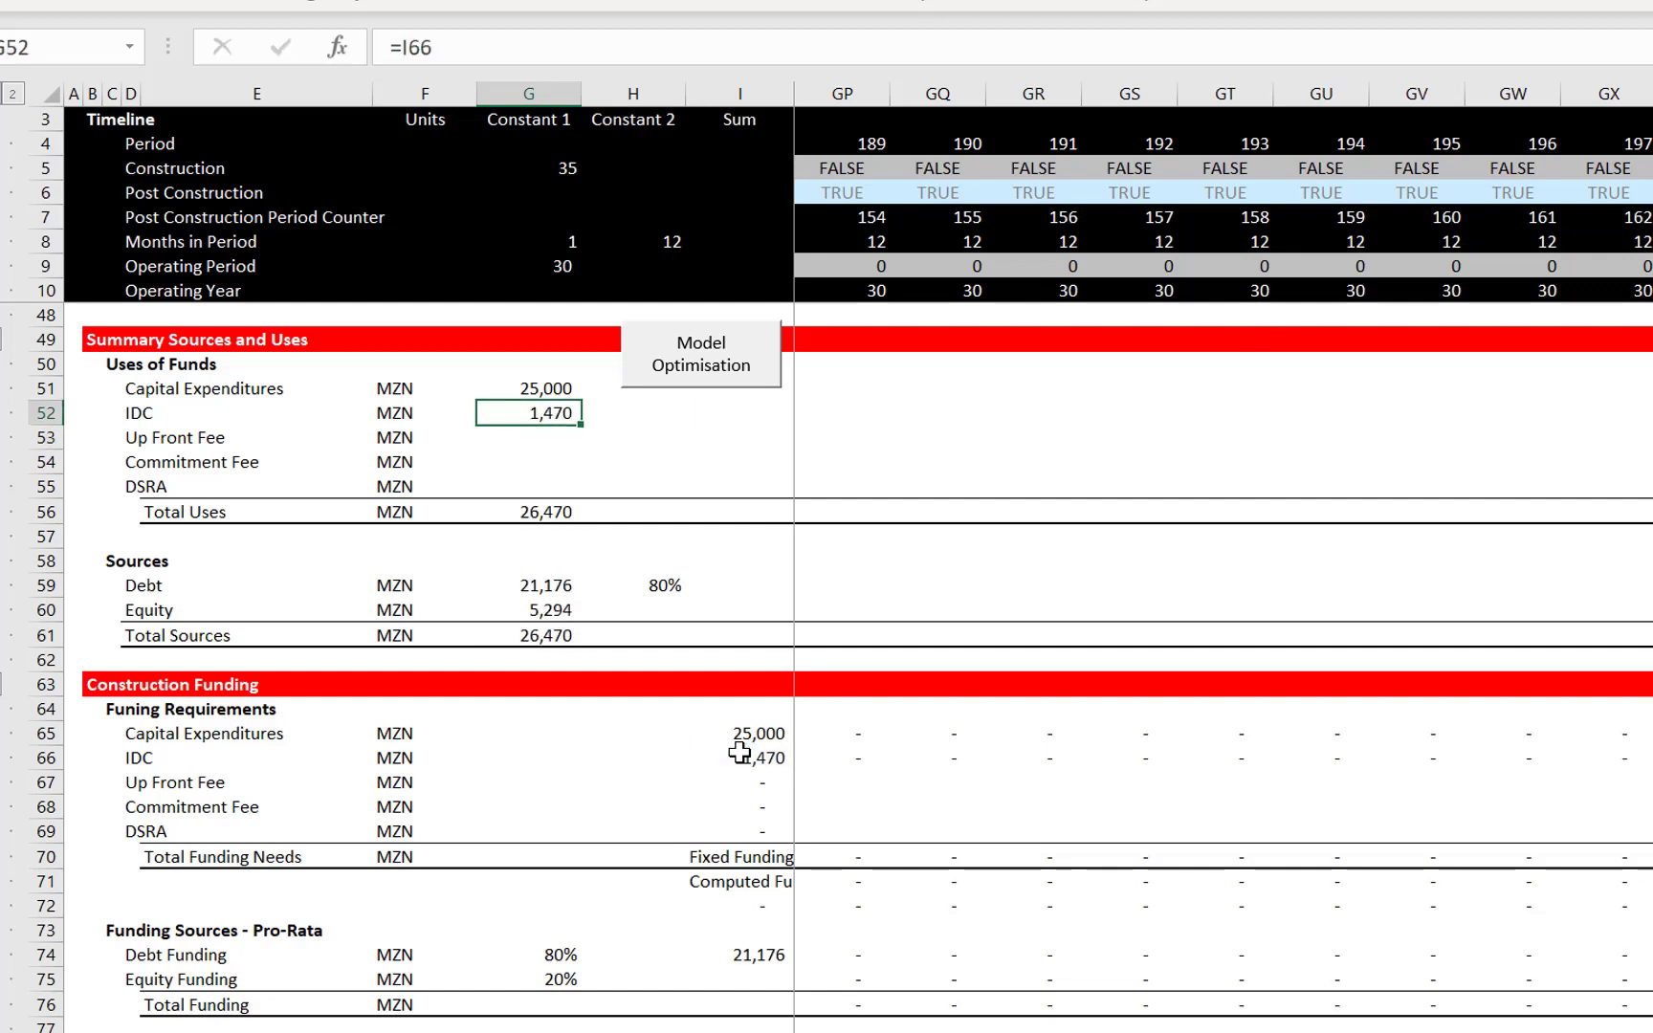
pyautogui.press('Right')
pyautogui.press('Right')
pyautogui.press('Right')
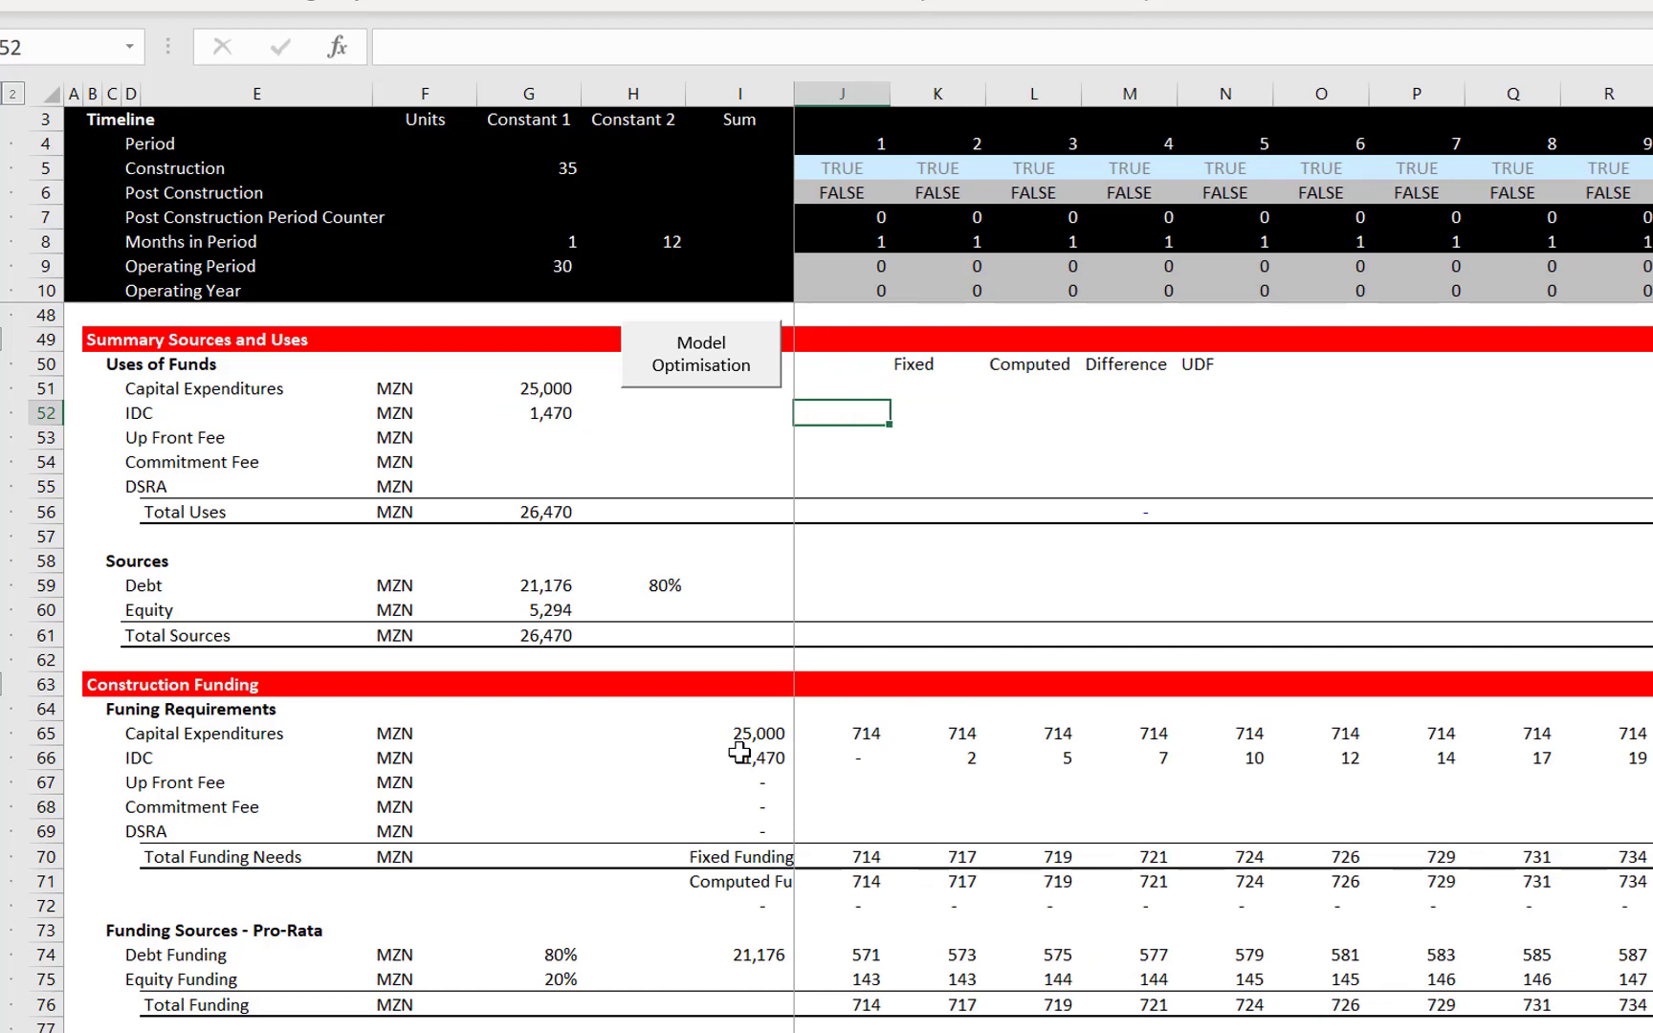
pyautogui.press('Left')
pyautogui.press('Left')
pyautogui.press('Left')
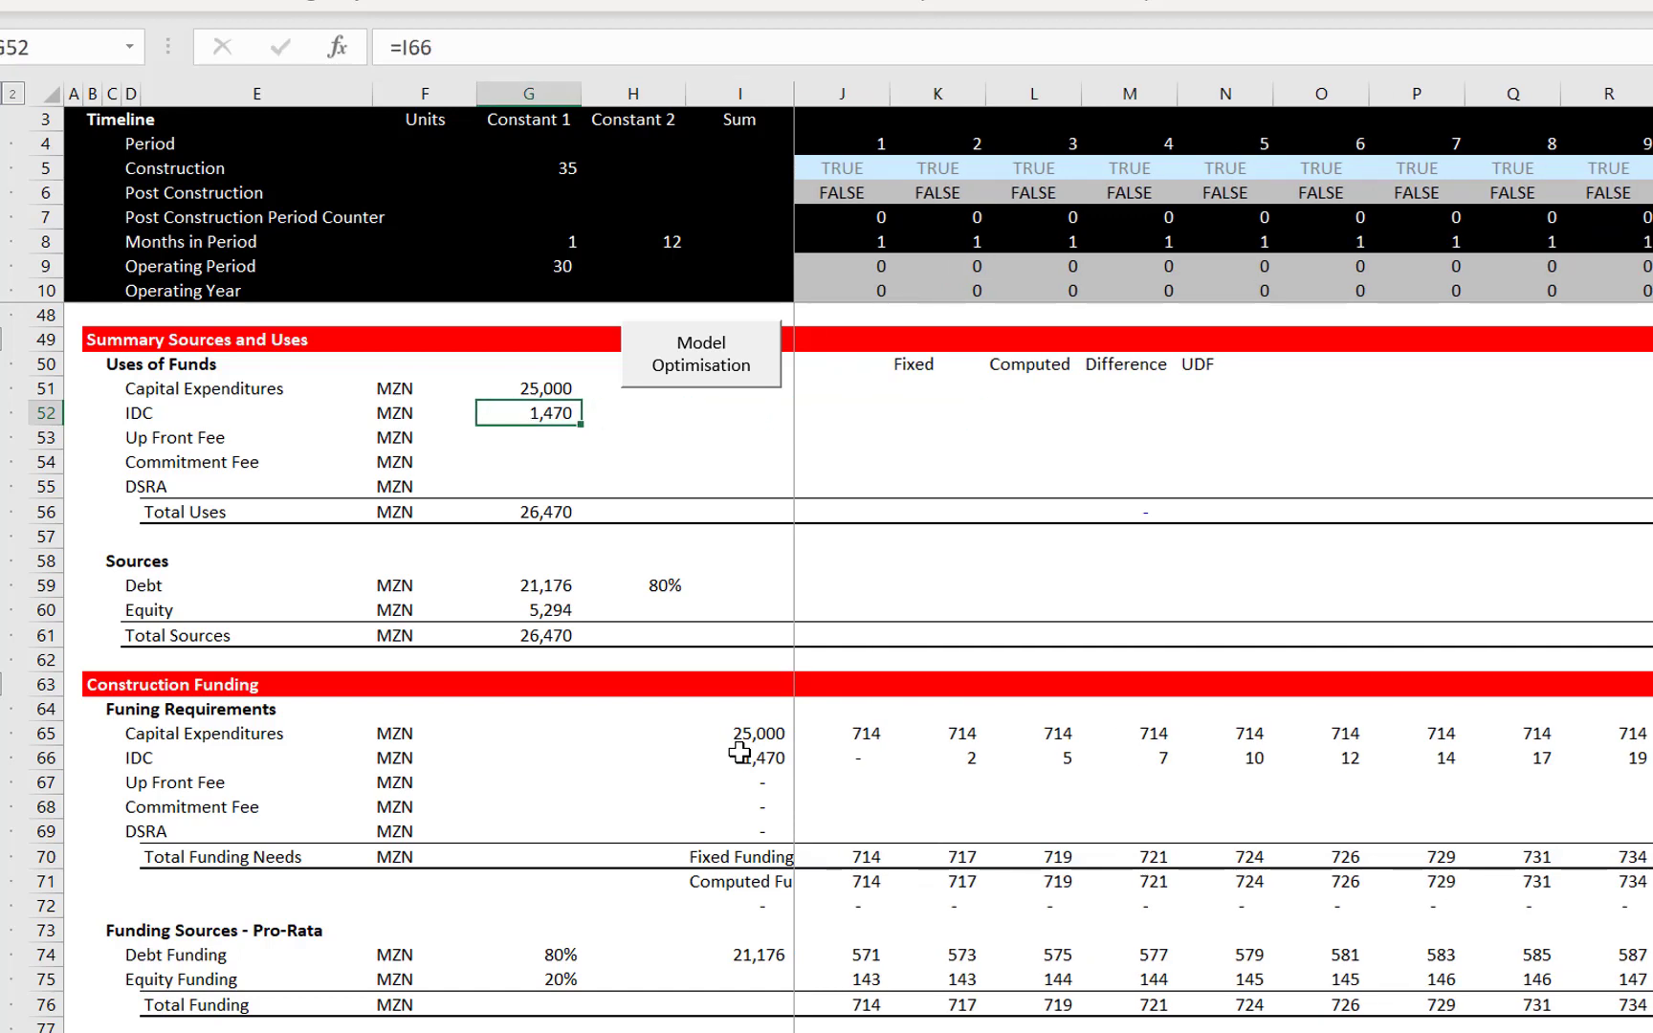
pyautogui.press('Down')
pyautogui.press('Down')
pyautogui.press('Down')
pyautogui.press('Down')
pyautogui.press('F2')
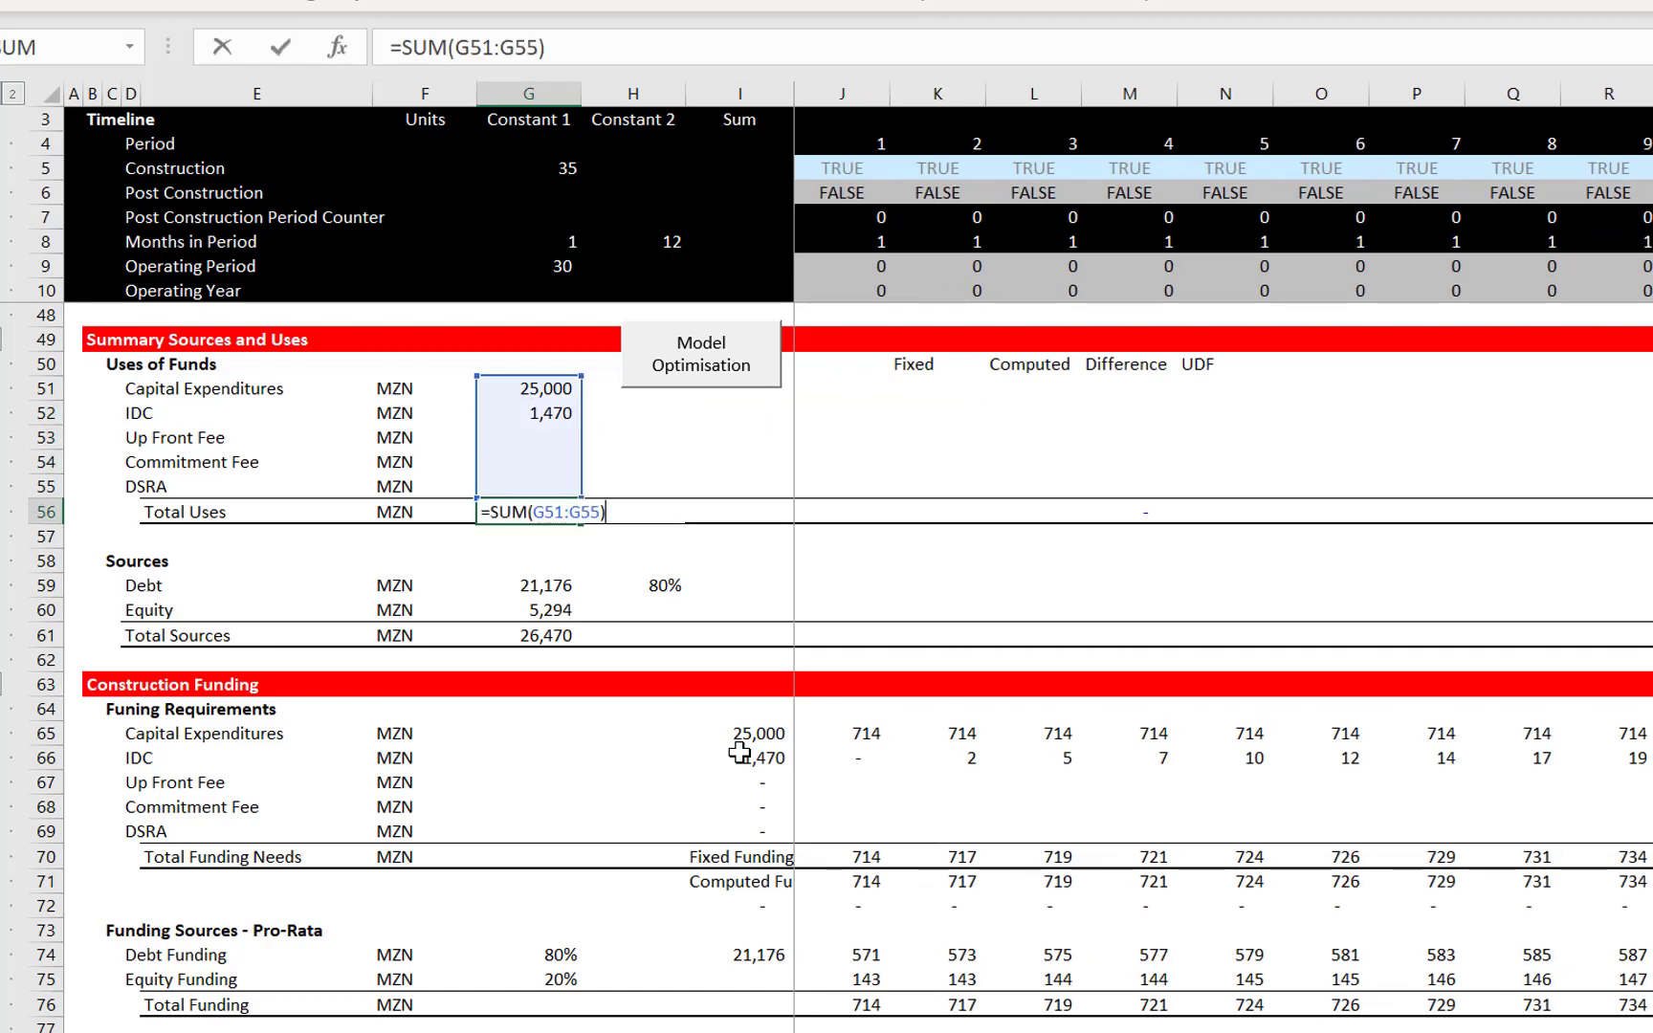
pyautogui.press('Return')
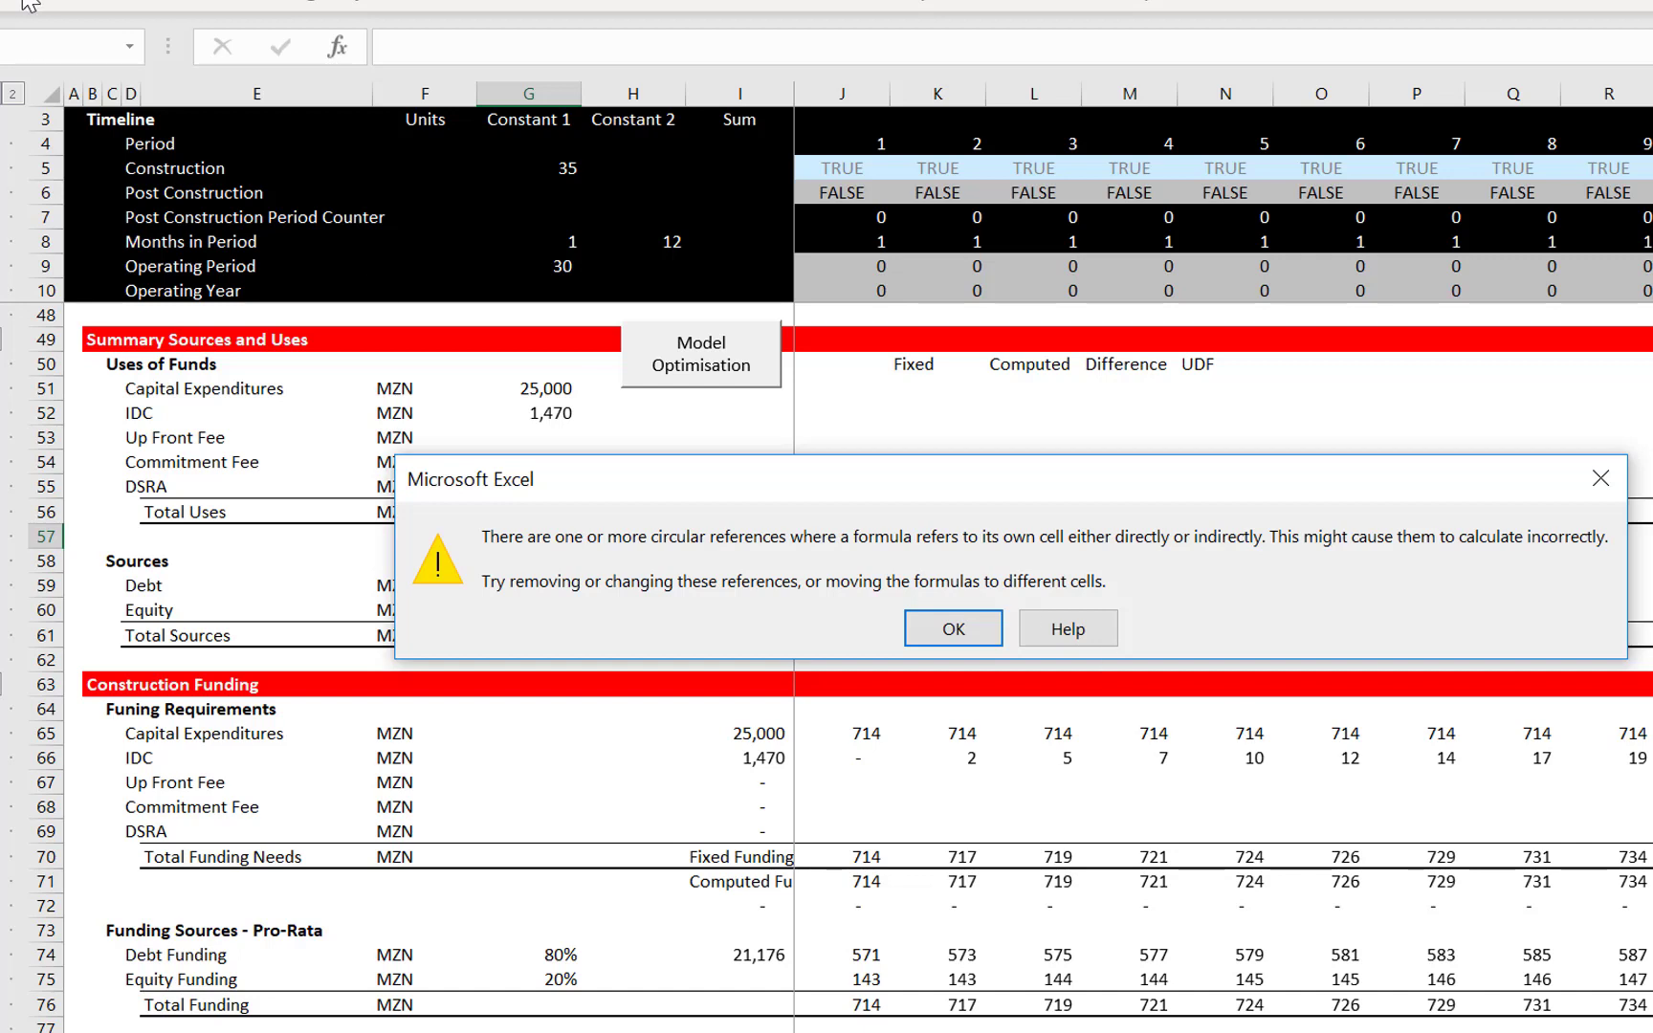
pyautogui.click(929, 631)
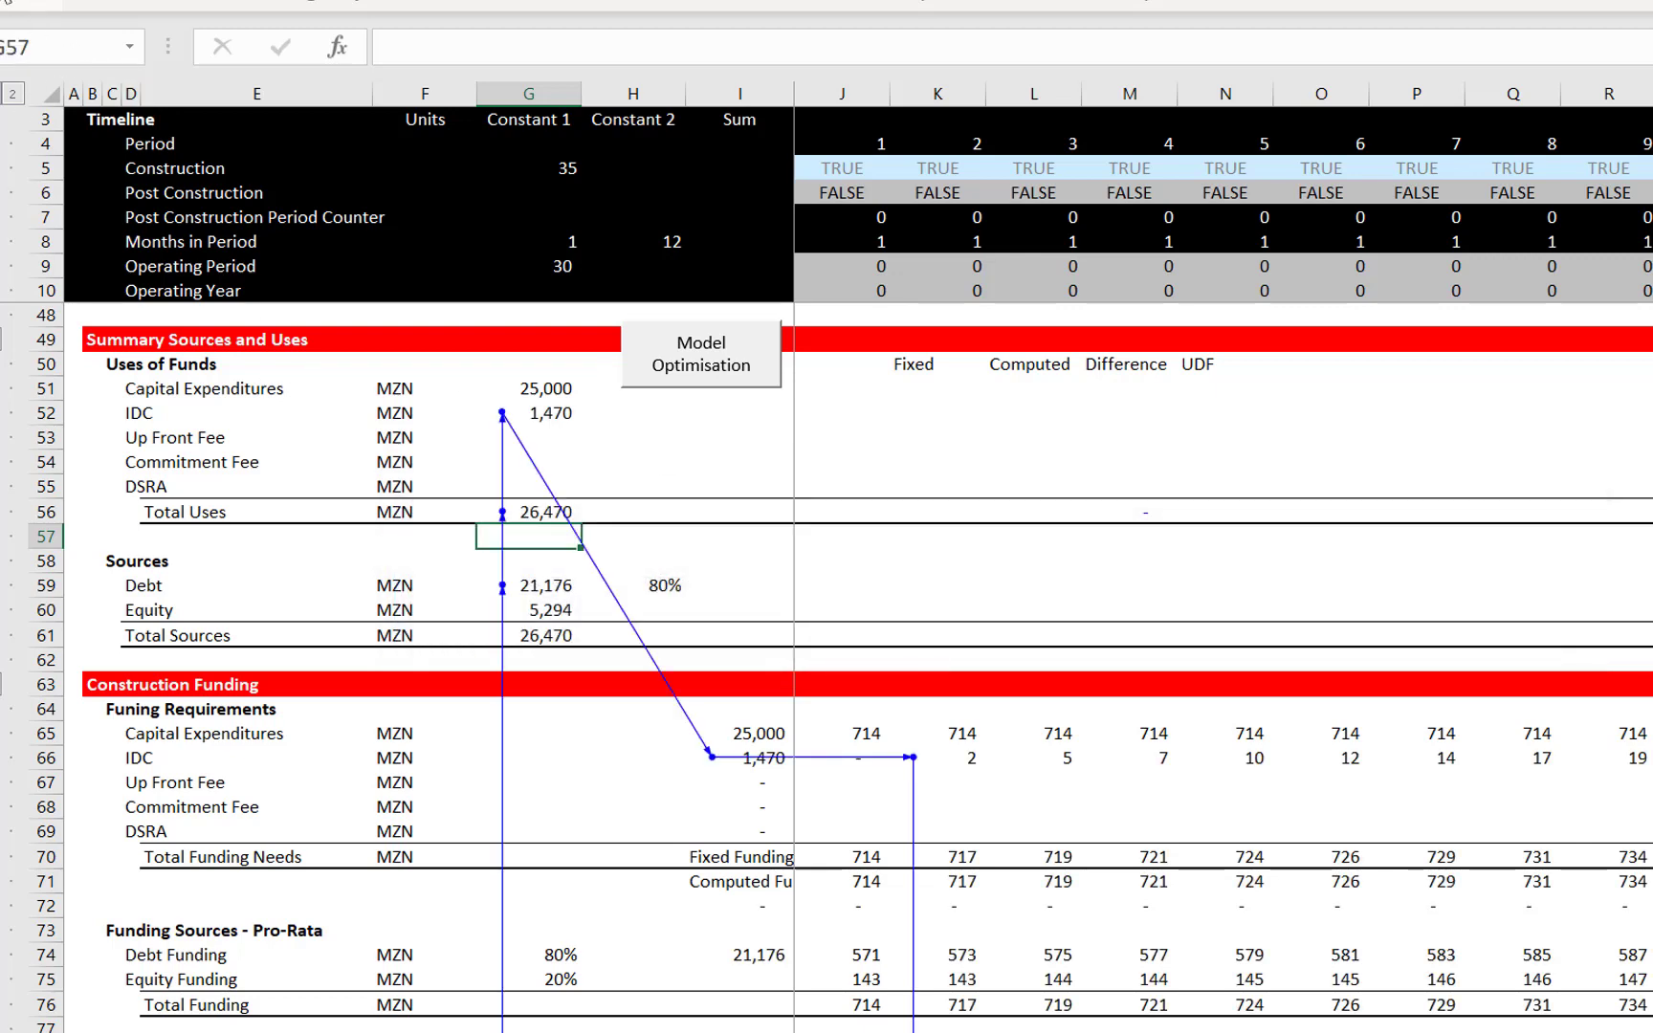
# Check the iterative calculation settings in the Excel formula options and close them without changes
pyautogui.click(13, 2)
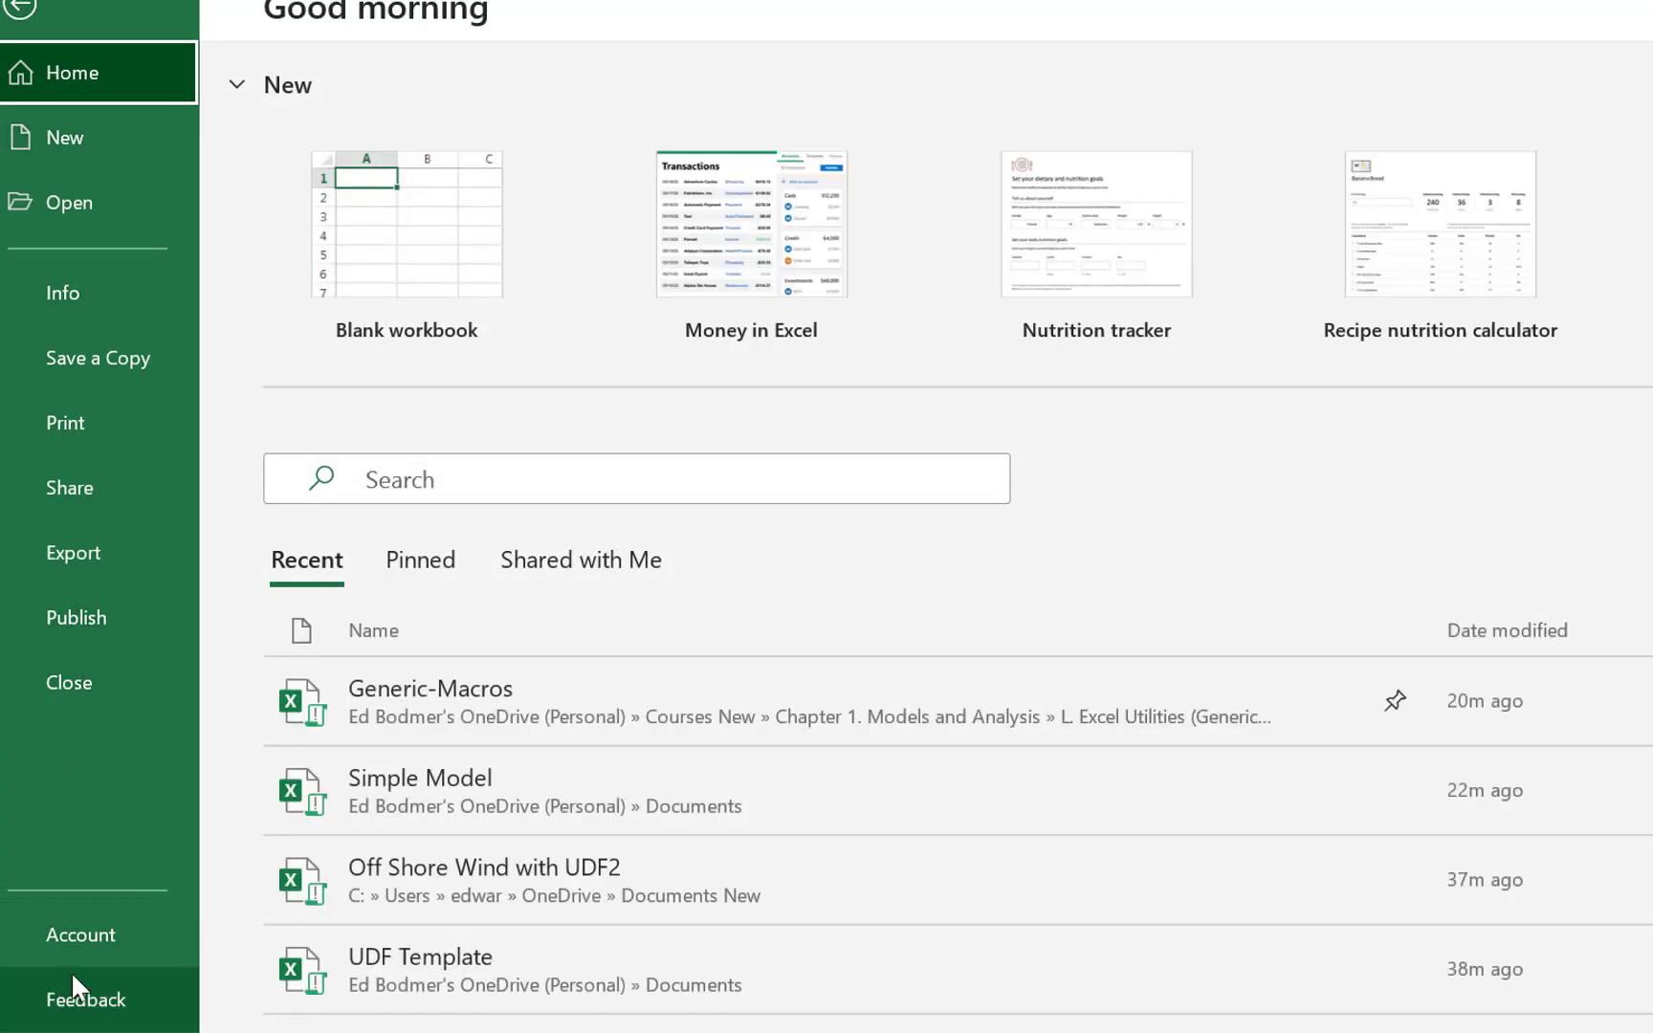
pyautogui.click(71, 1031)
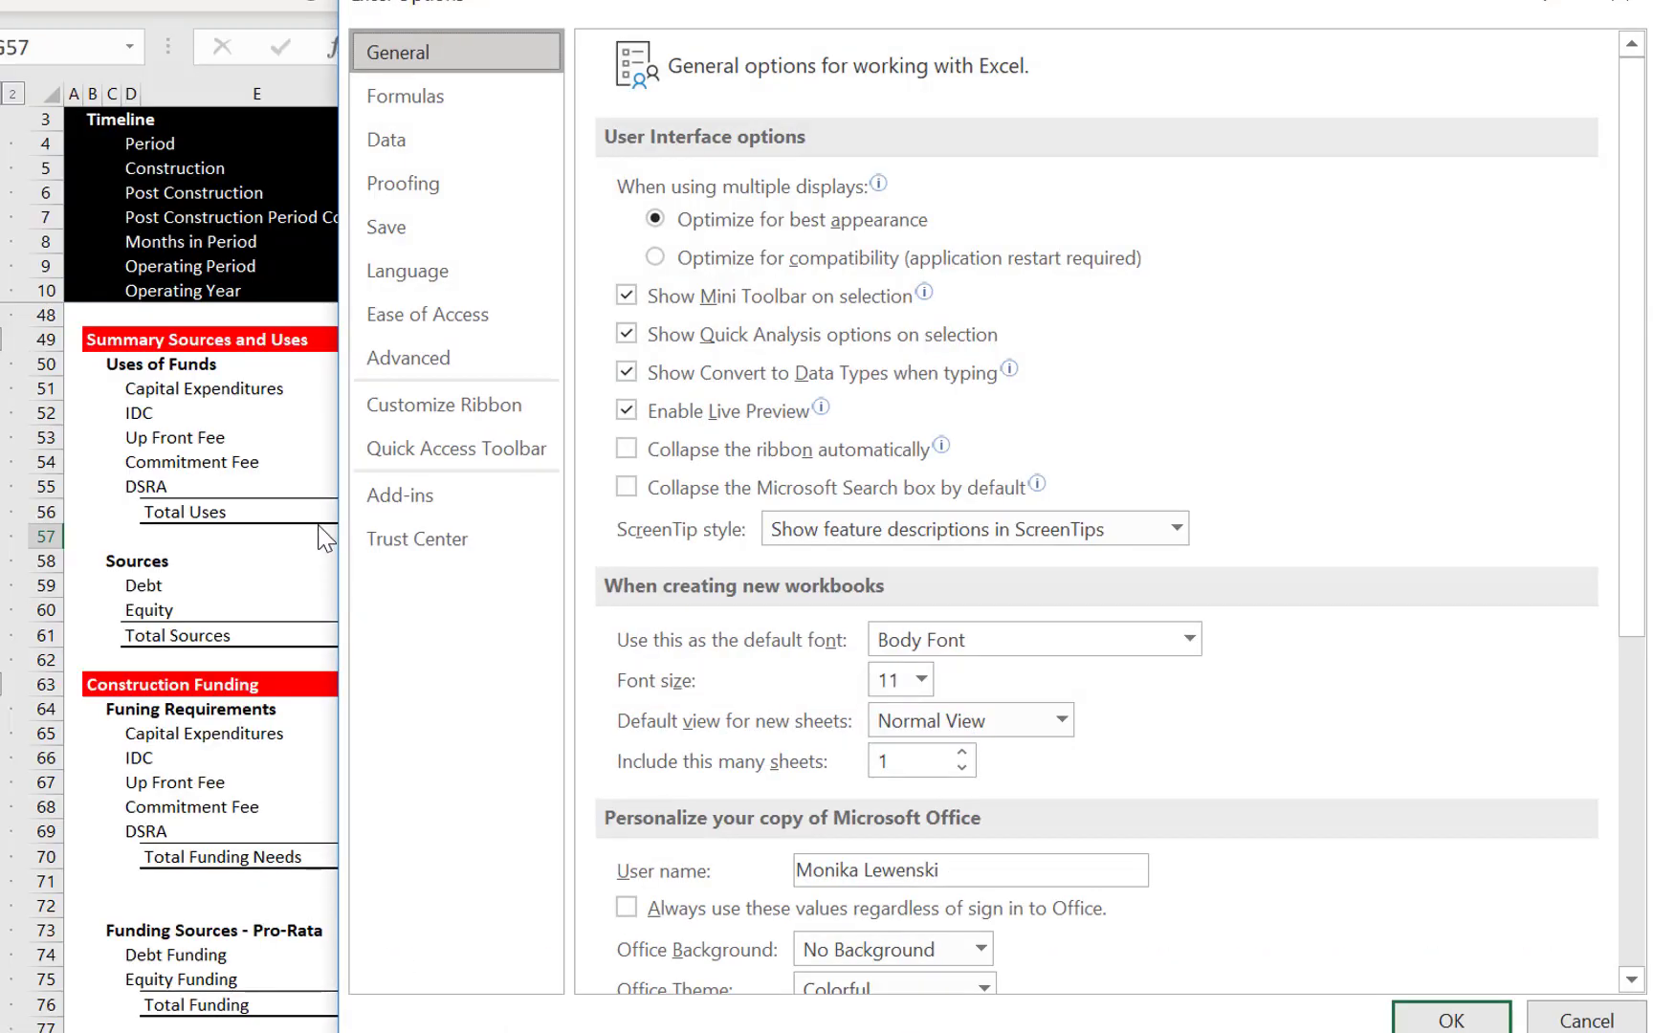
pyautogui.click(478, 96)
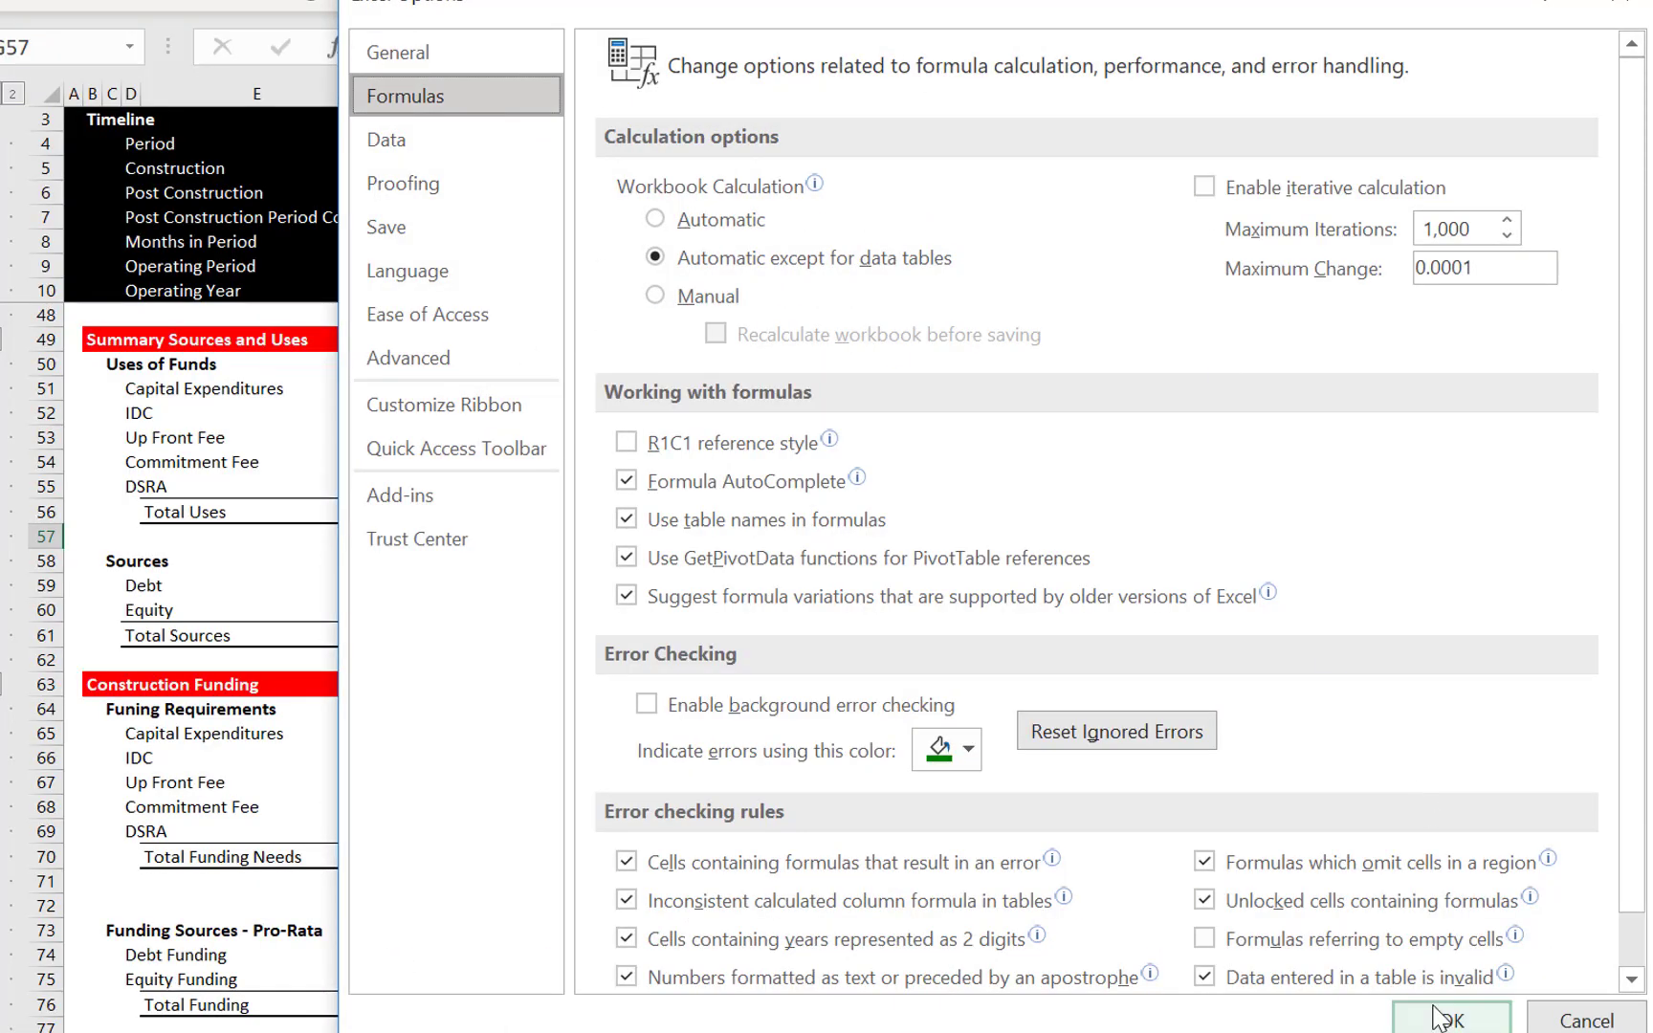
pyautogui.click(1585, 1021)
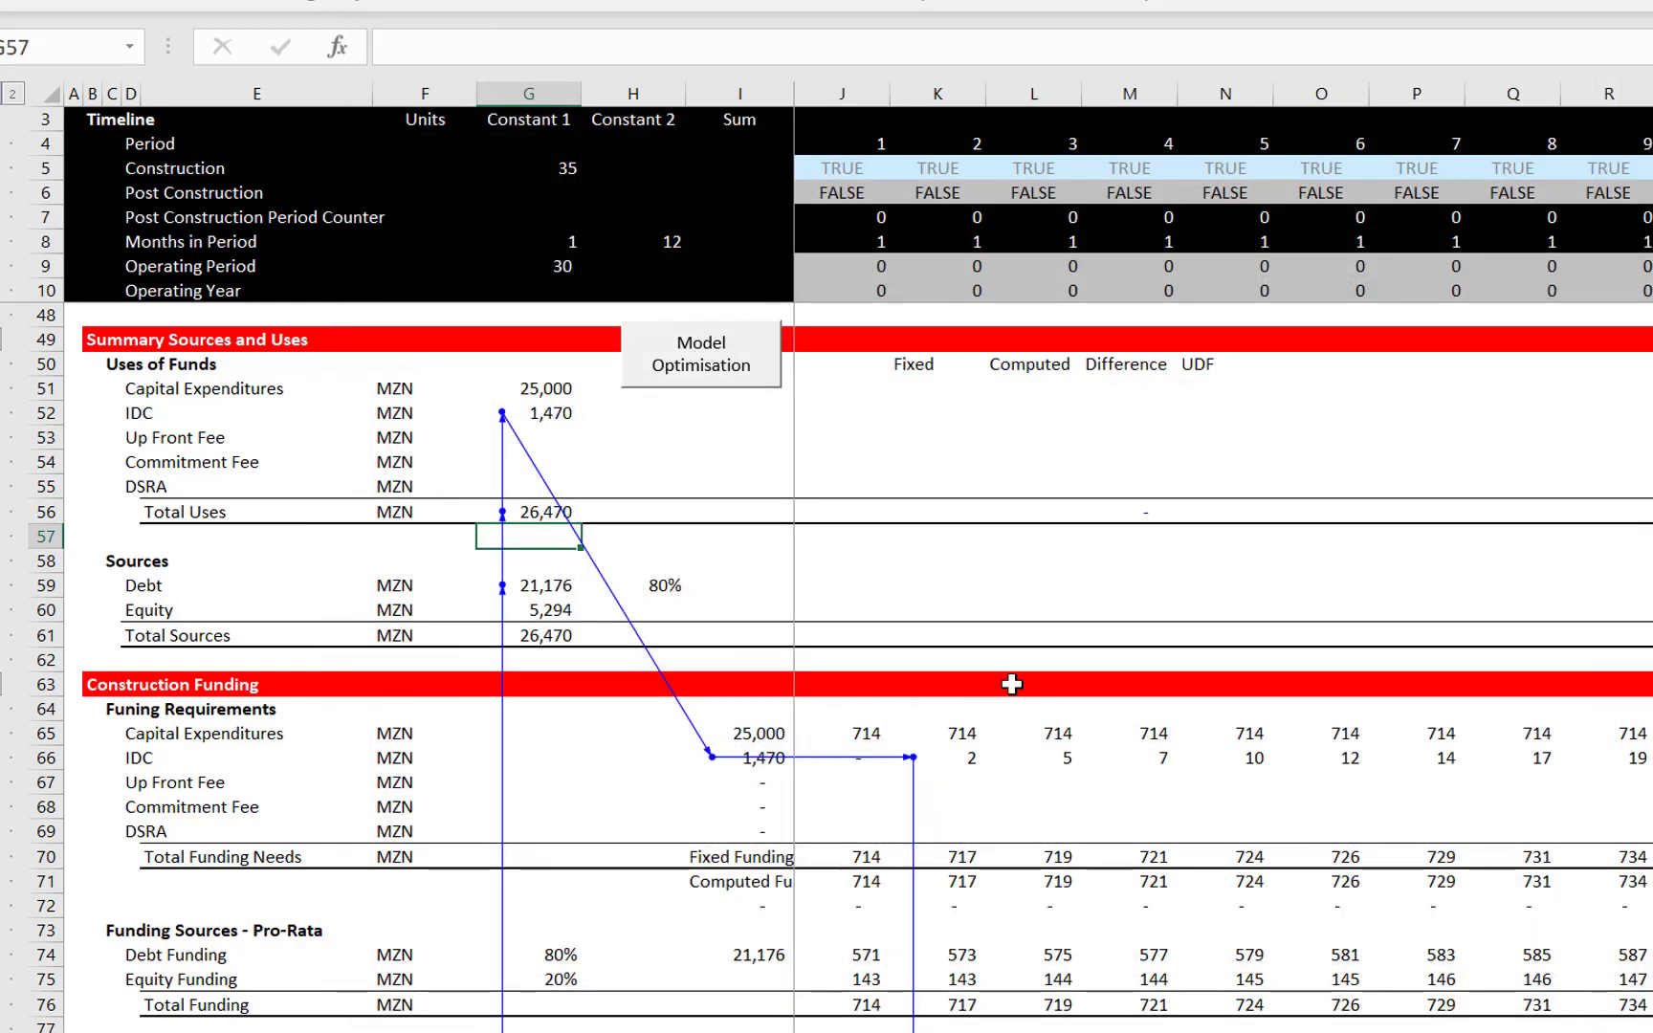
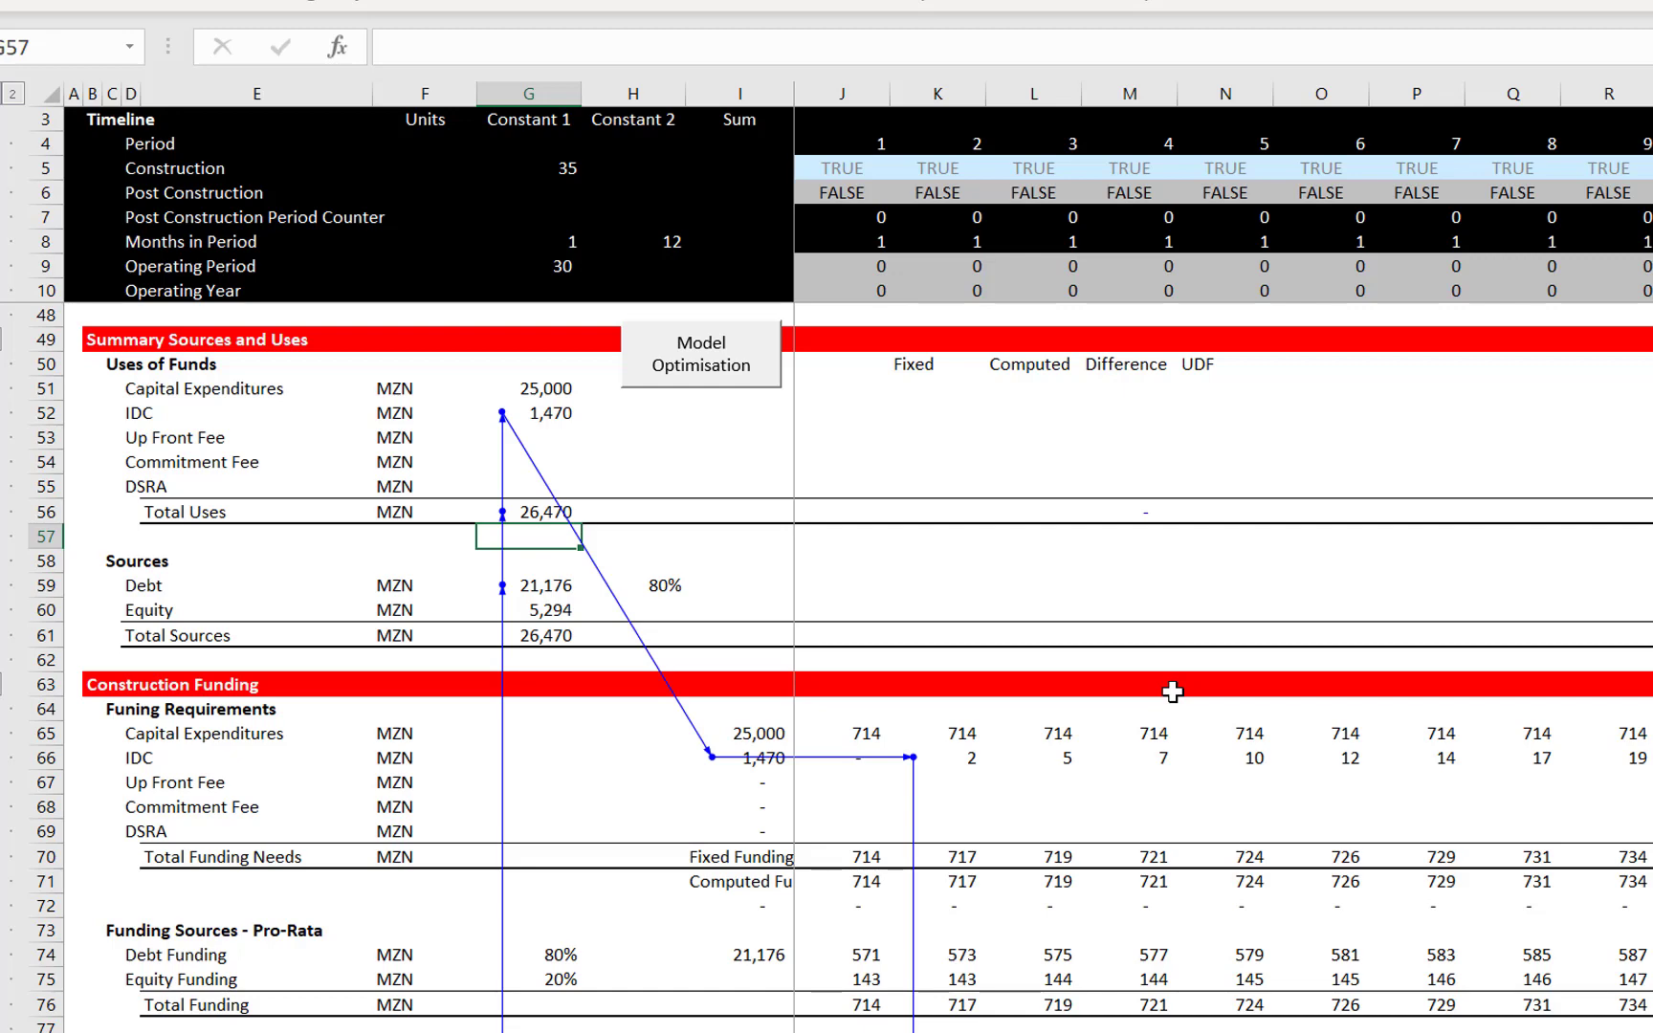
# Follow the circular reference arrows through the Construction Funding and Debt Balance sections, including interest and fee rows
pyautogui.press('Down')
pyautogui.press('Down')
pyautogui.press('Down')
pyautogui.press('Down')
pyautogui.press('Down')
pyautogui.press('Down')
pyautogui.press('Down')
pyautogui.press('Down')
pyautogui.press('Down')
pyautogui.press('Down')
pyautogui.press('Down')
pyautogui.press('Down')
pyautogui.press('Down')
pyautogui.press('Down')
pyautogui.press('Down')
pyautogui.press('Down')
pyautogui.press('Down')
pyautogui.press('Down')
pyautogui.press('Down')
pyautogui.press('Down')
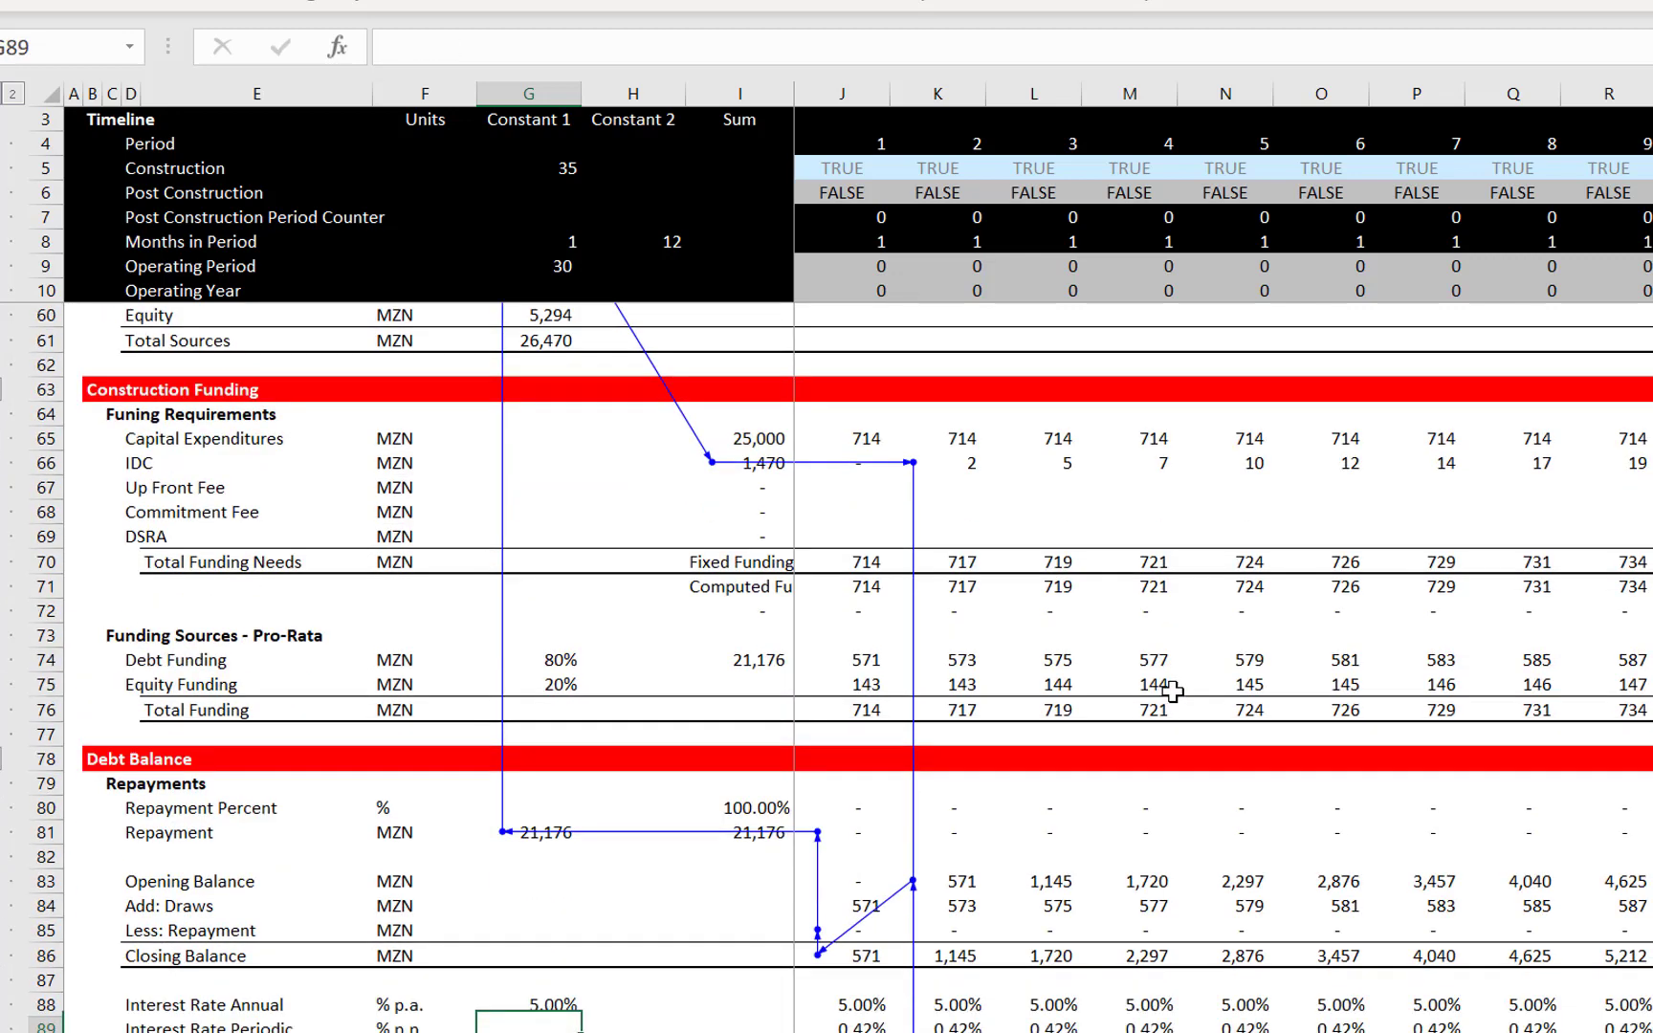
pyautogui.press('Down')
pyautogui.press('Down')
pyautogui.press('Down')
pyautogui.press('Up')
pyautogui.press('Up')
pyautogui.press('Up')
pyautogui.press('Up')
pyautogui.press('Up')
pyautogui.press('Up')
pyautogui.press('Up')
pyautogui.press('Up')
pyautogui.press('Up')
pyautogui.press('Up')
pyautogui.press('Up')
pyautogui.press('Up')
pyautogui.press('Up')
pyautogui.press('Up')
pyautogui.press('Up')
pyautogui.press('Up')
pyautogui.press('Up')
pyautogui.press('Up')
pyautogui.press('Up')
pyautogui.press('Up')
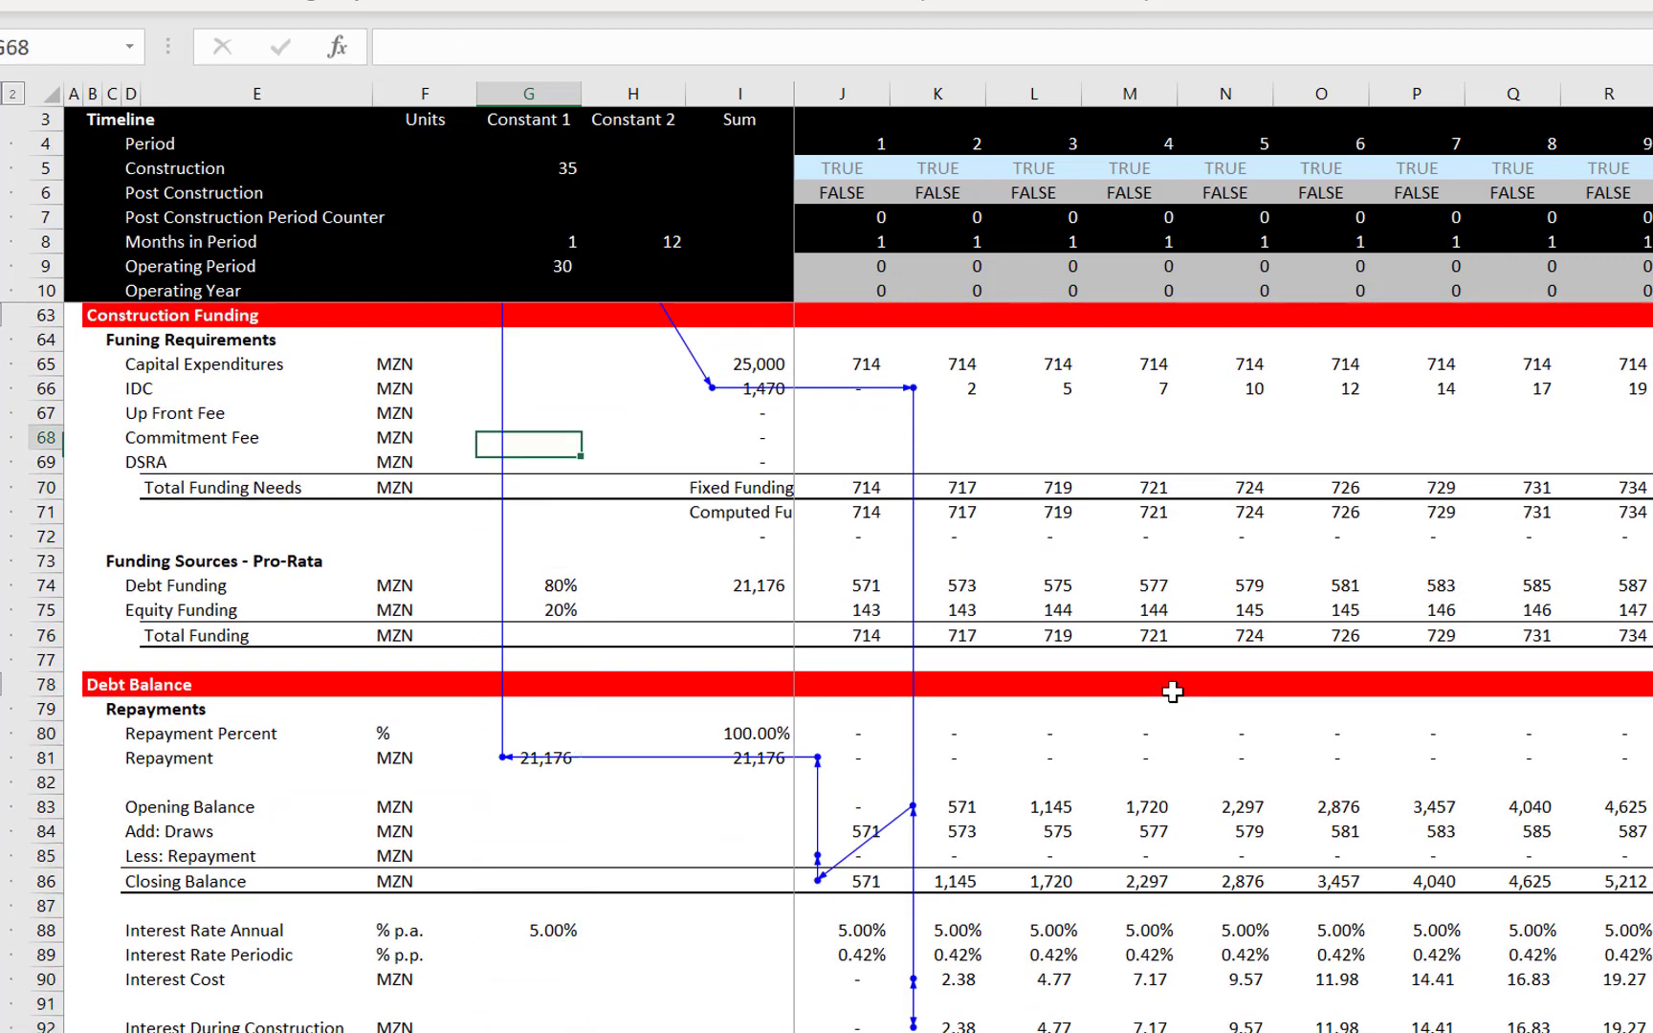
pyautogui.press('Down')
pyautogui.press('Down')
pyautogui.press('Down')
pyautogui.press('Down')
pyautogui.press('Down')
pyautogui.press('Down')
pyautogui.press('Down')
pyautogui.press('Down')
pyautogui.press('Down')
pyautogui.press('Down')
pyautogui.press('Down')
pyautogui.press('Down')
pyautogui.press('Down')
pyautogui.press('Down')
pyautogui.press('Down')
pyautogui.press('Down')
pyautogui.press('Down')
pyautogui.press('Down')
pyautogui.press('Down')
pyautogui.press('Down')
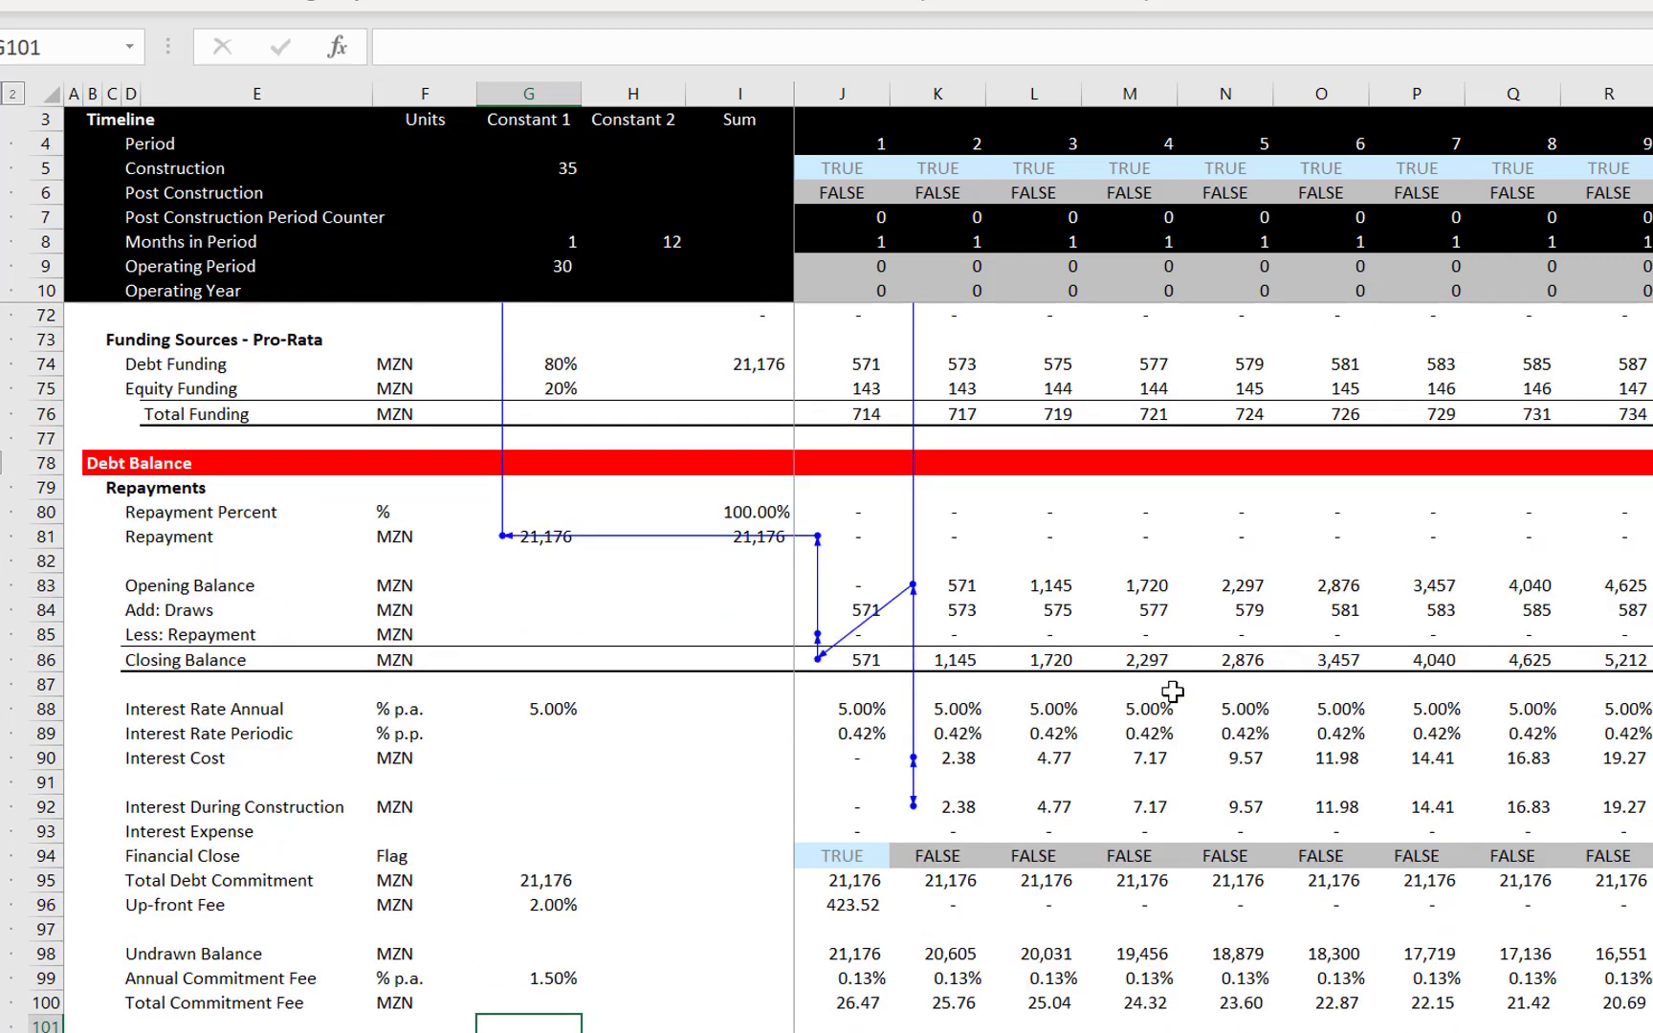
pyautogui.press('Down')
pyautogui.press('Up')
pyautogui.press('Up')
pyautogui.press('Up')
pyautogui.press('Up')
pyautogui.press('Up')
pyautogui.press('Up')
pyautogui.press('Up')
pyautogui.press('Up')
pyautogui.press('Up')
pyautogui.press('Up')
pyautogui.press('Up')
pyautogui.press('Up')
pyautogui.press('Up')
pyautogui.press('Up')
pyautogui.press('Up')
pyautogui.press('Up')
pyautogui.press('Up')
pyautogui.press('Up')
pyautogui.press('Up')
pyautogui.press('Up')
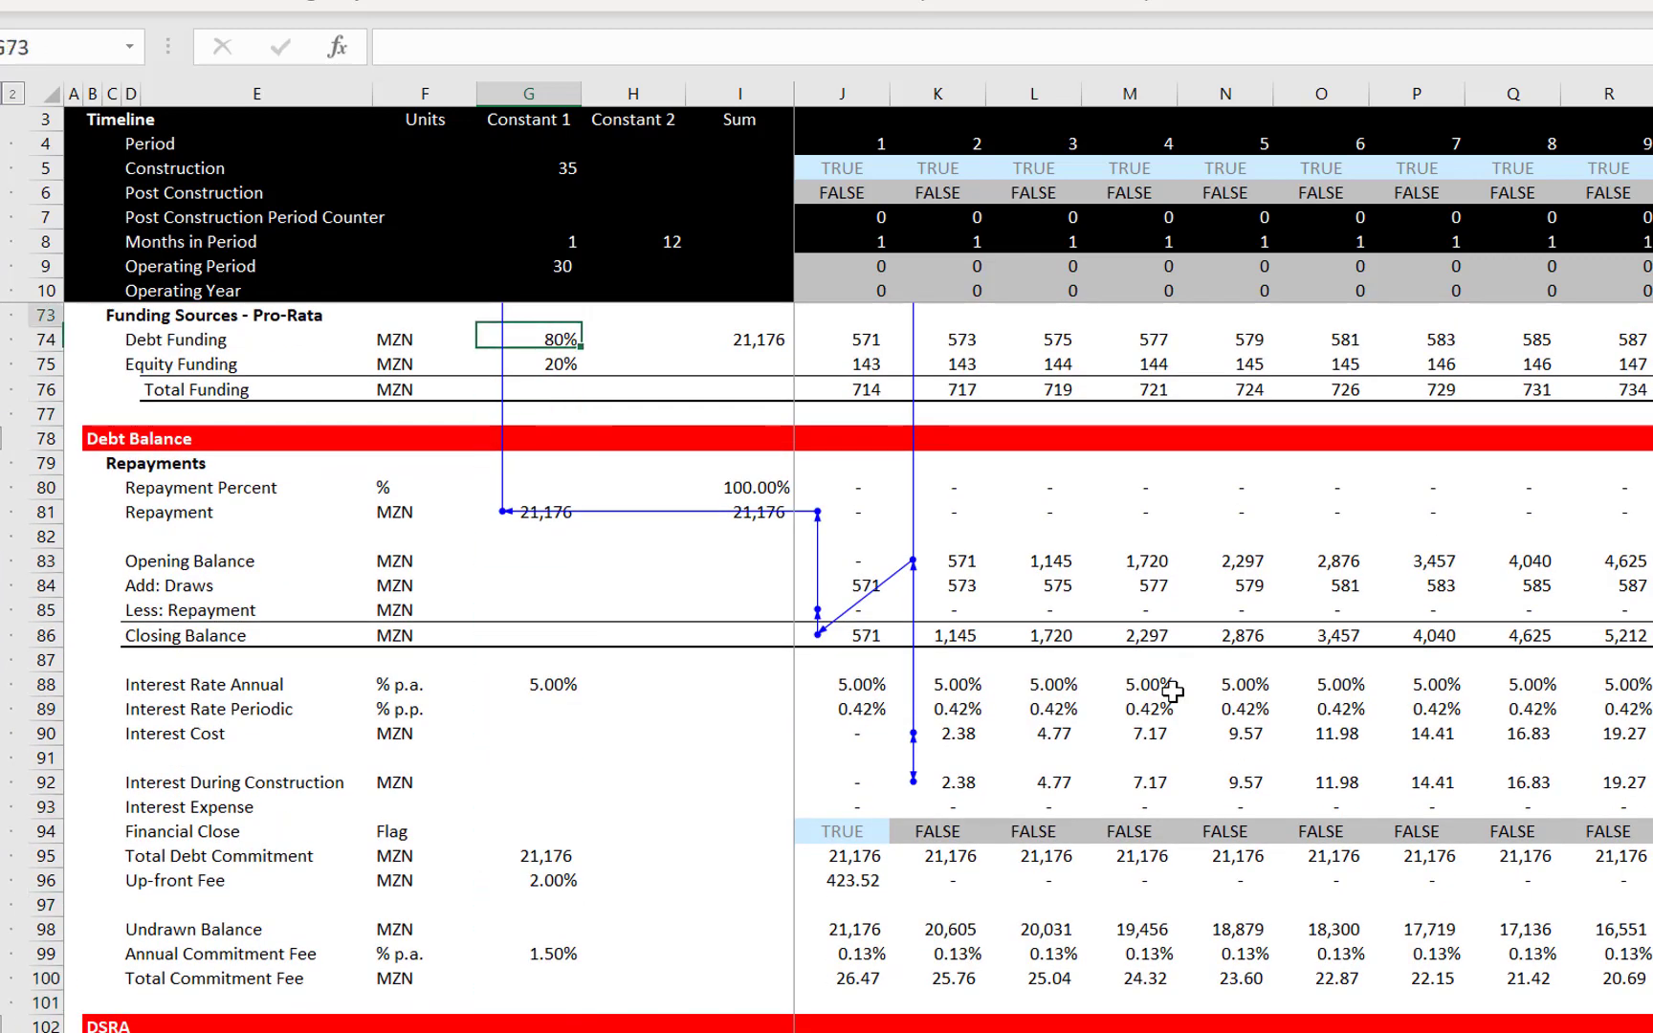
# Trace the circular reference arrows between the Sources, Construction Funding and Debt Balance sections
pyautogui.press('Up')
pyautogui.press('Up')
pyautogui.press('Up')
pyautogui.press('Up')
pyautogui.press('Up')
pyautogui.press('Up')
pyautogui.press('Up')
pyautogui.press('Up')
pyautogui.press('Up')
pyautogui.press('Up')
pyautogui.press('Up')
pyautogui.press('Up')
pyautogui.press('Up')
pyautogui.press('Up')
pyautogui.press('Up')
pyautogui.press('Up')
pyautogui.press('Up')
pyautogui.press('Down')
pyautogui.press('Down')
pyautogui.press('Down')
pyautogui.press('Down')
pyautogui.press('Down')
pyautogui.press('Down')
pyautogui.press('Down')
pyautogui.press('Down')
pyautogui.press('Down')
pyautogui.press('Down')
pyautogui.press('Down')
pyautogui.press('Down')
pyautogui.press('Down')
pyautogui.press('Down')
pyautogui.press('Down')
pyautogui.press('Down')
pyautogui.press('Down')
pyautogui.press('Down')
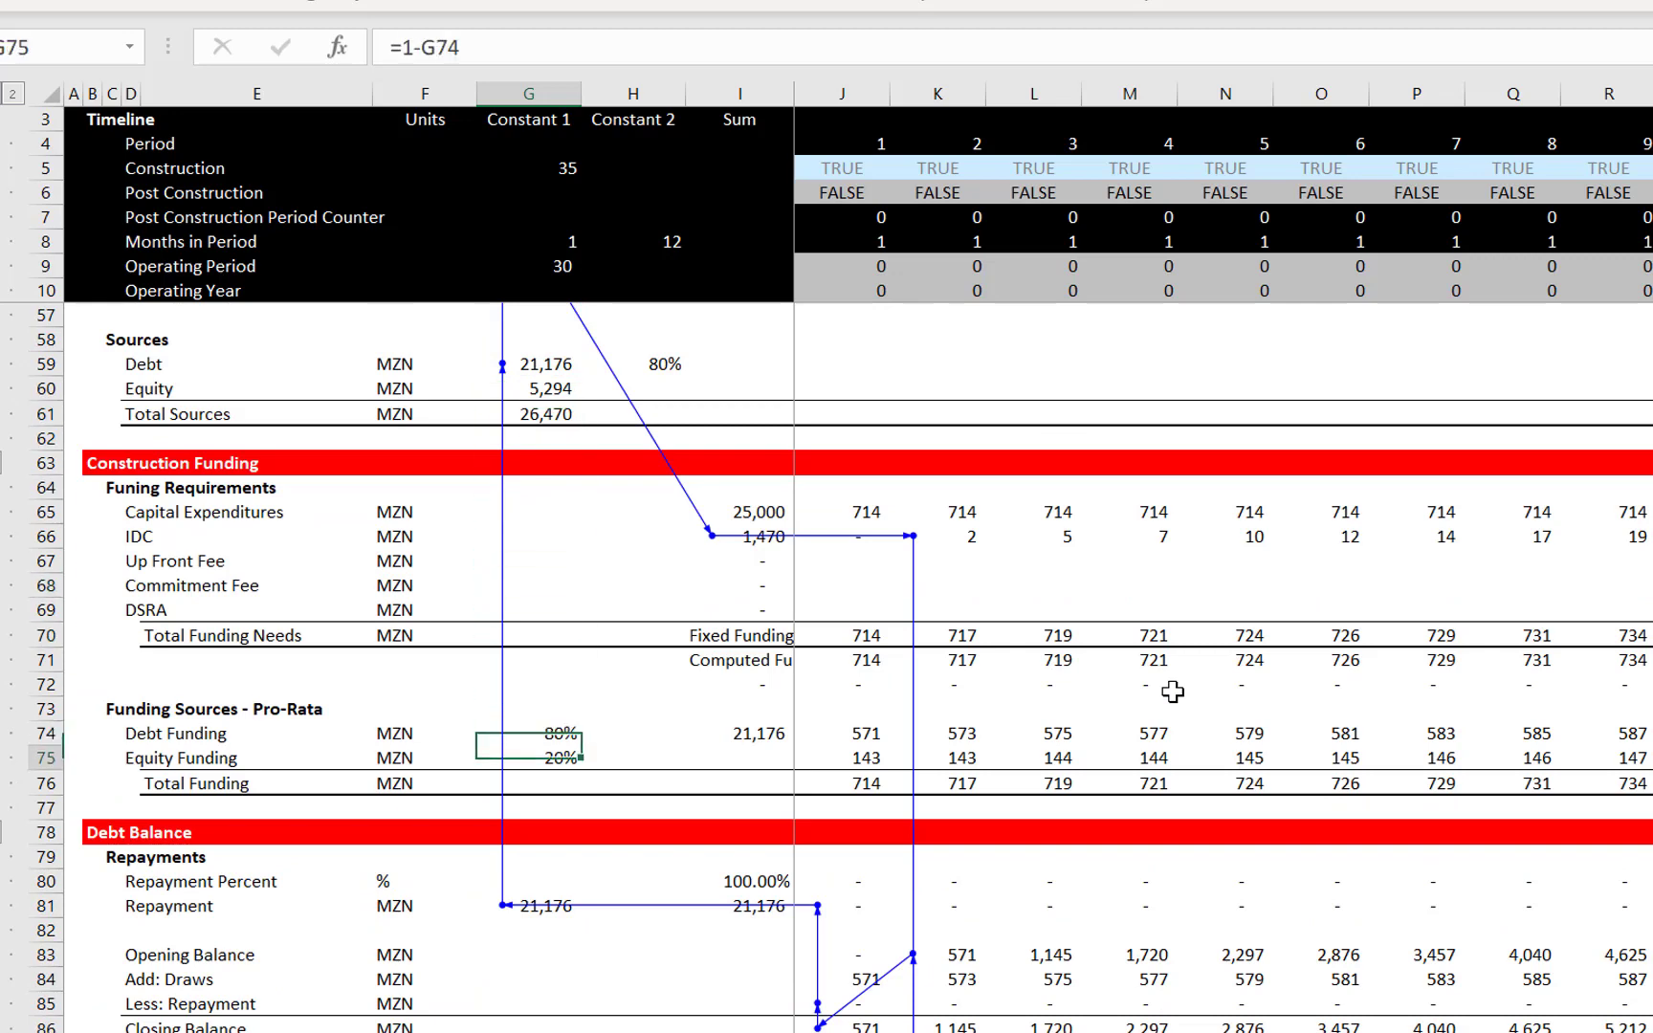
pyautogui.press('Down')
pyautogui.press('Down')
pyautogui.press('Down')
pyautogui.press('Down')
pyautogui.press('Down')
pyautogui.press('Down')
pyautogui.press('Down')
pyautogui.press('Down')
pyautogui.press('Down')
pyautogui.press('Down')
pyautogui.press('Down')
pyautogui.press('Down')
pyautogui.press('Down')
pyautogui.press('Down')
pyautogui.press('Down')
pyautogui.press('Down')
pyautogui.press('Down')
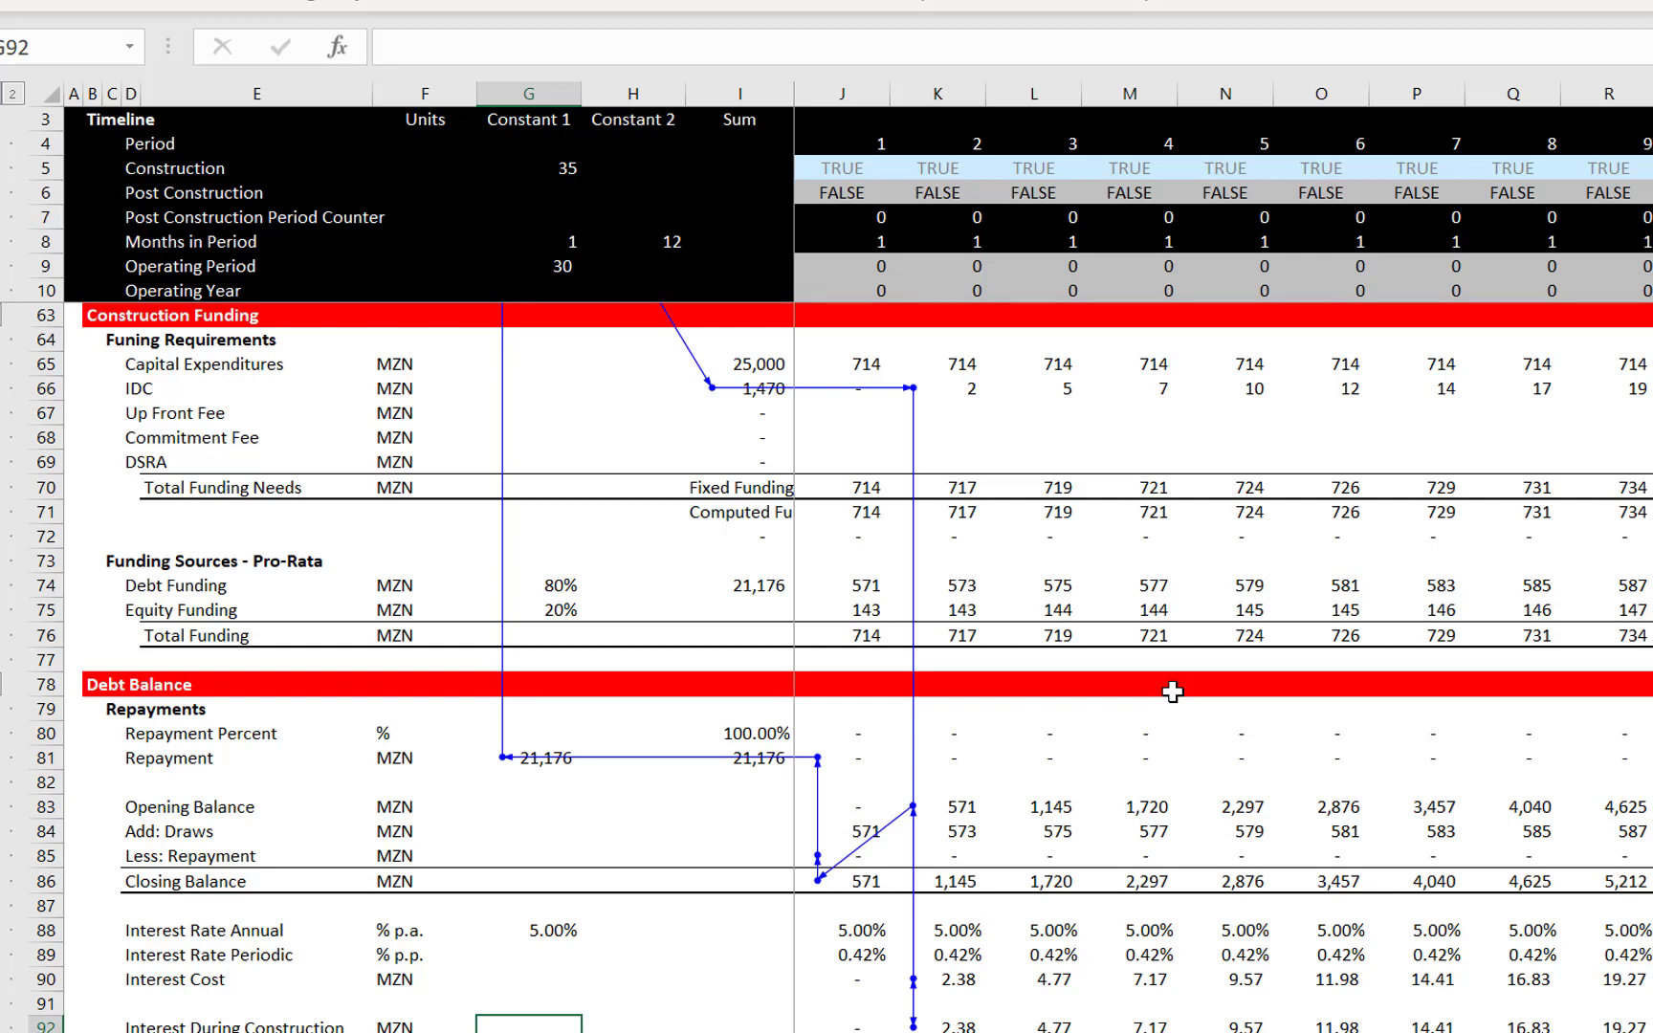
# Examine the first-period Closing Balance formula in J86 along the circular reference path
pyautogui.press('Right')
pyautogui.press('Right')
pyautogui.press('Right')
pyautogui.press('Right')
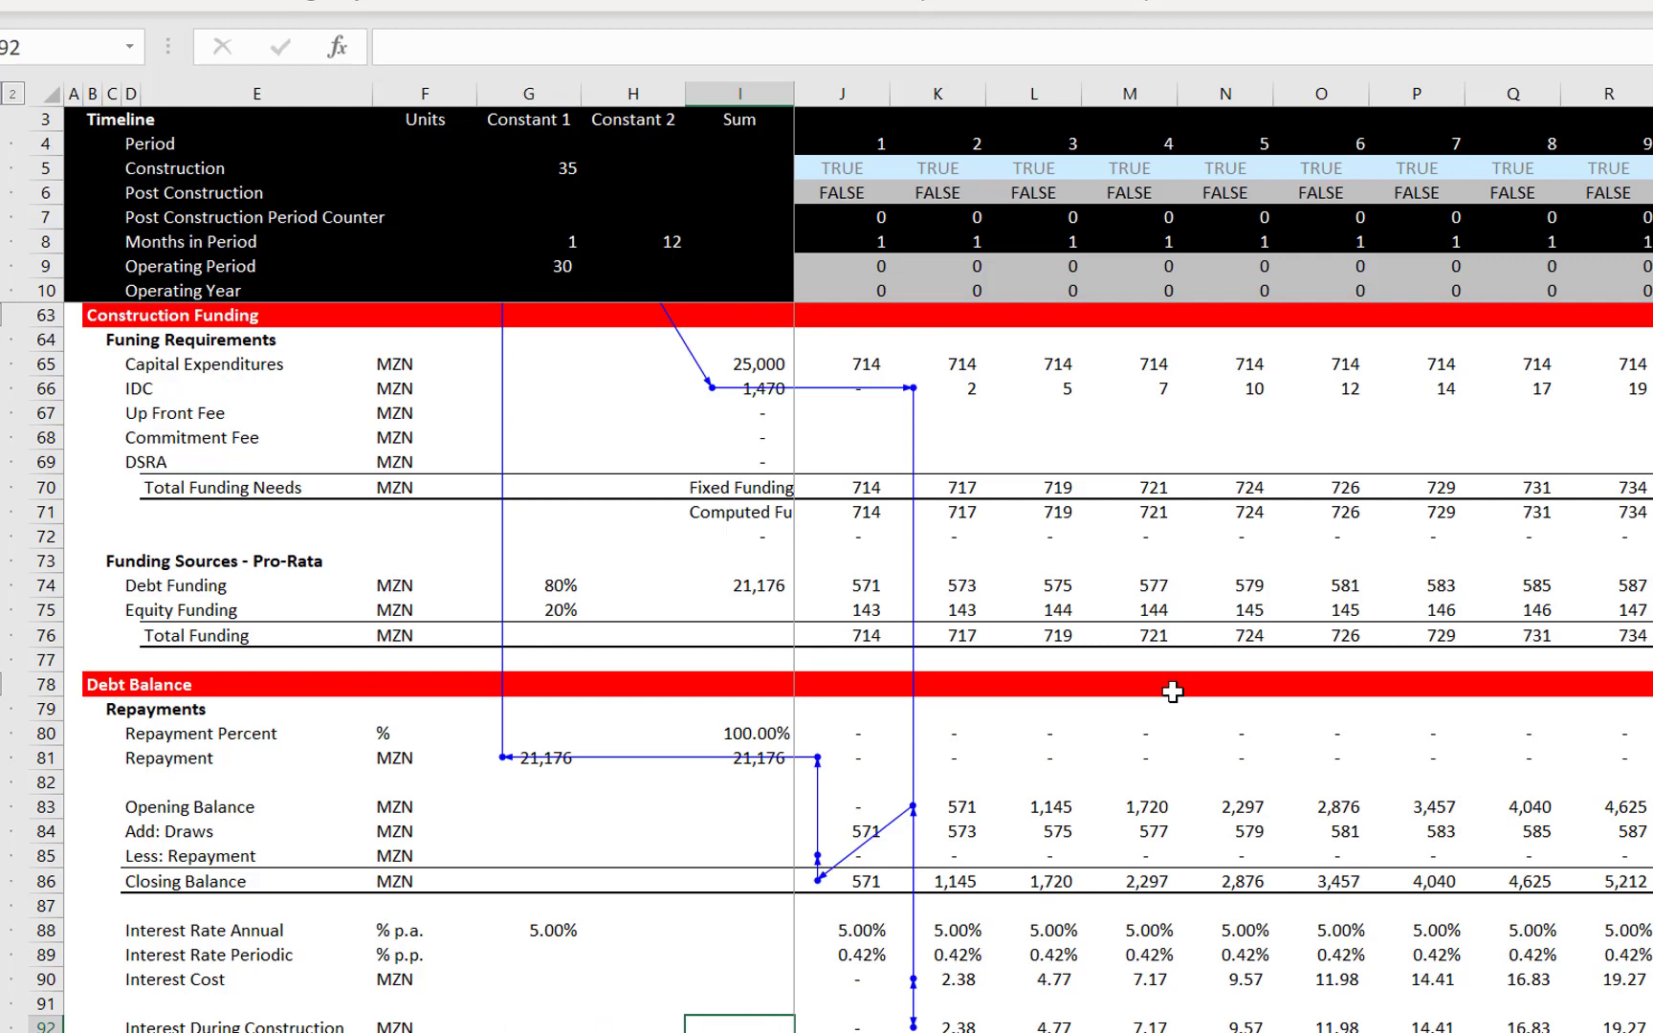
pyautogui.press('Up')
pyautogui.press('Up')
pyautogui.press('Up')
pyautogui.press('Up')
pyautogui.press('Up')
pyautogui.press('Up')
pyautogui.press('Left')
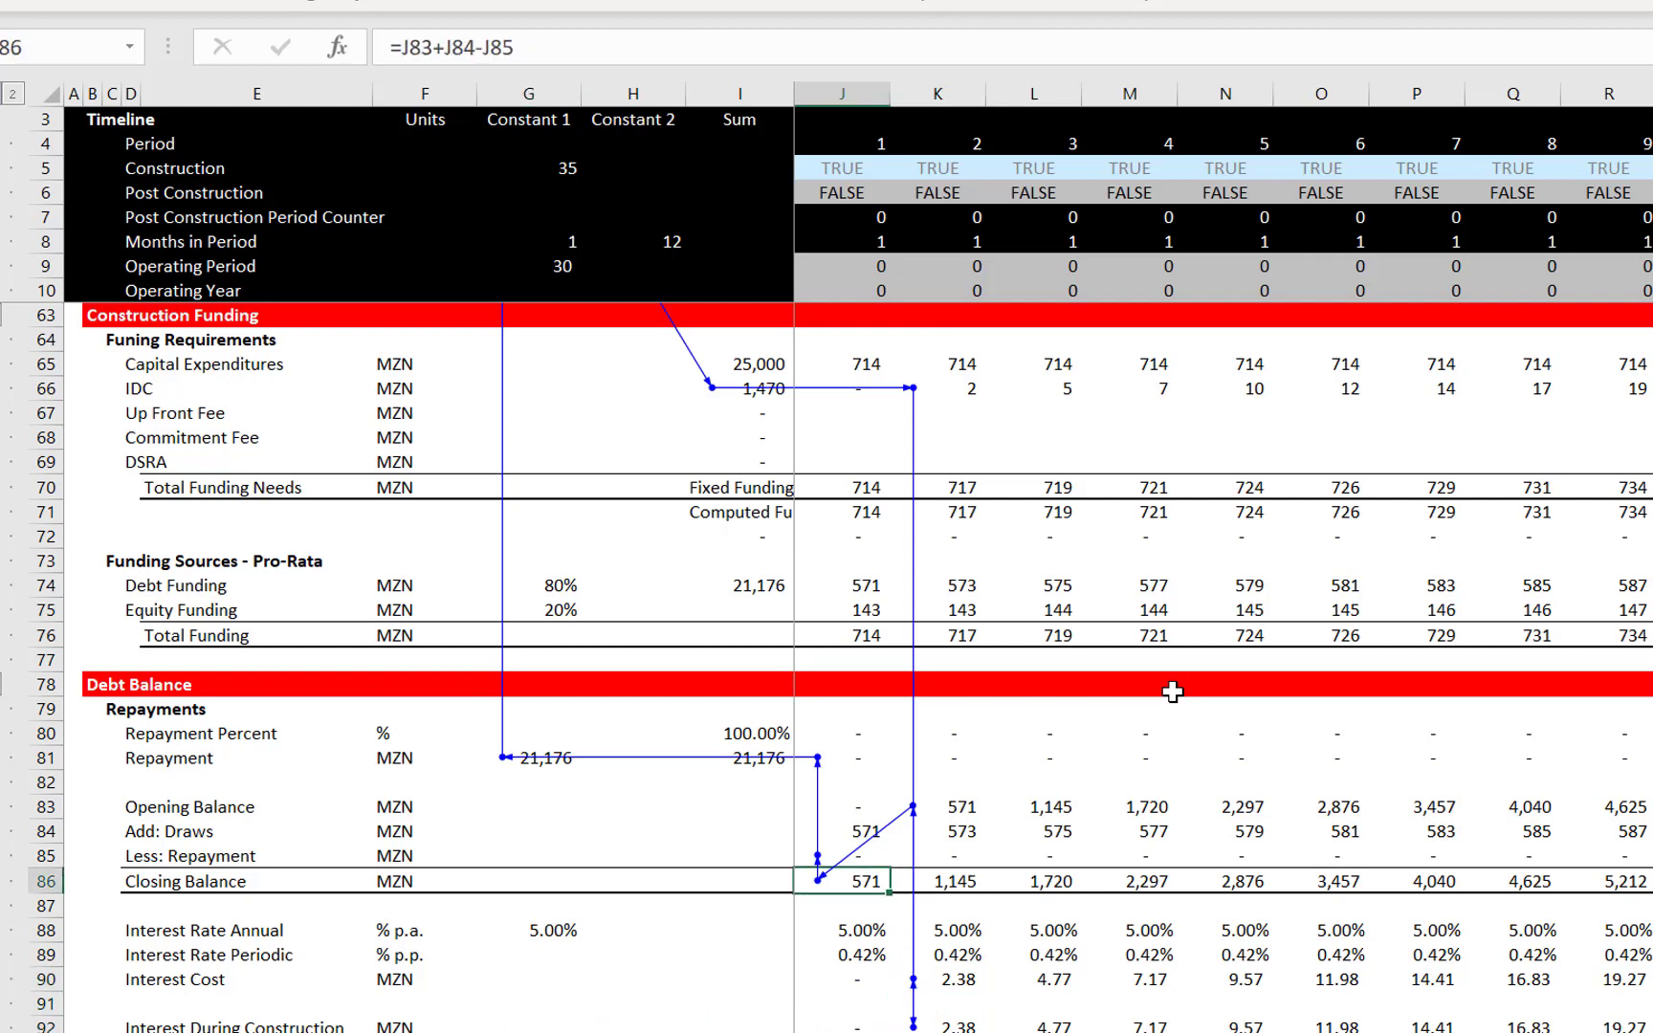
pyautogui.hotkey('ctrl', 'Left')
pyautogui.press('Up')
pyautogui.press('Right')
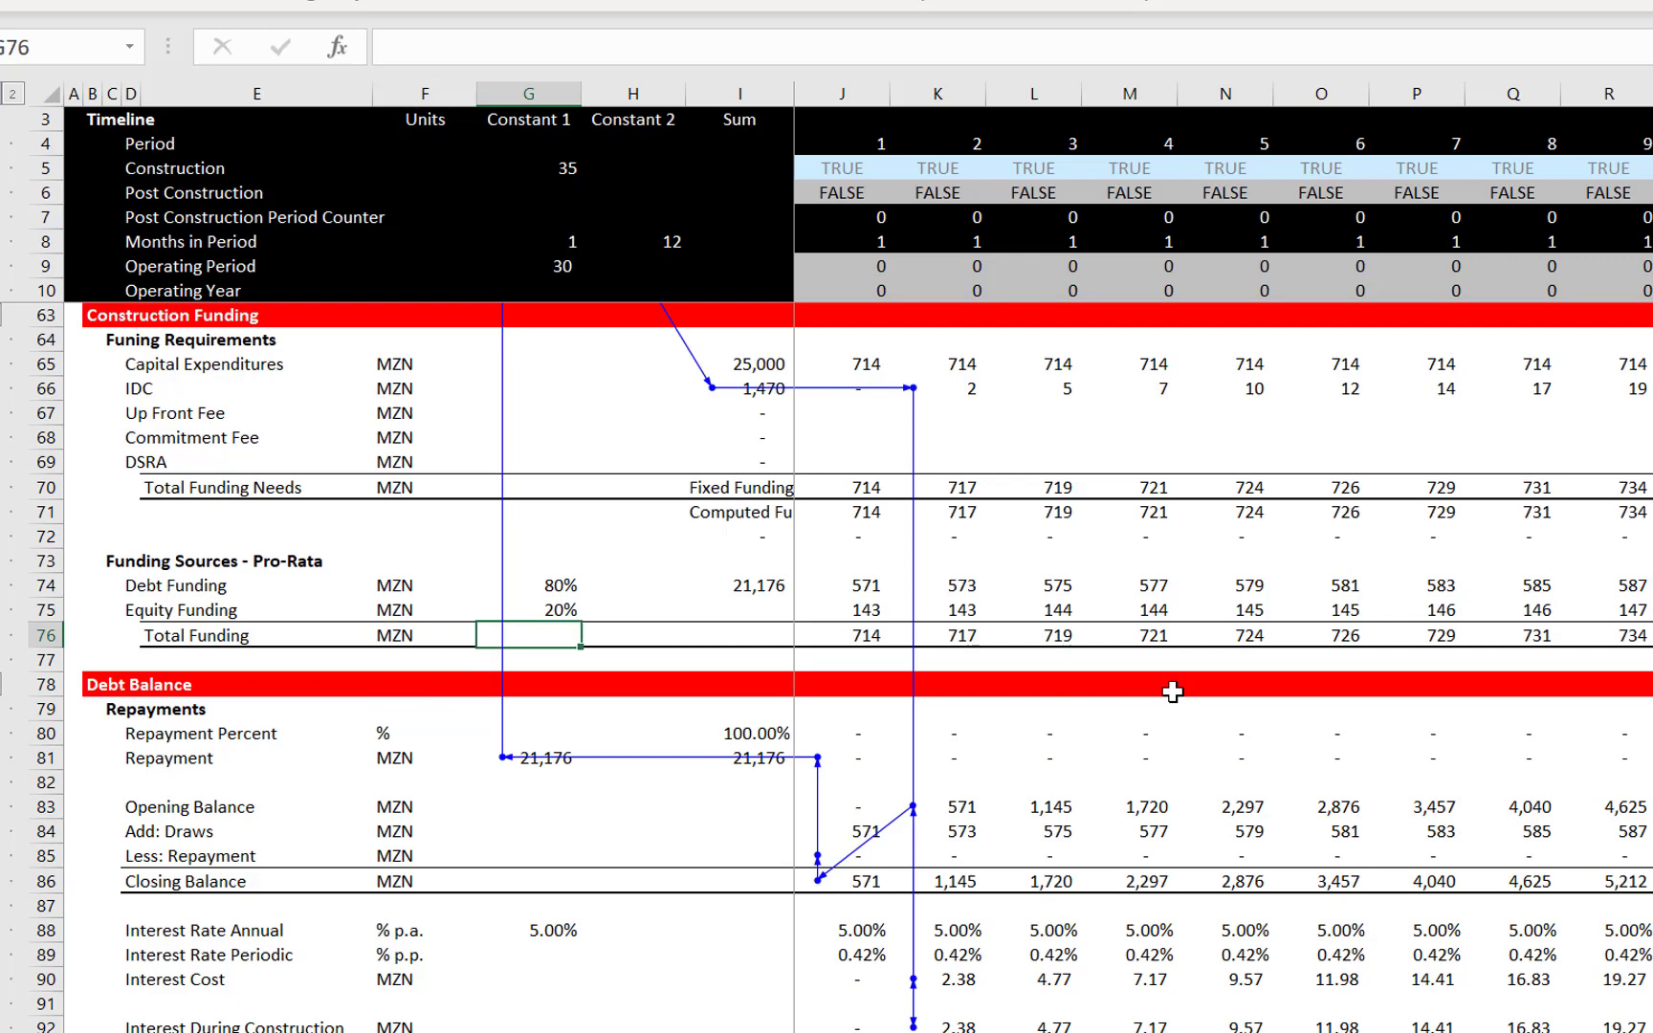
# Follow the circular reference arrows back up to the IDC link in G52 under Uses of Funds
pyautogui.press('Up')
pyautogui.press('Up')
pyautogui.press('Up')
pyautogui.press('Up')
pyautogui.press('Up')
pyautogui.press('Up')
pyautogui.press('Up')
pyautogui.press('Up')
pyautogui.press('Up')
pyautogui.press('Up')
pyautogui.press('Up')
pyautogui.press('Up')
pyautogui.press('Up')
pyautogui.press('Up')
pyautogui.press('Up')
pyautogui.press('Up')
pyautogui.press('Up')
pyautogui.press('Up')
pyautogui.press('Up')
pyautogui.press('Up')
pyautogui.press('Up')
pyautogui.press('Up')
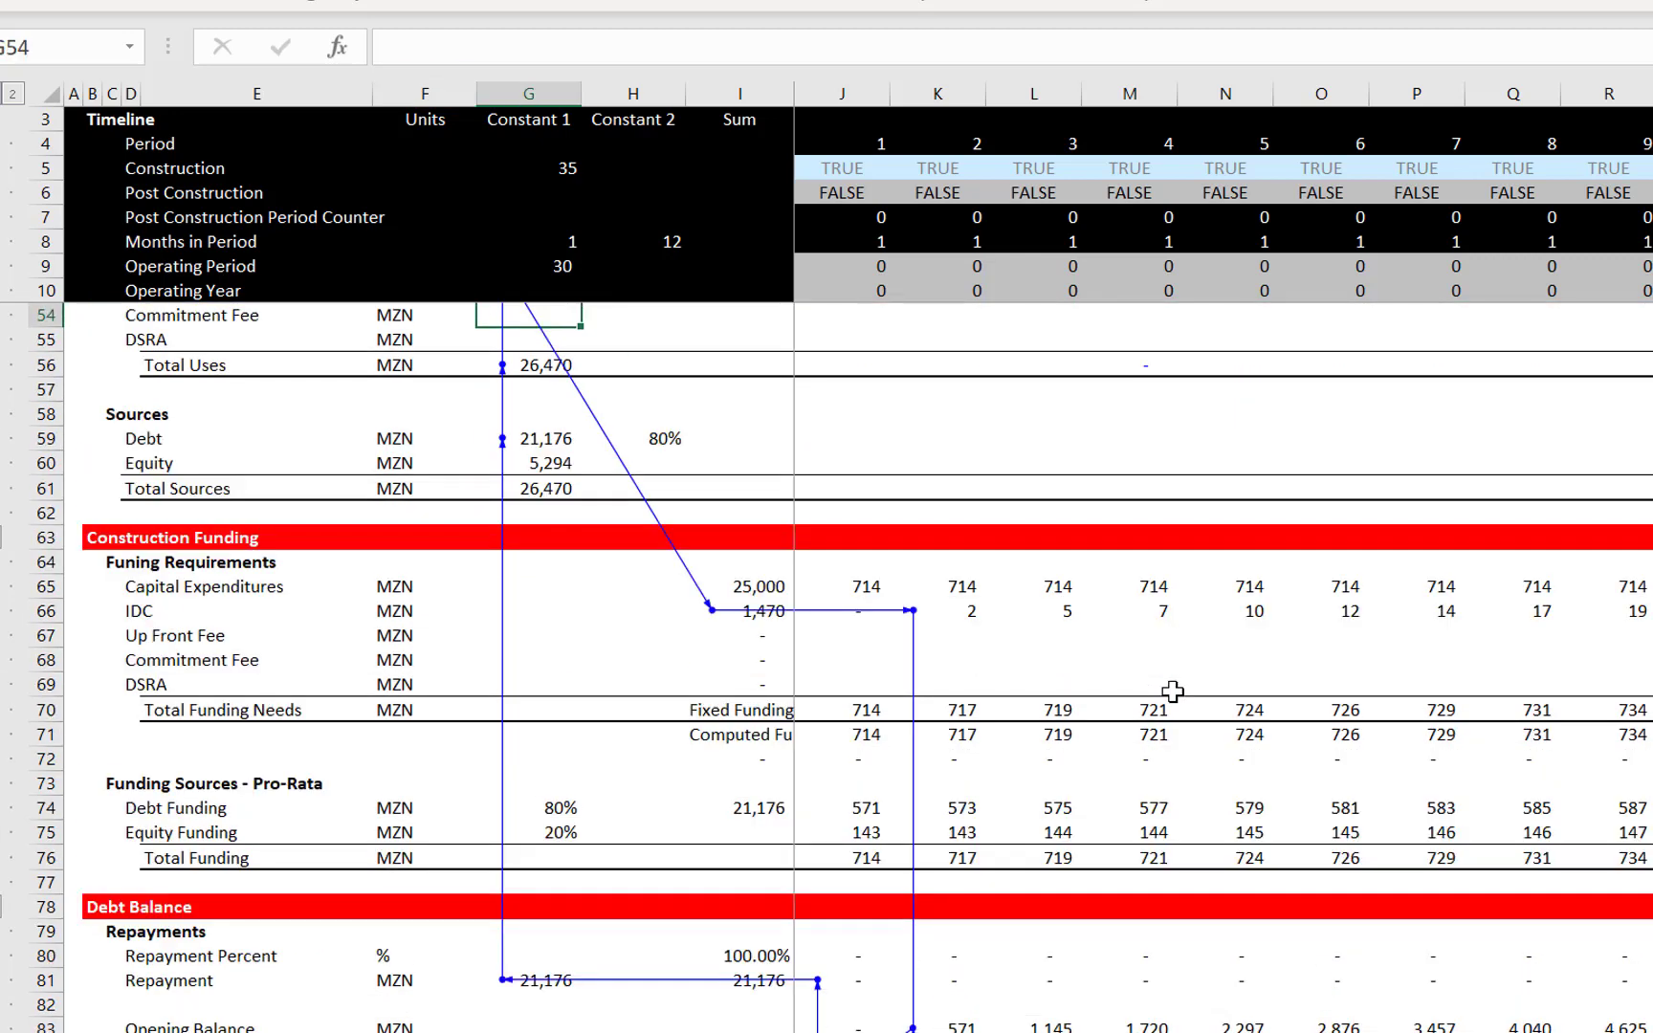
pyautogui.press('Up')
pyautogui.press('Up')
pyautogui.press('Up')
pyautogui.press('Up')
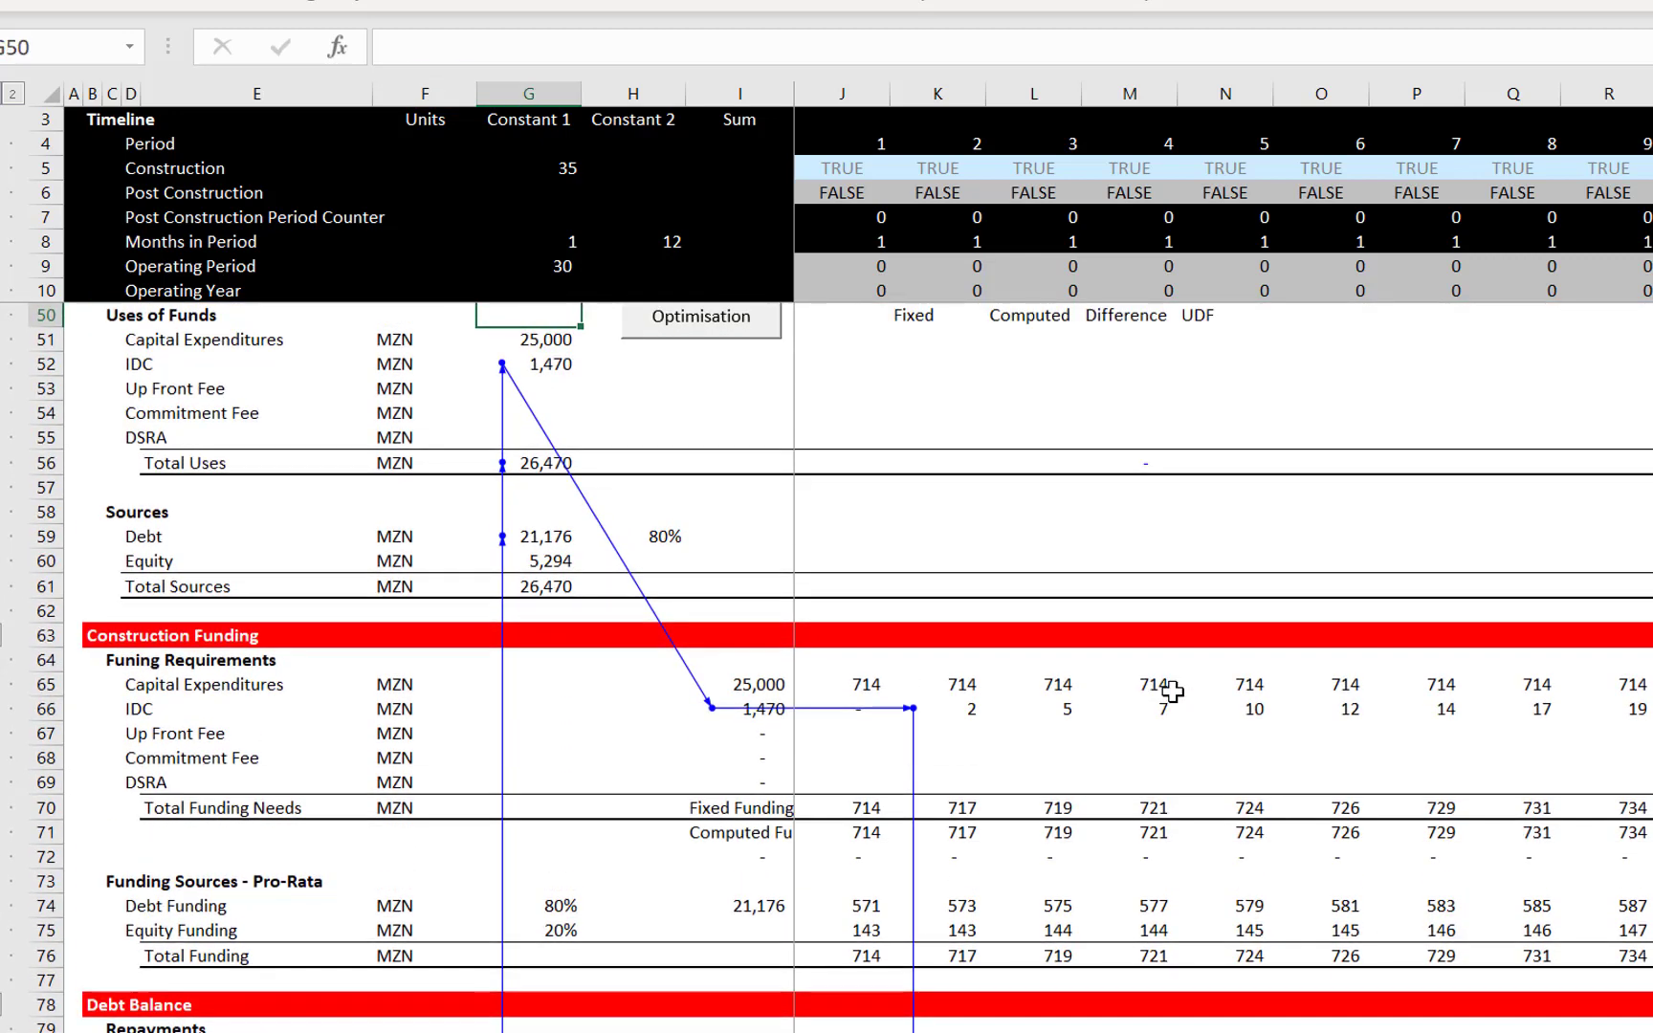
pyautogui.press('Down')
pyautogui.press('Down')
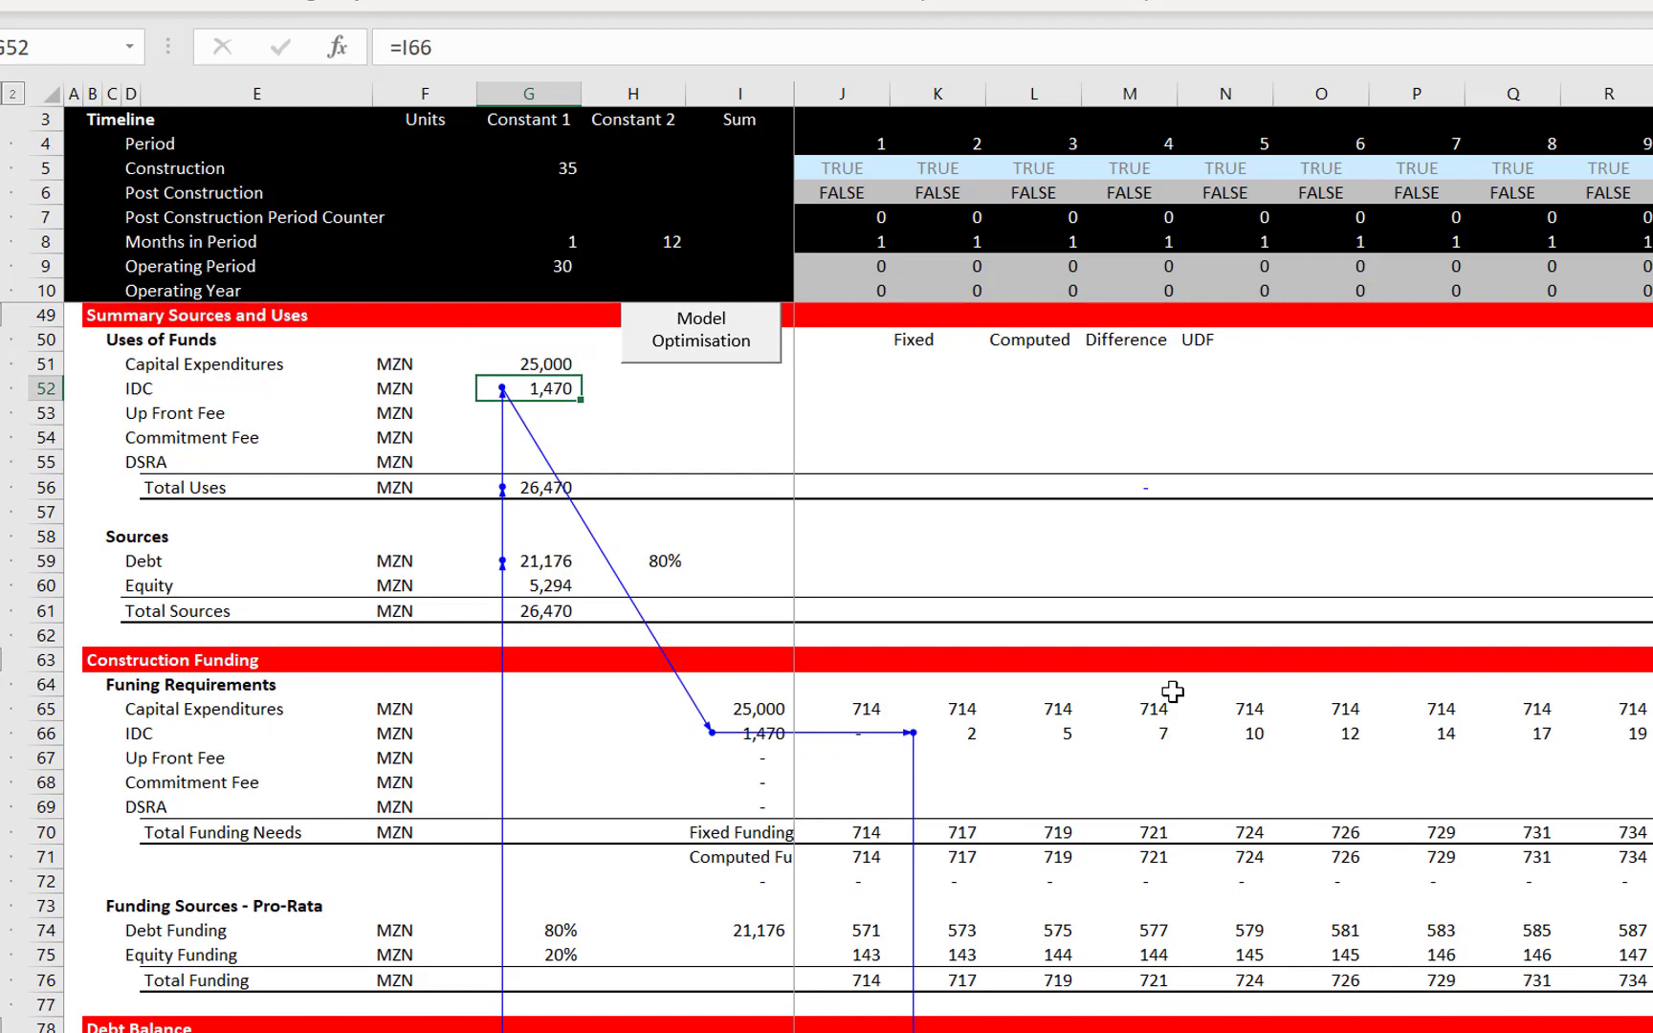
# Enter 1400 as the Fixed IDC value in K52
pyautogui.press('Right')
pyautogui.press('Right')
pyautogui.press('Right')
pyautogui.press('Right')
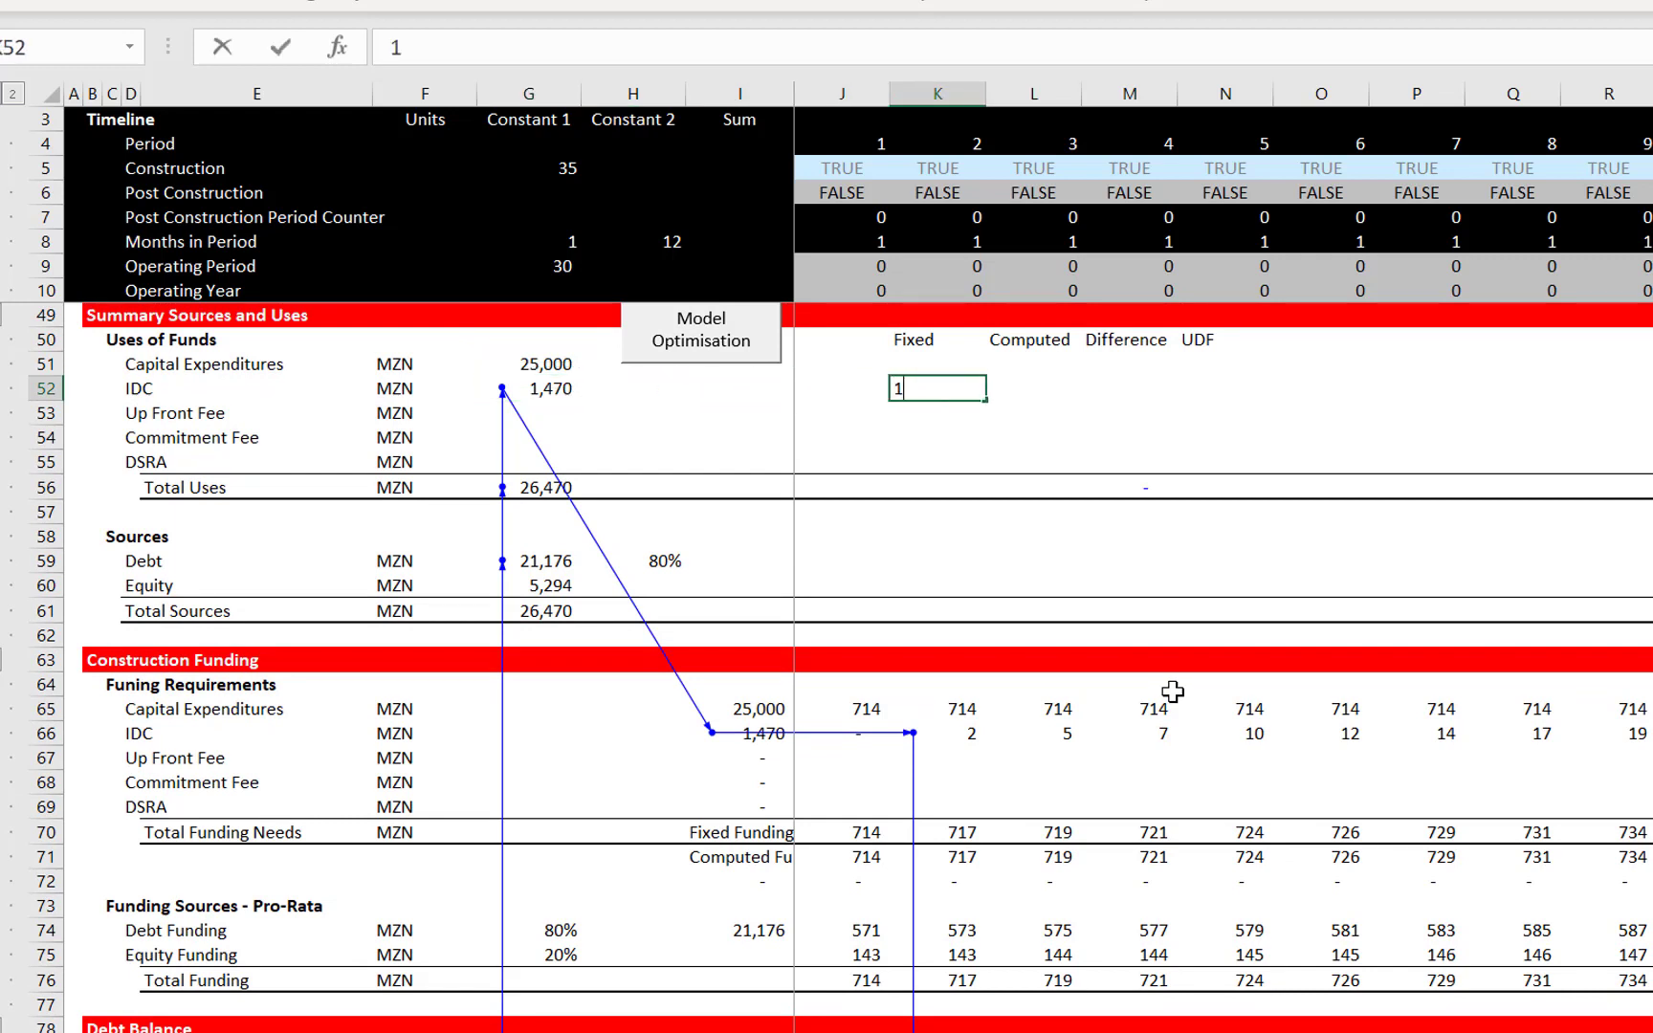
pyautogui.press('Return')
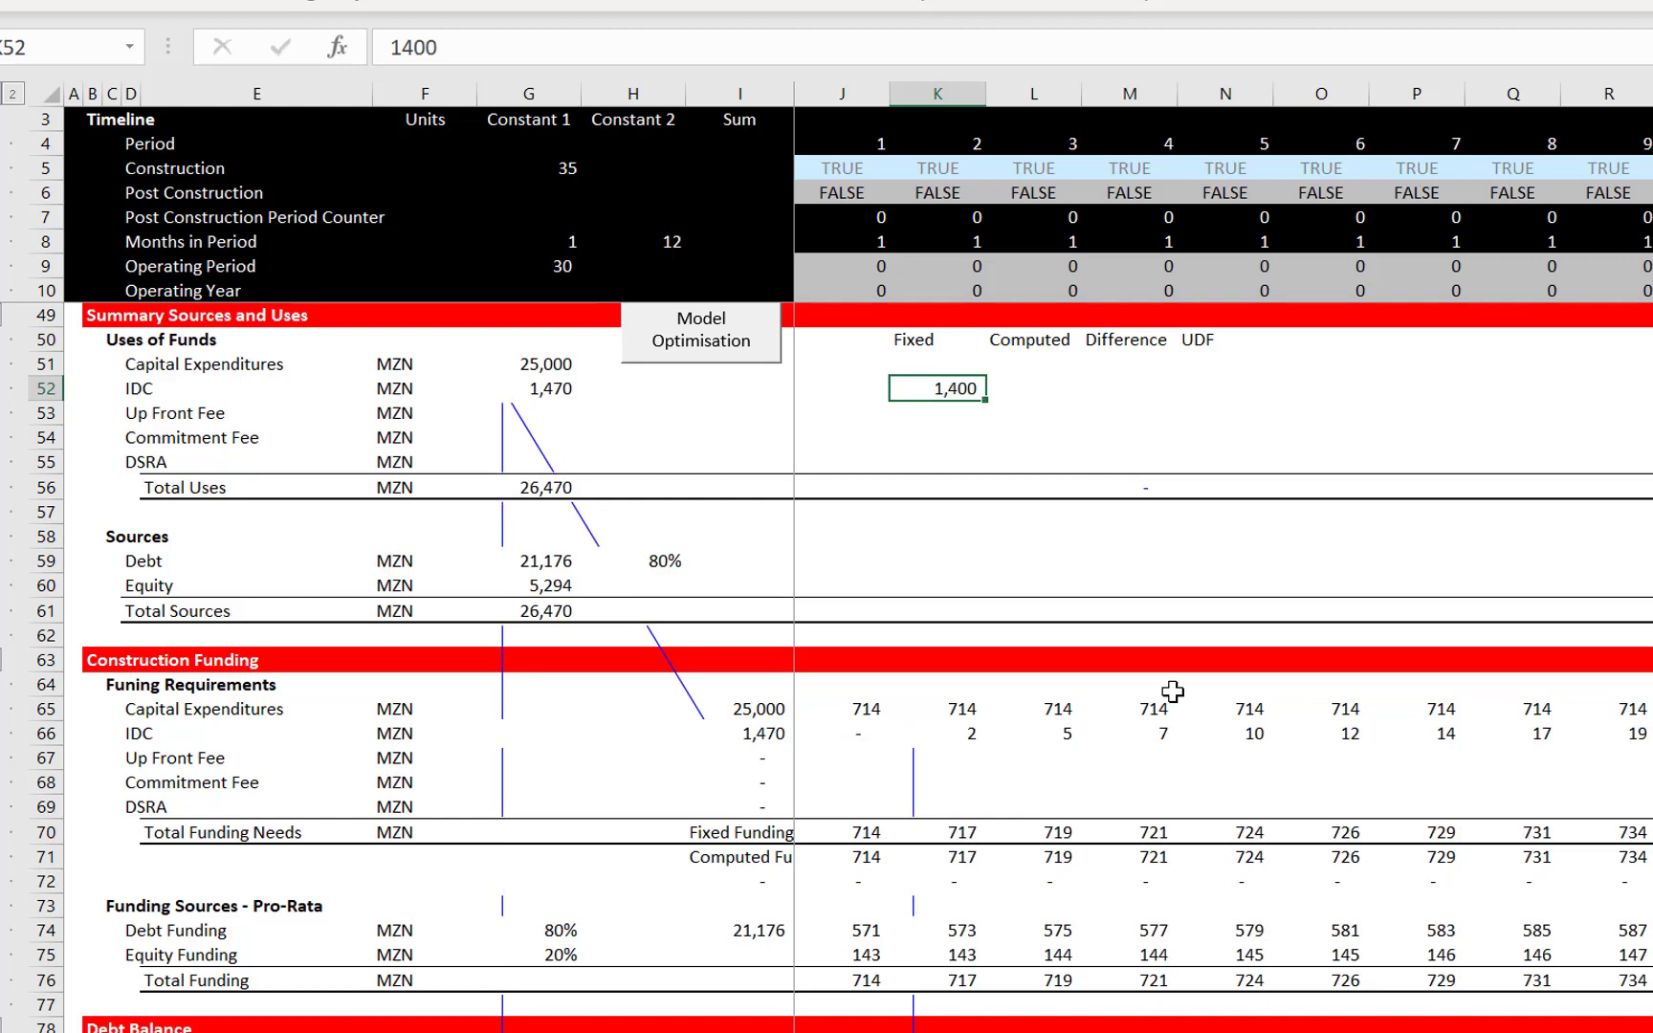
# Try to link the Computed IDC cell L52 to the summed IDC requirement in I66
pyautogui.press('Up')
pyautogui.press('Right')
pyautogui.write('=')
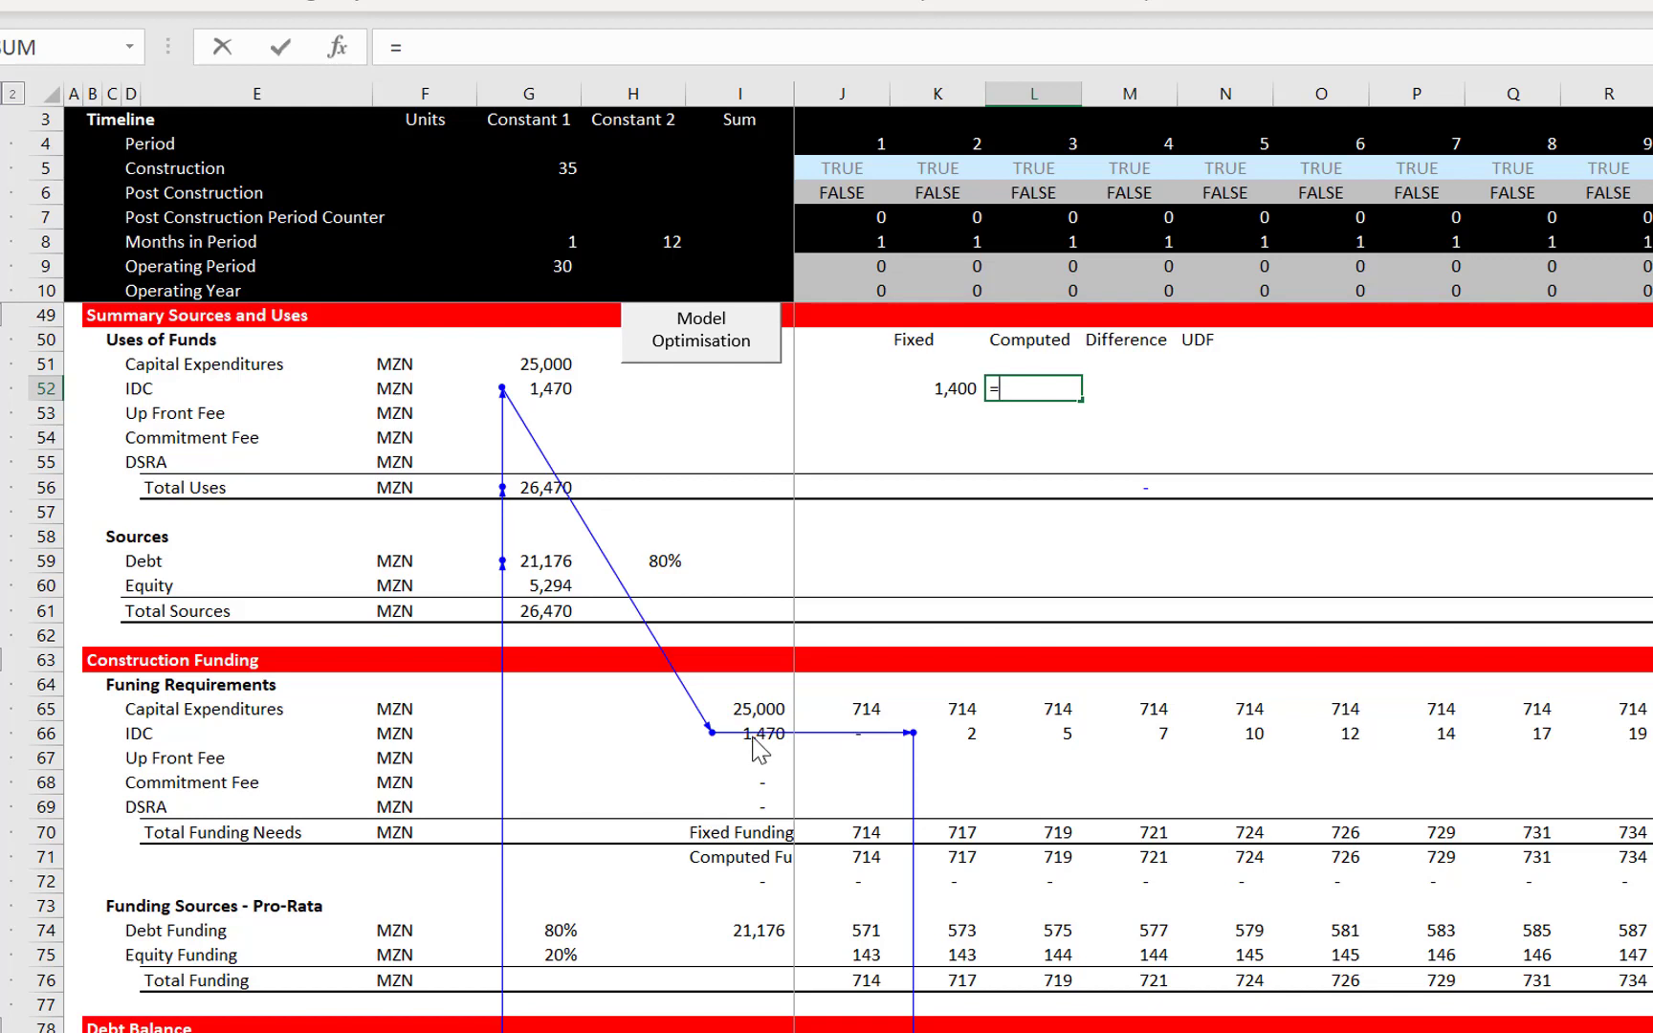
pyautogui.click(753, 737)
pyautogui.click(724, 433)
pyautogui.press('Up')
pyautogui.press('Up')
pyautogui.press('Right')
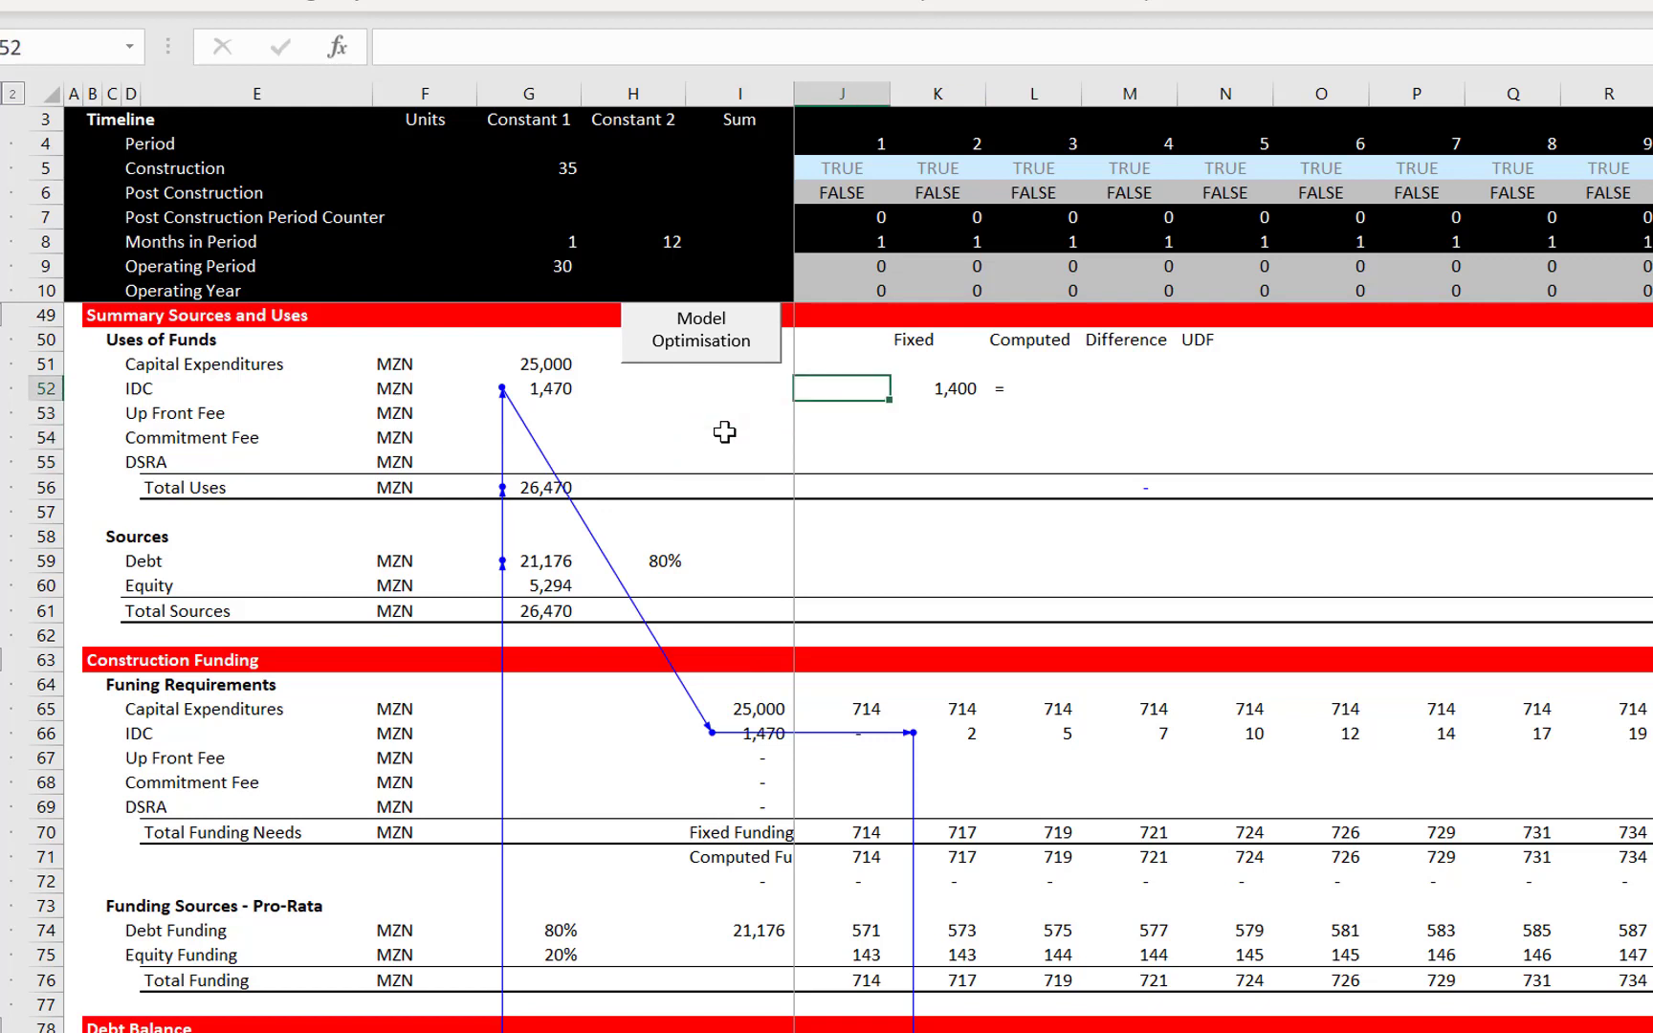
# Clear the circular IDC link from G52 under Uses of Funds
pyautogui.press('Left')
pyautogui.press('Left')
pyautogui.press('Left')
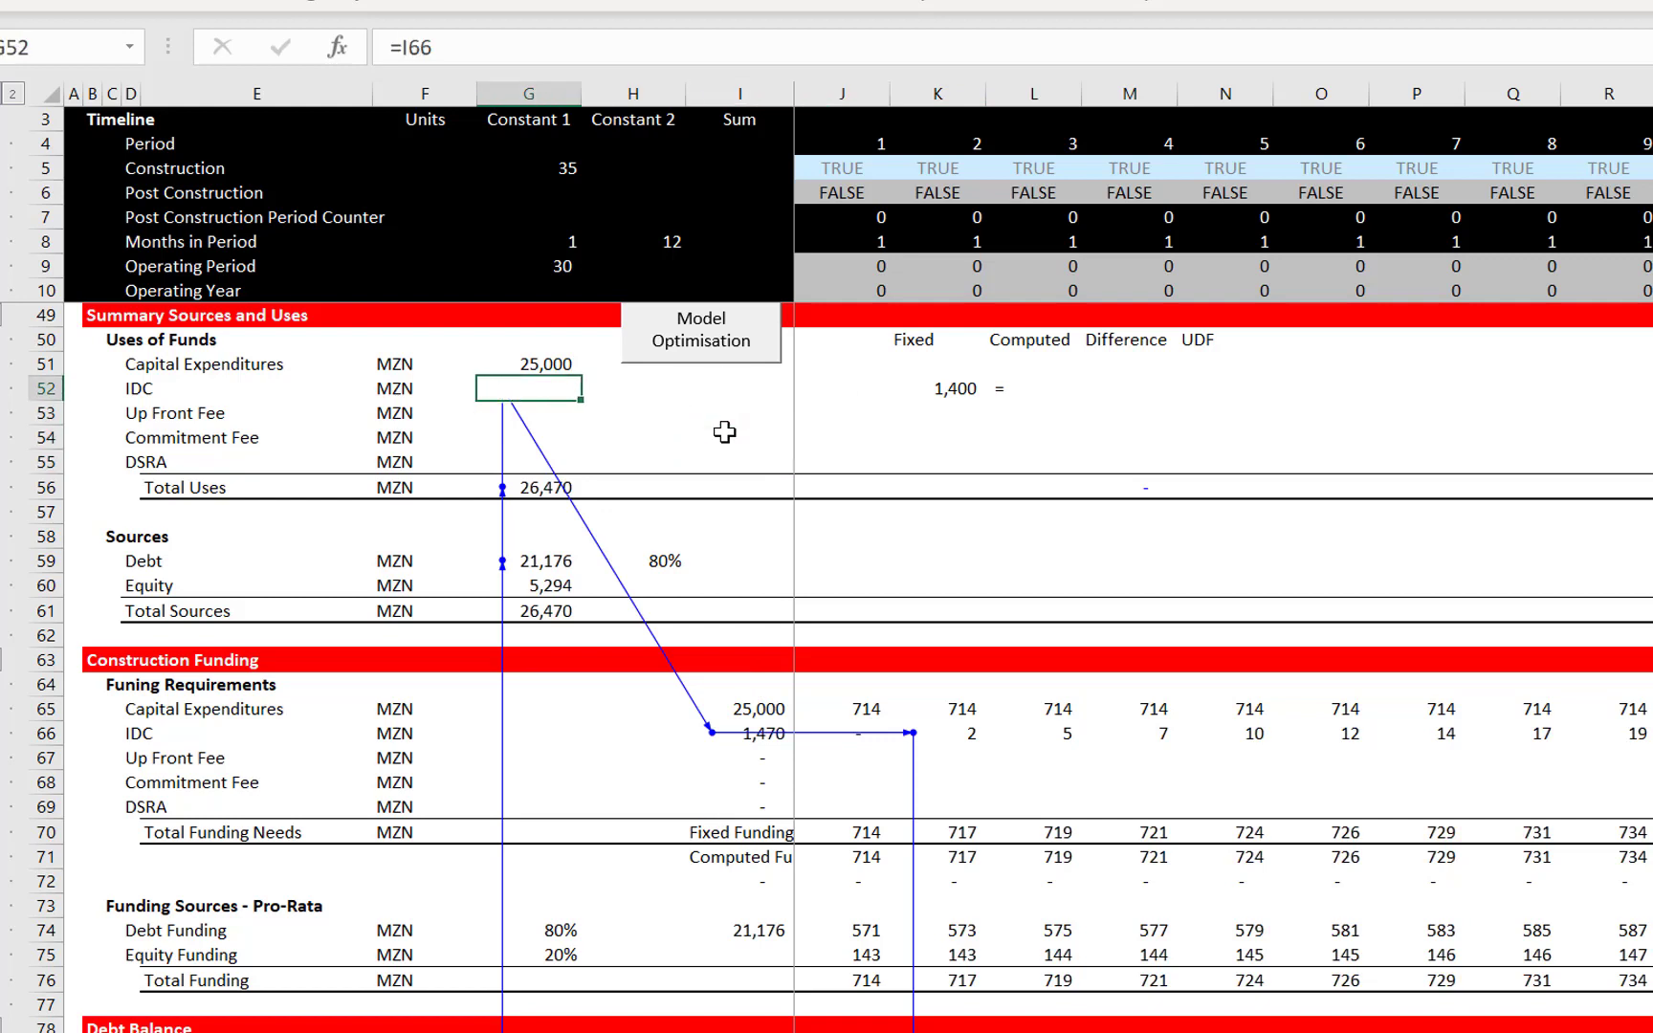
pyautogui.press('Delete')
# Link the Computed IDC cell L52 to the summed IDC requirement with the formula =I66
pyautogui.press('Right')
pyautogui.press('Right')
pyautogui.press('Right')
pyautogui.press('Right')
pyautogui.press('Right')
pyautogui.write('=')
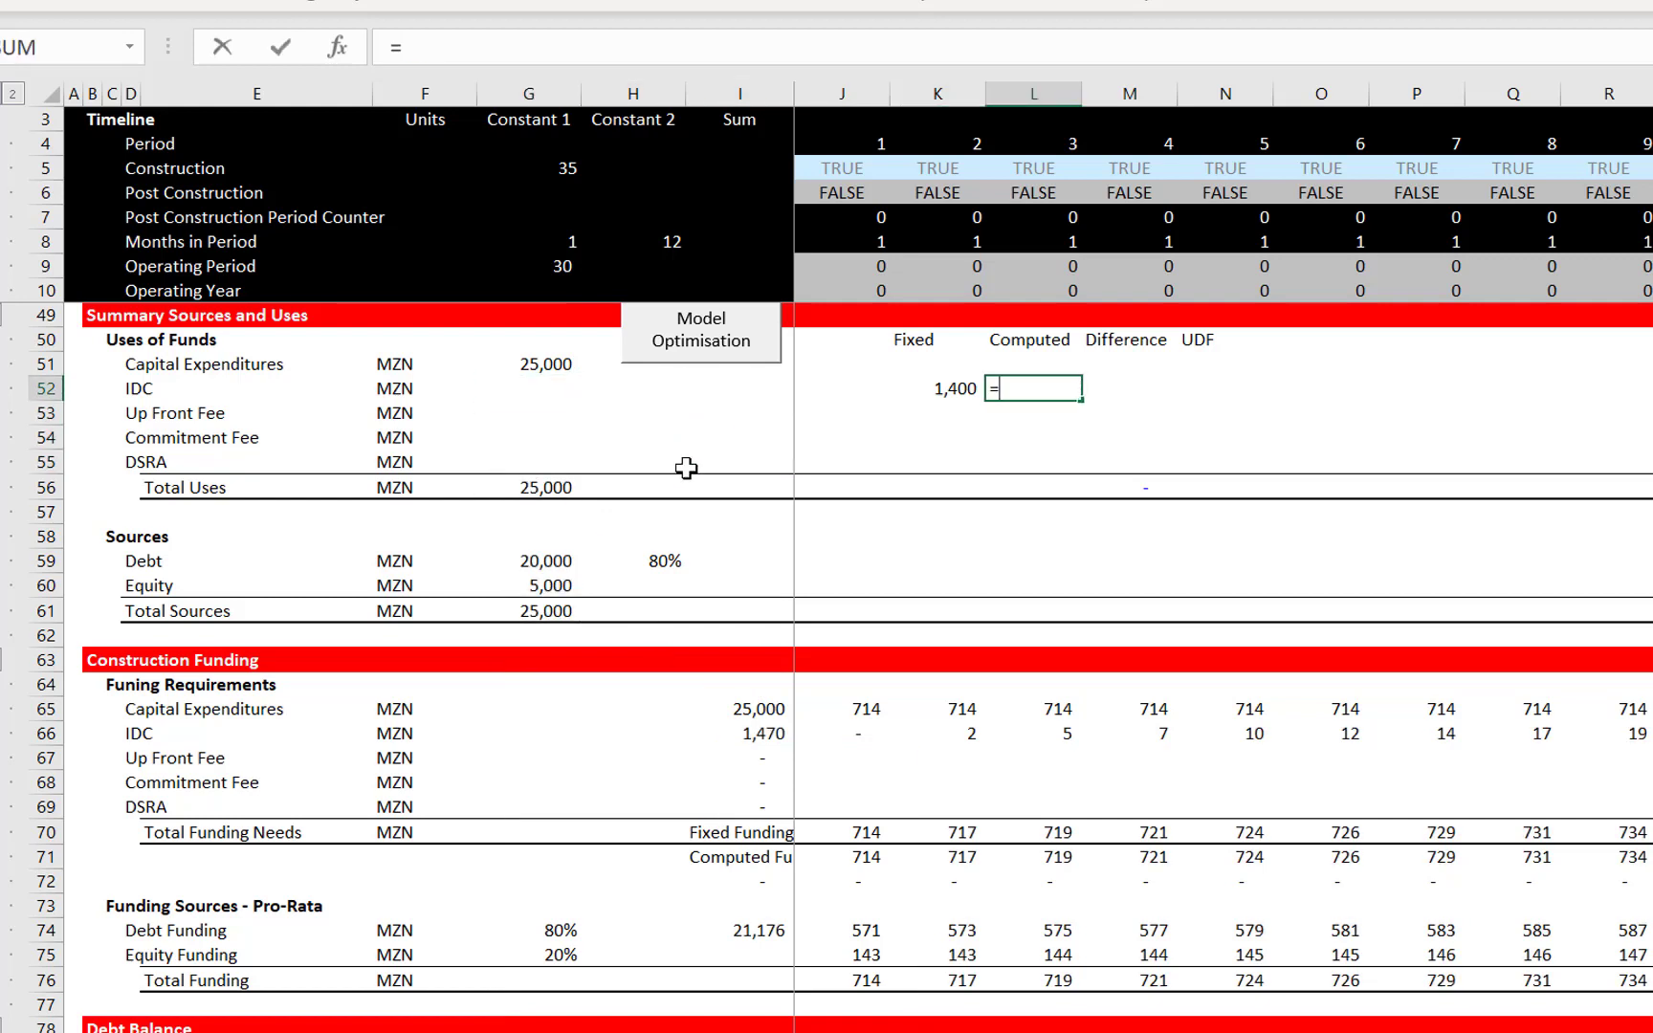
pyautogui.click(756, 732)
pyautogui.press('Return')
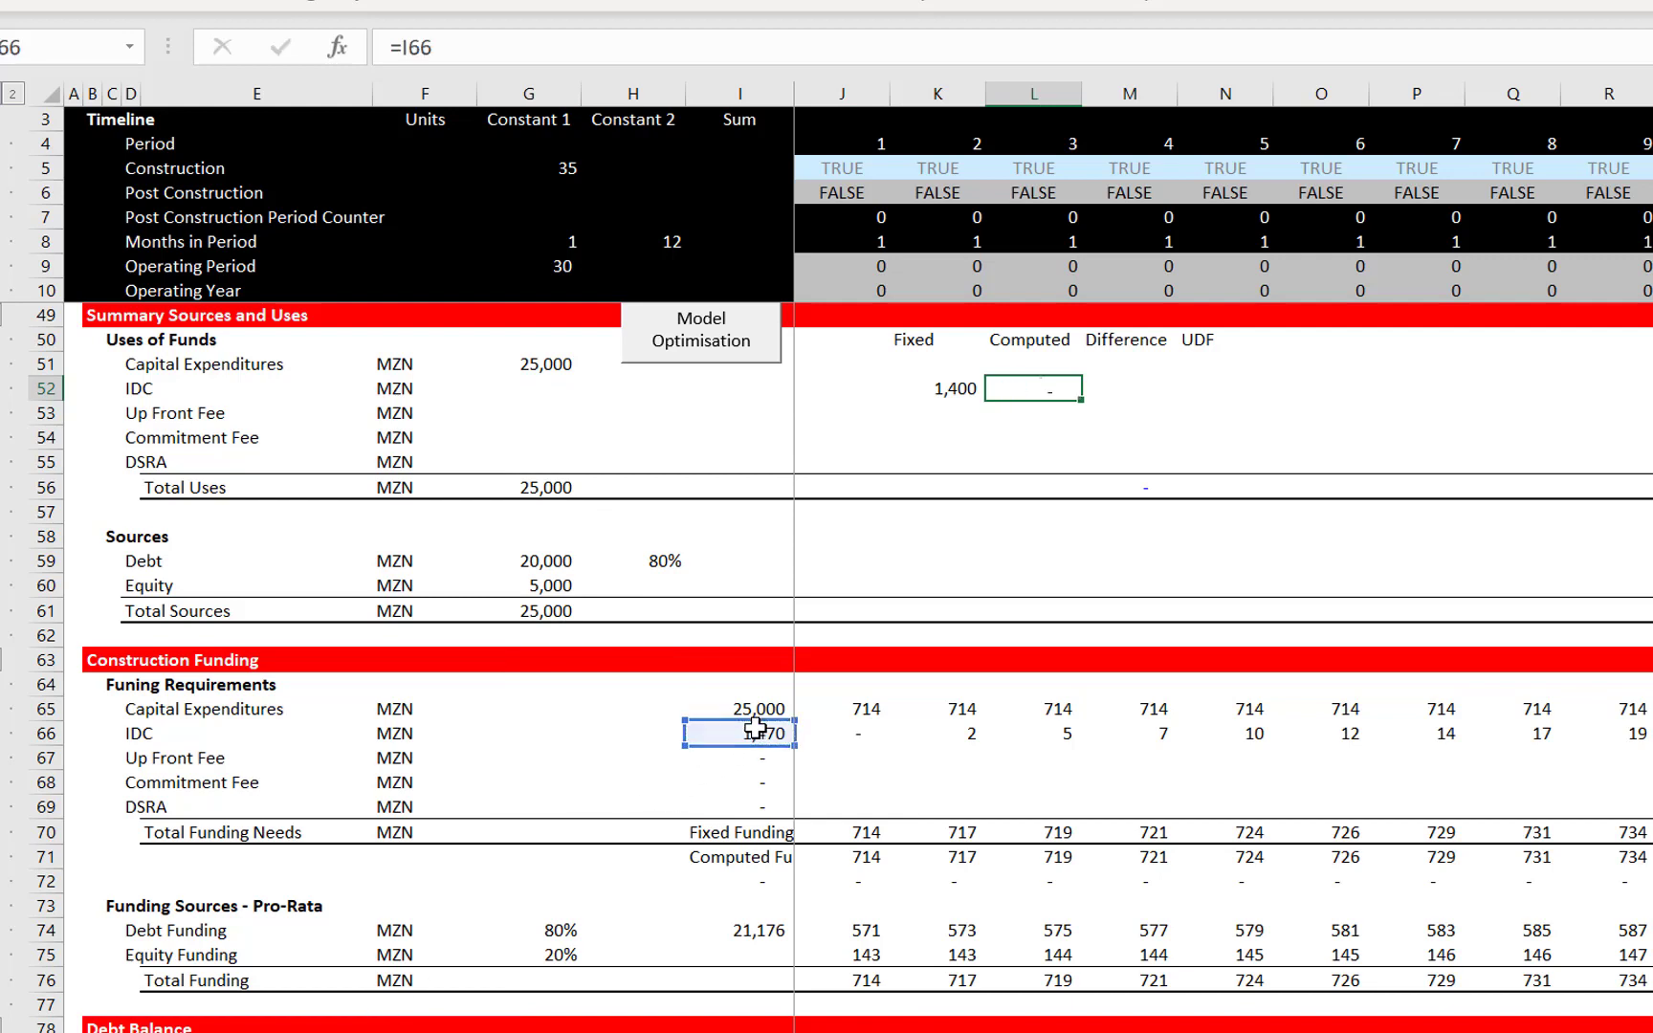
# Link IDC under Uses of Funds in G52 to the Fixed value with the formula =K52
pyautogui.press('Up')
pyautogui.press('Up')
pyautogui.press('Down')
pyautogui.press('Left')
pyautogui.press('Left')
pyautogui.press('Left')
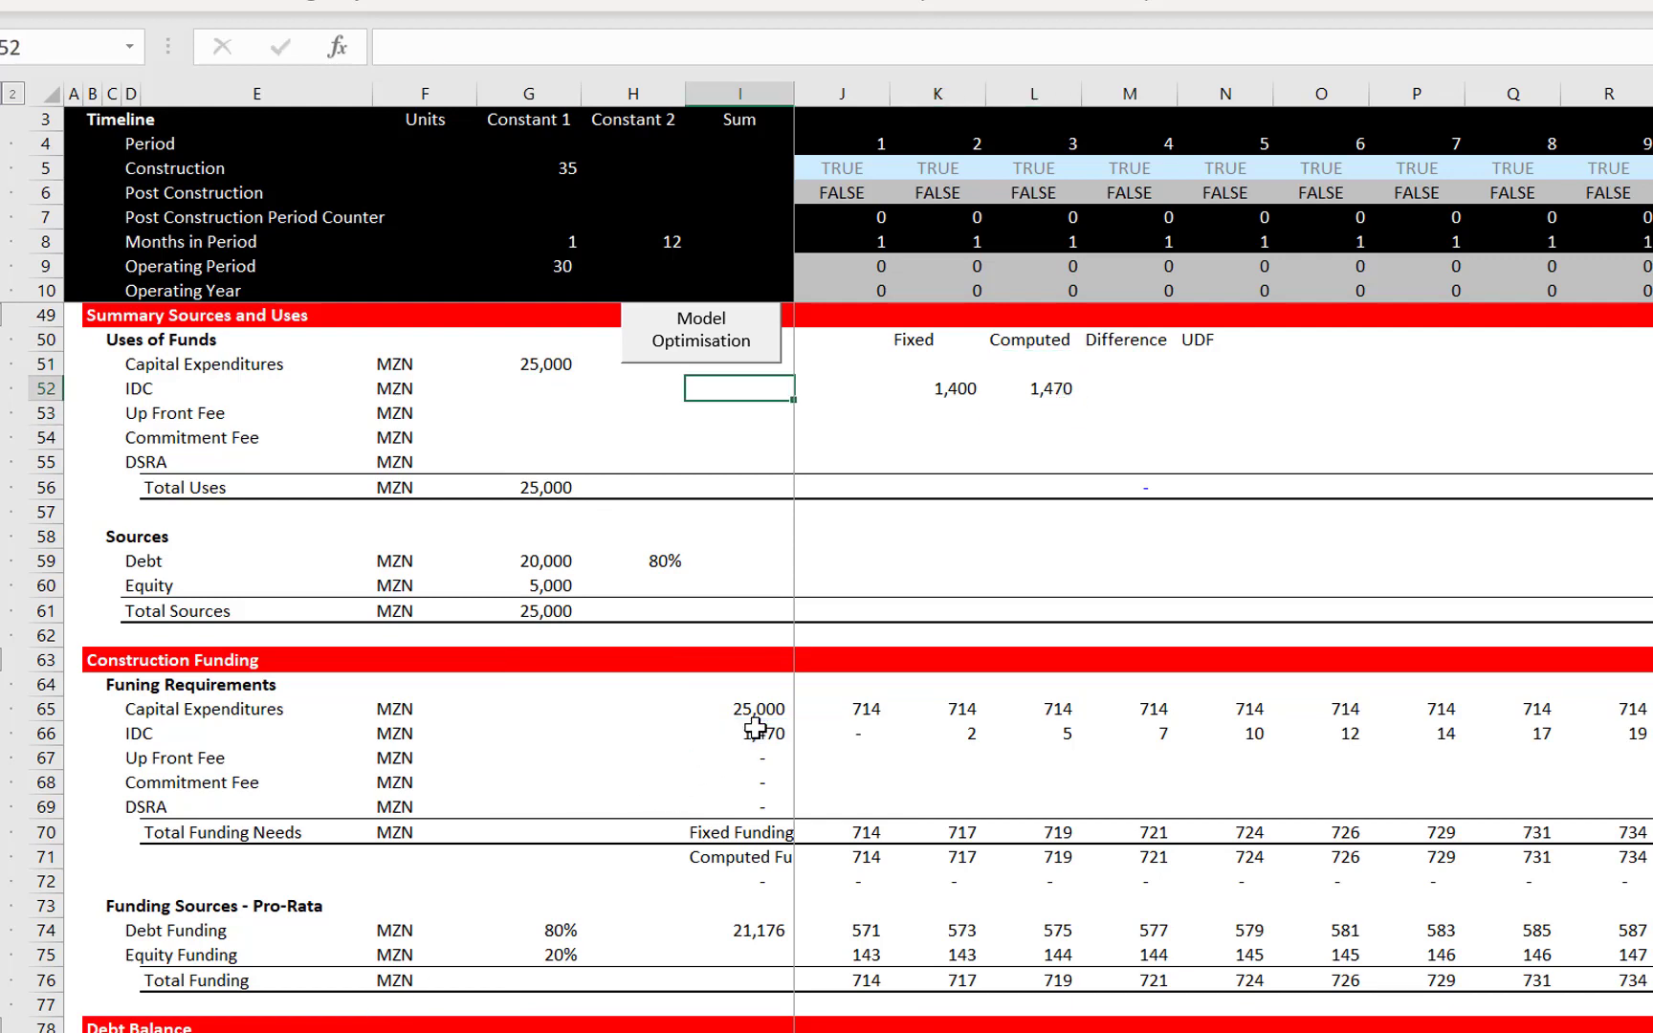
pyautogui.press('Left')
pyautogui.press('Left')
pyautogui.write('=')
pyautogui.press('Right')
pyautogui.press('Right')
pyautogui.press('Right')
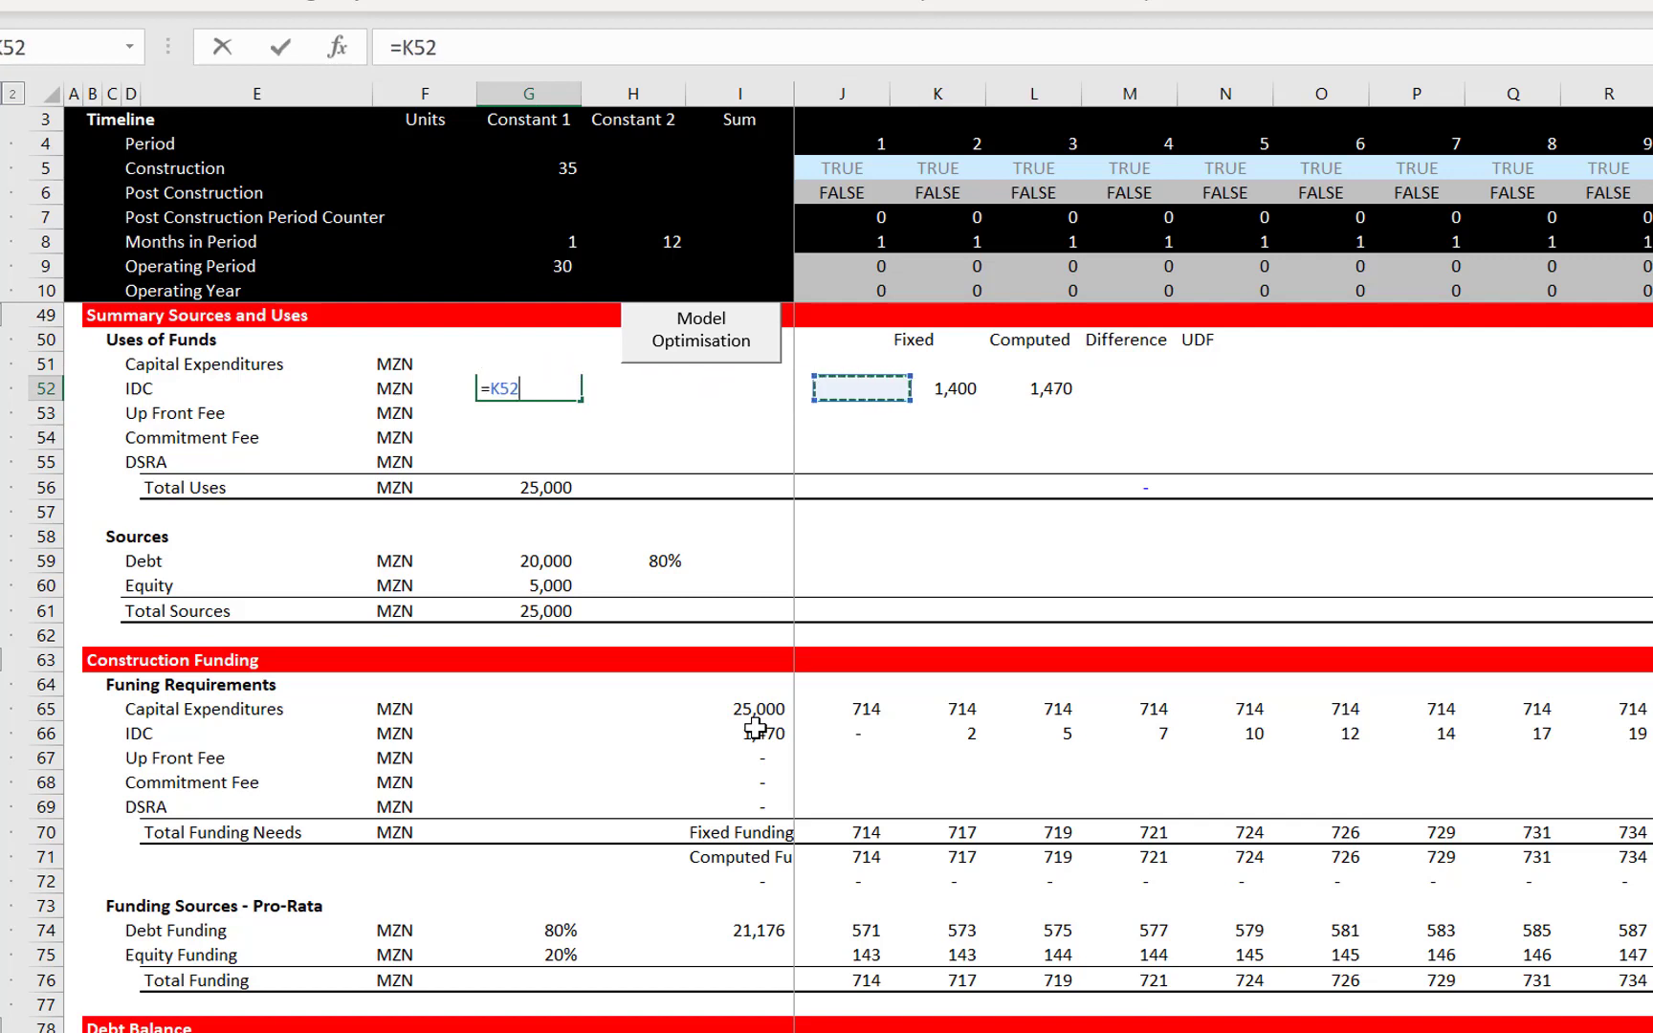
pyautogui.press('Return')
# Calculate the IDC Difference in M52 as Fixed minus Computed with the formula =K52-L52
pyautogui.press('Up')
pyautogui.press('Right')
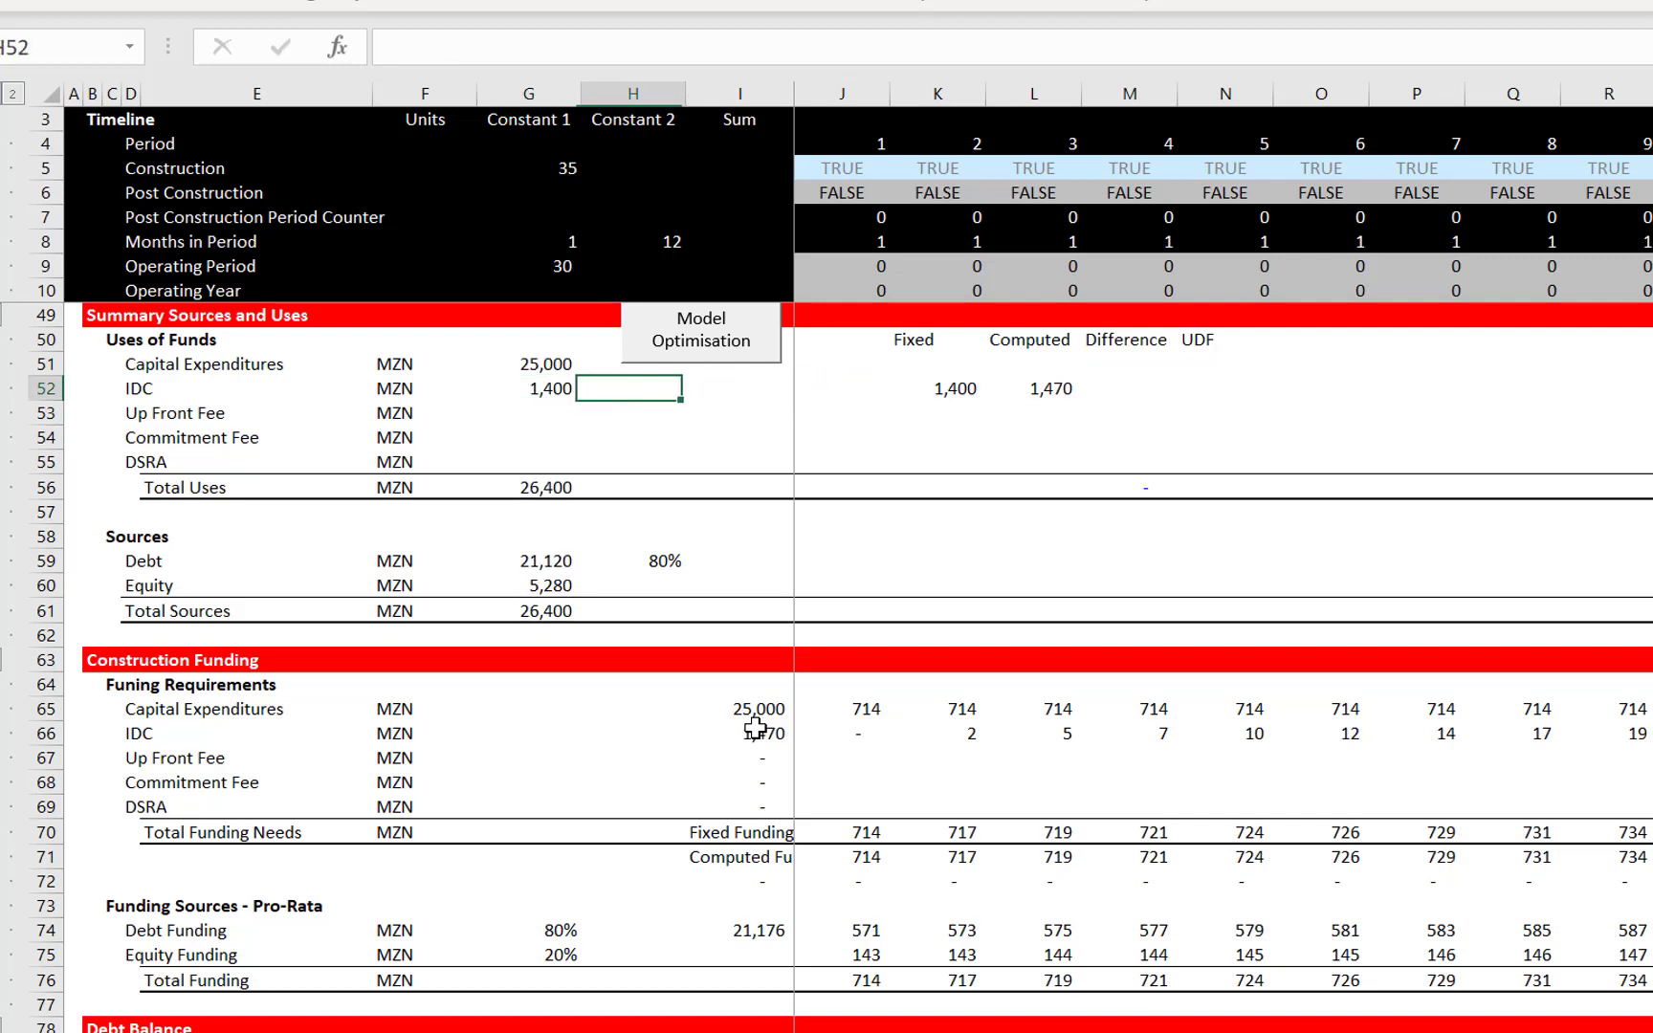
pyautogui.press('Right')
pyautogui.press('Right')
pyautogui.press('Right')
pyautogui.press('Right')
pyautogui.press('Right')
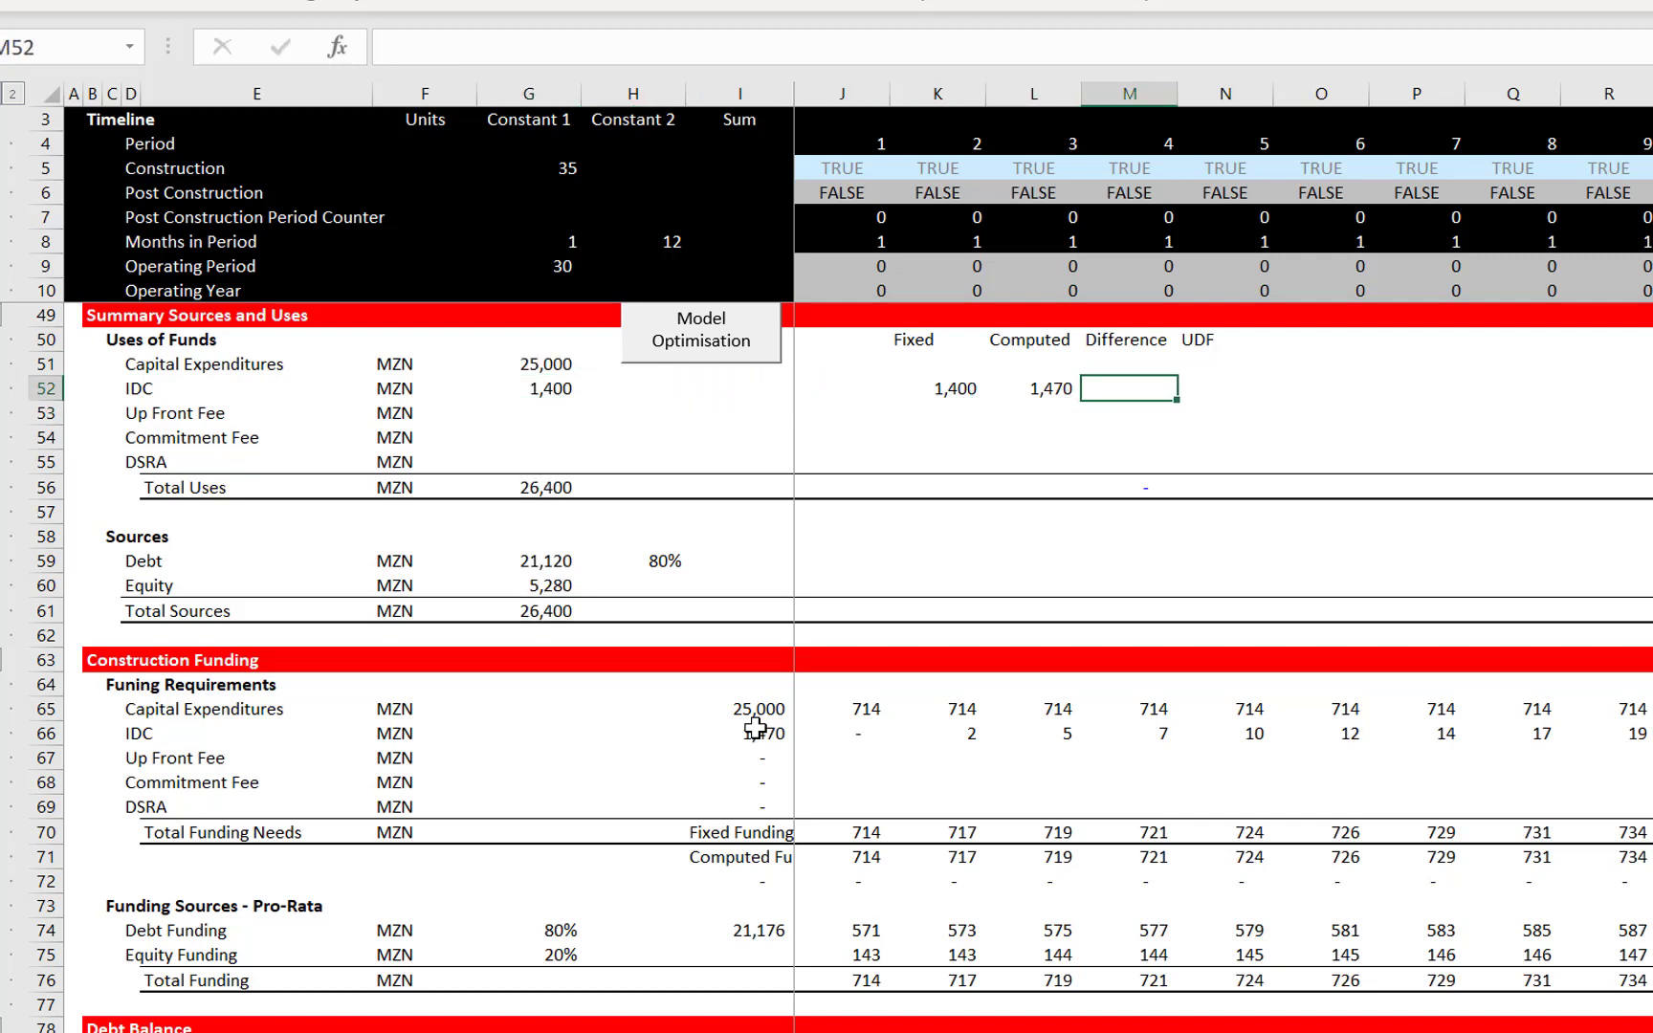
pyautogui.write('=')
pyautogui.press('Left')
pyautogui.press('Left')
pyautogui.write('-')
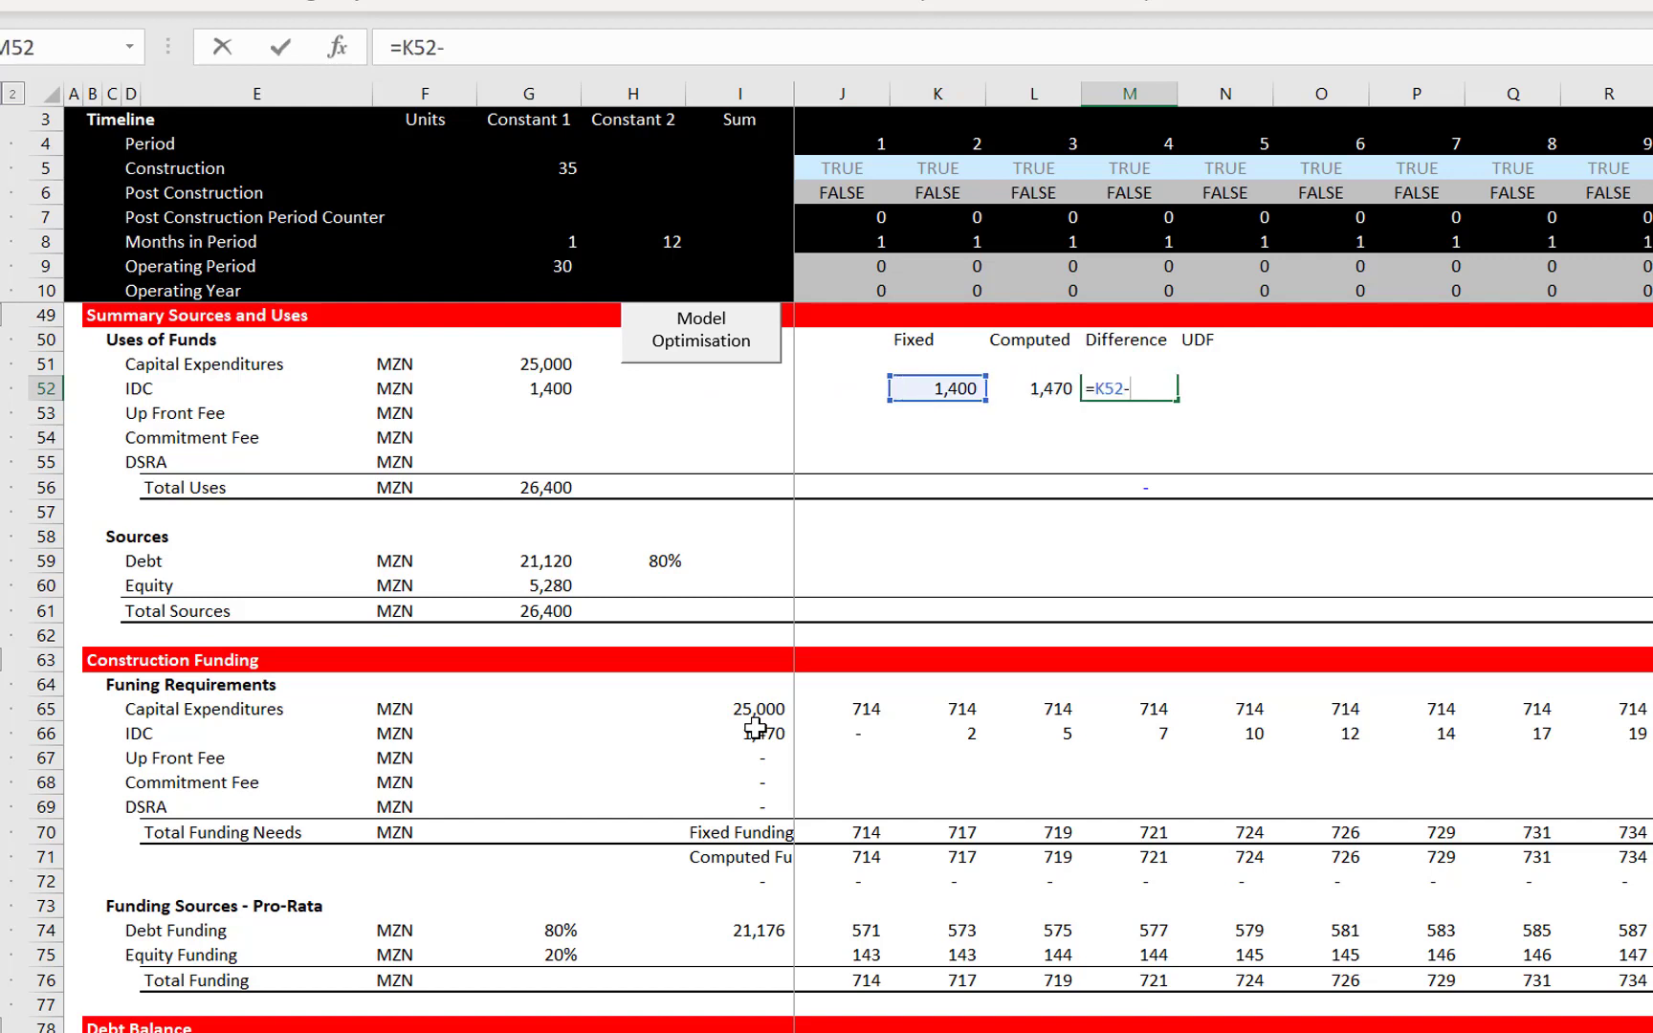
pyautogui.press('Right')
pyautogui.press('Left')
pyautogui.press('Left')
pyautogui.press('Return')
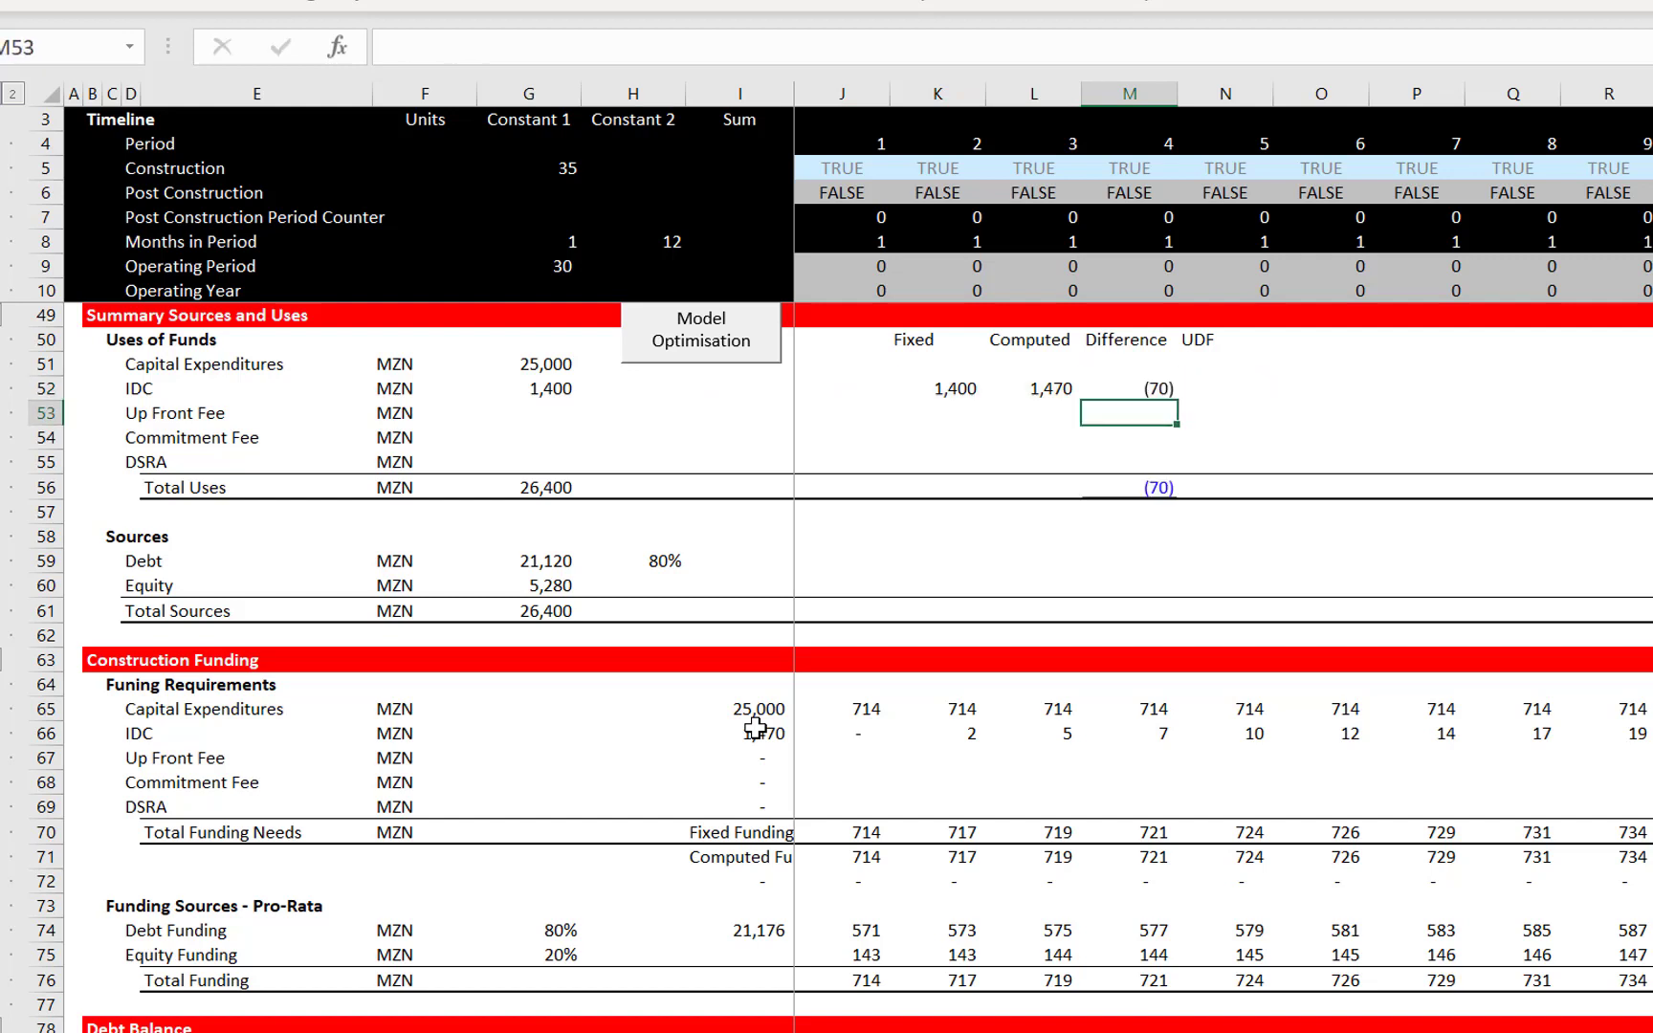
# Select the Computed cells L51:L55 across the Uses of Funds rows and check their range name
pyautogui.press('Up')
pyautogui.press('Left')
pyautogui.hotkey('shift', 'Down')
pyautogui.hotkey('shift', 'Down')
pyautogui.hotkey('shift', 'Down')
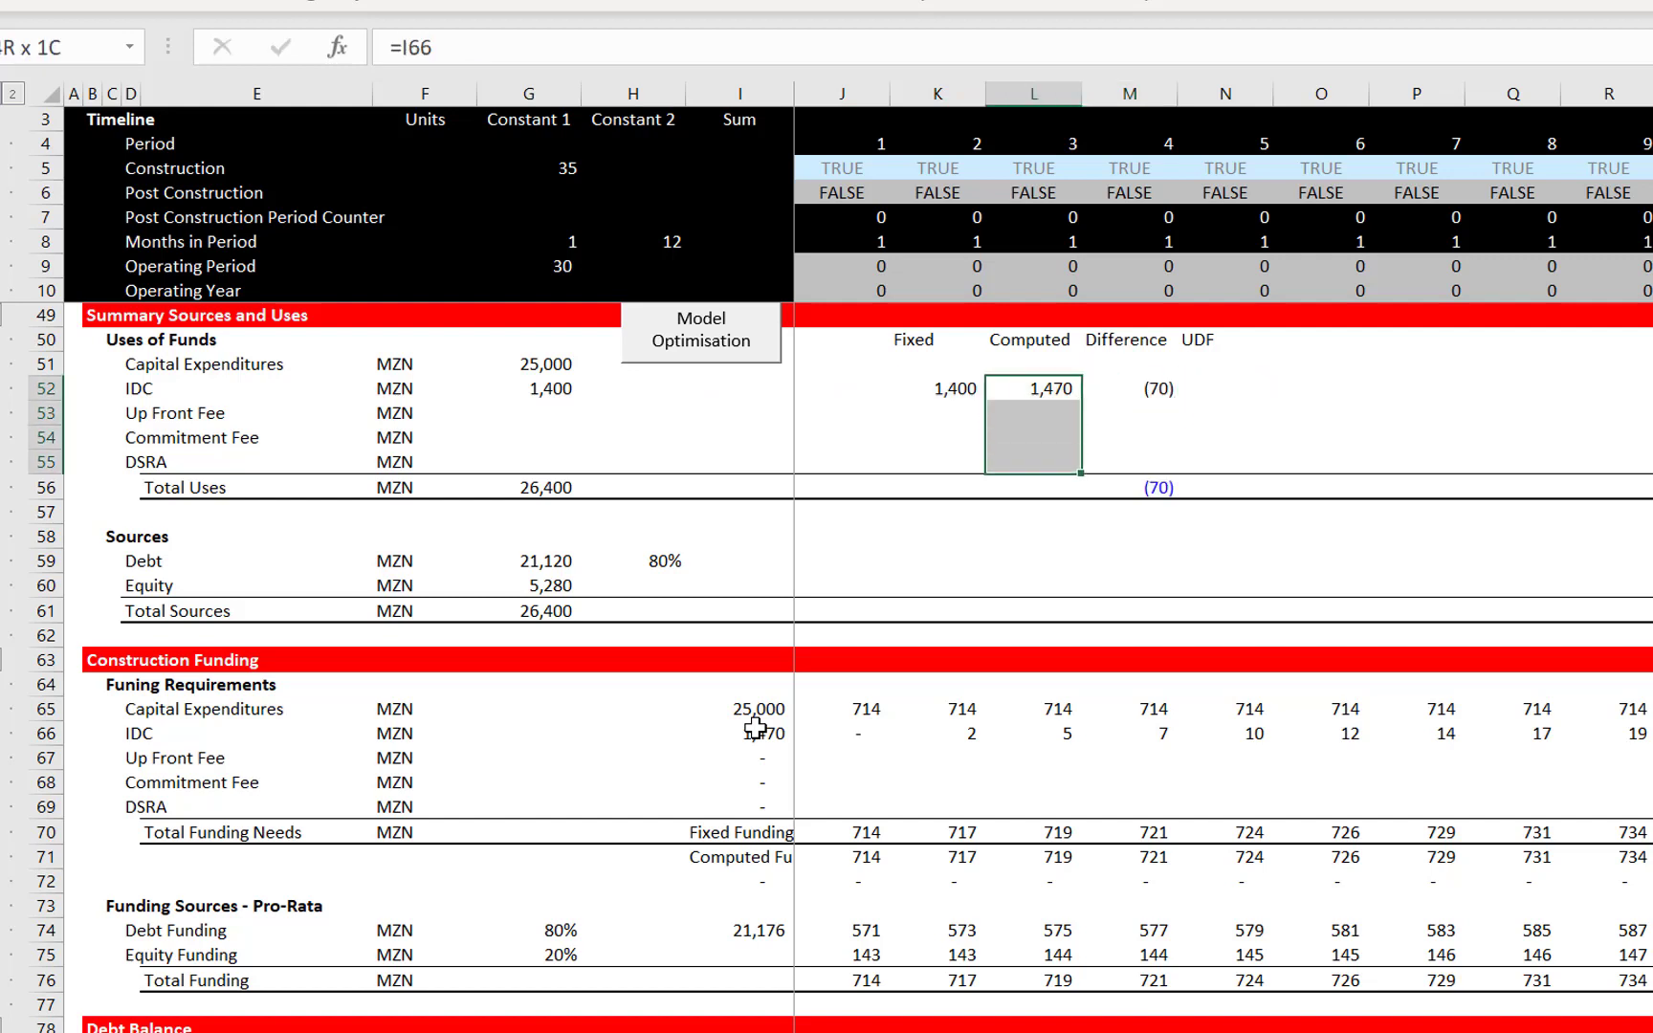
pyautogui.press('Up')
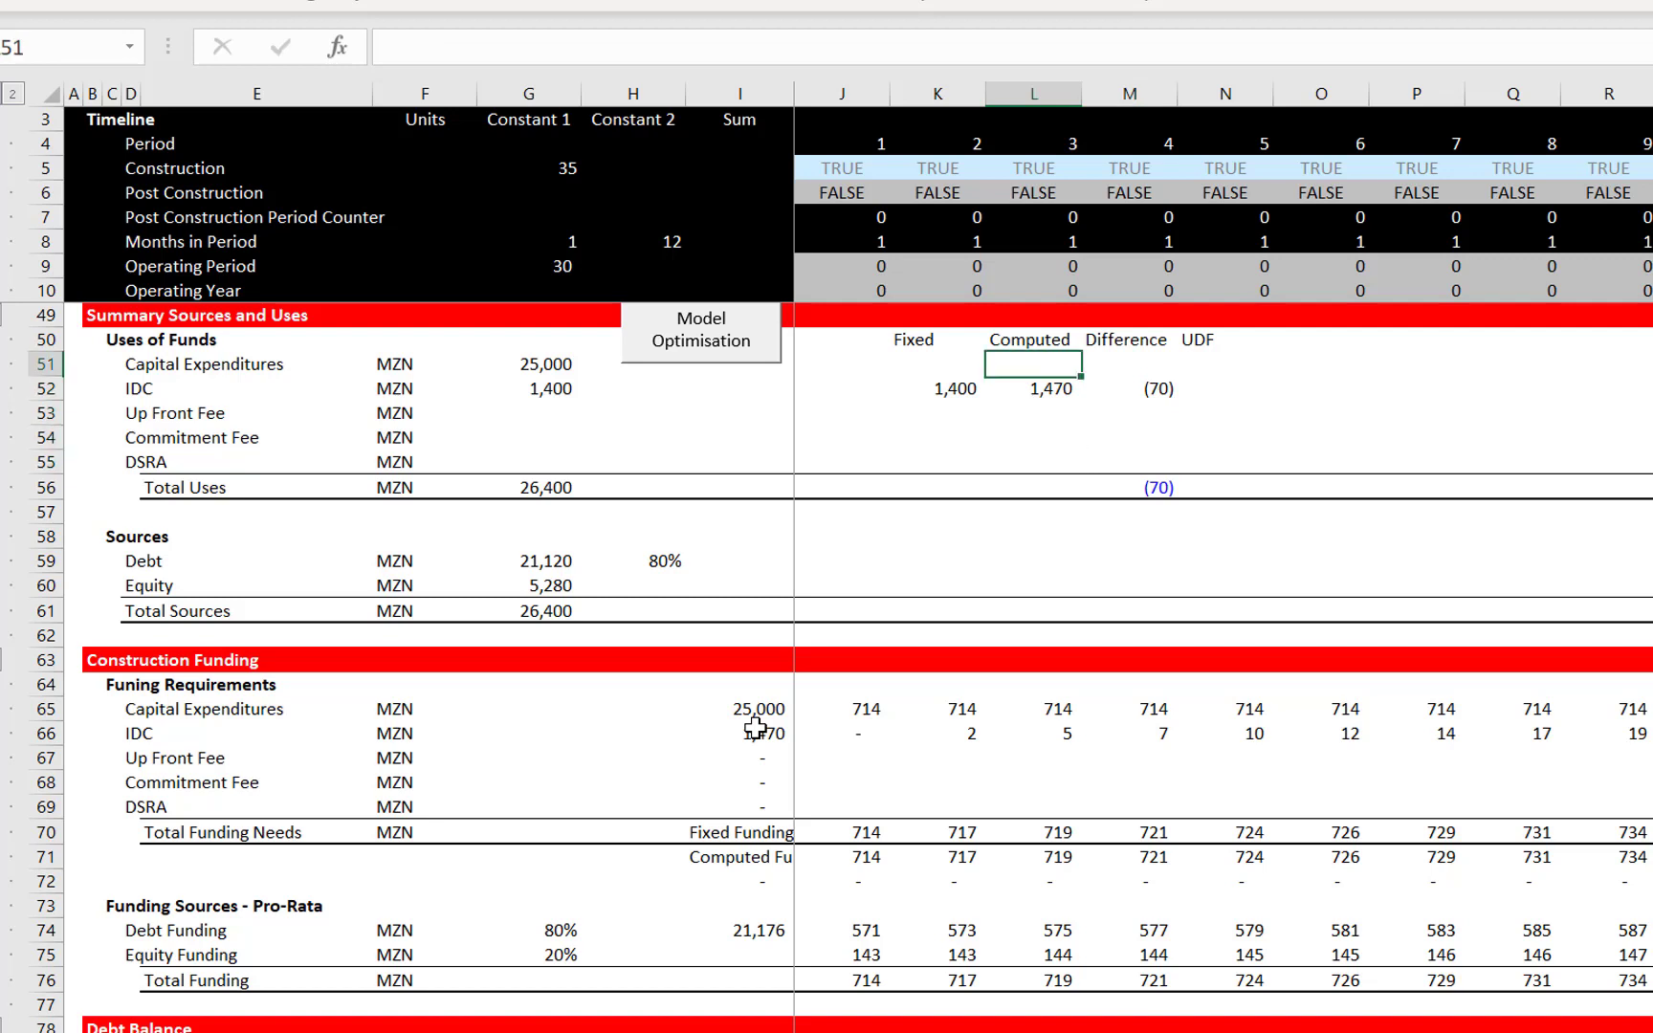
pyautogui.hotkey('shift', 'Down')
pyautogui.hotkey('shift', 'Down')
pyautogui.hotkey('shift', 'Down')
pyautogui.hotkey('shift', 'Down')
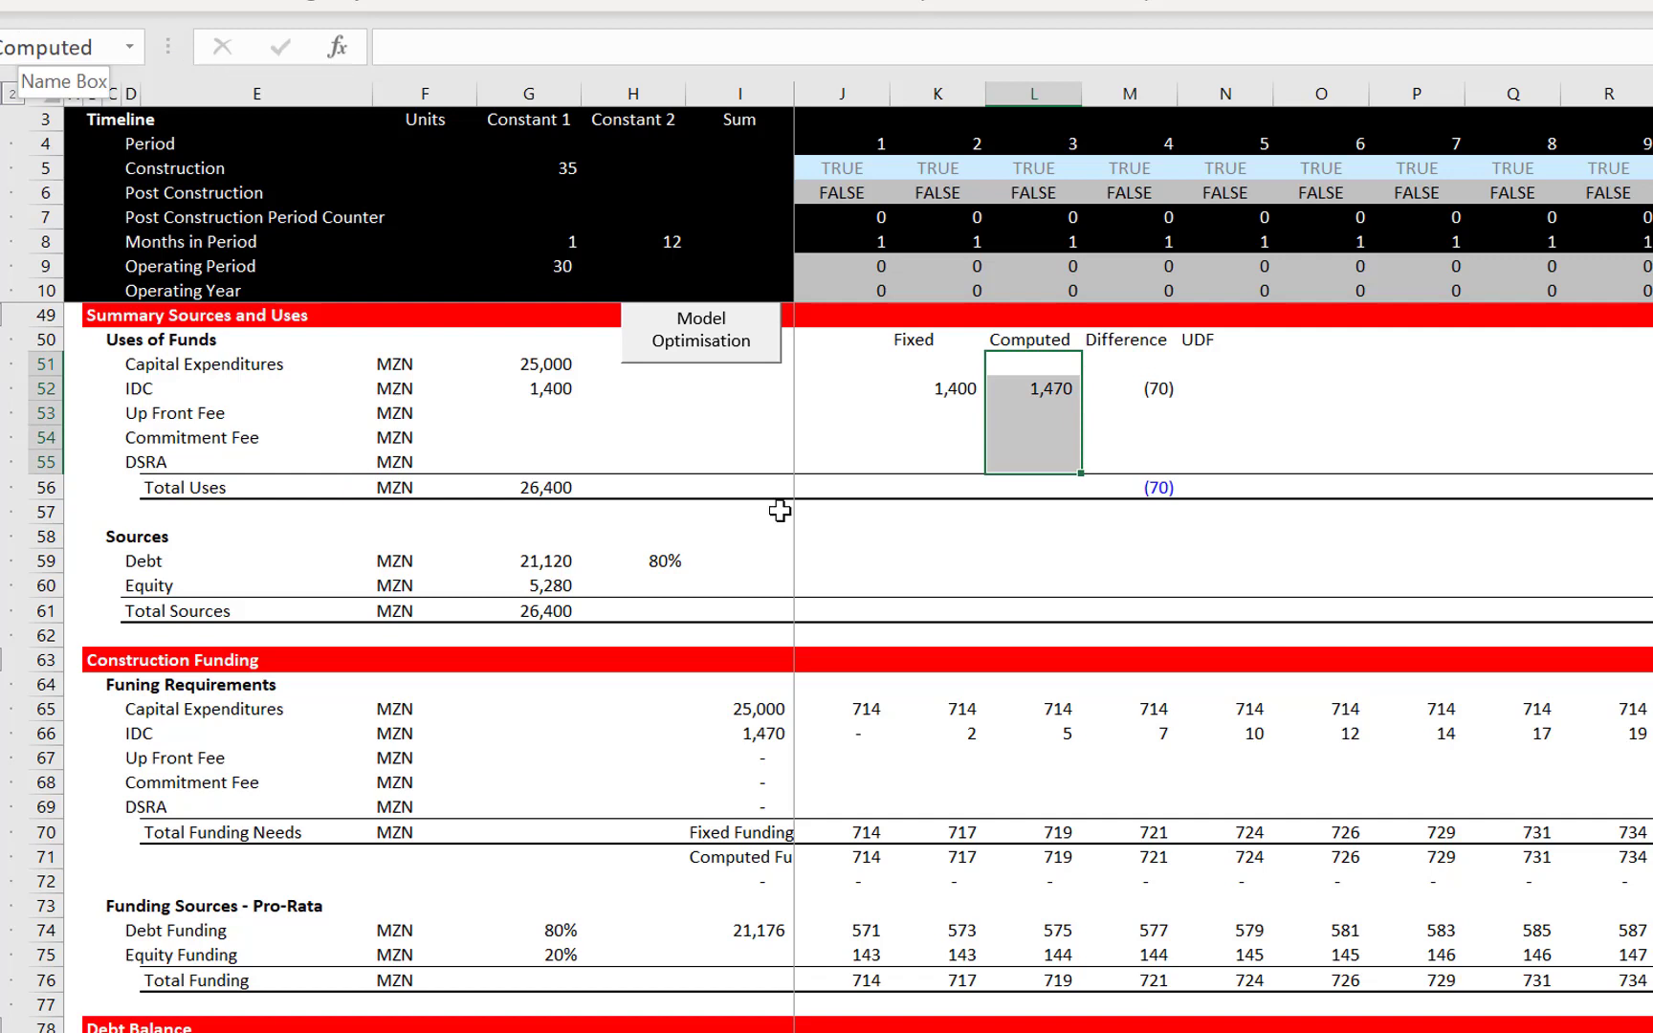
# Select the Difference cells M51:M53 and the Fixed cells K51:K55 beside Uses of Funds and check their range names
pyautogui.press('Right')
pyautogui.hotkey('shift', 'Down')
pyautogui.hotkey('shift', 'Down')
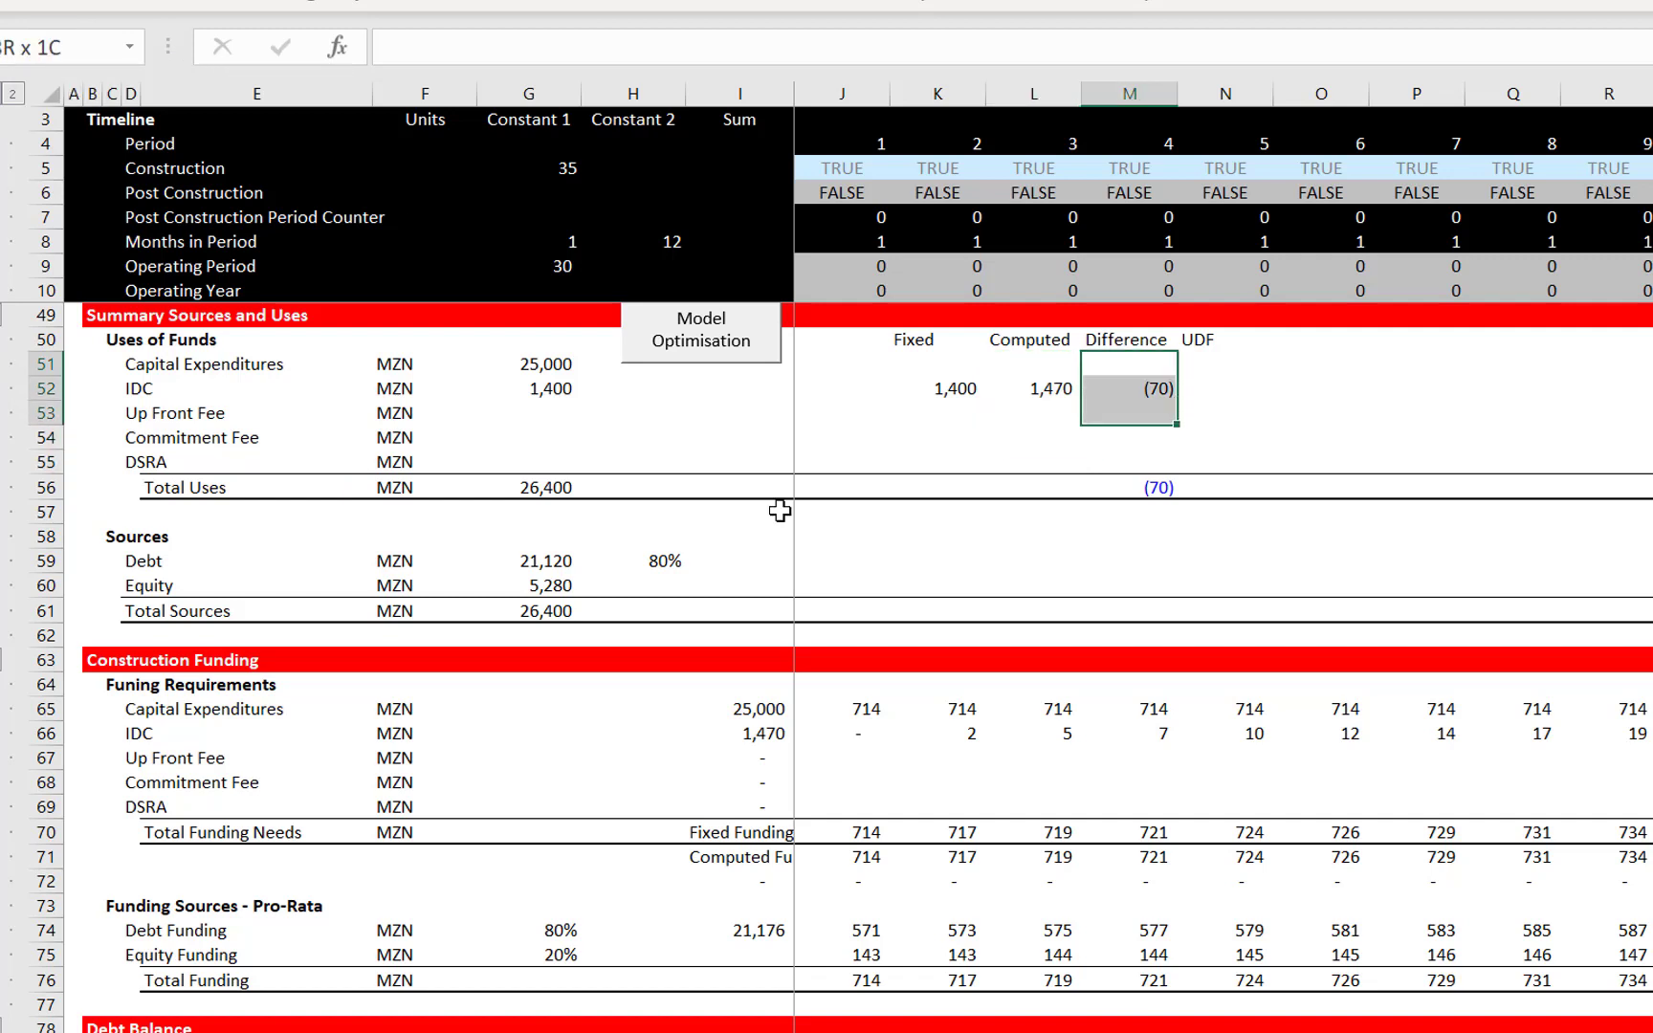
pyautogui.press('Left')
pyautogui.press('Left')
pyautogui.hotkey('shift', 'Down')
pyautogui.hotkey('shift', 'Down')
pyautogui.hotkey('shift', 'Down')
pyautogui.hotkey('shift', 'Down')
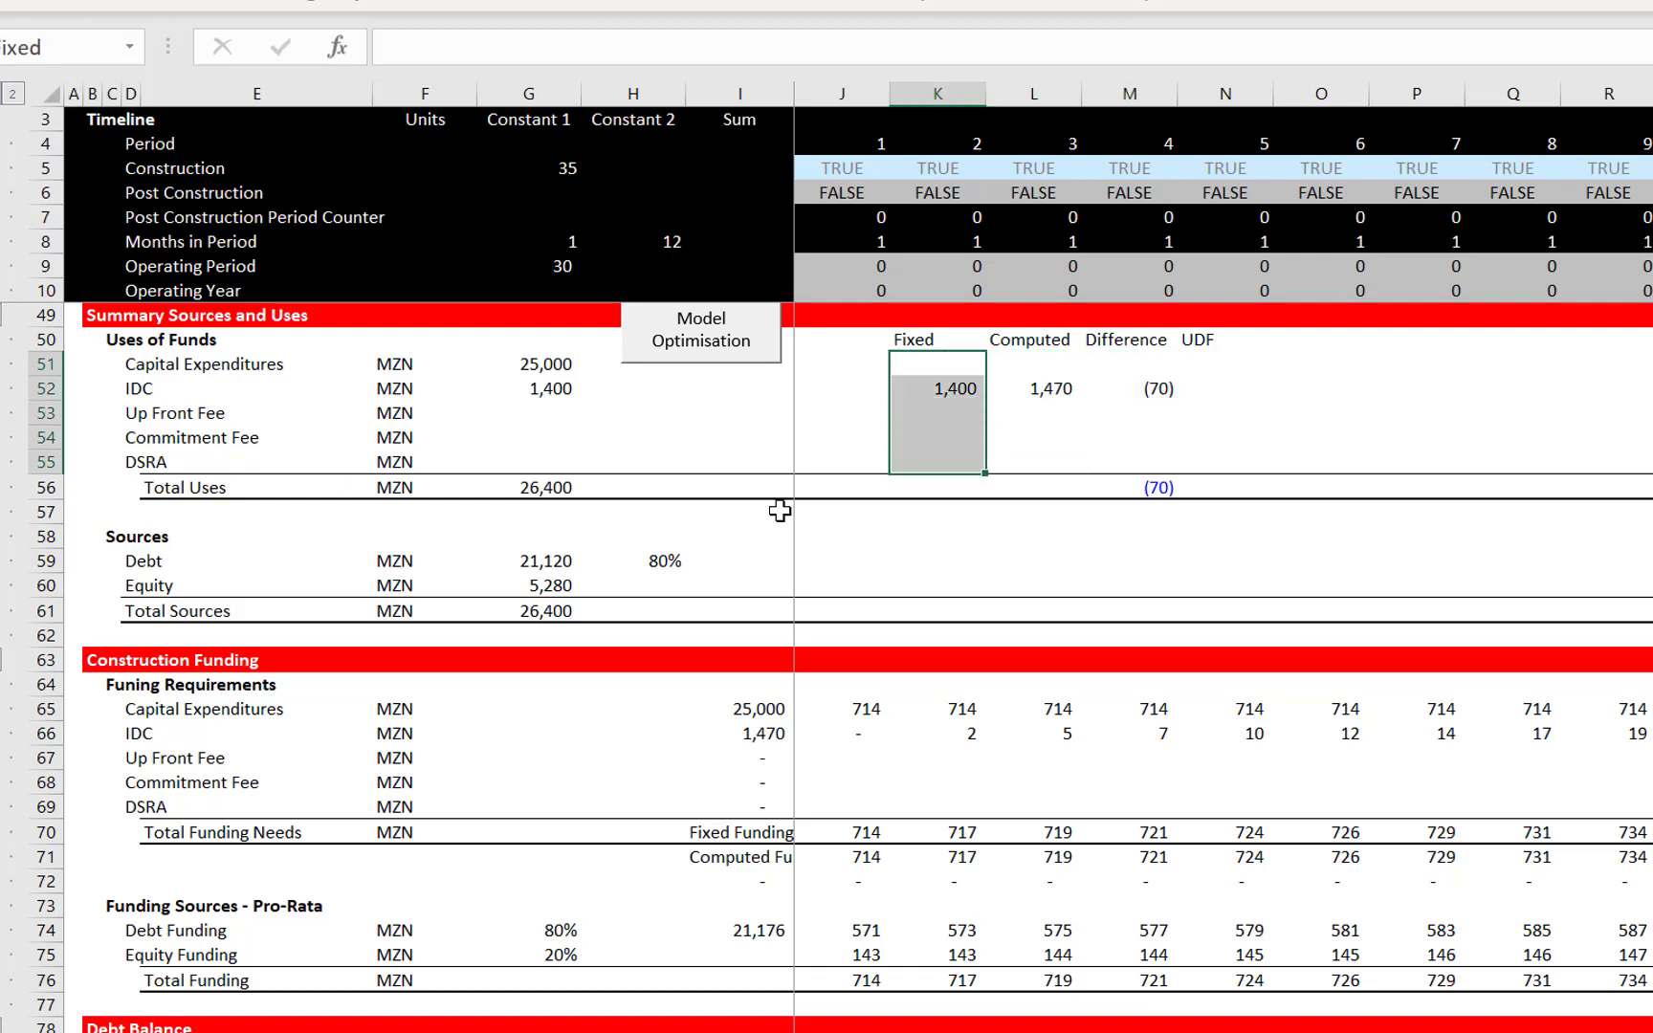
pyautogui.press('Up')
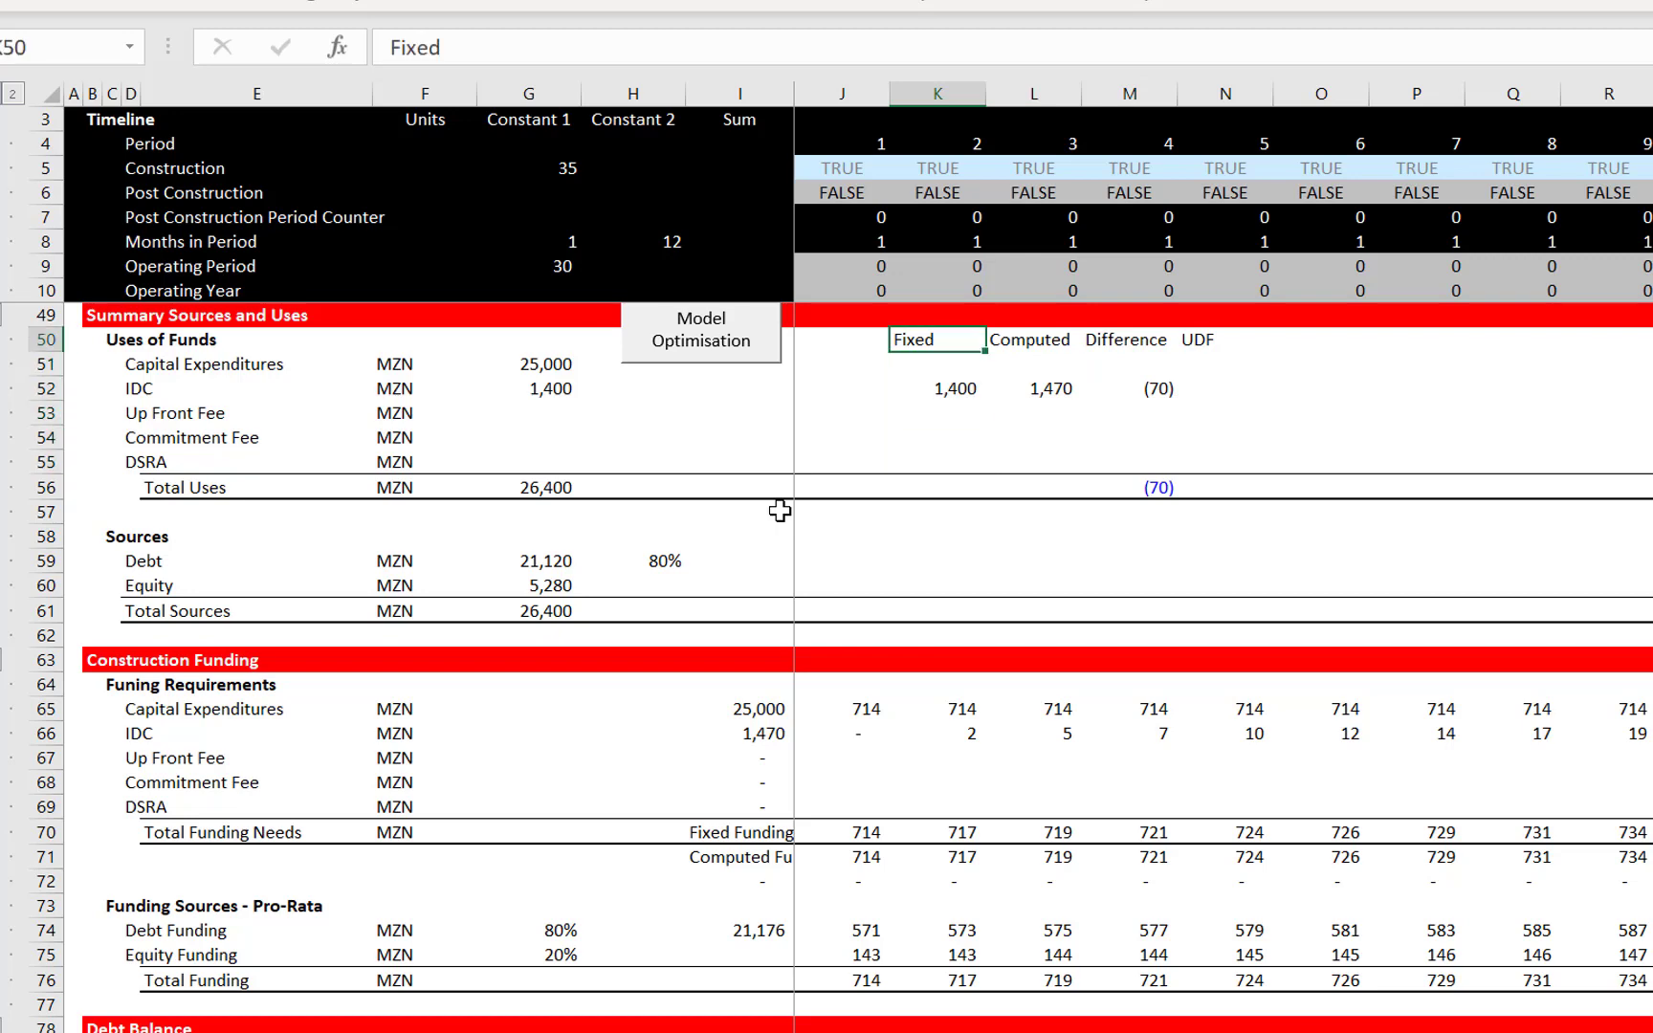
# Open the copy_paste macro assigned to the Model Optimisation button for editing and comment out its Fixed_Funding line
pyautogui.keyDown('ctrl'); pyautogui.click(683, 349); pyautogui.keyUp('ctrl')
pyautogui.rightClick(683, 350)
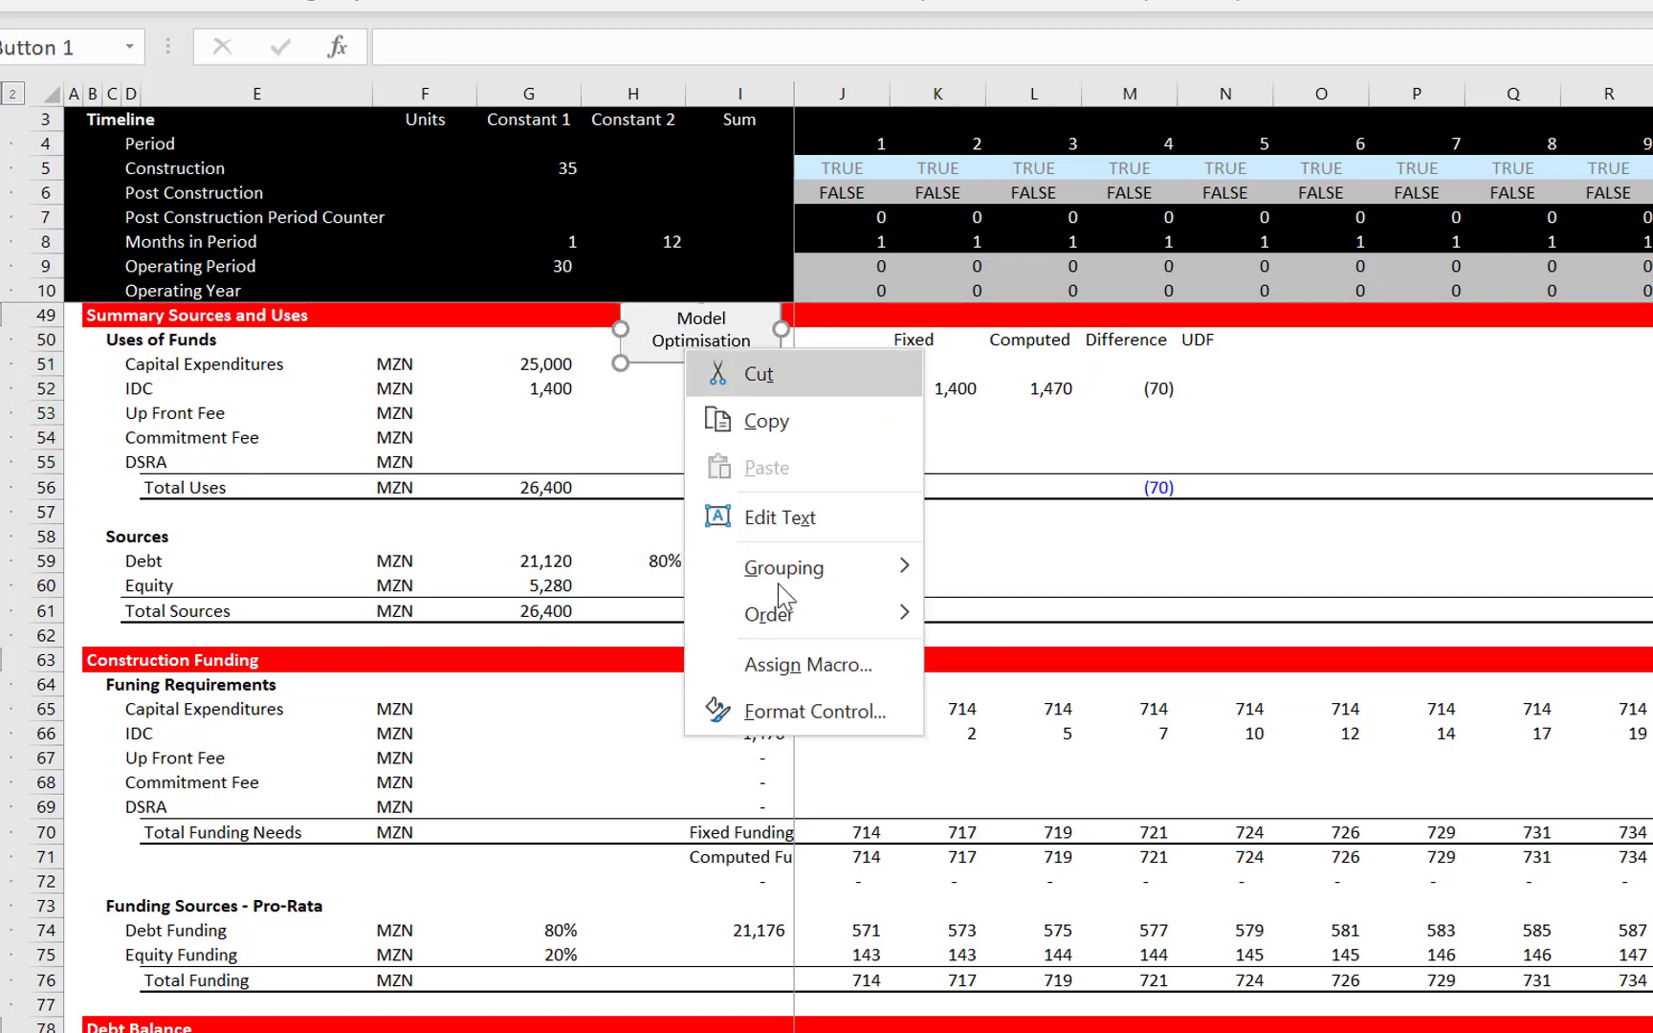
pyautogui.click(808, 665)
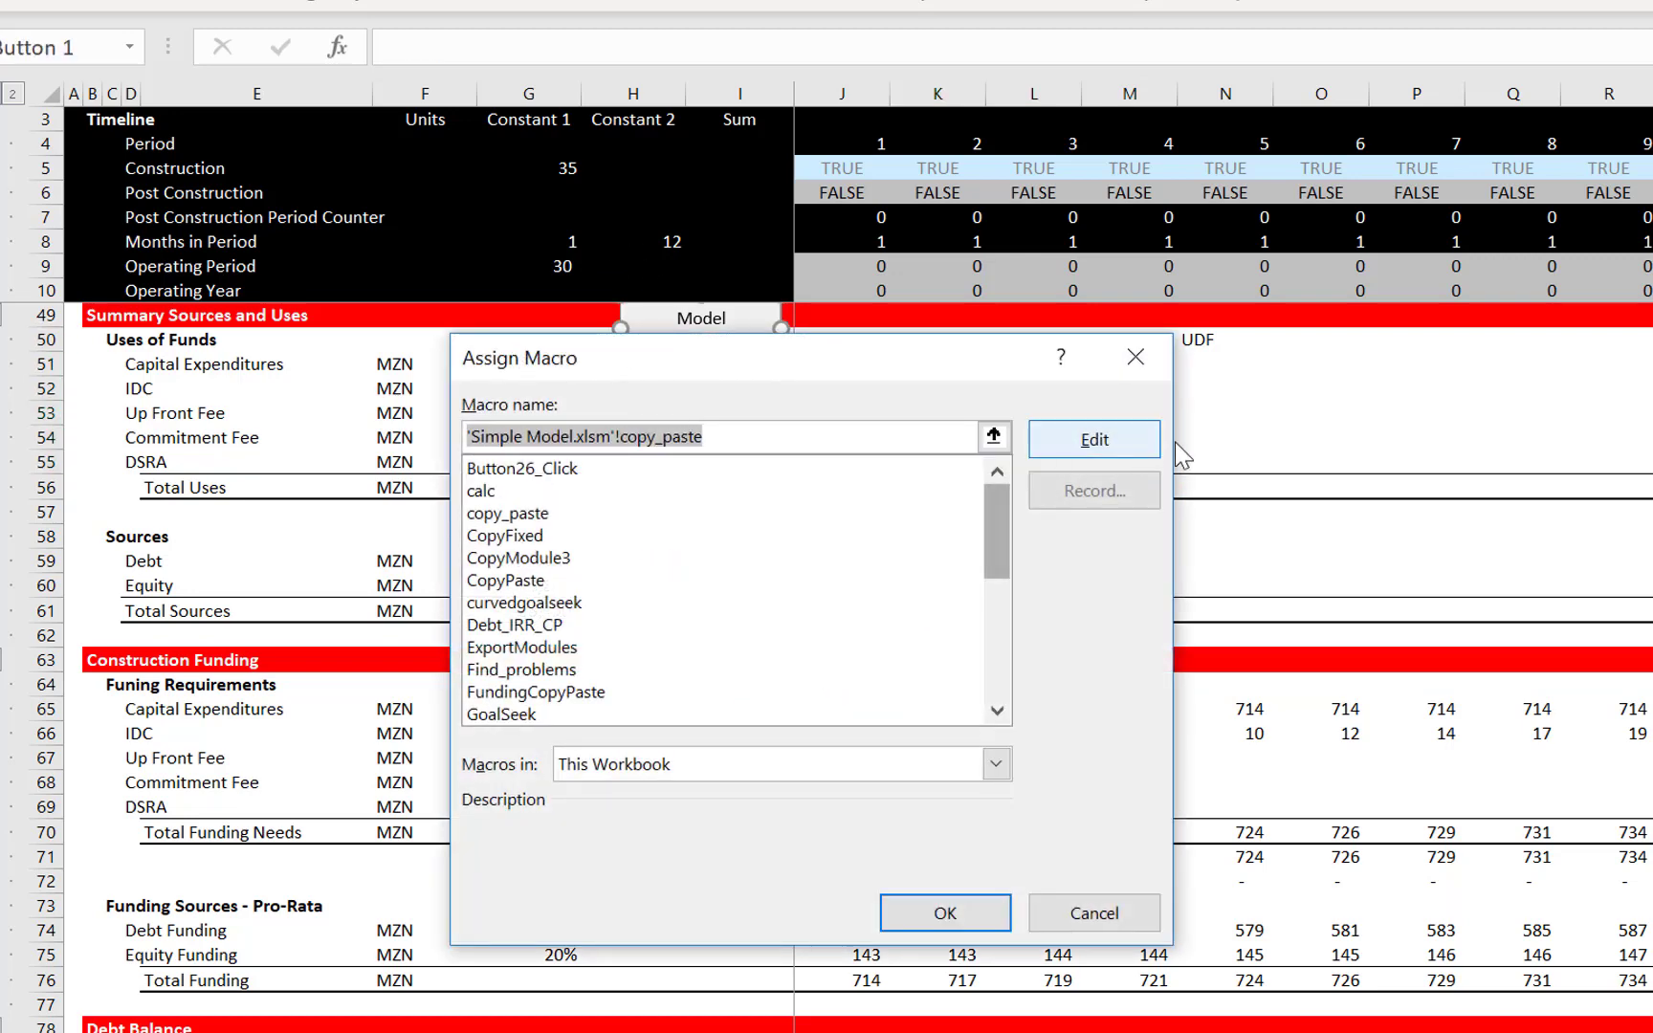
pyautogui.click(1124, 442)
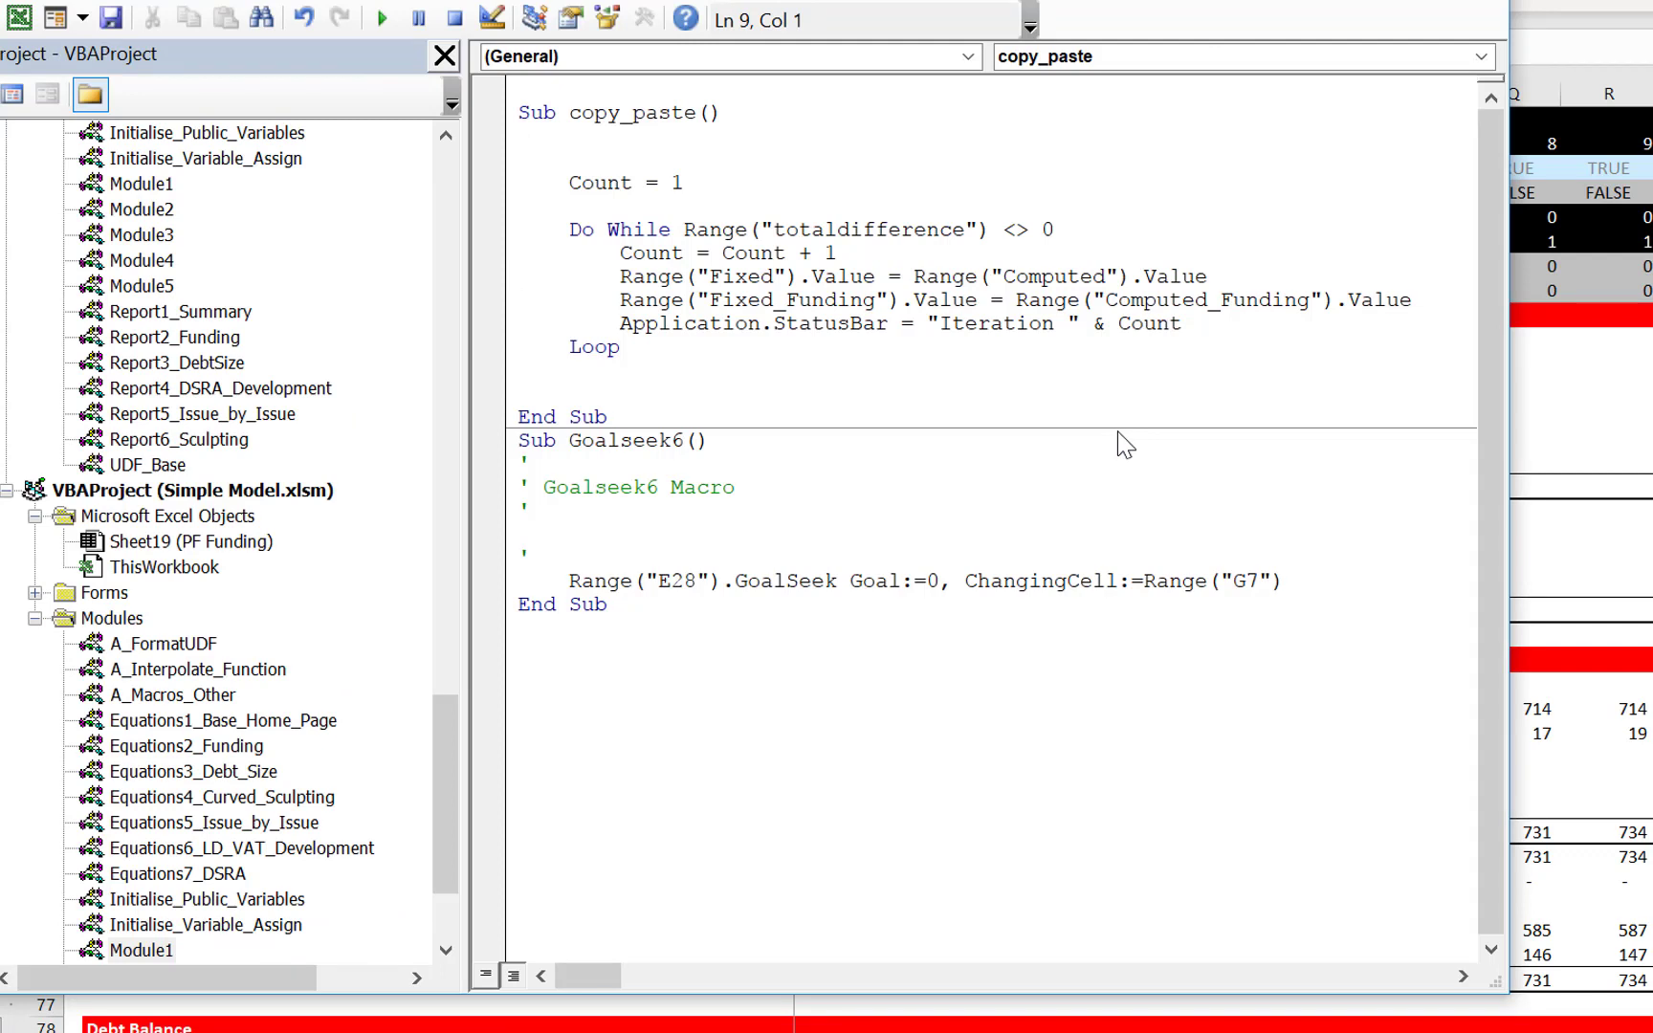
pyautogui.press('Down')
pyautogui.write("'")
pyautogui.press('Down')
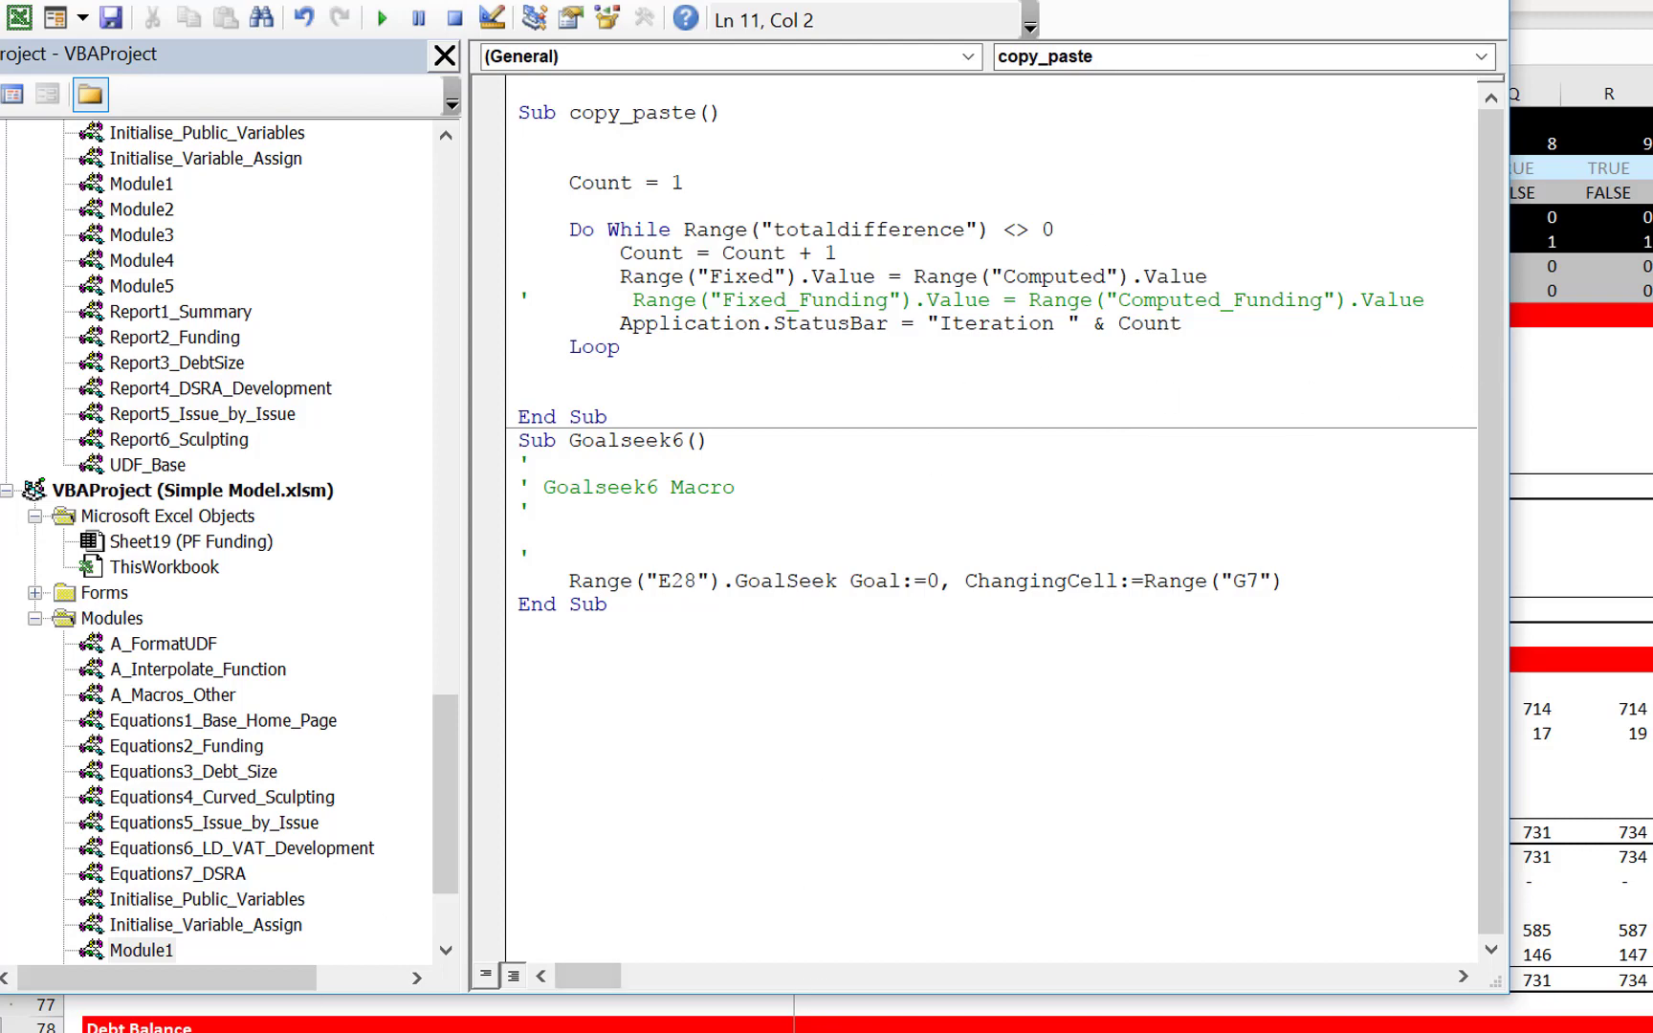
# Return to the worksheet and run the Model Optimisation macro to copy the computed IDC into the Fixed range
pyautogui.hotkey('alt', 'F11')
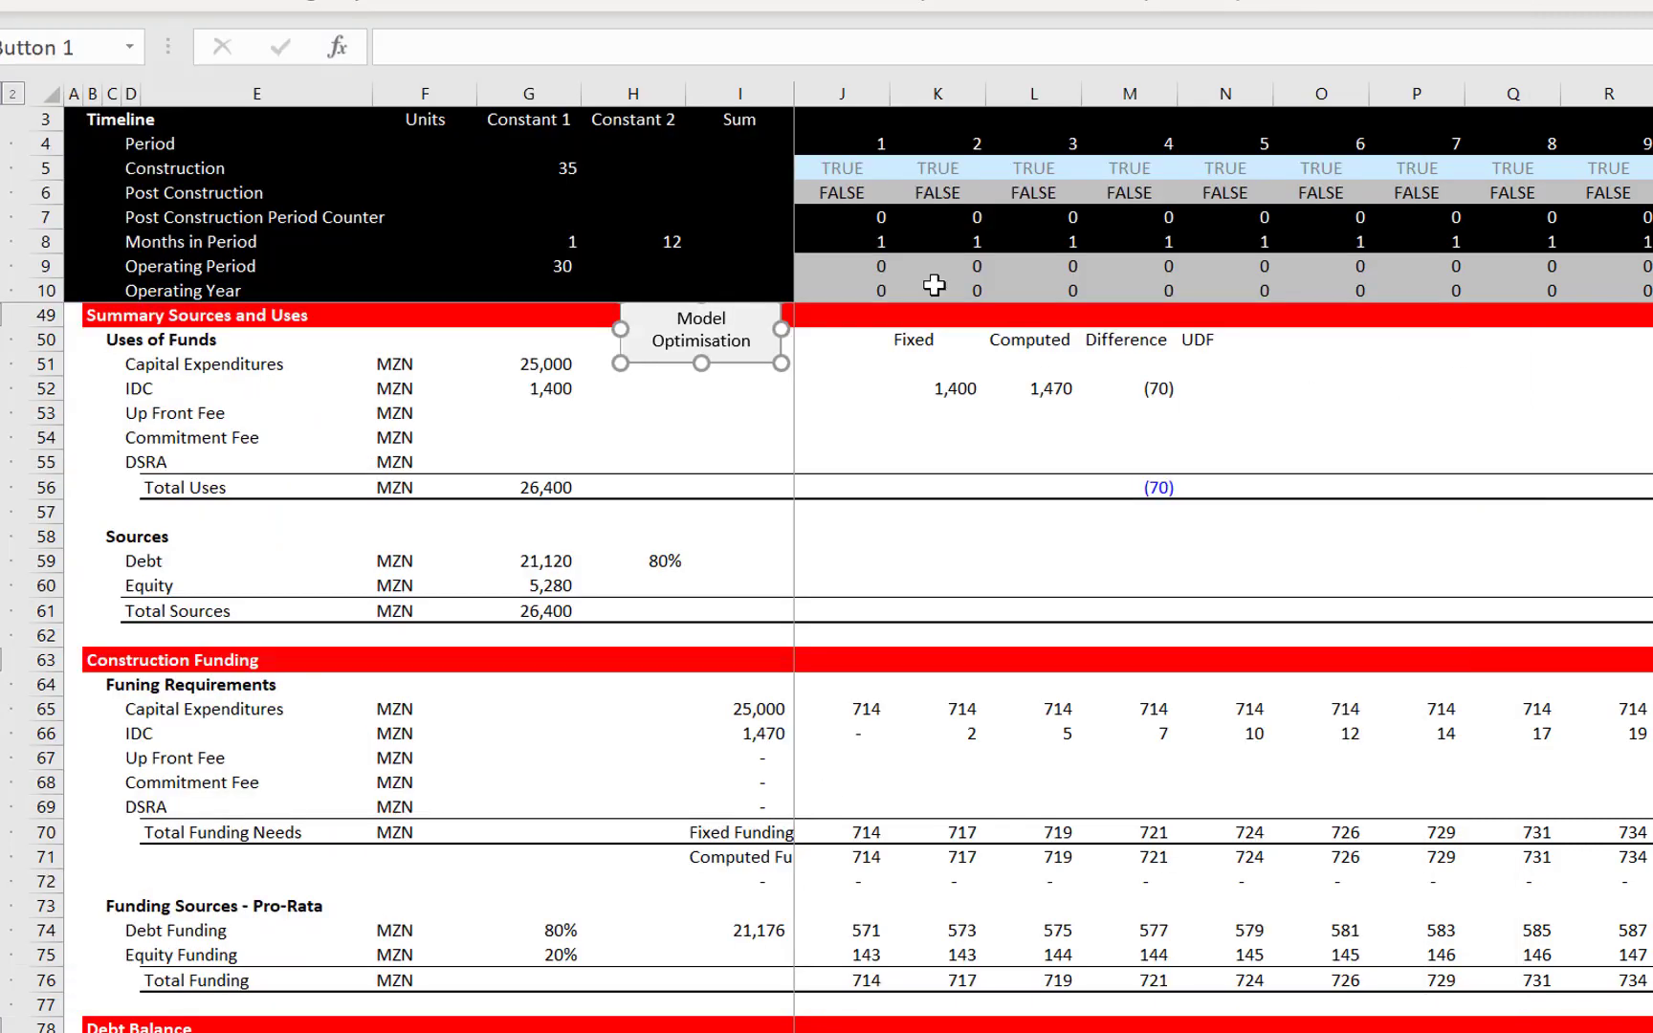
pyautogui.click(871, 446)
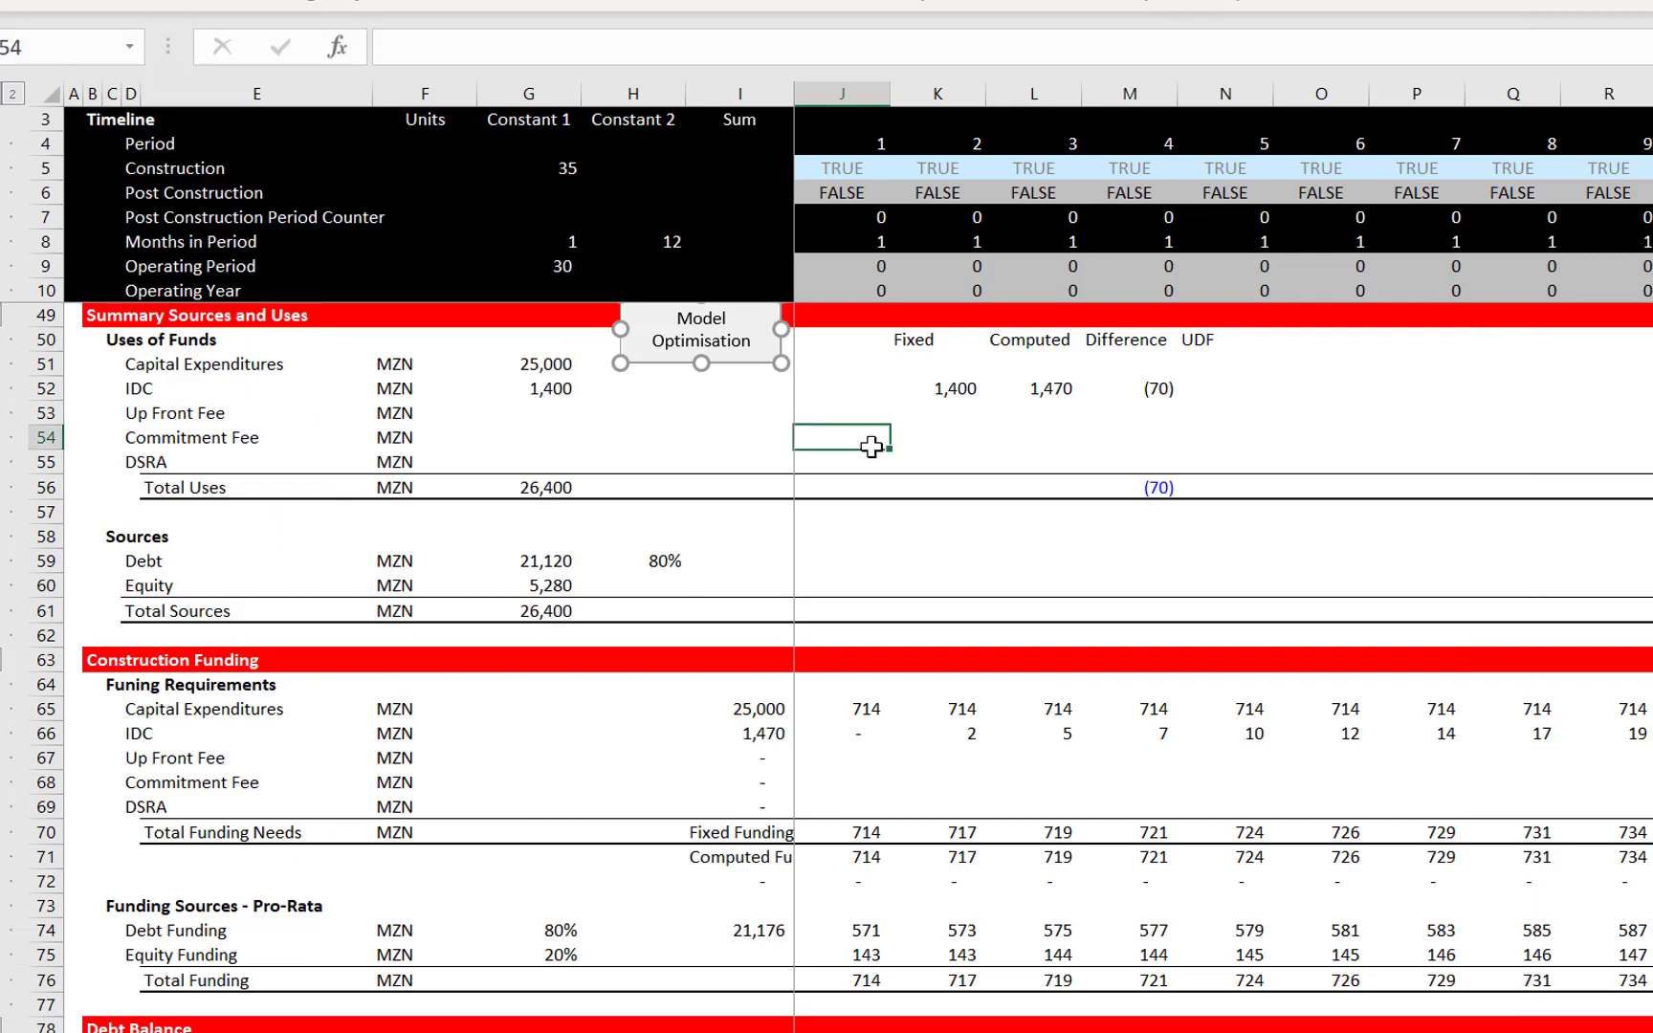
pyautogui.click(694, 350)
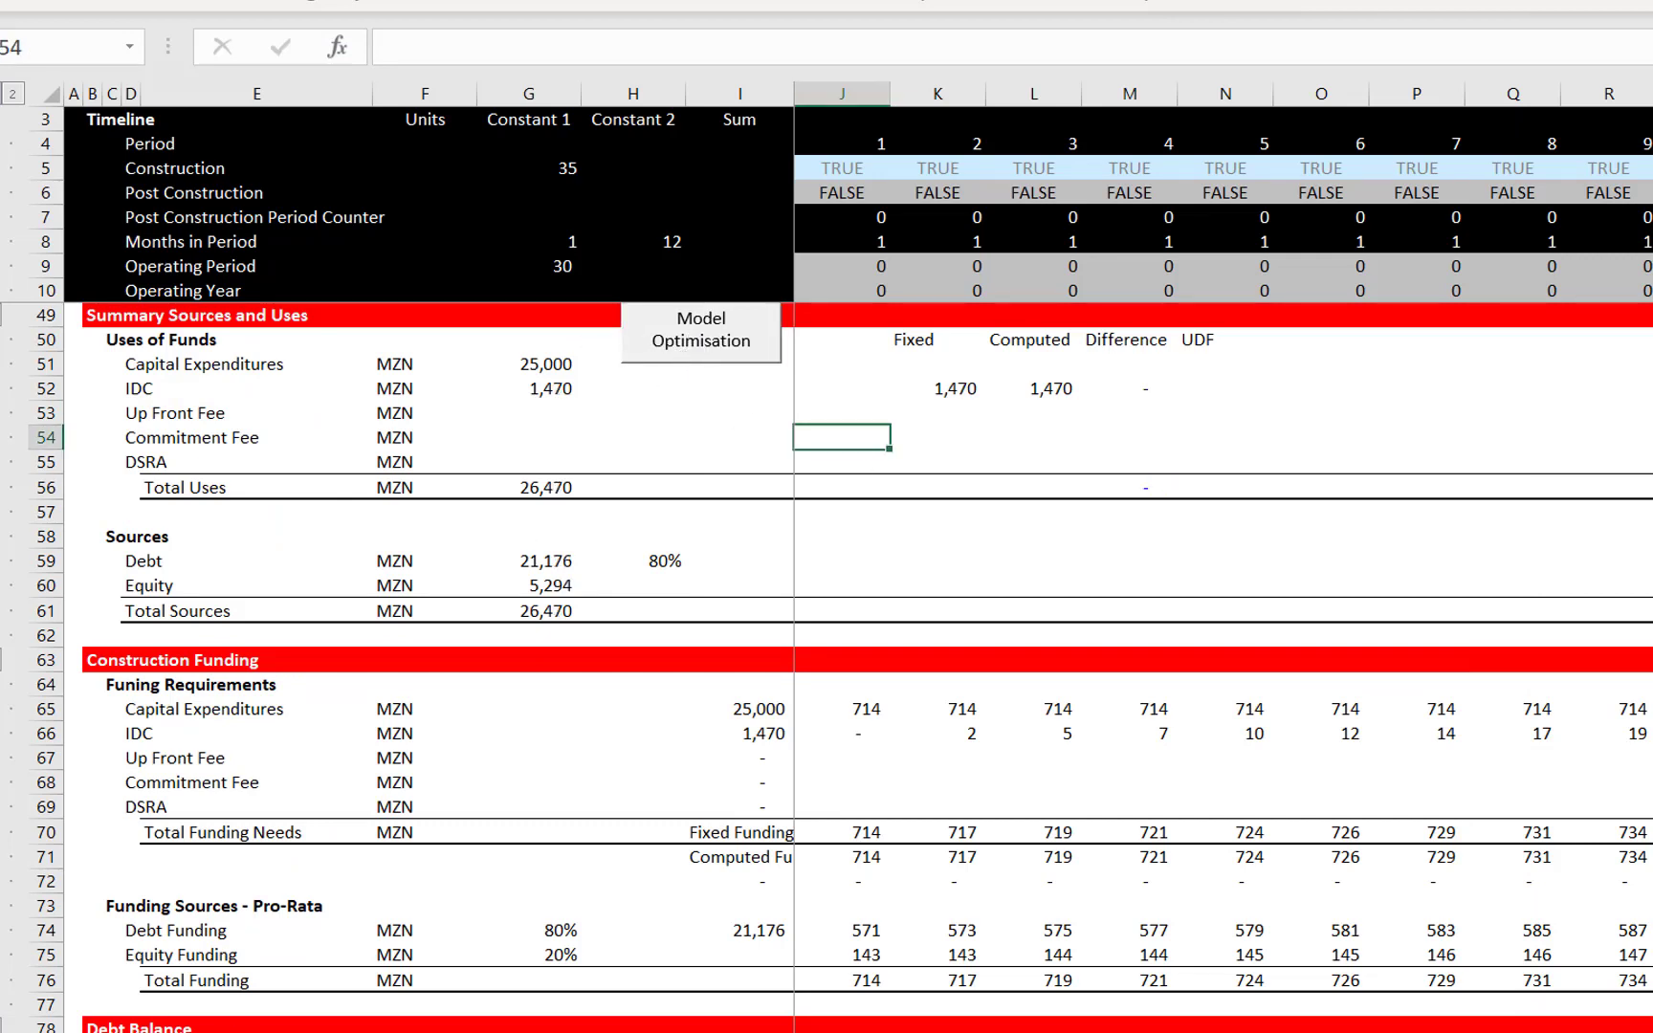
# Examine the Up Front Fee row under Uses of Funds across its Constant, Fixed, Computed and Difference cells
pyautogui.click(572, 410)
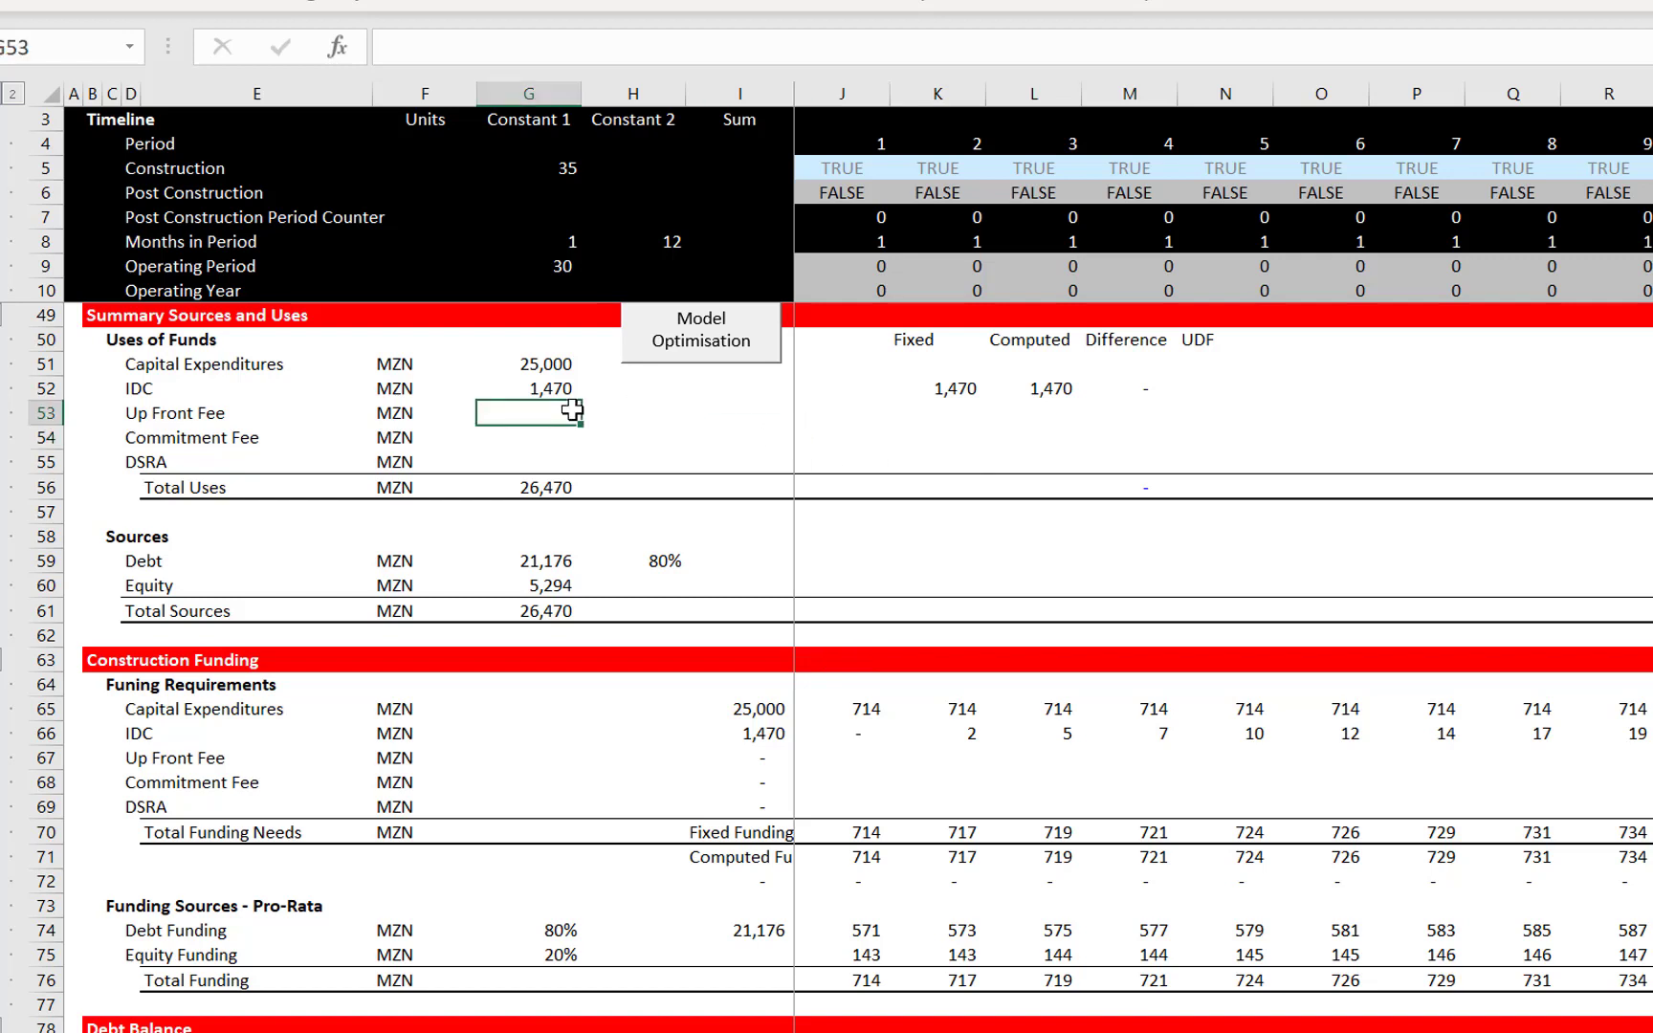
pyautogui.press('Left')
pyautogui.press('Right')
pyautogui.press('Right')
pyautogui.press('Right')
pyautogui.press('Right')
pyautogui.press('Right')
pyautogui.press('Right')
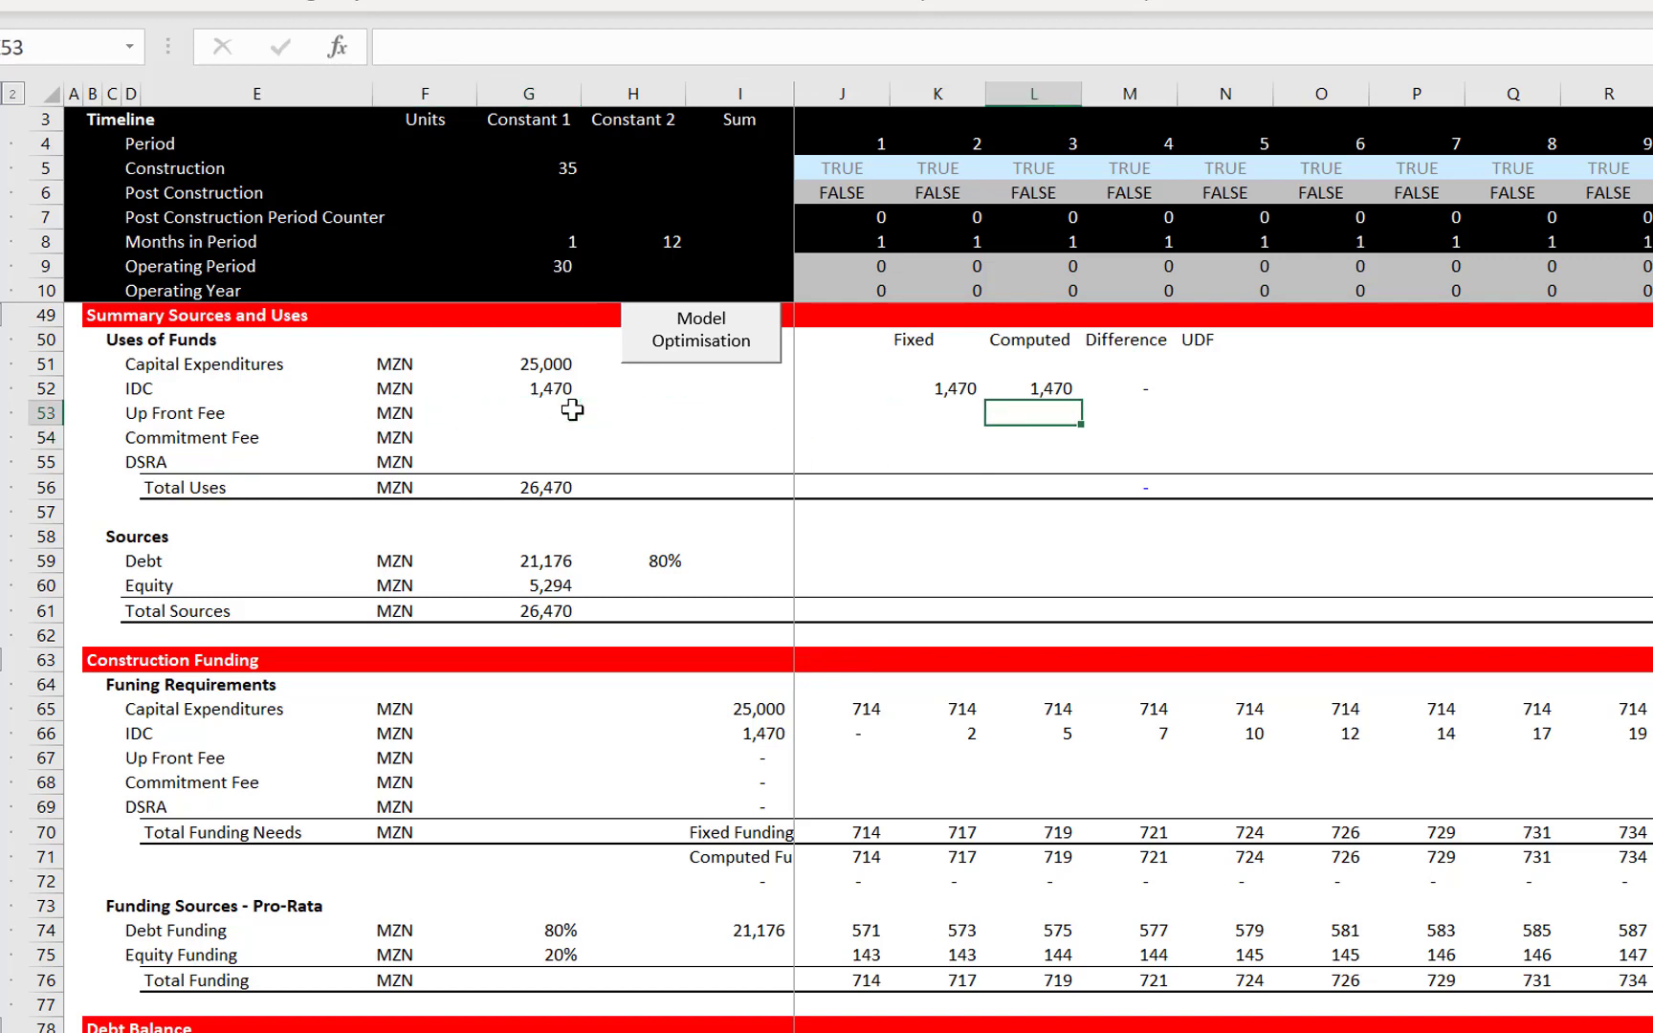
pyautogui.press('Right')
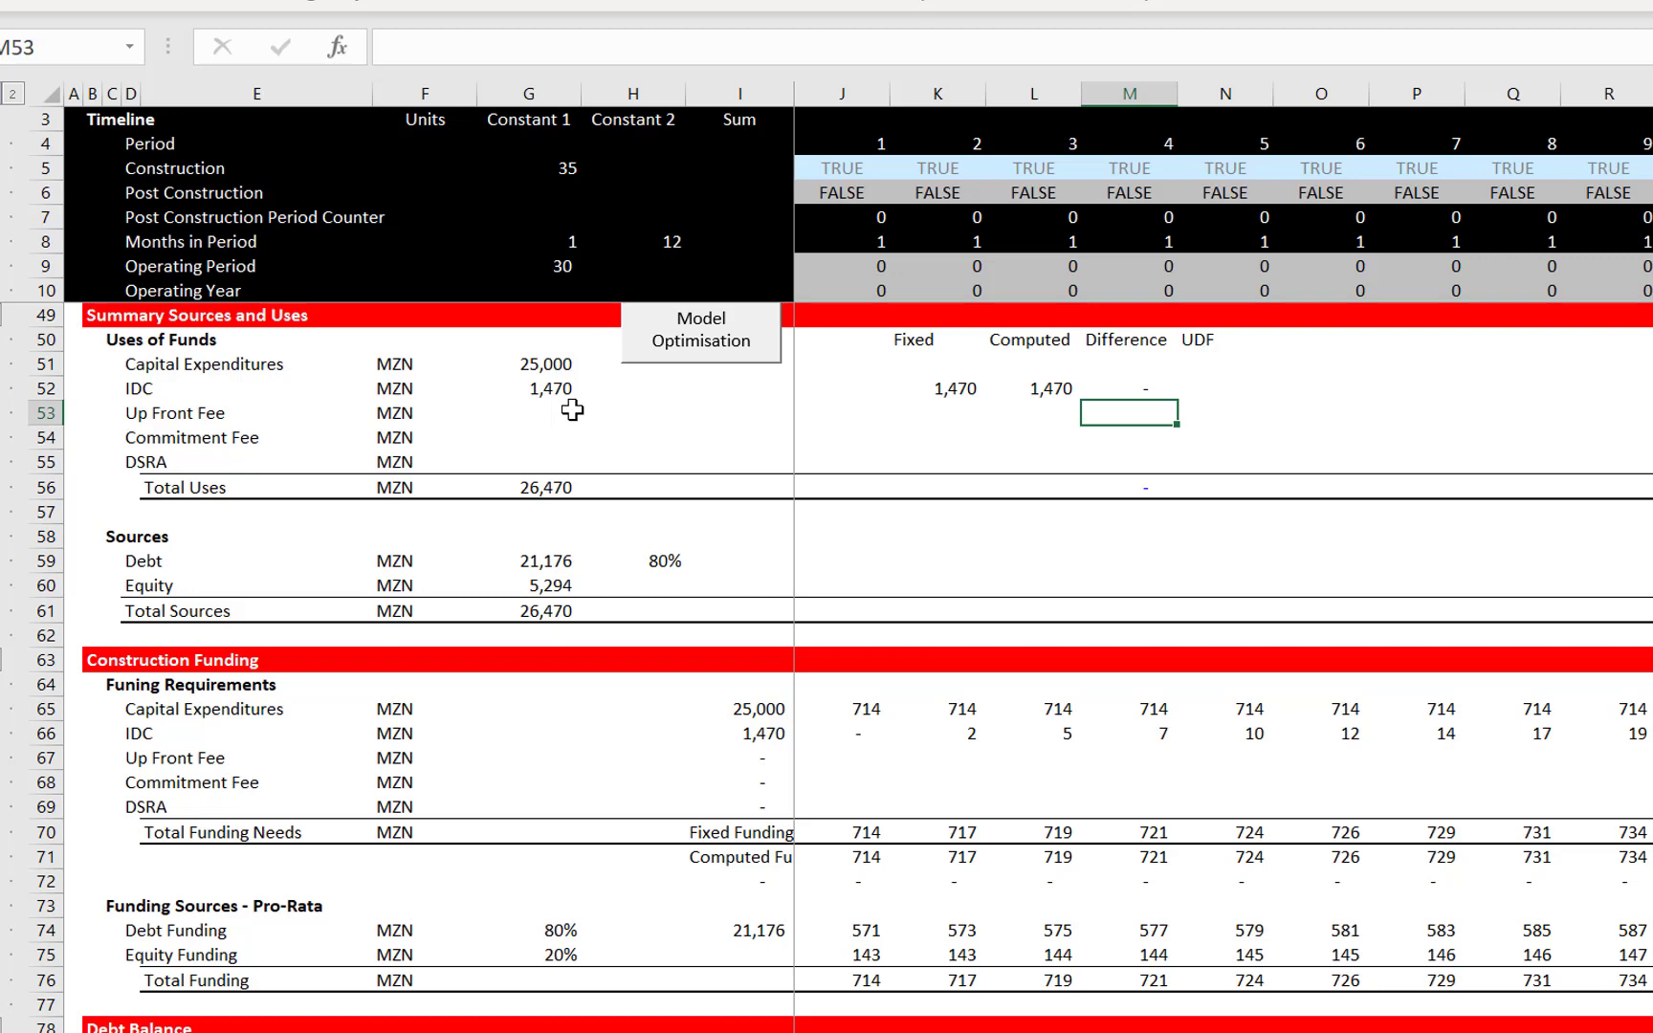
# Look through the Construction Funding and Debt Balance sections down to the up-front and commitment fee calculations
pyautogui.press('Left')
pyautogui.press('Left')
pyautogui.press('Down')
pyautogui.press('Down')
pyautogui.press('Down')
pyautogui.press('Down')
pyautogui.press('Down')
pyautogui.press('Down')
pyautogui.press('Down')
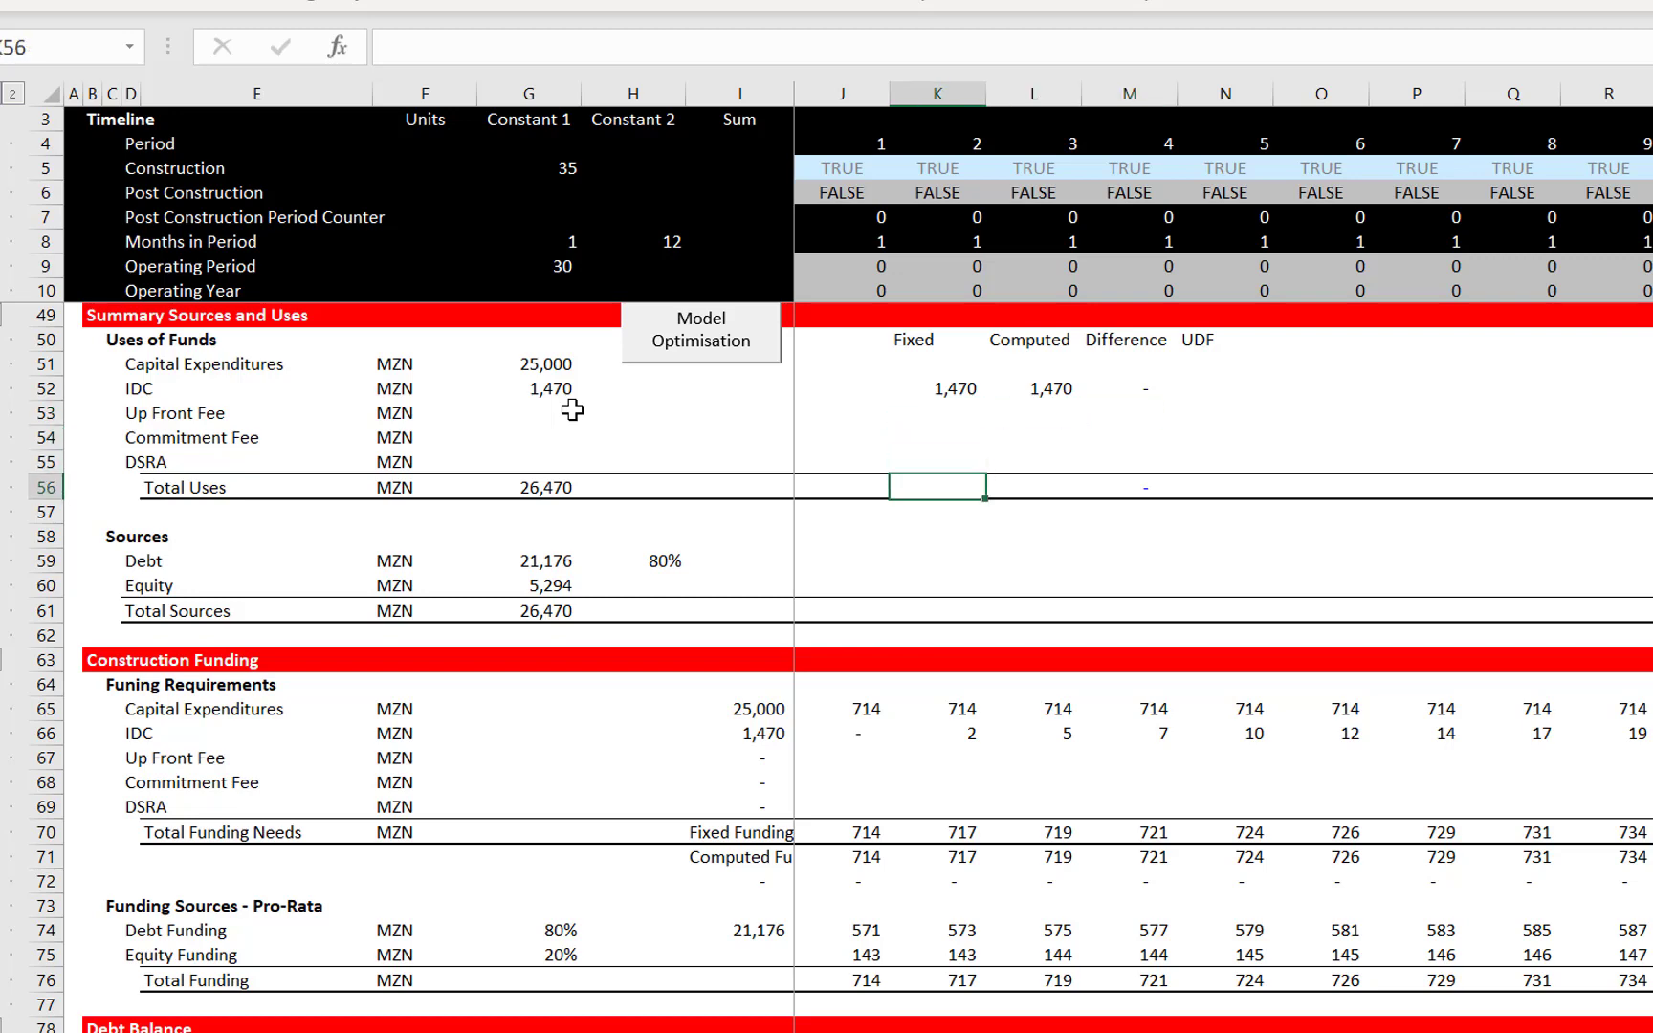
pyautogui.press('Down')
pyautogui.press('Down')
pyautogui.press('Down')
pyautogui.press('Down')
pyautogui.press('Down')
pyautogui.press('Down')
pyautogui.press('Down')
pyautogui.press('Down')
pyautogui.press('Down')
pyautogui.press('Down')
pyautogui.press('Down')
pyautogui.press('Down')
pyautogui.press('Down')
pyautogui.press('Down')
pyautogui.press('Down')
pyautogui.press('Down')
pyautogui.press('Down')
pyautogui.press('Down')
pyautogui.press('Down')
pyautogui.press('Down')
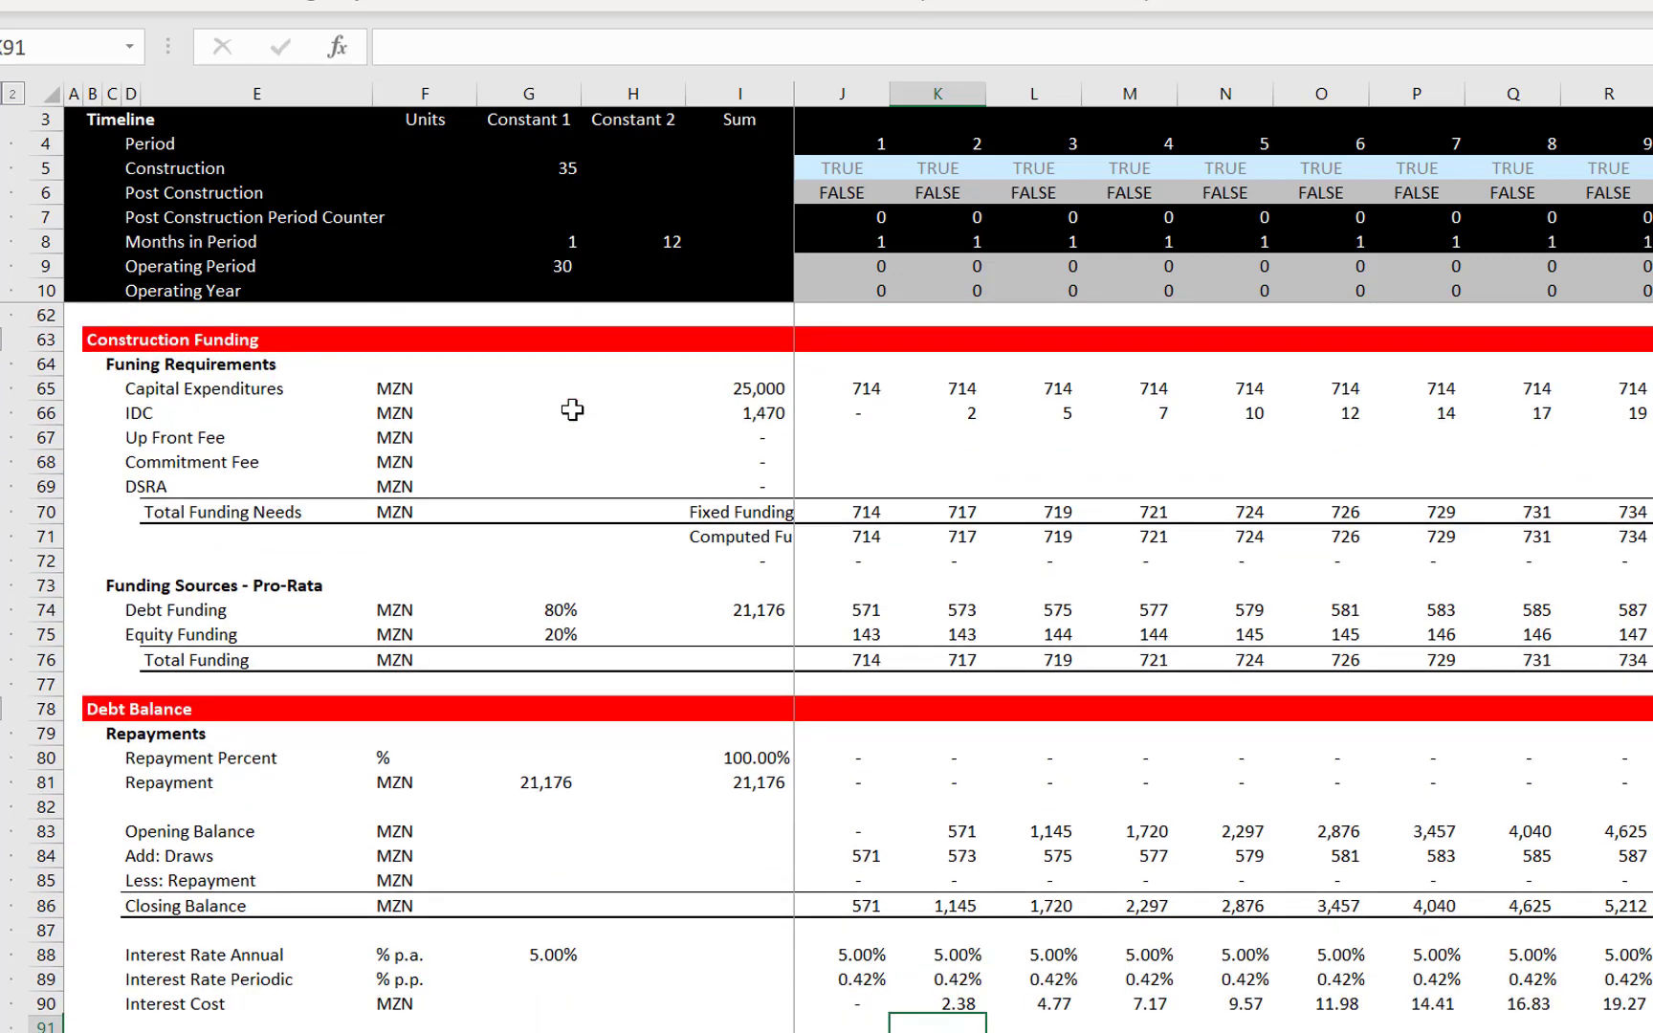
pyautogui.press('Down')
pyautogui.press('Down')
pyautogui.press('Down')
pyautogui.press('Down')
pyautogui.press('Down')
pyautogui.press('Down')
pyautogui.press('Down')
pyautogui.press('Down')
pyautogui.press('Down')
pyautogui.press('Up')
pyautogui.press('Up')
pyautogui.press('Up')
pyautogui.press('Up')
pyautogui.press('Up')
pyautogui.press('Up')
pyautogui.press('Up')
pyautogui.press('Up')
pyautogui.press('Up')
pyautogui.press('Up')
pyautogui.press('Up')
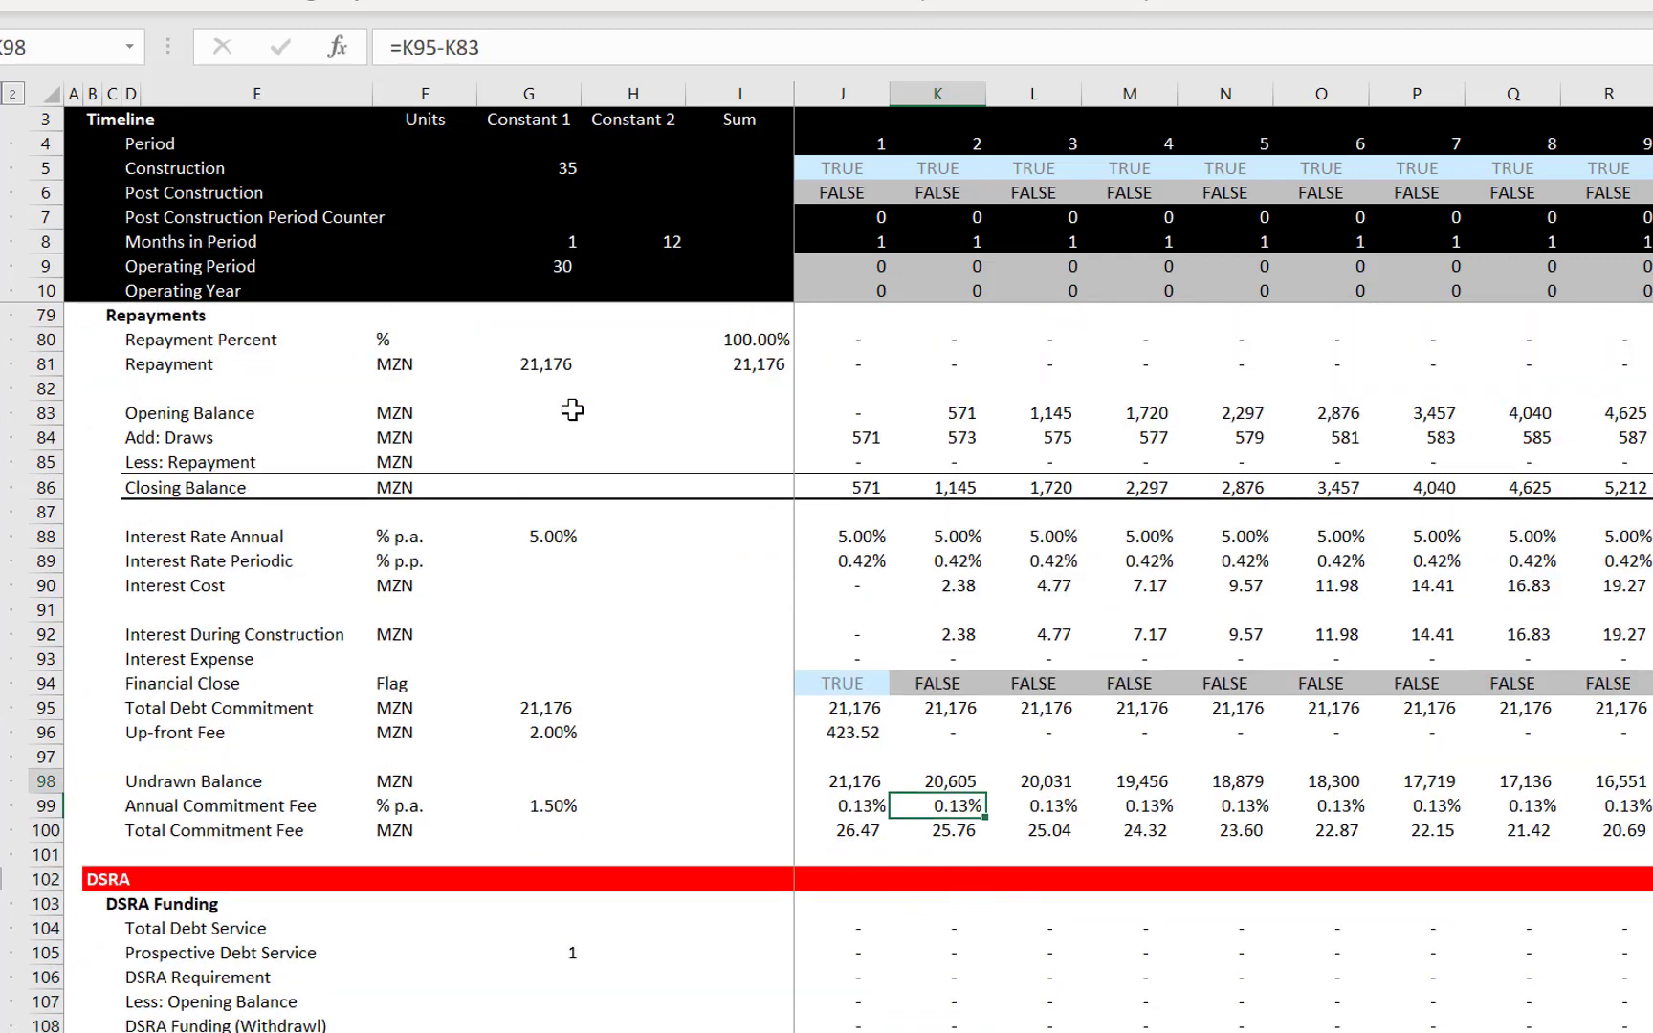
# Check the Financial Close flag in row 94 and the formula behind Total Debt Commitment in G95
pyautogui.press('Up')
pyautogui.press('Up')
pyautogui.press('Left')
pyautogui.press('Left')
pyautogui.press('Left')
pyautogui.press('Left')
pyautogui.press('Left')
pyautogui.press('Left')
pyautogui.press('Left')
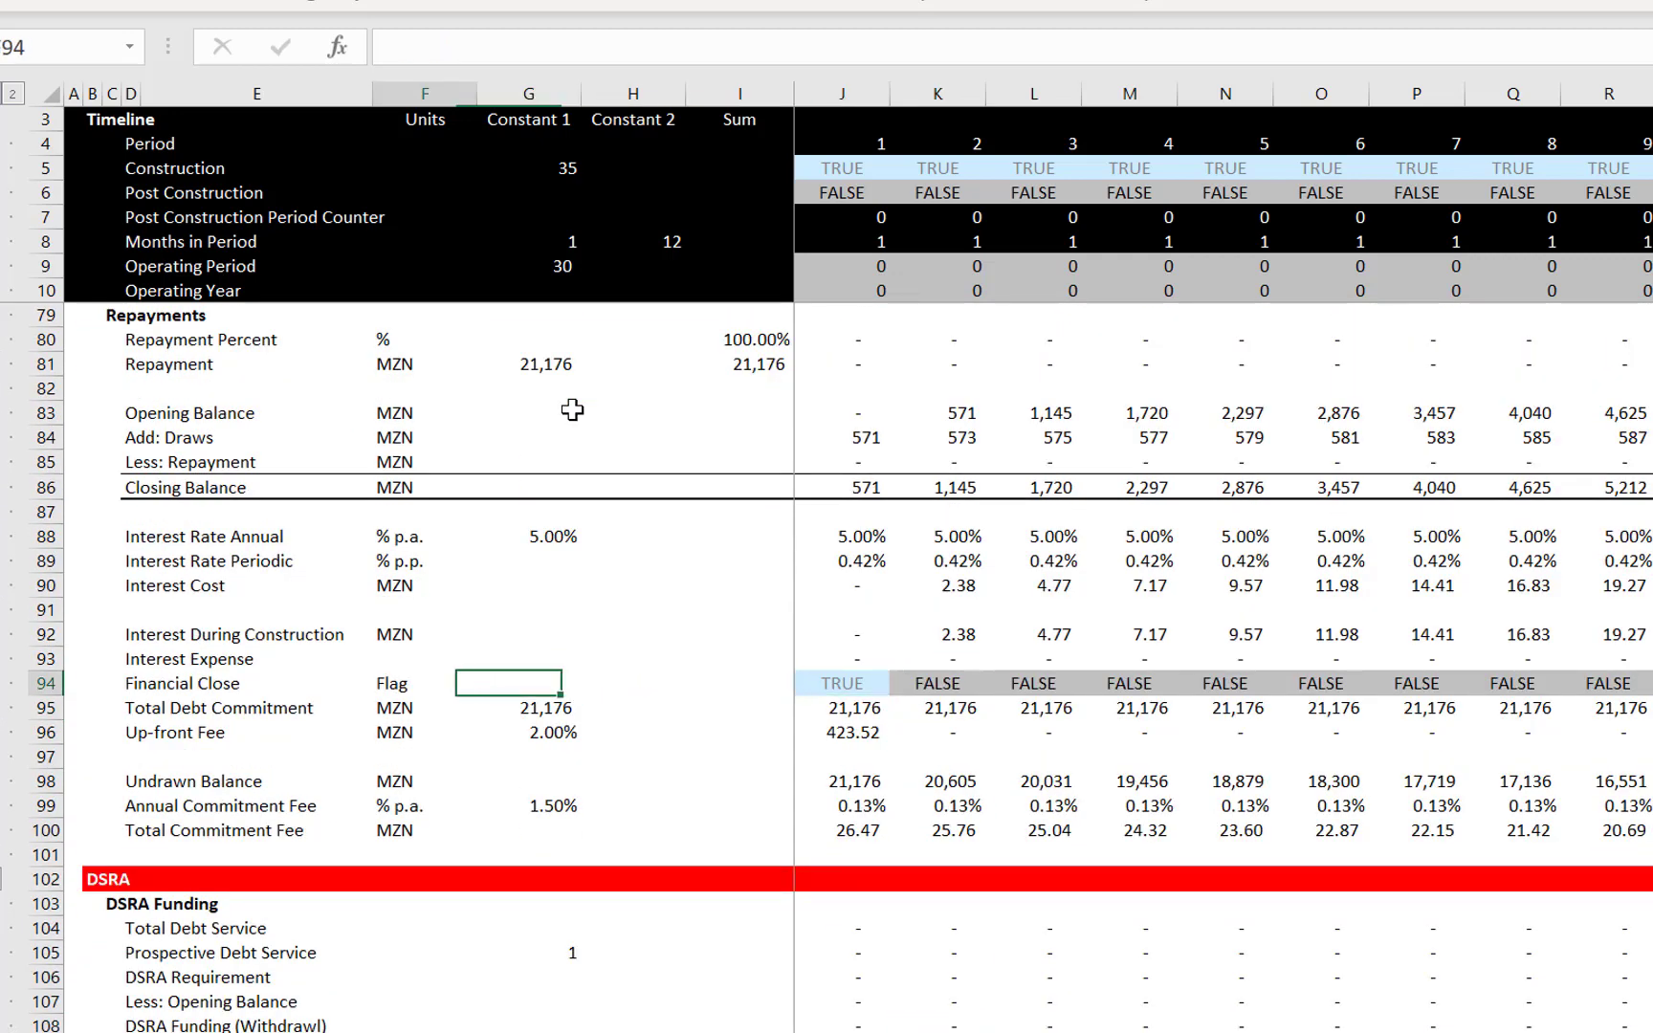
pyautogui.press('Right')
pyautogui.press('Right')
pyautogui.press('Right')
pyautogui.press('Right')
pyautogui.press('Right')
pyautogui.press('Right')
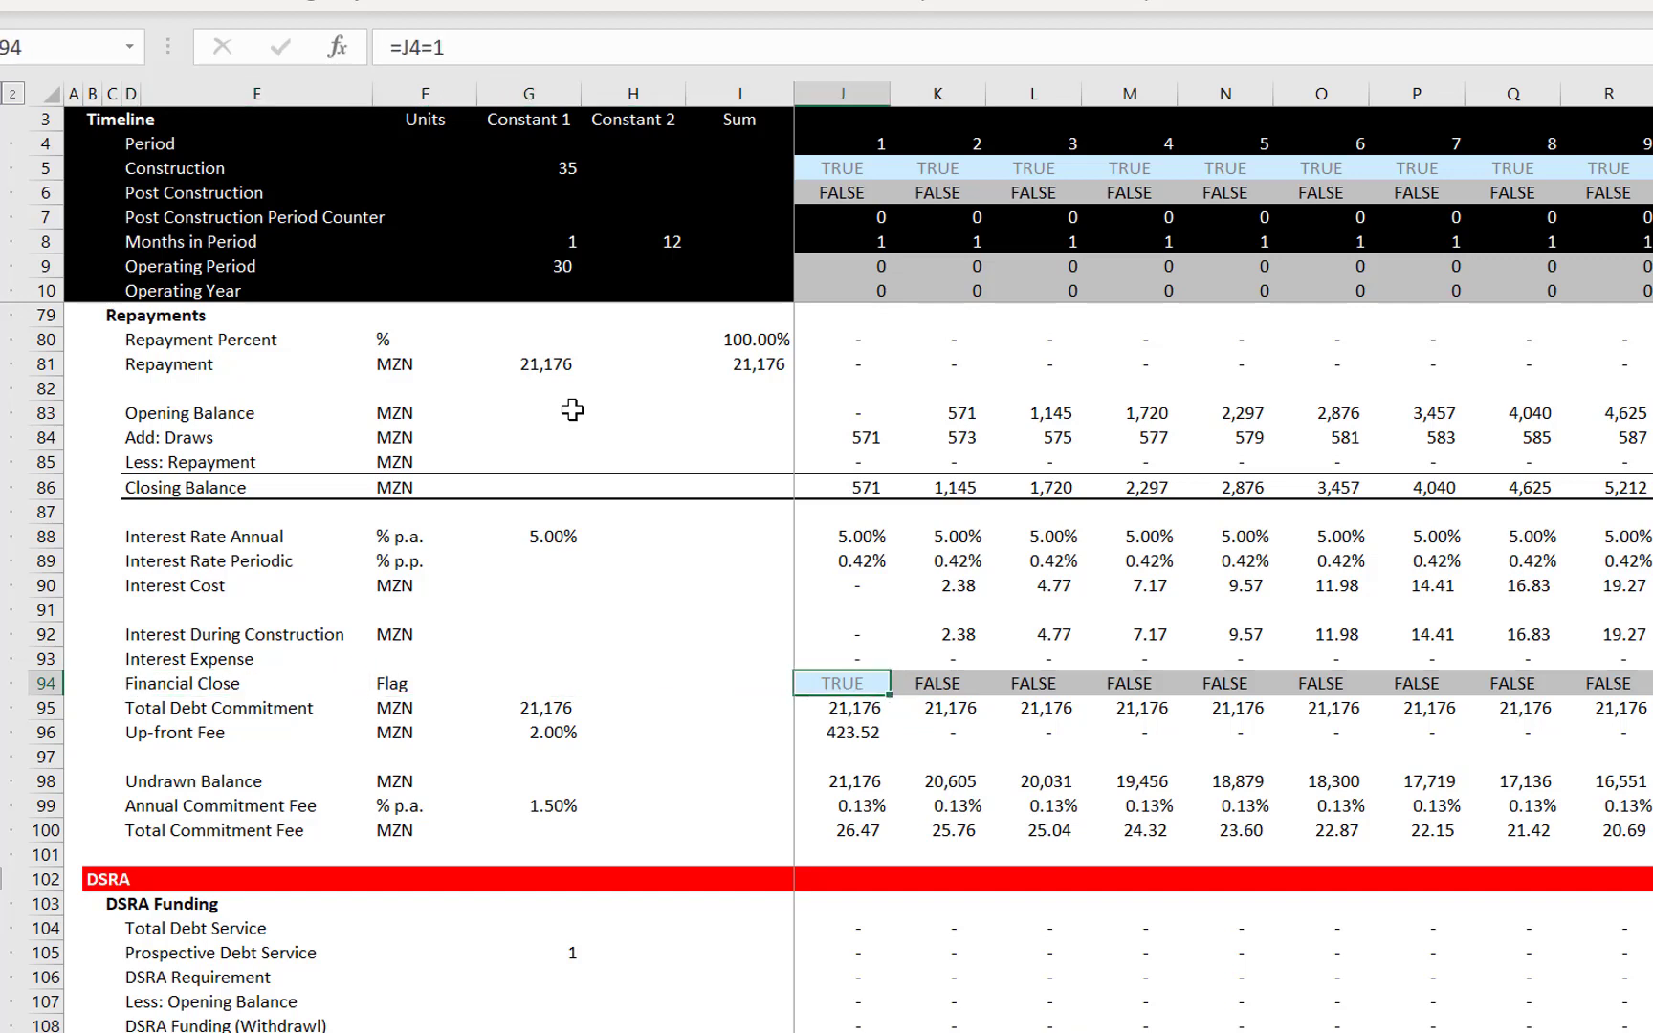
pyautogui.press('Down')
pyautogui.press('Left')
pyautogui.press('Left')
pyautogui.press('Left')
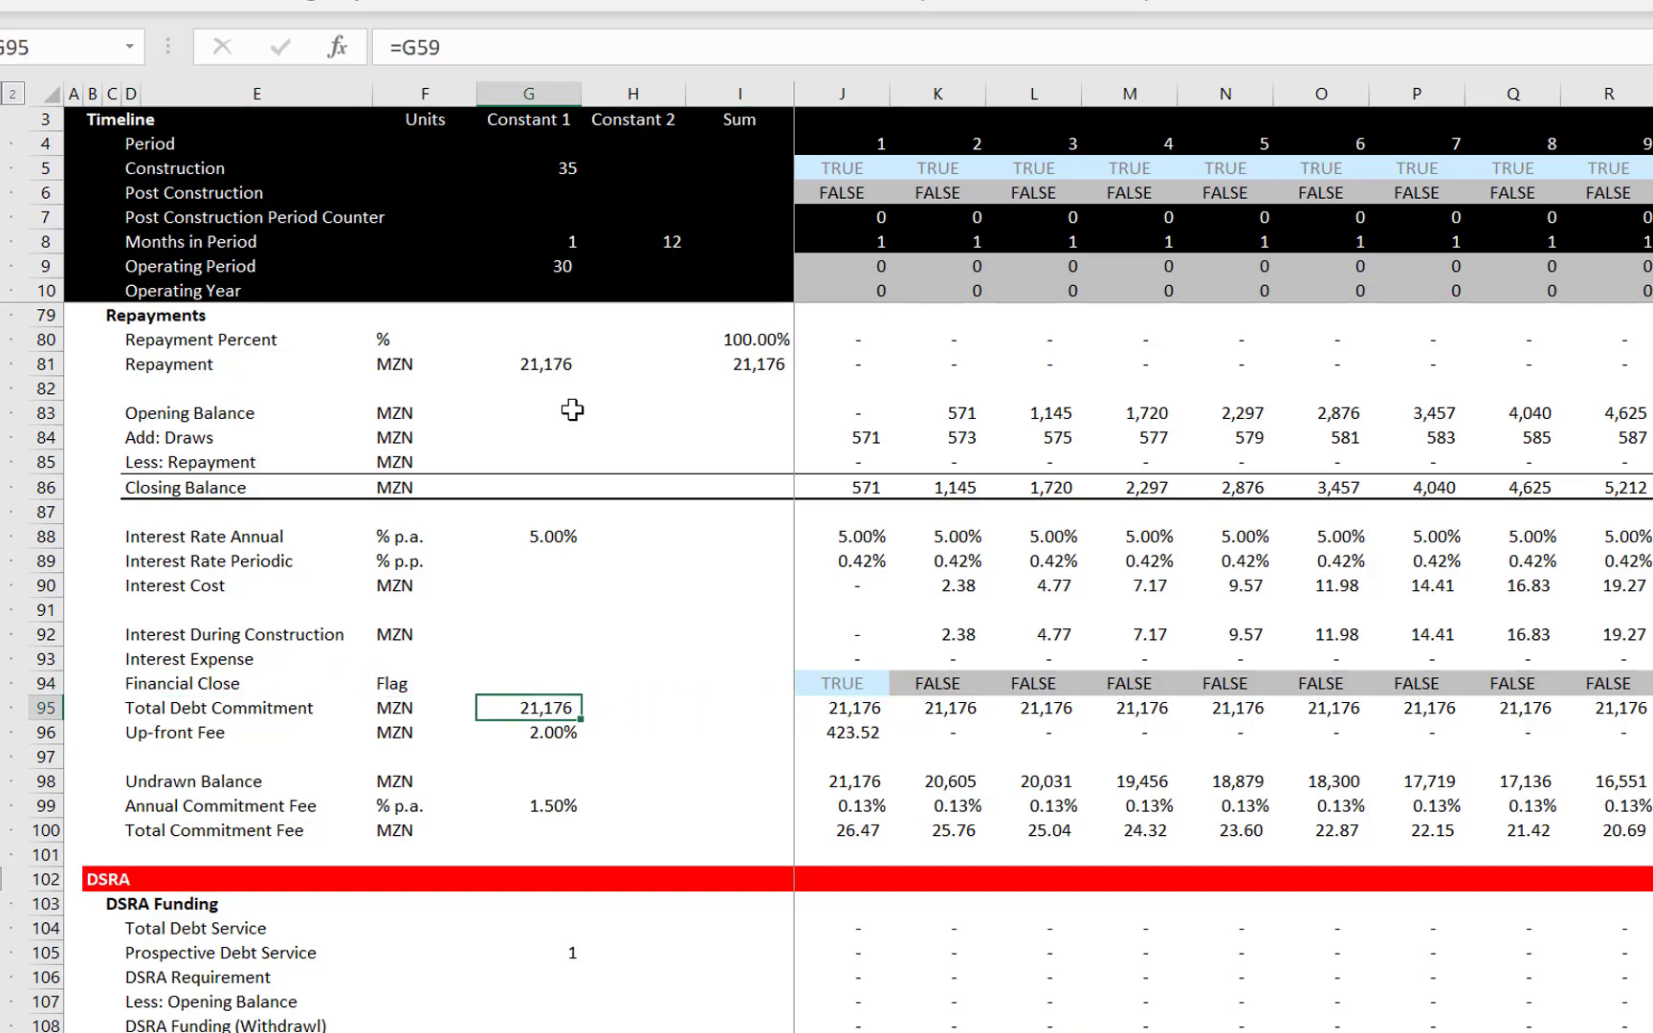
# Trace the Total Debt Commitment in G95 back through Construction Funding to the Debt amount under Sources and the Total Uses formula in G56
pyautogui.press('Up')
pyautogui.hotkey('ctrl', 'Up')
pyautogui.hotkey('ctrl', 'Up')
pyautogui.press('Up')
pyautogui.press('Up')
pyautogui.press('Up')
pyautogui.press('Up')
pyautogui.press('Up')
pyautogui.press('Up')
pyautogui.press('Up')
pyautogui.press('Up')
pyautogui.press('Up')
pyautogui.press('Up')
pyautogui.press('Up')
pyautogui.press('Up')
pyautogui.press('Up')
pyautogui.press('Up')
pyautogui.press('Up')
pyautogui.press('Up')
pyautogui.press('Up')
pyautogui.press('Up')
pyautogui.press('Up')
pyautogui.press('Up')
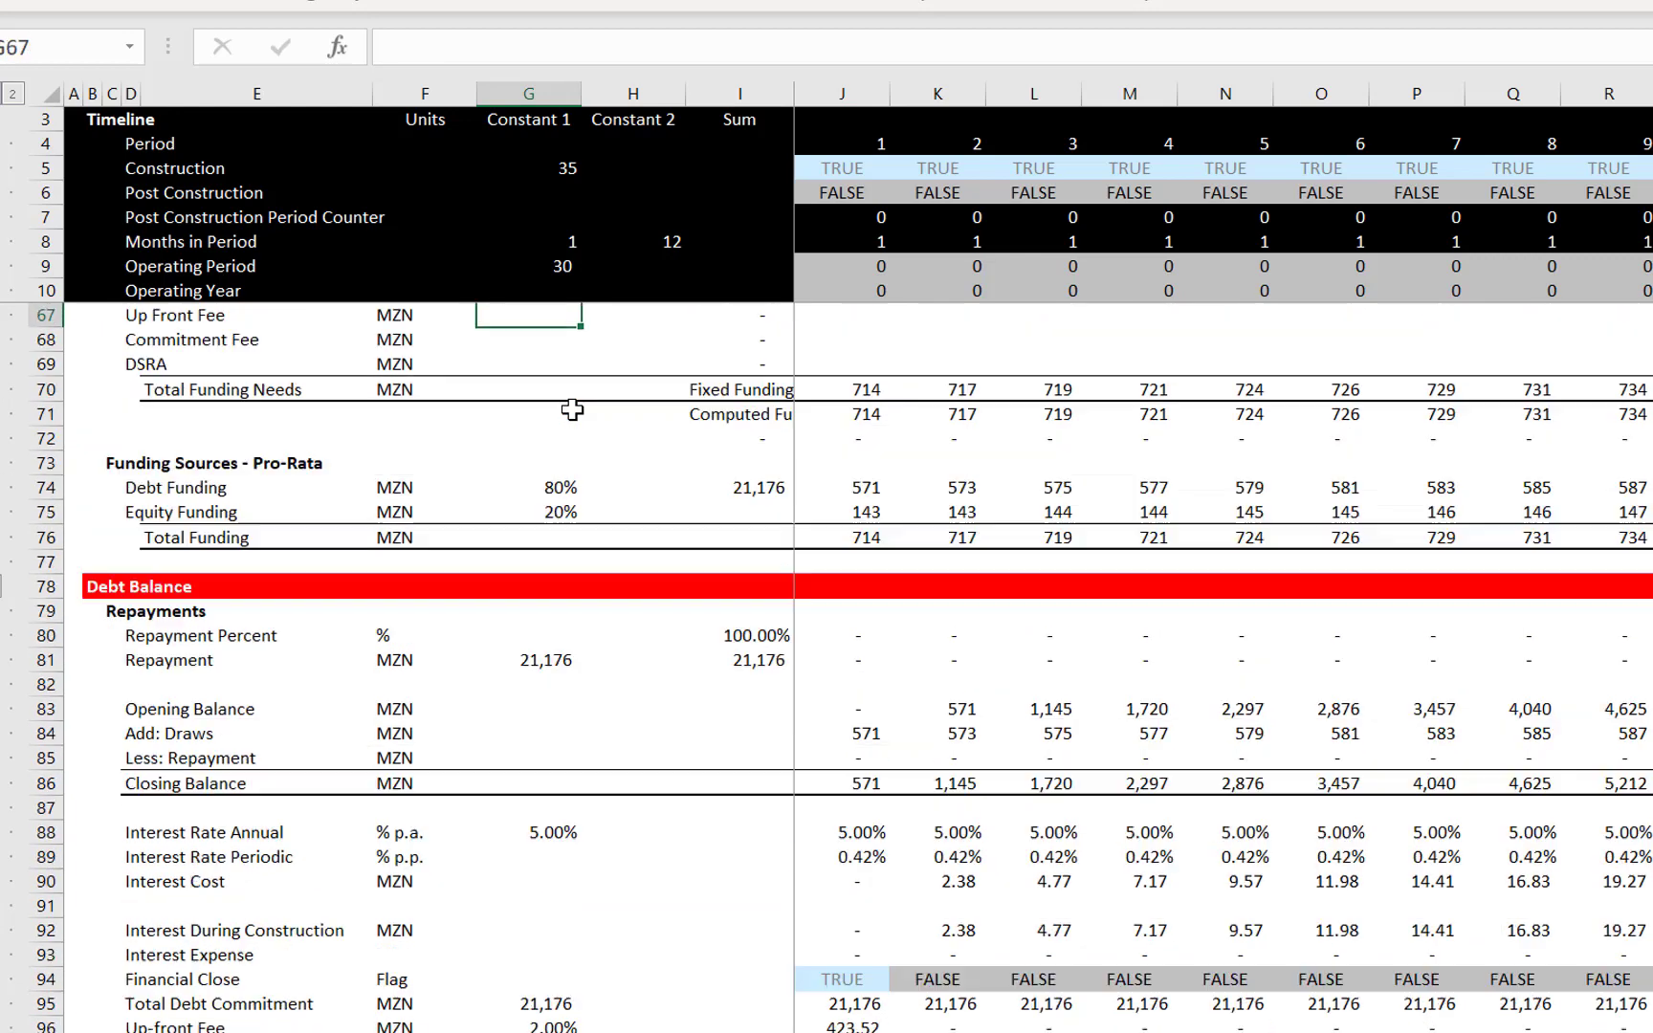
pyautogui.press('Up')
pyautogui.press('Up')
pyautogui.press('Down')
pyautogui.press('Down')
pyautogui.press('Down')
pyautogui.press('Down')
pyautogui.press('Down')
pyautogui.press('Down')
pyautogui.press('Down')
pyautogui.press('Down')
pyautogui.press('Down')
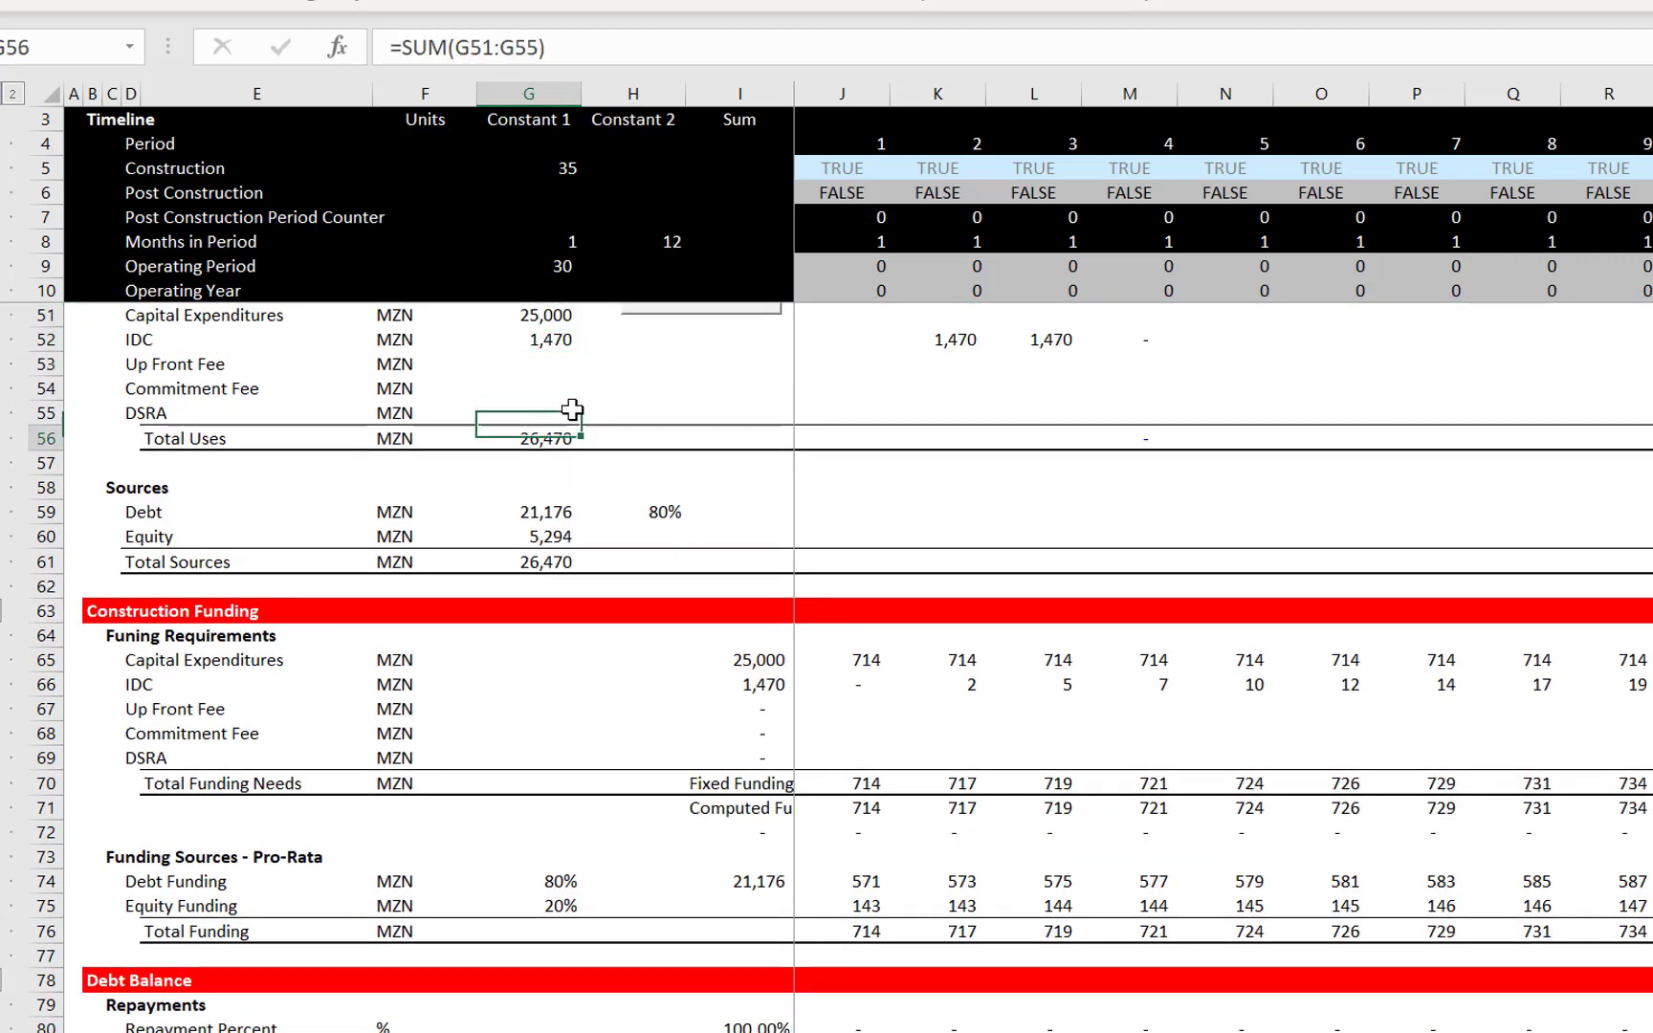
# Return to the Debt Balance section and check the Up-front Fee rate in G96 and the period 1 fee formula in J96
pyautogui.press('Down')
pyautogui.press('Down')
pyautogui.press('Down')
pyautogui.press('Down')
pyautogui.press('Down')
pyautogui.press('Down')
pyautogui.press('Down')
pyautogui.press('Down')
pyautogui.press('Down')
pyautogui.press('Down')
pyautogui.press('Down')
pyautogui.press('Down')
pyautogui.press('Down')
pyautogui.press('Down')
pyautogui.press('Down')
pyautogui.press('Down')
pyautogui.press('Down')
pyautogui.press('Down')
pyautogui.press('Down')
pyautogui.press('Down')
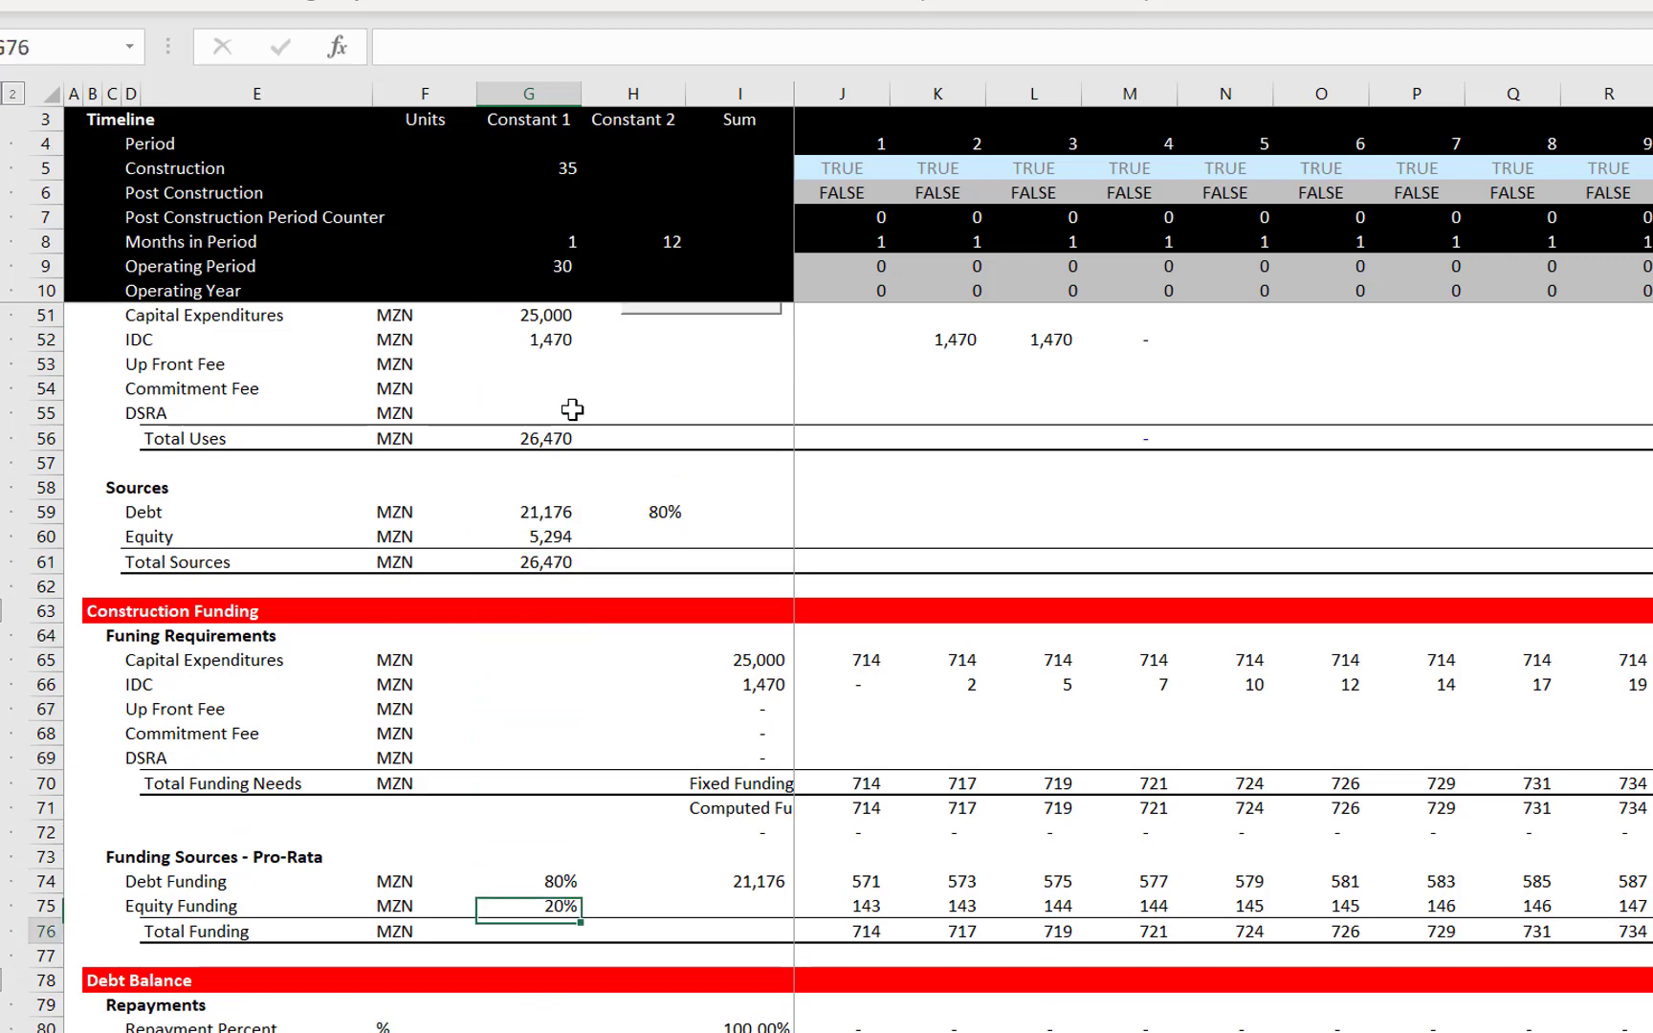
pyautogui.press('Down')
pyautogui.press('Down')
pyautogui.press('Down')
pyautogui.press('Down')
pyautogui.press('Down')
pyautogui.press('Down')
pyautogui.press('Down')
pyautogui.press('Down')
pyautogui.press('Down')
pyautogui.press('Down')
pyautogui.press('Down')
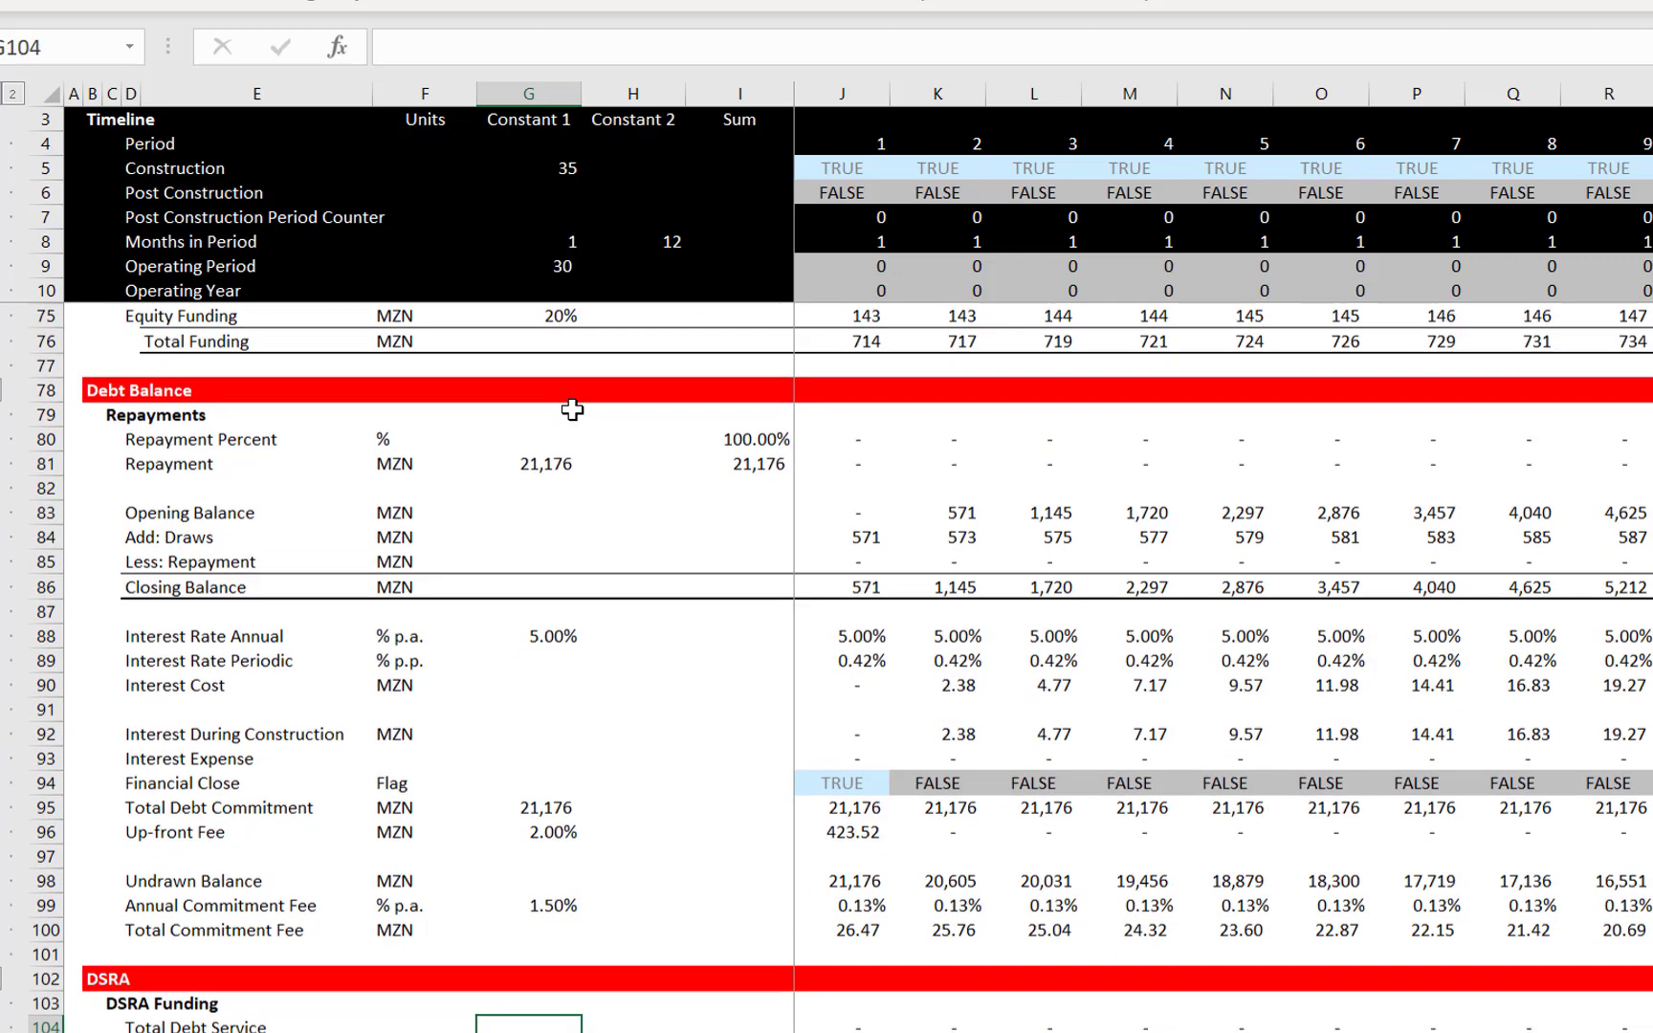
pyautogui.press('Up')
pyautogui.press('Up')
pyautogui.press('Up')
pyautogui.press('Up')
pyautogui.press('Up')
pyautogui.press('Up')
pyautogui.press('Up')
pyautogui.press('Up')
pyautogui.press('Up')
pyautogui.press('Up')
pyautogui.press('Up')
pyautogui.press('Down')
pyautogui.press('Down')
pyautogui.press('Down')
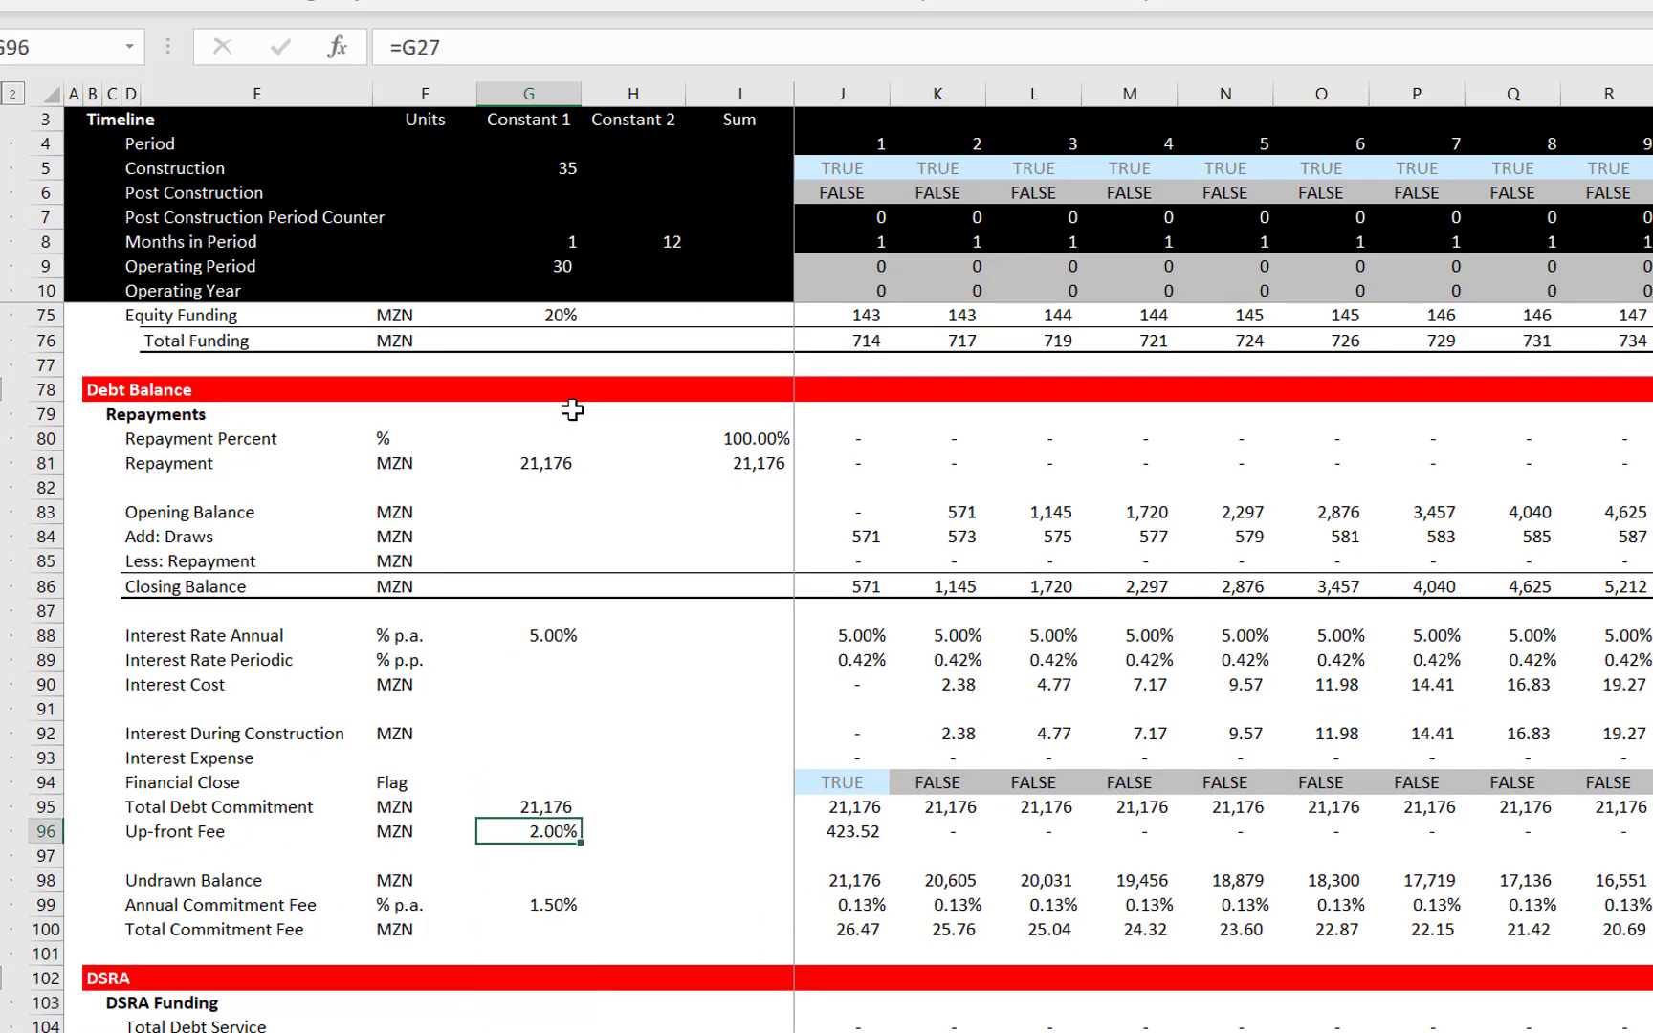
pyautogui.press('Right')
pyautogui.press('Right')
pyautogui.press('Right')
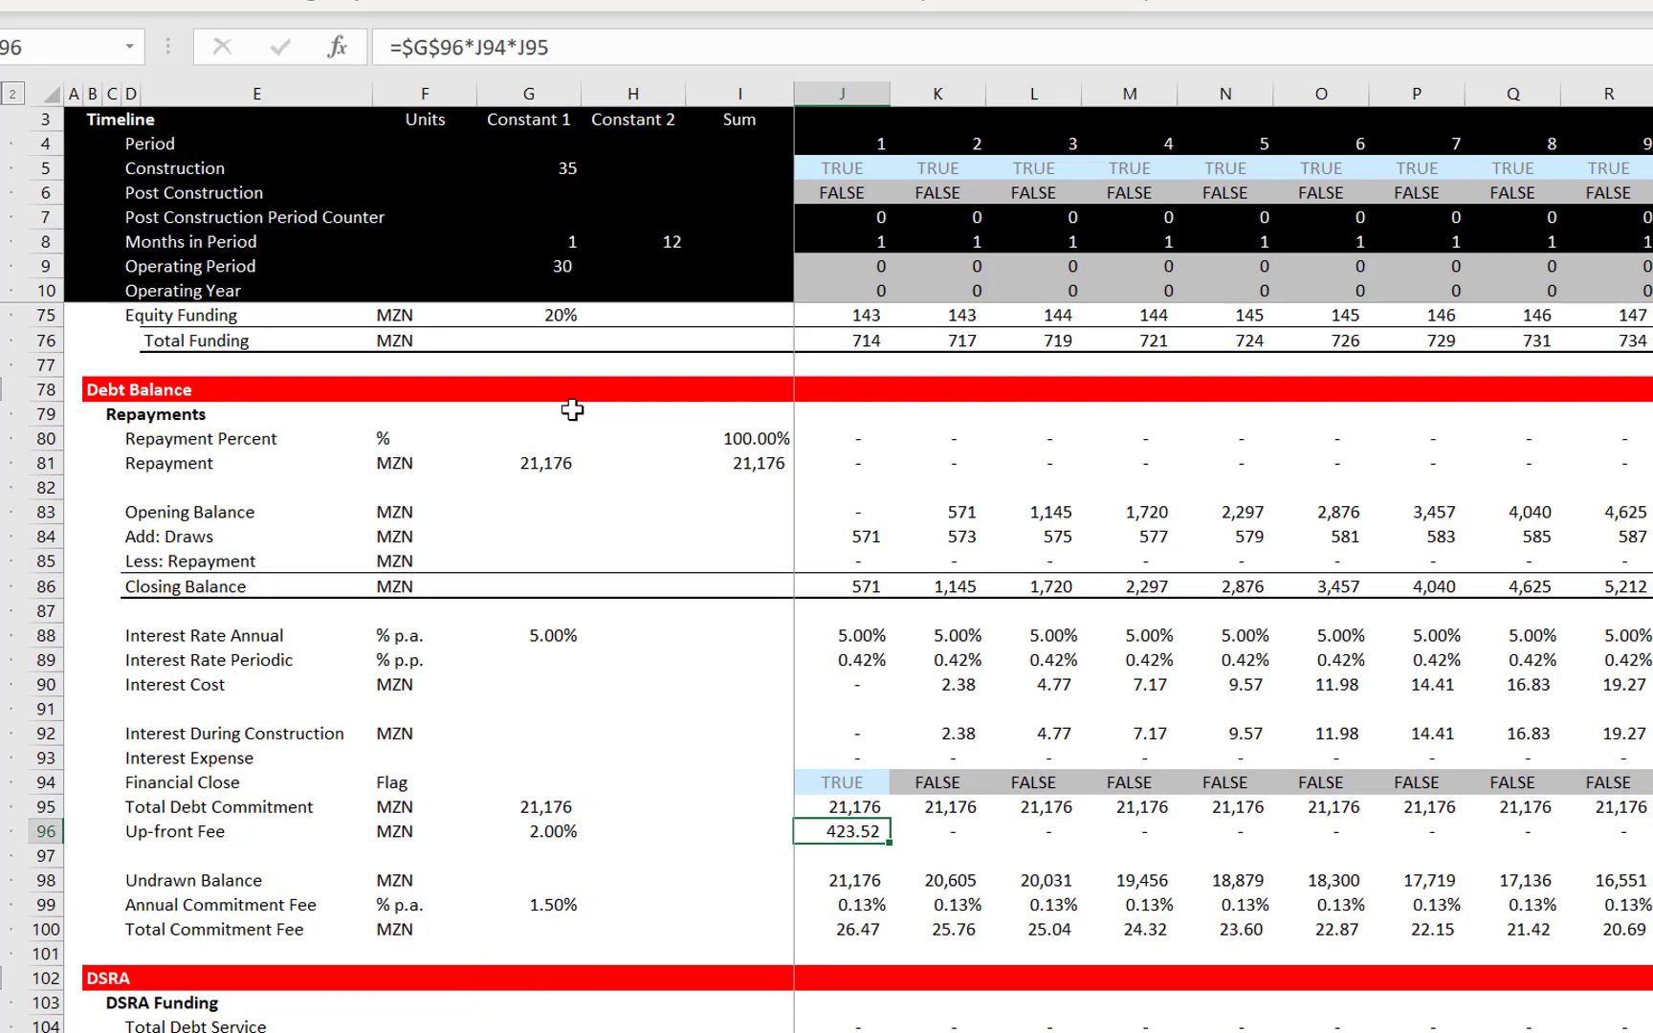
# Review the IDC, Up Front Fee, Commitment Fee and DSRA rows of the construction funding requirements in the period 1 column
pyautogui.press('Up')
pyautogui.press('Up')
pyautogui.press('Up')
pyautogui.press('Up')
pyautogui.press('Up')
pyautogui.press('Up')
pyautogui.press('Up')
pyautogui.press('Up')
pyautogui.press('Up')
pyautogui.press('Up')
pyautogui.press('Up')
pyautogui.press('Up')
pyautogui.press('Up')
pyautogui.press('Up')
pyautogui.press('Up')
pyautogui.press('Up')
pyautogui.press('Up')
pyautogui.press('Up')
pyautogui.press('Up')
pyautogui.press('Up')
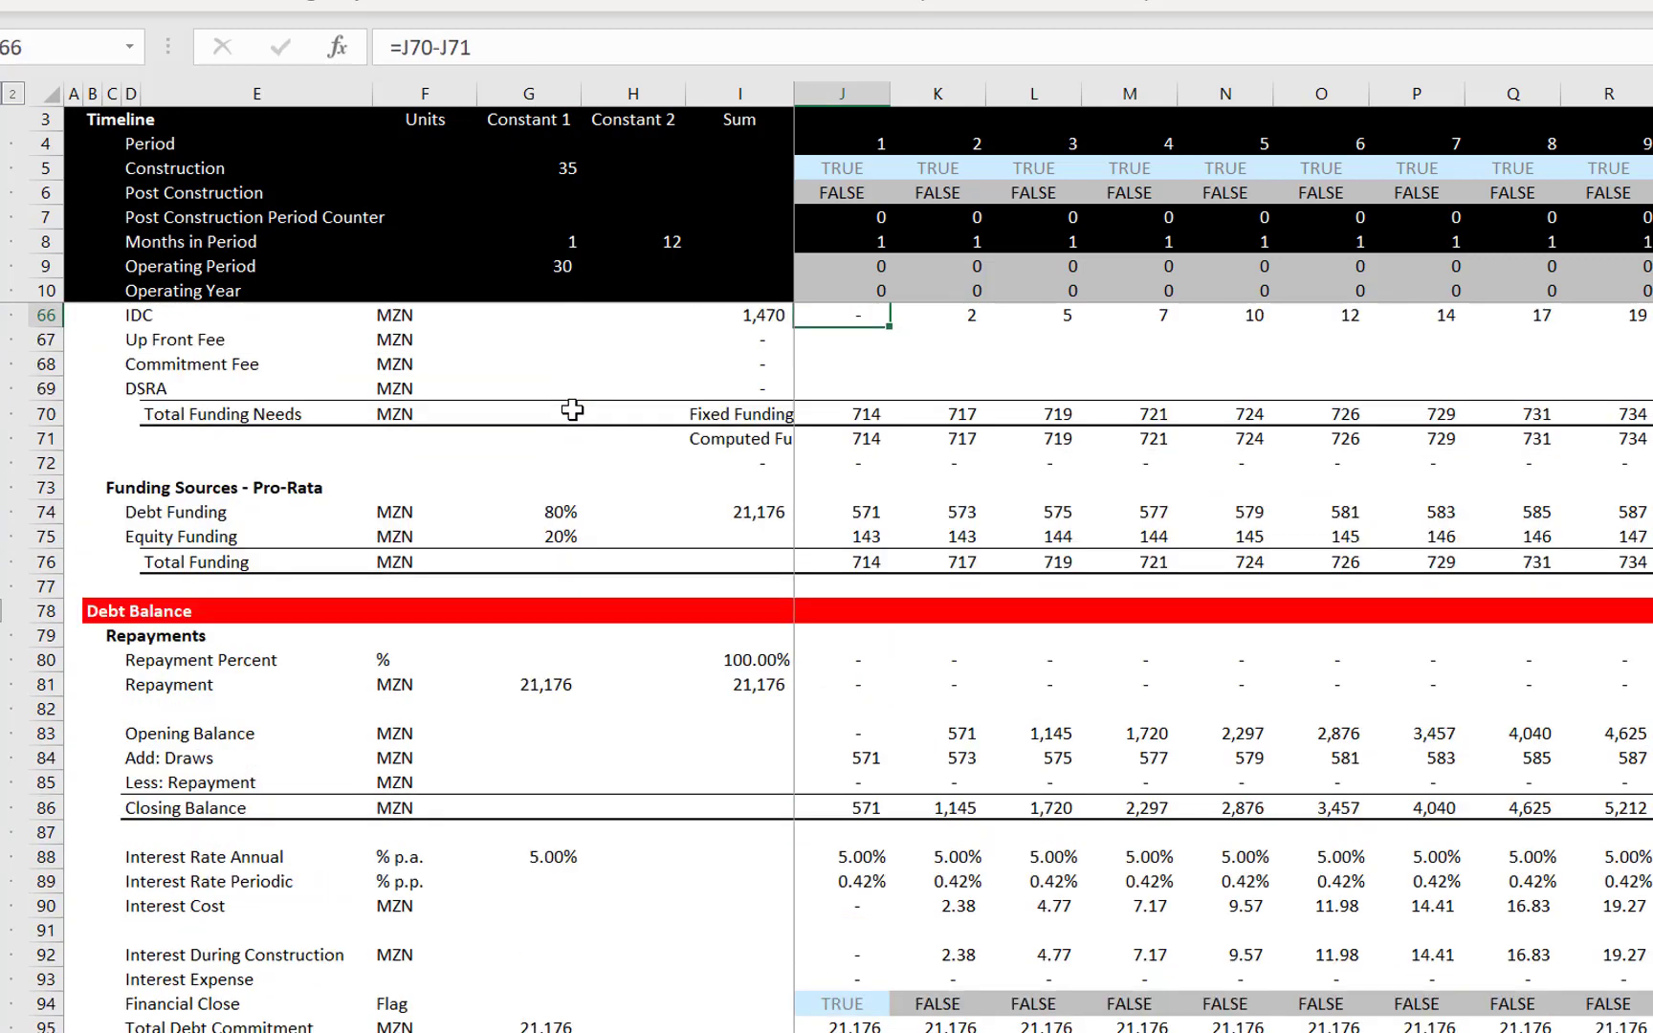
pyautogui.press('Up')
pyautogui.press('Up')
pyautogui.press('Up')
pyautogui.press('Up')
pyautogui.press('Up')
pyautogui.press('Up')
pyautogui.press('Up')
pyautogui.press('Up')
pyautogui.press('Up')
pyautogui.press('Up')
pyautogui.press('Down')
pyautogui.press('Down')
pyautogui.press('Down')
pyautogui.press('Down')
pyautogui.press('Down')
pyautogui.press('Down')
pyautogui.press('Down')
pyautogui.press('Down')
pyautogui.press('Down')
pyautogui.press('Down')
pyautogui.press('Down')
pyautogui.press('Down')
pyautogui.press('Down')
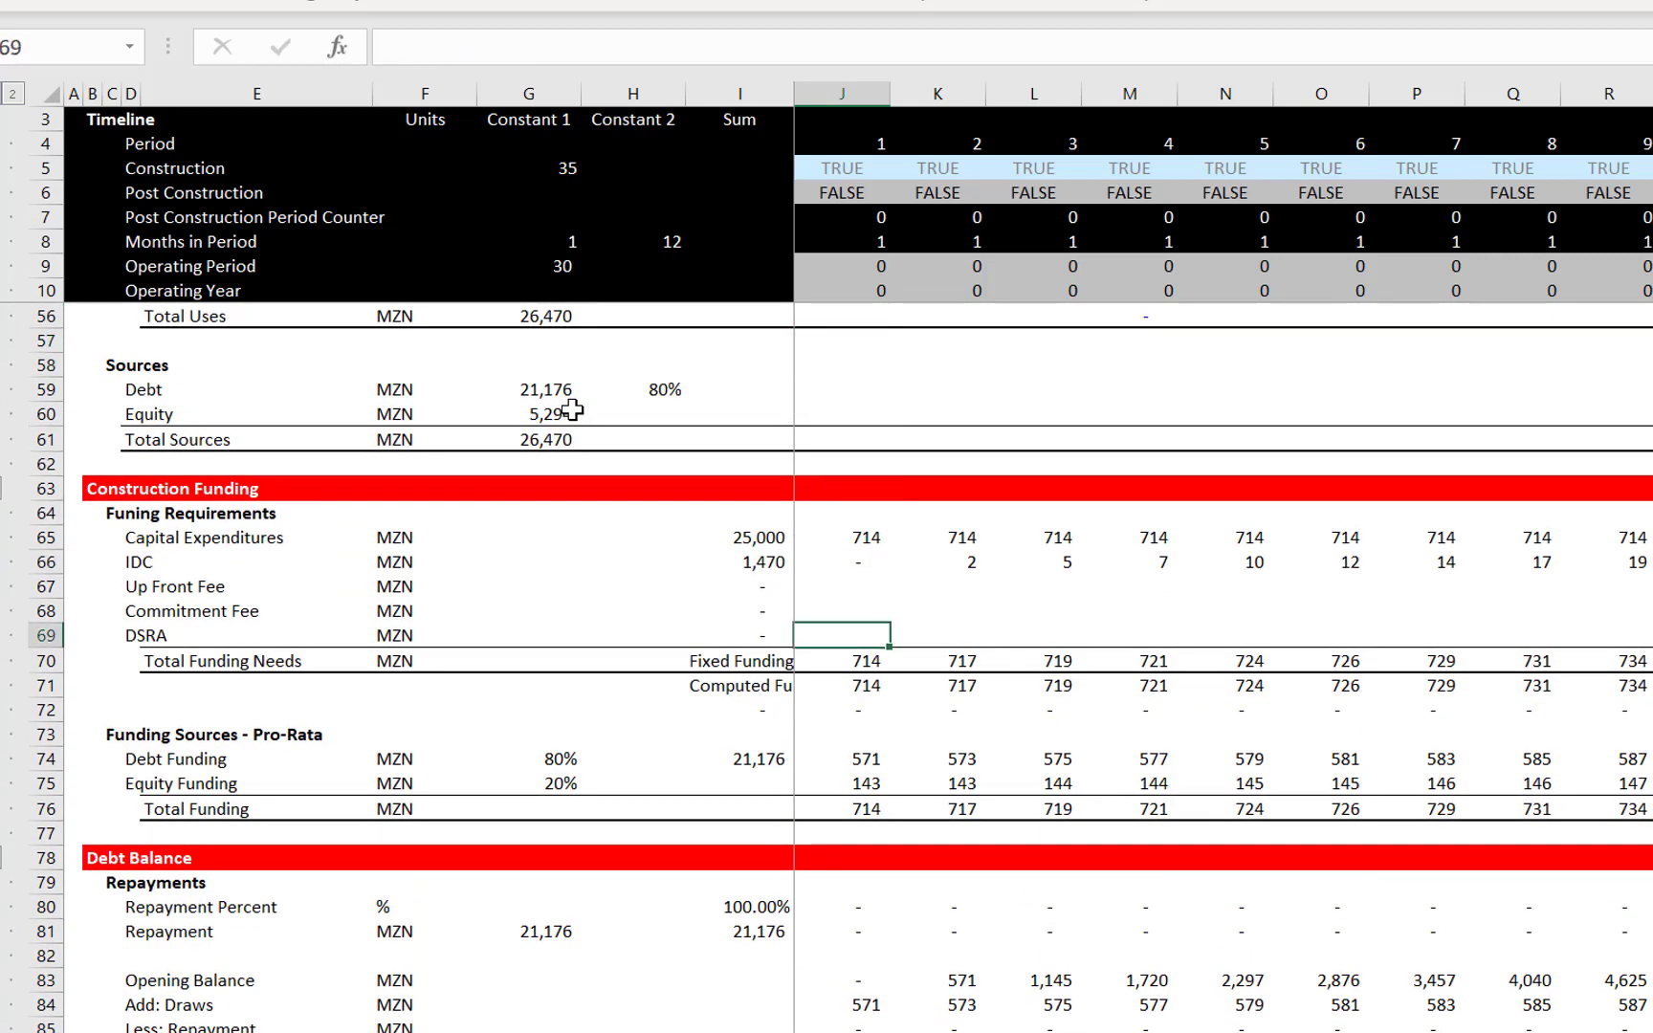
# Link the first-period Up Front Fee under the funding requirements (J67) to the Debt Balance up-front fee with =J96
pyautogui.press('Up')
pyautogui.press('Up')
pyautogui.write('=')
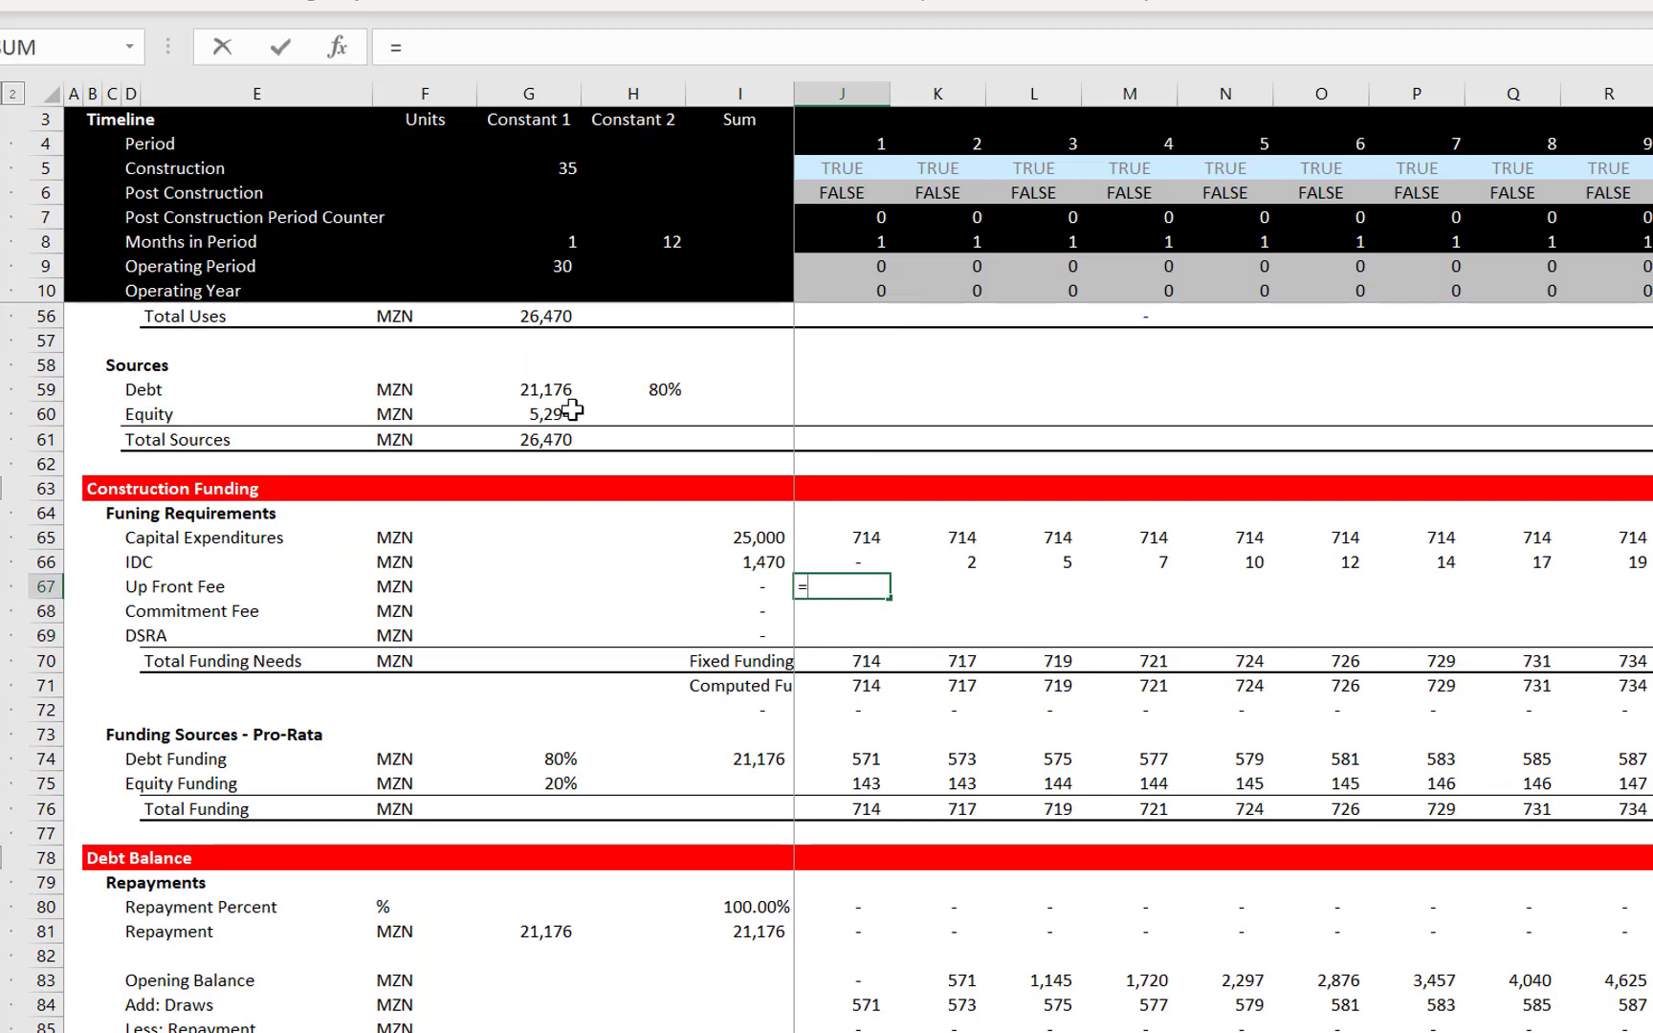
pyautogui.press('Down')
pyautogui.press('Down')
pyautogui.press('Down')
pyautogui.press('Down')
pyautogui.press('Down')
pyautogui.press('Down')
pyautogui.press('Down')
pyautogui.press('Down')
pyautogui.press('Down')
pyautogui.press('Down')
pyautogui.press('Down')
pyautogui.press('Down')
pyautogui.press('Down')
pyautogui.press('Down')
pyautogui.press('Down')
pyautogui.press('Down')
pyautogui.press('Down')
pyautogui.press('Down')
pyautogui.press('Down')
pyautogui.press('Down')
pyautogui.press('Down')
pyautogui.press('Down')
pyautogui.press('Down')
pyautogui.press('Down')
pyautogui.press('Down')
pyautogui.press('Down')
pyautogui.press('Down')
pyautogui.press('Down')
pyautogui.press('Down')
pyautogui.press('Down')
pyautogui.press('Down')
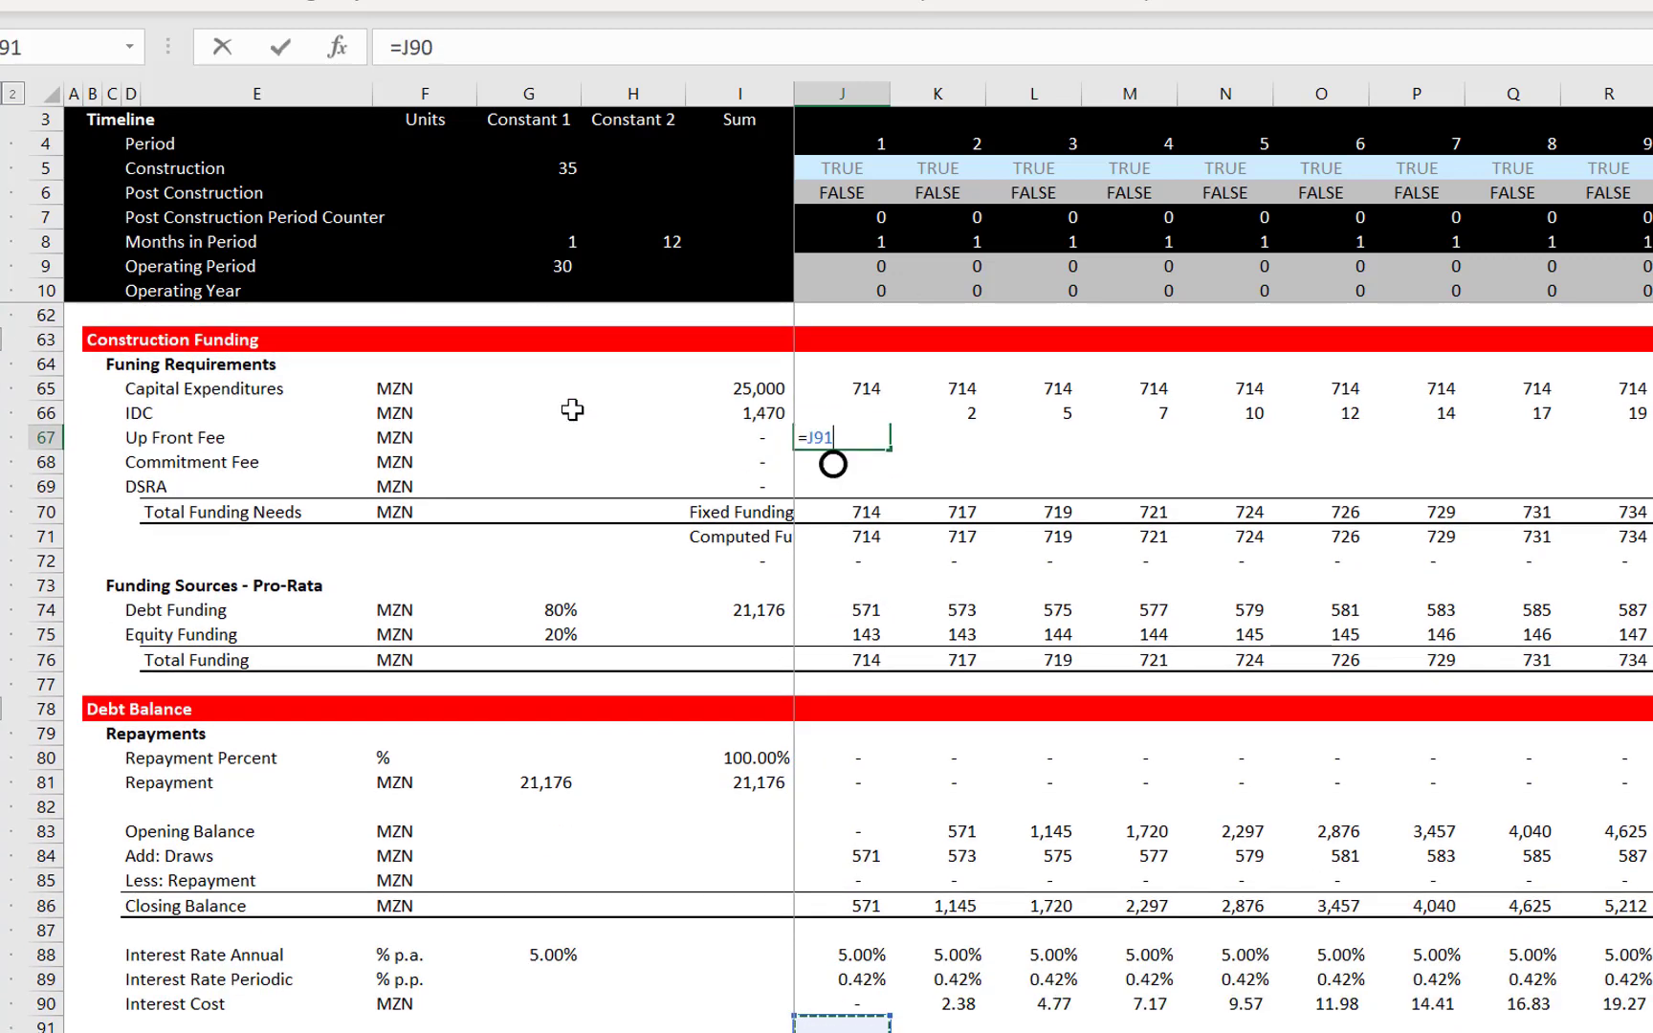
pyautogui.press('Down')
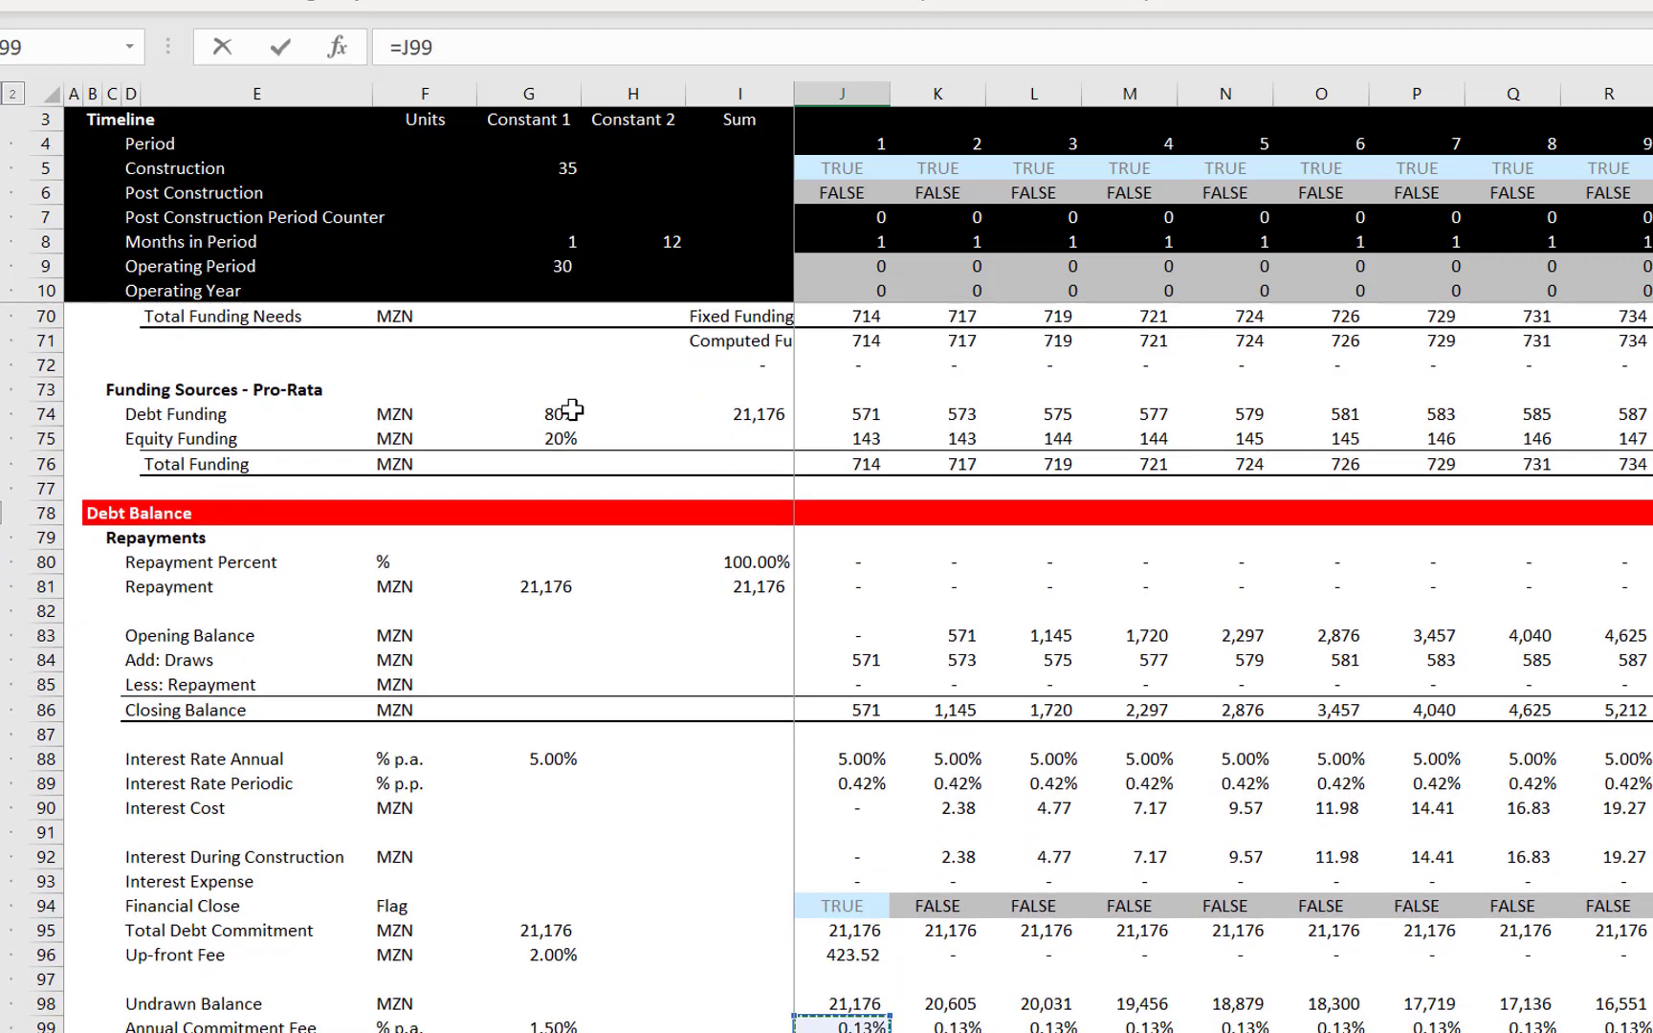
pyautogui.press('Up')
pyautogui.press('Up')
pyautogui.press('Up')
pyautogui.hotkey('ctrl', 'Return')
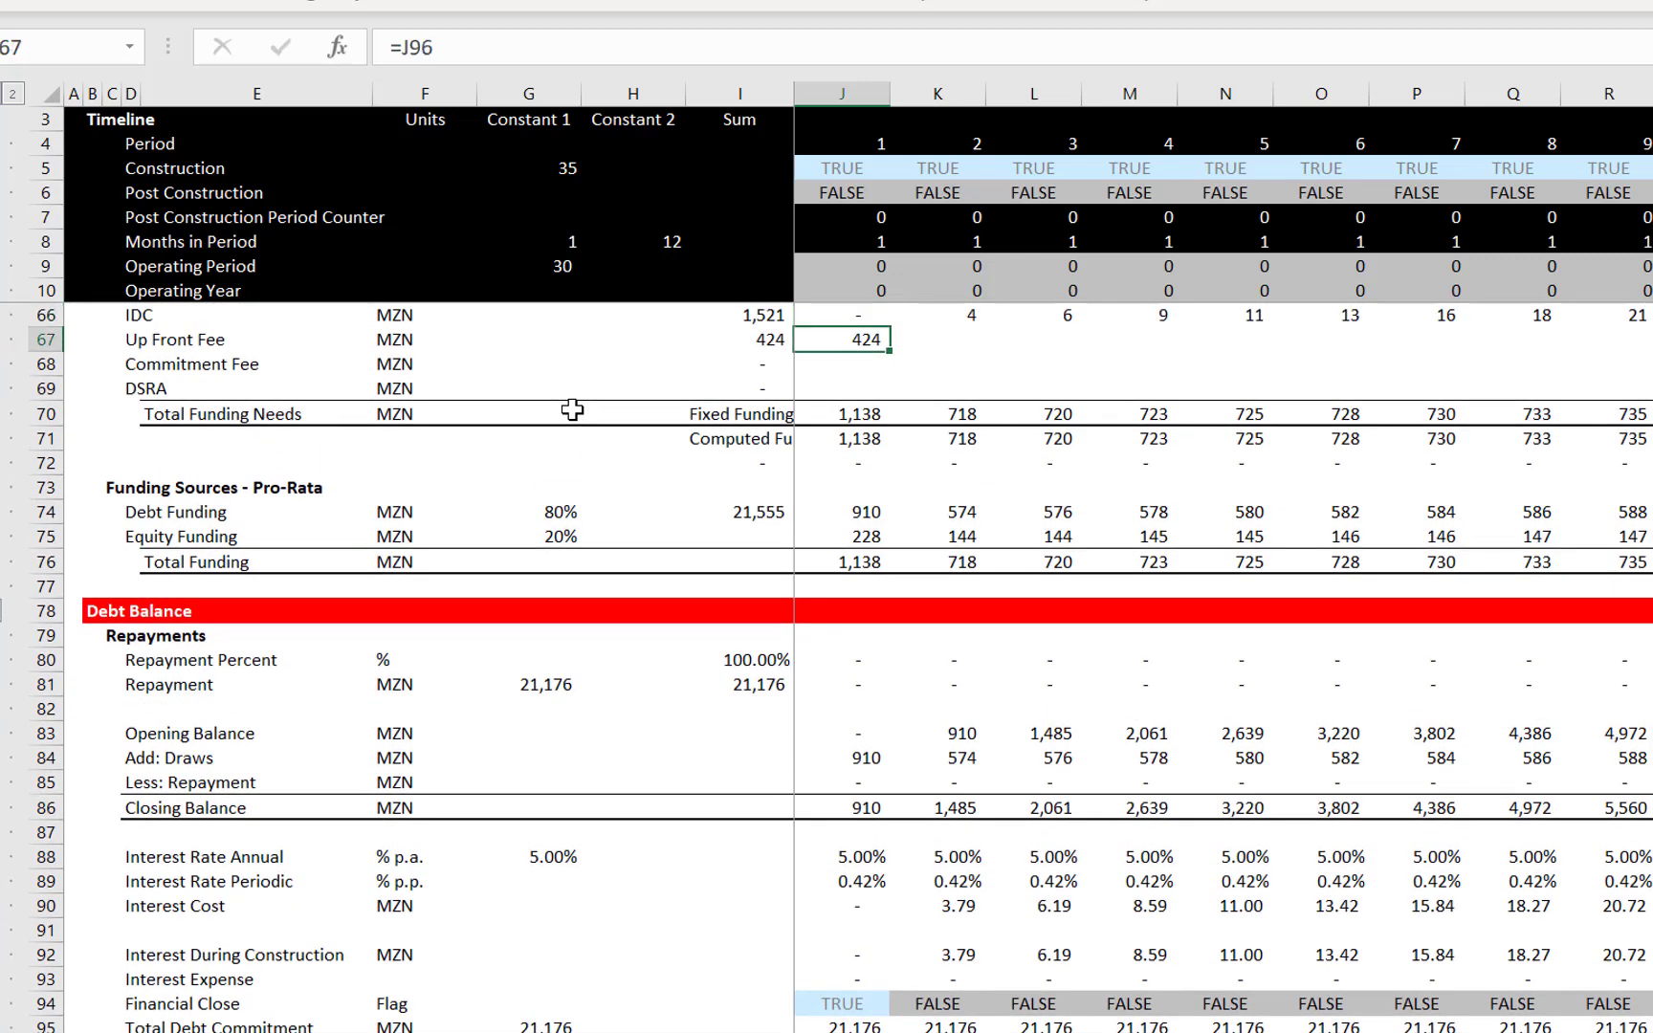
# Fill the Up Front Fee formula in row 67 across all remaining timeline periods
pyautogui.hotkey('ctrl', 'shift', 'Right')
pyautogui.hotkey('ctrl', 'r')
pyautogui.press('Left')
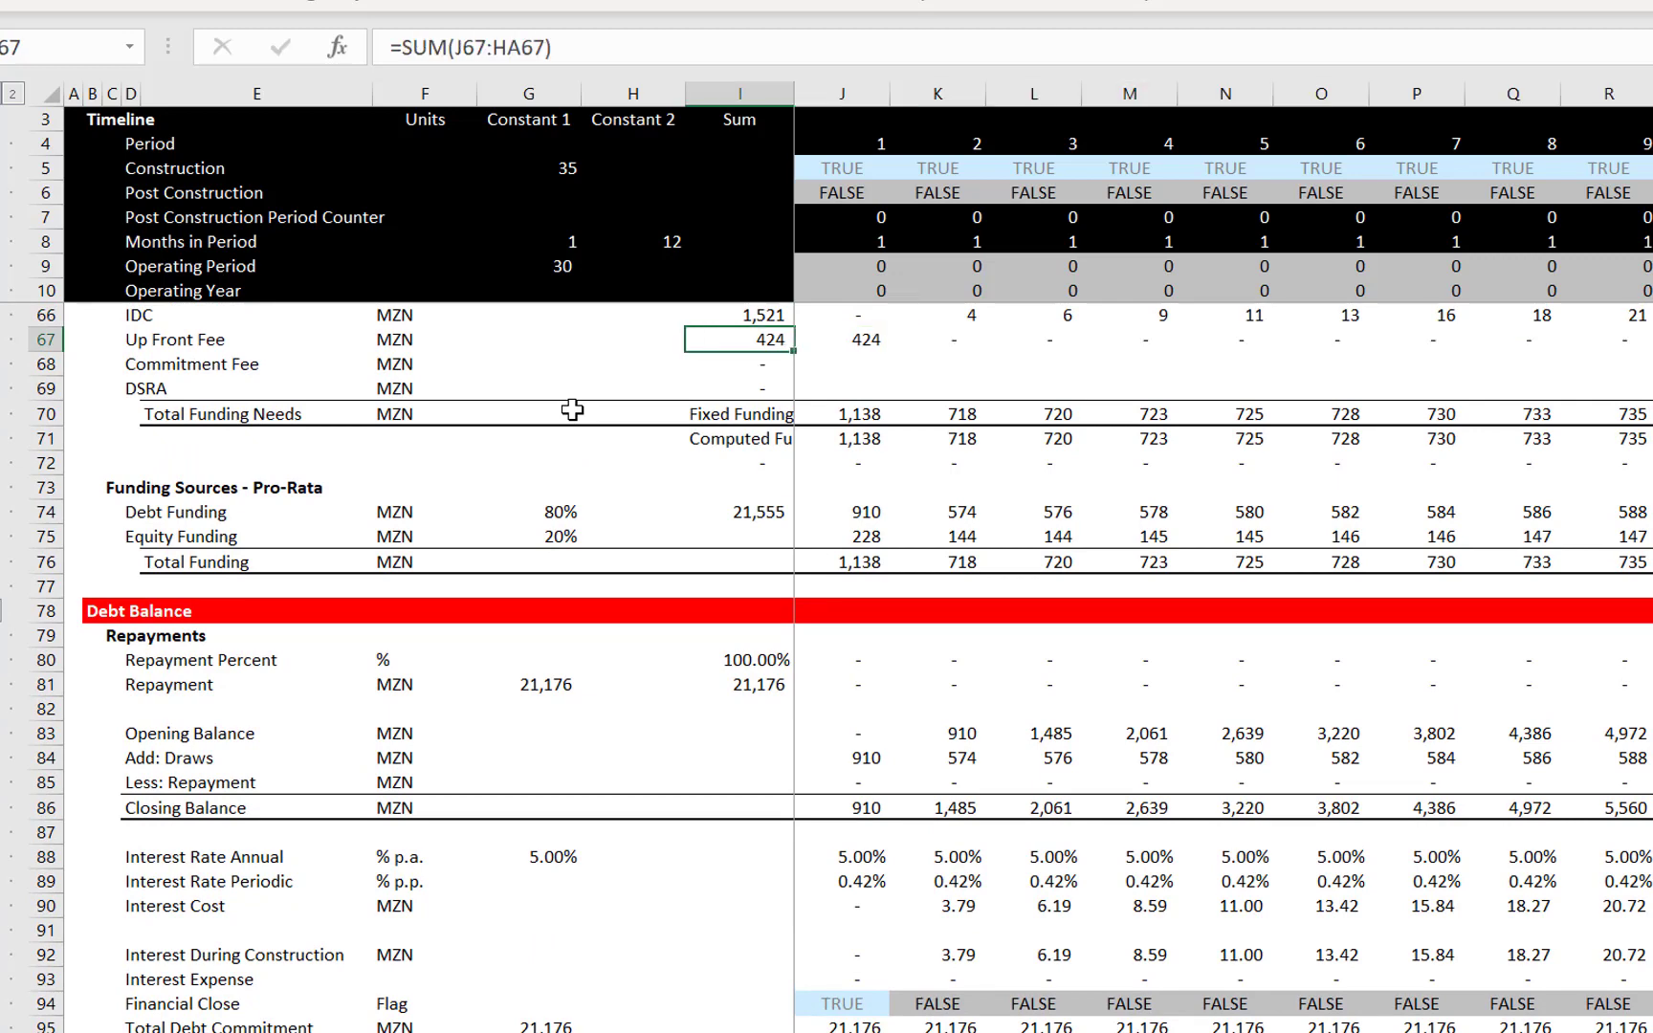
# Link the Computed value of the Up Front Fee in the sources and uses summary (L53) to the row total with =I67
pyautogui.press('Up')
pyautogui.press('Up')
pyautogui.press('Up')
pyautogui.press('Up')
pyautogui.press('Up')
pyautogui.press('Up')
pyautogui.press('Up')
pyautogui.press('Up')
pyautogui.press('Up')
pyautogui.press('Up')
pyautogui.press('Up')
pyautogui.press('Up')
pyautogui.press('Up')
pyautogui.press('Up')
pyautogui.press('Up')
pyautogui.press('Up')
pyautogui.press('Up')
pyautogui.press('Up')
pyautogui.press('Up')
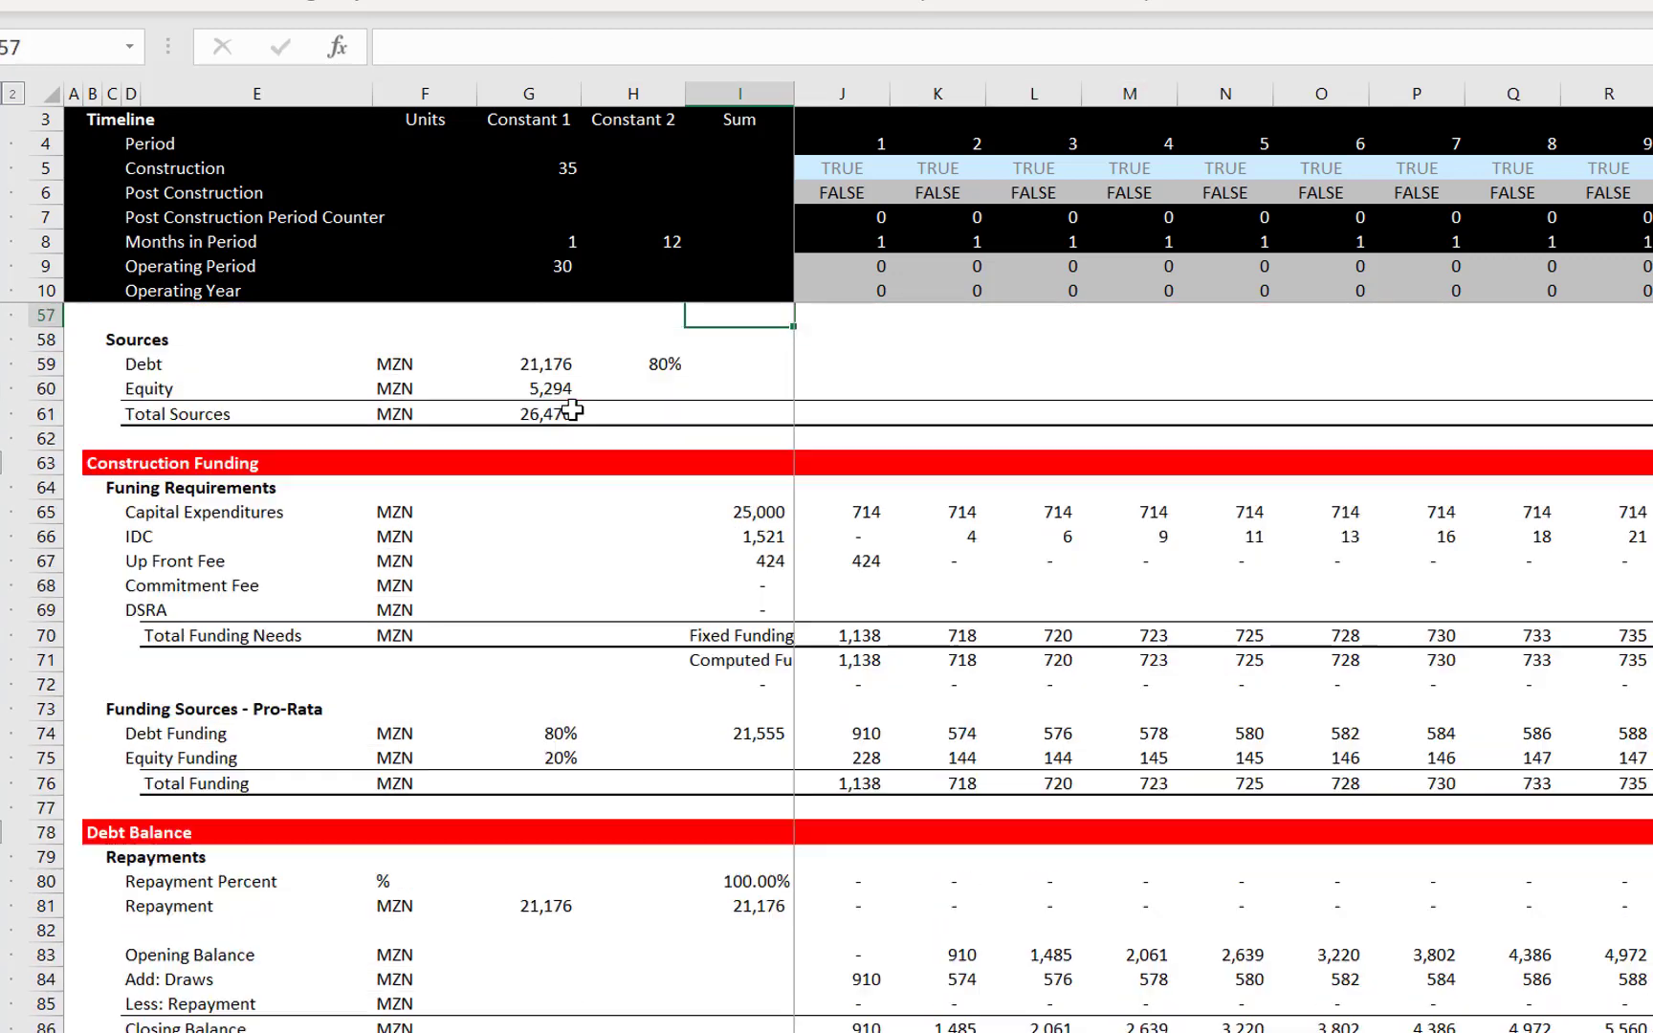
pyautogui.press('Down')
pyautogui.press('Down')
pyautogui.press('Down')
pyautogui.press('Down')
pyautogui.press('Down')
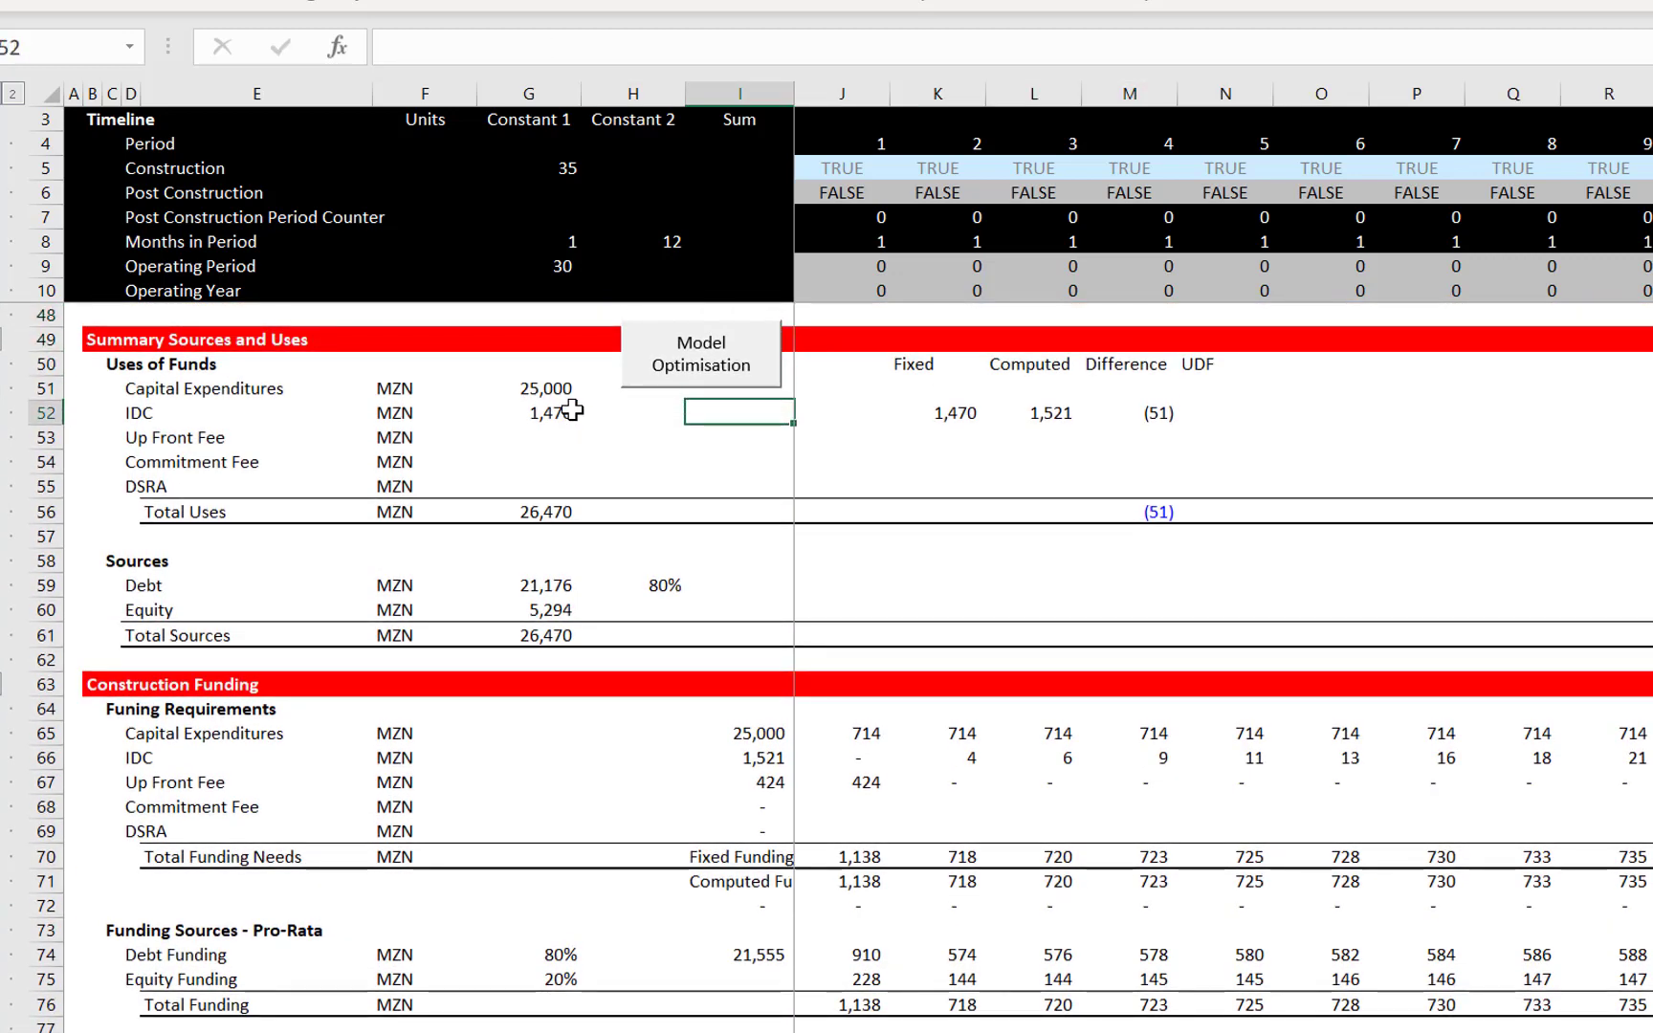
pyautogui.press('Right')
pyautogui.press('Right')
pyautogui.press('Right')
pyautogui.write('=')
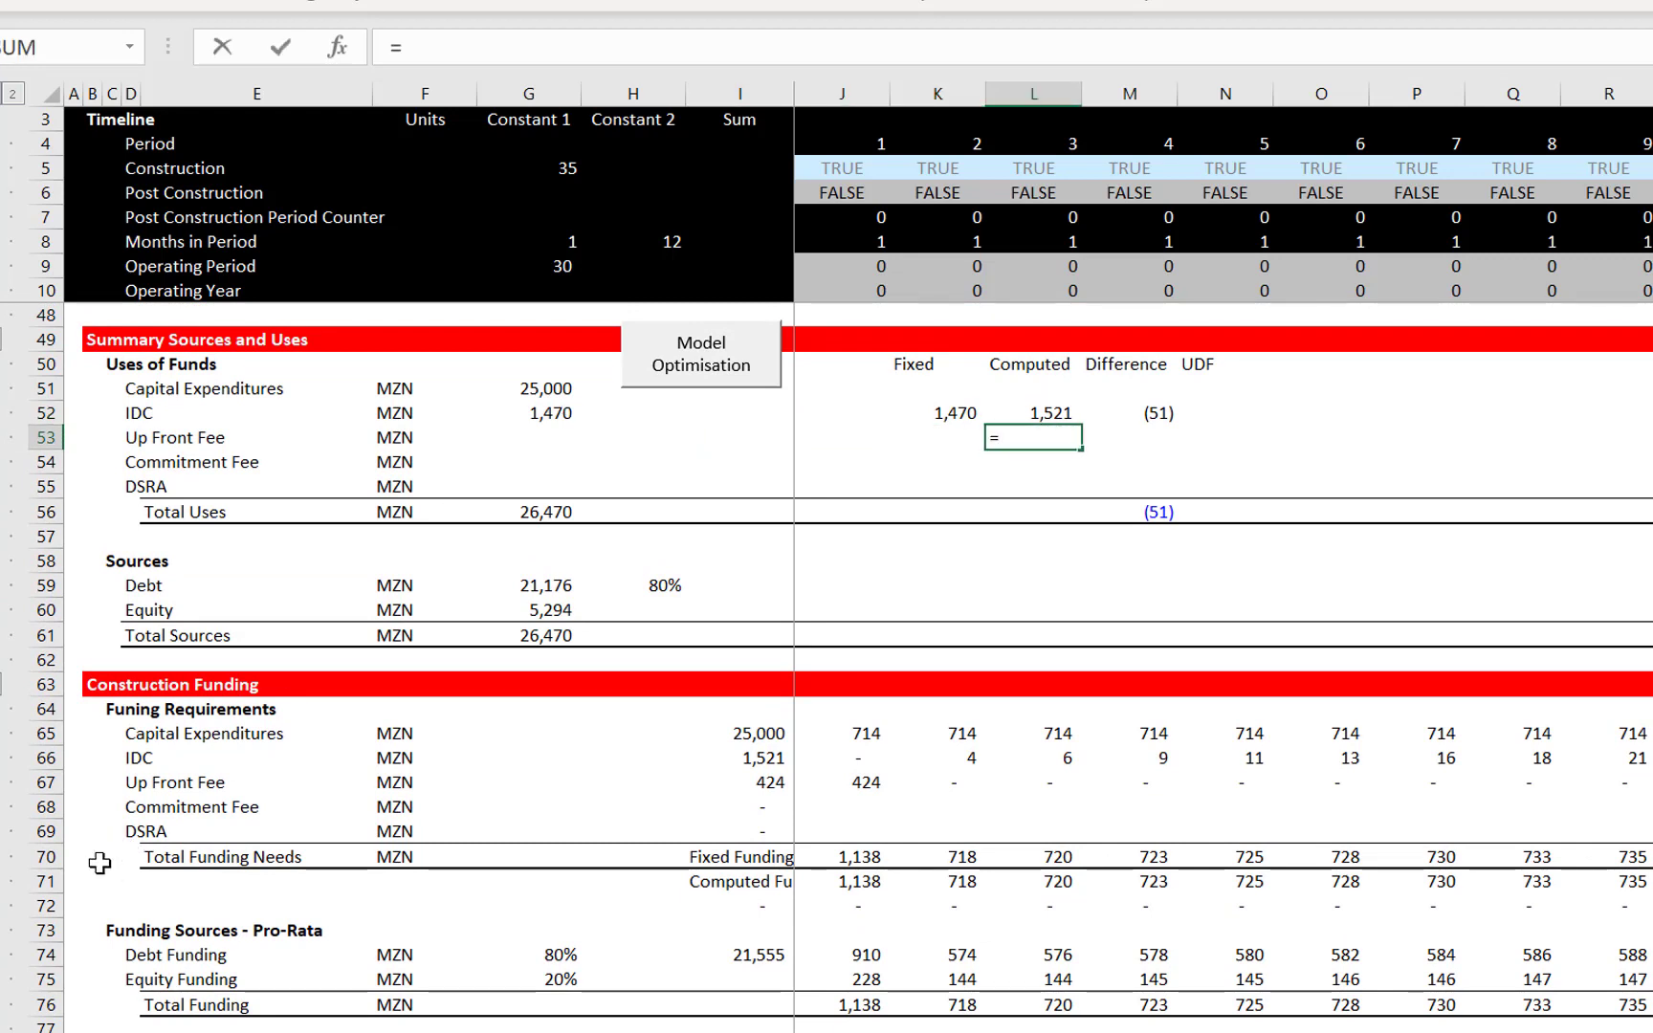
pyautogui.click(769, 781)
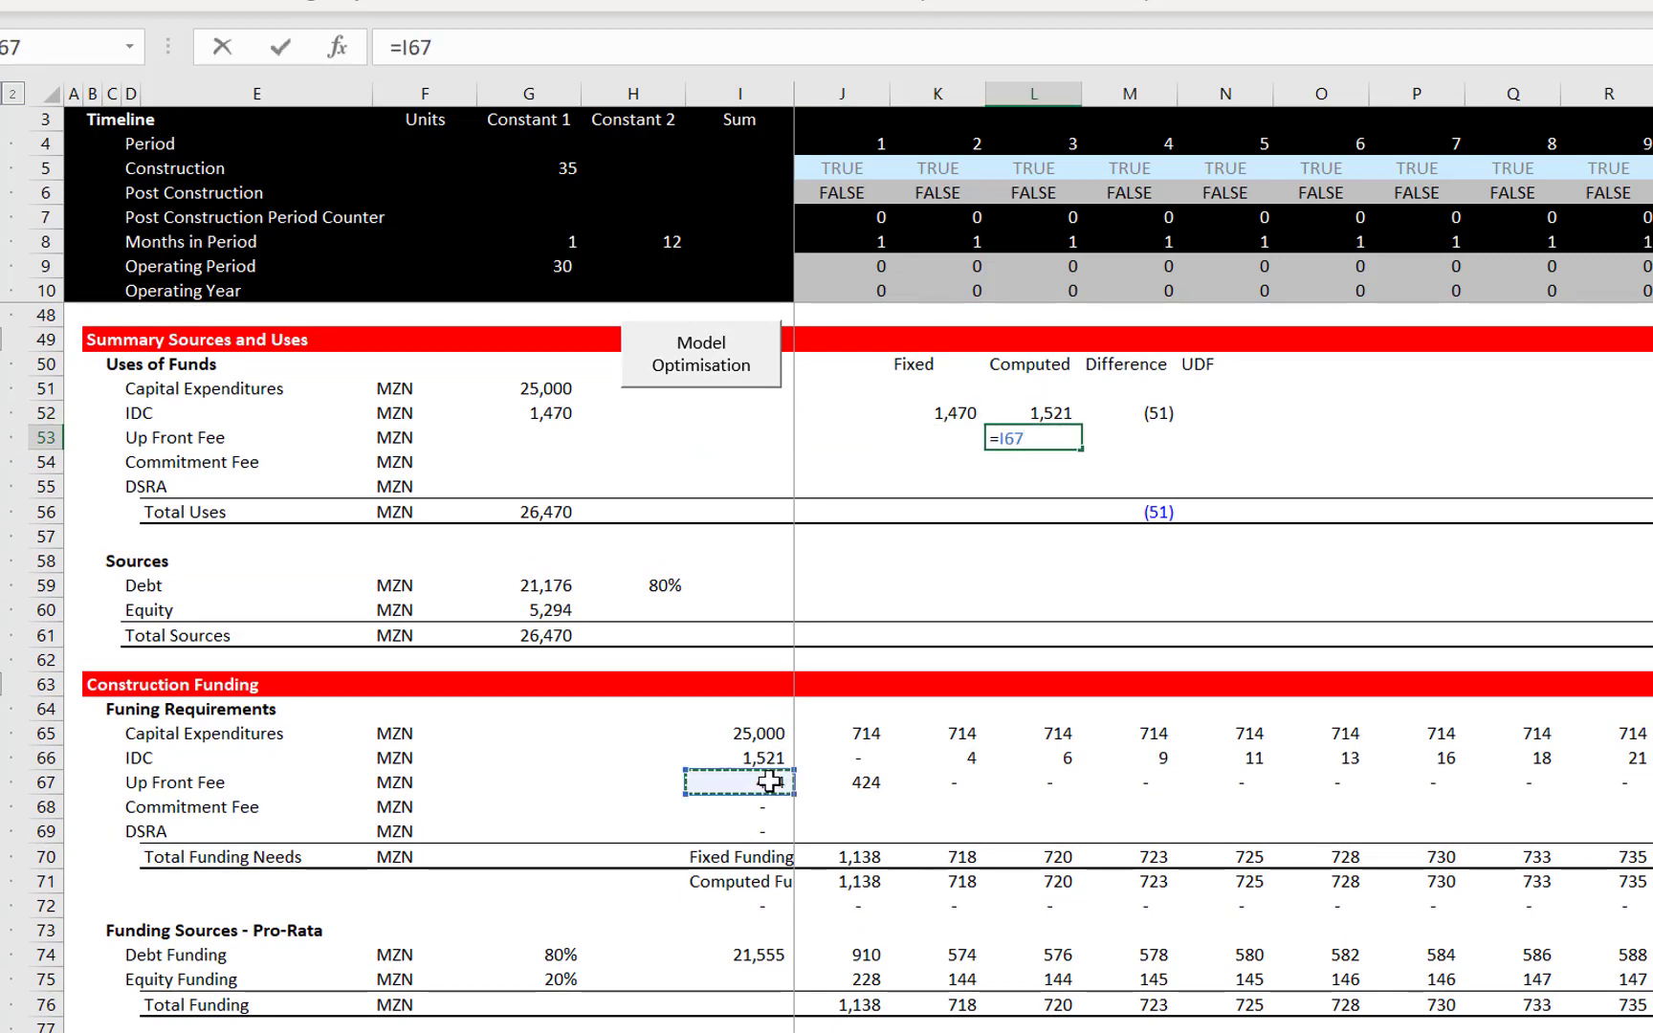
pyautogui.press('Return')
# Enter 400 as the Fixed Up Front Fee in K53 and copy the IDC difference formula down into M53
pyautogui.press('Up')
pyautogui.press('Left')
pyautogui.press('Left')
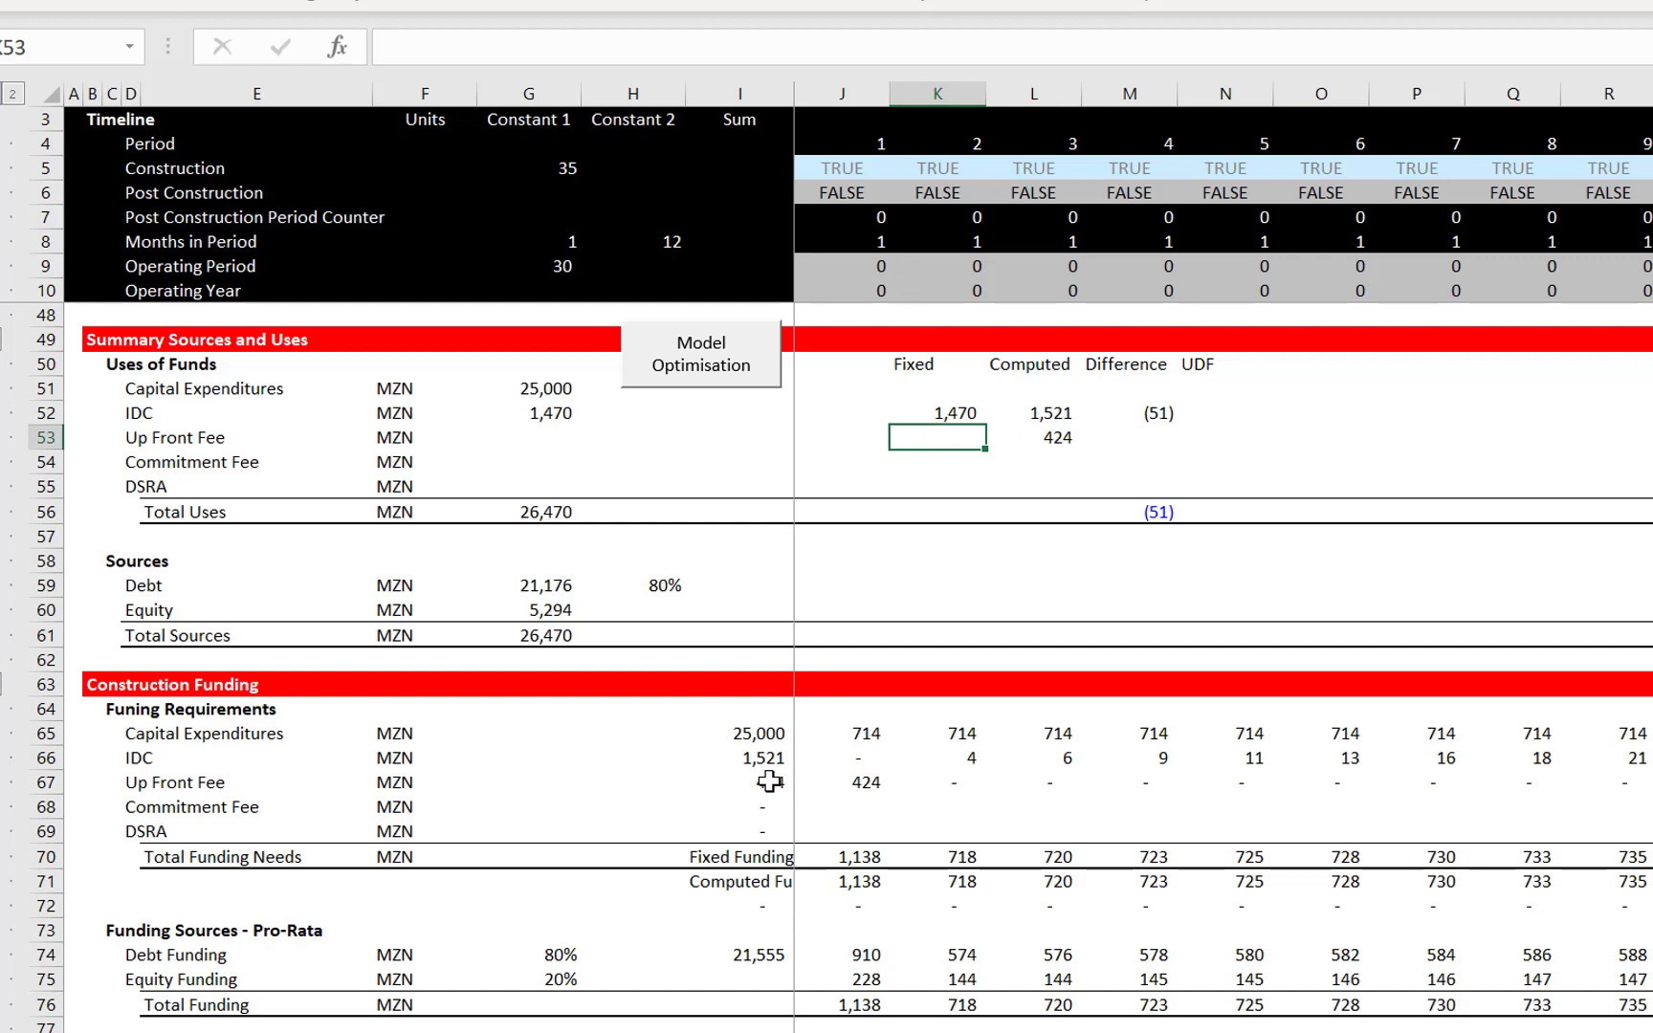
pyautogui.write('400')
pyautogui.press('Return')
pyautogui.press('Up')
pyautogui.press('Right')
pyautogui.press('Right')
pyautogui.hotkey('ctrl', 'd')
# Link the Up Front Fee in Uses of Funds (G53) to its fixed value with =K53, and run the Model Optimisation macro
pyautogui.press('Left')
pyautogui.press('Left')
pyautogui.press('Left')
pyautogui.press('Left')
pyautogui.press('Left')
pyautogui.press('Left')
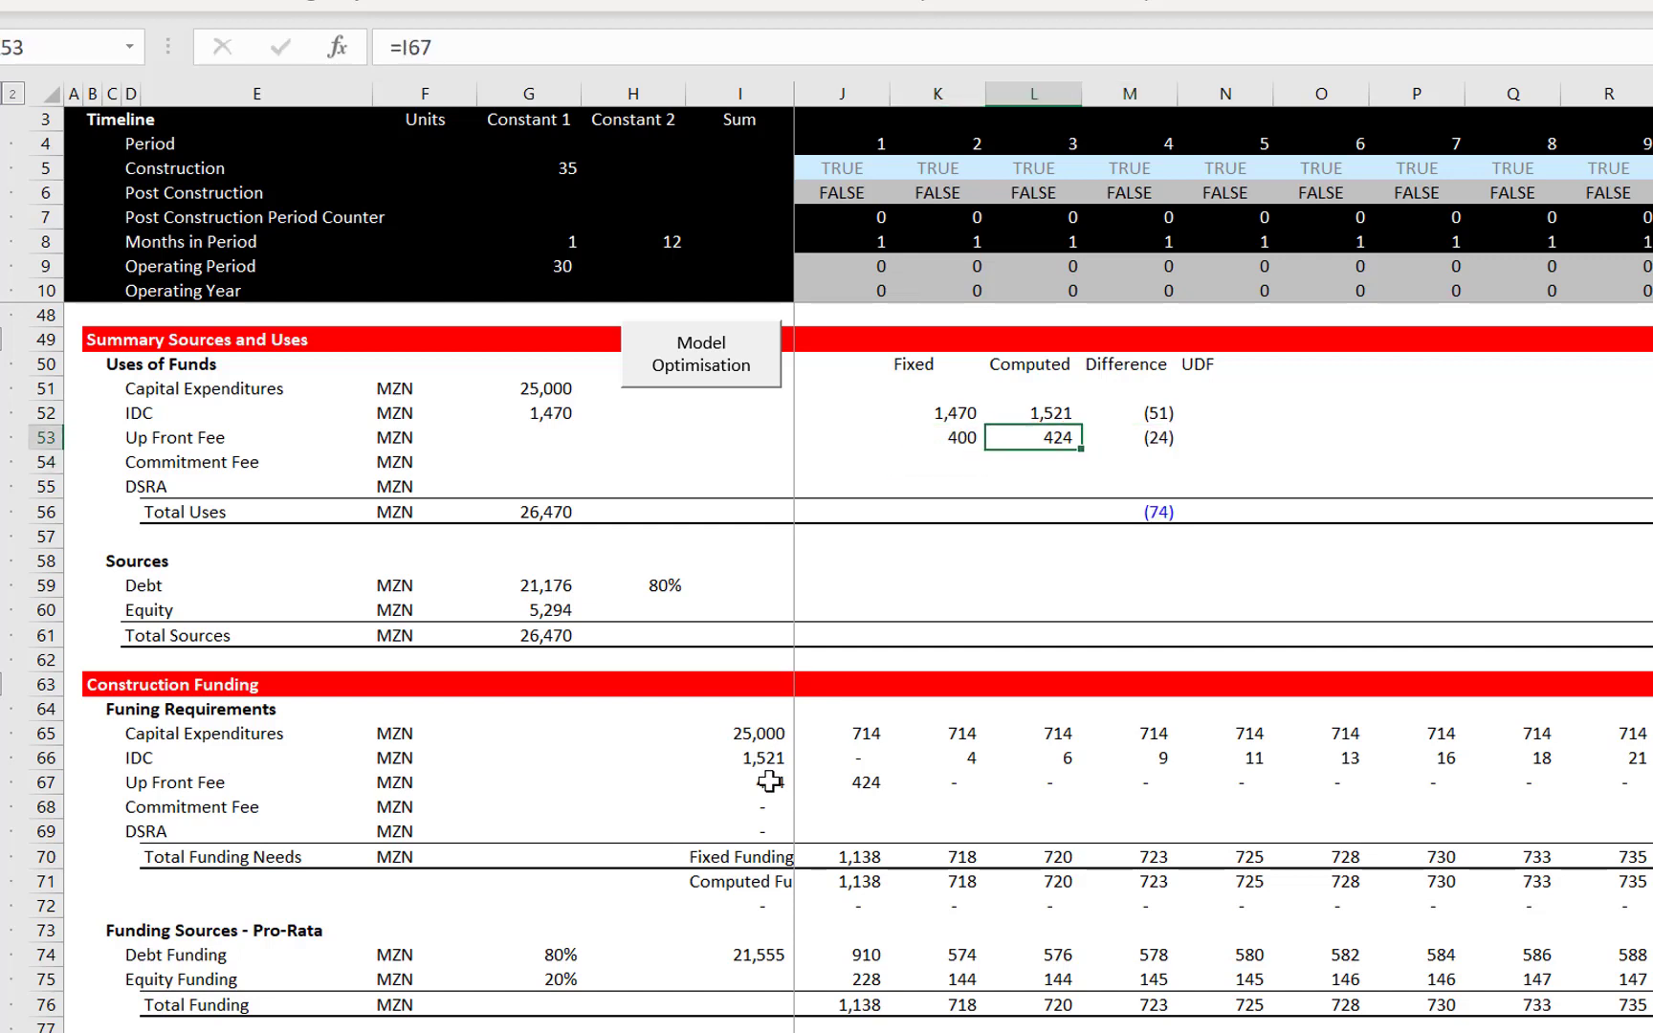
pyautogui.write('=')
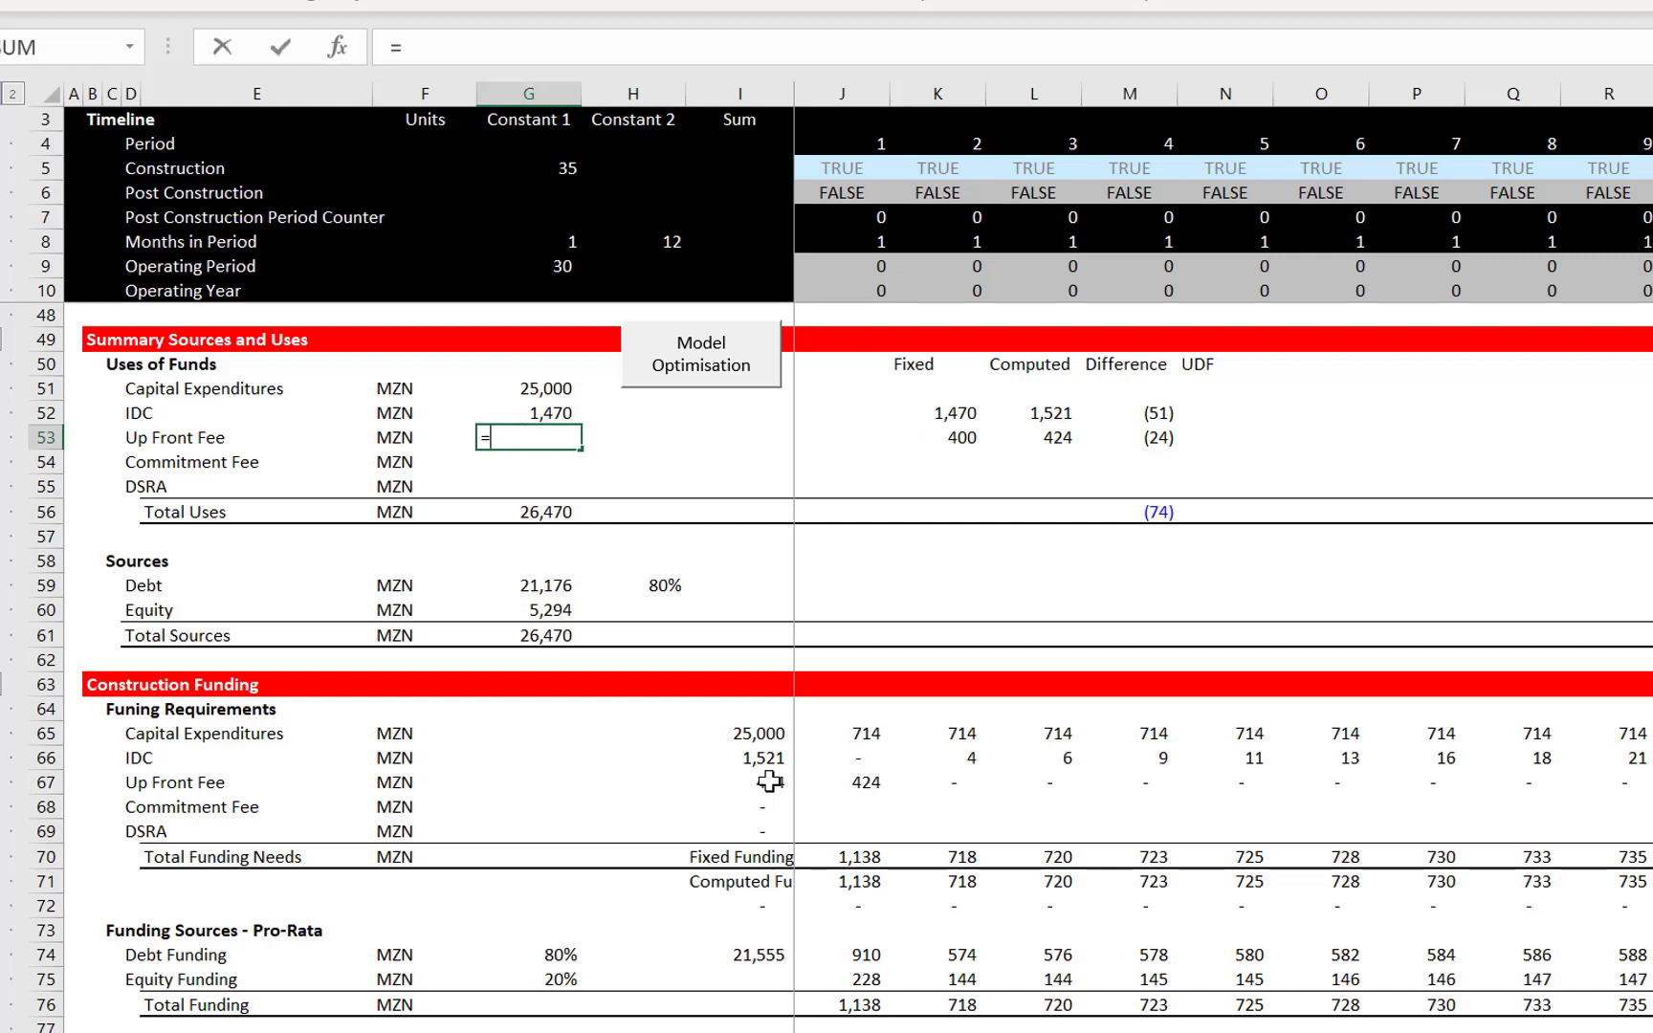
pyautogui.press('Right')
pyautogui.press('Right')
pyautogui.press('Right')
pyautogui.press('Right')
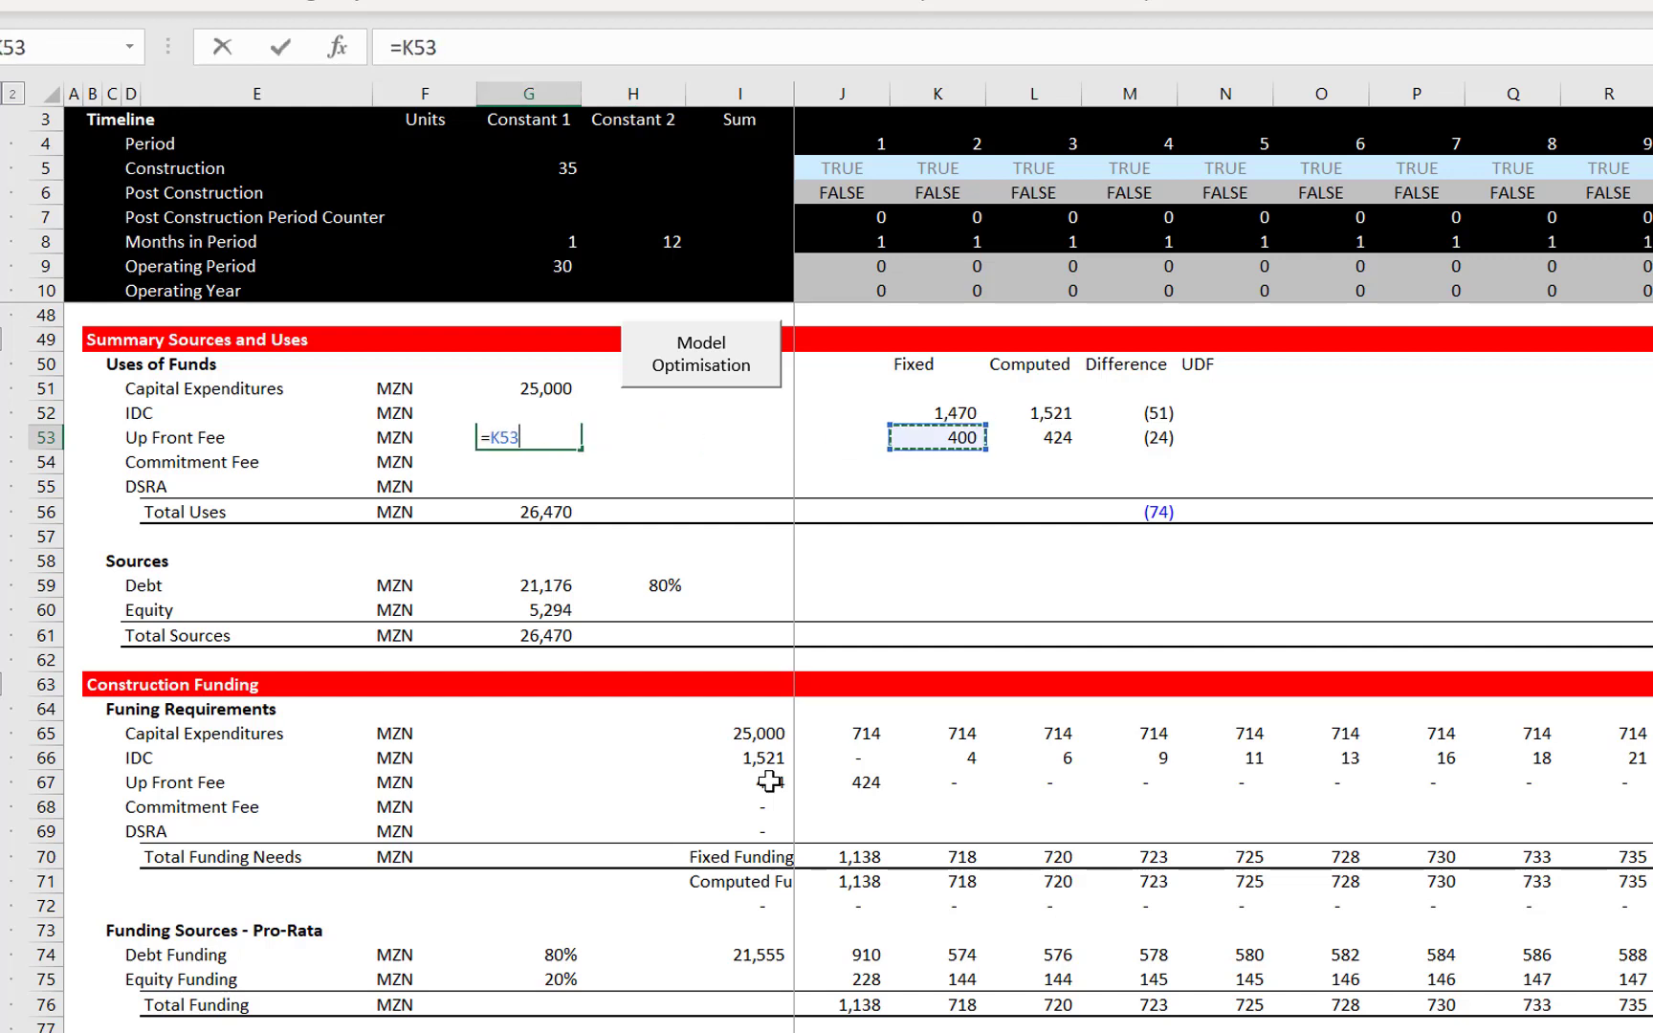
pyautogui.hotkey('ctrl', 'Return')
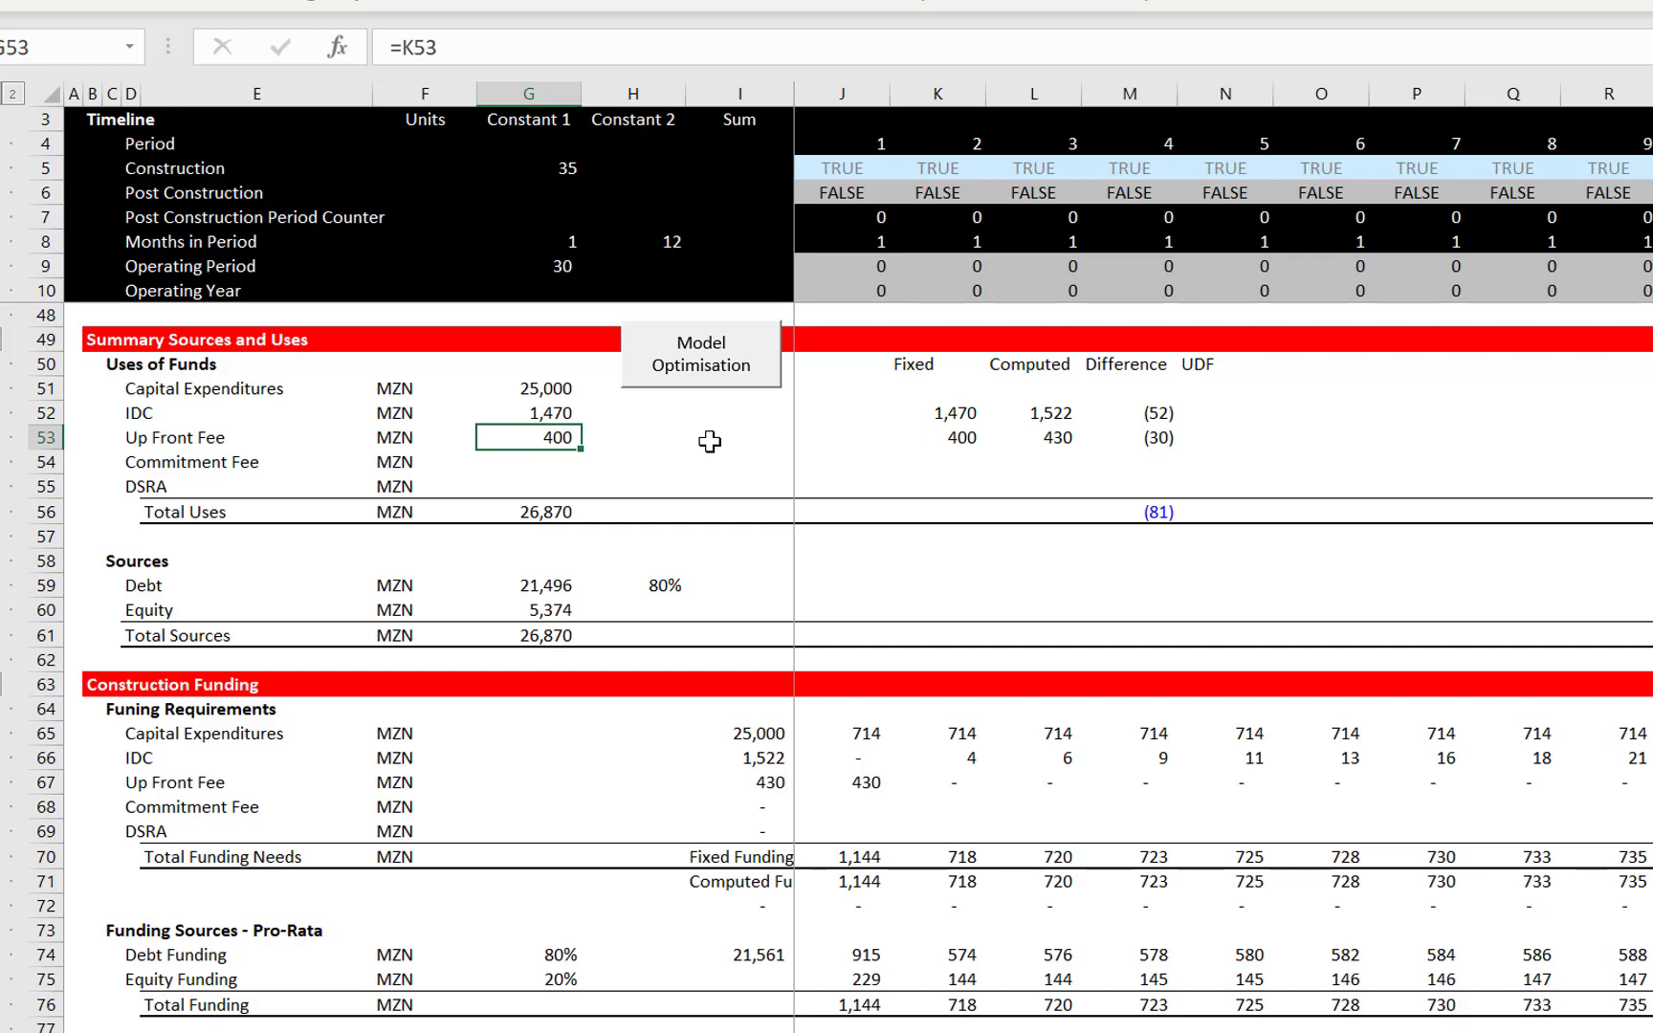
pyautogui.click(683, 380)
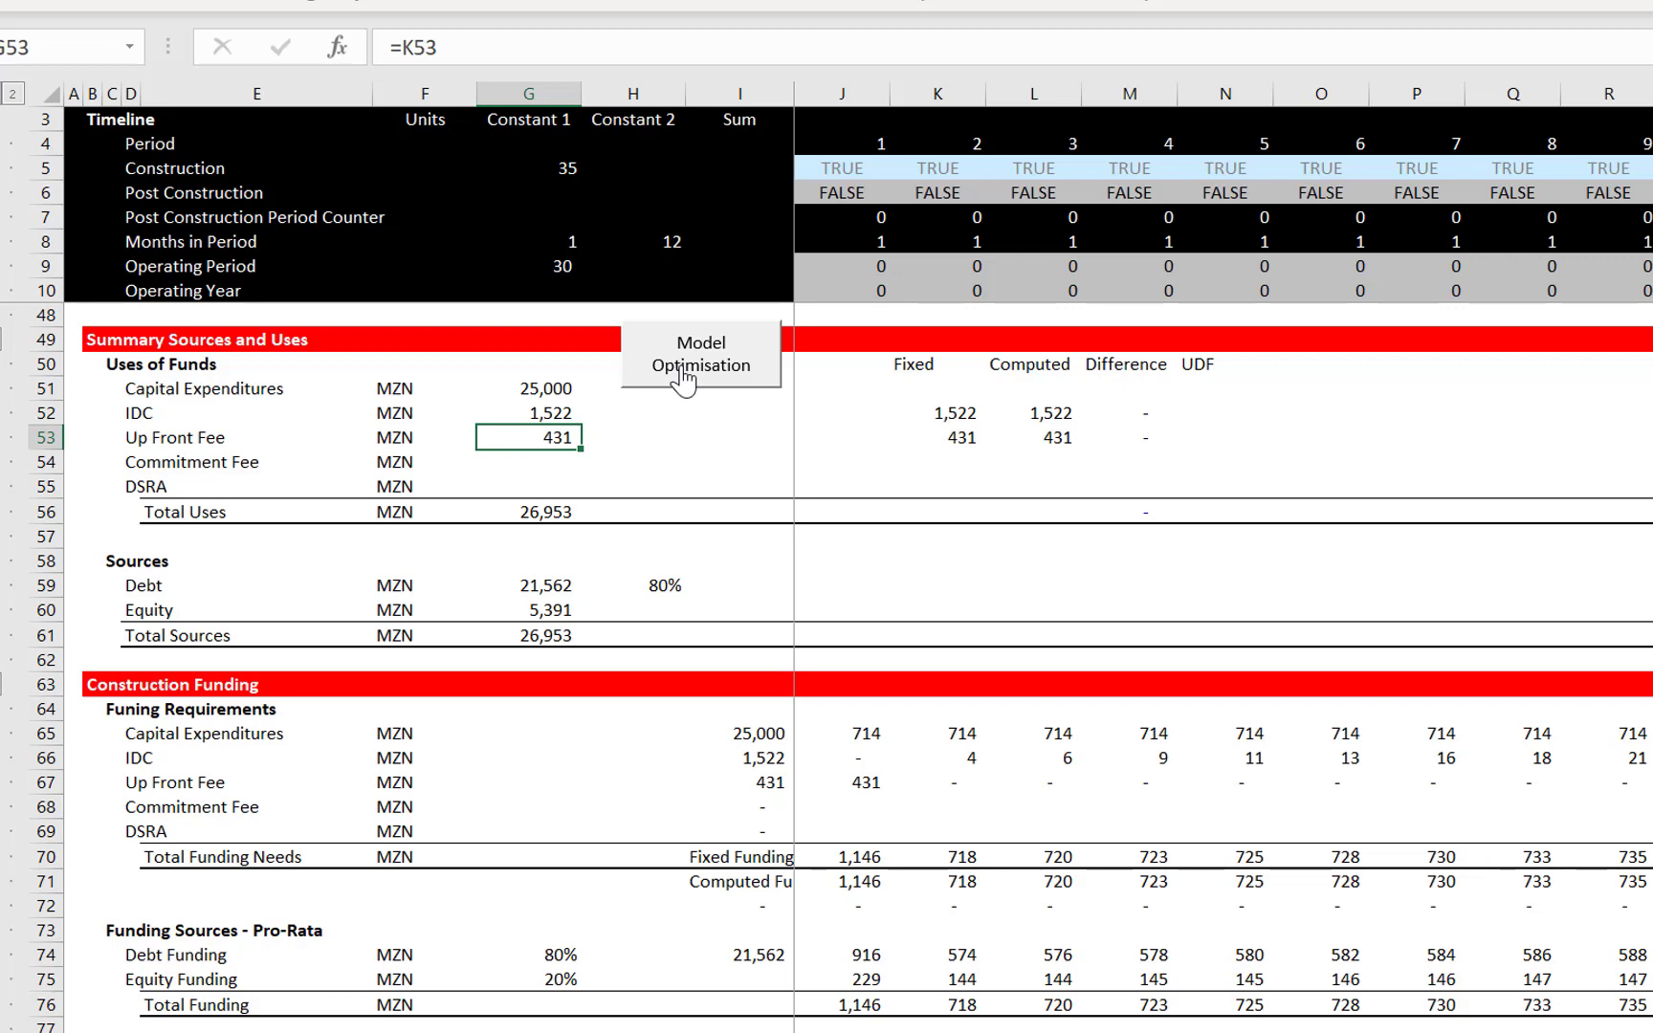
# Examine the commitment fee rows at the end of the Debt Balance section, including the annual rate's source in G99
pyautogui.press('Down')
pyautogui.press('Down')
pyautogui.press('Down')
pyautogui.press('Down')
pyautogui.press('Down')
pyautogui.press('Down')
pyautogui.press('Down')
pyautogui.press('Down')
pyautogui.press('Down')
pyautogui.press('Down')
pyautogui.press('Down')
pyautogui.press('Down')
pyautogui.press('Down')
pyautogui.press('Down')
pyautogui.press('Down')
pyautogui.press('Down')
pyautogui.press('Down')
pyautogui.press('Down')
pyautogui.press('Down')
pyautogui.press('Down')
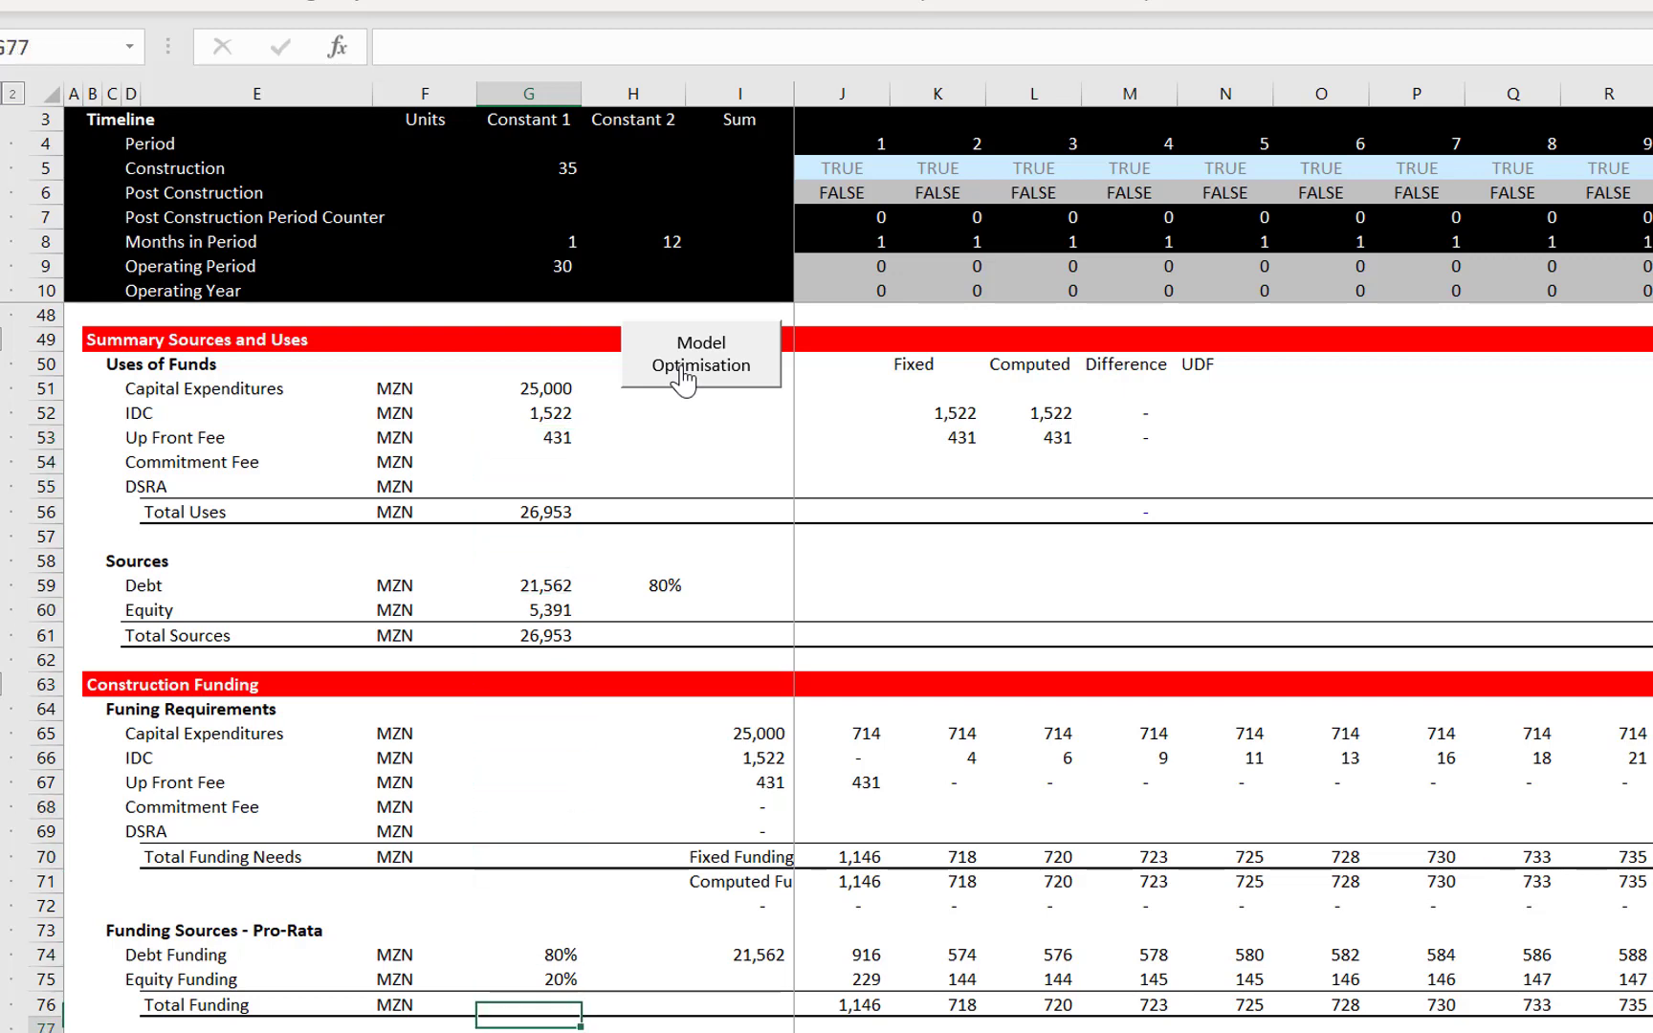
pyautogui.press('Down')
pyautogui.press('Down')
pyautogui.press('Down')
pyautogui.press('Down')
pyautogui.press('Down')
pyautogui.press('Down')
pyautogui.press('Down')
pyautogui.press('Down')
pyautogui.press('Down')
pyautogui.press('Down')
pyautogui.press('Down')
pyautogui.press('Down')
pyautogui.press('Down')
pyautogui.press('Down')
pyautogui.press('Down')
pyautogui.press('Down')
pyautogui.press('Down')
pyautogui.press('Down')
pyautogui.press('Down')
pyautogui.press('Down')
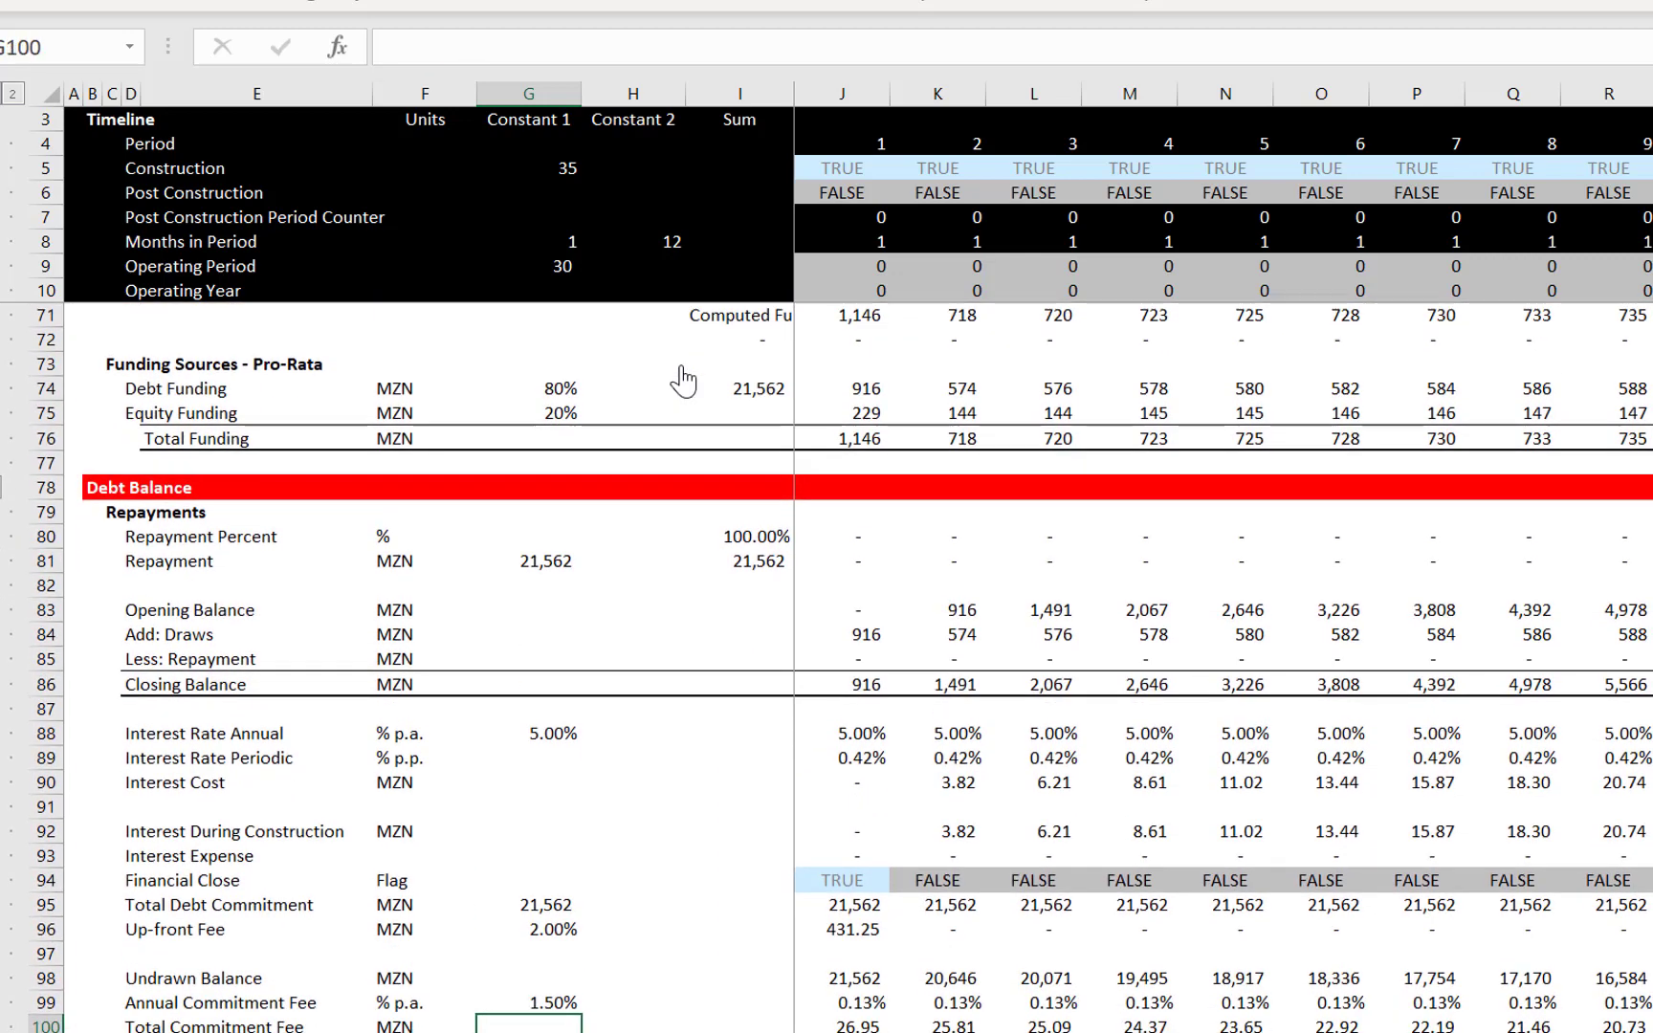
pyautogui.press('Down')
pyautogui.press('Up')
pyautogui.press('Up')
pyautogui.press('Up')
pyautogui.press('Up')
pyautogui.press('Up')
pyautogui.press('Up')
pyautogui.press('Up')
pyautogui.press('Up')
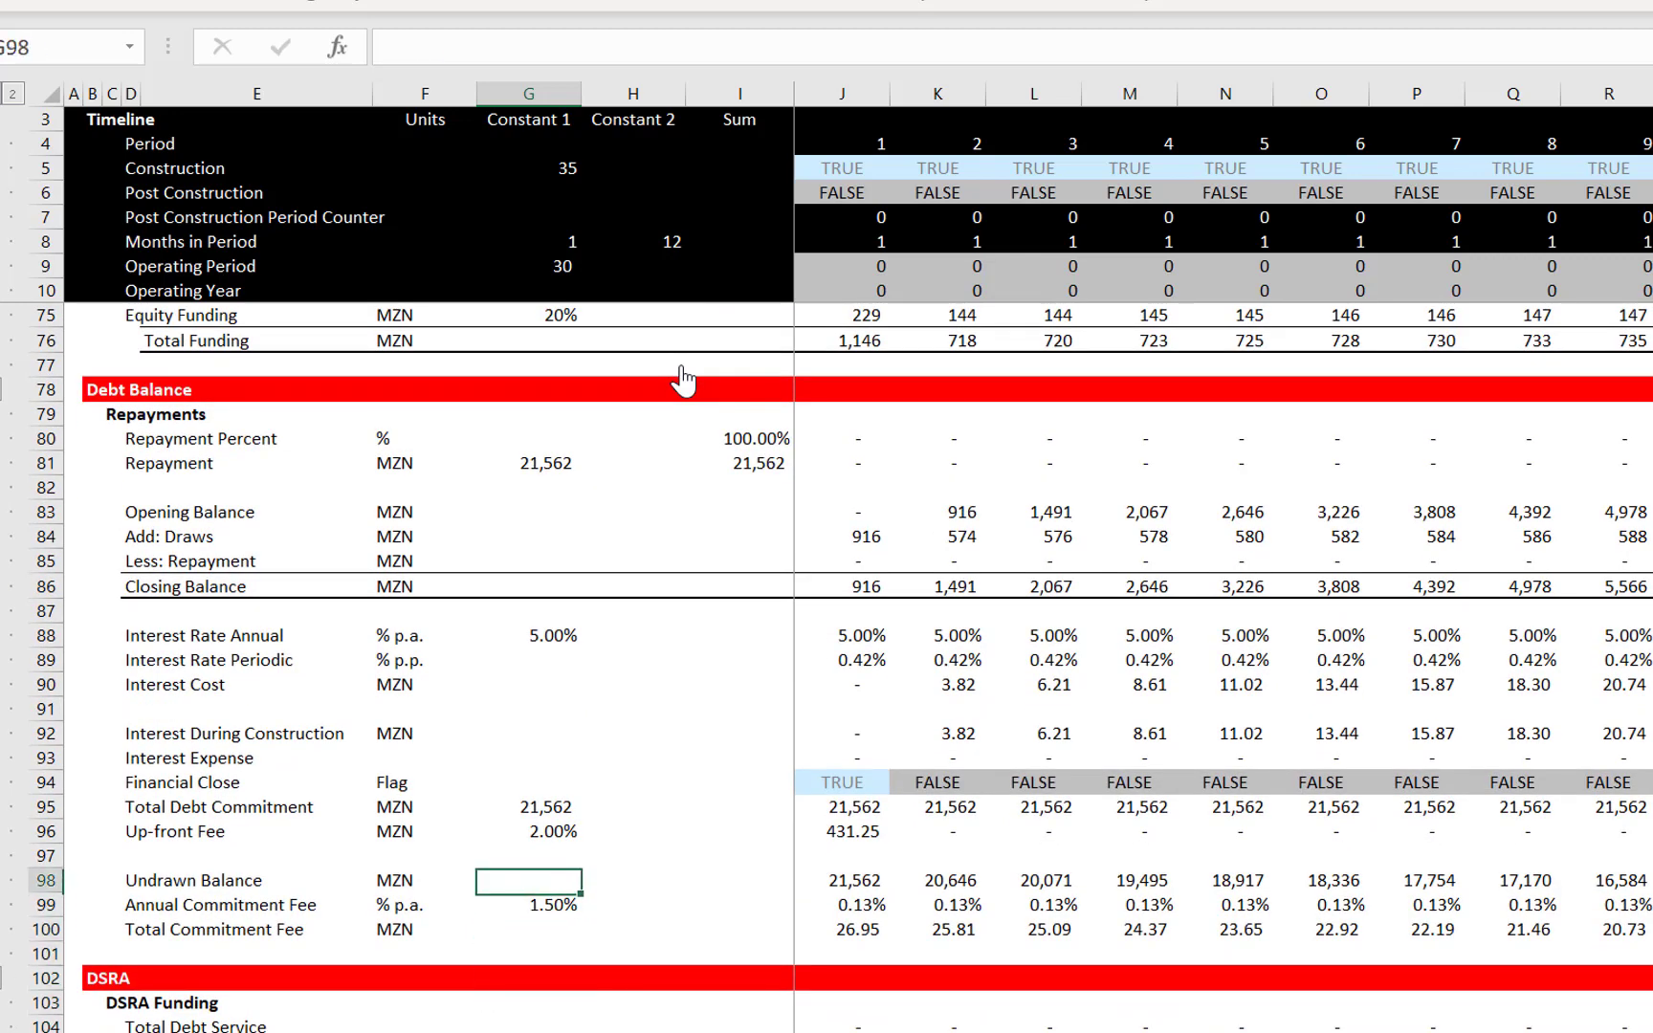
pyautogui.press('Down')
pyautogui.press('Down')
pyautogui.press('Down')
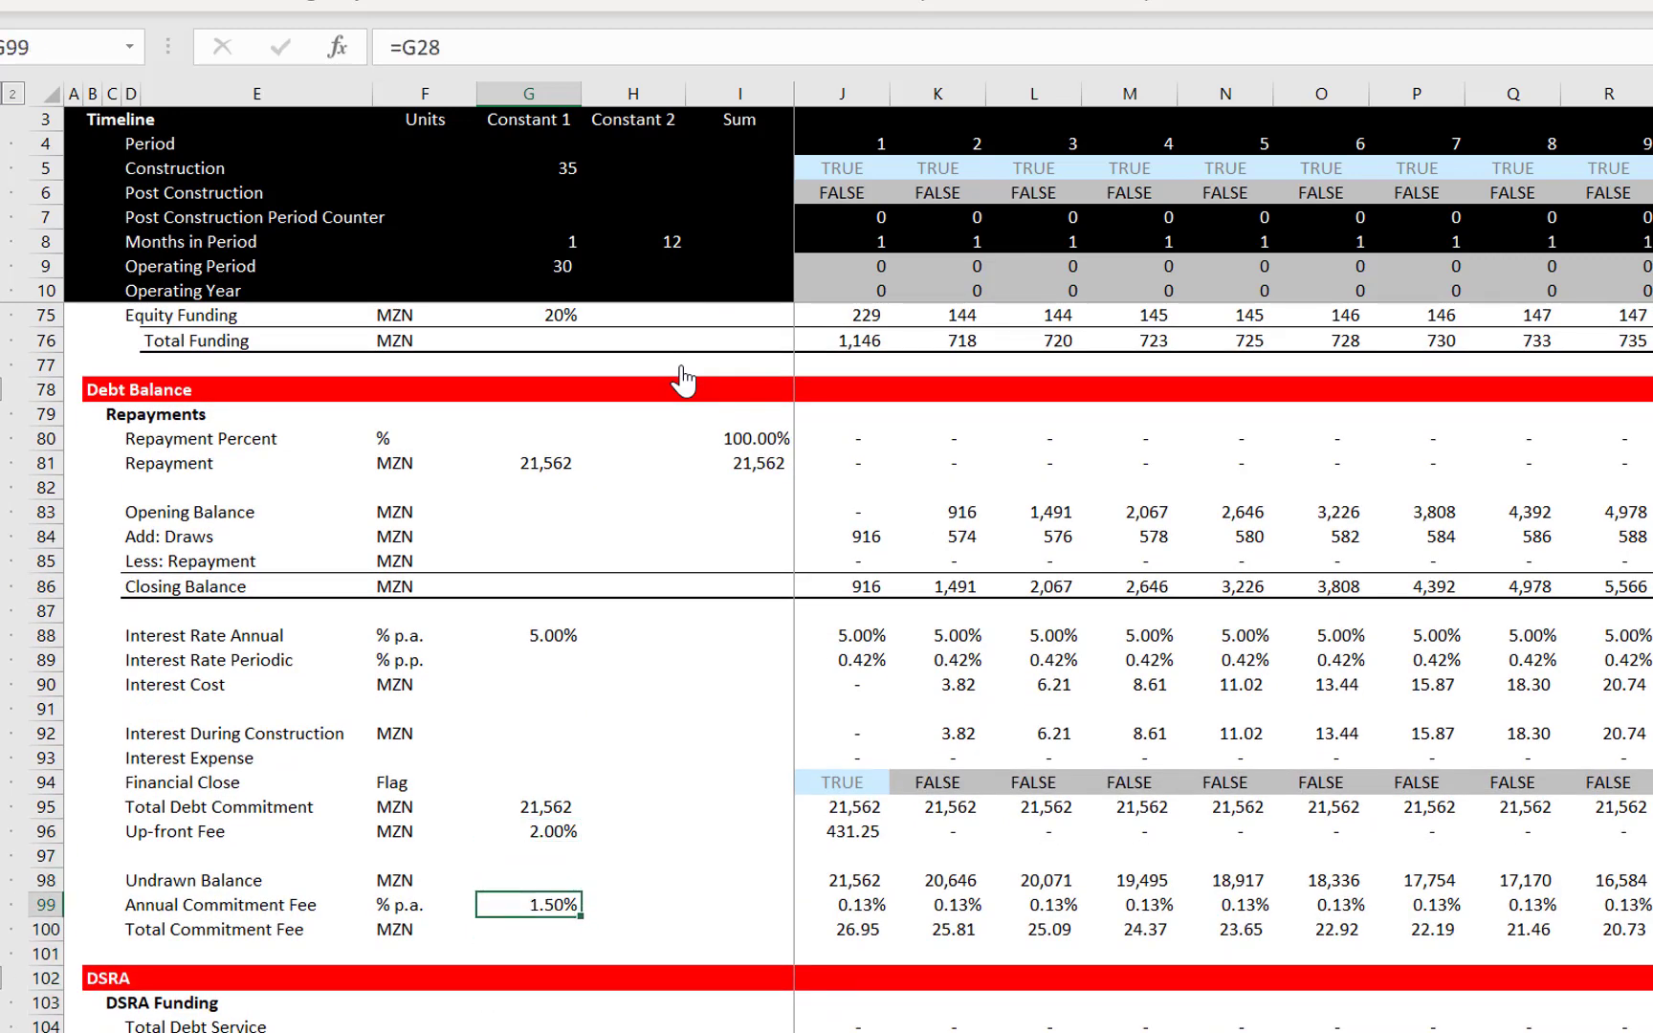
pyautogui.press('Right')
pyautogui.press('Right')
pyautogui.press('Right')
pyautogui.press('Left')
pyautogui.press('Left')
pyautogui.press('Left')
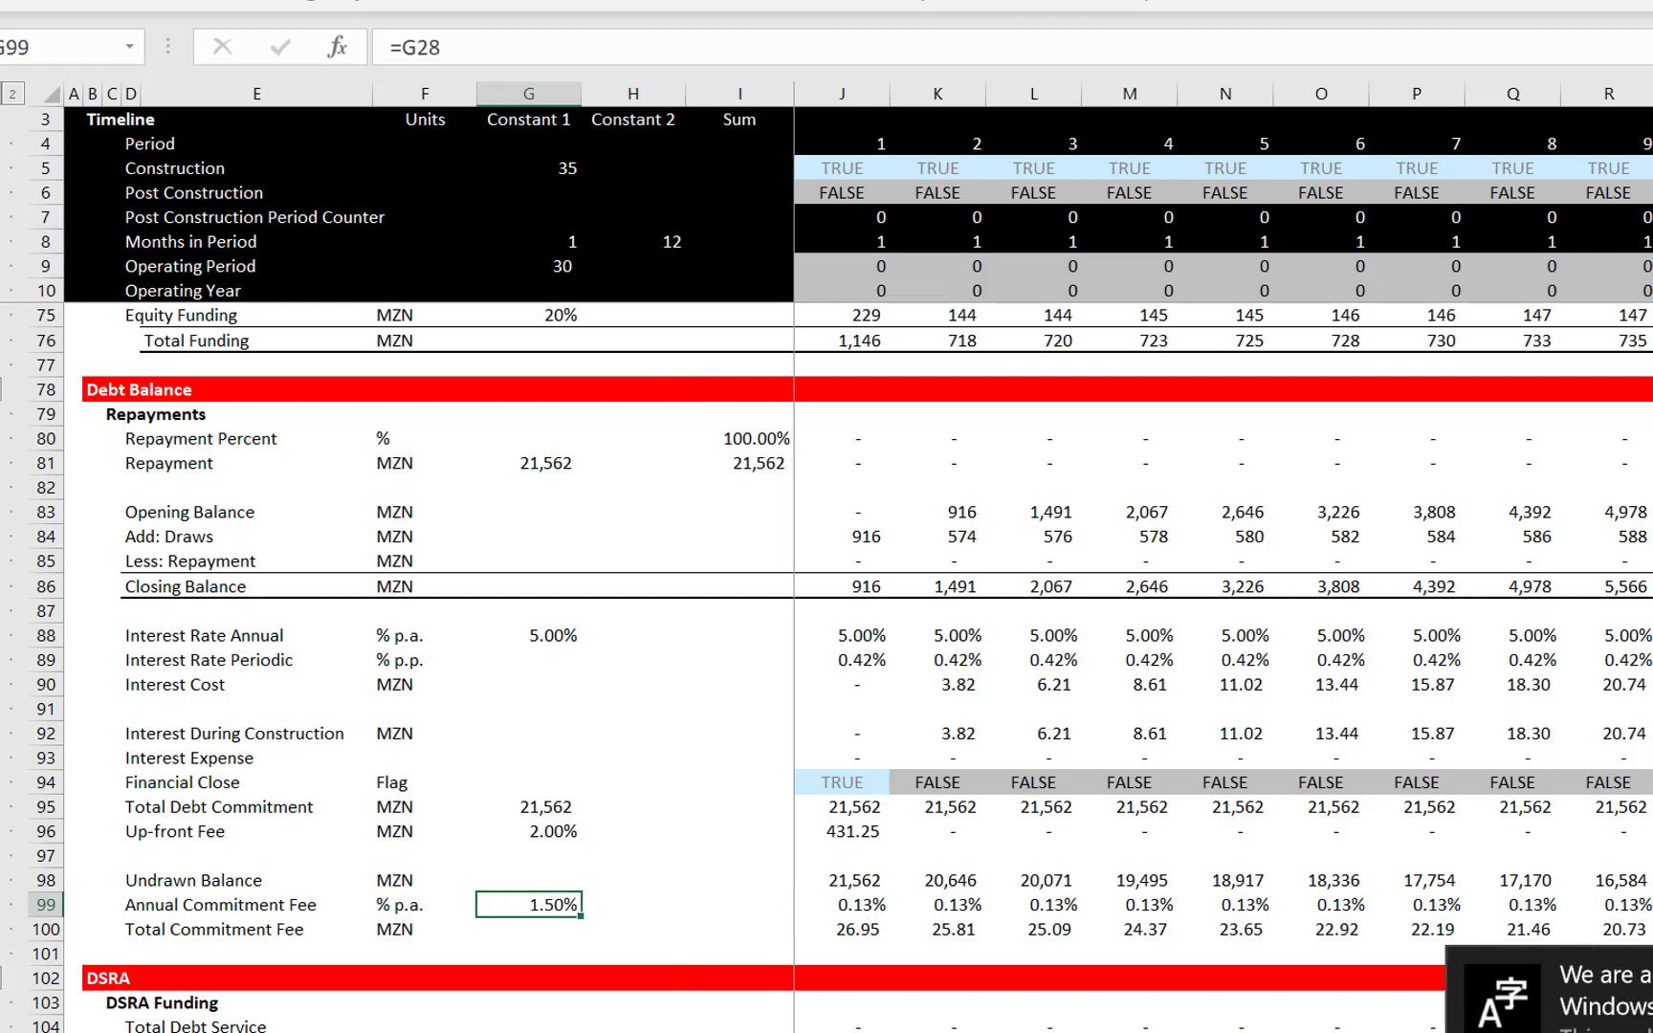
# Inspect the first-period formulas for the Annual Commitment Fee (J99) and the Undrawn Balance (J98)
pyautogui.click(989, 927)
pyautogui.press('Up')
pyautogui.press('Left')
pyautogui.press('Left')
pyautogui.press('Left')
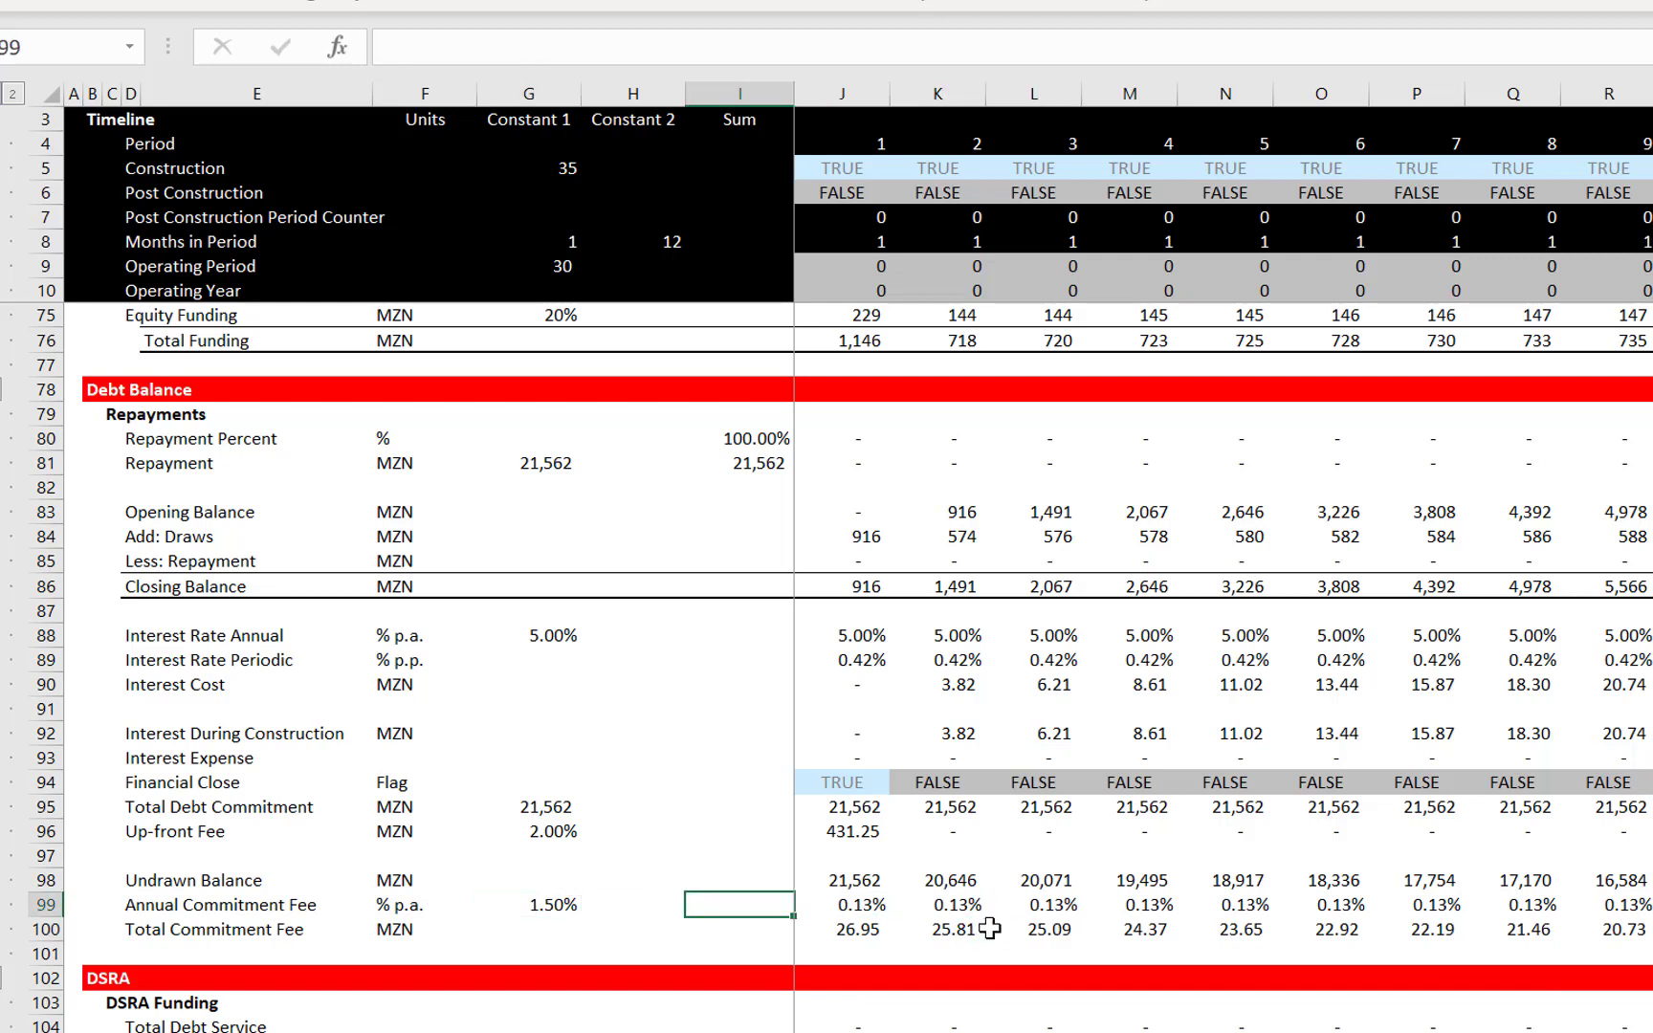
pyautogui.press('Right')
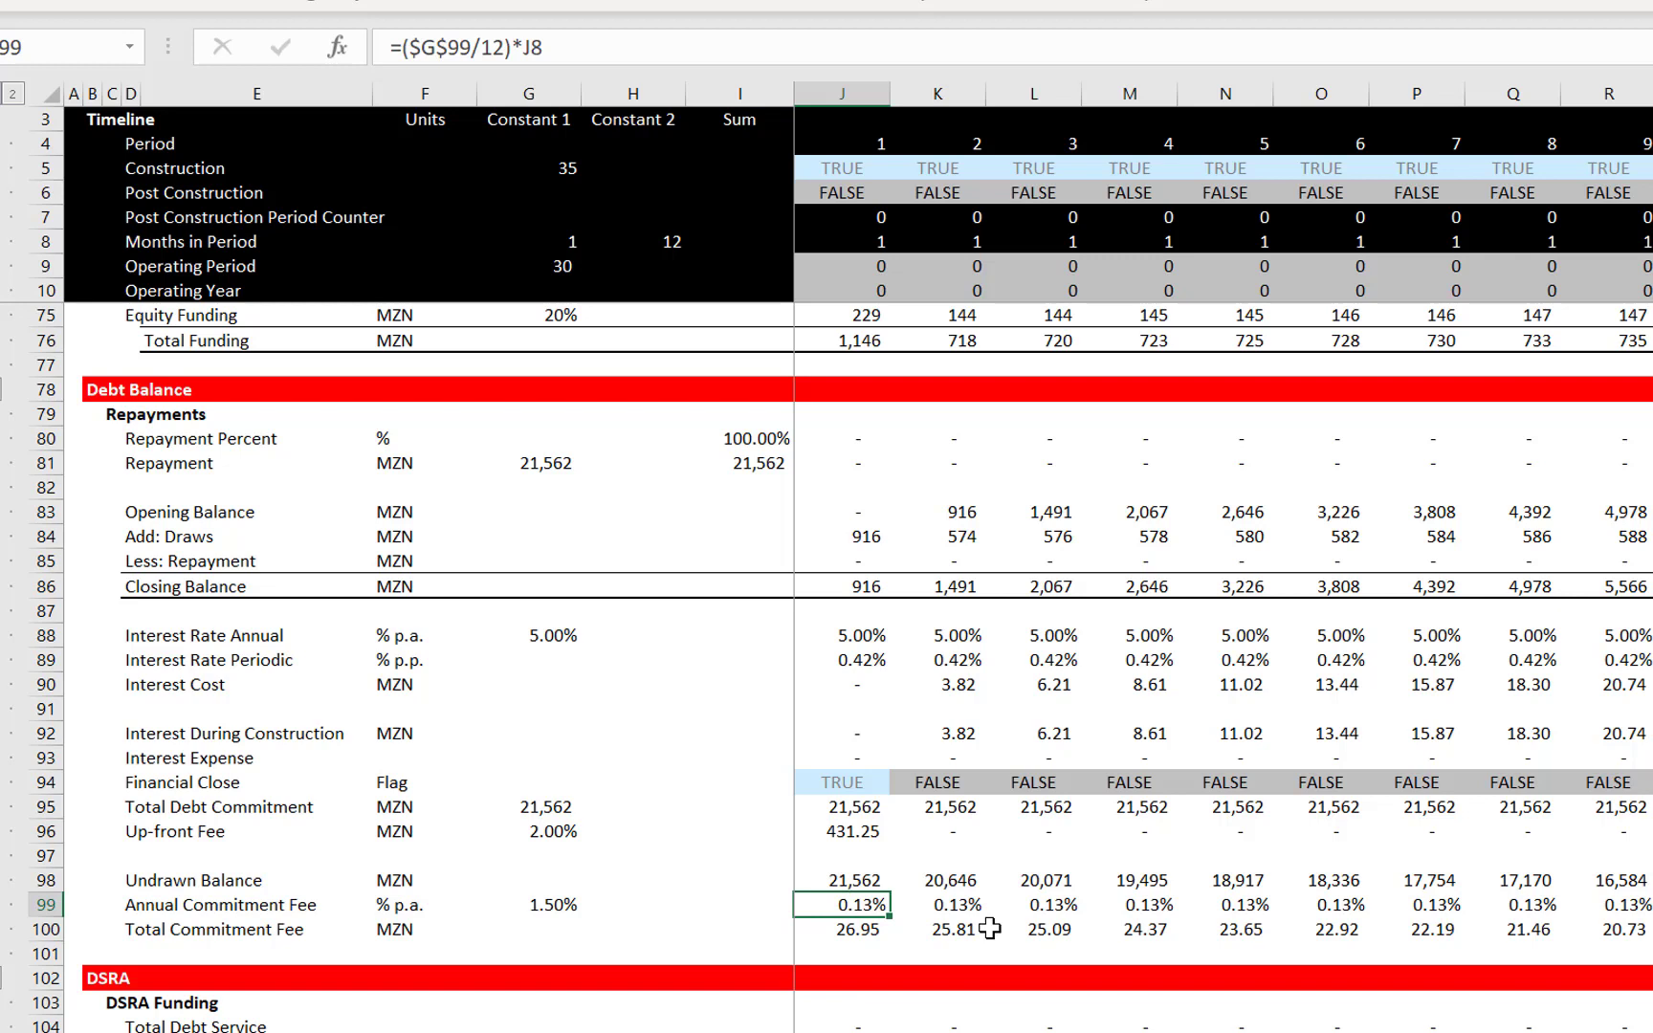
pyautogui.press('Up')
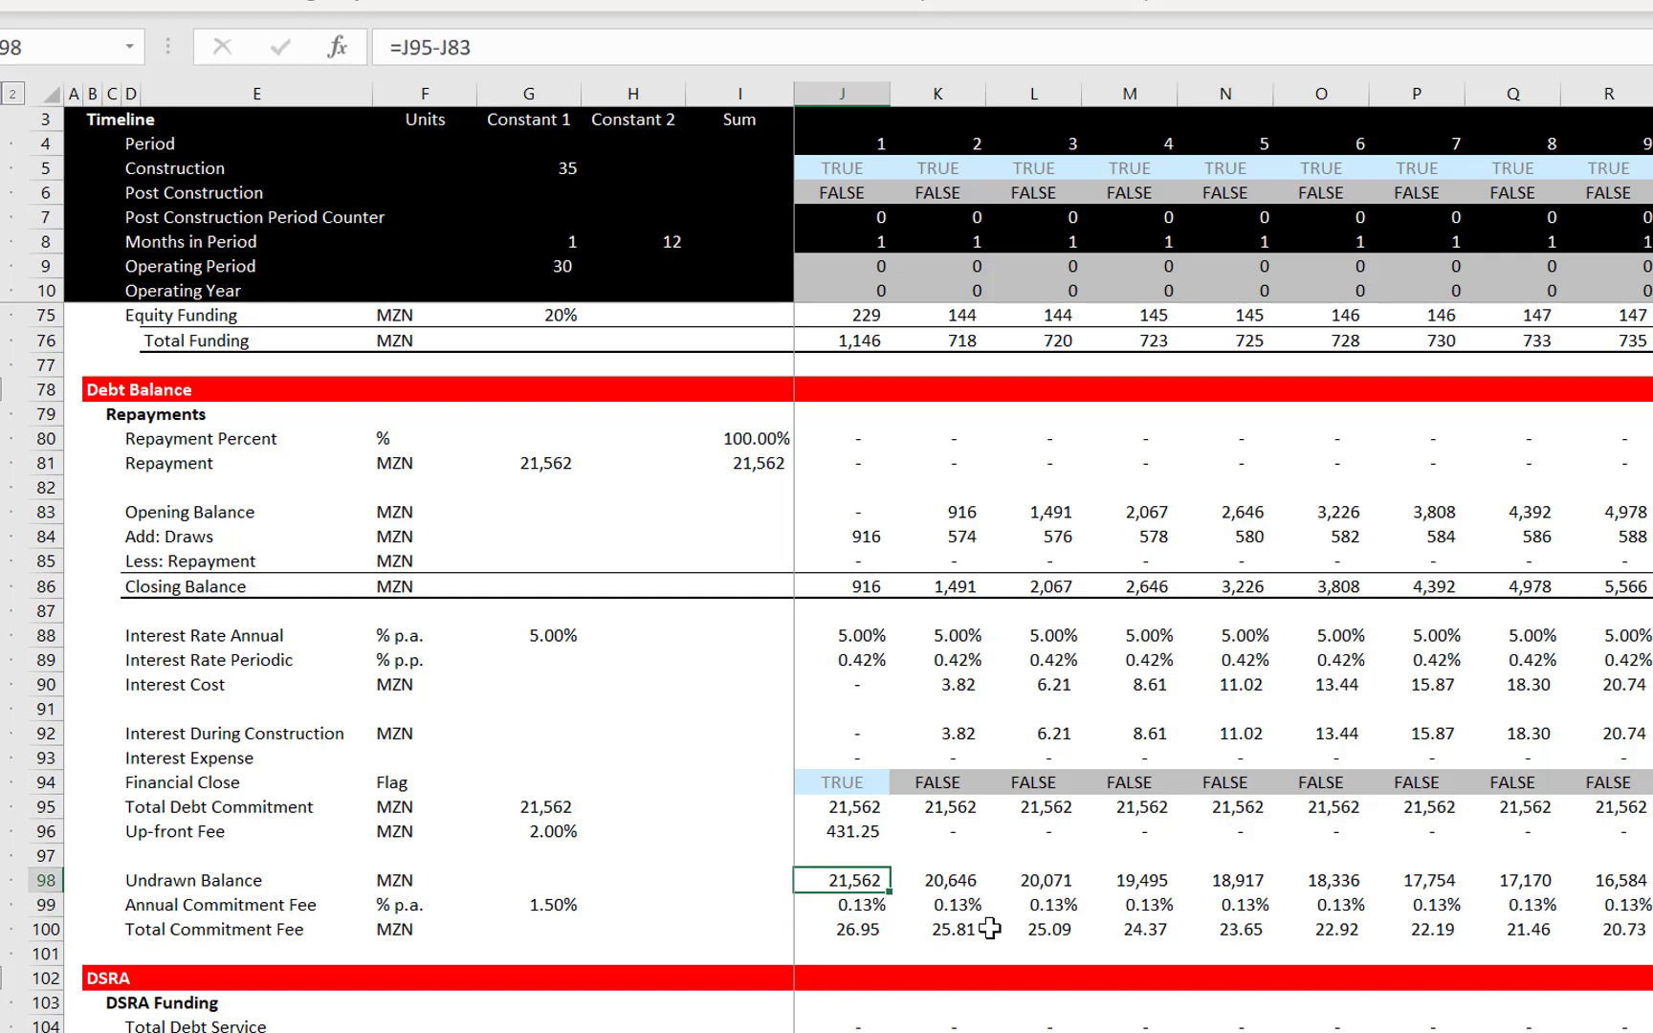
# Review the first-period formulas from Total Debt Commitment (J95) down to Annual Commitment Fee (J99) in the Debt Balance section
pyautogui.press('Up')
pyautogui.press('Up')
pyautogui.press('Up')
pyautogui.press('Down')
pyautogui.press('Down')
pyautogui.press('Down')
pyautogui.press('Down')
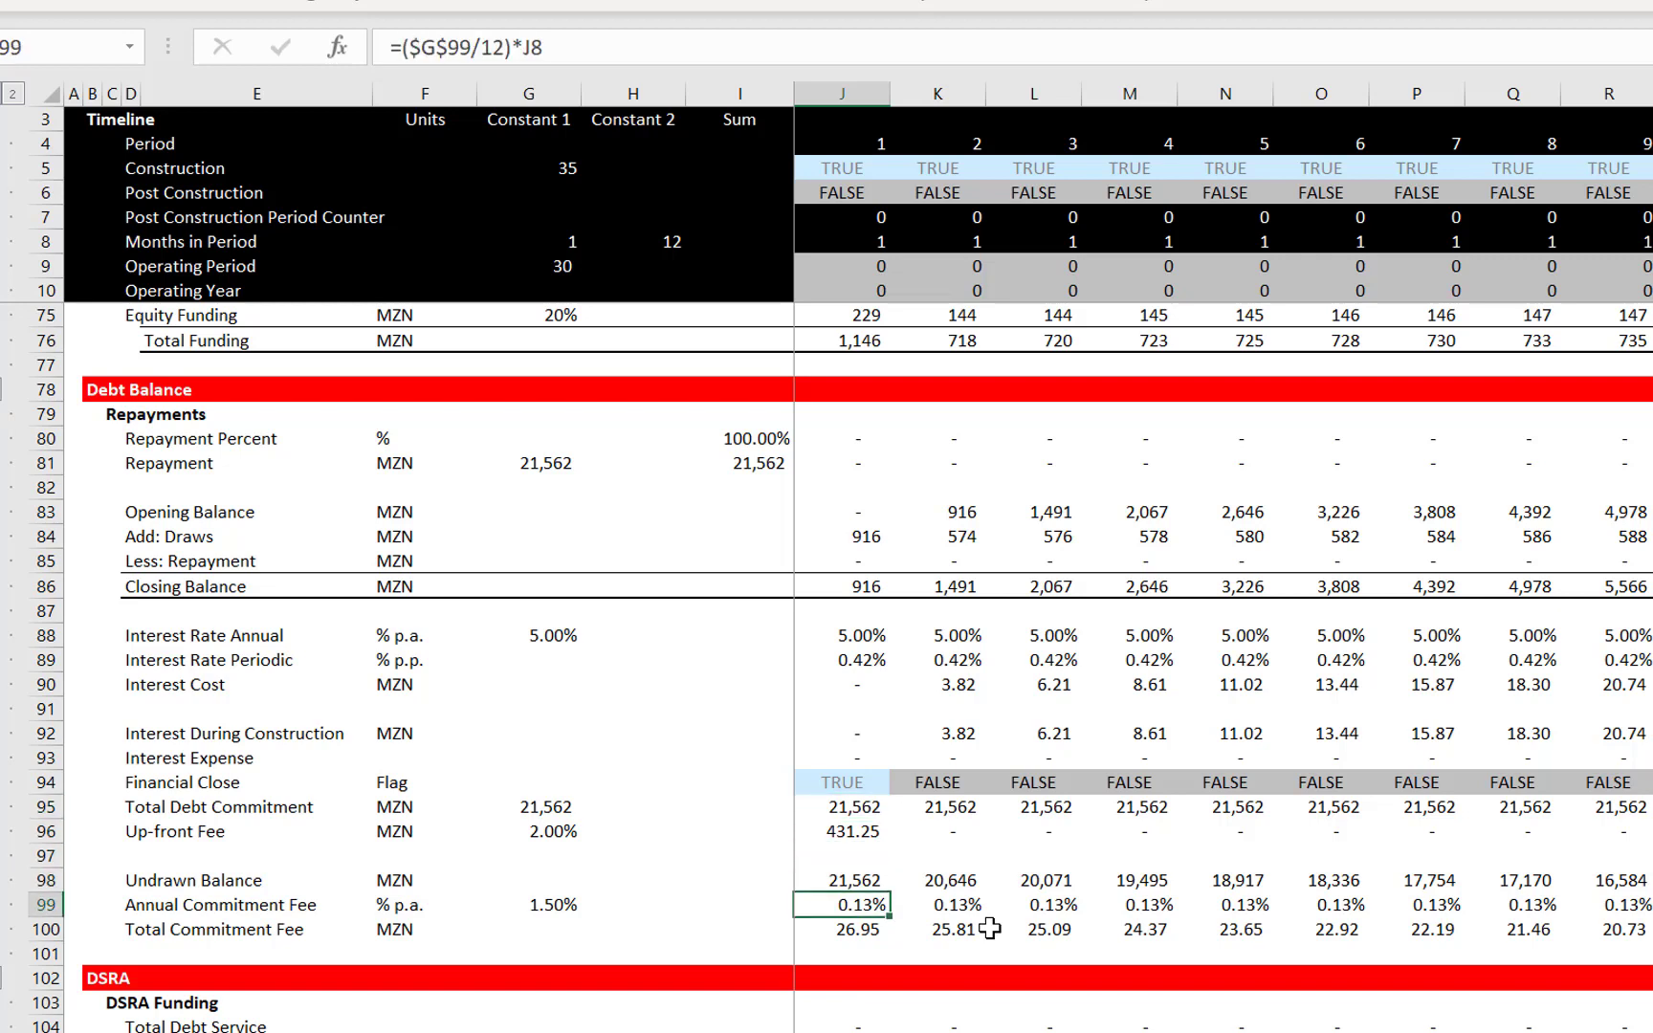
# Examine the Total Commitment Fee formulas in row 100 across the construction periods up to the first operating period
pyautogui.press('Down')
pyautogui.press('Right')
pyautogui.press('Right')
pyautogui.press('Right')
pyautogui.press('Right')
pyautogui.press('Right')
pyautogui.press('Right')
pyautogui.press('Right')
pyautogui.press('Right')
pyautogui.press('Right')
pyautogui.press('Right')
pyautogui.press('Right')
pyautogui.press('Right')
pyautogui.press('Right')
pyautogui.press('Right')
pyautogui.press('Right')
pyautogui.press('Right')
pyautogui.press('Right')
pyautogui.press('Right')
pyautogui.press('Right')
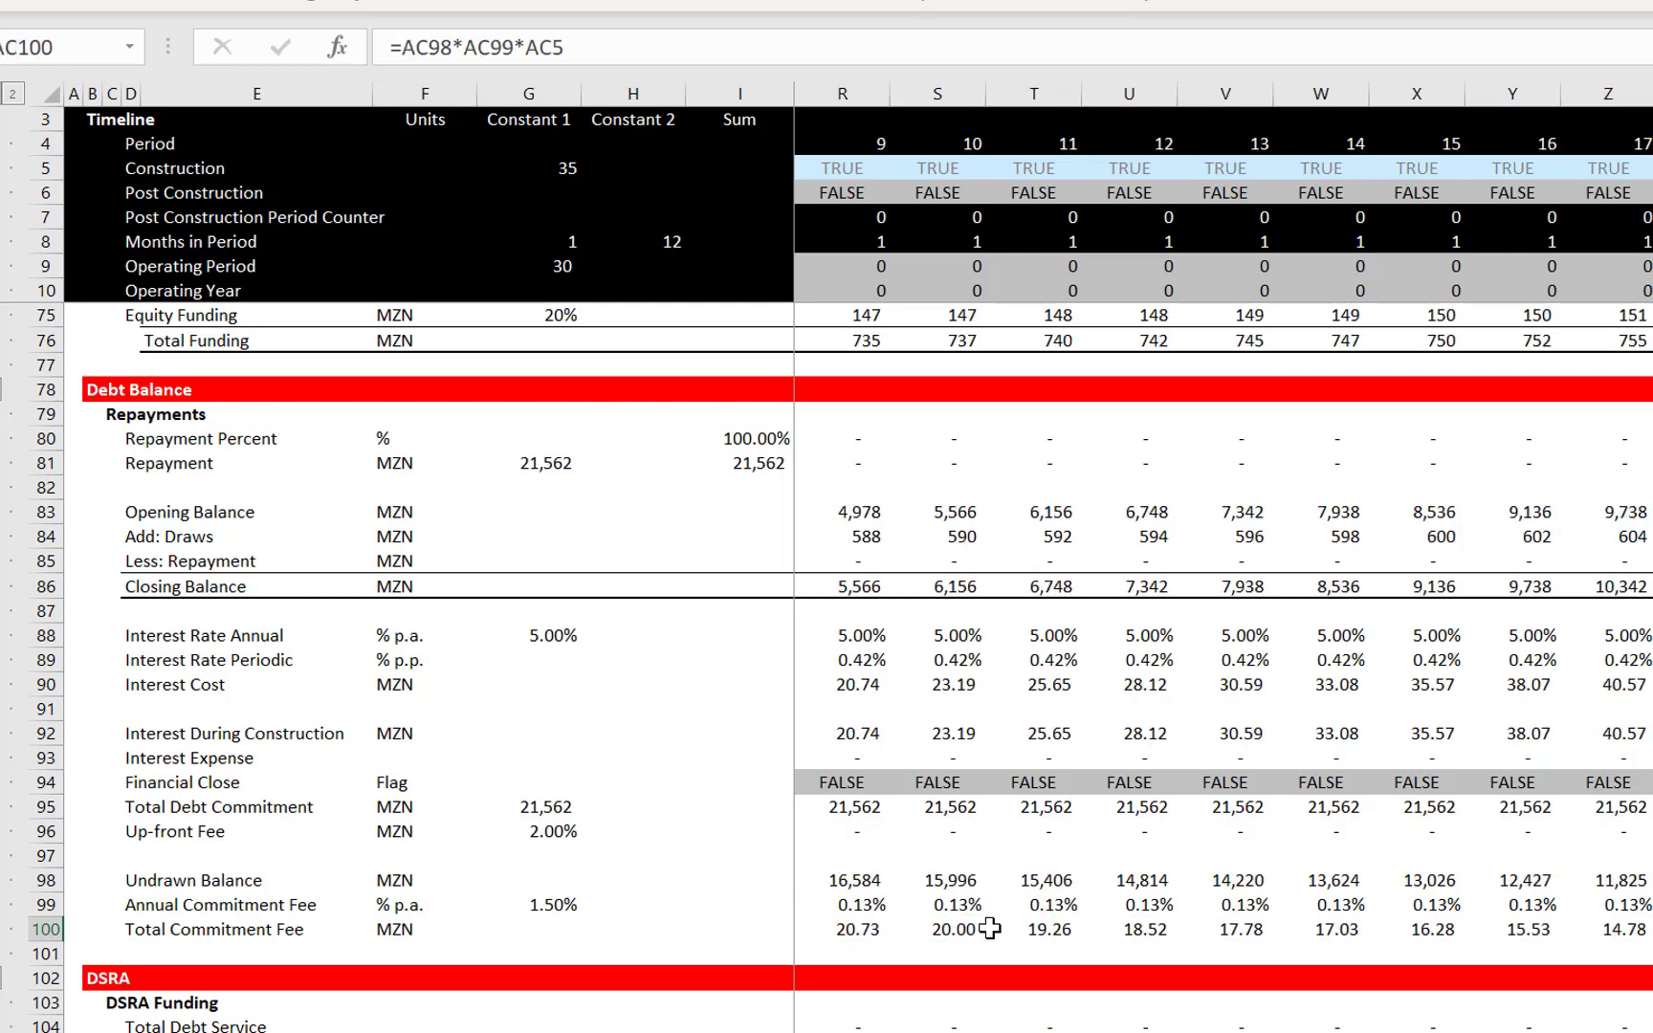
pyautogui.press('Right')
pyautogui.press('Right')
pyautogui.press('Right')
pyautogui.press('Right')
pyautogui.press('Right')
pyautogui.press('Right')
pyautogui.press('Right')
pyautogui.press('Right')
pyautogui.press('Right')
pyautogui.press('Right')
pyautogui.press('Right')
pyautogui.press('Right')
pyautogui.press('Right')
pyautogui.press('Right')
pyautogui.press('Right')
pyautogui.press('Right')
pyautogui.press('Right')
pyautogui.press('Right')
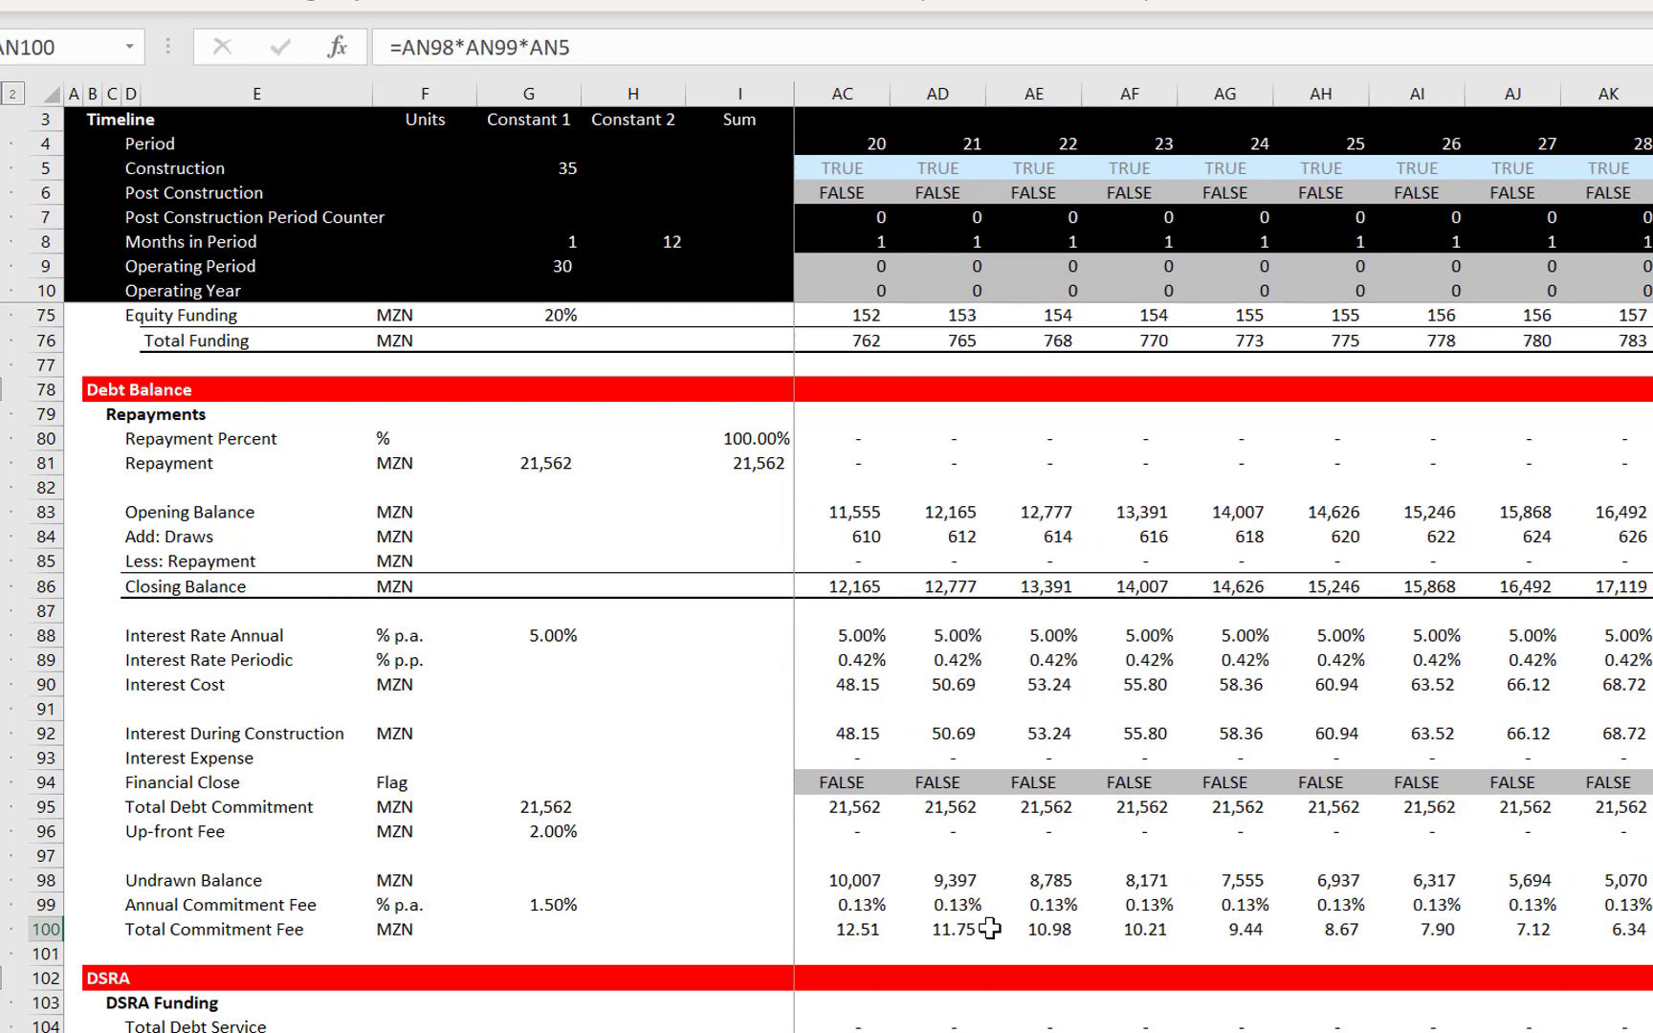
pyautogui.press('Left')
pyautogui.press('Left')
pyautogui.press('Left')
pyautogui.press('Left')
pyautogui.press('Left')
pyautogui.press('Left')
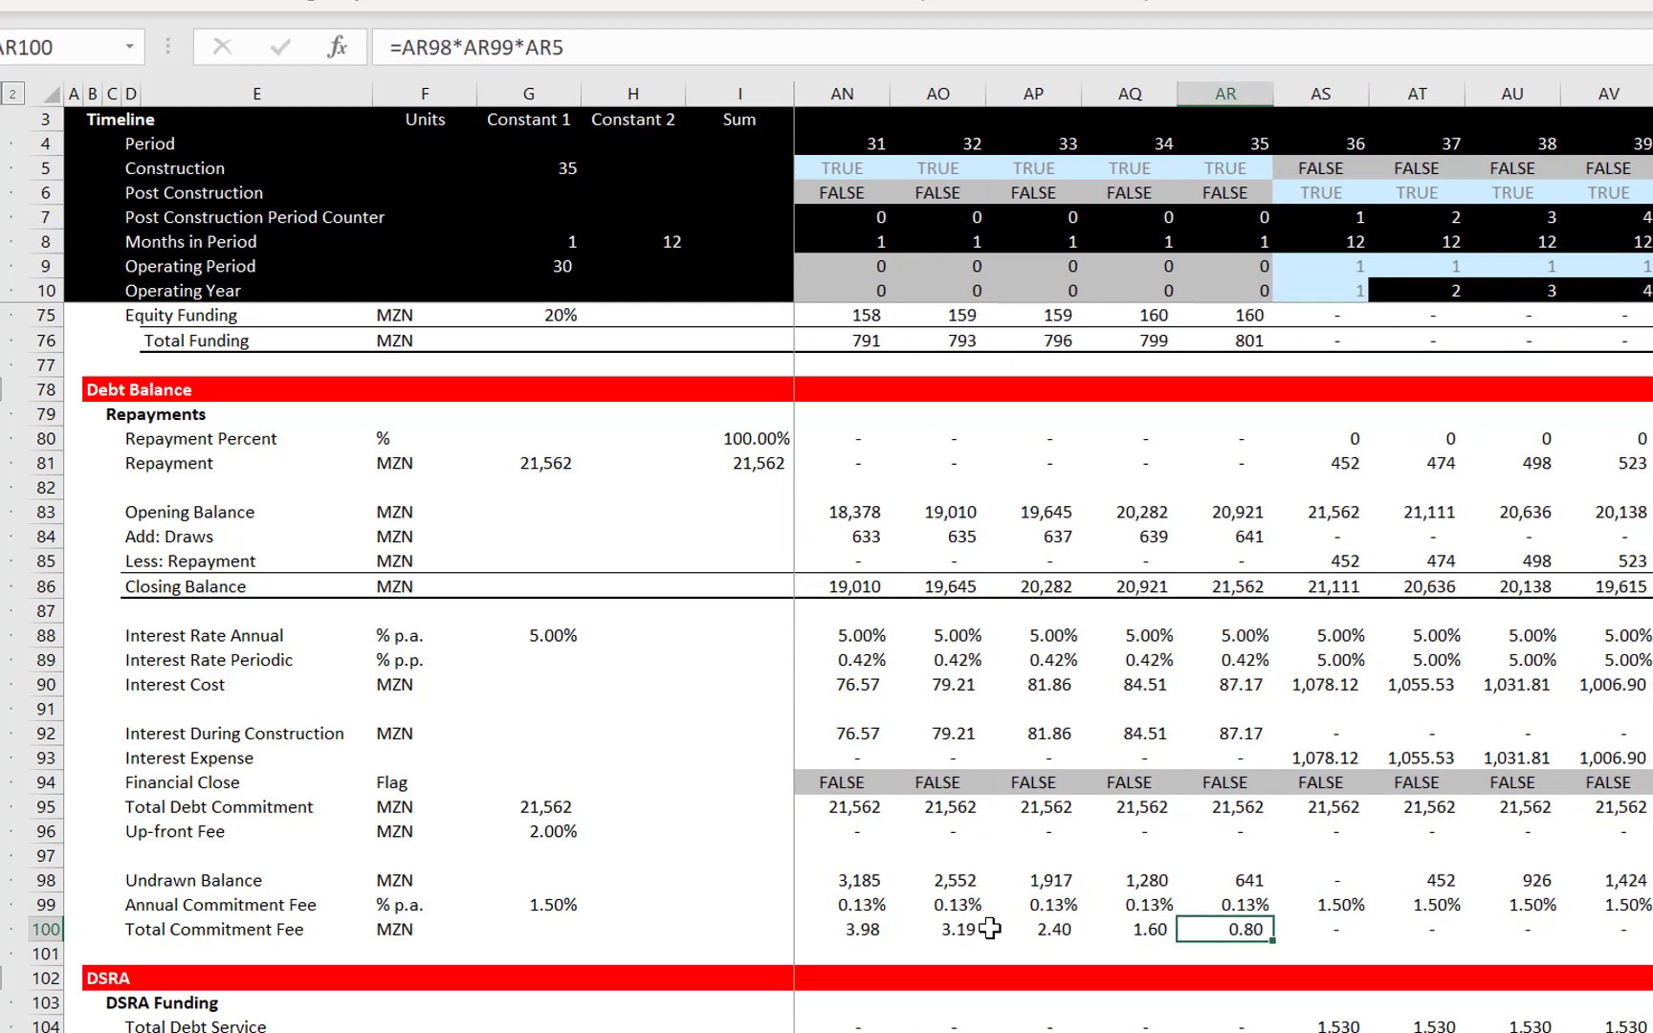
pyautogui.press('Right')
pyautogui.press('Left')
pyautogui.press('Left')
pyautogui.press('Left')
pyautogui.press('Left')
pyautogui.press('Left')
pyautogui.press('Left')
pyautogui.press('Left')
pyautogui.press('Left')
pyautogui.press('Left')
pyautogui.press('Left')
pyautogui.press('Left')
pyautogui.press('Left')
pyautogui.press('Left')
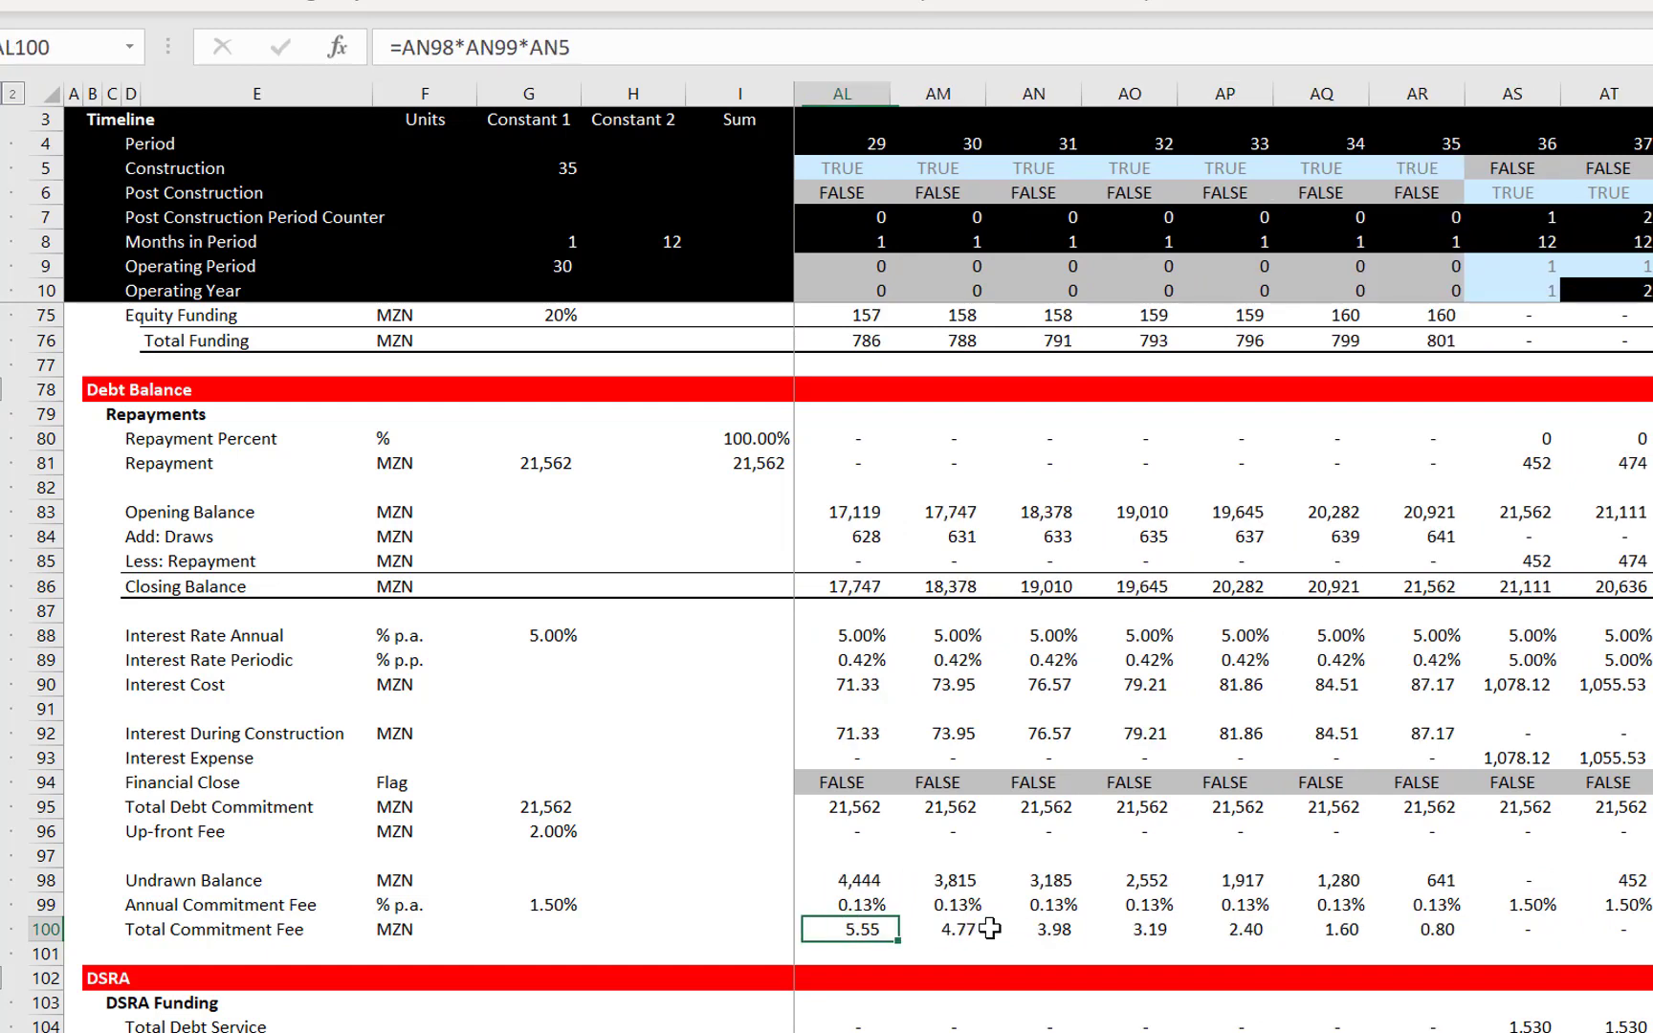
pyautogui.press('Left')
pyautogui.press('Left')
pyautogui.press('Left')
pyautogui.press('Left')
pyautogui.press('Left')
pyautogui.press('Left')
pyautogui.press('Left')
pyautogui.press('Left')
pyautogui.press('Left')
pyautogui.press('Left')
pyautogui.press('Left')
pyautogui.press('Left')
pyautogui.press('Left')
pyautogui.press('Left')
pyautogui.press('Left')
pyautogui.press('Left')
pyautogui.press('Left')
pyautogui.press('Left')
pyautogui.press('Left')
pyautogui.press('Left')
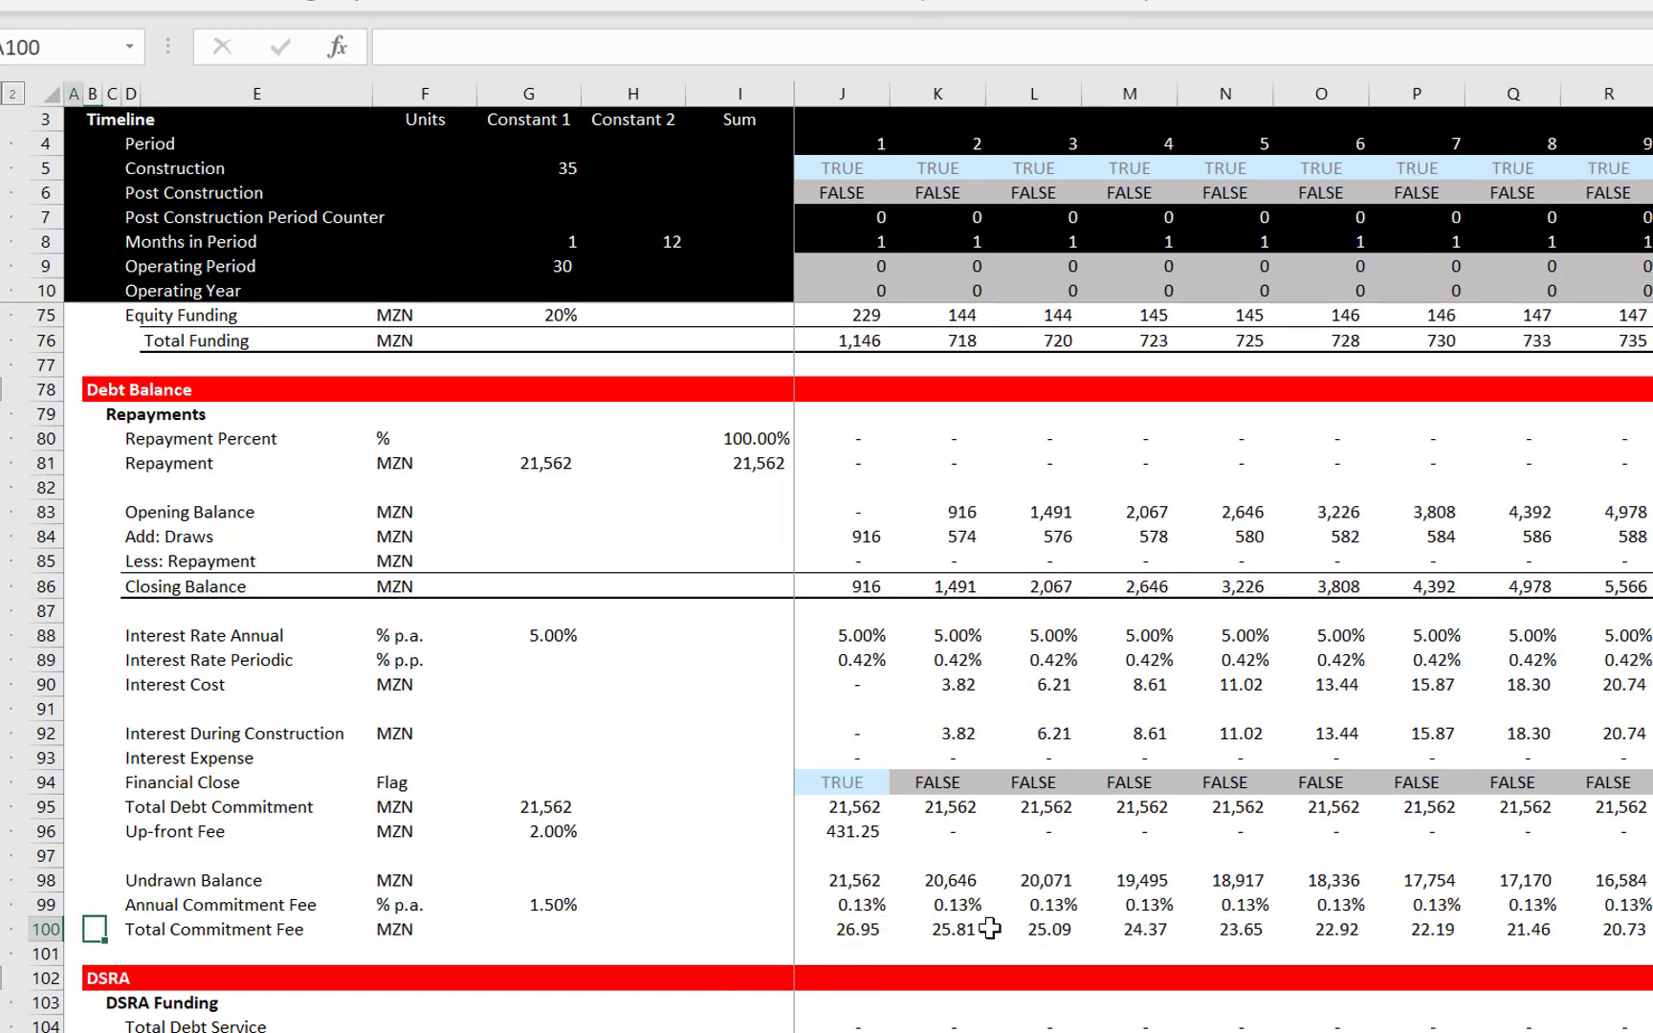
# Link the first-period Commitment Fee (J68) in Construction Funding to the Total Commitment Fee in J100
pyautogui.press('Up')
pyautogui.press('Up')
pyautogui.press('Up')
pyautogui.press('Up')
pyautogui.press('Up')
pyautogui.press('Up')
pyautogui.press('Up')
pyautogui.press('Up')
pyautogui.press('Up')
pyautogui.press('Up')
pyautogui.press('Up')
pyautogui.press('Up')
pyautogui.press('Up')
pyautogui.press('Up')
pyautogui.press('Up')
pyautogui.press('Up')
pyautogui.press('Up')
pyautogui.press('Up')
pyautogui.press('Up')
pyautogui.press('Up')
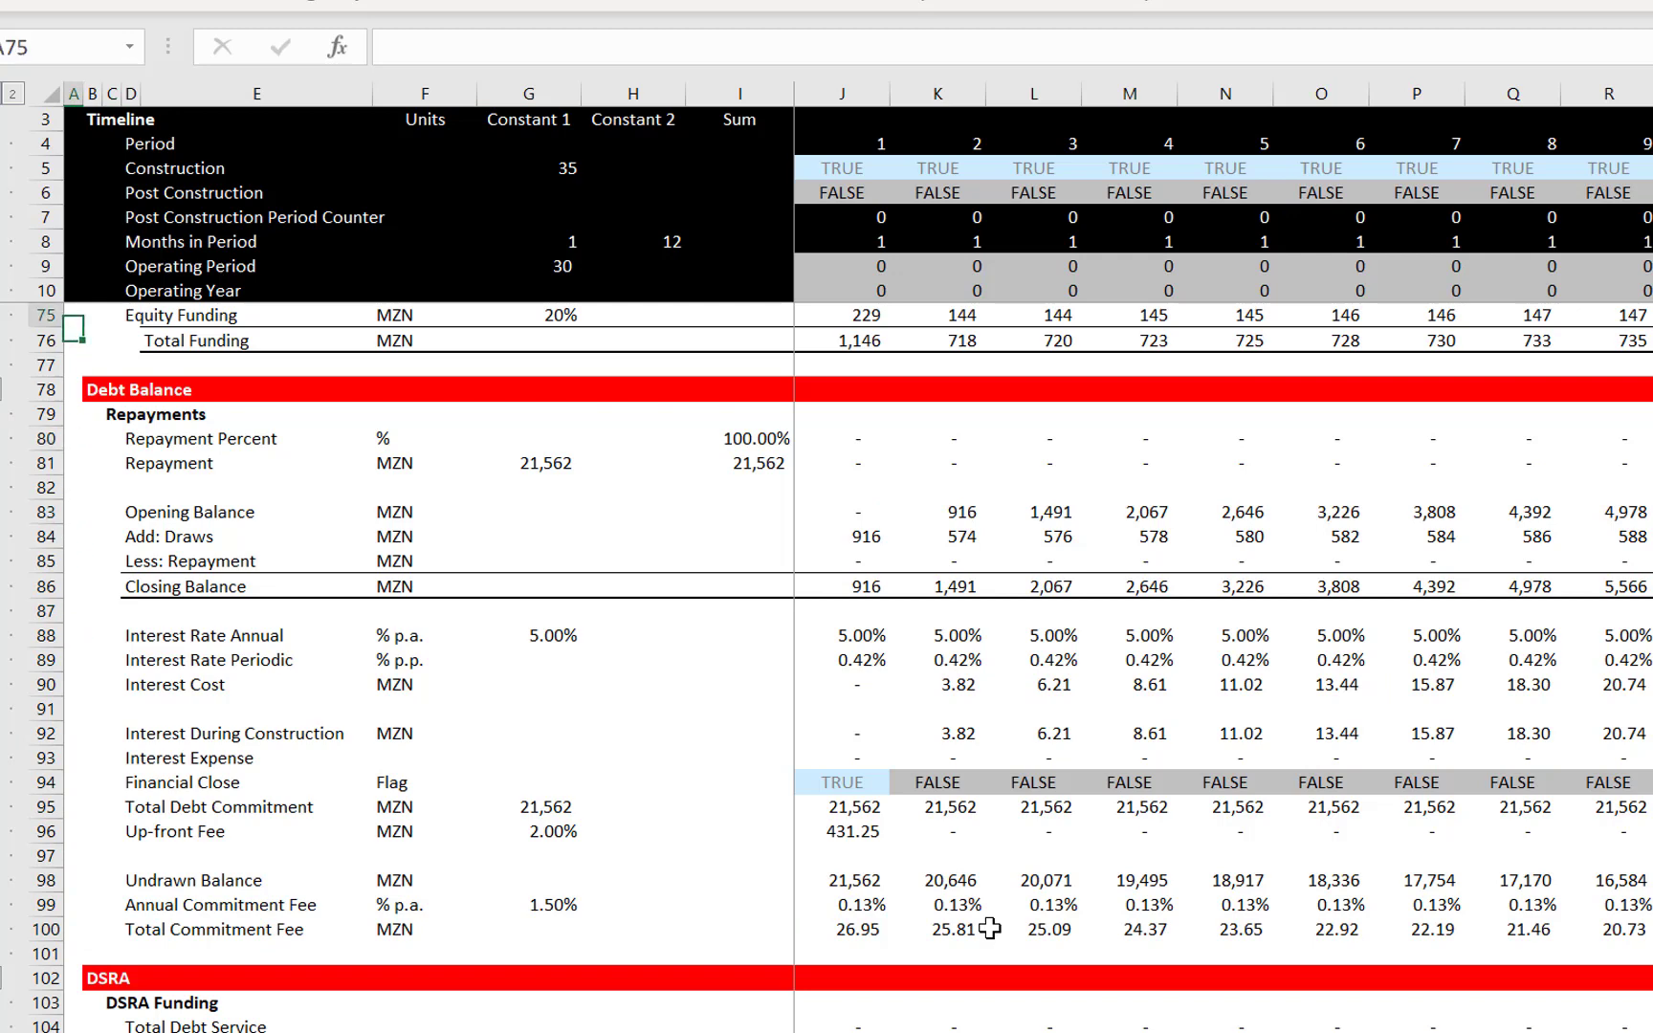
pyautogui.press('Up')
pyautogui.press('Up')
pyautogui.press('Up')
pyautogui.press('Up')
pyautogui.press('Up')
pyautogui.press('Up')
pyautogui.press('Up')
pyautogui.press('Up')
pyautogui.press('Up')
pyautogui.press('Down')
pyautogui.press('Down')
pyautogui.press('Down')
pyautogui.press('Down')
pyautogui.press('Down')
pyautogui.press('Down')
pyautogui.press('Down')
pyautogui.press('Down')
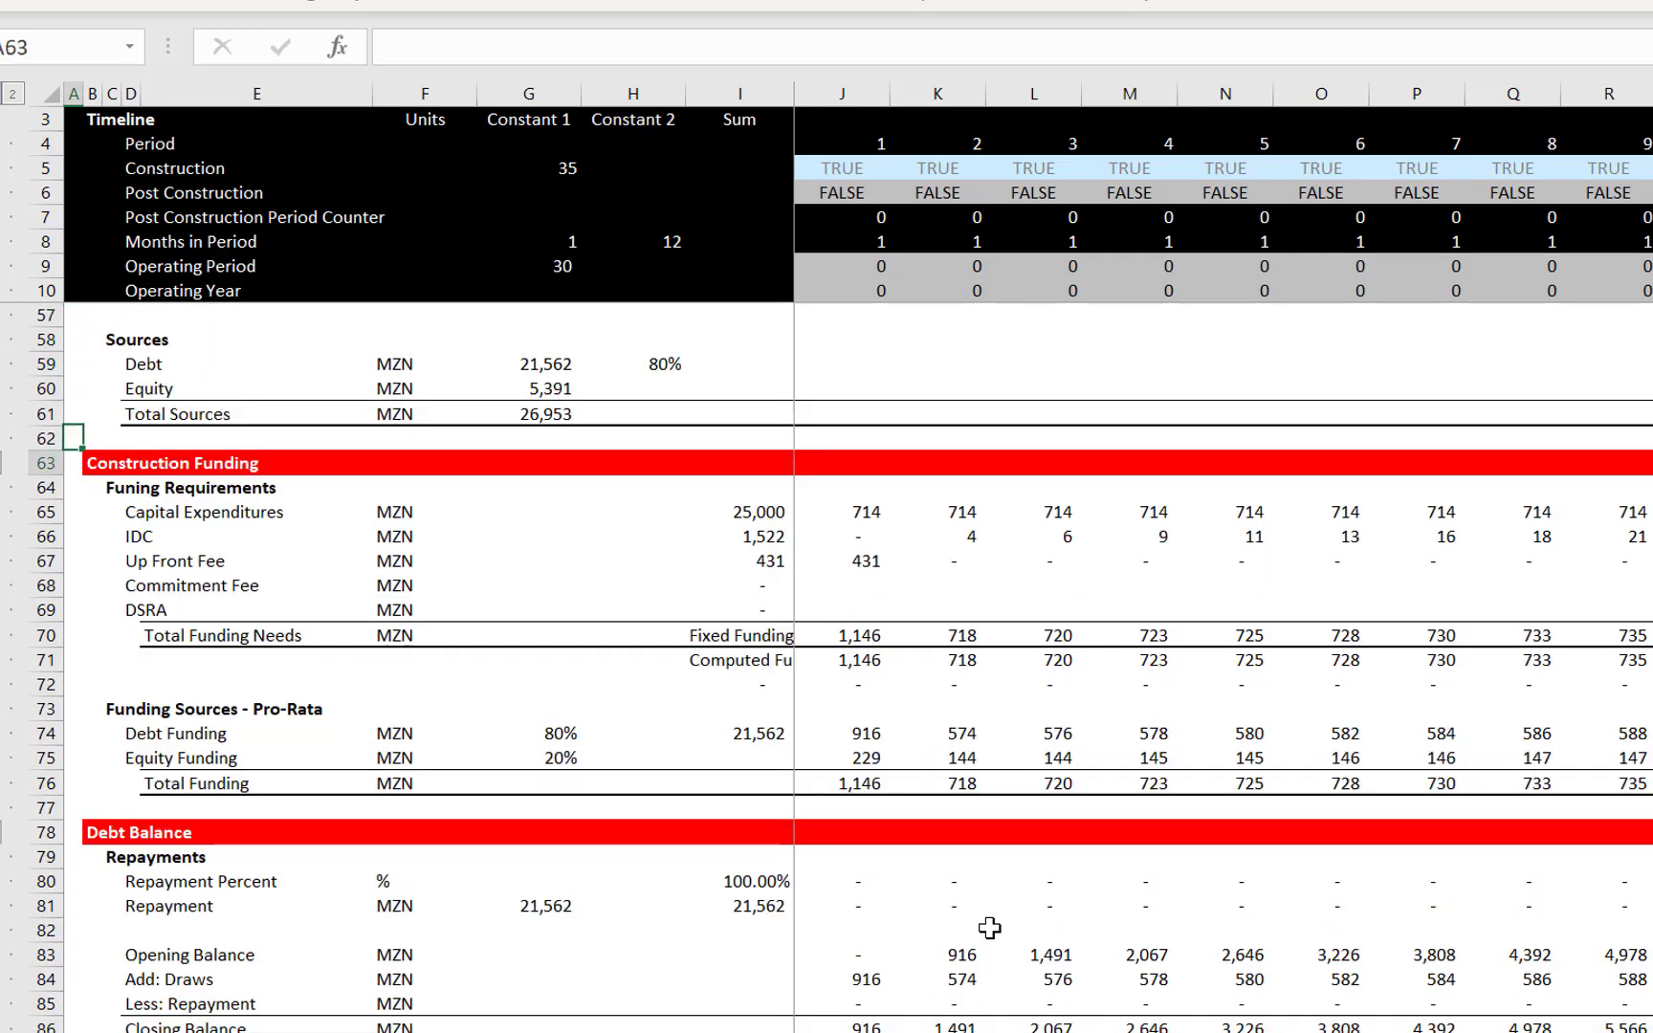
pyautogui.press('Down')
pyautogui.press('Down')
pyautogui.press('Right')
pyautogui.press('Right')
pyautogui.press('Right')
pyautogui.press('Right')
pyautogui.press('Right')
pyautogui.press('Right')
pyautogui.press('Right')
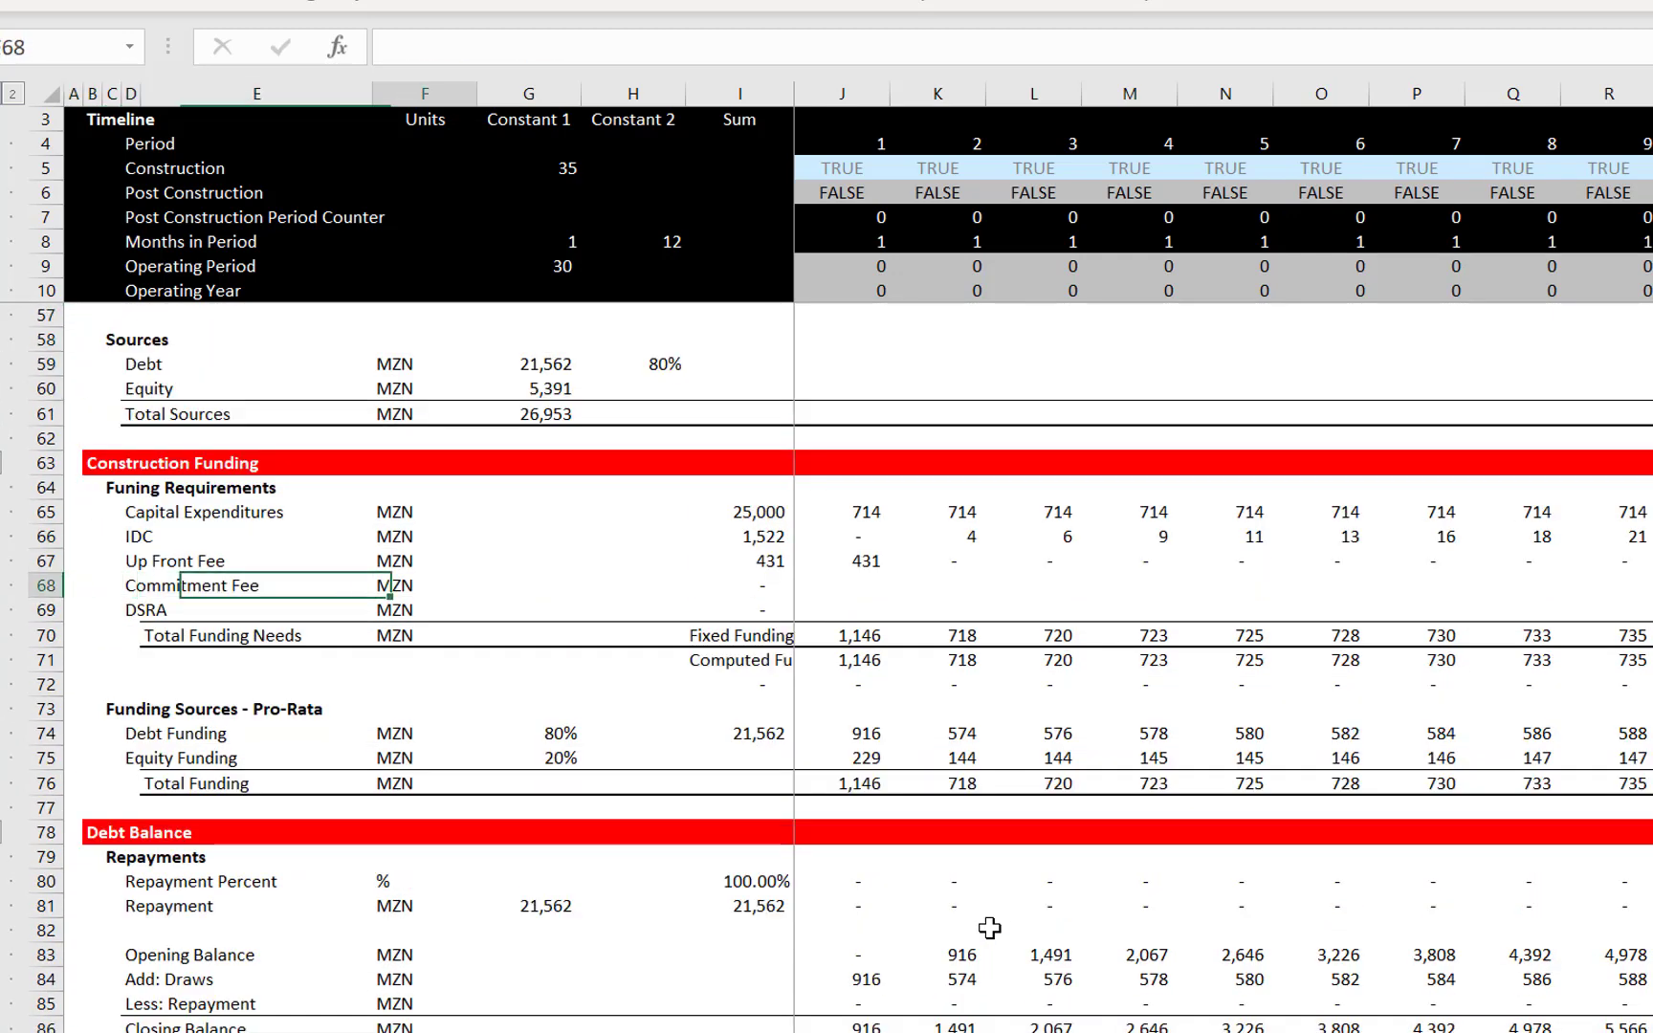
pyautogui.press('Right')
pyautogui.press('Right')
pyautogui.write('=')
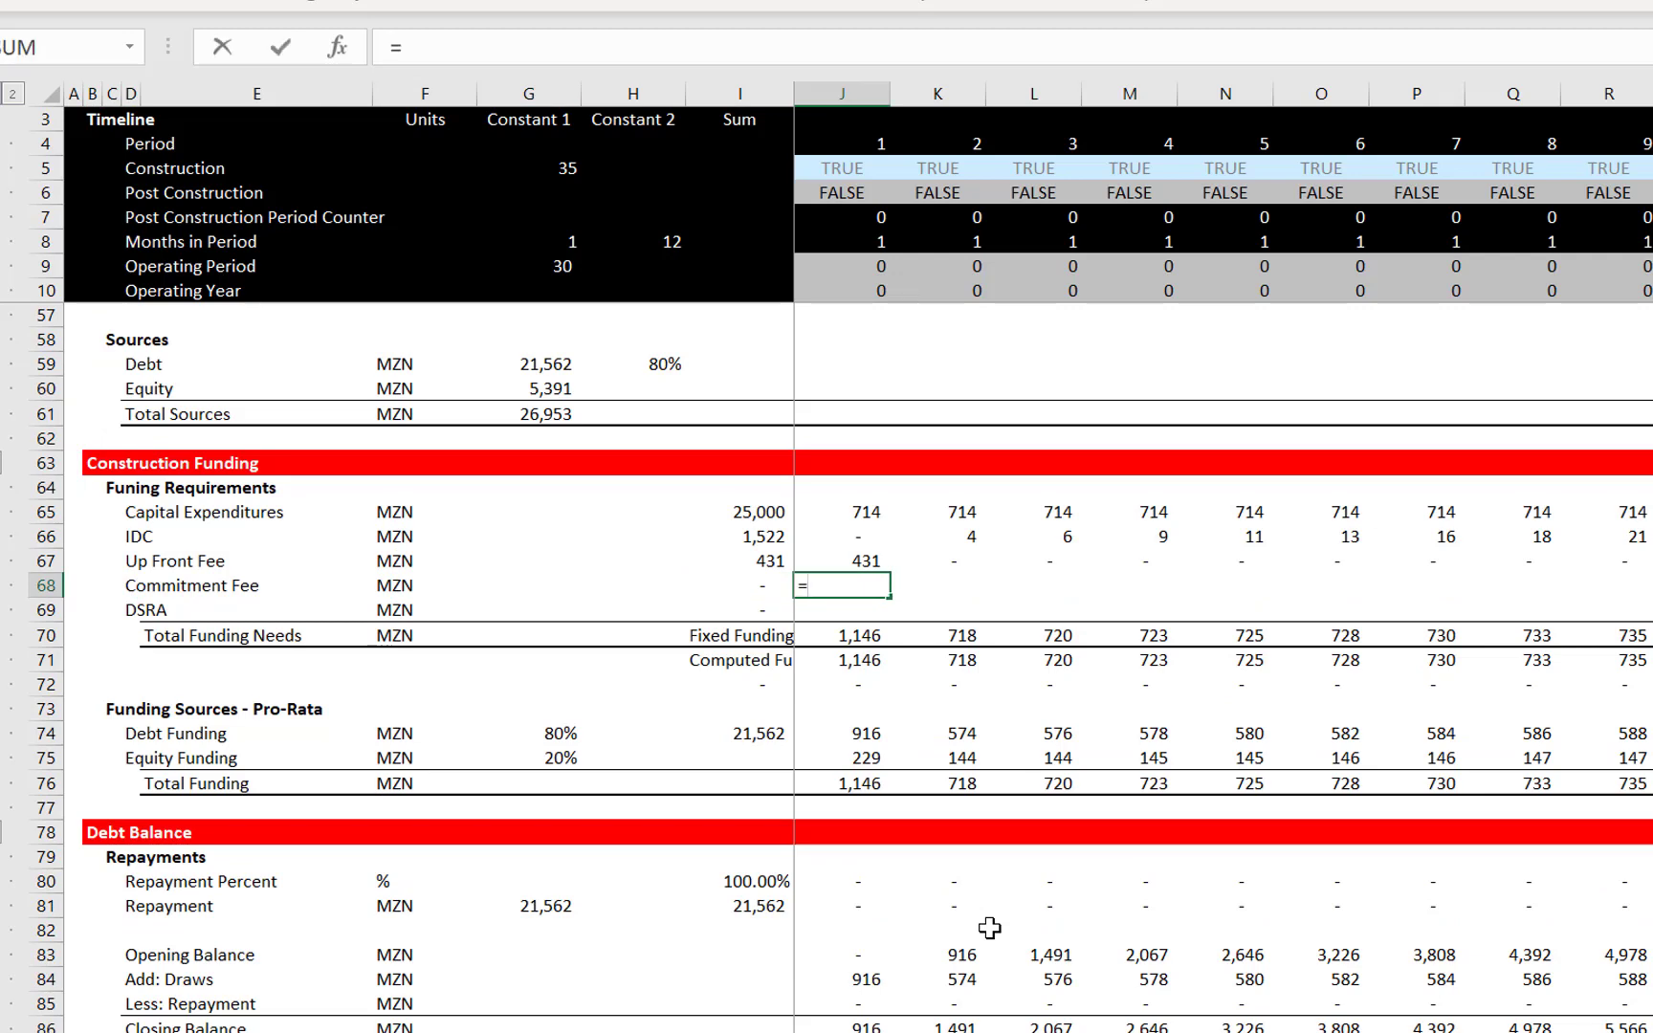
pyautogui.press('Down')
pyautogui.press('Down')
pyautogui.press('Down')
pyautogui.press('Down')
pyautogui.press('Down')
pyautogui.press('Down')
pyautogui.press('Down')
pyautogui.press('Down')
pyautogui.press('Down')
pyautogui.press('Down')
pyautogui.press('Down')
pyautogui.press('Down')
pyautogui.press('Down')
pyautogui.press('Down')
pyautogui.press('Down')
pyautogui.press('Down')
pyautogui.press('Down')
pyautogui.press('Down')
pyautogui.press('Down')
pyautogui.press('Down')
pyautogui.press('Down')
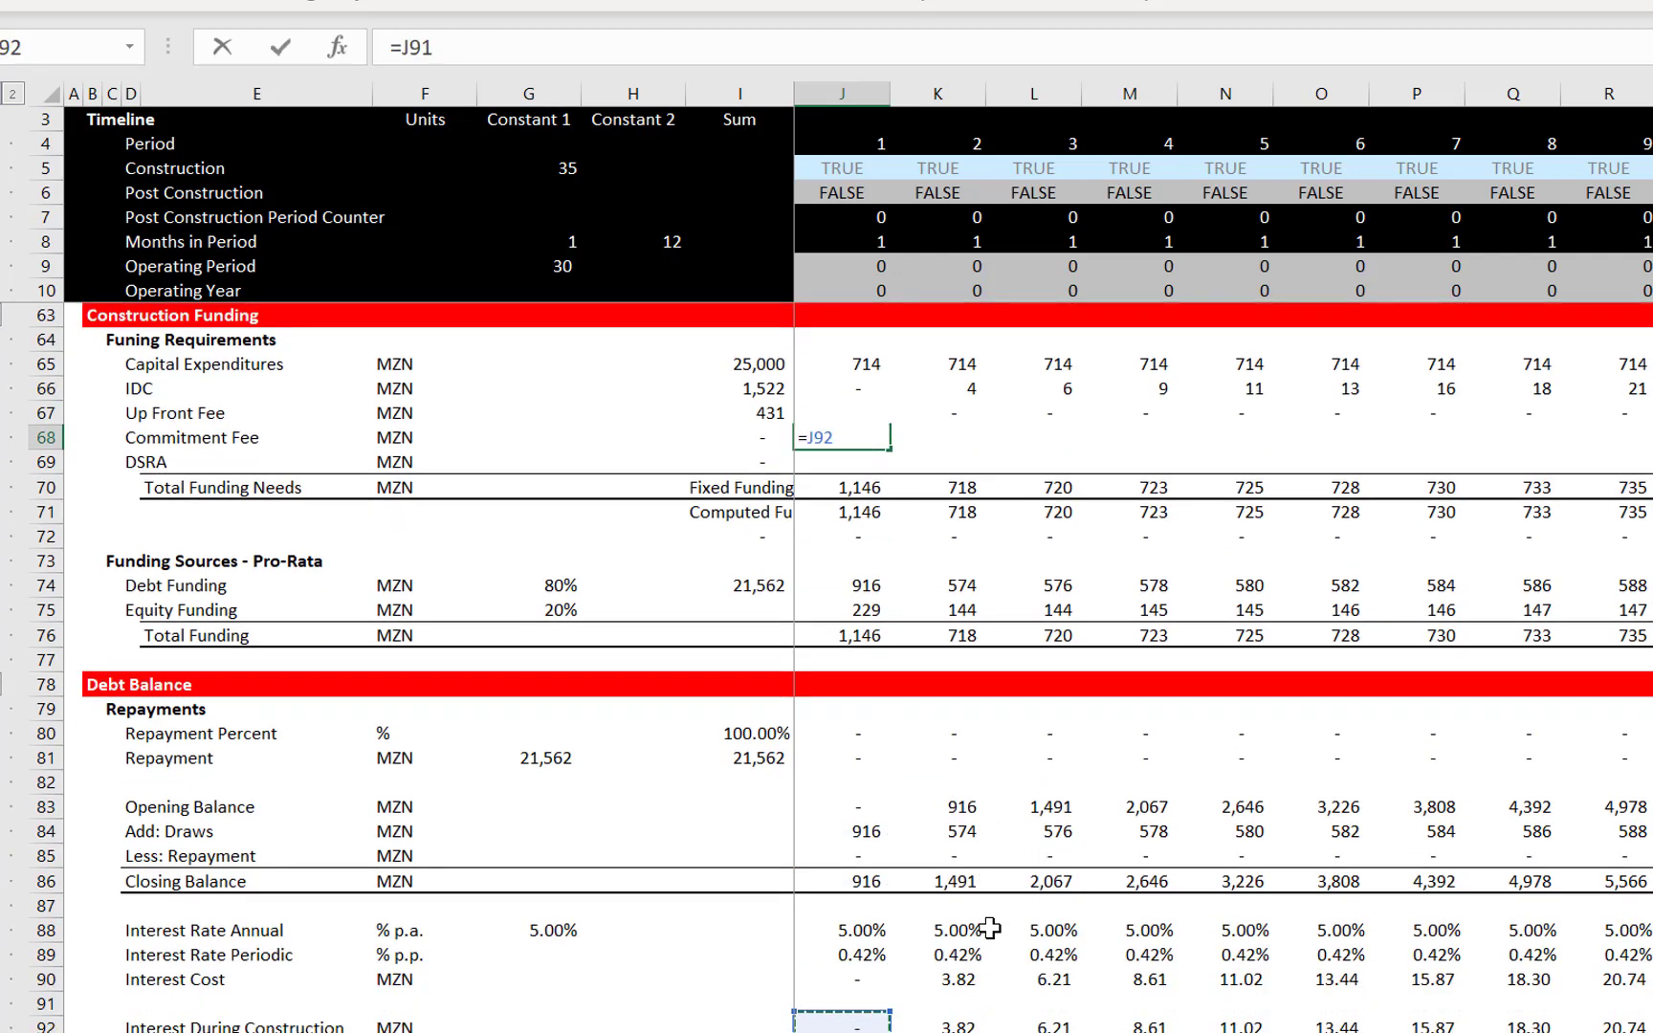
pyautogui.press('Down')
pyautogui.press('Down')
pyautogui.press('Down')
pyautogui.press('Down')
pyautogui.press('Down')
pyautogui.press('Down')
pyautogui.press('Down')
pyautogui.press('Down')
pyautogui.press('Down')
pyautogui.press('Down')
pyautogui.press('Down')
pyautogui.press('Down')
pyautogui.press('Up')
pyautogui.press('Up')
pyautogui.press('Up')
pyautogui.press('Up')
pyautogui.press('Up')
pyautogui.press('Up')
pyautogui.press('Up')
pyautogui.press('Up')
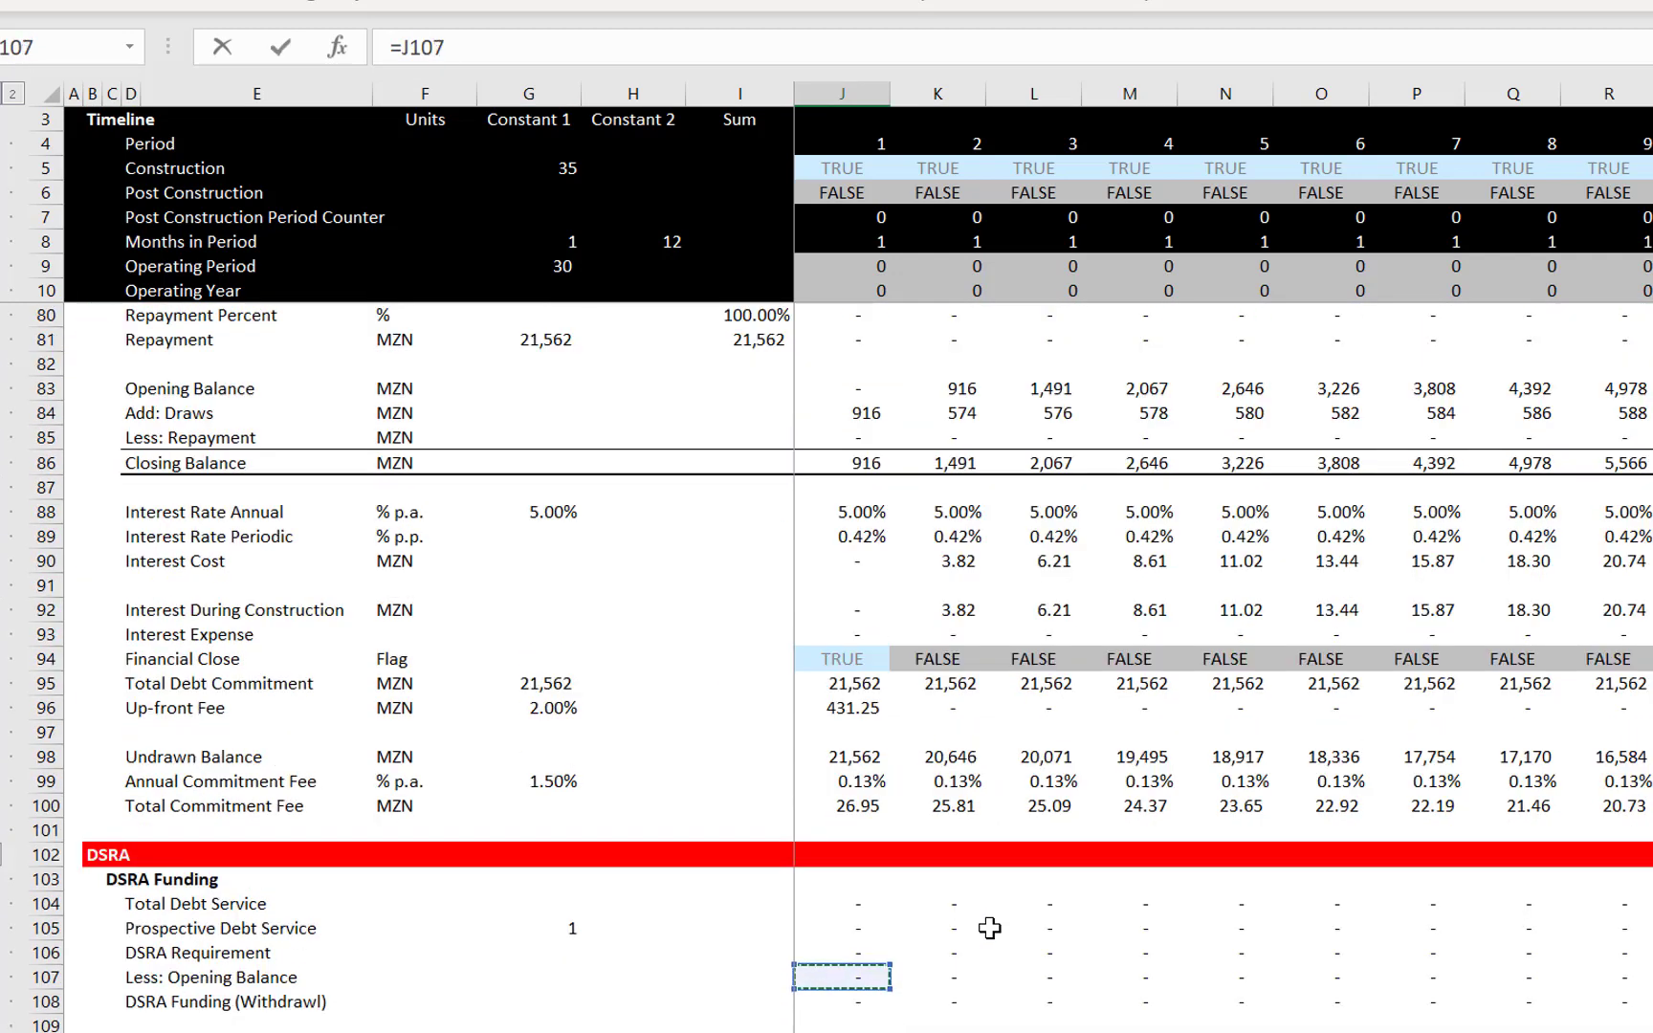
pyautogui.press('Up')
pyautogui.press('Down')
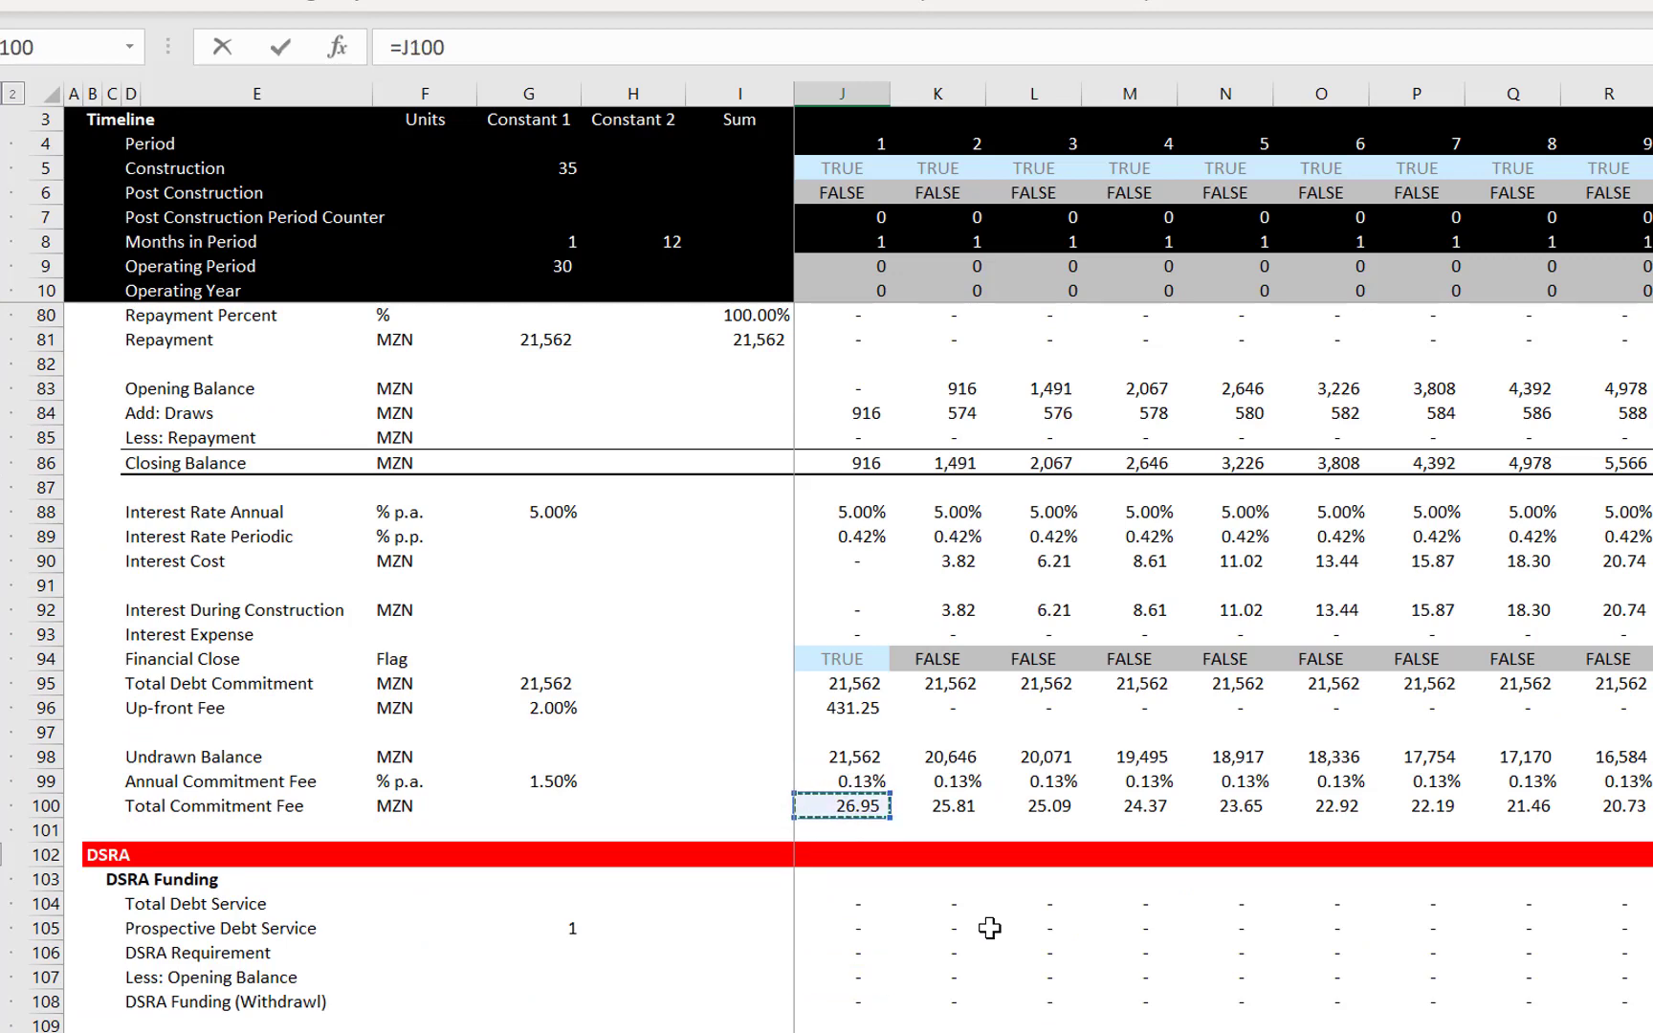
pyautogui.press('Return')
# Copy the first-period Commitment Fee formula in row 68 across the remaining timeline periods
pyautogui.press('Up')
pyautogui.press('Up')
pyautogui.press('Up')
pyautogui.press('Down')
pyautogui.press('Down')
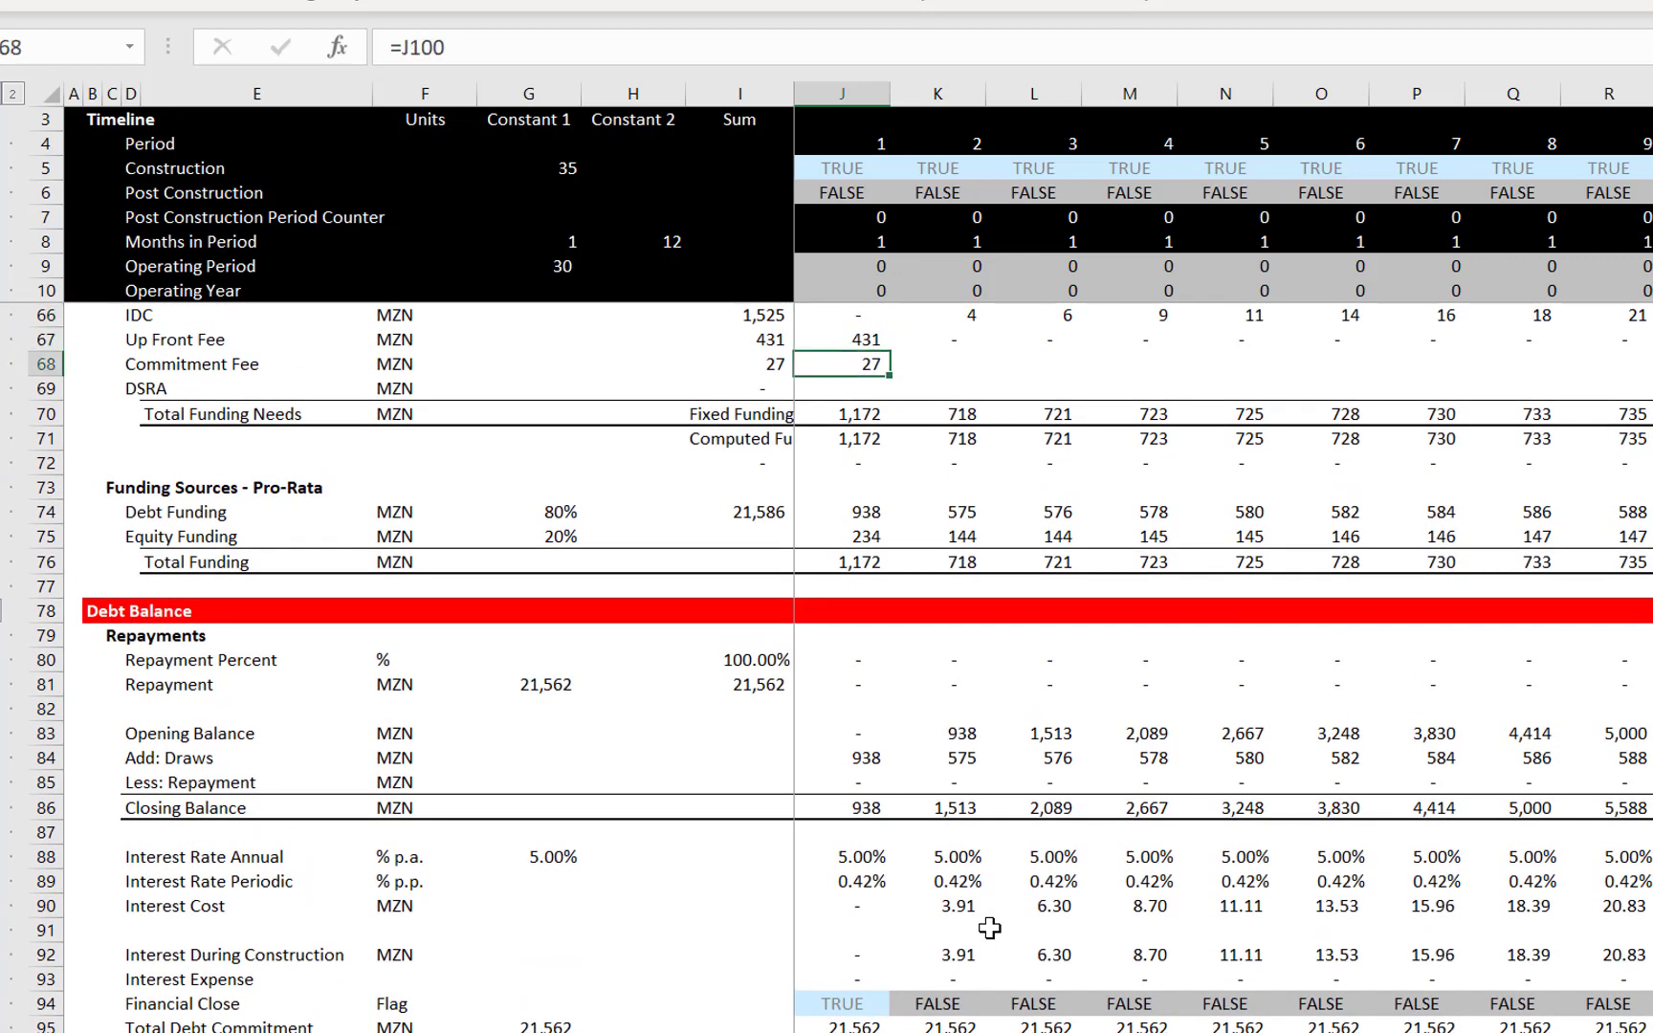
pyautogui.hotkey('ctrl', 'shift', 'Right')
pyautogui.hotkey('ctrl', 'r')
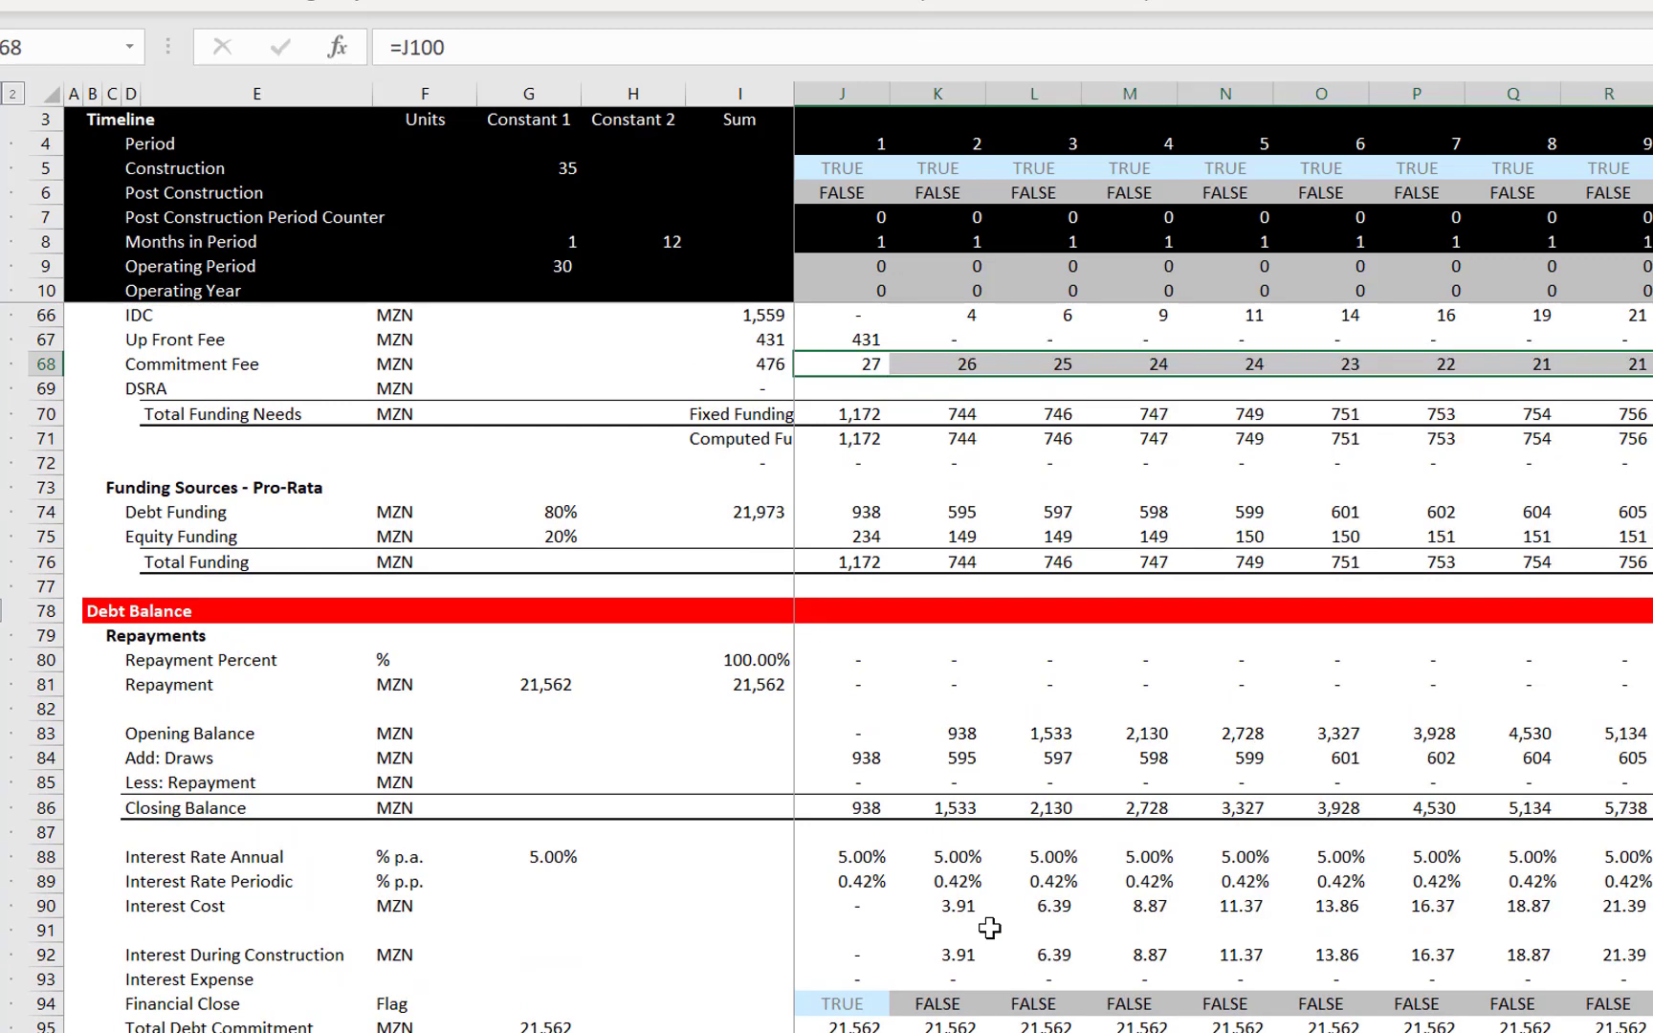
# Link the Computed Commitment Fee (L54) in Summary Sources and Uses to the Commitment Fee sum in I68
pyautogui.press('Left')
pyautogui.press('Left')
pyautogui.press('Right')
pyautogui.press('Up')
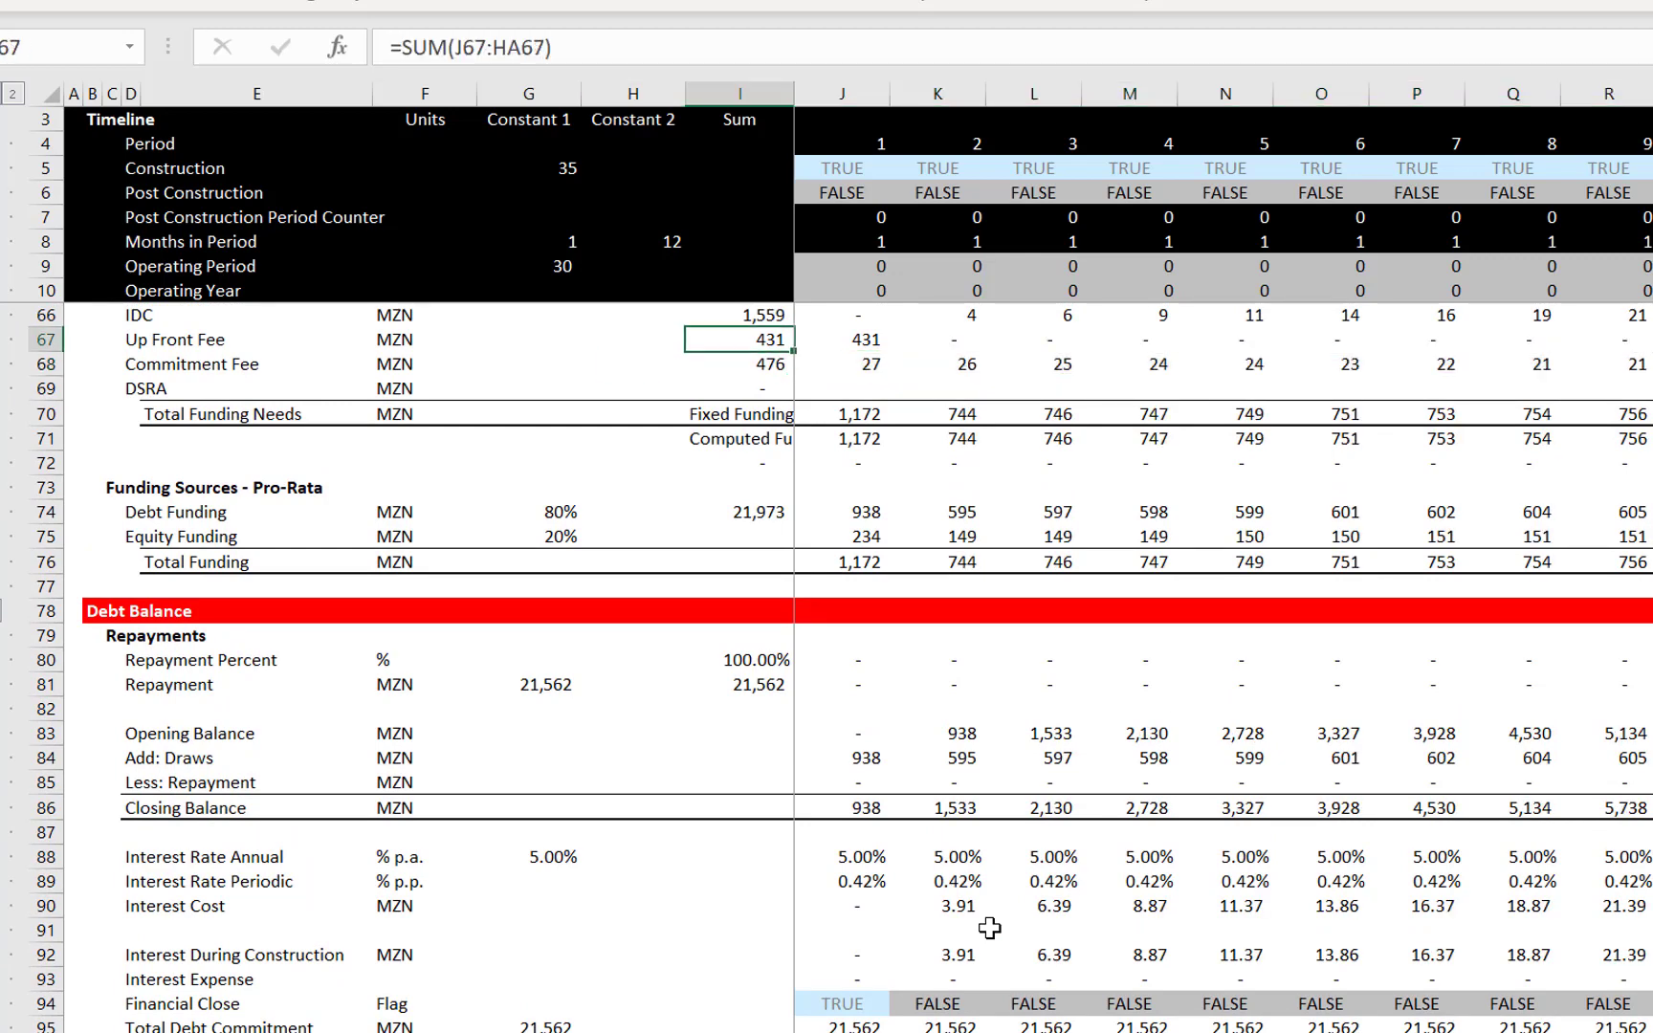
pyautogui.press('Up')
pyautogui.press('Up')
pyautogui.press('Up')
pyautogui.press('Up')
pyautogui.press('Up')
pyautogui.press('Up')
pyautogui.press('Up')
pyautogui.press('Up')
pyautogui.press('Up')
pyautogui.press('Up')
pyautogui.press('Up')
pyautogui.press('Up')
pyautogui.press('Up')
pyautogui.press('Up')
pyautogui.press('Up')
pyautogui.press('Up')
pyautogui.press('Up')
pyautogui.press('Up')
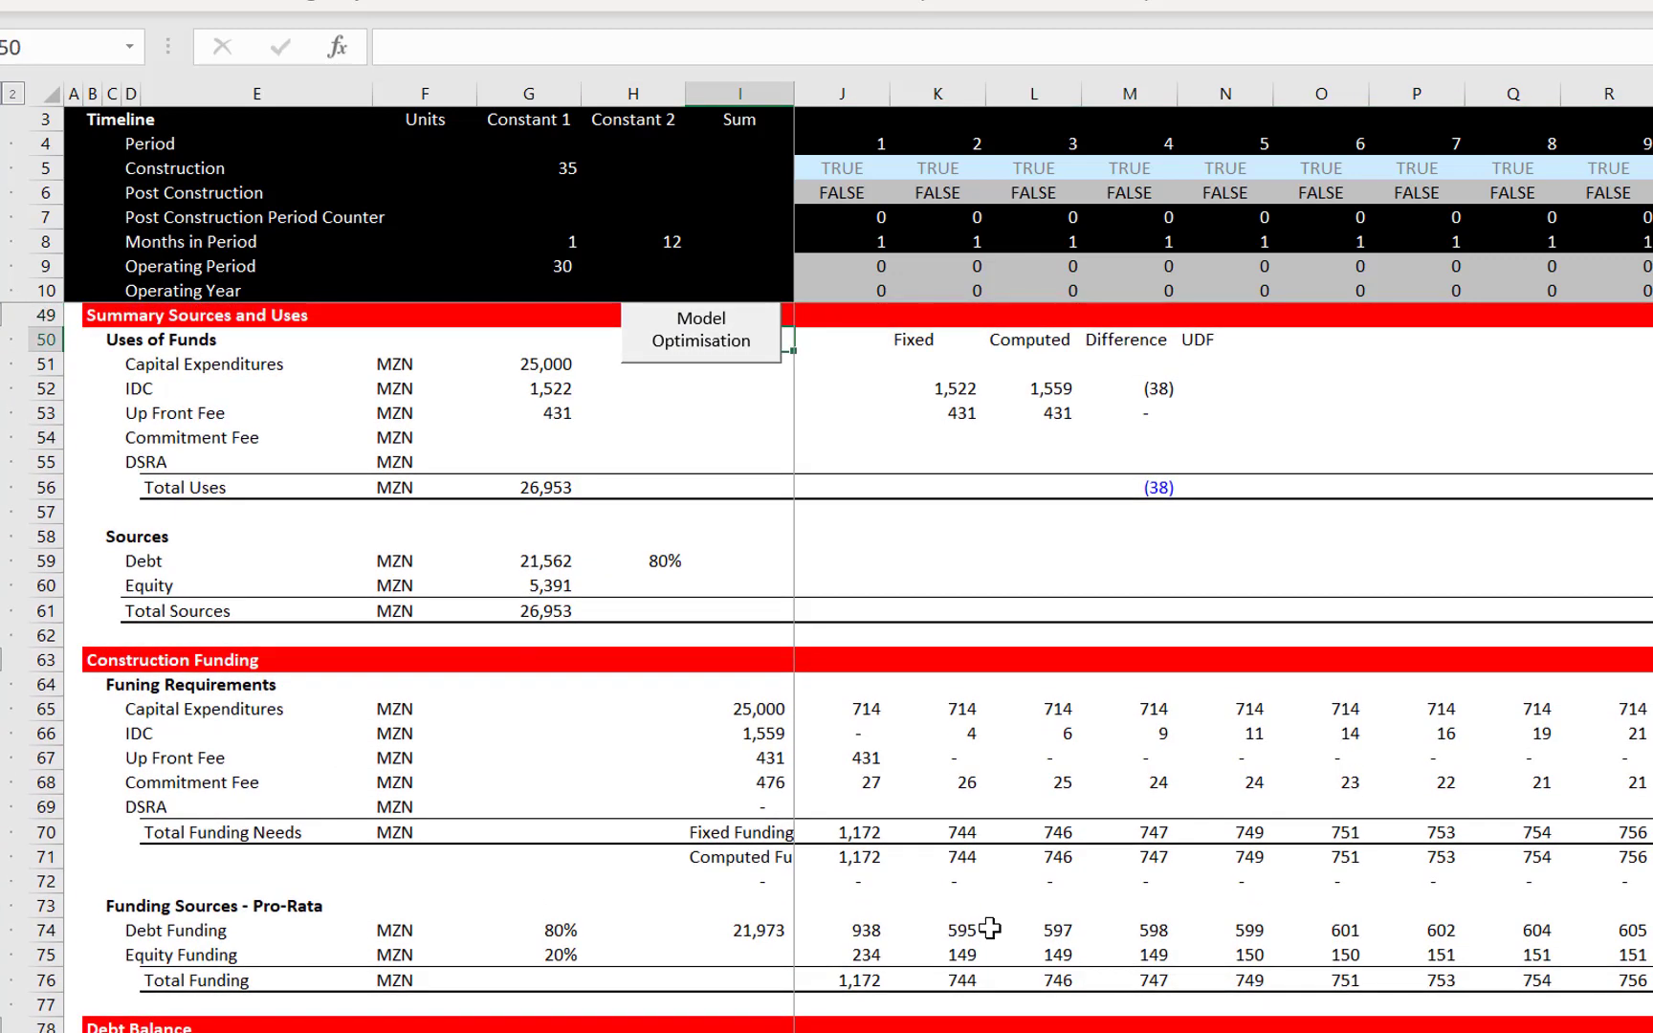
pyautogui.press('Down')
pyautogui.press('Down')
pyautogui.press('Down')
pyautogui.press('Down')
pyautogui.press('Down')
pyautogui.press('Right')
pyautogui.press('Right')
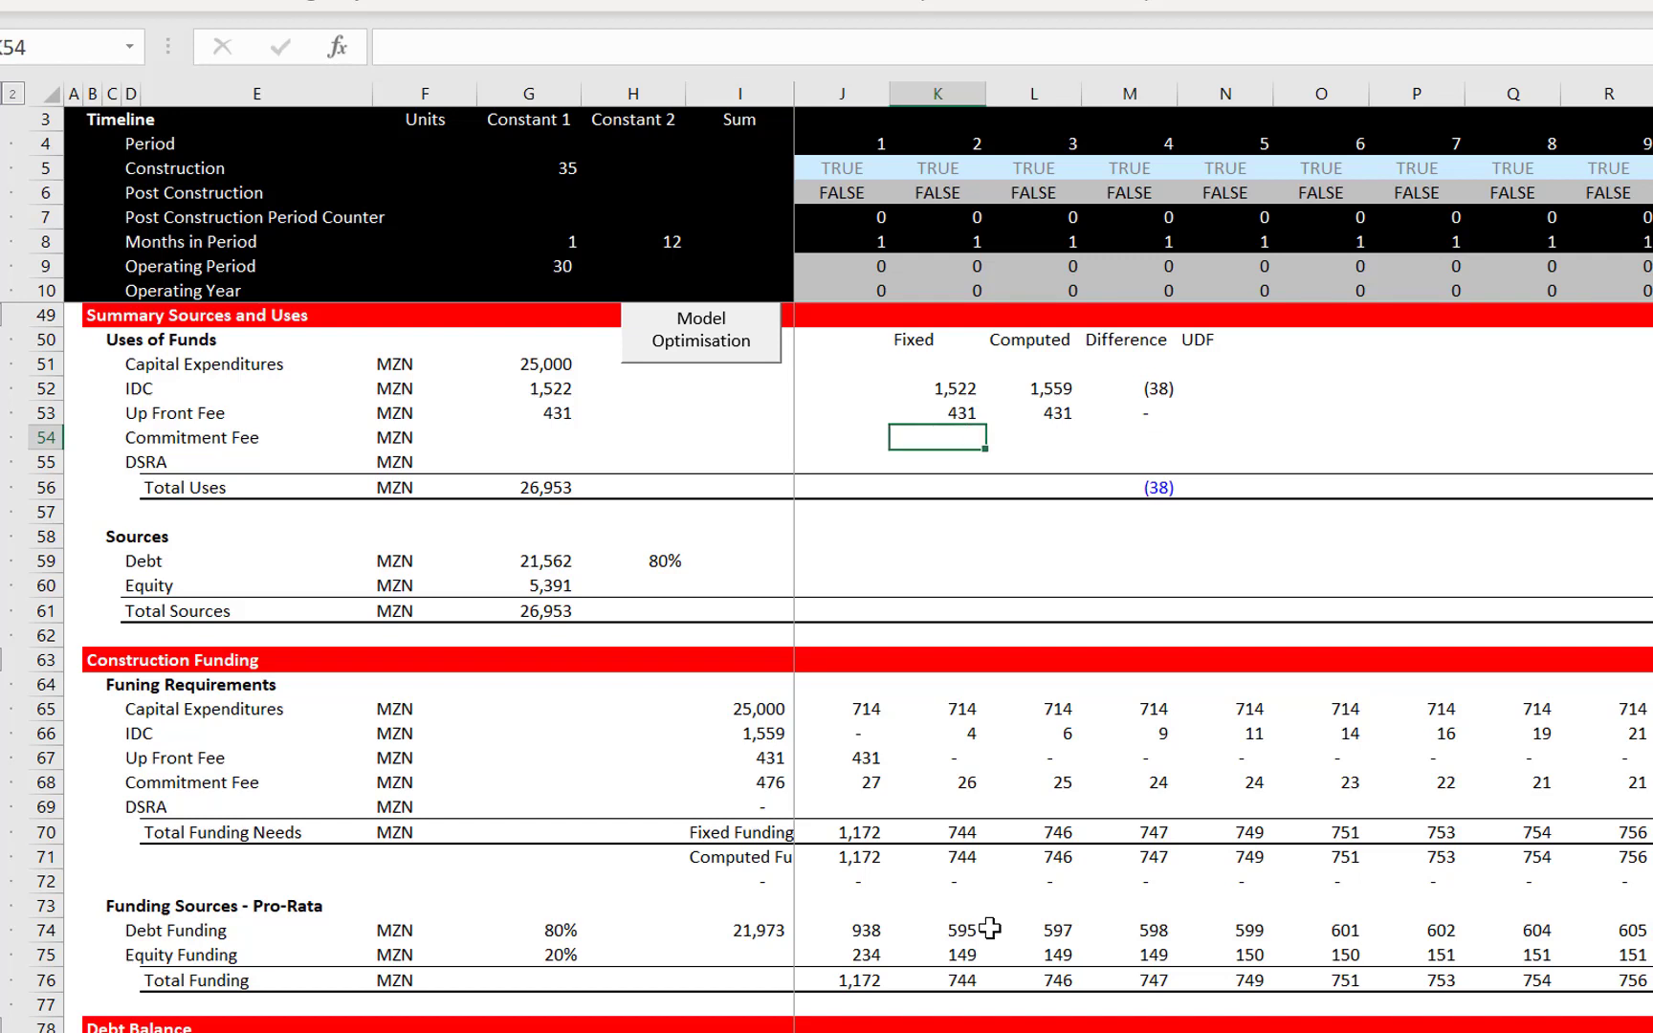
pyautogui.press('Right')
pyautogui.write('=')
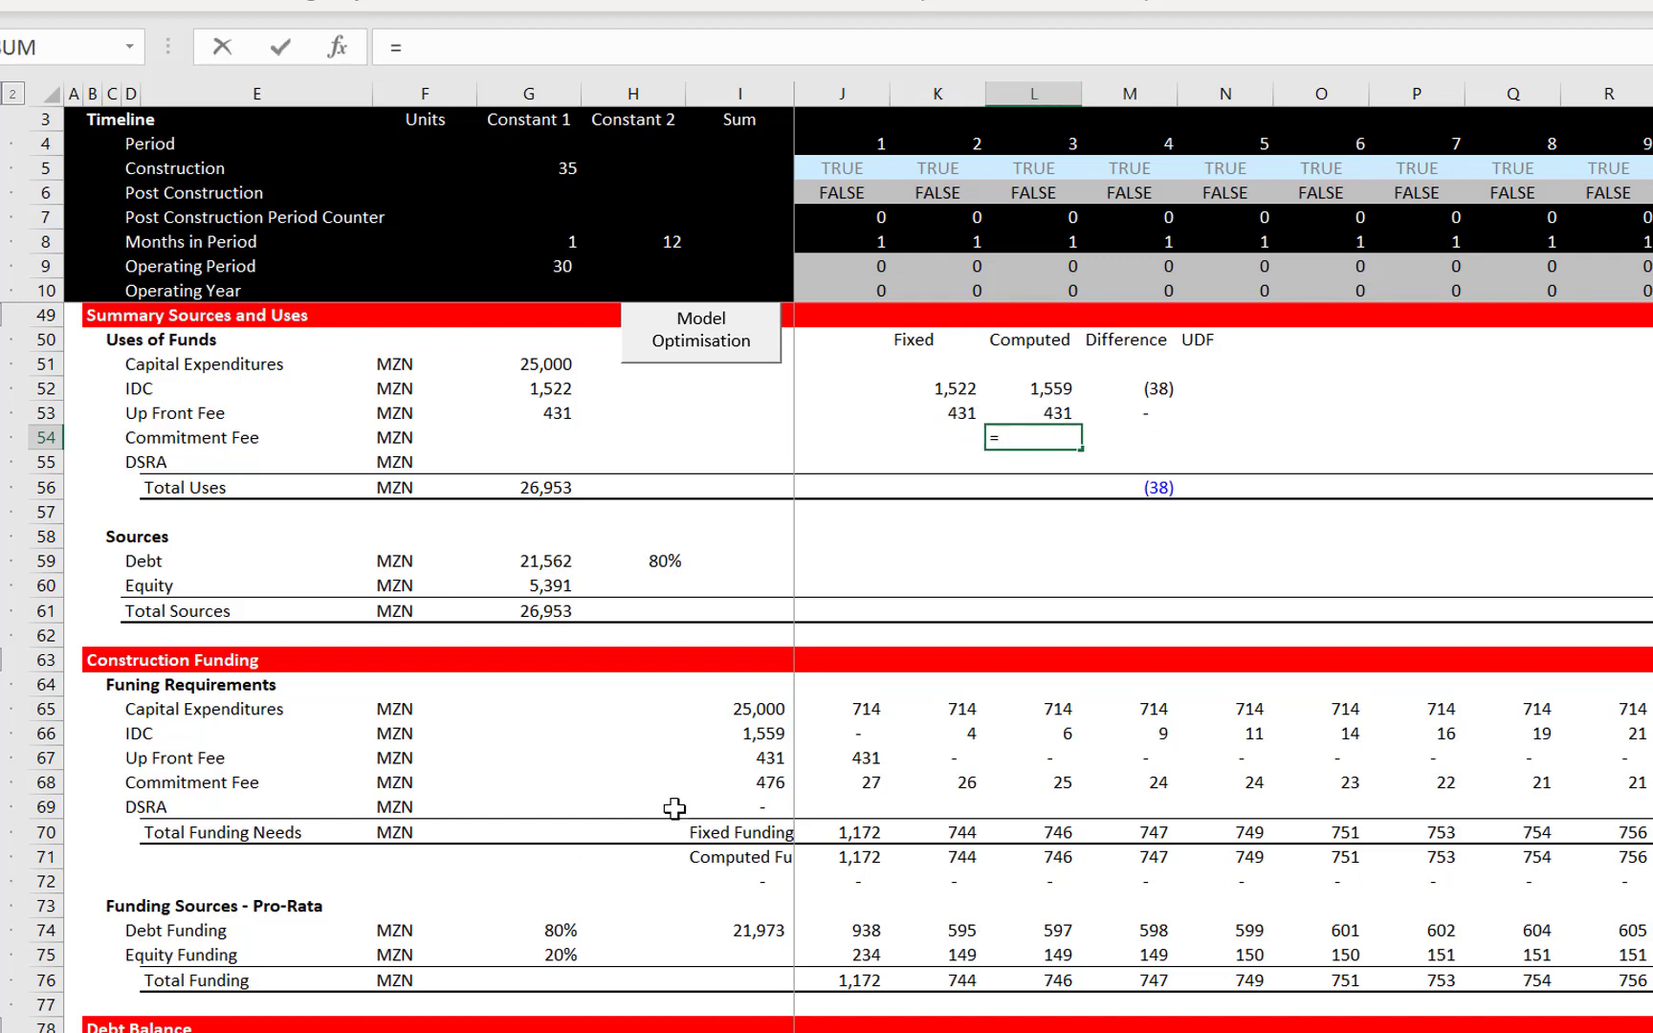
pyautogui.click(759, 783)
pyautogui.press('Return')
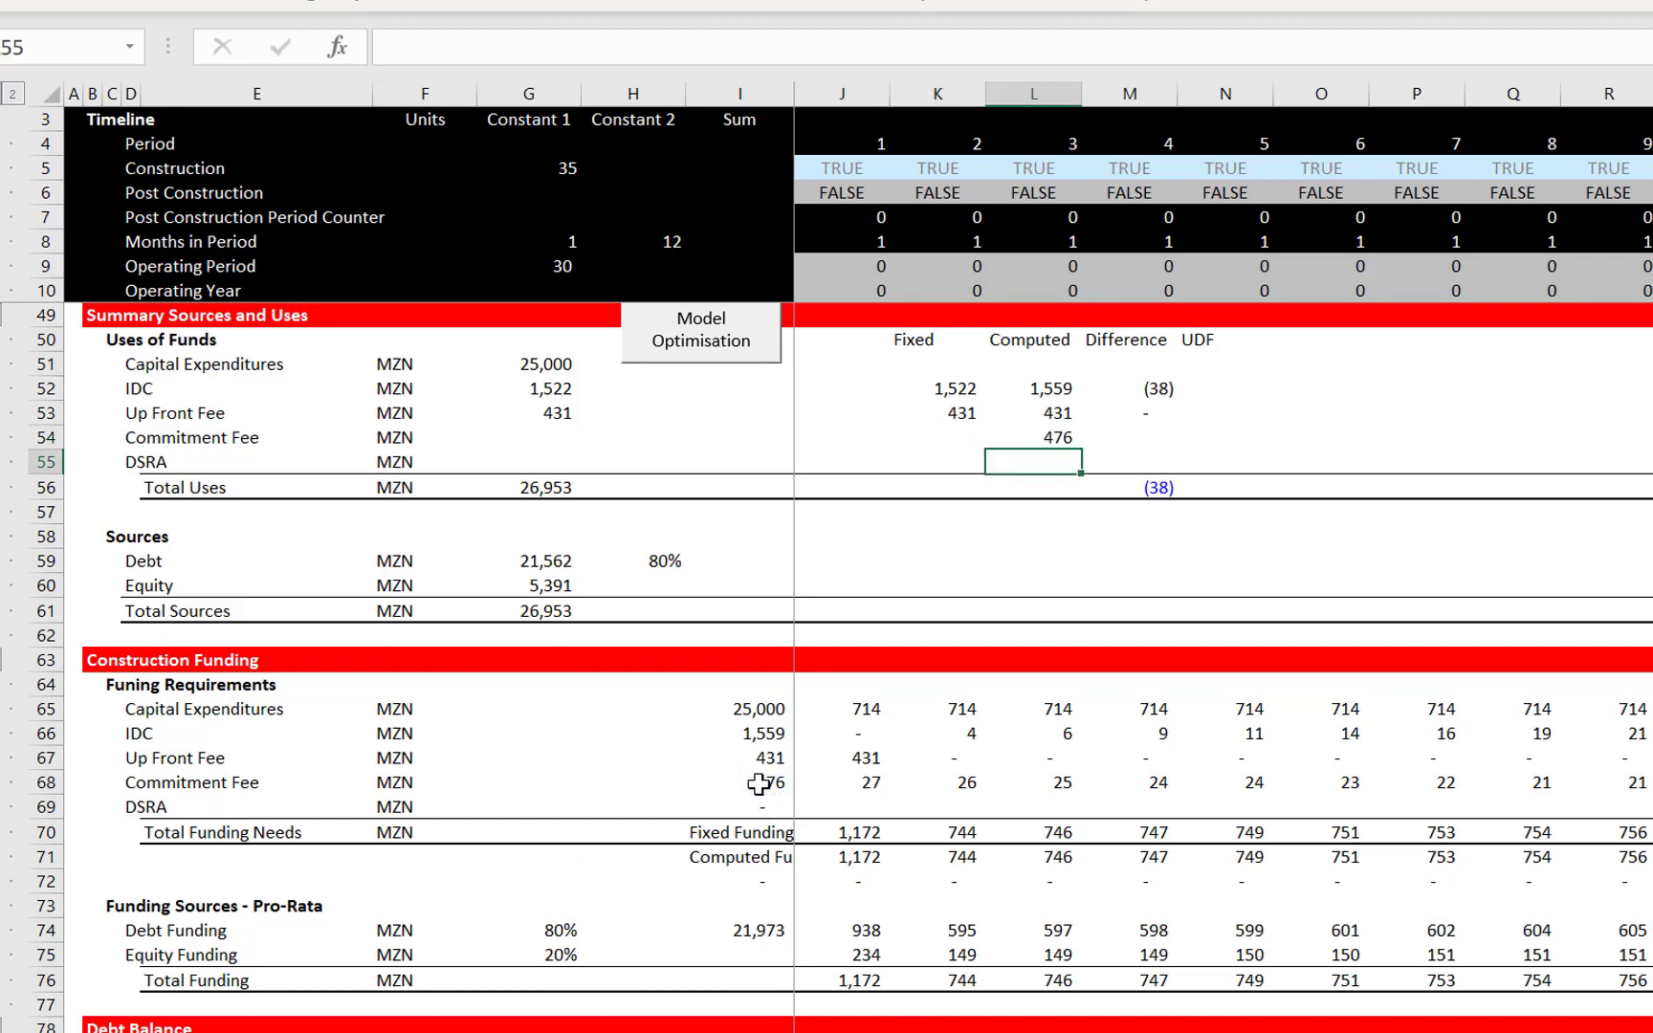
pyautogui.press('Up')
pyautogui.press('Left')
pyautogui.click(758, 783)
pyautogui.write('00')
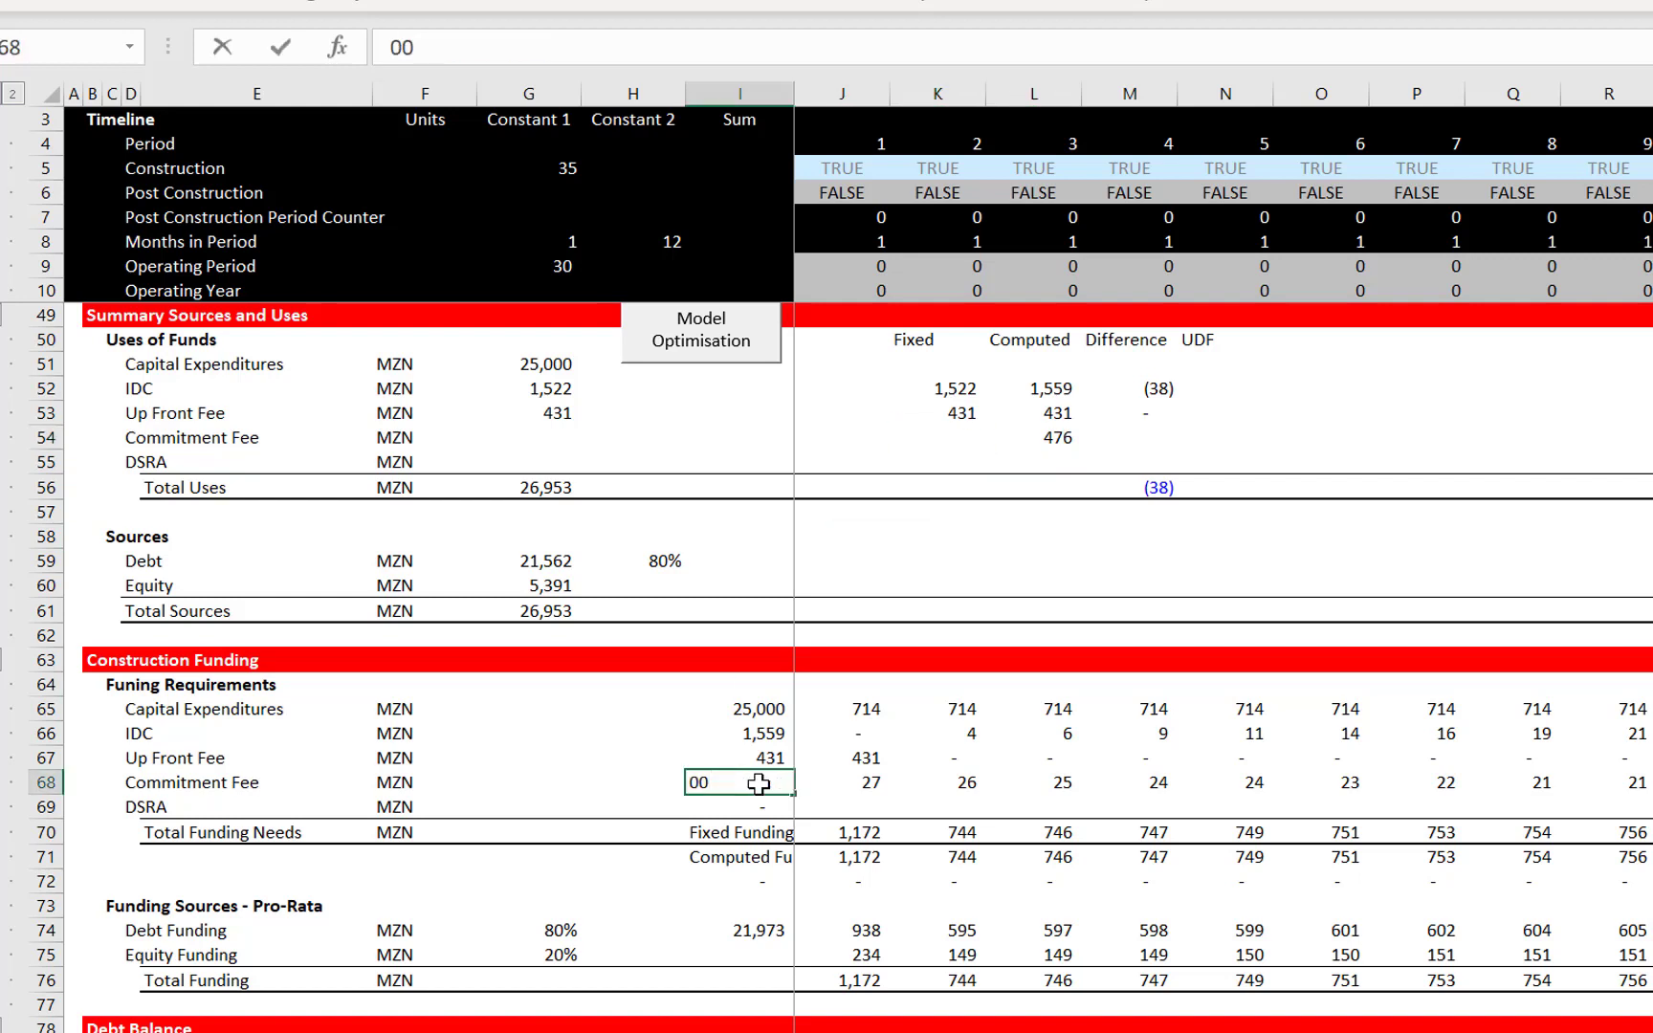
pyautogui.press('Escape')
pyautogui.press('Up')
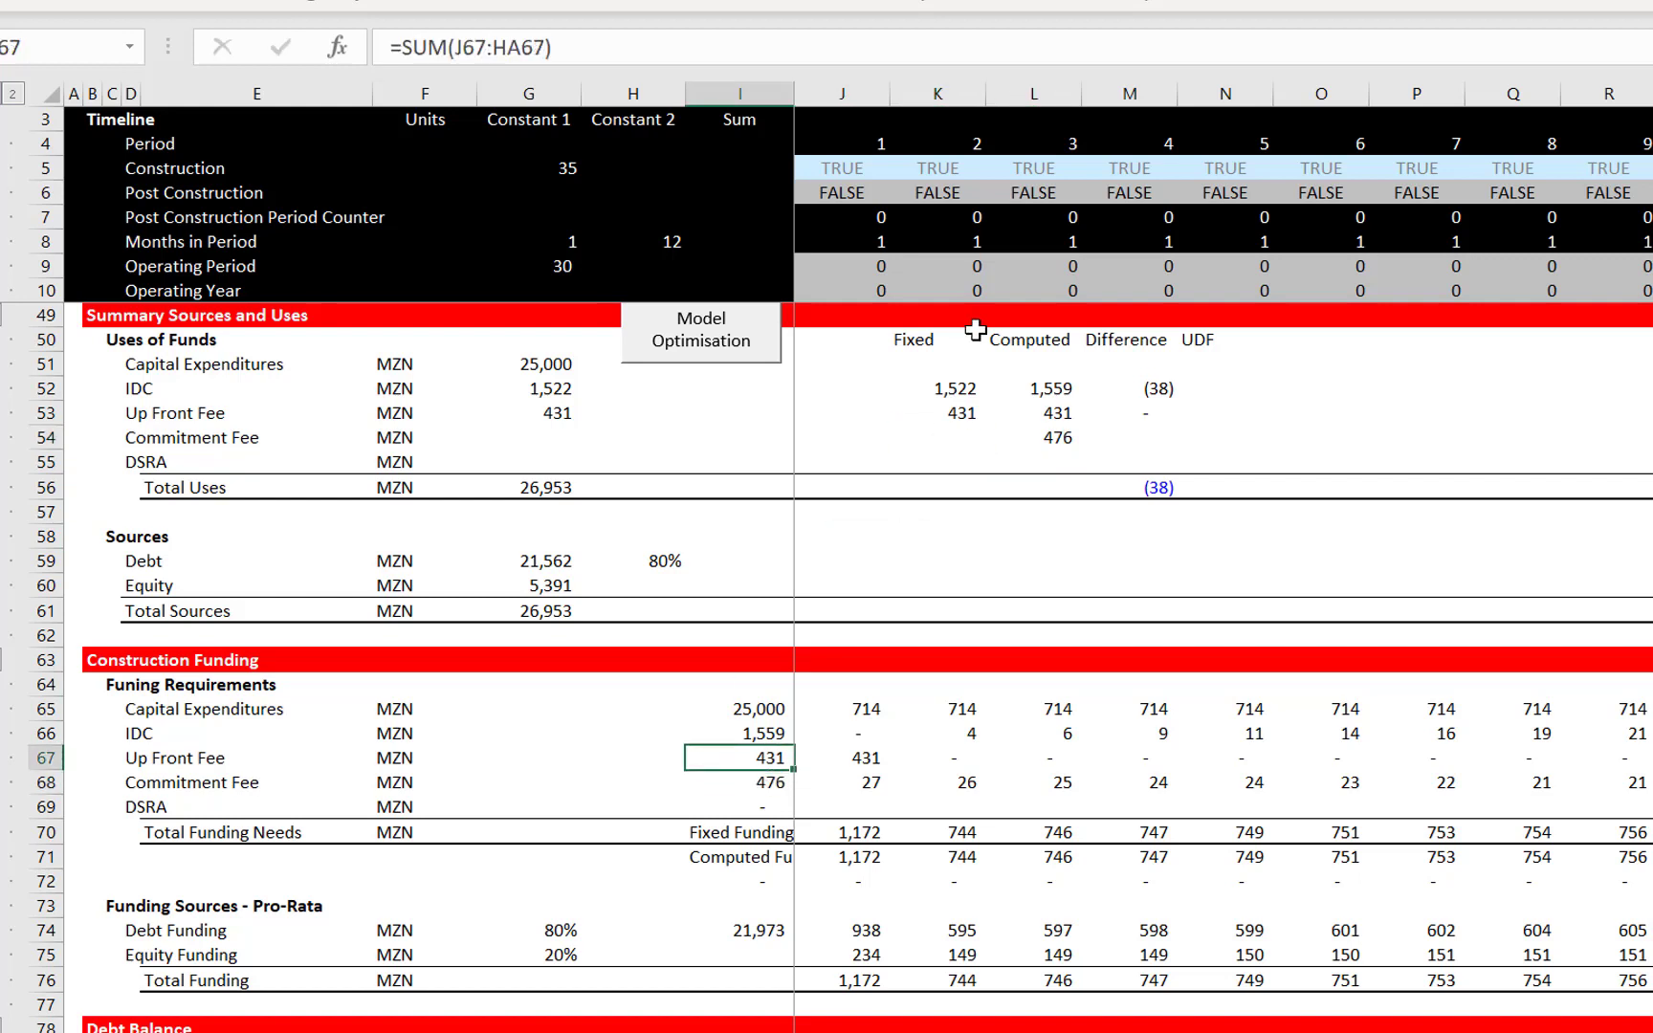
# Enter 400 as the Fixed Commitment Fee in K54
pyautogui.click(956, 432)
pyautogui.write('400')
pyautogui.hotkey('ctrl', 'Return')
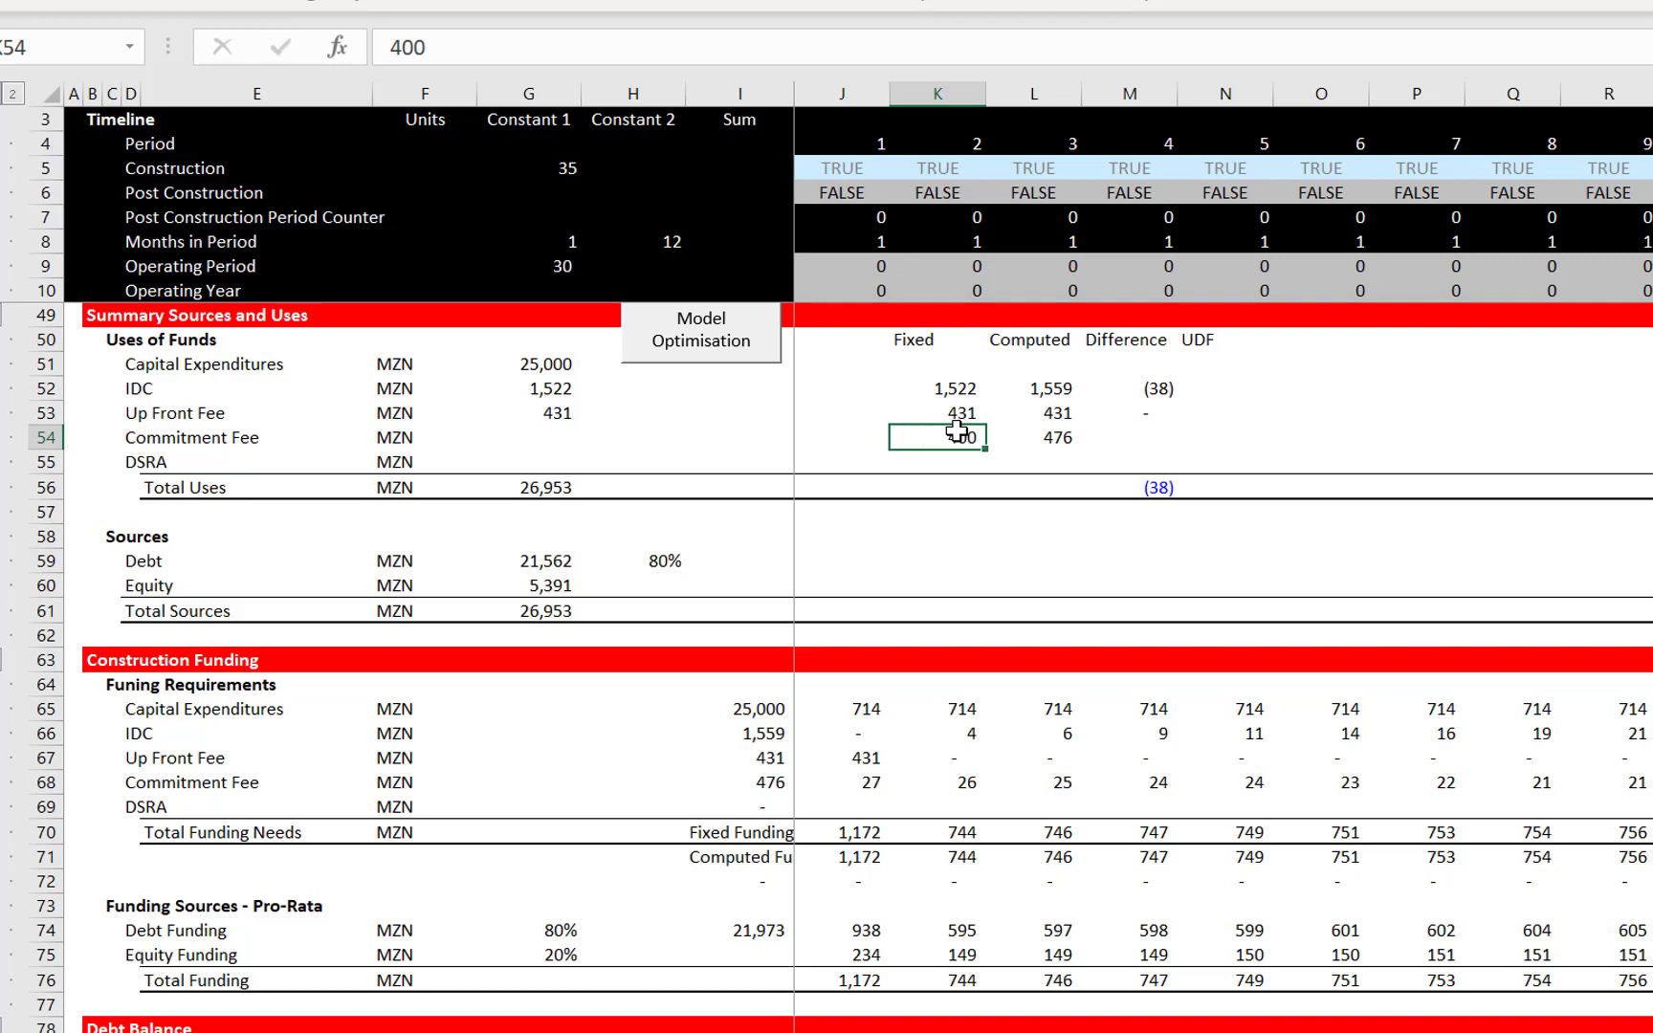
# Copy the Up Front Fee's Difference formula in M53 down to the Commitment Fee row
pyautogui.press('Up')
pyautogui.press('Right')
pyautogui.press('Right')
pyautogui.hotkey('shift', 'Down')
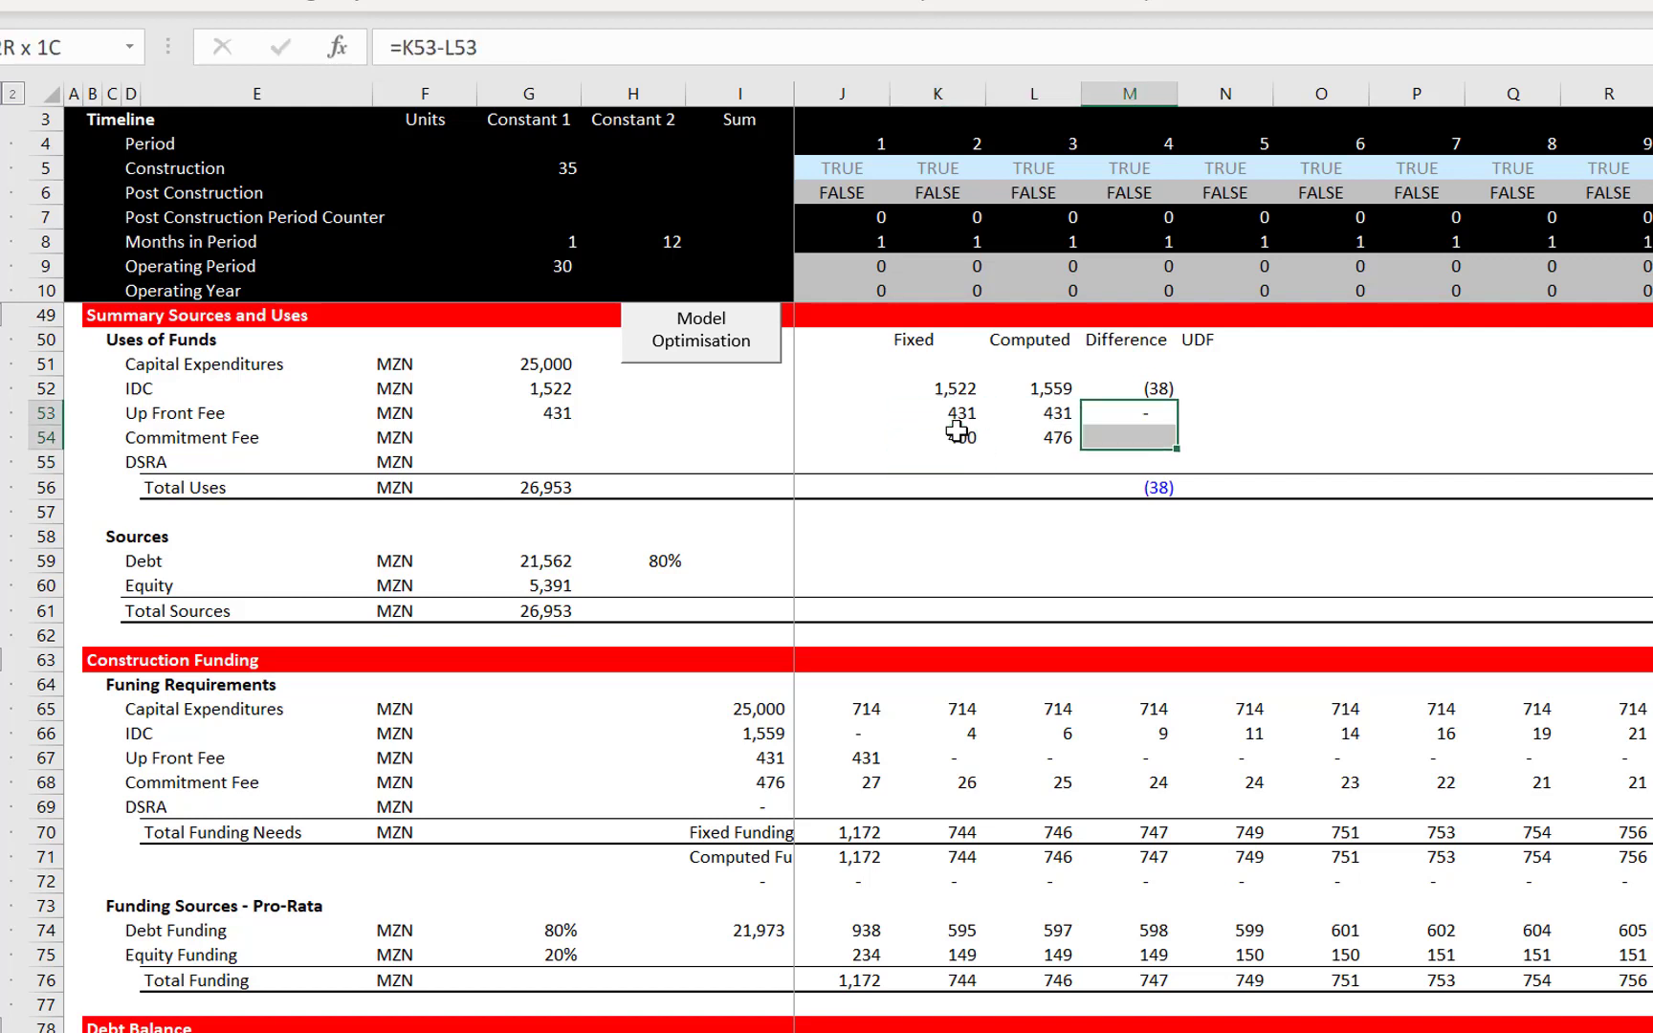
pyautogui.hotkey('ctrl', 'd')
# Link the Commitment Fee under Uses of Funds (G54) to its Fixed value in K54
pyautogui.press('Left')
pyautogui.press('Down')
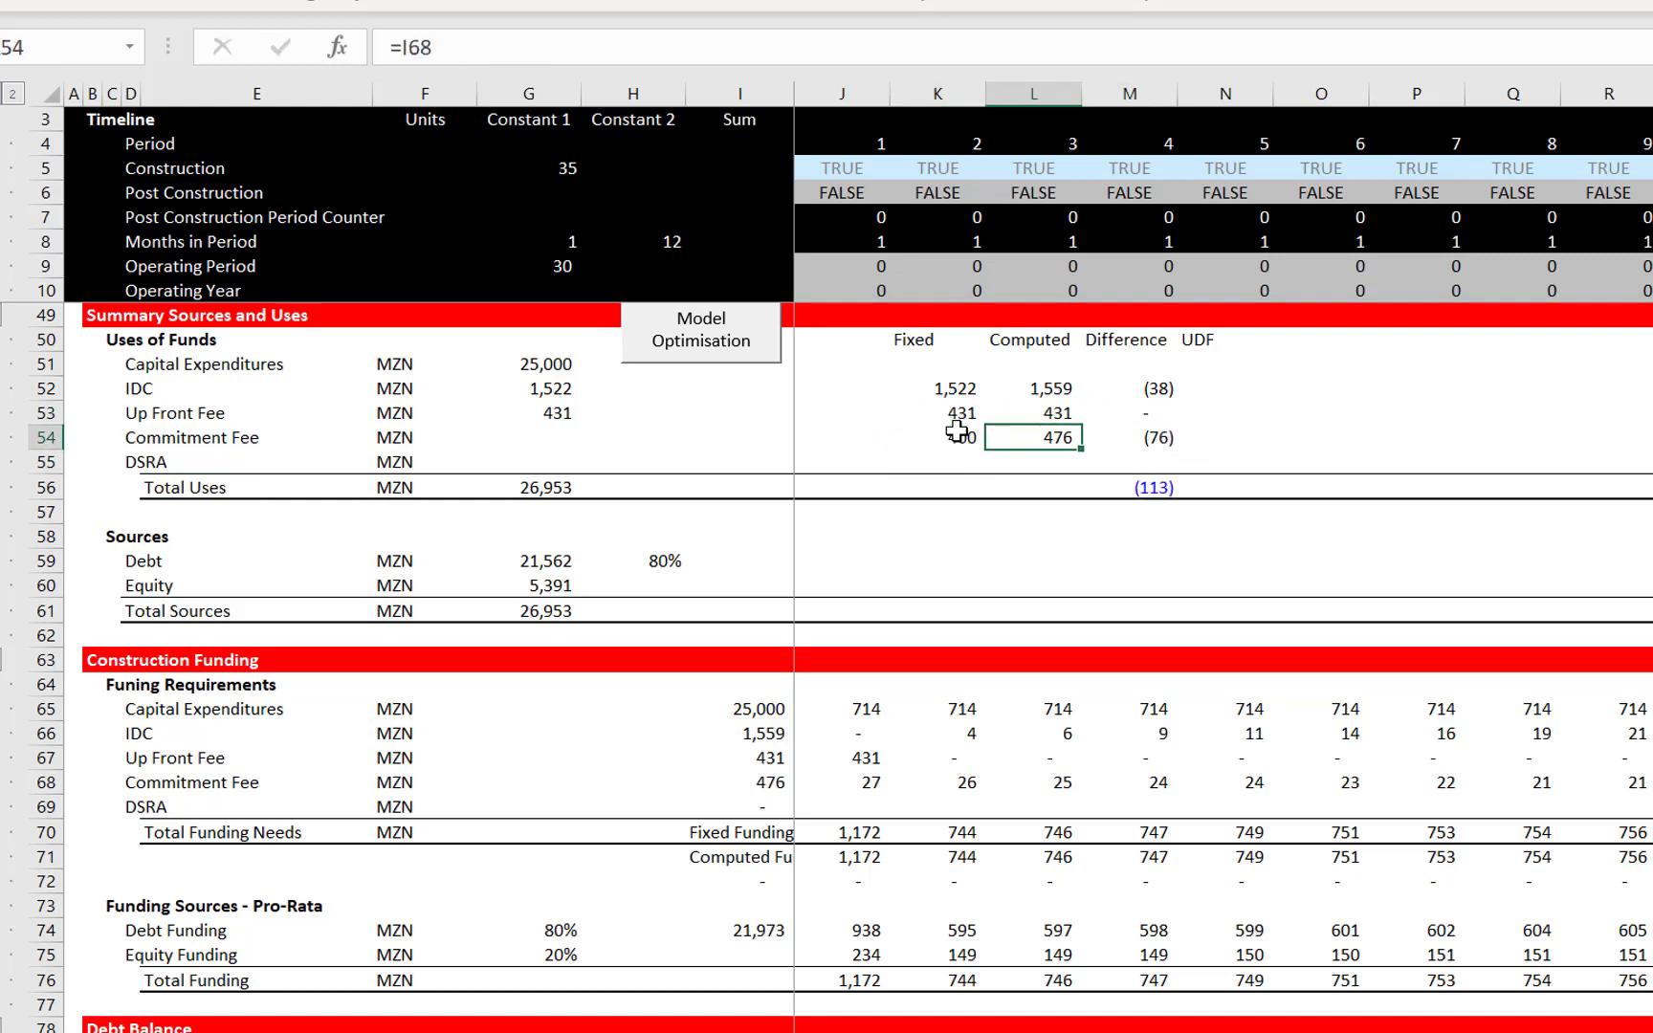
pyautogui.press('Left')
pyautogui.press('Left')
pyautogui.press('Left')
pyautogui.press('Left')
pyautogui.press('Left')
pyautogui.write('=')
pyautogui.press('Right')
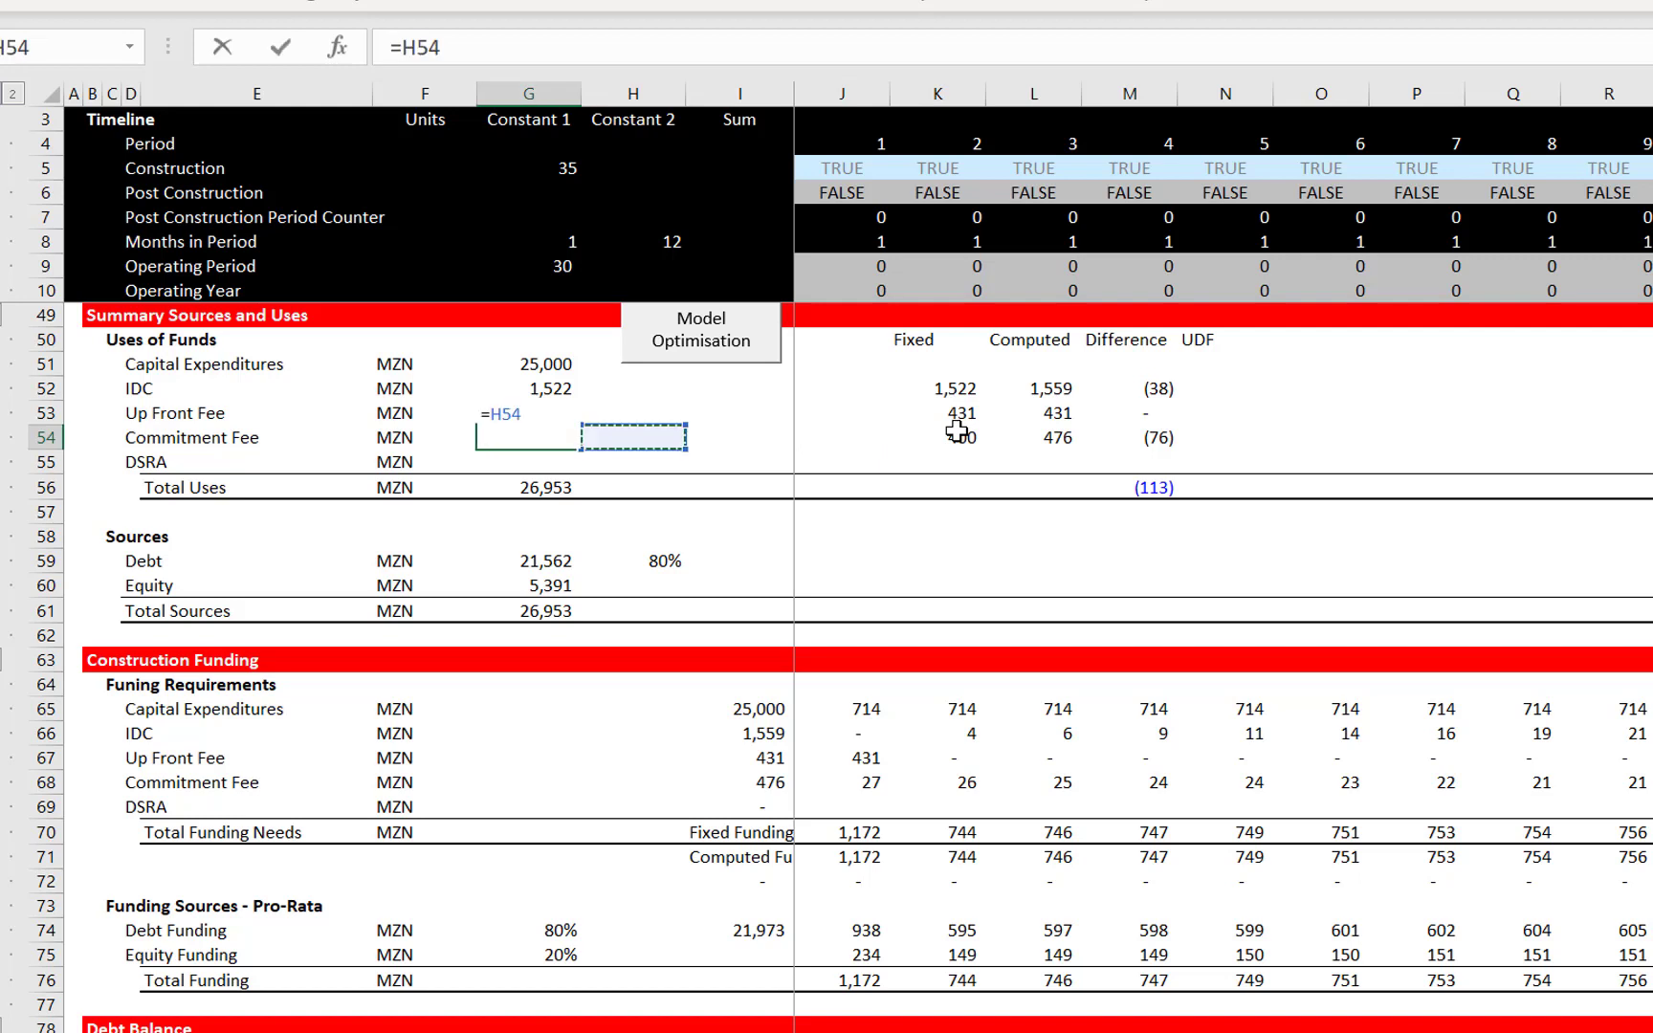
pyautogui.press('Right')
pyautogui.press('Right')
pyautogui.press('Right')
pyautogui.press('Return')
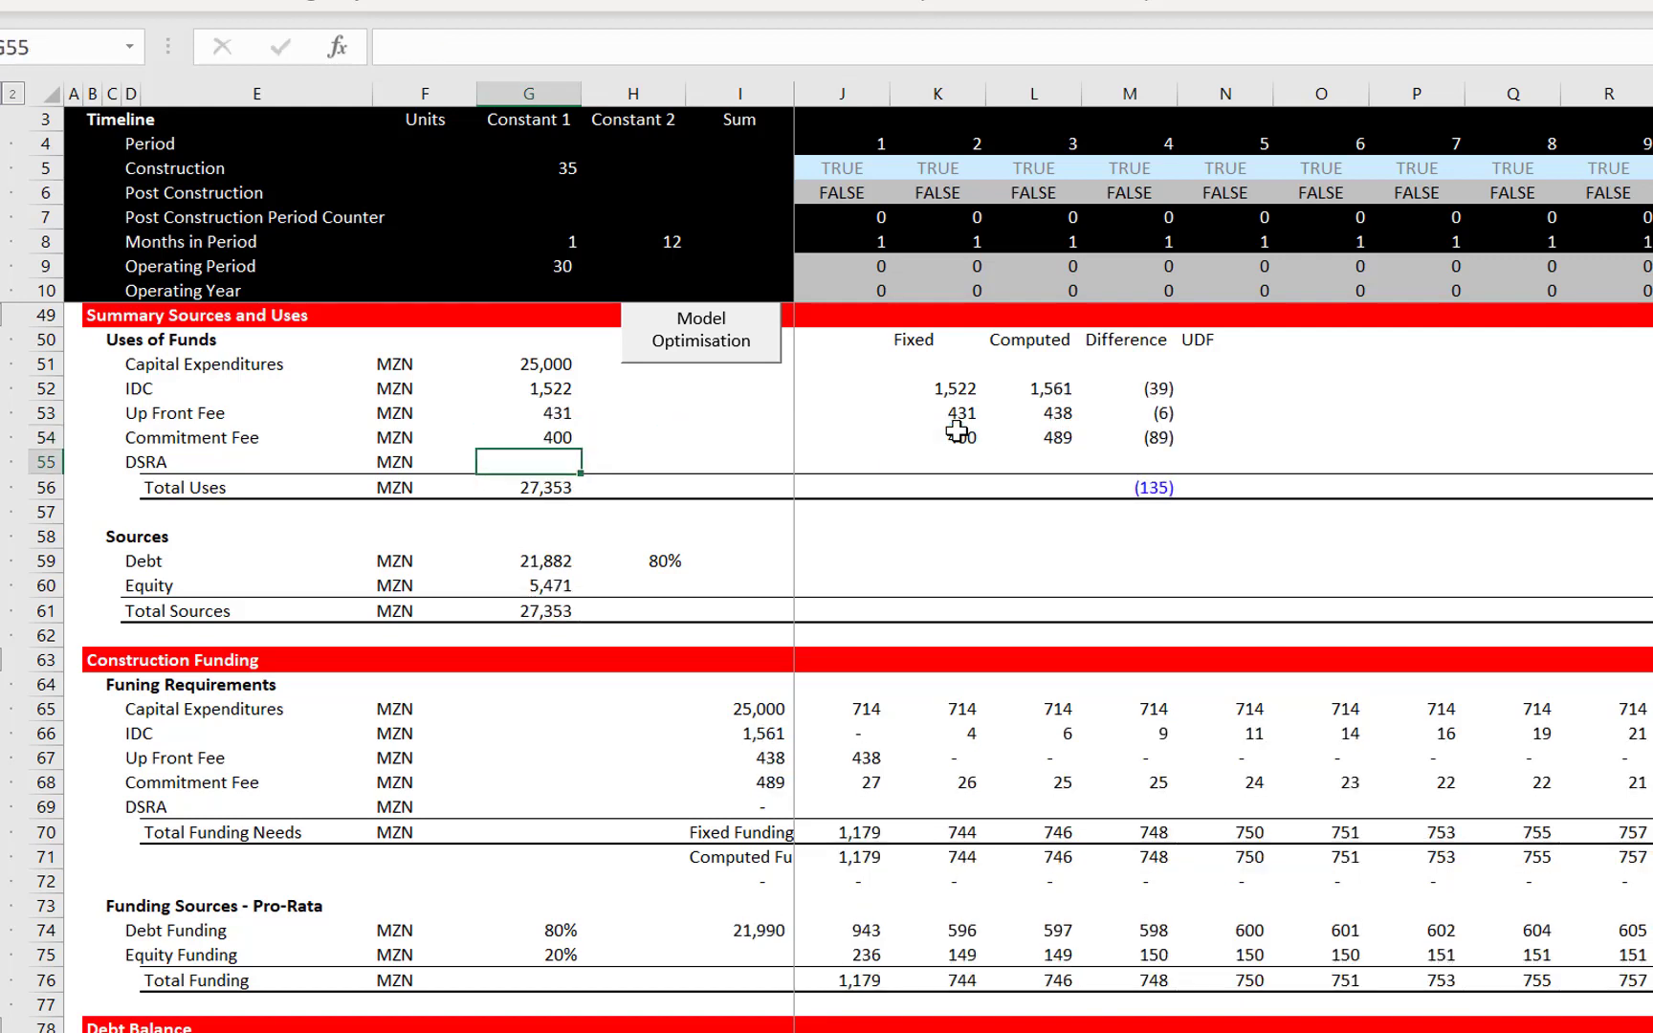
# Run the Model Optimisation macro to align the Fixed IDC, Up Front Fee and Commitment Fee with their Computed values
pyautogui.press('Up')
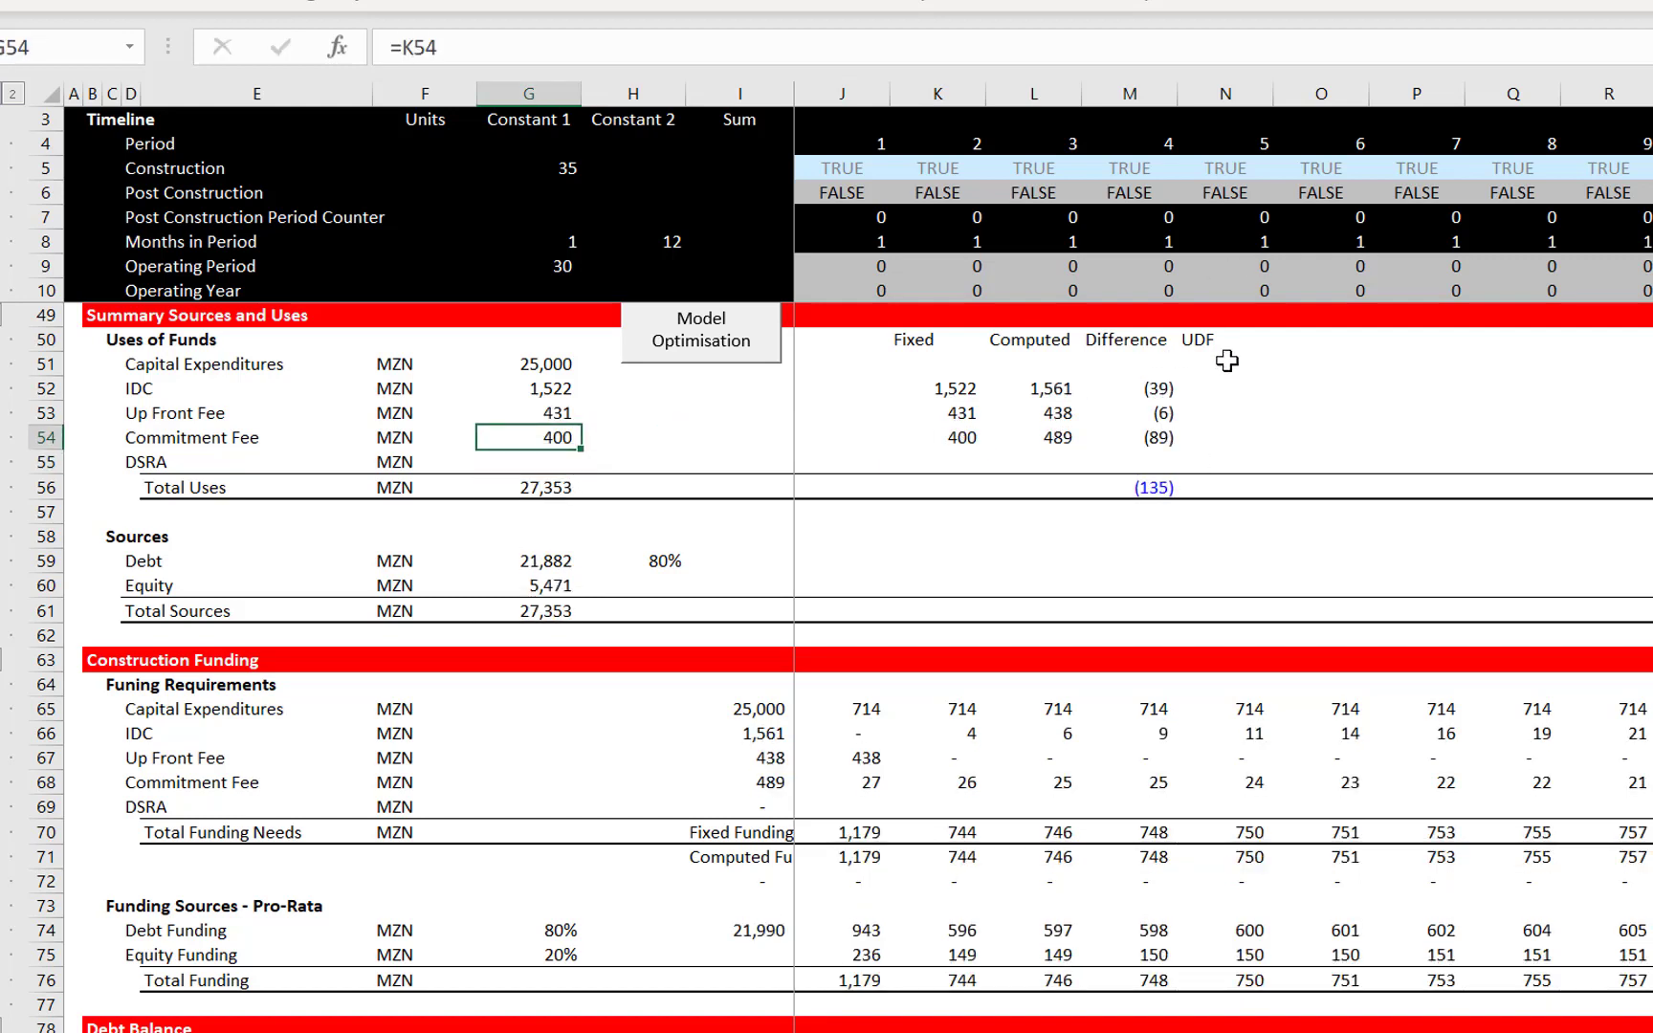
pyautogui.click(711, 345)
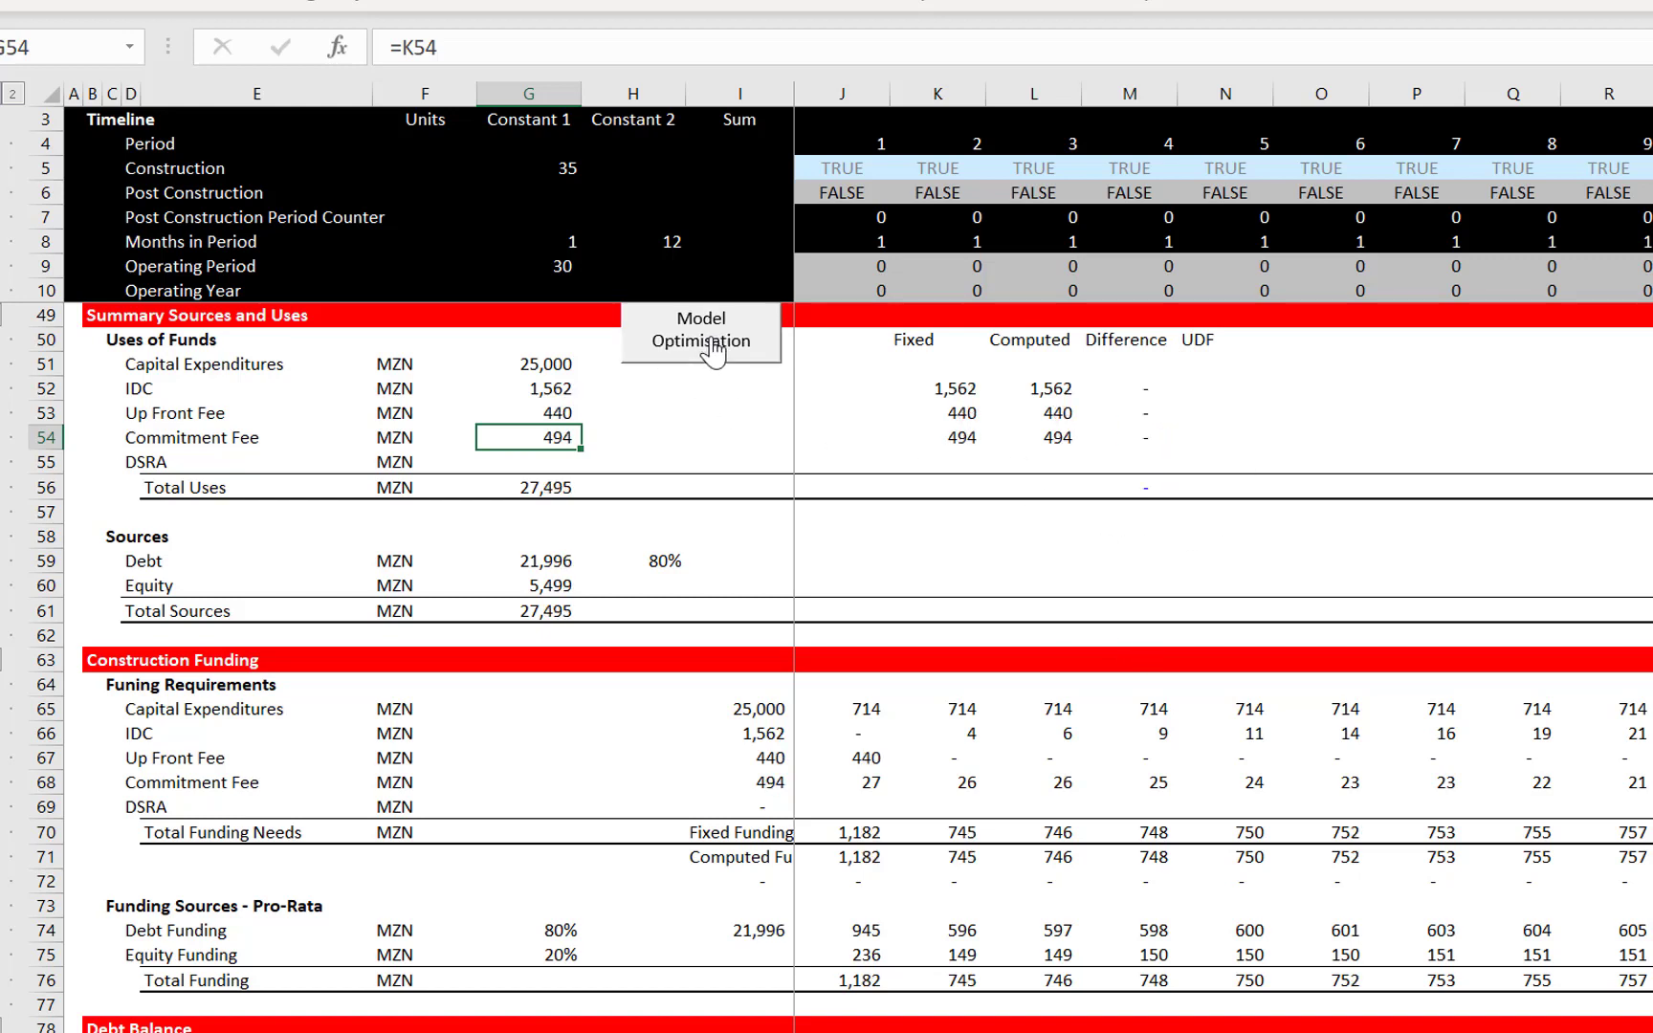
pyautogui.click(1052, 464)
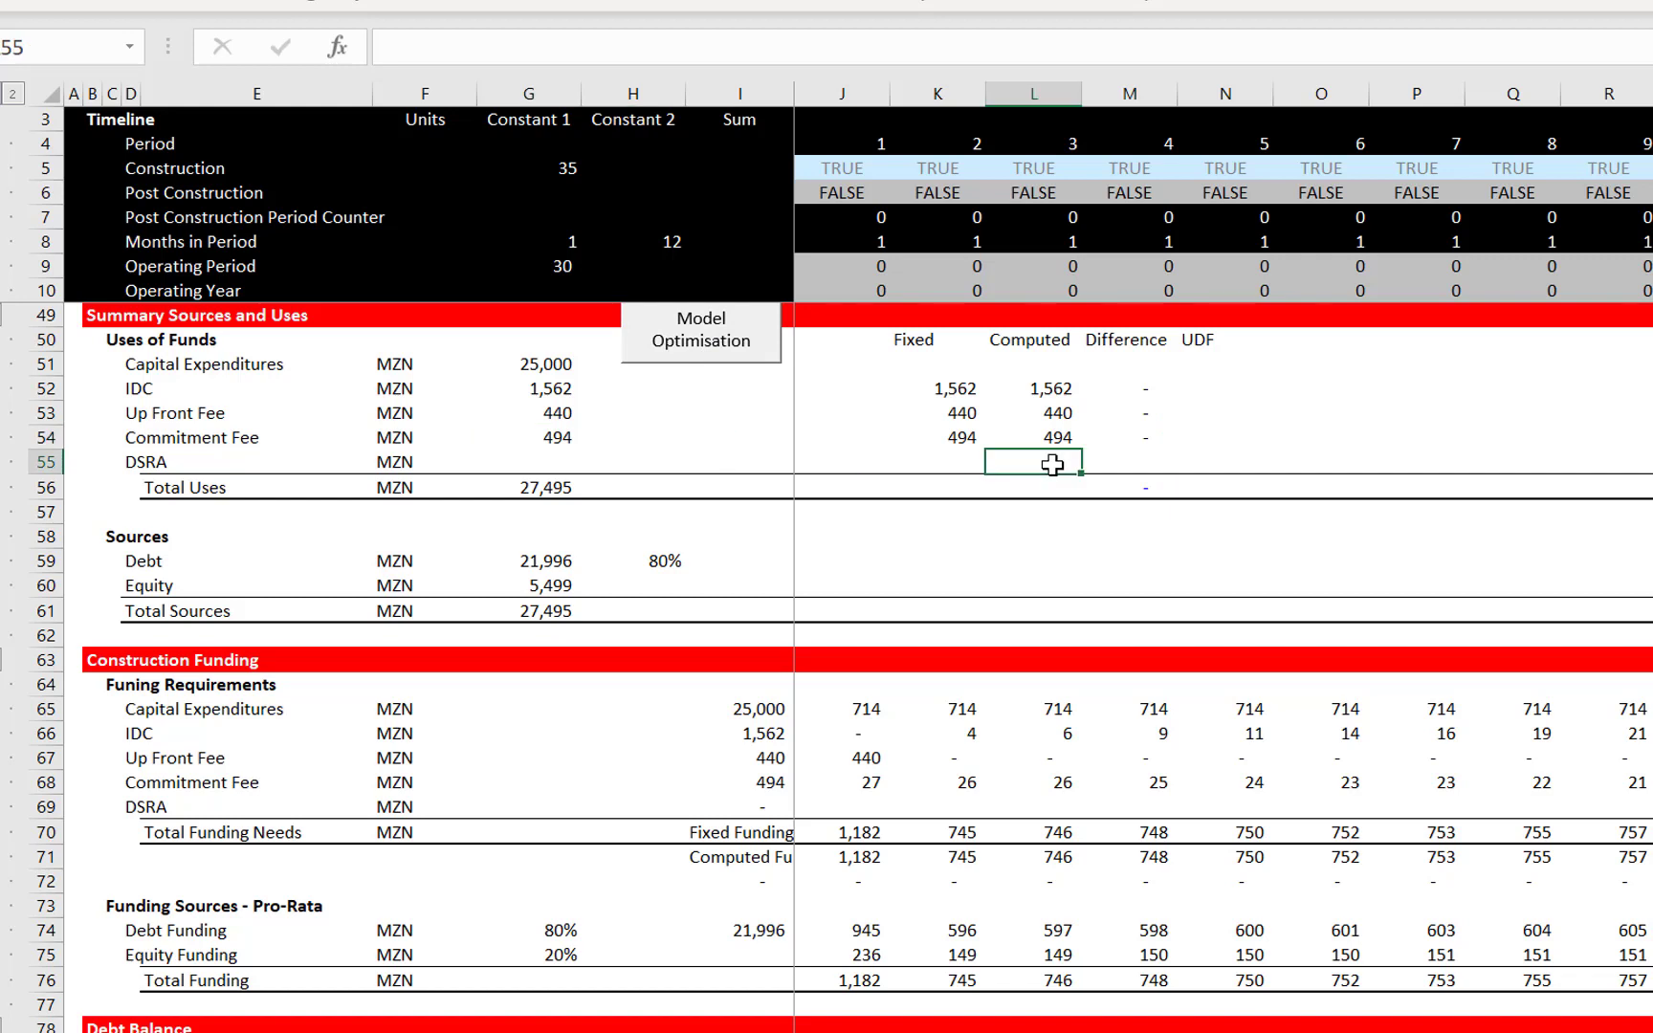
# Review the code of the copy_paste macro assigned to the Model Optimisation button and return to the worksheet
pyautogui.click(736, 365)
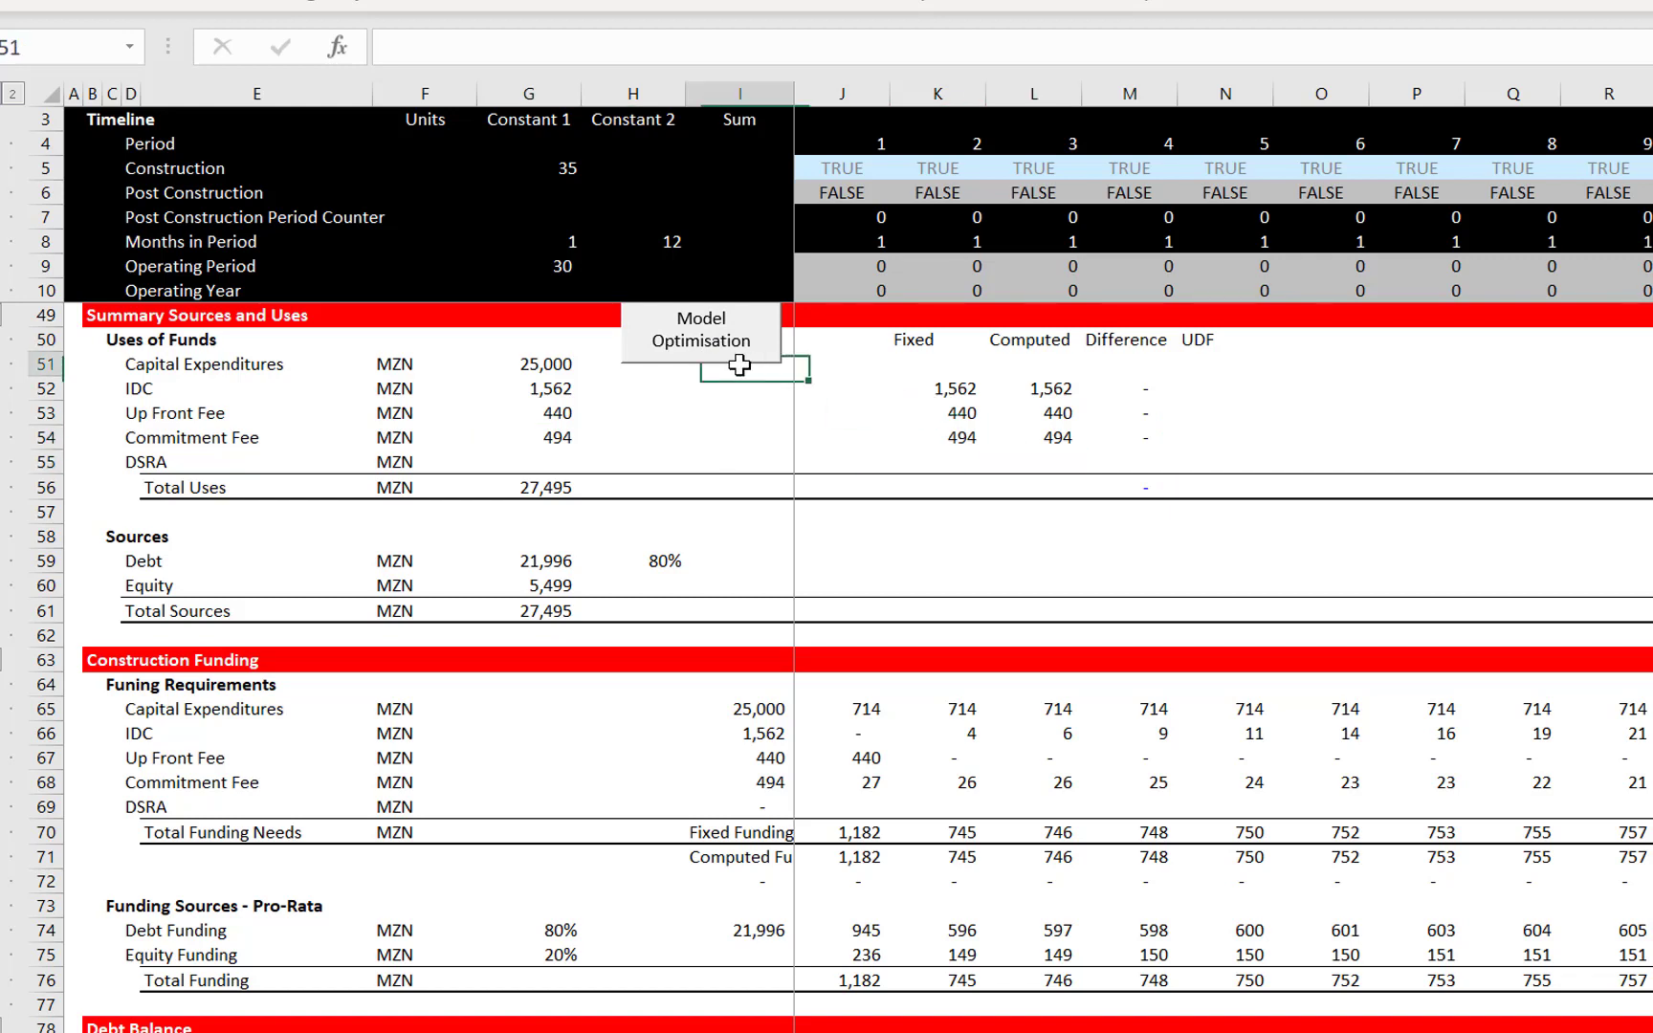
pyautogui.rightClick(719, 349)
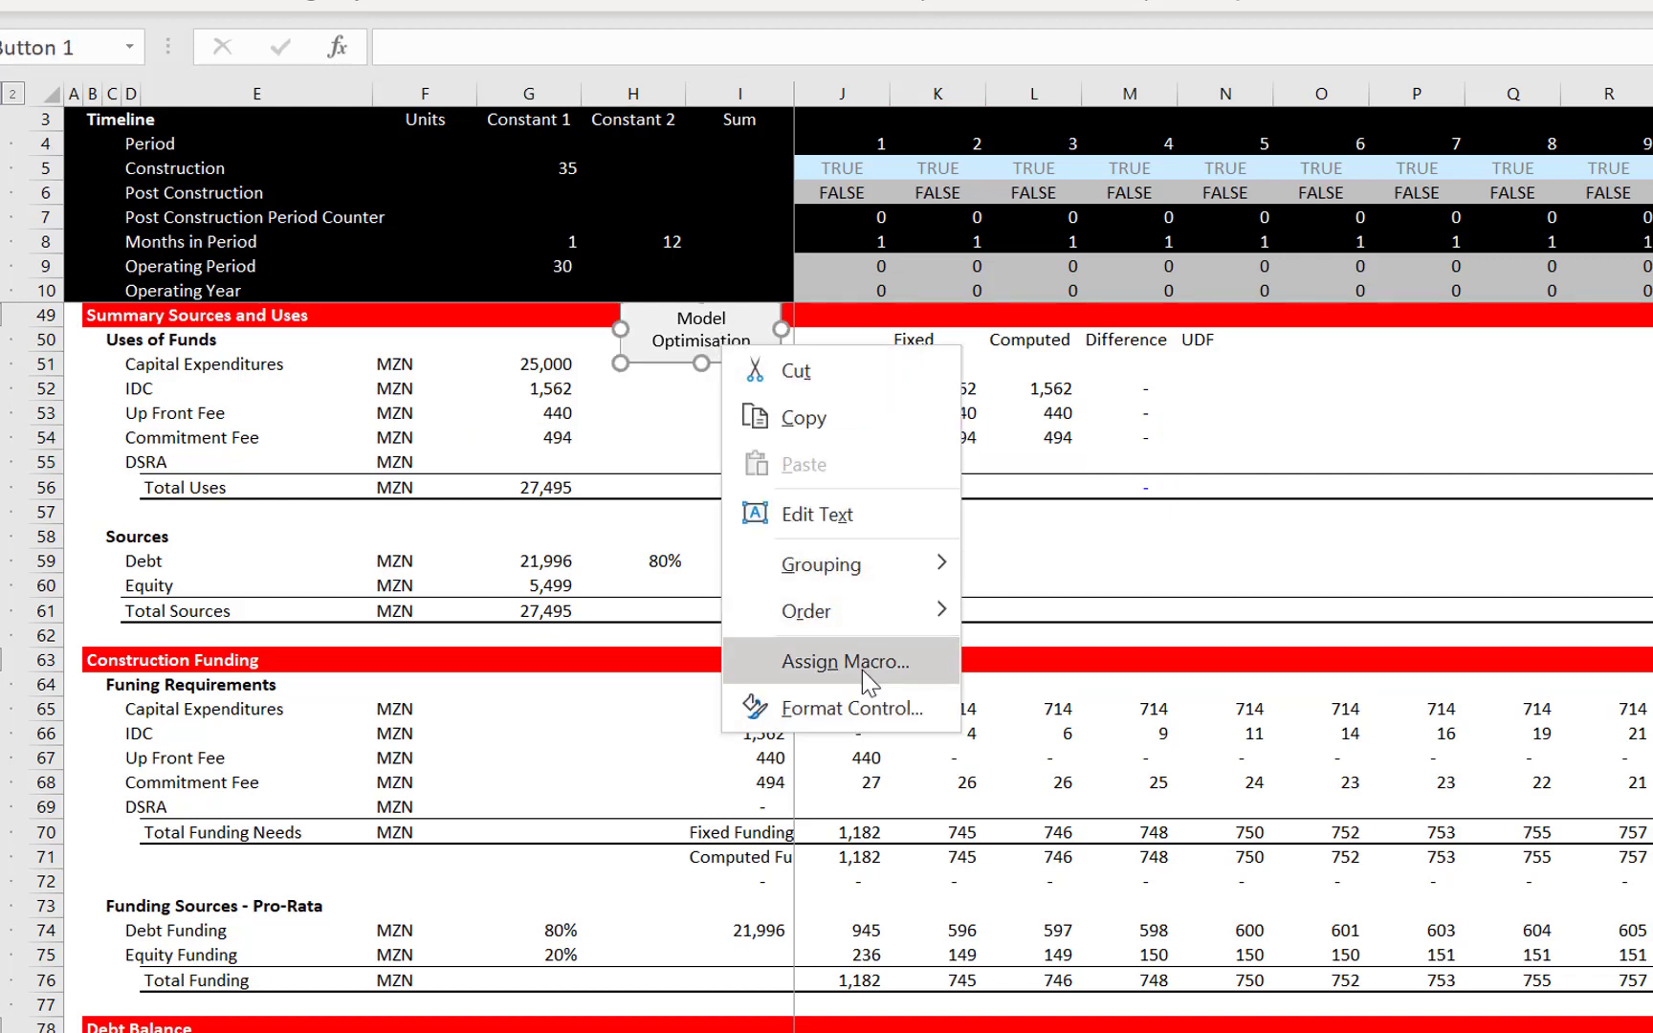
pyautogui.click(845, 661)
pyautogui.click(1148, 443)
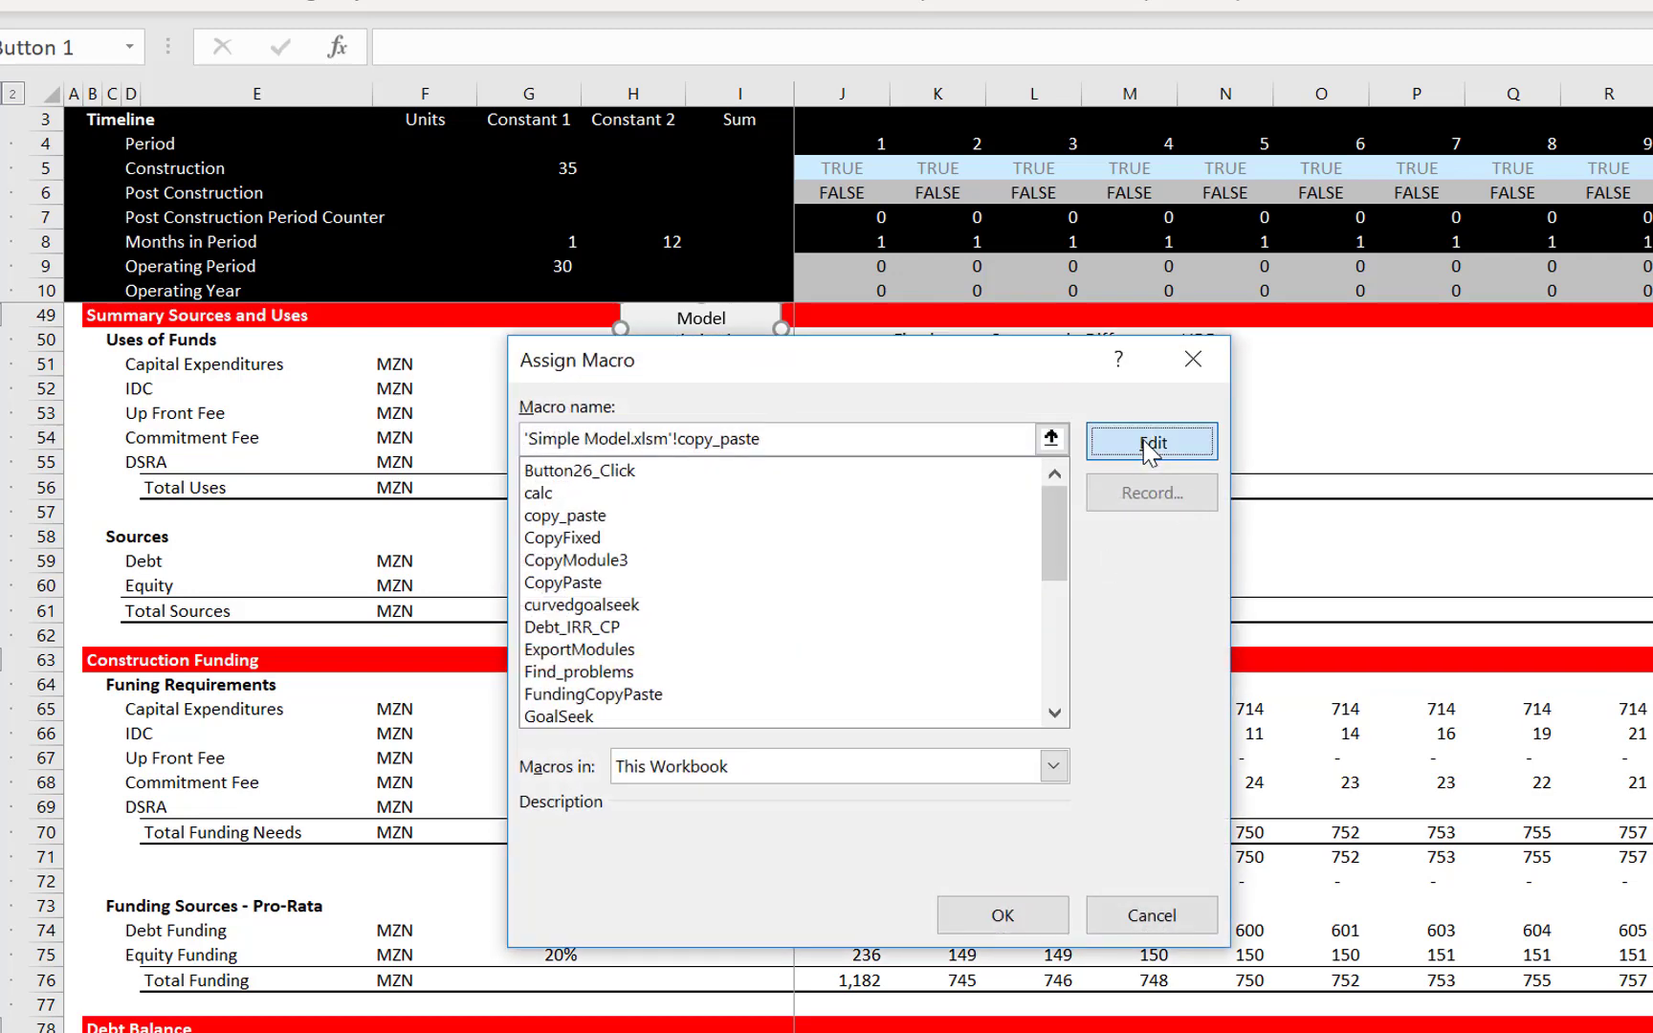
pyautogui.press('Up')
pyautogui.press('Up')
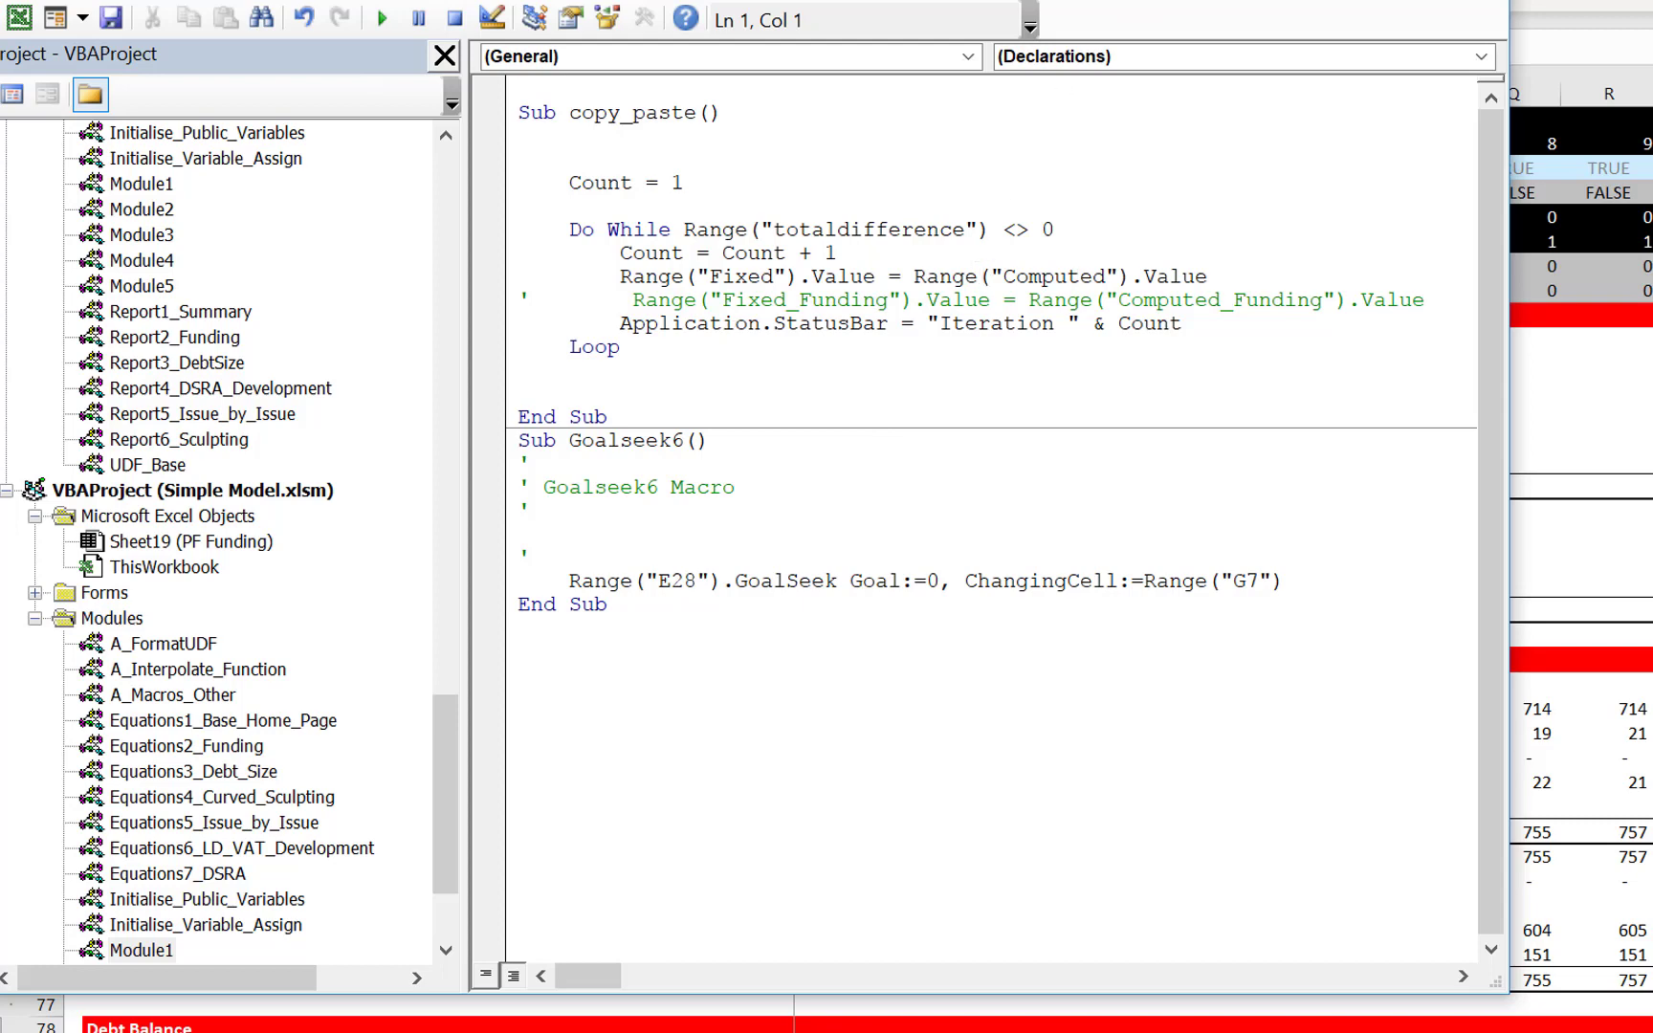
pyautogui.hotkey('alt', 'F11')
# Look through the Construction Funding and Debt Balance sections down to Total Debt Service in the DSRA section's first period
pyautogui.click(1009, 439)
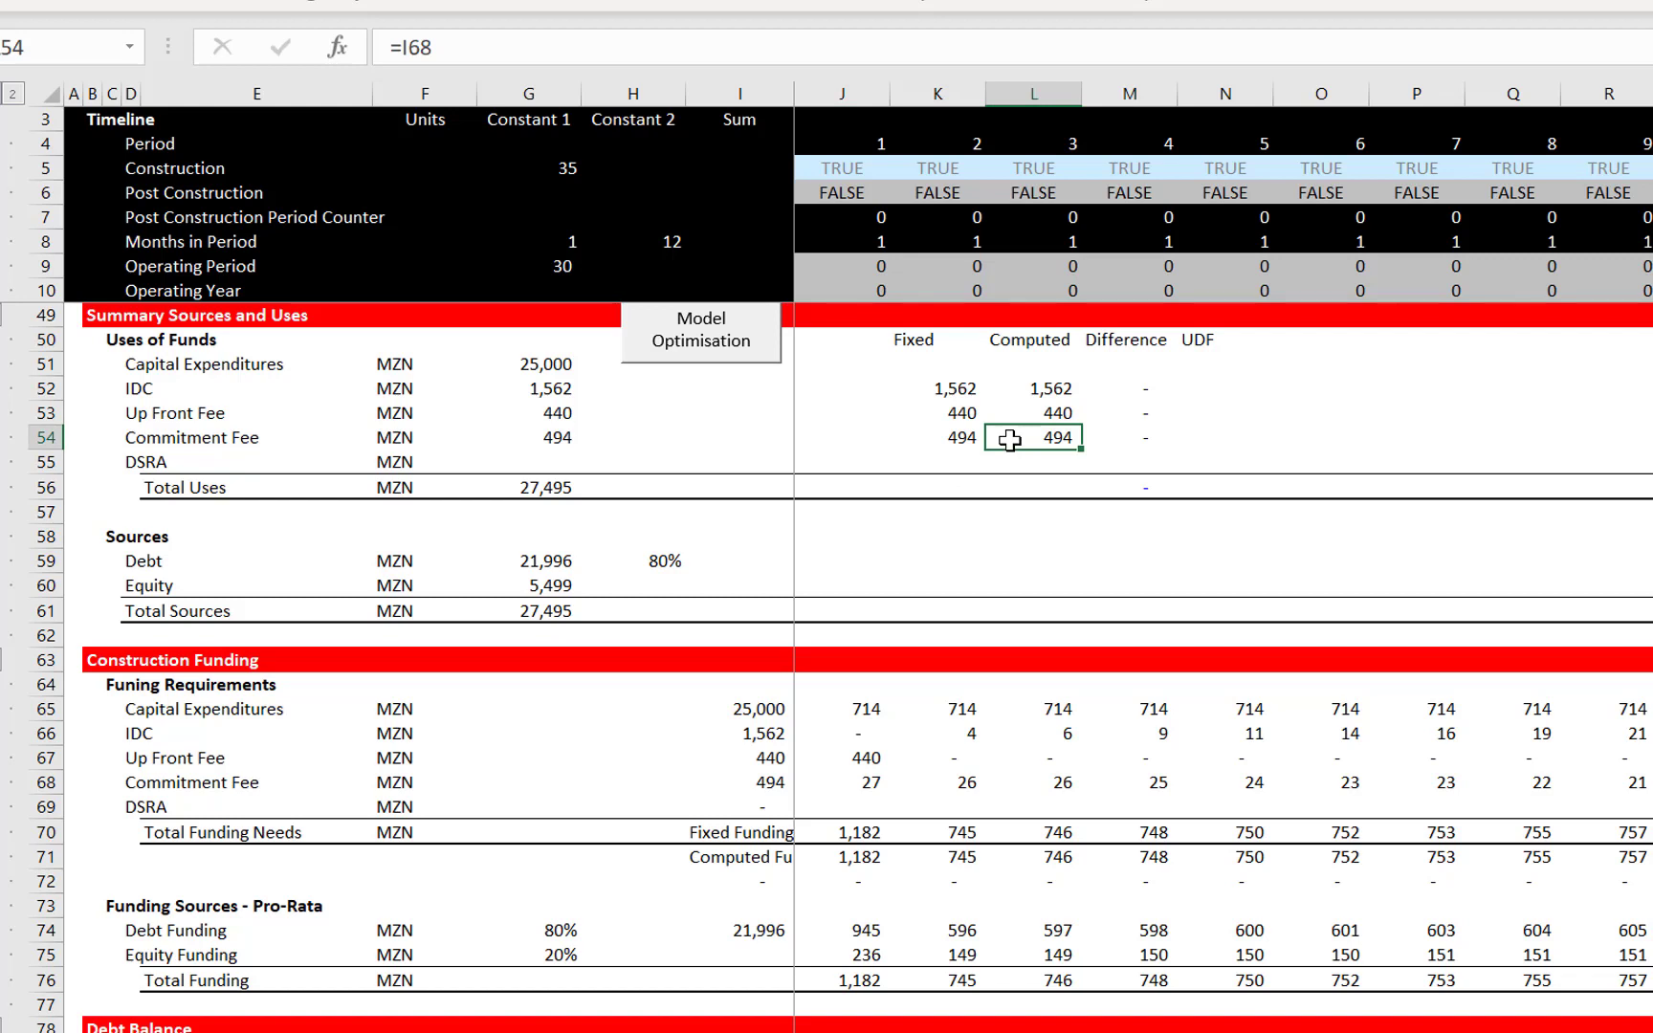
pyautogui.press('Down')
pyautogui.press('Down')
pyautogui.press('Down')
pyautogui.press('Down')
pyautogui.press('Down')
pyautogui.press('Down')
pyautogui.press('Down')
pyautogui.press('Down')
pyautogui.press('Down')
pyautogui.press('Down')
pyautogui.press('Down')
pyautogui.press('Down')
pyautogui.press('Down')
pyautogui.press('Down')
pyautogui.press('Down')
pyautogui.press('Down')
pyautogui.press('Down')
pyautogui.press('Down')
pyautogui.press('Down')
pyautogui.press('Down')
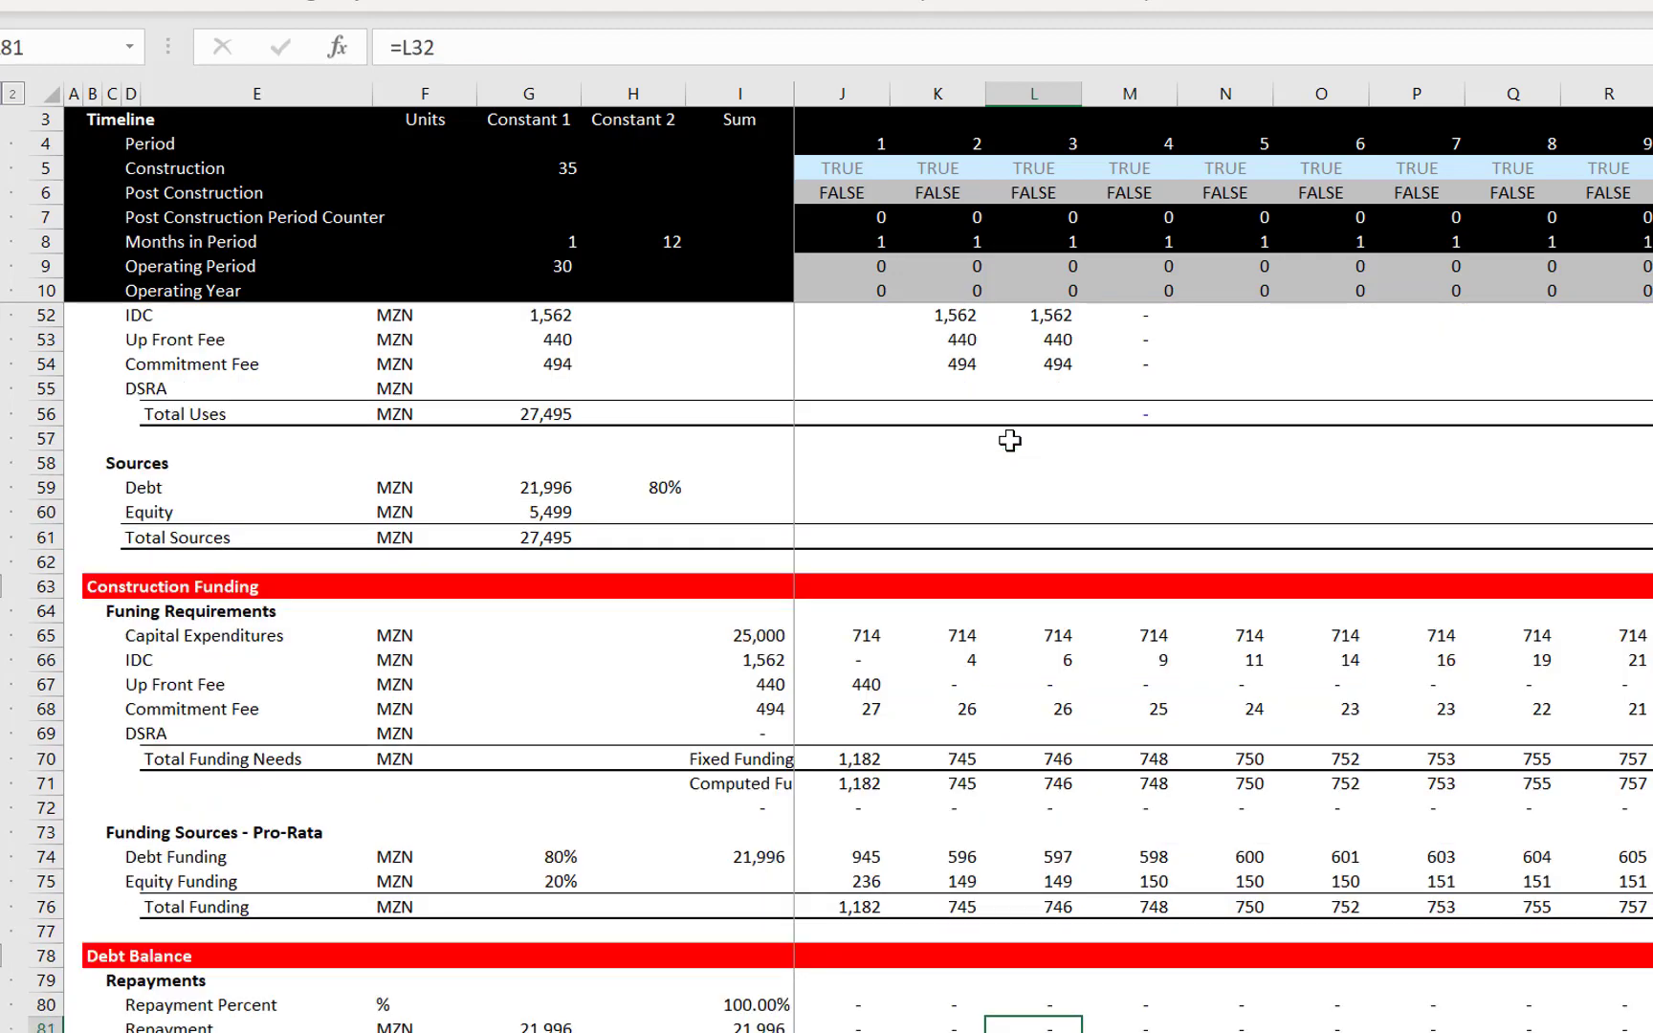
pyautogui.press('Down')
pyautogui.press('Down')
pyautogui.press('Down')
pyautogui.press('Down')
pyautogui.press('Down')
pyautogui.press('Down')
pyautogui.press('Down')
pyautogui.press('Down')
pyautogui.press('Down')
pyautogui.press('Down')
pyautogui.press('Down')
pyautogui.press('Down')
pyautogui.press('Down')
pyautogui.press('Down')
pyautogui.press('Down')
pyautogui.press('Down')
pyautogui.press('Down')
pyautogui.press('Down')
pyautogui.press('Down')
pyautogui.press('Down')
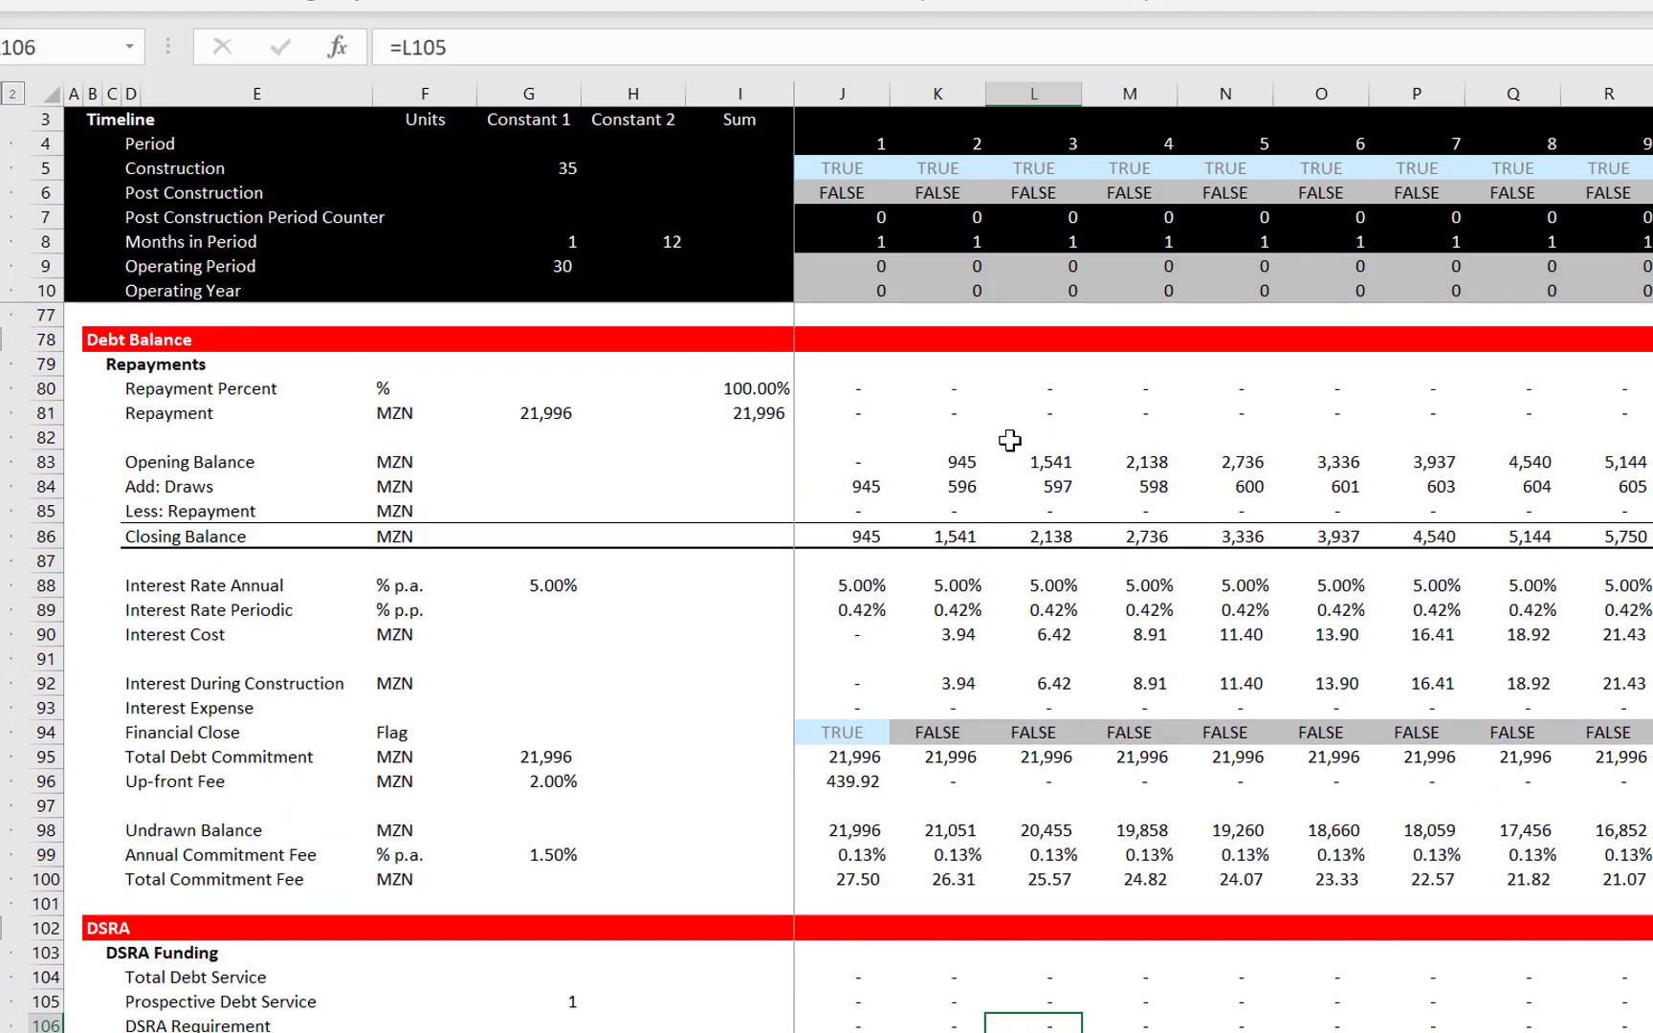
pyautogui.press('Down')
pyautogui.press('Down')
pyautogui.press('Down')
pyautogui.press('Down')
pyautogui.press('Down')
pyautogui.press('Down')
pyautogui.press('Down')
pyautogui.press('Down')
pyautogui.press('Down')
pyautogui.press('Up')
pyautogui.press('Up')
pyautogui.press('Up')
pyautogui.press('Up')
pyautogui.press('Up')
pyautogui.press('Up')
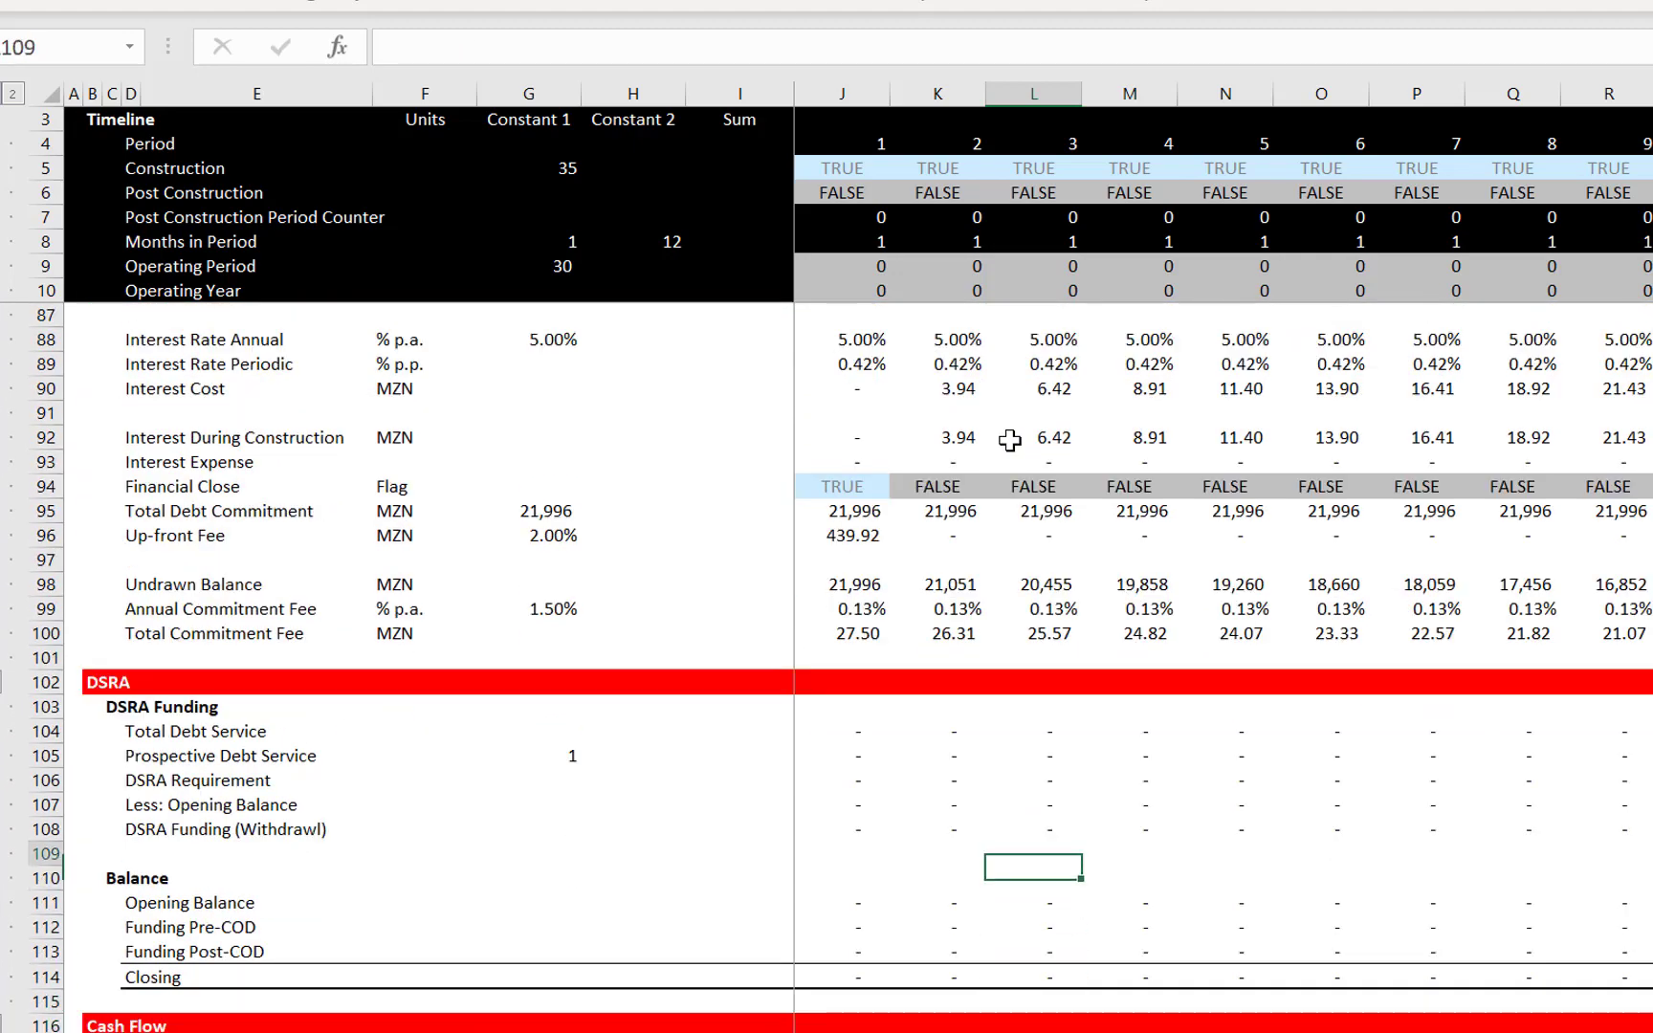
pyautogui.press('Up')
pyautogui.press('Up')
pyautogui.press('Up')
pyautogui.press('Up')
pyautogui.press('Left')
pyautogui.press('Left')
pyautogui.press('Up')
pyautogui.press('Left')
pyautogui.press('Right')
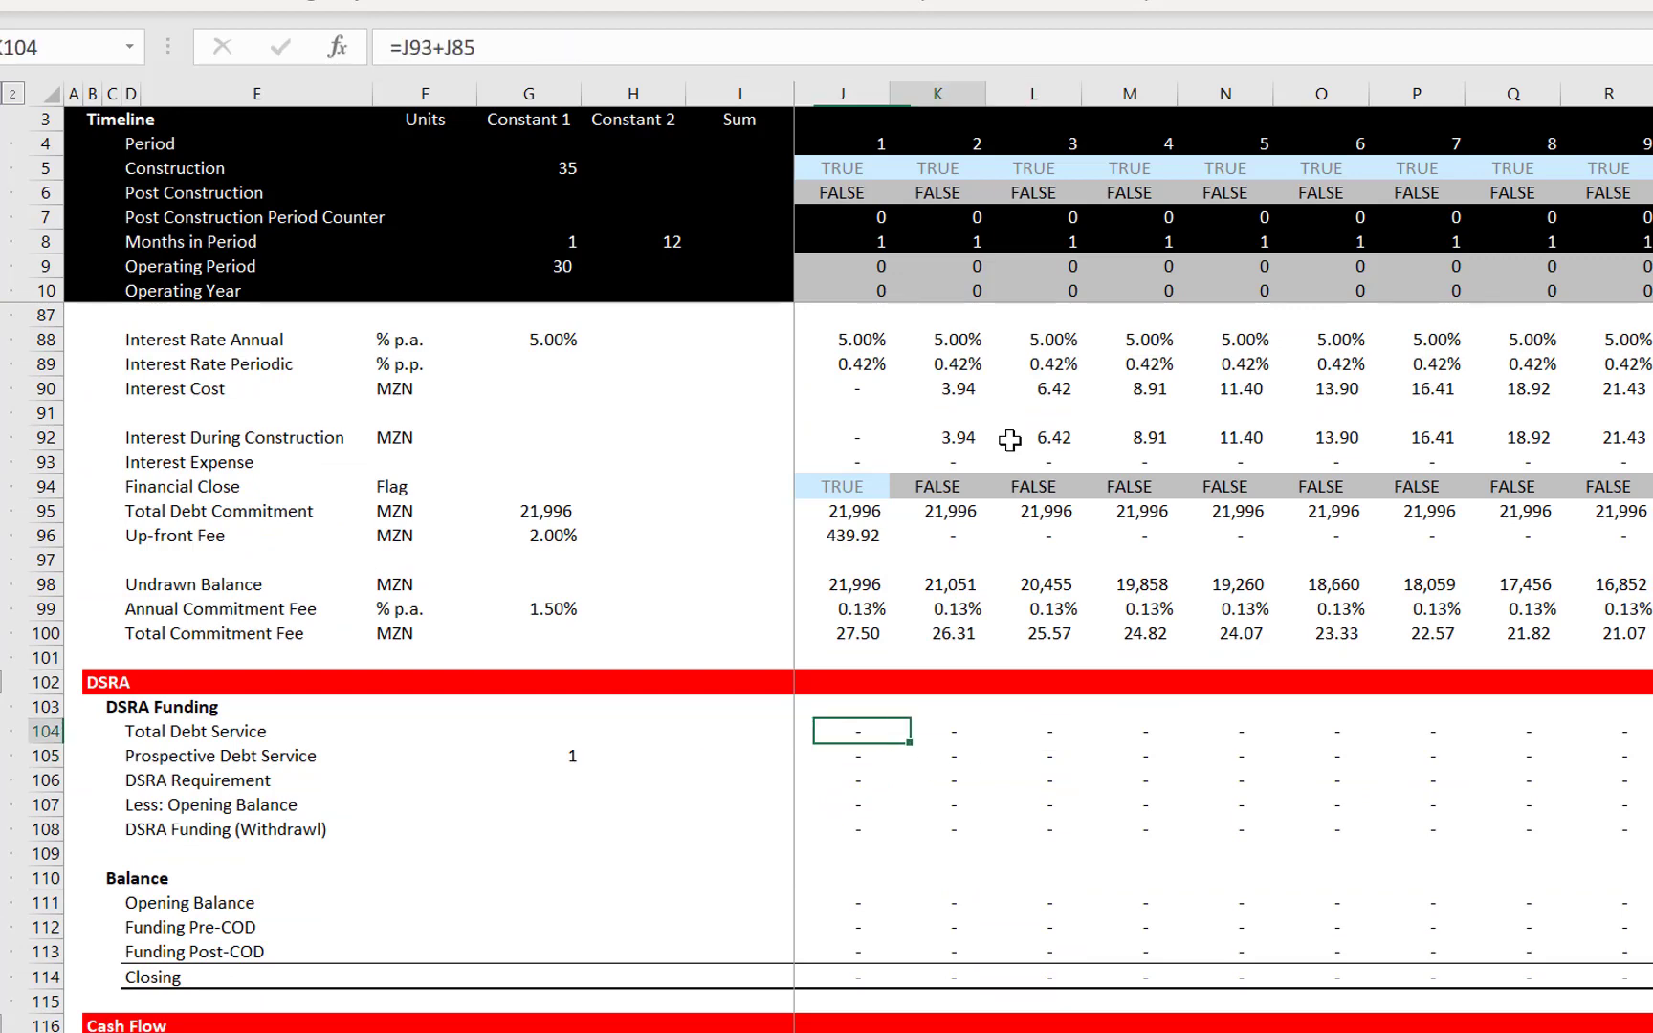
# Examine the DSRA Funding and Balance rows across the periods around the end of construction
pyautogui.press('Right')
pyautogui.press('Right')
pyautogui.press('Right')
pyautogui.press('Right')
pyautogui.press('Right')
pyautogui.press('Right')
pyautogui.press('Right')
pyautogui.press('Right')
pyautogui.press('Right')
pyautogui.press('Right')
pyautogui.press('Right')
pyautogui.press('Right')
pyautogui.press('Right')
pyautogui.press('Right')
pyautogui.press('Right')
pyautogui.press('Right')
pyautogui.press('Right')
pyautogui.press('Right')
pyautogui.press('Right')
pyautogui.press('Right')
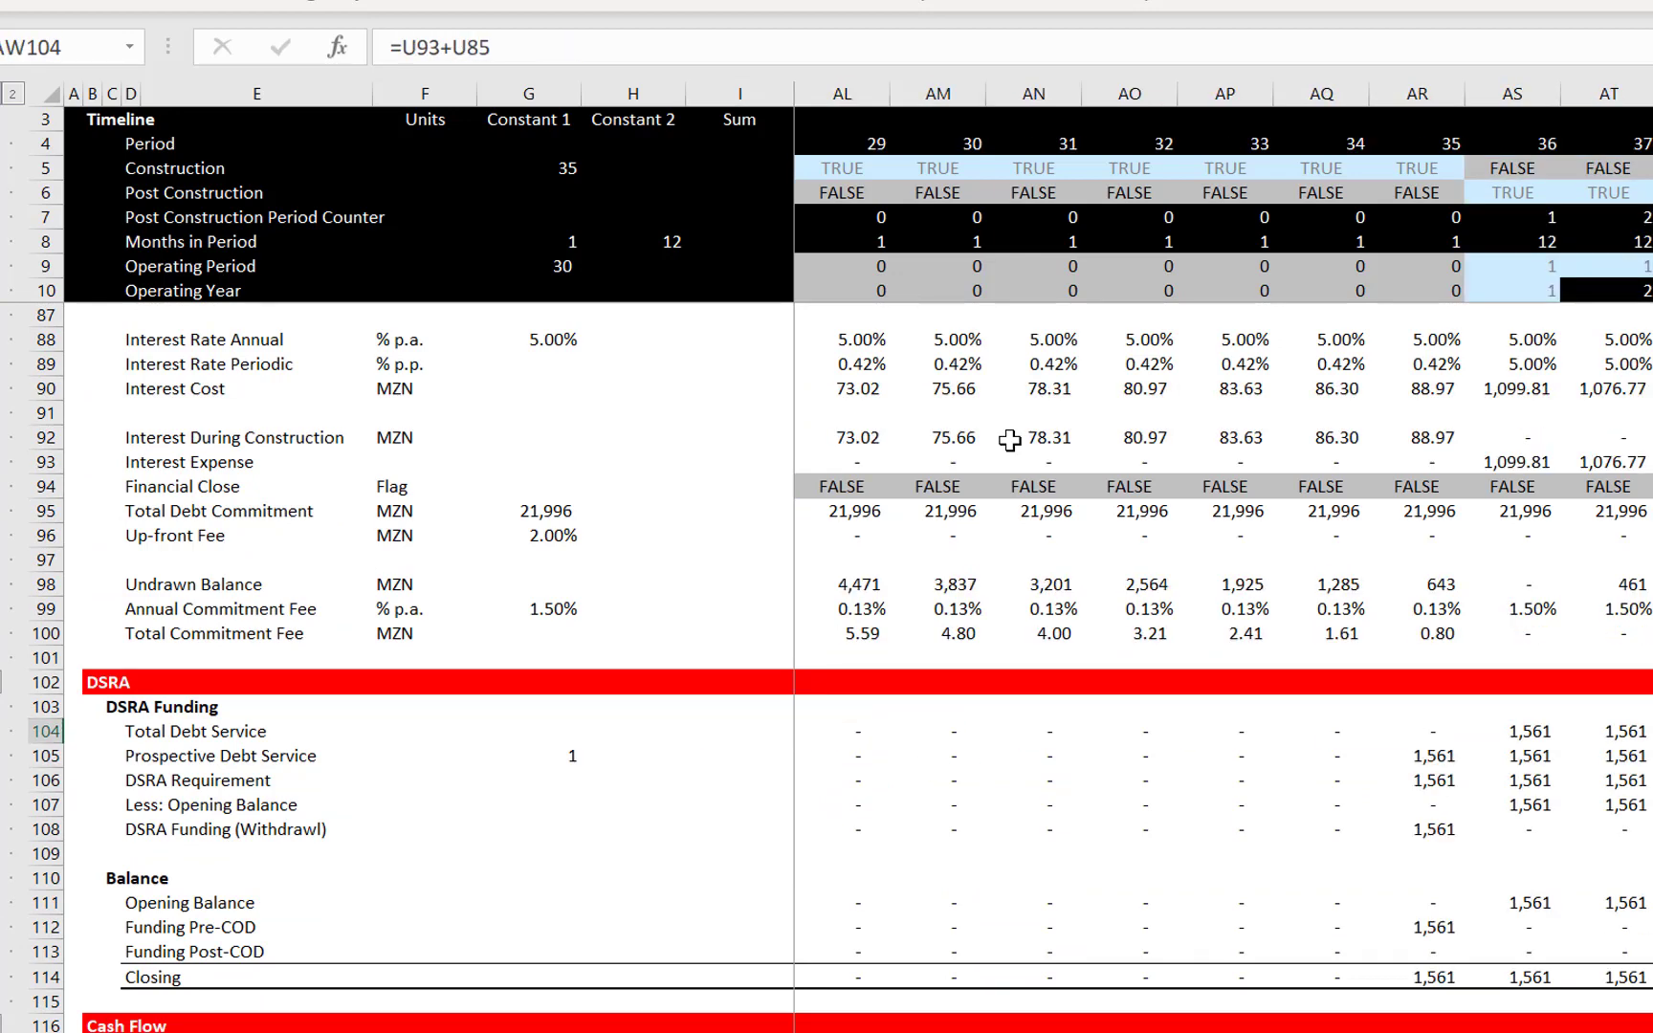
pyautogui.press('Right')
pyautogui.press('Right')
pyautogui.press('Right')
pyautogui.press('Left')
pyautogui.press('Left')
pyautogui.press('Left')
pyautogui.press('Left')
pyautogui.press('Up')
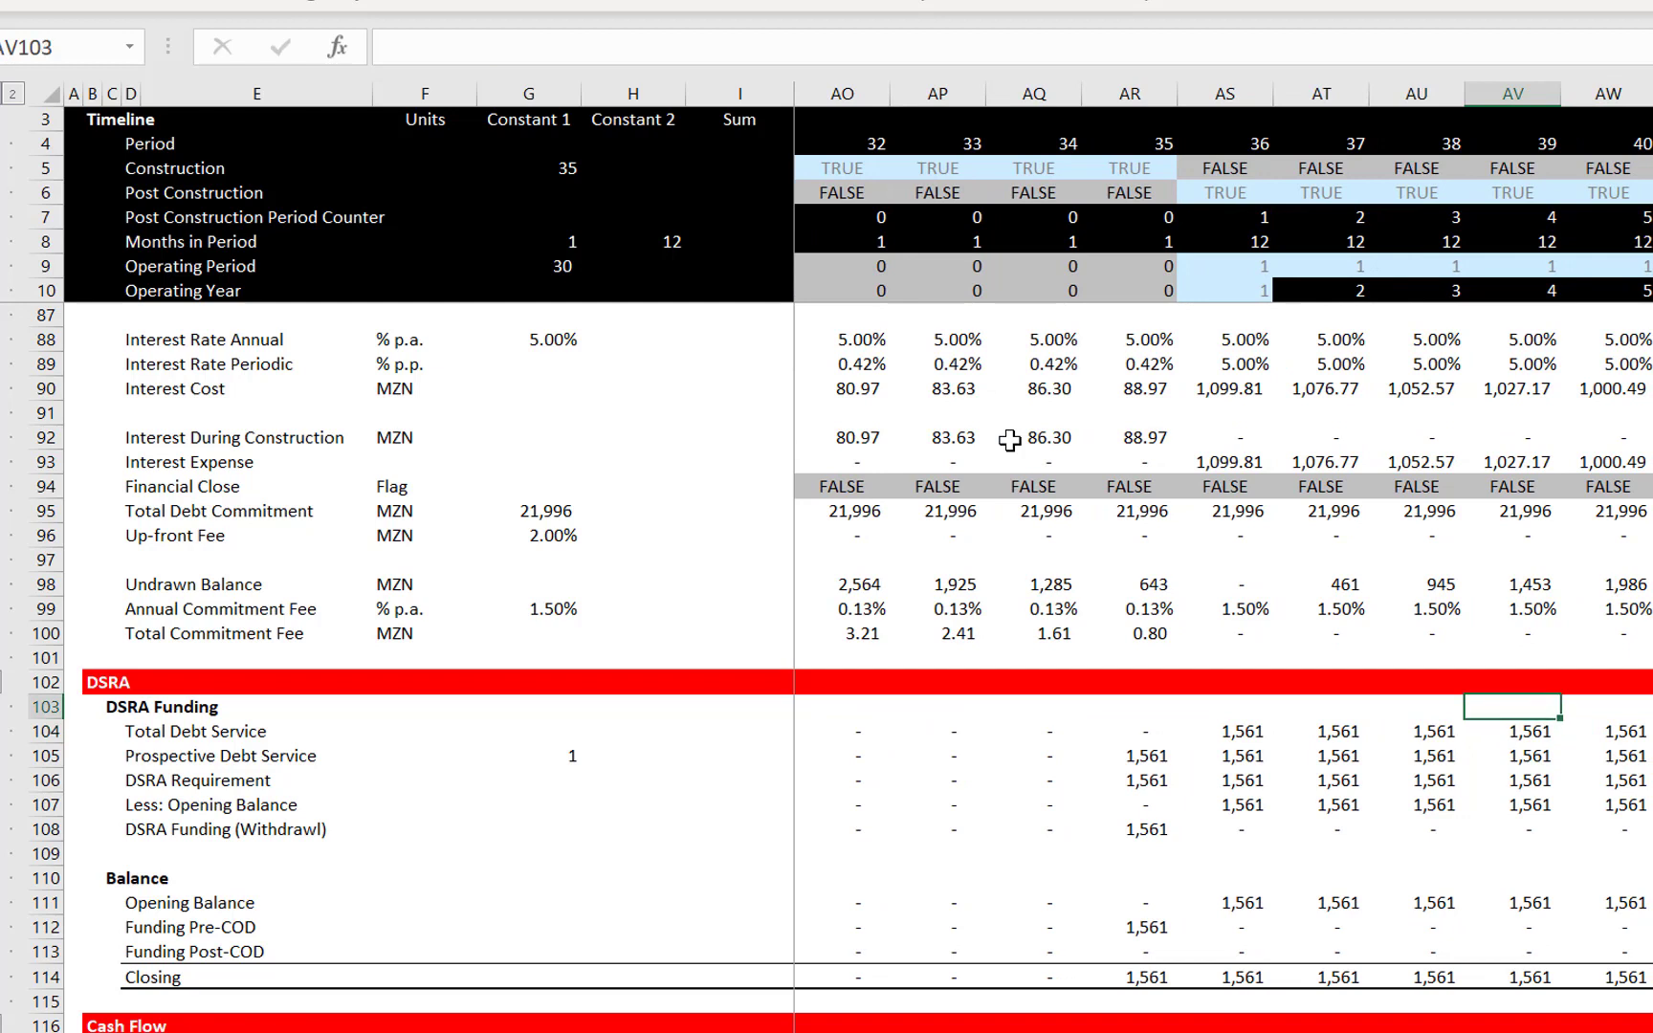
# Examine the interest rows at the end of construction and the first operating period's Interest Expense formula in AS93
pyautogui.press('Up')
pyautogui.press('Up')
pyautogui.press('Up')
pyautogui.press('Up')
pyautogui.press('Up')
pyautogui.press('Up')
pyautogui.press('Up')
pyautogui.press('Up')
pyautogui.press('Up')
pyautogui.press('Up')
pyautogui.press('Up')
pyautogui.press('Up')
pyautogui.press('Up')
pyautogui.press('Up')
pyautogui.press('Left')
pyautogui.press('Left')
pyautogui.press('Left')
pyautogui.press('Left')
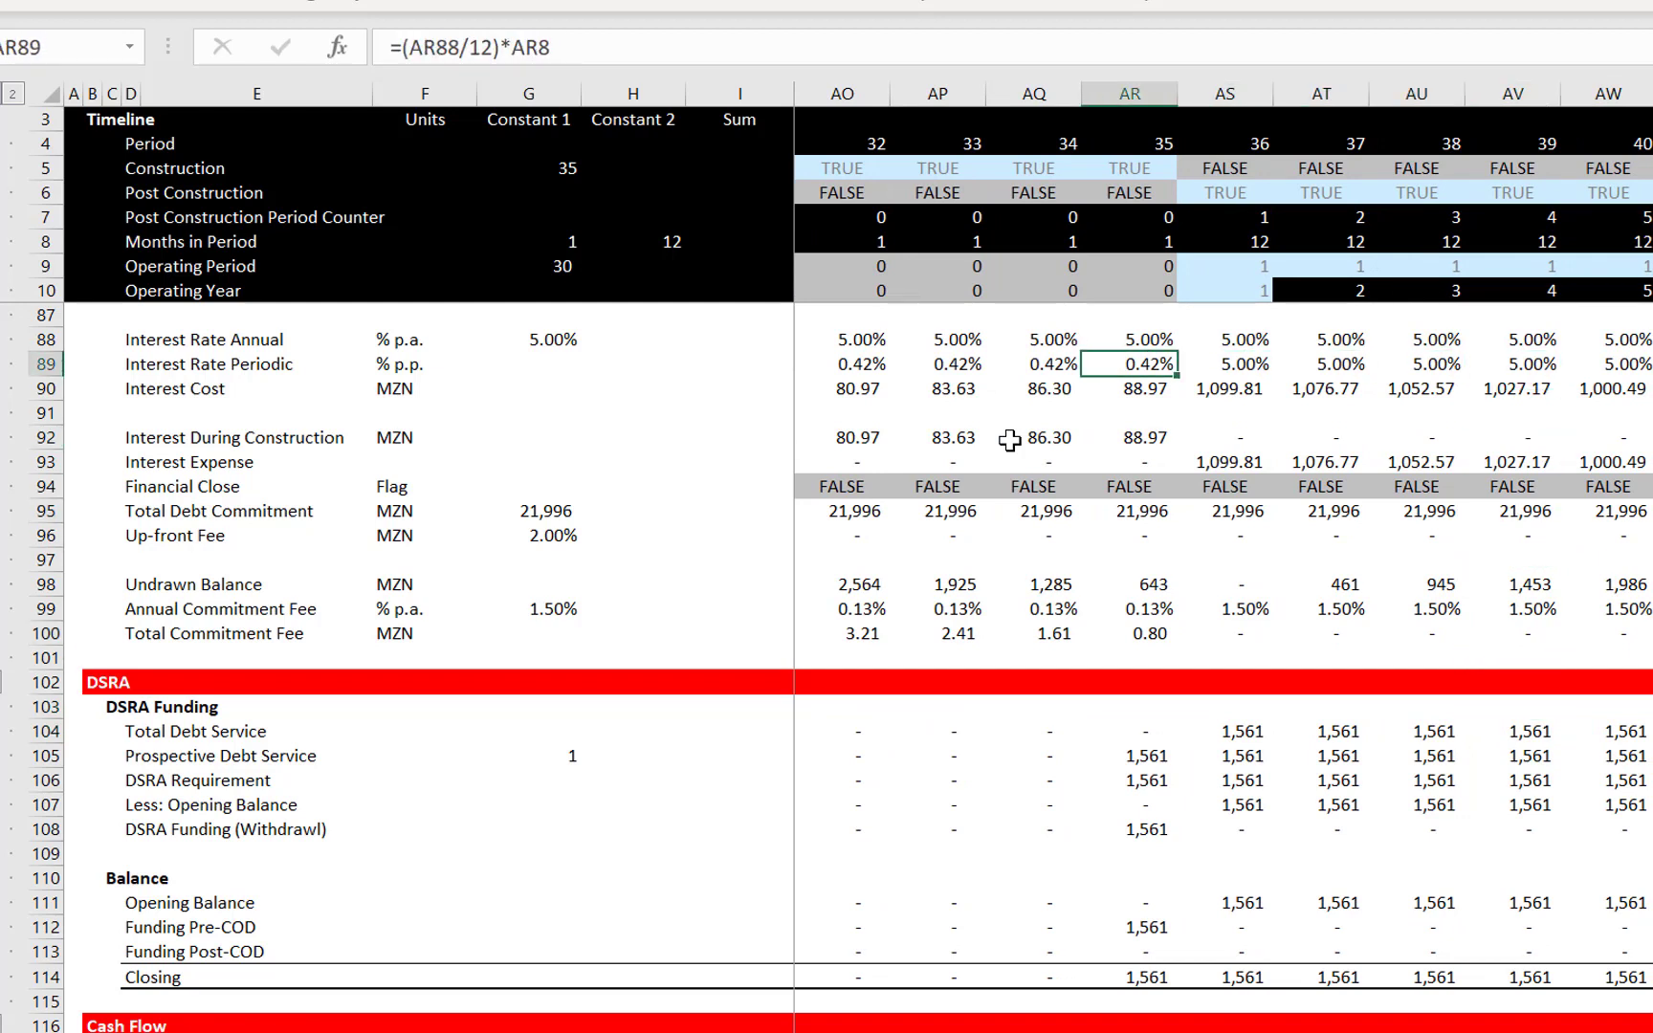
pyautogui.press('Down')
pyautogui.press('Down')
pyautogui.press('Down')
pyautogui.press('Down')
pyautogui.press('Right')
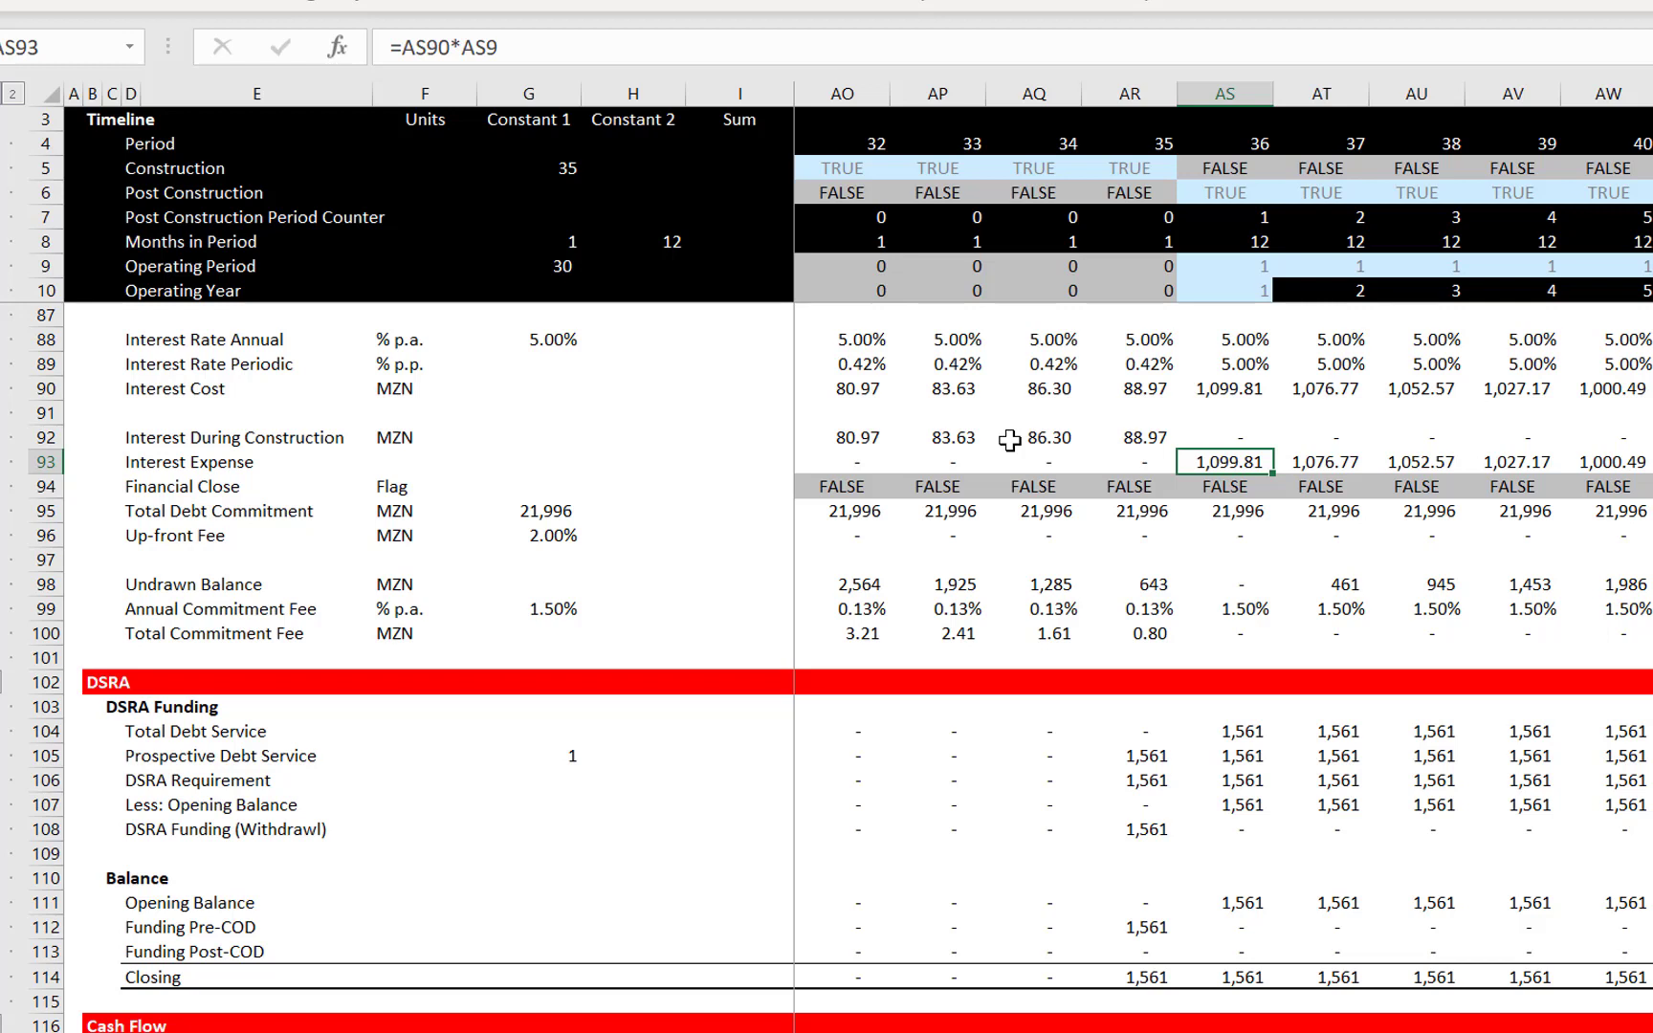
# Inspect the Total Debt Service formulas in AS104 and AR104 on either side of the end of construction
pyautogui.press('Down')
pyautogui.press('Down')
pyautogui.press('Down')
pyautogui.press('Down')
pyautogui.press('Down')
pyautogui.press('Down')
pyautogui.press('Down')
pyautogui.press('Down')
pyautogui.press('Down')
pyautogui.press('Down')
pyautogui.press('Down')
pyautogui.press('Down')
pyautogui.press('Down')
pyautogui.press('Up')
pyautogui.press('Up')
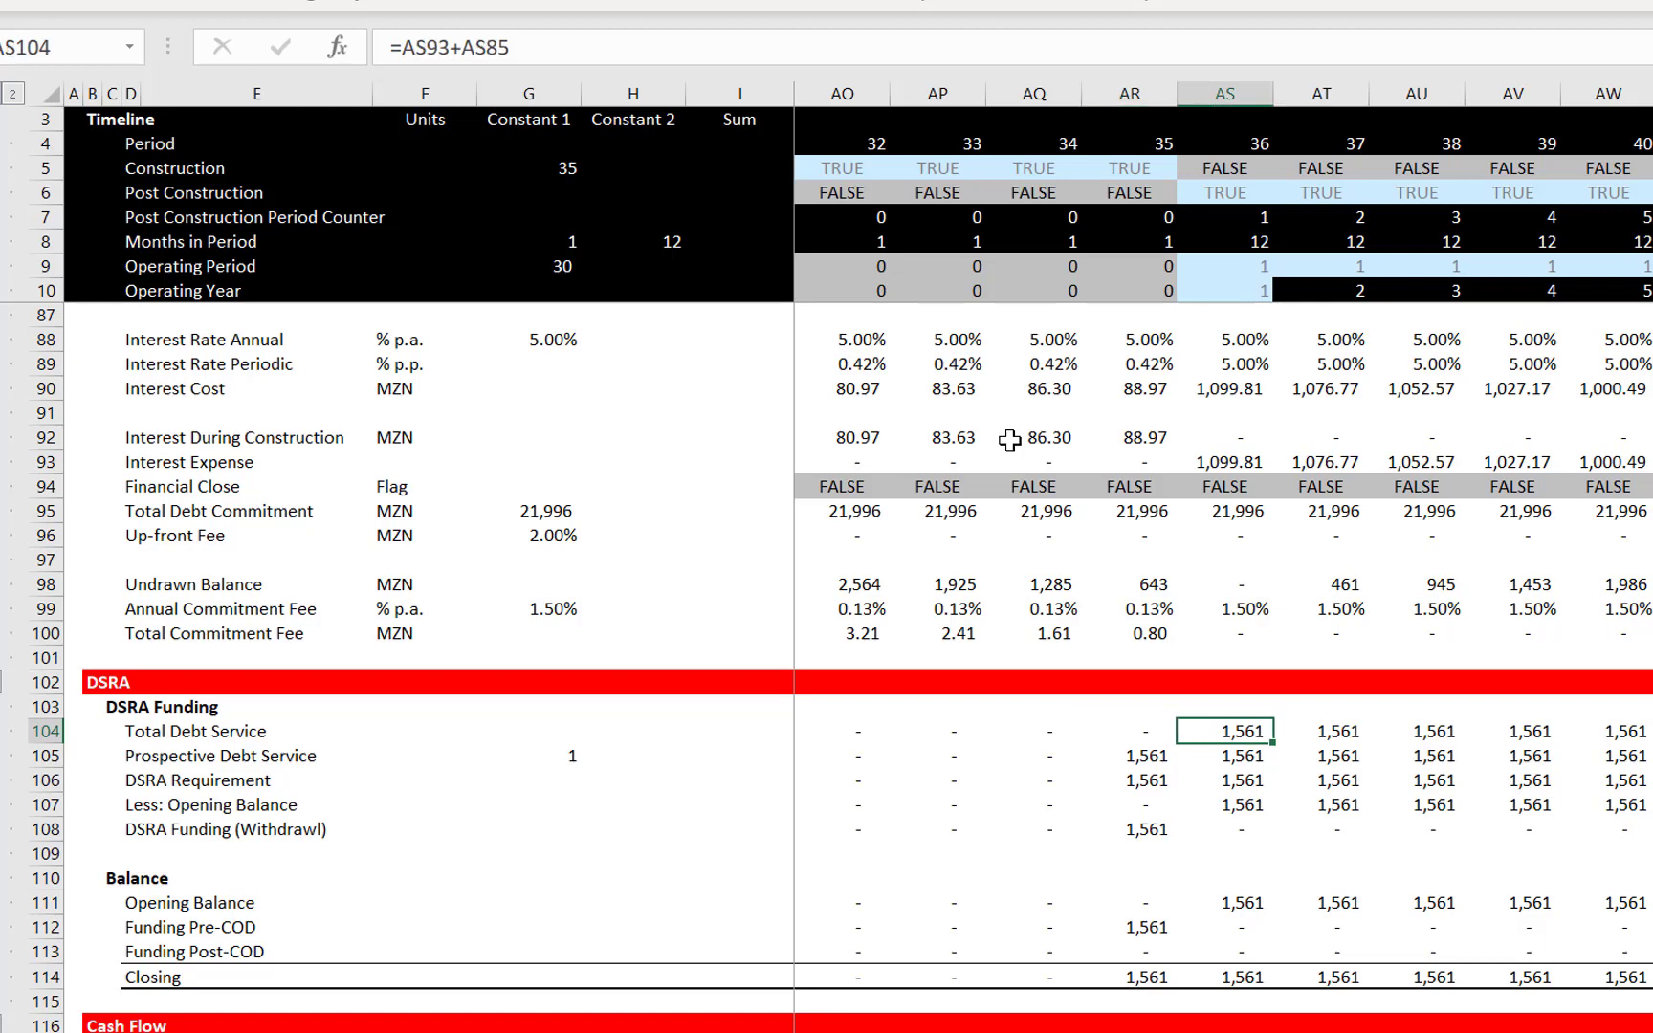
pyautogui.press('Left')
pyautogui.press('Down')
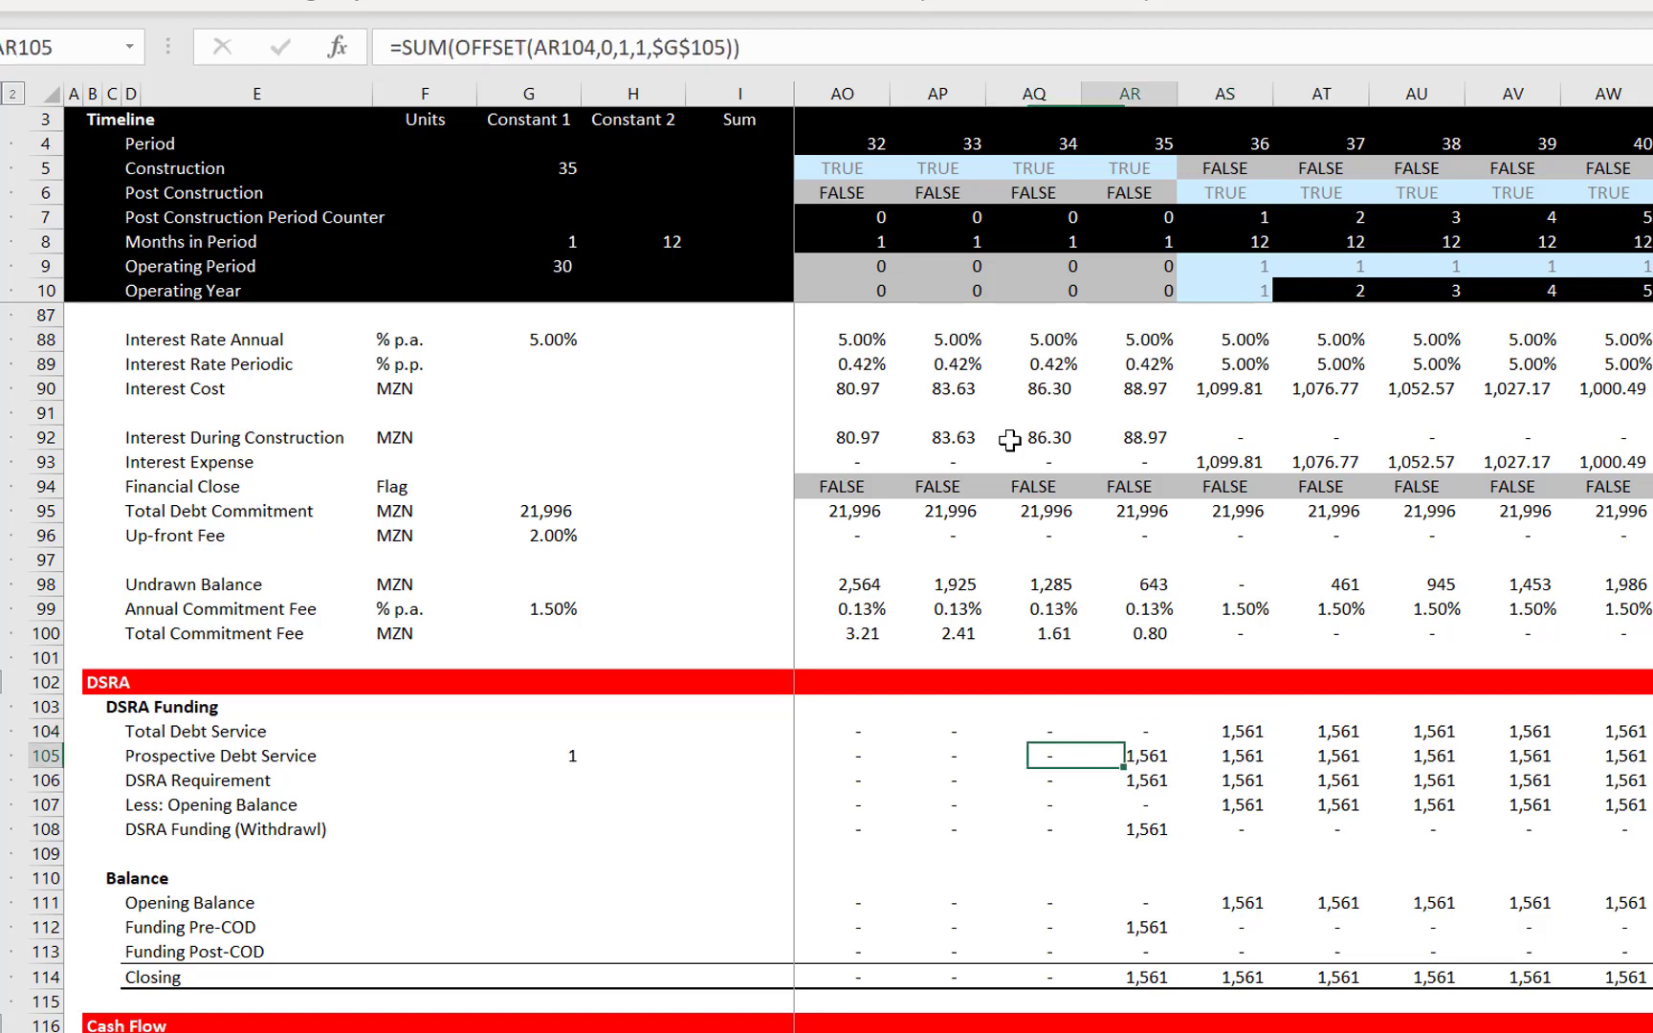
pyautogui.press('Up')
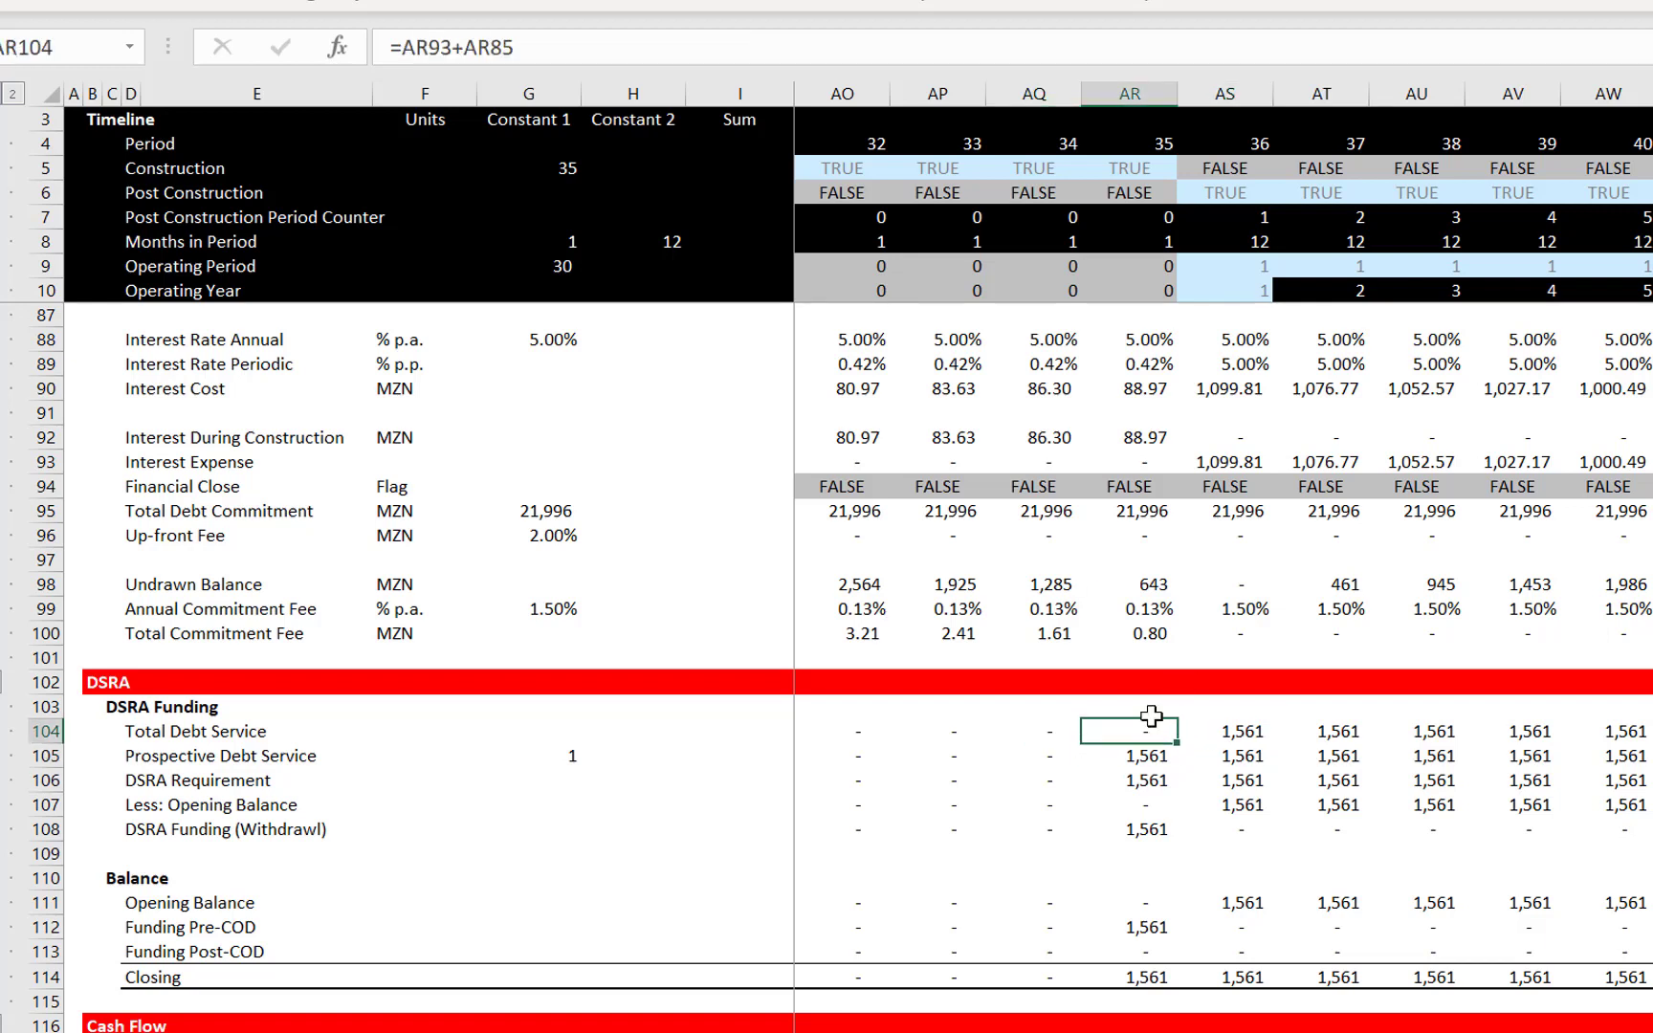
# Inspect the period 35 formulas for Prospective Debt Service, DSRA Requirement and DSRA Funding (AR105 to AR108)
pyautogui.press('Down')
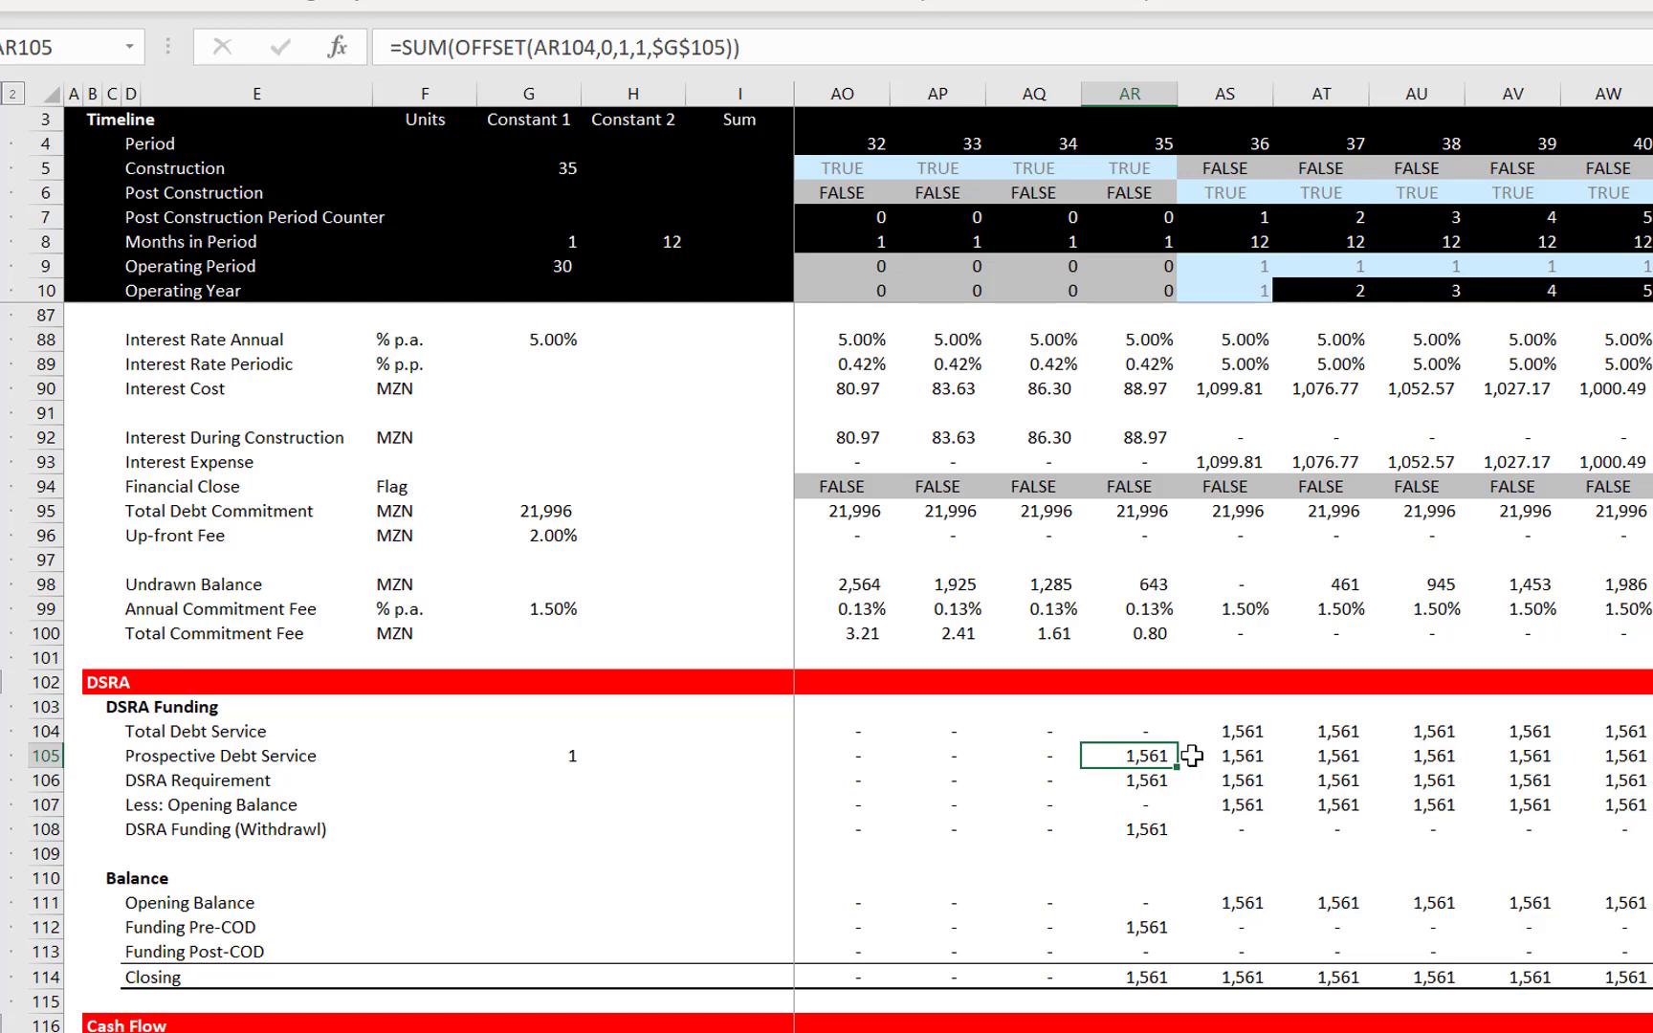
pyautogui.press('Down')
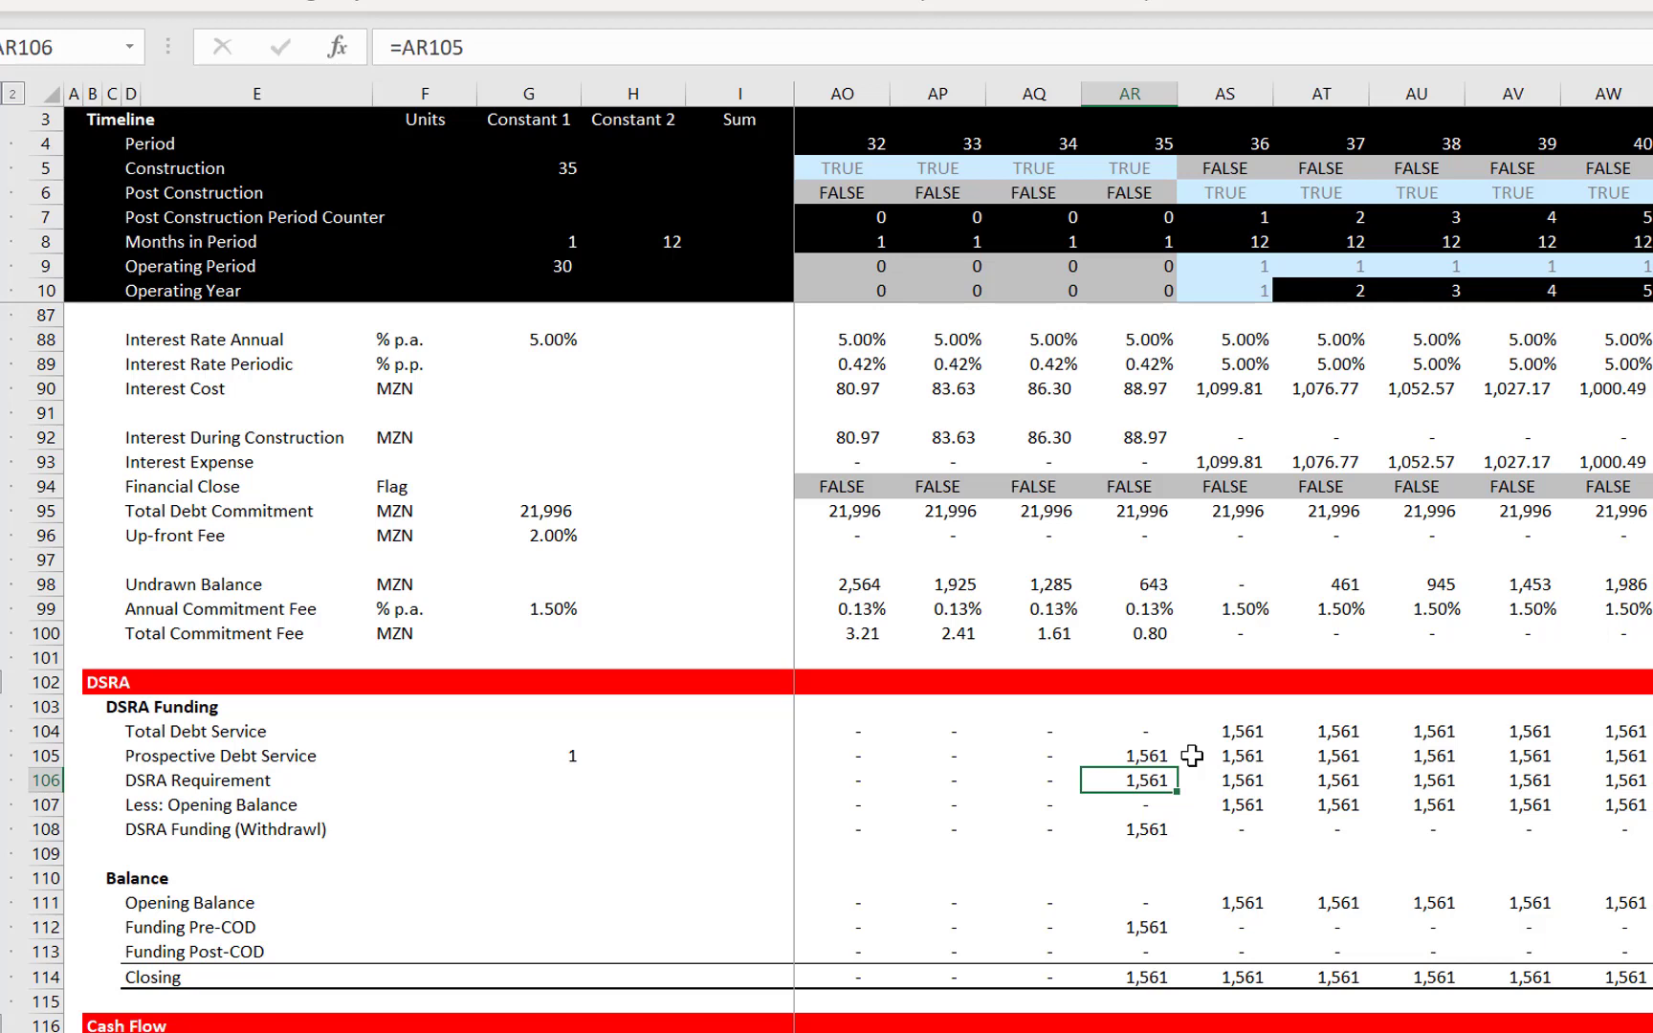
pyautogui.press('Up')
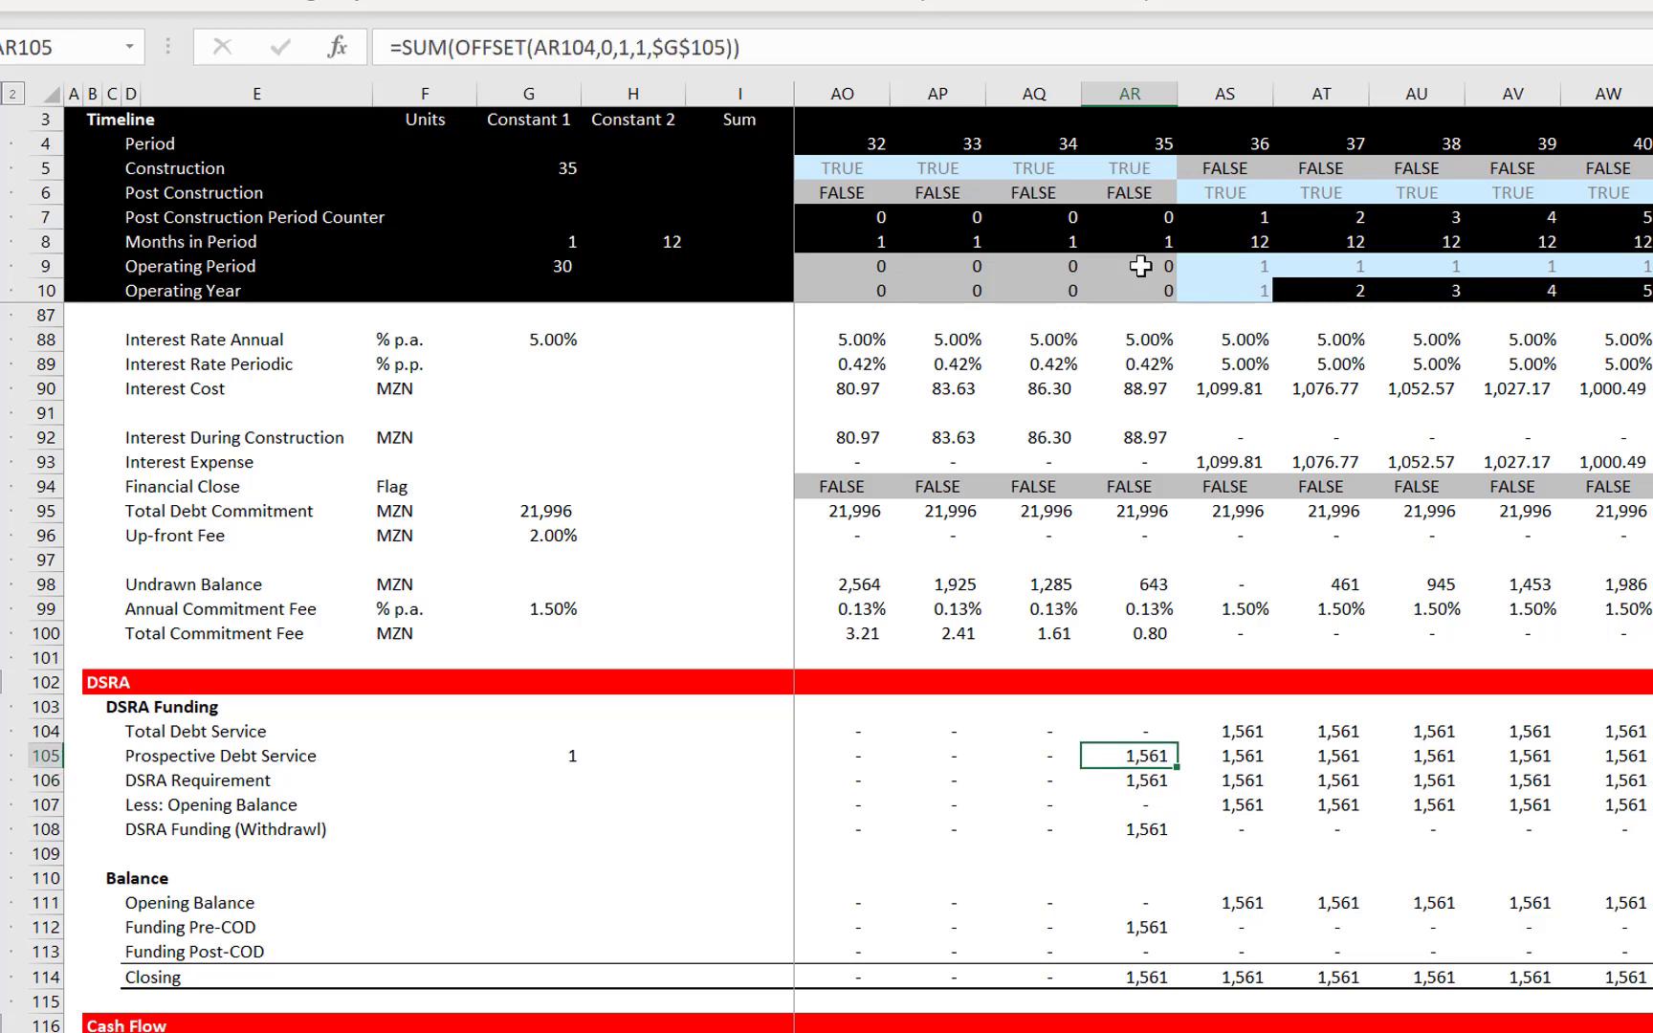
pyautogui.press('Down')
pyautogui.press('Down')
pyautogui.press('Down')
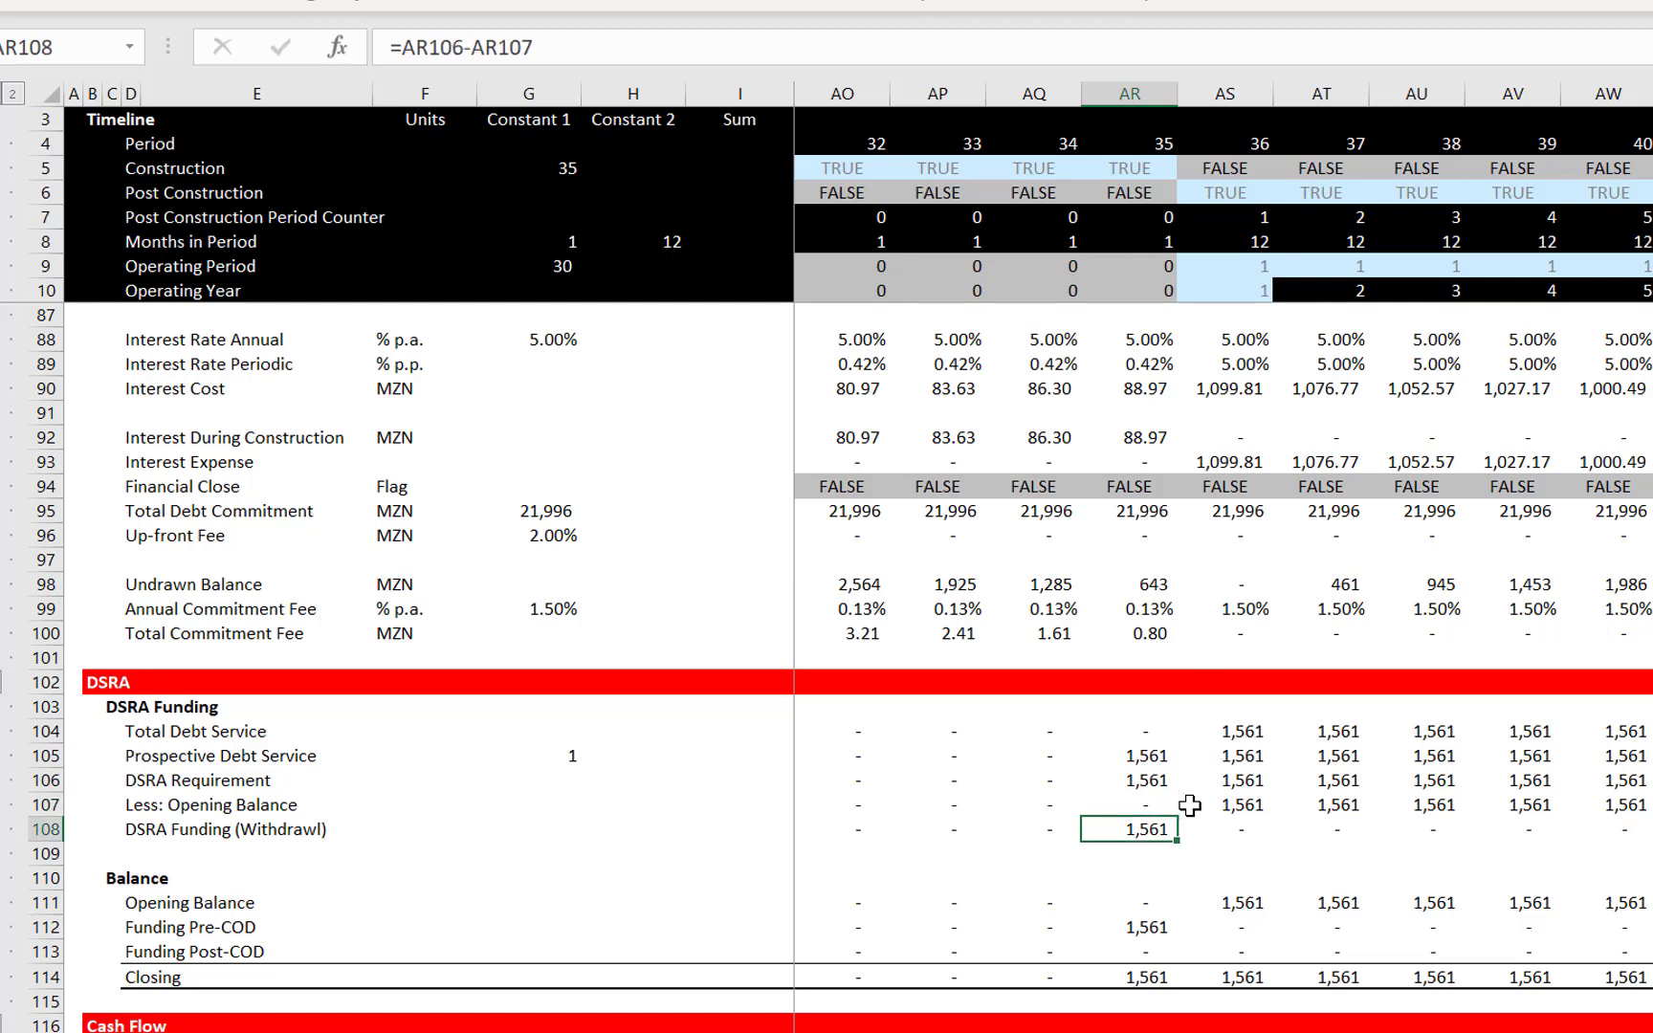
pyautogui.press('Up')
pyautogui.press('Down')
pyautogui.press('Down')
pyautogui.press('Down')
pyautogui.press('Down')
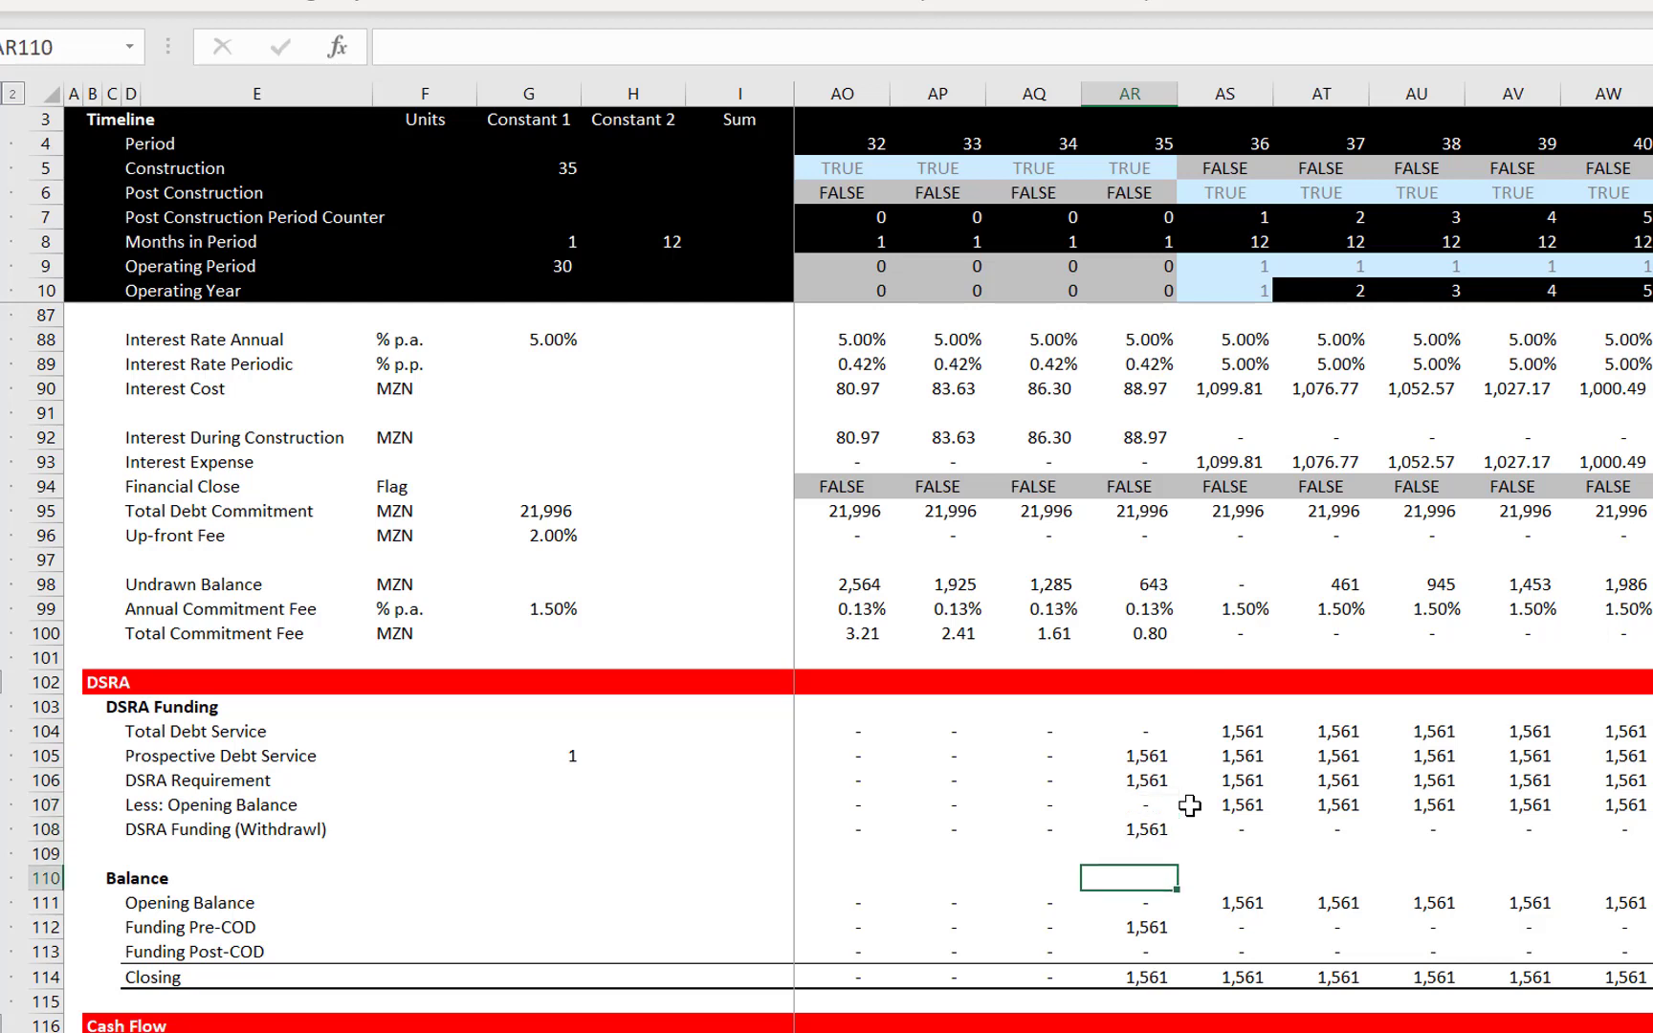
pyautogui.press('Up')
pyautogui.press('Up')
pyautogui.press('Up')
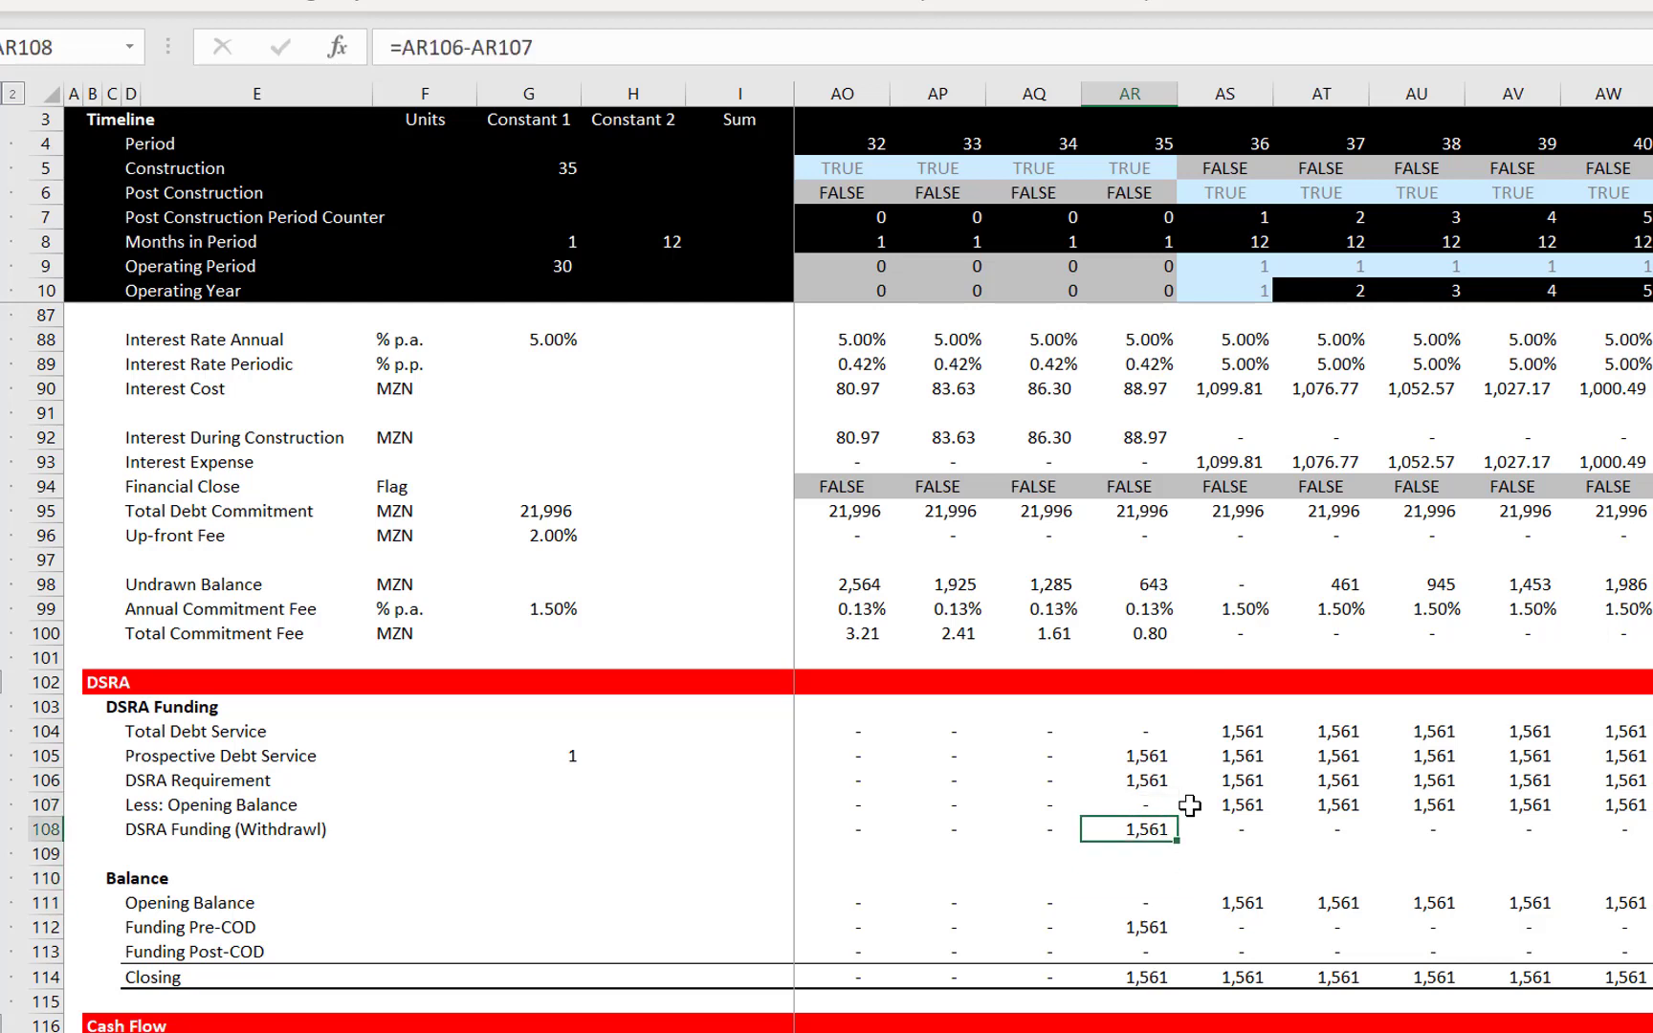
pyautogui.press('Up')
pyautogui.press('Up')
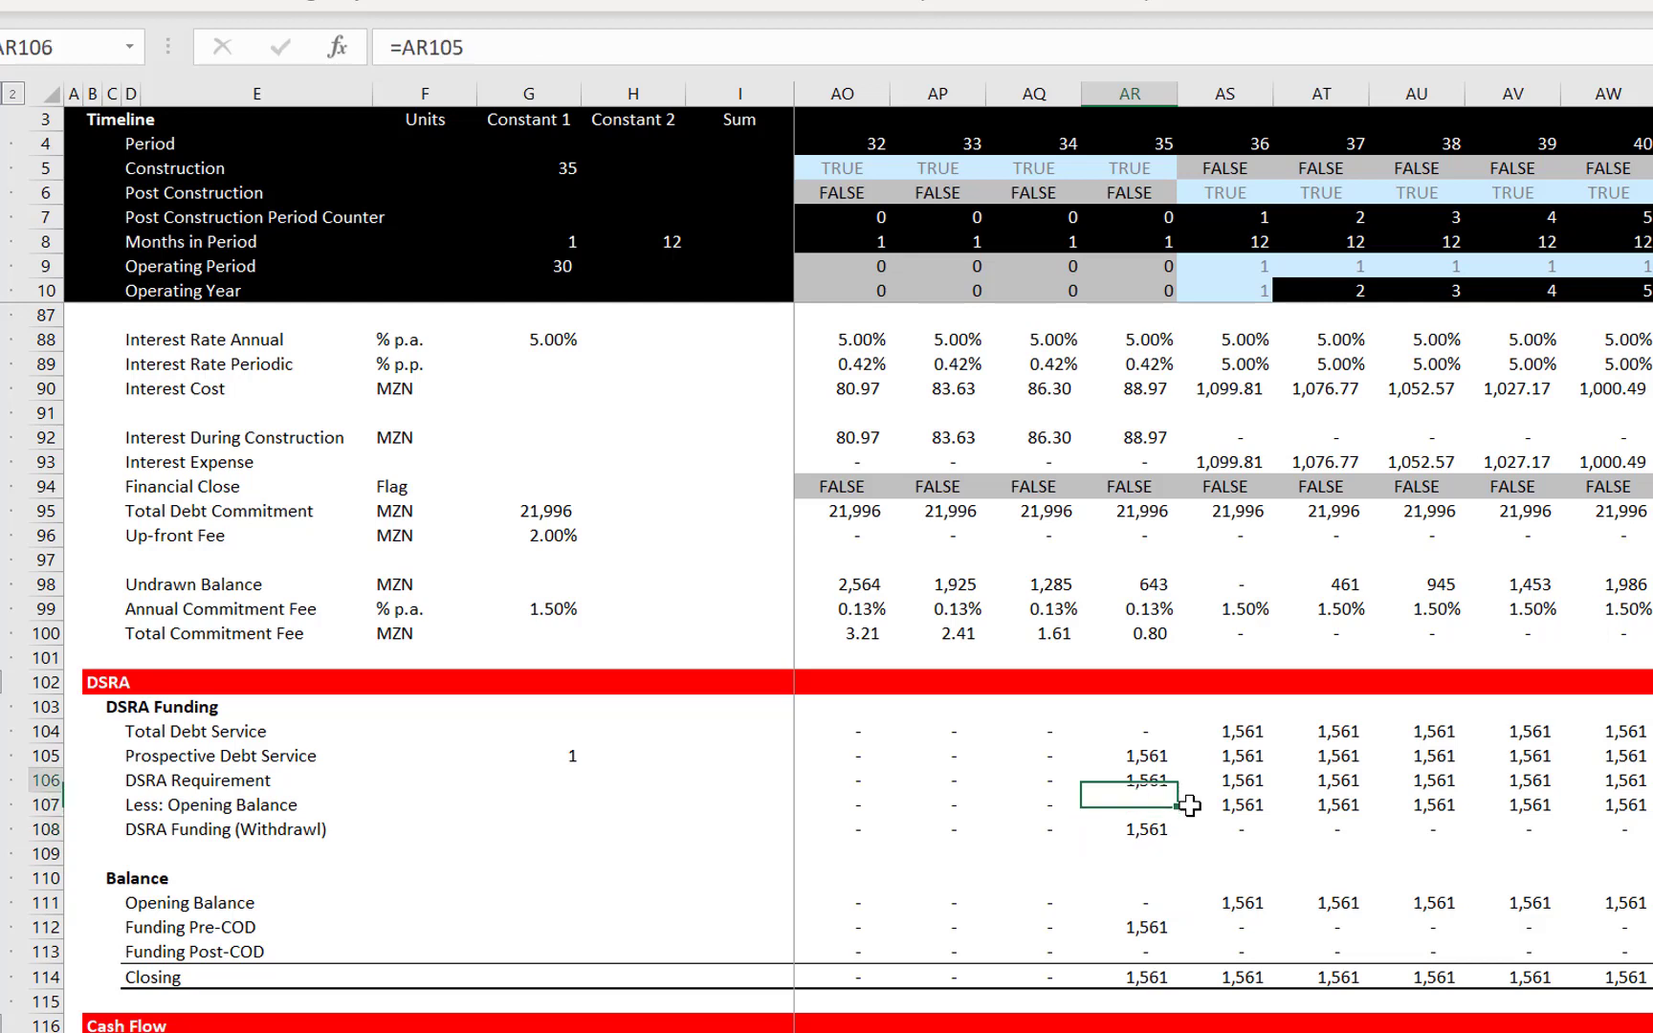
# Inspect the period 35 Funding Pre-COD formula in AR112 and the DSRA Funding and Construction cells it references
pyautogui.press('Down')
pyautogui.press('Down')
pyautogui.press('Down')
pyautogui.press('Down')
pyautogui.press('Down')
pyautogui.press('Down')
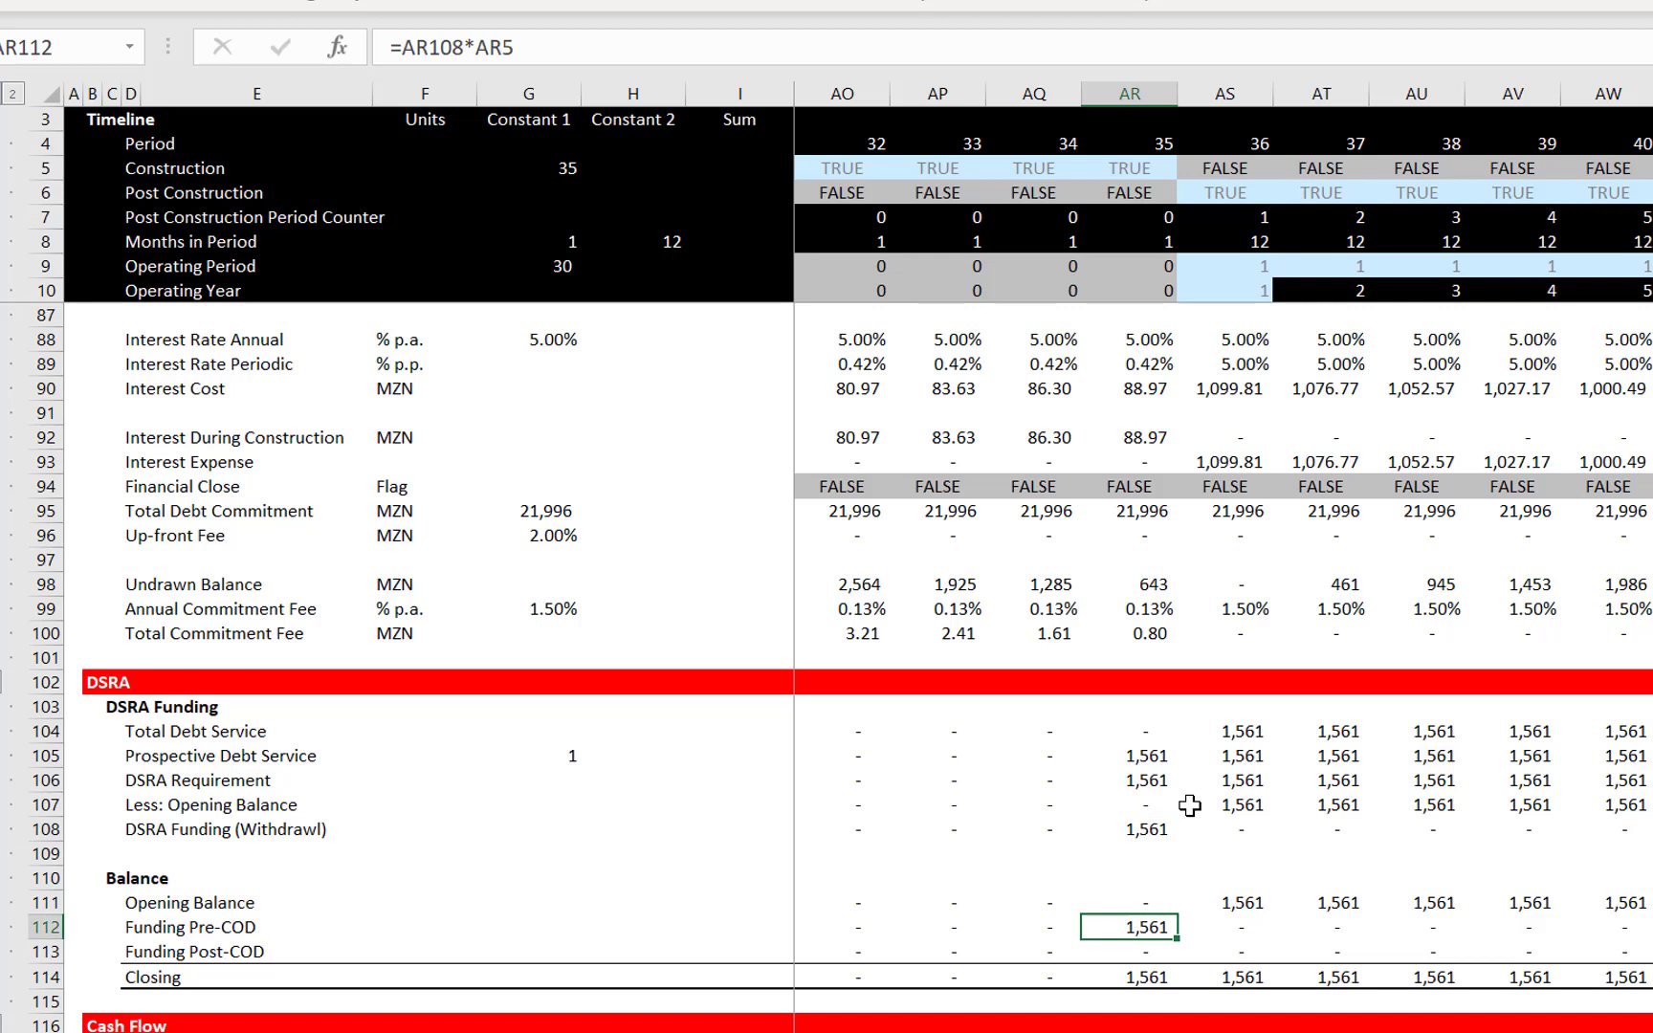
pyautogui.press('Up')
pyautogui.press('Up')
pyautogui.press('Up')
pyautogui.press('Up')
pyautogui.press('Down')
pyautogui.press('Down')
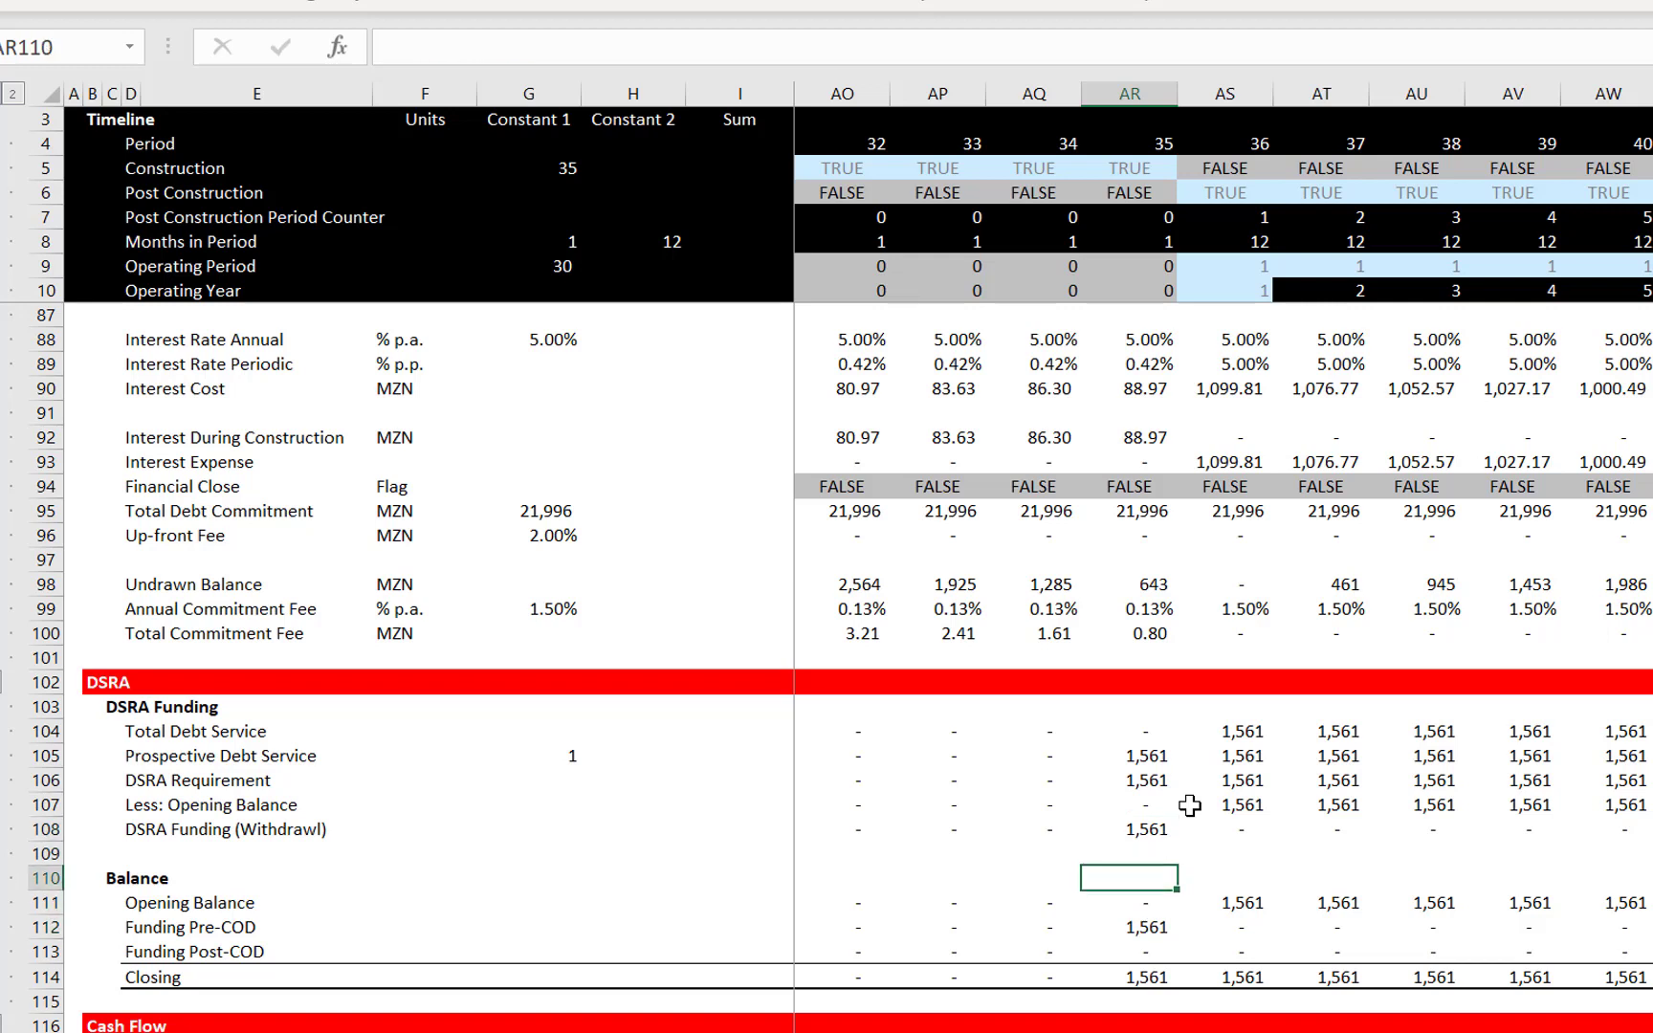
pyautogui.press('Down')
pyautogui.press('Down')
pyautogui.press('F2')
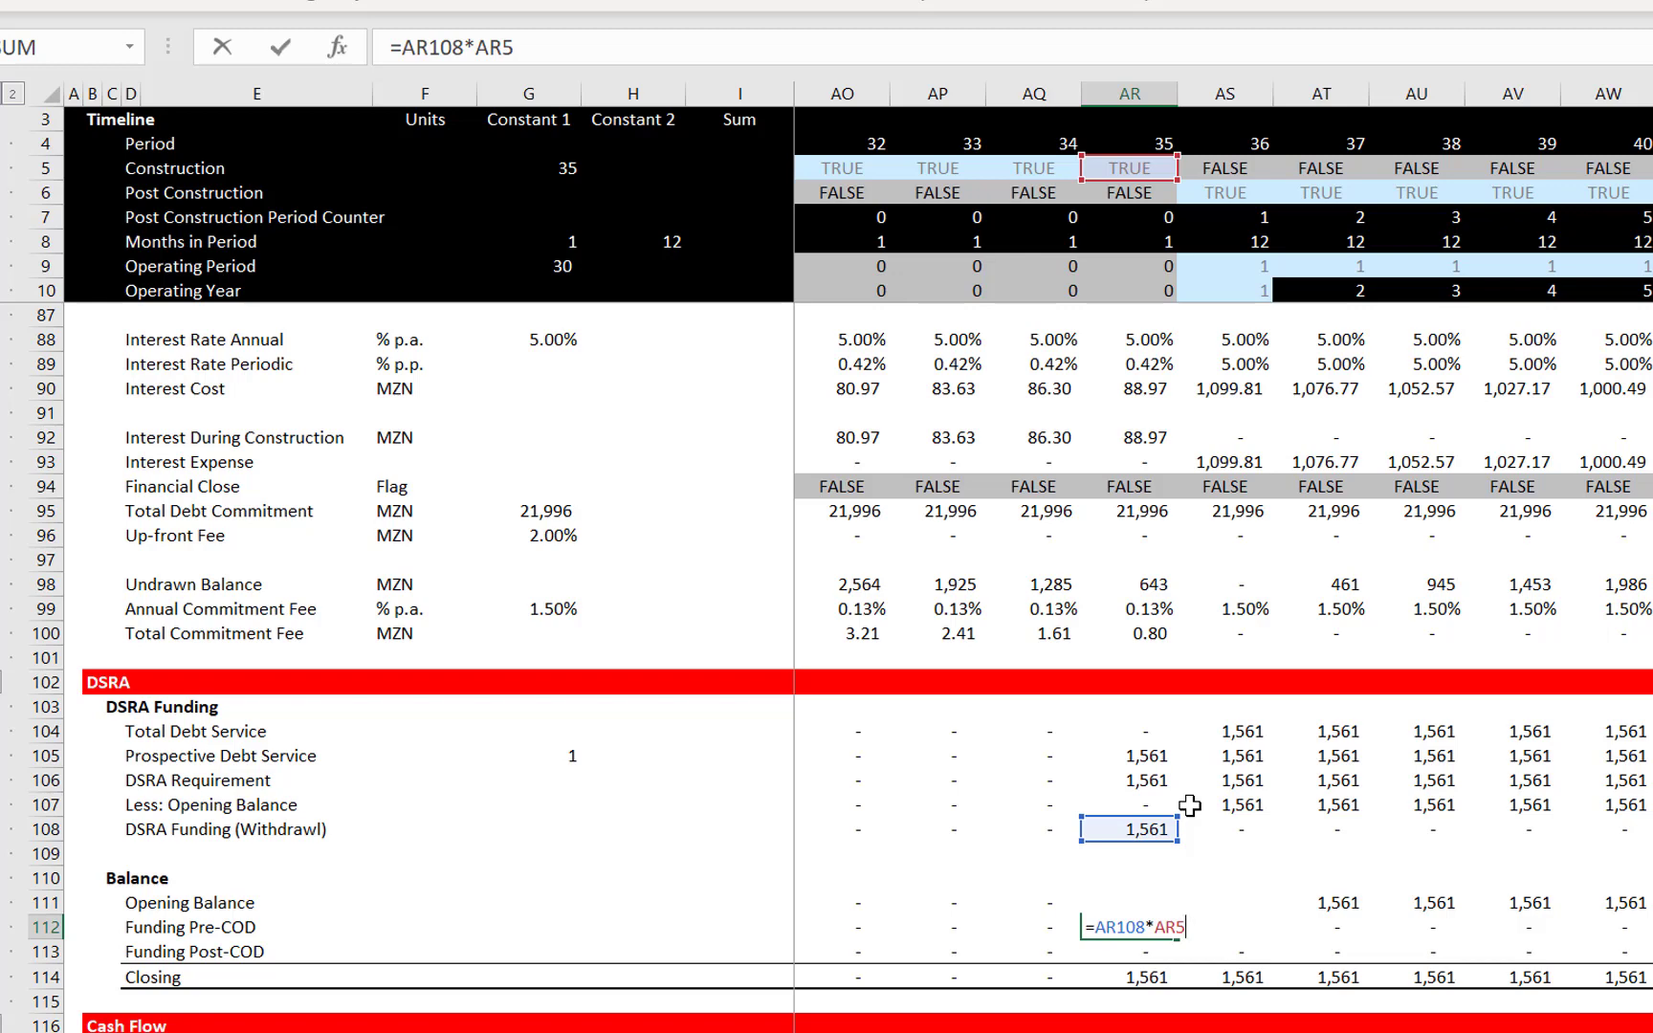
pyautogui.hotkey('ctrl', 'Return')
pyautogui.press('Up')
pyautogui.press('Down')
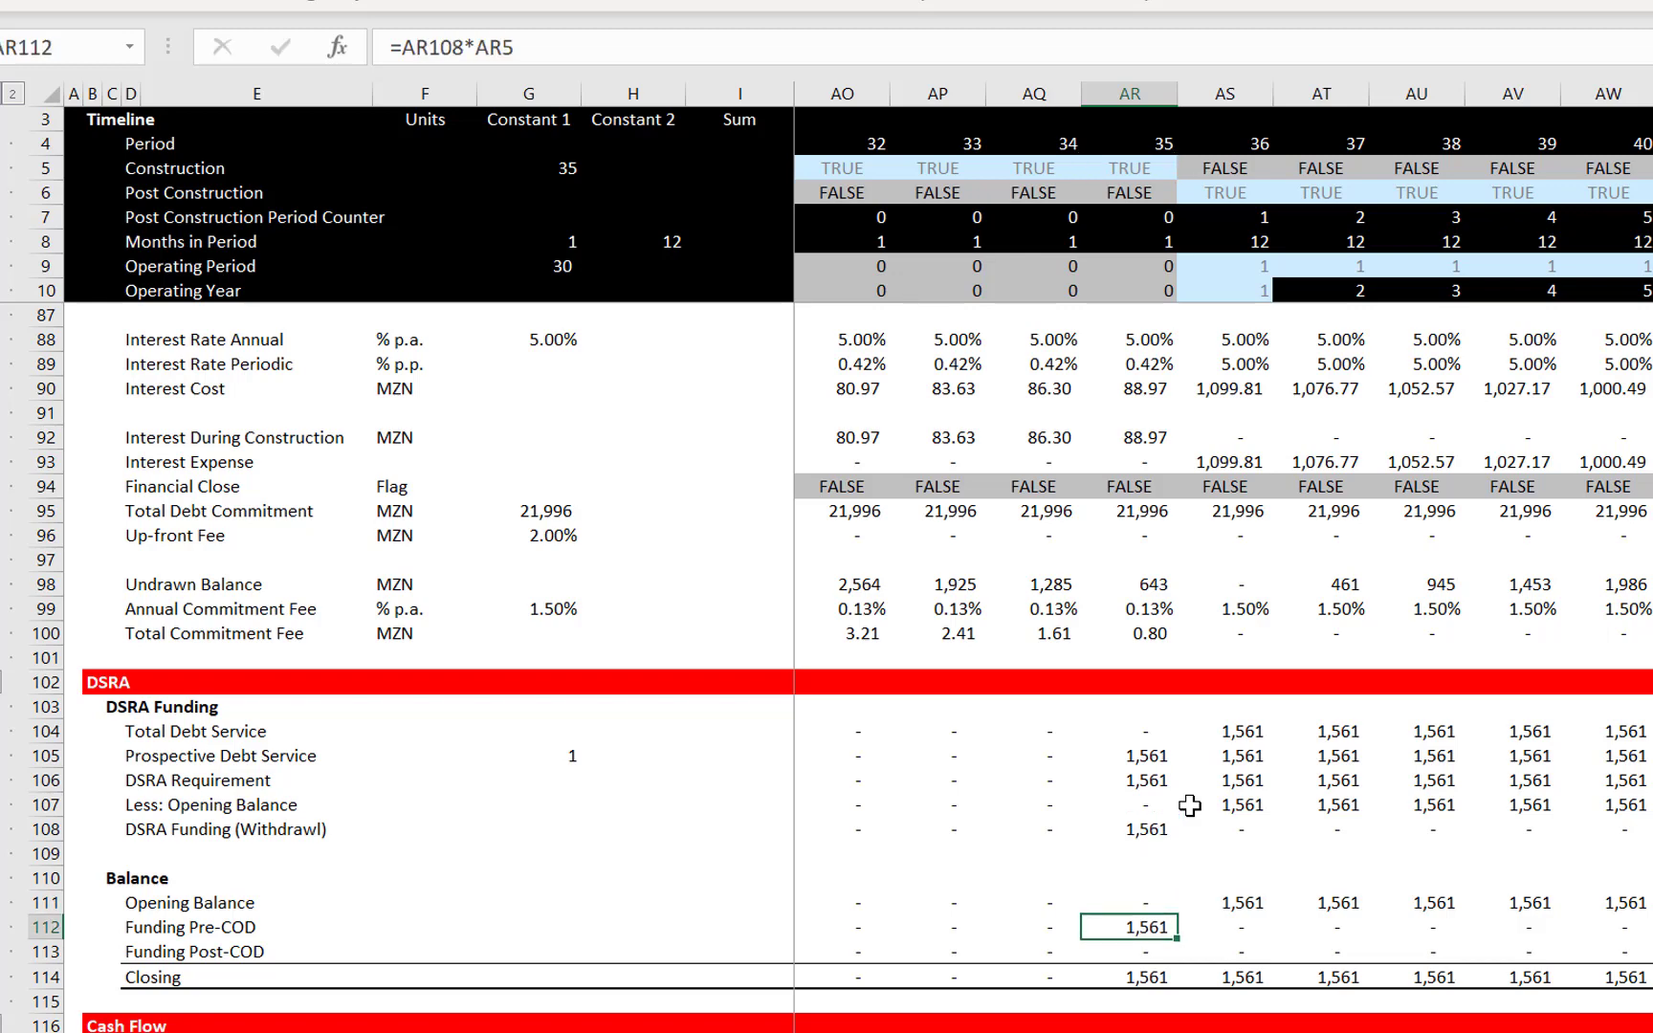
# Trace the AR112 Funding Pre-COD formula into its DSRA Funding (Withdrawl) precedent in AR108 with the formula analysis tool, and exit the tool
pyautogui.hotkey('ctrl', 'shift', 'a')
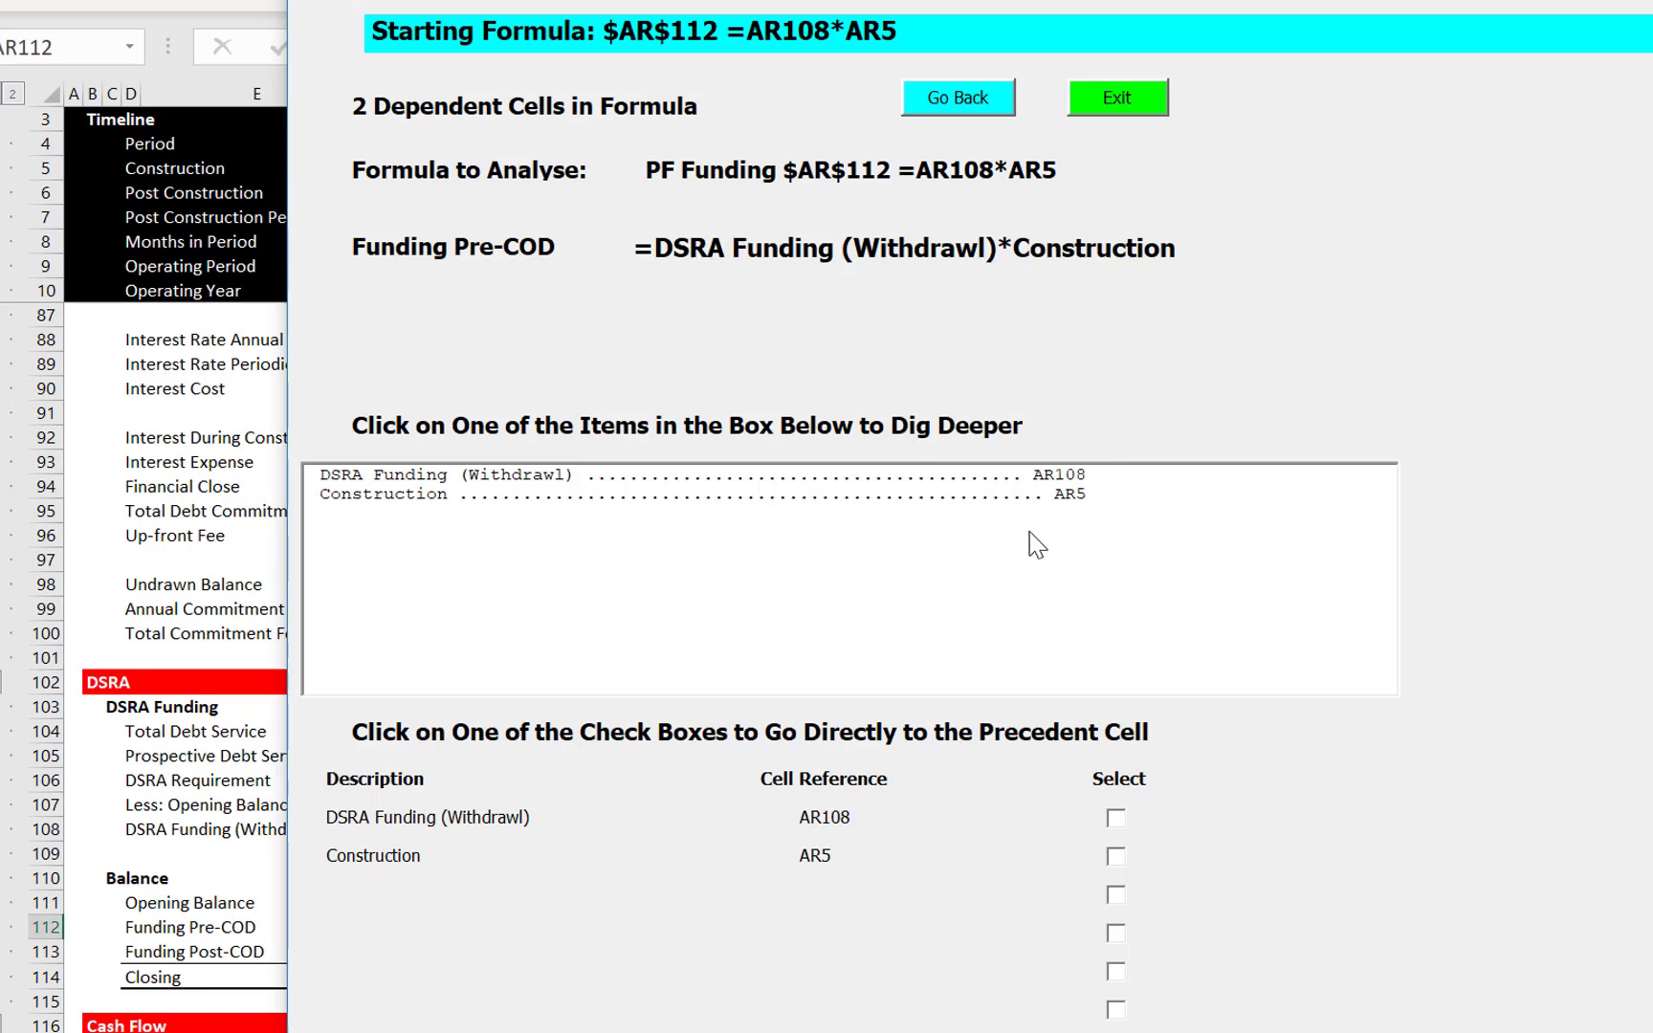
pyautogui.click(1067, 475)
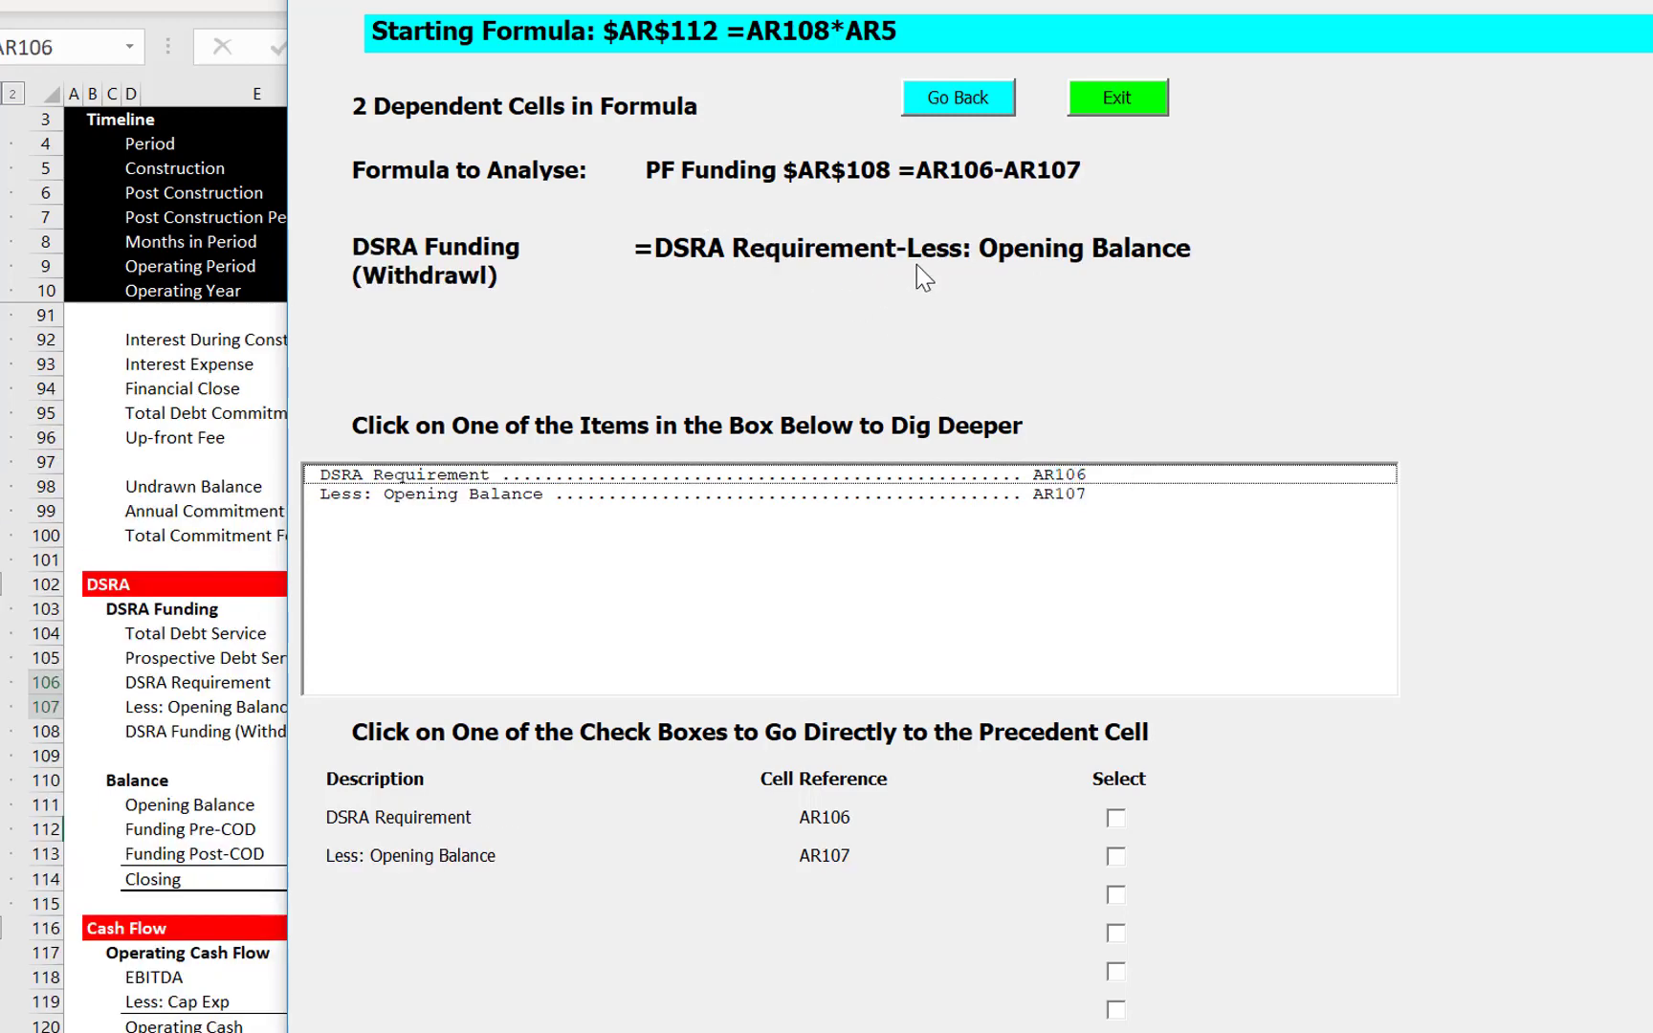
pyautogui.click(1100, 98)
pyautogui.press('Left')
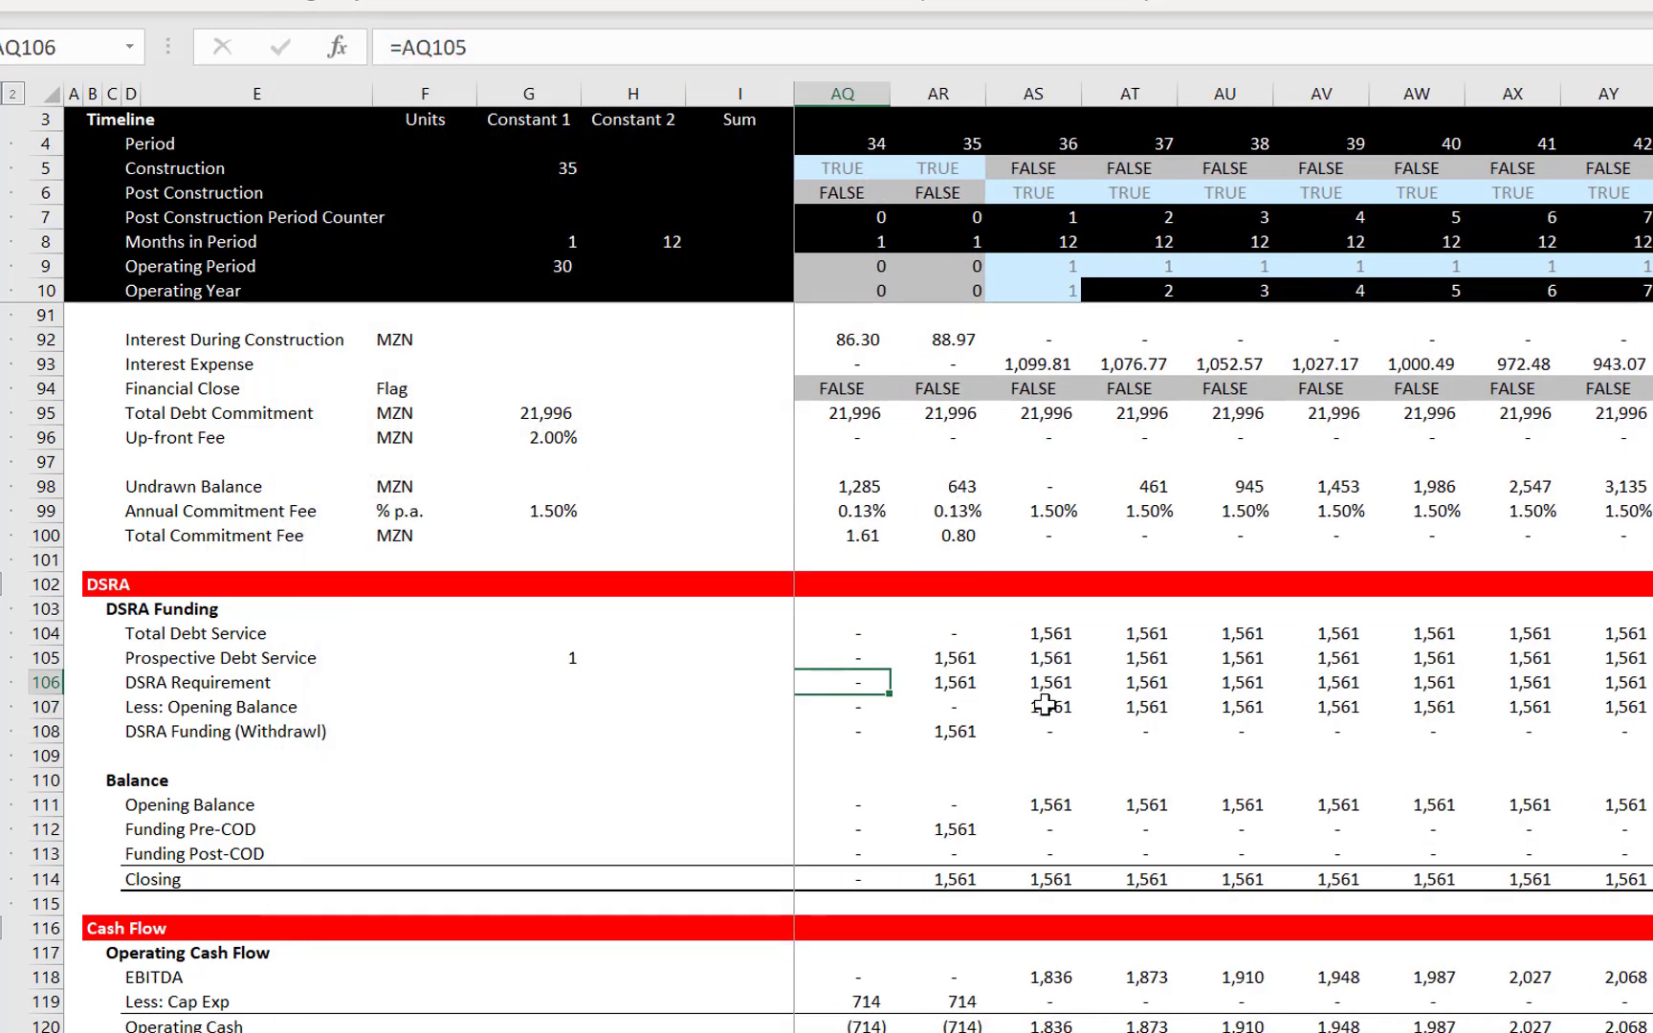
# Review the period 35 DSRA rows down to the Opening Balance and Funding Pre-COD formulas in AR111 and AR112
pyautogui.press('Right')
pyautogui.press('Down')
pyautogui.press('Down')
pyautogui.press('Down')
pyautogui.press('Down')
pyautogui.press('Down')
pyautogui.press('Down')
pyautogui.press('Down')
pyautogui.press('Up')
pyautogui.press('Up')
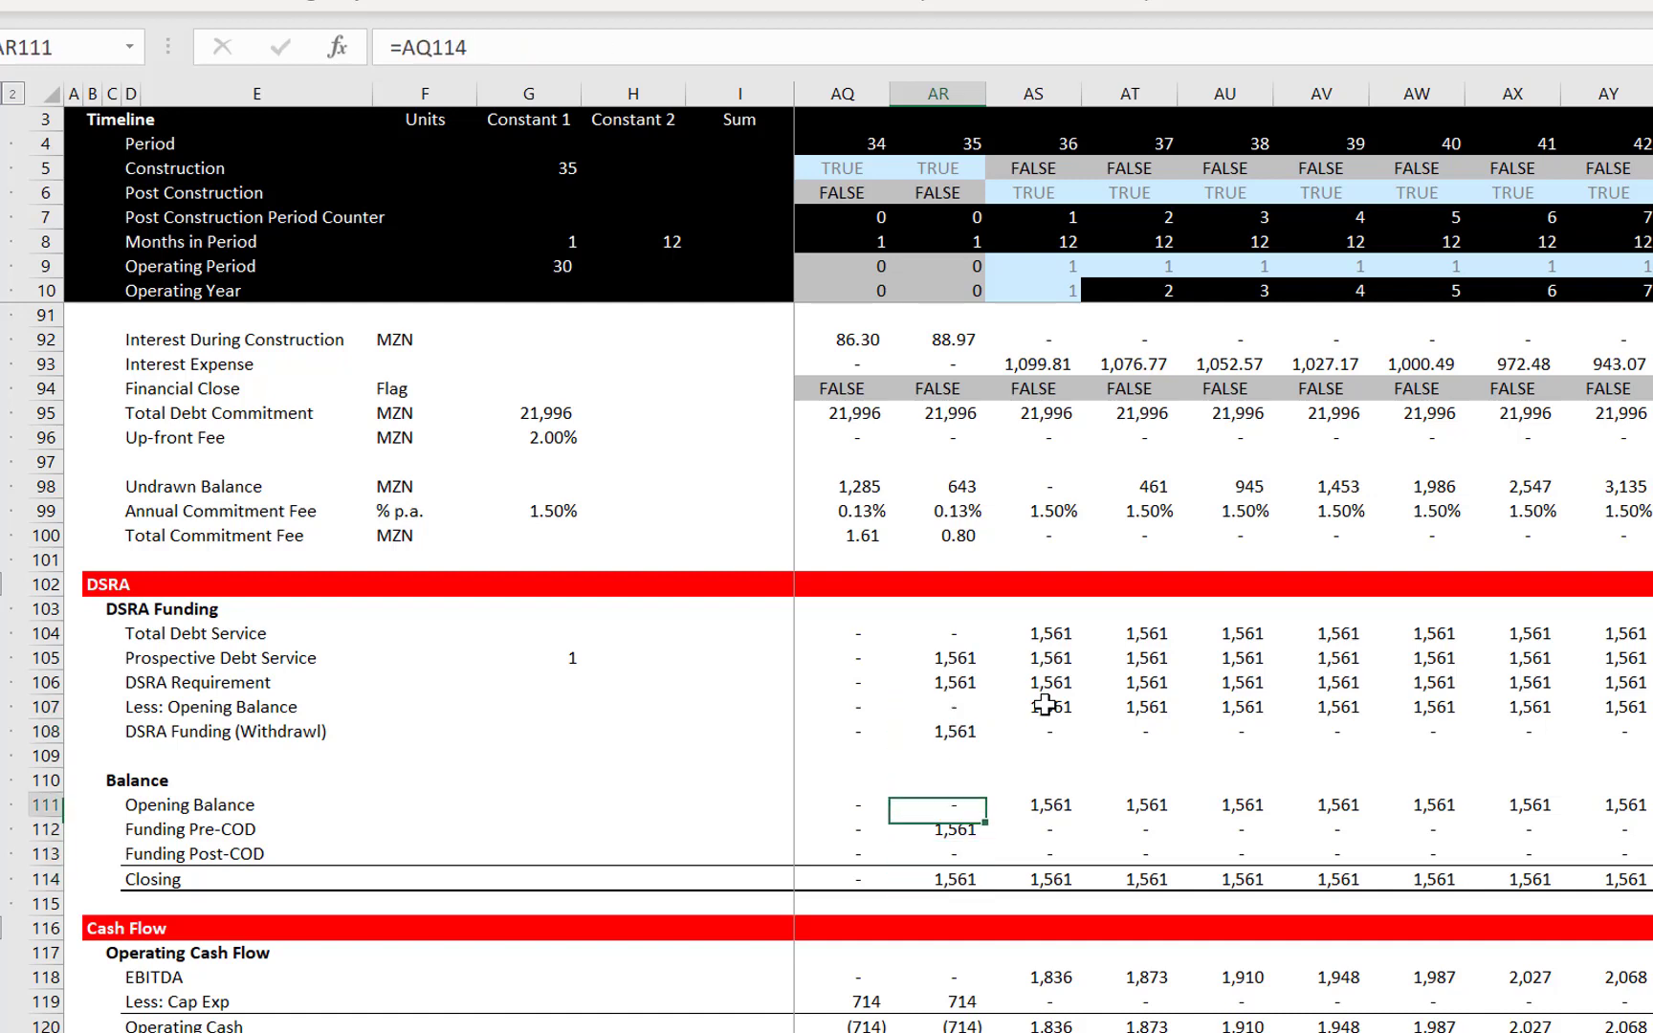
pyautogui.press('Left')
pyautogui.press('Right')
pyautogui.press('Down')
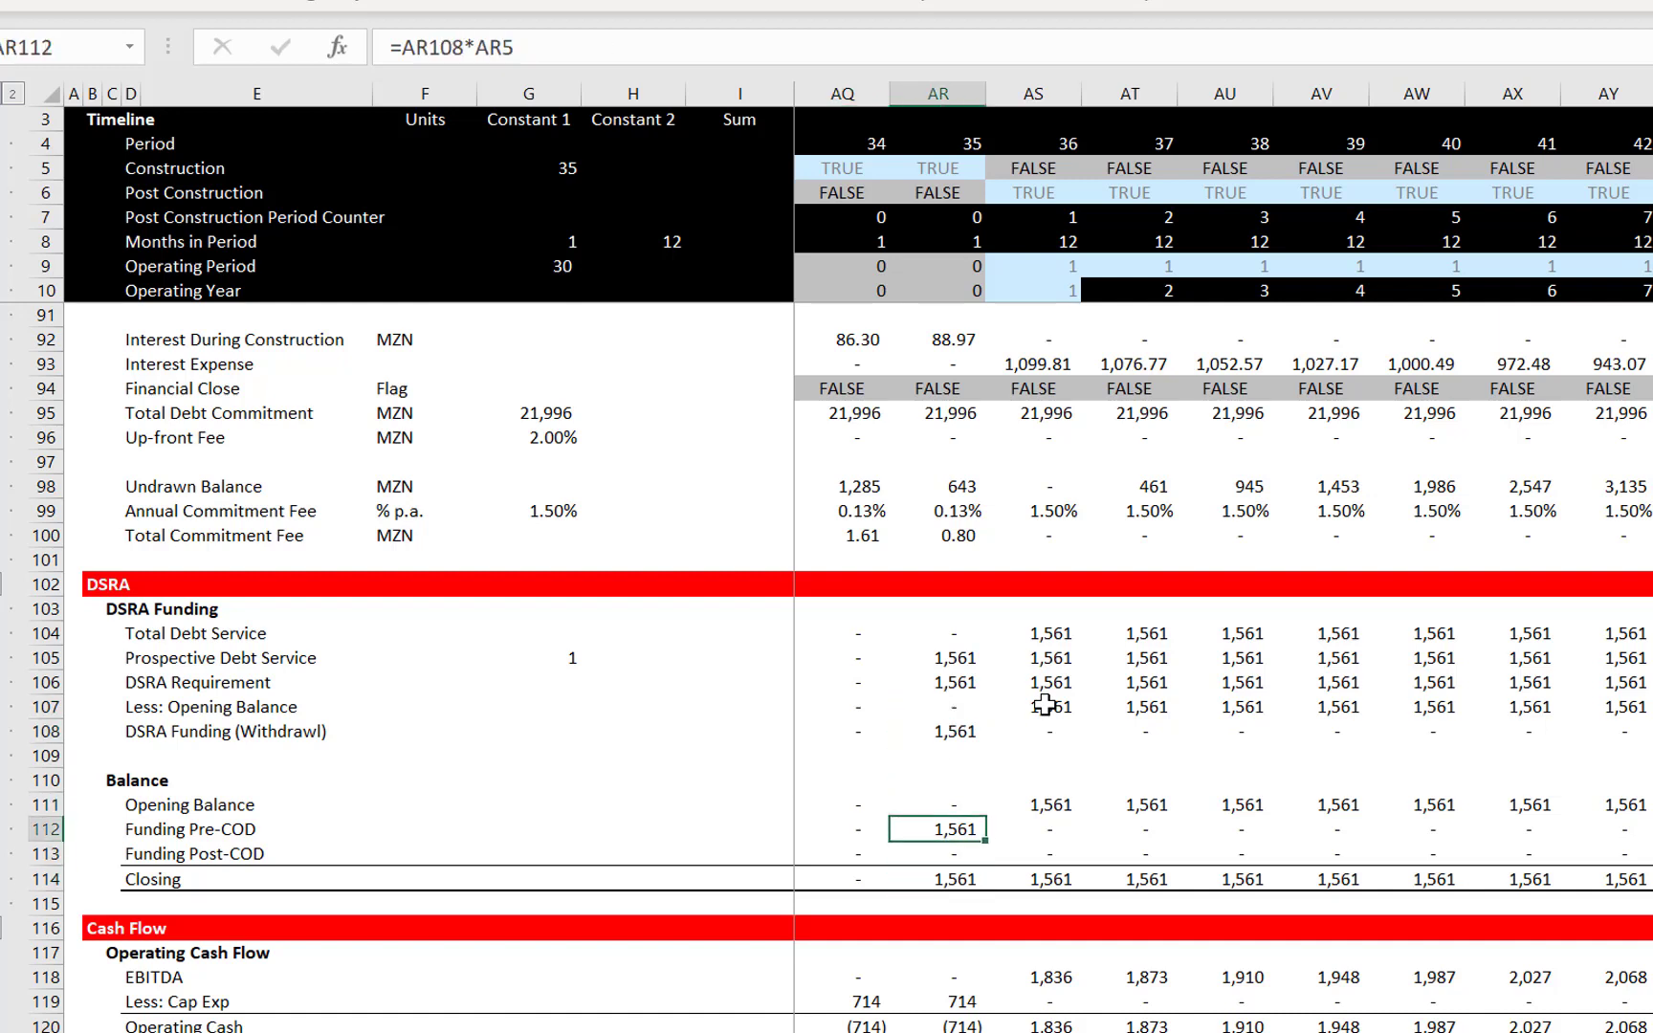
# Examine the Funding Post-COD formulas in row 113 from the end of construction across the operating periods
pyautogui.press('Down')
pyautogui.press('F2')
pyautogui.press('Tab')
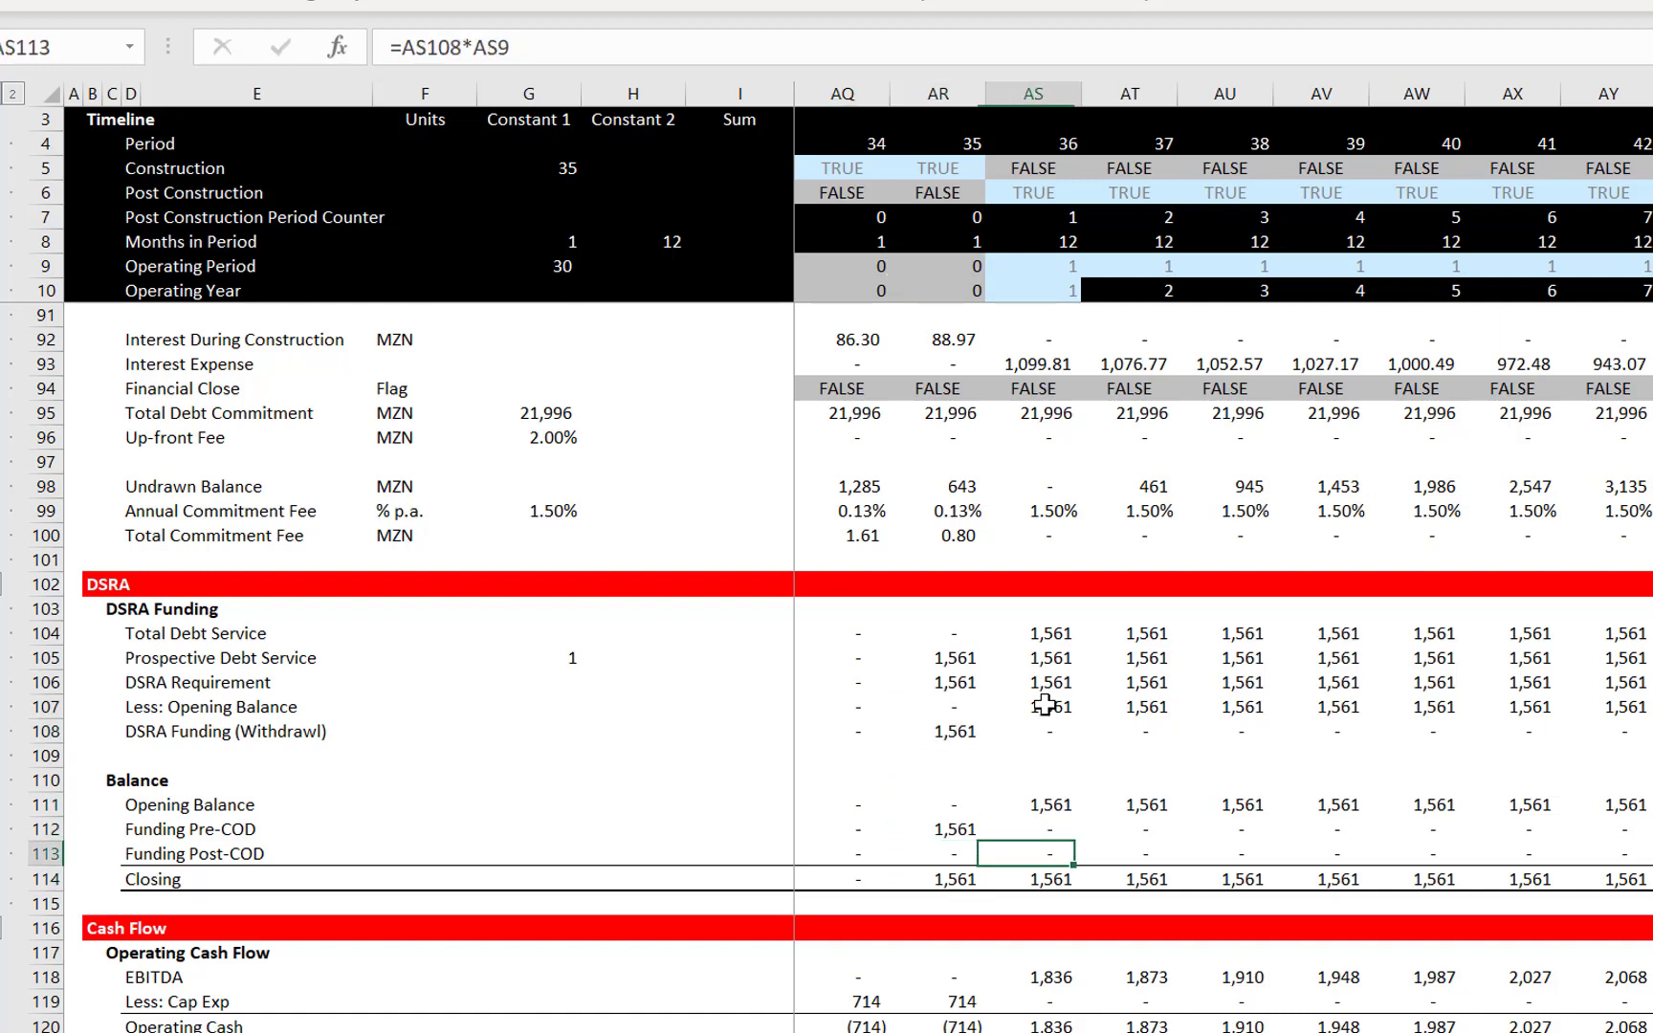
pyautogui.press('Right')
pyautogui.press('Right')
pyautogui.press('Right')
pyautogui.press('Right')
pyautogui.press('Right')
pyautogui.press('Right')
pyautogui.press('Right')
pyautogui.press('Right')
pyautogui.press('Right')
pyautogui.press('Right')
pyautogui.press('Right')
pyautogui.press('Right')
pyautogui.press('Right')
pyautogui.press('Right')
pyautogui.press('Right')
pyautogui.press('Right')
pyautogui.press('Right')
pyautogui.press('Right')
pyautogui.press('Right')
pyautogui.press('Right')
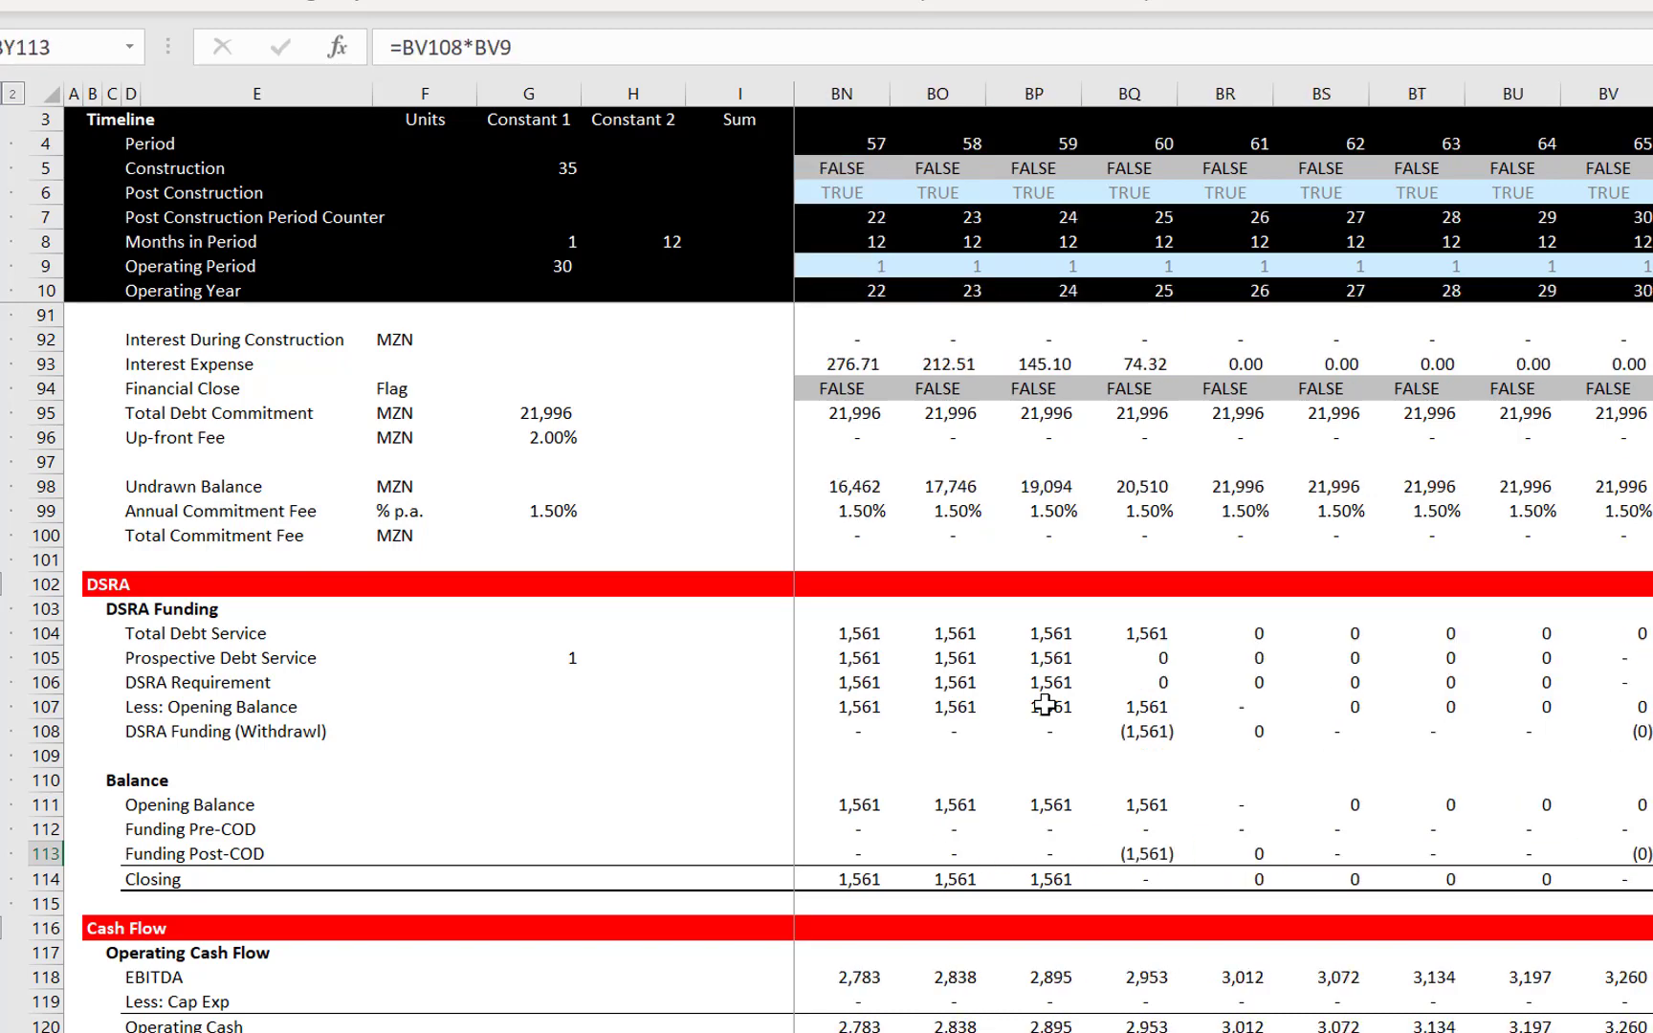
# Inspect the period 60 Funding Post-COD formula in BQ113 and the DSRA Funding and Operating Period cells it references
pyautogui.press('Left')
pyautogui.press('Left')
pyautogui.press('Left')
pyautogui.press('Left')
pyautogui.press('Left')
pyautogui.press('Left')
pyautogui.press('Left')
pyautogui.press('Left')
pyautogui.press('Left')
pyautogui.press('Left')
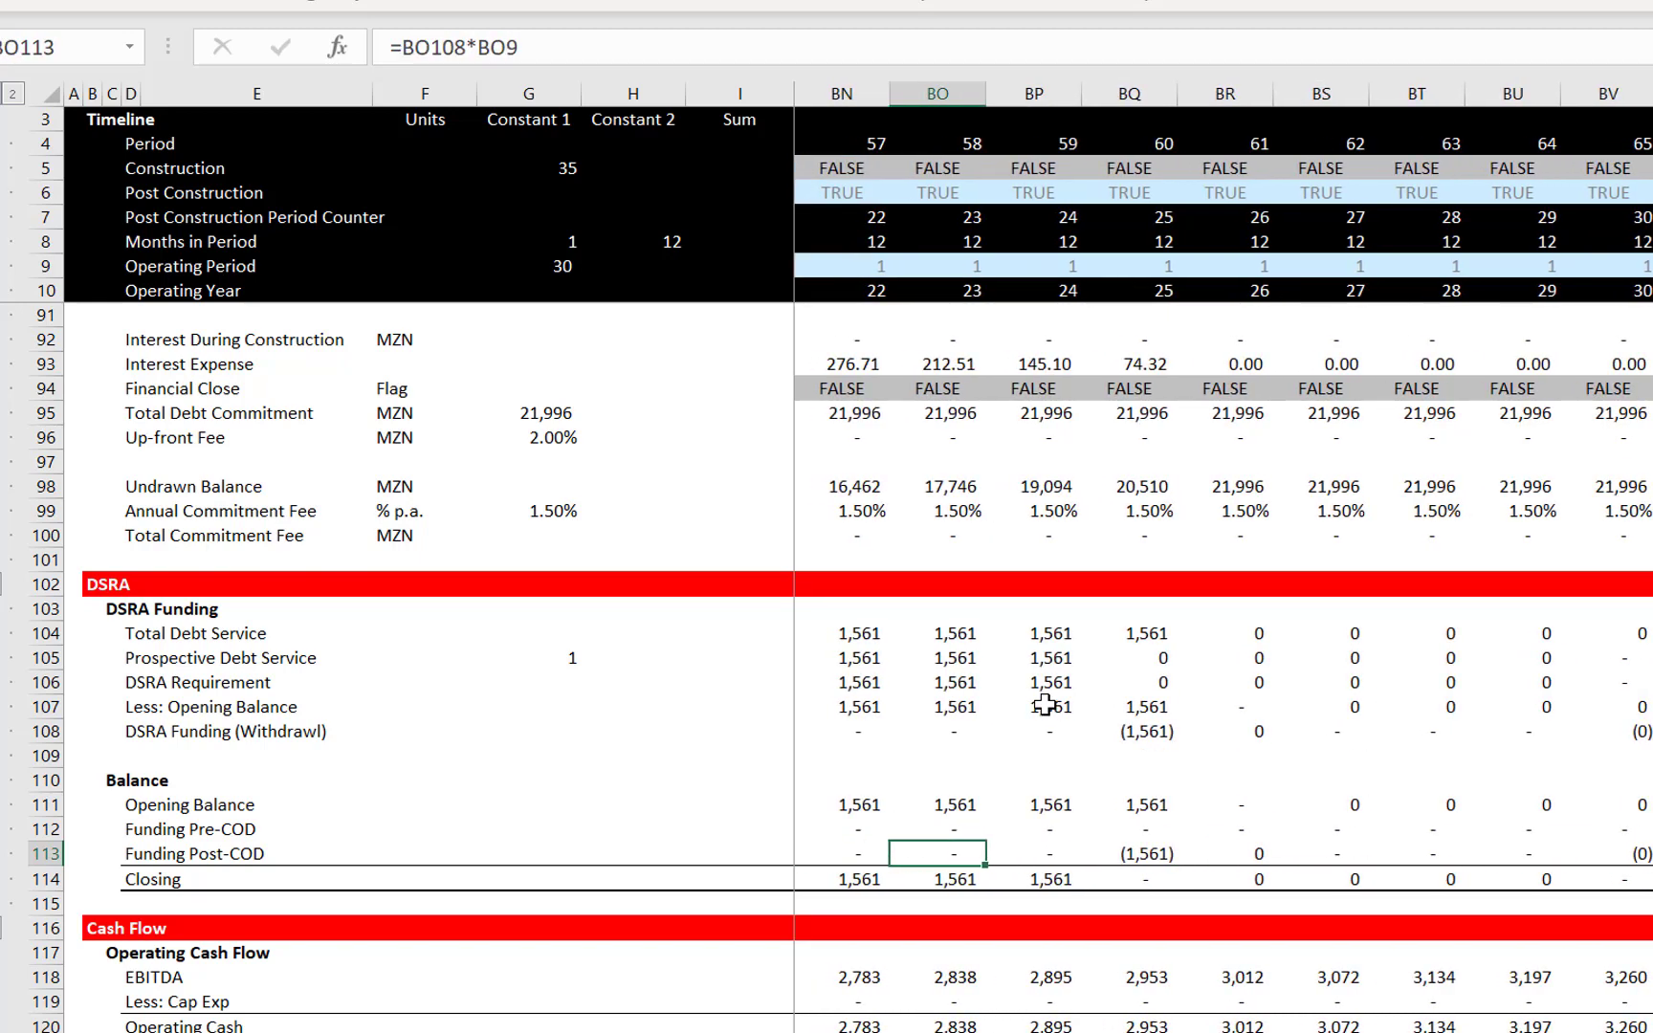
pyautogui.press('Right')
pyautogui.press('Right')
pyautogui.press('F2')
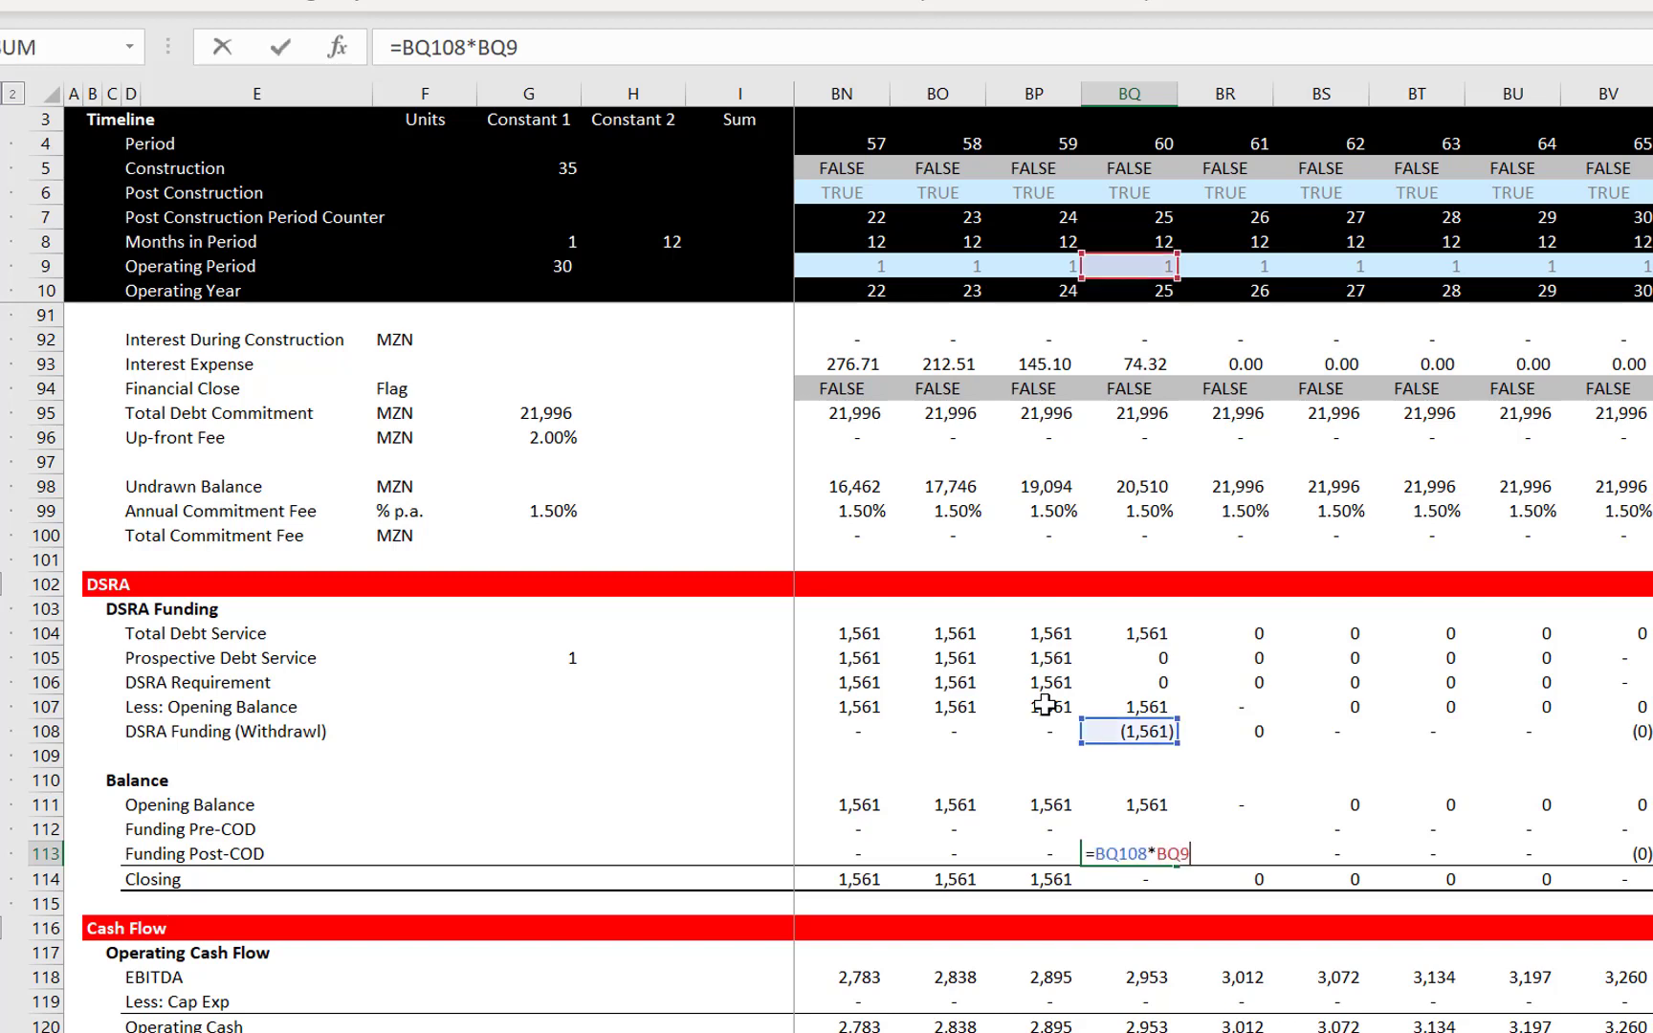
pyautogui.press('Escape')
# Examine the DSRA Funding and Balance rows around period 60, including Total Debt Service, Prospective Debt Service and DSRA Requirement
pyautogui.press('Up')
pyautogui.press('Up')
pyautogui.press('Up')
pyautogui.press('Up')
pyautogui.press('Up')
pyautogui.press('Up')
pyautogui.press('Up')
pyautogui.press('Up')
pyautogui.press('Up')
pyautogui.press('Up')
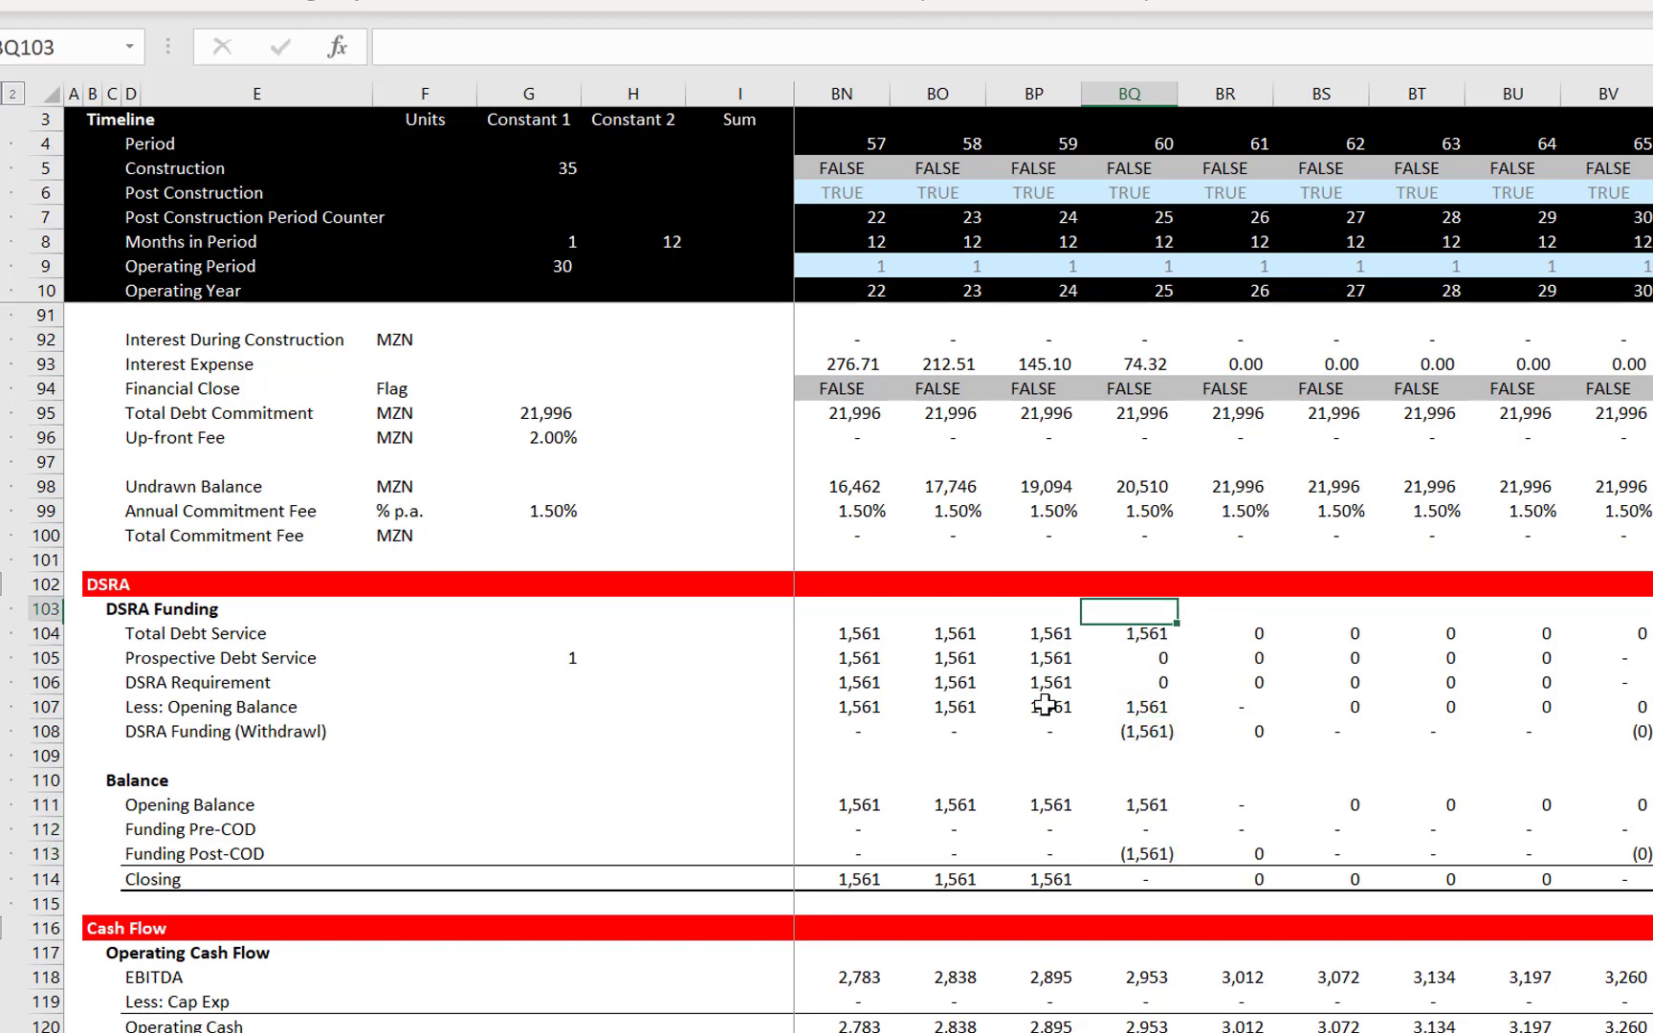
pyautogui.press('Down')
pyautogui.press('Right')
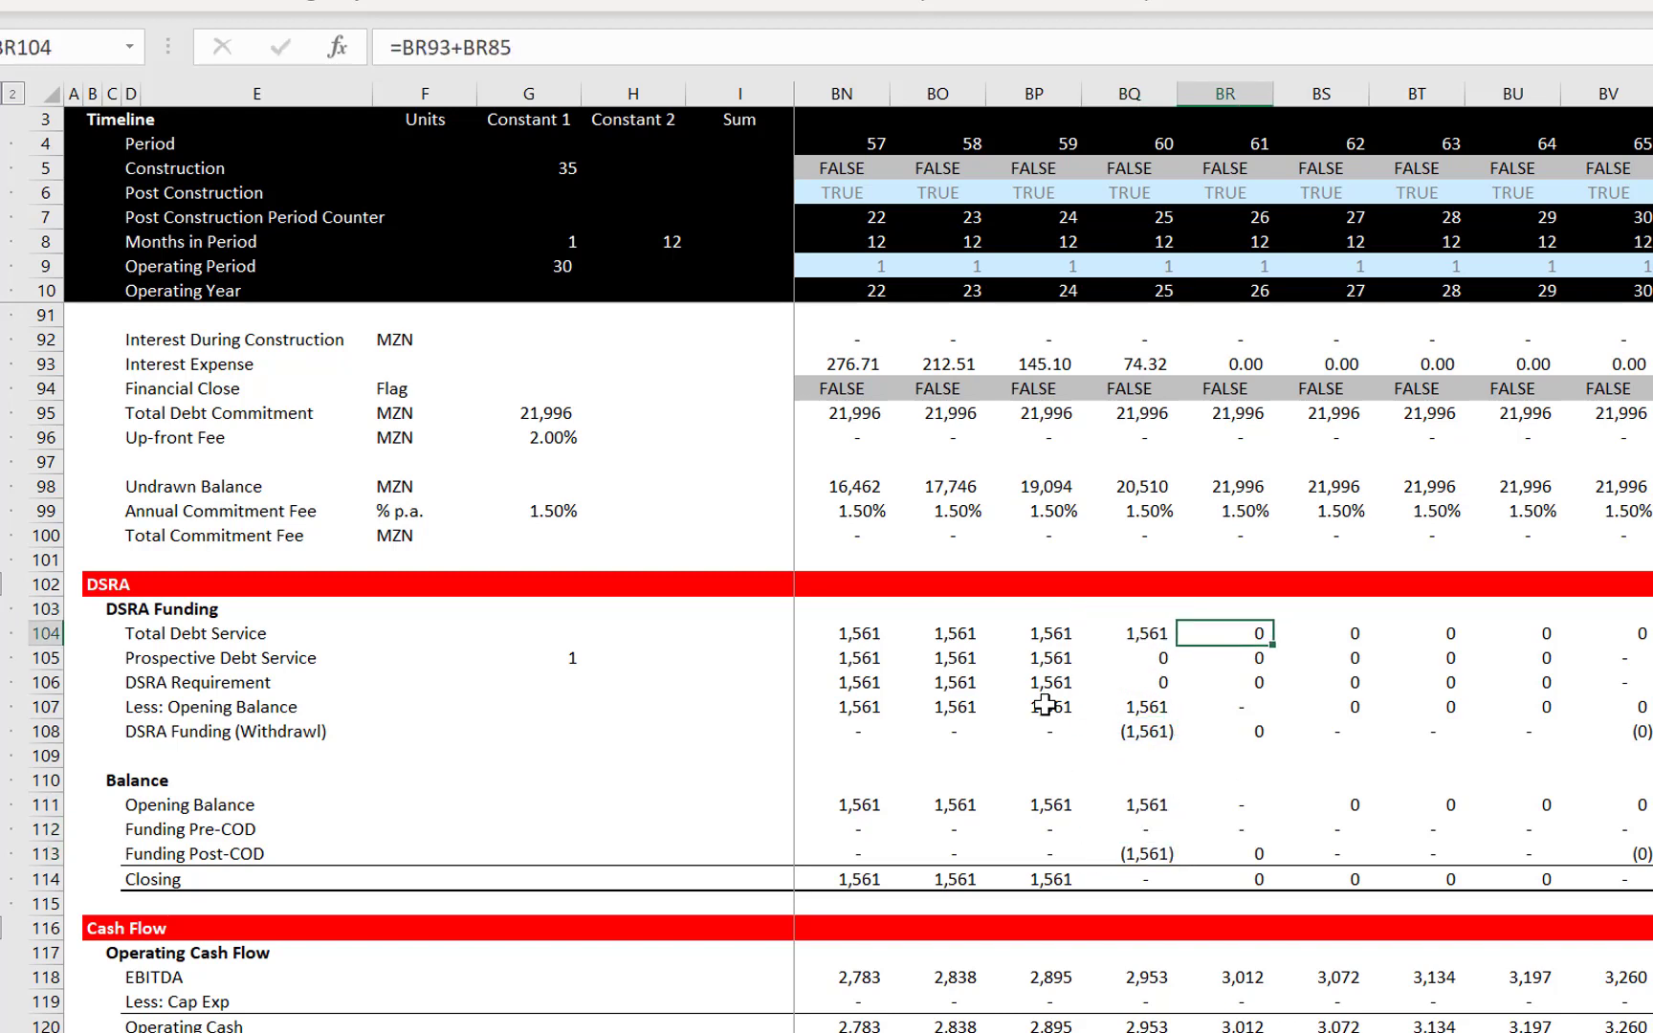
pyautogui.press('Left')
pyautogui.press('Down')
pyautogui.press('Down')
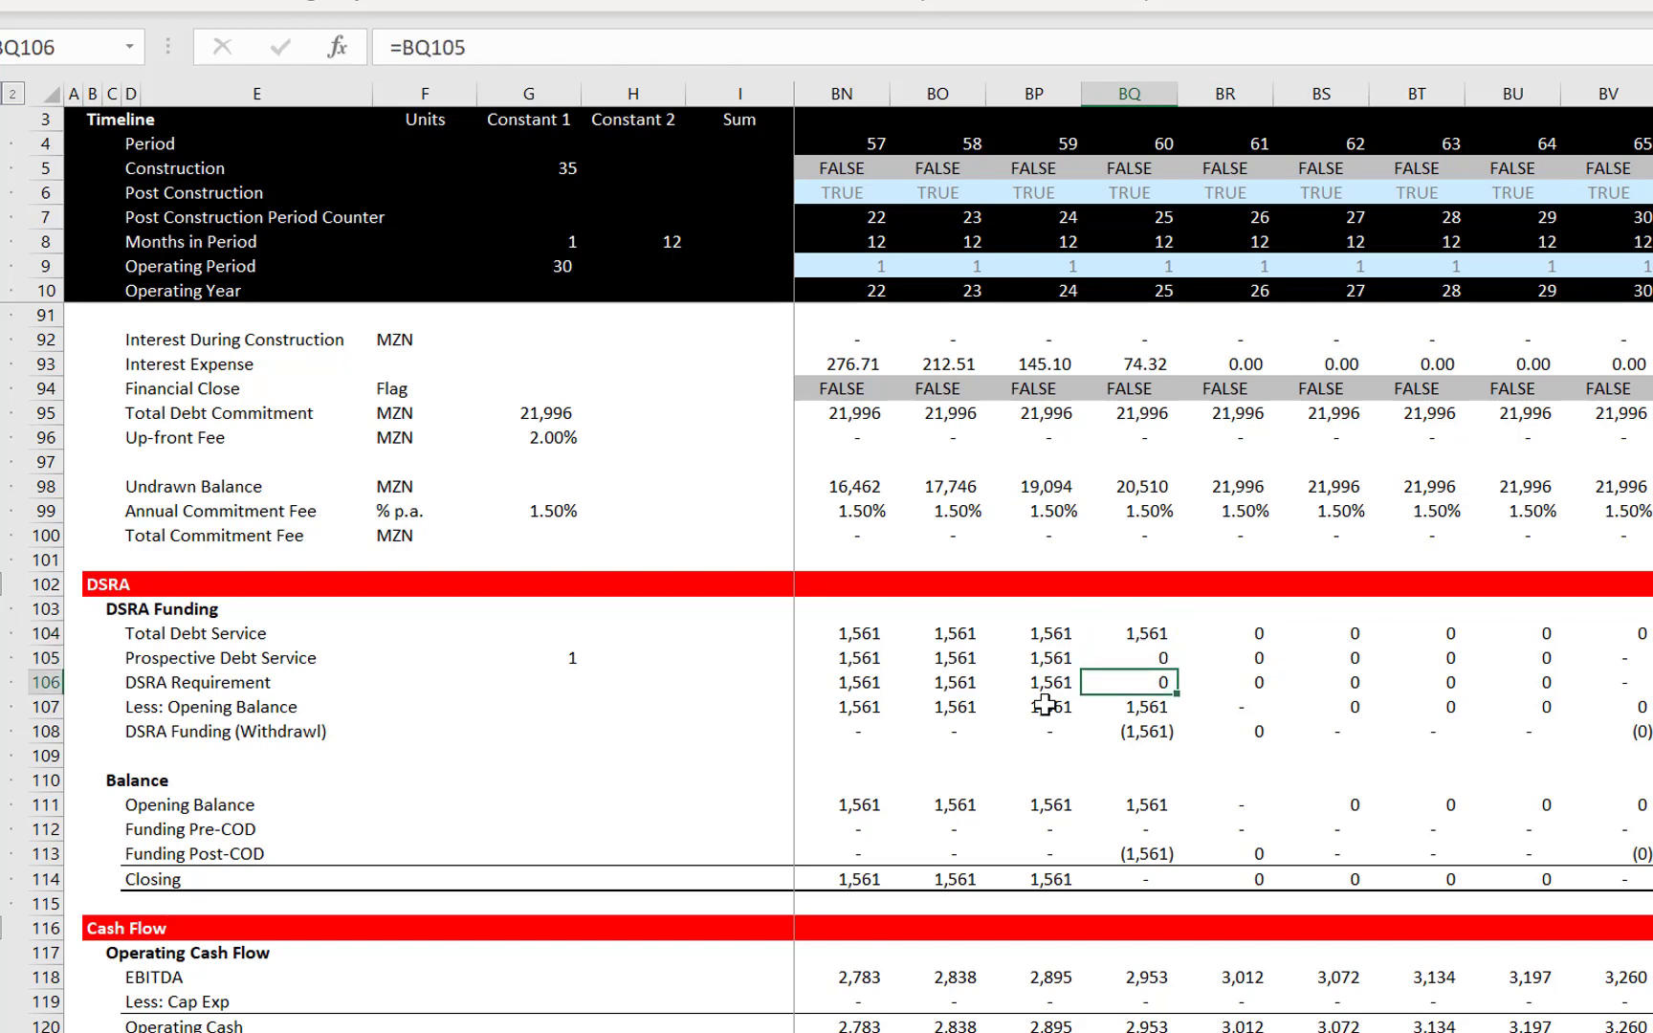
pyautogui.press('Left')
pyautogui.press('Up')
pyautogui.press('Right')
pyautogui.press('Down')
pyautogui.press('Down')
pyautogui.press('Down')
pyautogui.press('Down')
pyautogui.press('Down')
pyautogui.press('Down')
pyautogui.press('Down')
pyautogui.press('Down')
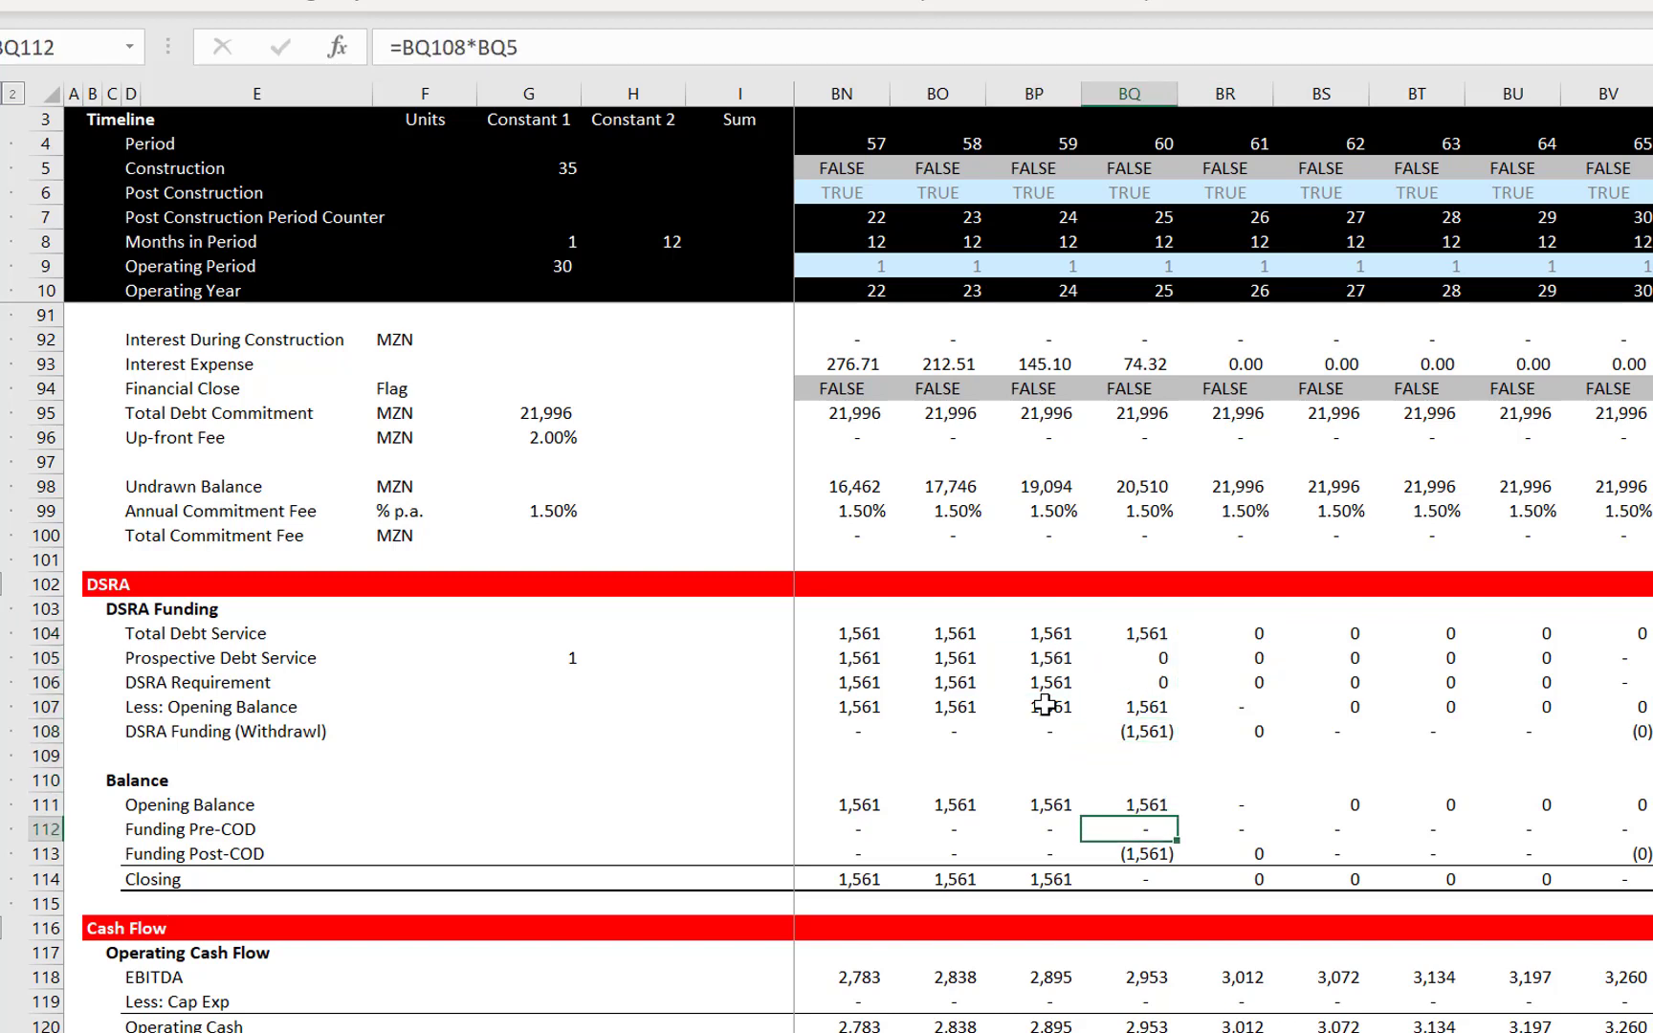
# Return to the first period and inspect the DSRA Closing balance formula in J114
pyautogui.press('Left')
pyautogui.press('Left')
pyautogui.press('Left')
pyautogui.press('Left')
pyautogui.press('Left')
pyautogui.press('Left')
pyautogui.press('Left')
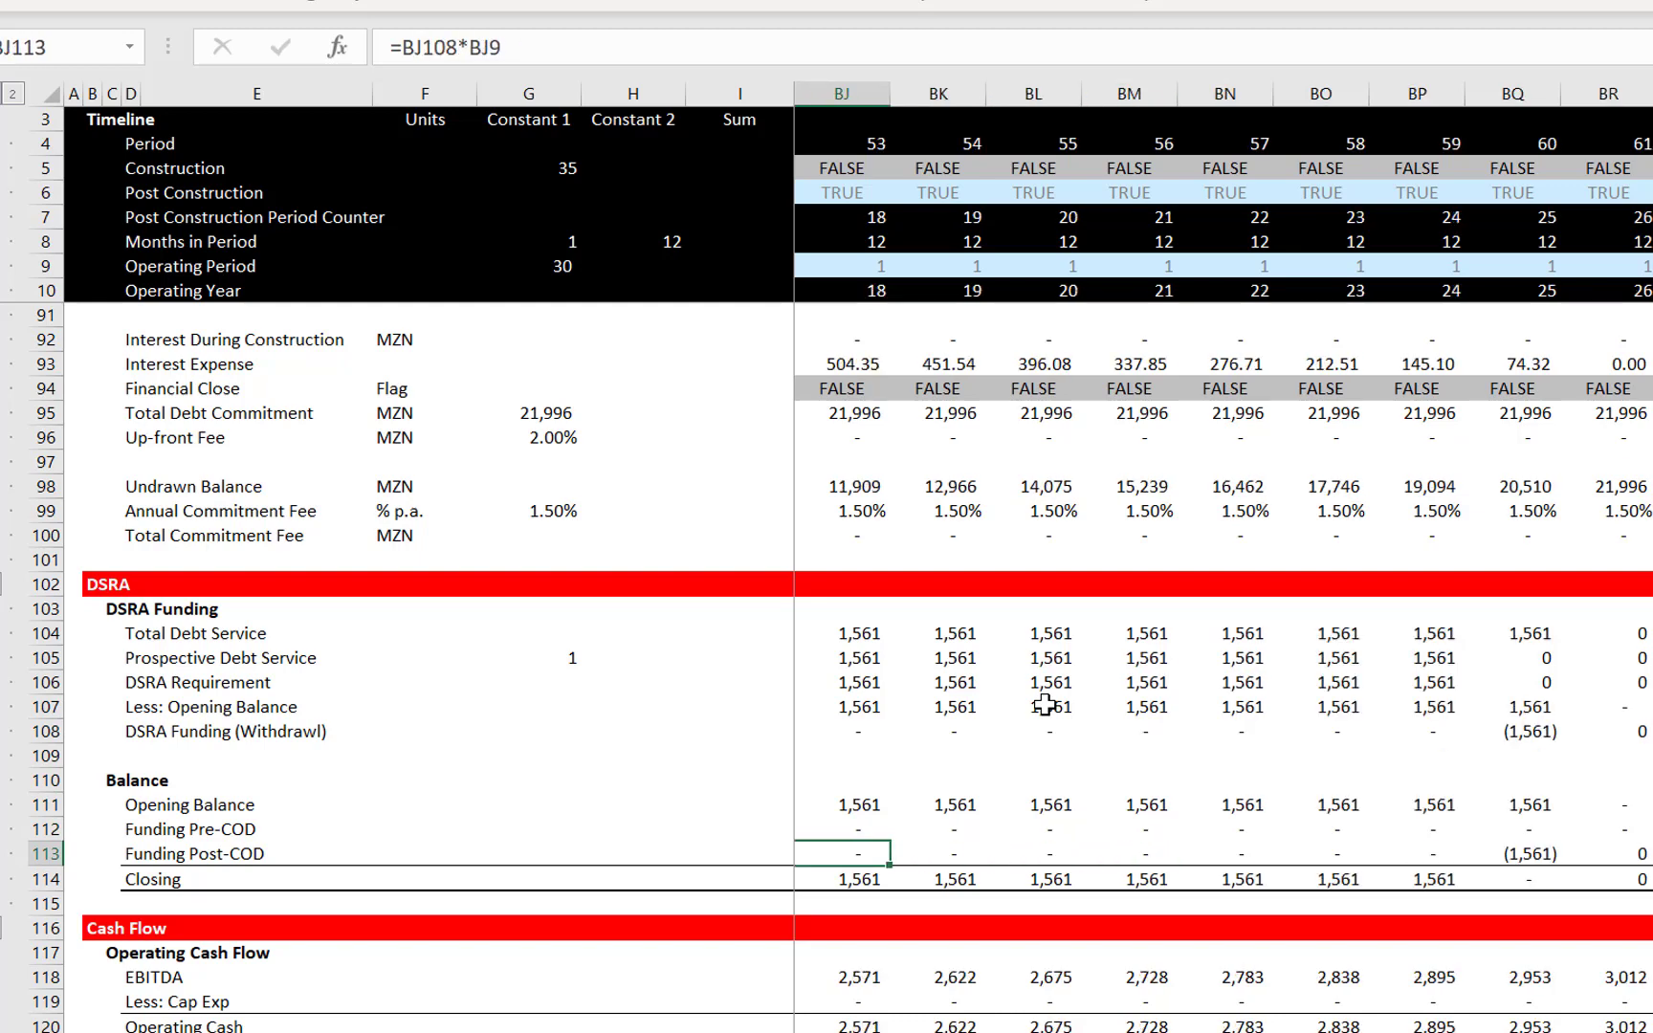
pyautogui.hotkey('ctrl', 'Left')
pyautogui.press('Left')
pyautogui.press('Right')
pyautogui.press('Right')
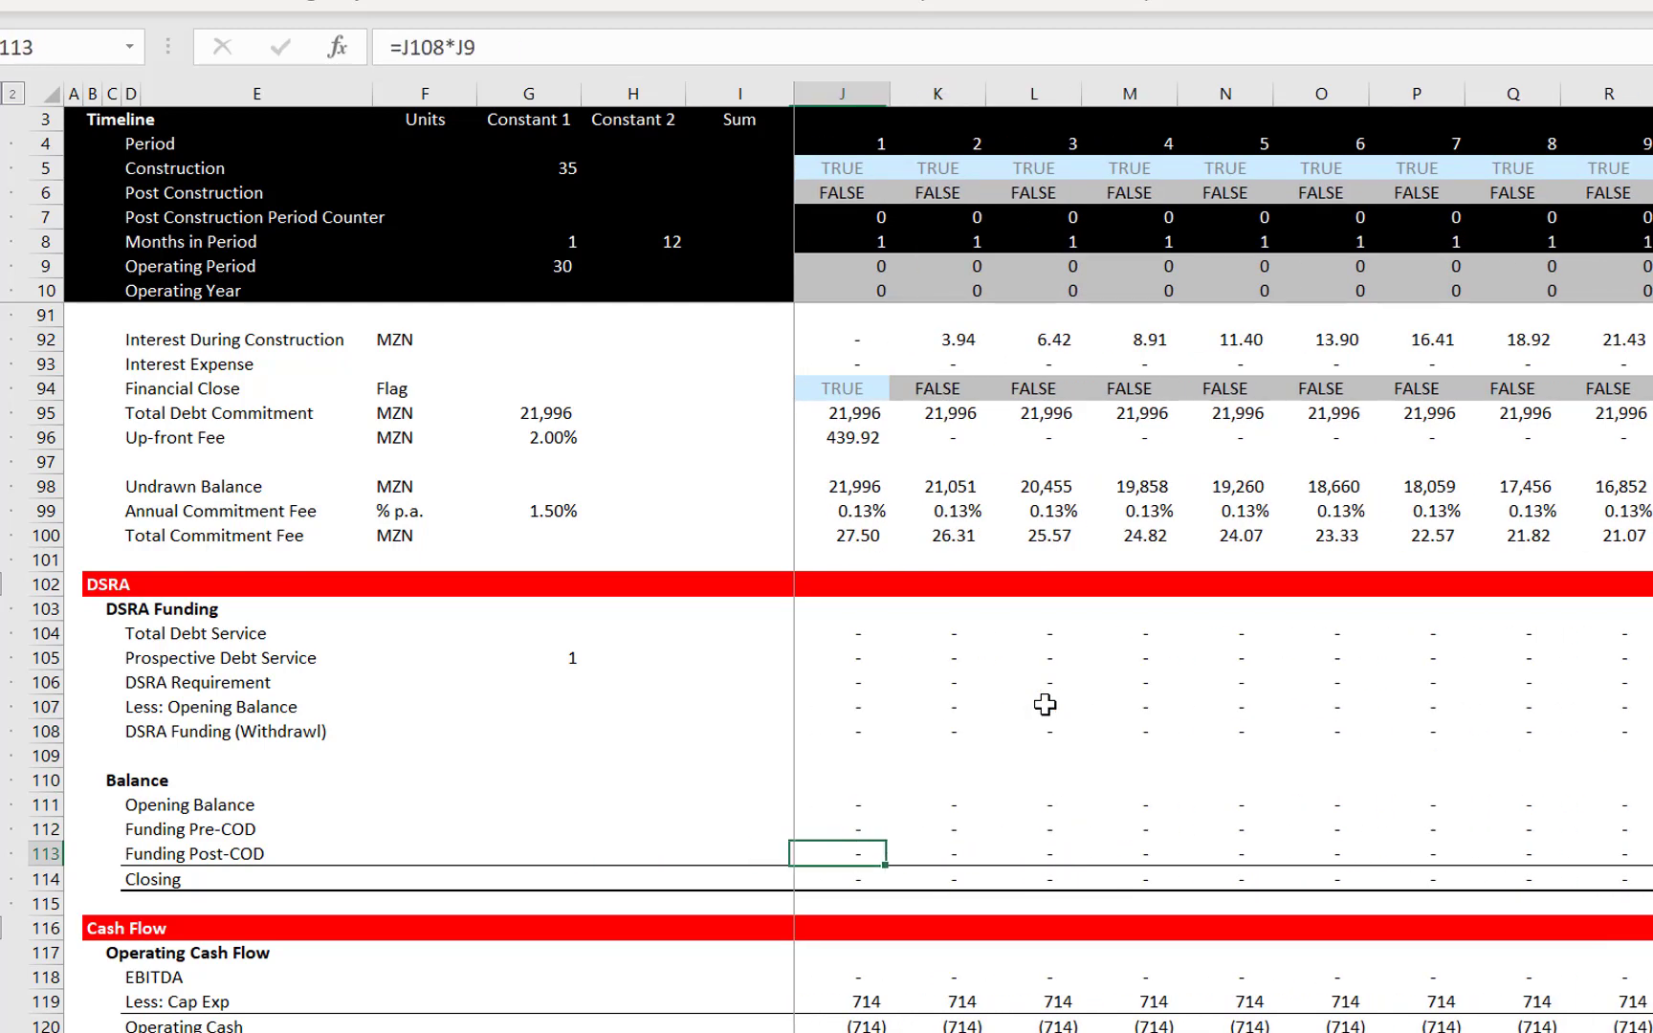
pyautogui.press('Left')
pyautogui.press('Down')
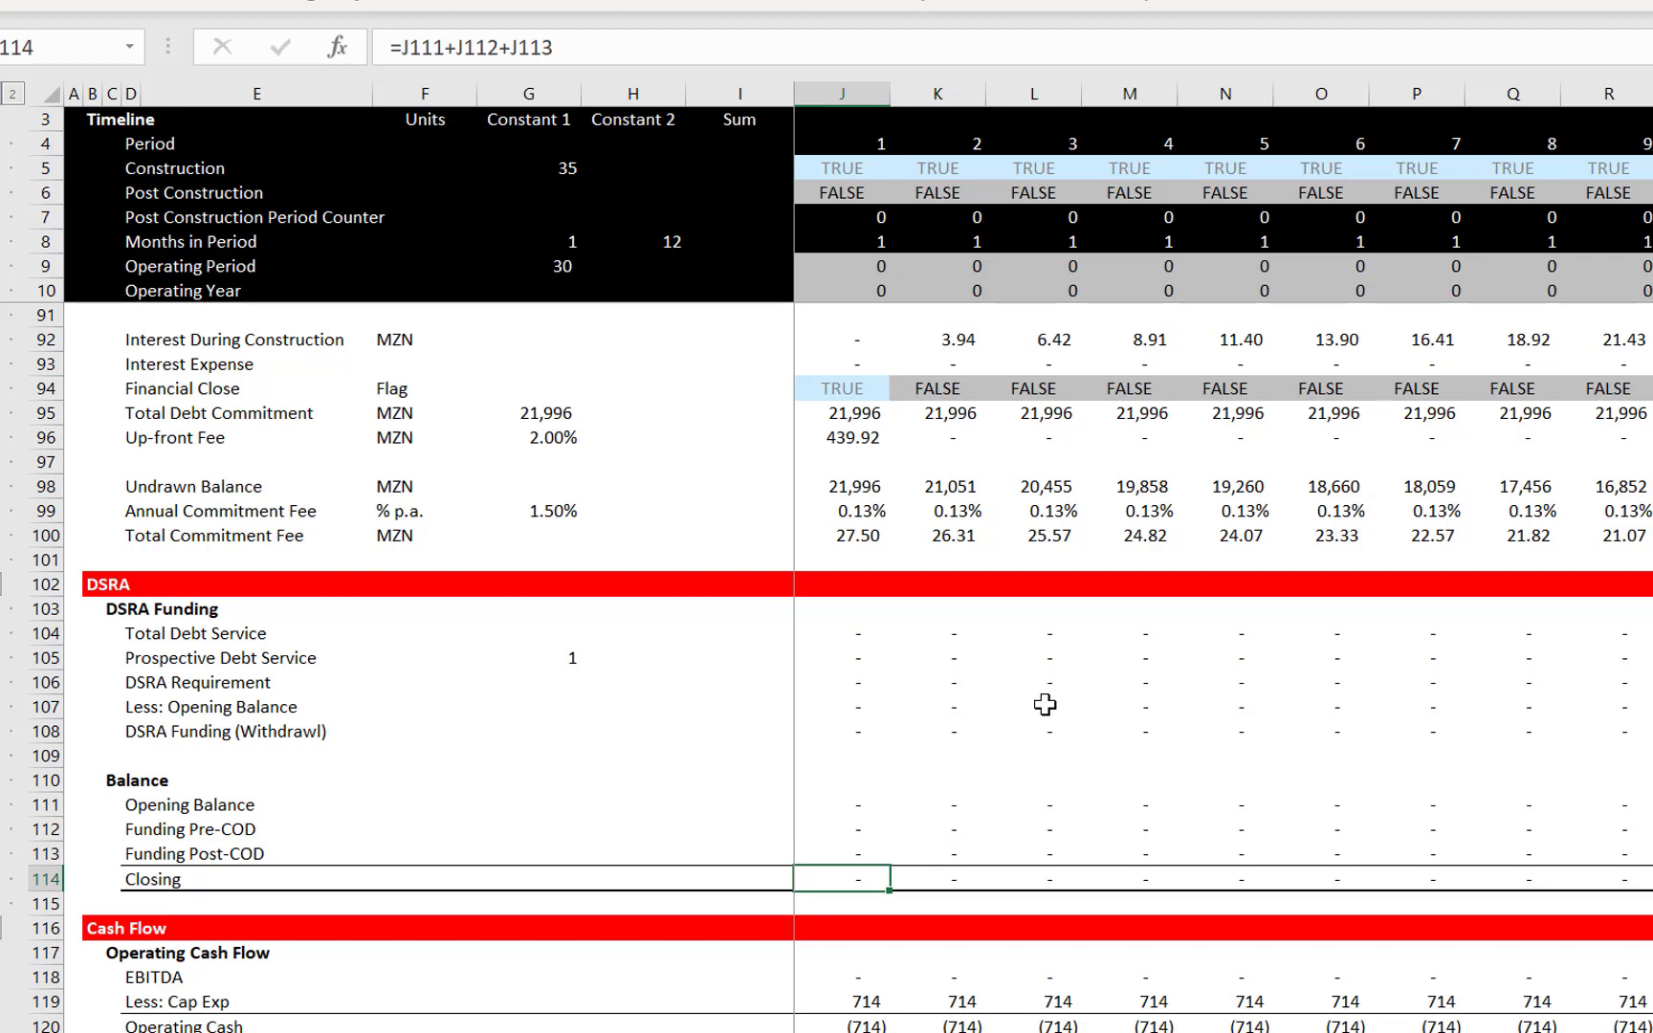
pyautogui.press('F2')
pyautogui.press('Escape')
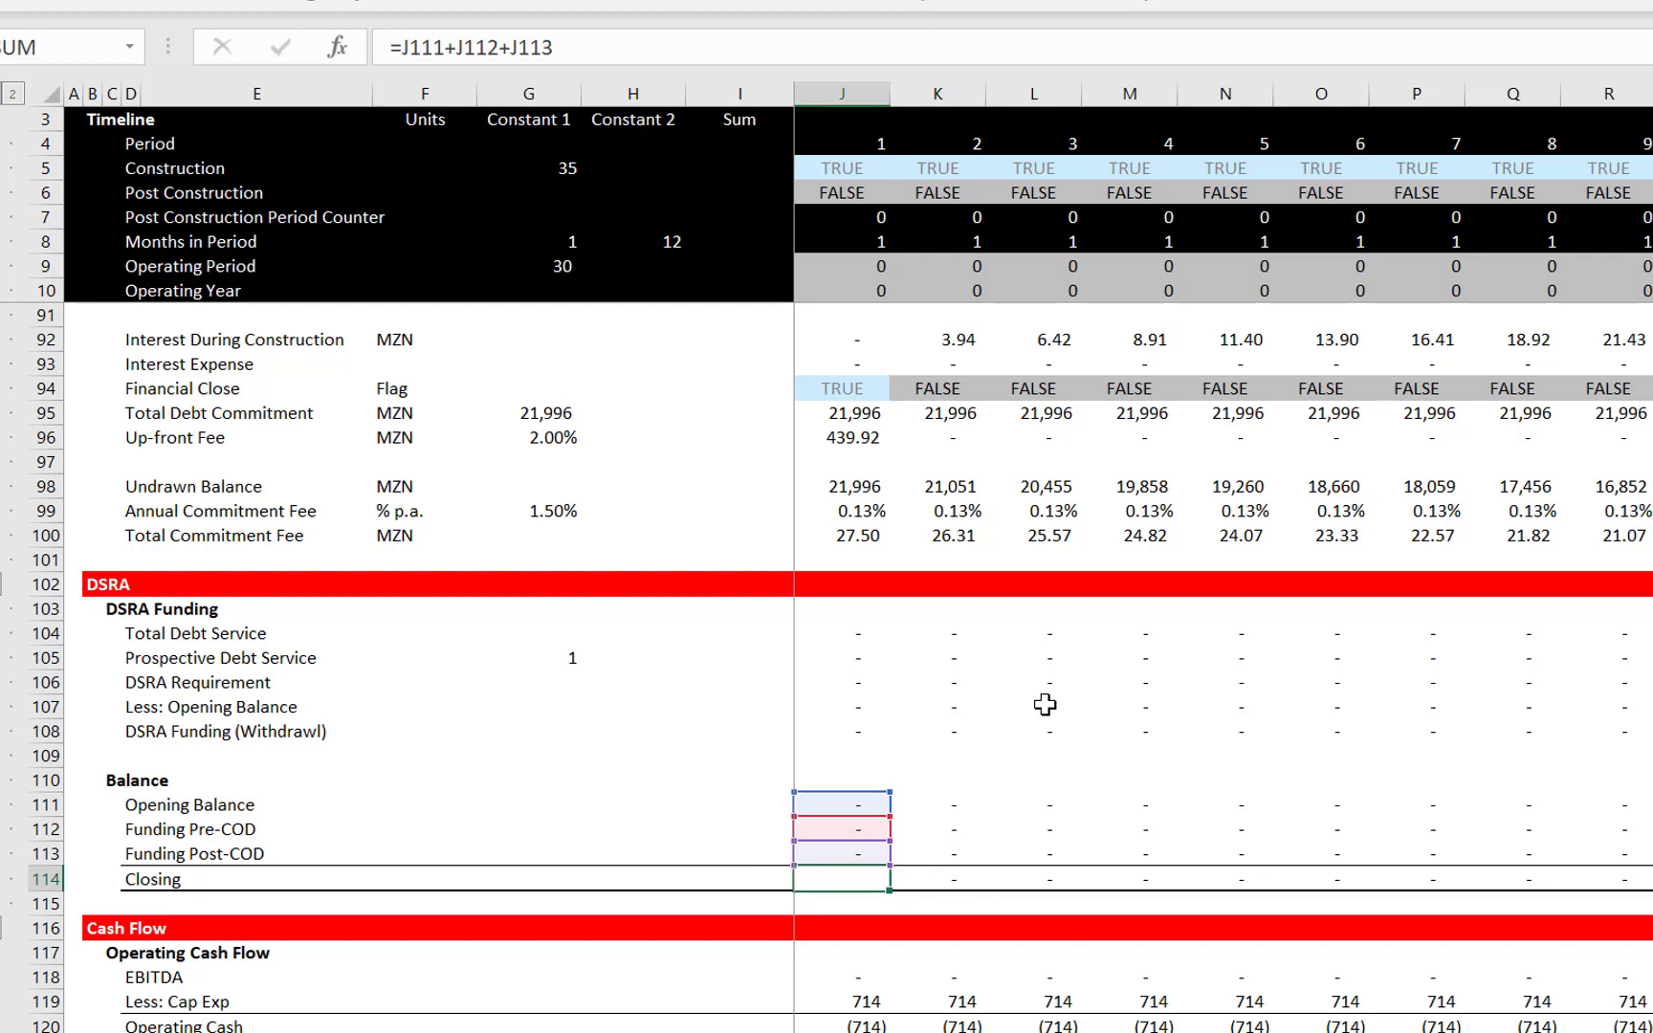
# Review the first-period DSRA Funding and Balance rows together with the interest and debt fee rows above them
pyautogui.press('Down')
pyautogui.press('Down')
pyautogui.press('Down')
pyautogui.press('Down')
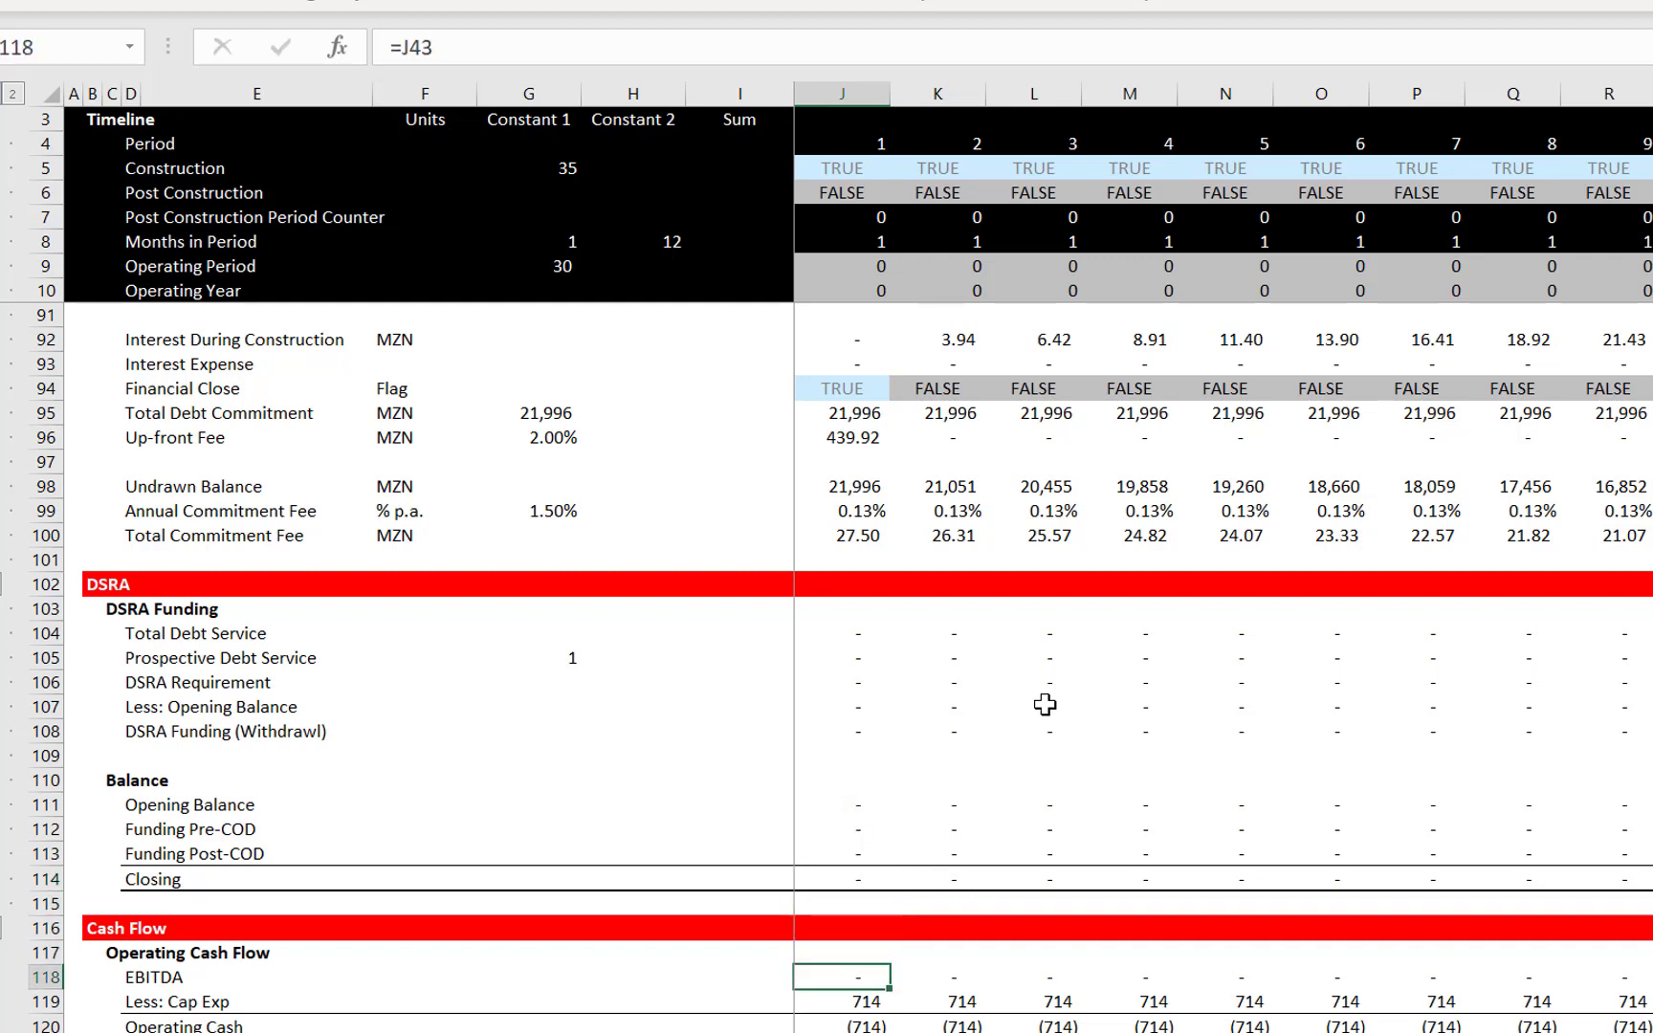
pyautogui.press('Up')
pyautogui.press('Up')
pyautogui.press('Up')
pyautogui.press('Up')
pyautogui.press('Up')
pyautogui.press('Up')
pyautogui.press('Up')
pyautogui.press('Up')
pyautogui.press('Up')
pyautogui.press('Up')
pyautogui.press('Up')
pyautogui.press('Up')
pyautogui.press('Up')
pyautogui.press('Up')
pyautogui.press('Up')
pyautogui.press('Up')
pyautogui.press('Up')
pyautogui.press('Up')
pyautogui.press('Up')
pyautogui.press('Up')
pyautogui.press('Up')
pyautogui.press('Up')
pyautogui.press('Up')
pyautogui.press('Up')
pyautogui.press('Up')
pyautogui.press('Up')
pyautogui.press('Up')
pyautogui.press('Up')
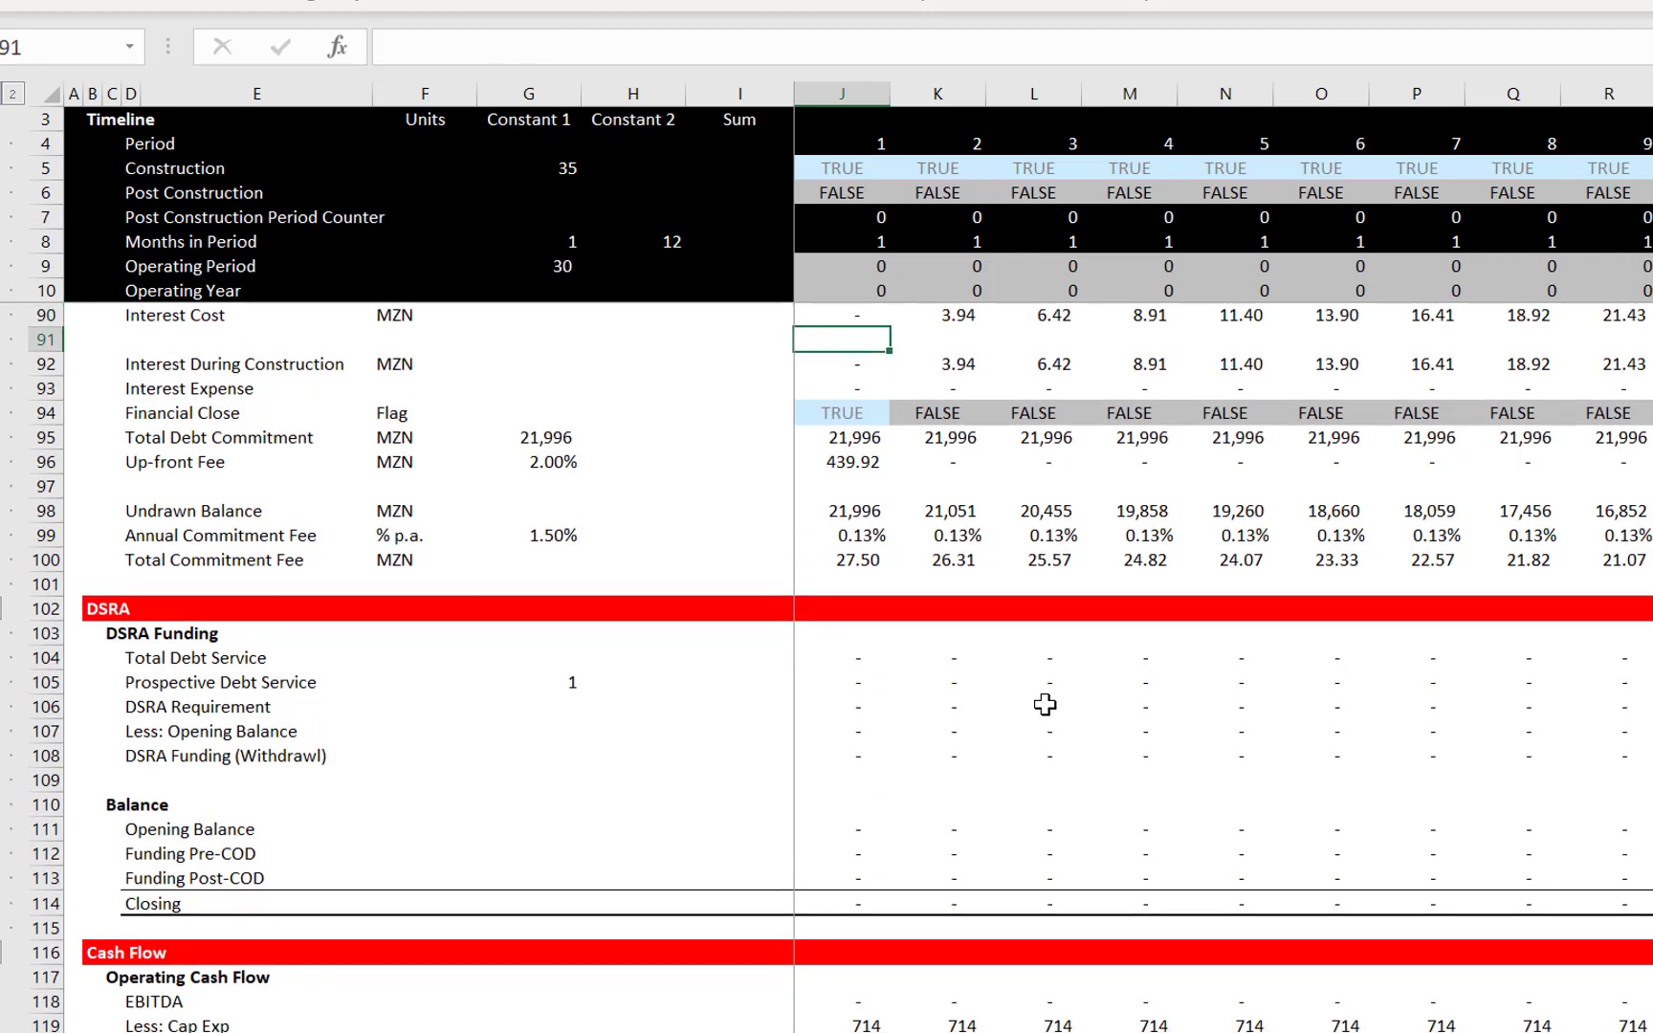
pyautogui.press('Down')
pyautogui.press('Down')
pyautogui.press('Down')
pyautogui.press('Down')
pyautogui.press('Down')
pyautogui.press('Down')
pyautogui.press('Down')
pyautogui.press('Down')
pyautogui.press('Down')
pyautogui.press('Down')
pyautogui.press('Down')
pyautogui.press('Down')
pyautogui.press('Down')
pyautogui.press('Down')
pyautogui.press('Down')
pyautogui.press('Down')
pyautogui.press('Down')
pyautogui.press('Down')
pyautogui.press('Down')
pyautogui.press('Down')
pyautogui.press('Down')
pyautogui.press('Down')
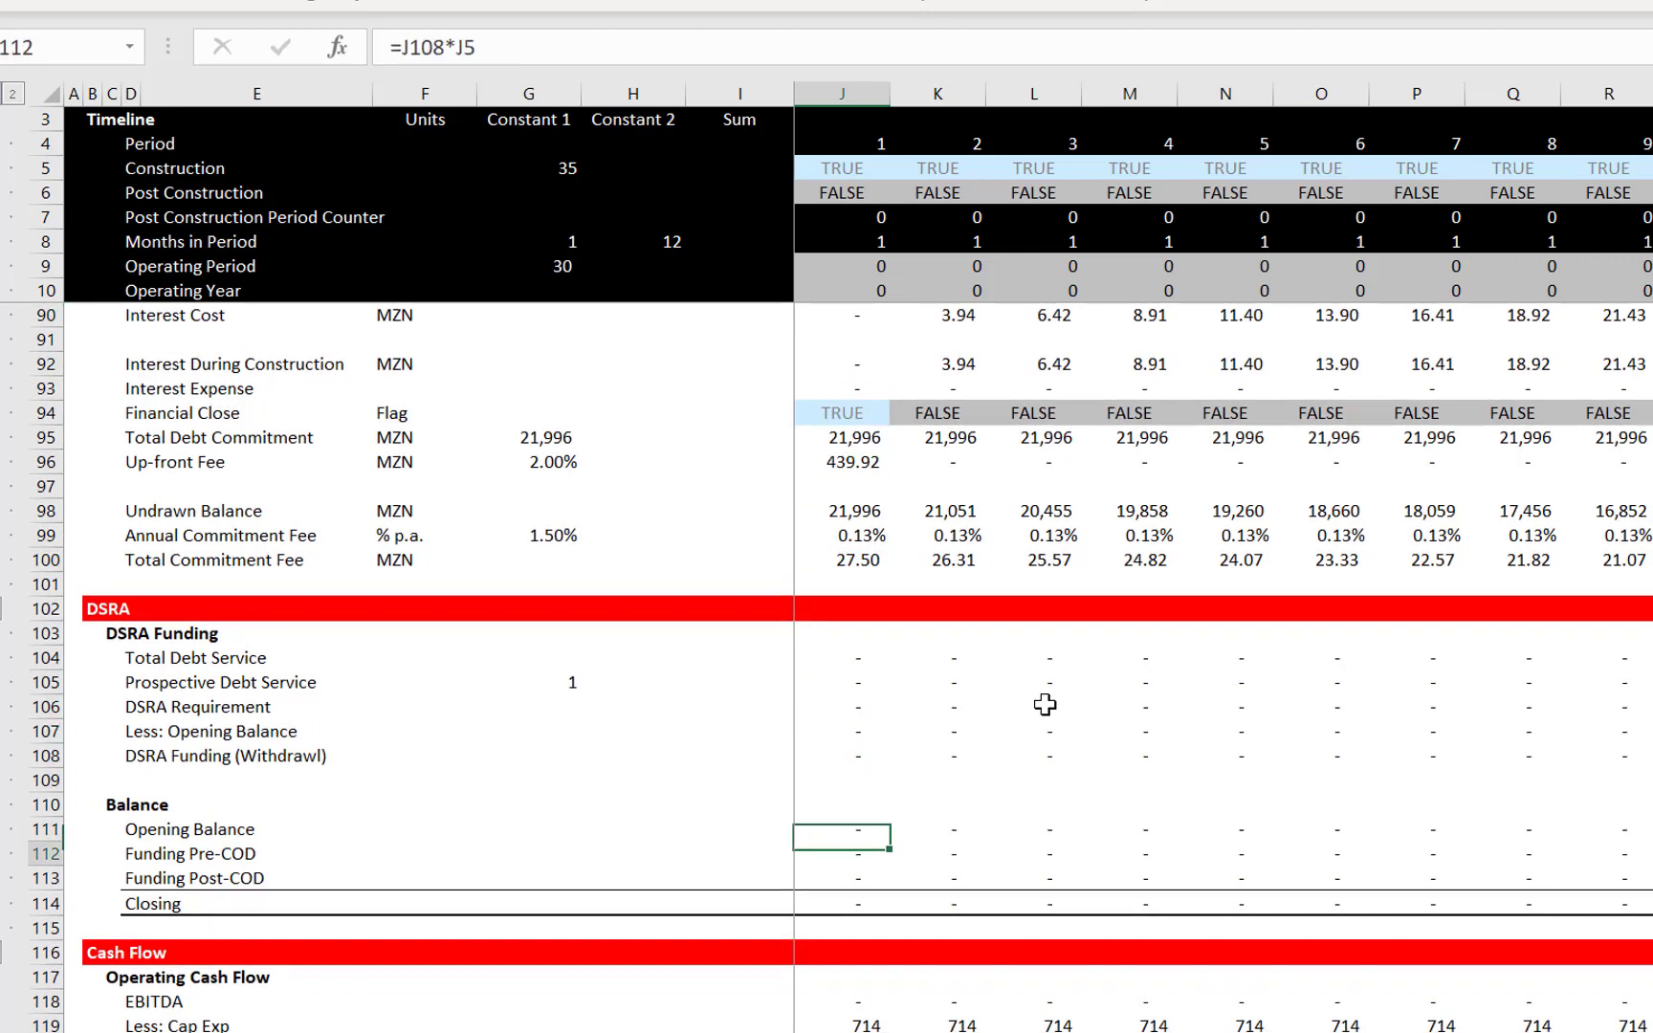
# Look over the DSRA lines in Summary Sources and Uses and in the Construction Funding requirements for the first period
pyautogui.press('Up')
pyautogui.press('Up')
pyautogui.press('Up')
pyautogui.press('Up')
pyautogui.press('Up')
pyautogui.press('Up')
pyautogui.press('Up')
pyautogui.press('Up')
pyautogui.press('Up')
pyautogui.press('Up')
pyautogui.press('Up')
pyautogui.press('Up')
pyautogui.press('Up')
pyautogui.press('Up')
pyautogui.press('Up')
pyautogui.press('Up')
pyautogui.press('Up')
pyautogui.press('Up')
pyautogui.press('Up')
pyautogui.press('Up')
pyautogui.press('Up')
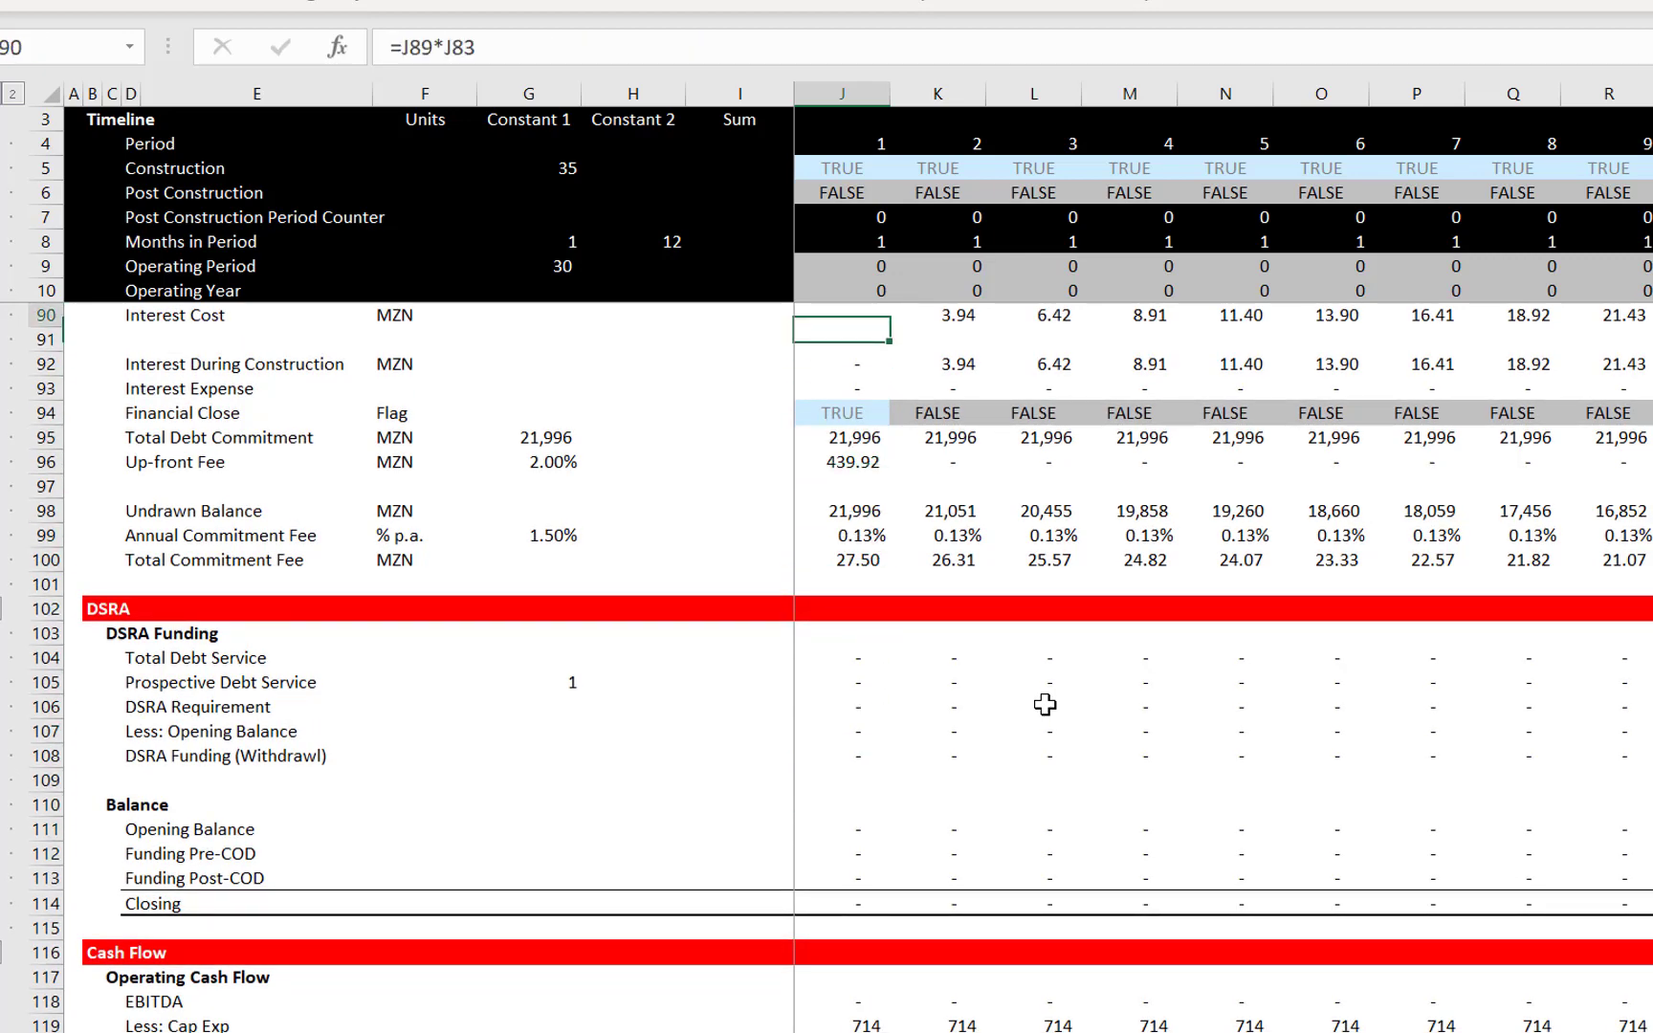
pyautogui.press('Up')
pyautogui.press('Up')
pyautogui.press('Up')
pyautogui.press('Up')
pyautogui.press('Up')
pyautogui.press('Up')
pyautogui.press('Up')
pyautogui.press('Up')
pyautogui.press('Up')
pyautogui.press('Up')
pyautogui.press('Up')
pyautogui.press('Up')
pyautogui.press('Up')
pyautogui.press('Up')
pyautogui.press('Up')
pyautogui.press('Up')
pyautogui.press('Up')
pyautogui.press('Up')
pyautogui.press('Up')
pyautogui.press('Up')
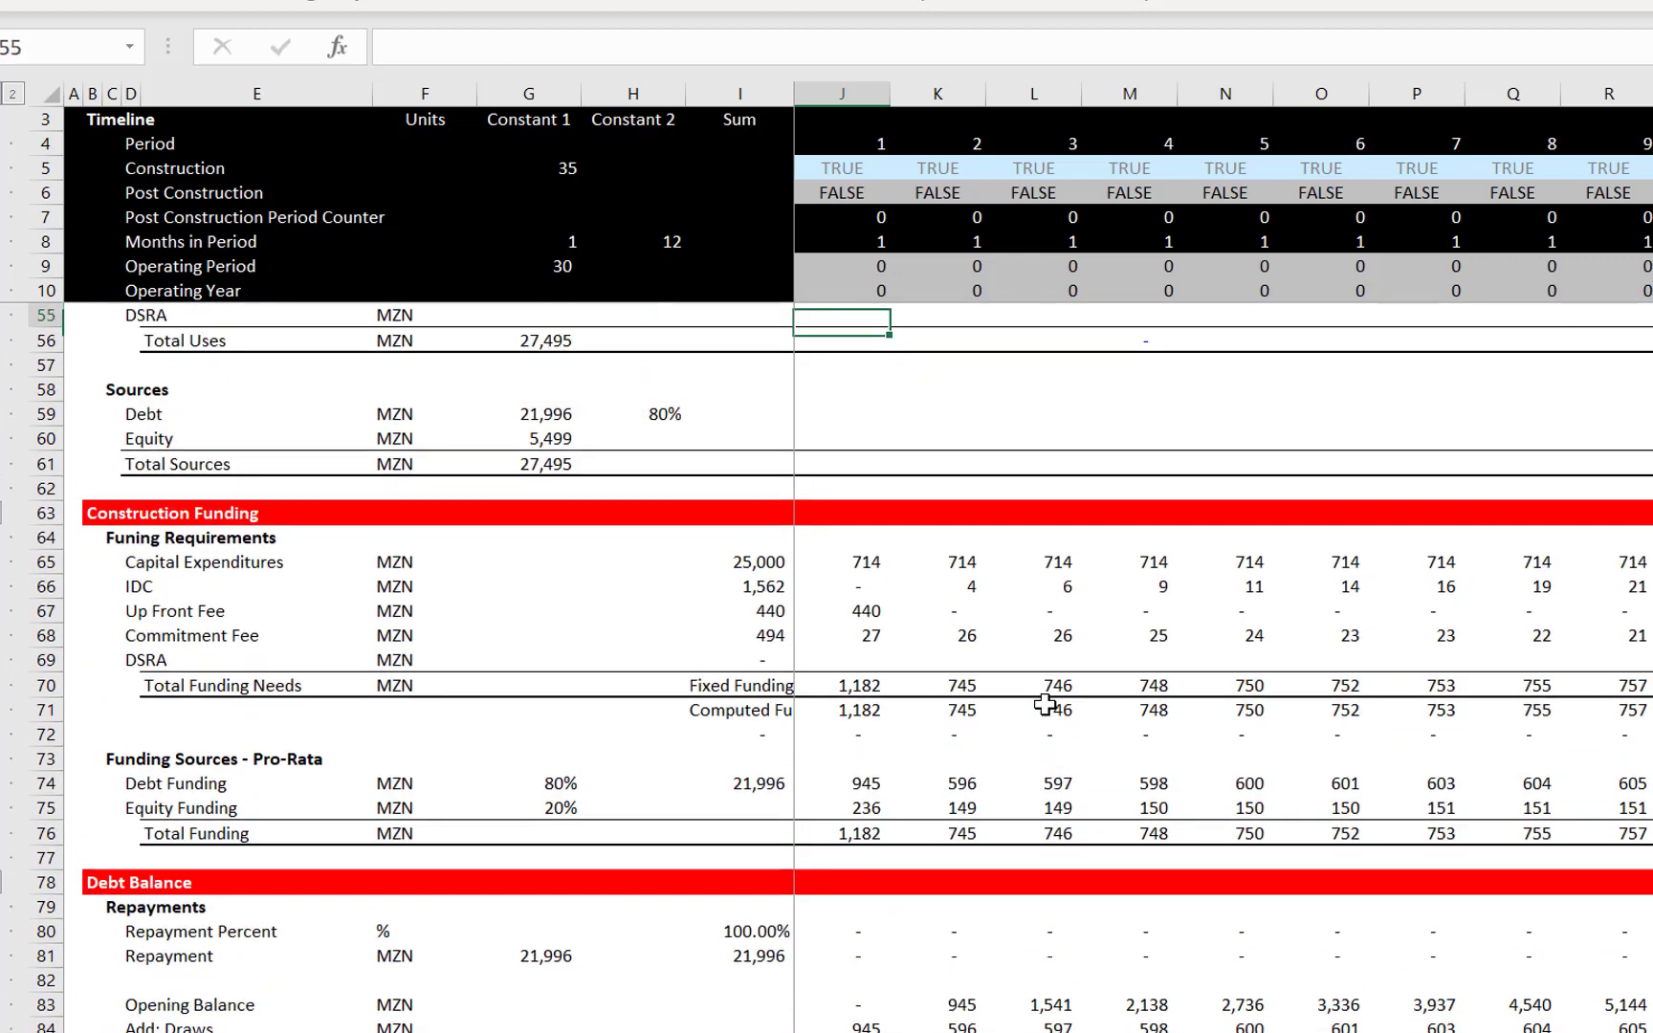
pyautogui.press('Down')
pyautogui.press('Down')
pyautogui.press('Down')
pyautogui.press('Down')
pyautogui.press('Down')
pyautogui.press('Down')
pyautogui.press('Down')
pyautogui.press('Down')
pyautogui.press('Down')
pyautogui.press('Down')
pyautogui.press('Down')
pyautogui.press('Down')
pyautogui.press('Down')
pyautogui.press('Down')
pyautogui.press('Down')
pyautogui.press('Down')
pyautogui.press('Down')
pyautogui.press('Down')
pyautogui.press('Down')
pyautogui.press('Down')
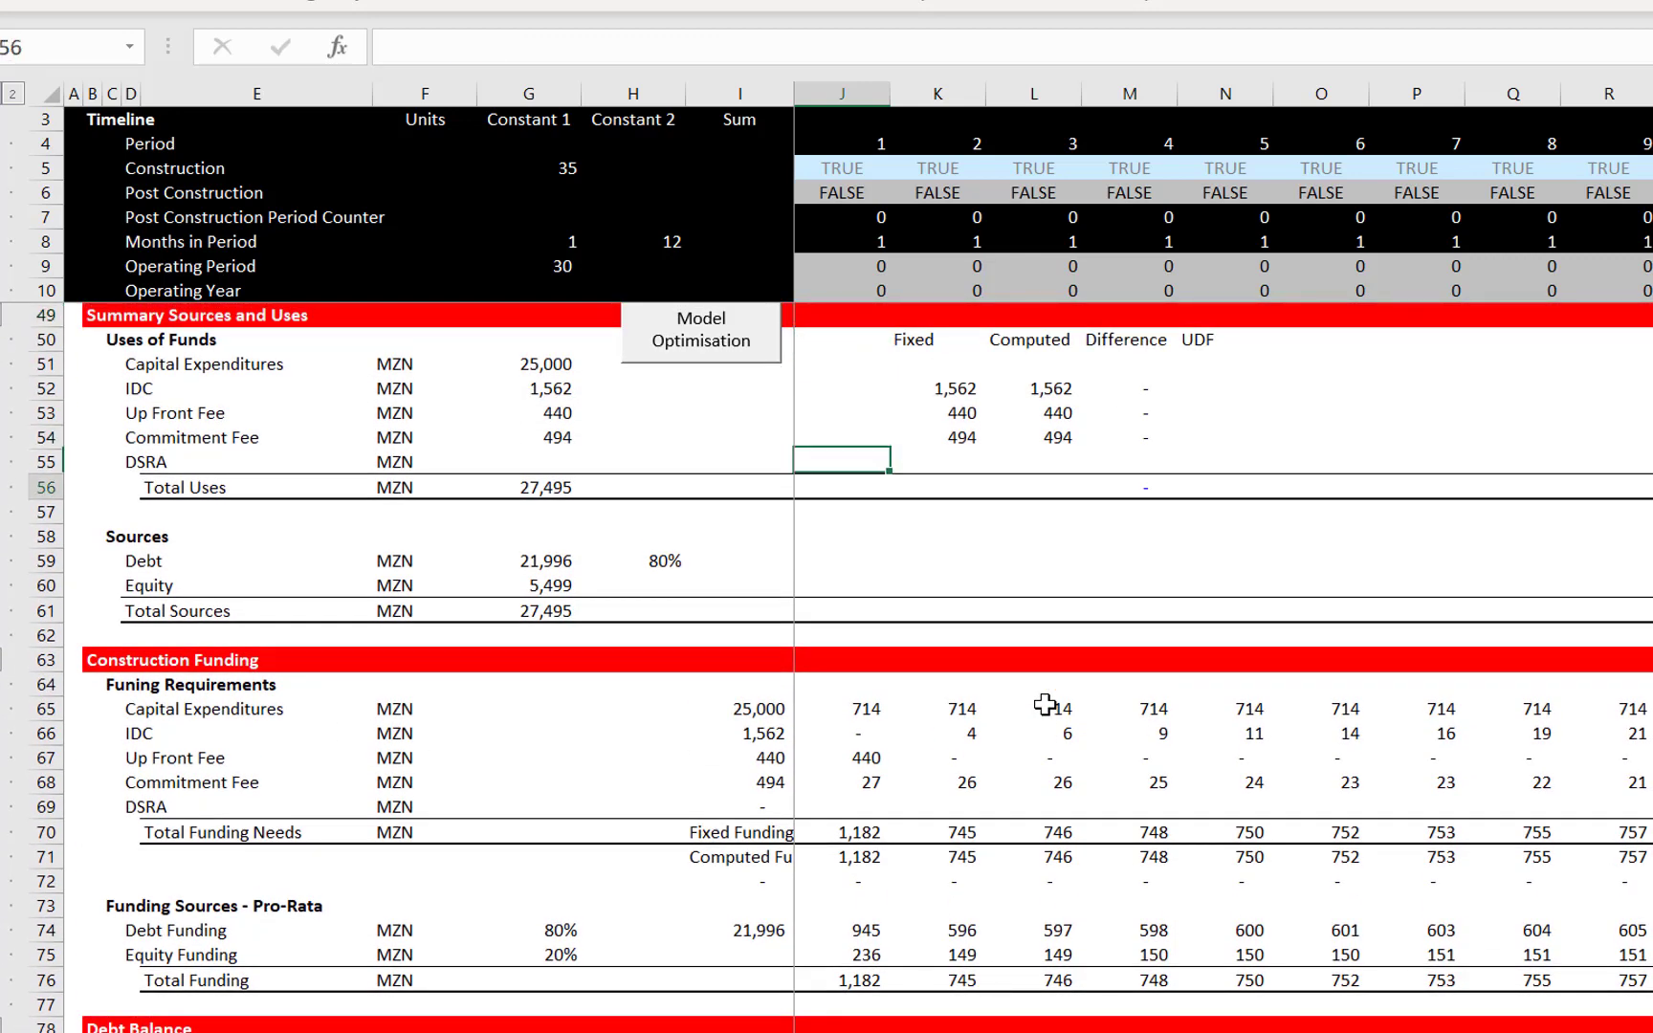
# Link the first-period DSRA funding requirement in J69 to the DSRA Funding Pre-COD row with =J112
pyautogui.write('=')
pyautogui.press('Down')
pyautogui.press('Down')
pyautogui.press('Down')
pyautogui.press('Down')
pyautogui.press('Down')
pyautogui.press('Down')
pyautogui.press('Down')
pyautogui.press('Down')
pyautogui.press('Down')
pyautogui.press('Down')
pyautogui.press('Down')
pyautogui.press('Down')
pyautogui.press('Down')
pyautogui.press('Down')
pyautogui.press('Down')
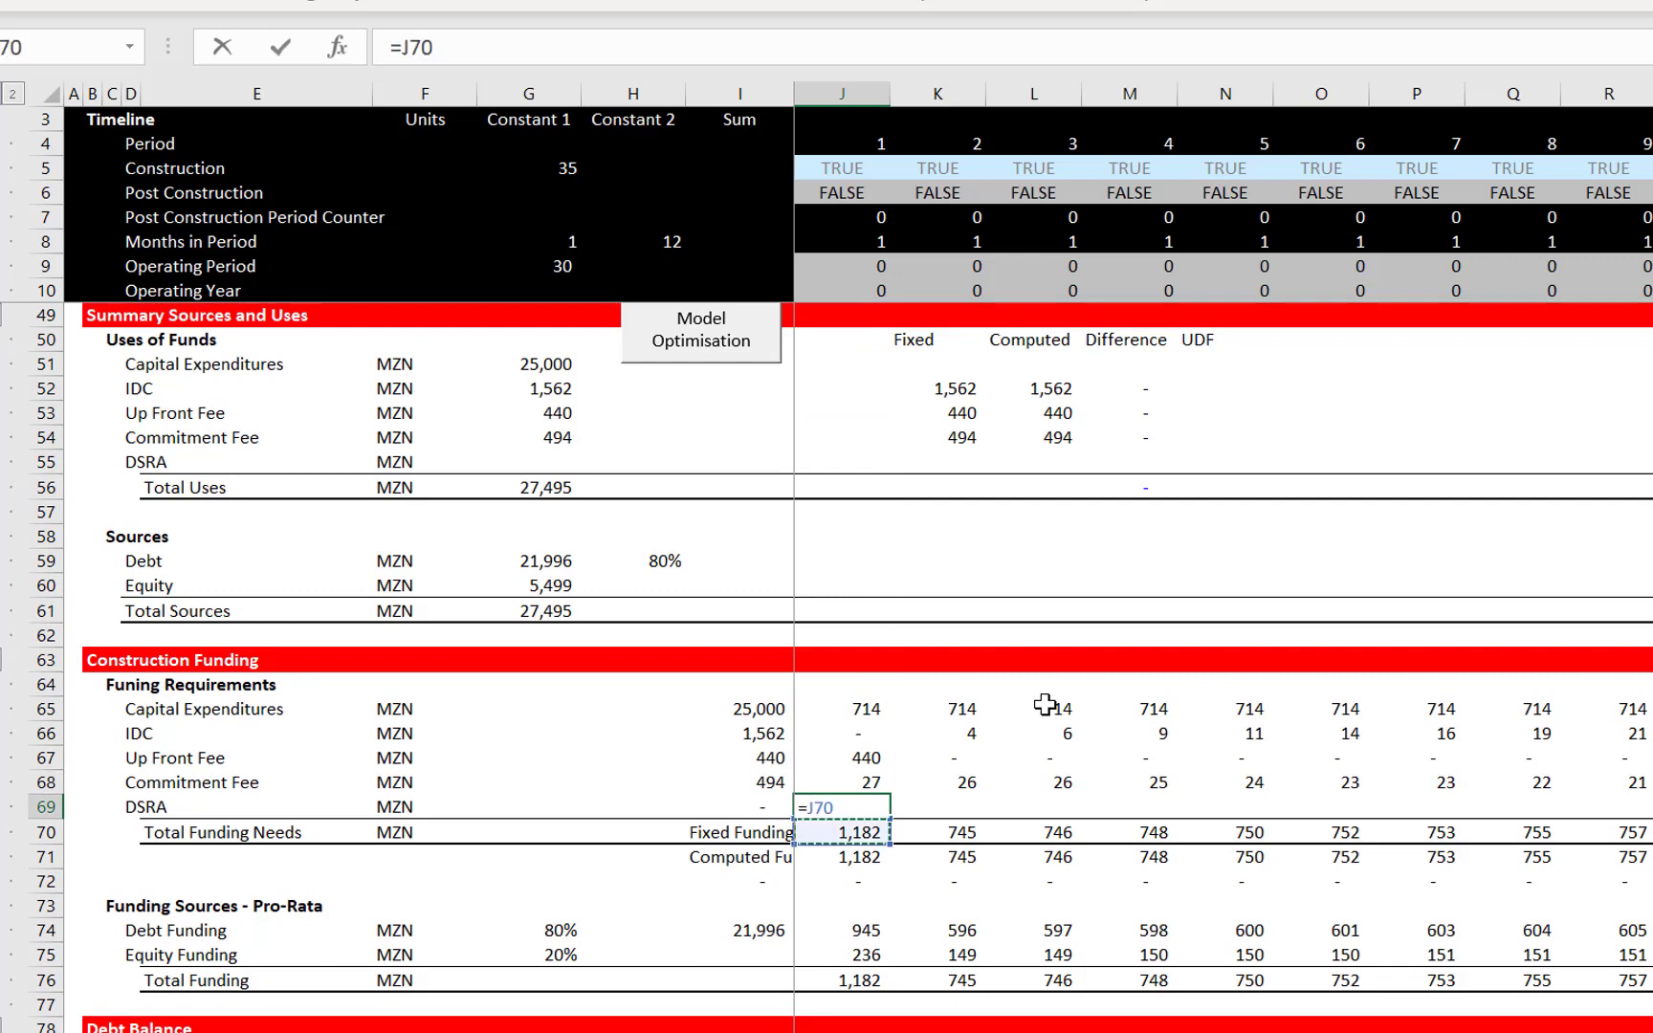
pyautogui.press('Down')
pyautogui.press('Down')
pyautogui.press('Down')
pyautogui.press('Down')
pyautogui.press('Down')
pyautogui.press('Down')
pyautogui.press('Down')
pyautogui.press('Down')
pyautogui.press('Down')
pyautogui.press('Down')
pyautogui.press('Down')
pyautogui.press('Down')
pyautogui.press('Down')
pyautogui.press('Down')
pyautogui.press('Down')
pyautogui.press('Down')
pyautogui.press('Down')
pyautogui.press('Down')
pyautogui.press('Down')
pyautogui.press('Down')
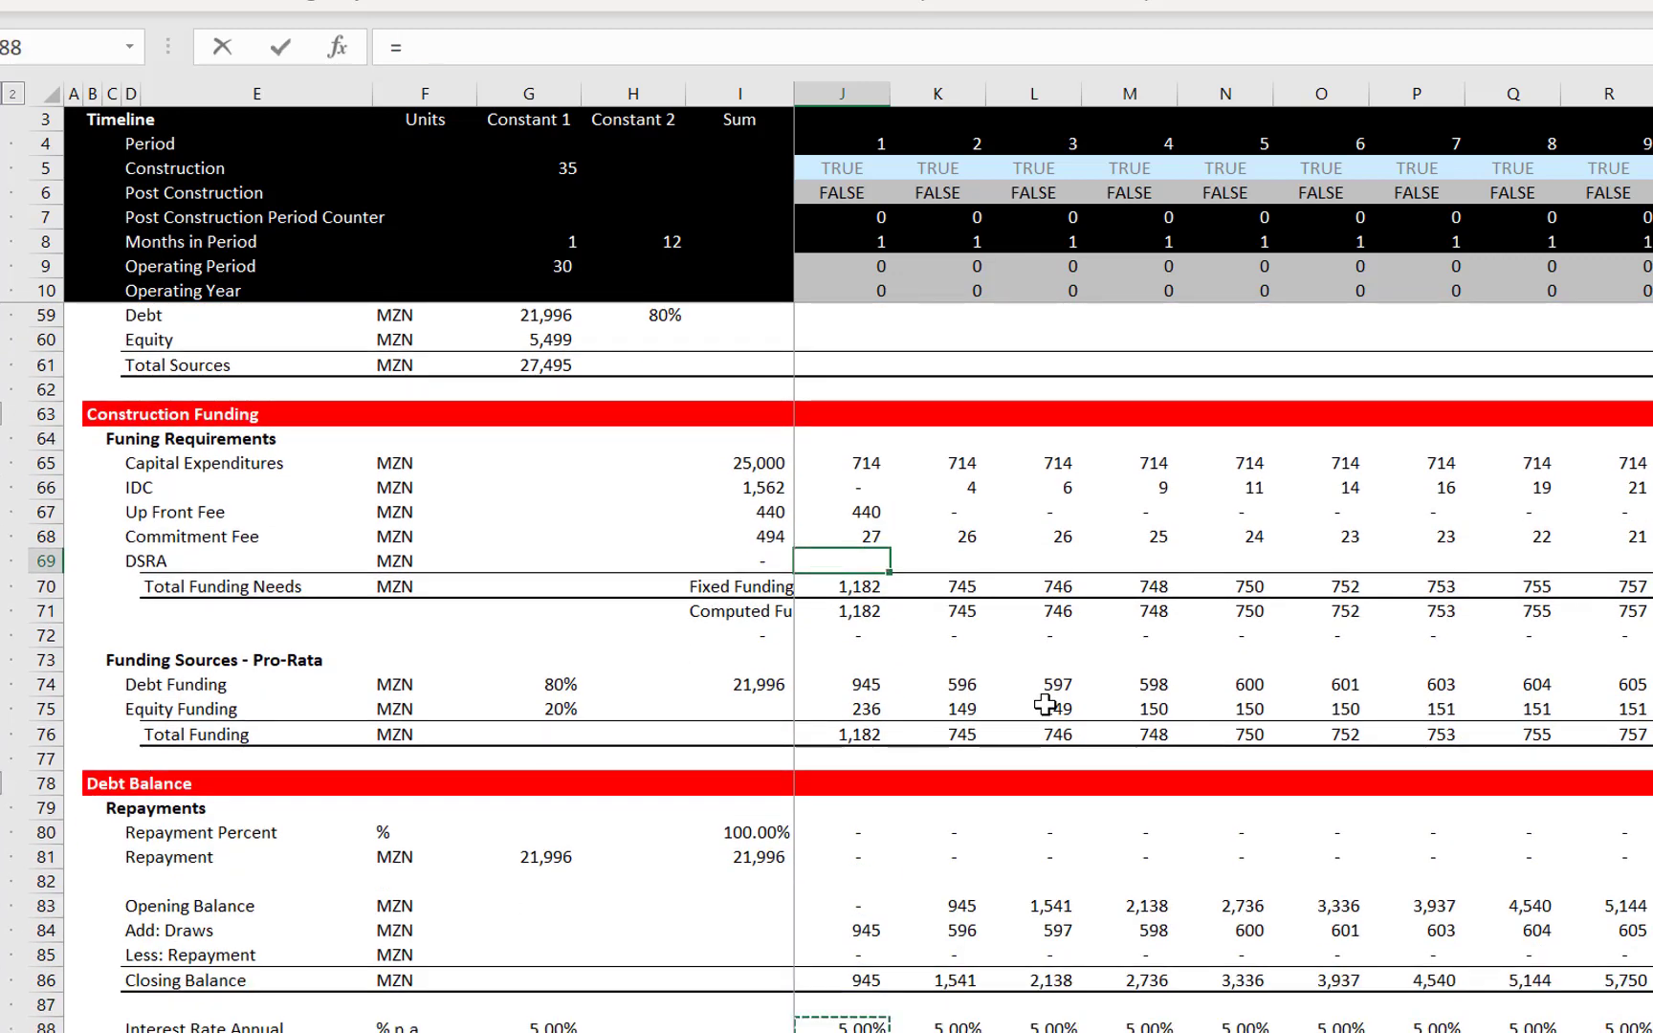
pyautogui.press('Down')
pyautogui.press('Down')
pyautogui.press('Down')
pyautogui.press('Down')
pyautogui.press('Down')
pyautogui.press('Down')
pyautogui.press('Down')
pyautogui.press('Down')
pyautogui.press('Down')
pyautogui.press('Down')
pyautogui.press('Down')
pyautogui.press('Down')
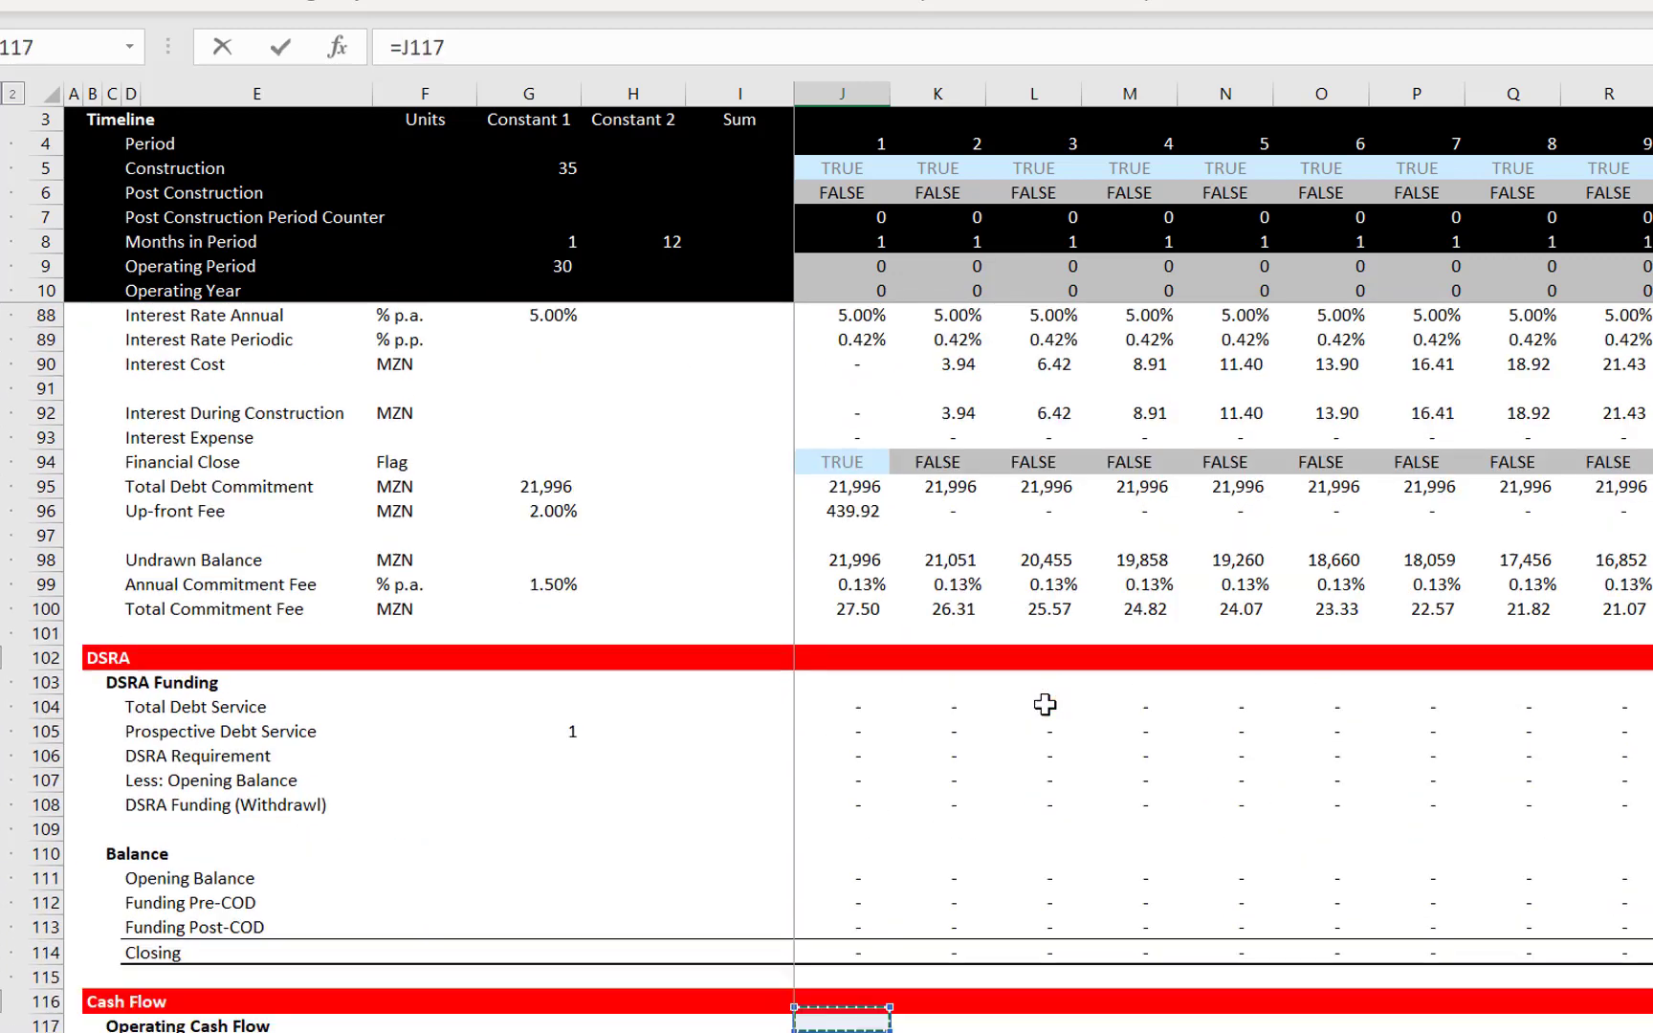
pyautogui.press('Up')
pyautogui.press('Up')
pyautogui.press('Up')
pyautogui.press('Up')
pyautogui.press('Up')
pyautogui.press('Up')
pyautogui.press('Down')
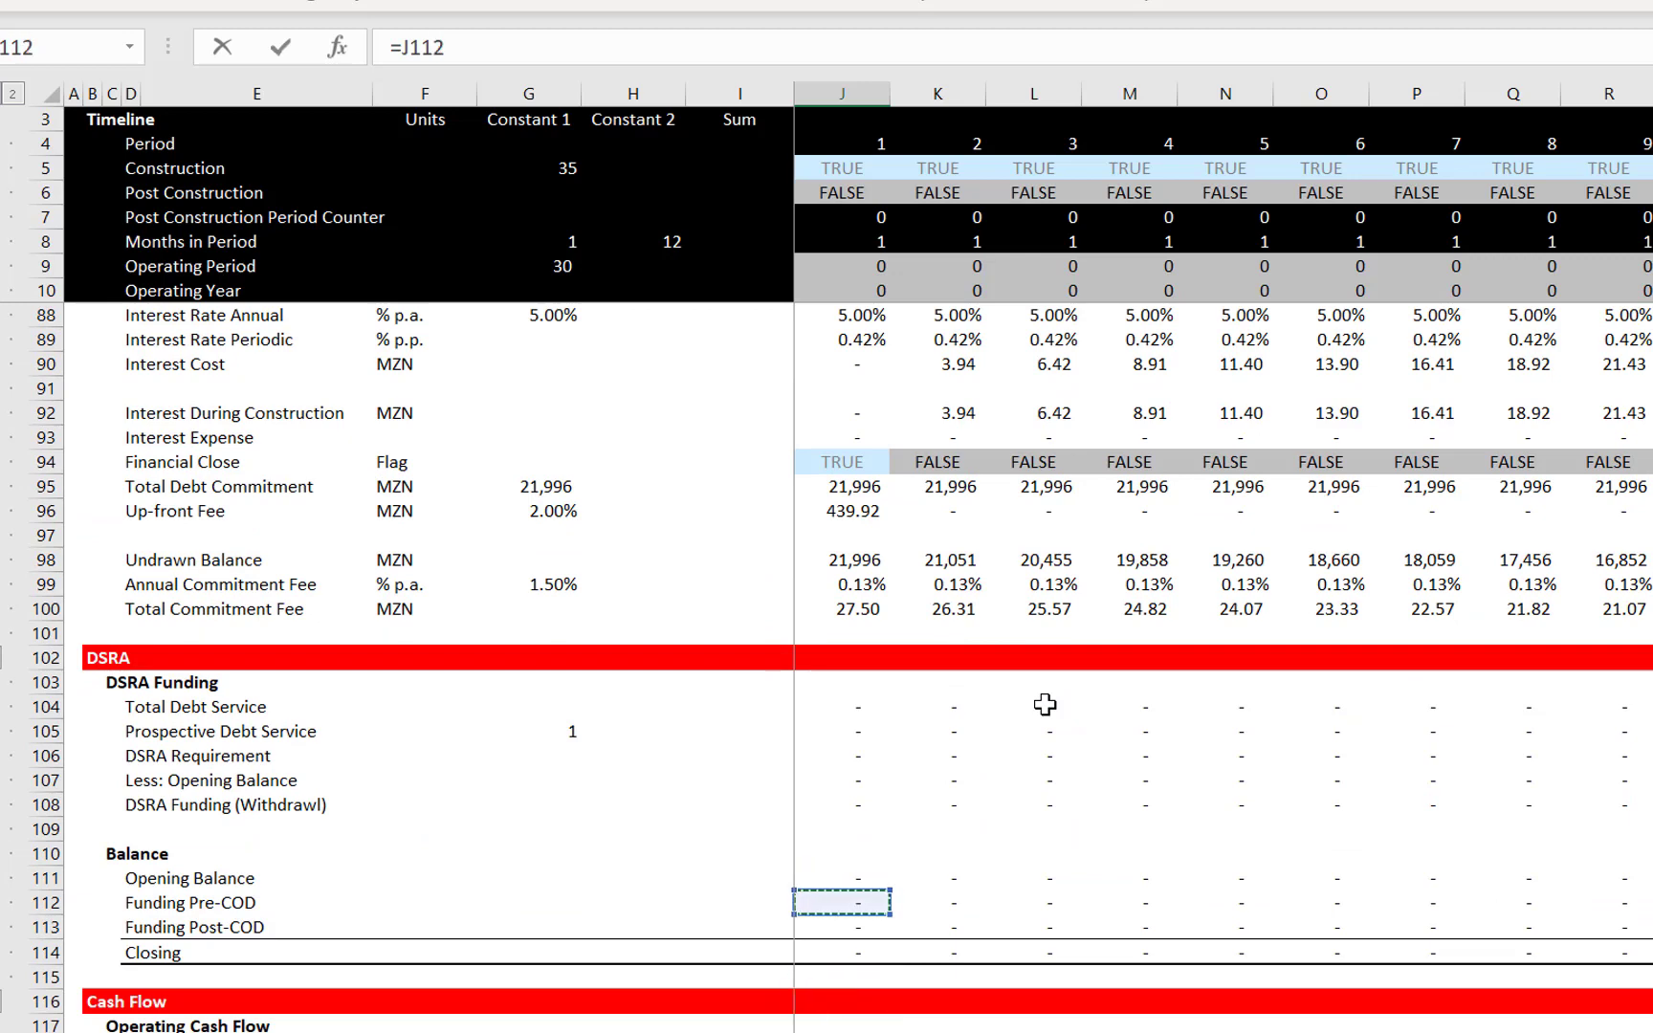
pyautogui.press('Return')
pyautogui.press('Return')
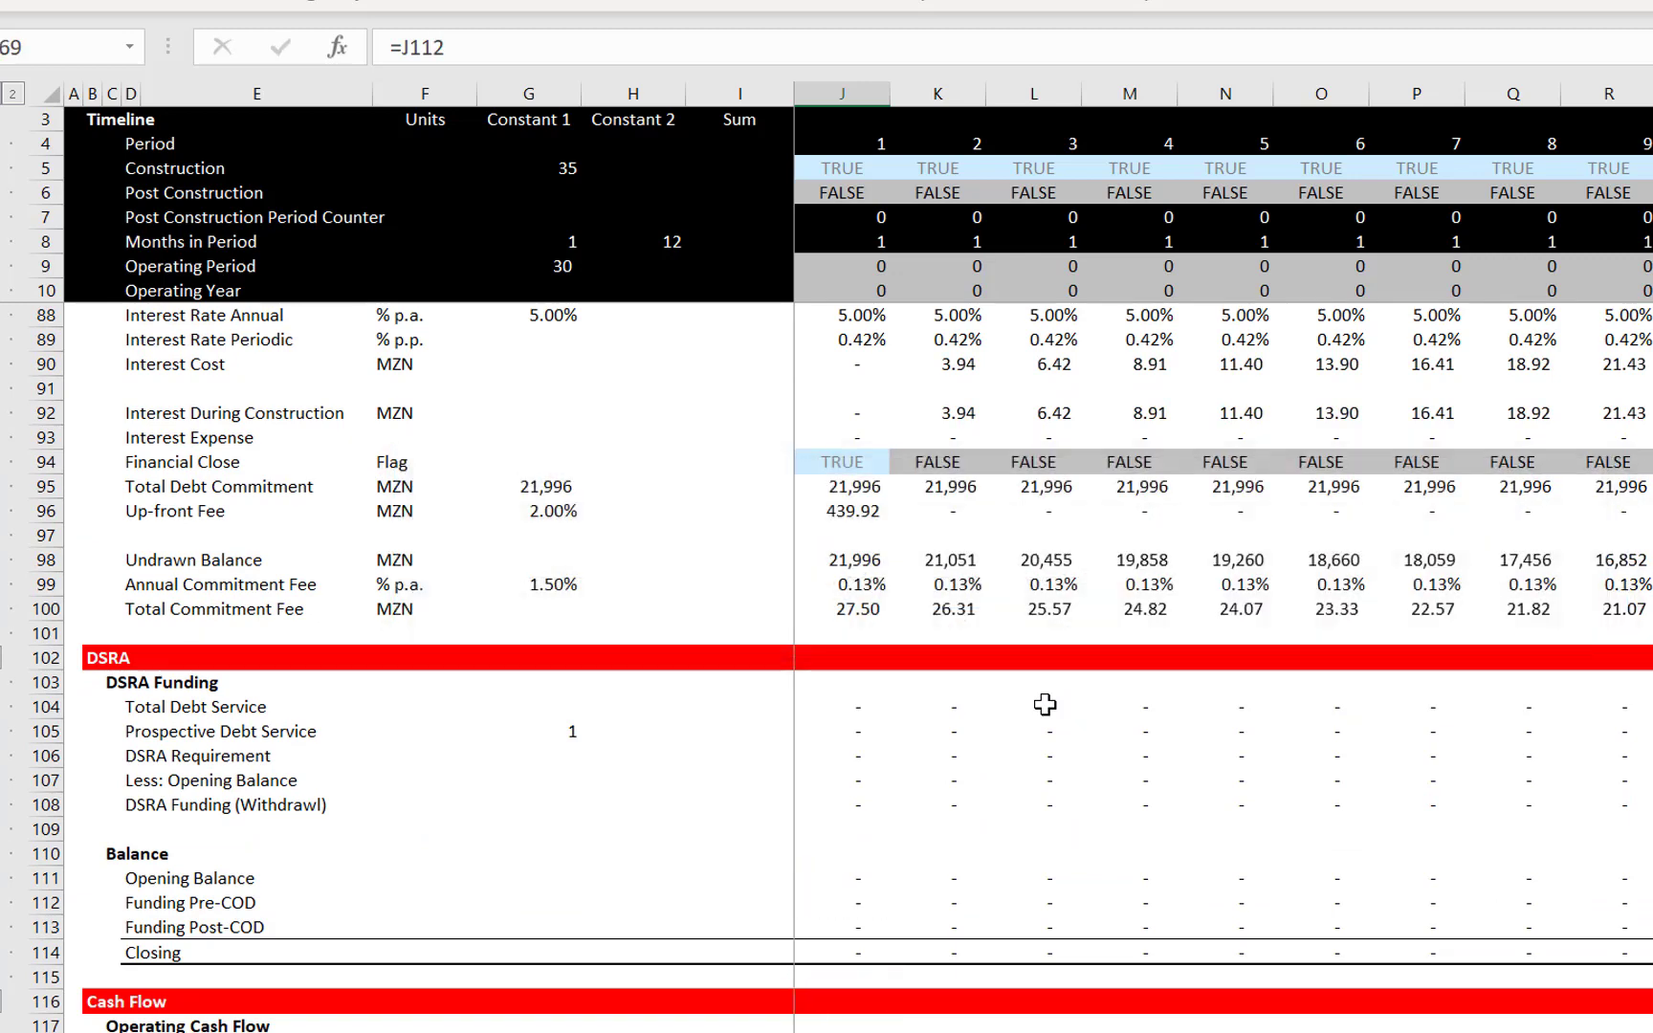
# Follow the circular reference arrows from the first-period DSRA requirement through the Debt Balance rows down to the DSRA Balance section
pyautogui.press('Up')
pyautogui.press('Up')
pyautogui.press('Up')
pyautogui.press('Down')
pyautogui.press('Down')
pyautogui.press('Down')
pyautogui.press('Down')
pyautogui.press('Down')
pyautogui.press('Down')
pyautogui.press('Down')
pyautogui.press('Down')
pyautogui.press('Down')
pyautogui.press('Down')
pyautogui.press('Down')
pyautogui.press('Down')
pyautogui.press('Down')
pyautogui.press('Down')
pyautogui.press('Down')
pyautogui.press('Down')
pyautogui.press('Down')
pyautogui.press('Down')
pyautogui.press('Down')
pyautogui.press('Down')
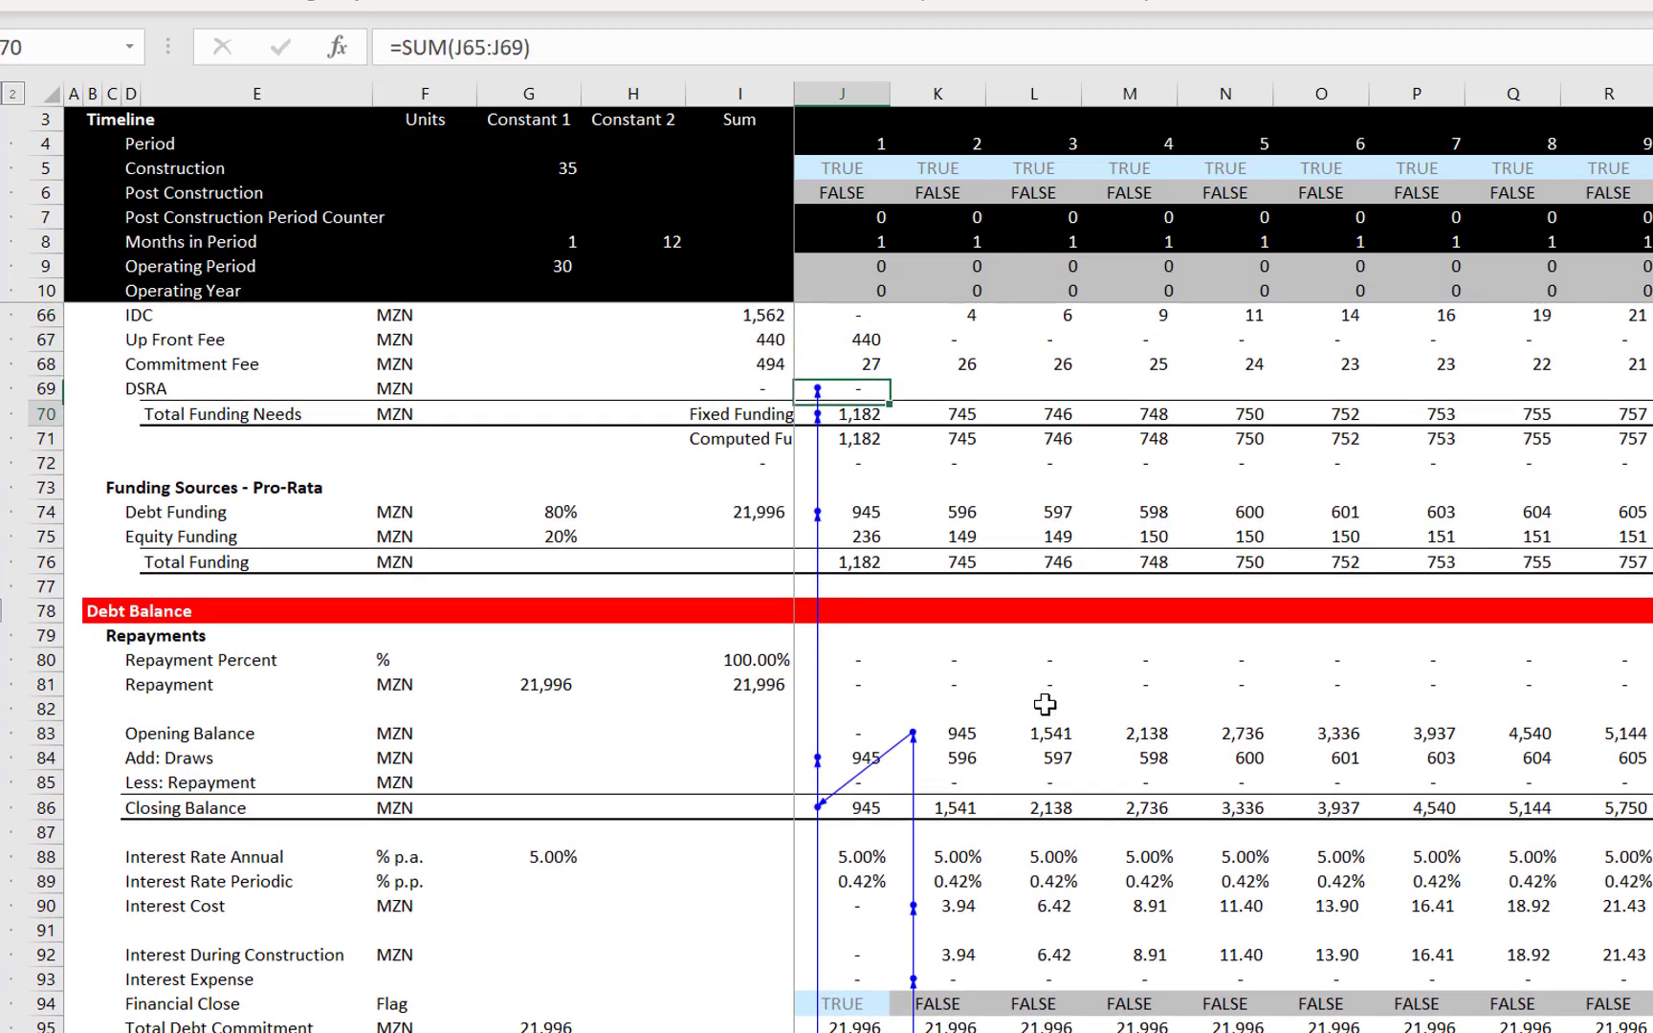
pyautogui.press('Down')
pyautogui.press('Down')
pyautogui.press('Down')
pyautogui.press('Down')
pyautogui.press('Down')
pyautogui.press('Down')
pyautogui.press('Down')
pyautogui.press('Down')
pyautogui.press('Down')
pyautogui.press('Down')
pyautogui.press('Down')
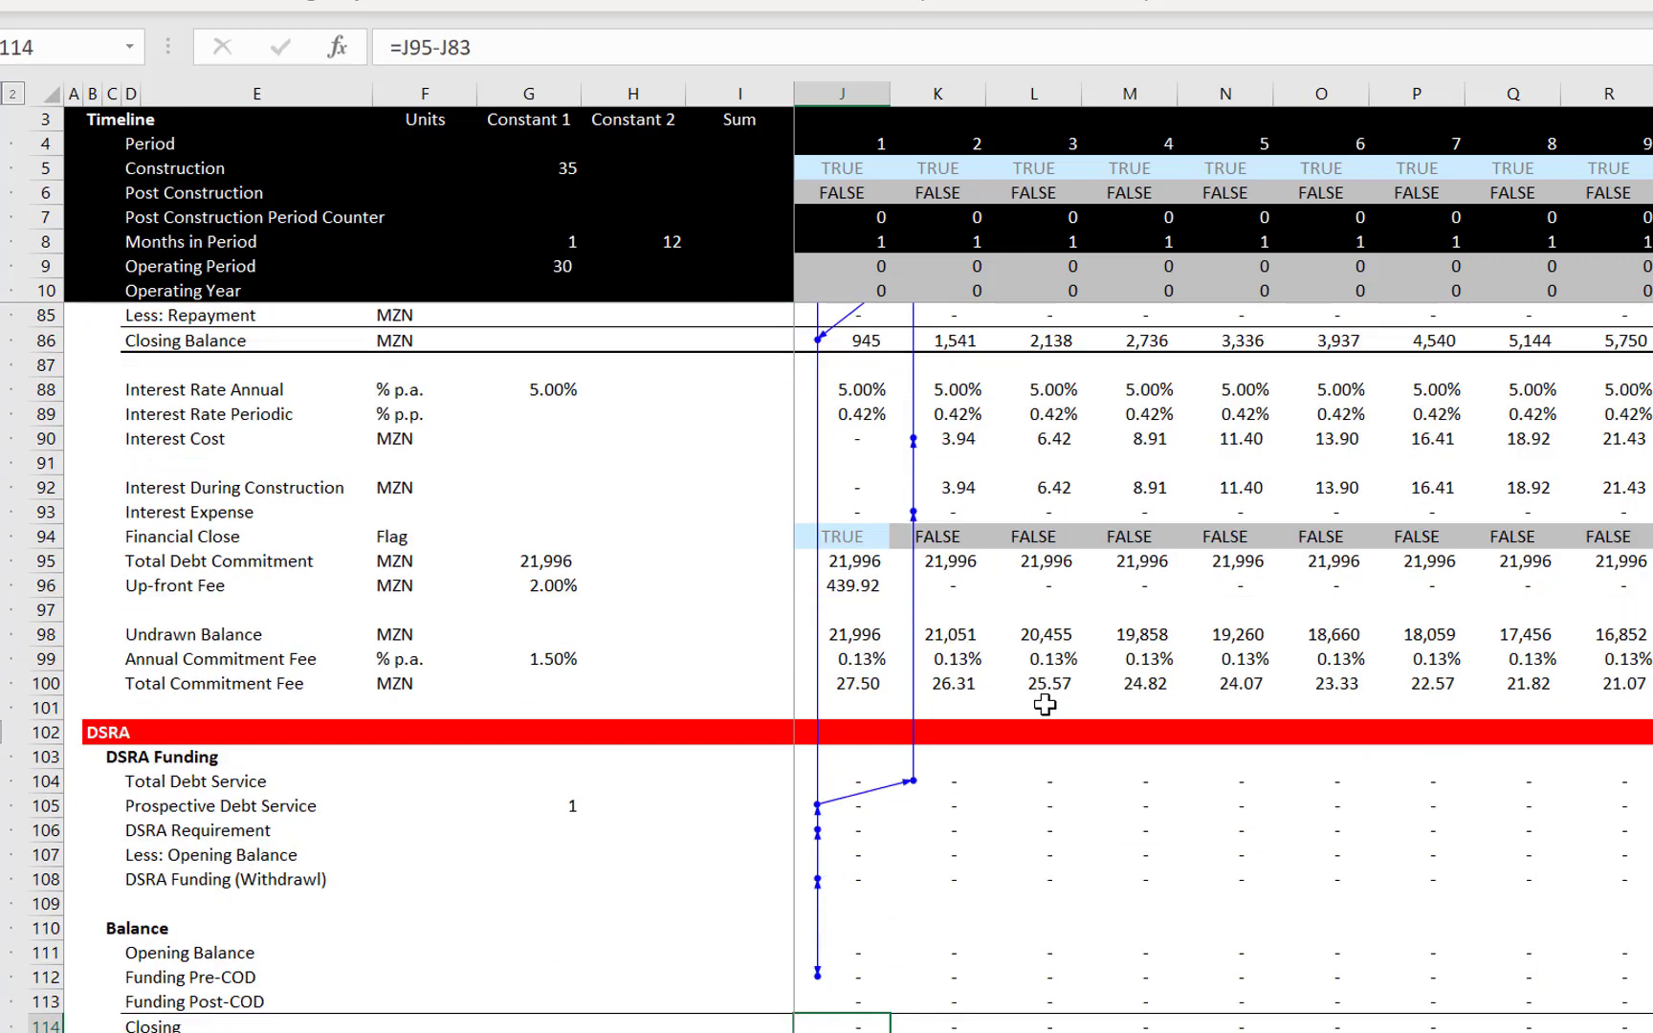
# Trace the circular reference arrows back up through debt service, interest and draws to the Construction Funding requirements
pyautogui.press('Up')
pyautogui.press('Up')
pyautogui.press('Up')
pyautogui.press('Up')
pyautogui.press('Up')
pyautogui.press('Up')
pyautogui.press('Up')
pyautogui.press('Up')
pyautogui.press('Up')
pyautogui.press('Up')
pyautogui.press('Up')
pyautogui.press('Up')
pyautogui.press('Up')
pyautogui.press('Up')
pyautogui.press('Up')
pyautogui.press('Up')
pyautogui.press('Up')
pyautogui.press('Up')
pyautogui.press('Up')
pyautogui.press('Up')
pyautogui.press('Up')
pyautogui.press('Up')
pyautogui.press('Up')
pyautogui.press('Up')
pyautogui.press('Up')
pyautogui.press('Up')
pyautogui.press('Up')
pyautogui.press('Up')
pyautogui.press('Up')
pyautogui.press('Up')
pyautogui.press('Up')
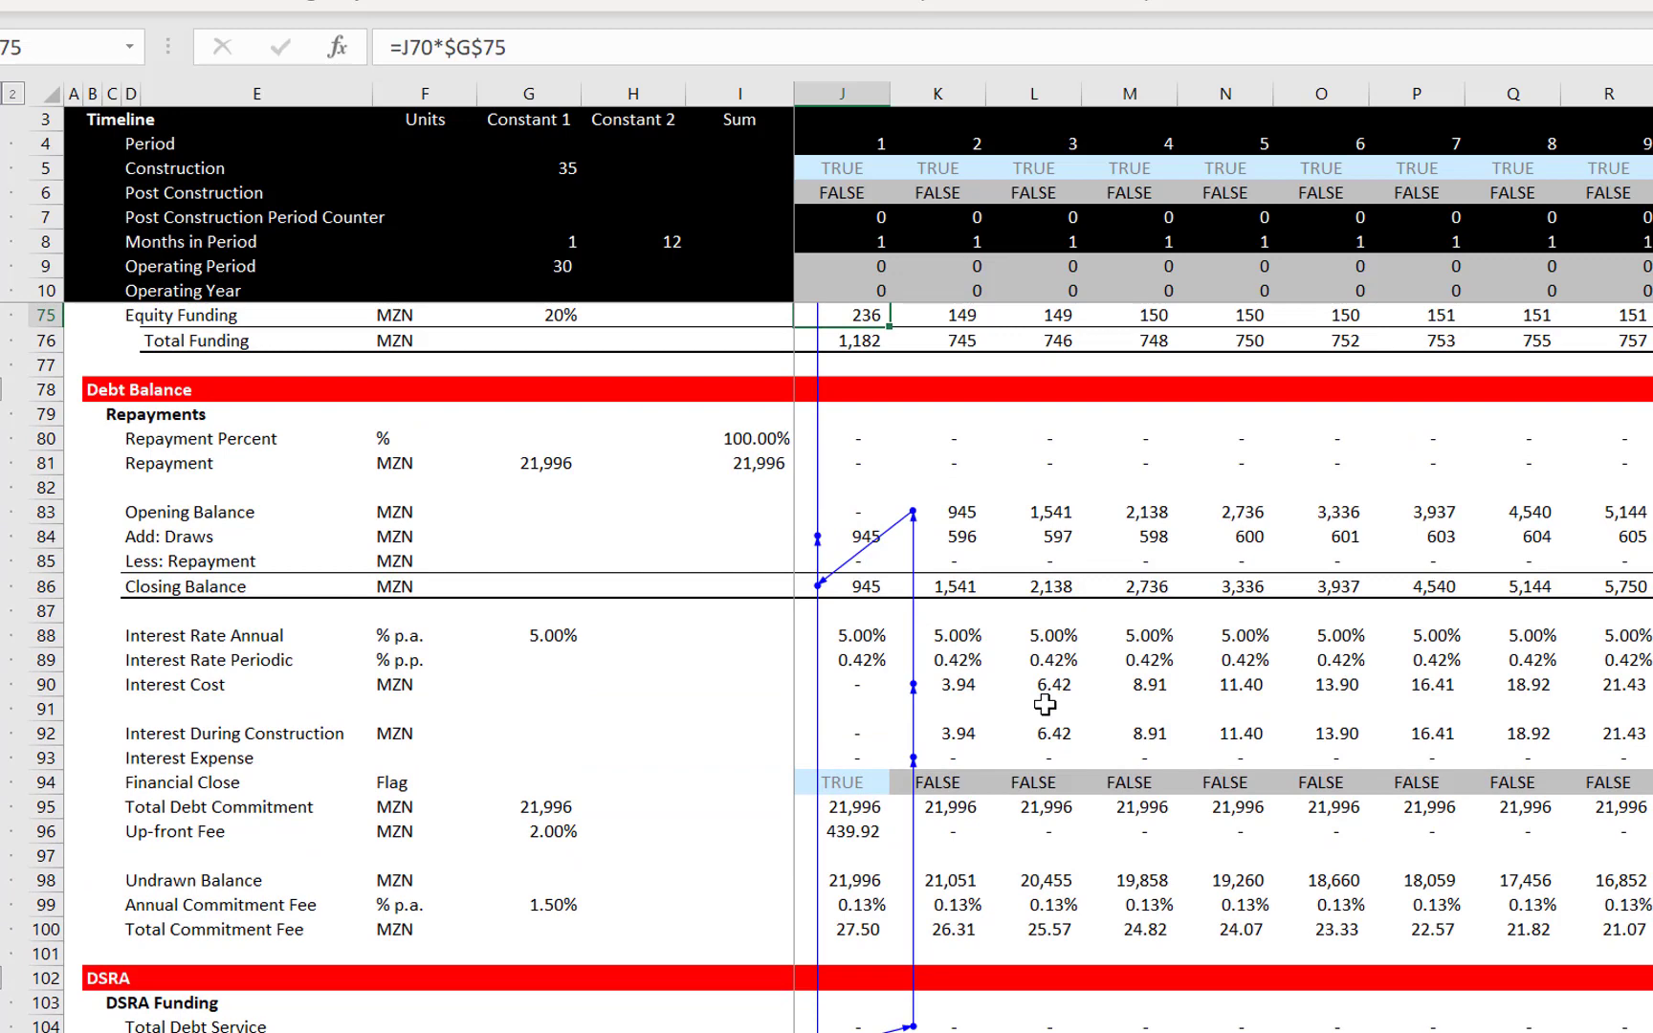
pyautogui.press('Up')
pyautogui.press('Up')
pyautogui.press('Up')
pyautogui.press('Up')
pyautogui.press('Up')
pyautogui.press('Up')
pyautogui.press('Up')
pyautogui.press('Up')
pyautogui.press('Up')
pyautogui.press('Up')
pyautogui.press('Up')
pyautogui.press('Up')
pyautogui.press('Up')
pyautogui.press('Up')
pyautogui.press('Up')
pyautogui.press('Up')
pyautogui.press('Up')
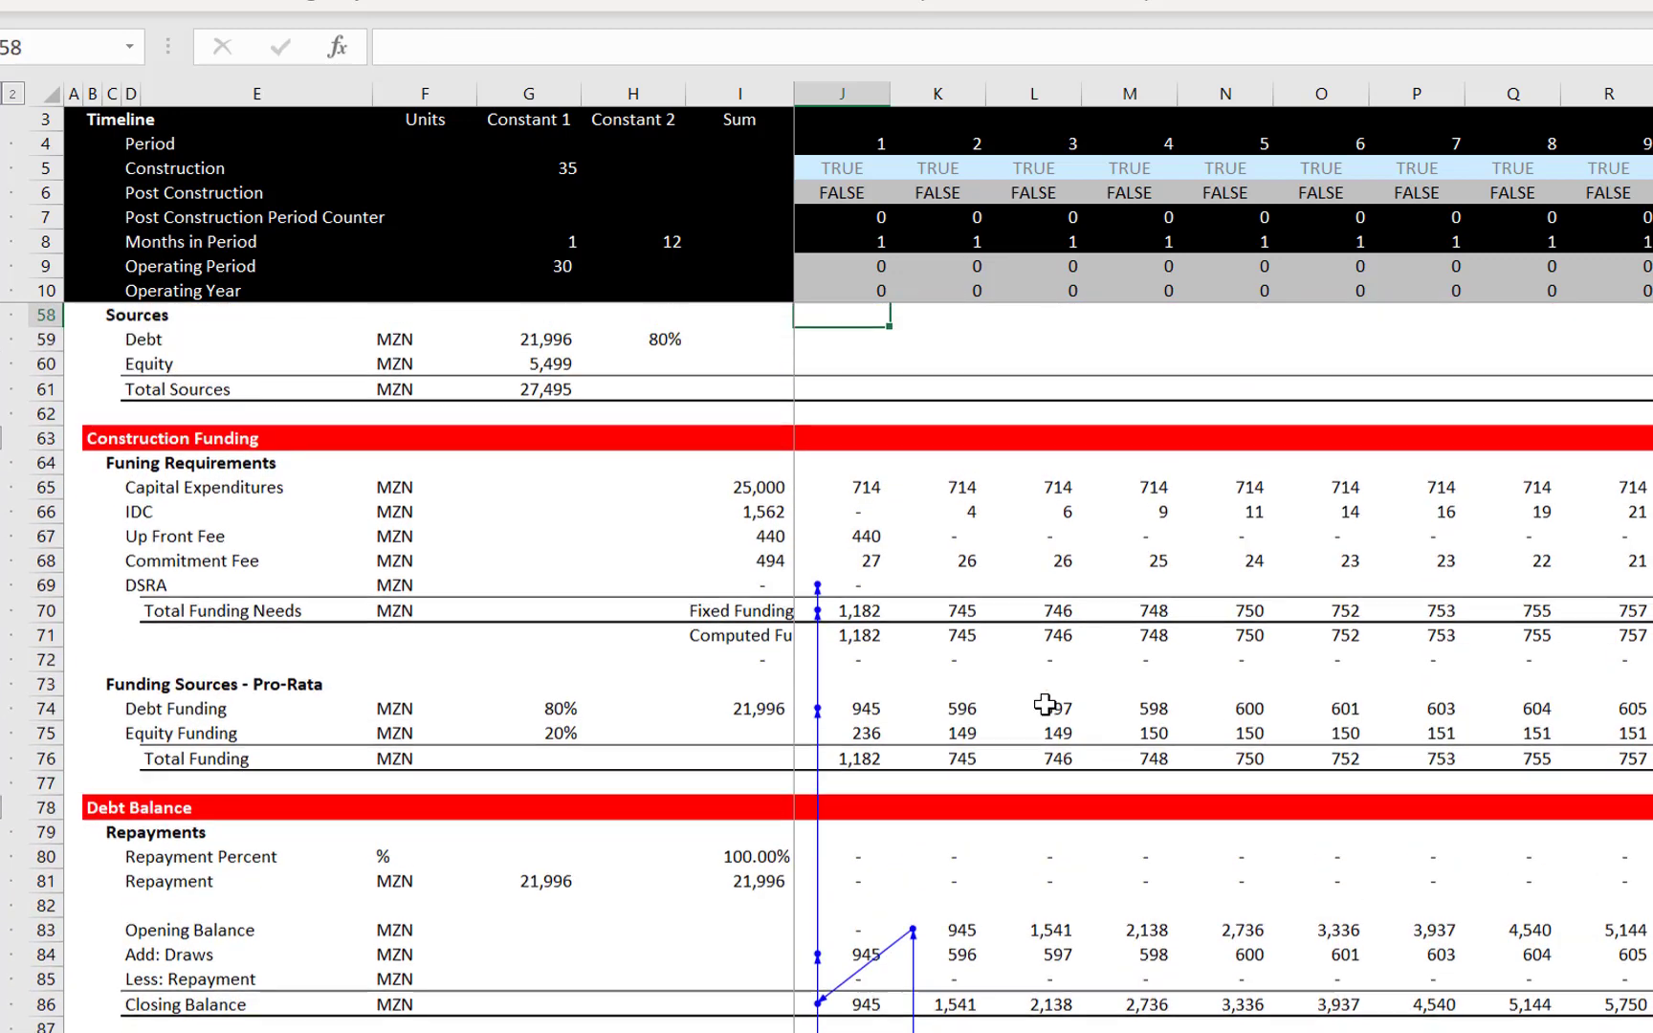
# Copy the DSRA link formula from J69 across the remaining periods of the funding requirements row
pyautogui.press('Down')
pyautogui.press('Down')
pyautogui.press('Down')
pyautogui.press('Down')
pyautogui.press('Down')
pyautogui.press('Down')
pyautogui.press('Down')
pyautogui.press('Down')
pyautogui.press('Down')
pyautogui.press('Down')
pyautogui.press('Down')
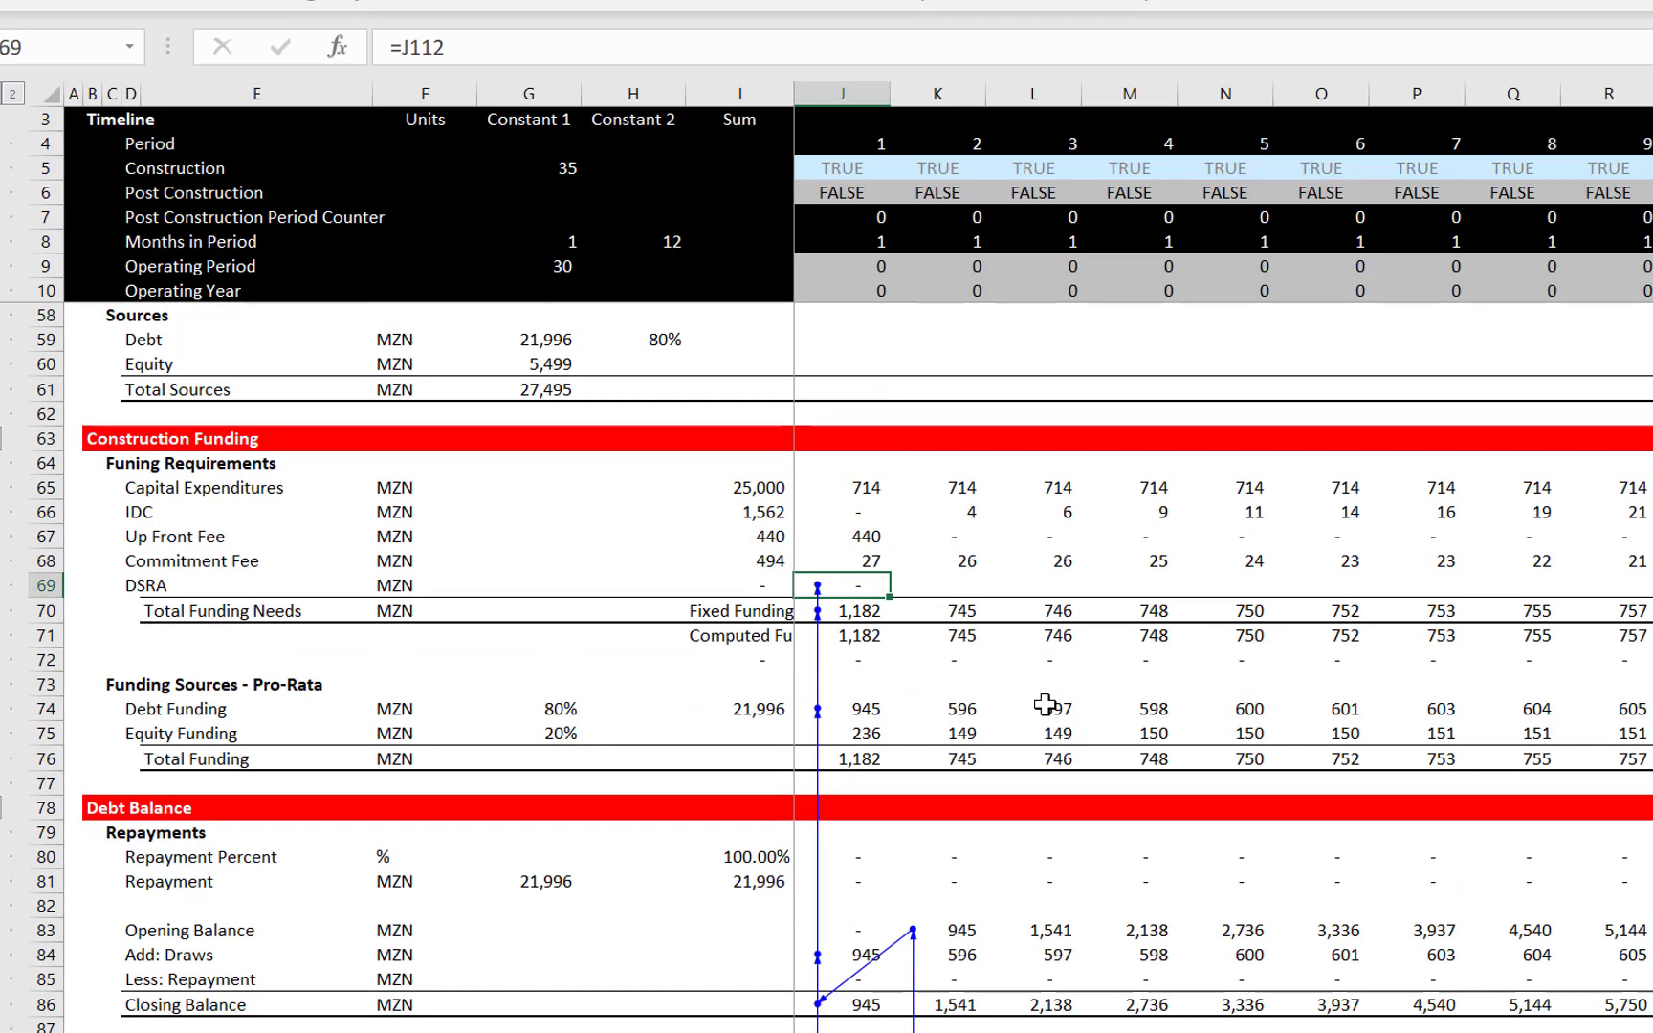
pyautogui.hotkey('ctrl', 'shift', 'Right')
pyautogui.hotkey('ctrl', 'r')
pyautogui.press('Left')
pyautogui.press('Right')
pyautogui.press('Up')
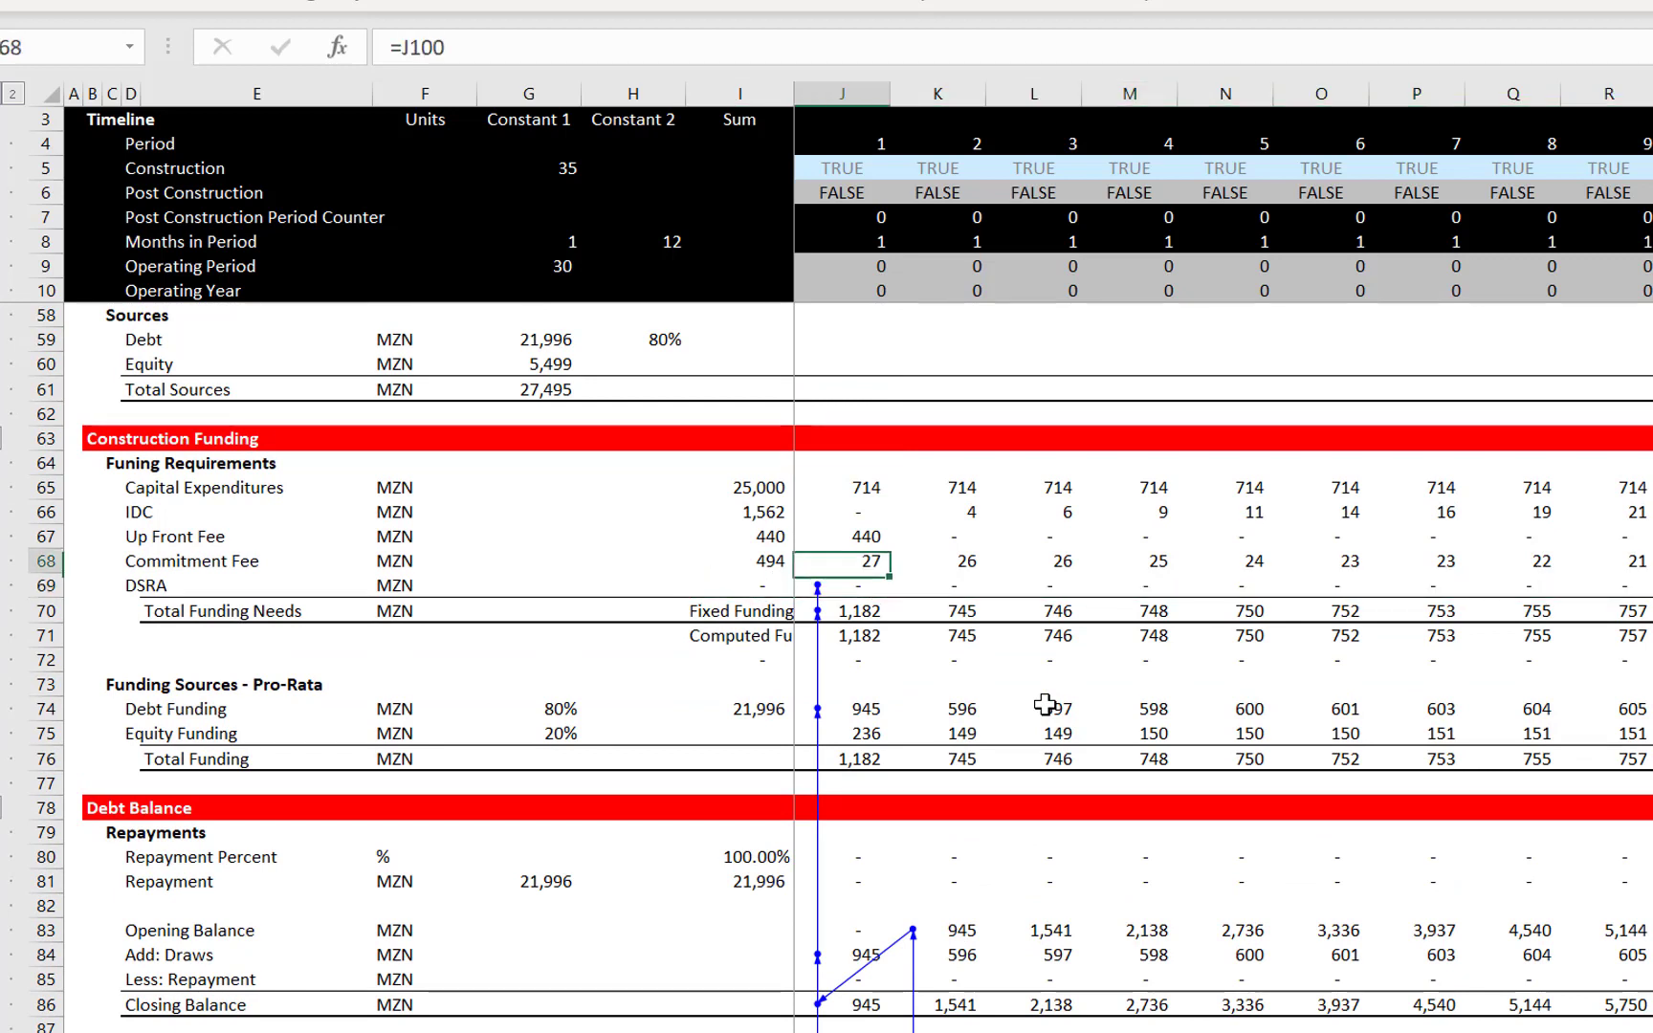
# Review the first-period funding requirement formulas between Total Uses and the DSRA row
pyautogui.press('Up')
pyautogui.press('Up')
pyautogui.press('Up')
pyautogui.press('Up')
pyautogui.press('Up')
pyautogui.press('Up')
pyautogui.press('Up')
pyautogui.press('Up')
pyautogui.press('Up')
pyautogui.press('Up')
pyautogui.press('Up')
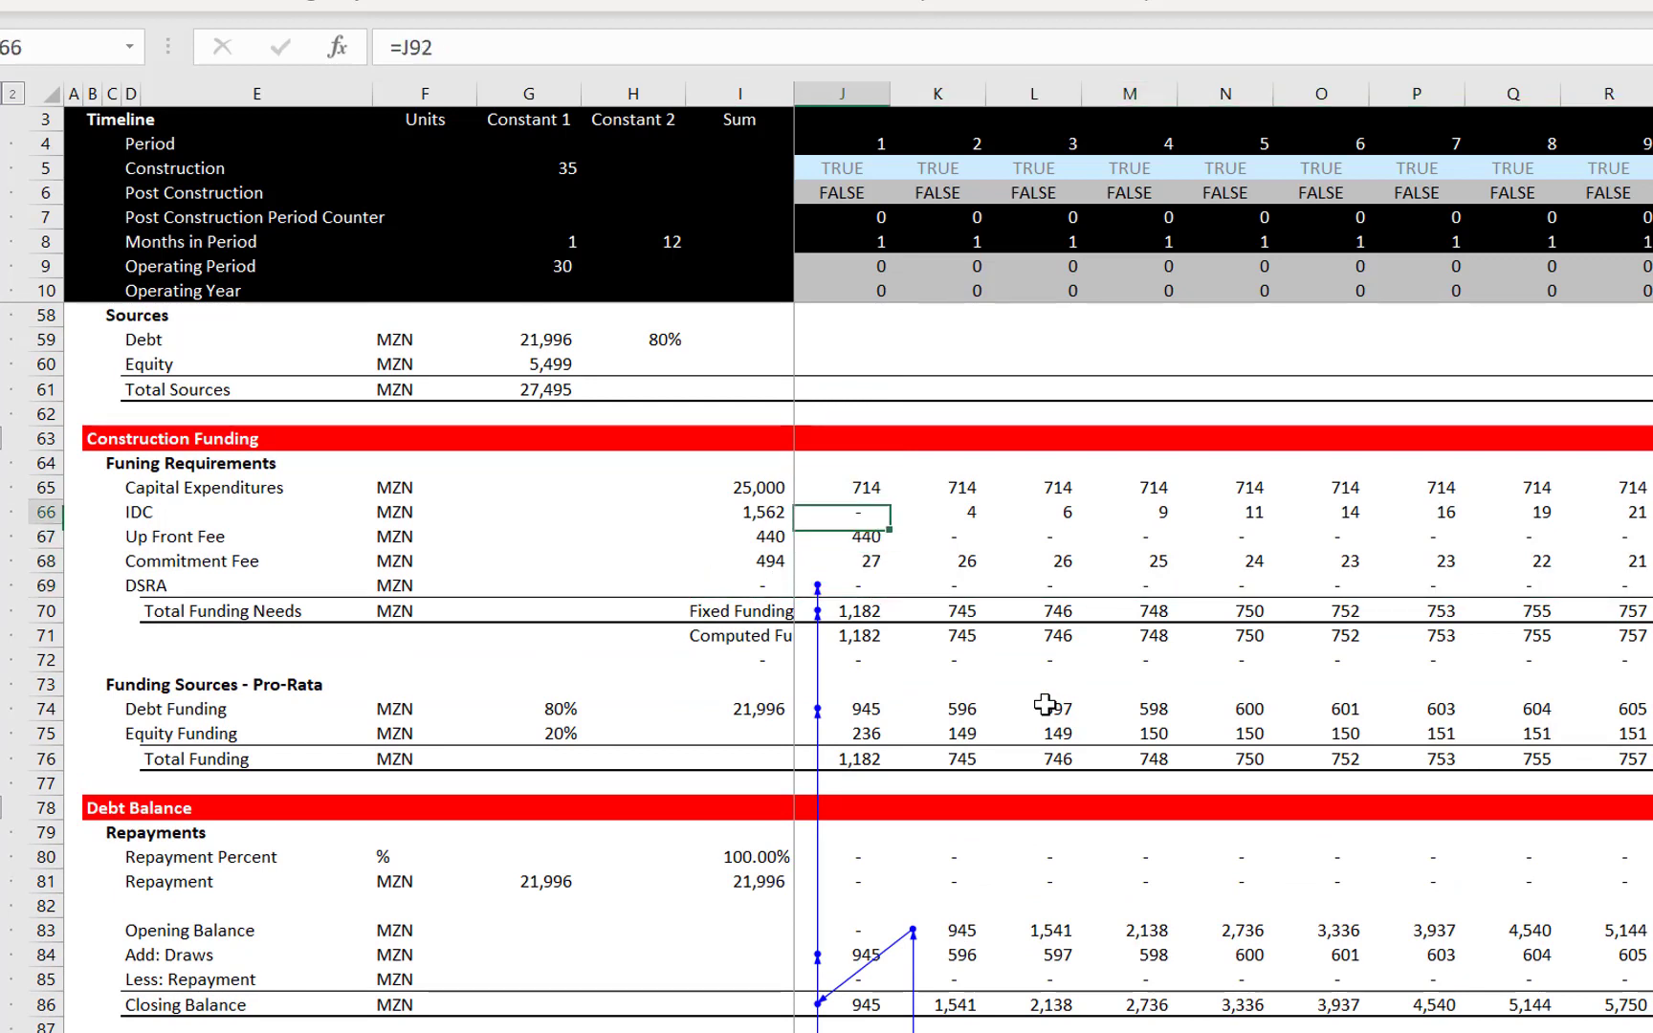
pyautogui.press('Up')
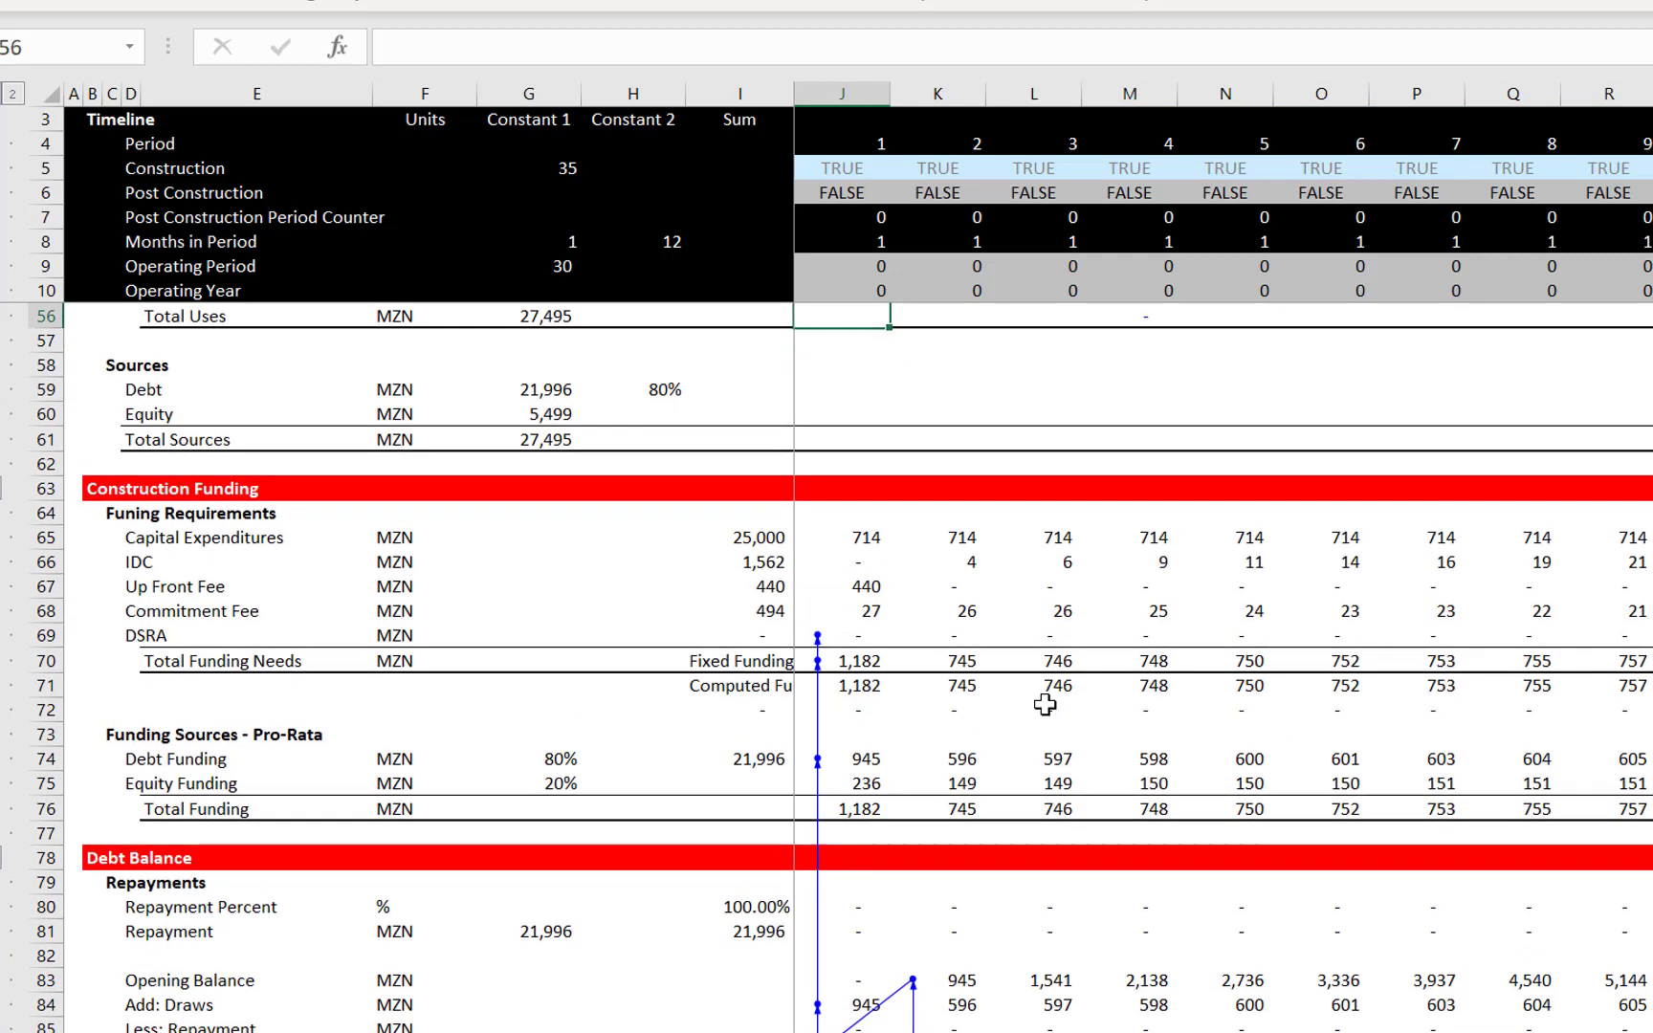
pyautogui.press('Down')
pyautogui.press('Down')
pyautogui.press('Down')
pyautogui.press('Down')
pyautogui.press('Down')
pyautogui.press('Down')
pyautogui.press('Down')
pyautogui.press('Down')
pyautogui.press('Down')
pyautogui.press('Down')
pyautogui.press('Down')
pyautogui.press('Down')
pyautogui.press('Down')
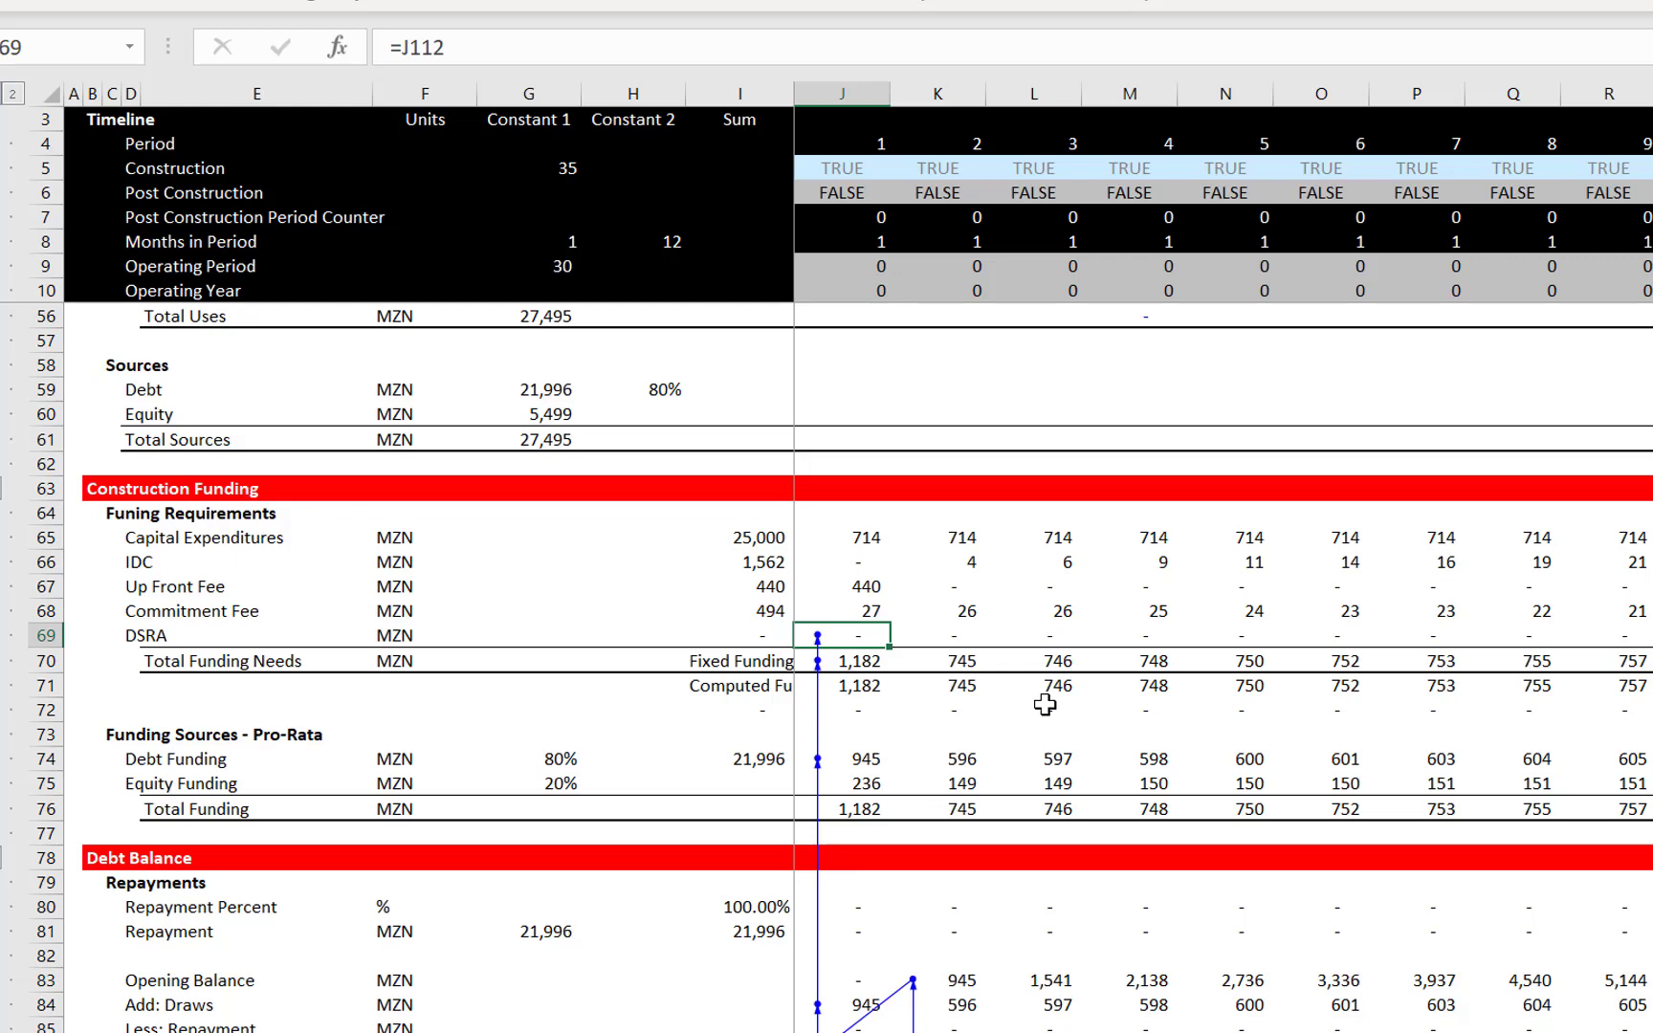
# Examine the Sum column from the Sources and Uses summary down to the Computed Funding row
pyautogui.press('Left')
pyautogui.press('Up')
pyautogui.press('Up')
pyautogui.press('Up')
pyautogui.press('Up')
pyautogui.press('Up')
pyautogui.press('Up')
pyautogui.press('Up')
pyautogui.press('Up')
pyautogui.press('Up')
pyautogui.press('Up')
pyautogui.press('Up')
pyautogui.press('Up')
pyautogui.press('Up')
pyautogui.press('Up')
pyautogui.press('Up')
pyautogui.press('Up')
pyautogui.press('Up')
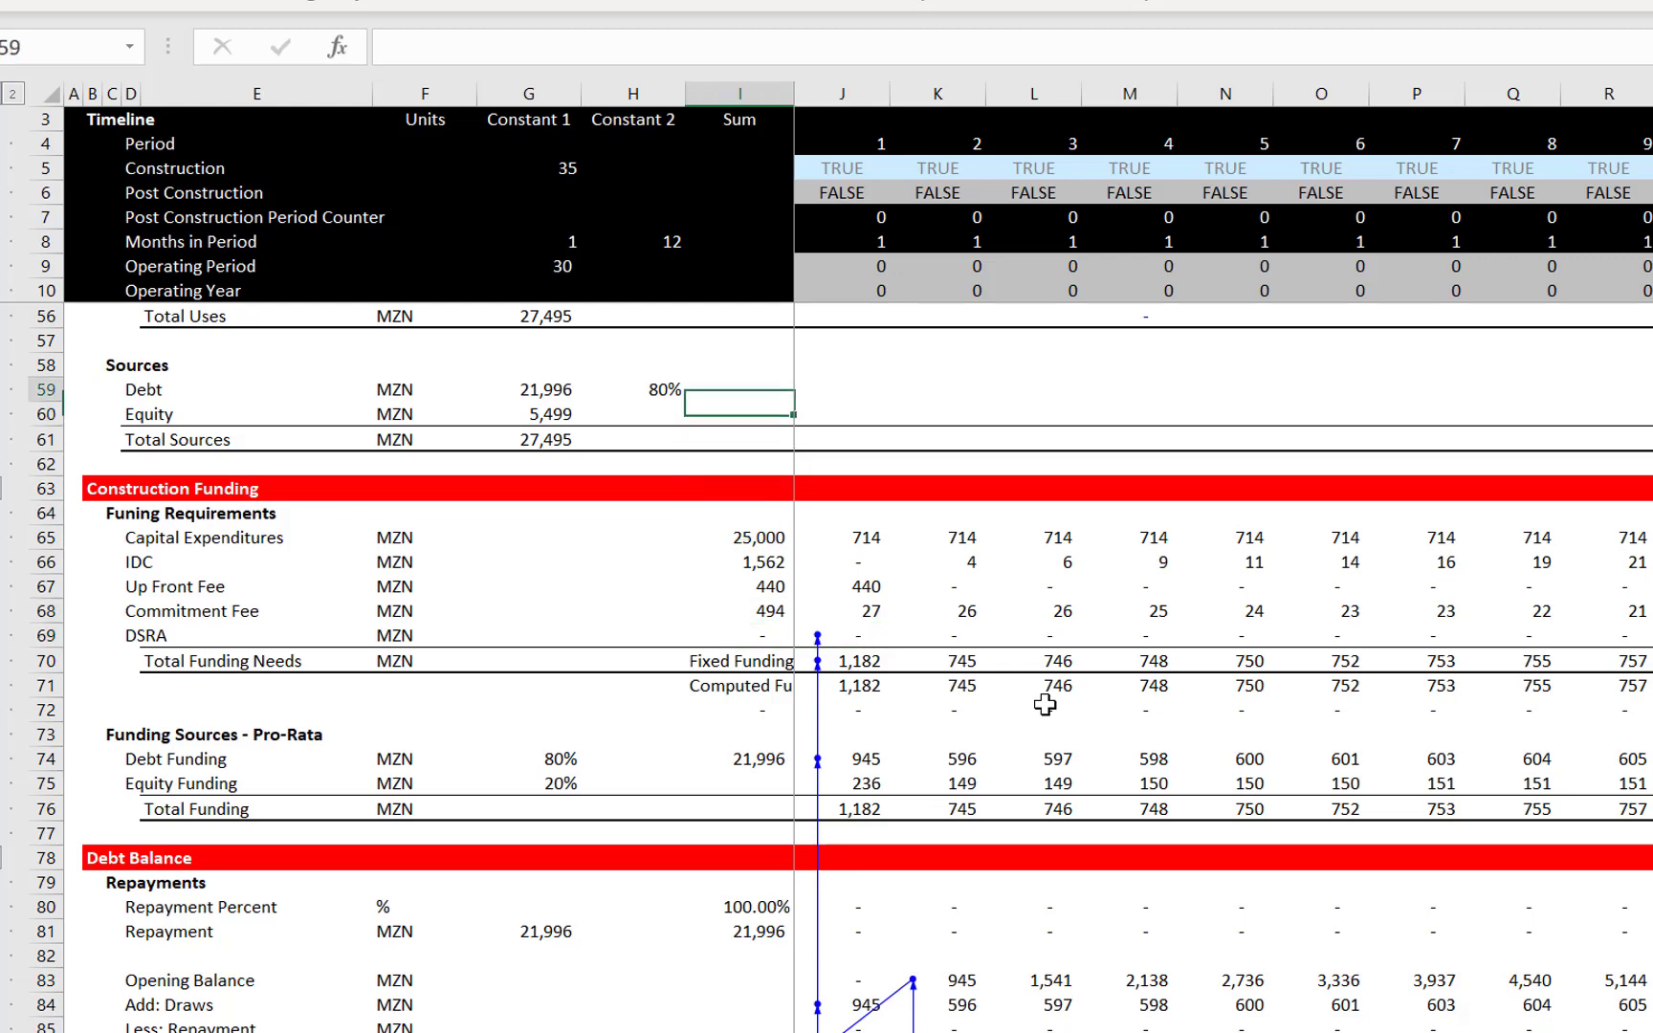
pyautogui.press('Down')
pyautogui.press('Down')
pyautogui.press('Down')
pyautogui.press('Down')
pyautogui.press('Down')
pyautogui.press('Down')
pyautogui.press('Down')
pyautogui.press('Down')
pyautogui.press('Down')
pyautogui.press('Down')
pyautogui.press('Down')
pyautogui.press('Down')
pyautogui.press('Down')
pyautogui.press('Down')
pyautogui.press('Down')
pyautogui.press('Down')
pyautogui.press('Down')
pyautogui.press('Down')
pyautogui.press('Down')
pyautogui.press('Down')
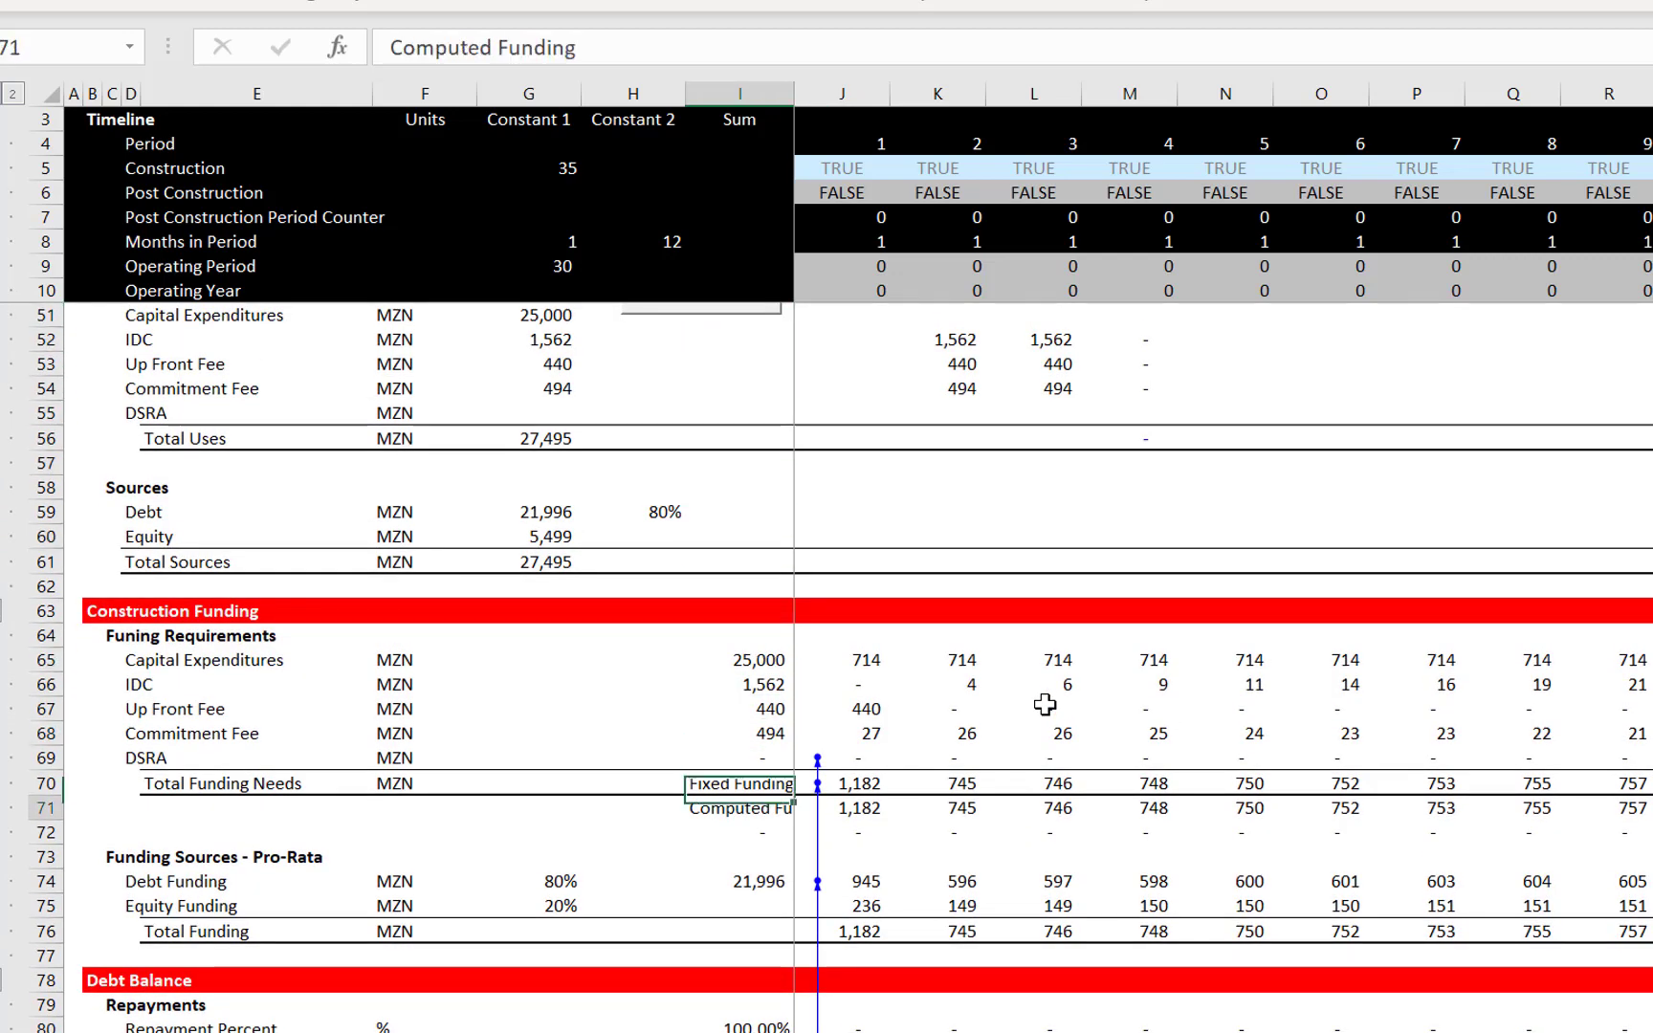
# Enter =SUM(J65:J69) in J71 as the first-period Computed Funding, including the DSRA row
pyautogui.press('Up')
pyautogui.press('Up')
pyautogui.press('Up')
pyautogui.press('Right')
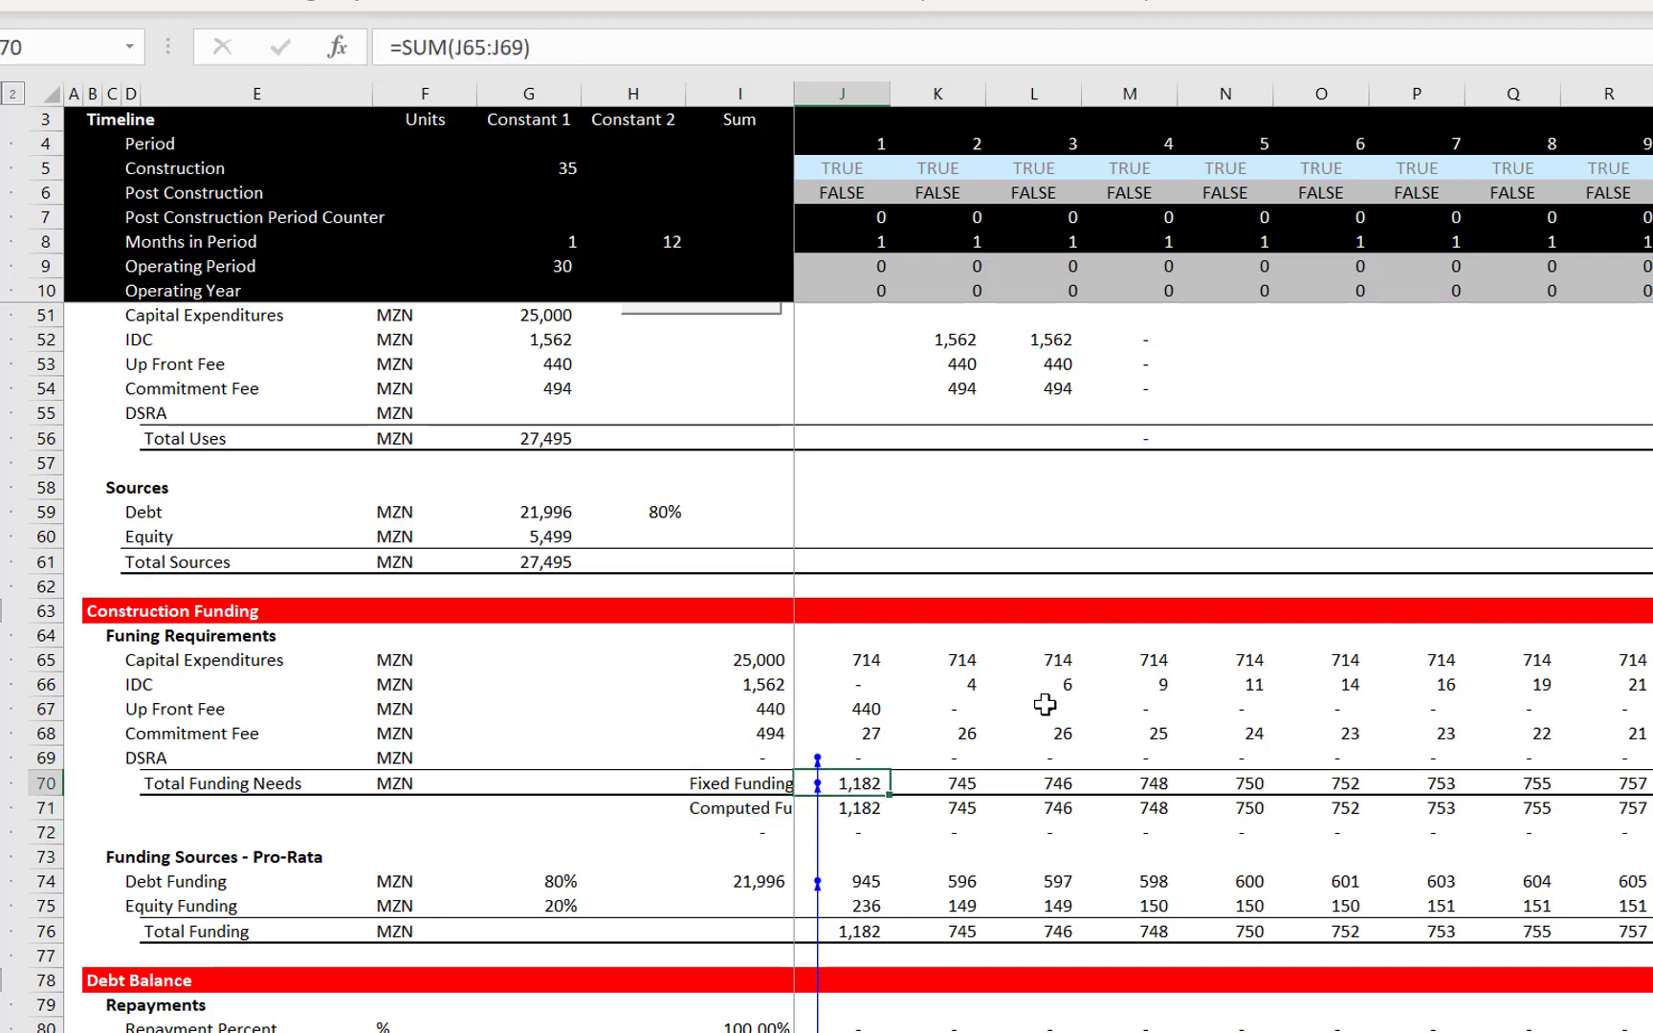
pyautogui.press('Down')
pyautogui.write('=')
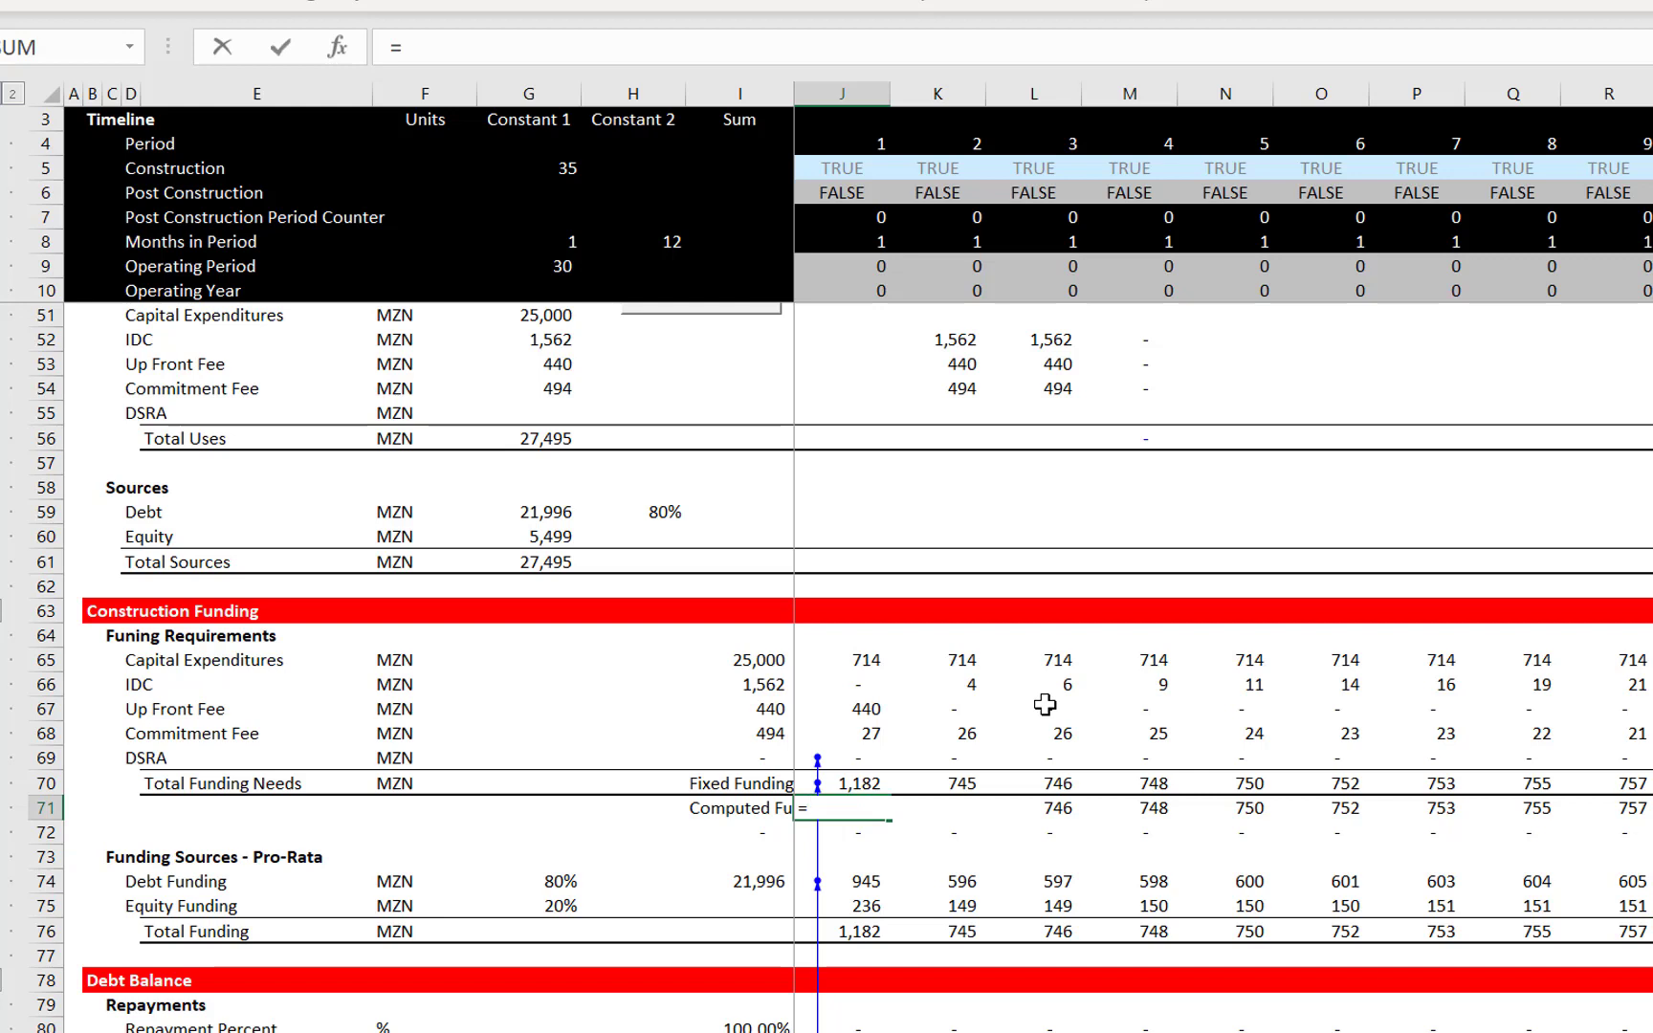
pyautogui.write('sum(')
pyautogui.press('Up')
pyautogui.press('Up')
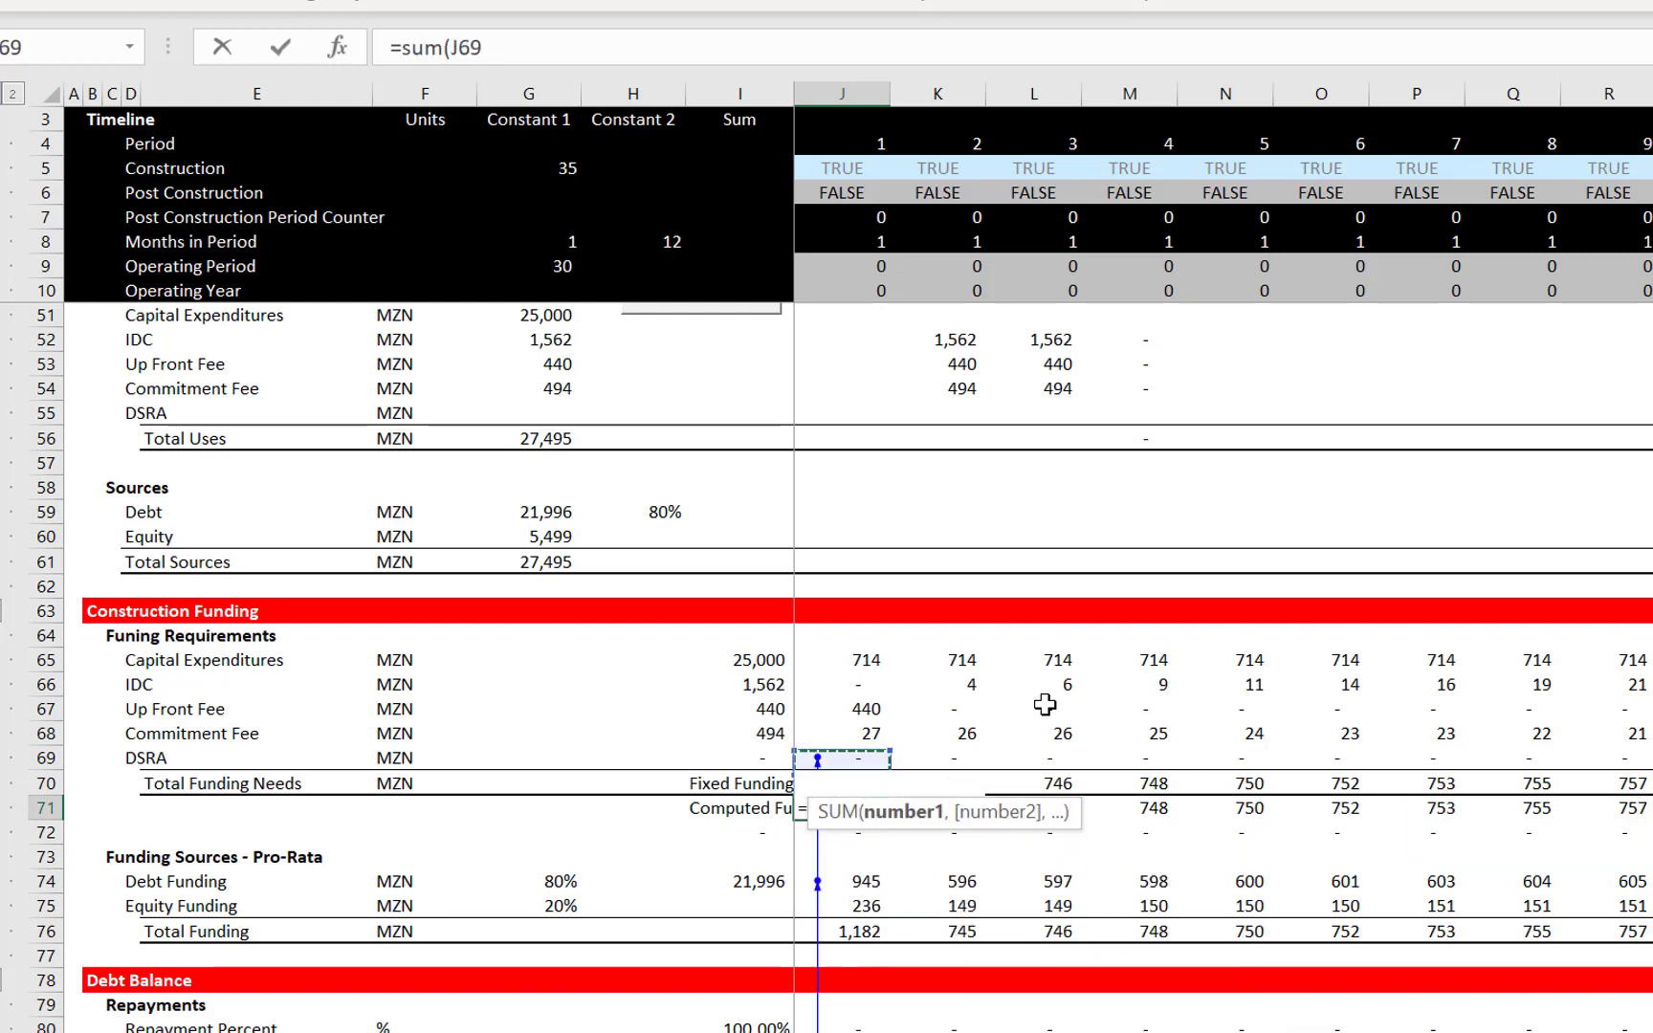
pyautogui.hotkey('shift', 'Up')
pyautogui.hotkey('shift', 'Up')
pyautogui.hotkey('shift', 'Up')
pyautogui.hotkey('shift', 'Up')
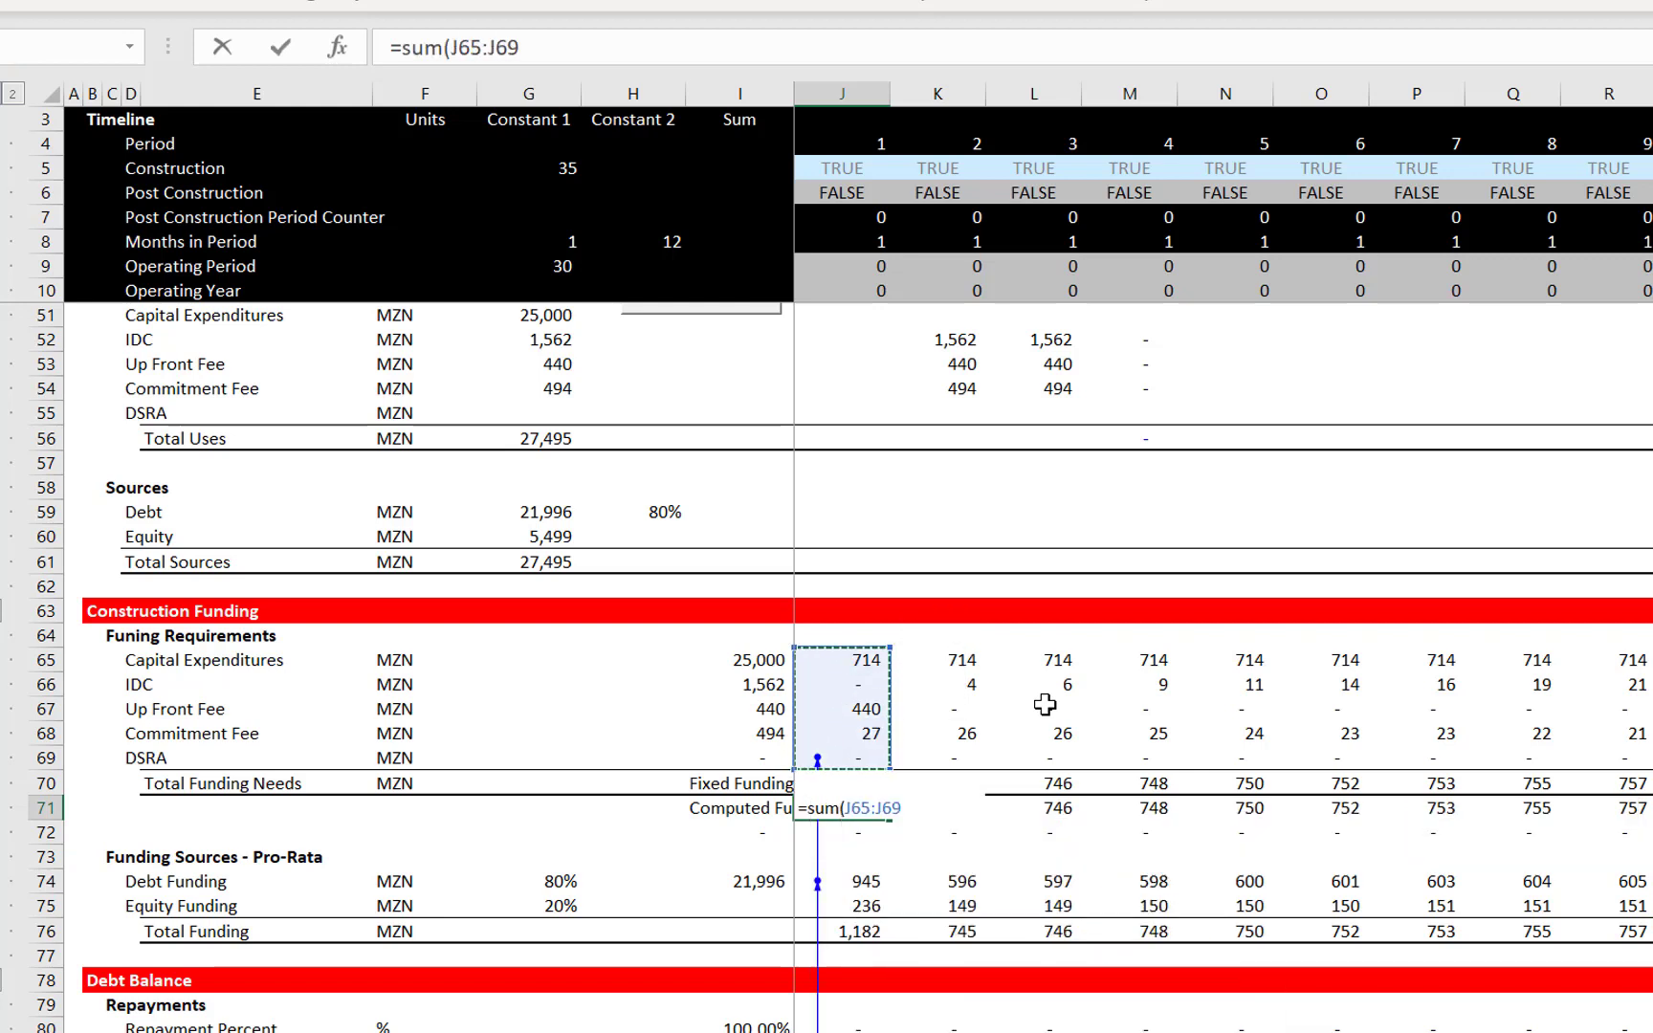
pyautogui.hotkey('ctrl', 'Return')
pyautogui.press('Up')
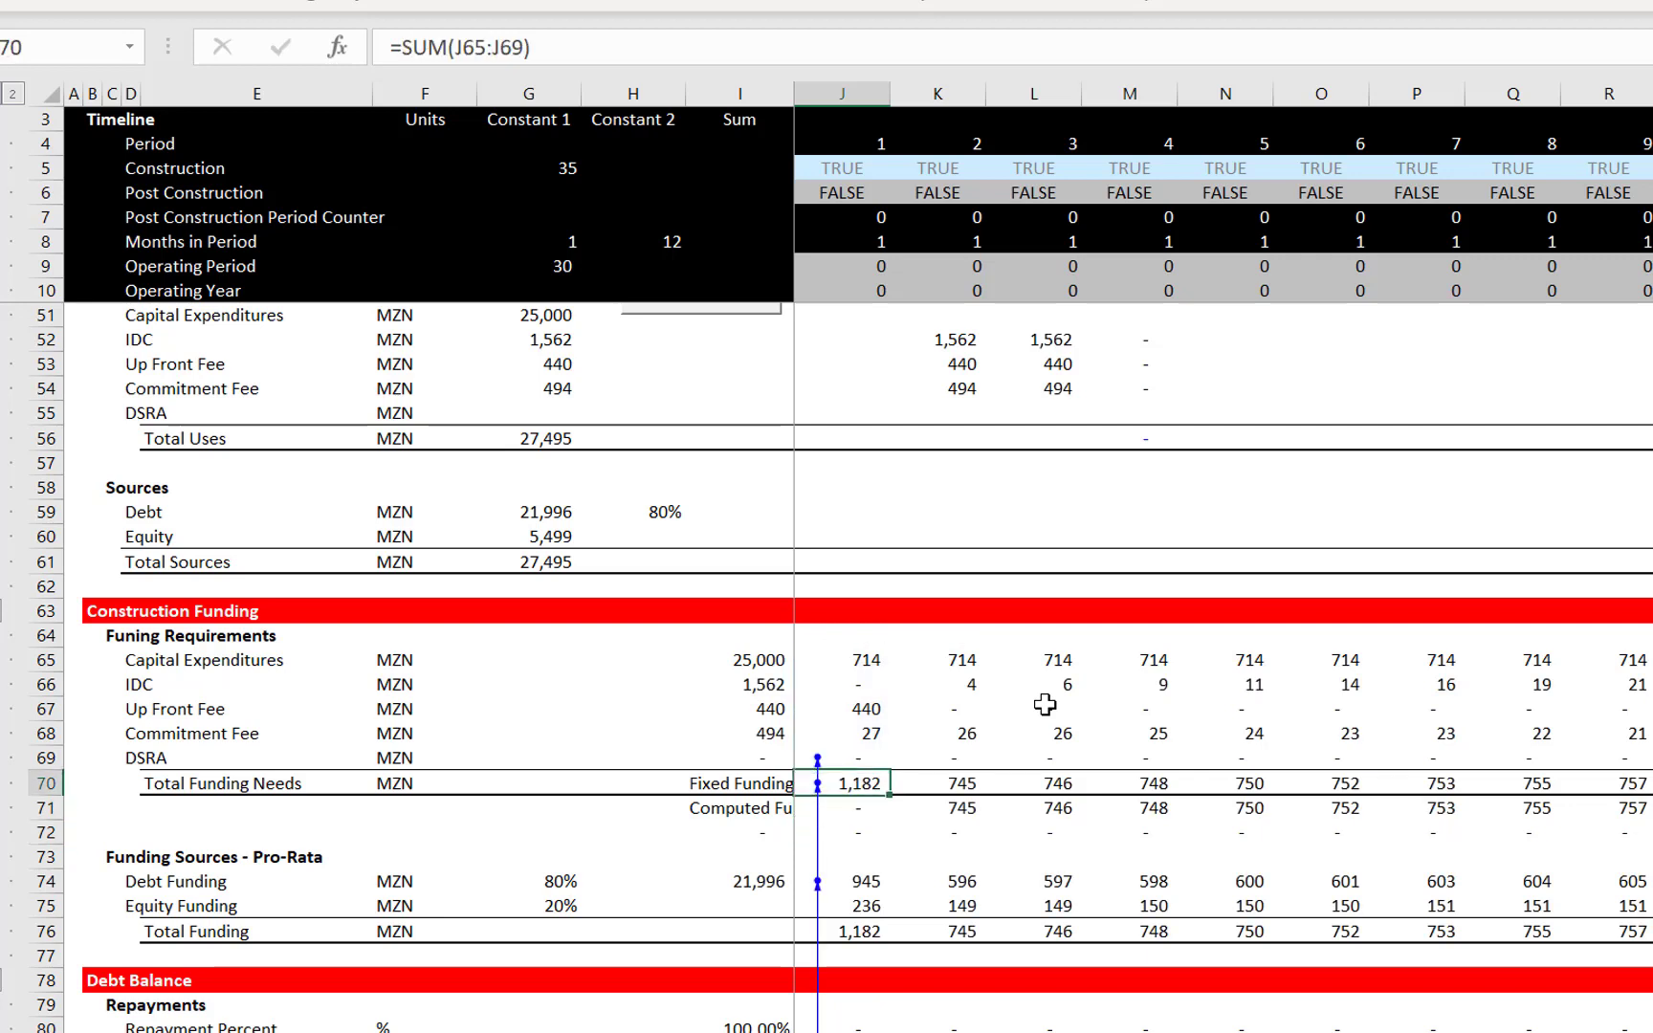
pyautogui.press('Down')
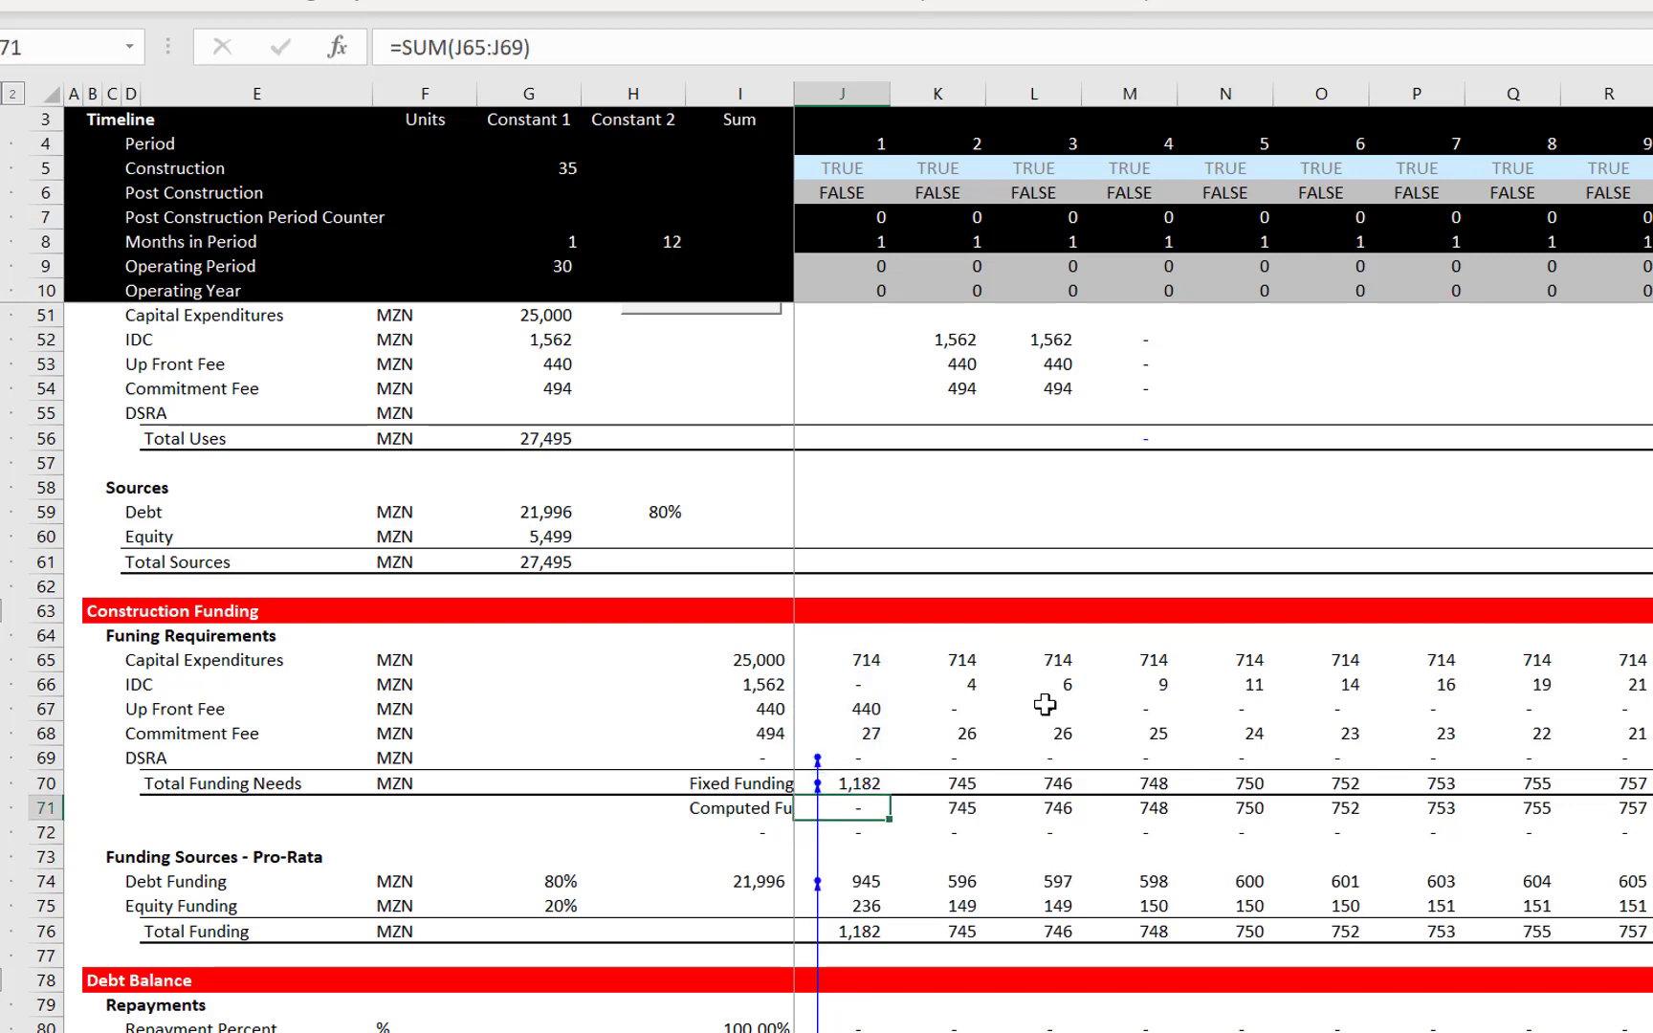
# Copy the Computed Funding formula from J71 across the remaining periods of row 71
pyautogui.hotkey('ctrl', 'shift', 'Right')
pyautogui.hotkey('ctrl', 'r')
pyautogui.press('Up')
pyautogui.press('Left')
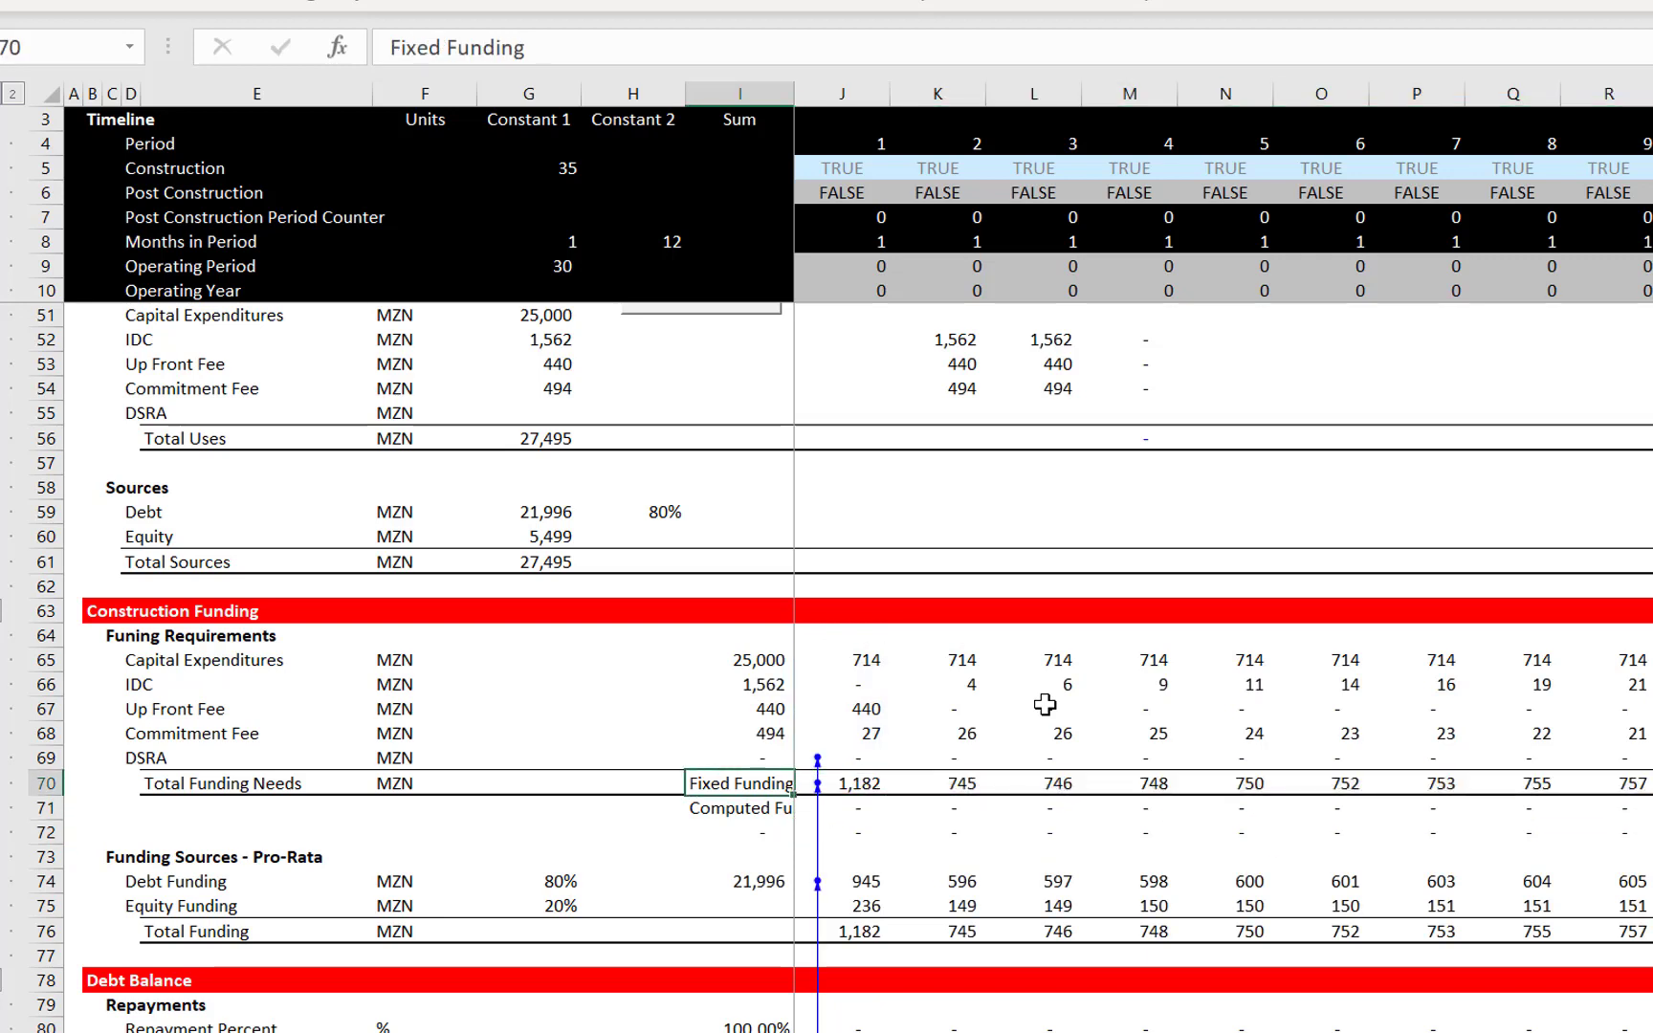
# Convert the Fixed Funding formulas in row 70 to hard-coded numbers across all periods by pasting values only
pyautogui.press('Right')
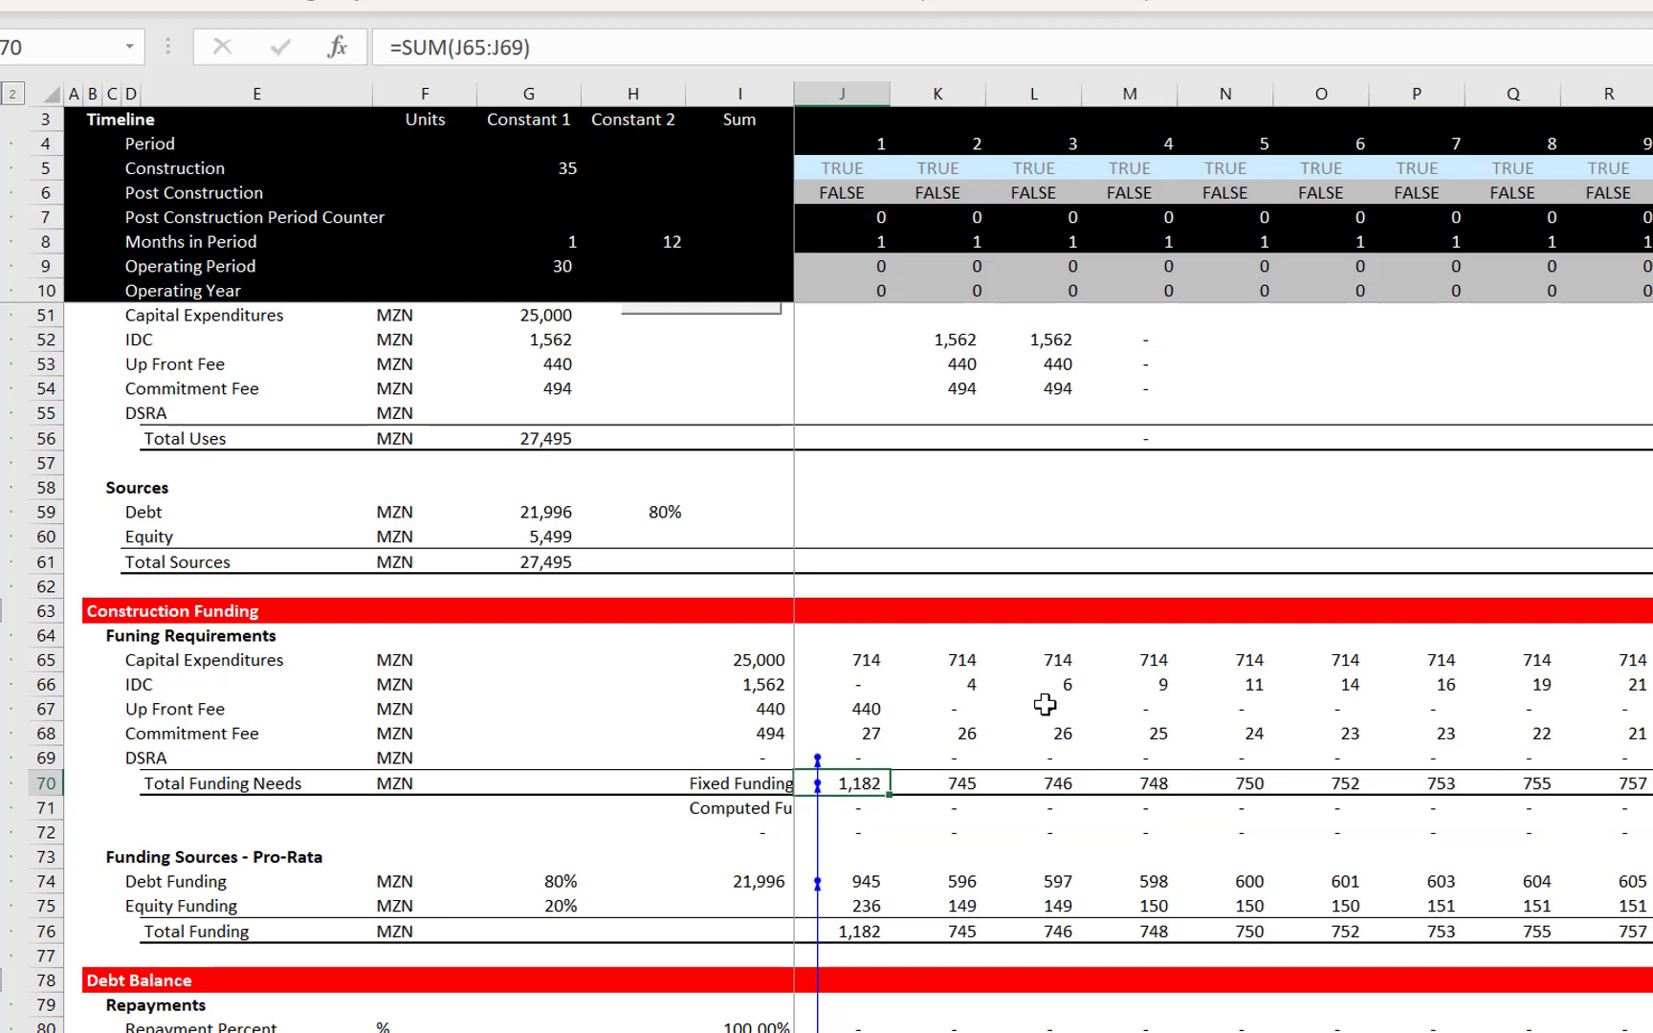
pyautogui.hotkey('ctrl', 'shift', 'Right')
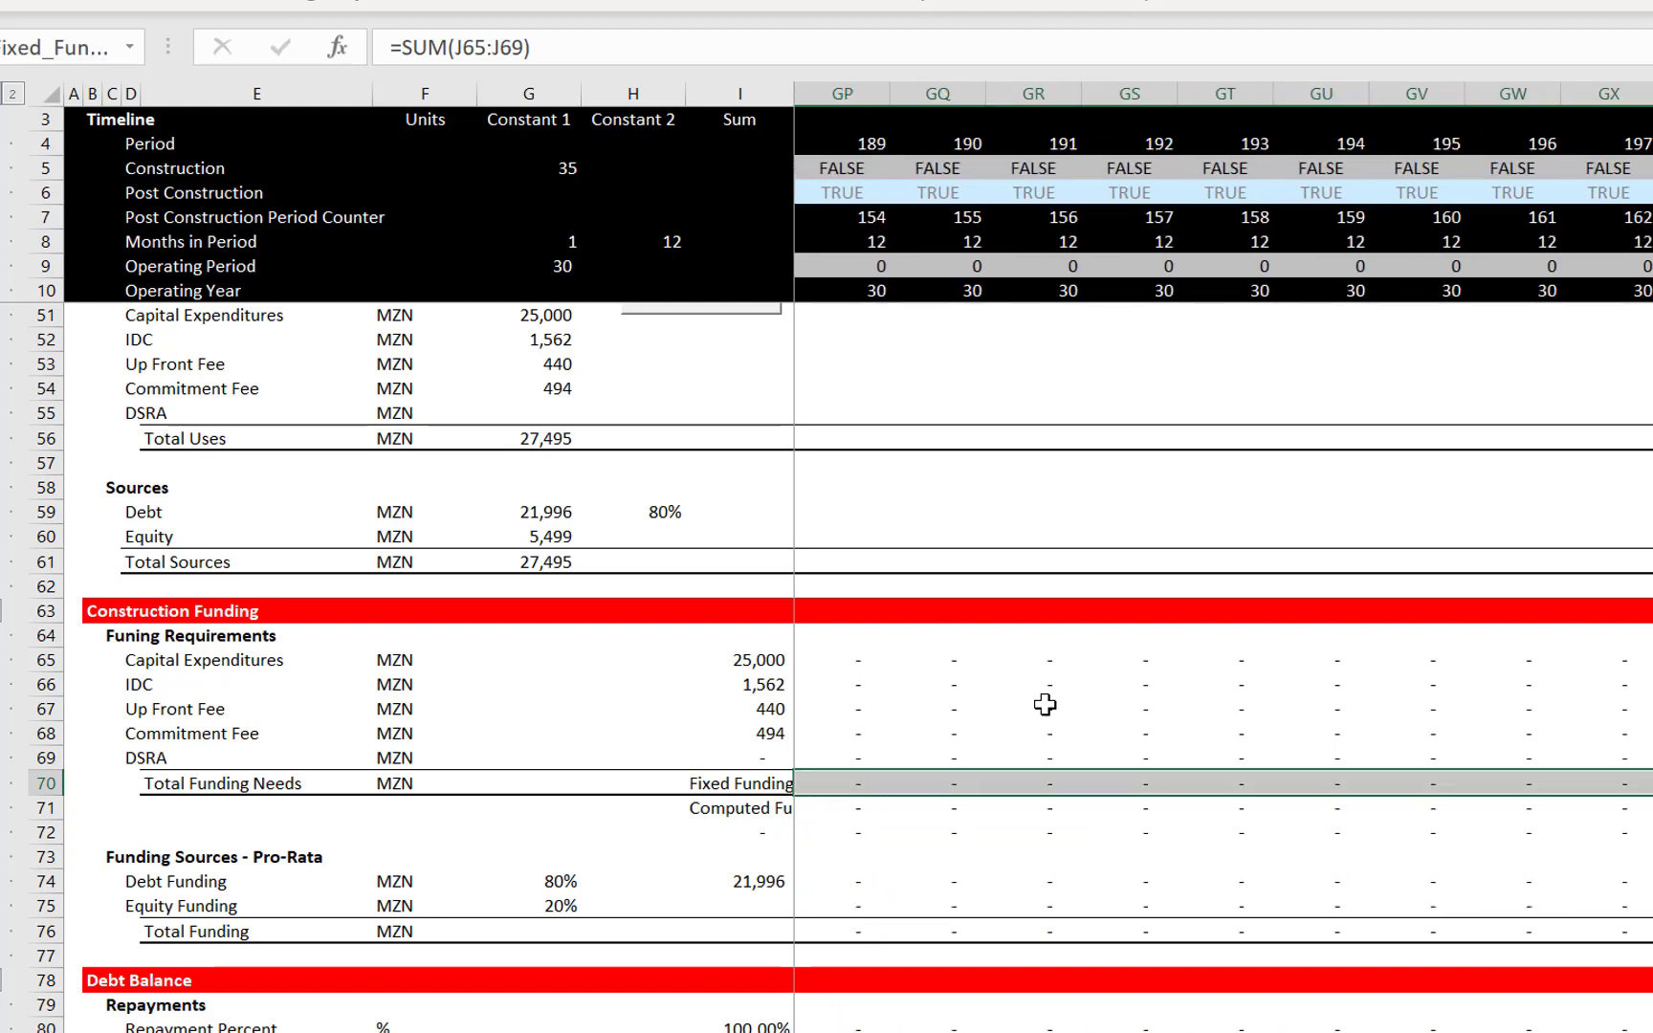
pyautogui.hotkey('ctrl', 'c')
pyautogui.hotkey('ctrl', 'alt', 'v')
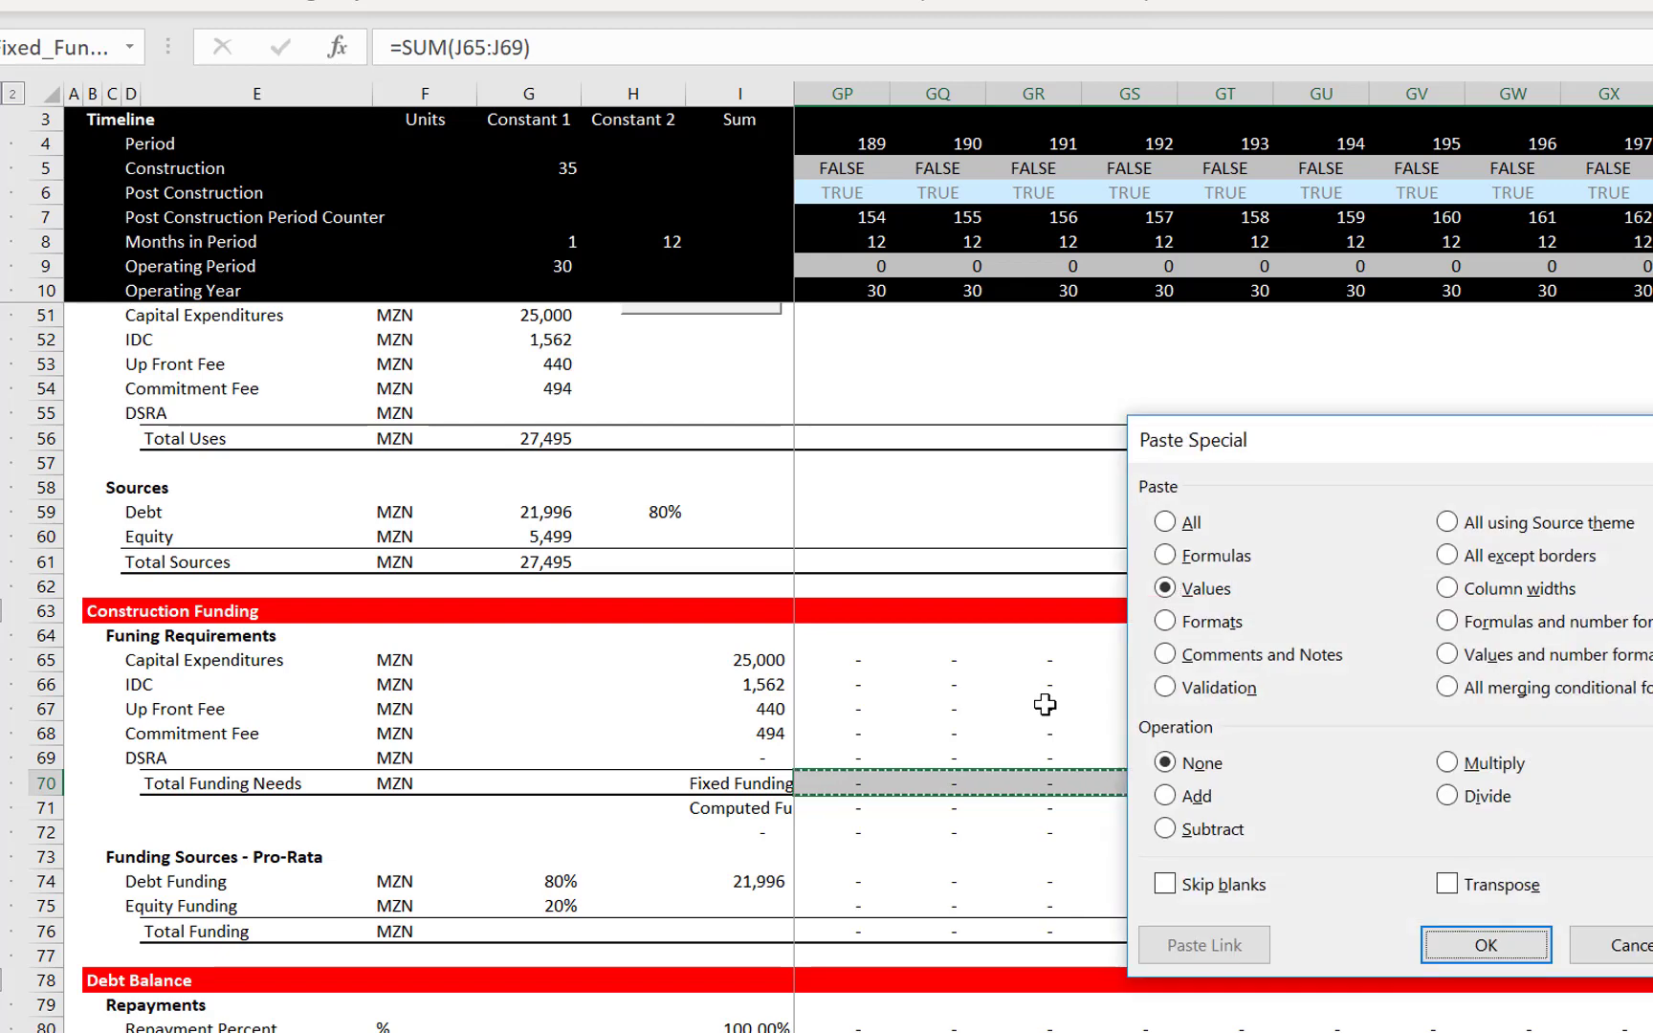
pyautogui.press('Return')
pyautogui.press('Left')
pyautogui.press('Right')
pyautogui.press('Right')
pyautogui.press('Left')
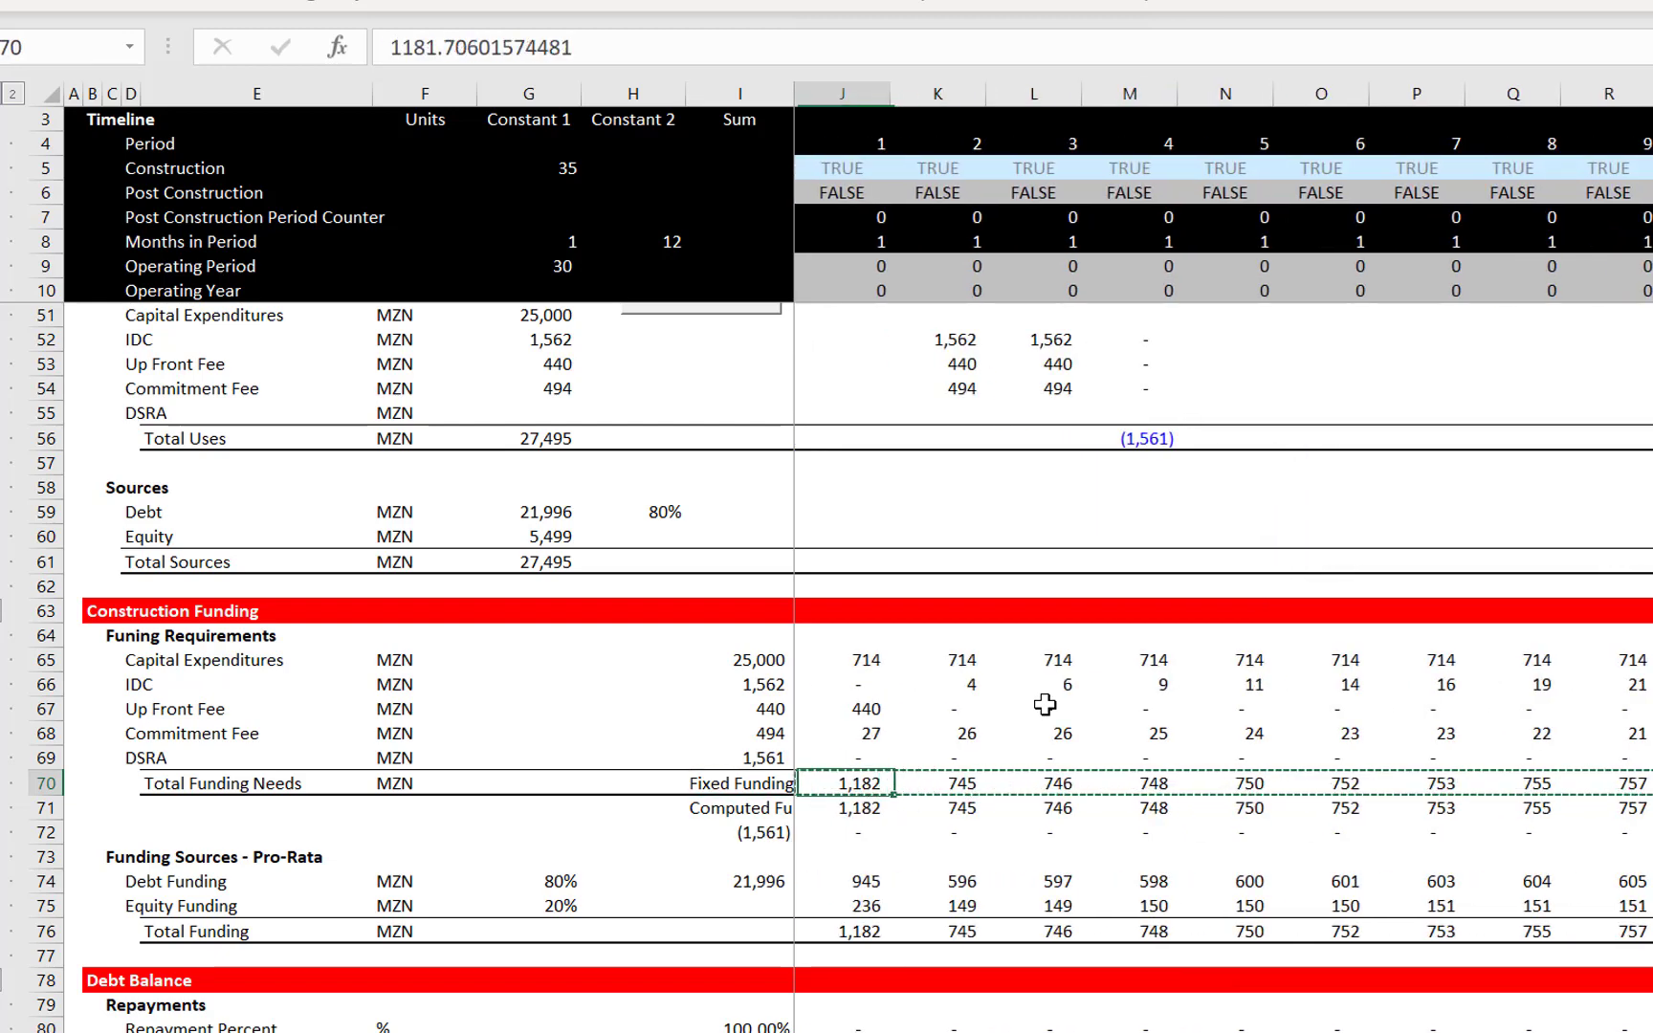
pyautogui.press('Escape')
# Link the Computed DSRA cell L55 in the Summary Sources and Uses section to the DSRA sum in I69
pyautogui.press('Left')
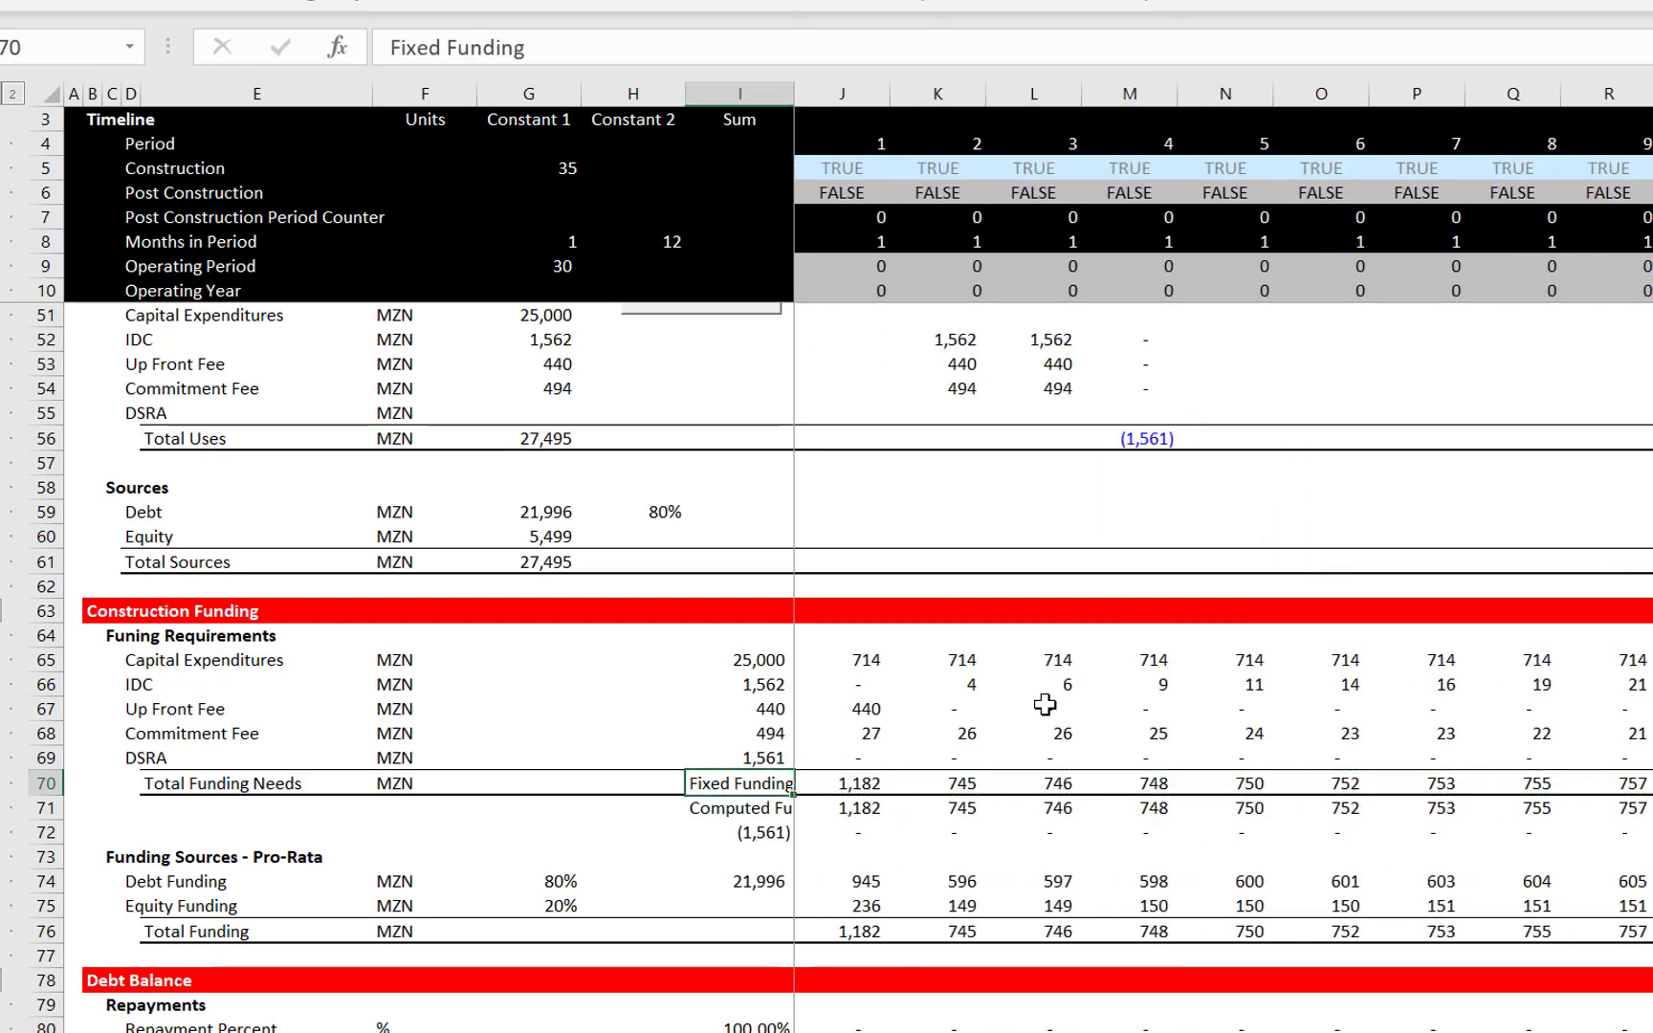
pyautogui.press('Up')
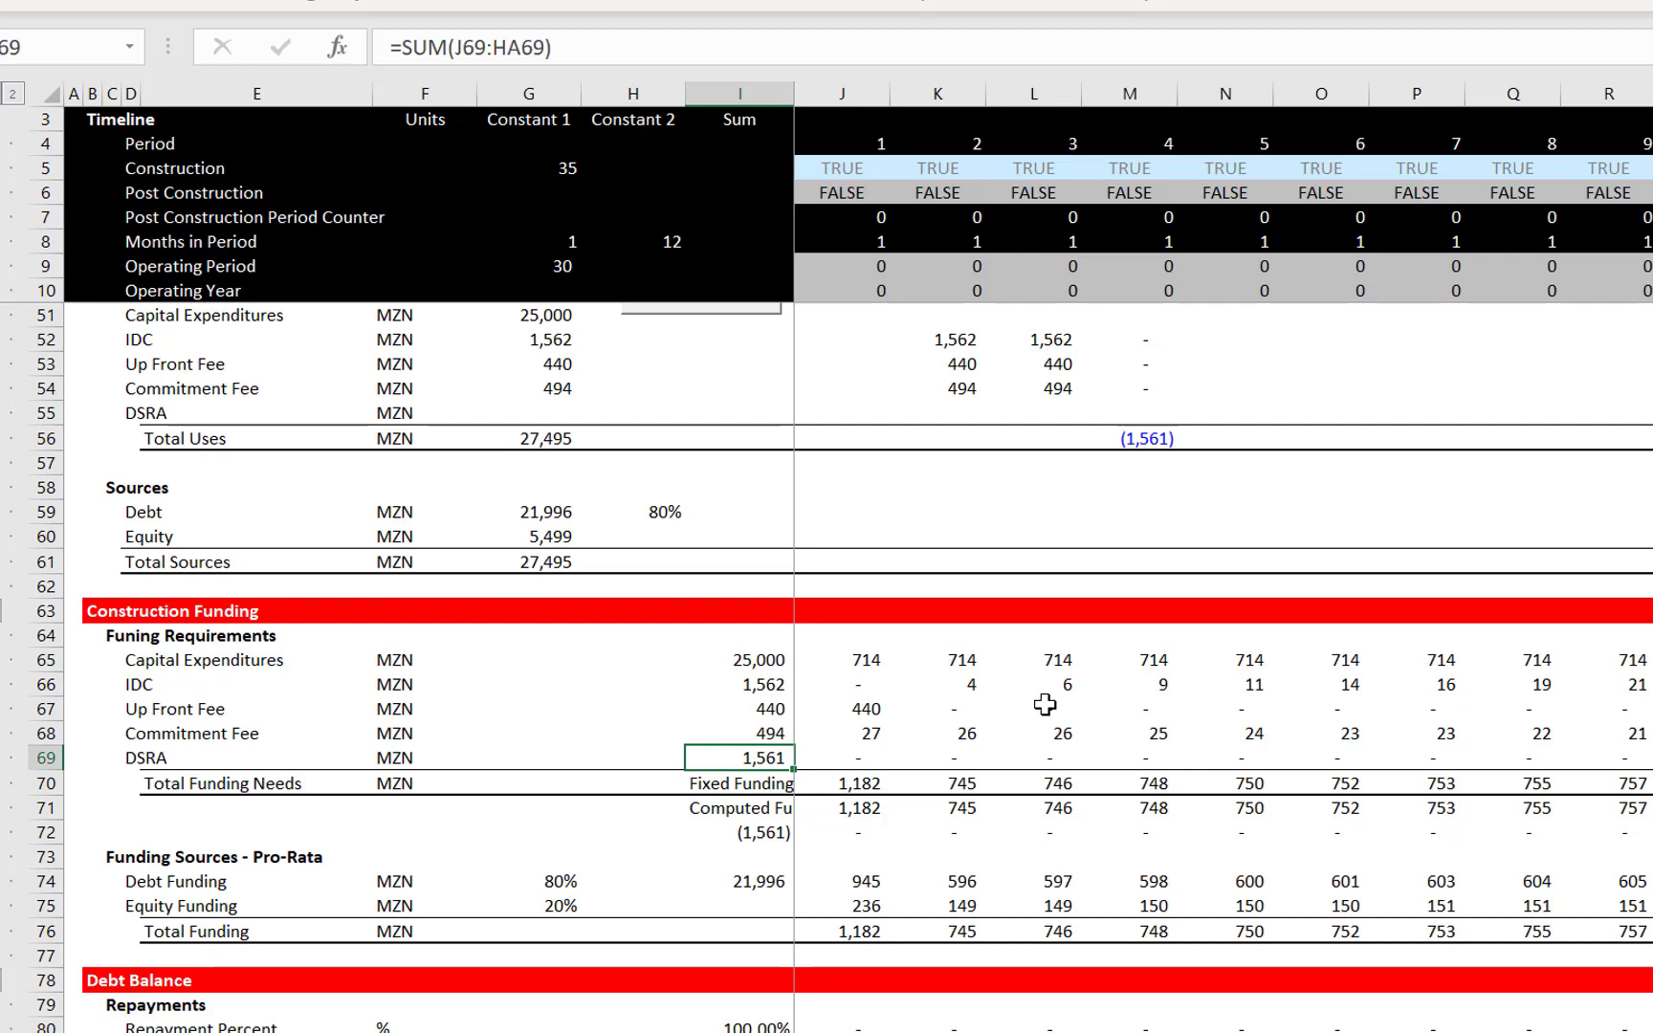
pyautogui.press('Up')
pyautogui.press('Up')
pyautogui.press('Up')
pyautogui.press('Up')
pyautogui.press('Up')
pyautogui.press('Up')
pyautogui.press('Up')
pyautogui.press('Up')
pyautogui.press('Up')
pyautogui.press('Up')
pyautogui.press('Up')
pyautogui.press('Up')
pyautogui.press('Up')
pyautogui.press('Left')
pyautogui.press('Up')
pyautogui.press('Up')
pyautogui.press('Up')
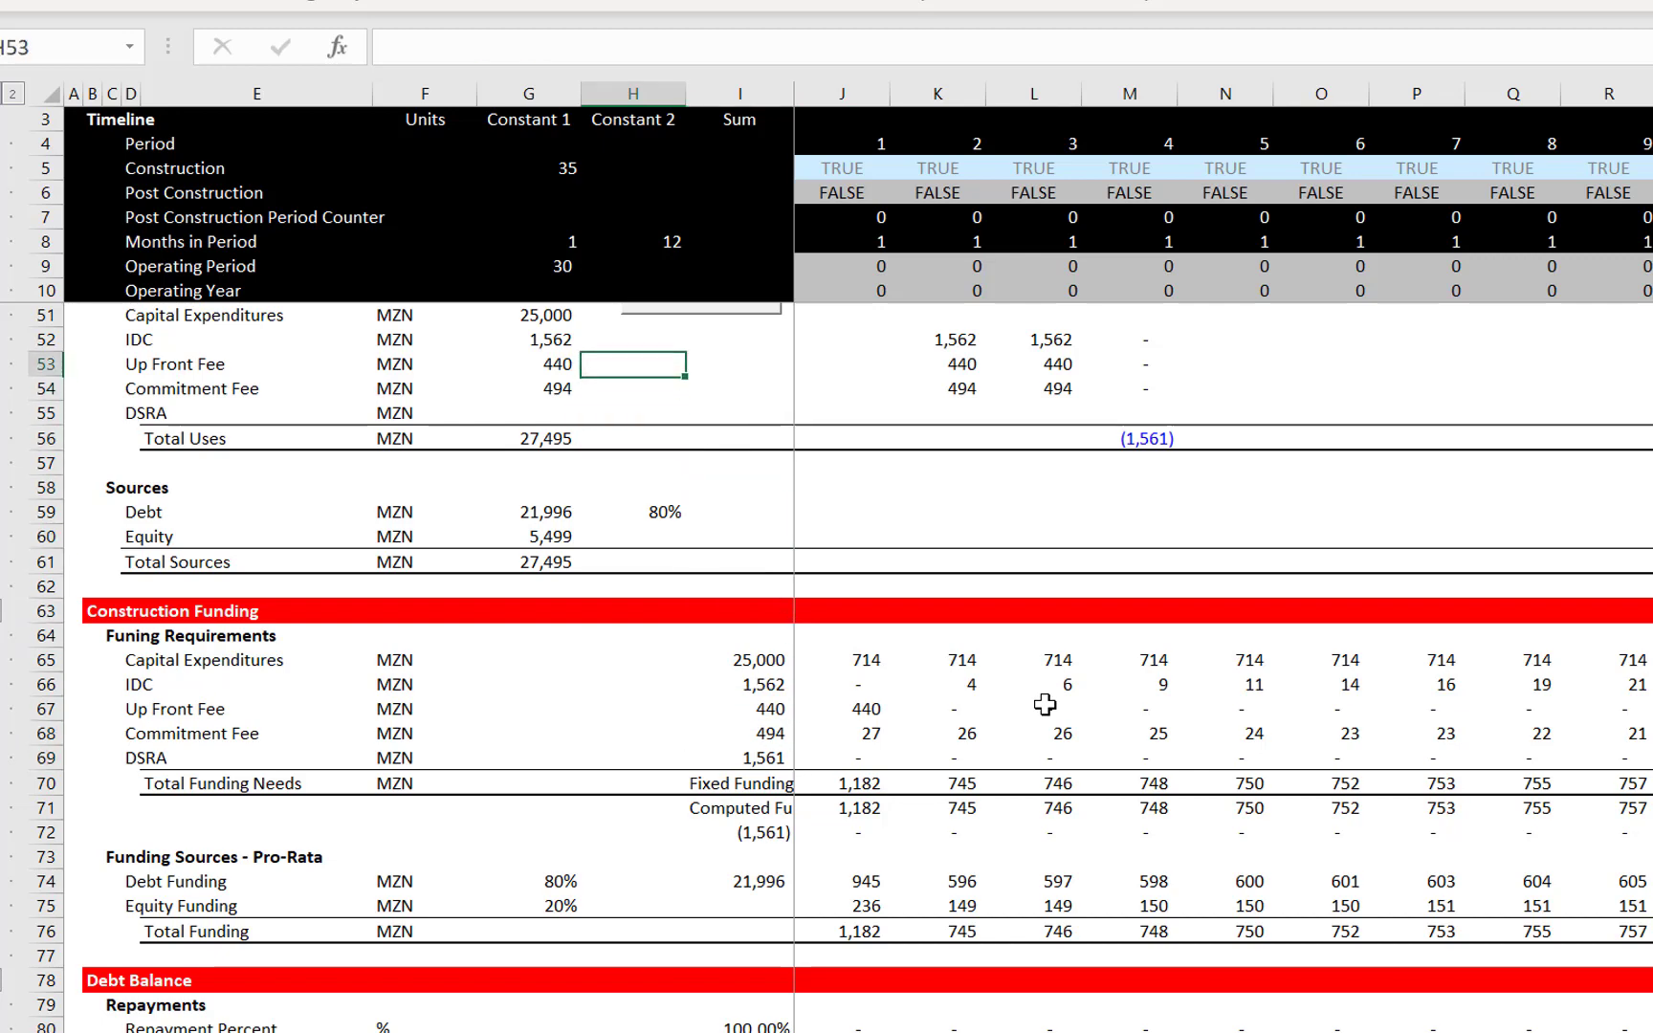
pyautogui.press('Up')
pyautogui.press('Up')
pyautogui.press('Up')
pyautogui.press('Up')
pyautogui.press('Up')
pyautogui.press('Down')
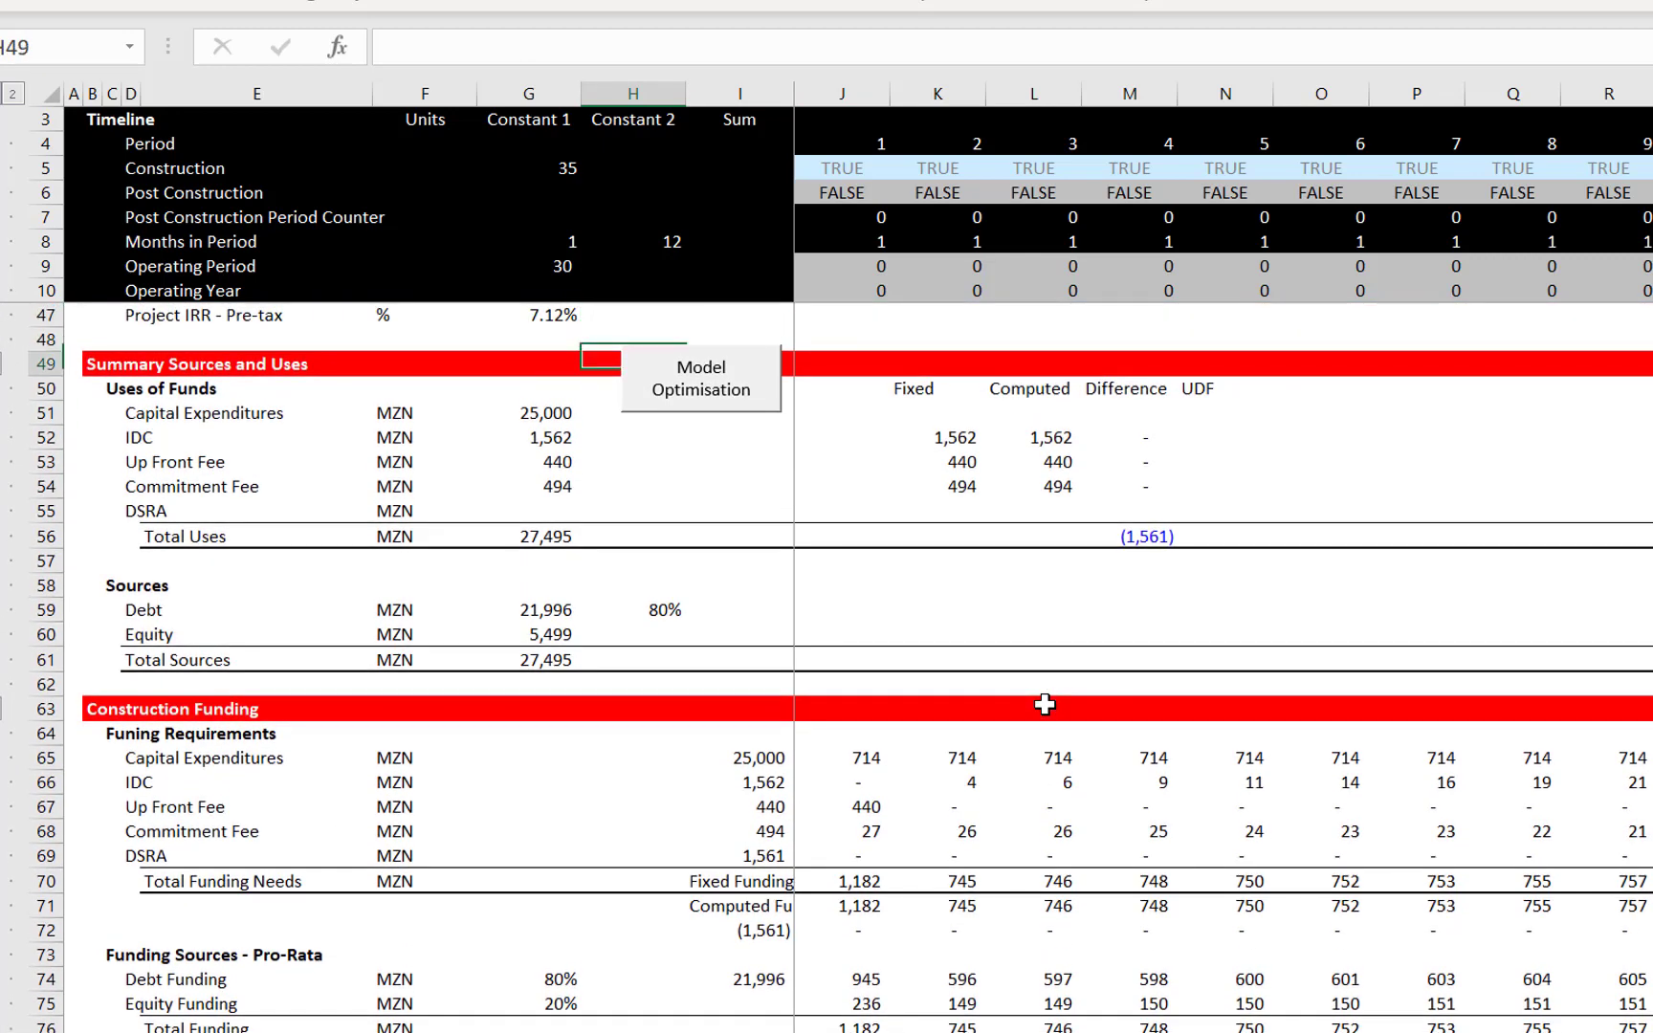
pyautogui.press('Down')
pyautogui.press('Down')
pyautogui.press('Down')
pyautogui.press('Down')
pyautogui.press('Down')
pyautogui.press('Down')
pyautogui.press('Right')
pyautogui.press('Right')
pyautogui.press('Right')
pyautogui.press('Right')
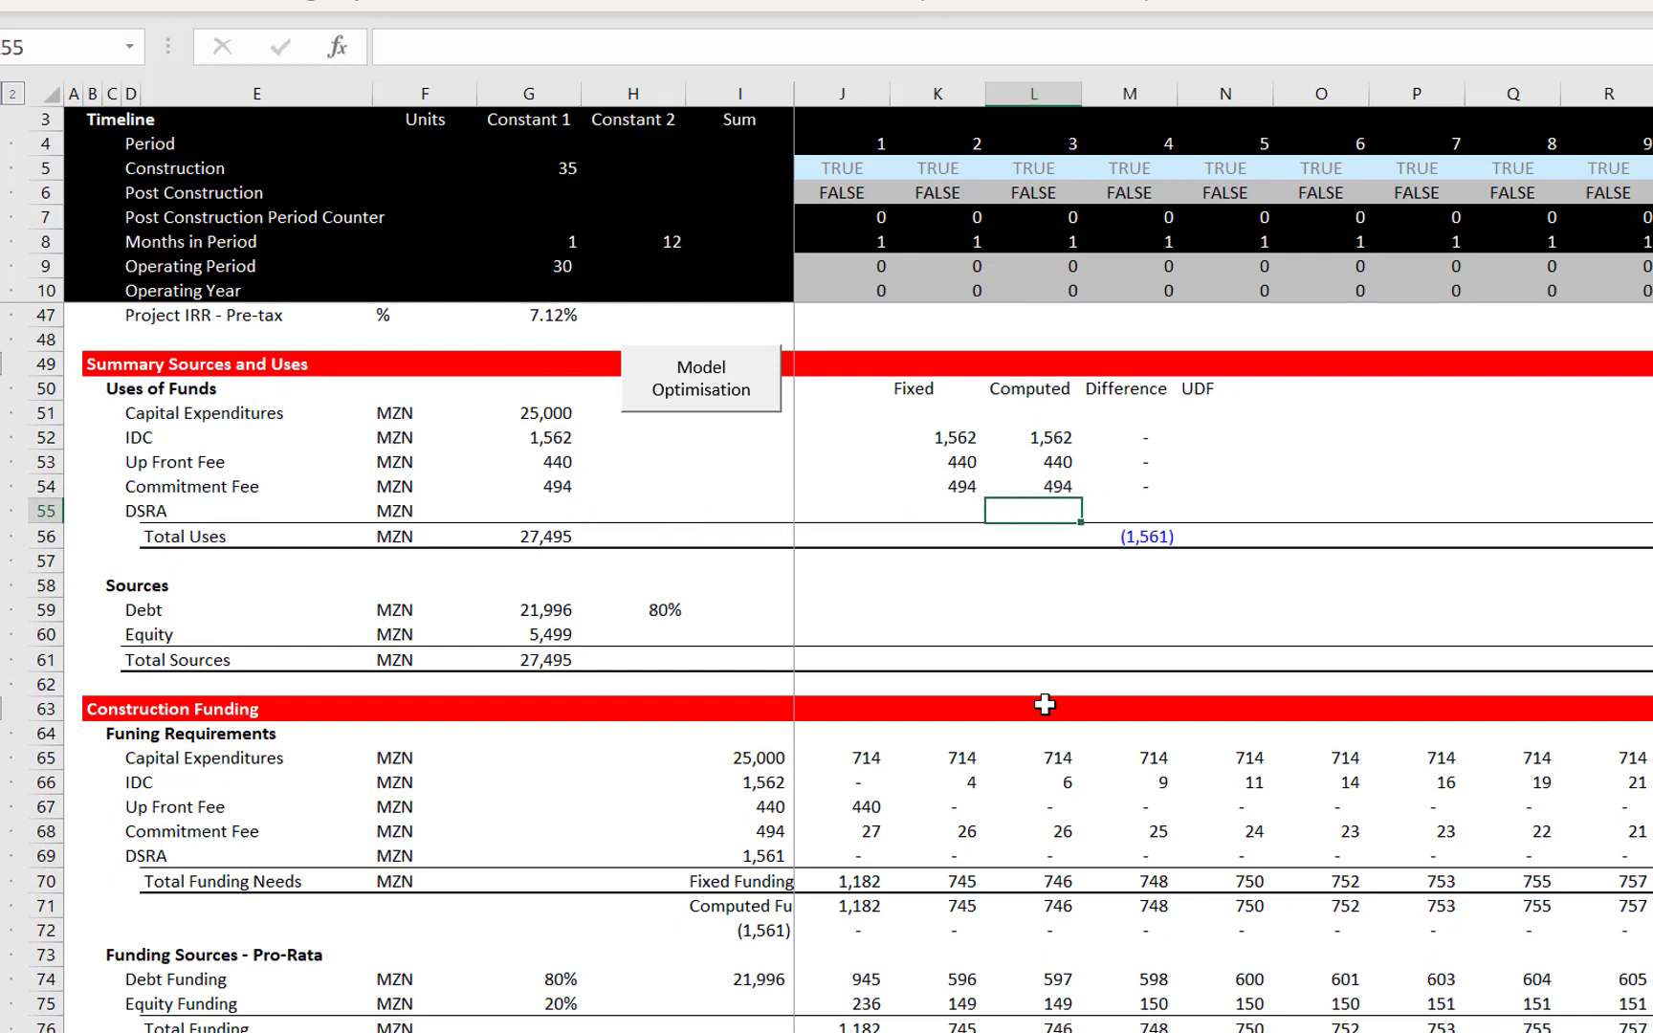
pyautogui.write('=')
pyautogui.click(752, 861)
pyautogui.press('Return')
# Set the Fixed DSRA amount in K55 to 1500
pyautogui.press('Up')
pyautogui.press('Left')
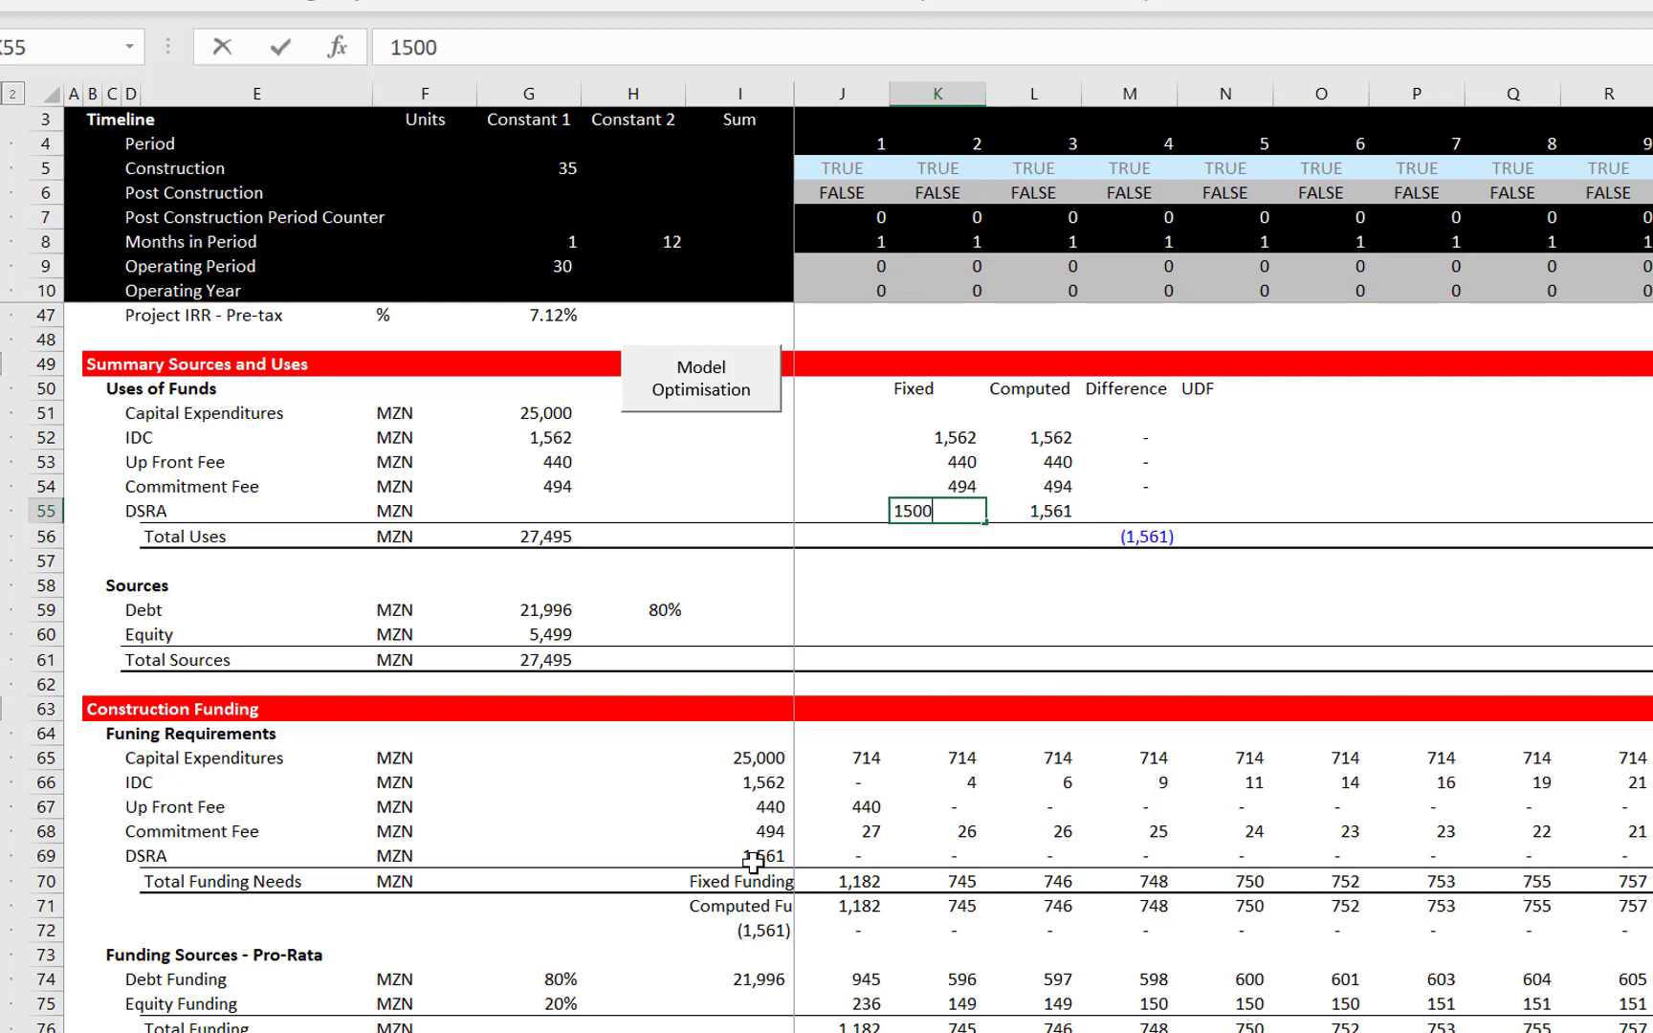
pyautogui.press('Return')
# Link the DSRA amount under Uses of Funds in G55 to the Fixed DSRA cell K55
pyautogui.press('Up')
pyautogui.press('Left')
pyautogui.press('Left')
pyautogui.press('Left')
pyautogui.press('Left')
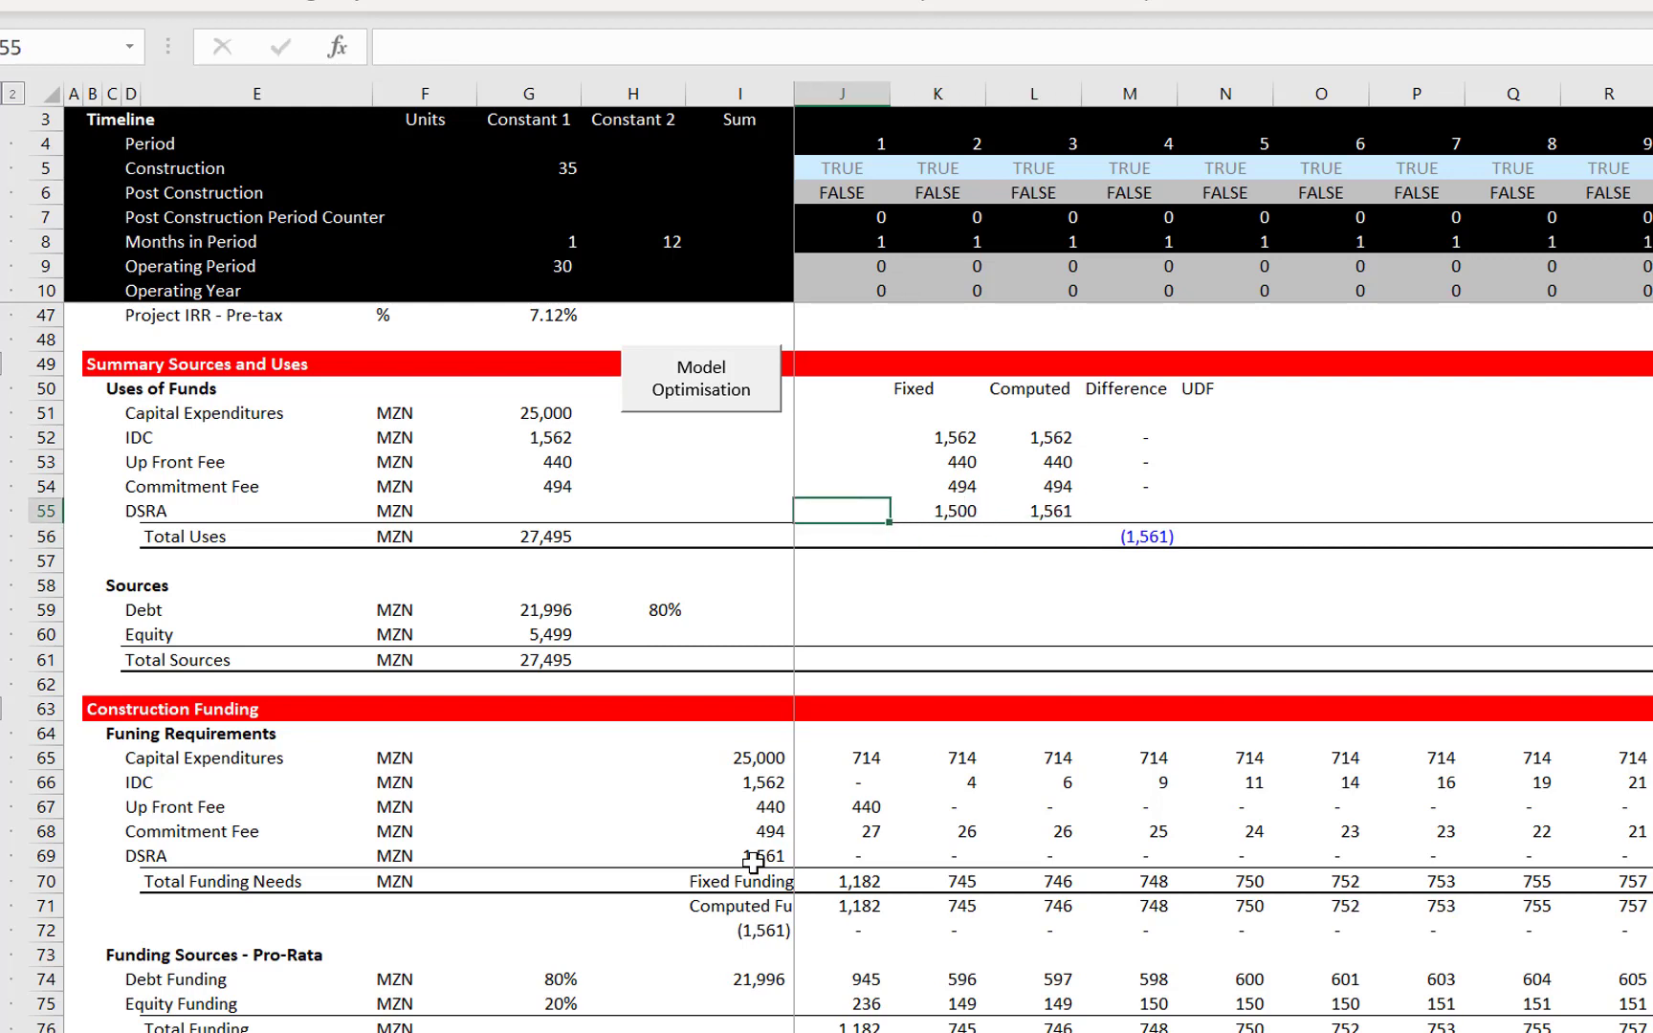
pyautogui.write('=')
pyautogui.press('Right')
pyautogui.press('Right')
pyautogui.press('Right')
pyautogui.press('Right')
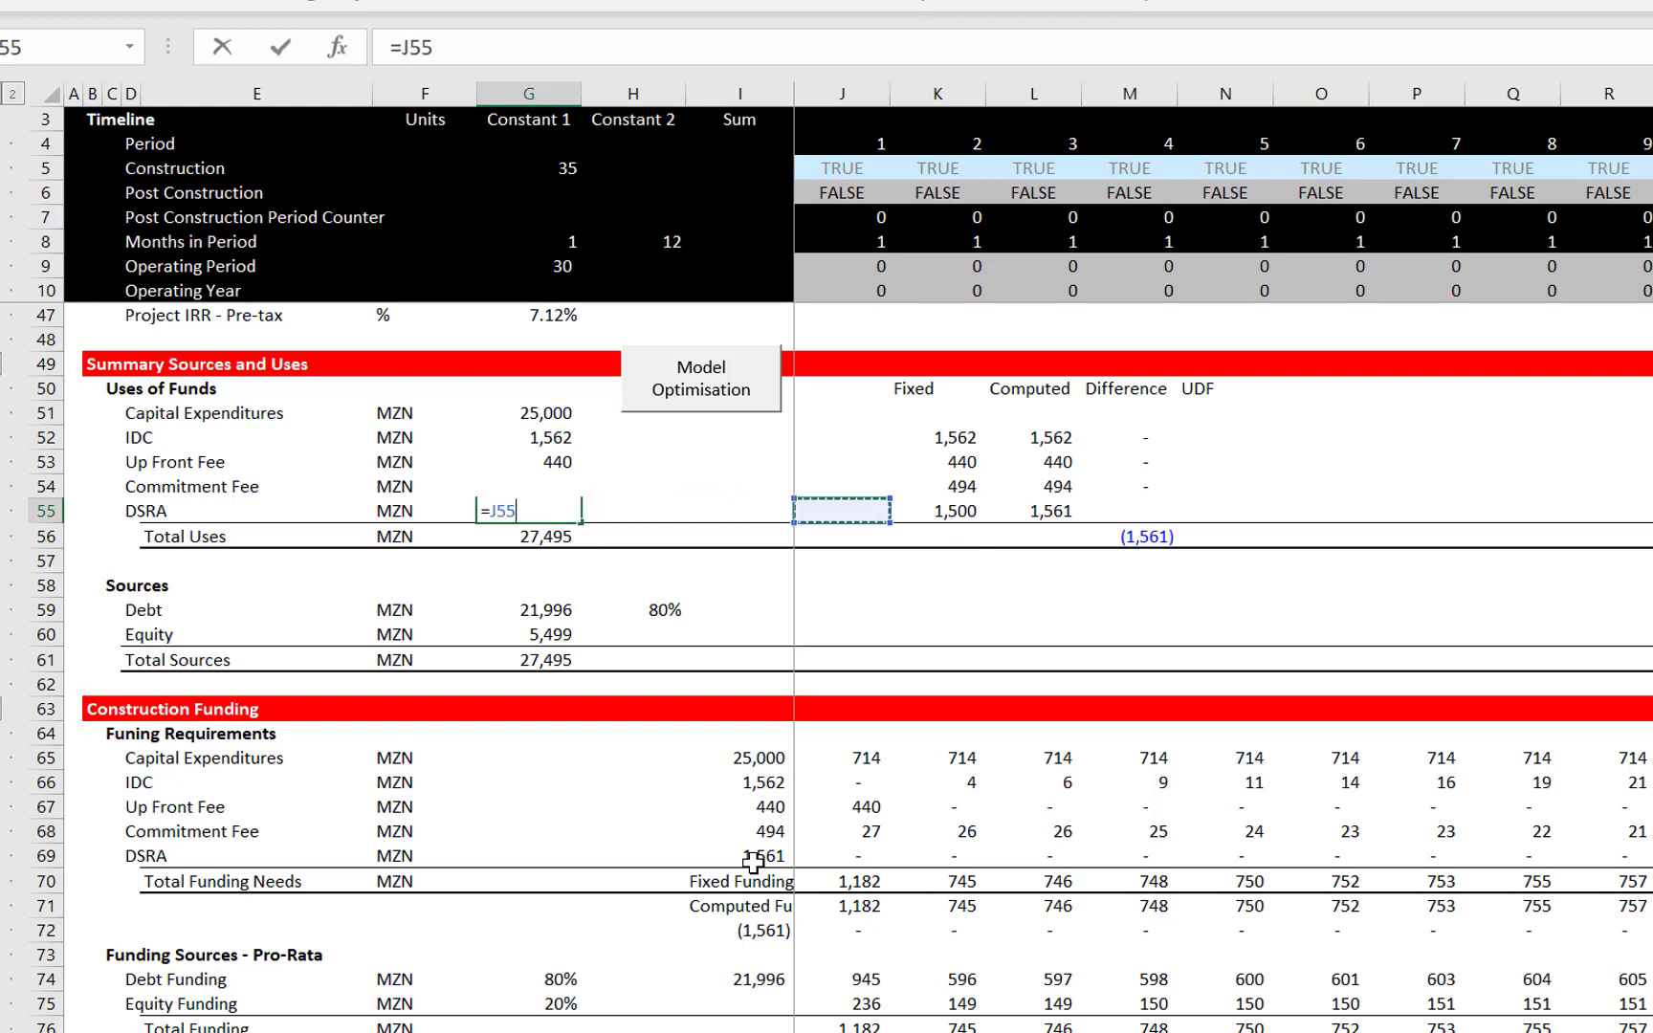
pyautogui.press('Return')
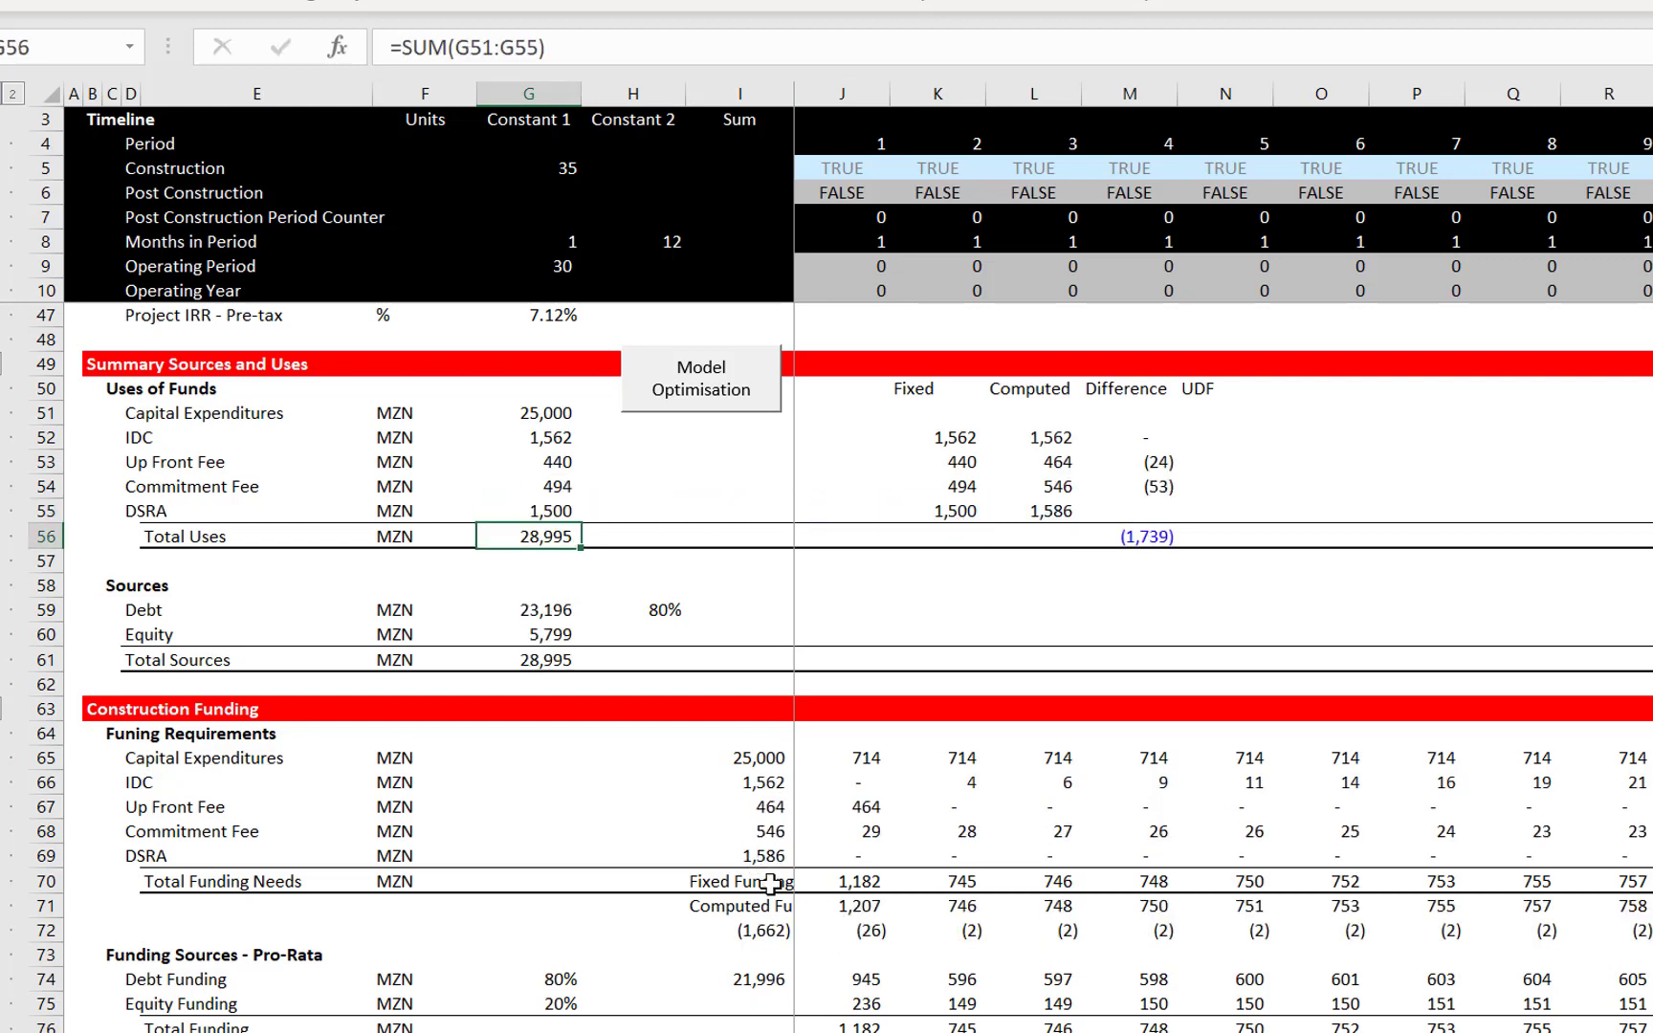
# Create named ranges for the Fixed Funding and Computed Funding rows across all periods, using their left-column labels
pyautogui.click(770, 884)
pyautogui.hotkey('shift', 'Down')
pyautogui.hotkey('ctrl', 'shift', 'Right')
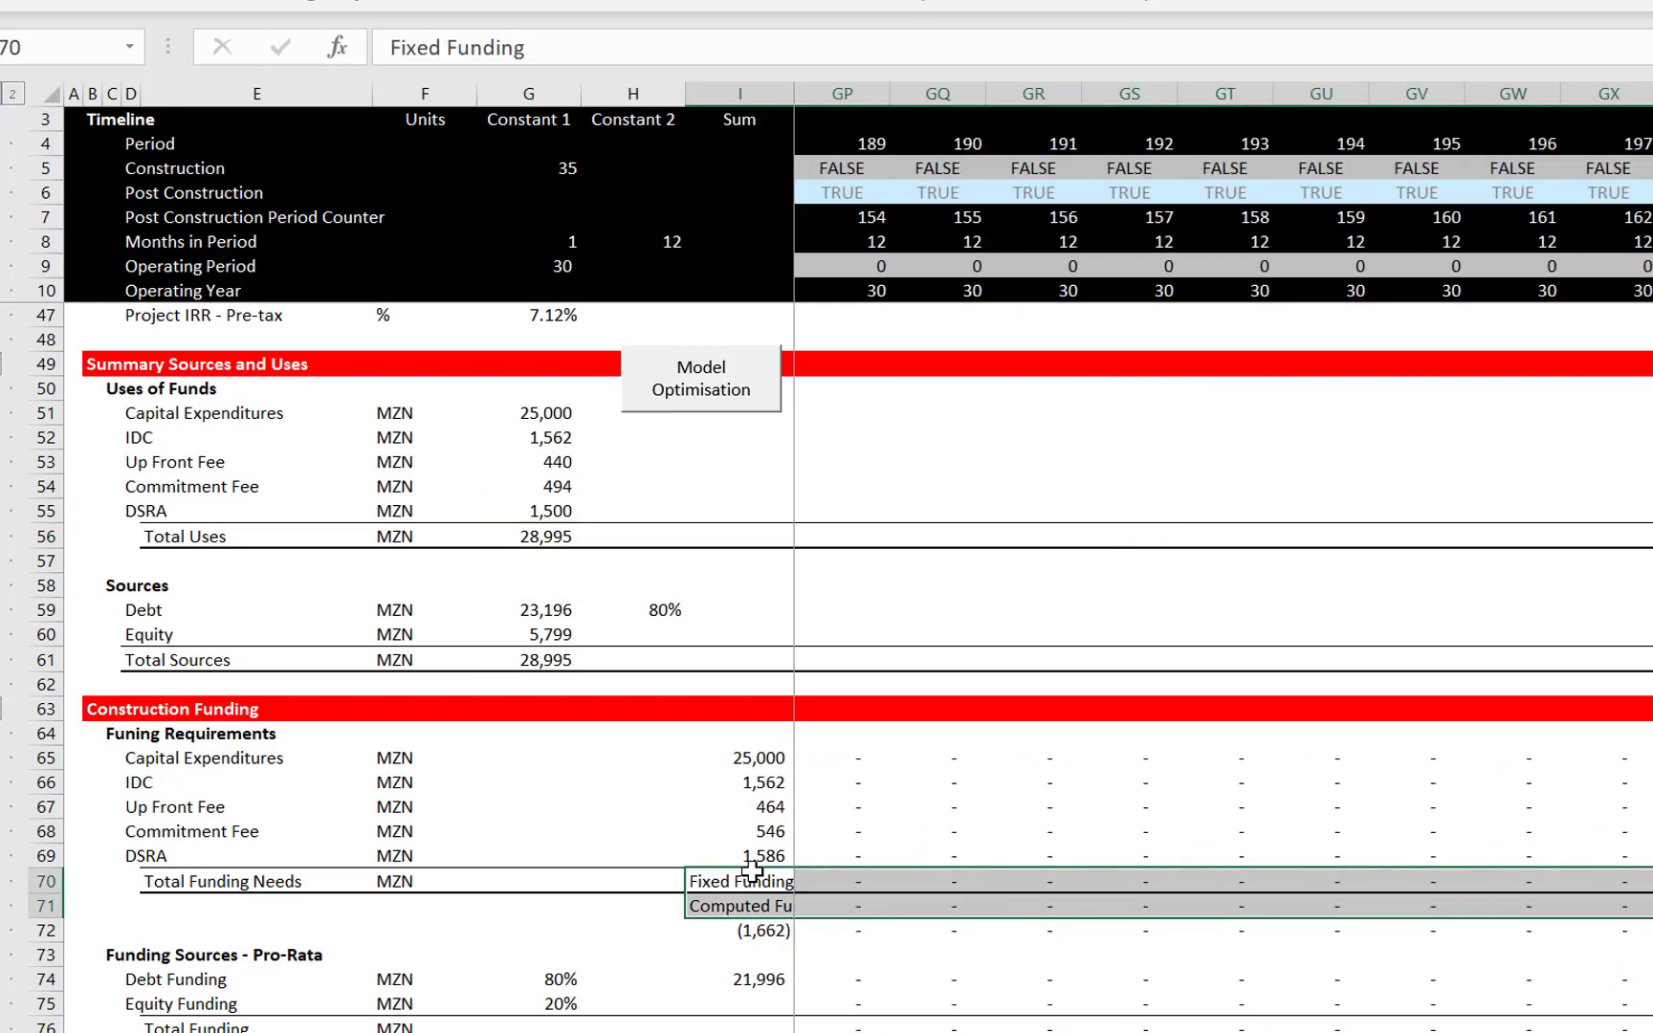
pyautogui.hotkey('ctrl', 'shift', 'F3')
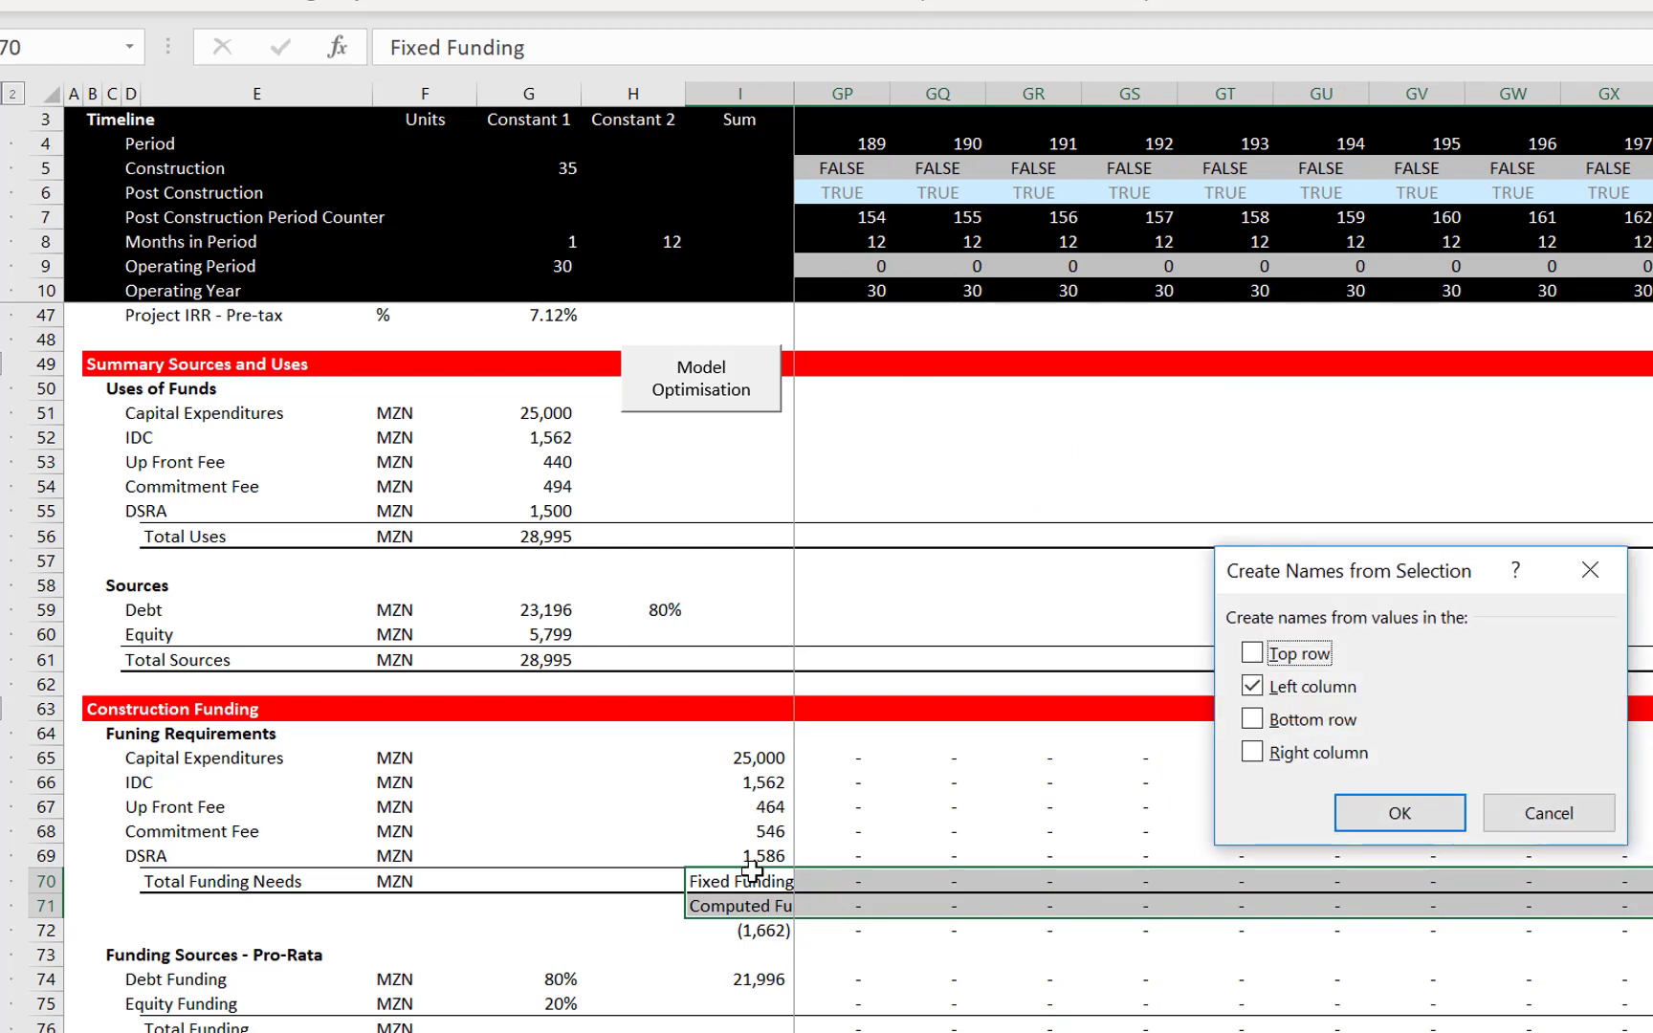
pyautogui.press('Return')
# Inspect the first cells of the Fixed Funding and Computed Funding rows, comparing the hard-coded values with the formulas
pyautogui.press('Right')
pyautogui.press('Right')
pyautogui.press('Down')
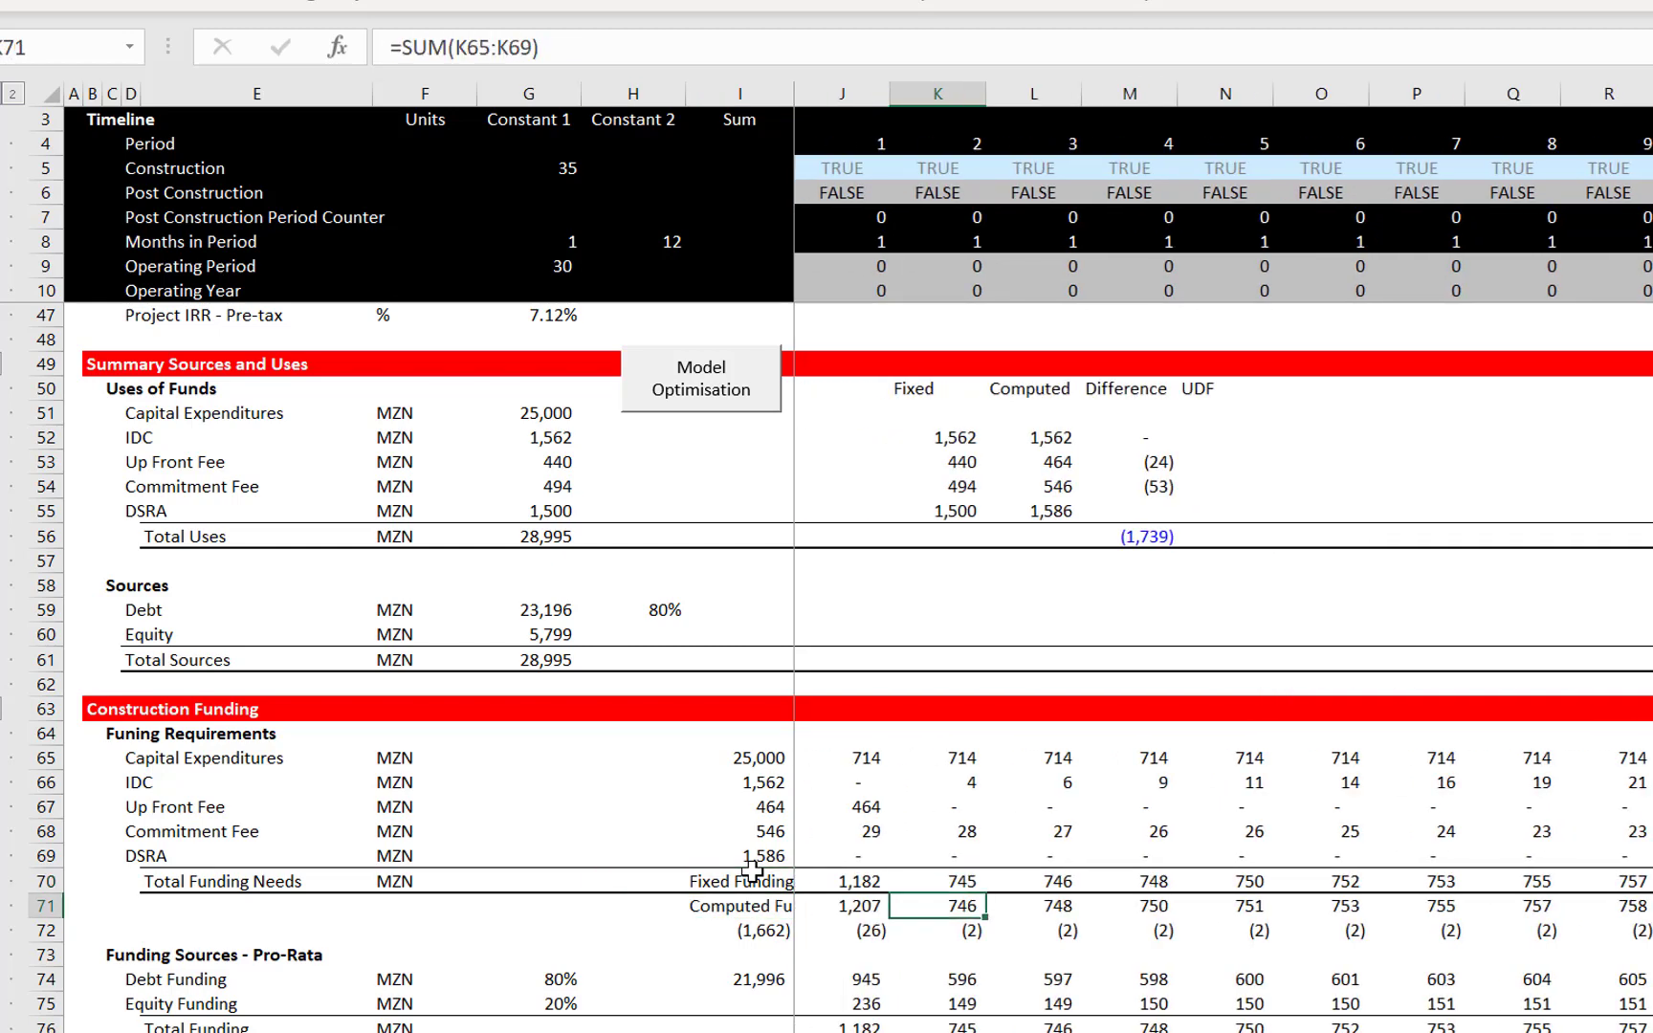
pyautogui.press('Left')
pyautogui.press('Up')
pyautogui.press('Down')
pyautogui.press('Left')
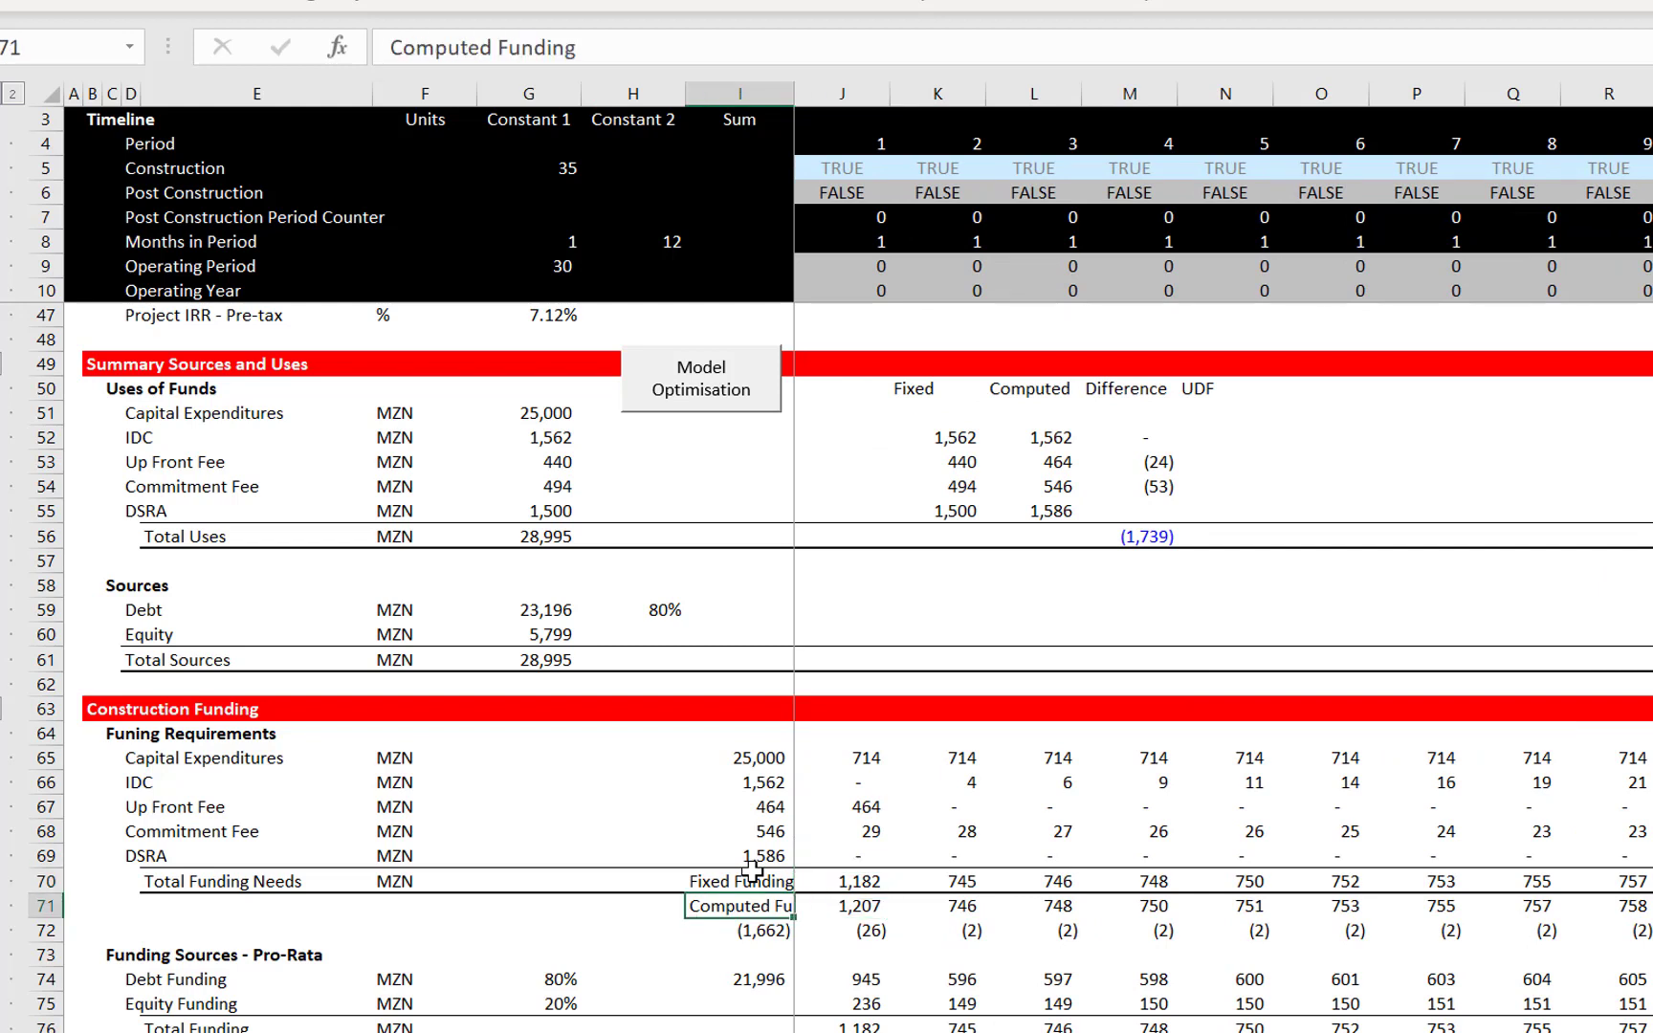
pyautogui.press('Right')
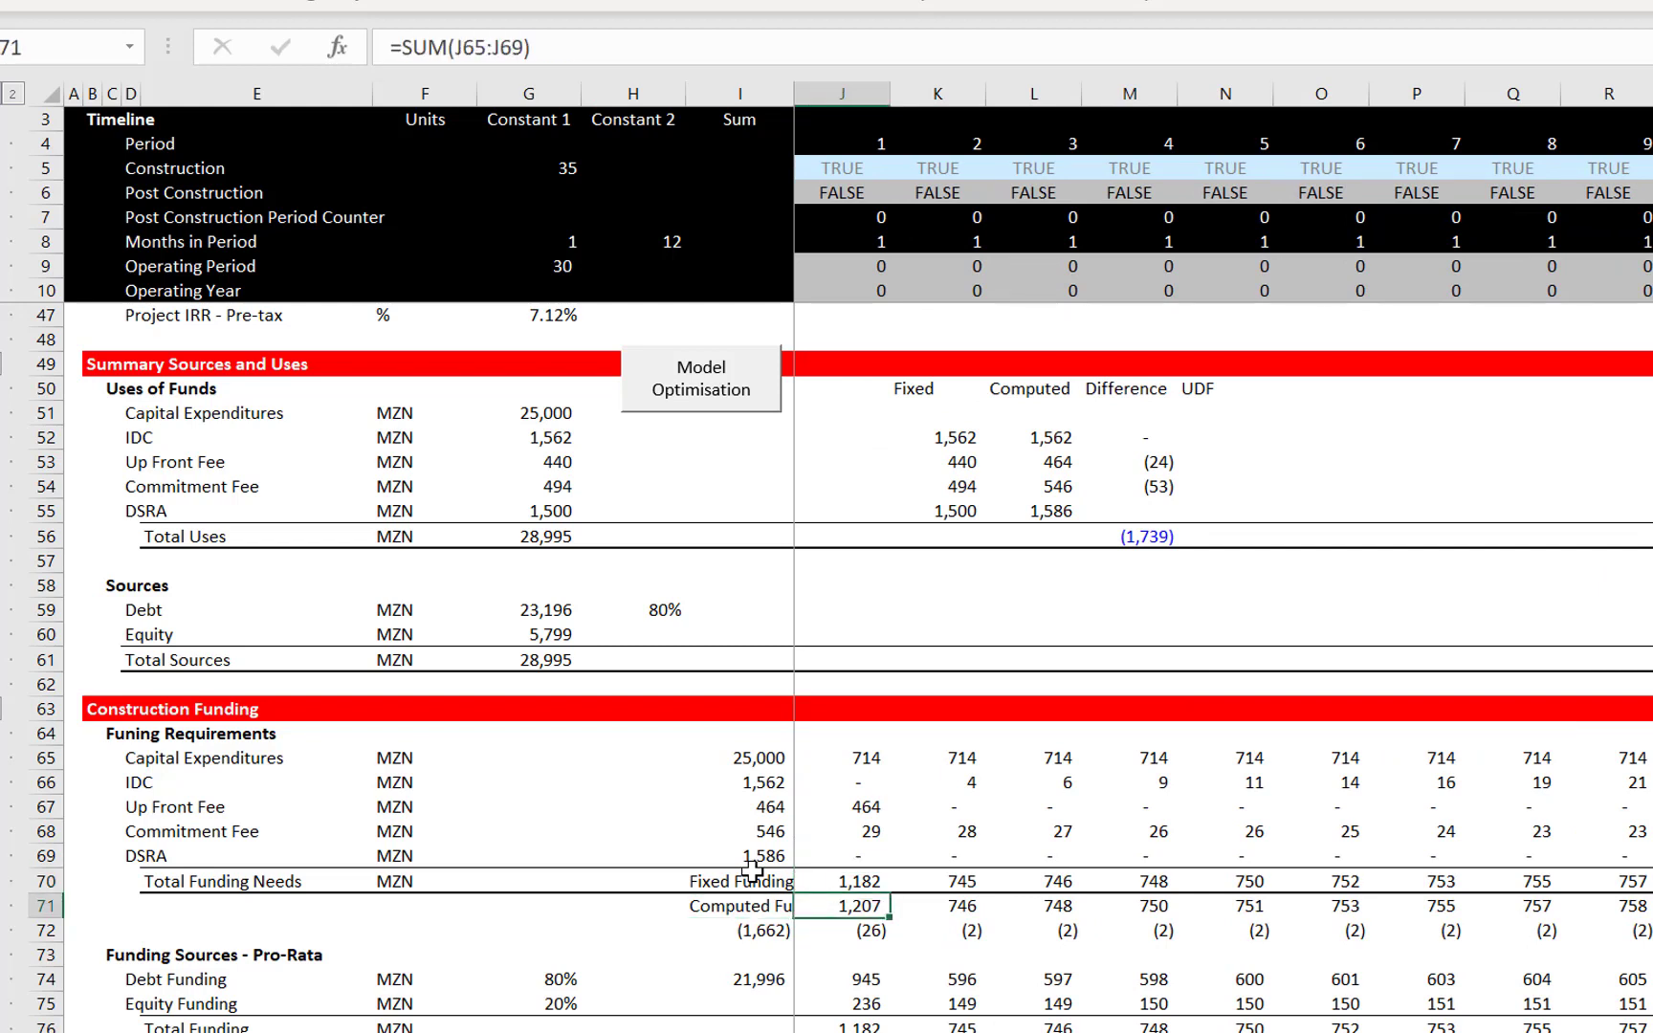
pyautogui.press('Up')
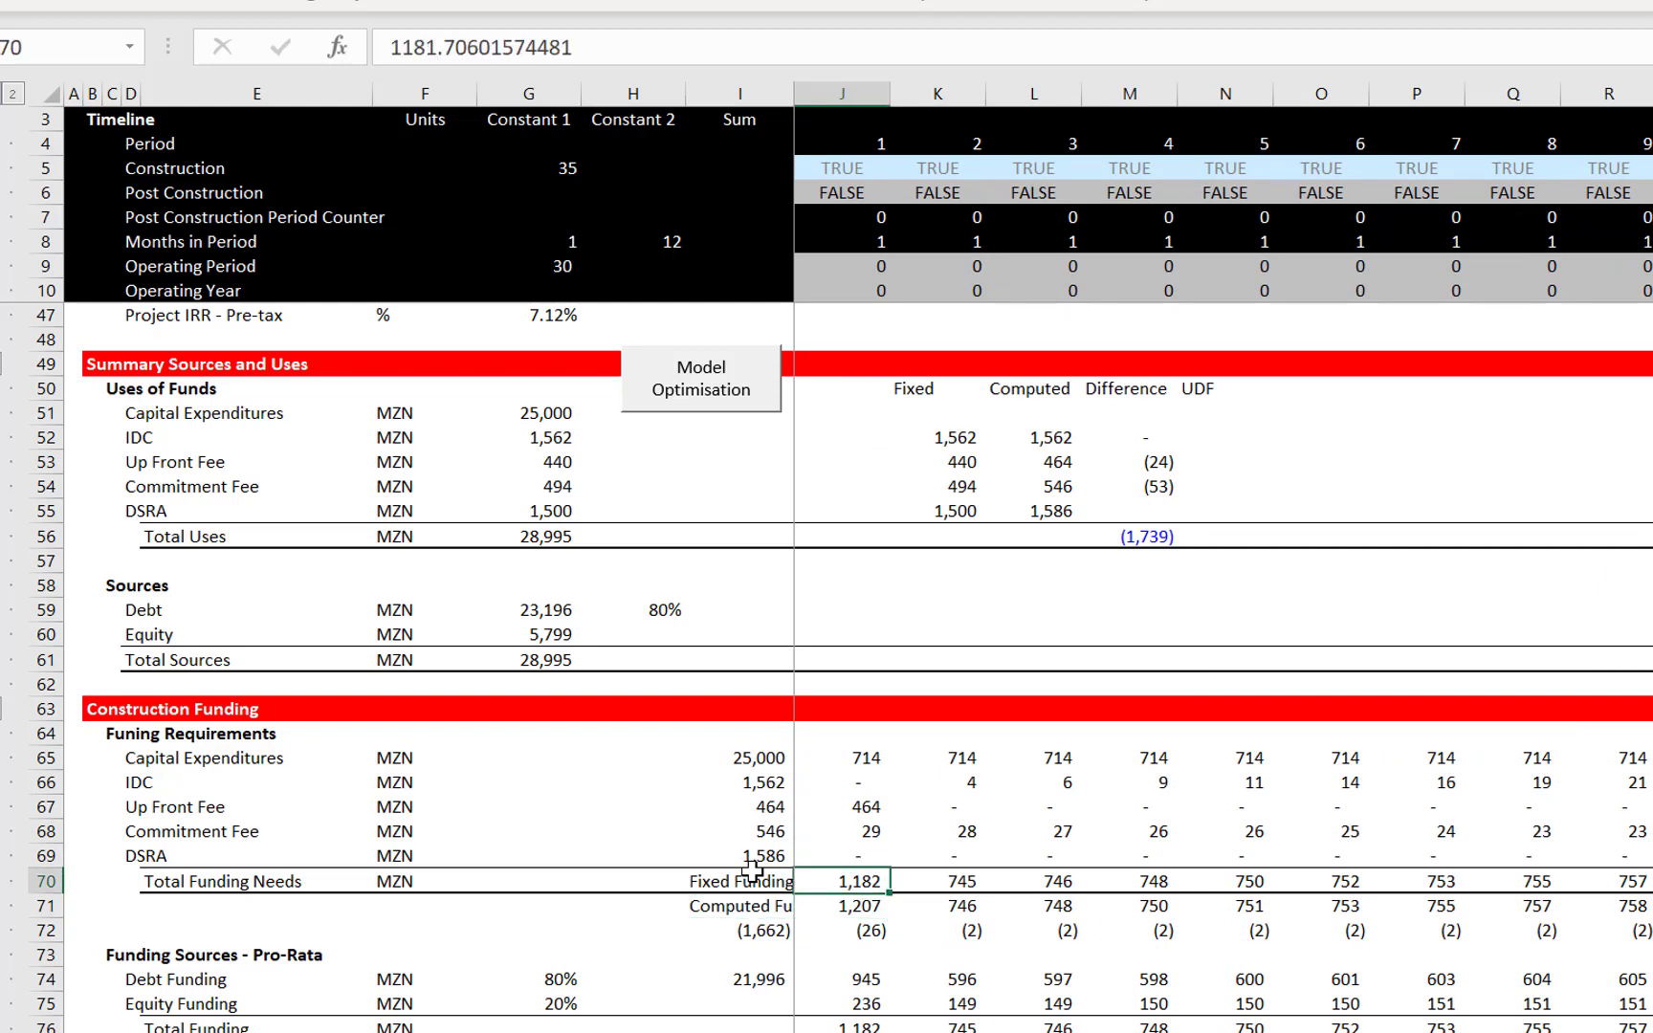
# Copy the Computed Funding row across all periods and paste it as values into the Fixed Funding row
pyautogui.press('Down')
pyautogui.press('Left')
pyautogui.press('Right')
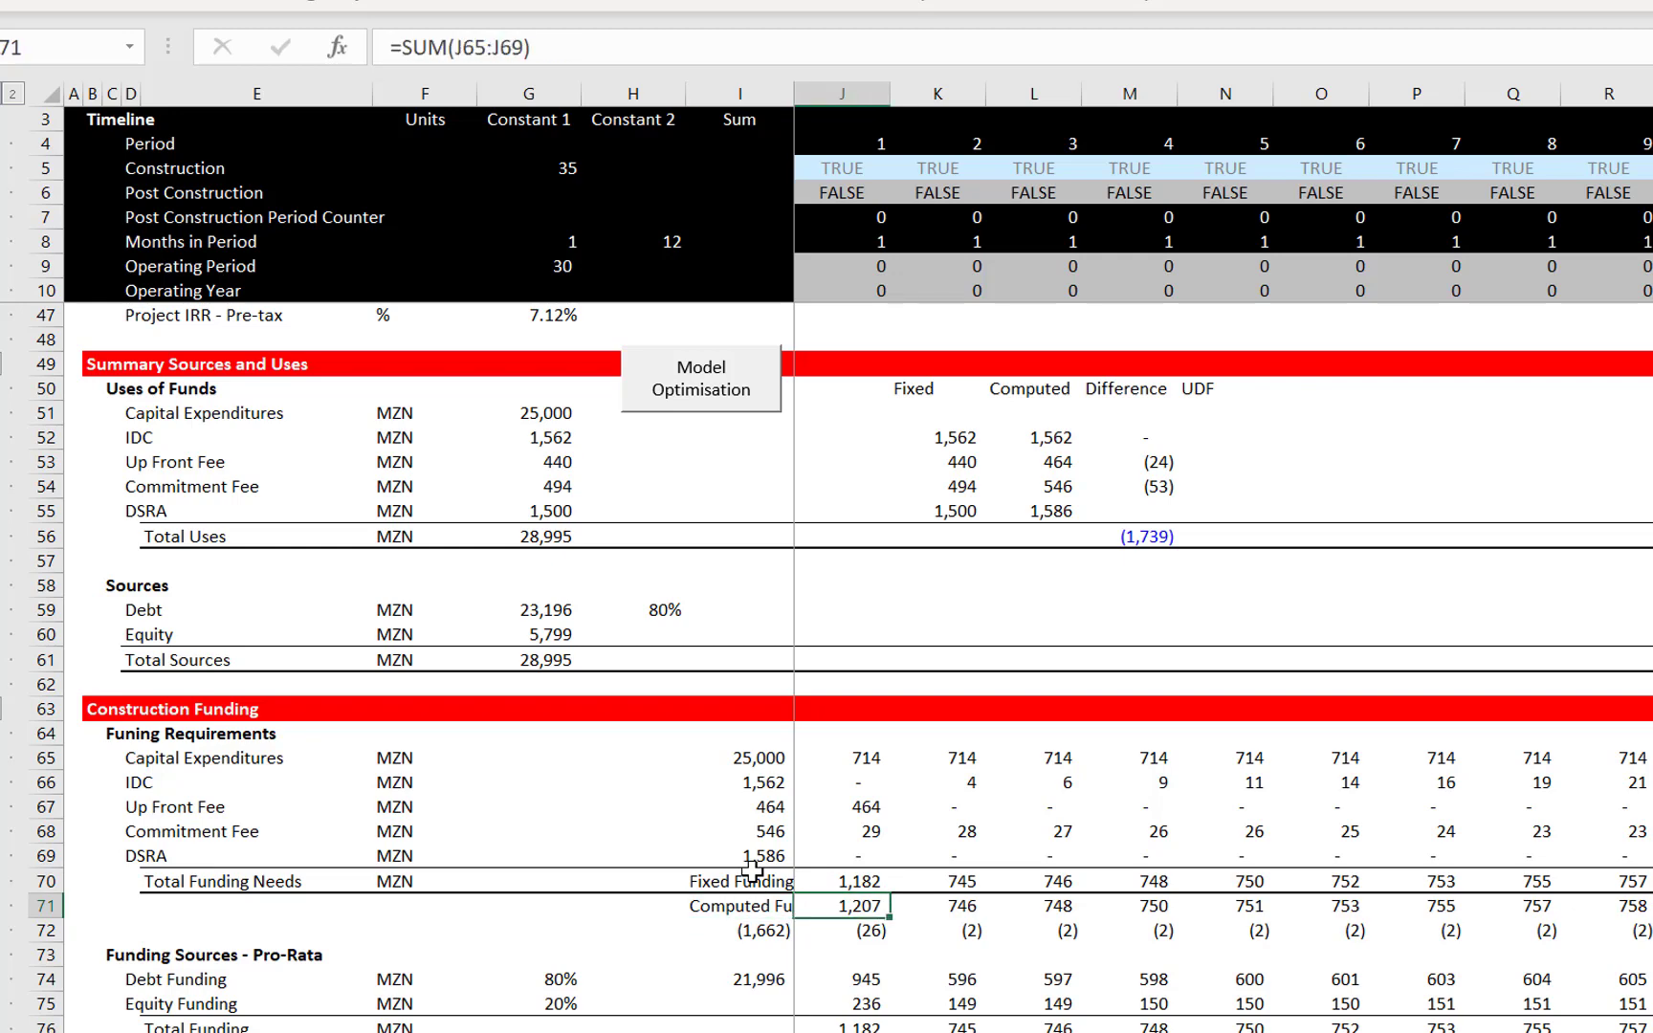
pyautogui.hotkey('ctrl', 'shift', 'Right')
pyautogui.hotkey('ctrl', 'c')
pyautogui.press('Left')
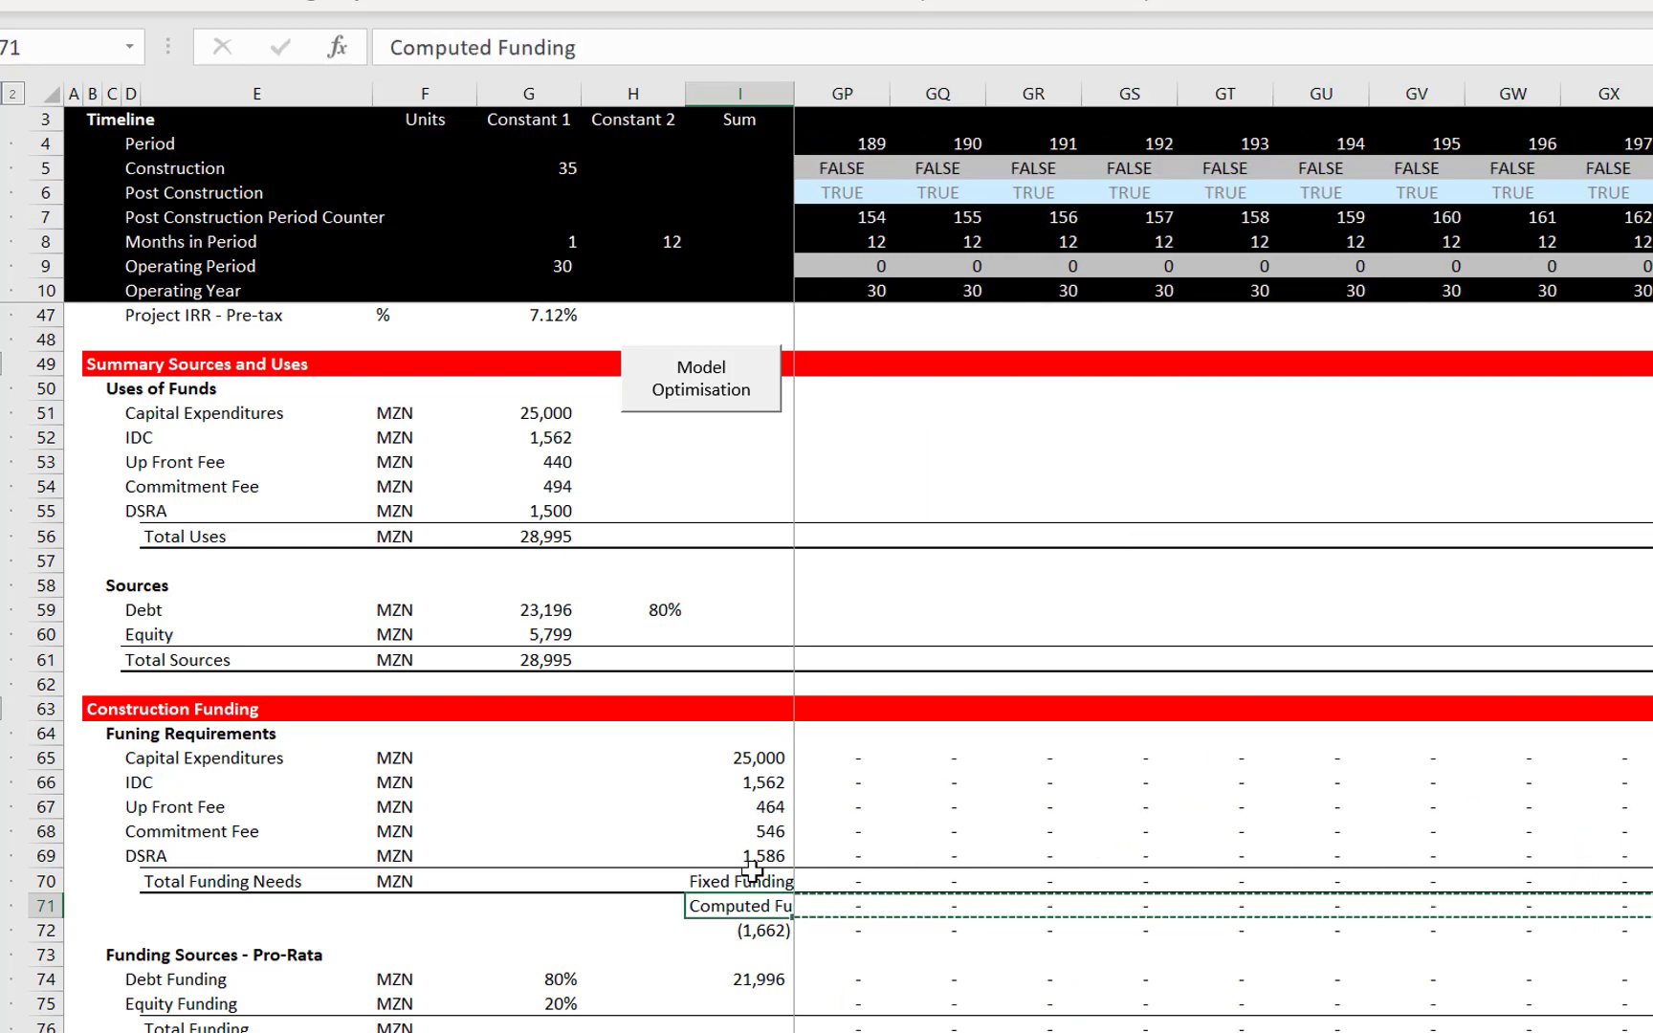
pyautogui.press('Right')
pyautogui.press('Up')
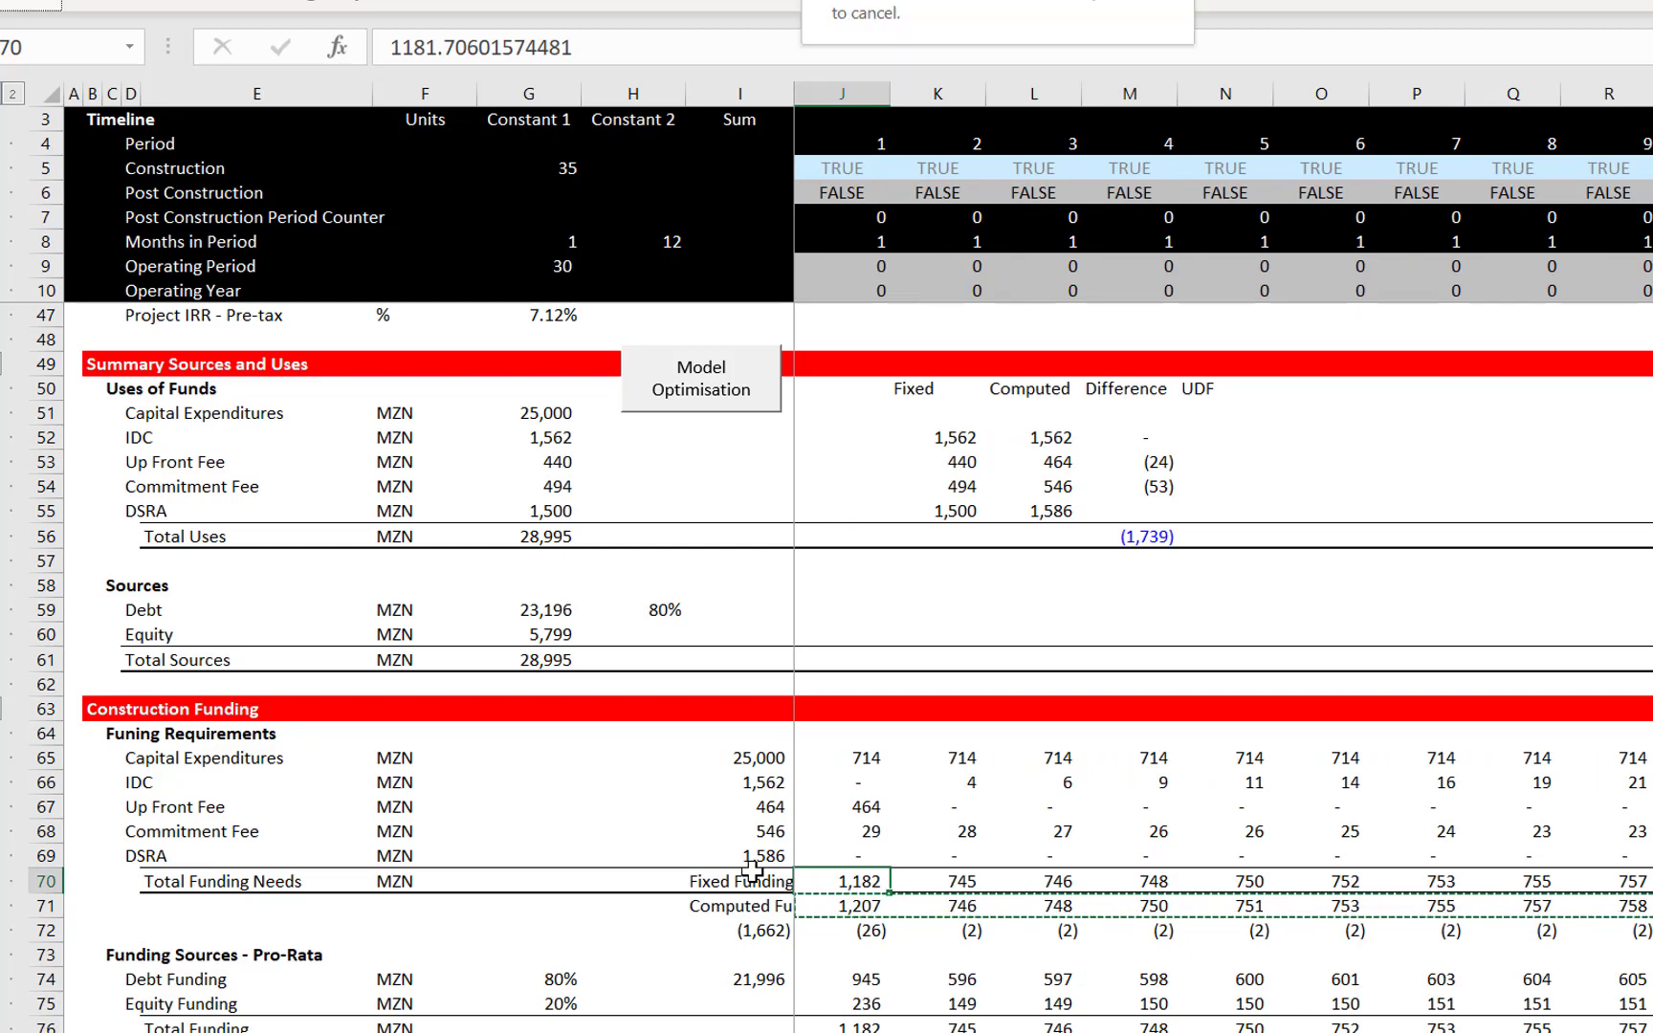
pyautogui.hotkey('ctrl', 'alt', 'v')
pyautogui.press('v')
pyautogui.press('Return')
pyautogui.press('Left')
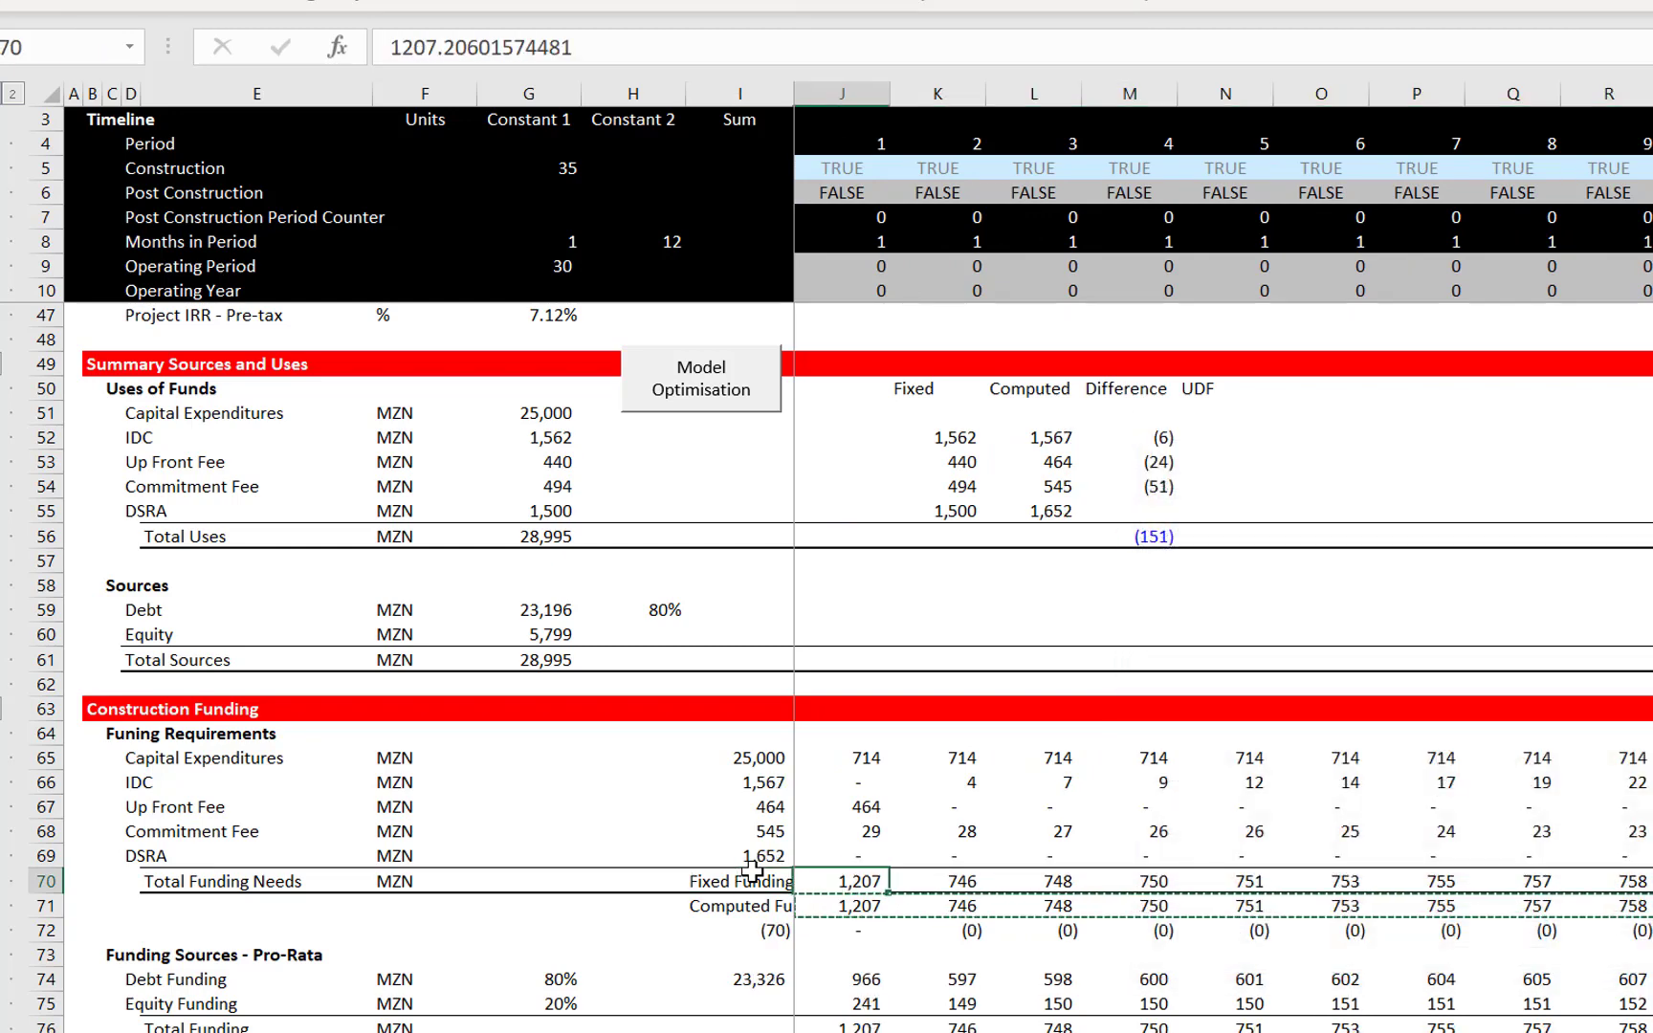
pyautogui.press('Right')
pyautogui.press('Escape')
pyautogui.press('Right')
pyautogui.press('Left')
pyautogui.press('Right')
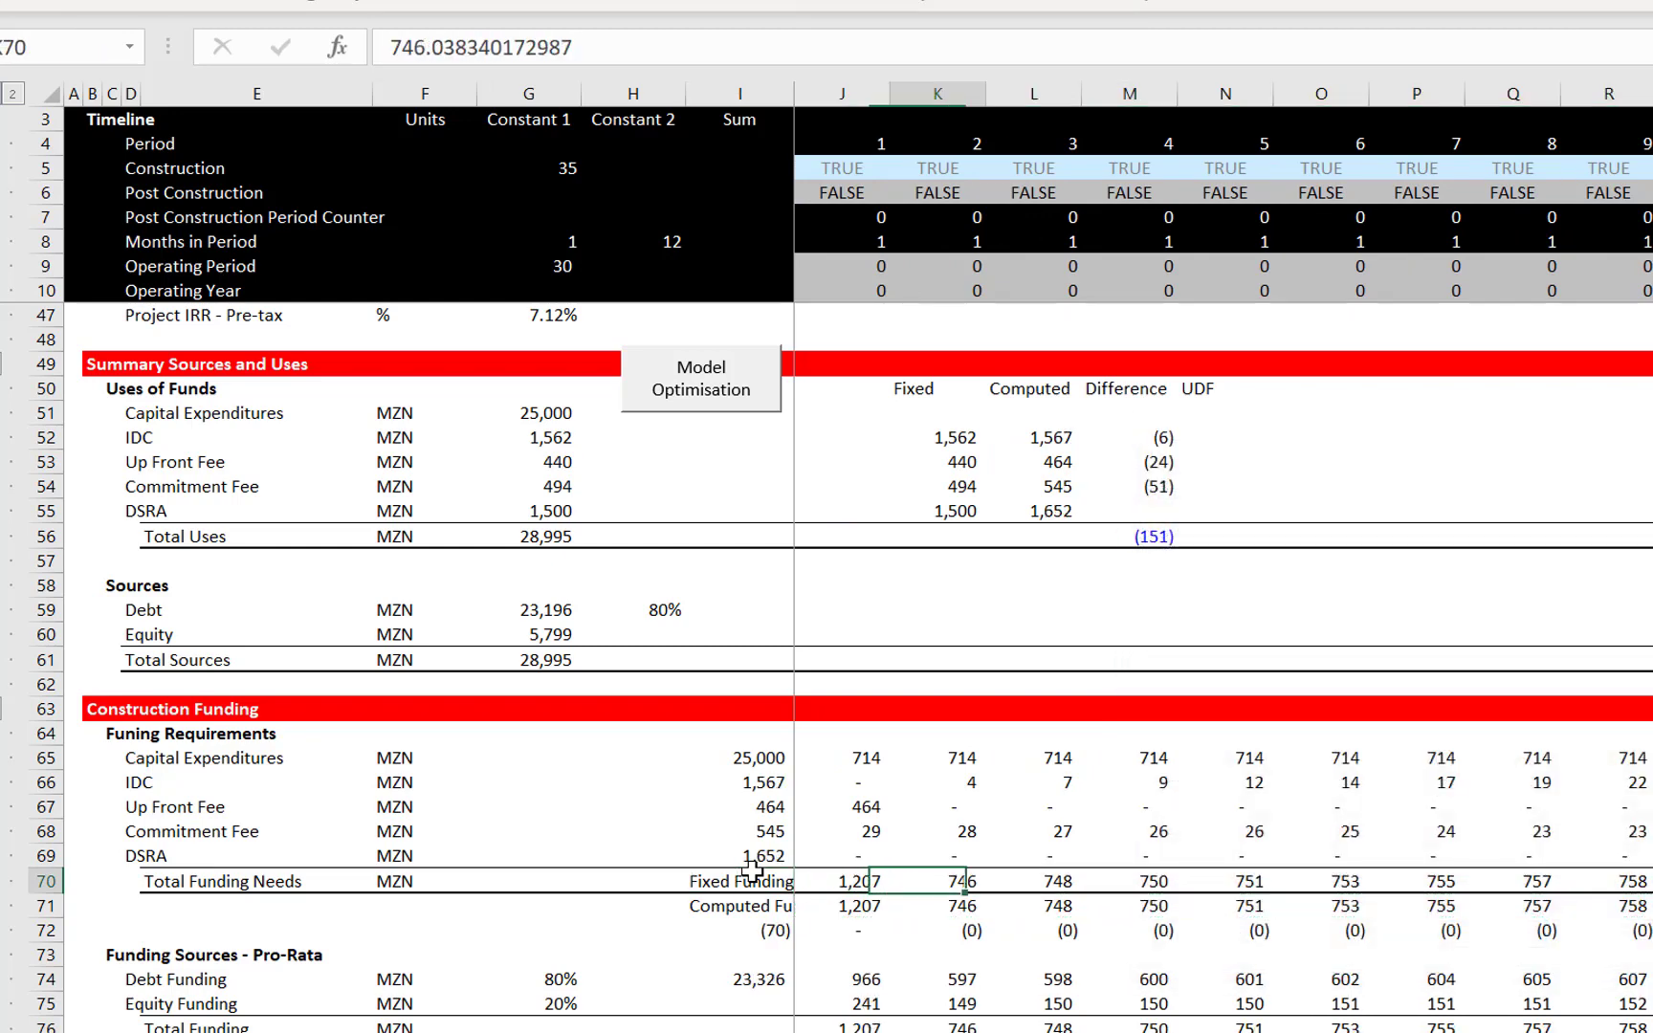
pyautogui.press('Left')
pyautogui.press('Left')
pyautogui.press('Right')
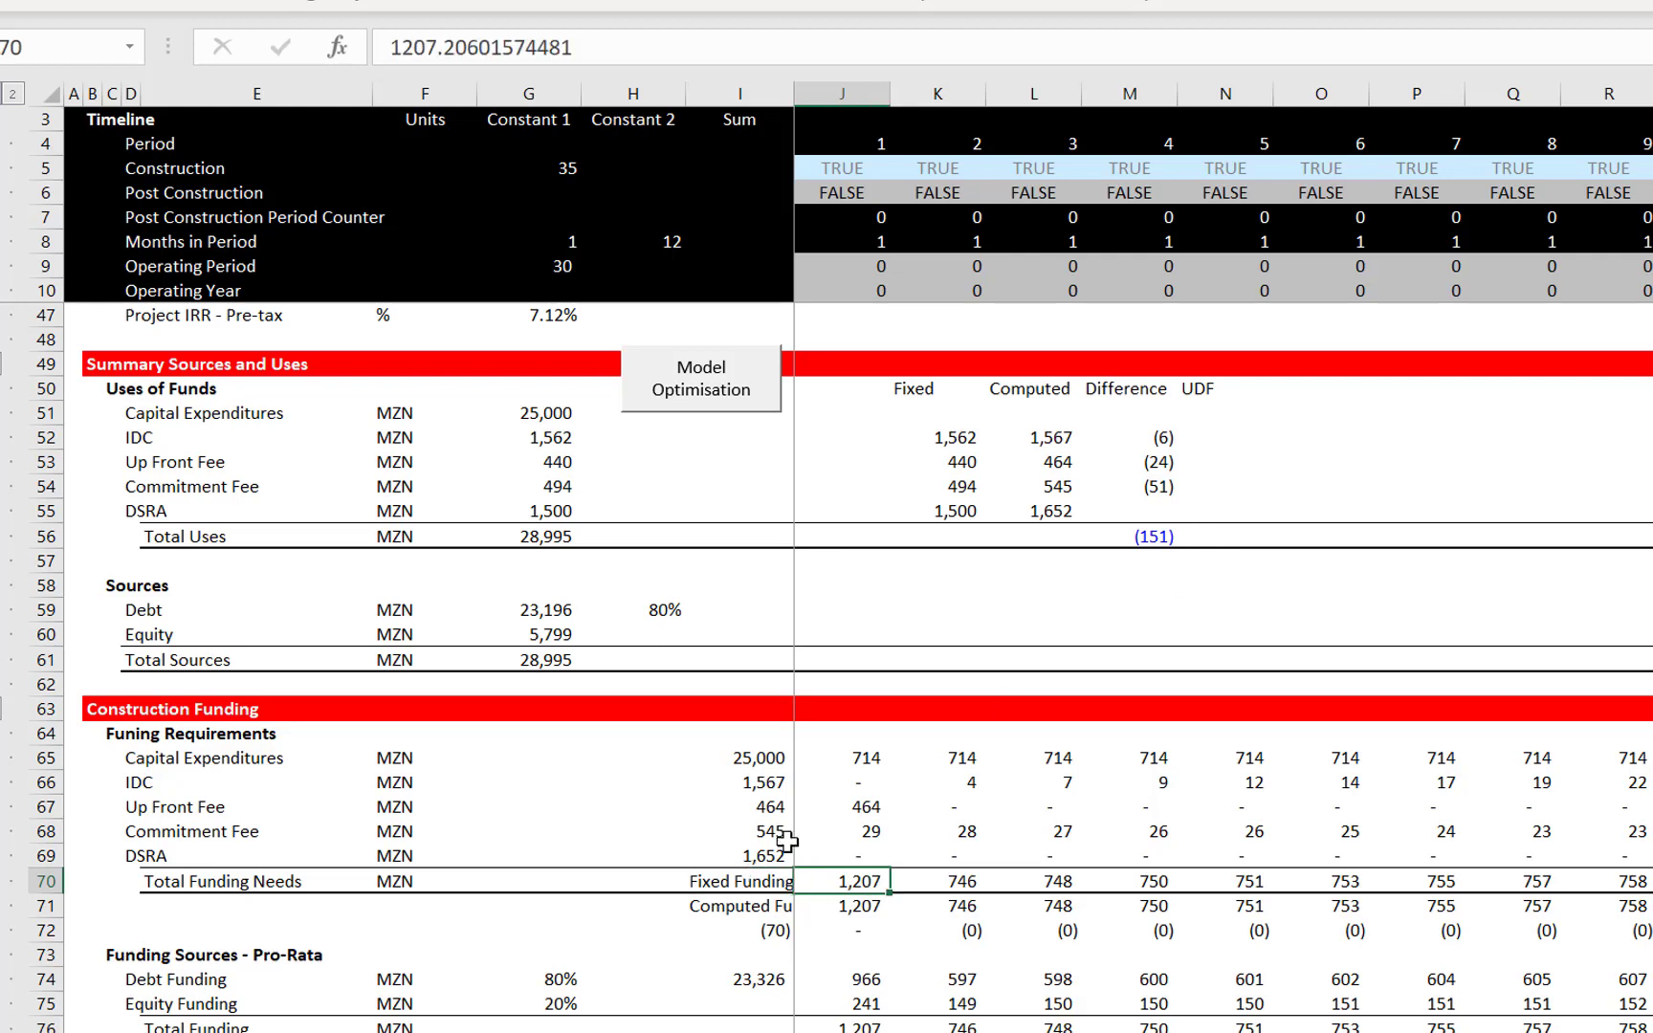
# Uncomment the Fixed_Funding line in the button's copy_paste macro, return to the sheet and run Model Optimisation
pyautogui.rightClick(716, 403)
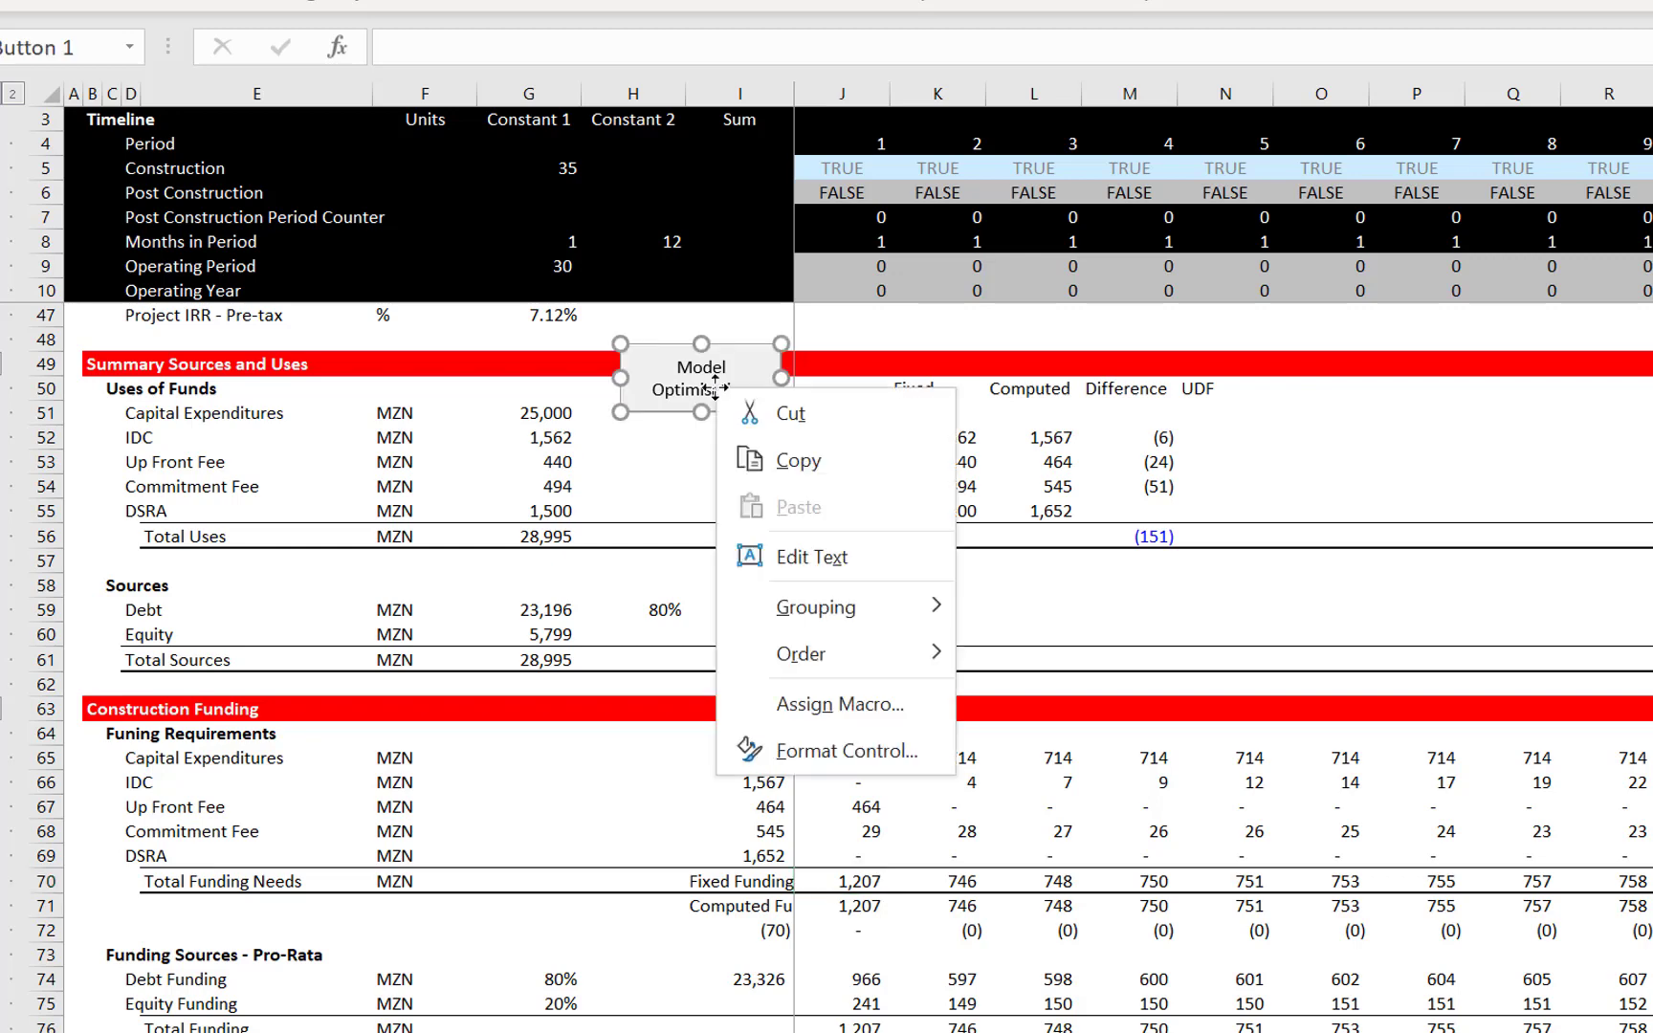
pyautogui.click(815, 704)
pyautogui.click(1097, 474)
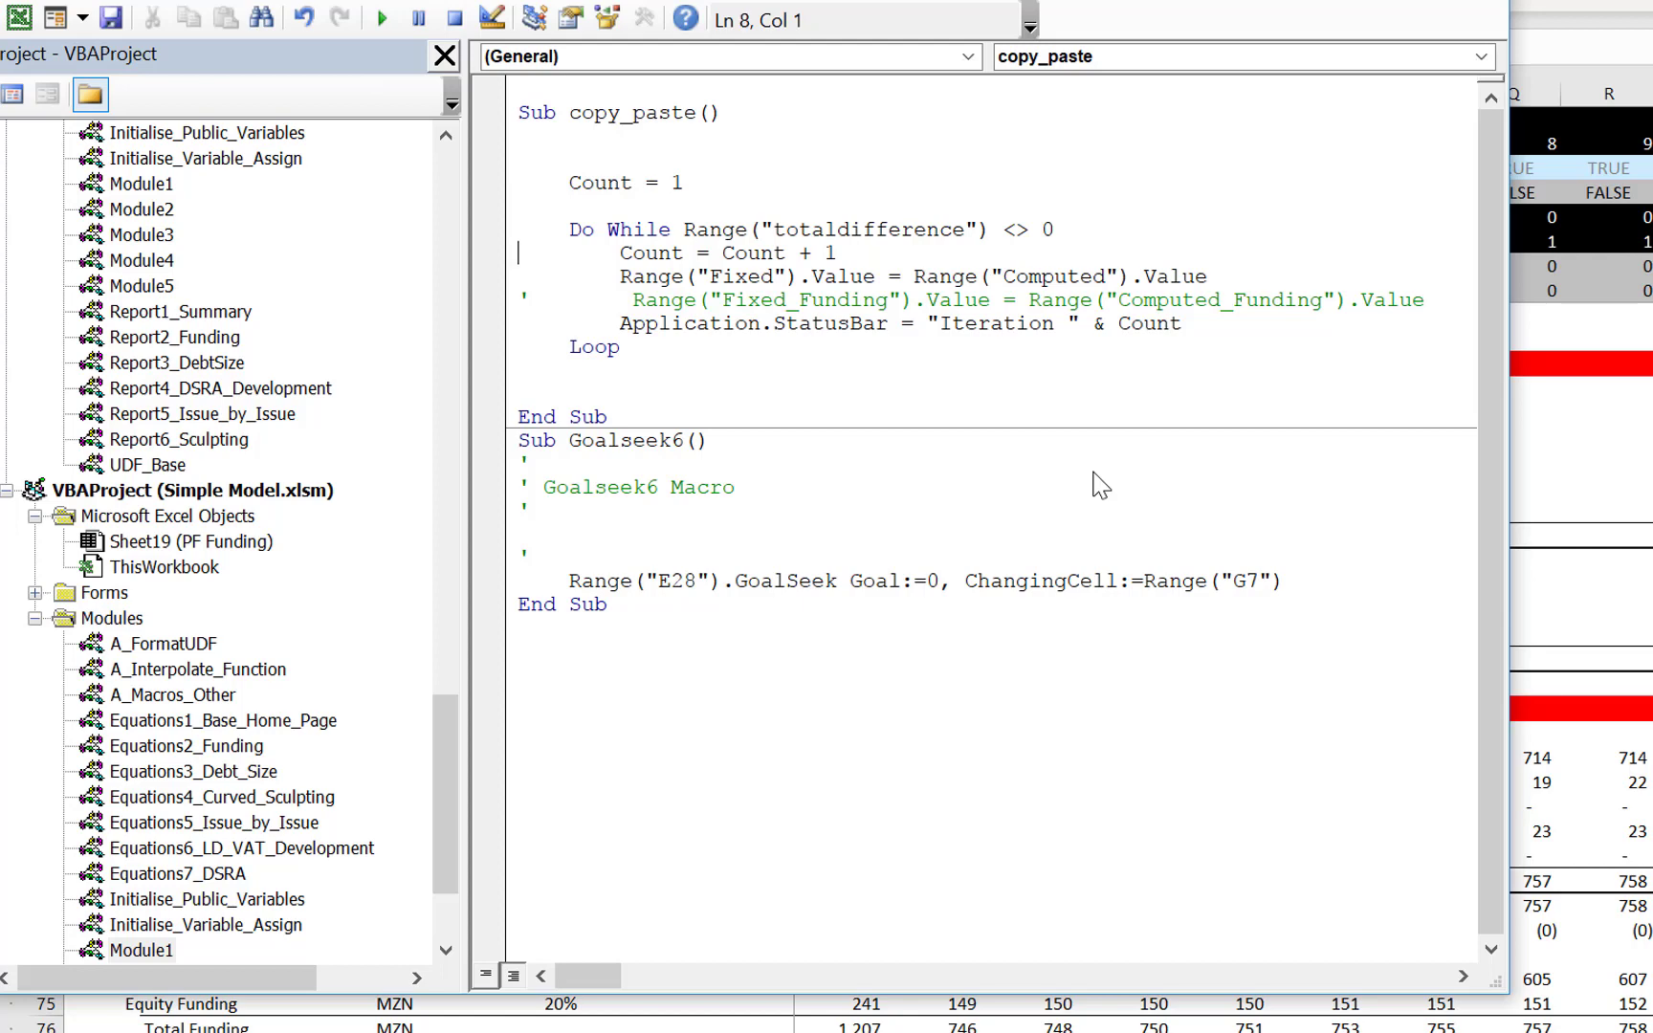
pyautogui.press('Delete')
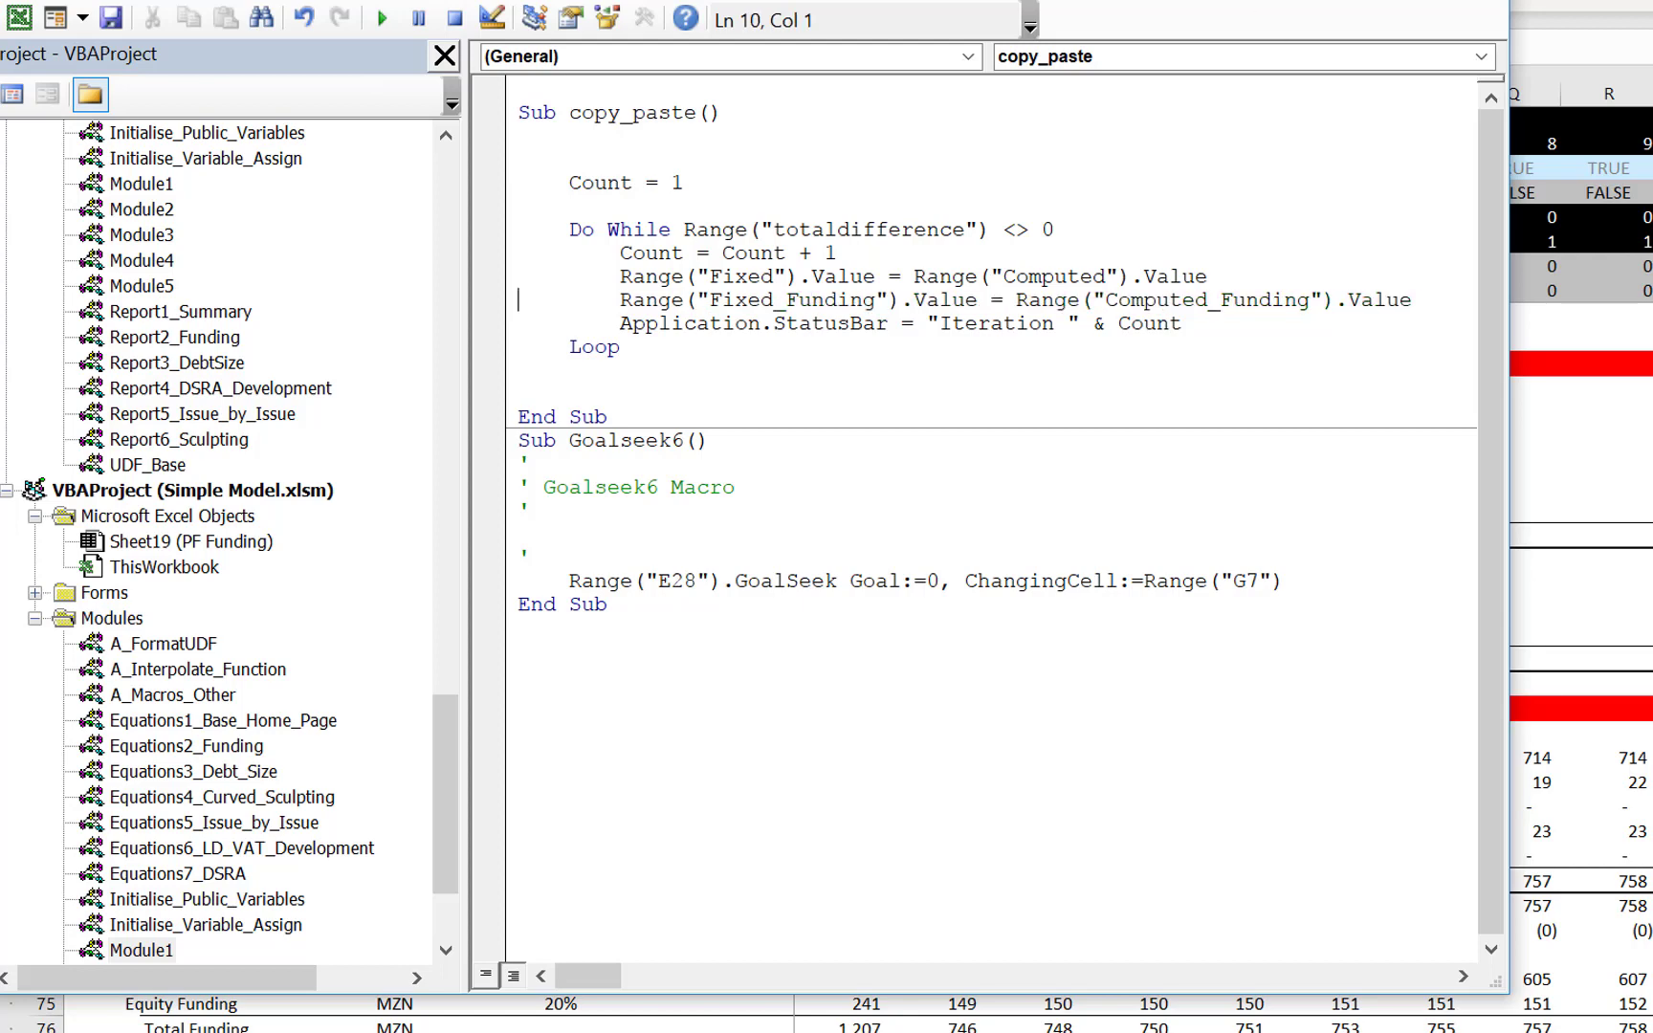
pyautogui.hotkey('alt', 'F11')
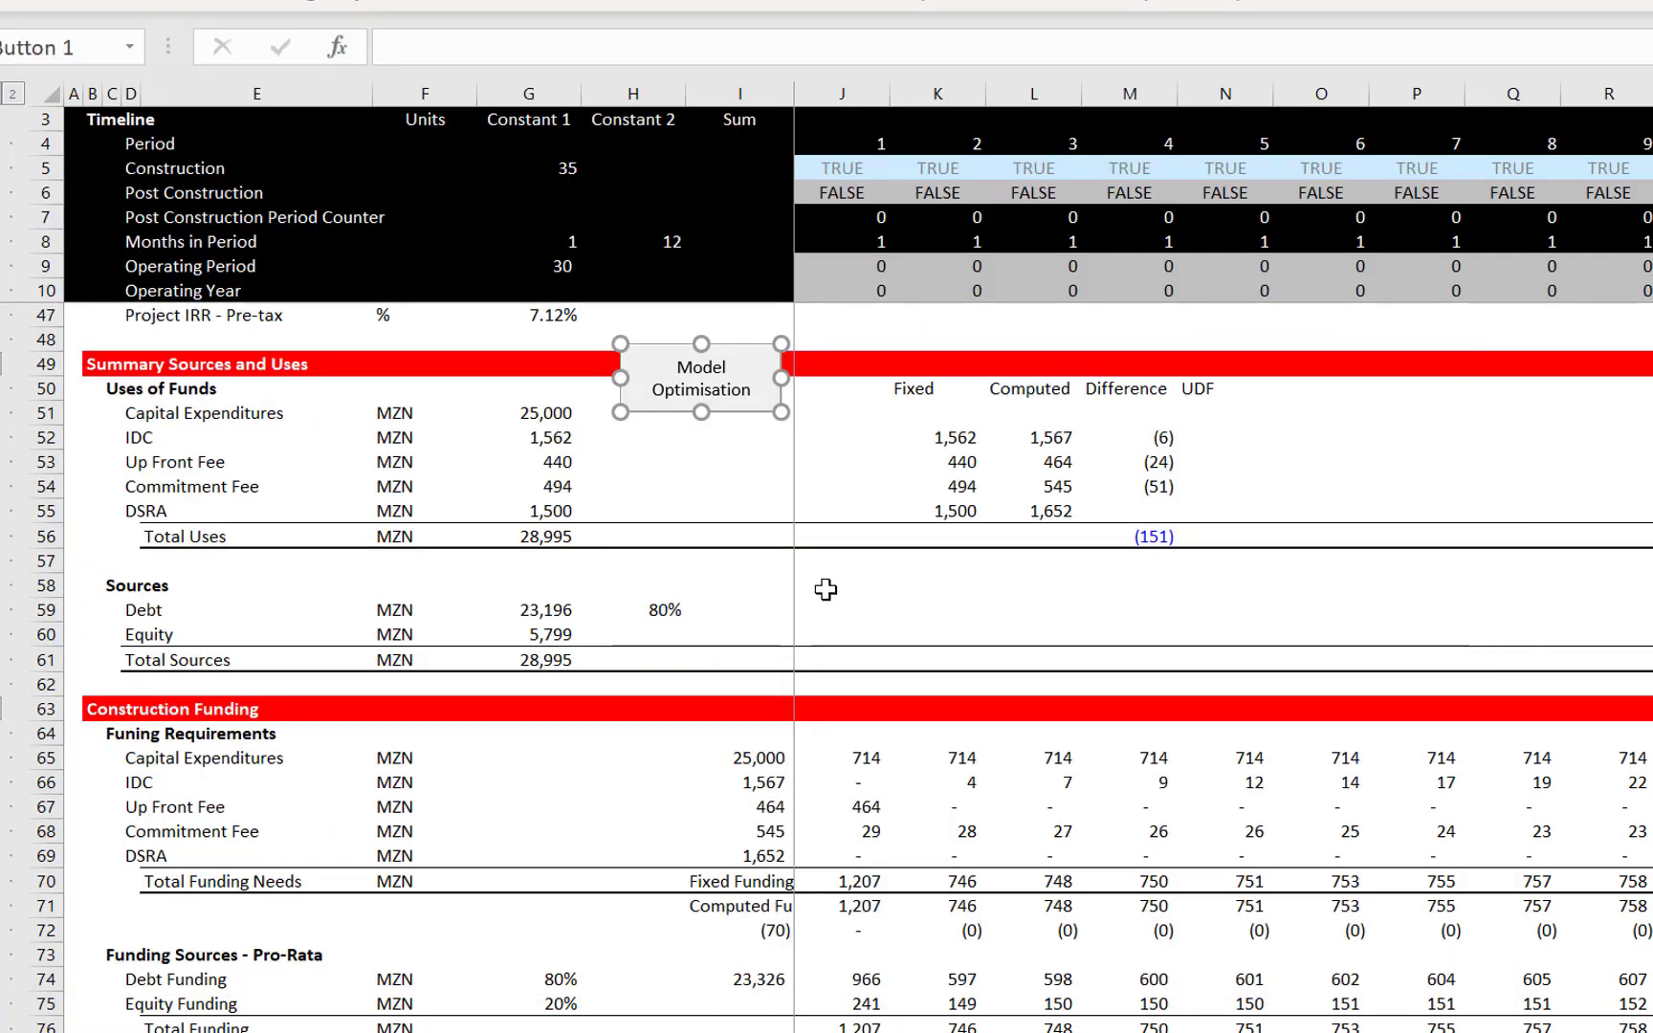
pyautogui.click(883, 609)
pyautogui.click(698, 383)
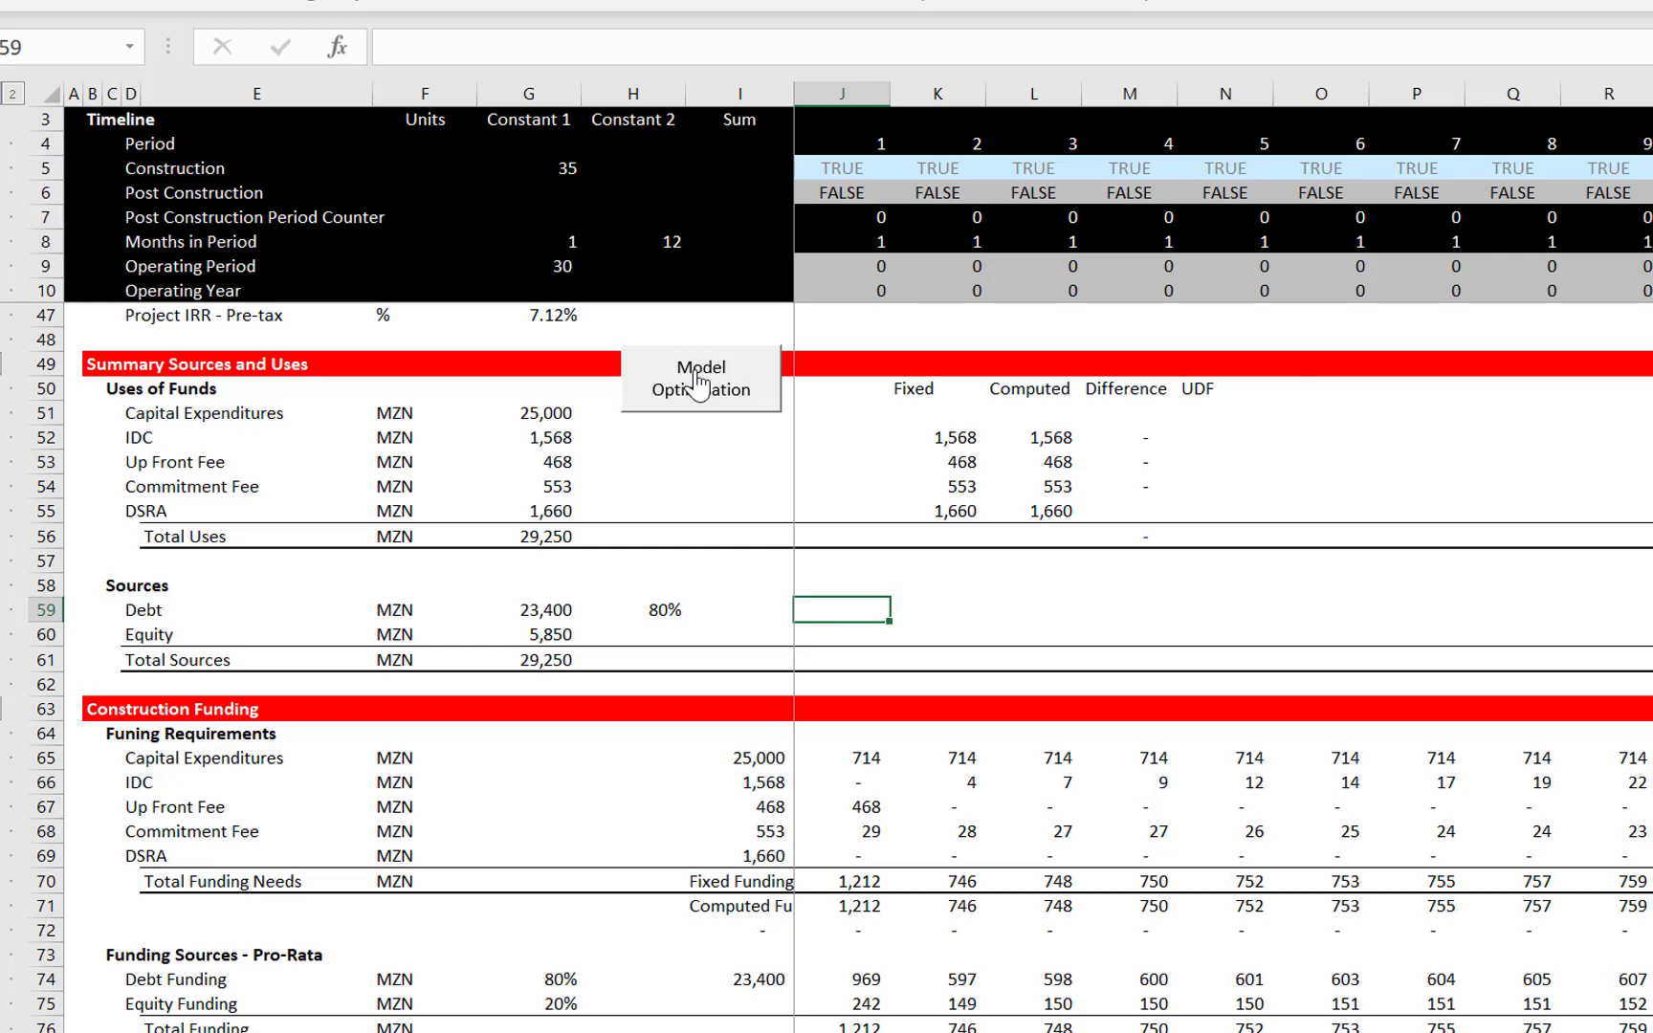
# Set the Construction Period in the Operating Inputs to 30 months
pyautogui.press('Up')
pyautogui.press('Up')
pyautogui.press('Up')
pyautogui.press('Up')
pyautogui.press('Up')
pyautogui.press('Up')
pyautogui.press('Up')
pyautogui.press('Up')
pyautogui.press('Up')
pyautogui.press('Up')
pyautogui.press('Up')
pyautogui.press('Up')
pyautogui.press('Up')
pyautogui.press('Up')
pyautogui.press('Up')
pyautogui.press('Up')
pyautogui.press('Up')
pyautogui.press('Up')
pyautogui.press('Up')
pyautogui.press('Up')
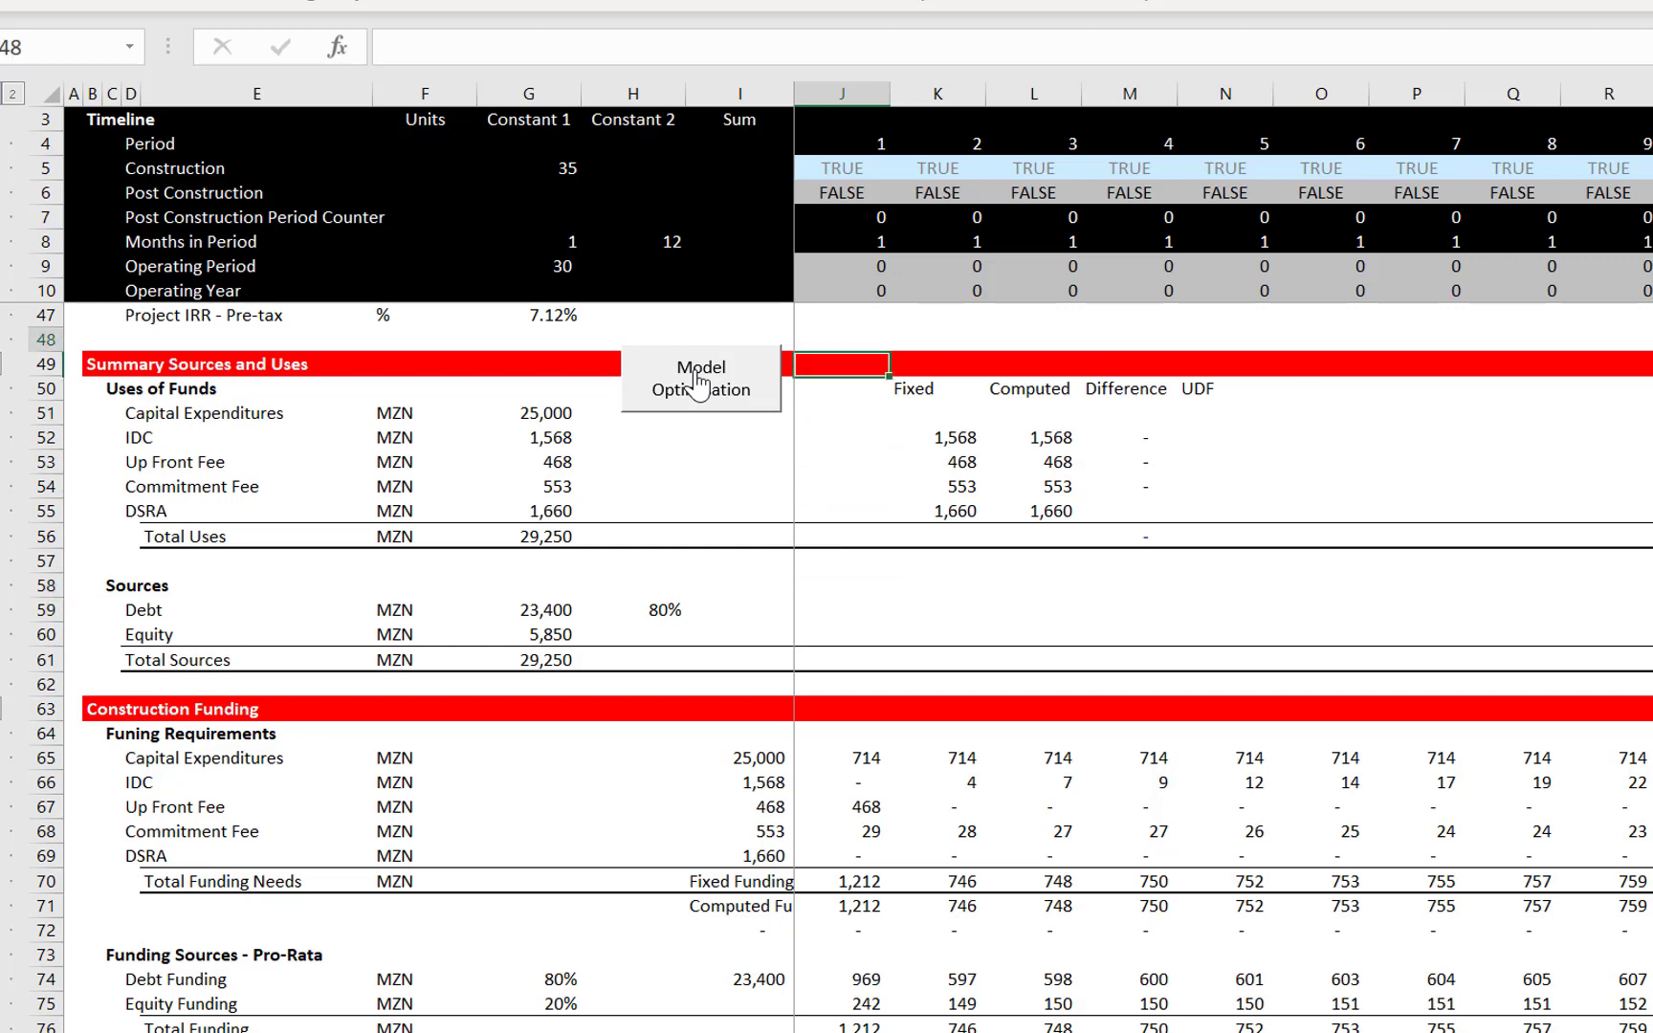
pyautogui.press('Up')
pyautogui.press('Up')
pyautogui.press('Up')
pyautogui.press('Up')
pyautogui.press('Up')
pyautogui.press('Up')
pyautogui.press('Up')
pyautogui.press('Up')
pyautogui.press('Up')
pyautogui.press('Up')
pyautogui.press('Up')
pyautogui.press('Up')
pyautogui.press('Up')
pyautogui.press('Up')
pyautogui.press('Up')
pyautogui.press('Up')
pyautogui.press('Up')
pyautogui.press('Up')
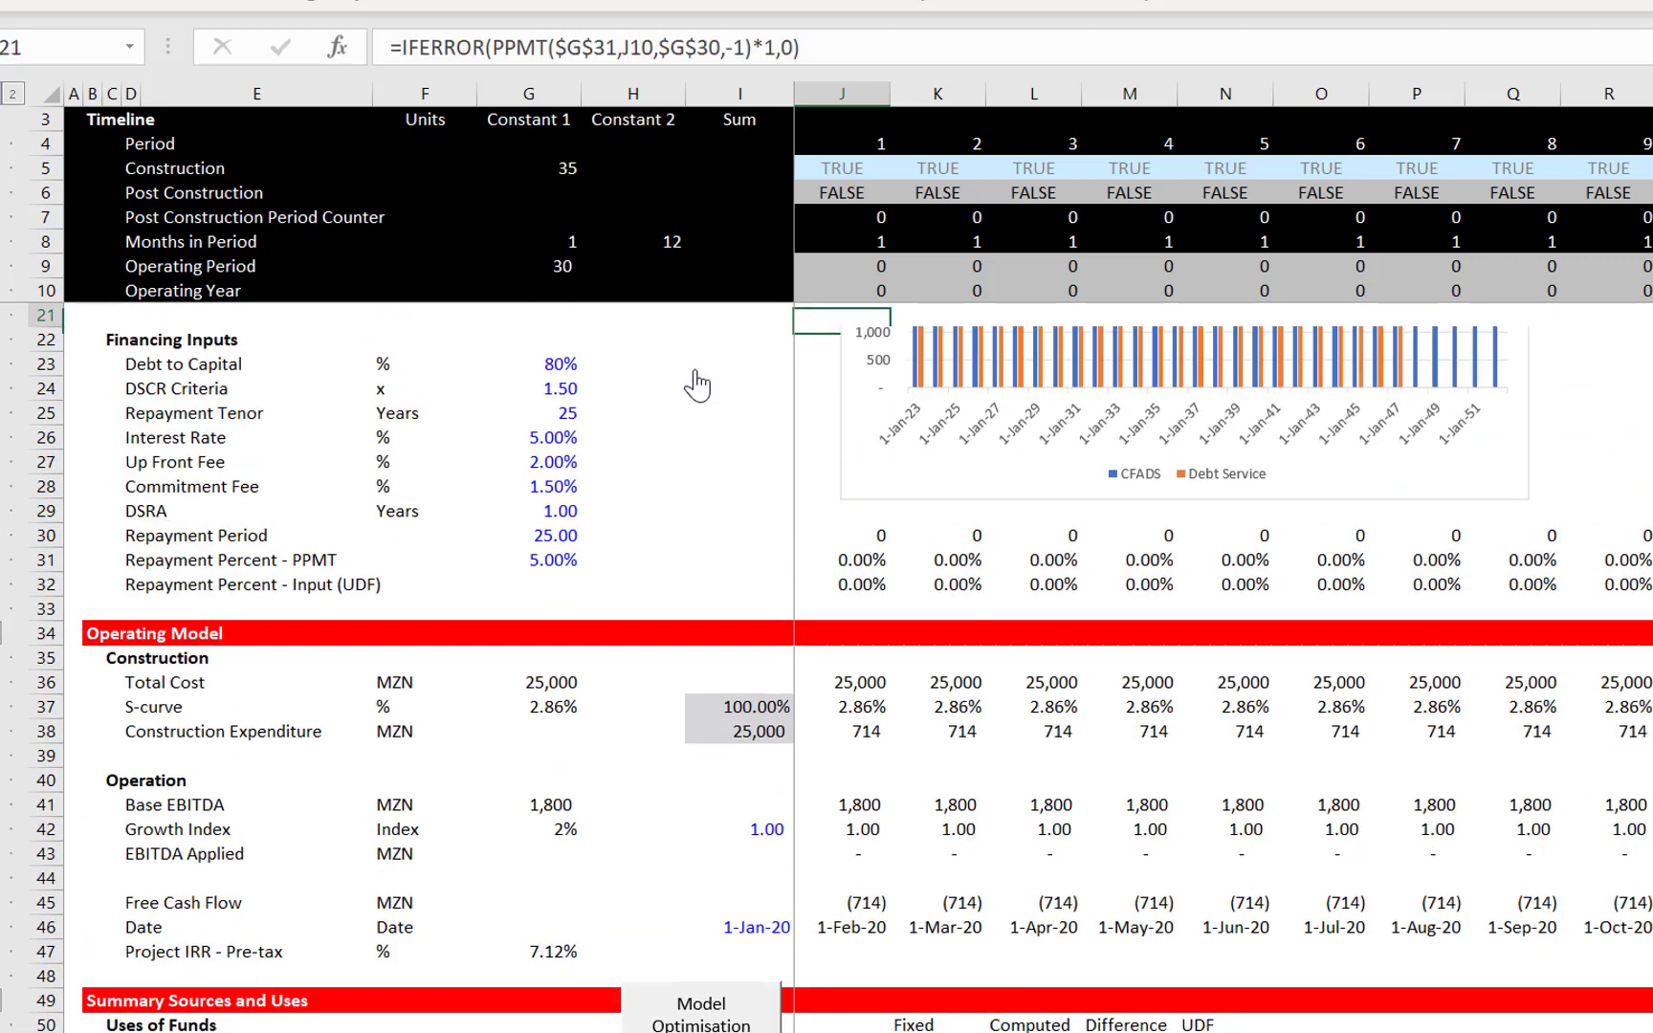
pyautogui.press('Up')
pyautogui.press('Up')
pyautogui.press('Up')
pyautogui.press('Up')
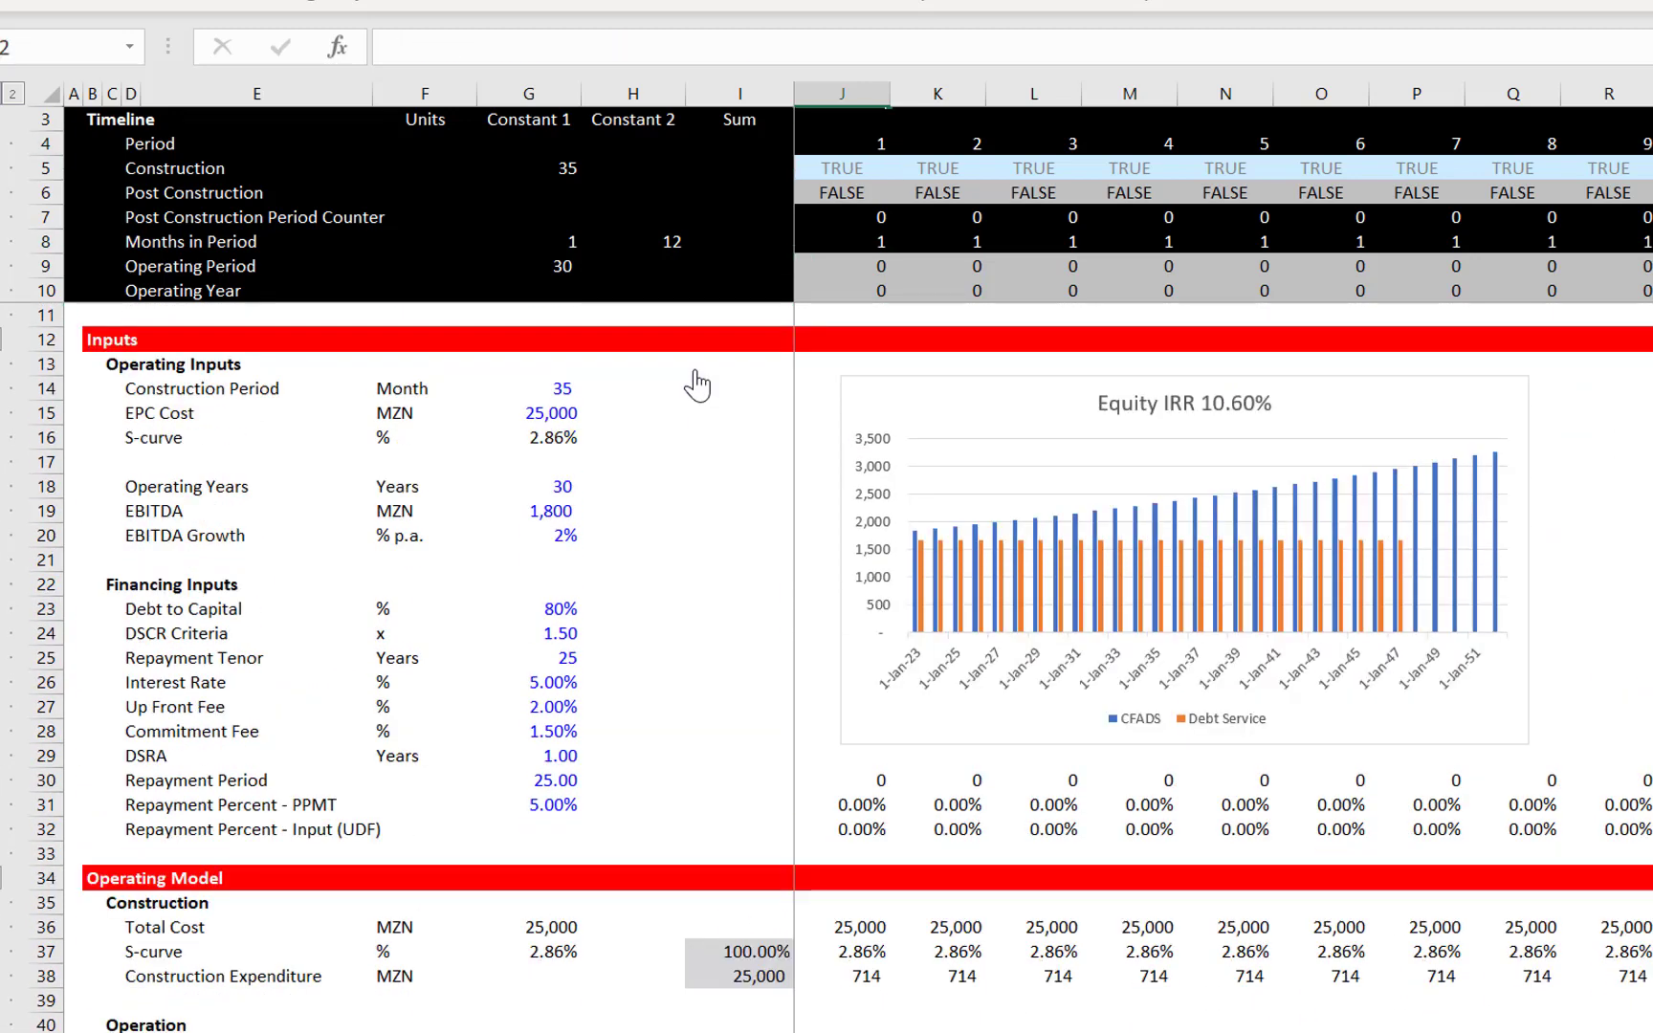
pyautogui.press('Left')
pyautogui.press('Down')
pyautogui.press('Down')
pyautogui.press('Down')
pyautogui.press('Down')
pyautogui.press('Down')
pyautogui.press('Down')
pyautogui.press('Down')
pyautogui.press('Down')
pyautogui.press('Down')
pyautogui.press('Left')
pyautogui.press('Left')
pyautogui.press('Down')
pyautogui.press('Down')
pyautogui.press('Down')
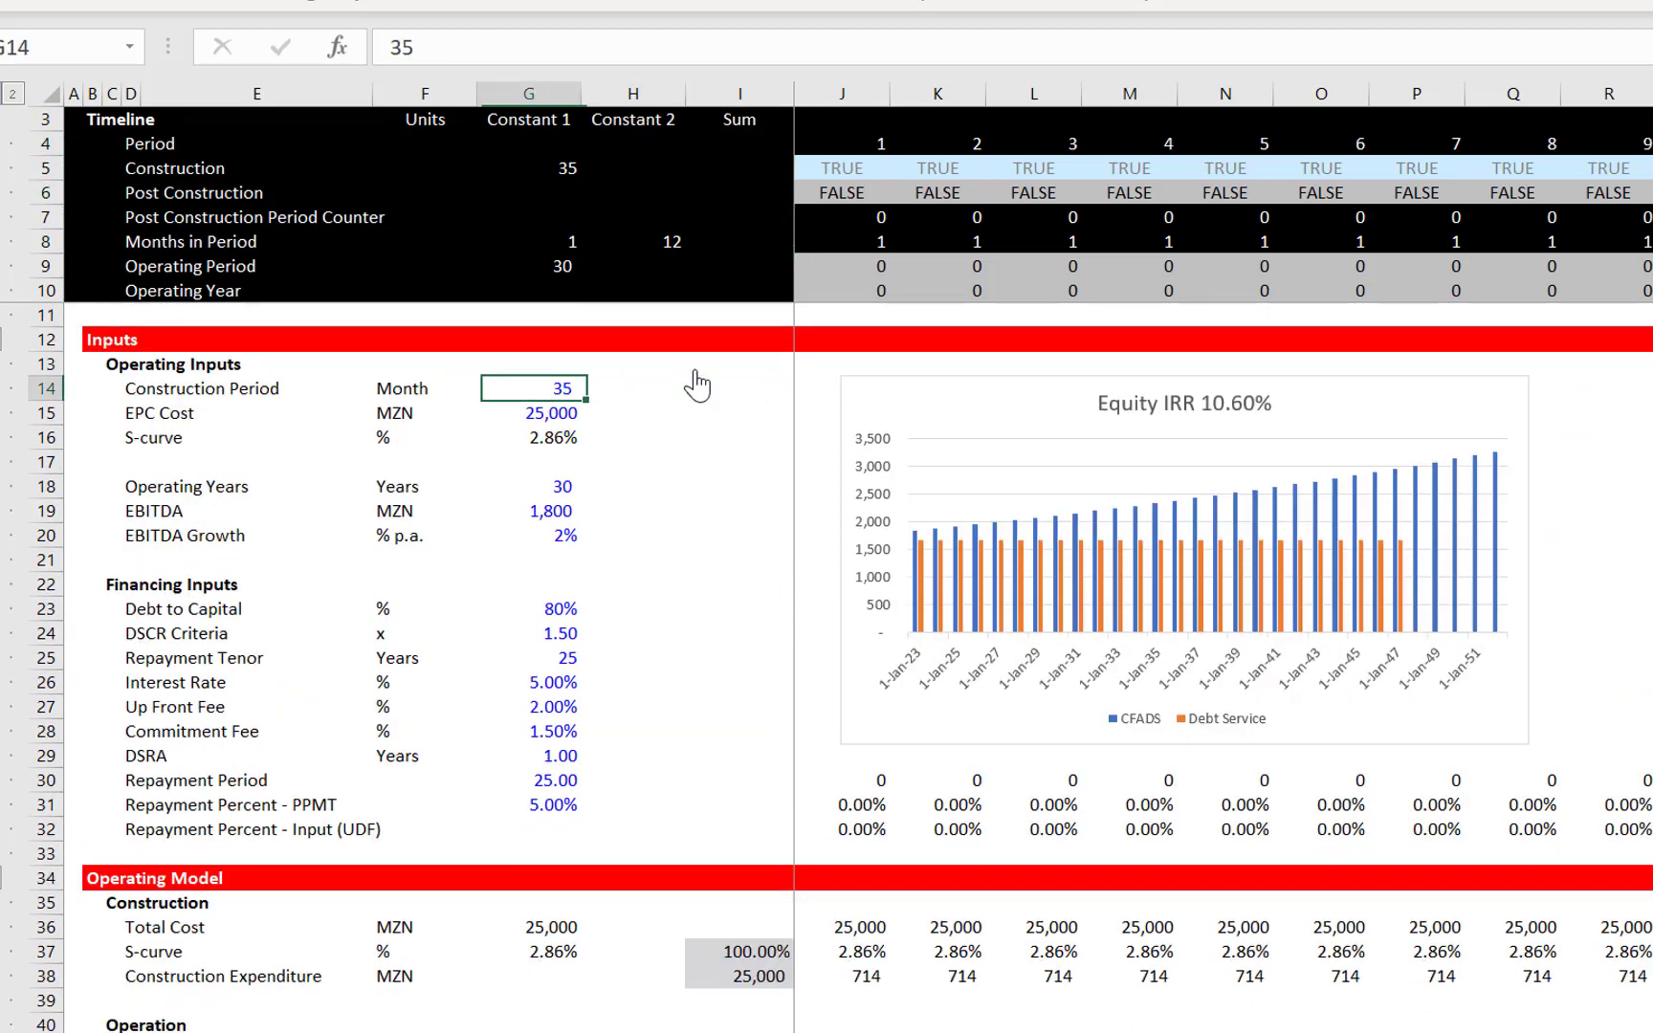
pyautogui.write('30')
pyautogui.press('Return')
# Set Debt to Capital in the Financing Inputs to 70%
pyautogui.press('Down')
pyautogui.press('Down')
pyautogui.press('Down')
pyautogui.press('Down')
pyautogui.press('Down')
pyautogui.press('Down')
pyautogui.press('Down')
pyautogui.press('Down')
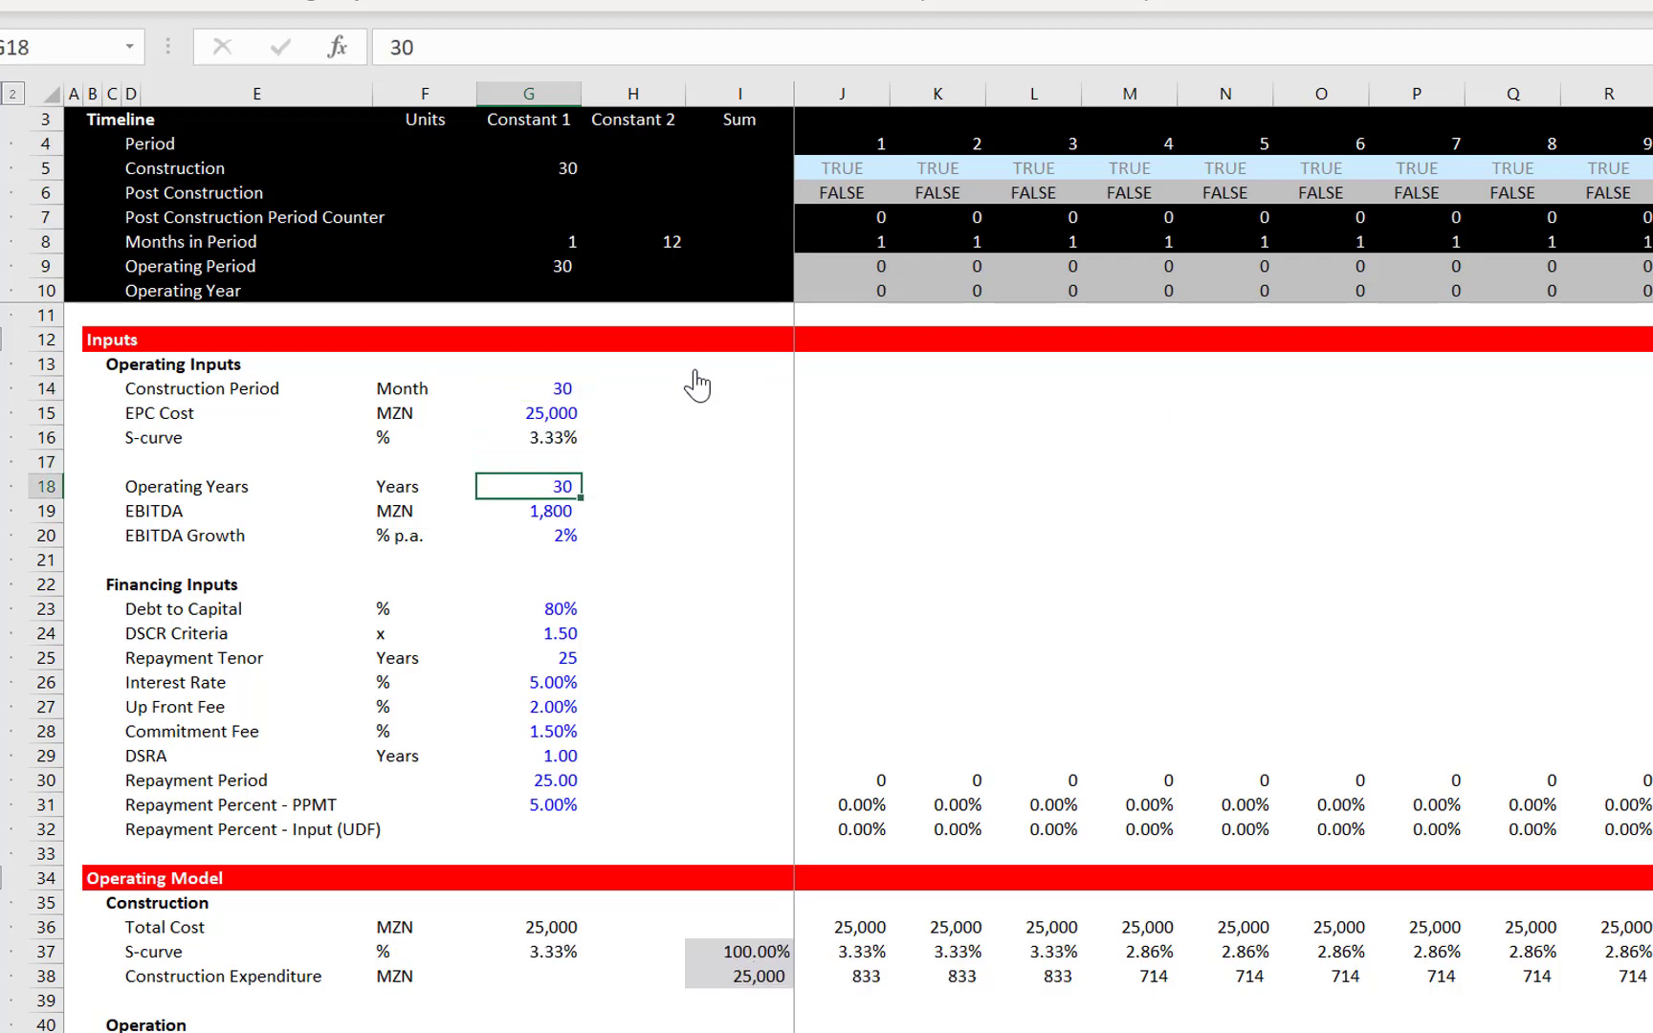
pyautogui.write('7')
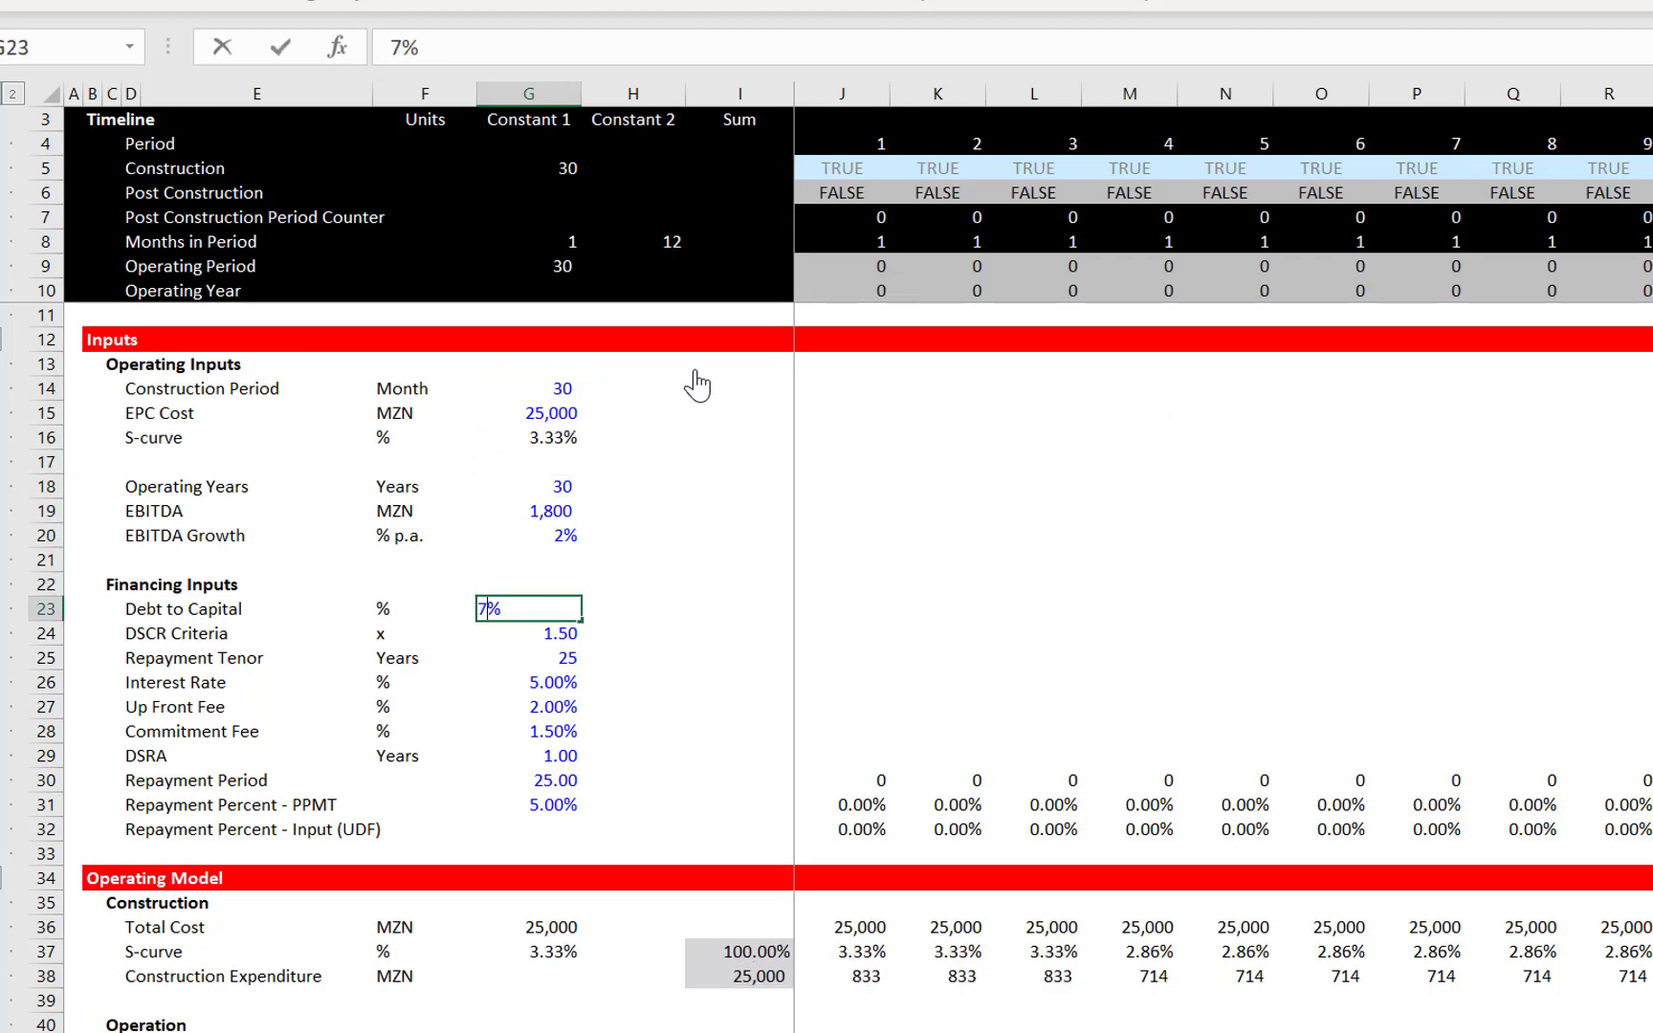
pyautogui.write('0')
pyautogui.press('Return')
# Rerun Model Optimisation for the changed construction period and debt ratio
pyautogui.press('Down')
pyautogui.press('Down')
pyautogui.press('Down')
pyautogui.press('Down')
pyautogui.press('Down')
pyautogui.press('Down')
pyautogui.press('Down')
pyautogui.press('Down')
pyautogui.press('Down')
pyautogui.press('Down')
pyautogui.press('Down')
pyautogui.press('Down')
pyautogui.press('Down')
pyautogui.press('Down')
pyautogui.press('Down')
pyautogui.press('Down')
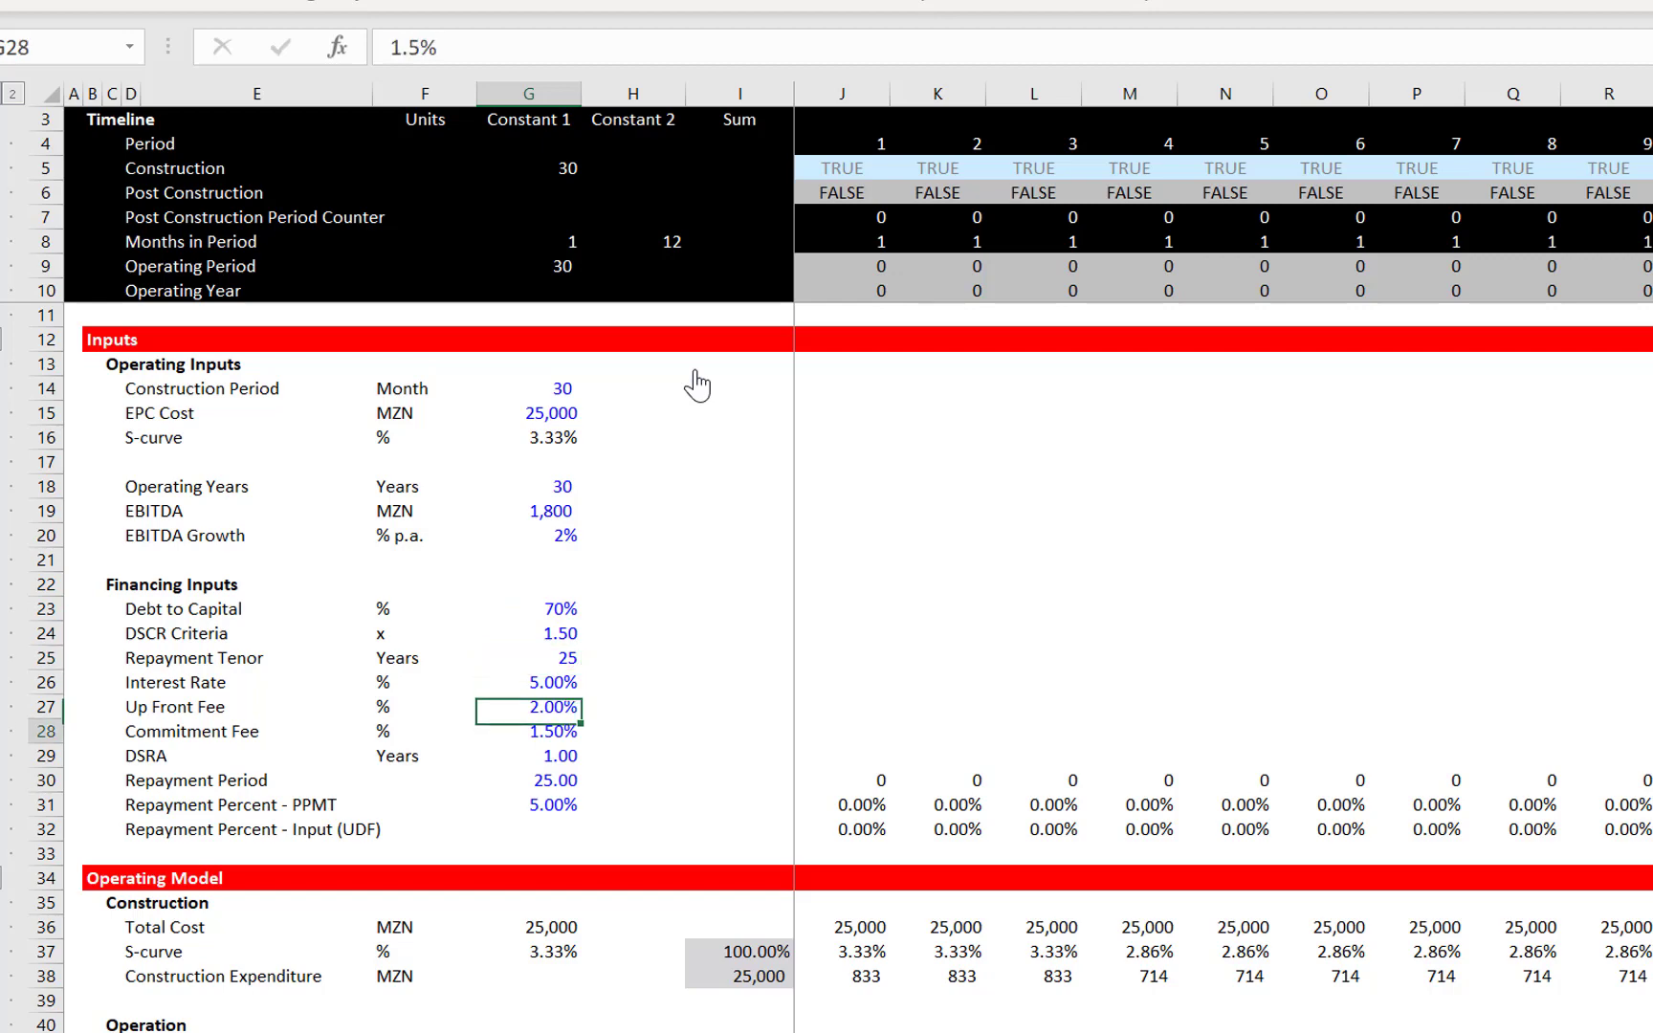
pyautogui.press('Down')
pyautogui.press('Down')
pyautogui.press('Down')
pyautogui.press('Down')
pyautogui.press('Down')
pyautogui.press('Down')
pyautogui.press('Down')
pyautogui.press('Down')
pyautogui.press('Down')
pyautogui.press('Down')
pyautogui.press('Down')
pyautogui.press('Down')
pyautogui.press('Down')
pyautogui.press('Down')
pyautogui.press('Down')
pyautogui.press('Down')
pyautogui.press('Down')
pyautogui.press('Down')
pyautogui.press('Down')
pyautogui.press('Down')
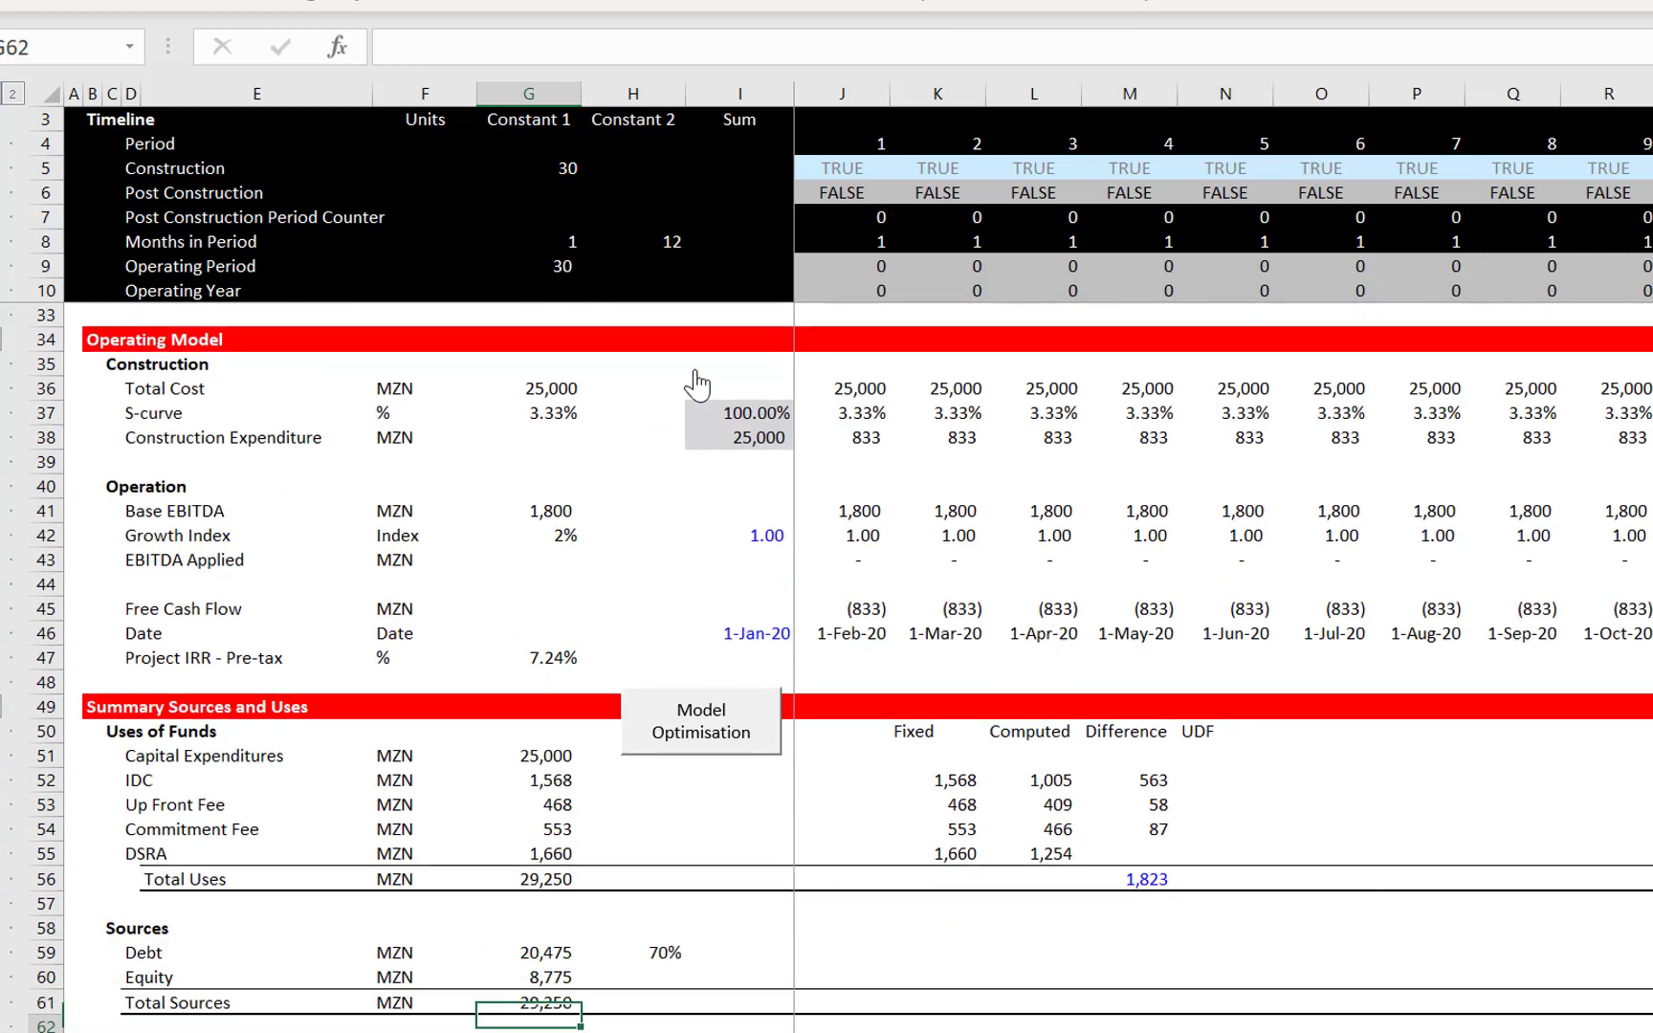
pyautogui.click(711, 724)
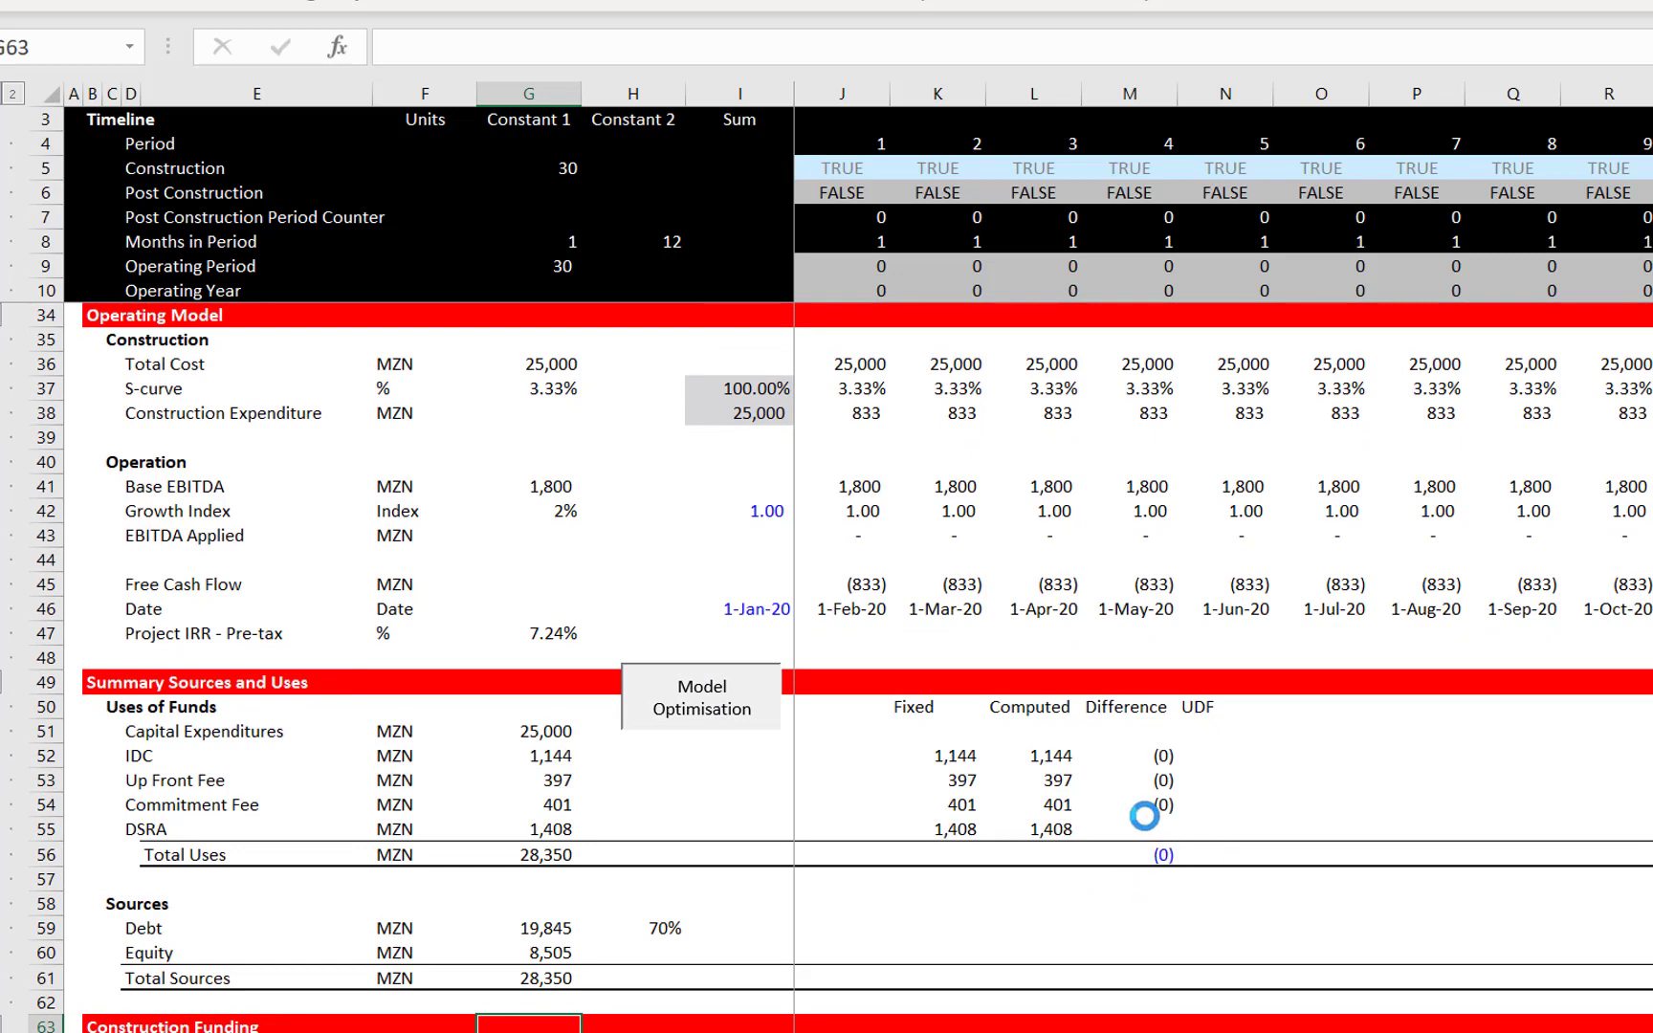
pyautogui.click(1100, 903)
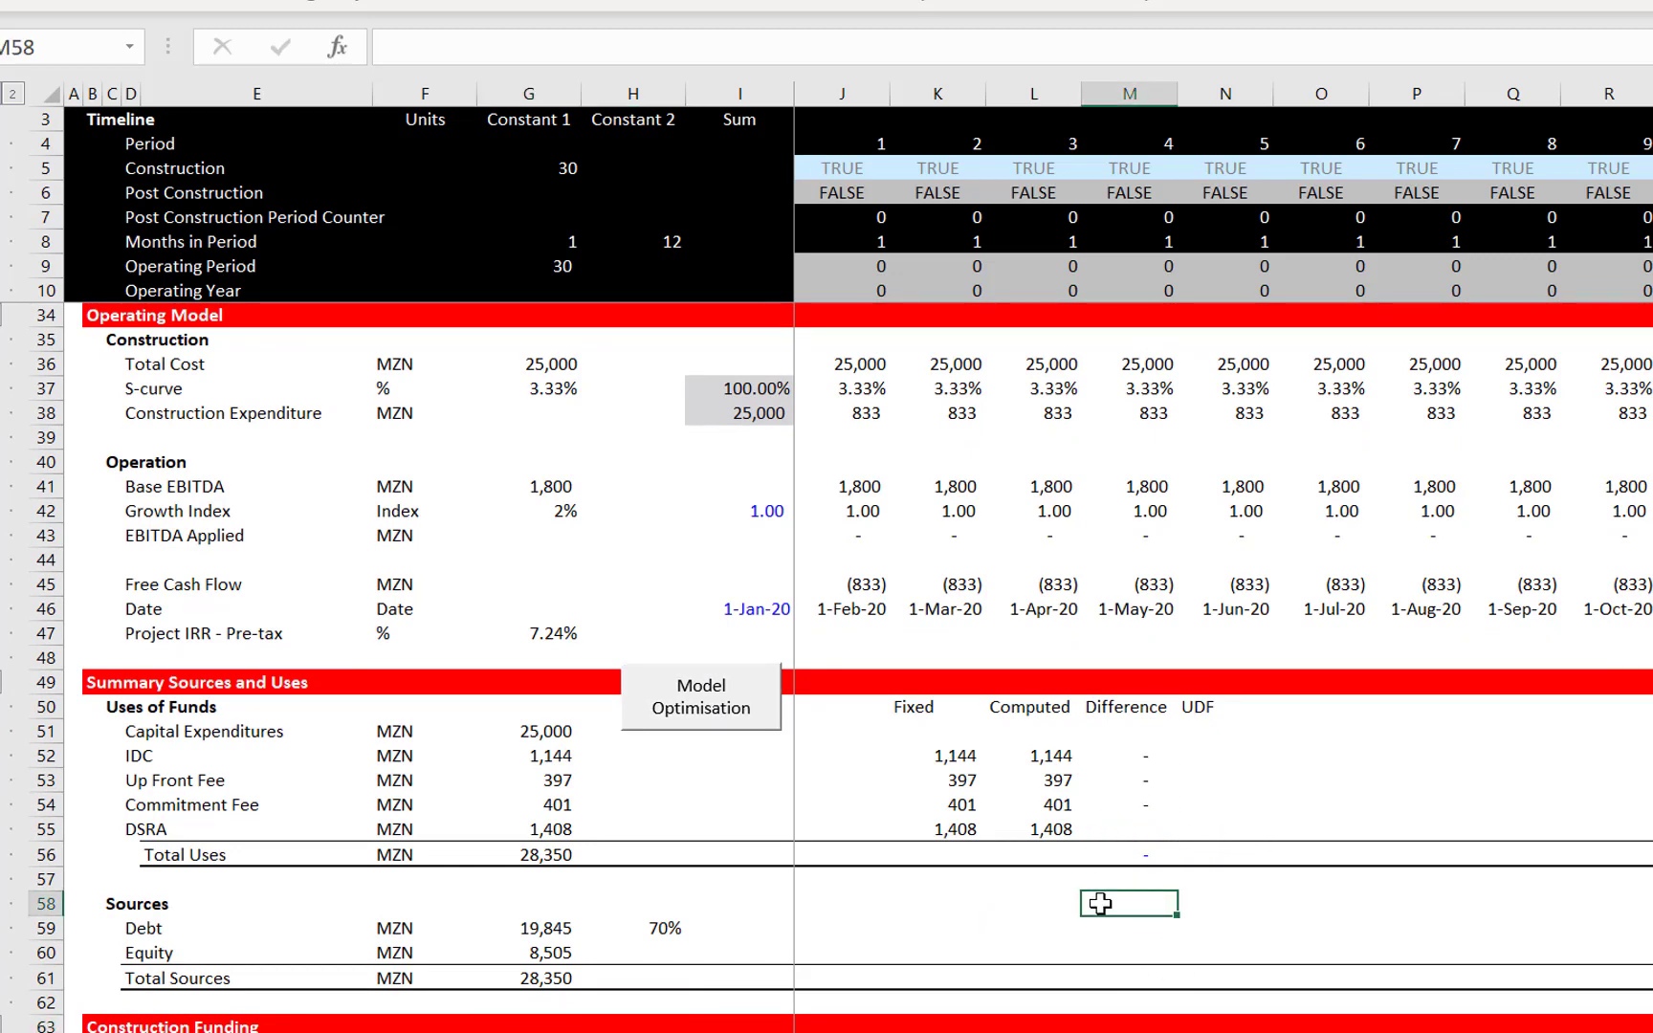
# Check the Funding Requirements rows, comparing Fixed Funding with Computed Funding by period
pyautogui.press('Down')
pyautogui.press('Down')
pyautogui.press('Down')
pyautogui.press('Down')
pyautogui.press('Down')
pyautogui.press('Down')
pyautogui.press('Down')
pyautogui.press('Down')
pyautogui.press('Down')
pyautogui.press('Down')
pyautogui.press('Down')
pyautogui.press('Down')
pyautogui.press('Down')
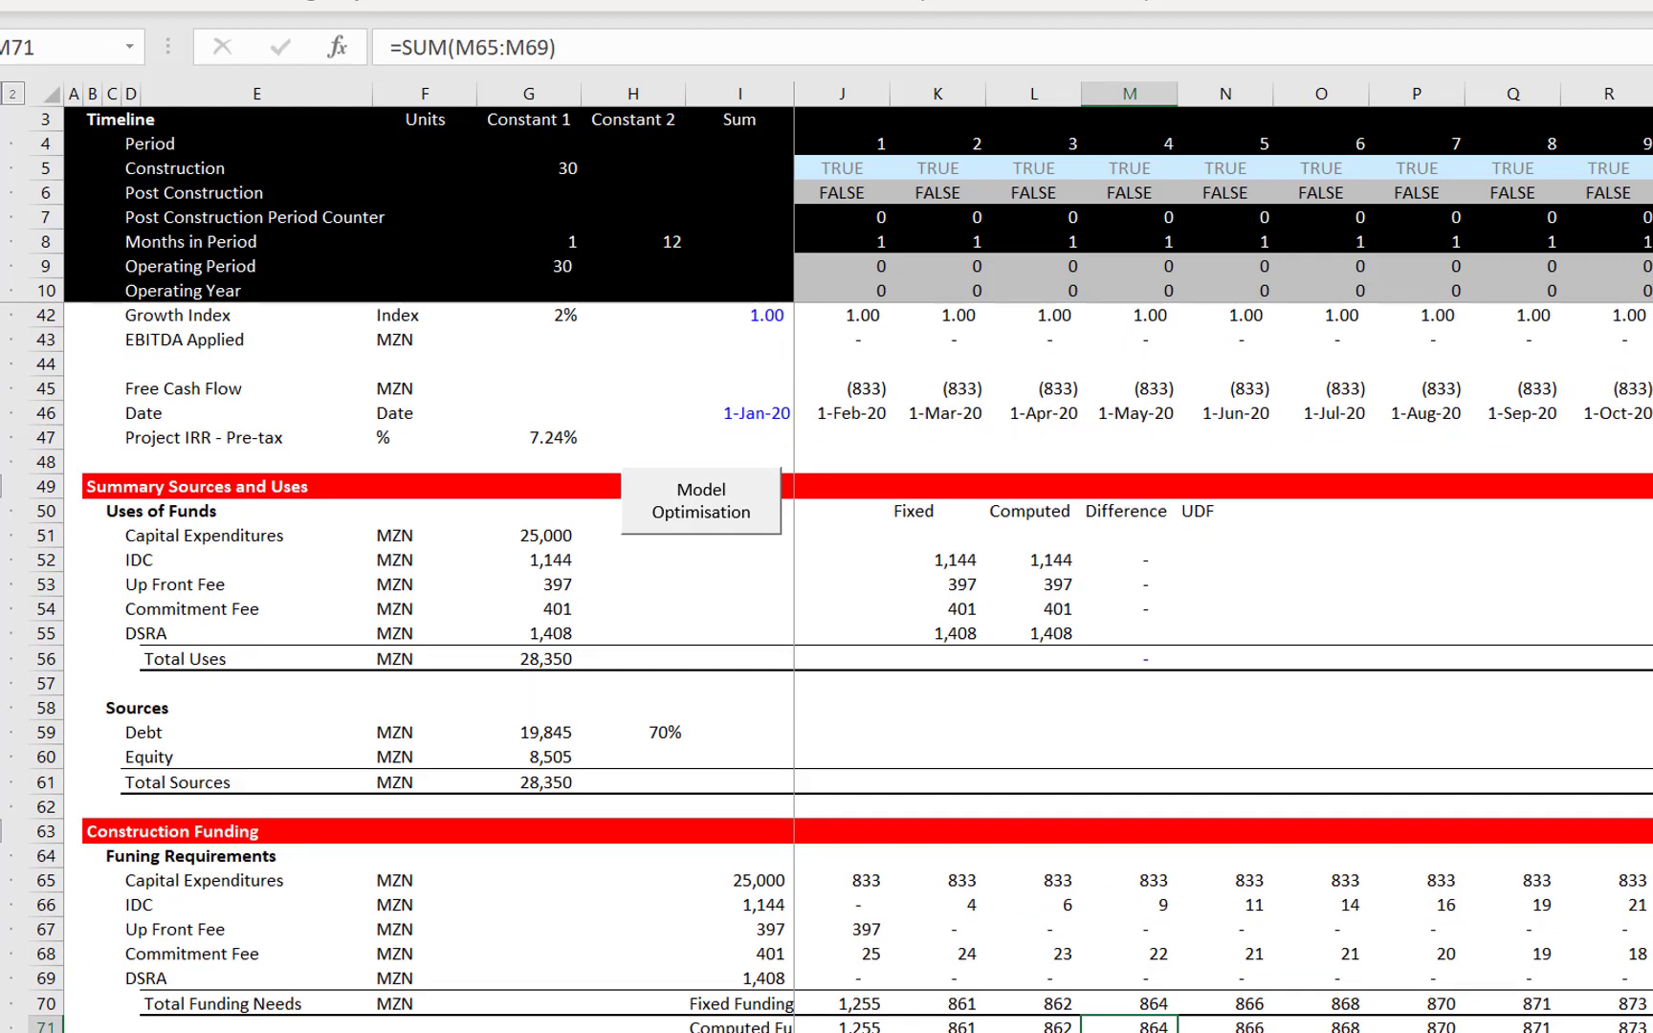
pyautogui.press('F10')
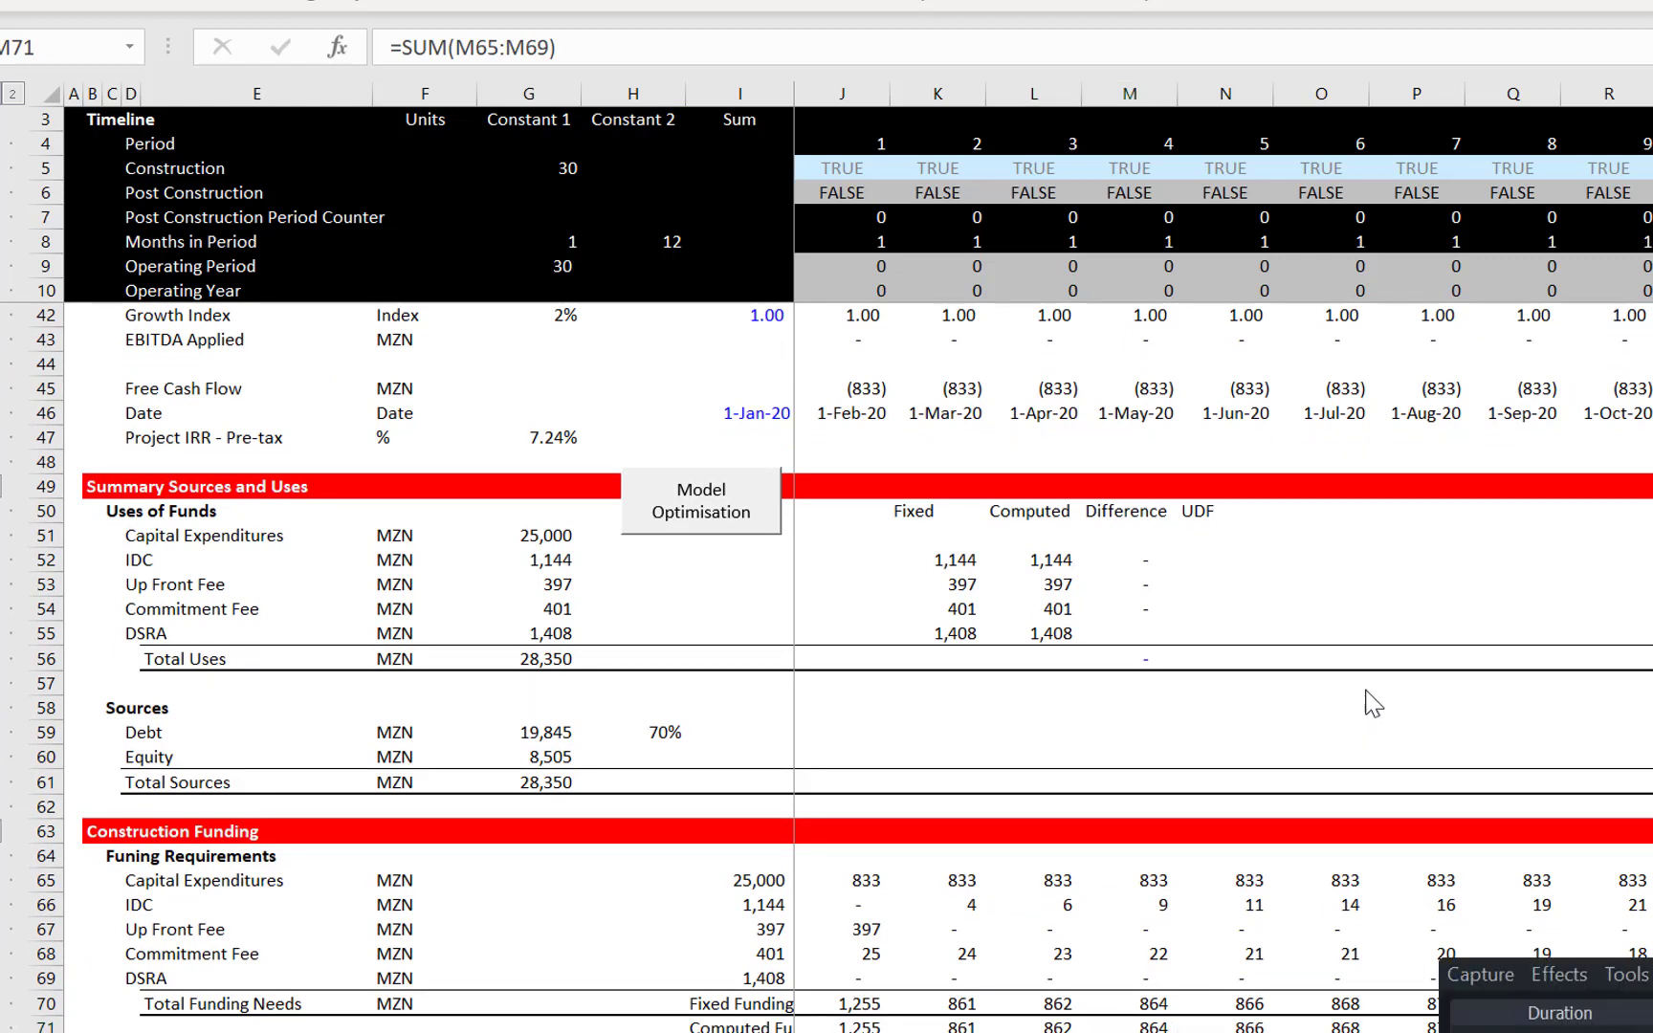
pyautogui.click(1371, 744)
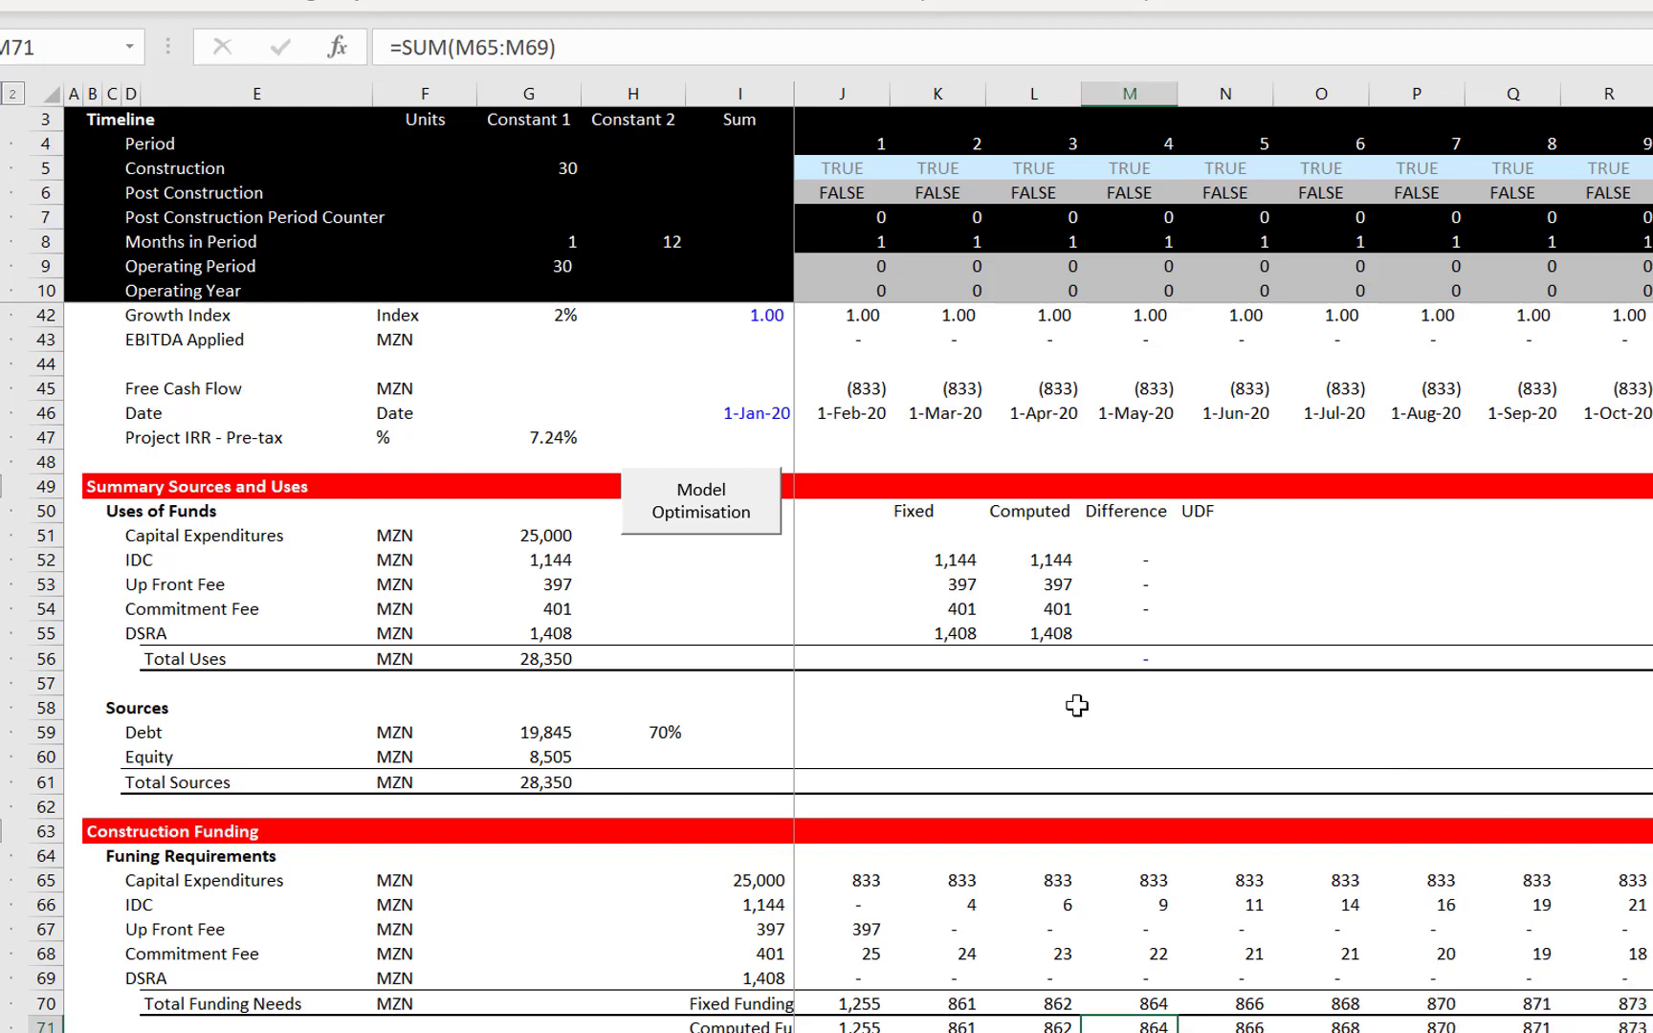
pyautogui.click(1079, 743)
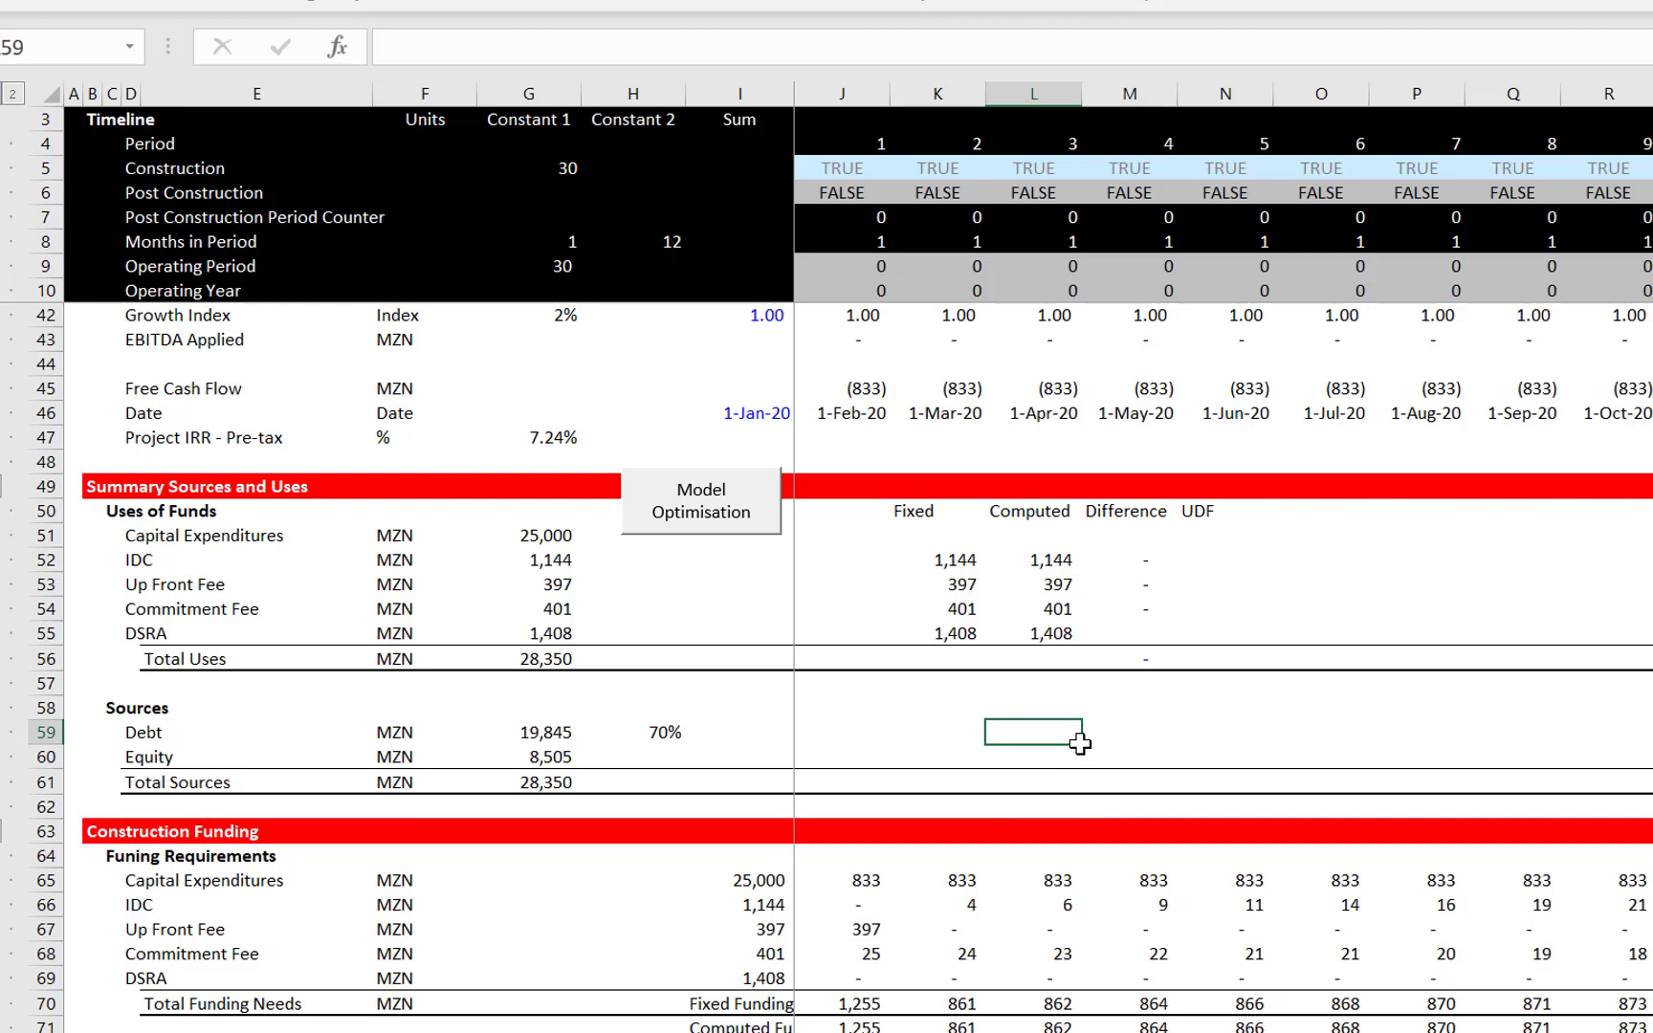
# Save the workbook as a macro-enabled copy named "Simple Model no UDF"
pyautogui.press('F12')
pyautogui.press('End')
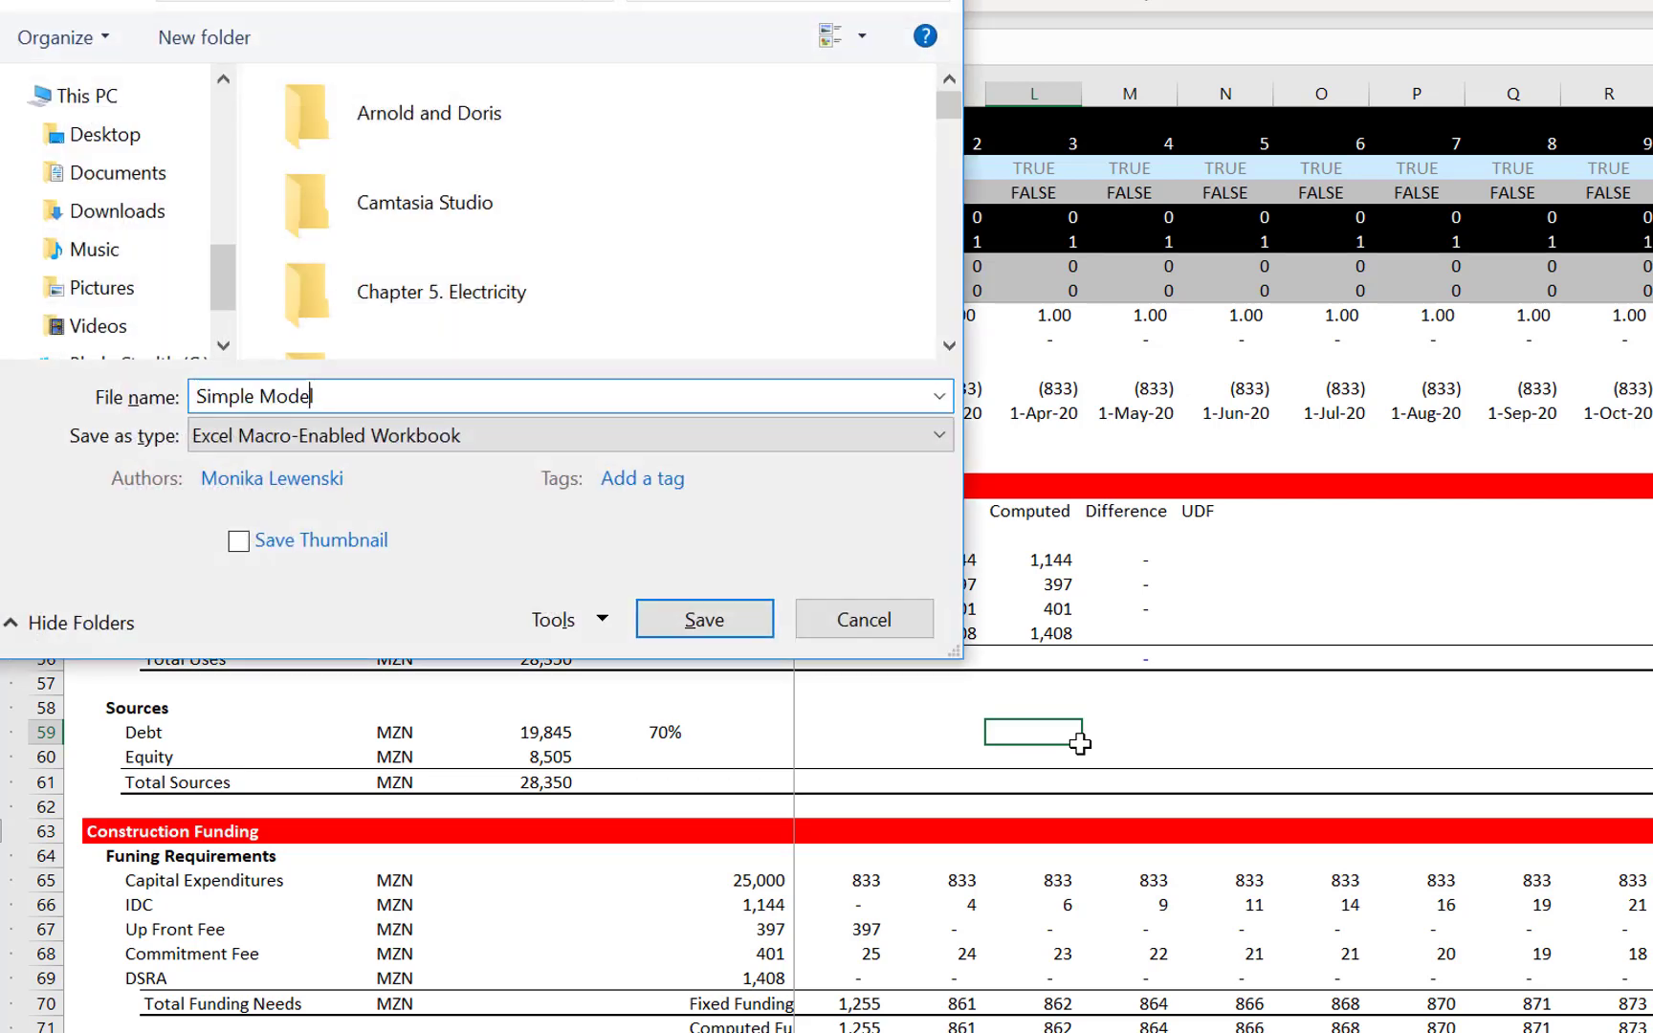
pyautogui.write('no UDF')
pyautogui.press('Return')
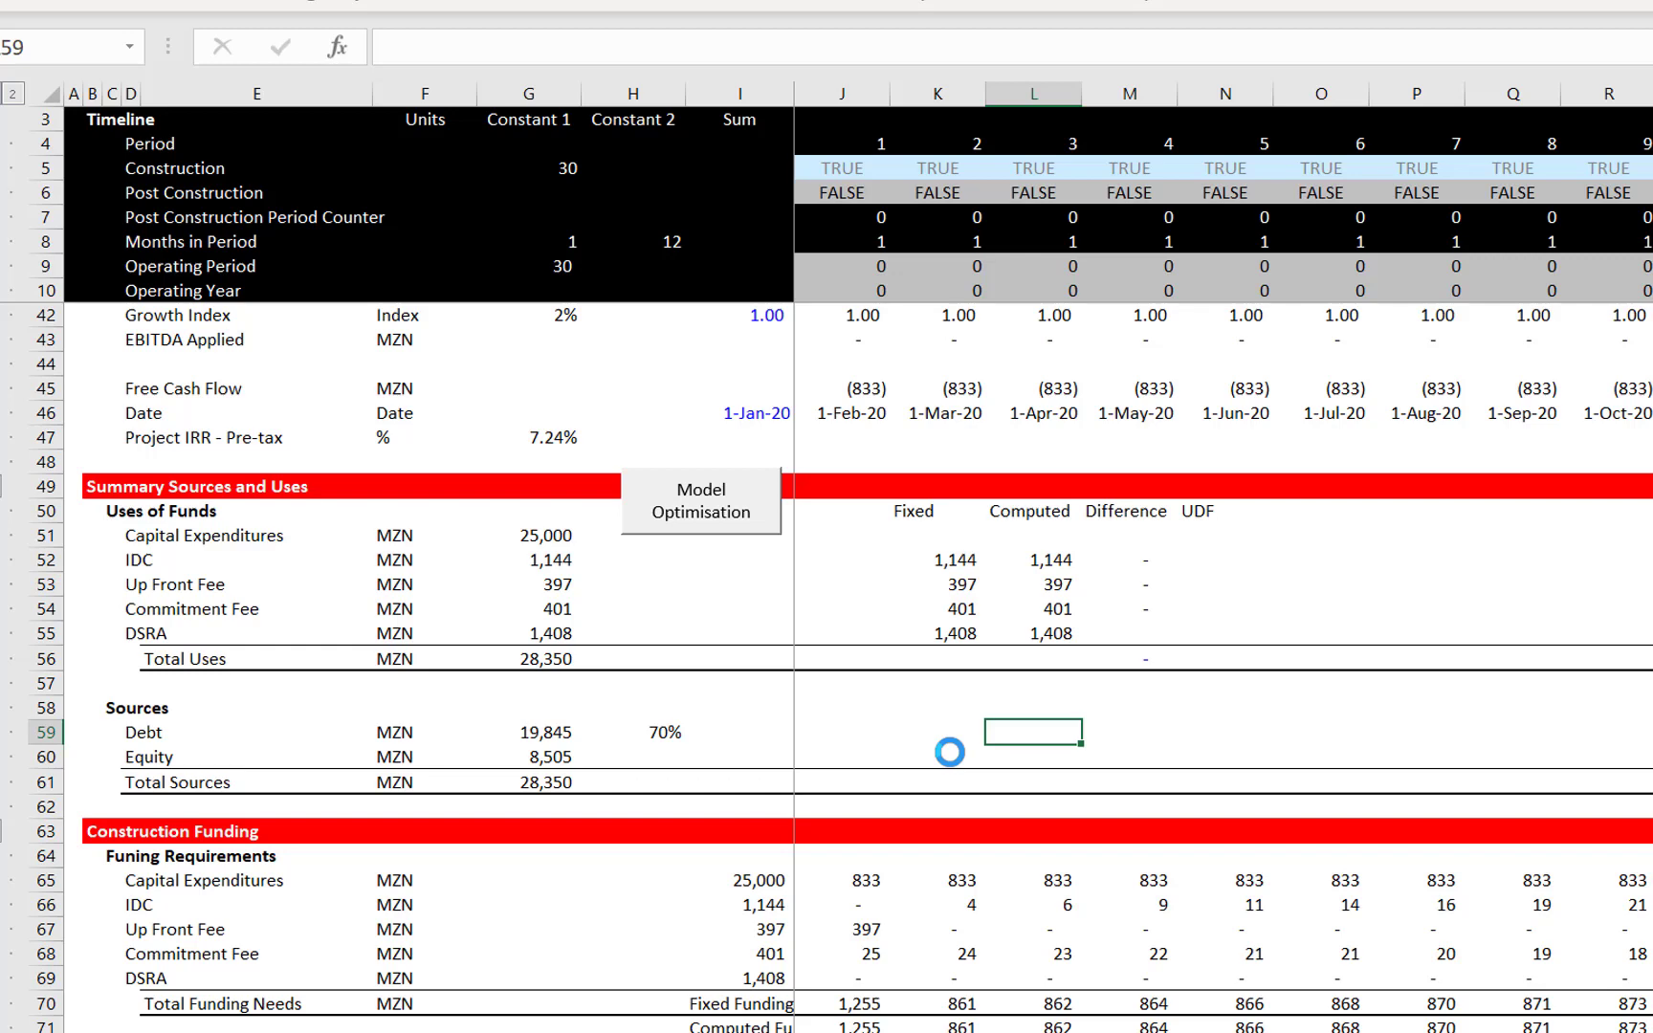
# Go past the UDF report sheet to the UDFInputs sheet
pyautogui.click(27, 5)
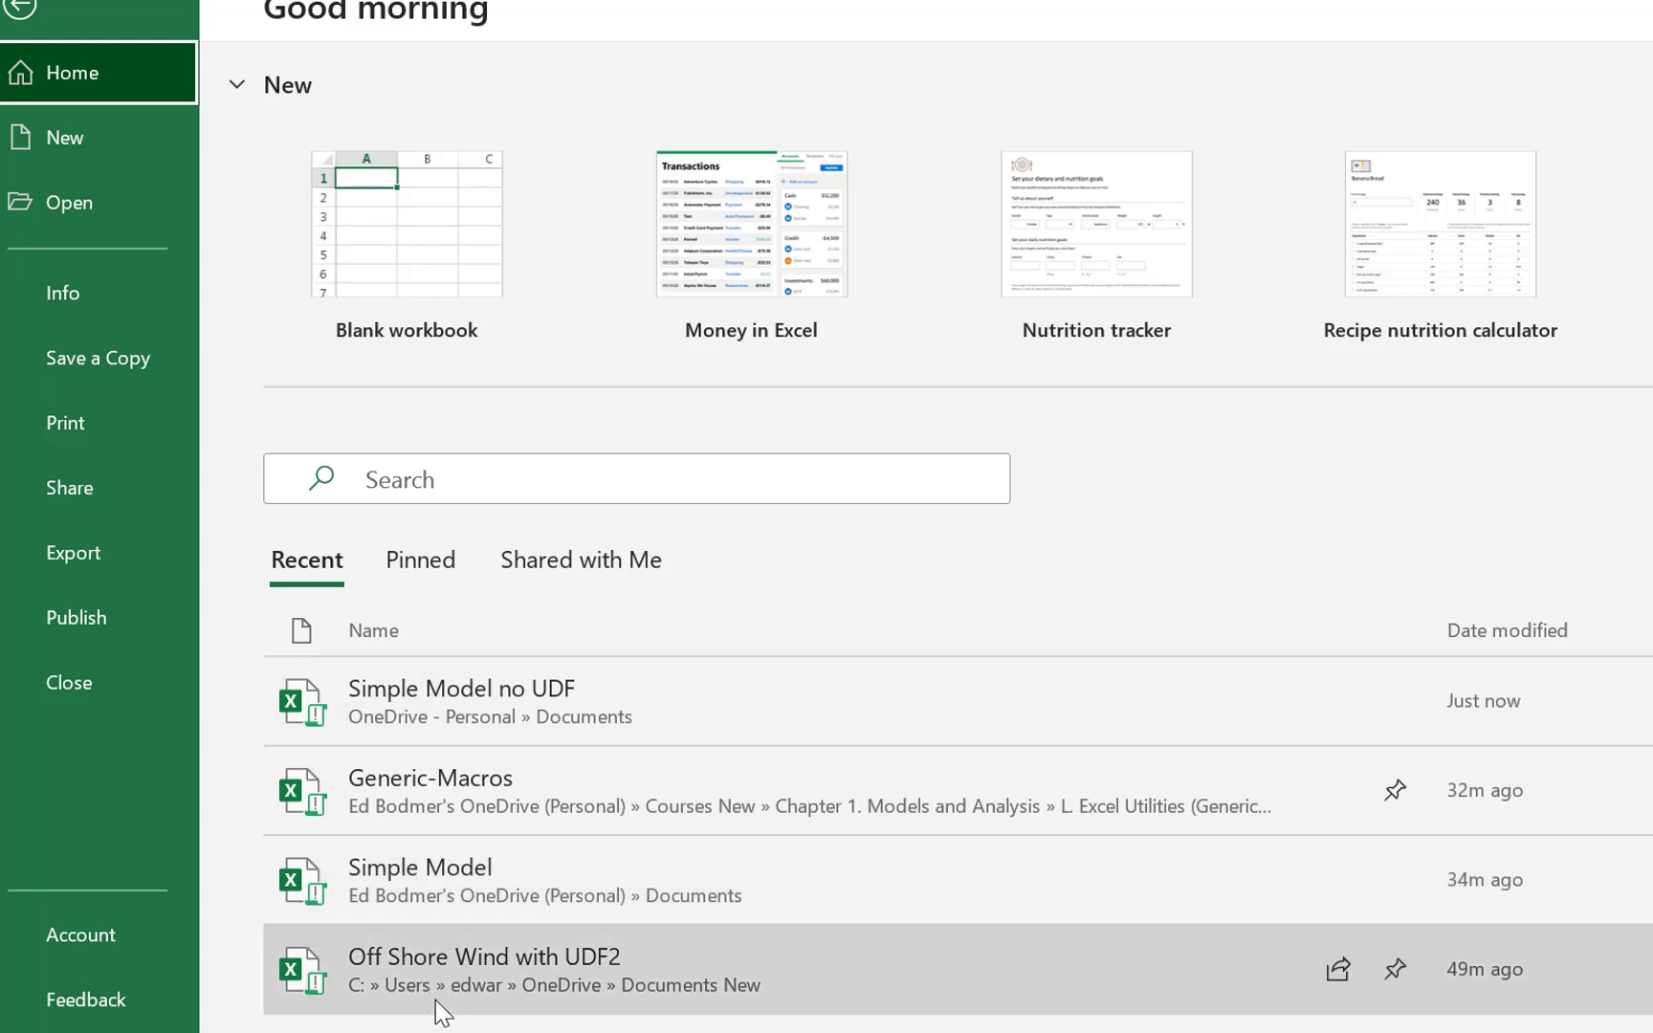
pyautogui.press('Escape')
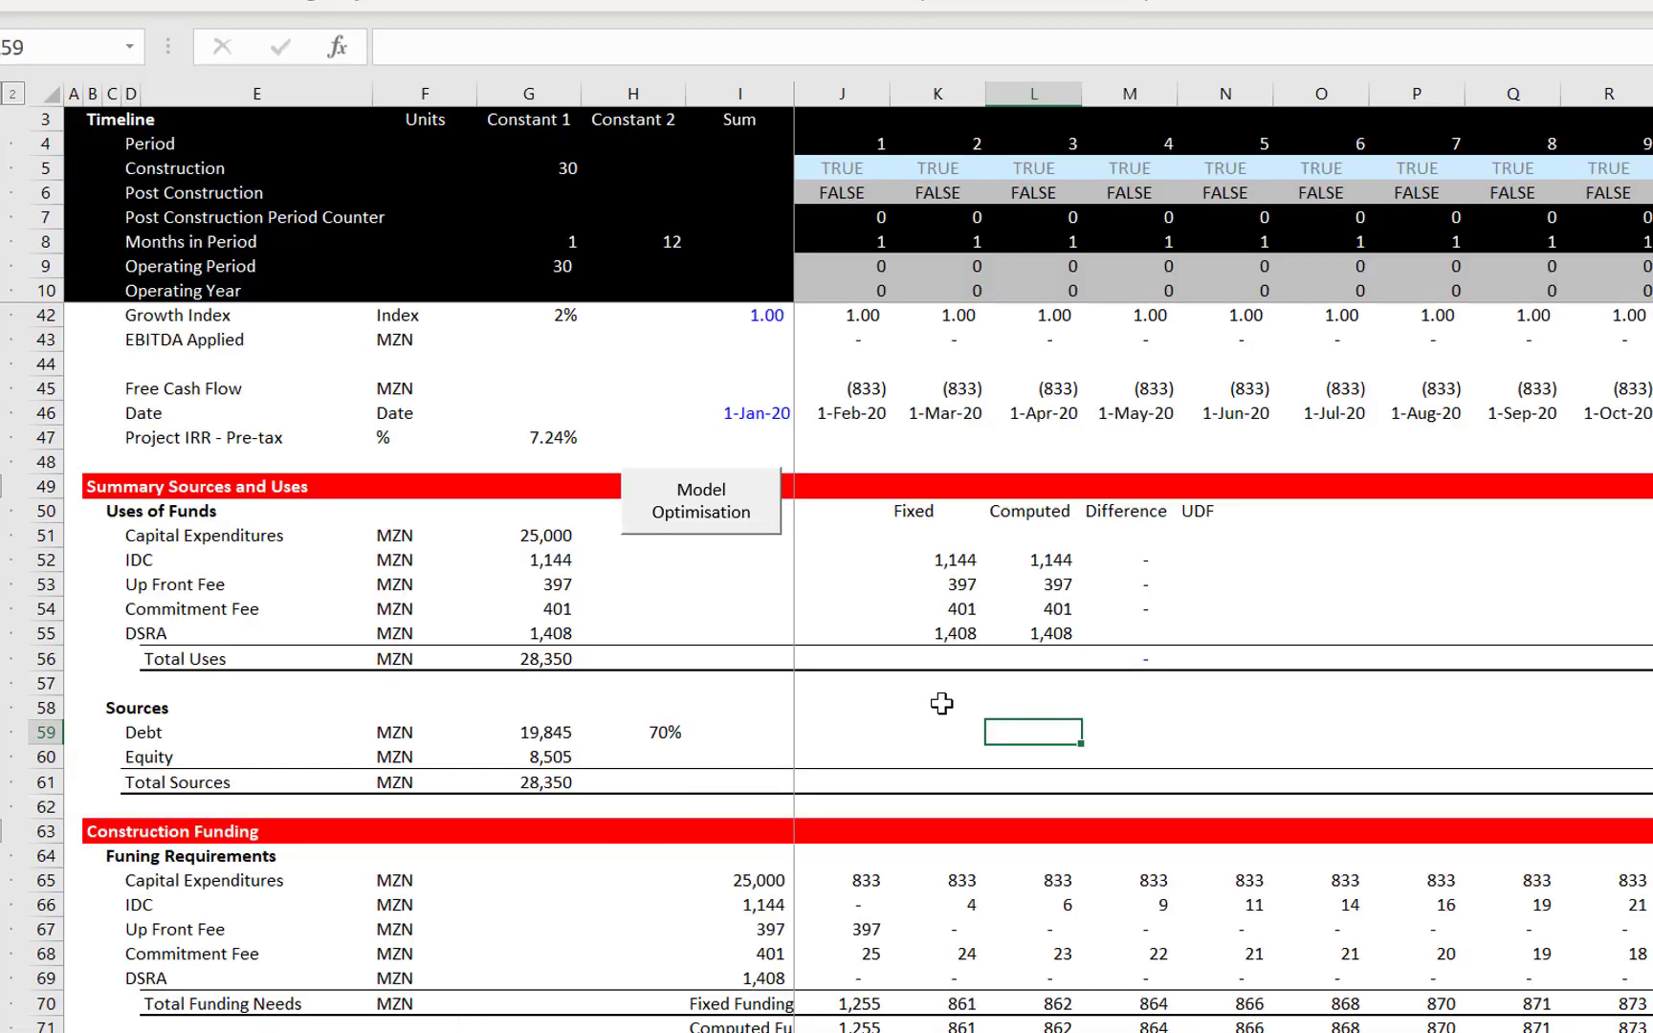
pyautogui.hotkey('ctrl', 'pagedown')
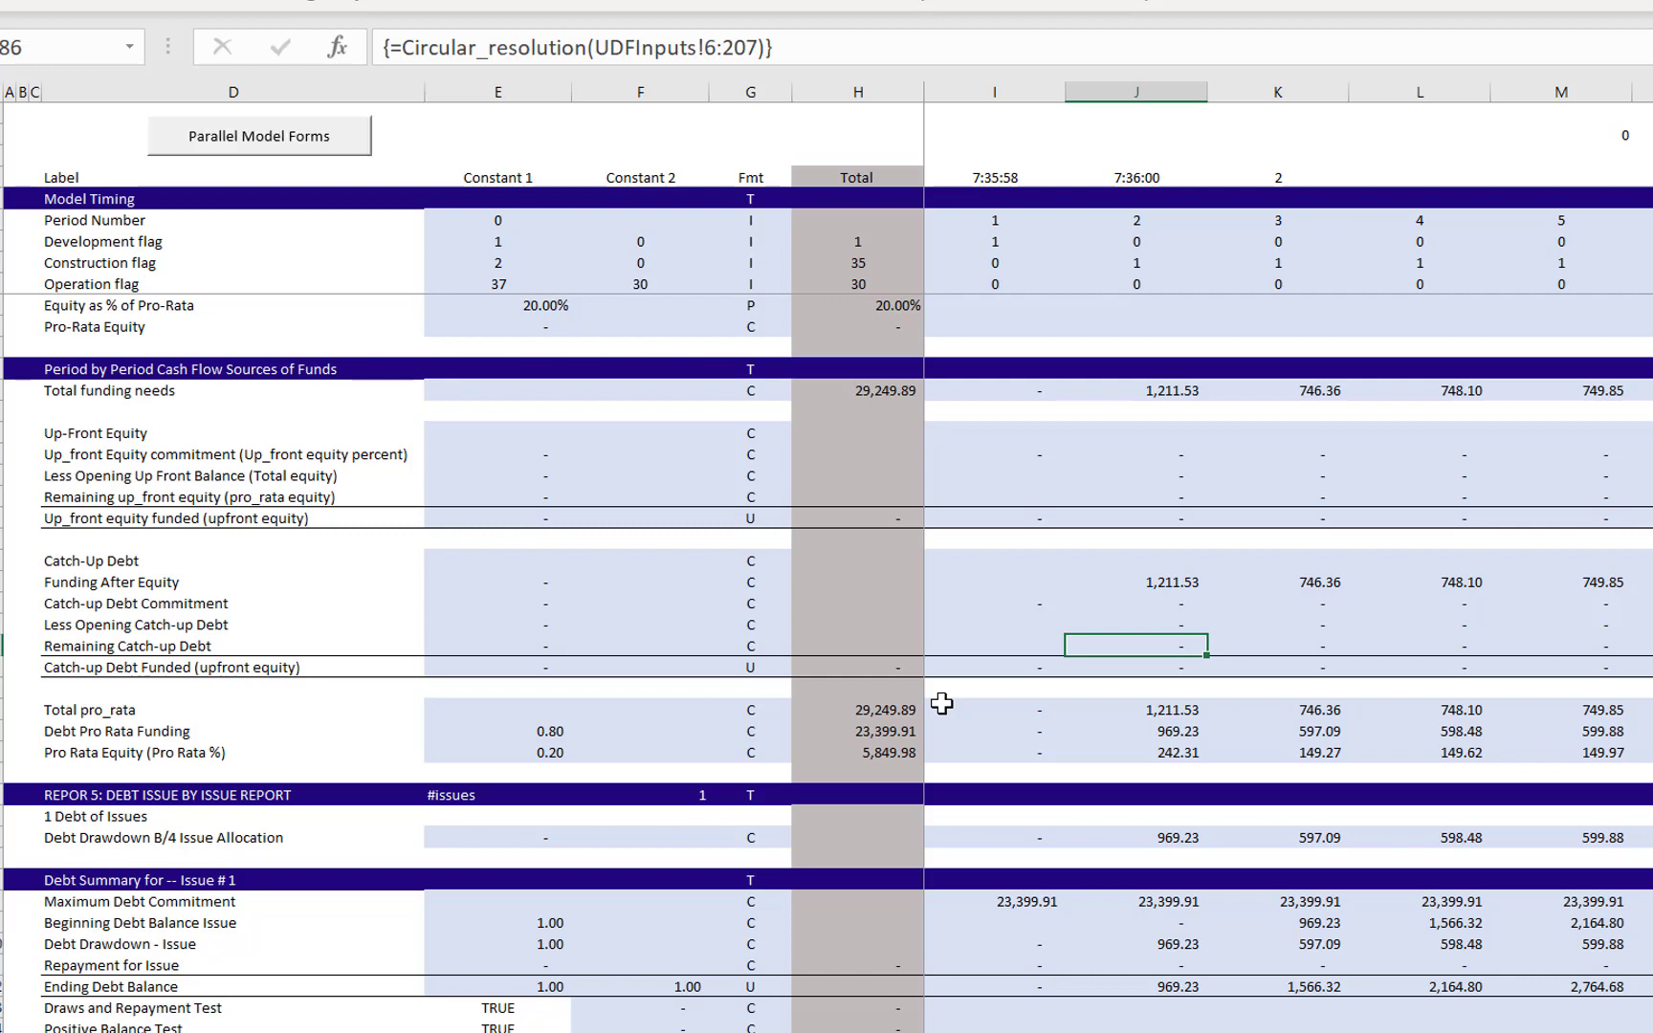
pyautogui.hotkey('ctrl', 'pagedown')
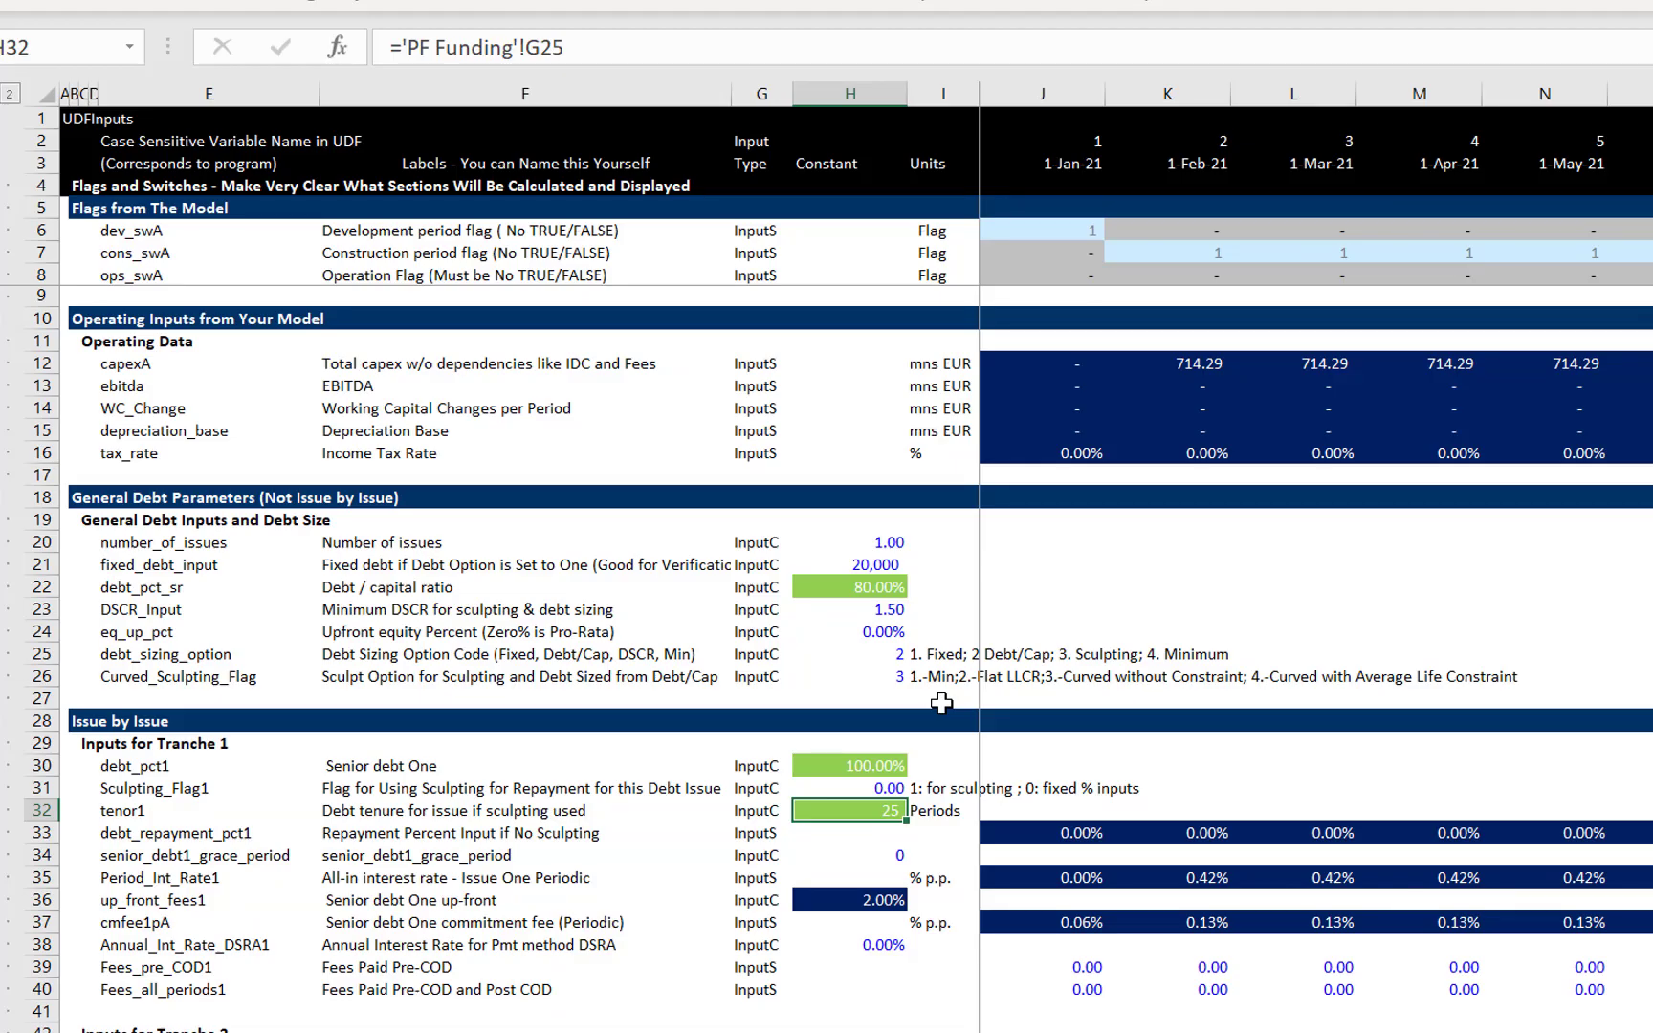
# Copy both the UDF code and sheets from UDF Template.xlsm to Simple Model no UDF.xlsm with the Parallel Model forms
pyautogui.press('Down')
pyautogui.press('Down')
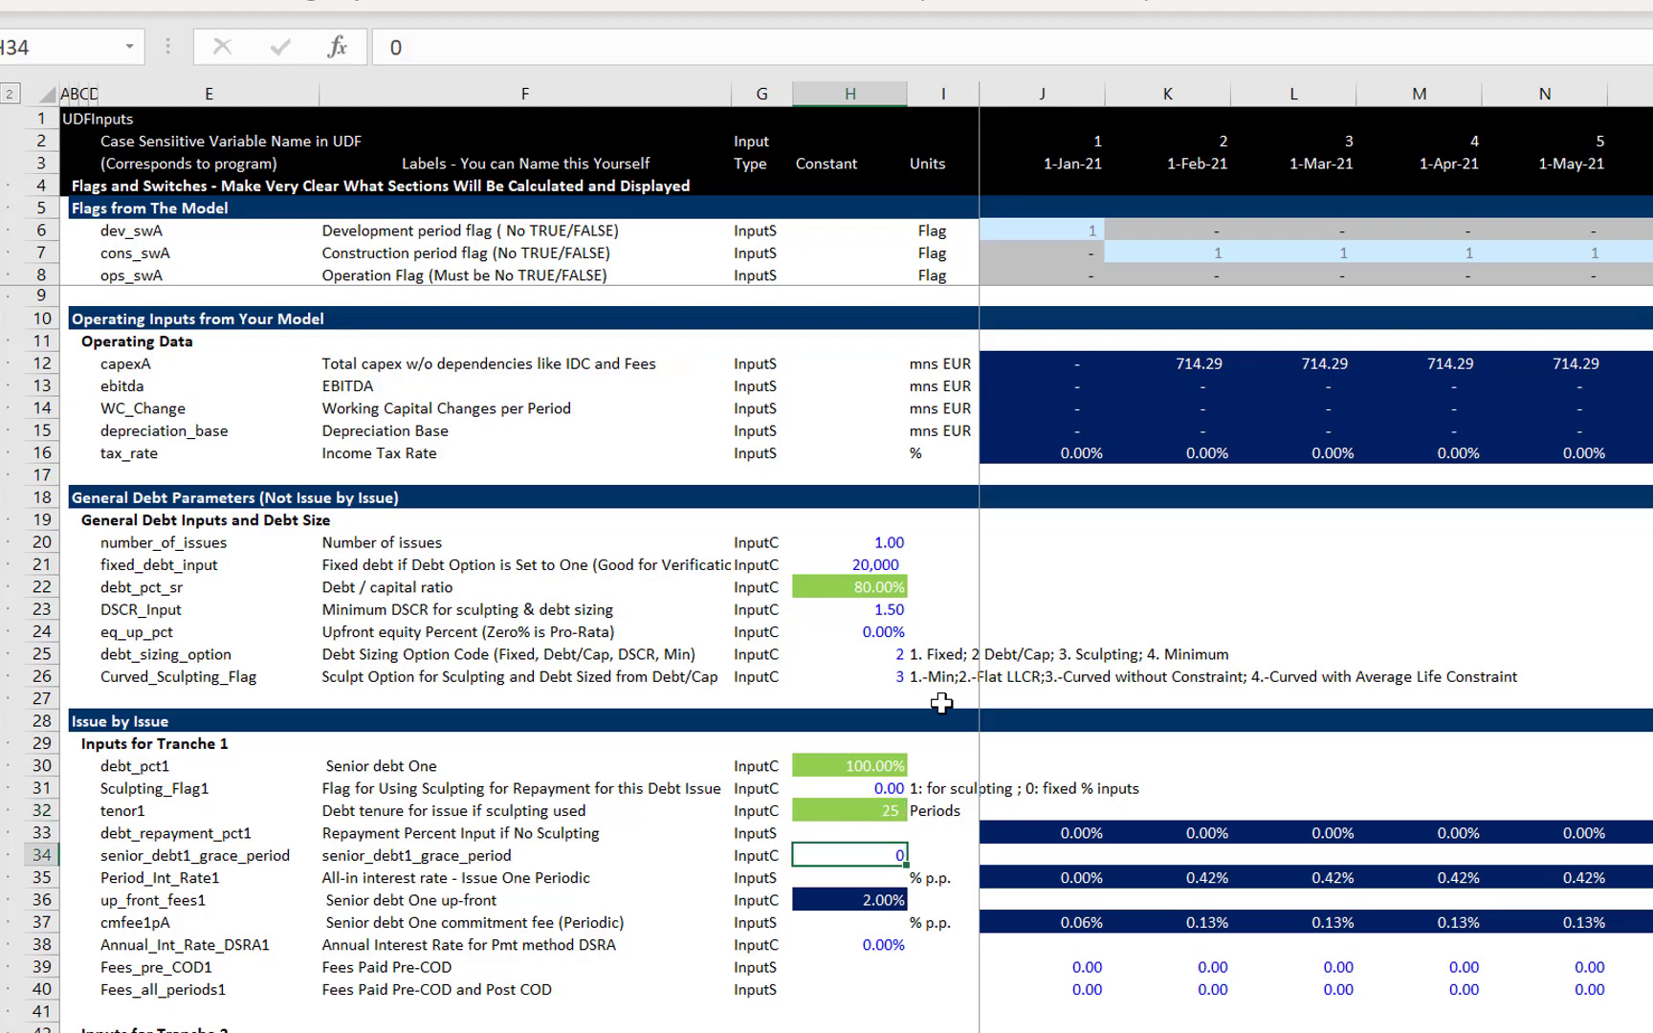
pyautogui.hotkey('ctrl', 'pageup')
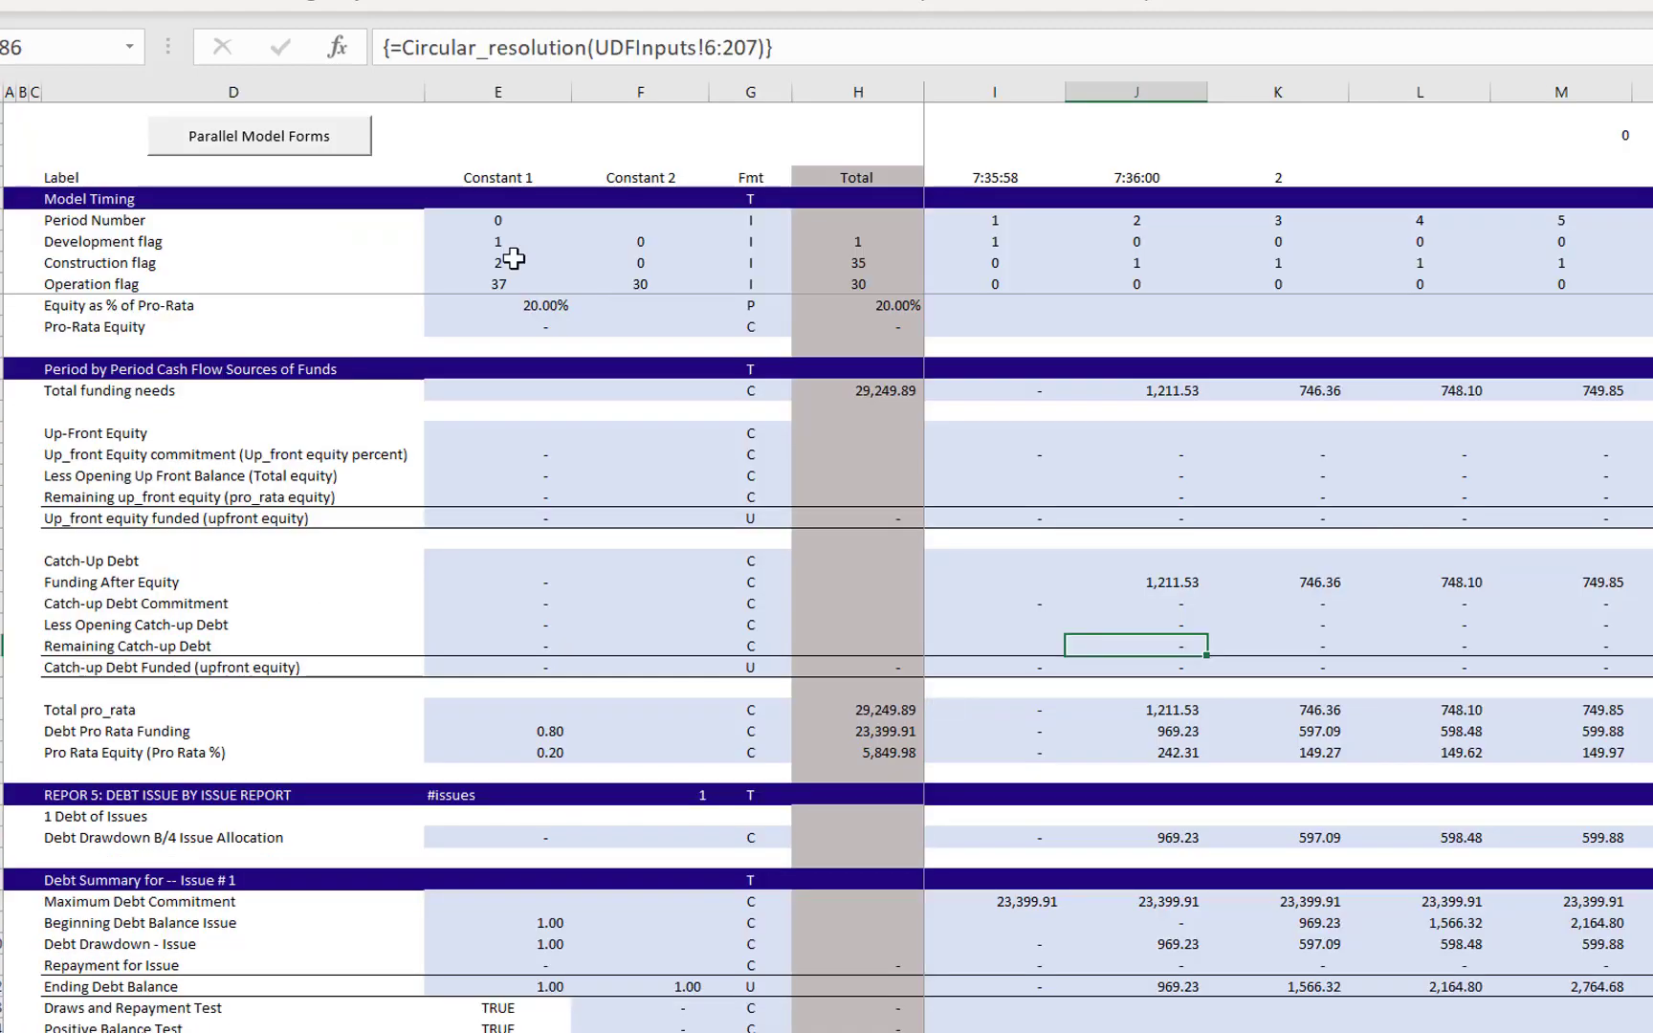
pyautogui.click(248, 153)
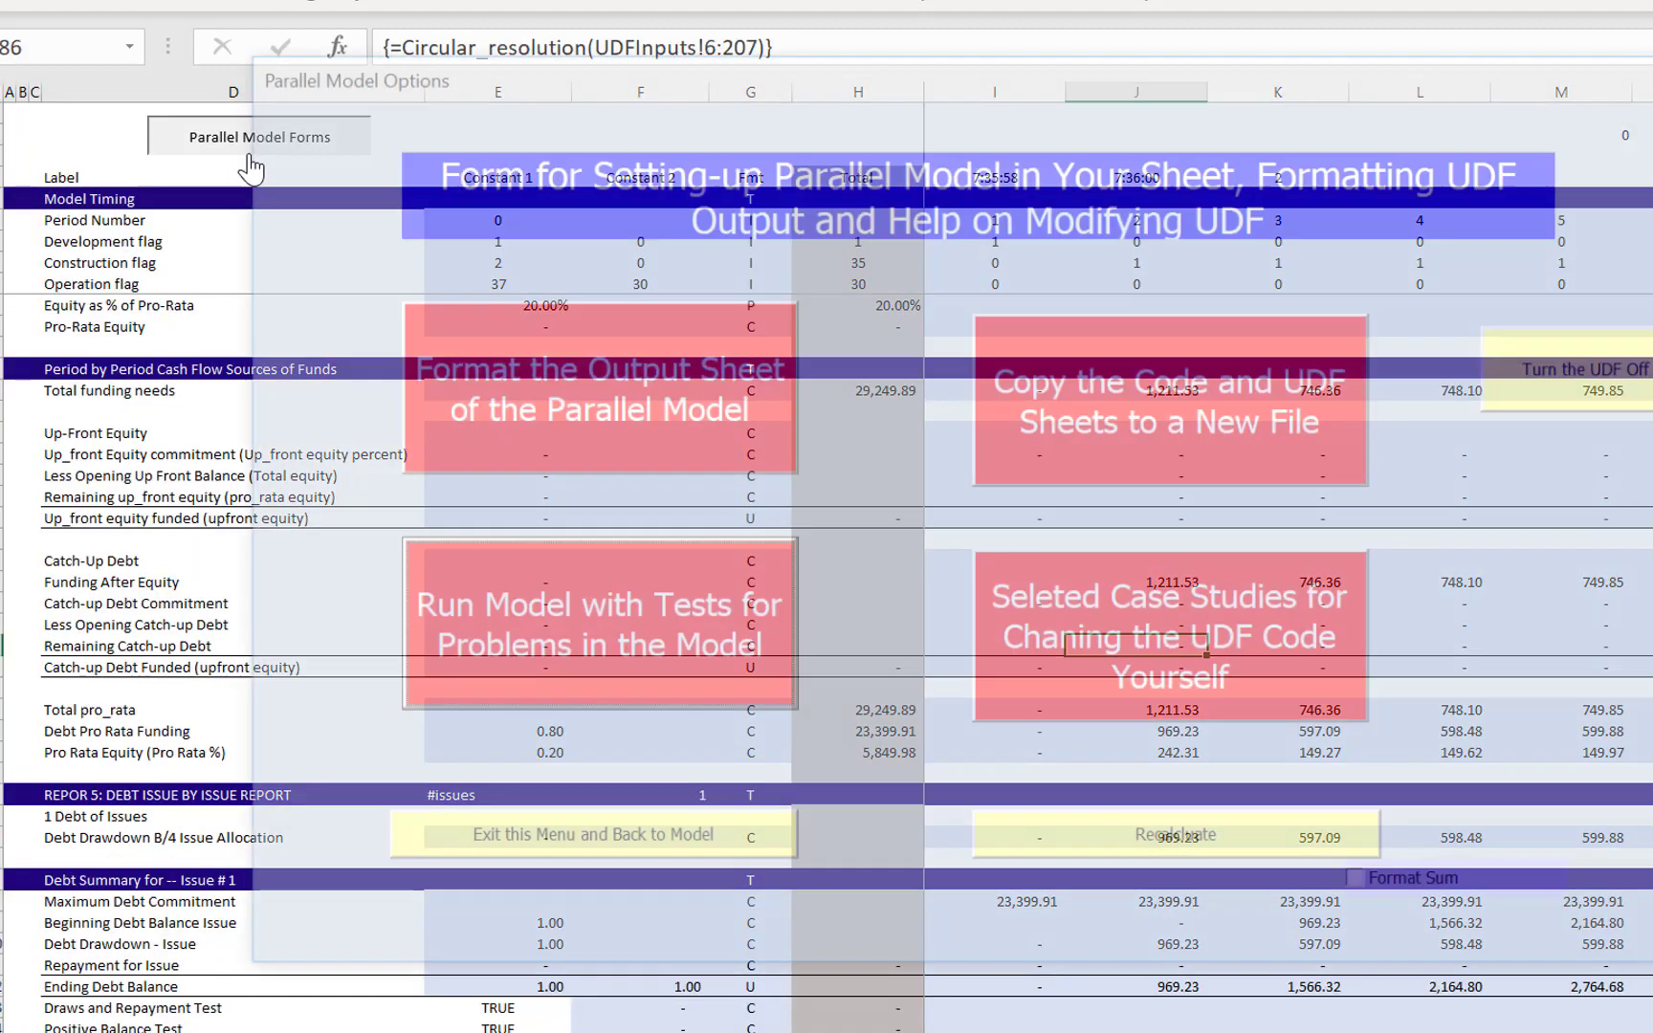
pyautogui.click(1155, 393)
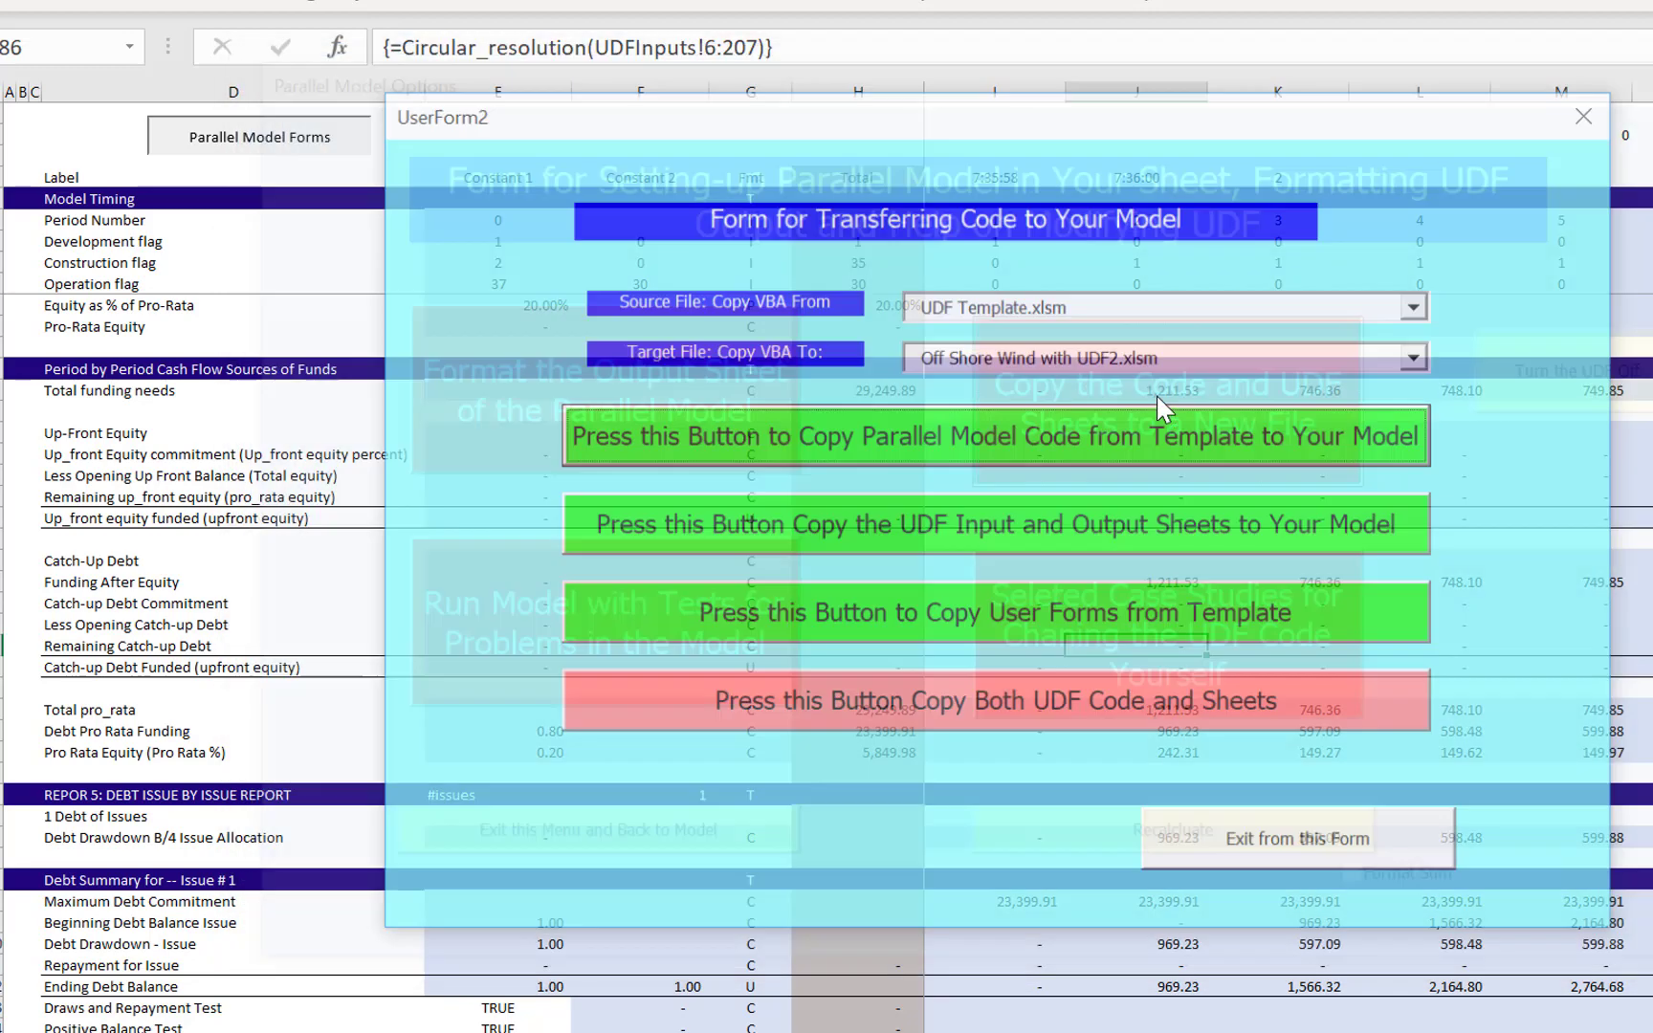
pyautogui.click(1419, 356)
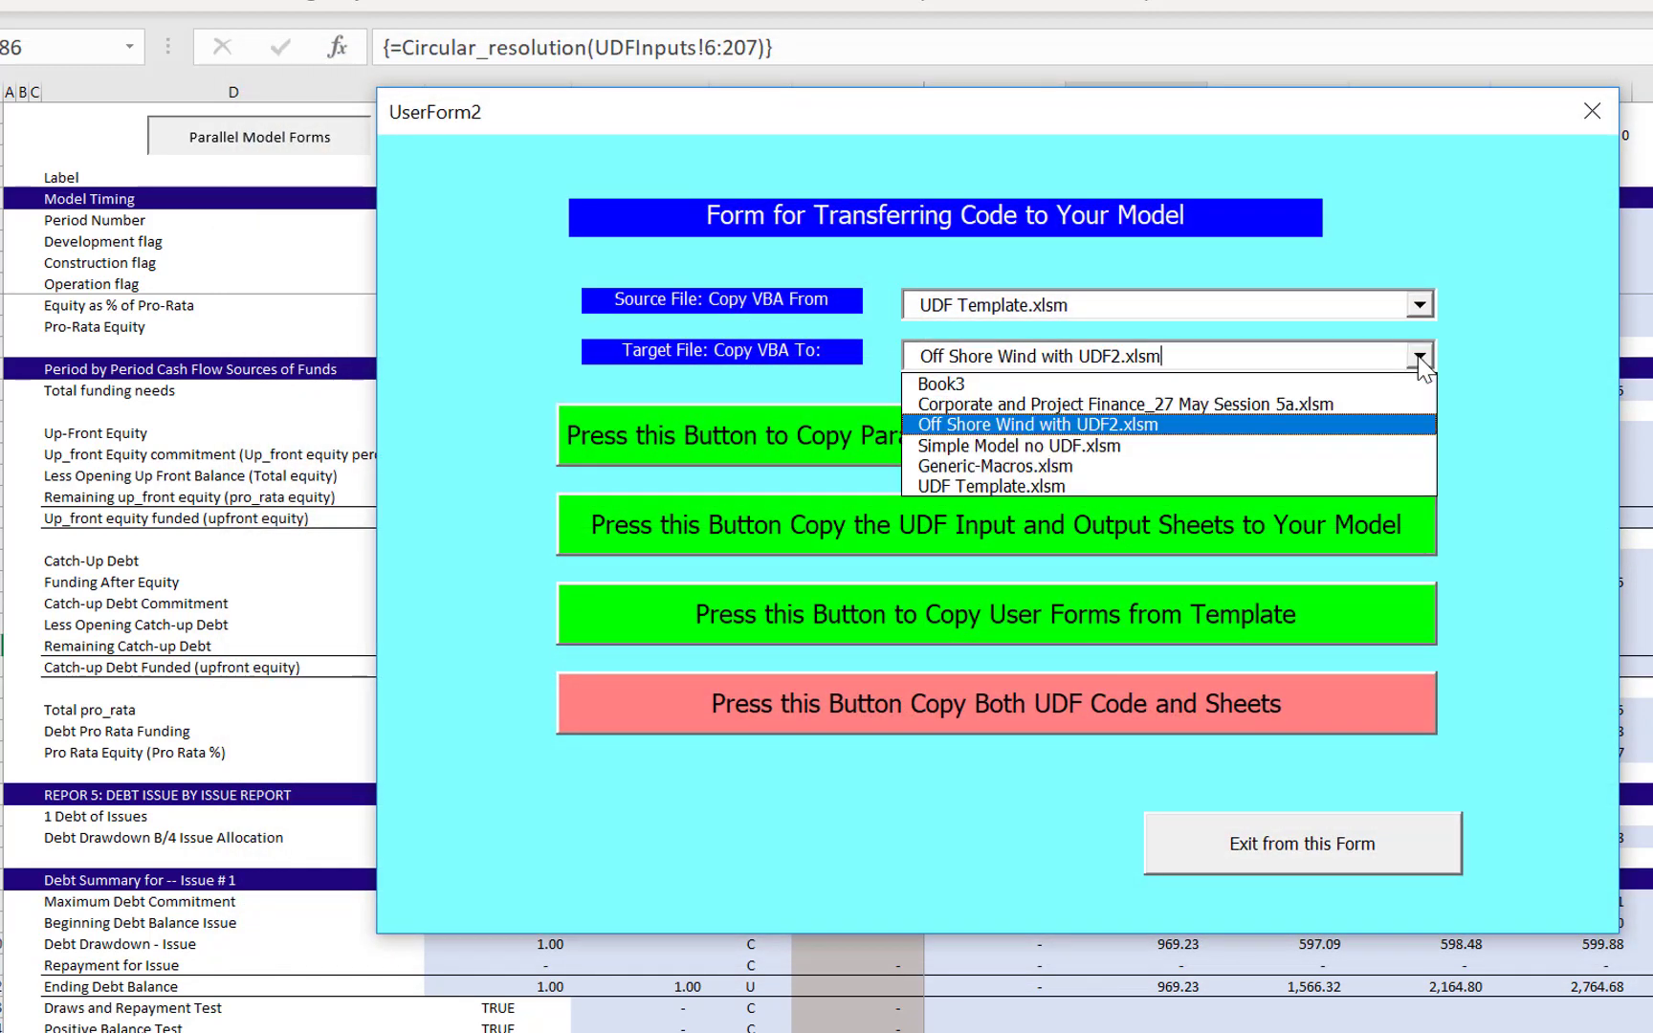
pyautogui.click(1309, 446)
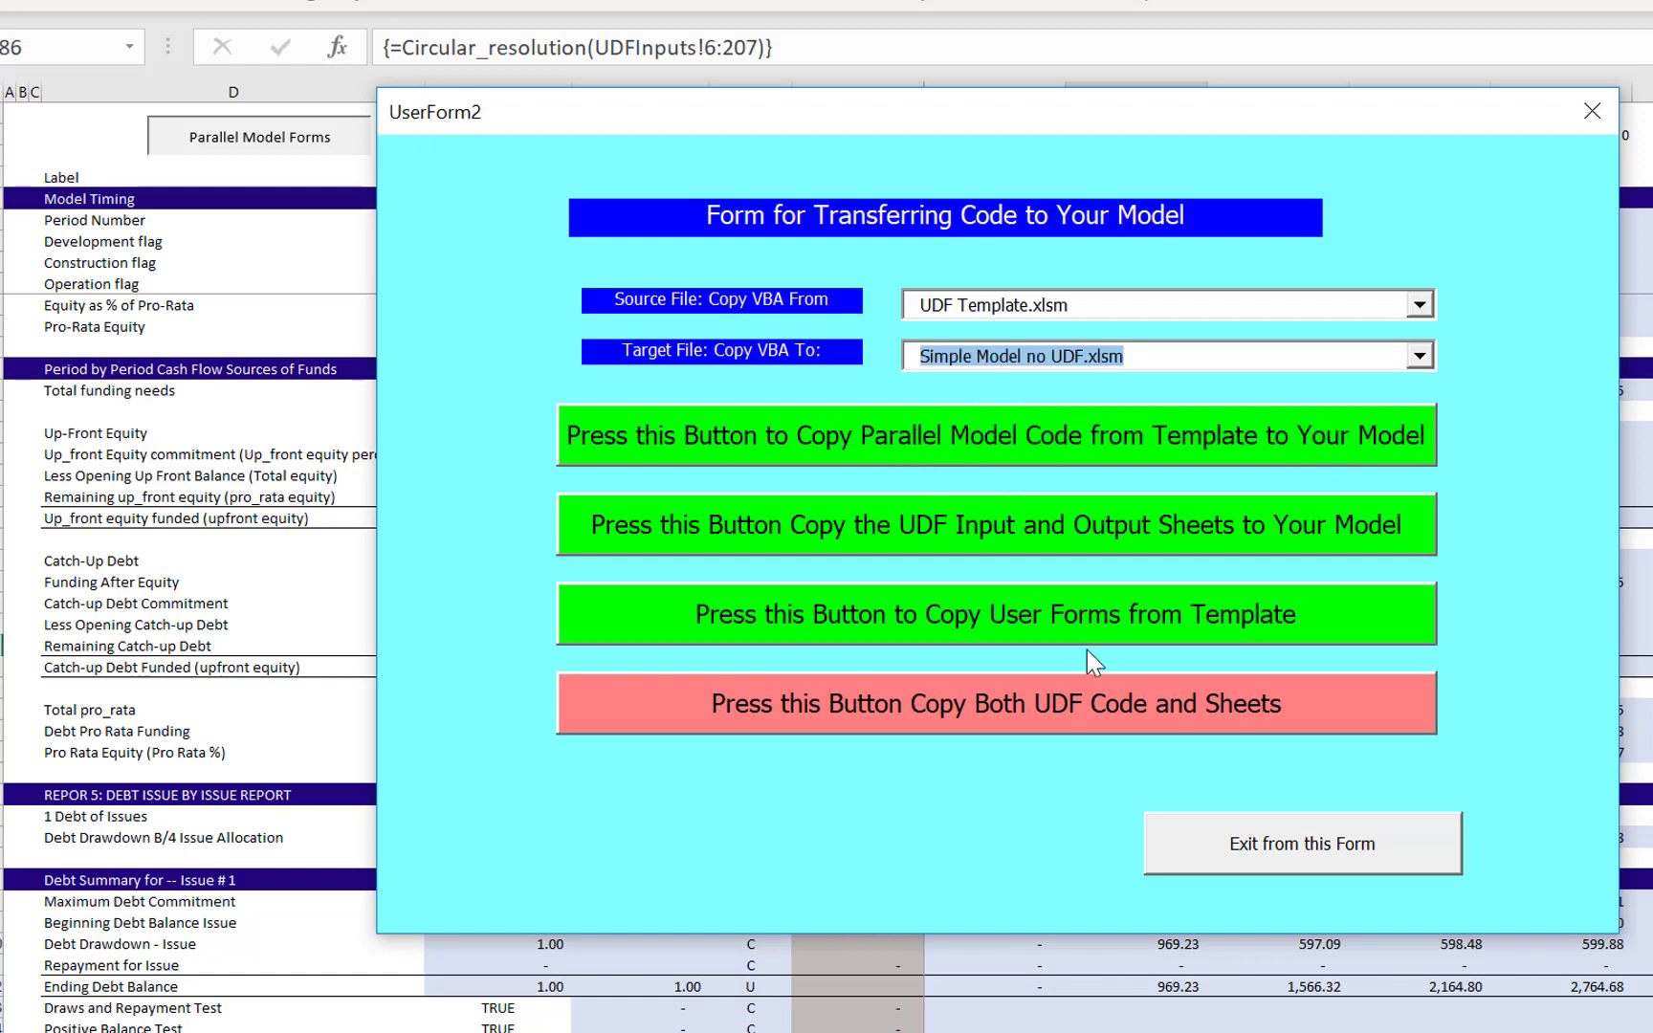
pyautogui.click(1056, 707)
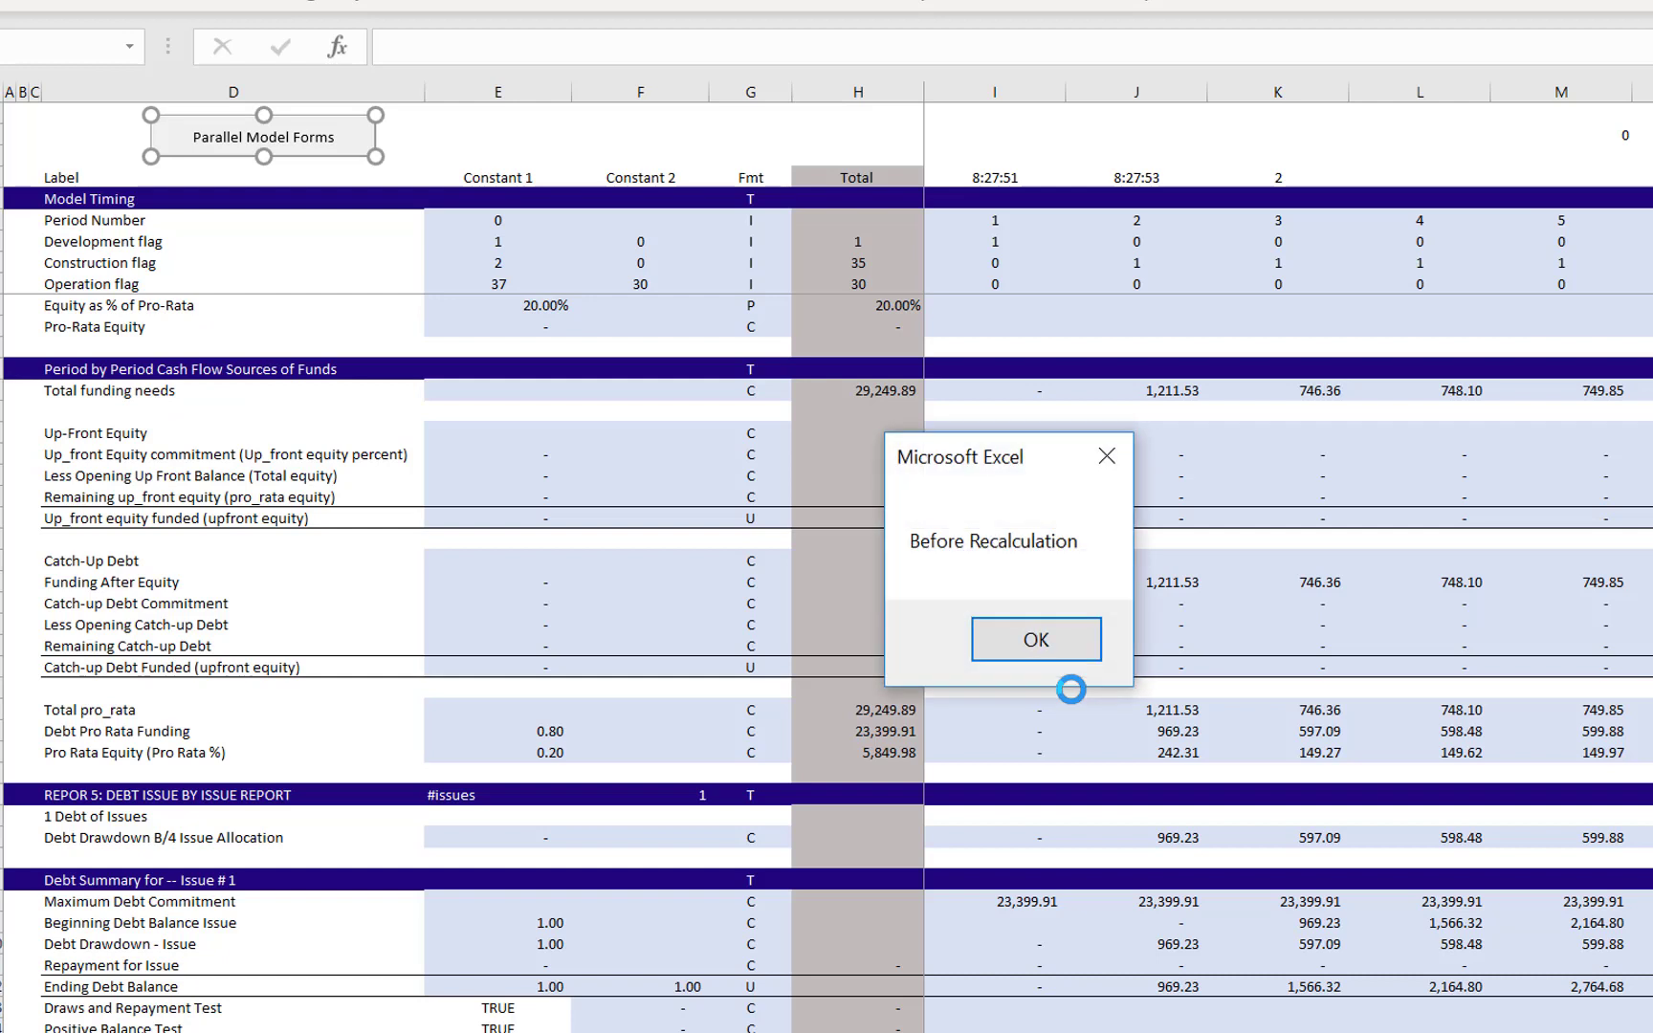
pyautogui.click(1040, 636)
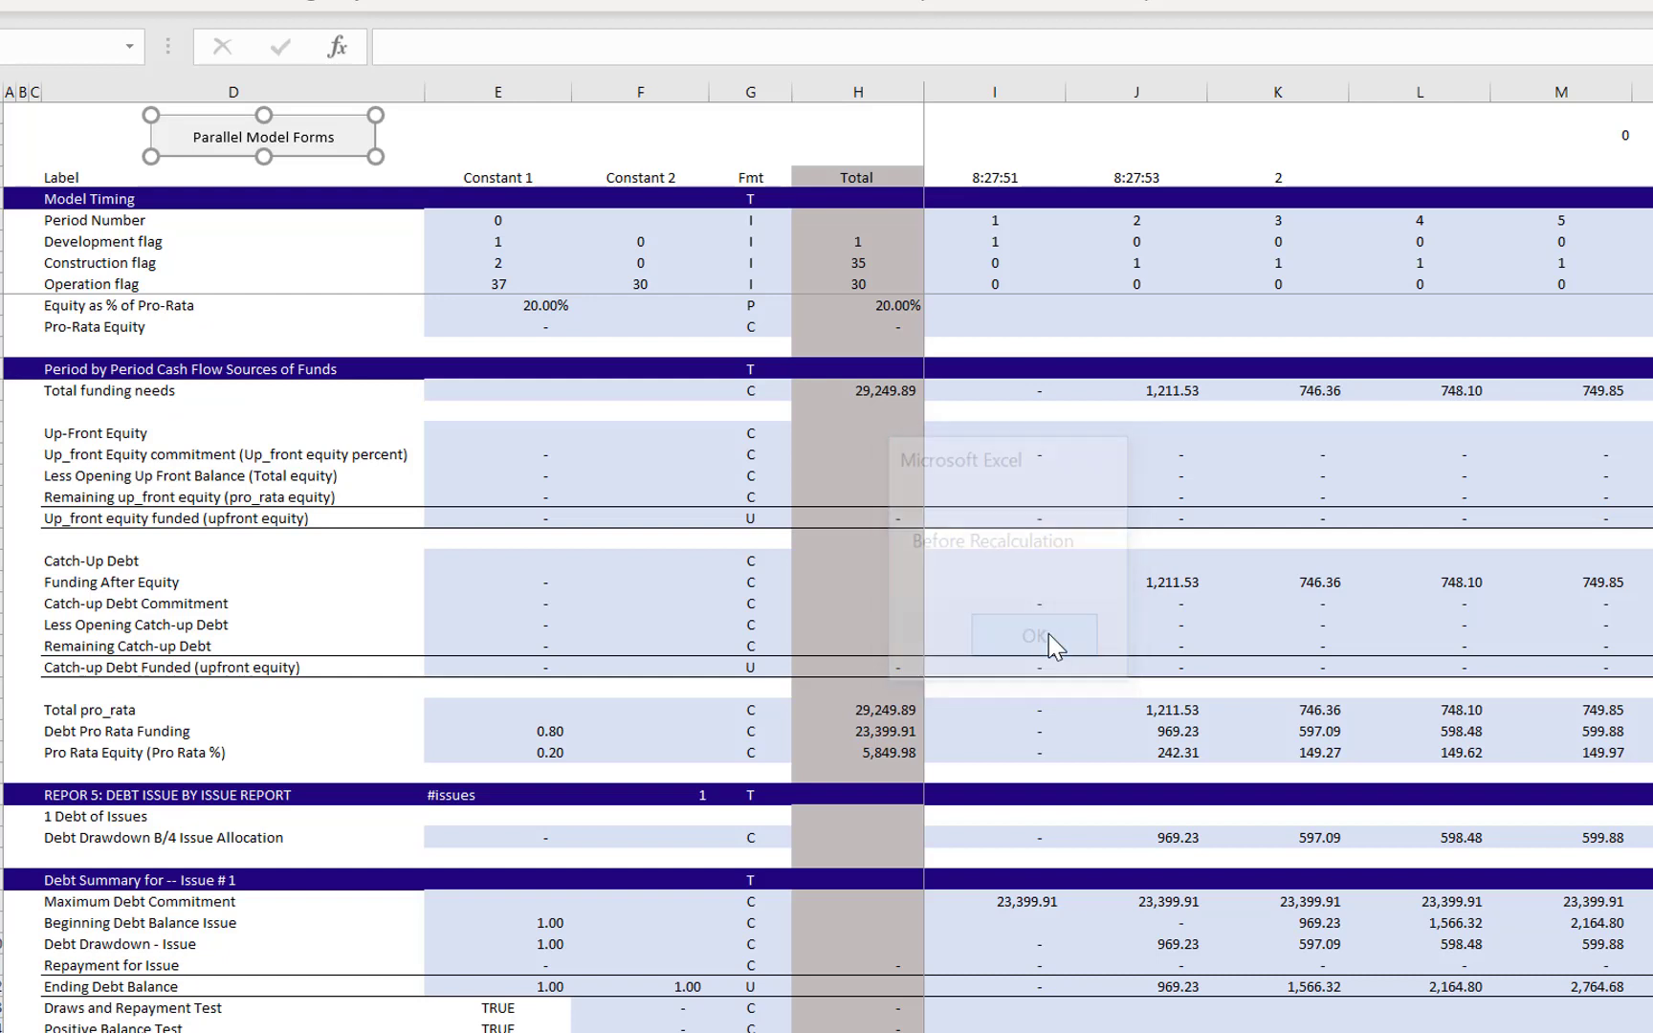
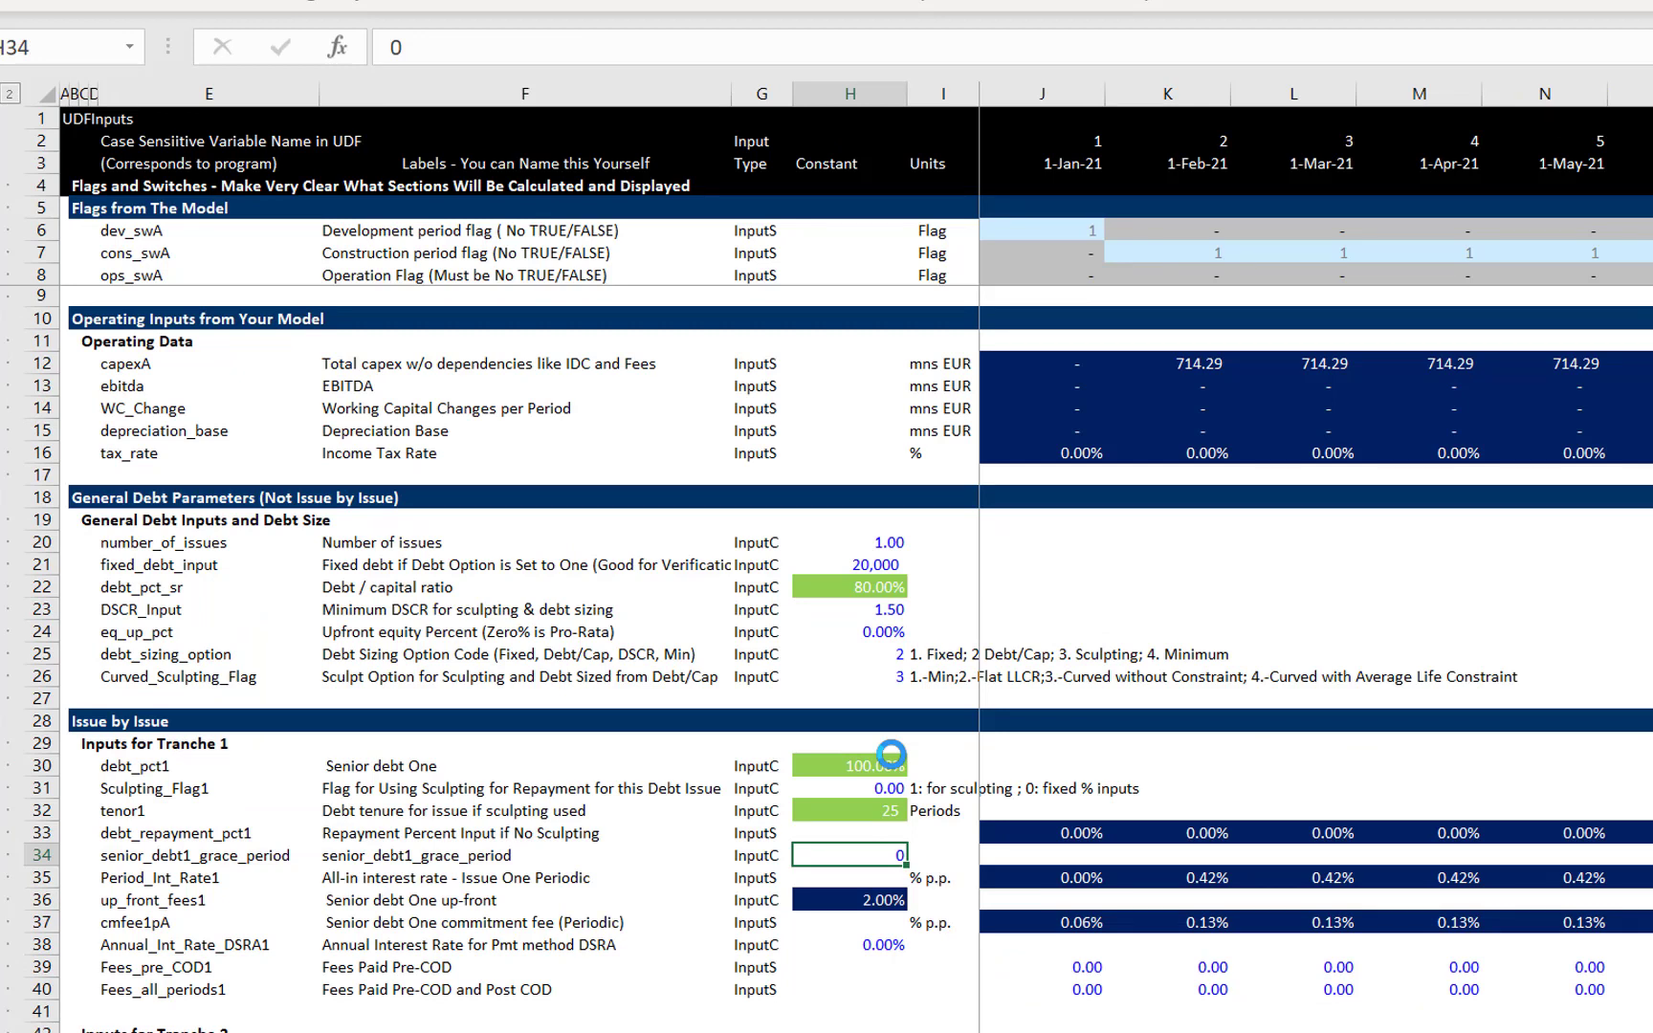
pyautogui.click(1057, 242)
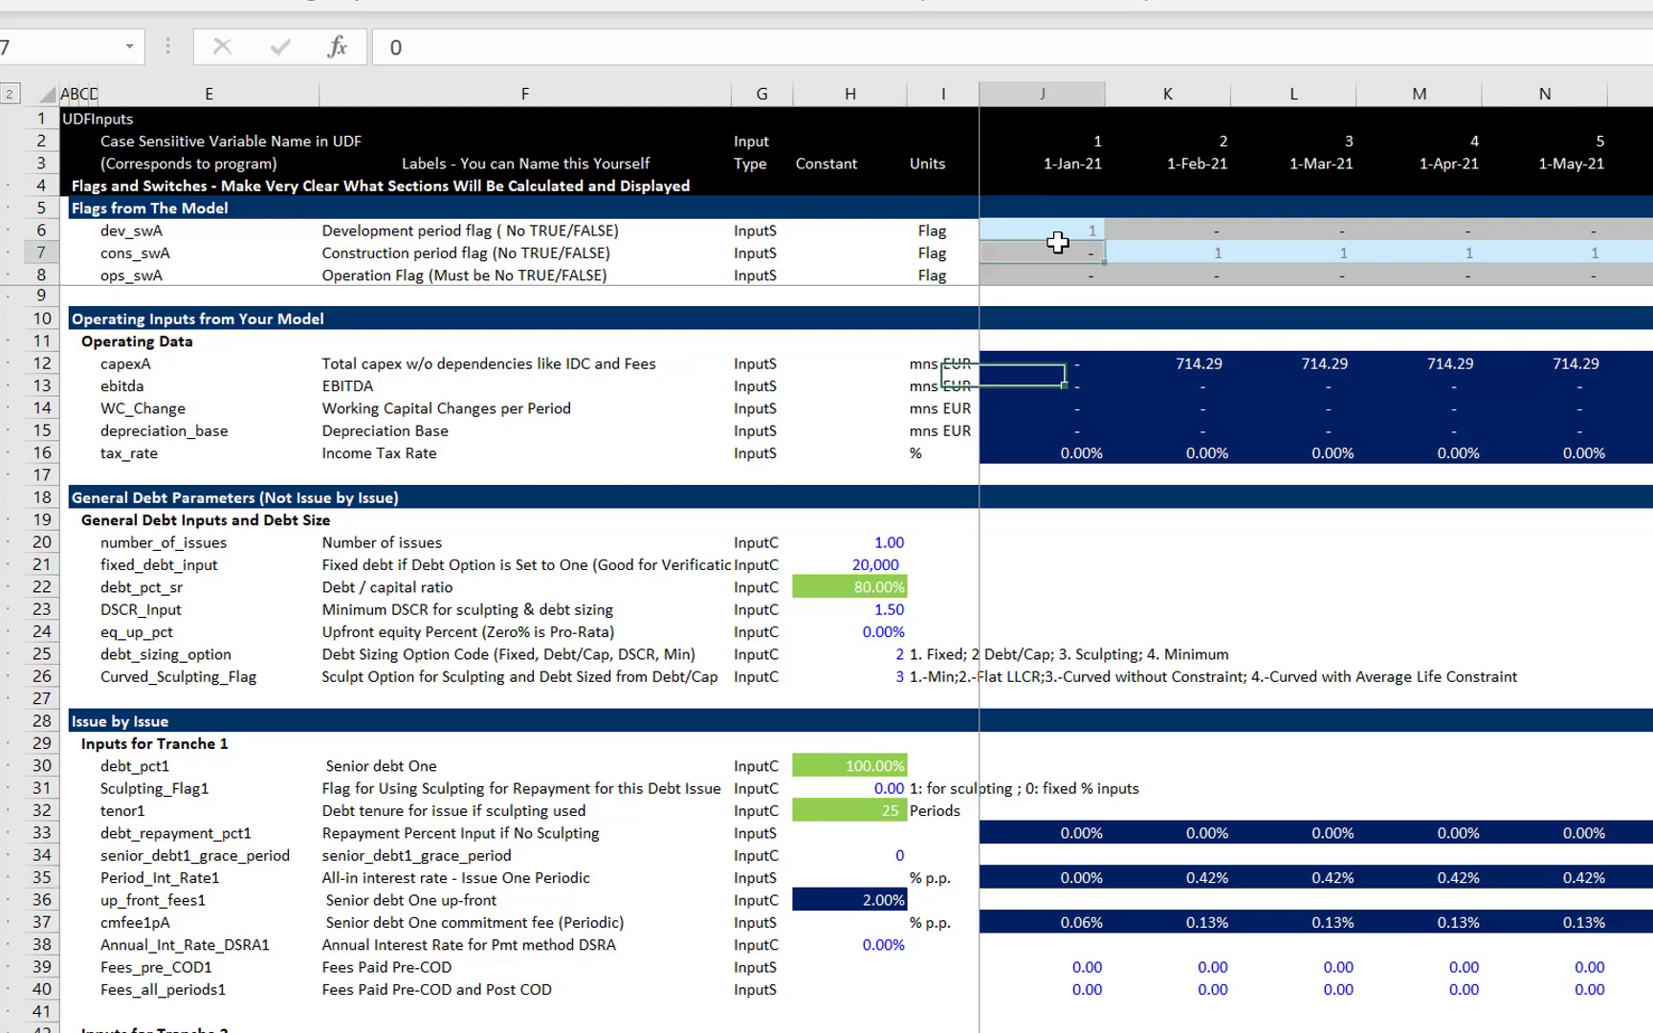
pyautogui.press('Down')
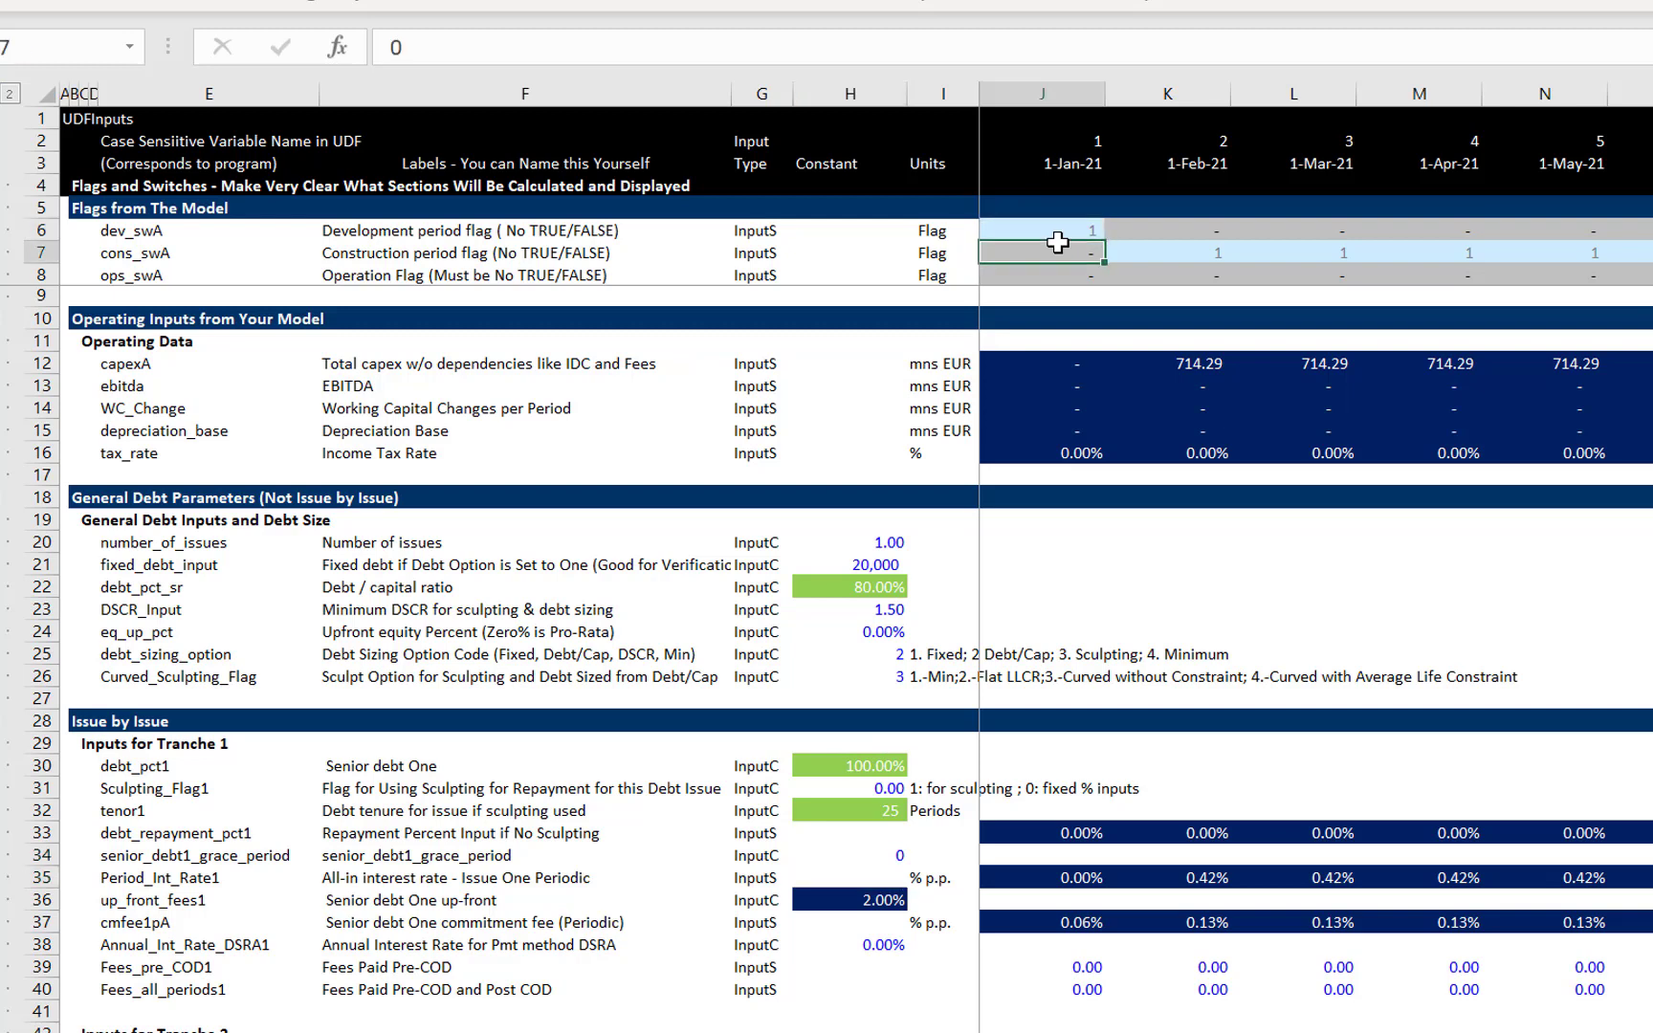
pyautogui.press('Right')
pyautogui.write('=')
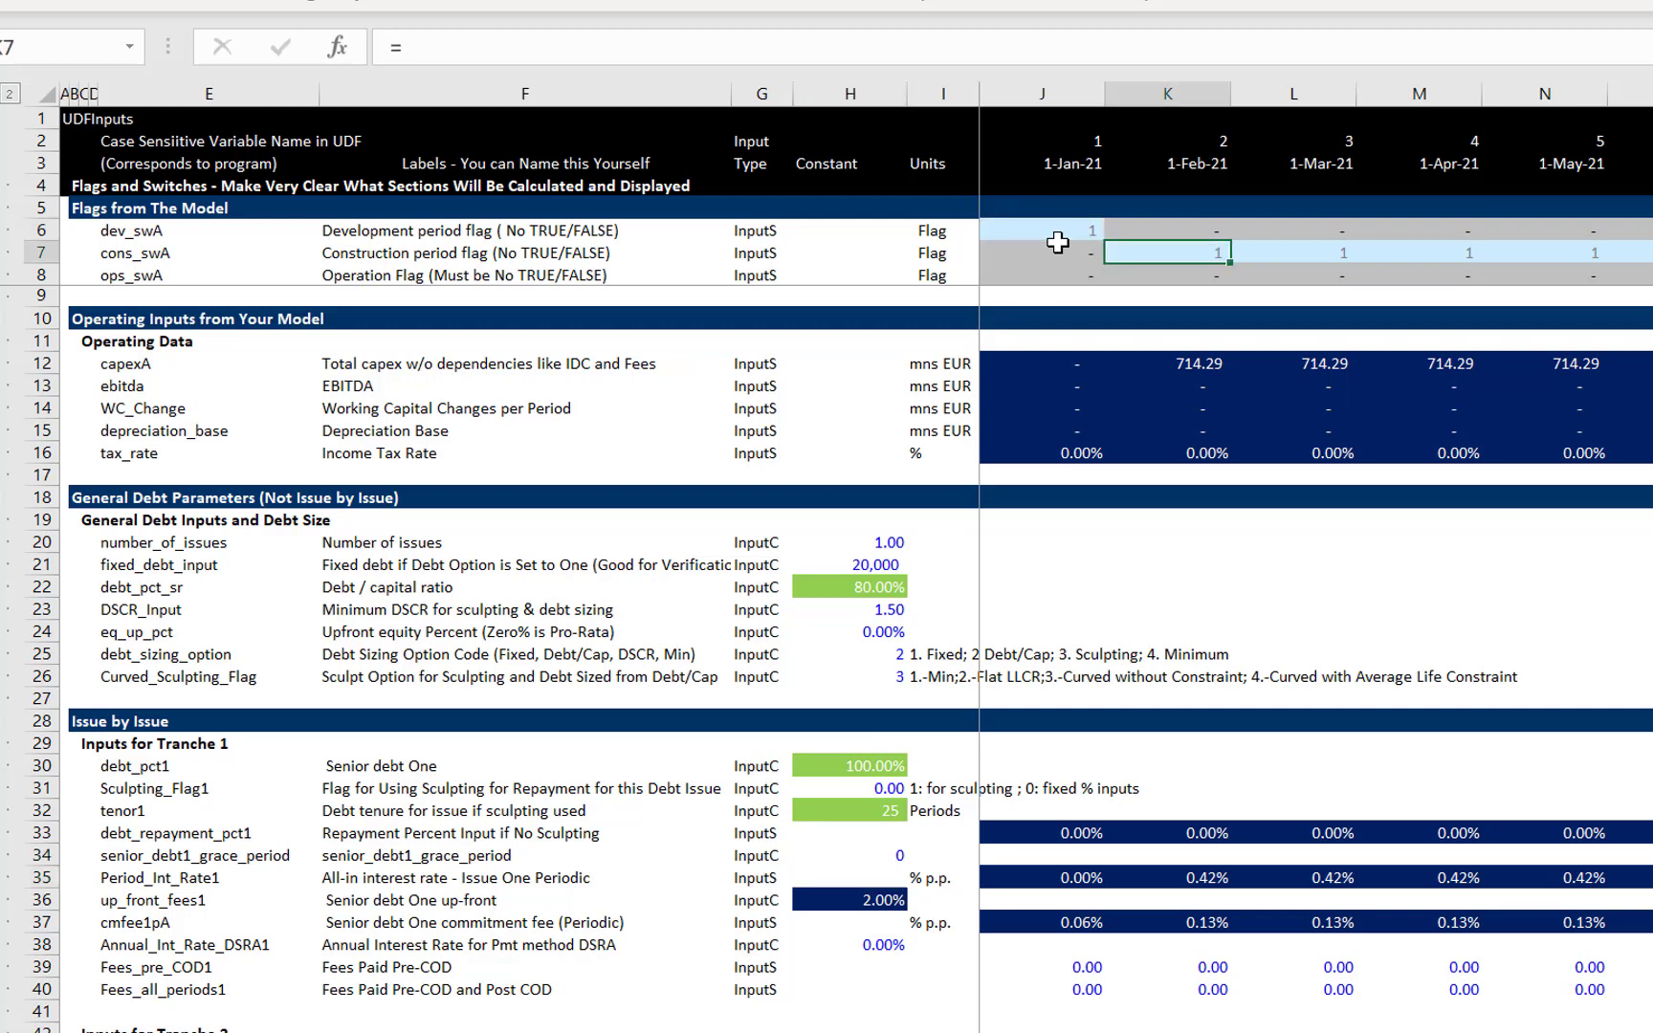
pyautogui.press('Left')
pyautogui.press('Left')
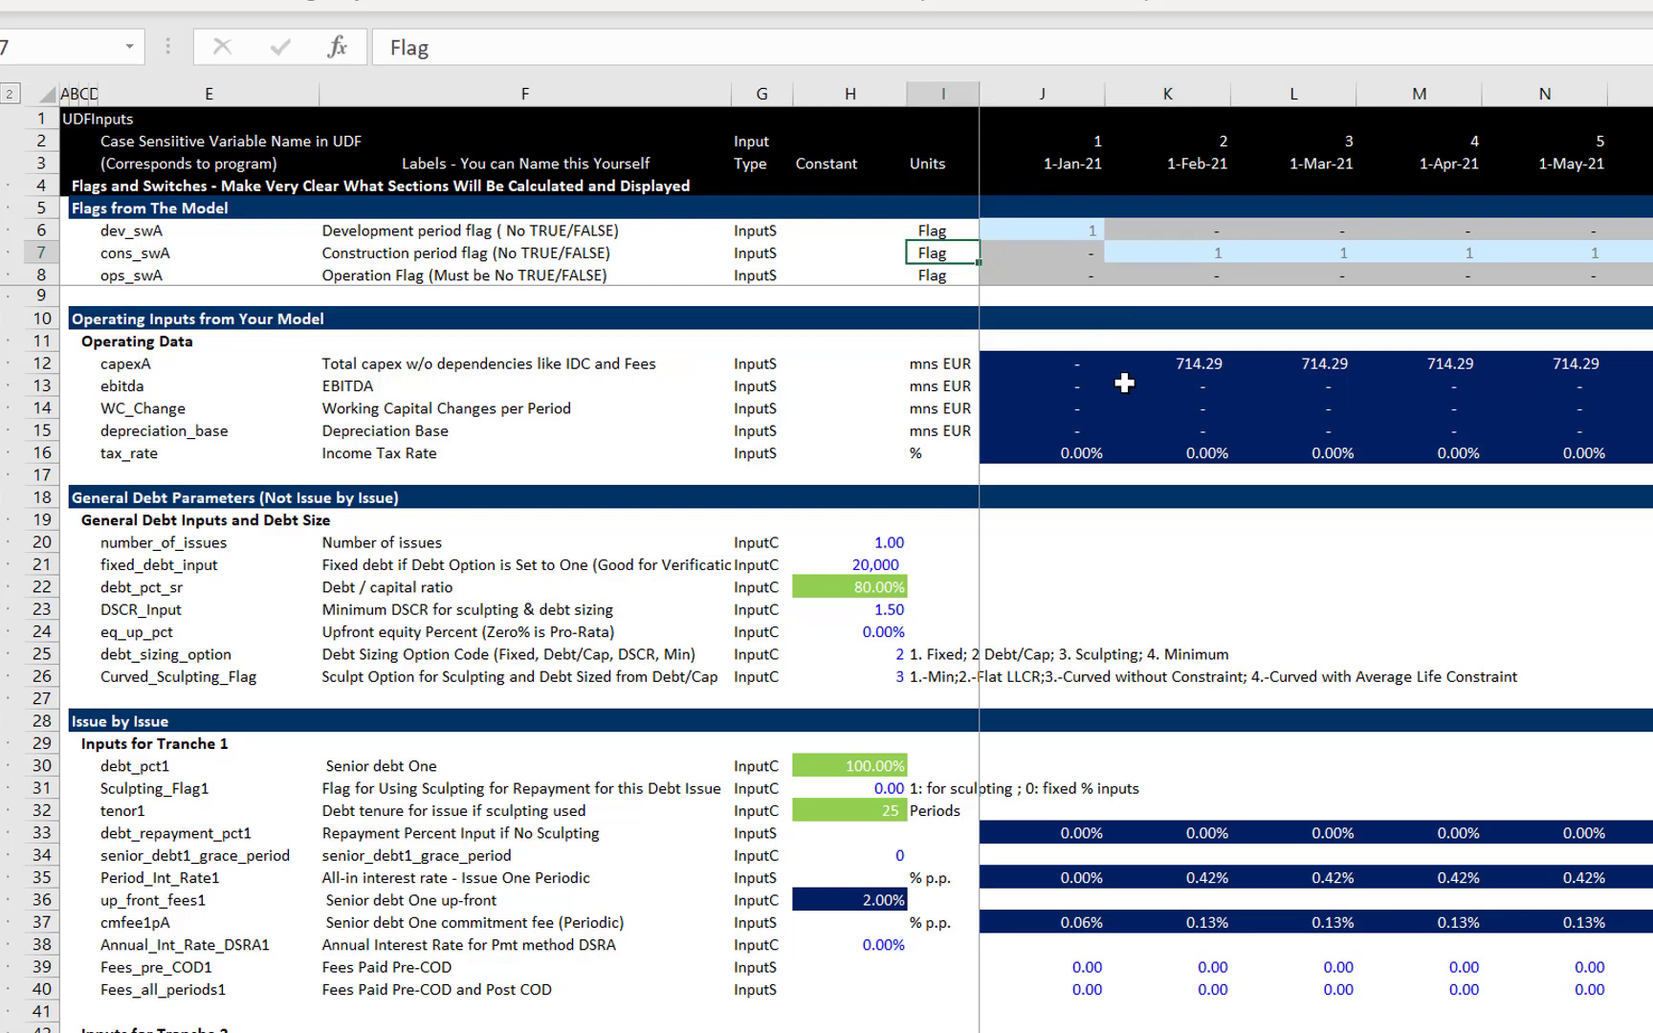
pyautogui.press('Right')
pyautogui.press('Right')
pyautogui.press('Right')
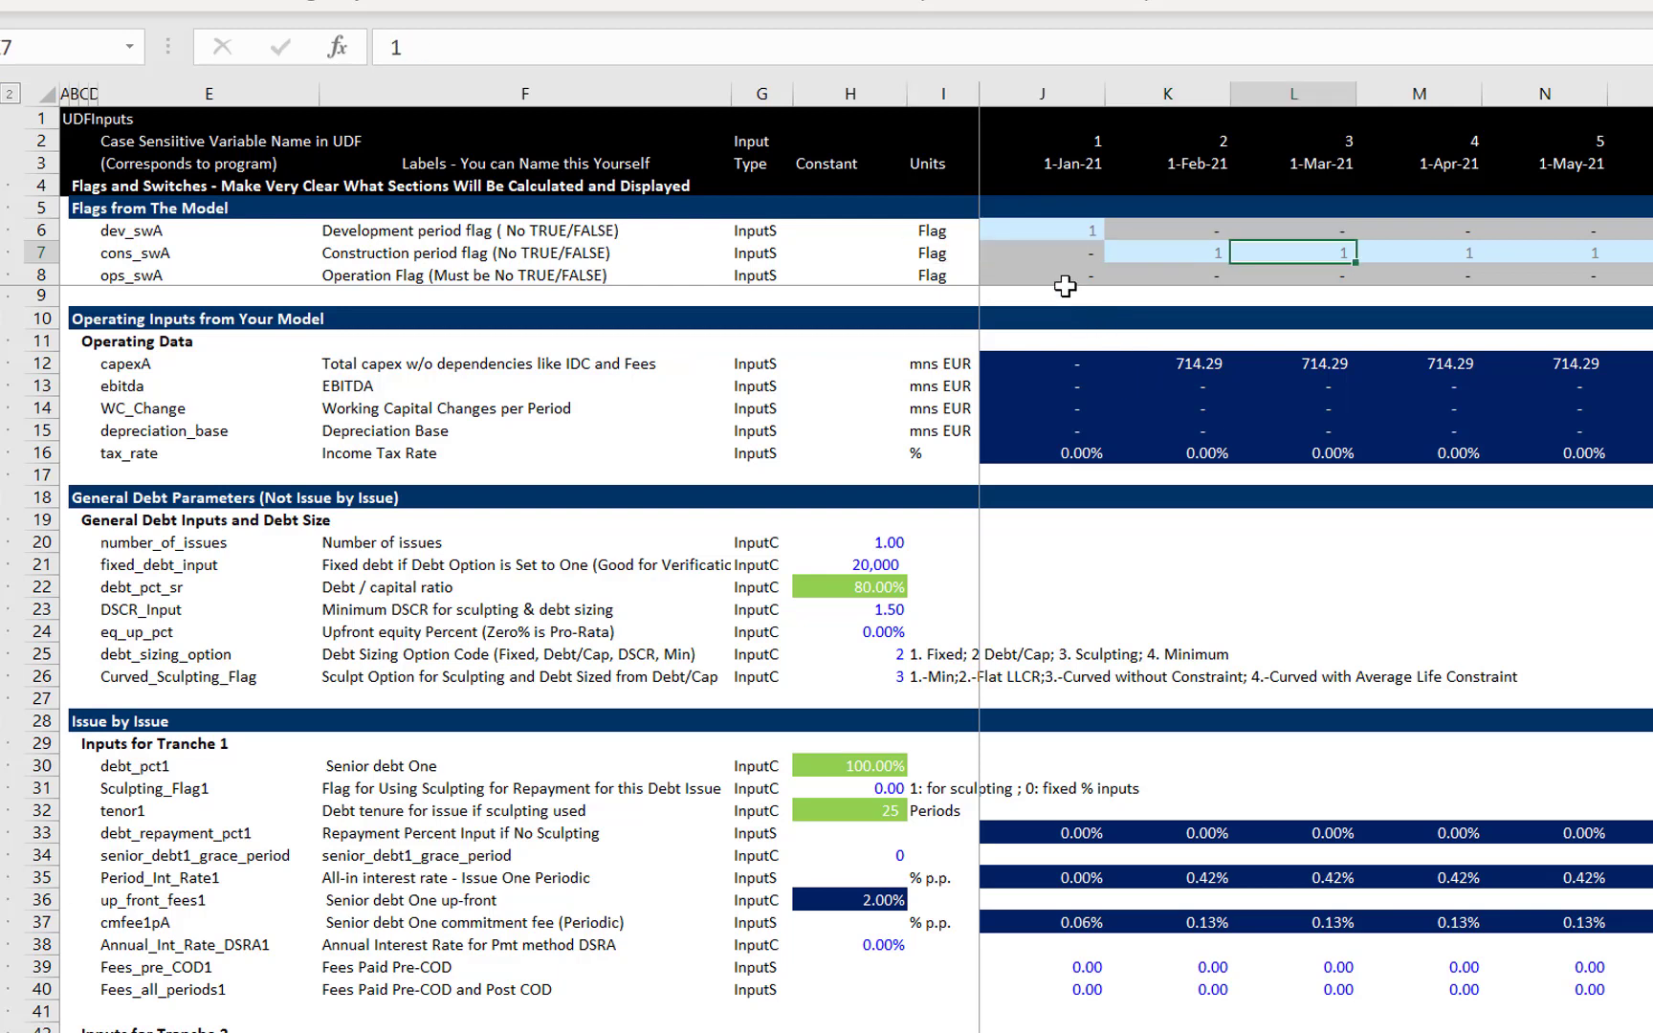
# Link the cons_swA flag in UDFInputs cell K7 to the model's construction switch with ='PF Funding'!J5*1
pyautogui.press('Left')
pyautogui.write('=')
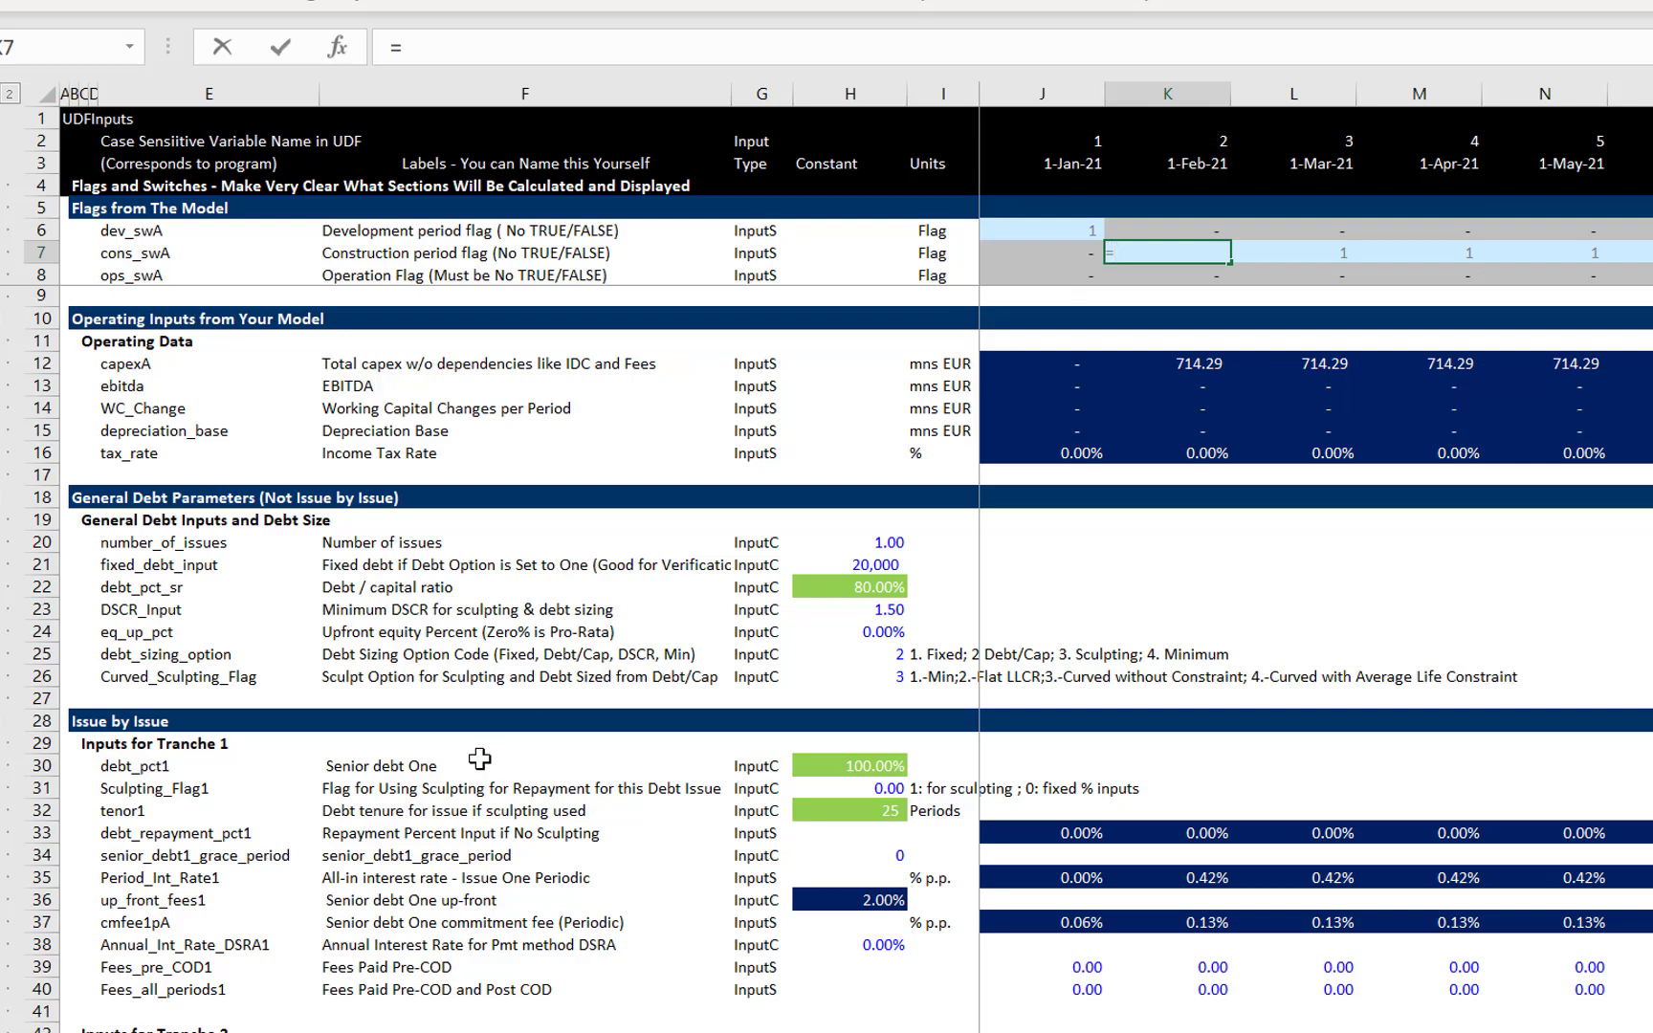
pyautogui.hotkey('ctrl', 'pageup')
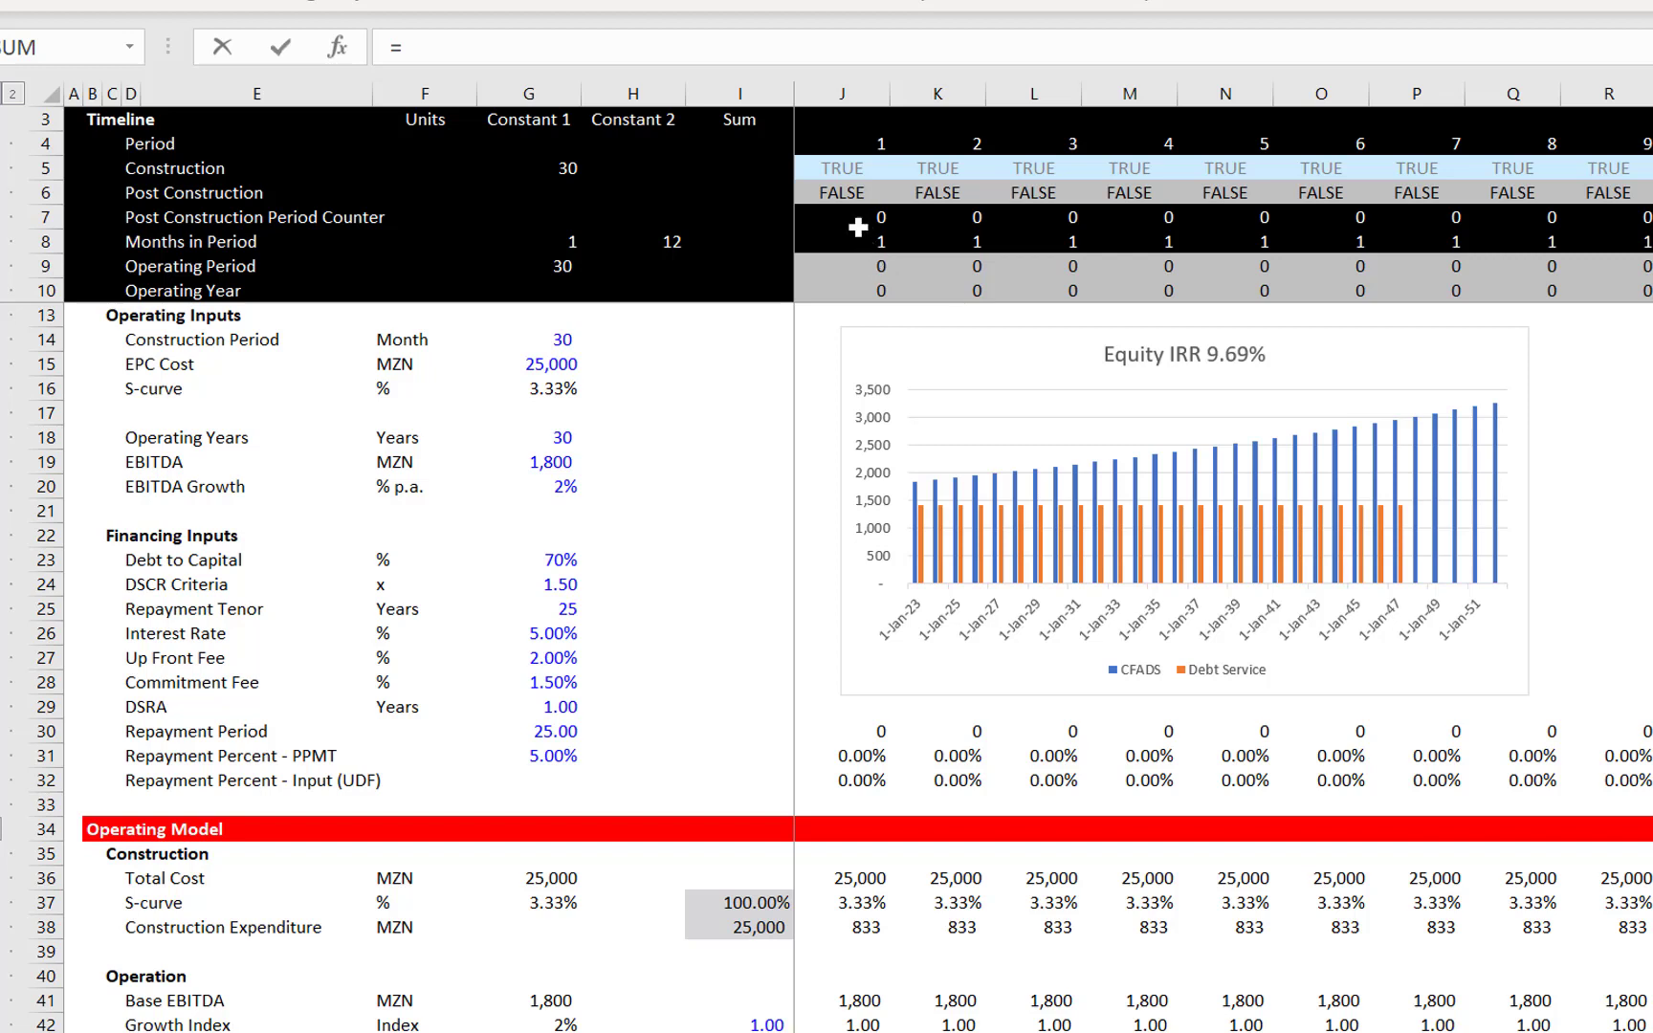
pyautogui.press('Up')
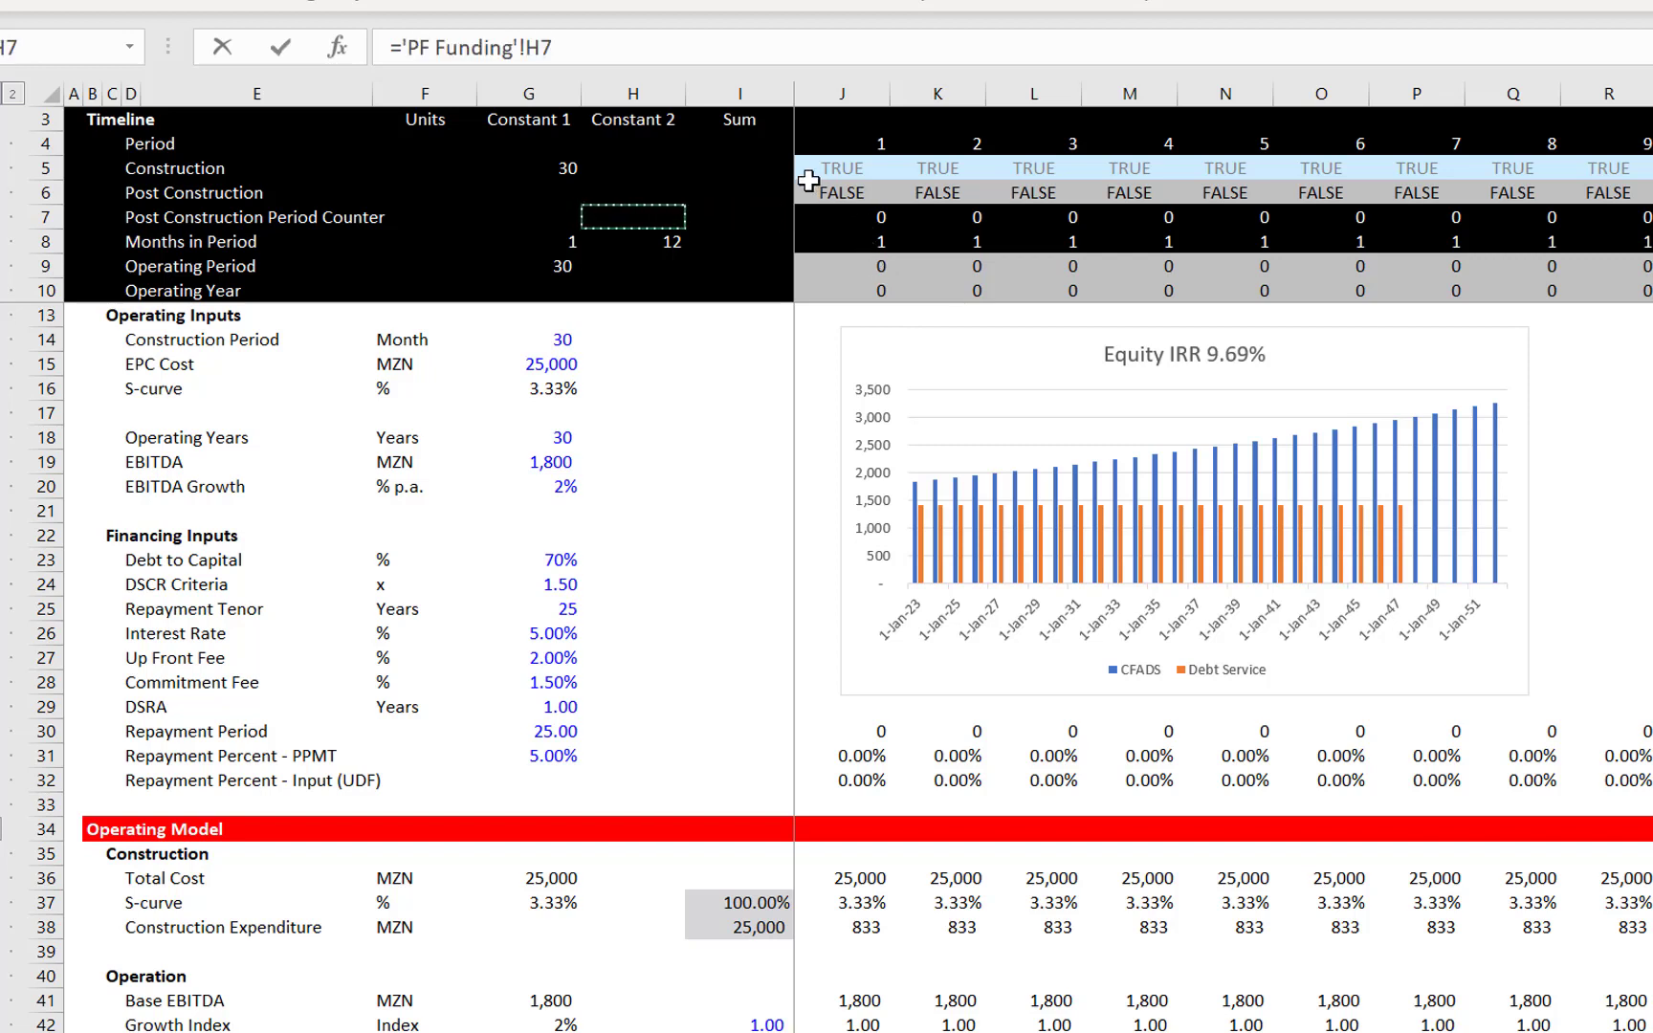
pyautogui.press('Up')
pyautogui.press('Up')
pyautogui.press('Right')
pyautogui.press('Right')
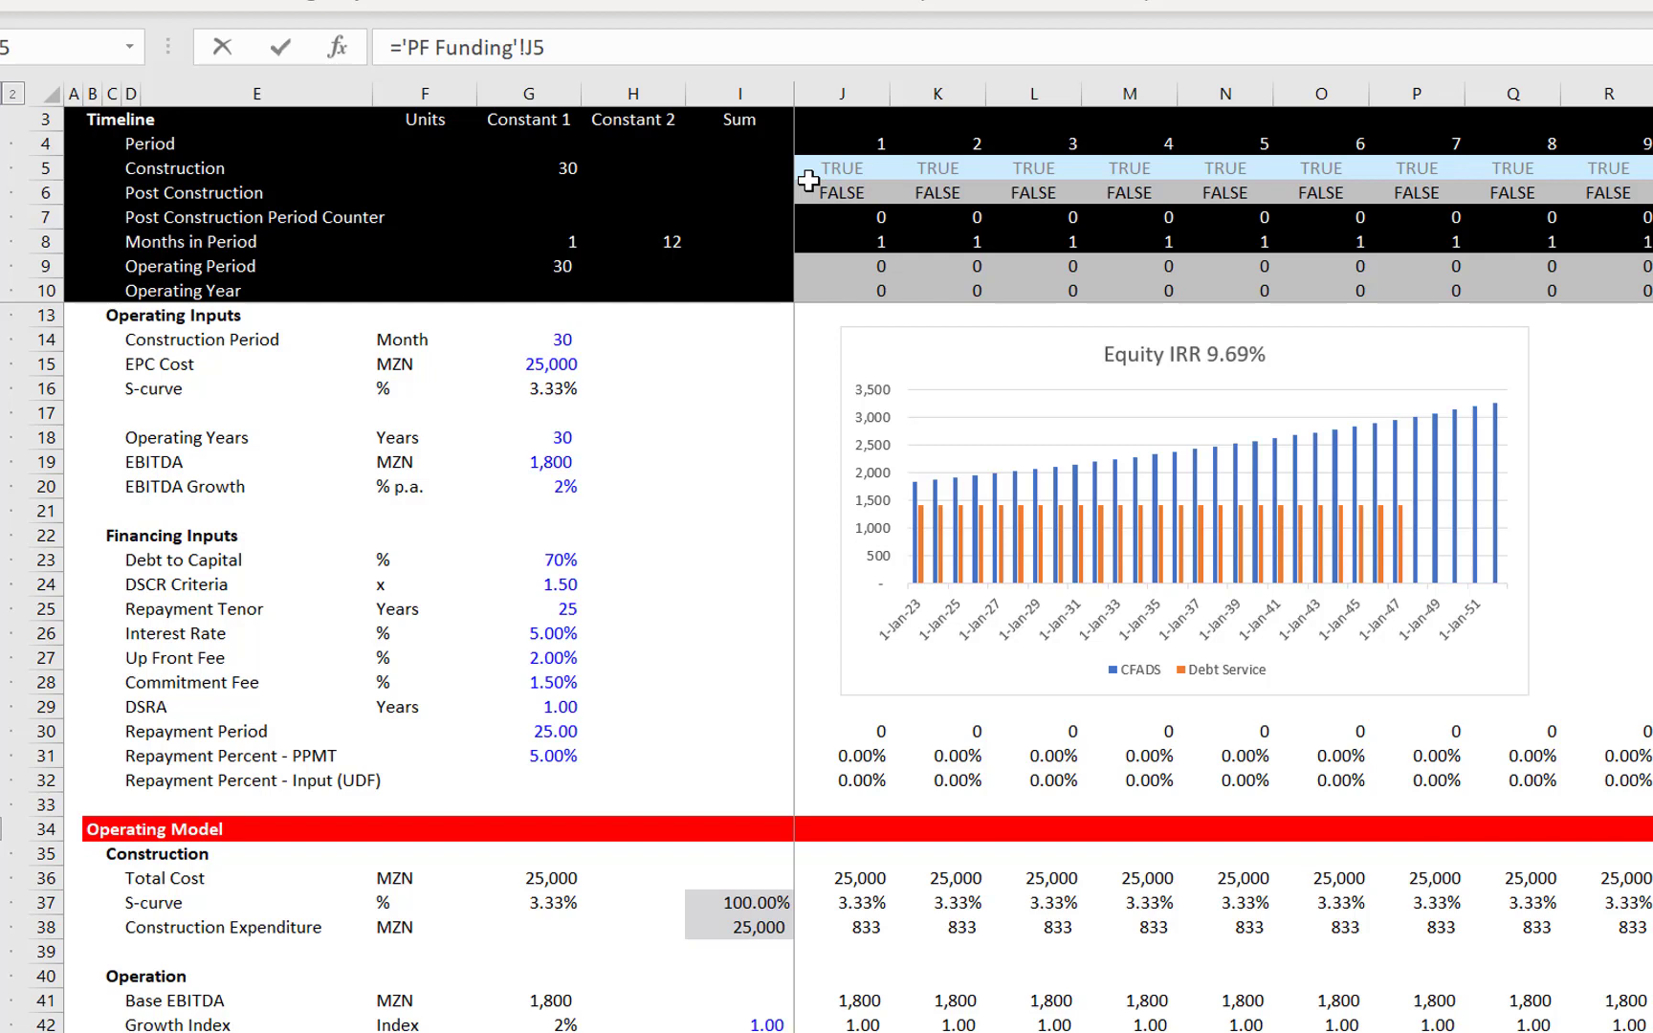
pyautogui.write('*11')
pyautogui.press('BackSpace')
pyautogui.hotkey('ctrl', 'pagedown')
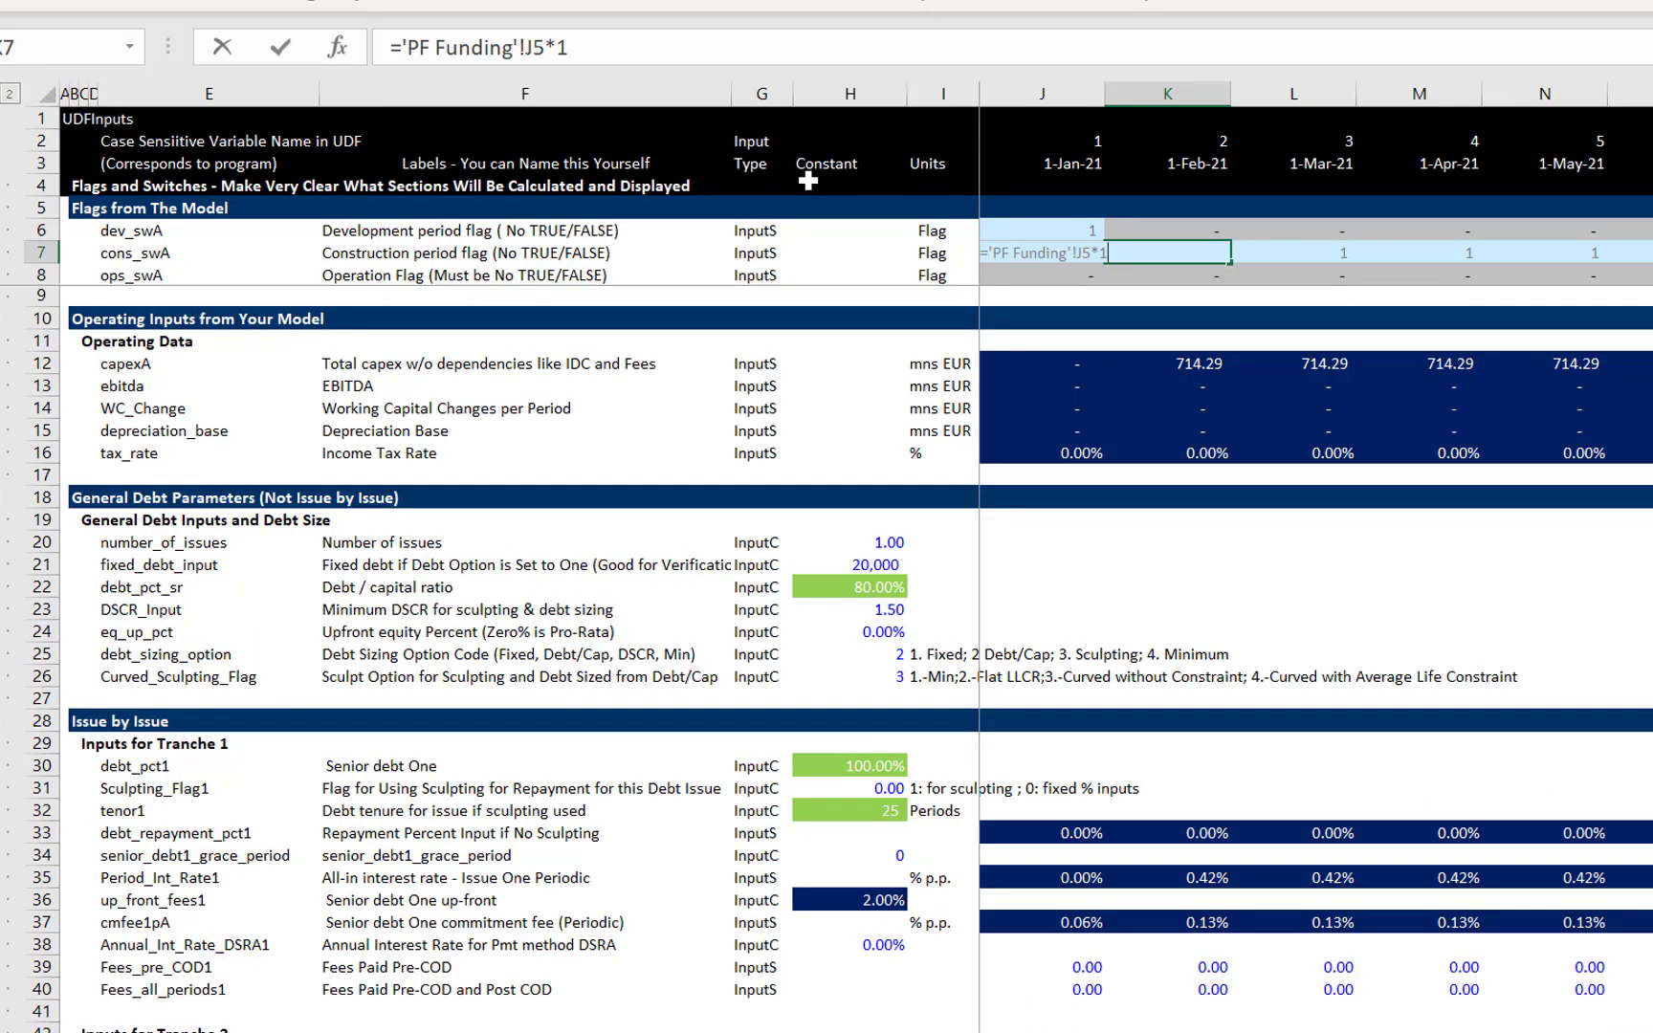
pyautogui.hotkey('ctrl', 'Return')
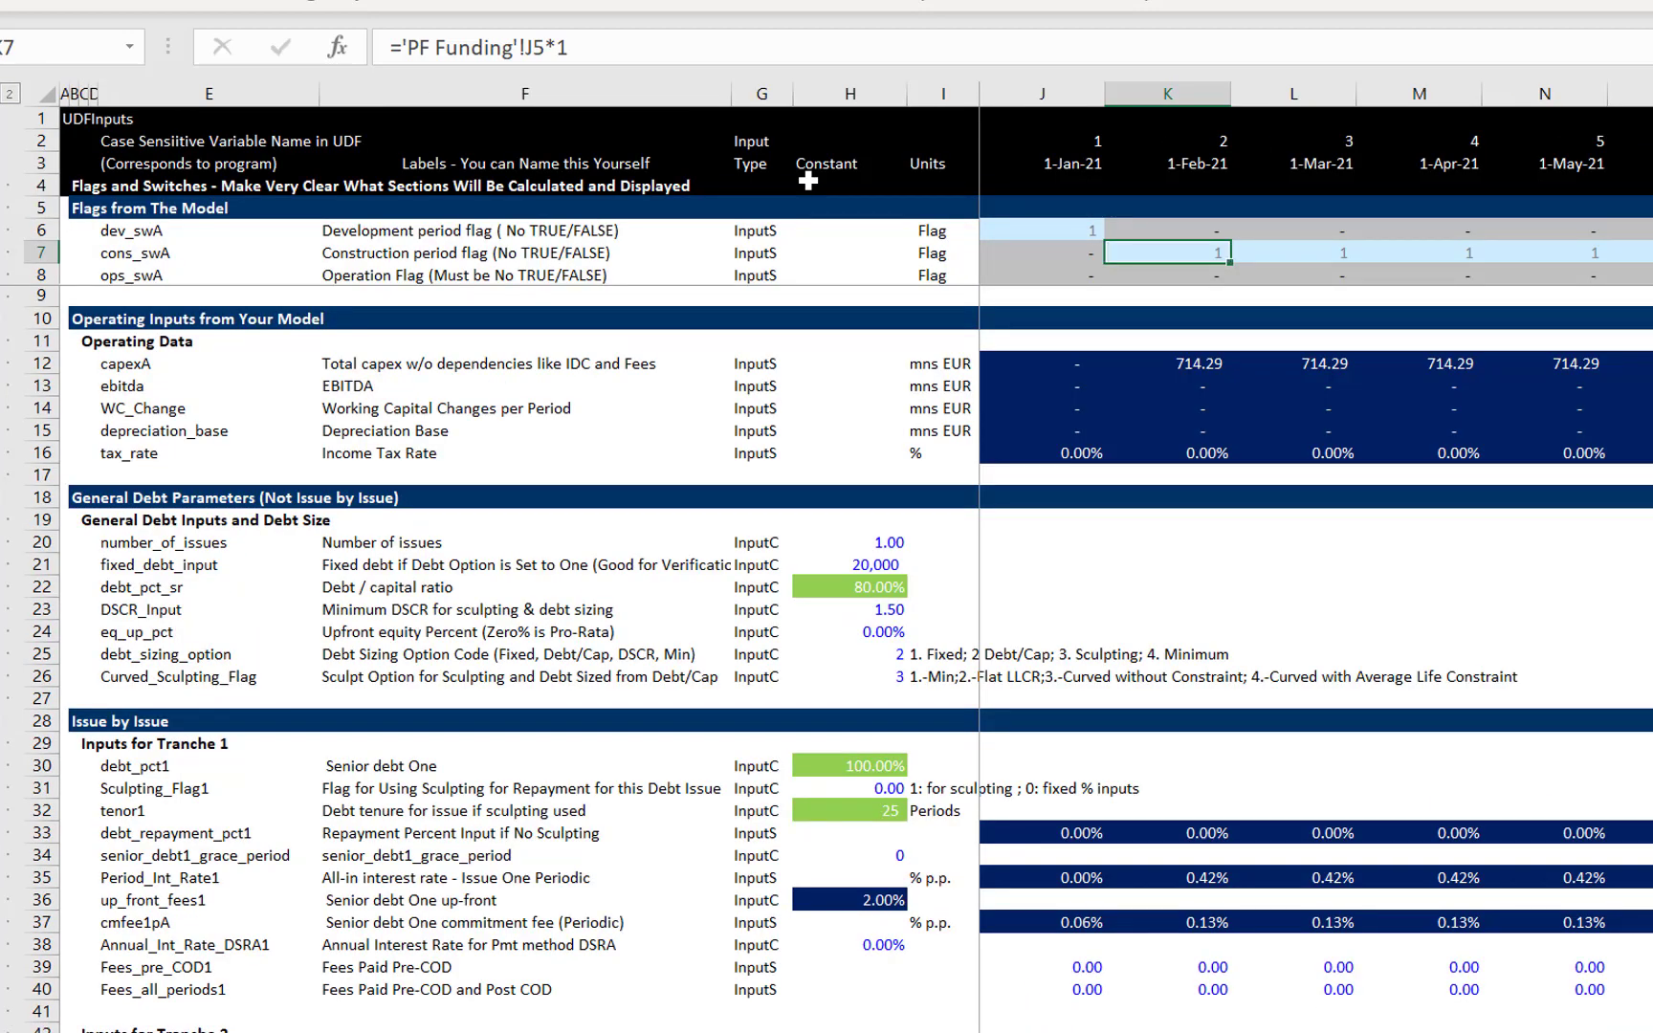
# Examine the operating input and general debt parameter rows of the UDFInputs sheet
pyautogui.press('Down')
pyautogui.press('Down')
pyautogui.press('Down')
pyautogui.press('Down')
pyautogui.press('Down')
pyautogui.press('Down')
pyautogui.press('Down')
pyautogui.press('Down')
pyautogui.press('Down')
pyautogui.press('Down')
pyautogui.press('Down')
pyautogui.press('Down')
pyautogui.press('Down')
pyautogui.press('Down')
pyautogui.press('Down')
pyautogui.press('Down')
pyautogui.press('Down')
pyautogui.press('Down')
pyautogui.press('Down')
pyautogui.press('Down')
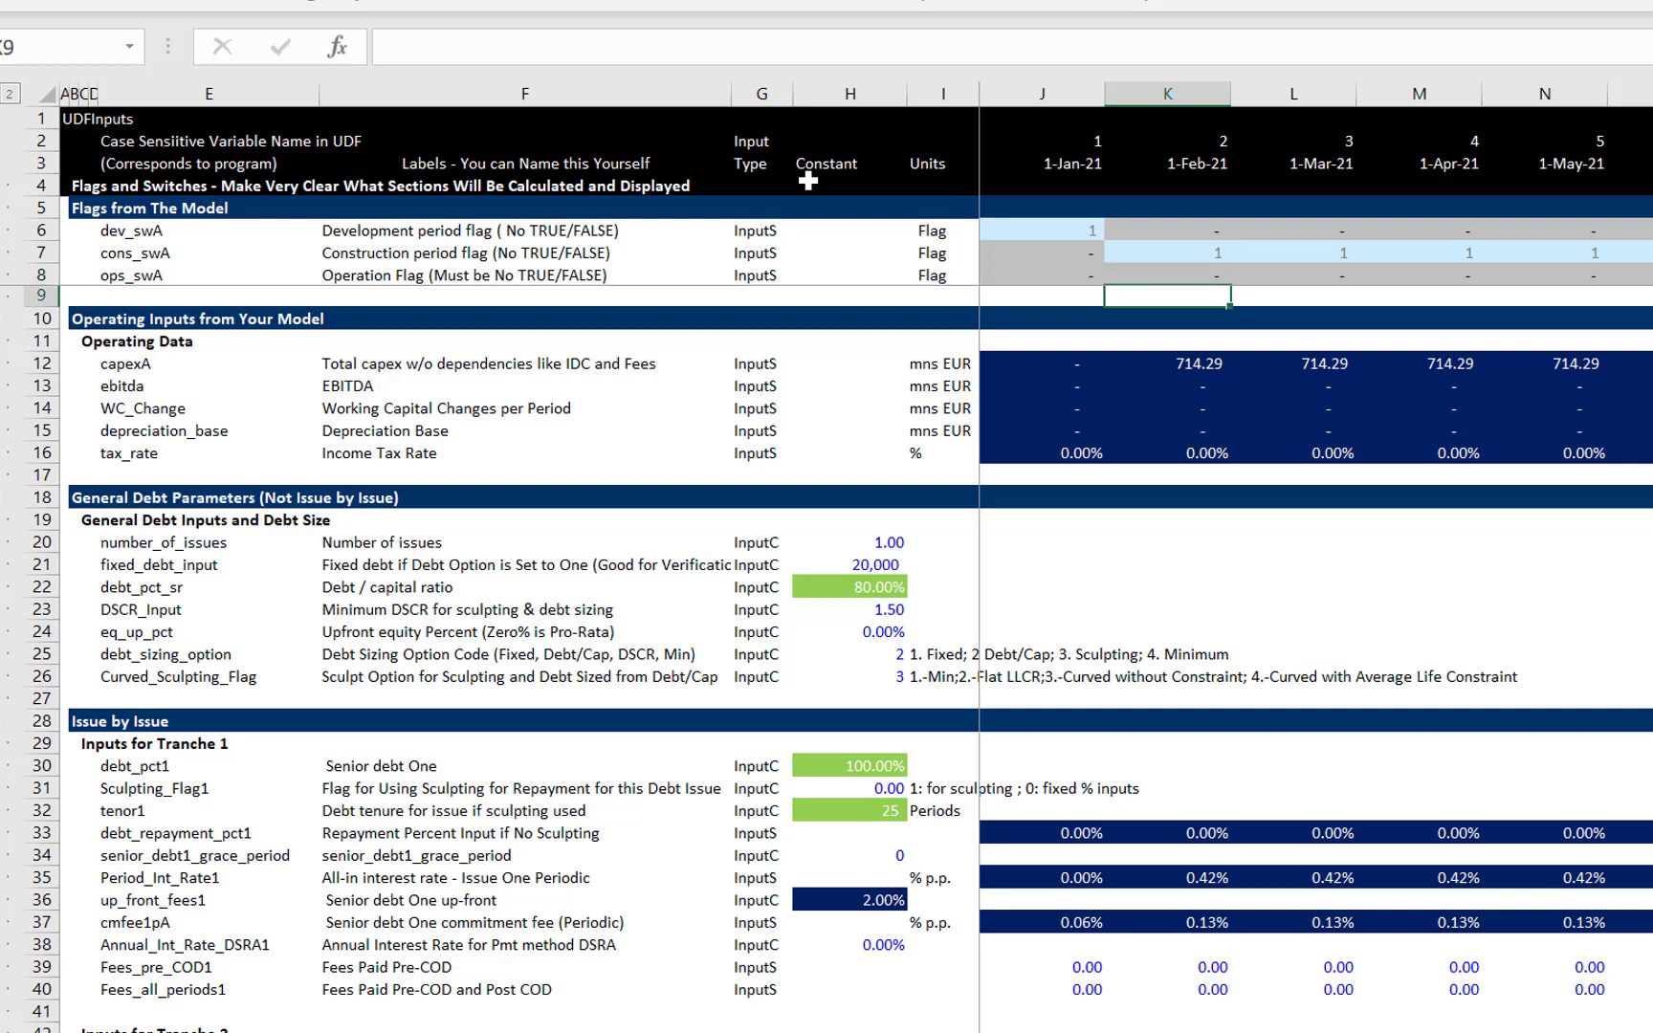
pyautogui.press('Left')
pyautogui.press('Left')
pyautogui.press('Left')
pyautogui.press('Down')
pyautogui.press('Down')
pyautogui.press('Down')
pyautogui.press('Down')
pyautogui.press('Down')
pyautogui.press('Down')
pyautogui.press('Down')
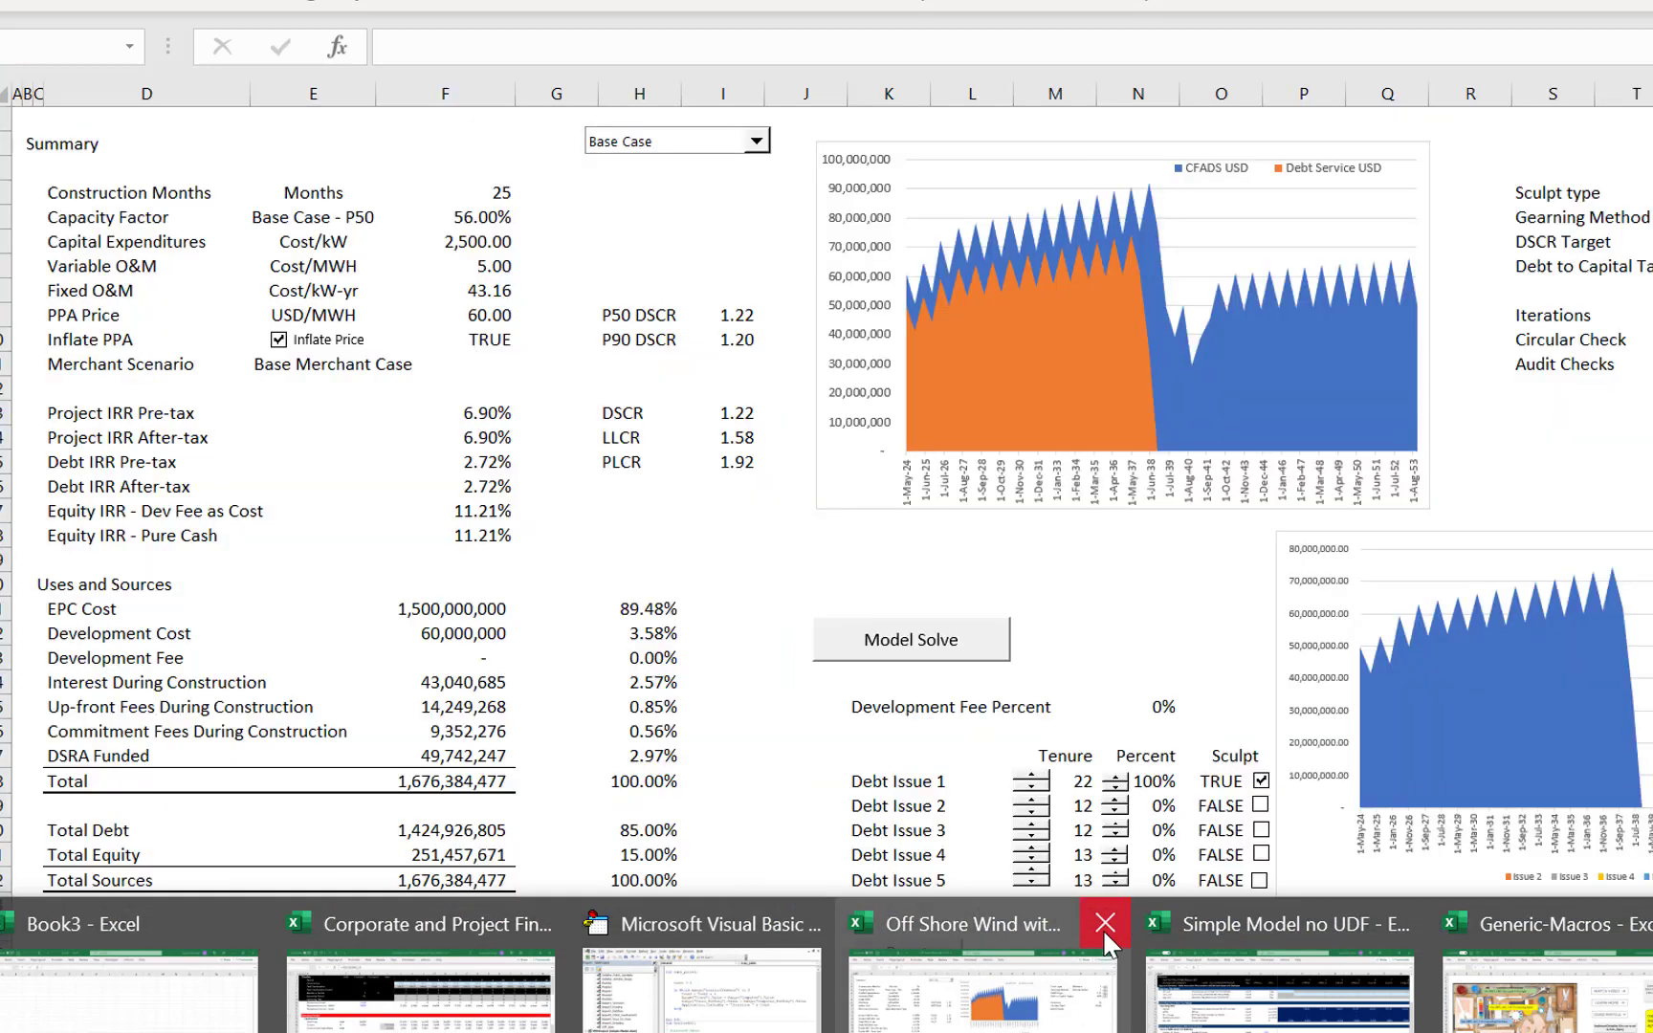
# Close the workbook "Off Shore Wind with UDF2.xlsm" and save its changes
pyautogui.click(1105, 923)
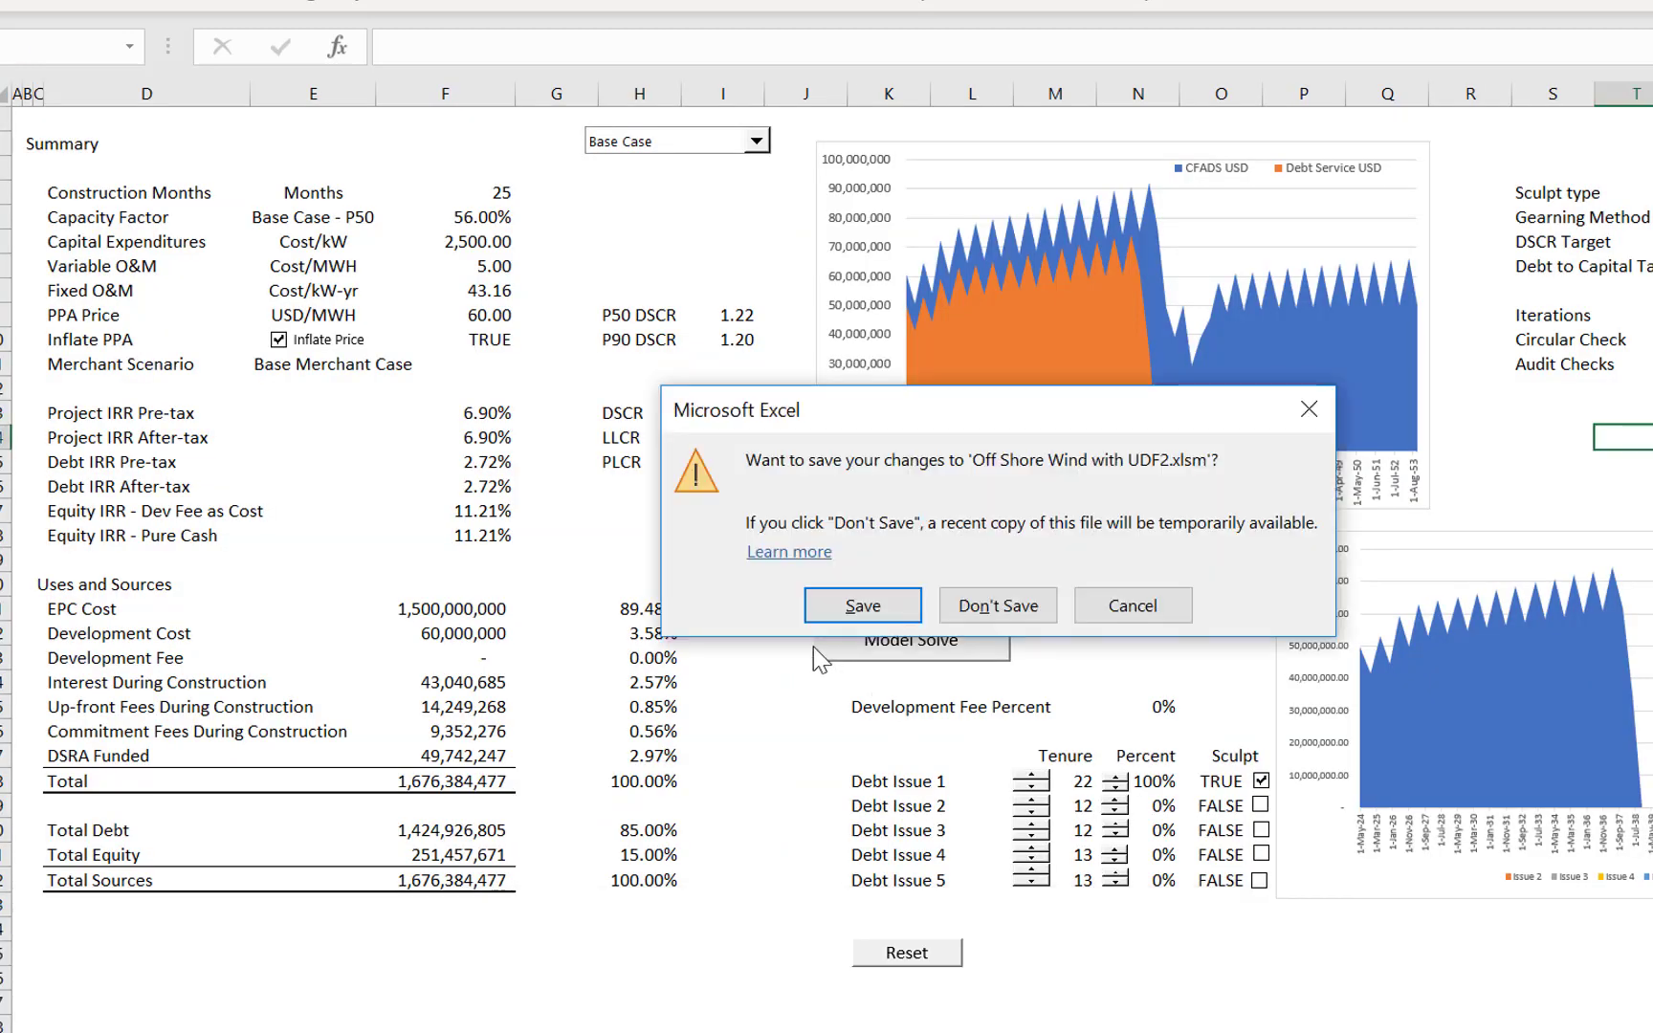
pyautogui.click(874, 604)
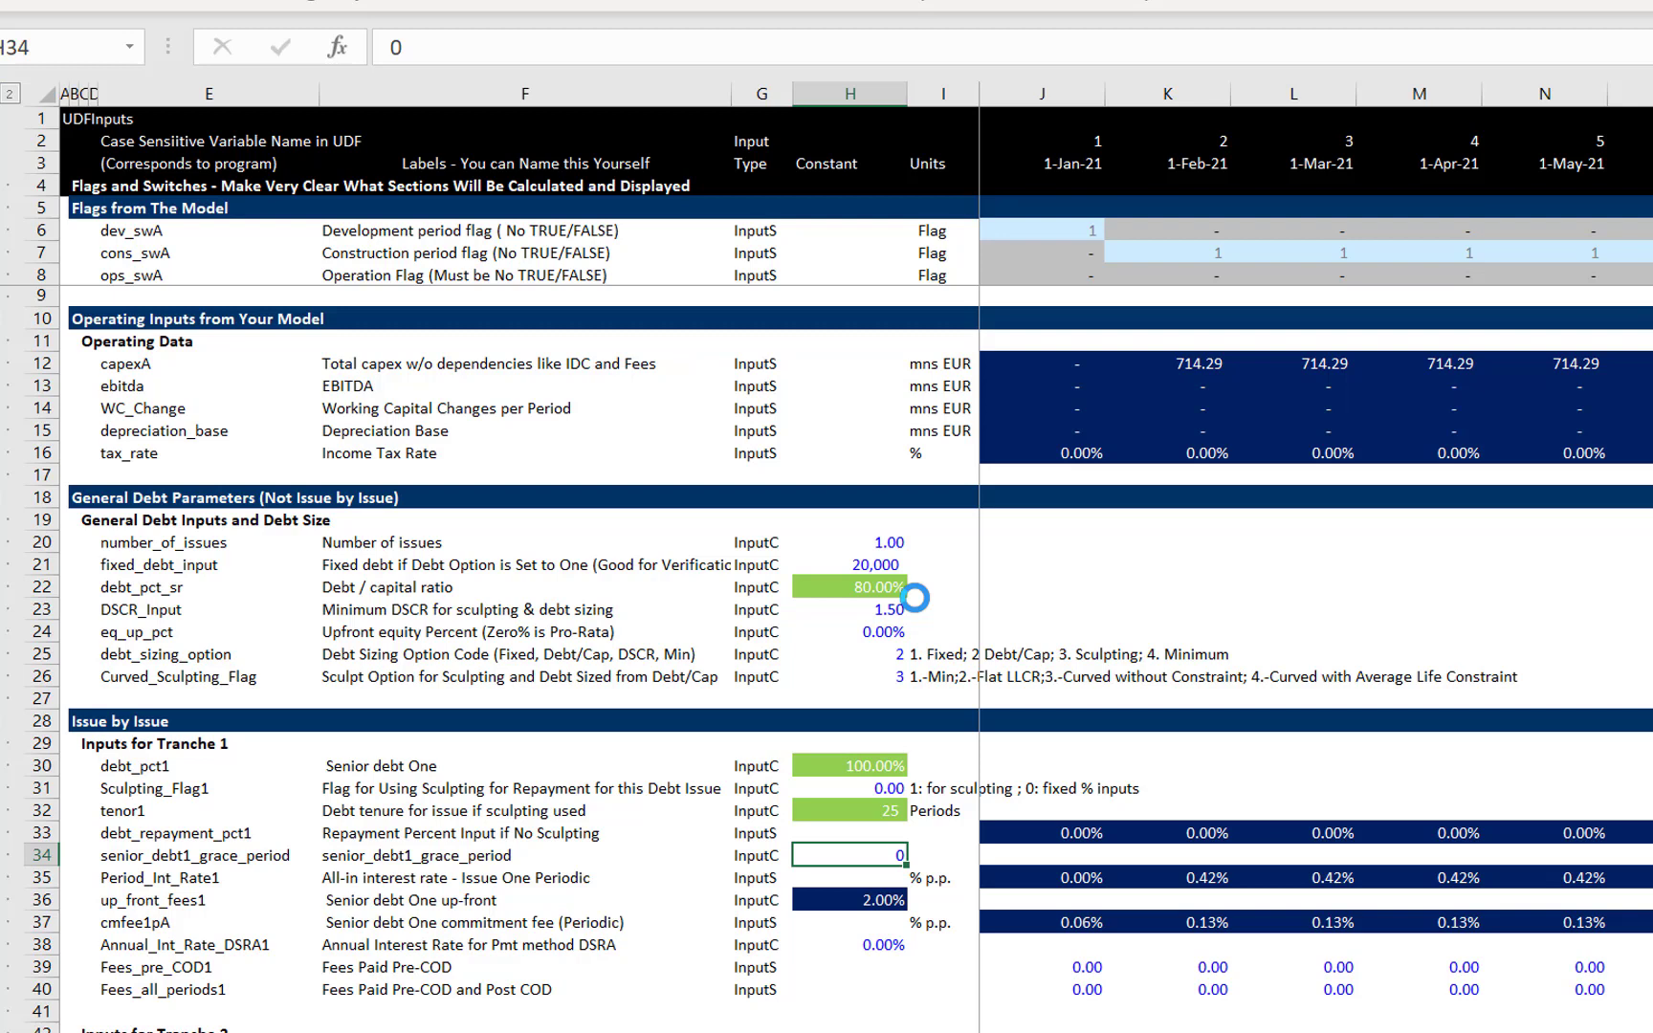
pyautogui.press('Up')
pyautogui.press('Up')
pyautogui.press('Up')
pyautogui.press('Up')
pyautogui.press('Up')
pyautogui.press('Up')
pyautogui.press('Up')
pyautogui.press('Up')
pyautogui.press('Up')
pyautogui.press('Up')
pyautogui.press('Up')
pyautogui.press('Up')
pyautogui.press('Up')
pyautogui.press('Up')
pyautogui.press('Up')
pyautogui.press('Up')
pyautogui.press('Up')
pyautogui.press('Up')
pyautogui.press('Up')
pyautogui.press('Up')
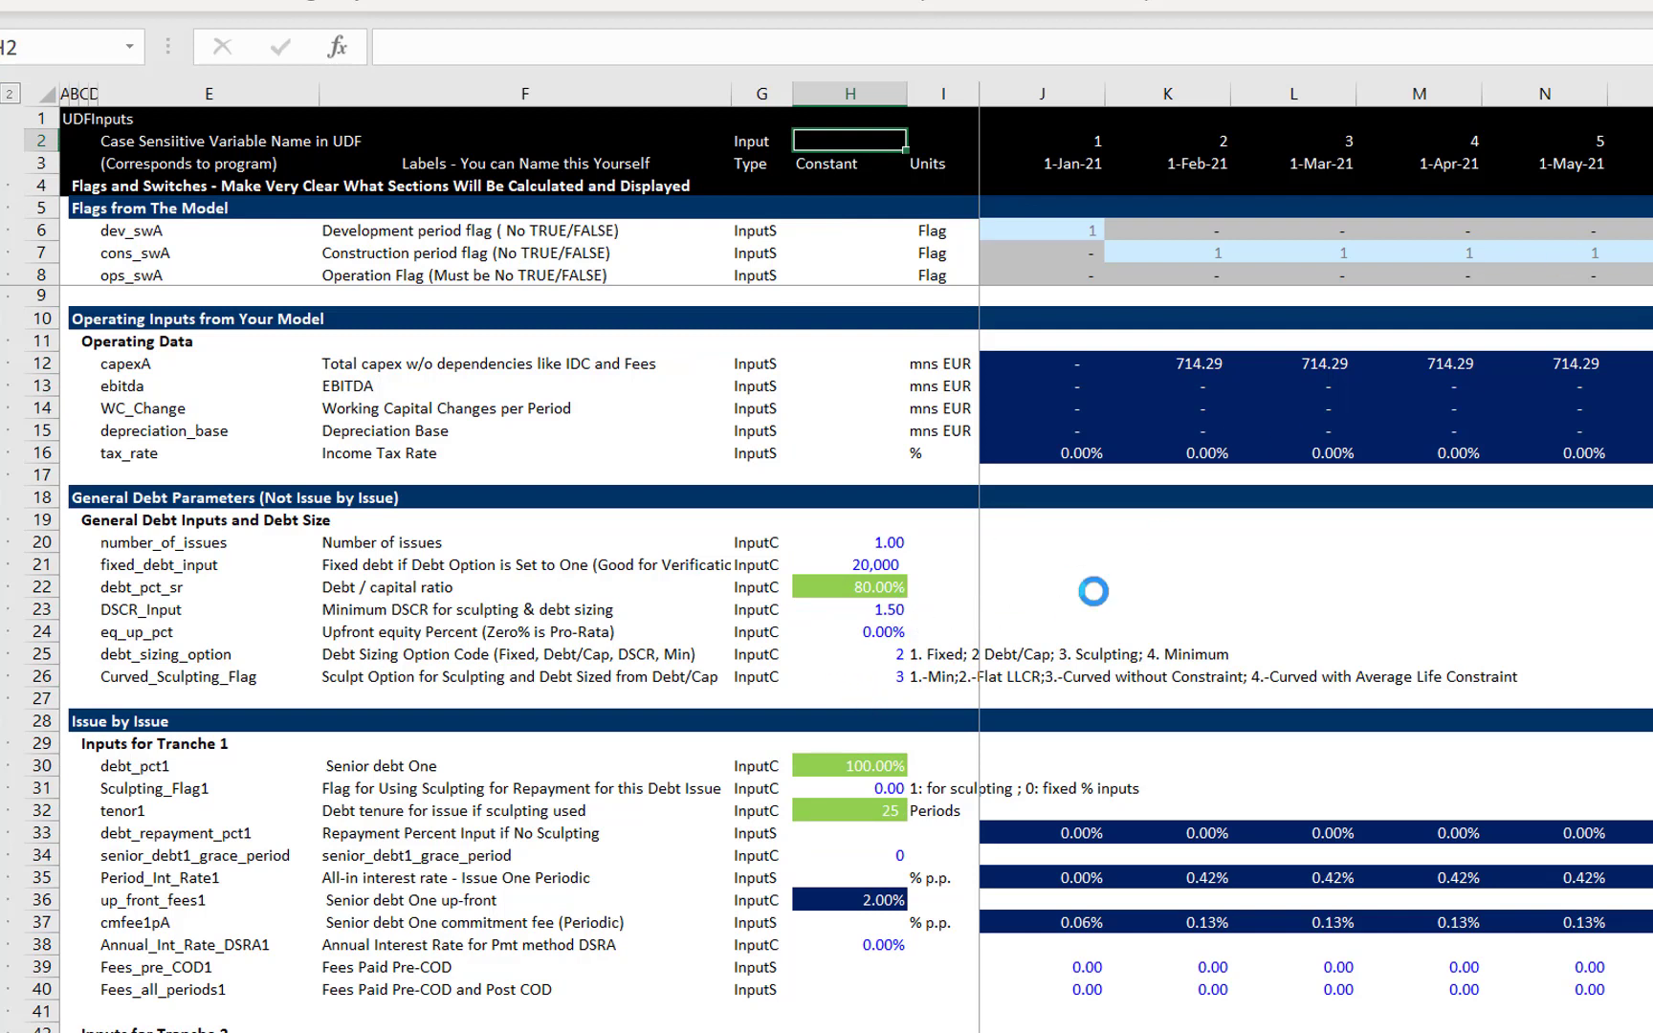
pyautogui.hotkey('ctrl', 'pageup')
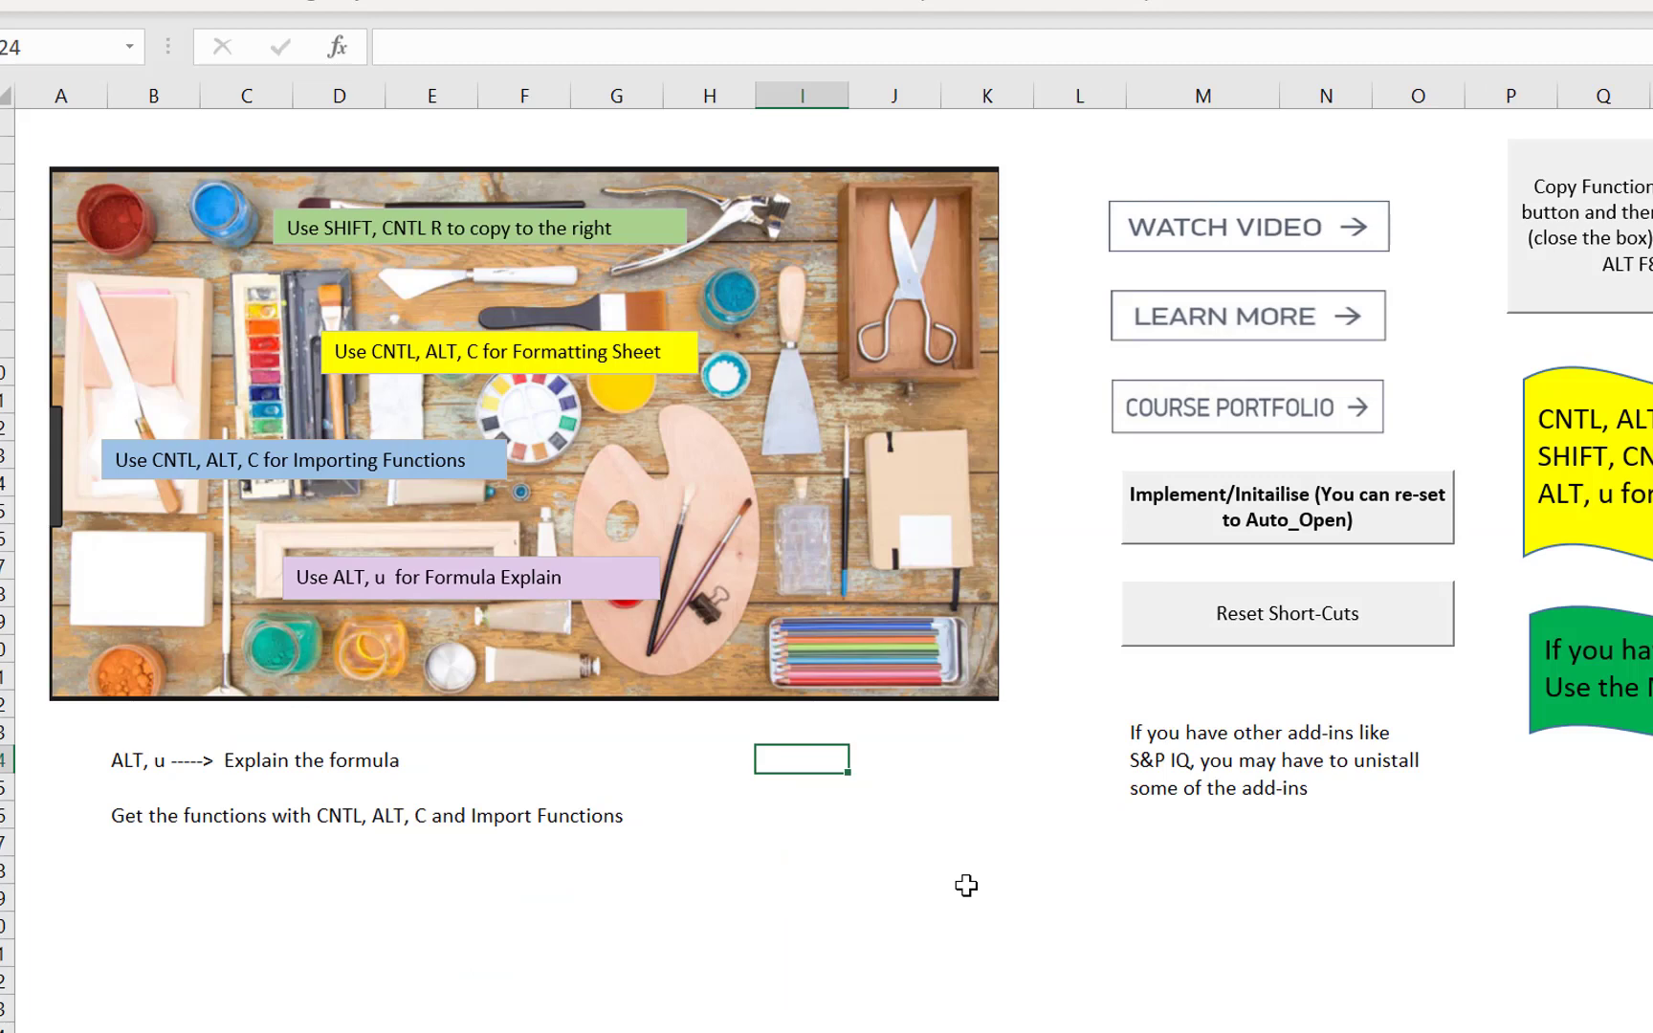
pyautogui.hotkey('ctrl', 'pagedown')
pyautogui.hotkey('ctrl', 'pageup')
pyautogui.hotkey('ctrl', 'pagedown')
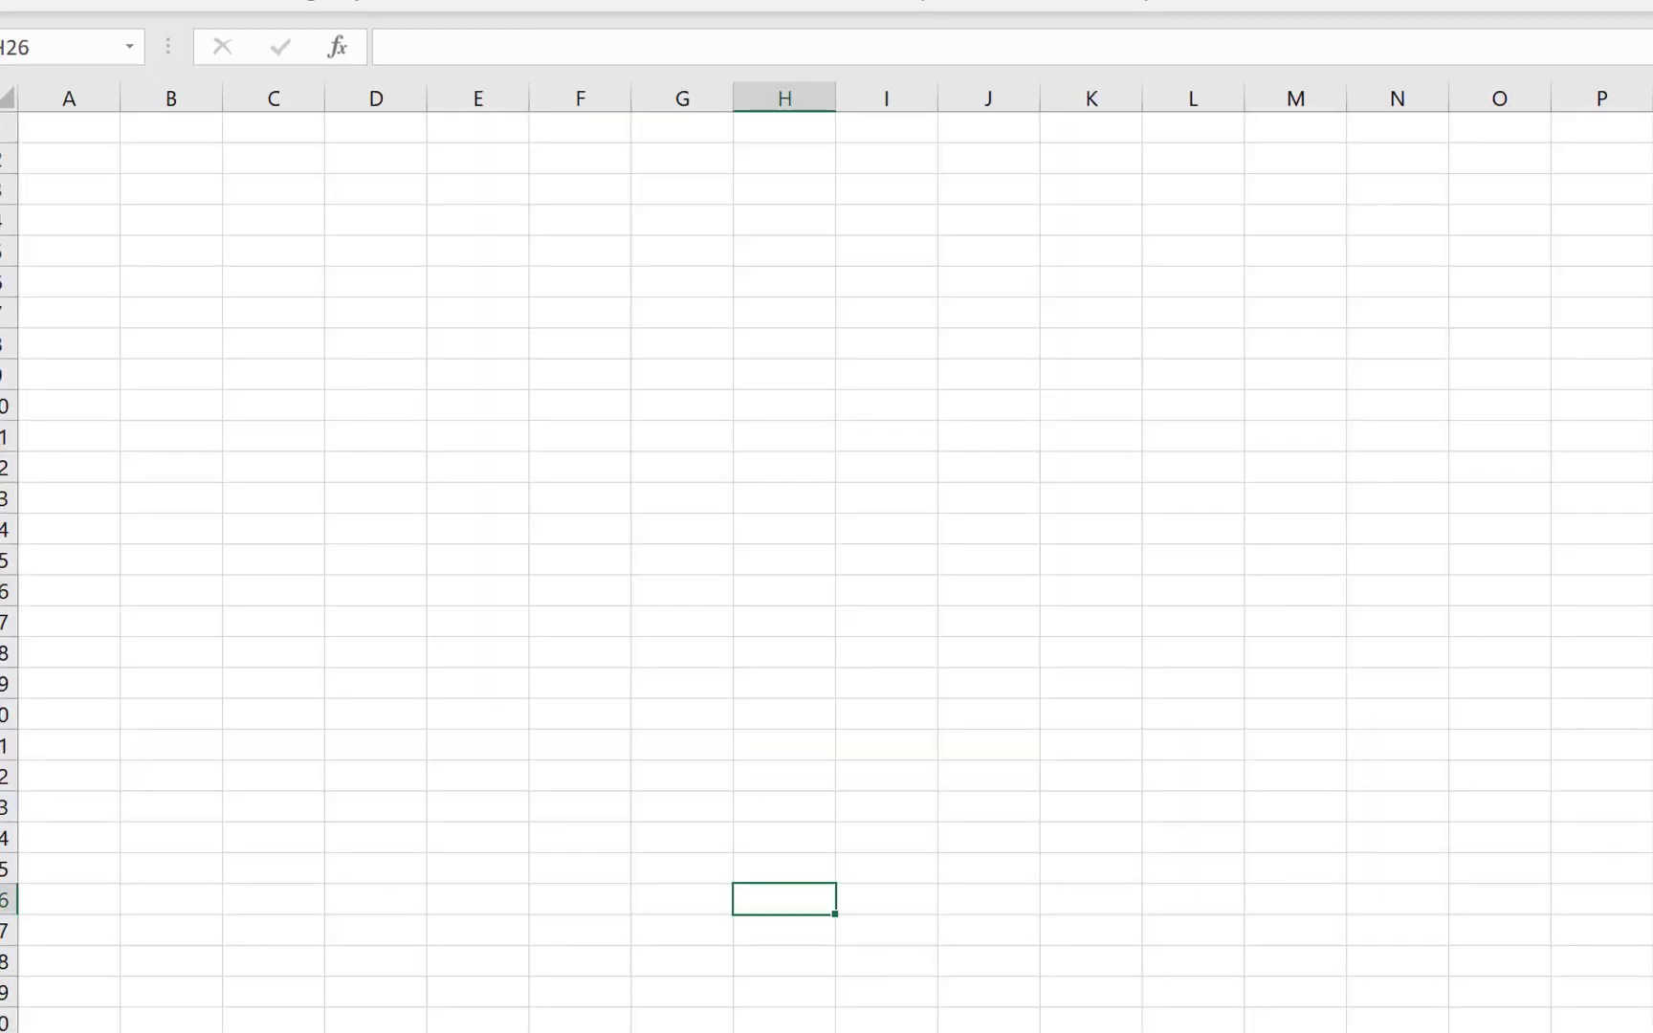
pyautogui.click(1224, 1031)
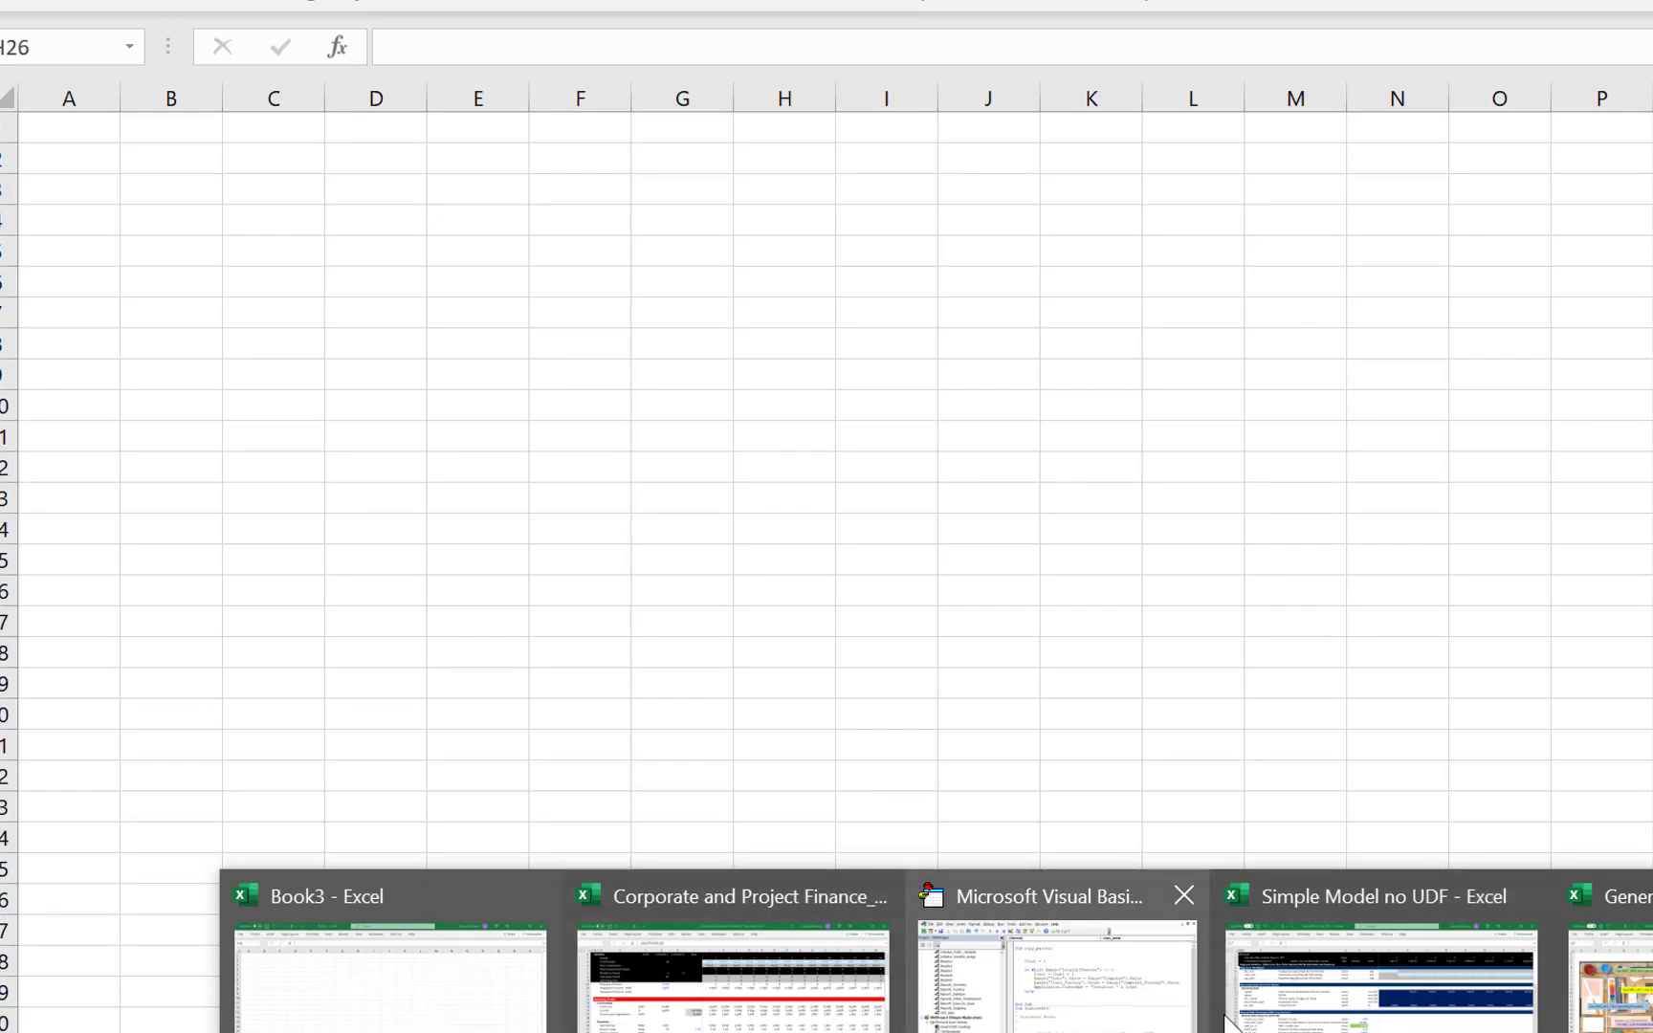
pyautogui.click(1328, 1026)
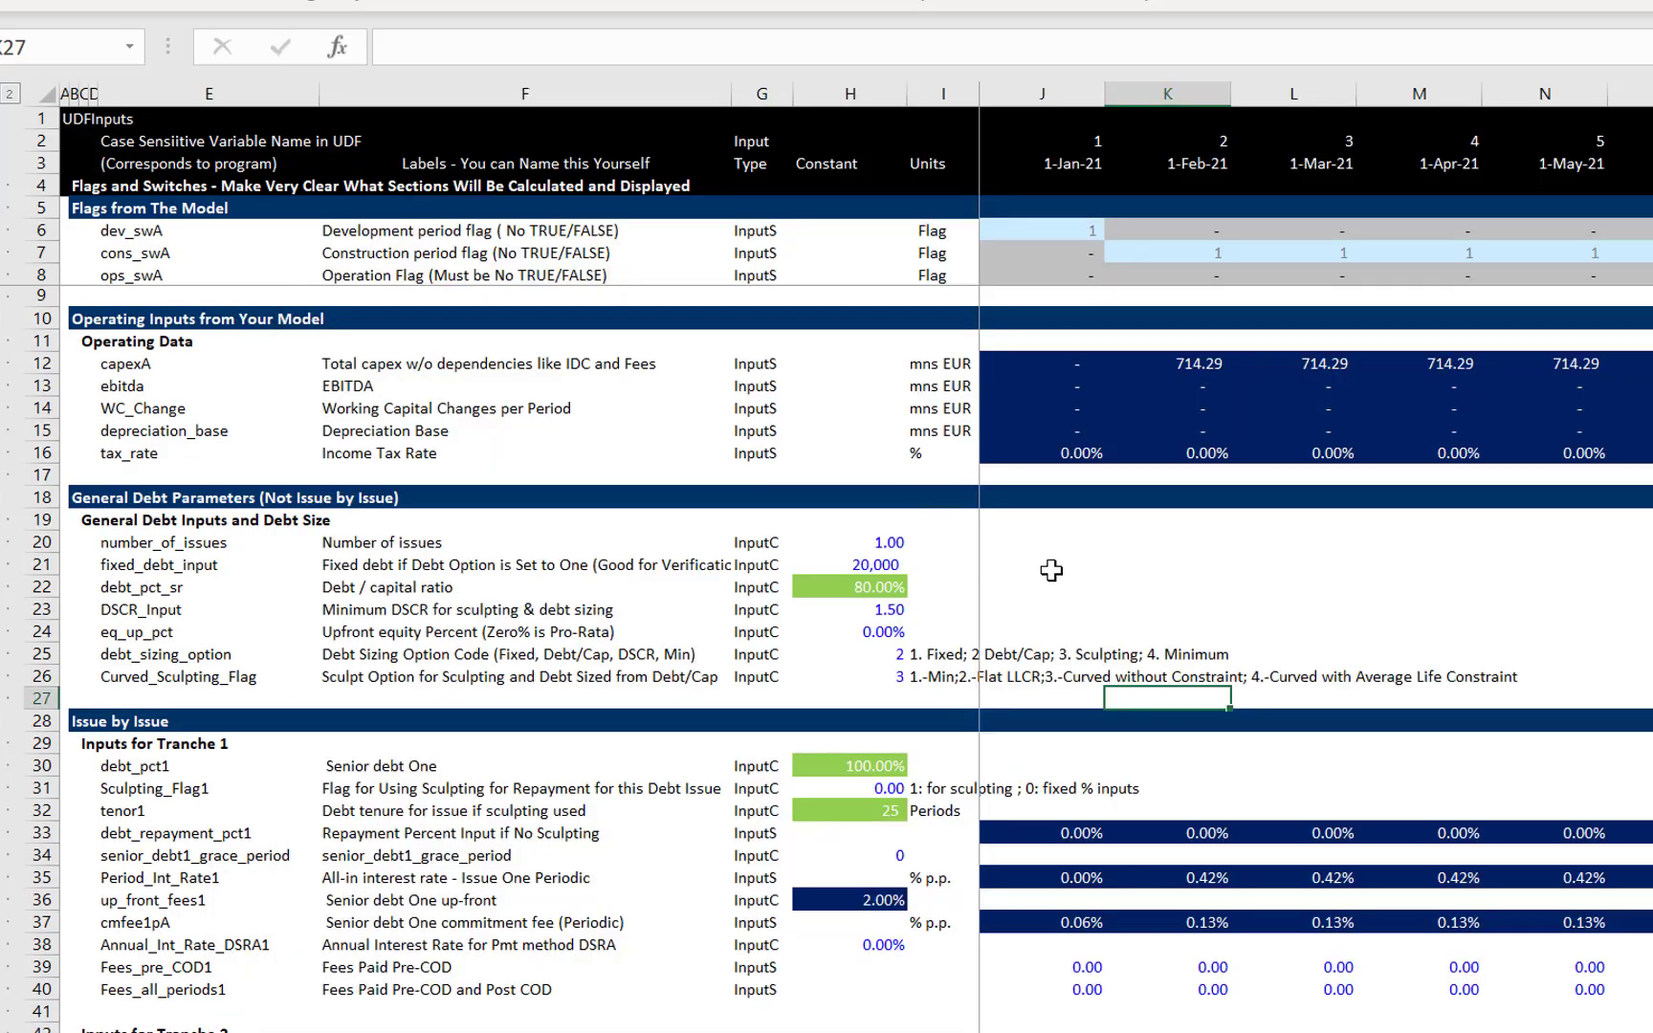
pyautogui.hotkey('ctrl', 'Tab')
pyautogui.hotkey('ctrl', 'pageup')
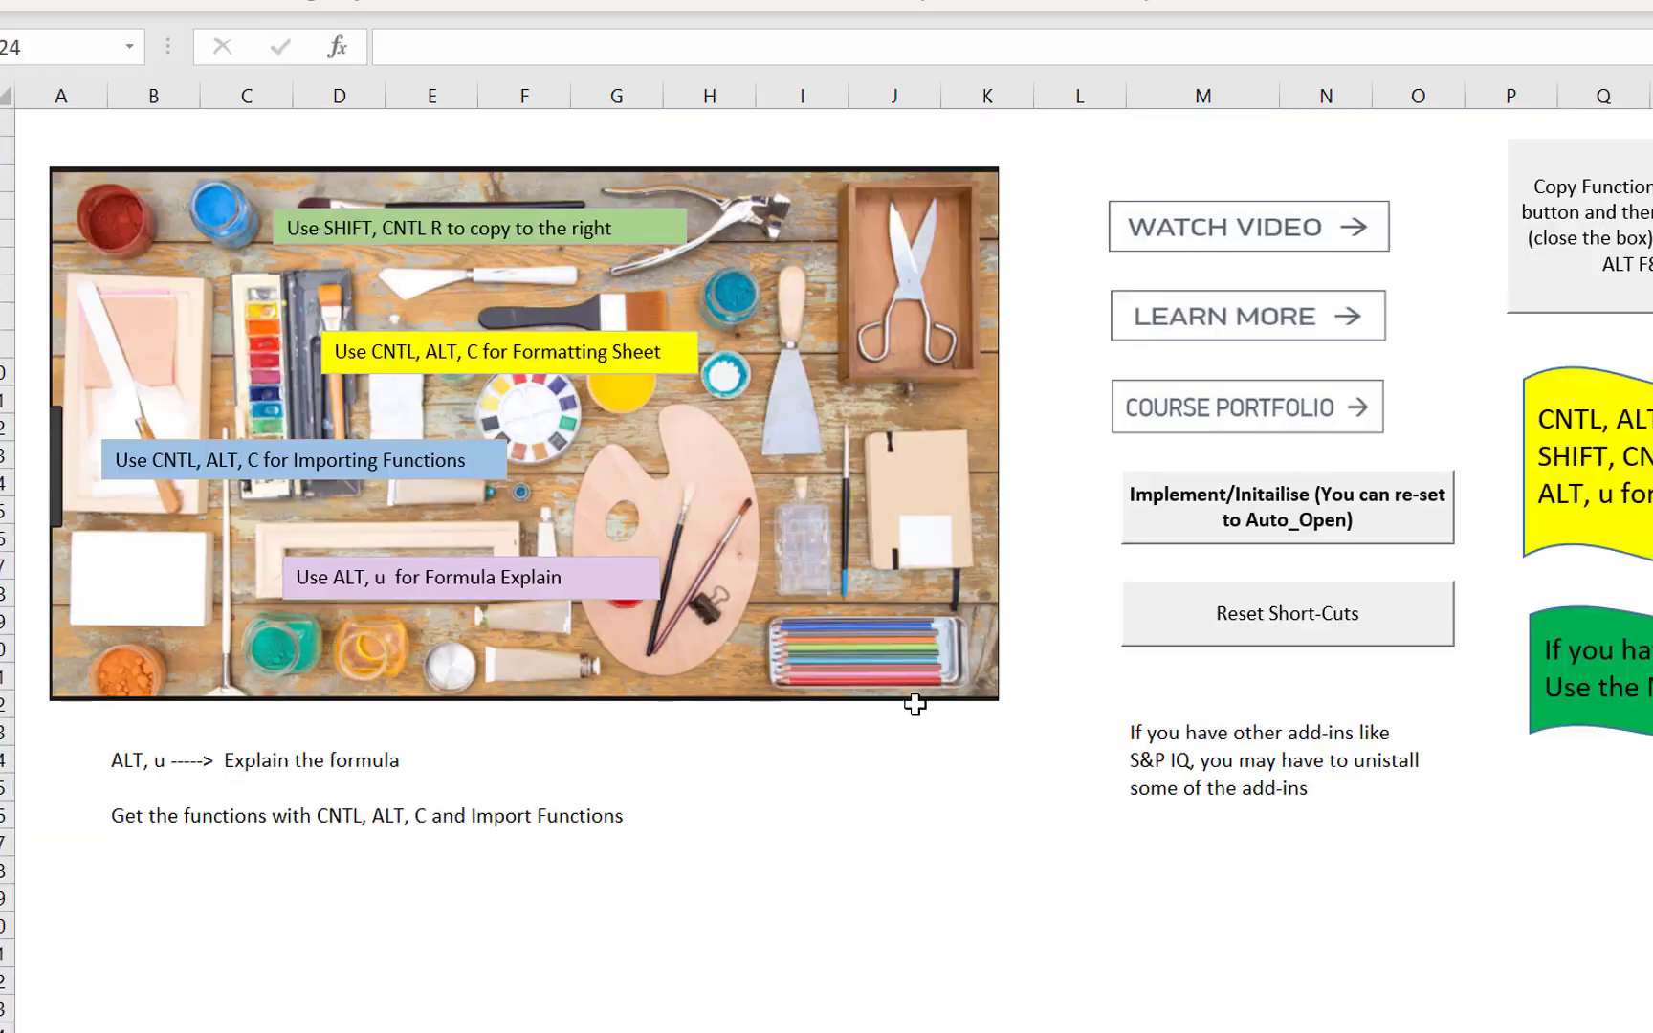
# Close the workbook "Corporate and Project Finance_27 May Session 5a.xlsm"
pyautogui.hotkey('ctrl', 'pagedown')
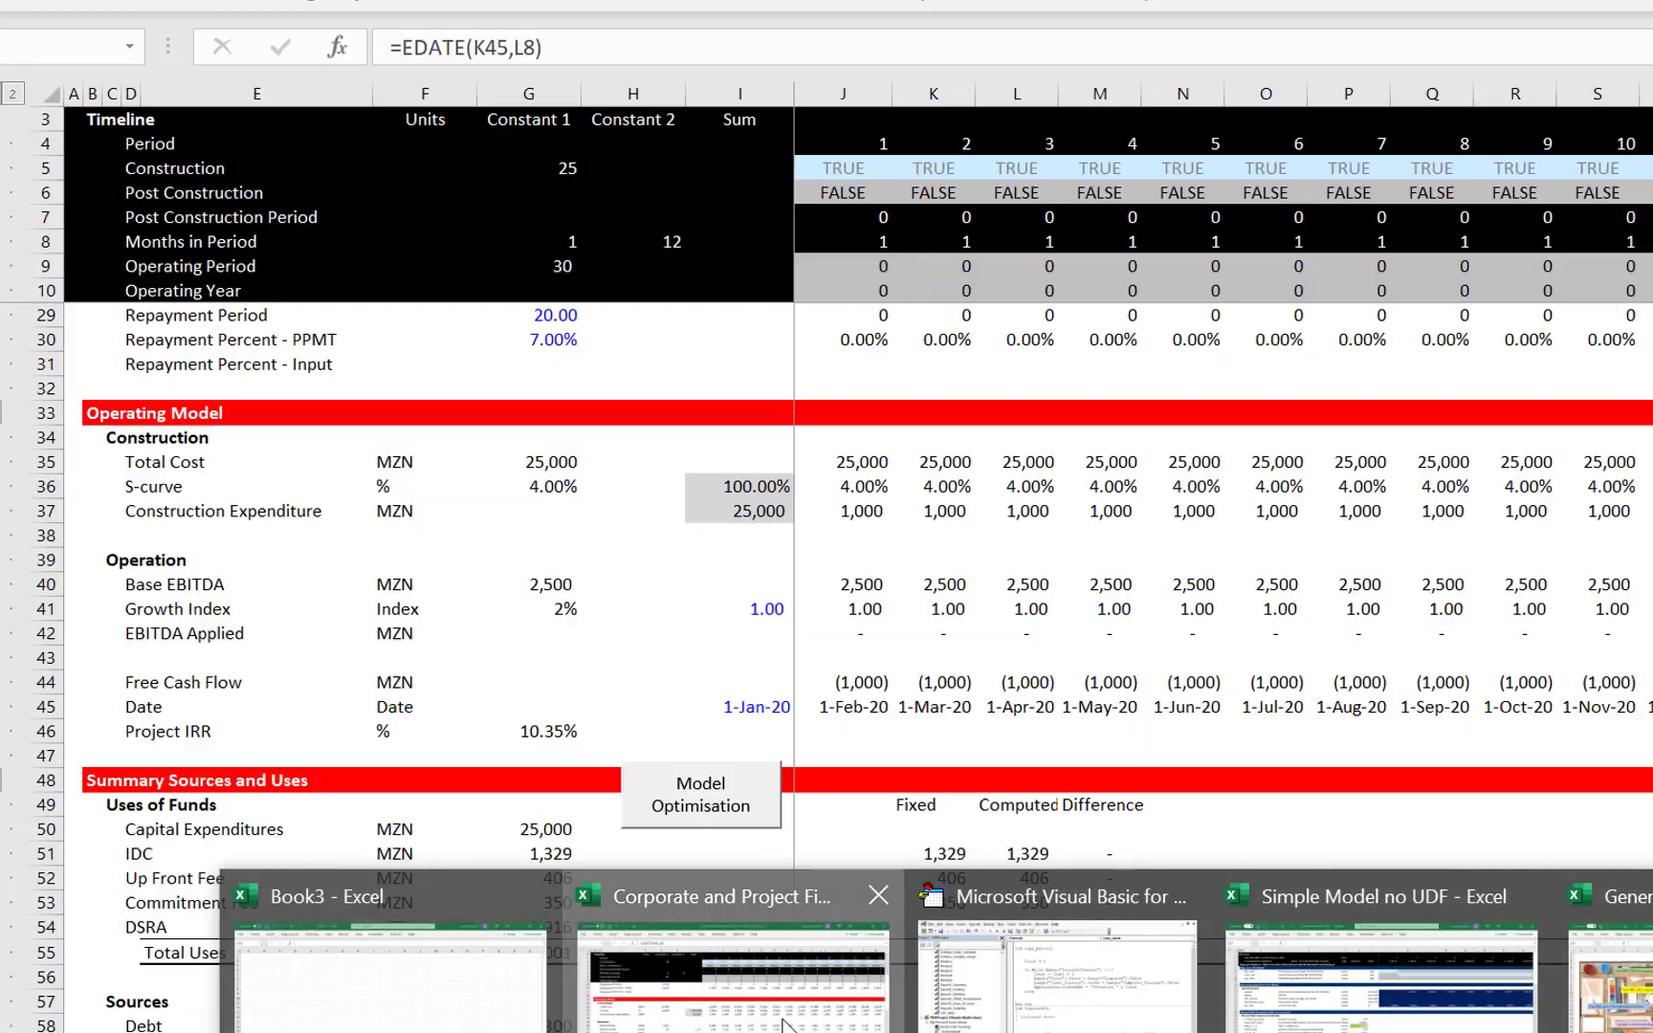
pyautogui.click(784, 1025)
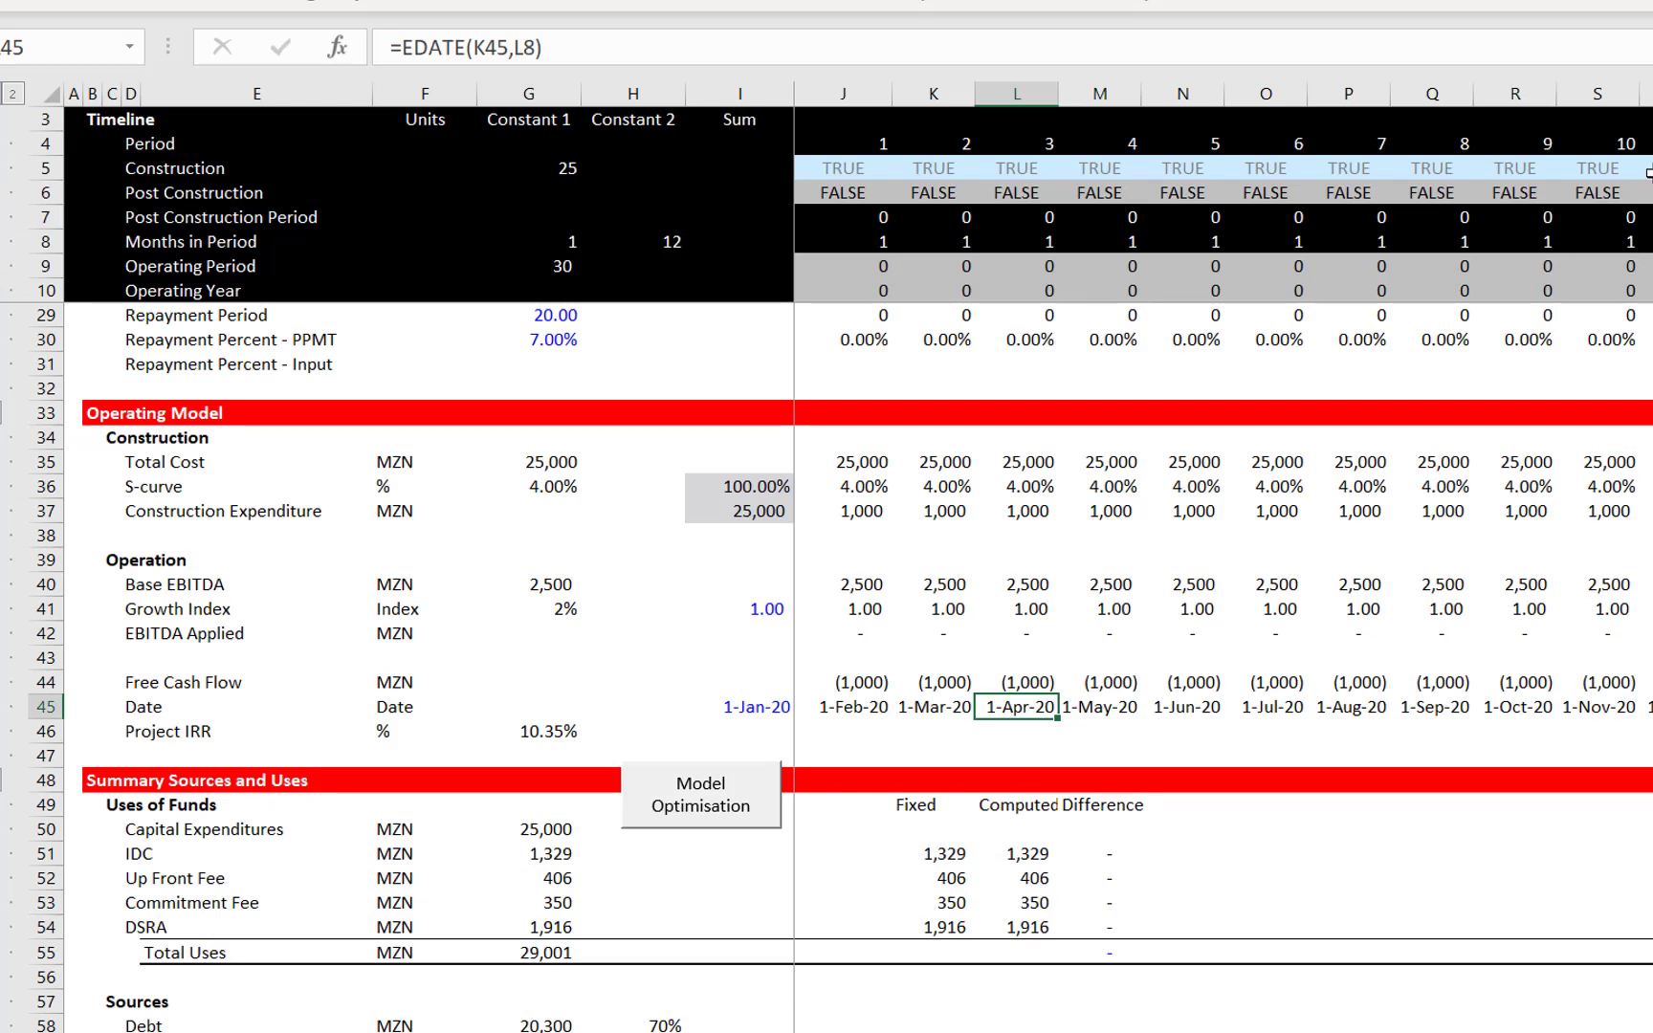
pyautogui.hotkey('ctrl', 'Tab')
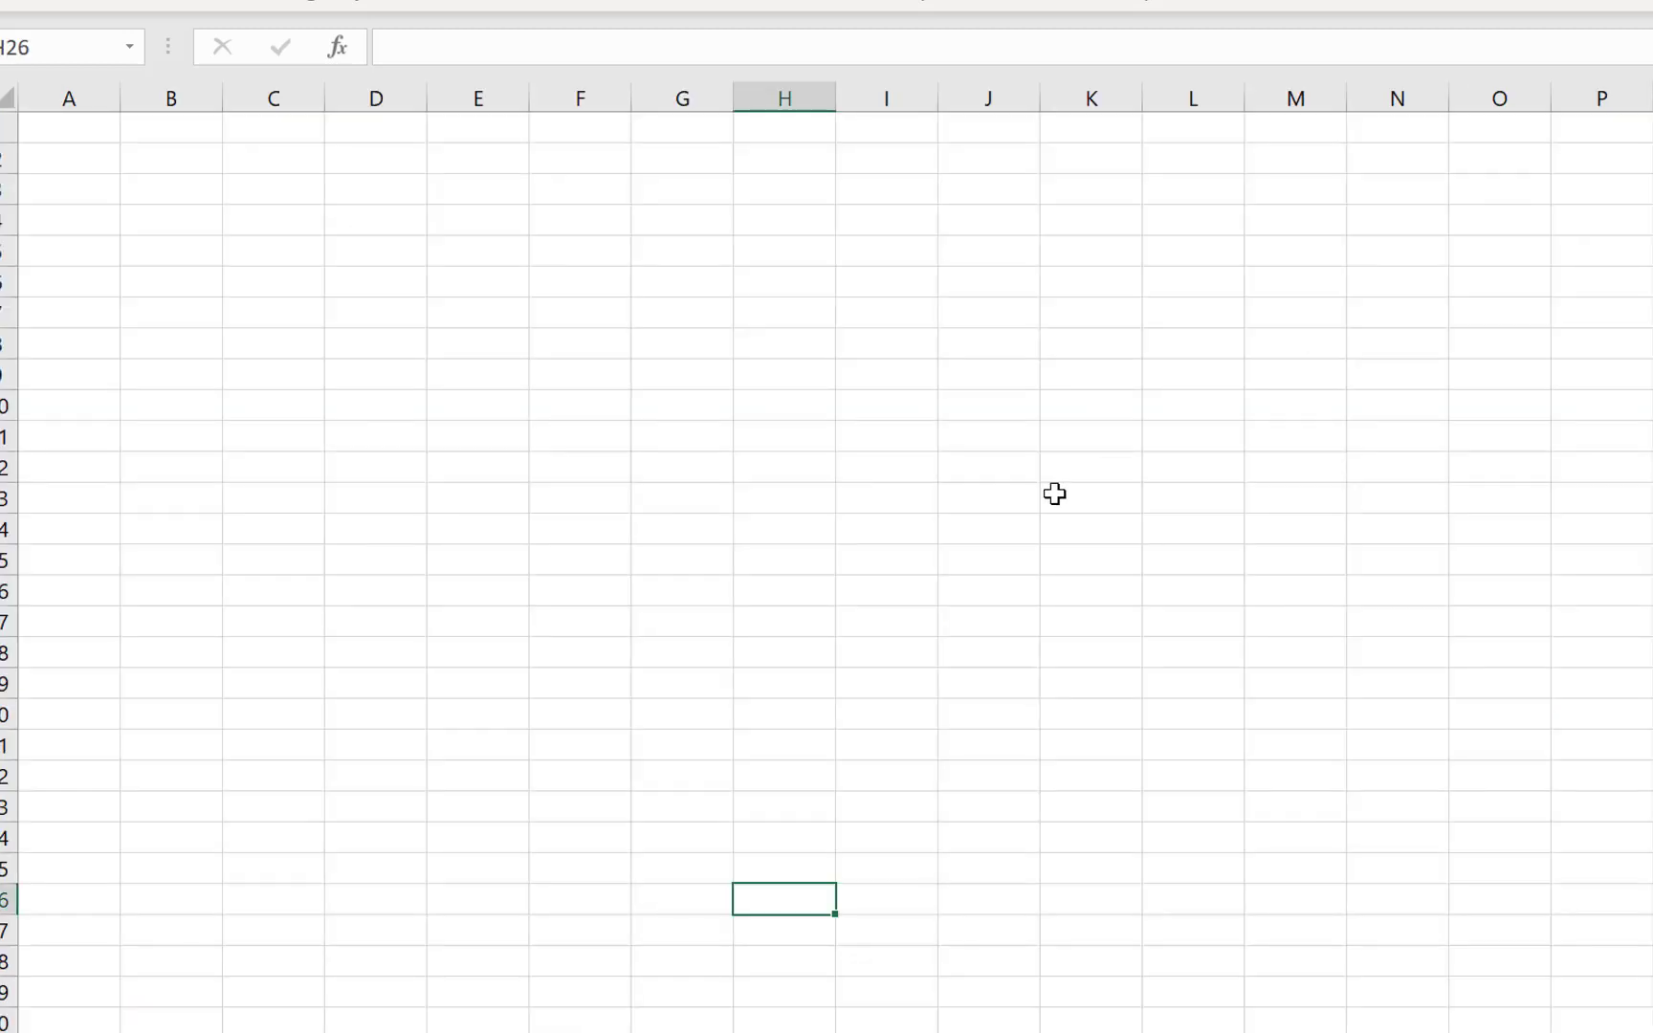
# Switch to the workbook "Simple Model no UDF"
pyautogui.hotkey('ctrl', 'Tab')
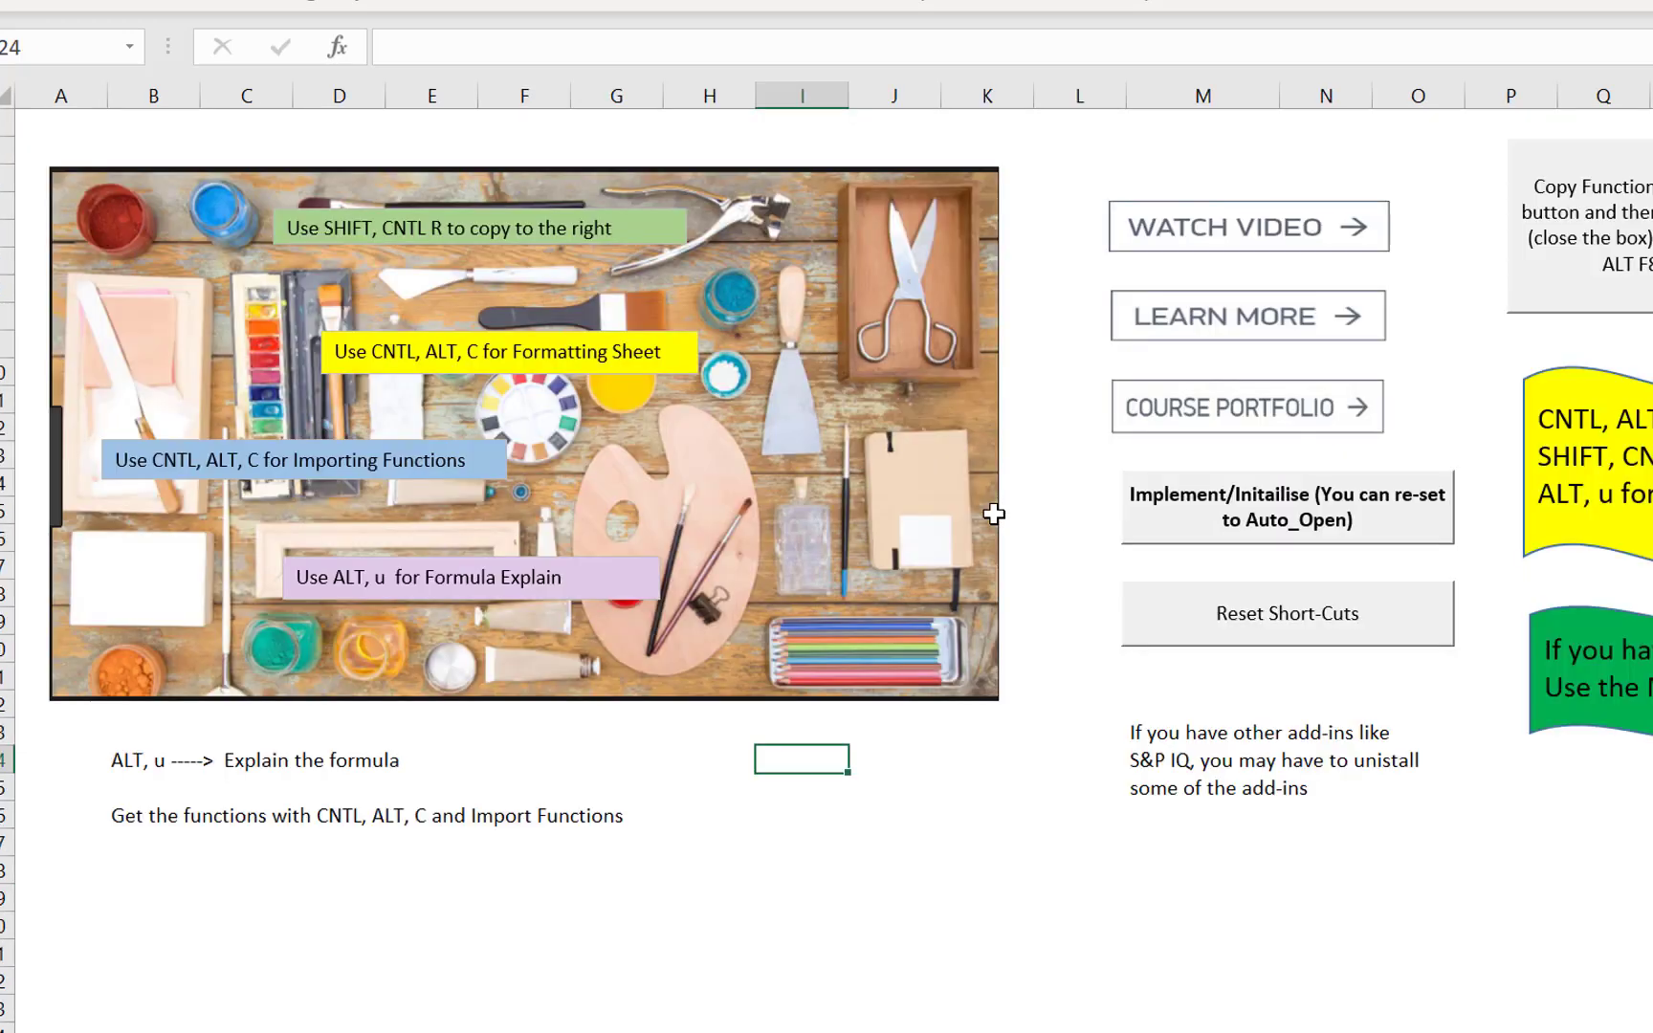
pyautogui.click(1070, 1032)
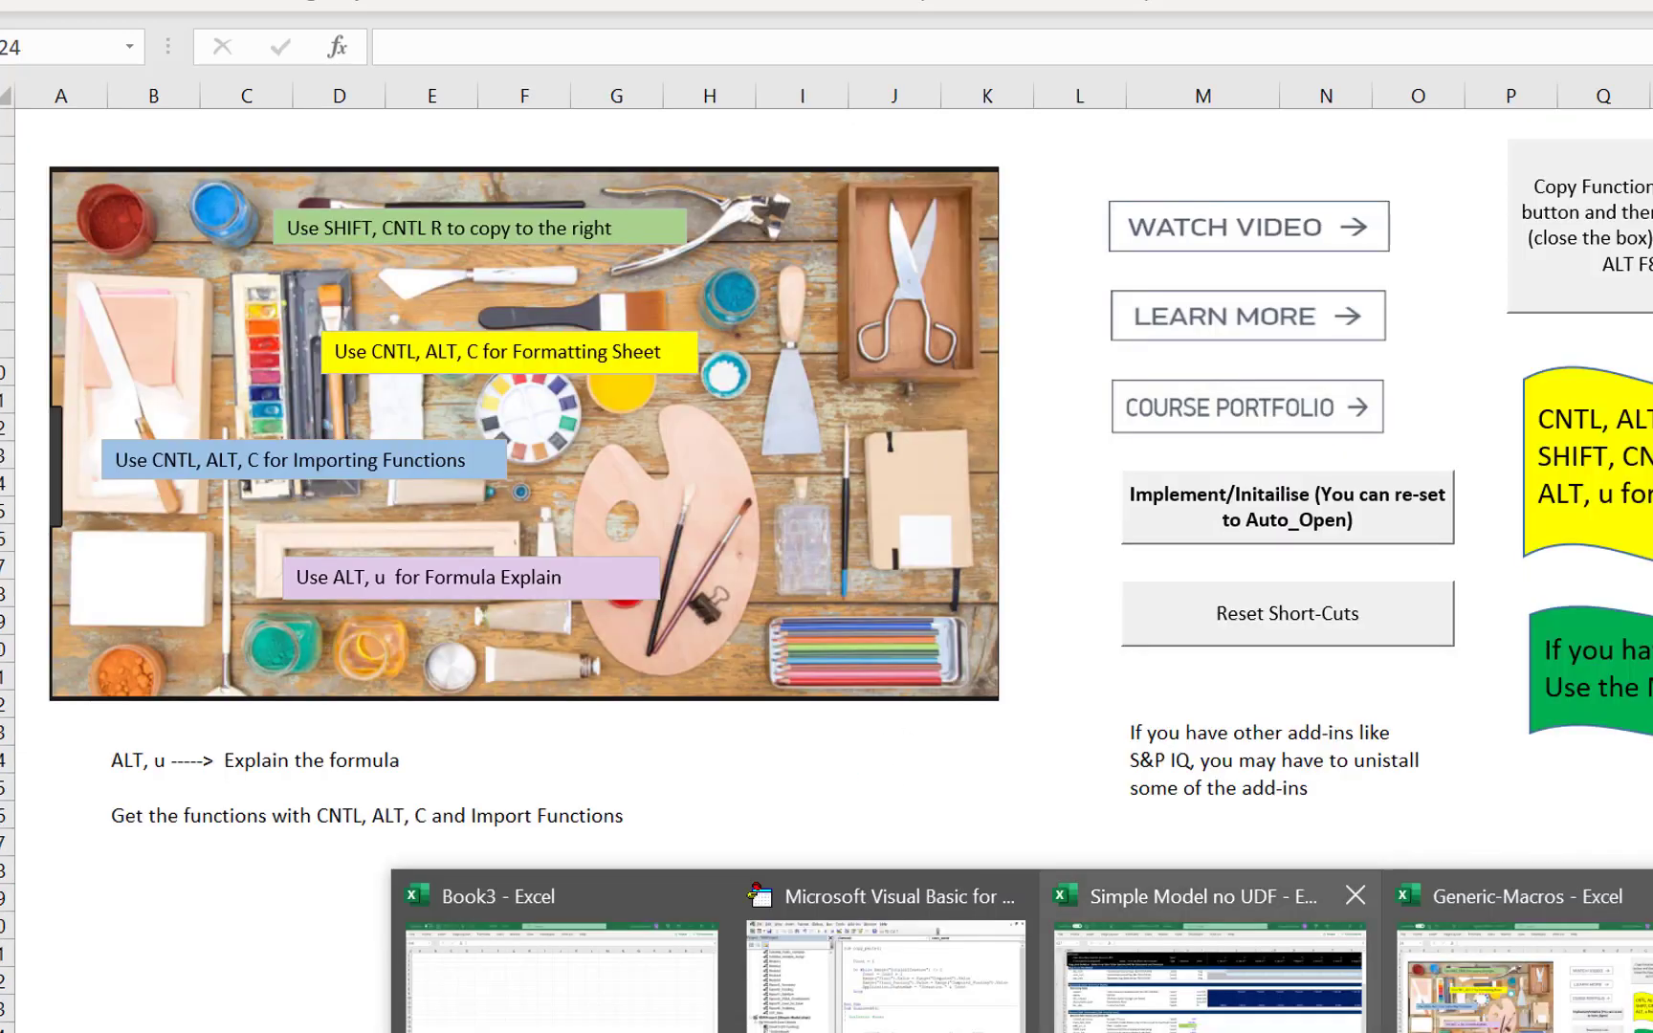
pyautogui.click(1210, 971)
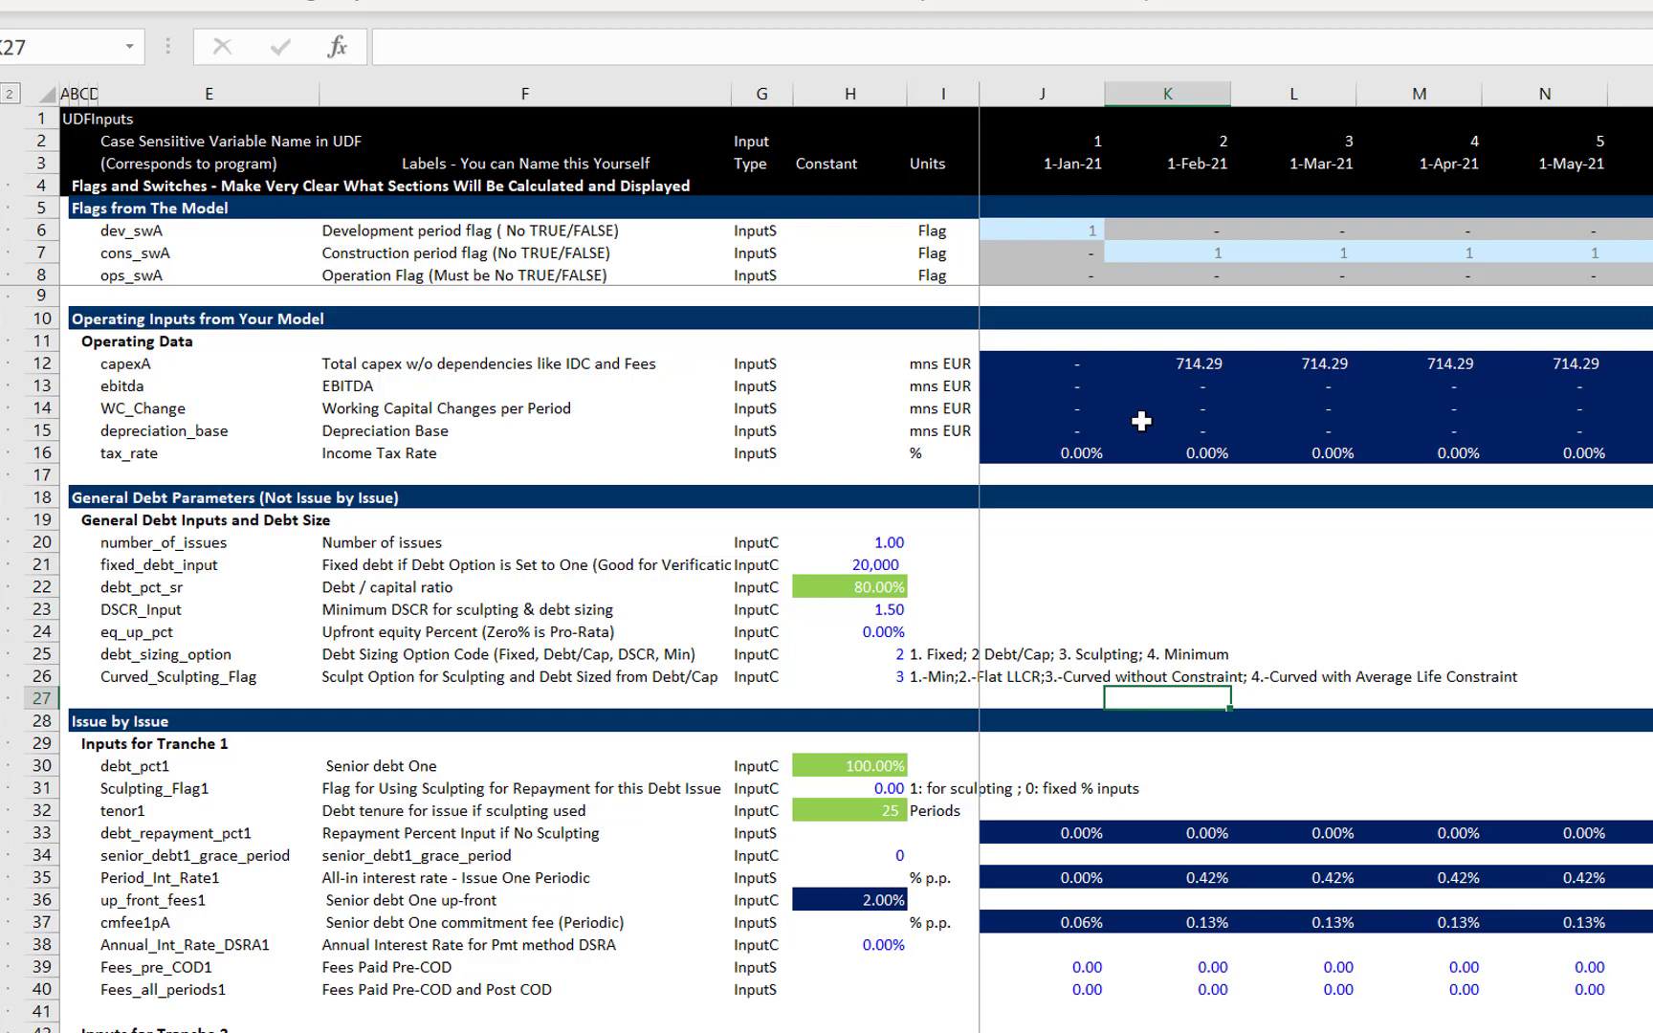
# Save a copy of the workbook as "Circular Example" in the Excel Macro-Enabled Workbook format
pyautogui.press('F12')
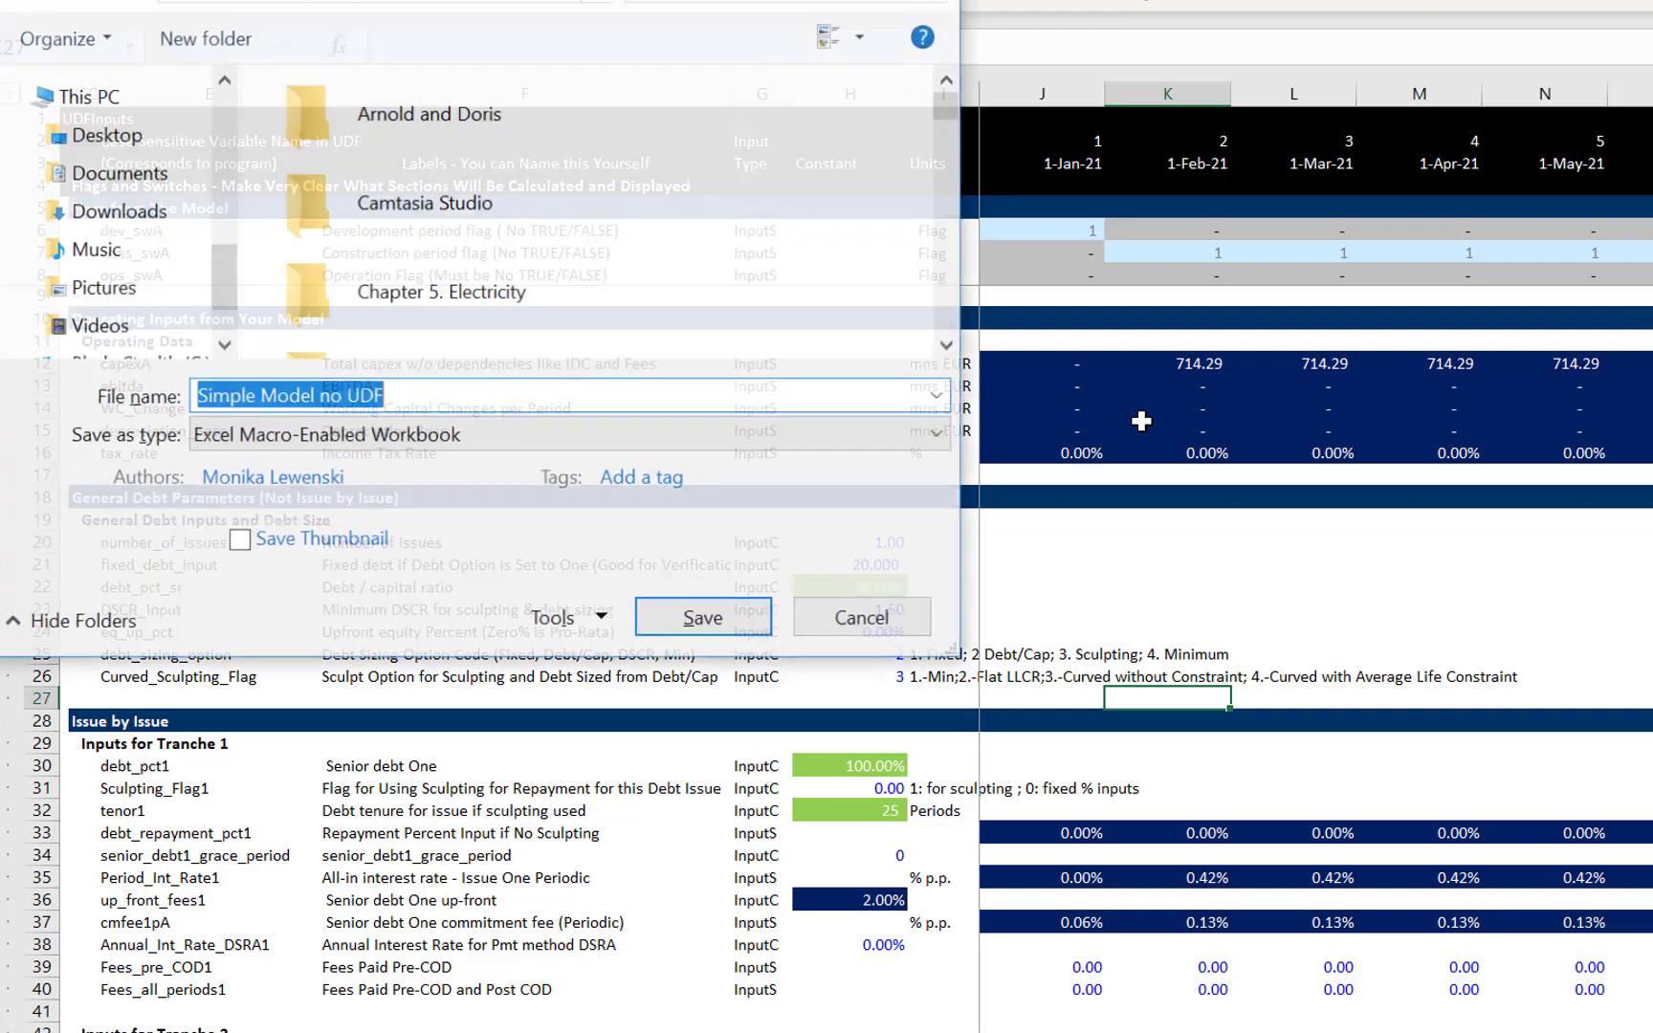
pyautogui.press('BackSpace')
pyautogui.press('BackSpace')
pyautogui.press('BackSpace')
pyautogui.press('BackSpace')
pyautogui.press('BackSpace')
pyautogui.press('BackSpace')
pyautogui.press('BackSpace')
pyautogui.press('BackSpace')
pyautogui.press('BackSpace')
pyautogui.press('BackSpace')
pyautogui.press('BackSpace')
pyautogui.press('BackSpace')
pyautogui.press('BackSpace')
pyautogui.press('BackSpace')
pyautogui.press('BackSpace')
pyautogui.press('BackSpace')
pyautogui.press('BackSpace')
pyautogui.press('BackSpace')
pyautogui.press('BackSpace')
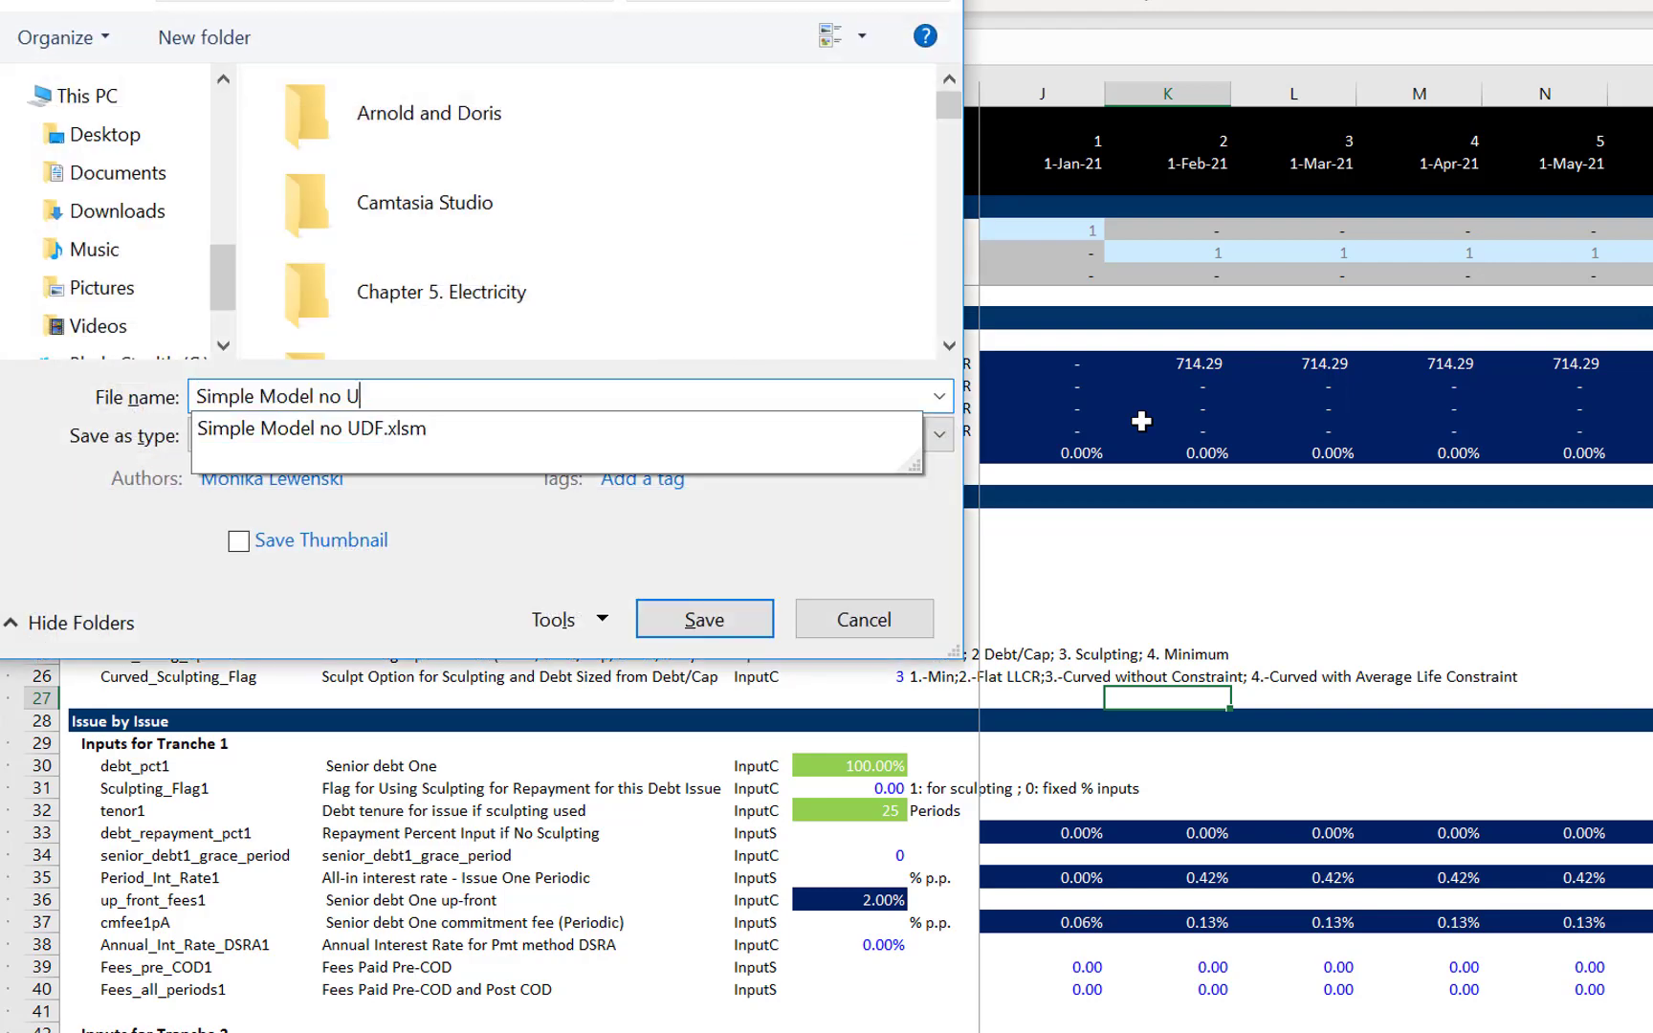
pyautogui.write('Circ')
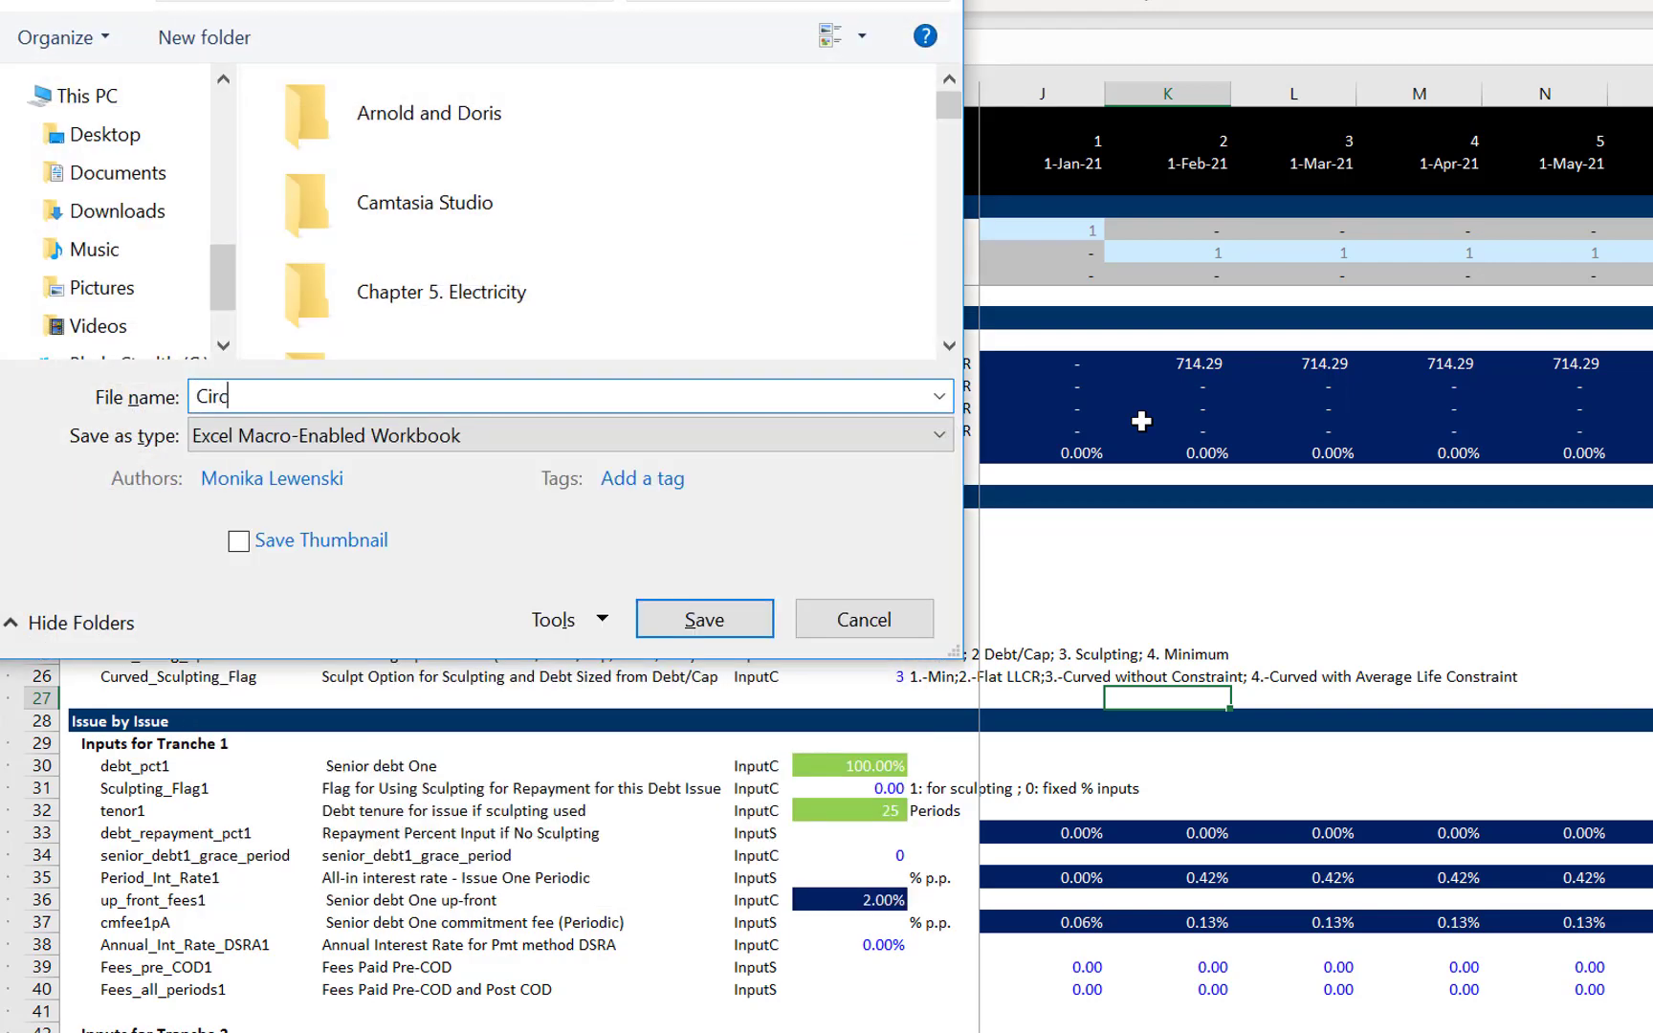
pyautogui.write('ular Example')
pyautogui.press('Return')
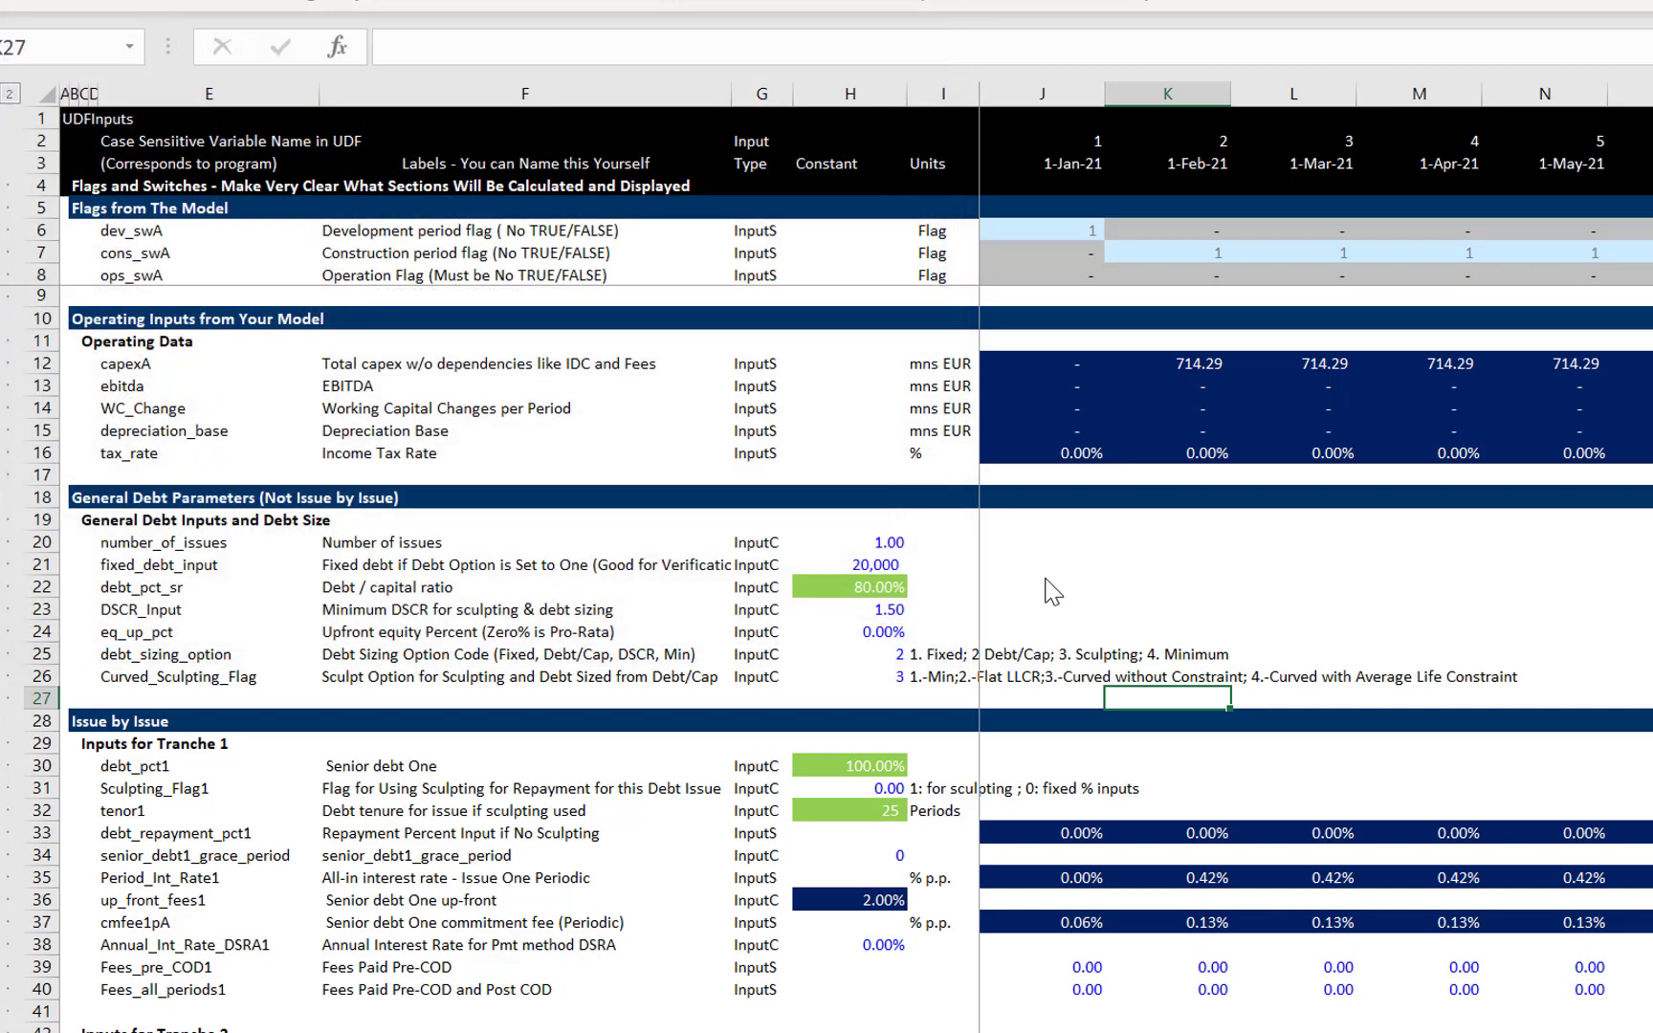
# Set the max_iteration constant in UDFInputs cell H121, under Calculation Flags, to 5
pyautogui.press('Down')
pyautogui.press('Down')
pyautogui.press('Down')
pyautogui.press('Down')
pyautogui.press('Down')
pyautogui.press('Down')
pyautogui.press('Down')
pyautogui.press('Down')
pyautogui.press('Down')
pyautogui.press('Down')
pyautogui.press('Down')
pyautogui.press('Down')
pyautogui.press('Down')
pyautogui.press('Down')
pyautogui.press('Down')
pyautogui.press('Down')
pyautogui.press('Down')
pyautogui.press('Down')
pyautogui.press('Down')
pyautogui.press('Down')
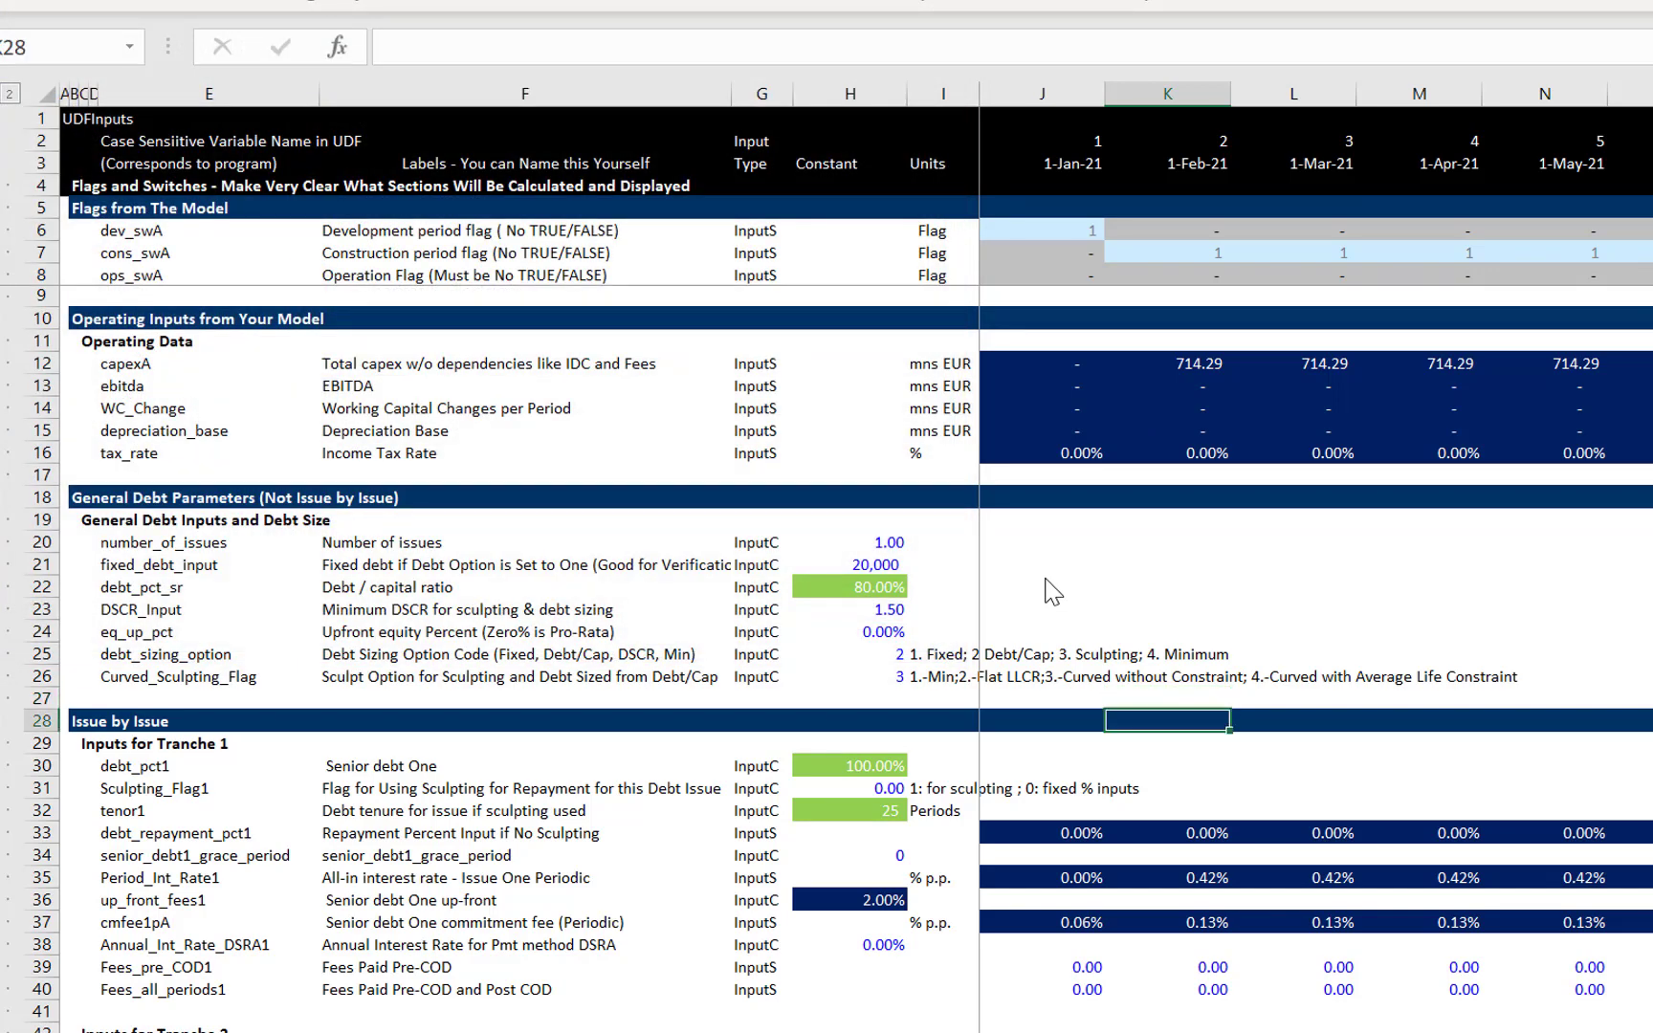
pyautogui.press('Down')
pyautogui.press('Down')
pyautogui.press('Down')
pyautogui.press('Down')
pyautogui.press('Down')
pyautogui.press('Down')
pyautogui.press('Down')
pyautogui.press('Down')
pyautogui.press('Down')
pyautogui.press('Down')
pyautogui.press('Down')
pyautogui.press('Down')
pyautogui.press('Down')
pyautogui.press('Down')
pyautogui.press('Down')
pyautogui.press('Down')
pyautogui.press('Down')
pyautogui.press('Down')
pyautogui.press('Down')
pyautogui.press('Down')
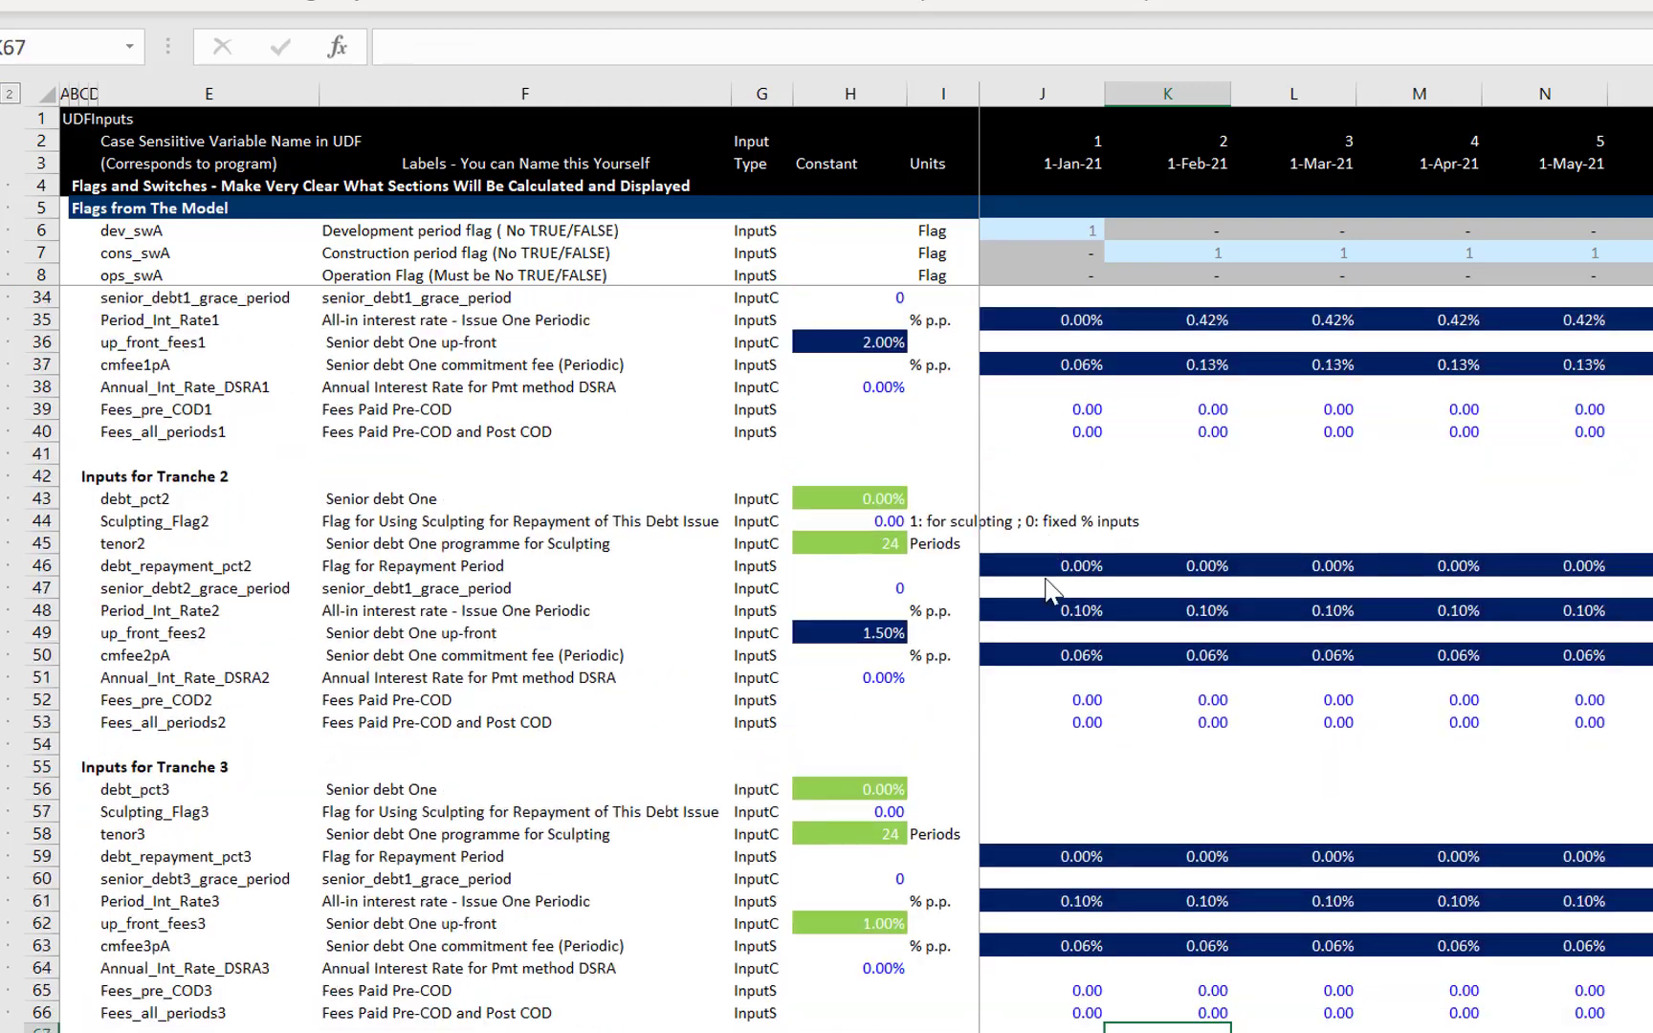
pyautogui.press('Down')
pyautogui.press('Down')
pyautogui.press('Down')
pyautogui.press('Down')
pyautogui.press('Down')
pyautogui.press('Down')
pyautogui.press('Down')
pyautogui.press('Down')
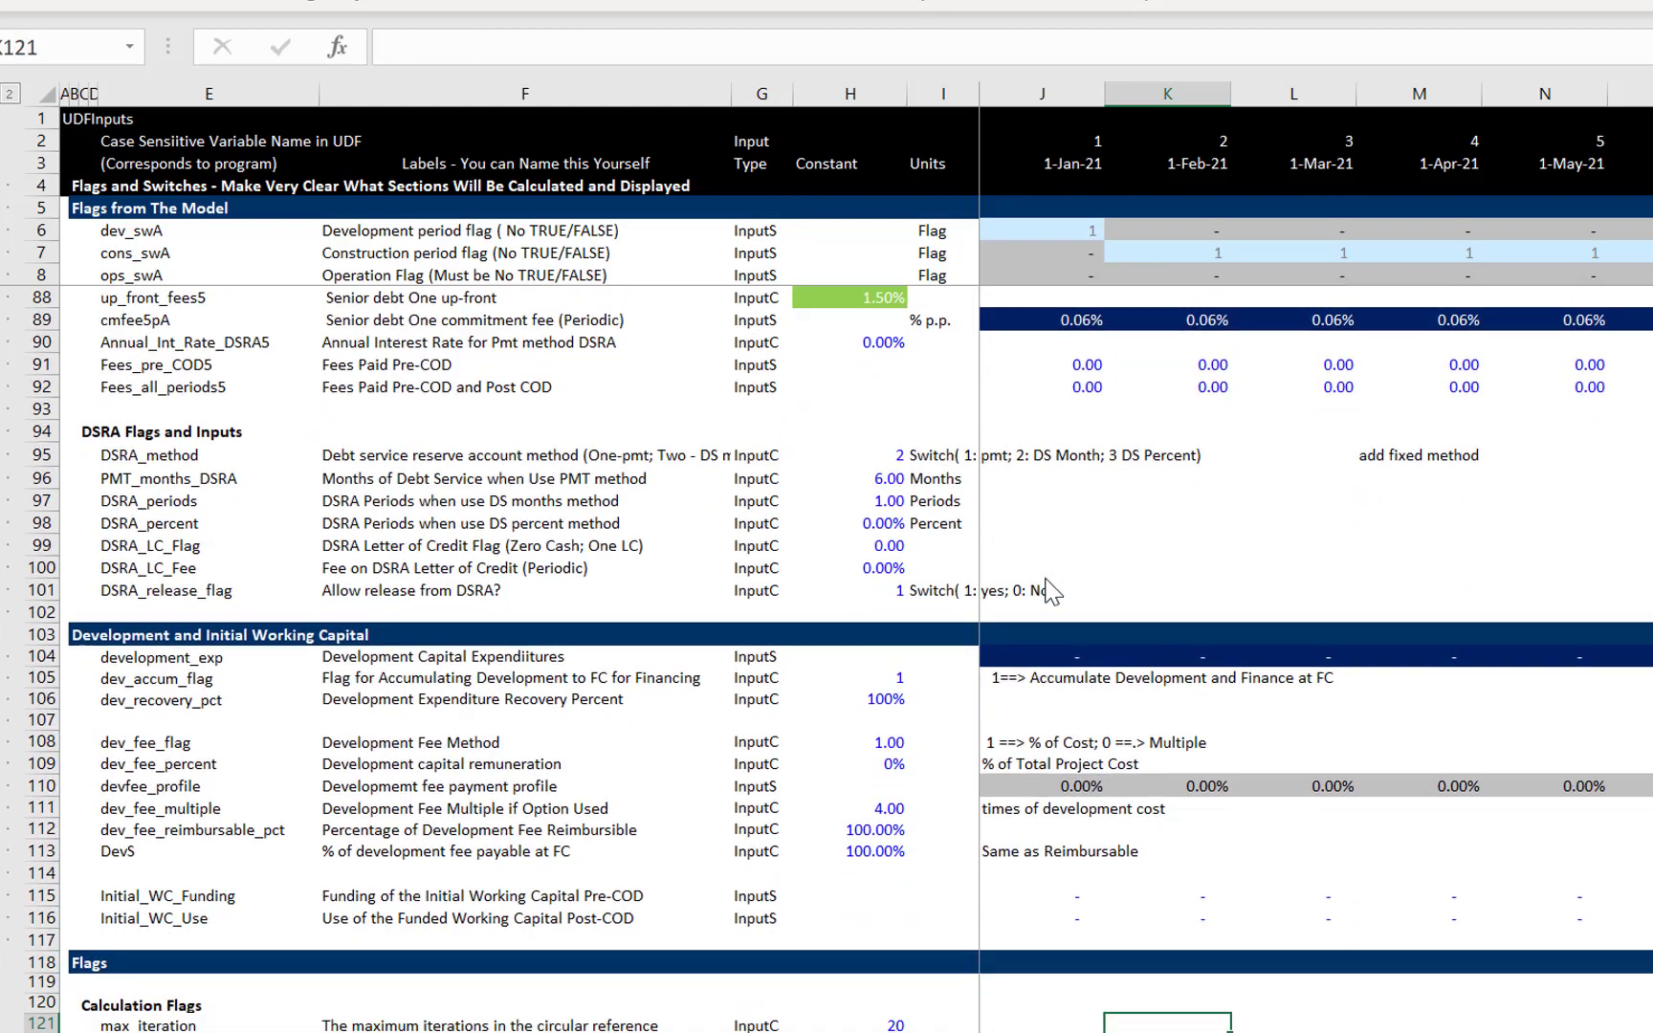
pyautogui.press('Left')
pyautogui.press('Down')
pyautogui.press('Down')
pyautogui.press('Down')
pyautogui.press('Up')
pyautogui.press('Up')
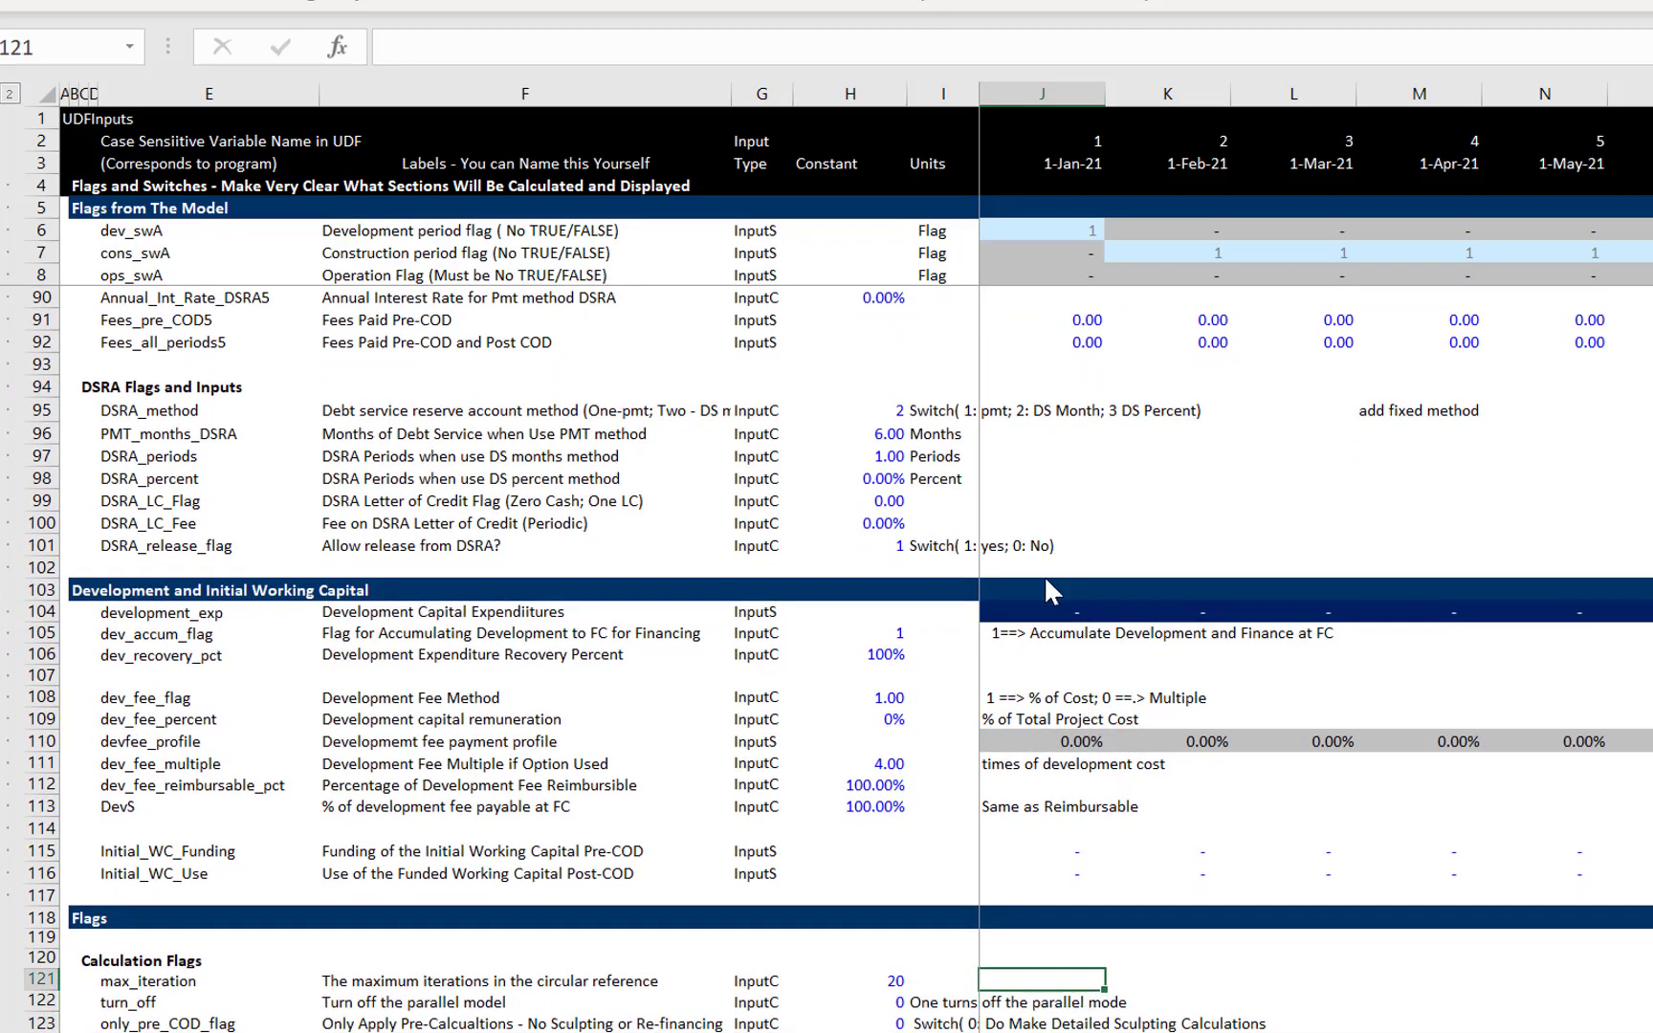
pyautogui.press('Left')
pyautogui.press('Left')
pyautogui.press('Left')
pyautogui.press('Right')
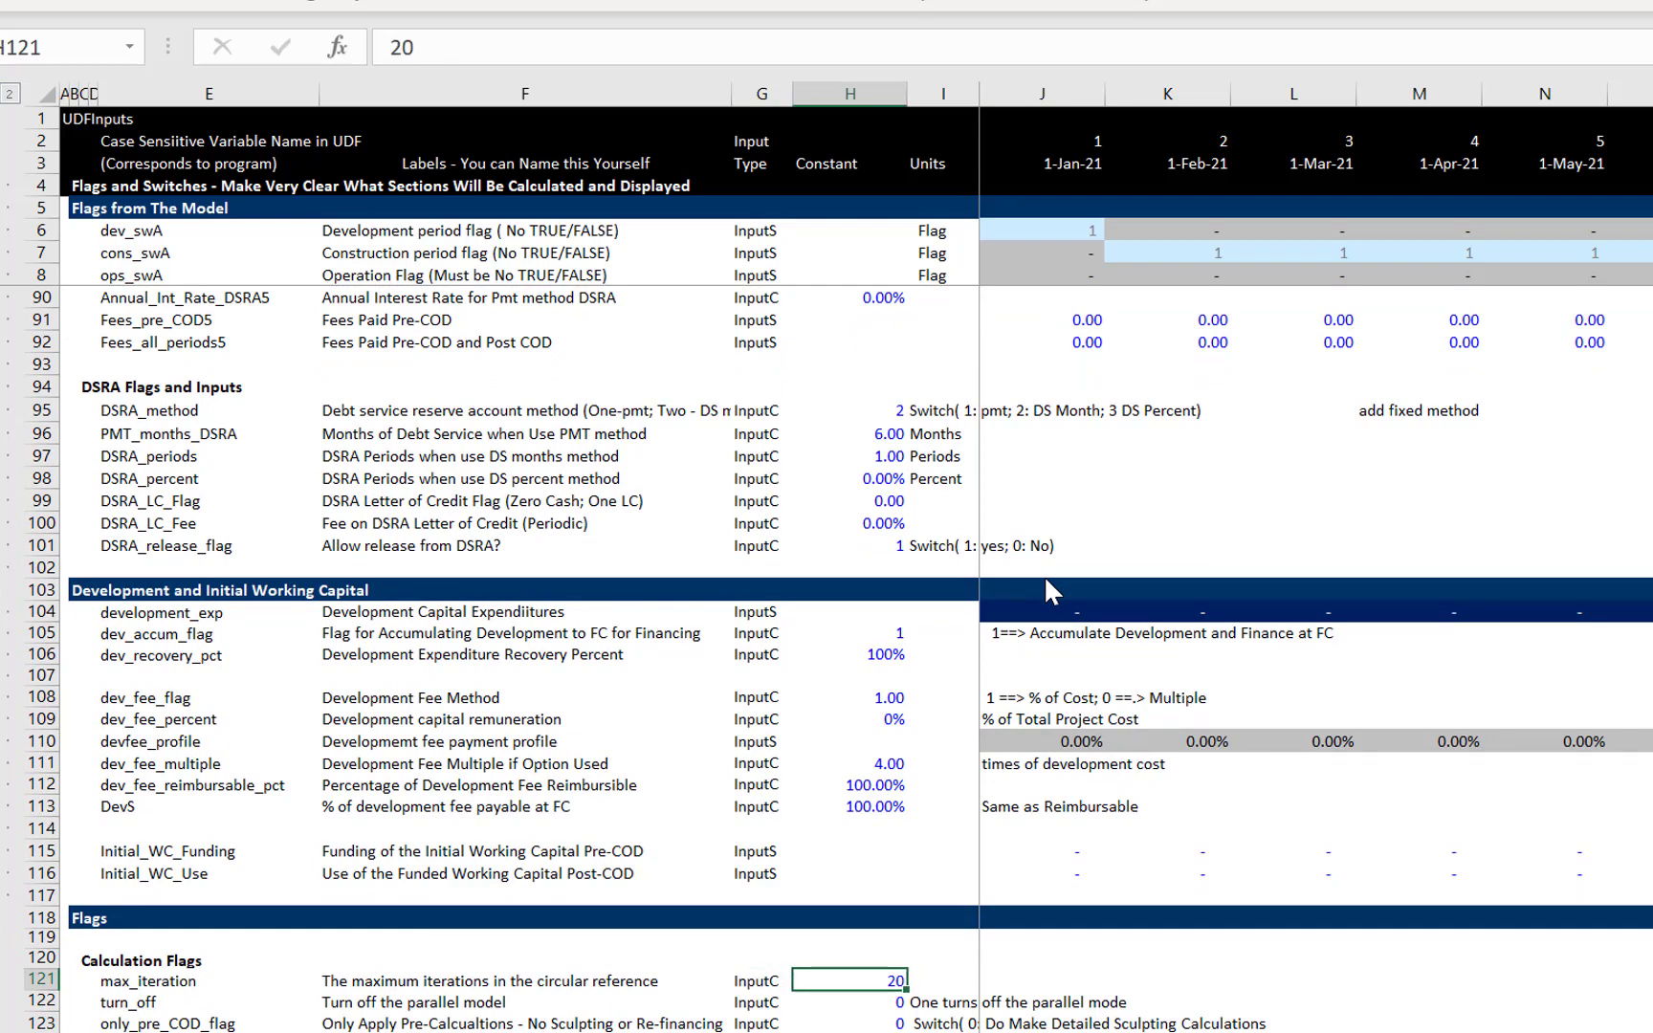
pyautogui.write('5')
pyautogui.press('Return')
# Return to the Flags from The Model section of UDFInputs and examine the cons_swA formula in K7
pyautogui.press('Up')
pyautogui.press('Up')
pyautogui.press('Up')
pyautogui.press('Up')
pyautogui.press('Up')
pyautogui.press('Up')
pyautogui.press('Up')
pyautogui.press('Up')
pyautogui.press('Up')
pyautogui.press('Up')
pyautogui.press('Up')
pyautogui.press('Up')
pyautogui.press('Up')
pyautogui.press('Up')
pyautogui.press('Up')
pyautogui.press('Up')
pyautogui.press('Up')
pyautogui.press('Up')
pyautogui.press('Up')
pyautogui.press('Up')
pyautogui.press('Up')
pyautogui.press('Up')
pyautogui.press('Up')
pyautogui.press('Up')
pyautogui.press('Up')
pyautogui.press('Up')
pyautogui.press('Up')
pyautogui.press('Up')
pyautogui.press('Up')
pyautogui.press('Up')
pyautogui.press('Up')
pyautogui.press('Up')
pyautogui.press('Up')
pyautogui.press('Up')
pyautogui.press('Up')
pyautogui.press('Up')
pyautogui.press('Up')
pyautogui.press('Up')
pyautogui.press('Up')
pyautogui.press('Up')
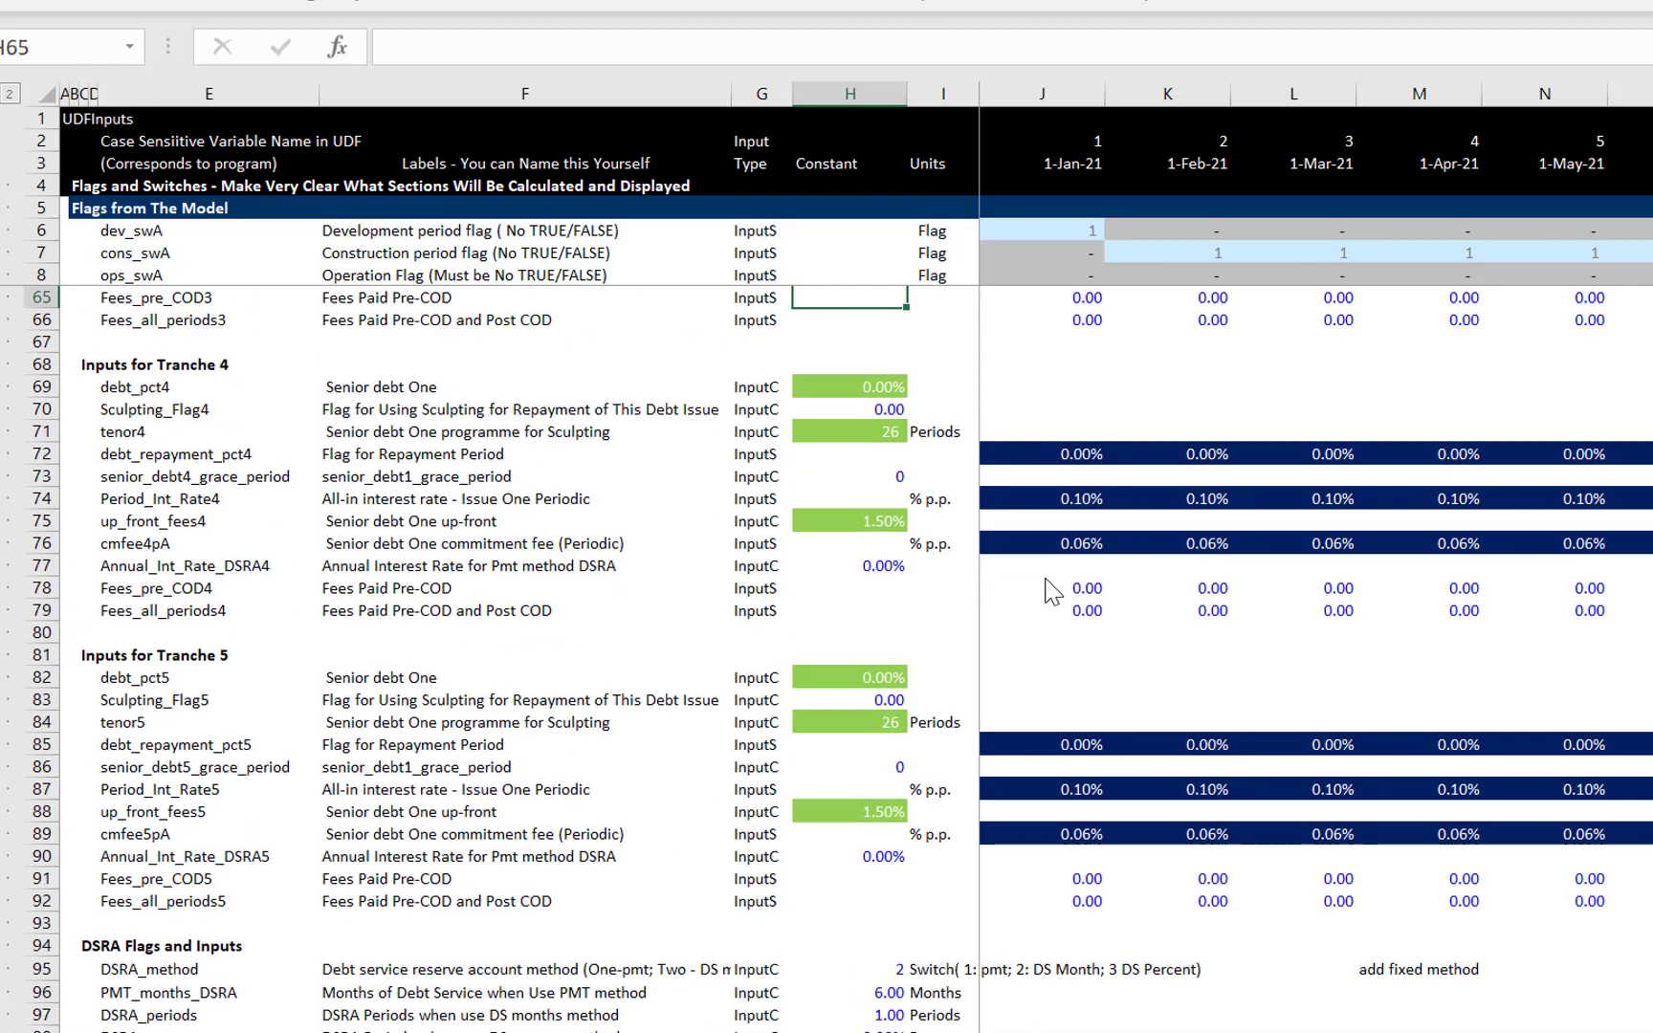
pyautogui.press('Up')
pyautogui.press('Up')
pyautogui.press('Up')
pyautogui.press('Up')
pyautogui.press('Up')
pyautogui.press('Up')
pyautogui.press('Up')
pyautogui.press('Up')
pyautogui.press('Up')
pyautogui.press('Up')
pyautogui.press('Up')
pyautogui.press('Up')
pyautogui.press('Up')
pyautogui.press('Up')
pyautogui.press('Up')
pyautogui.press('Up')
pyautogui.press('Up')
pyautogui.press('Up')
pyautogui.press('Up')
pyautogui.press('Up')
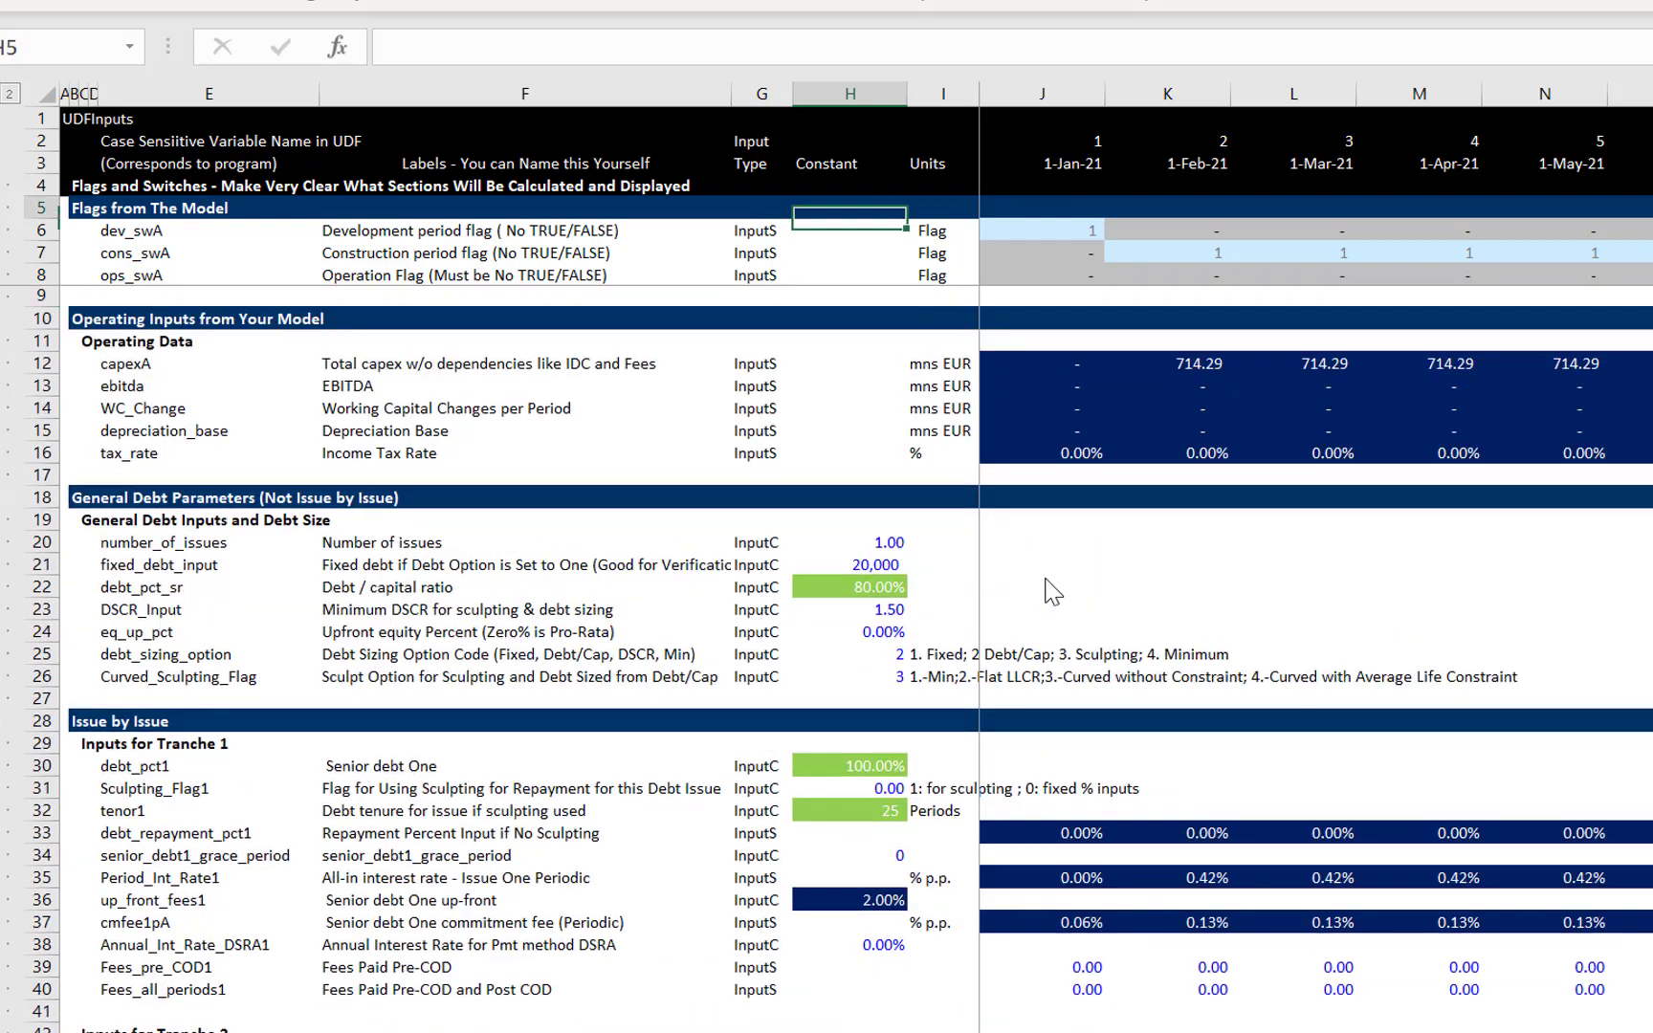
pyautogui.press('Down')
pyautogui.press('Down')
pyautogui.press('Down')
pyautogui.press('Down')
pyautogui.press('Right')
pyautogui.press('Right')
pyautogui.press('Right')
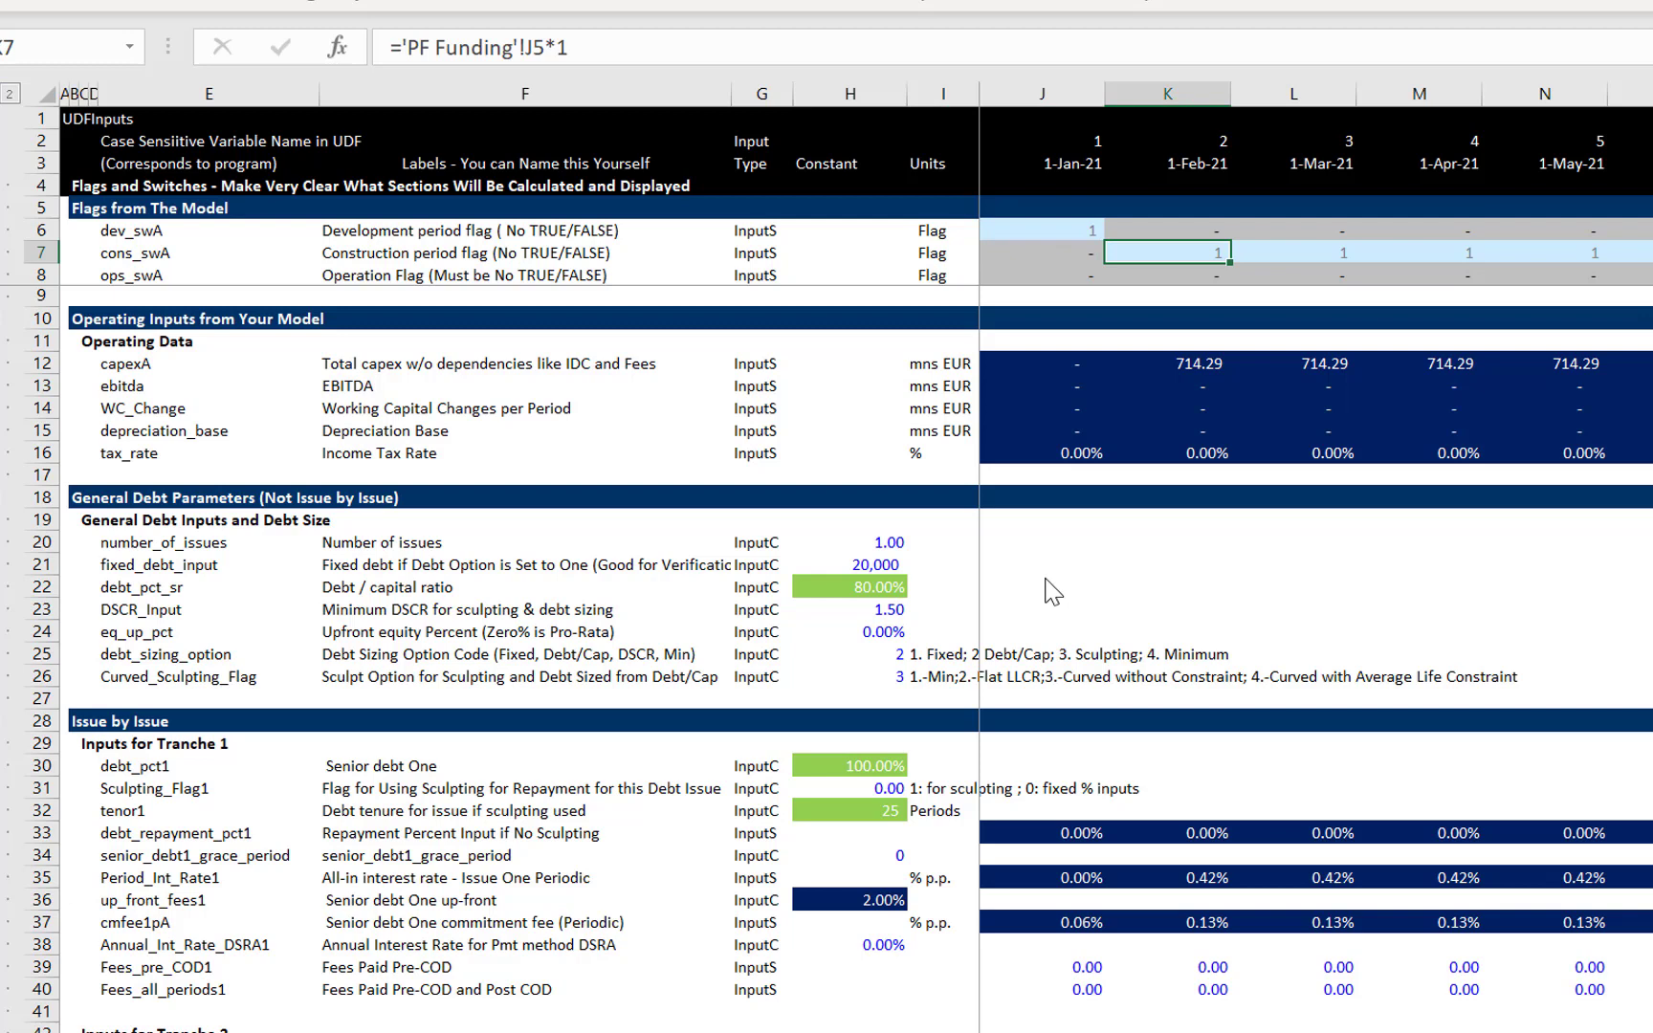
# Link the ops_swA operation flag in K8 to Operating Year with ='PF Funding'!J10 and copy it across the row
pyautogui.press('Down')
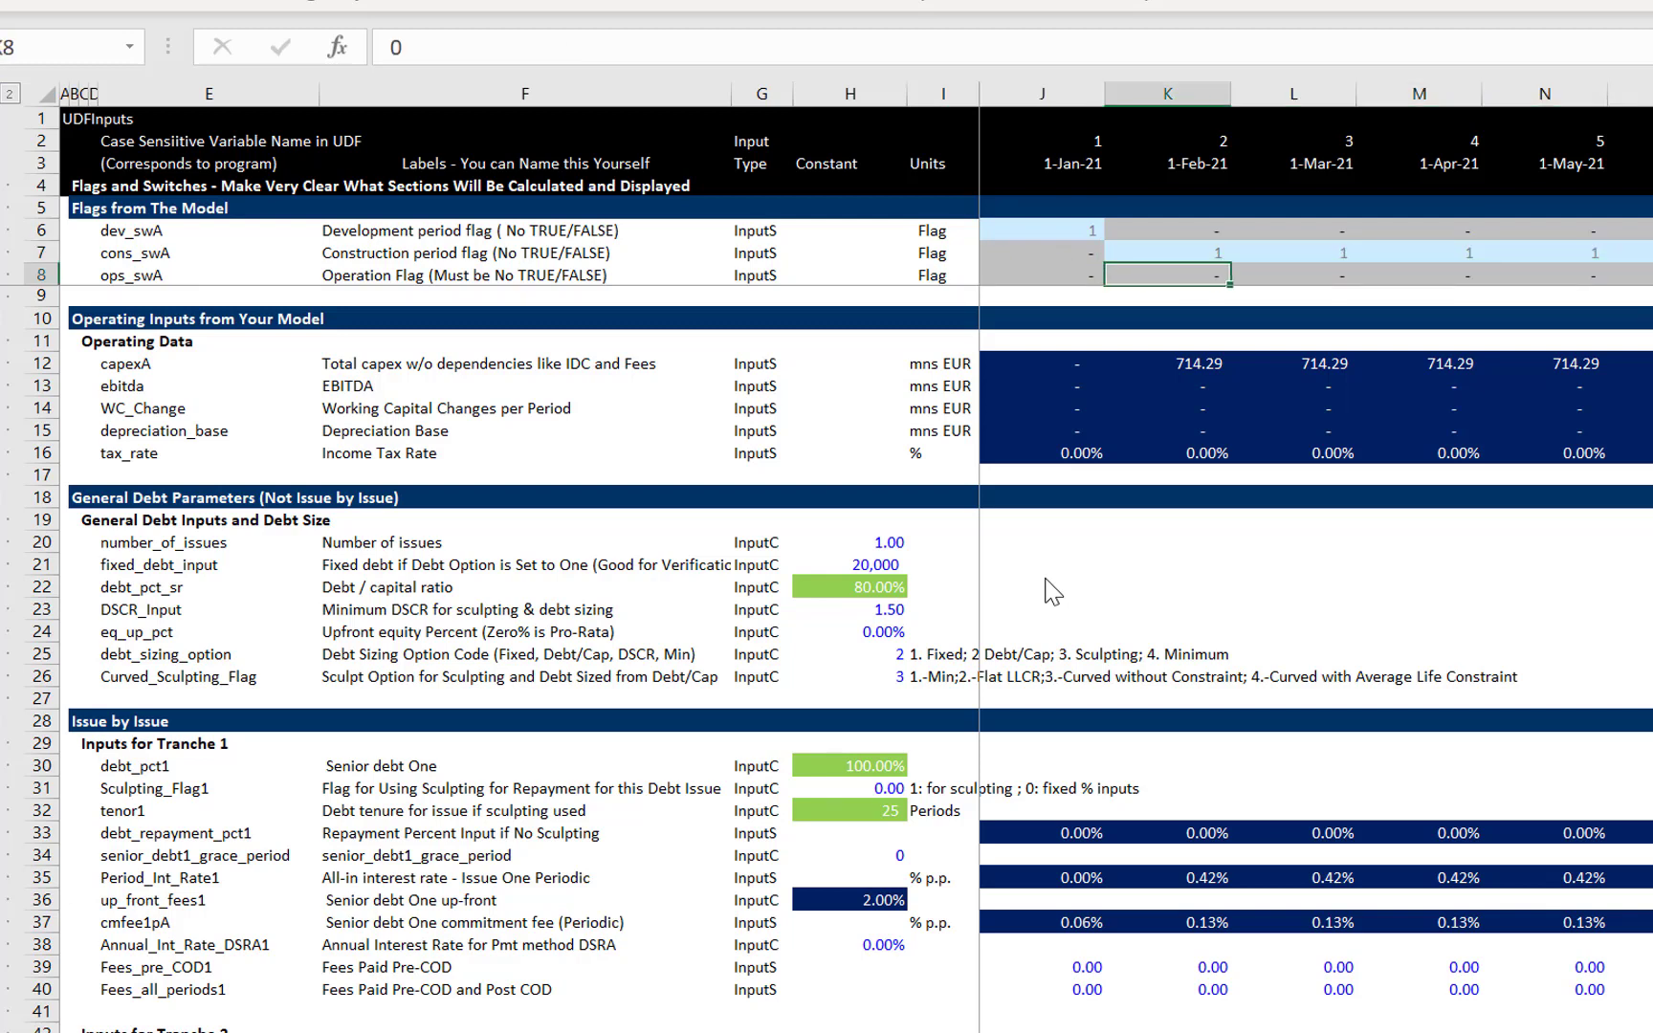
pyautogui.write('=')
pyautogui.hotkey('ctrl', 'pageup')
pyautogui.hotkey('ctrl', 'pageup')
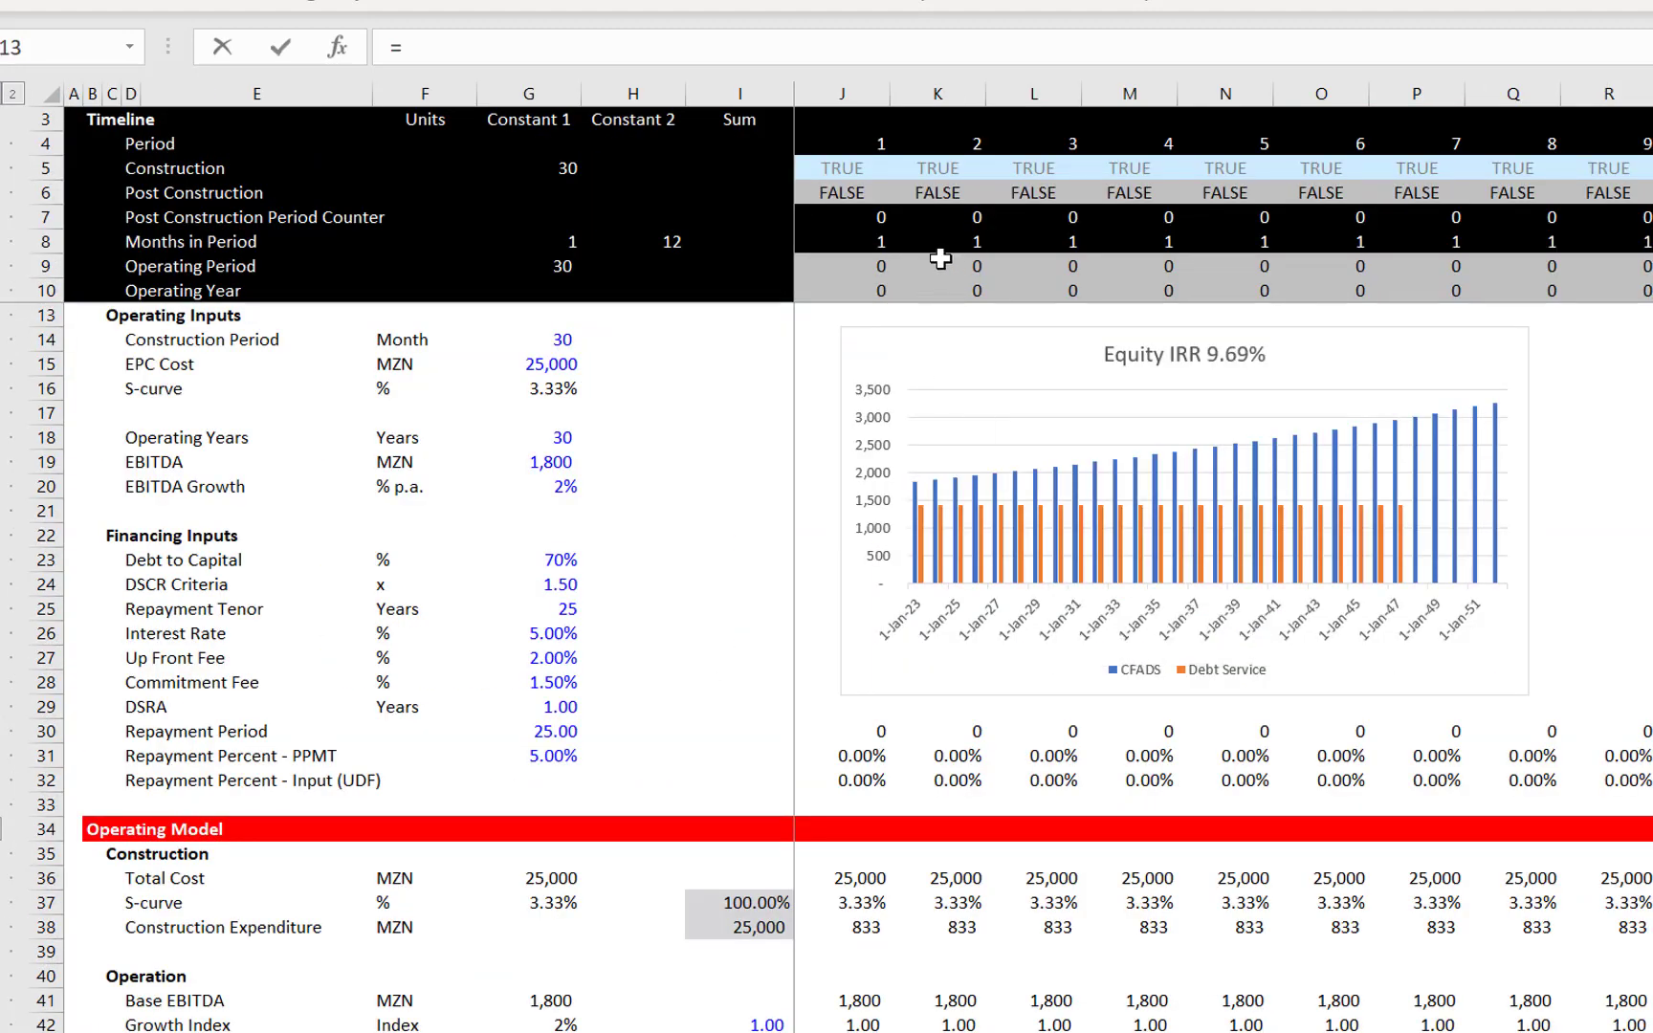
pyautogui.press('Up')
pyautogui.press('Right')
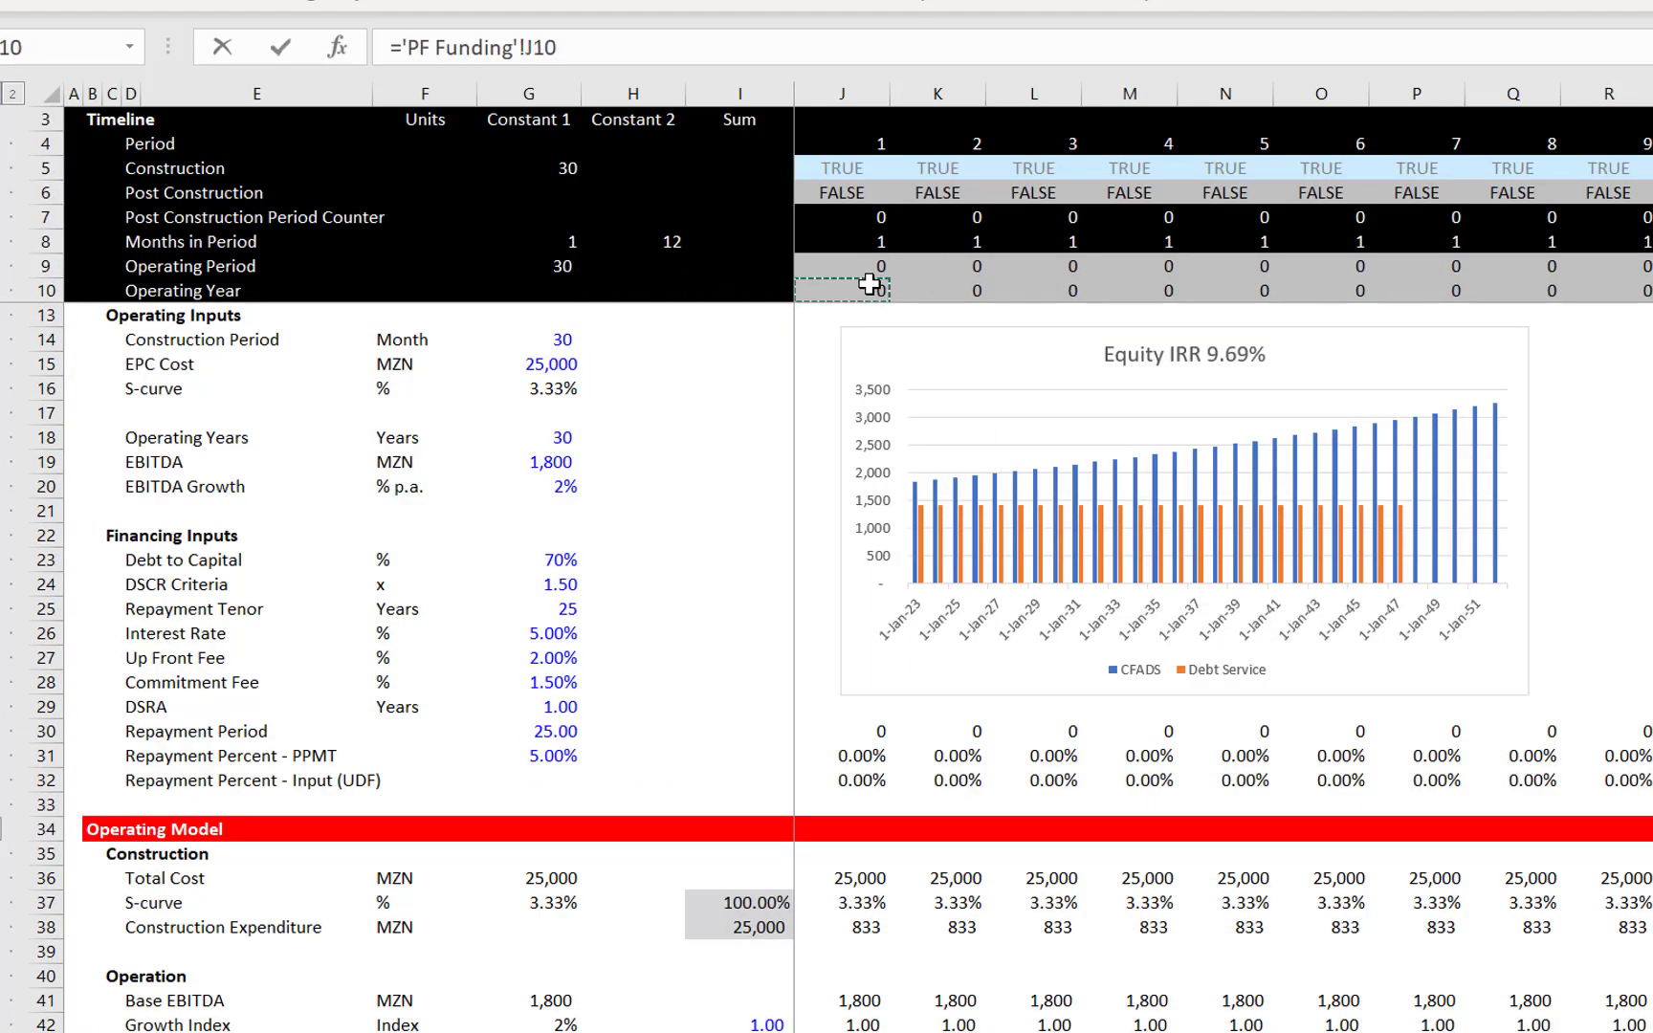
pyautogui.hotkey('ctrl', 'pagedown')
pyautogui.hotkey('ctrl', 'pagedown')
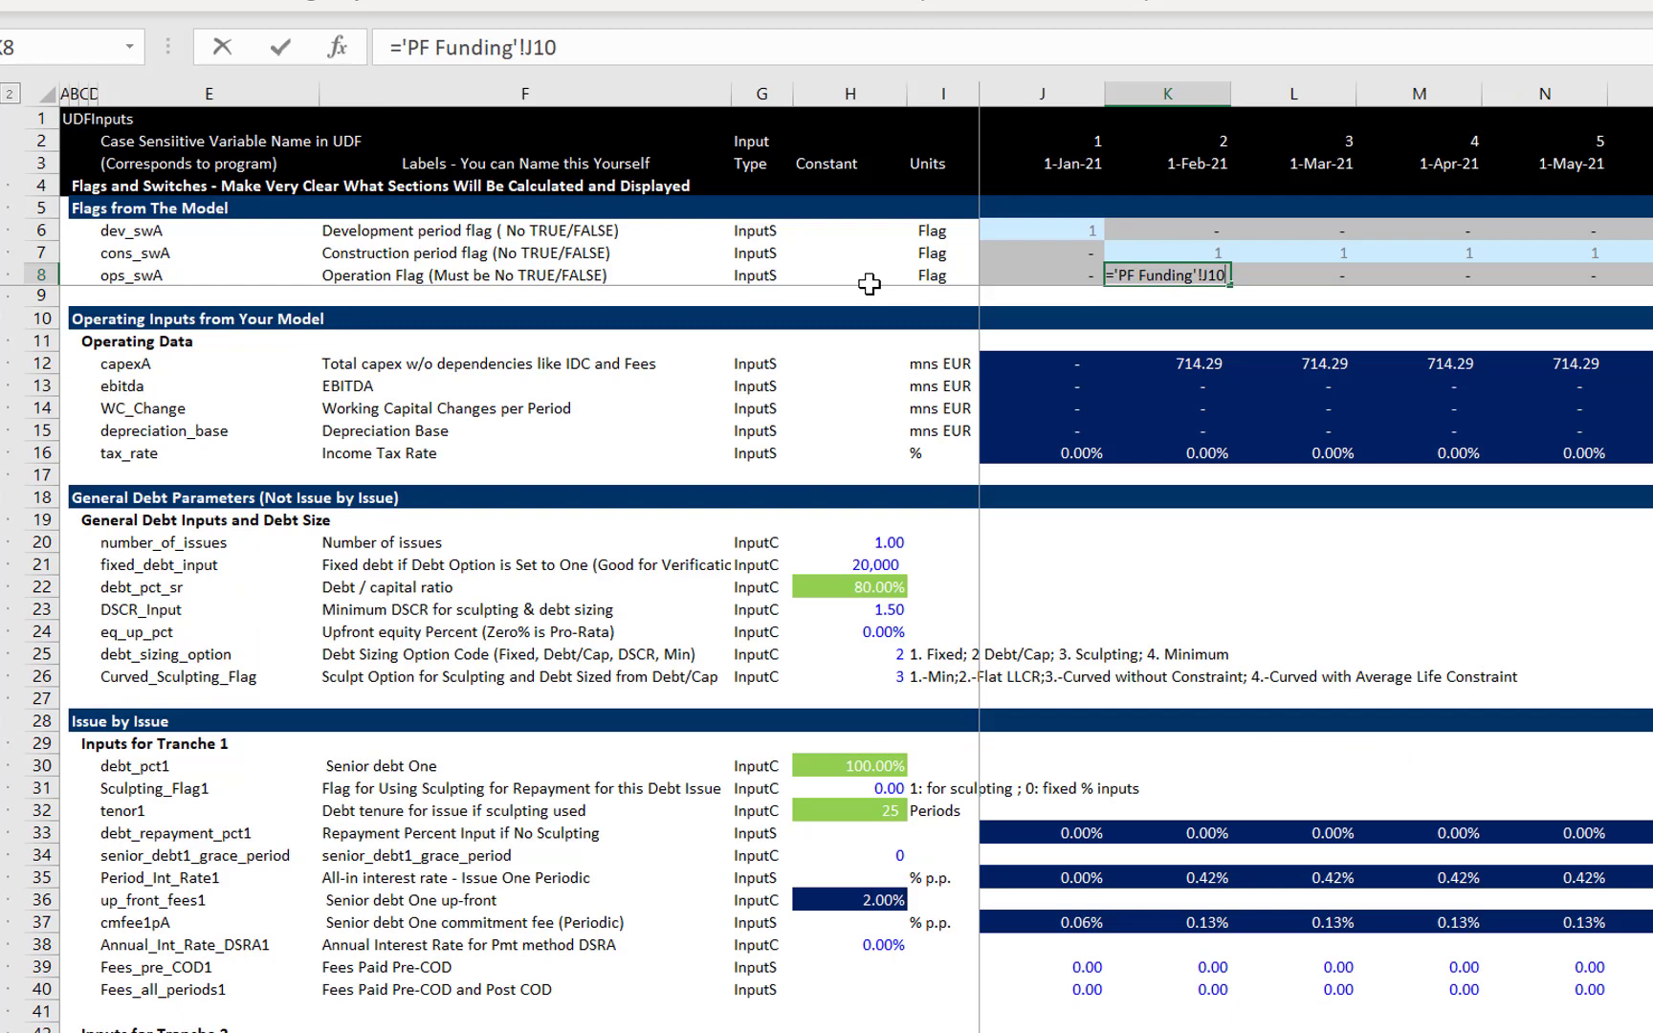
pyautogui.press('Return')
pyautogui.press('Up')
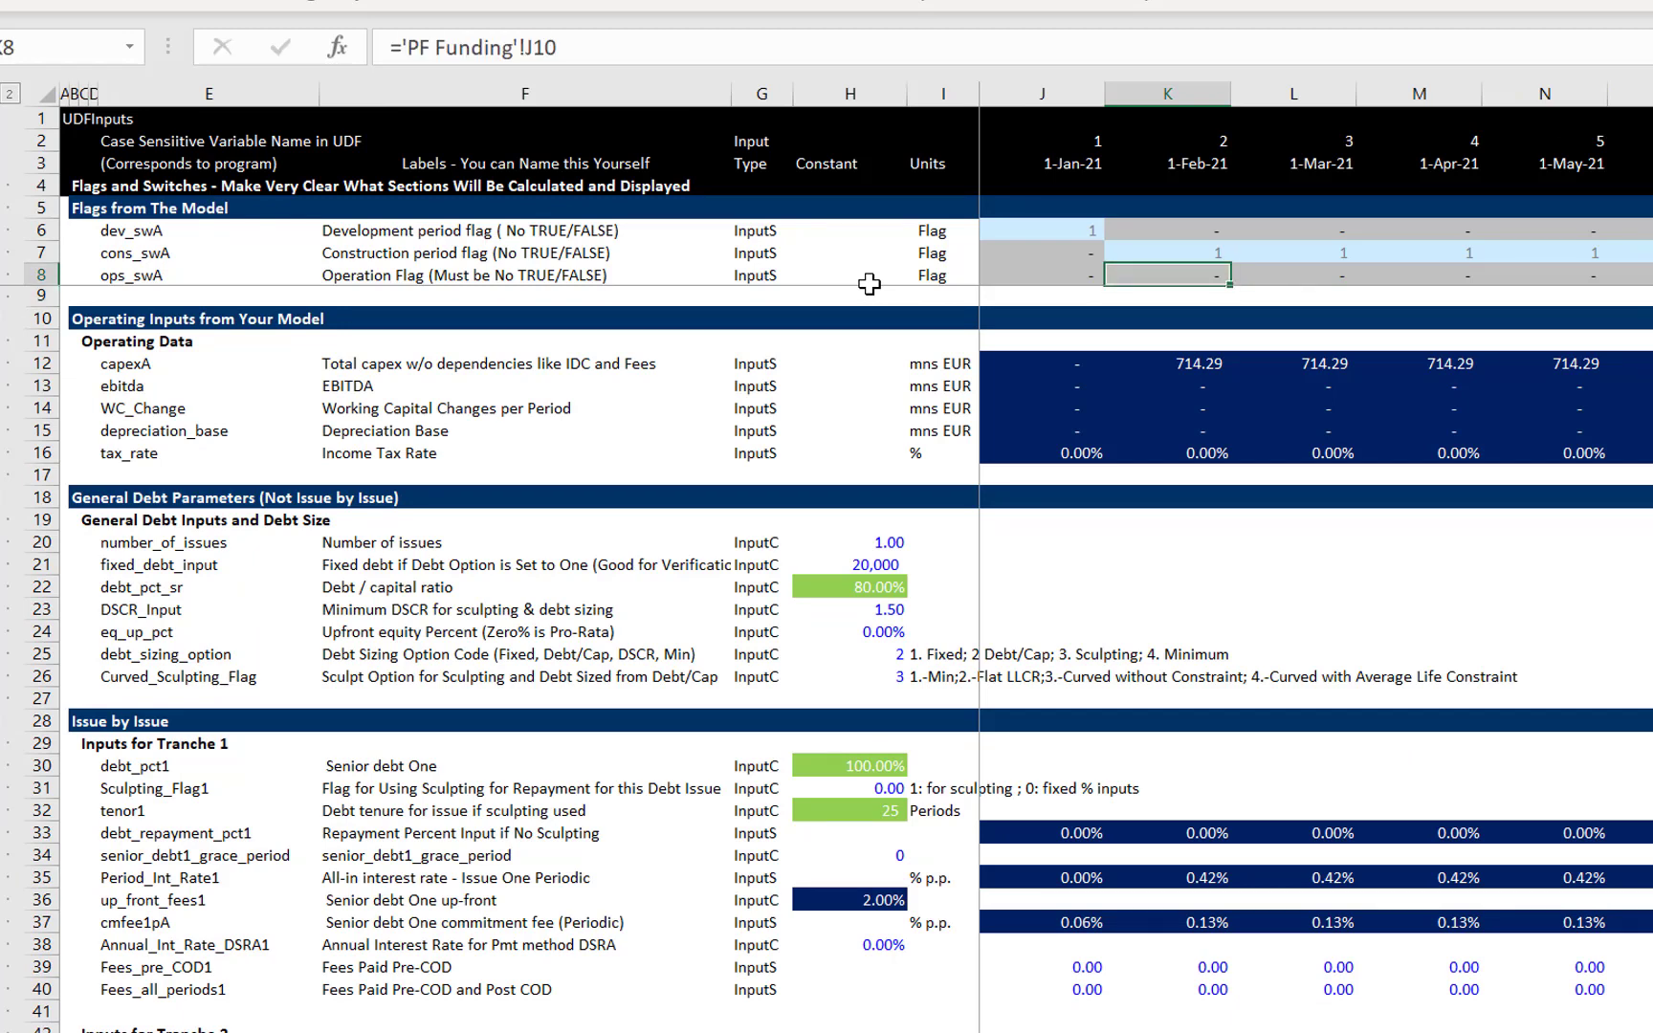
pyautogui.hotkey('ctrl', 'shift', 'Right')
pyautogui.hotkey('ctrl', 'r')
# Link capexA in K12 to Construction Expenditure with ='PF Funding'!J38 and copy it across the row
pyautogui.press('Down')
pyautogui.press('Down')
pyautogui.press('Down')
pyautogui.press('Down')
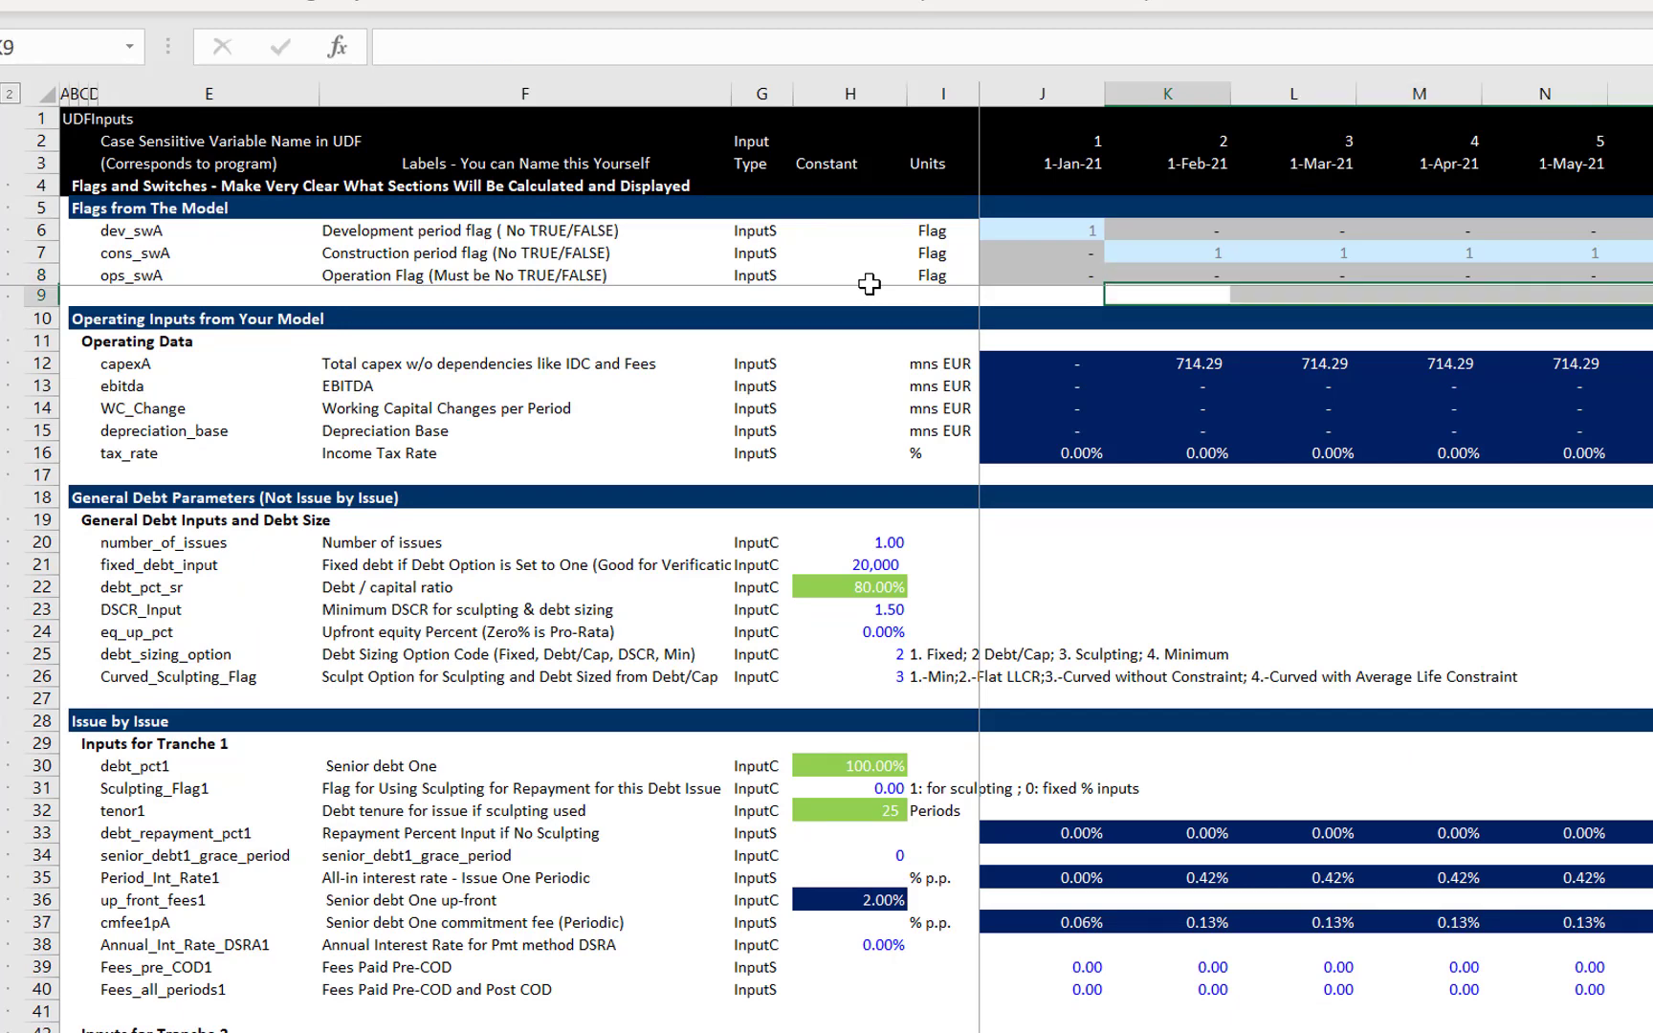
pyautogui.write('=')
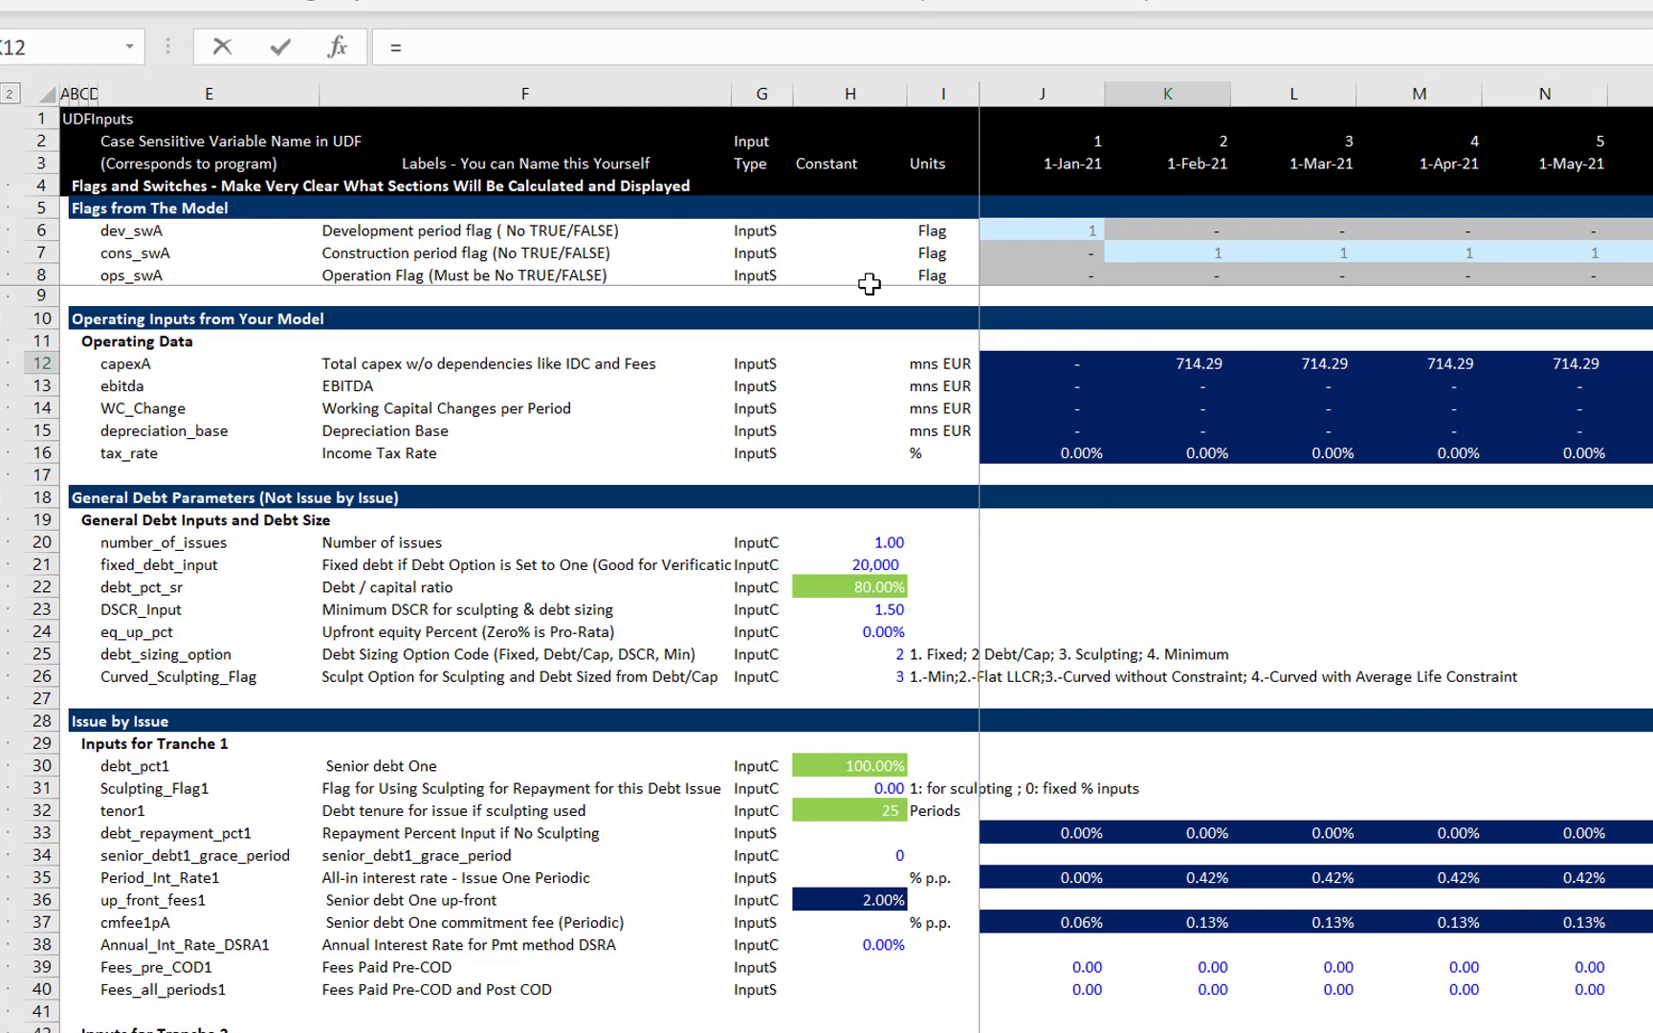
pyautogui.hotkey('ctrl', 'pageup')
pyautogui.hotkey('ctrl', 'pageup')
pyautogui.click(874, 734)
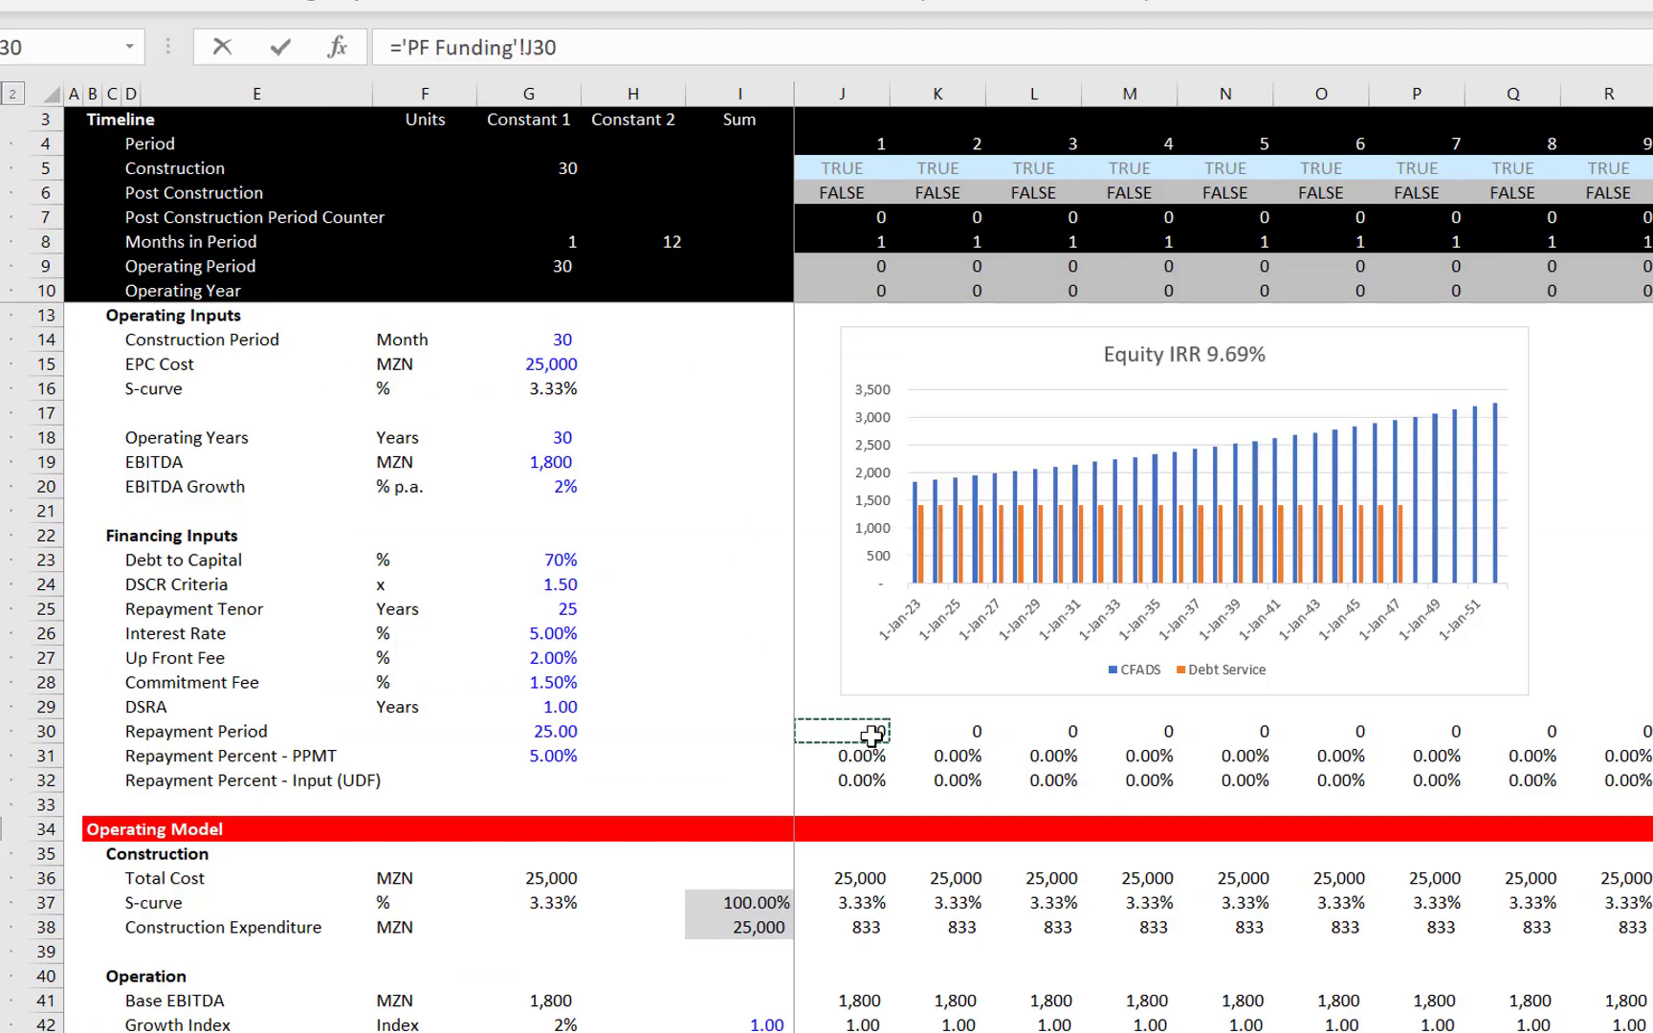
pyautogui.press('Down')
pyautogui.press('Down')
pyautogui.press('Left')
pyautogui.press('Right')
pyautogui.press('Down')
pyautogui.press('Down')
pyautogui.press('Down')
pyautogui.press('Down')
pyautogui.press('Down')
pyautogui.press('Down')
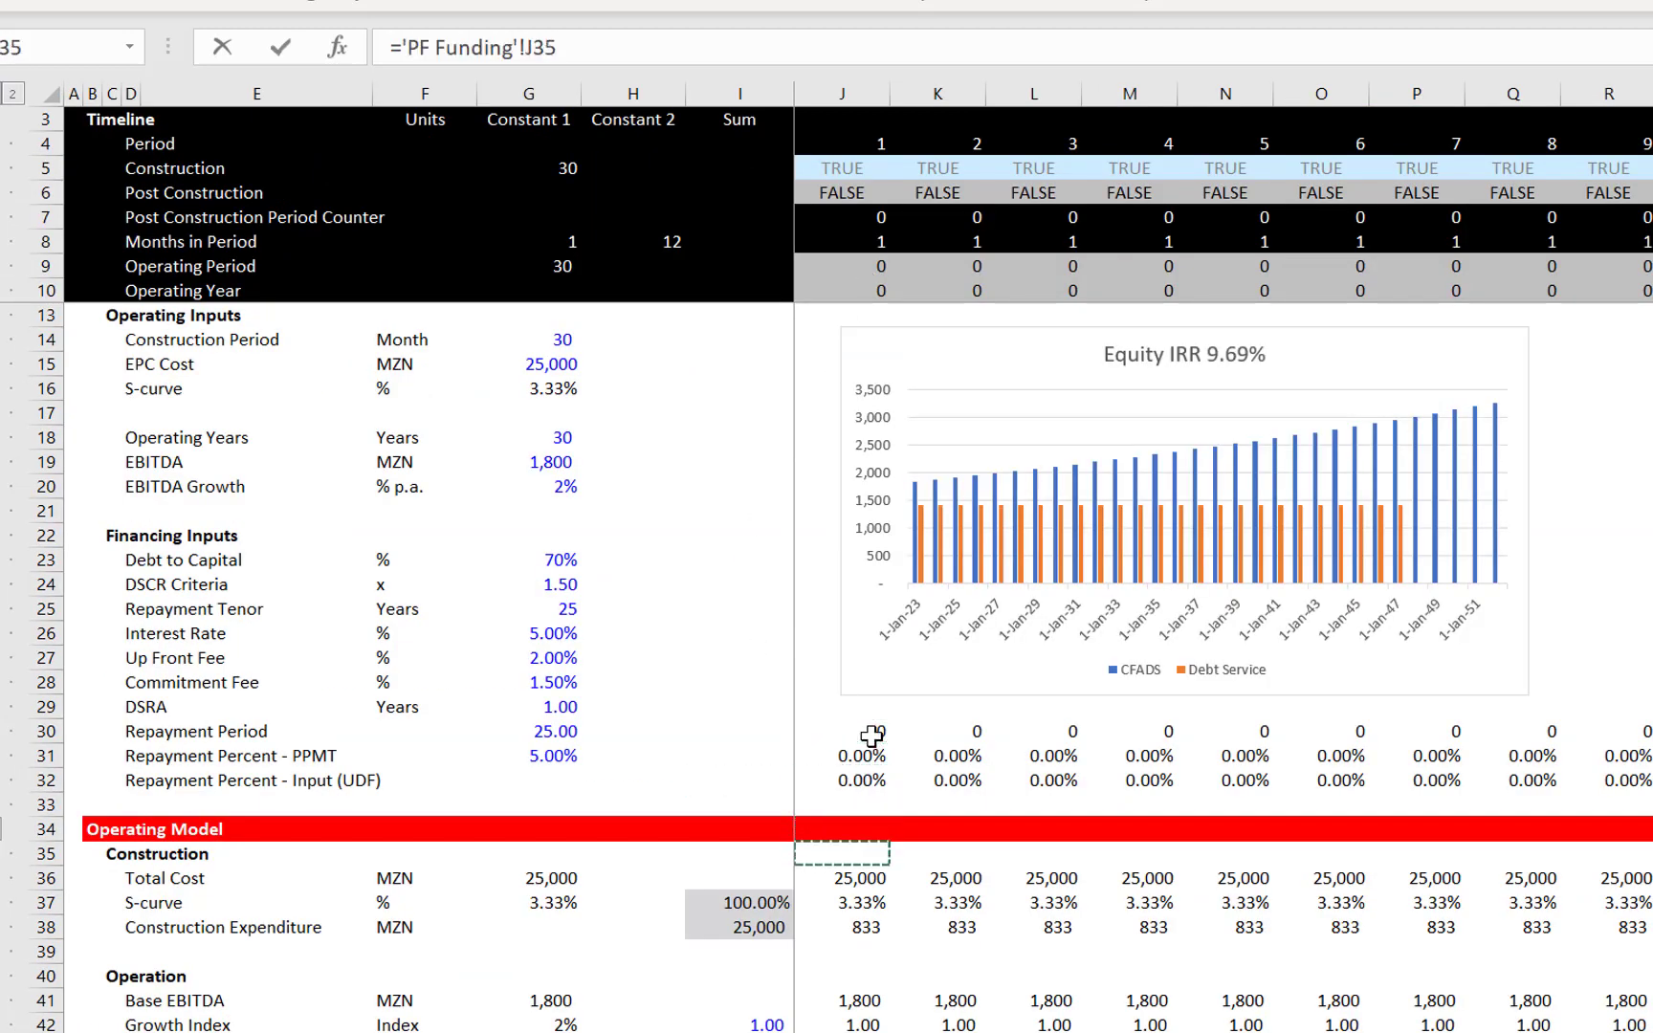
pyautogui.press('Return')
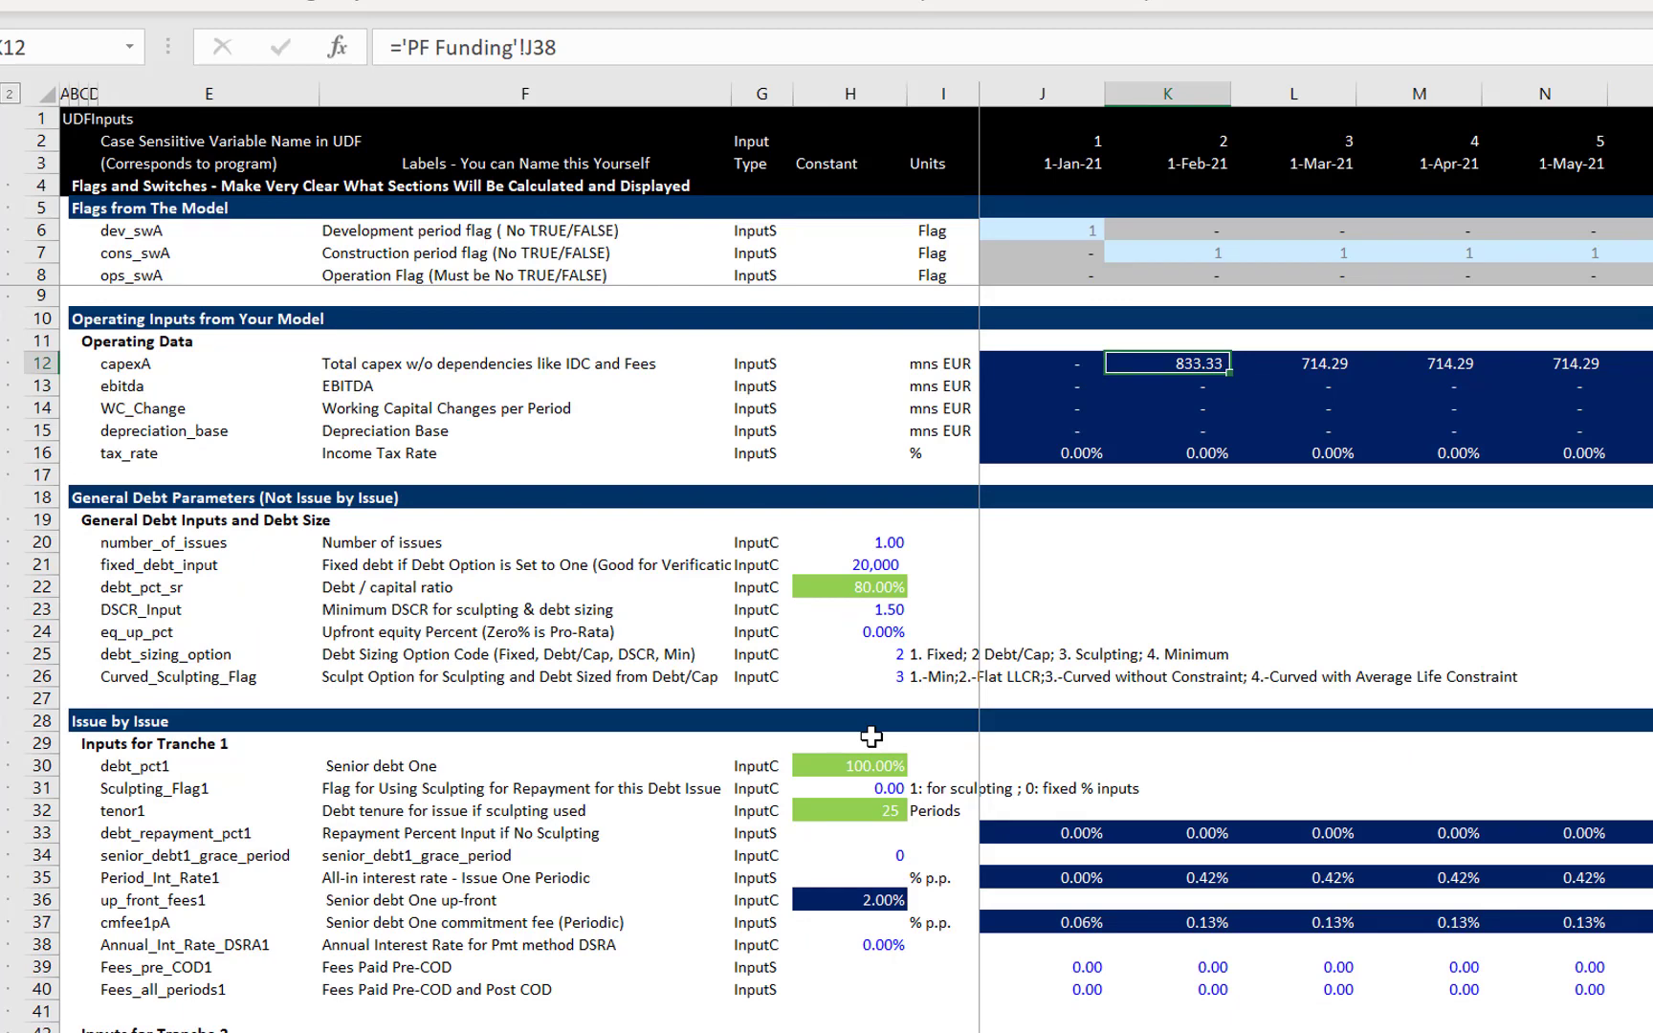
pyautogui.hotkey('ctrl', 'shift', 'Right')
pyautogui.hotkey('ctrl', 'r')
# Link the ebitda row from K13 across to EBITDA Applied, starting with ='PF Funding'!J43
pyautogui.press('Down')
pyautogui.press('Down')
pyautogui.press('Down')
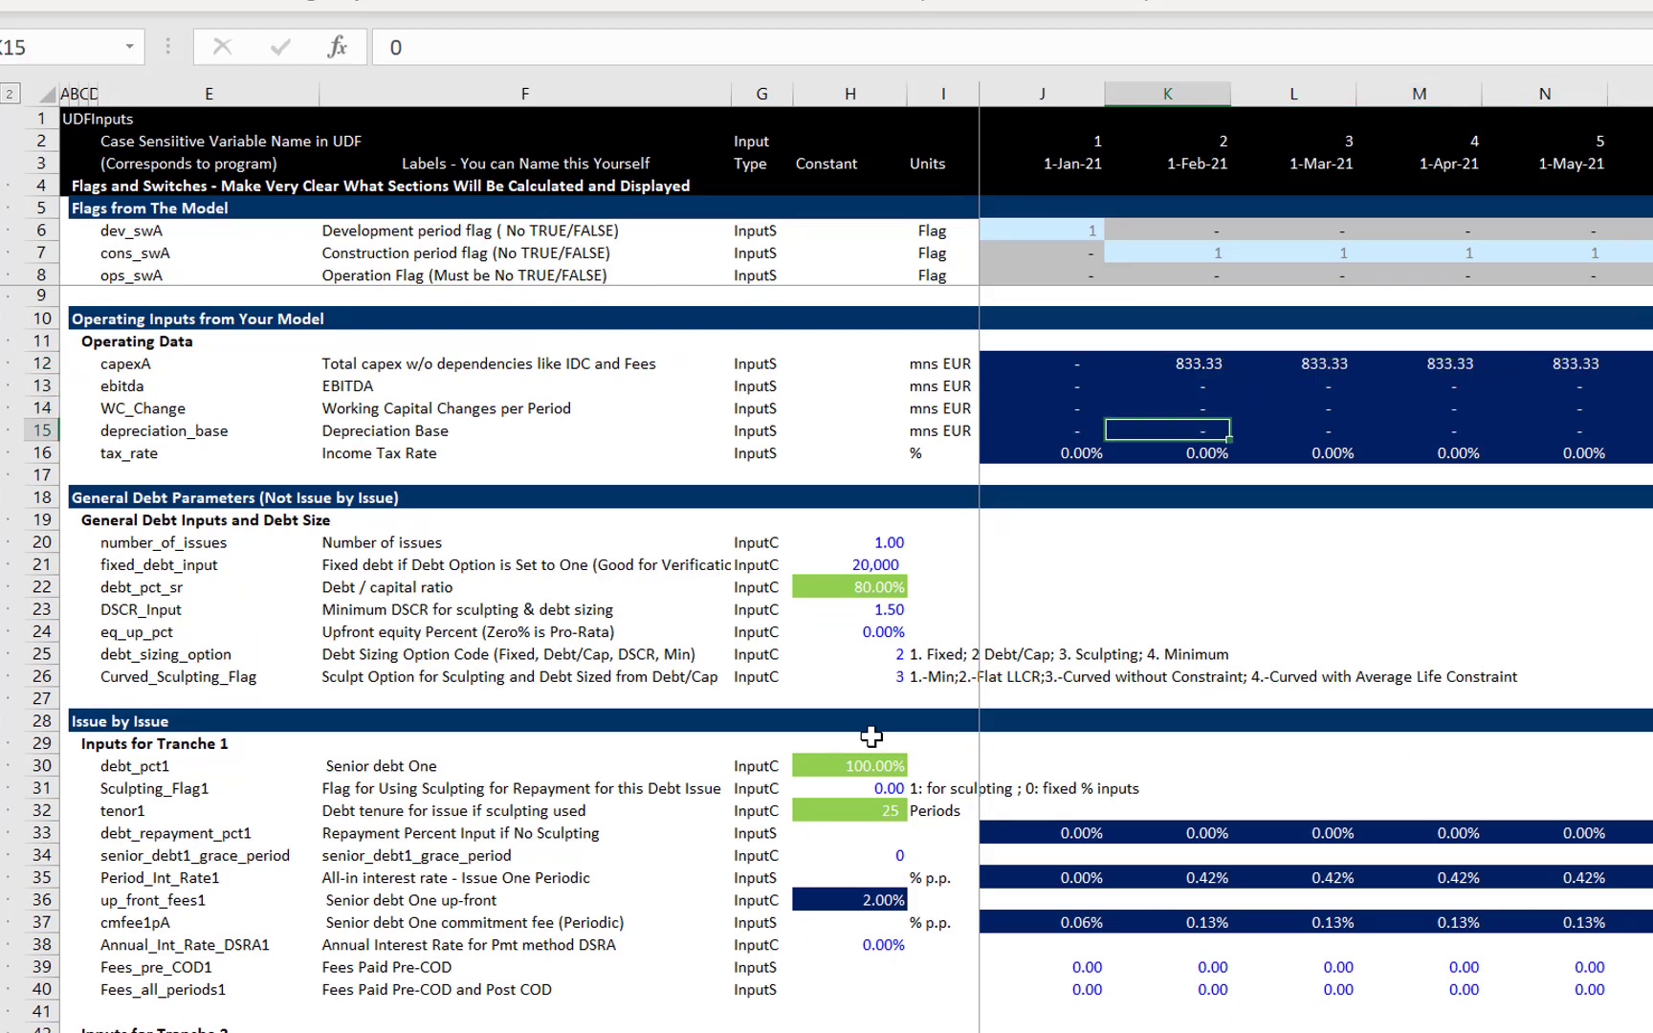
pyautogui.press('Up')
pyautogui.press('Up')
pyautogui.write('=')
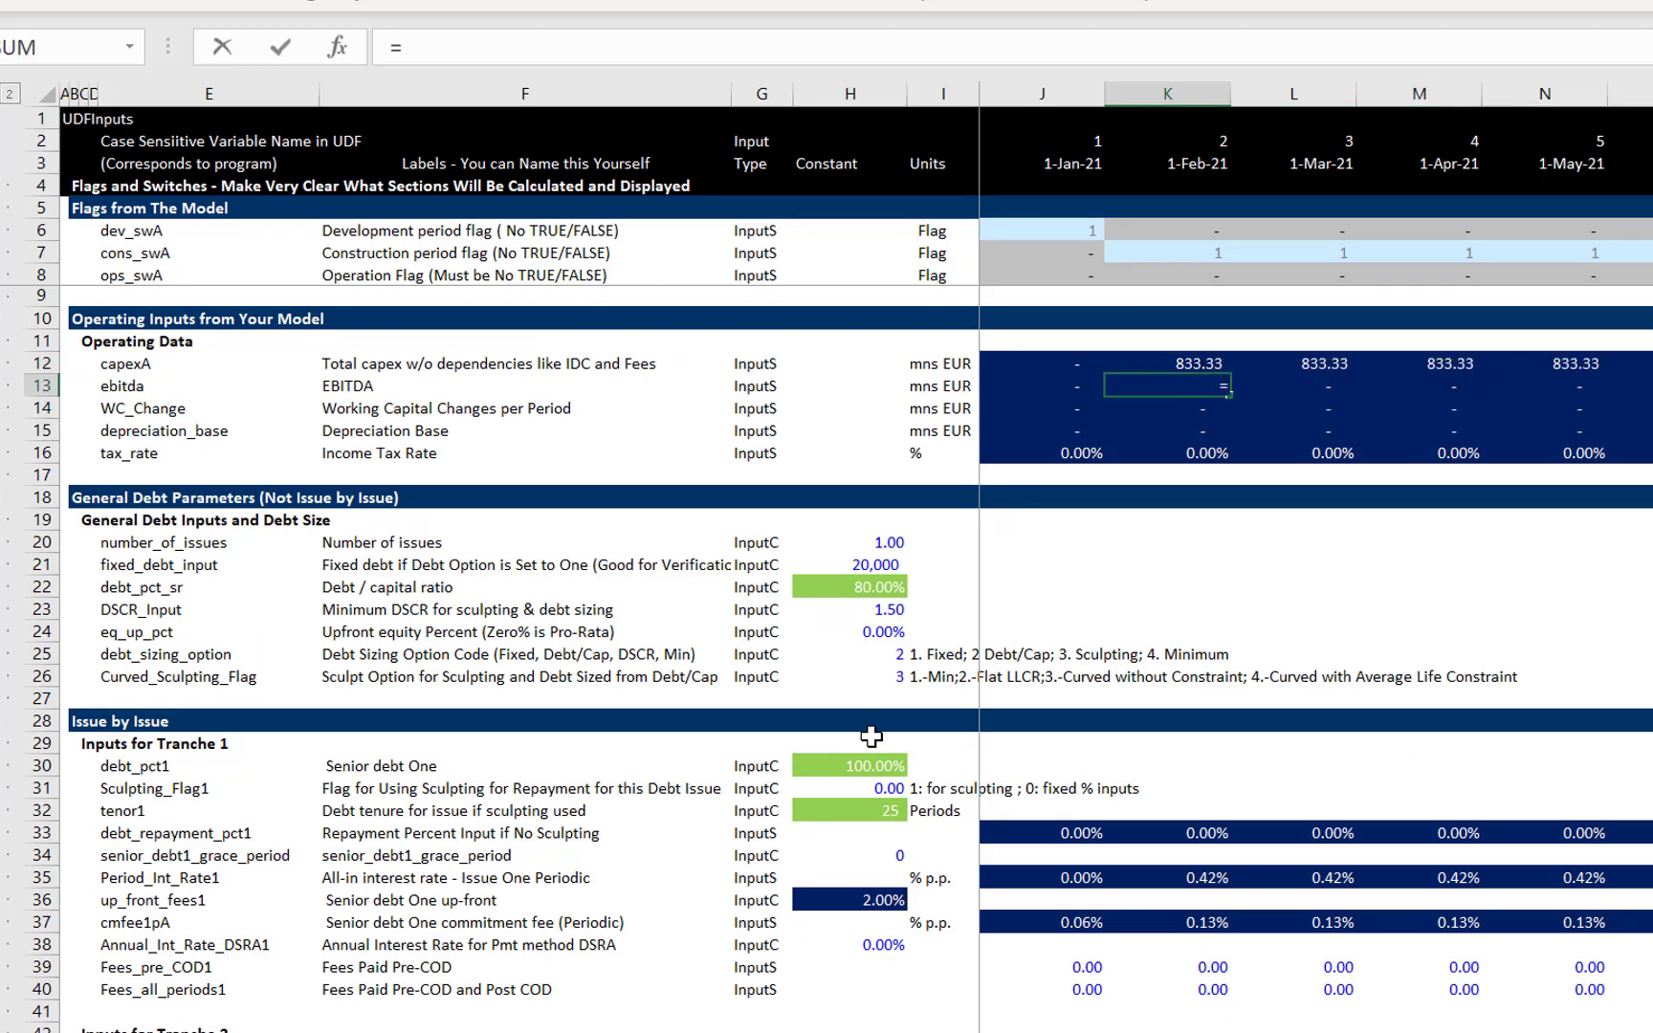
pyautogui.hotkey('ctrl', 'pageup')
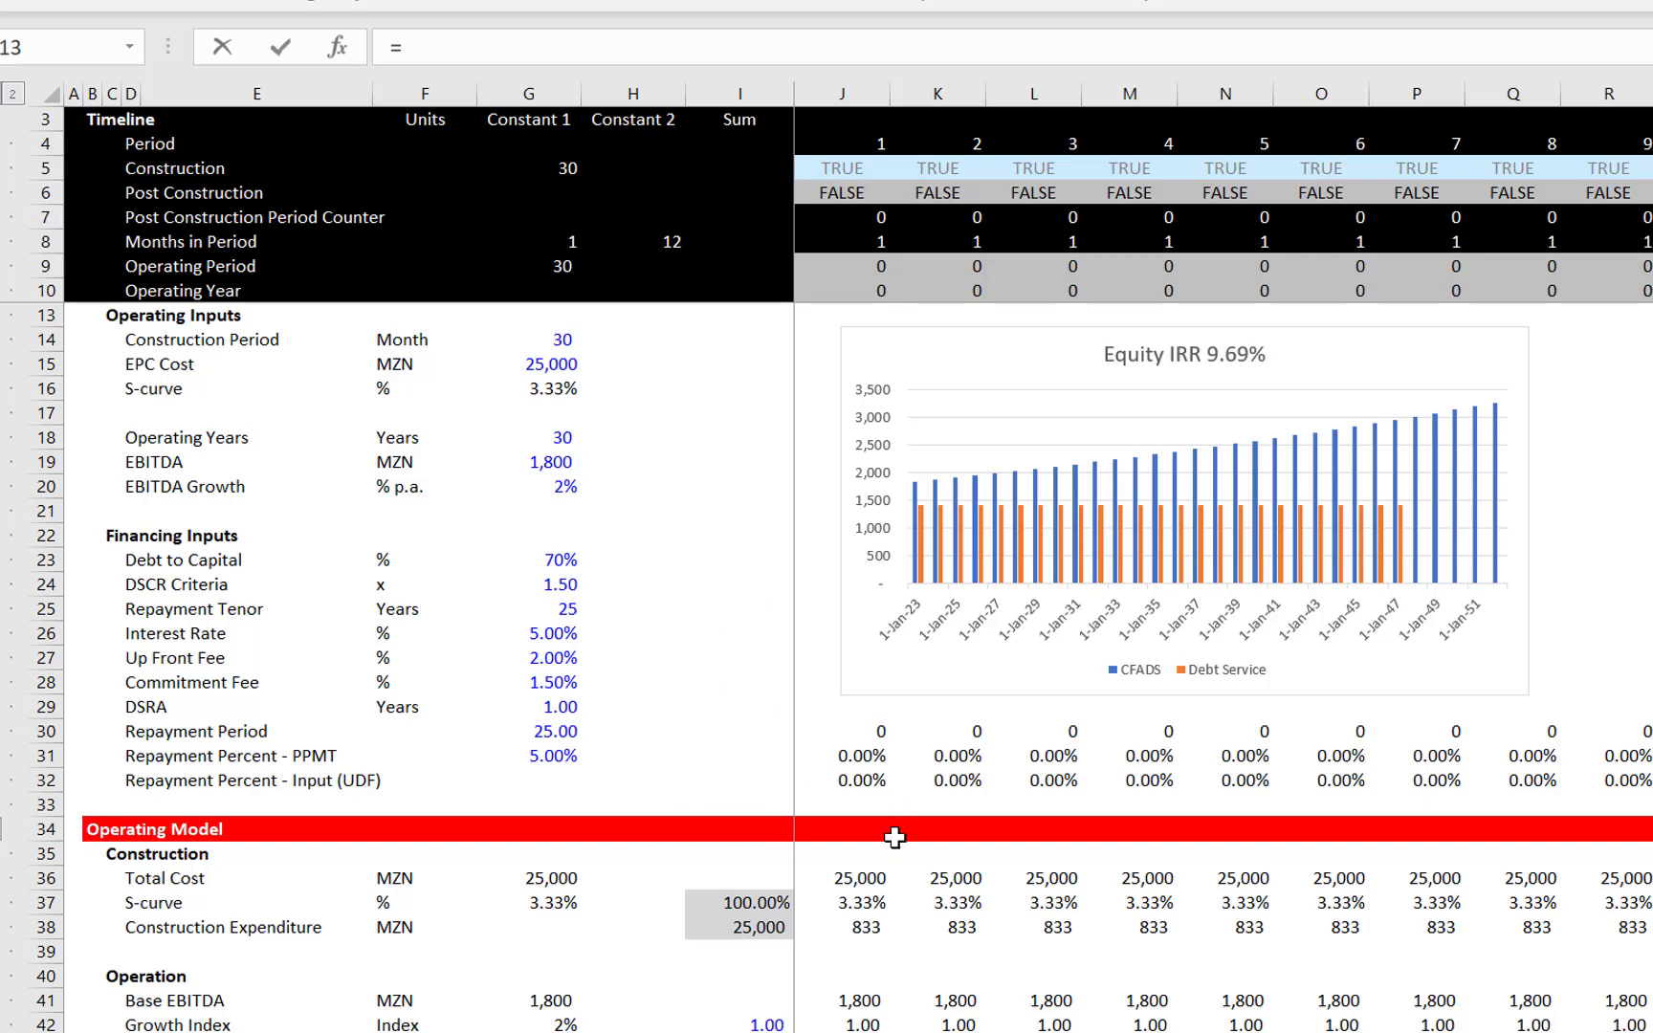
pyautogui.click(868, 877)
pyautogui.press('Down')
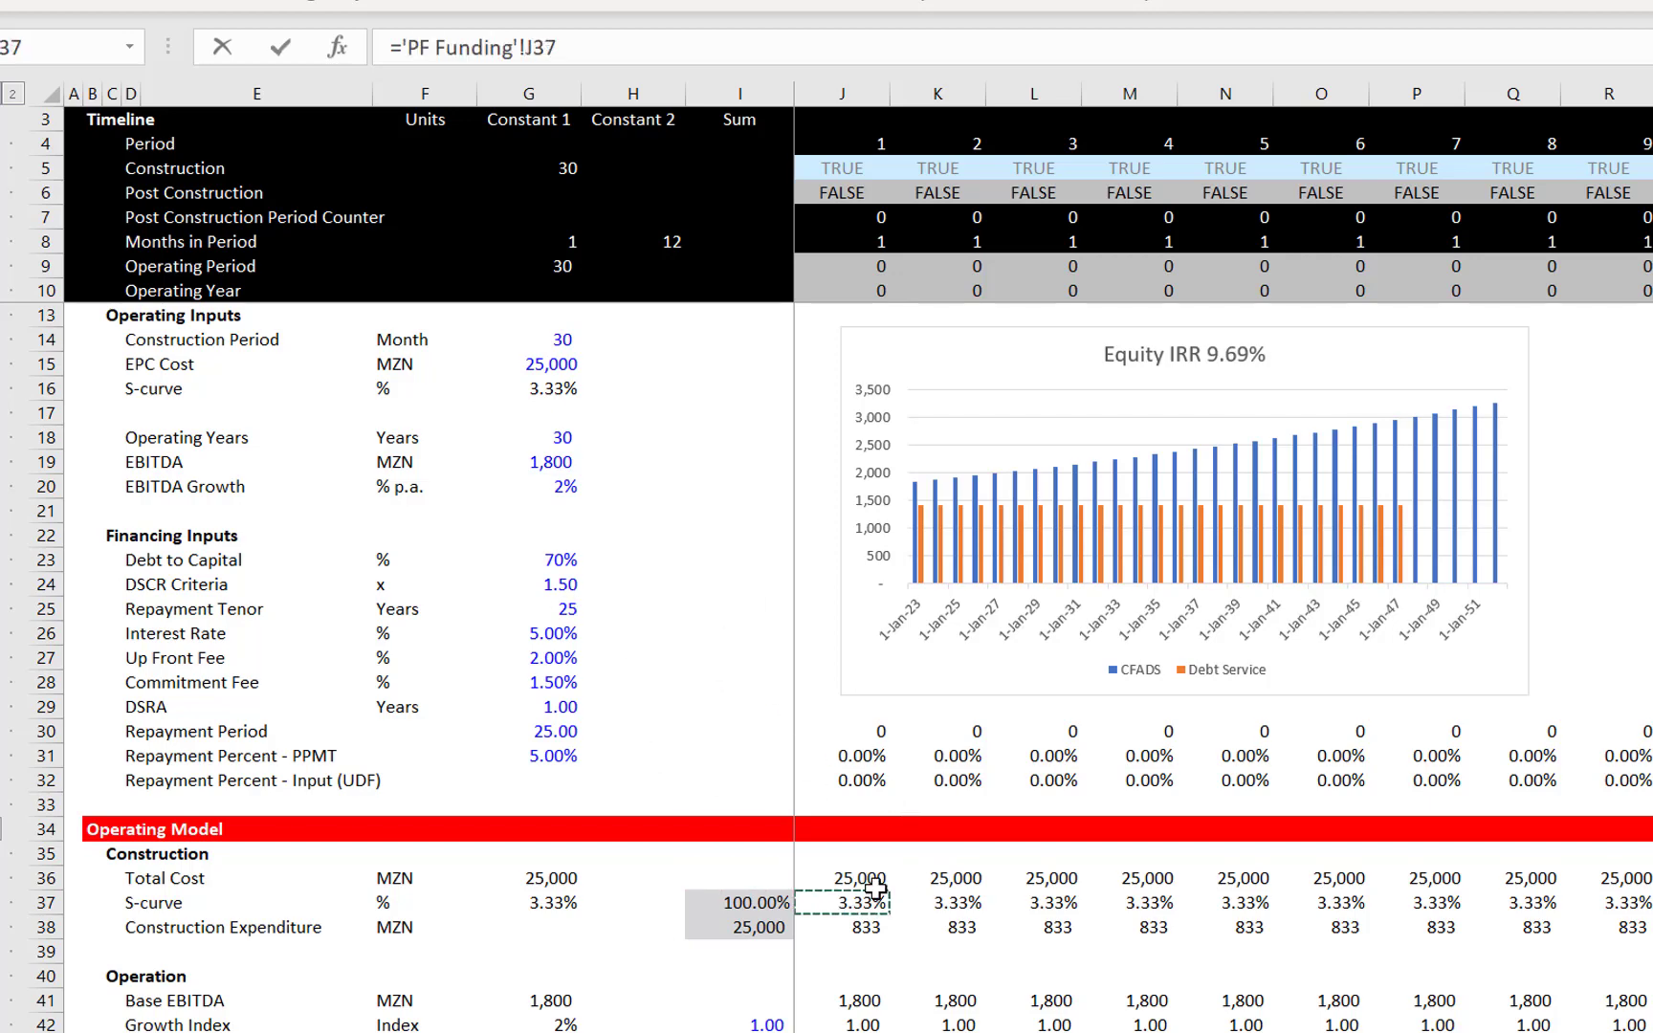
pyautogui.press('Down')
pyautogui.press('Down')
pyautogui.press('Down')
pyautogui.press('Down')
pyautogui.press('Down')
pyautogui.press('Down')
pyautogui.press('Down')
pyautogui.press('Down')
pyautogui.press('Down')
pyautogui.press('Down')
pyautogui.press('Down')
pyautogui.press('Up')
pyautogui.press('Up')
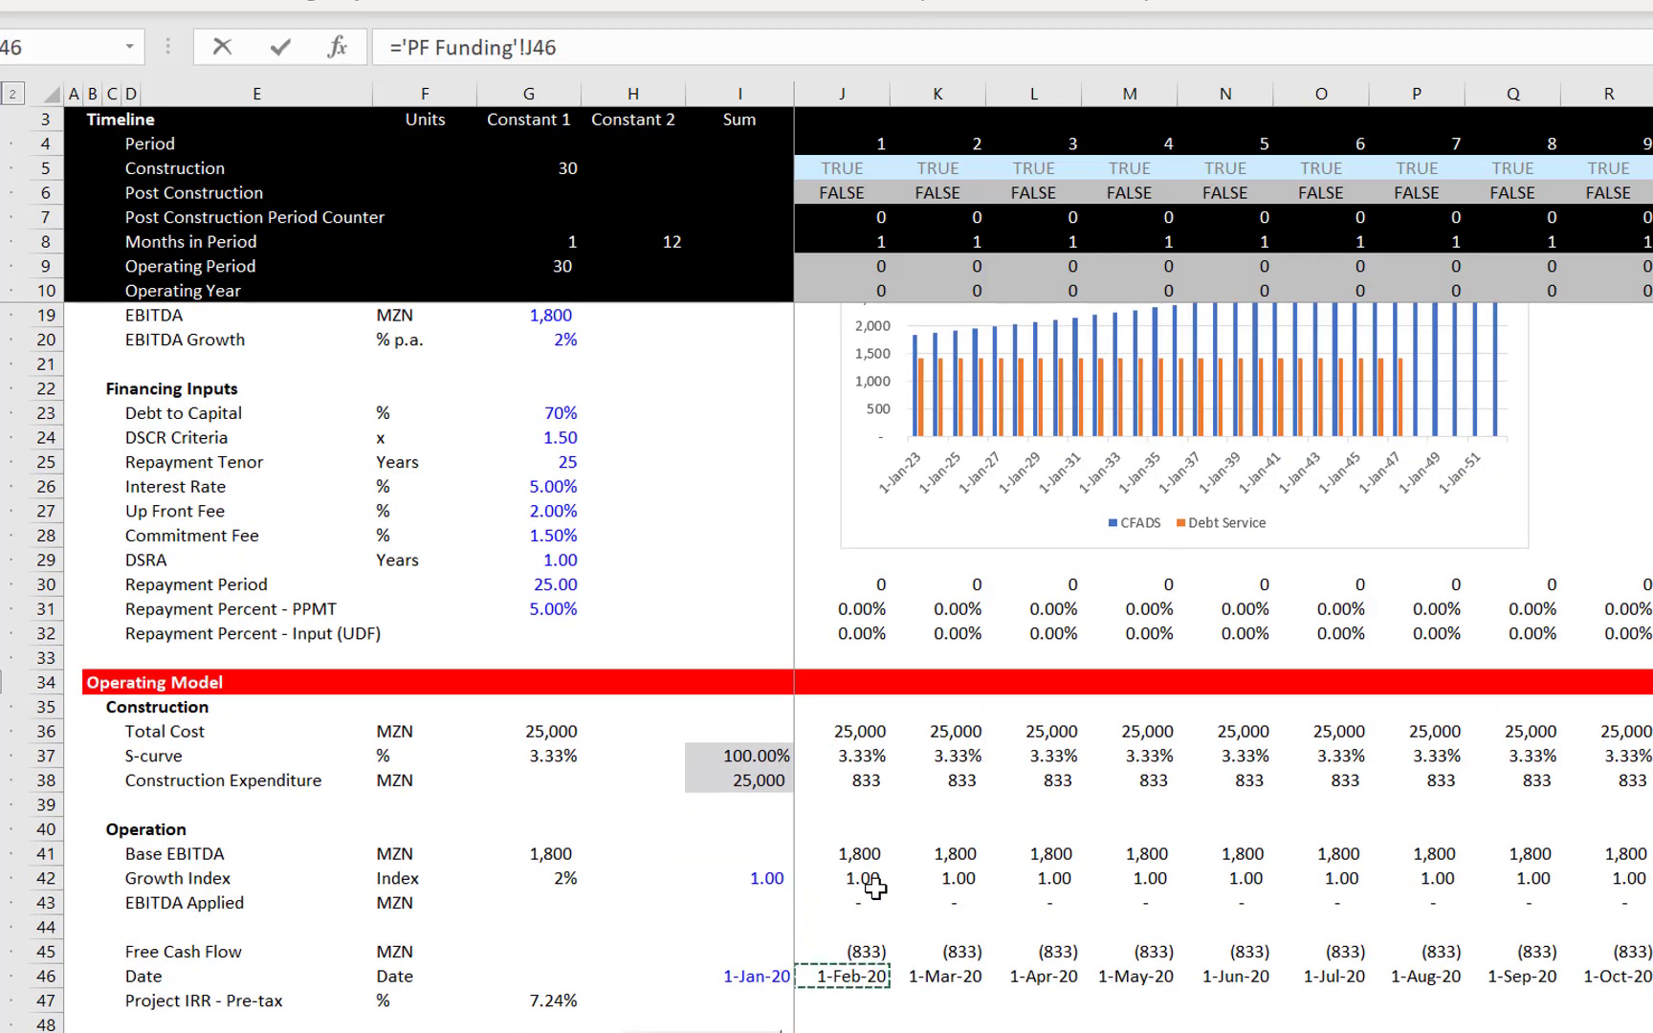
pyautogui.press('Up')
pyautogui.press('Up')
pyautogui.press('Up')
pyautogui.press('Up')
pyautogui.press('Down')
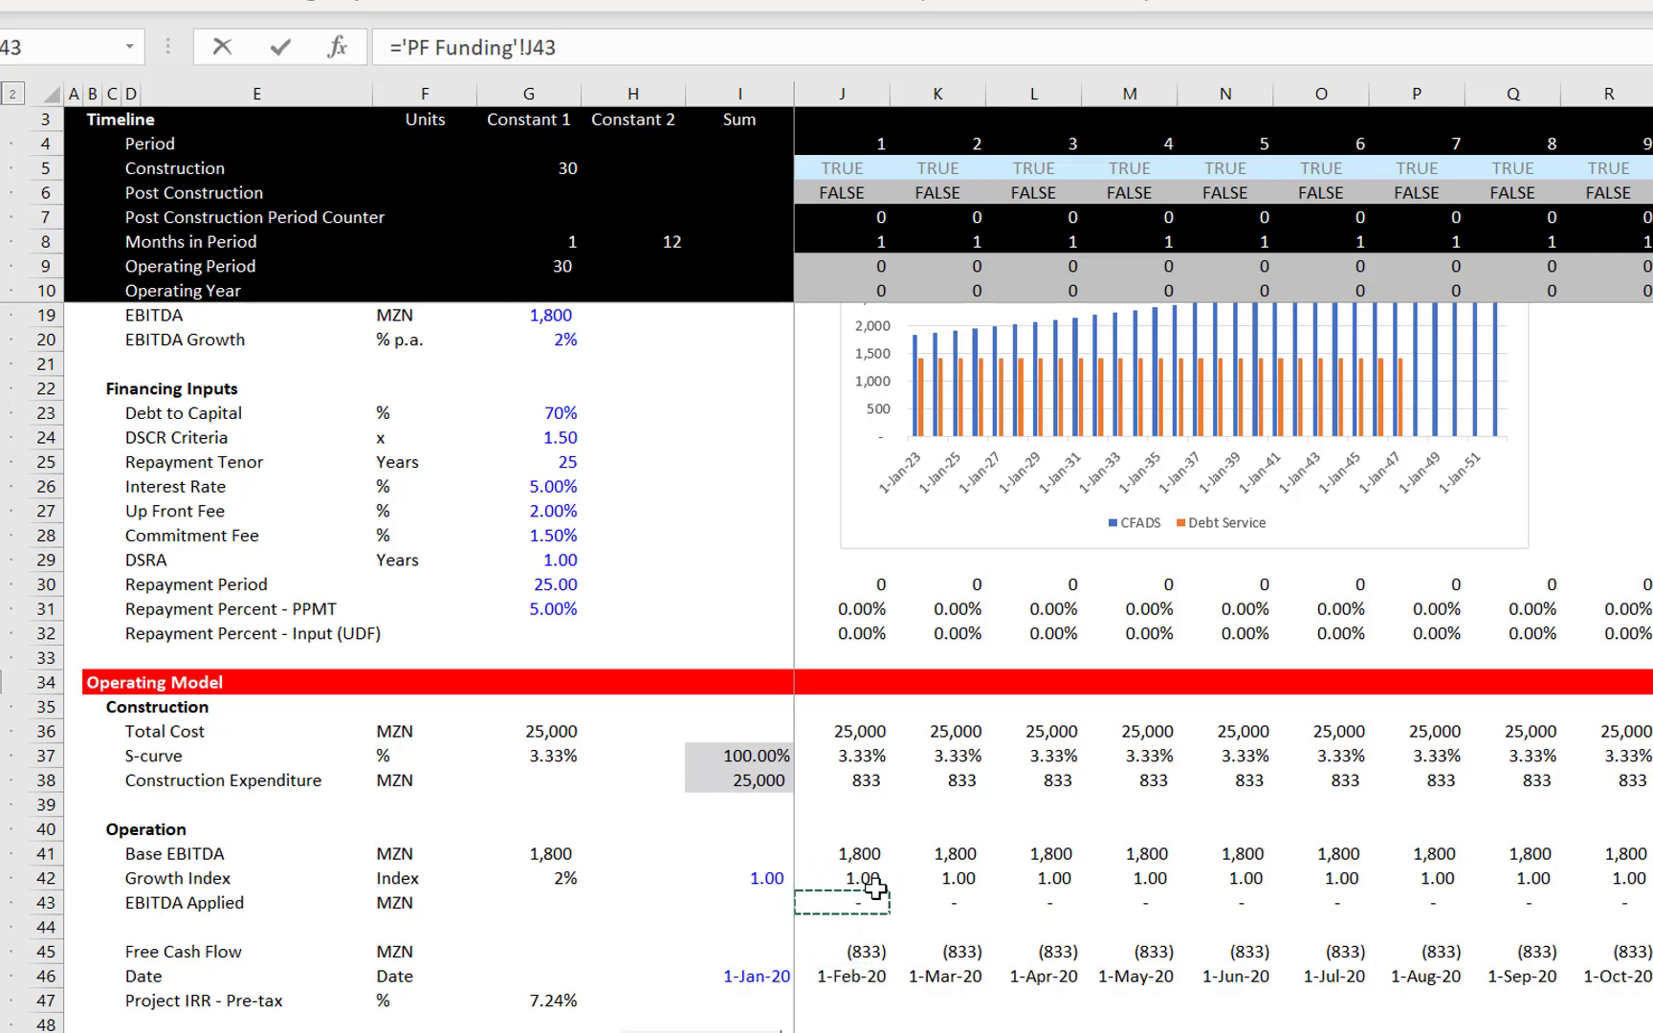
pyautogui.press('Return')
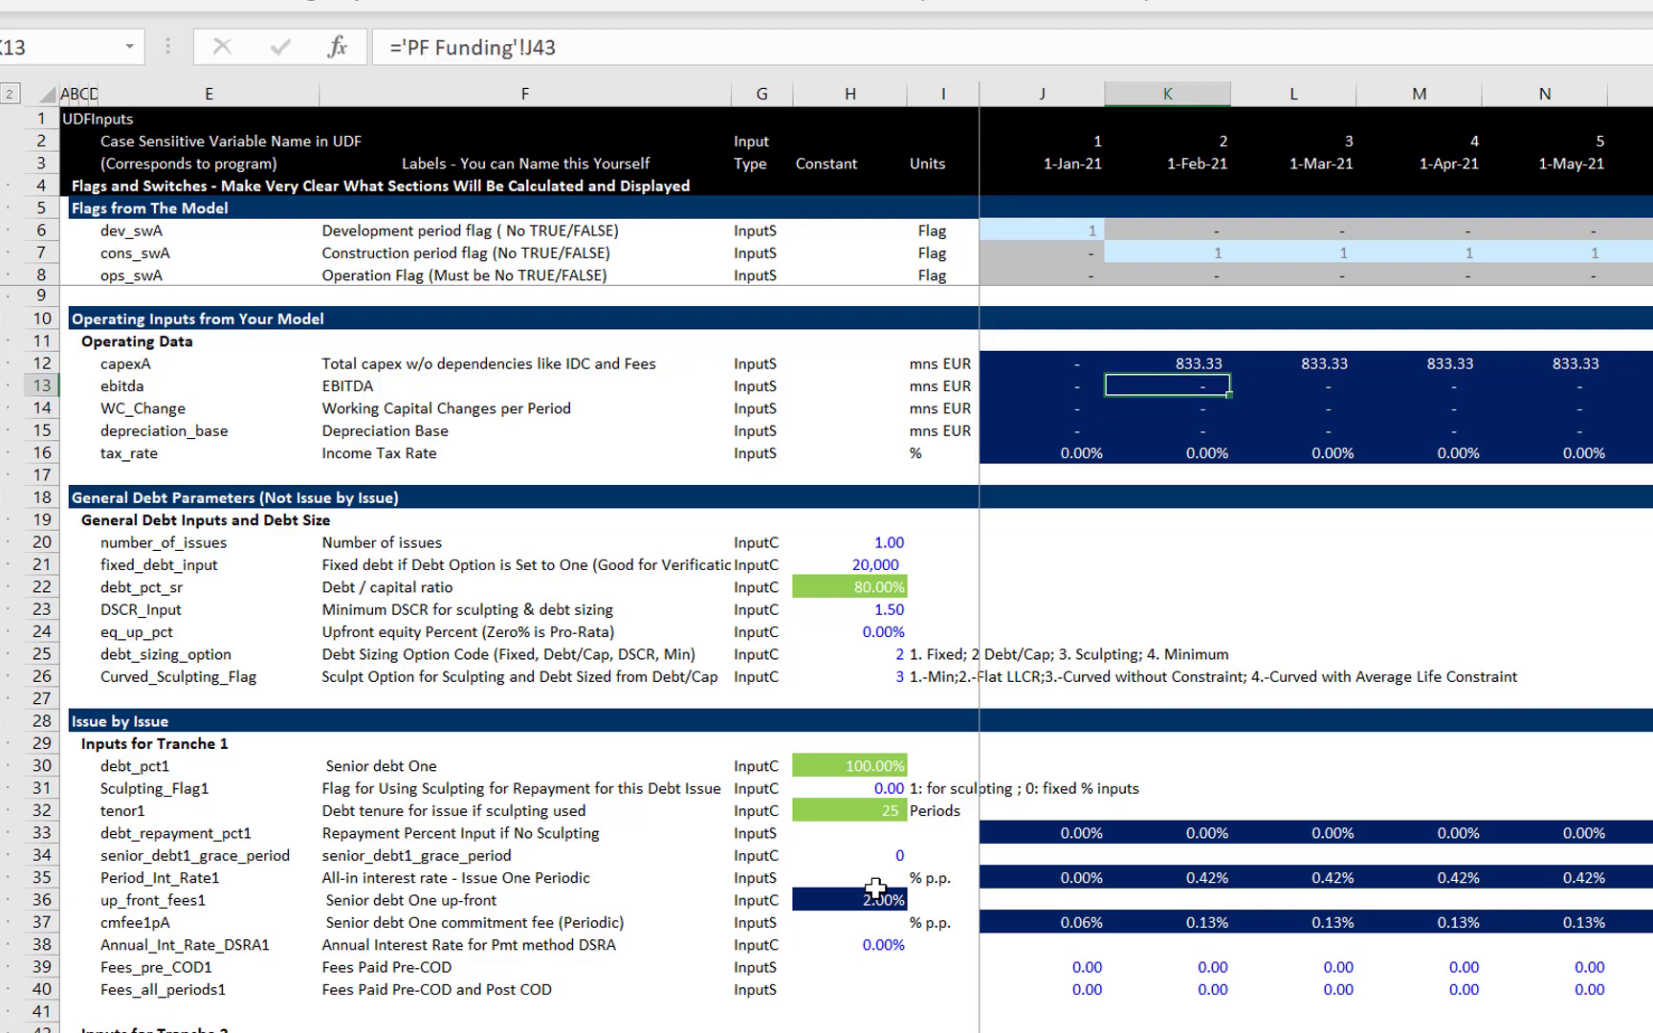
pyautogui.hotkey('ctrl', 'shift', 'Right')
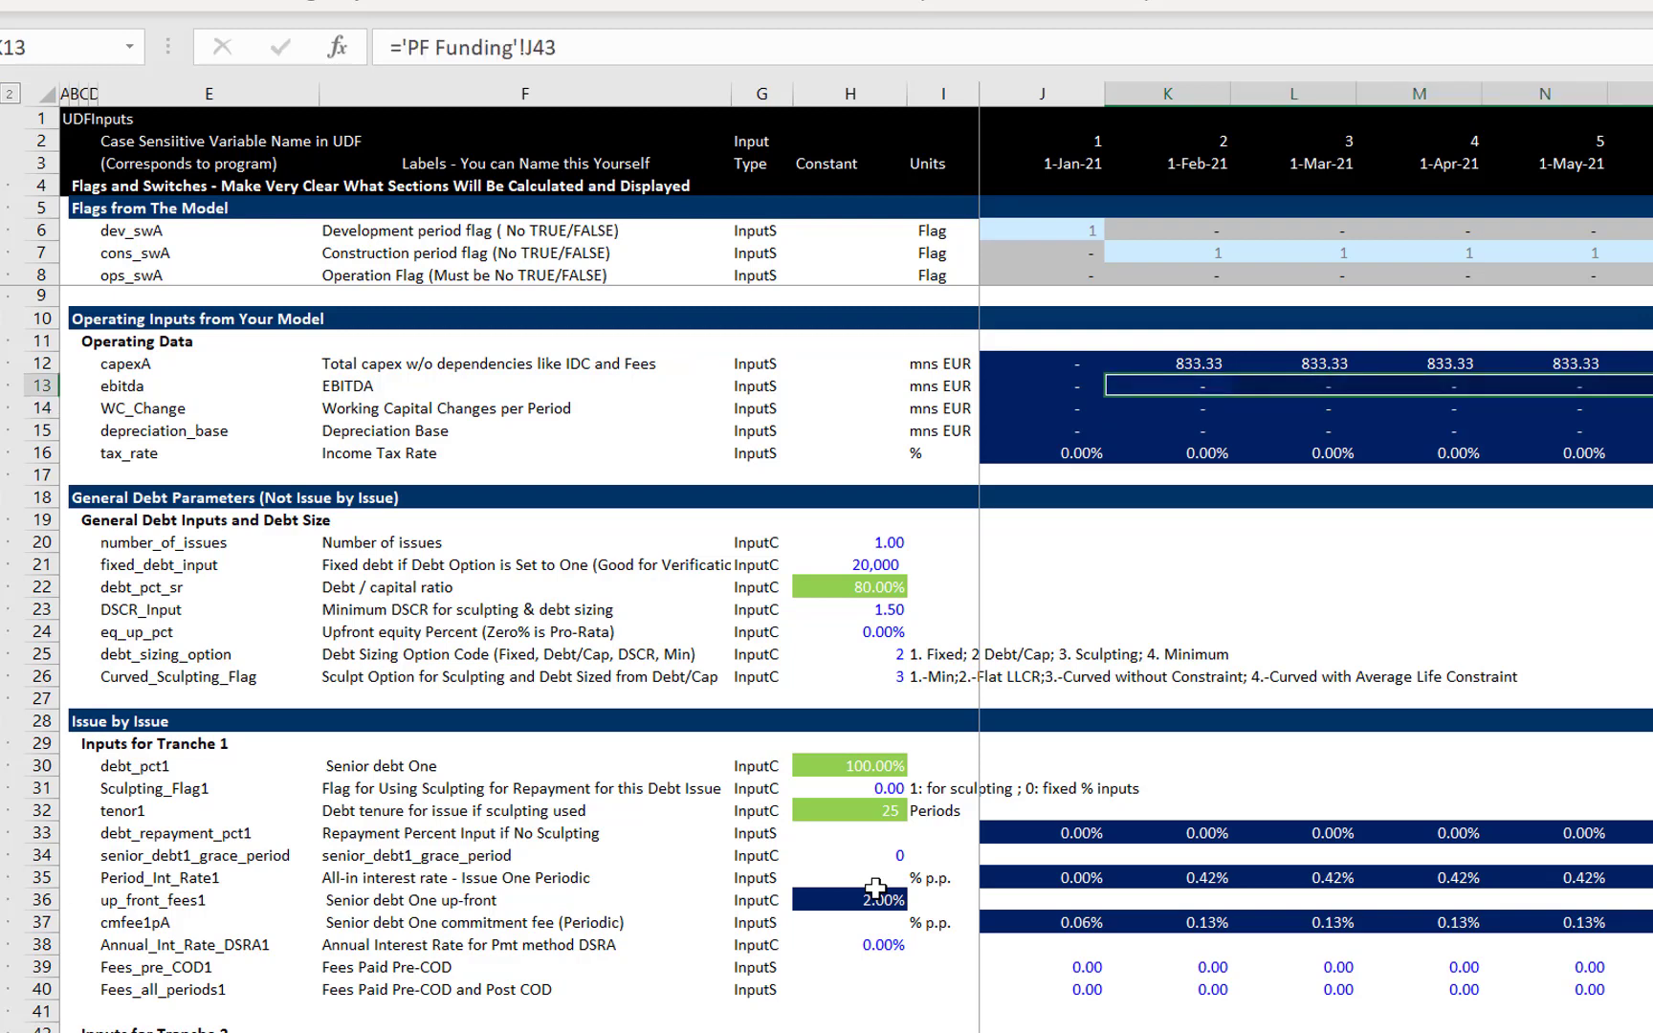
# Review the remaining operating data inputs from WC_Change to tax_rate, plus the number_of_issues and fixed_debt_input constants
pyautogui.press('Down')
pyautogui.press('Down')
pyautogui.press('Down')
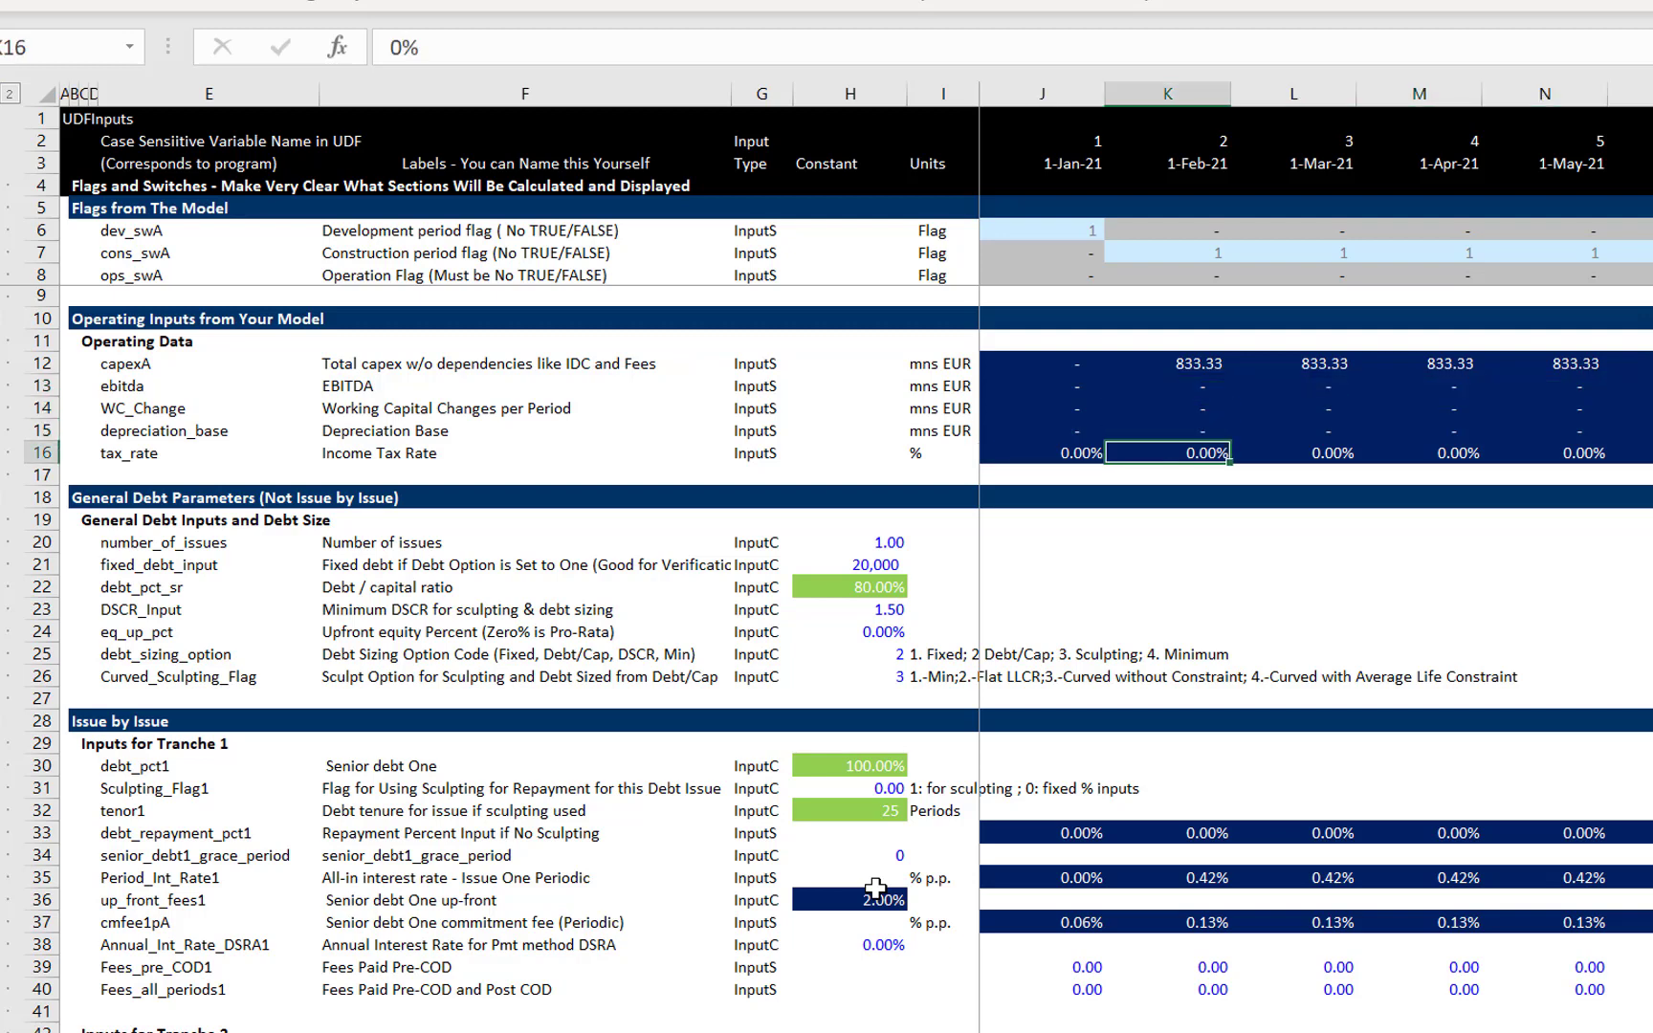
pyautogui.press('Left')
pyautogui.press('Right')
pyautogui.press('Up')
pyautogui.press('Up')
pyautogui.press('Up')
pyautogui.press('Down')
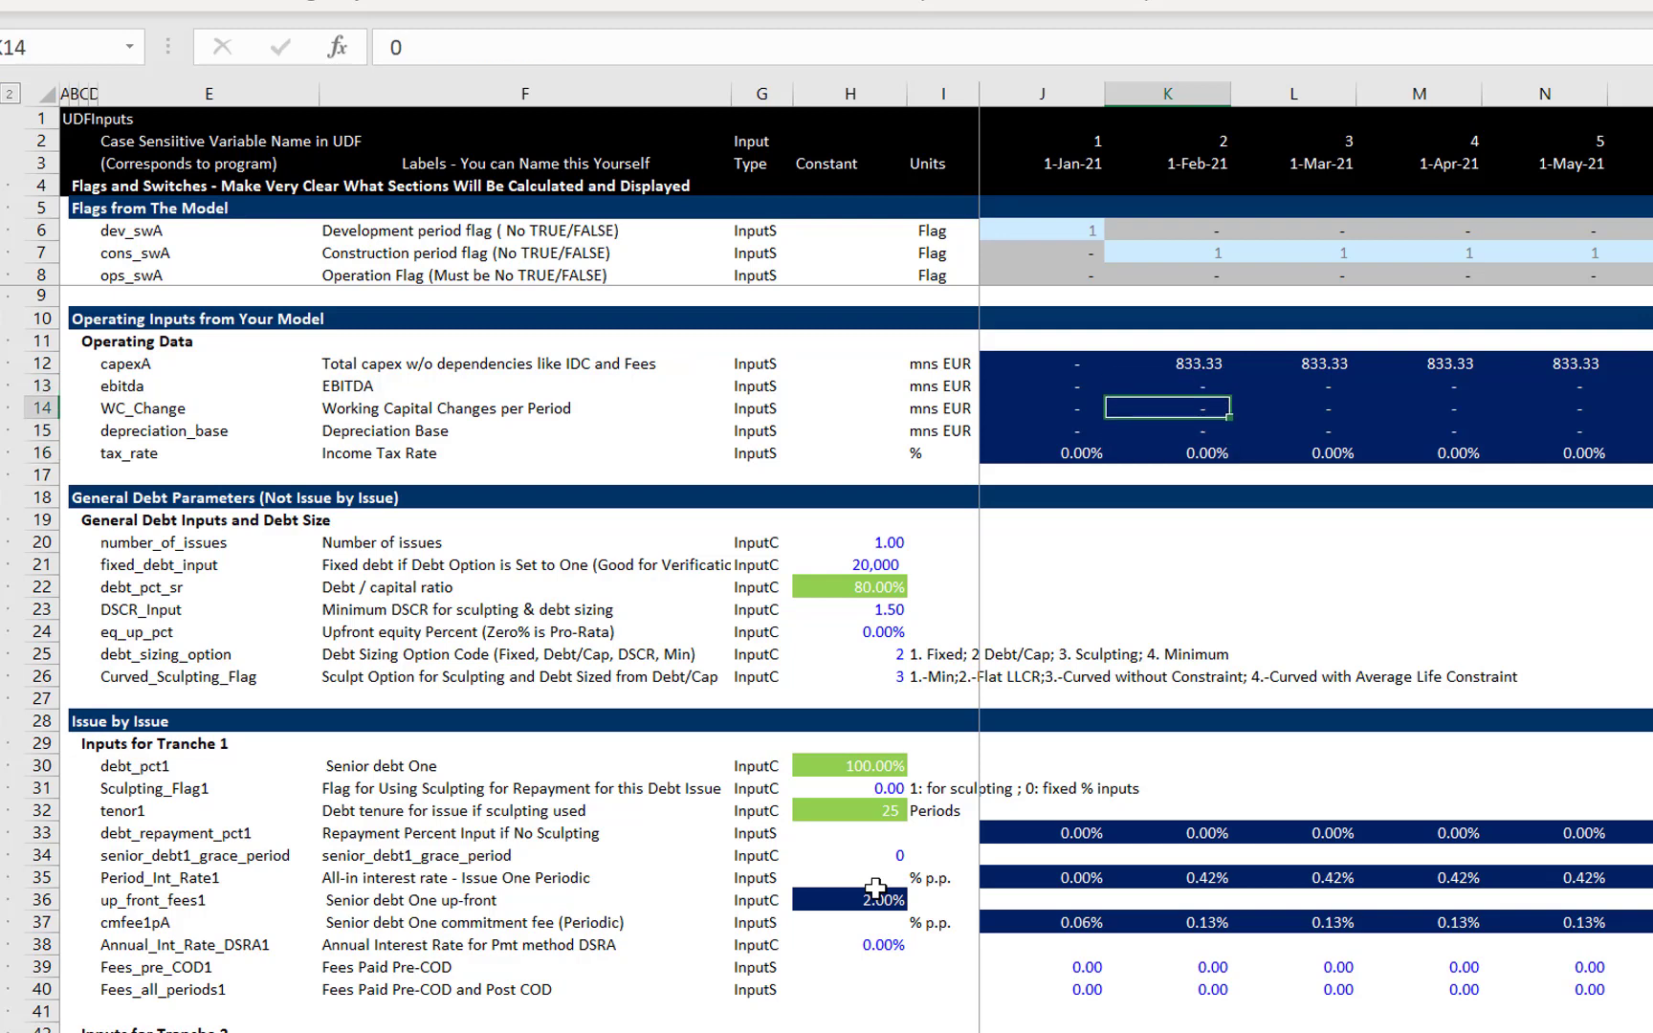
pyautogui.press('Down')
pyautogui.press('Down')
pyautogui.press('Down')
pyautogui.press('Down')
pyautogui.press('Down')
pyautogui.press('Down')
pyautogui.press('Down')
pyautogui.press('Down')
pyautogui.press('Left')
pyautogui.press('Left')
pyautogui.press('Left')
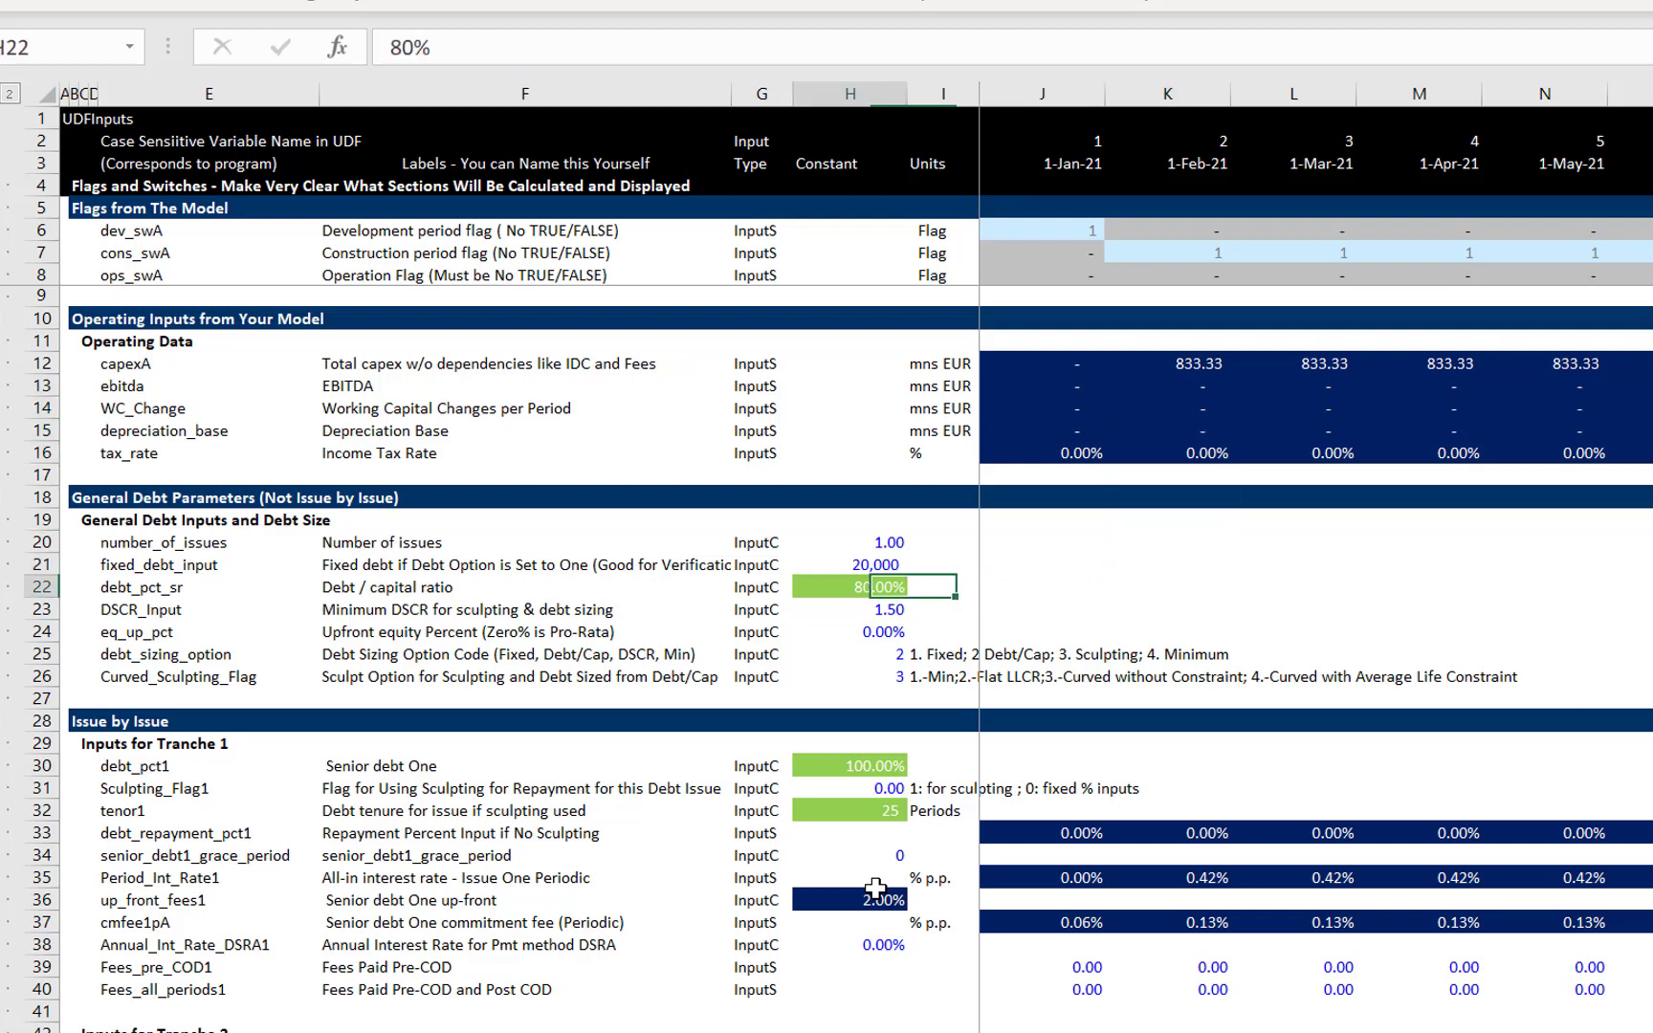
pyautogui.press('Left')
pyautogui.press('Up')
pyautogui.press('Right')
pyautogui.press('Up')
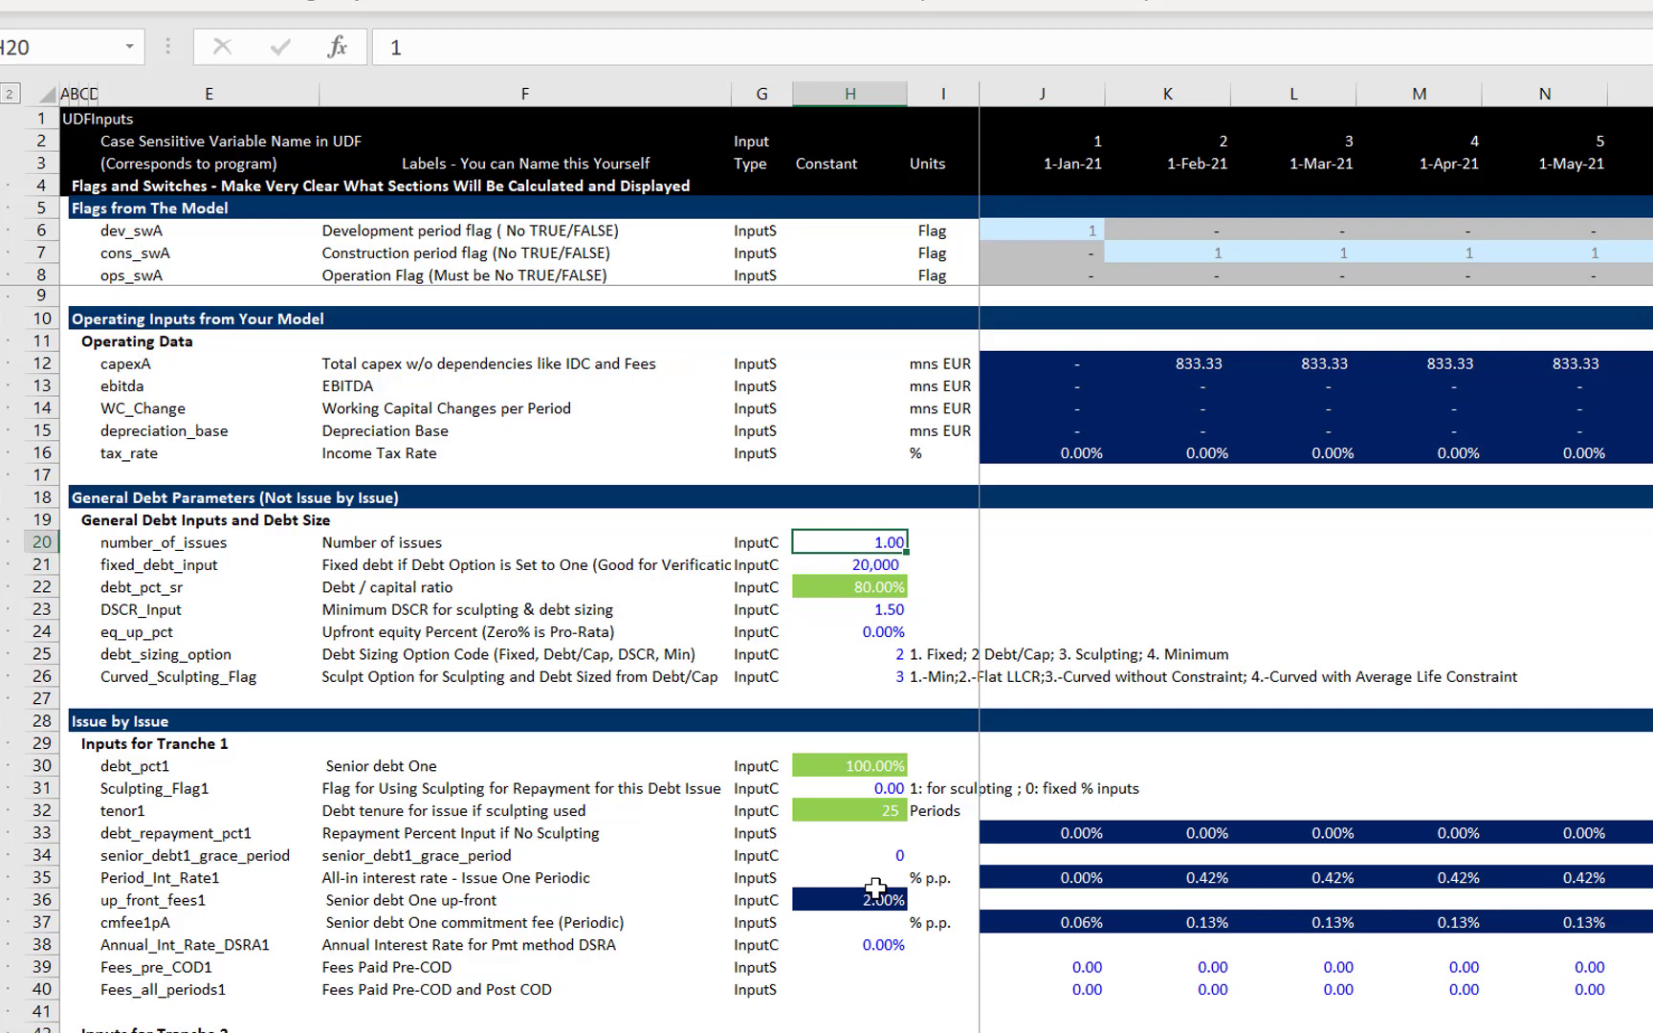
pyautogui.press('Down')
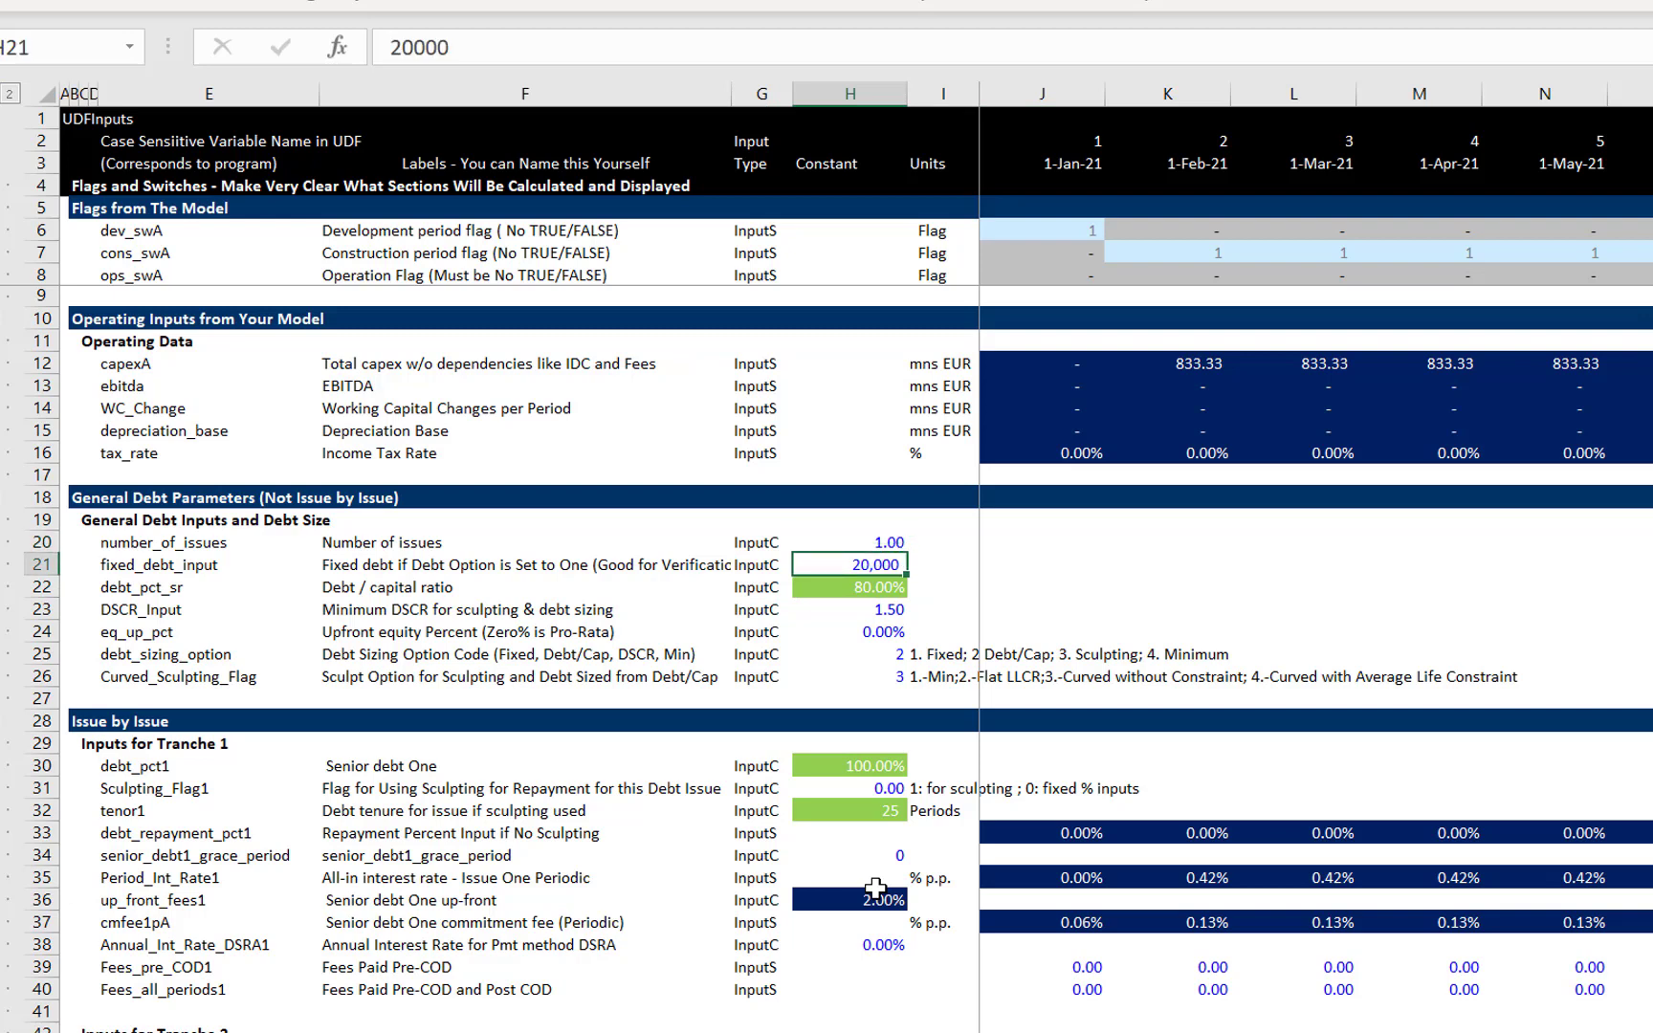
# Link debt_pct_sr in H22 to the Debt to Capital input with ='PF Funding'!G23
pyautogui.press('Down')
pyautogui.write('=')
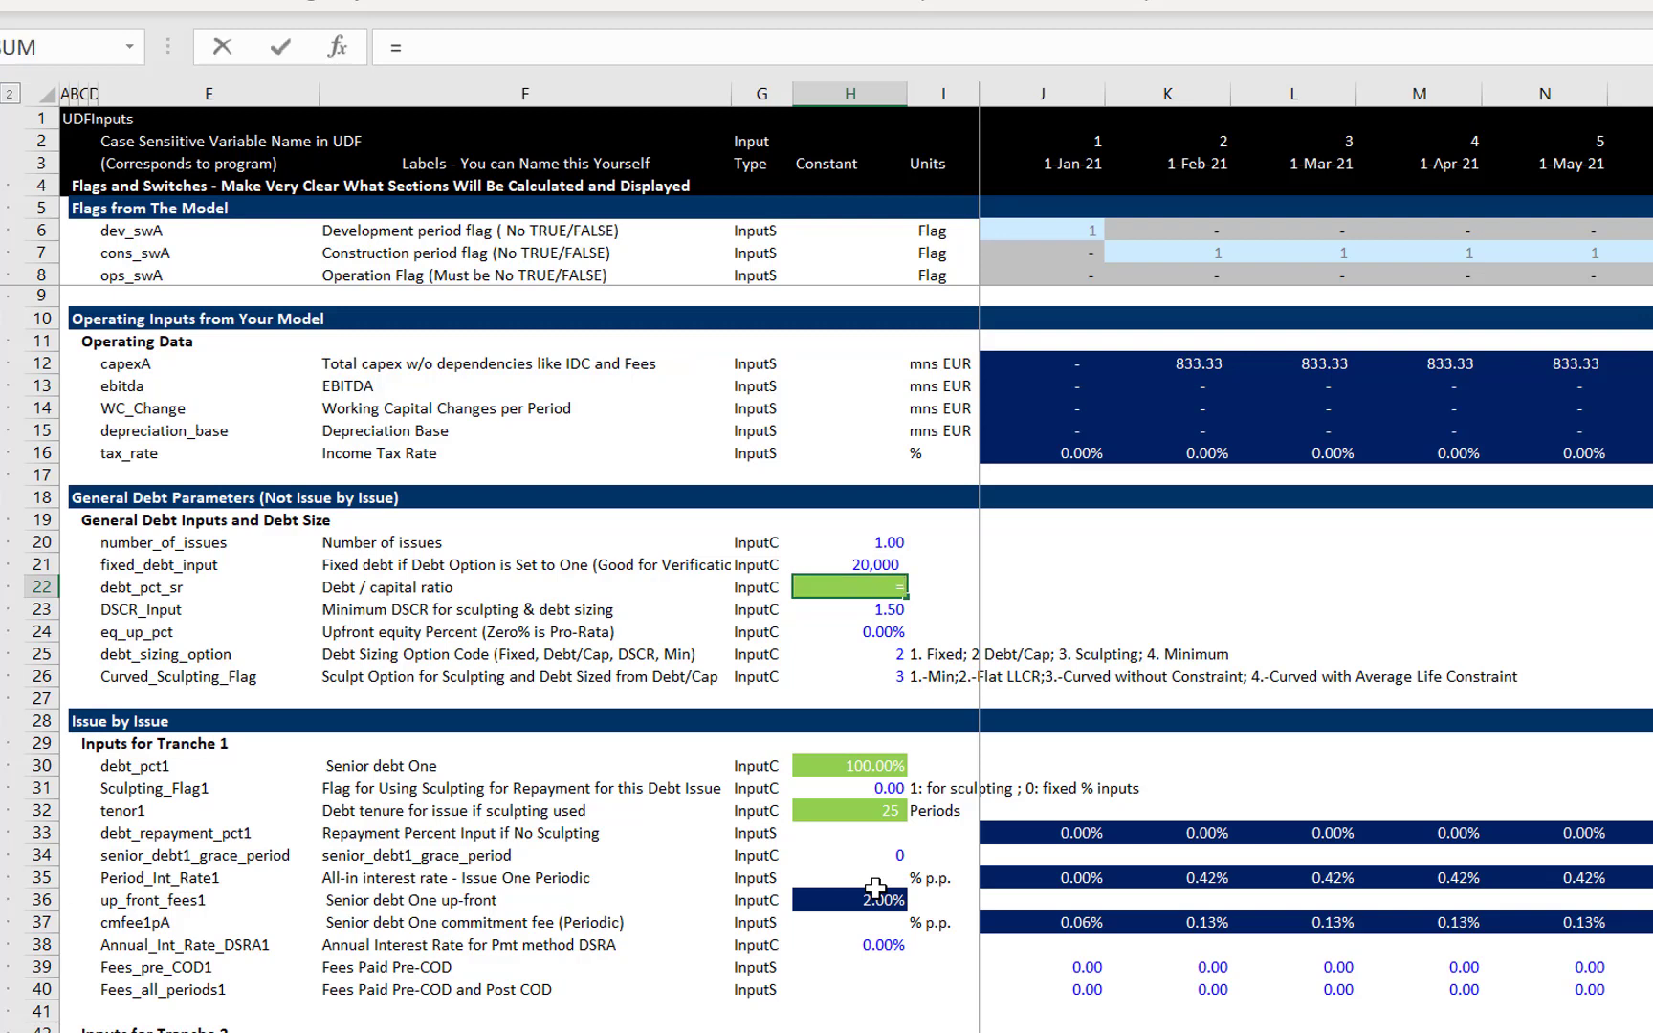
pyautogui.hotkey('ctrl', 'pageup')
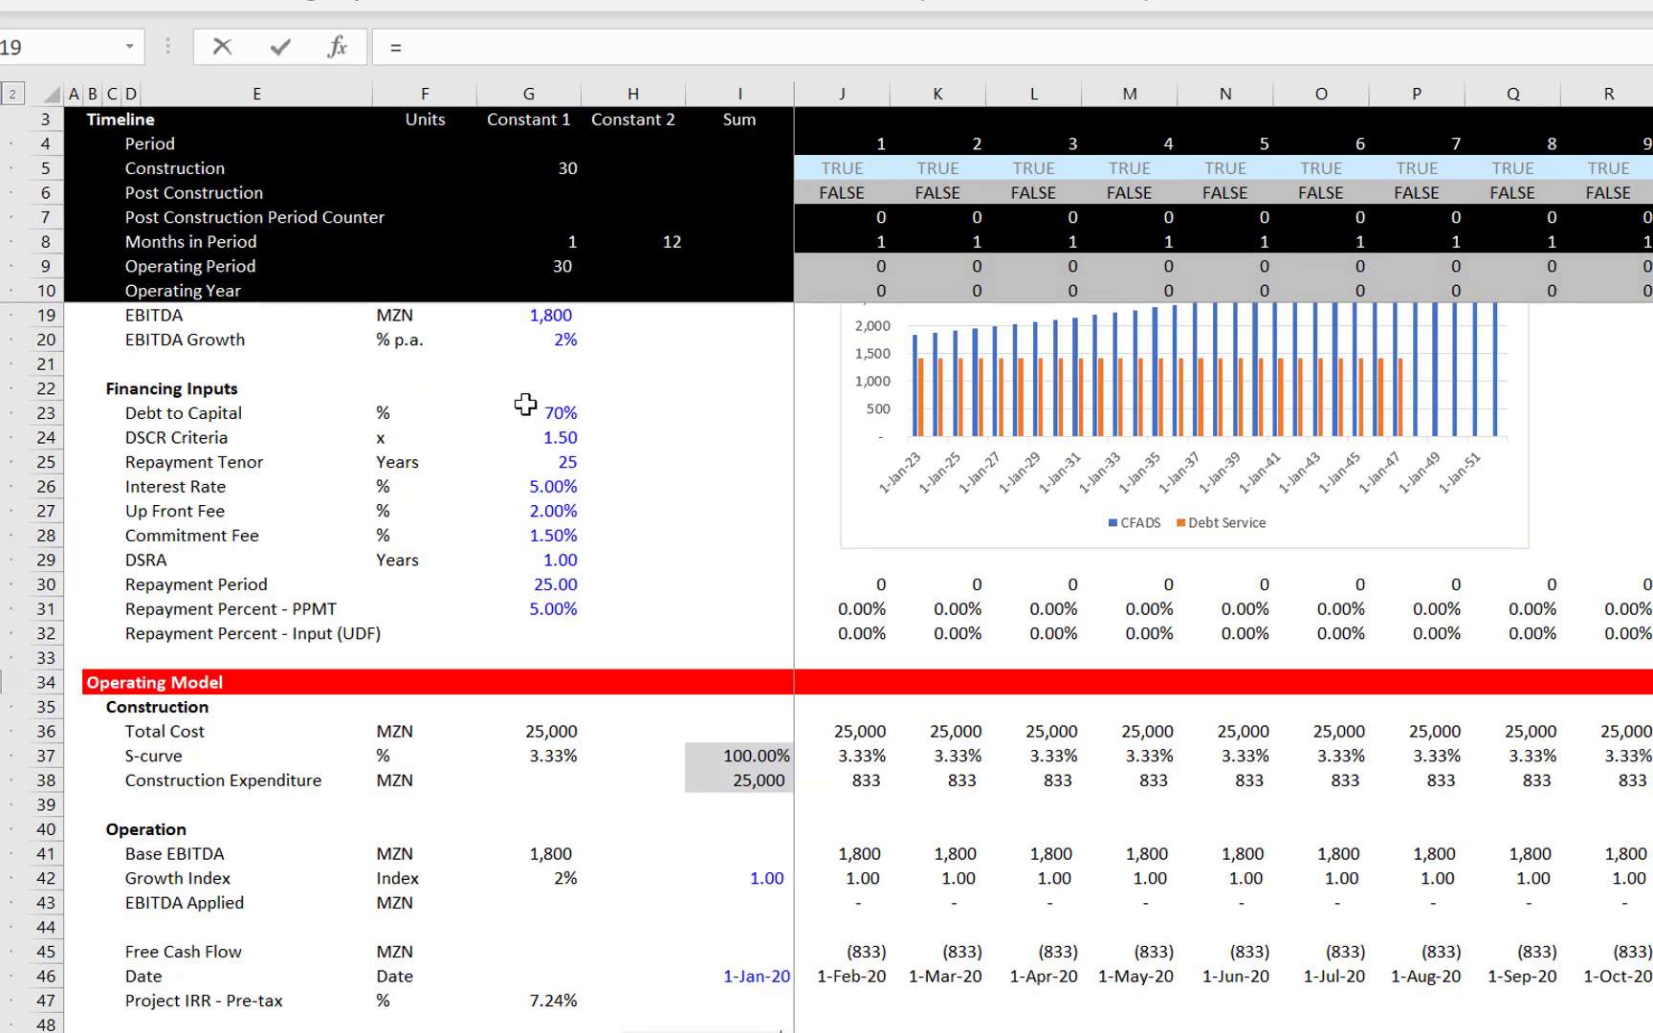
pyautogui.click(529, 408)
pyautogui.press('Return')
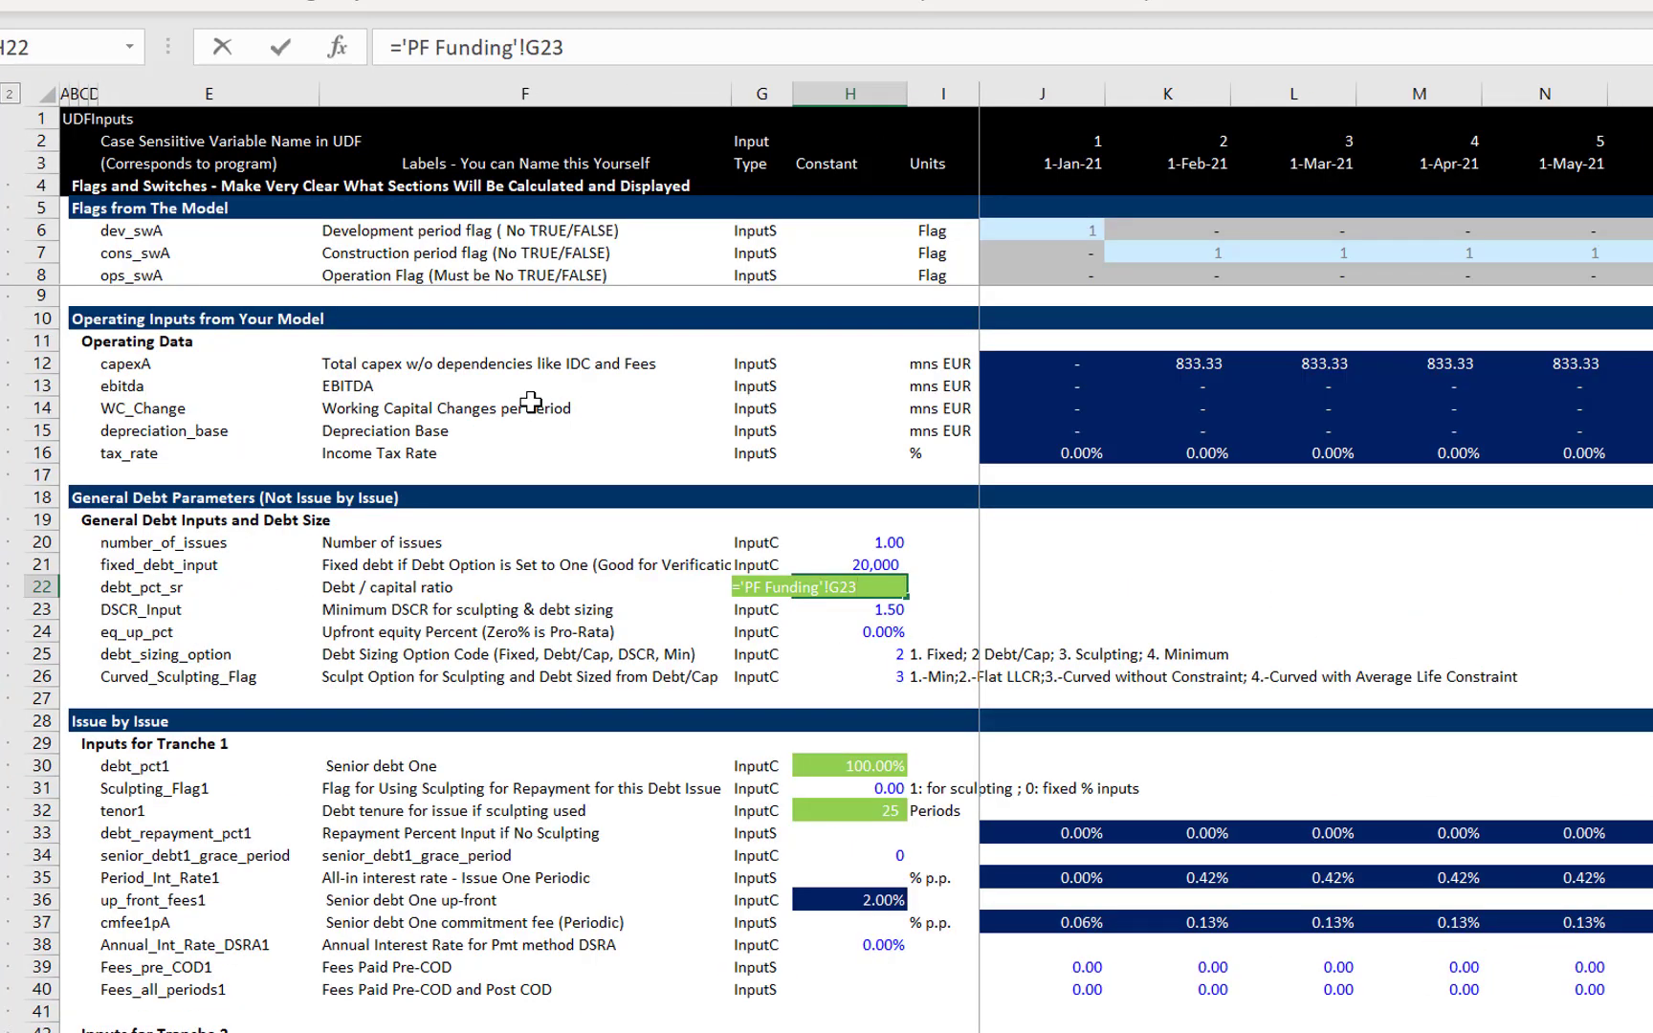
pyautogui.press('Return')
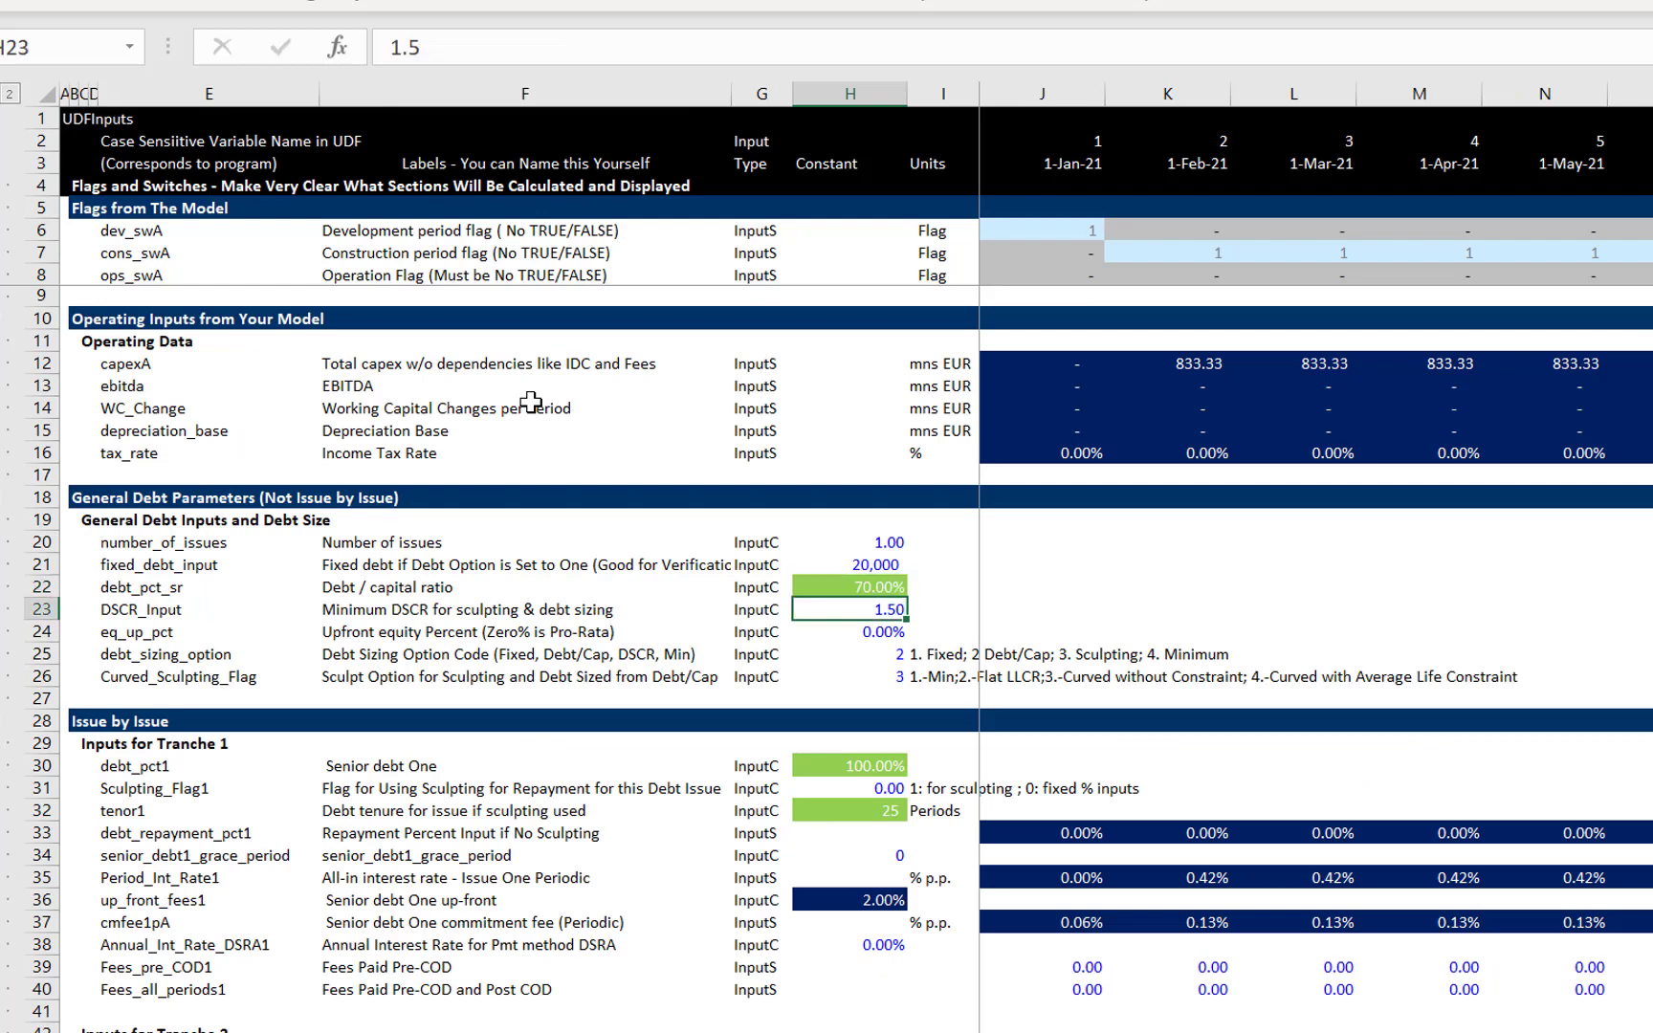
# Link DSCR_Input in H23 to the DSCR Criteria with ='PF Funding'!G24
pyautogui.write('=')
pyautogui.hotkey('ctrl', 'pageup')
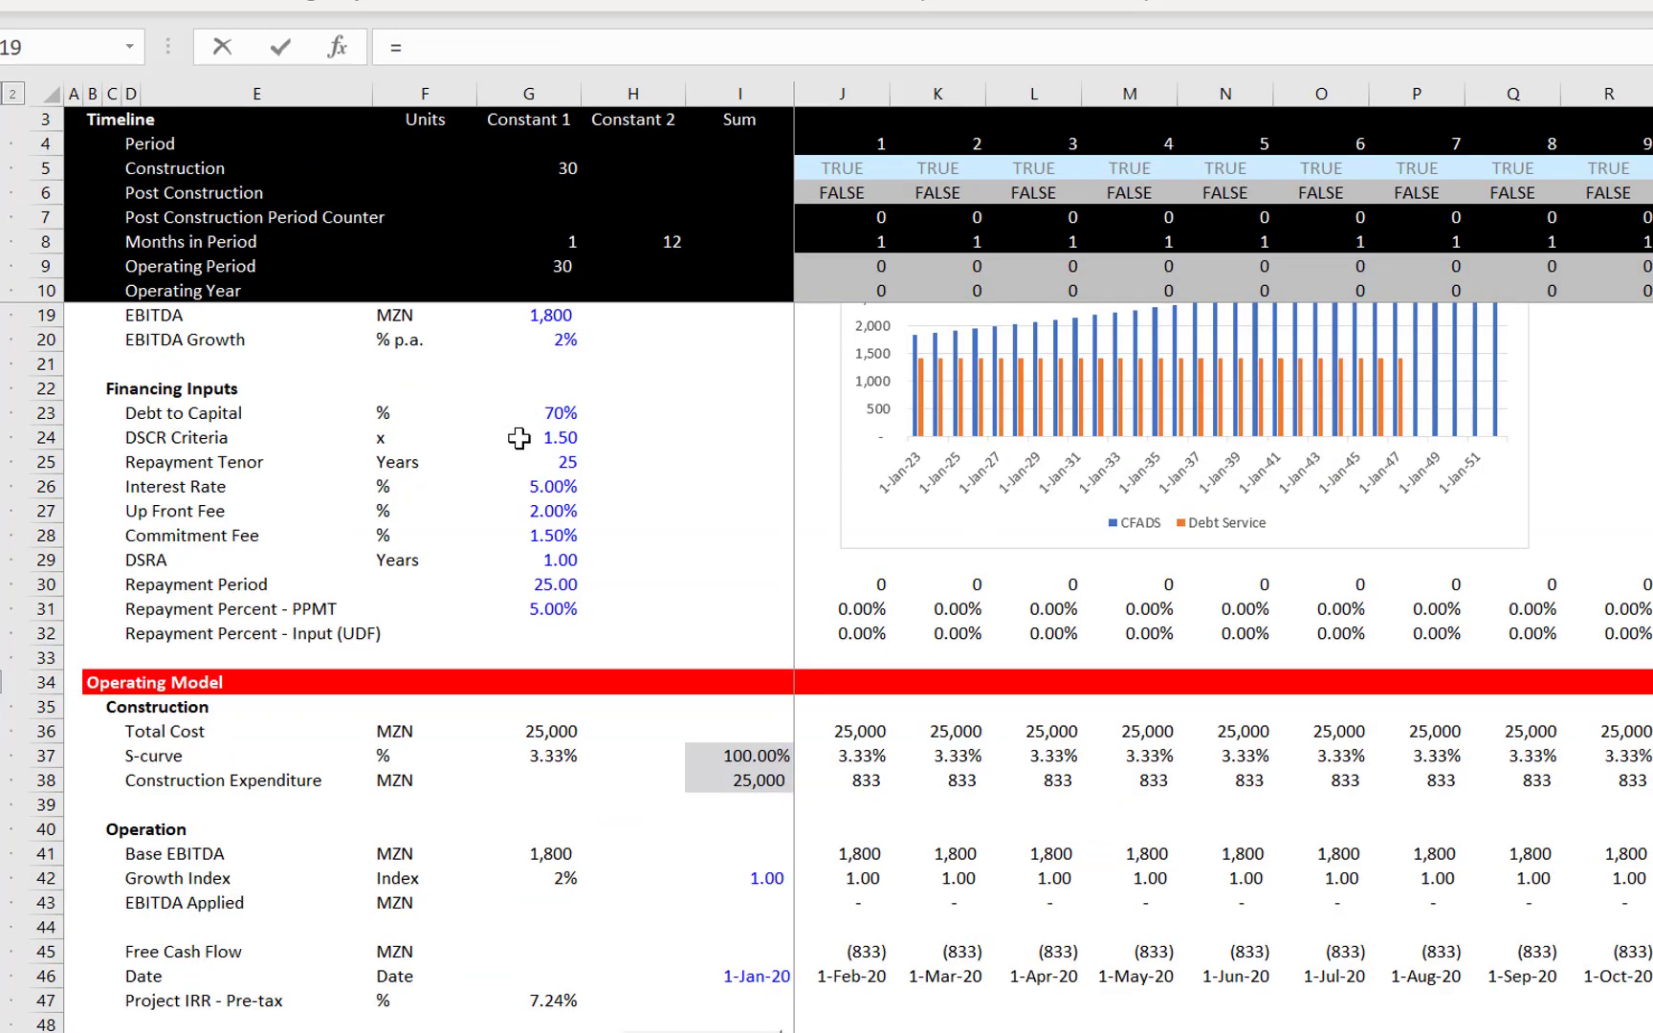
pyautogui.click(519, 438)
pyautogui.press('Return')
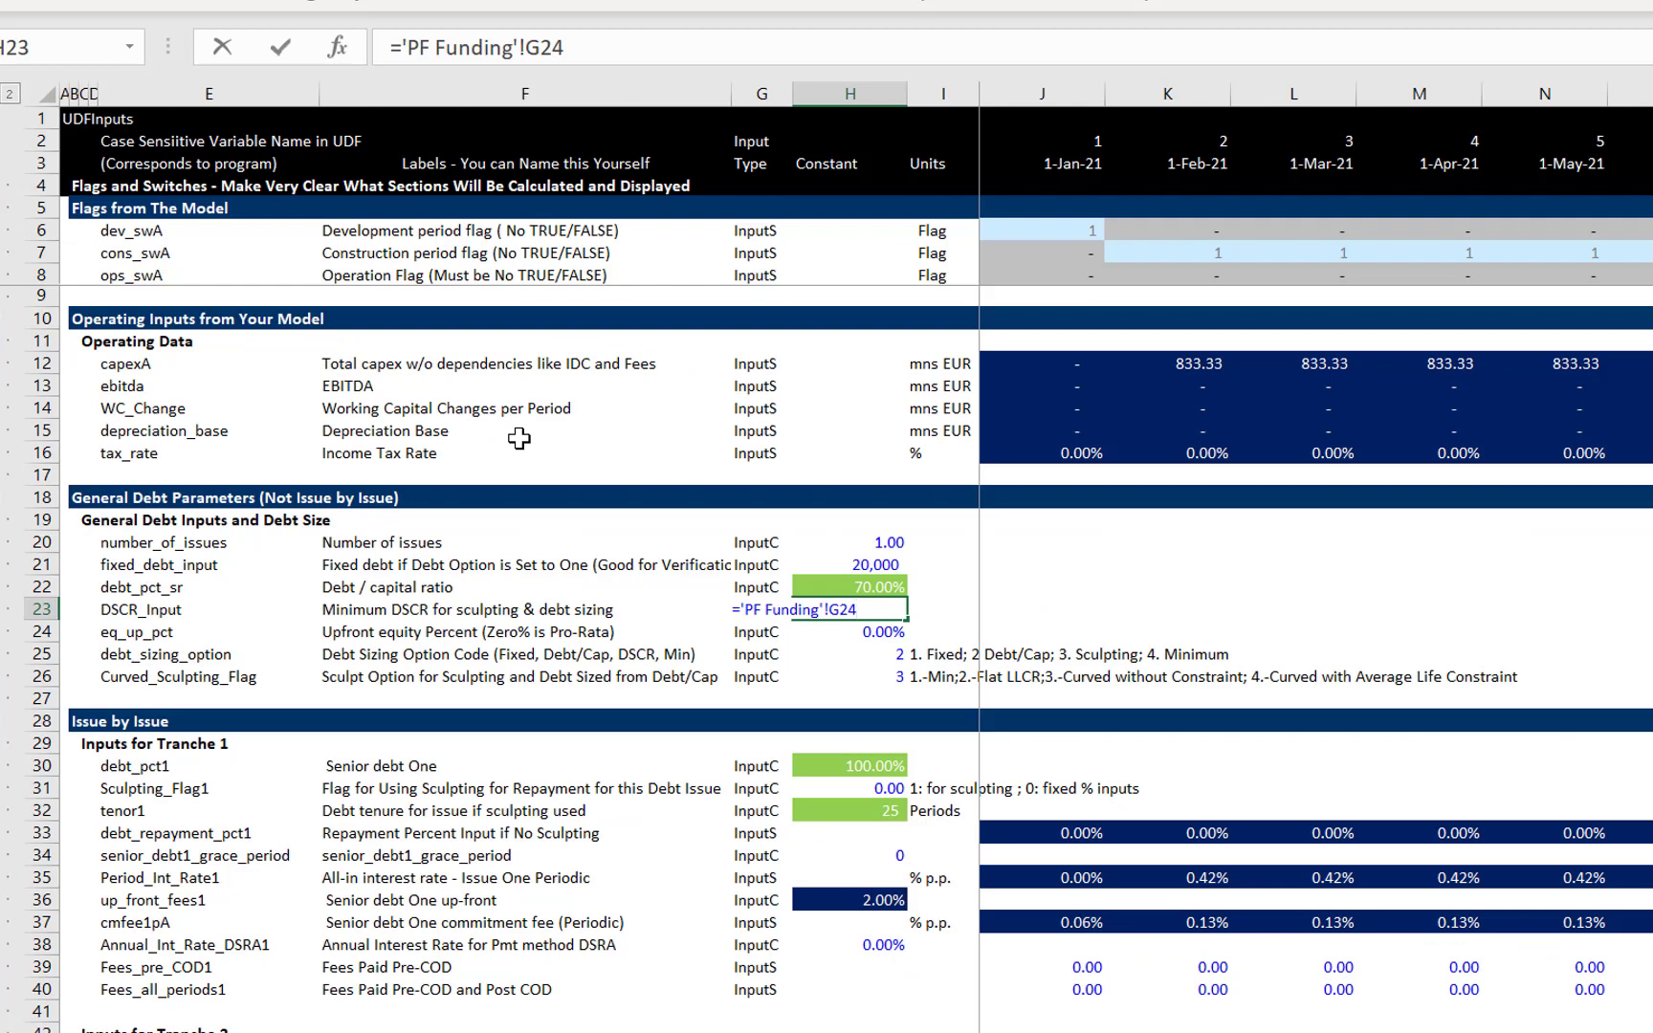
pyautogui.press('Return')
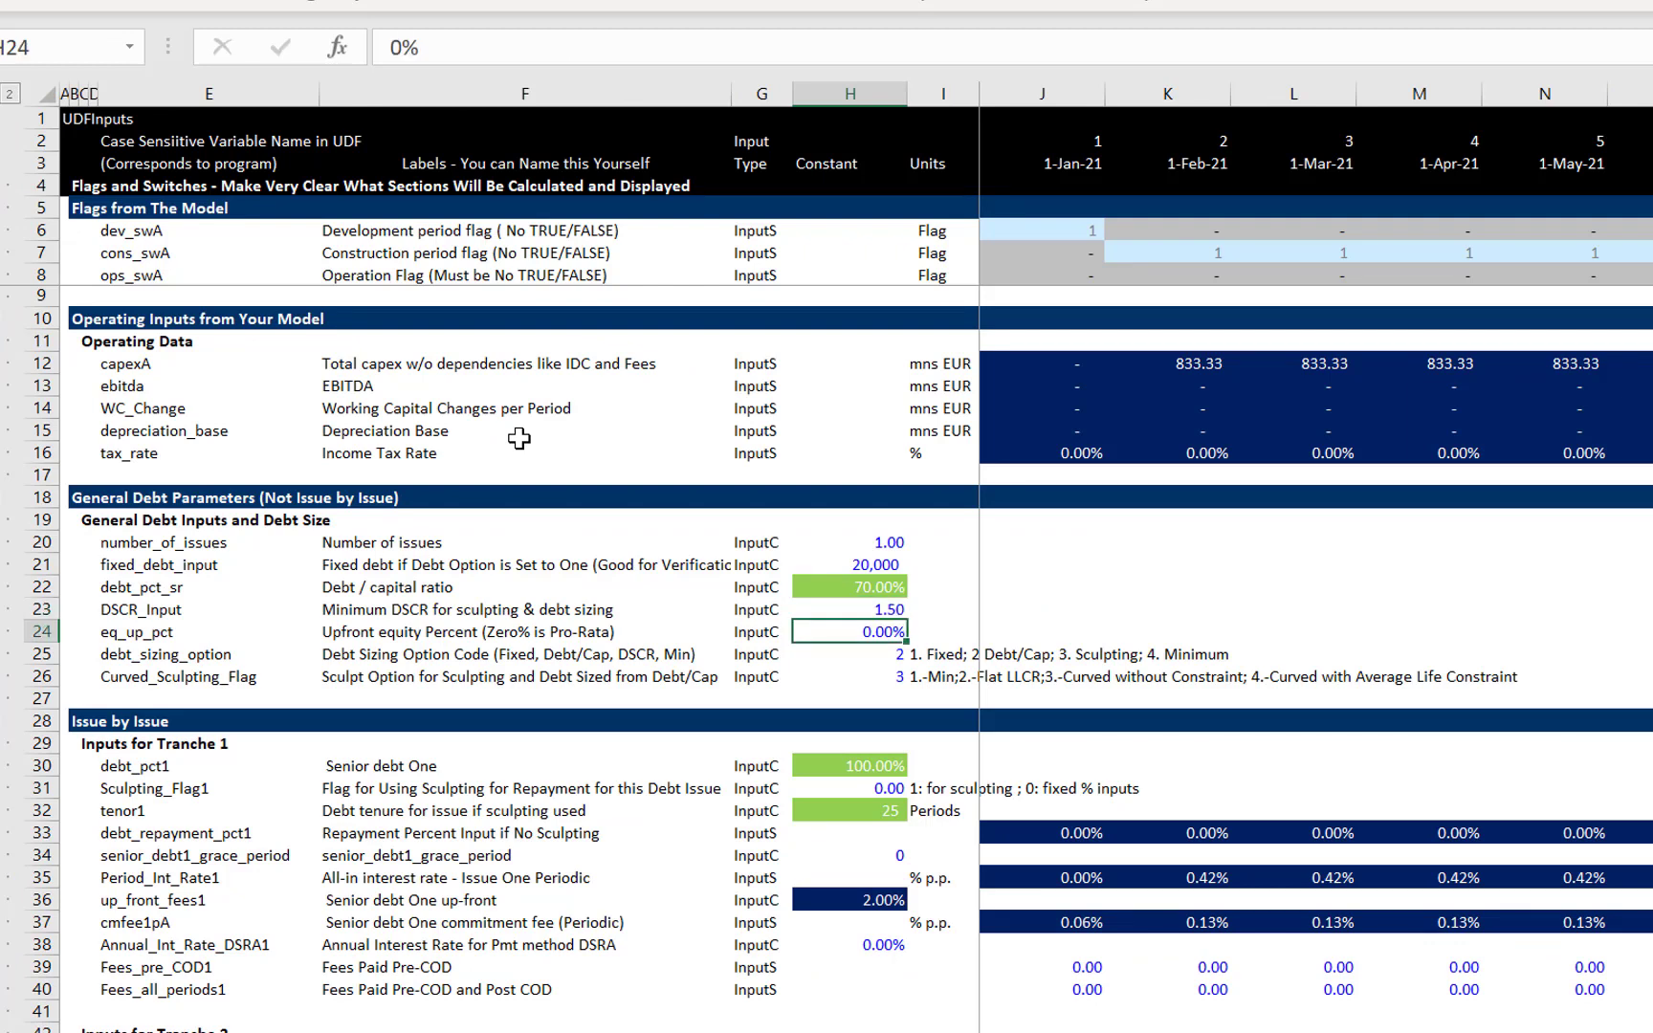
# Review the eq_up_pct, debt_sizing_option and Curved_Sculpting_Flag constants, plus debt_pct1, Sculpting_Flag1 and tenor1 for Tranche 1
pyautogui.press('Left')
pyautogui.press('Left')
pyautogui.press('Left')
pyautogui.press('Right')
pyautogui.press('Right')
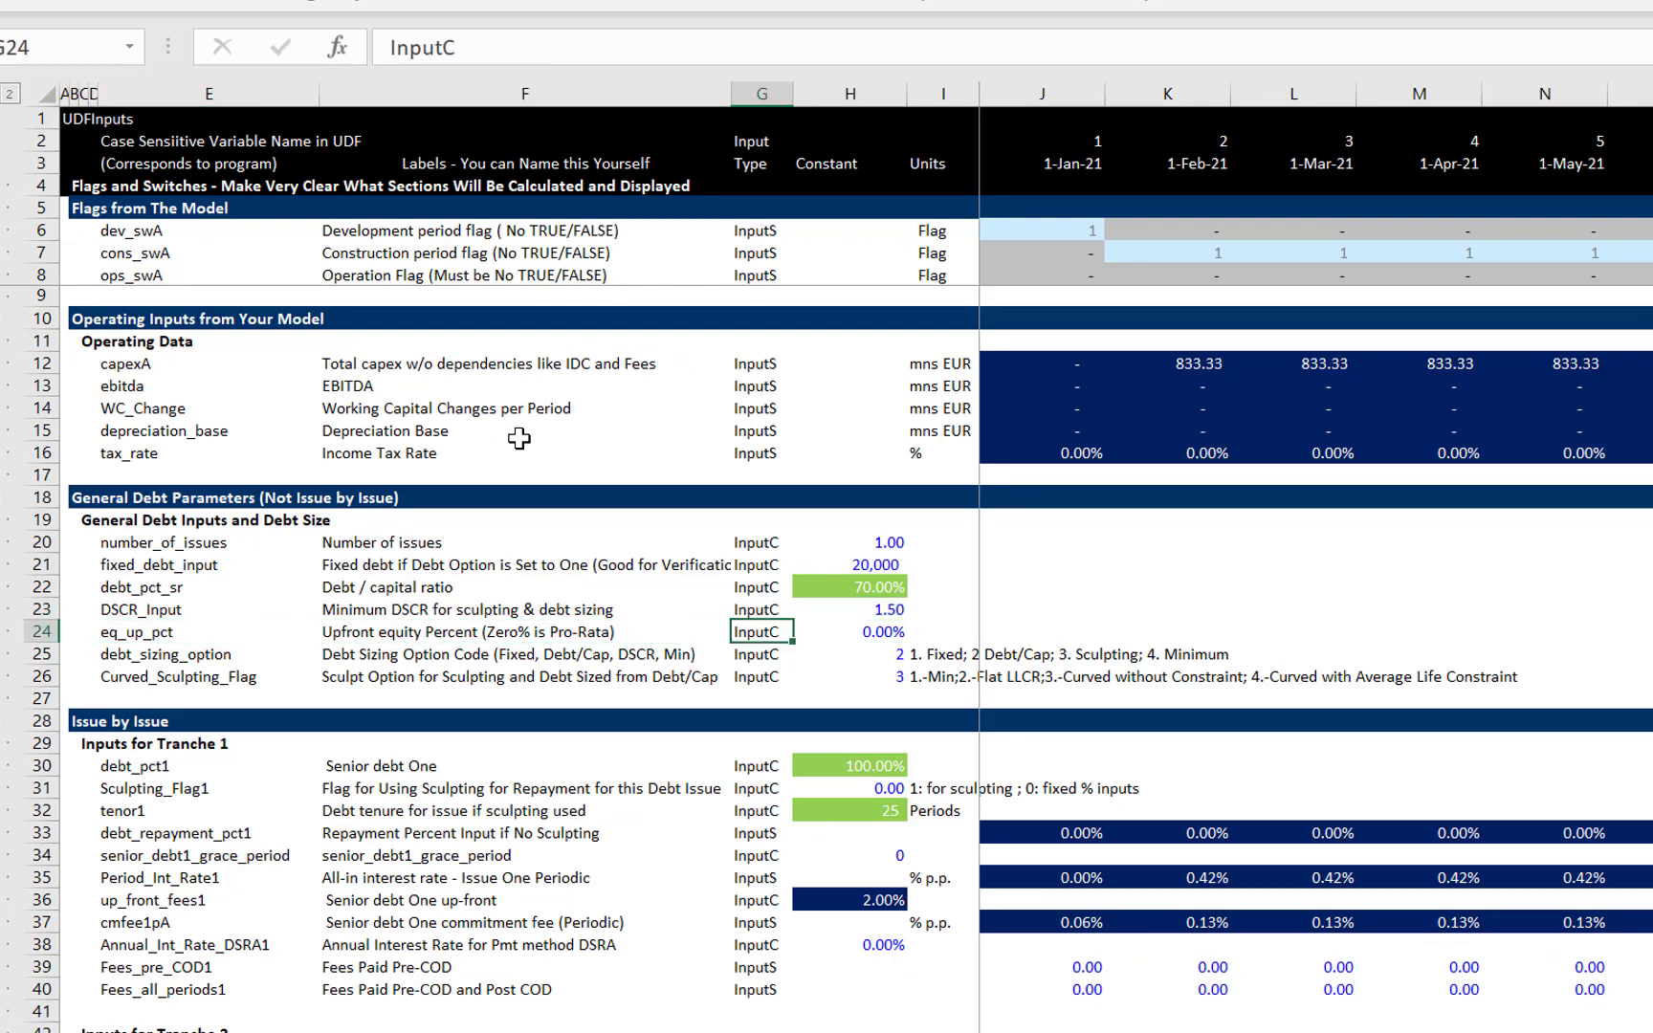
pyautogui.press('Right')
pyautogui.press('Down')
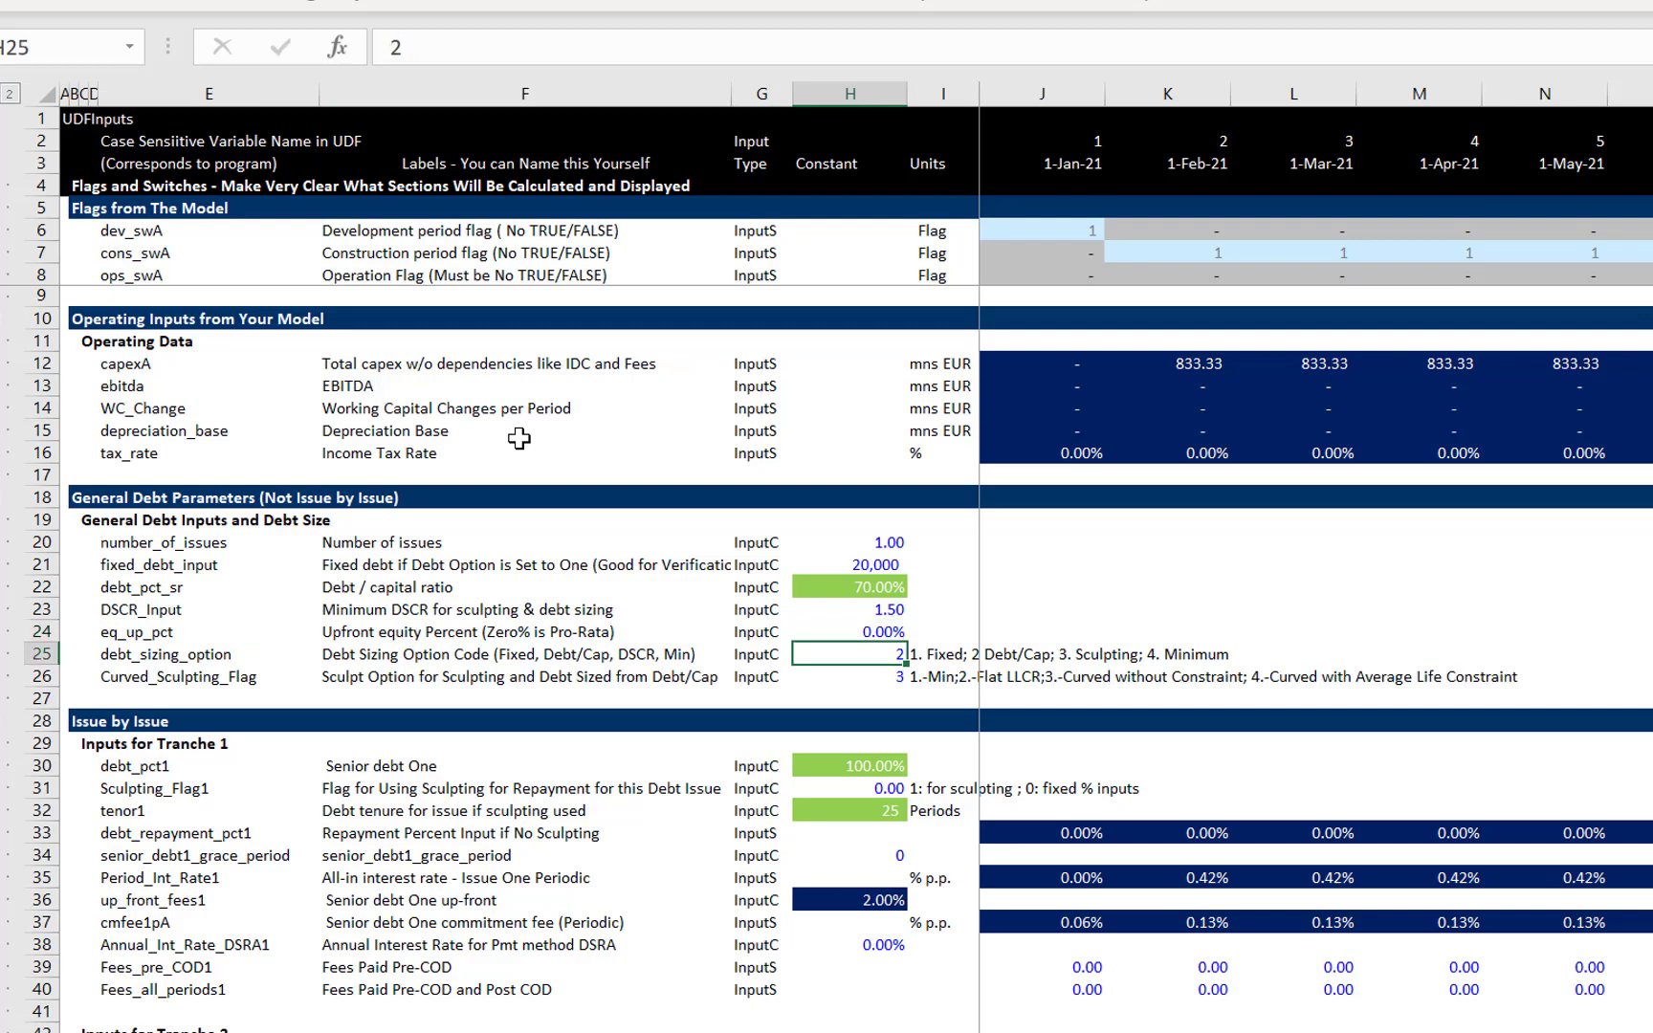
pyautogui.press('Left')
pyautogui.press('Right')
pyautogui.press('Right')
pyautogui.press('Left')
pyautogui.press('Down')
pyautogui.press('Down')
pyautogui.press('Down')
pyautogui.press('Down')
pyautogui.press('Down')
pyautogui.press('Down')
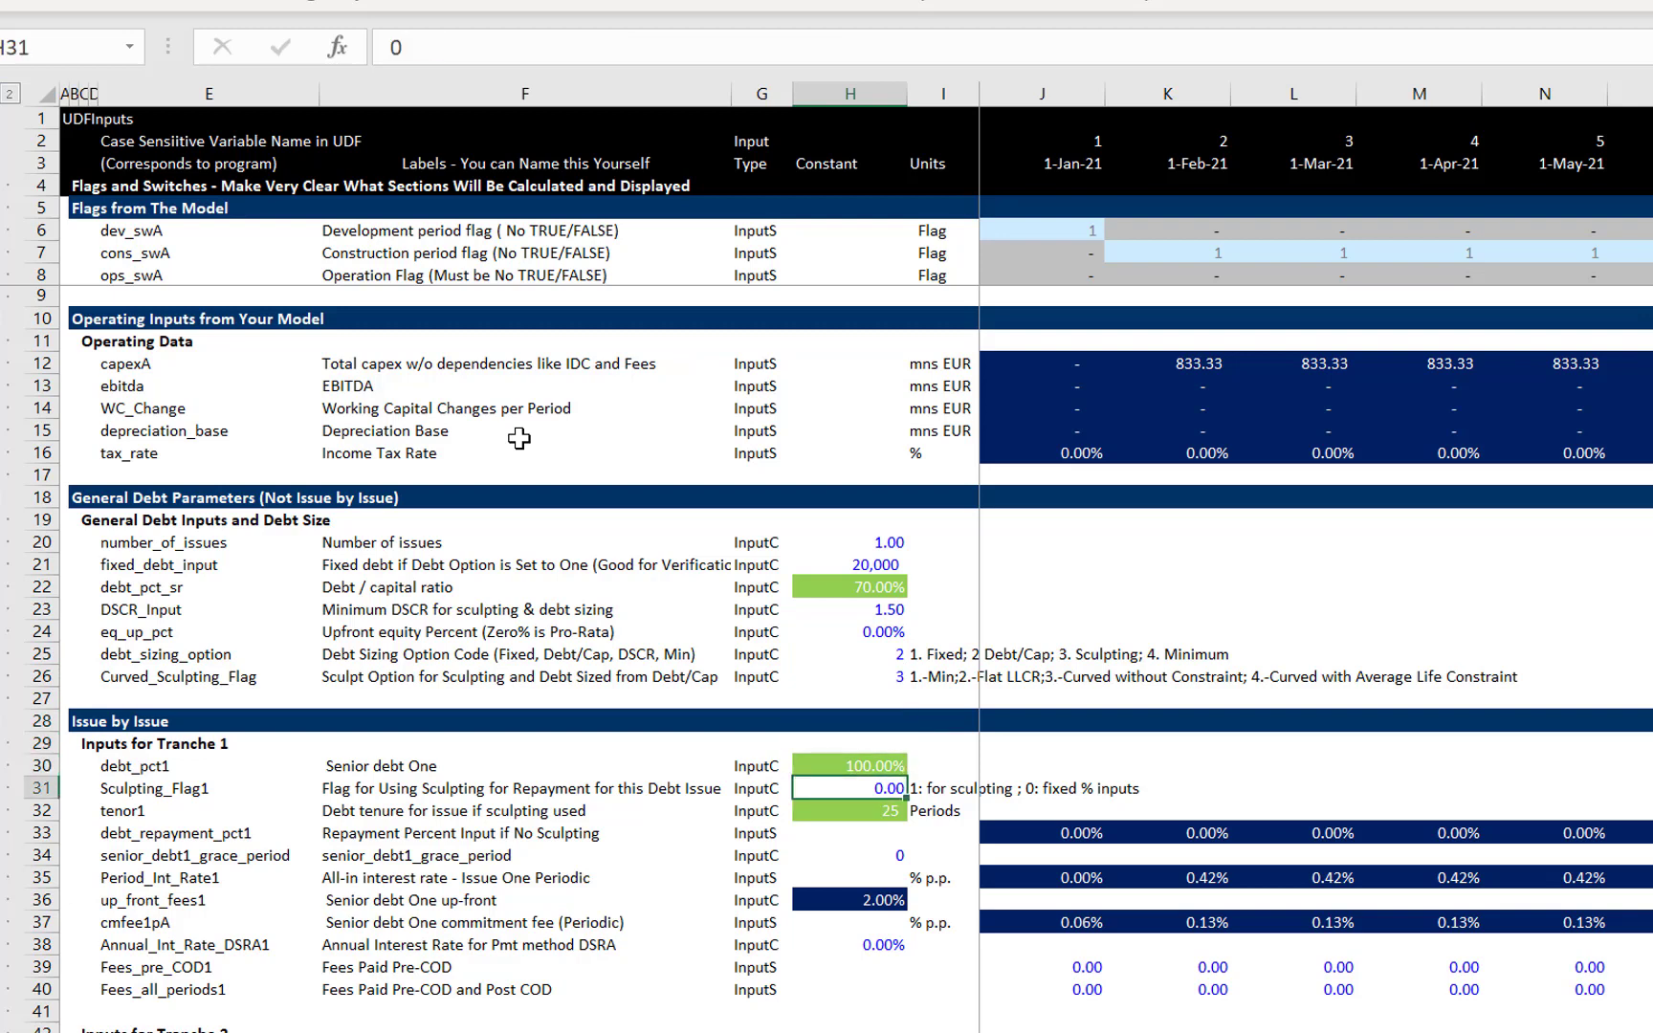
pyautogui.press('Down')
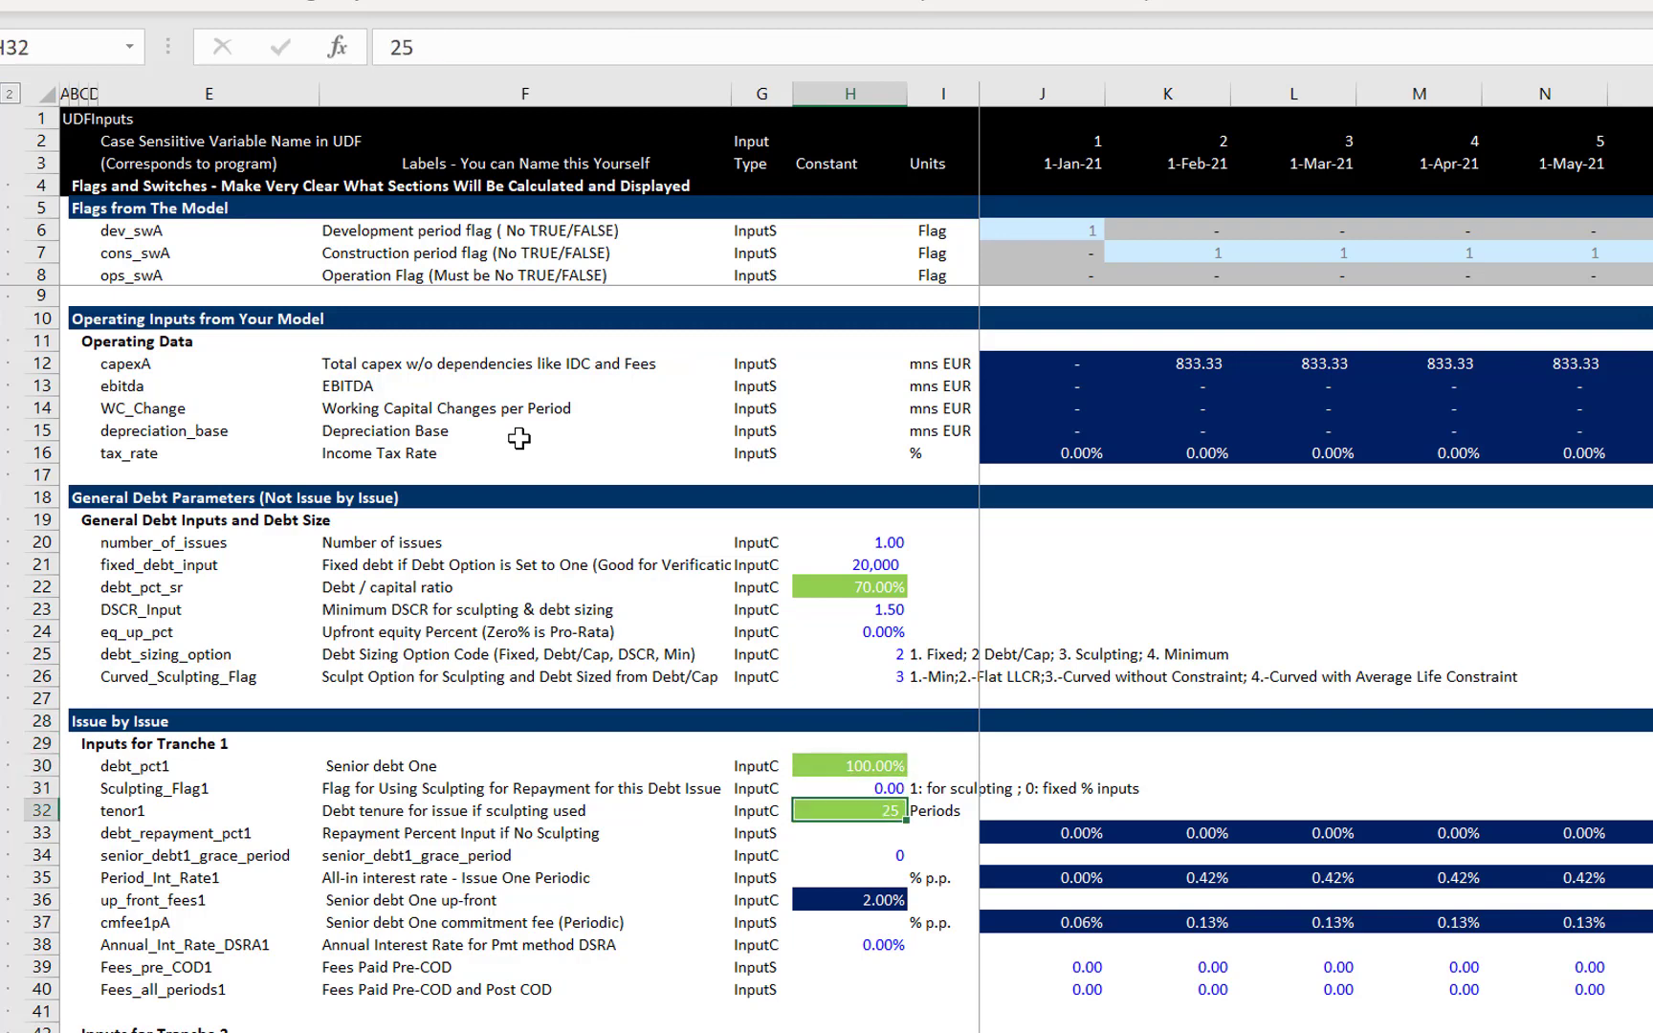
pyautogui.press('Up')
pyautogui.press('Up')
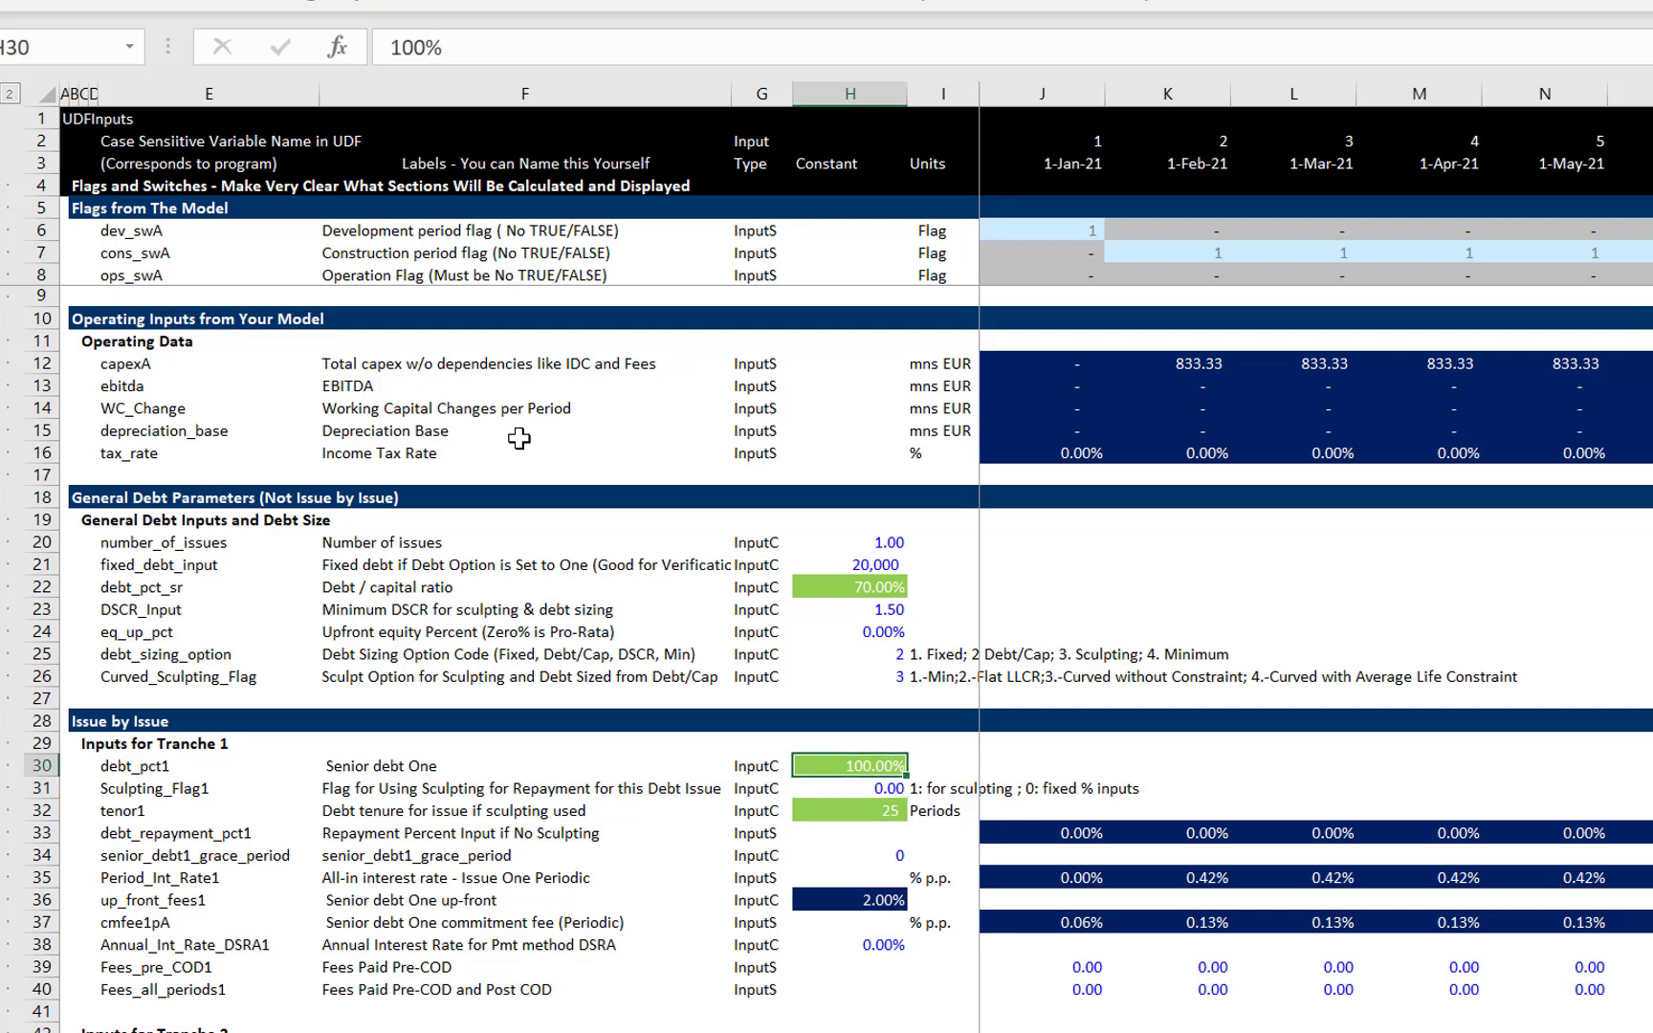
pyautogui.press('Down')
pyautogui.press('Down')
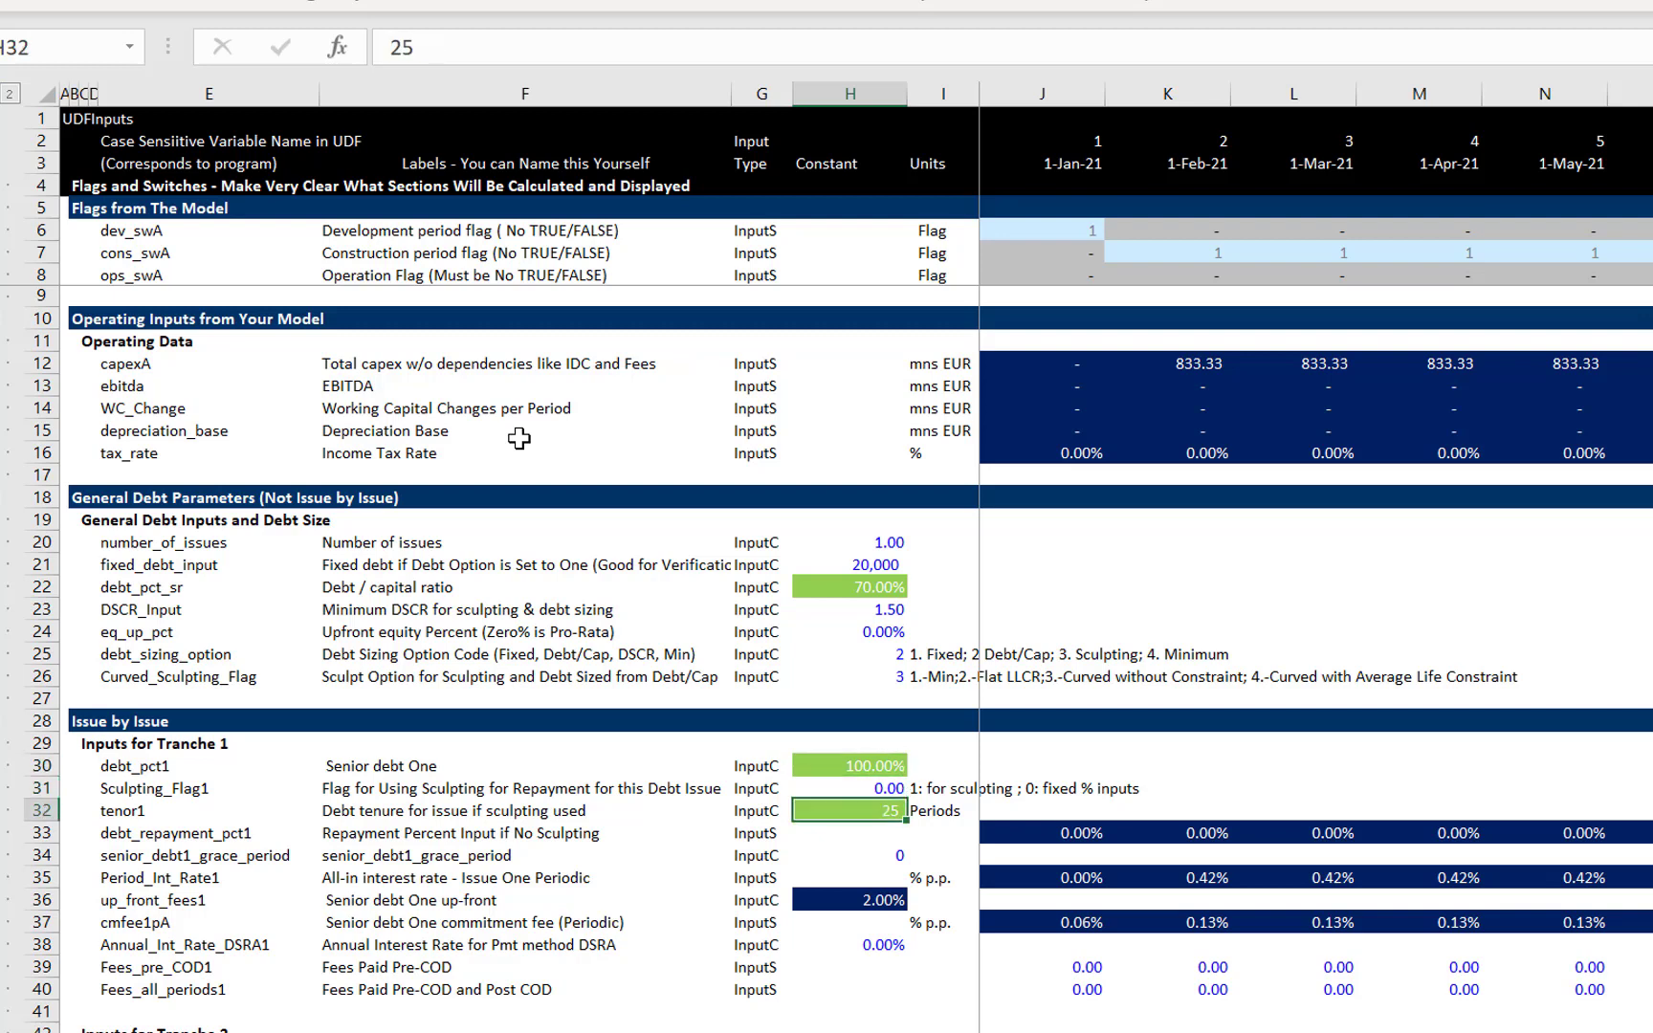
# Link tenor1 in H32 to the Repayment Tenor with ='PF Funding'!G25
pyautogui.write('=')
pyautogui.hotkey('ctrl', 'pageup')
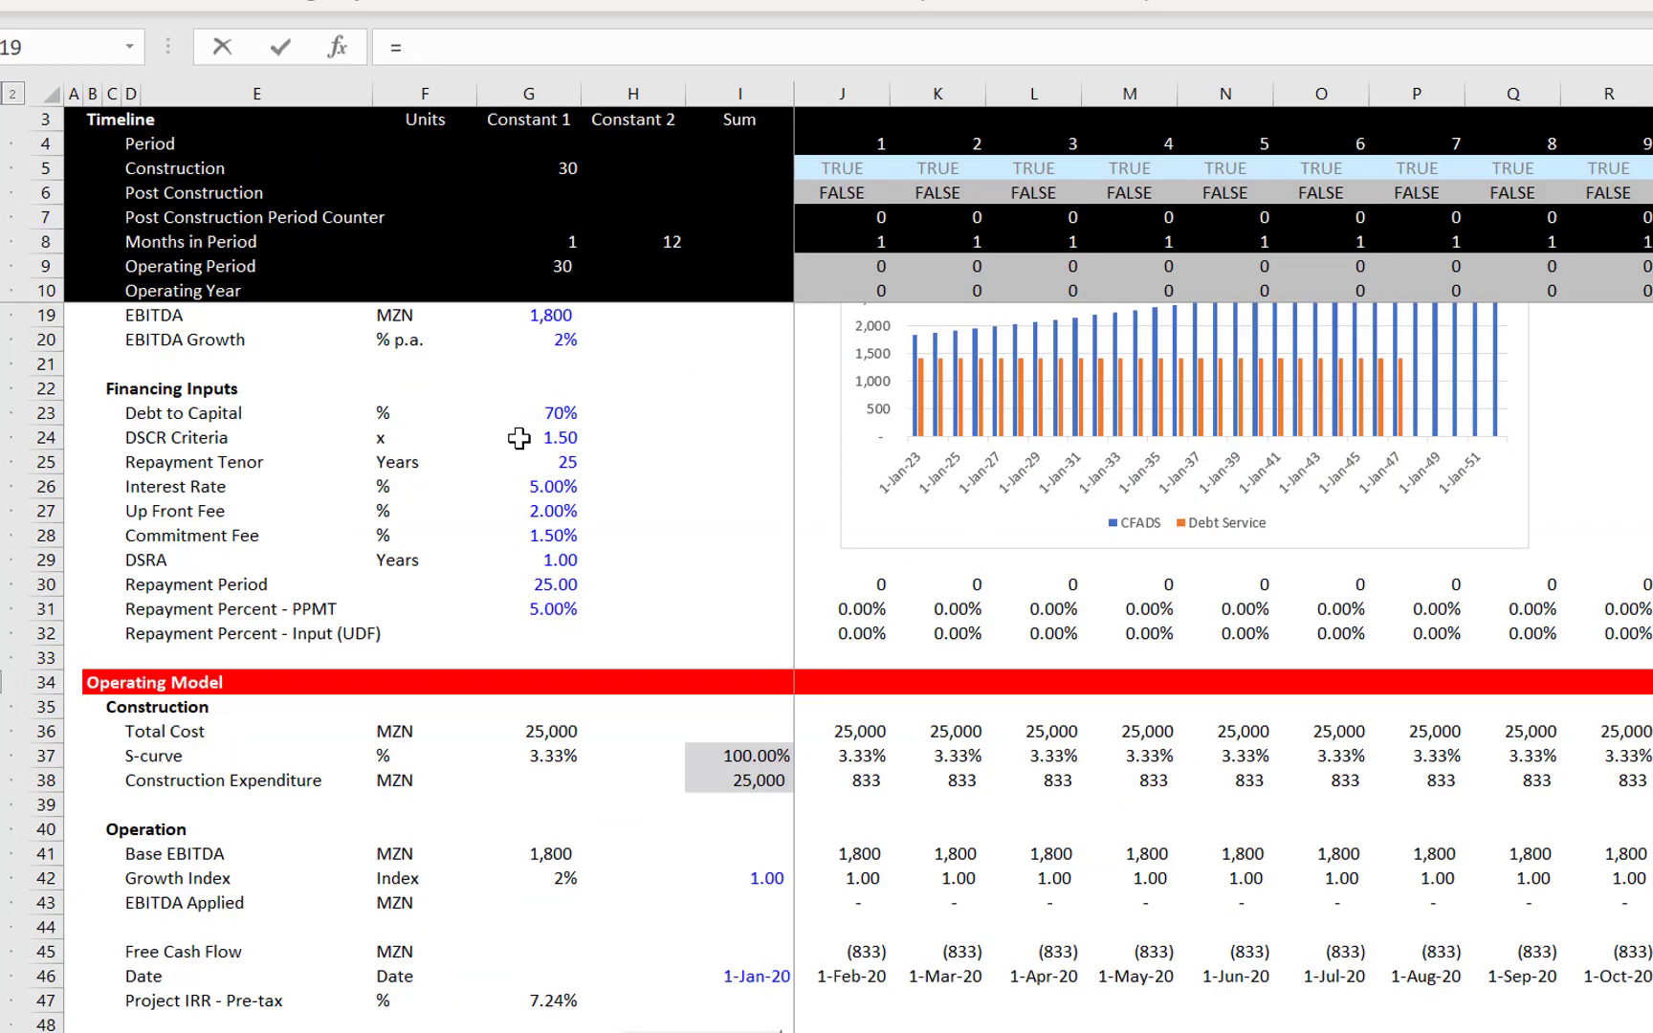
pyautogui.click(481, 504)
pyautogui.press('Up')
pyautogui.press('Up')
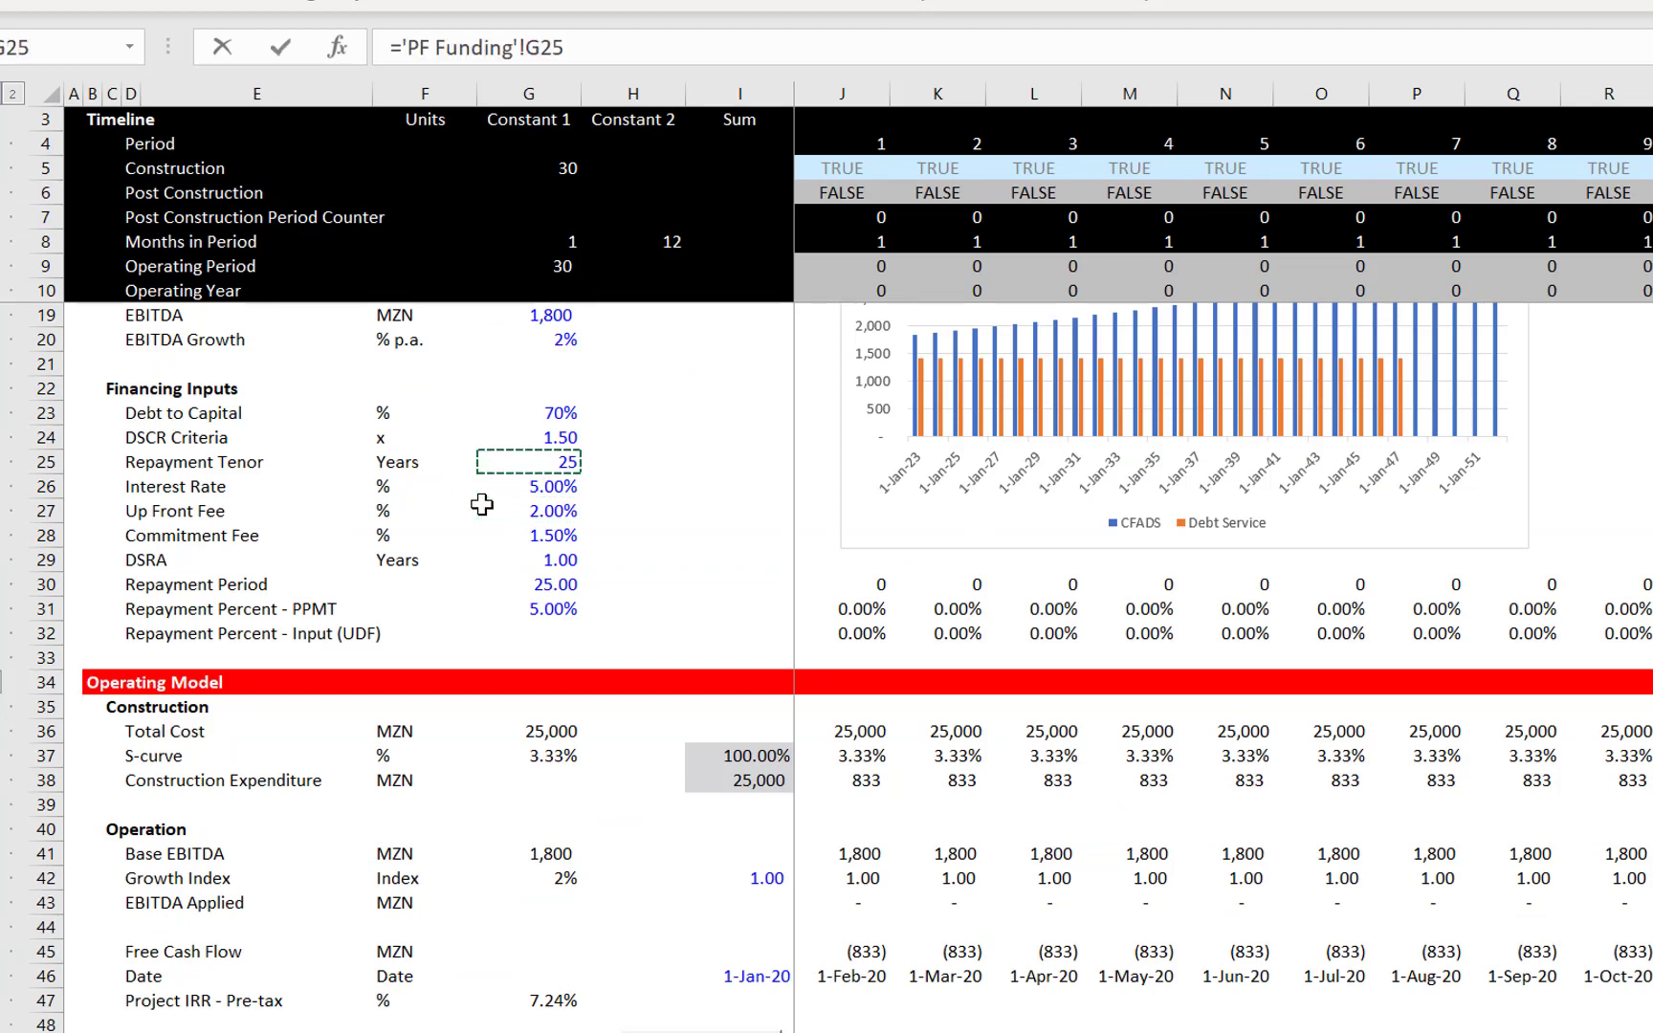
pyautogui.hotkey('ctrl', 'pagedown')
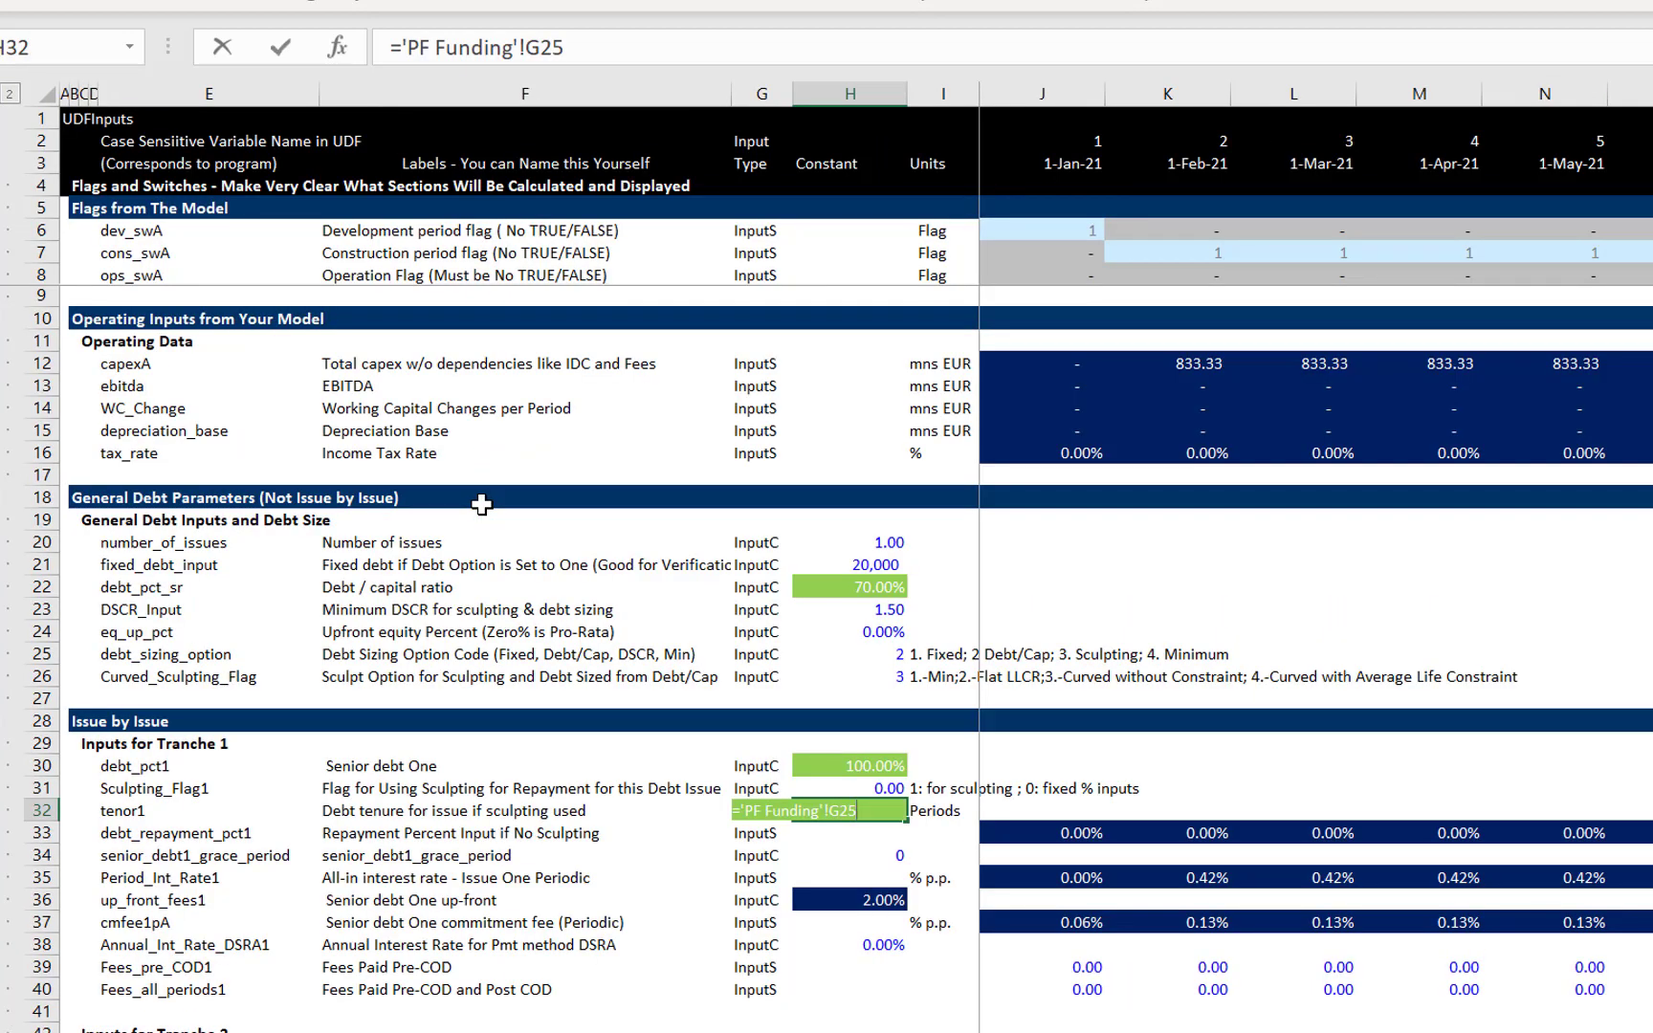
pyautogui.press('Return')
pyautogui.press('Left')
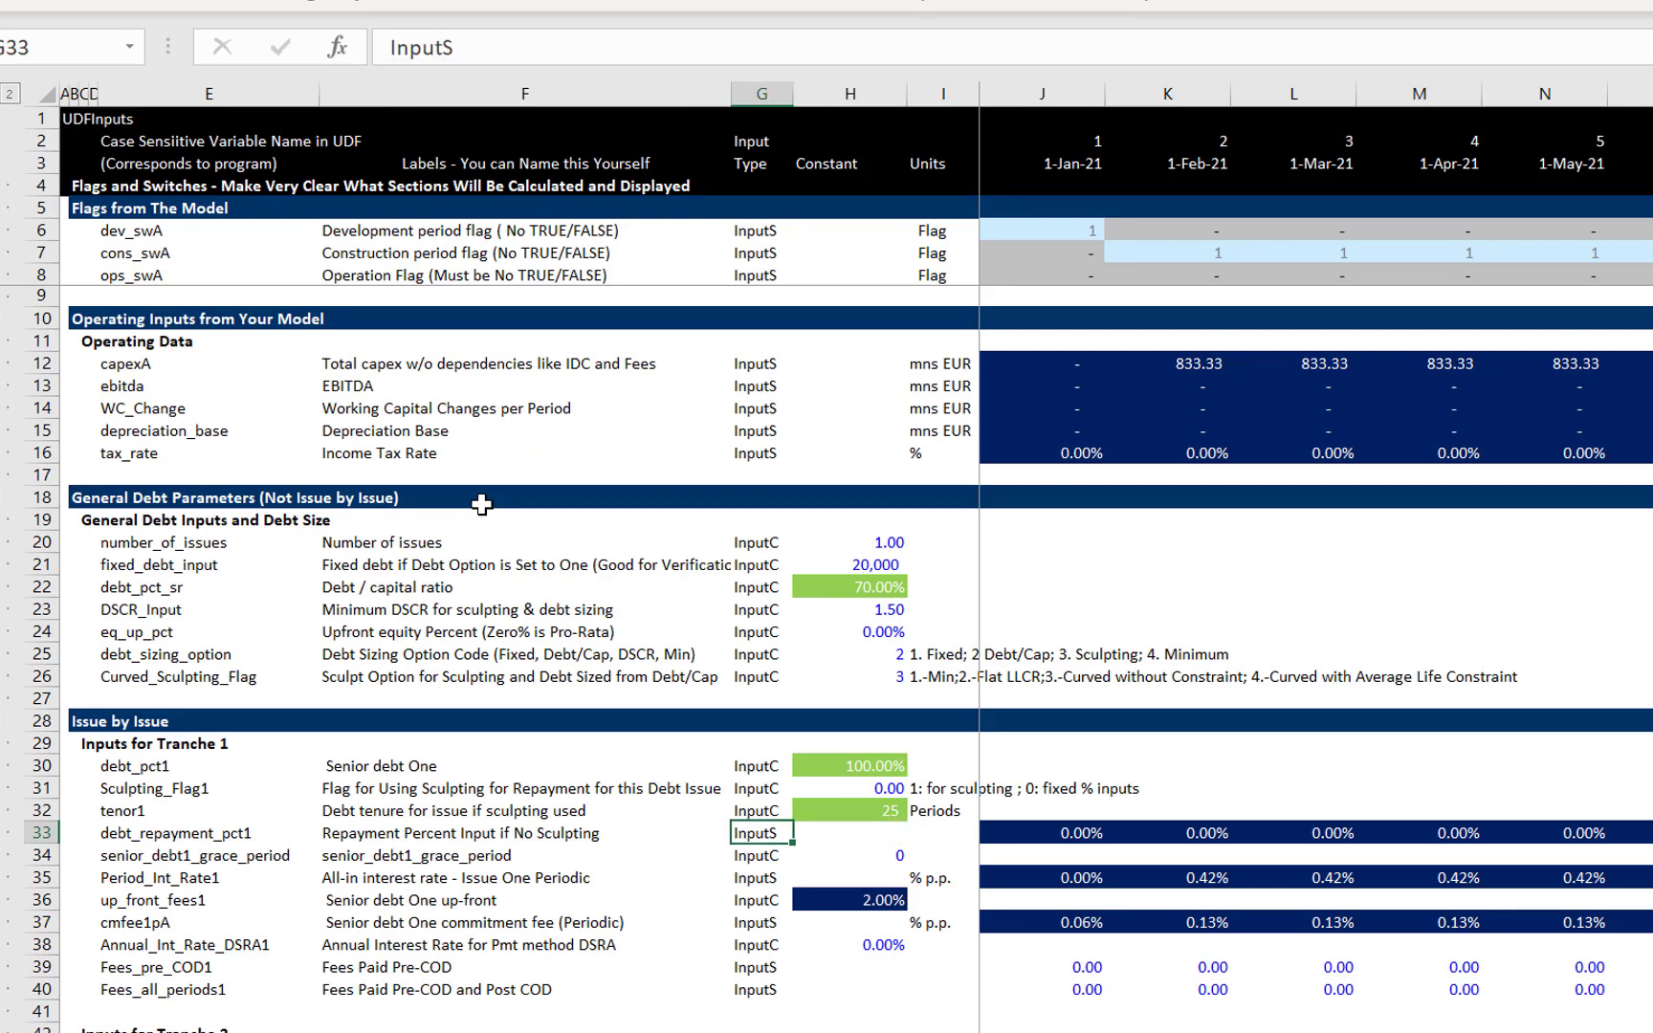
pyautogui.press('Left')
pyautogui.press('Left')
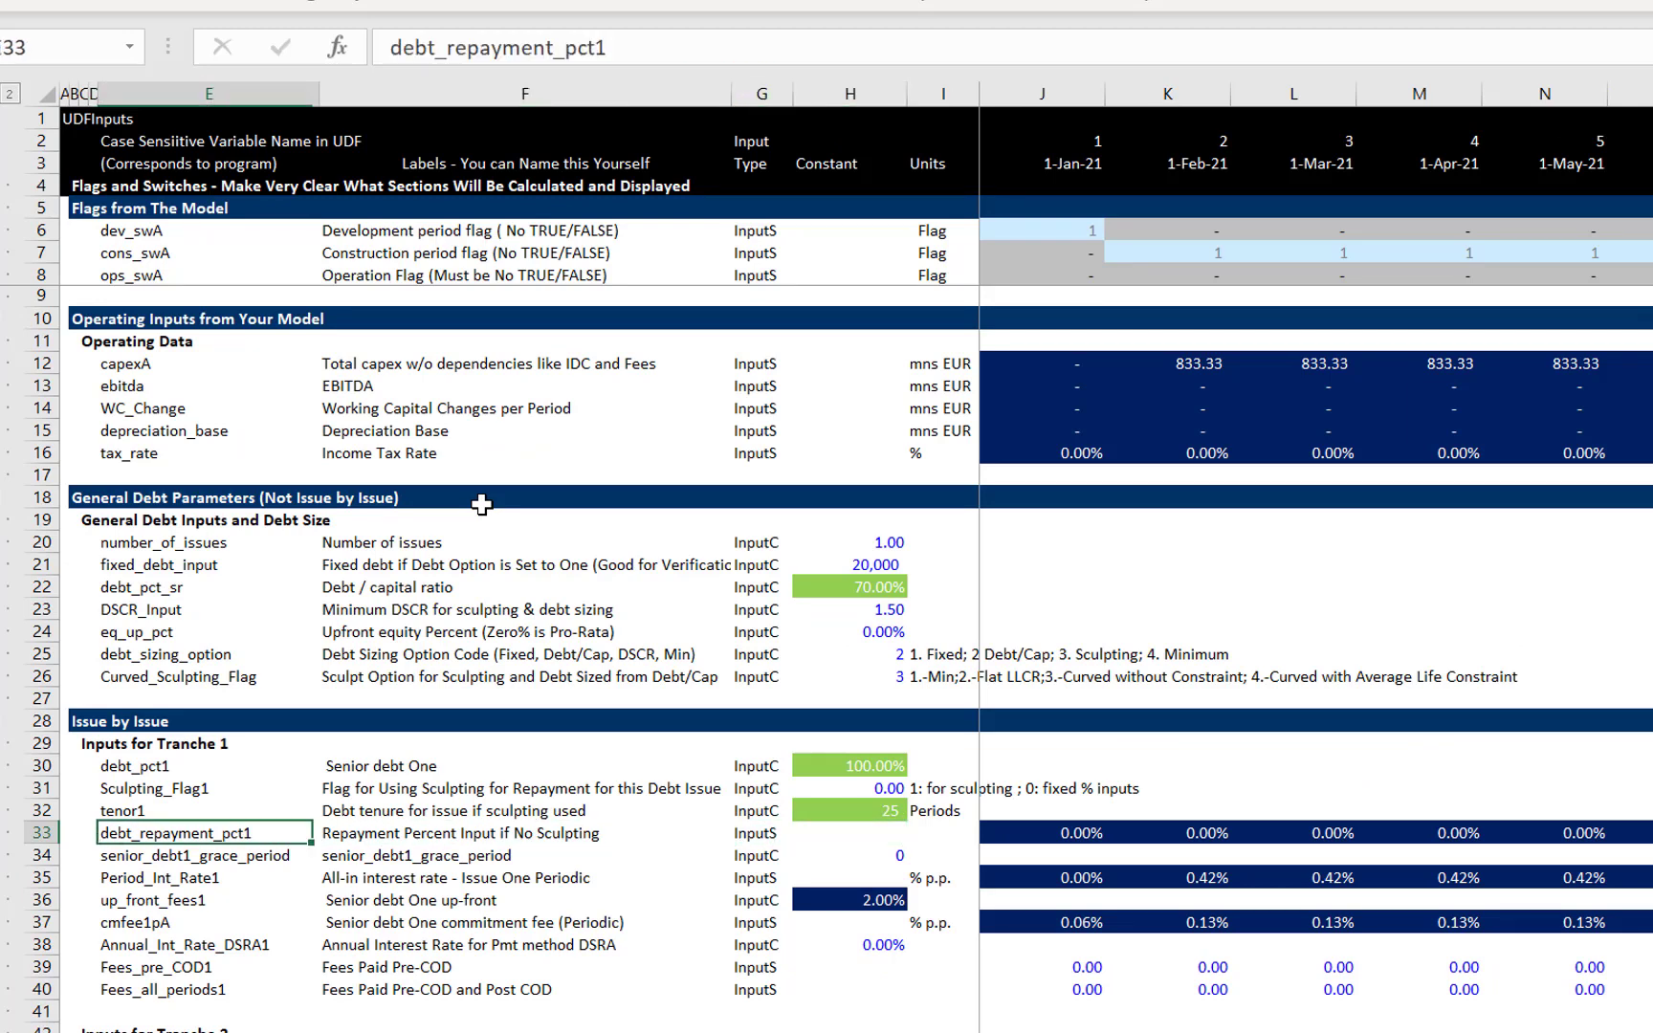
pyautogui.press('Right')
pyautogui.press('Right')
pyautogui.press('Right')
pyautogui.press('Right')
pyautogui.press('Right')
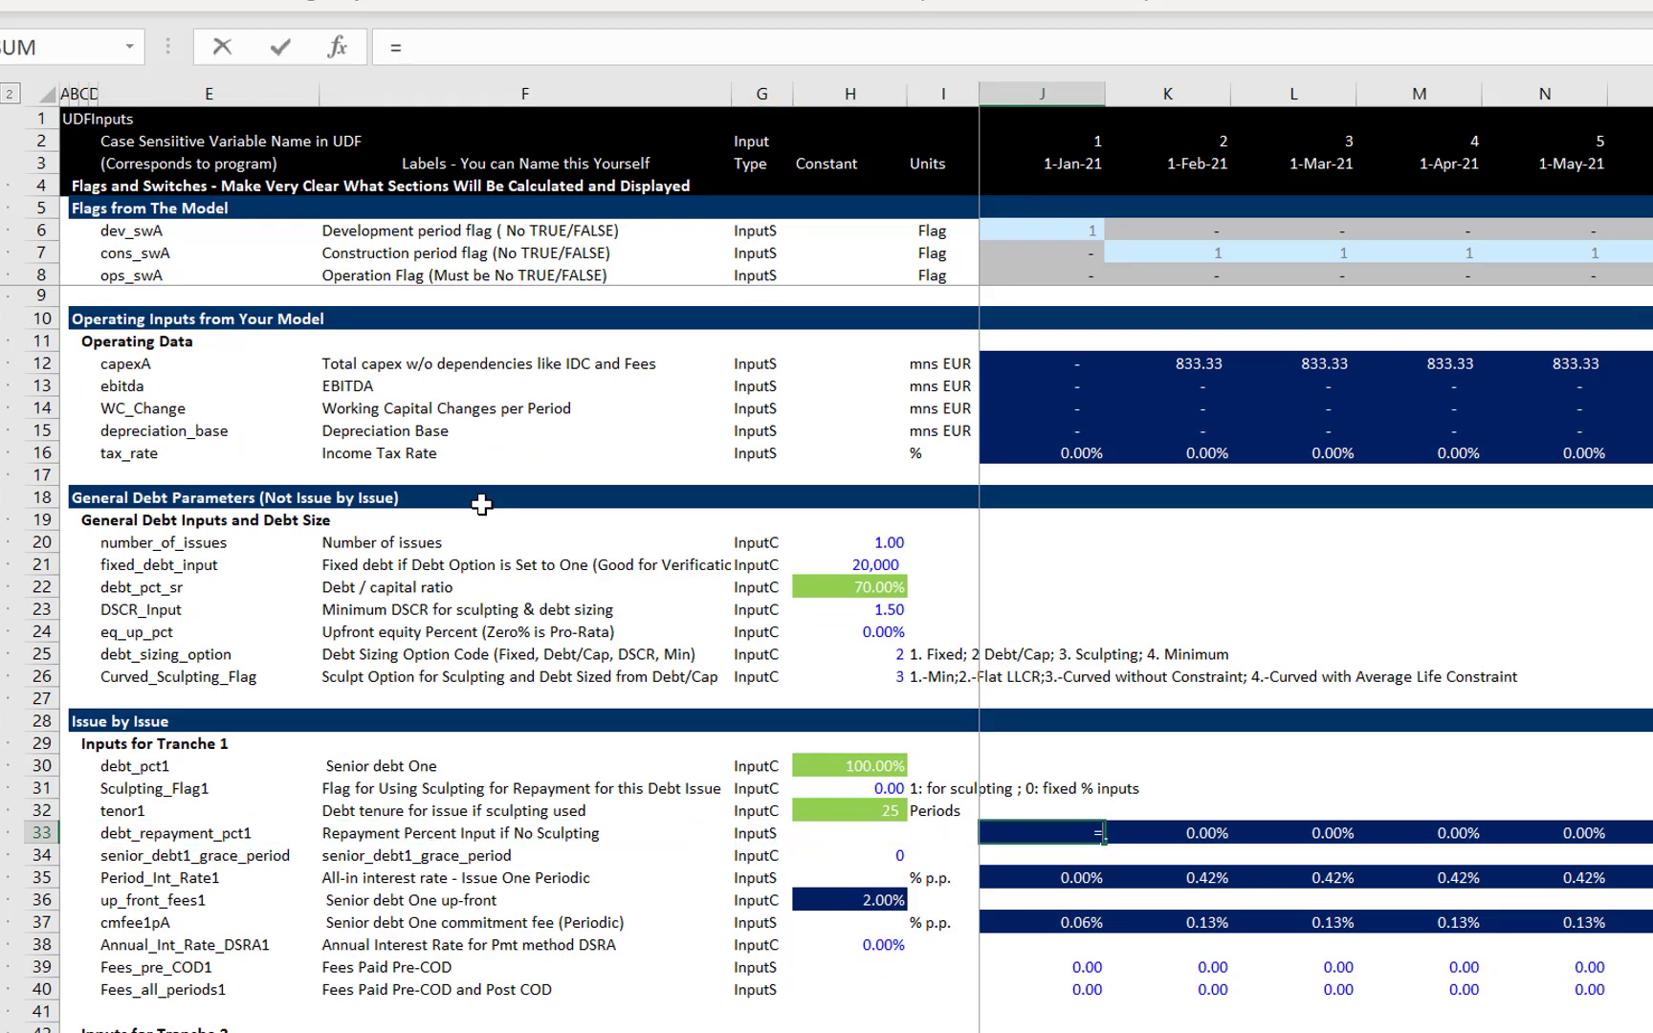
pyautogui.write('=')
pyautogui.hotkey('ctrl', 'pageup')
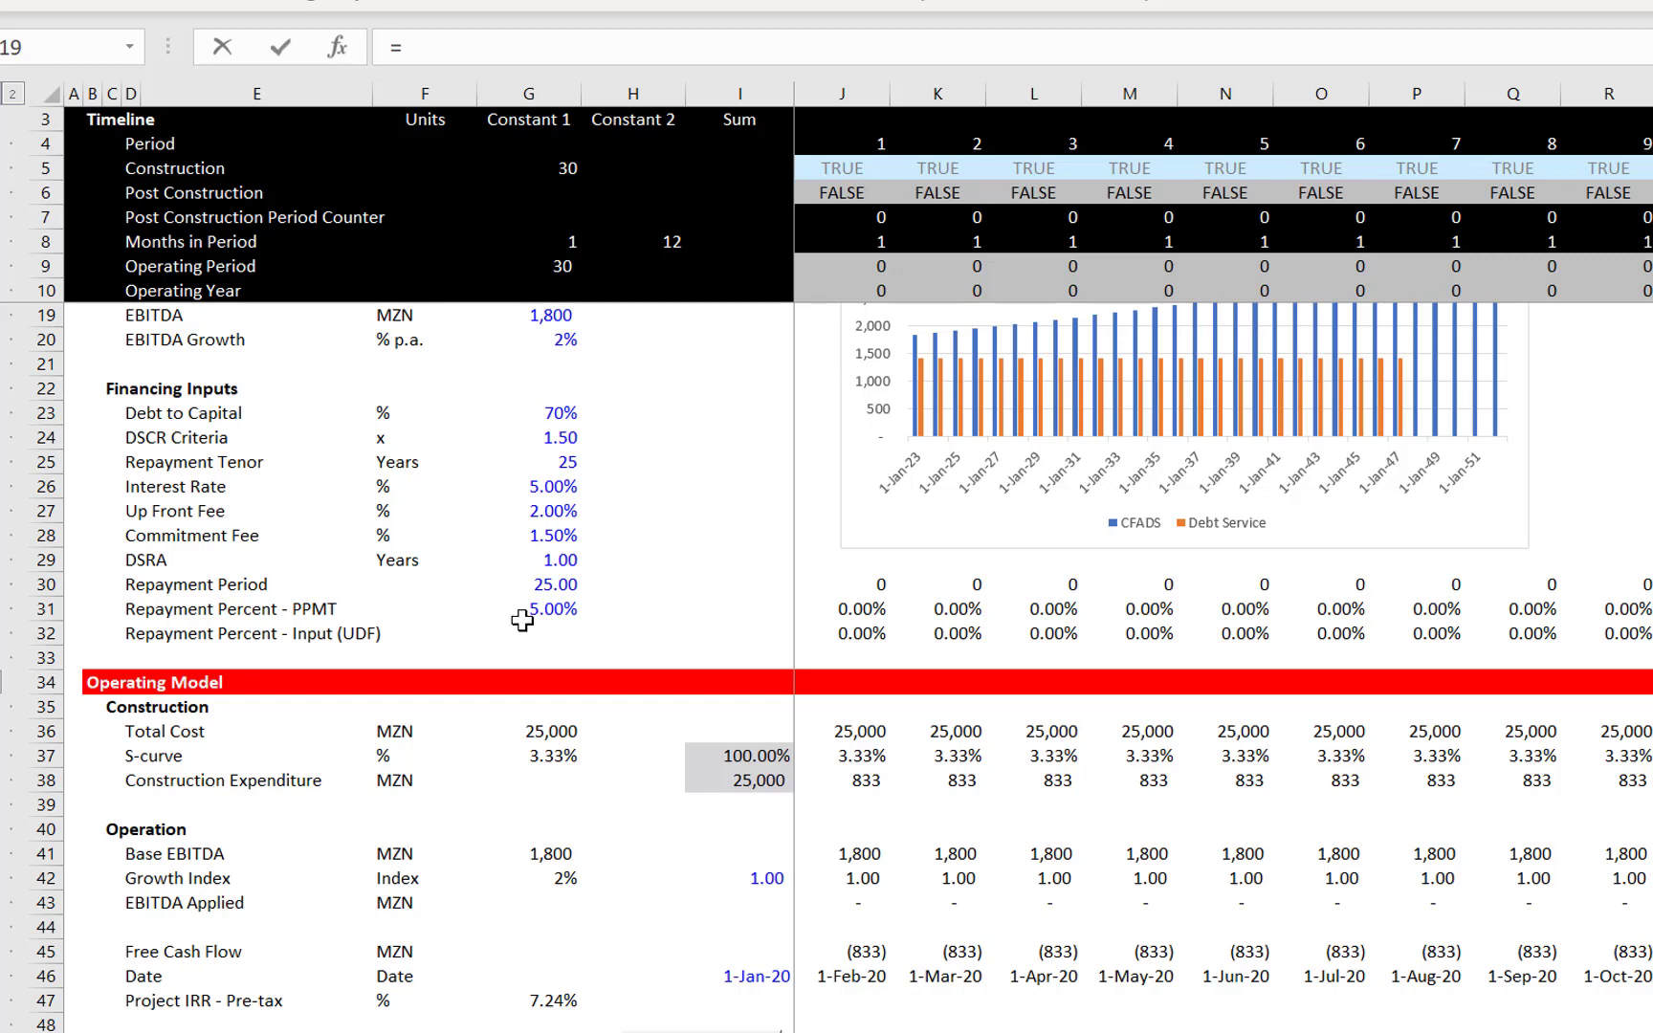
pyautogui.hotkey('ctrl', 'pagedown')
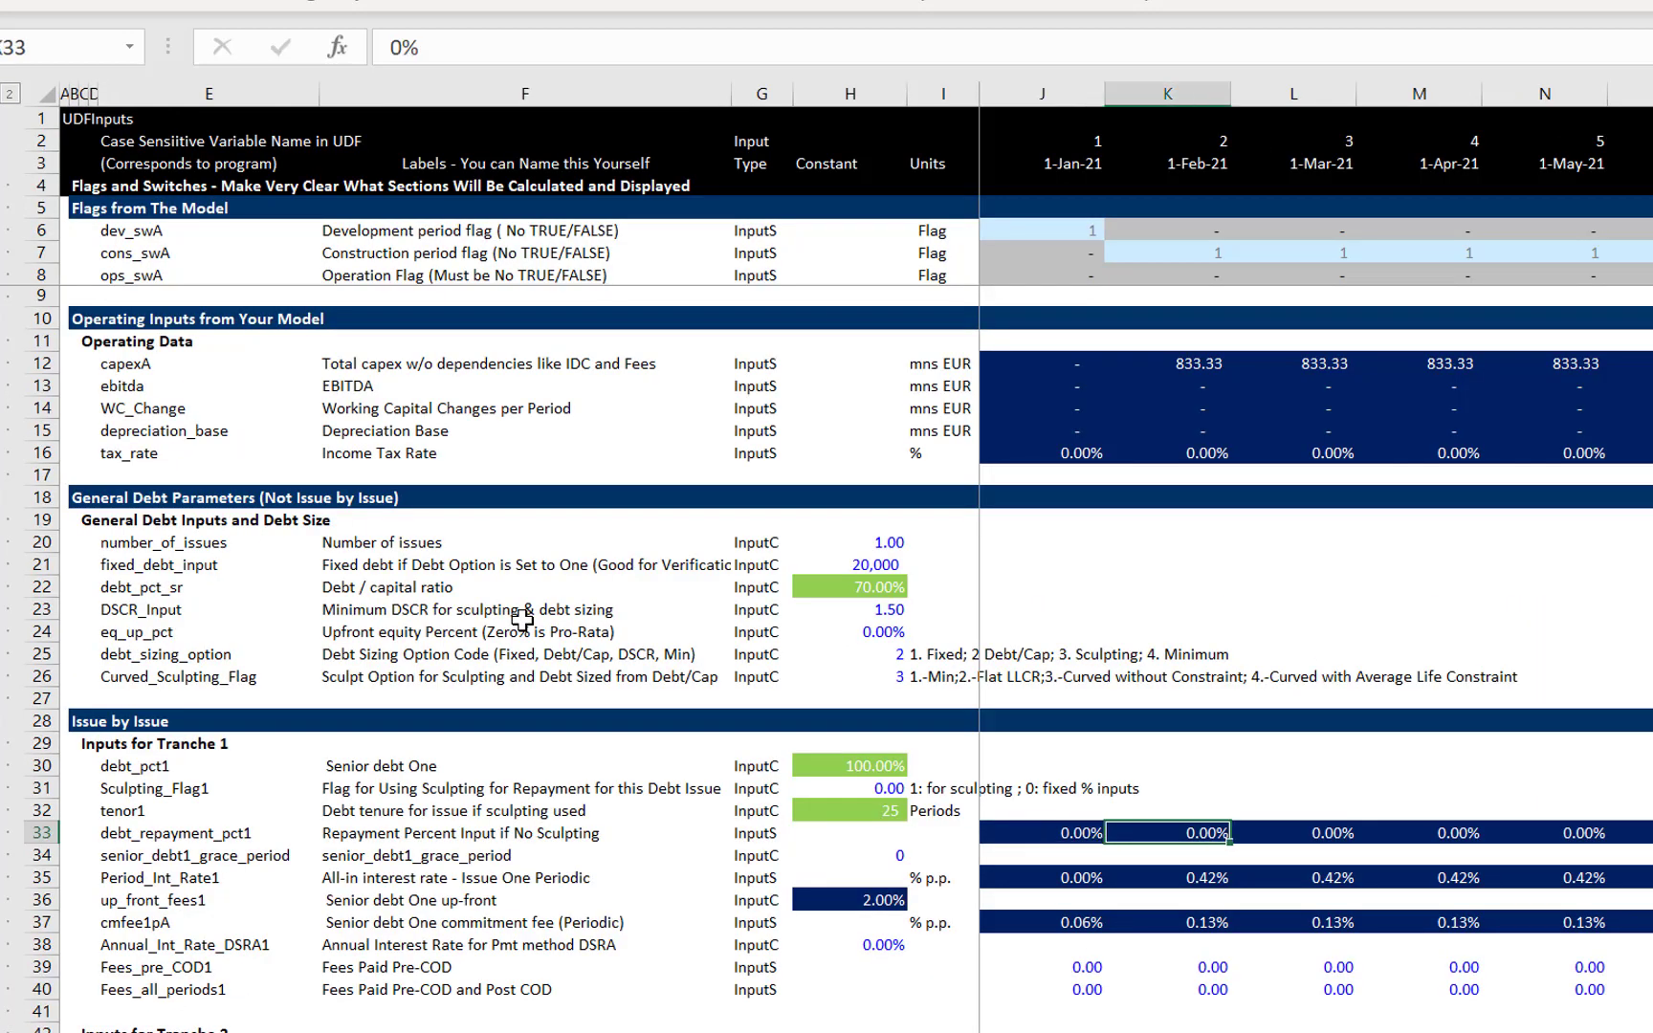
# Link the debt_repayment_pct1 row from K33 across to Repayment Percent - PPMT, starting with ='PF Funding'!J31
pyautogui.hotkey('ctrl', 'pageup')
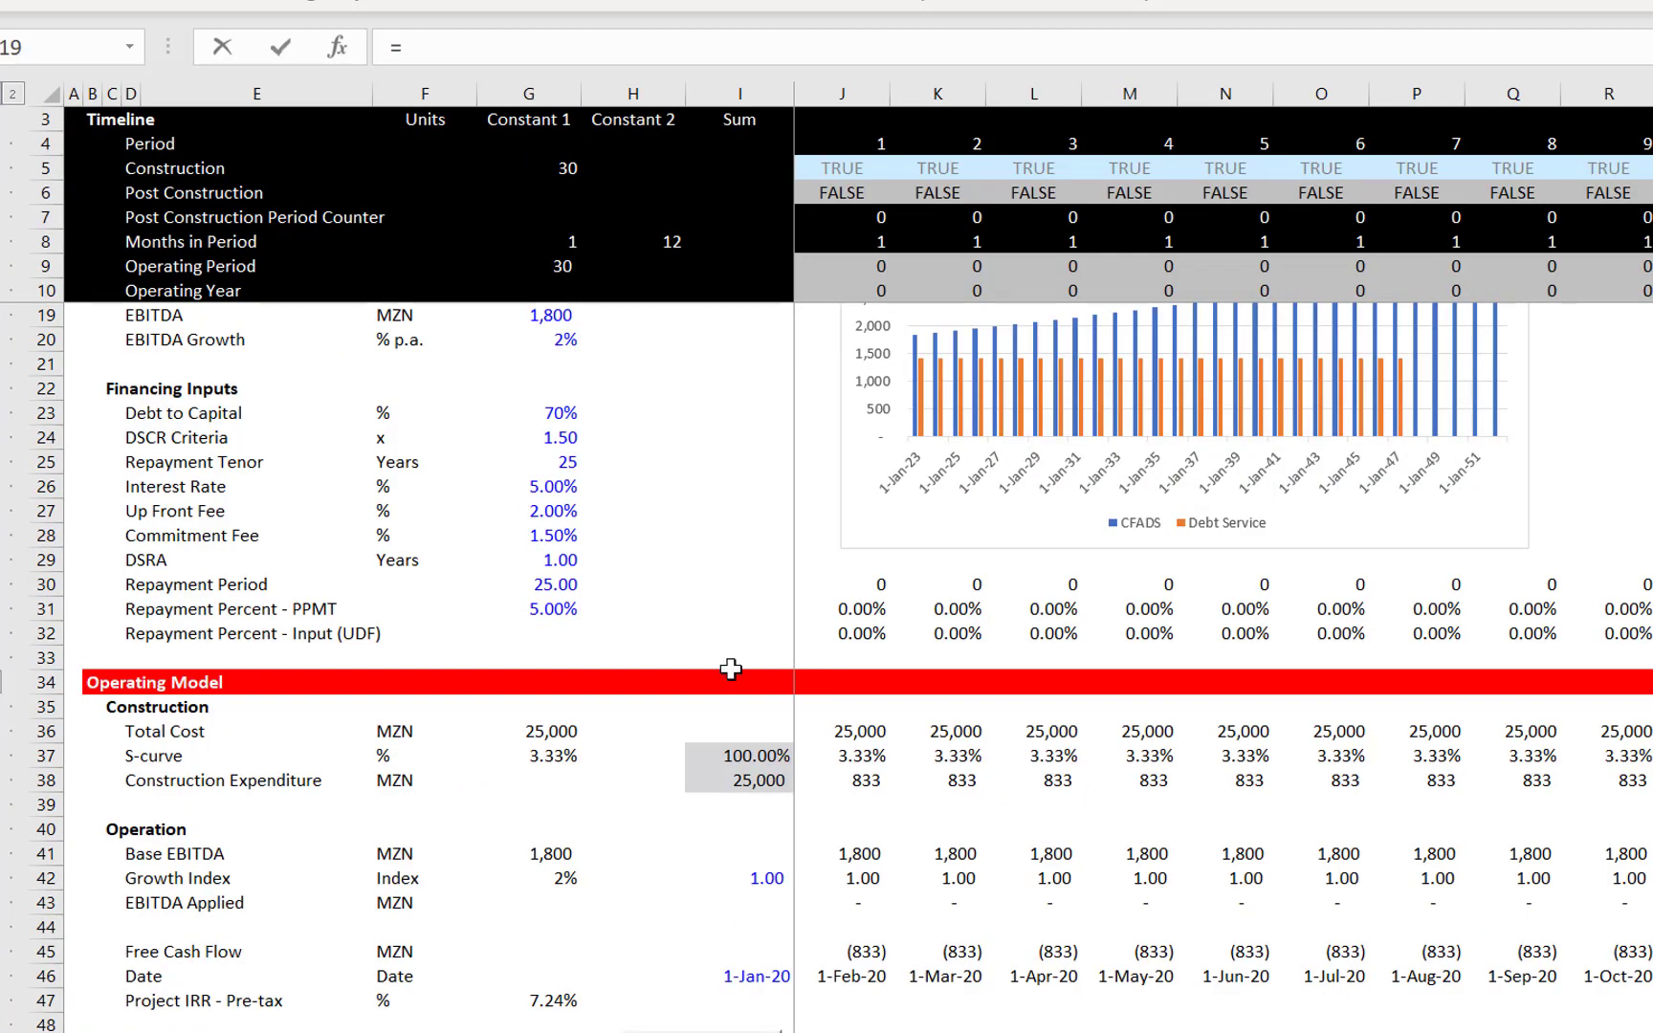
pyautogui.click(802, 599)
pyautogui.press('Down')
pyautogui.press('Left')
pyautogui.press('Up')
pyautogui.press('Right')
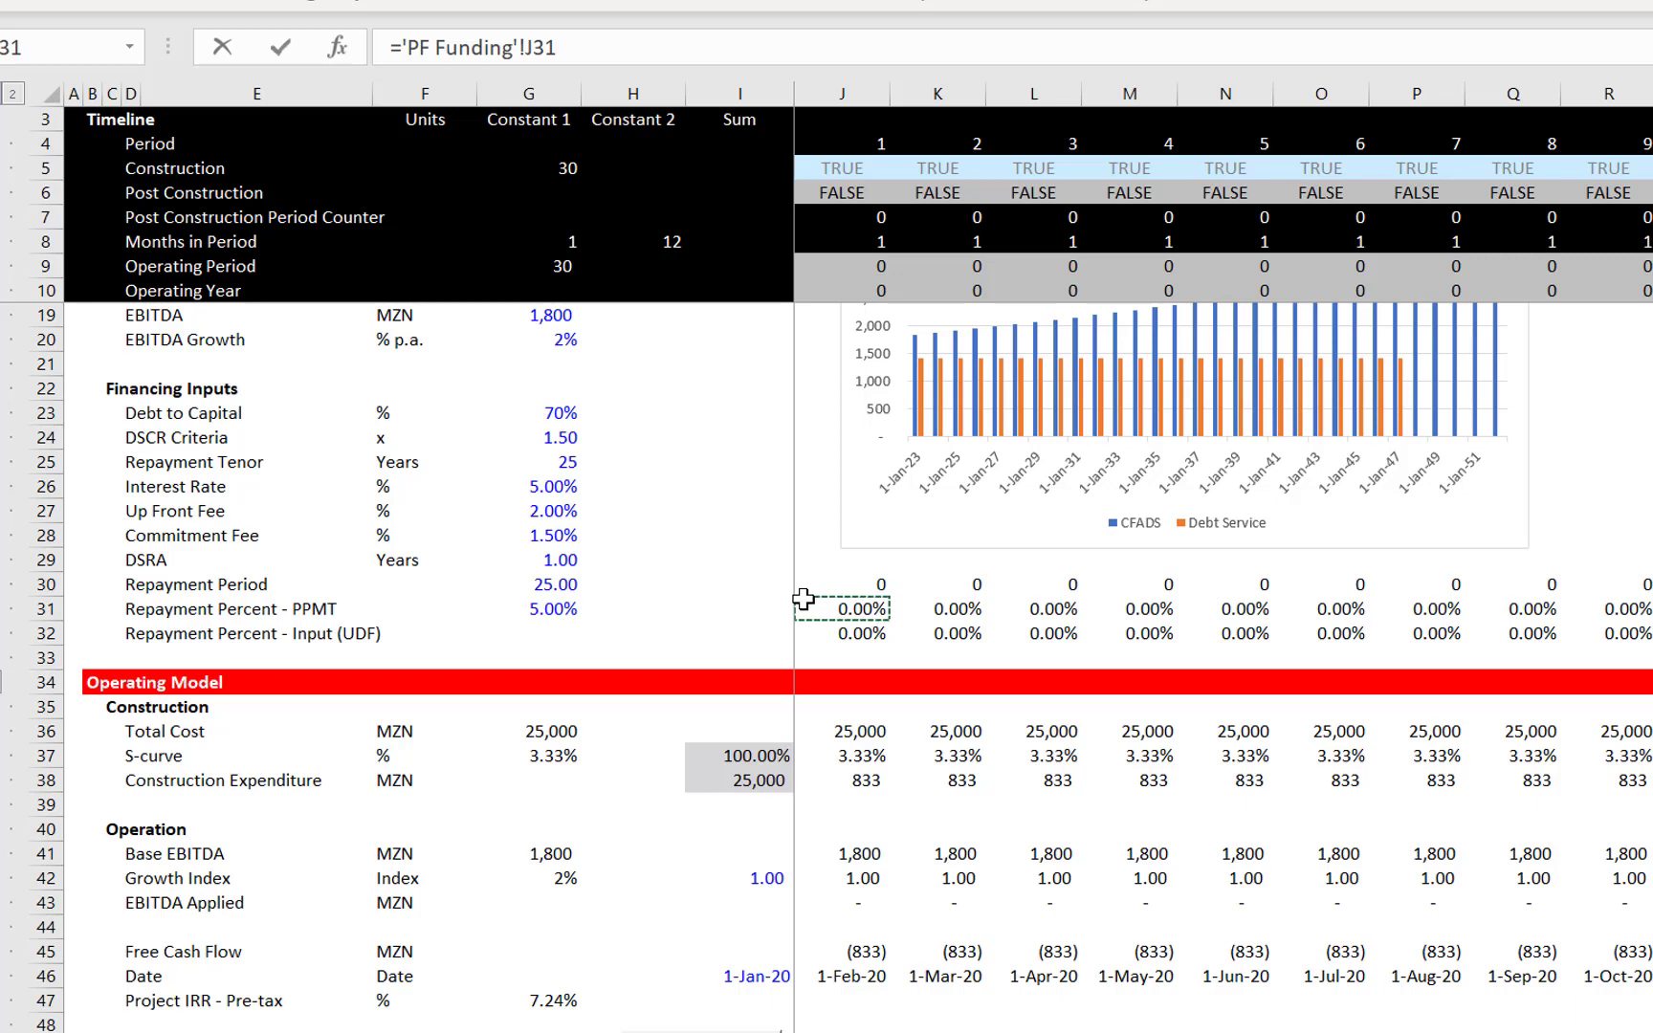
pyautogui.press('Return')
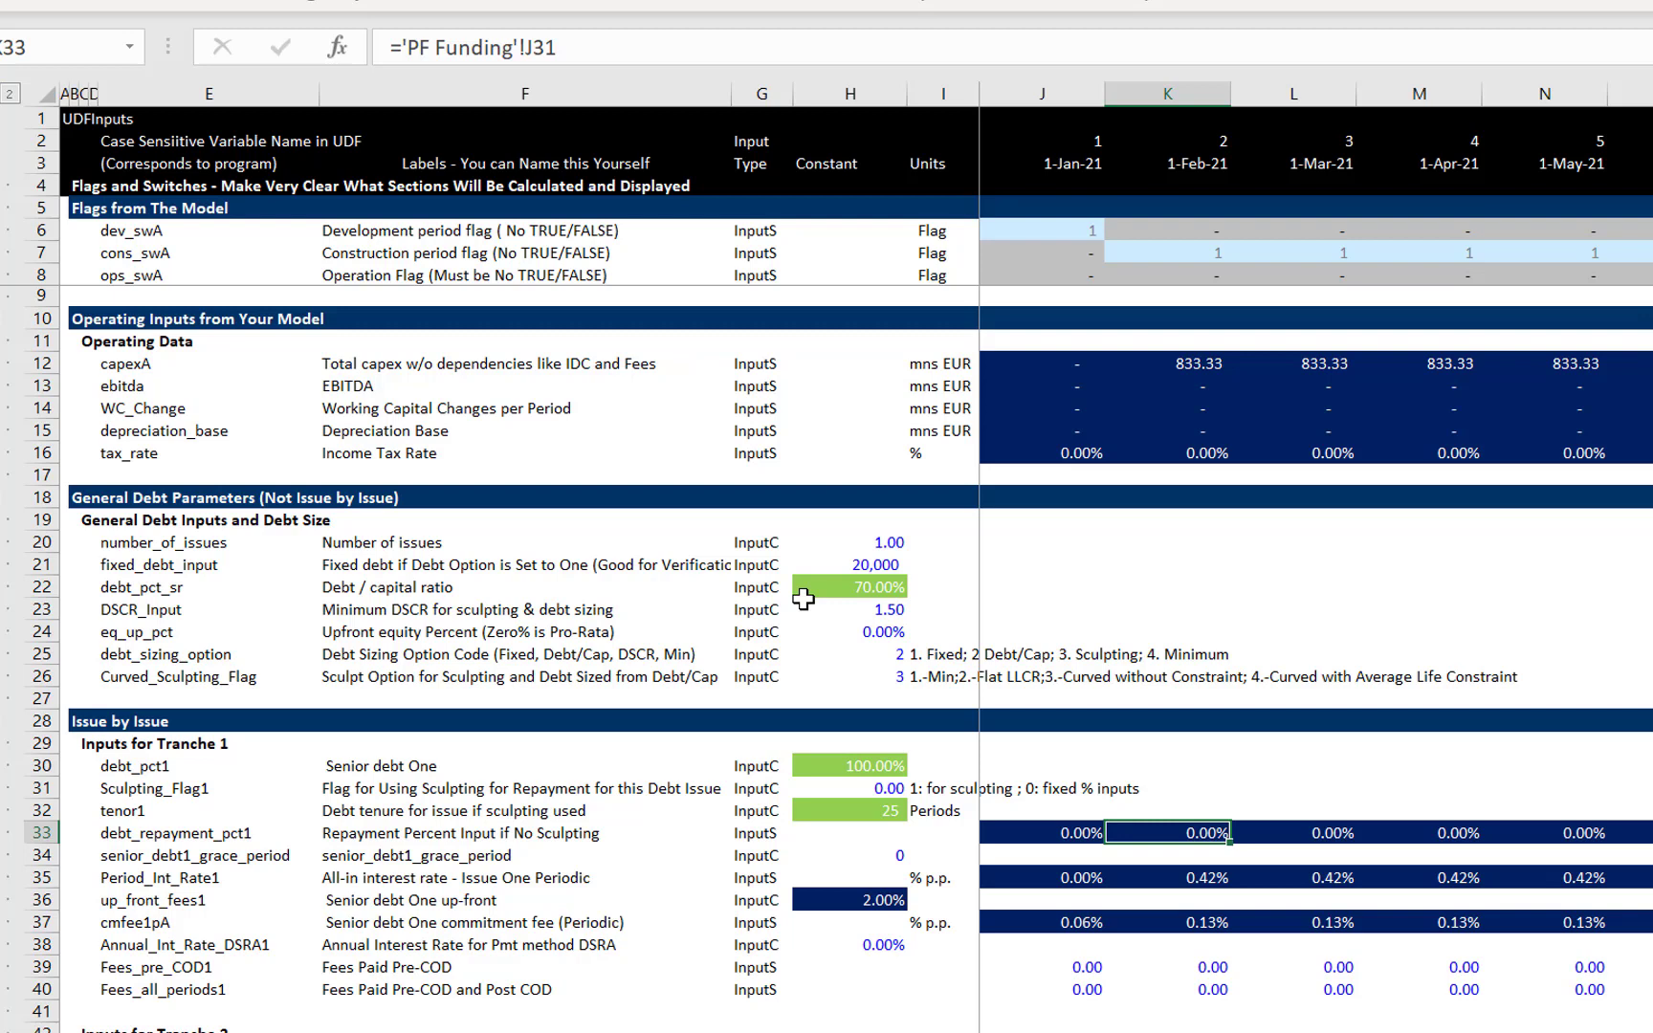
pyautogui.hotkey('ctrl', 'shift', 'Right')
pyautogui.press('Left')
pyautogui.press('Right')
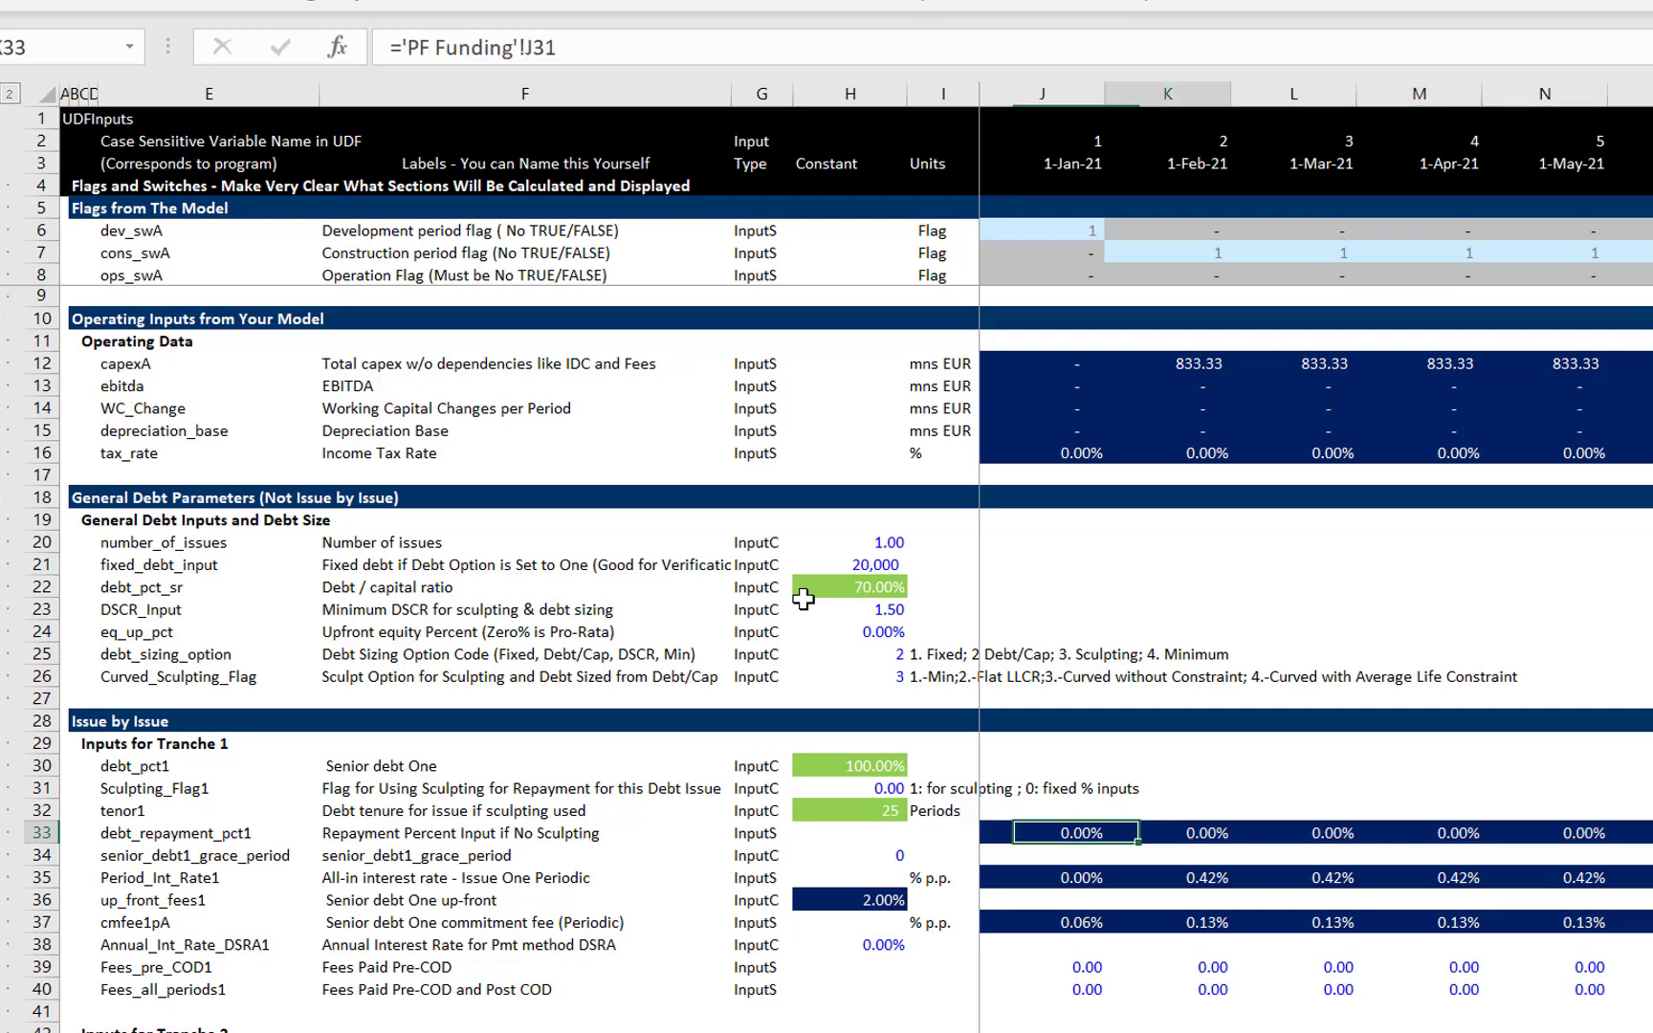
# Link Period_Int_Rate1 in K35 to Interest Rate Periodic in the Debt Balance section with ='PF Funding'!J89
pyautogui.press('Down')
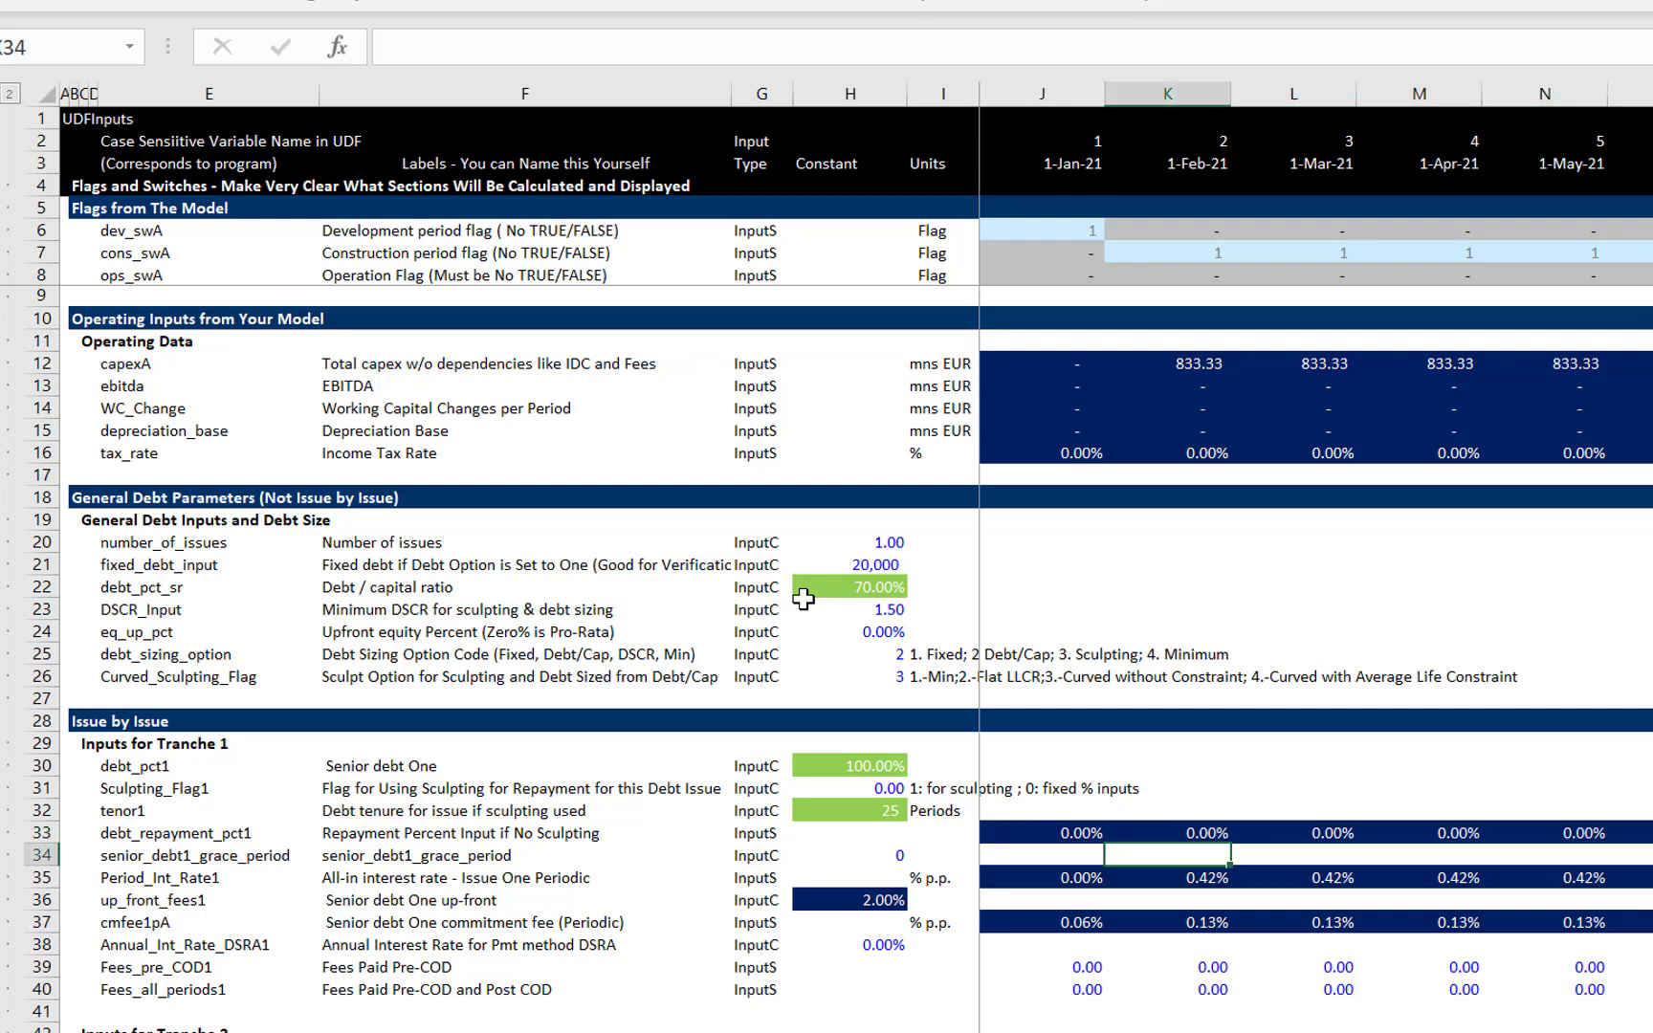
pyautogui.press('Down')
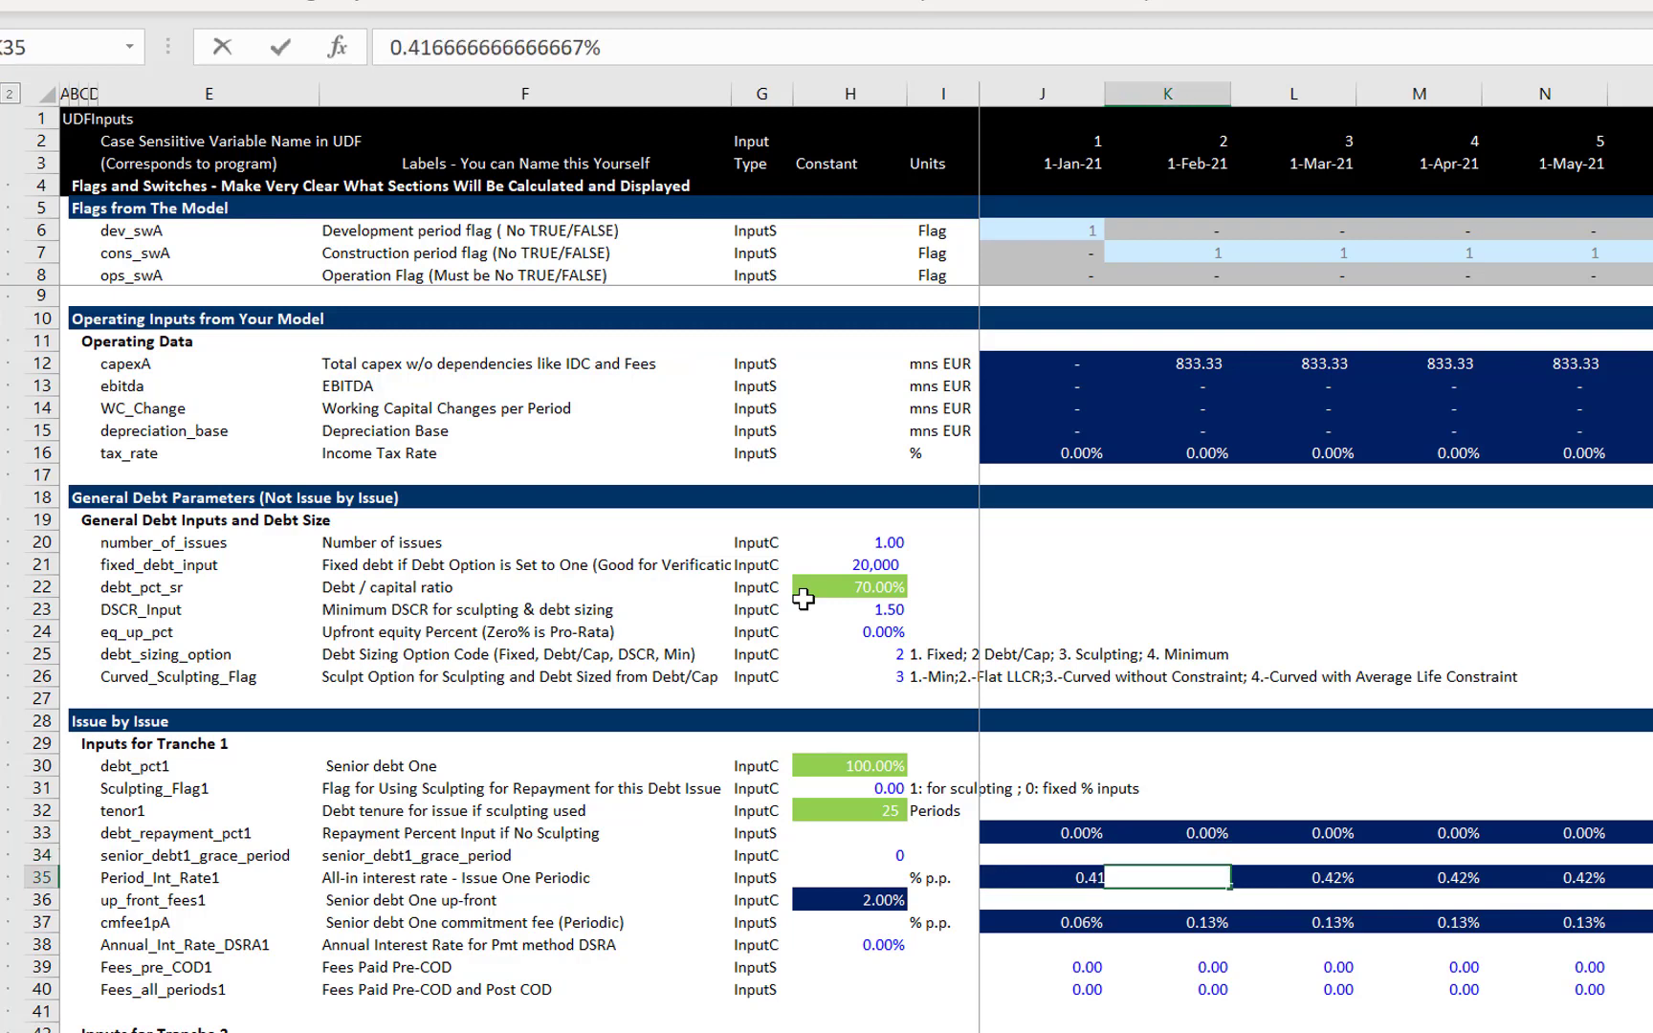
pyautogui.write('=')
pyautogui.hotkey('ctrl', 'pageup')
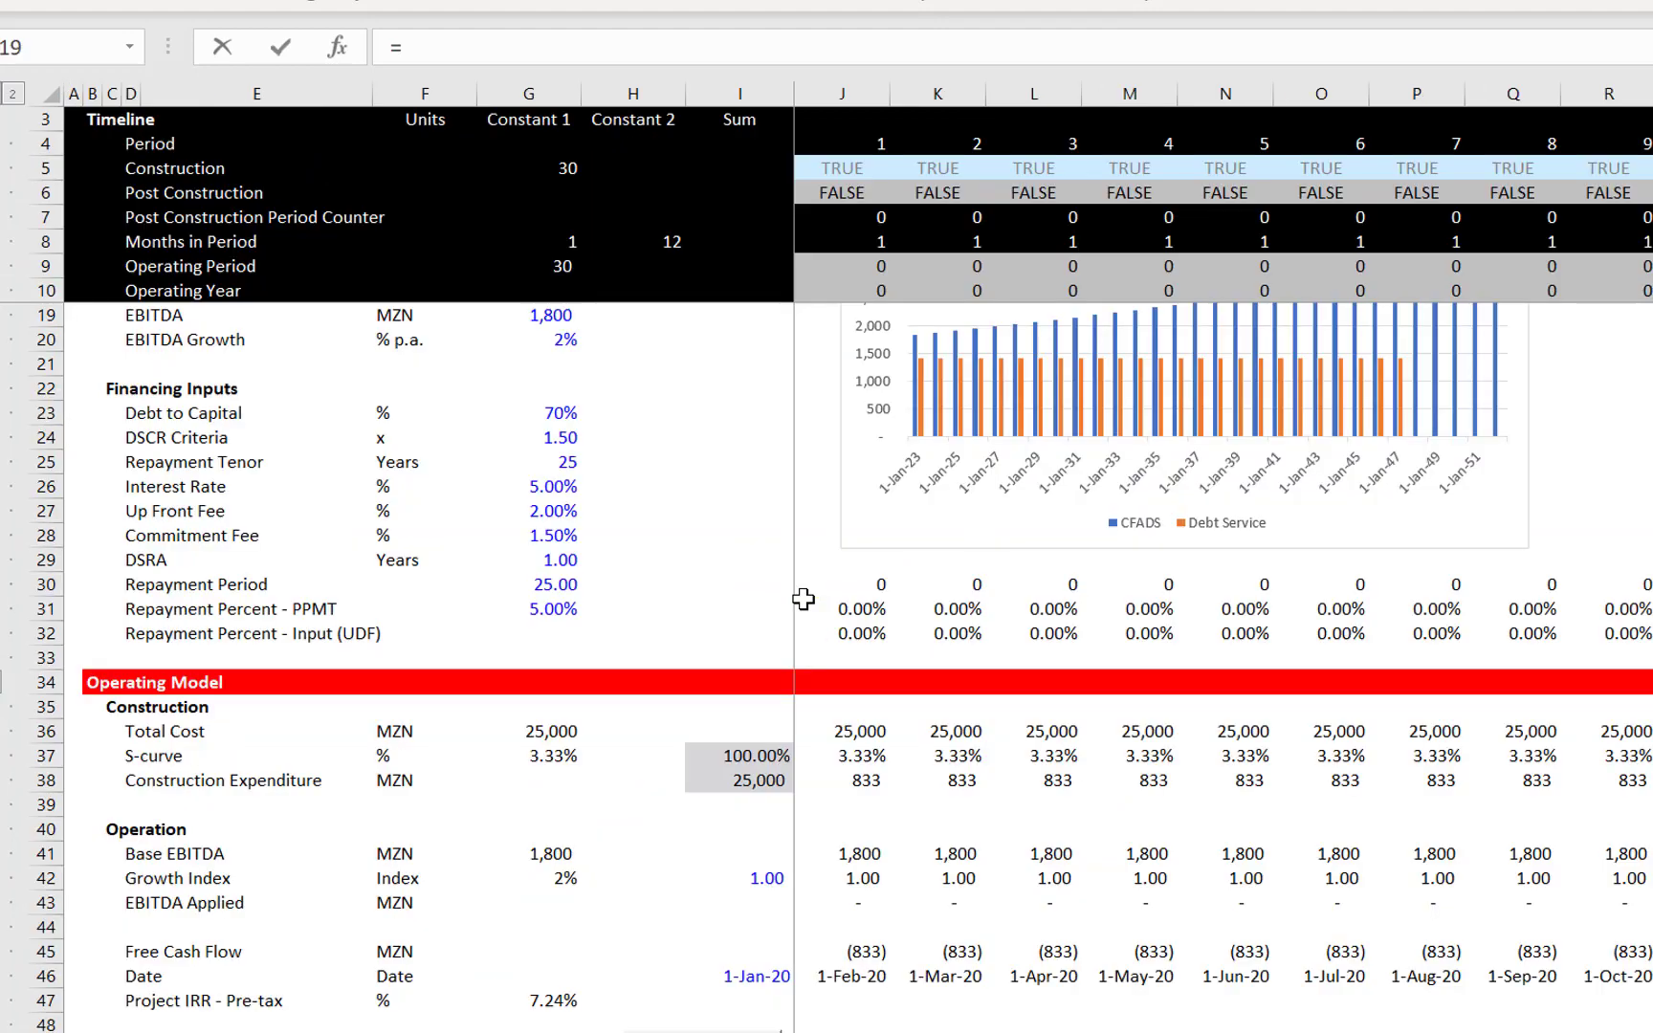
pyautogui.click(902, 830)
pyautogui.press('Left')
pyautogui.press('Left')
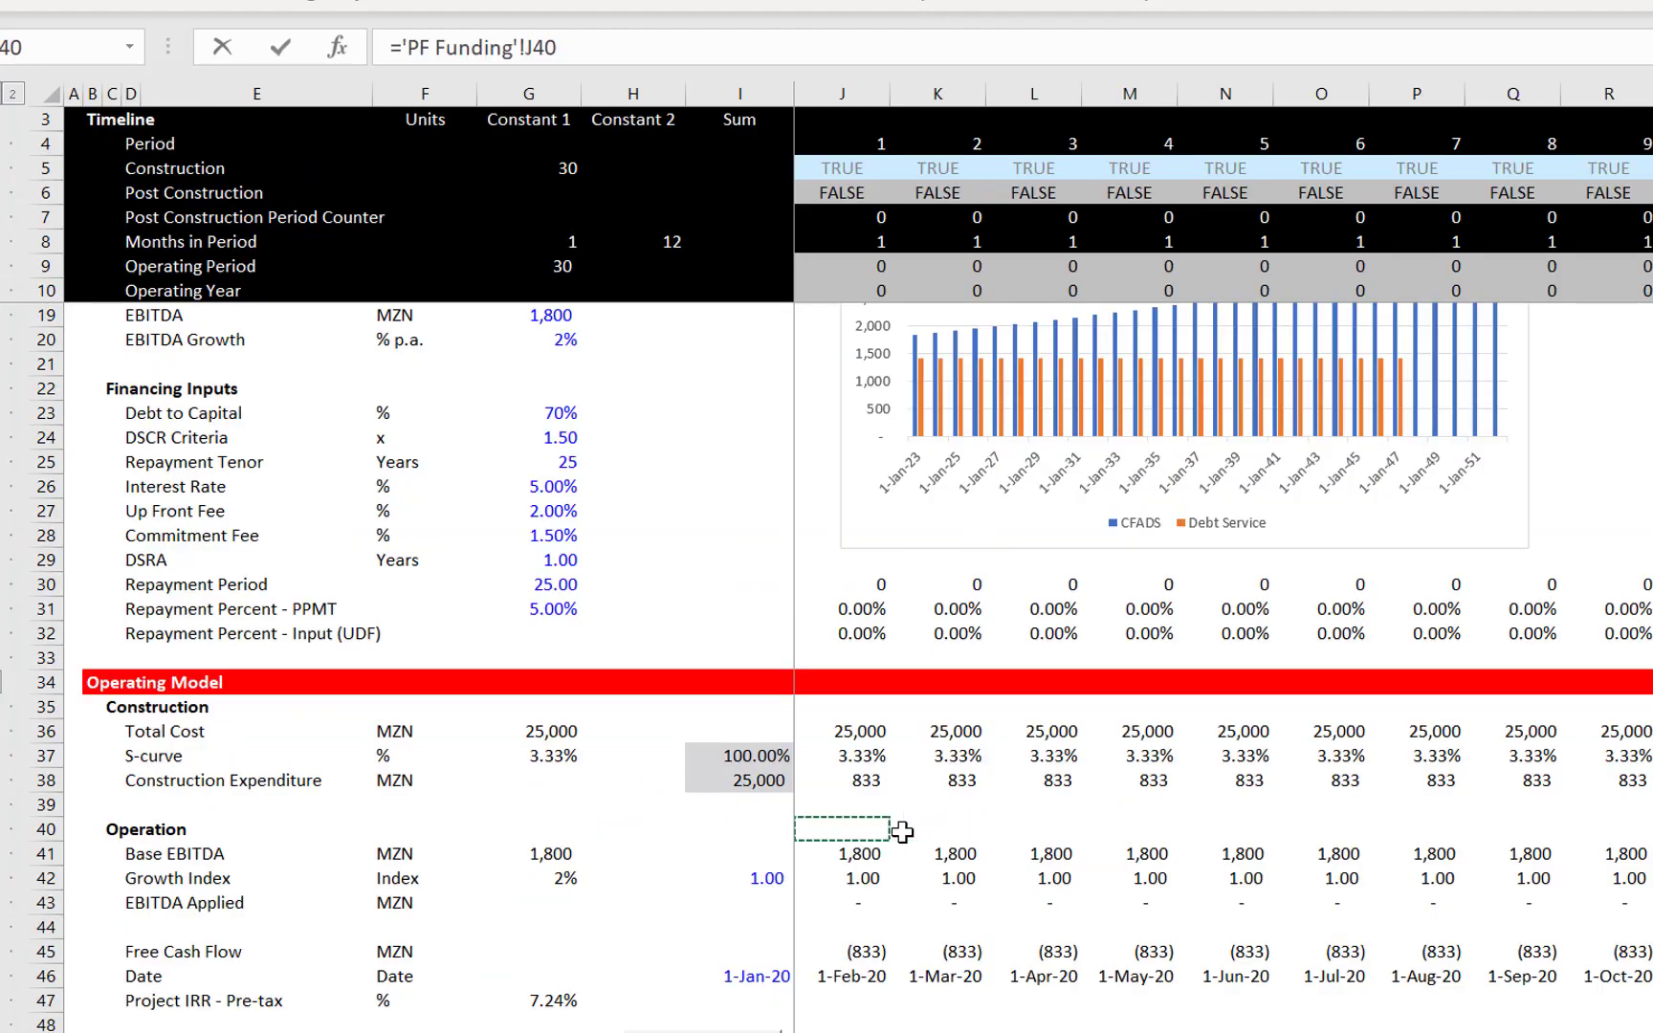
pyautogui.press('Right')
pyautogui.press('Down')
pyautogui.press('Down')
pyautogui.press('Down')
pyautogui.press('Down')
pyautogui.press('Down')
pyautogui.press('Down')
pyautogui.press('Down')
pyautogui.press('Down')
pyautogui.press('Down')
pyautogui.press('Down')
pyautogui.press('Down')
pyautogui.press('Down')
pyautogui.press('Down')
pyautogui.press('Down')
pyautogui.press('Down')
pyautogui.press('Down')
pyautogui.press('Down')
pyautogui.press('Down')
pyautogui.press('Down')
pyautogui.press('Down')
pyautogui.press('Down')
pyautogui.press('Down')
pyautogui.press('Down')
pyautogui.press('Down')
pyautogui.press('Down')
pyautogui.press('Down')
pyautogui.press('Down')
pyautogui.press('Down')
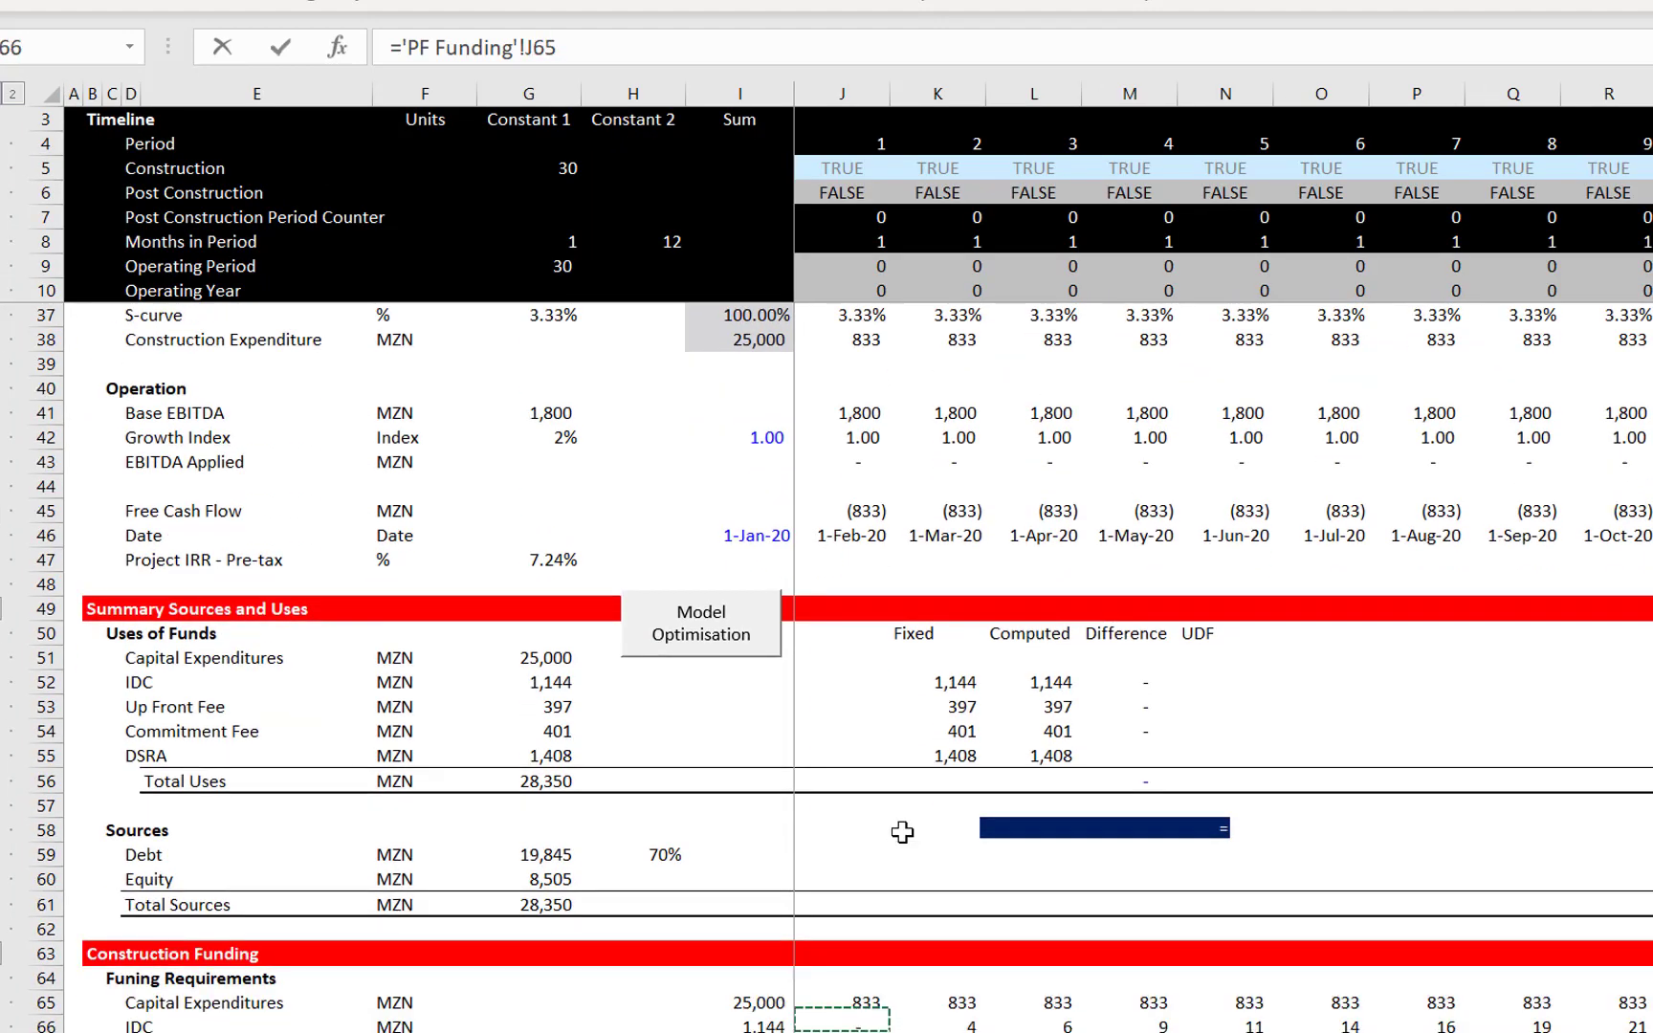
pyautogui.press('Down')
pyautogui.press('Down')
pyautogui.press('Down')
pyautogui.press('Down')
pyautogui.press('Down')
pyautogui.press('Down')
pyautogui.press('Down')
pyautogui.press('Down')
pyautogui.press('Down')
pyautogui.press('Down')
pyautogui.press('Down')
pyautogui.press('Down')
pyautogui.press('Down')
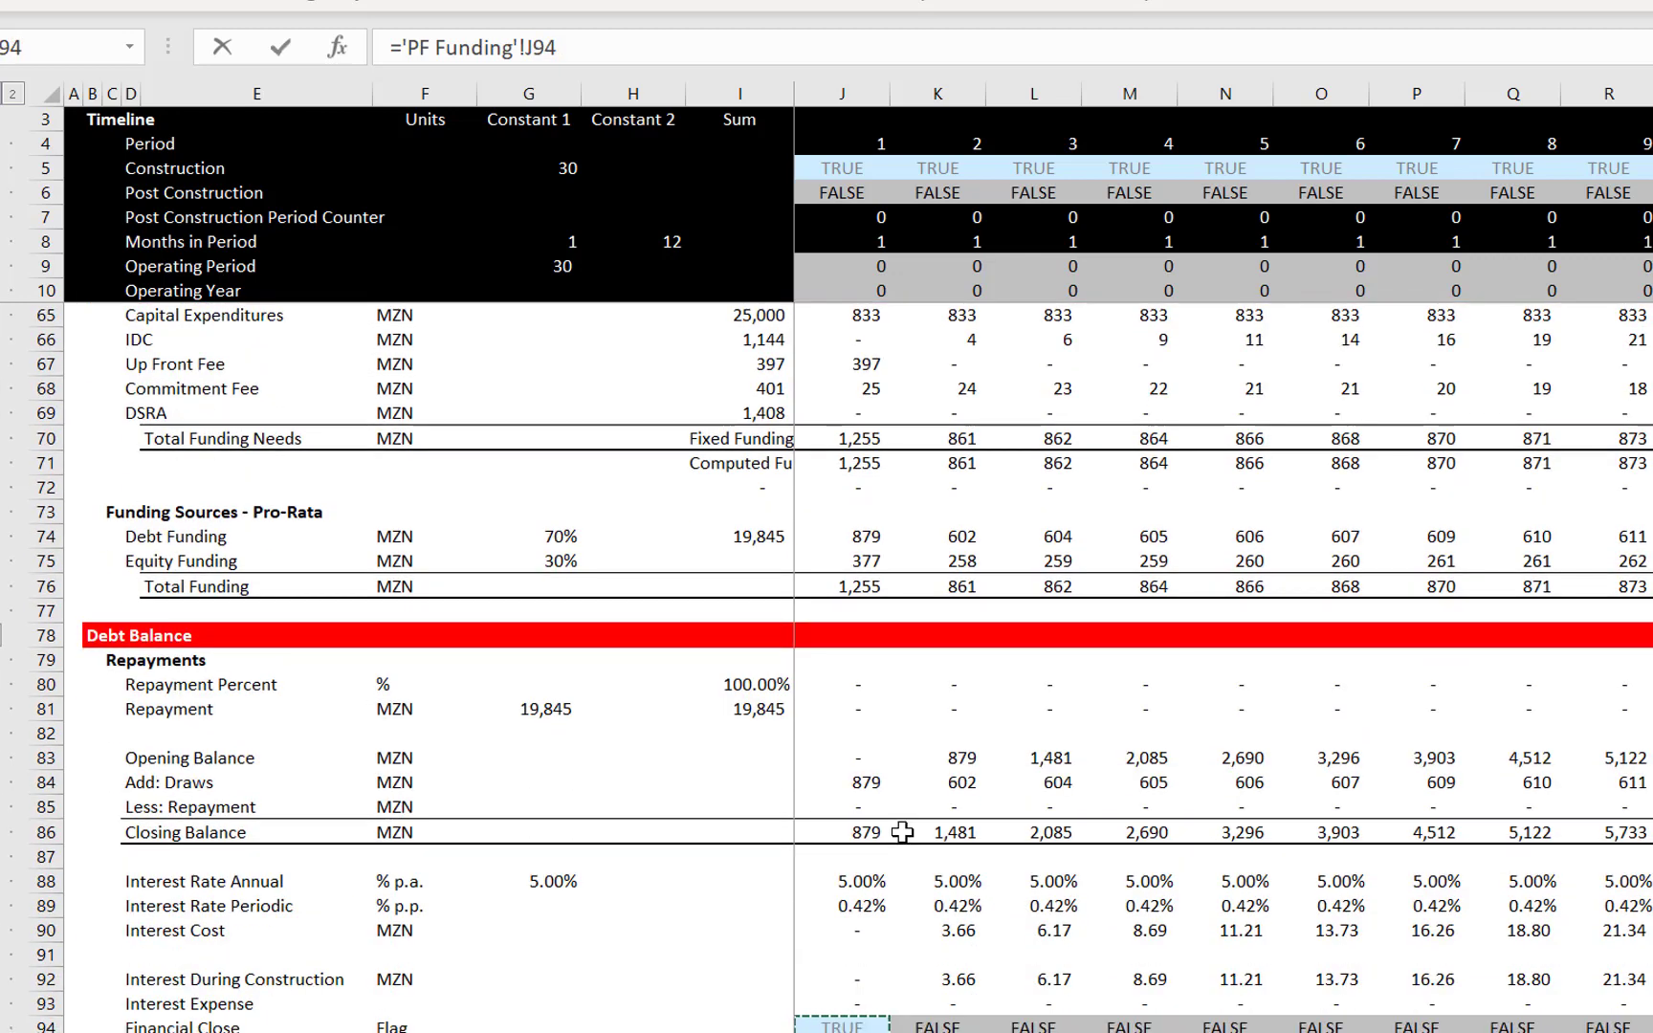
pyautogui.press('Up')
pyautogui.press('Up')
pyautogui.press('Up')
pyautogui.press('Up')
pyautogui.press('Up')
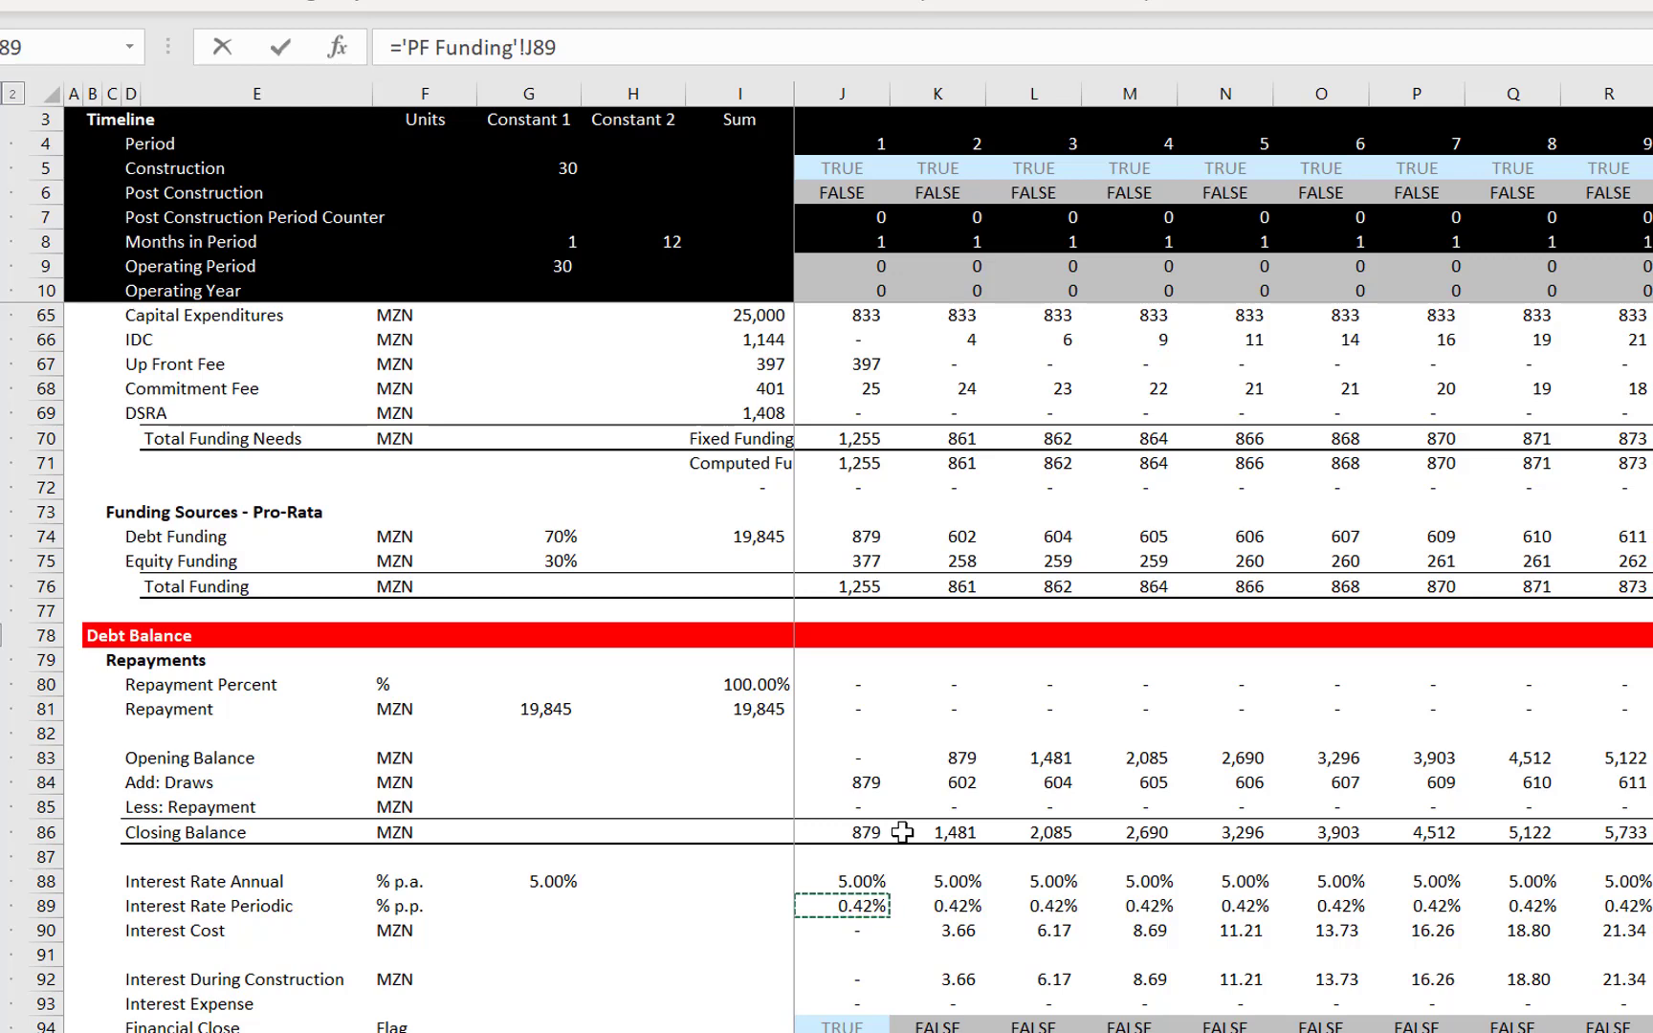
pyautogui.press('Return')
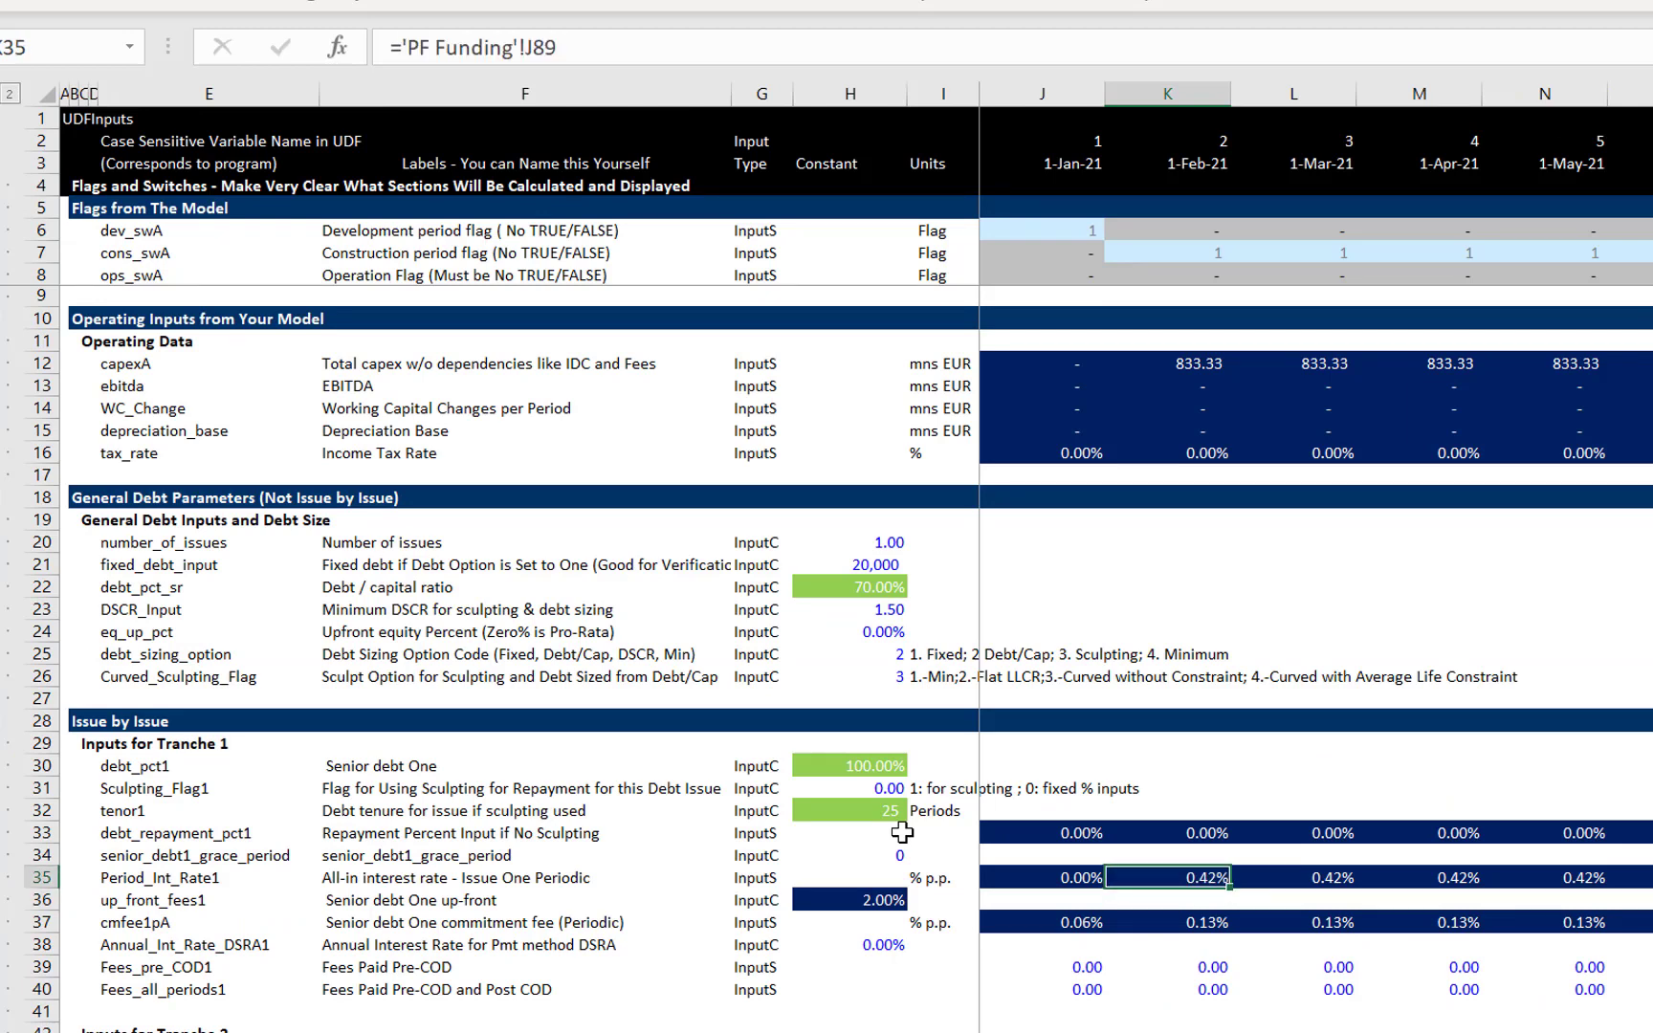
# Link the senior debt up-front fee in H36 to the Up Front Fee input in G27 of the PF Funding sheet
pyautogui.hotkey('ctrl', 'shift', 'Right')
pyautogui.press('Down')
pyautogui.press('Down')
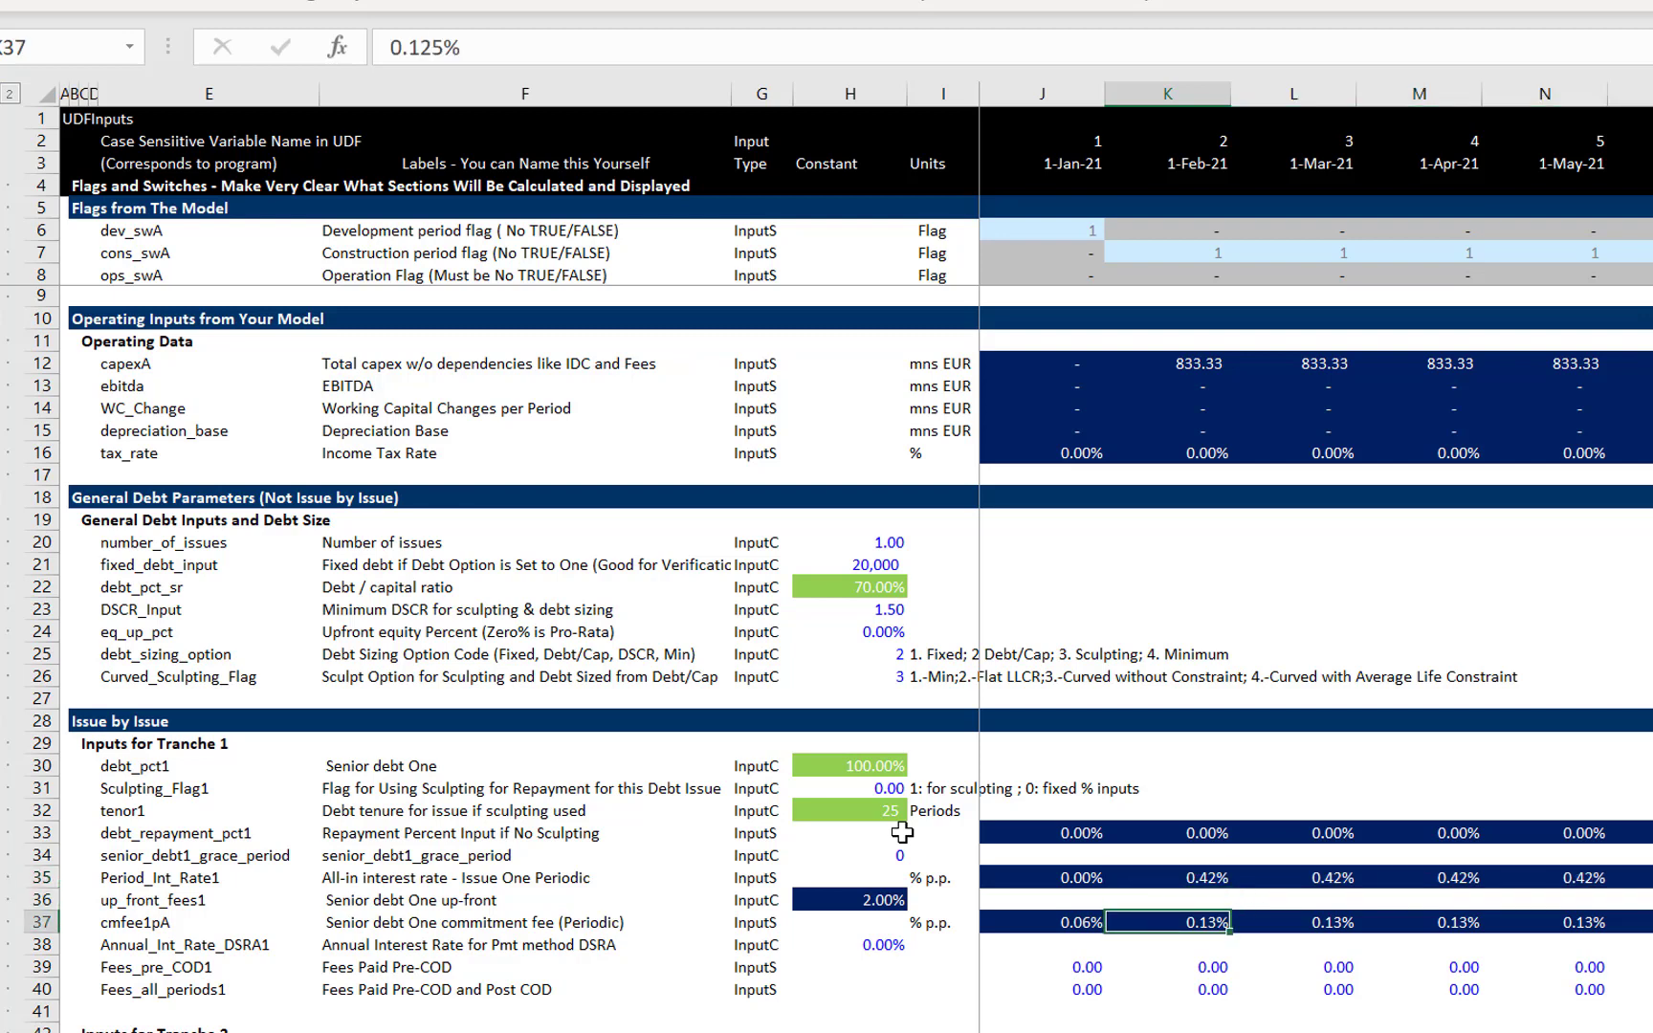
pyautogui.press('Up')
pyautogui.press('Left')
pyautogui.press('Left')
pyautogui.press('Left')
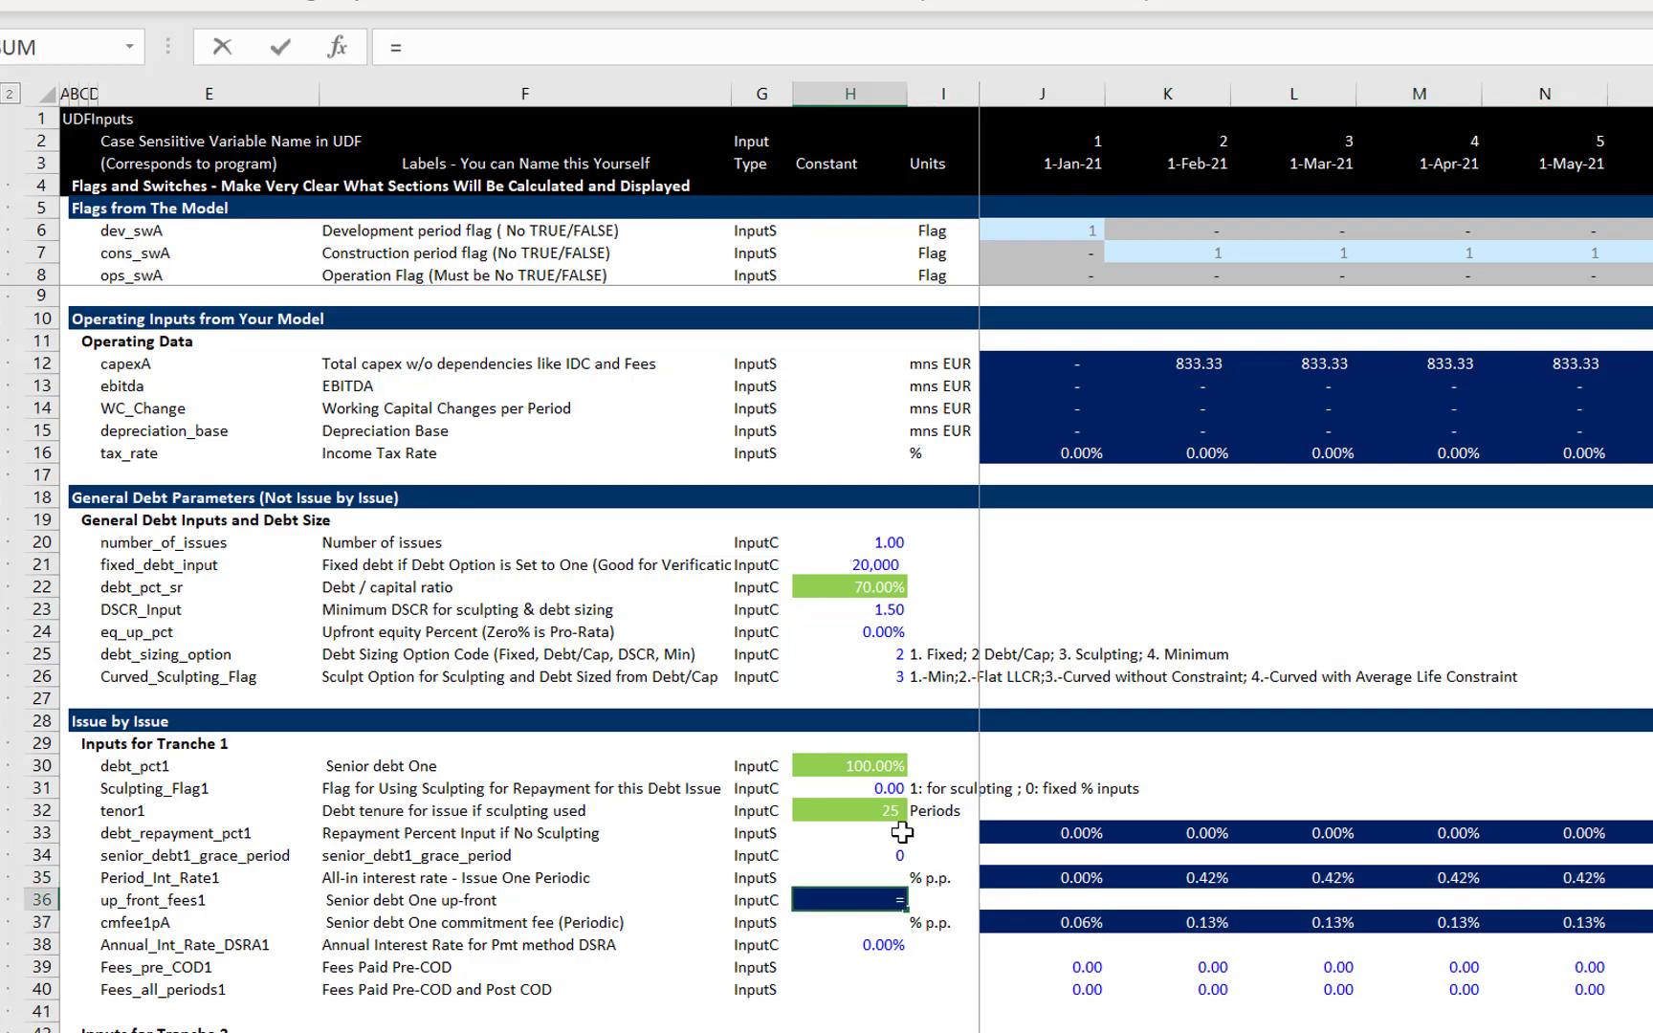
pyautogui.hotkey('ctrl', 'pagedown')
pyautogui.click(638, 566)
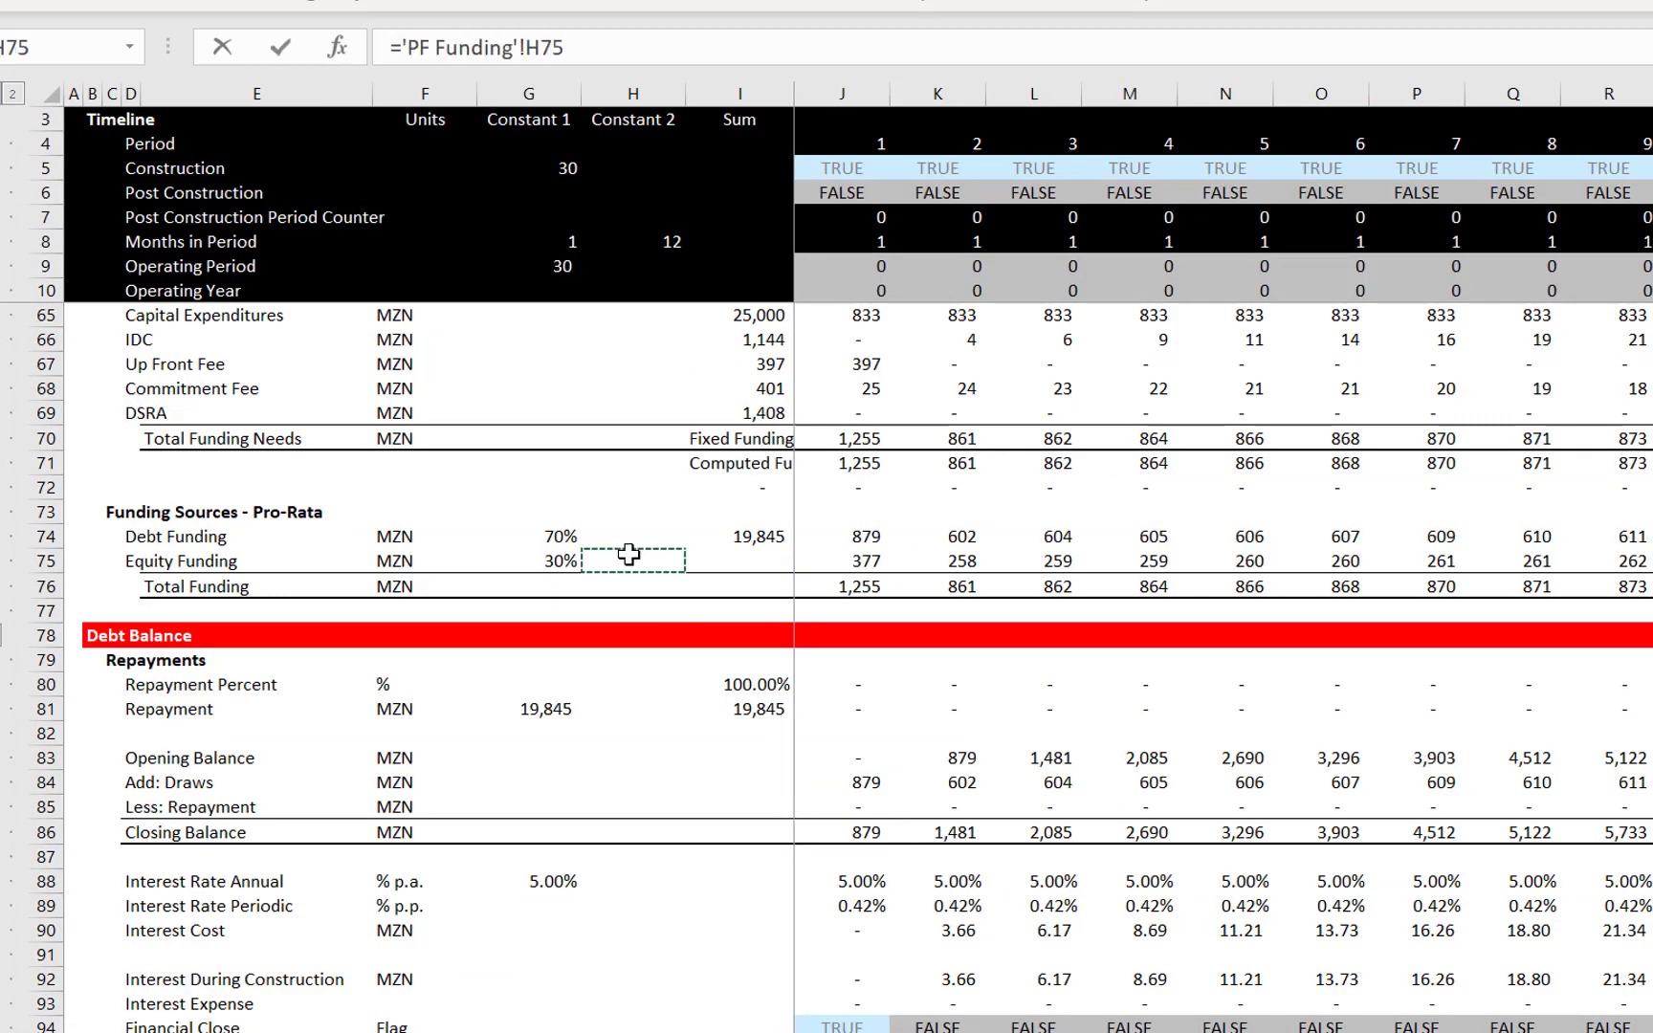
pyautogui.press('Up')
pyautogui.press('Up')
pyautogui.press('Up')
pyautogui.press('Up')
pyautogui.press('Up')
pyautogui.press('Up')
pyautogui.press('Up')
pyautogui.press('Up')
pyautogui.press('Up')
pyautogui.press('Up')
pyautogui.press('Up')
pyautogui.press('Up')
pyautogui.press('Up')
pyautogui.press('Up')
pyautogui.press('Up')
pyautogui.press('Up')
pyautogui.press('Up')
pyautogui.press('Up')
pyautogui.press('Up')
pyautogui.press('Up')
pyautogui.press('Up')
pyautogui.press('Up')
pyautogui.press('Up')
pyautogui.press('Up')
pyautogui.press('Up')
pyautogui.press('Up')
pyautogui.press('Up')
pyautogui.press('Up')
pyautogui.press('Up')
pyautogui.press('Up')
pyautogui.press('Up')
pyautogui.press('Up')
pyautogui.press('Up')
pyautogui.press('Up')
pyautogui.press('Up')
pyautogui.press('Up')
pyautogui.press('Up')
pyautogui.press('Up')
pyautogui.press('Up')
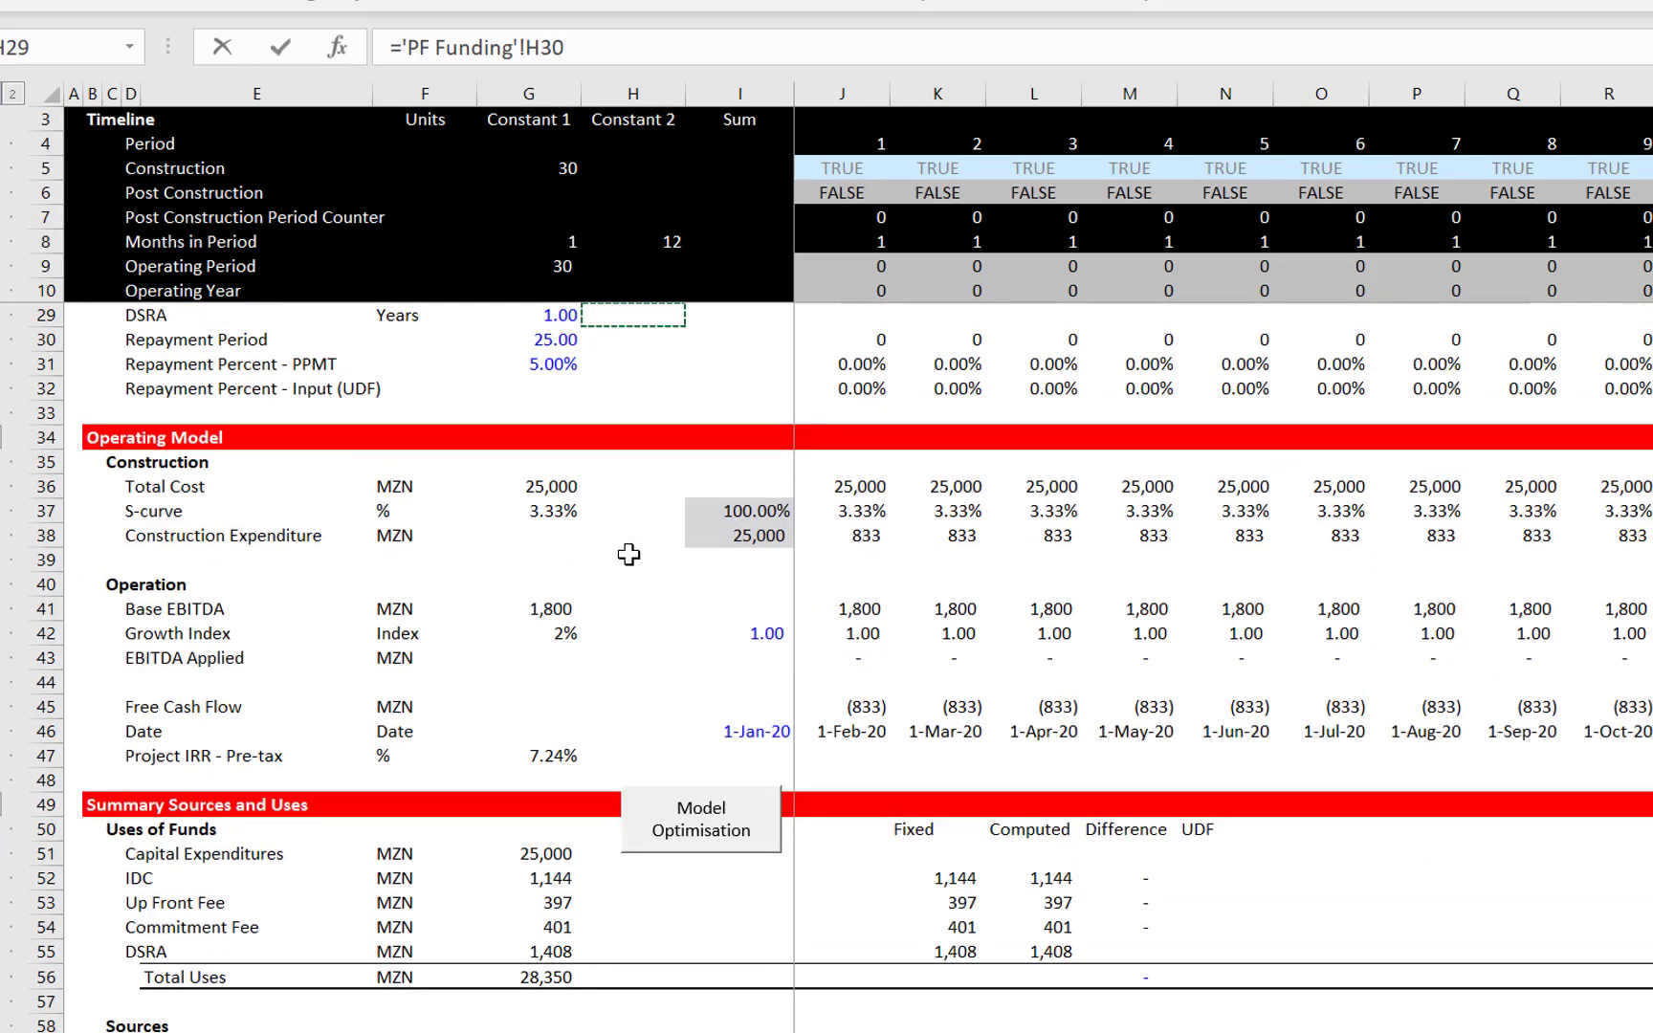
pyautogui.press('Up')
pyautogui.press('Up')
pyautogui.press('Up')
pyautogui.press('Up')
pyautogui.press('Up')
pyautogui.press('Up')
pyautogui.press('Up')
pyautogui.press('Up')
pyautogui.press('Up')
pyautogui.press('Up')
pyautogui.press('Up')
pyautogui.press('Up')
pyautogui.press('Up')
pyautogui.press('Up')
pyautogui.press('Up')
pyautogui.press('Up')
pyautogui.press('Up')
pyautogui.press('Up')
pyautogui.press('Up')
pyautogui.press('Up')
pyautogui.press('Down')
pyautogui.press('Down')
pyautogui.press('Down')
pyautogui.press('Down')
pyautogui.press('Down')
pyautogui.press('Down')
pyautogui.press('Down')
pyautogui.press('Down')
pyautogui.press('Down')
pyautogui.press('Down')
pyautogui.press('Down')
pyautogui.press('Down')
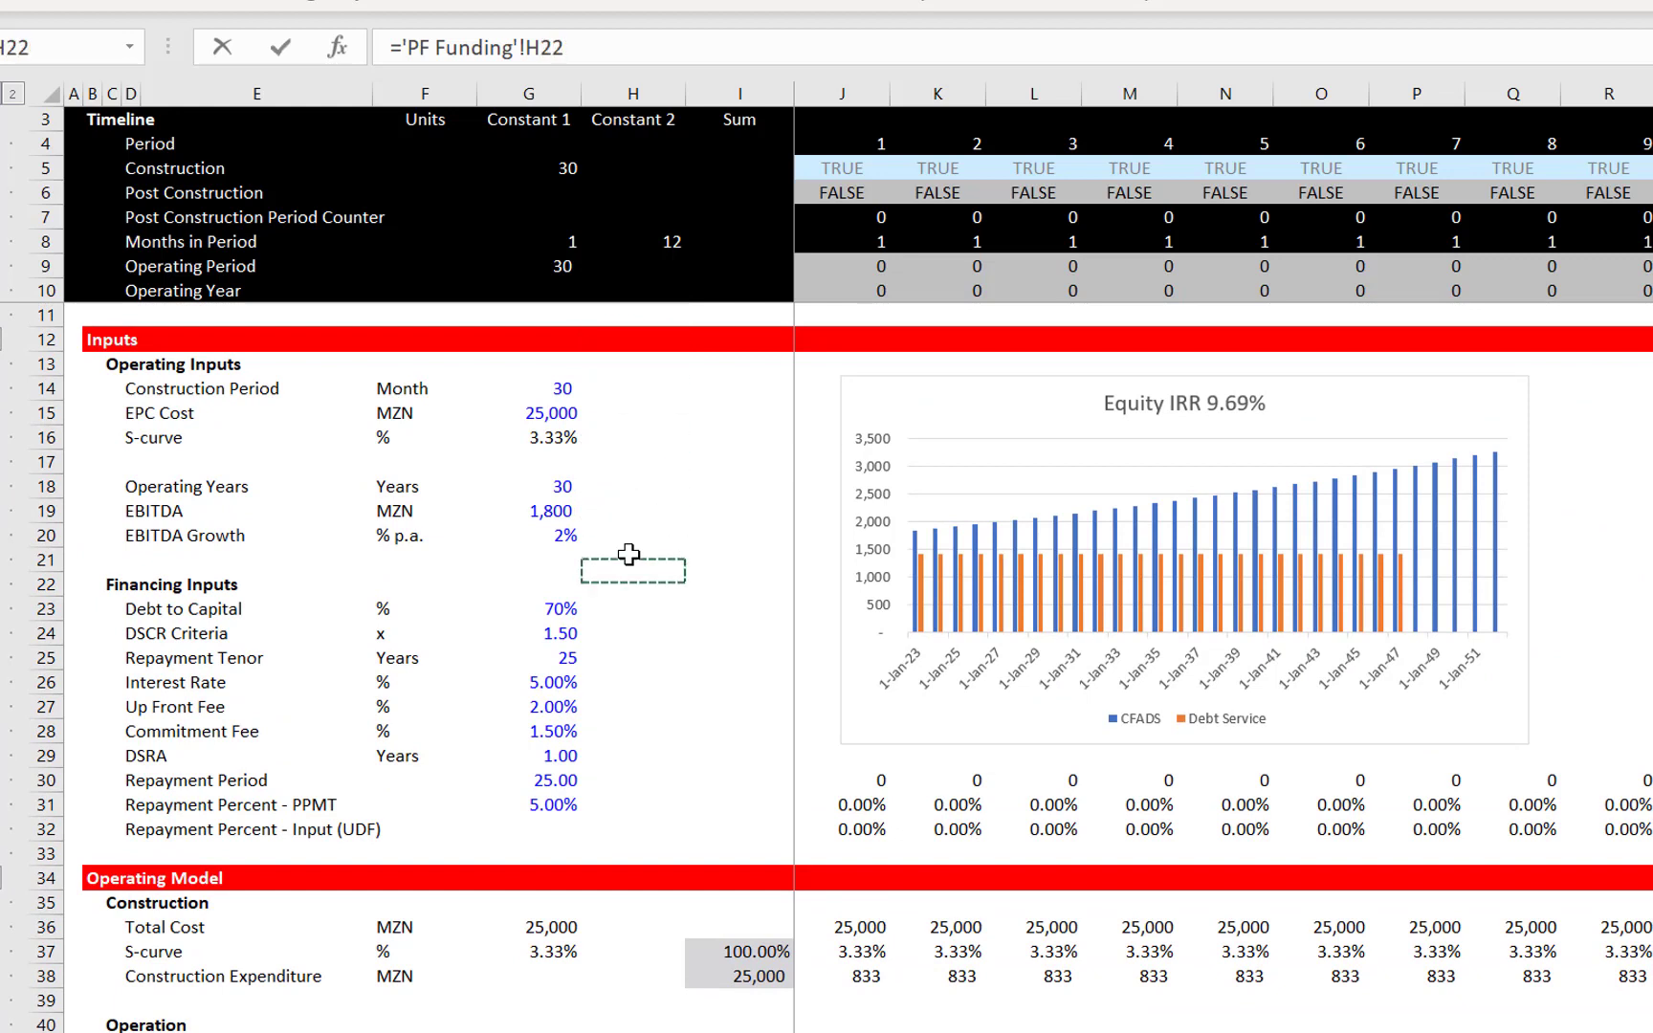
pyautogui.press('Left')
pyautogui.press('Down')
pyautogui.press('Down')
pyautogui.press('Up')
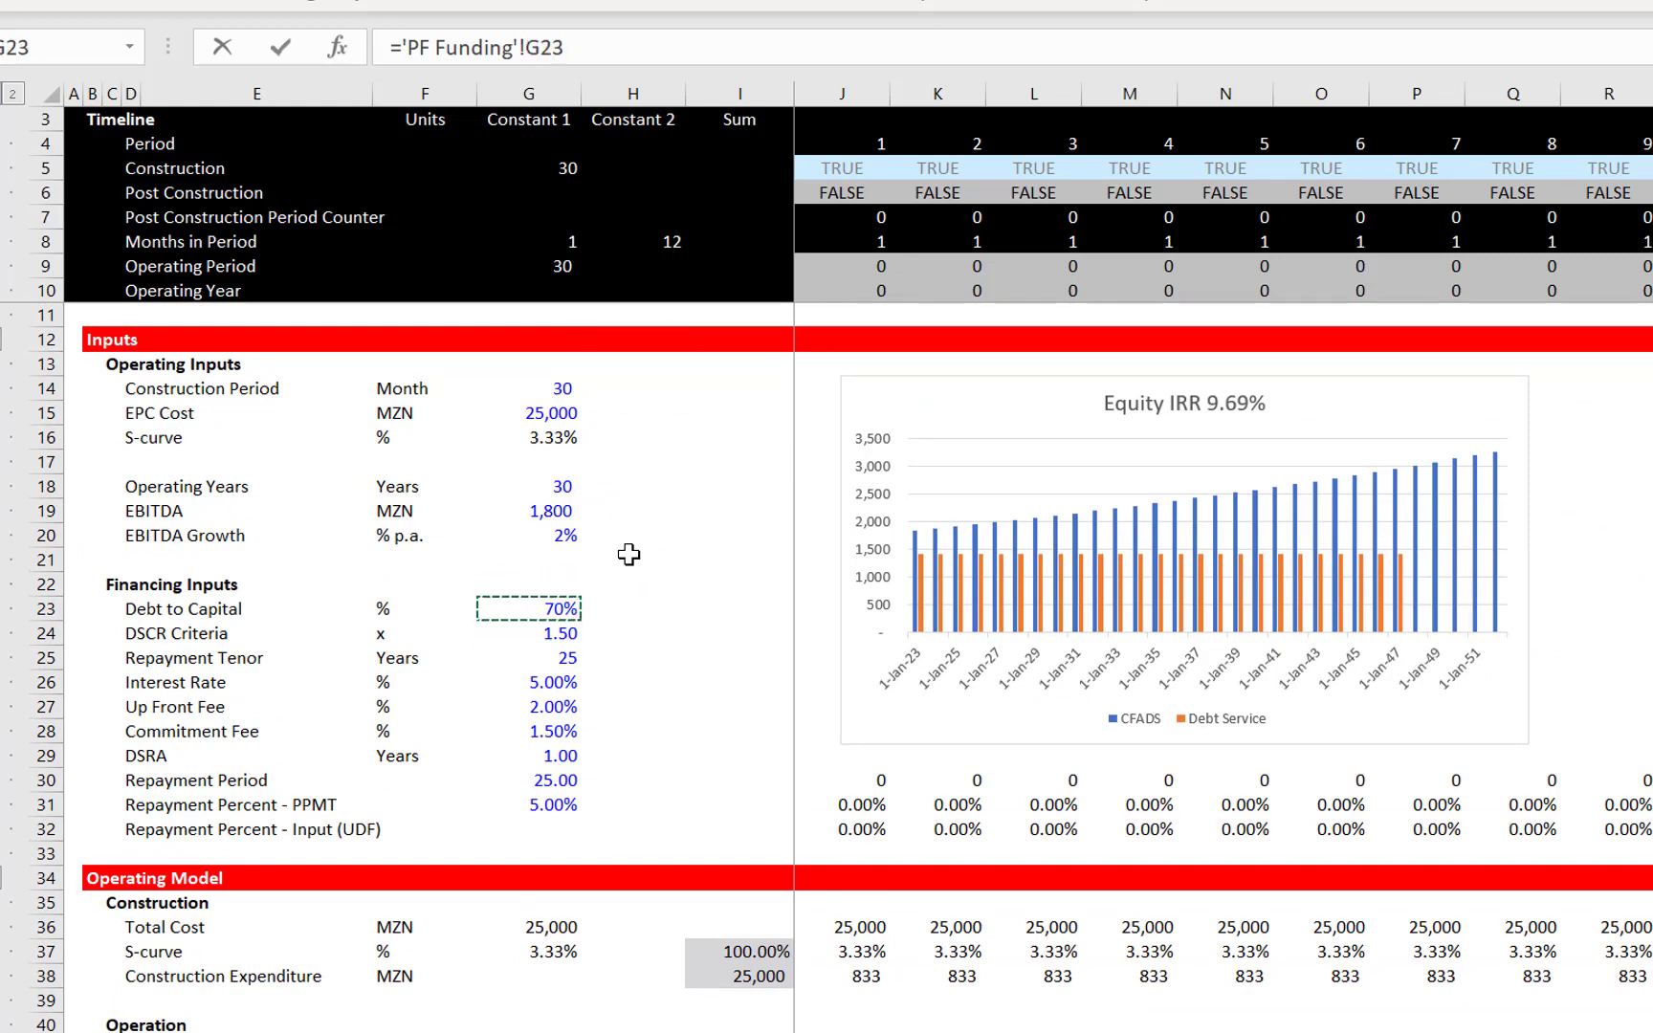
pyautogui.press('Down')
pyautogui.press('Down')
pyautogui.press('Down')
pyautogui.press('Down')
pyautogui.press('Up')
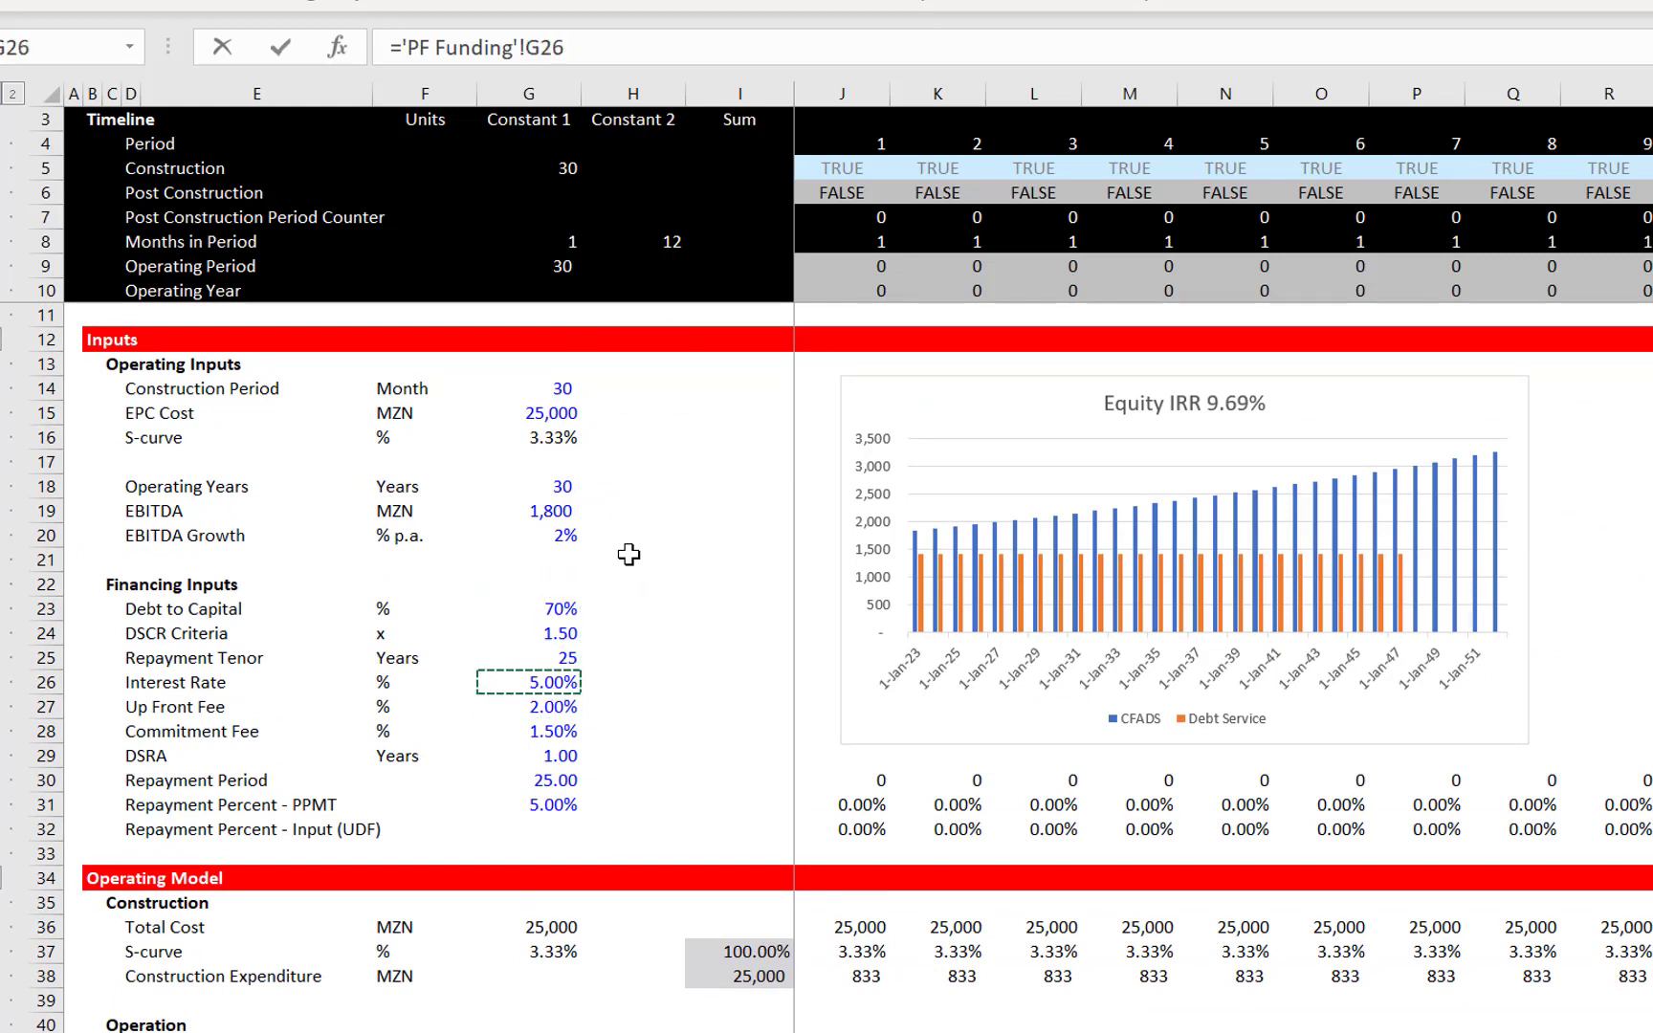
pyautogui.press('Up')
pyautogui.press('Up')
pyautogui.press('Up')
pyautogui.press('Up')
pyautogui.press('Up')
pyautogui.press('Up')
pyautogui.press('Up')
pyautogui.press('Down')
pyautogui.press('Down')
pyautogui.press('Down')
pyautogui.press('Down')
pyautogui.press('Down')
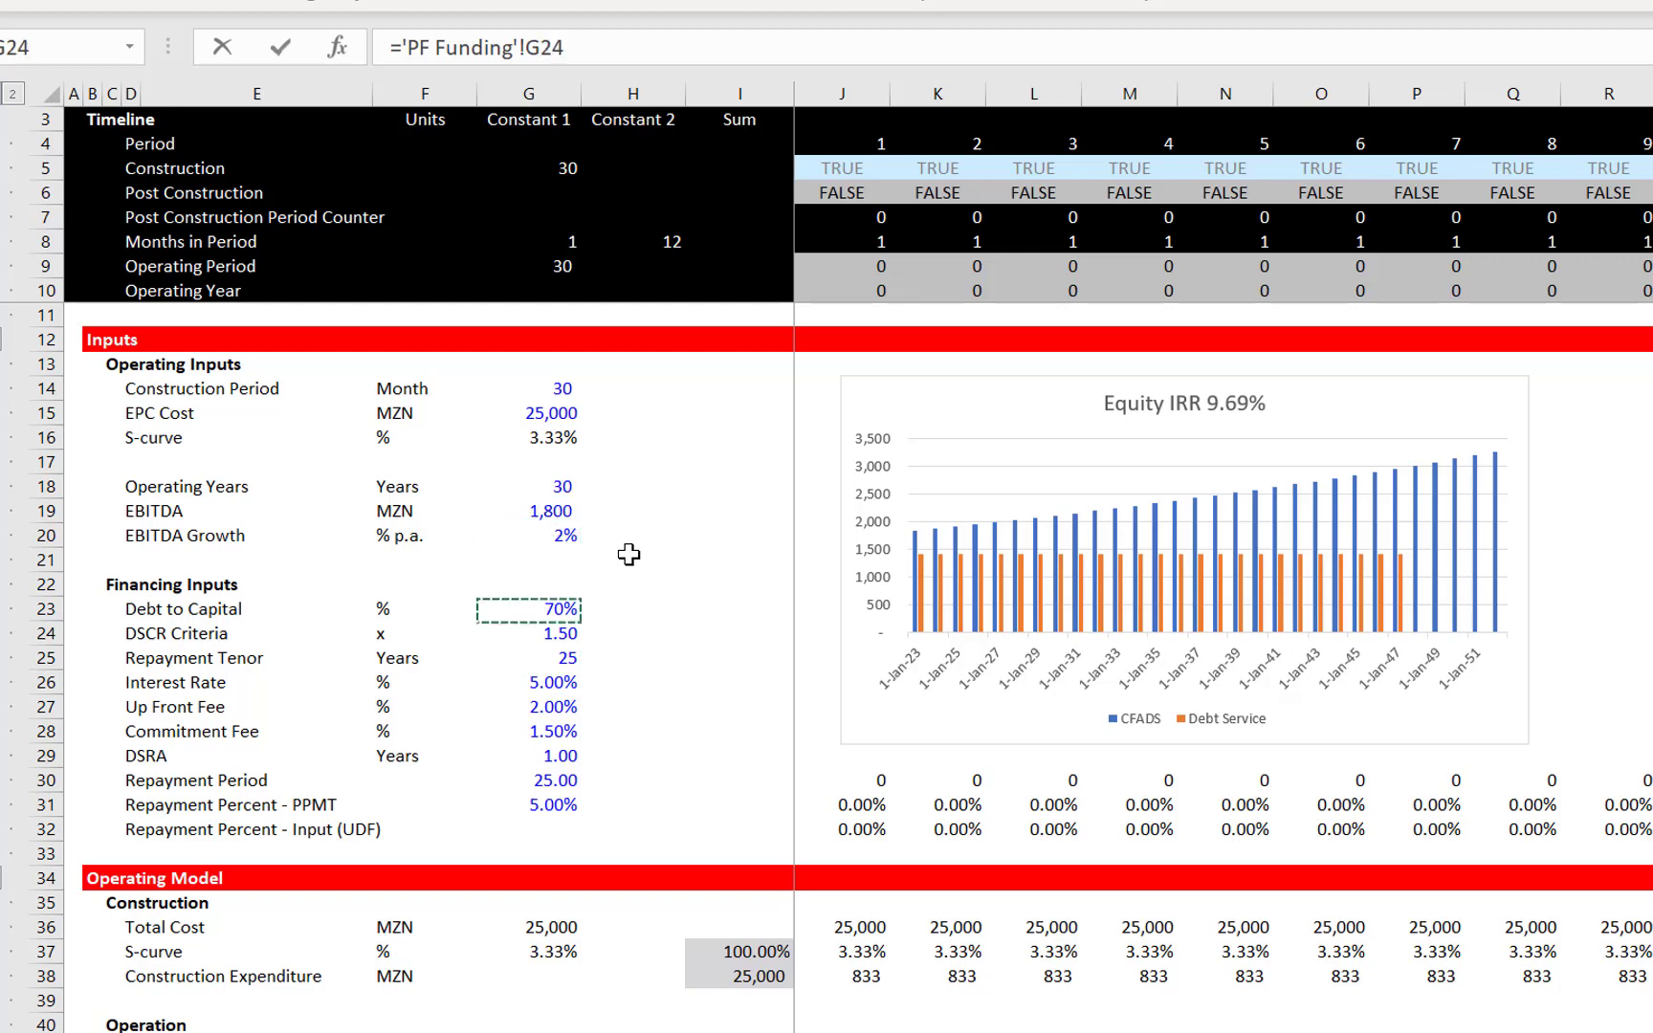
pyautogui.press('Down')
pyautogui.press('Down')
pyautogui.press('Down')
pyautogui.press('Return')
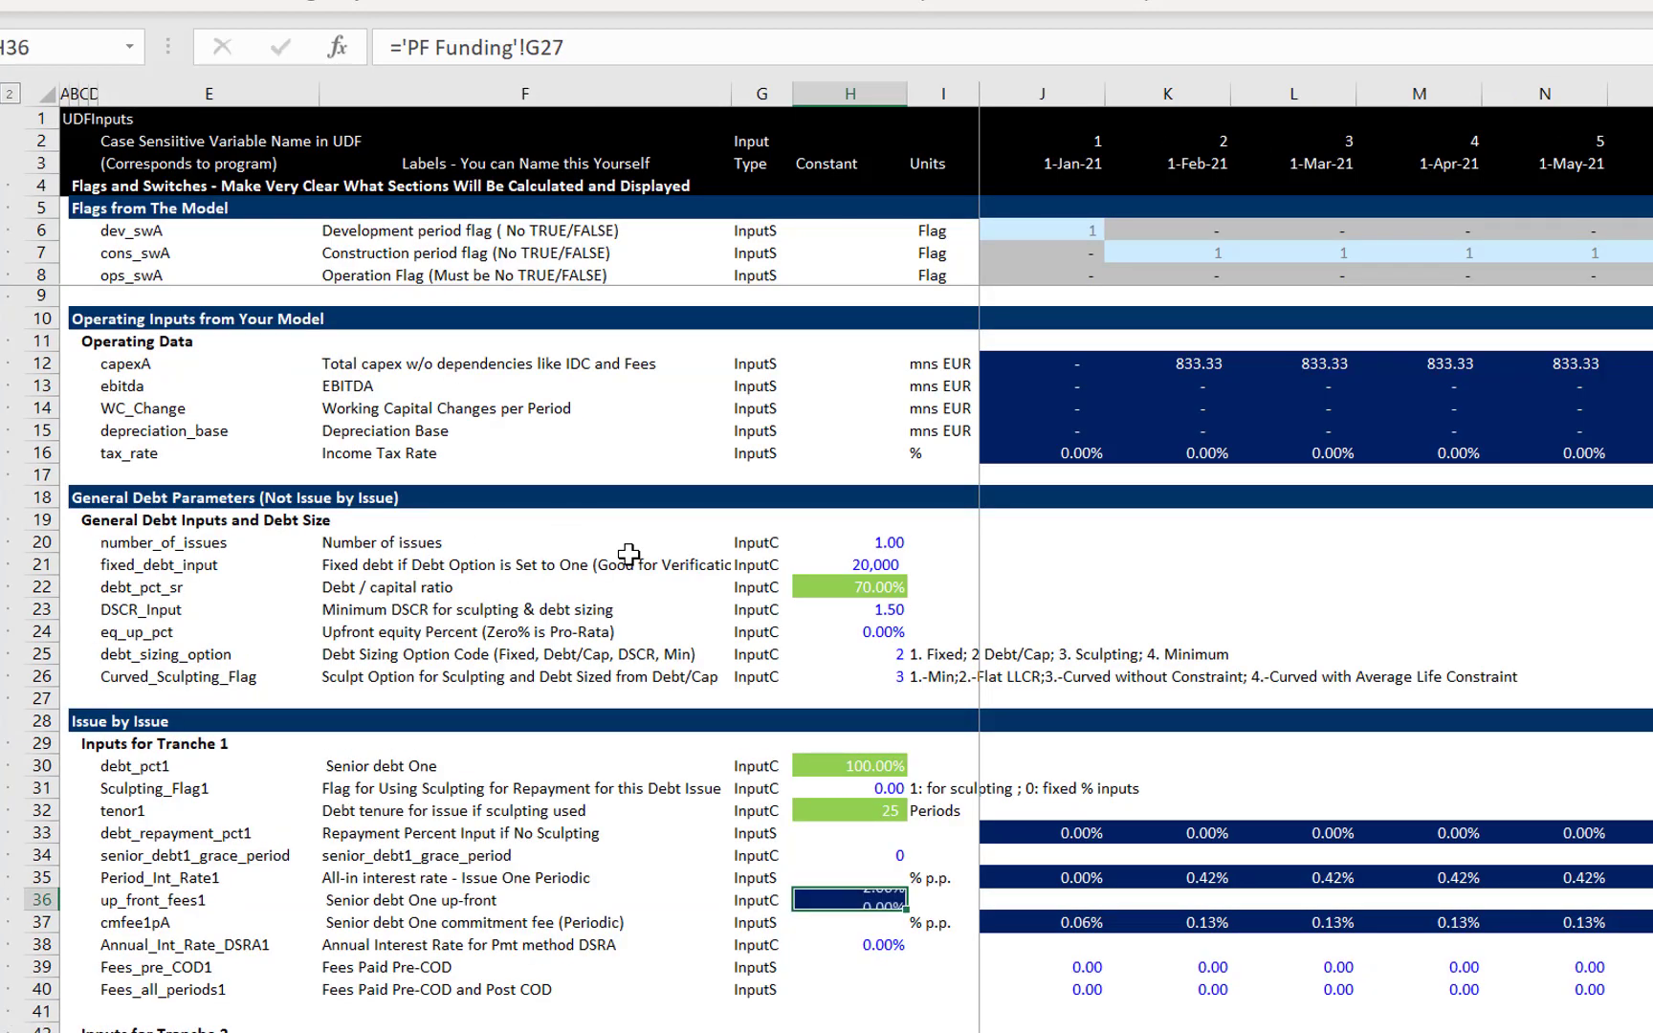
# Link the period 1 commitment fee in J37 to the first-period Annual Commitment Fee in J99 of the PF Funding sheet
pyautogui.press('Right')
pyautogui.press('Right')
pyautogui.write('=')
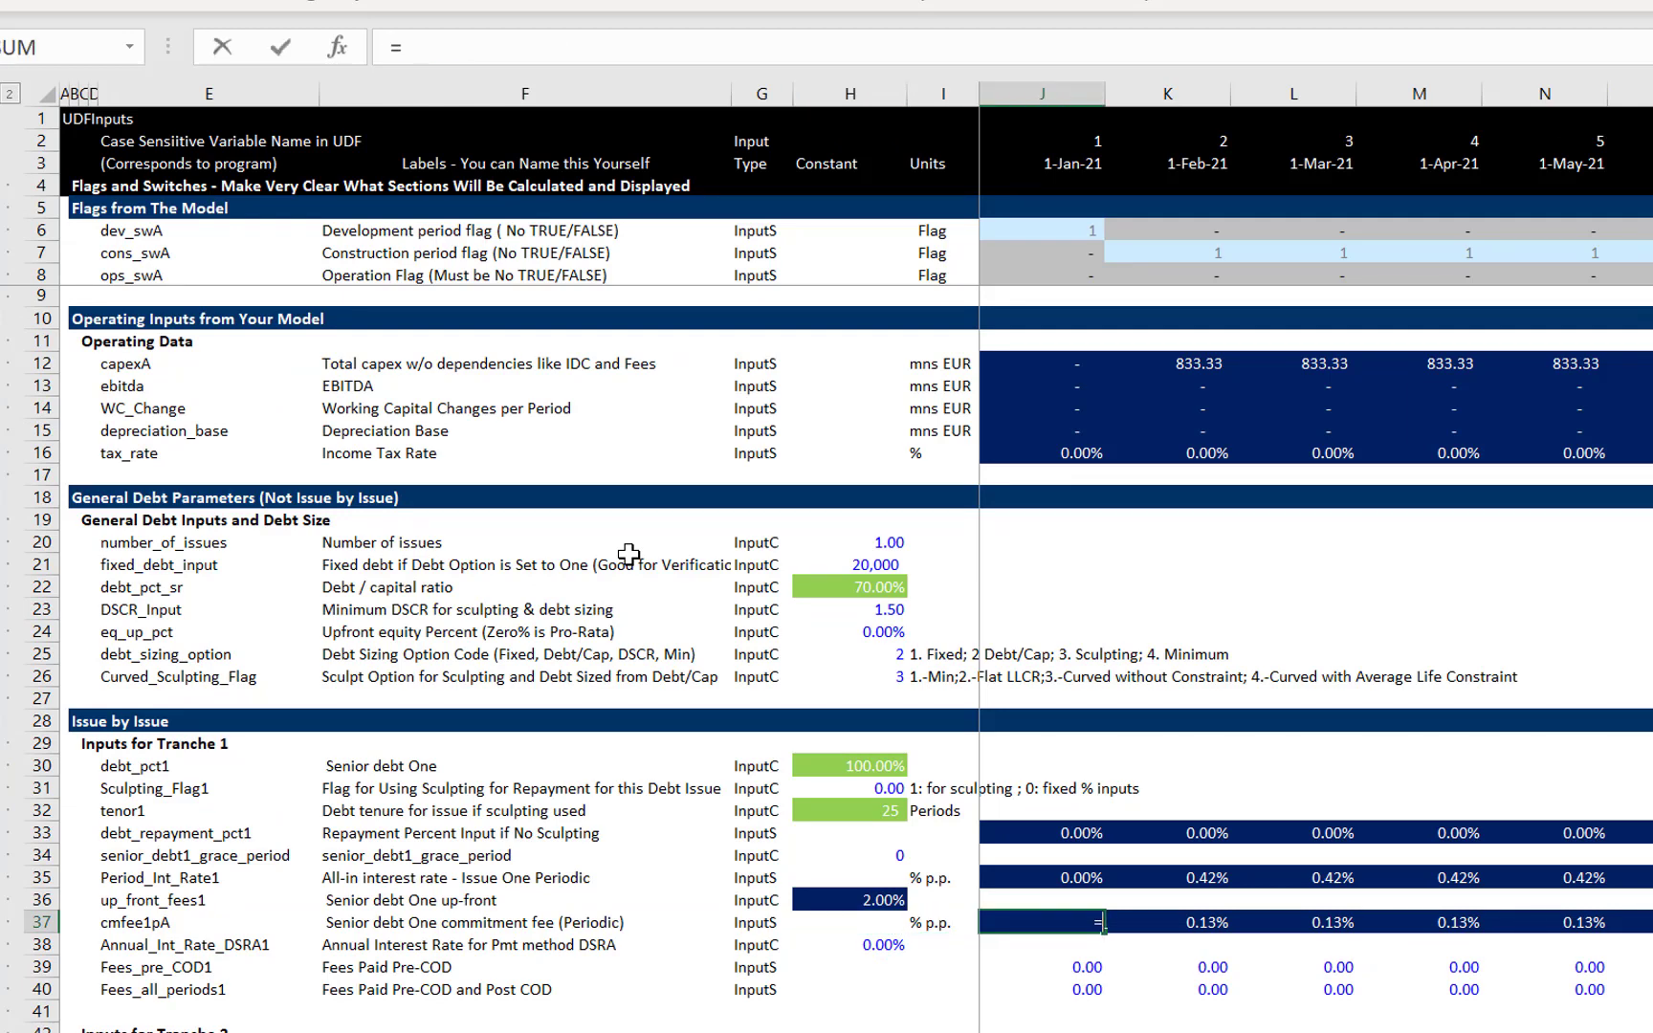
pyautogui.hotkey('ctrl', 'pageup')
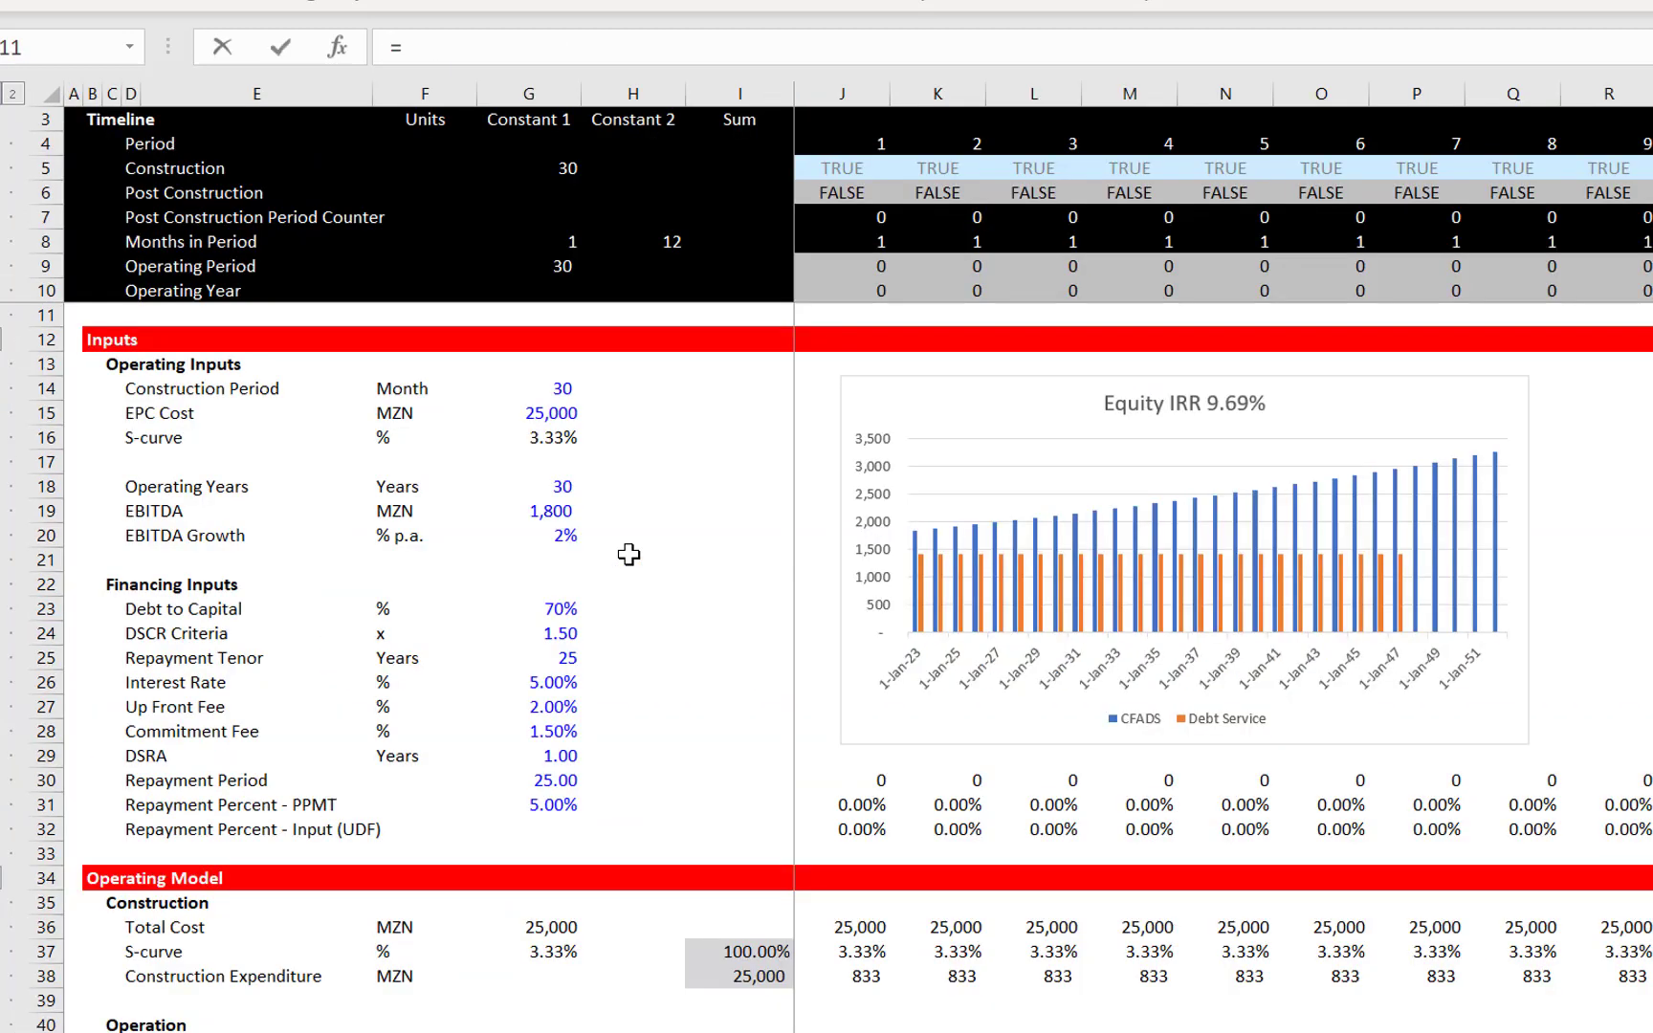
pyautogui.click(887, 944)
pyautogui.press('Left')
pyautogui.press('Right')
pyautogui.press('Down')
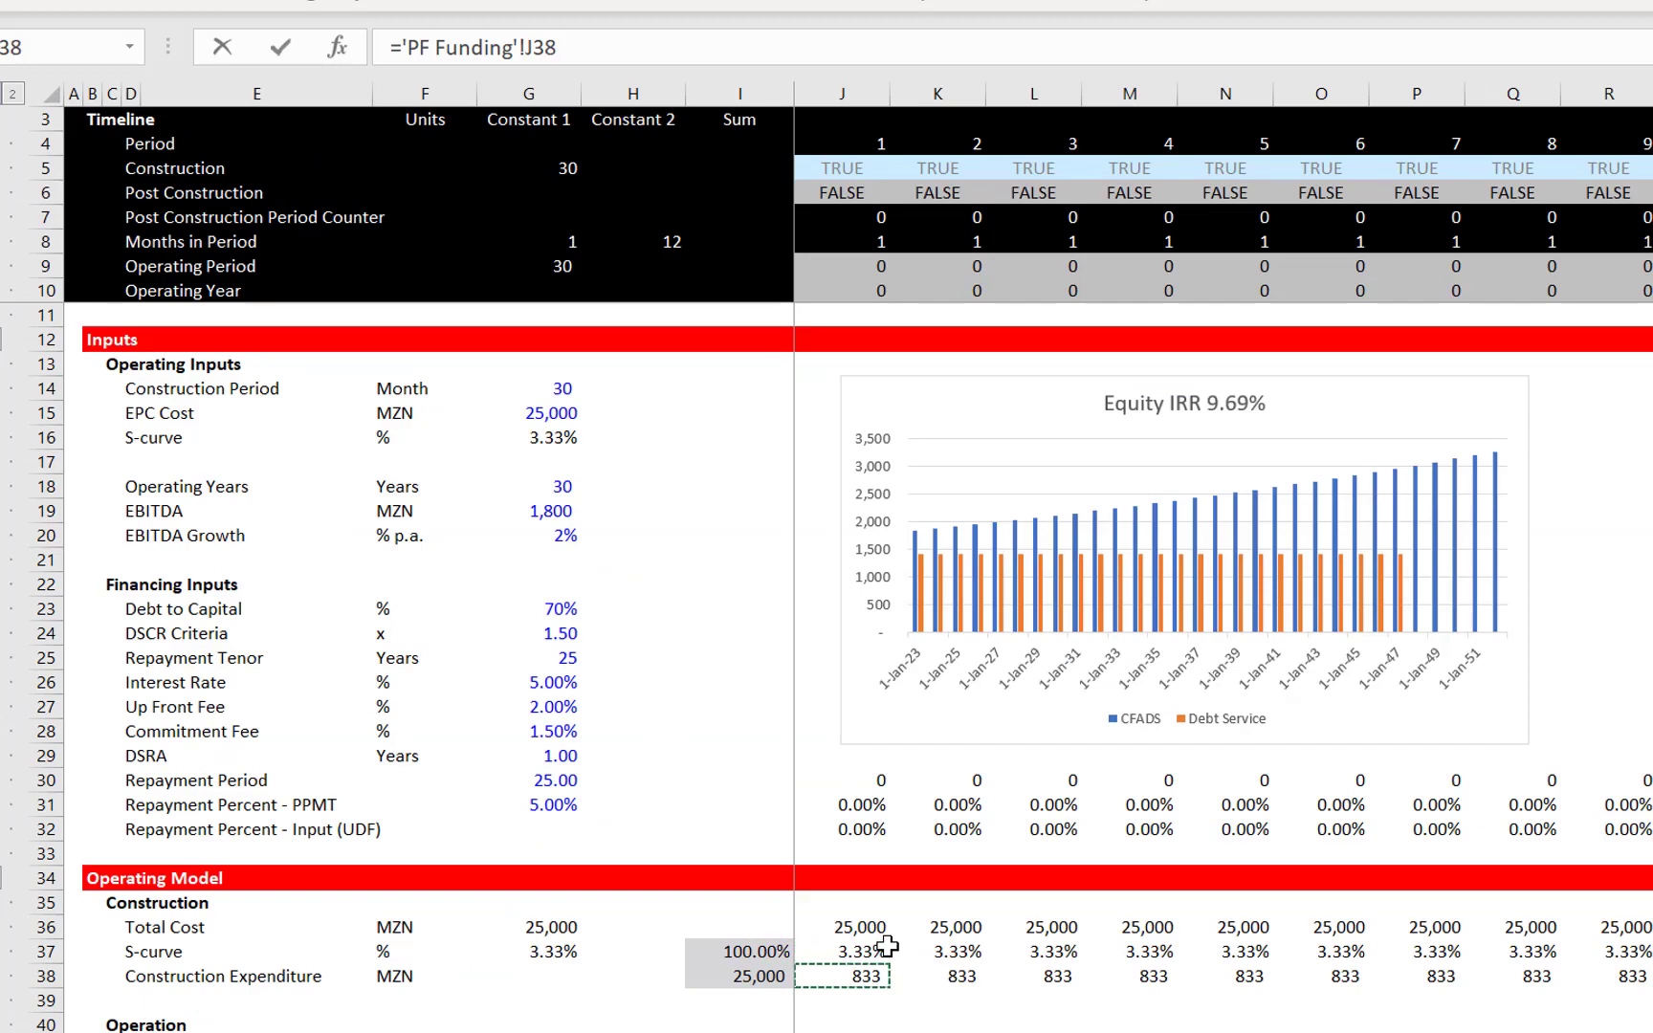
pyautogui.press('Down')
pyautogui.press('Down')
pyautogui.press('Down')
pyautogui.press('Down')
pyautogui.press('Down')
pyautogui.press('Down')
pyautogui.press('Down')
pyautogui.press('Down')
pyautogui.press('Down')
pyautogui.press('Down')
pyautogui.press('Down')
pyautogui.press('Down')
pyautogui.press('Down')
pyautogui.press('Down')
pyautogui.press('Down')
pyautogui.press('Down')
pyautogui.press('Down')
pyautogui.press('Down')
pyautogui.press('Down')
pyautogui.press('Down')
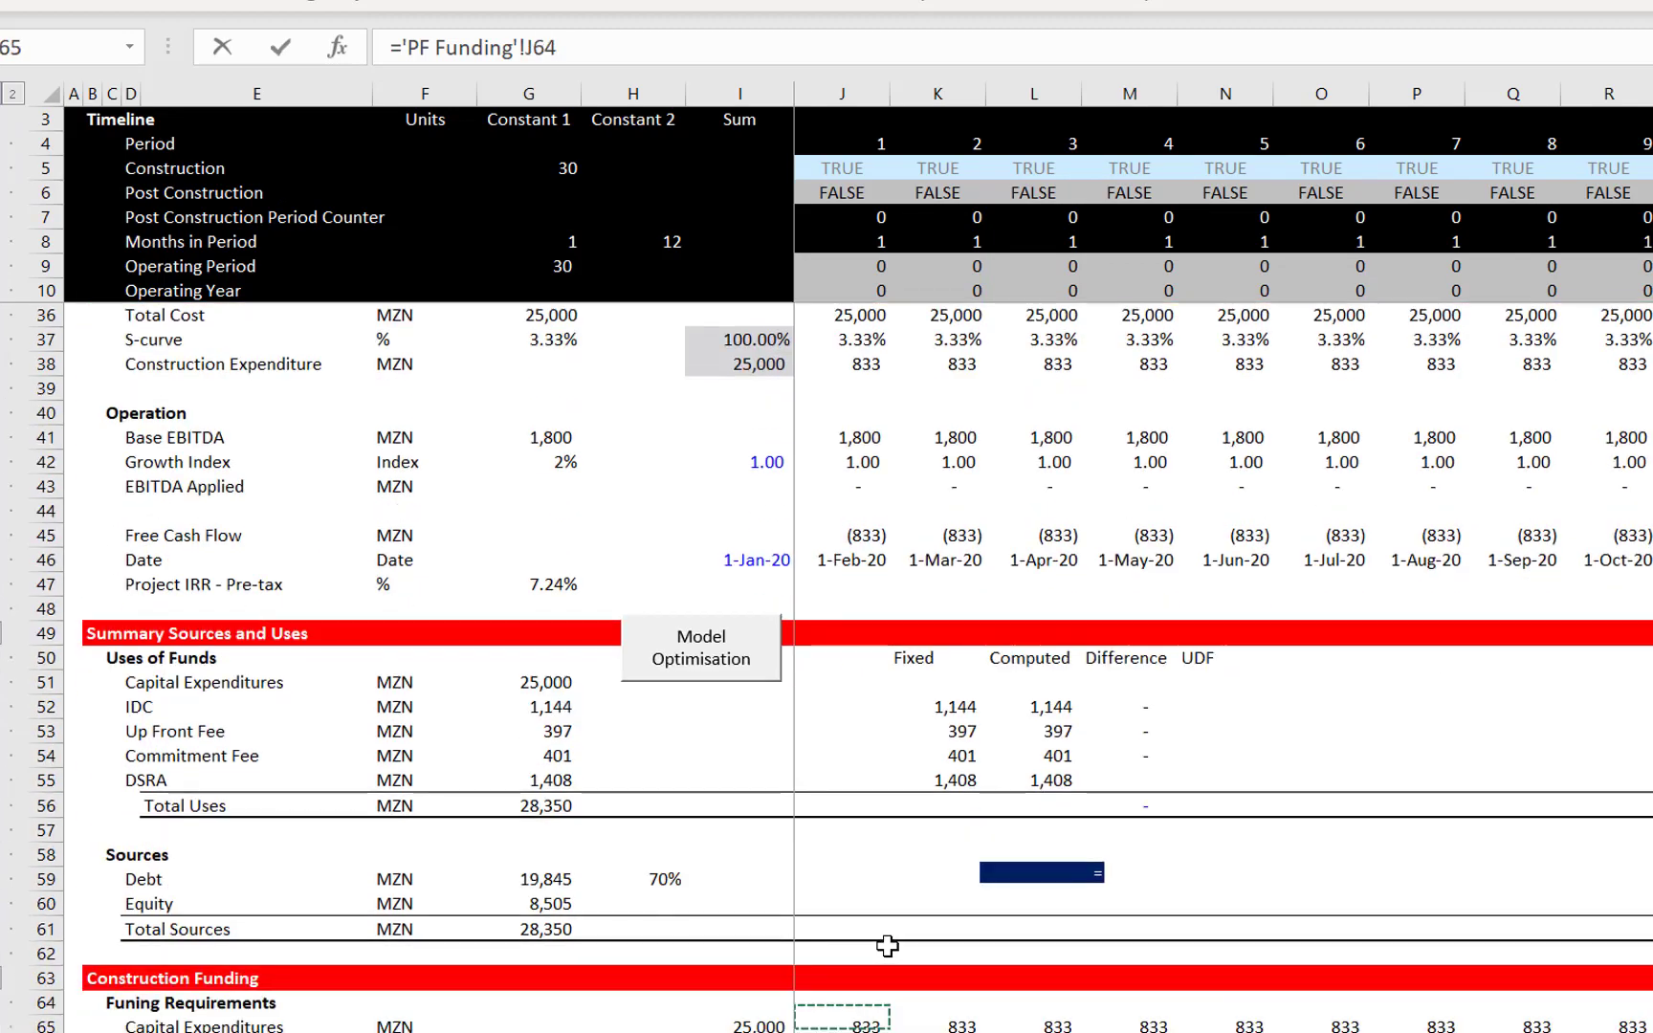
pyautogui.press('Down')
pyautogui.press('Down')
pyautogui.press('Down')
pyautogui.press('Down')
pyautogui.press('Down')
pyautogui.press('Down')
pyautogui.press('Down')
pyautogui.press('Down')
pyautogui.press('Down')
pyautogui.press('Down')
pyautogui.press('Down')
pyautogui.press('Down')
pyautogui.press('Down')
pyautogui.press('Down')
pyautogui.press('Down')
pyautogui.press('Down')
pyautogui.press('Down')
pyautogui.press('Down')
pyautogui.press('Down')
pyautogui.press('Down')
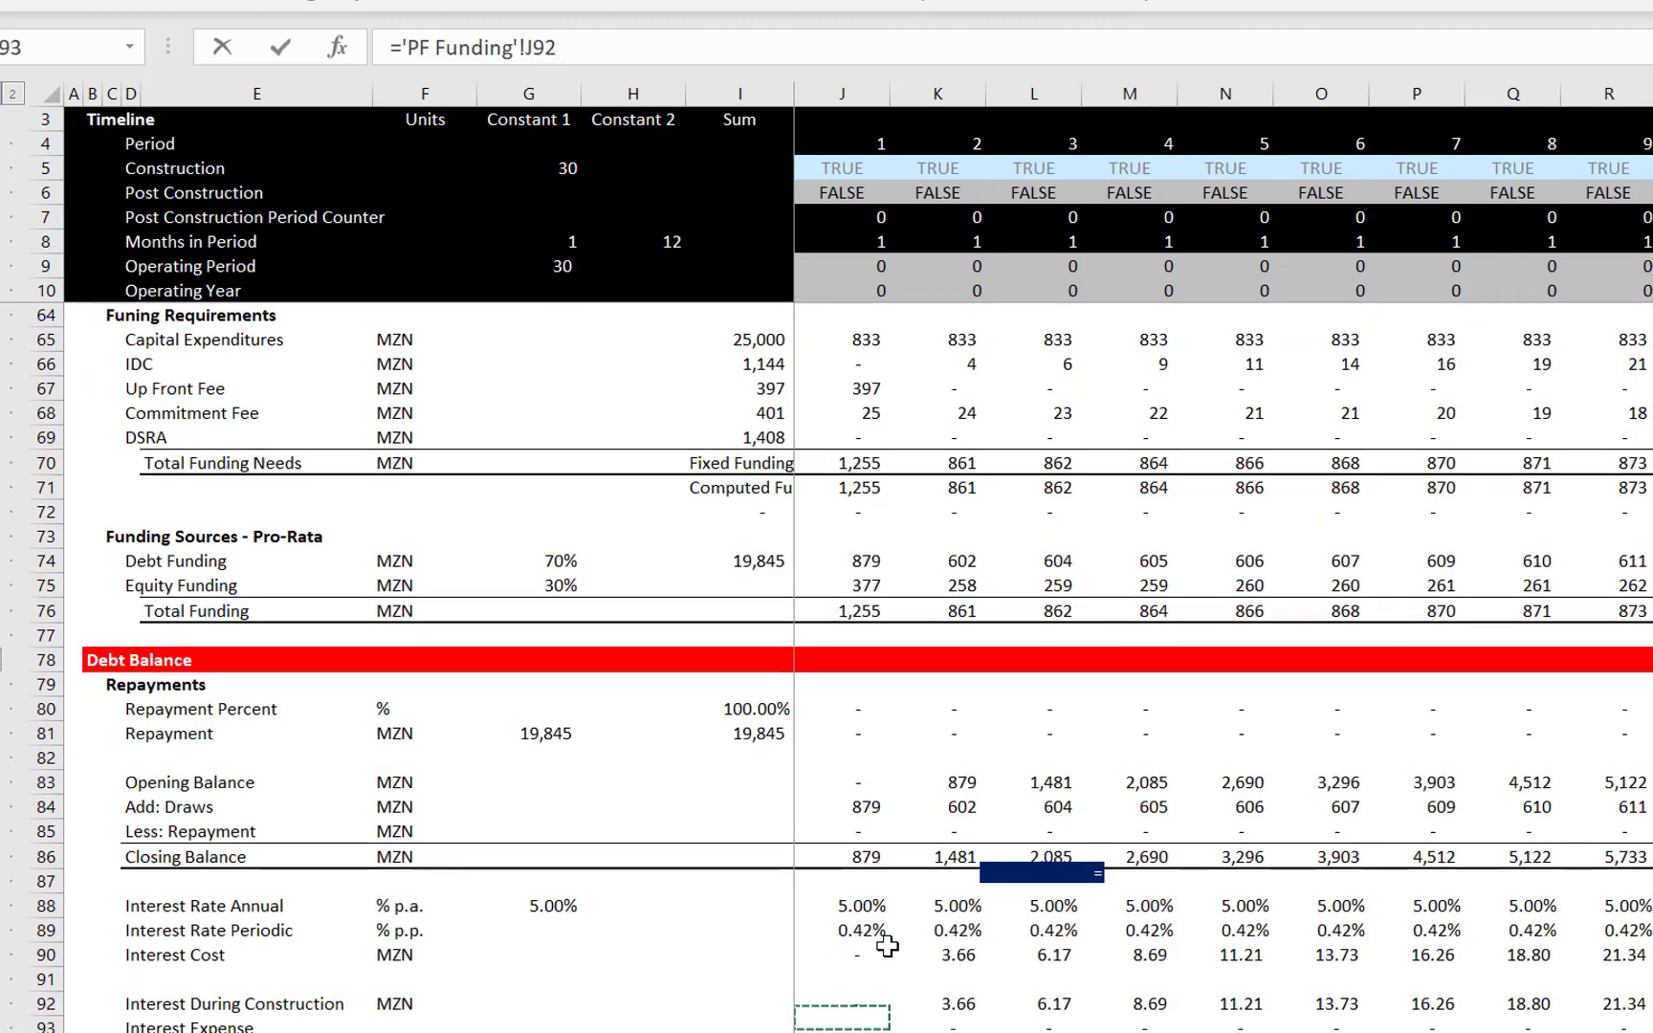
pyautogui.press('Down')
pyautogui.press('Down')
pyautogui.press('Down')
pyautogui.press('Down')
pyautogui.press('Down')
pyautogui.press('Down')
pyautogui.press('Down')
pyautogui.press('Down')
pyautogui.press('Down')
pyautogui.press('Down')
pyautogui.press('Down')
pyautogui.press('Down')
pyautogui.press('Down')
pyautogui.press('Down')
pyautogui.press('Up')
pyautogui.press('Up')
pyautogui.press('Up')
pyautogui.press('Up')
pyautogui.press('Up')
pyautogui.press('Up')
pyautogui.press('Up')
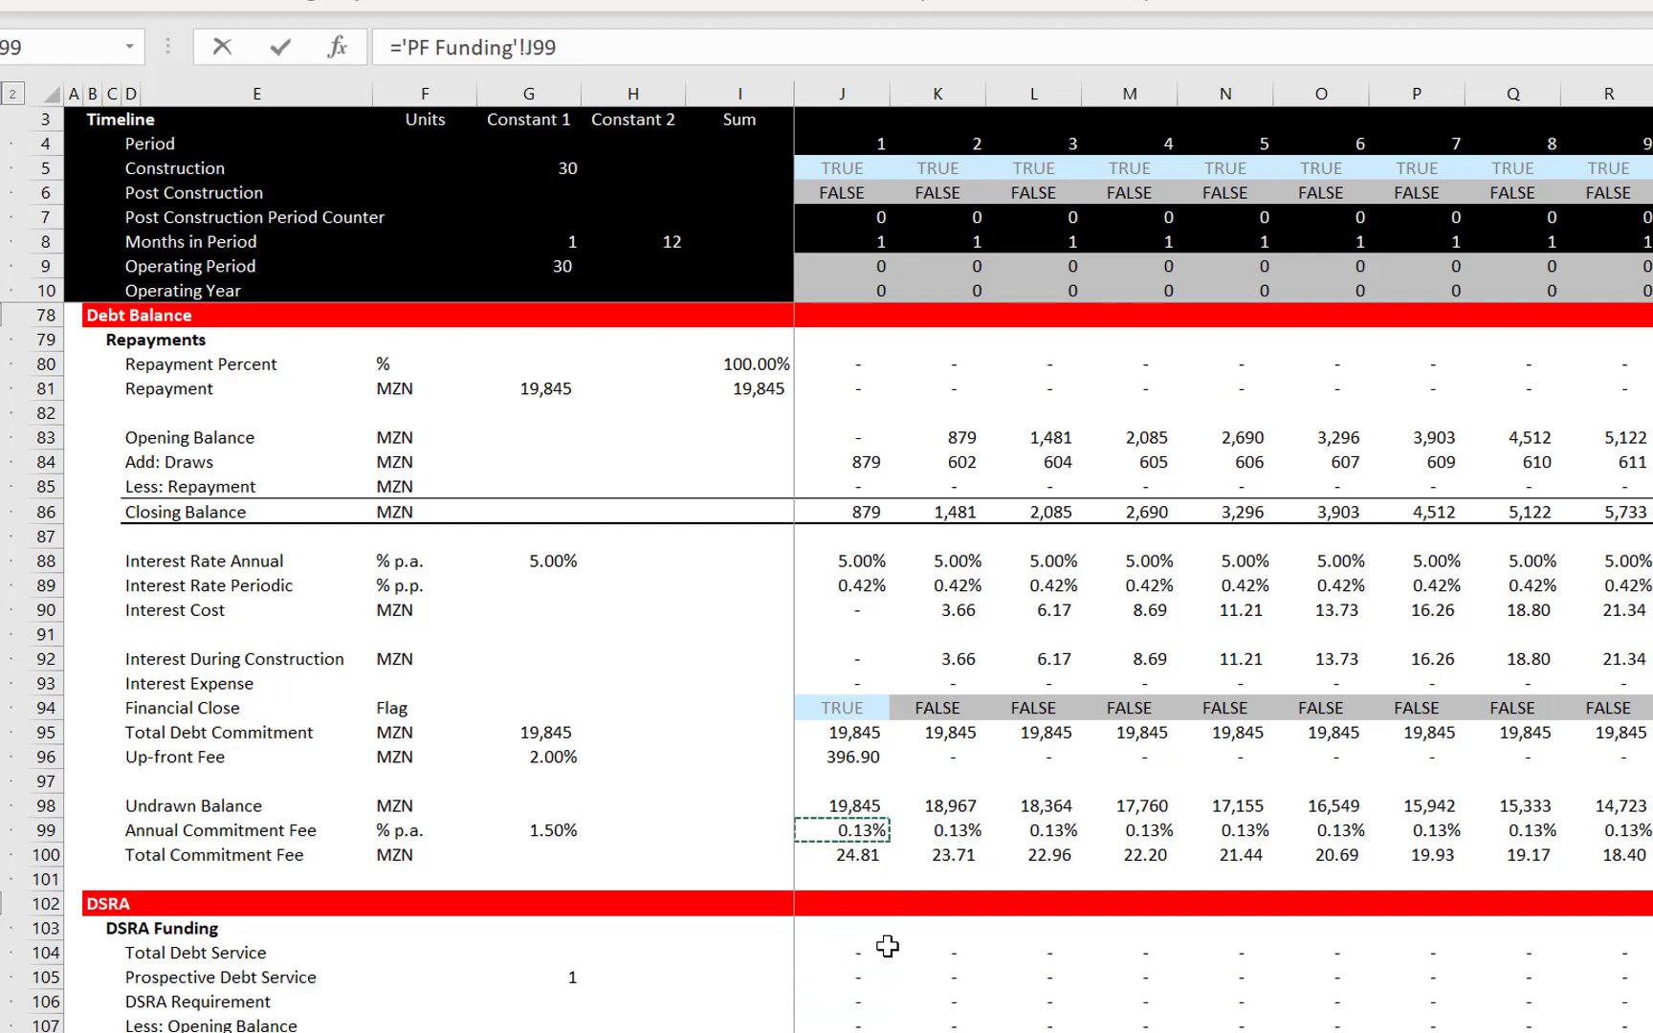
pyautogui.press('Left')
pyautogui.press('Left')
pyautogui.press('Left')
pyautogui.press('Left')
pyautogui.press('Left')
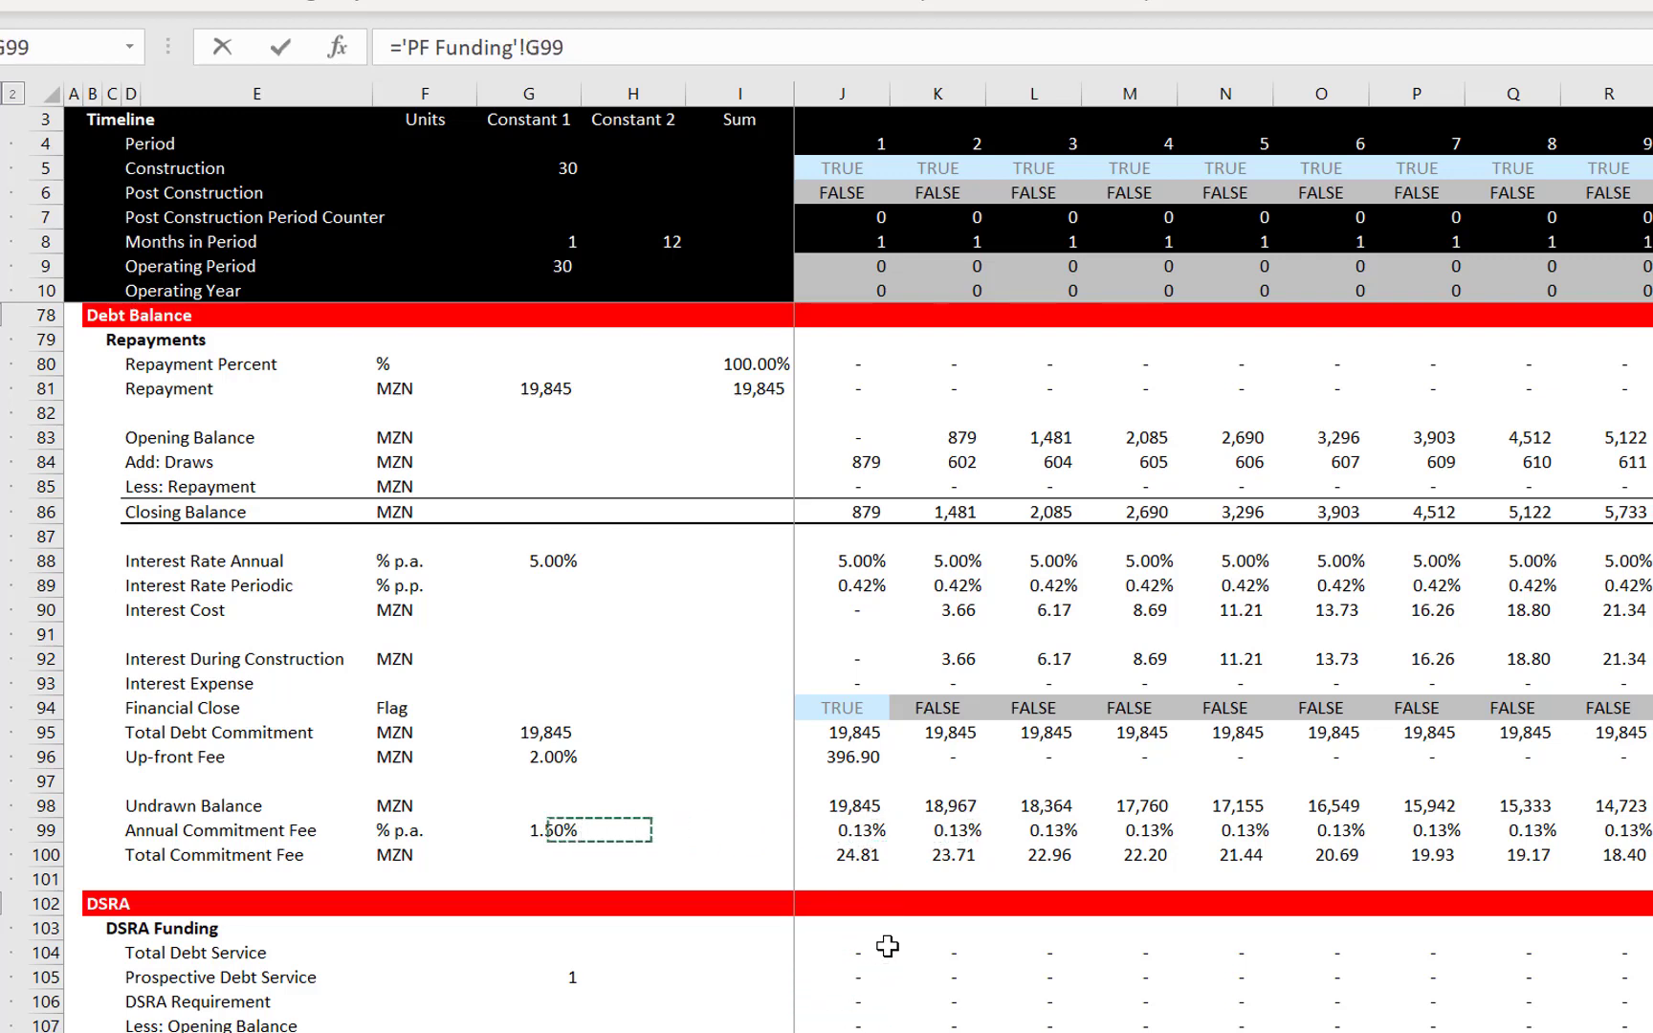
pyautogui.press('Right')
pyautogui.press('Right')
pyautogui.press('Right')
pyautogui.press('Right')
pyautogui.press('Right')
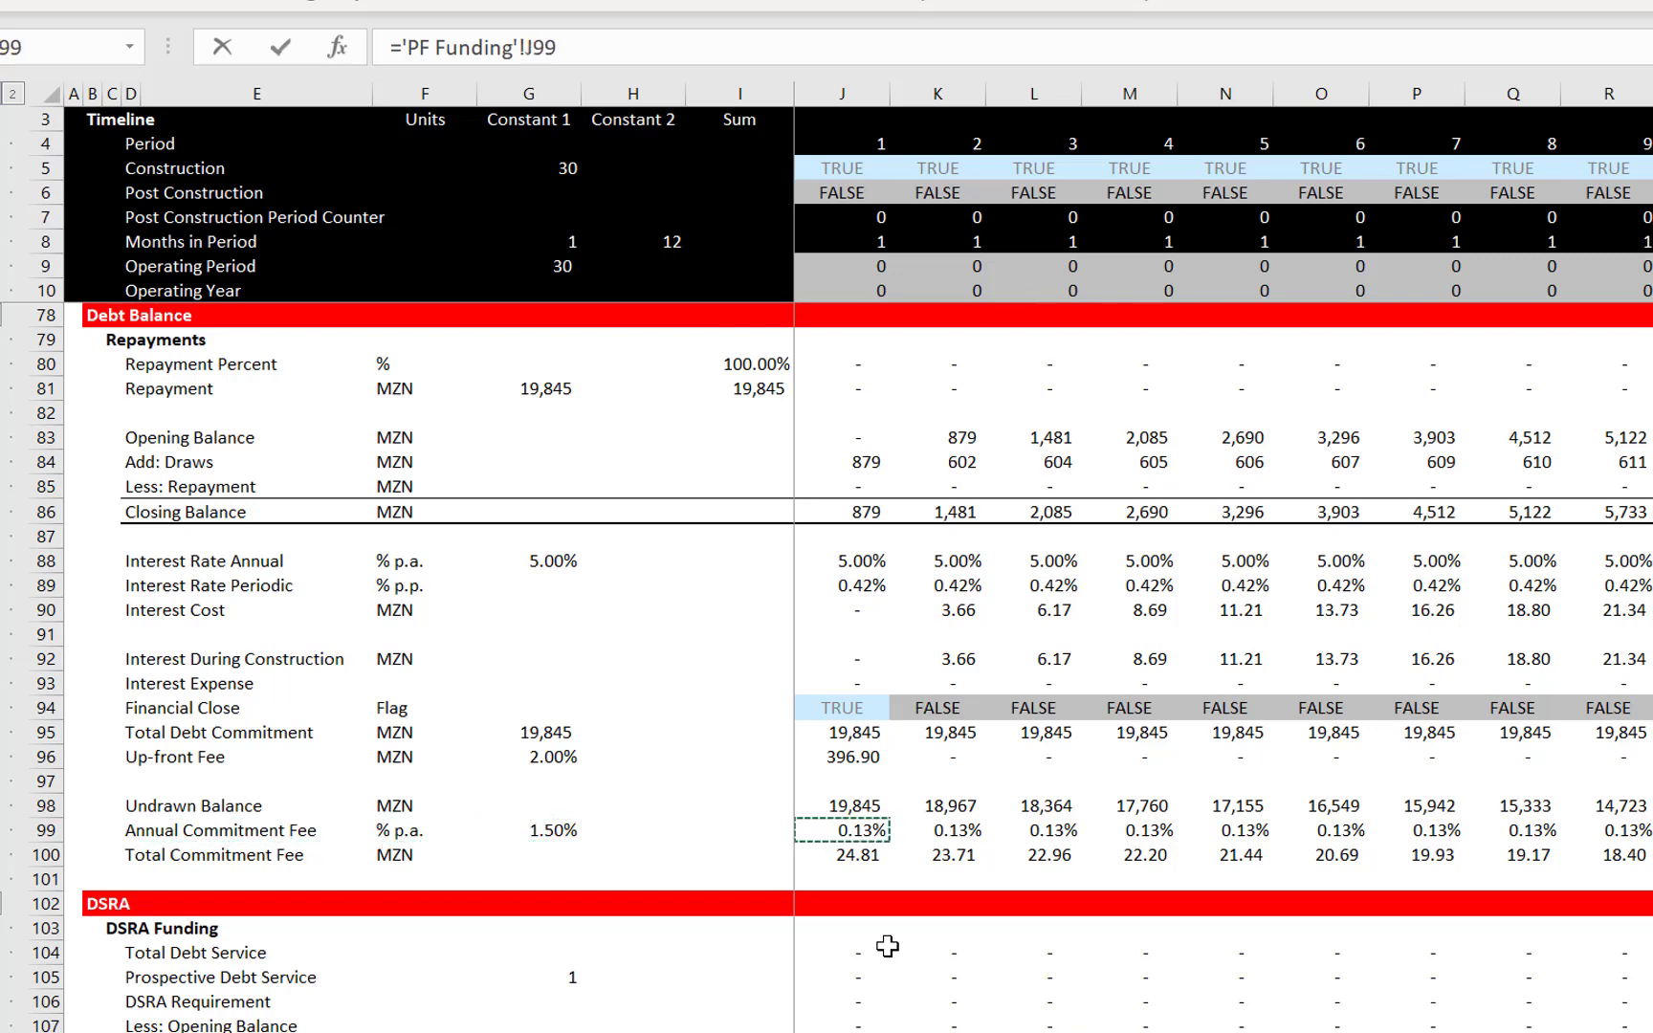
pyautogui.press('Return')
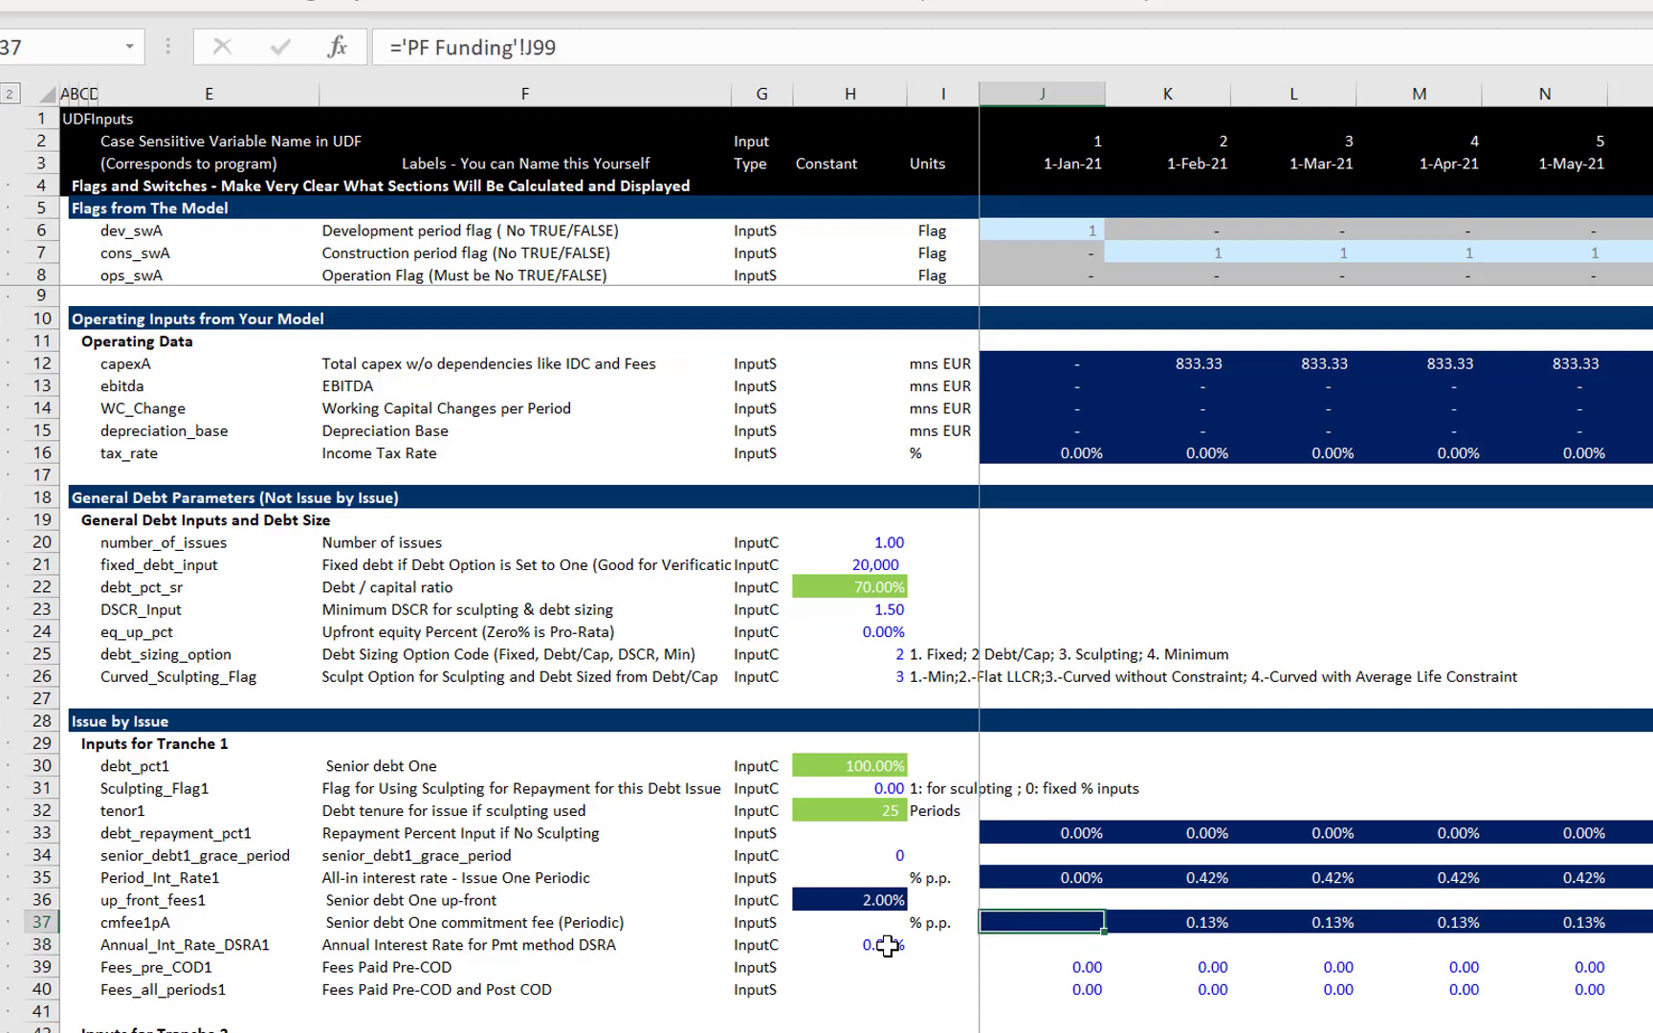
# Set the senior debt commitment fee for period 1 in J37 to 0%
pyautogui.press('Left')
pyautogui.press('Right')
pyautogui.write('0')
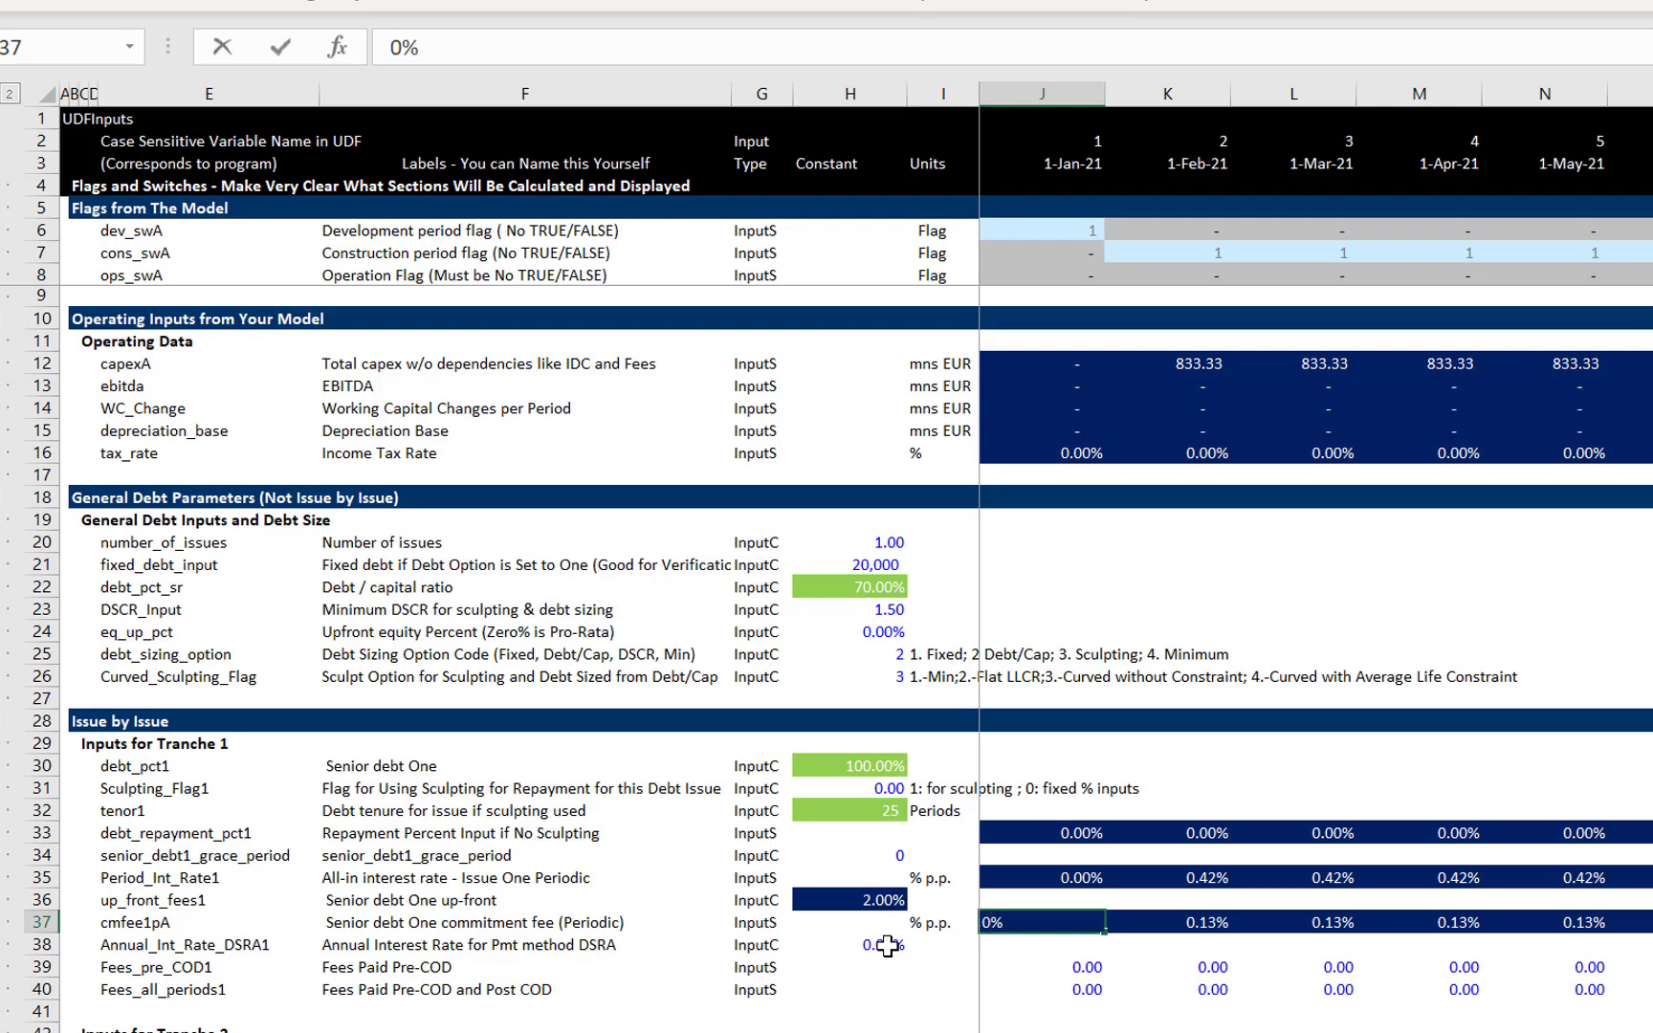
pyautogui.press('Return')
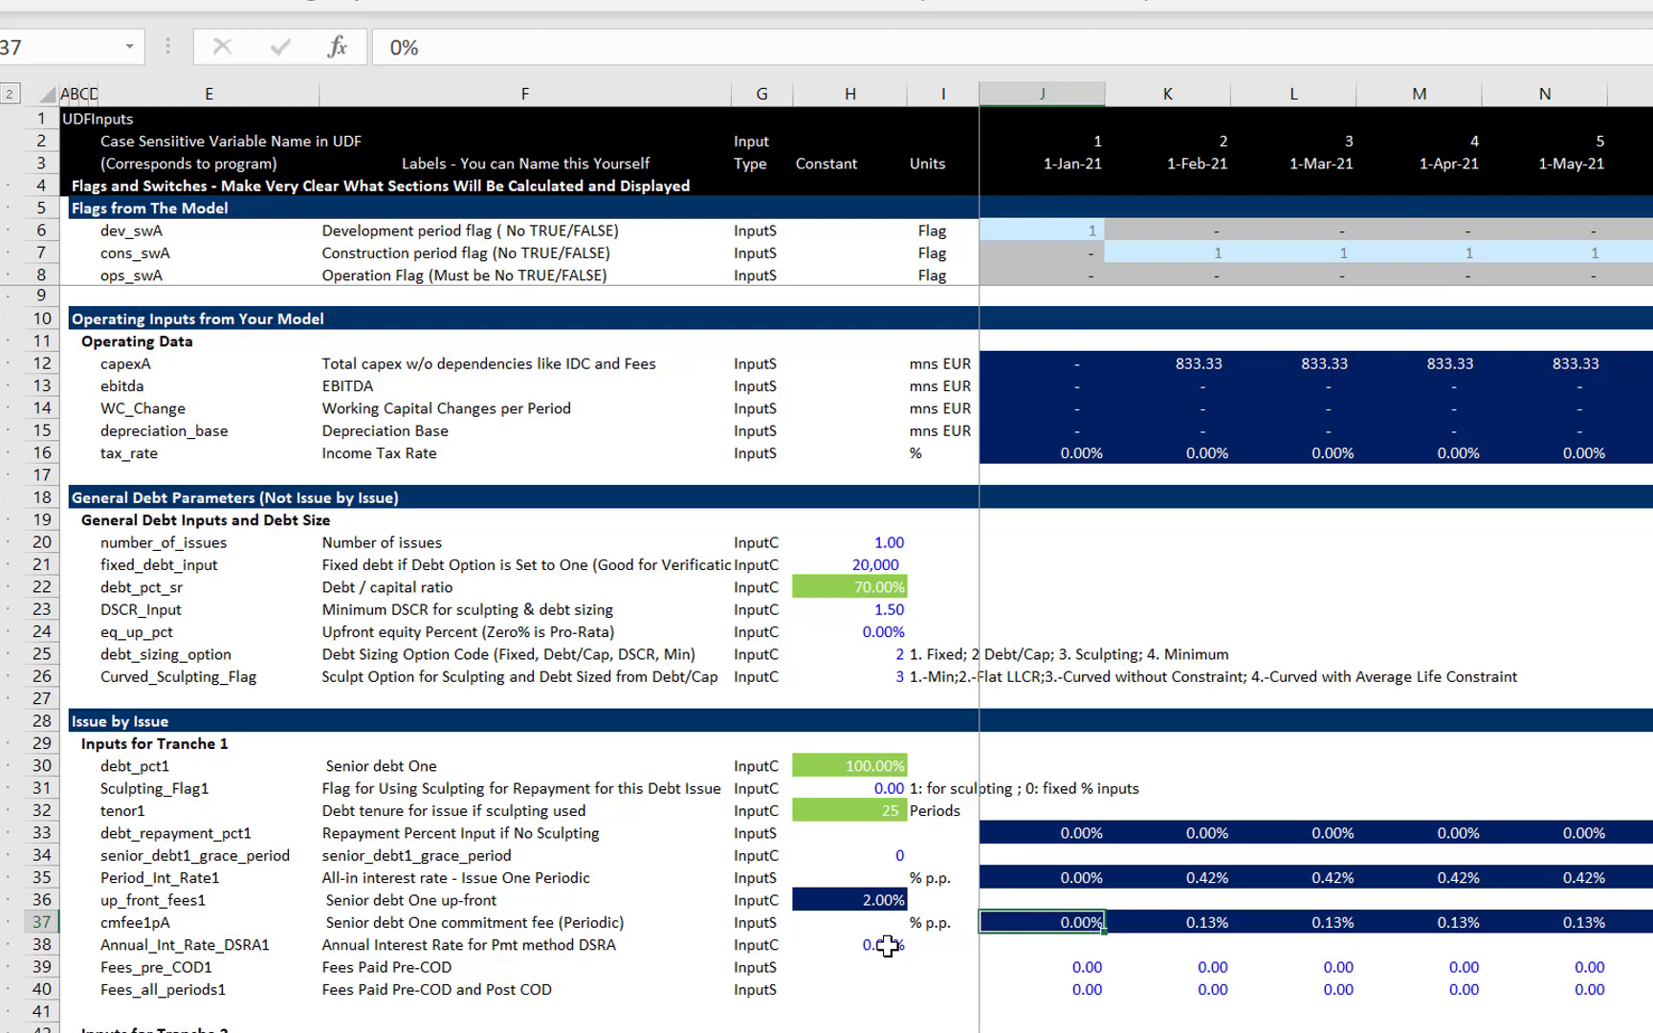
# Link the period 2 commitment fee in K37 to the first-period Annual Commitment Fee in J99 of the PF Funding sheet
pyautogui.press('Up')
pyautogui.press('Right')
pyautogui.write('=')
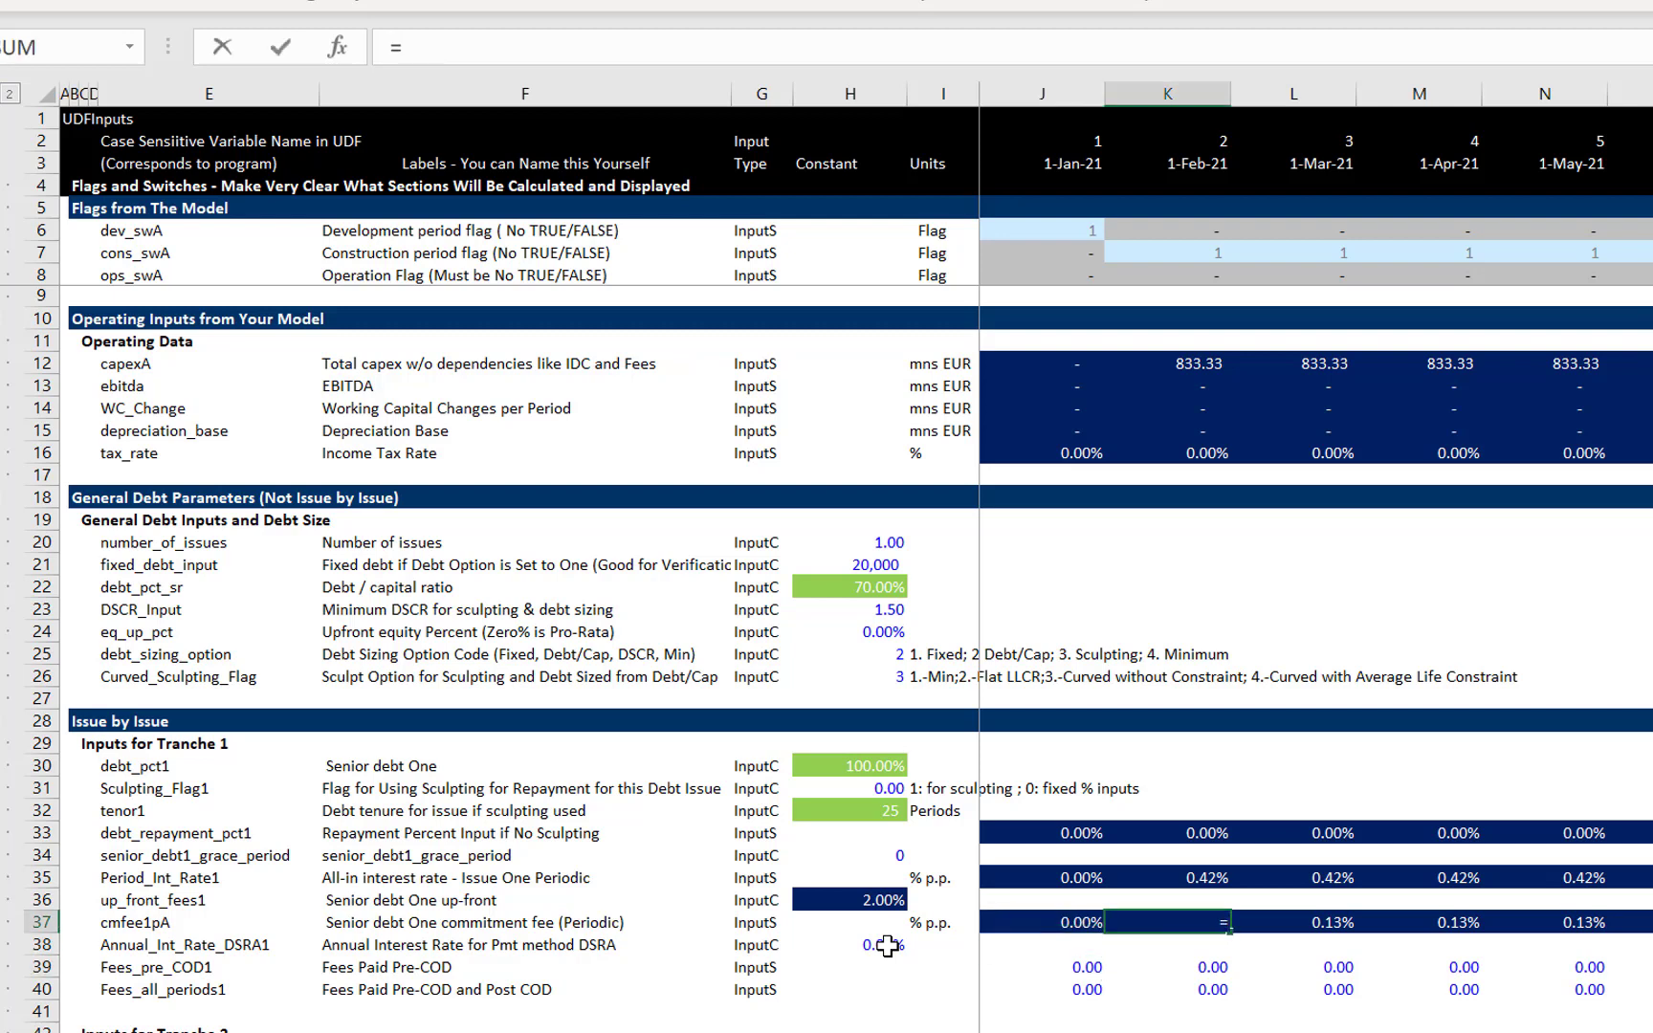
pyautogui.hotkey('ctrl', 'pagedown')
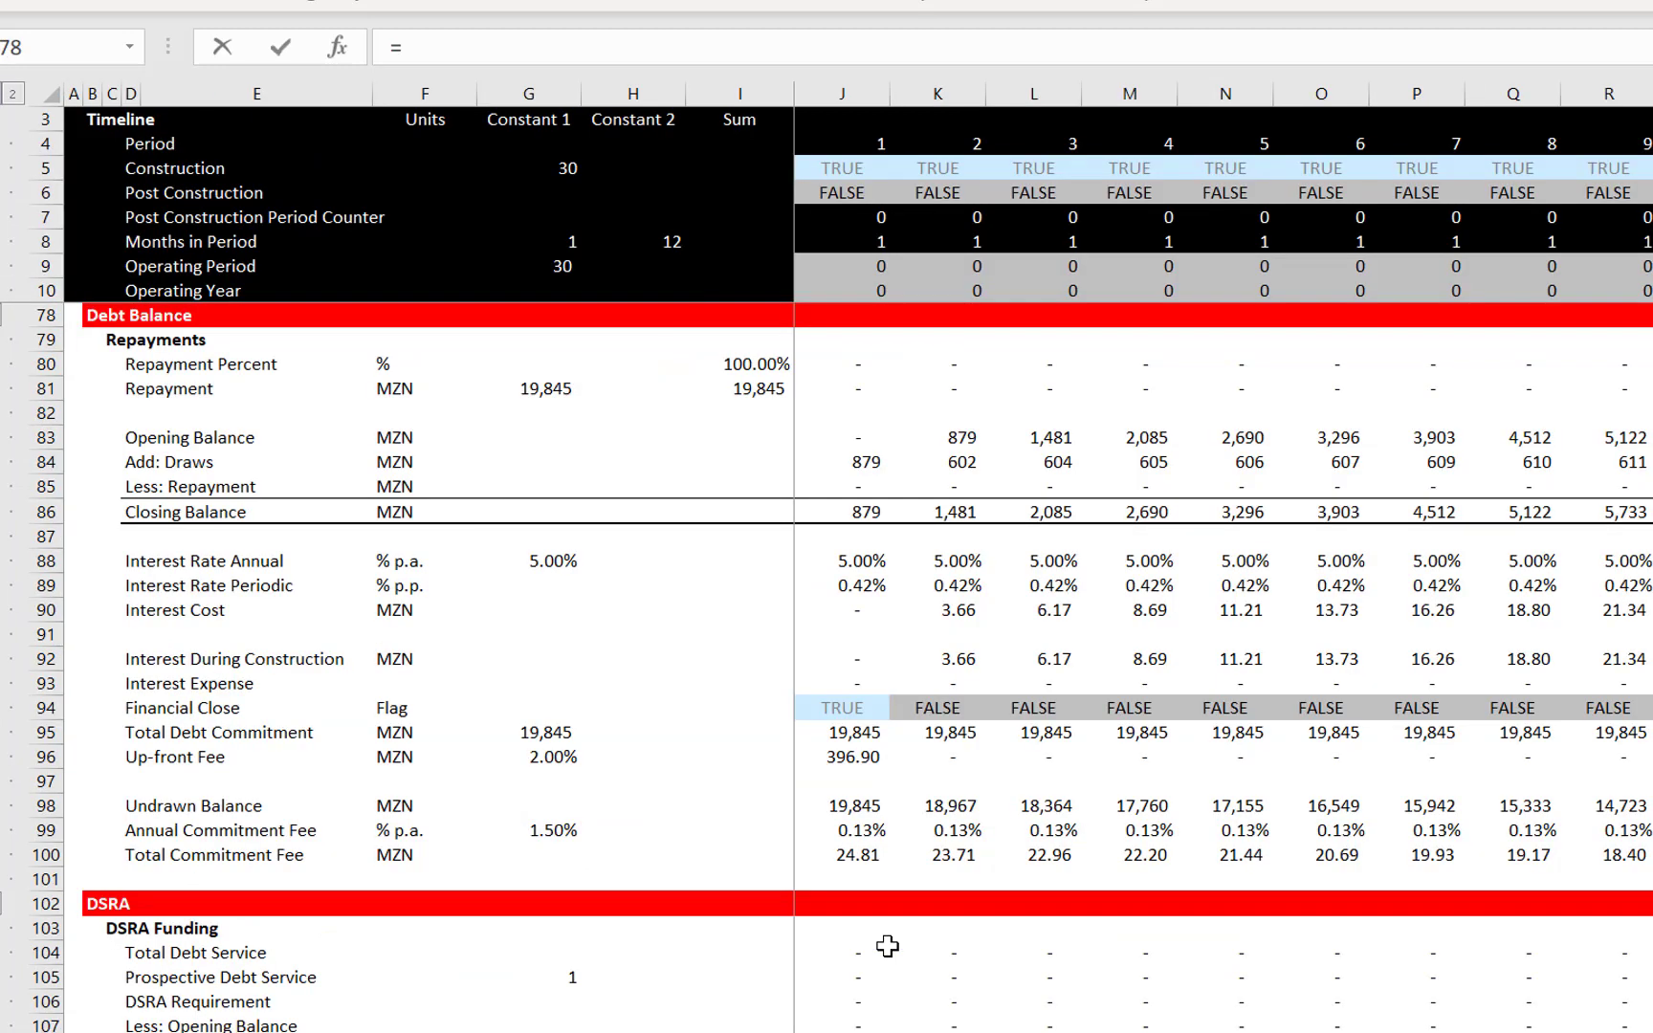
pyautogui.click(854, 826)
pyautogui.hotkey('ctrl', 'pageup')
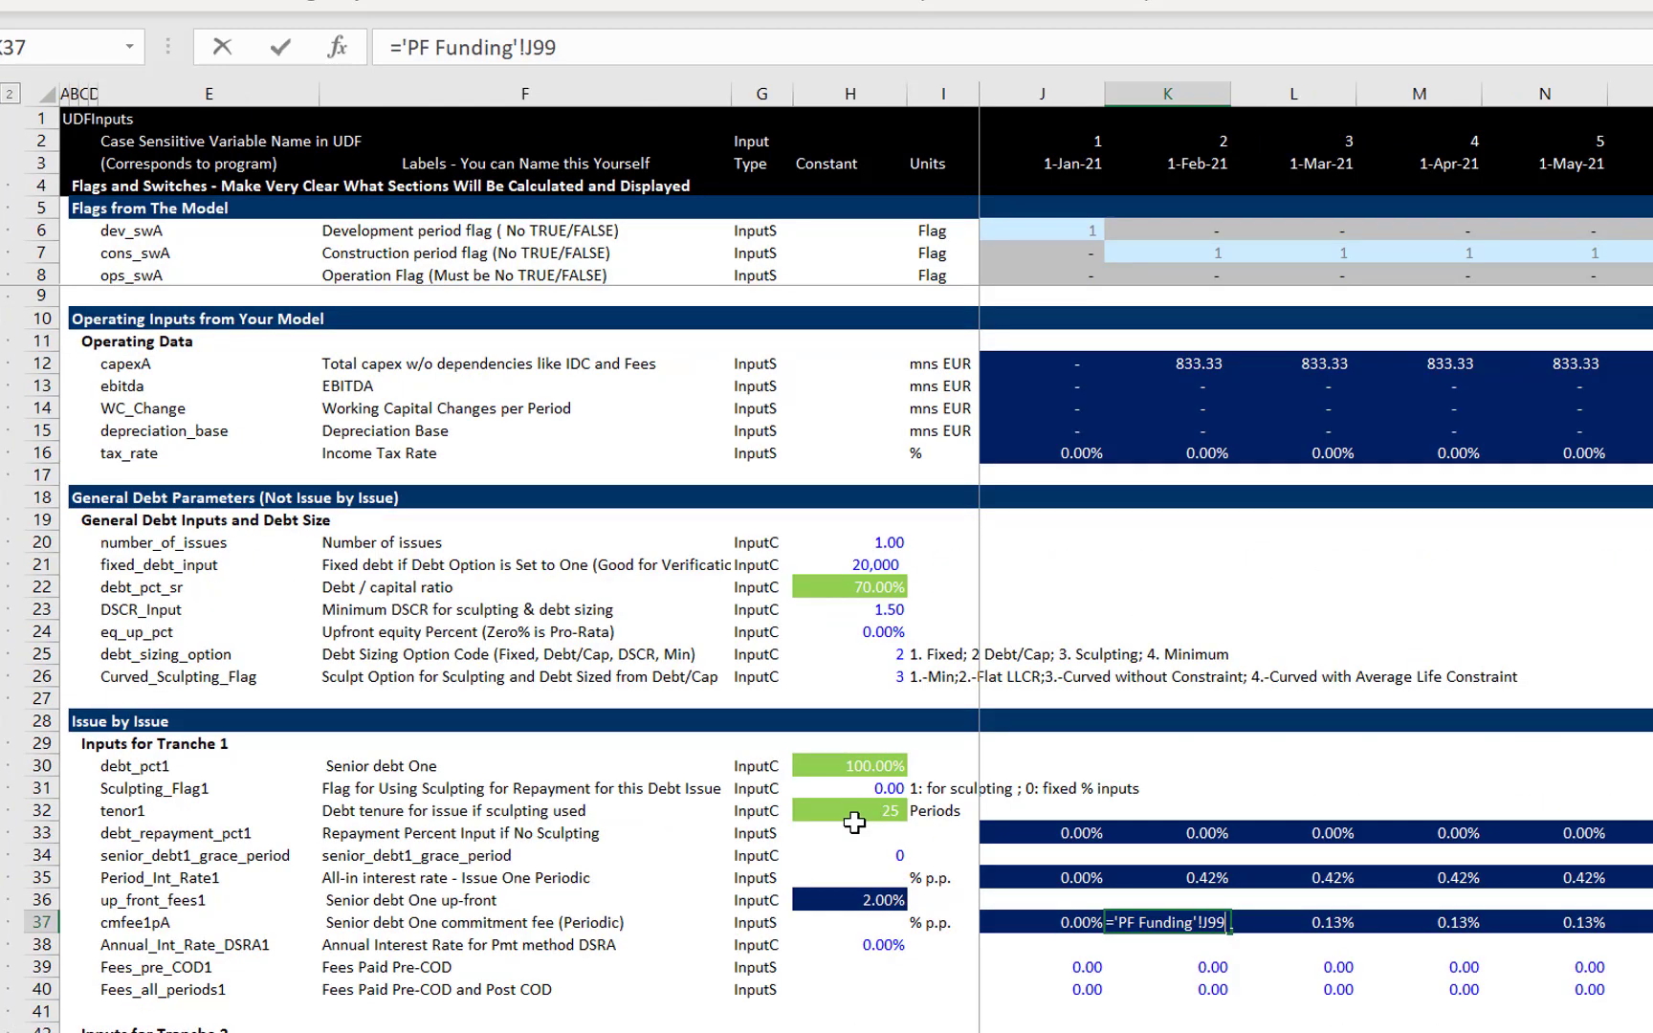
pyautogui.press('Return')
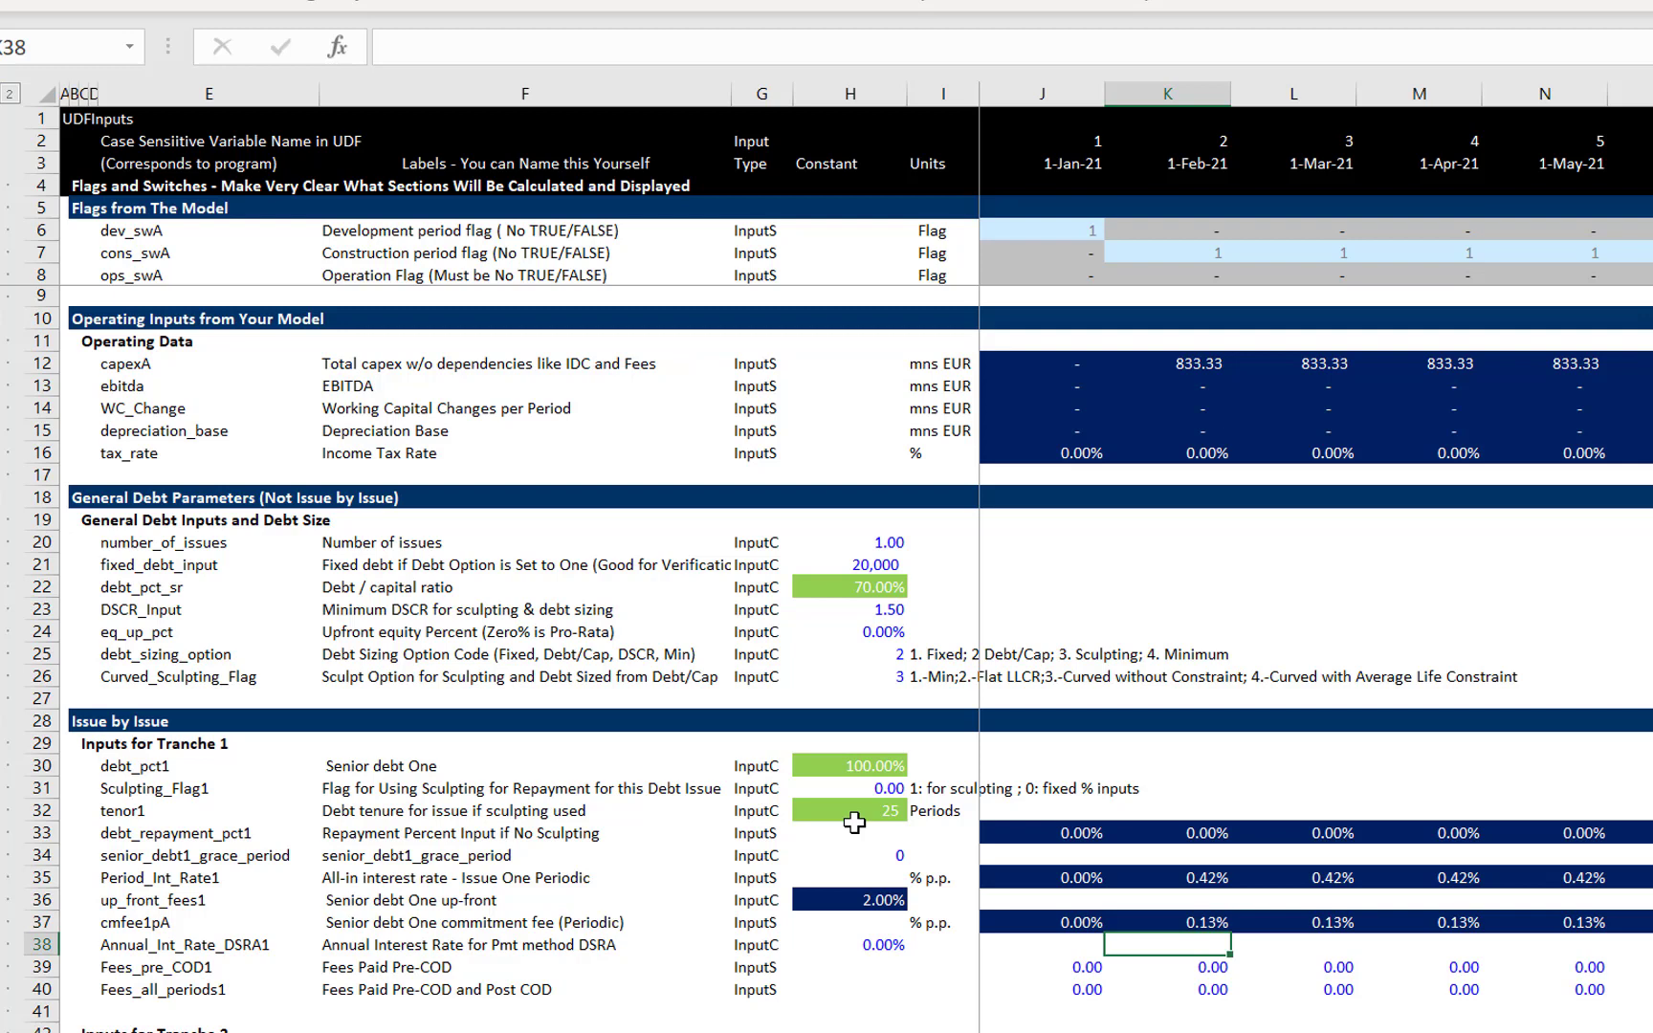
pyautogui.press('Up')
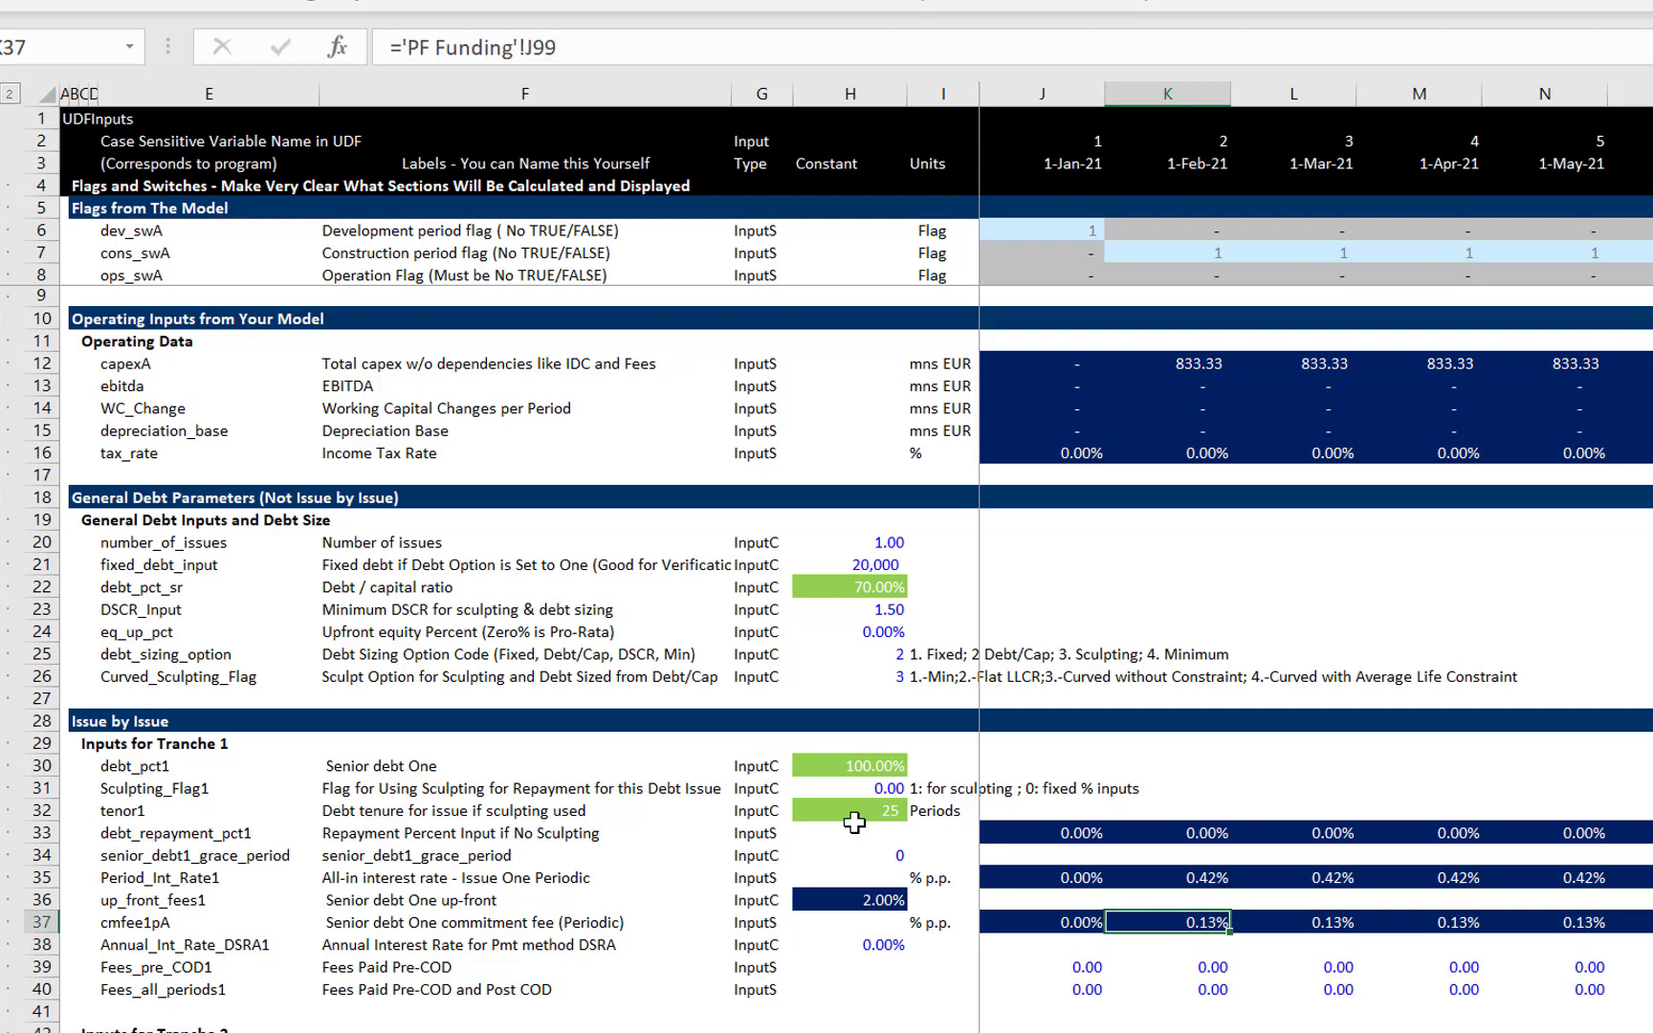
# Review the inputs for tranches 2 to 5 and the DSRA Flags and Inputs section, ending at the DSRA method in H95
pyautogui.press('Left')
pyautogui.press('Left')
pyautogui.press('Left')
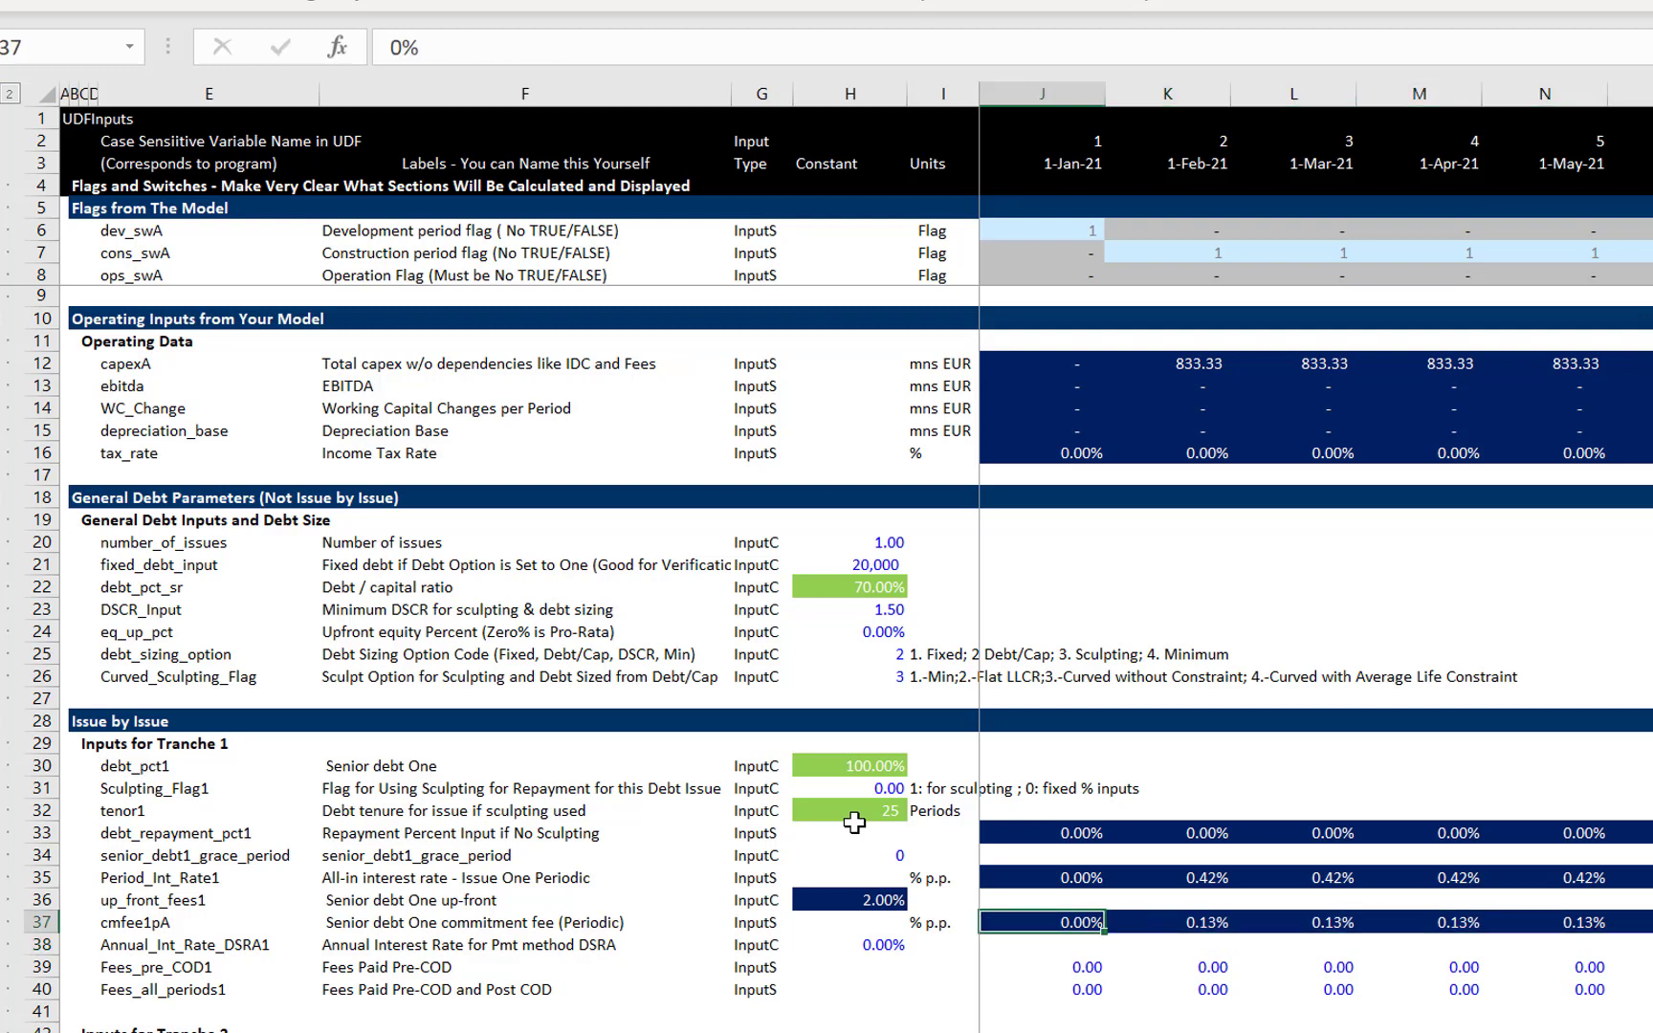
pyautogui.press('Down')
pyautogui.press('Down')
pyautogui.press('Down')
pyautogui.press('Down')
pyautogui.press('Down')
pyautogui.press('Down')
pyautogui.press('Down')
pyautogui.press('Down')
pyautogui.press('Down')
pyautogui.press('Down')
pyautogui.press('Down')
pyautogui.press('Down')
pyautogui.press('Down')
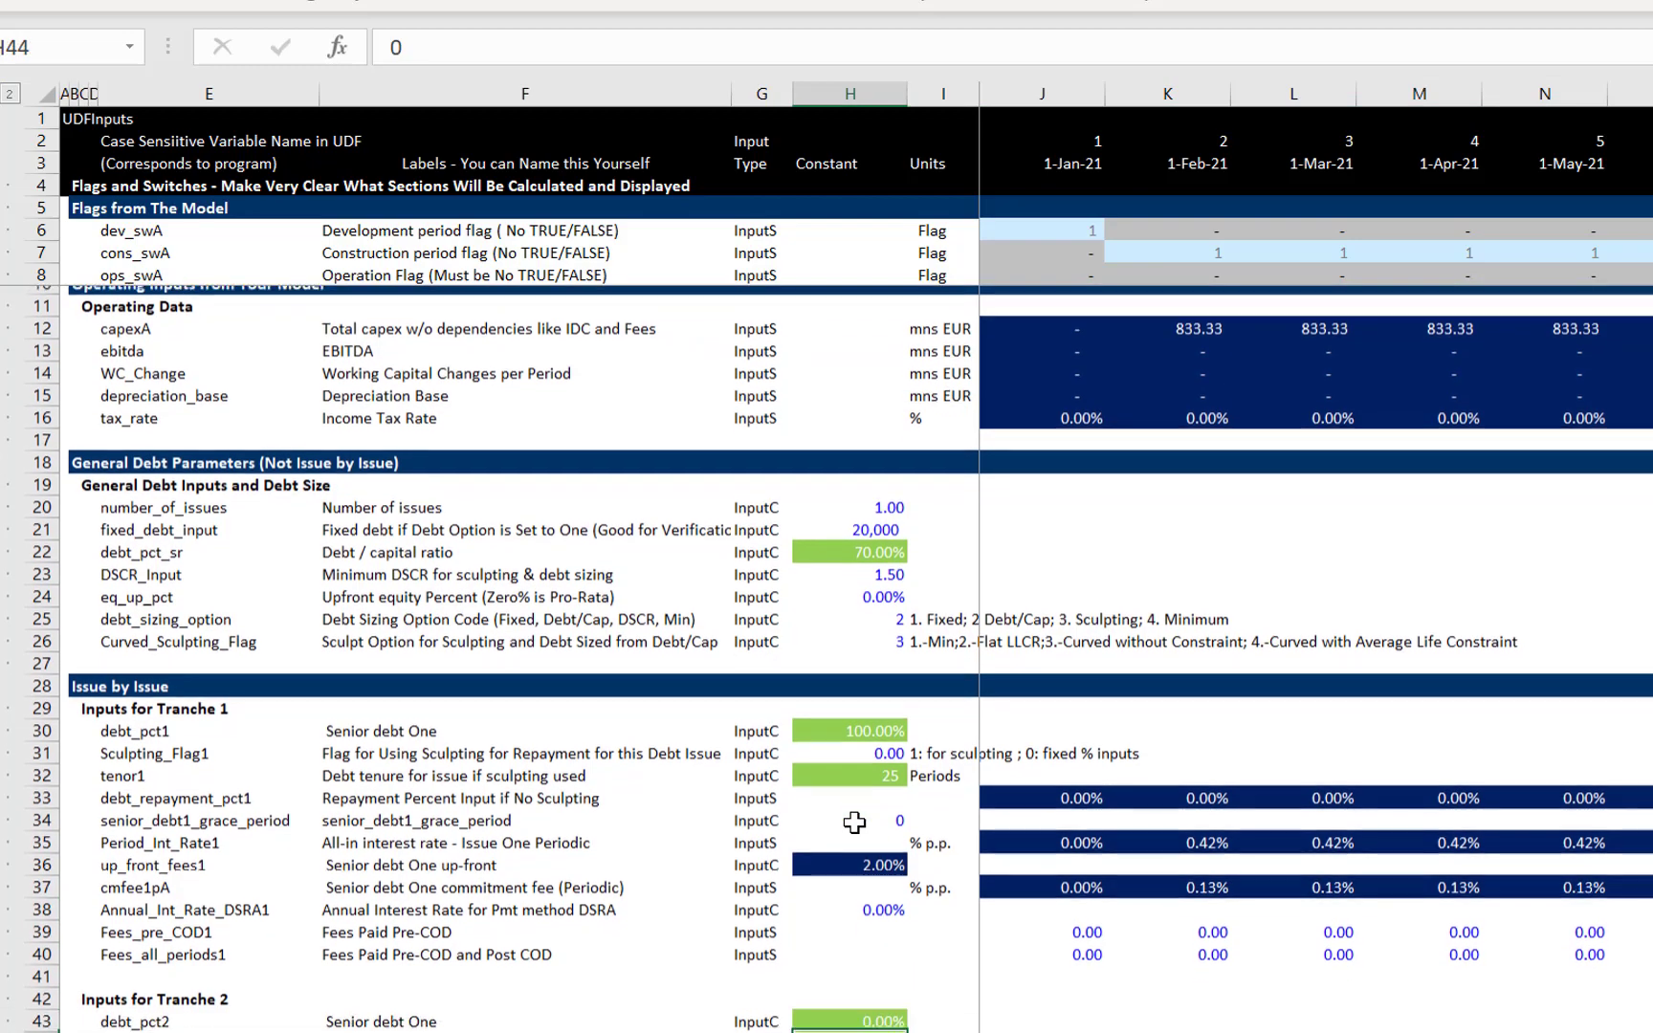
pyautogui.press('Down')
pyautogui.press('Down')
pyautogui.press('Down')
pyautogui.press('Down')
pyautogui.press('Down')
pyautogui.press('Down')
pyautogui.press('Down')
pyautogui.press('Down')
pyautogui.press('Down')
pyautogui.press('Down')
pyautogui.press('Down')
pyautogui.press('Down')
pyautogui.press('Down')
pyautogui.press('Down')
pyautogui.press('Down')
pyautogui.press('Down')
pyautogui.press('Down')
pyautogui.press('Down')
pyautogui.press('Down')
pyautogui.press('Down')
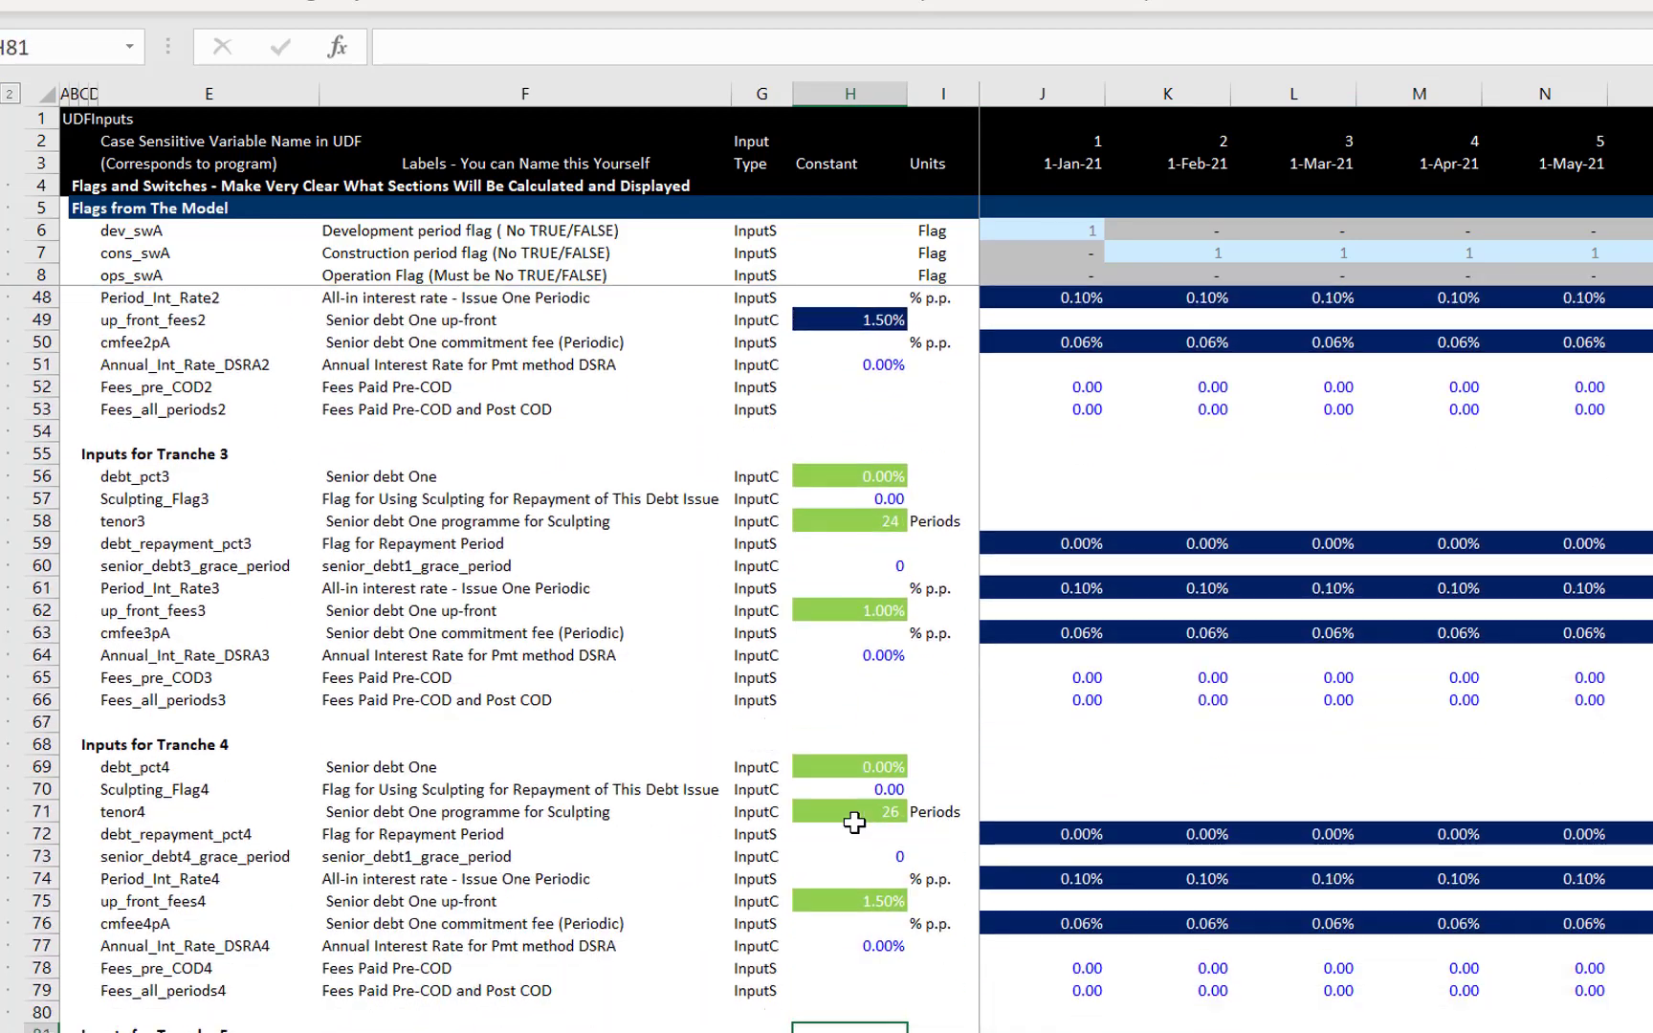
pyautogui.press('Down')
pyautogui.press('Down')
pyautogui.press('Down')
pyautogui.press('Down')
pyautogui.press('Down')
pyautogui.press('Down')
pyautogui.press('Down')
pyautogui.press('Down')
pyautogui.press('Down')
pyautogui.press('Down')
pyautogui.press('Down')
pyautogui.press('Down')
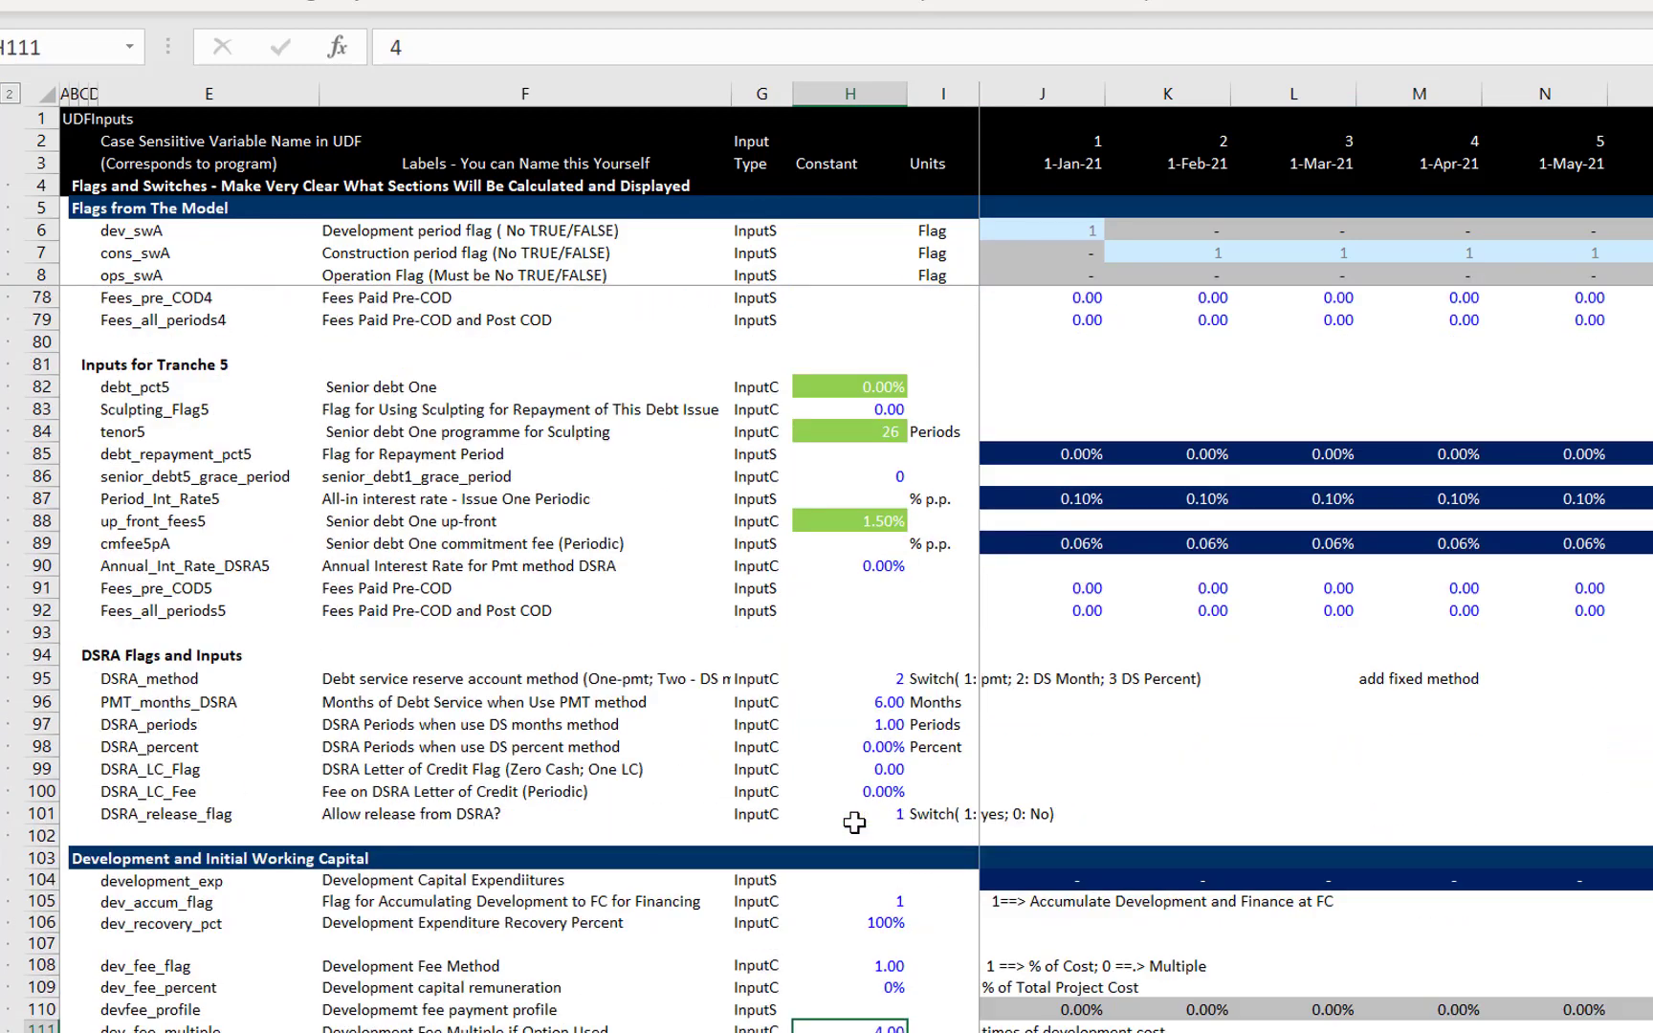
pyautogui.press('Up')
pyautogui.press('Up')
pyautogui.press('Up')
pyautogui.press('Up')
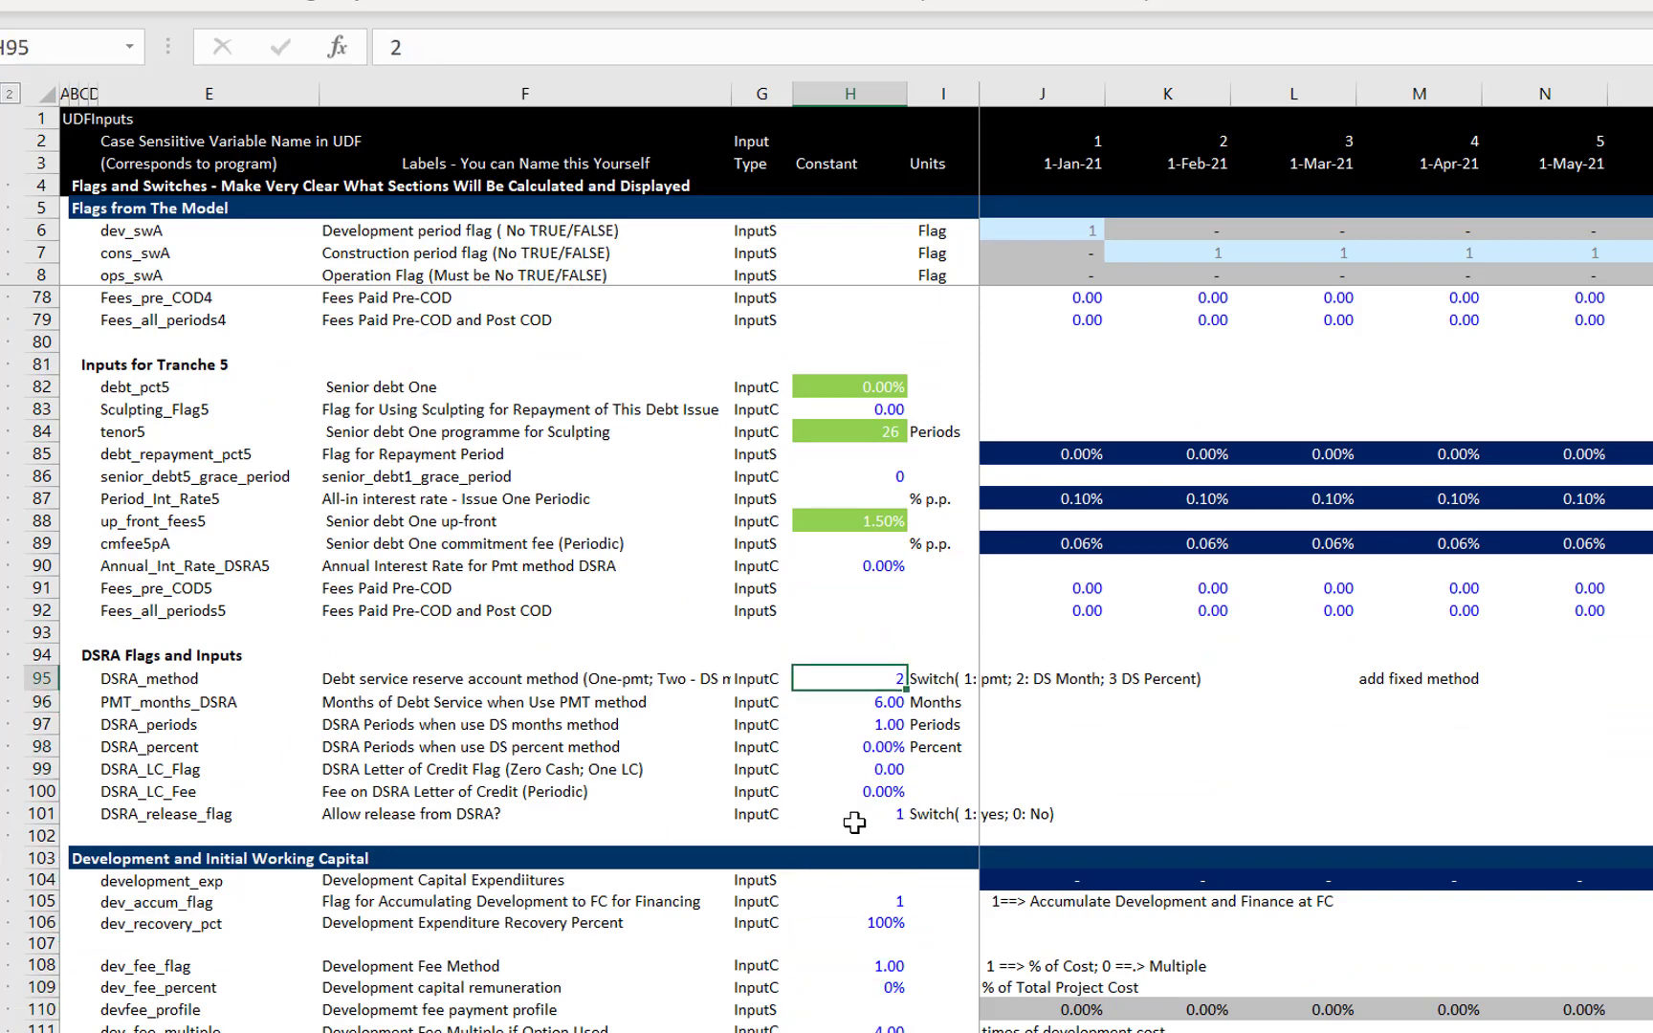
# Review the remaining DSRA inputs and the Development and Initial Working Capital section, down to the Calculation Flags
pyautogui.press('Down')
pyautogui.press('Down')
pyautogui.press('Down')
pyautogui.press('Down')
pyautogui.press('Down')
pyautogui.press('Down')
pyautogui.press('Down')
pyautogui.press('Down')
pyautogui.press('Down')
pyautogui.press('Down')
pyautogui.press('Down')
pyautogui.press('Down')
pyautogui.press('Down')
pyautogui.press('Down')
pyautogui.press('Down')
pyautogui.press('Down')
pyautogui.press('Down')
pyautogui.press('Down')
pyautogui.press('Down')
pyautogui.press('Down')
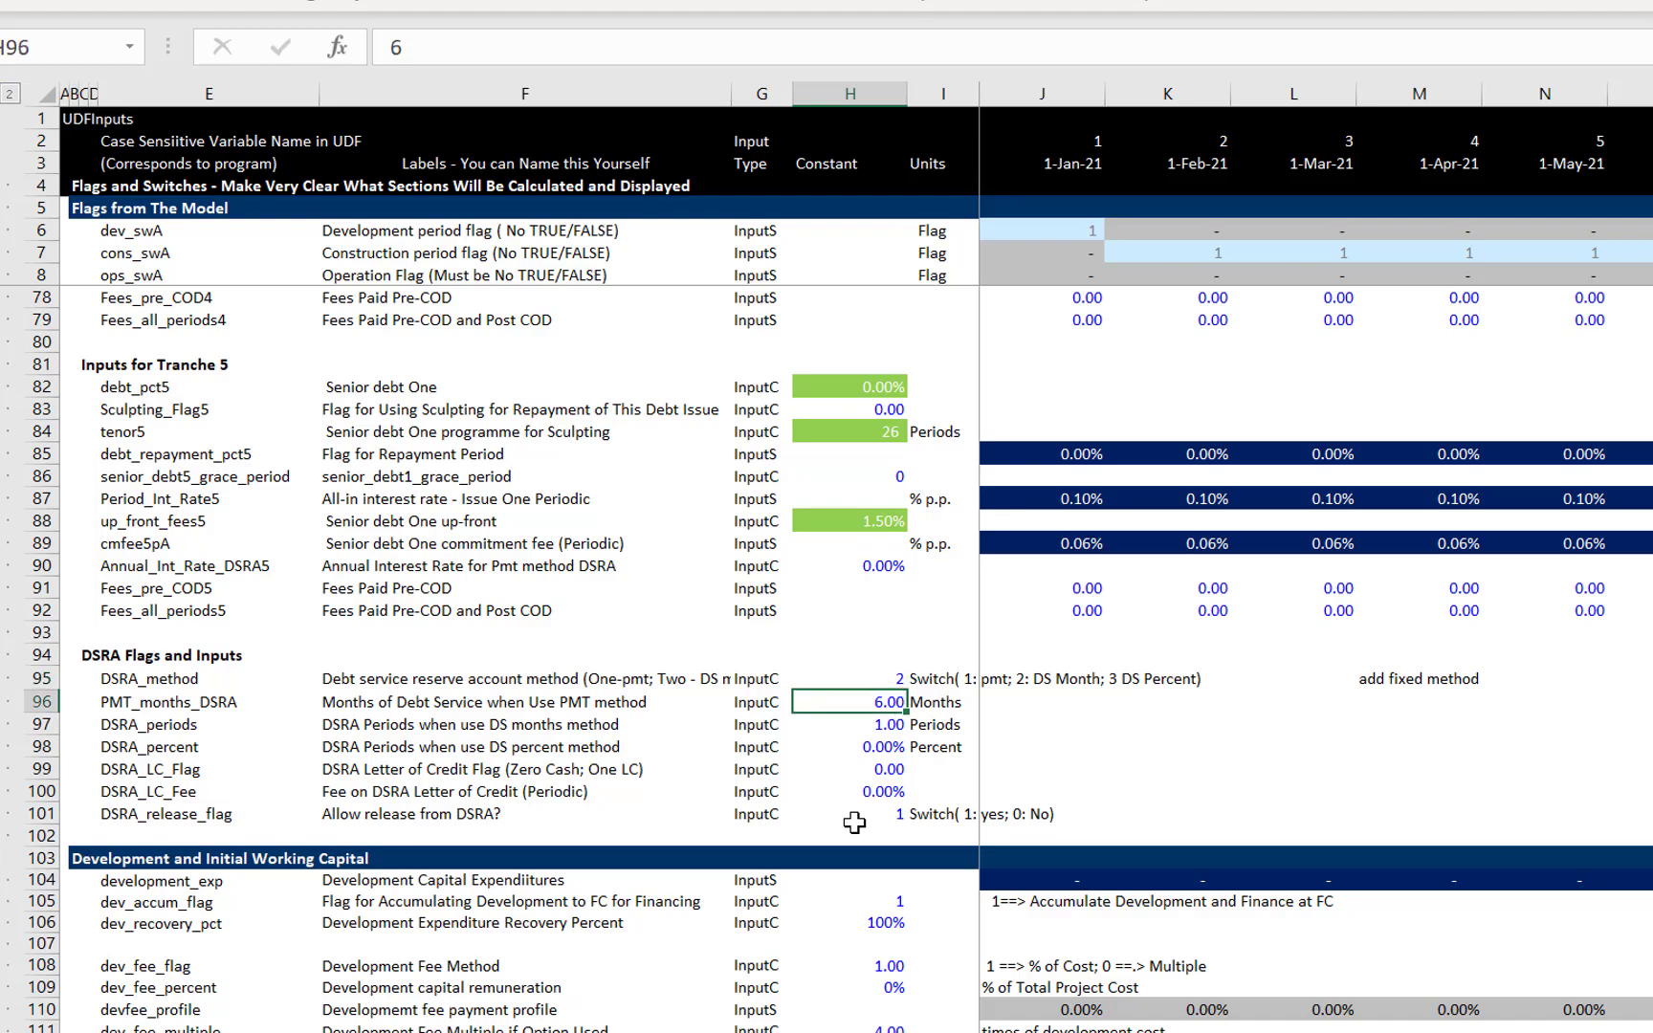
pyautogui.press('Up')
pyautogui.press('Up')
pyautogui.press('Up')
pyautogui.press('Up')
pyautogui.press('Up')
pyautogui.press('Up')
pyautogui.press('Up')
pyautogui.press('Up')
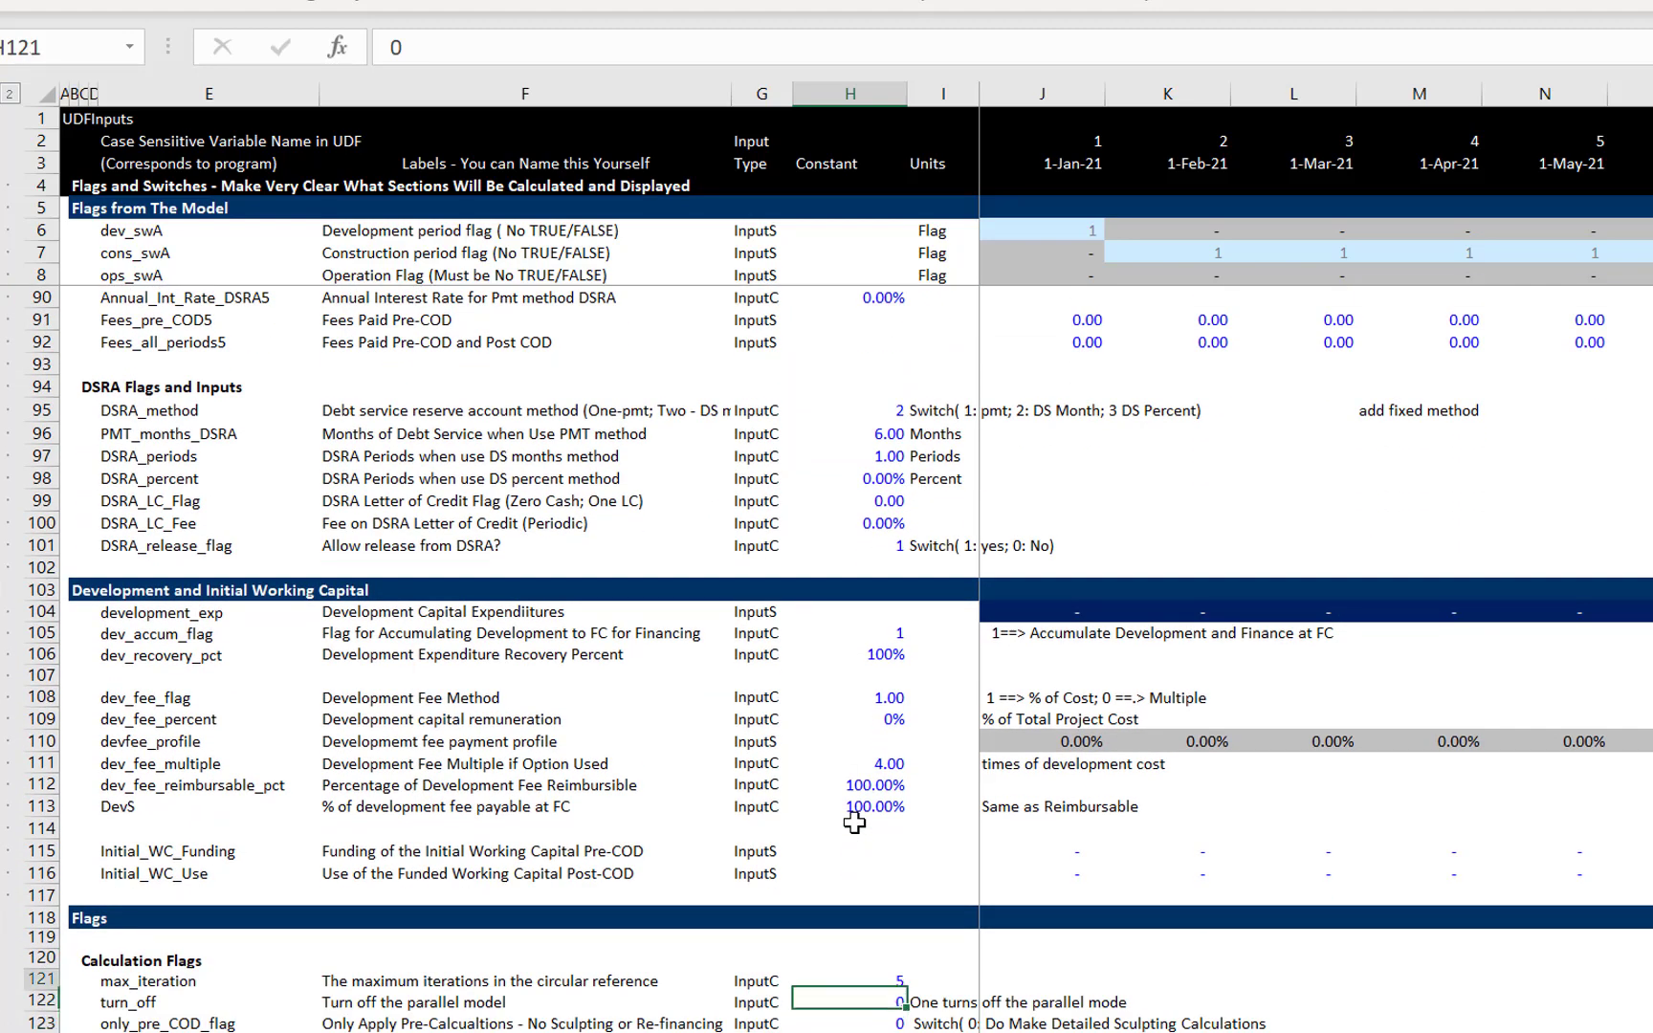
# Examine the Calculation Flags, Report Output Flags, Advanced Sculpting Options and Other Inputs through the end of the UDFInputs sheet
pyautogui.press('Down')
pyautogui.press('Down')
pyautogui.press('Down')
pyautogui.press('Down')
pyautogui.press('Down')
pyautogui.press('Down')
pyautogui.press('Down')
pyautogui.press('Down')
pyautogui.press('Down')
pyautogui.press('Down')
pyautogui.press('Down')
pyautogui.press('Down')
pyautogui.press('Down')
pyautogui.press('Down')
pyautogui.press('Down')
pyautogui.press('Down')
pyautogui.press('Down')
pyautogui.press('Down')
pyautogui.press('Down')
pyautogui.press('Down')
pyautogui.press('Down')
pyautogui.press('Down')
pyautogui.press('Down')
pyautogui.press('Down')
pyautogui.press('Down')
pyautogui.press('Down')
pyautogui.press('Down')
pyautogui.press('Down')
pyautogui.press('Down')
pyautogui.press('Down')
pyautogui.press('Down')
pyautogui.press('Down')
pyautogui.press('Down')
pyautogui.press('Down')
pyautogui.press('Down')
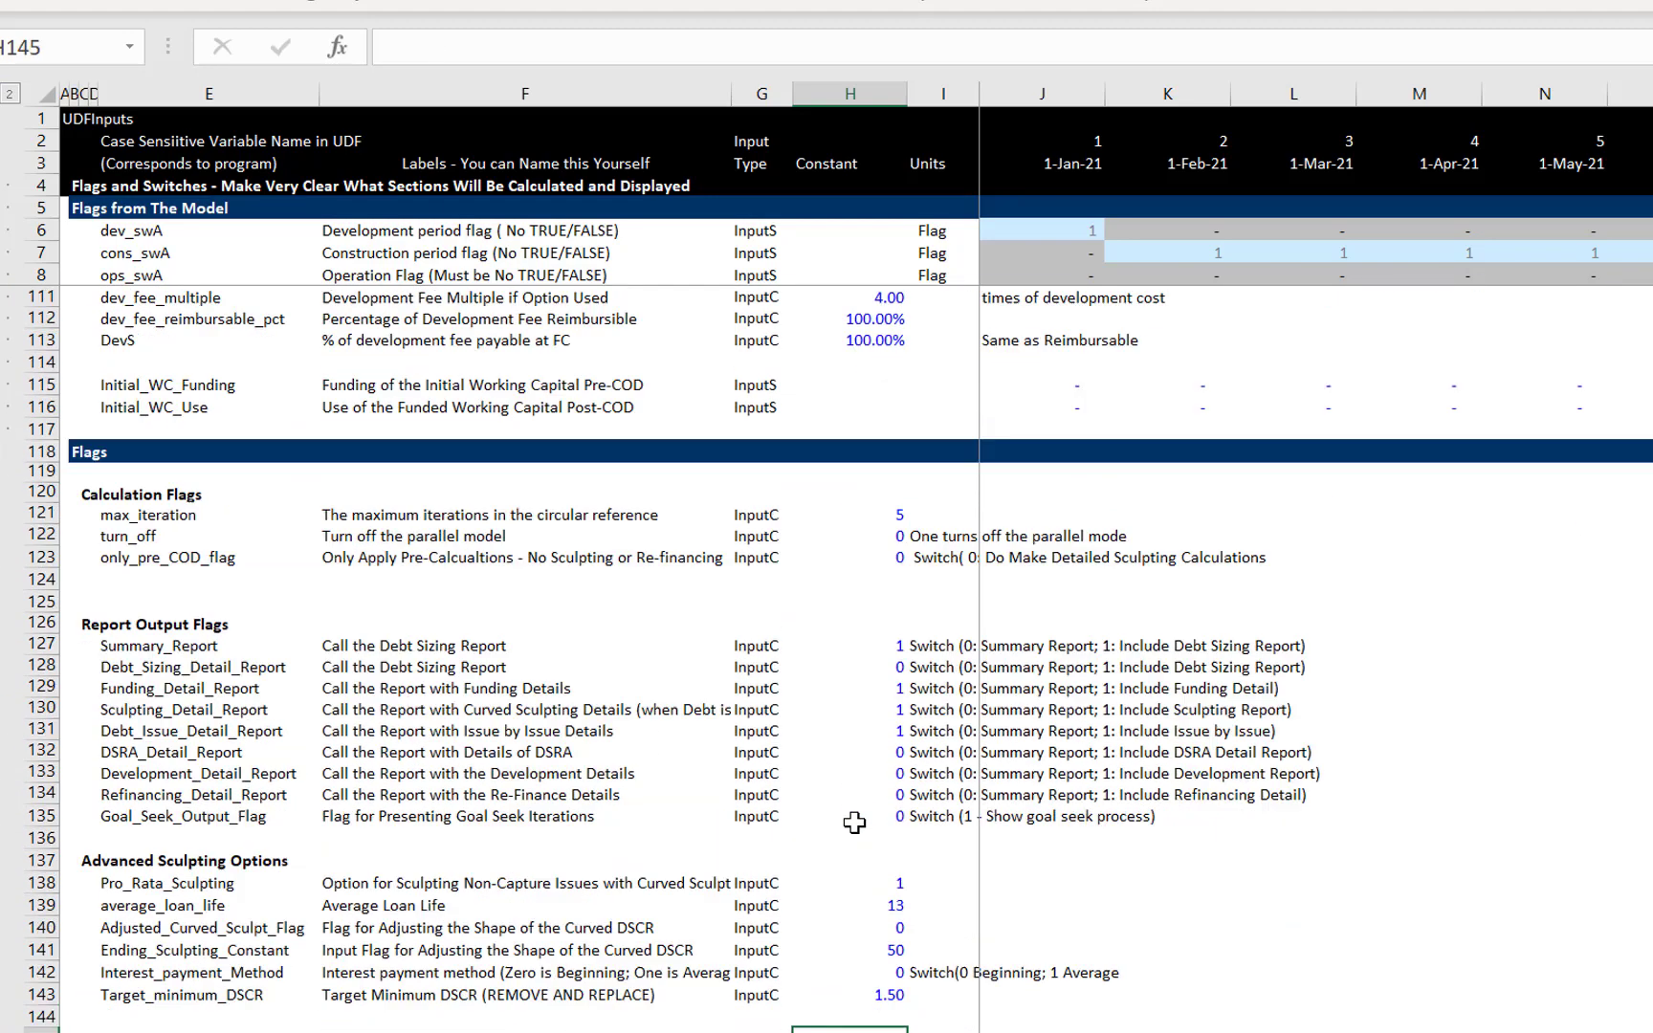
pyautogui.press('Down')
pyautogui.press('Down')
pyautogui.press('Down')
pyautogui.press('Down')
pyautogui.press('Down')
pyautogui.press('Down')
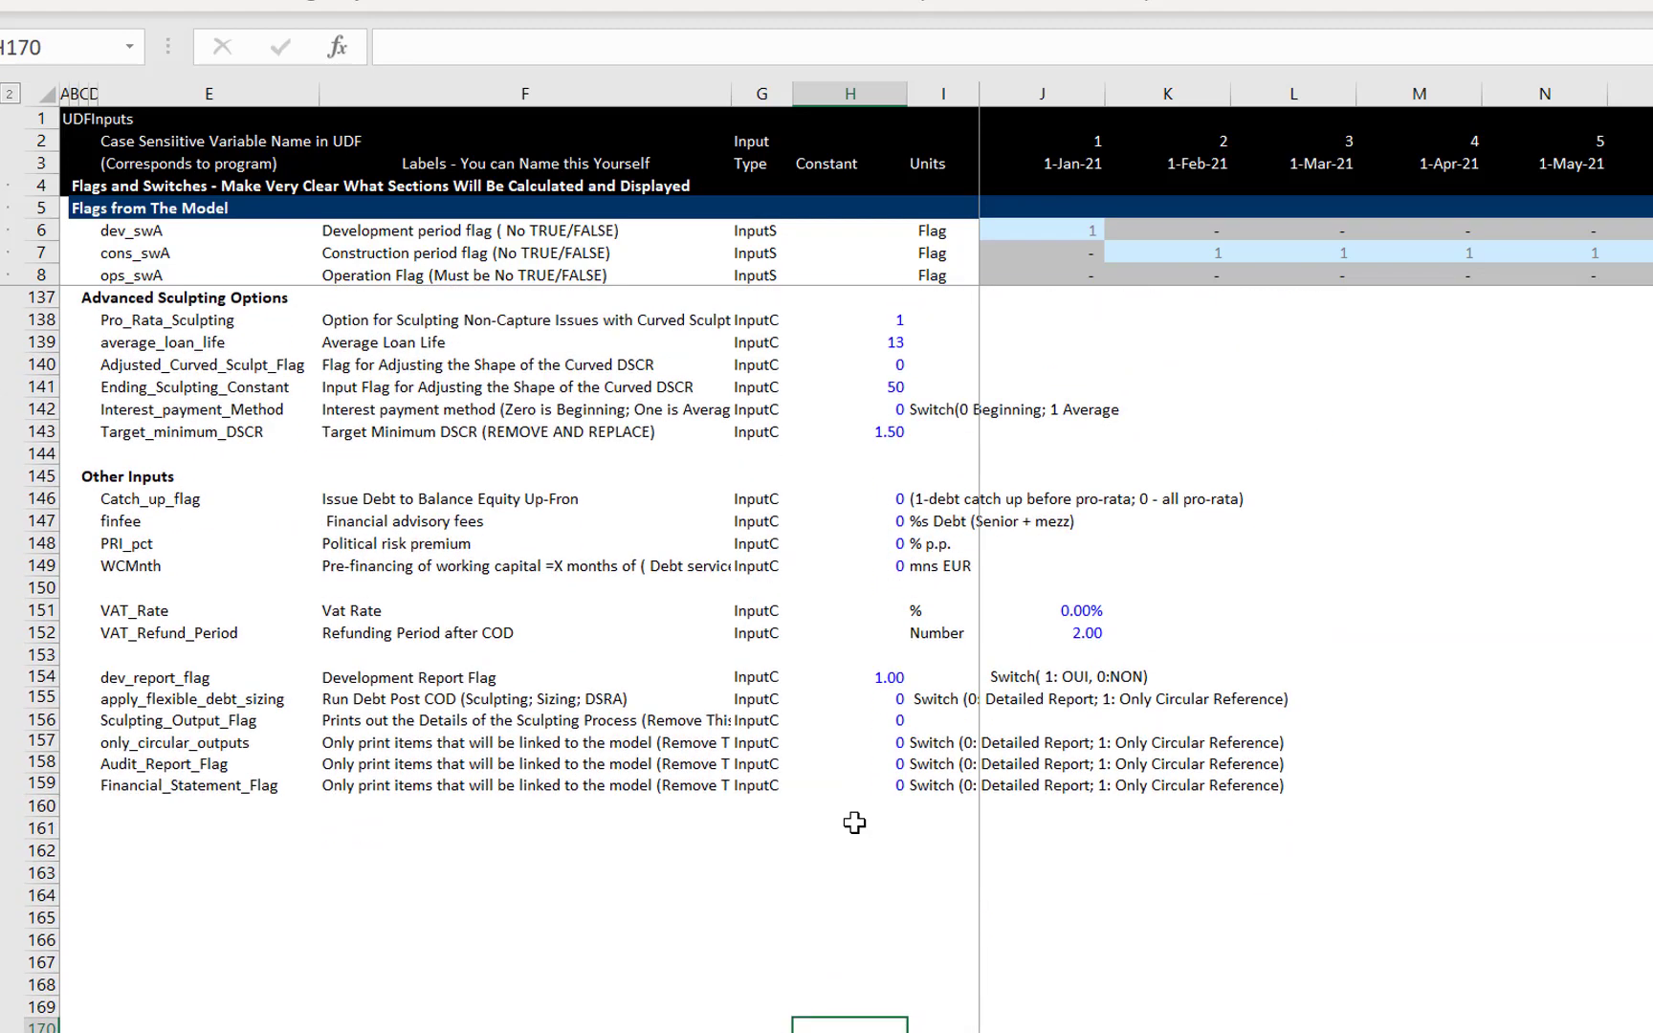
# Go back up through the flags, development, DSRA and tranche inputs to H9, above the Operating Inputs section, to recheck the linked inputs
pyautogui.press('Up')
pyautogui.press('Up')
pyautogui.press('Up')
pyautogui.press('Up')
pyautogui.press('Up')
pyautogui.press('Up')
pyautogui.press('Up')
pyautogui.press('Up')
pyautogui.press('Up')
pyautogui.press('Up')
pyautogui.press('Up')
pyautogui.press('Up')
pyautogui.press('Up')
pyautogui.press('Up')
pyautogui.press('Up')
pyautogui.press('Up')
pyautogui.press('Up')
pyautogui.press('Up')
pyautogui.press('Up')
pyautogui.press('Up')
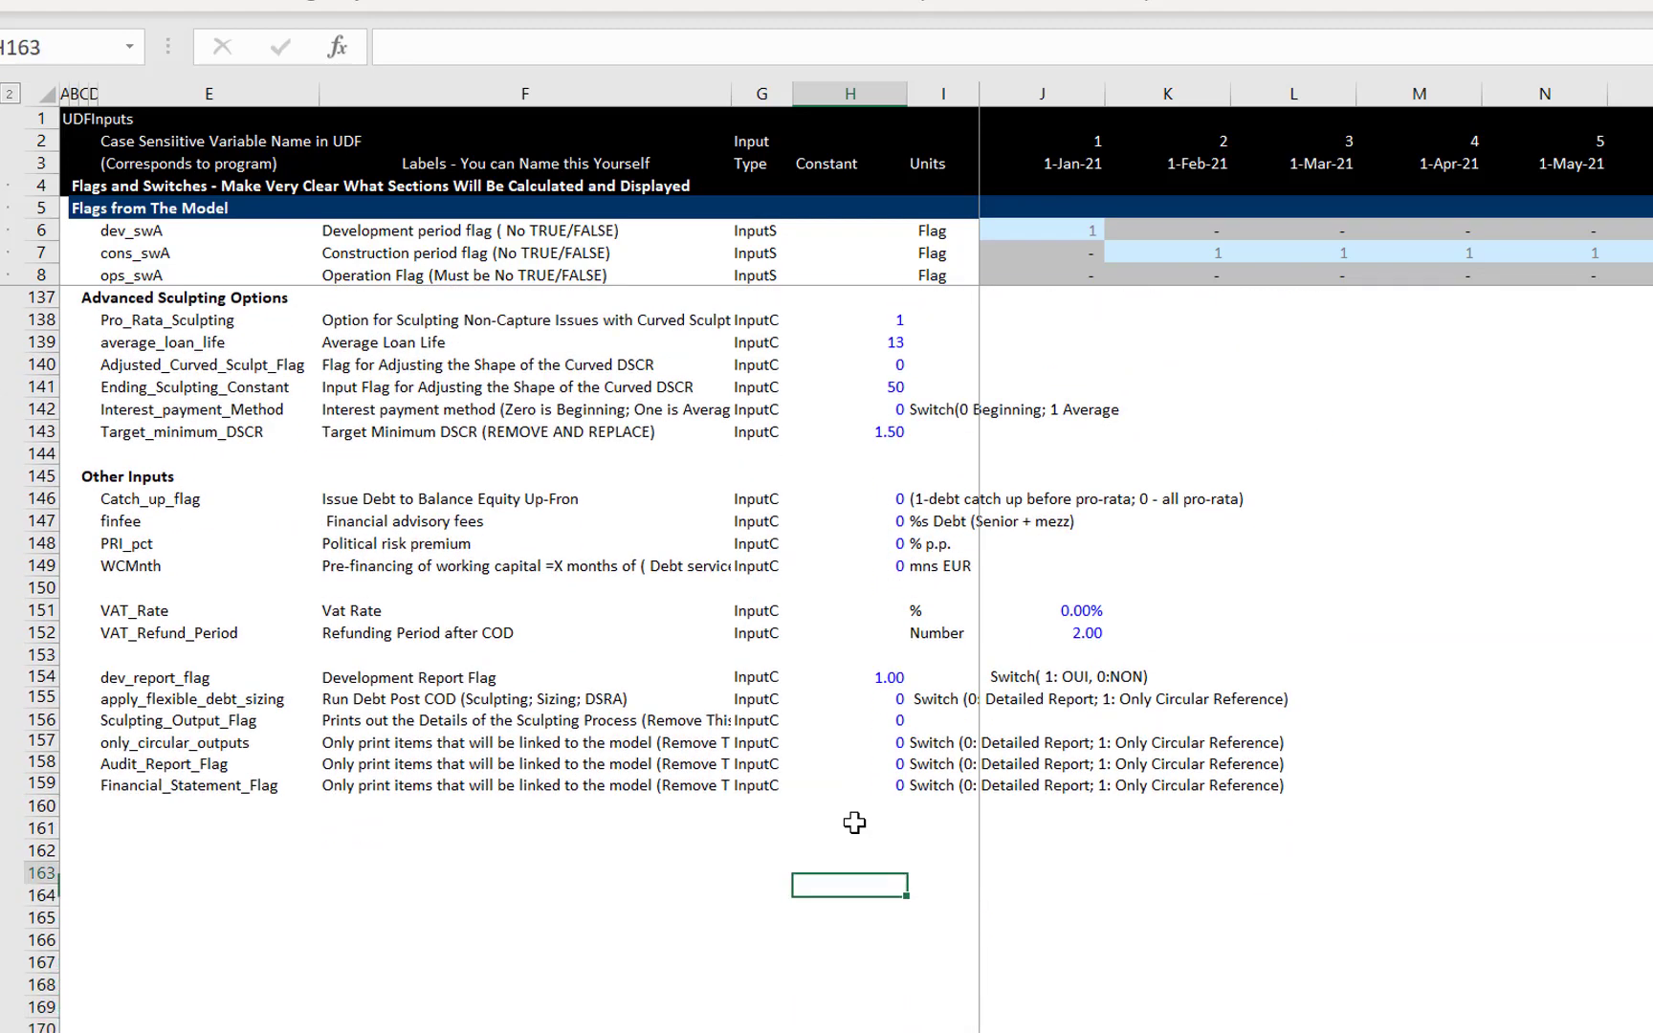
pyautogui.press('Up')
pyautogui.press('Up')
pyautogui.press('Up')
pyautogui.press('Up')
pyautogui.press('Up')
pyautogui.press('Up')
pyautogui.press('Up')
pyautogui.press('Up')
pyautogui.press('Up')
pyautogui.press('Up')
pyautogui.press('Up')
pyautogui.press('Up')
pyautogui.press('Up')
pyautogui.press('Up')
pyautogui.press('Up')
pyautogui.press('Up')
pyautogui.press('Up')
pyautogui.press('Up')
pyautogui.press('Up')
pyautogui.press('Up')
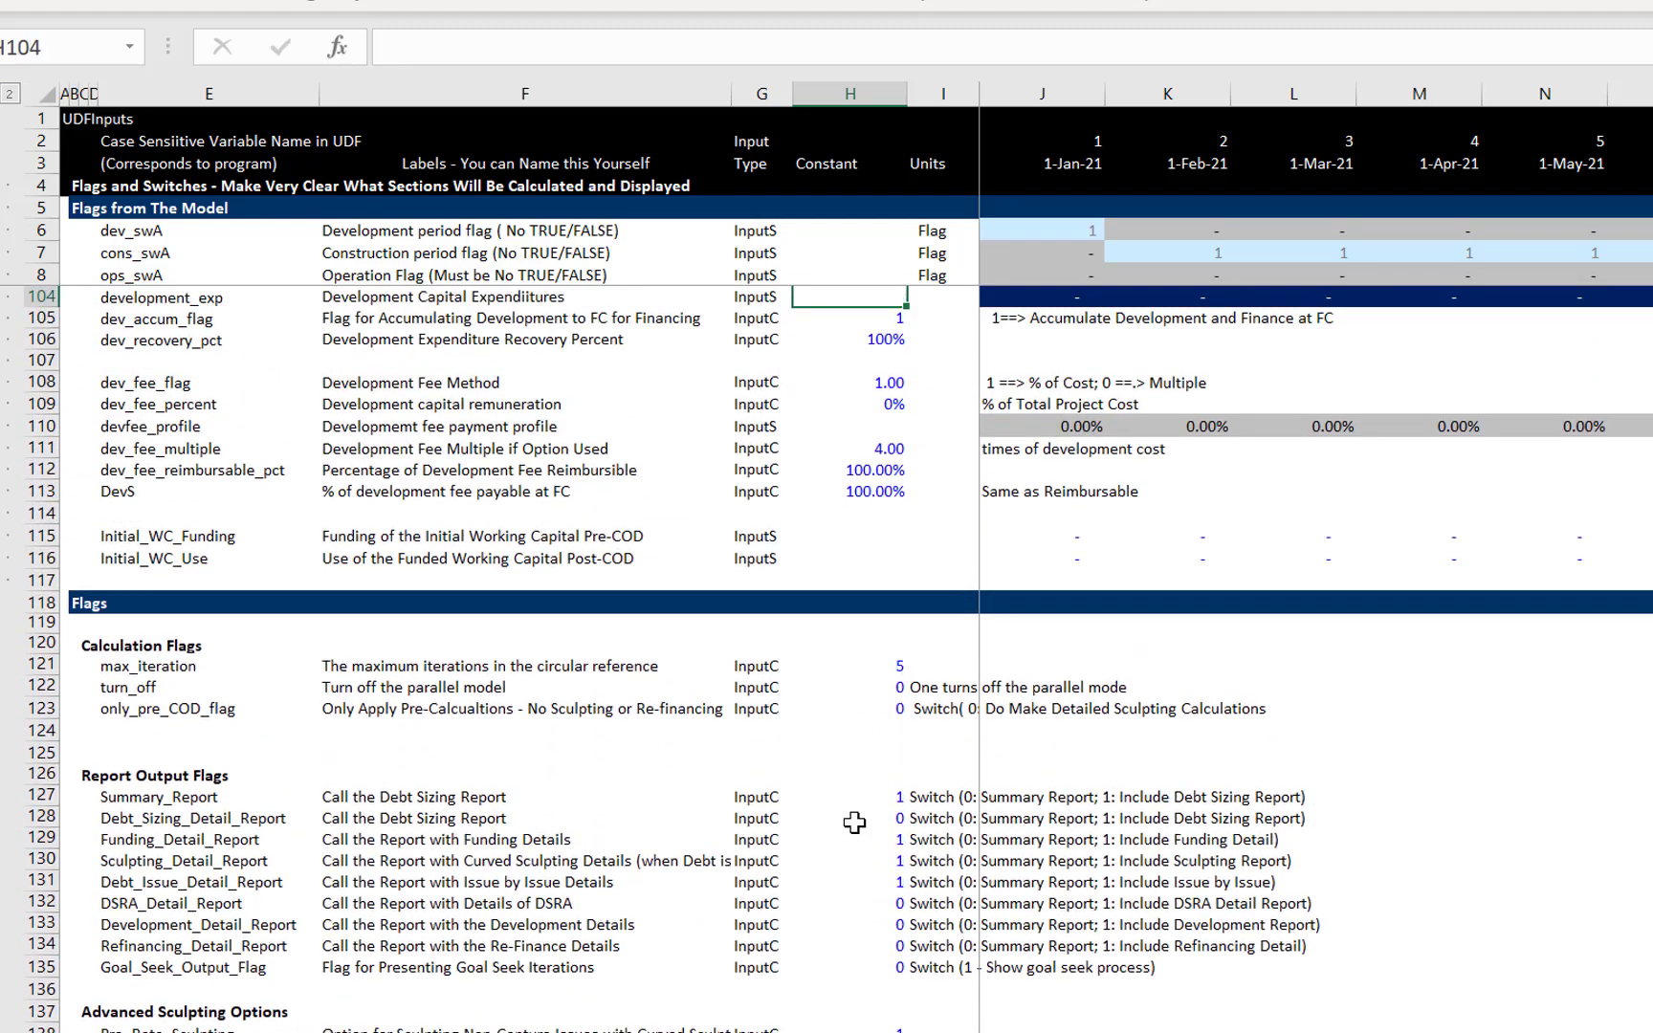
pyautogui.press('Up')
pyautogui.press('Up')
pyautogui.press('Up')
pyautogui.press('Up')
pyautogui.press('Up')
pyautogui.press('Up')
pyautogui.press('Up')
pyautogui.press('Up')
pyautogui.press('Up')
pyautogui.press('Up')
pyautogui.press('Up')
pyautogui.press('Up')
pyautogui.press('Up')
pyautogui.press('Up')
pyautogui.press('Up')
pyautogui.press('Up')
pyautogui.press('Up')
pyautogui.press('Up')
pyautogui.press('Up')
pyautogui.press('Up')
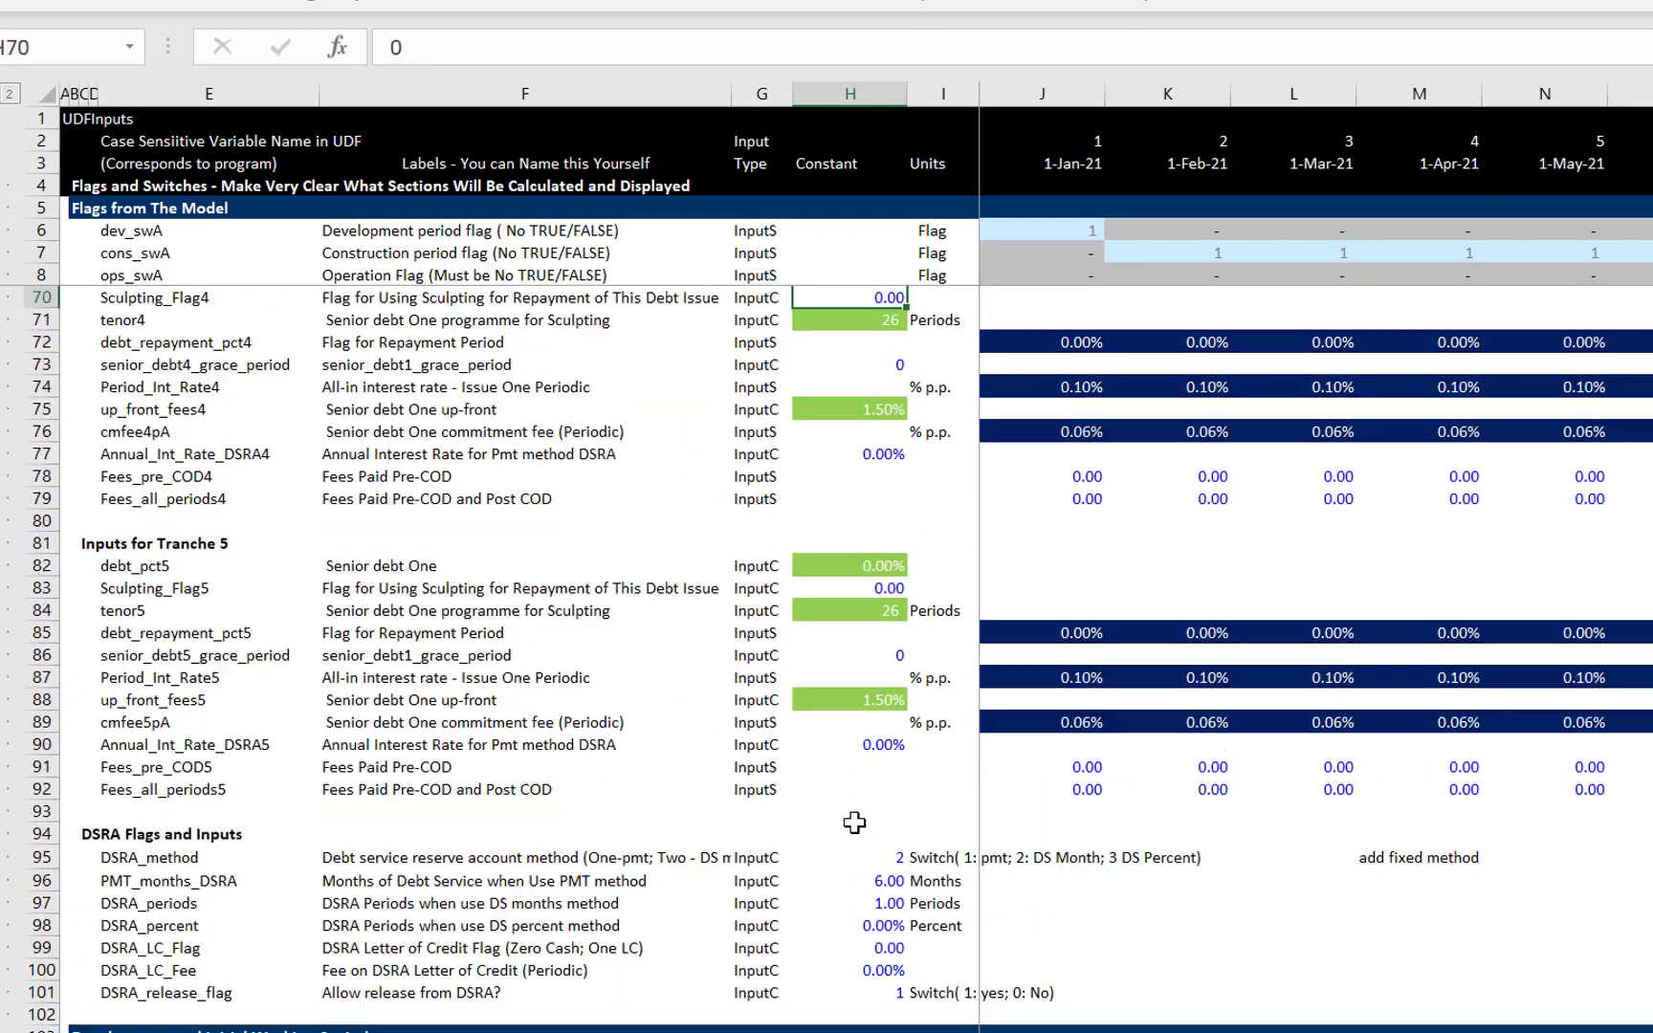
pyautogui.press('Up')
pyautogui.press('Up')
pyautogui.press('Up')
pyautogui.press('Up')
pyautogui.press('Up')
pyautogui.press('Up')
pyautogui.press('Up')
pyautogui.press('Up')
pyautogui.press('Up')
pyautogui.press('Up')
pyautogui.press('Up')
pyautogui.press('Up')
pyautogui.press('Up')
pyautogui.press('Up')
pyautogui.press('Up')
pyautogui.press('Up')
pyautogui.press('Up')
pyautogui.press('Up')
pyautogui.press('Up')
pyautogui.press('Up')
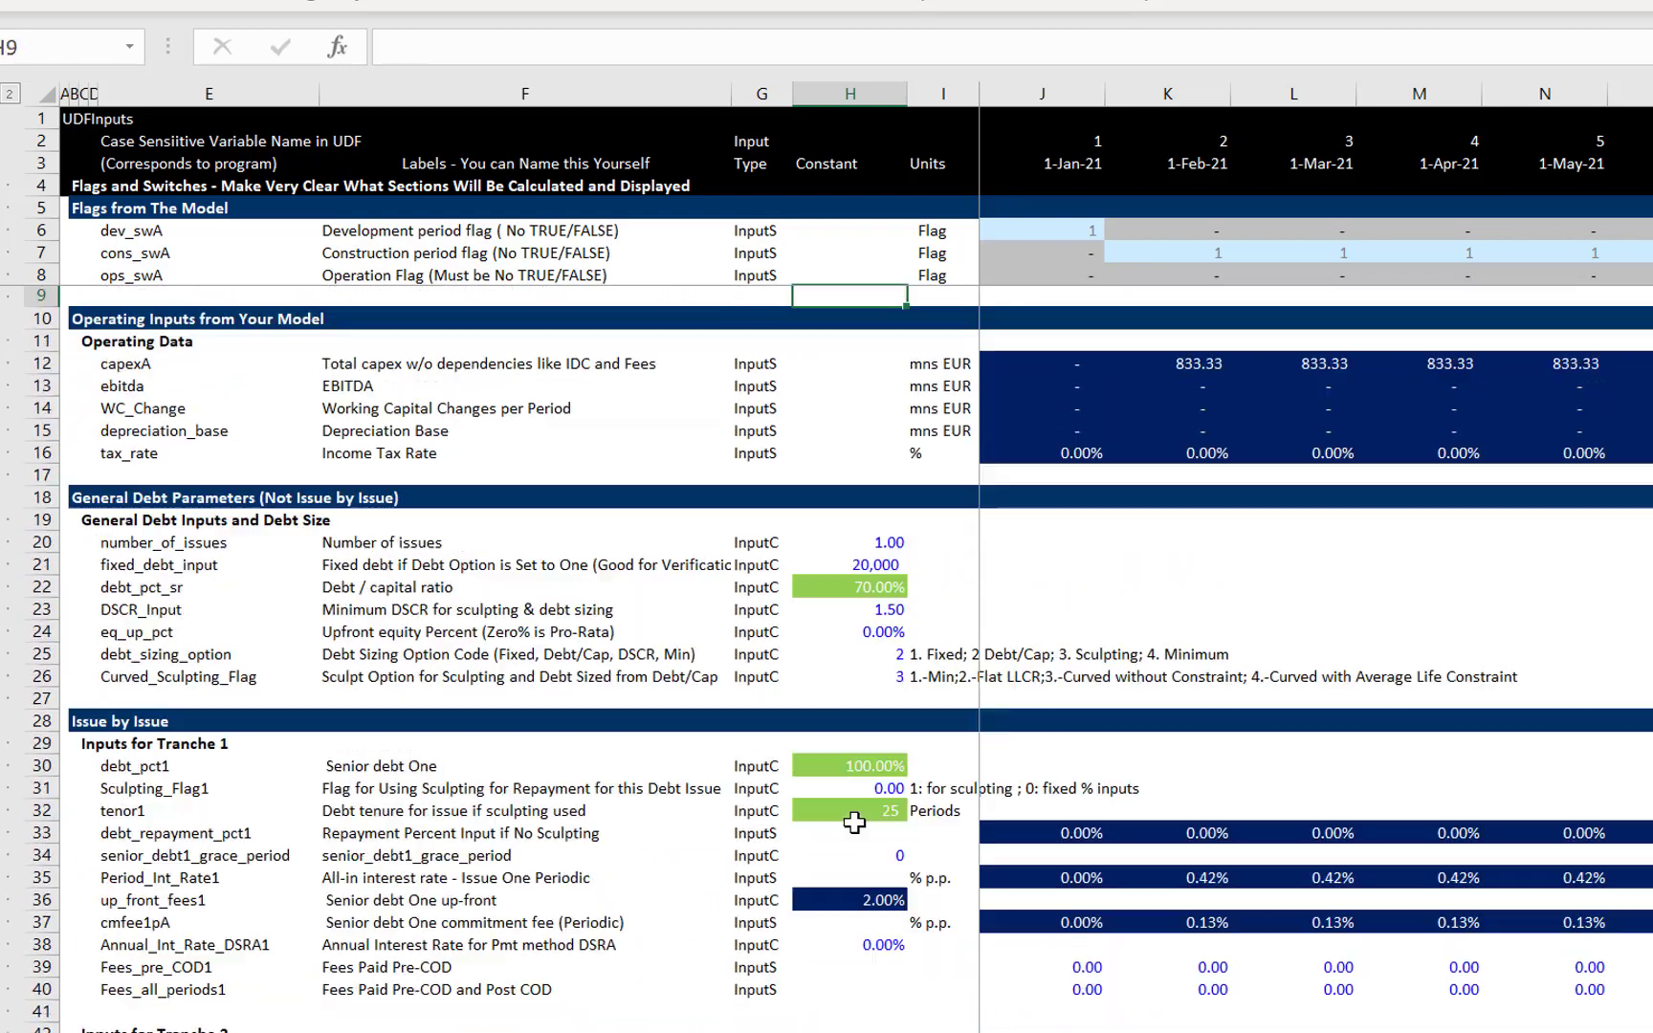
# Review the Operating Inputs and General Debt Parameters on UDFInputs, ending at the minimum DSCR input in H23
pyautogui.press('Down')
pyautogui.press('Down')
pyautogui.press('Down')
pyautogui.press('Down')
pyautogui.press('Down')
pyautogui.press('Down')
pyautogui.press('Down')
pyautogui.press('Down')
pyautogui.press('Down')
pyautogui.press('Down')
pyautogui.press('Down')
pyautogui.press('Down')
pyautogui.press('Down')
pyautogui.press('Down')
pyautogui.press('Down')
pyautogui.press('Down')
pyautogui.press('Down')
pyautogui.press('Down')
pyautogui.press('Down')
pyautogui.press('Down')
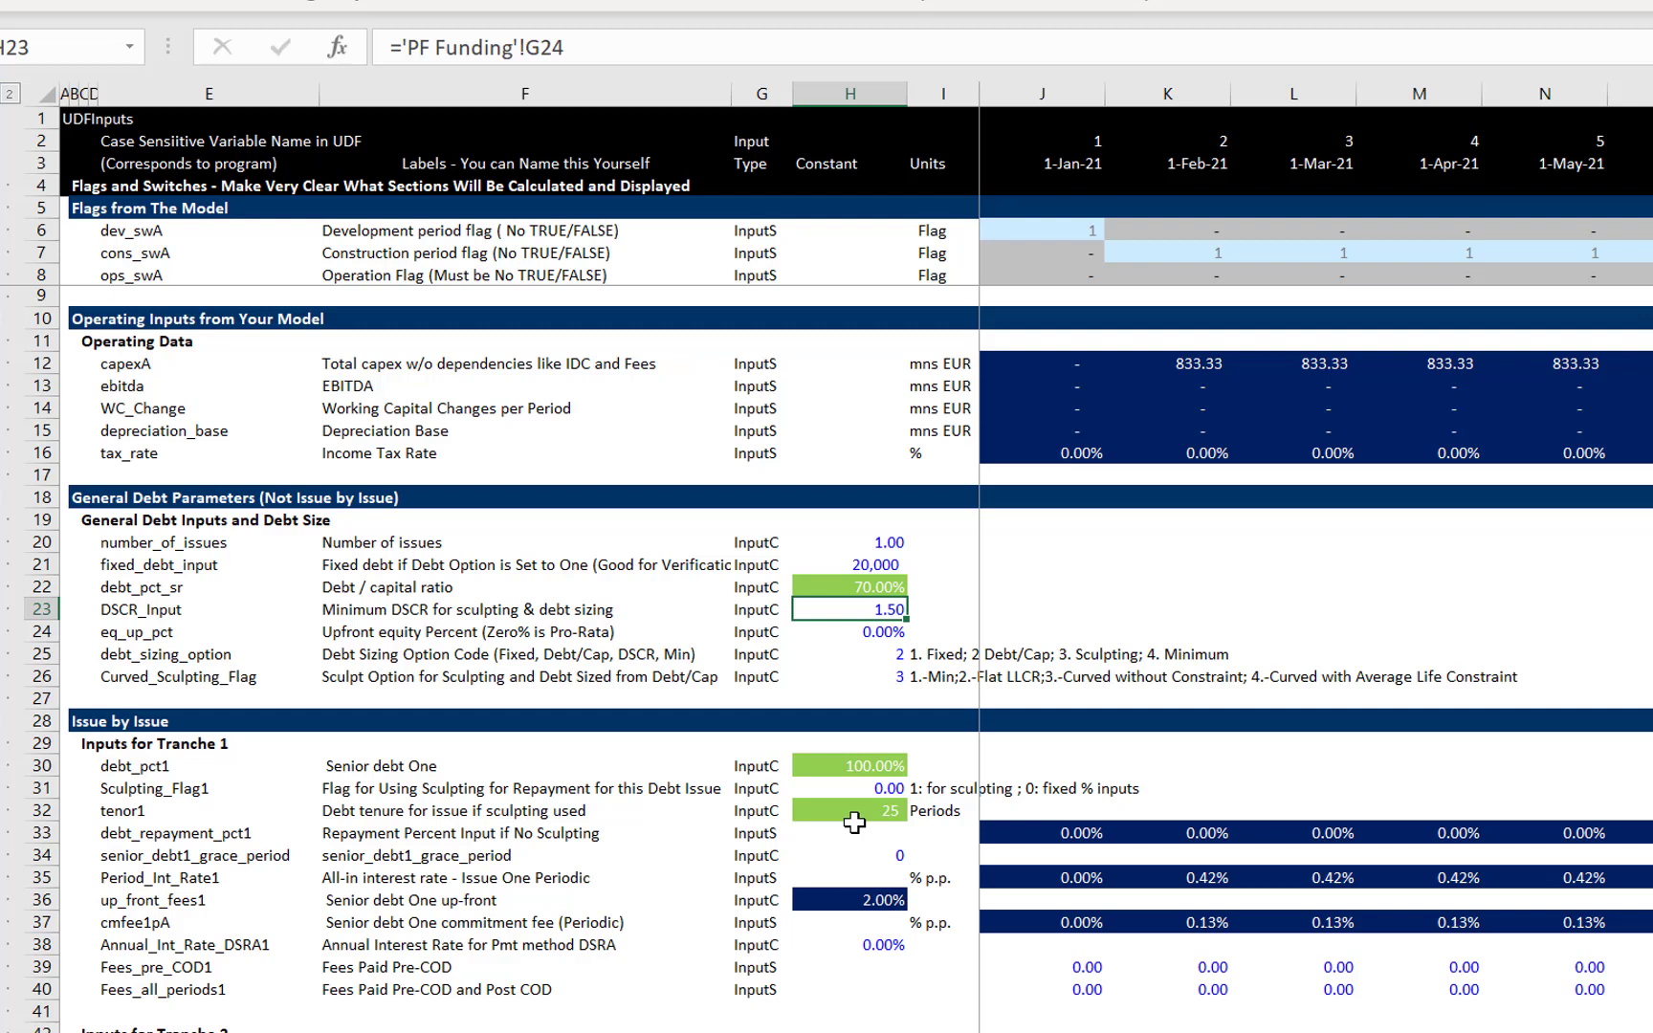
# Glance at the Debt Balance section of PF Funding, then show the UDF results sheet that follows UDFInputs
pyautogui.hotkey('ctrl', 'pageup')
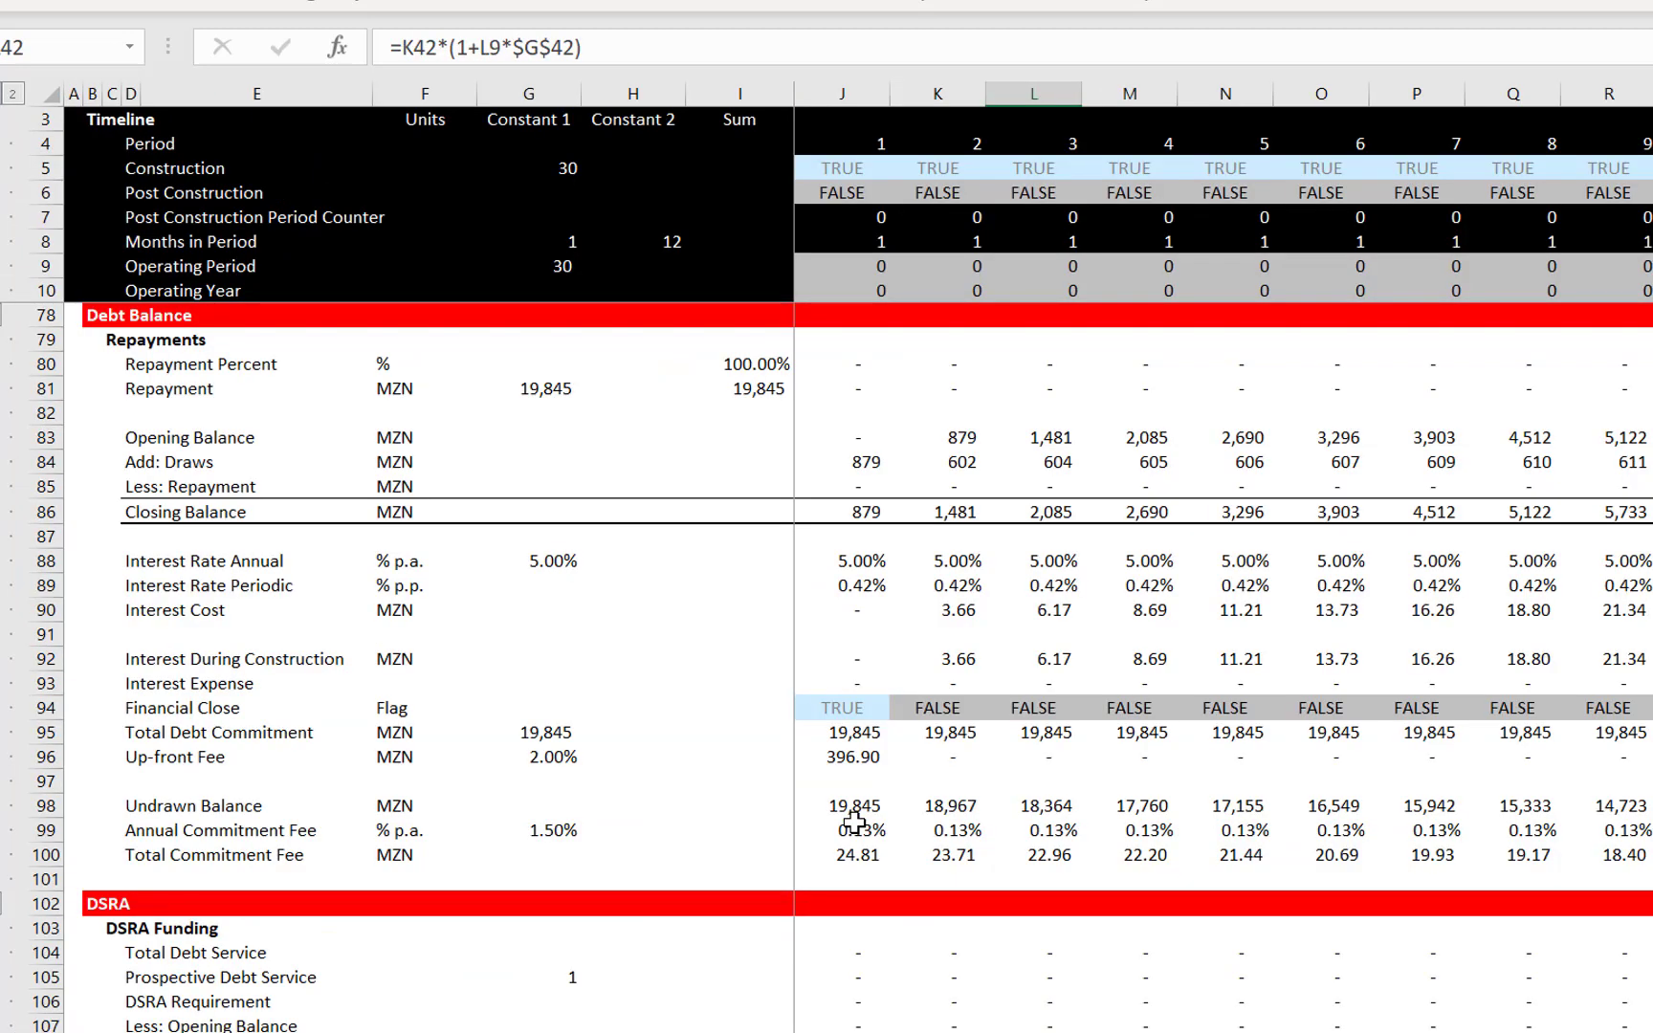
pyautogui.hotkey('ctrl', 'pagedown')
pyautogui.hotkey('ctrl', 'pagedown')
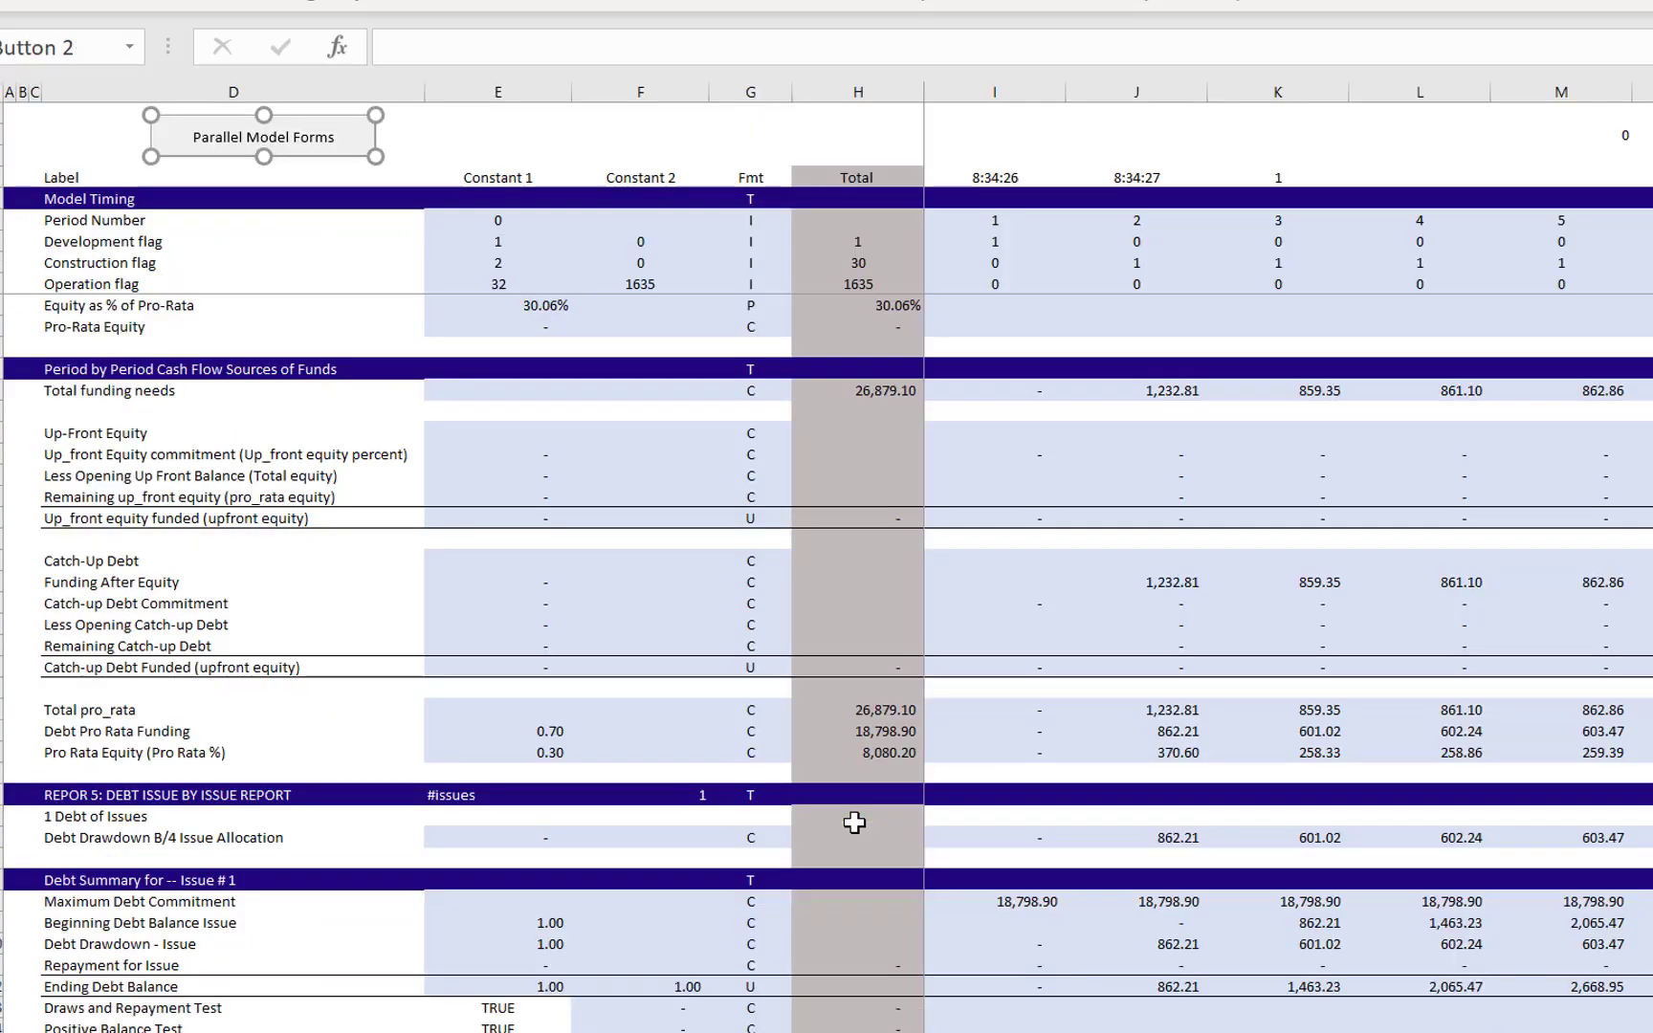
pyautogui.press('Left')
pyautogui.press('Right')
pyautogui.press('Left')
pyautogui.press('Right')
pyautogui.press('Right')
pyautogui.press('Left')
pyautogui.press('Right')
pyautogui.press('Down')
pyautogui.press('Up')
pyautogui.press('Down')
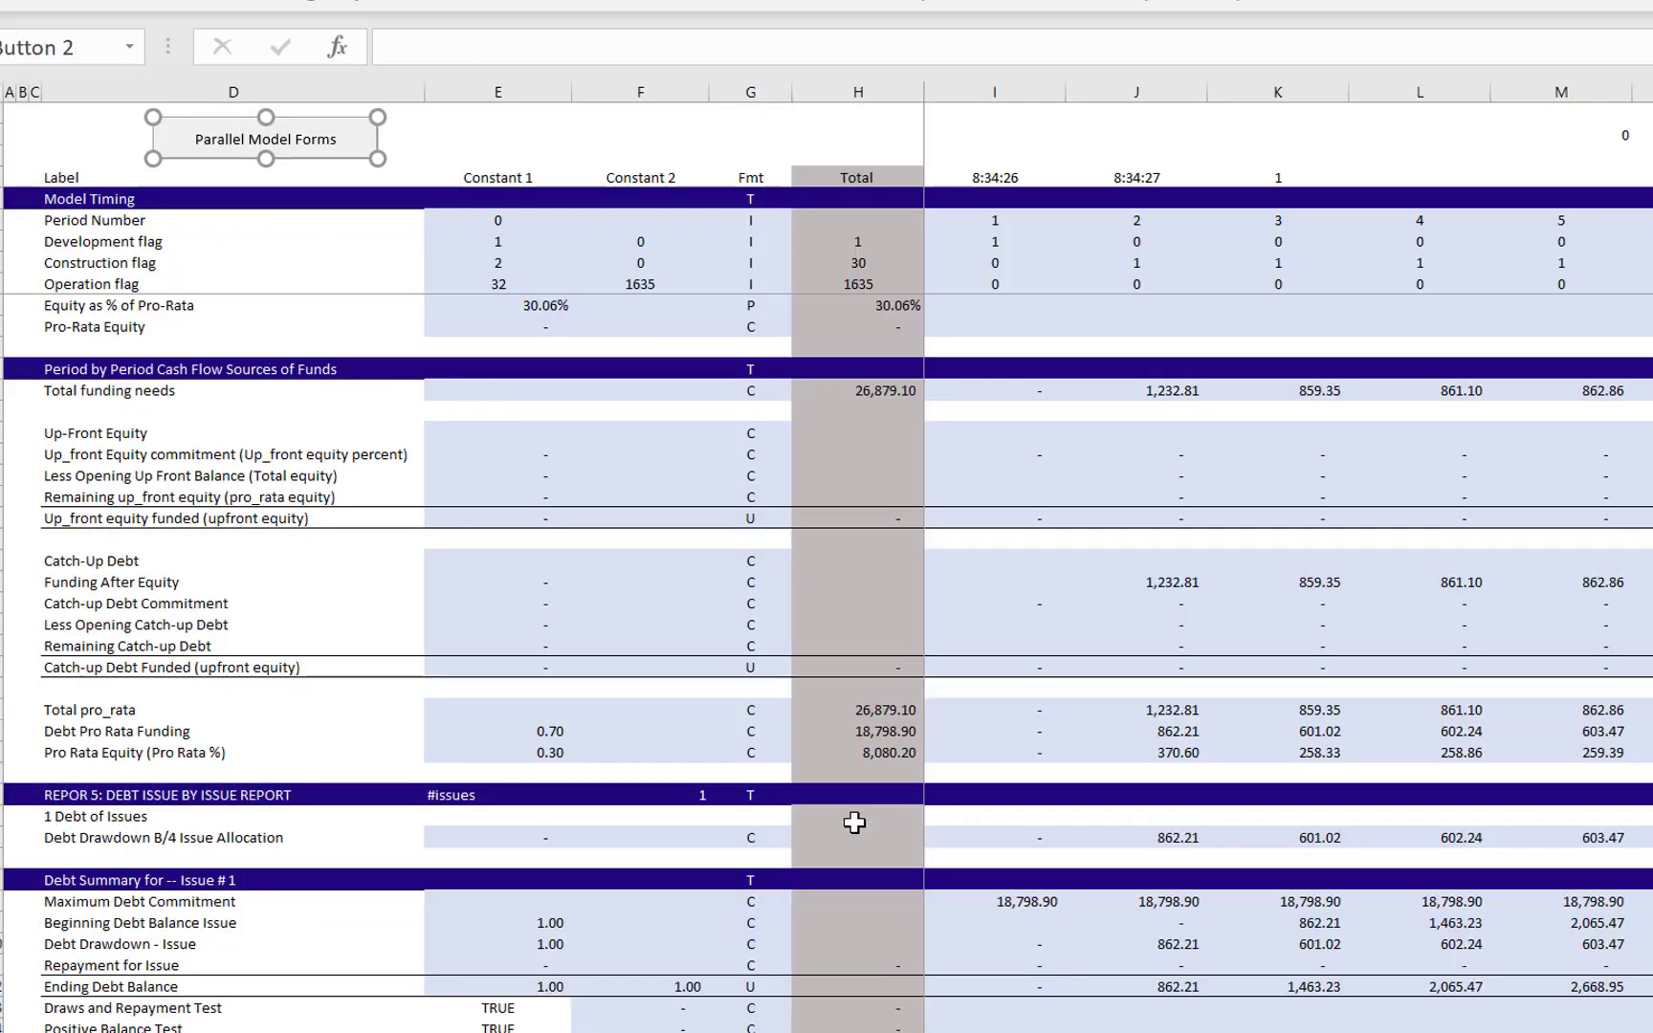
pyautogui.press('Down')
pyautogui.press('Down')
pyautogui.press('Down')
pyautogui.press('Down')
pyautogui.press('Down')
pyautogui.press('Down')
pyautogui.press('Down')
pyautogui.press('Down')
pyautogui.press('Down')
pyautogui.press('Down')
pyautogui.press('Down')
pyautogui.press('Down')
pyautogui.press('Down')
pyautogui.press('Down')
pyautogui.press('Down')
pyautogui.press('Down')
pyautogui.press('Down')
pyautogui.press('Down')
pyautogui.press('Down')
pyautogui.press('Down')
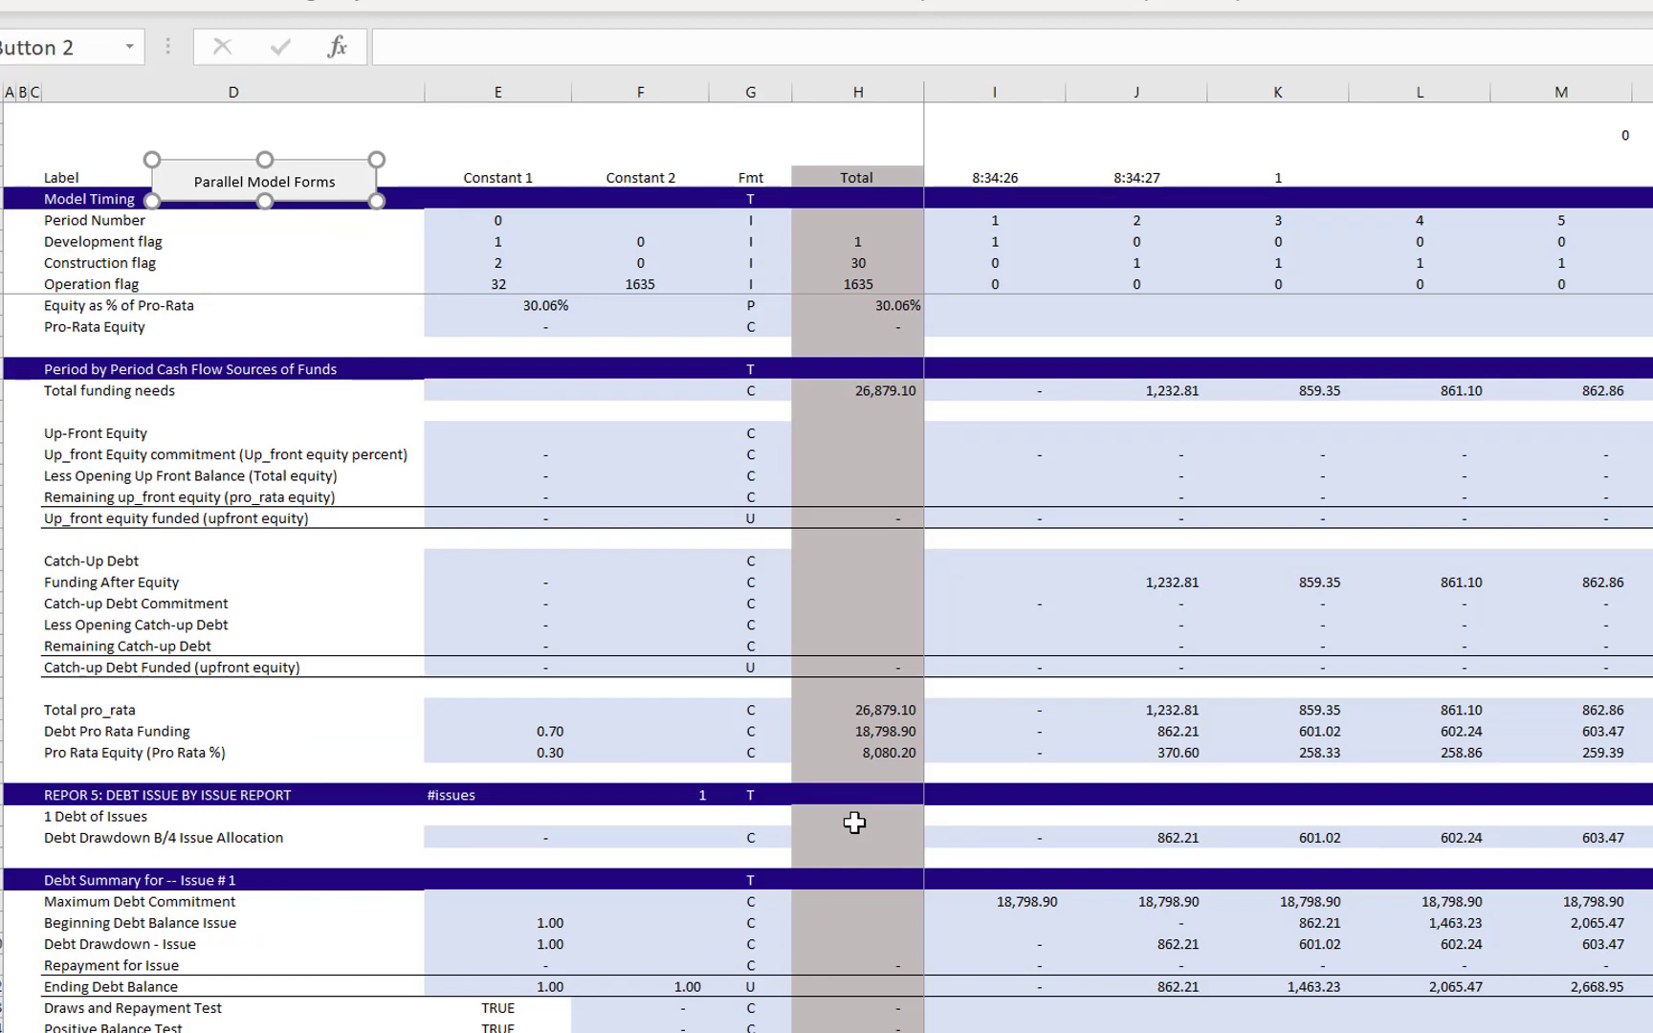
pyautogui.press('Up')
pyautogui.press('Up')
pyautogui.press('Up')
pyautogui.press('Up')
pyautogui.press('Up')
pyautogui.press('Up')
pyautogui.press('Up')
pyautogui.press('Up')
pyautogui.press('Up')
pyautogui.press('Up')
pyautogui.press('Up')
pyautogui.press('Up')
pyautogui.press('Up')
pyautogui.press('Up')
pyautogui.press('Up')
pyautogui.press('Up')
pyautogui.press('Up')
pyautogui.press('Up')
pyautogui.press('Up')
pyautogui.press('Up')
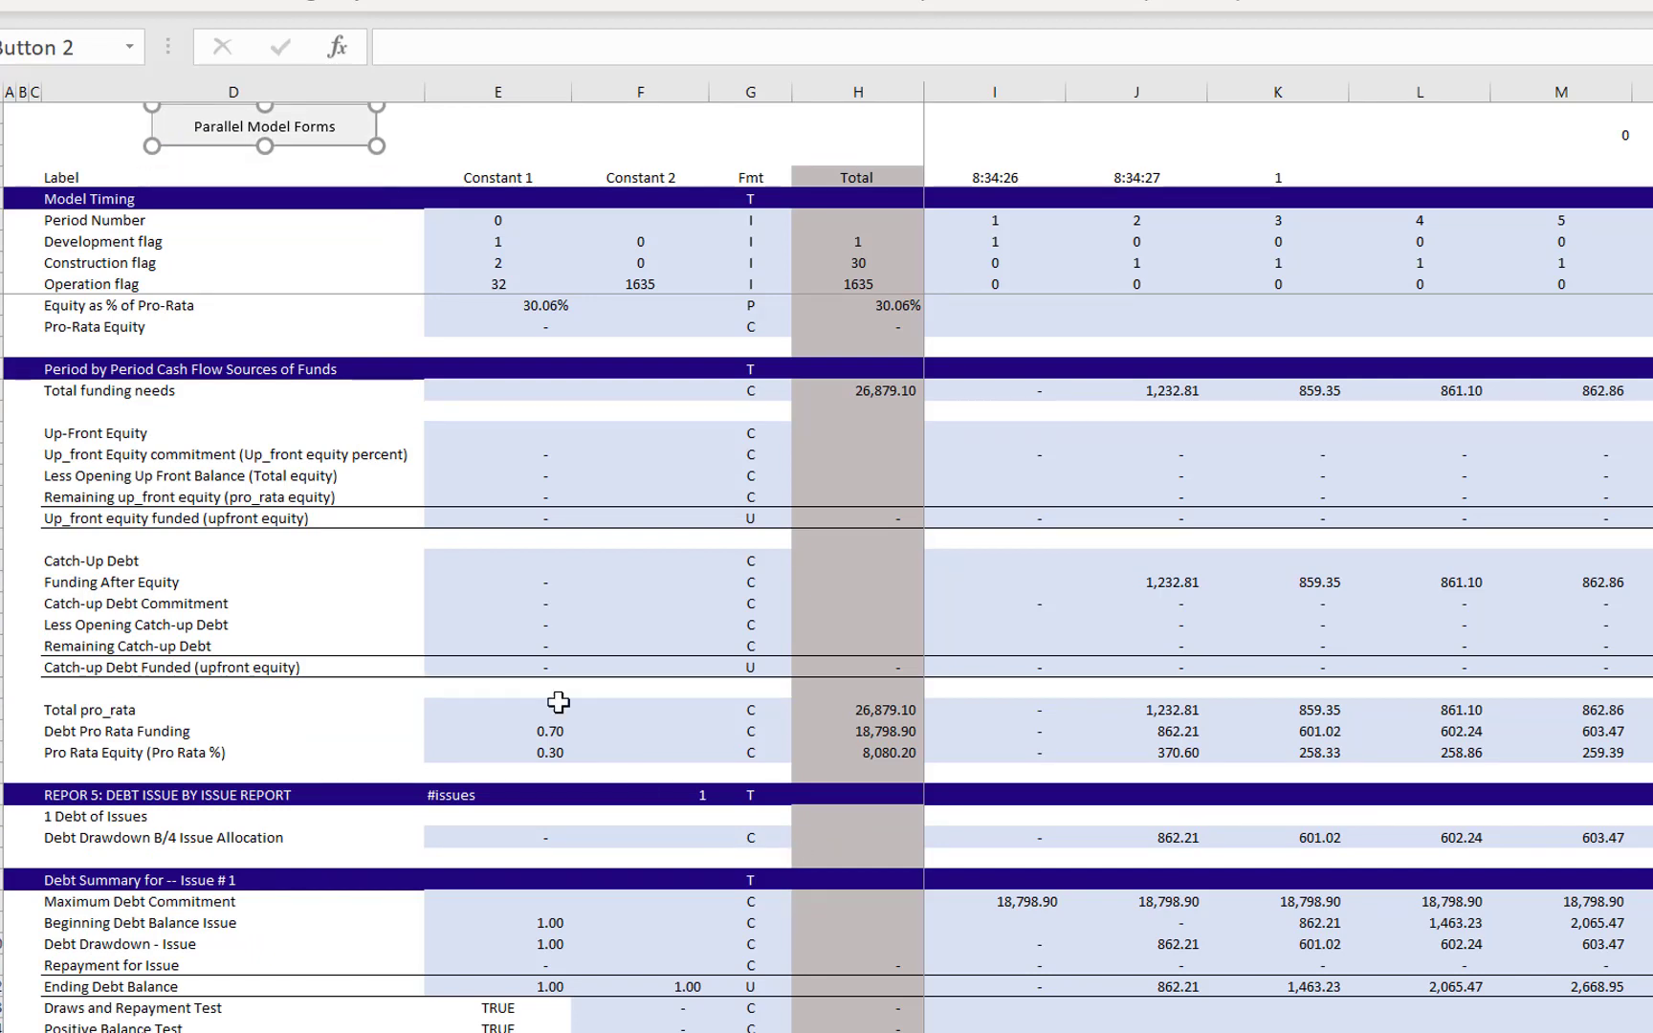
# Select a cell in the UDF results and review upward from the catch-up debt rows to the Sources and Uses check in H61
pyautogui.click(646, 517)
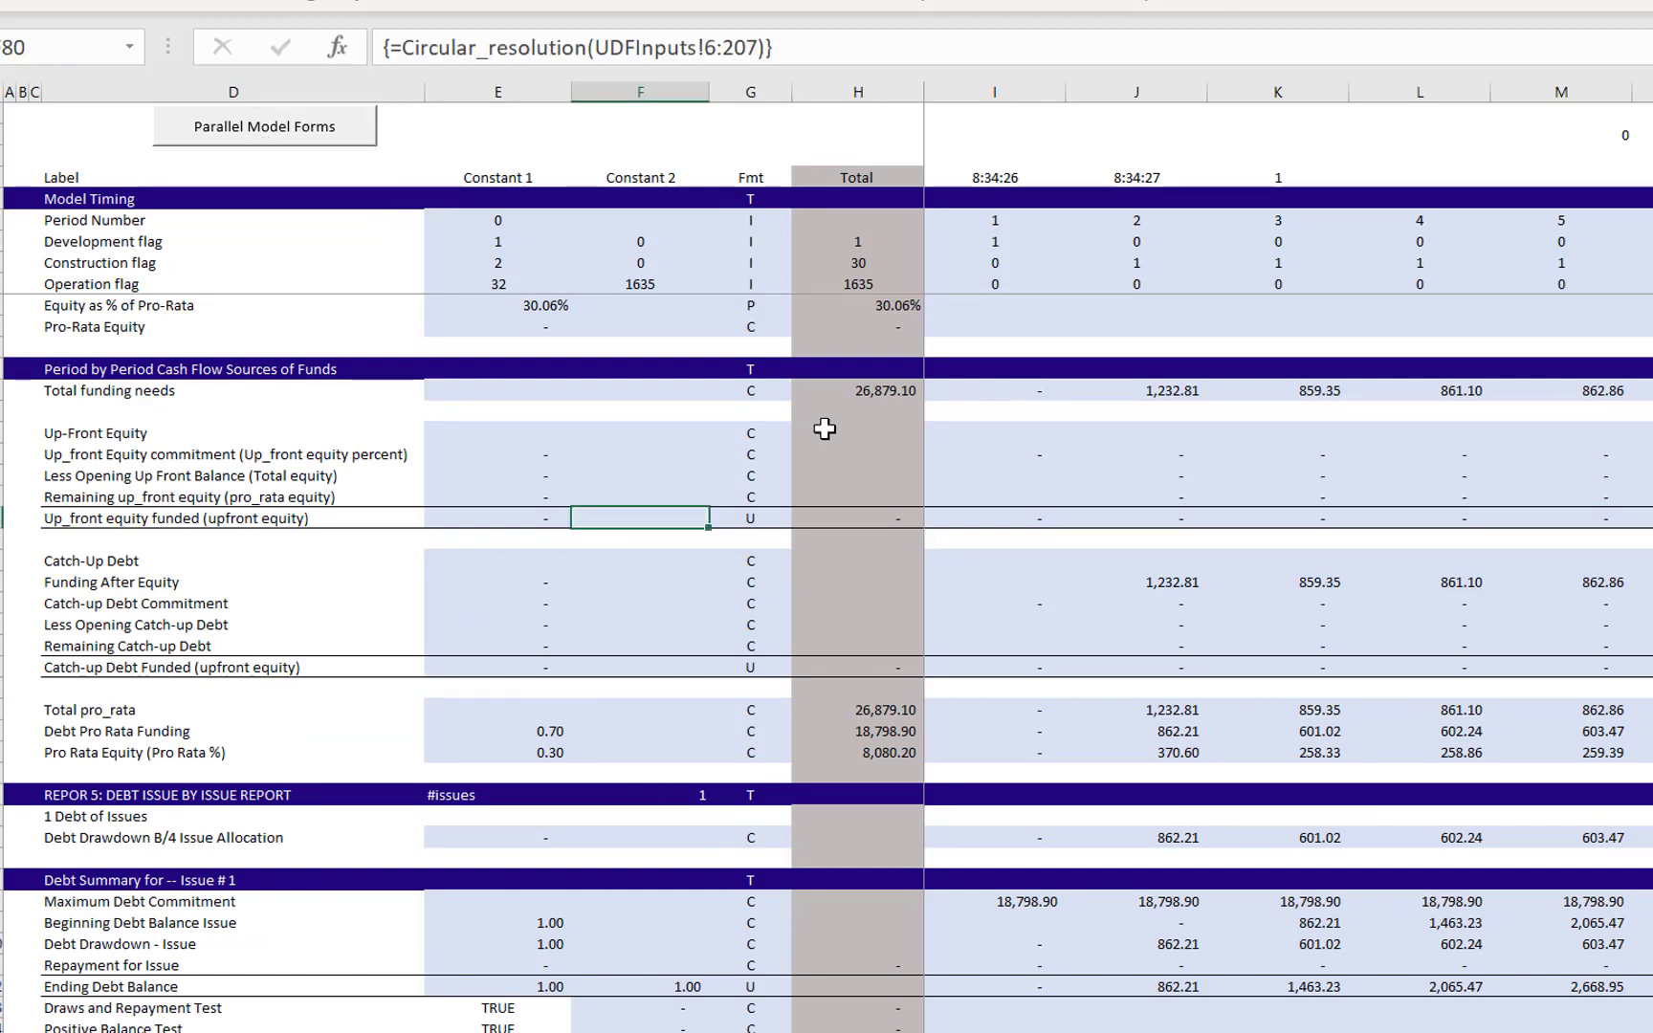
pyautogui.click(834, 661)
pyautogui.press('Up')
pyautogui.press('Up')
pyautogui.press('Up')
pyautogui.press('Up')
pyautogui.press('Up')
pyautogui.press('Up')
pyautogui.press('Up')
pyautogui.press('Up')
pyautogui.press('Up')
pyautogui.press('Up')
pyautogui.press('Up')
pyautogui.press('Up')
pyautogui.press('Up')
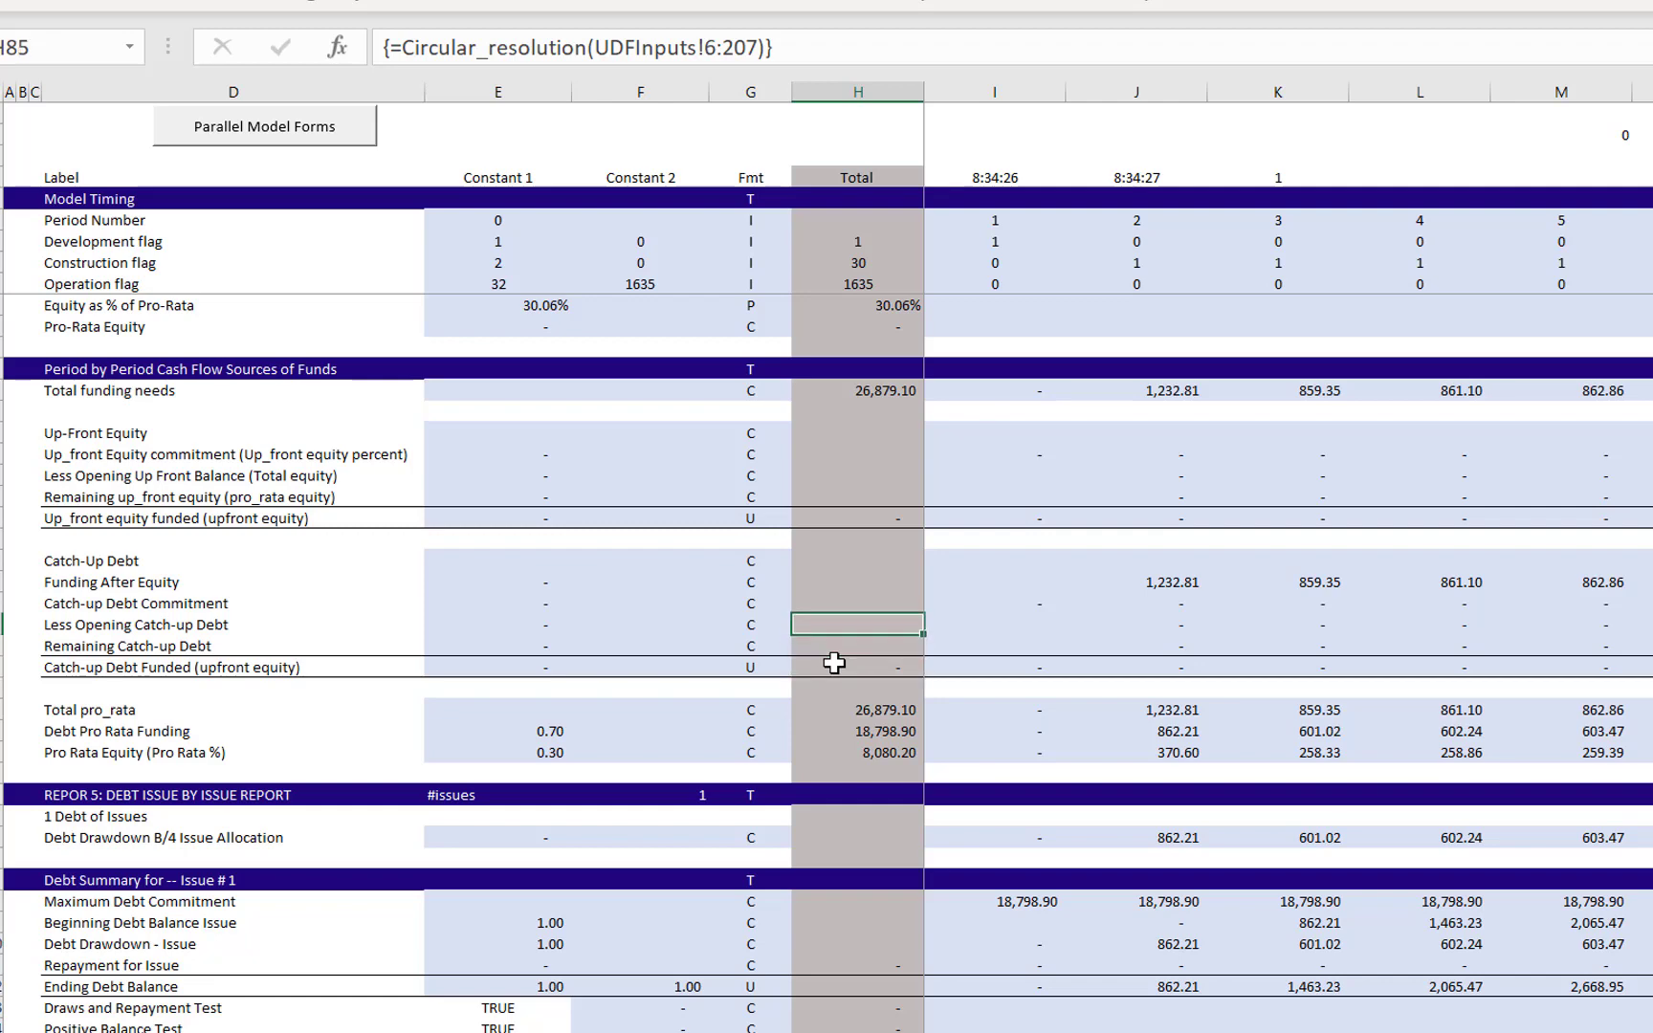
pyautogui.press('Up')
pyautogui.press('Up')
pyautogui.press('Up')
pyautogui.press('Up')
pyautogui.press('Up')
pyautogui.press('Up')
pyautogui.press('Up')
pyautogui.press('Up')
pyautogui.press('Up')
pyautogui.press('Up')
pyautogui.press('Up')
pyautogui.press('Up')
pyautogui.press('Up')
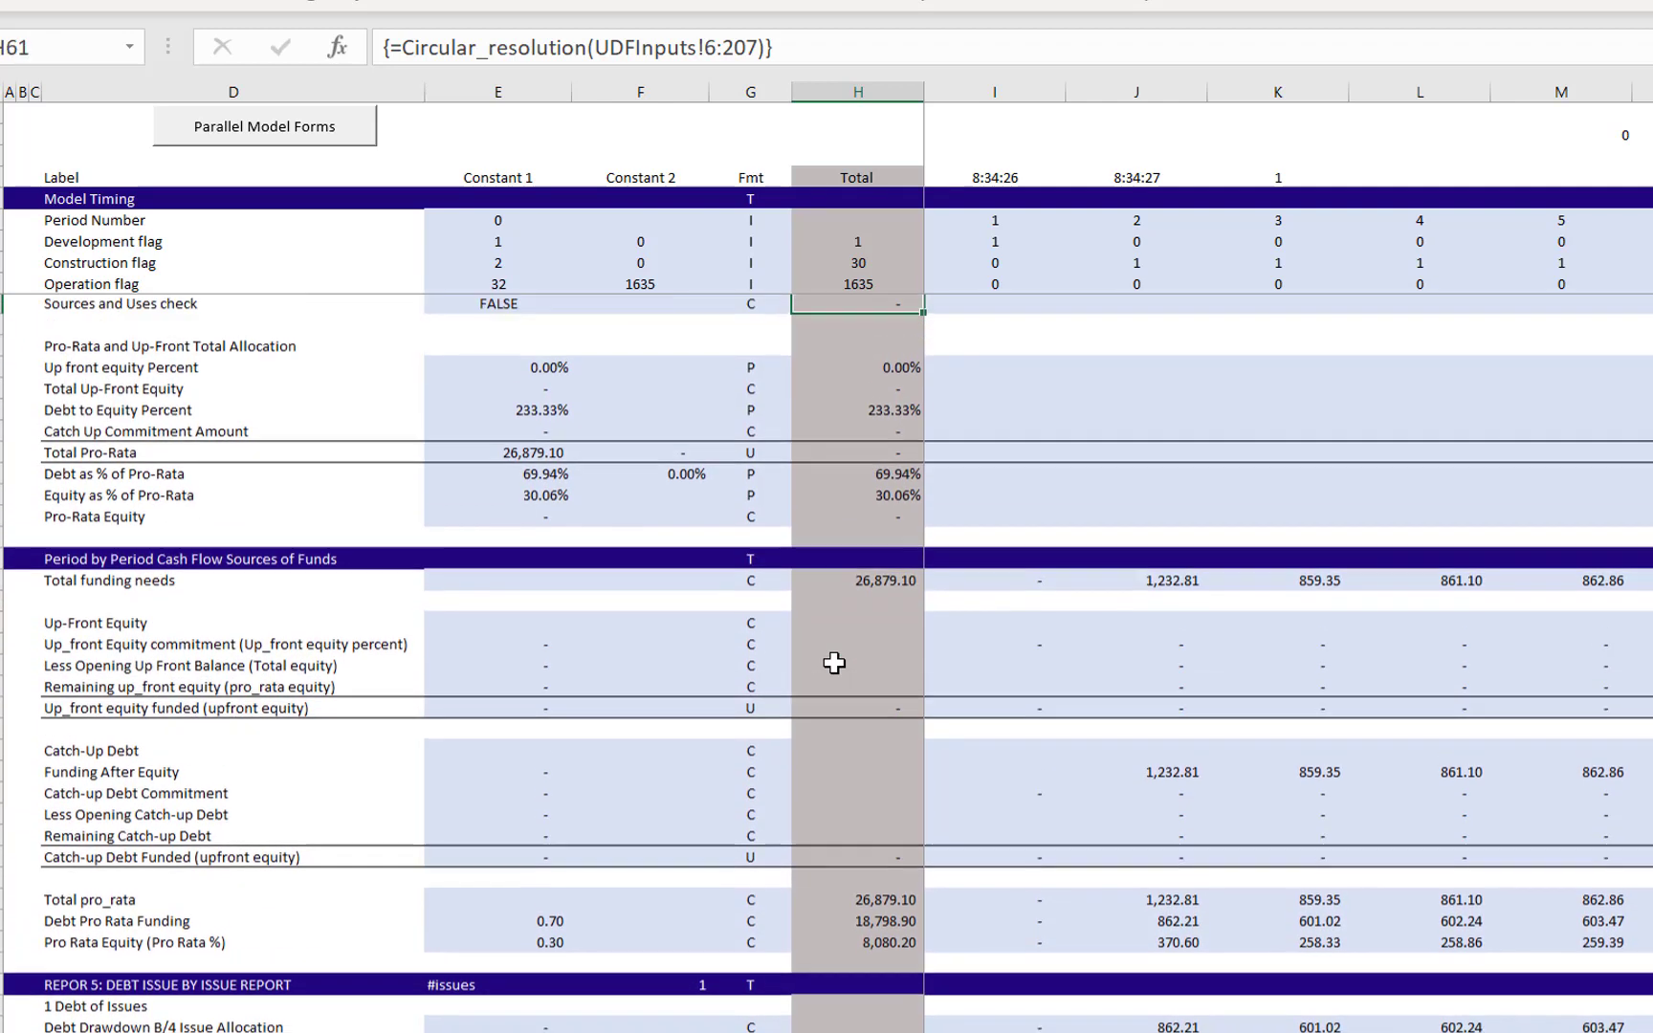
# Examine the sources of funds allocation and the Funding Report, continuing up to Total Other Fees in H36
pyautogui.press('Up')
pyautogui.press('Up')
pyautogui.press('Up')
pyautogui.press('Up')
pyautogui.press('Up')
pyautogui.press('Up')
pyautogui.press('Up')
pyautogui.press('Up')
pyautogui.press('Up')
pyautogui.press('Up')
pyautogui.press('Up')
pyautogui.press('Up')
pyautogui.press('Up')
pyautogui.press('Up')
pyautogui.press('Up')
pyautogui.press('Up')
pyautogui.press('Up')
pyautogui.press('Up')
pyautogui.press('Up')
pyautogui.press('Up')
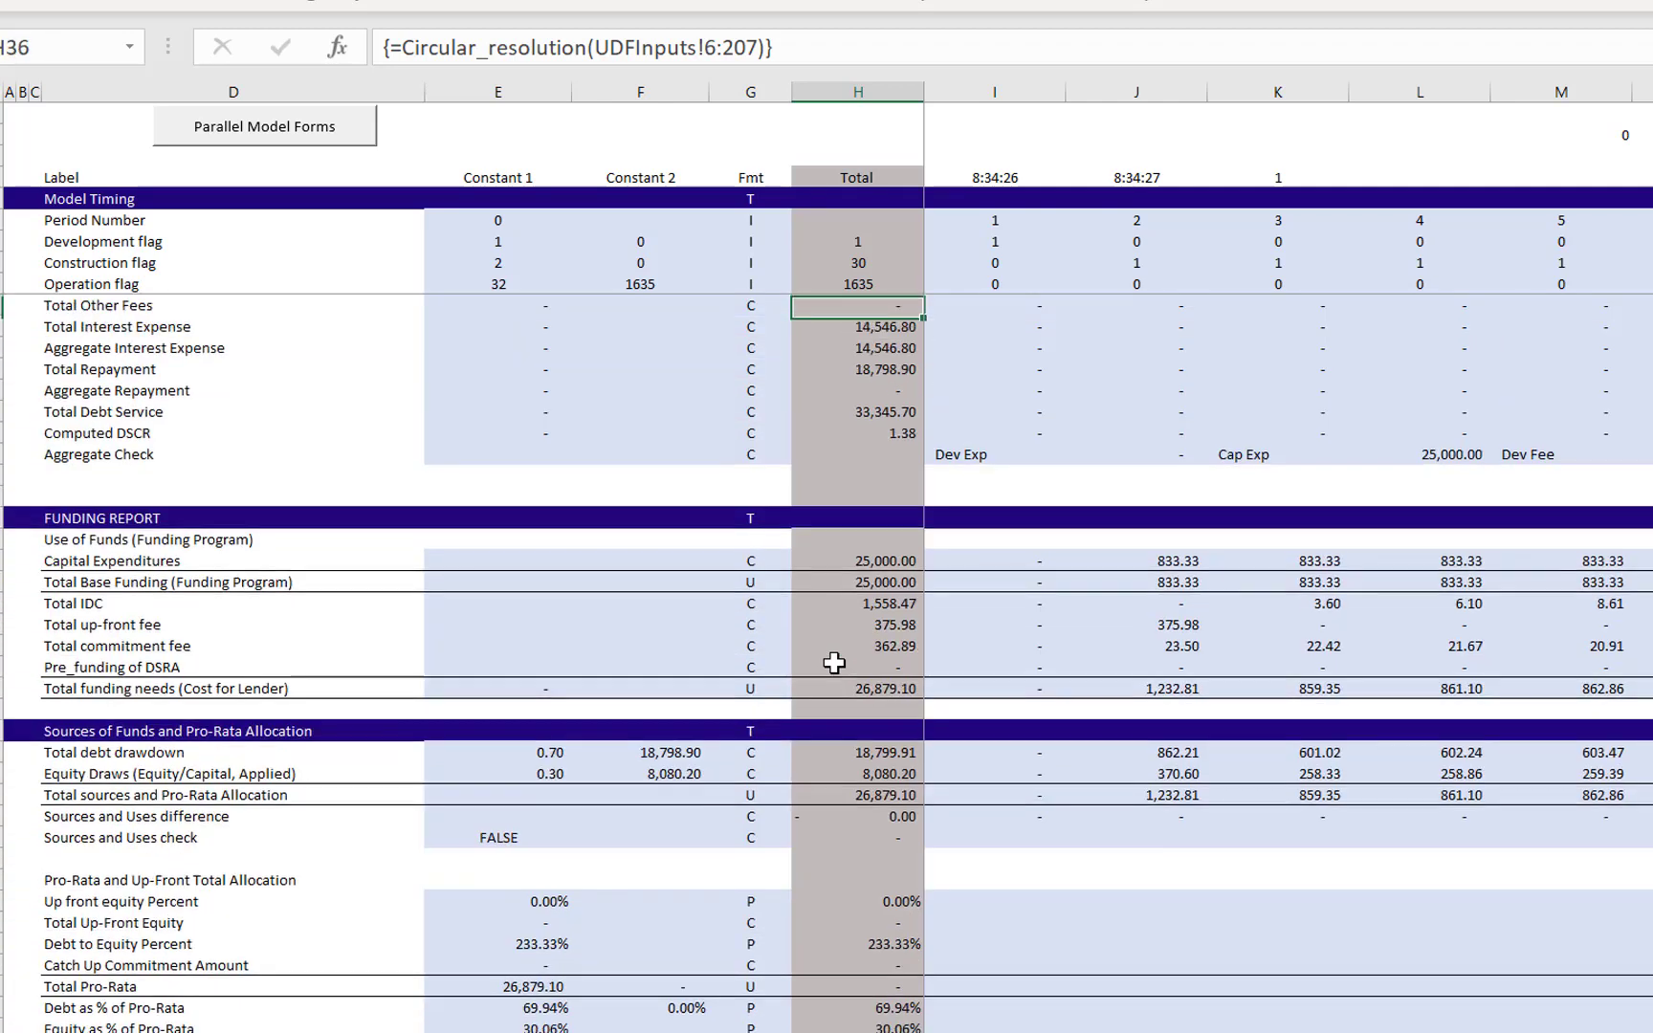
# Continue up through the debt service rows and funding checks to the start of the Summary Report, ending at H10
pyautogui.press('Up')
pyautogui.press('Up')
pyautogui.press('Up')
pyautogui.press('Up')
pyautogui.press('Up')
pyautogui.press('Up')
pyautogui.press('Up')
pyautogui.press('Up')
pyautogui.press('Up')
pyautogui.press('Up')
pyautogui.press('Up')
pyautogui.press('Up')
pyautogui.press('Up')
pyautogui.press('Up')
pyautogui.press('Up')
pyautogui.press('Up')
pyautogui.press('Up')
pyautogui.press('Up')
pyautogui.press('Up')
pyautogui.press('Up')
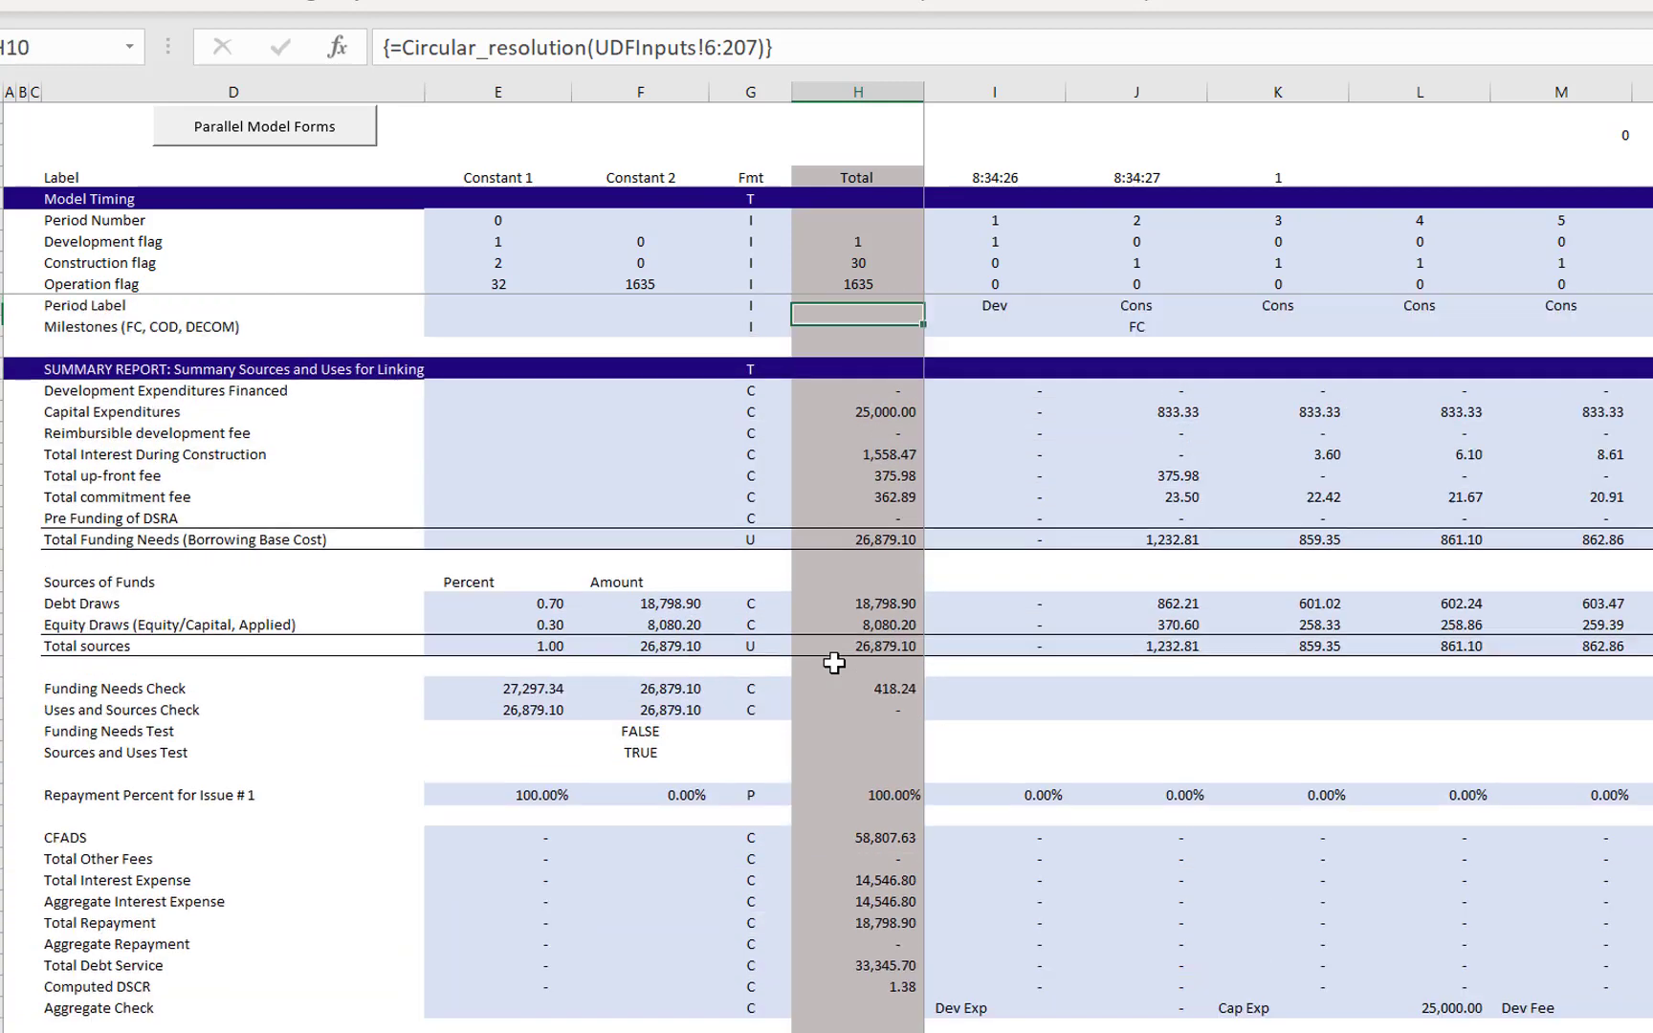
# Inspect the uses of funds in the Summary Report, including the total up-front fee, ending at the interest during construction row in G17
pyautogui.press('Down')
pyautogui.press('Down')
pyautogui.press('Down')
pyautogui.press('Down')
pyautogui.press('Down')
pyautogui.press('Down')
pyautogui.press('Down')
pyautogui.press('Down')
pyautogui.press('Down')
pyautogui.press('Down')
pyautogui.press('Down')
pyautogui.press('Down')
pyautogui.press('Down')
pyautogui.press('Down')
pyautogui.press('Down')
pyautogui.press('Down')
pyautogui.press('Down')
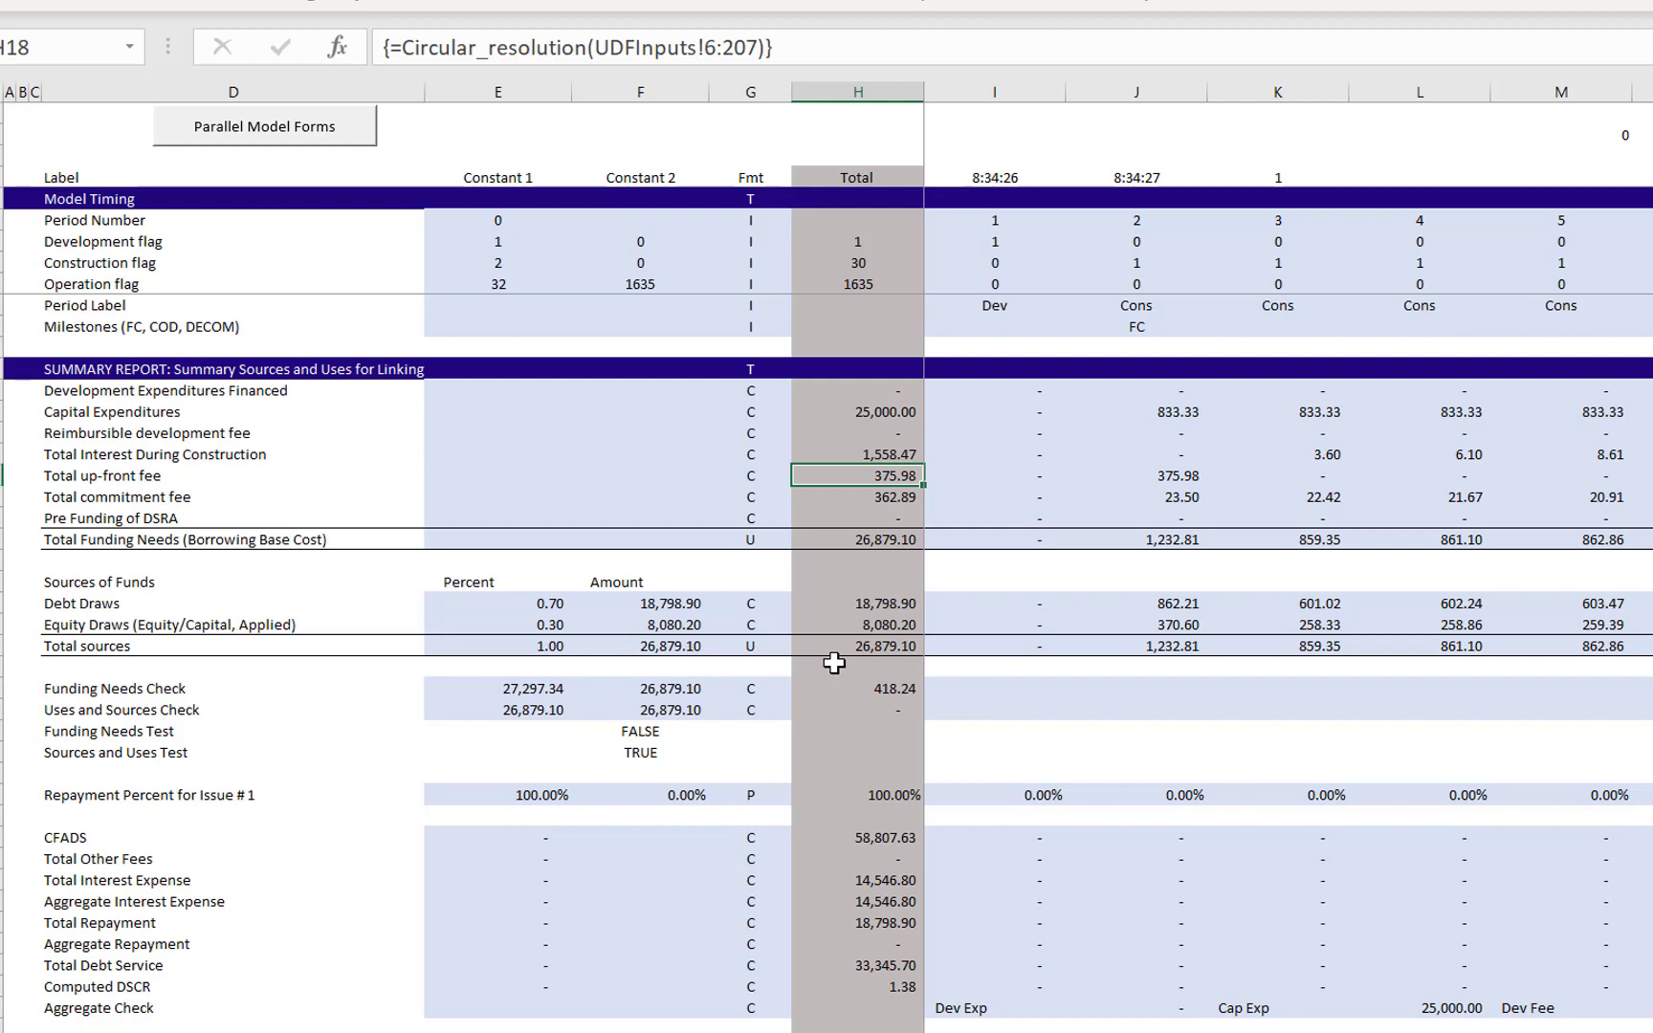
pyautogui.press('Up')
pyautogui.press('Left')
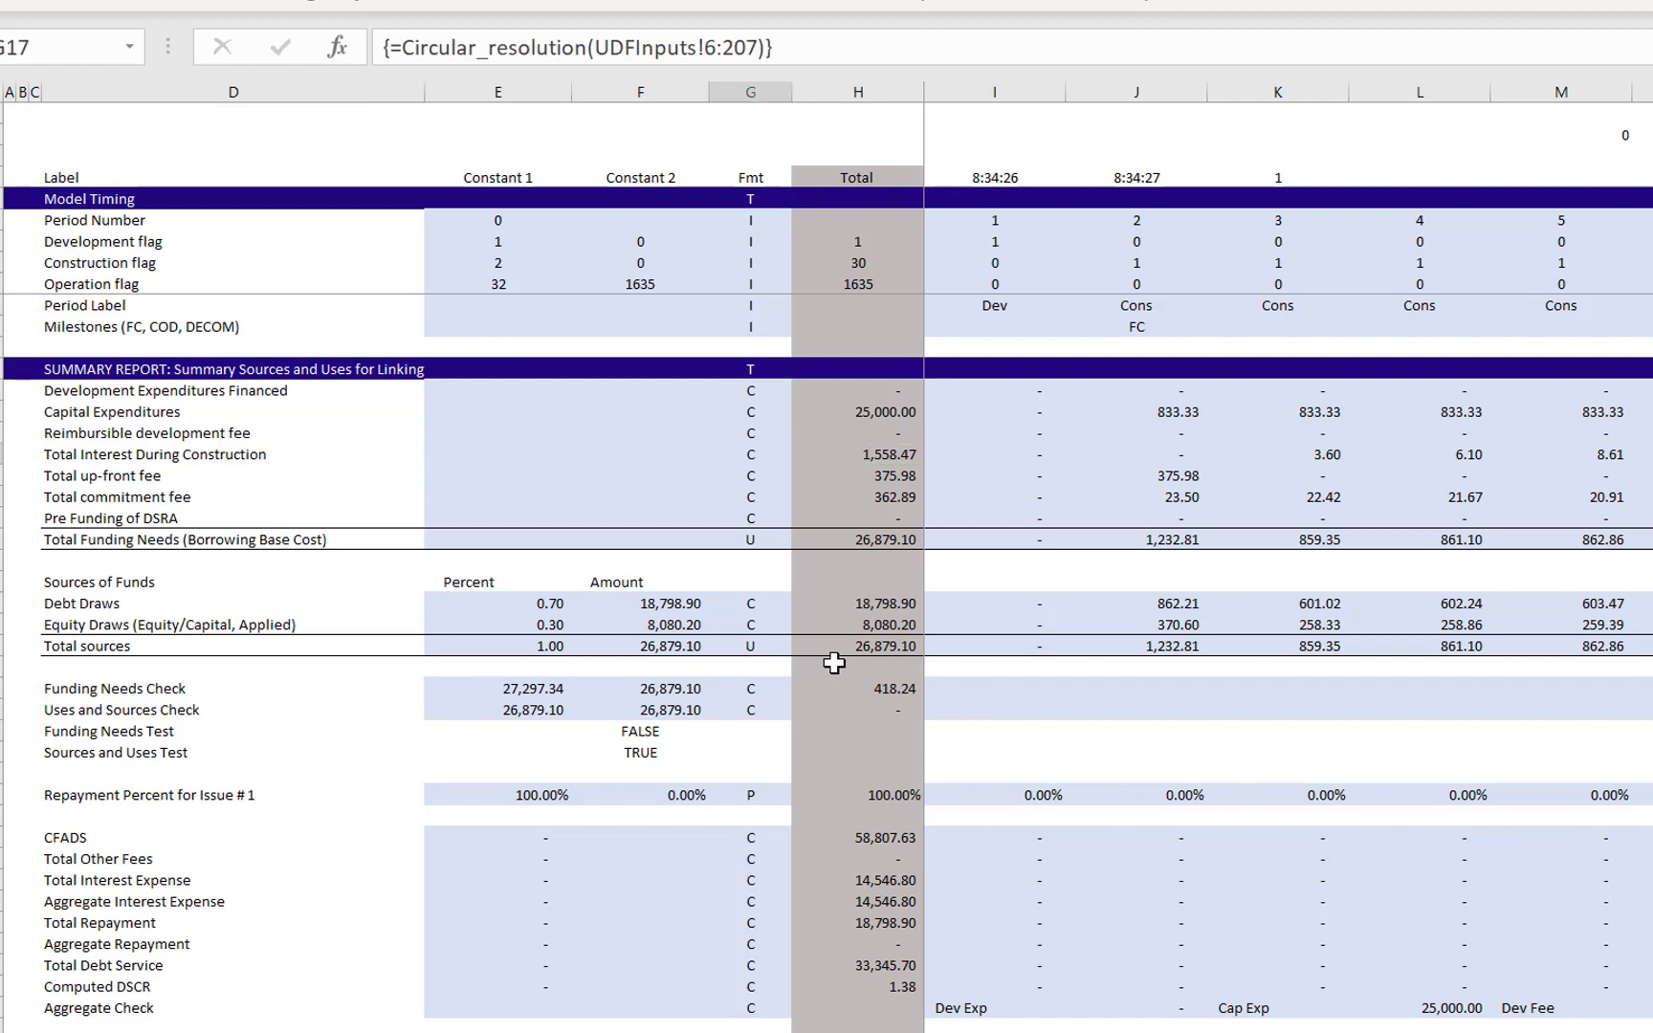
# Set max_iteration to 10 in the Calculation Flags of the UDFInputs sheet (H121)
pyautogui.hotkey('ctrl', 'pagedown')
pyautogui.press('Down')
pyautogui.press('Down')
pyautogui.press('pagedown')
pyautogui.press('pagedown')
pyautogui.press('pagedown')
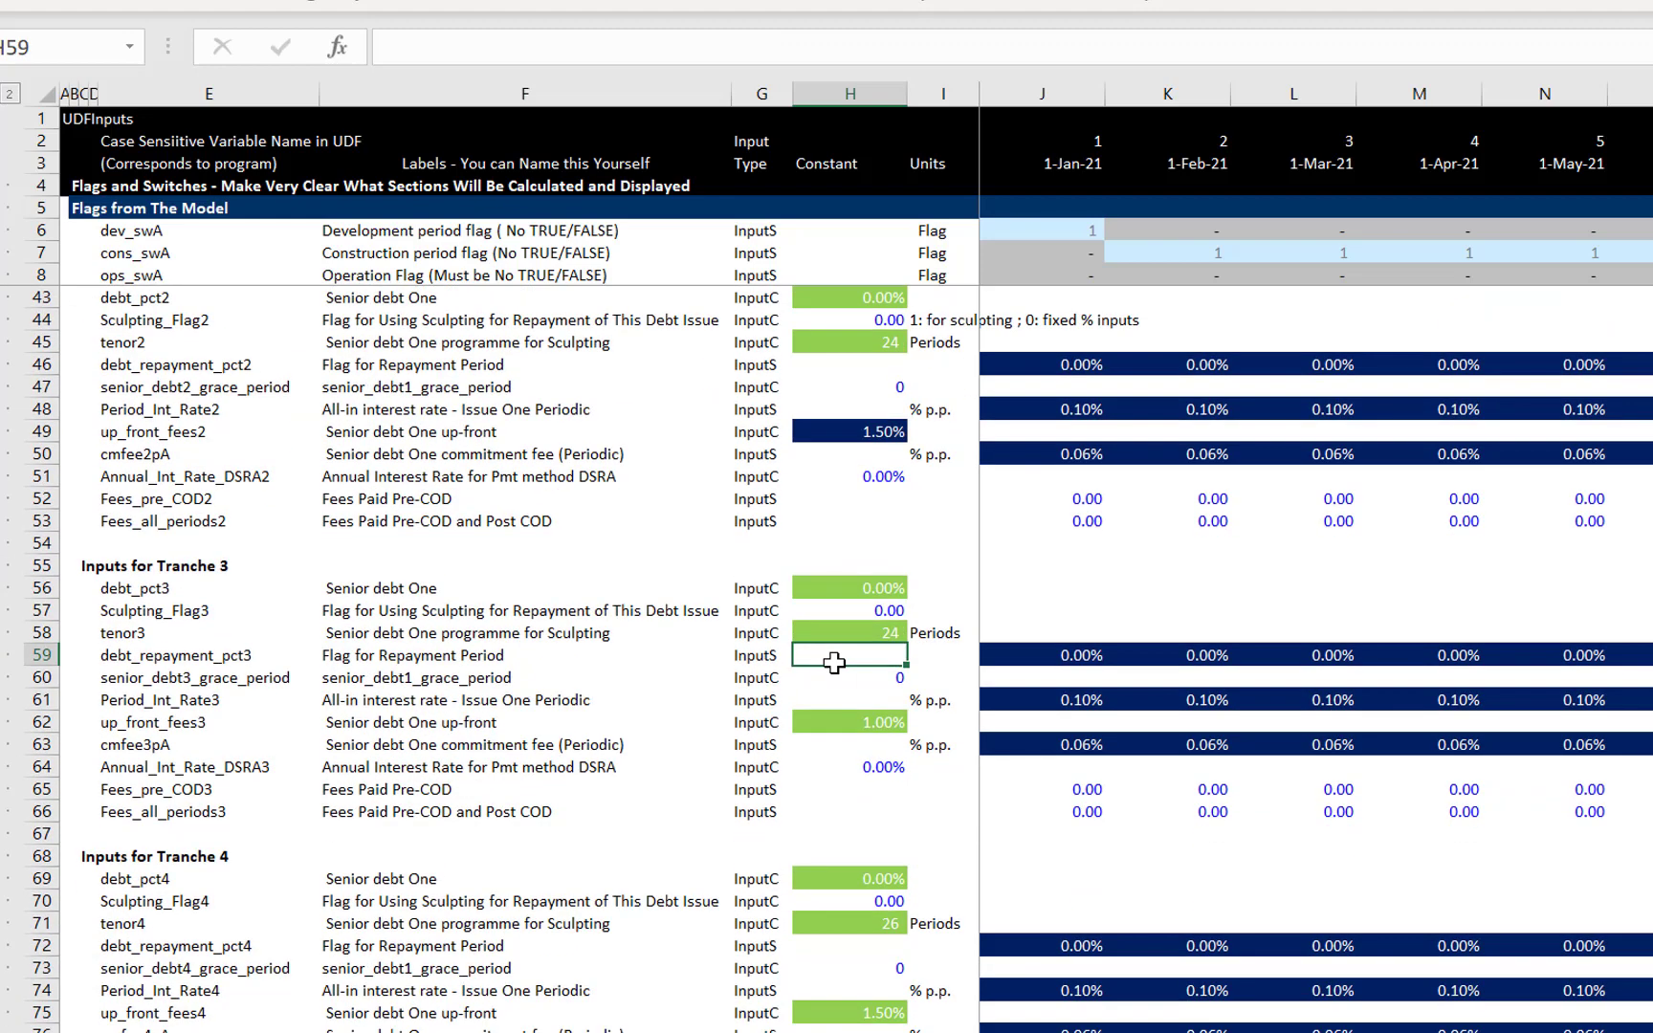
pyautogui.press('Up')
pyautogui.press('Up')
pyautogui.press('Up')
pyautogui.press('Up')
pyautogui.press('Up')
pyautogui.press('Up')
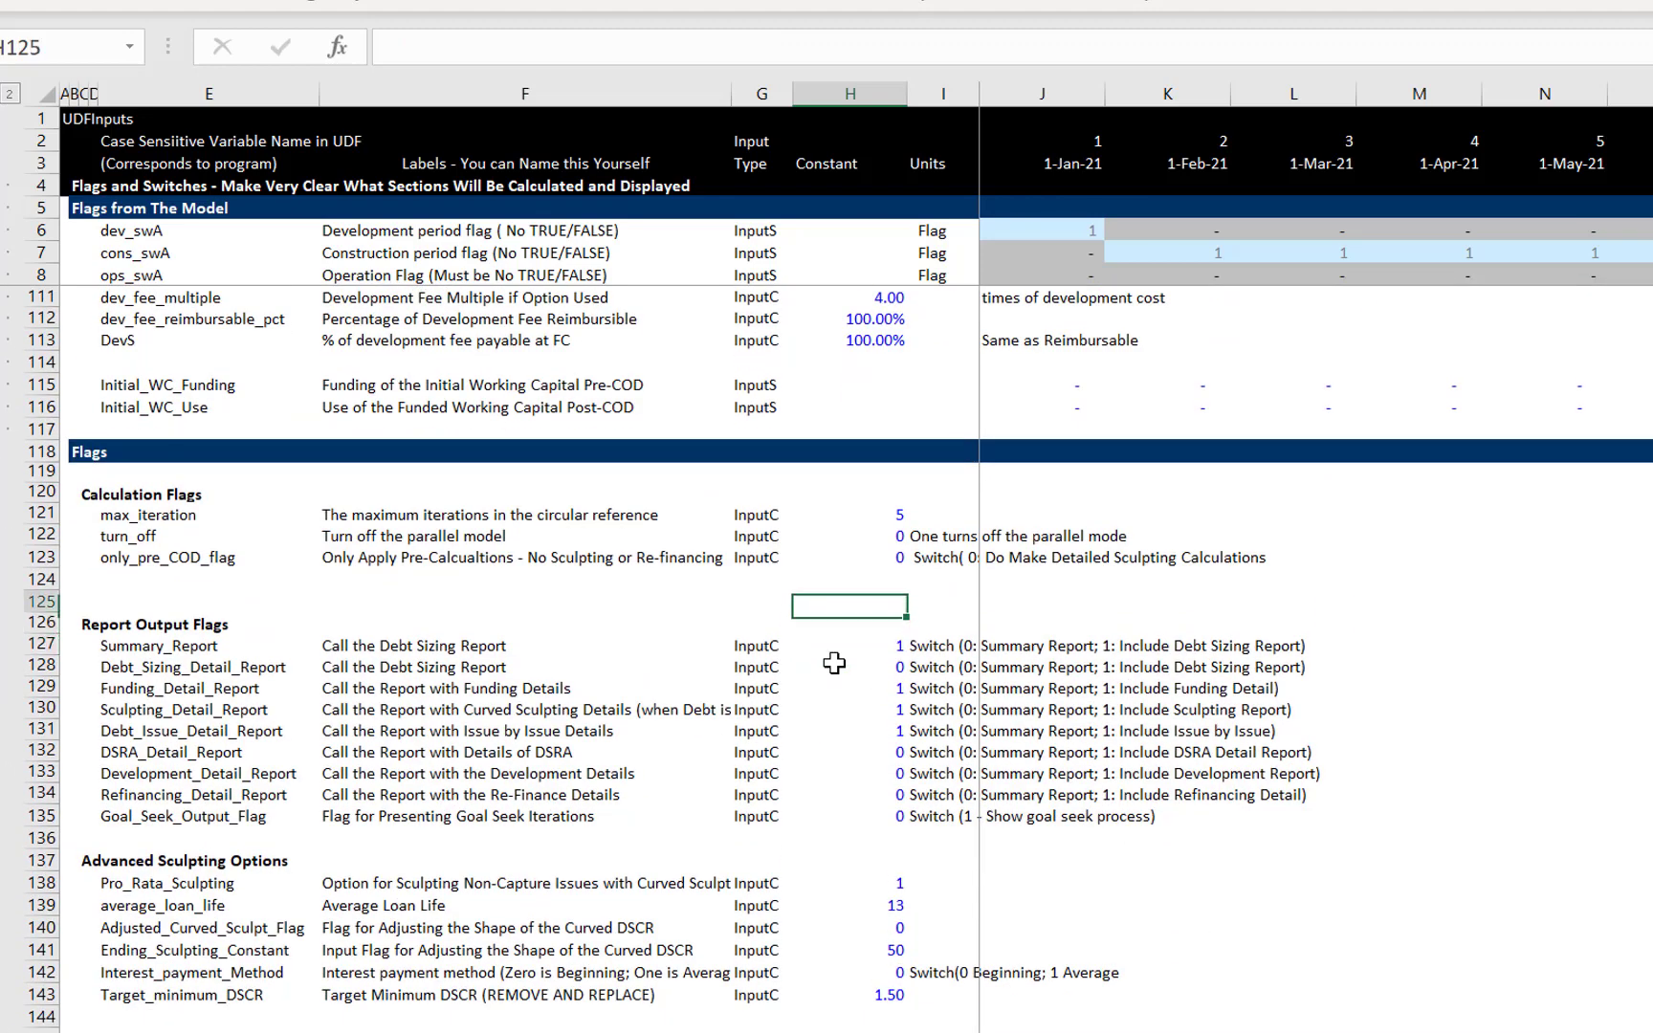
pyautogui.write('10')
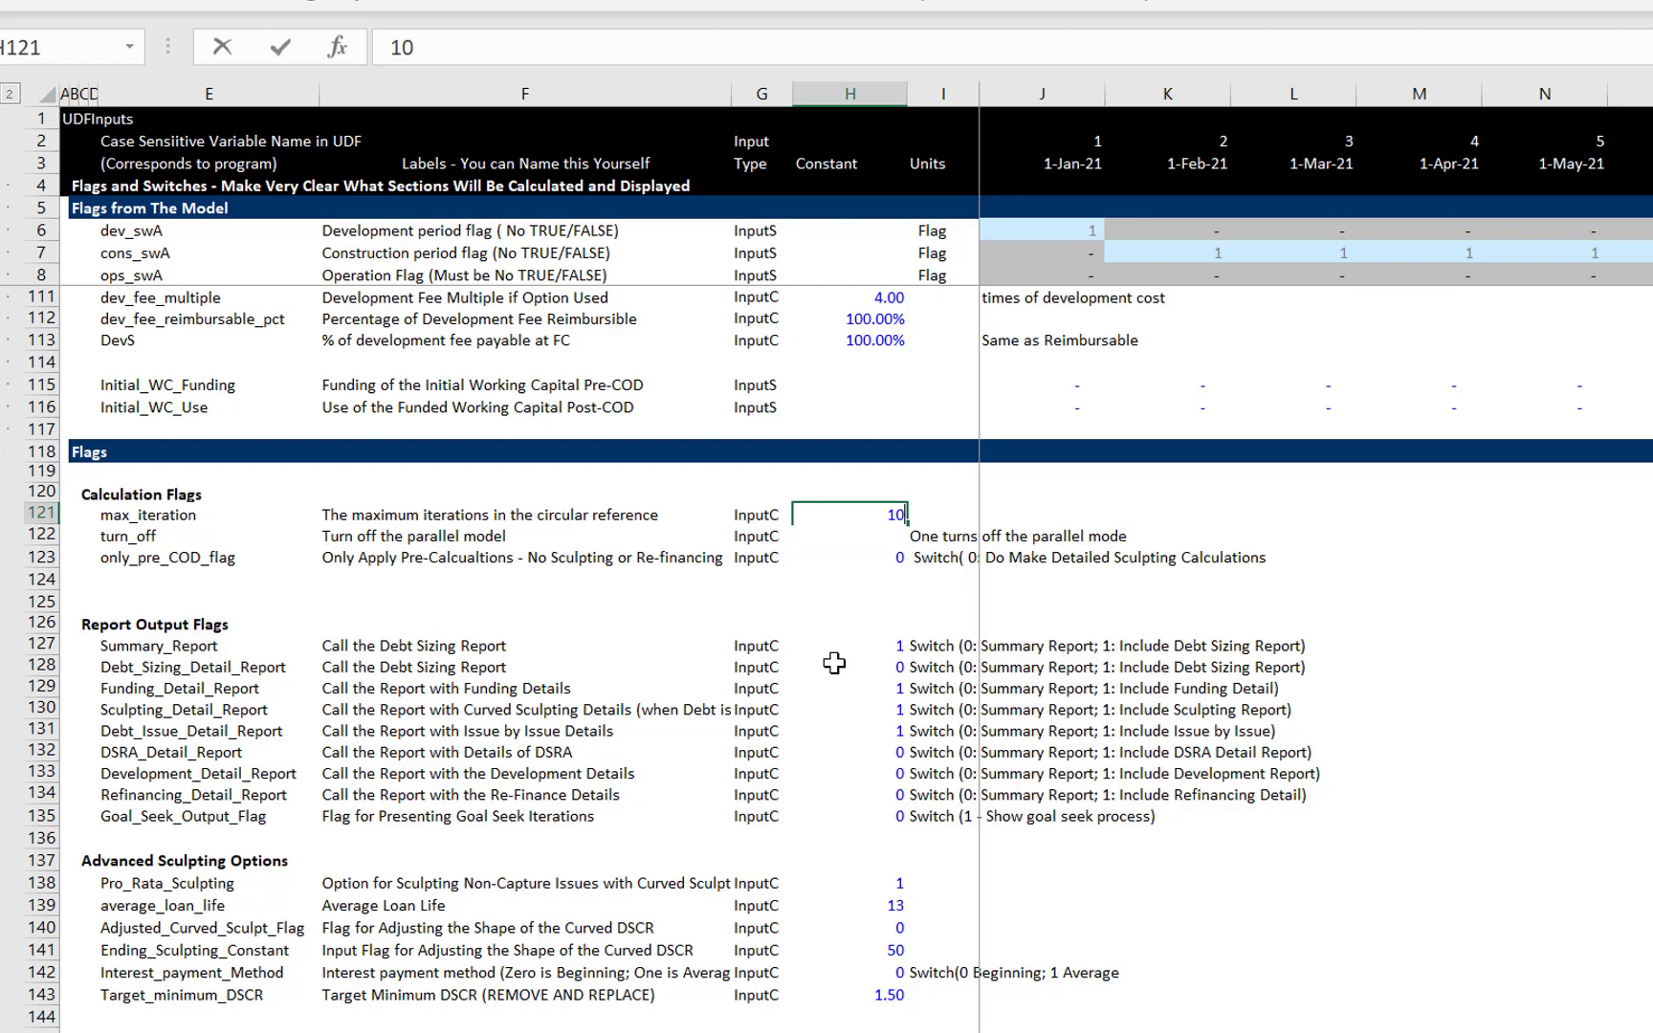
pyautogui.press('Return')
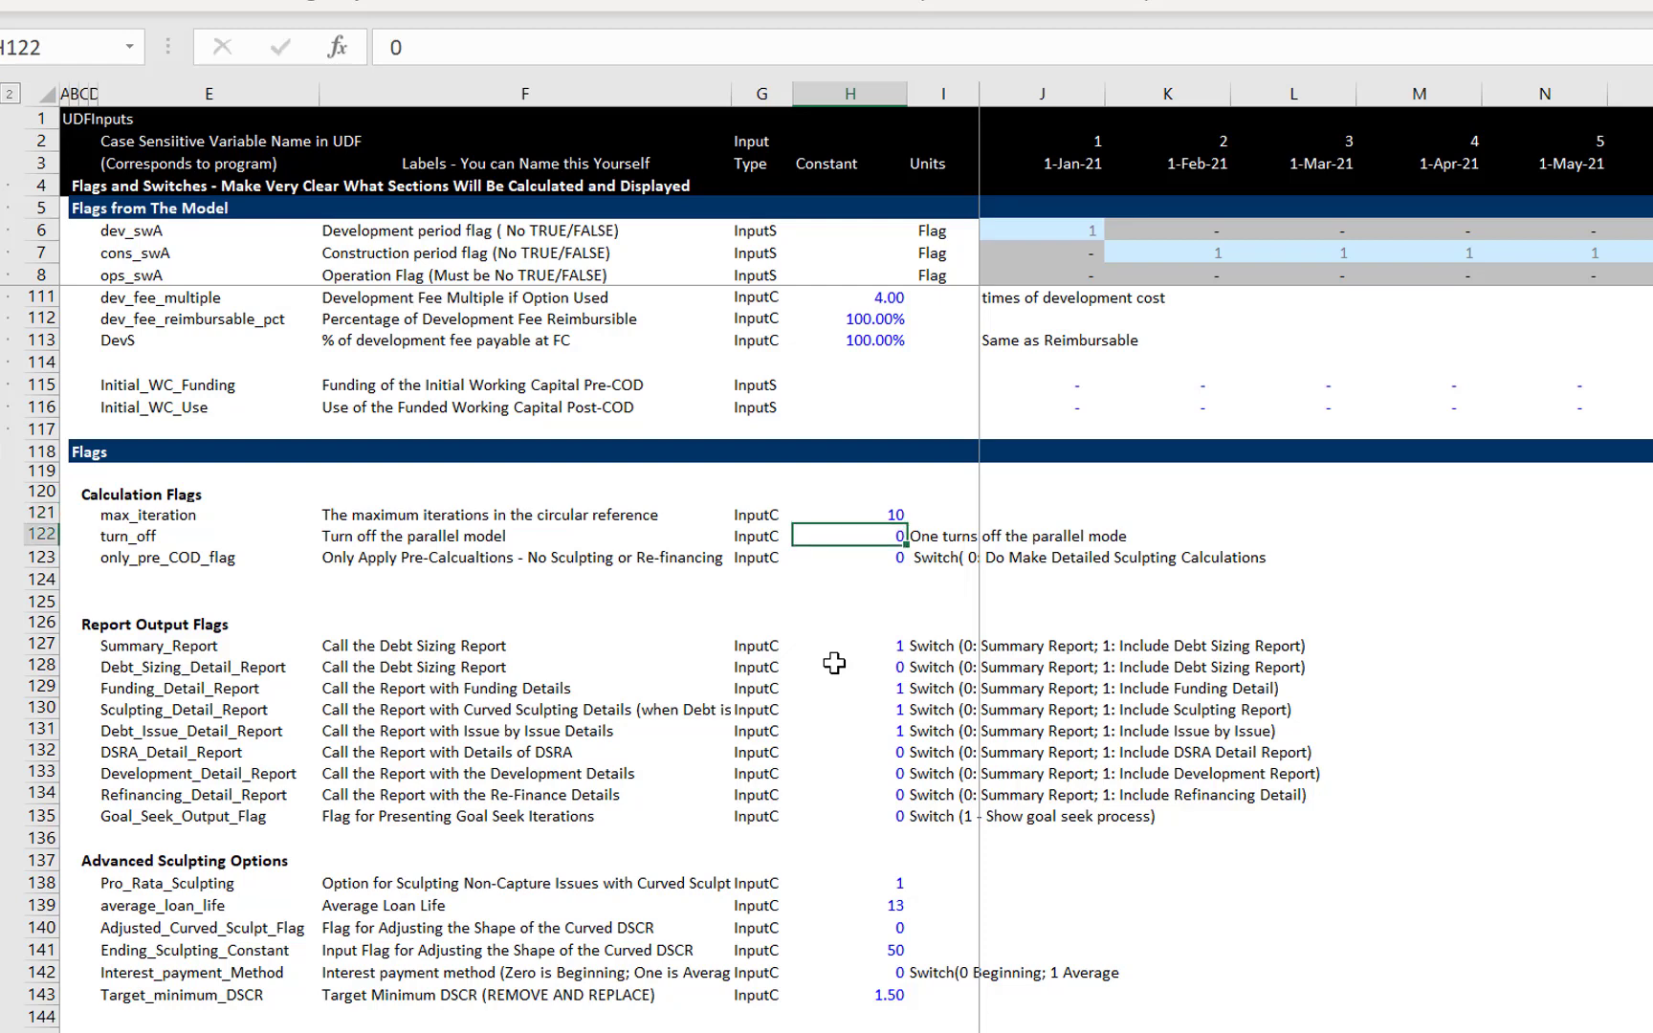
# Return to the PF Funding sheet and review upward from the Growth Index row to the operating and financing inputs
pyautogui.hotkey('ctrl', 'pageup')
pyautogui.press('Right')
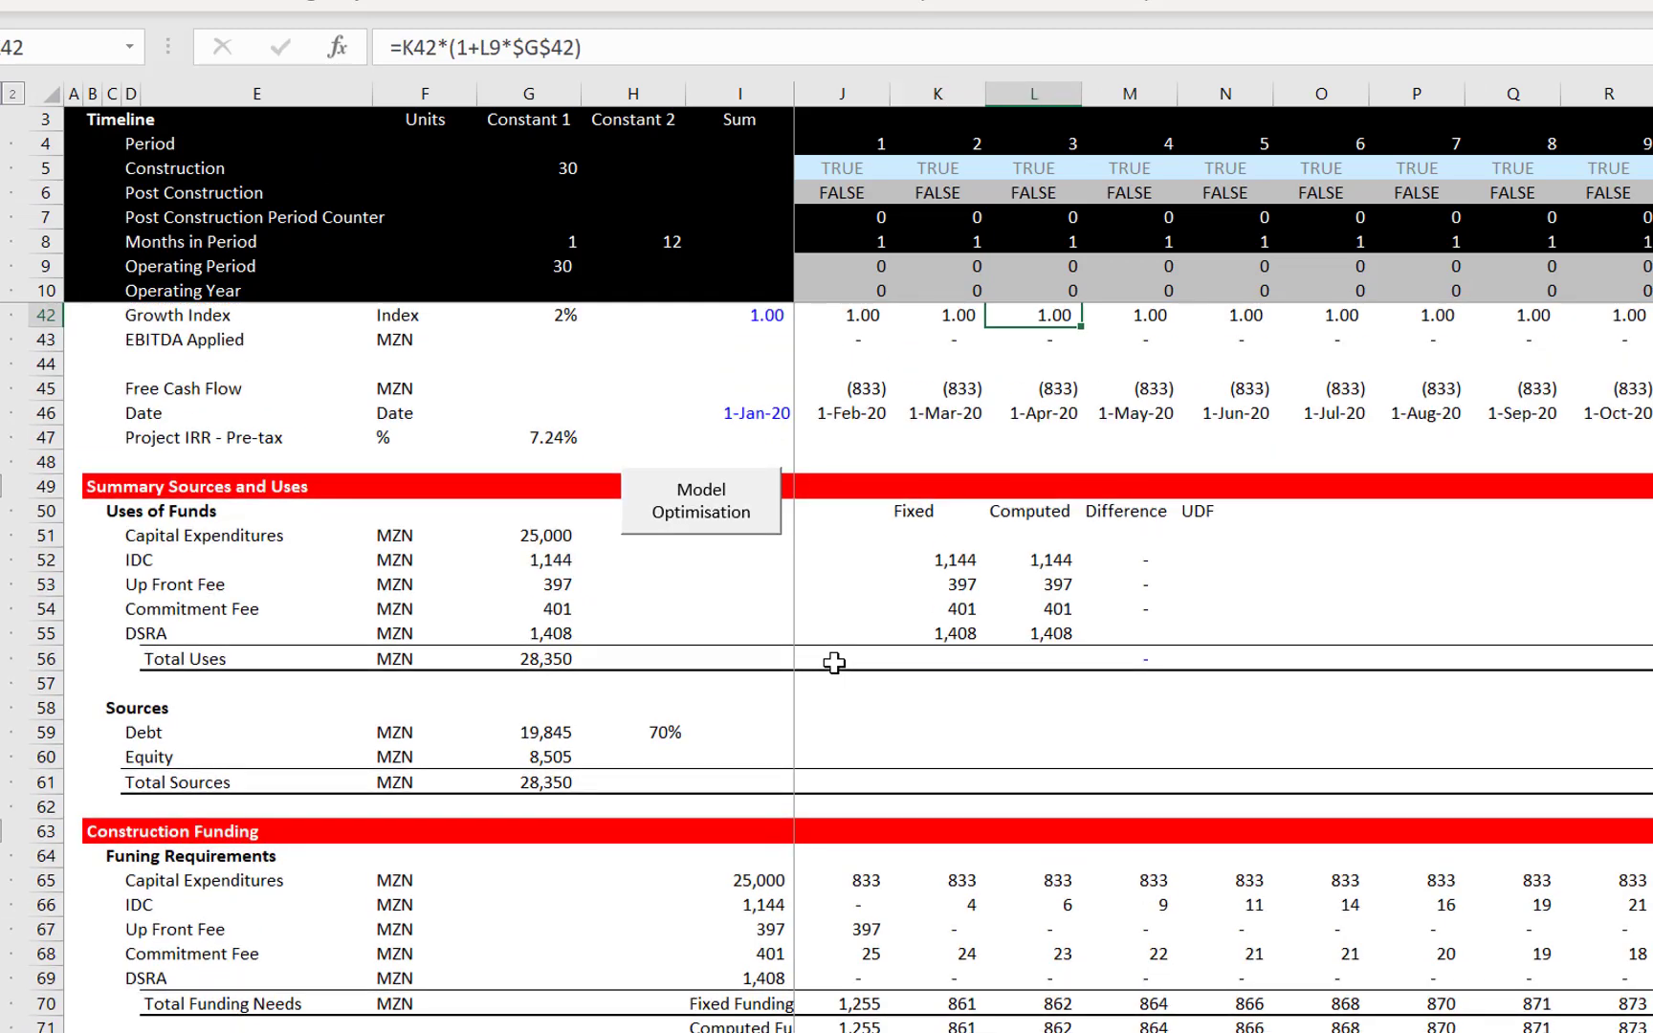
pyautogui.press('Up')
pyautogui.press('Up')
pyautogui.press('Up')
pyautogui.press('Up')
pyautogui.press('Up')
pyautogui.press('Up')
pyautogui.press('Up')
pyautogui.press('Up')
pyautogui.press('Up')
pyautogui.press('Up')
pyautogui.press('Up')
pyautogui.press('Up')
pyautogui.press('Up')
pyautogui.press('Up')
pyautogui.press('Up')
pyautogui.press('Up')
pyautogui.press('Up')
pyautogui.press('Up')
pyautogui.press('Up')
pyautogui.press('Up')
pyautogui.press('Up')
pyautogui.press('Up')
pyautogui.press('Up')
pyautogui.press('Up')
pyautogui.press('Up')
pyautogui.press('Up')
pyautogui.press('Up')
pyautogui.press('Up')
pyautogui.press('Up')
pyautogui.press('Up')
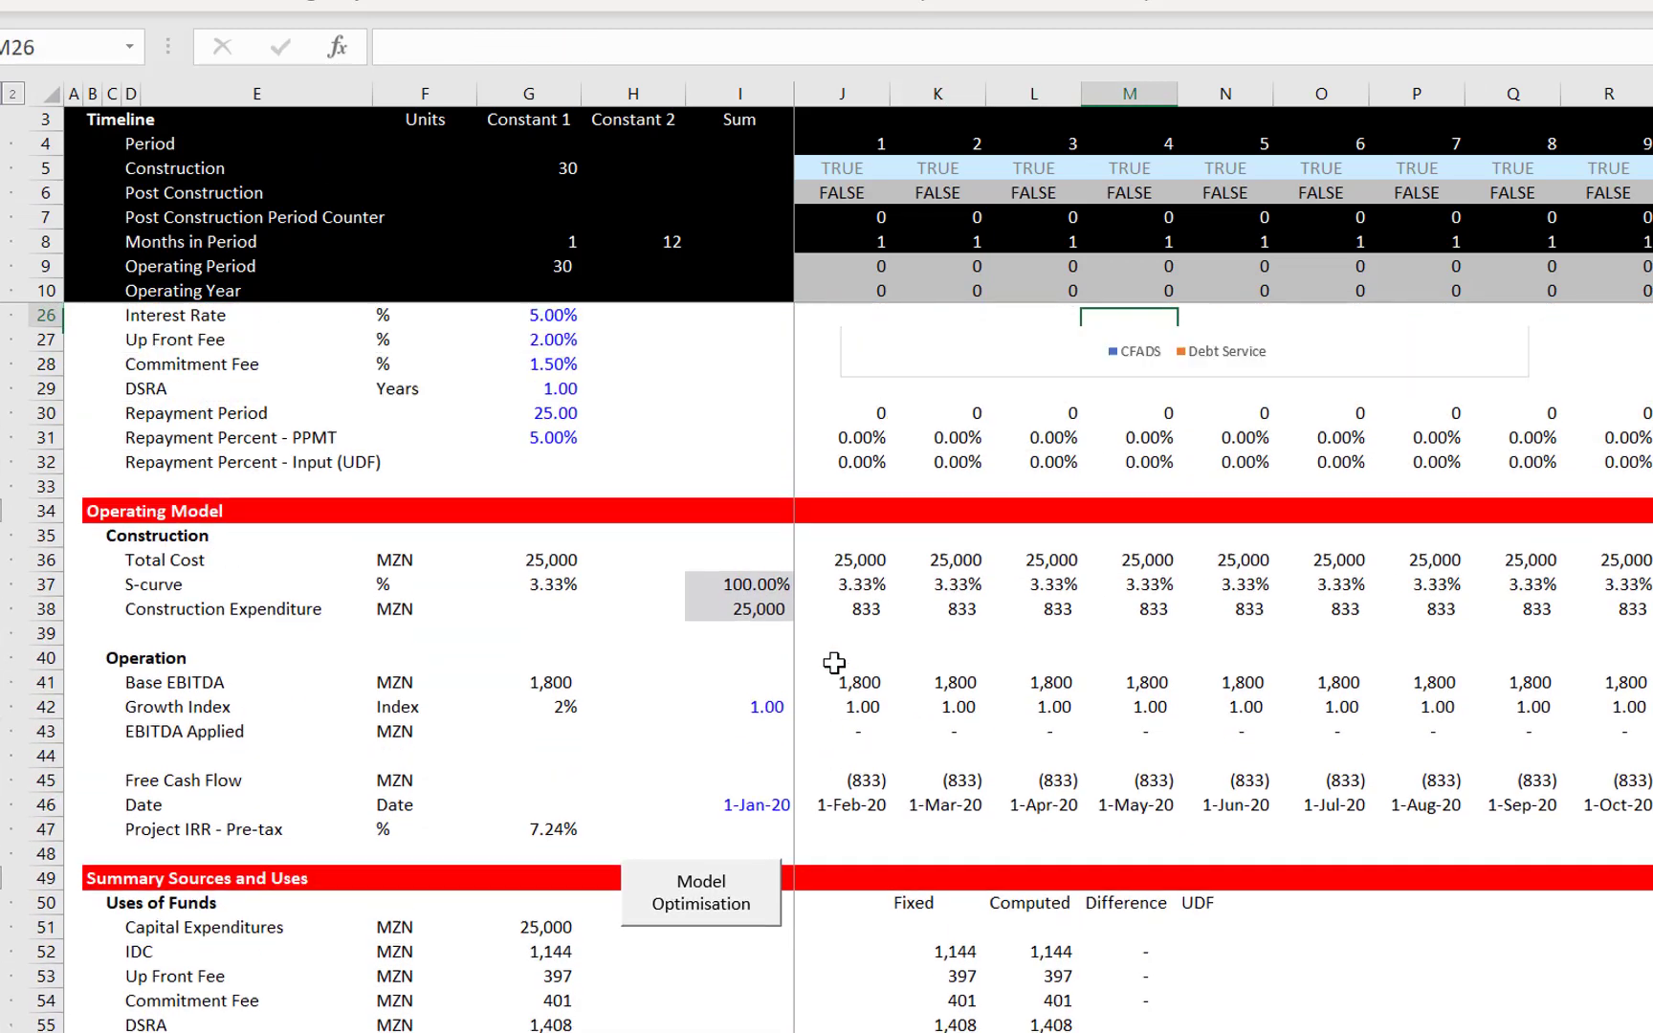
pyautogui.press('Left')
pyautogui.press('Left')
pyautogui.press('Left')
pyautogui.press('Left')
pyautogui.press('Left')
pyautogui.press('Left')
pyautogui.press('Left')
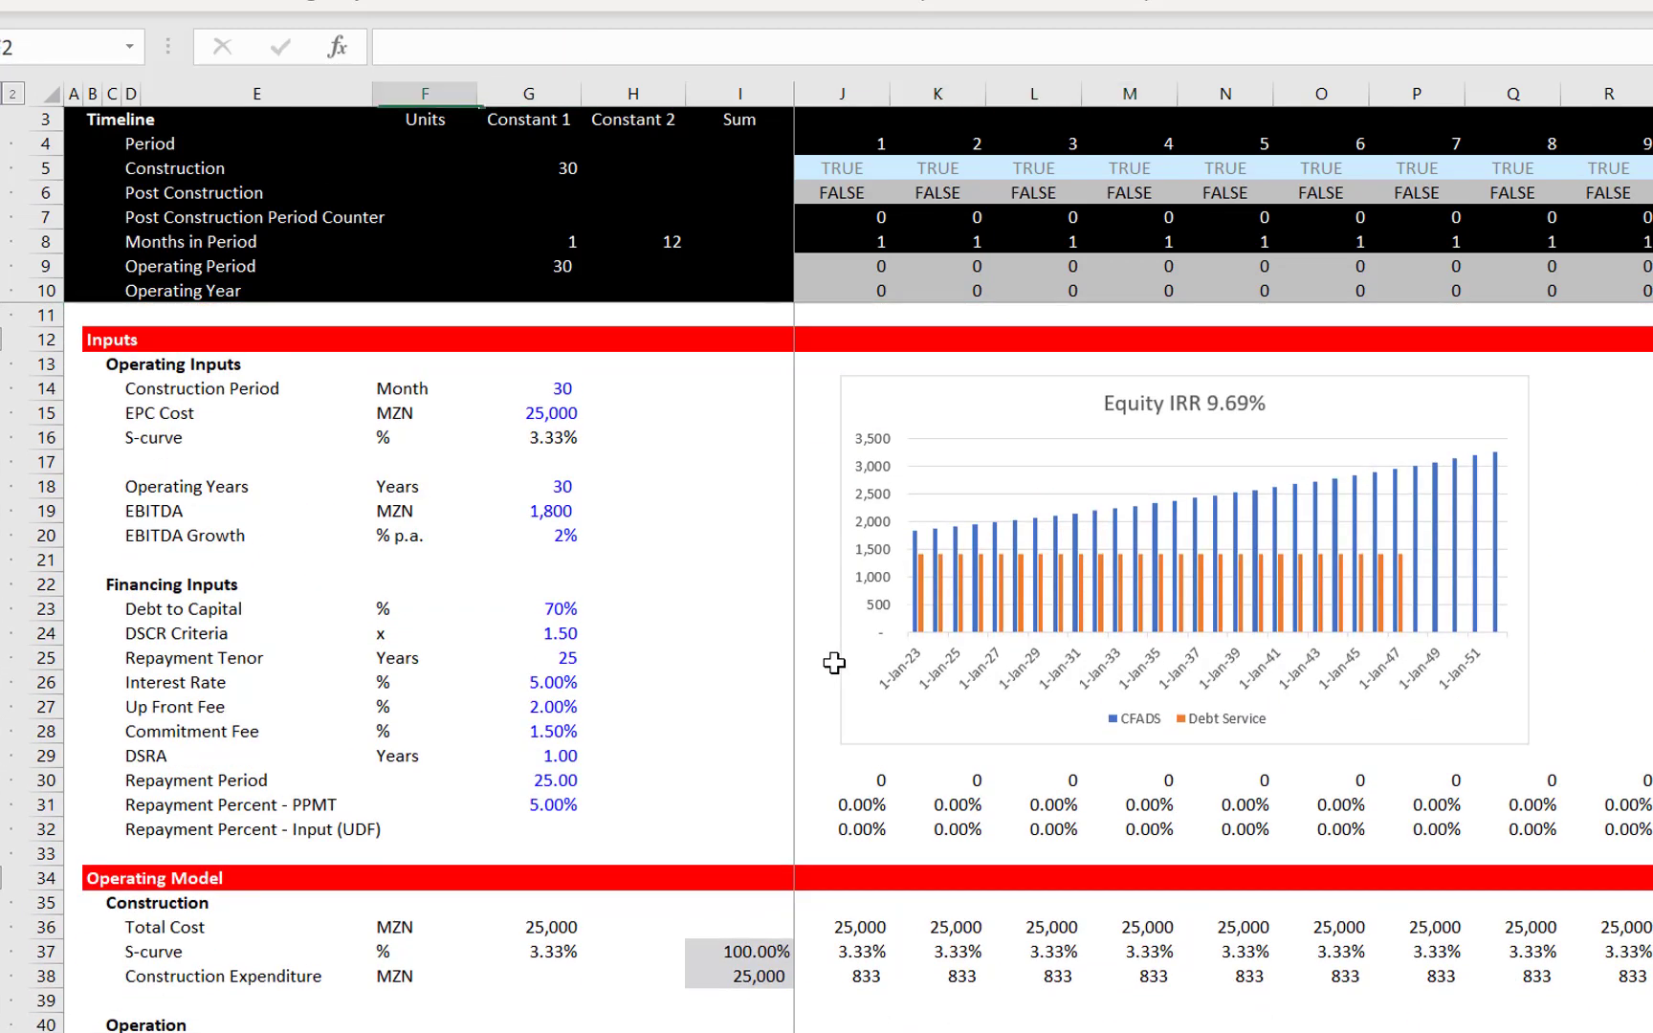
# Review the PF Funding sheet down through the Operating Model to Summary Sources and Uses, checking the total uses difference in M56
pyautogui.press('Down')
pyautogui.press('Down')
pyautogui.press('Down')
pyautogui.press('Down')
pyautogui.press('Down')
pyautogui.press('Down')
pyautogui.press('Down')
pyautogui.press('Down')
pyautogui.press('Down')
pyautogui.press('Down')
pyautogui.press('Down')
pyautogui.press('Down')
pyautogui.press('Down')
pyautogui.press('Down')
pyautogui.press('Down')
pyautogui.press('Down')
pyautogui.press('Down')
pyautogui.press('Down')
pyautogui.press('Down')
pyautogui.press('Down')
pyautogui.press('Down')
pyautogui.press('Down')
pyautogui.press('Down')
pyautogui.press('Down')
pyautogui.press('Down')
pyautogui.press('Down')
pyautogui.press('Down')
pyautogui.press('Down')
pyautogui.press('Down')
pyautogui.press('Down')
pyautogui.press('Down')
pyautogui.press('Down')
pyautogui.press('Down')
pyautogui.press('Down')
pyautogui.press('Down')
pyautogui.press('Down')
pyautogui.press('Down')
pyautogui.press('Down')
pyautogui.press('Down')
pyautogui.press('Down')
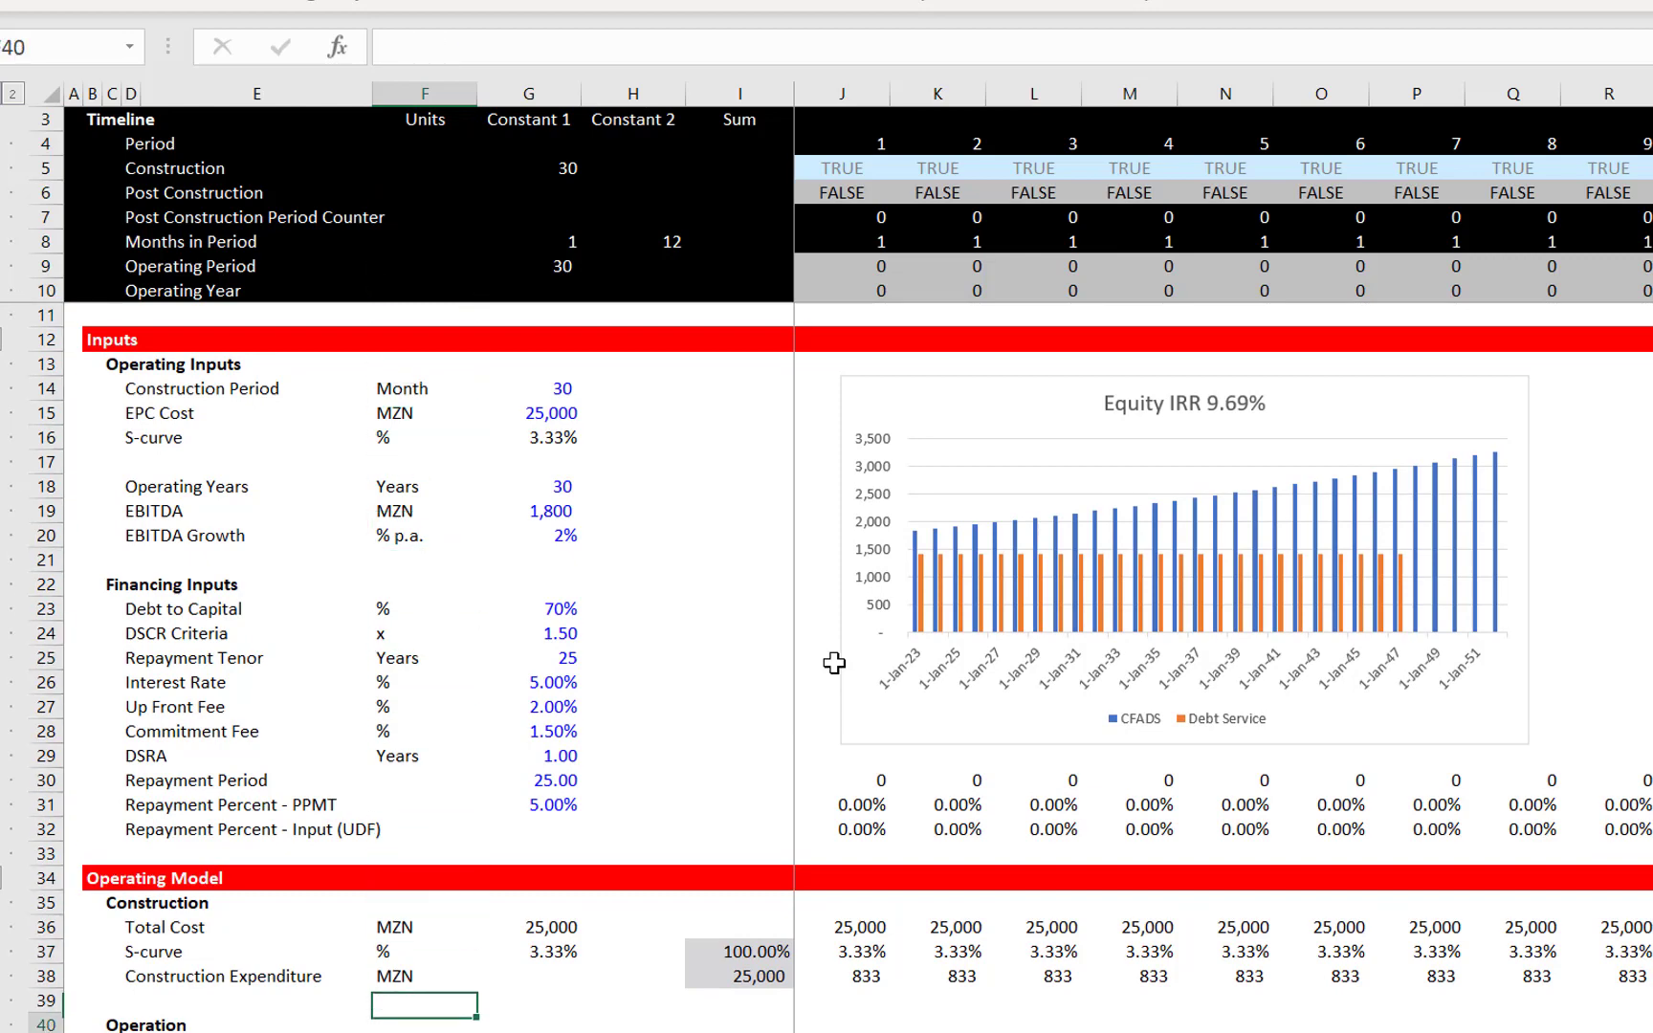
pyautogui.press('Up')
pyautogui.press('Up')
pyautogui.press('Up')
pyautogui.press('Up')
pyautogui.press('Up')
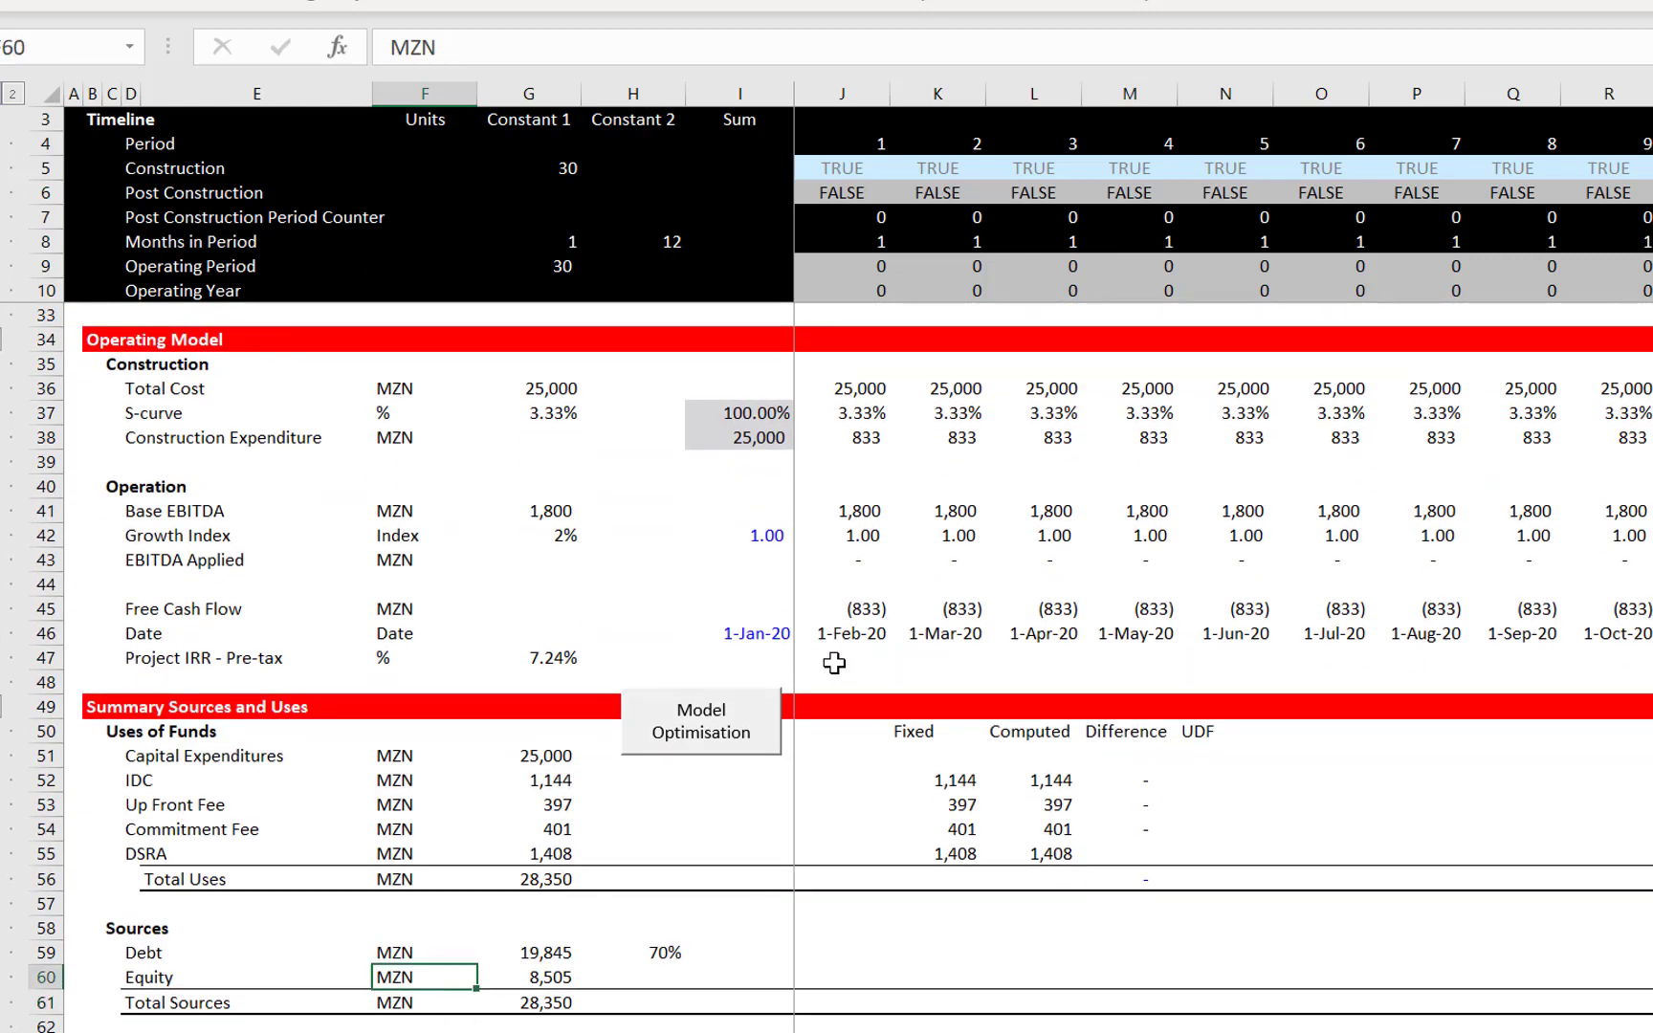
pyautogui.press('Right')
pyautogui.press('Right')
pyautogui.press('Right')
pyautogui.press('Right')
pyautogui.press('Right')
pyautogui.press('Right')
pyautogui.press('Right')
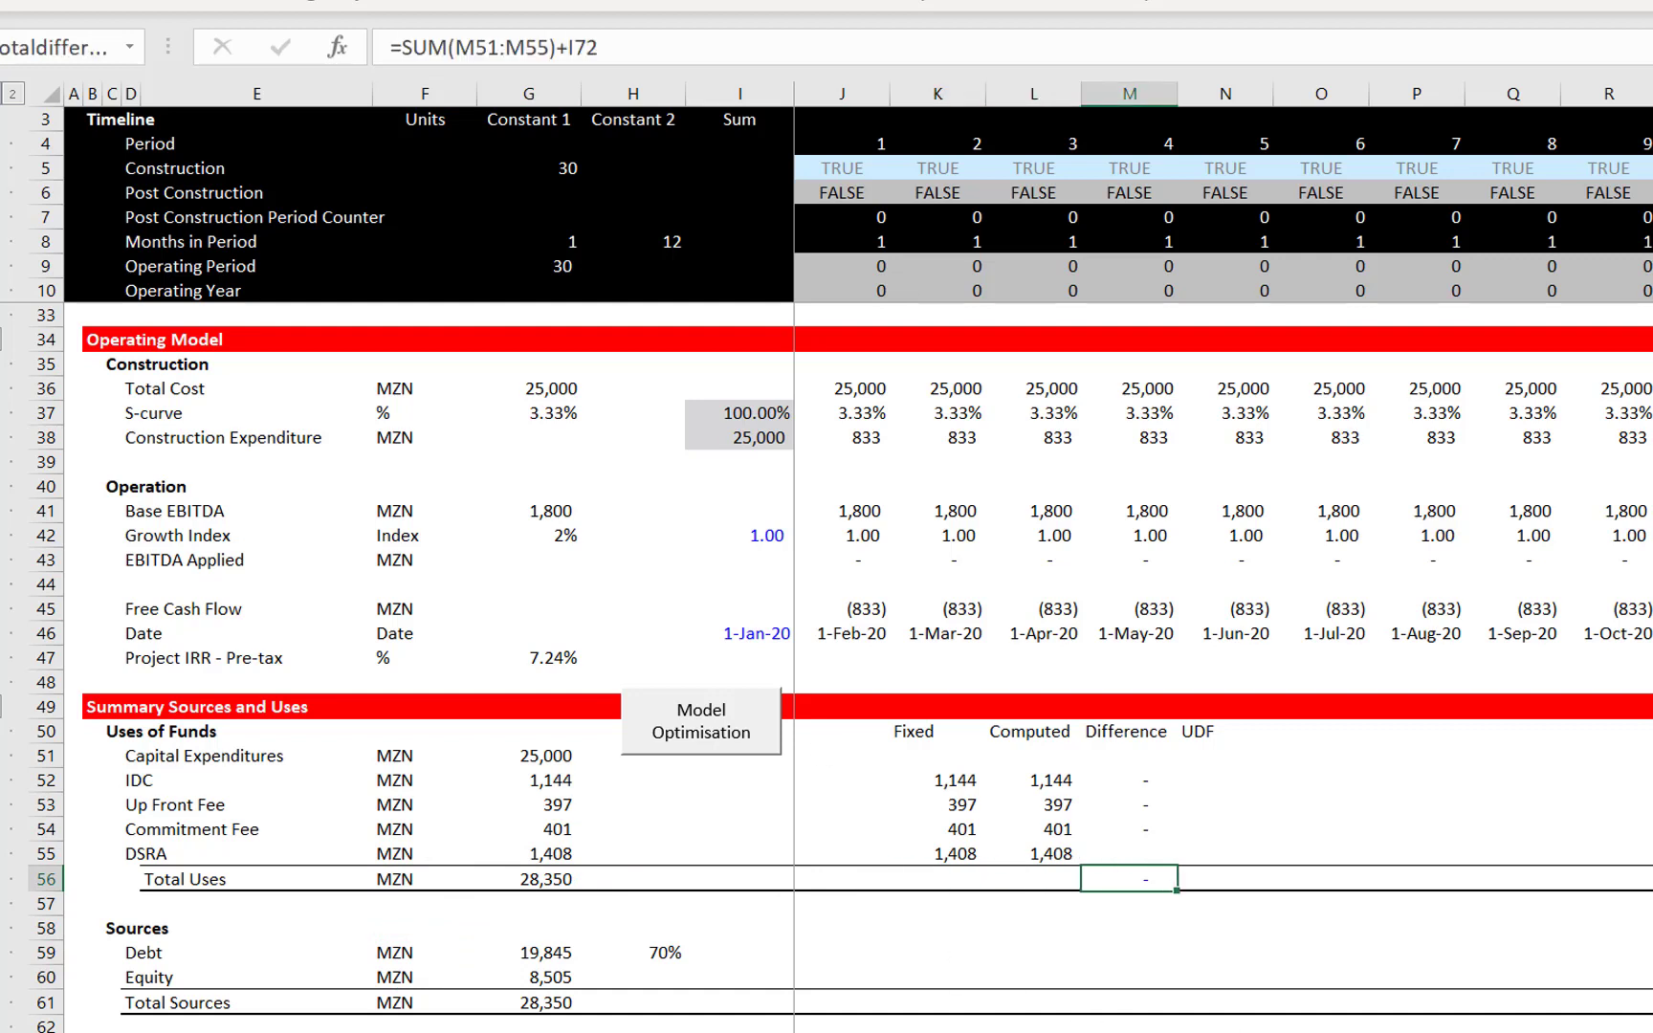
# Check the fixed up-front fee in K53, and inspect the operation flag link in K8 on the UDFInputs sheet
pyautogui.press('F10')
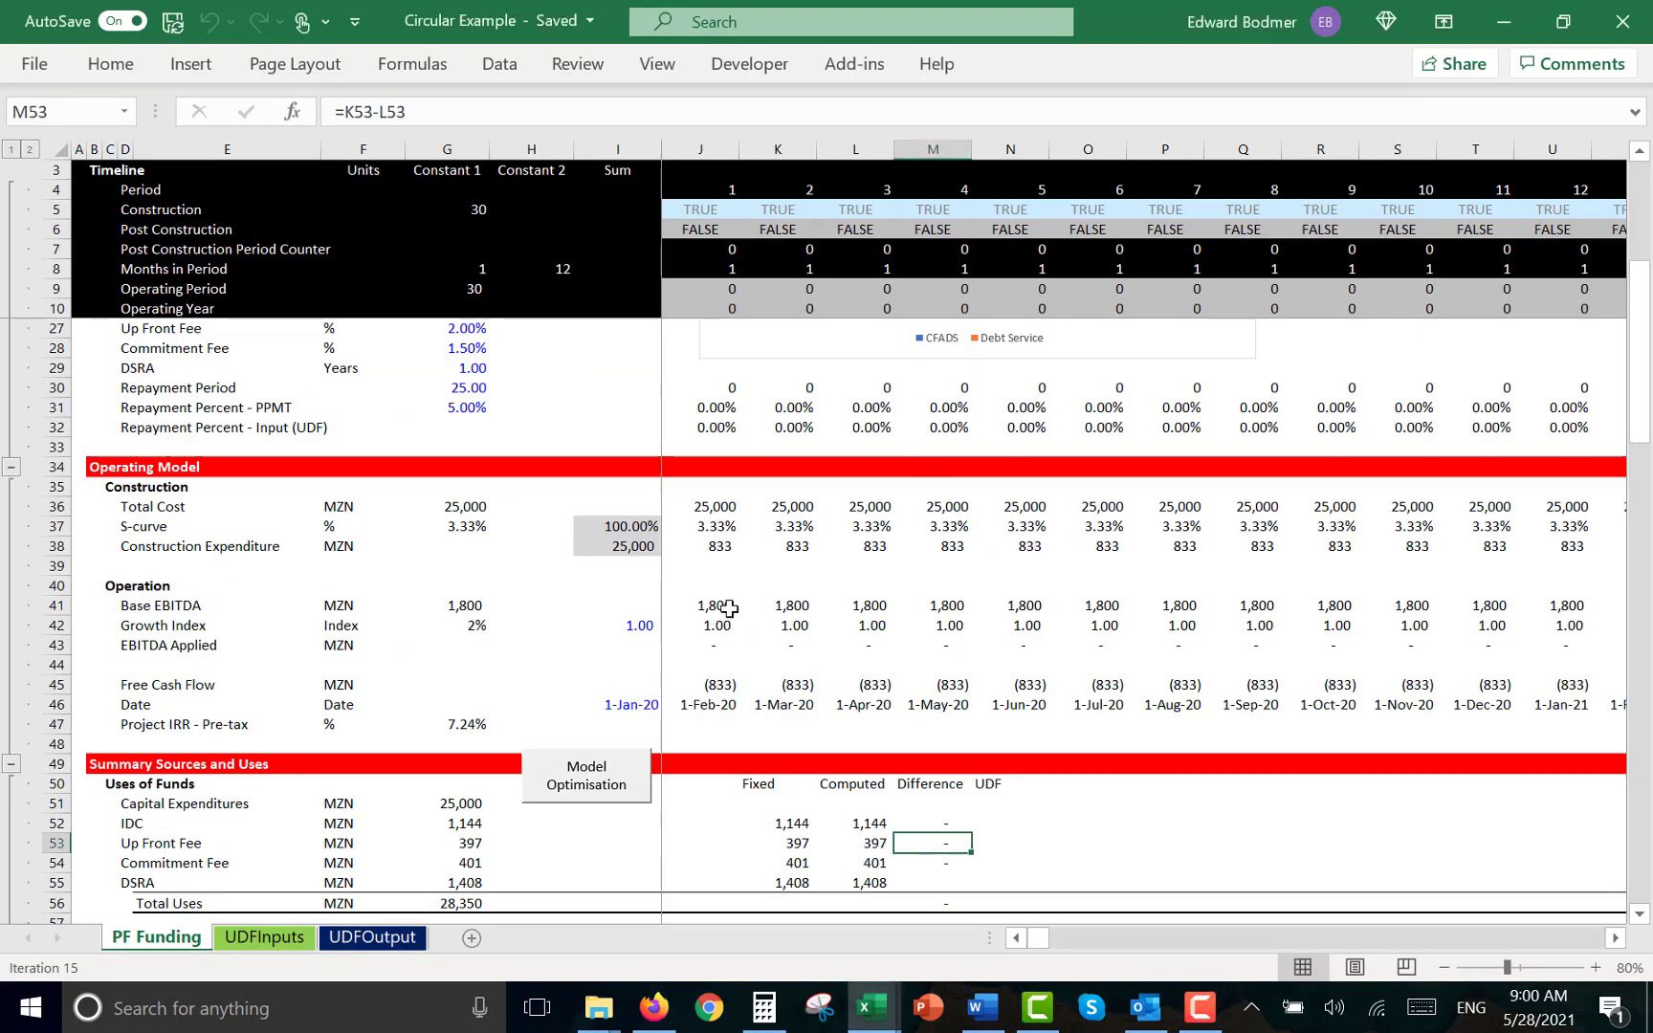
pyautogui.press('Left')
pyautogui.press('Left')
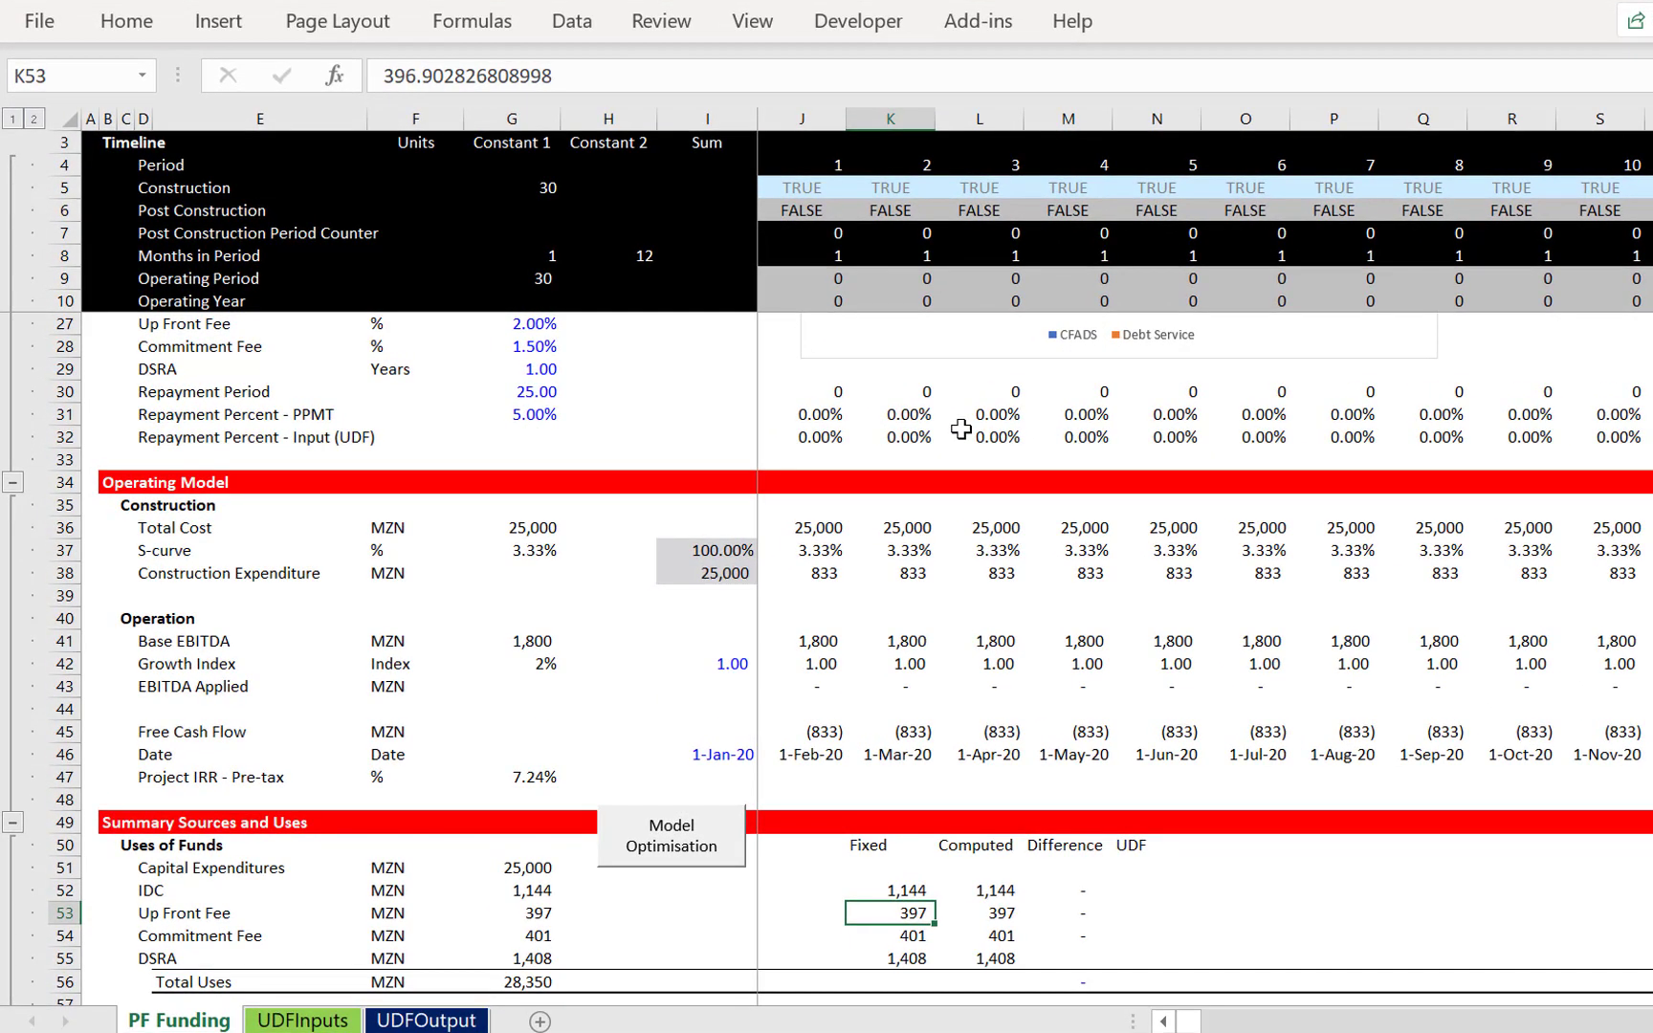
pyautogui.hotkey('ctrl', 'pagedown')
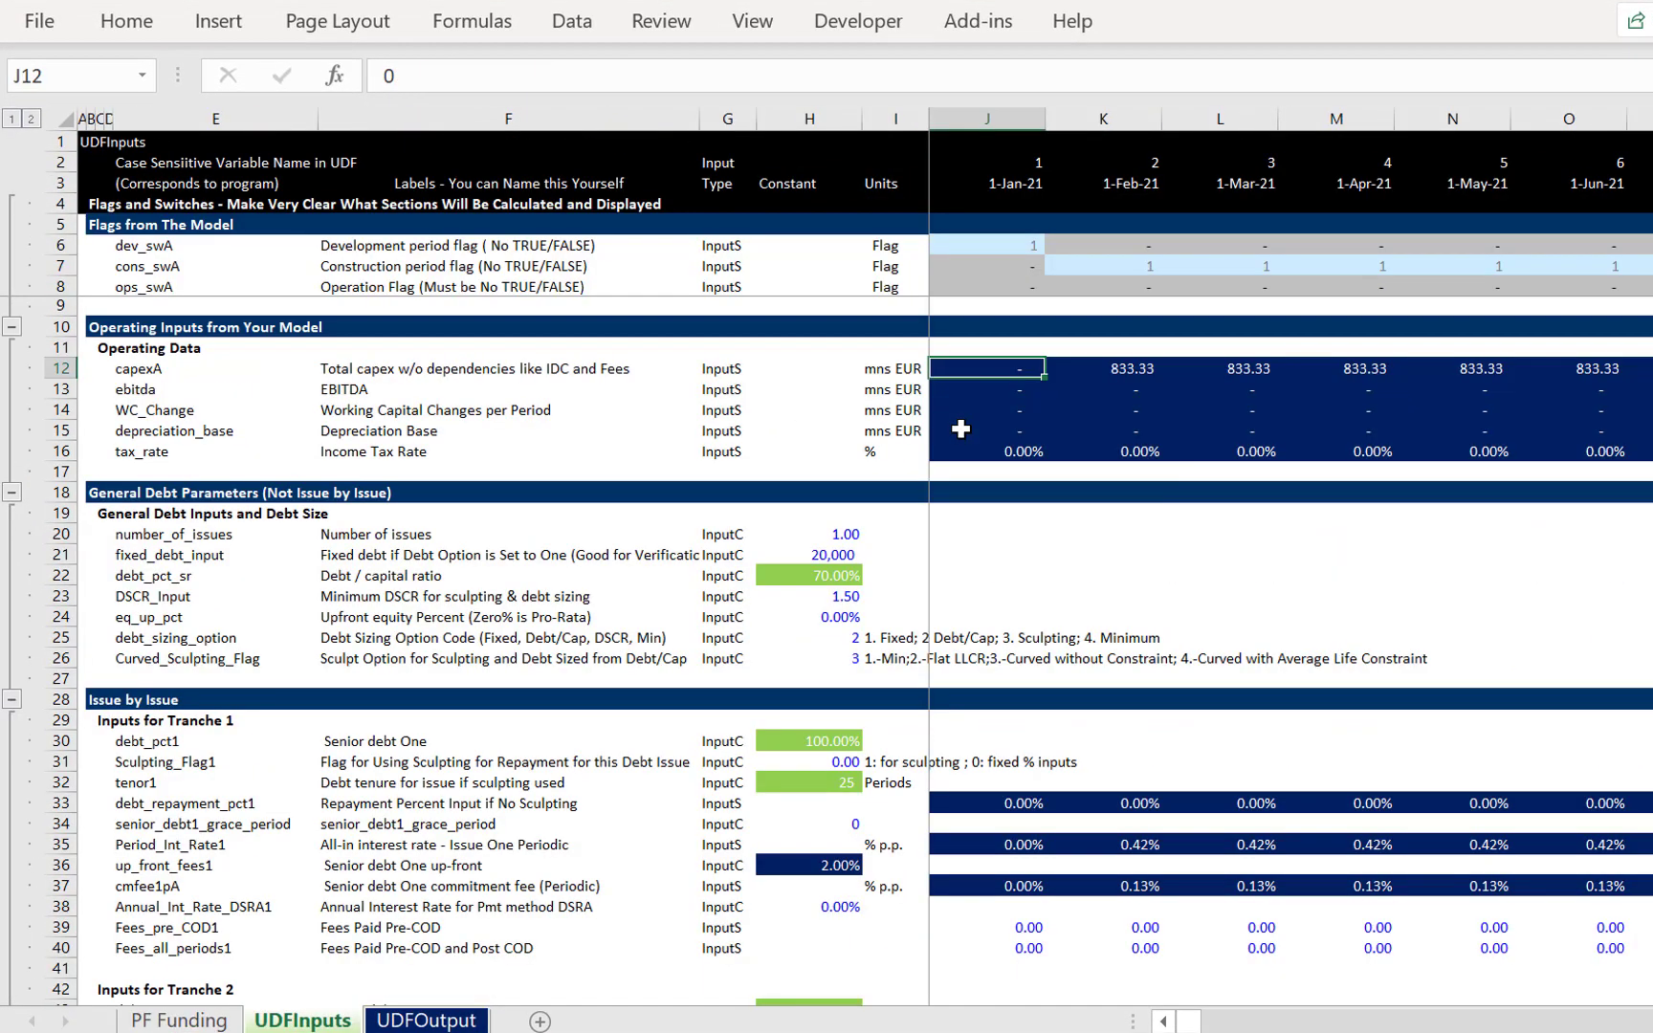
pyautogui.click(1088, 282)
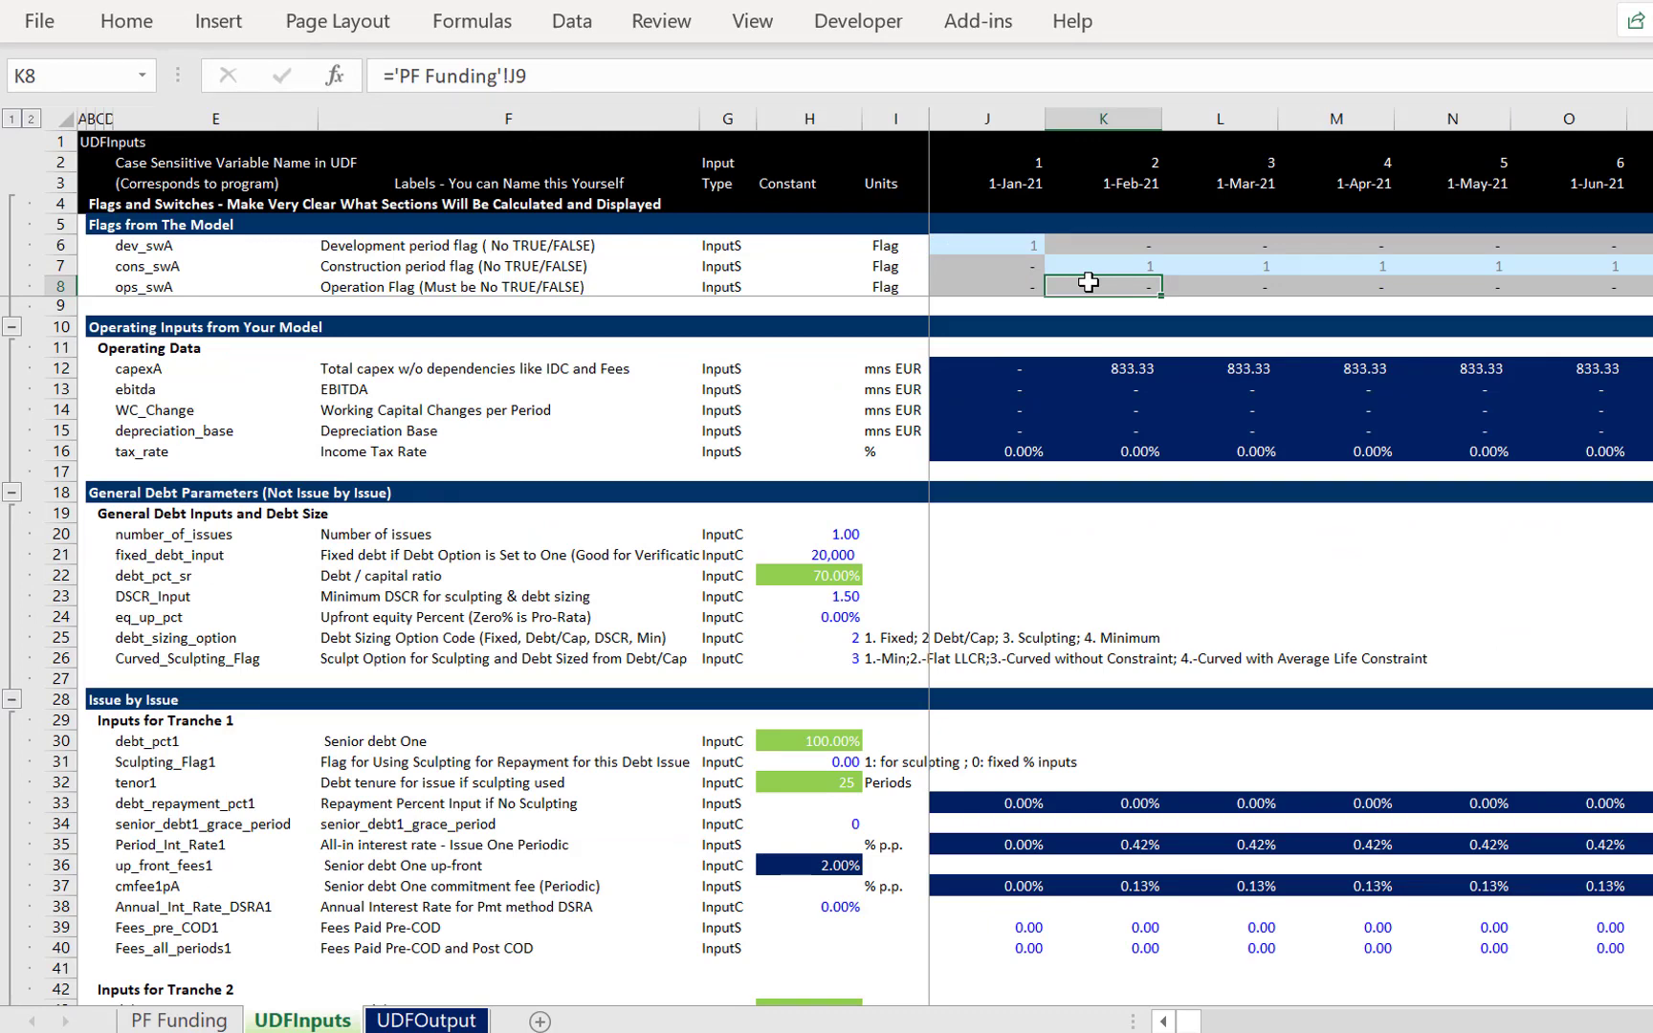
# Examine the UDFOutput Summary Report totals for interest during construction, up-front fee, commitment fee and DSRA pre-funding in H17:H20
pyautogui.hotkey('ctrl', 'pagedown')
pyautogui.press('Up')
pyautogui.press('Up')
pyautogui.press('Up')
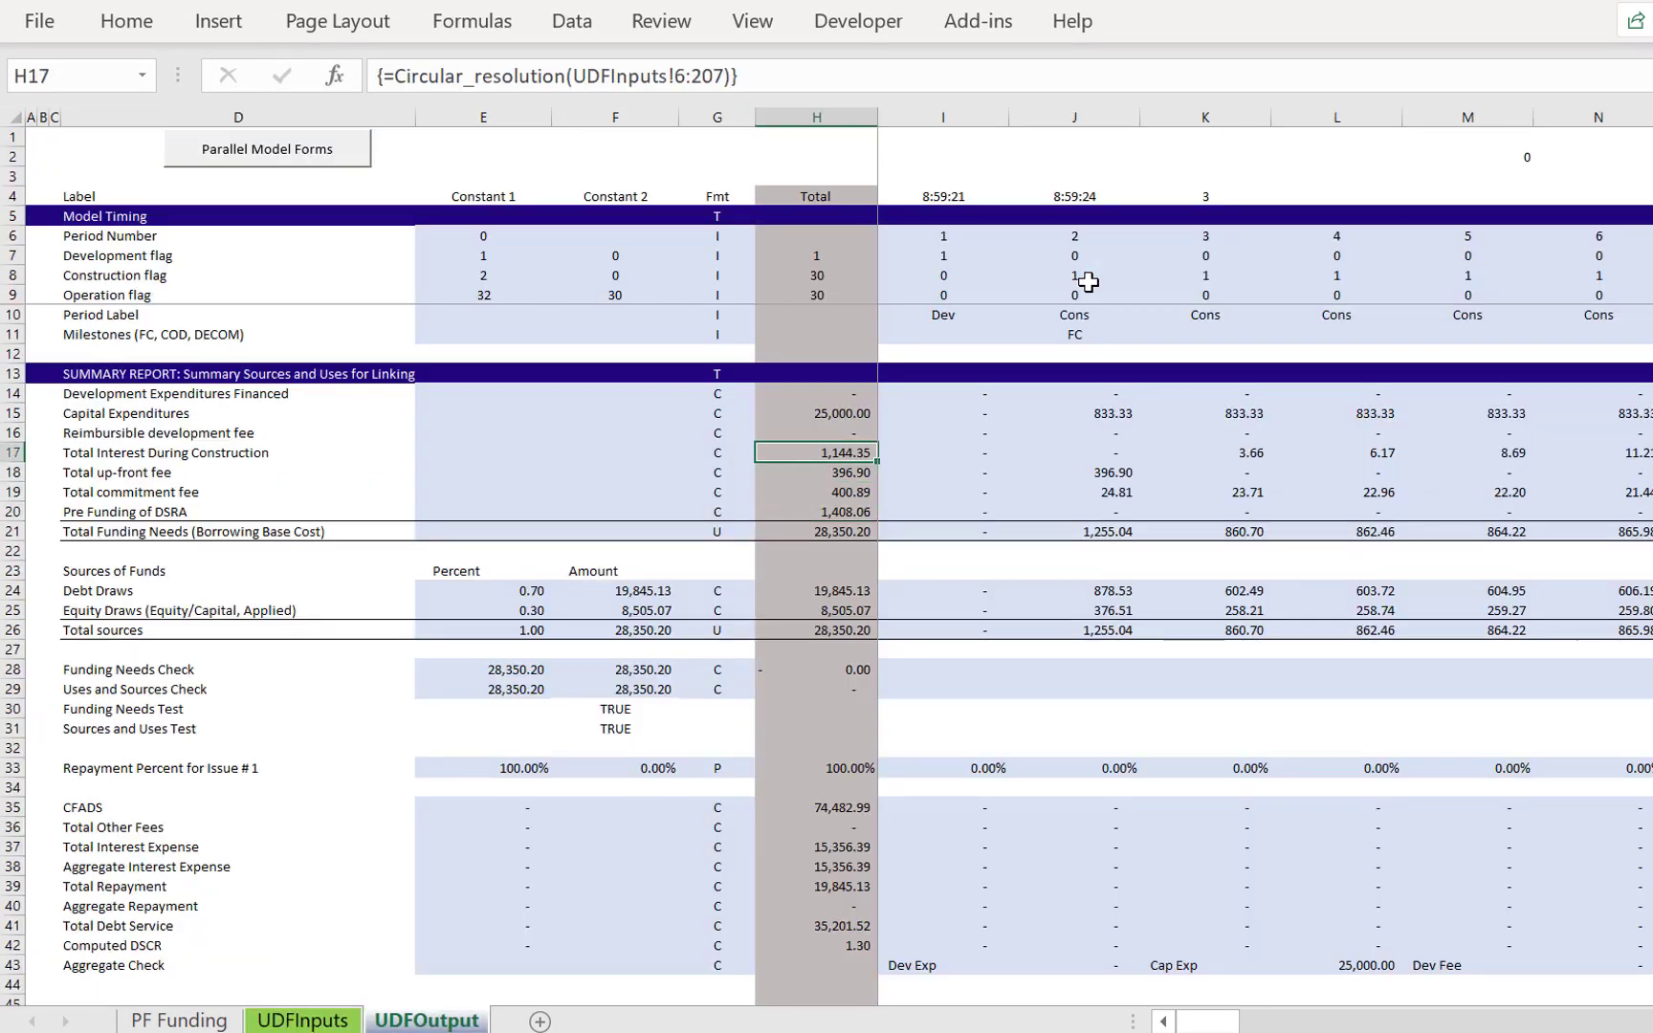
pyautogui.press('Up')
pyautogui.press('Up')
pyautogui.press('Down')
pyautogui.press('Down')
pyautogui.press('Down')
pyautogui.press('Up')
pyautogui.hotkey('shift', 'Down')
pyautogui.hotkey('shift', 'Down')
pyautogui.hotkey('shift', 'Down')
pyautogui.hotkey('shift', 'Down')
pyautogui.press('Up')
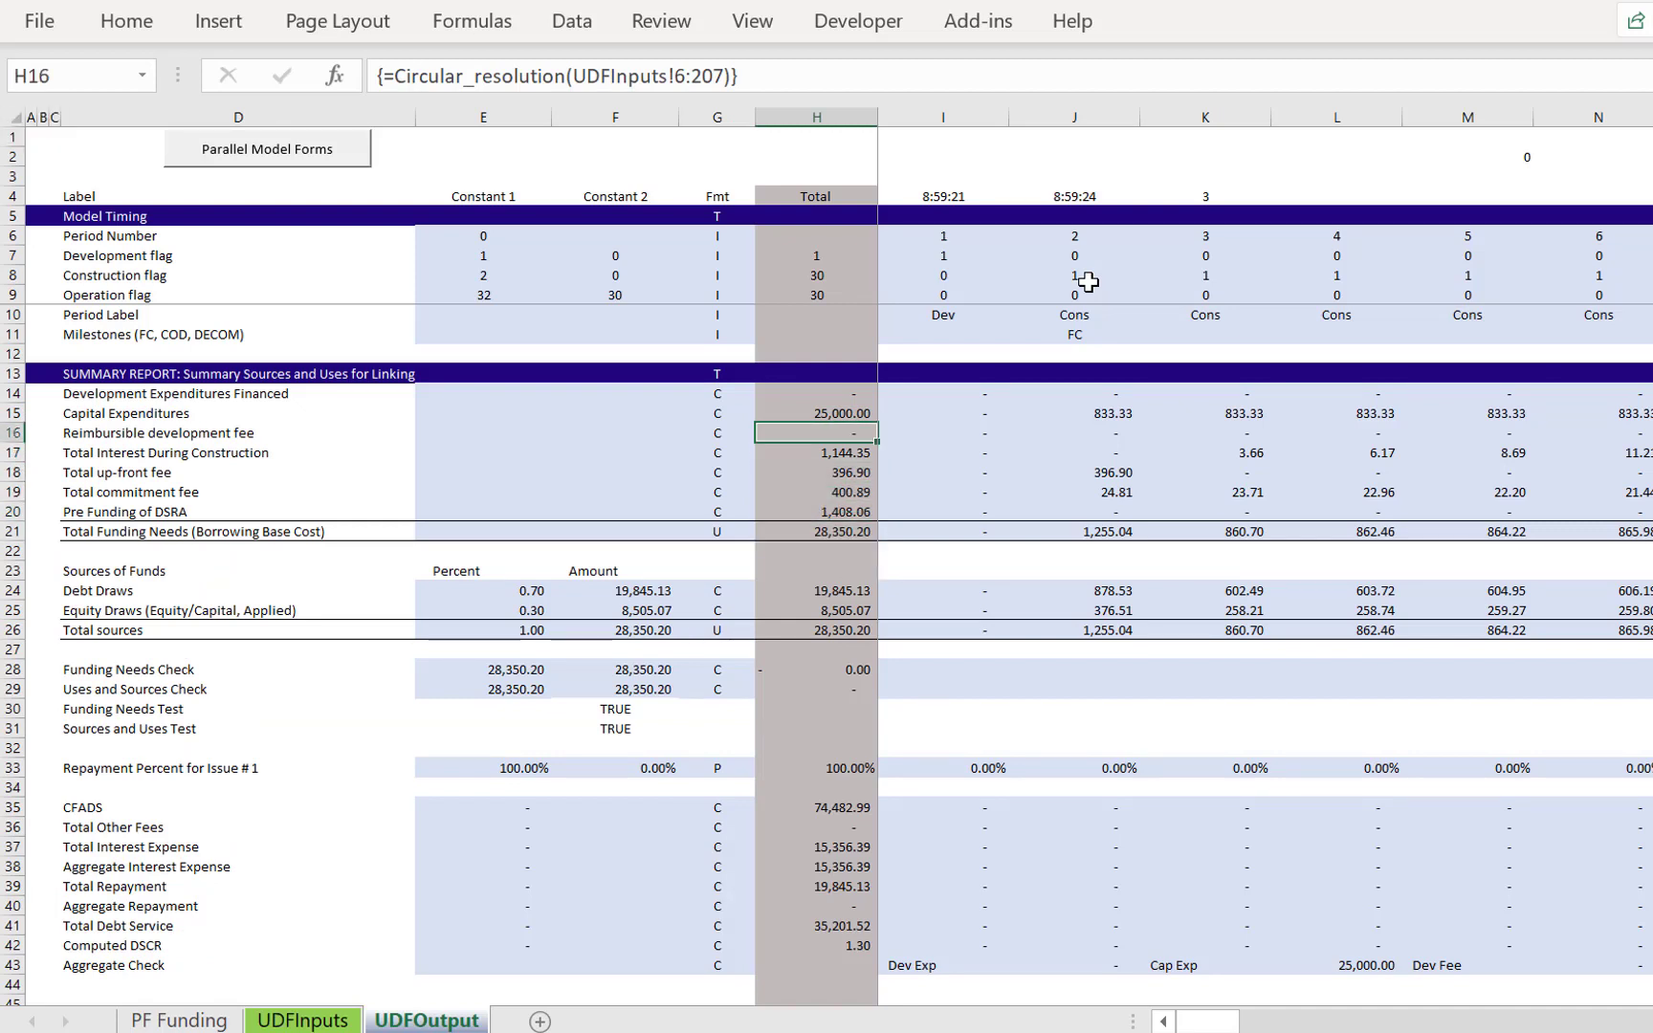
pyautogui.press('Down')
pyautogui.press('Down')
pyautogui.press('Down')
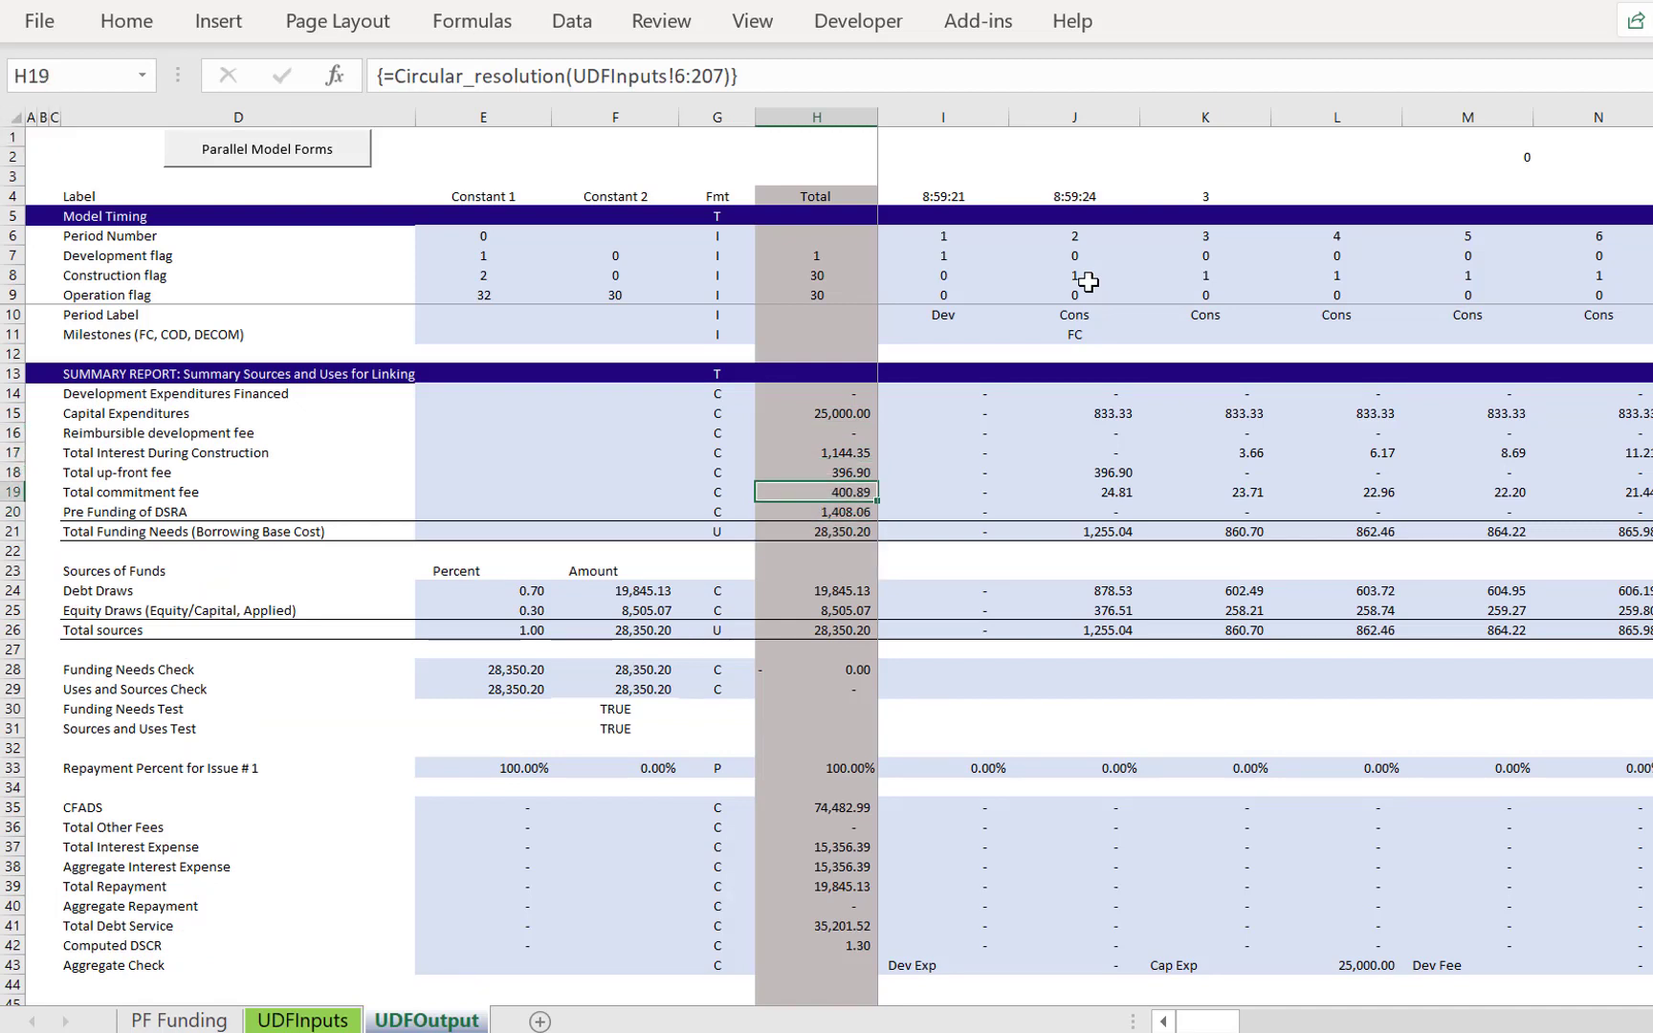
pyautogui.press('Down')
pyautogui.hotkey('ctrl', 'pageup')
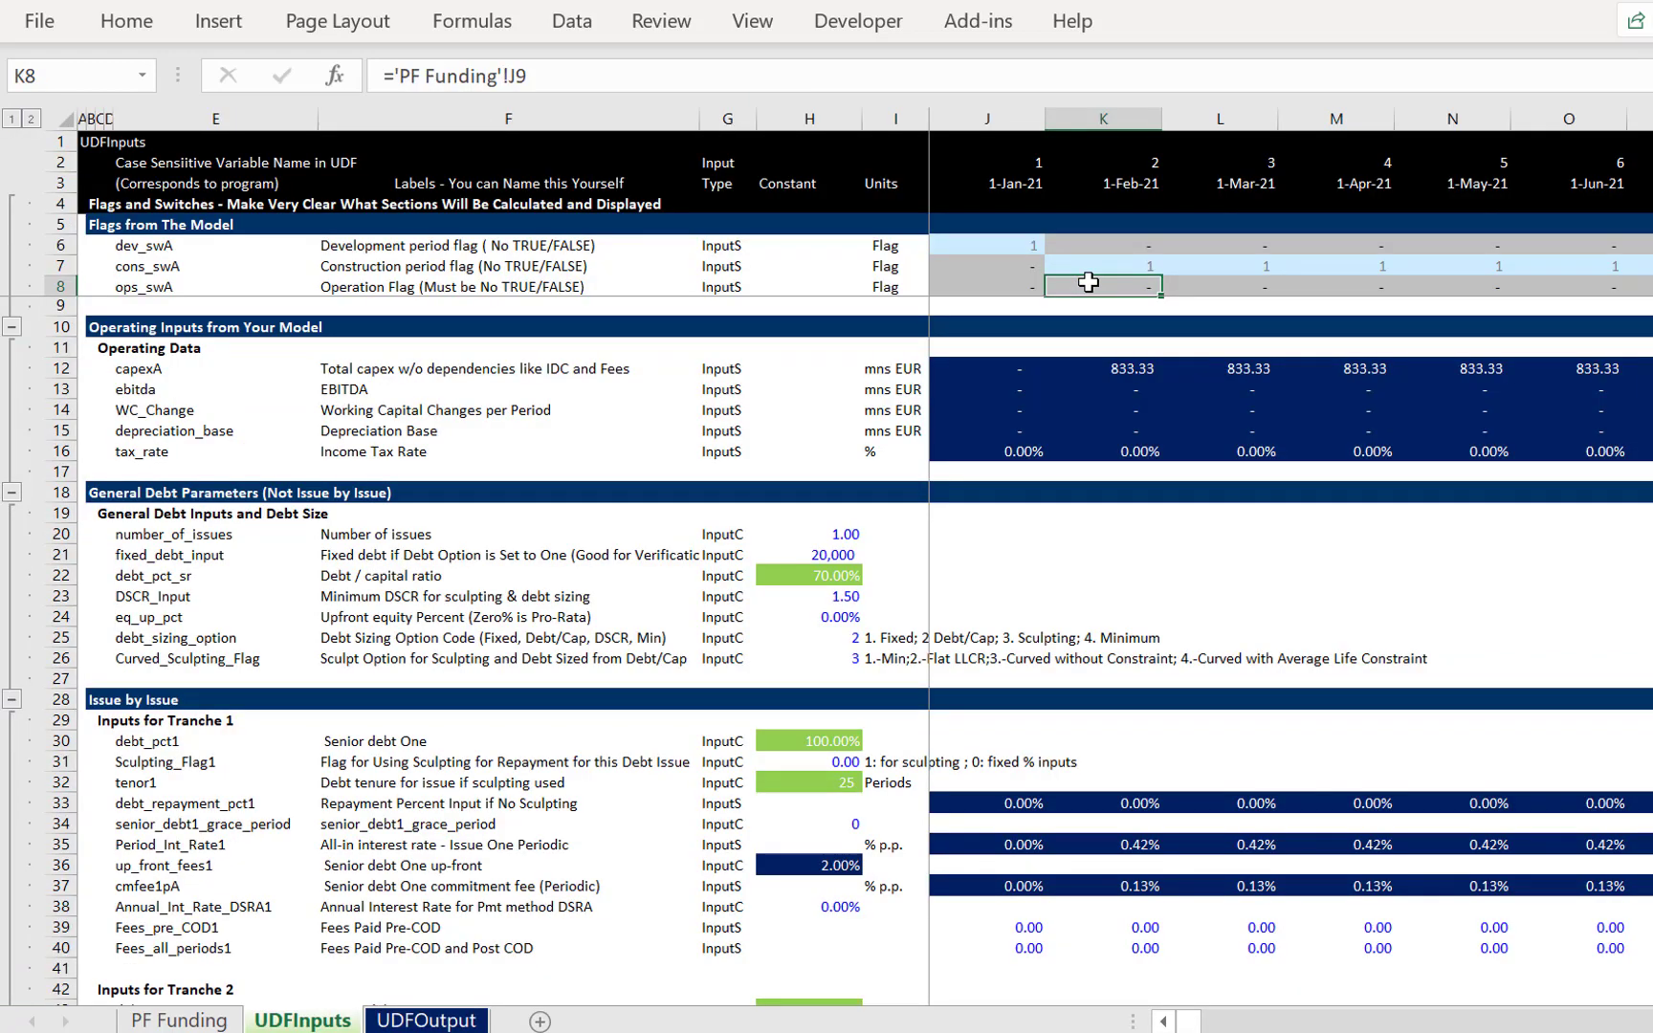
# Compare the fixed, computed and difference figures for the uses of funds on the PF Funding sheet, ending at M52
pyautogui.hotkey('ctrl', 'pageup')
pyautogui.press('Up')
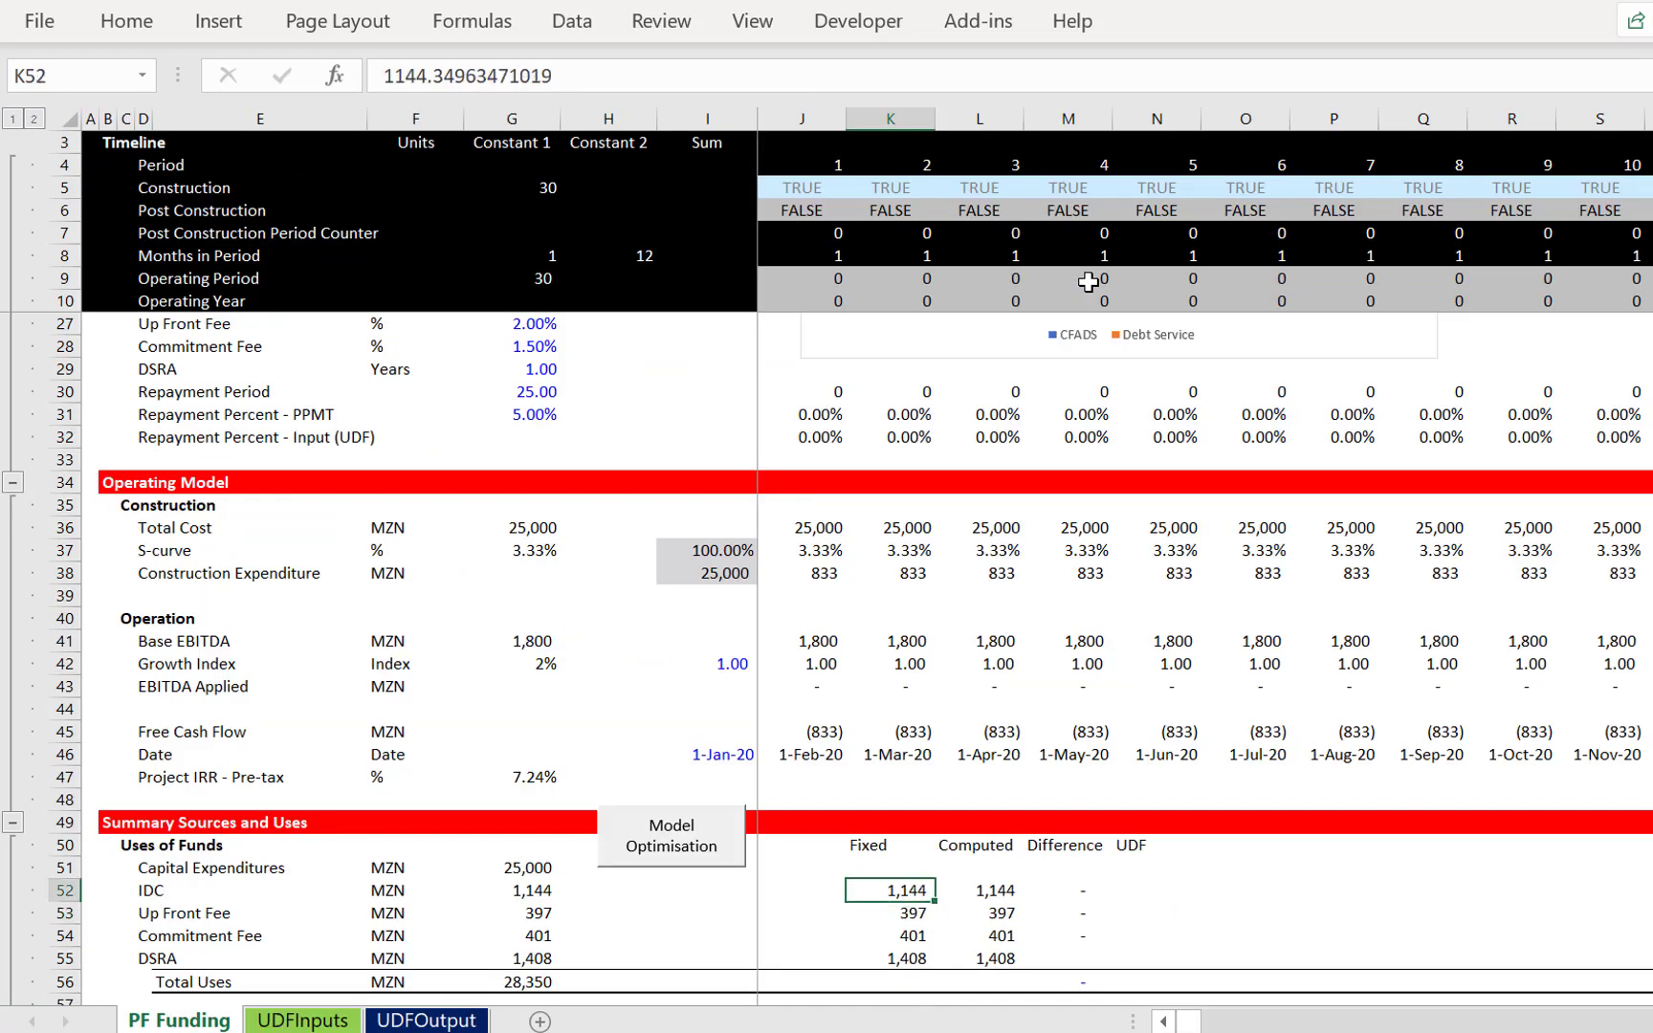
pyautogui.press('Right')
pyautogui.press('Right')
pyautogui.press('Left')
pyautogui.press('Down')
pyautogui.press('Down')
pyautogui.press('Down')
pyautogui.press('Down')
pyautogui.press('Down')
pyautogui.press('Down')
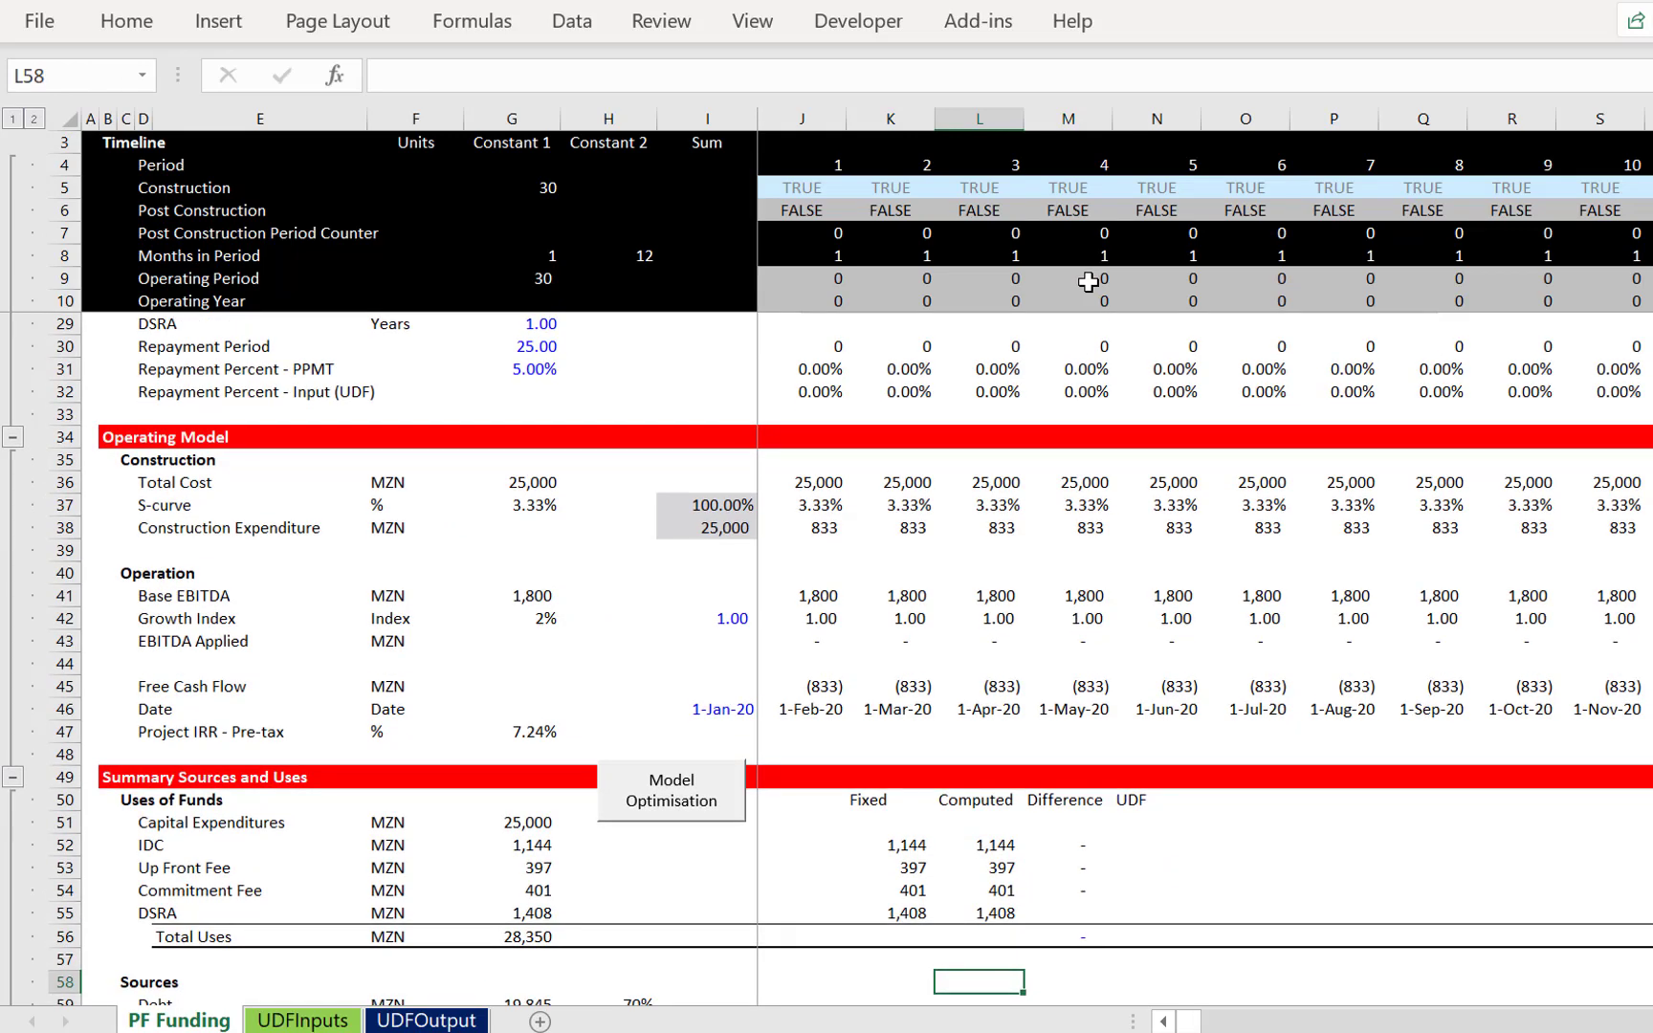
pyautogui.press('Up')
pyautogui.press('Up')
pyautogui.press('Up')
pyautogui.press('Up')
pyautogui.press('Up')
pyautogui.press('Up')
pyautogui.press('Right')
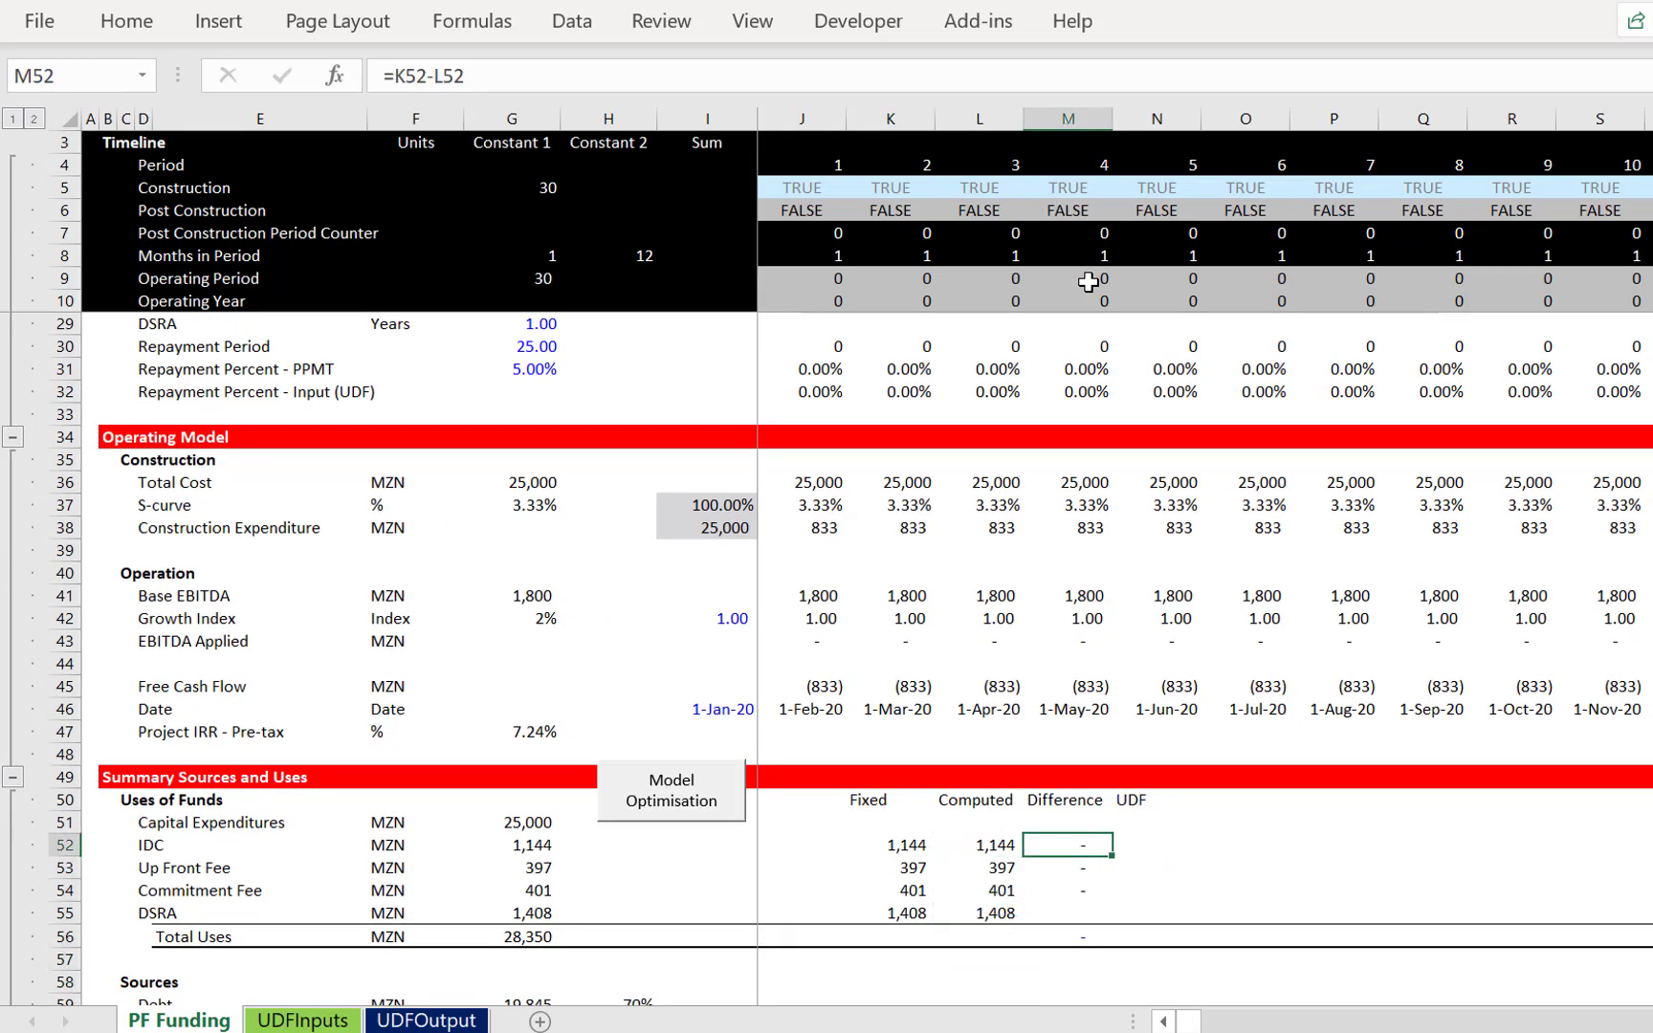
# Link the UDF cell of the IDC row, N52, to total interest during construction with =UDFOutput!H17
pyautogui.press('Right')
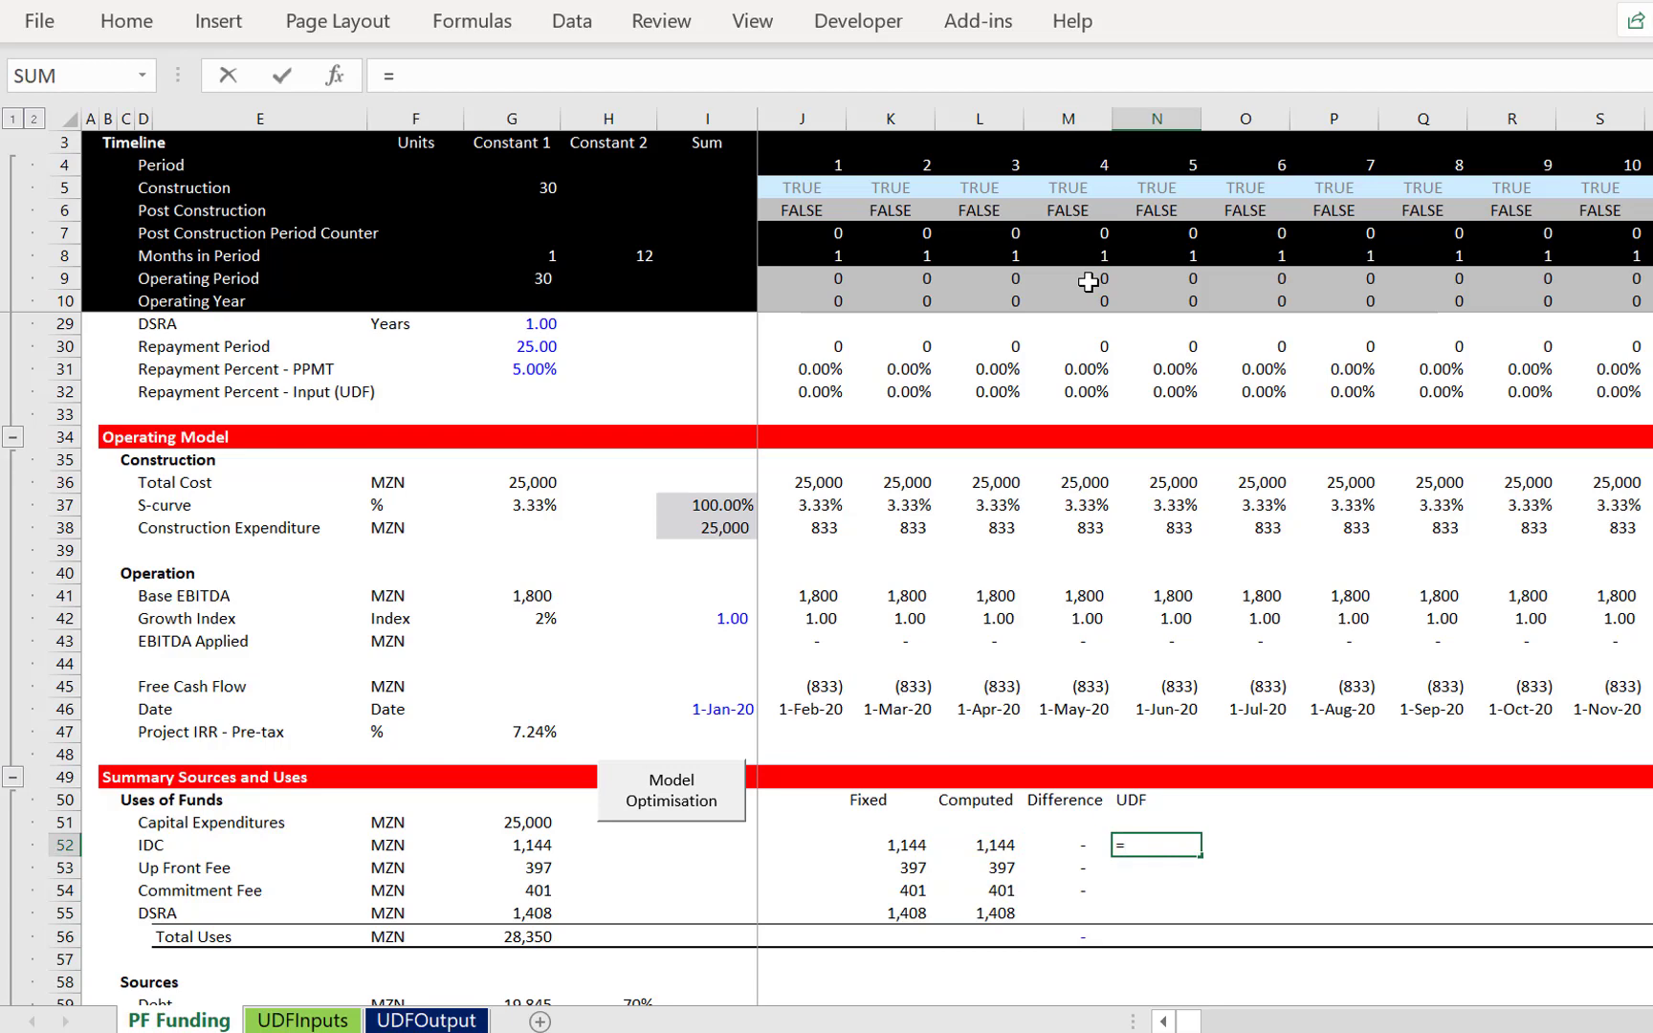
pyautogui.write('=')
pyautogui.hotkey('ctrl', 'pagedown')
pyautogui.hotkey('ctrl', 'pagedown')
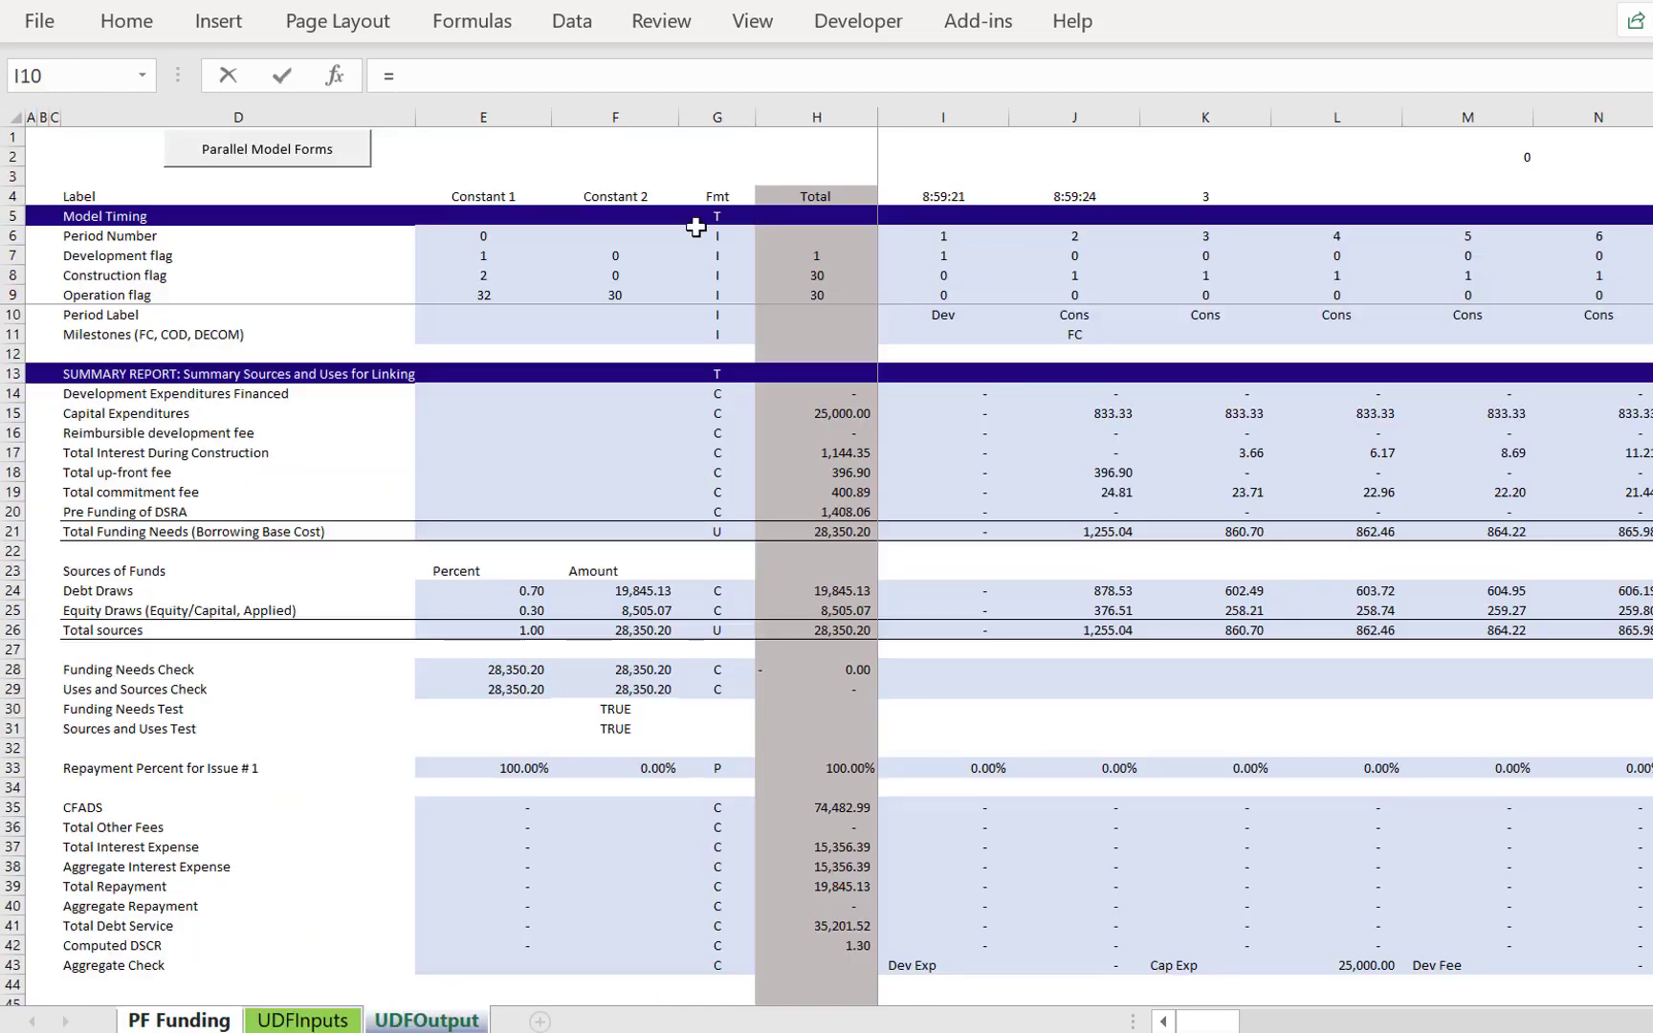
pyautogui.click(814, 453)
pyautogui.press('Return')
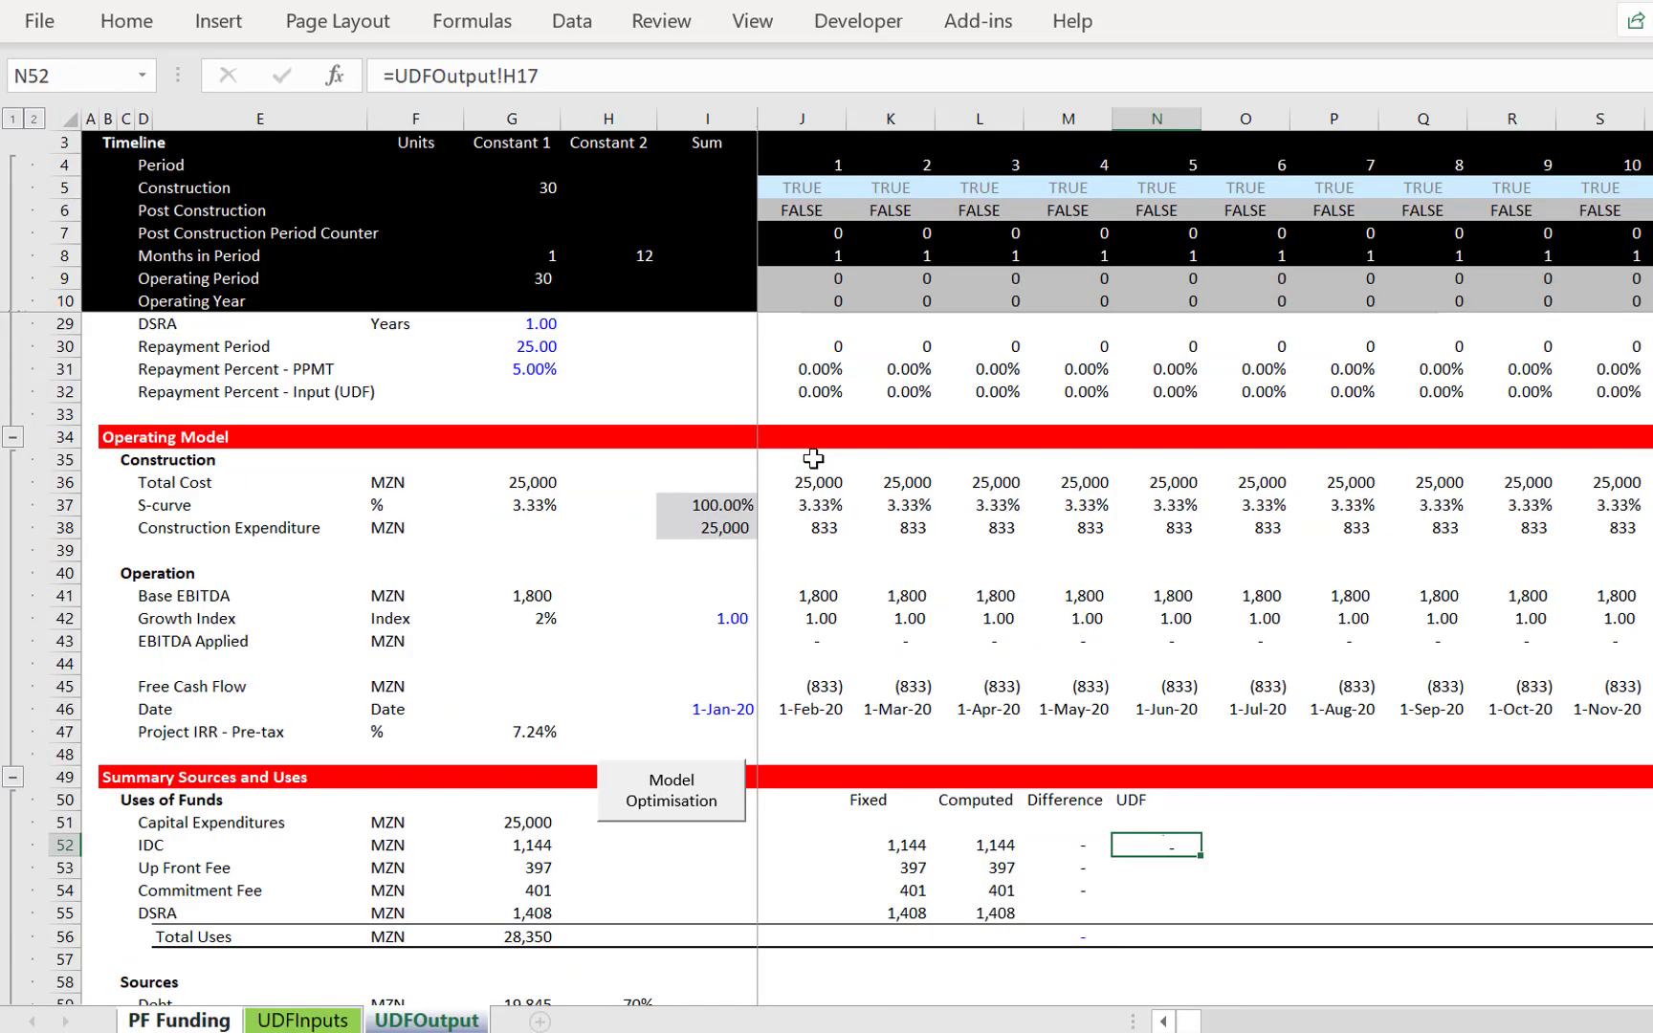
# Fill the UDF link in N52 down to N55 for the up-front fee, commitment fee and DSRA rows
pyautogui.press('Up')
pyautogui.hotkey('shift', 'Down')
pyautogui.hotkey('shift', 'Down')
pyautogui.hotkey('shift', 'Down')
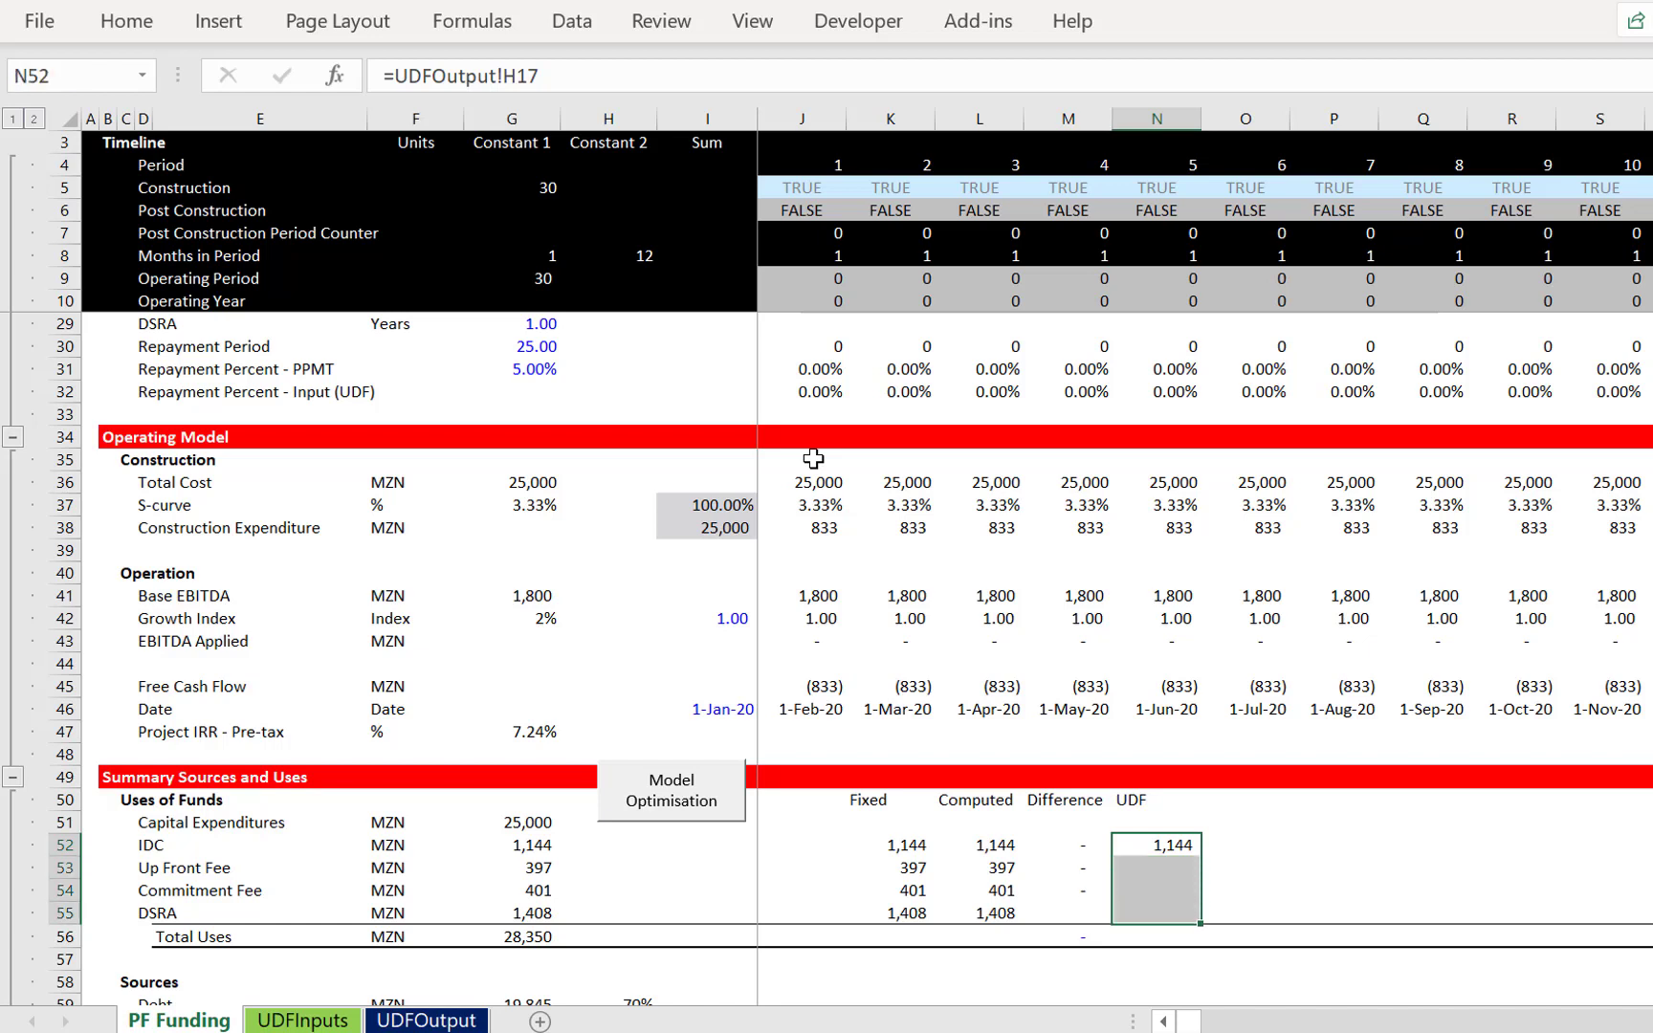
pyautogui.hotkey('ctrl', 'd')
# Link the IDC amount in G52 of the Summary Sources and Uses to its UDF value with =N52
pyautogui.press('Left')
pyautogui.press('Left')
pyautogui.press('Left')
pyautogui.press('Left')
pyautogui.press('Left')
pyautogui.press('Left')
pyautogui.press('Left')
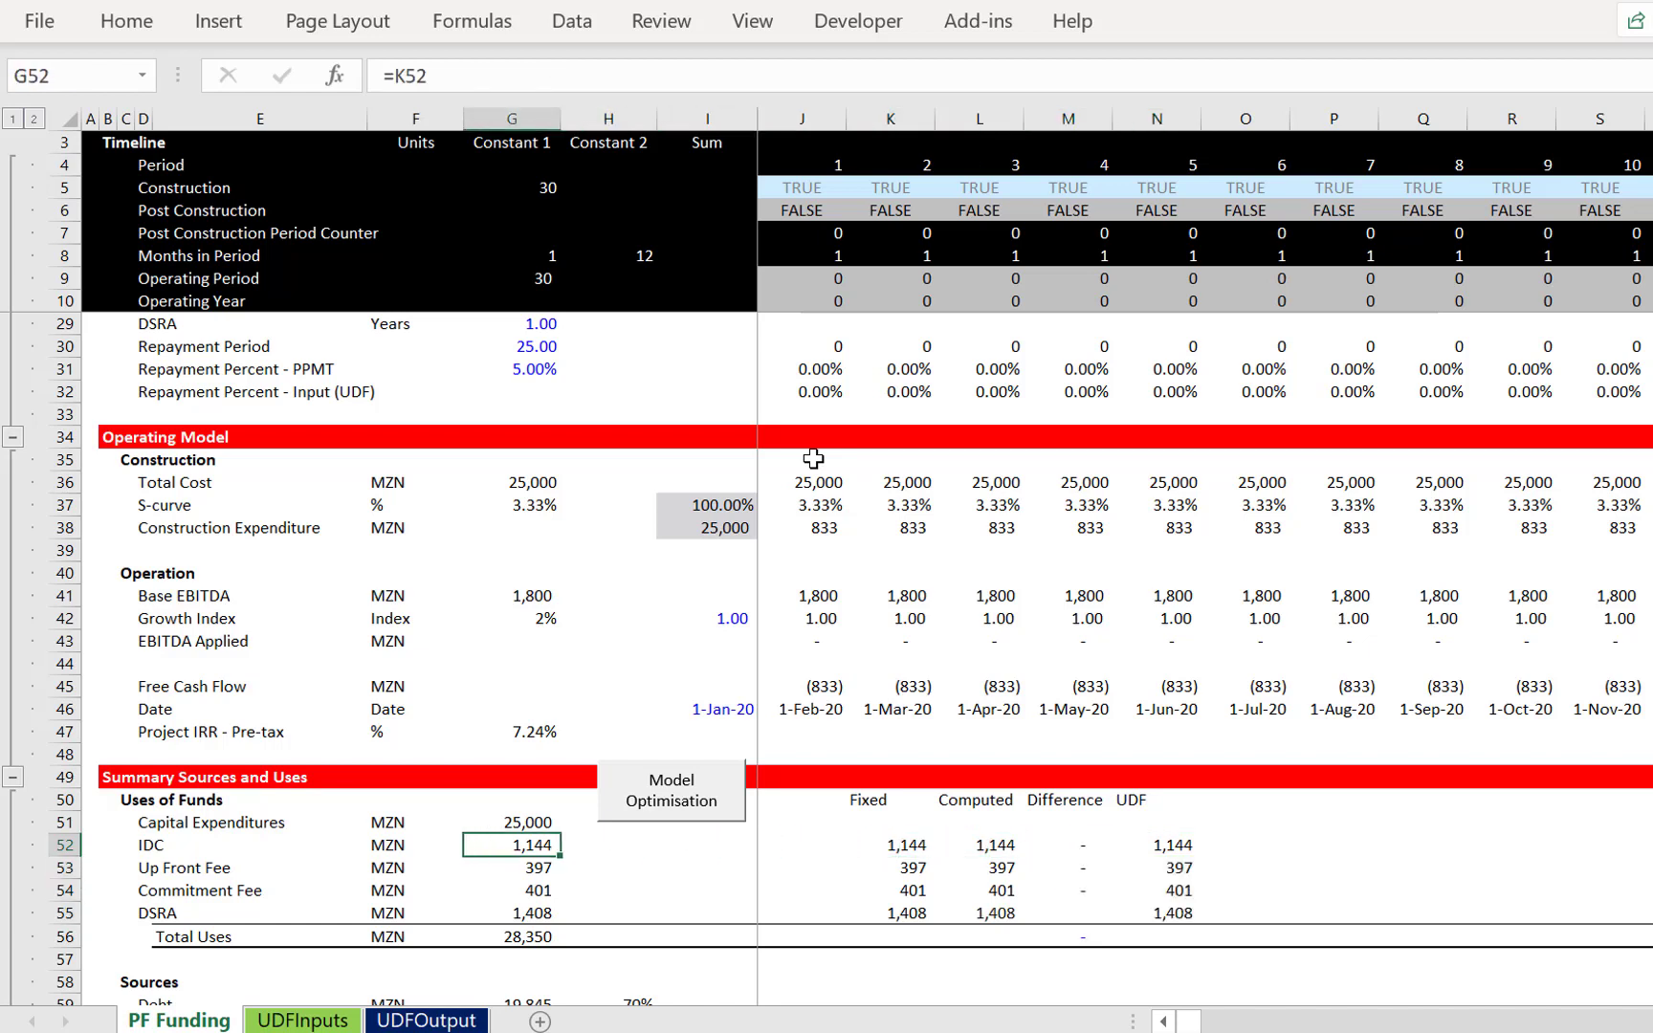
pyautogui.write('=')
pyautogui.press('Right')
pyautogui.press('Right')
pyautogui.press('Right')
pyautogui.press('Right')
pyautogui.press('Right')
pyautogui.press('Right')
pyautogui.press('Right')
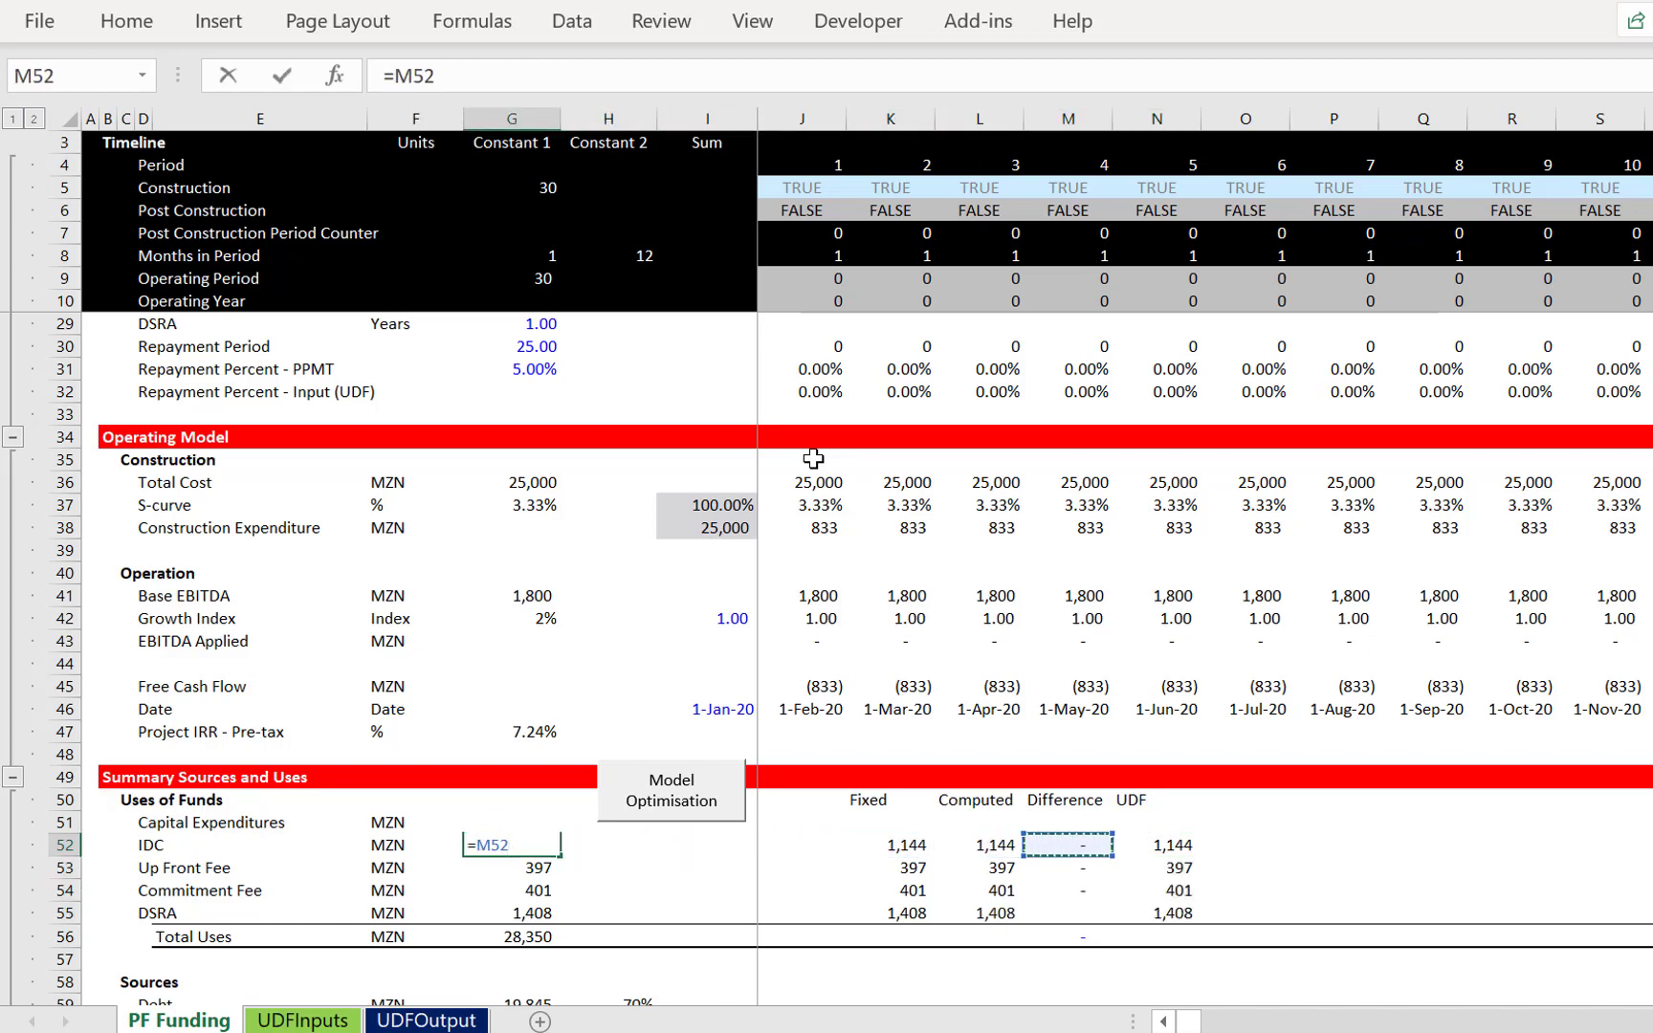
pyautogui.press('Return')
# Fill the G52 link down through G55 so the remaining fees and DSRA use the UDF values
pyautogui.press('Up')
pyautogui.hotkey('shift', 'Down')
pyautogui.hotkey('shift', 'Down')
pyautogui.hotkey('shift', 'Down')
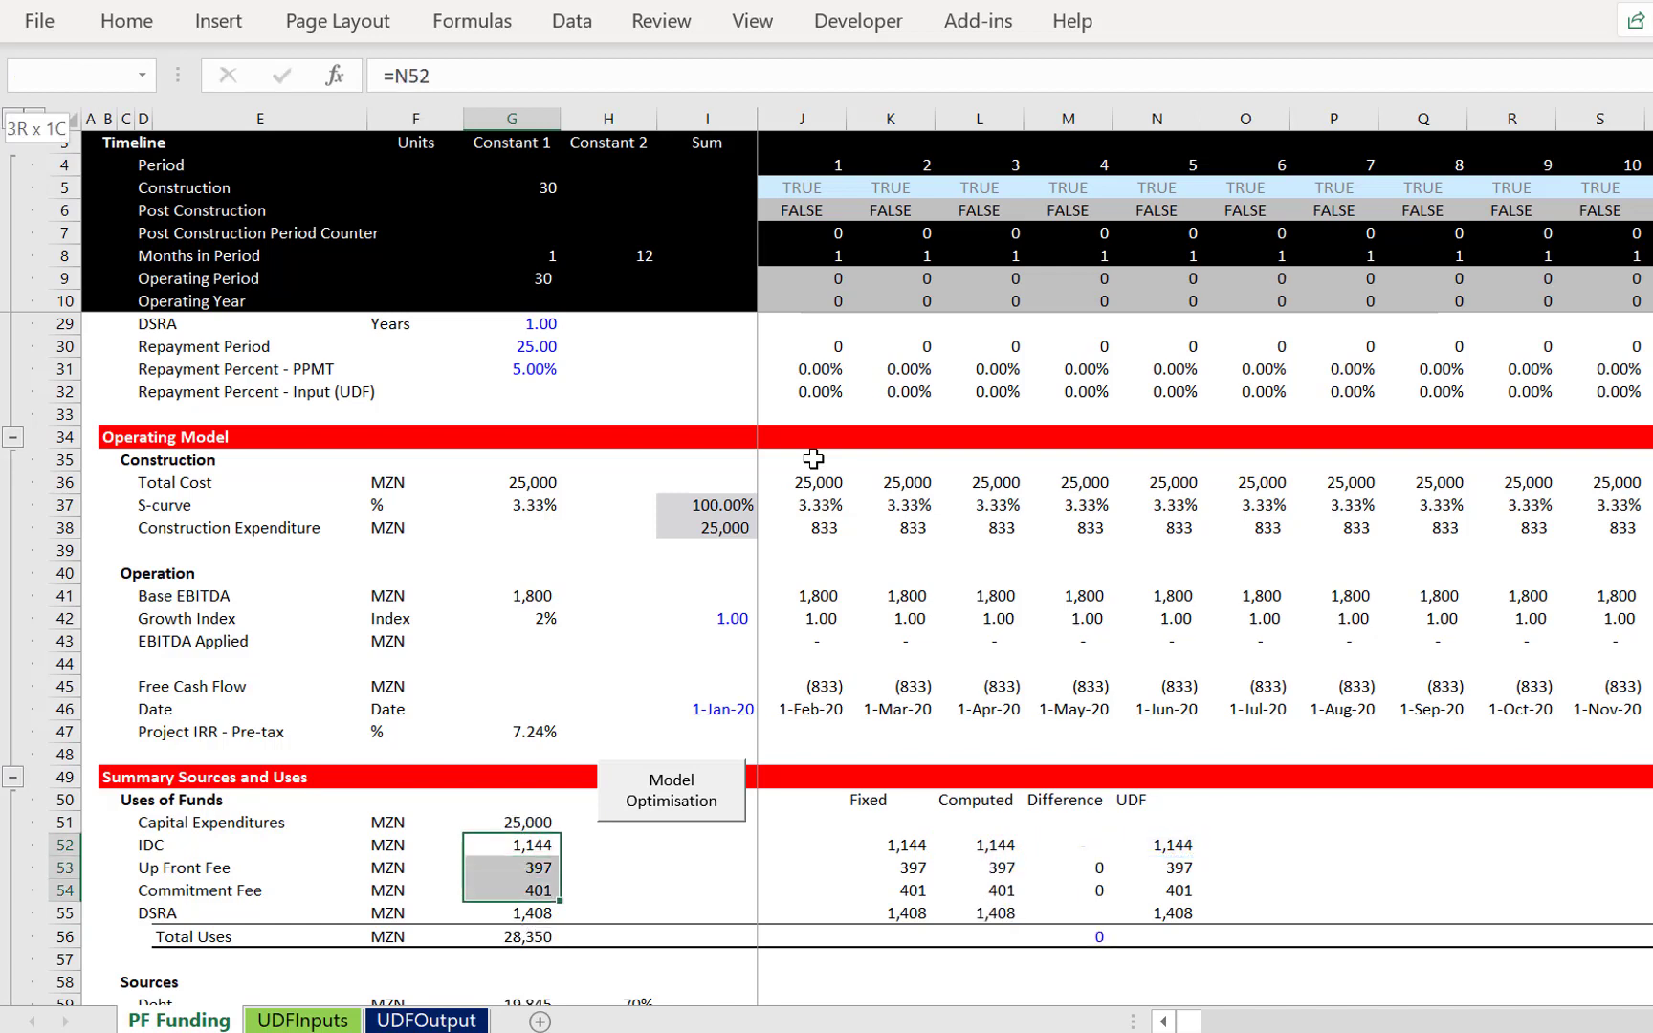
pyautogui.hotkey('ctrl', 'd')
pyautogui.press('Down')
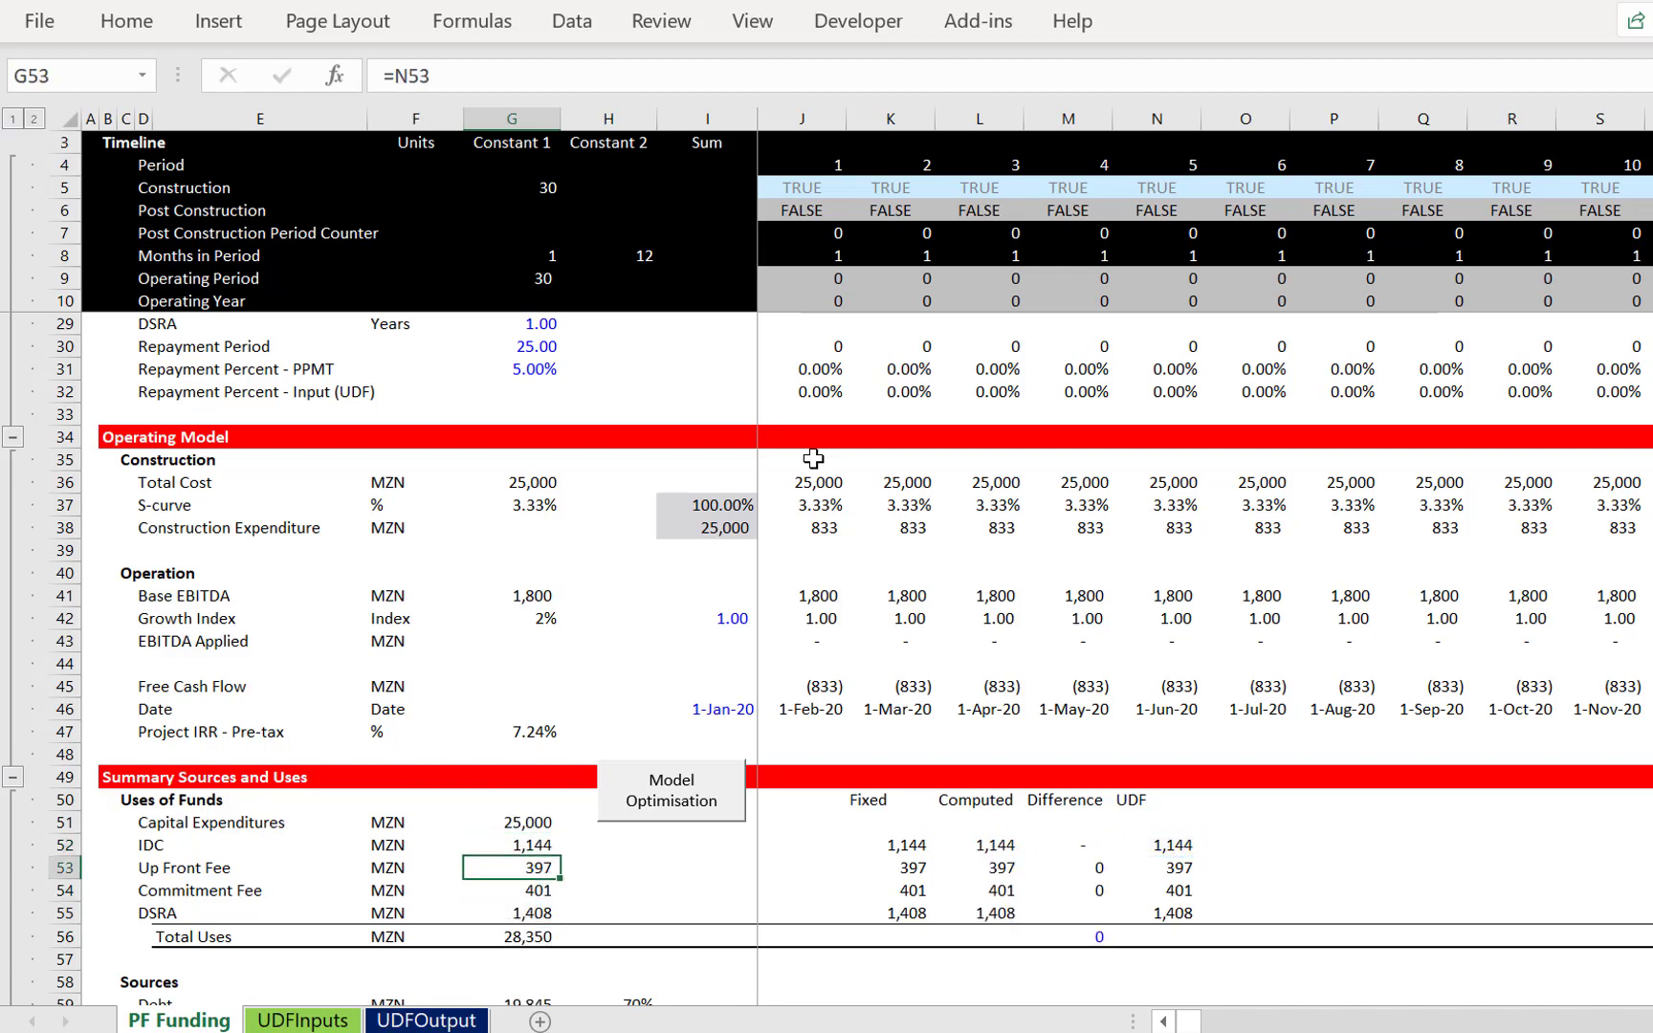
# Link the fixed Total Funding Needs cell J70 to the UDF's first construction-period funding needs with =UDFOutput!J21
pyautogui.press('Down')
pyautogui.press('Down')
pyautogui.press('Down')
pyautogui.press('Down')
pyautogui.press('Down')
pyautogui.press('Down')
pyautogui.press('Down')
pyautogui.press('Down')
pyautogui.press('Down')
pyautogui.press('Down')
pyautogui.press('Down')
pyautogui.press('Down')
pyautogui.press('Down')
pyautogui.press('Down')
pyautogui.press('Down')
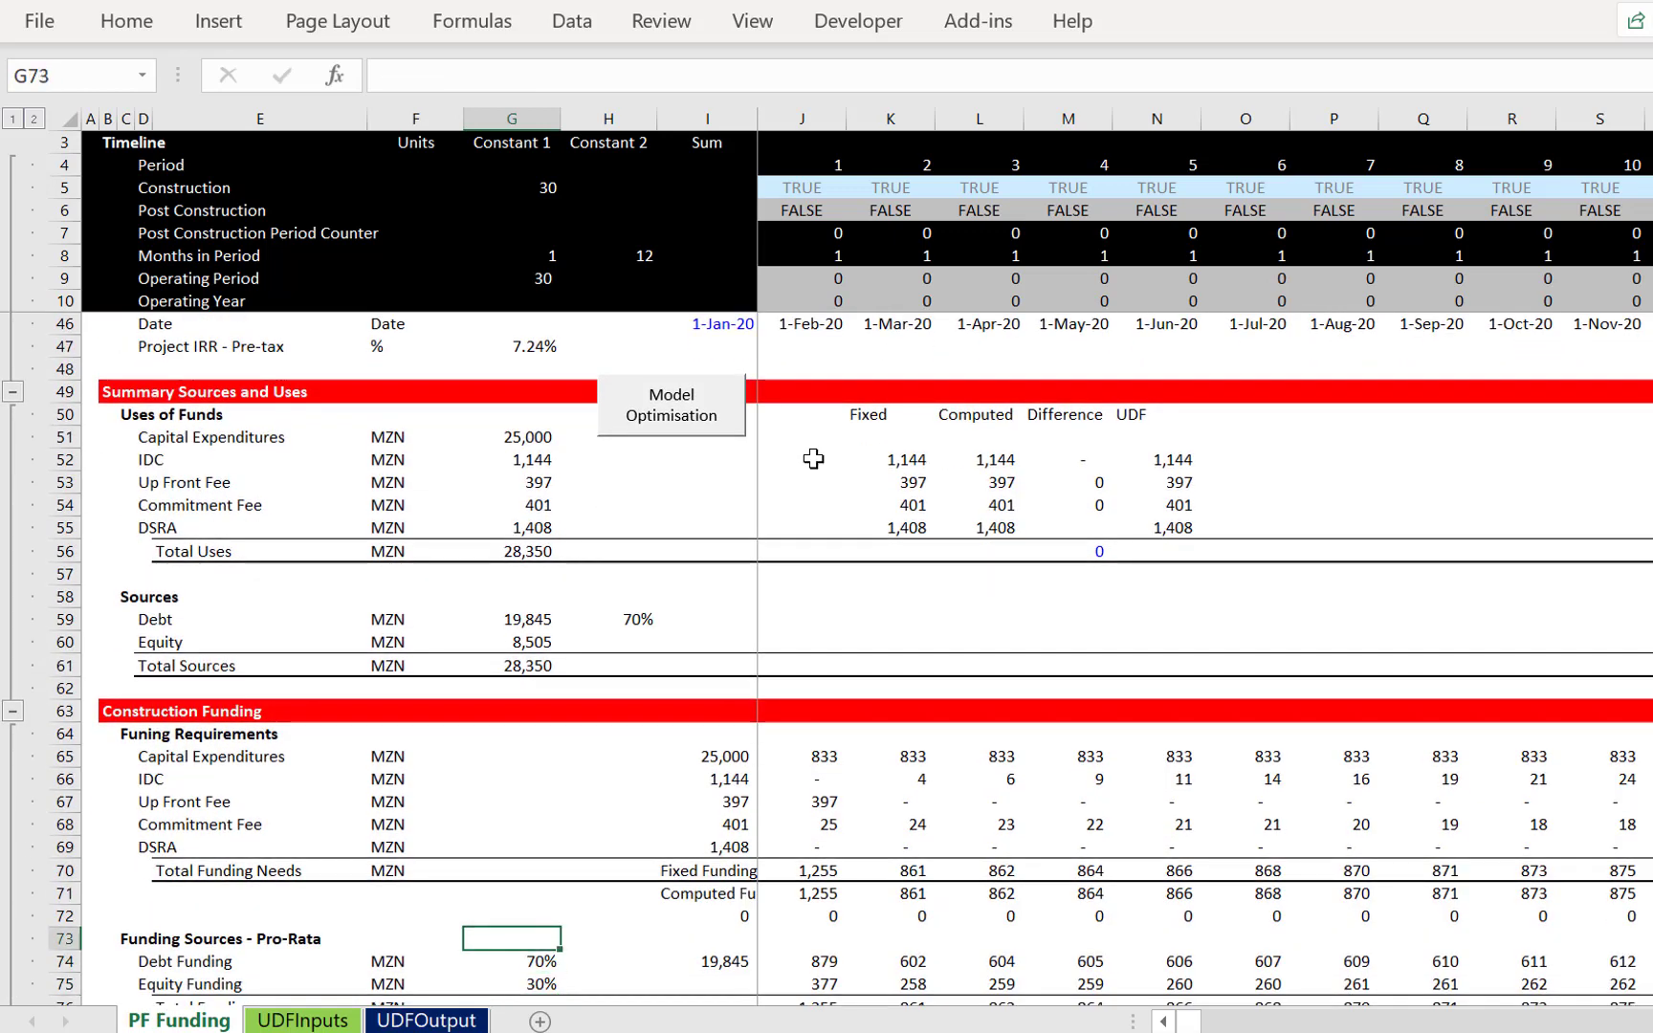
pyautogui.press('Up')
pyautogui.press('Up')
pyautogui.press('Right')
pyautogui.press('Right')
pyautogui.press('Right')
pyautogui.press('Up')
pyautogui.write('=')
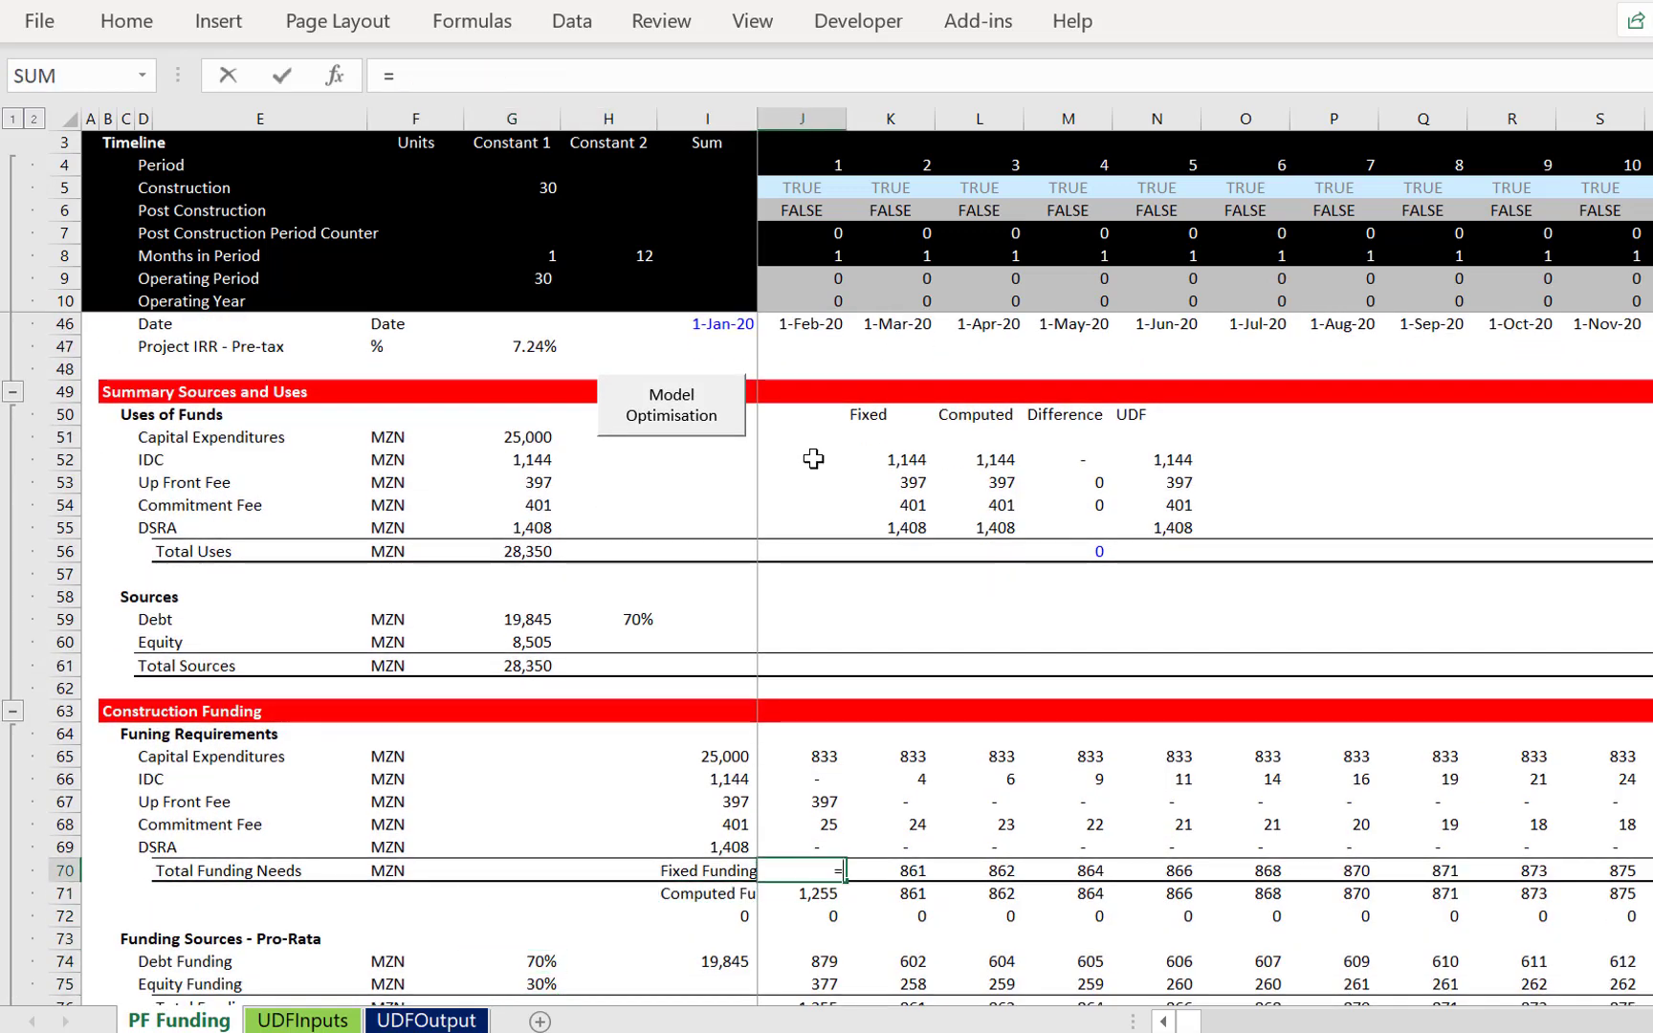
pyautogui.hotkey('ctrl', 'pagedown')
pyautogui.hotkey('ctrl', 'pagedown')
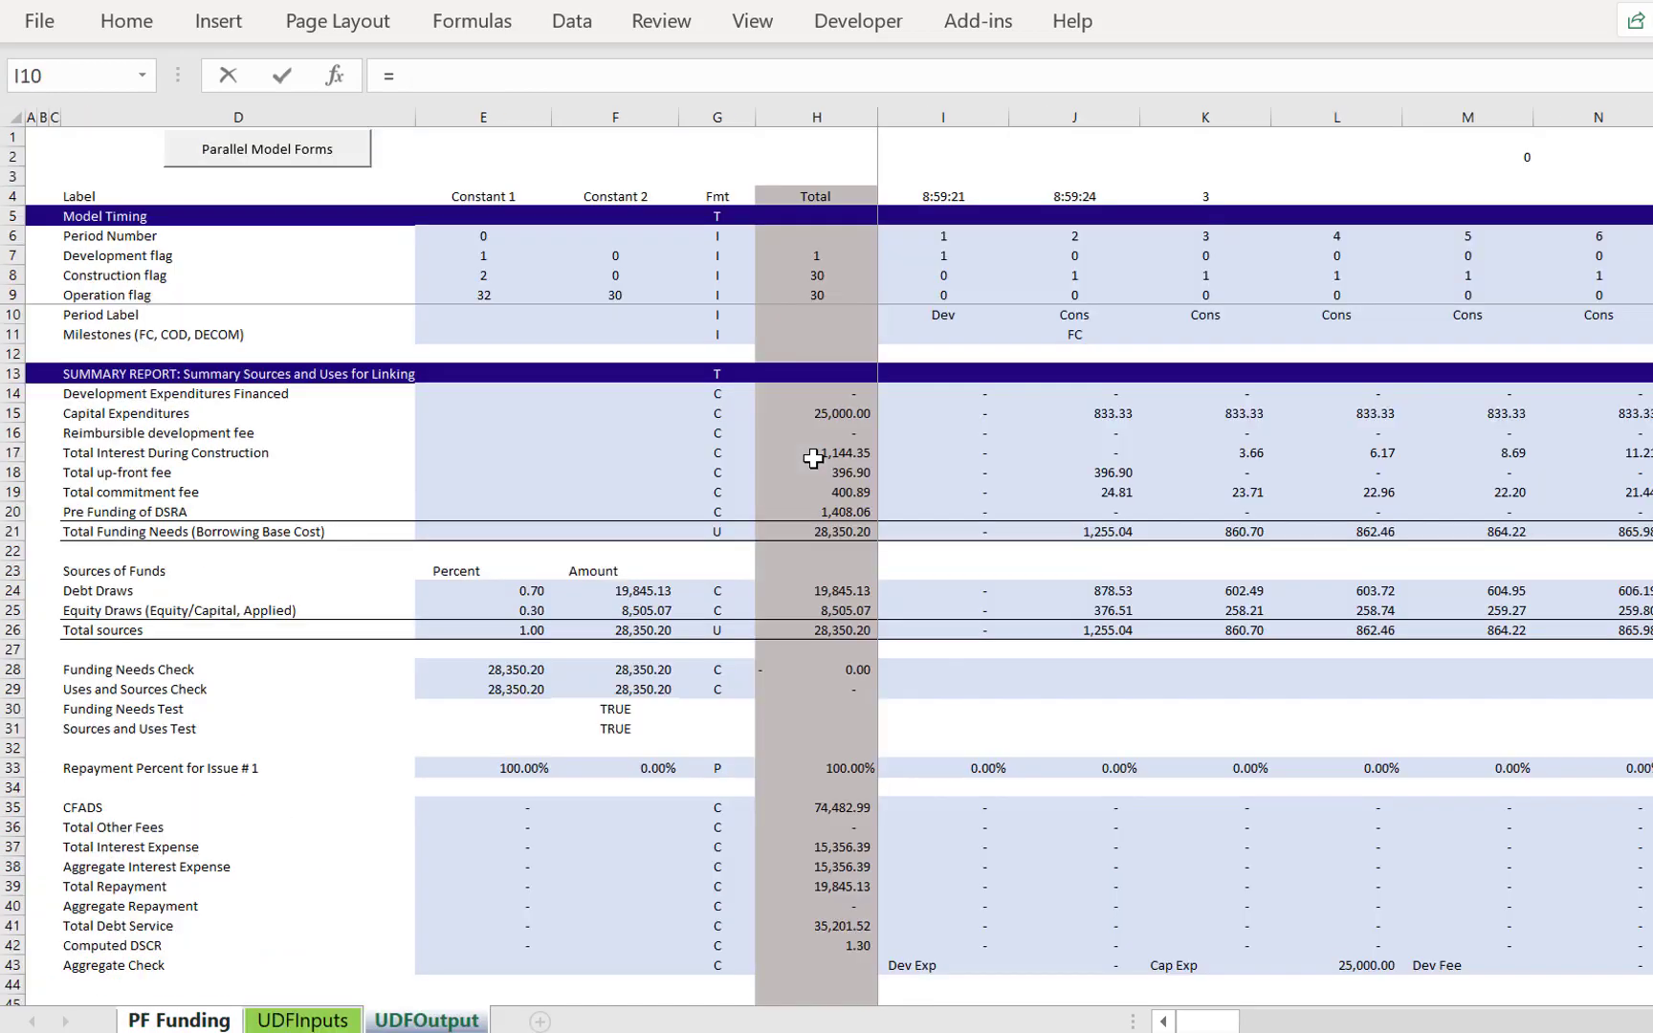
pyautogui.click(961, 608)
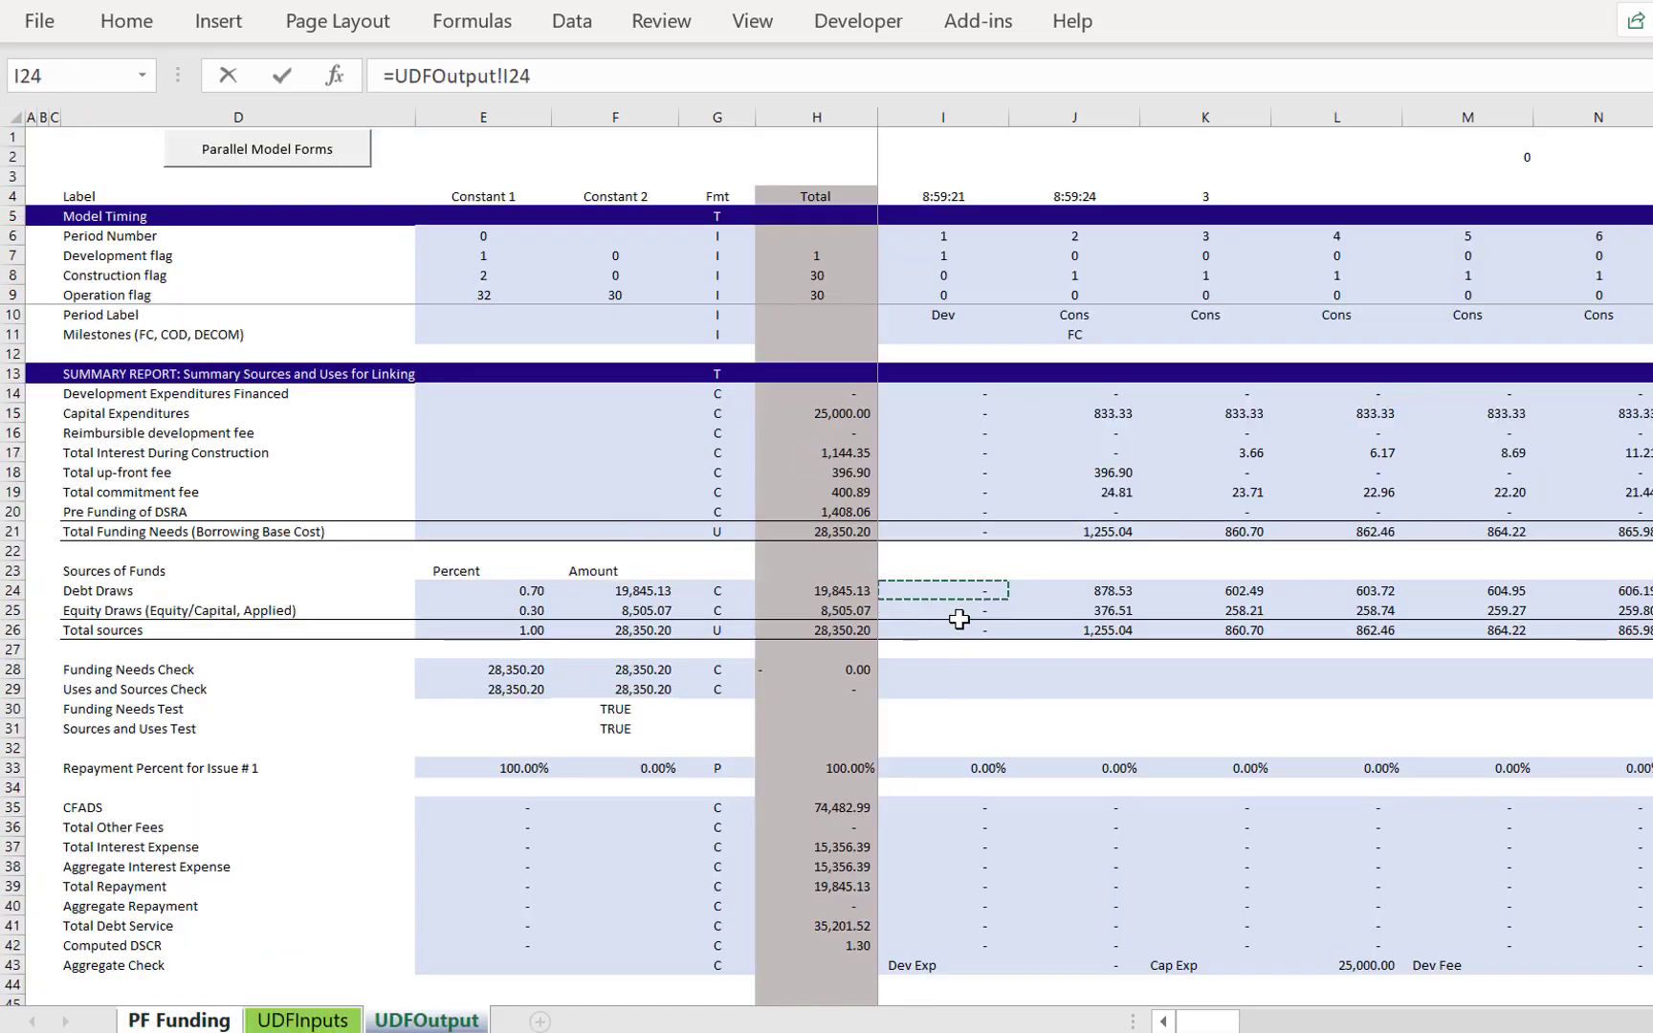
pyautogui.press('Up')
pyautogui.press('Up')
pyautogui.press('Up')
pyautogui.press('Left')
pyautogui.press('Left')
pyautogui.press('Right')
pyautogui.press('Right')
pyautogui.press('Right')
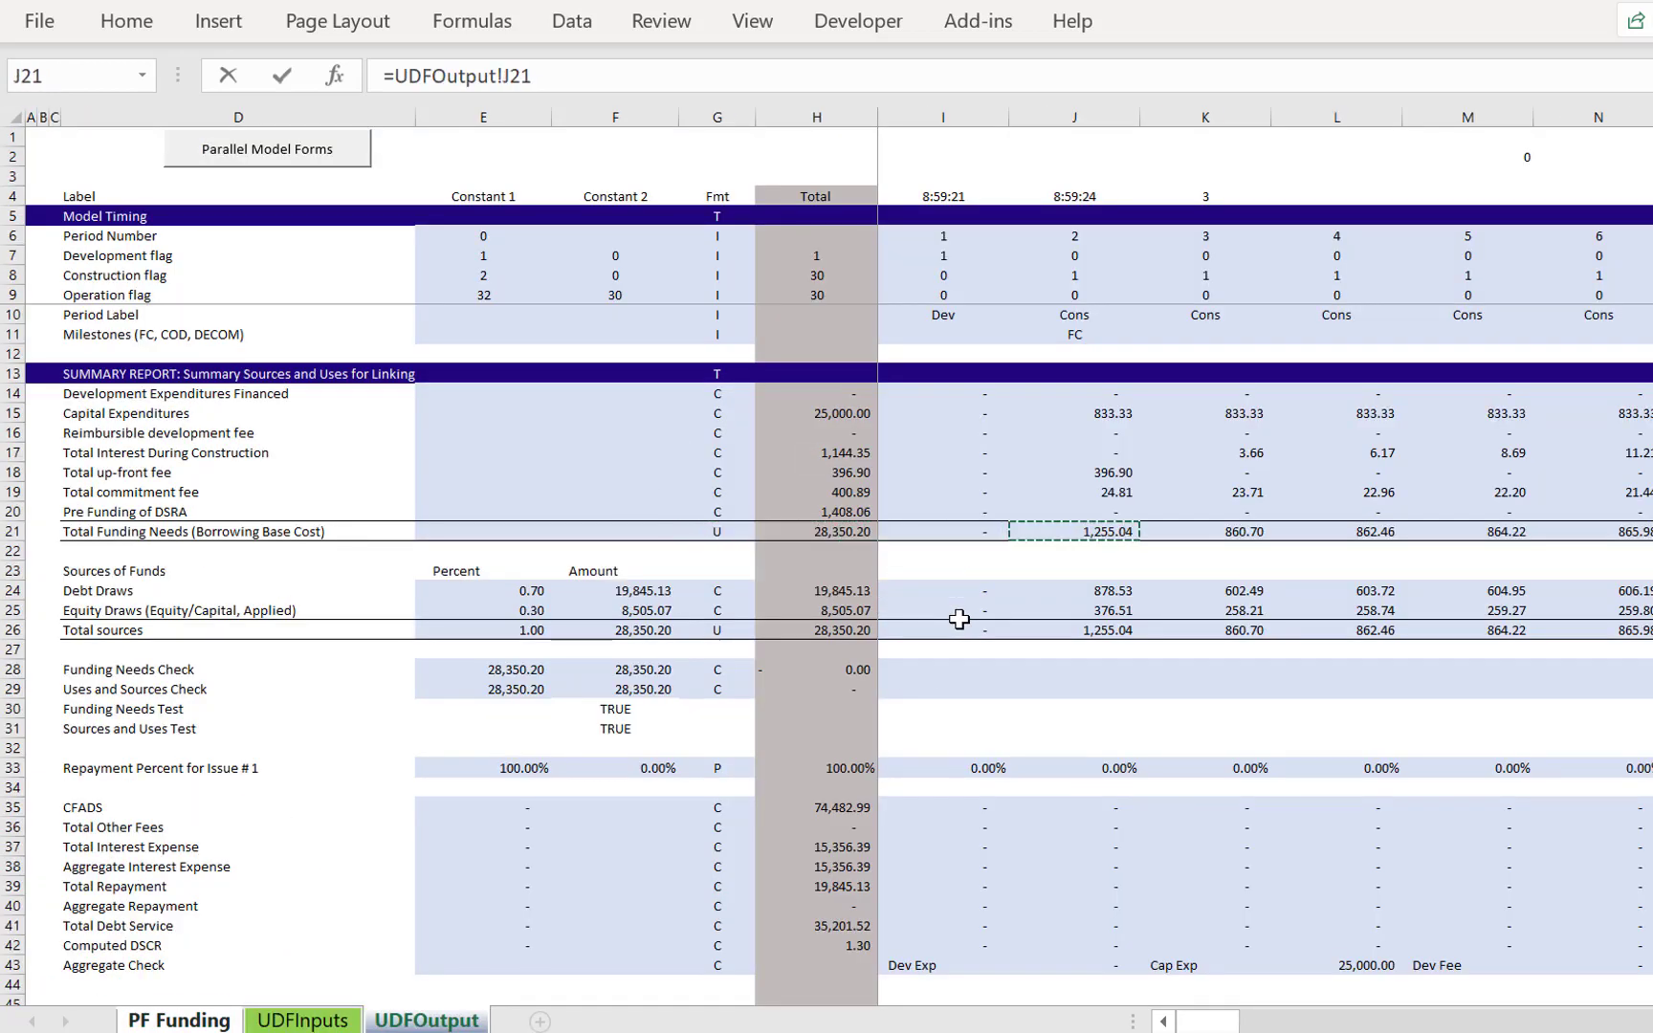
pyautogui.press('Return')
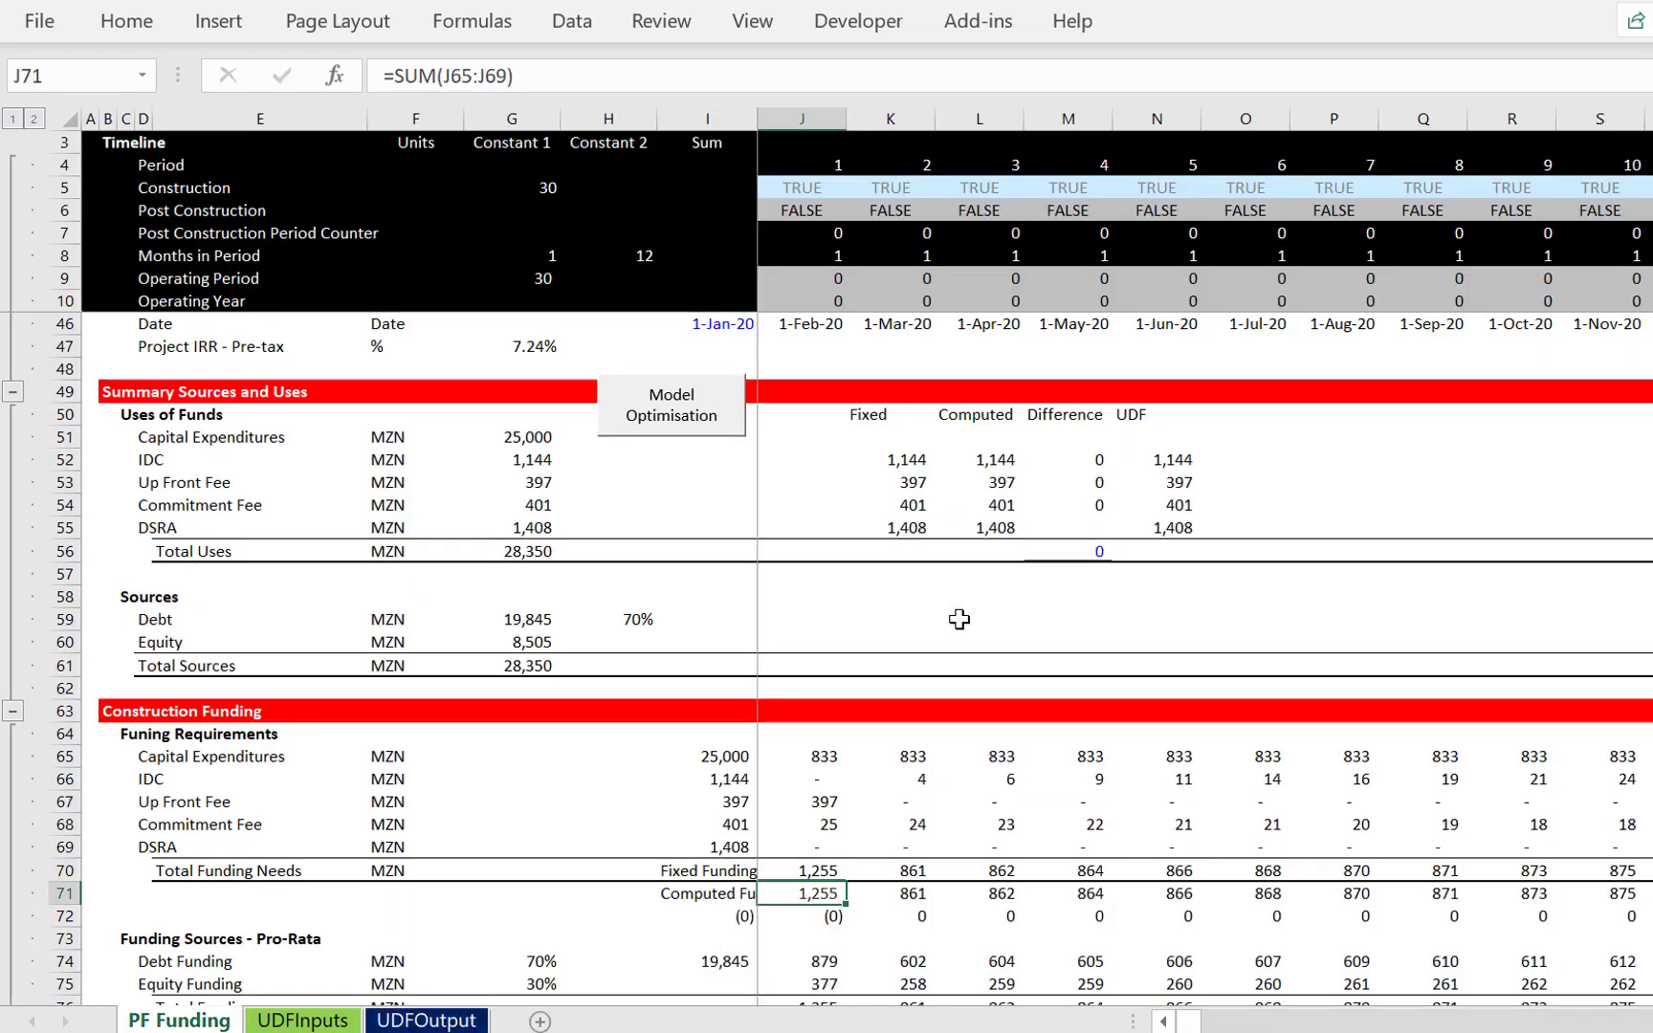
# Fill the UDF funding needs link in J70 across the rest of the fixed funding row
pyautogui.press('Up')
pyautogui.hotkey('ctrl', 'shift', 'Right')
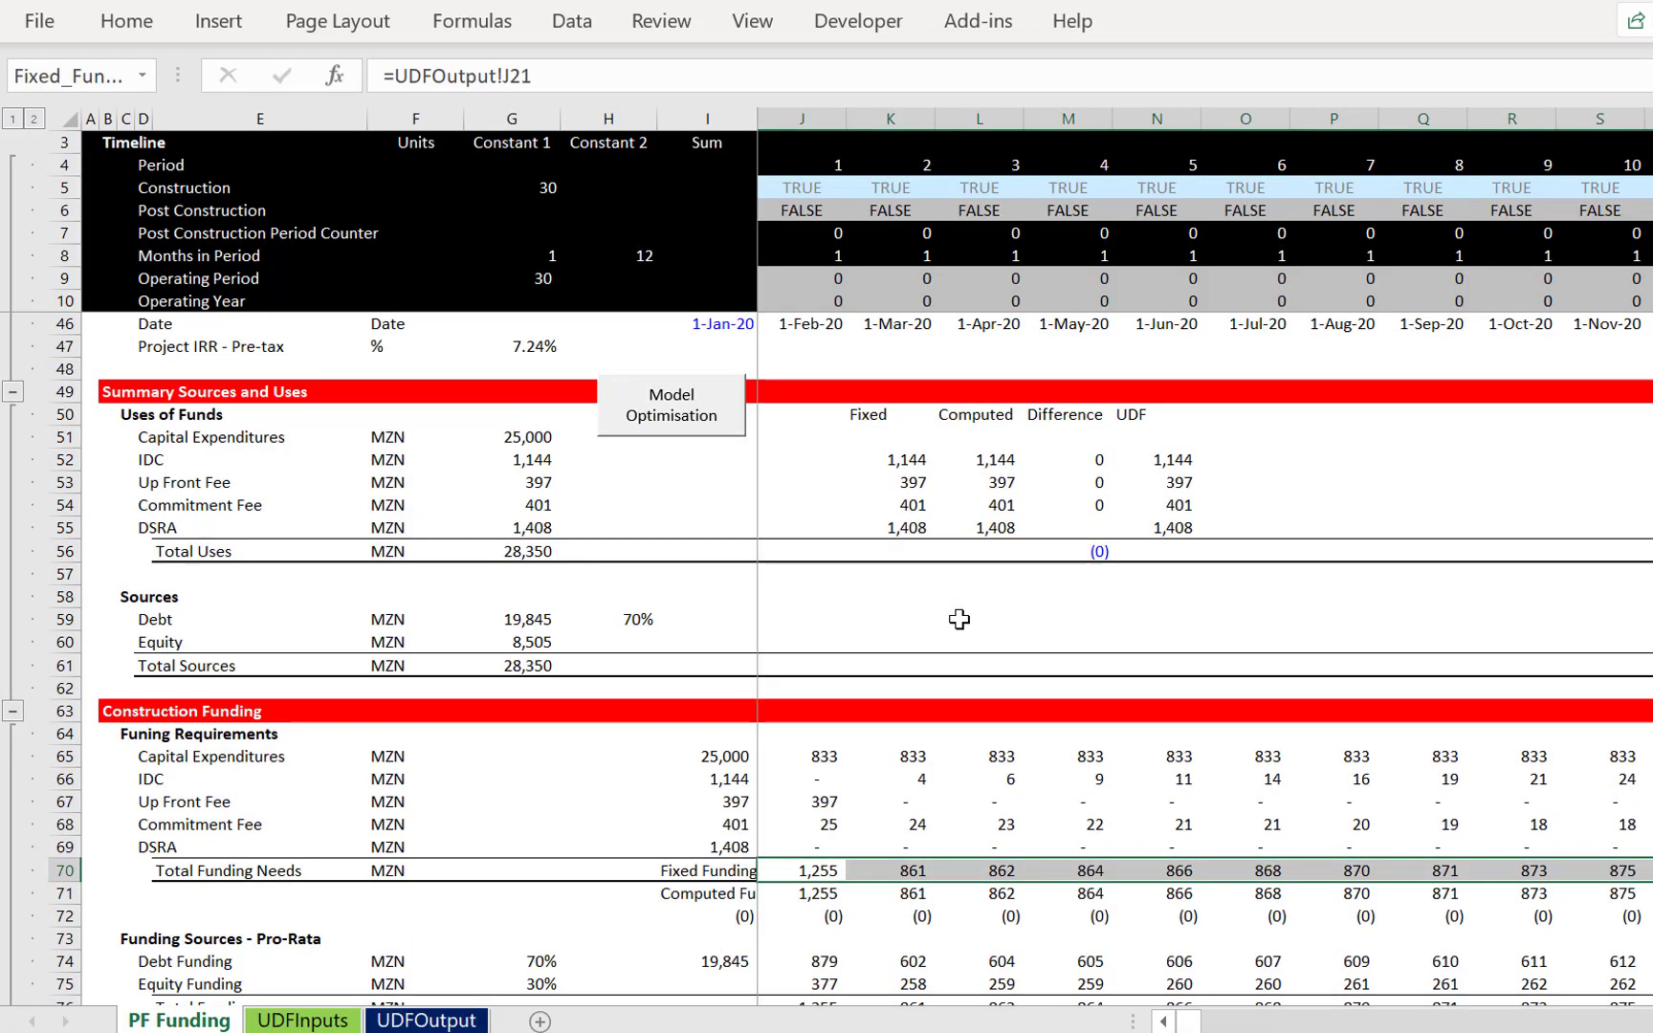
pyautogui.hotkey('ctrl', 'shift', 'Left')
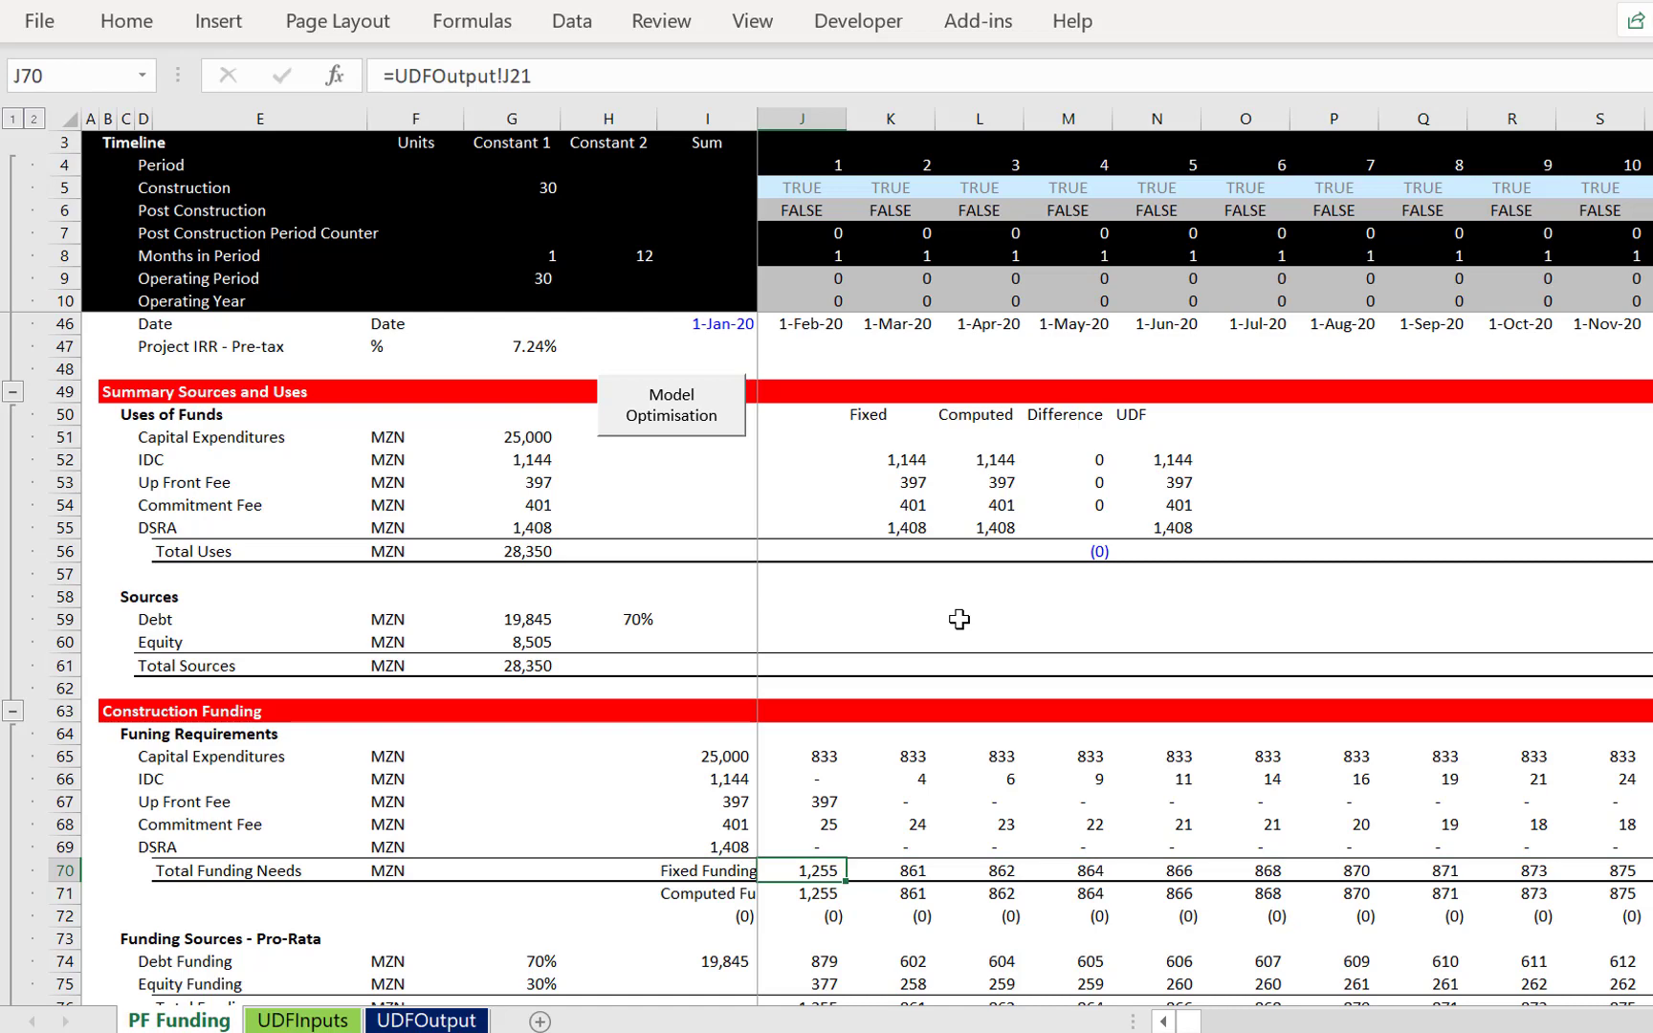
# View the UDFOutput Summary Report, and look through the UDFInputs tranche, DSRA and development inputs down to the Calculation Flags
pyautogui.hotkey('ctrl', 'pagedown')
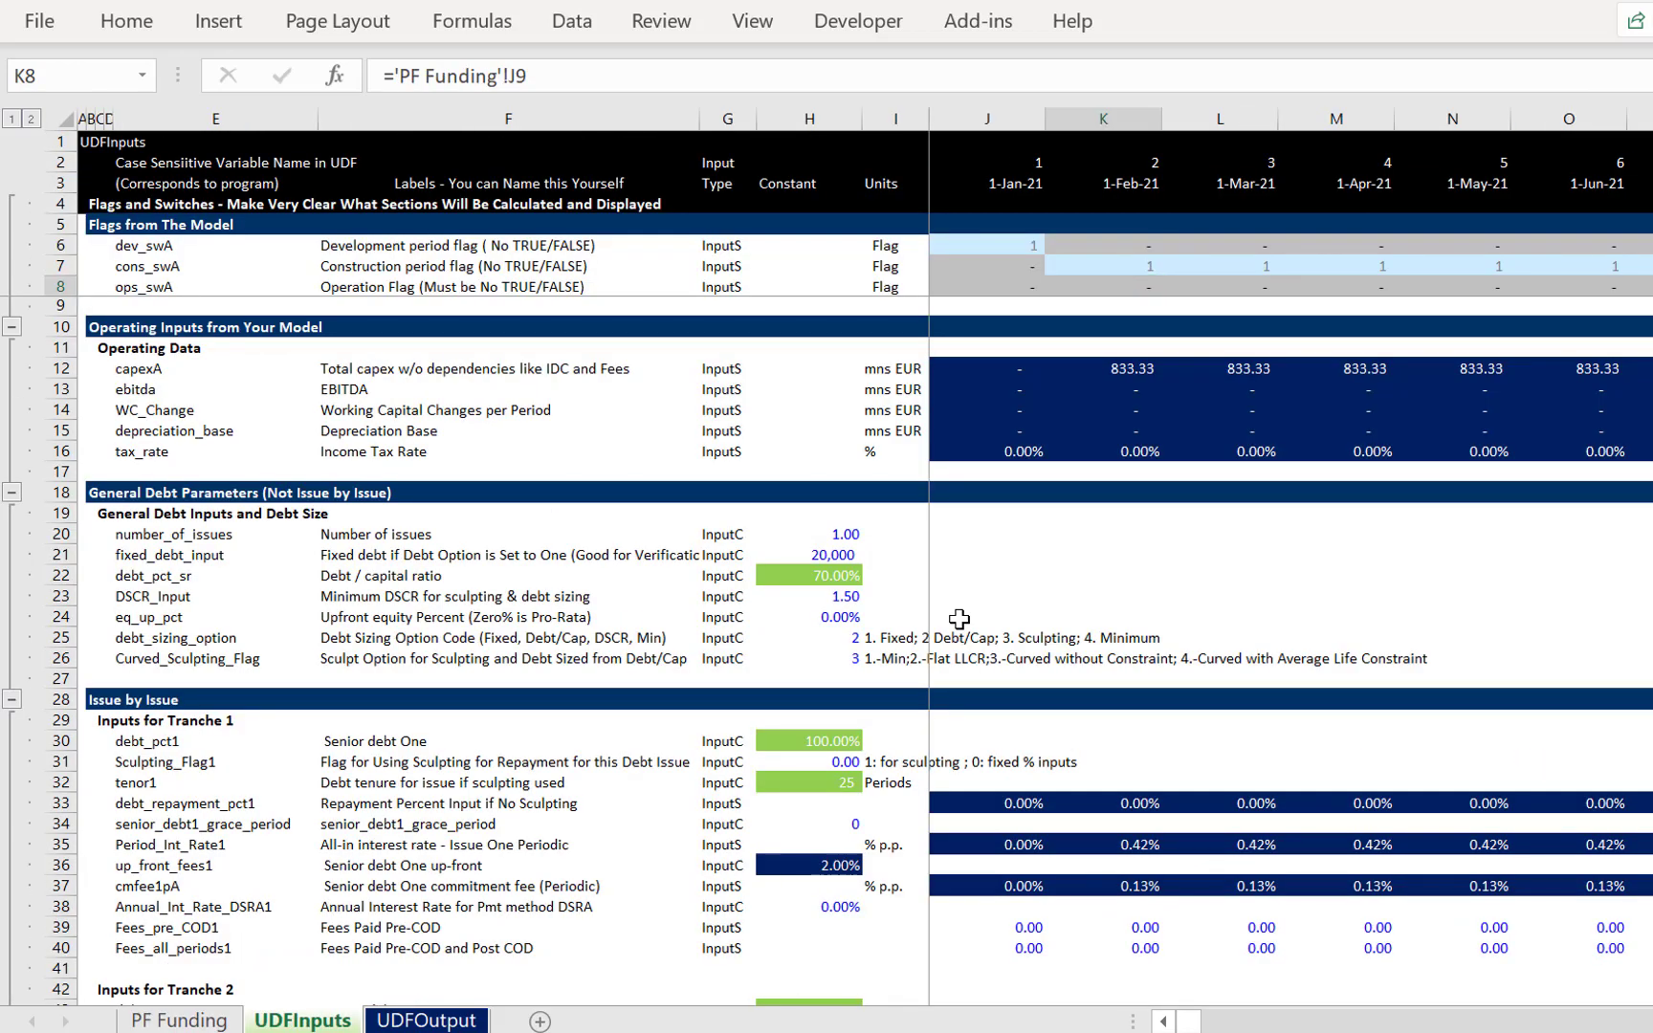
pyautogui.hotkey('ctrl', 'pagedown')
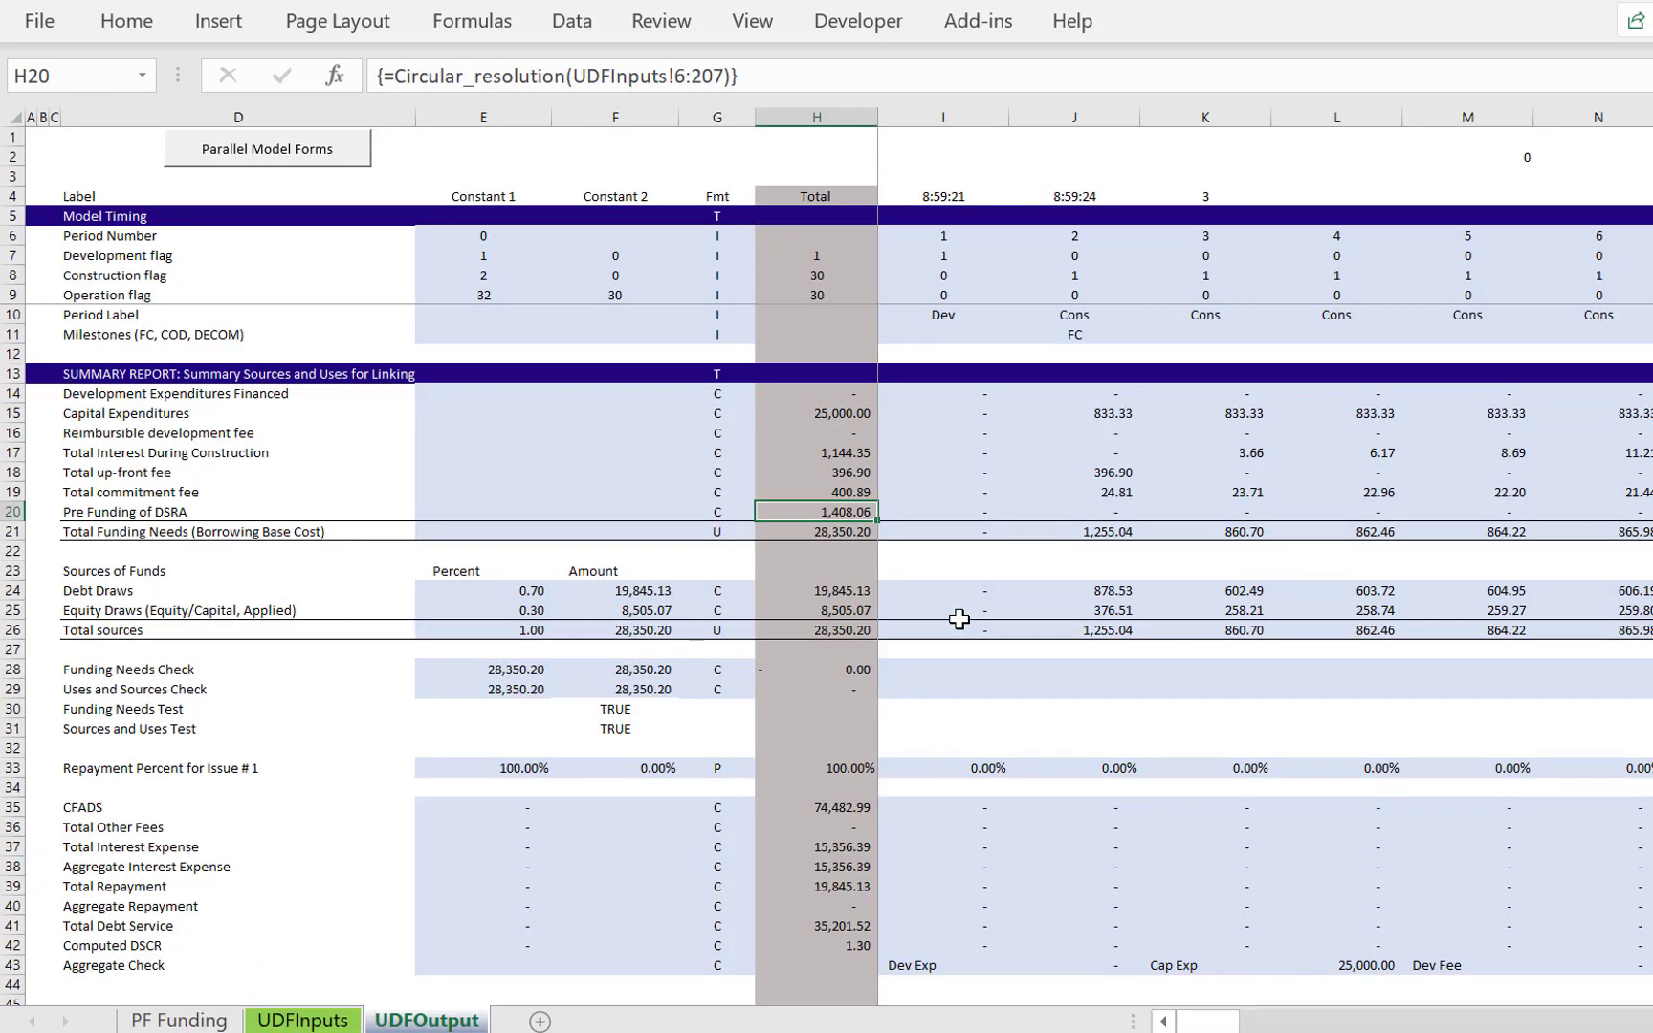
pyautogui.hotkey('ctrl', 'pageup')
pyautogui.press('Down')
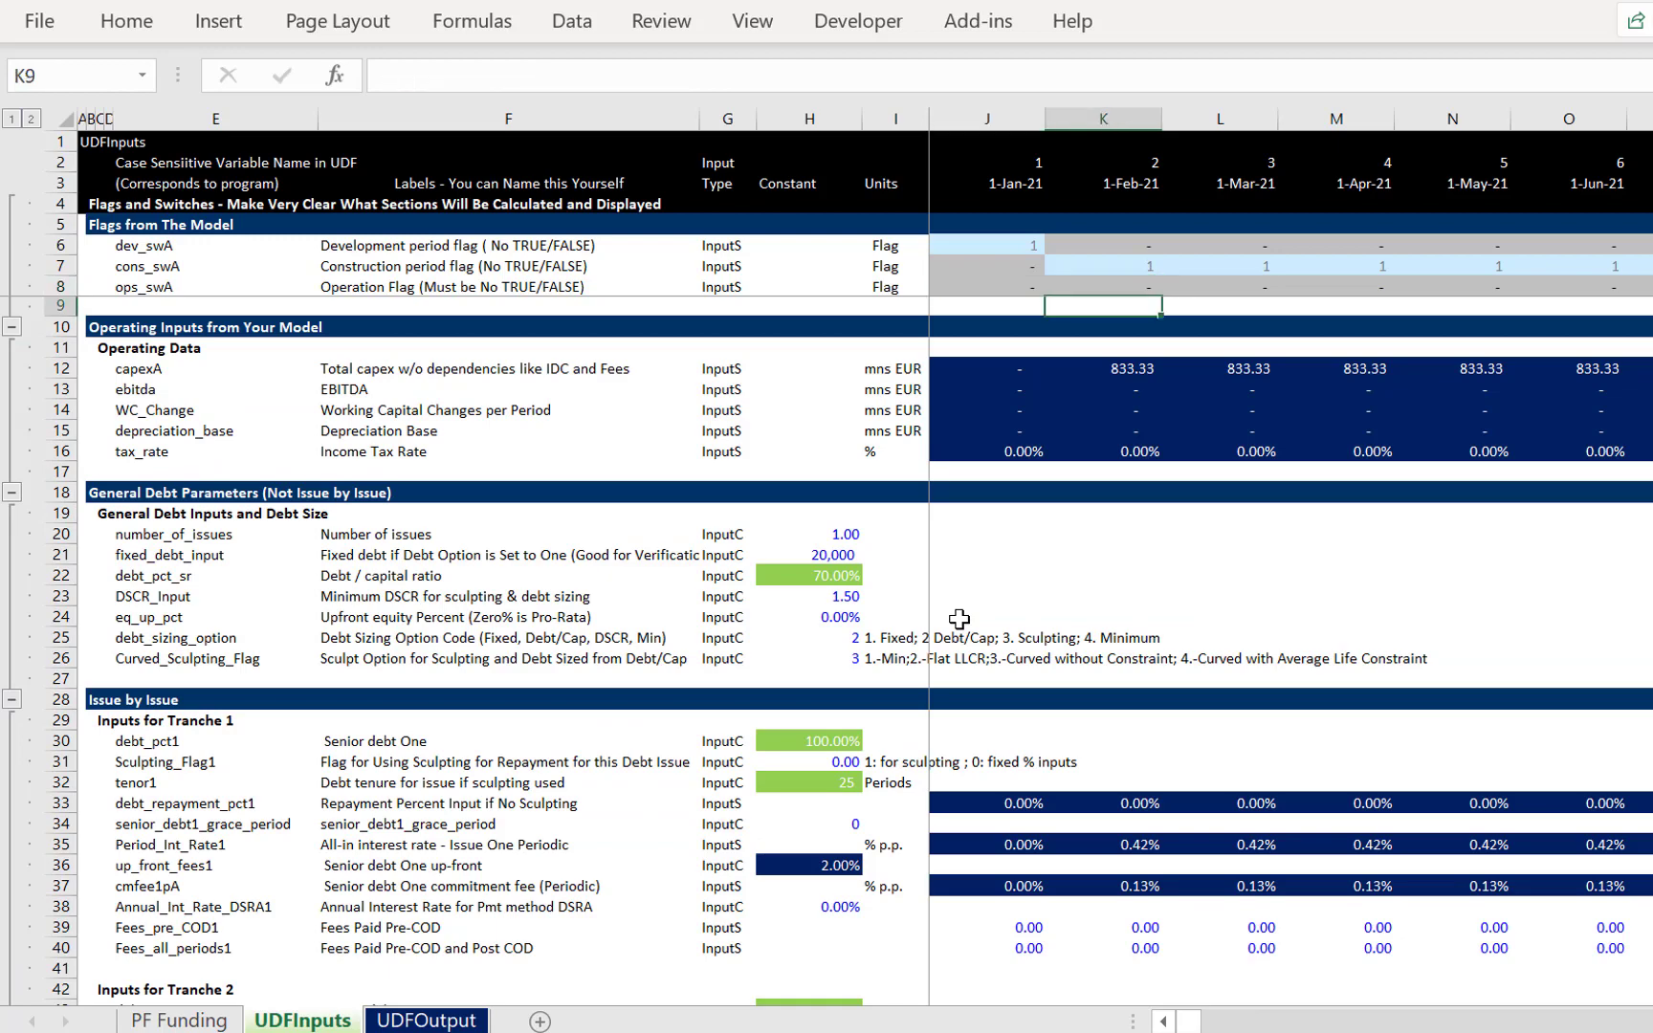
pyautogui.press('Down')
pyautogui.press('Down')
pyautogui.press('Down')
pyautogui.press('Down')
pyautogui.press('Down')
pyautogui.press('Down')
pyautogui.press('Down')
pyautogui.press('Down')
pyautogui.press('Down')
pyautogui.press('Down')
pyautogui.press('Down')
pyautogui.press('Down')
pyautogui.press('Down')
pyautogui.press('Down')
pyautogui.press('Down')
pyautogui.press('Down')
pyautogui.press('Down')
pyautogui.press('Down')
pyautogui.press('Down')
pyautogui.press('Down')
pyautogui.press('Down')
pyautogui.press('Down')
pyautogui.press('Down')
pyautogui.press('Down')
pyautogui.press('Down')
pyautogui.press('Down')
pyautogui.press('Down')
pyautogui.press('Down')
pyautogui.press('Down')
pyautogui.press('Down')
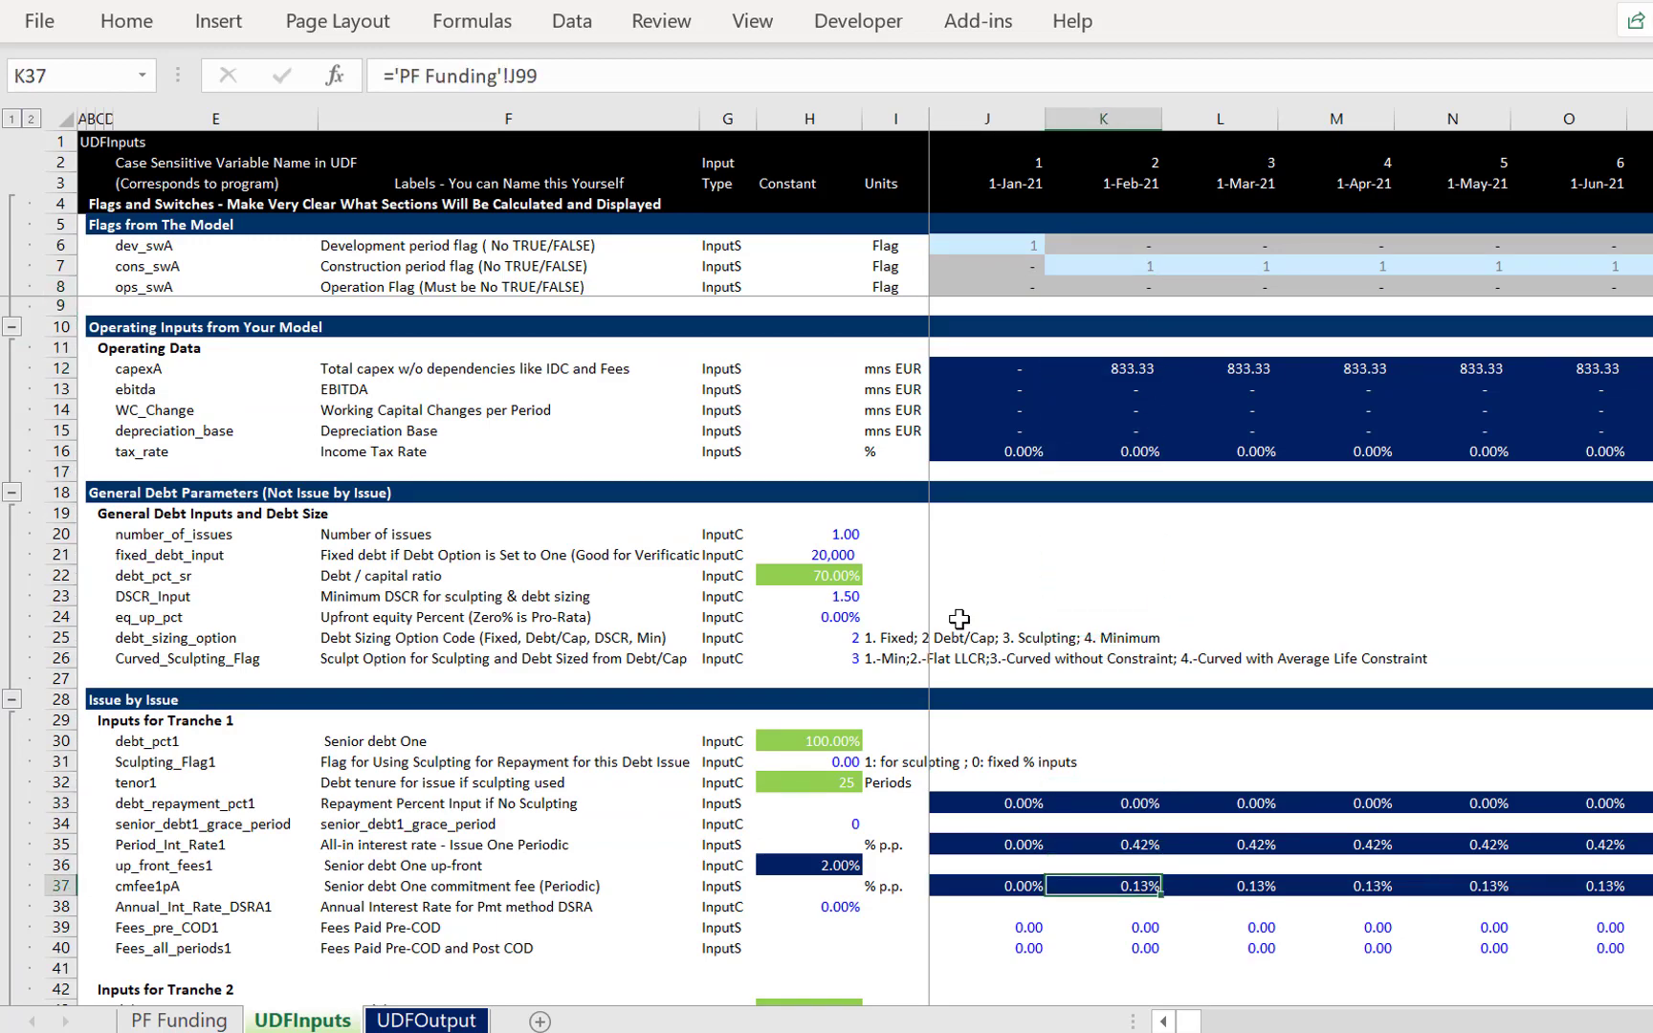
pyautogui.press('Left')
pyautogui.press('Down')
pyautogui.press('Down')
pyautogui.press('Down')
pyautogui.press('Down')
pyautogui.press('Down')
pyautogui.press('Down')
pyautogui.press('Down')
pyautogui.press('Down')
pyautogui.press('Down')
pyautogui.press('Down')
pyautogui.press('Down')
pyautogui.press('Down')
pyautogui.press('Down')
pyautogui.press('Down')
pyautogui.press('Down')
pyautogui.press('Down')
pyautogui.press('Down')
pyautogui.press('Down')
pyautogui.press('Down')
pyautogui.press('Down')
pyautogui.press('Down')
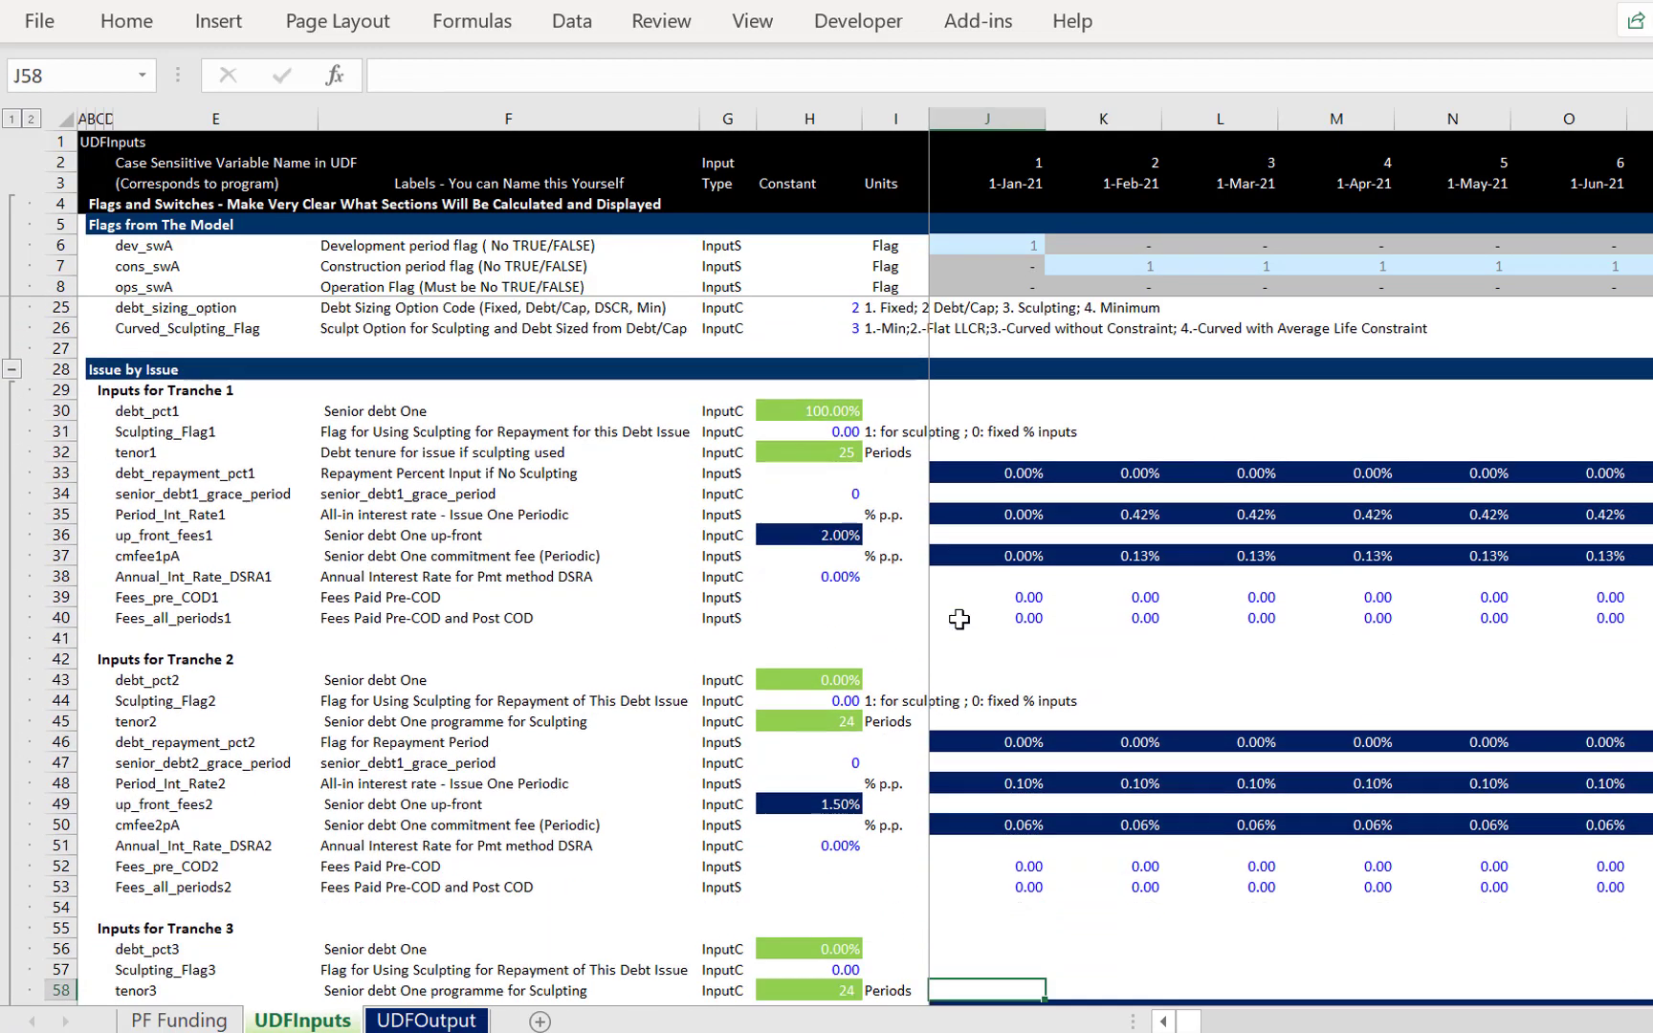
pyautogui.press('Down')
pyautogui.press('Down')
pyautogui.press('Down')
pyautogui.press('Down')
pyautogui.press('Down')
pyautogui.press('Down')
pyautogui.press('Down')
pyautogui.press('Down')
pyautogui.press('Down')
pyautogui.press('Down')
pyautogui.press('Down')
pyautogui.press('Down')
pyautogui.press('Down')
pyautogui.press('Down')
pyautogui.press('Down')
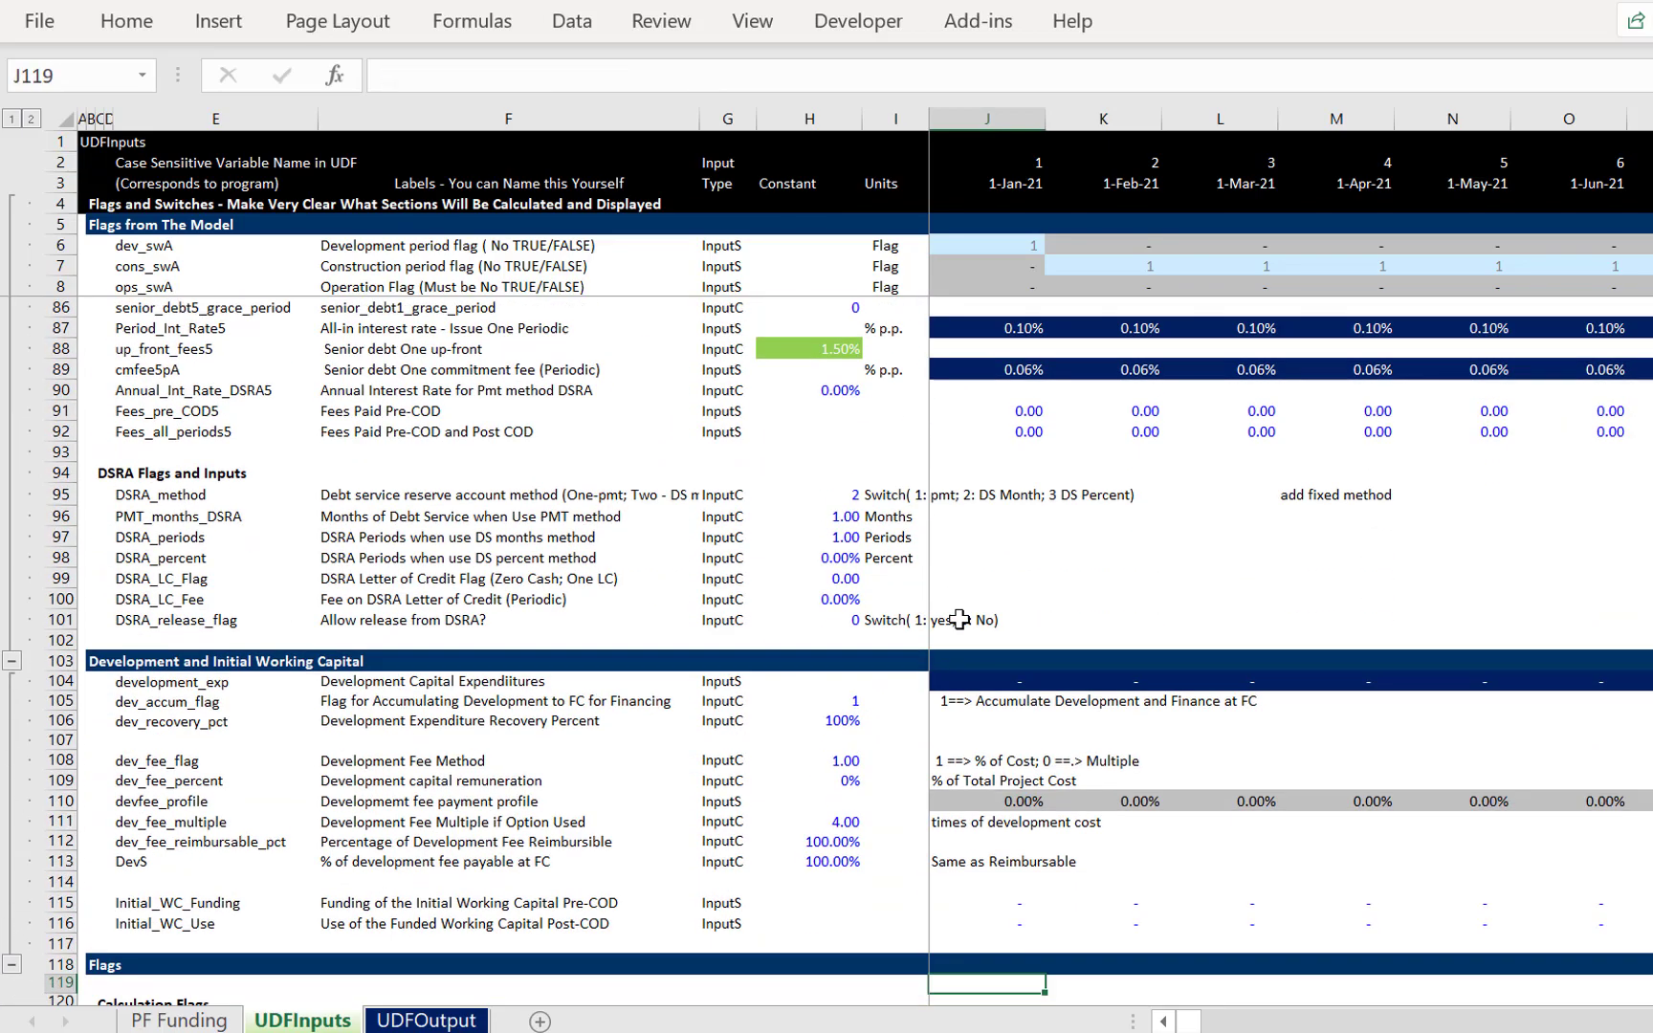
pyautogui.press('Down')
pyautogui.press('Down')
pyautogui.press('Down')
pyautogui.press('Down')
pyautogui.press('Down')
pyautogui.press('Down')
pyautogui.press('Down')
pyautogui.press('Down')
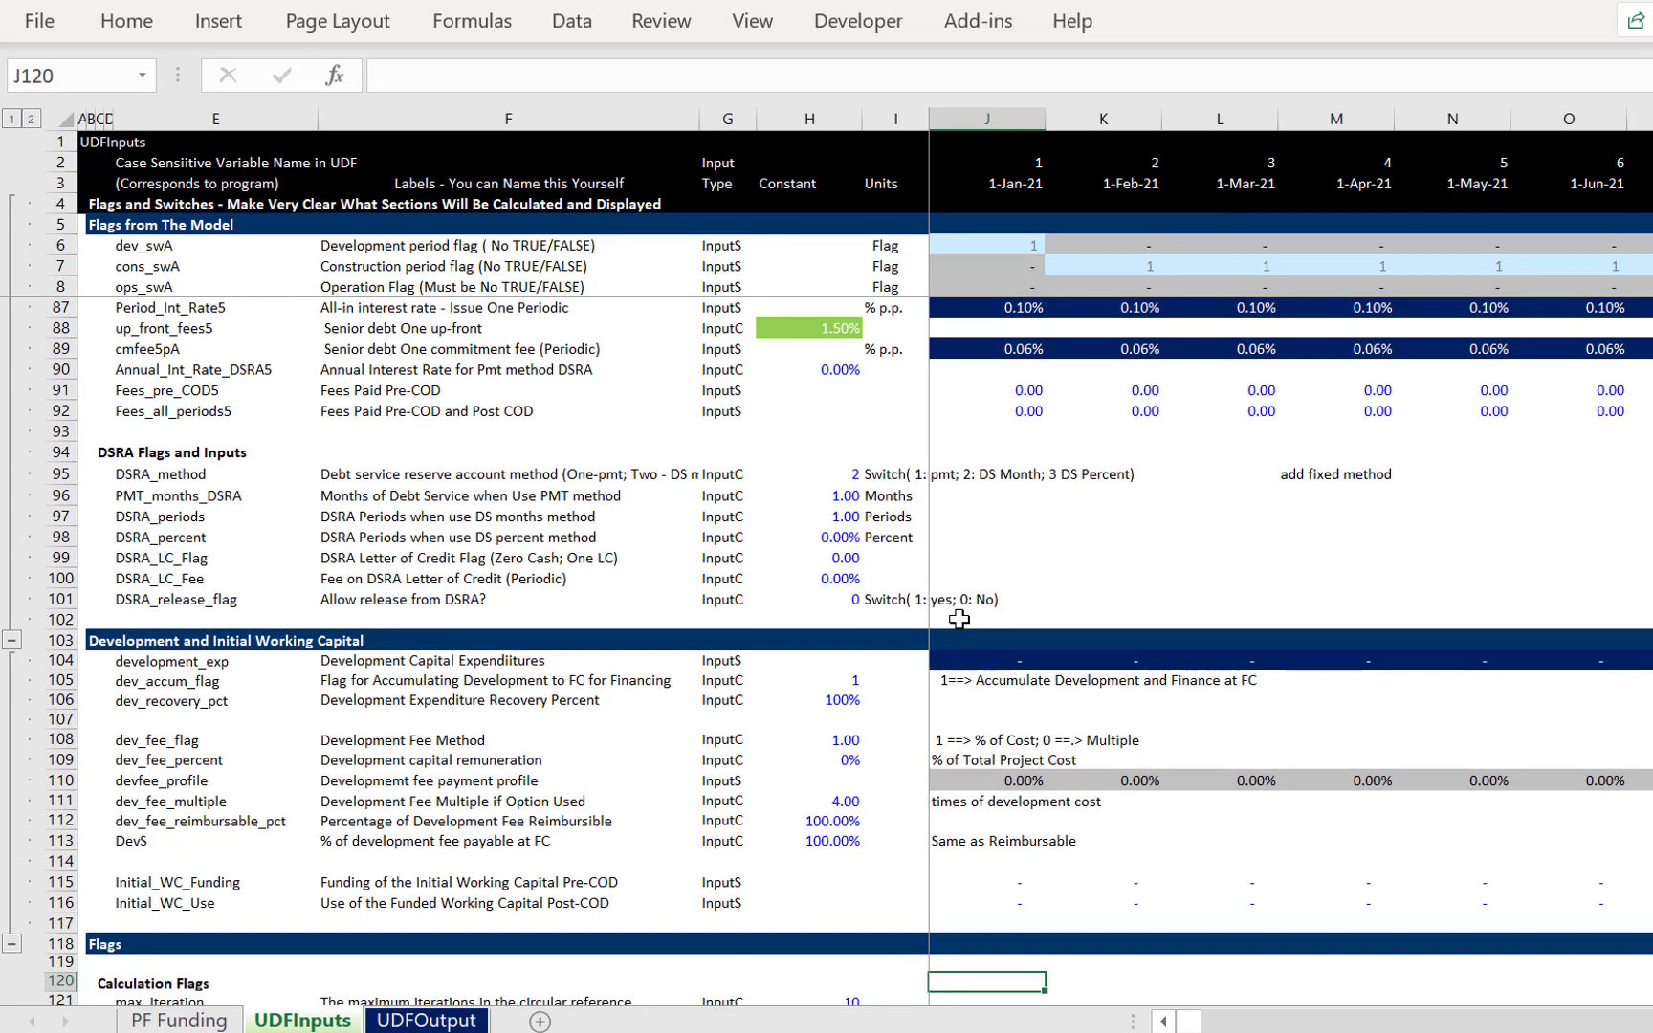
# Try 15 for max_iteration in H121, enter 0 for turn_off in H122, and set max_iteration back to 10
pyautogui.press('Up')
pyautogui.press('Up')
pyautogui.press('Up')
pyautogui.press('Up')
pyautogui.press('Left')
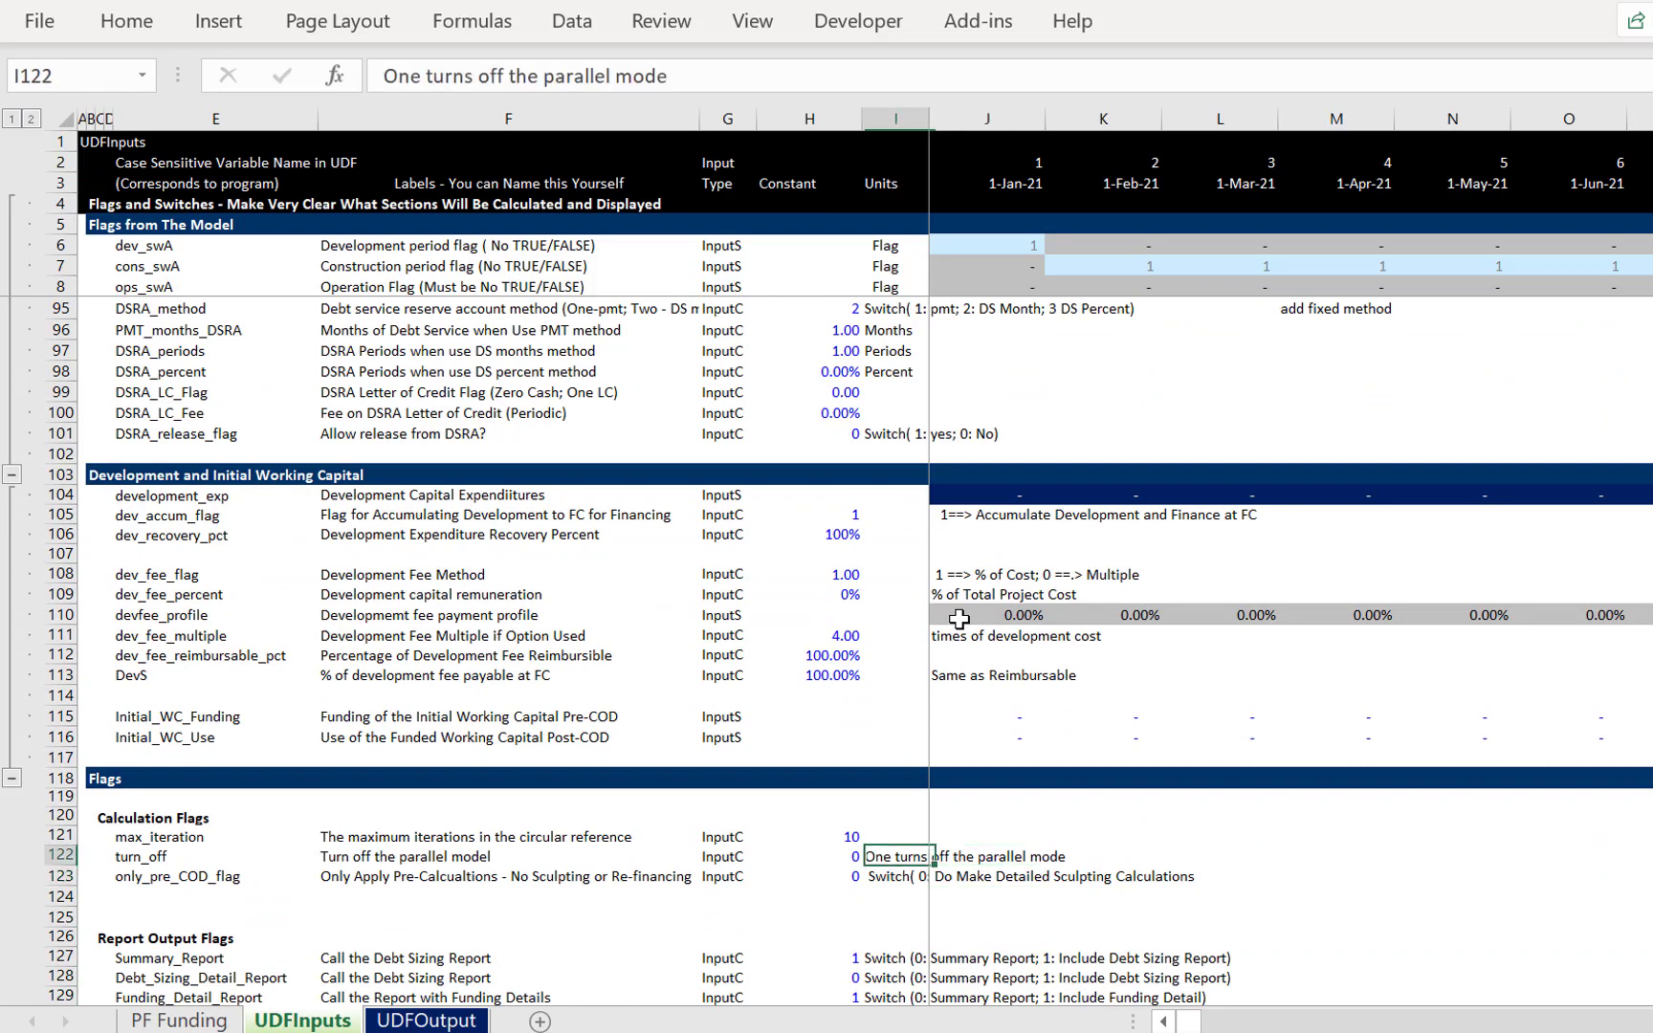
pyautogui.press('Left')
pyautogui.press('Up')
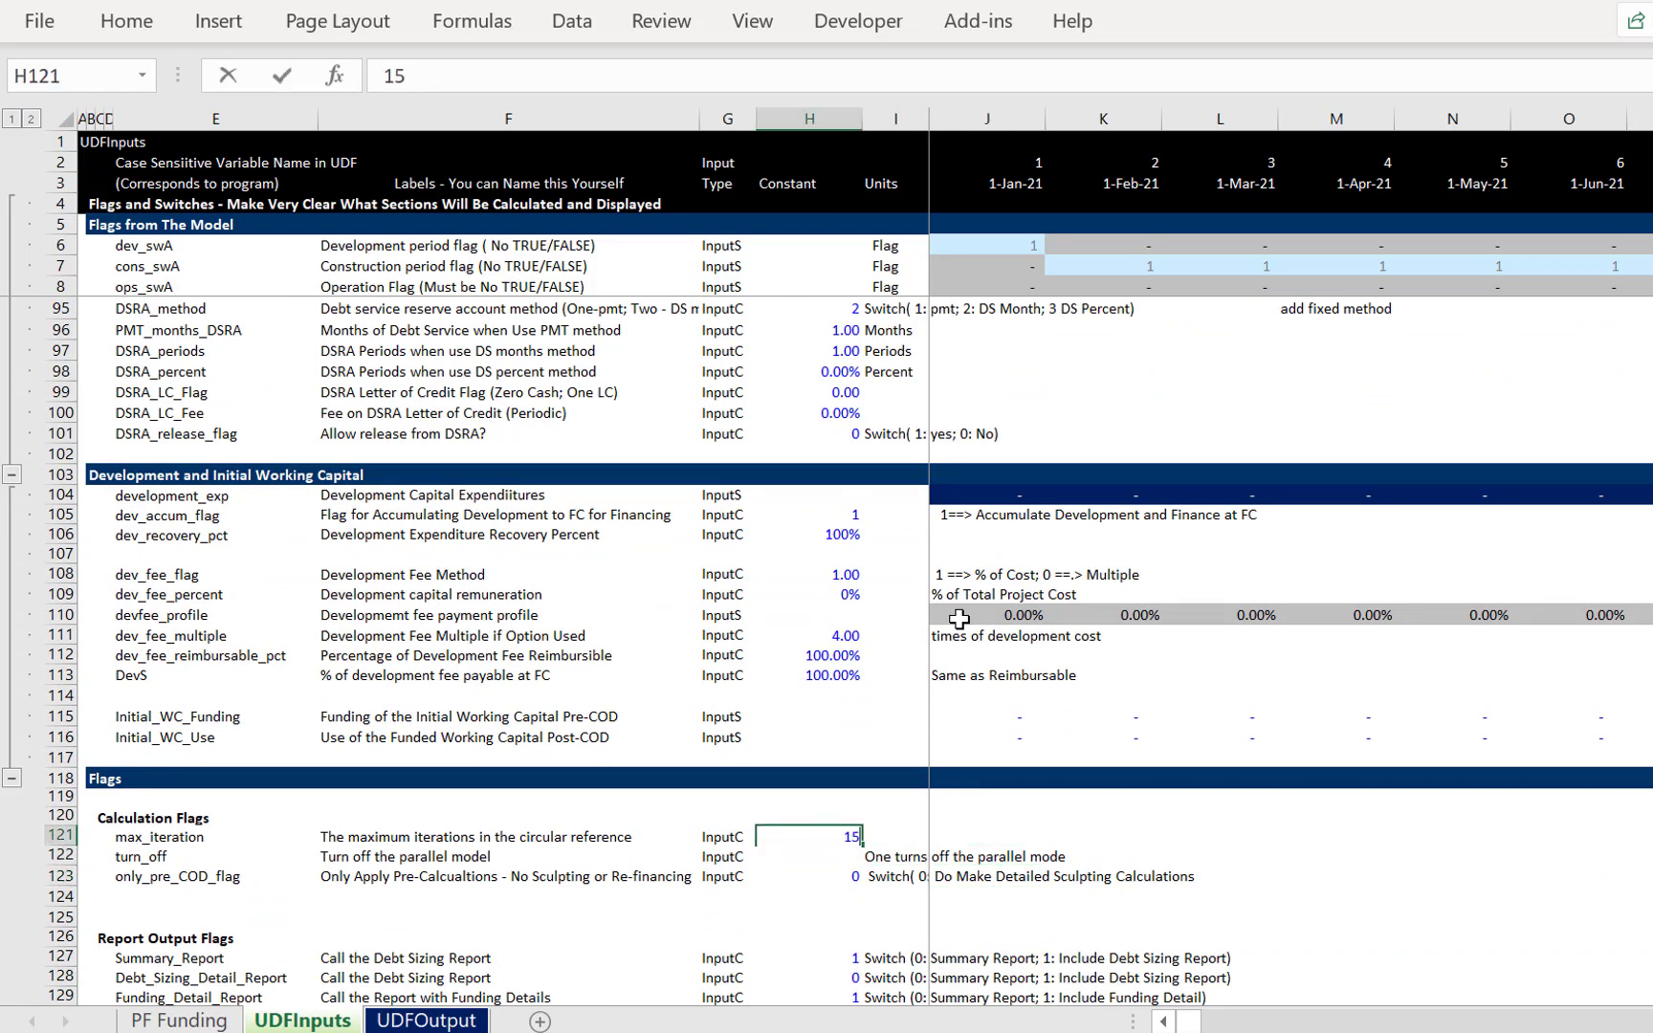
pyautogui.press('Return')
pyautogui.write('0')
pyautogui.press('Up')
pyautogui.press('Return')
pyautogui.press('Return')
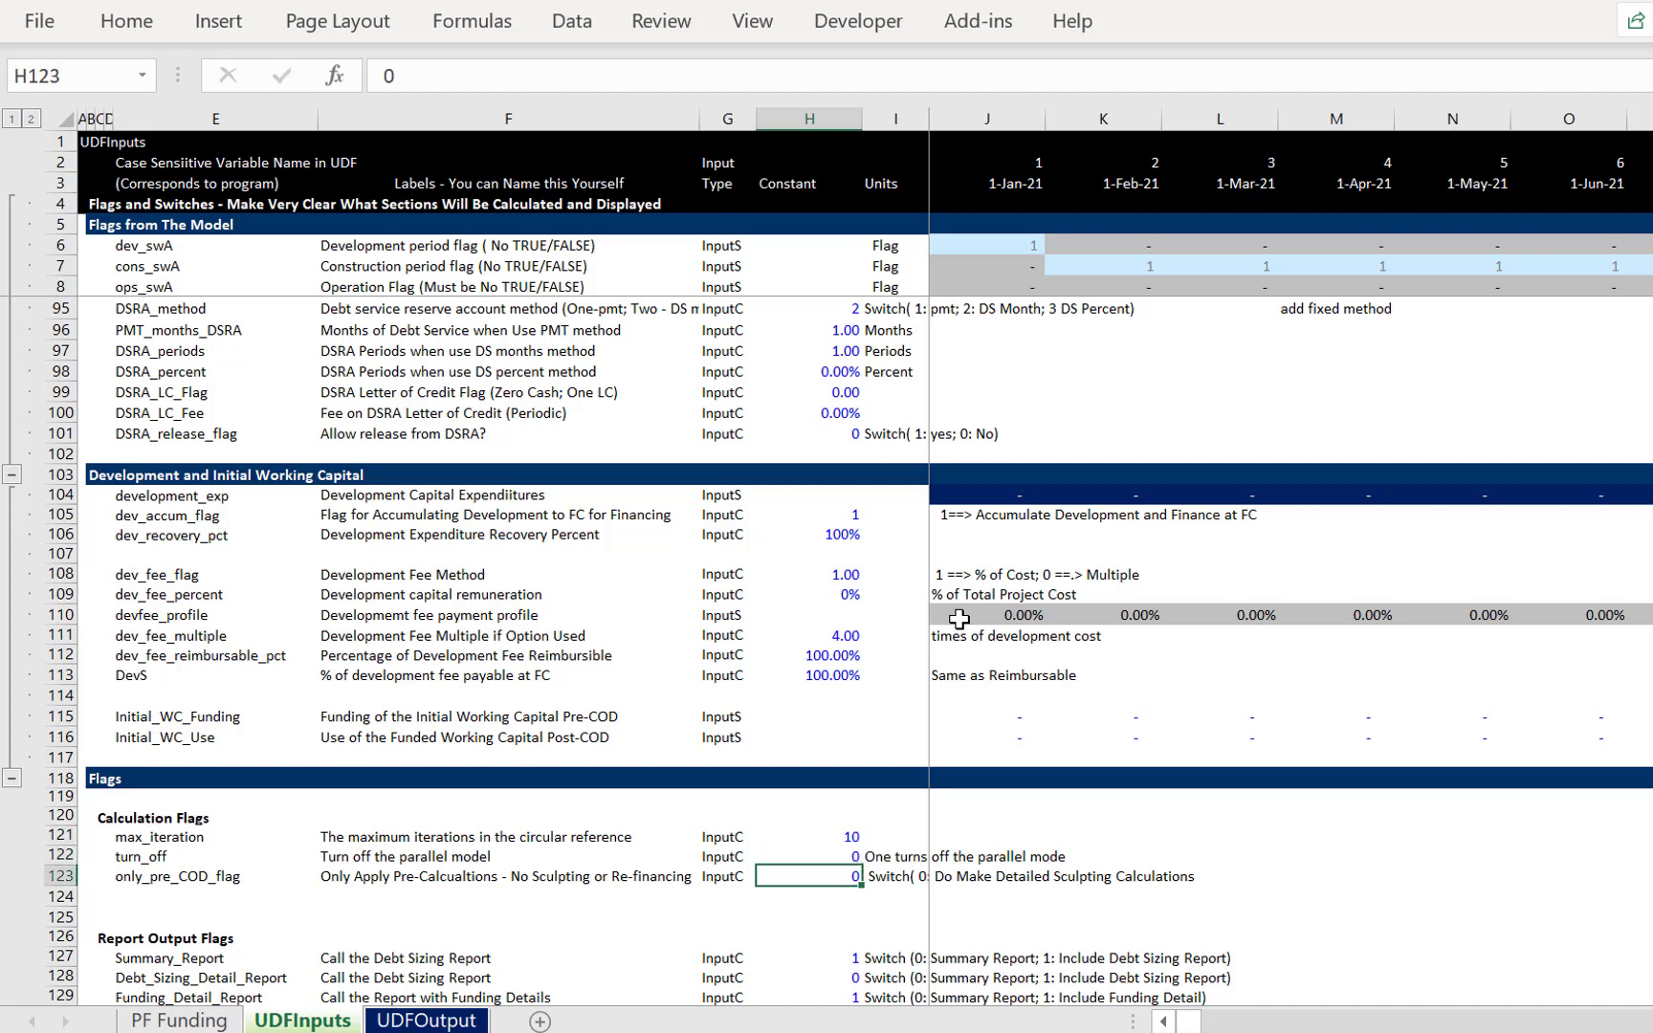
# Check the recalculated Summary Report on the UDFOutput sheet around the Total Funding Needs row
pyautogui.hotkey('ctrl', 'pagedown')
pyautogui.press('Left')
pyautogui.press('Down')
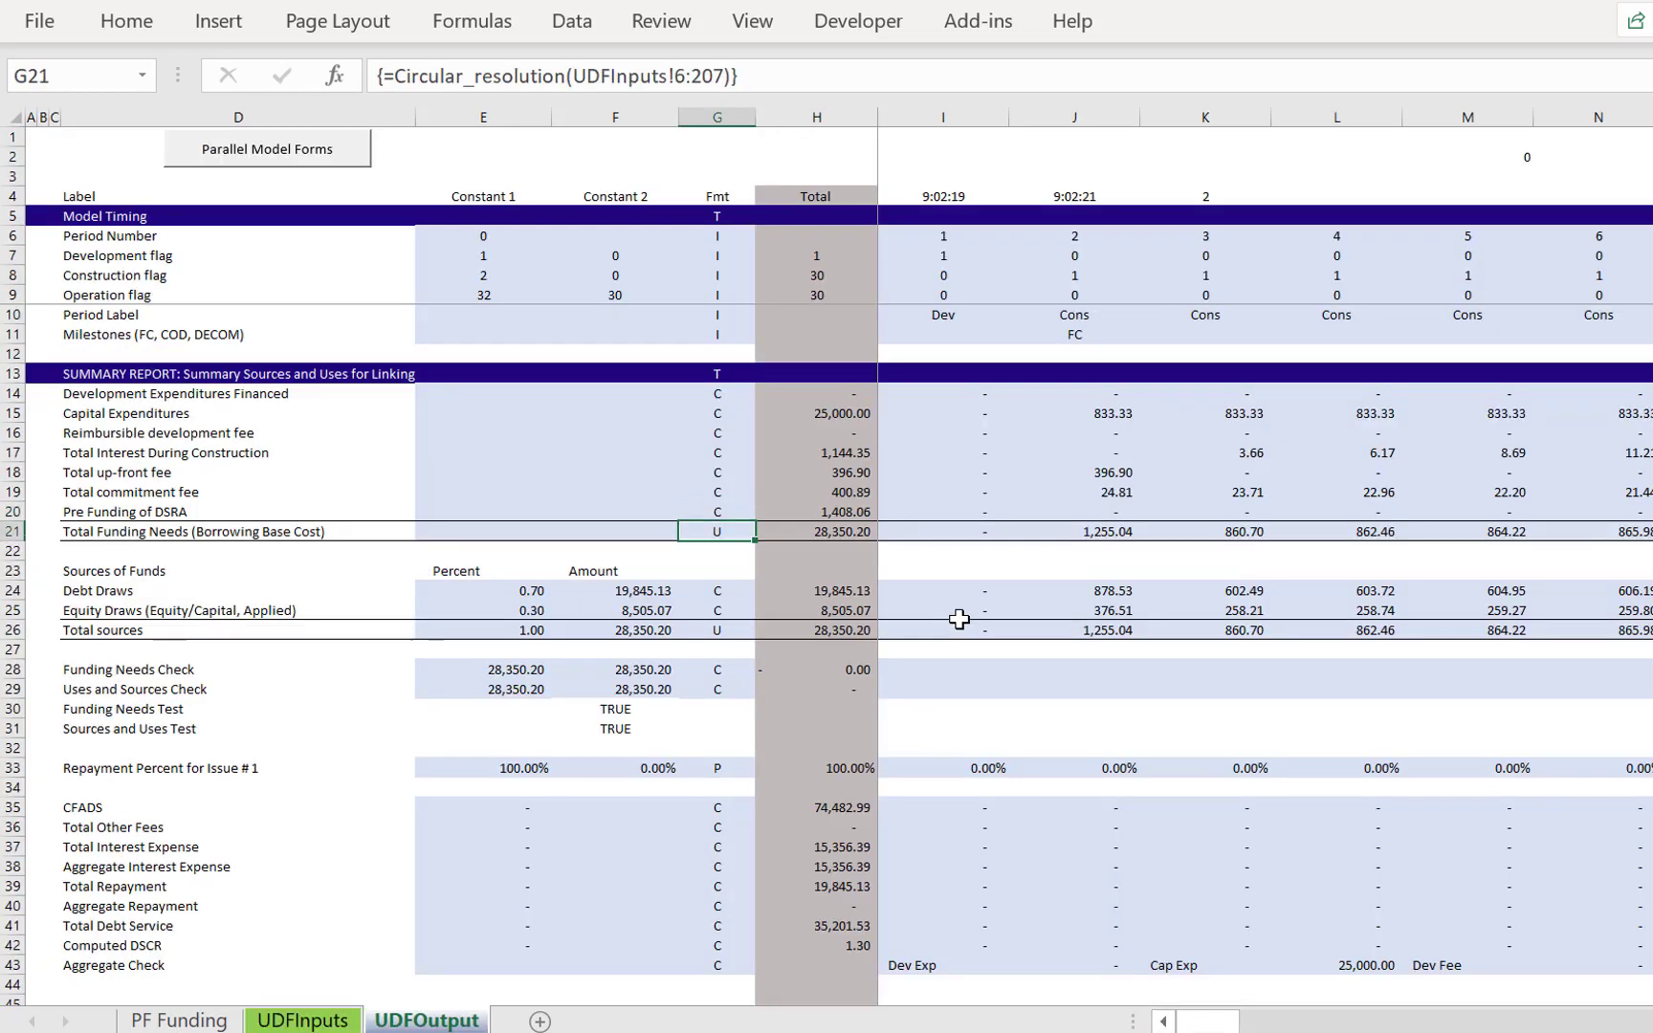
# Examine the Aggregate Check row on UDFOutput across to the Iterations and Circular Check values
pyautogui.click(1580, 957)
pyautogui.press('Right')
pyautogui.press('Right')
pyautogui.press('Right')
pyautogui.press('Right')
pyautogui.press('Right')
pyautogui.press('Right')
pyautogui.press('Right')
pyautogui.press('Right')
pyautogui.press('Right')
pyautogui.press('Right')
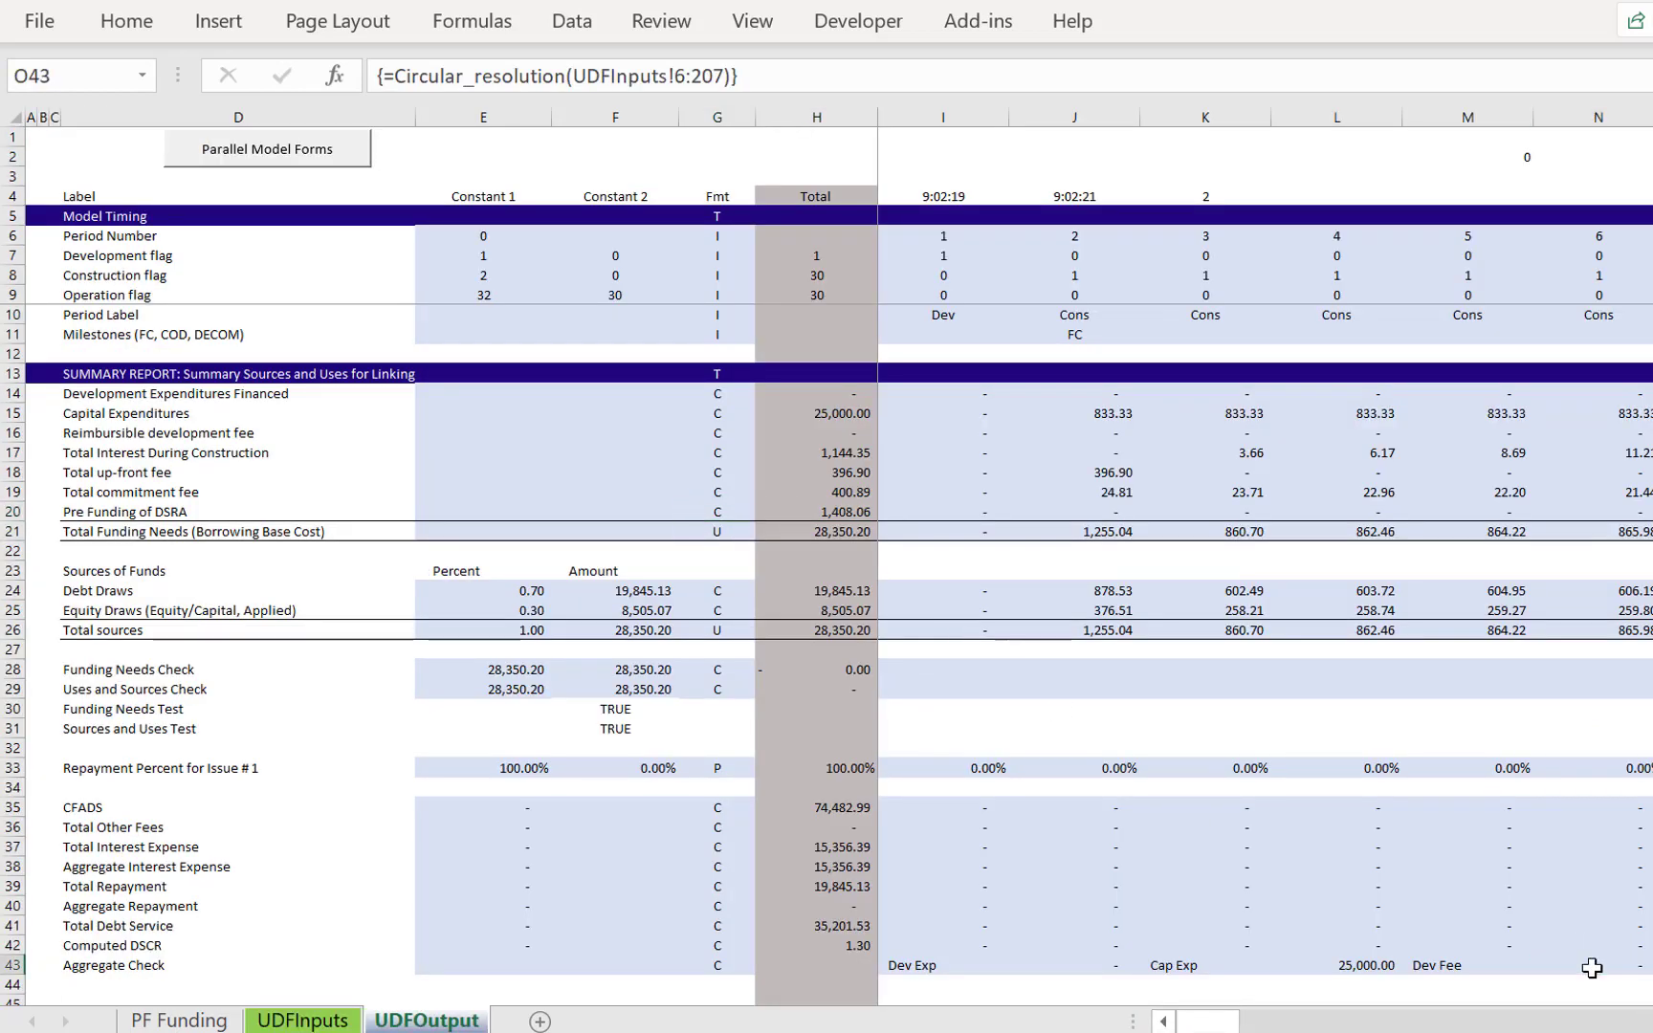
pyautogui.press('Right')
pyautogui.press('Right')
pyautogui.press('Right')
pyautogui.press('Right')
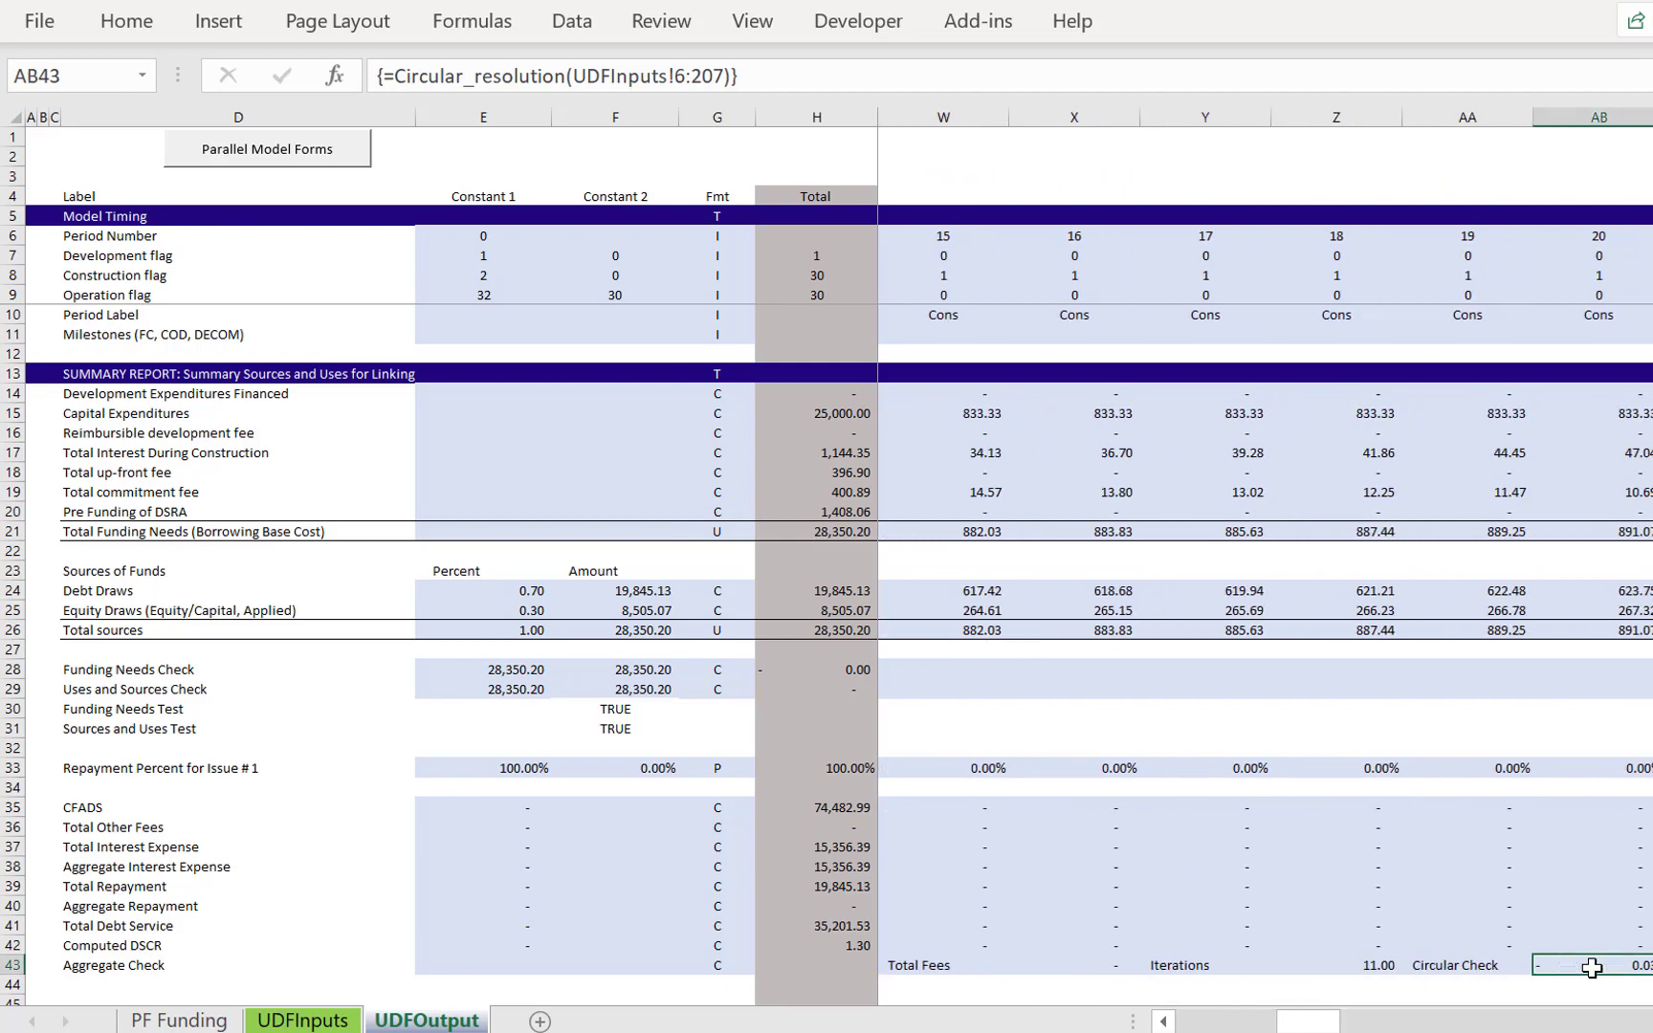
# Return to the PF Funding sheet and compare the fixed and computed Total Funding Needs with their difference in rows 70 to 72
pyautogui.hotkey('ctrl', 'pageup')
pyautogui.hotkey('ctrl', 'pageup')
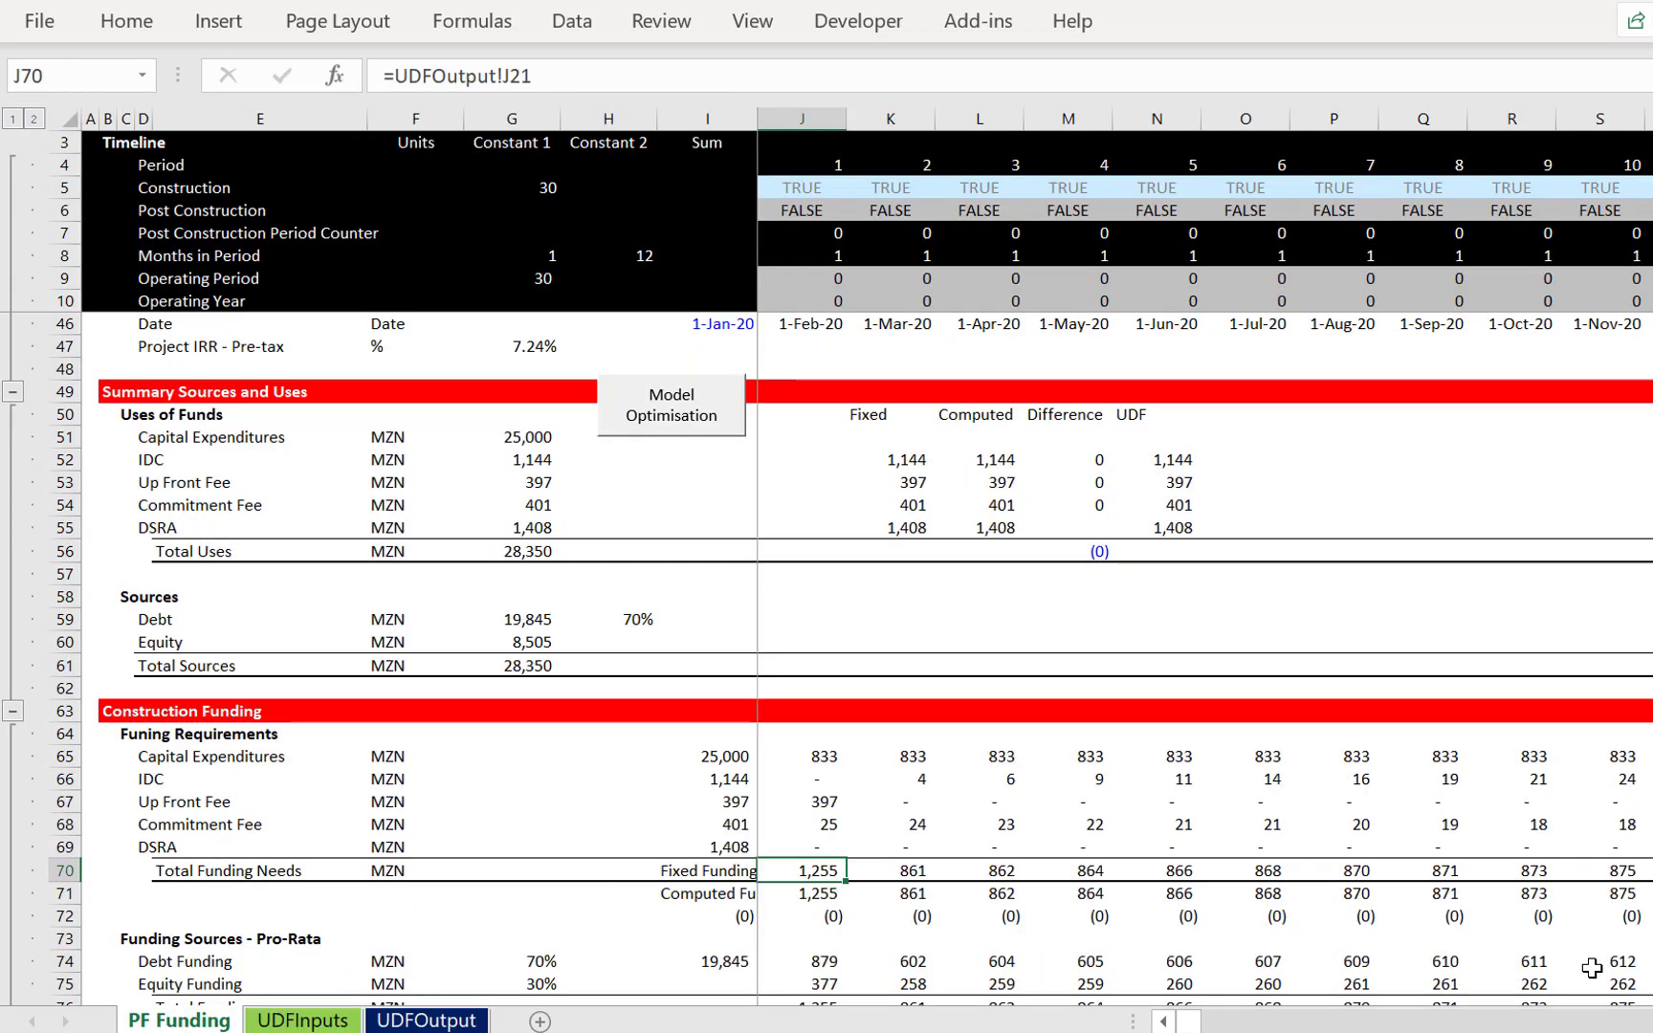
pyautogui.press('Down')
pyautogui.press('Up')
pyautogui.press('Down')
pyautogui.press('Down')
pyautogui.press('Down')
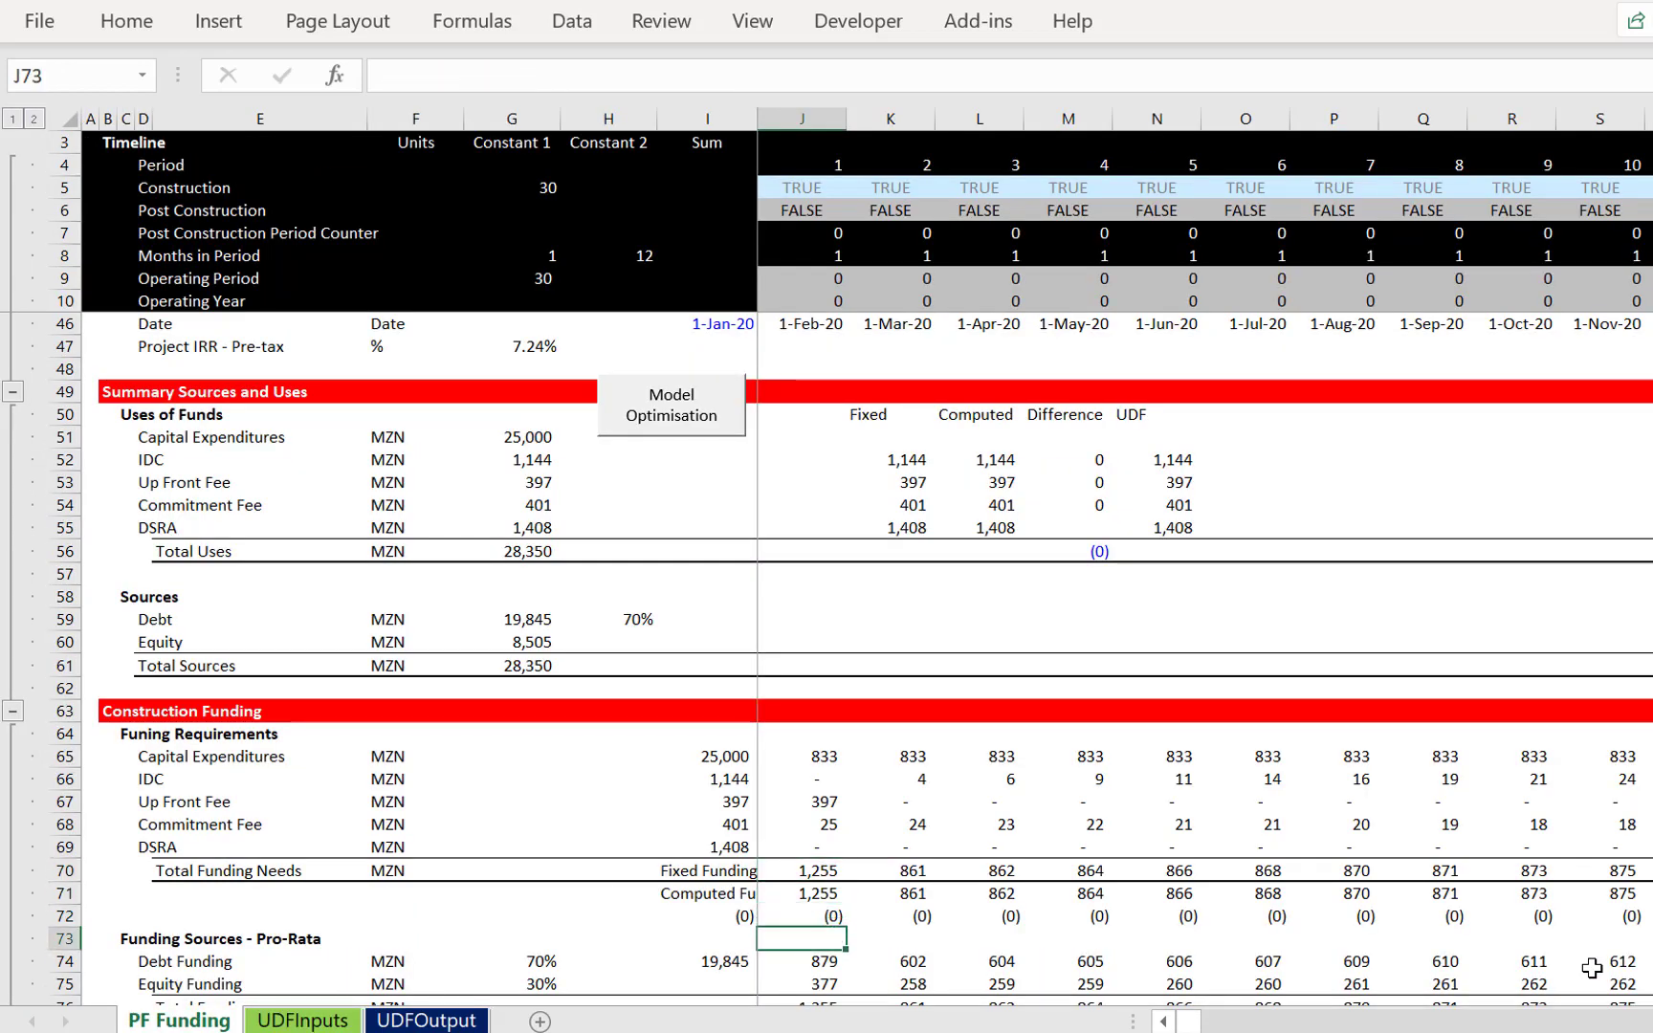
# Set the Debt to Capital financing input in G23 to 80%
pyautogui.press('Up')
pyautogui.press('Up')
pyautogui.press('Up')
pyautogui.press('Up')
pyautogui.press('Up')
pyautogui.press('Up')
pyautogui.press('Up')
pyautogui.press('Up')
pyautogui.press('Up')
pyautogui.press('Up')
pyautogui.press('Up')
pyautogui.press('Up')
pyautogui.press('Up')
pyautogui.press('Up')
pyautogui.press('Up')
pyautogui.press('Up')
pyautogui.press('Up')
pyautogui.press('Up')
pyautogui.press('Up')
pyautogui.press('Up')
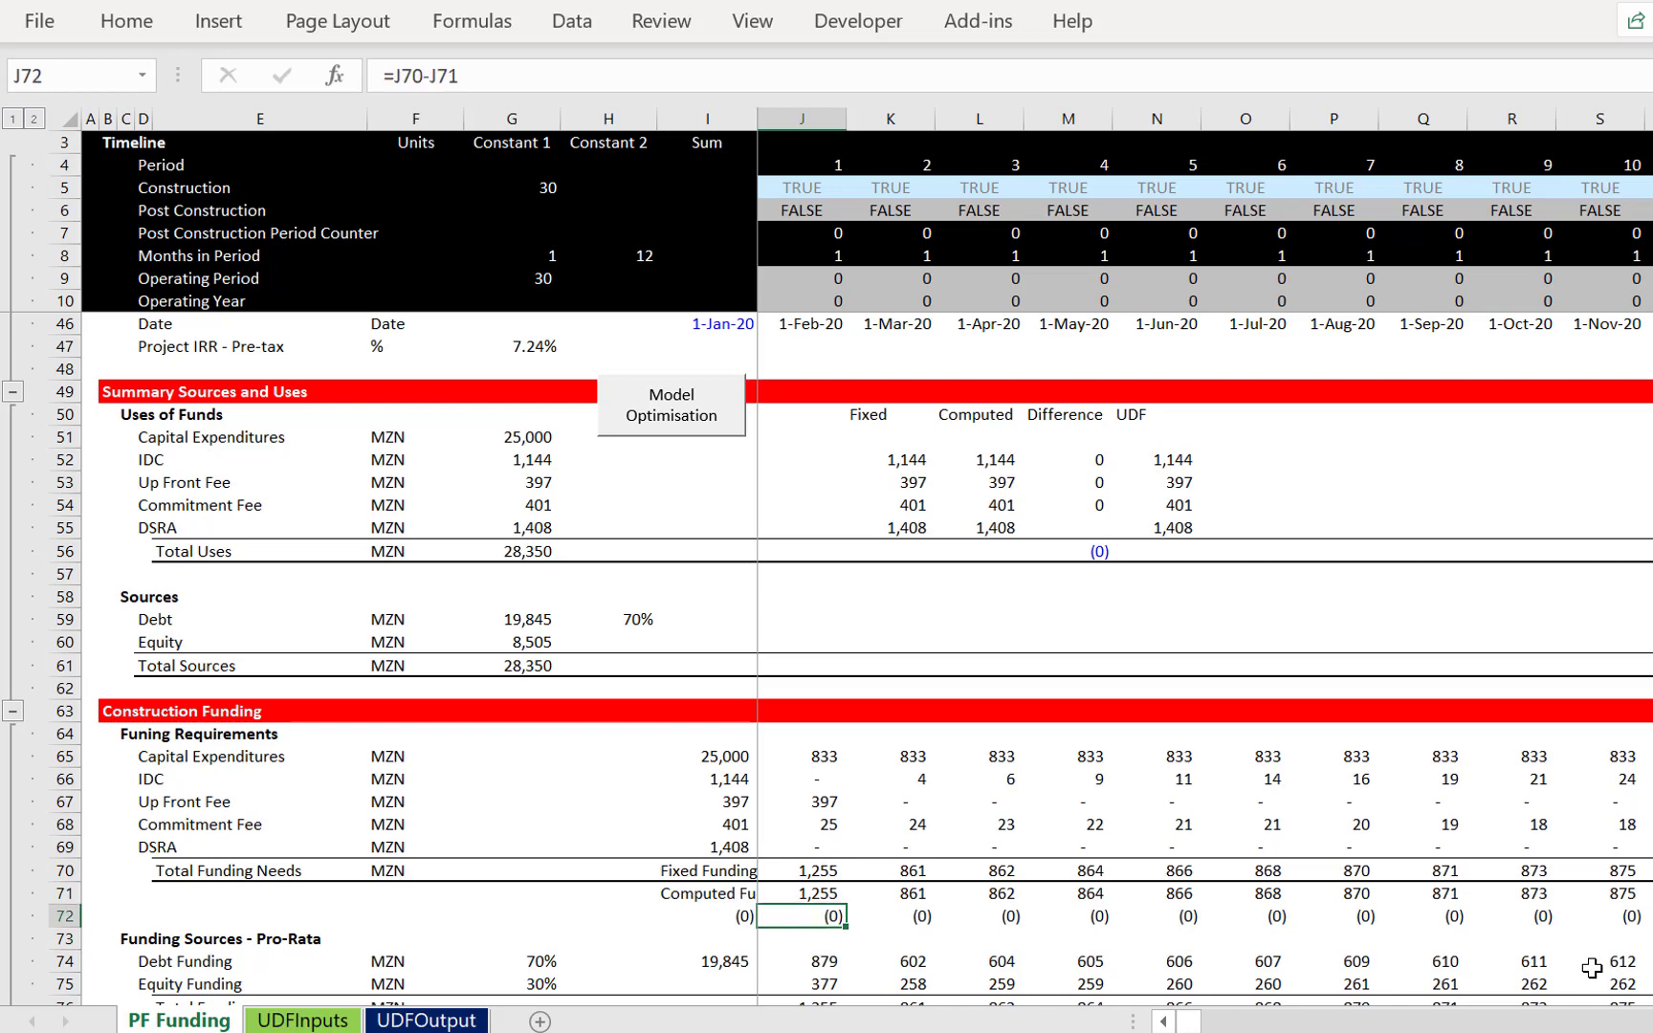
pyautogui.press('Up')
pyautogui.press('Up')
pyautogui.press('Up')
pyautogui.press('Up')
pyautogui.press('Up')
pyautogui.press('Up')
pyautogui.press('Up')
pyautogui.press('Up')
pyautogui.press('Up')
pyautogui.press('Up')
pyautogui.press('Up')
pyautogui.press('Up')
pyautogui.press('Up')
pyautogui.press('Up')
pyautogui.press('Up')
pyautogui.press('Up')
pyautogui.press('Up')
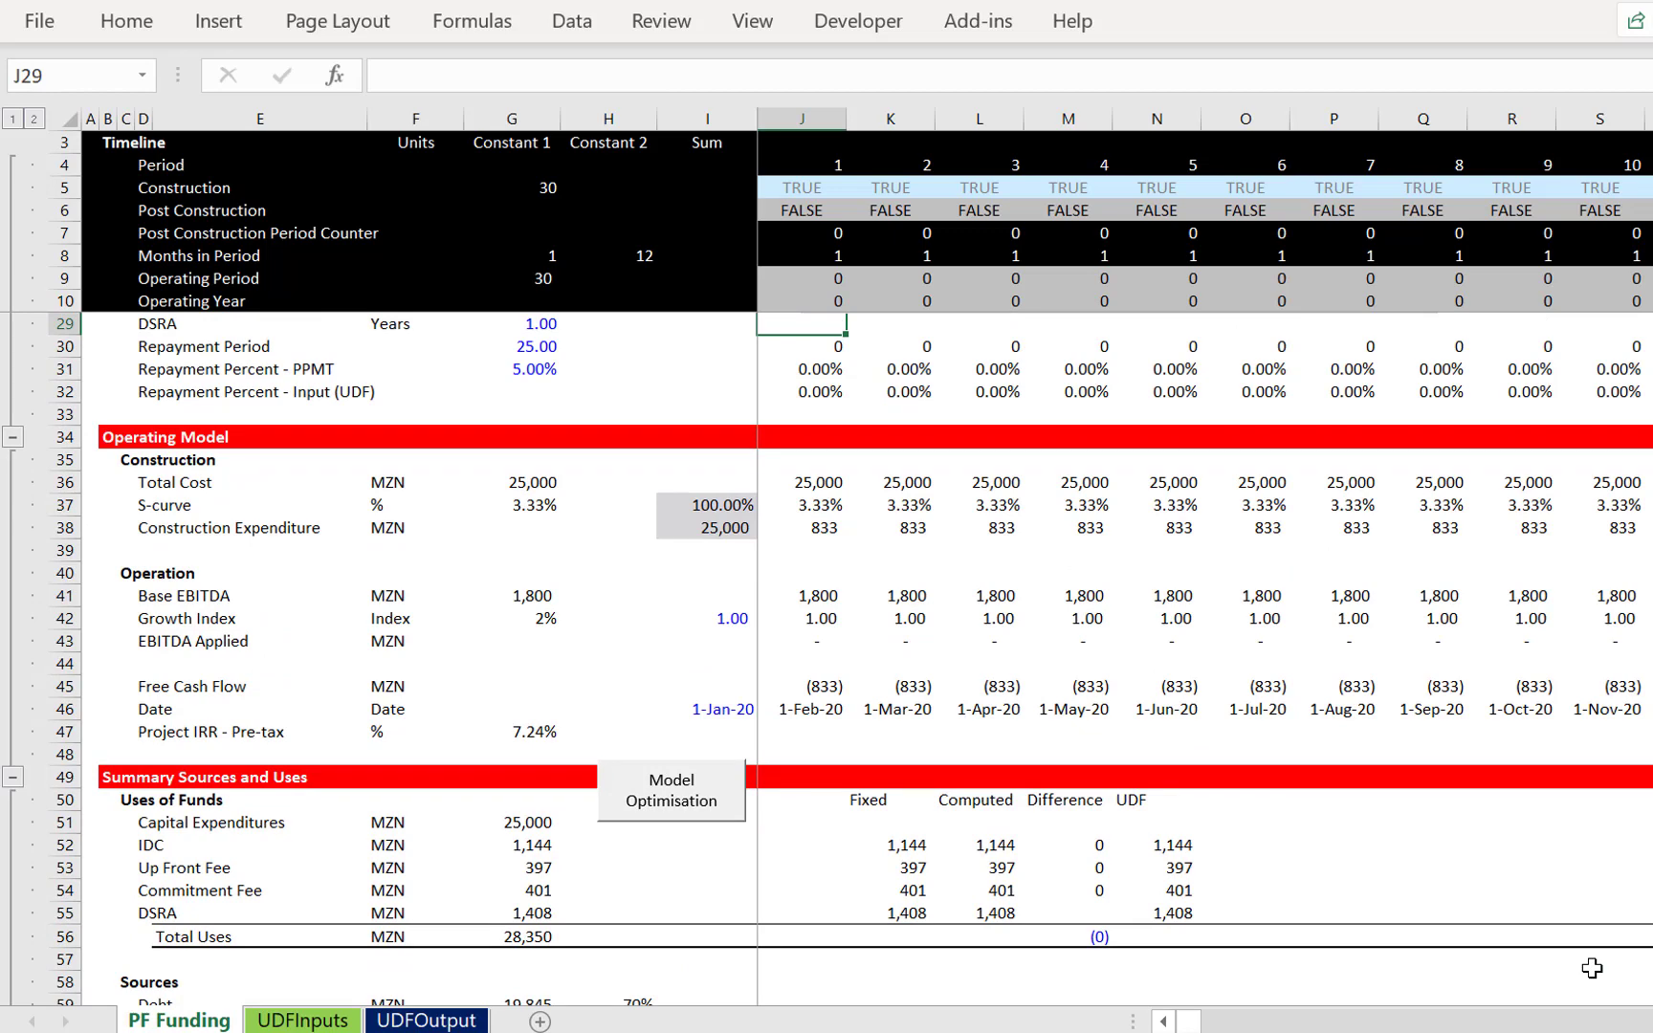
pyautogui.press('Up')
pyautogui.press('Up')
pyautogui.press('Up')
pyautogui.press('Up')
pyautogui.press('Up')
pyautogui.press('Up')
pyautogui.press('Up')
pyautogui.press('Up')
pyautogui.press('Up')
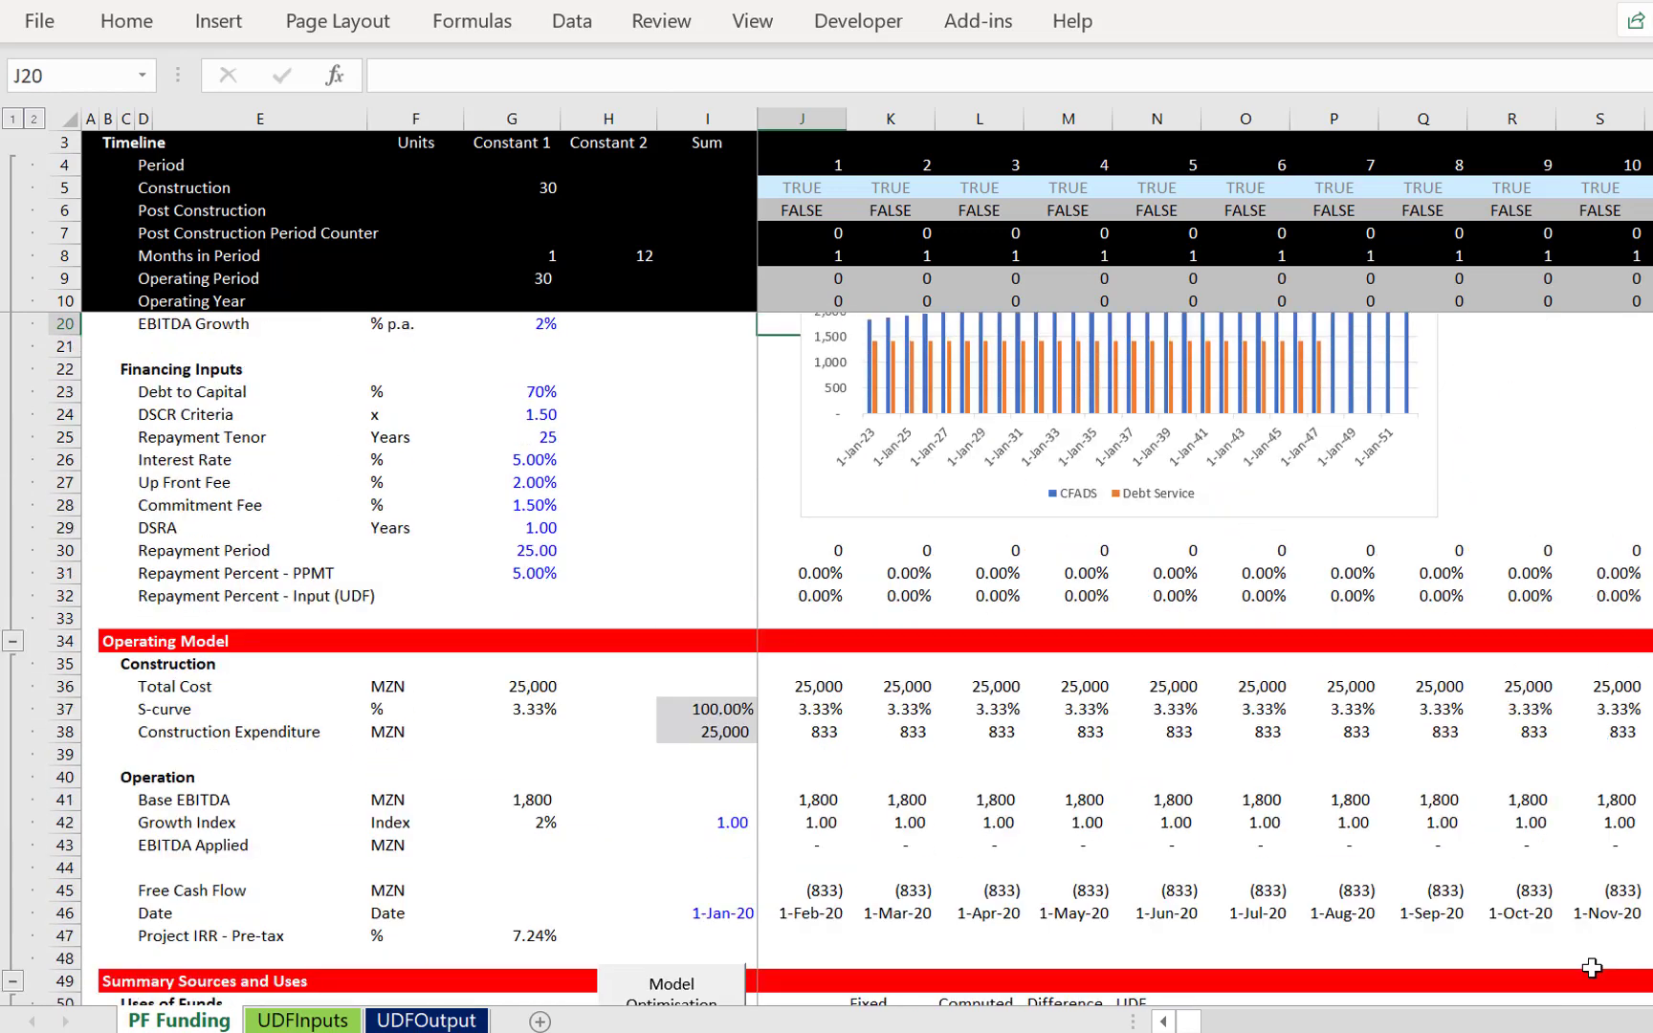
pyautogui.press('Up')
pyautogui.press('Up')
pyautogui.press('Up')
pyautogui.press('Up')
pyautogui.press('Up')
pyautogui.press('Up')
pyautogui.press('Left')
pyautogui.press('Left')
pyautogui.press('Left')
pyautogui.press('Left')
pyautogui.press('Left')
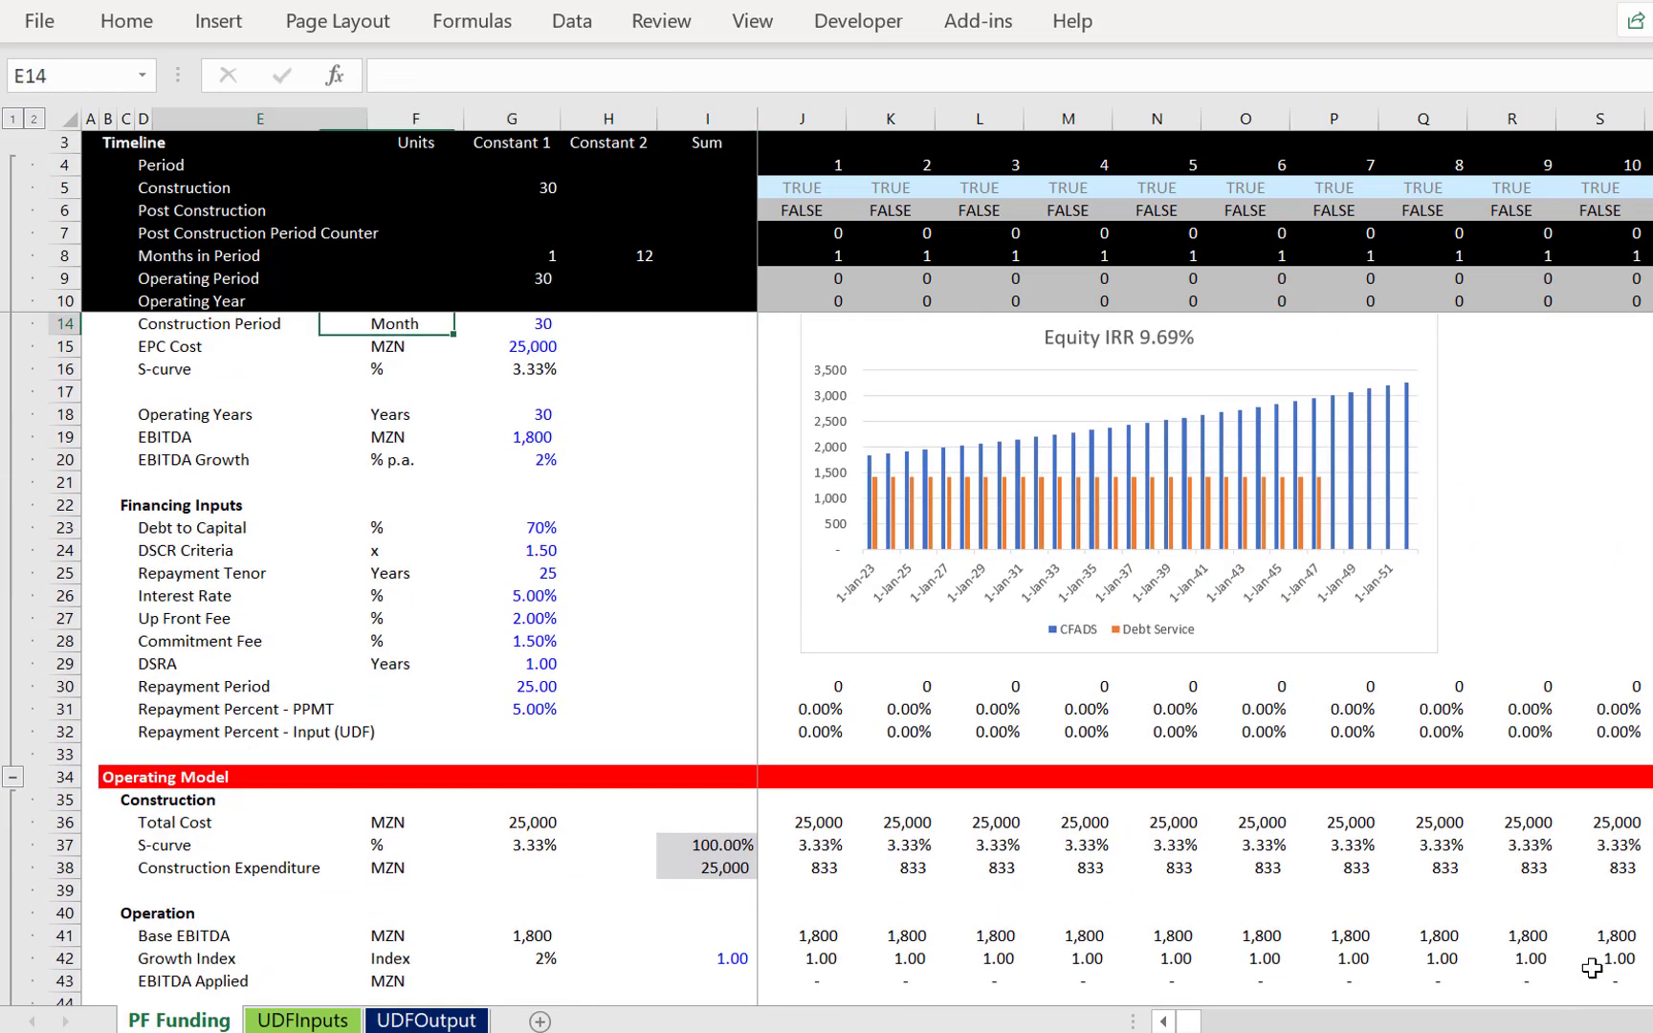
pyautogui.press('Down')
pyautogui.press('Down')
pyautogui.press('Down')
pyautogui.press('Down')
pyautogui.press('Down')
pyautogui.press('Down')
pyautogui.press('Down')
pyautogui.press('Down')
pyautogui.press('Down')
pyautogui.press('Down')
pyautogui.press('Down')
pyautogui.press('Up')
pyautogui.press('Up')
pyautogui.press('Right')
pyautogui.press('Right')
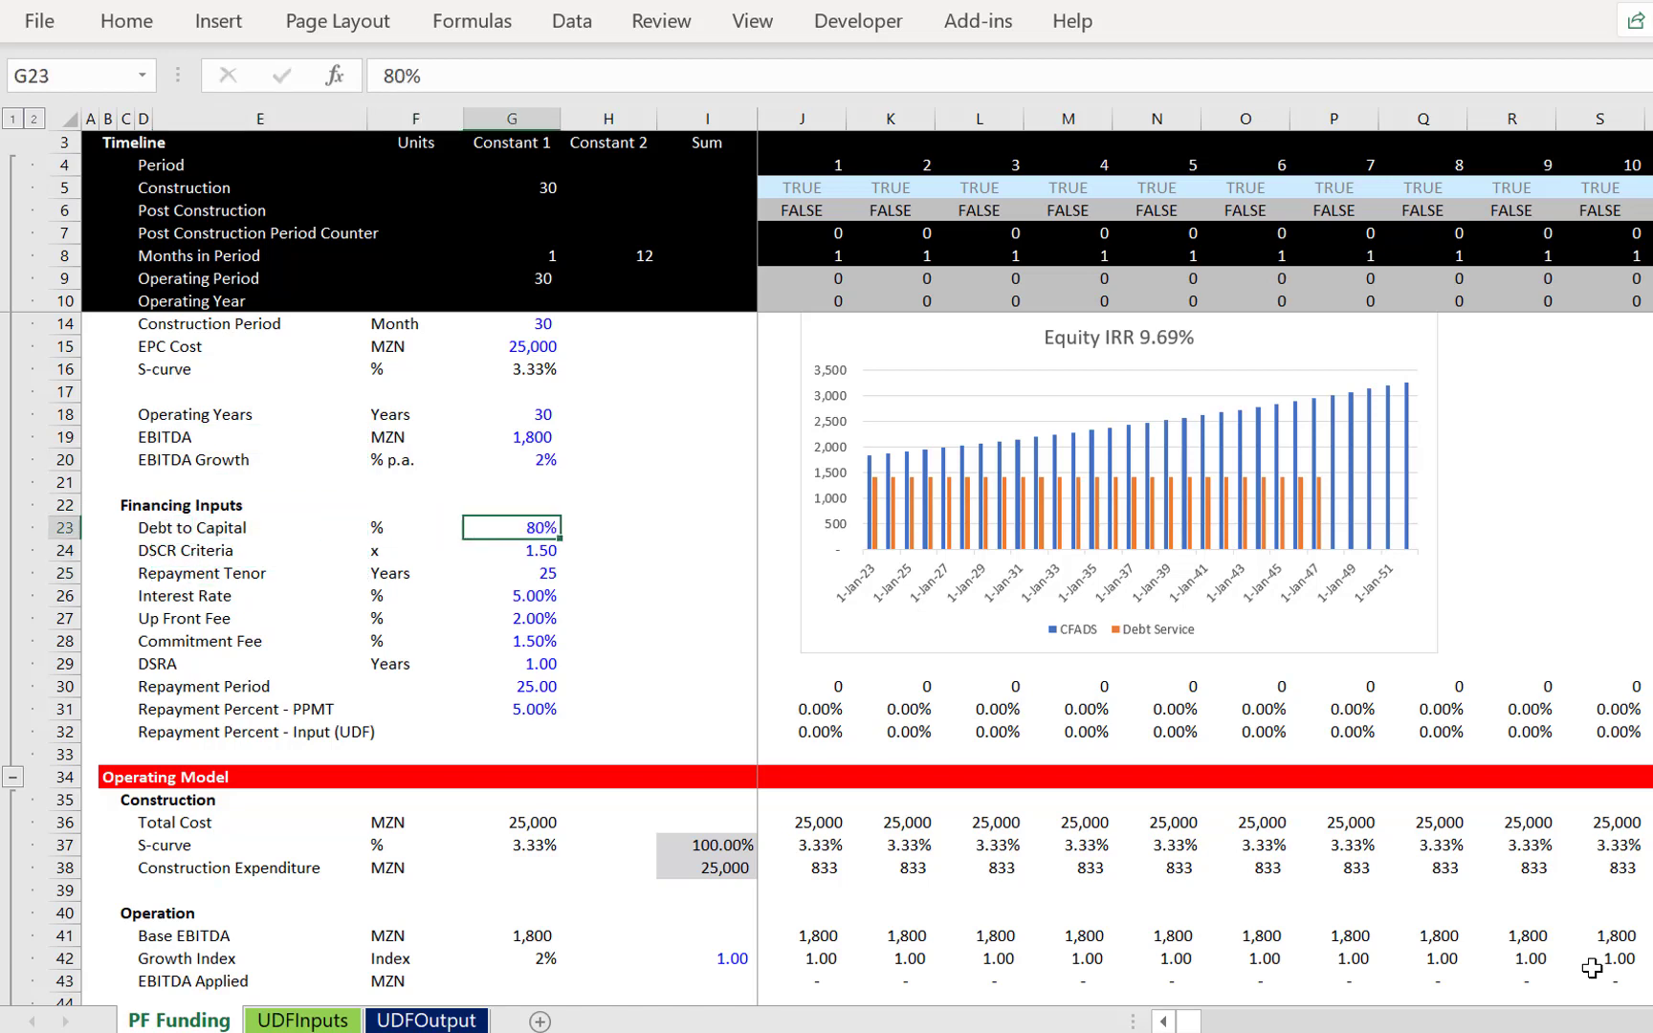
# Examine the Uses of Funds summary, comparing the Fixed, Computed, Difference and UDF columns through to the total difference in M56
pyautogui.press('Down')
pyautogui.press('Down')
pyautogui.press('Down')
pyautogui.press('Down')
pyautogui.press('Down')
pyautogui.press('Down')
pyautogui.press('Down')
pyautogui.press('Down')
pyautogui.press('Down')
pyautogui.press('Down')
pyautogui.press('Down')
pyautogui.press('Down')
pyautogui.press('Down')
pyautogui.press('Down')
pyautogui.press('Down')
pyautogui.press('Down')
pyautogui.press('Down')
pyautogui.press('Down')
pyautogui.press('Down')
pyautogui.press('Down')
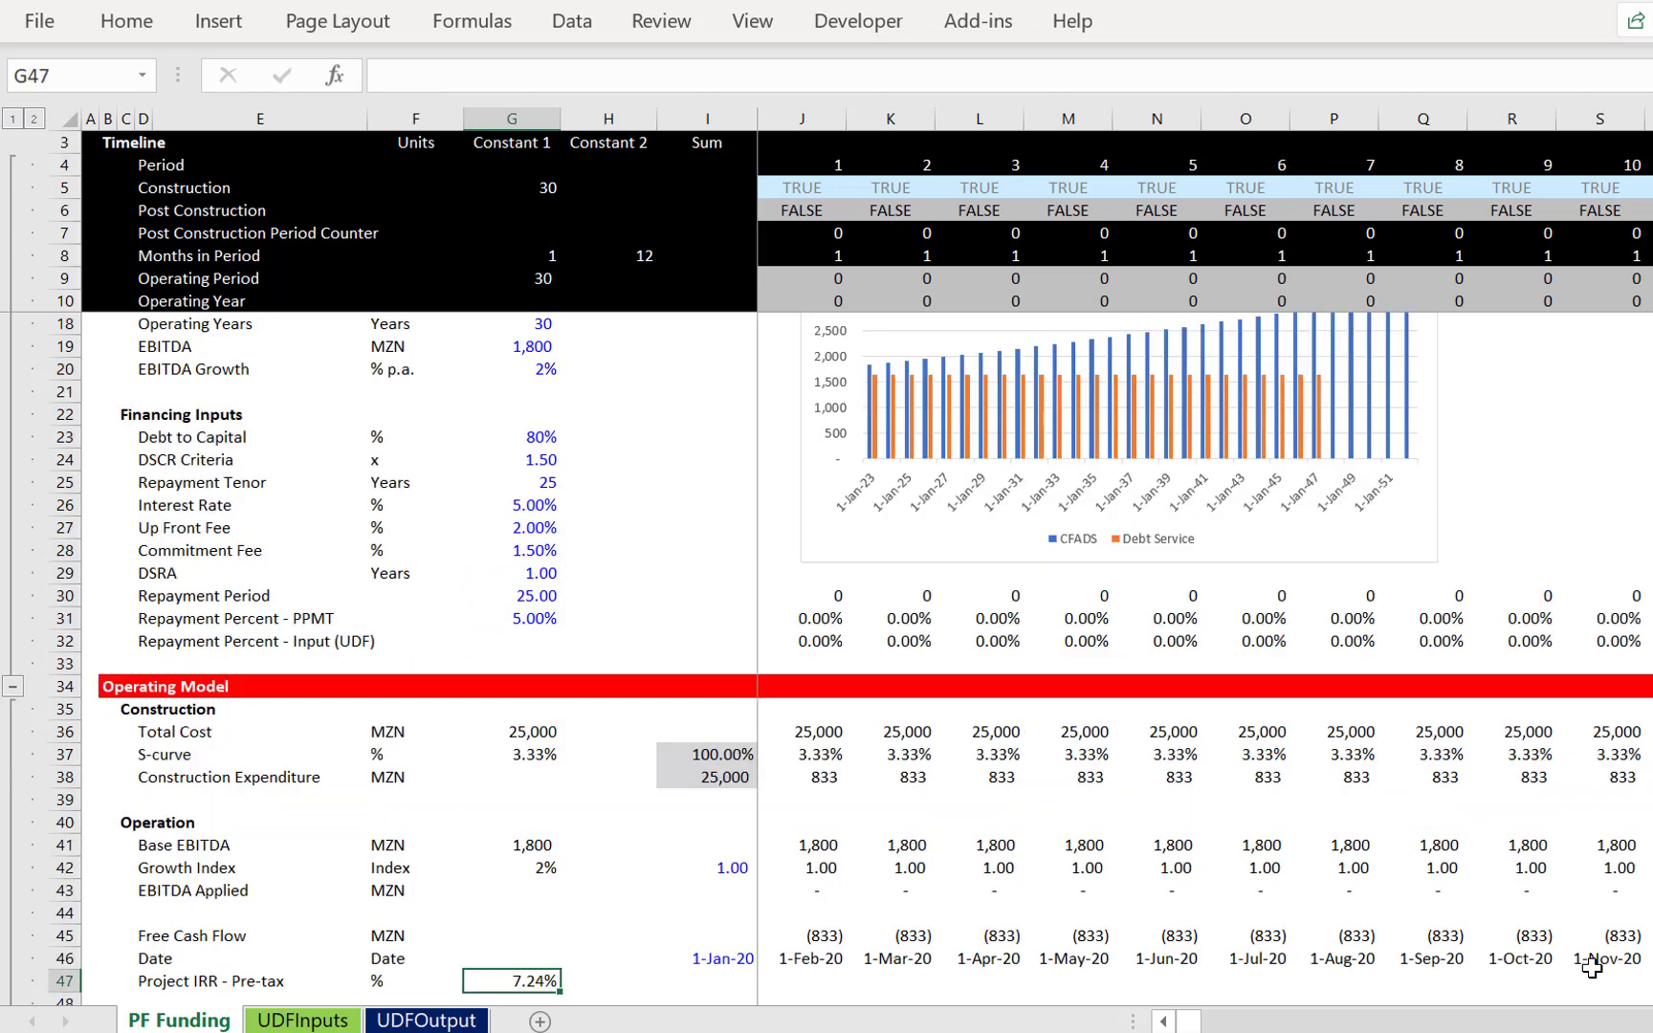
pyautogui.press('Down')
pyautogui.press('Down')
pyautogui.press('Down')
pyautogui.press('Down')
pyautogui.press('Down')
pyautogui.press('Down')
pyautogui.press('Down')
pyautogui.press('Down')
pyautogui.press('Down')
pyautogui.press('Down')
pyautogui.press('Down')
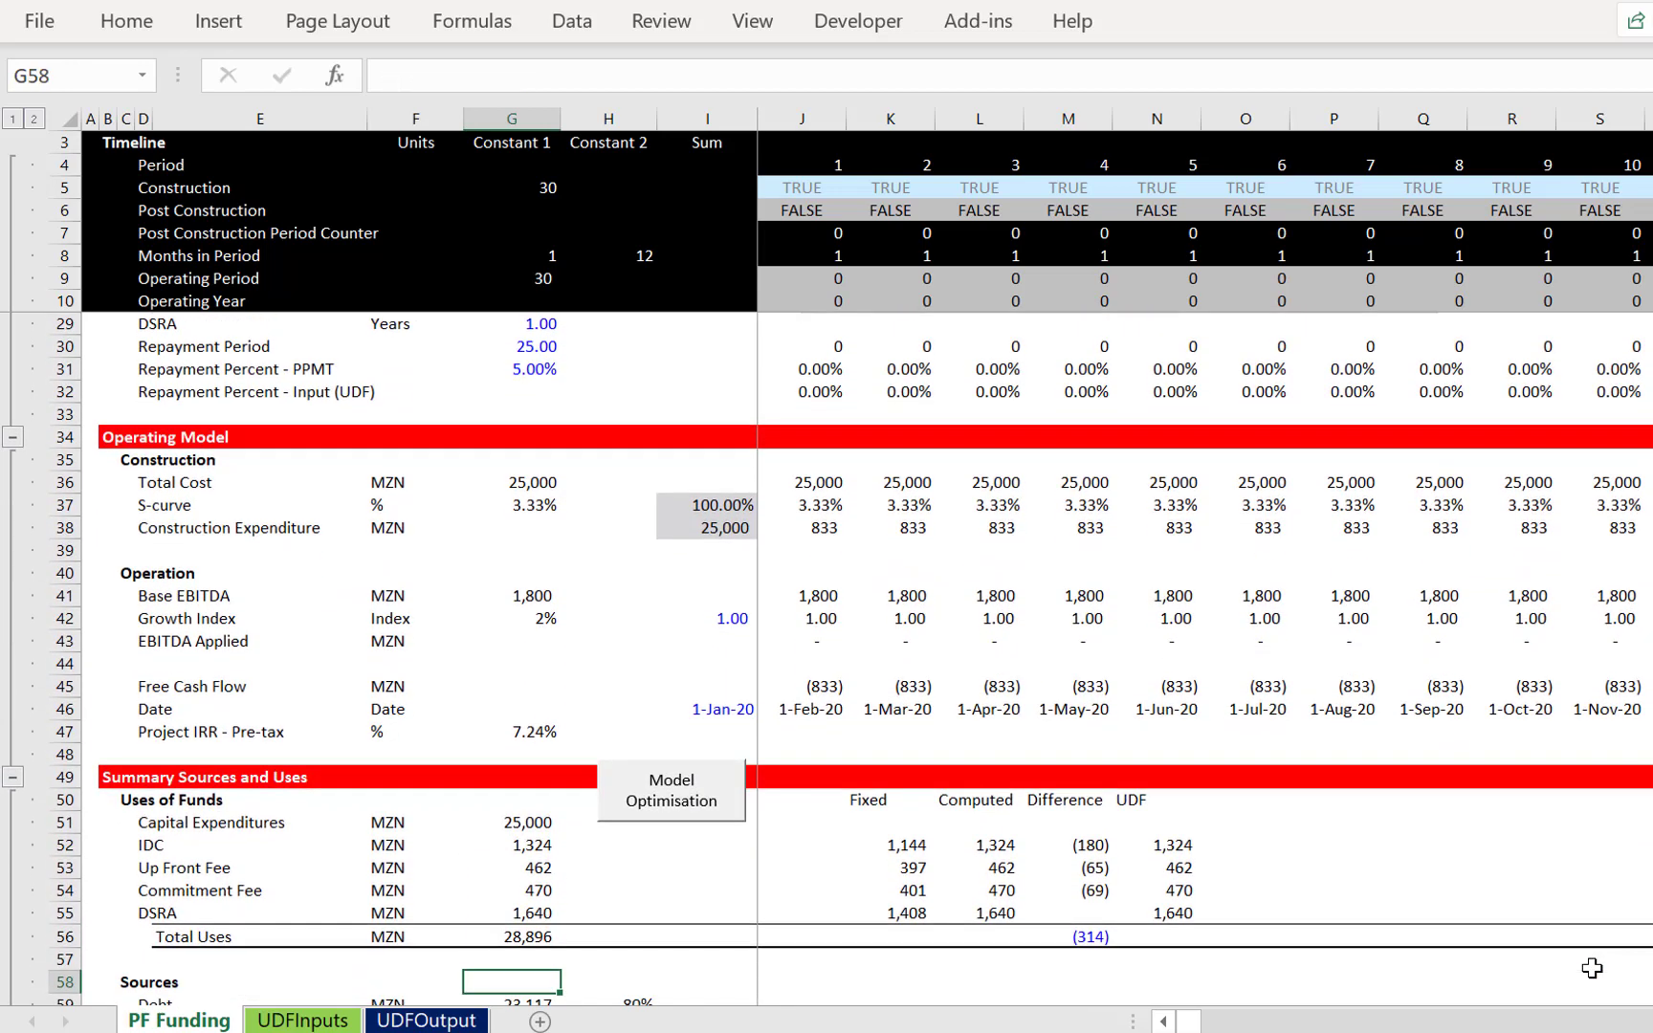
pyautogui.press('Up')
pyautogui.press('Up')
pyautogui.press('Right')
pyautogui.press('Right')
pyautogui.press('Right')
pyautogui.press('Right')
pyautogui.press('Right')
pyautogui.press('Right')
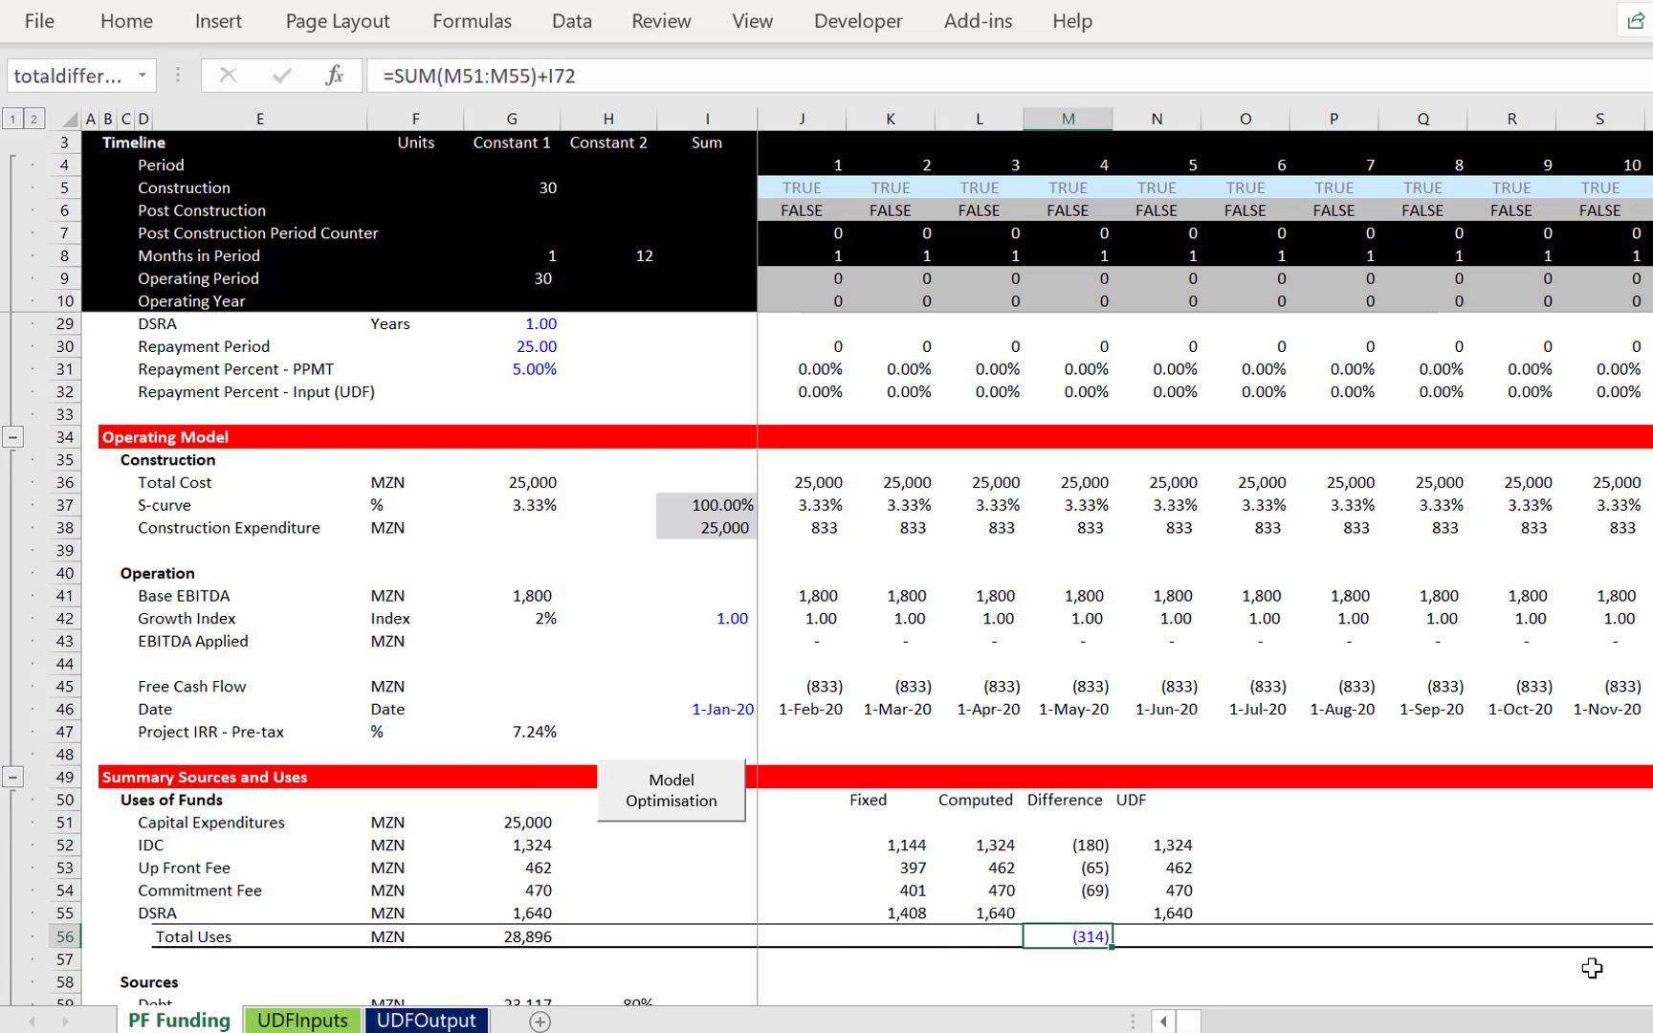
# Check the summary Sources and the fixed versus computed Total Funding Needs rows under Construction Funding
pyautogui.press('Up')
pyautogui.press('Left')
pyautogui.press('Left')
pyautogui.press('Left')
pyautogui.press('Left')
pyautogui.press('Left')
pyautogui.press('Down')
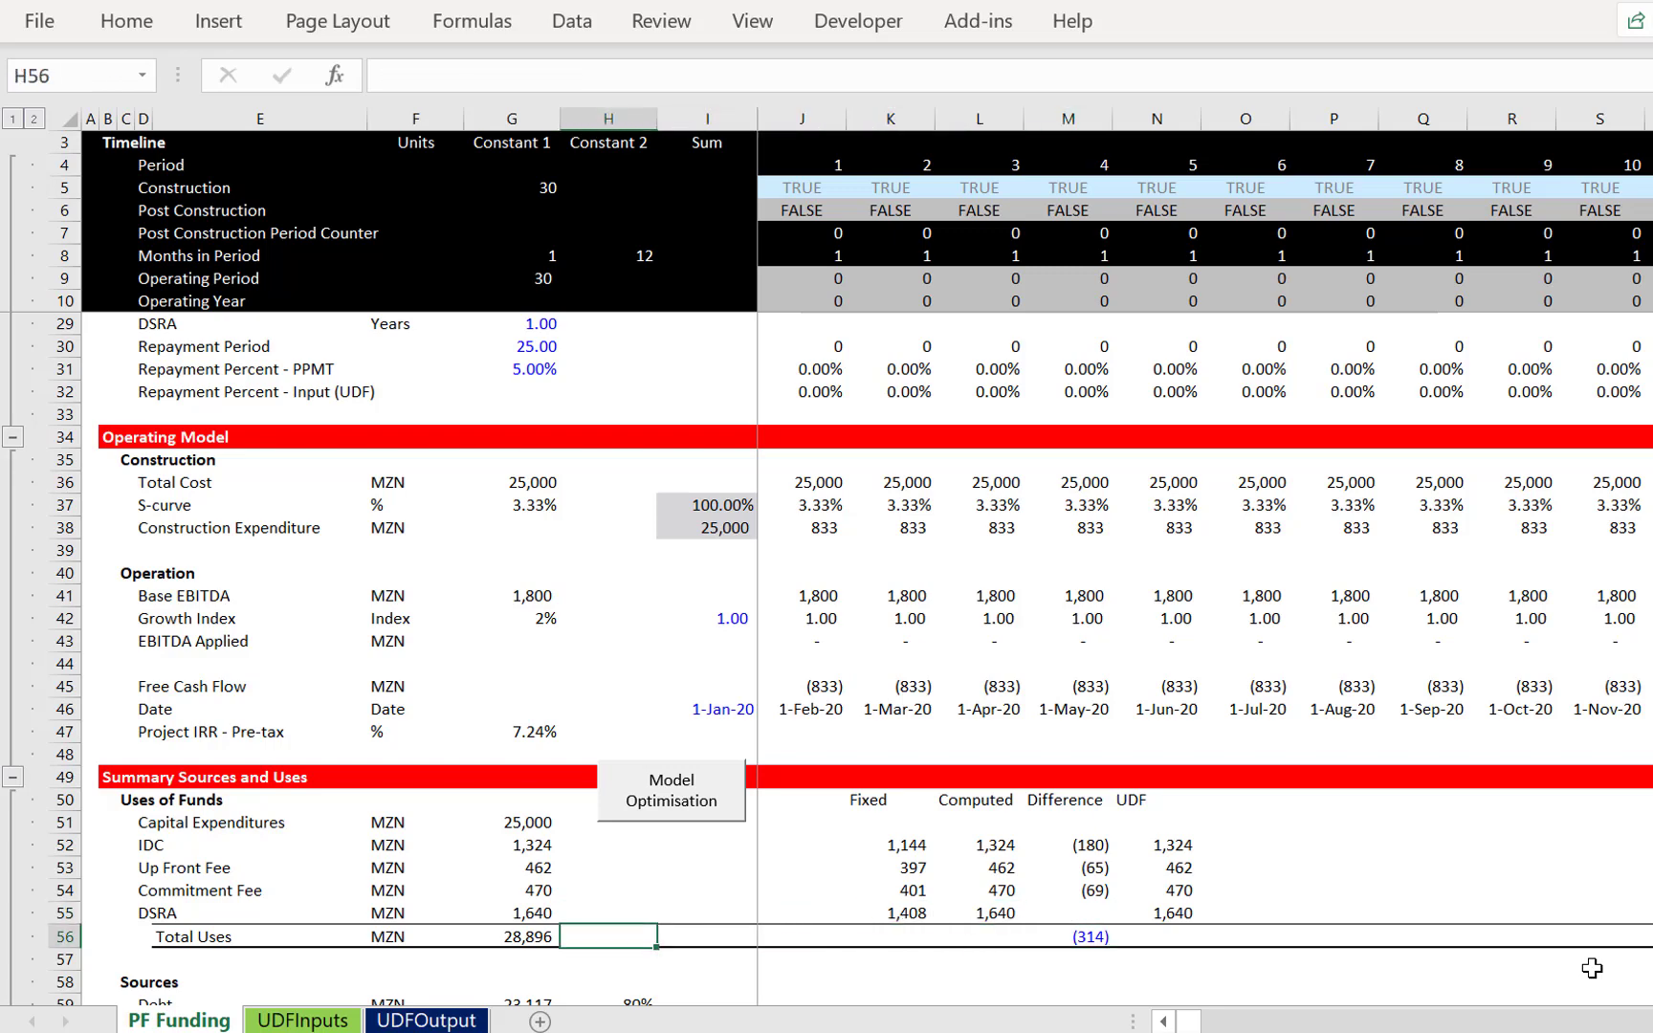
pyautogui.press('Down')
pyautogui.press('Down')
pyautogui.press('Down')
pyautogui.press('Down')
pyautogui.press('Down')
pyautogui.press('Down')
pyautogui.press('Down')
pyautogui.press('Down')
pyautogui.press('Down')
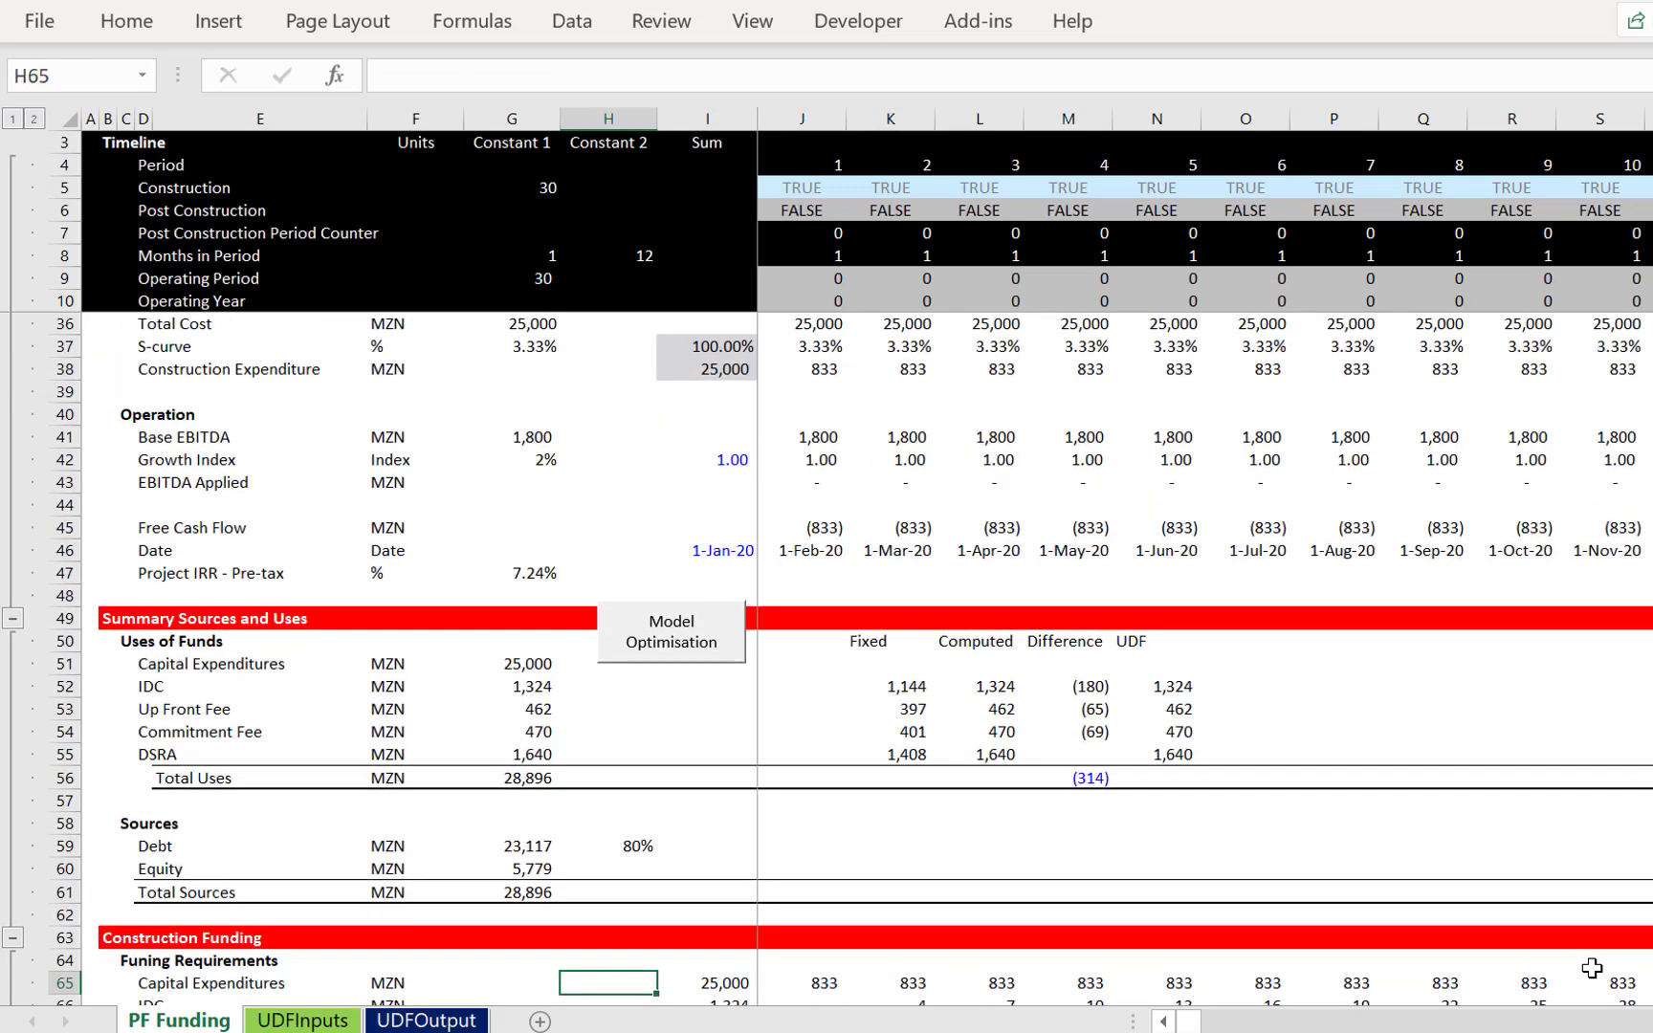
pyautogui.press('Down')
pyautogui.press('Down')
pyautogui.press('Down')
pyautogui.press('Down')
pyautogui.press('Down')
pyautogui.press('Down')
pyautogui.press('Down')
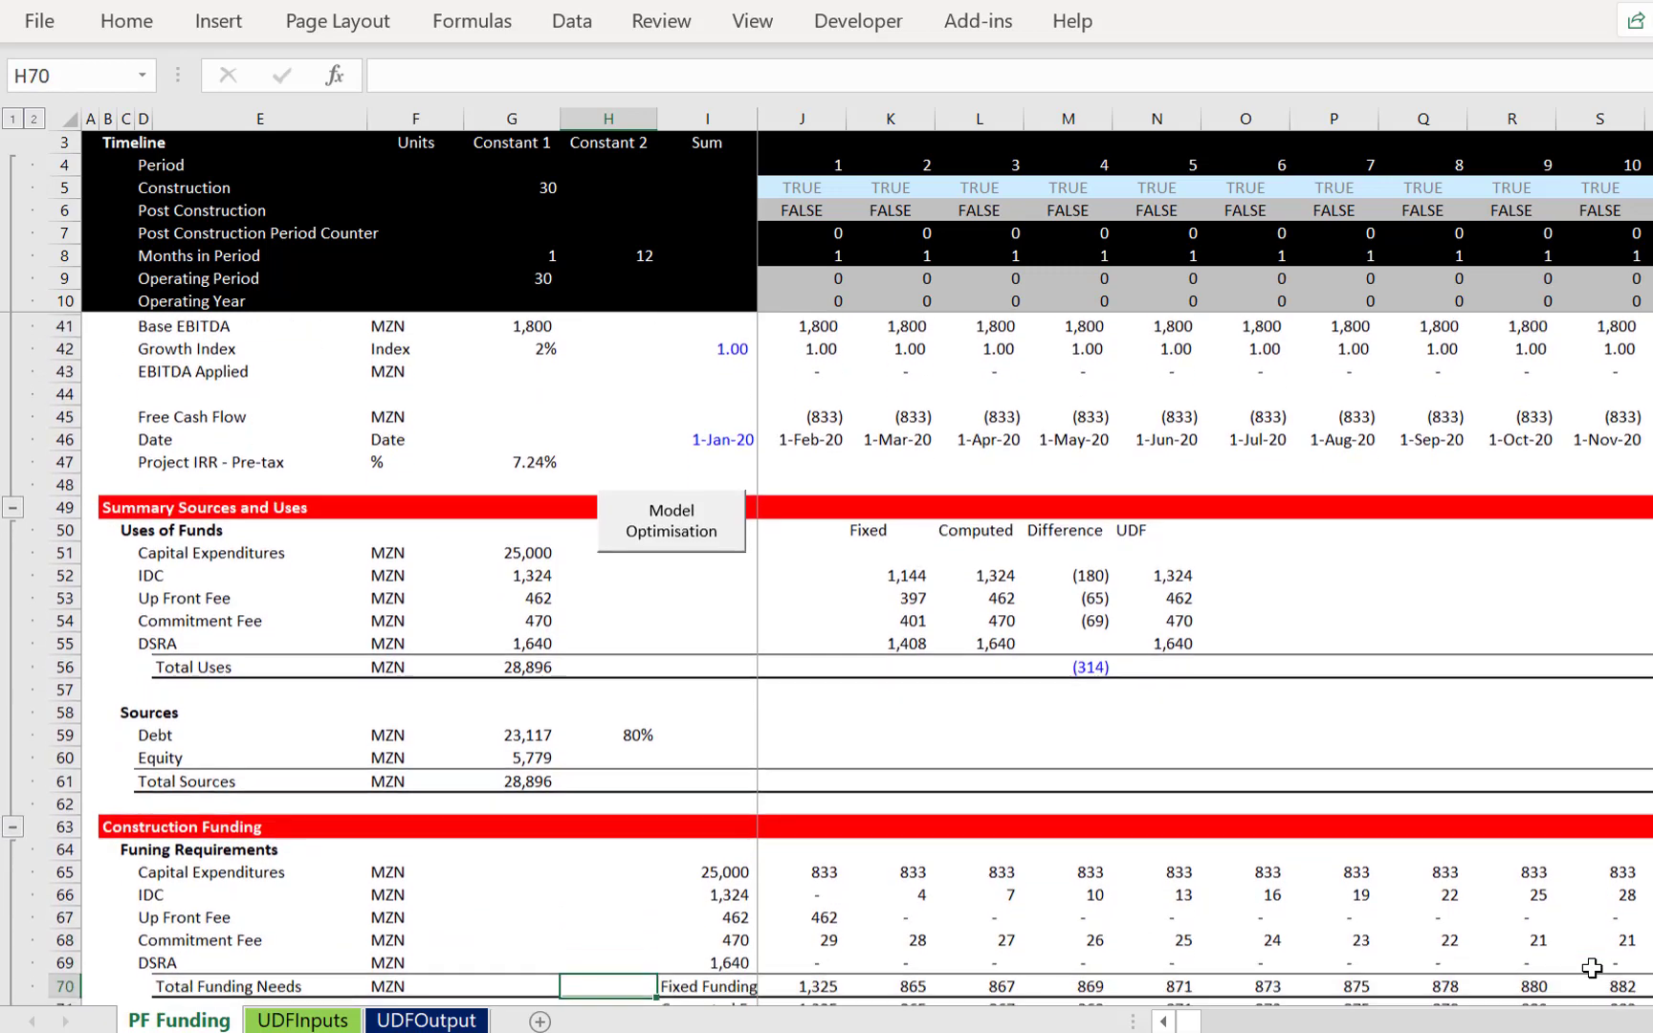
pyautogui.press('Up')
pyautogui.press('Up')
pyautogui.press('Down')
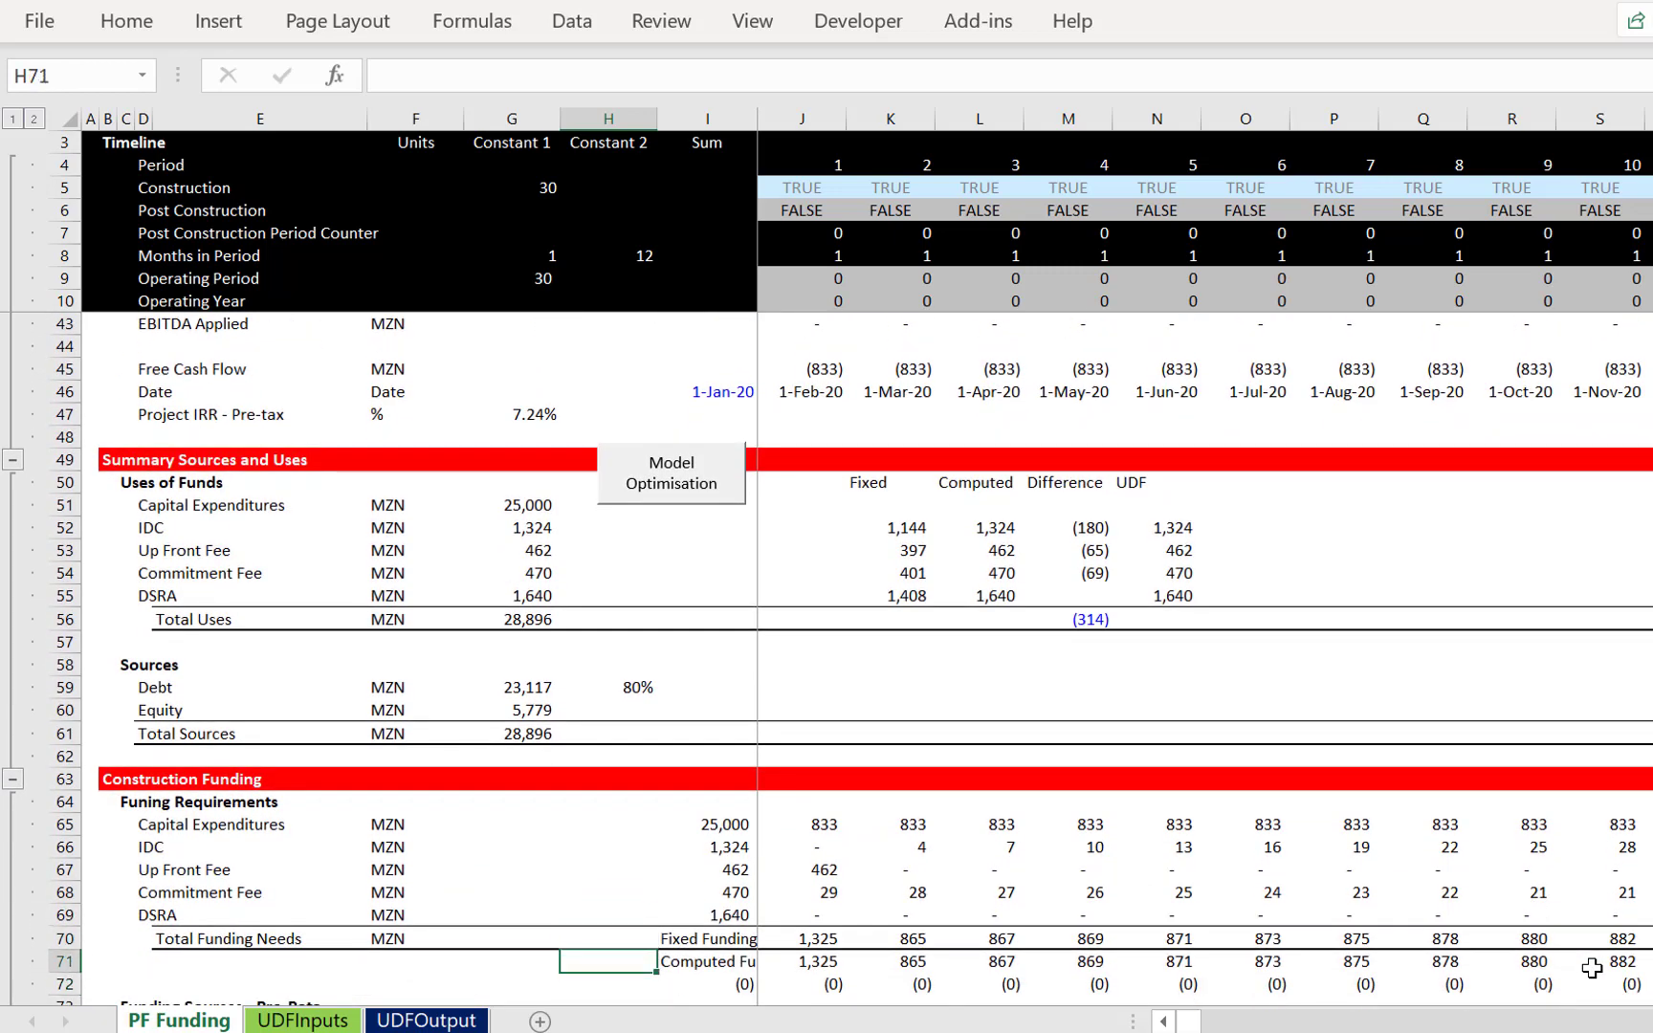
# Examine the pro-rata Funding Sources and the Repayments rows of the Debt Balance section
pyautogui.press('Down')
pyautogui.press('Down')
pyautogui.press('Down')
pyautogui.press('Down')
pyautogui.press('Down')
pyautogui.press('Down')
pyautogui.press('Down')
pyautogui.press('Down')
pyautogui.press('Down')
pyautogui.press('Down')
pyautogui.press('Down')
pyautogui.press('Down')
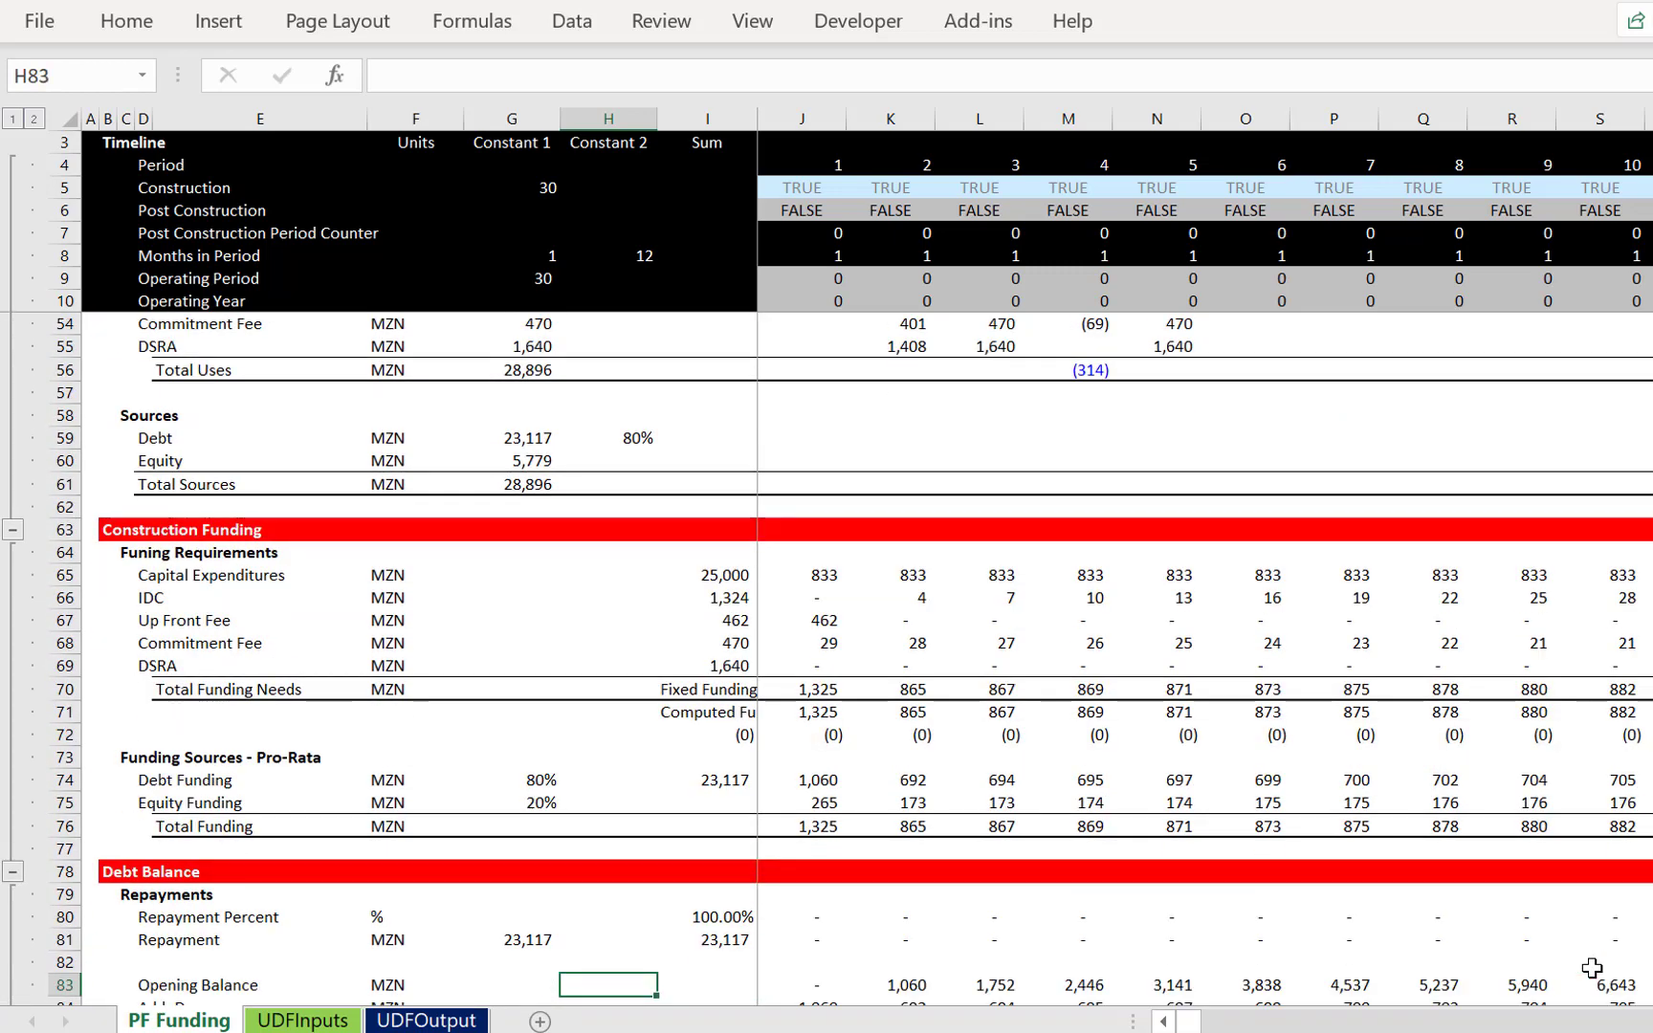
pyautogui.press('Down')
# Review the sheet from Debt Balance back up through Sources and Uses and the Operating Model to the Inputs section
pyautogui.press('Up')
pyautogui.press('Up')
pyautogui.press('Up')
pyautogui.press('Up')
pyautogui.press('Up')
pyautogui.press('Up')
pyautogui.press('Up')
pyautogui.press('Up')
pyautogui.press('Up')
pyautogui.press('Up')
pyautogui.press('Up')
pyautogui.press('Up')
pyautogui.press('Up')
pyautogui.press('Up')
pyautogui.press('Up')
pyautogui.press('Up')
pyautogui.press('Up')
pyautogui.press('Up')
pyautogui.press('Up')
pyautogui.press('Up')
pyautogui.press('Up')
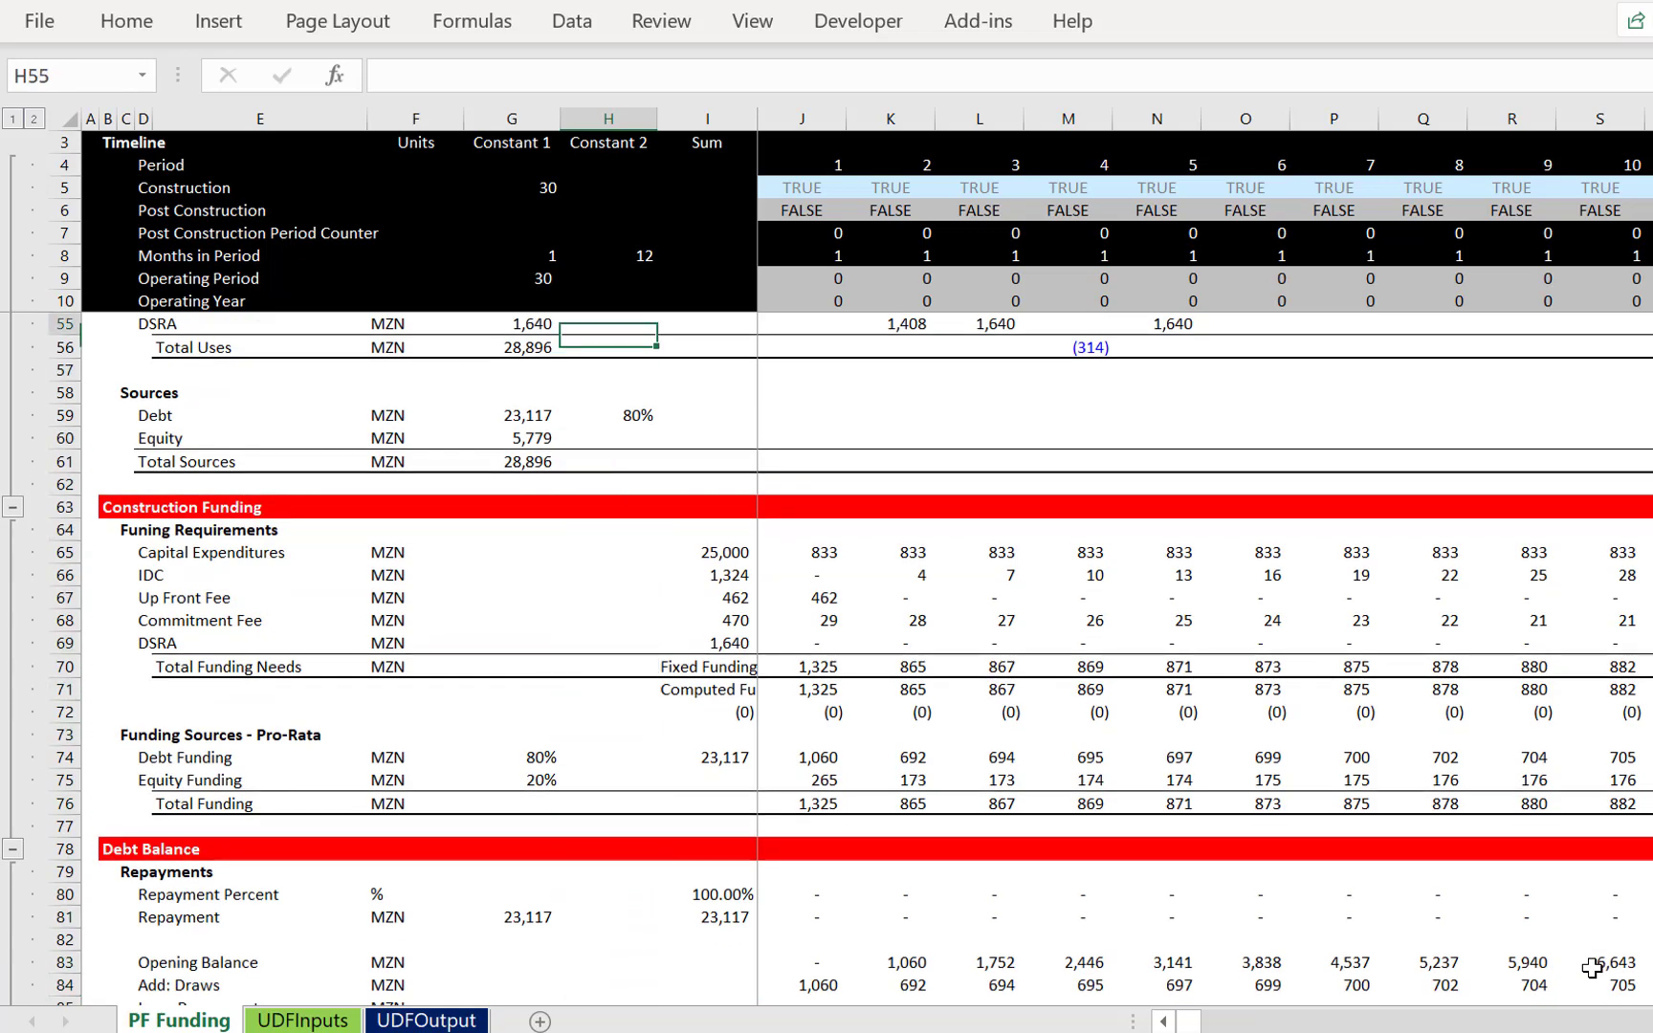
pyautogui.press('Up')
pyautogui.press('Up')
pyautogui.press('Up')
pyautogui.press('Up')
pyautogui.press('Up')
pyautogui.press('Up')
pyautogui.press('Up')
pyautogui.press('Up')
pyautogui.press('Up')
pyautogui.press('Up')
pyautogui.press('Up')
pyautogui.press('Up')
pyautogui.press('Up')
pyautogui.press('Up')
pyautogui.press('Up')
pyautogui.press('Up')
pyautogui.press('Up')
pyautogui.press('Up')
pyautogui.press('Up')
pyautogui.press('Up')
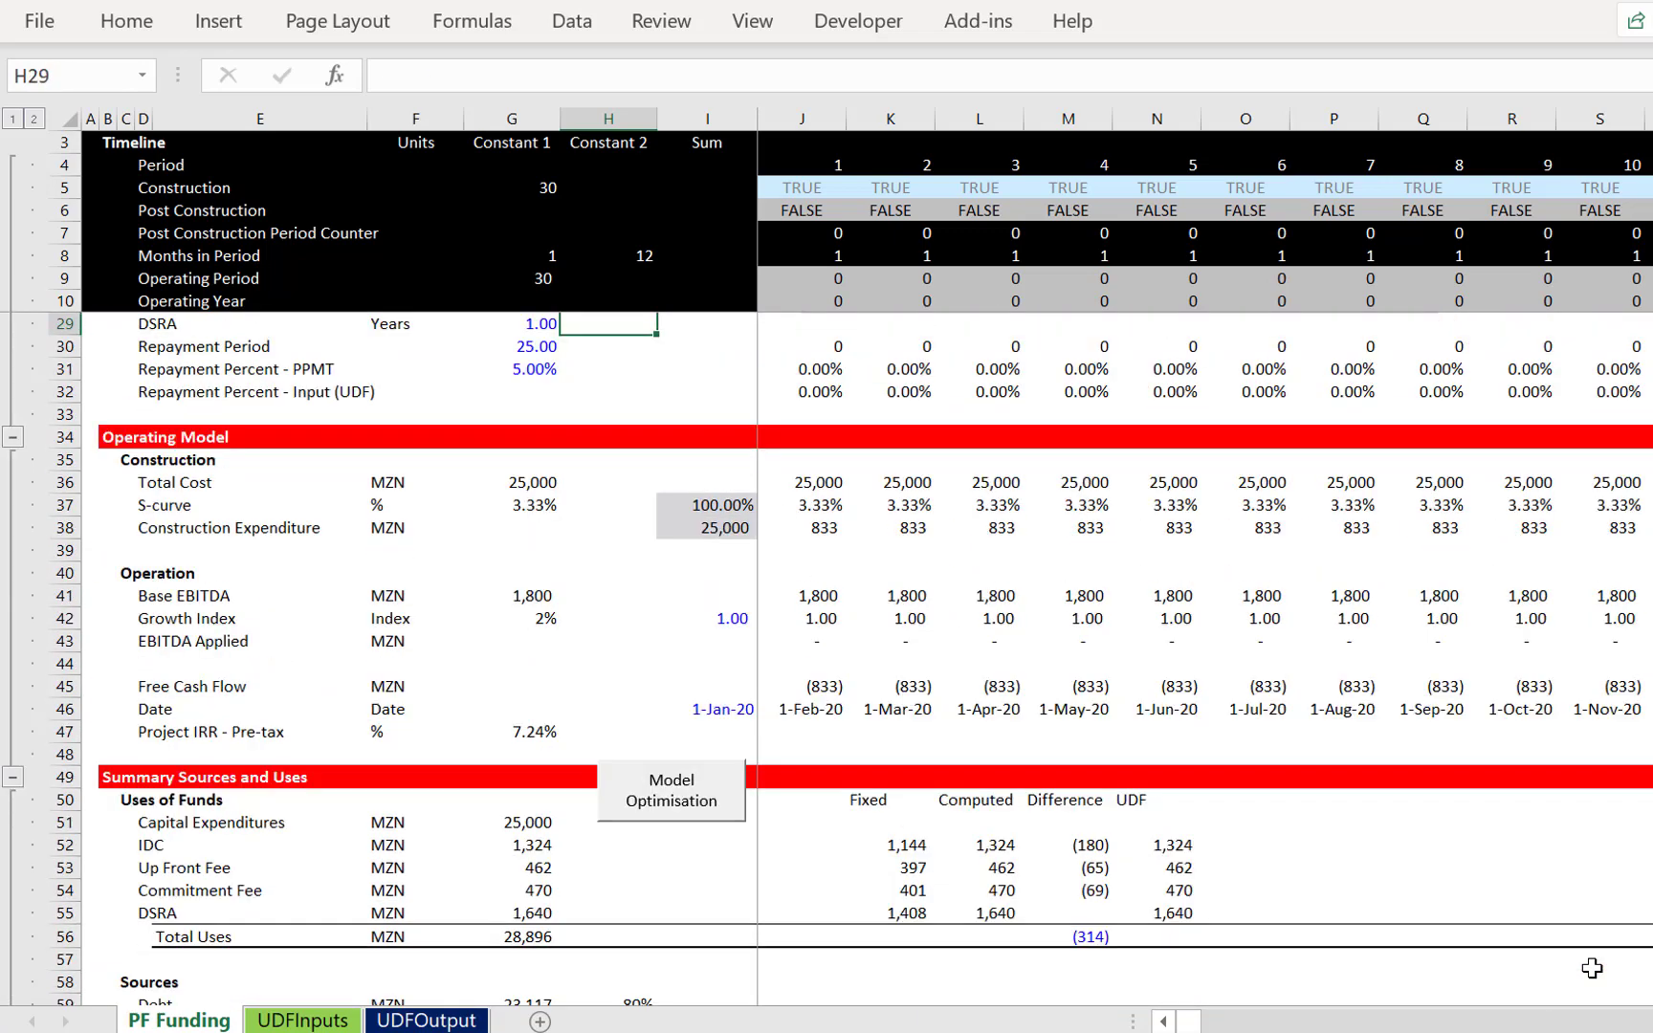
pyautogui.press('Up')
pyautogui.press('Up')
pyautogui.press('Up')
pyautogui.press('Up')
pyautogui.press('Up')
pyautogui.press('Up')
pyautogui.press('Up')
pyautogui.press('Up')
pyautogui.press('Up')
pyautogui.press('Up')
pyautogui.press('Up')
pyautogui.press('Up')
pyautogui.press('Up')
pyautogui.press('Up')
pyautogui.press('Up')
pyautogui.press('Up')
pyautogui.press('Up')
pyautogui.press('Up')
pyautogui.press('Up')
pyautogui.press('Up')
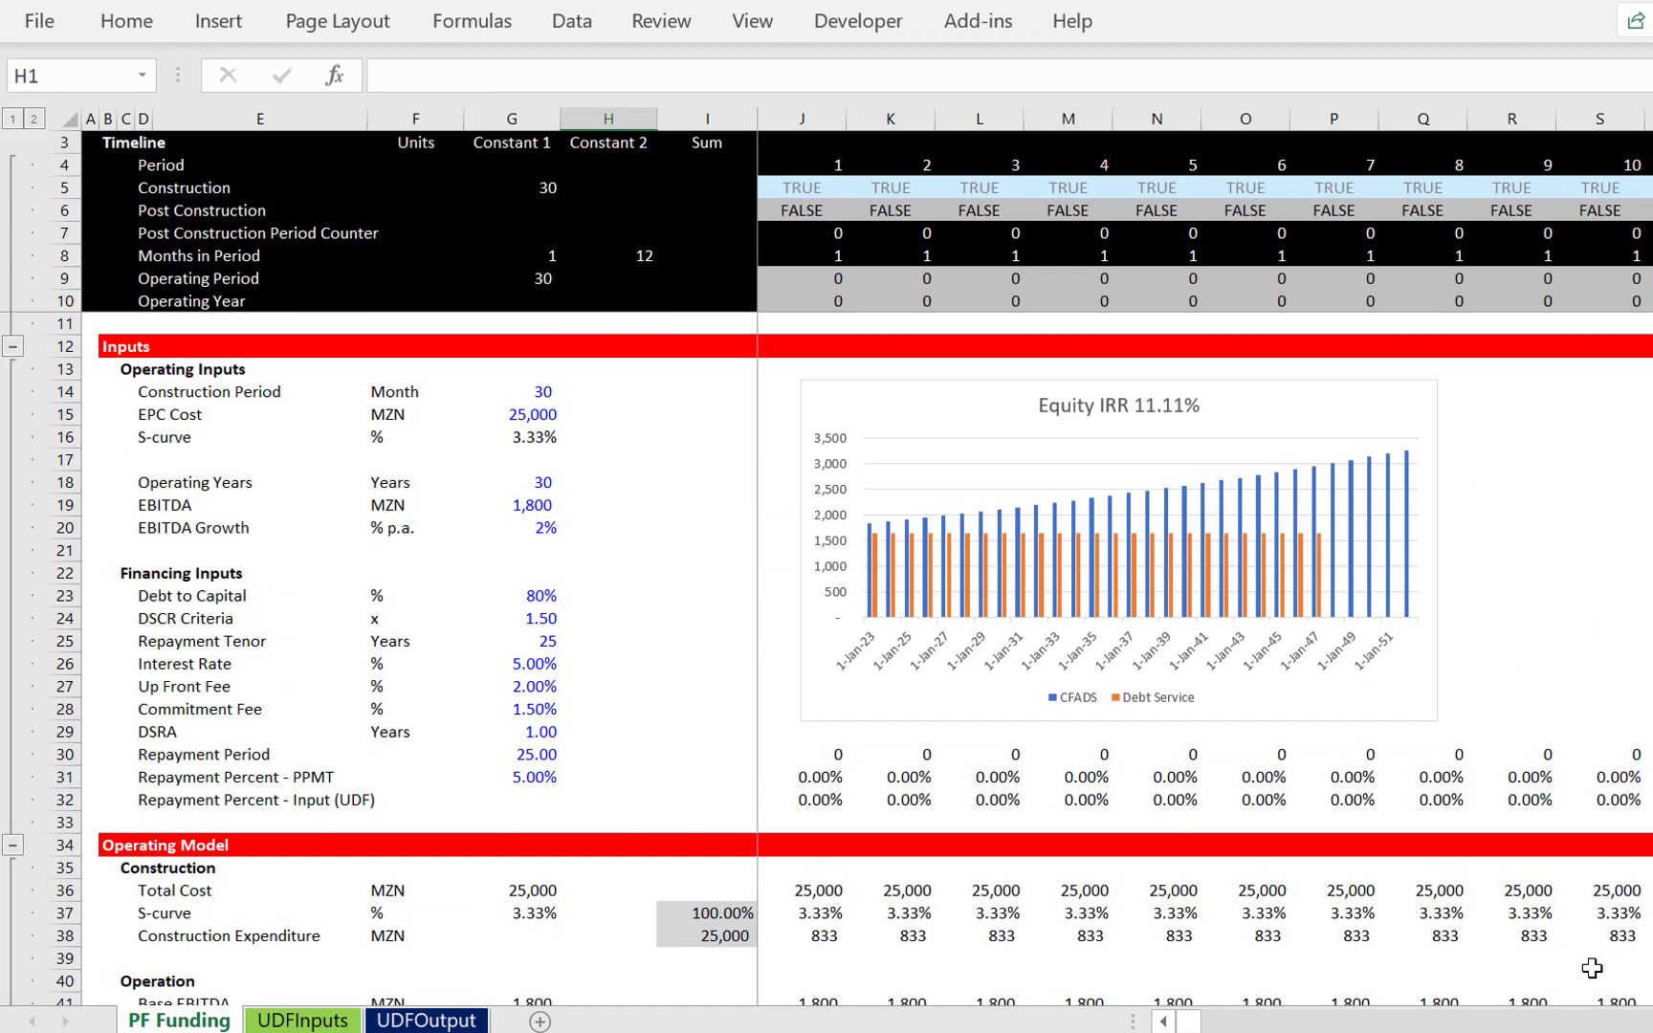
# Go to J32, the first period cell of the Repayment Percent - Input (UDF) row
pyautogui.press('Down')
pyautogui.press('Down')
pyautogui.press('Down')
pyautogui.press('Down')
pyautogui.press('Down')
pyautogui.press('Down')
pyautogui.press('Down')
pyautogui.press('Down')
pyautogui.press('Down')
pyautogui.press('Down')
pyautogui.press('Down')
pyautogui.press('Down')
pyautogui.press('Down')
pyautogui.press('Down')
pyautogui.press('Down')
pyautogui.press('Down')
pyautogui.press('Down')
pyautogui.press('Down')
pyautogui.press('Down')
pyautogui.press('Down')
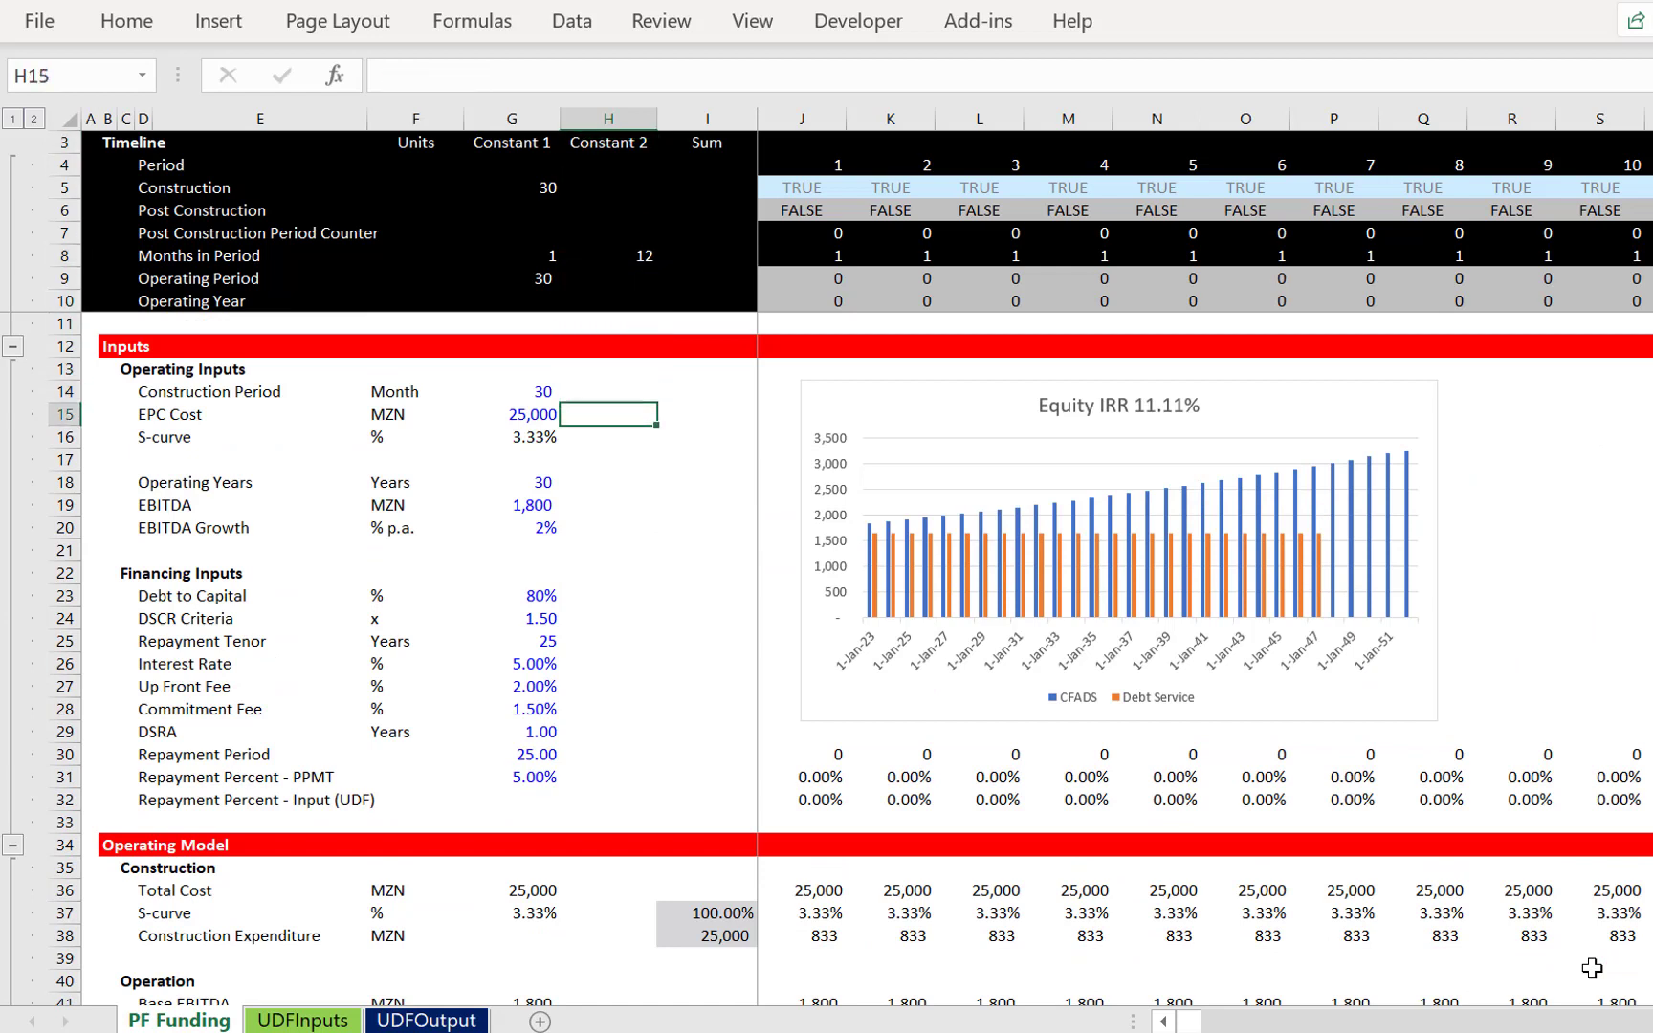
pyautogui.press('Right')
pyautogui.press('Down')
pyautogui.press('Right')
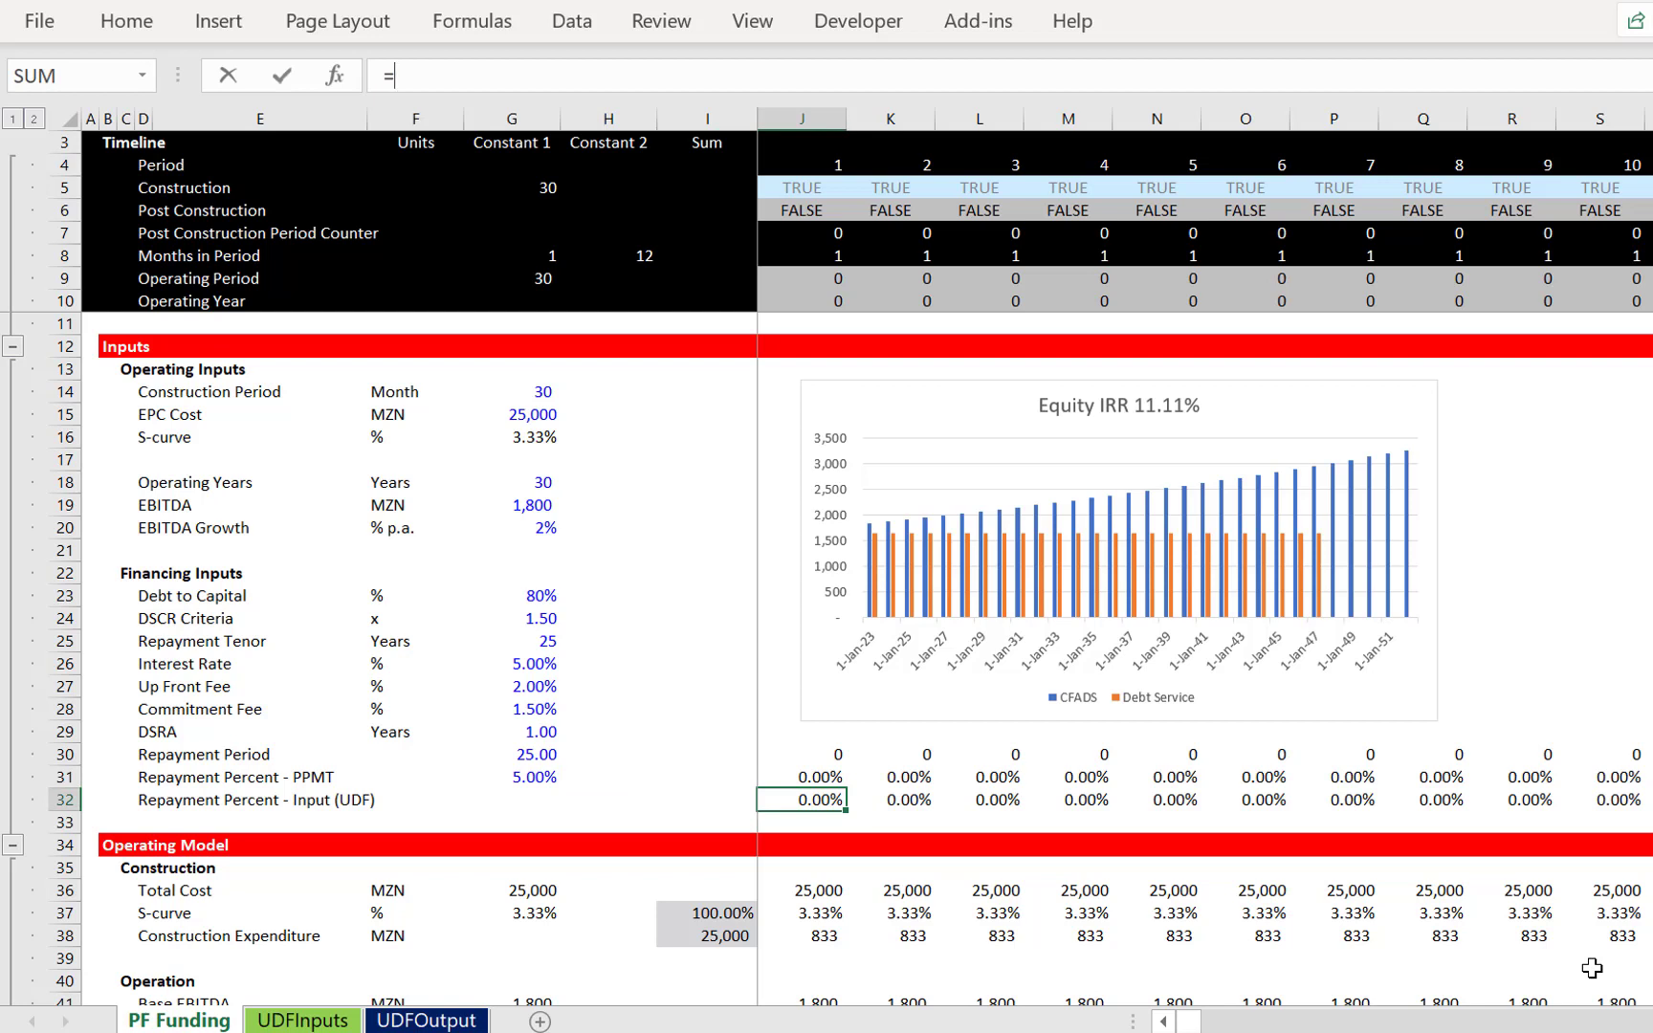
pyautogui.write('=')
pyautogui.press('Left')
pyautogui.press('Right')
pyautogui.press('Left')
pyautogui.press('Escape')
pyautogui.press('Left')
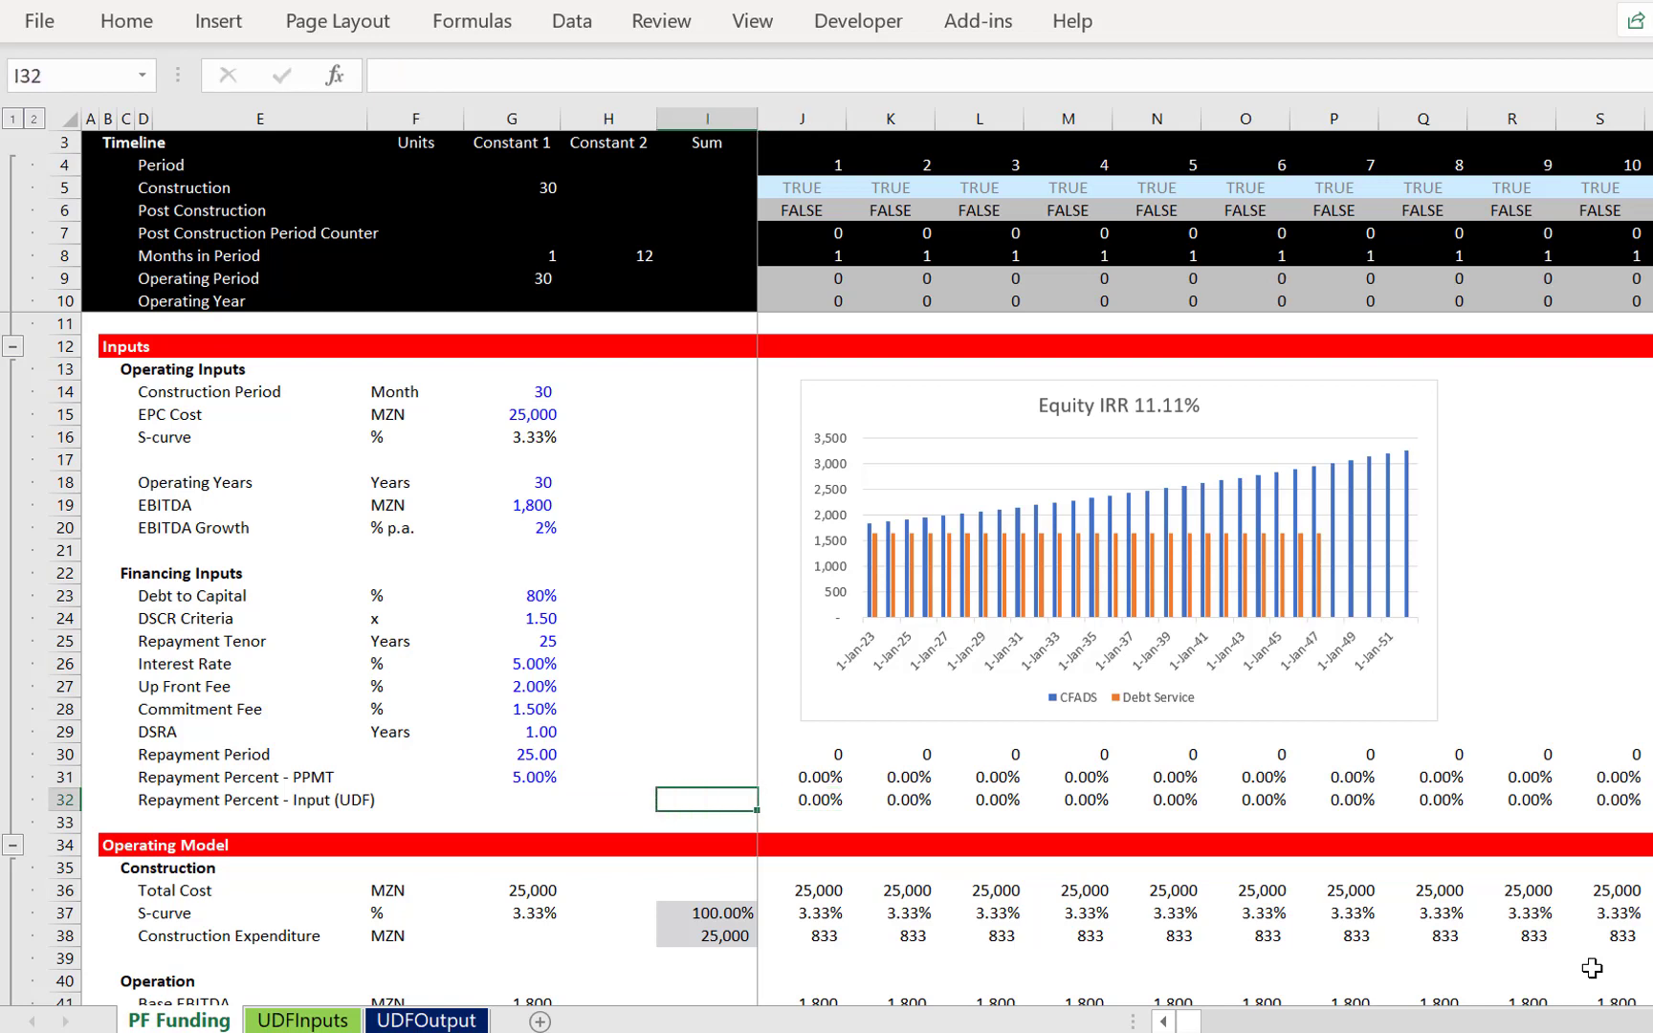
# Link J32 of Repayment Percent - Input (UDF) to the Issue #1 repayment percent with =UDFOutput!J33 and fill the formula right across the periods
pyautogui.press('Right')
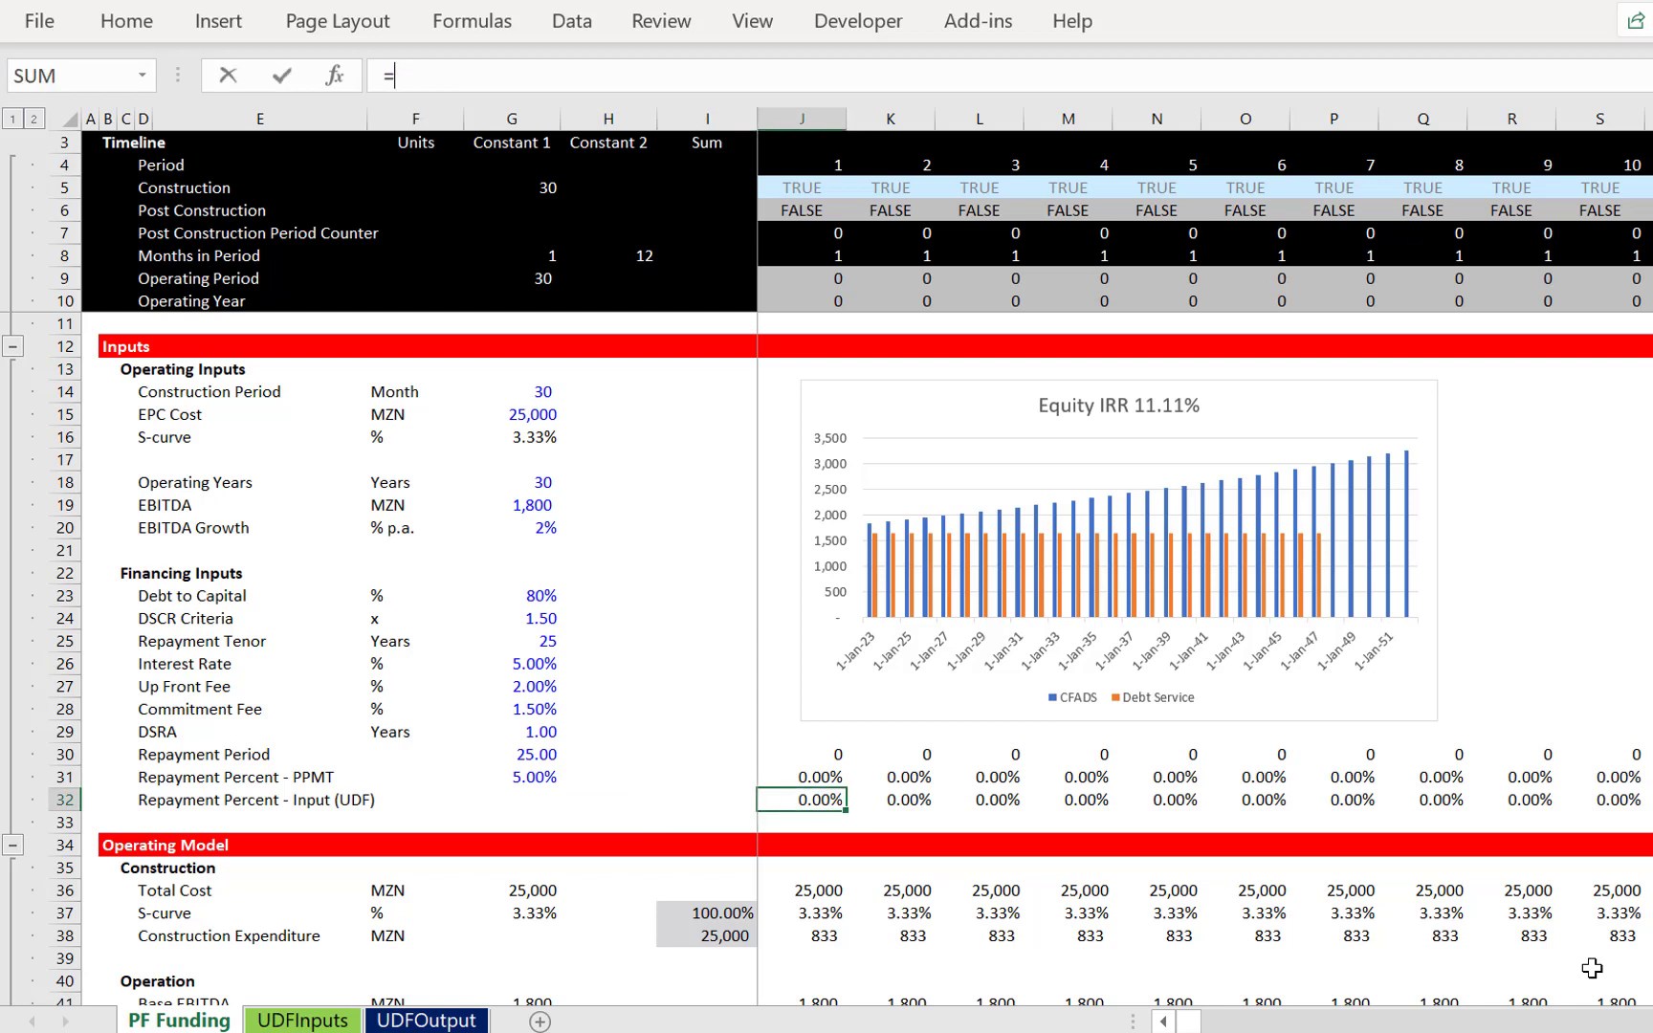
pyautogui.hotkey('ctrl', 'pagedown')
pyautogui.hotkey('ctrl', 'pagedown')
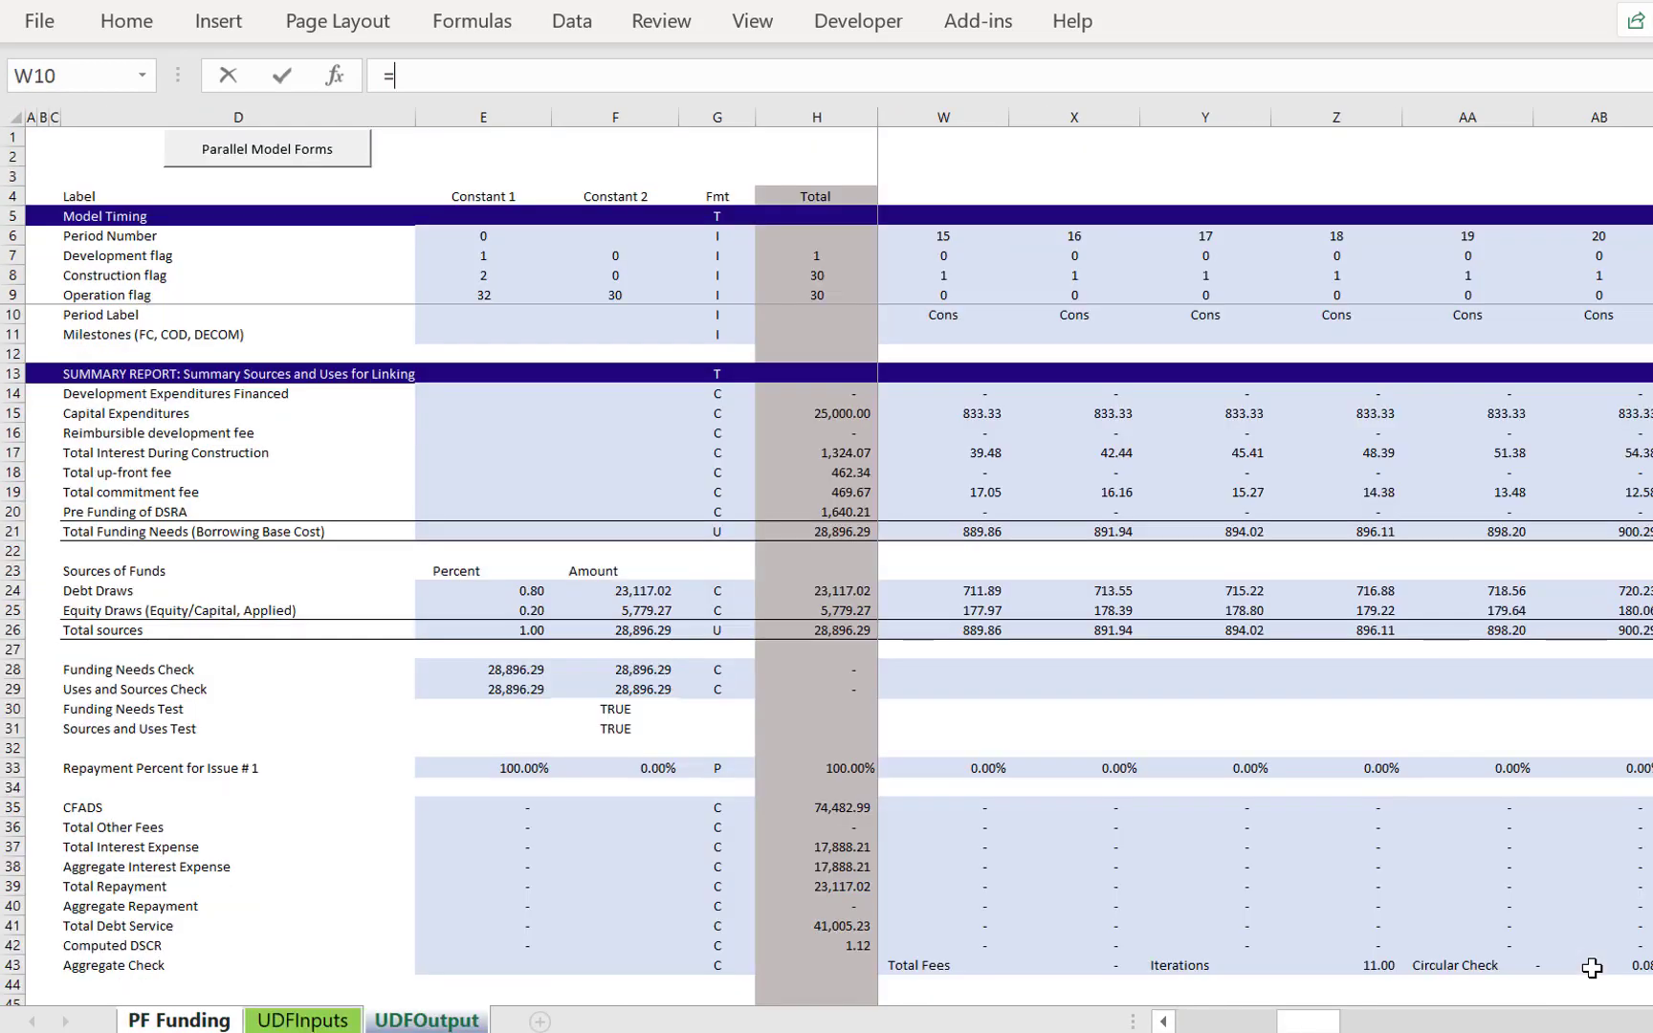
pyautogui.press('Down')
pyautogui.press('Down')
pyautogui.press('Down')
pyautogui.press('Down')
pyautogui.press('Down')
pyautogui.press('Down')
pyautogui.press('Down')
pyautogui.press('Down')
pyautogui.press('Down')
pyautogui.press('Down')
pyautogui.press('Down')
pyautogui.press('Down')
pyautogui.press('Down')
pyautogui.press('Down')
pyautogui.press('Down')
pyautogui.press('Left')
pyautogui.press('Left')
pyautogui.press('Left')
pyautogui.press('Left')
pyautogui.press('Left')
pyautogui.press('Left')
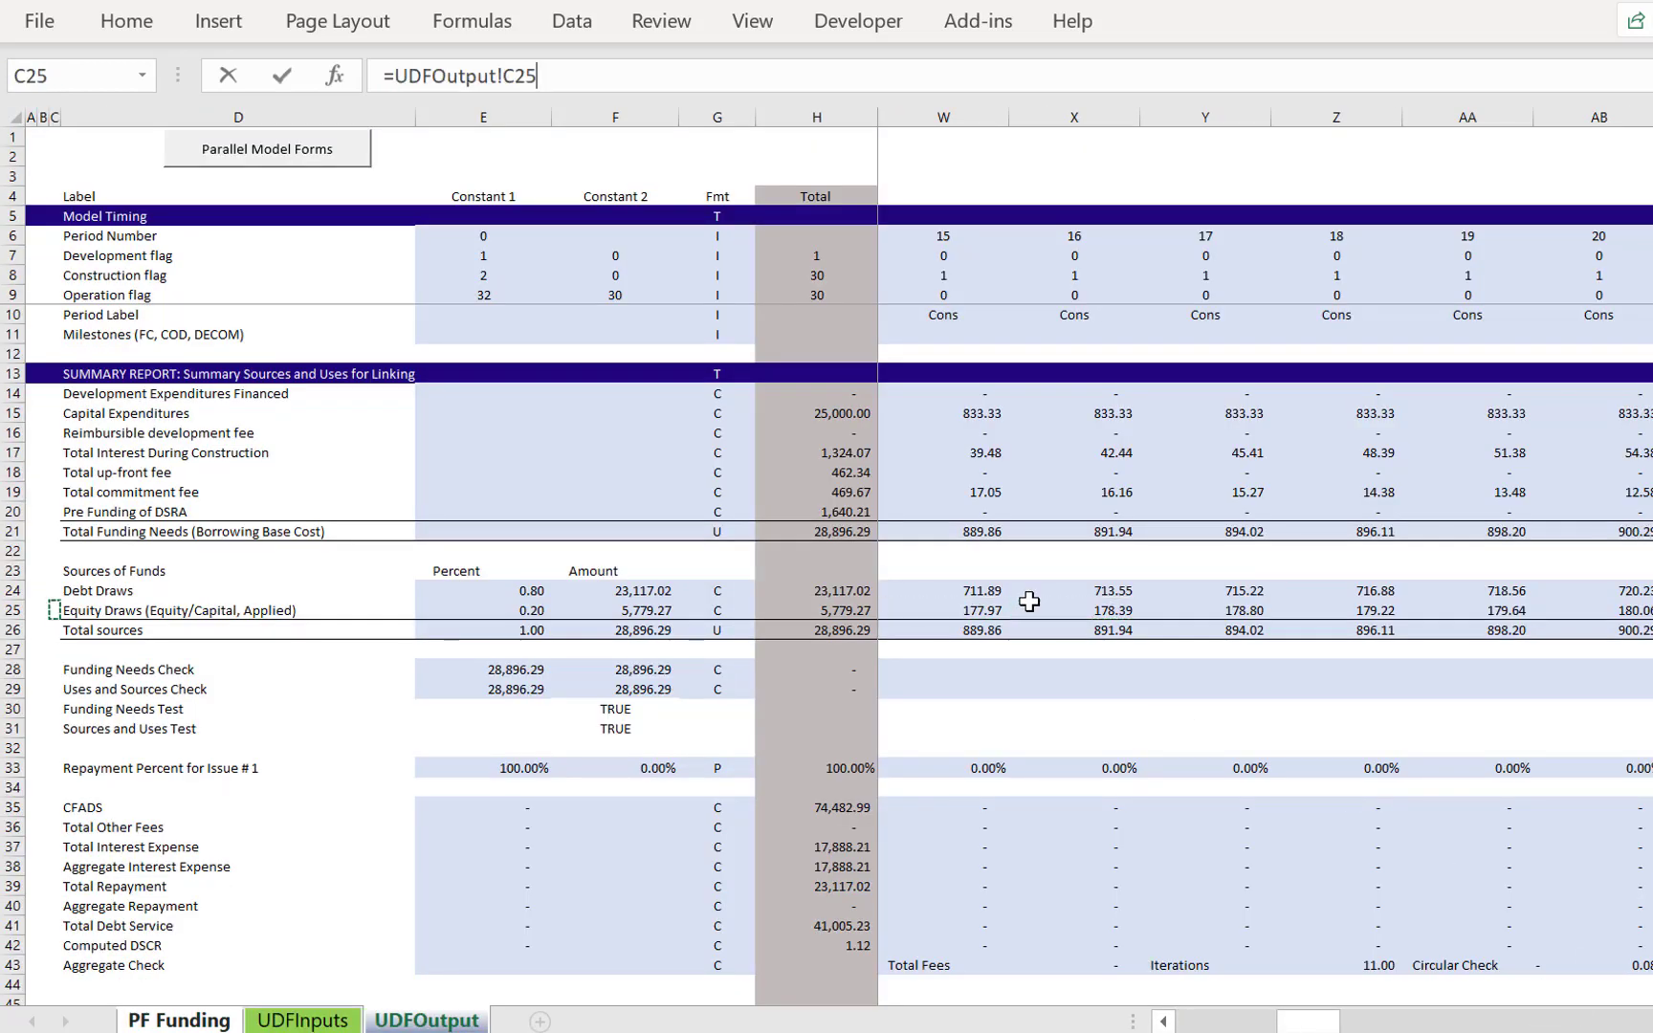
pyautogui.press('Right')
pyautogui.press('Right')
pyautogui.press('Right')
pyautogui.press('Right')
pyautogui.press('Right')
pyautogui.press('Right')
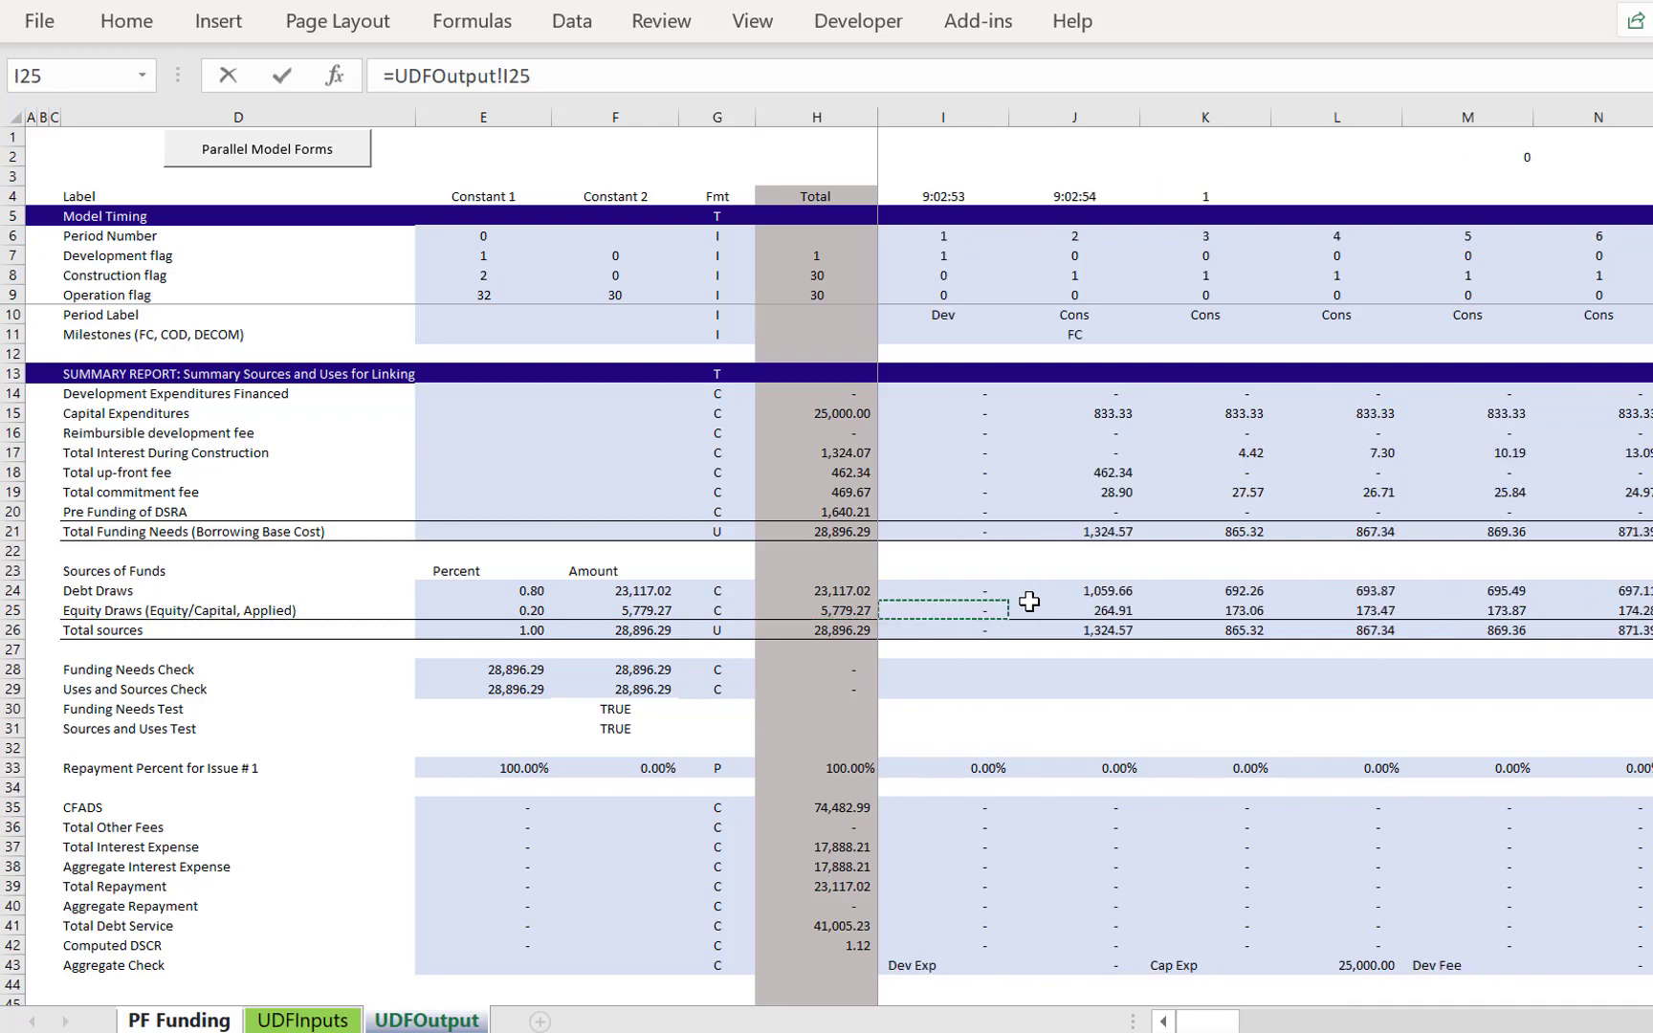
pyautogui.press('Up')
pyautogui.press('Right')
pyautogui.press('Down')
pyautogui.press('Down')
pyautogui.press('Down')
pyautogui.press('Down')
pyautogui.press('Down')
pyautogui.press('Down')
pyautogui.press('Down')
pyautogui.press('Down')
pyautogui.press('Down')
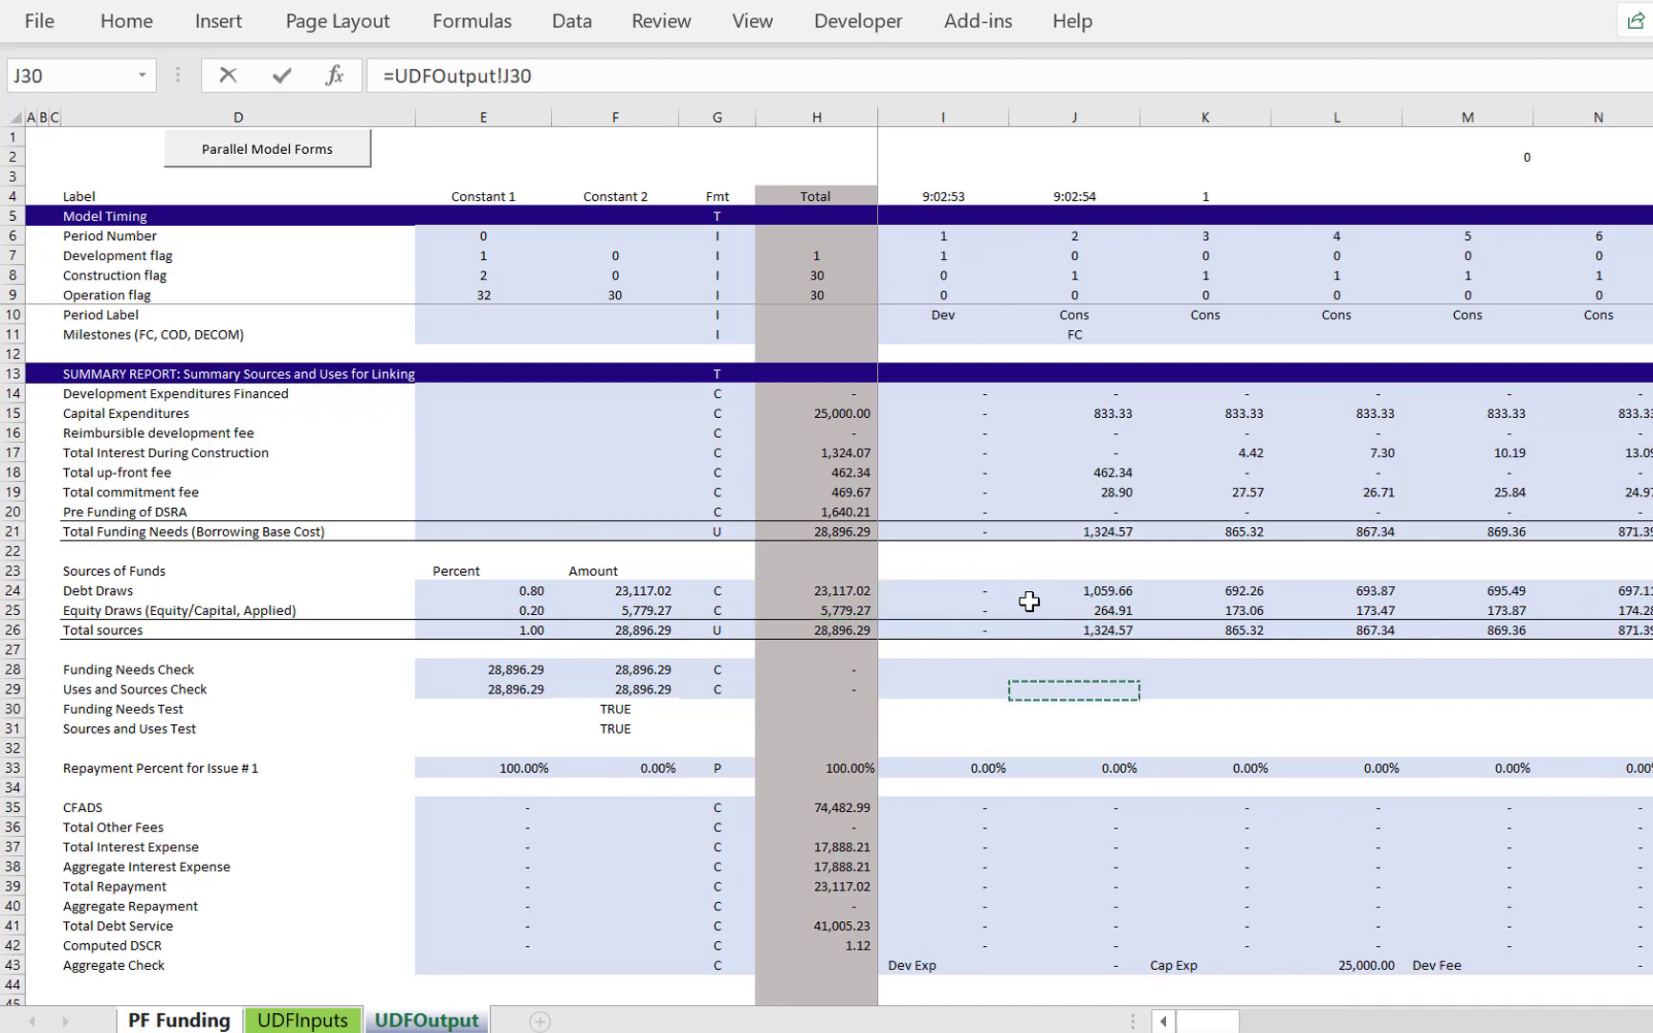
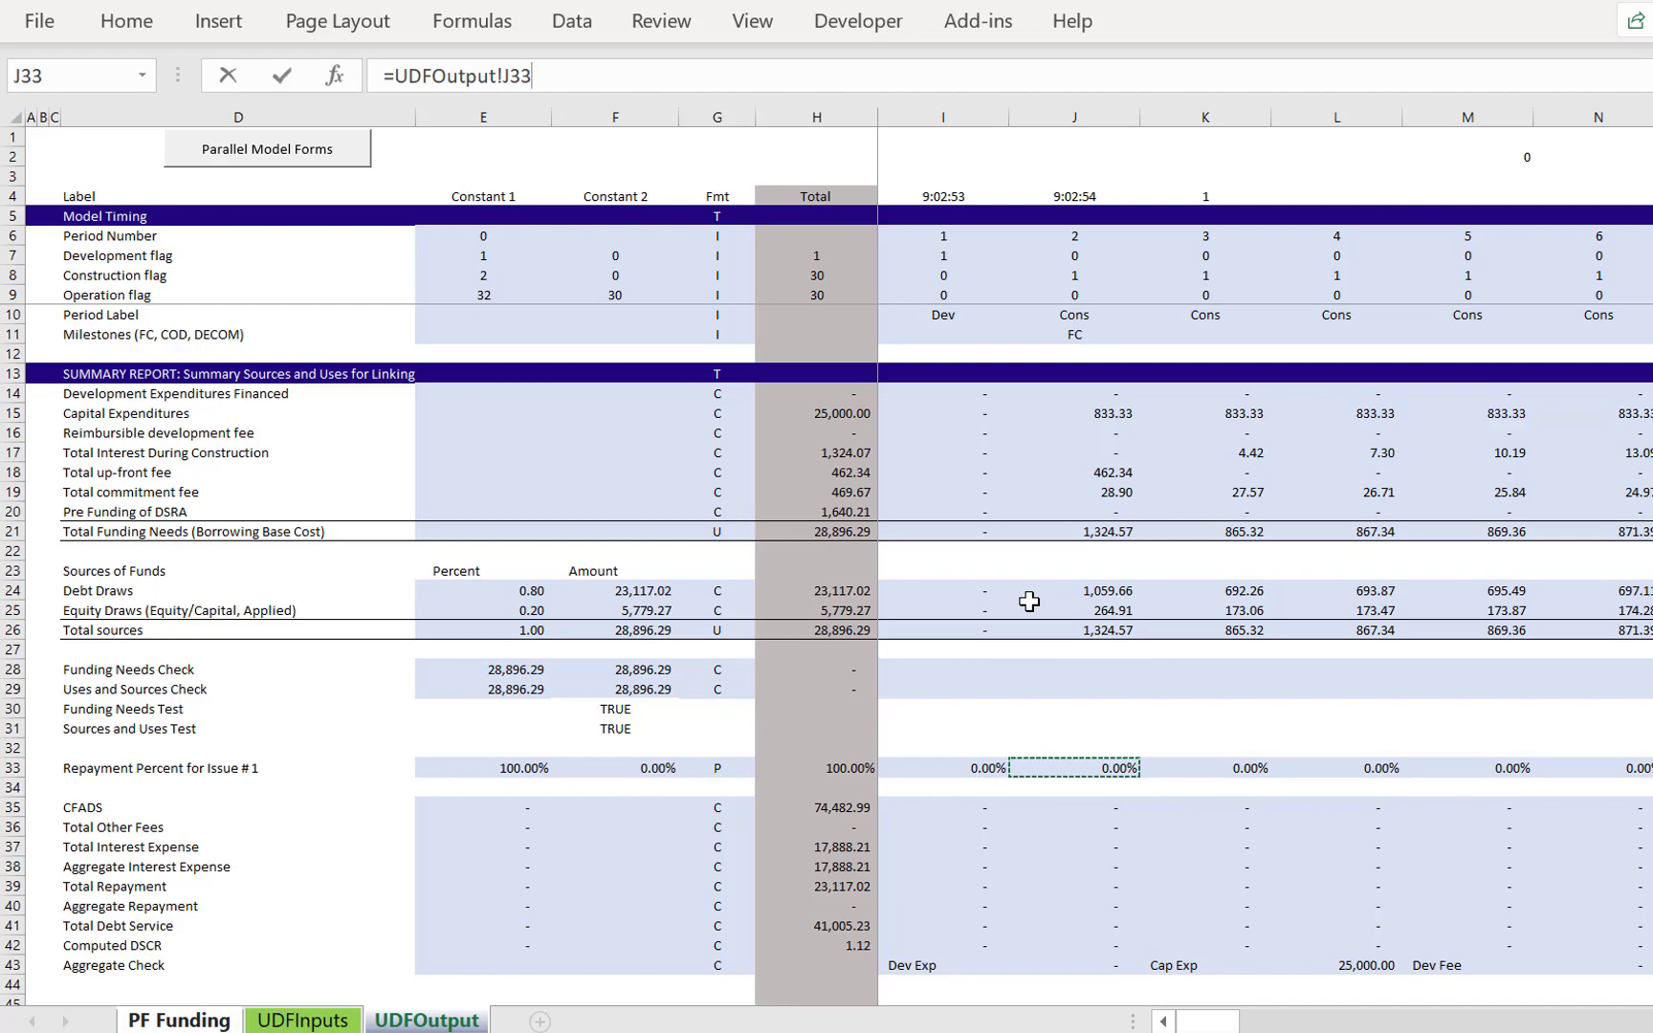
pyautogui.press('Return')
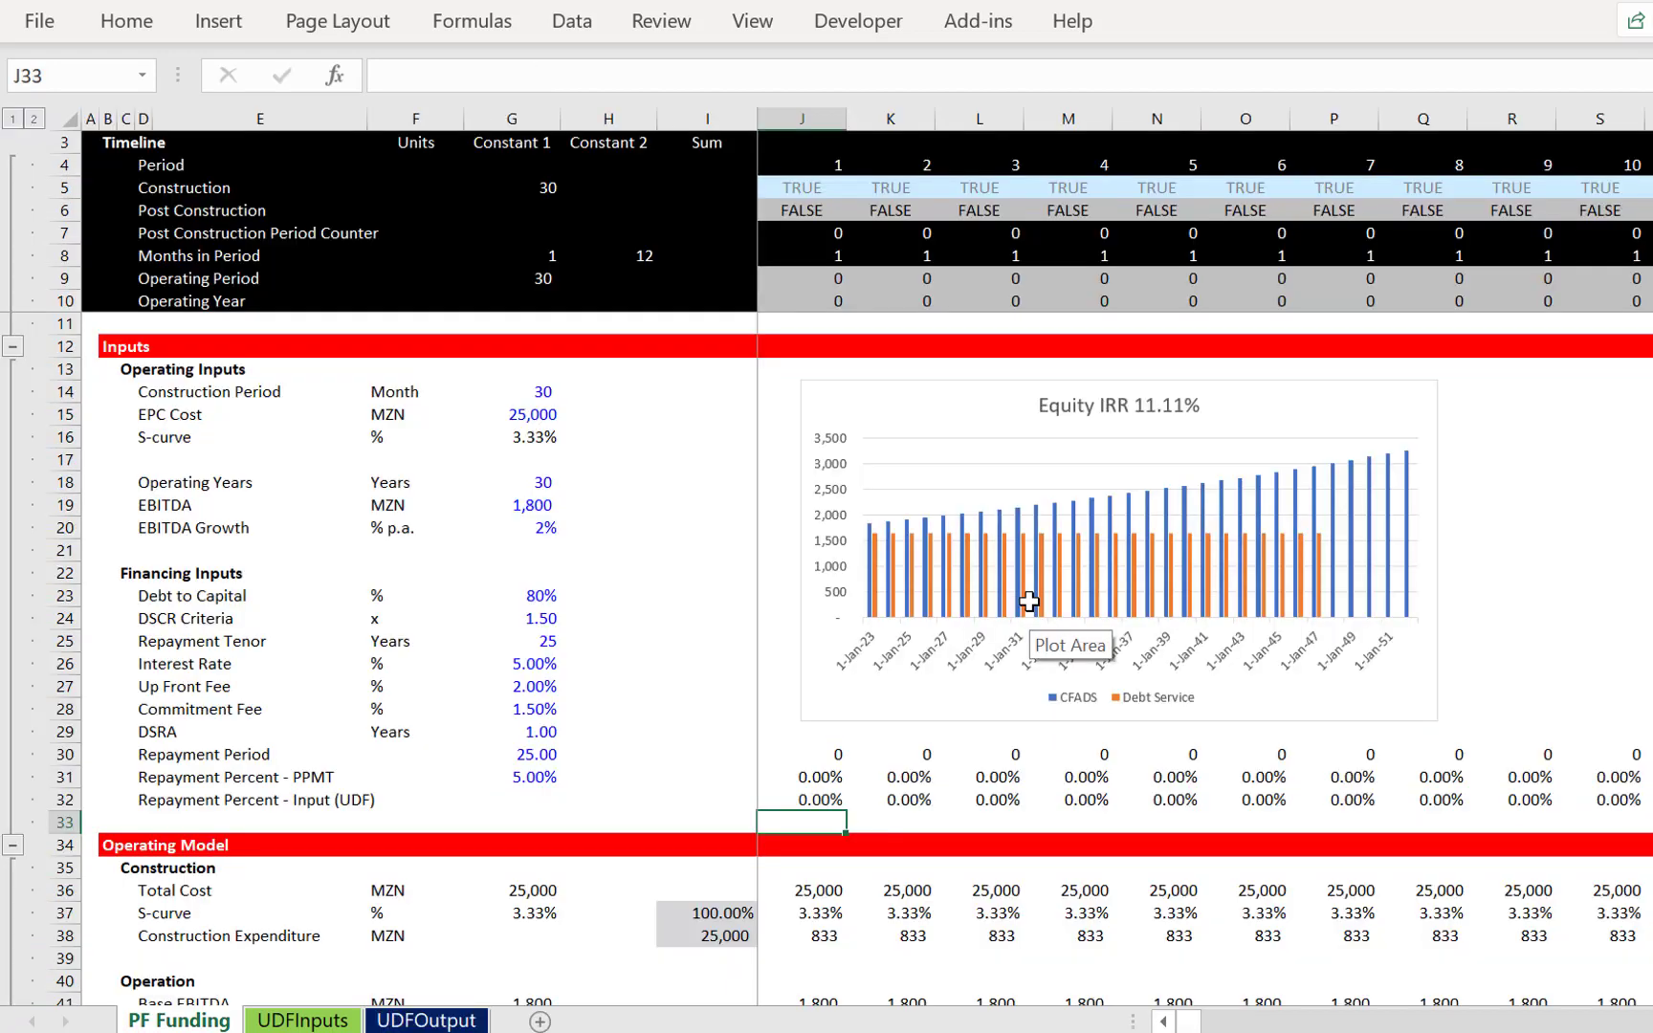
pyautogui.hotkey('ctrl', 'shift', 'r')
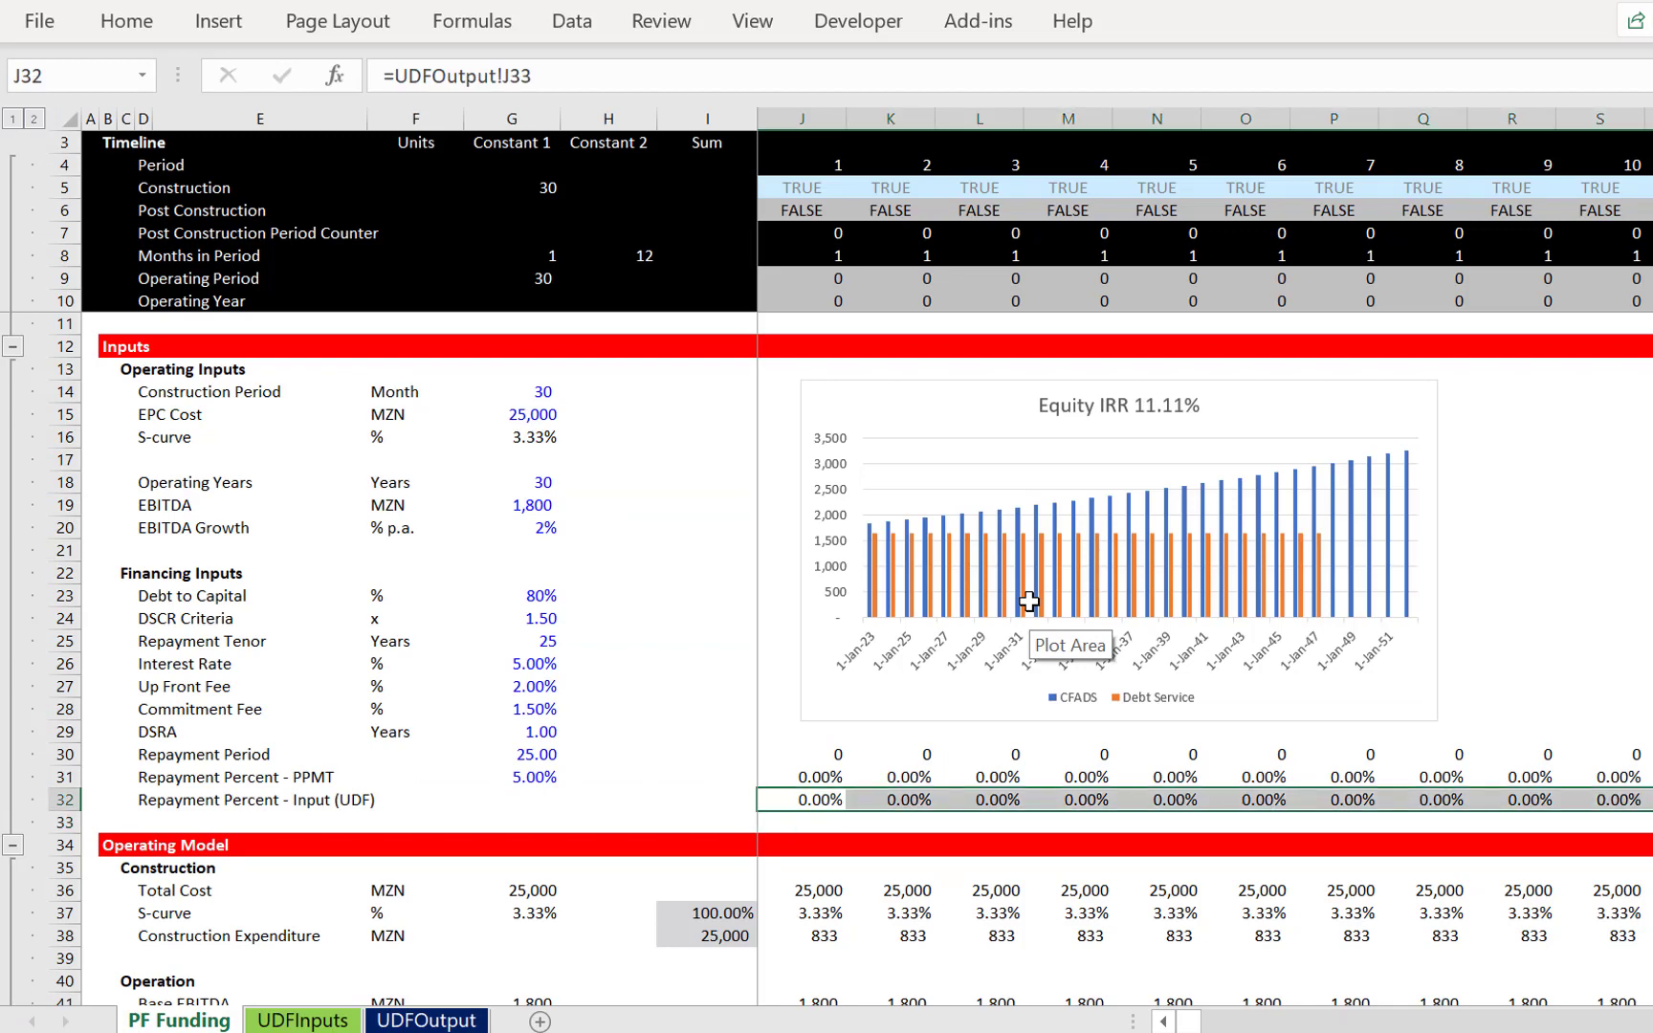
# Go down from the Inputs section to J80, the first period cell of the Repayment Percent row in Debt Balance
pyautogui.press('Left')
pyautogui.press('Right')
pyautogui.press('Down')
pyautogui.press('Down')
pyautogui.press('Down')
pyautogui.press('Down')
pyautogui.press('Down')
pyautogui.press('Down')
pyautogui.press('Down')
pyautogui.press('Down')
pyautogui.press('Down')
pyautogui.press('Down')
pyautogui.press('Down')
pyautogui.press('Down')
pyautogui.press('Down')
pyautogui.press('Down')
pyautogui.press('Down')
pyautogui.press('Down')
pyautogui.press('Down')
pyautogui.press('Down')
pyautogui.press('Down')
pyautogui.press('Down')
pyautogui.press('Down')
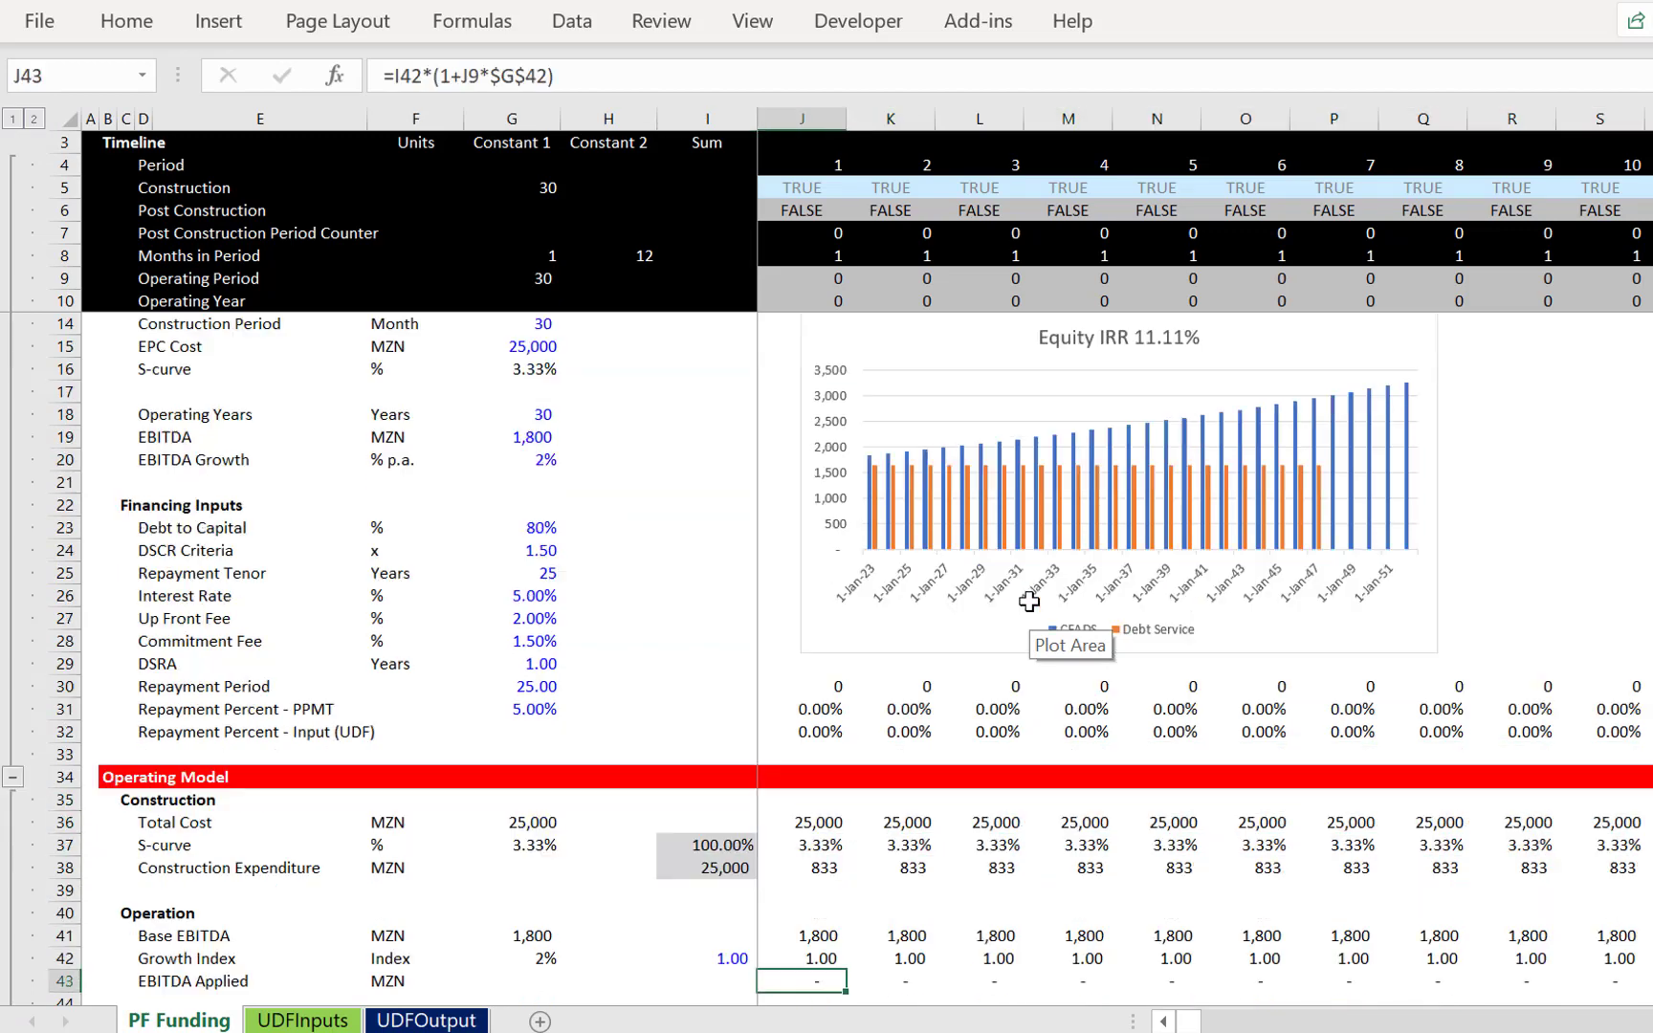
pyautogui.press('Down')
pyautogui.press('Down')
pyautogui.press('Down')
pyautogui.press('Down')
pyautogui.press('Down')
pyautogui.press('Down')
pyautogui.press('Down')
pyautogui.press('Down')
pyautogui.press('Down')
pyautogui.press('Down')
pyautogui.press('Down')
pyautogui.press('Down')
pyautogui.press('Down')
pyautogui.press('Down')
pyautogui.press('Down')
pyautogui.press('Down')
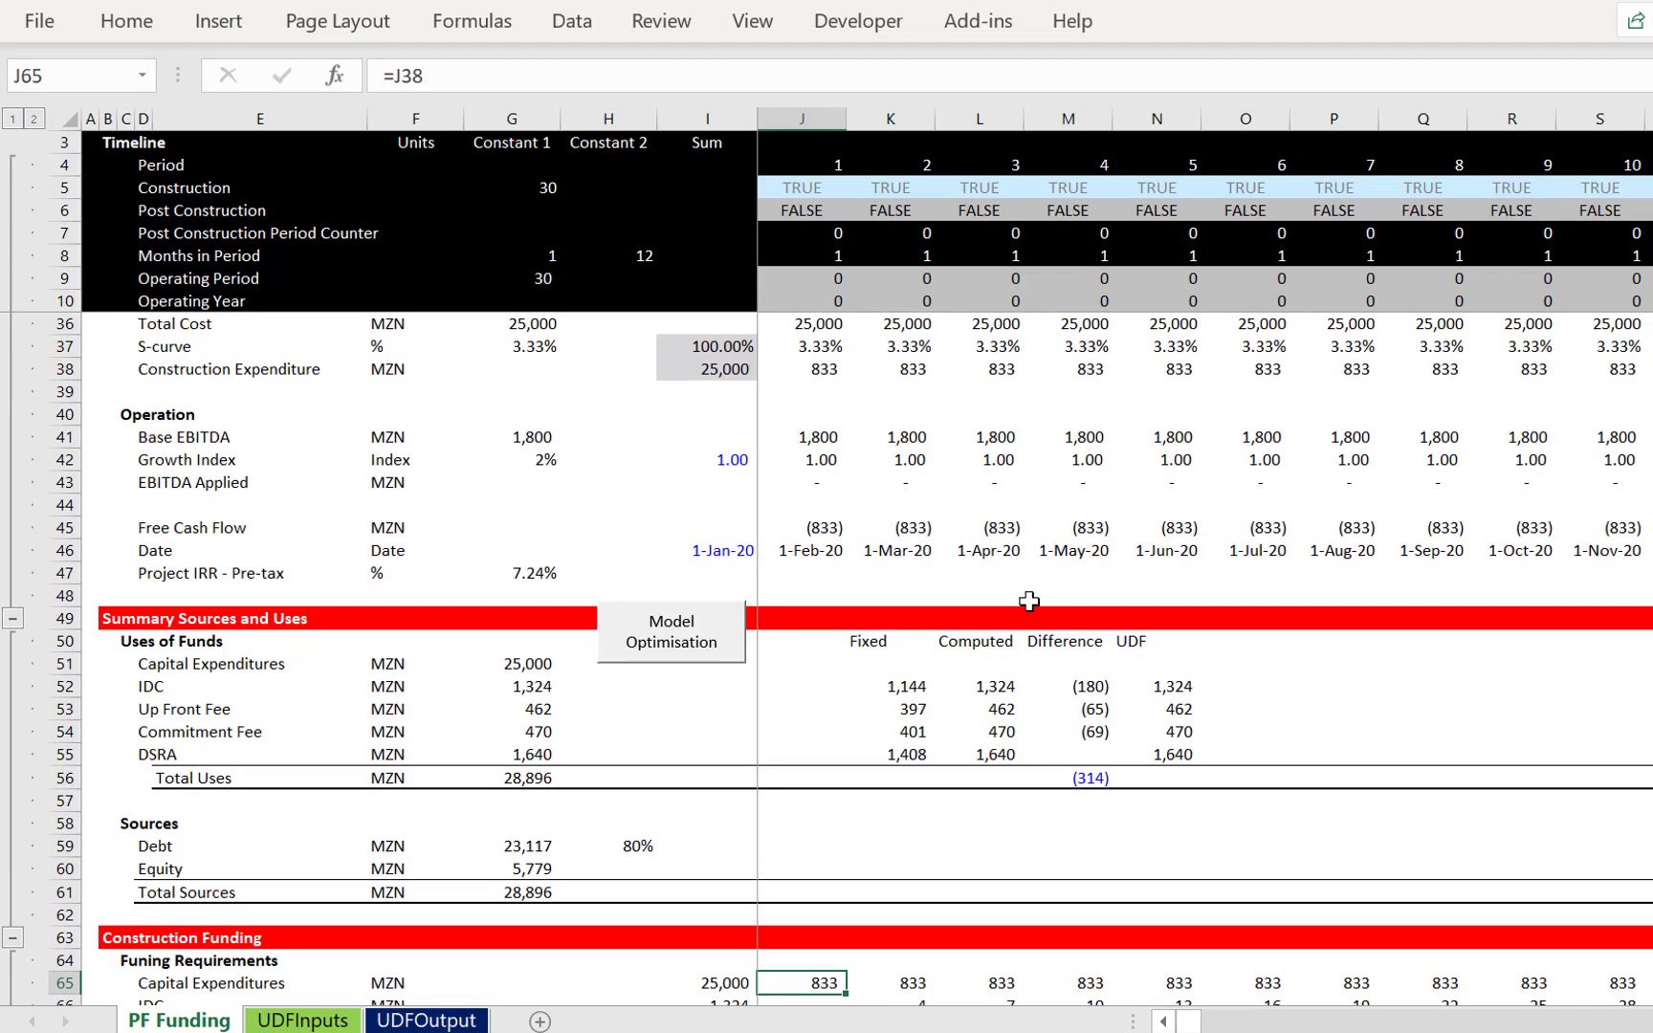
pyautogui.press('Down')
pyautogui.press('Down')
pyautogui.press('Down')
pyautogui.press('Down')
pyautogui.press('Down')
pyautogui.press('Down')
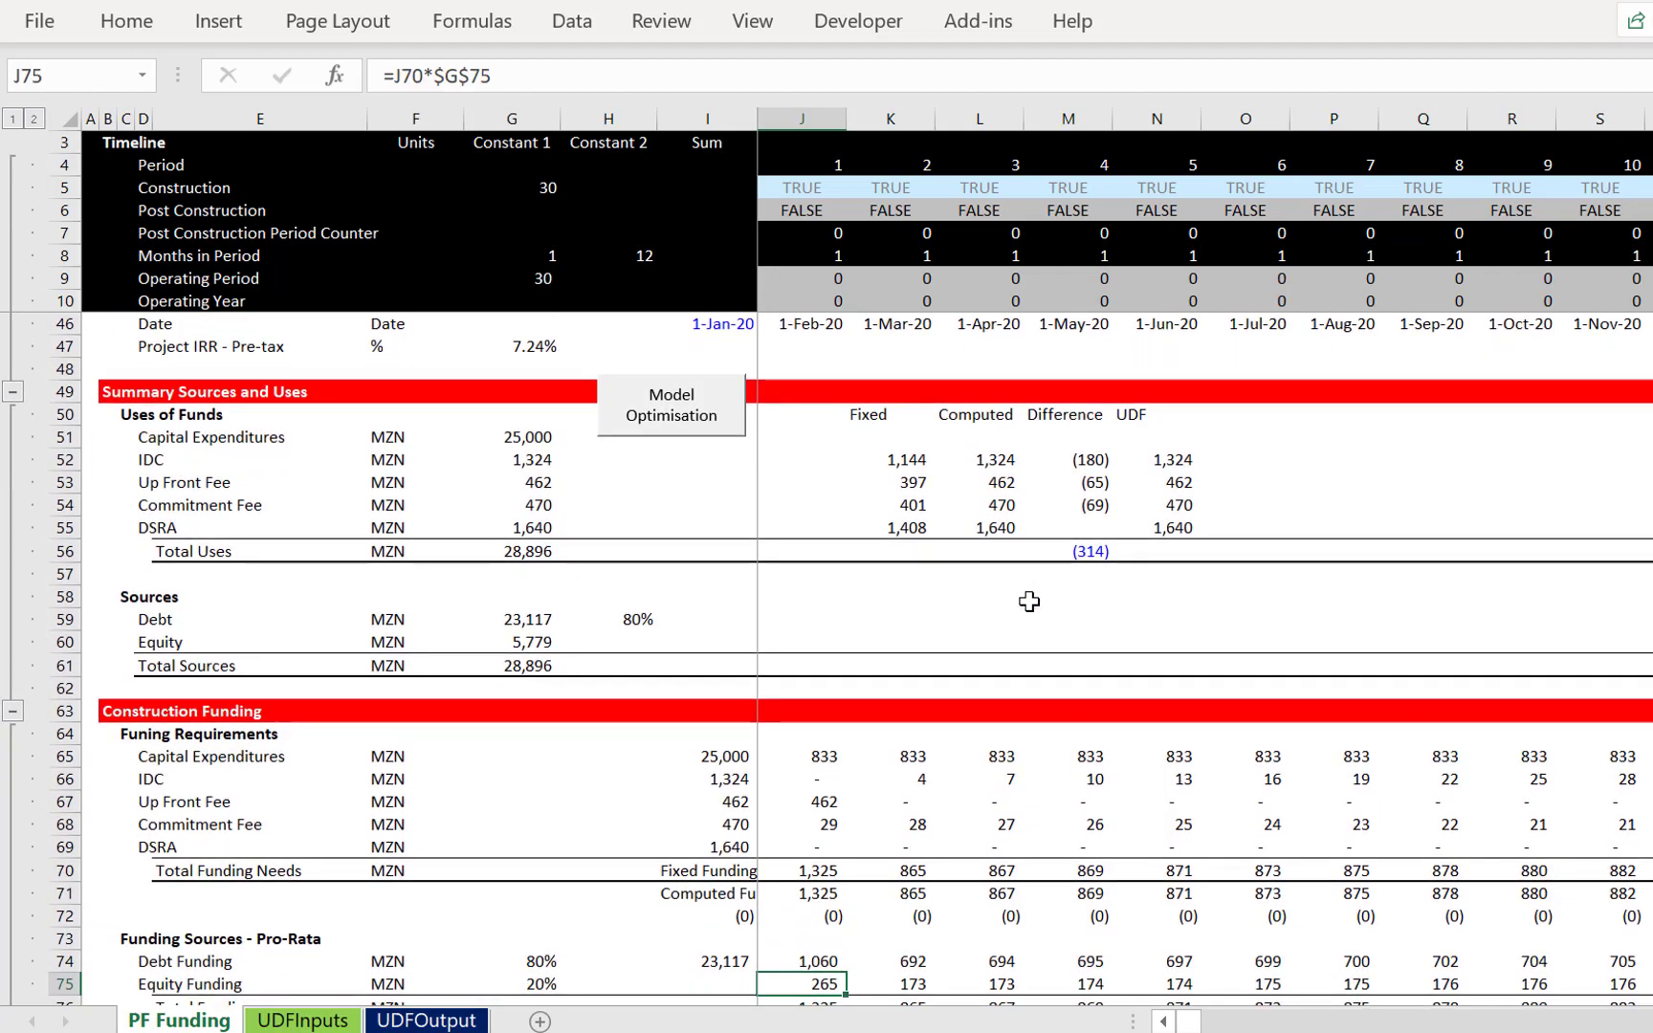
pyautogui.press('Down')
pyautogui.press('Down')
pyautogui.press('Down')
pyautogui.press('Down')
pyautogui.press('Down')
pyautogui.press('Down')
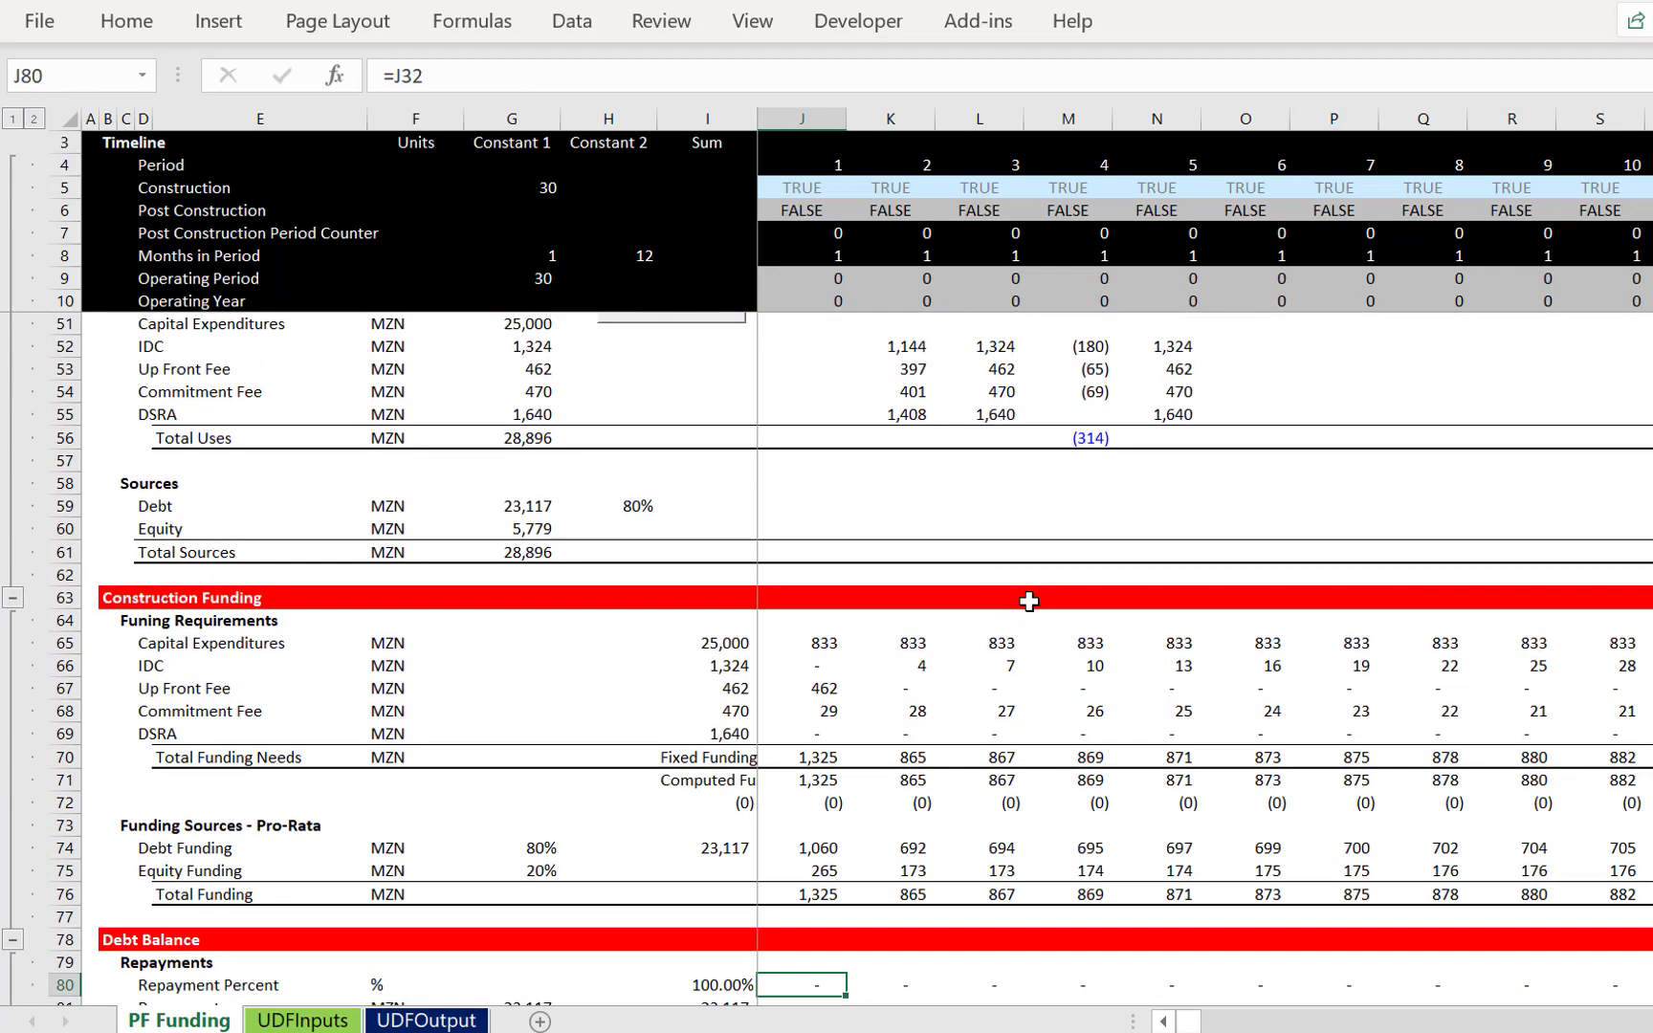
pyautogui.press('Down')
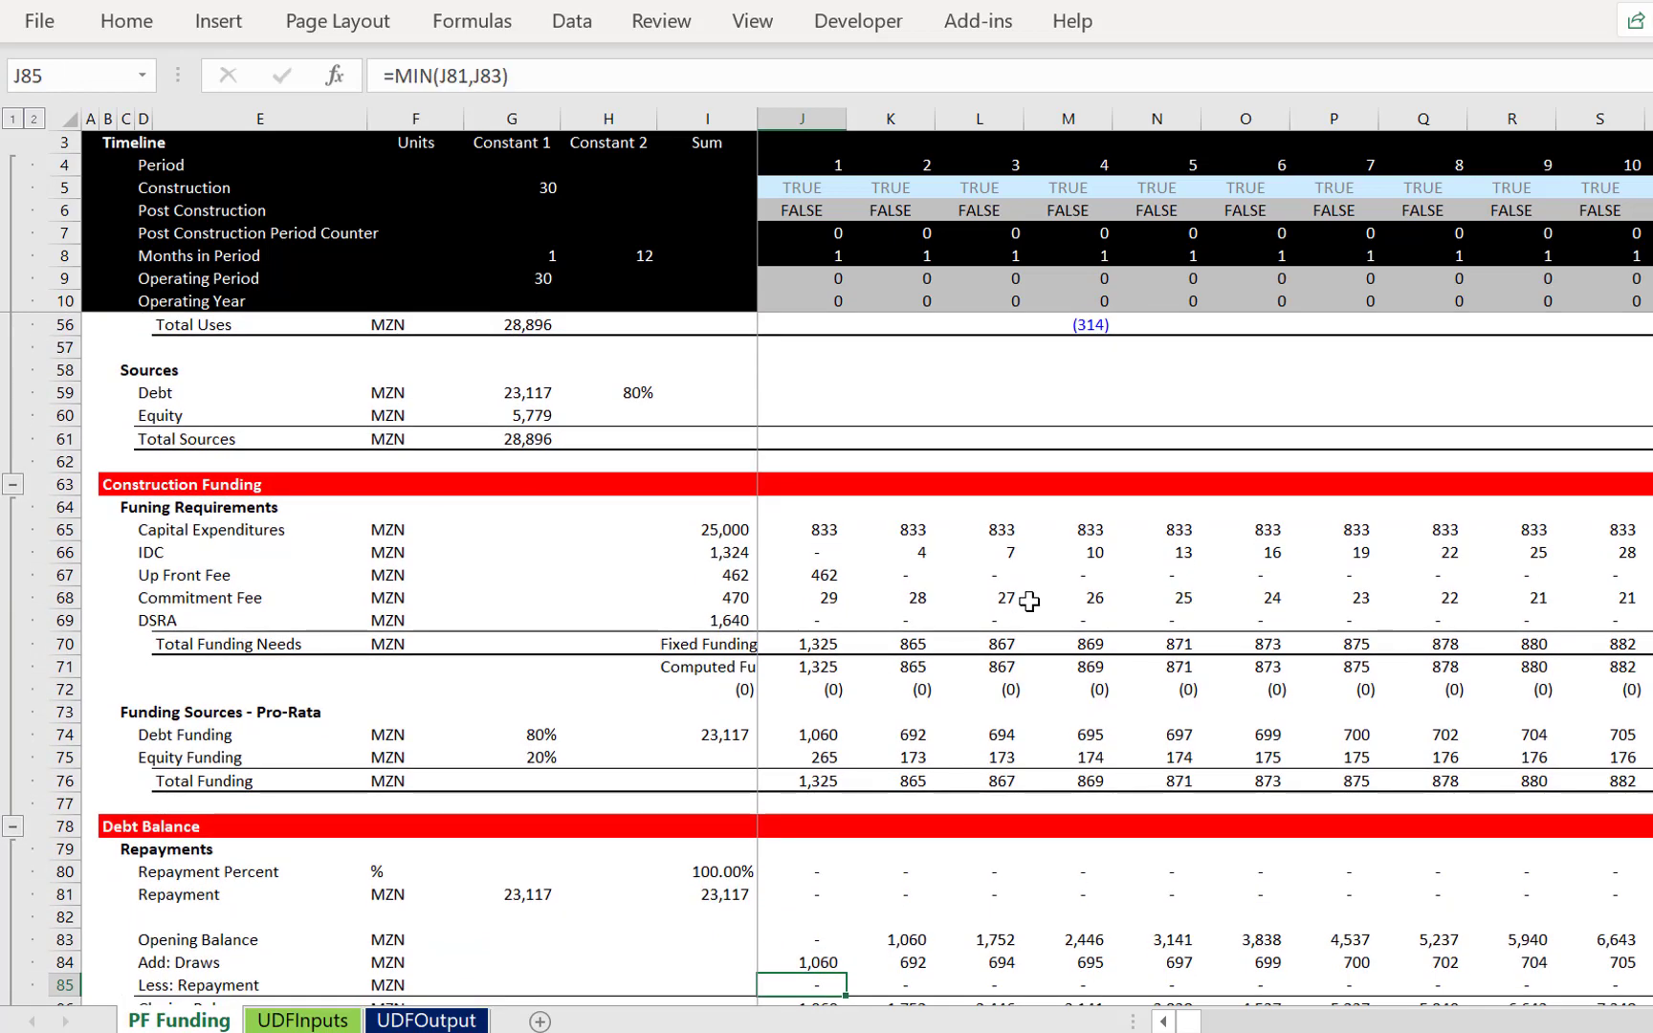
pyautogui.press('Up')
pyautogui.press('Up')
pyautogui.press('Up')
pyautogui.press('Up')
pyautogui.press('Up')
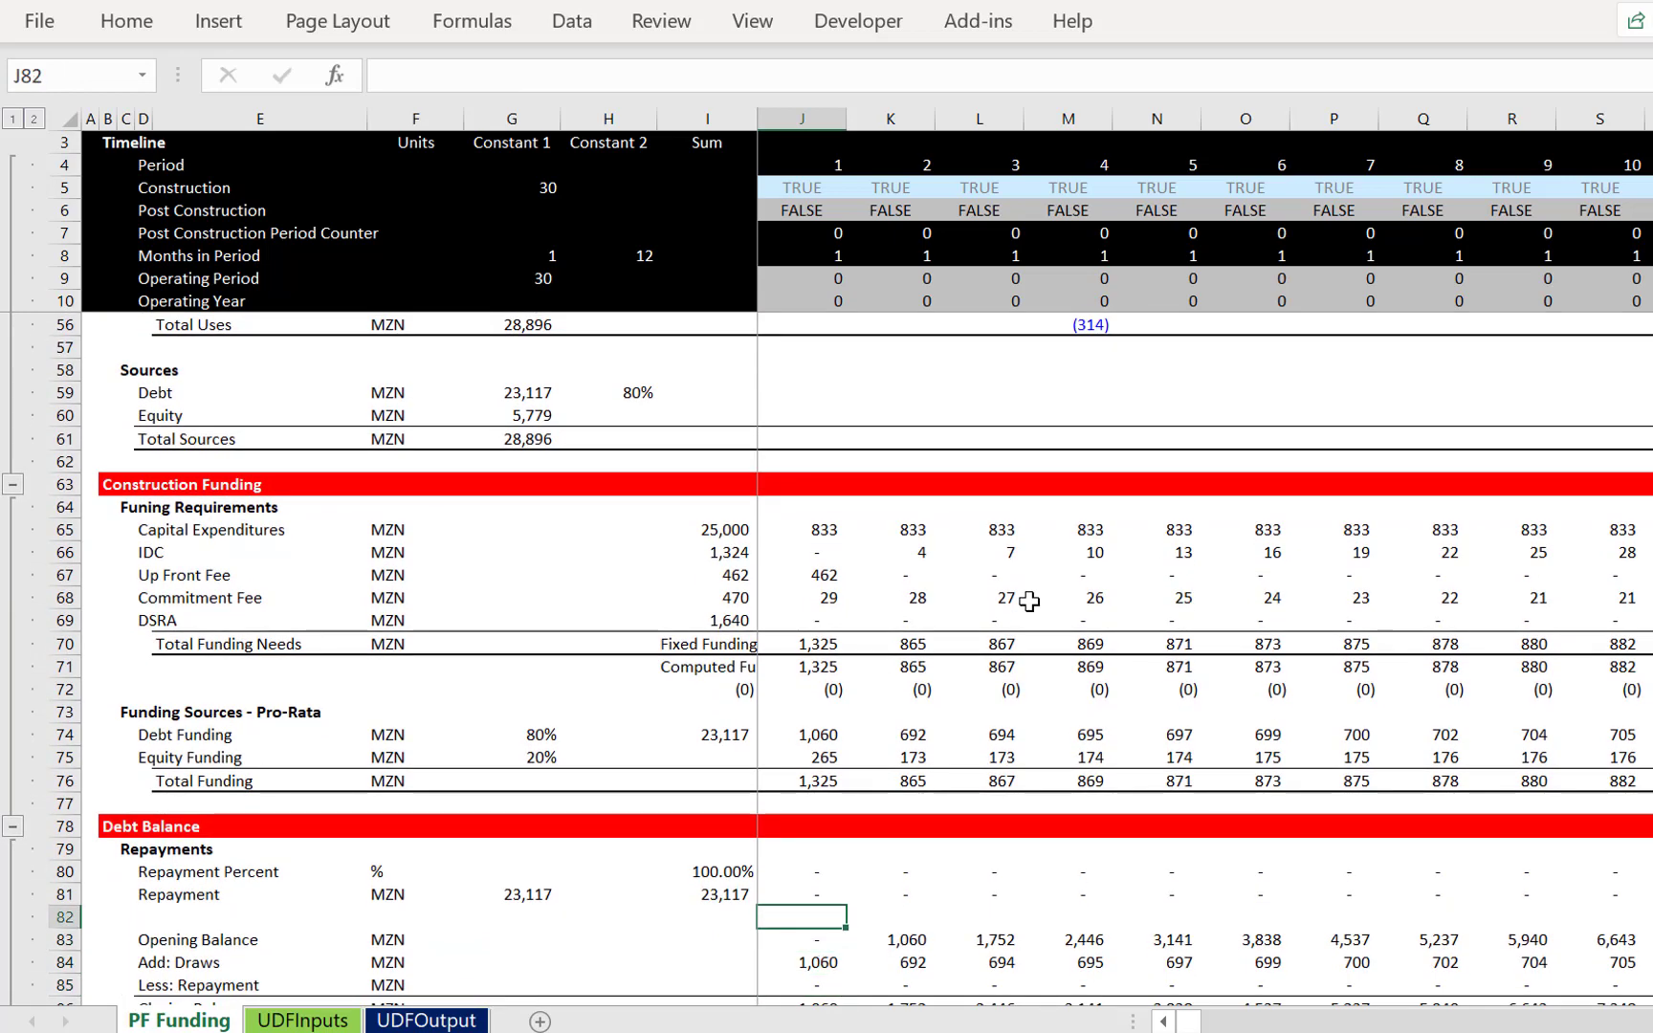
# Link J80 of the Debt Balance Repayment Percent row to Repayment Percent - Input (UDF) with =J32 and fill it right across the periods
pyautogui.write('=')
pyautogui.press('Up')
pyautogui.press('Up')
pyautogui.press('Up')
pyautogui.press('Up')
pyautogui.press('Up')
pyautogui.press('Up')
pyautogui.press('Up')
pyautogui.press('Up')
pyautogui.press('Up')
pyautogui.press('Up')
pyautogui.press('Up')
pyautogui.press('Up')
pyautogui.press('Up')
pyautogui.press('Up')
pyautogui.press('Up')
pyautogui.press('Up')
pyautogui.press('Up')
pyautogui.press('Up')
pyautogui.press('Up')
pyautogui.press('Up')
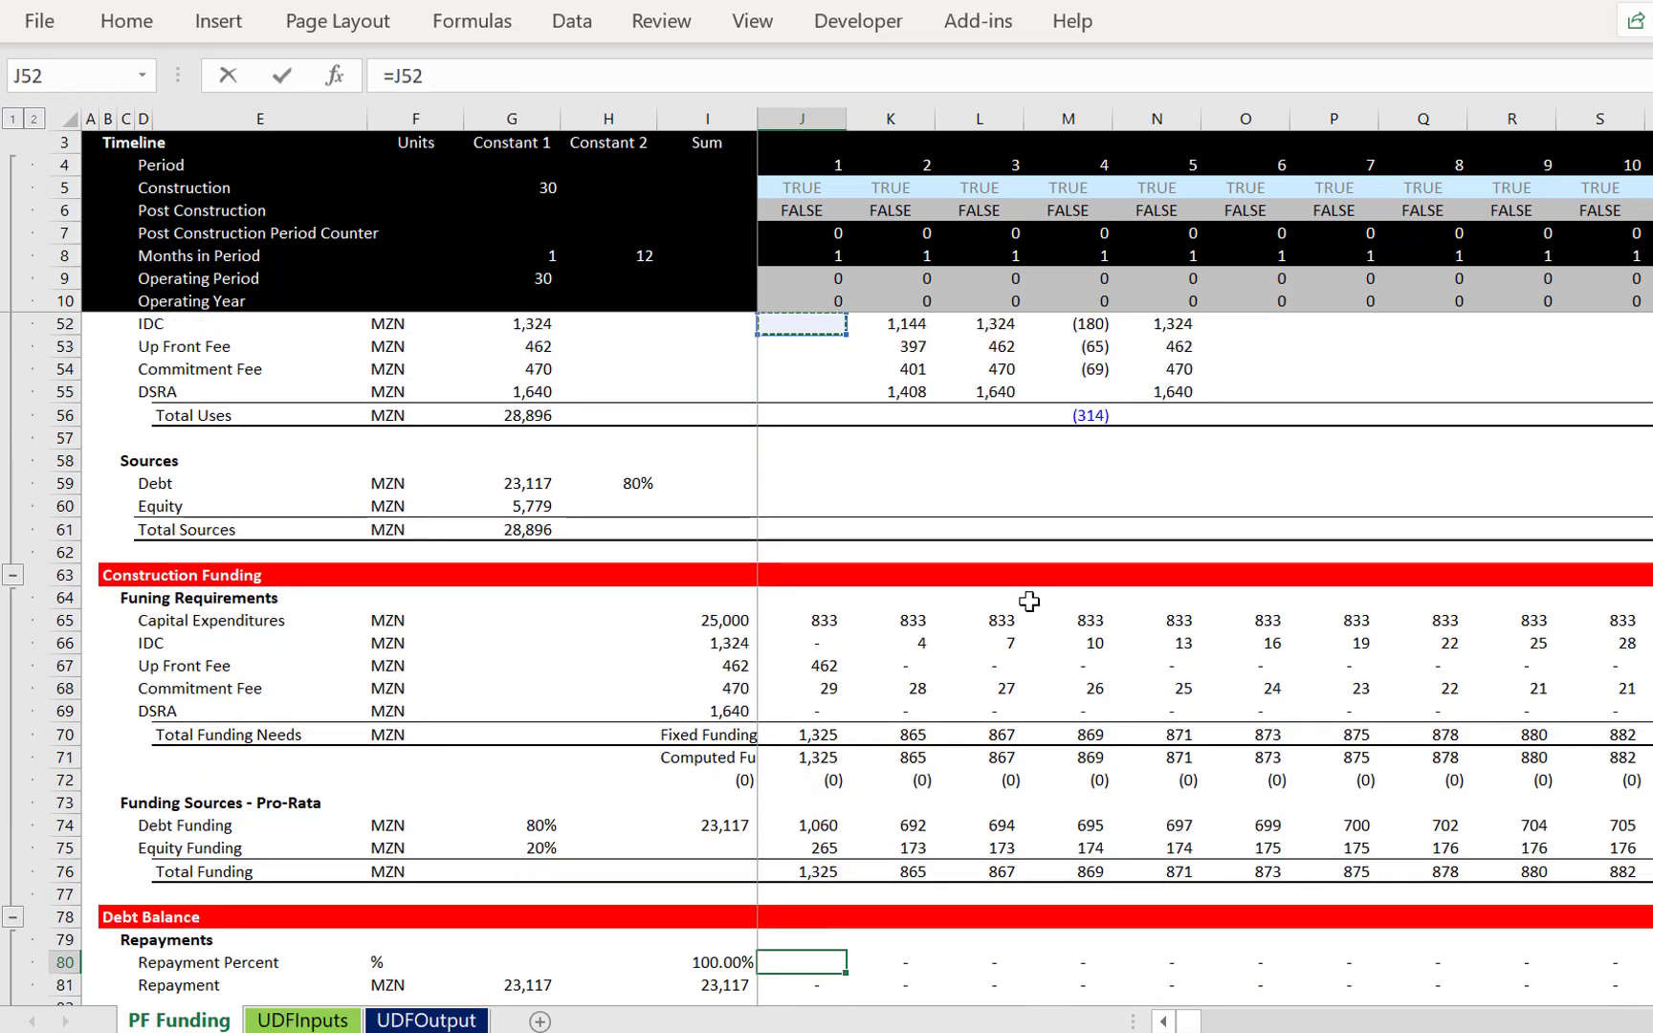
pyautogui.press('Up')
pyautogui.press('Up')
pyautogui.press('Up')
pyautogui.press('Up')
pyautogui.press('Up')
pyautogui.press('Up')
pyautogui.press('Up')
pyautogui.press('Up')
pyautogui.press('Up')
pyautogui.press('Up')
pyautogui.press('Up')
pyautogui.press('Up')
pyautogui.press('Up')
pyautogui.press('Up')
pyautogui.press('Up')
pyautogui.press('Up')
pyautogui.press('Up')
pyautogui.press('Up')
pyautogui.press('Up')
pyautogui.press('Up')
pyautogui.press('Up')
pyautogui.press('Up')
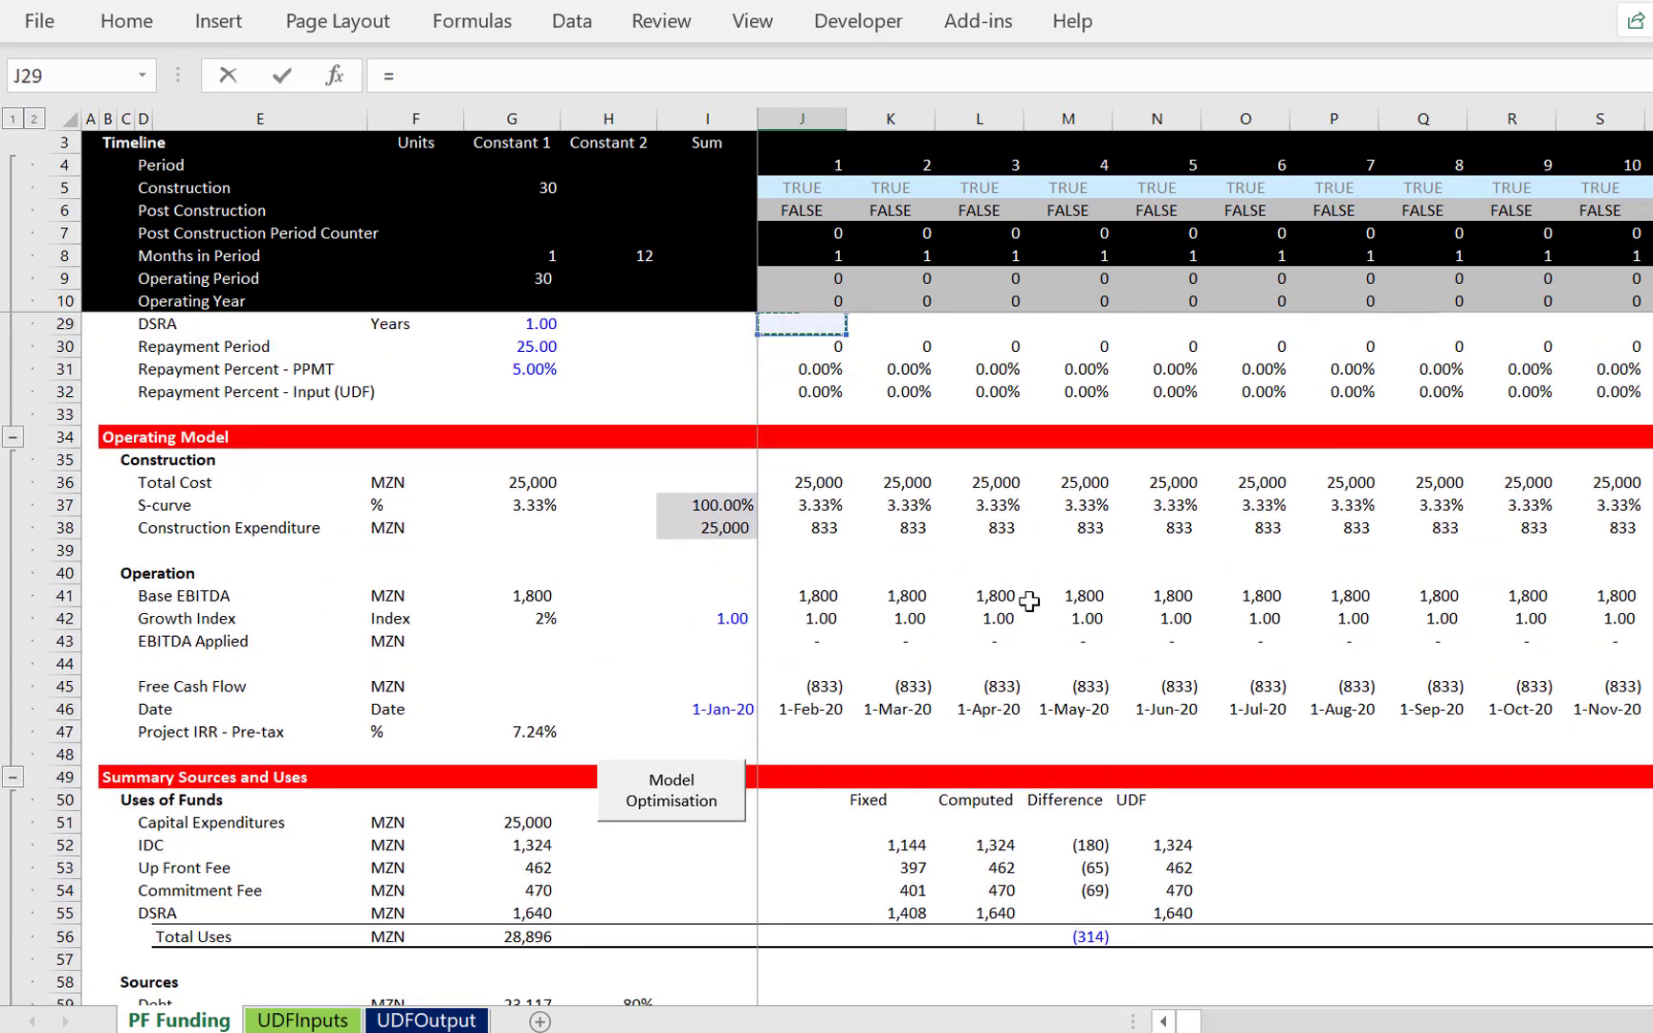
pyautogui.press('Up')
pyautogui.press('Up')
pyautogui.press('Up')
pyautogui.press('Up')
pyautogui.press('Up')
pyautogui.press('Up')
pyautogui.press('Up')
pyautogui.press('Up')
pyautogui.press('Up')
pyautogui.press('Up')
pyautogui.press('Up')
pyautogui.press('Up')
pyautogui.press('Up')
pyautogui.press('Up')
pyautogui.press('Up')
pyautogui.press('Up')
pyautogui.press('Up')
pyautogui.press('Up')
pyautogui.press('Up')
pyautogui.press('Down')
pyautogui.press('Down')
pyautogui.press('Down')
pyautogui.press('Down')
pyautogui.press('Down')
pyautogui.press('Down')
pyautogui.press('Down')
pyautogui.press('Down')
pyautogui.press('Down')
pyautogui.press('Down')
pyautogui.press('Down')
pyautogui.press('Down')
pyautogui.press('Down')
pyautogui.press('Down')
pyautogui.press('Down')
pyautogui.press('Down')
pyautogui.press('Down')
pyautogui.press('Down')
pyautogui.press('Down')
pyautogui.press('Down')
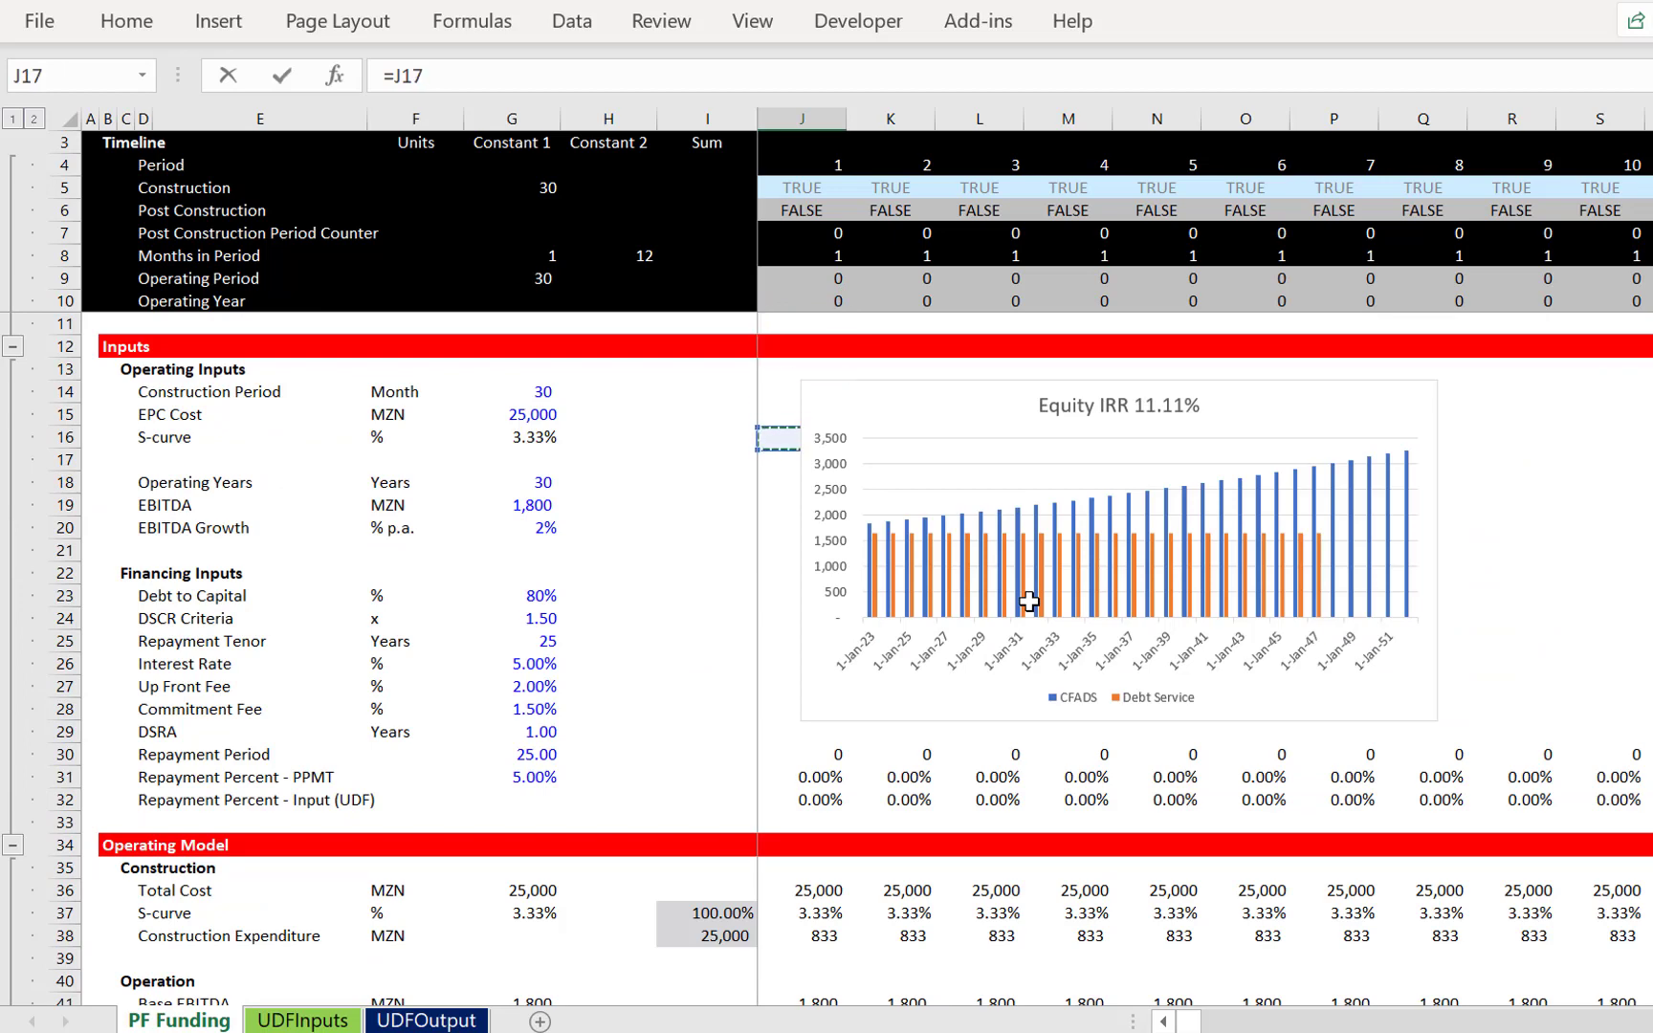
pyautogui.press('Up')
pyautogui.press('Up')
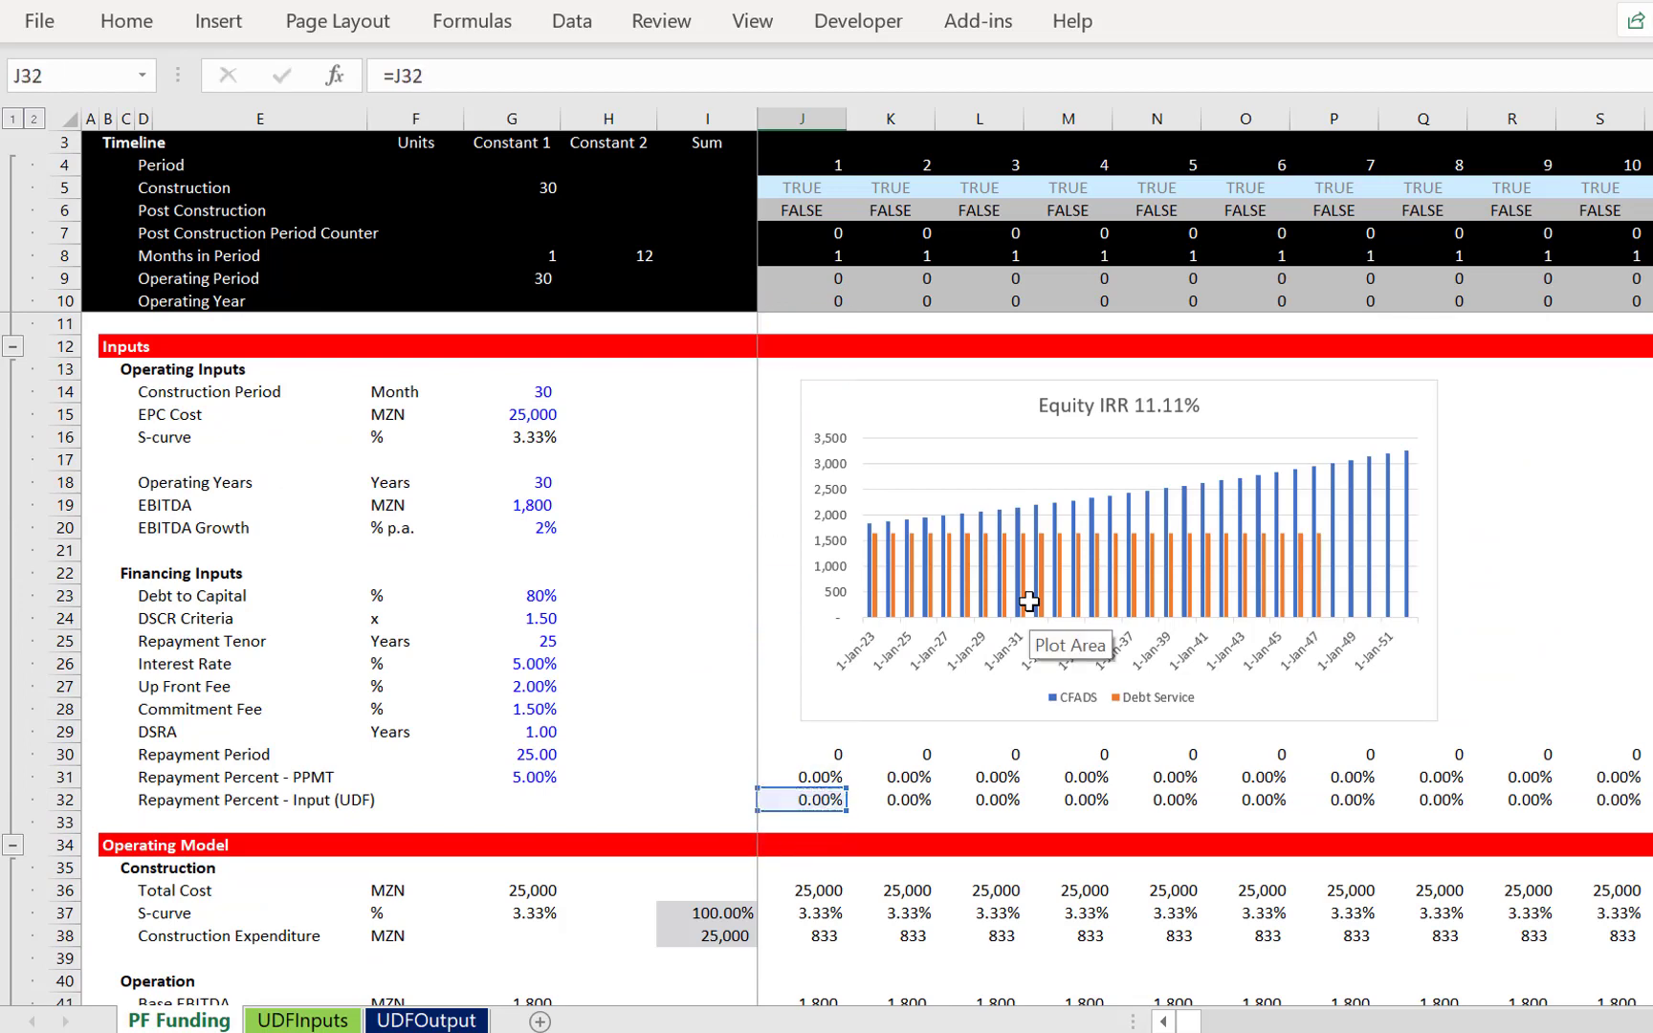
pyautogui.press('Return')
pyautogui.press('Up')
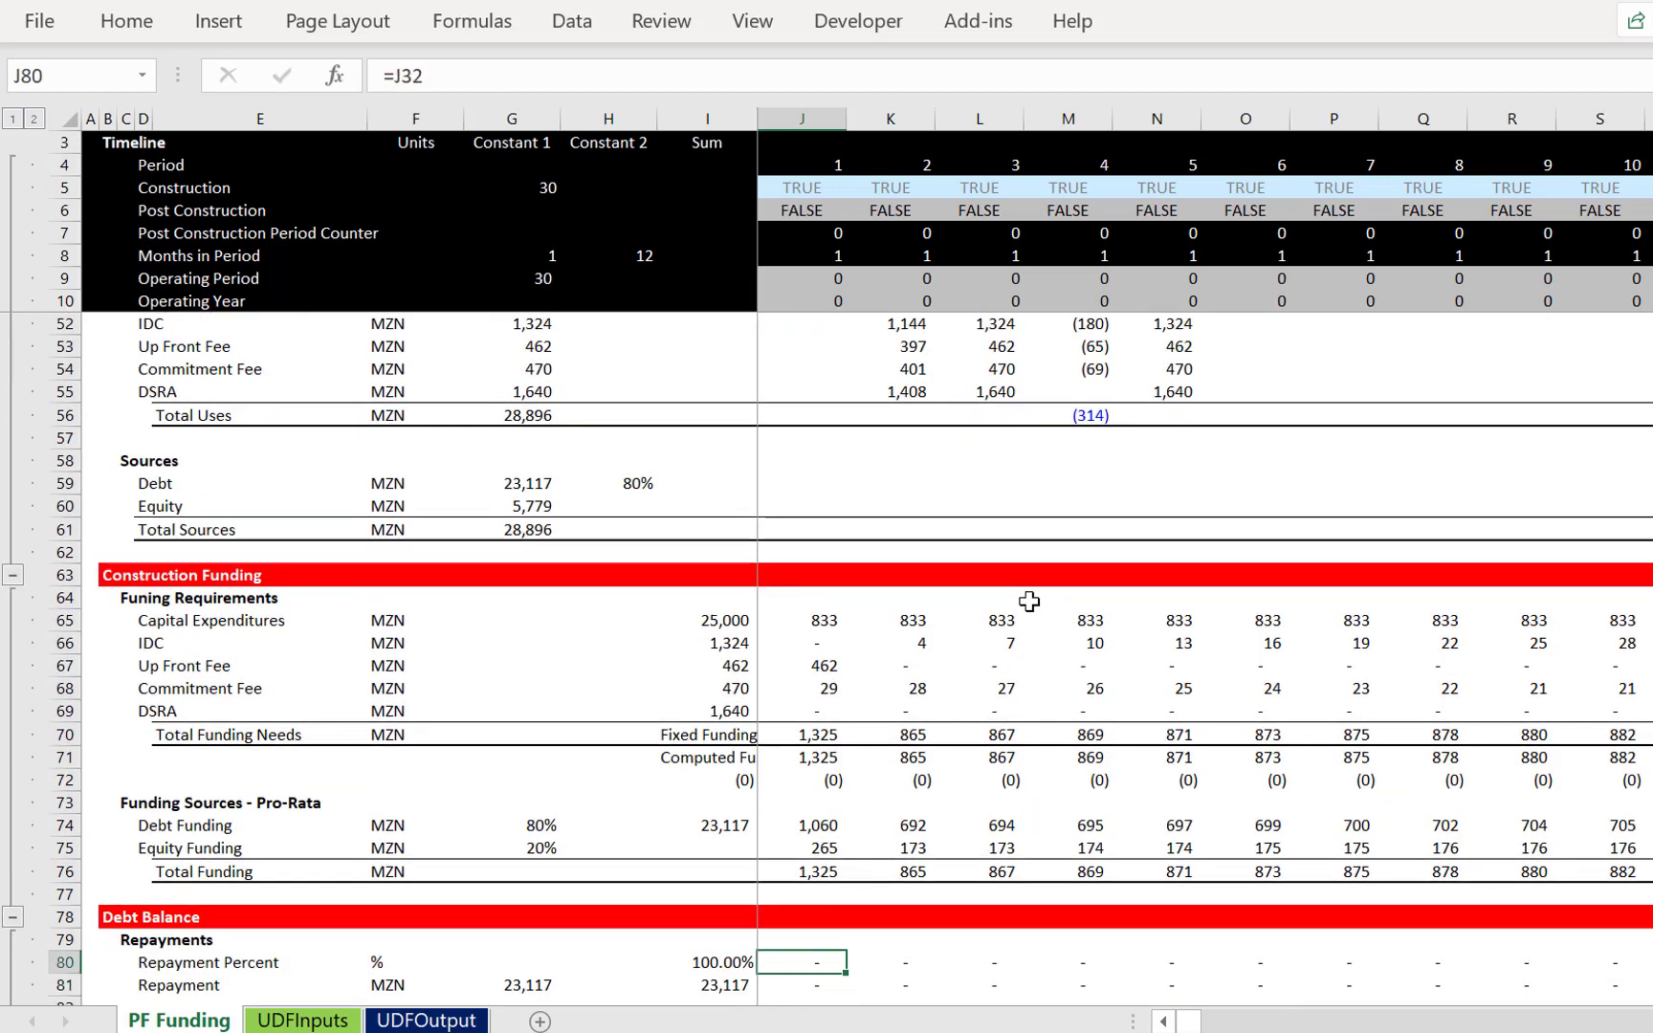
pyautogui.hotkey('ctrl', 'shift', 'Right')
pyautogui.press('Left')
pyautogui.press('Right')
pyautogui.press('Down')
pyautogui.press('Up')
# Switch from the PF Funding sheet to the UDFOutput sheet
pyautogui.hotkey('ctrl', 'pagedown')
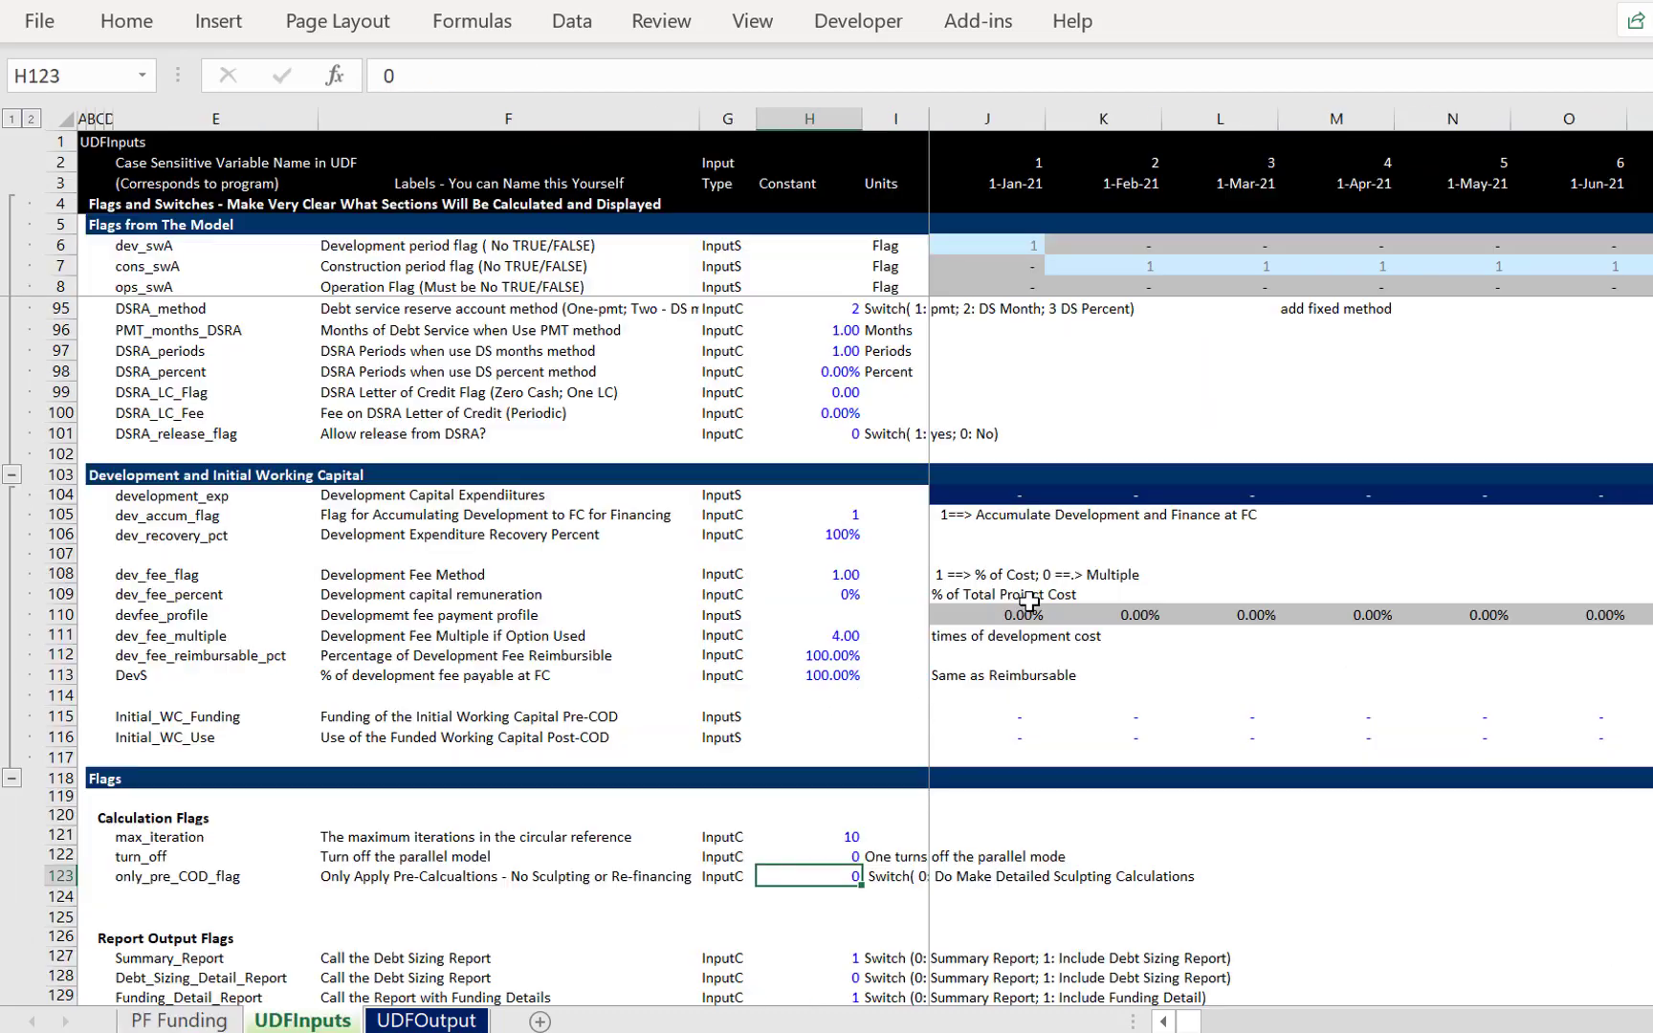
pyautogui.hotkey('ctrl', 'pagedown')
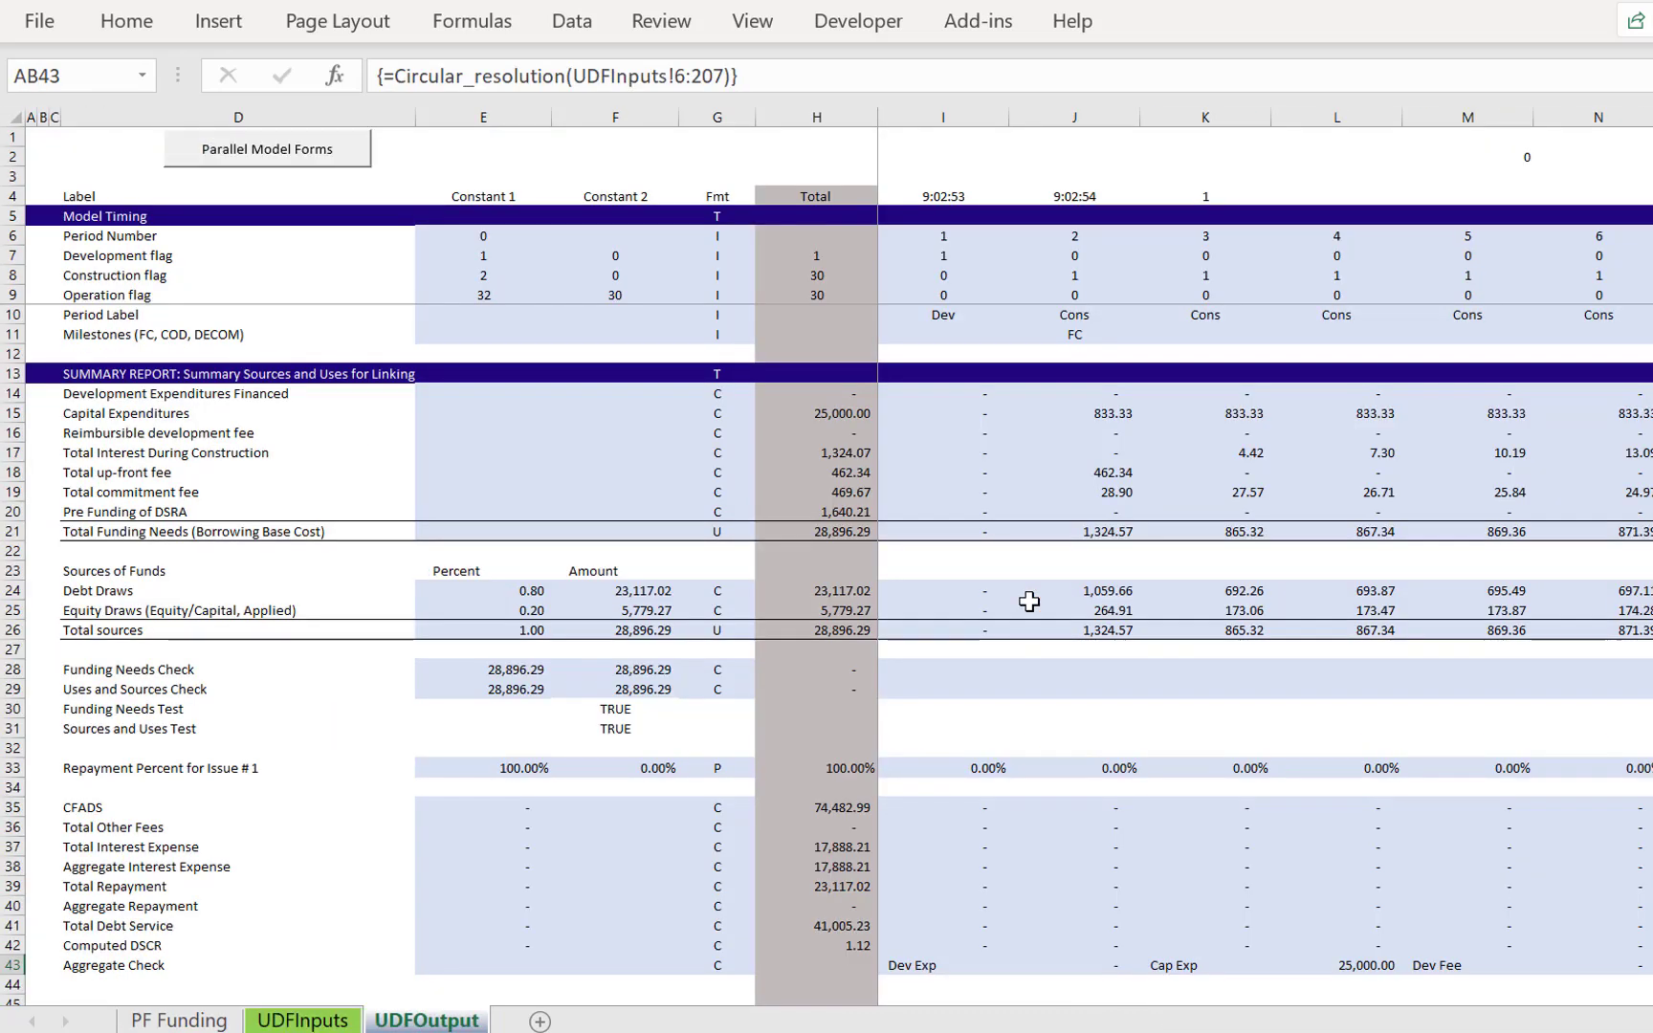
# On the UDFInputs sheet, set Sculpting_Flag1 (H31) for Tranche 1 to 1 to use sculpting for the repayment
pyautogui.hotkey('ctrl', 'pageup')
pyautogui.press('Left')
pyautogui.press('Left')
pyautogui.press('Up')
pyautogui.press('Up')
pyautogui.press('Up')
pyautogui.press('Up')
pyautogui.press('Up')
pyautogui.press('Up')
pyautogui.press('Up')
pyautogui.press('Up')
pyautogui.press('Up')
pyautogui.press('Up')
pyautogui.press('Up')
pyautogui.press('Up')
pyautogui.press('Up')
pyautogui.press('Up')
pyautogui.press('Up')
pyautogui.press('Up')
pyautogui.press('Up')
pyautogui.press('Up')
pyautogui.press('Up')
pyautogui.press('Up')
pyautogui.press('Up')
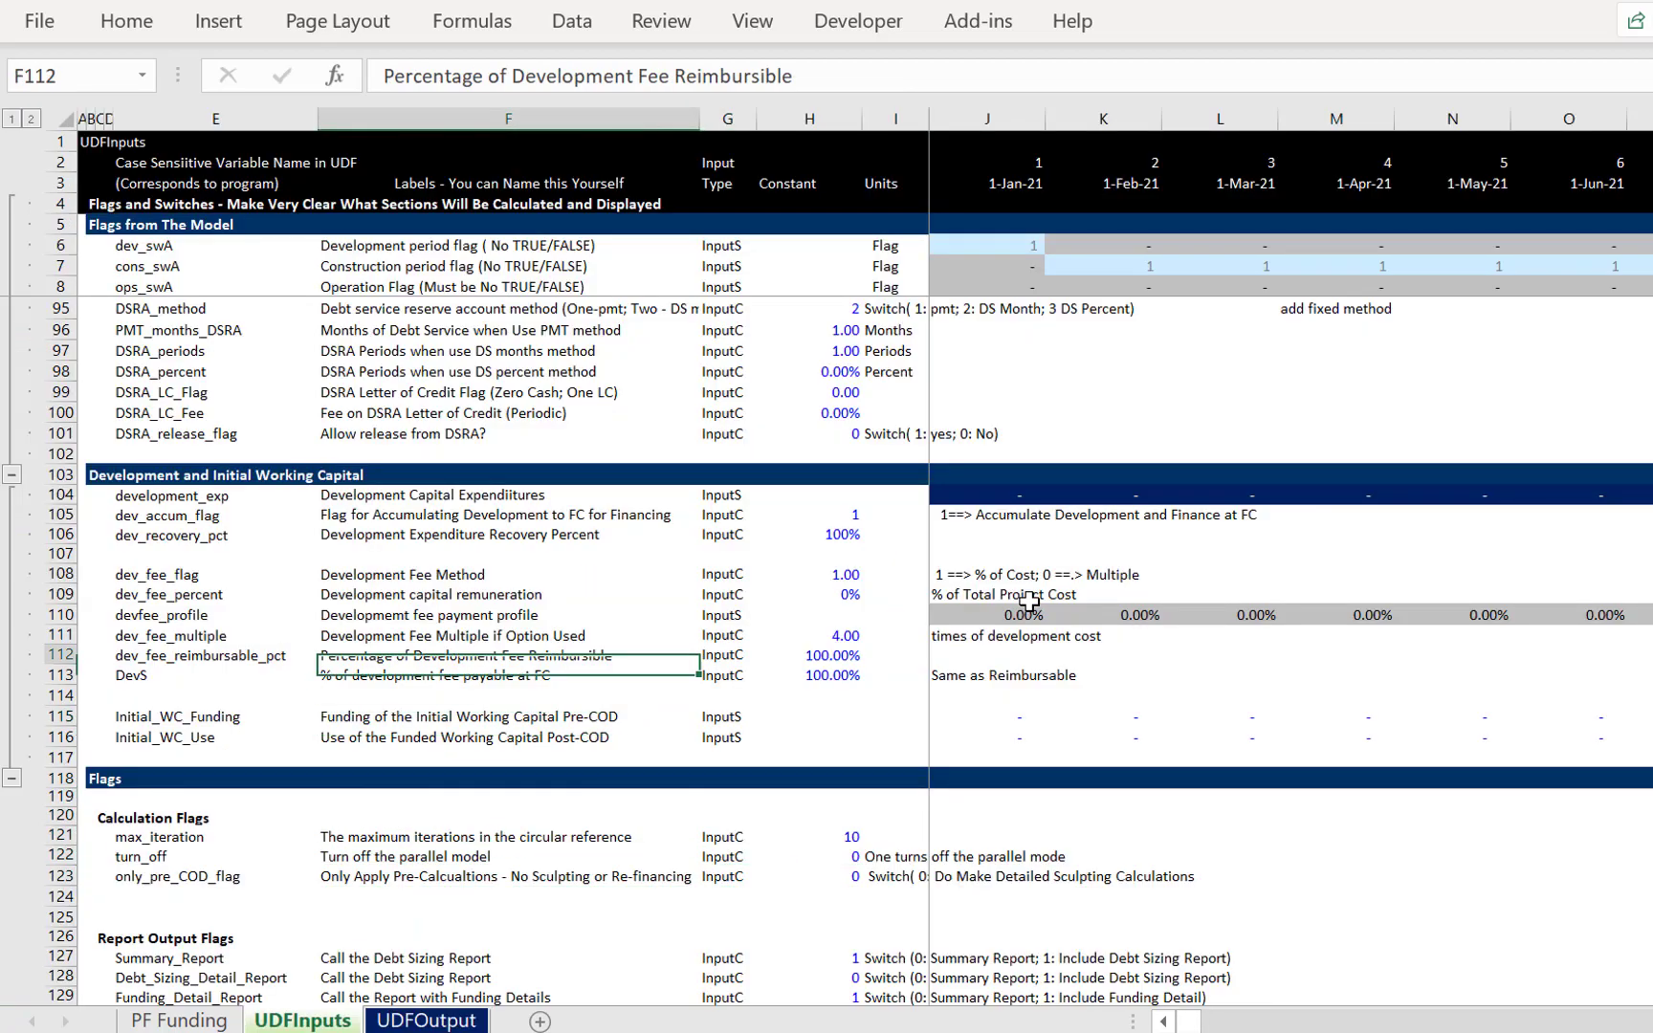
pyautogui.press('Up')
pyautogui.press('Up')
pyautogui.press('Up')
pyautogui.press('Up')
pyautogui.press('Up')
pyautogui.press('Up')
pyautogui.press('Up')
pyautogui.press('Up')
pyautogui.press('Up')
pyautogui.press('Up')
pyautogui.press('Up')
pyautogui.press('Up')
pyautogui.press('Up')
pyautogui.press('Up')
pyautogui.press('Up')
pyautogui.press('Up')
pyautogui.press('Up')
pyautogui.press('Up')
pyautogui.press('Up')
pyautogui.press('Up')
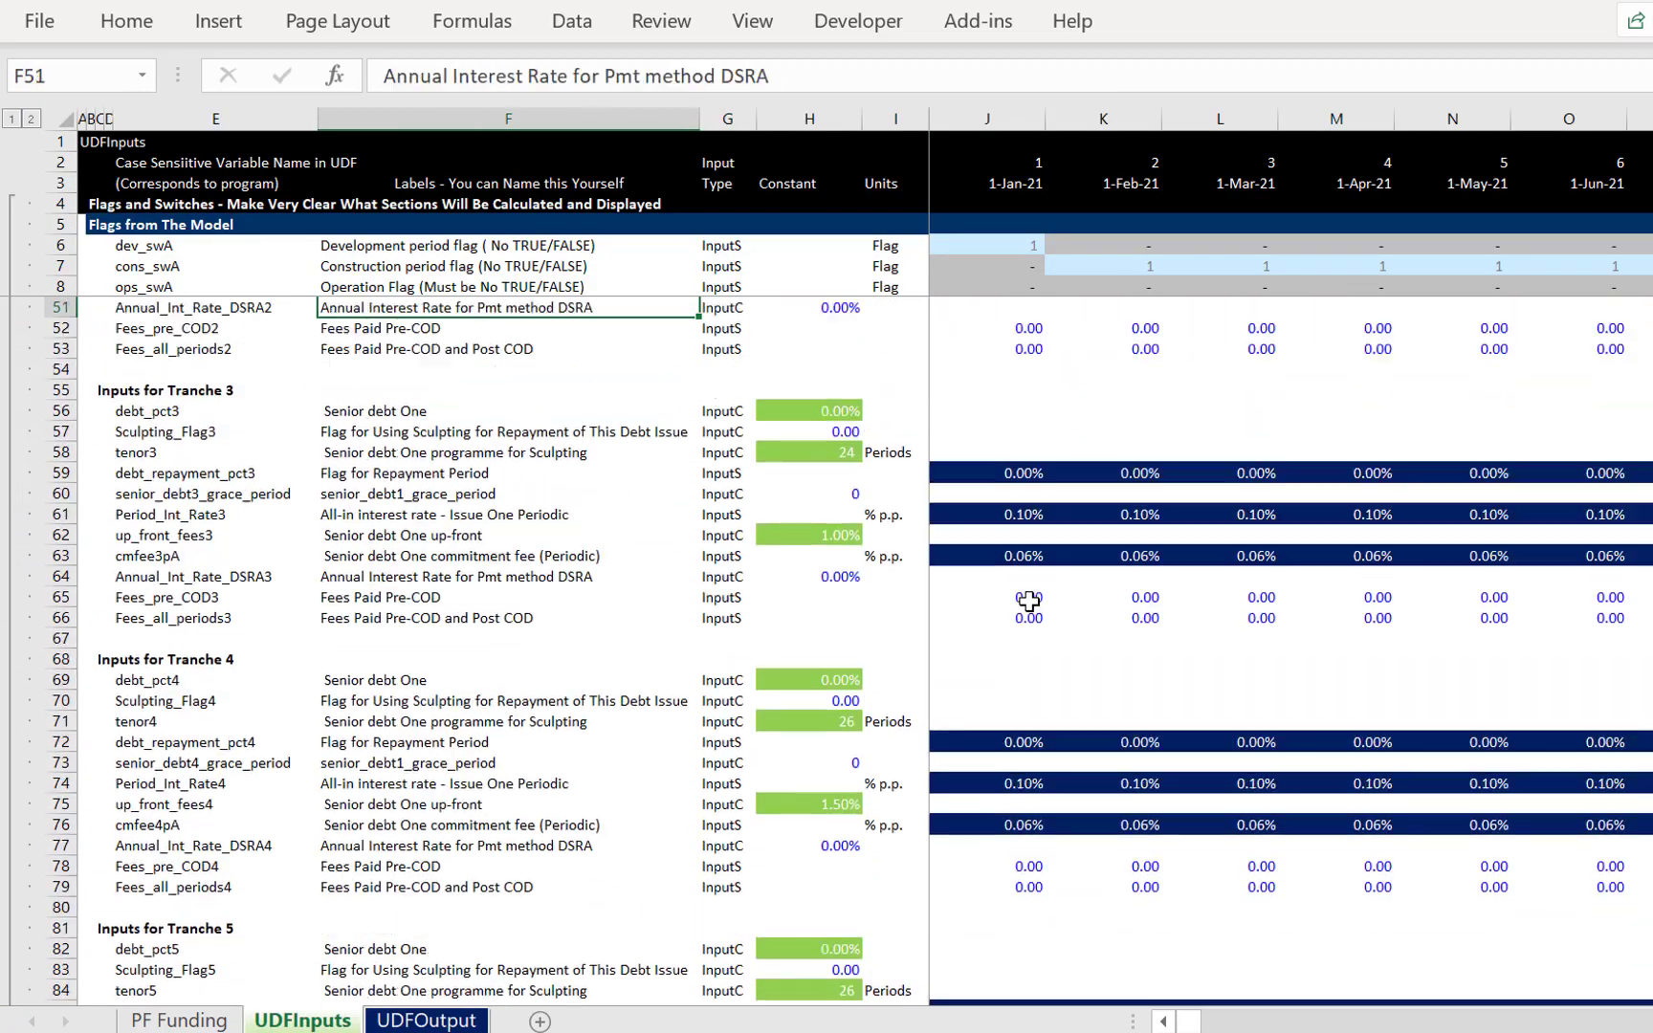
pyautogui.press('Up')
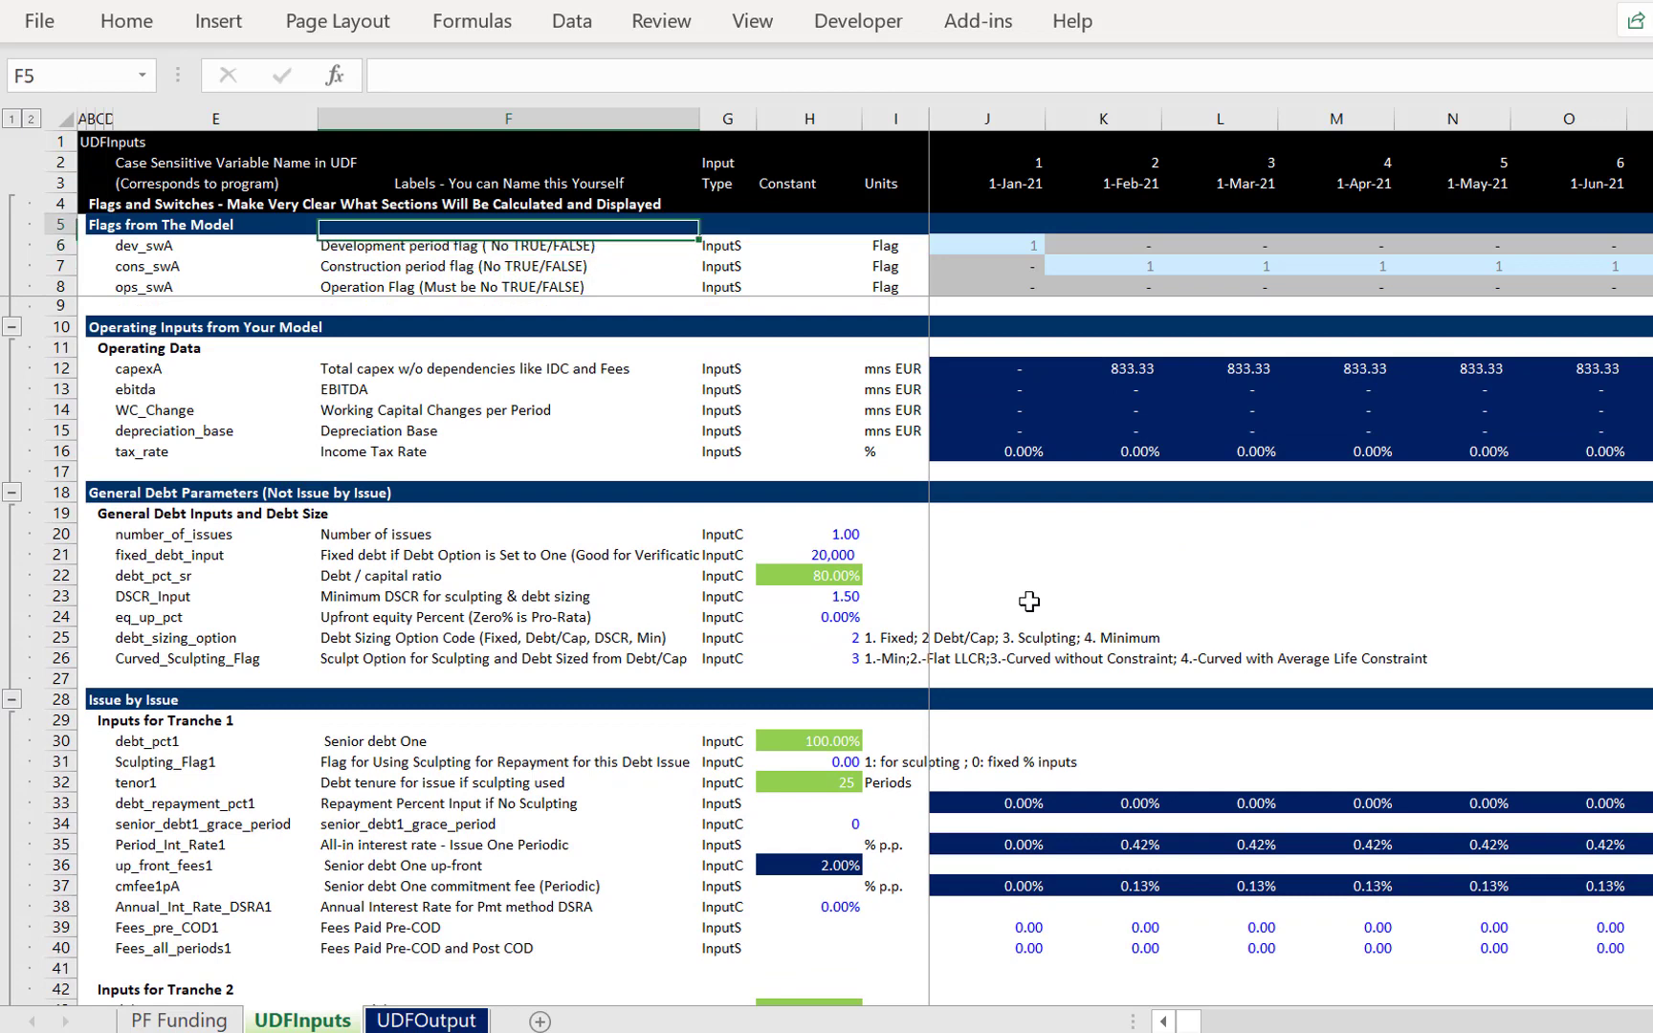
pyautogui.press('Down')
pyautogui.press('Down')
pyautogui.press('Down')
pyautogui.press('Down')
pyautogui.press('Down')
pyautogui.press('Down')
pyautogui.press('Down')
pyautogui.press('Down')
pyautogui.press('Down')
pyautogui.press('Down')
pyautogui.press('Down')
pyautogui.press('Down')
pyautogui.press('Down')
pyautogui.press('Down')
pyautogui.press('Down')
pyautogui.press('Down')
pyautogui.press('Down')
pyautogui.press('Down')
pyautogui.press('Down')
pyautogui.press('Down')
pyautogui.press('Down')
pyautogui.press('Right')
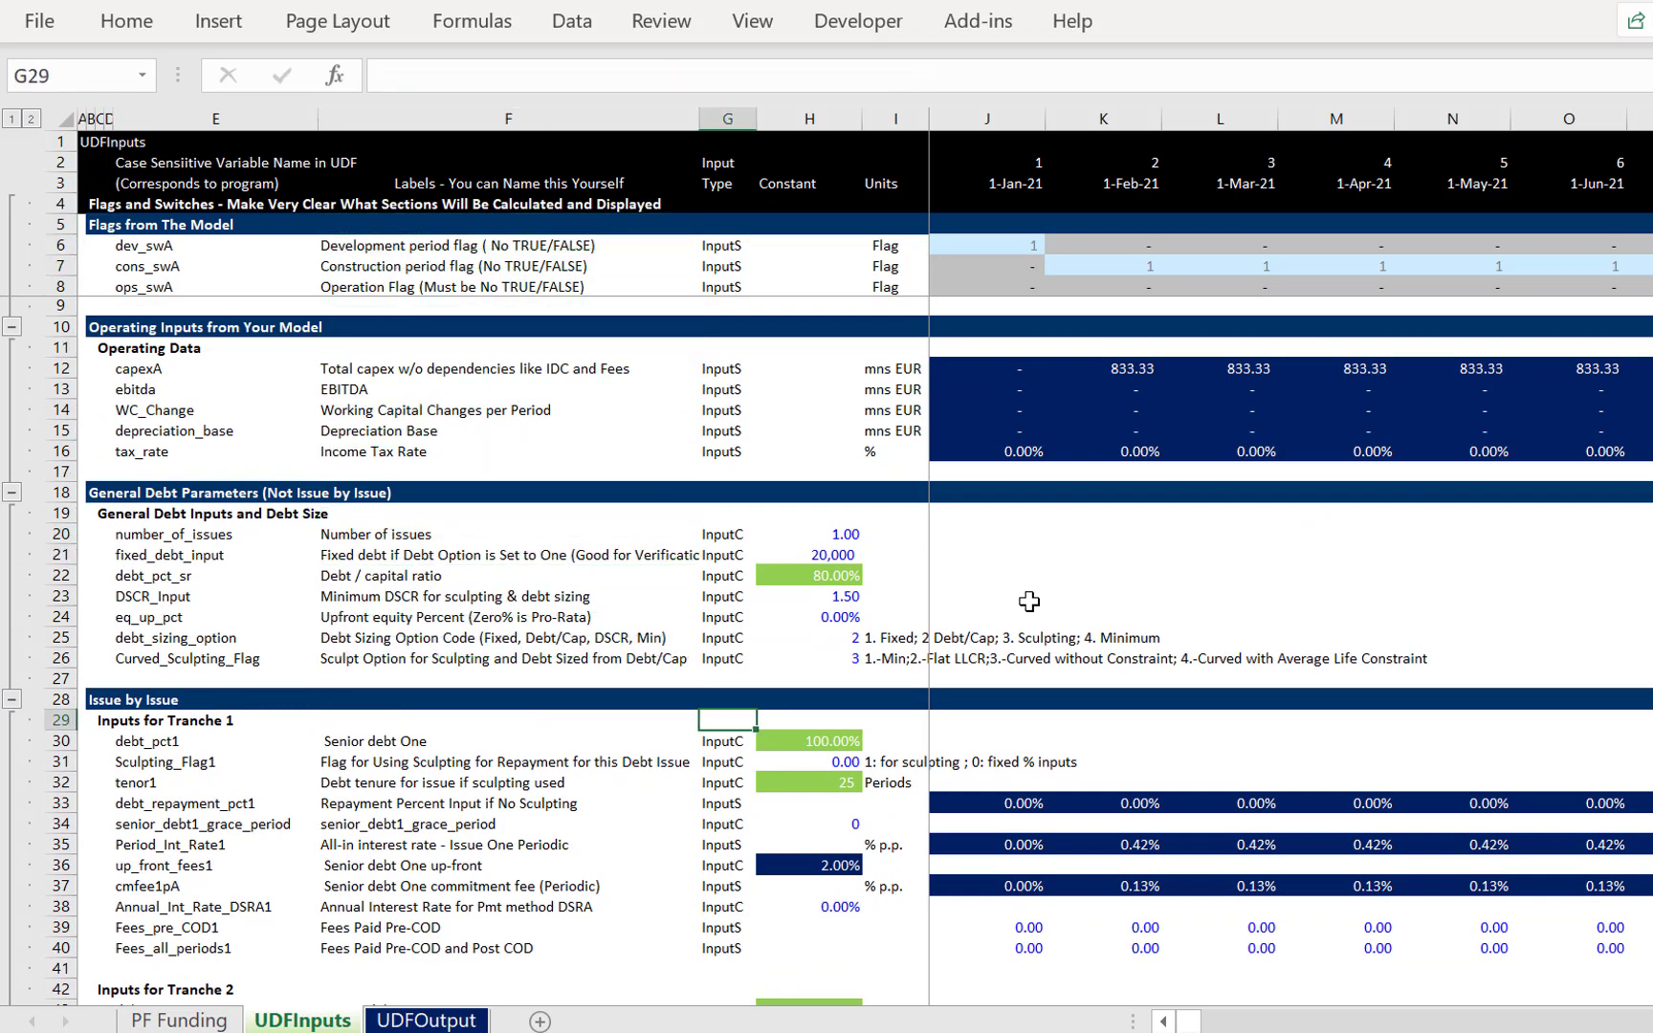
pyautogui.press('Down')
pyautogui.press('Down')
pyautogui.press('Down')
pyautogui.press('Right')
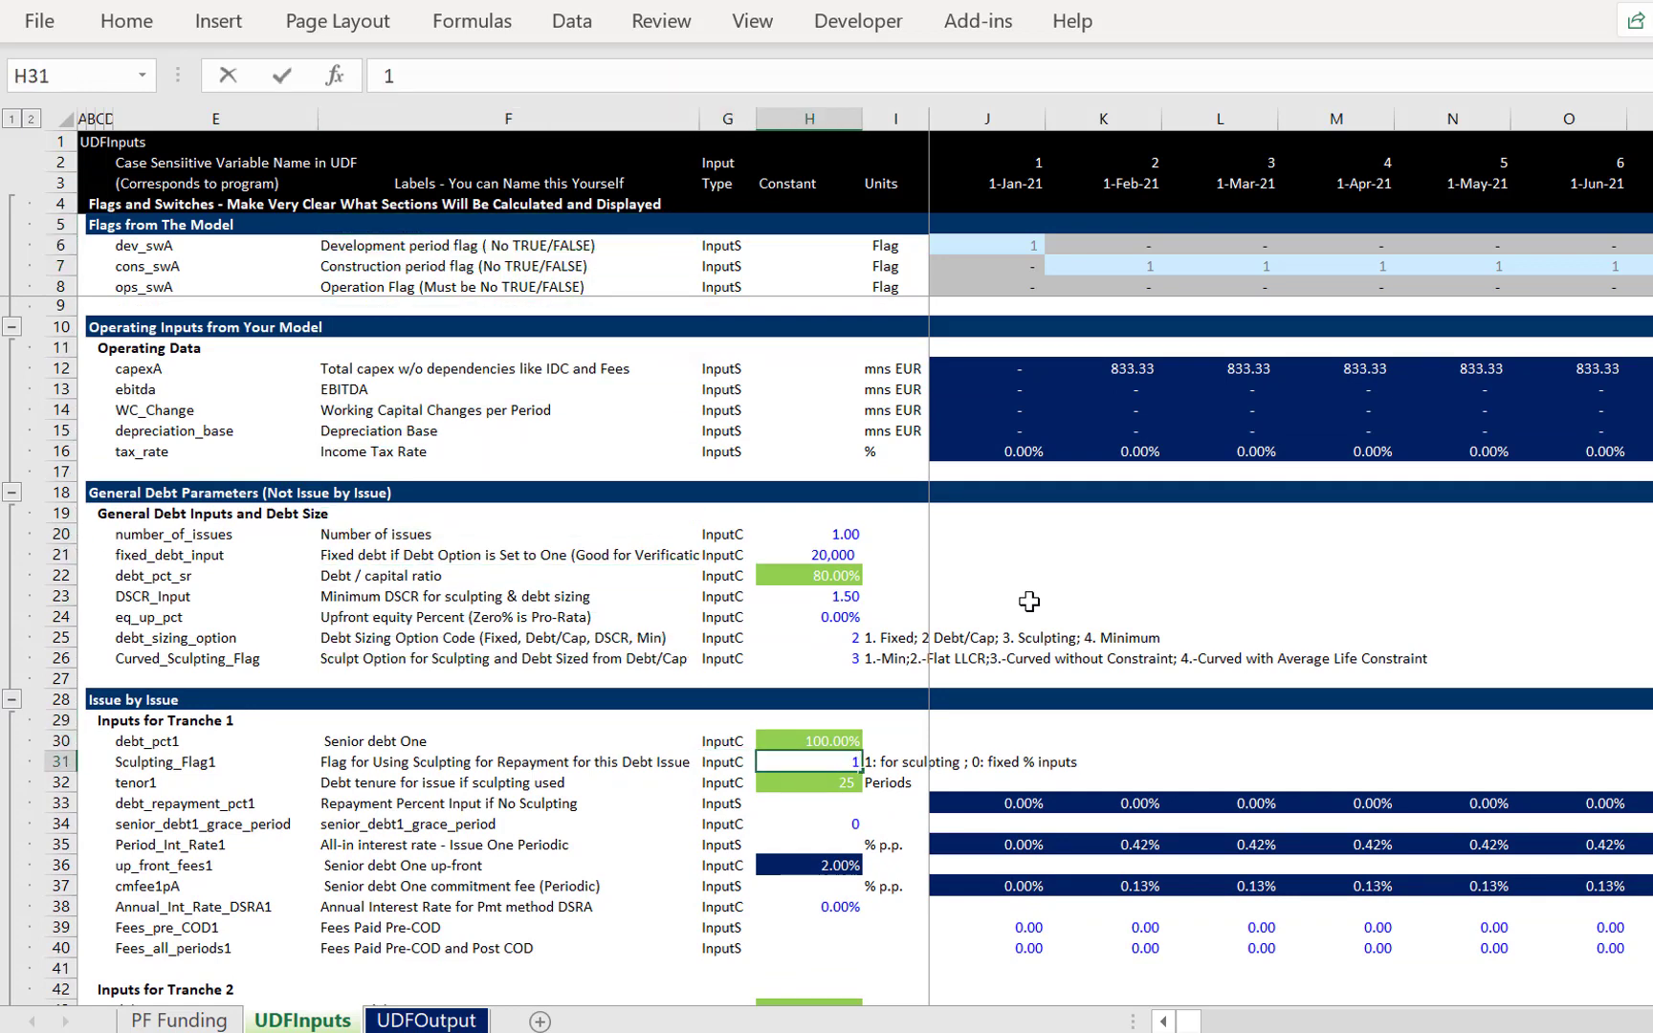
pyautogui.write('1')
pyautogui.press('Return')
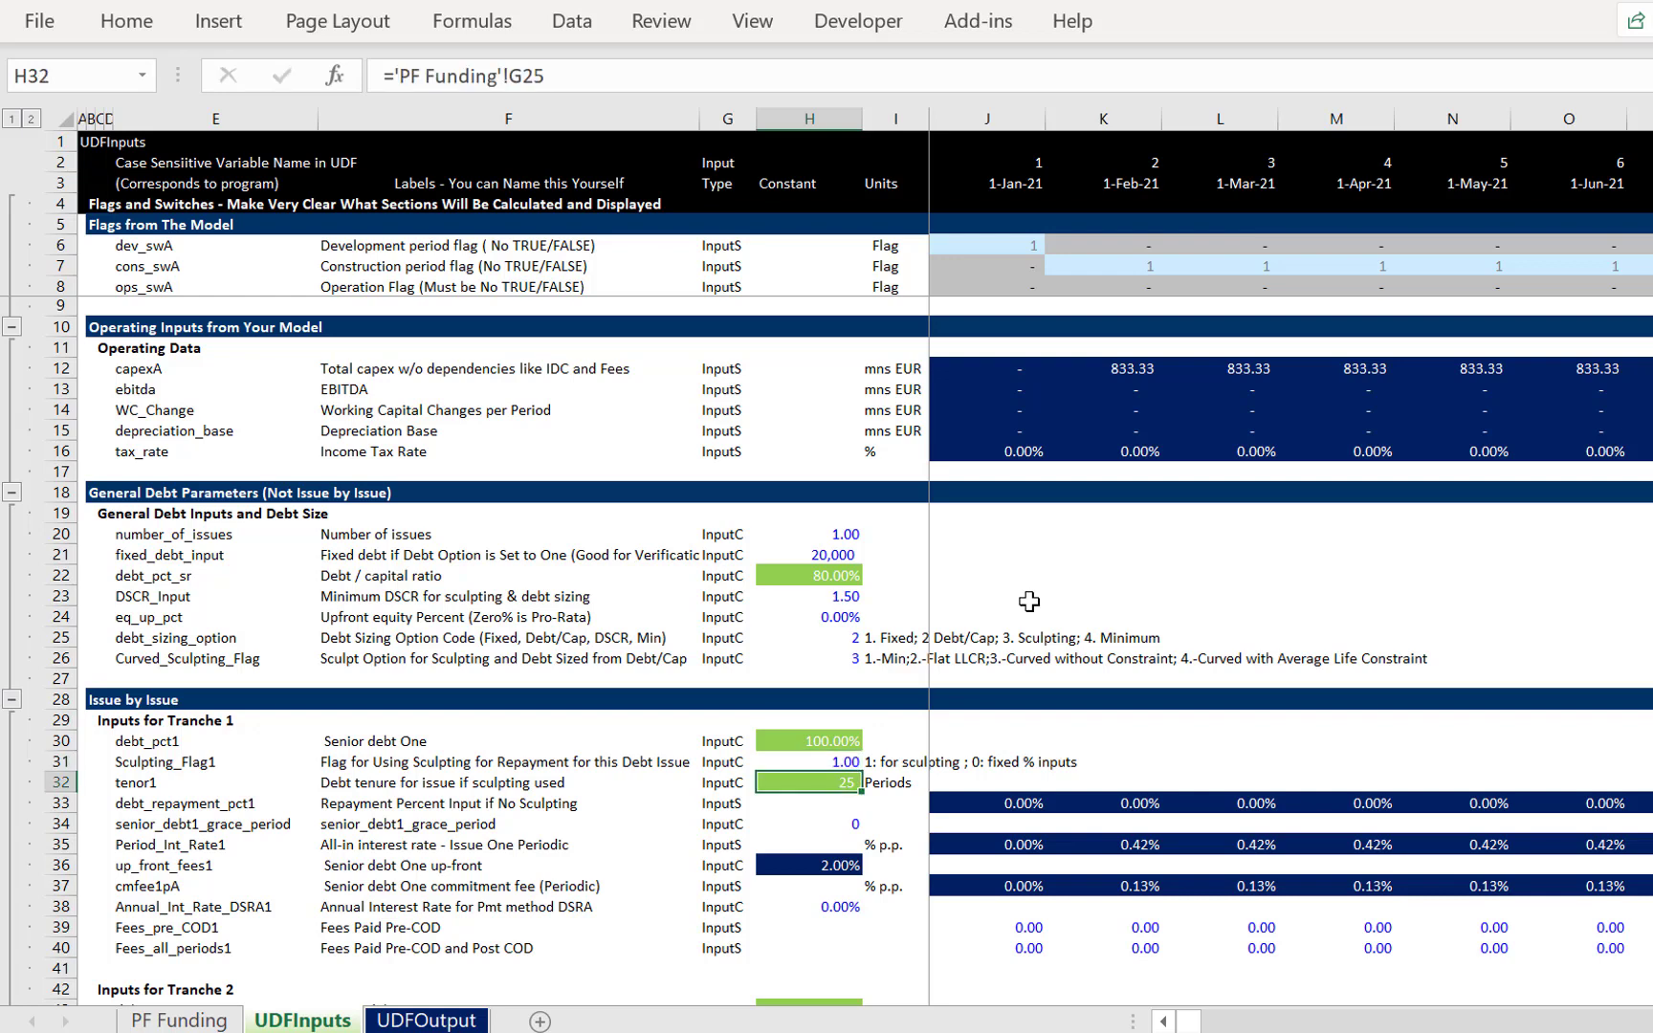
# Review the debt_sizing_option and Curved_Sculpting_Flag settings and their option codes in the general debt parameters
pyautogui.press('Up')
pyautogui.press('Up')
pyautogui.press('Up')
pyautogui.press('Up')
pyautogui.press('Up')
pyautogui.press('Up')
pyautogui.press('Up')
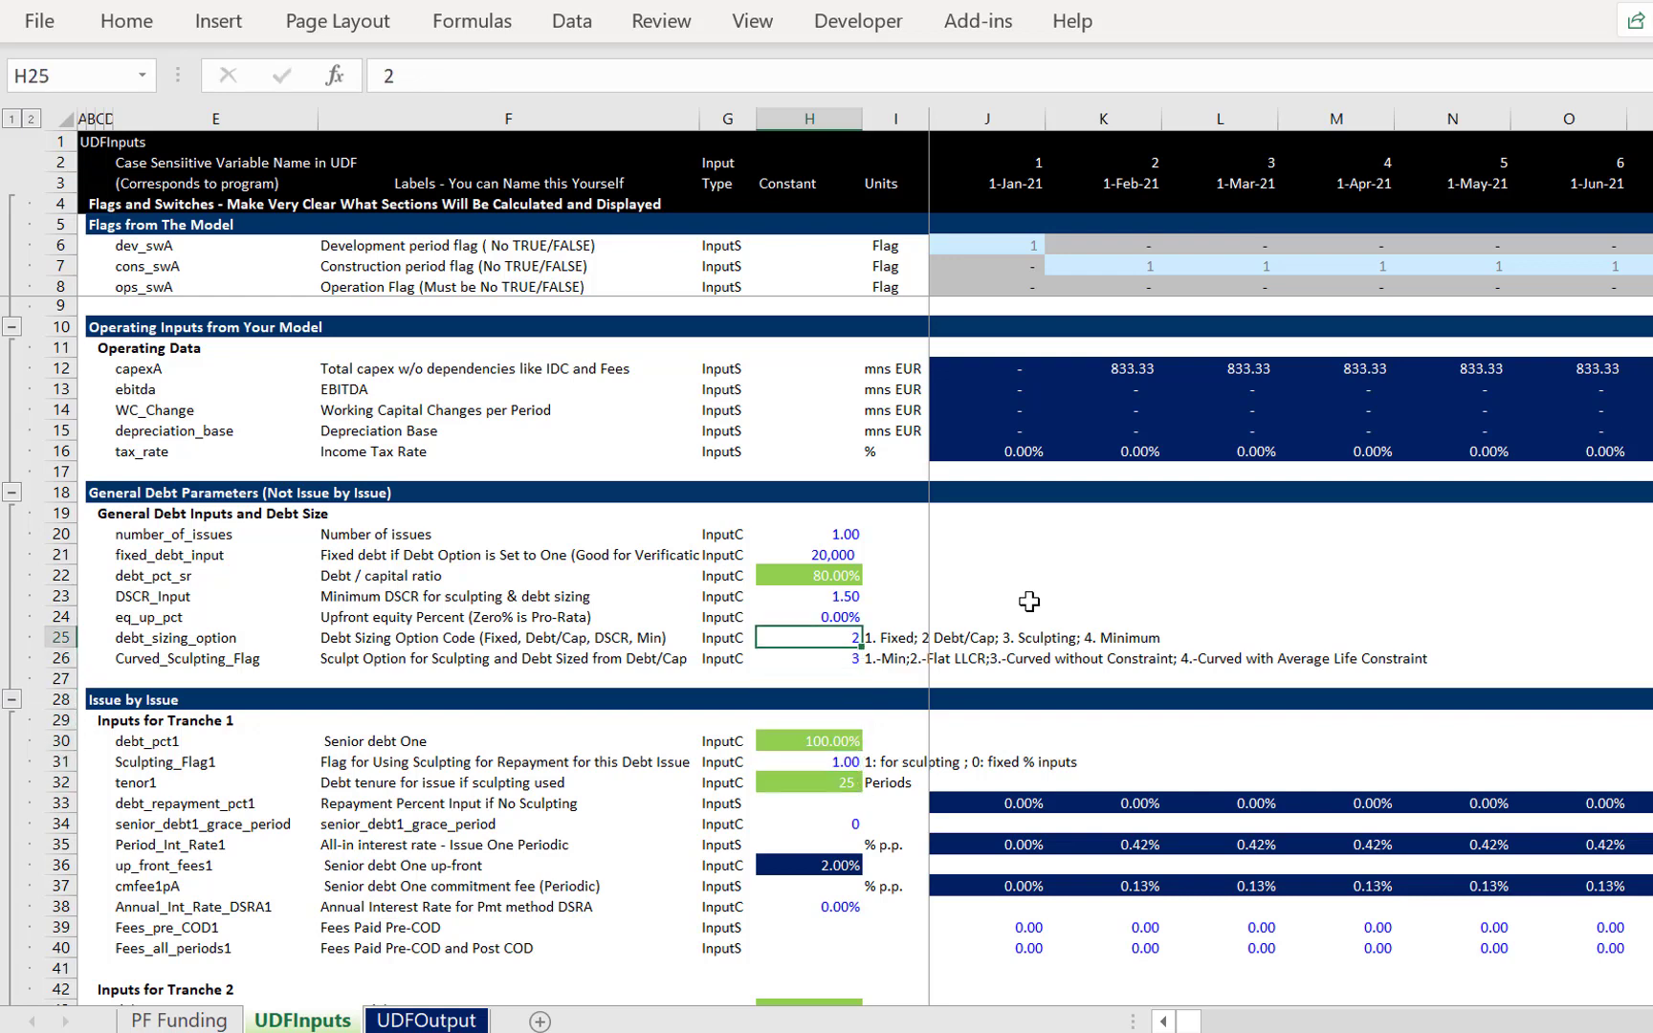
pyautogui.press('Right')
pyautogui.press('Right')
pyautogui.press('Left')
pyautogui.press('Left')
pyautogui.press('Down')
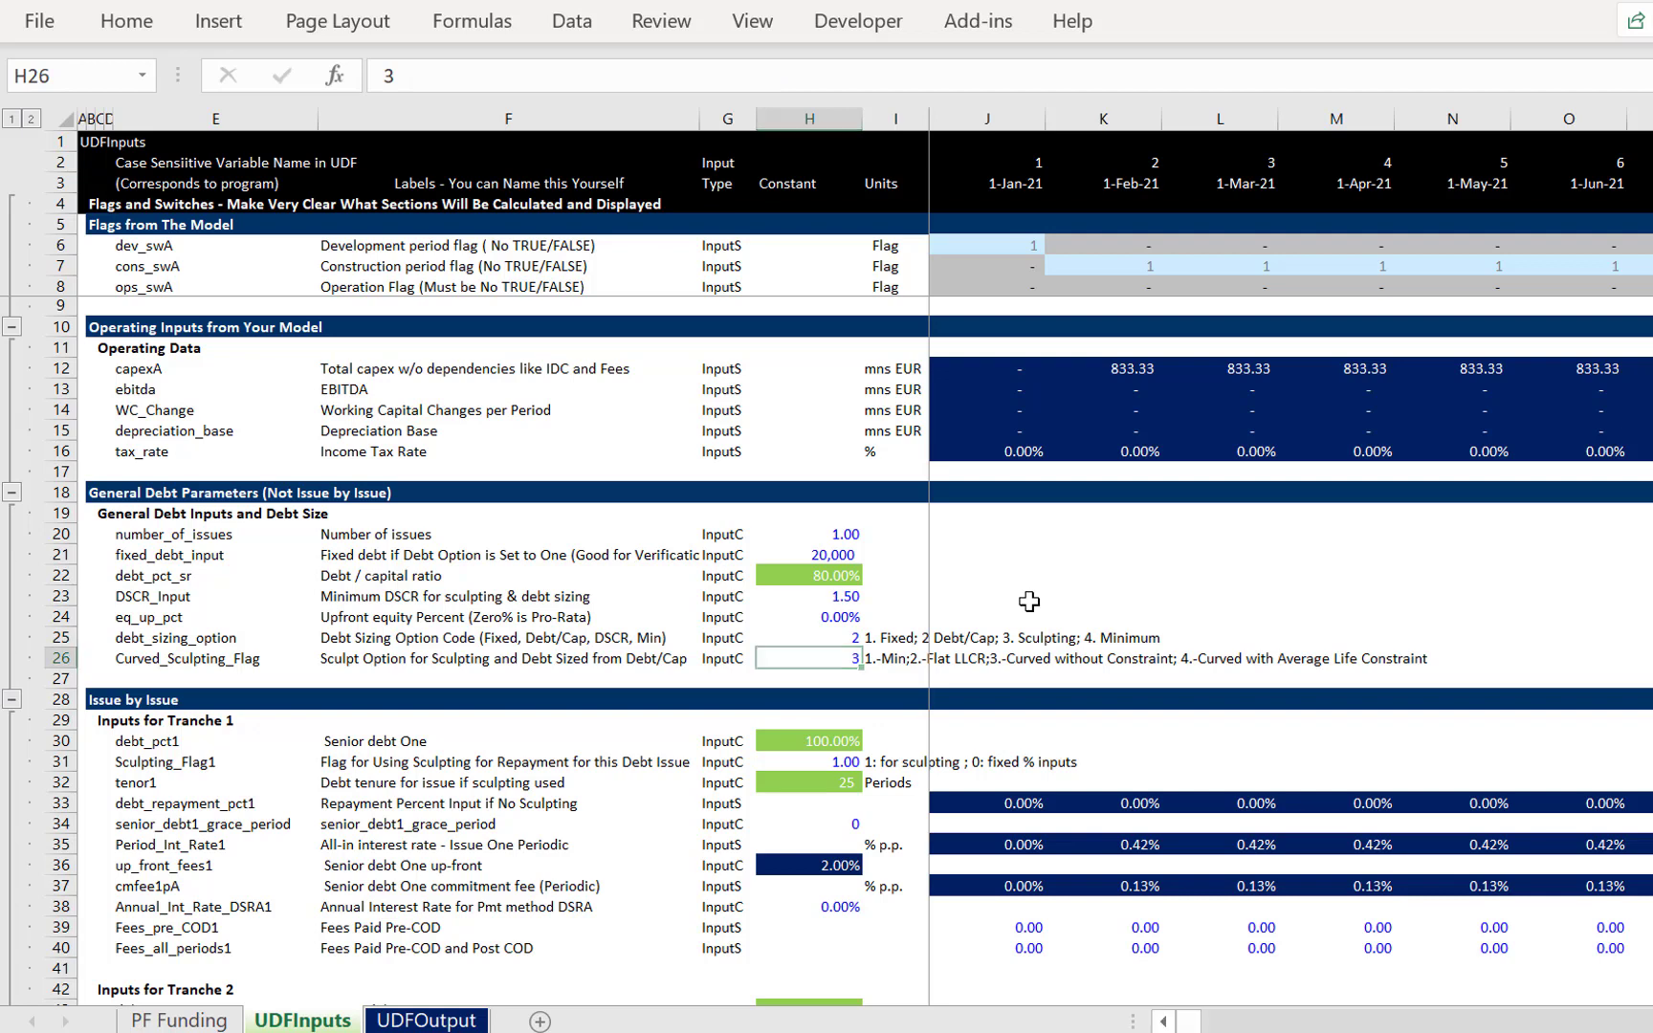
# Return to the PF Funding sheet and find the DSCR Criteria input, G24, in Financing Inputs
pyautogui.hotkey('ctrl', 'pageup')
pyautogui.press('Up')
pyautogui.press('Up')
pyautogui.press('Up')
pyautogui.press('Up')
pyautogui.press('Up')
pyautogui.press('Up')
pyautogui.press('Up')
pyautogui.press('Up')
pyautogui.press('Up')
pyautogui.press('Up')
pyautogui.press('Up')
pyautogui.press('Up')
pyautogui.press('Up')
pyautogui.press('Up')
pyautogui.press('Up')
pyautogui.press('Up')
pyautogui.press('Up')
pyautogui.press('Up')
pyautogui.press('Up')
pyautogui.press('Up')
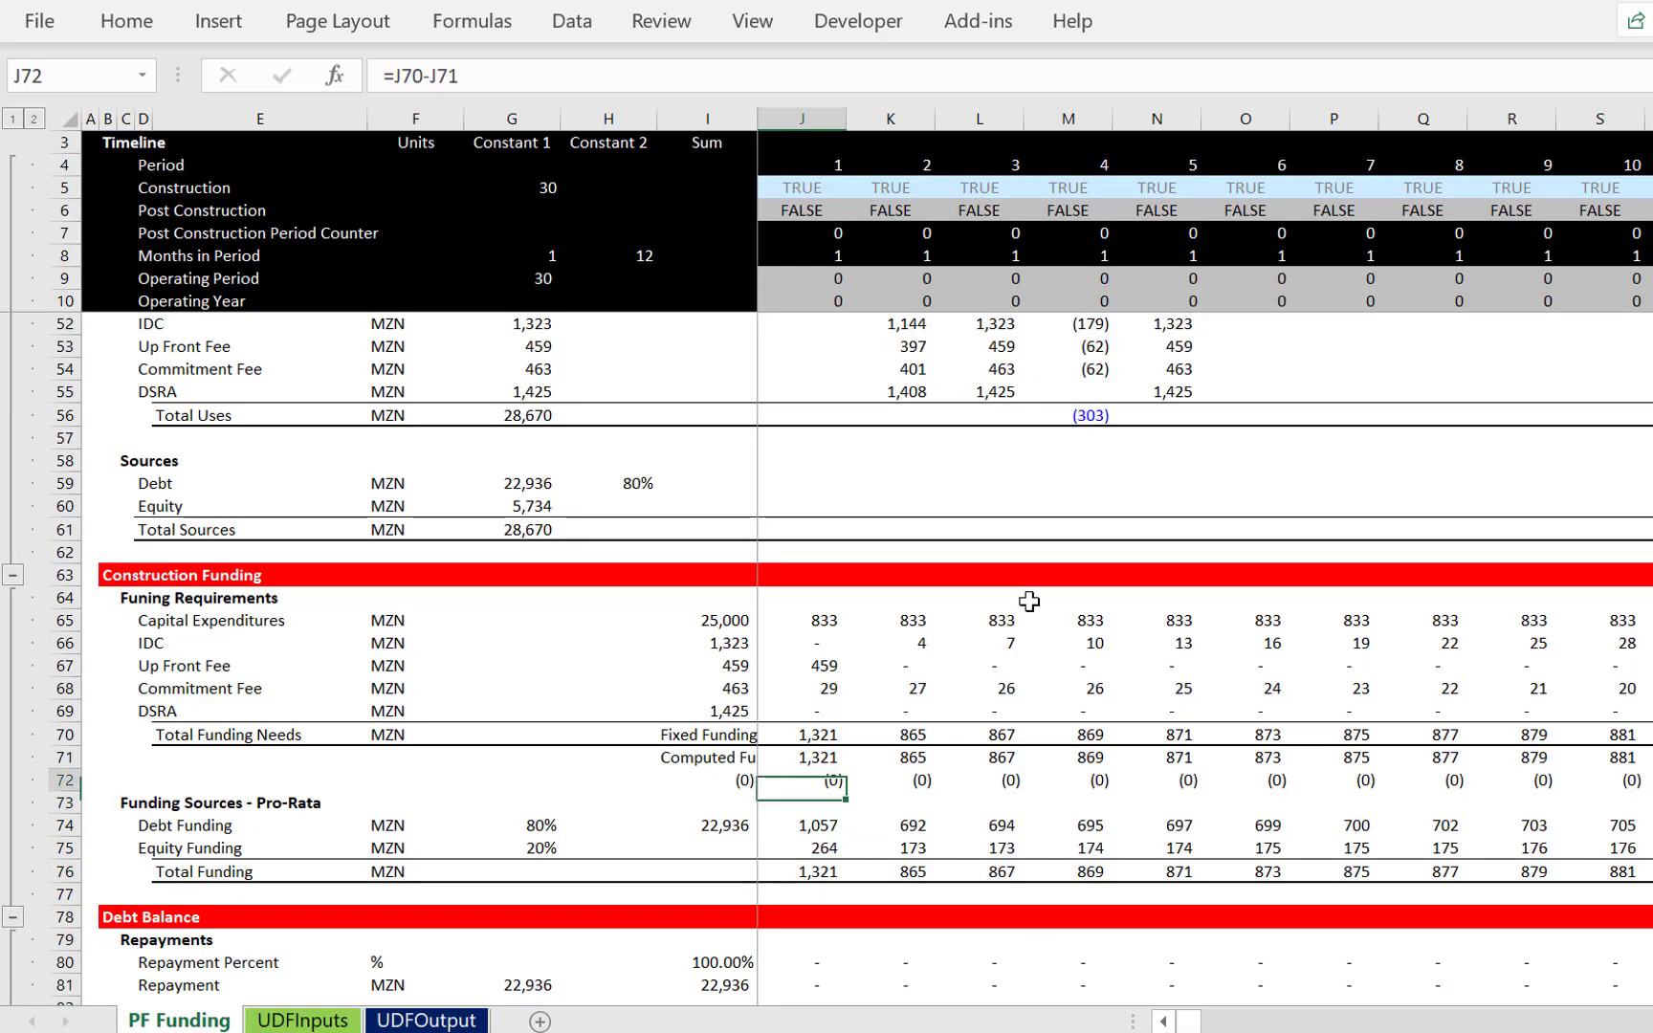
pyautogui.press('Up')
pyautogui.press('Up')
pyautogui.press('Up')
pyautogui.press('Up')
pyautogui.press('Up')
pyautogui.press('Up')
pyautogui.press('Up')
pyautogui.press('Up')
pyautogui.press('Up')
pyautogui.press('Up')
pyautogui.press('Up')
pyautogui.press('Up')
pyautogui.press('Up')
pyautogui.press('Up')
pyautogui.press('Up')
pyautogui.press('Up')
pyautogui.press('Up')
pyautogui.press('Up')
pyautogui.press('Up')
pyautogui.press('Up')
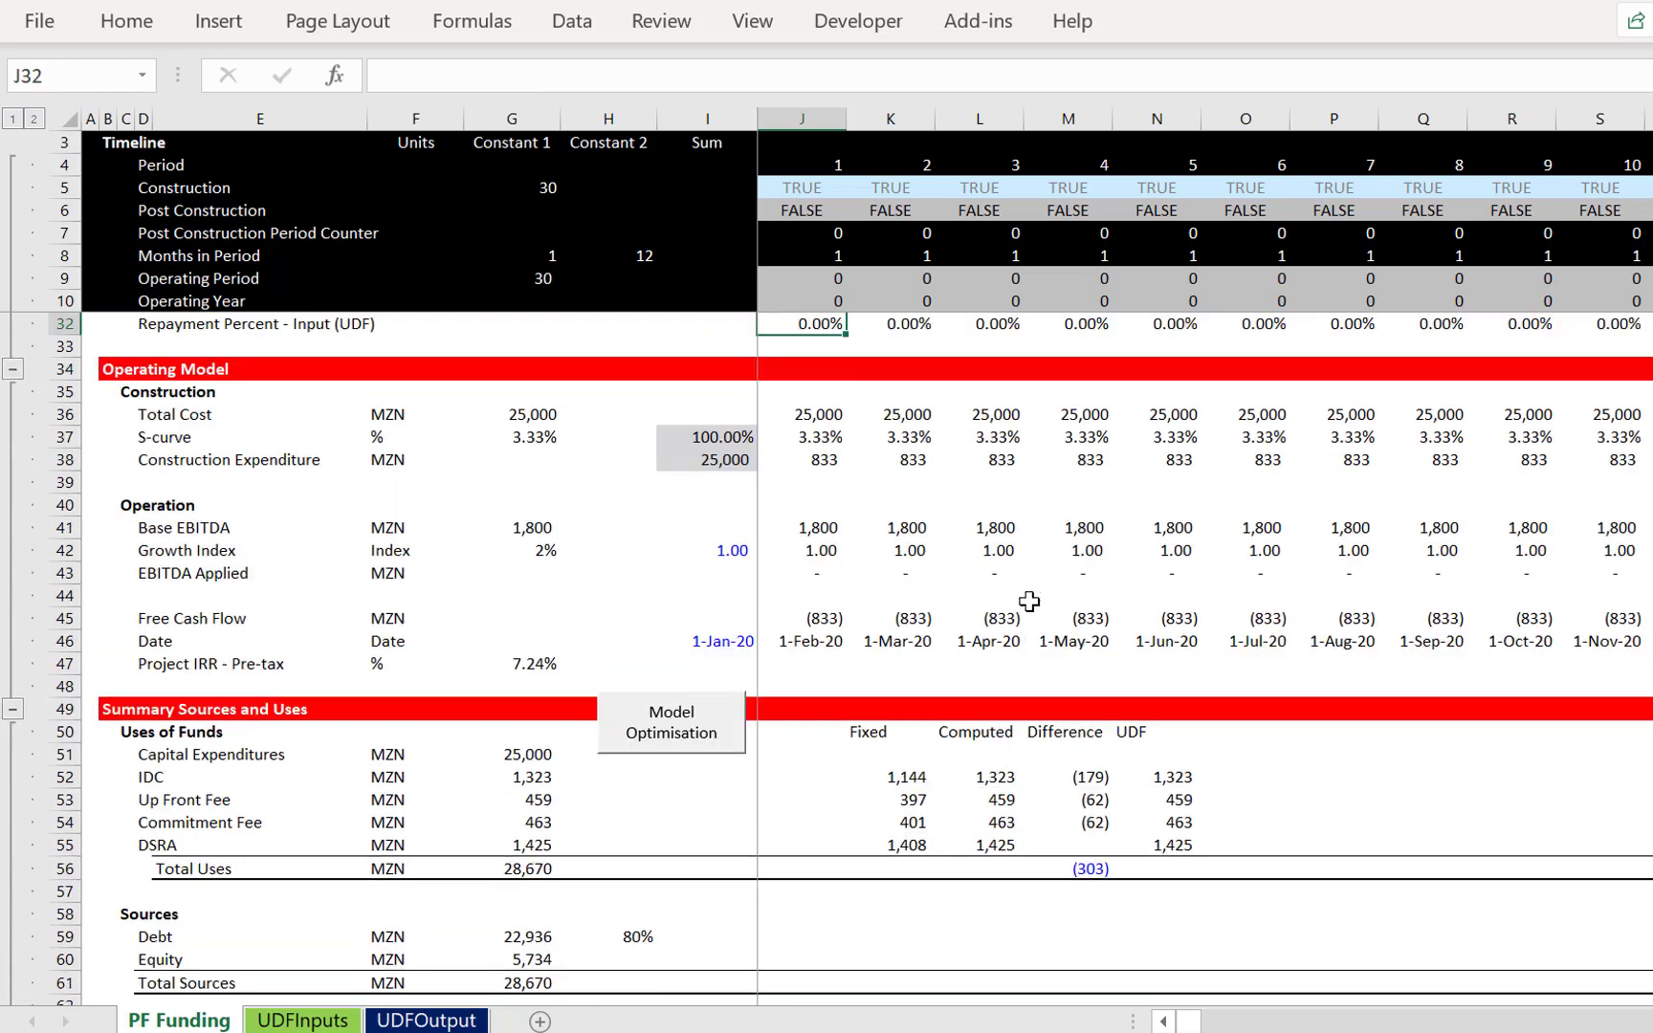
pyautogui.press('Up')
pyautogui.press('Up')
pyautogui.press('Up')
pyautogui.press('Up')
pyautogui.press('Up')
pyautogui.press('Up')
pyautogui.press('Up')
pyautogui.press('Up')
pyautogui.press('Up')
pyautogui.press('Up')
pyautogui.press('Up')
pyautogui.press('Up')
pyautogui.press('Up')
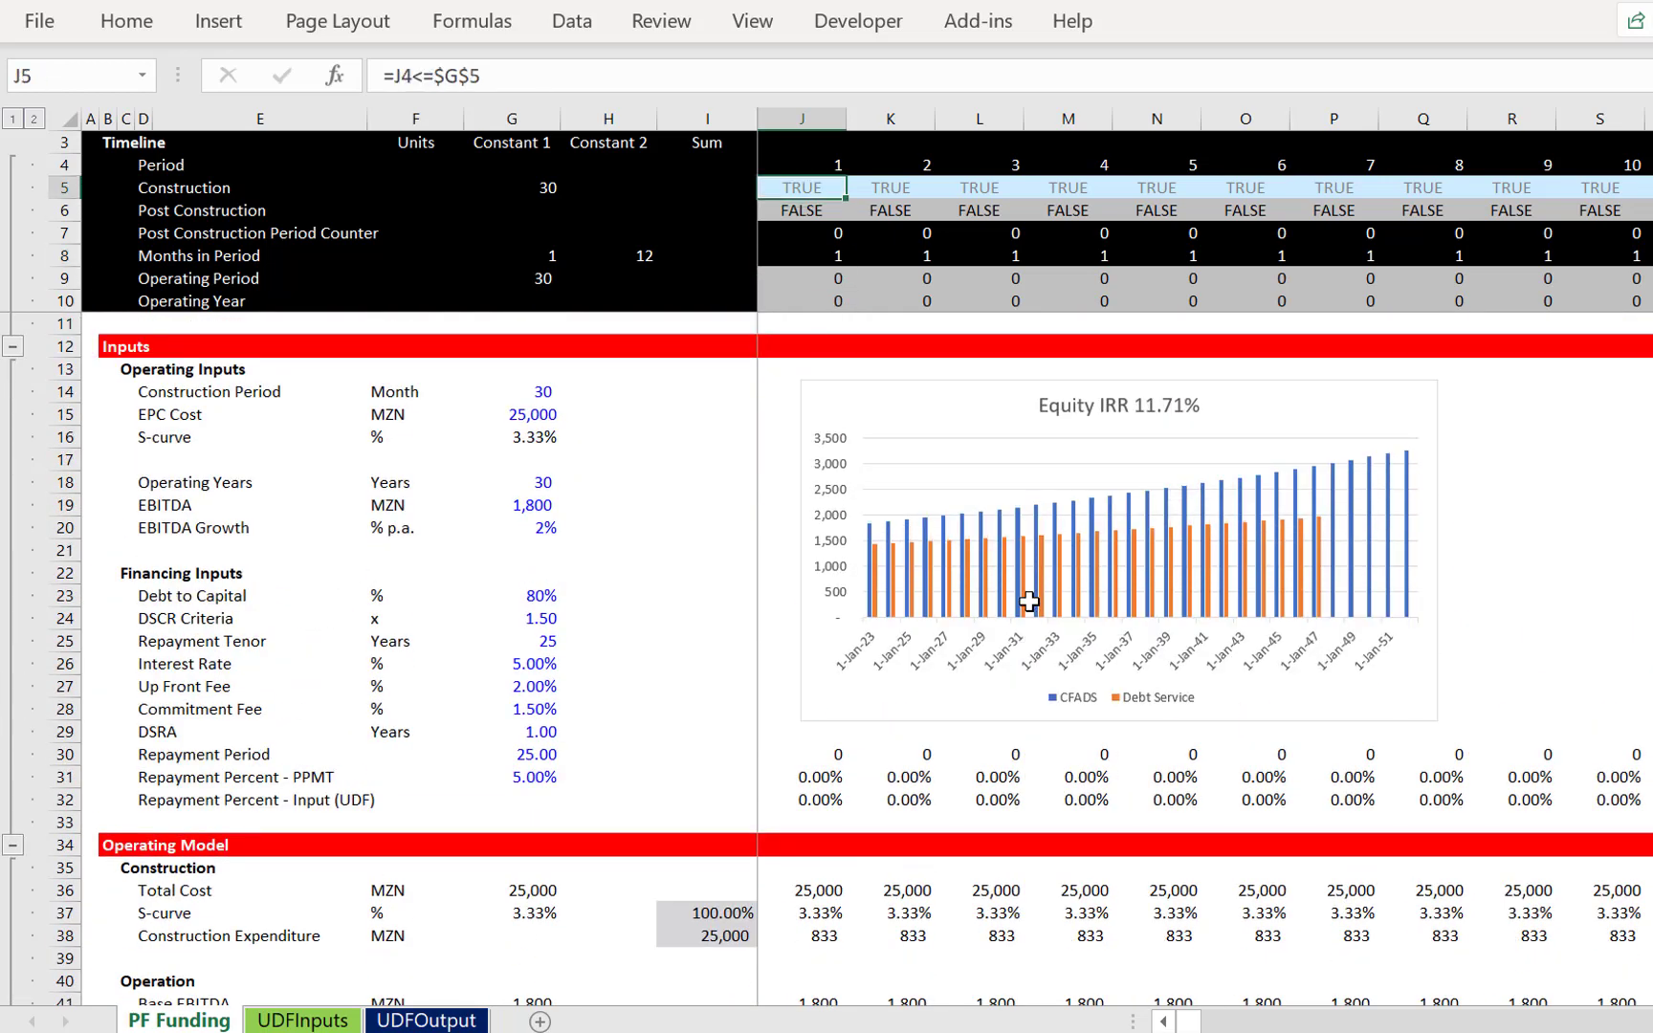
pyautogui.click(411, 623)
pyautogui.press('Right')
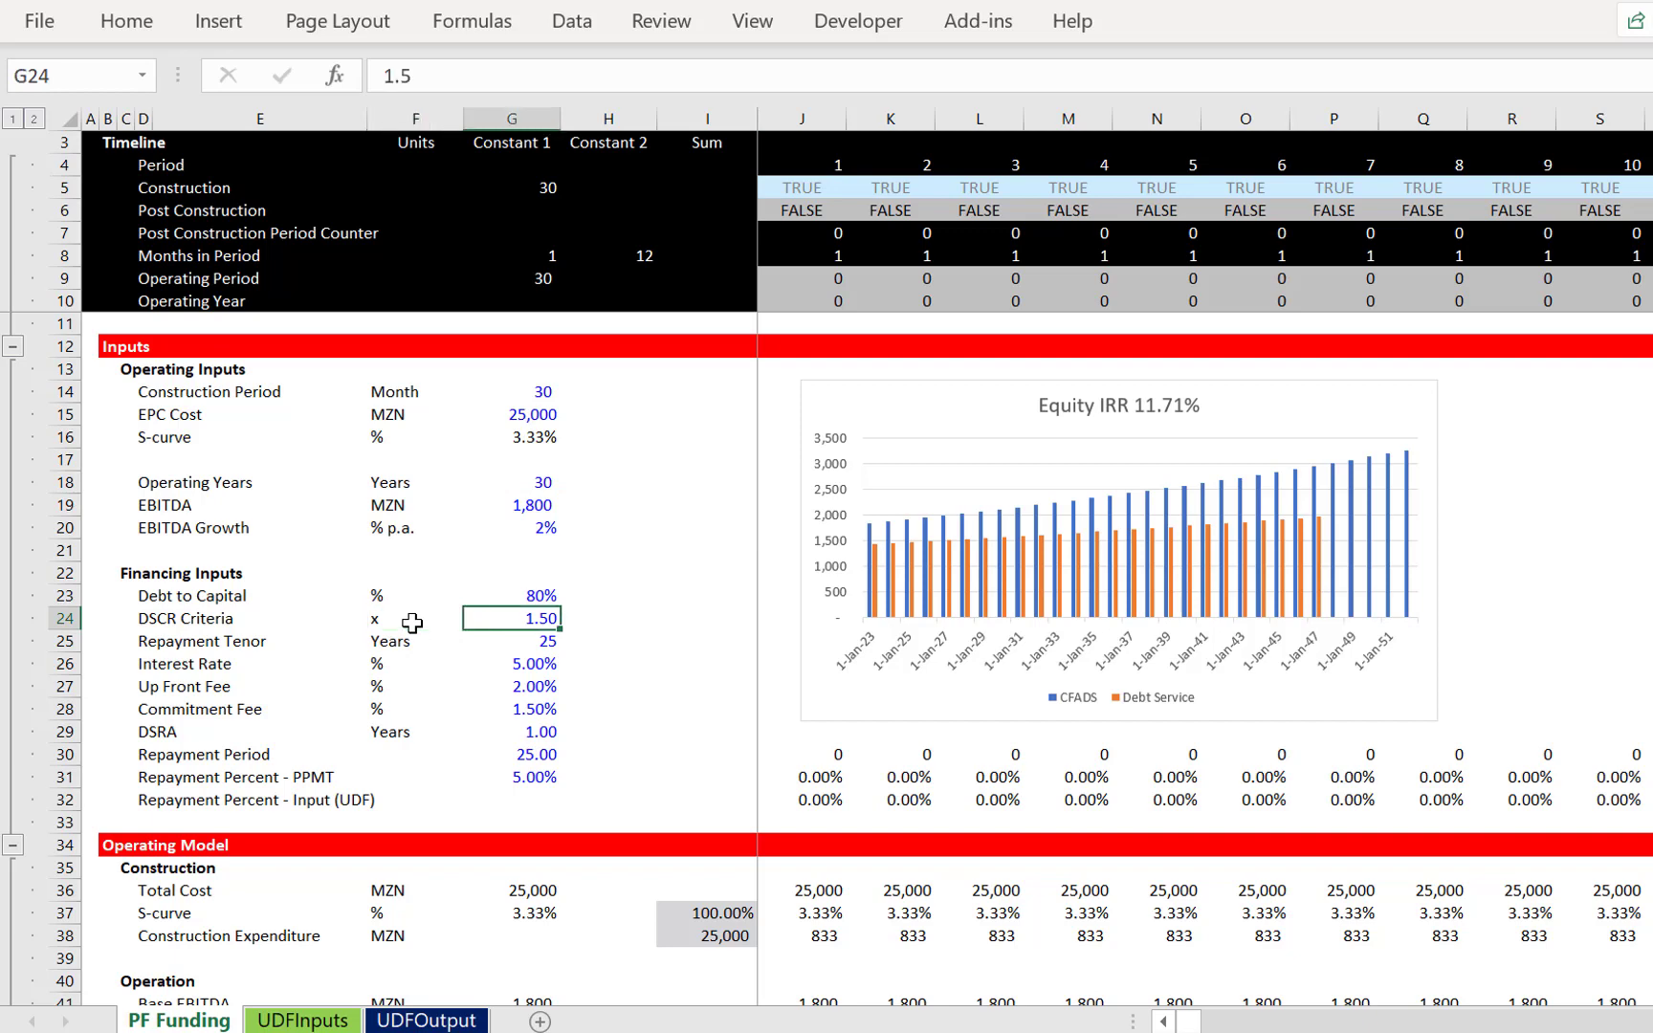
# Check on the UDFInputs sheet that DSCR_Input (H23) is linked to the PF Funding DSCR Criteria
pyautogui.hotkey('ctrl', 'pagedown')
pyautogui.press('Up')
pyautogui.press('Up')
pyautogui.press('Up')
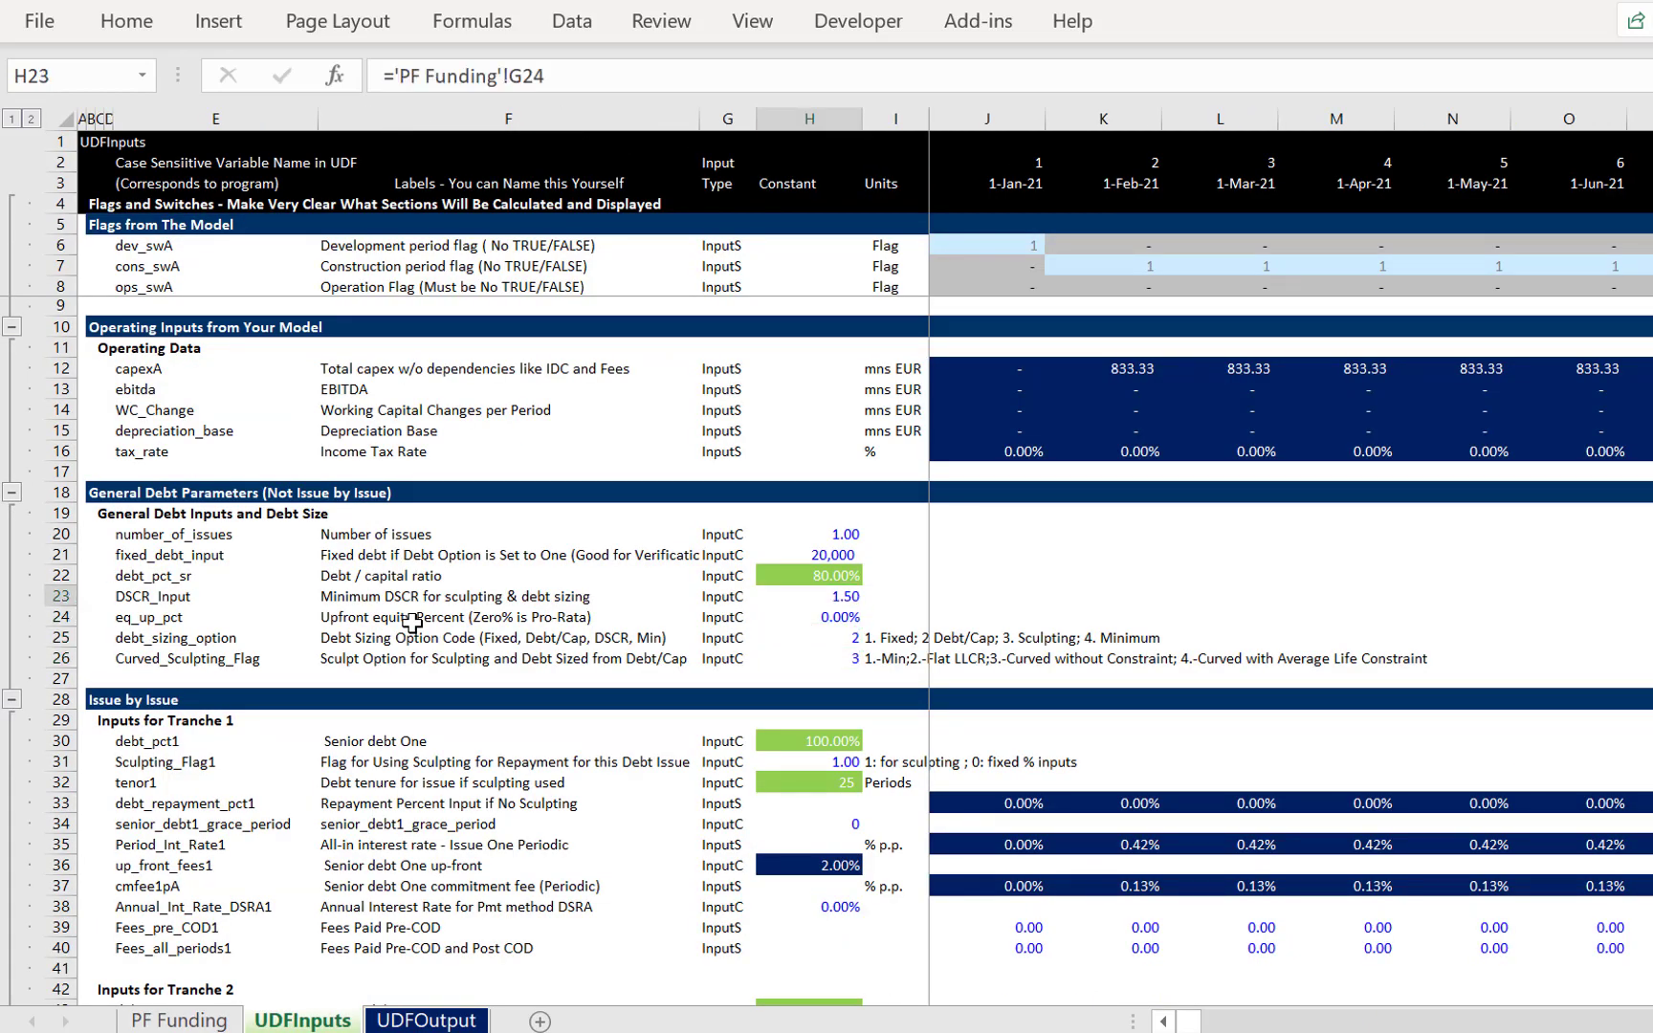
pyautogui.hotkey('ctrl', 'pagedown')
pyautogui.hotkey('ctrl', 'pageup')
# Follow the DSCR_Input link to its source on PF Funding and set the DSCR Criteria (G24) to 1.2
pyautogui.hotkey('ctrl', '[')
pyautogui.press('Up')
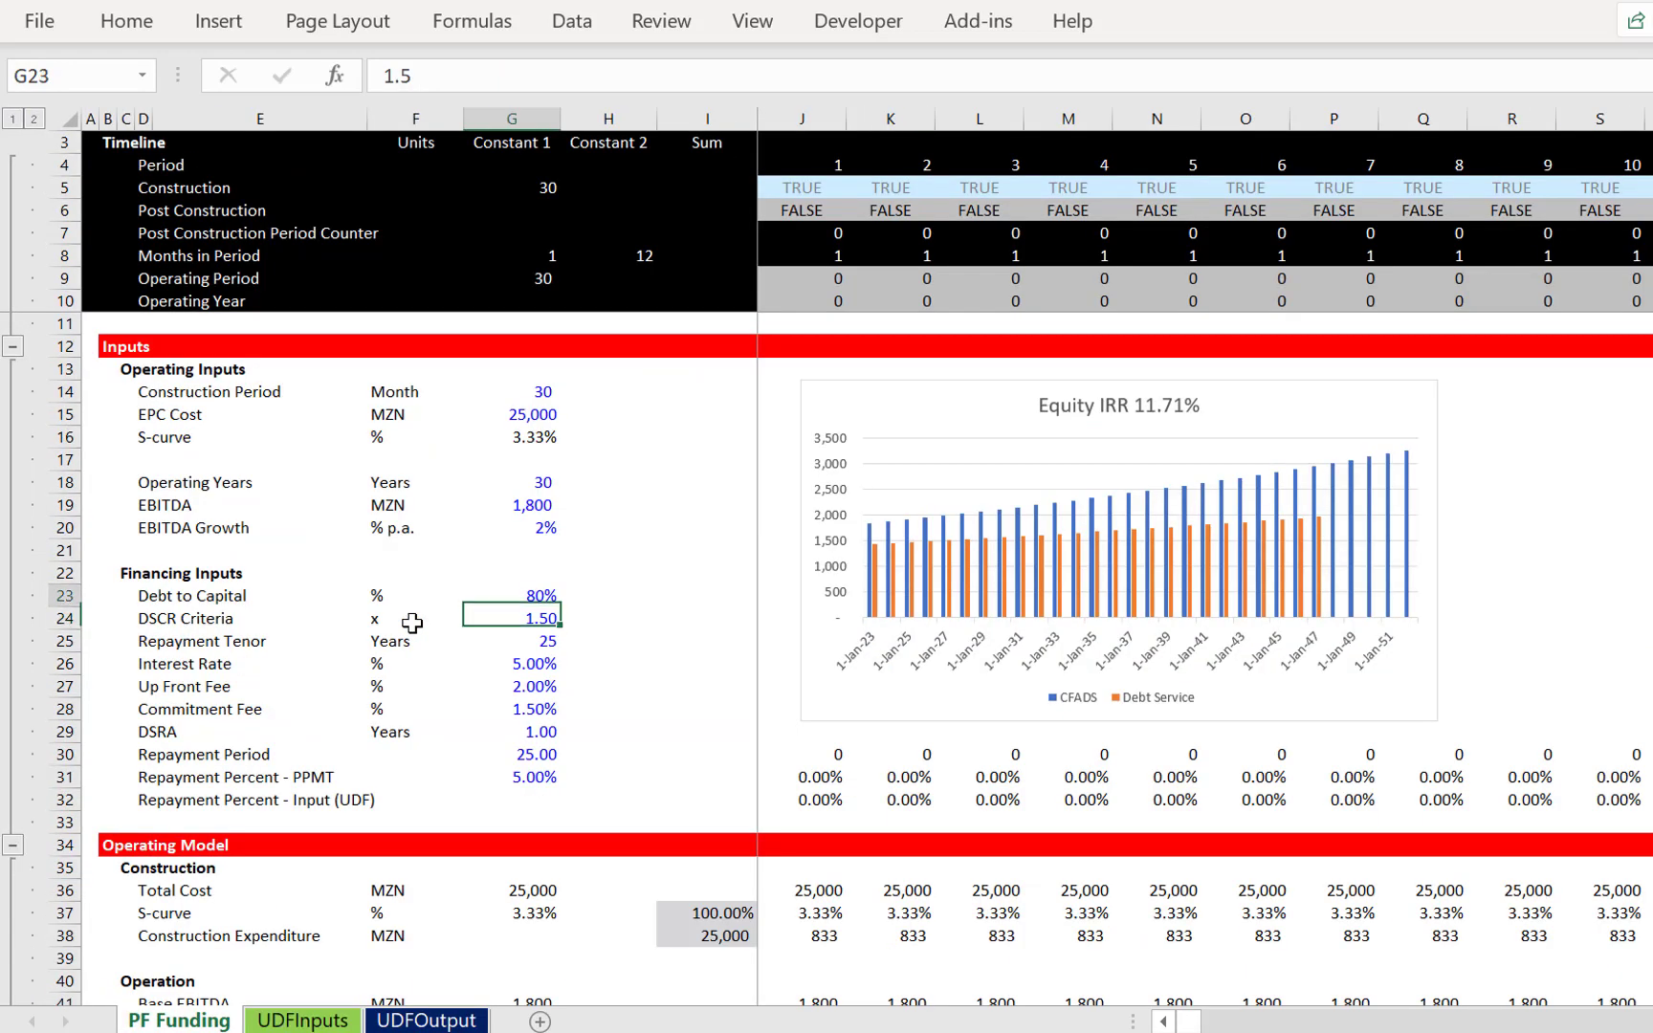
pyautogui.press('Down')
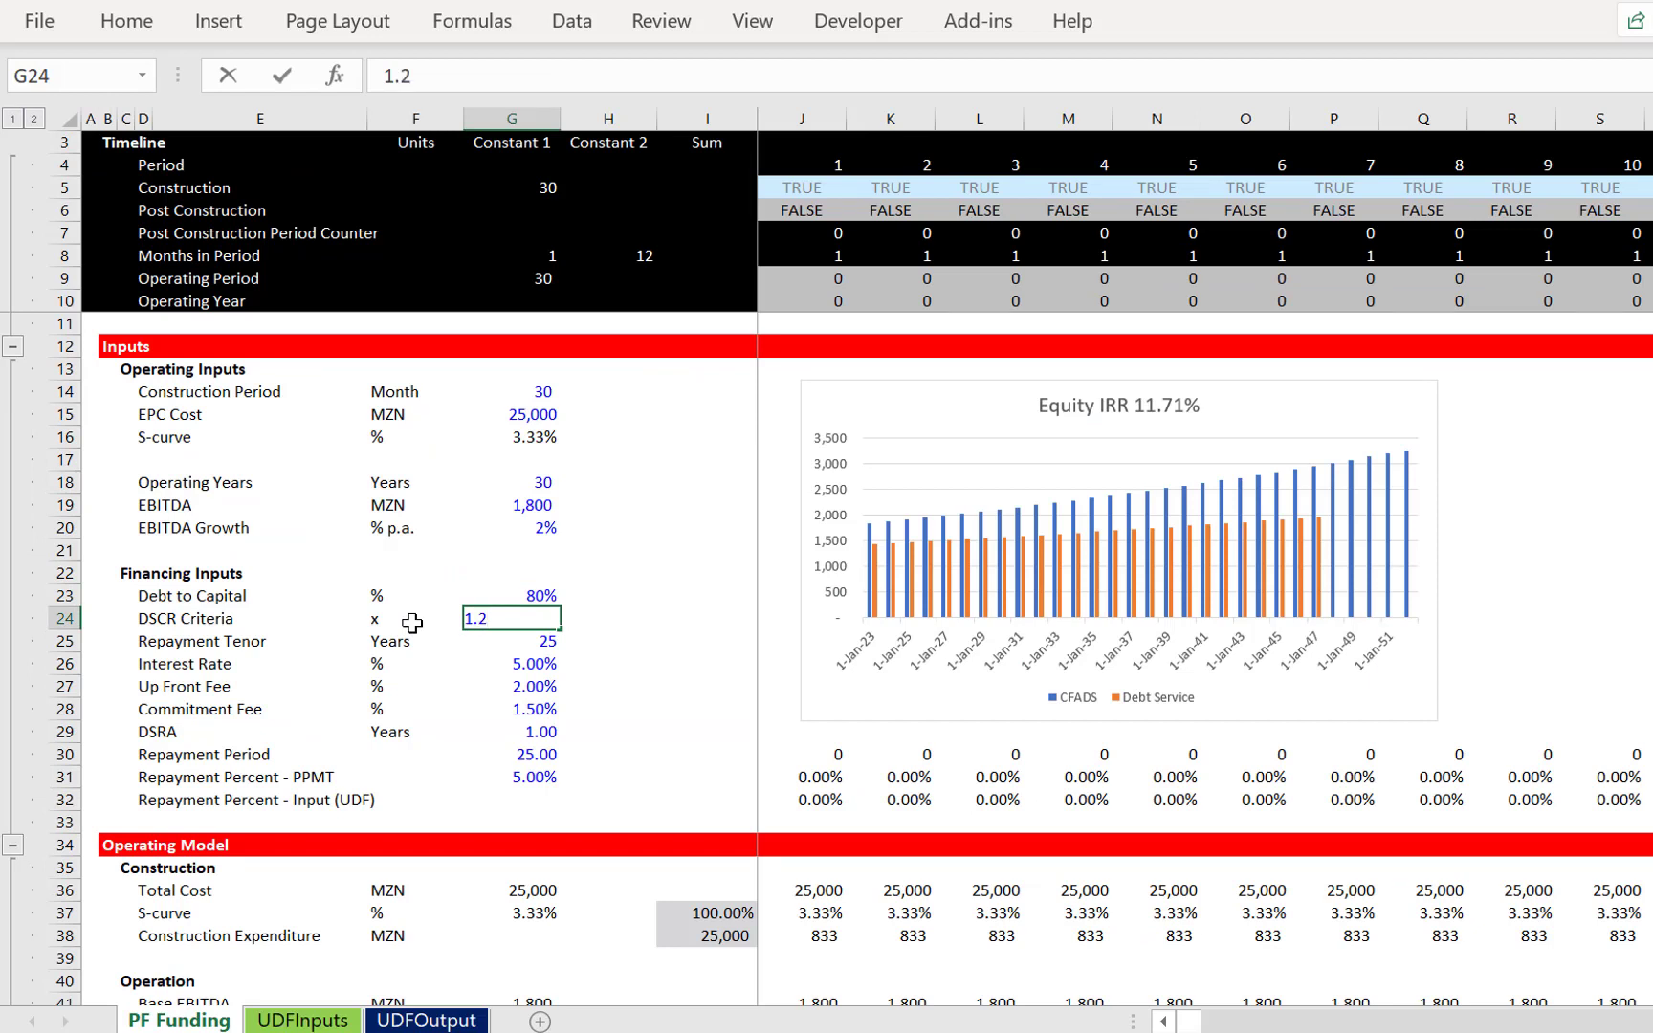
pyautogui.press('Return')
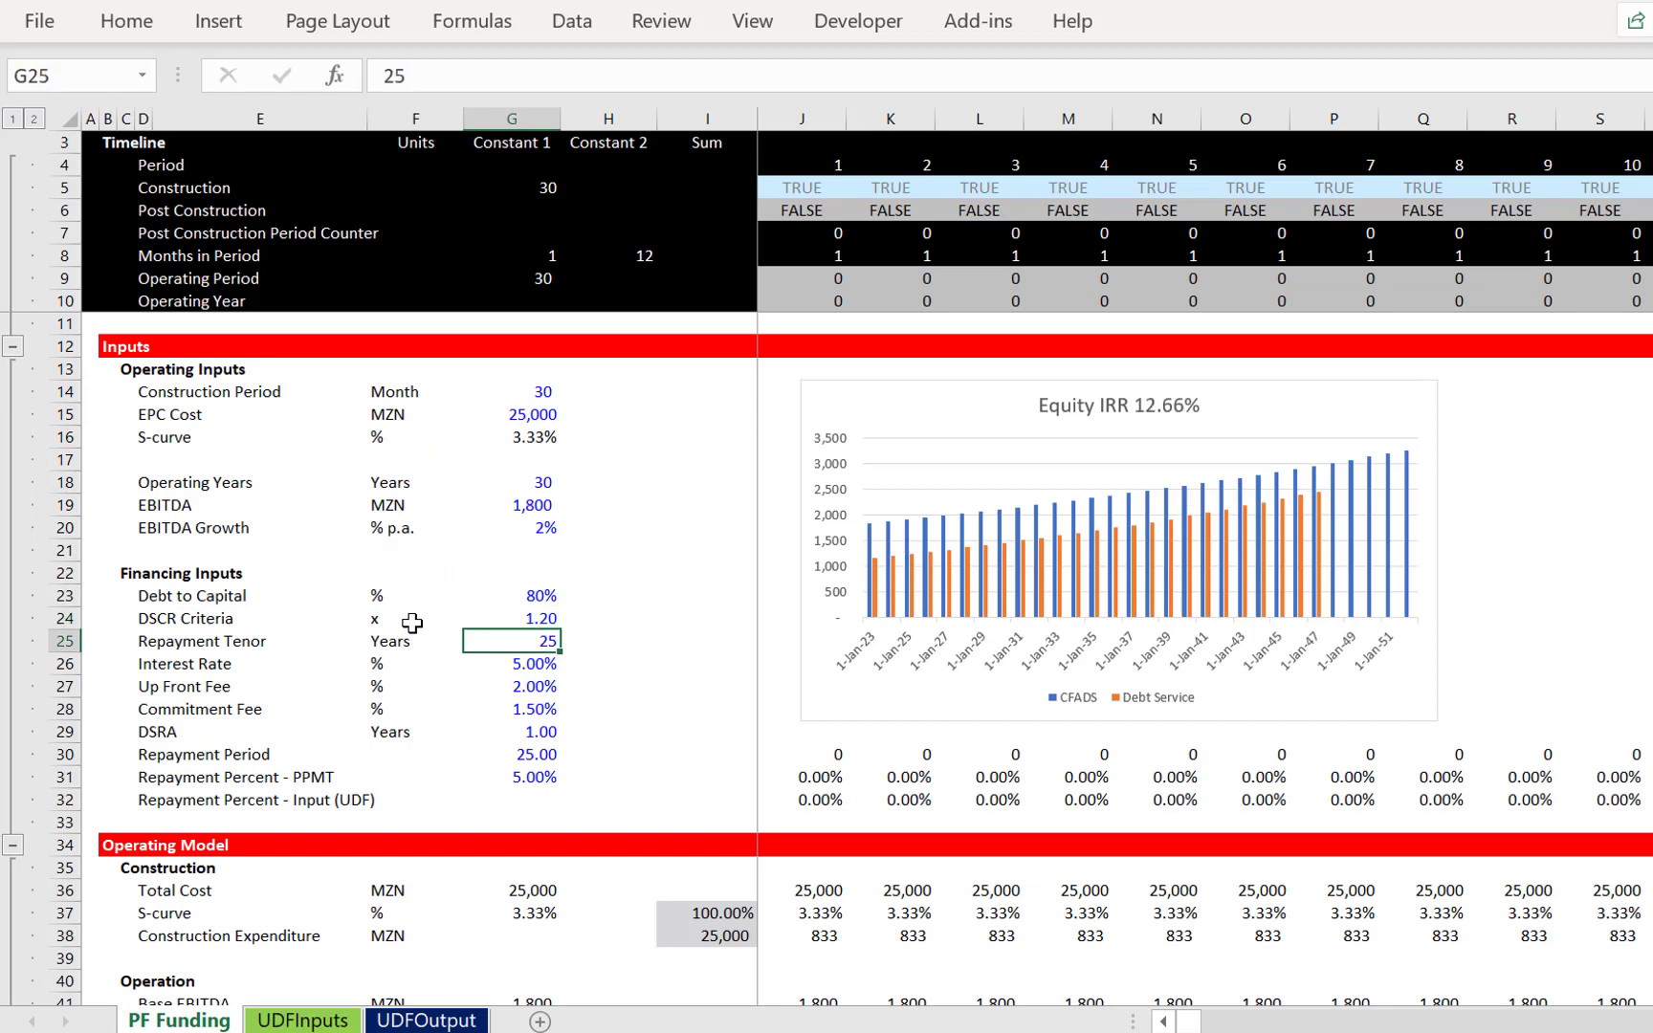
# On UDFInputs, set Curved_Sculpting_Flag (H26) to 1 and check the Equity IRR chart on PF Funding
pyautogui.press('Up')
pyautogui.hotkey('ctrl', 'pagedown')
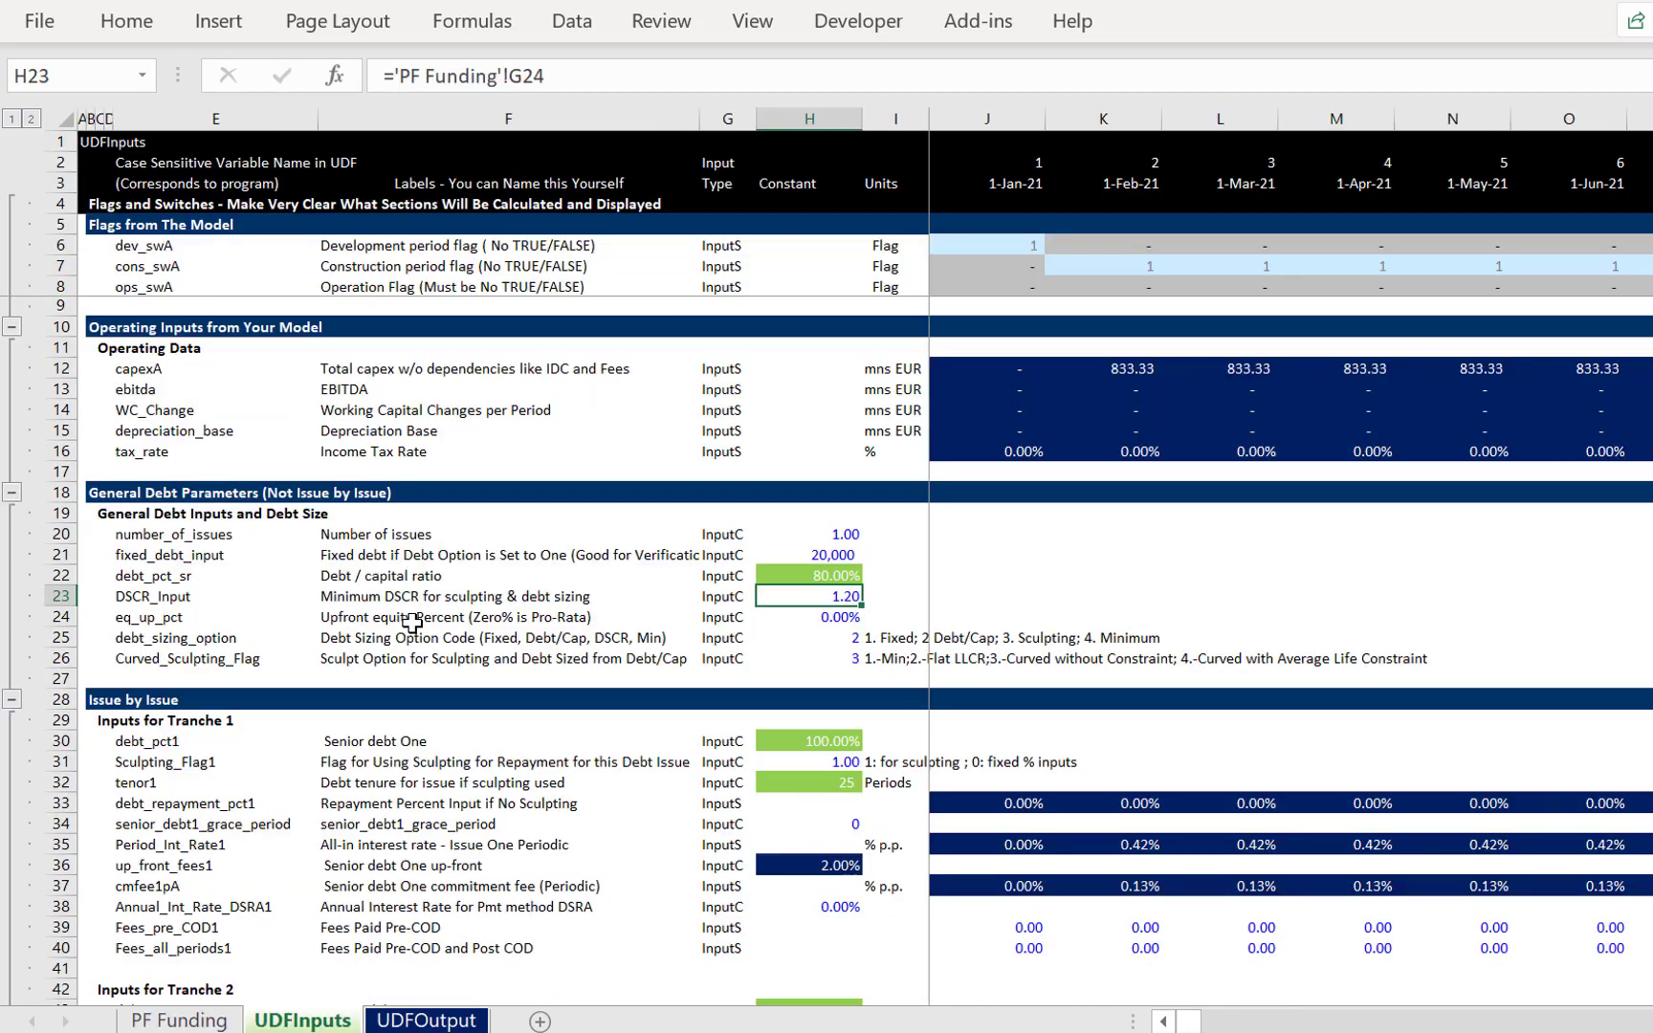
pyautogui.press('Down')
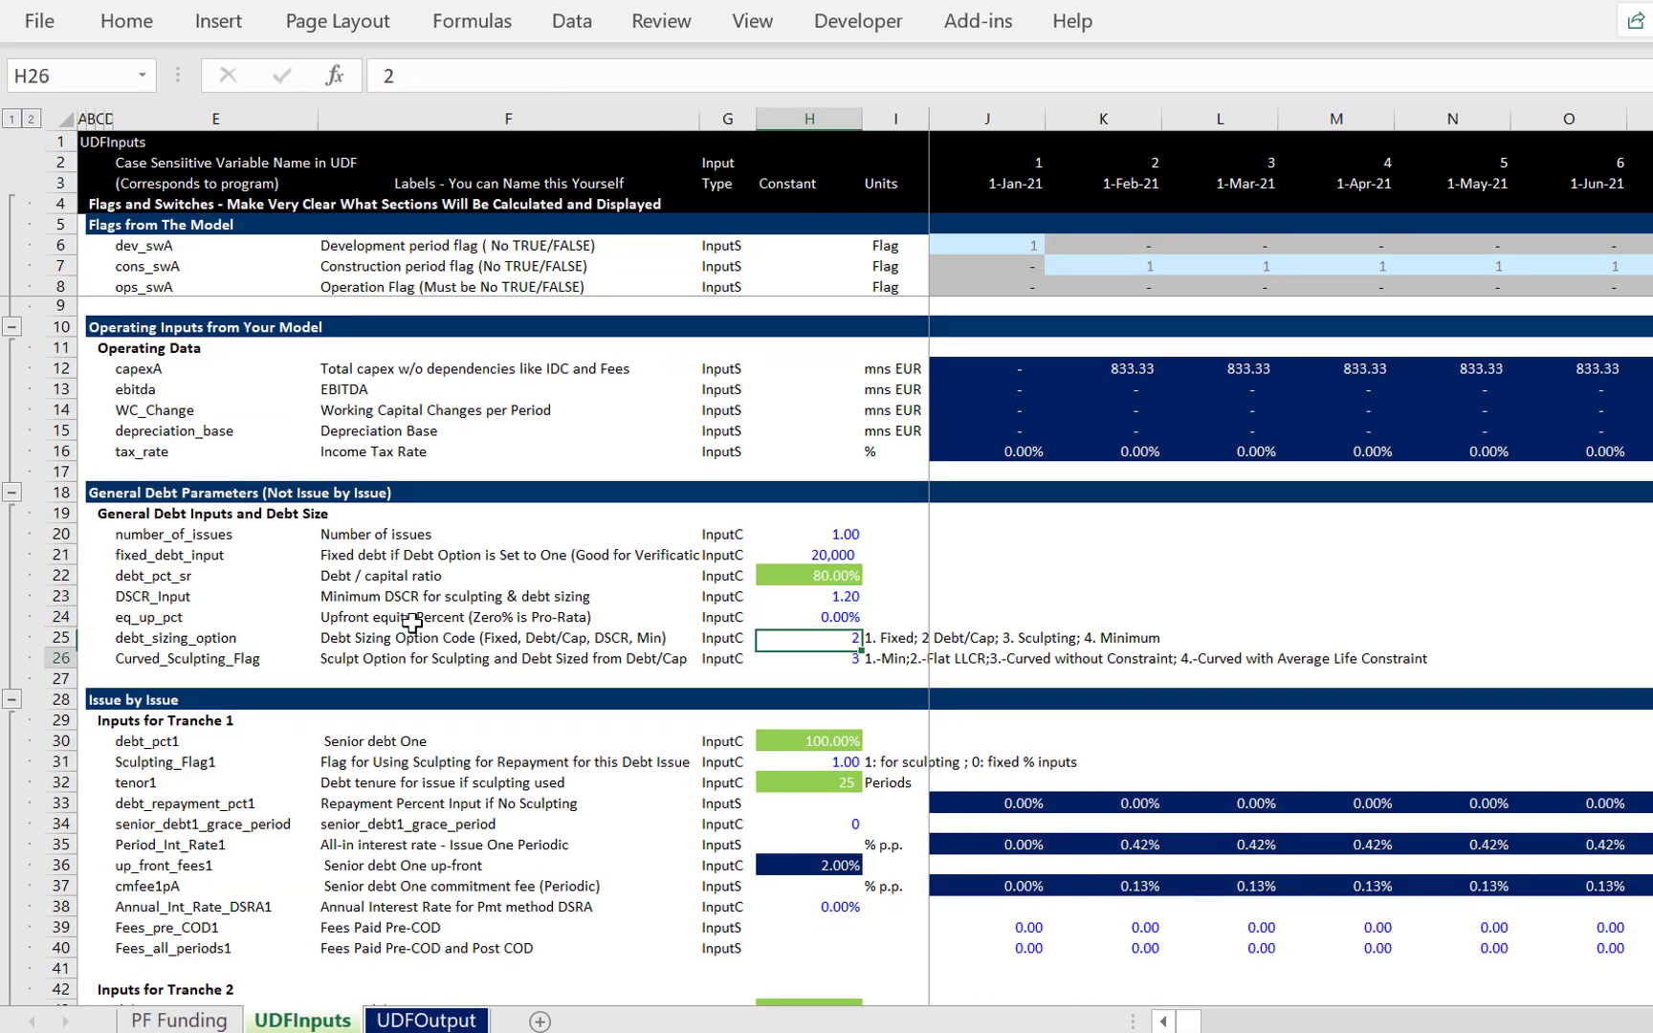
pyautogui.press('Down')
pyautogui.press('Left')
pyautogui.press('Right')
pyautogui.press('Up')
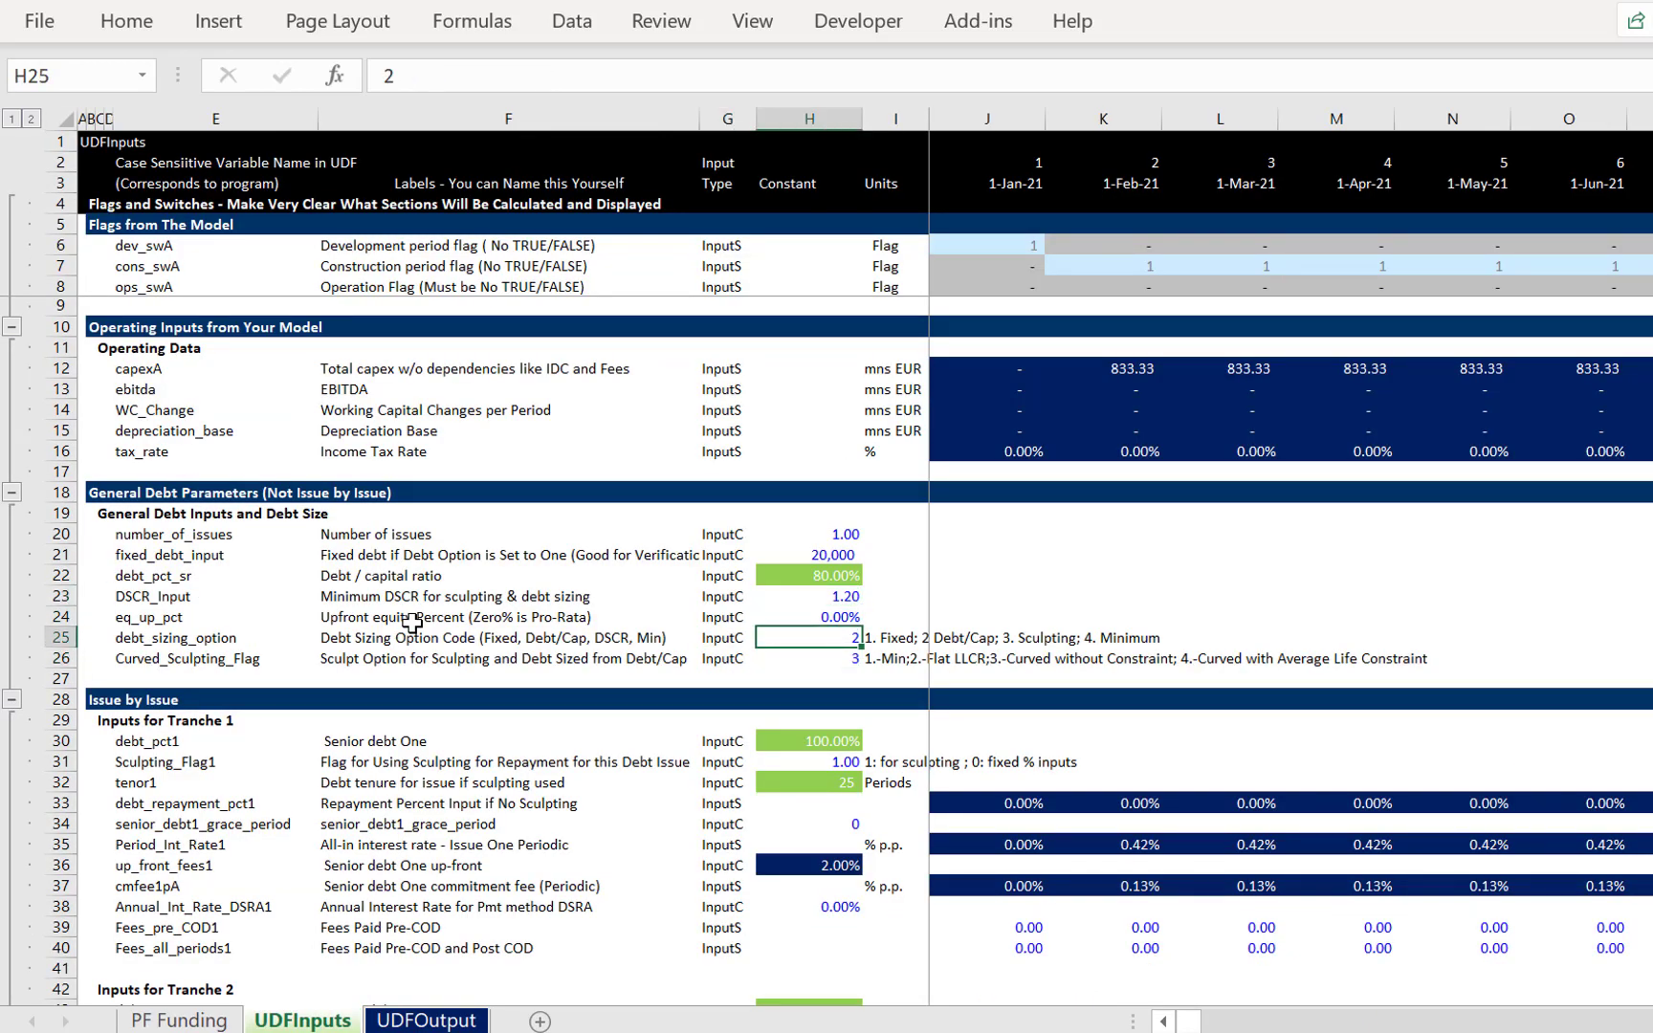
pyautogui.press('Down')
pyautogui.write('1')
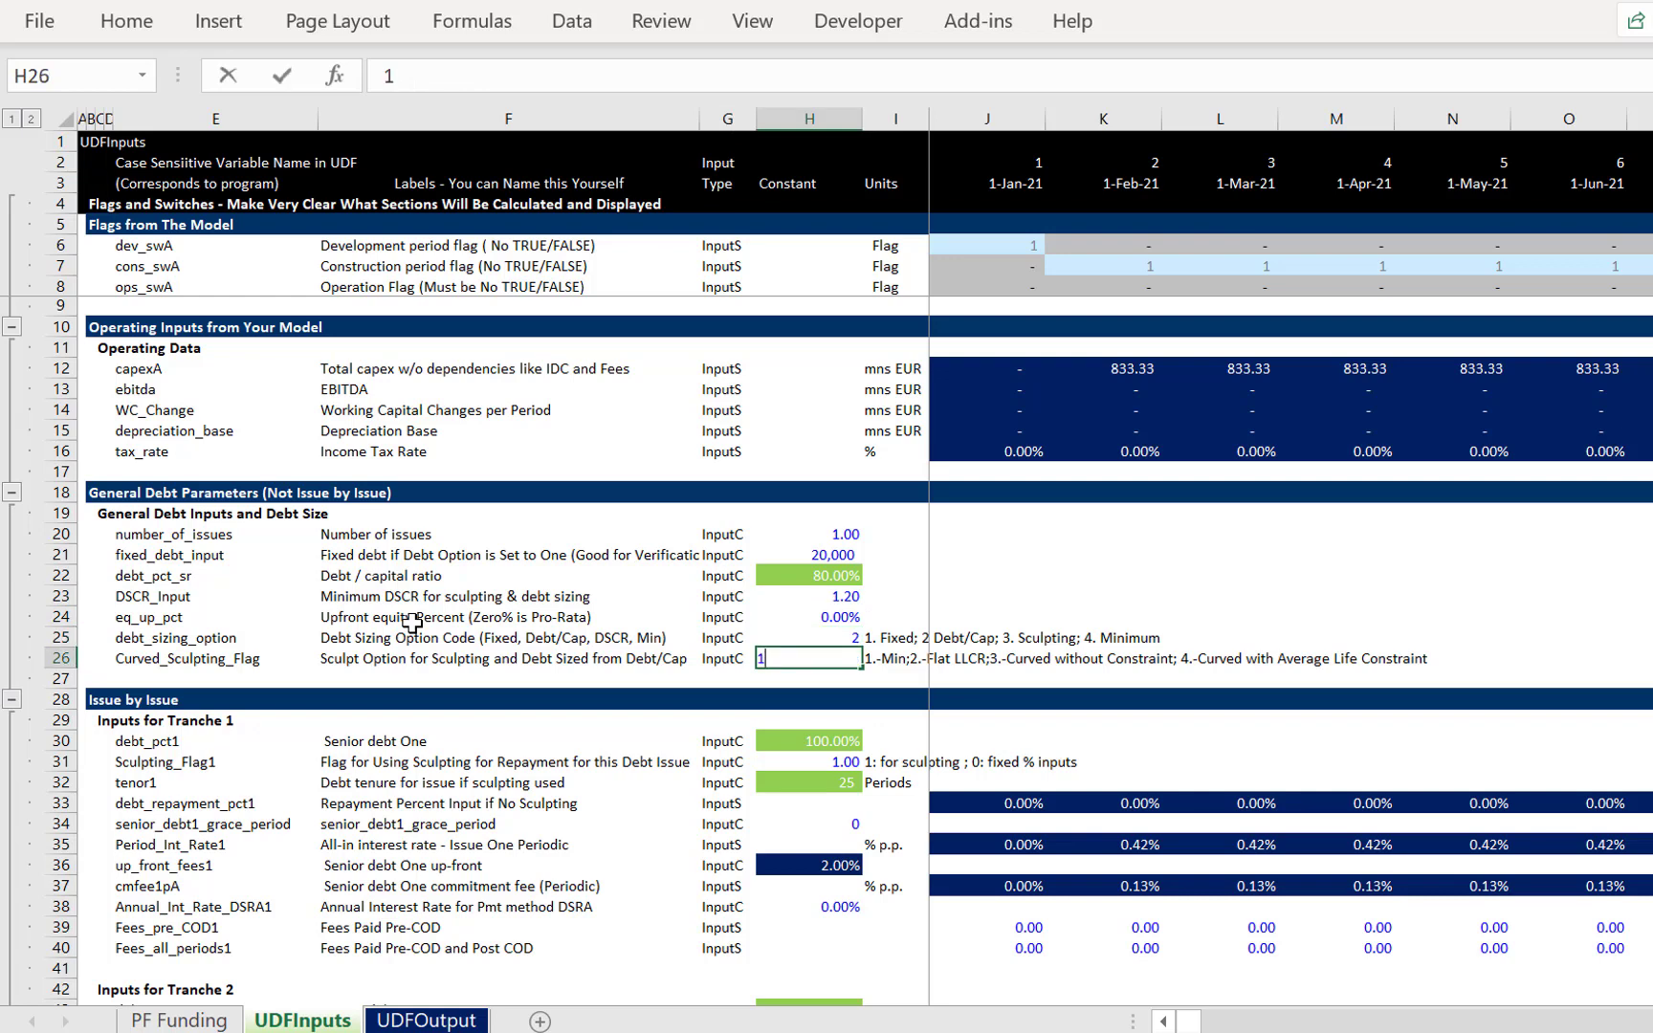
pyautogui.press('Return')
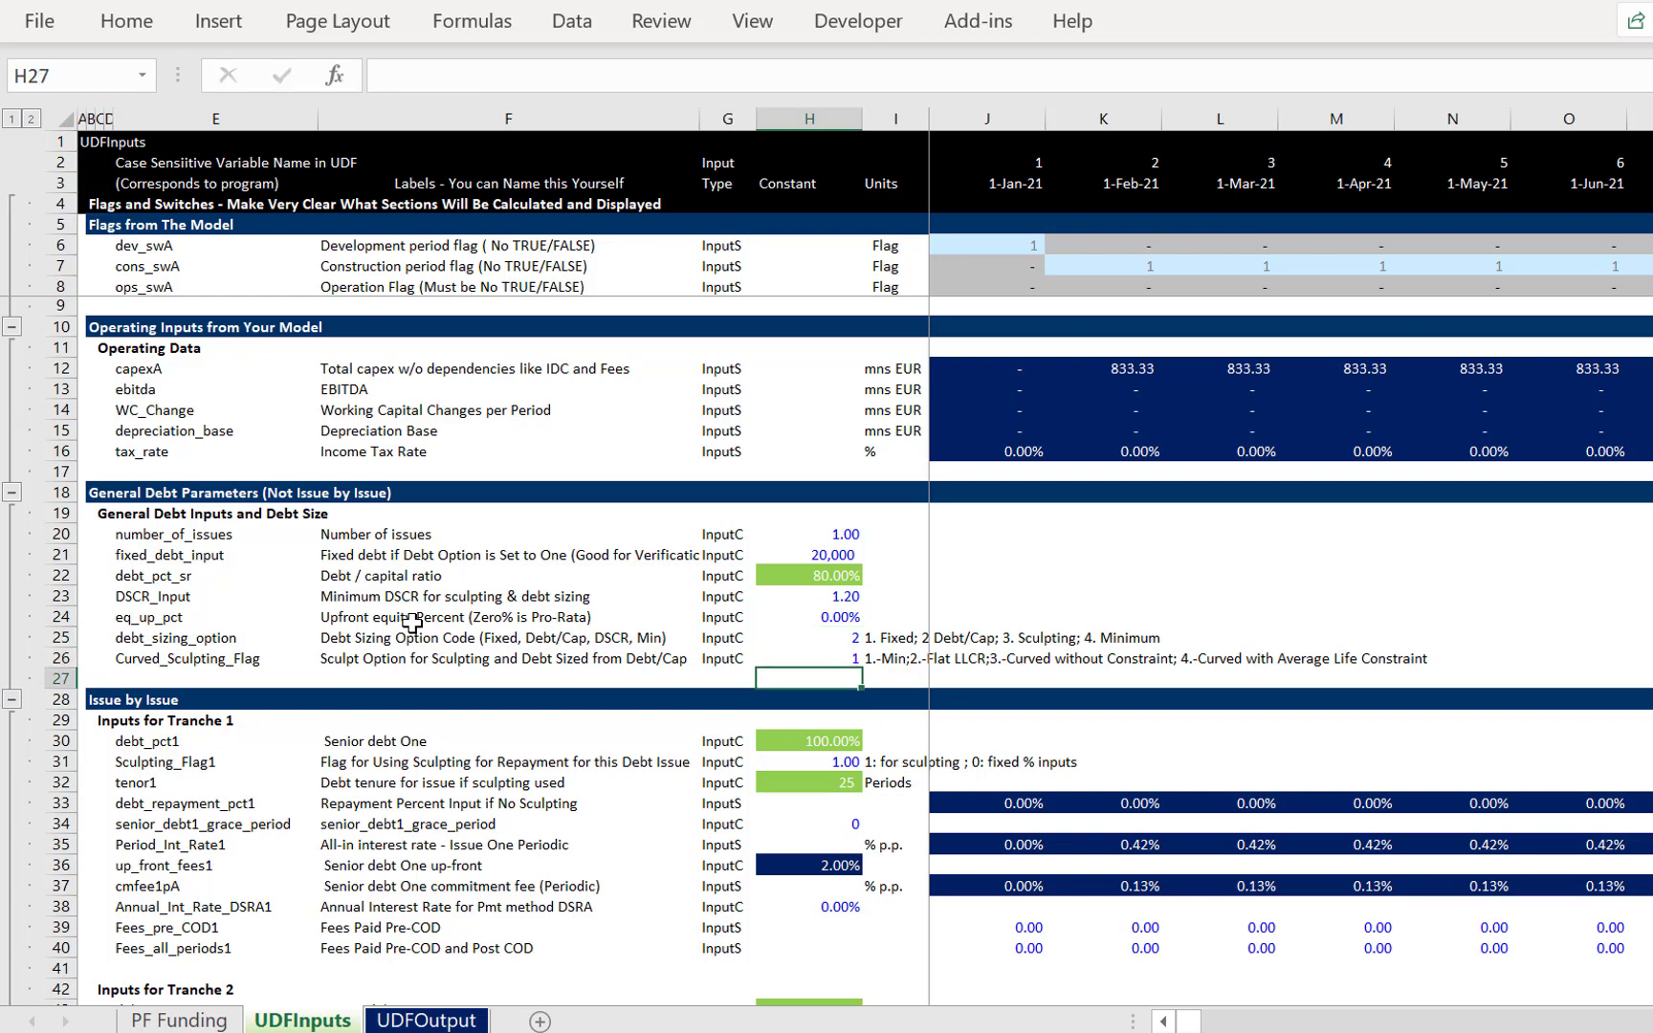
pyautogui.hotkey('ctrl', 'pageup')
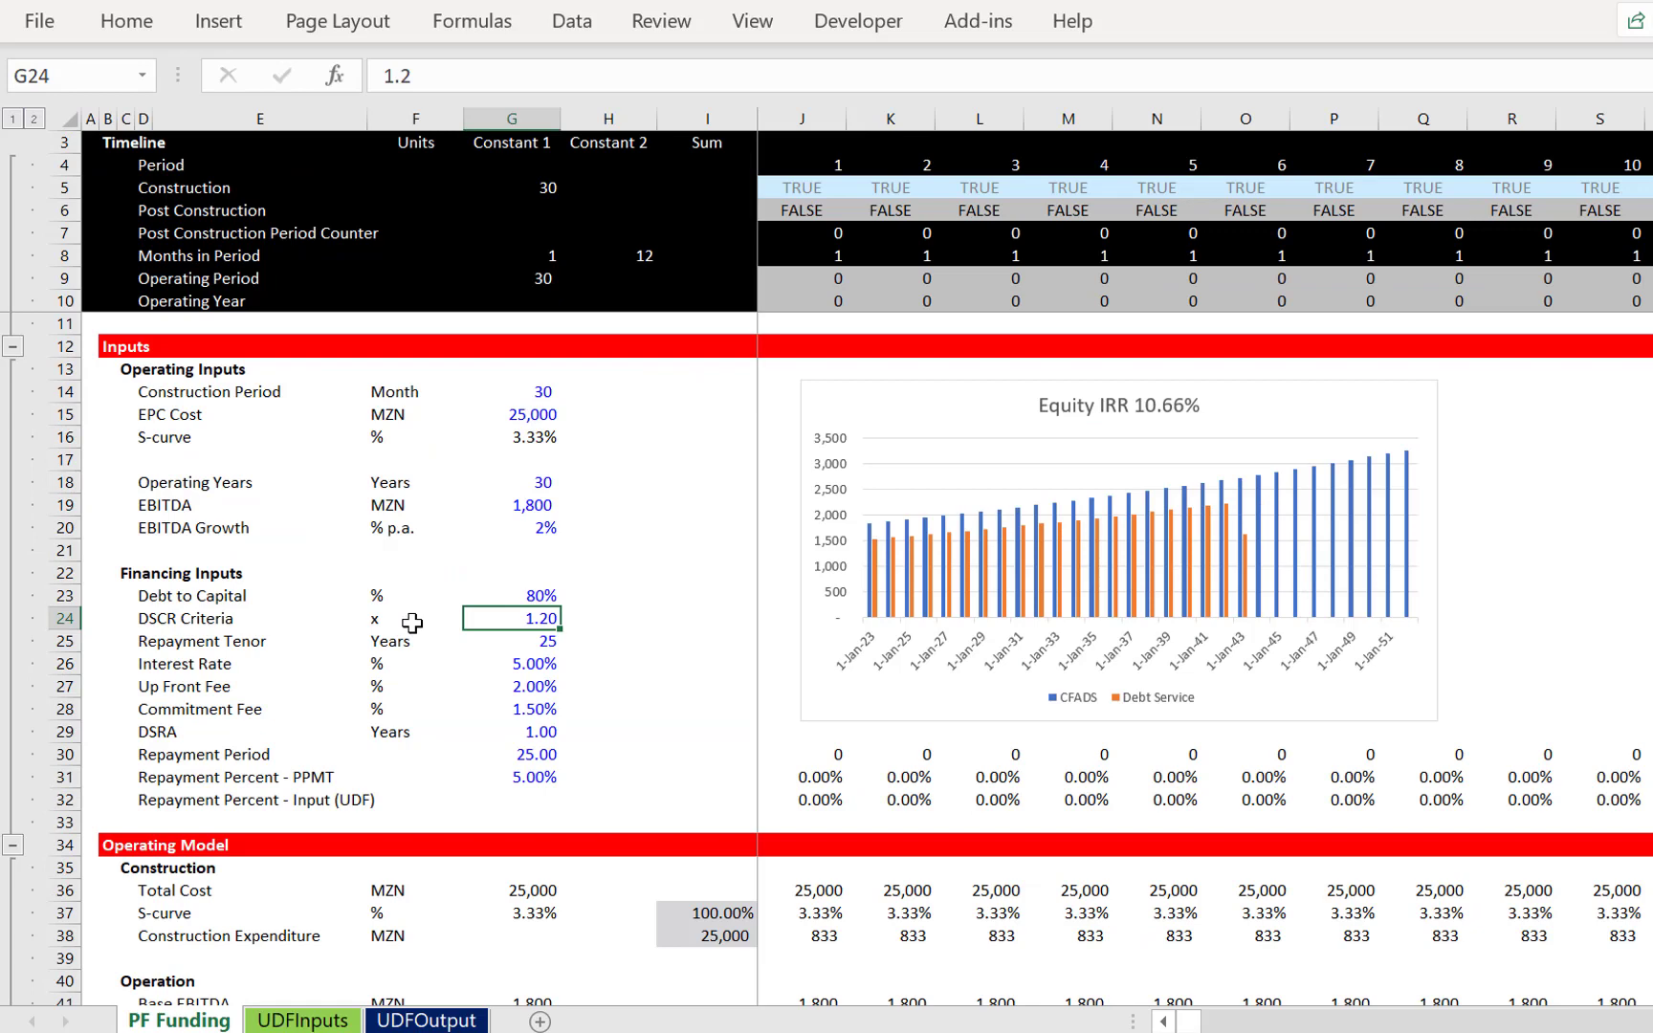
# Change Curved_Sculpting_Flag (H26) on UDFInputs to 2, the flat LLCR option, and compare the debt service chart on PF Funding
pyautogui.hotkey('ctrl', 'pagedown')
pyautogui.press('Up')
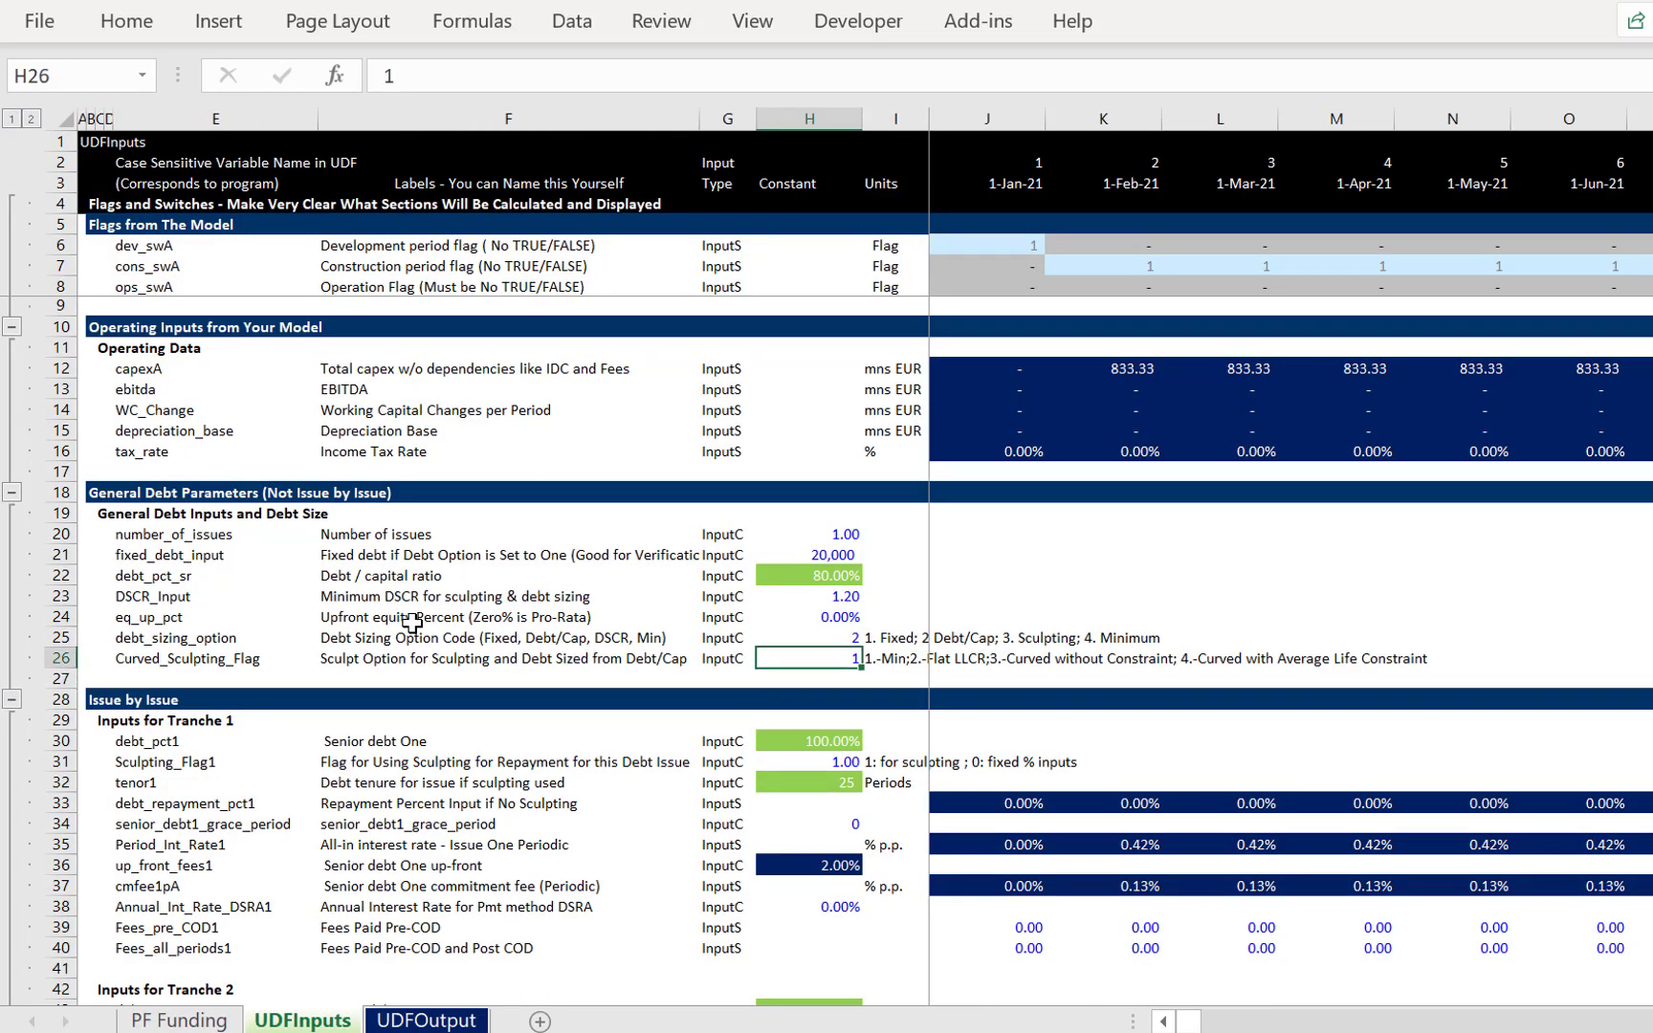
pyautogui.write('2')
pyautogui.press('Return')
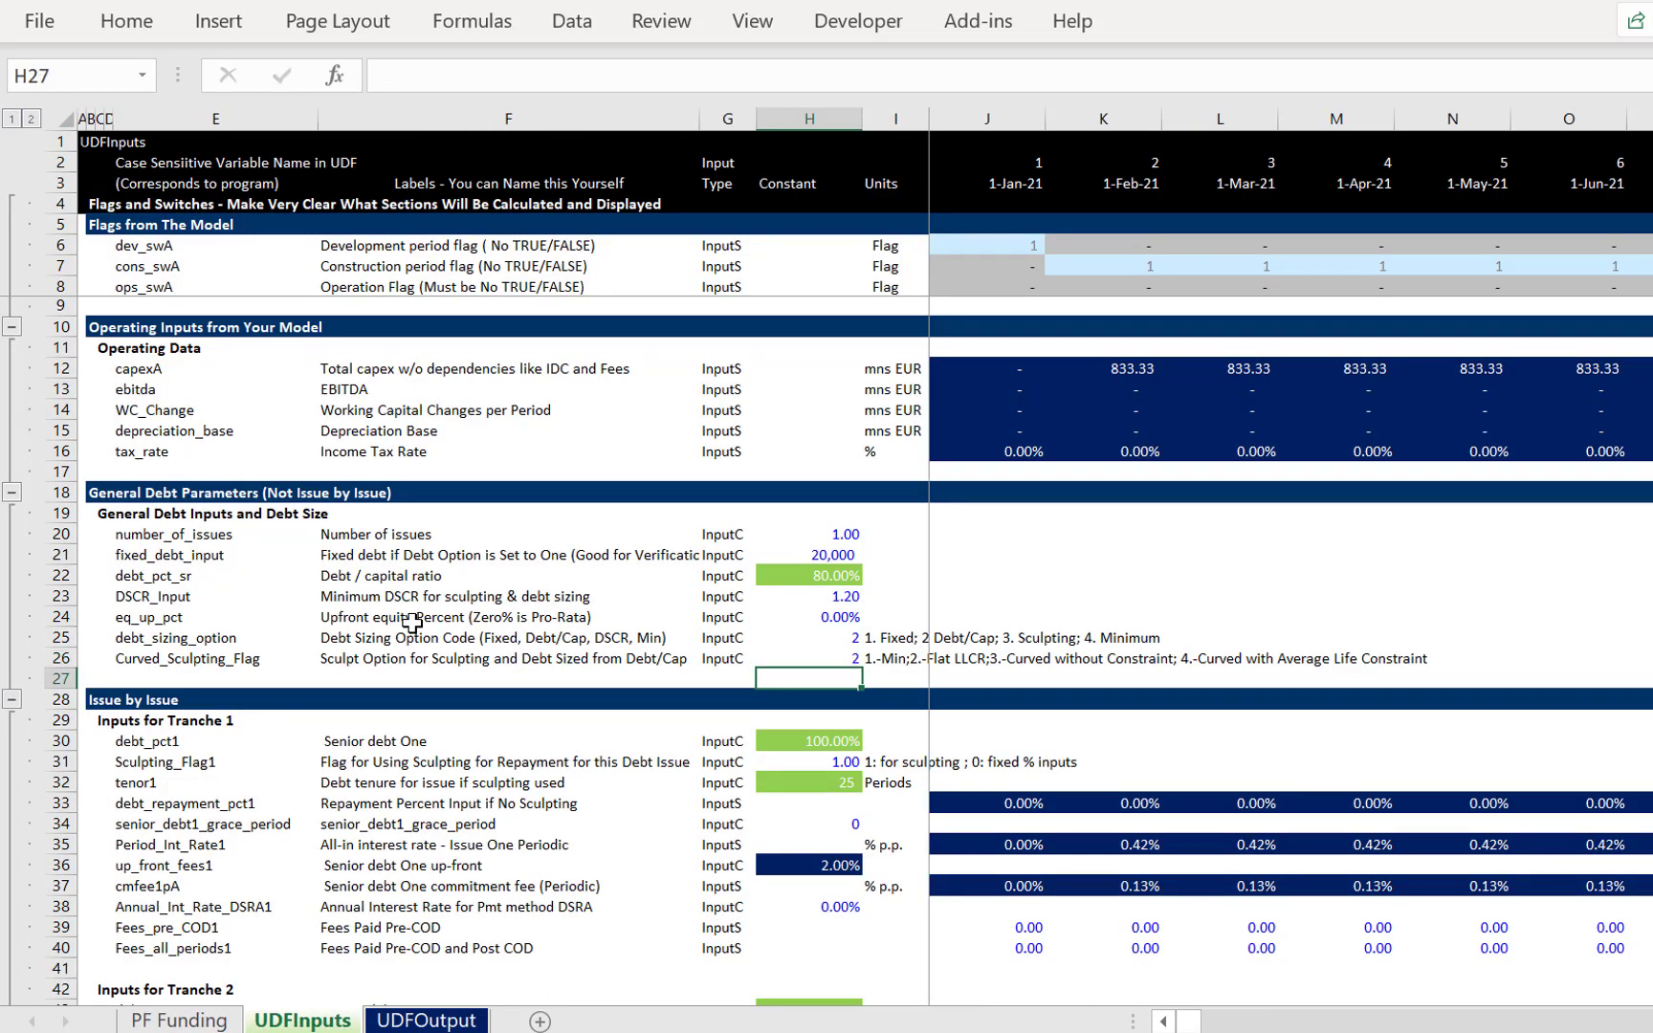
pyautogui.hotkey('ctrl', 'pageup')
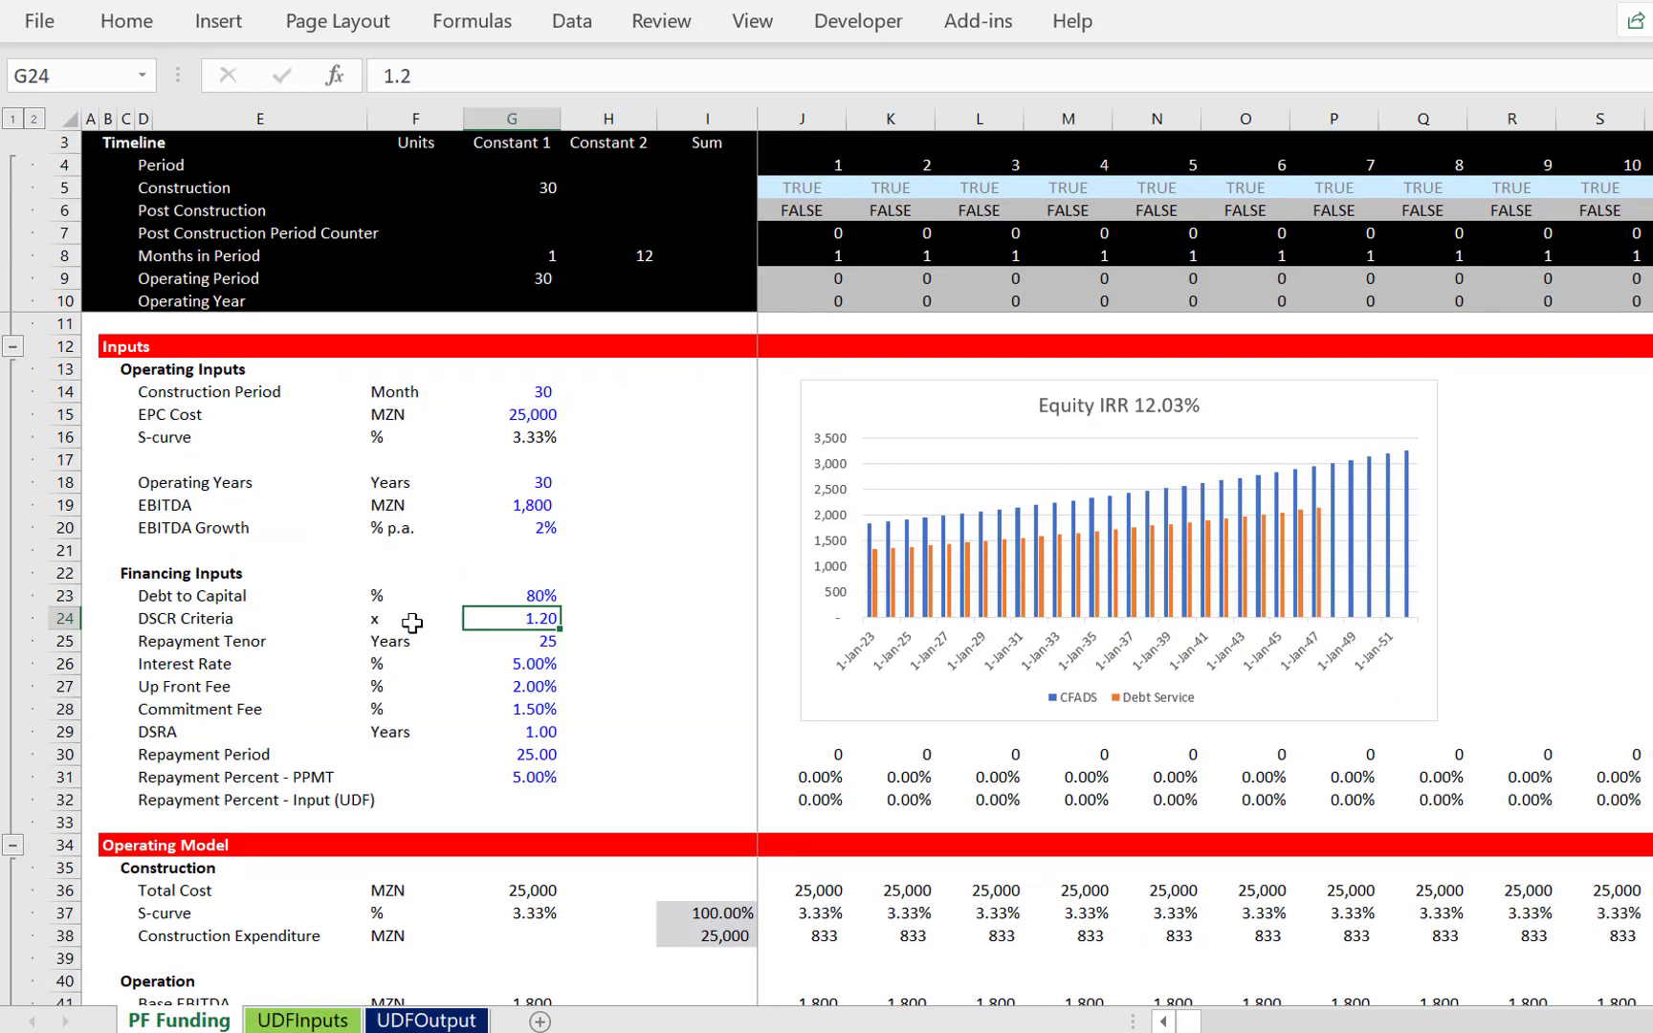
pyautogui.press('Up')
pyautogui.press('Down')
pyautogui.press('Down')
pyautogui.press('Up')
# Set debt_sizing_option (H25) on UDFInputs to 3 for sculpting and return to the PF Funding chart
pyautogui.hotkey('ctrl', 'pagedown')
pyautogui.press('Up')
pyautogui.press('Up')
pyautogui.press('Up')
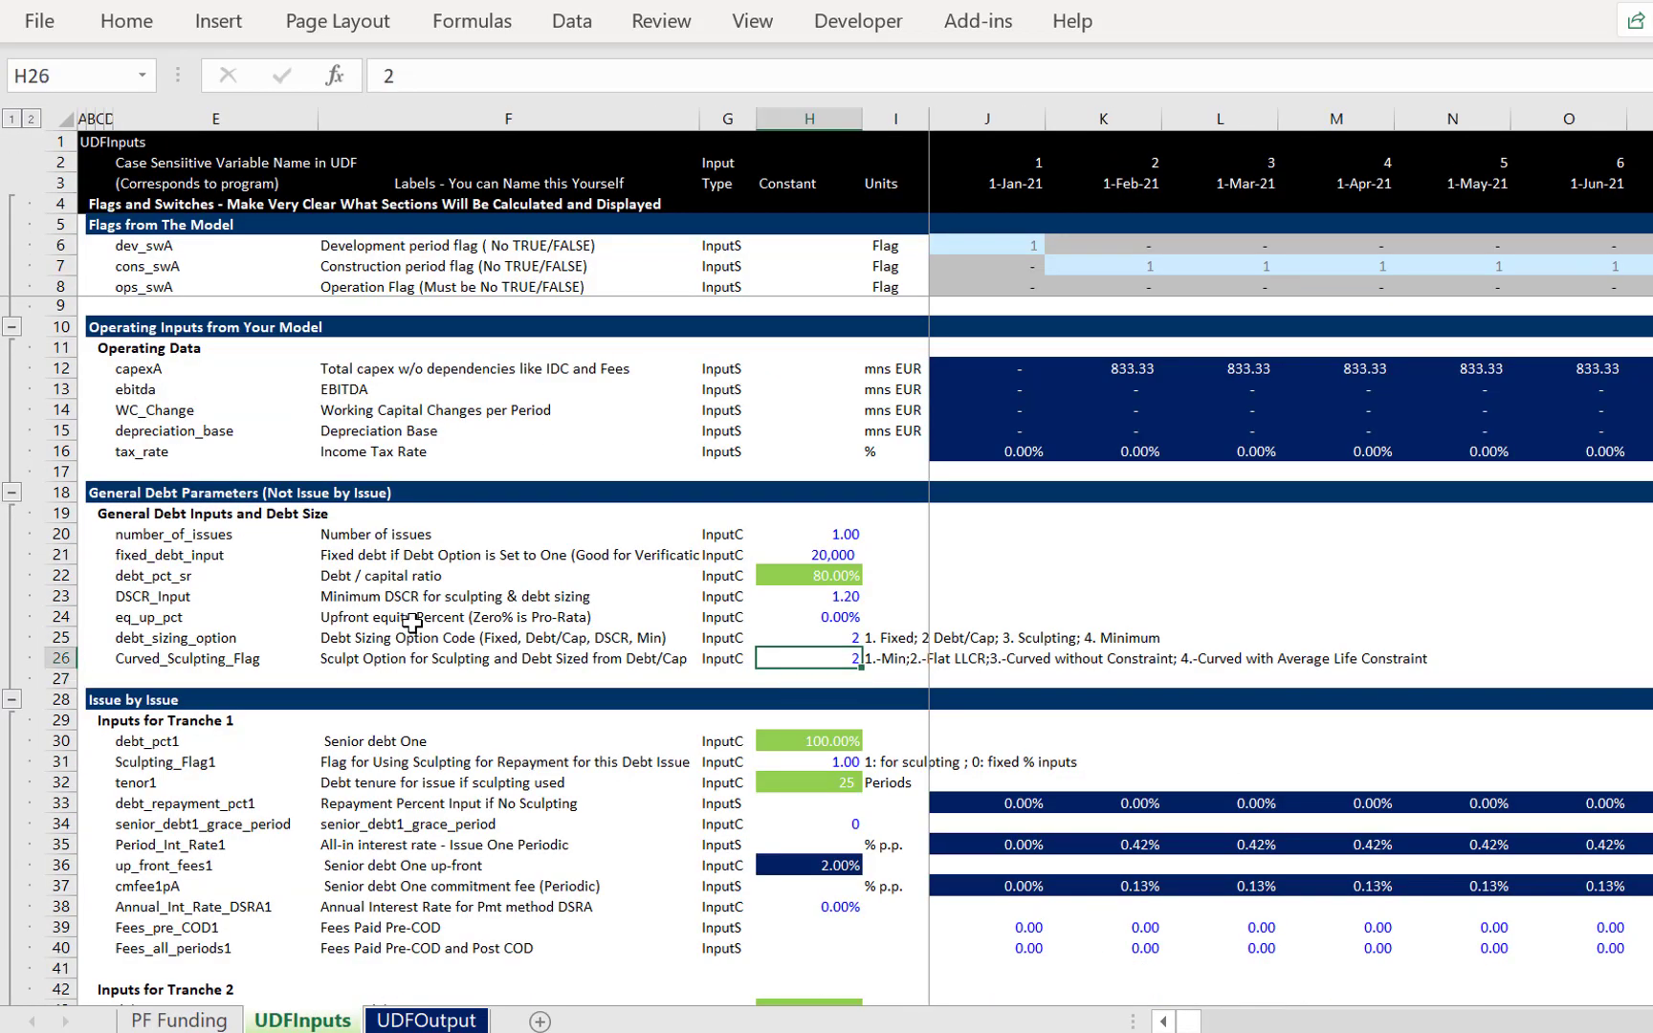
pyautogui.press('Up')
pyautogui.press('Down')
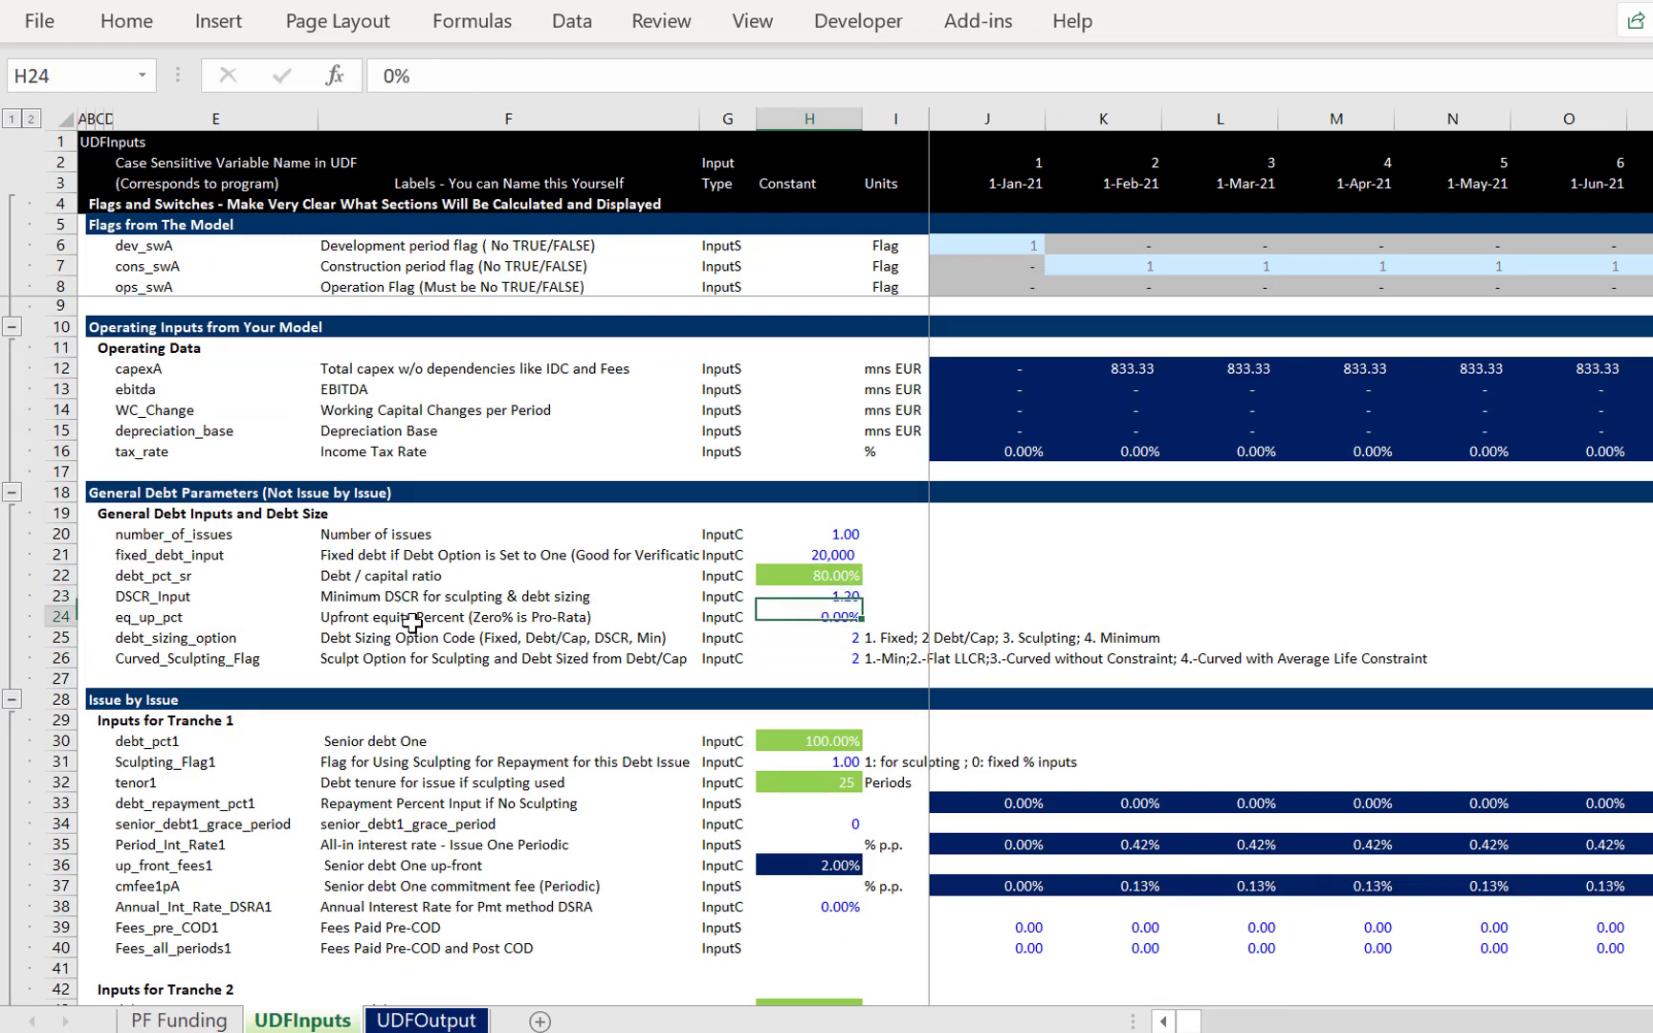
pyautogui.press('Down')
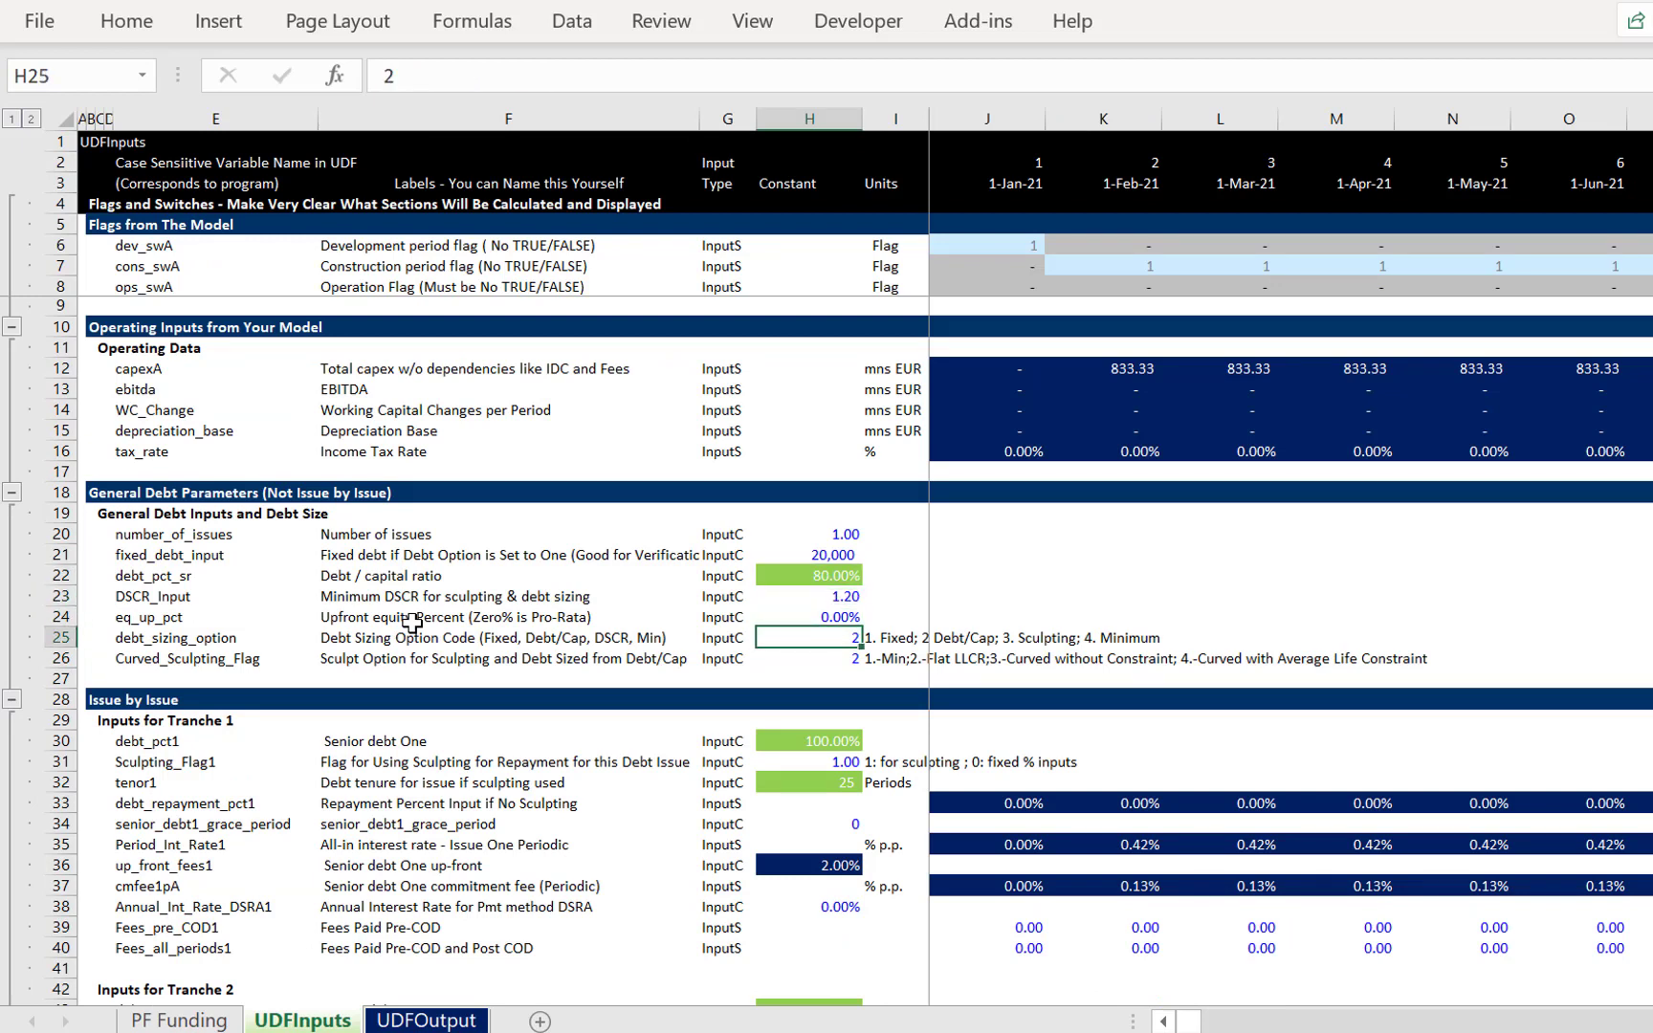
pyautogui.write('3')
pyautogui.press('Return')
pyautogui.press('Up')
pyautogui.hotkey('ctrl', 'pageup')
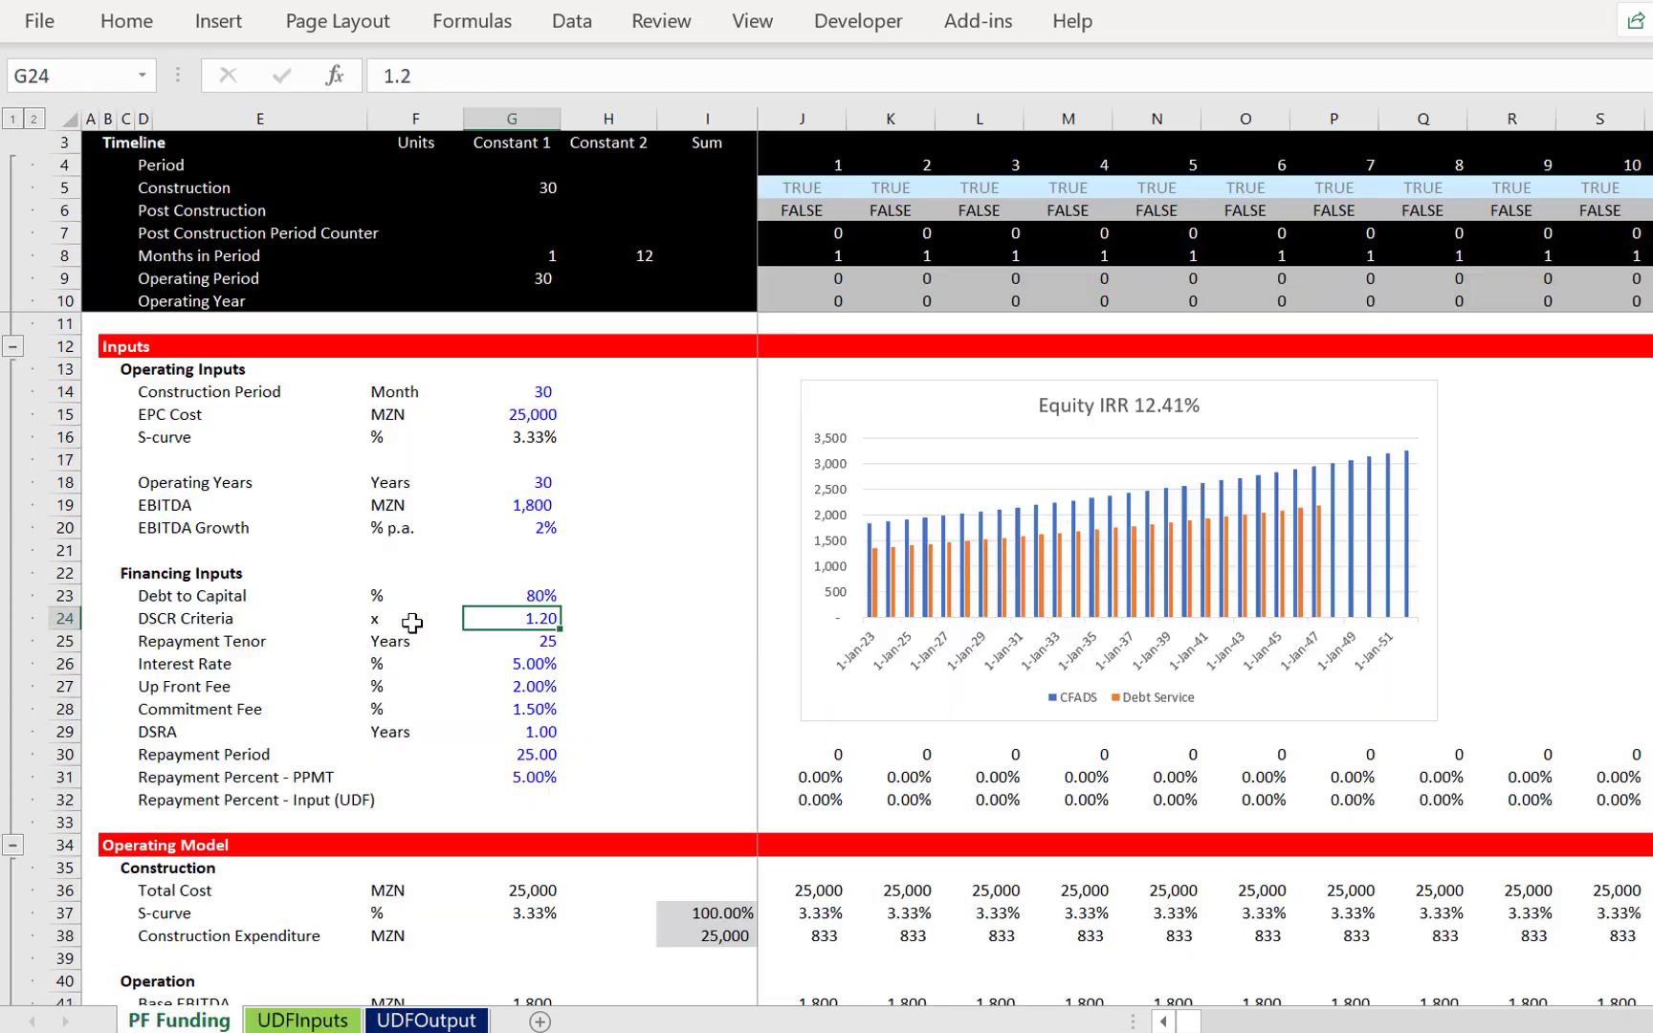
# In the Sources section of PF Funding, calculate Debt over Total Sources in I59 with =G59/G61 and format it as a percentage
pyautogui.press('Down')
pyautogui.press('Down')
pyautogui.press('Down')
pyautogui.press('Down')
pyautogui.press('Down')
pyautogui.press('Down')
pyautogui.press('Down')
pyautogui.press('Down')
pyautogui.press('Down')
pyautogui.press('Down')
pyautogui.press('Down')
pyautogui.press('Down')
pyautogui.press('Down')
pyautogui.press('Down')
pyautogui.press('Down')
pyautogui.press('Down')
pyautogui.press('Down')
pyautogui.press('Down')
pyautogui.press('Down')
pyautogui.press('Down')
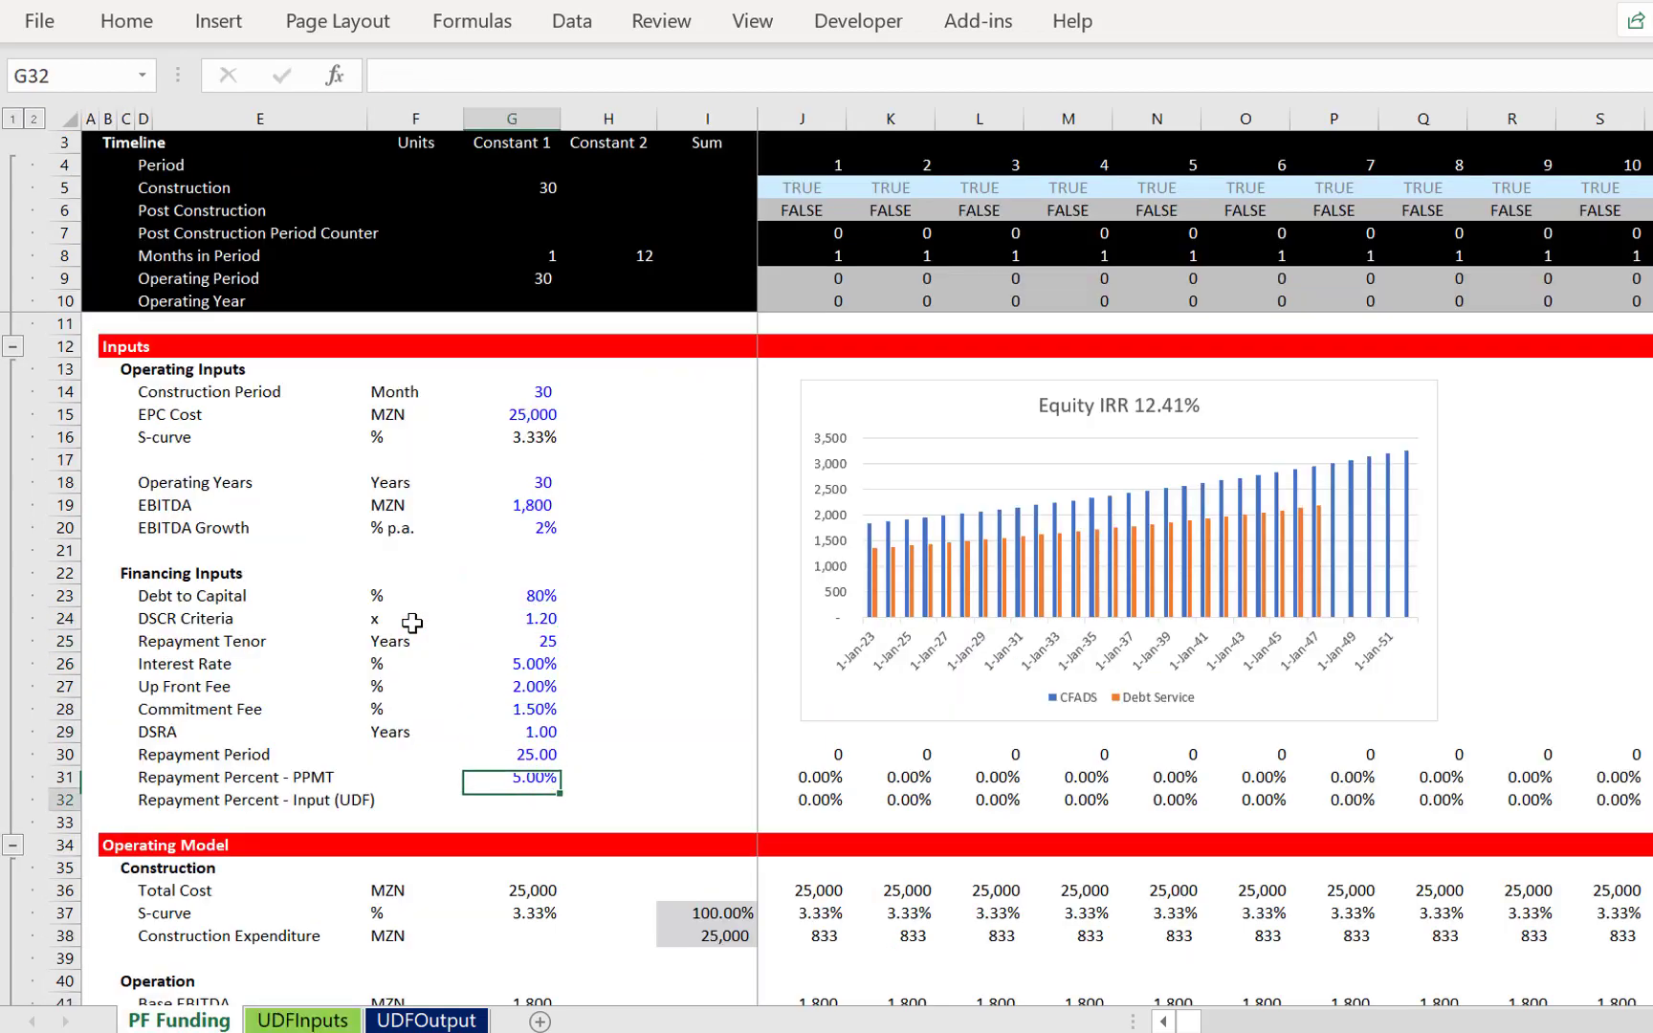
pyautogui.press('Down')
pyautogui.press('Down')
pyautogui.press('Down')
pyautogui.press('Down')
pyautogui.press('Down')
pyautogui.press('Down')
pyautogui.press('Down')
pyautogui.press('Down')
pyautogui.press('Down')
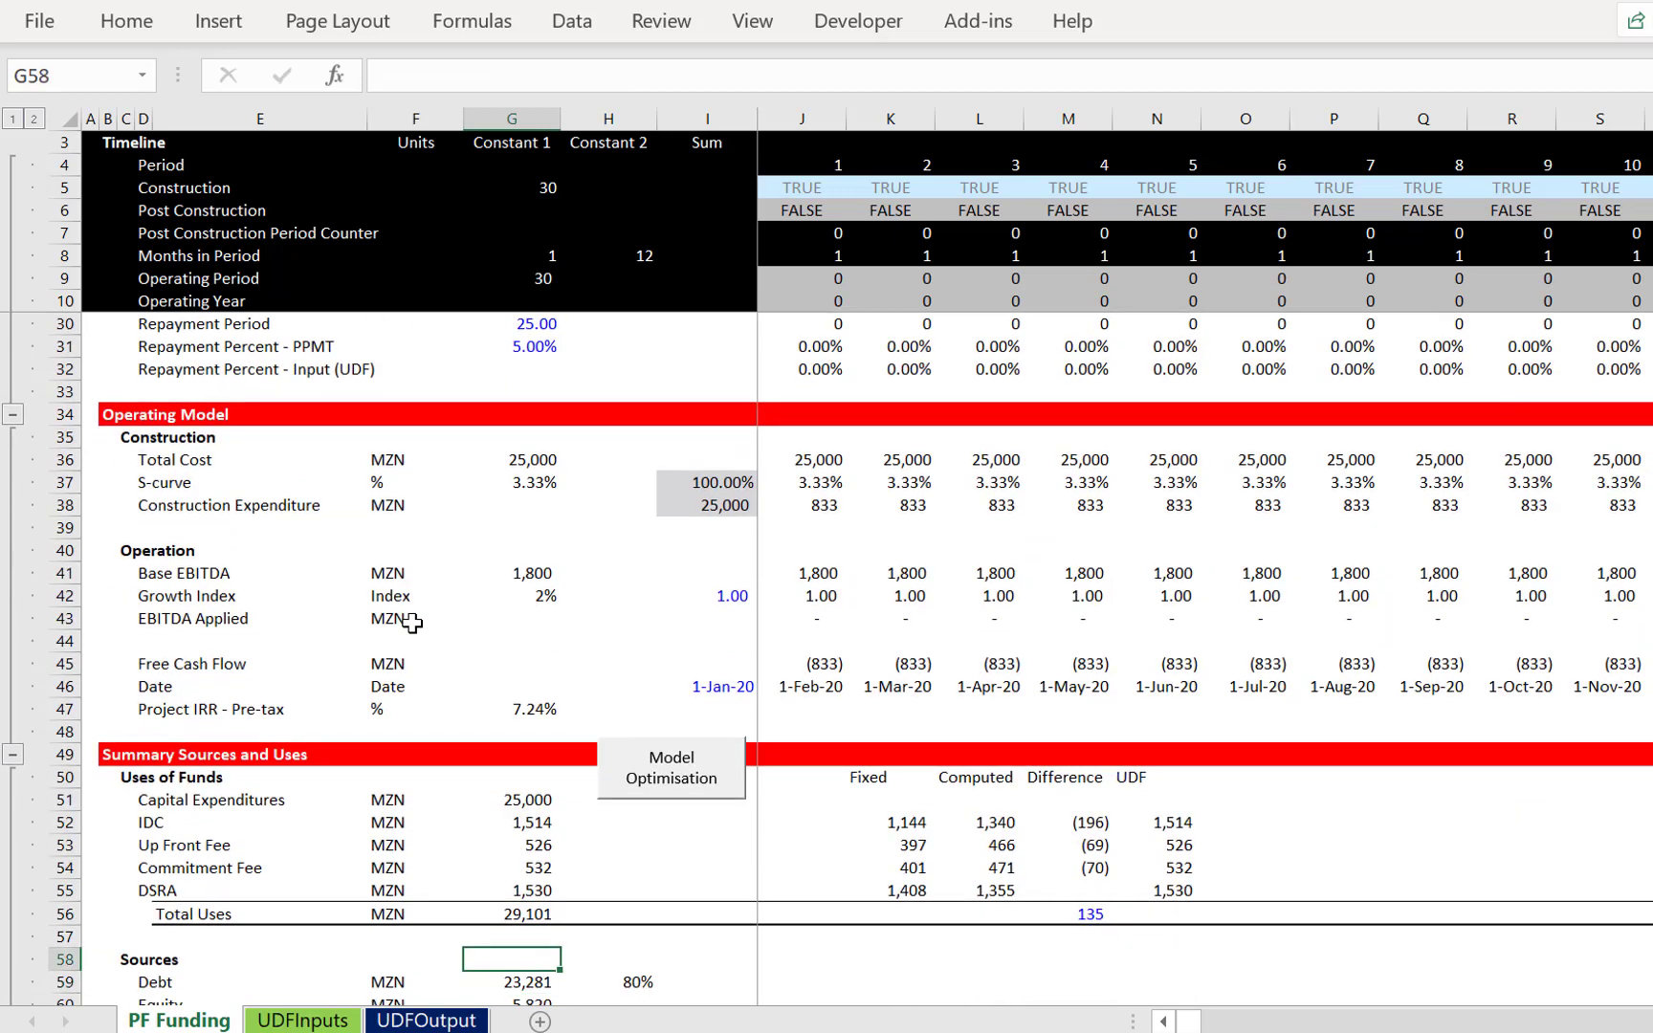
pyautogui.press('Up')
pyautogui.press('Up')
pyautogui.press('Up')
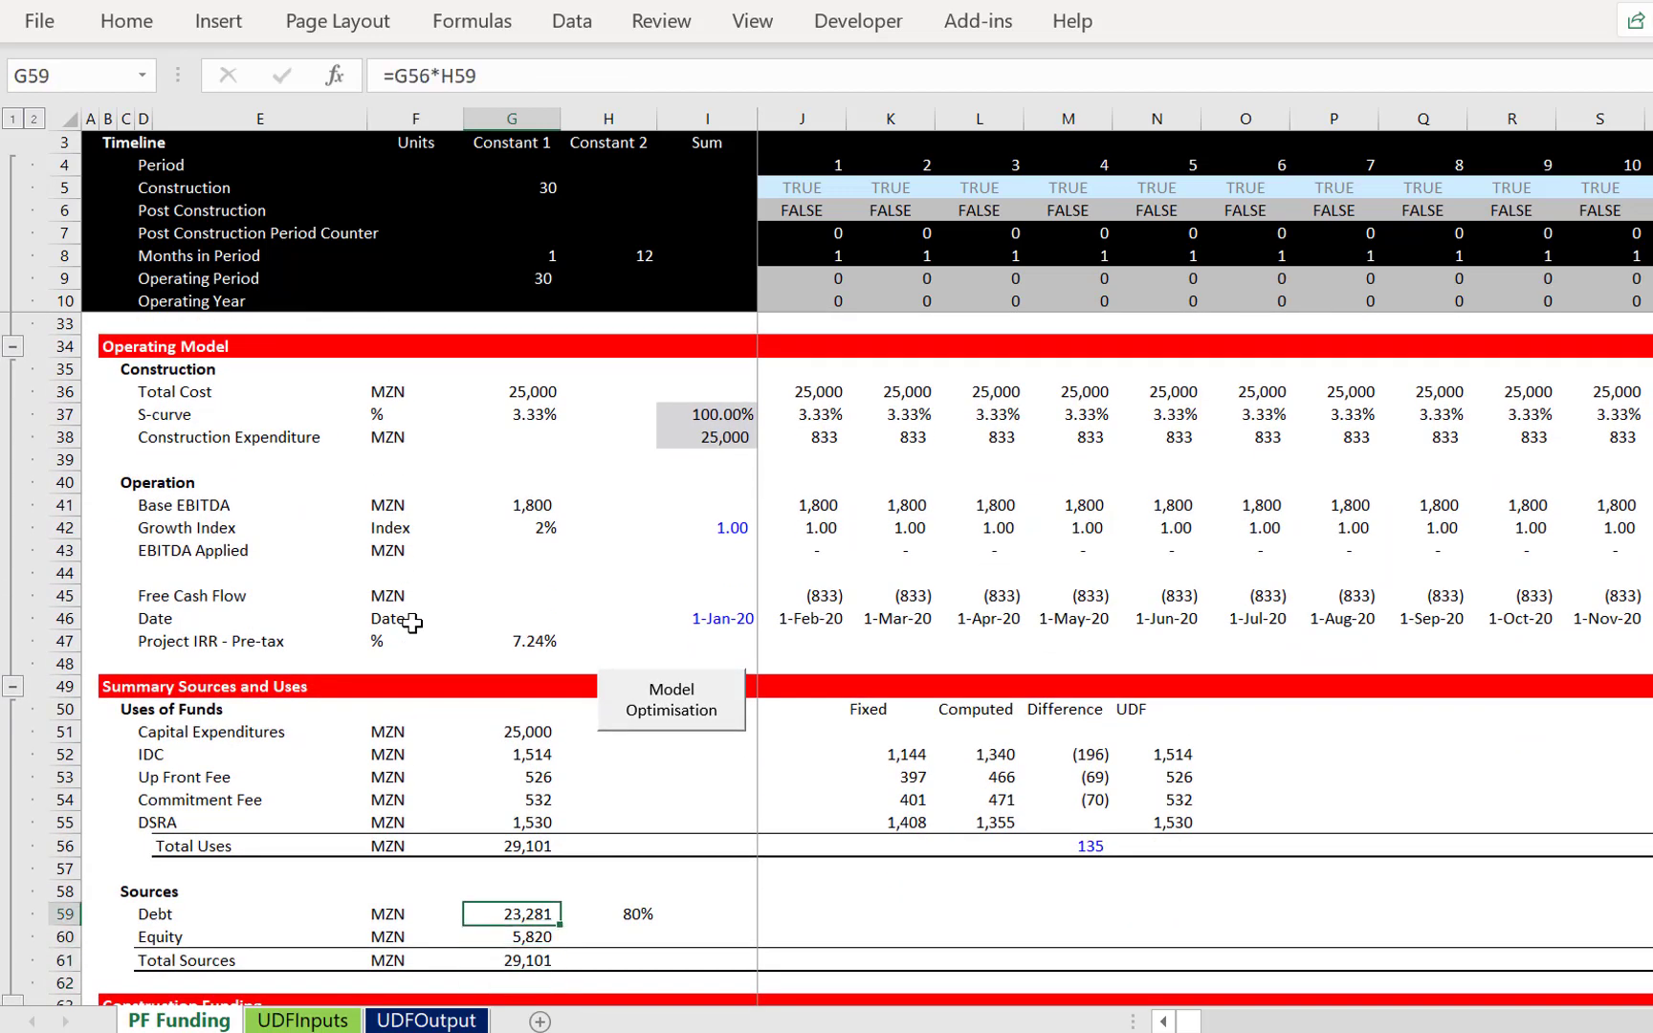
pyautogui.press('Right')
pyautogui.press('Right')
pyautogui.write('=')
pyautogui.press('Left')
pyautogui.press('Left')
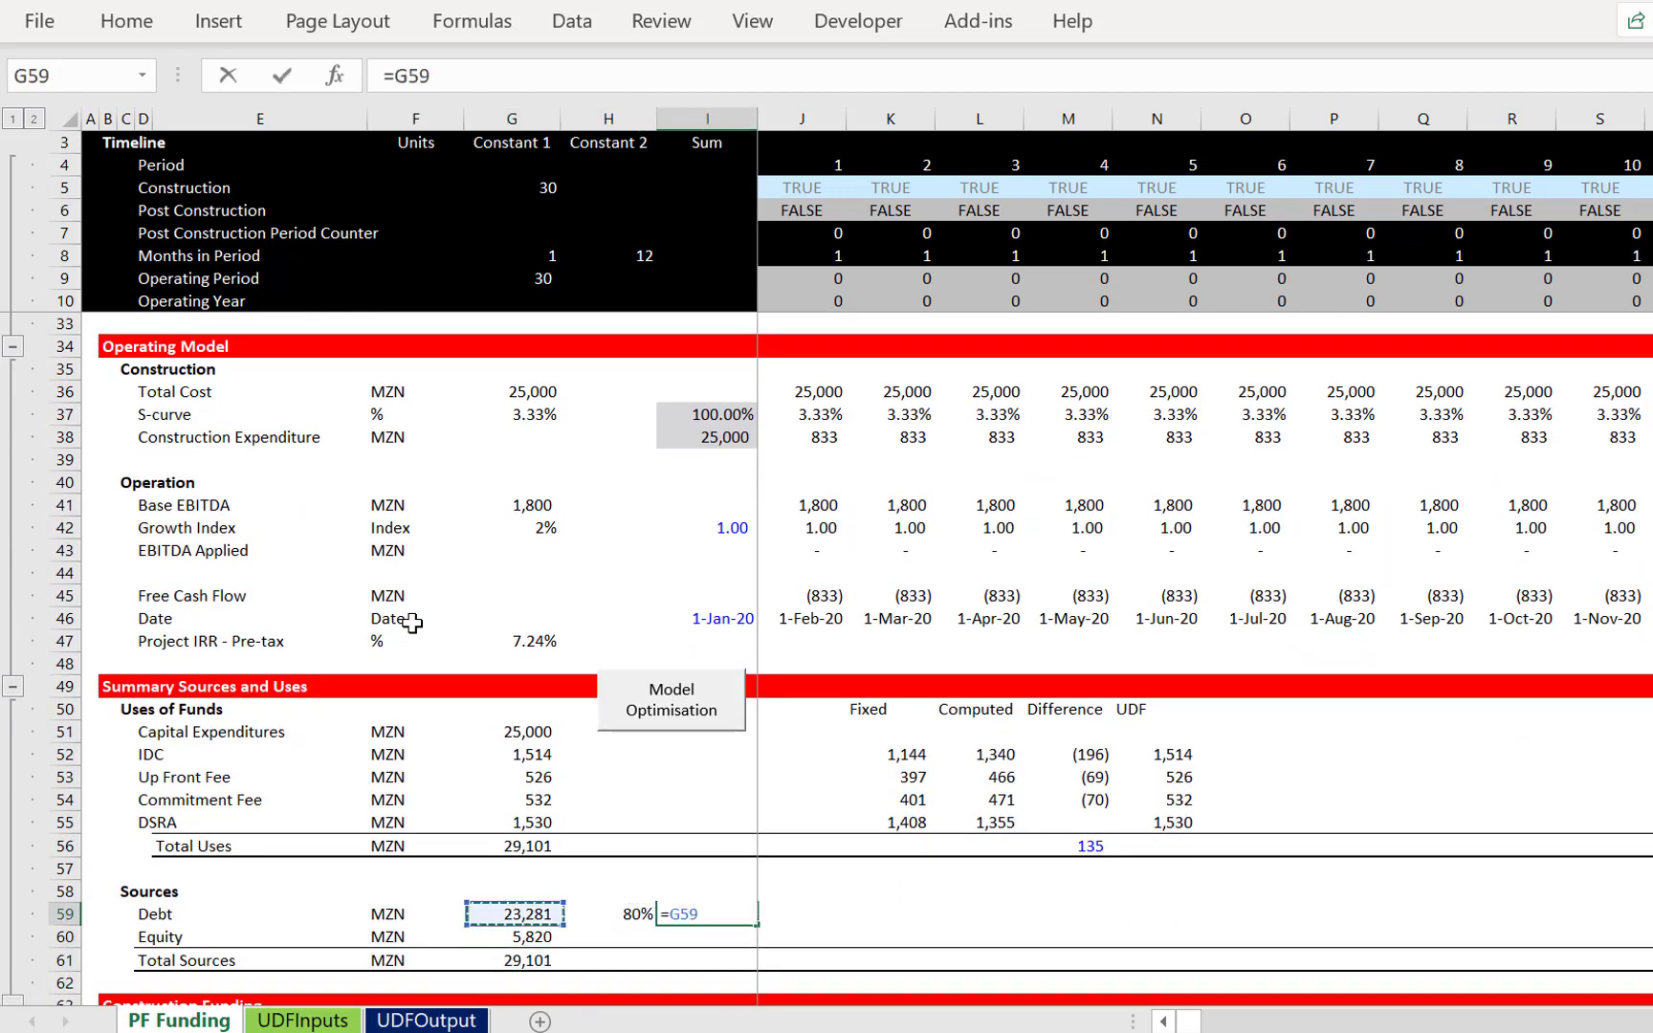
pyautogui.write('/')
pyautogui.press('Down')
pyautogui.press('Down')
pyautogui.press('Down')
pyautogui.press('Left')
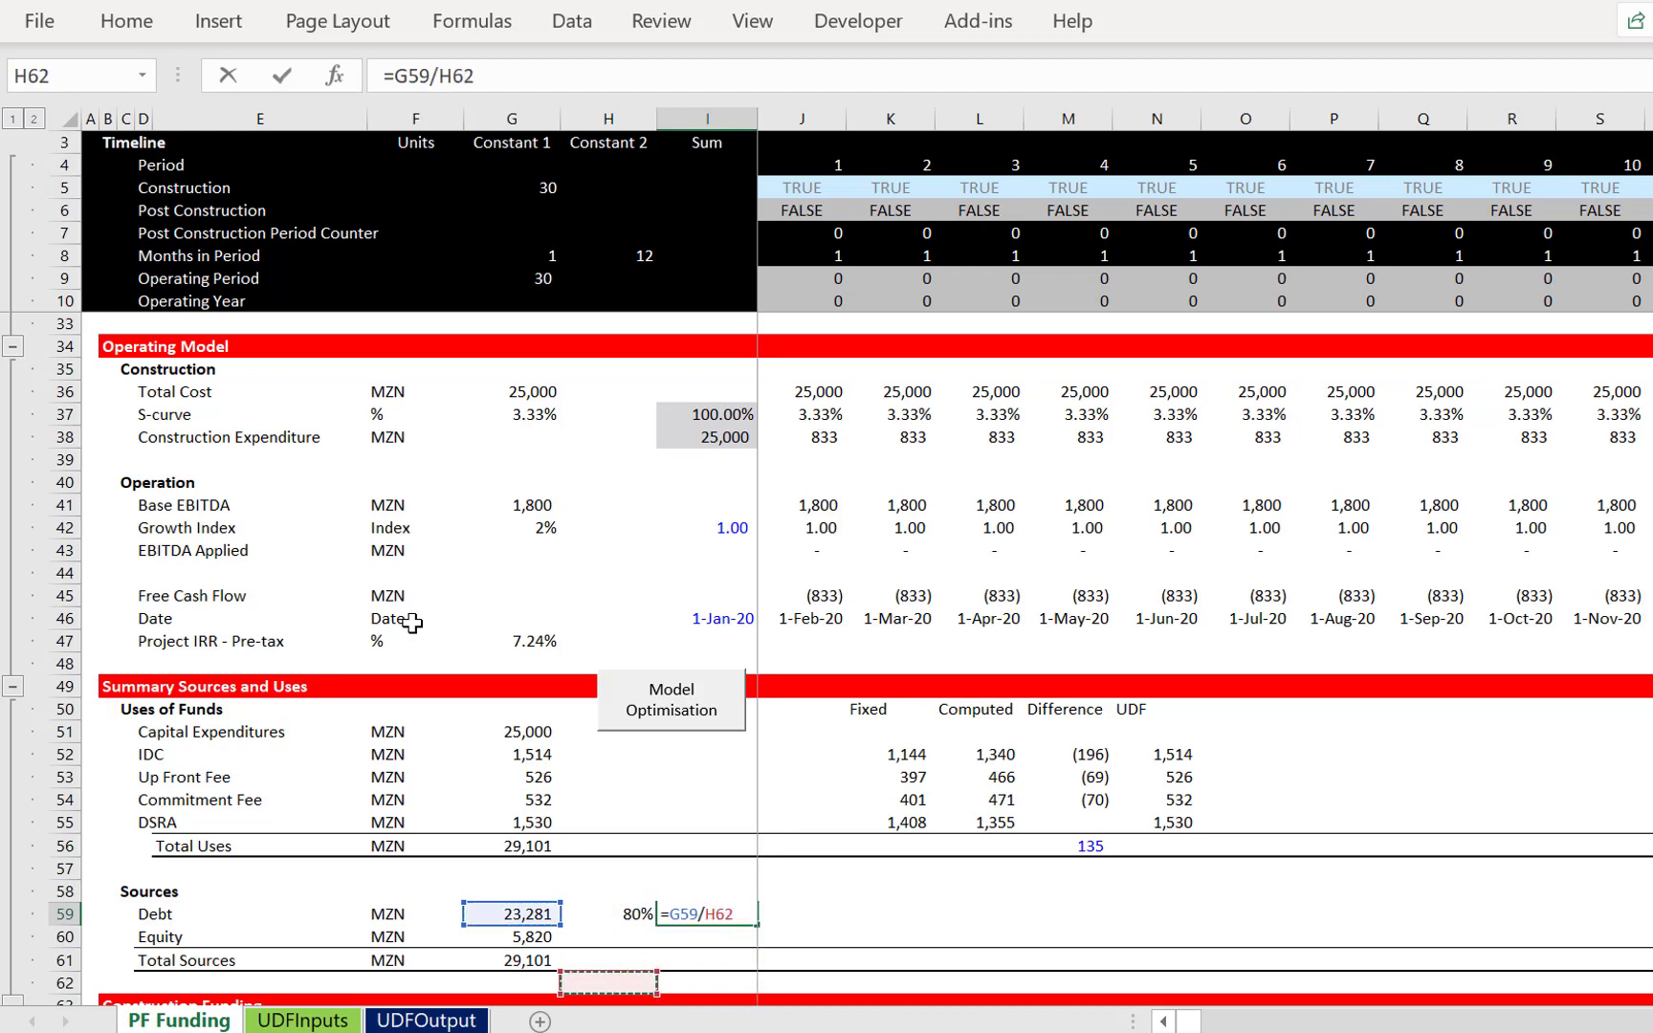
pyautogui.press('Left')
pyautogui.press('Up')
pyautogui.press('Return')
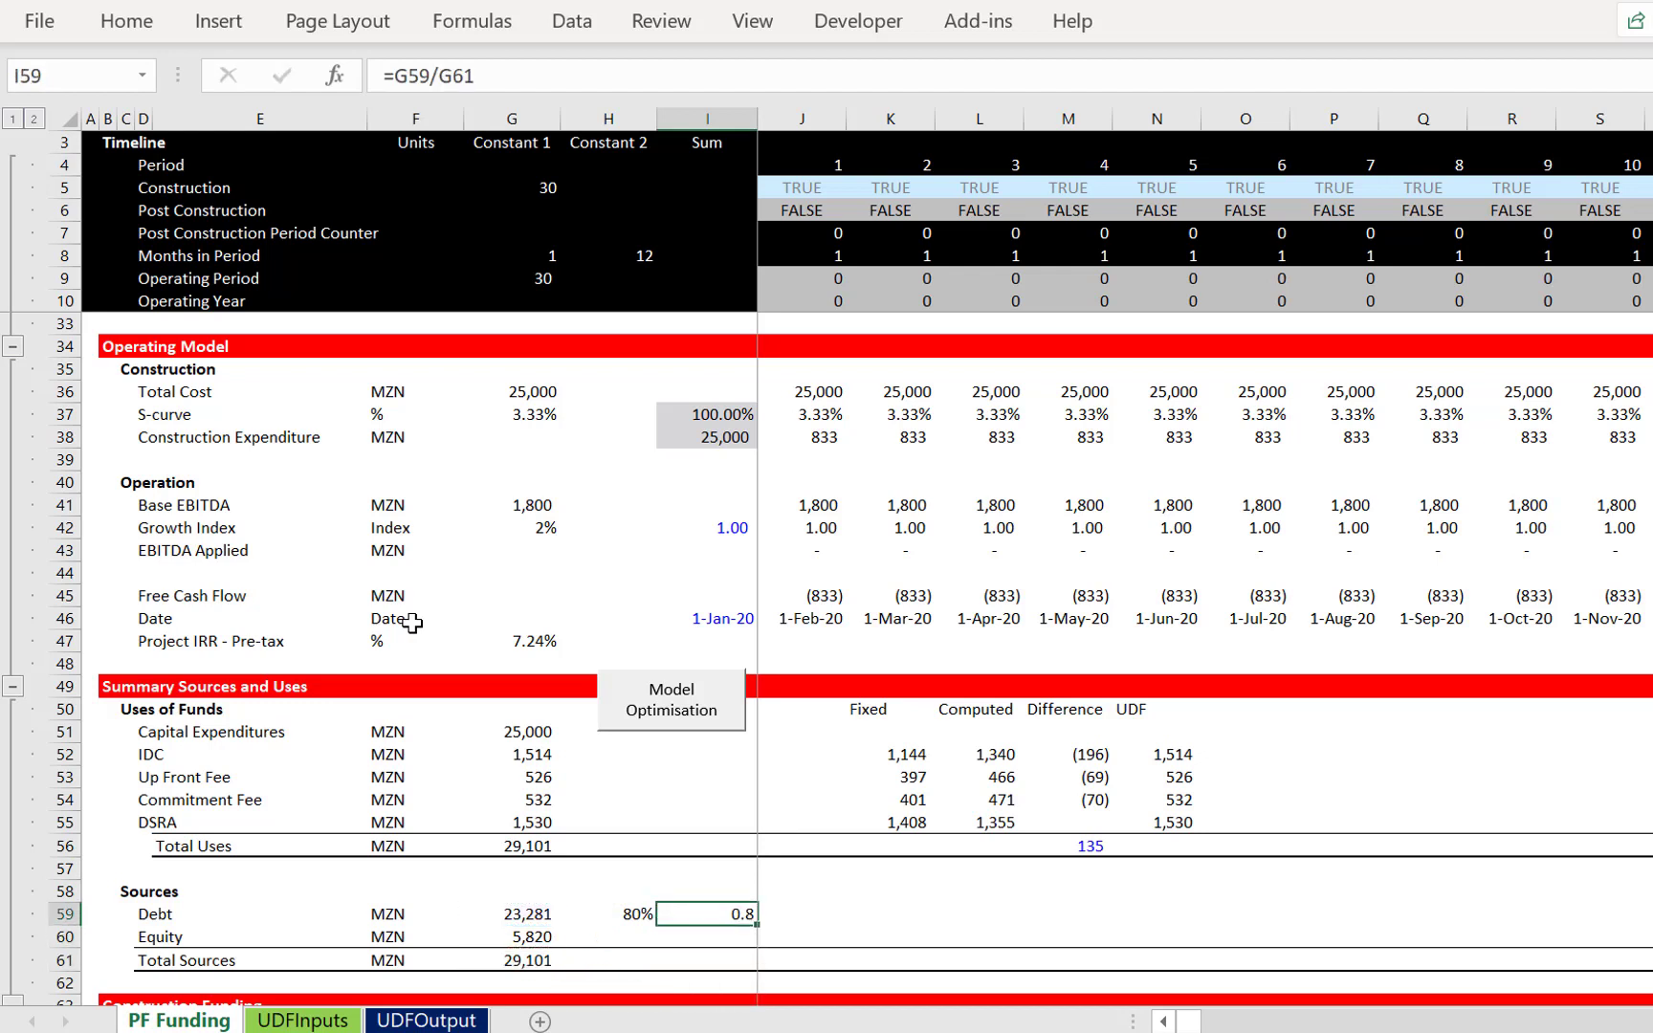
pyautogui.hotkey('ctrl', 'shift', '5')
# Go back to the Inputs section of PF Funding and examine the Equity IRR and the debt service profile in the chart
pyautogui.press('Up')
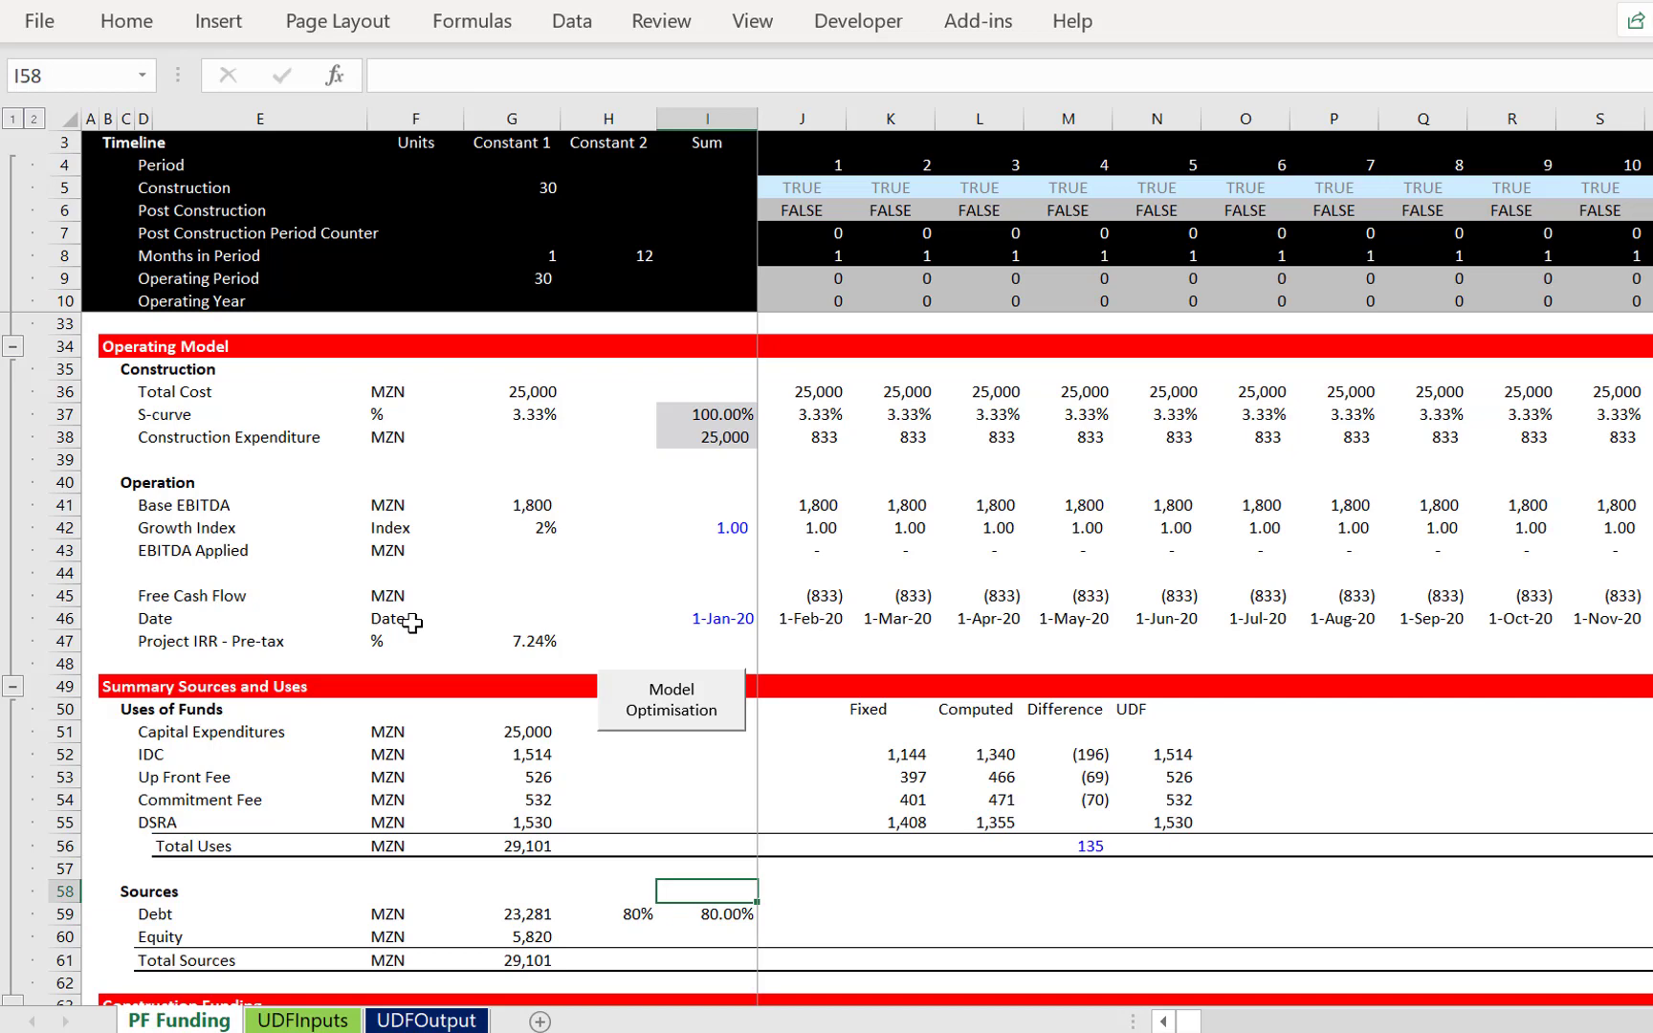
pyautogui.press('Up')
pyautogui.press('Up')
pyautogui.press('Up')
pyautogui.press('Up')
pyautogui.press('Up')
pyautogui.press('Up')
pyautogui.press('Up')
pyautogui.press('Up')
pyautogui.press('Up')
pyautogui.press('Up')
pyautogui.press('Up')
pyautogui.press('Up')
pyautogui.press('Up')
pyautogui.press('Up')
pyautogui.press('Up')
pyautogui.press('Up')
pyautogui.press('Up')
pyautogui.press('Up')
pyautogui.press('Up')
pyautogui.press('Up')
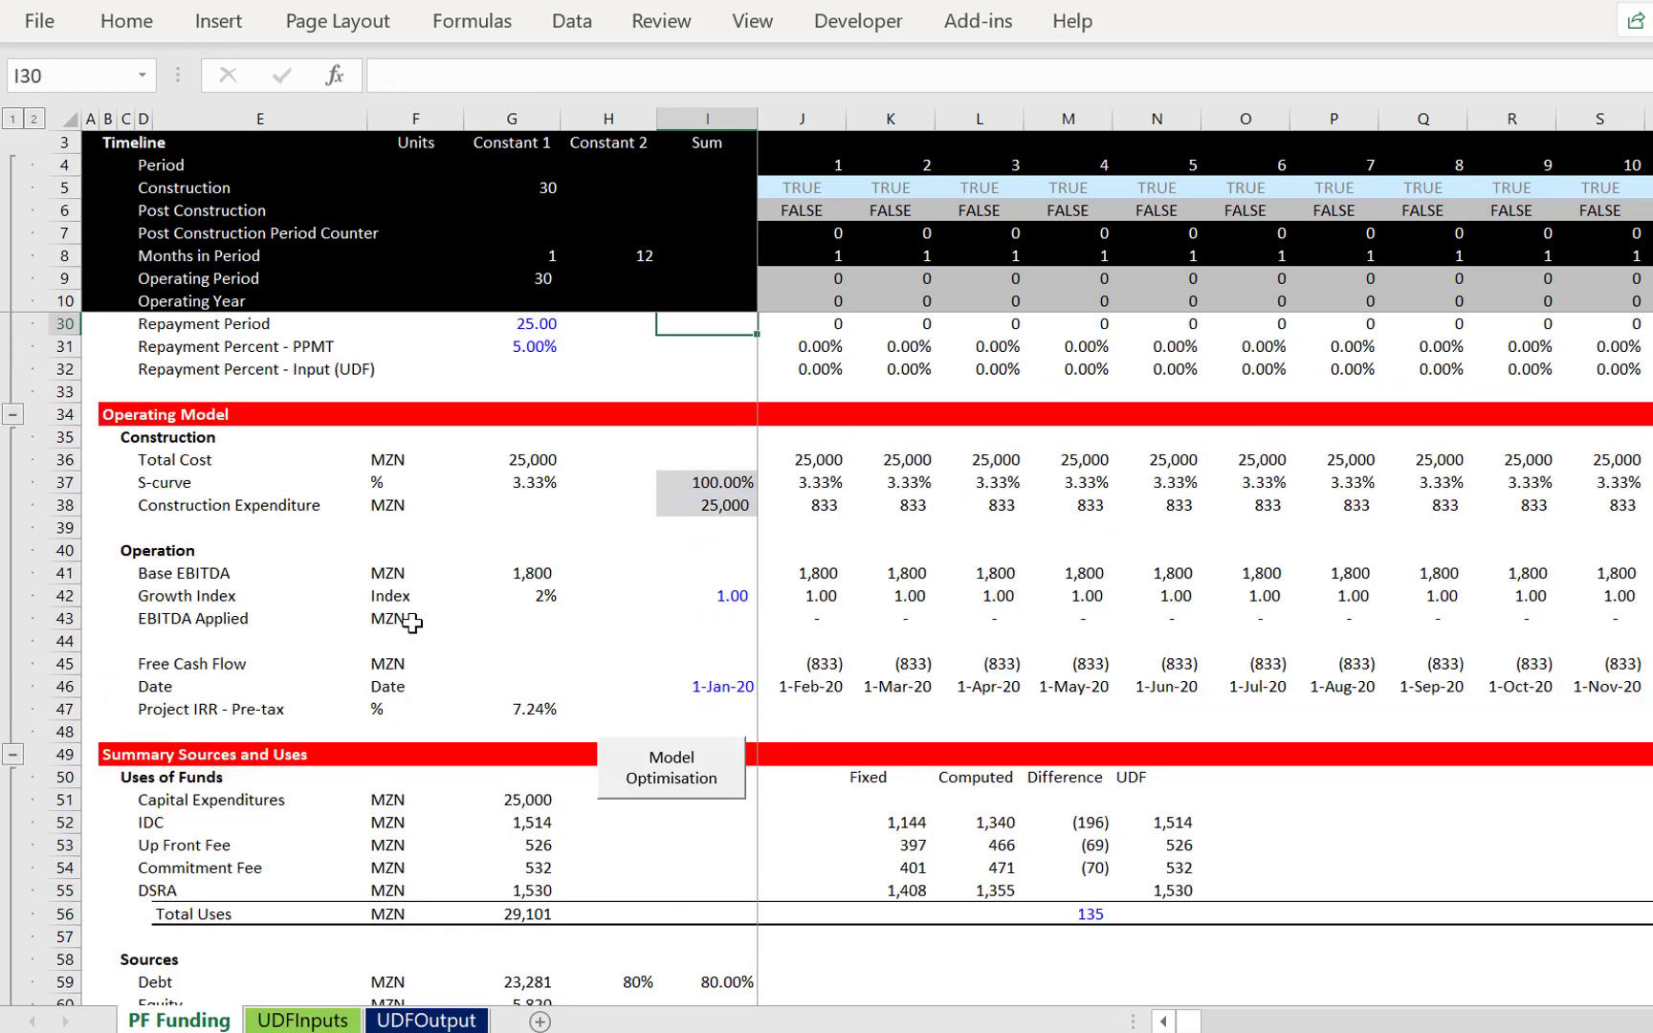
pyautogui.press('Up')
pyautogui.press('Up')
pyautogui.press('Up')
pyautogui.press('Up')
pyautogui.press('Up')
pyautogui.press('Up')
pyautogui.press('Up')
pyautogui.press('Up')
pyautogui.press('Up')
pyautogui.press('Up')
pyautogui.press('Up')
pyautogui.press('Up')
pyautogui.press('Up')
pyautogui.press('Up')
pyautogui.press('Up')
pyautogui.press('Up')
pyautogui.press('Up')
pyautogui.press('Up')
pyautogui.press('Up')
pyautogui.press('Up')
pyautogui.press('Down')
pyautogui.press('Down')
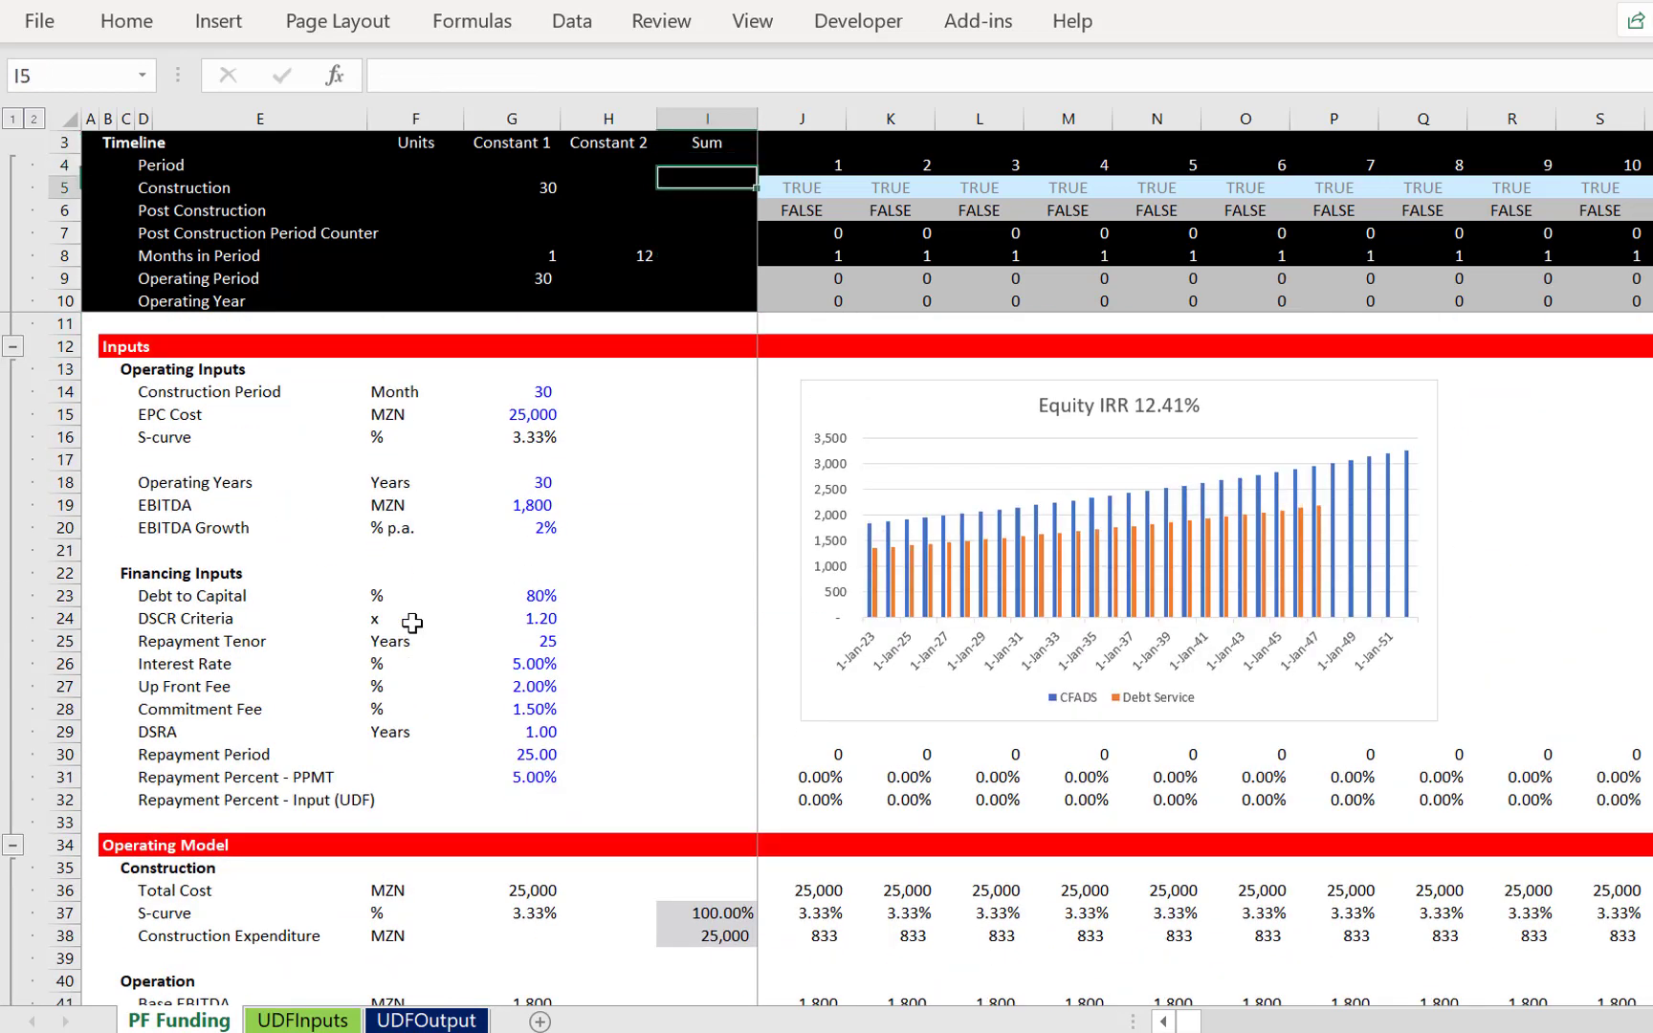
pyautogui.press('Down')
pyautogui.press('Down')
pyautogui.press('Down')
pyautogui.press('Down')
pyautogui.press('Down')
pyautogui.press('Down')
pyautogui.press('Down')
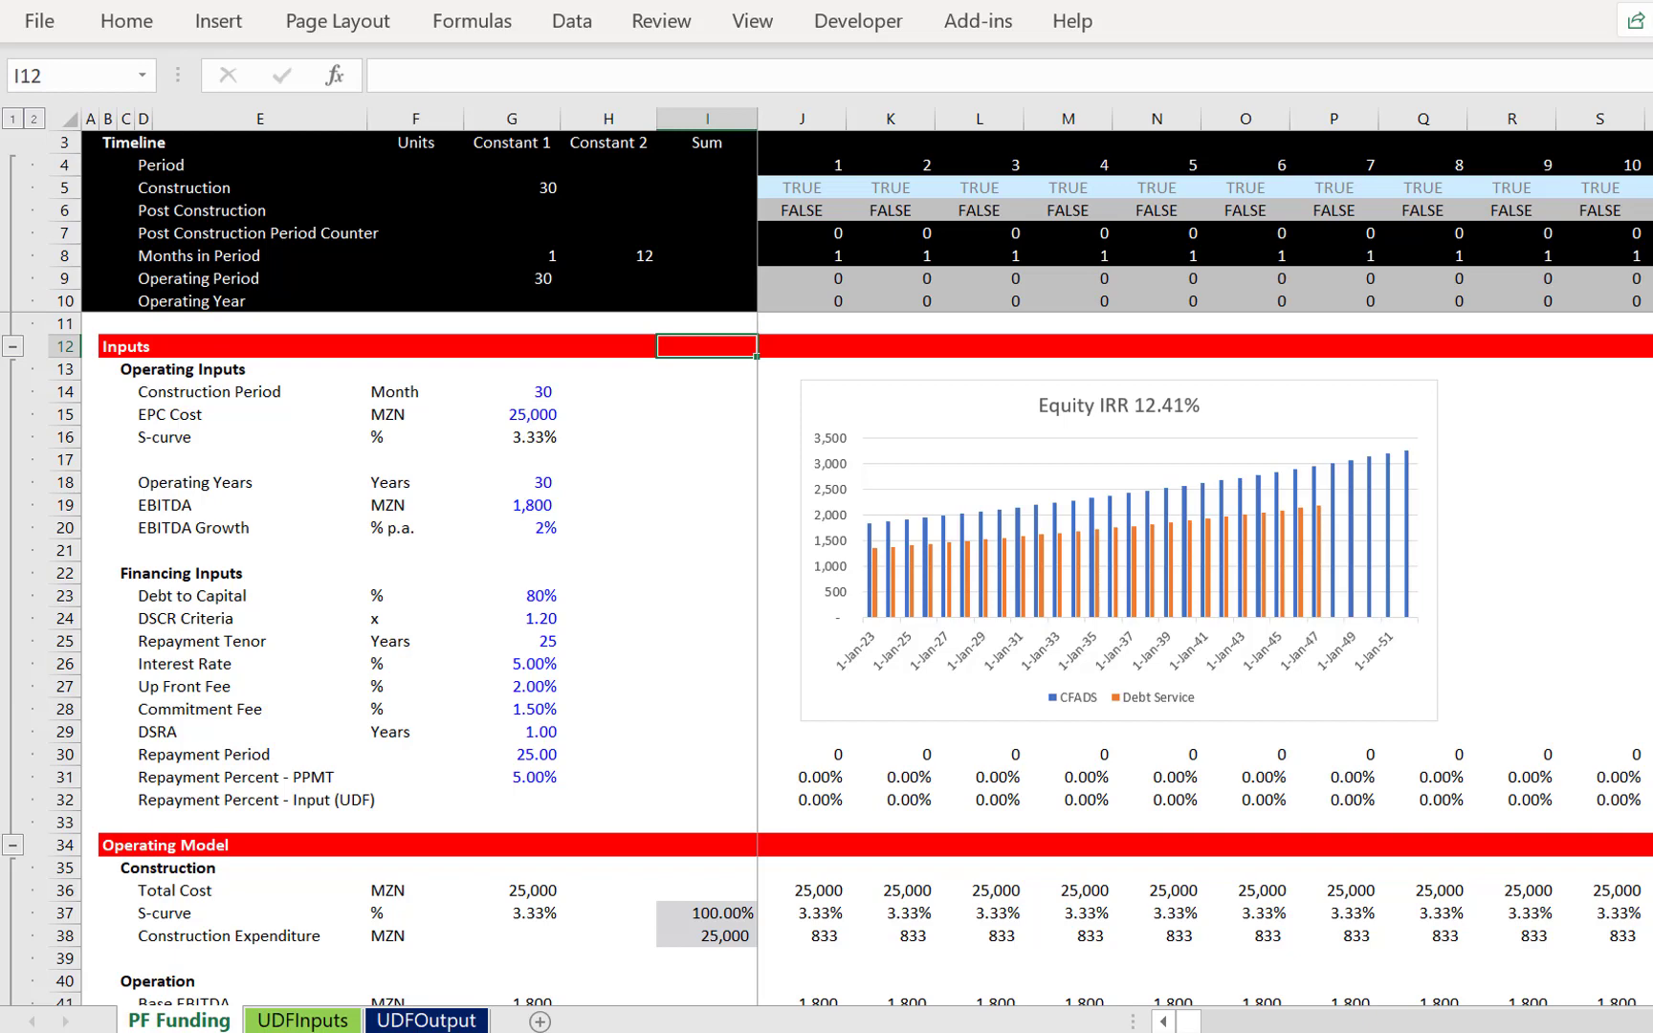
# Link the UDF column's Debt cell N59 on PF Funding to the Debt Draws amount with =UDFOutput!F24
pyautogui.hotkey('alt', 'Tab')
pyautogui.scroll(-7, 1156, 936)
pyautogui.click(1155, 936)
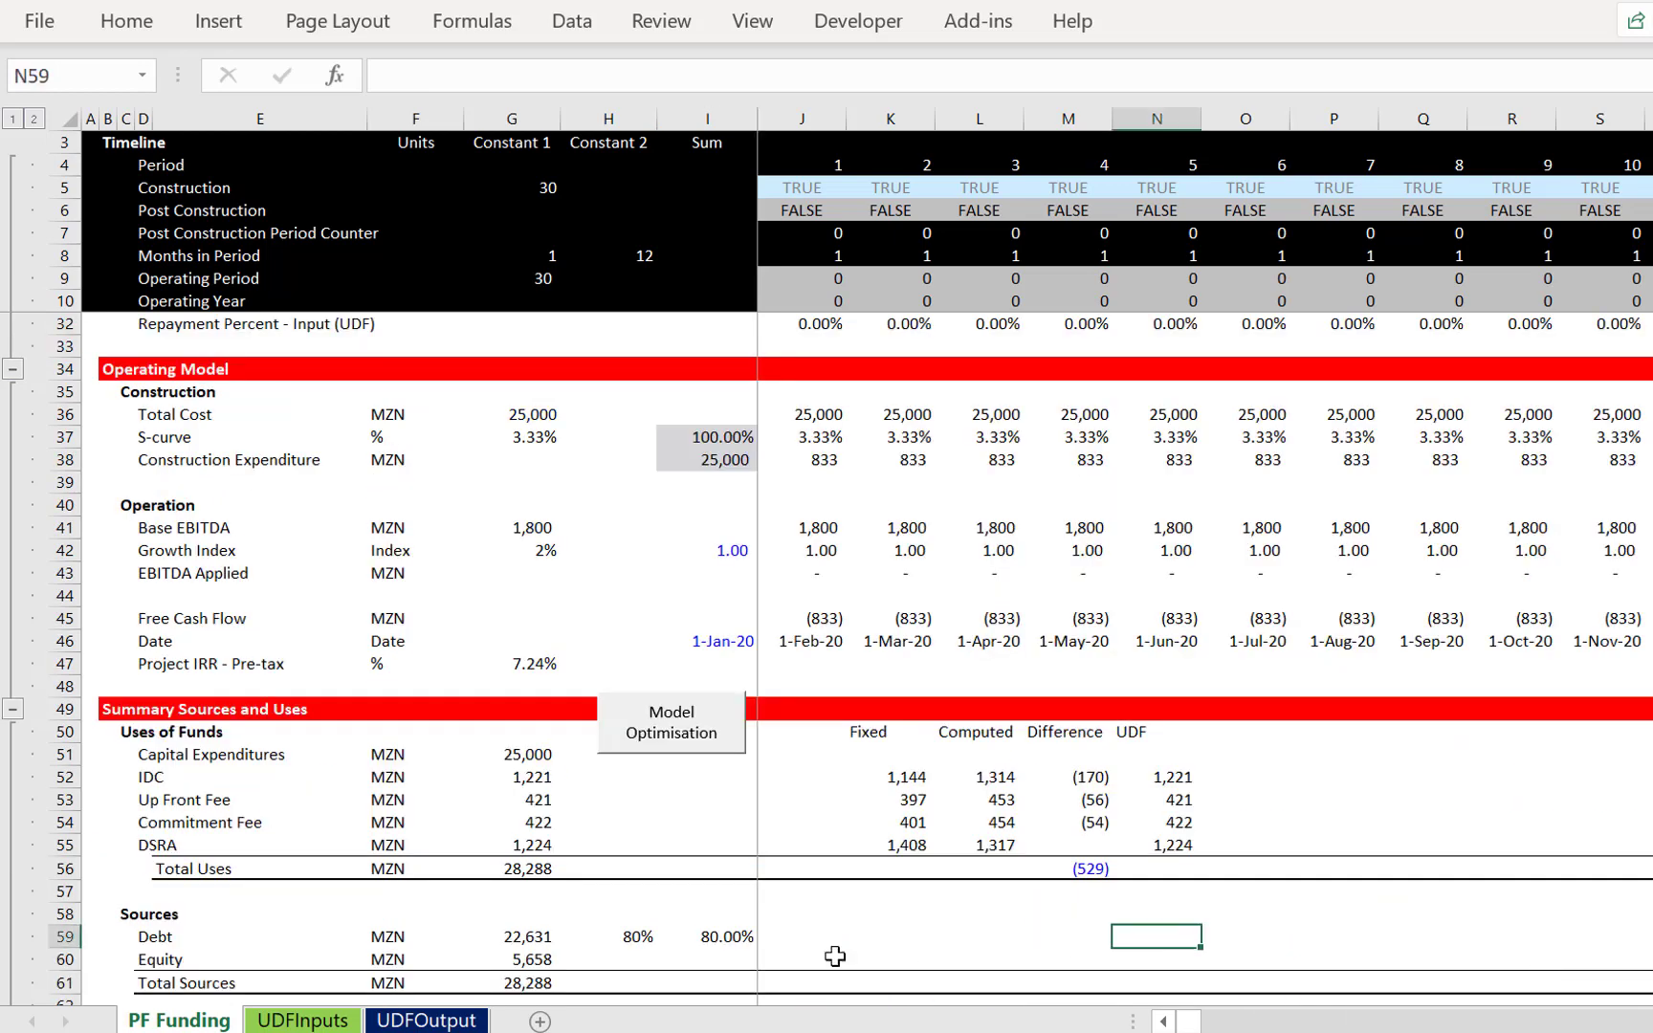
pyautogui.write('=')
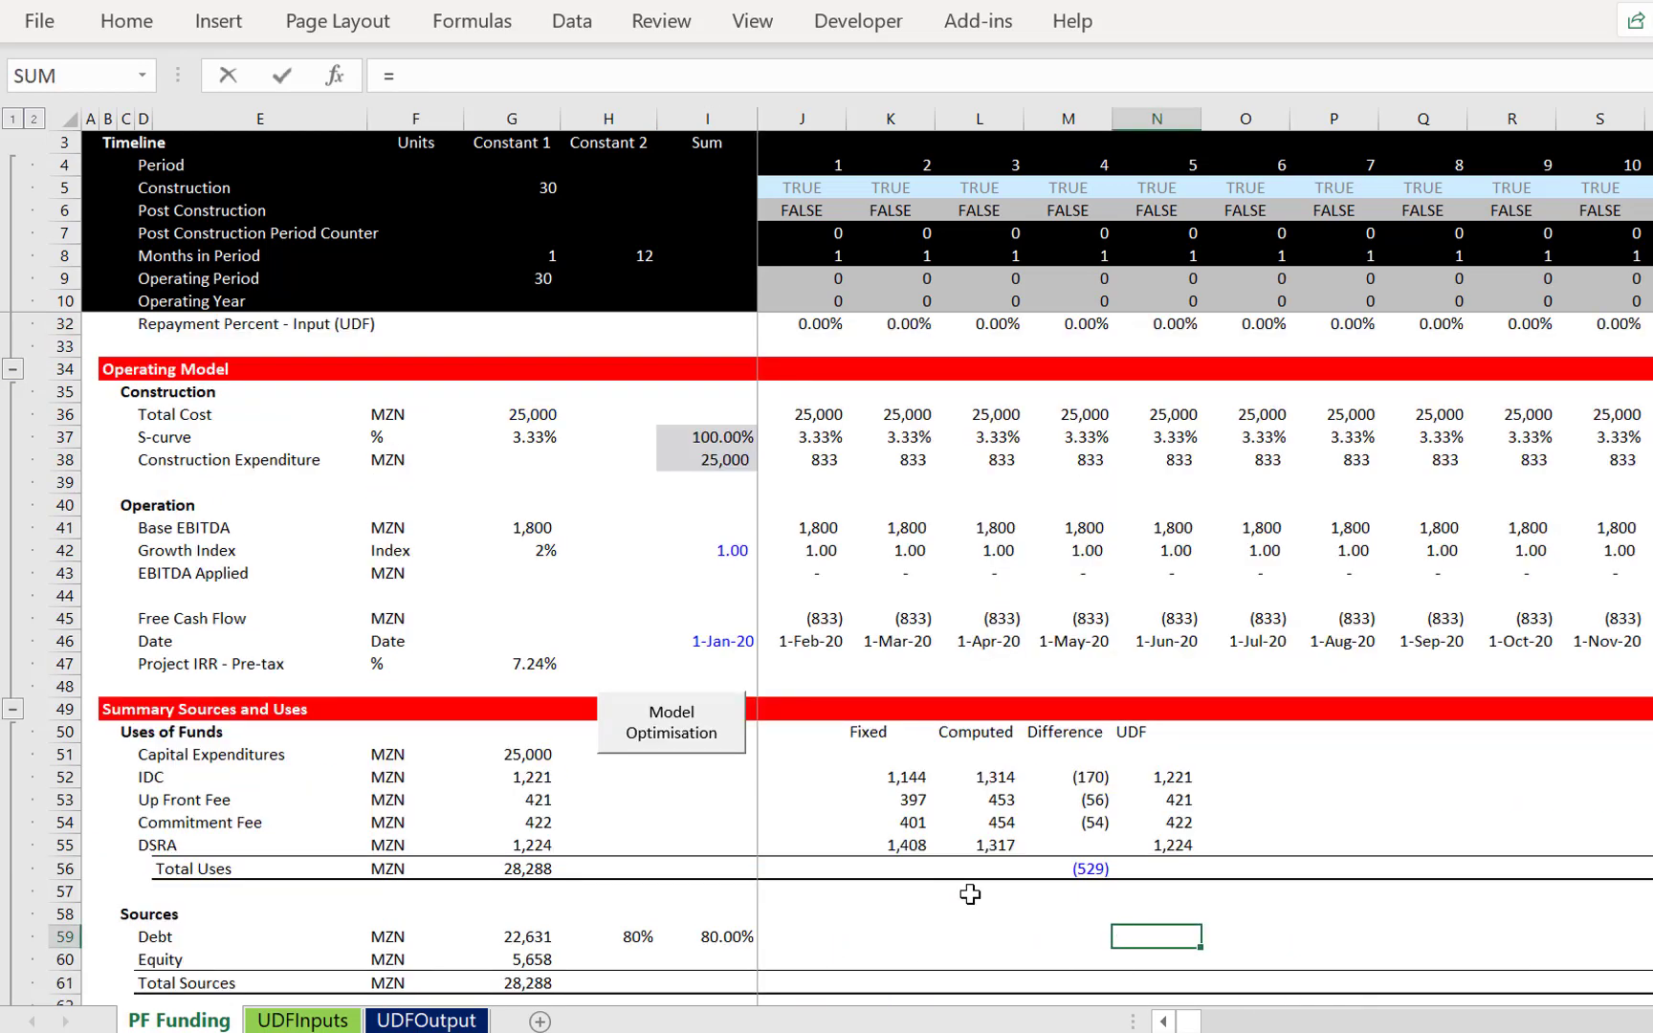
pyautogui.hotkey('ctrl', 'pagedown')
pyautogui.hotkey('ctrl', 'pagedown')
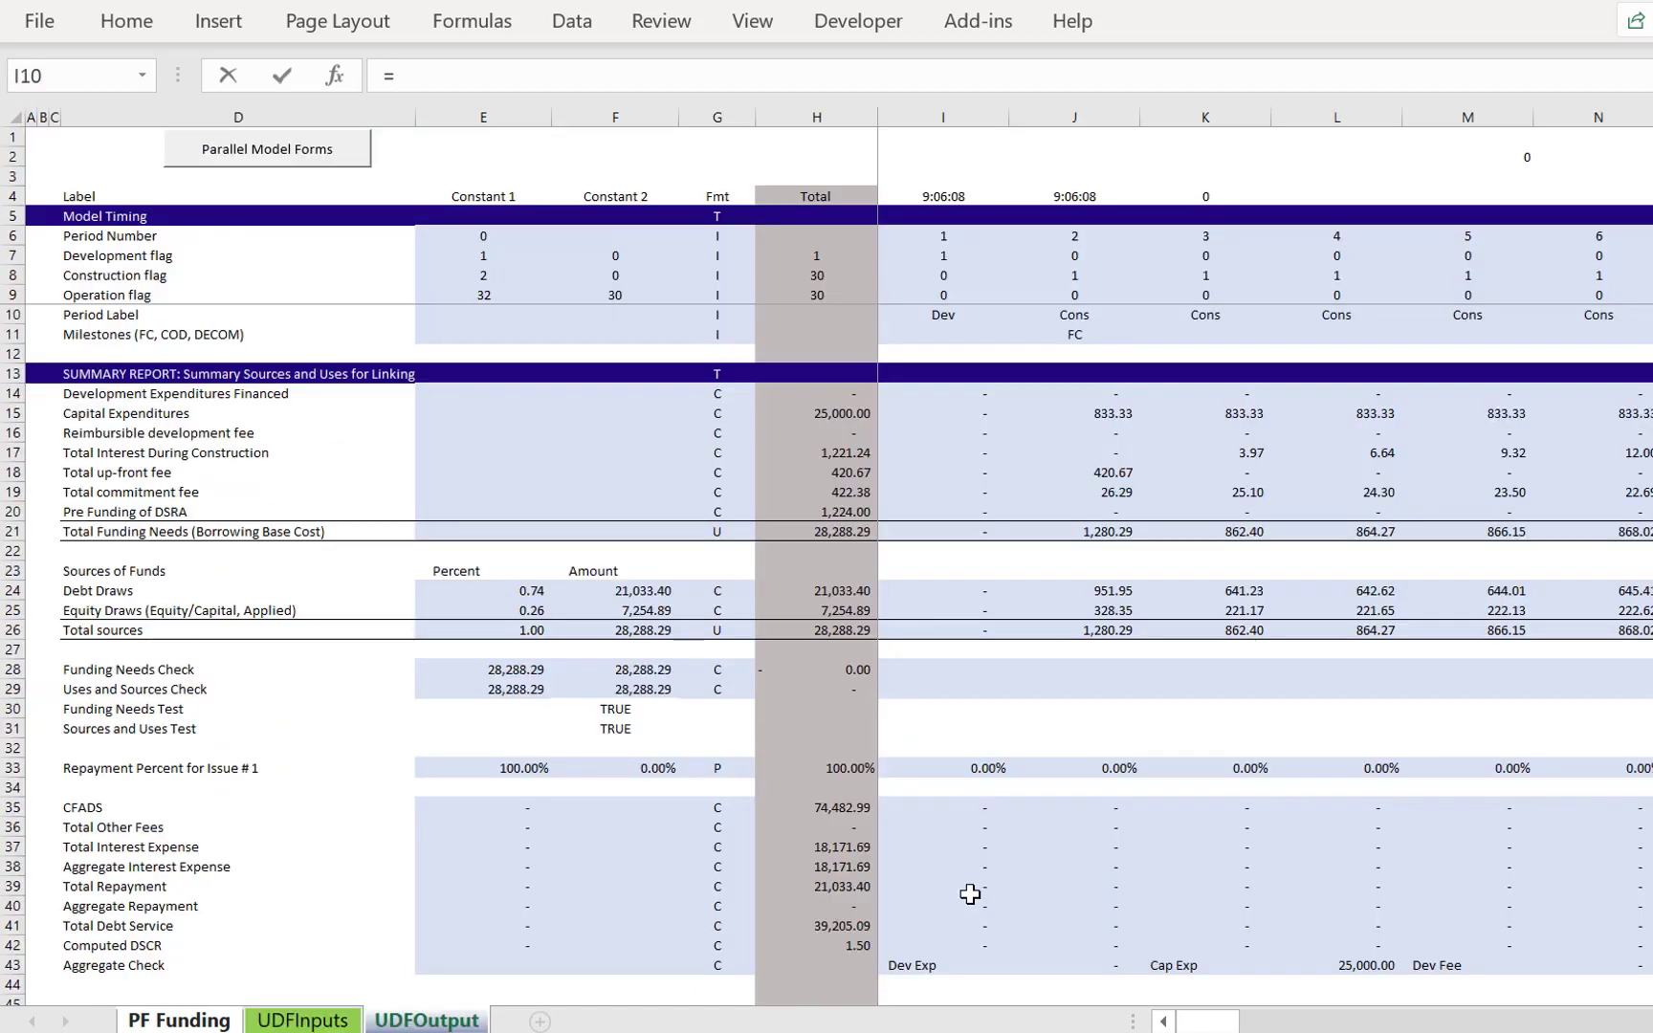
pyautogui.click(619, 667)
pyautogui.press('Left')
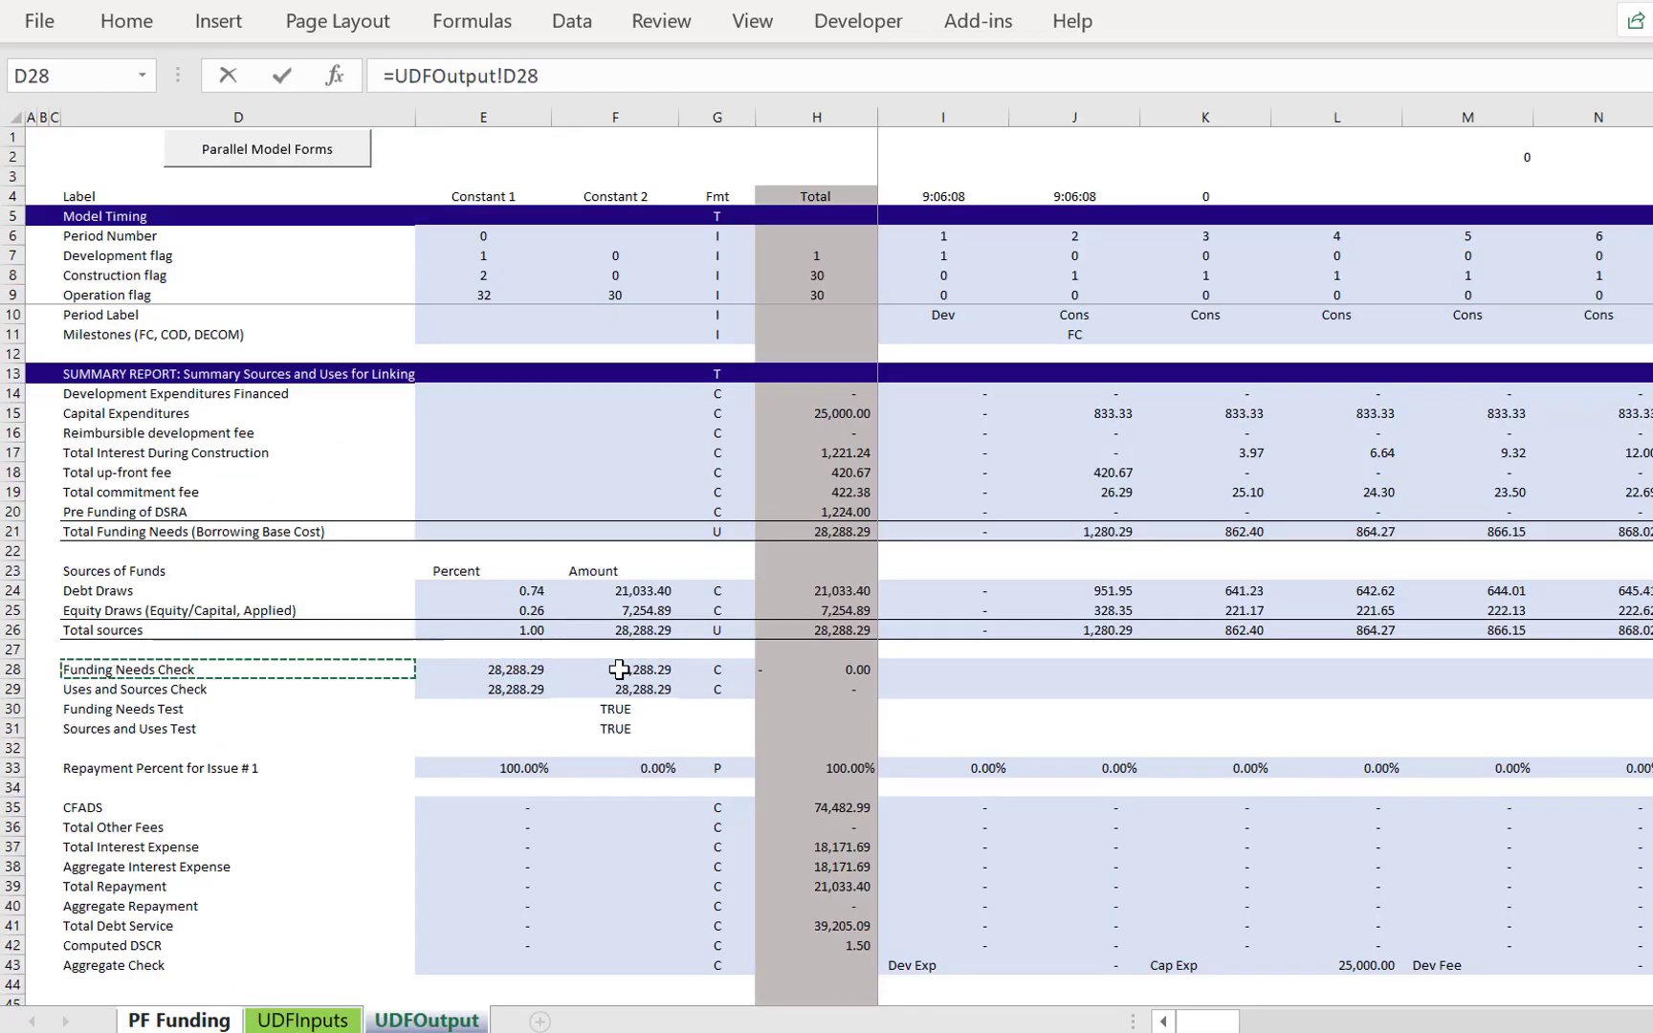
pyautogui.press('Right')
pyautogui.press('Right')
pyautogui.press('Up')
pyautogui.press('Up')
pyautogui.press('Up')
pyautogui.press('Up')
pyautogui.press('Up')
pyautogui.press('Up')
pyautogui.press('Up')
pyautogui.press('Up')
pyautogui.press('Up')
pyautogui.press('Up')
pyautogui.press('Up')
pyautogui.press('Up')
pyautogui.press('Up')
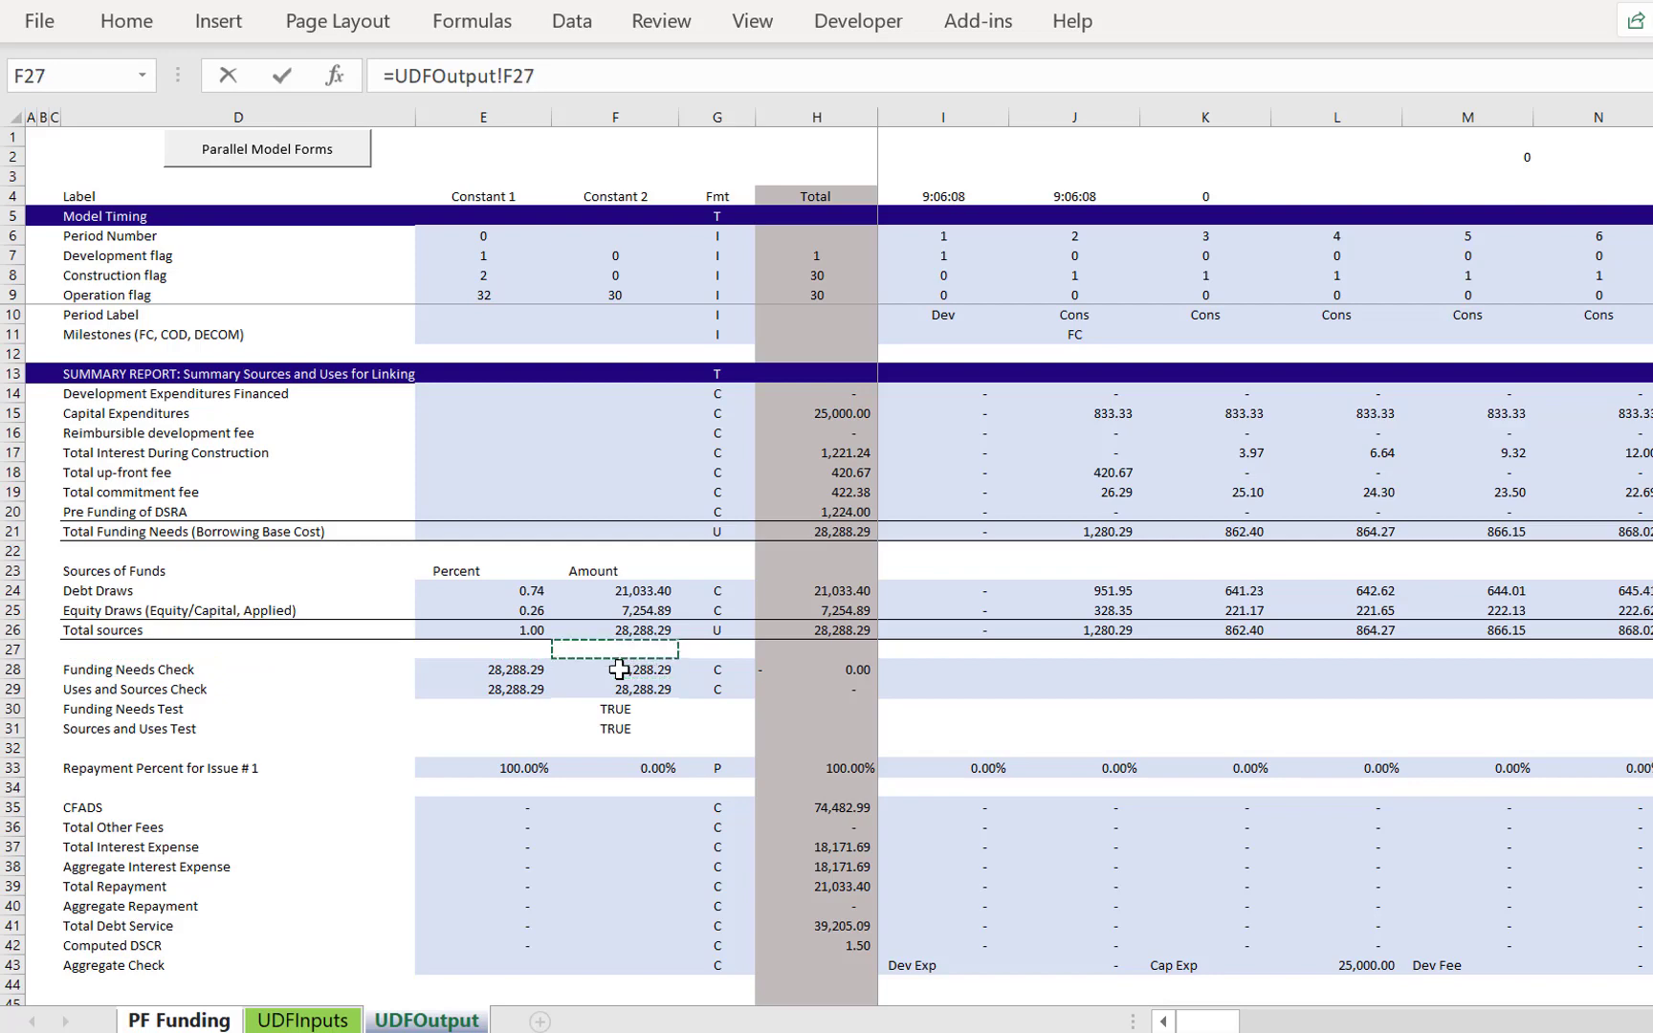
pyautogui.press('Down')
pyautogui.press('Down')
pyautogui.press('Down')
pyautogui.press('Down')
pyautogui.press('Down')
pyautogui.press('Down')
pyautogui.press('Down')
pyautogui.press('Down')
pyautogui.press('Down')
pyautogui.press('Down')
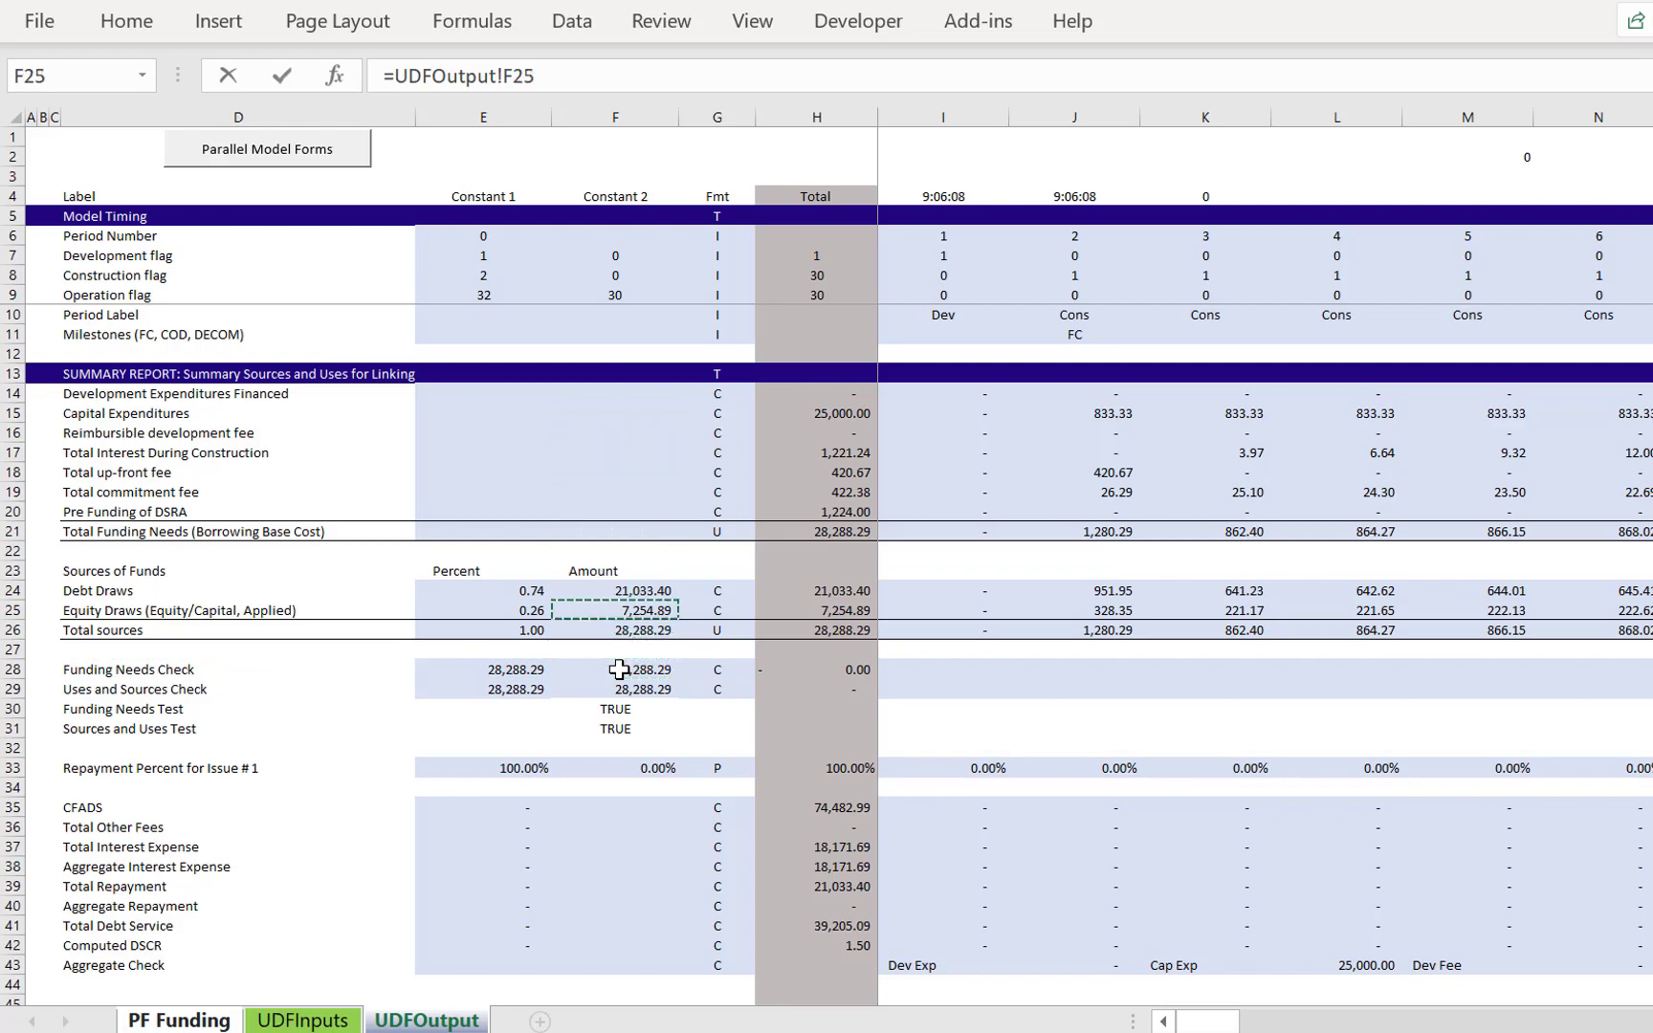
pyautogui.press('Up')
pyautogui.press('Return')
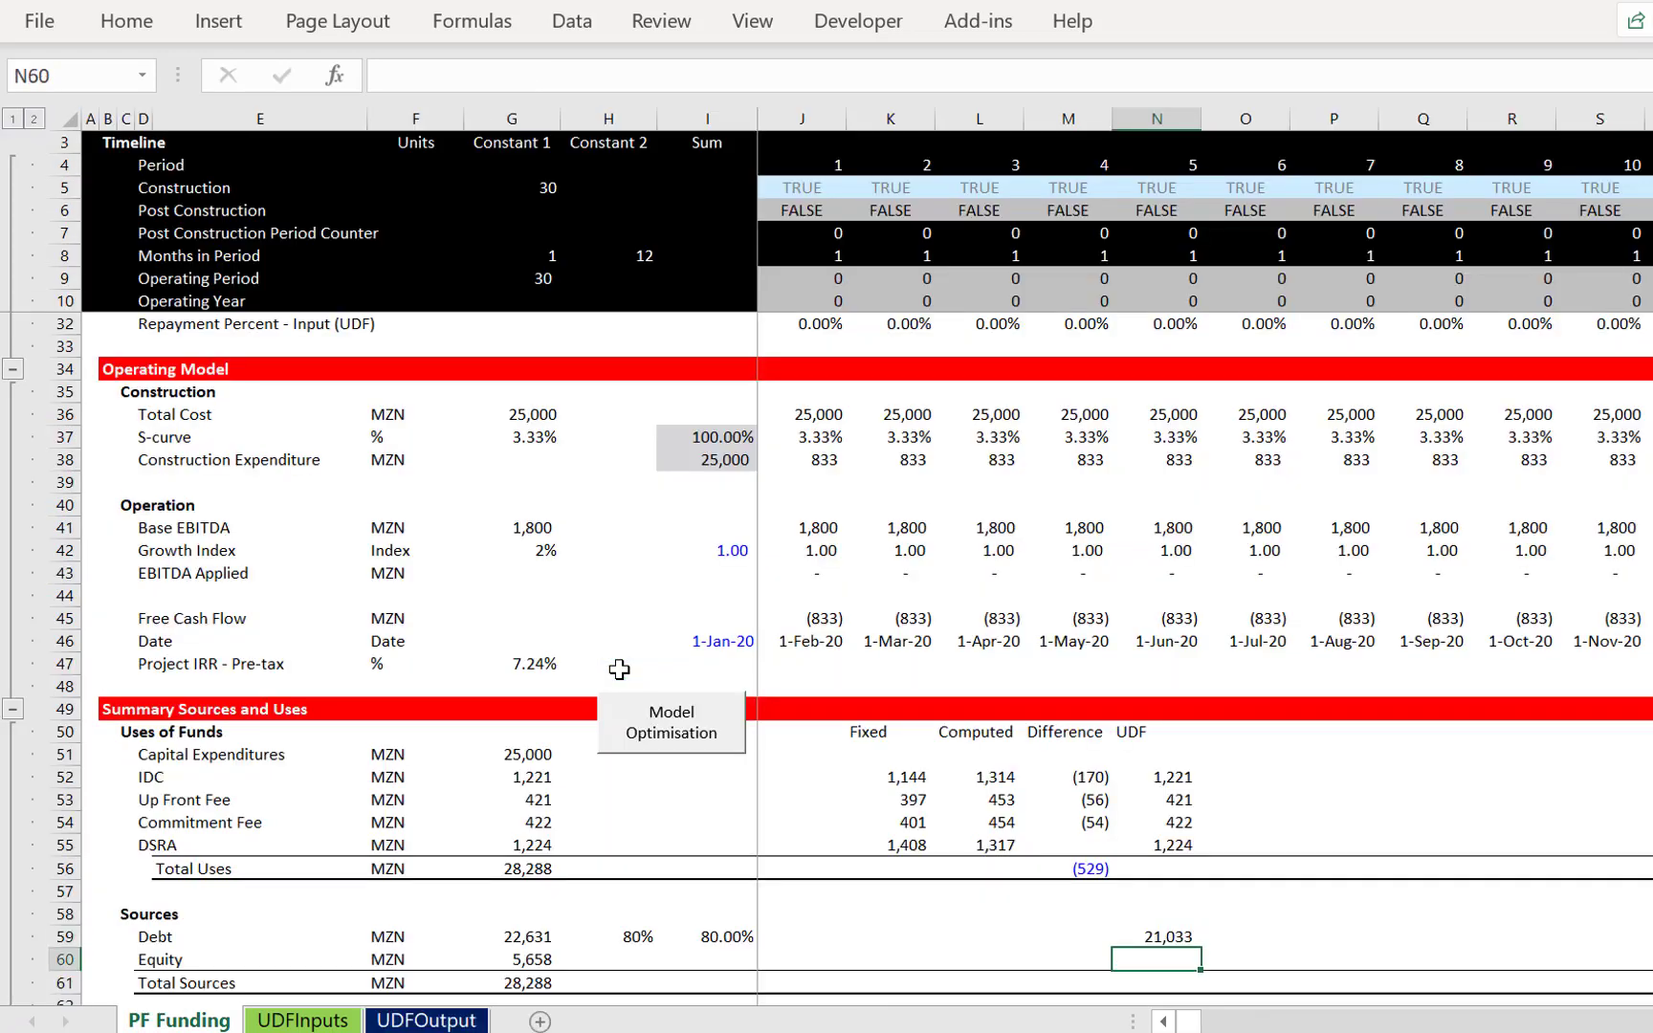
# Replace the Debt amount in G59 of Sources with a link to the UDF debt, =N59
pyautogui.press('Up')
pyautogui.press('Left')
pyautogui.press('Left')
pyautogui.press('Left')
pyautogui.press('Left')
pyautogui.press('Left')
pyautogui.press('Left')
pyautogui.press('Left')
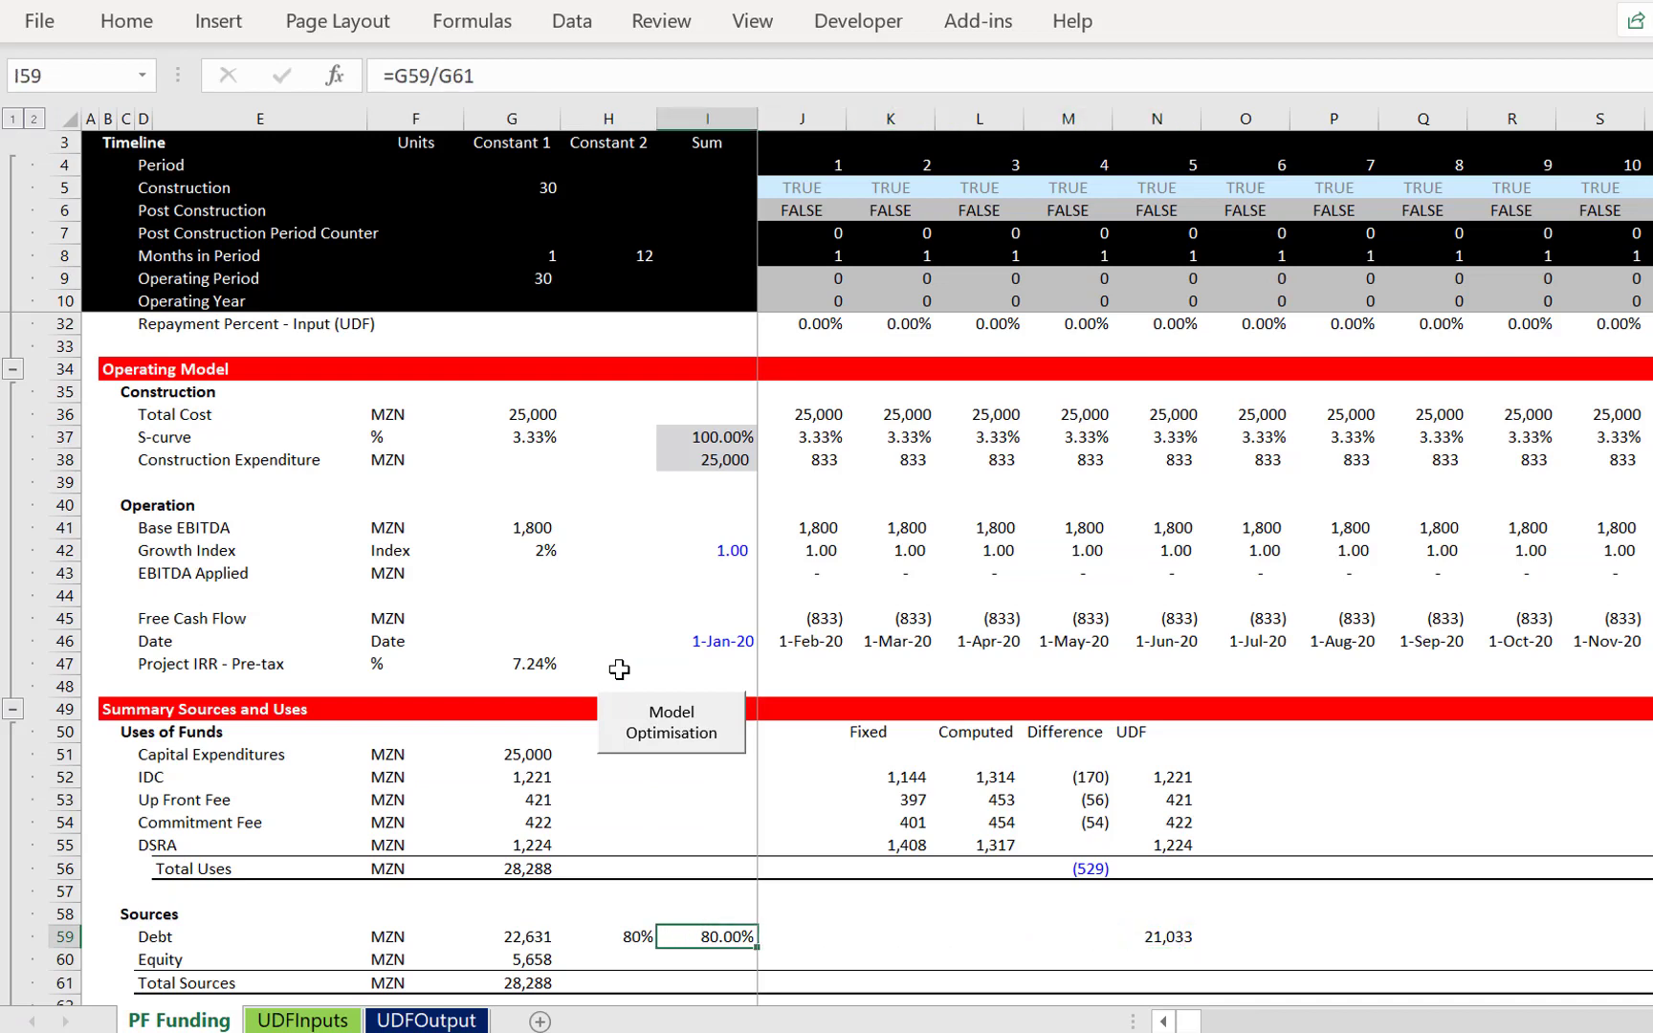
pyautogui.write('=')
pyautogui.press('Right')
pyautogui.press('Right')
pyautogui.press('Right')
pyautogui.press('Right')
pyautogui.press('Right')
pyautogui.press('Right')
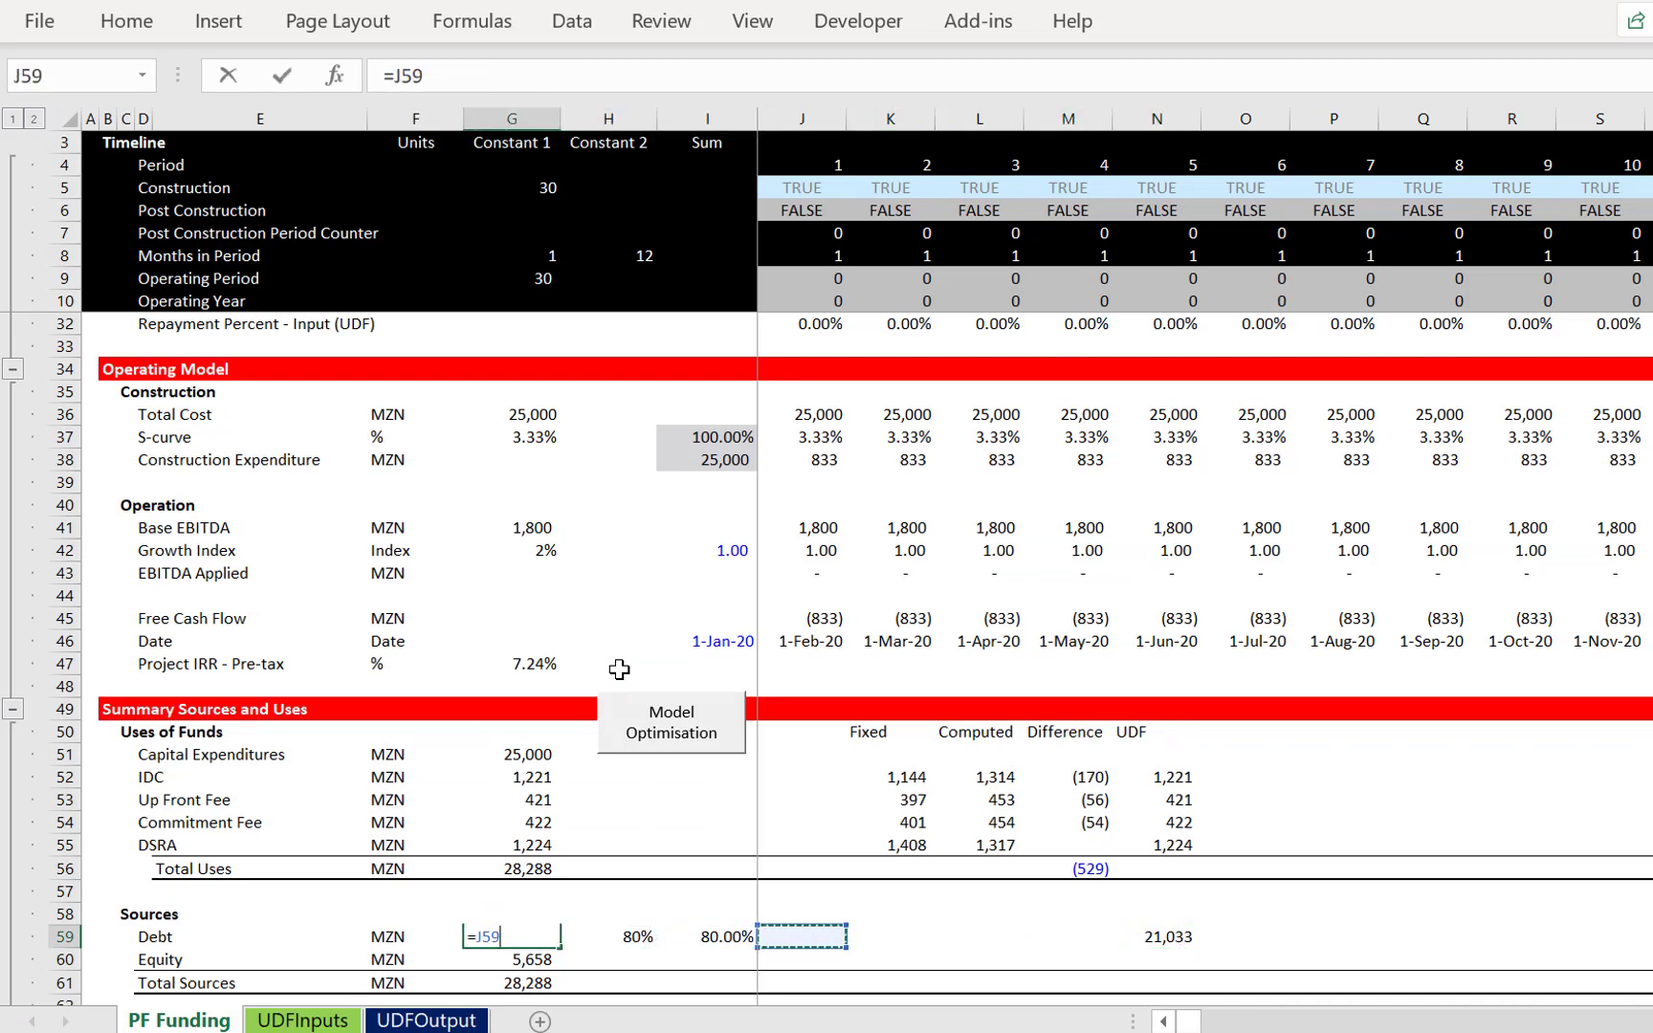
pyautogui.press('Right')
pyautogui.press('Return')
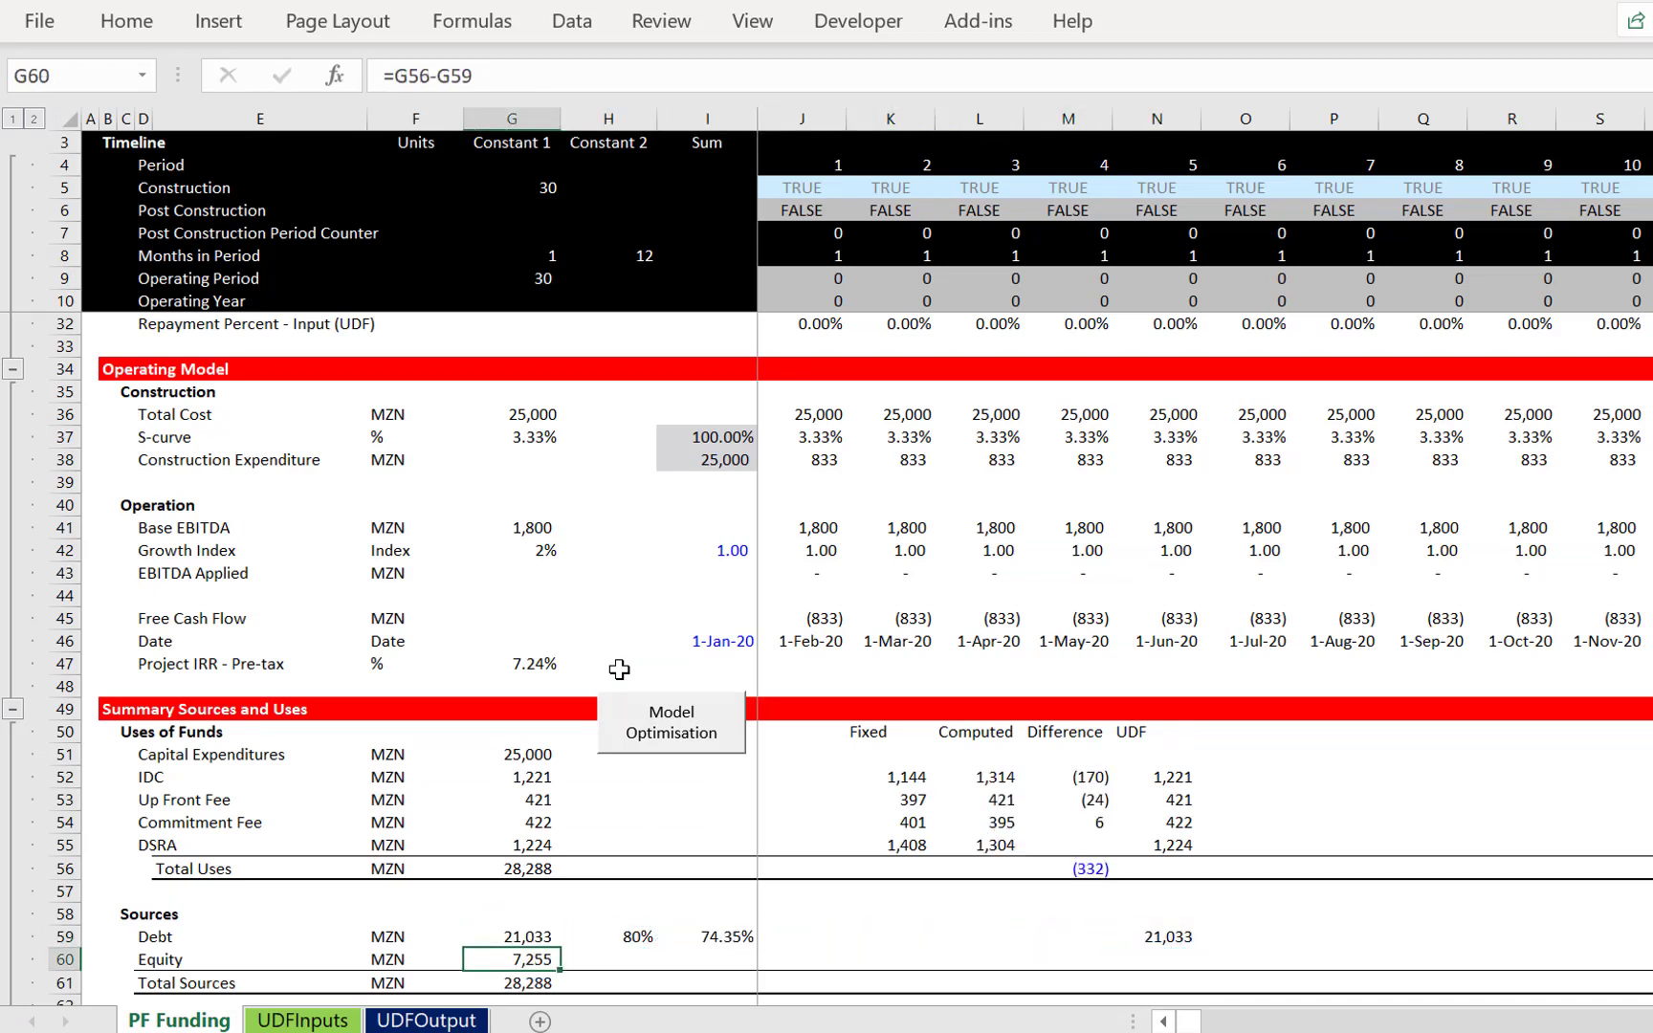
# Return to the Inputs section of PF Funding and examine how the UDF-linked debt affects the Equity IRR and debt service chart
pyautogui.press('Up')
pyautogui.press('Up')
pyautogui.press('Up')
pyautogui.press('Up')
pyautogui.press('Up')
pyautogui.press('Up')
pyautogui.press('Up')
pyautogui.press('Up')
pyautogui.press('Up')
pyautogui.press('Up')
pyautogui.press('Up')
pyautogui.press('Up')
pyautogui.press('Up')
pyautogui.press('Up')
pyautogui.press('Up')
pyautogui.press('Up')
pyautogui.press('Up')
pyautogui.press('Up')
pyautogui.press('Up')
pyautogui.press('Up')
pyautogui.press('Up')
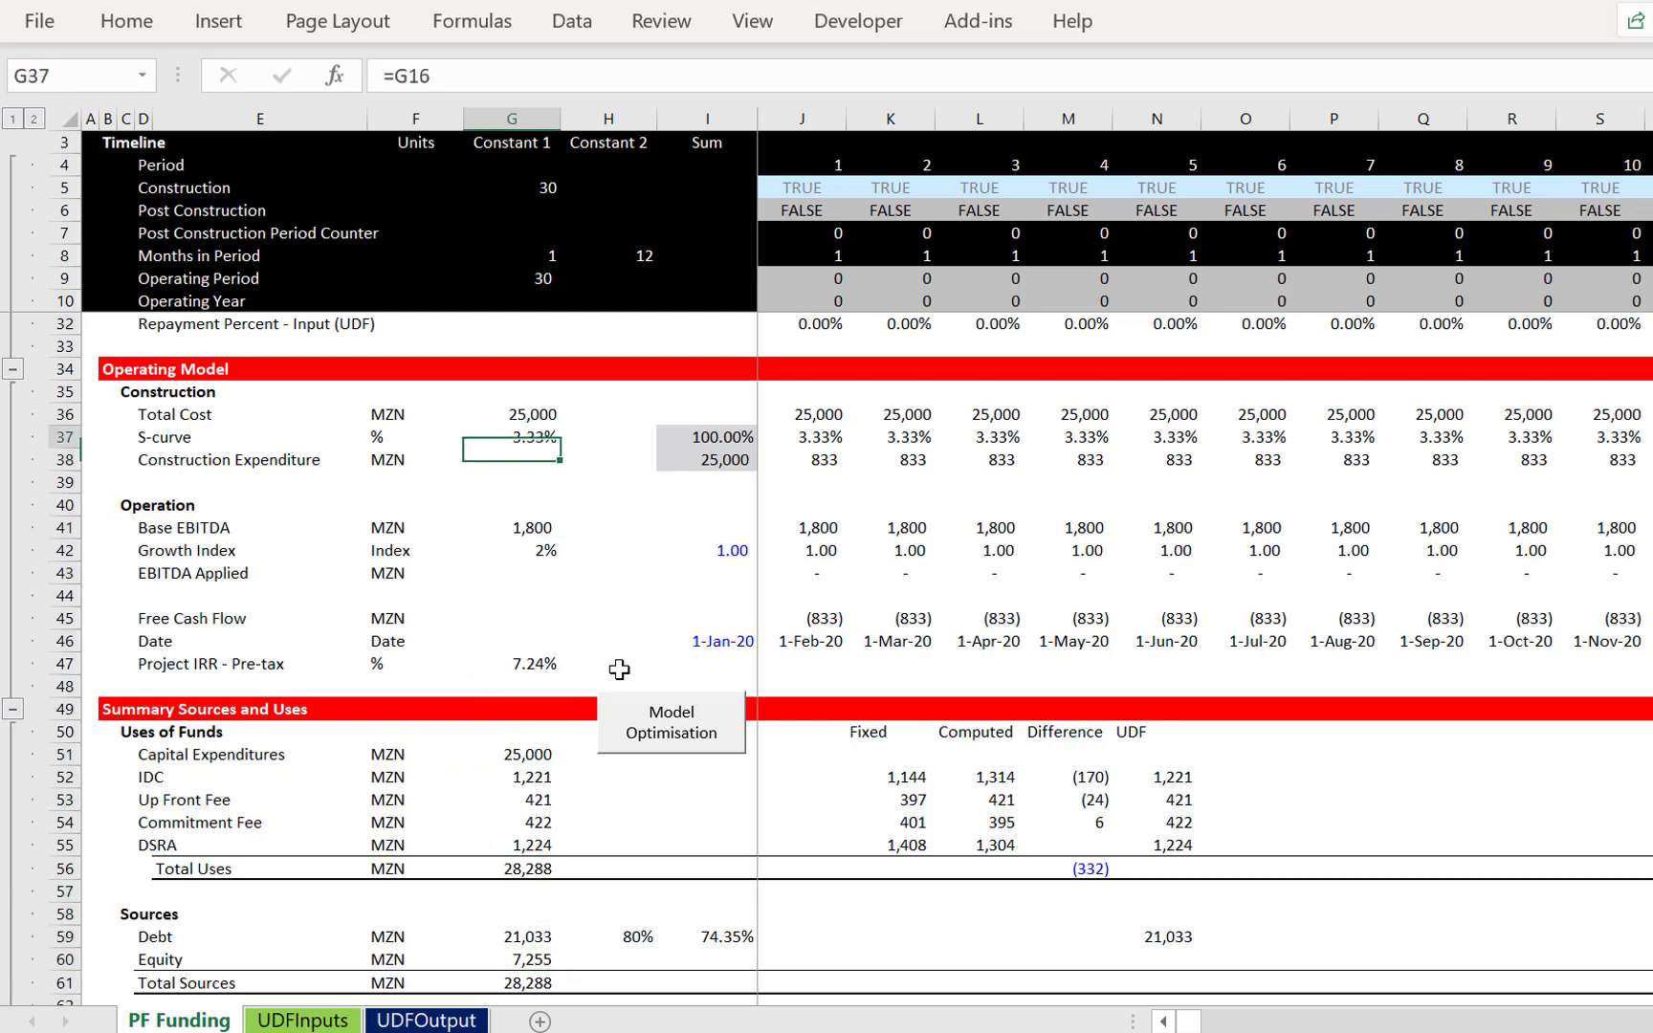
pyautogui.press('Up')
pyautogui.press('Up')
pyautogui.press('Up')
pyautogui.press('Up')
pyautogui.press('Up')
pyautogui.press('Up')
pyautogui.press('Up')
pyautogui.press('Up')
pyautogui.press('Up')
pyautogui.press('Up')
pyautogui.press('Up')
pyautogui.press('Up')
pyautogui.press('Up')
pyautogui.press('Up')
pyautogui.press('Up')
pyautogui.press('Up')
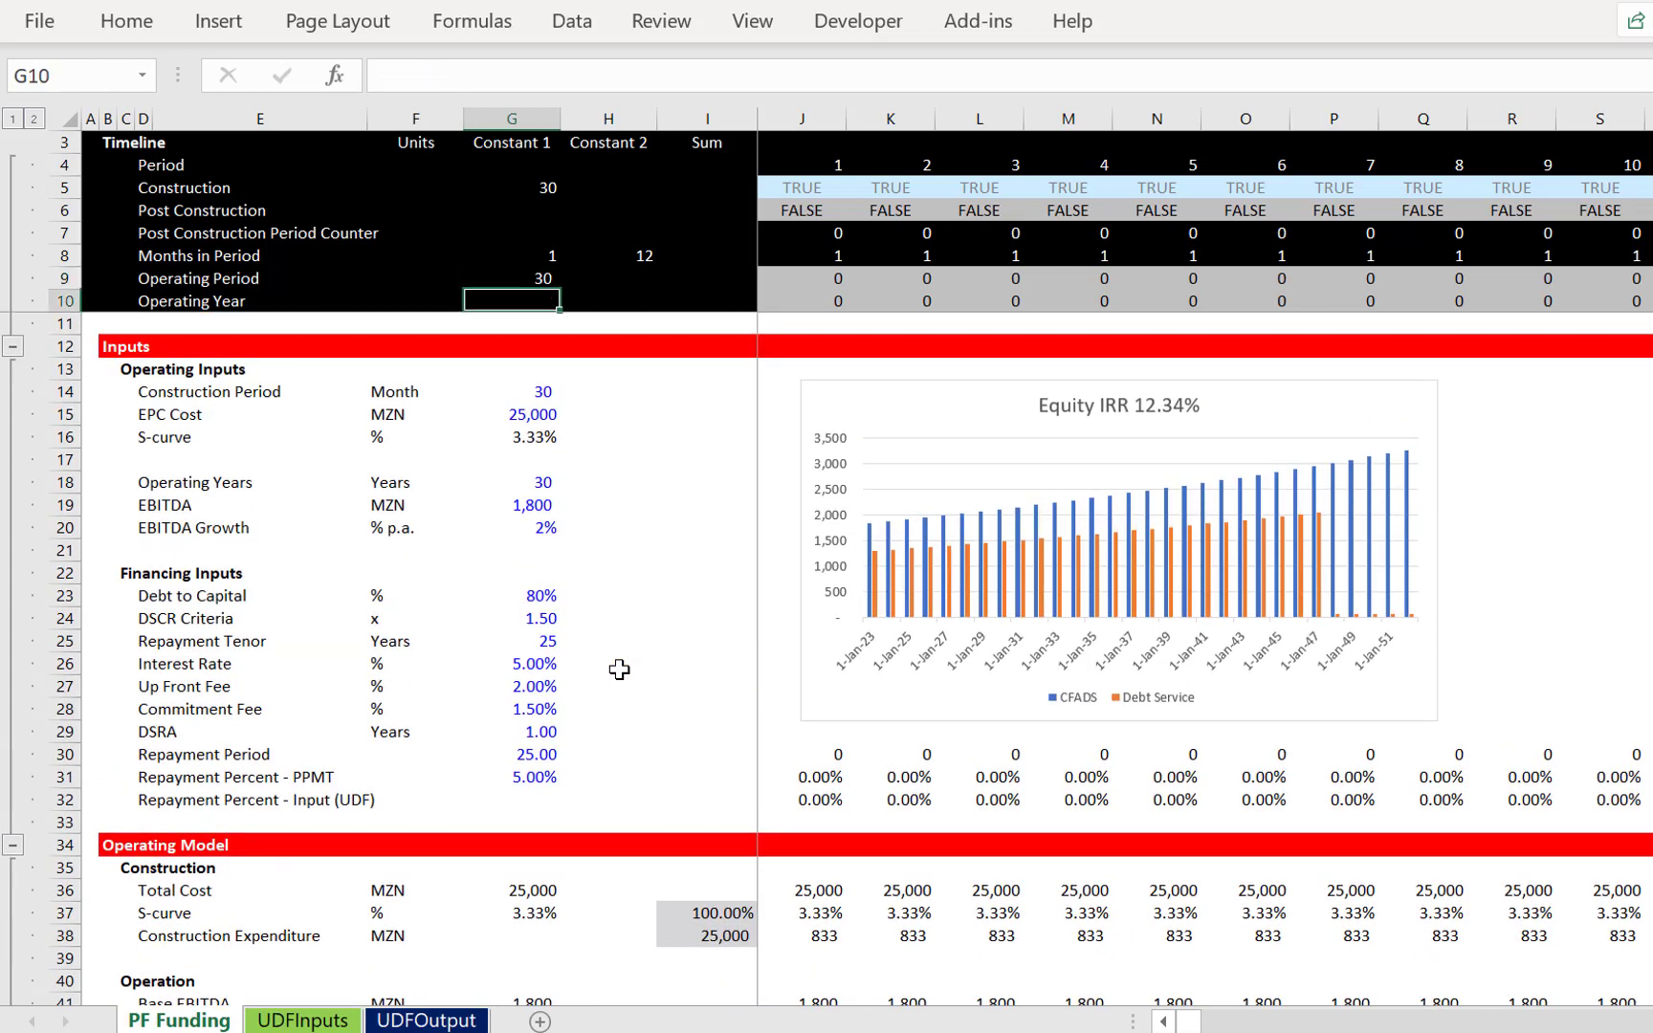
# Set the DSCR Criteria (G24) in the Financing Inputs of PF Funding to 1.10
pyautogui.press('Down')
pyautogui.press('Down')
pyautogui.press('Down')
pyautogui.press('Down')
pyautogui.press('Down')
pyautogui.press('Down')
pyautogui.press('Down')
pyautogui.press('Down')
pyautogui.press('Down')
pyautogui.press('Down')
pyautogui.press('Down')
pyautogui.press('Down')
pyautogui.press('Down')
pyautogui.press('Down')
pyautogui.press('Down')
pyautogui.press('Up')
pyautogui.press('Up')
pyautogui.press('Up')
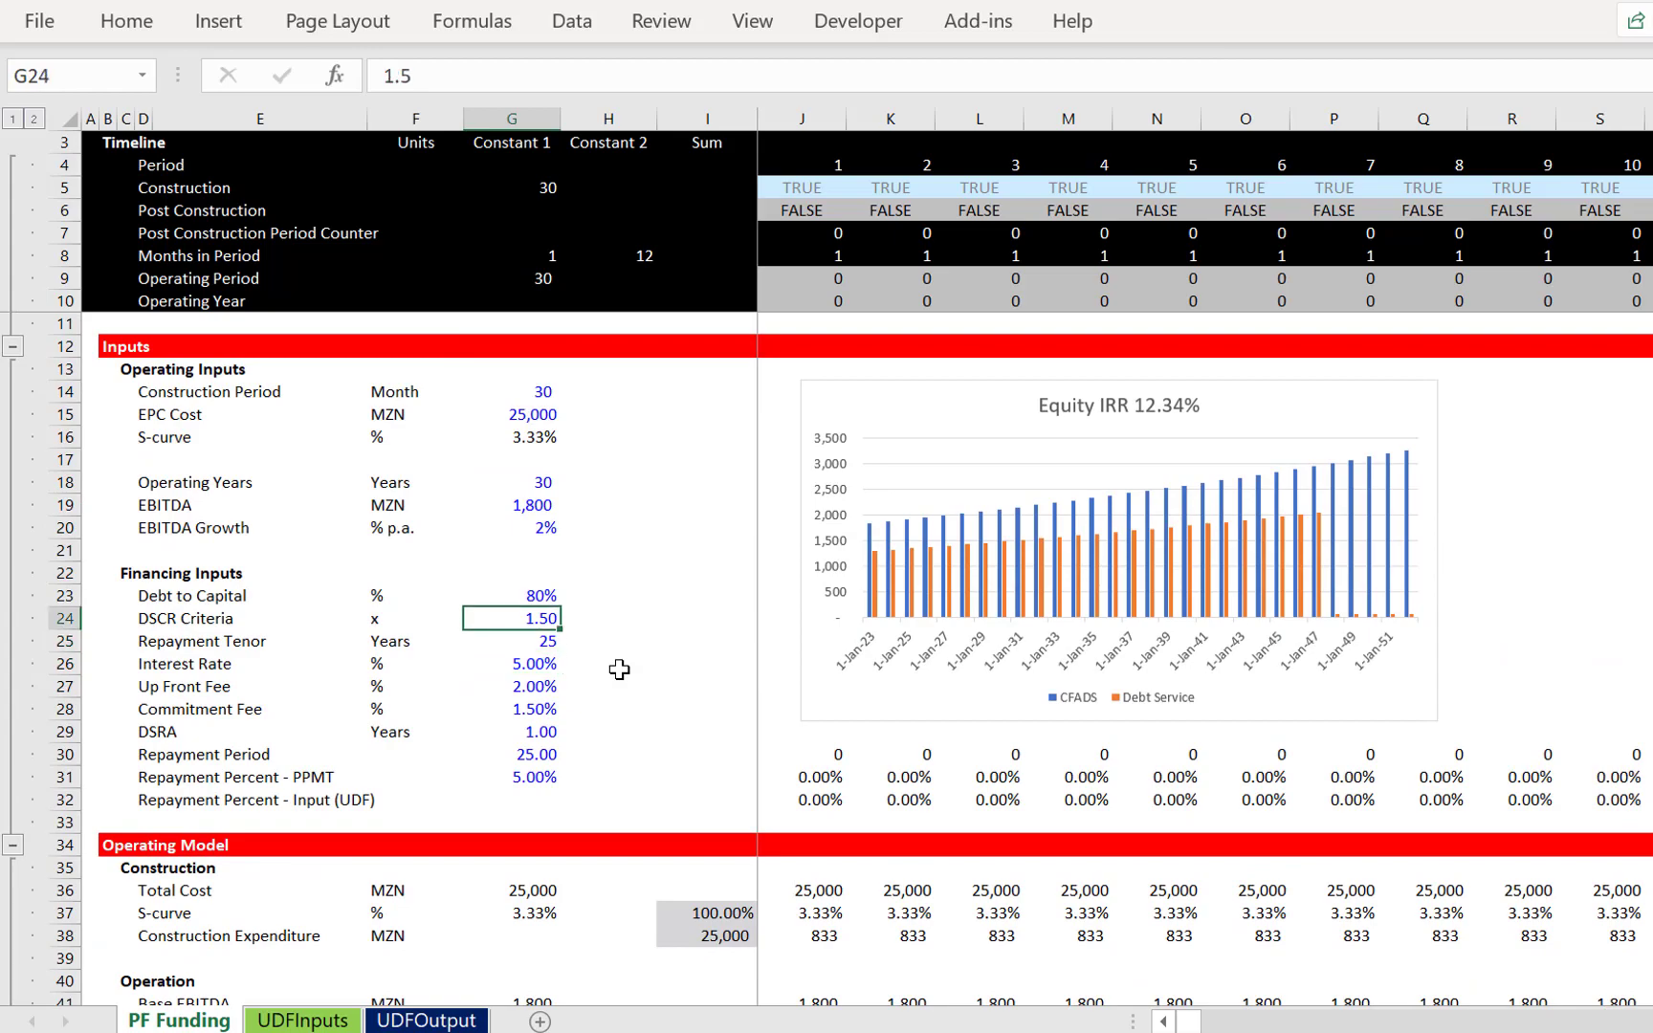
pyautogui.press('Down')
# Check the DSCR_Input and debt_sizing_option on UDFInputs, and review the chart and Summary Sources and Uses on PF Funding
pyautogui.hotkey('ctrl', 'pagedown')
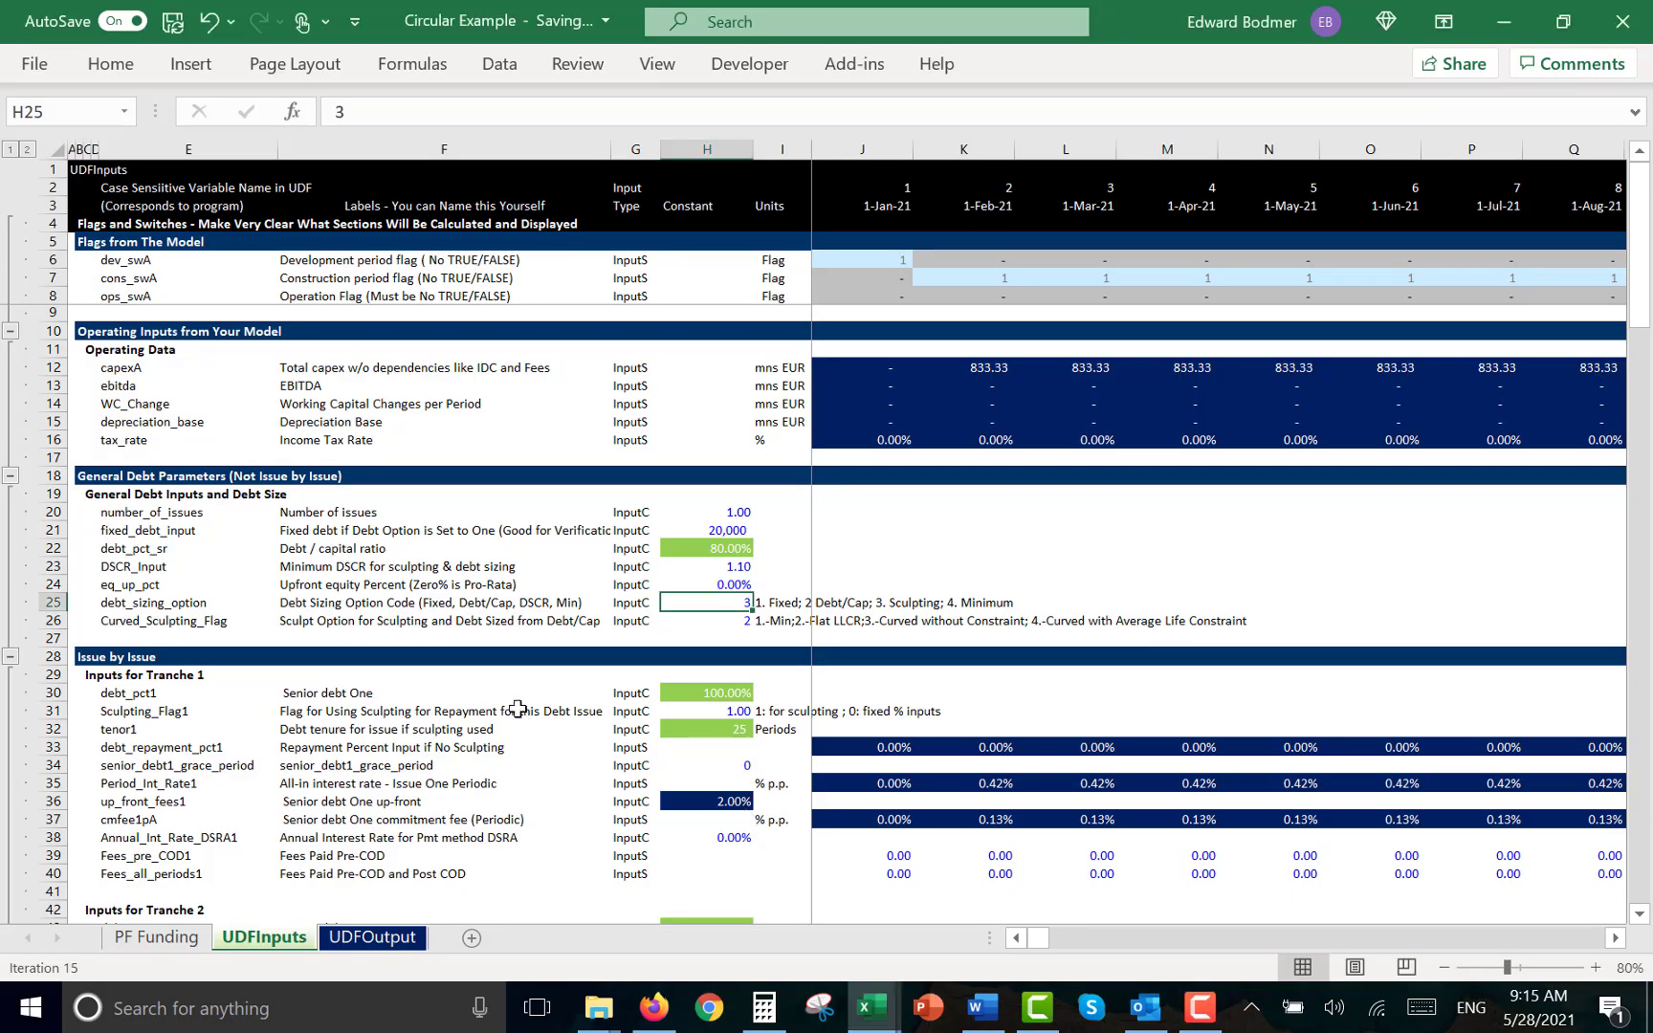
pyautogui.hotkey('ctrl', 'pageup')
pyautogui.press('Down')
pyautogui.press('Down')
pyautogui.press('Down')
pyautogui.press('Down')
pyautogui.press('Down')
pyautogui.press('Down')
pyautogui.press('Down')
pyautogui.press('Down')
pyautogui.press('Down')
pyautogui.press('Down')
pyautogui.press('Down')
pyautogui.press('Down')
pyautogui.press('Down')
pyautogui.press('Down')
pyautogui.press('Down')
pyautogui.press('Down')
pyautogui.press('Down')
pyautogui.press('Down')
pyautogui.press('Down')
pyautogui.press('Down')
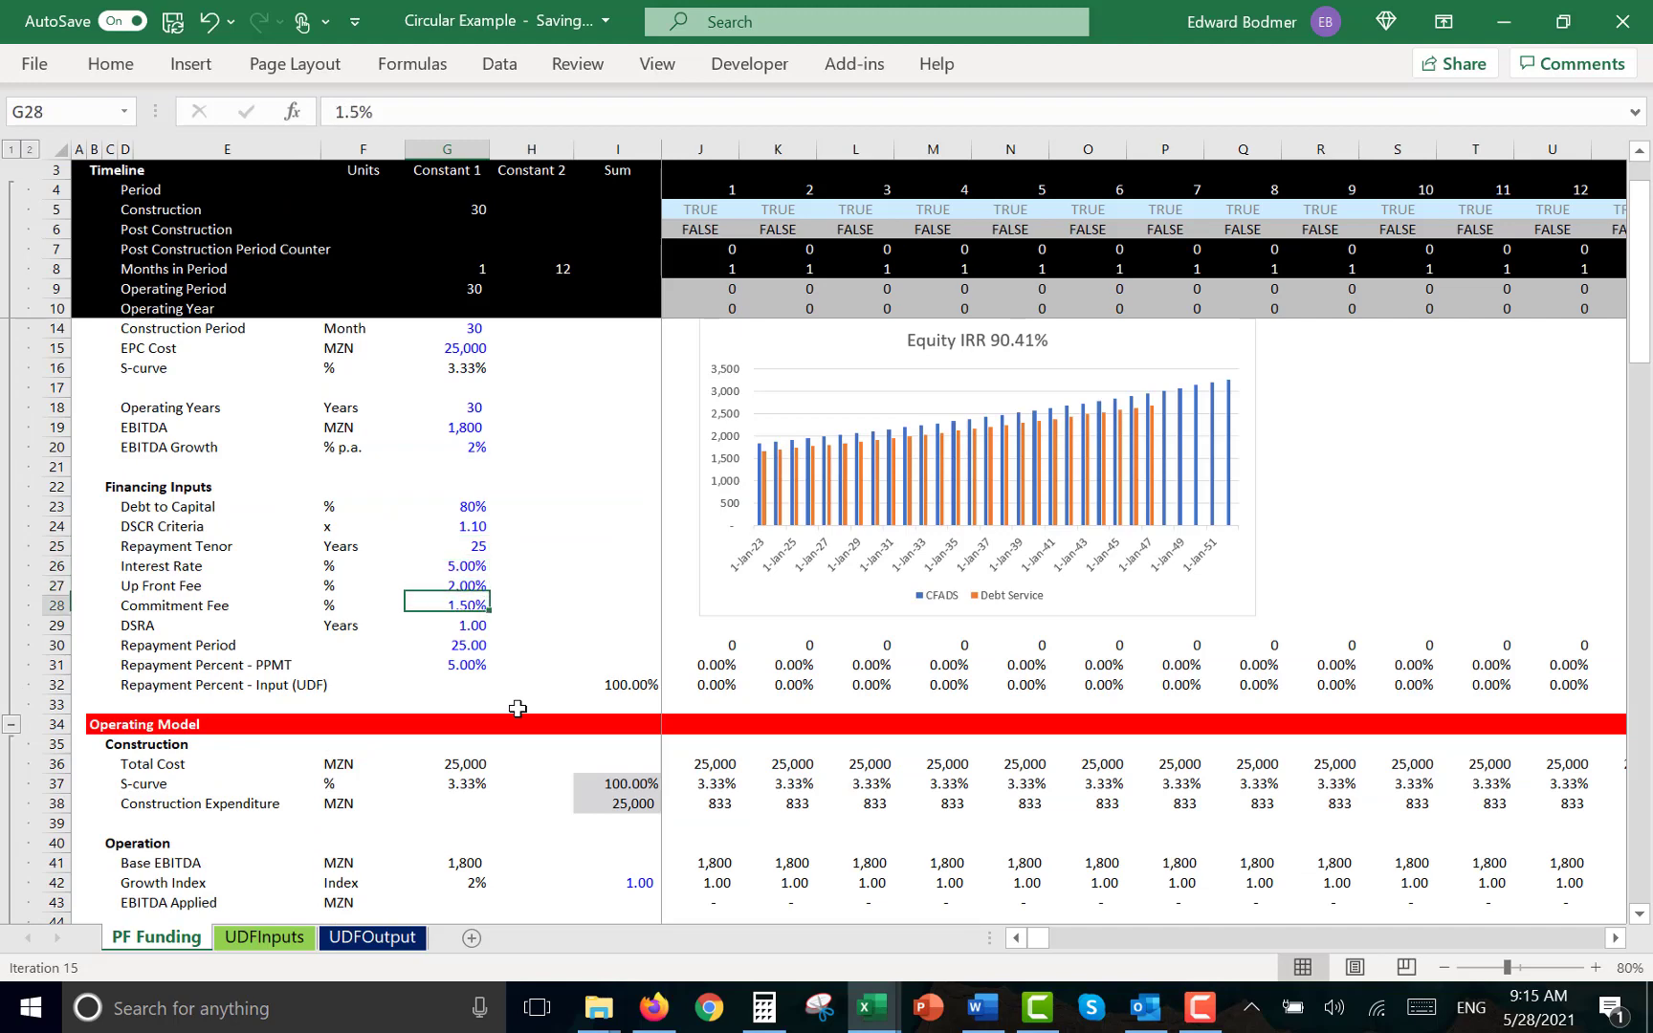
pyautogui.press('Down')
pyautogui.press('Down')
pyautogui.press('Down')
pyautogui.press('Down')
pyautogui.press('Down')
pyautogui.press('Down')
pyautogui.press('Down')
pyautogui.press('Down')
pyautogui.press('Down')
pyautogui.press('Down')
pyautogui.press('Down')
pyautogui.press('Down')
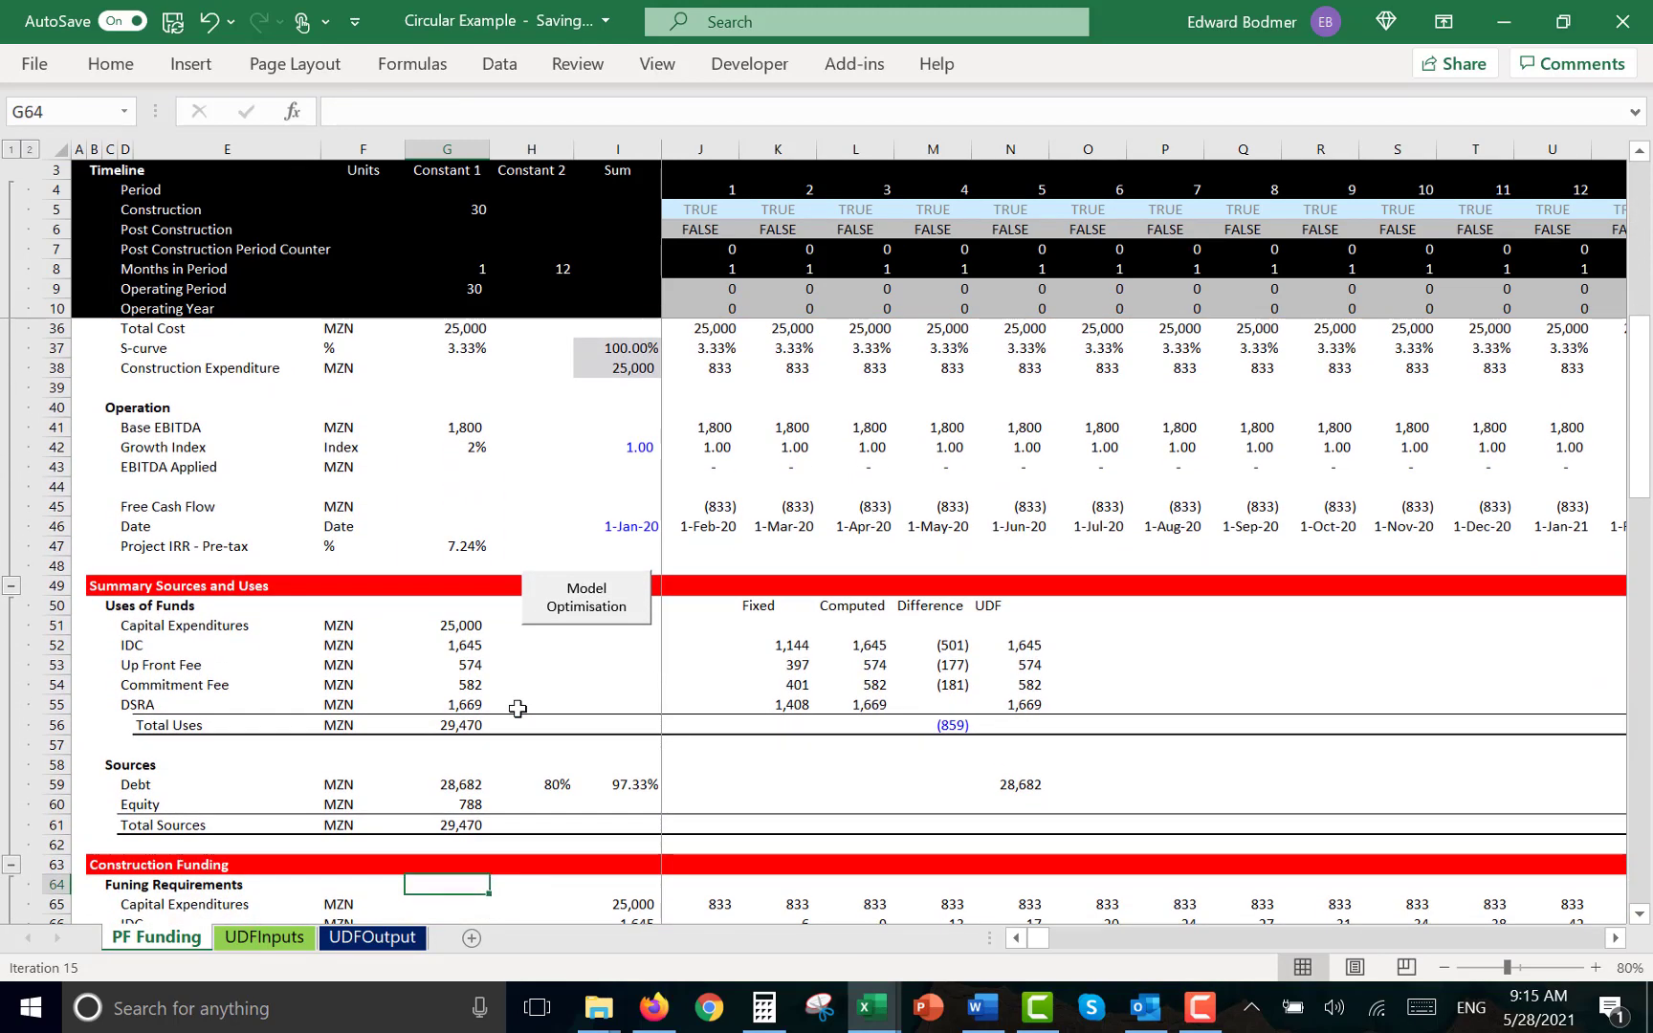
# Inspect the Debt row in Sources, comparing the debt amount, the 80% input in H59 and the debt-to-sources ratio in I59
pyautogui.press('Up')
pyautogui.press('Up')
pyautogui.press('Up')
pyautogui.press('Up')
pyautogui.press('Up')
pyautogui.press('Up')
pyautogui.press('Right')
pyautogui.press('Down')
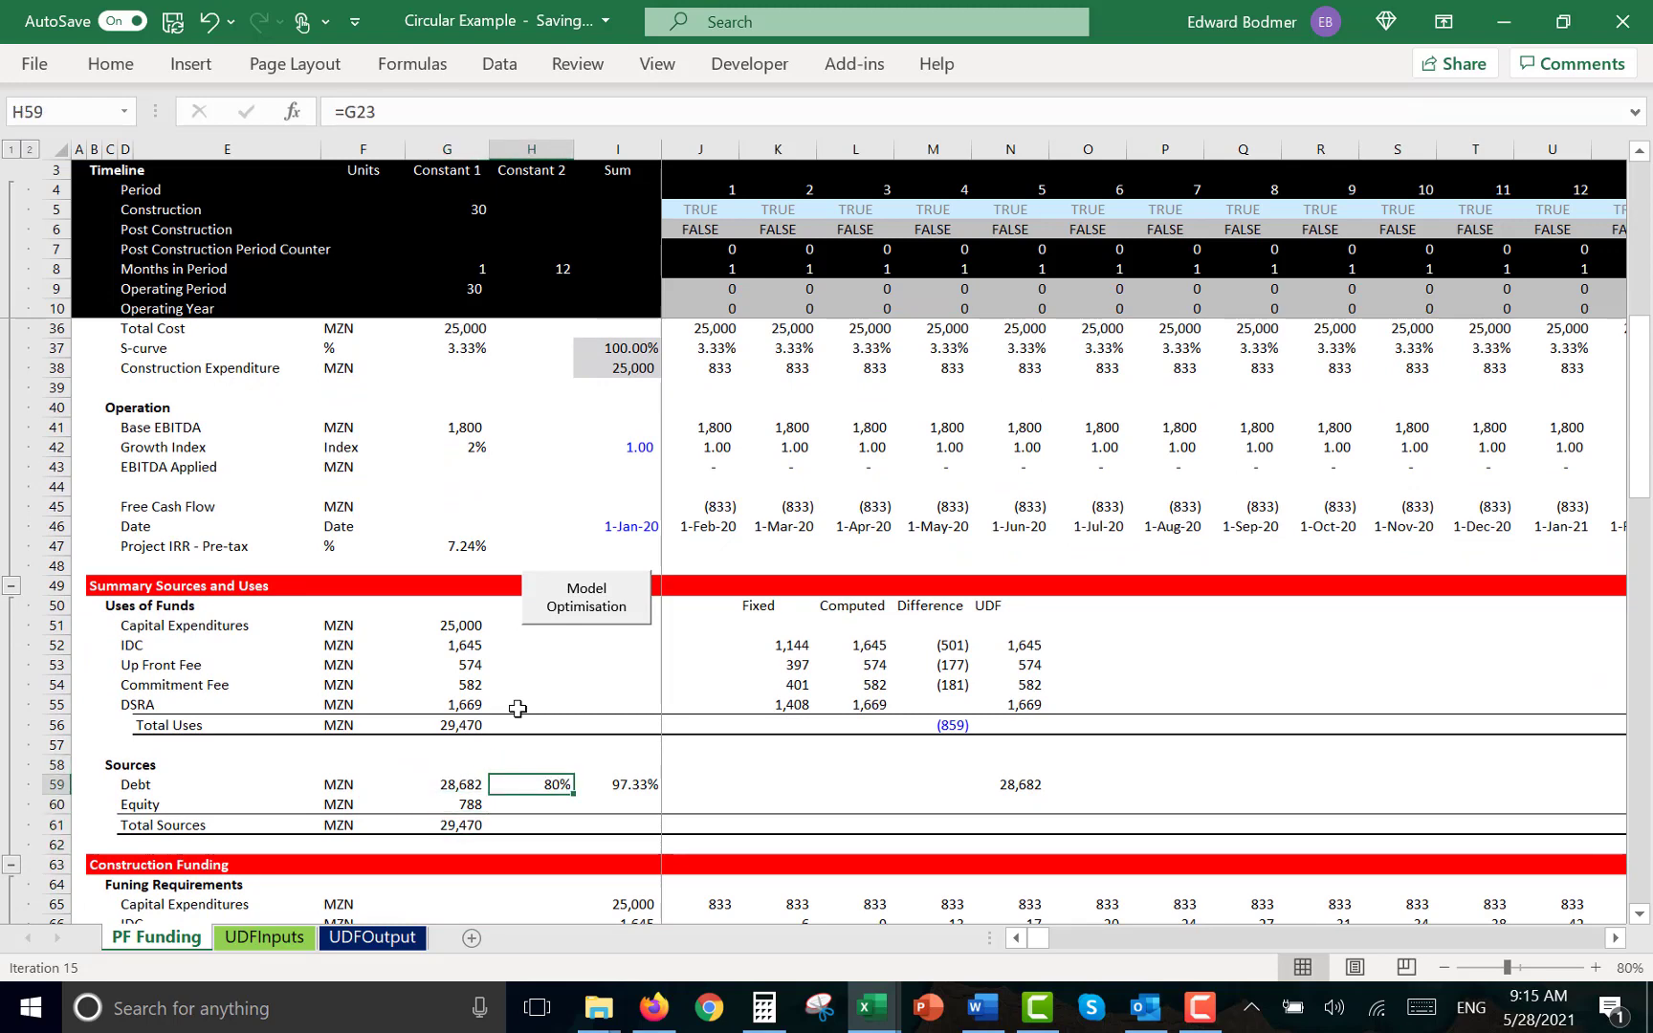
pyautogui.press('Right')
pyautogui.press('Left')
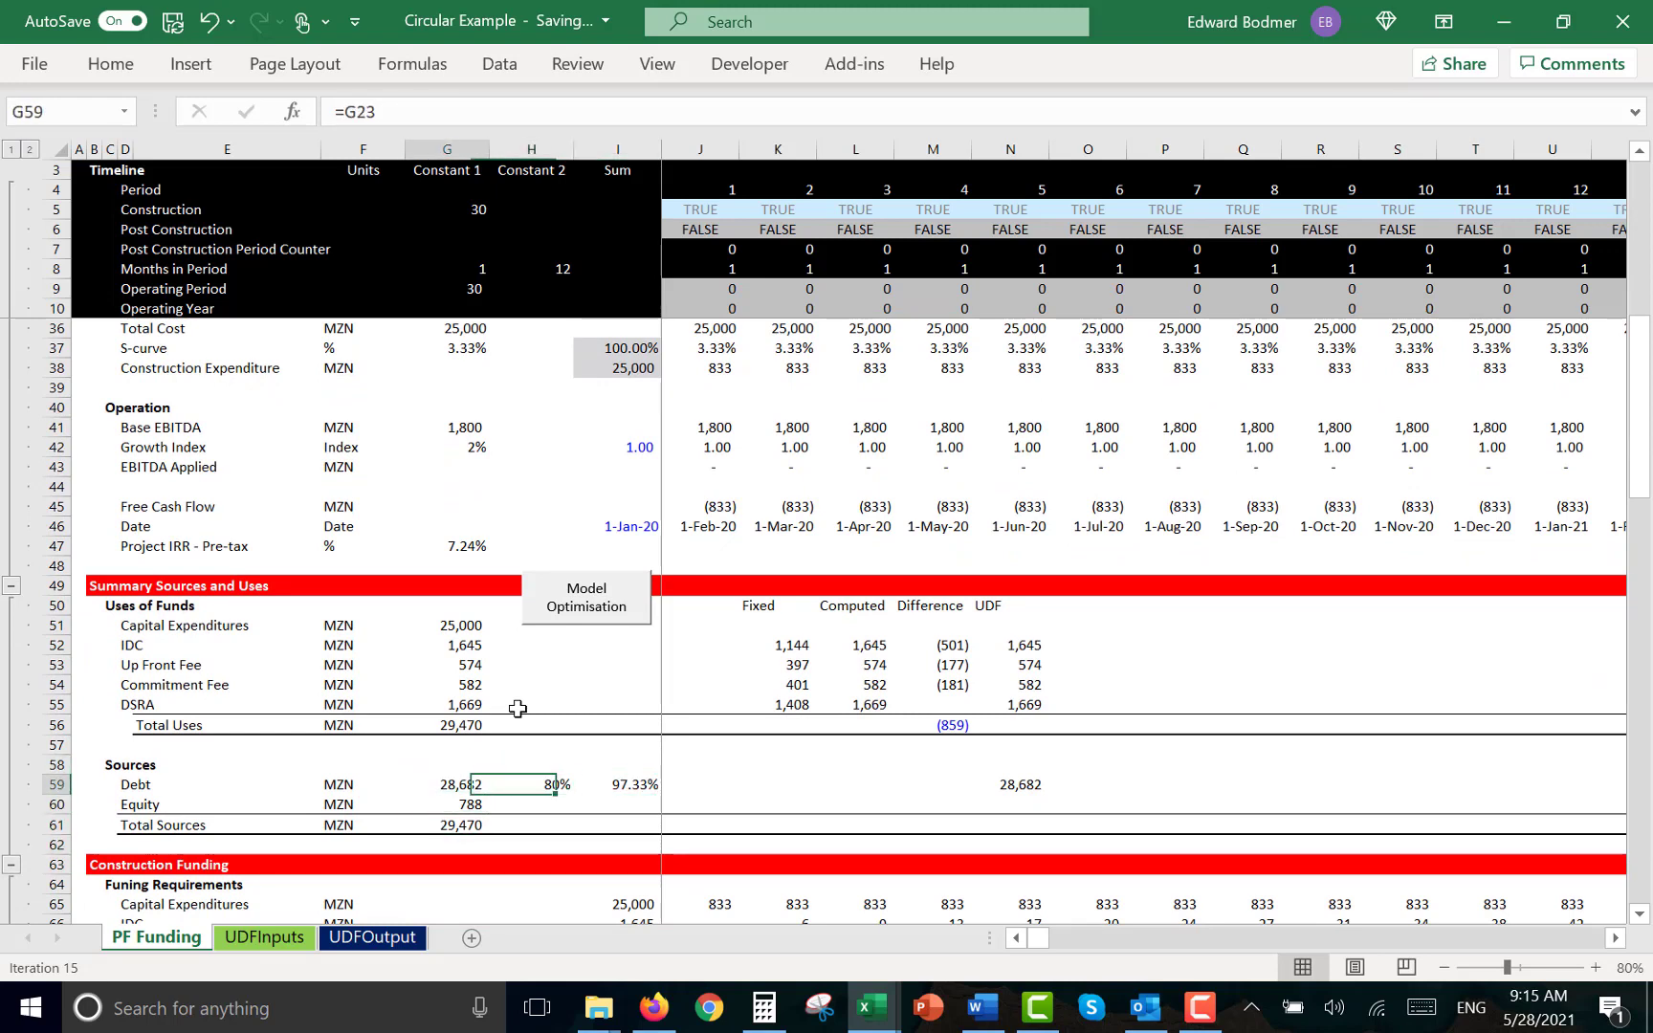
# Examine the Construction Funding section of PF Funding, checking the pro-rata debt and equity funding shares in G74 and G75
pyautogui.press('Left')
pyautogui.press('Down')
pyautogui.press('Down')
pyautogui.press('Down')
pyautogui.press('Down')
pyautogui.press('Down')
pyautogui.press('Down')
pyautogui.press('Down')
pyautogui.press('Down')
pyautogui.press('Down')
pyautogui.press('Down')
pyautogui.press('Down')
pyautogui.press('Down')
pyautogui.press('Down')
pyautogui.press('Down')
pyautogui.press('Down')
pyautogui.press('Down')
pyautogui.press('Down')
pyautogui.press('Down')
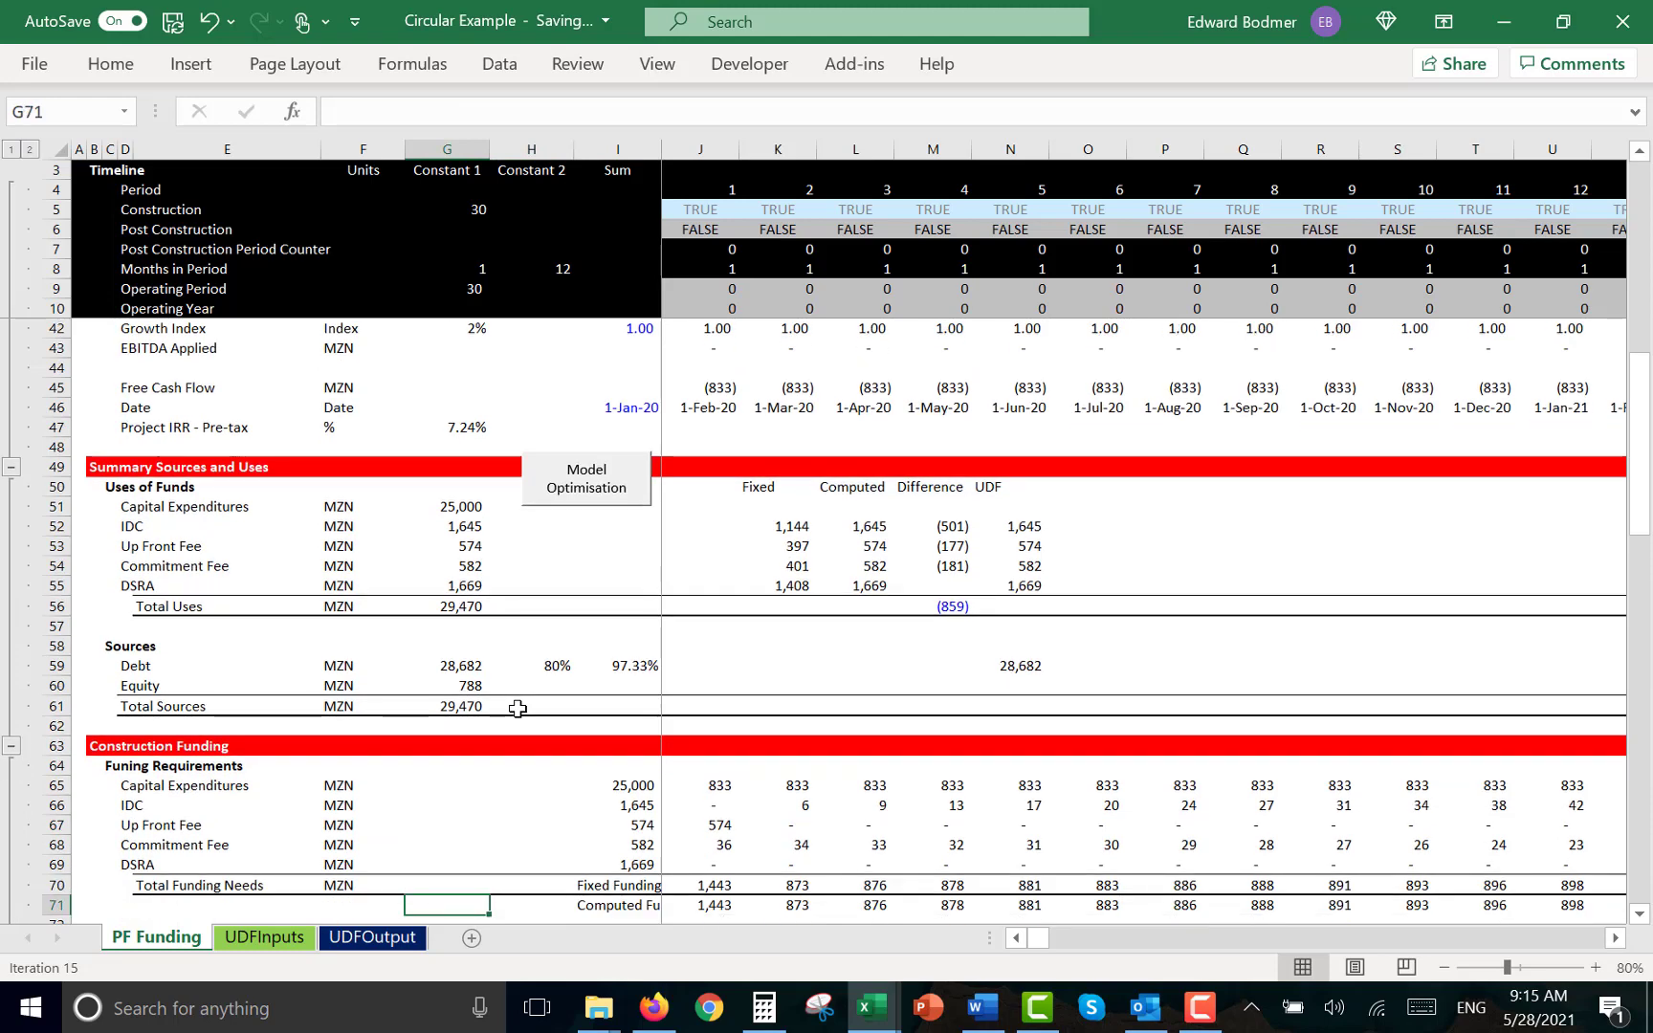
pyautogui.press('Up')
pyautogui.press('Up')
pyautogui.press('Up')
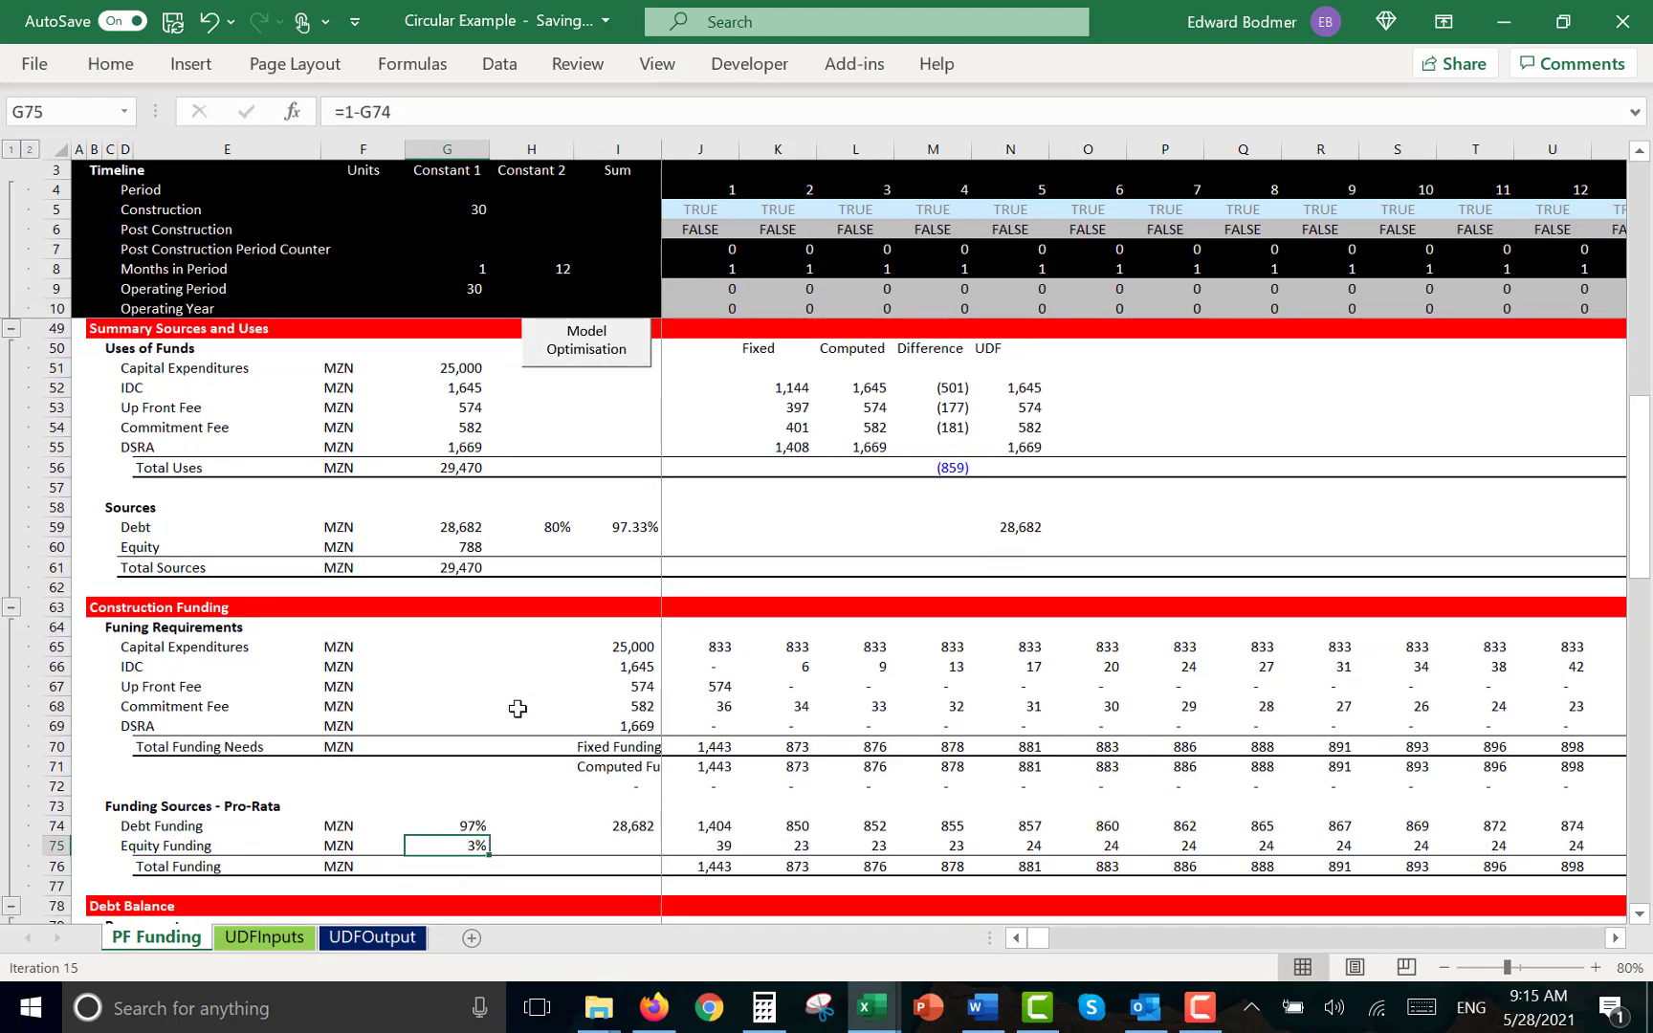
pyautogui.press('Right')
pyautogui.press('Left')
# Return to the Financing Inputs and set the DSCR Criteria in G24 to 1.50
pyautogui.press('Up')
pyautogui.press('Up')
pyautogui.press('Up')
pyautogui.press('Up')
pyautogui.press('Up')
pyautogui.press('Up')
pyautogui.press('Up')
pyautogui.press('Up')
pyautogui.press('Up')
pyautogui.press('Up')
pyautogui.press('Up')
pyautogui.press('Up')
pyautogui.press('Up')
pyautogui.press('Up')
pyautogui.press('Up')
pyautogui.press('Up')
pyautogui.press('Up')
pyautogui.press('Up')
pyautogui.press('Up')
pyautogui.press('Up')
pyautogui.press('Up')
pyautogui.press('Up')
pyautogui.press('Up')
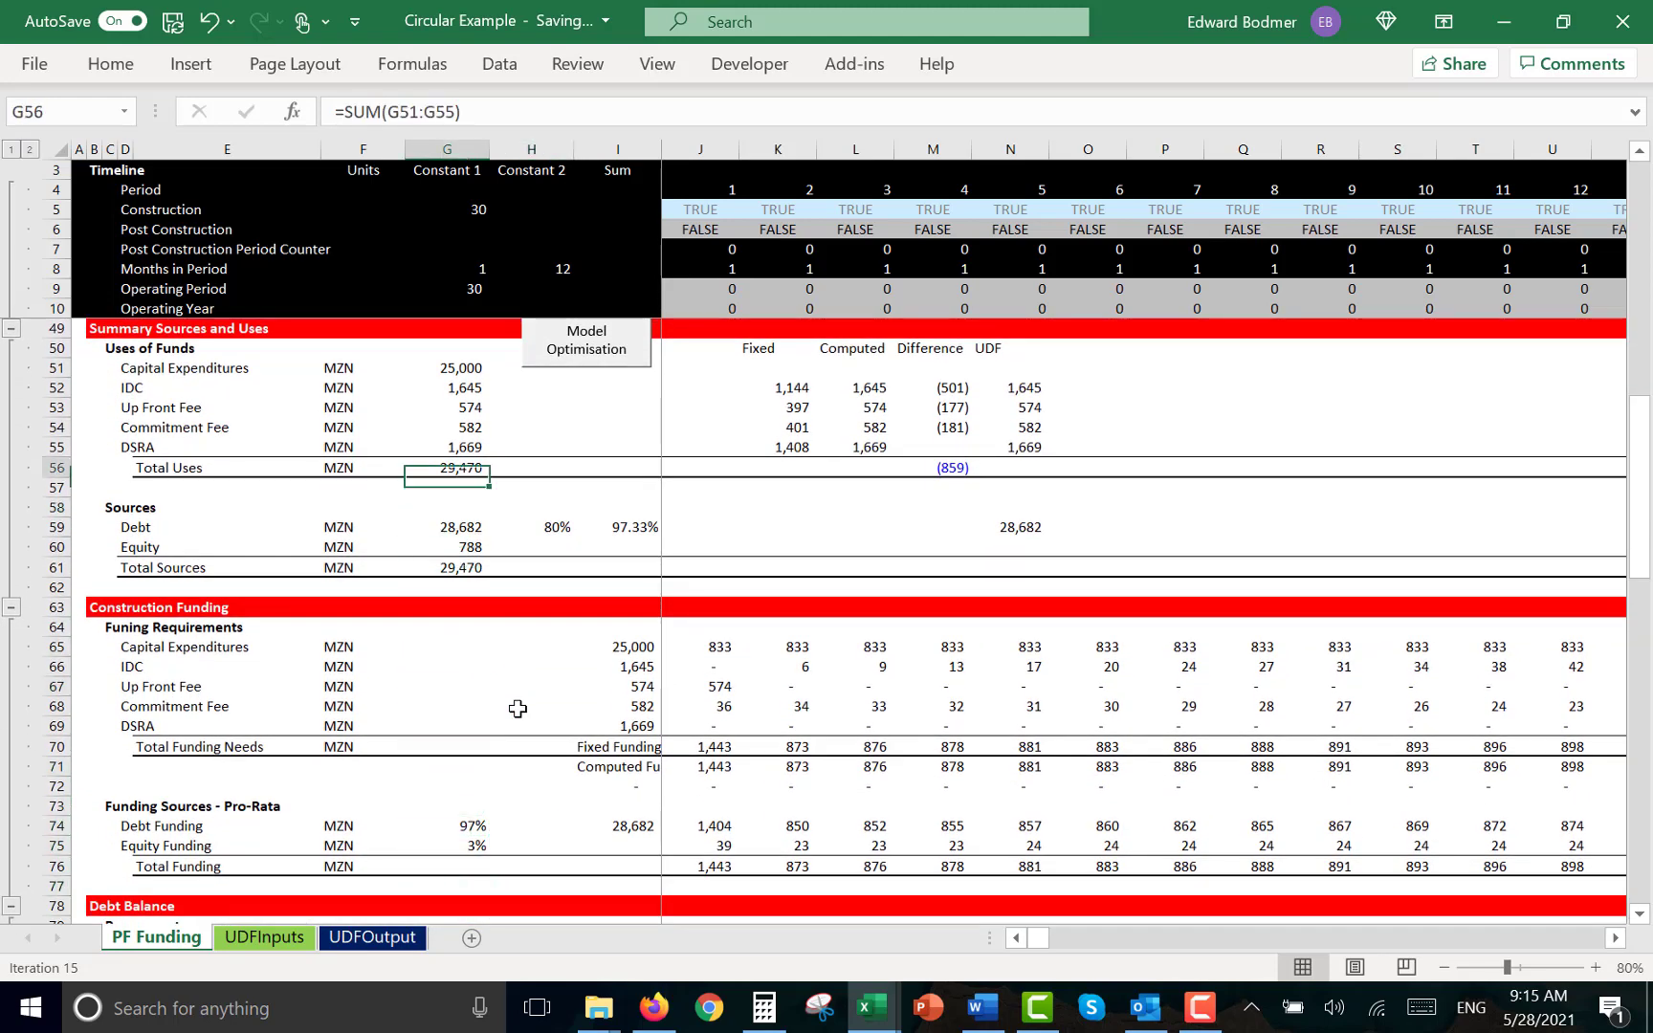
pyautogui.press('Up')
pyautogui.press('Up')
pyautogui.press('Up')
pyautogui.press('Up')
pyautogui.press('Up')
pyautogui.press('Up')
pyautogui.press('Up')
pyautogui.press('Up')
pyautogui.press('Up')
pyautogui.press('Up')
pyautogui.press('Up')
pyautogui.press('Up')
pyautogui.press('Up')
pyautogui.press('Up')
pyautogui.press('Up')
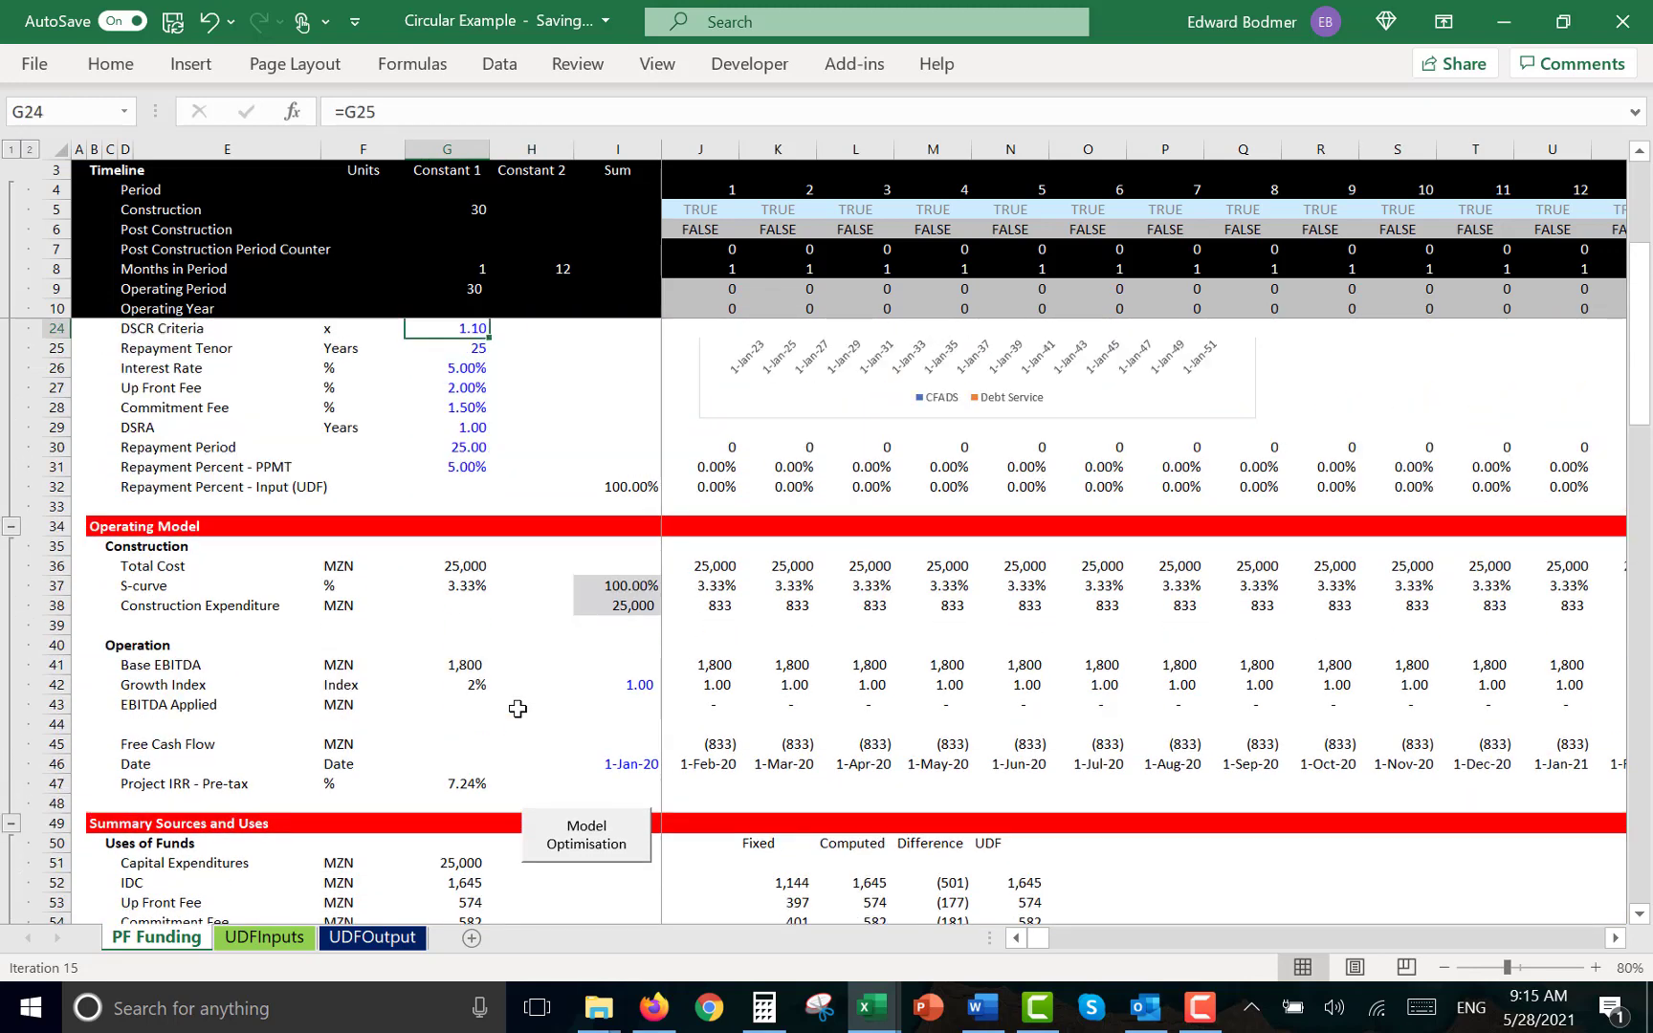
pyautogui.press('Down')
pyautogui.press('Down')
pyautogui.press('Down')
pyautogui.press('Down')
pyautogui.press('Down')
pyautogui.press('Down')
pyautogui.press('Down')
pyautogui.press('Down')
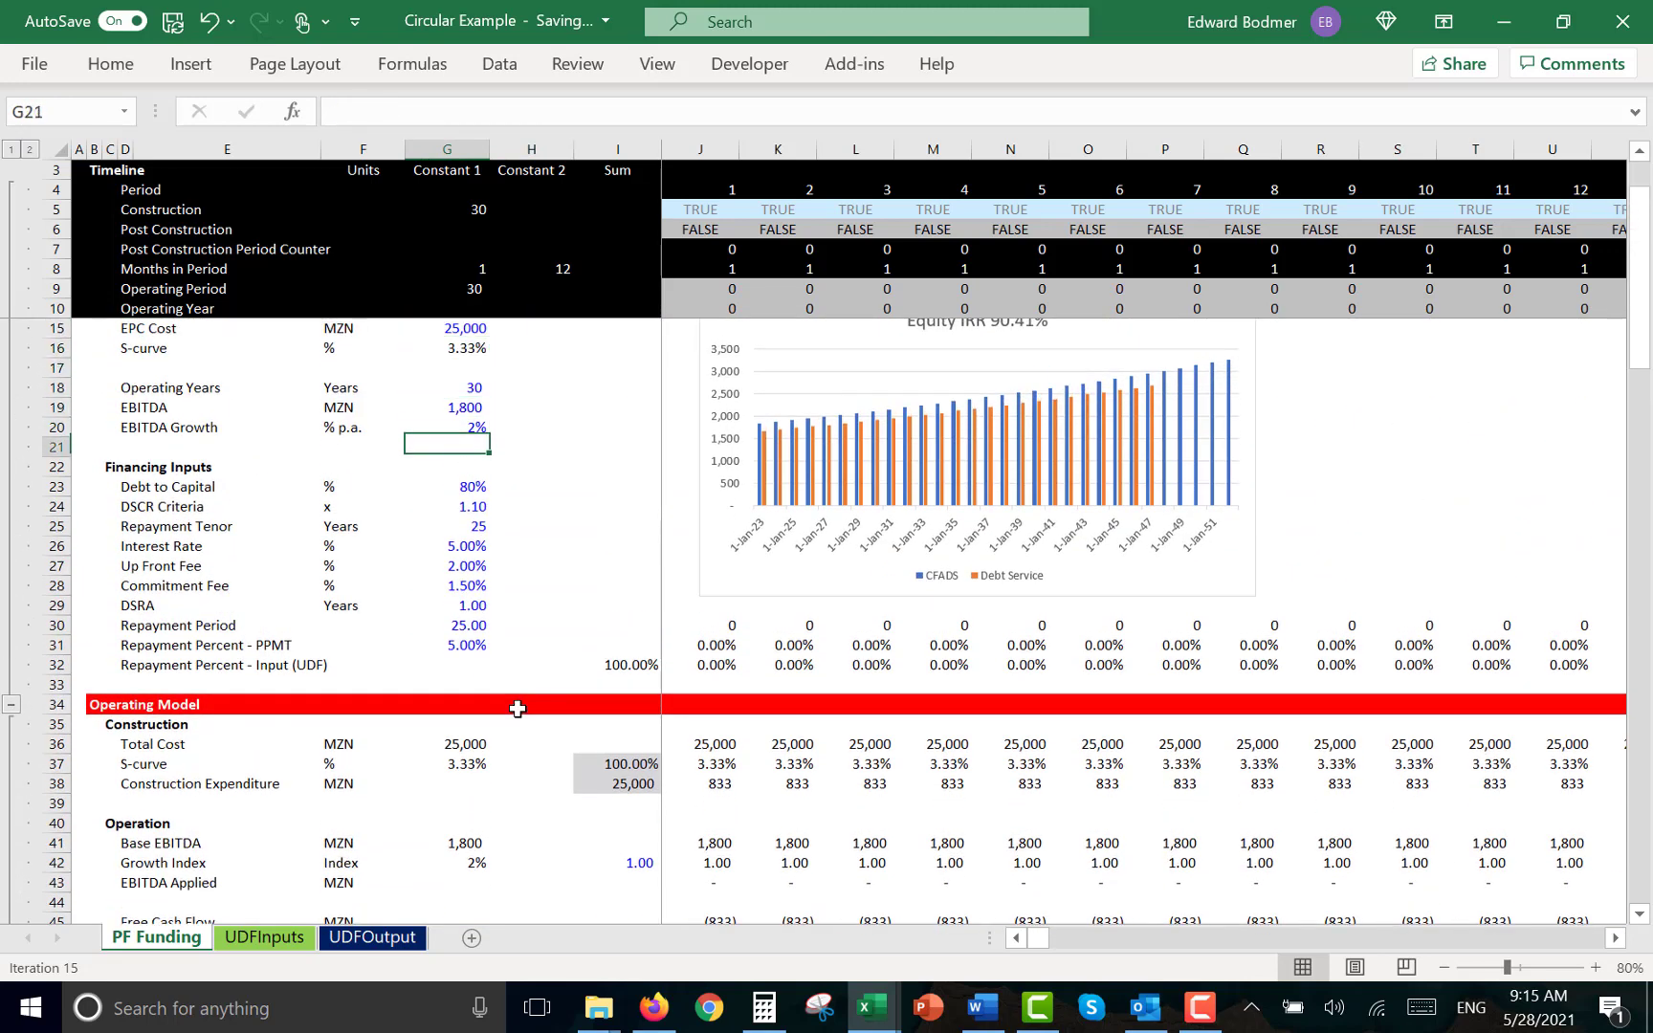
pyautogui.write('1.5')
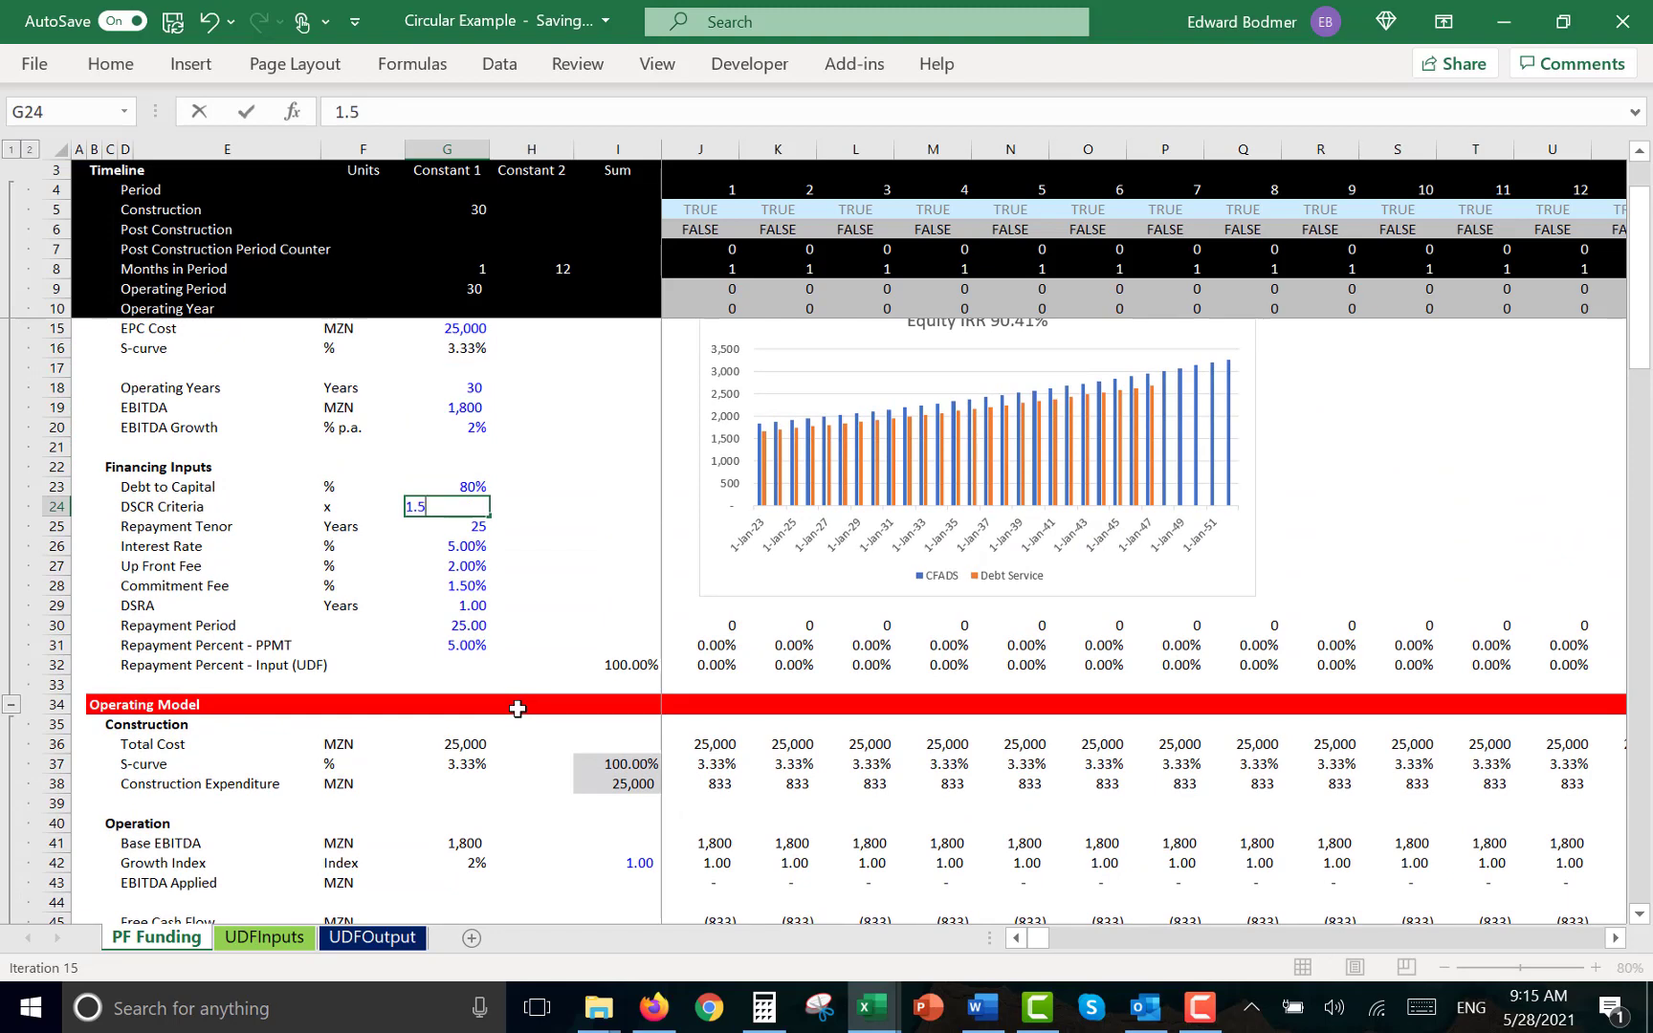
pyautogui.press('Return')
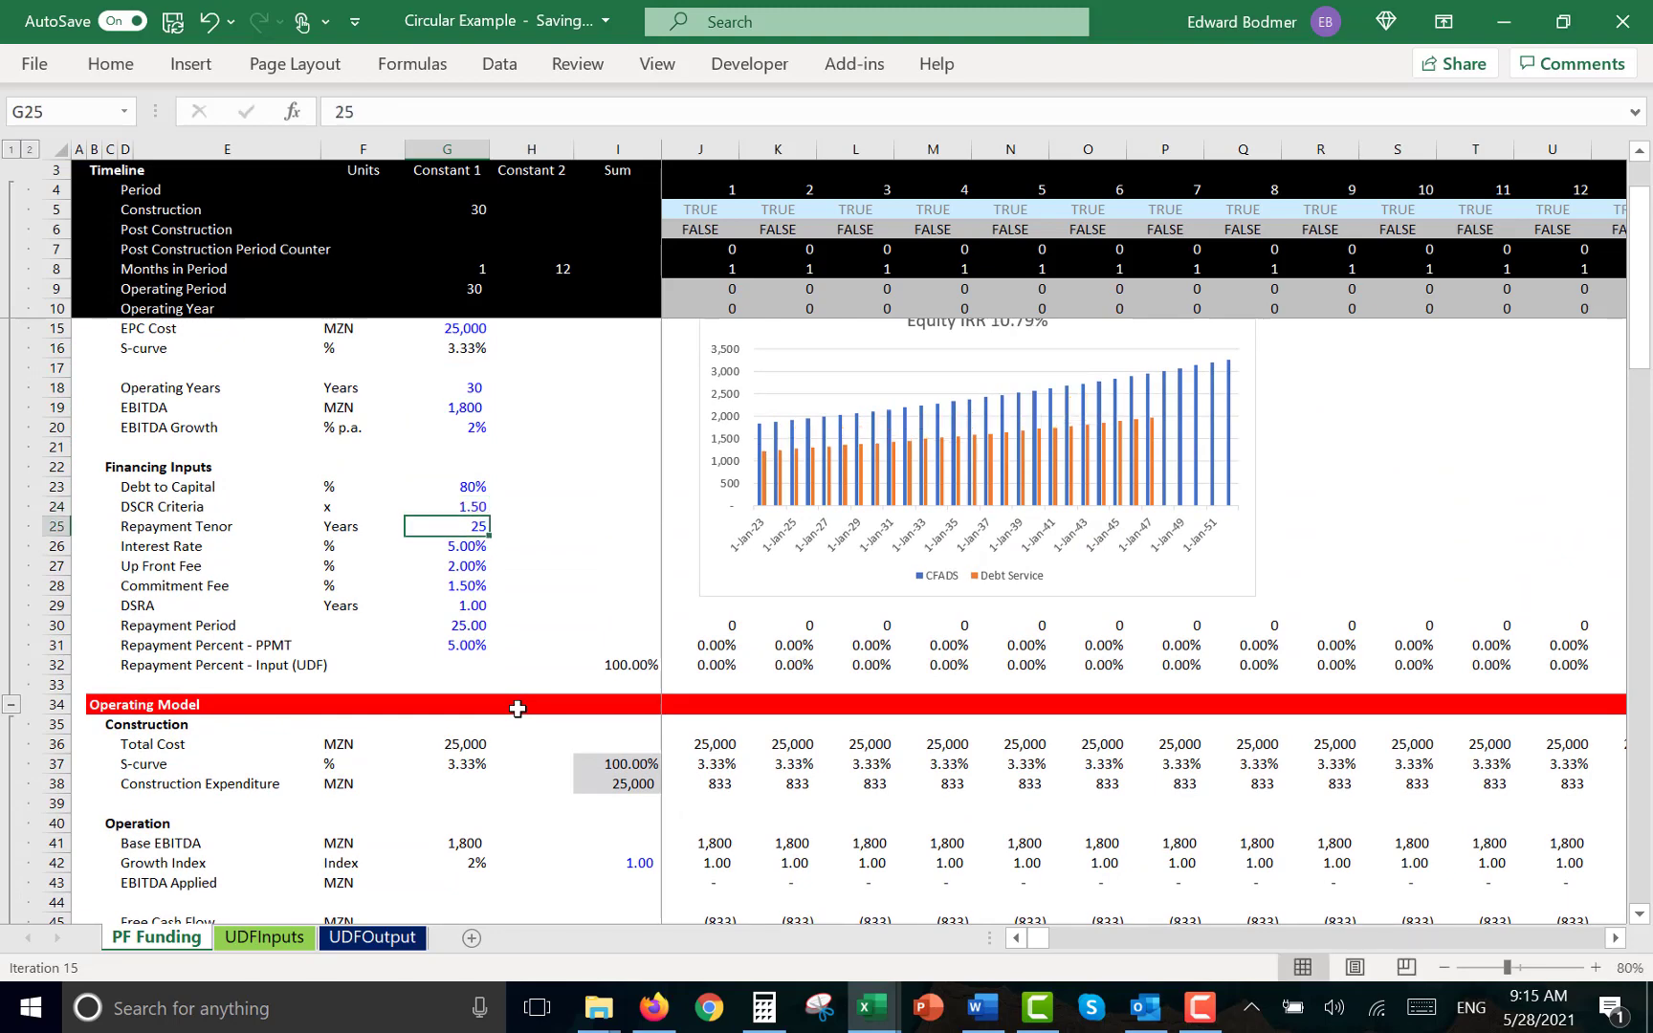
# Set the Repayment Tenor in G25 to 20 years and the Interest Rate in G26 to 6%
pyautogui.write('20')
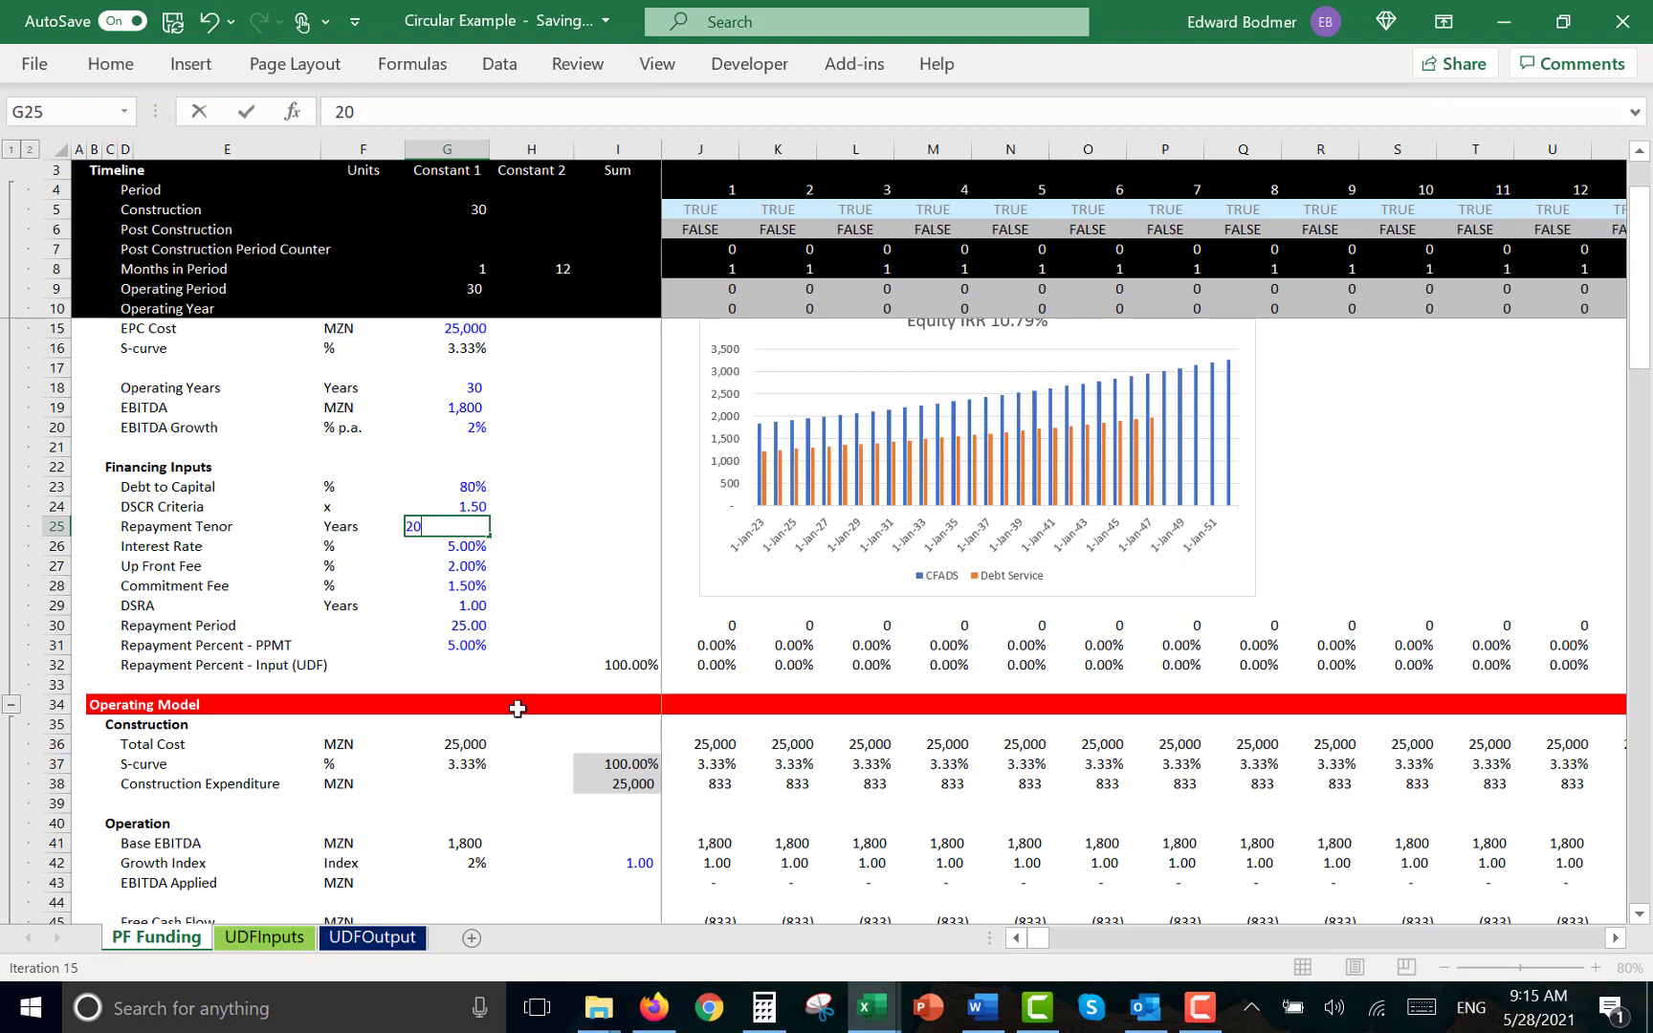
pyautogui.press('Return')
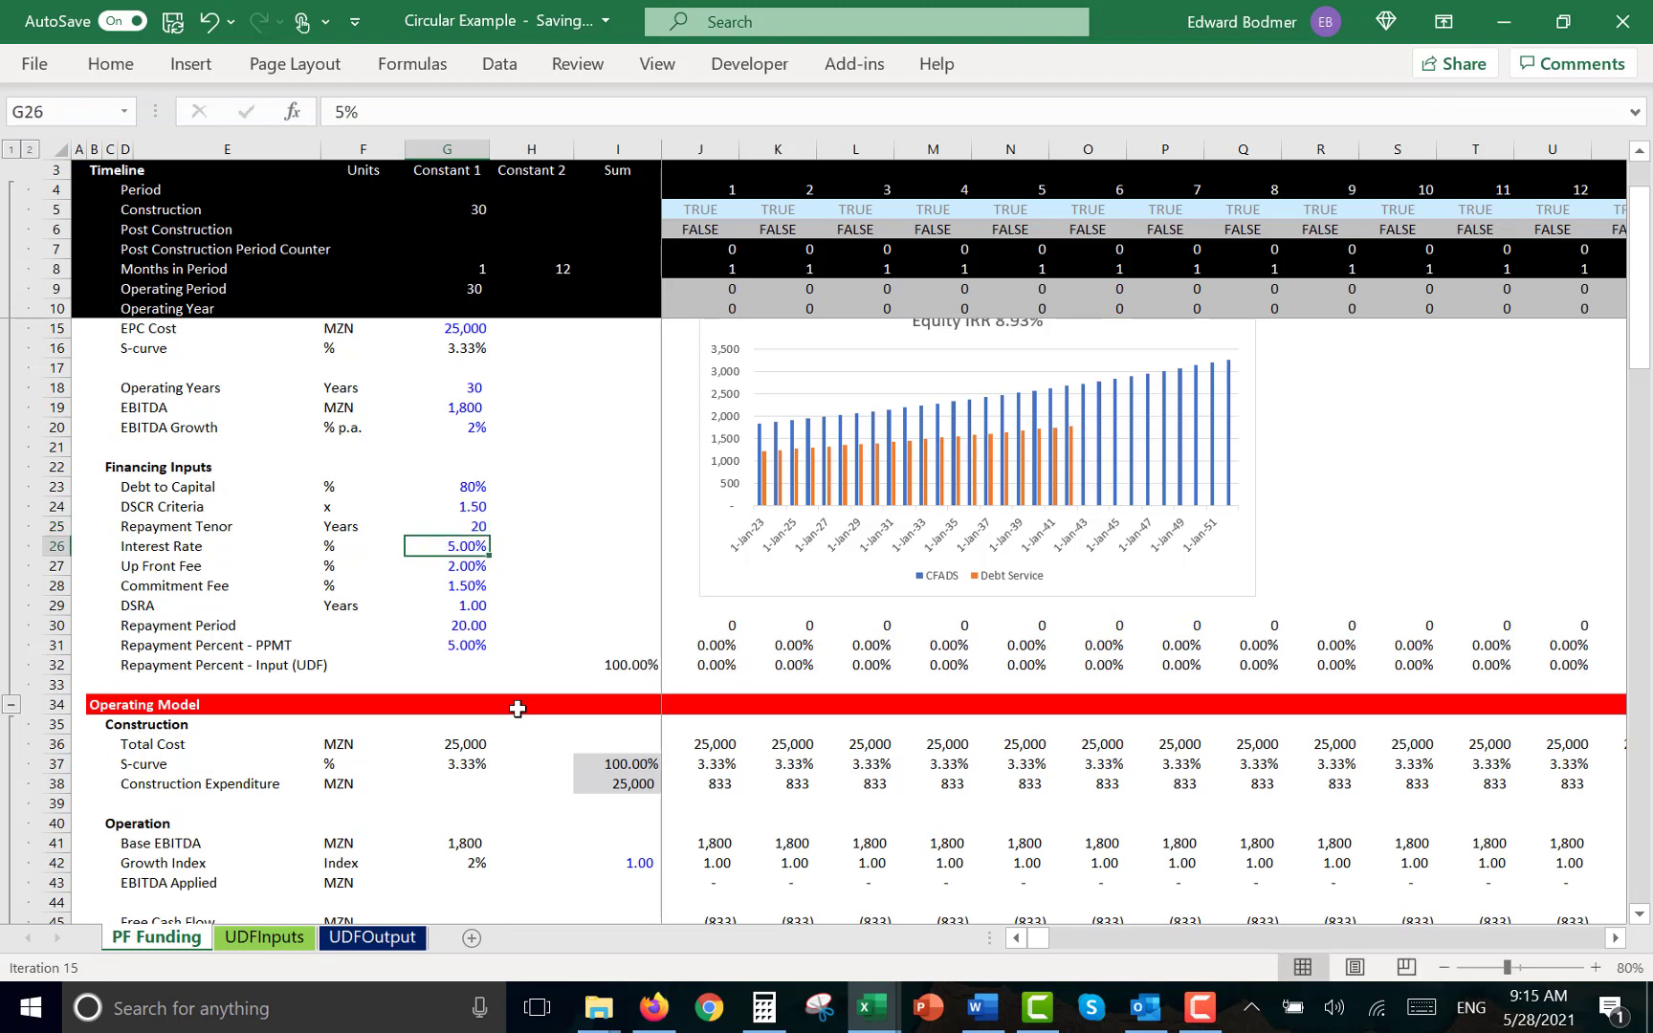
pyautogui.write('6')
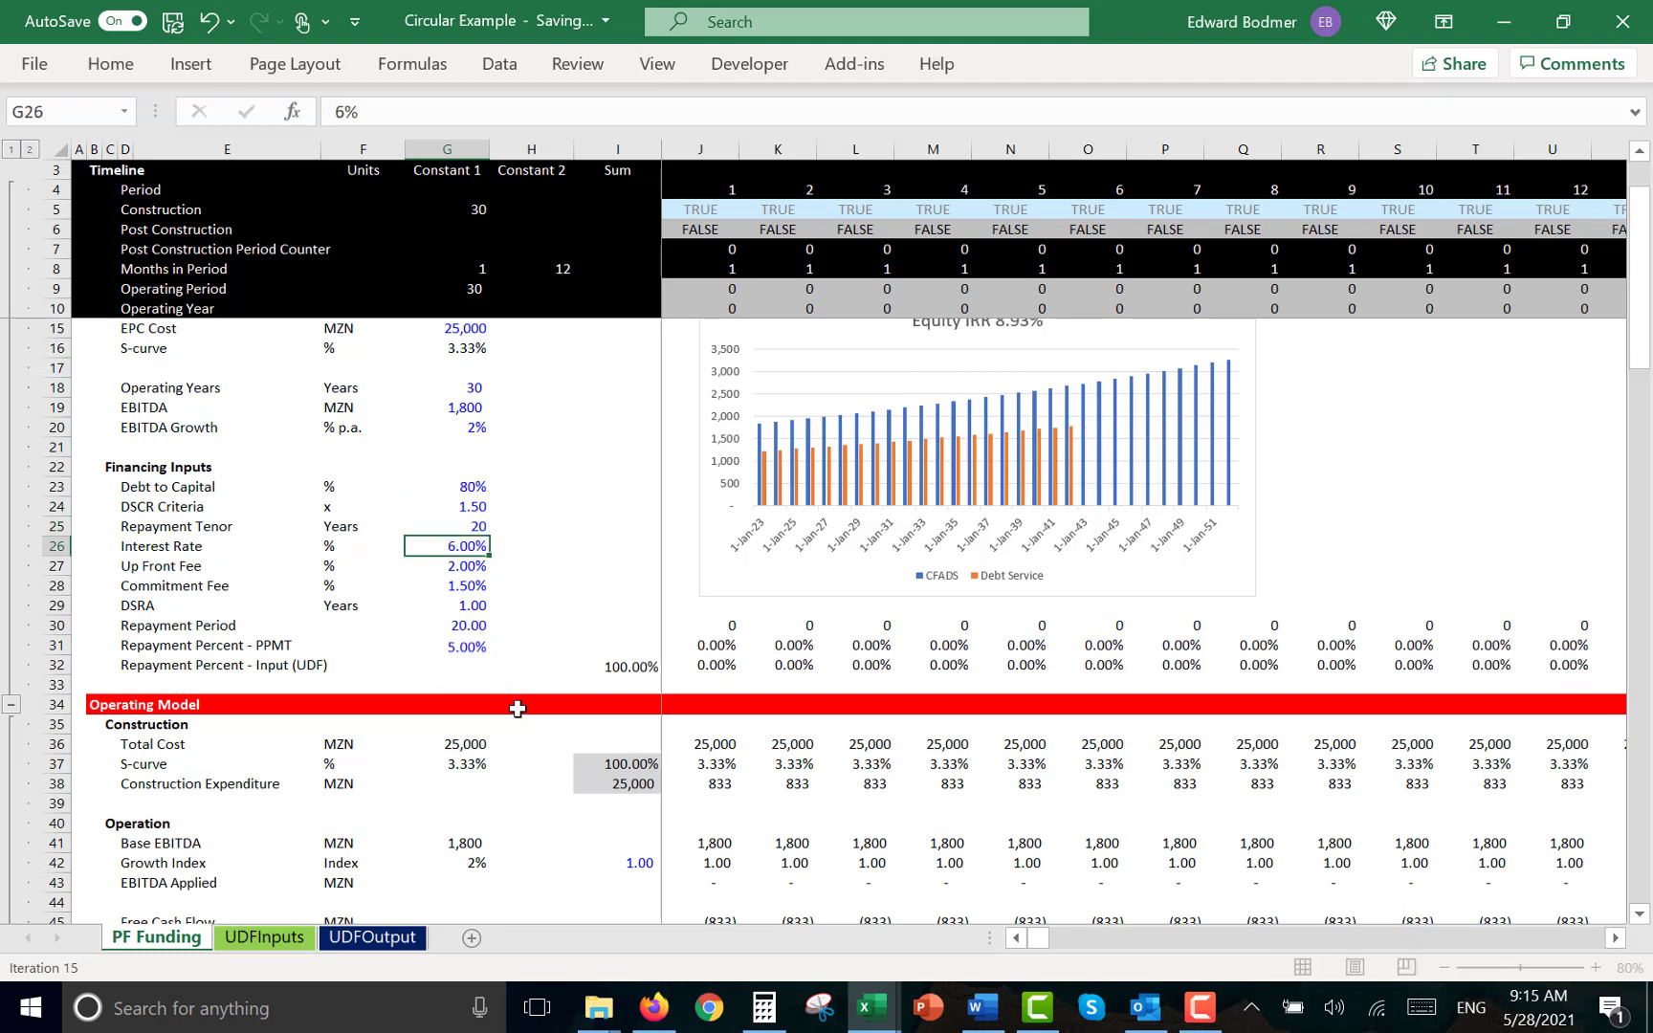
pyautogui.press('Return')
# Set the Up Front Fee in G27 to 1%
pyautogui.press('Up')
pyautogui.press('Down')
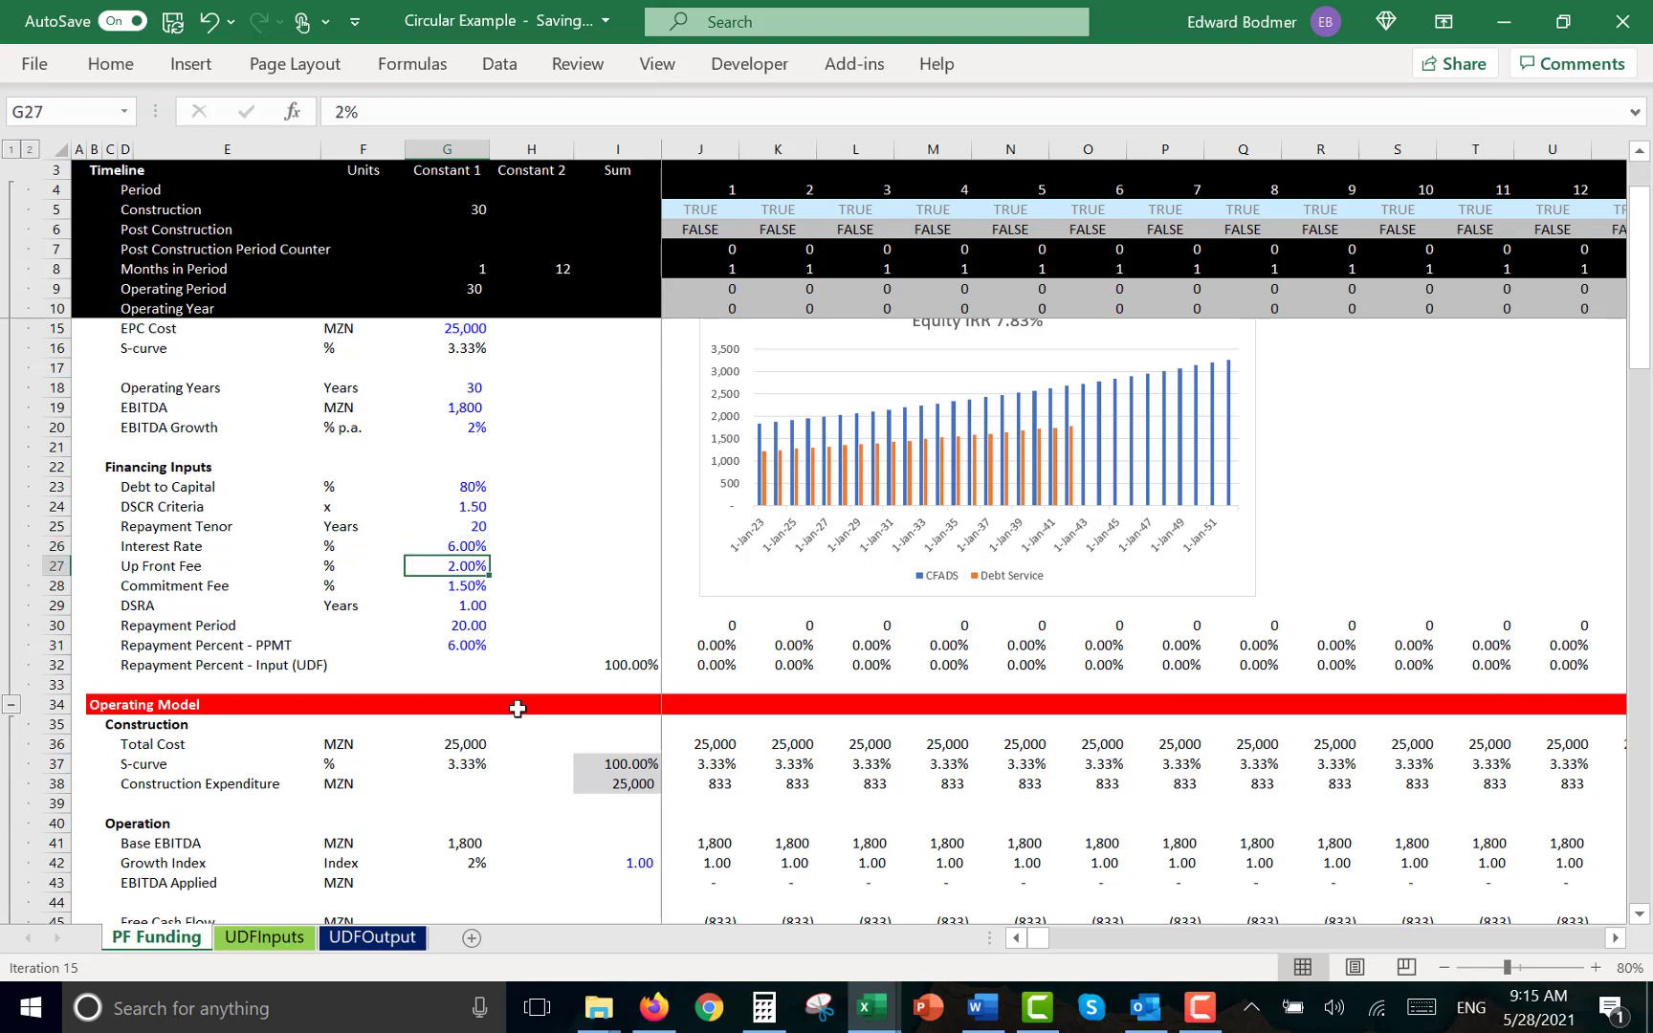
pyautogui.write('1')
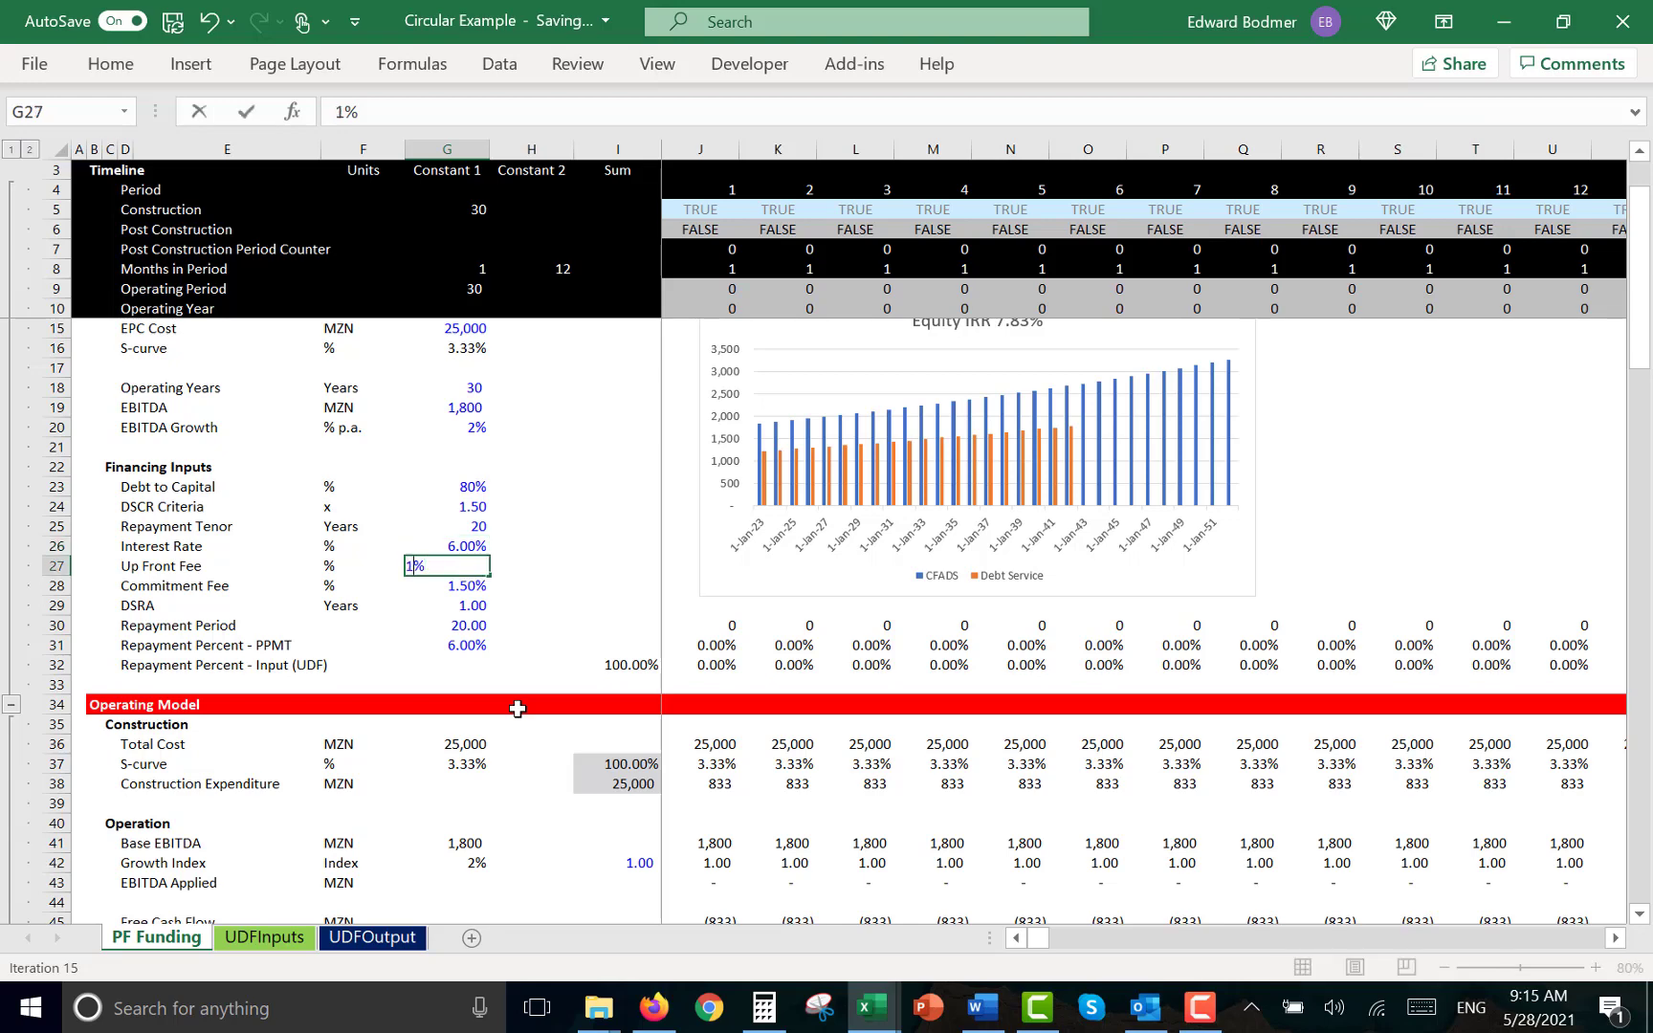
pyautogui.press('Return')
# Examine the Uses of Funds in Summary Sources and Uses, comparing the UDF amounts with the computed IDC, fees and DSRA
pyautogui.press('Down')
pyautogui.press('Down')
pyautogui.press('Down')
pyautogui.press('Down')
pyautogui.press('Down')
pyautogui.press('Down')
pyautogui.press('Down')
pyautogui.press('Down')
pyautogui.press('Down')
pyautogui.press('Down')
pyautogui.press('Down')
pyautogui.press('Down')
pyautogui.press('Down')
pyautogui.press('Down')
pyautogui.press('Down')
pyautogui.press('Down')
pyautogui.press('Down')
pyautogui.press('Down')
pyautogui.press('Down')
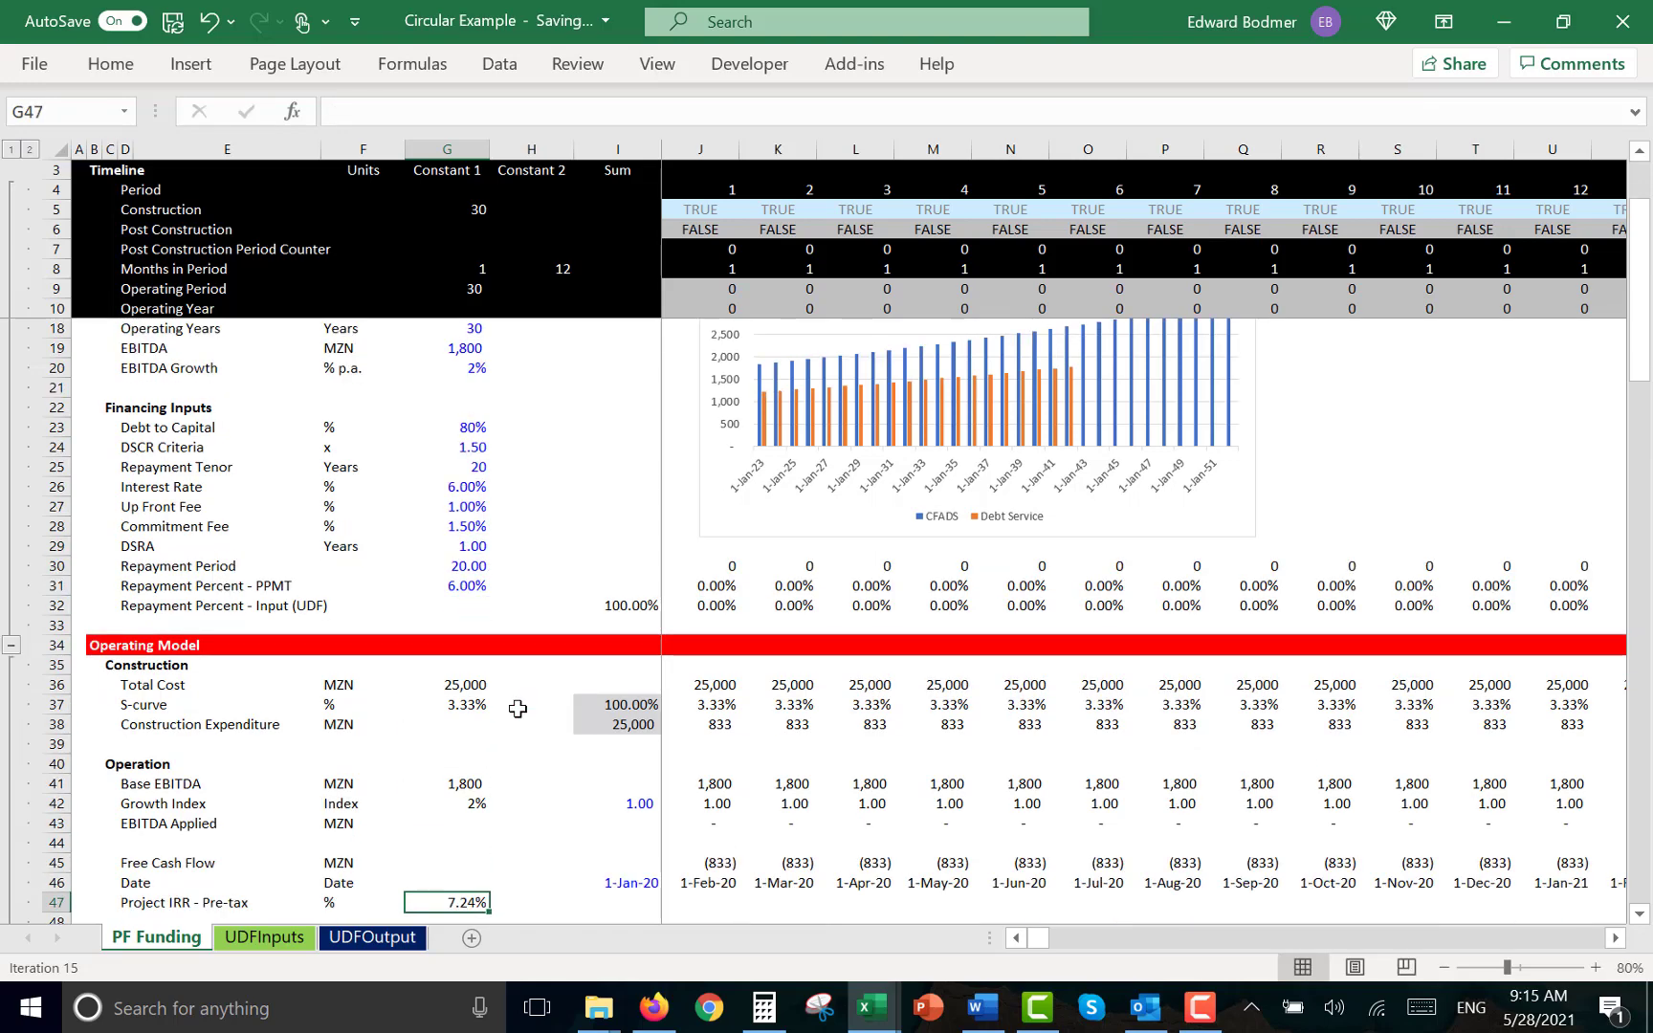
pyautogui.press('Down')
pyautogui.press('Down')
pyautogui.press('Down')
pyautogui.press('Down')
pyautogui.press('Down')
pyautogui.press('Down')
pyautogui.press('Down')
pyautogui.press('Down')
pyautogui.press('Down')
pyautogui.press('Down')
pyautogui.press('Down')
pyautogui.press('Down')
pyautogui.press('Down')
pyautogui.press('Up')
pyautogui.press('Up')
pyautogui.press('Up')
pyautogui.press('Up')
pyautogui.press('Up')
pyautogui.press('Up')
pyautogui.press('Up')
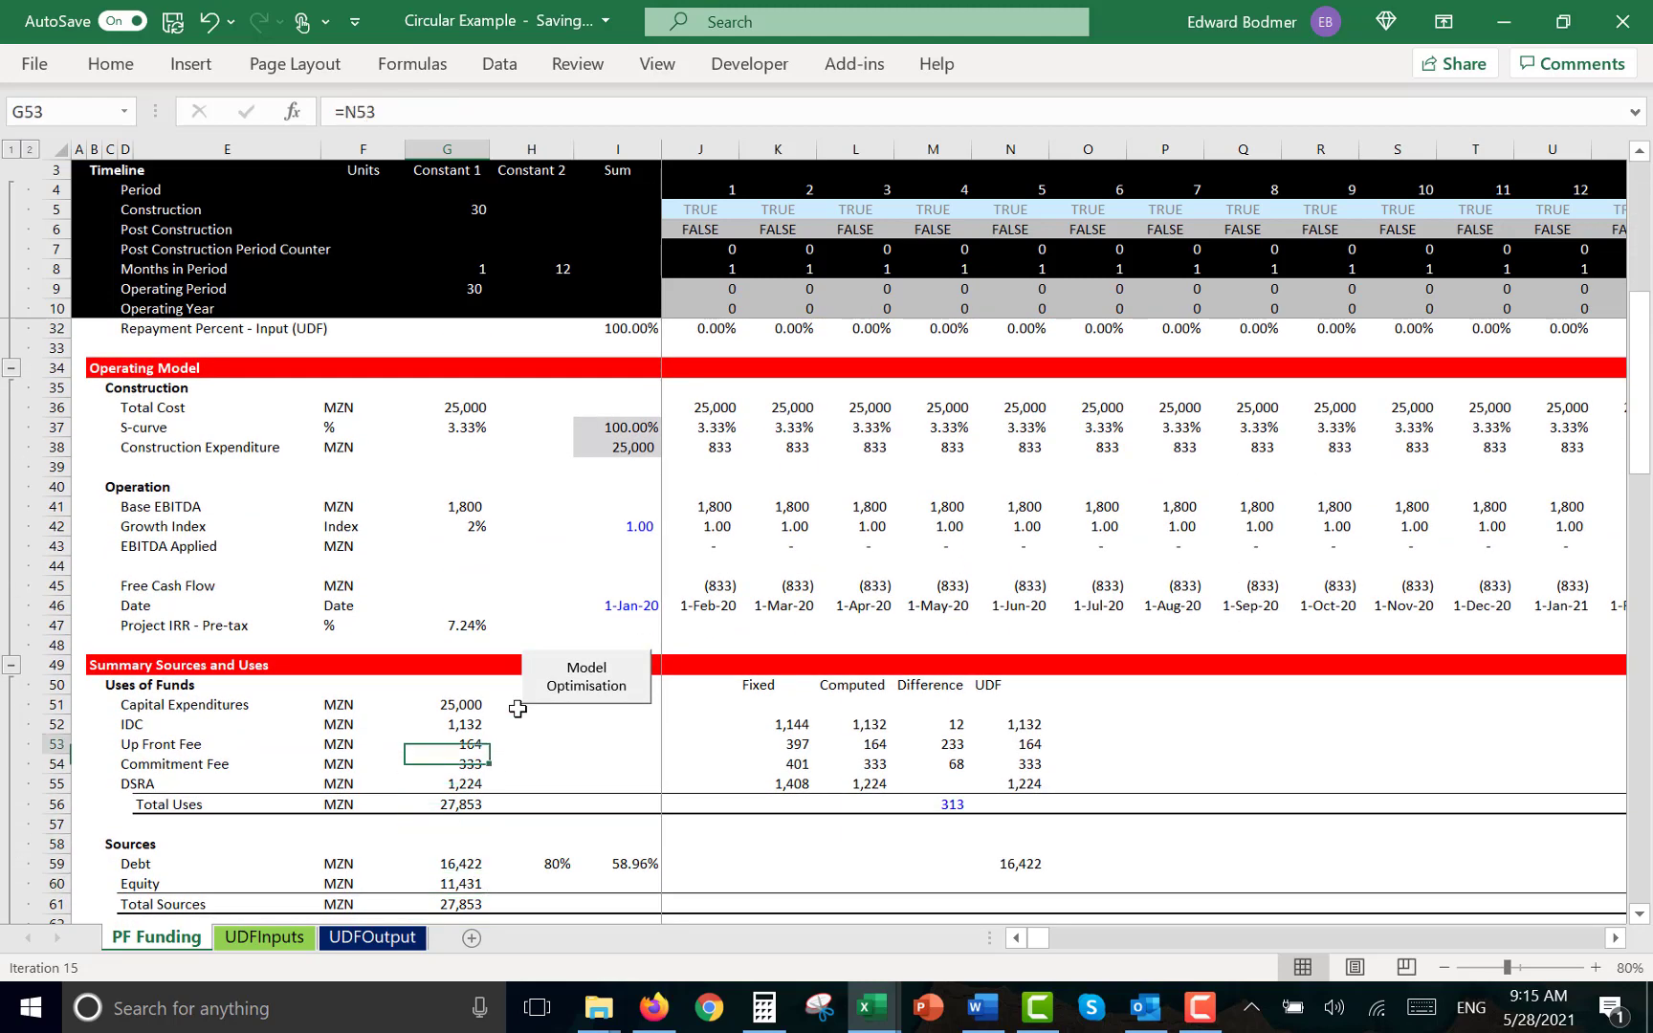
pyautogui.press('Up')
pyautogui.press('Up')
pyautogui.press('Up')
pyautogui.press('Up')
# Review the Debt, Equity and Total Sources amounts against Total Uses in the Summary Sources and Uses
pyautogui.press('Down')
pyautogui.press('Down')
pyautogui.press('Down')
pyautogui.press('Down')
pyautogui.press('Down')
pyautogui.press('Down')
pyautogui.press('Down')
pyautogui.press('Down')
pyautogui.press('Down')
pyautogui.press('Down')
pyautogui.press('Down')
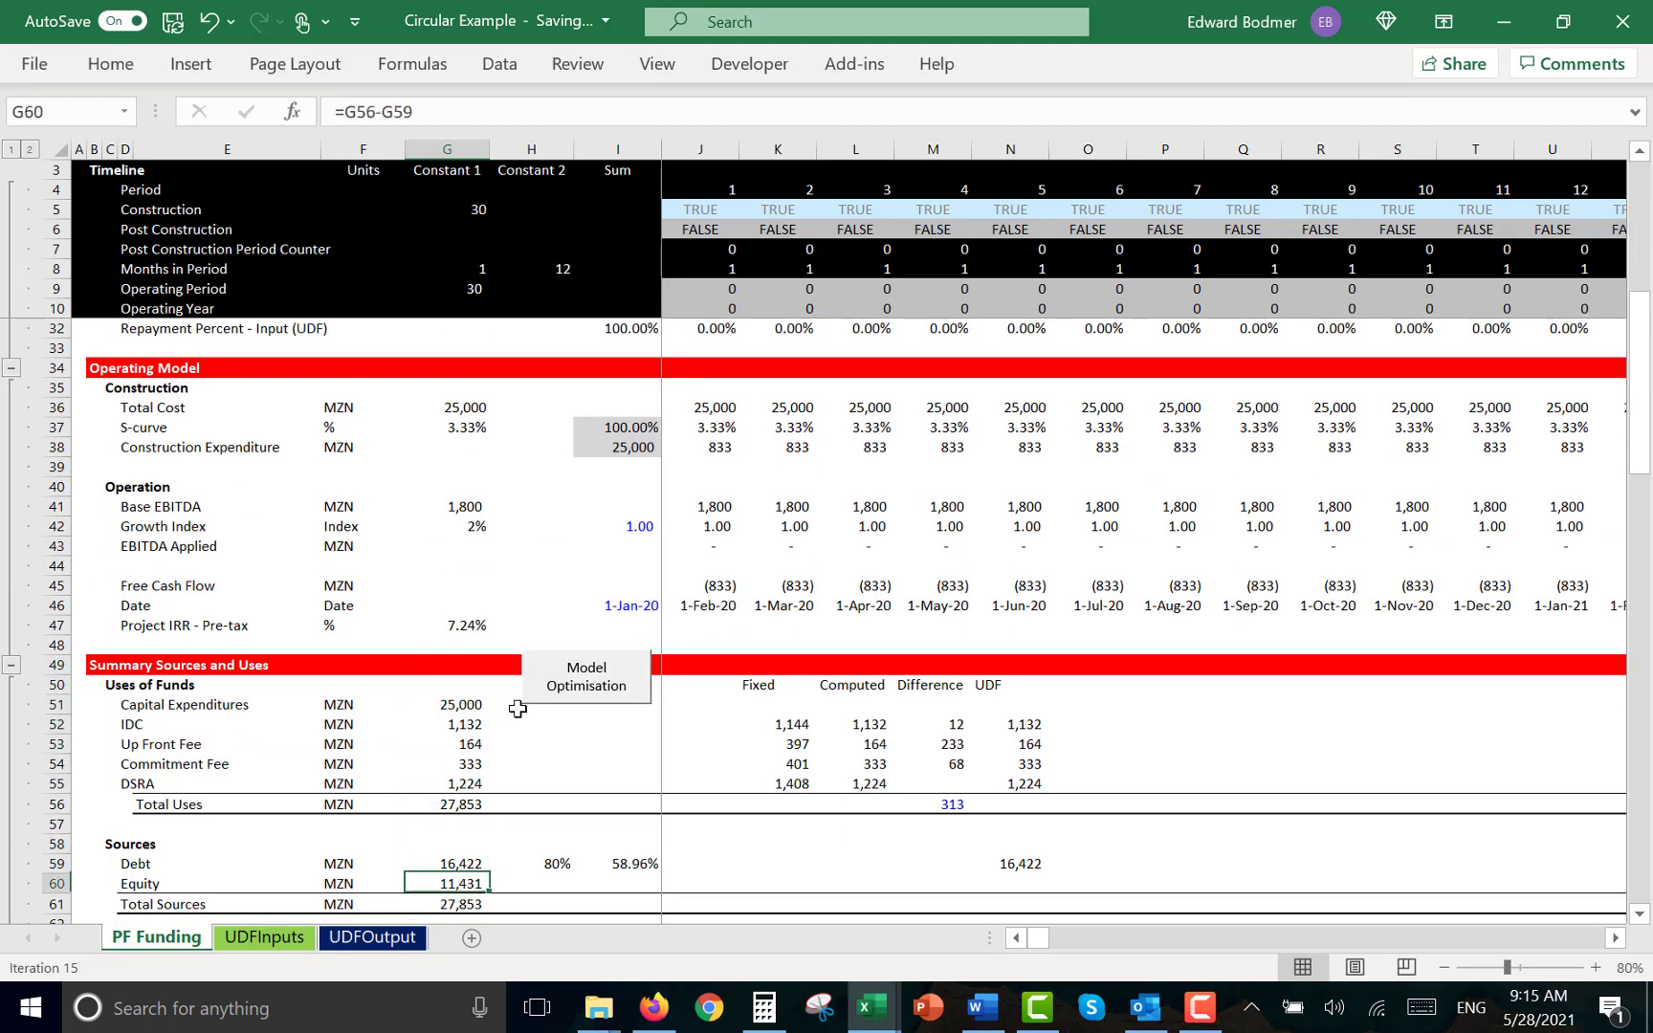
pyautogui.press('Down')
pyautogui.press('Down')
pyautogui.press('Up')
pyautogui.press('Up')
pyautogui.press('Up')
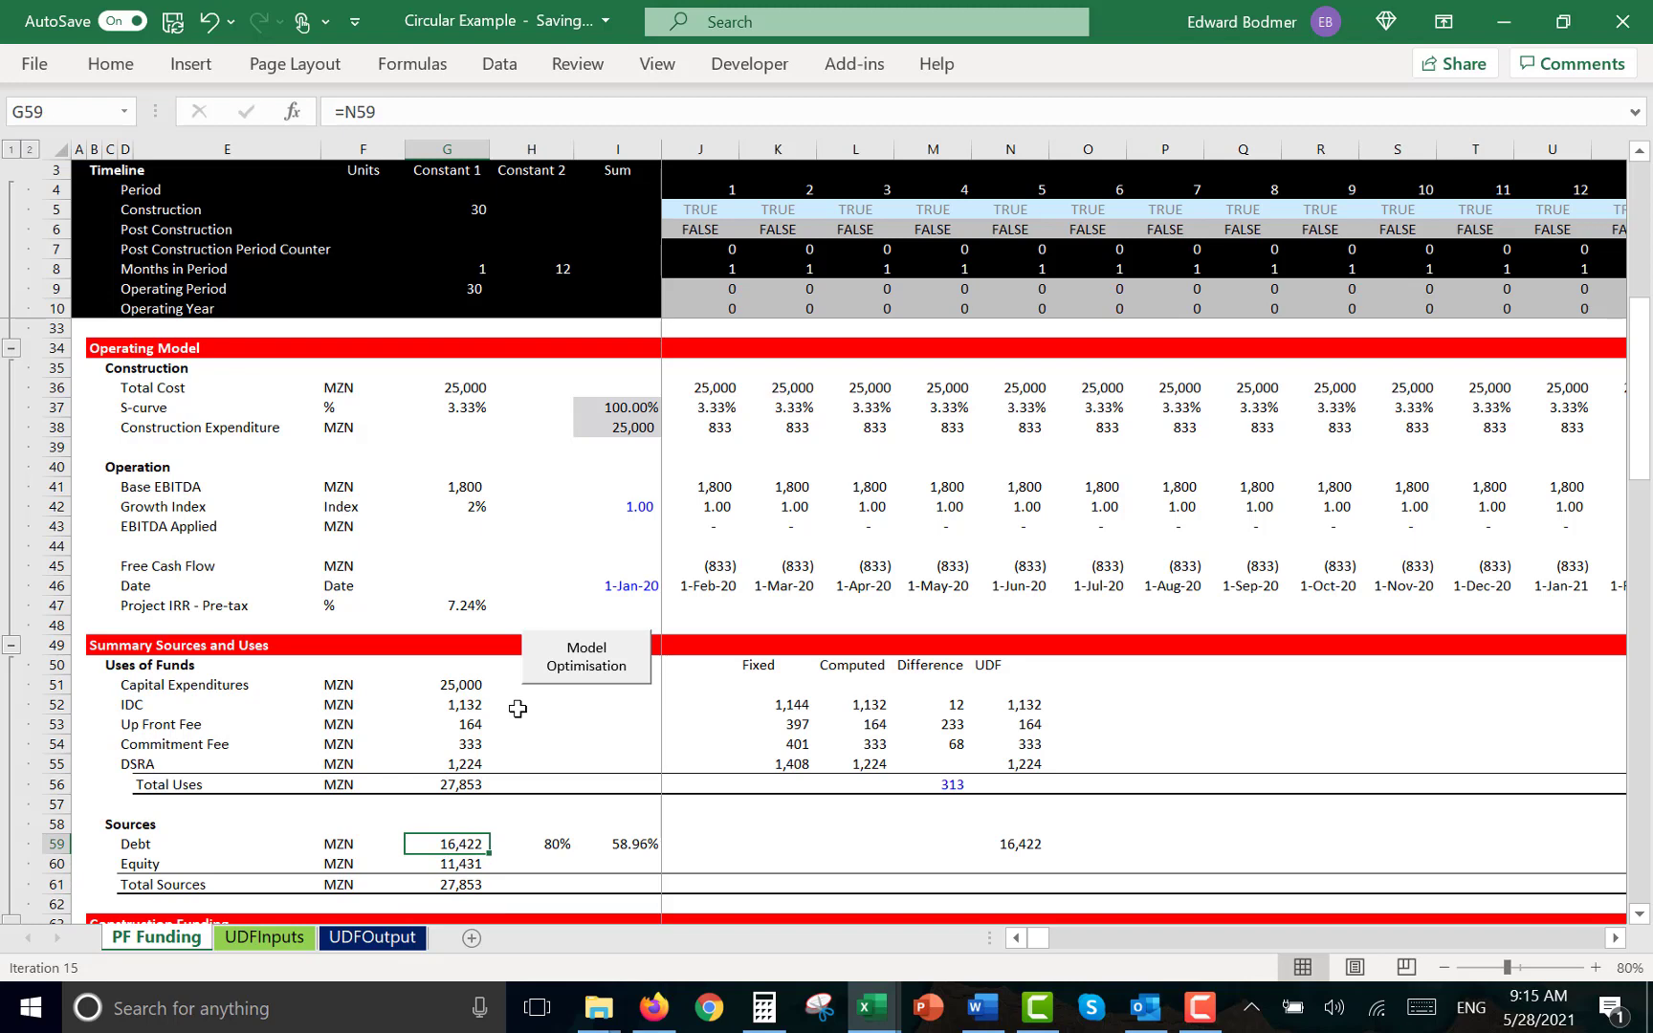
pyautogui.press('Down')
pyautogui.press('Up')
pyautogui.press('Up')
pyautogui.press('Up')
pyautogui.press('Up')
pyautogui.press('Up')
pyautogui.press('Up')
pyautogui.press('Up')
pyautogui.press('Up')
pyautogui.press('Up')
pyautogui.press('Up')
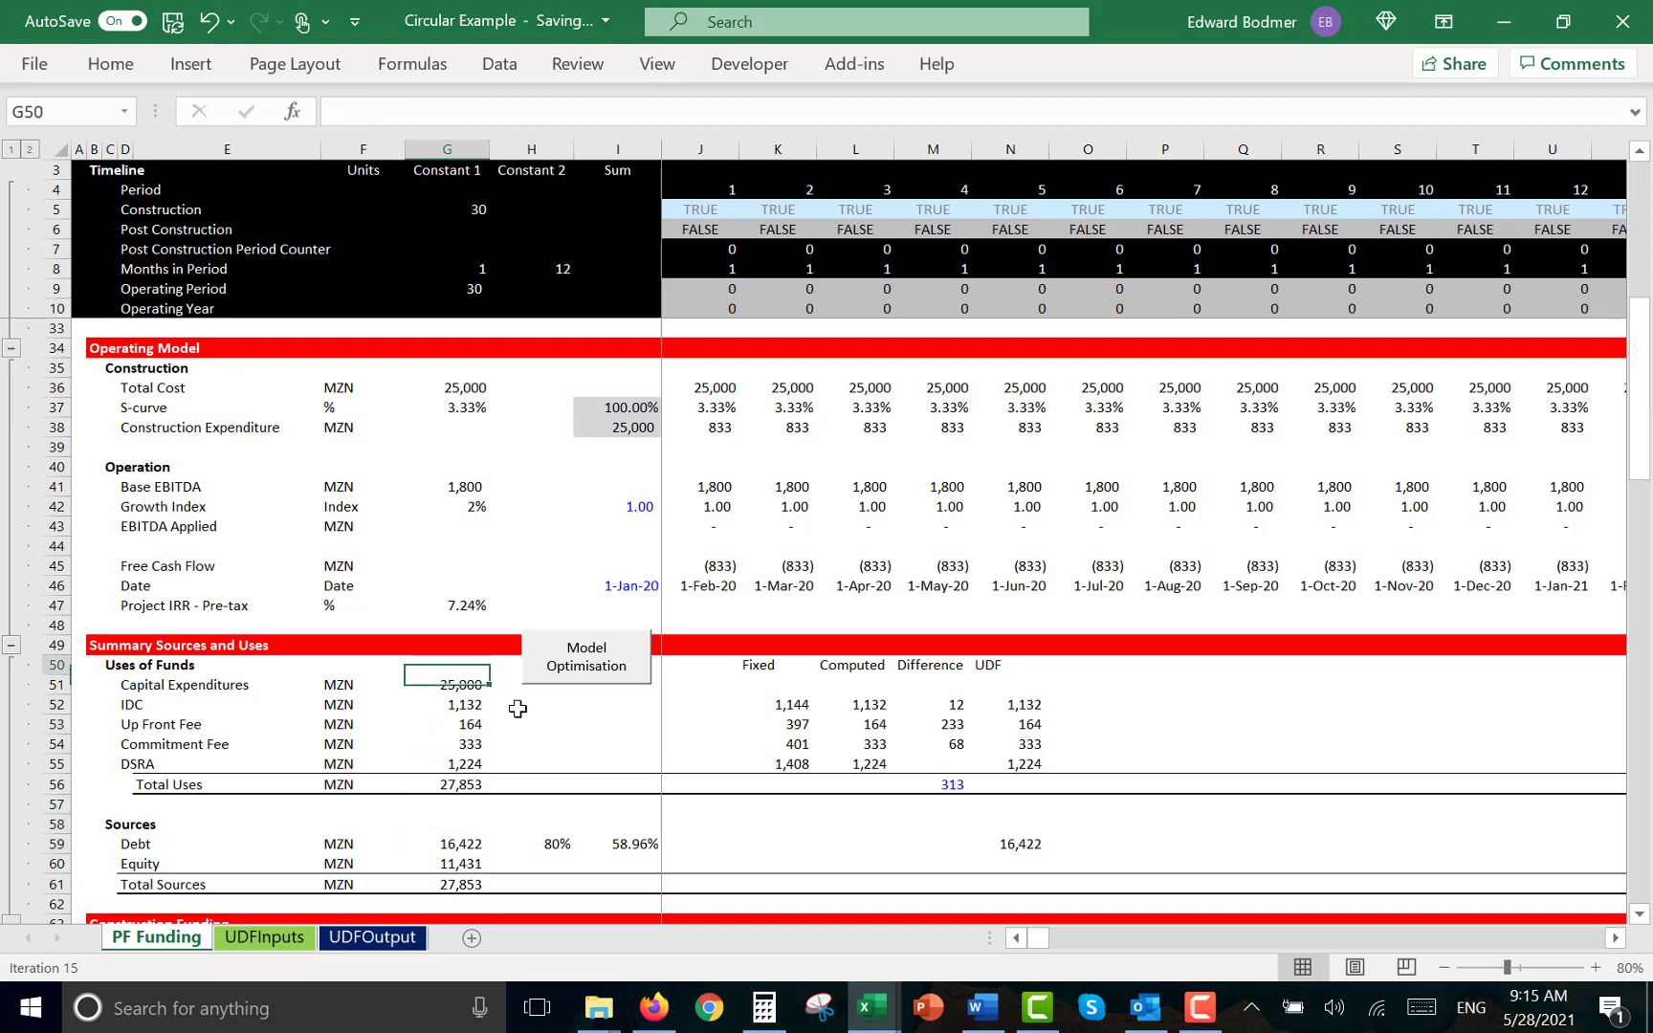
# Examine the operating and financing inputs beside the CFADS and Debt Service chart in the Inputs section of PF Funding
pyautogui.press('Up')
pyautogui.press('Up')
pyautogui.press('Up')
pyautogui.press('Up')
pyautogui.press('Up')
pyautogui.press('Up')
pyautogui.press('Up')
pyautogui.press('Up')
pyautogui.press('Up')
pyautogui.press('Up')
pyautogui.press('Up')
pyautogui.press('Up')
pyautogui.press('Up')
pyautogui.press('Up')
pyautogui.press('Up')
pyautogui.press('Up')
pyautogui.press('Up')
pyautogui.press('Up')
pyautogui.press('Up')
pyautogui.press('Up')
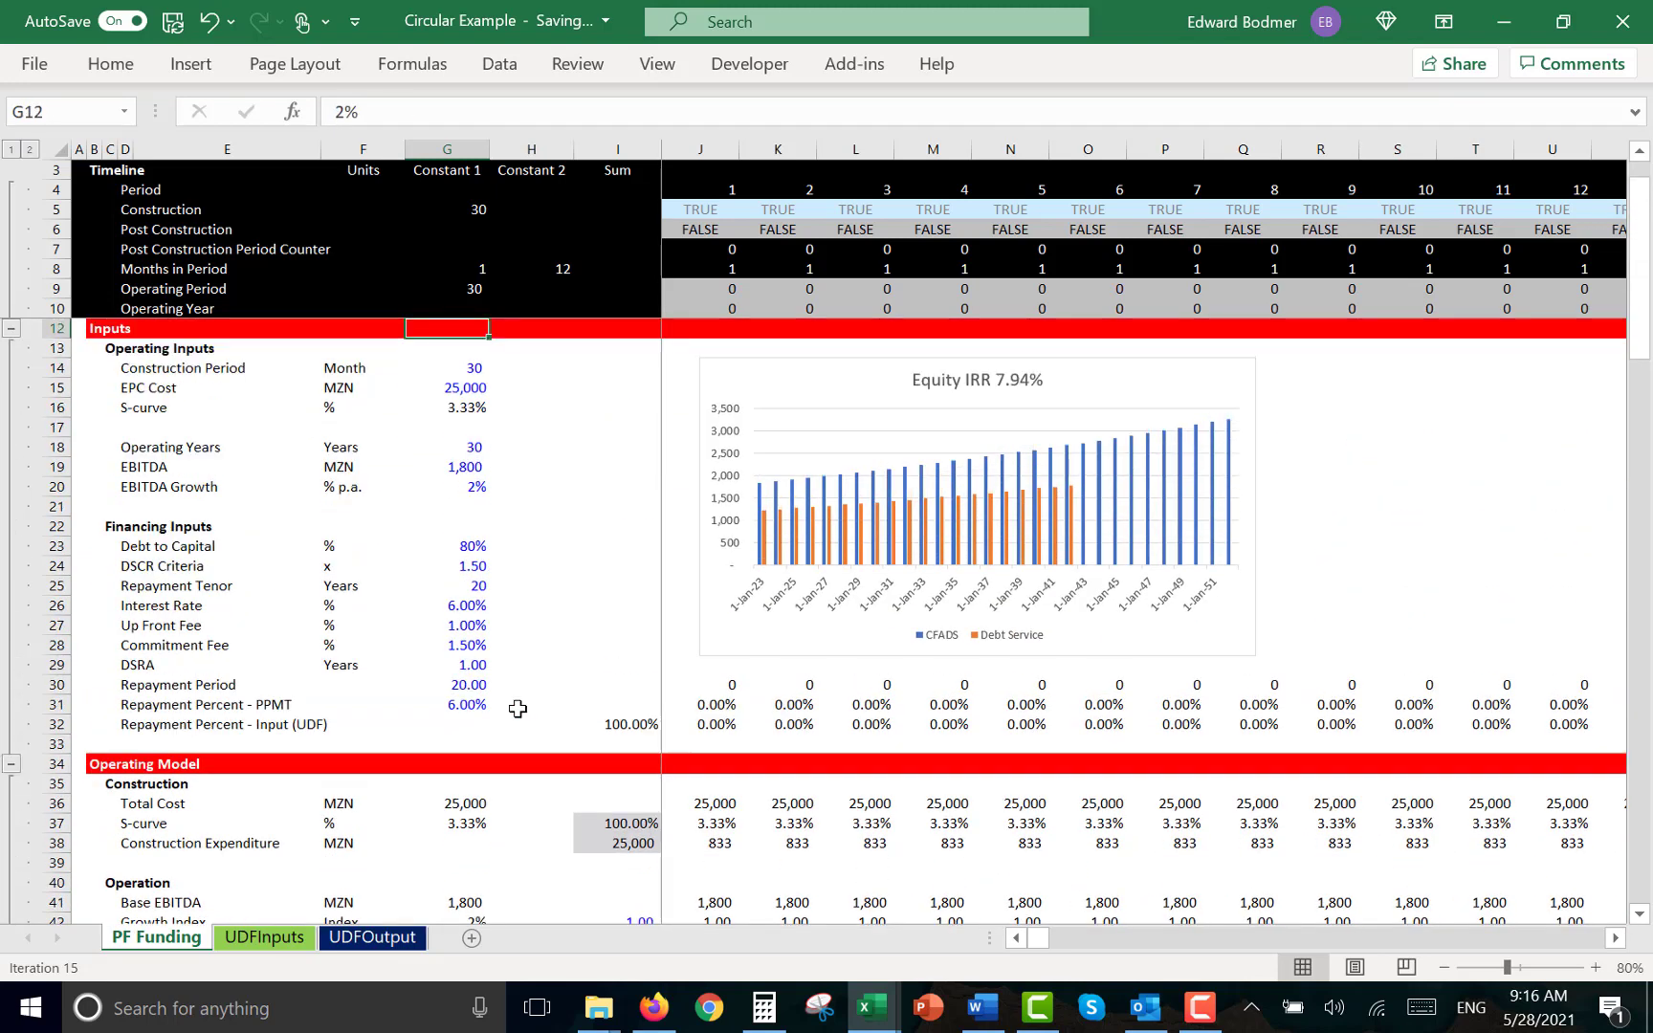
pyautogui.press('Up')
pyautogui.press('Up')
pyautogui.press('Up')
pyautogui.press('Up')
pyautogui.press('Down')
pyautogui.press('Down')
pyautogui.press('Down')
pyautogui.press('Down')
pyautogui.press('Down')
pyautogui.press('Down')
pyautogui.press('Down')
pyautogui.press('Down')
pyautogui.press('Down')
pyautogui.press('Down')
pyautogui.press('Down')
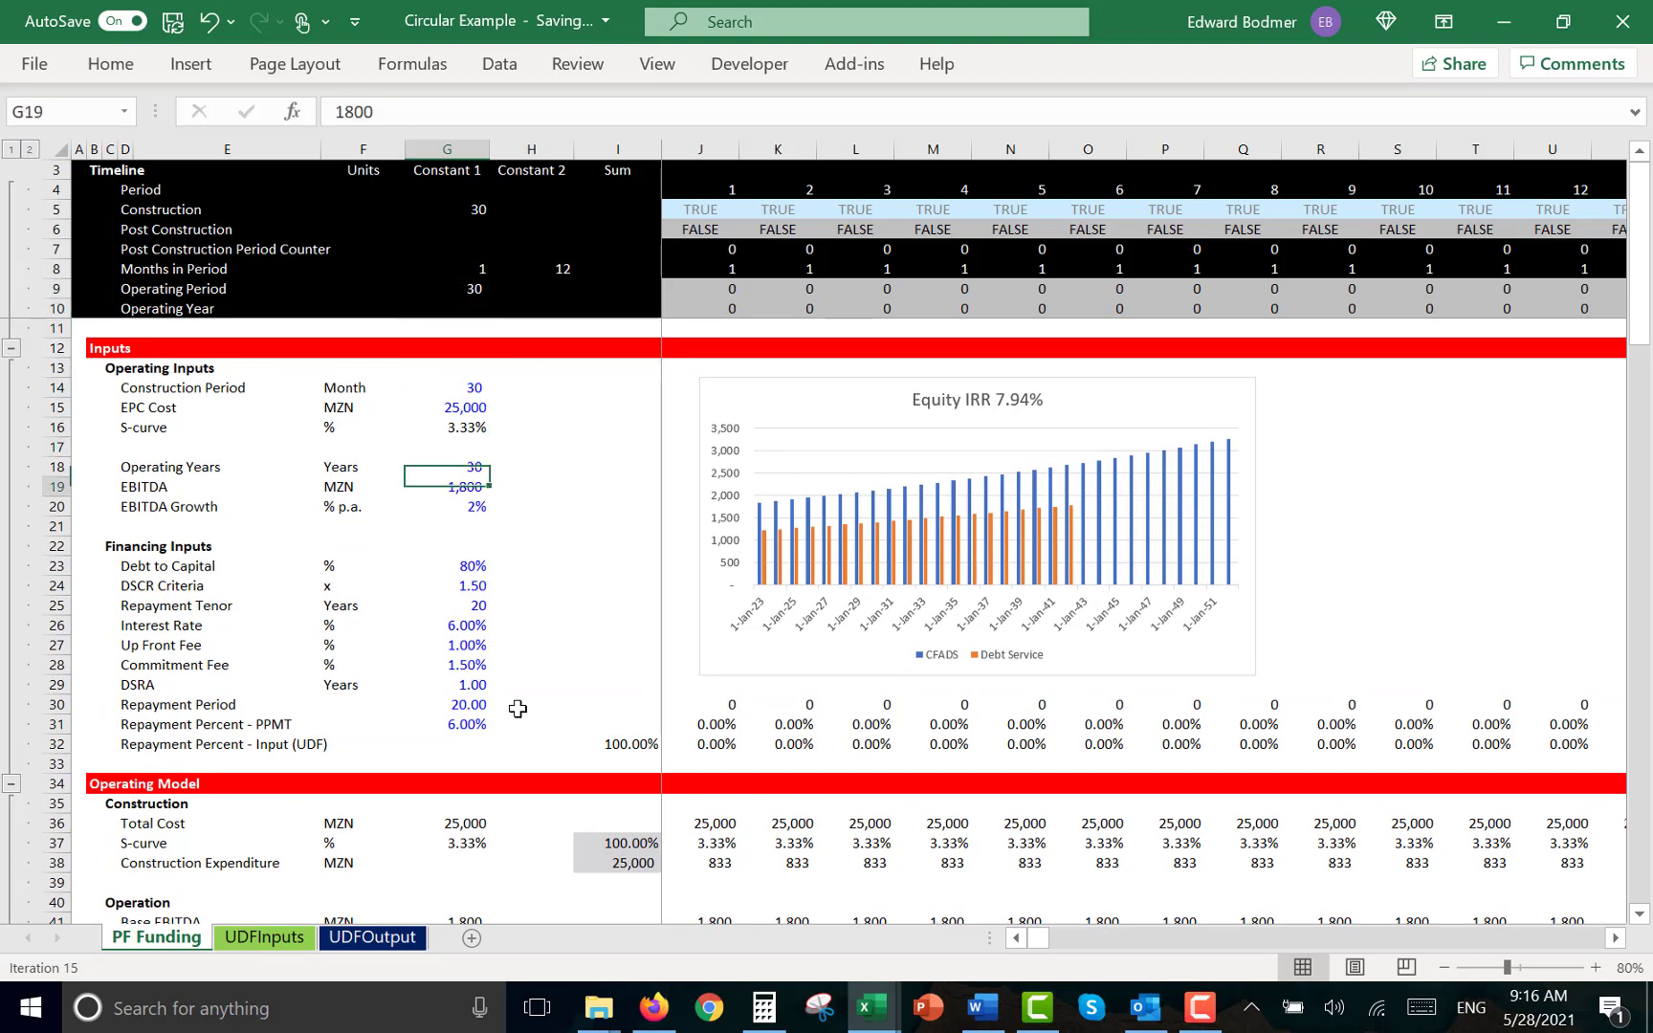
pyautogui.press('Down')
pyautogui.press('Down')
pyautogui.press('Down')
pyautogui.press('Down')
pyautogui.press('Down')
pyautogui.press('Down')
pyautogui.press('Down')
pyautogui.press('Up')
pyautogui.press('Up')
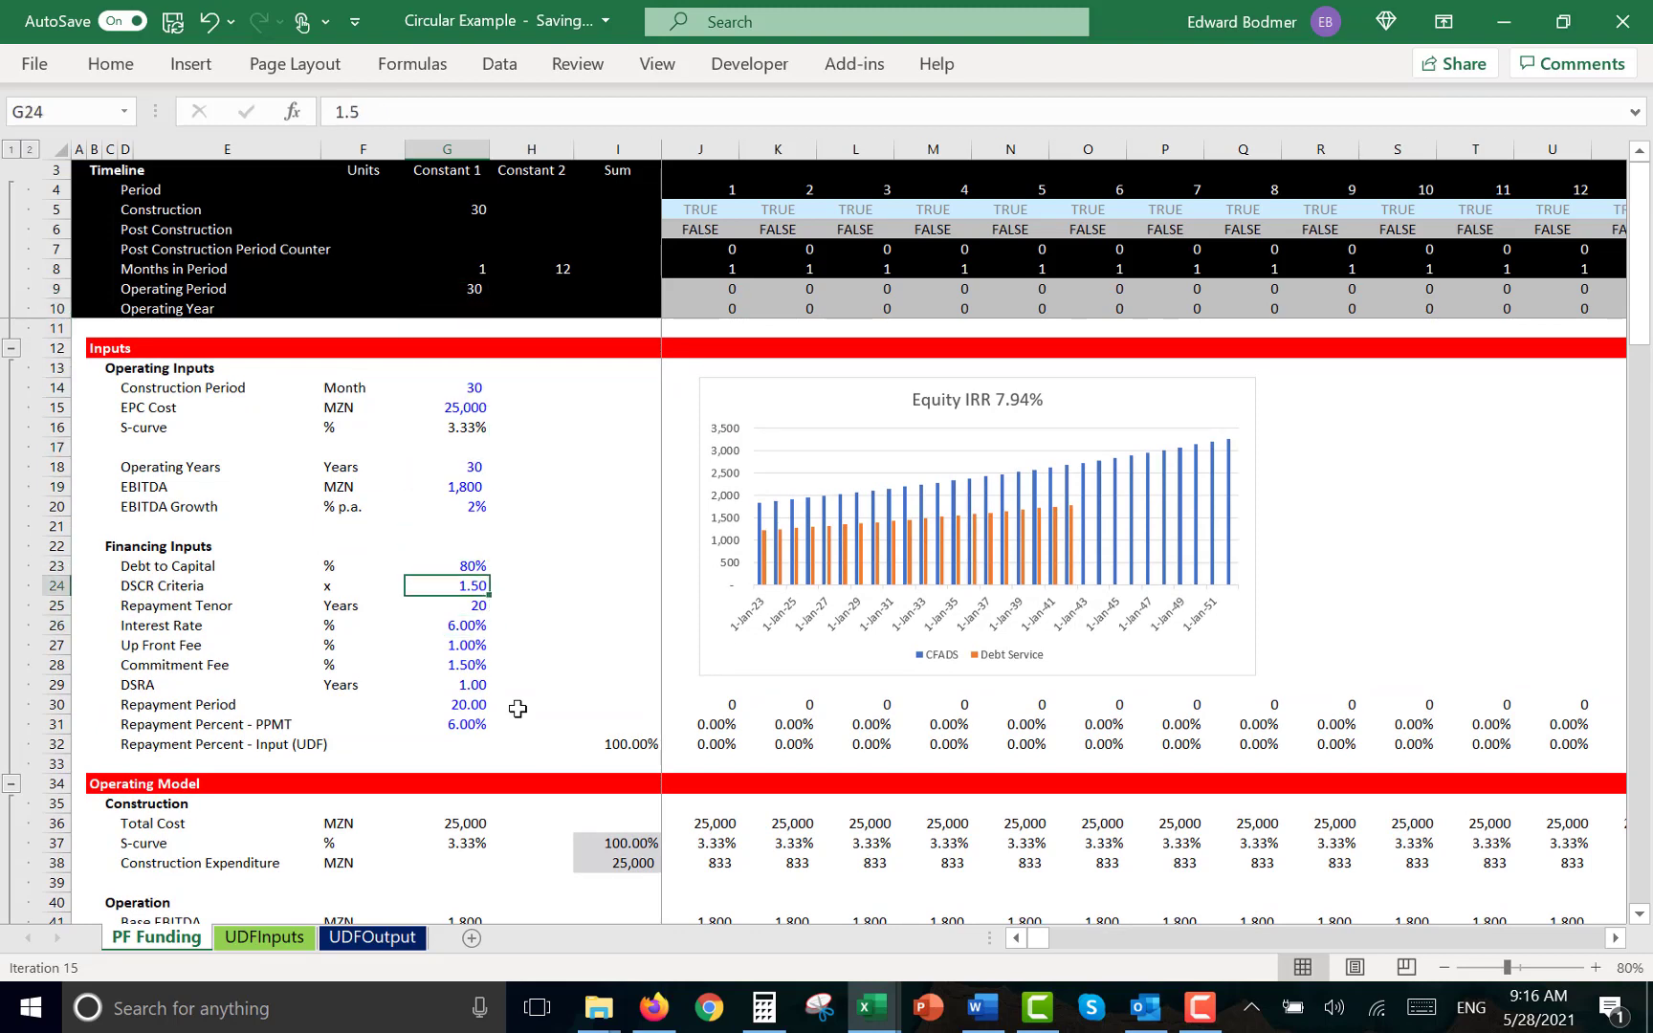
# Set debt_sizing_option in H25 of UDFInputs to 2 so debt is sized by Debt/Cap
pyautogui.hotkey('ctrl', 'pagedown')
pyautogui.hotkey('ctrl', 'pagedown')
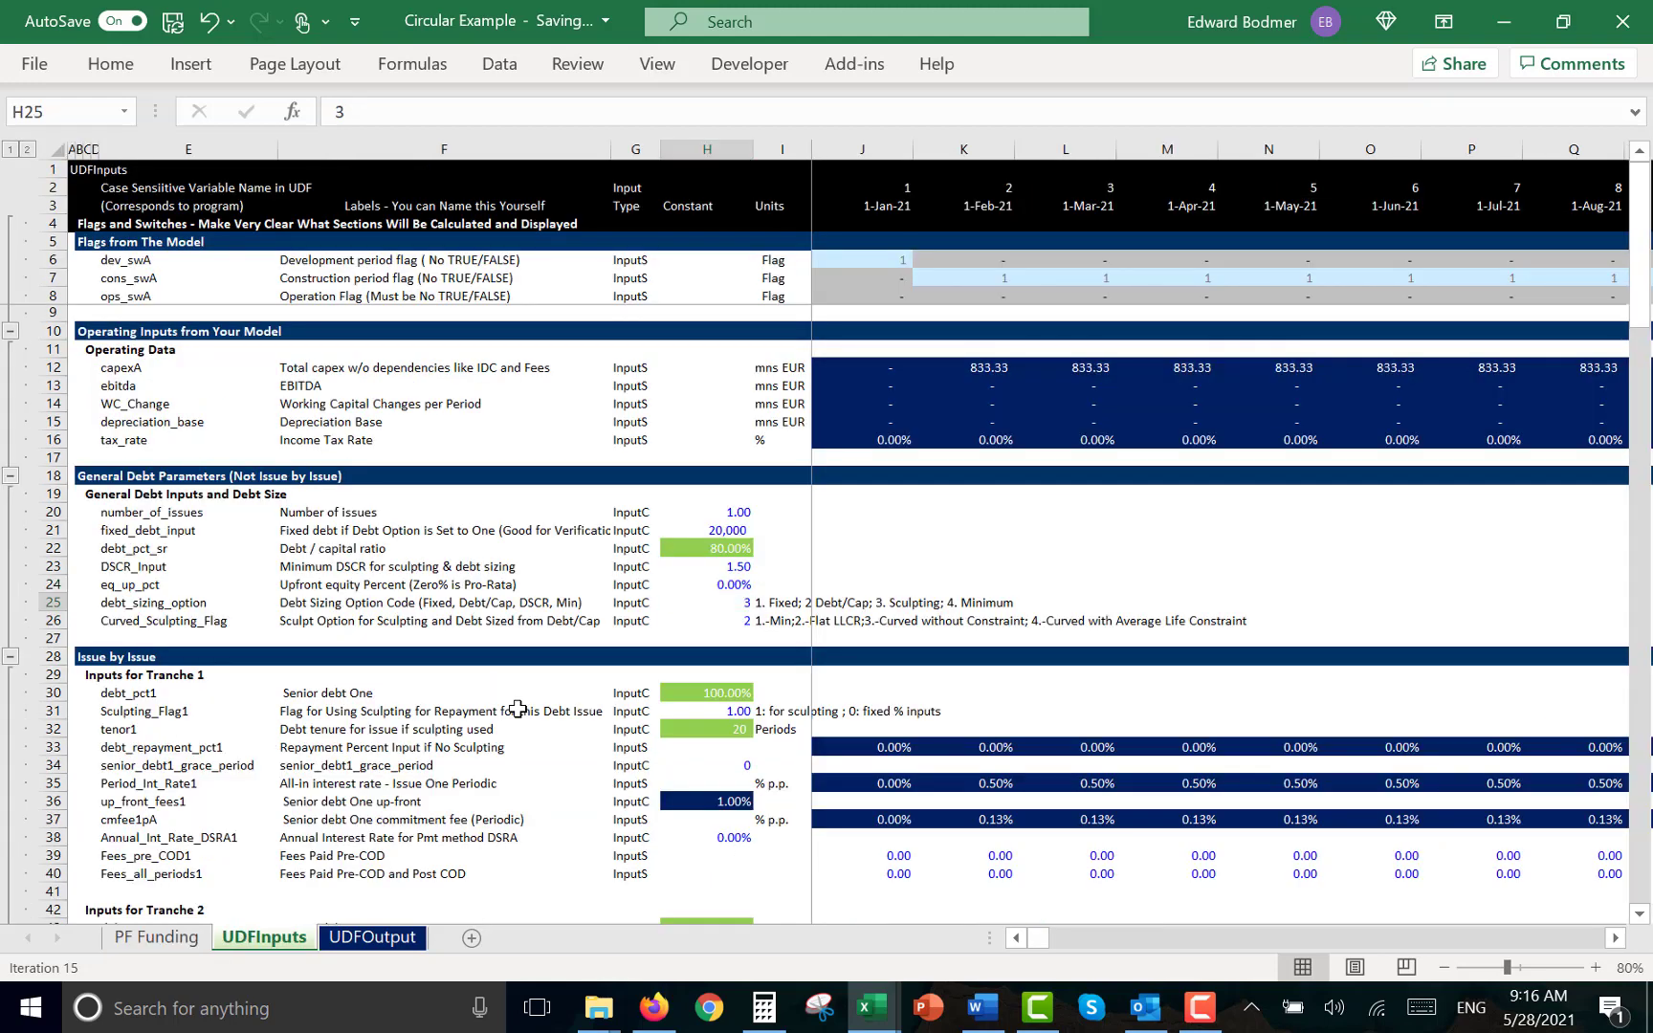
pyautogui.hotkey('ctrl', 'pageup')
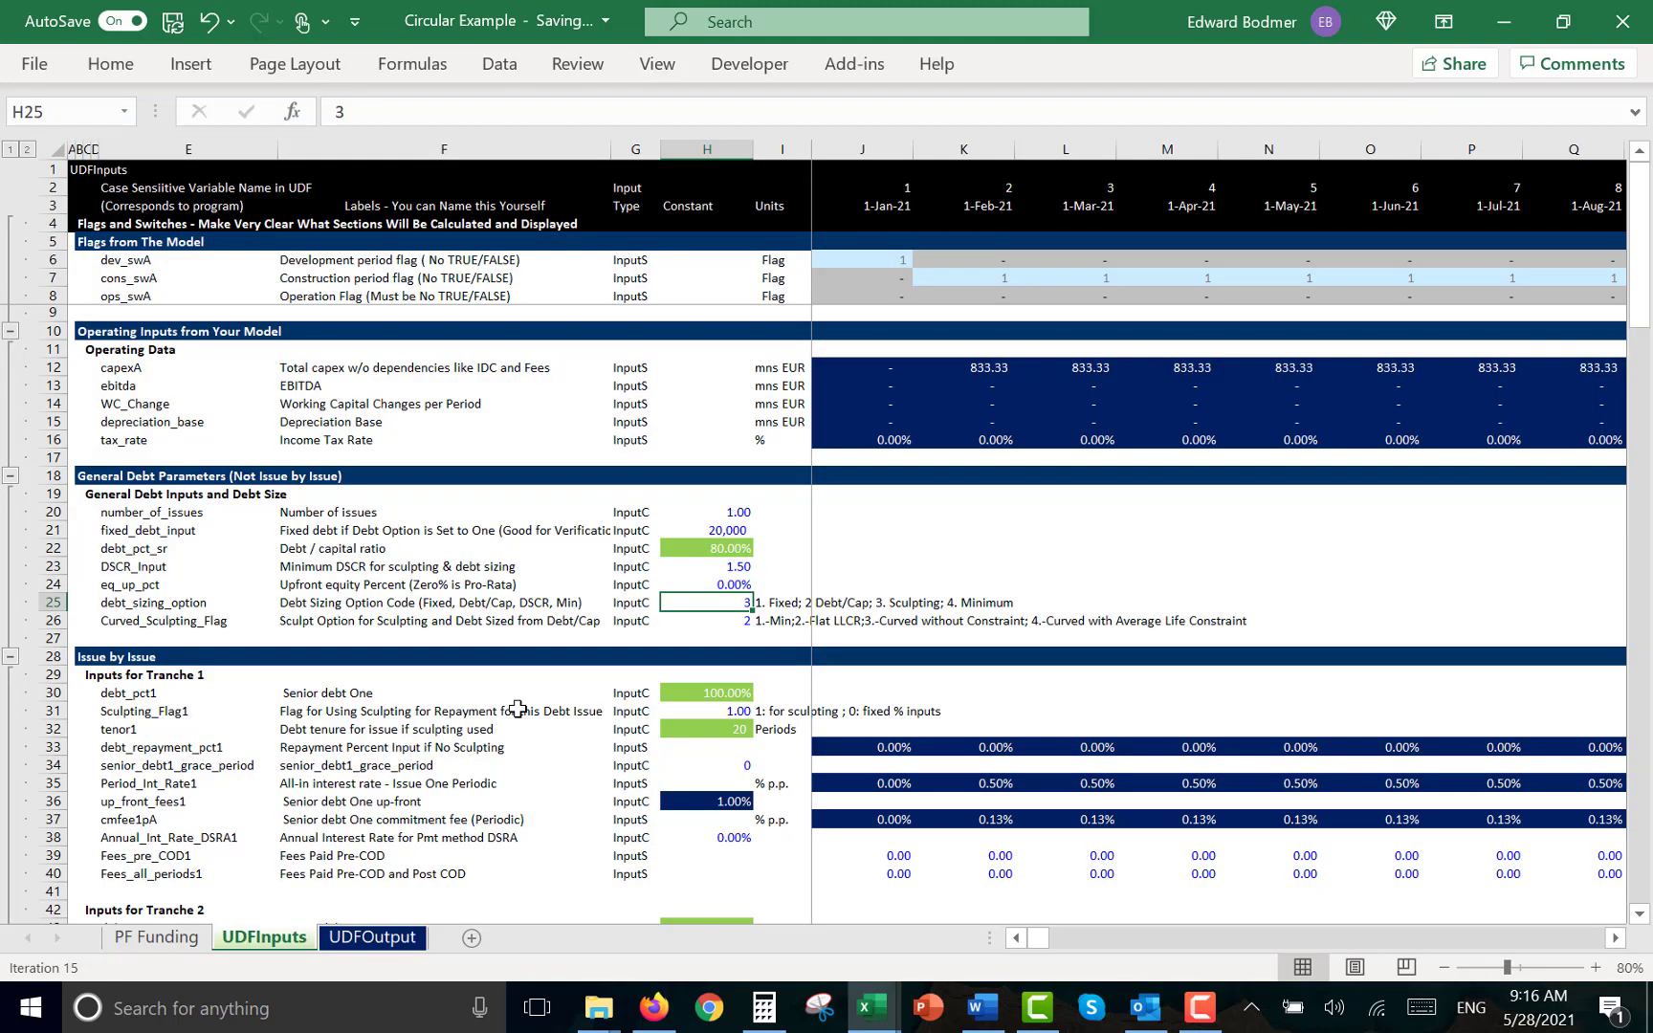
pyautogui.press('Up')
pyautogui.press('Up')
pyautogui.press('Down')
pyautogui.press('Down')
pyautogui.write('2')
pyautogui.press('Return')
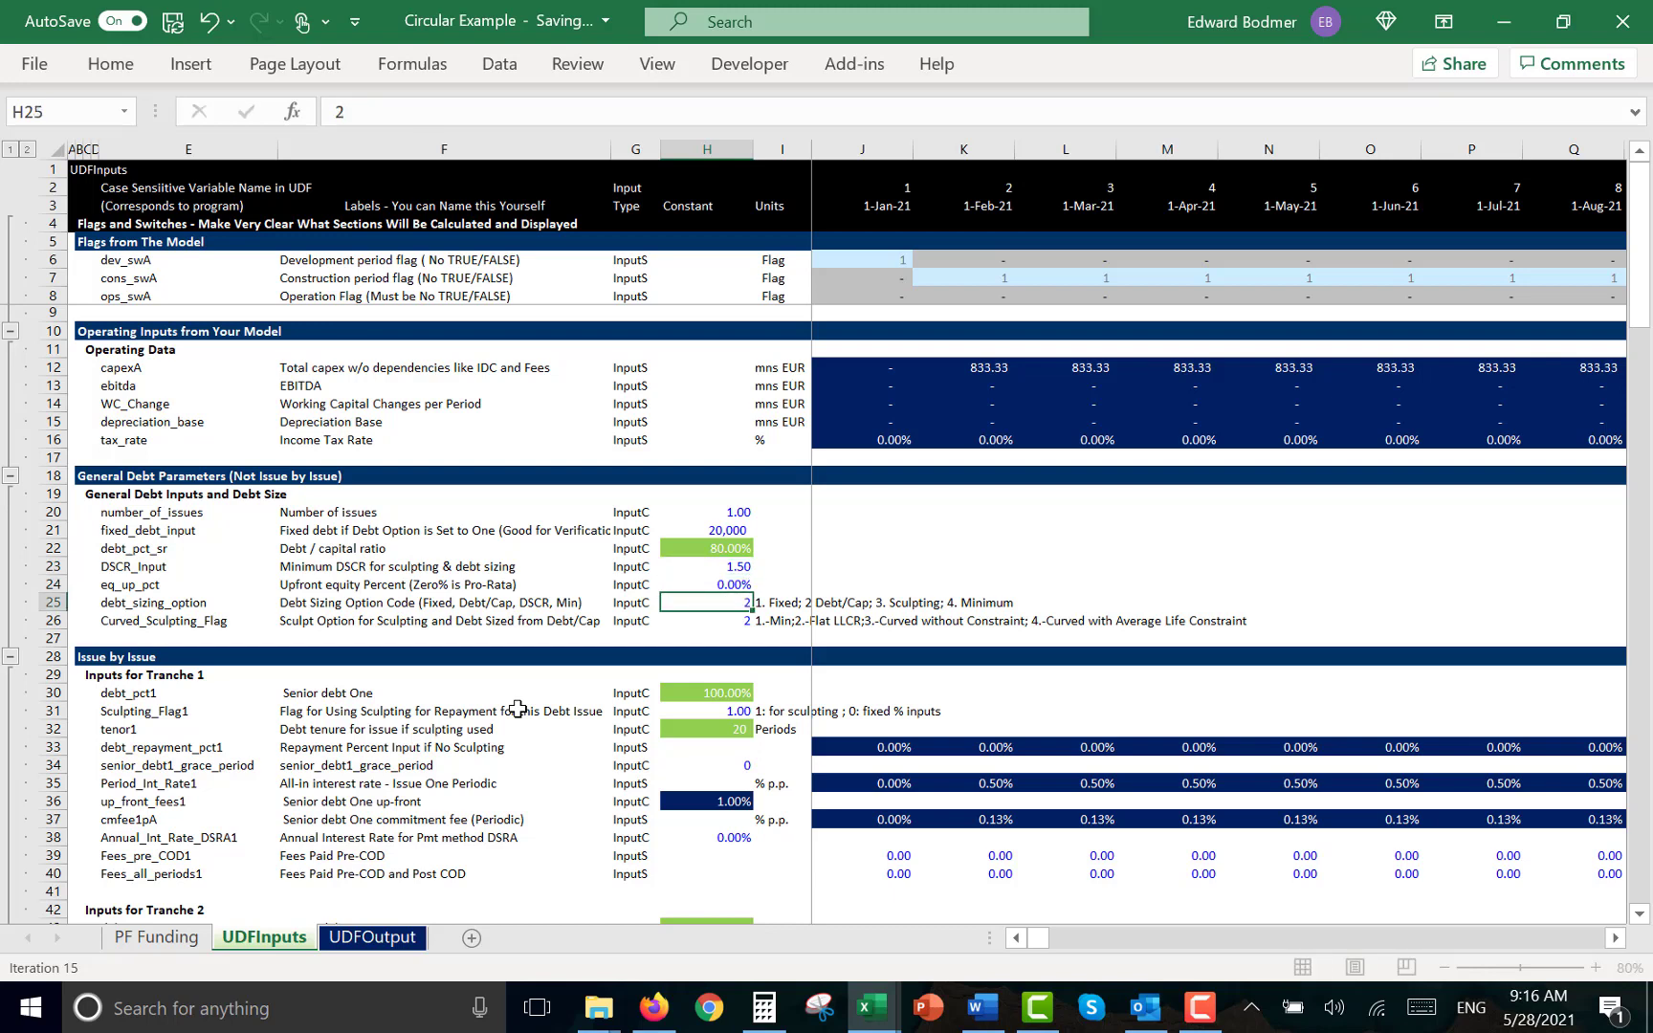
# Try a Debt to Capital of 70% in G23 of PF Funding, and set it to 60%
pyautogui.hotkey('ctrl', 'pageup')
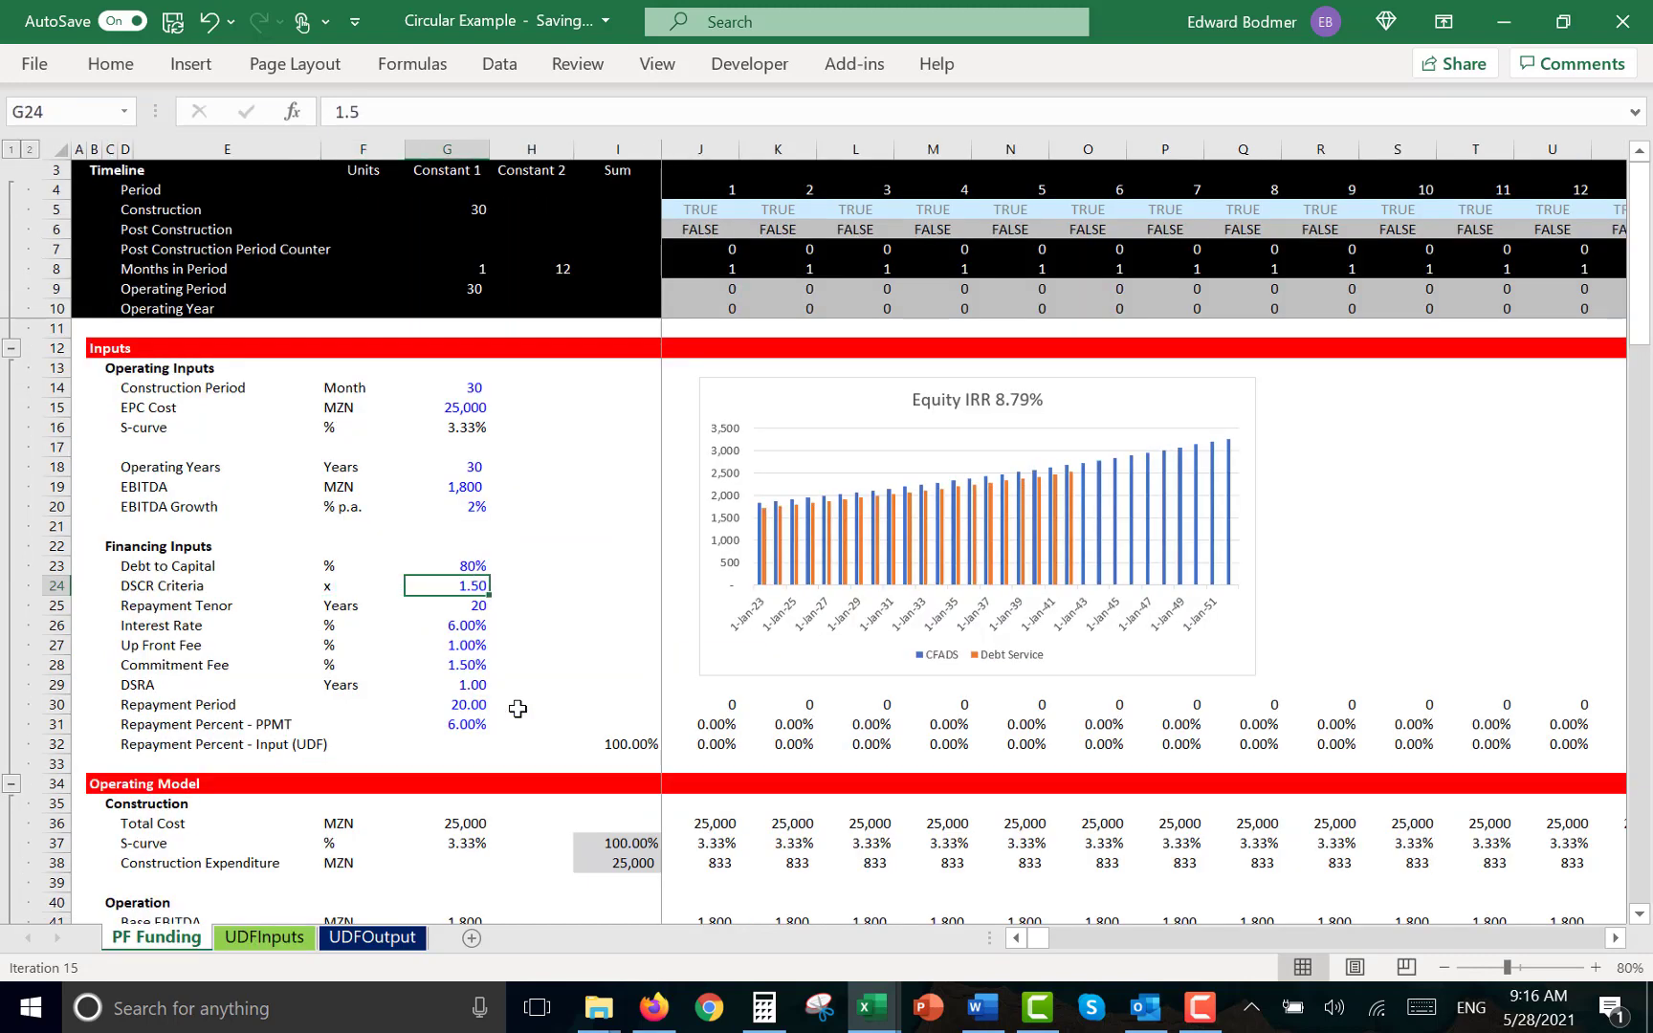
pyautogui.press('Up')
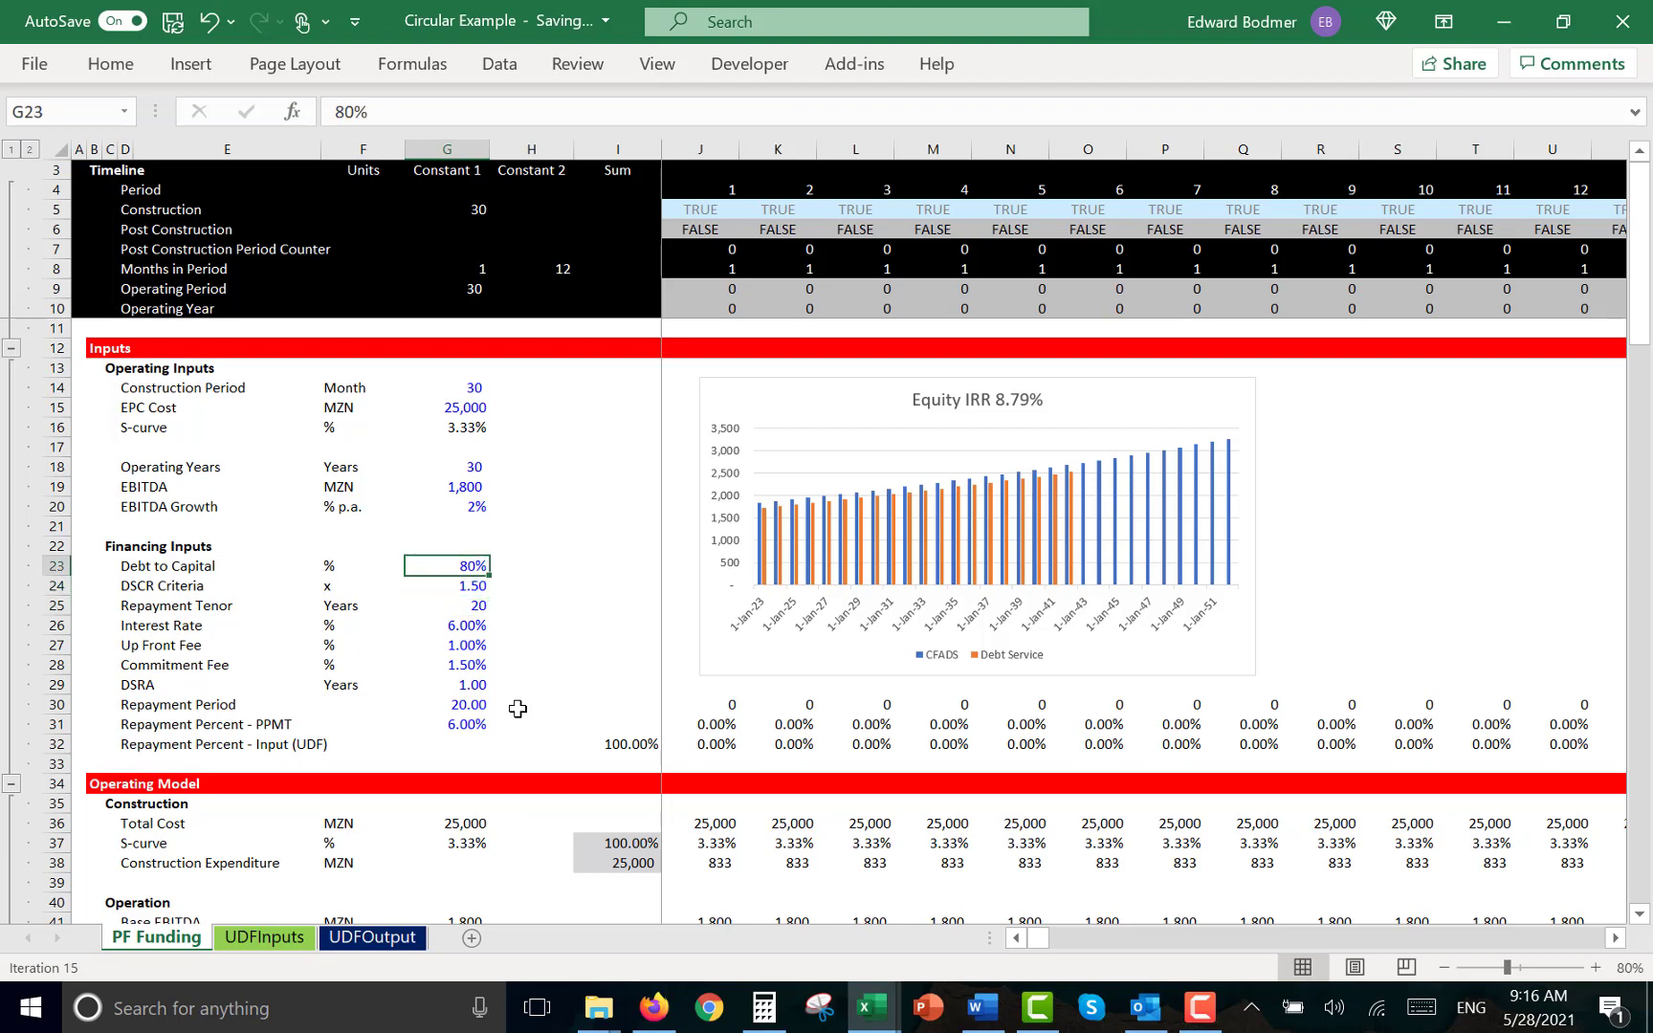
pyautogui.write('70')
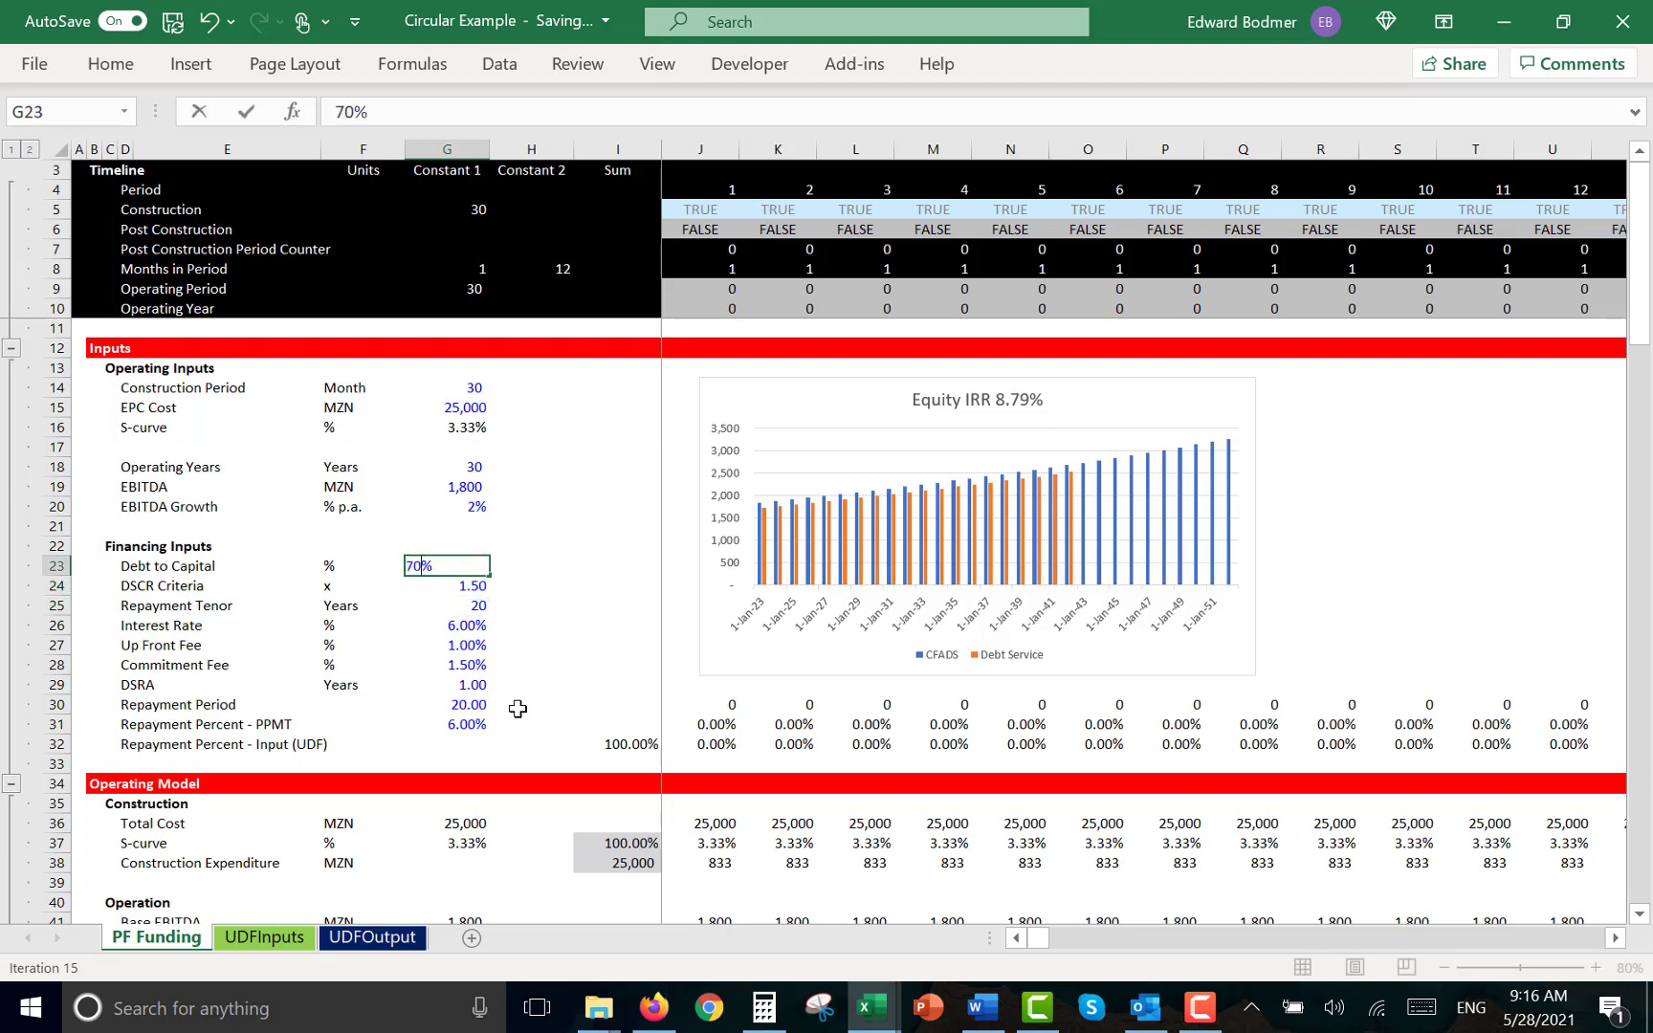
pyautogui.press('Return')
pyautogui.press('Up')
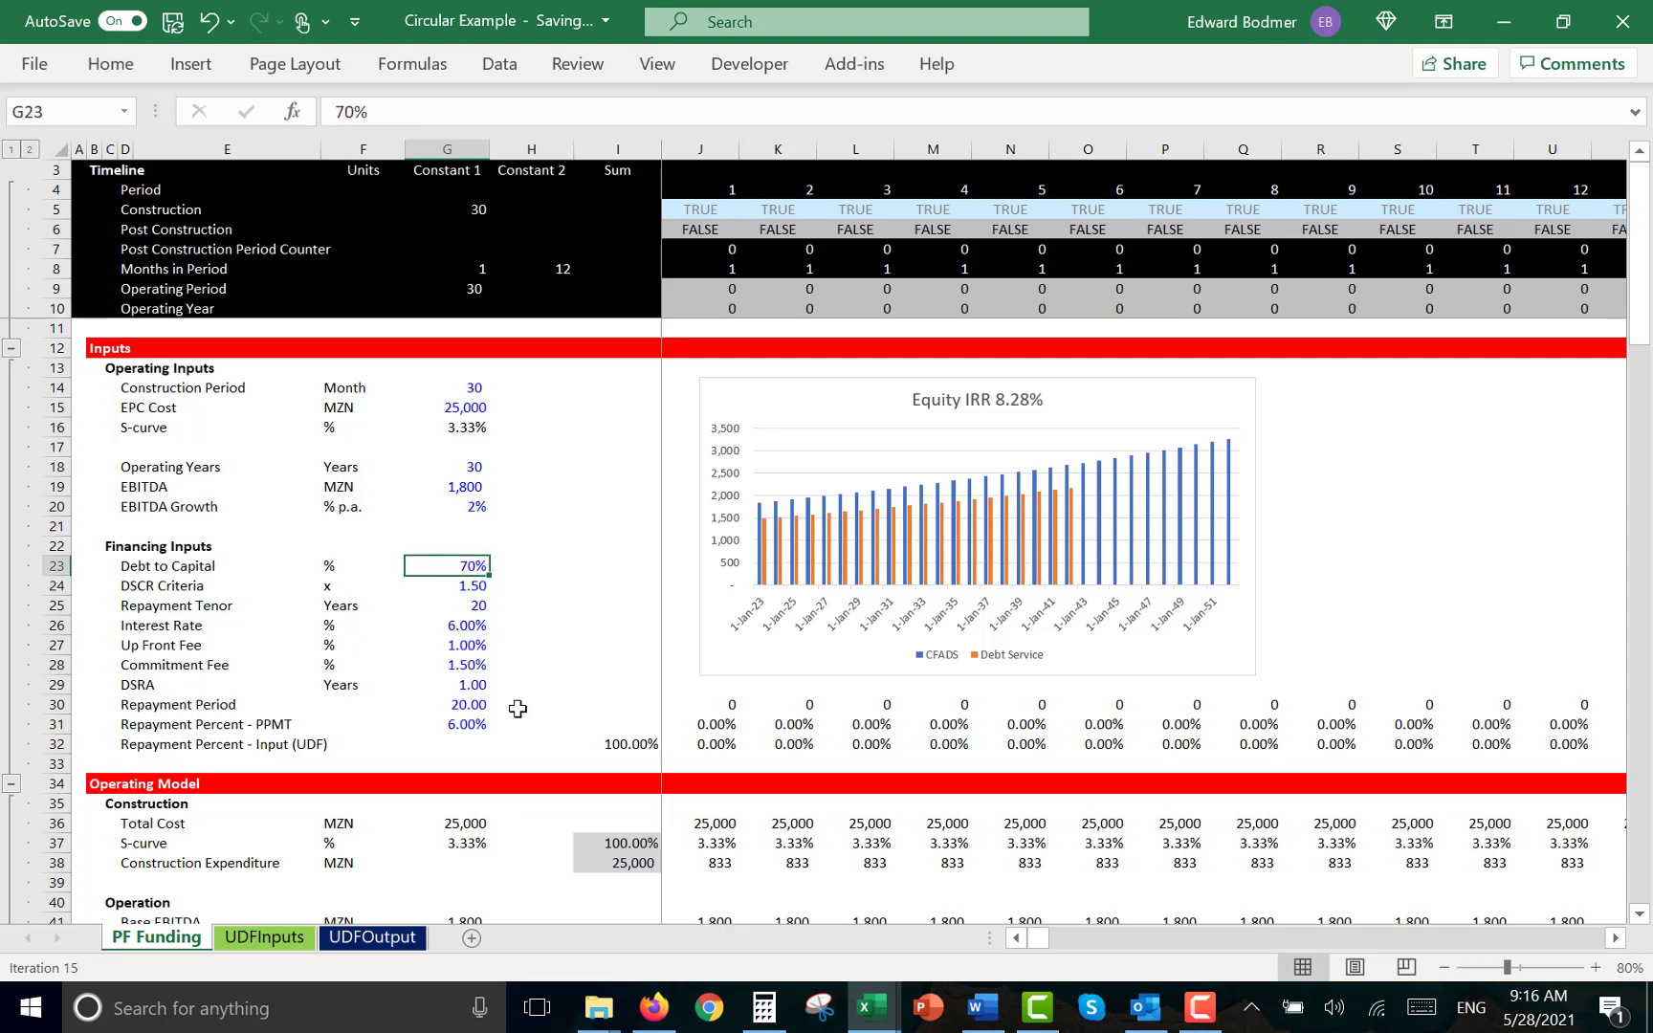
pyautogui.write('60')
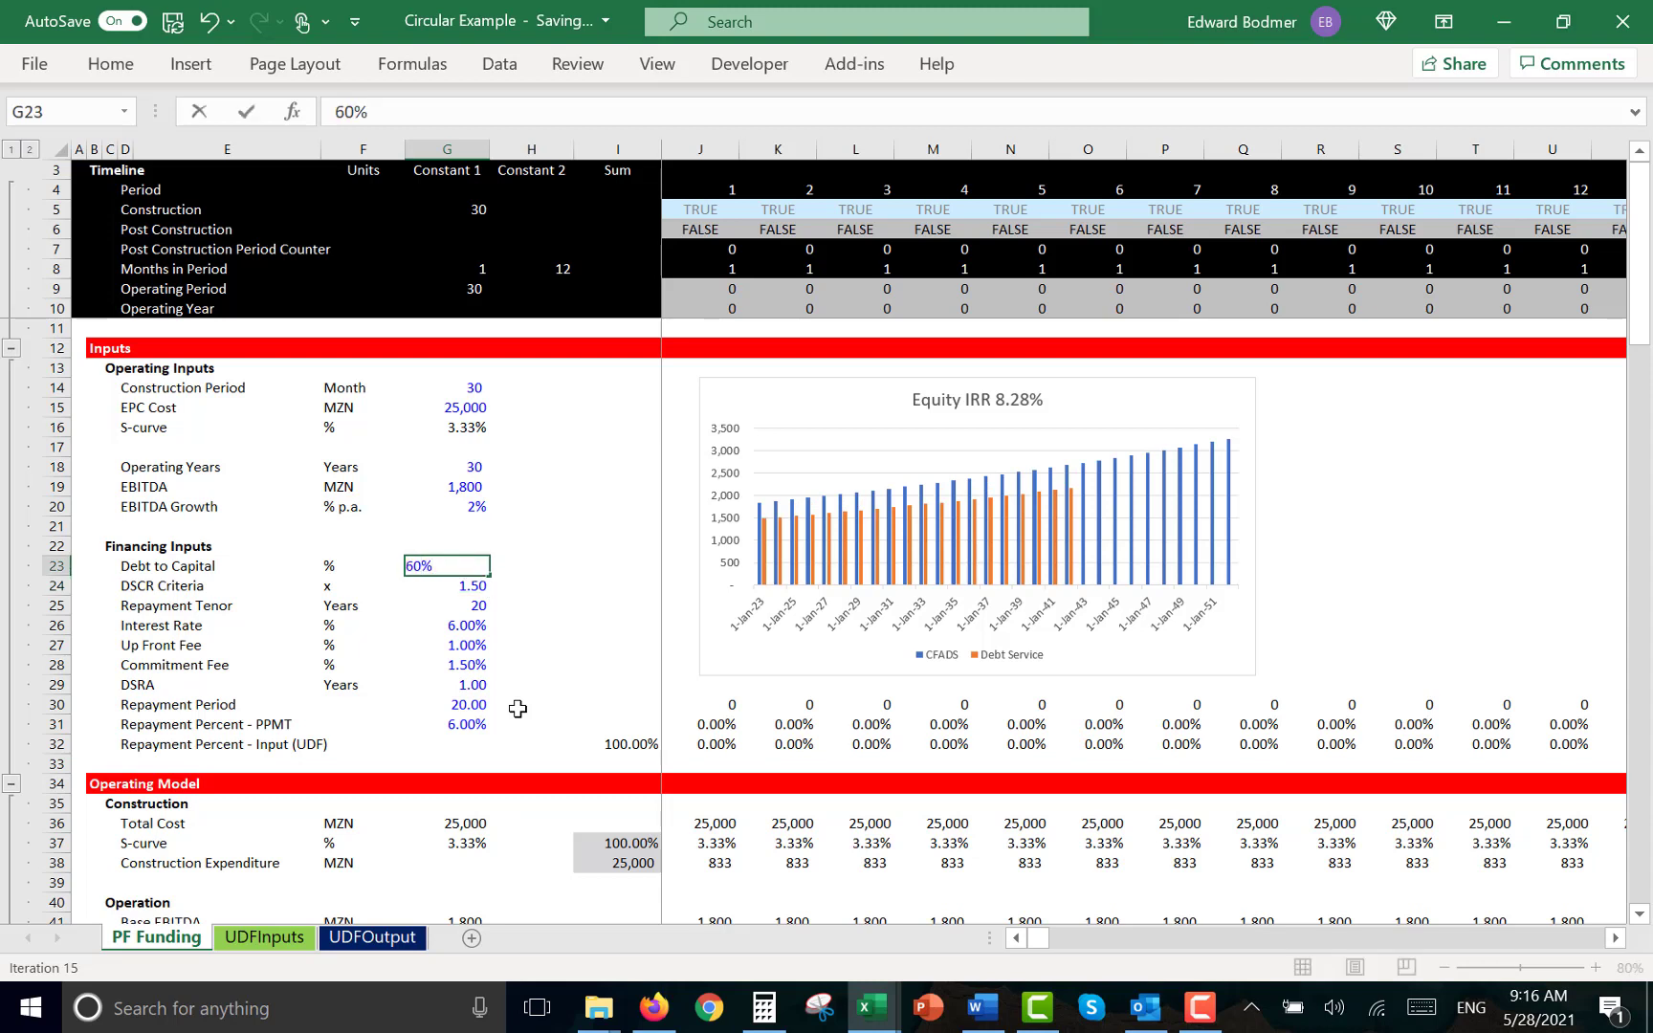
pyautogui.press('Return')
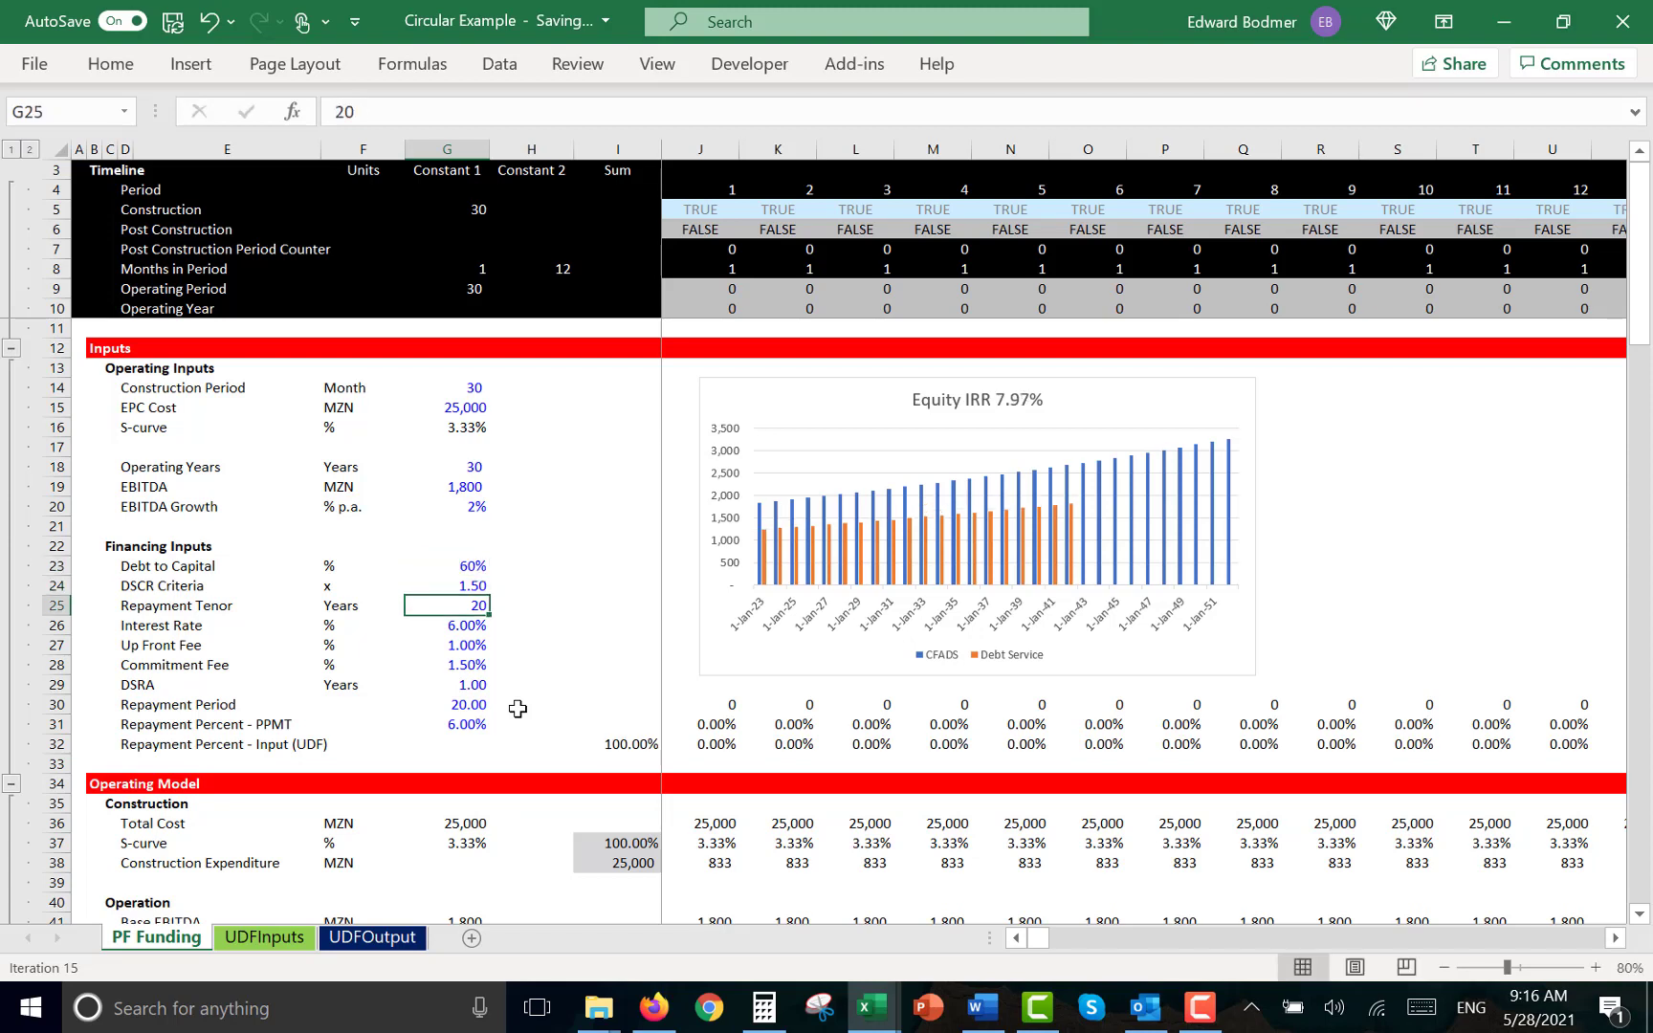
pyautogui.click(518, 707)
pyautogui.write('0')
pyautogui.press('Return')
pyautogui.press('Up')
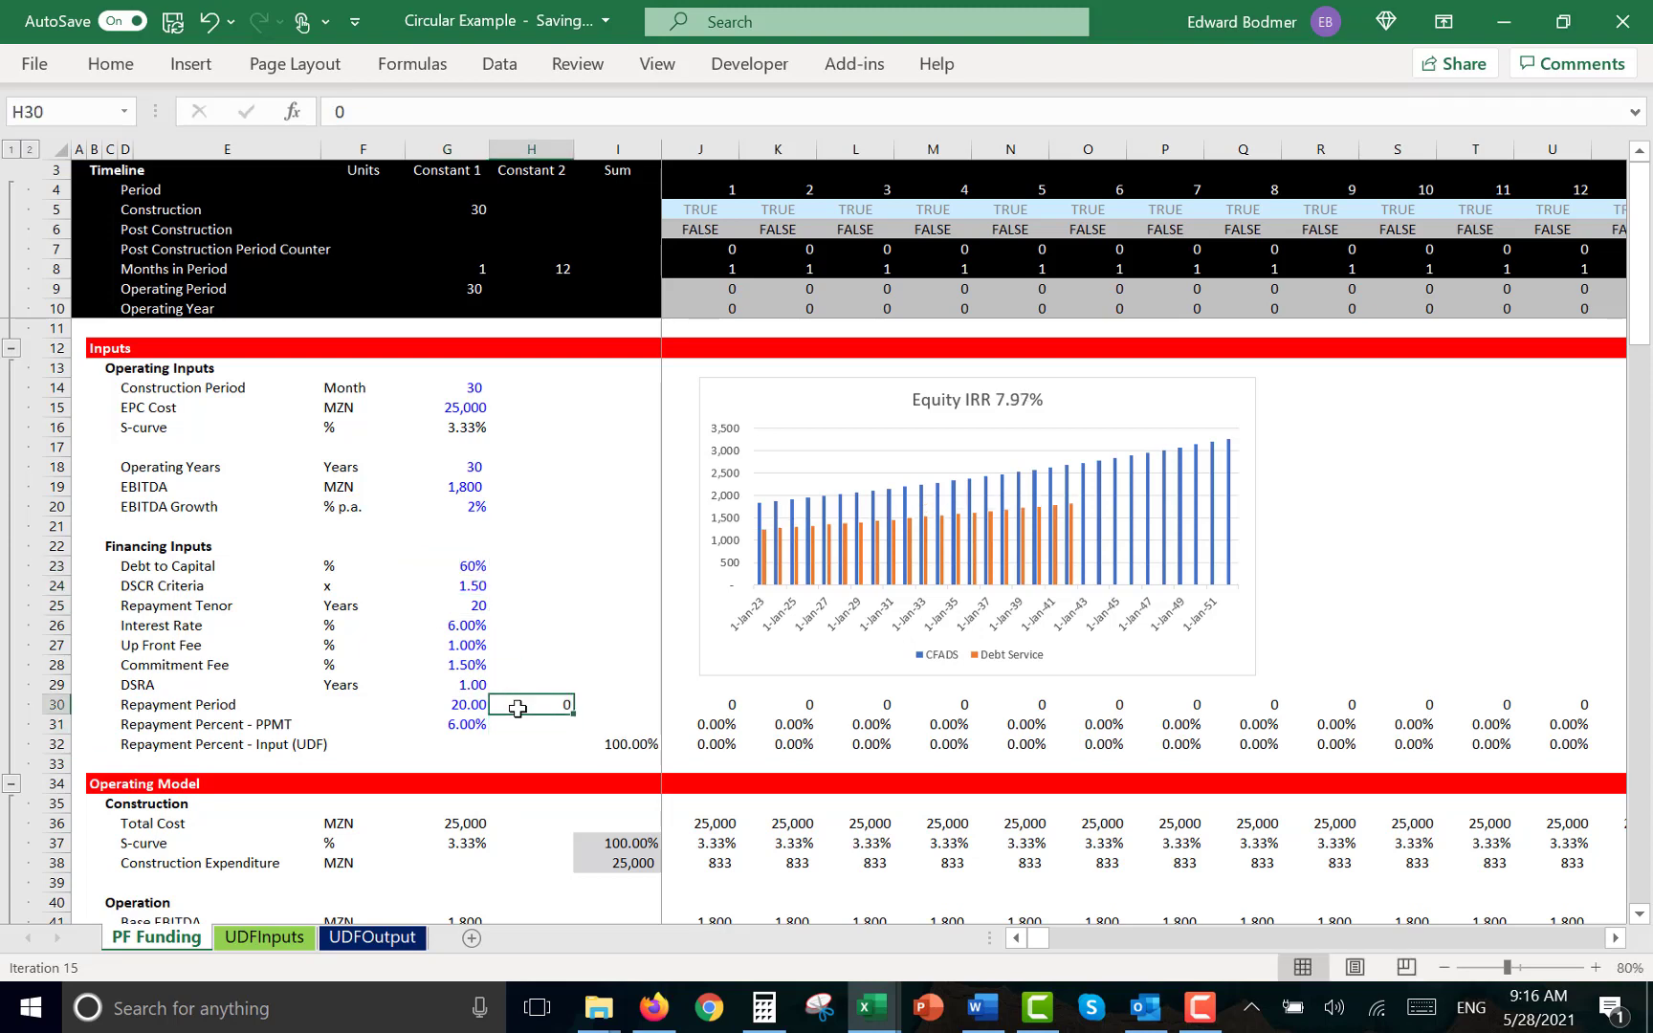
pyautogui.press('Delete')
# Set the Repayment Tenor in G25 to 25 years
pyautogui.press('Up')
pyautogui.press('Up')
pyautogui.press('Up')
pyautogui.press('Up')
pyautogui.press('Up')
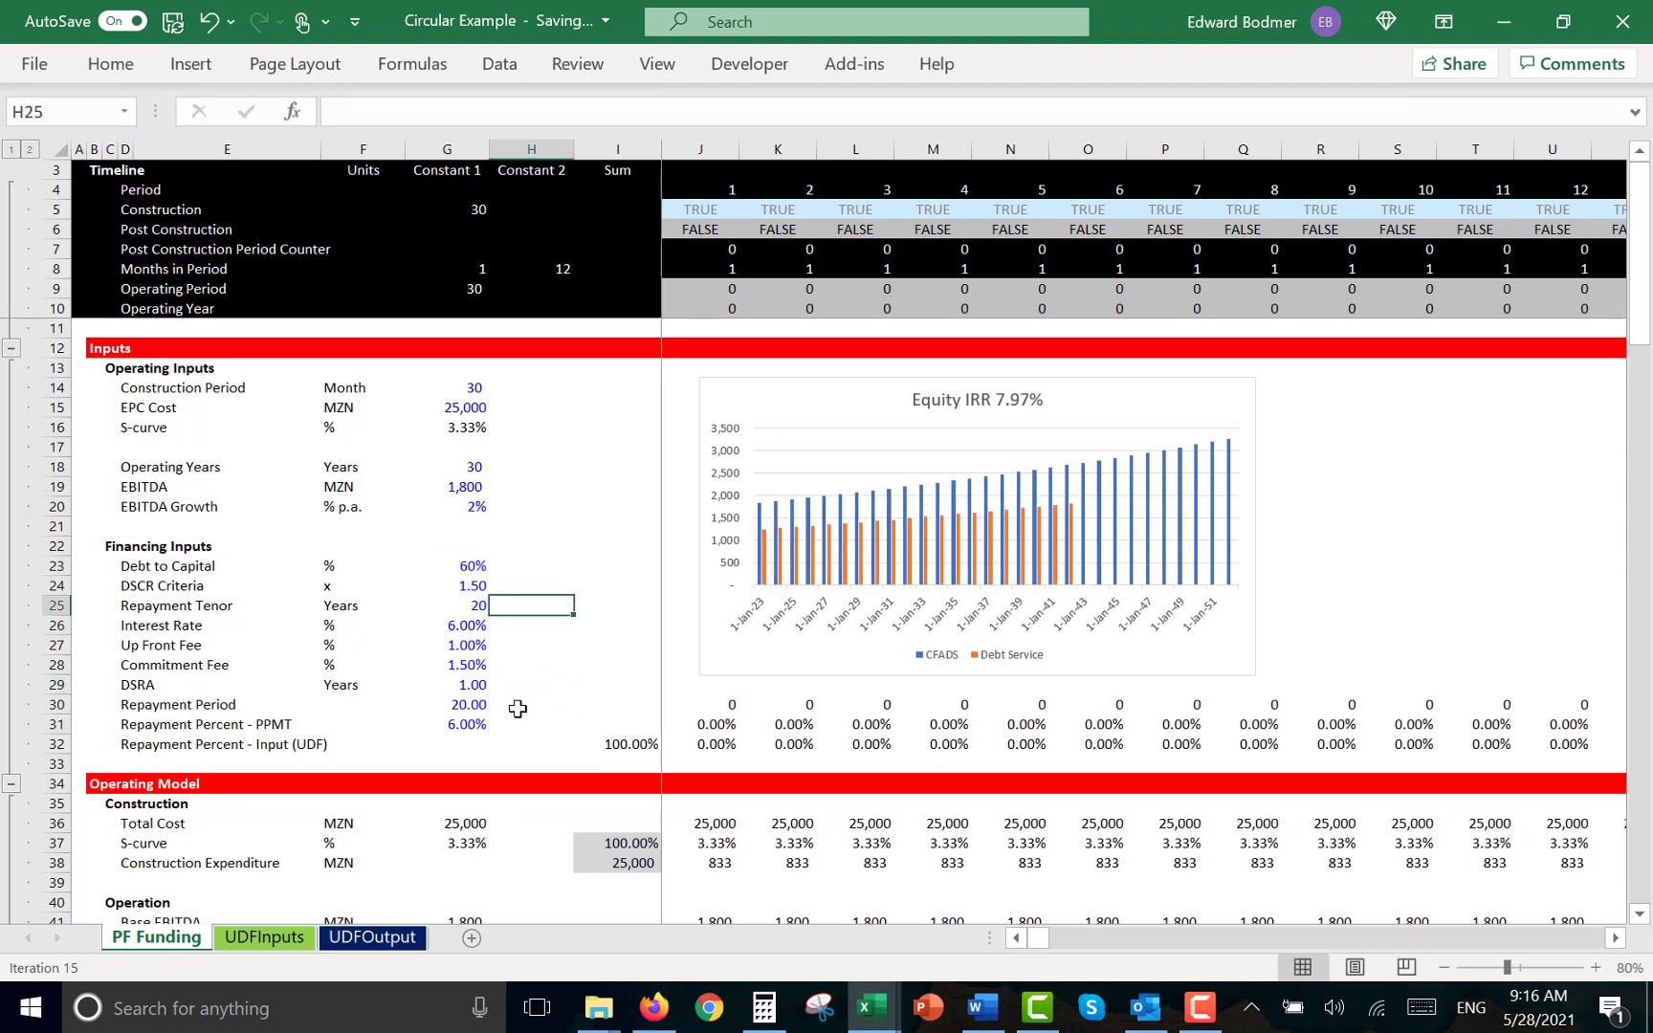
pyautogui.press('Left')
pyautogui.write('25')
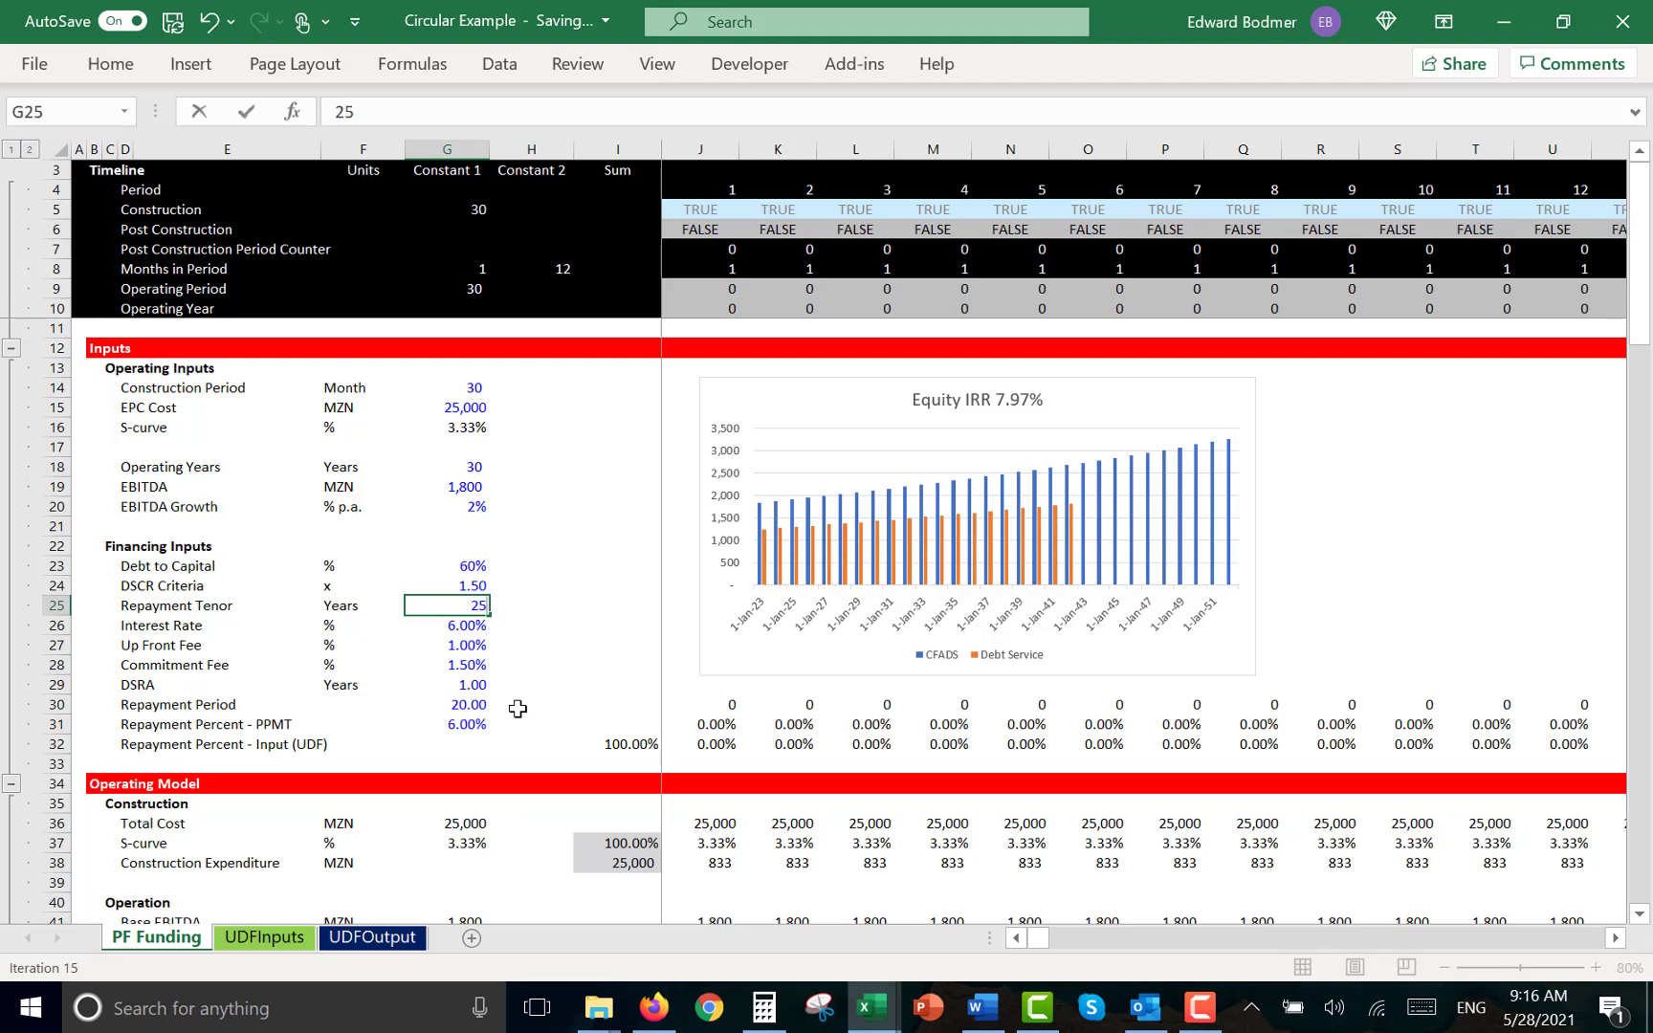
pyautogui.press('Return')
pyautogui.press('Up')
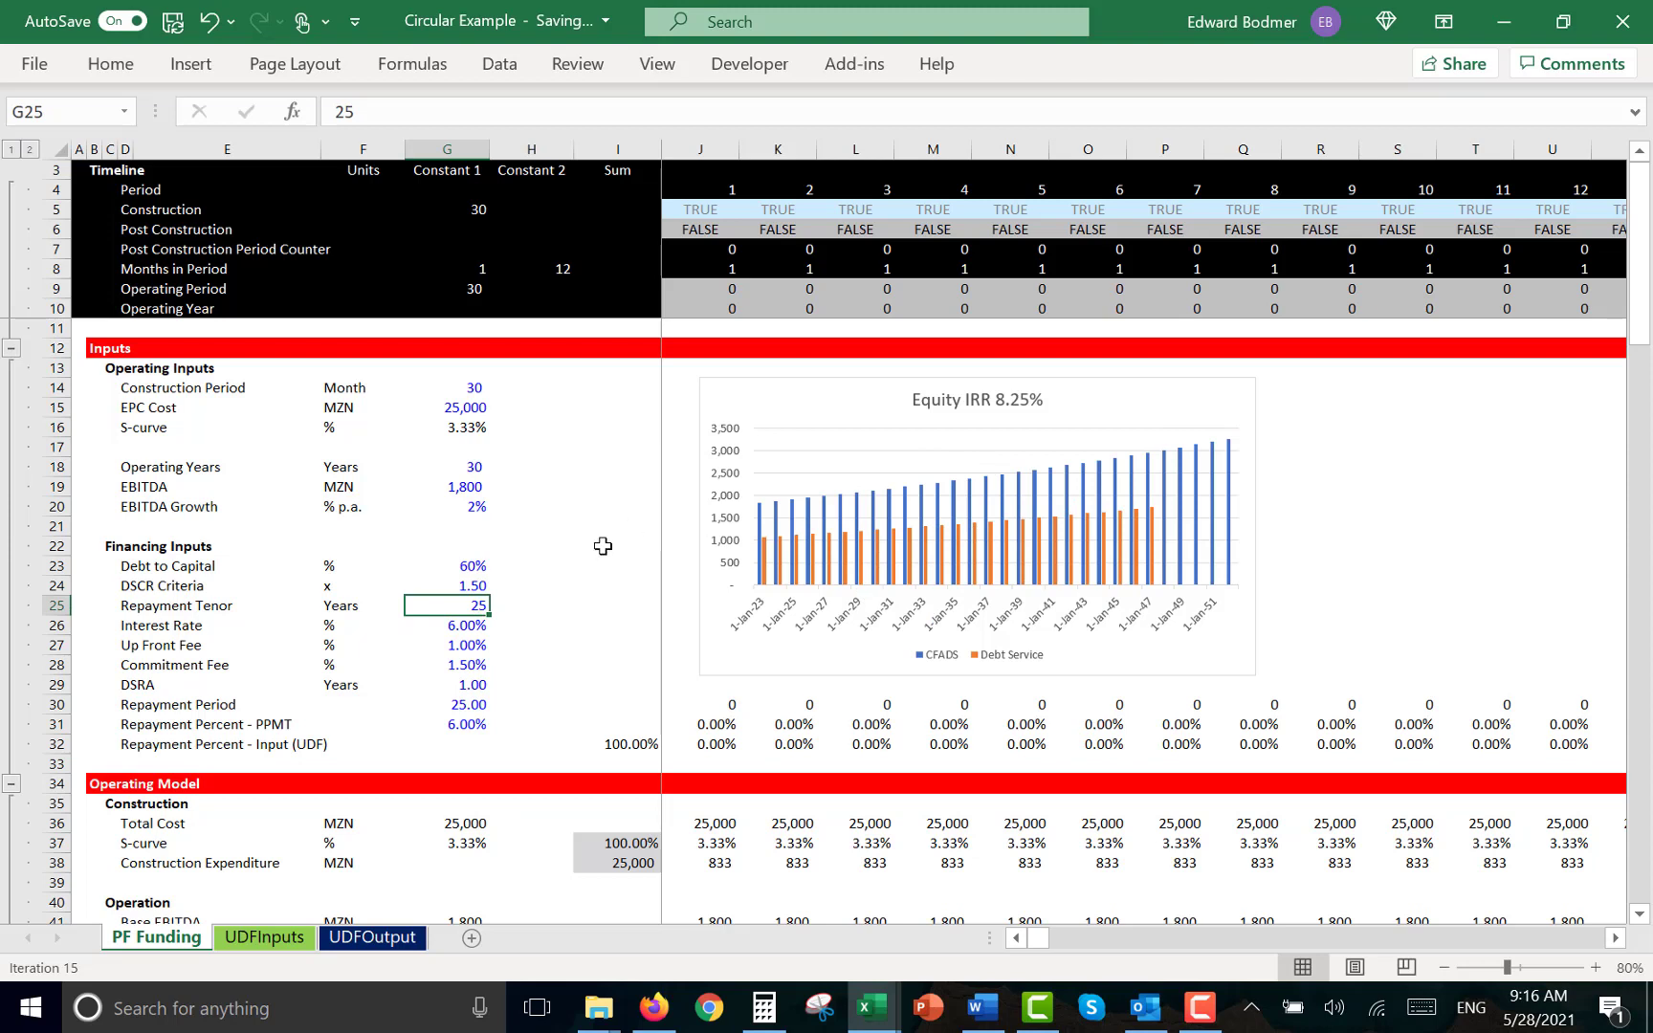
# Set Curved_Sculpting_Flag in H26 of UDFInputs to 3, Curved without Constraint, and return to PF Funding
pyautogui.press('Left')
pyautogui.press('Up')
pyautogui.press('Right')
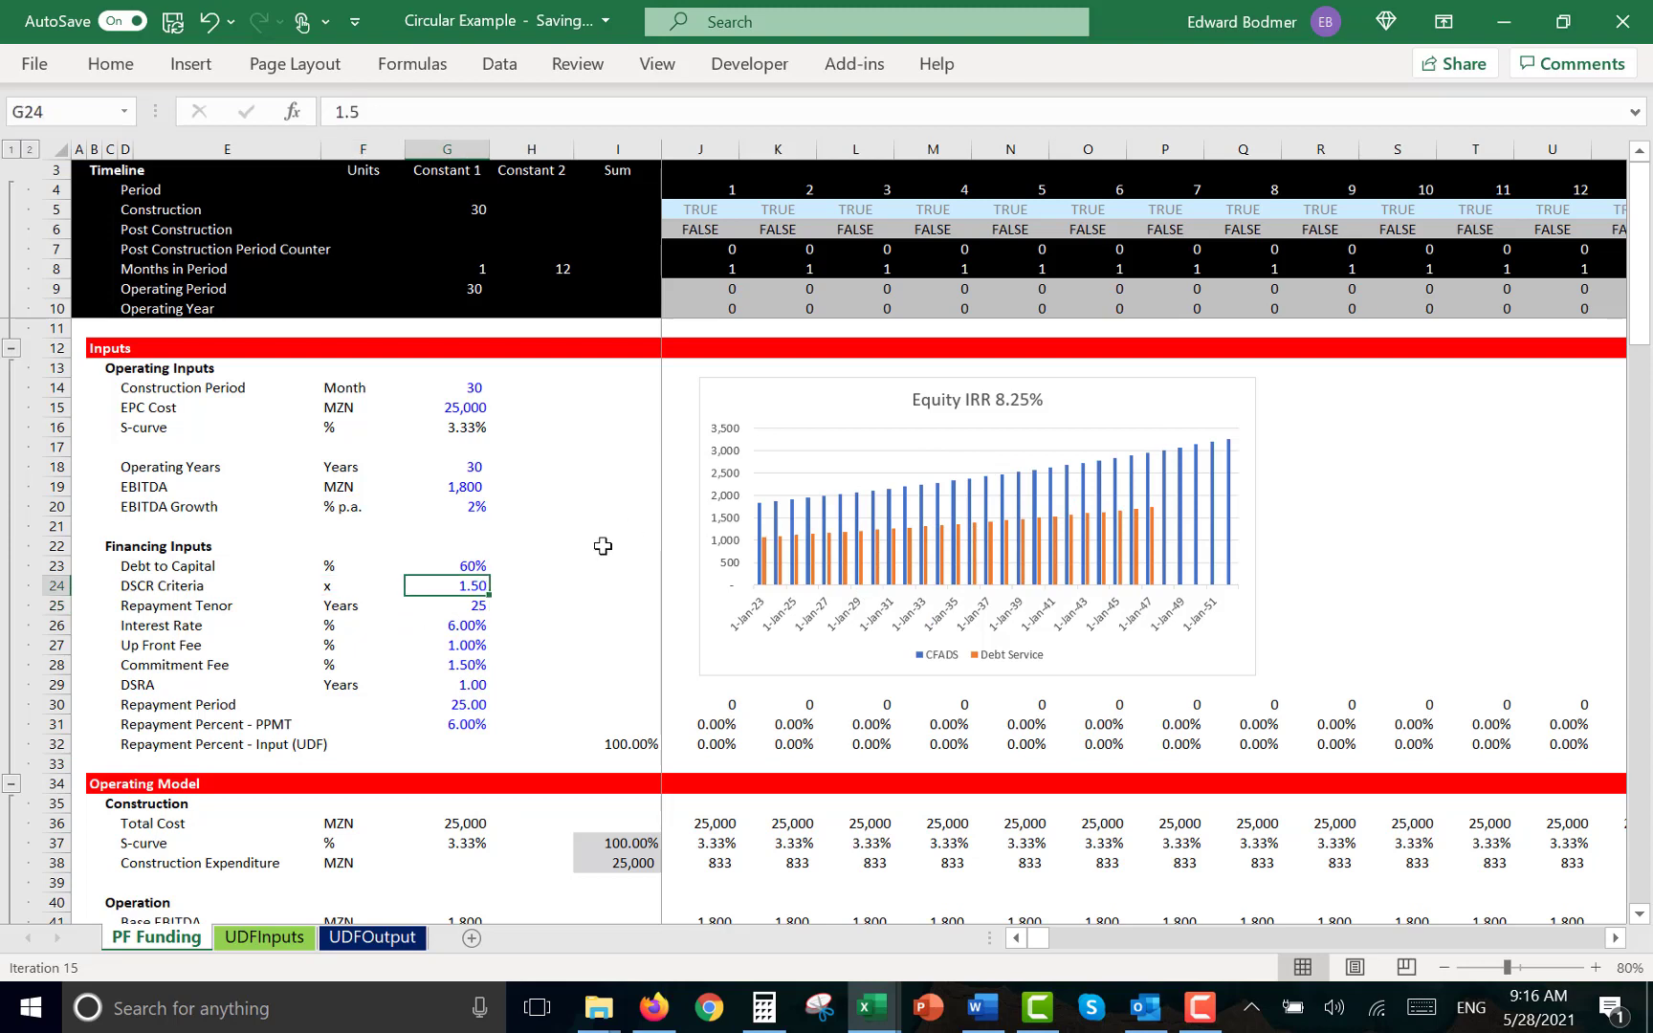
pyautogui.hotkey('ctrl', 'pagedown')
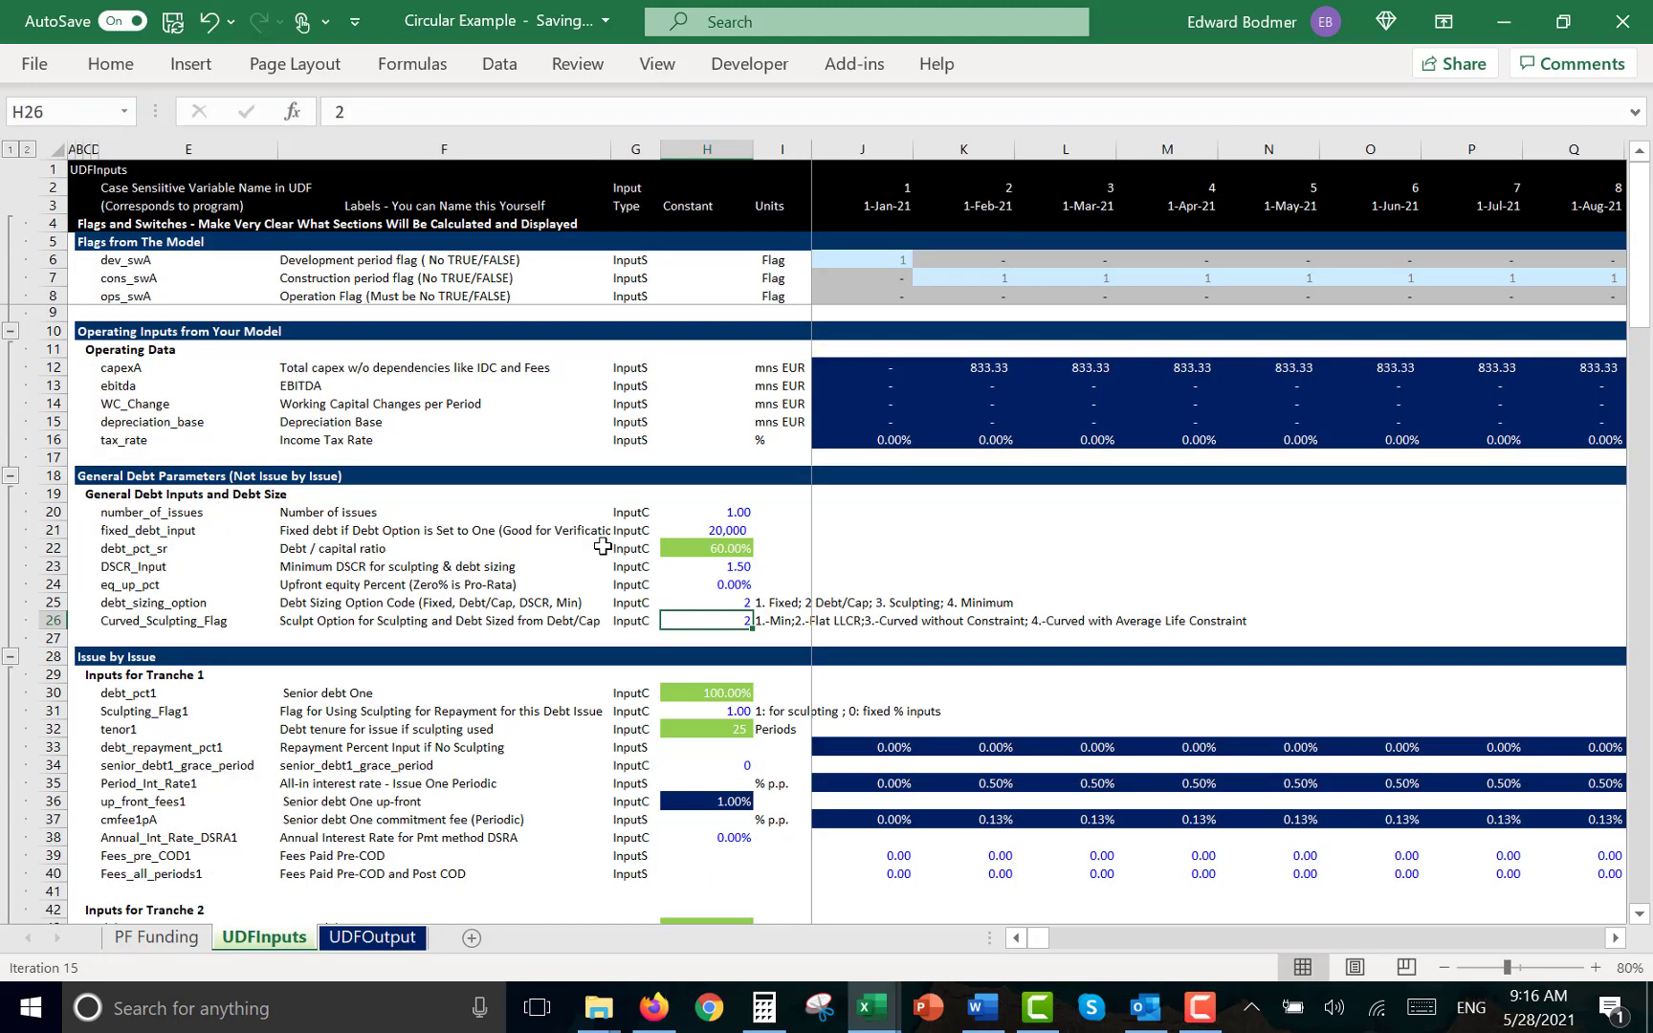
pyautogui.write('3')
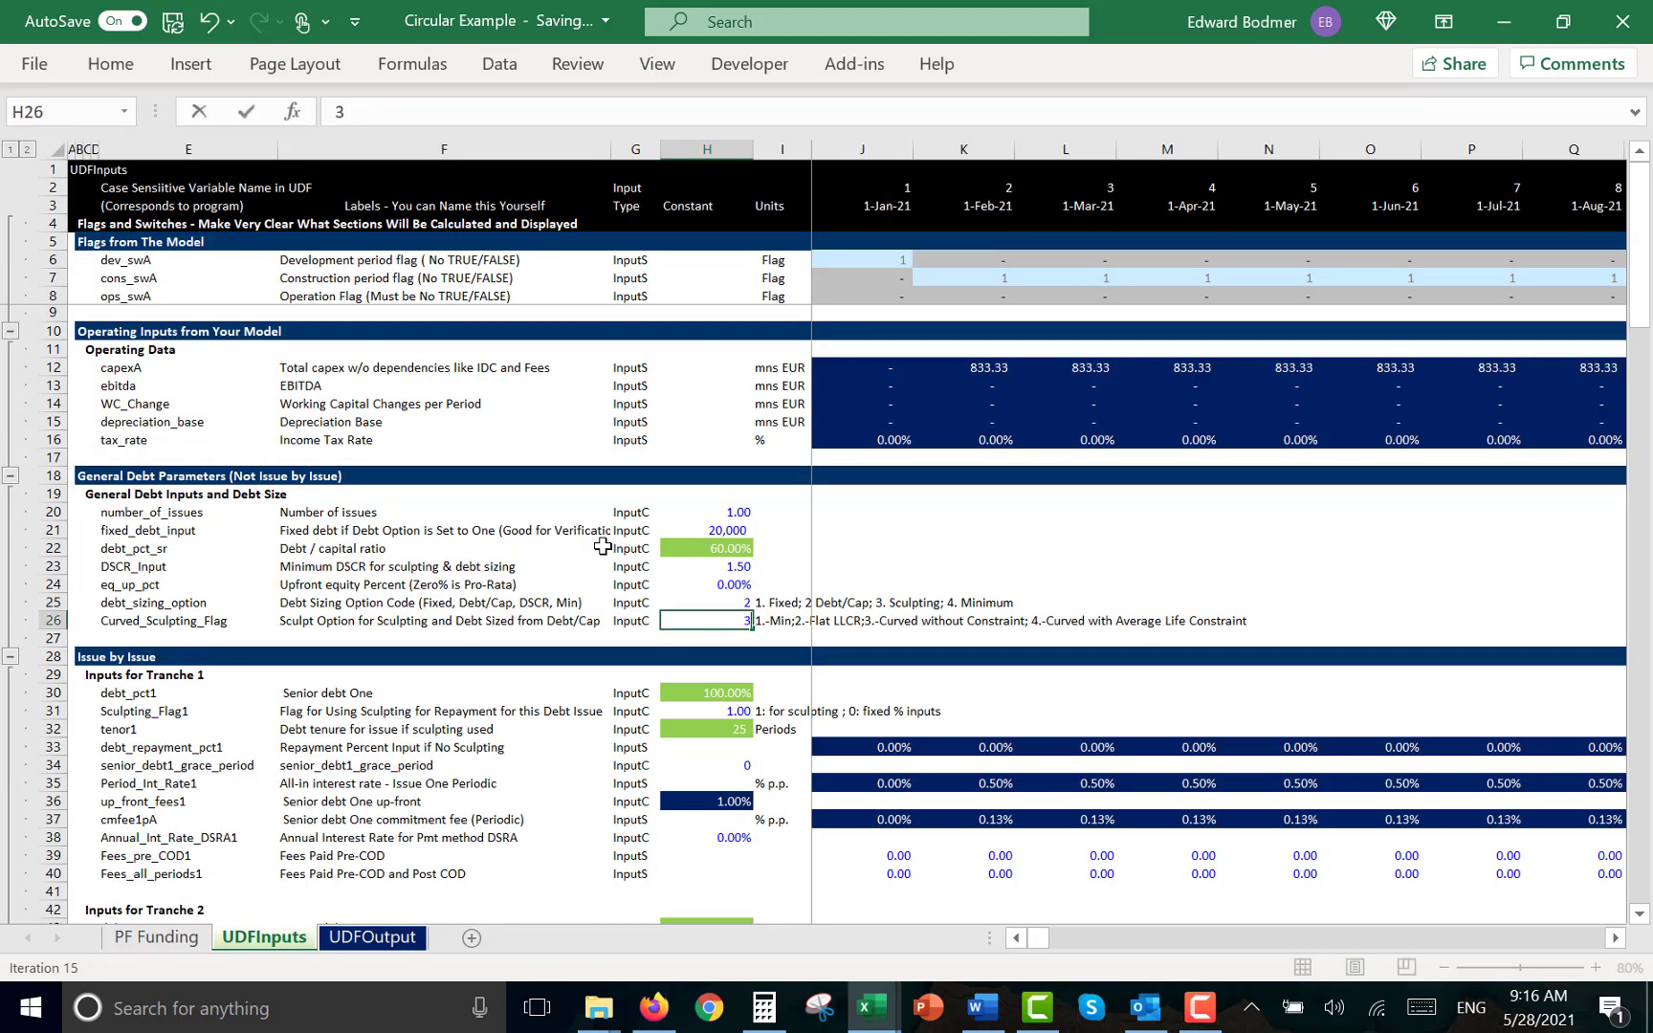
pyautogui.press('Return')
pyautogui.hotkey('ctrl', 'pageup')
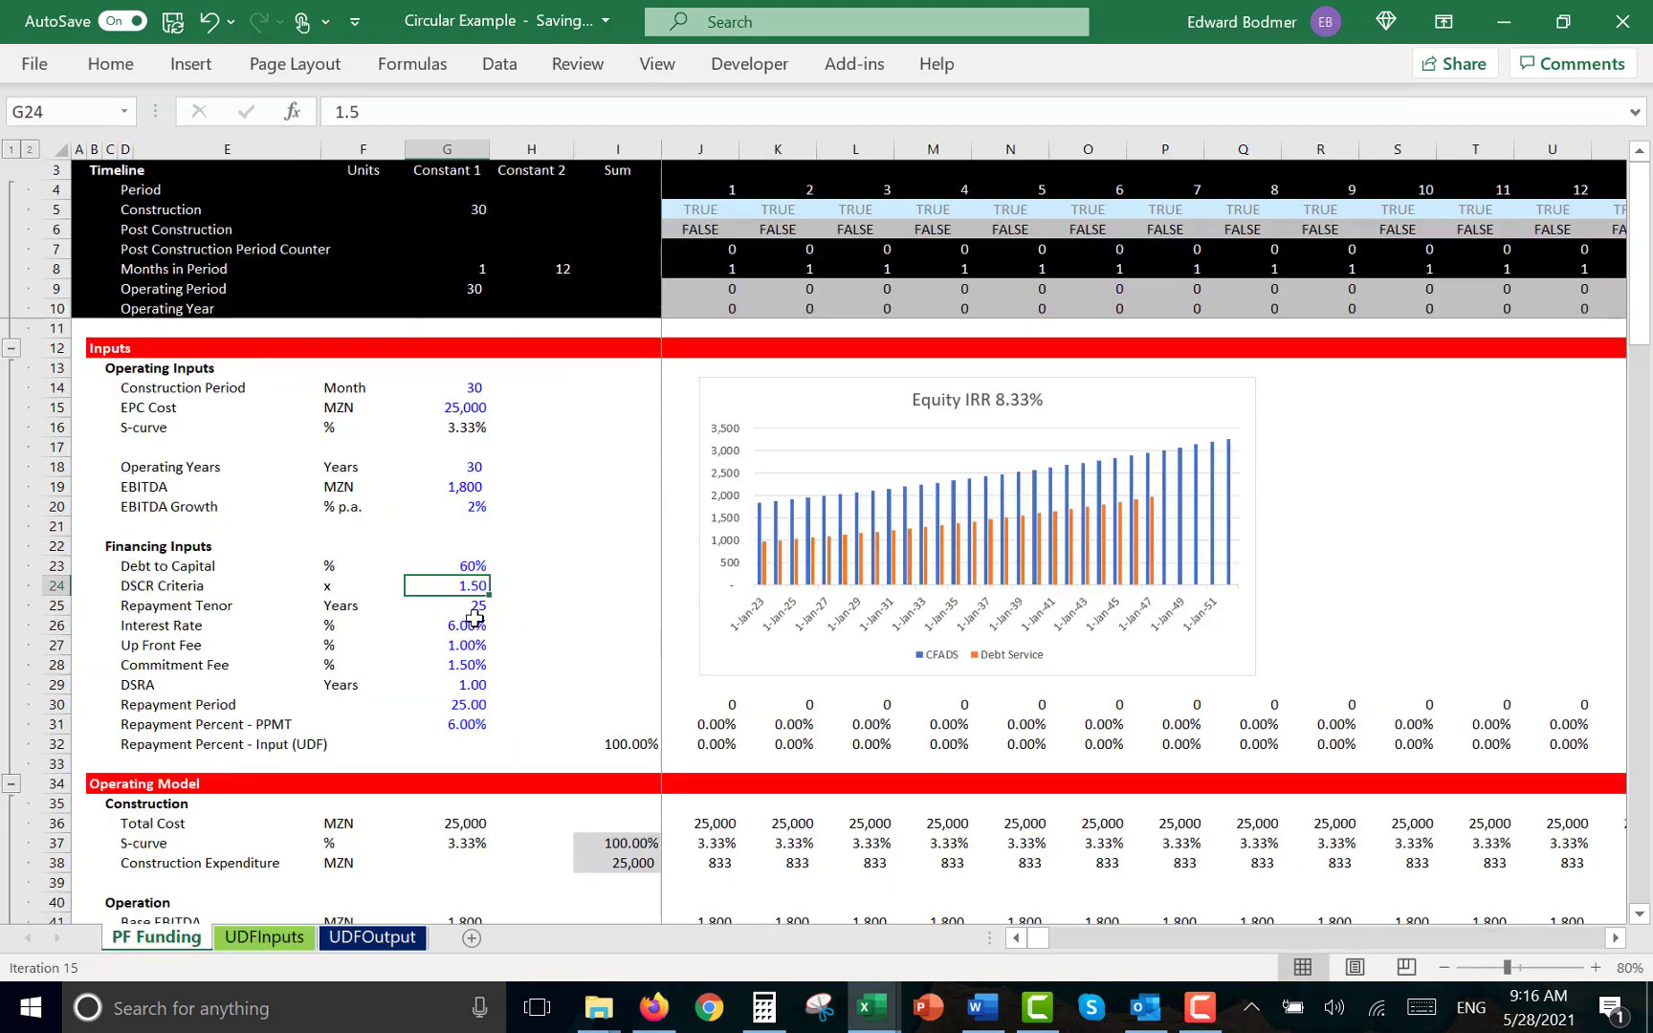
# Test the DSCR Criteria in G24 at 1.2 and 1.1, and set it to 1.4
pyautogui.write('1.')
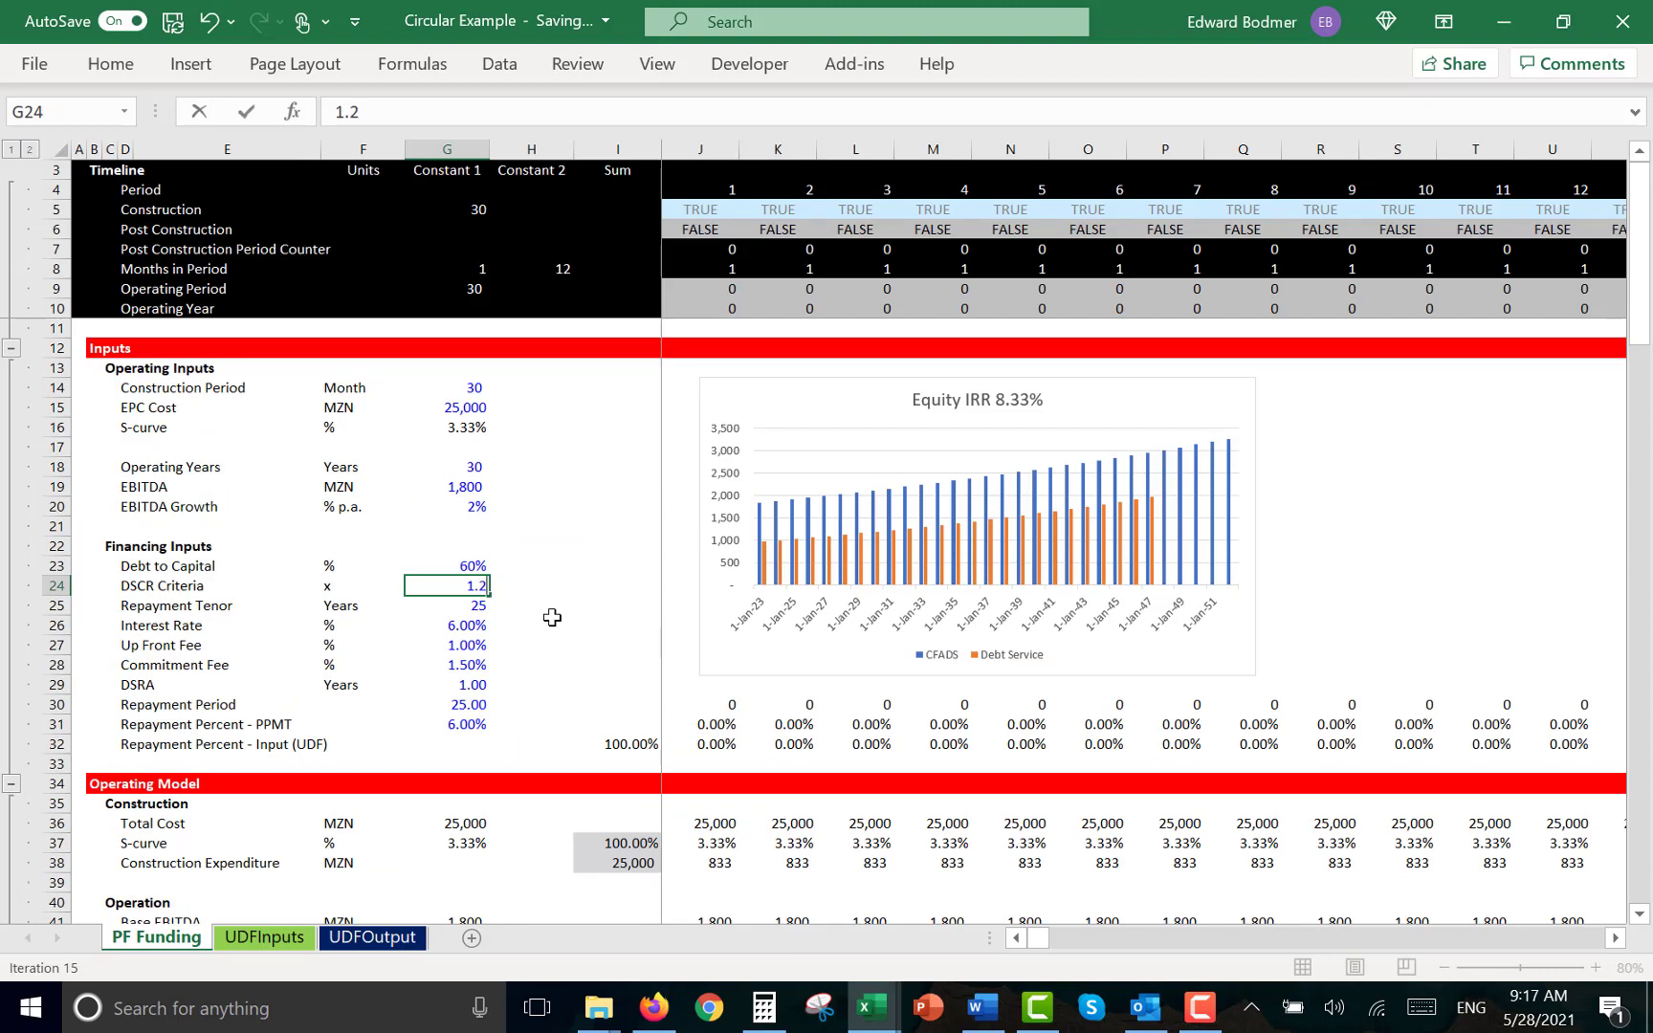
pyautogui.press('Return')
pyautogui.press('Up')
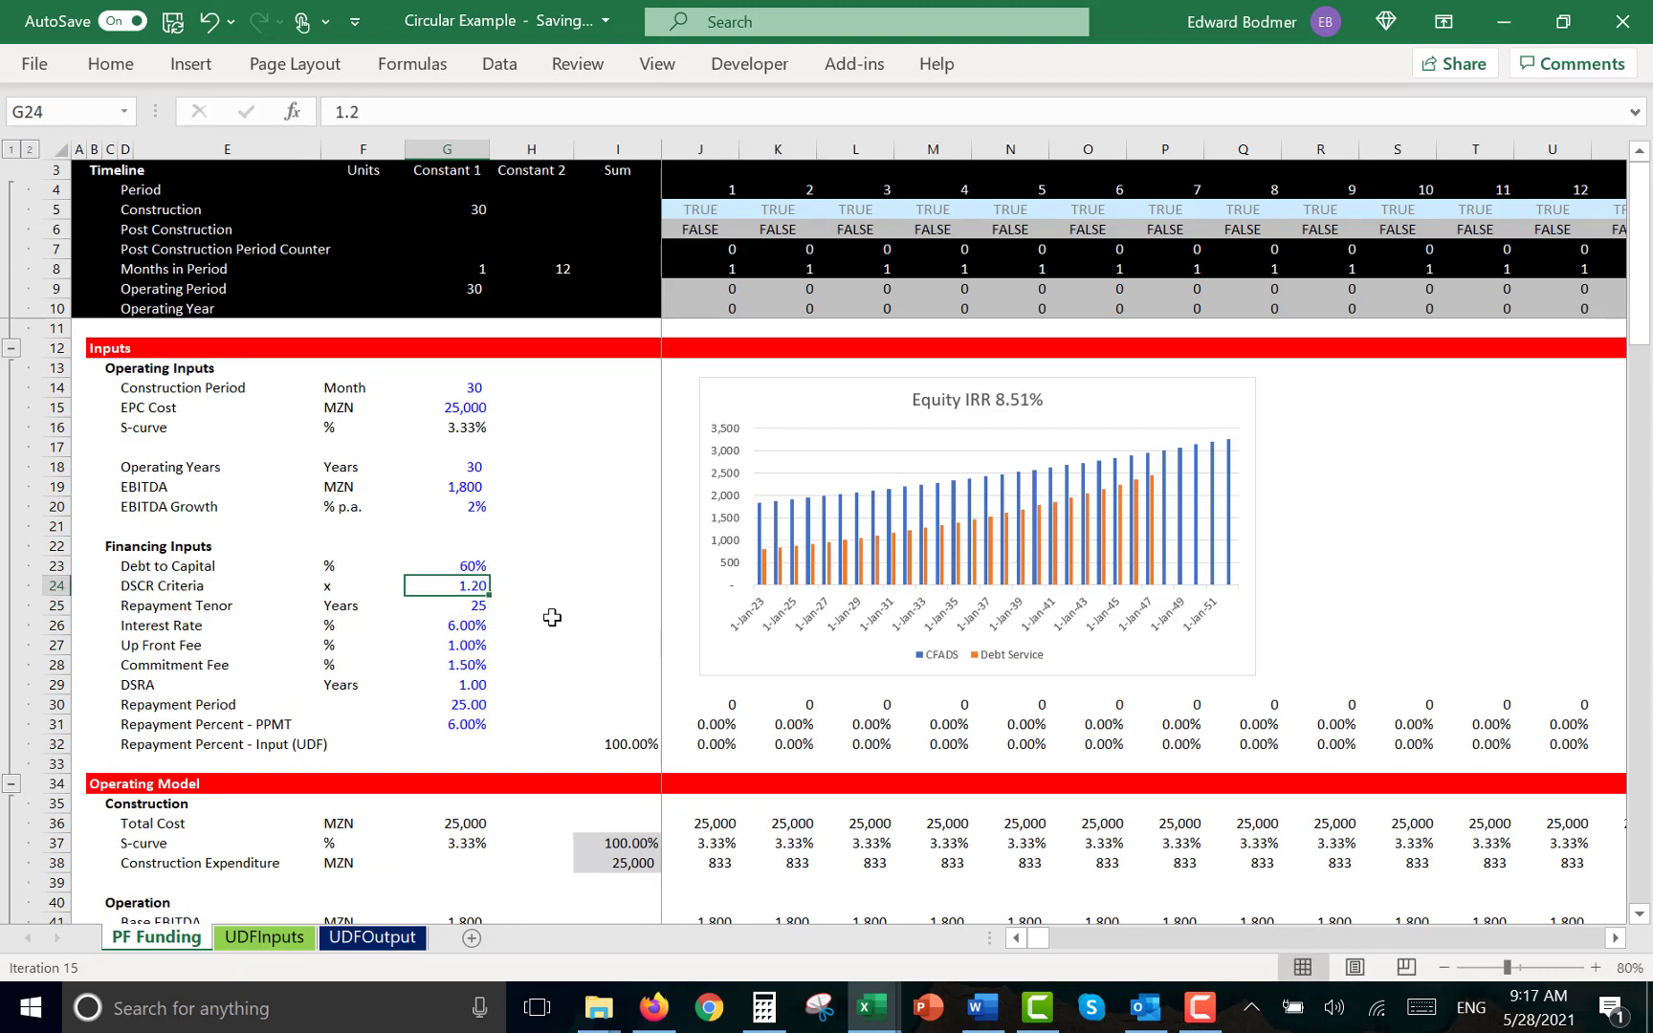
pyautogui.write('1.1')
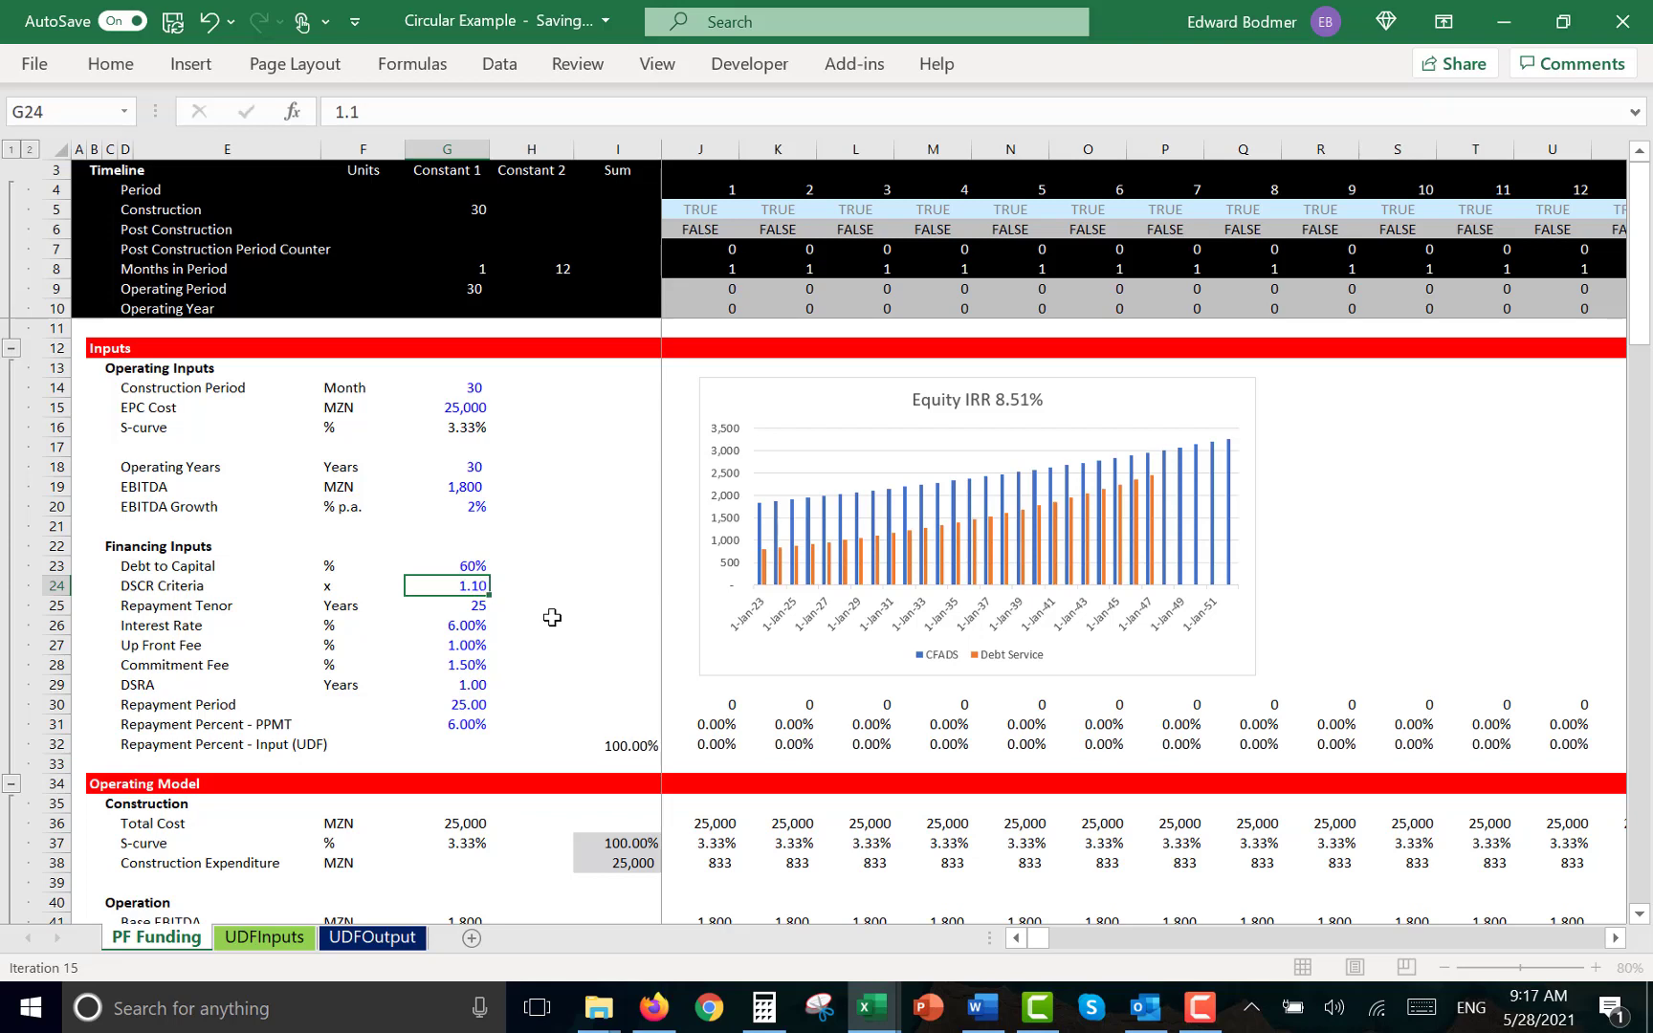
pyautogui.press('Return')
pyautogui.press('Up')
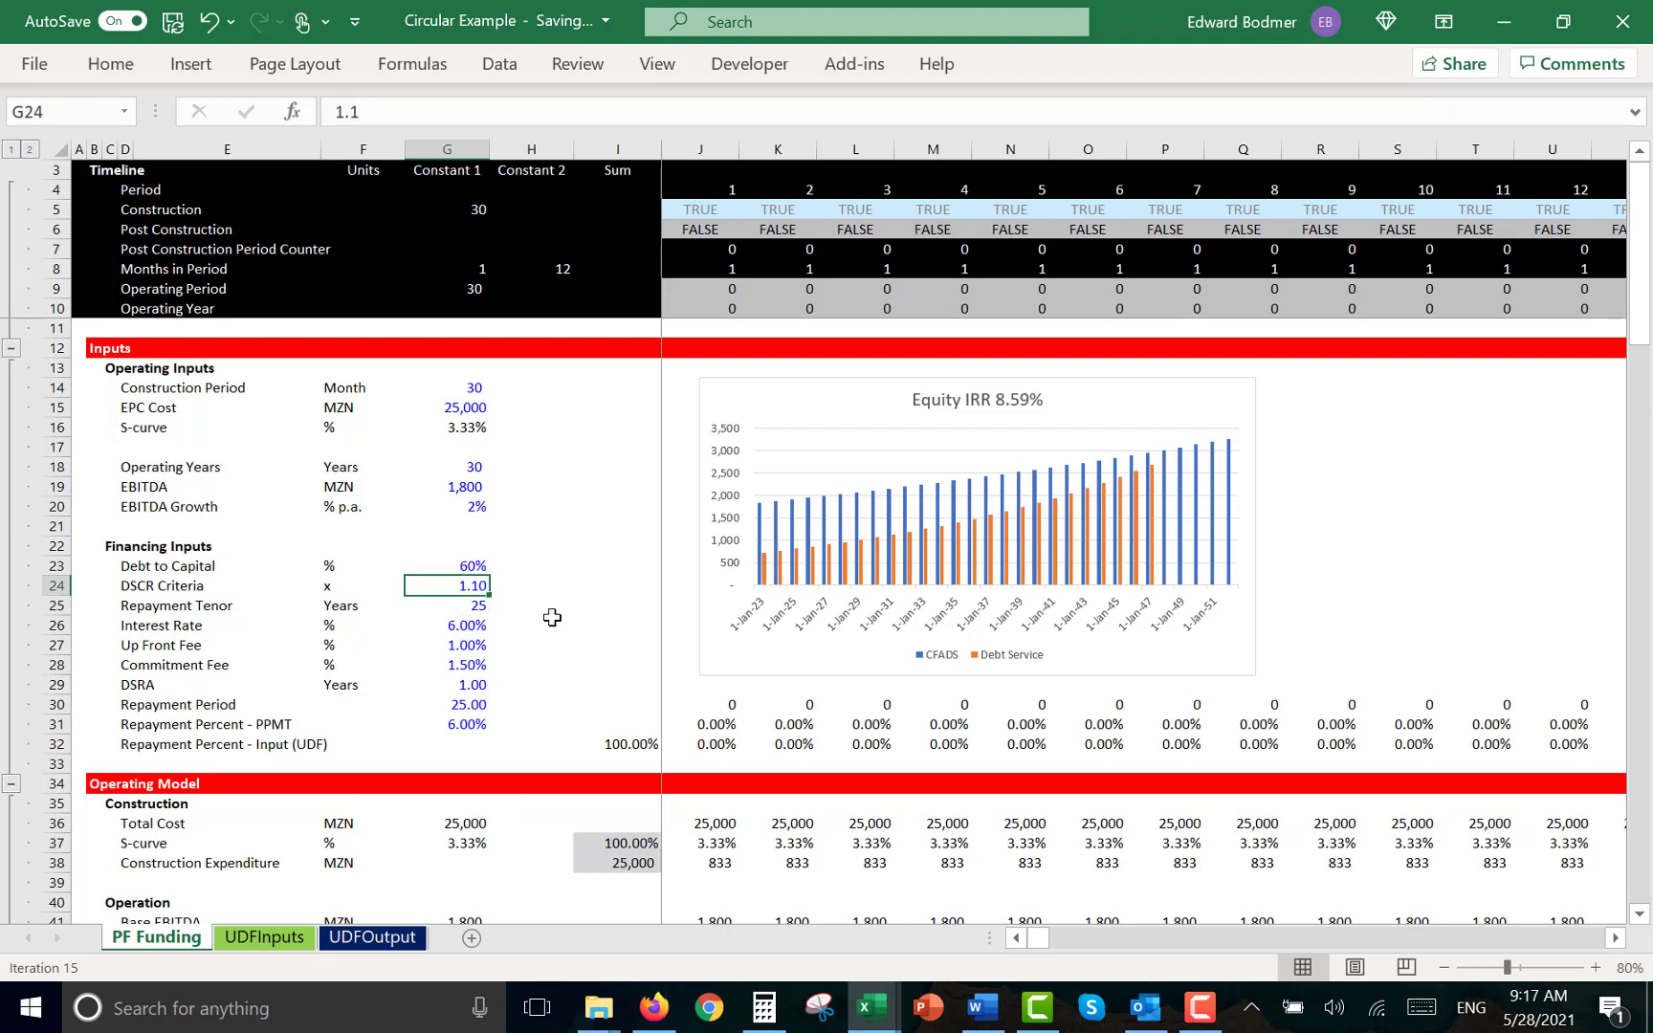
pyautogui.write('1.')
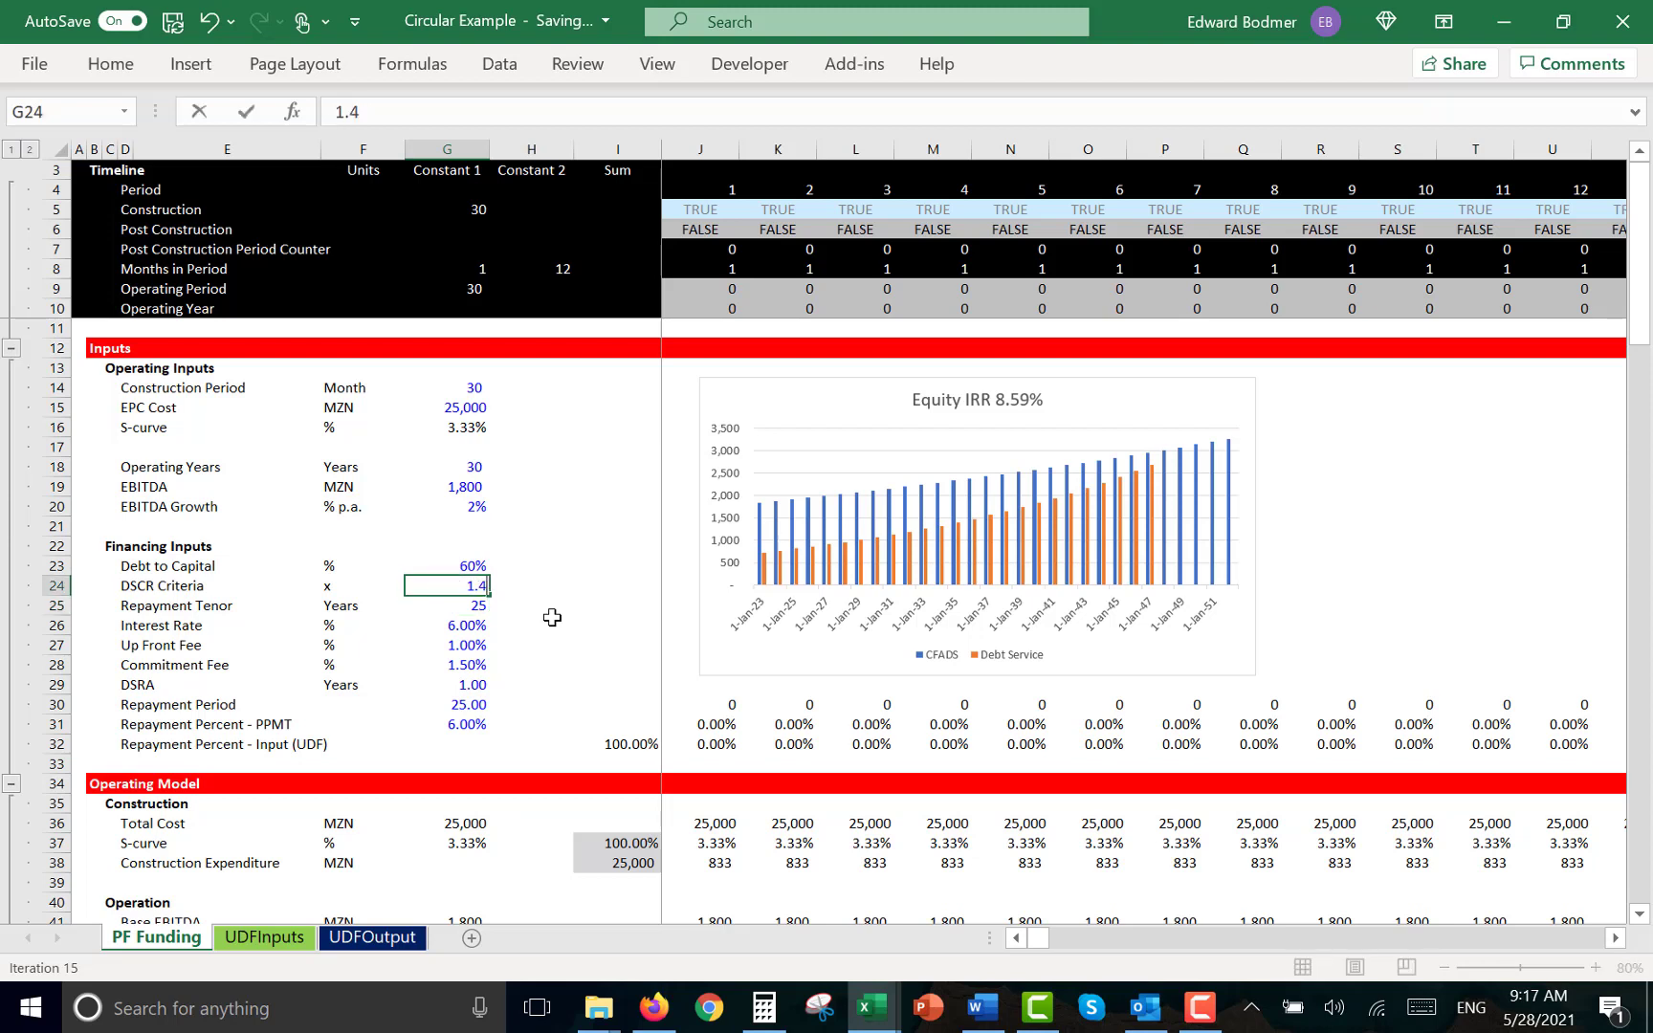
pyautogui.press('Return')
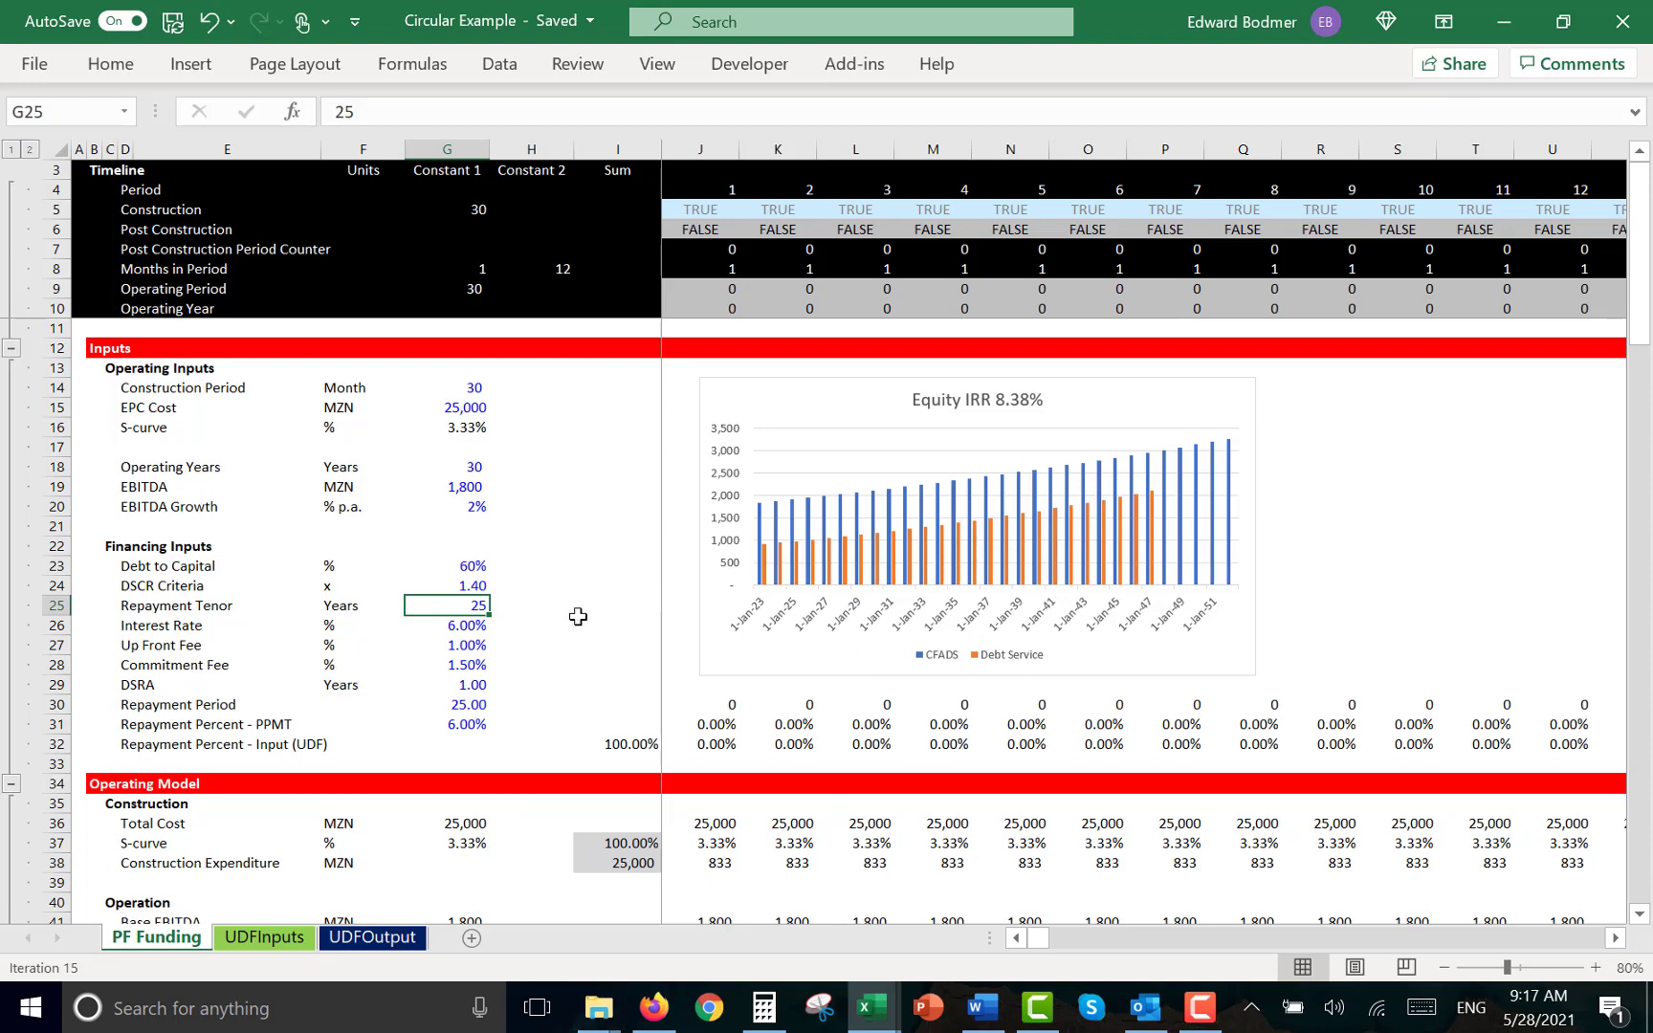
# Save the workbook over the existing macro-enabled Circular Example file and close it
pyautogui.click(578, 617)
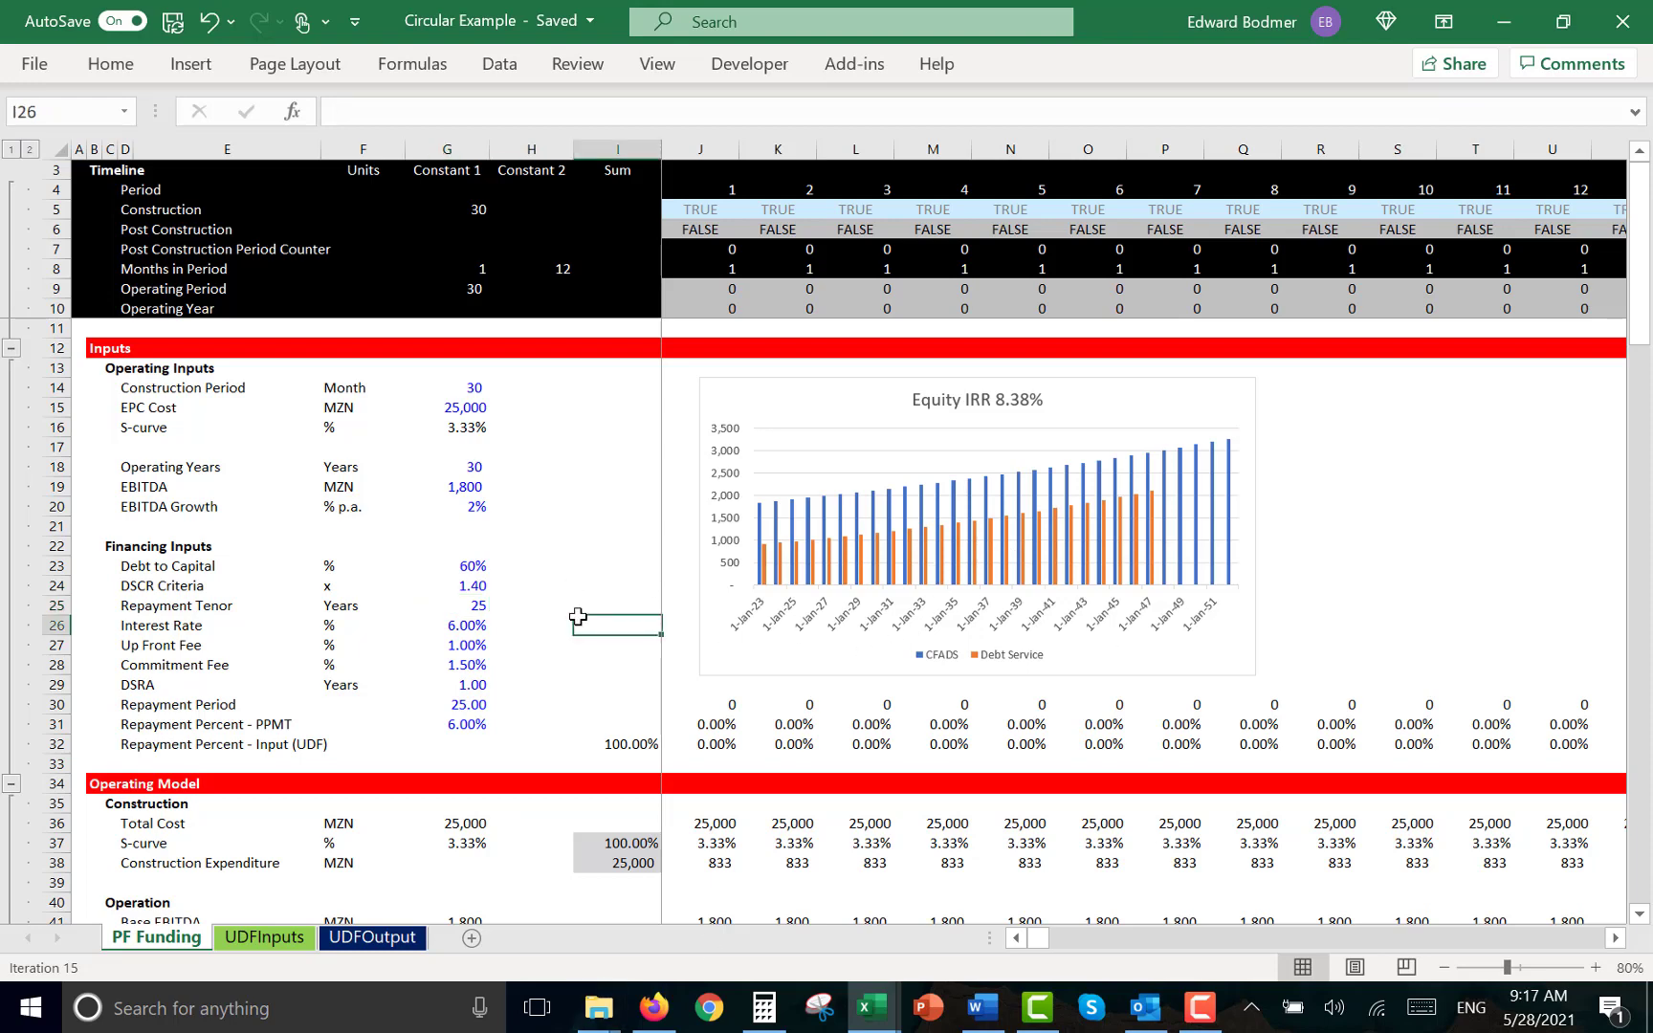
pyautogui.press('F12')
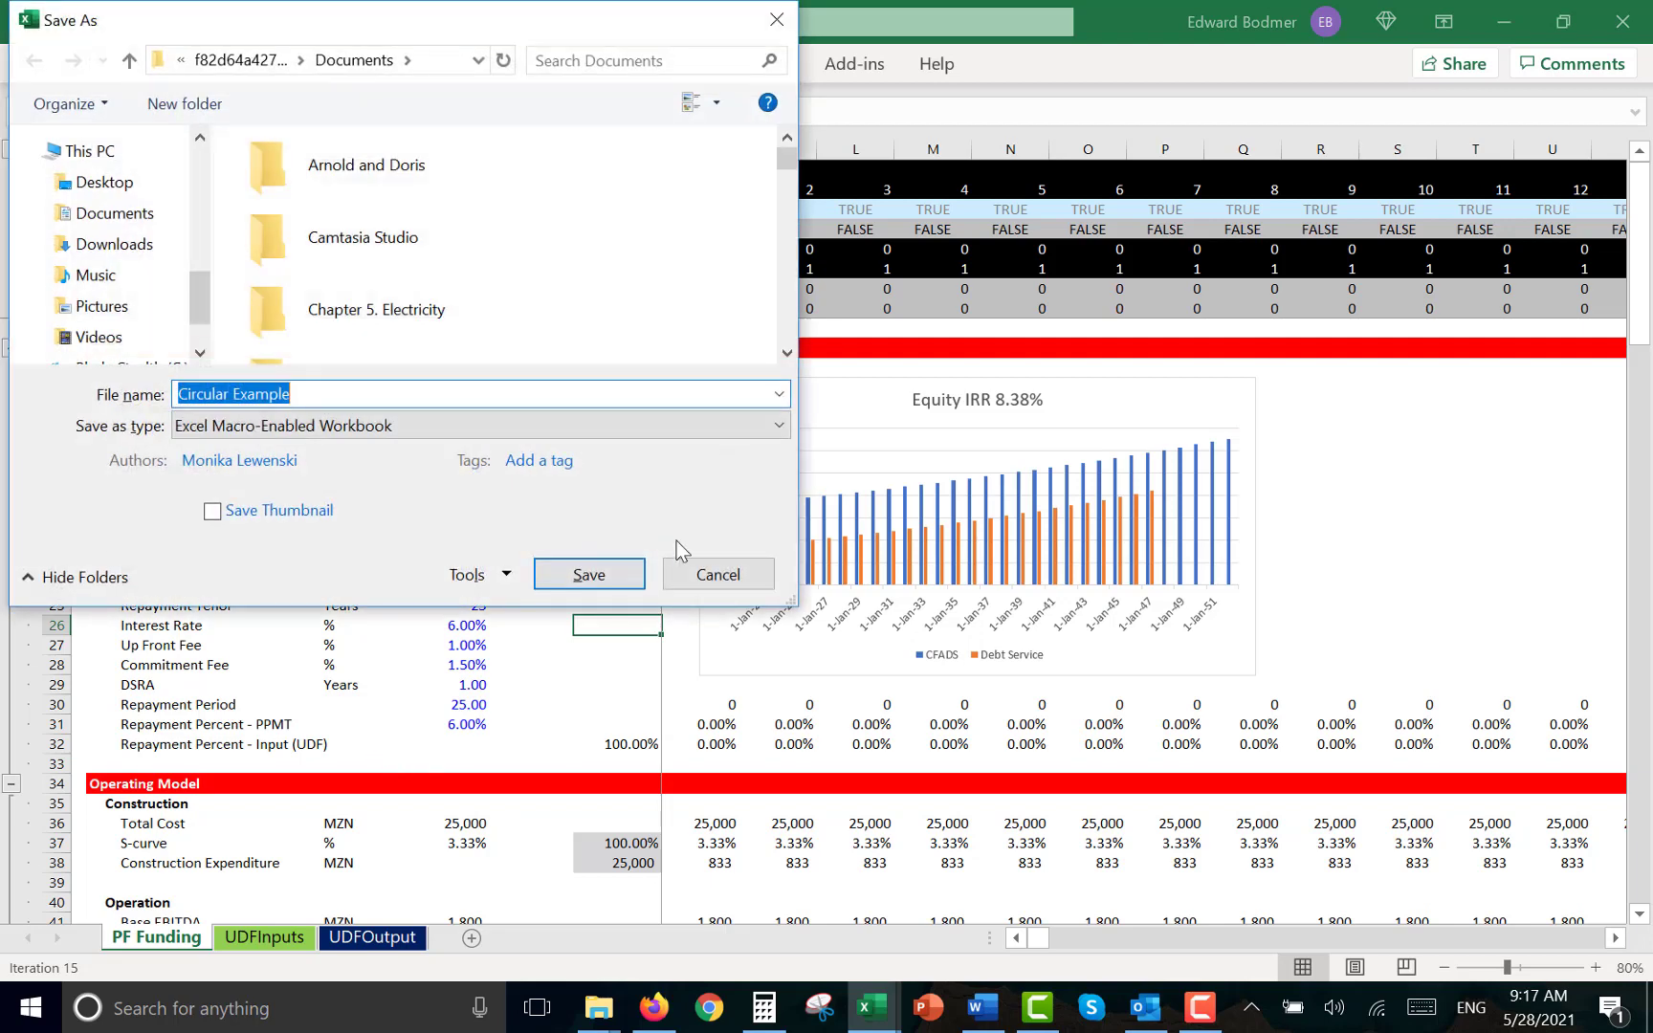
pyautogui.press('Return')
pyautogui.press('Left')
pyautogui.press('Return')
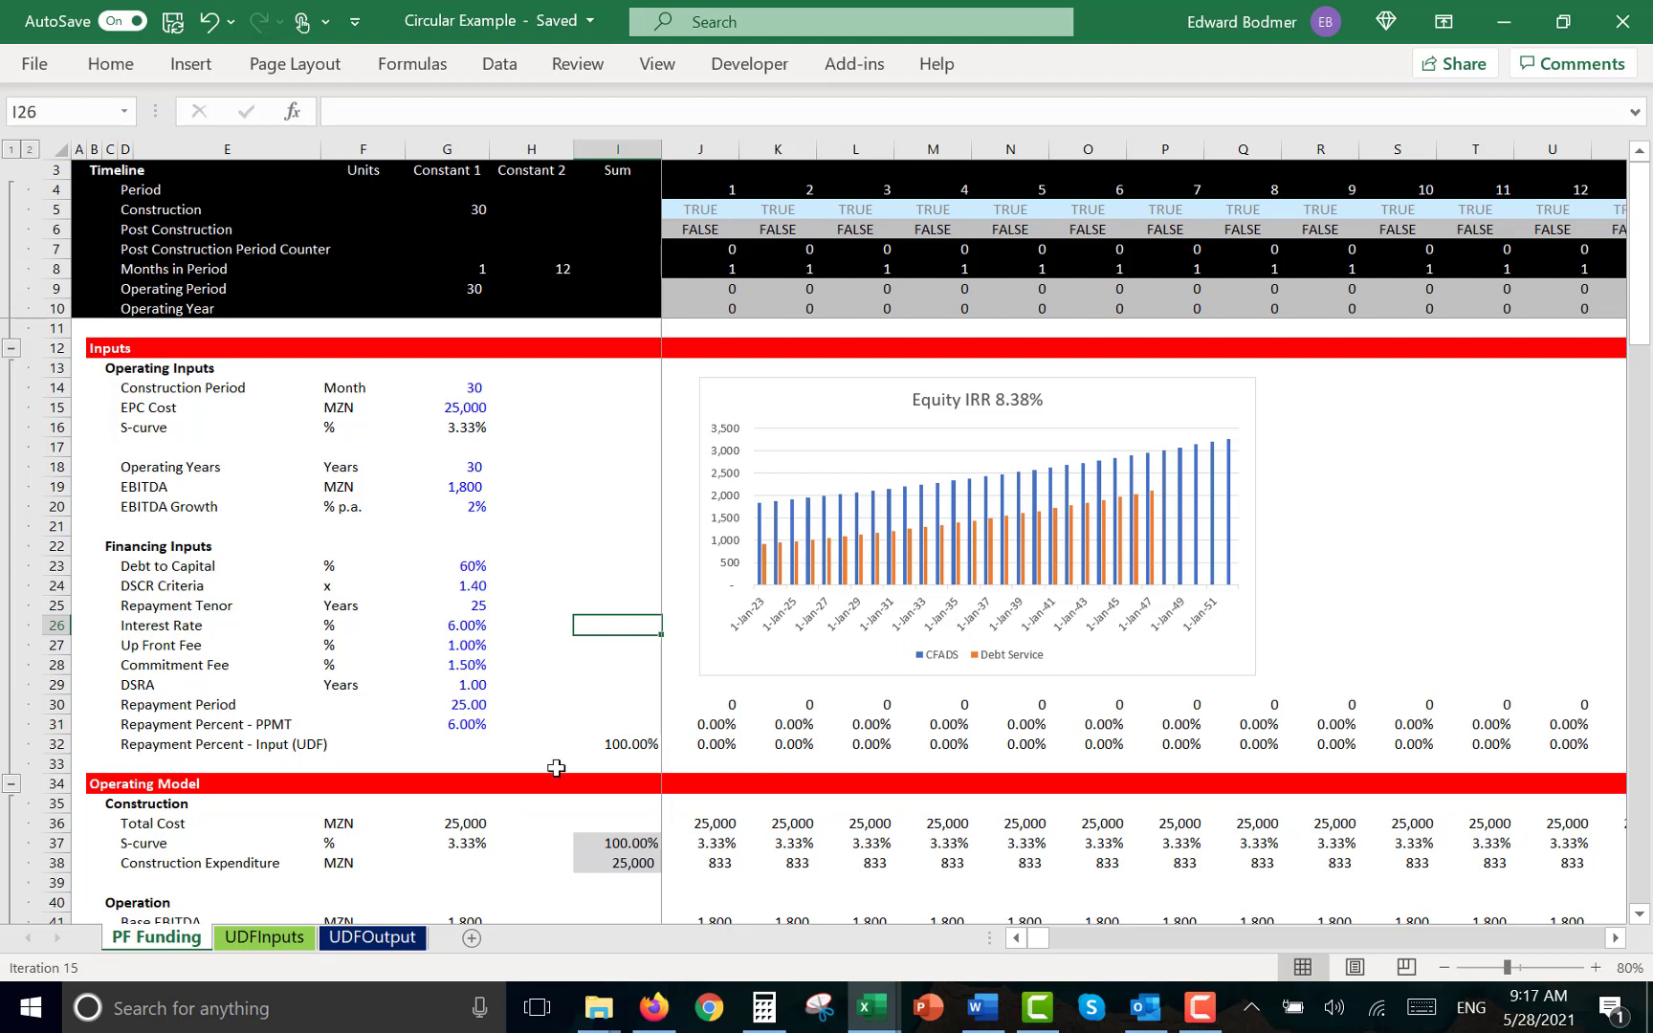
pyautogui.click(1623, 29)
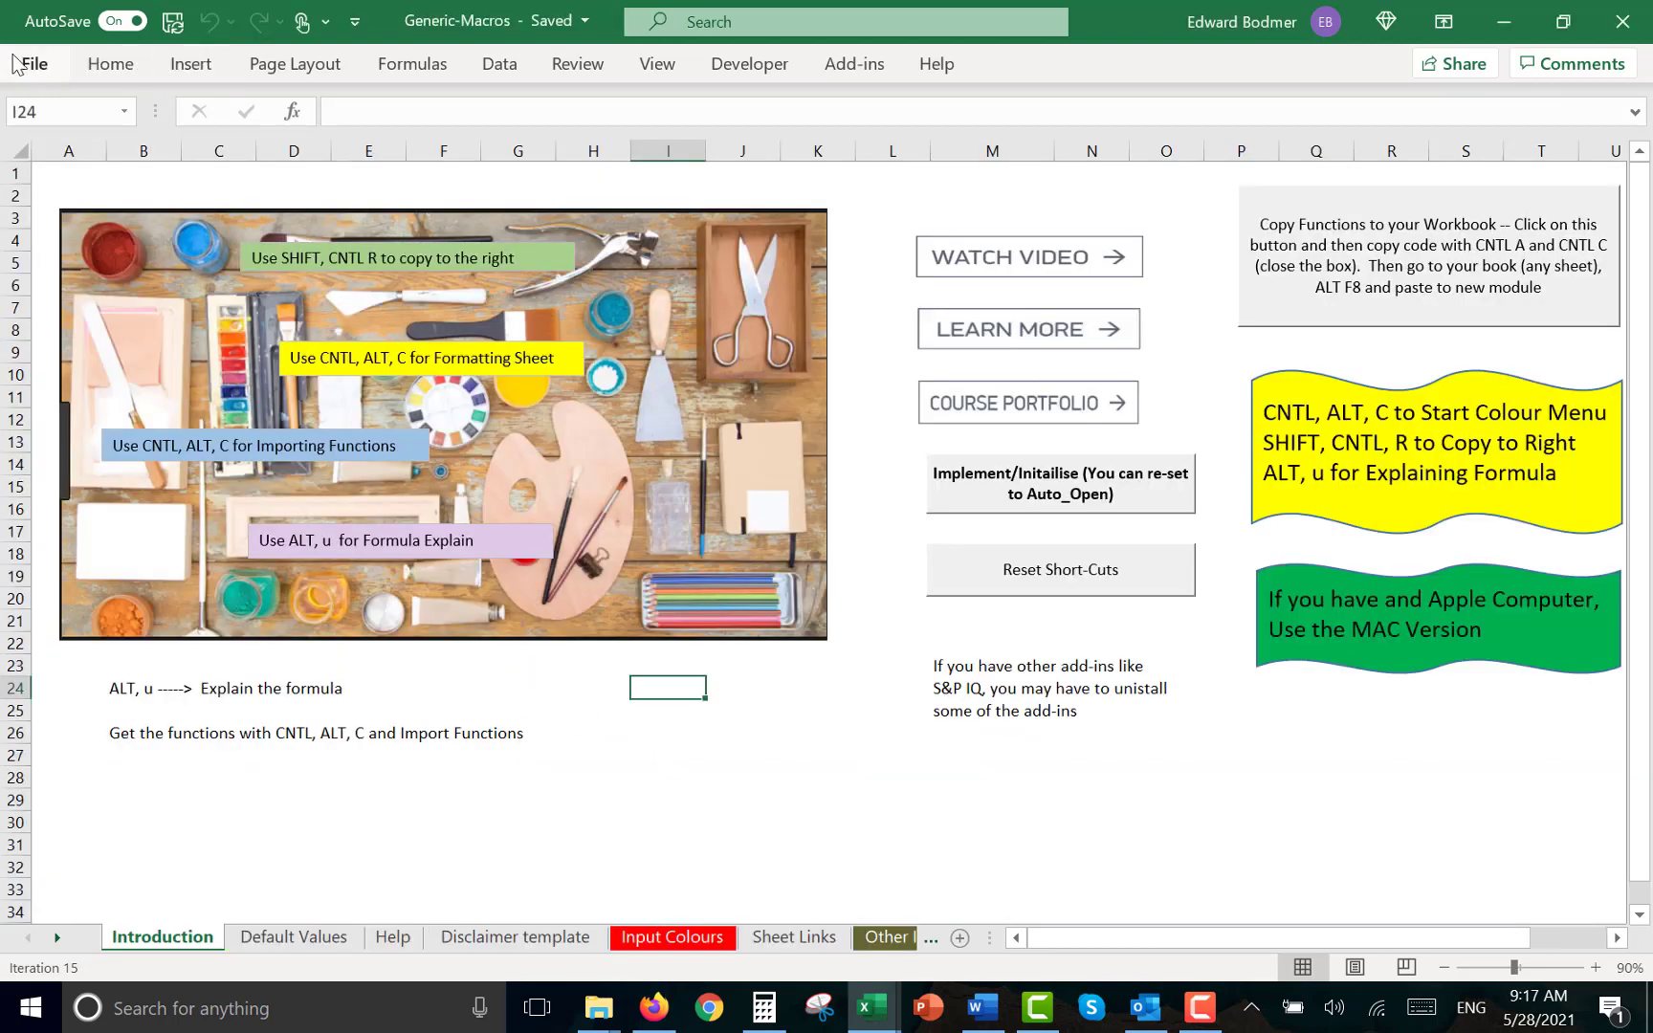
# Open the recent workbook Off Shore Wind with UDF2
pyautogui.click(35, 63)
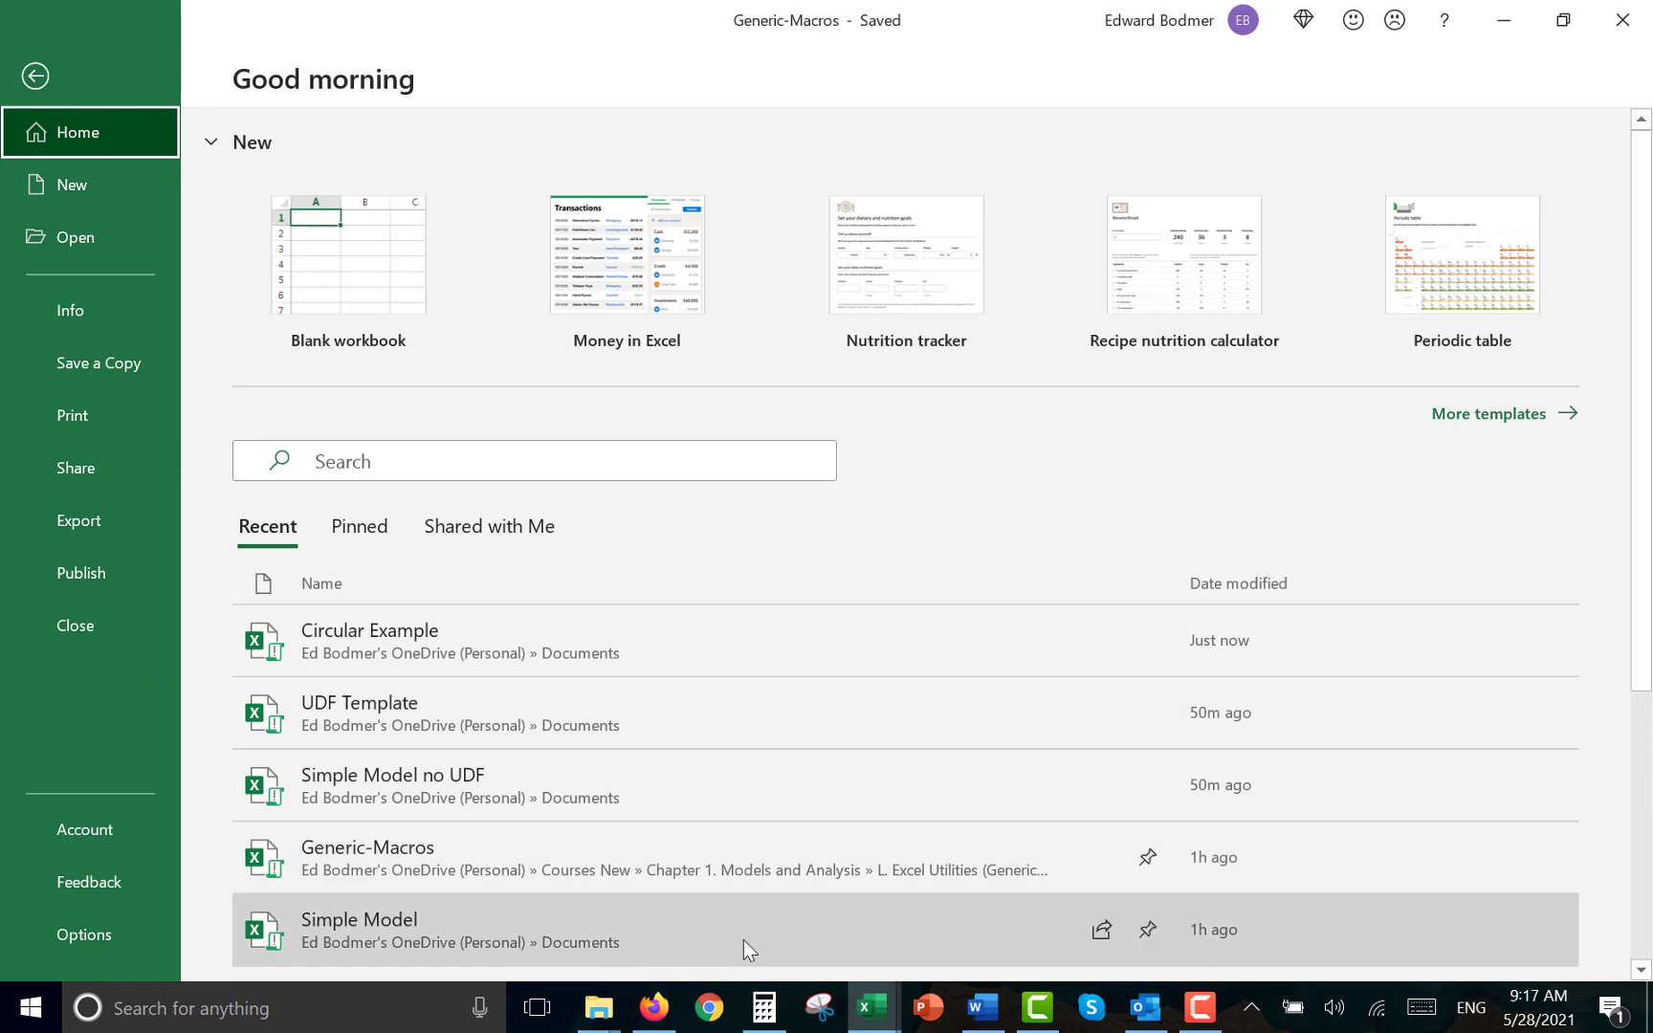
pyautogui.click(1641, 970)
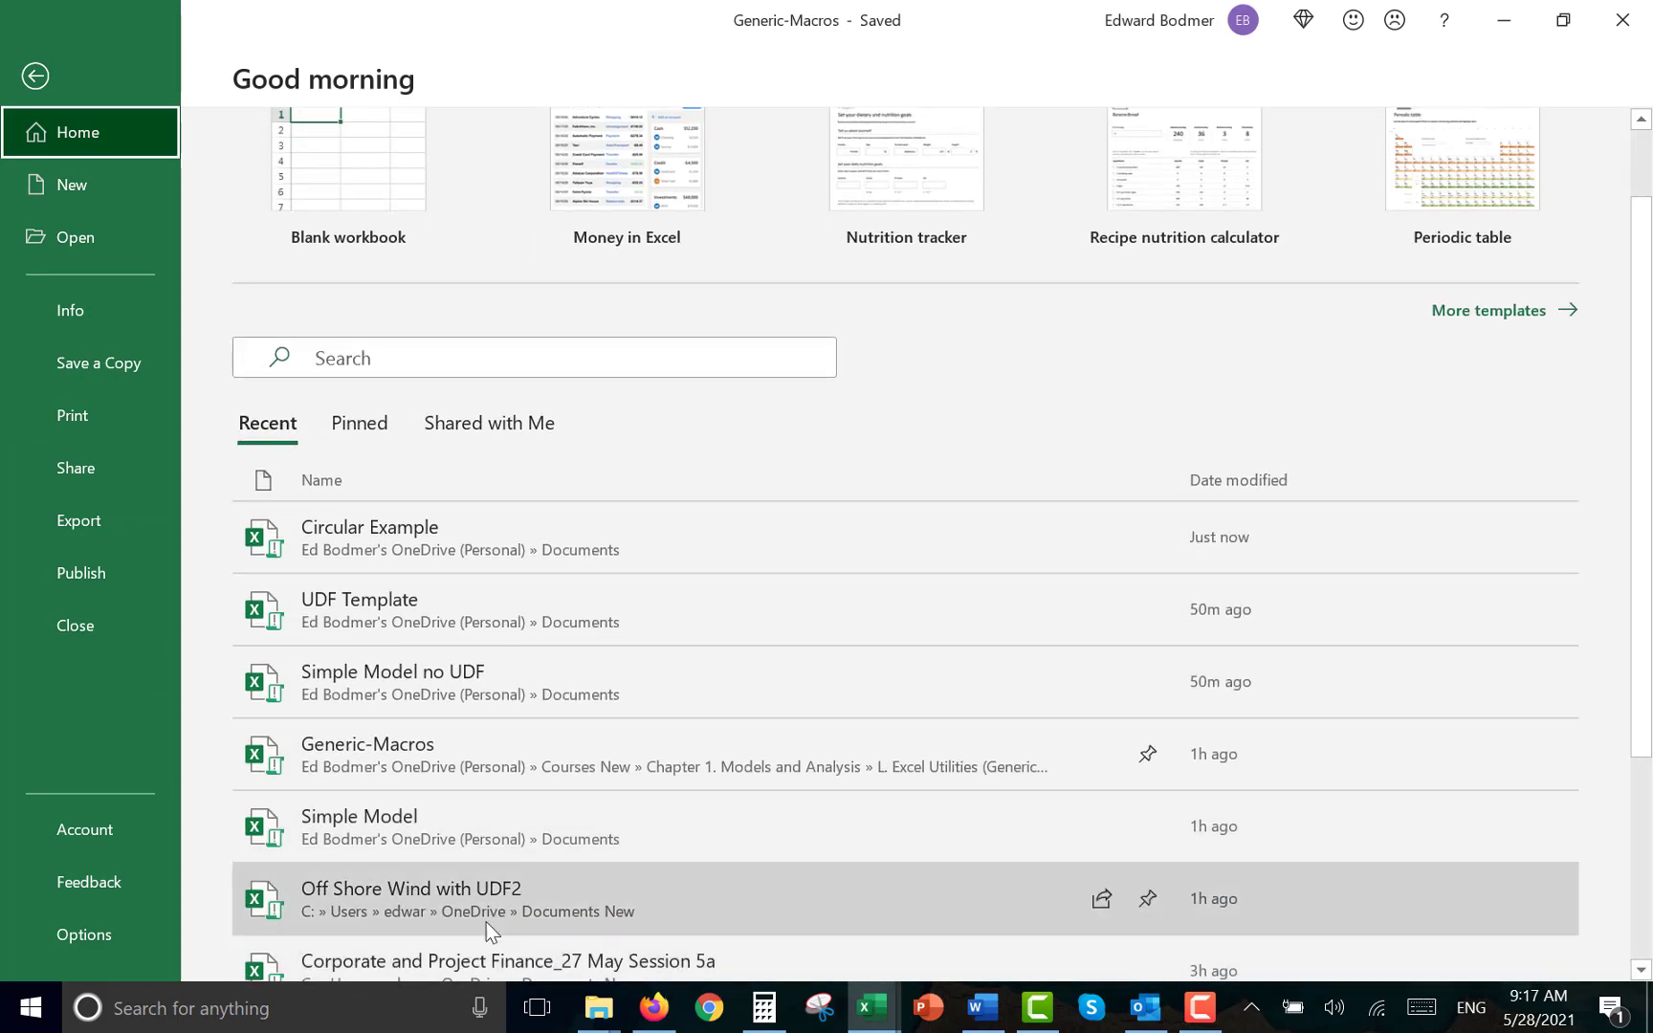
pyautogui.click(440, 909)
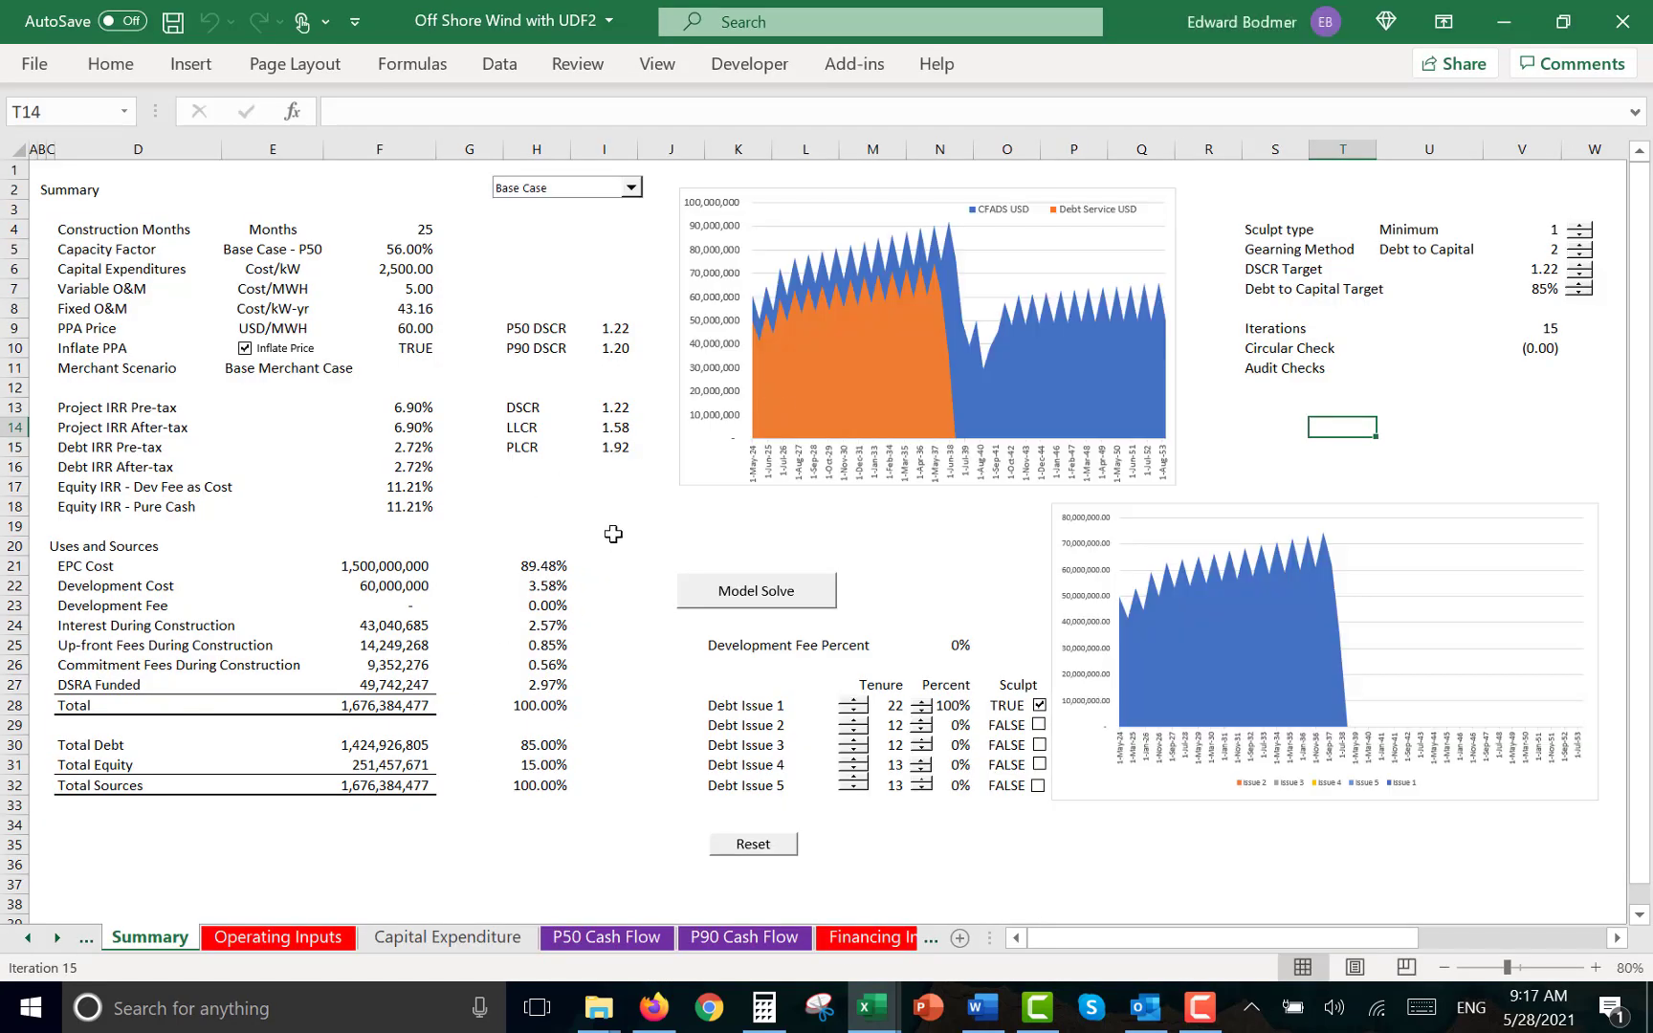
# Change the Sculpt type on the Summary sheet to 2, Level
pyautogui.click(608, 541)
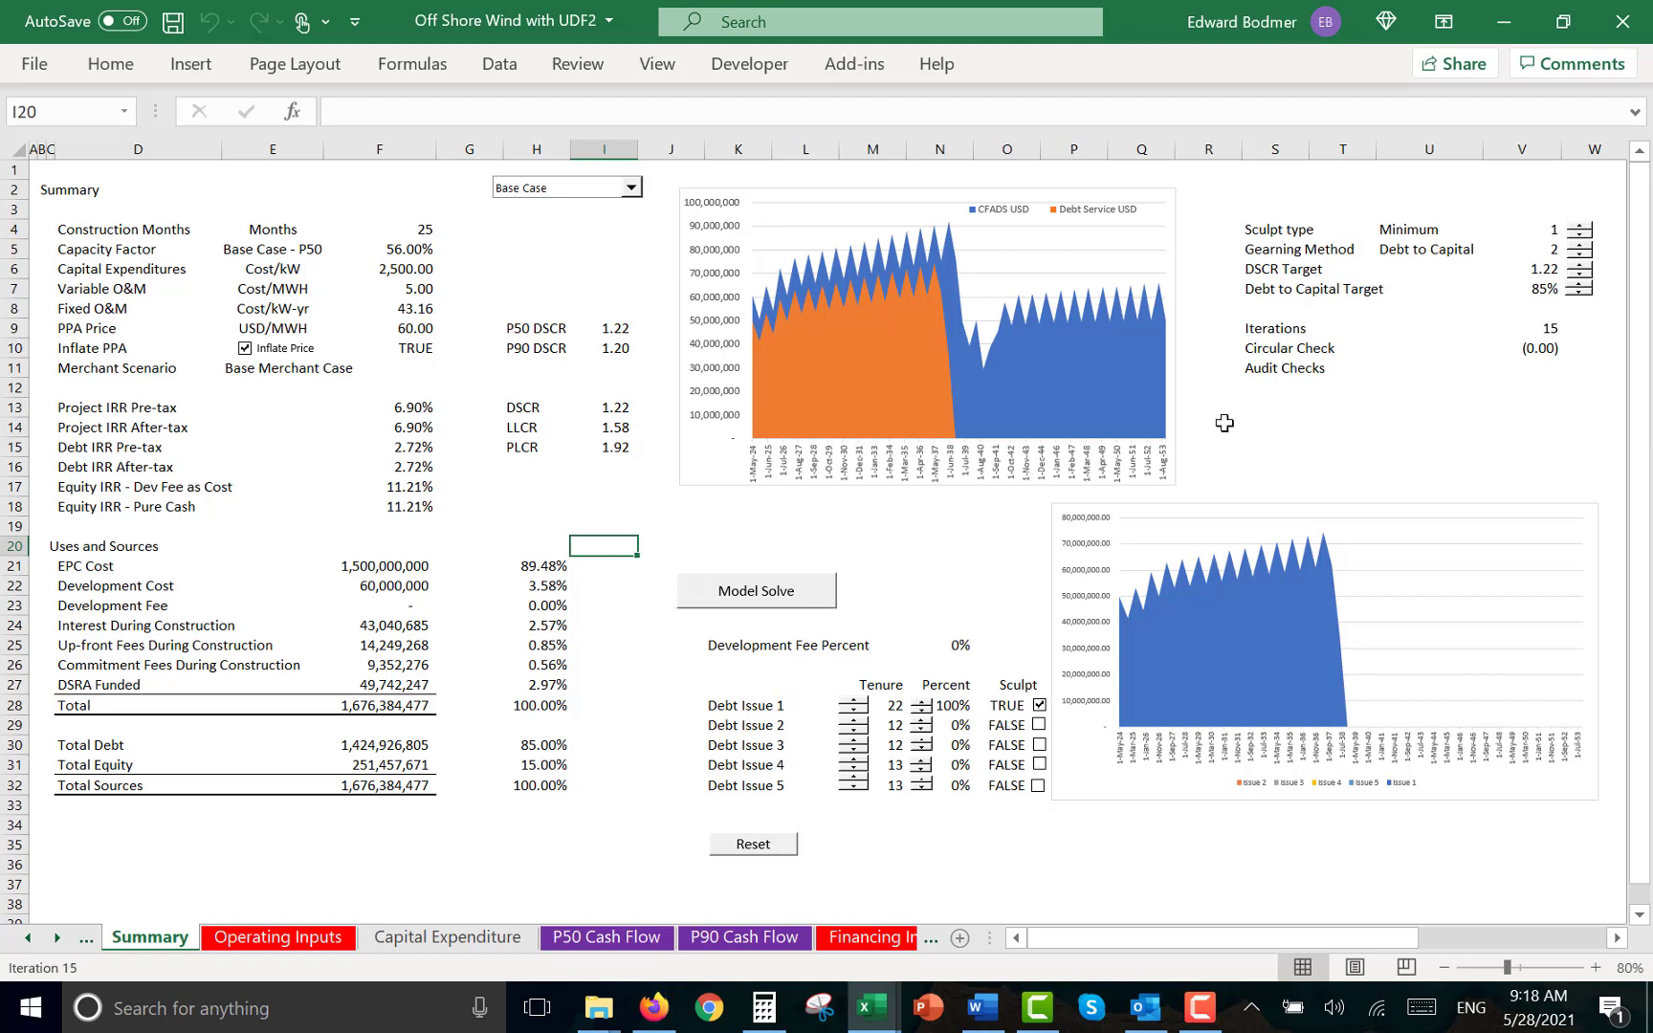
pyautogui.click(1579, 230)
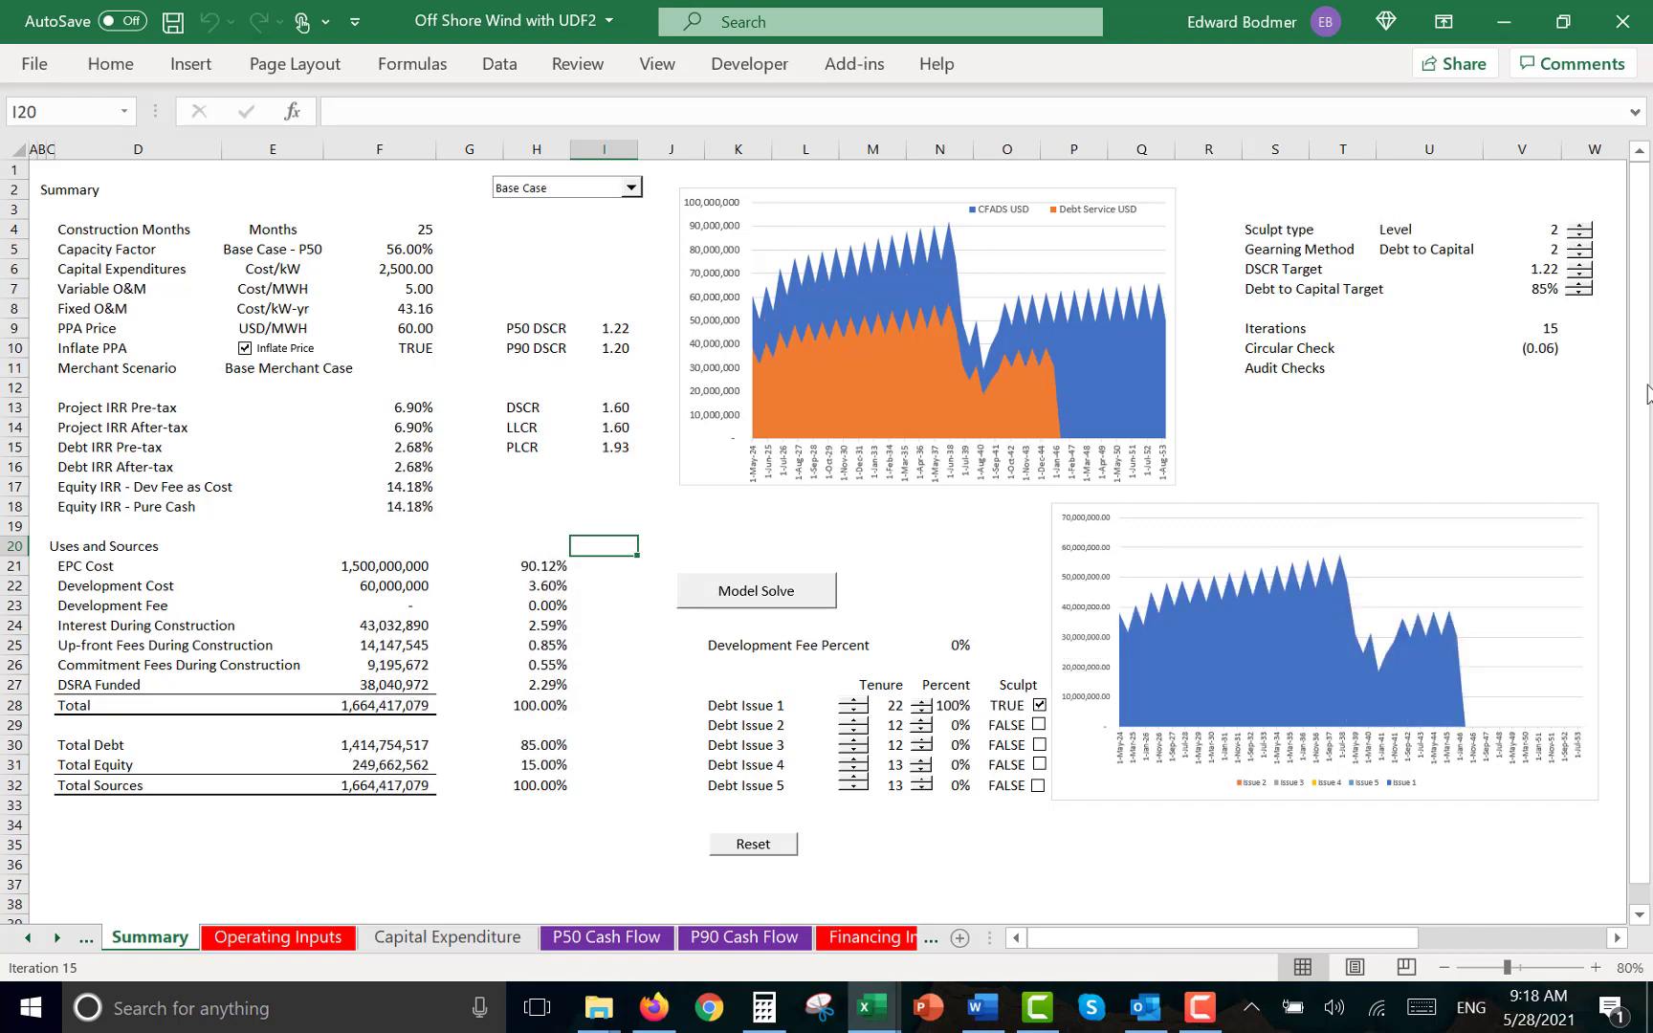
# Set the Sculpt type to 3, Curved, and the DSCR Target to 1.20 on the Summary sheet
pyautogui.click(1579, 230)
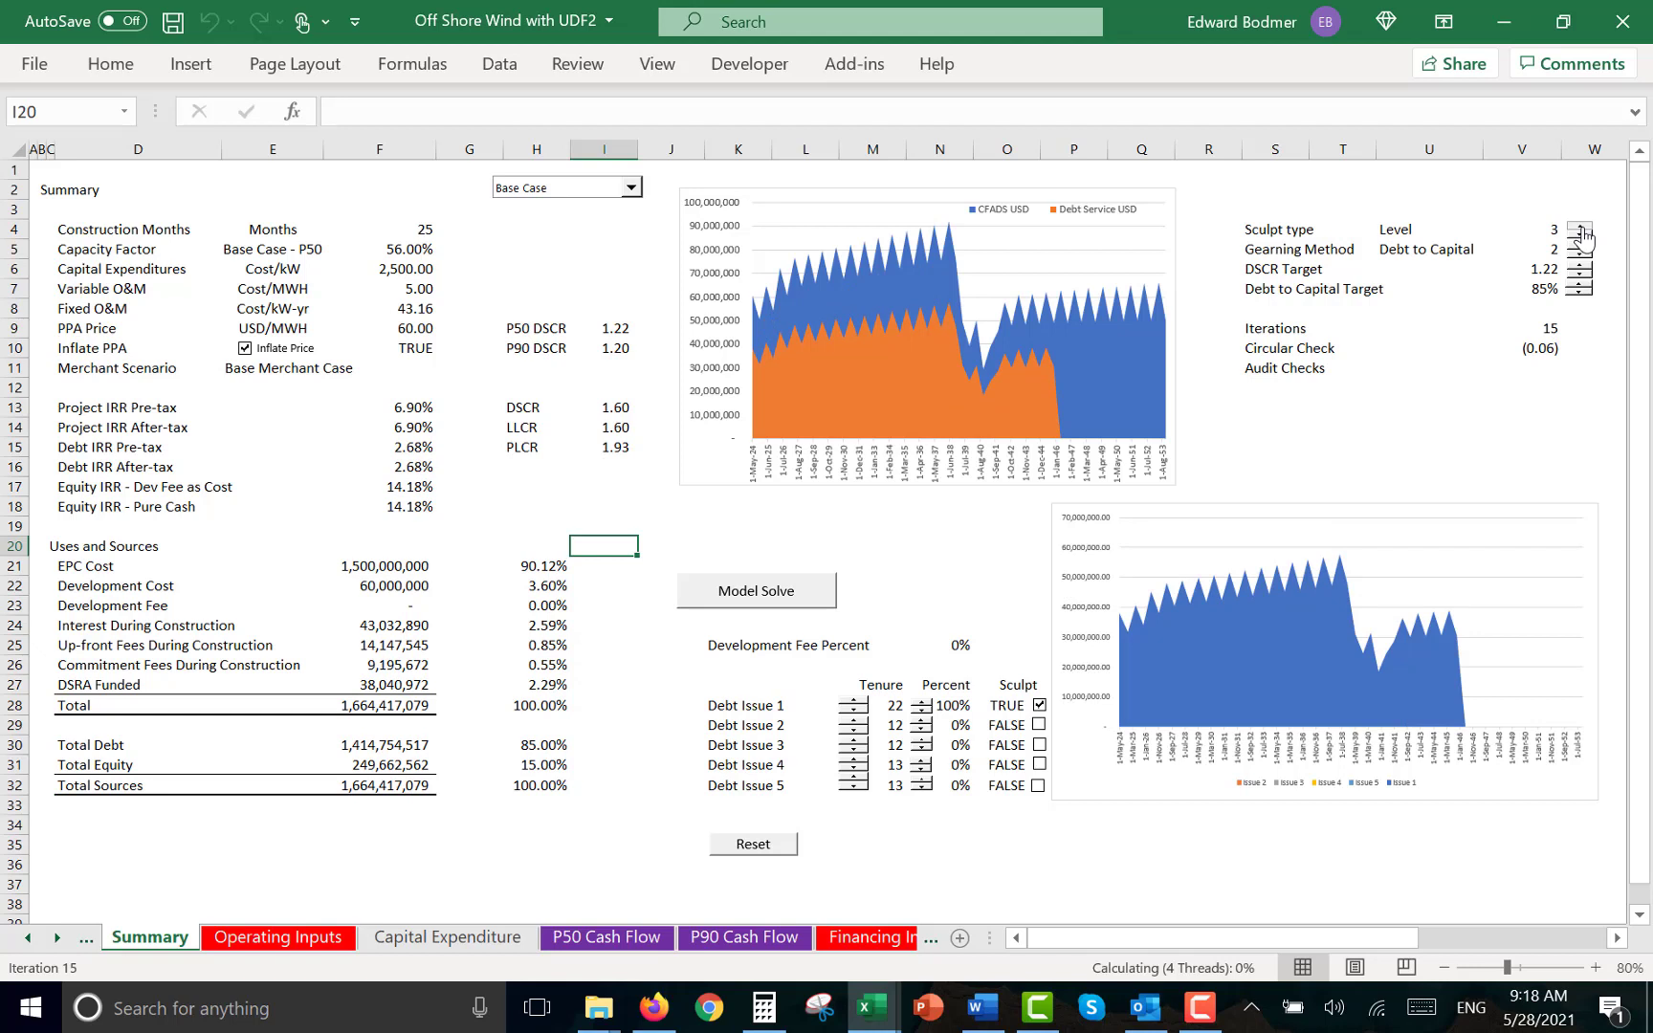
pyautogui.click(1583, 290)
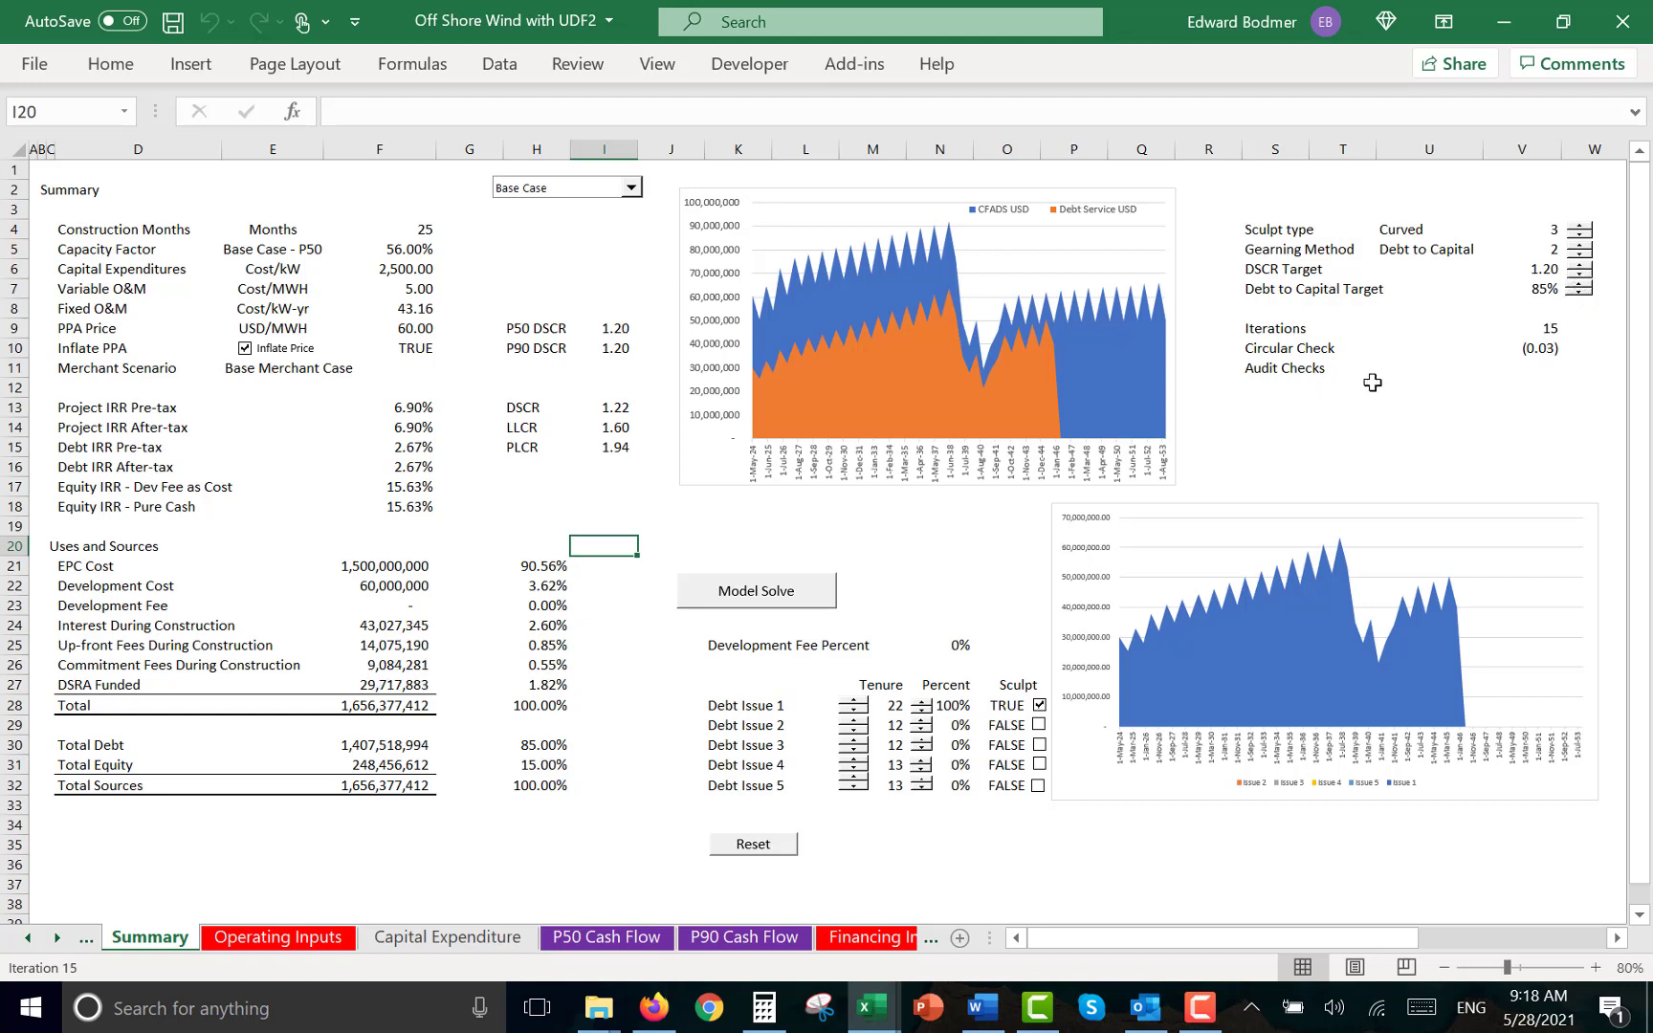
pyautogui.click(1368, 445)
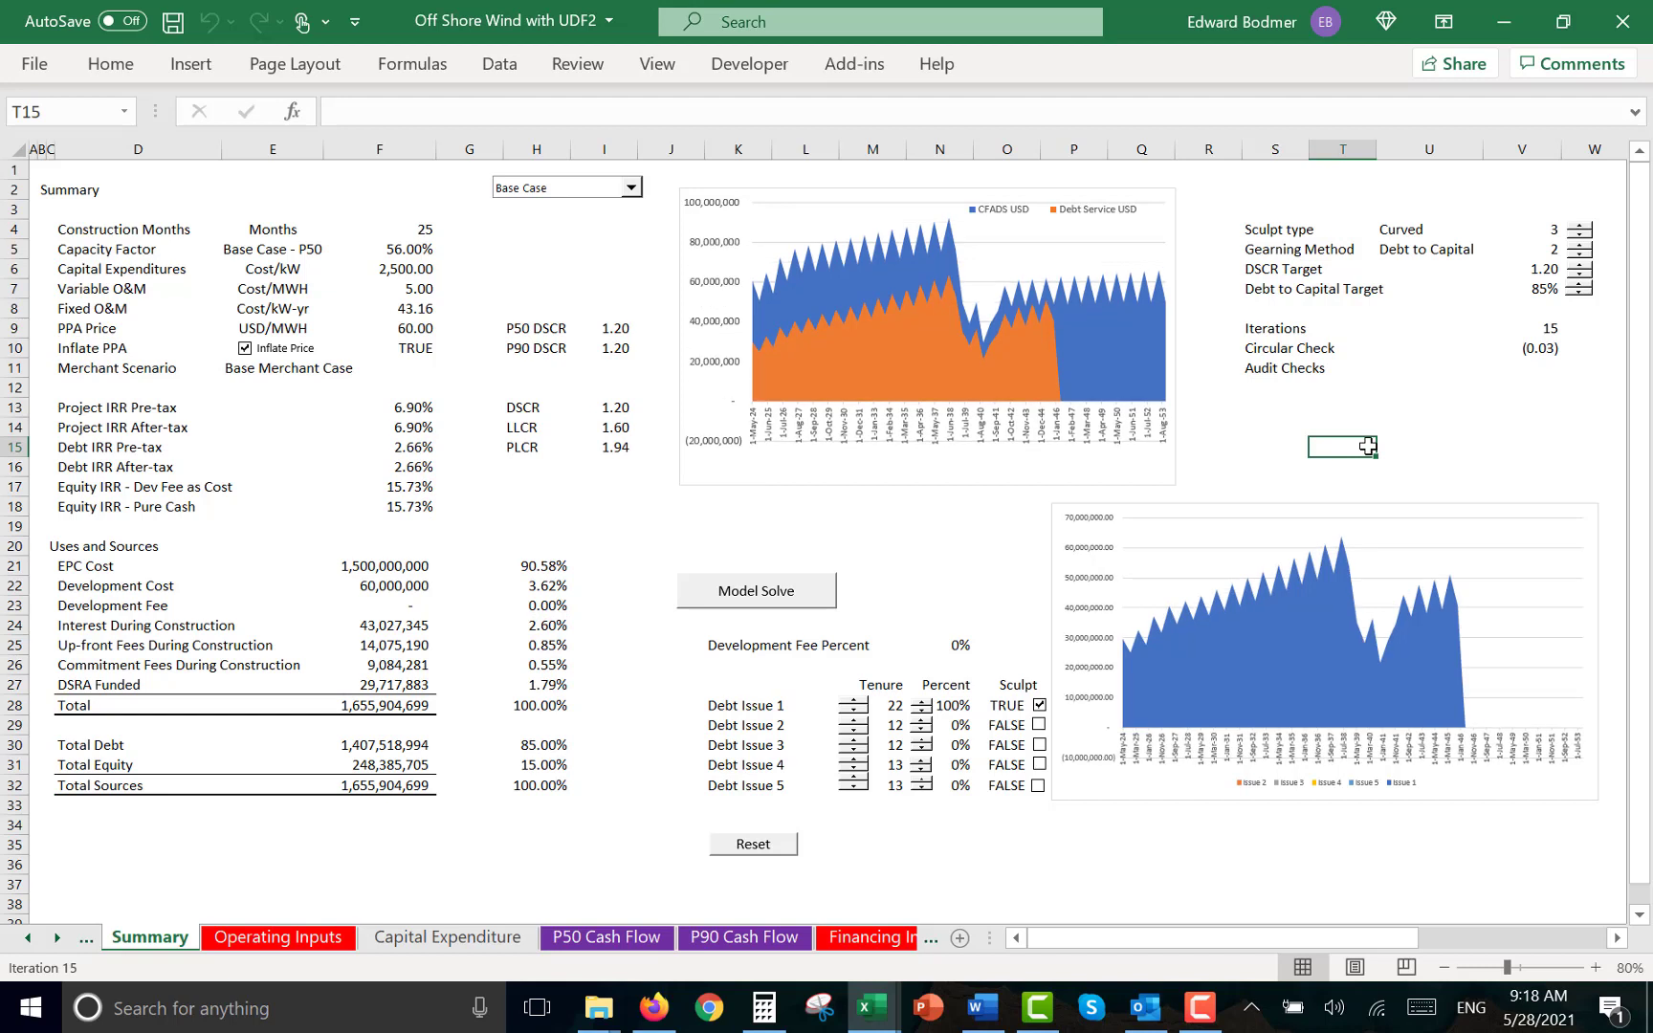
# Set the Debt to Capital Target to 80% and the Gearing Method to 3, DSCR
pyautogui.click(1578, 295)
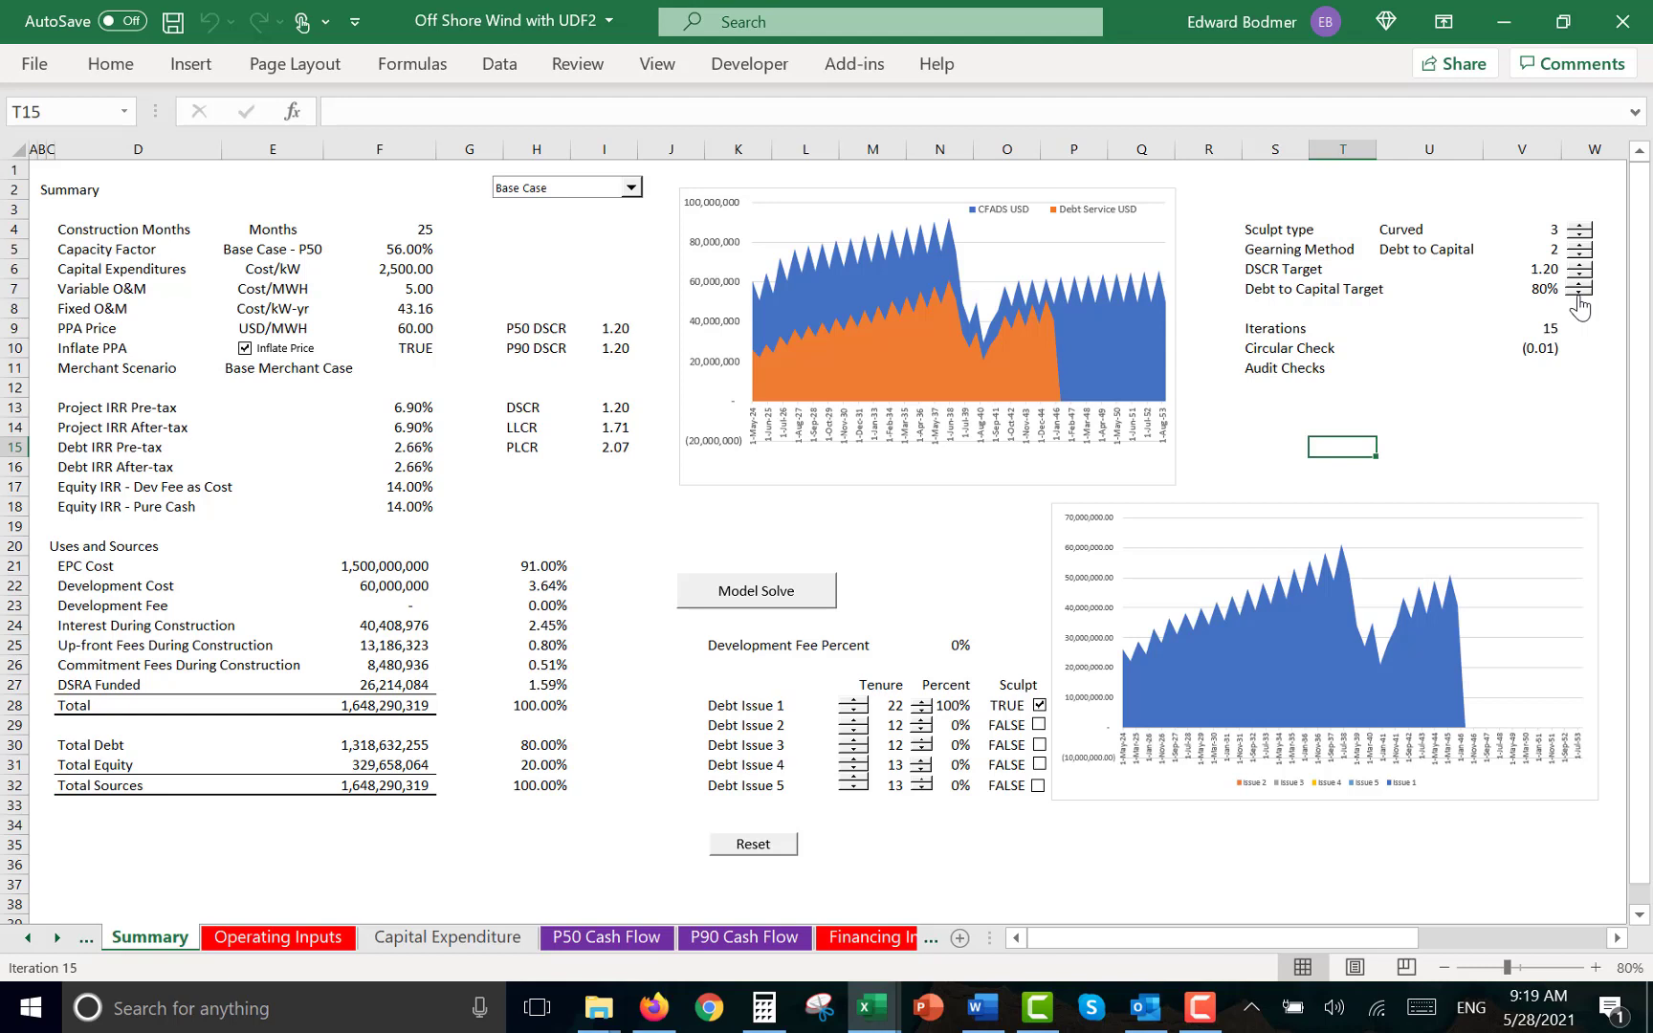
pyautogui.click(1578, 249)
# Raise the Debt Issue 2 percentage in 5% increments to 15%, and set it back to 10%
pyautogui.click(920, 726)
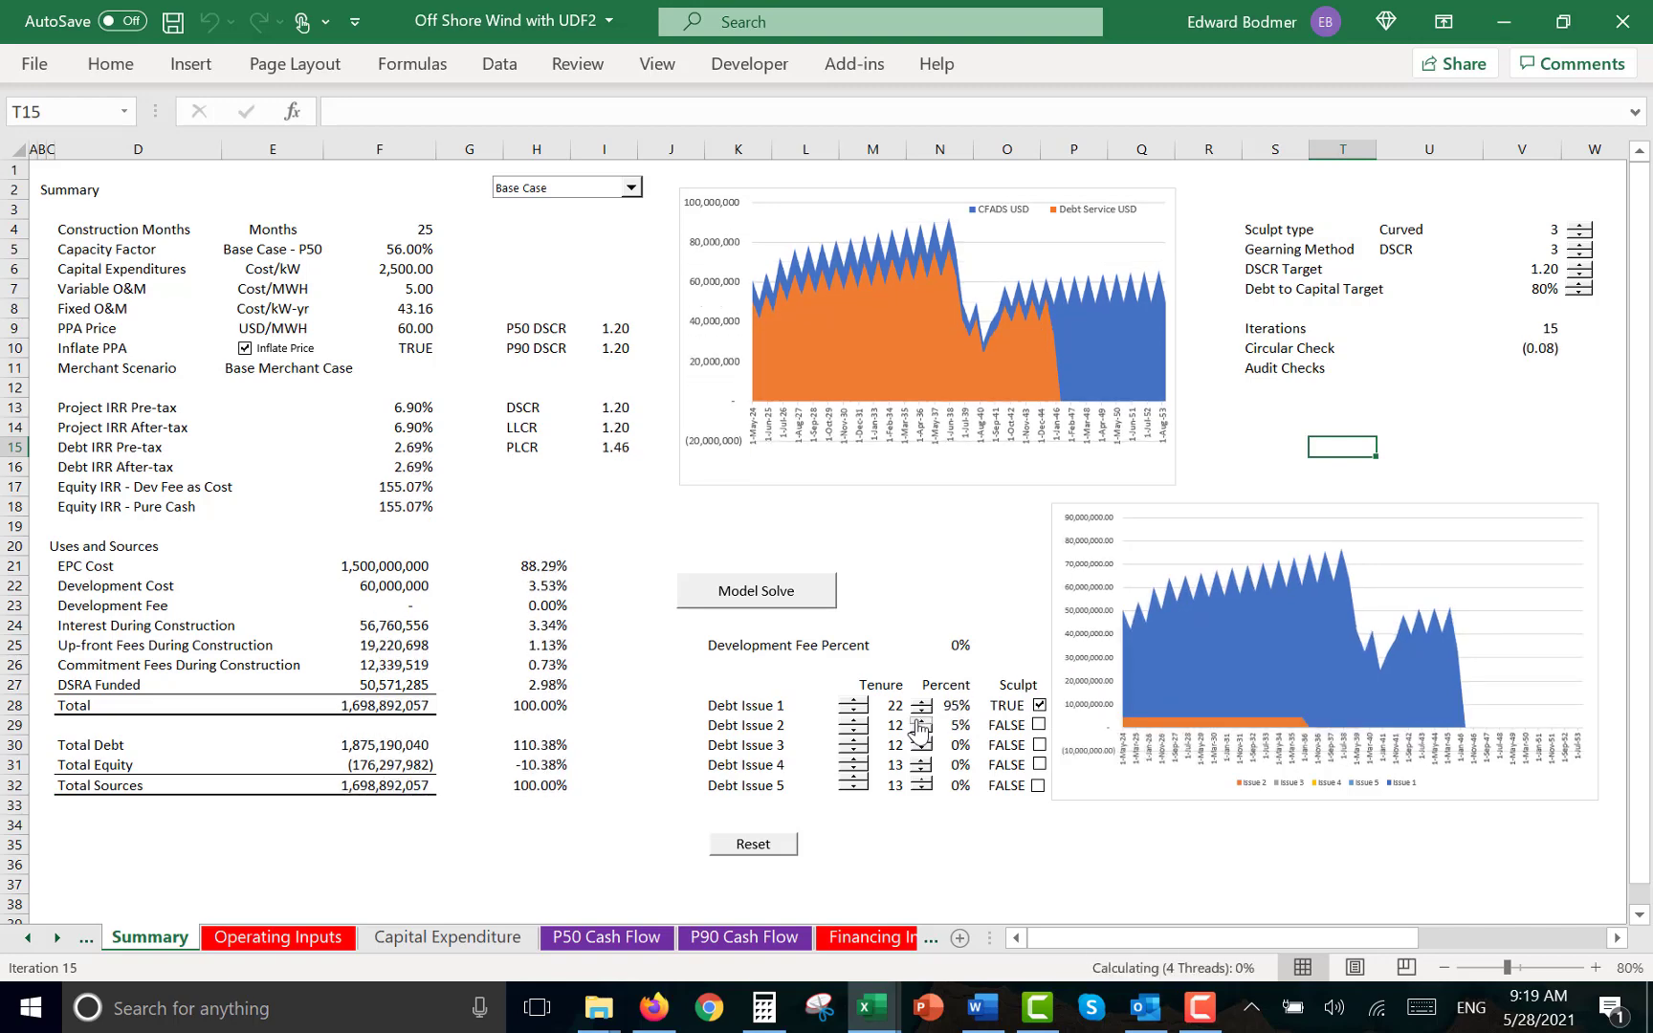
pyautogui.click(919, 723)
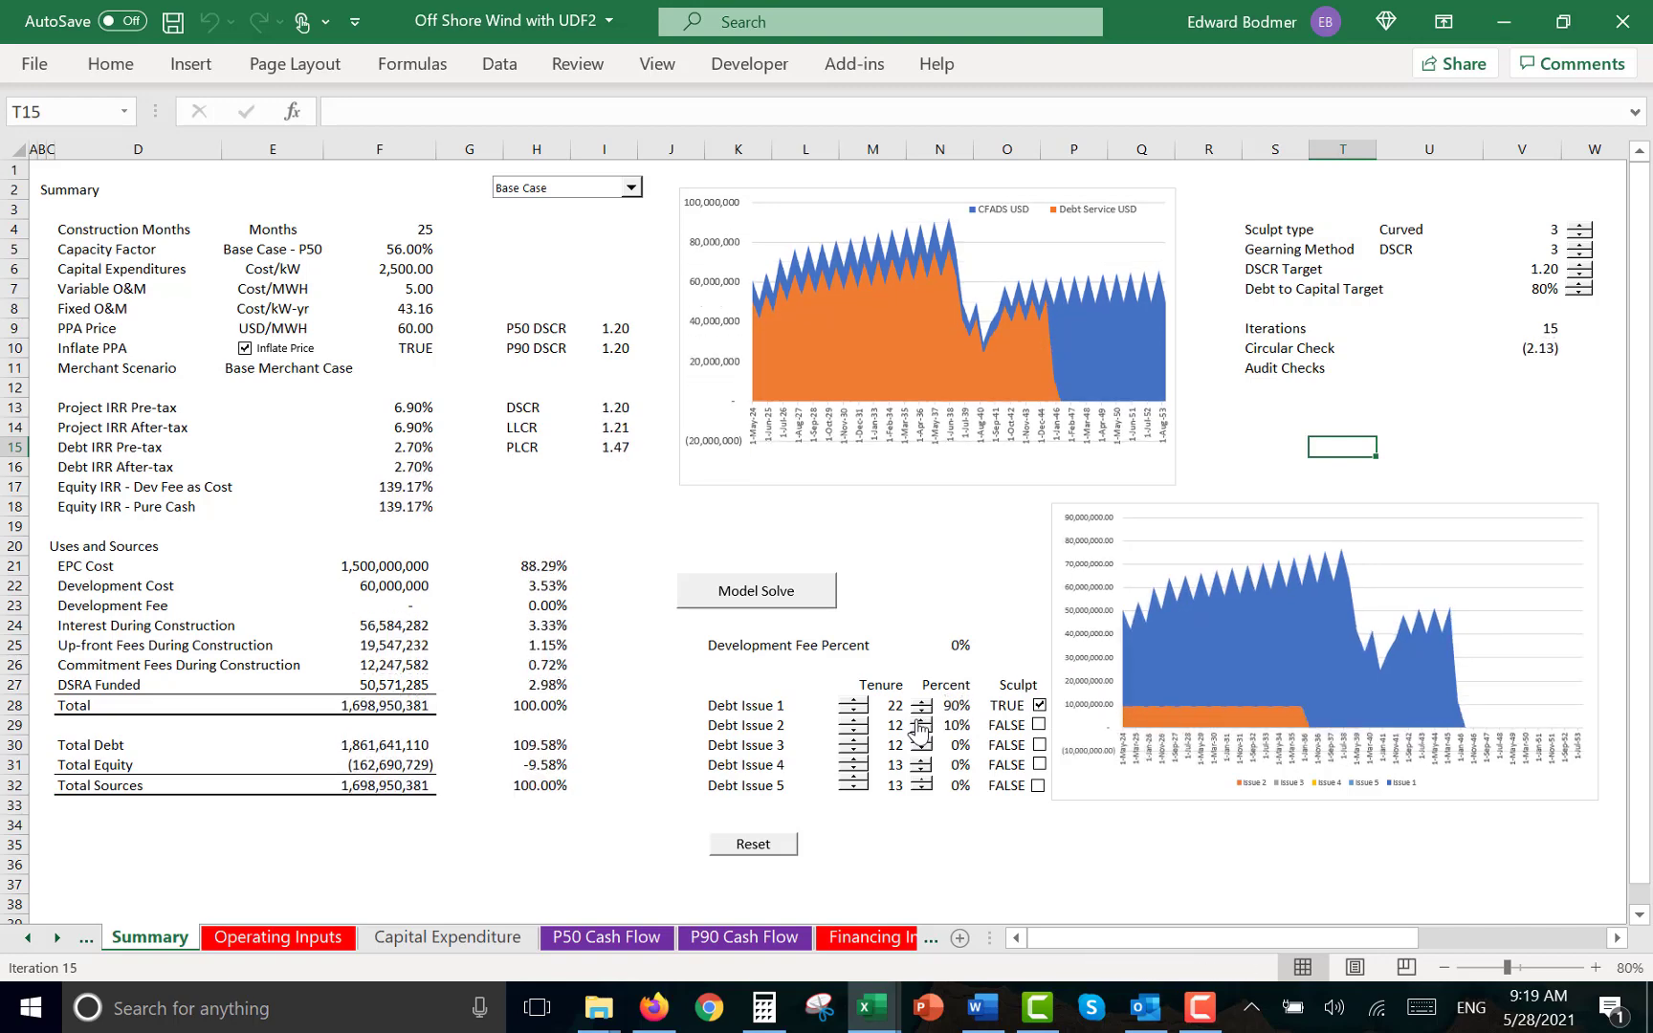
pyautogui.click(919, 724)
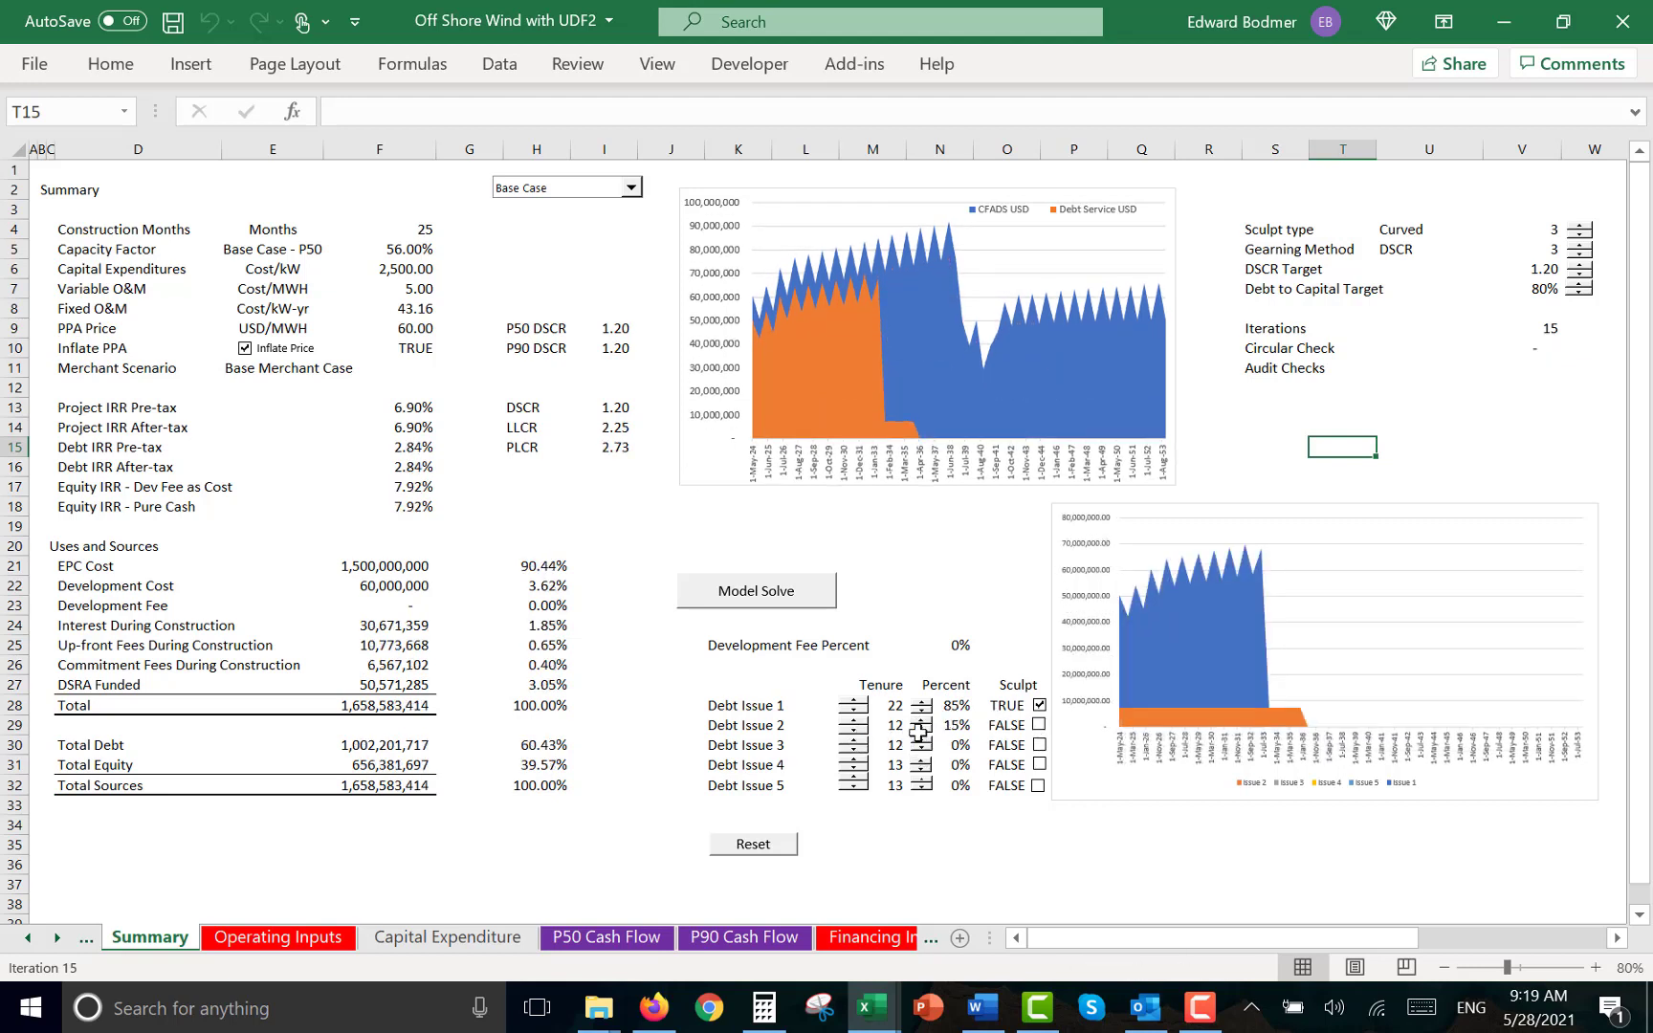
pyautogui.click(919, 730)
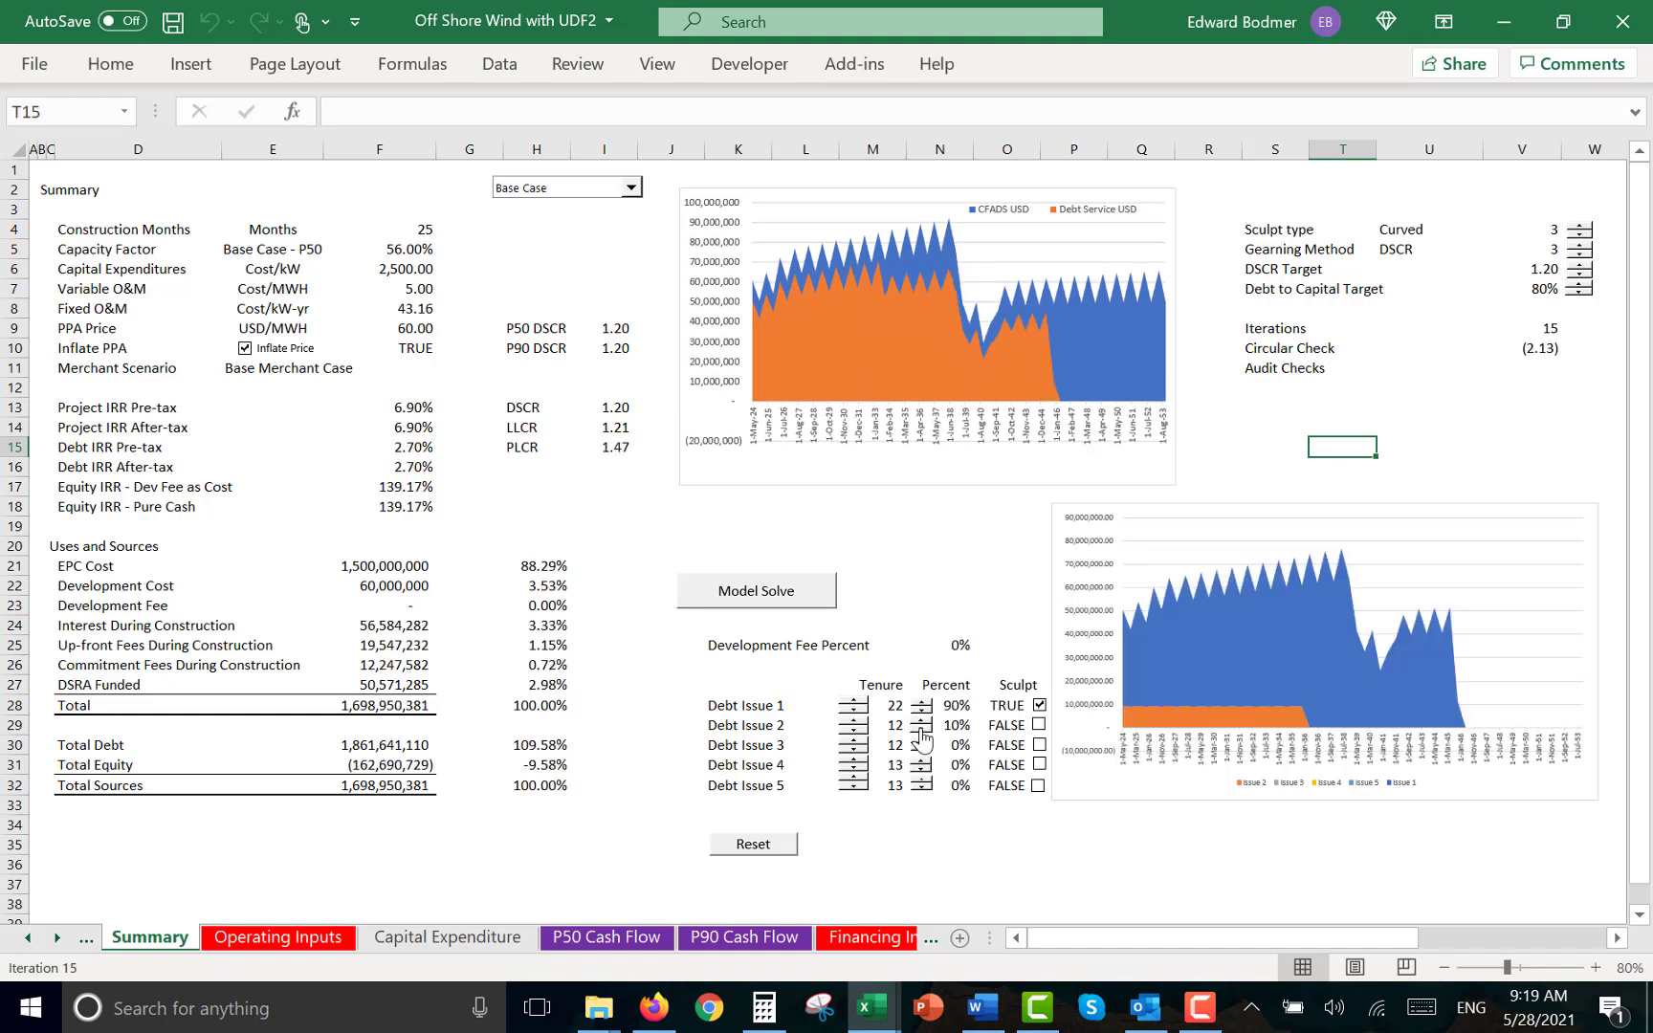
# Set the Iterations in V9 to 20 and switch the Gearing Method to 2, Debt to Capital
pyautogui.click(1492, 421)
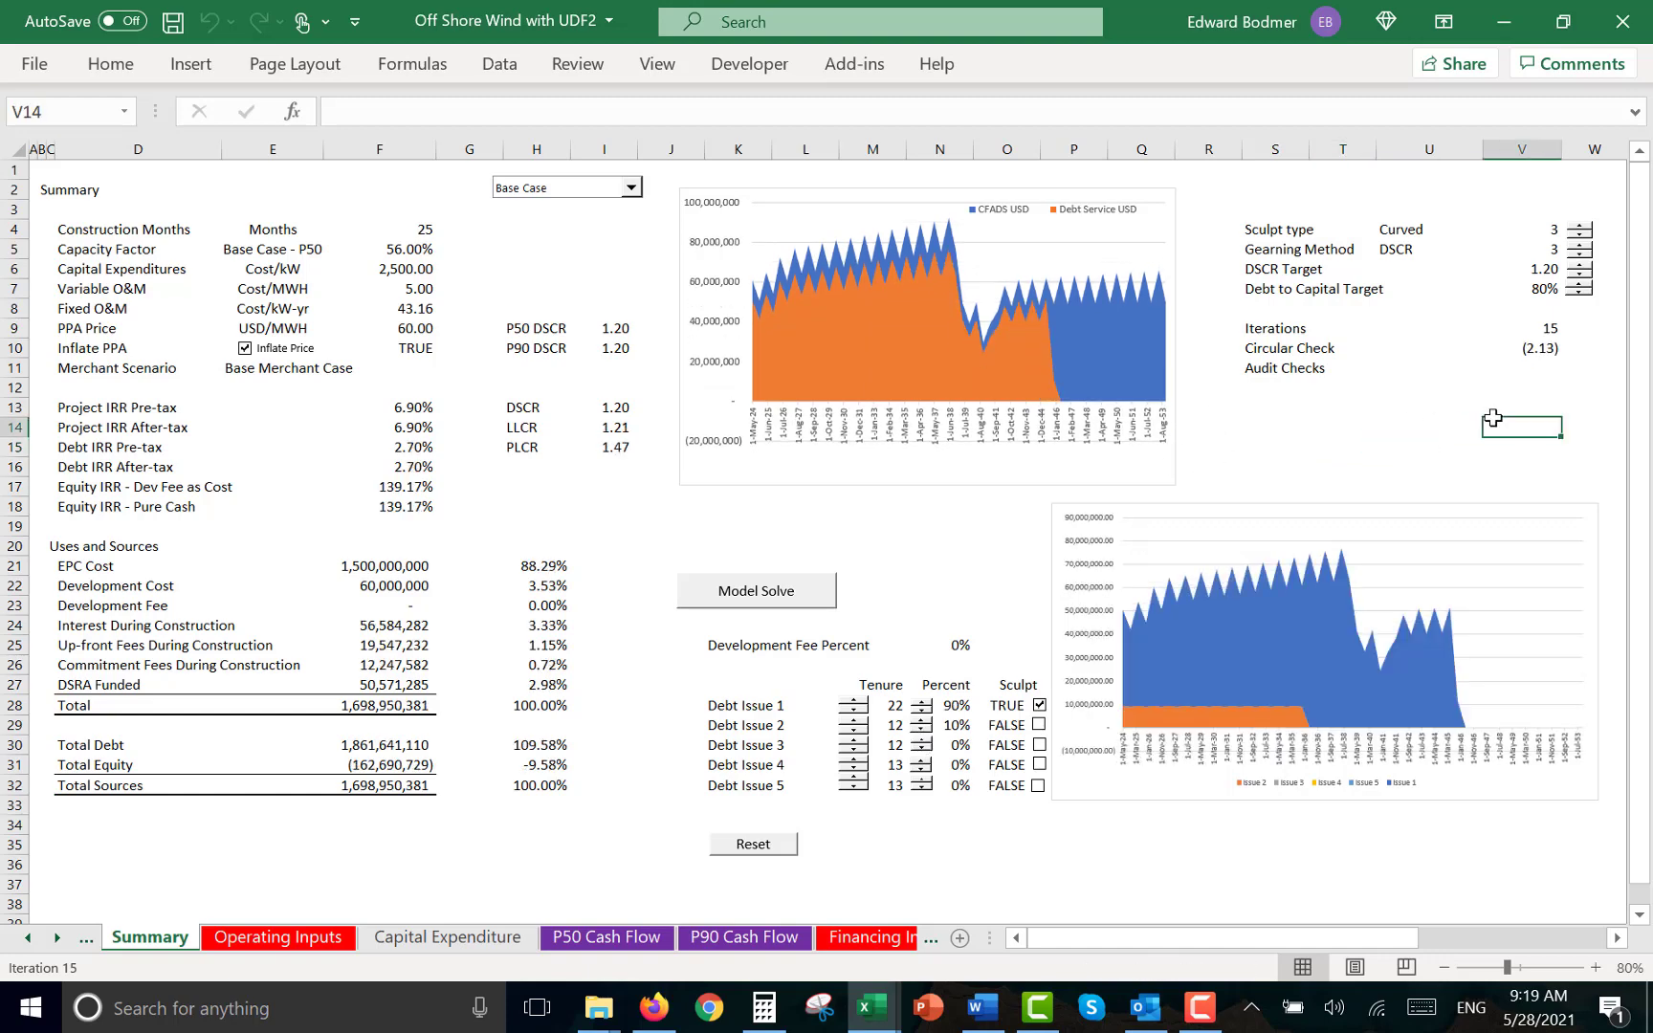
pyautogui.click(1540, 330)
pyautogui.write('20')
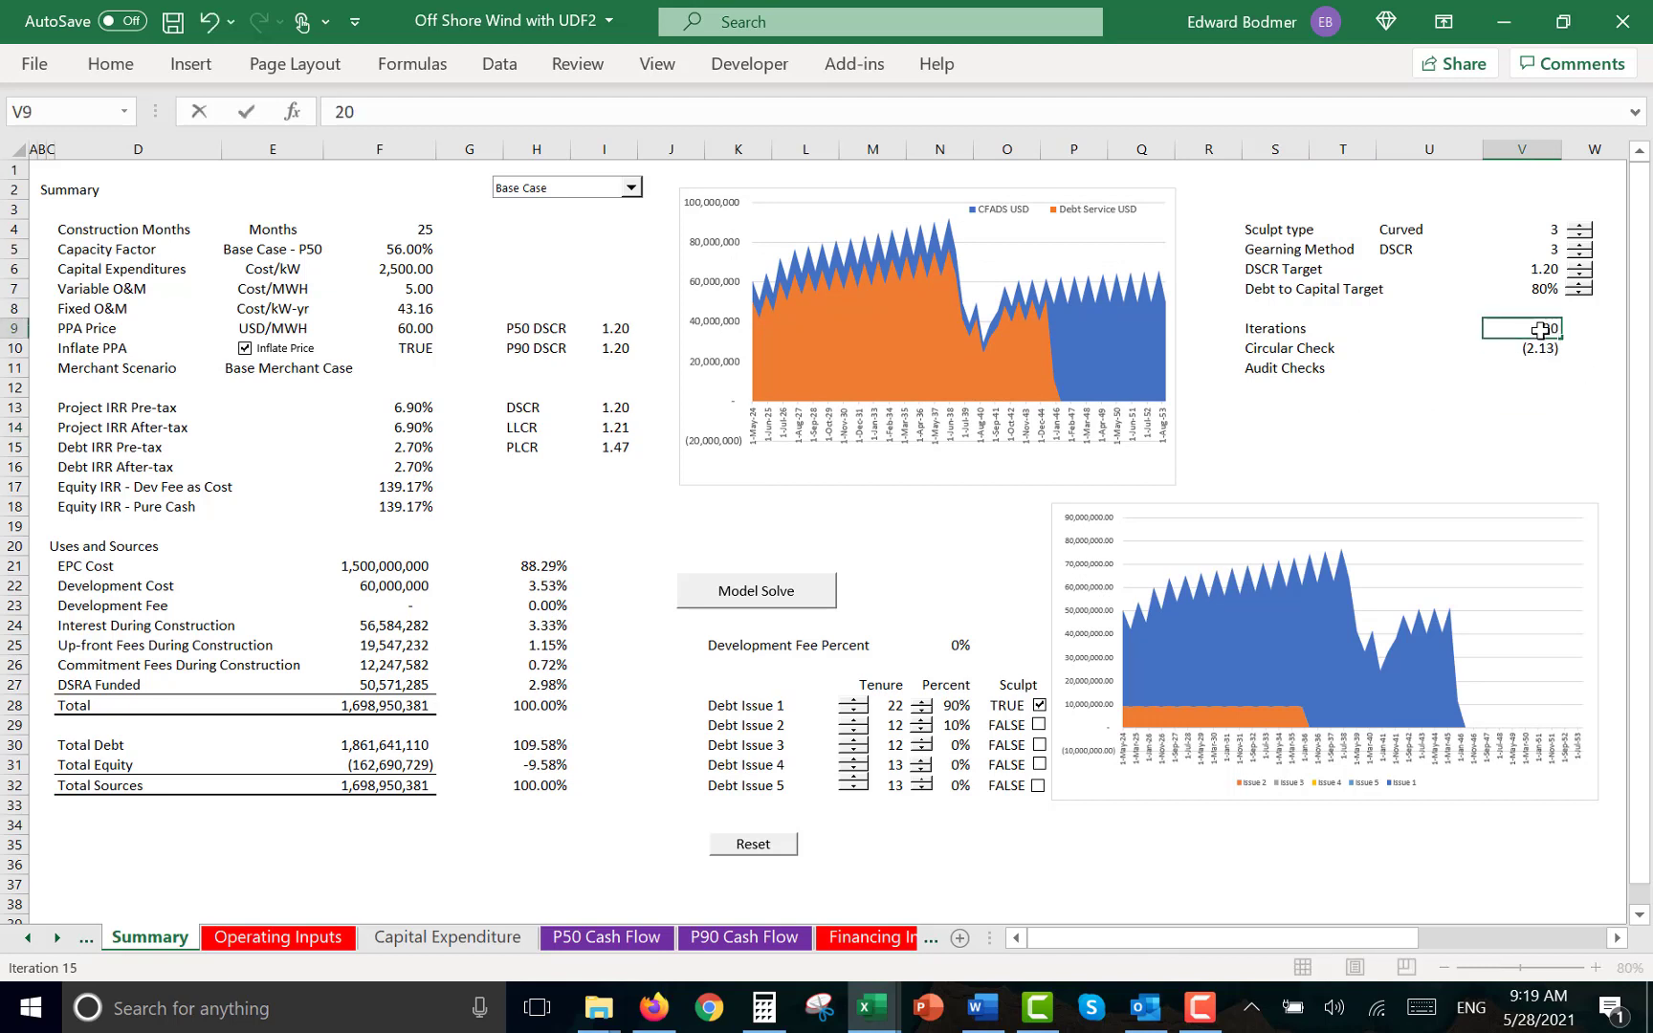
pyautogui.press('Return')
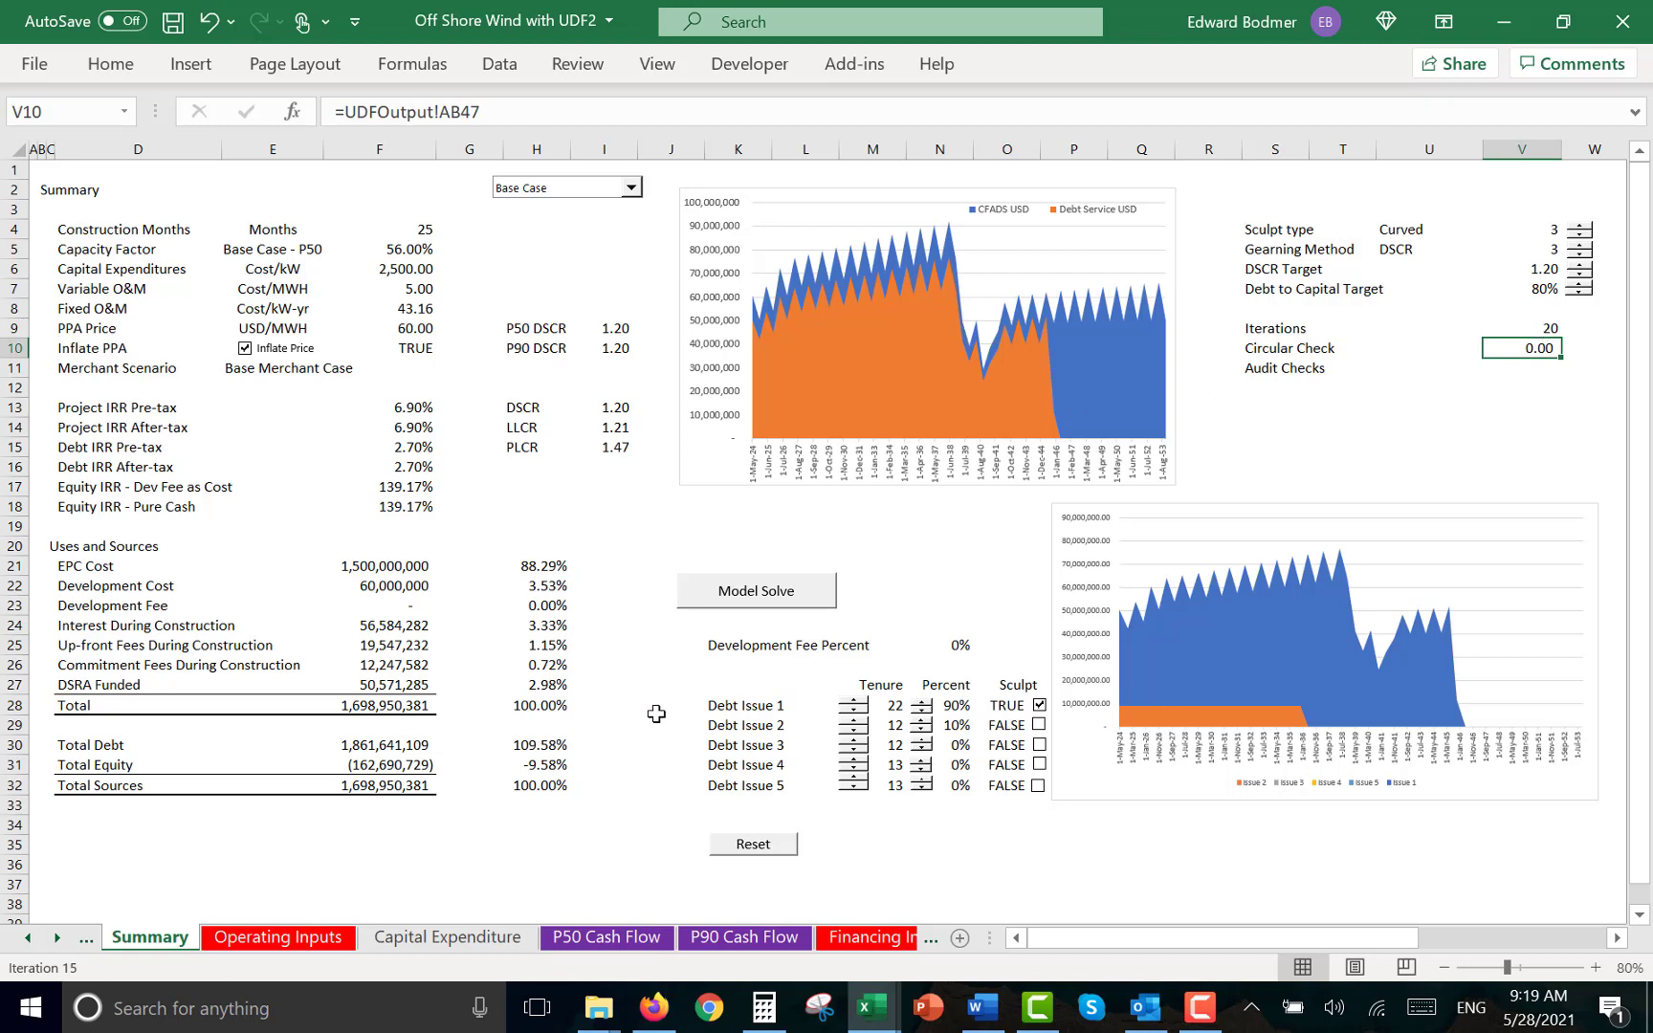
pyautogui.click(963, 505)
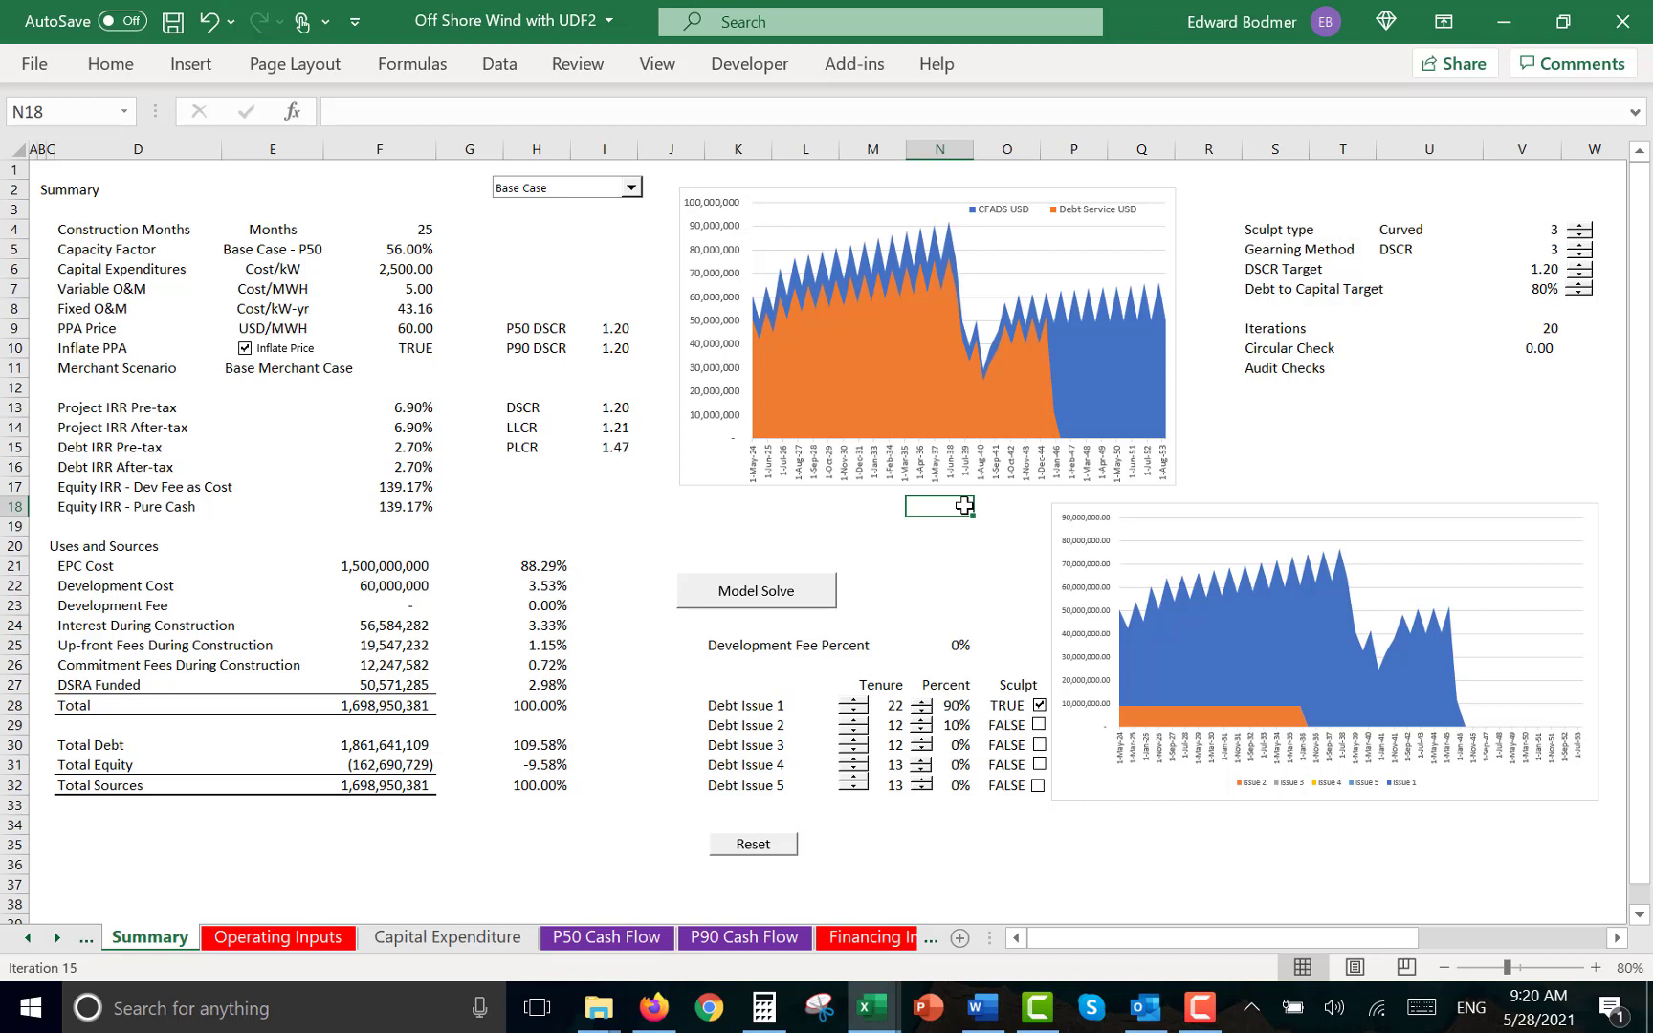
pyautogui.click(1578, 254)
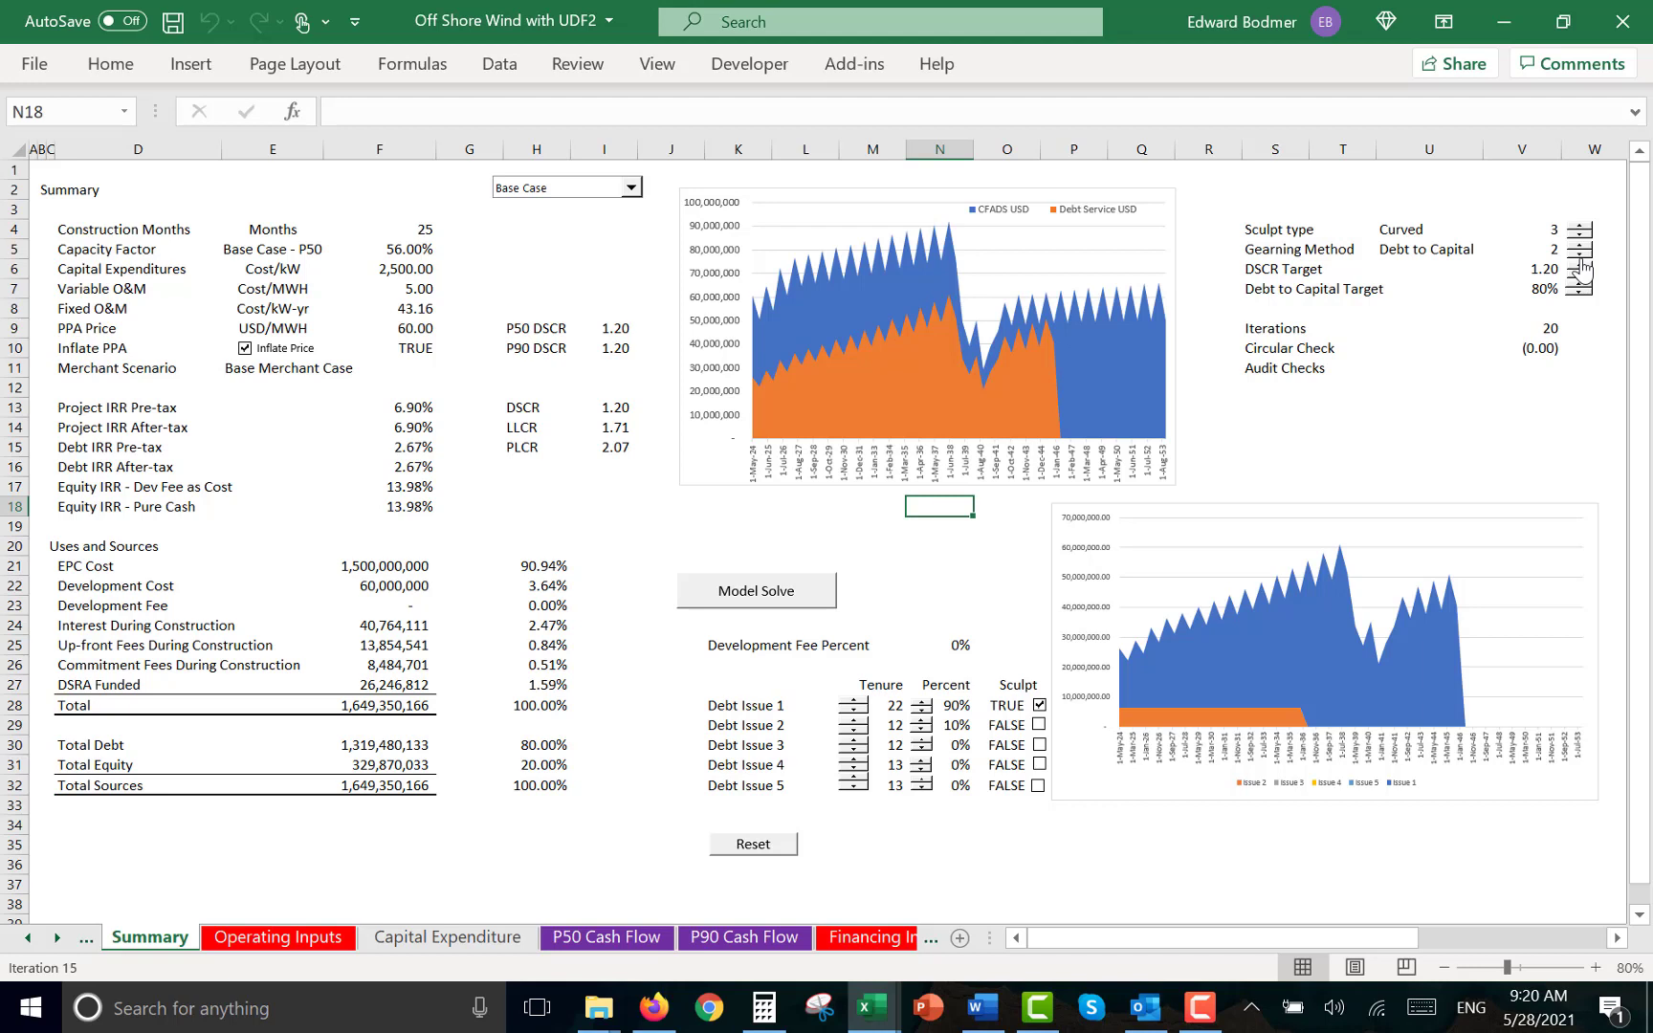
# Go to the Financing Inputs sheet and look through the debt size, debt funding and Debt Issue 1 inputs
pyautogui.hotkey('ctrl', 'pagedown')
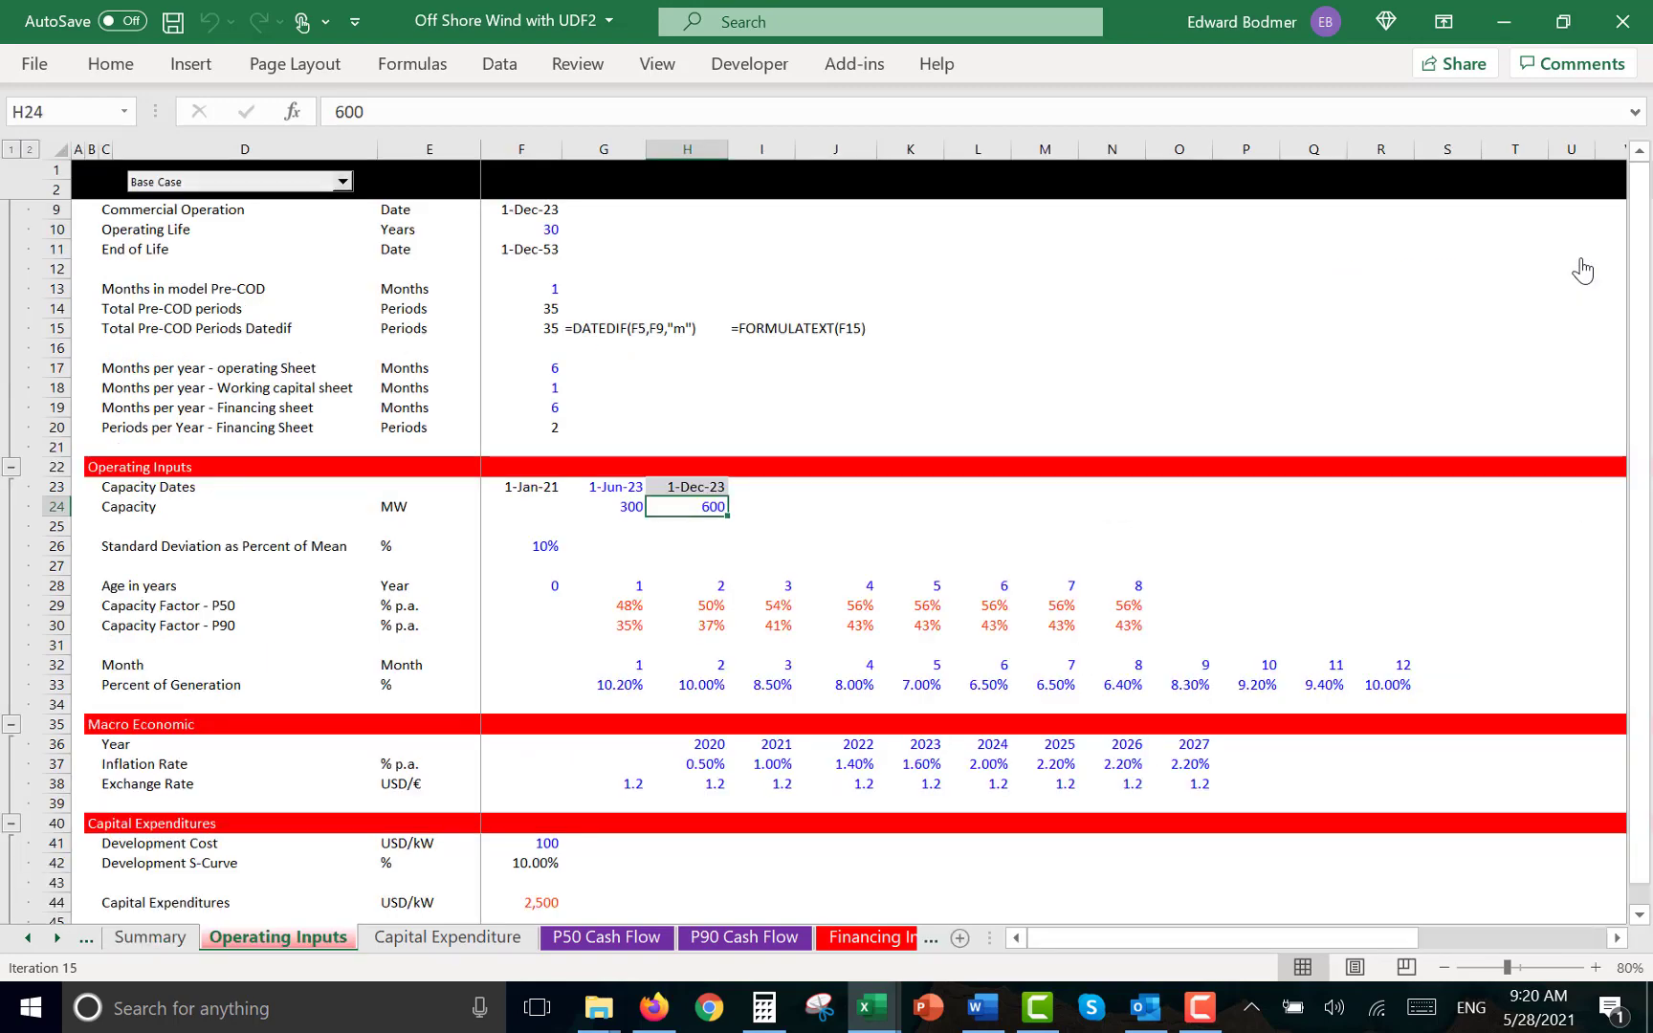
pyautogui.hotkey('ctrl', 'pagedown')
pyautogui.hotkey('ctrl', 'pagedown')
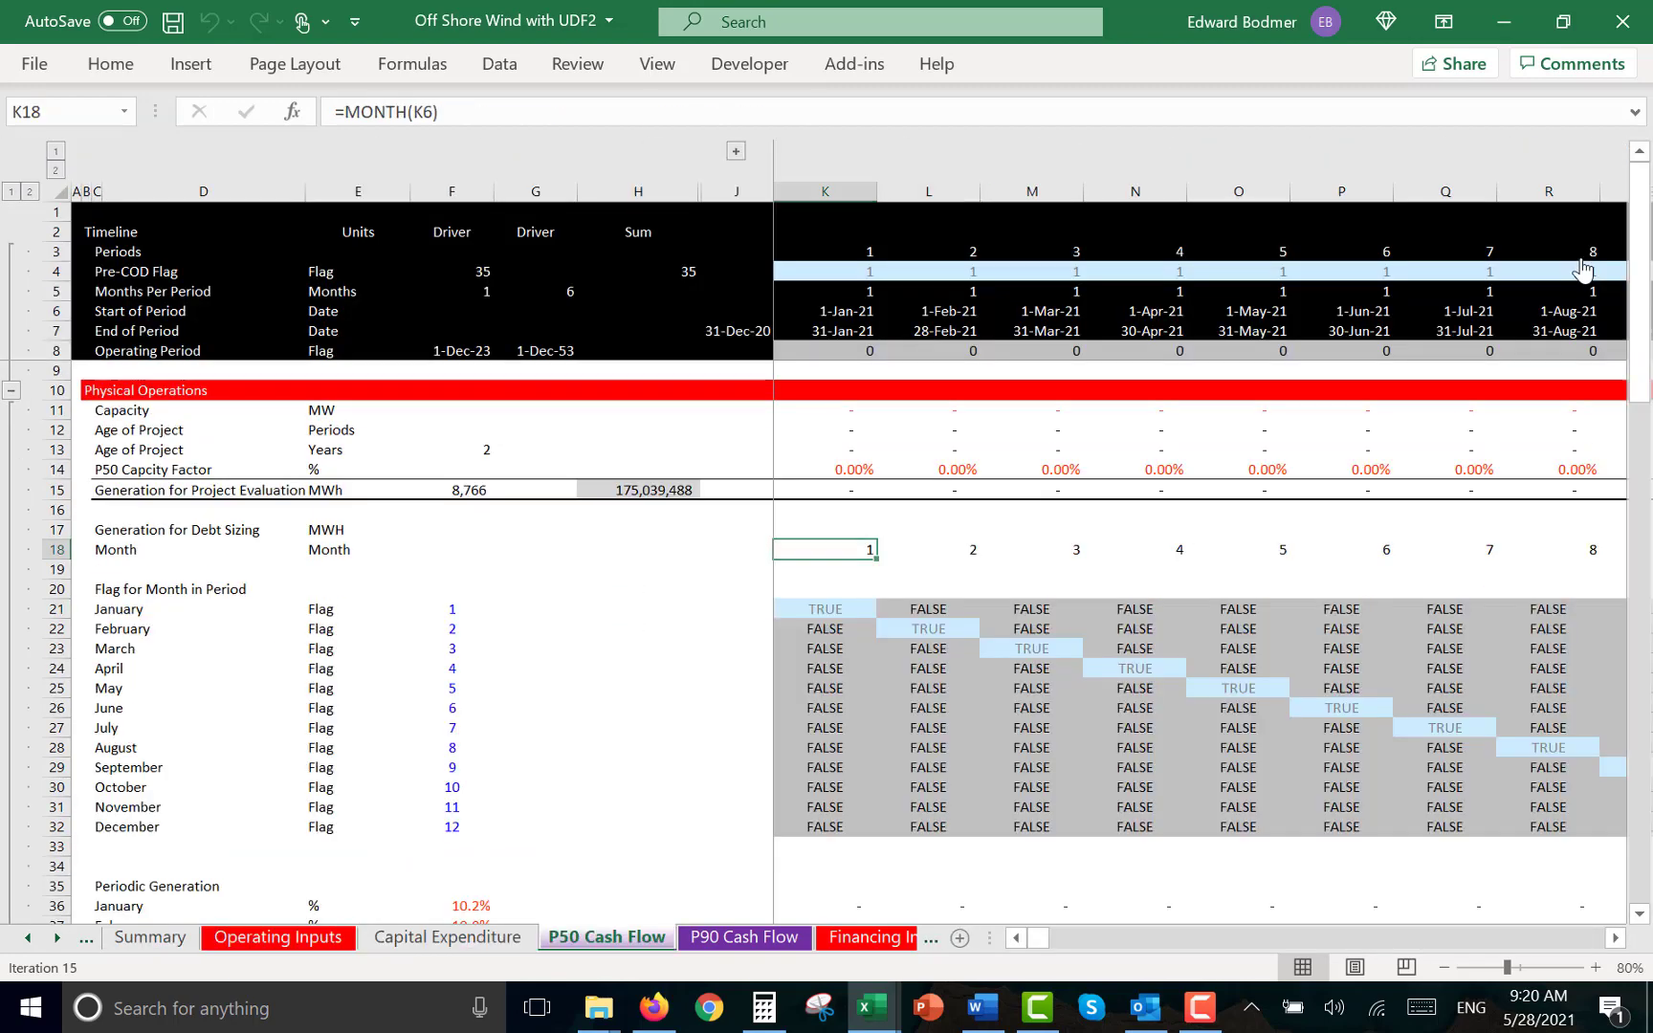
pyautogui.hotkey('ctrl', 'pagedown')
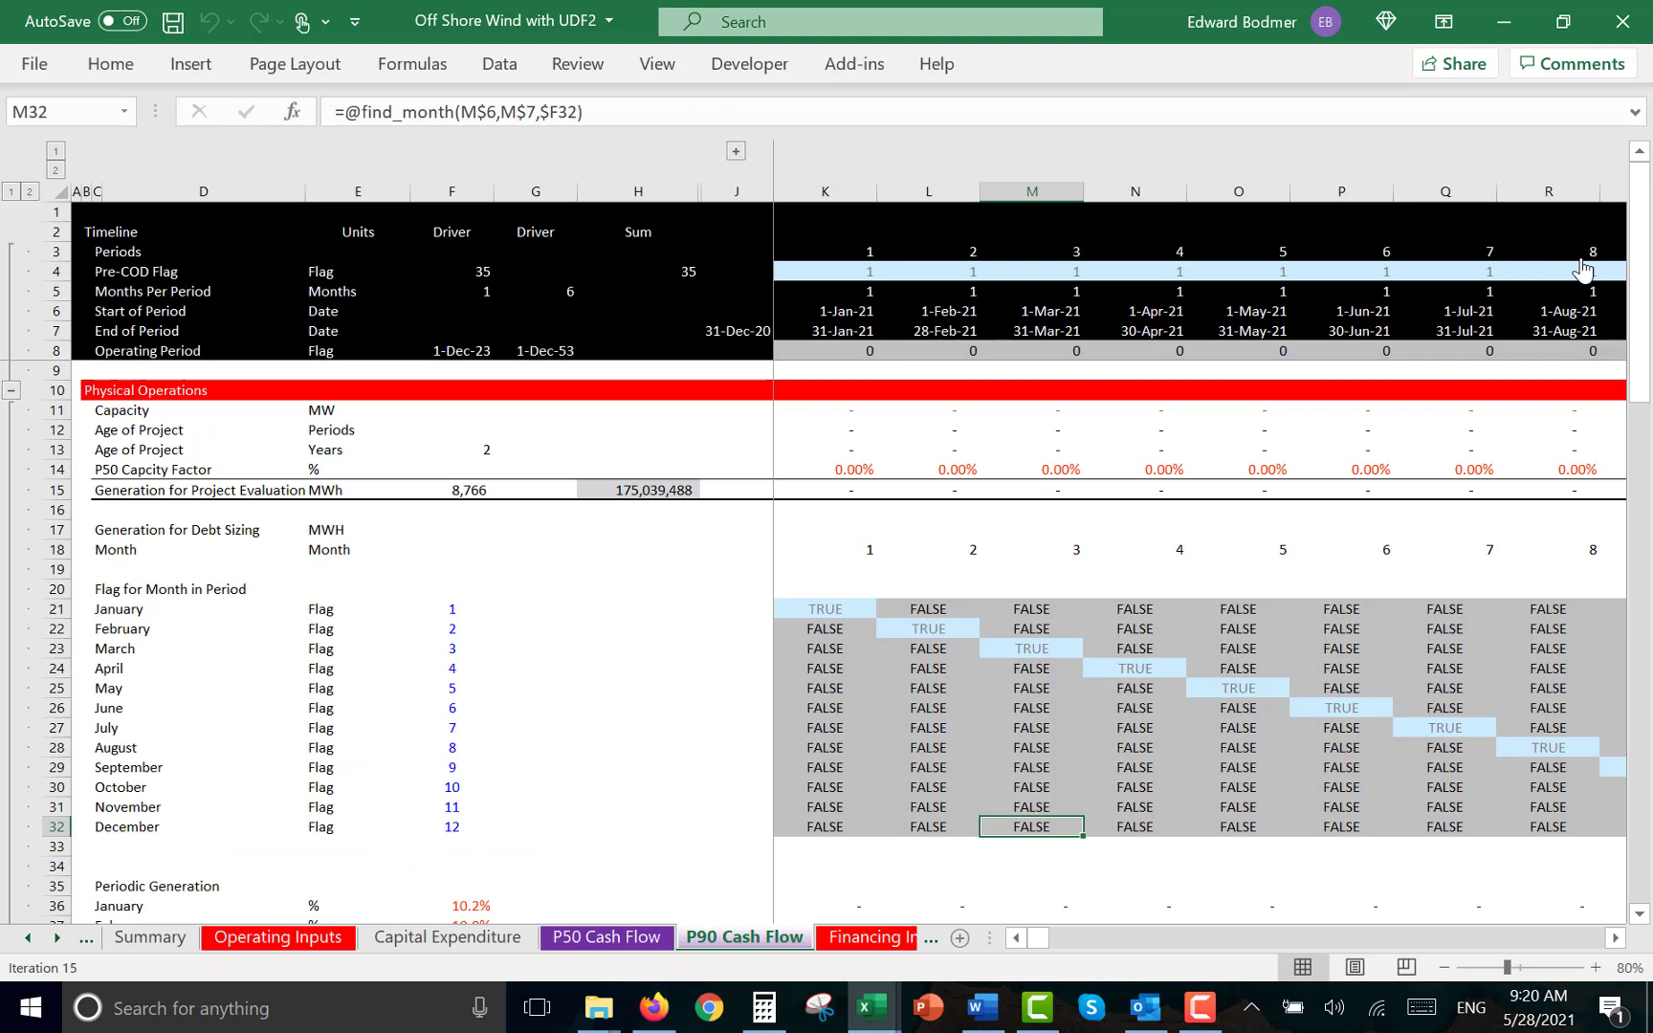
pyautogui.hotkey('ctrl', 'pagedown')
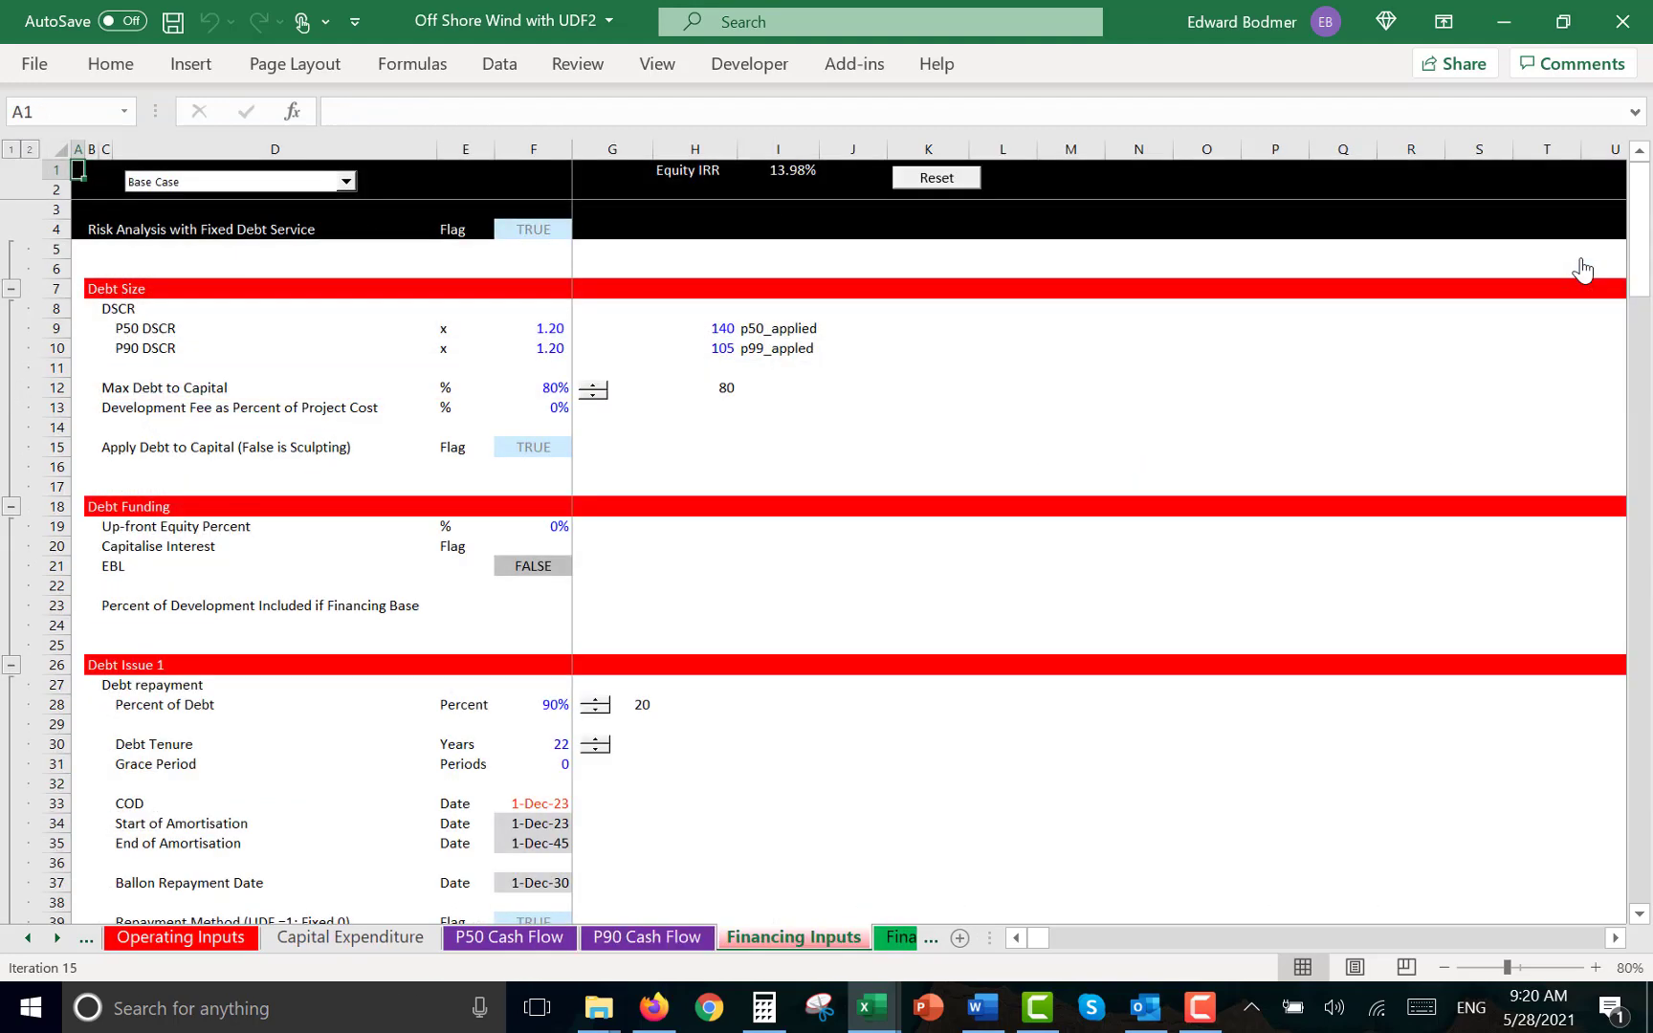
pyautogui.press('Right')
pyautogui.press('Right')
pyautogui.press('Right')
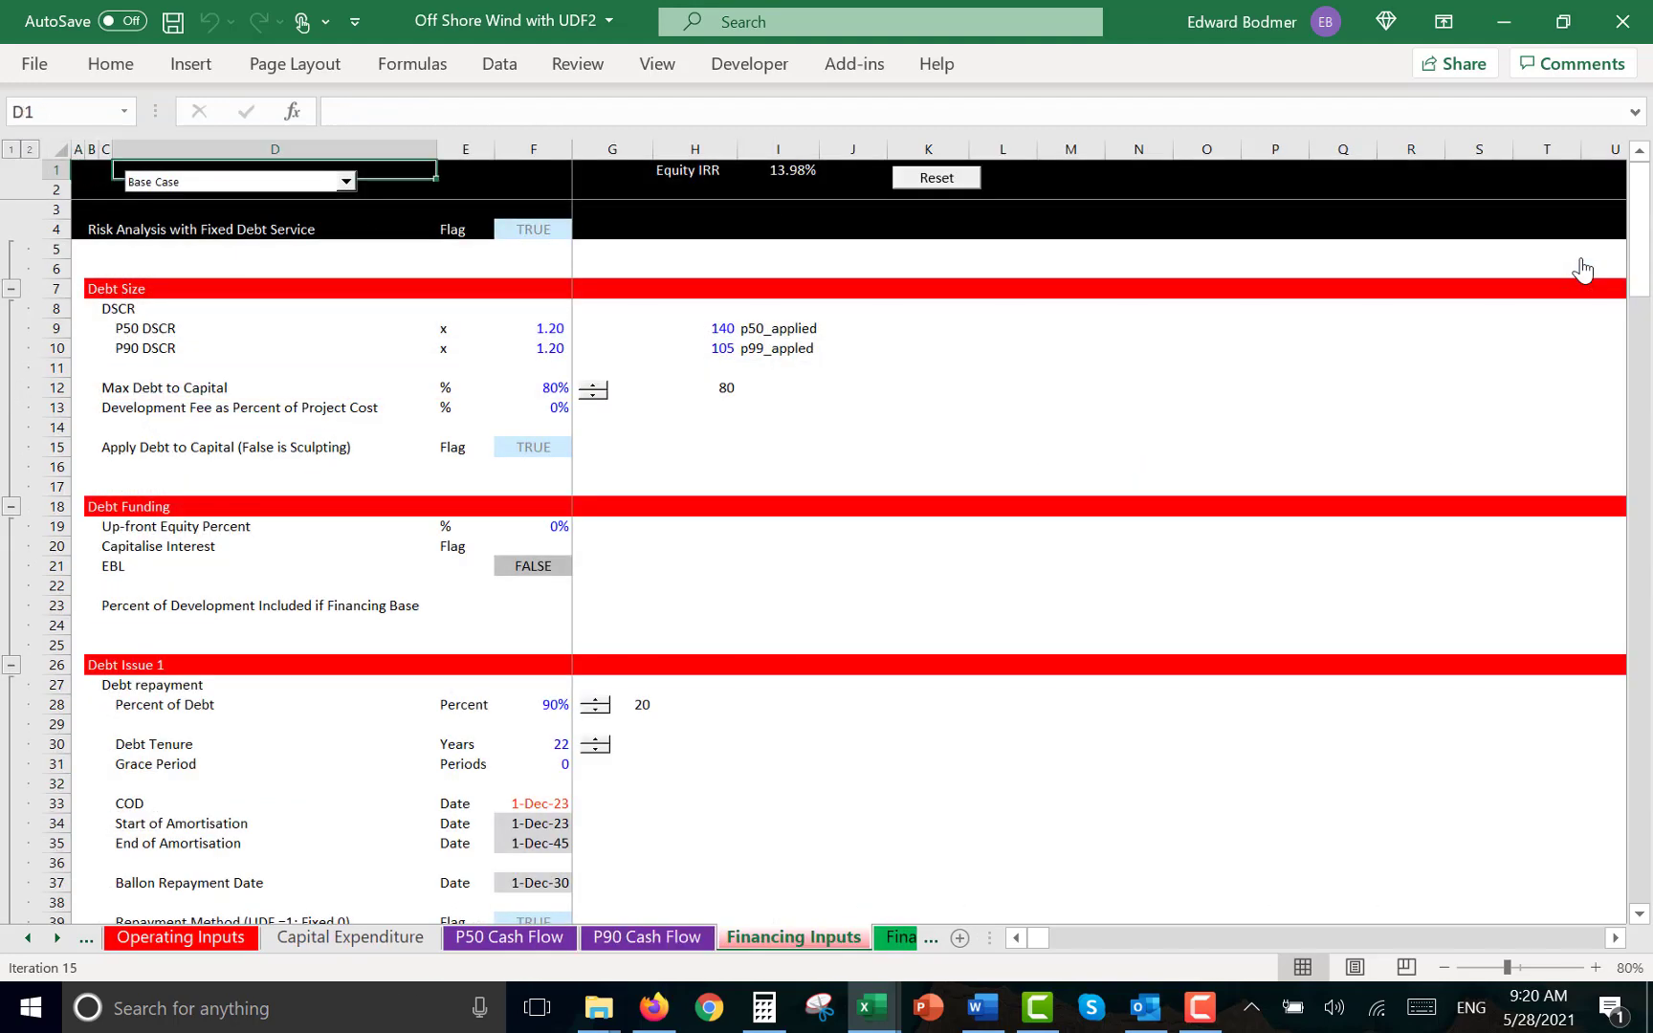
pyautogui.press('Down')
pyautogui.press('Down')
pyautogui.press('Down')
pyautogui.press('Down')
pyautogui.press('Down')
pyautogui.press('Down')
pyautogui.press('Down')
pyautogui.press('Down')
pyautogui.press('Down')
pyautogui.press('Down')
pyautogui.press('Down')
pyautogui.press('Down')
pyautogui.press('Down')
pyautogui.press('Down')
pyautogui.press('Down')
pyautogui.press('Down')
pyautogui.press('Down')
pyautogui.press('Down')
pyautogui.press('Down')
pyautogui.press('Down')
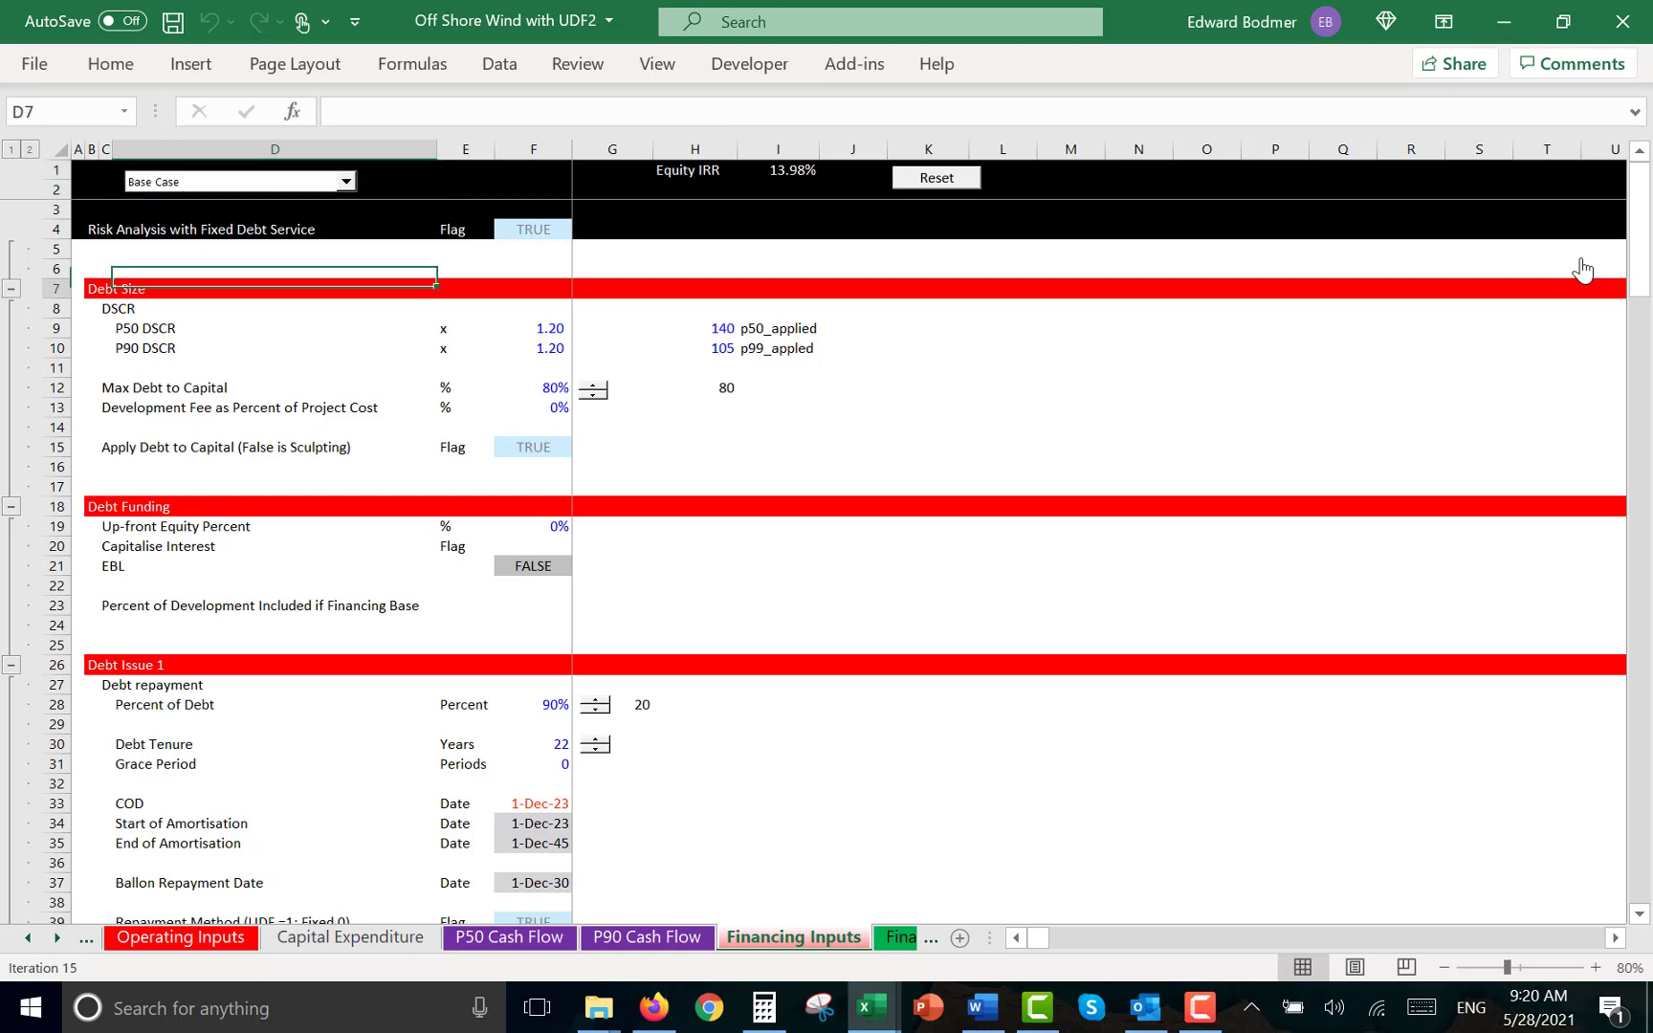
pyautogui.press('Down')
pyautogui.press('Down')
pyautogui.press('Down')
pyautogui.press('Down')
pyautogui.press('Down')
pyautogui.press('Down')
pyautogui.press('Down')
pyautogui.press('Down')
pyautogui.press('Down')
pyautogui.press('Down')
pyautogui.press('Down')
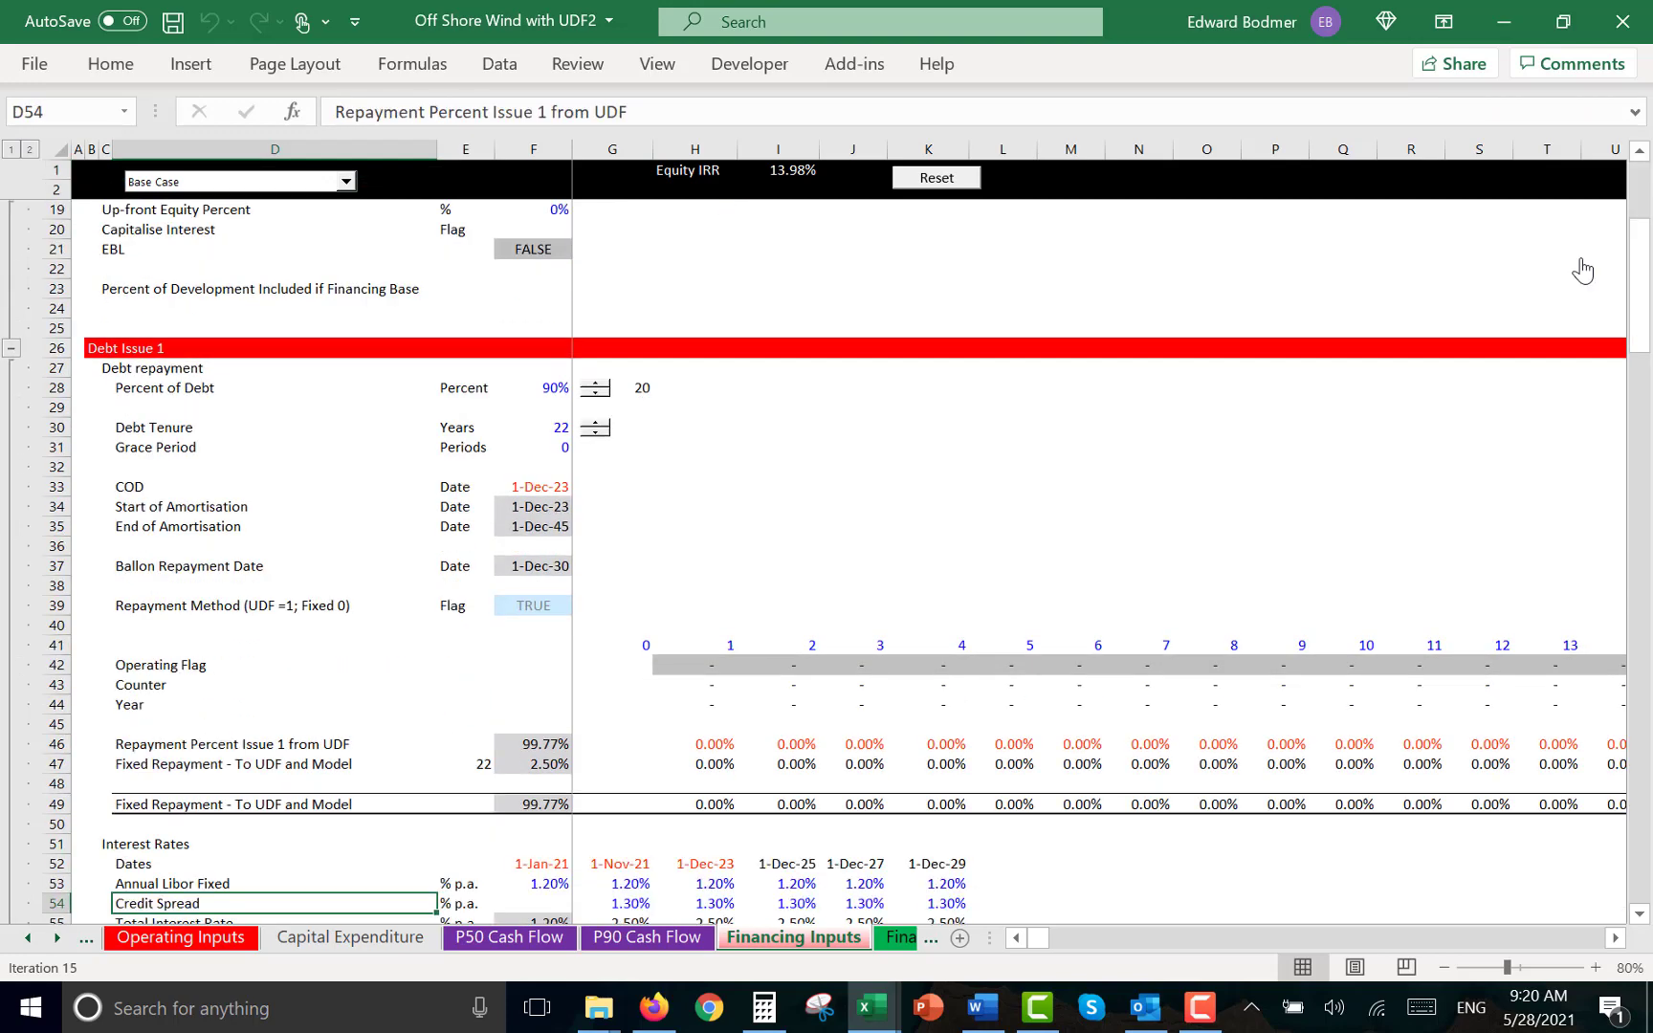
# Examine the formulas behind Debt Issue 1's UDF and fixed repayment percentages in rows 46 and 47
pyautogui.press('Up')
pyautogui.press('Up')
pyautogui.press('Up')
pyautogui.press('Up')
pyautogui.press('Up')
pyautogui.press('Up')
pyautogui.press('Down')
pyautogui.press('Down')
pyautogui.press('Down')
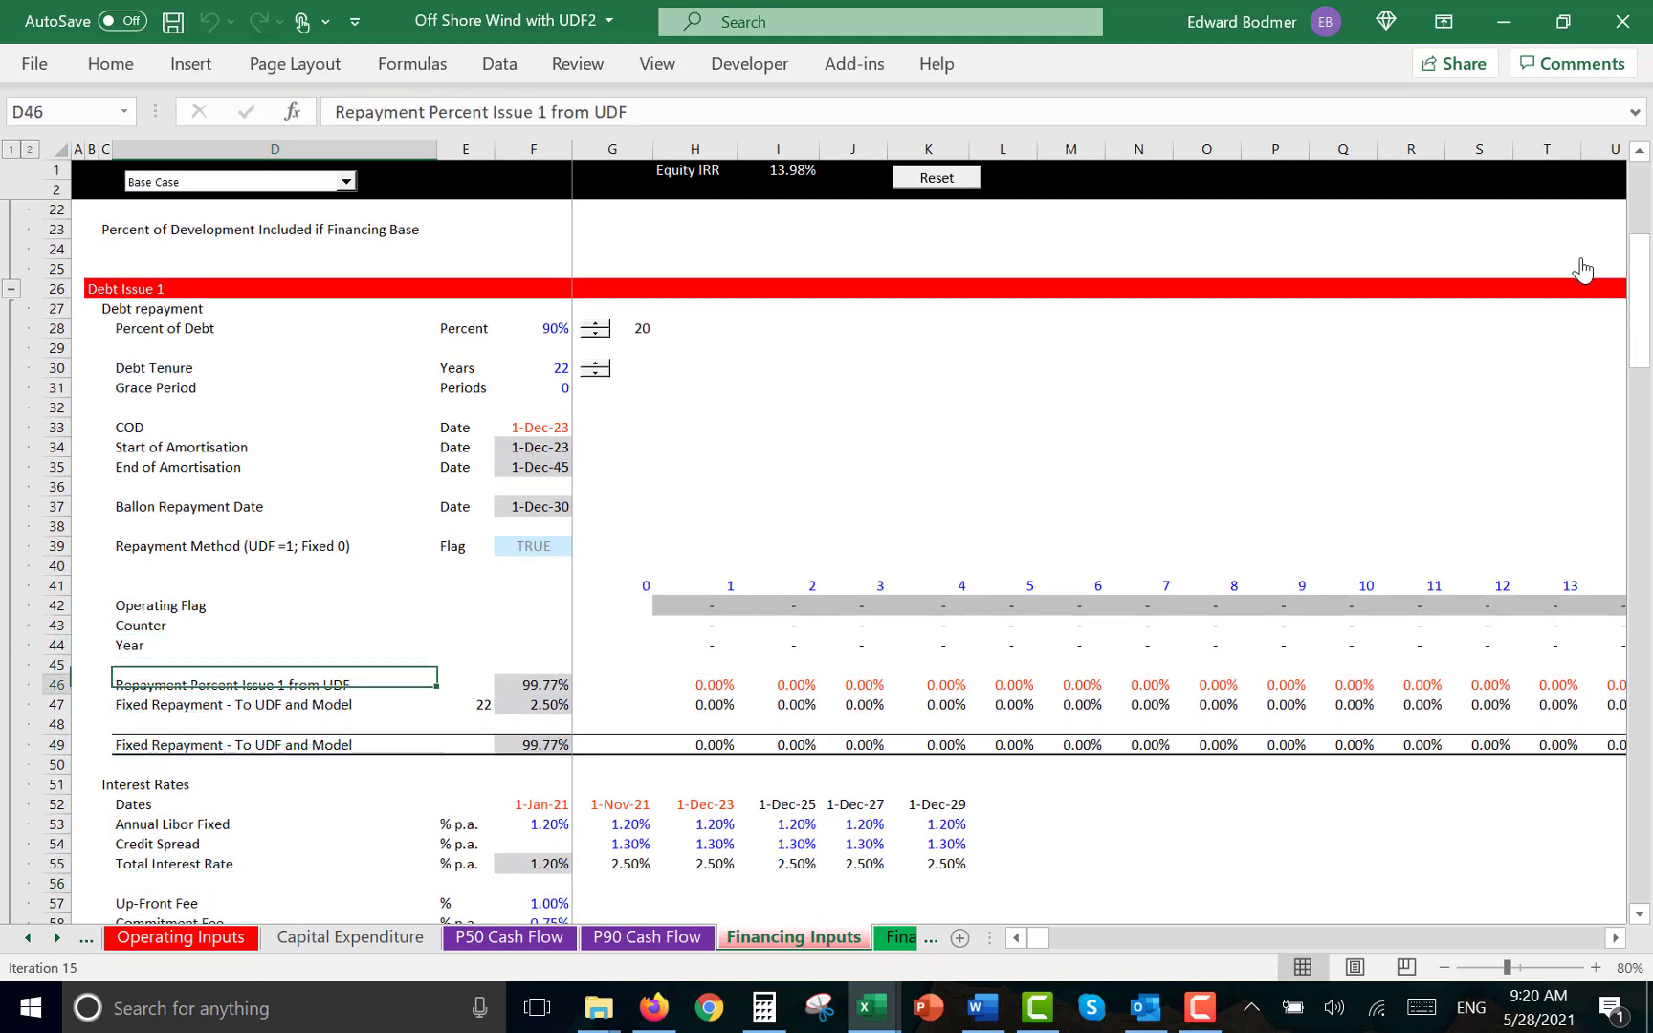
pyautogui.press('Down')
pyautogui.press('Right')
pyautogui.press('Right')
pyautogui.press('Right')
pyautogui.press('Right')
pyautogui.press('Right')
pyautogui.press('Right')
pyautogui.press('Right')
pyautogui.press('Right')
pyautogui.press('Left')
pyautogui.press('Left')
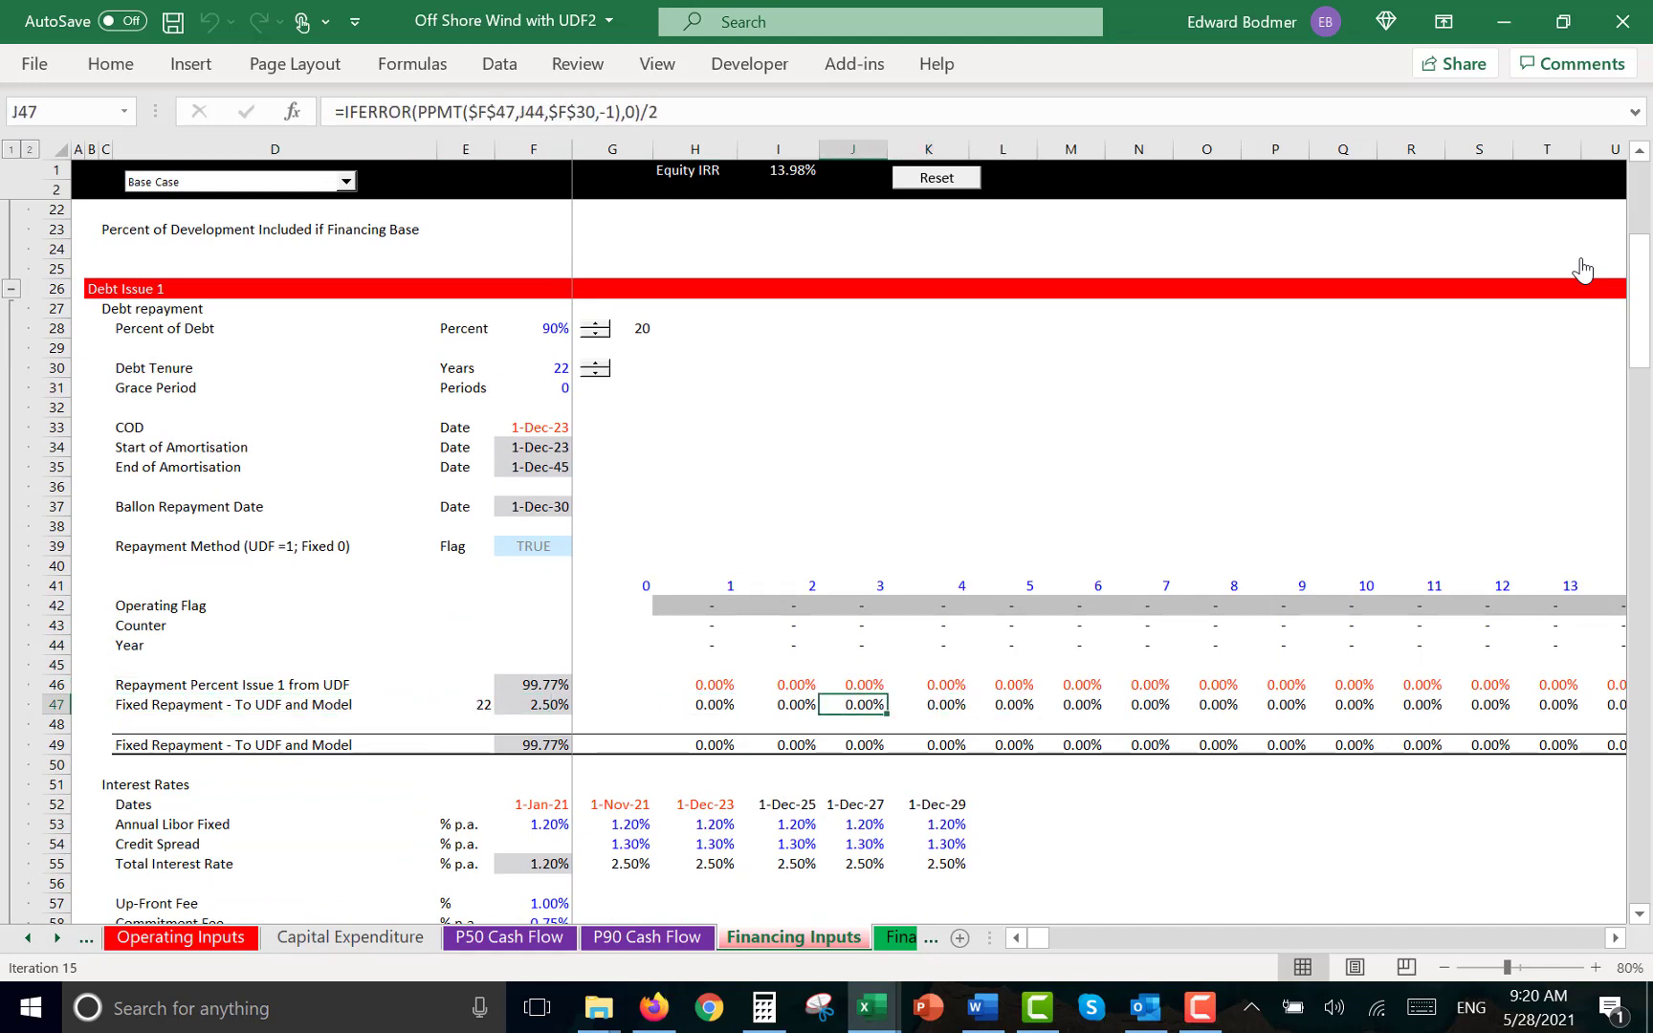
pyautogui.press('Up')
pyautogui.press('Left')
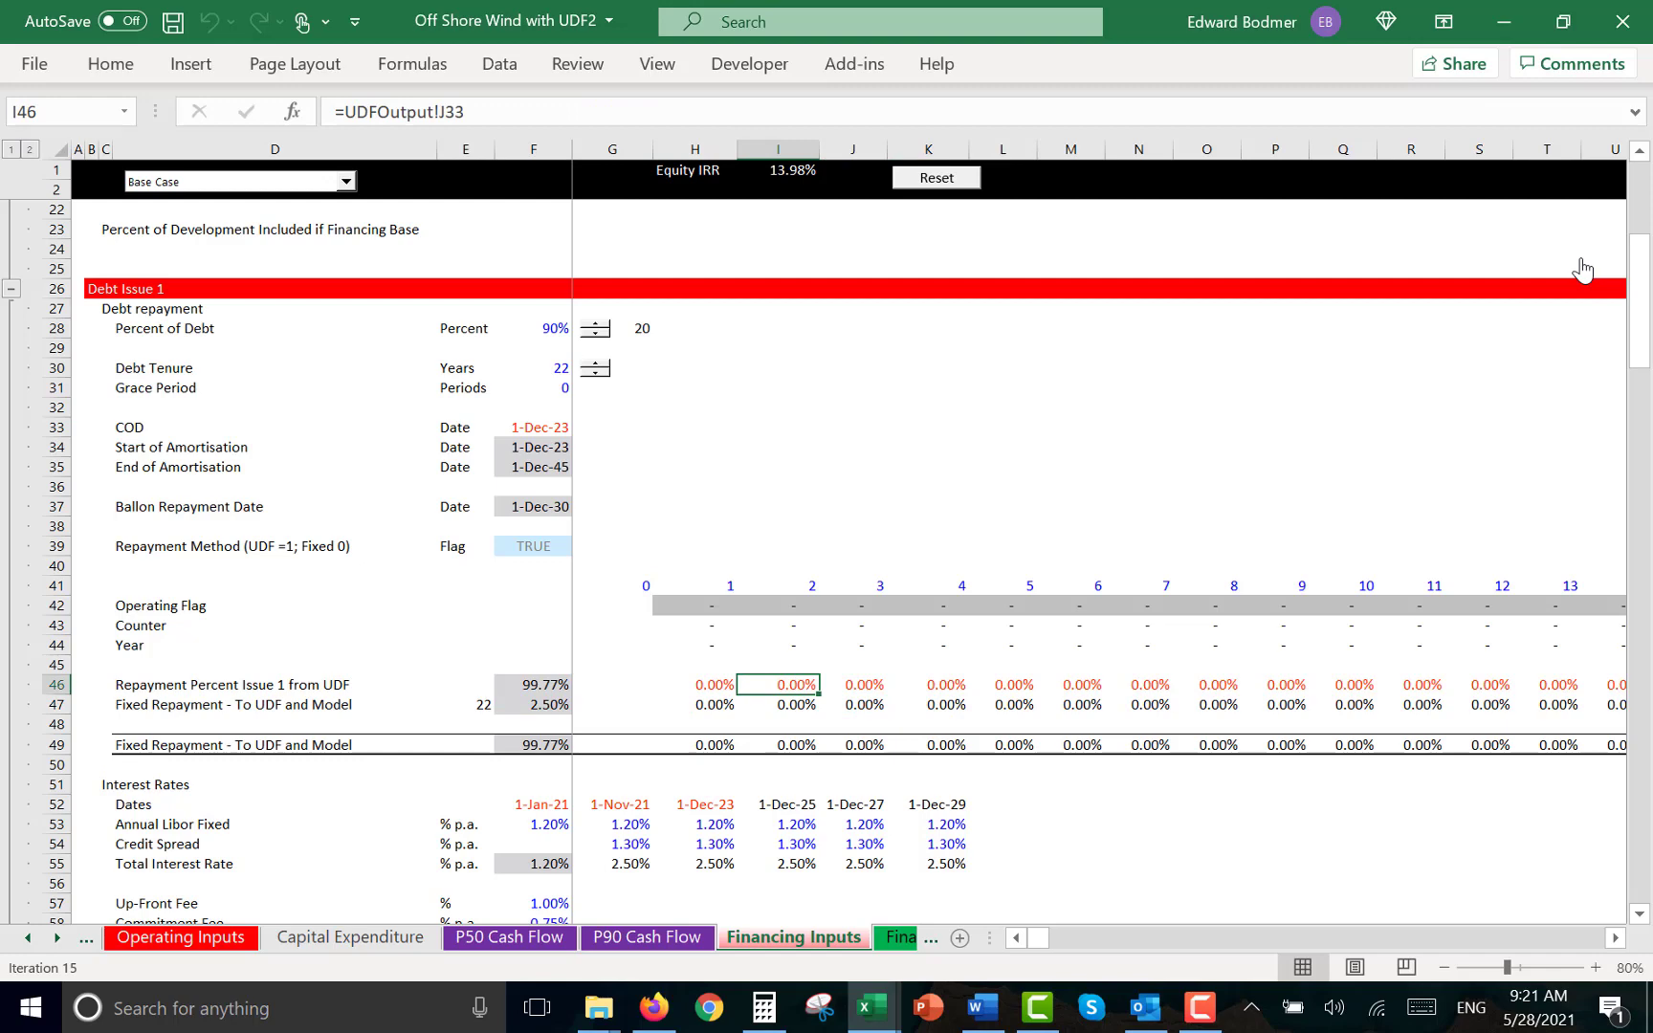
# Examine the P50 UDF values and the P90 UDF column in the Summary Sources and Uses section of the Financing Model sheet
pyautogui.hotkey('ctrl', 'pagedown')
pyautogui.press('Up')
pyautogui.press('Up')
pyautogui.press('Up')
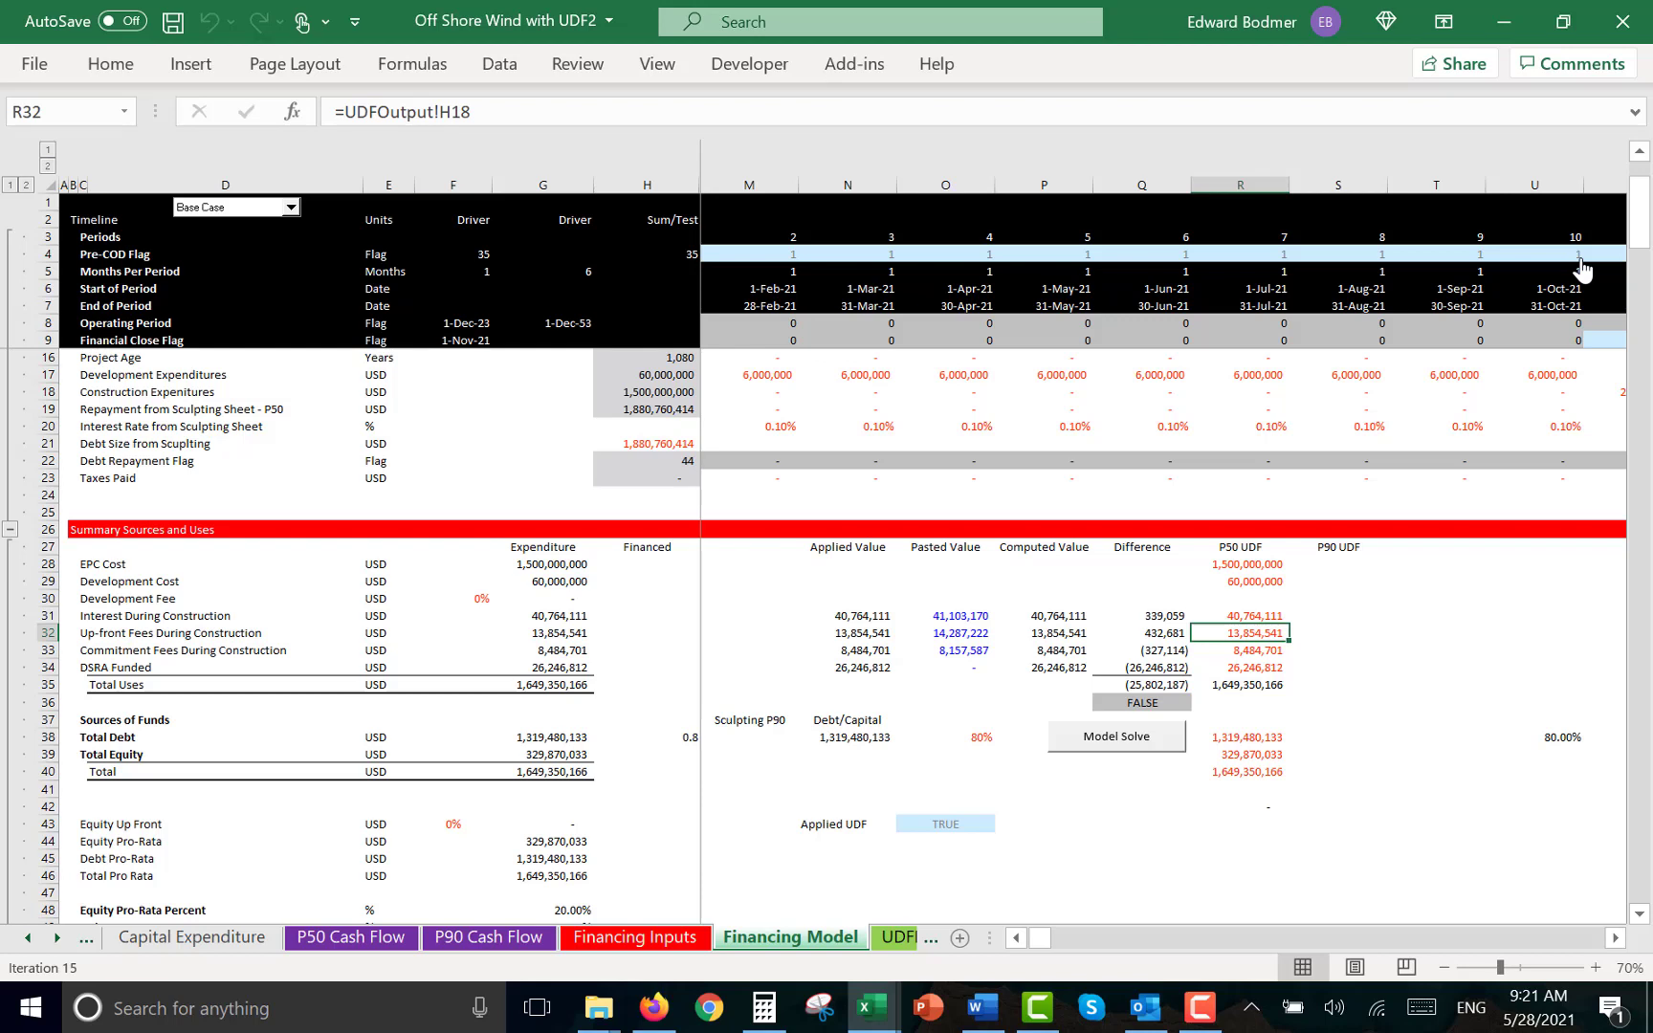
pyautogui.press('Up')
pyautogui.press('Up')
pyautogui.press('Up')
pyautogui.press('Up')
pyautogui.press('Right')
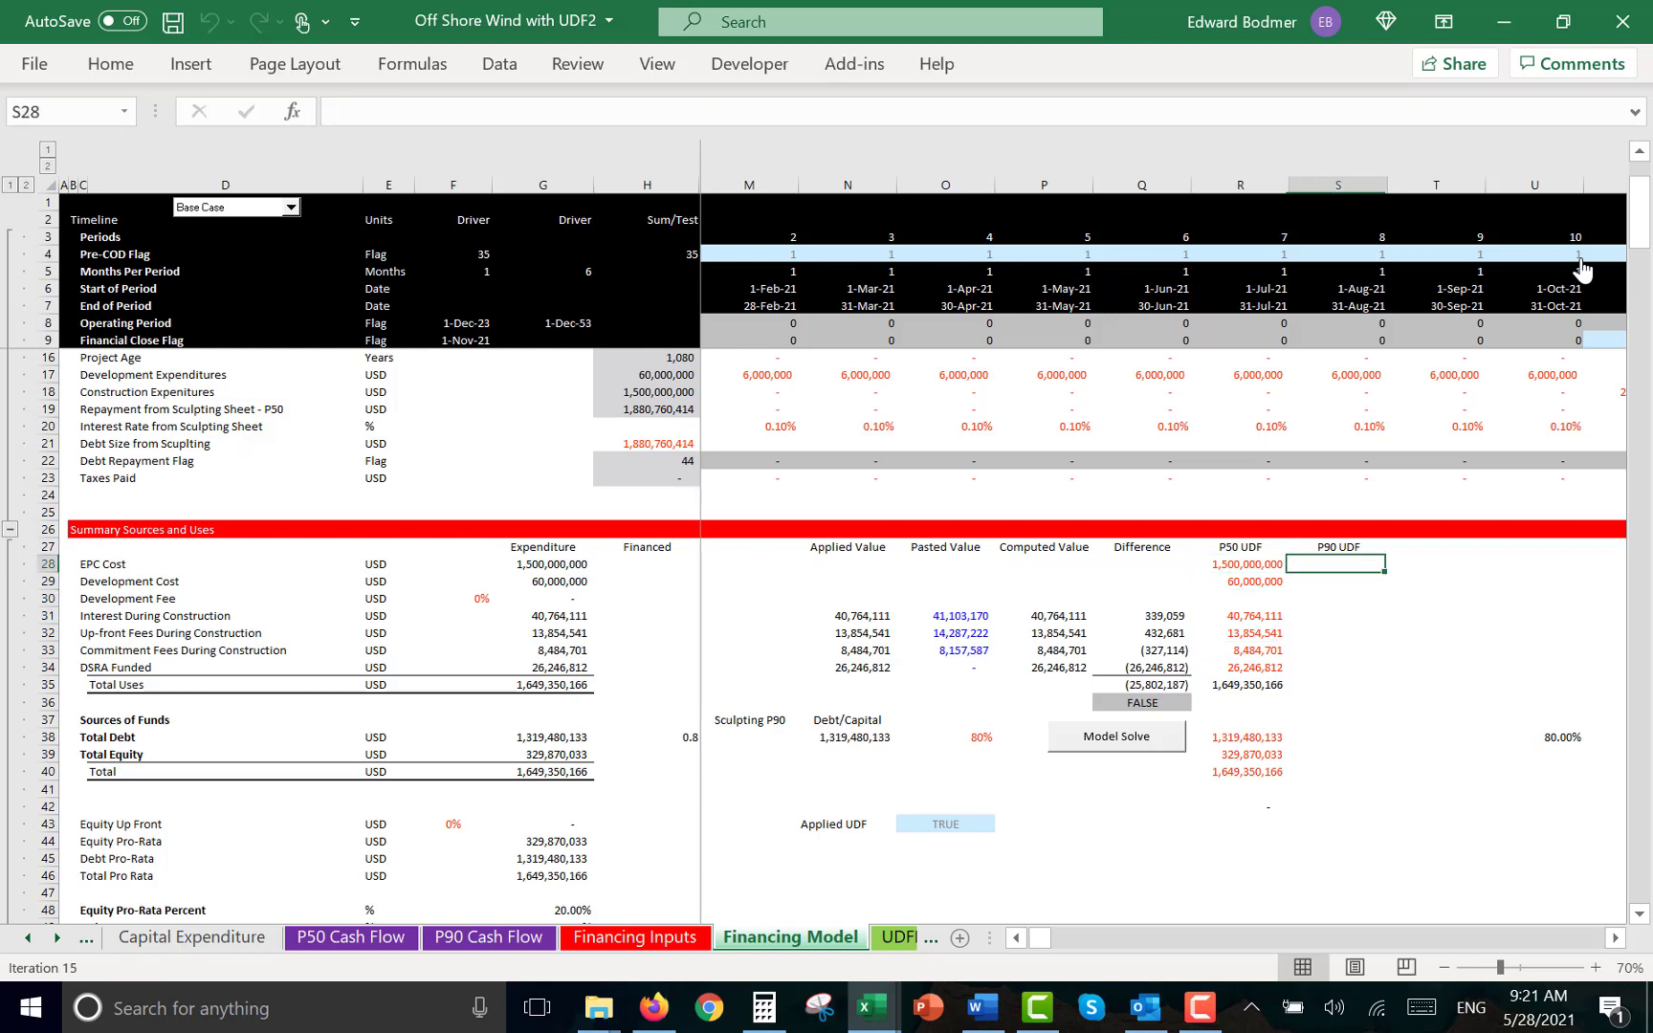
pyautogui.press('Down')
pyautogui.press('Down')
pyautogui.press('Down')
pyautogui.press('Down')
pyautogui.press('Down')
pyautogui.press('Down')
pyautogui.press('Down')
pyautogui.press('Down')
pyautogui.press('Down')
pyautogui.press('Down')
pyautogui.press('Down')
pyautogui.press('Down')
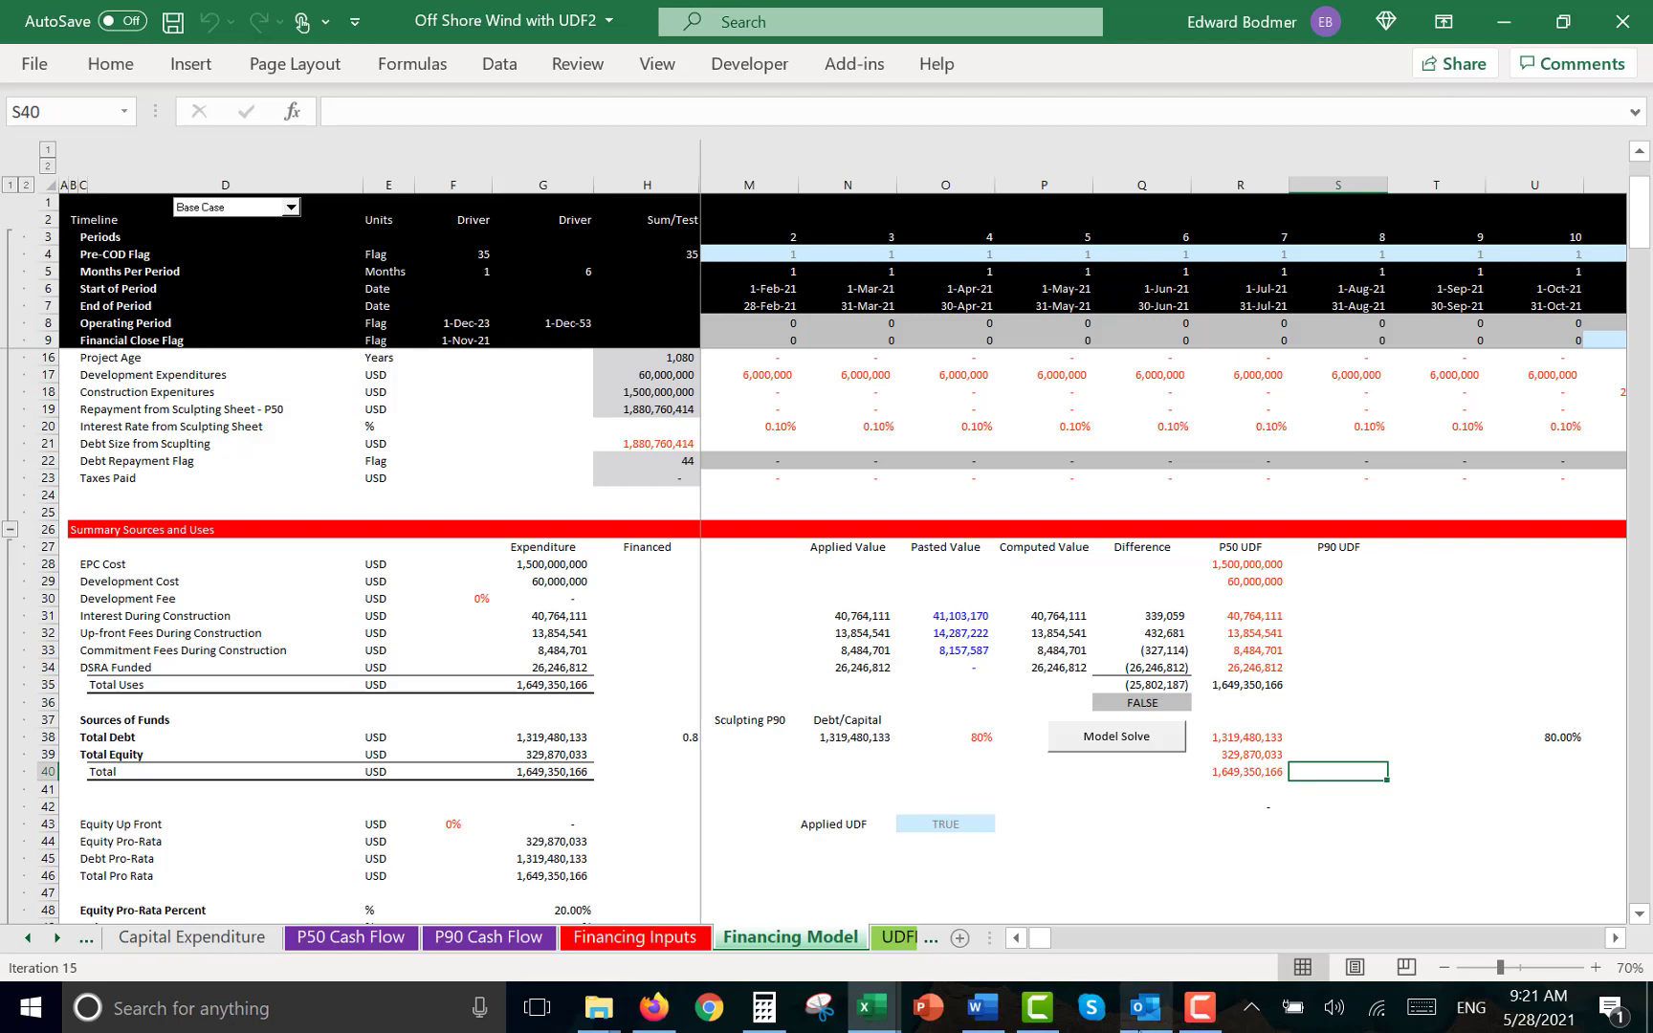
pyautogui.click(1201, 1014)
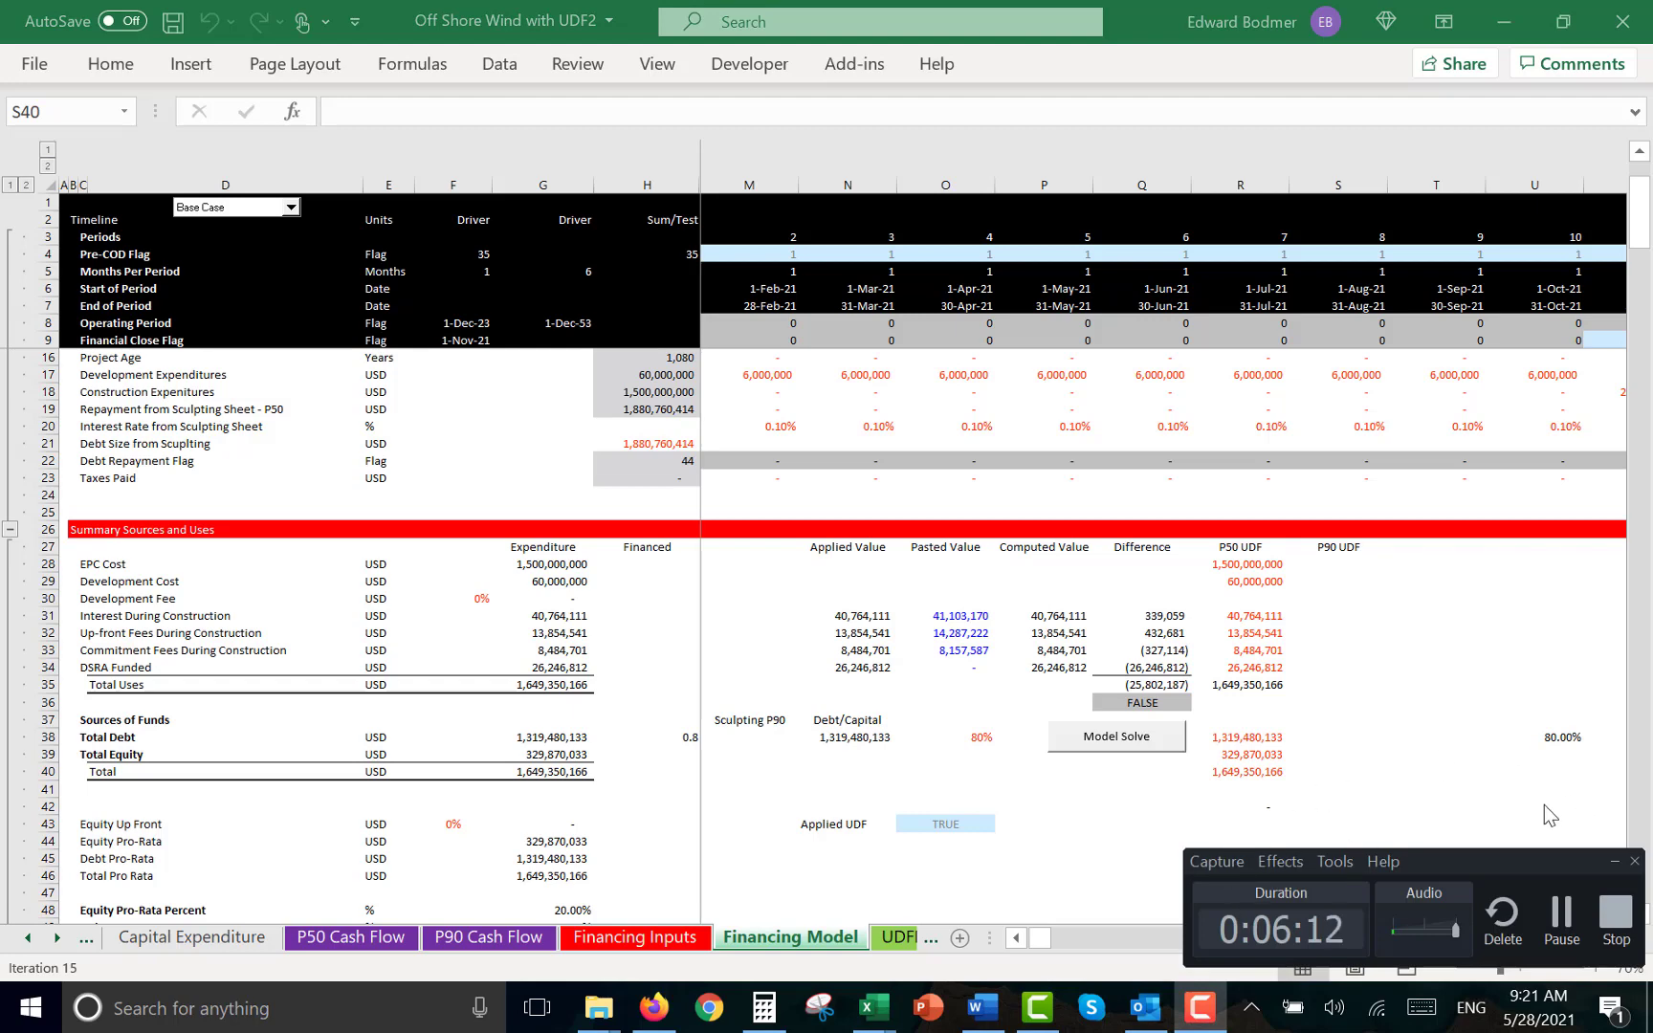